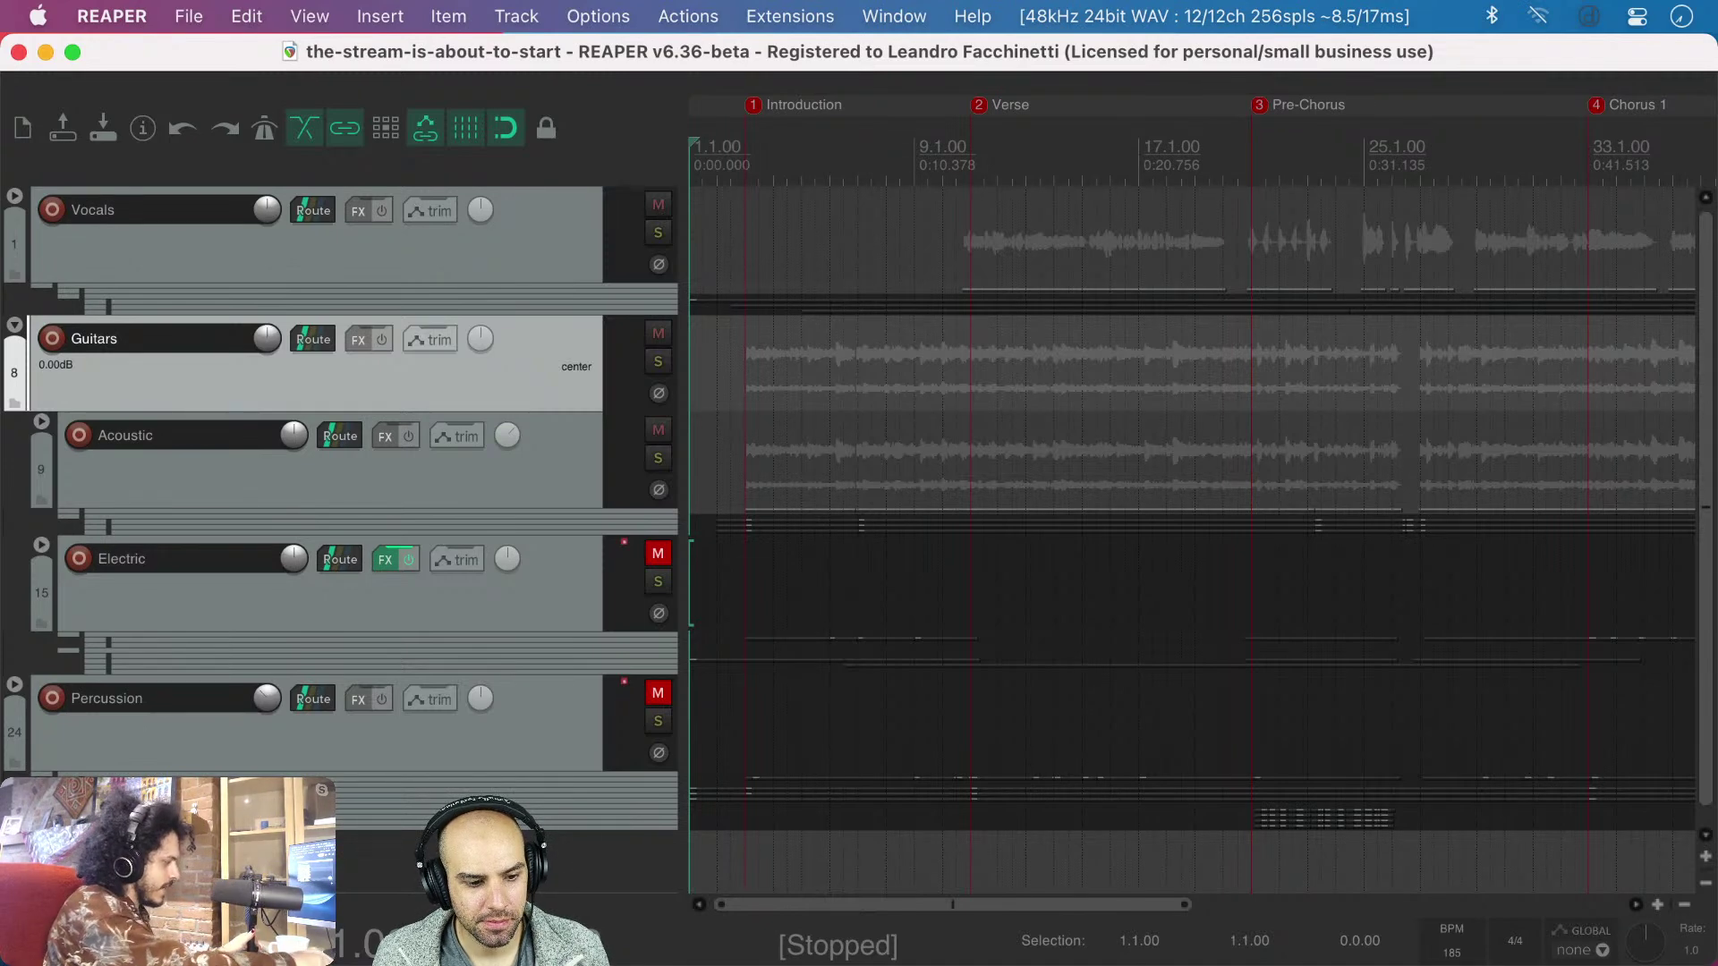
- Place the edit cursor ahead of the Introduction marker and play the song briefly from there
click(713, 374)
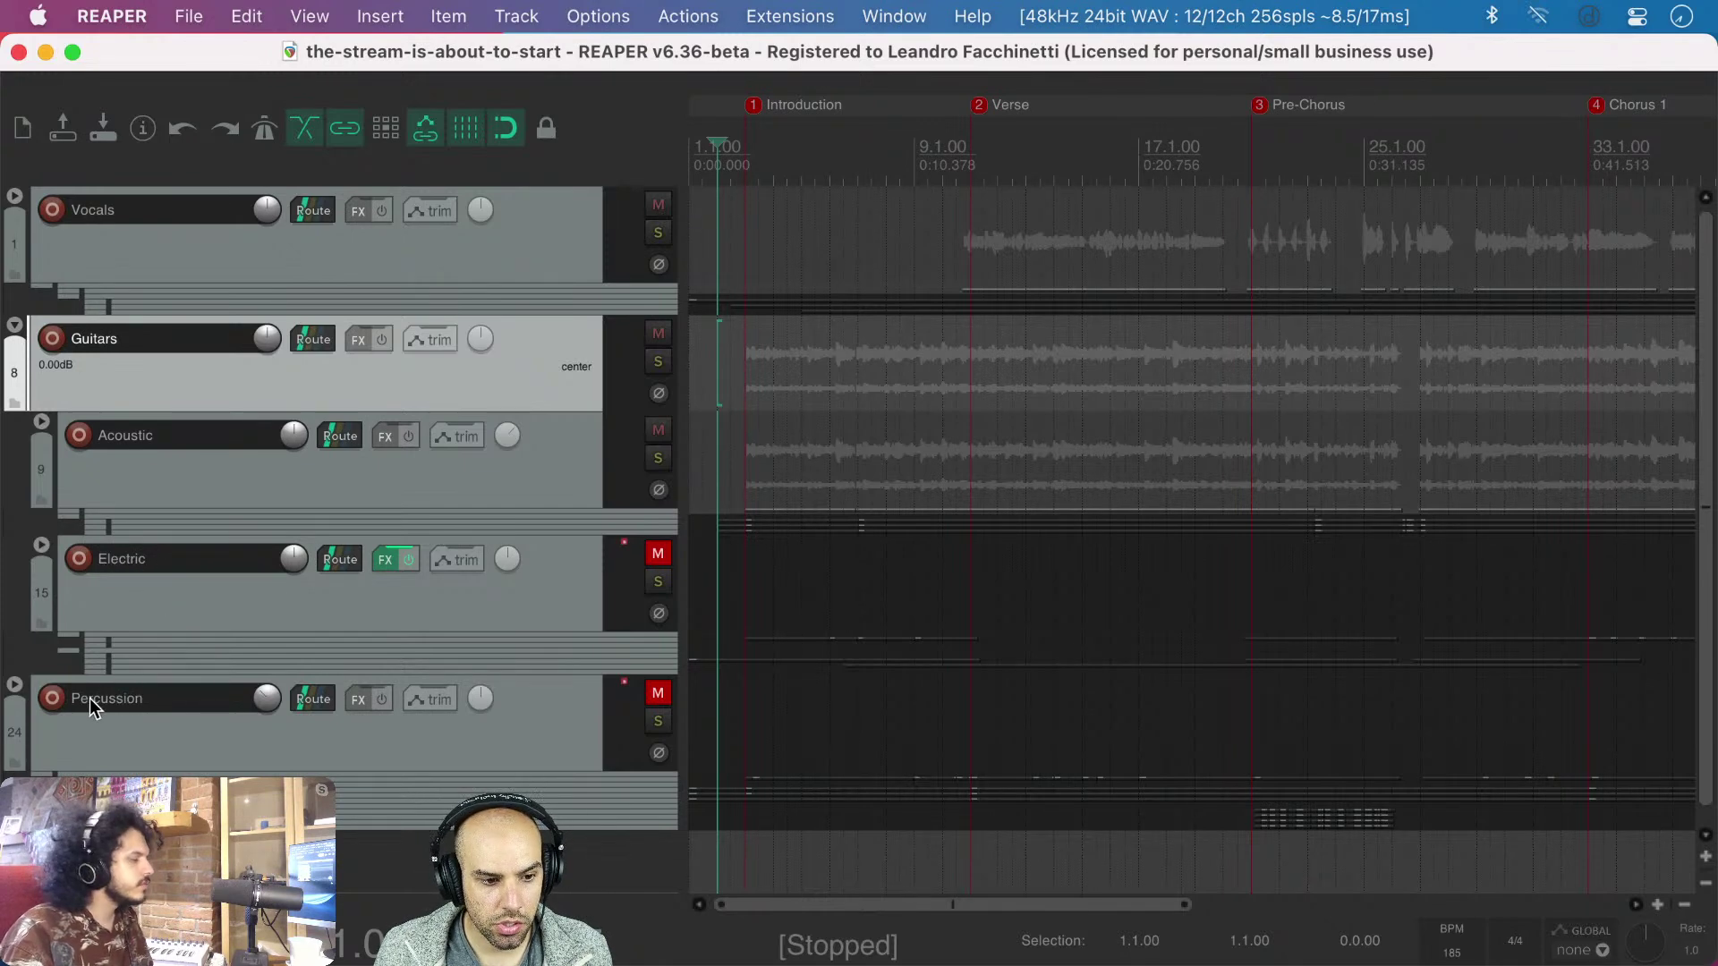
click(702, 386)
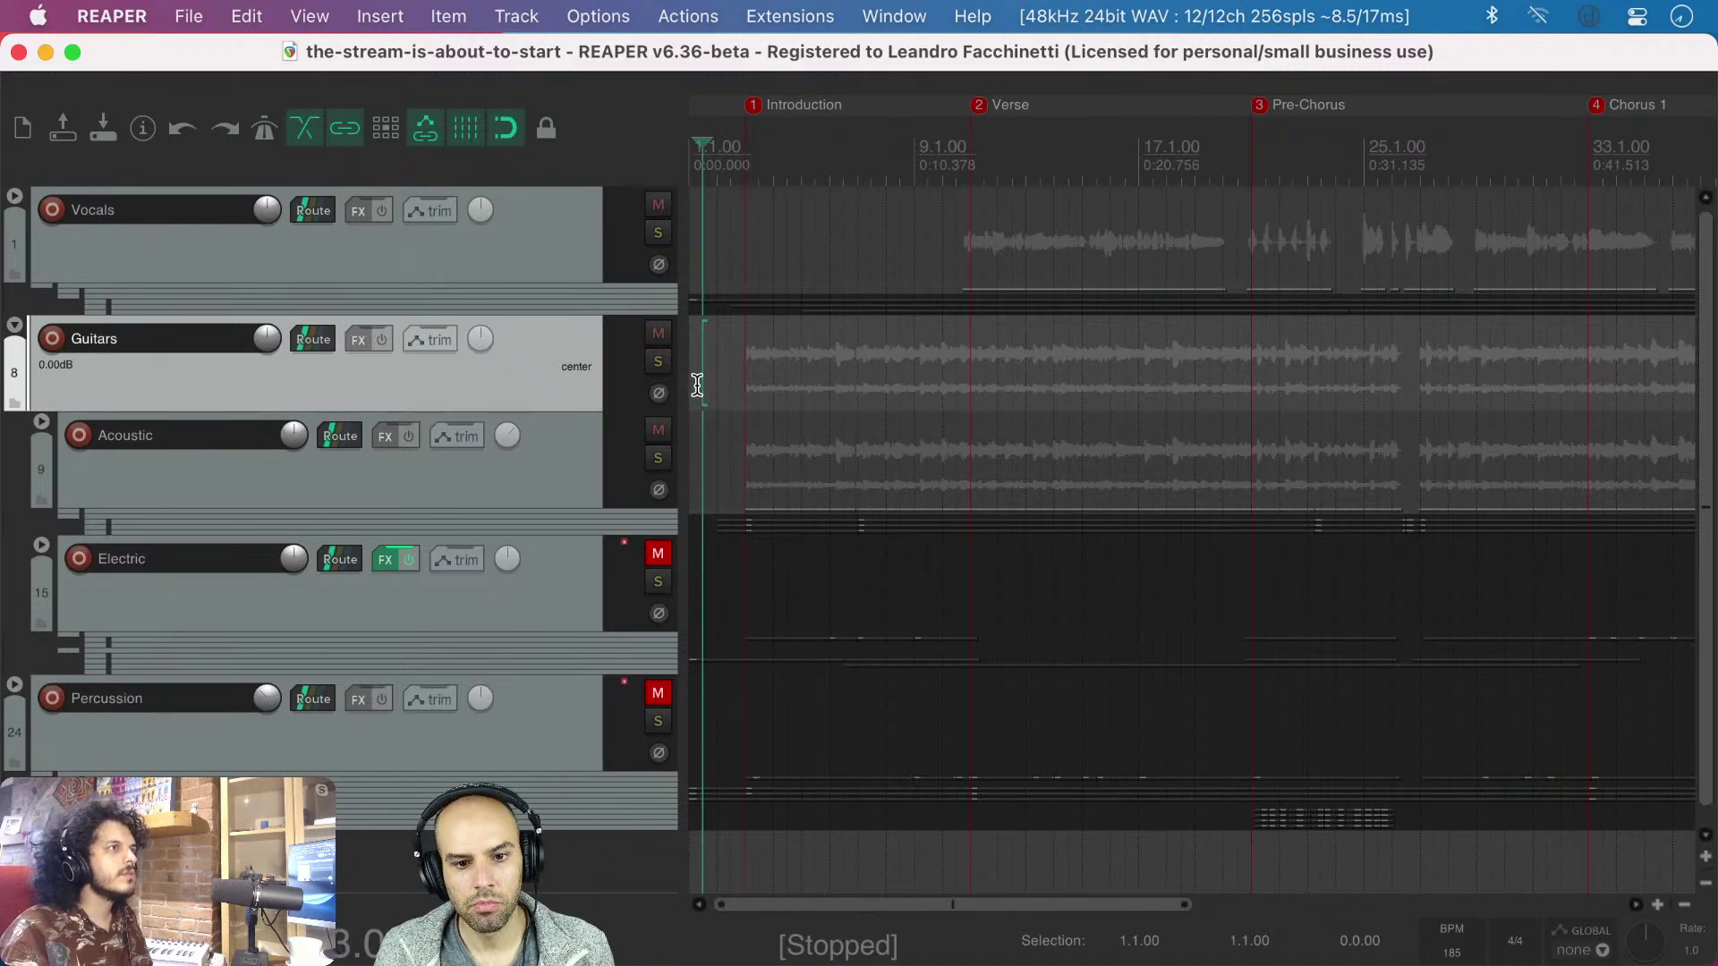
key(space)
key(space)
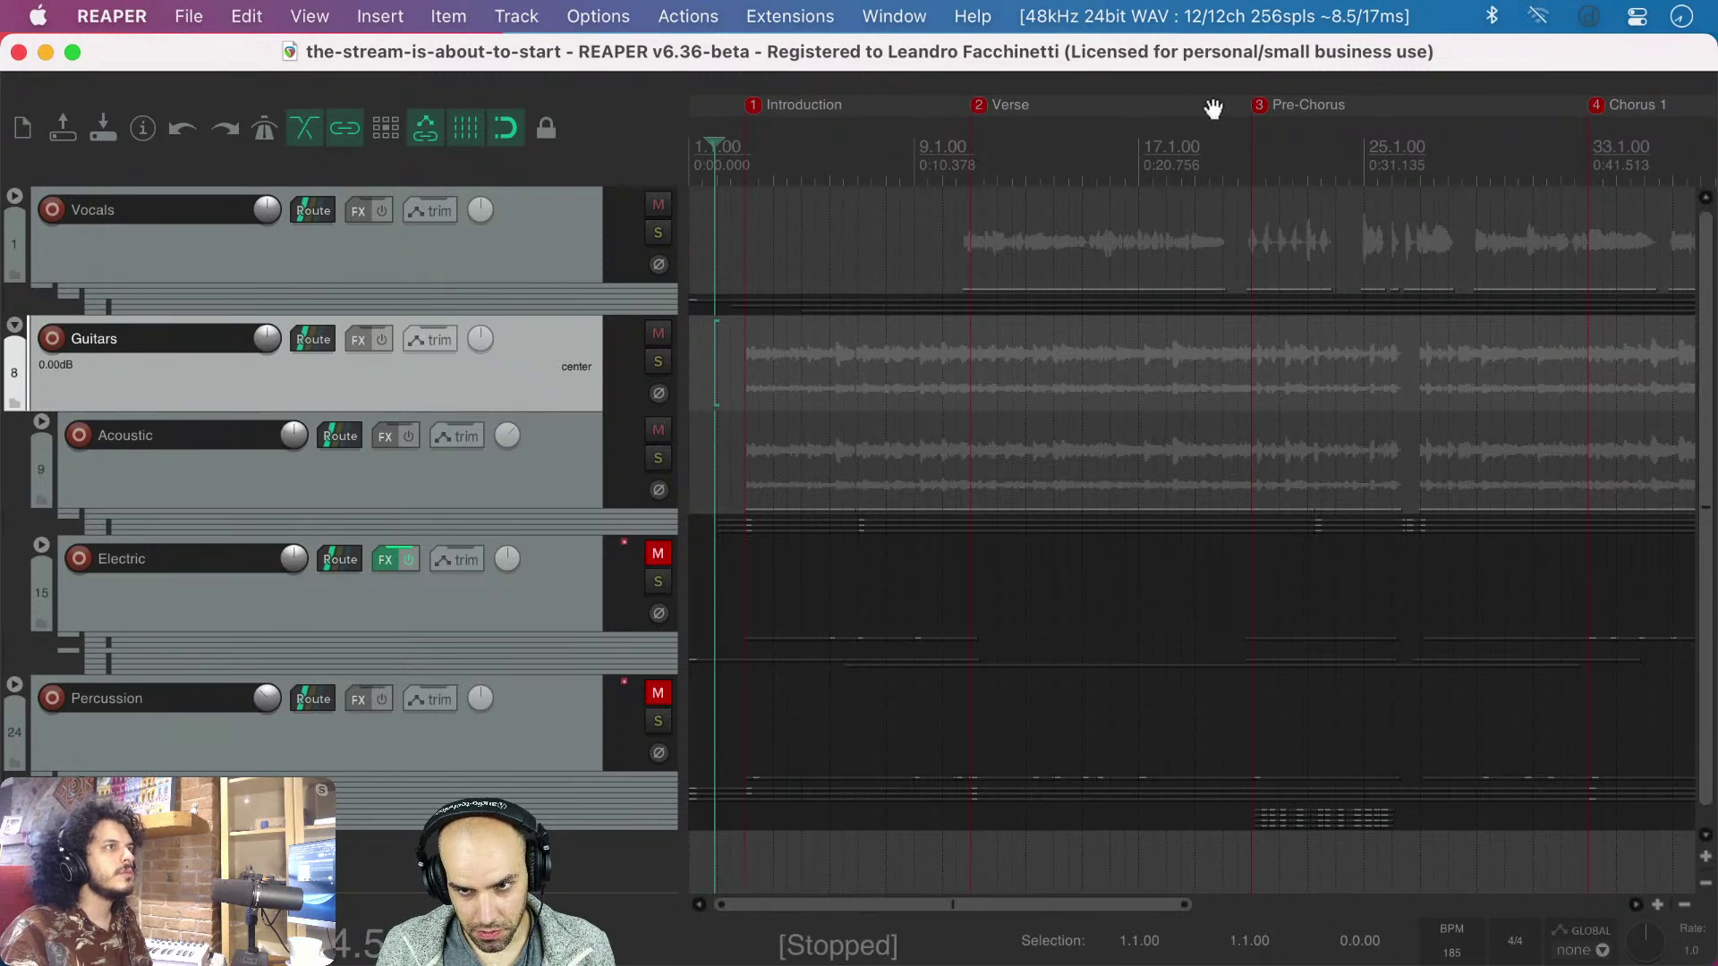
- Narrow the track controls to give the arrangement more room, and place the edit cursor just before the Introduction
scroll(1259, 109, right, 10)
scroll(1259, 109, left, 10)
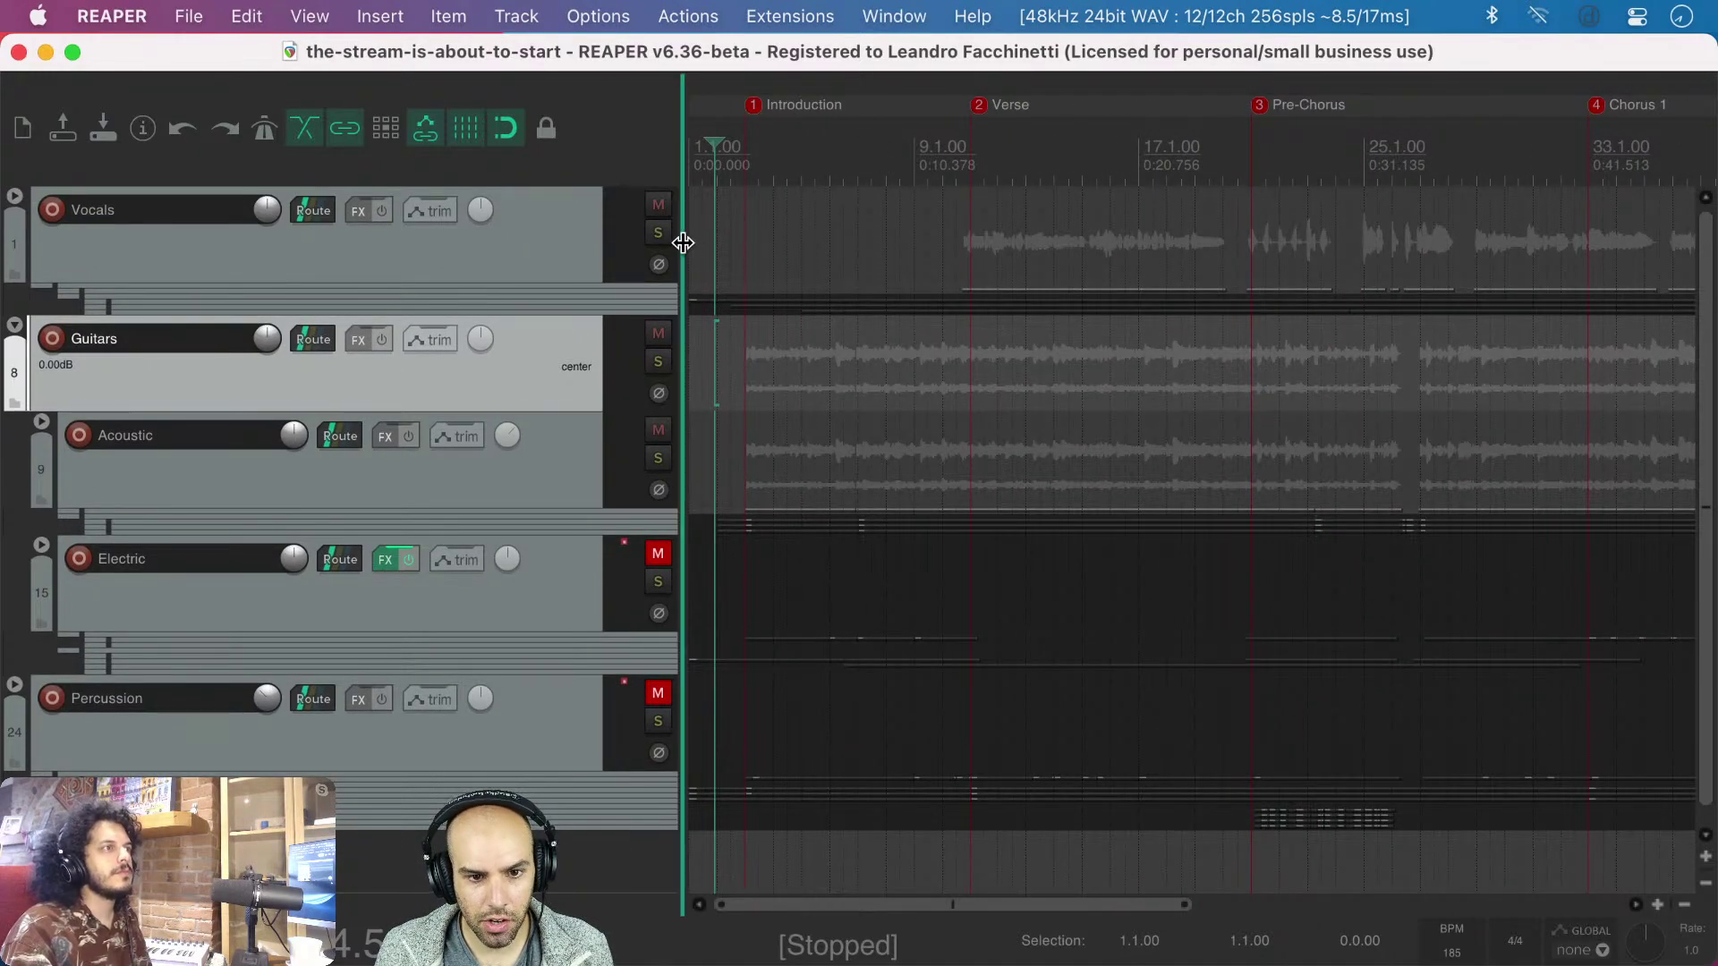
drag(682, 243, 468, 244)
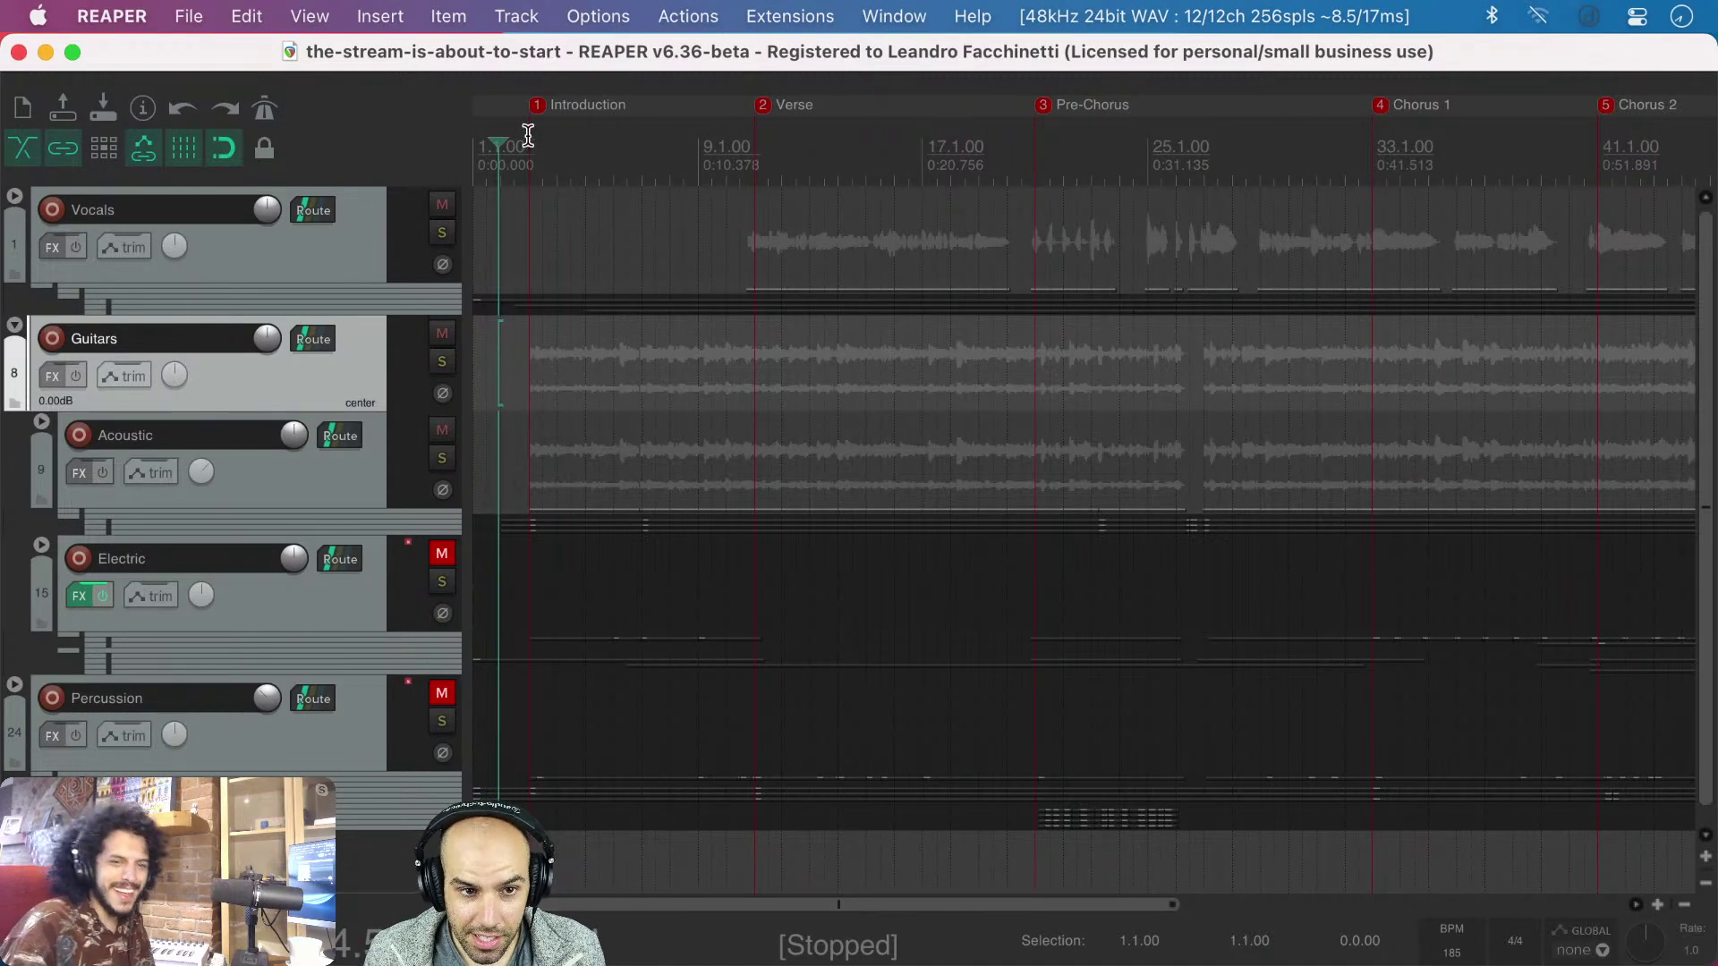
click(503, 370)
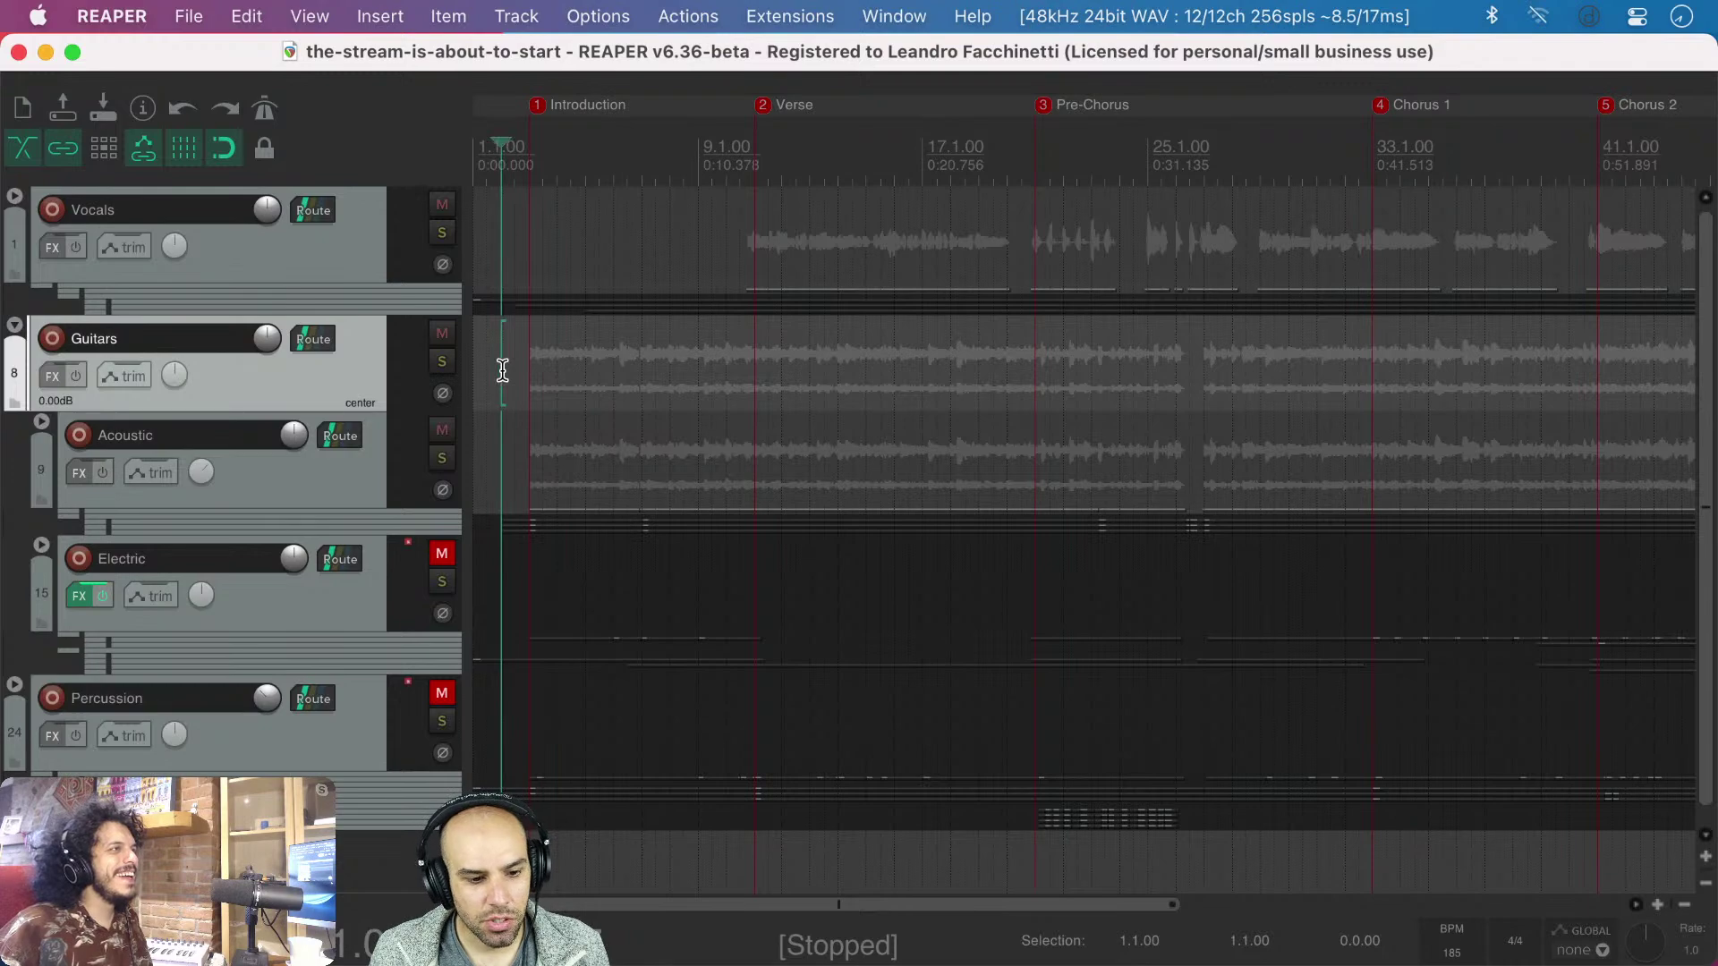
- Play the song from just before the Introduction until past the end of Chorus 2, and return the cursor to the starting point
key(super+m)
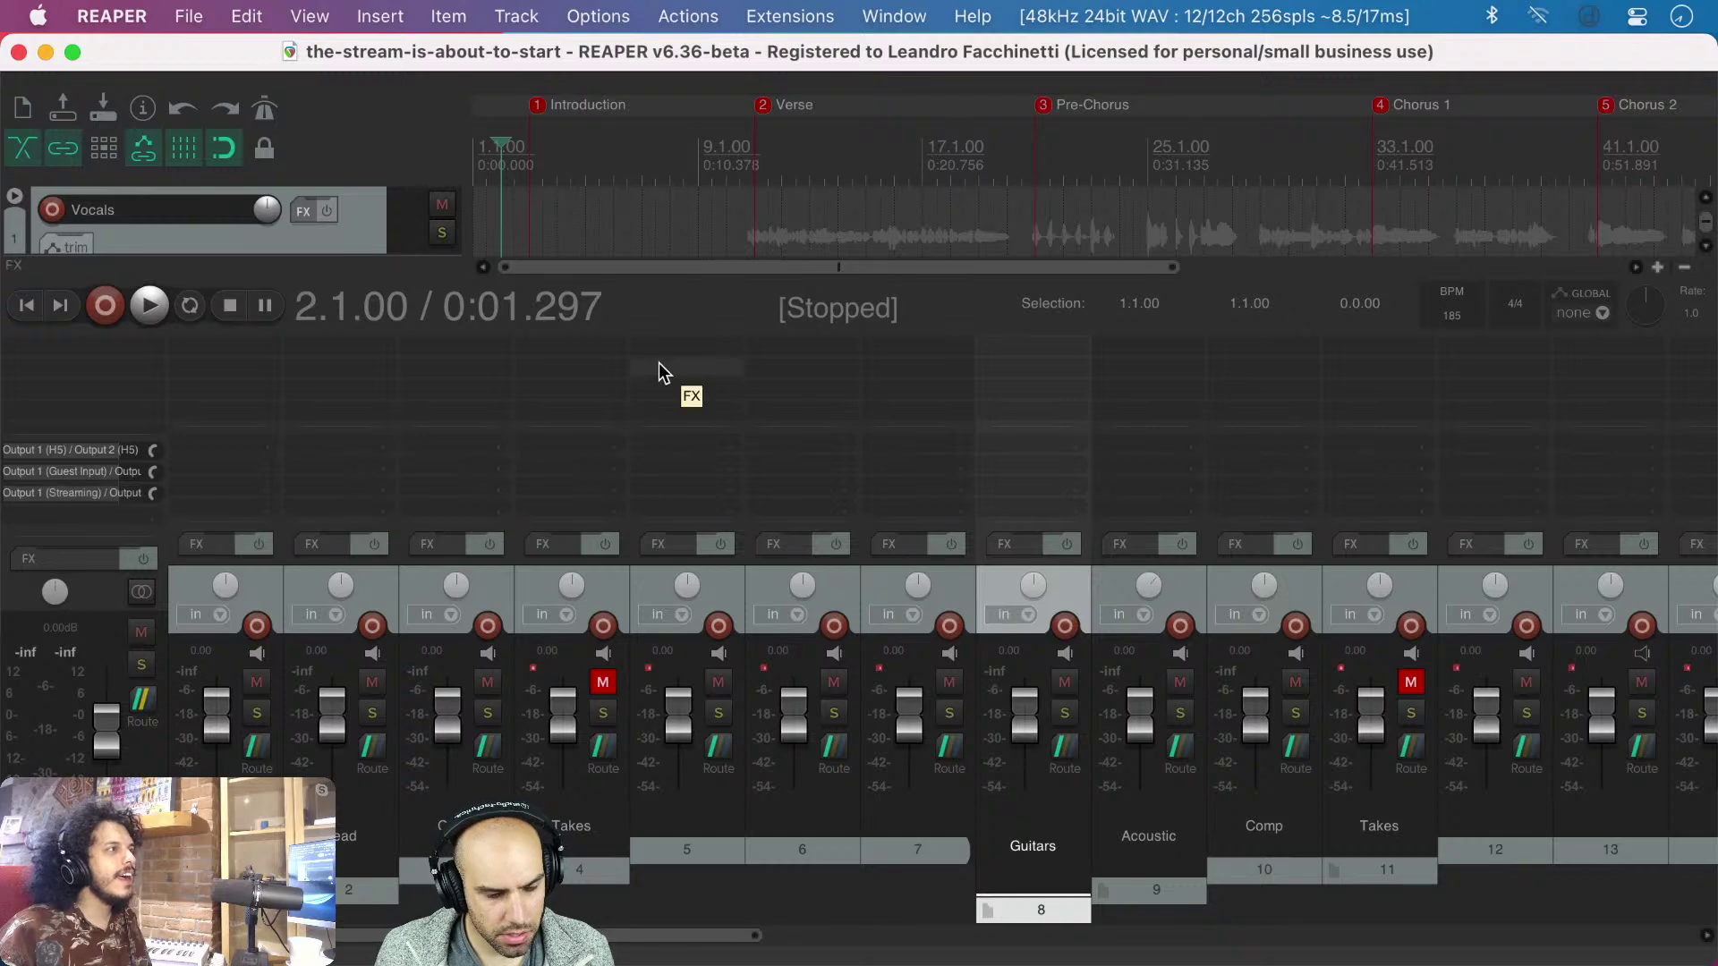
key(super+m)
click(511, 364)
key(space)
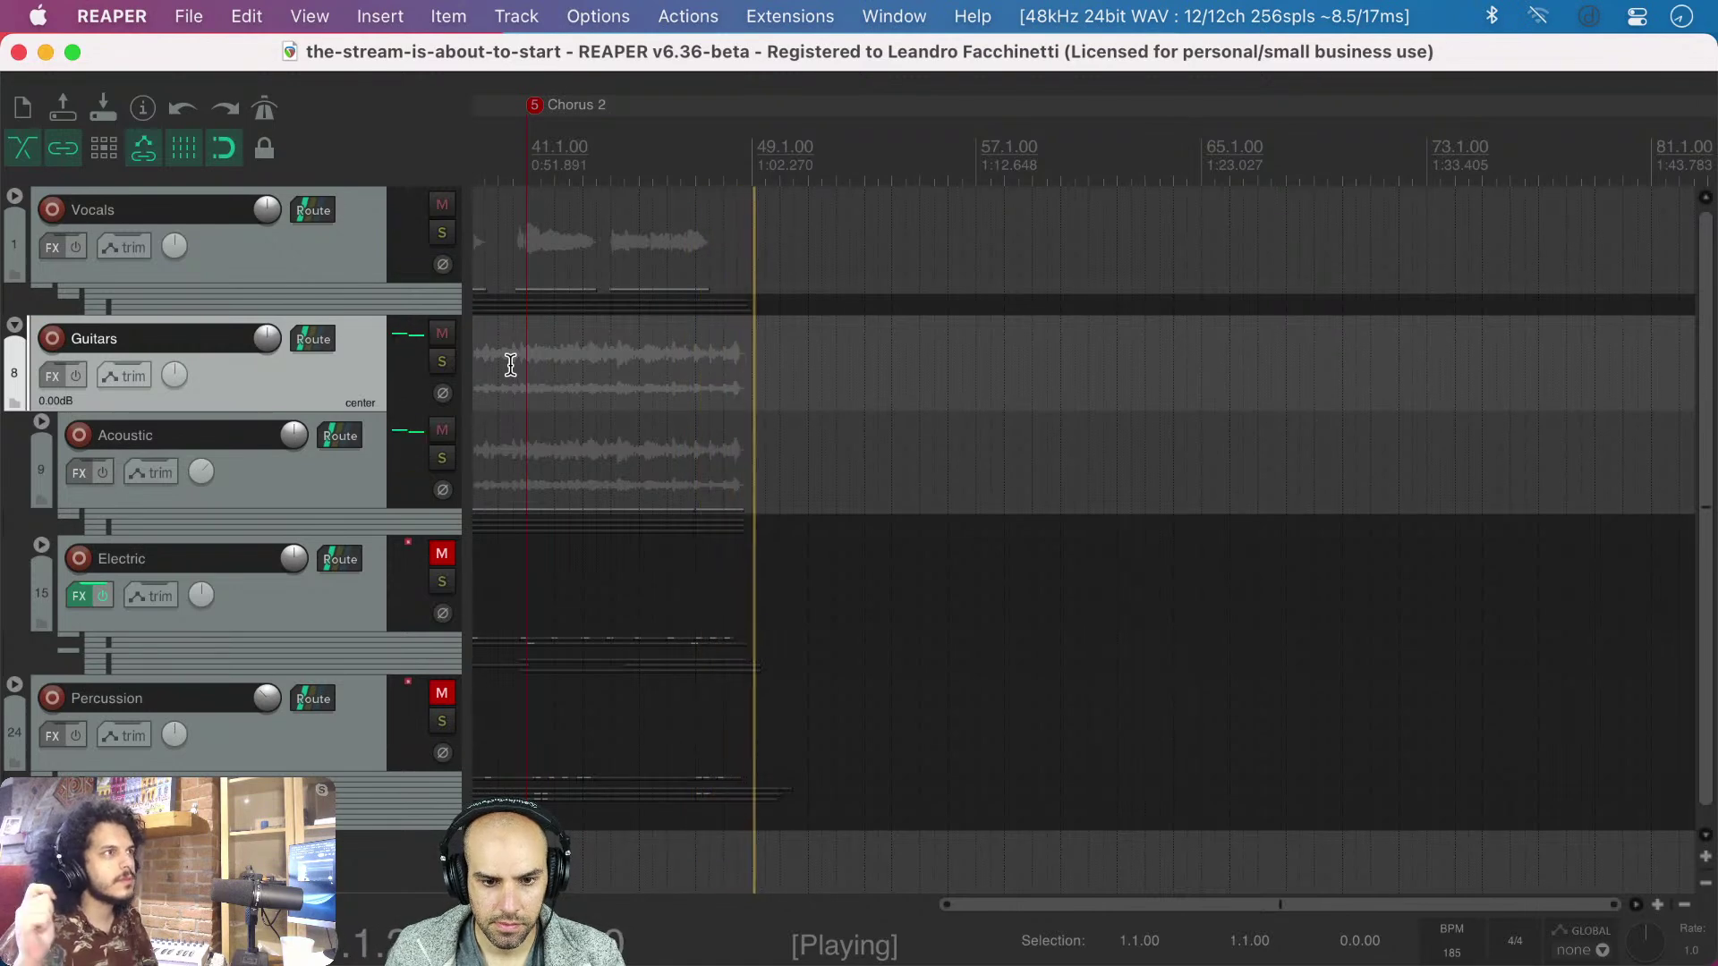
key(space)
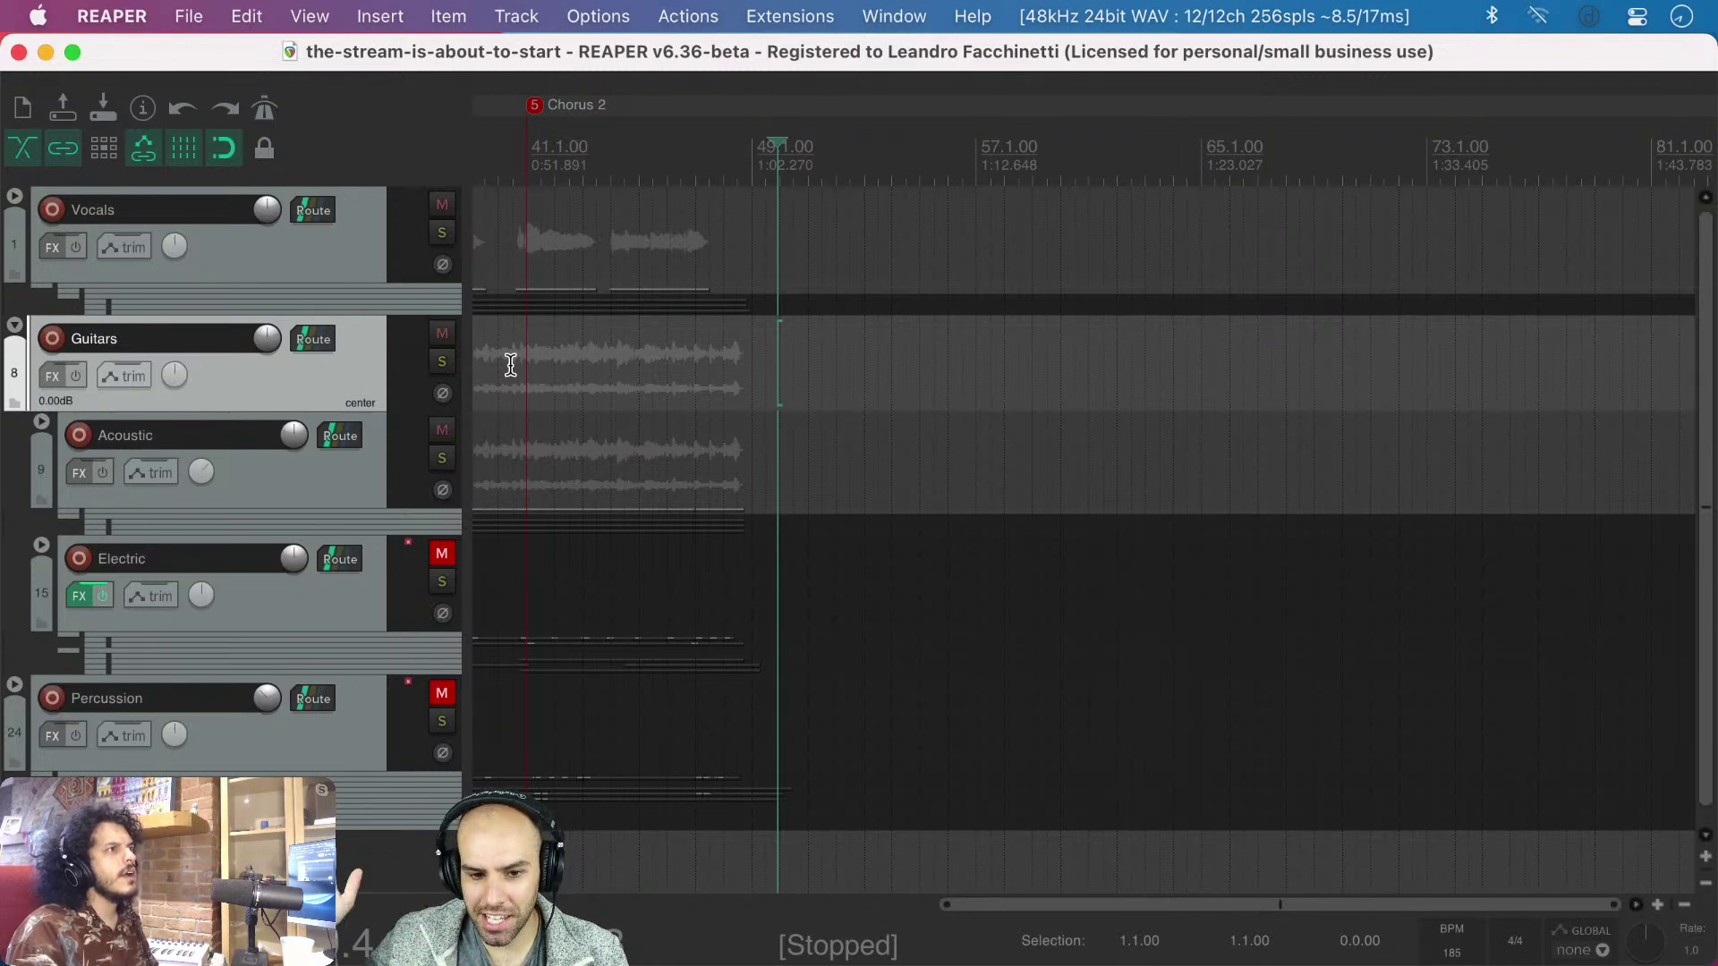
key(Home)
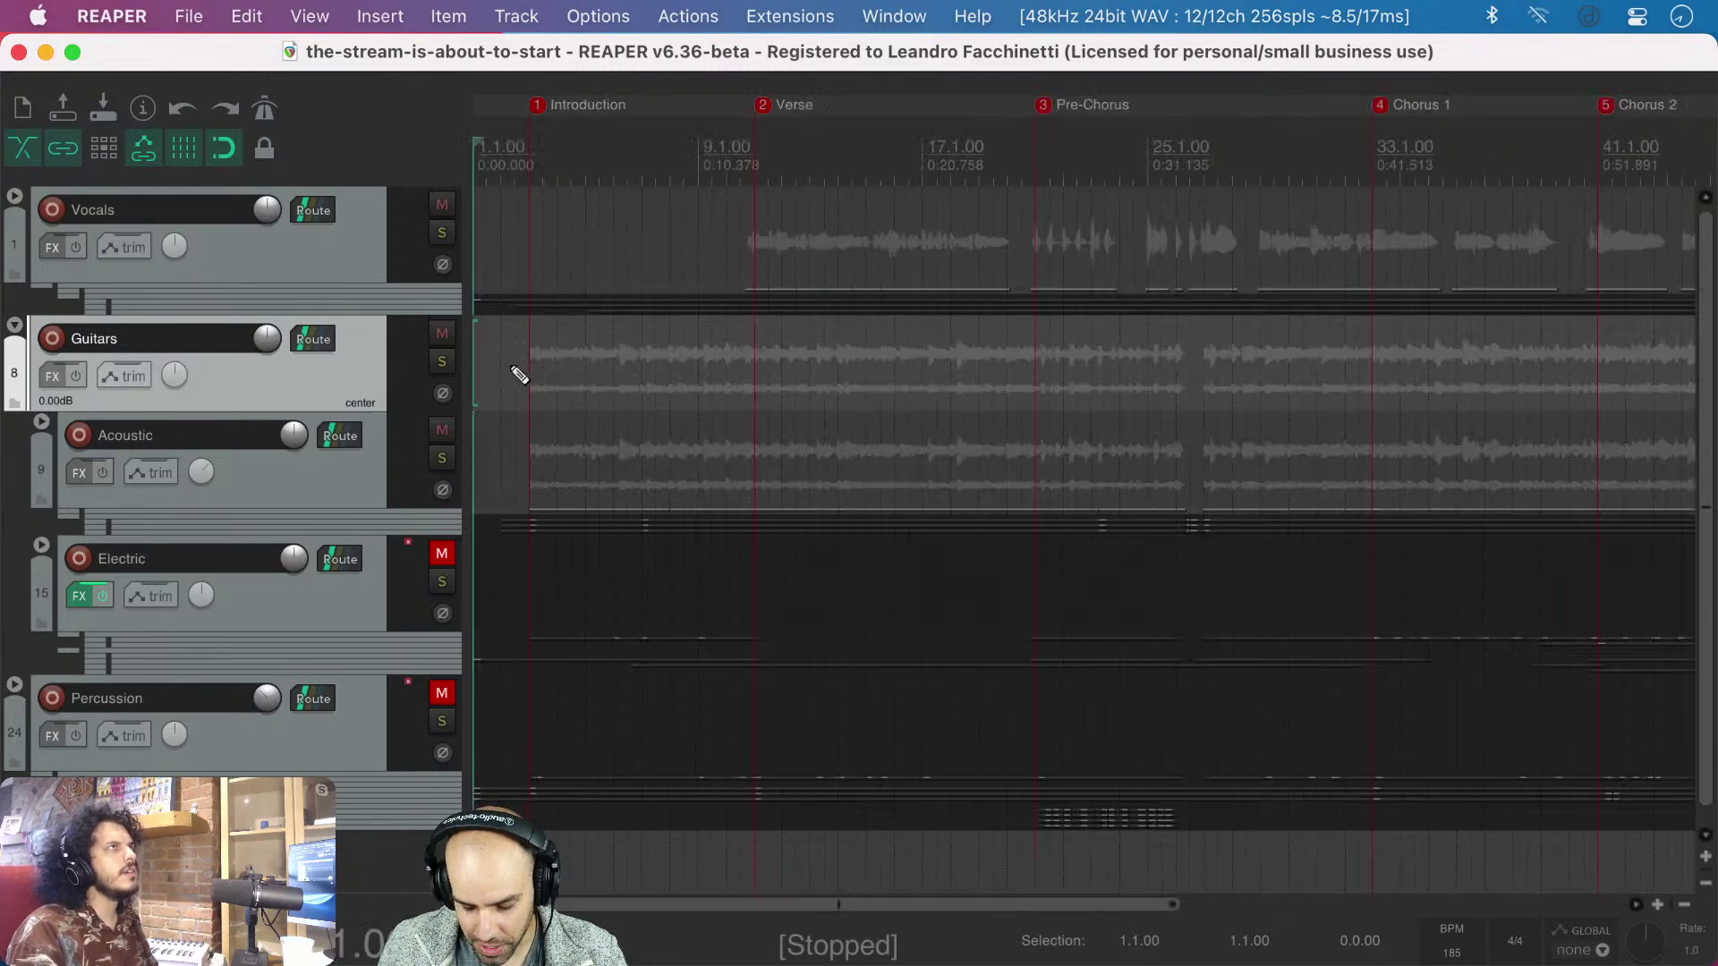
click(503, 372)
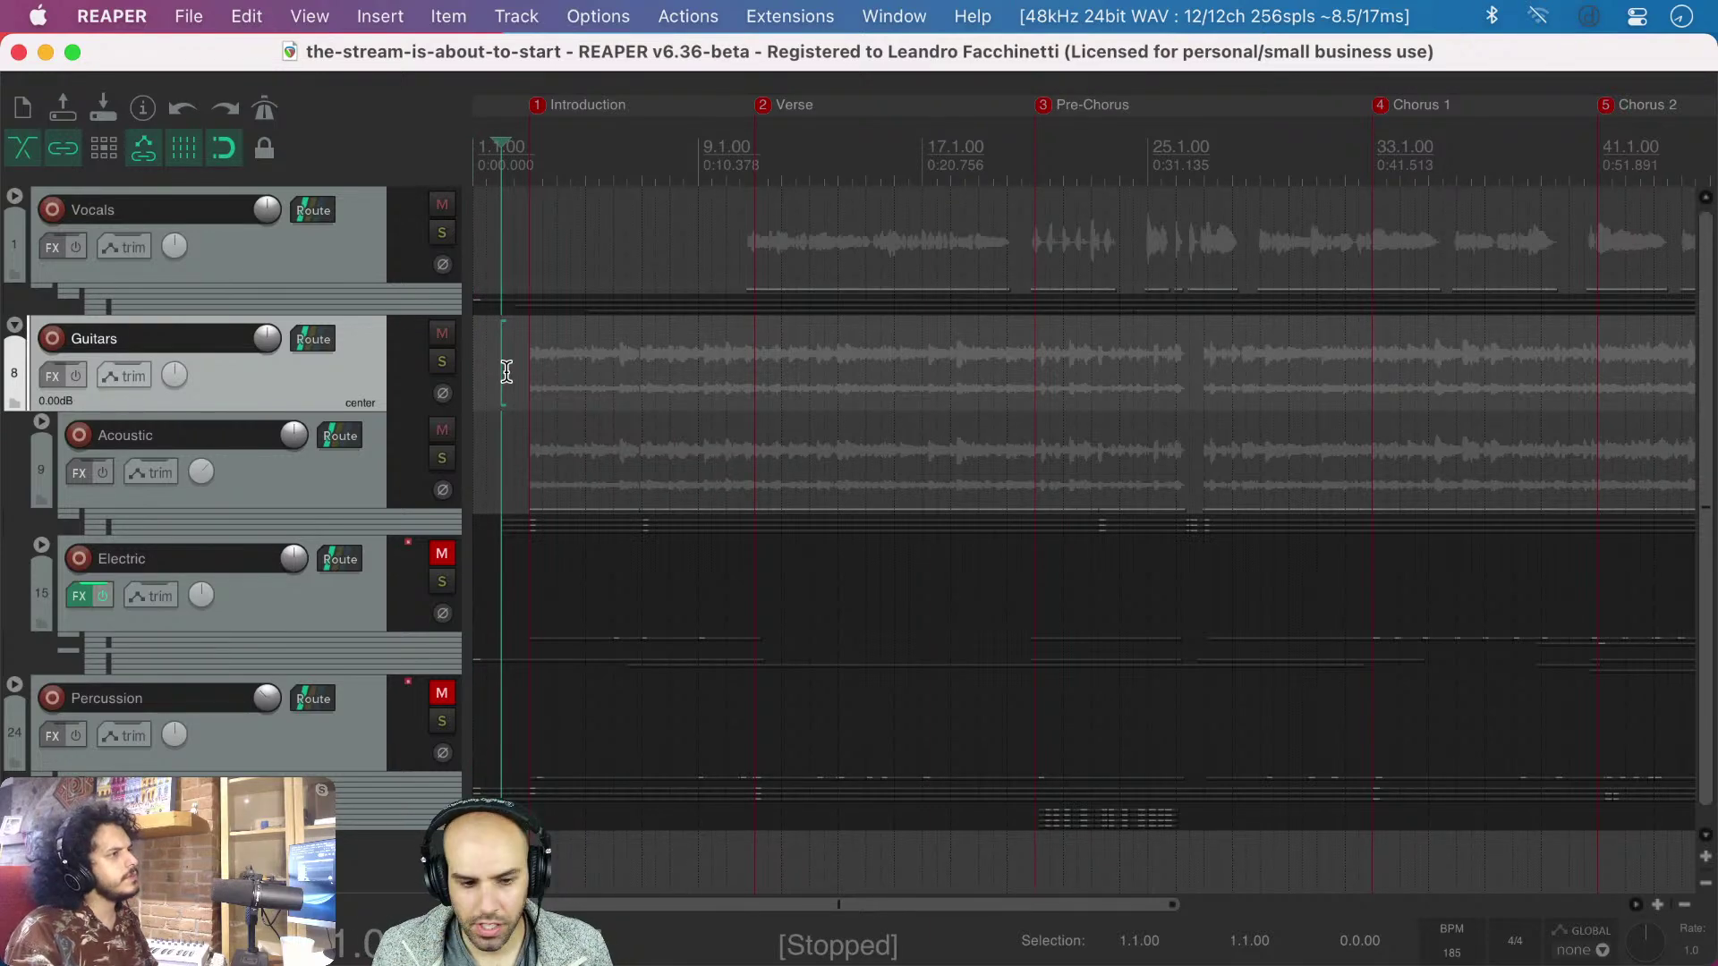
click(287, 604)
shift+click(352, 738)
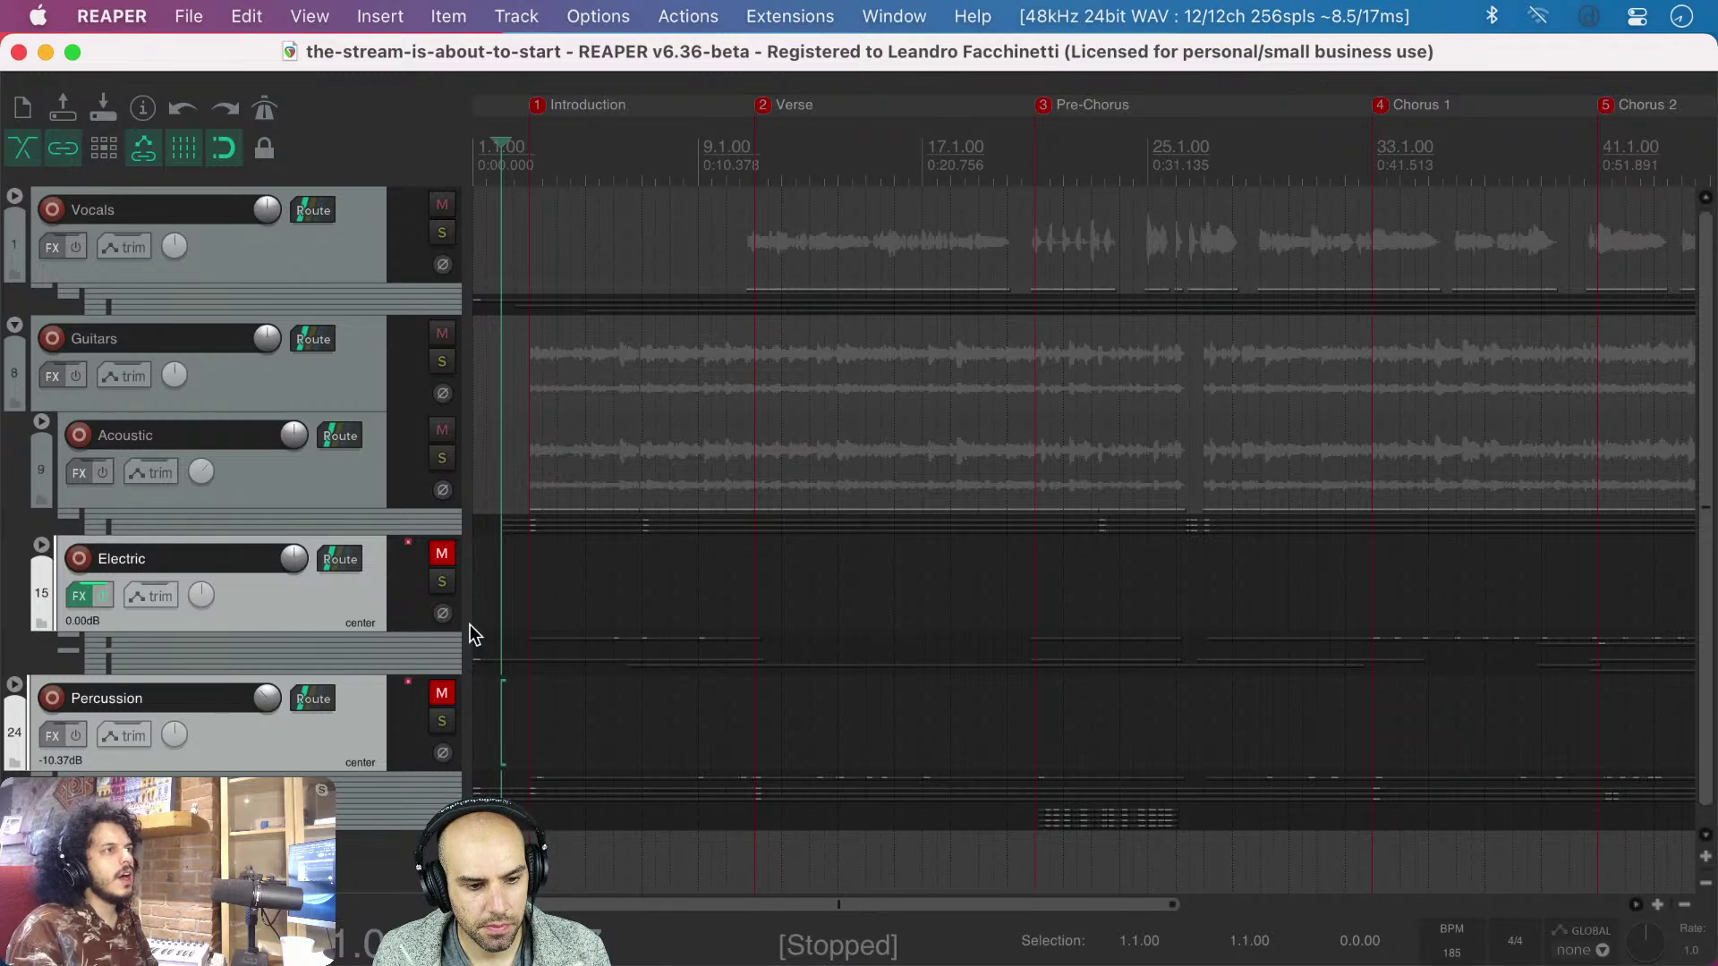
key(Escape)
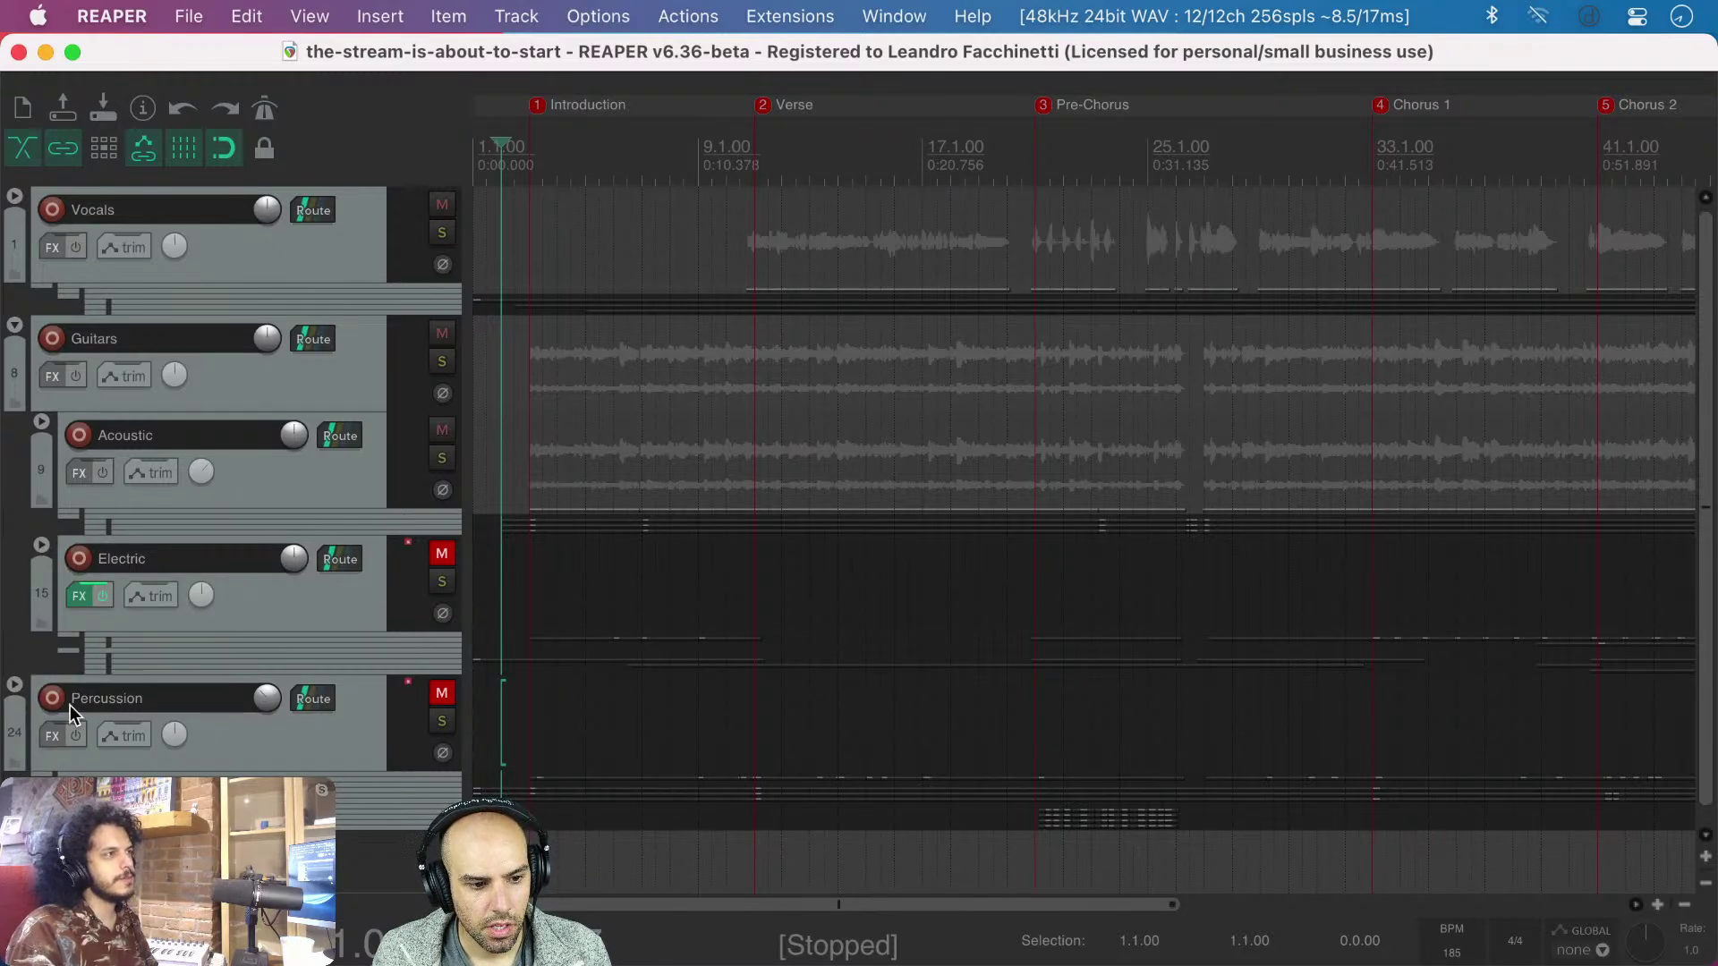
- Expand the Percussion folder to show its Shakers and Claps tracks, and unmute Percussion
click(14, 684)
scroll(554, 769, down, 4)
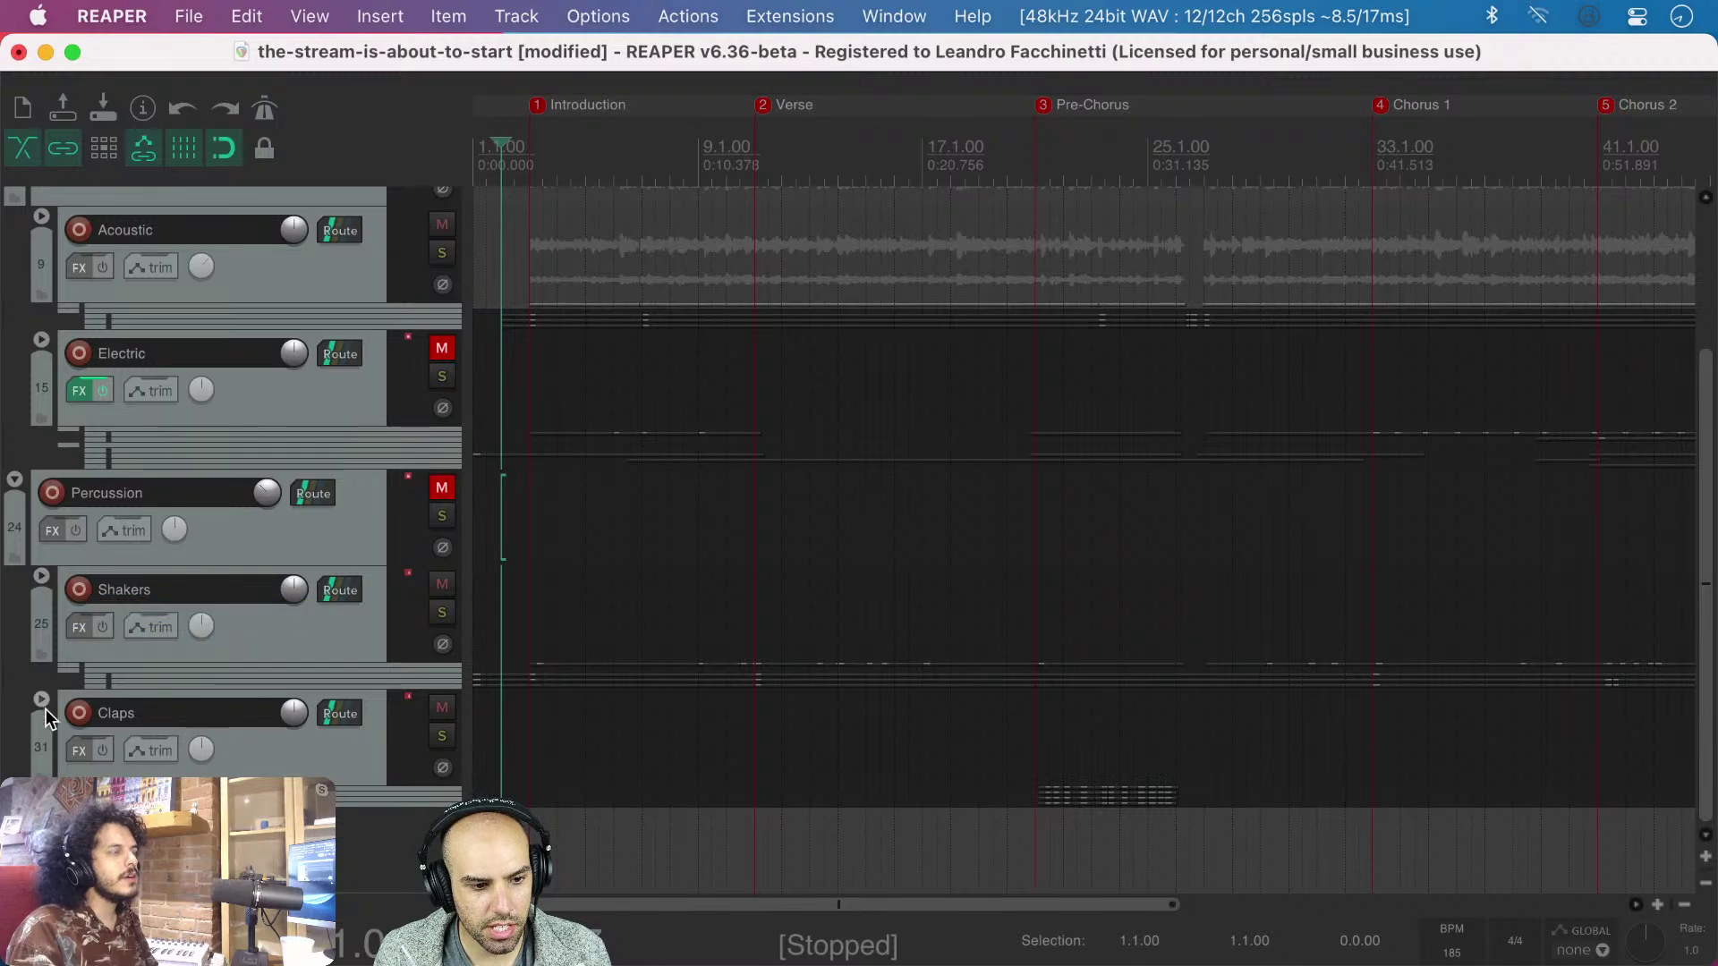
click(229, 624)
shift+click(362, 752)
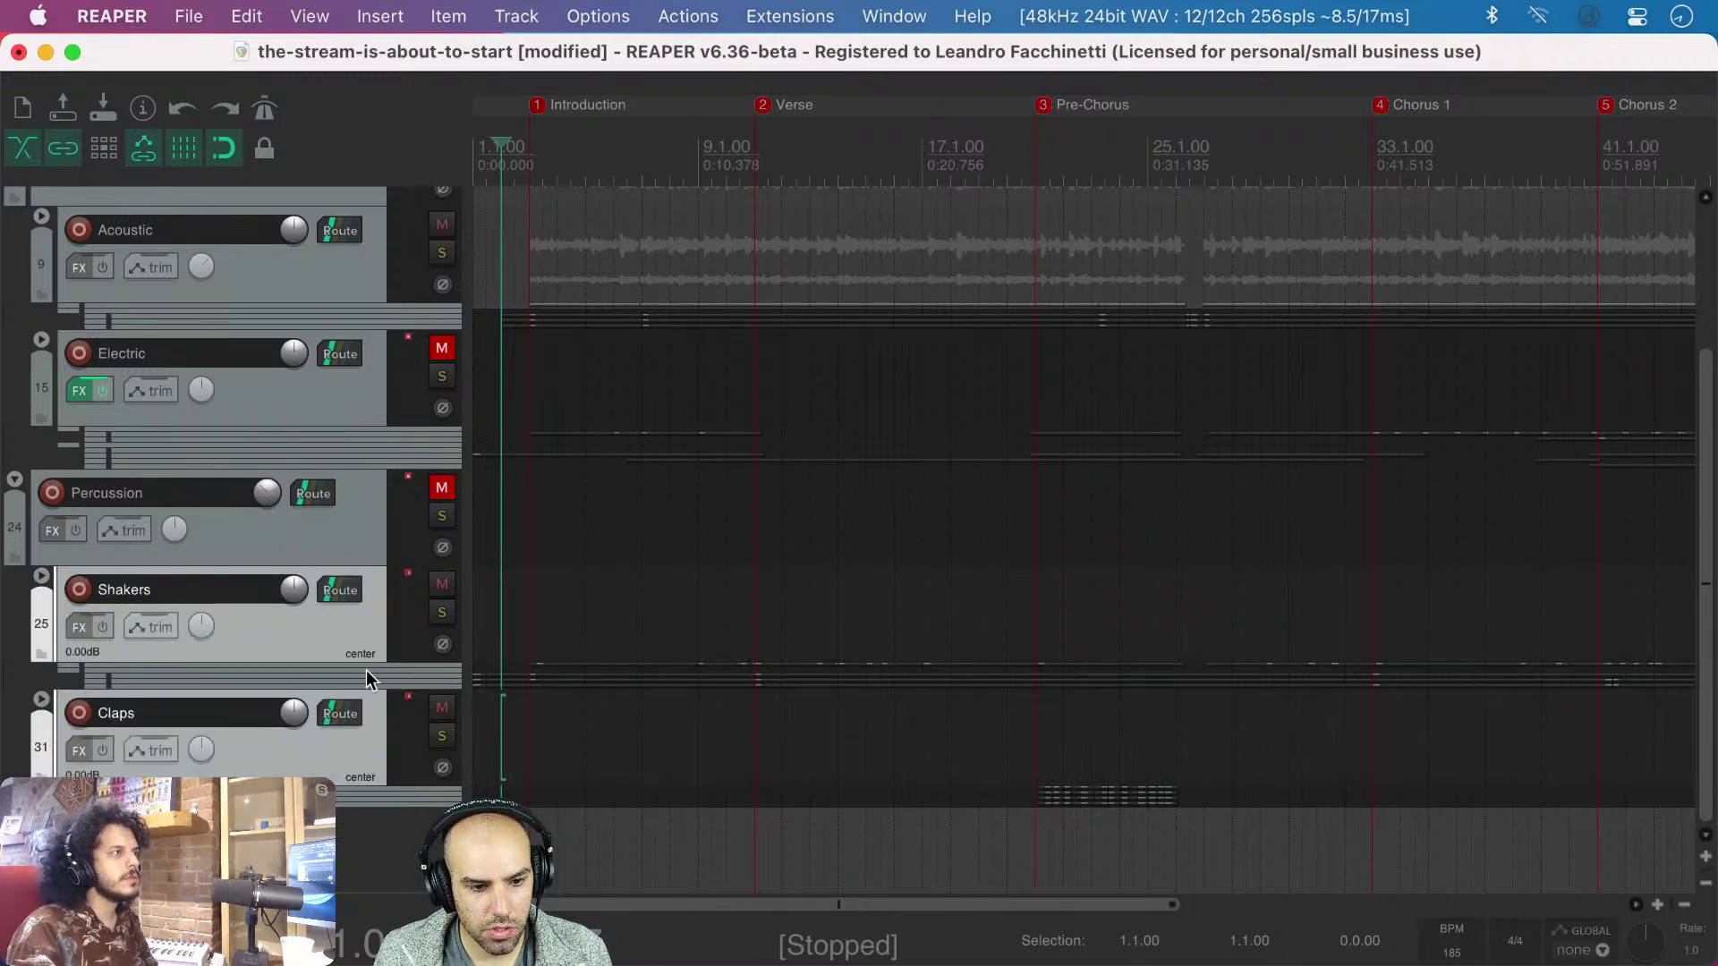
click(442, 488)
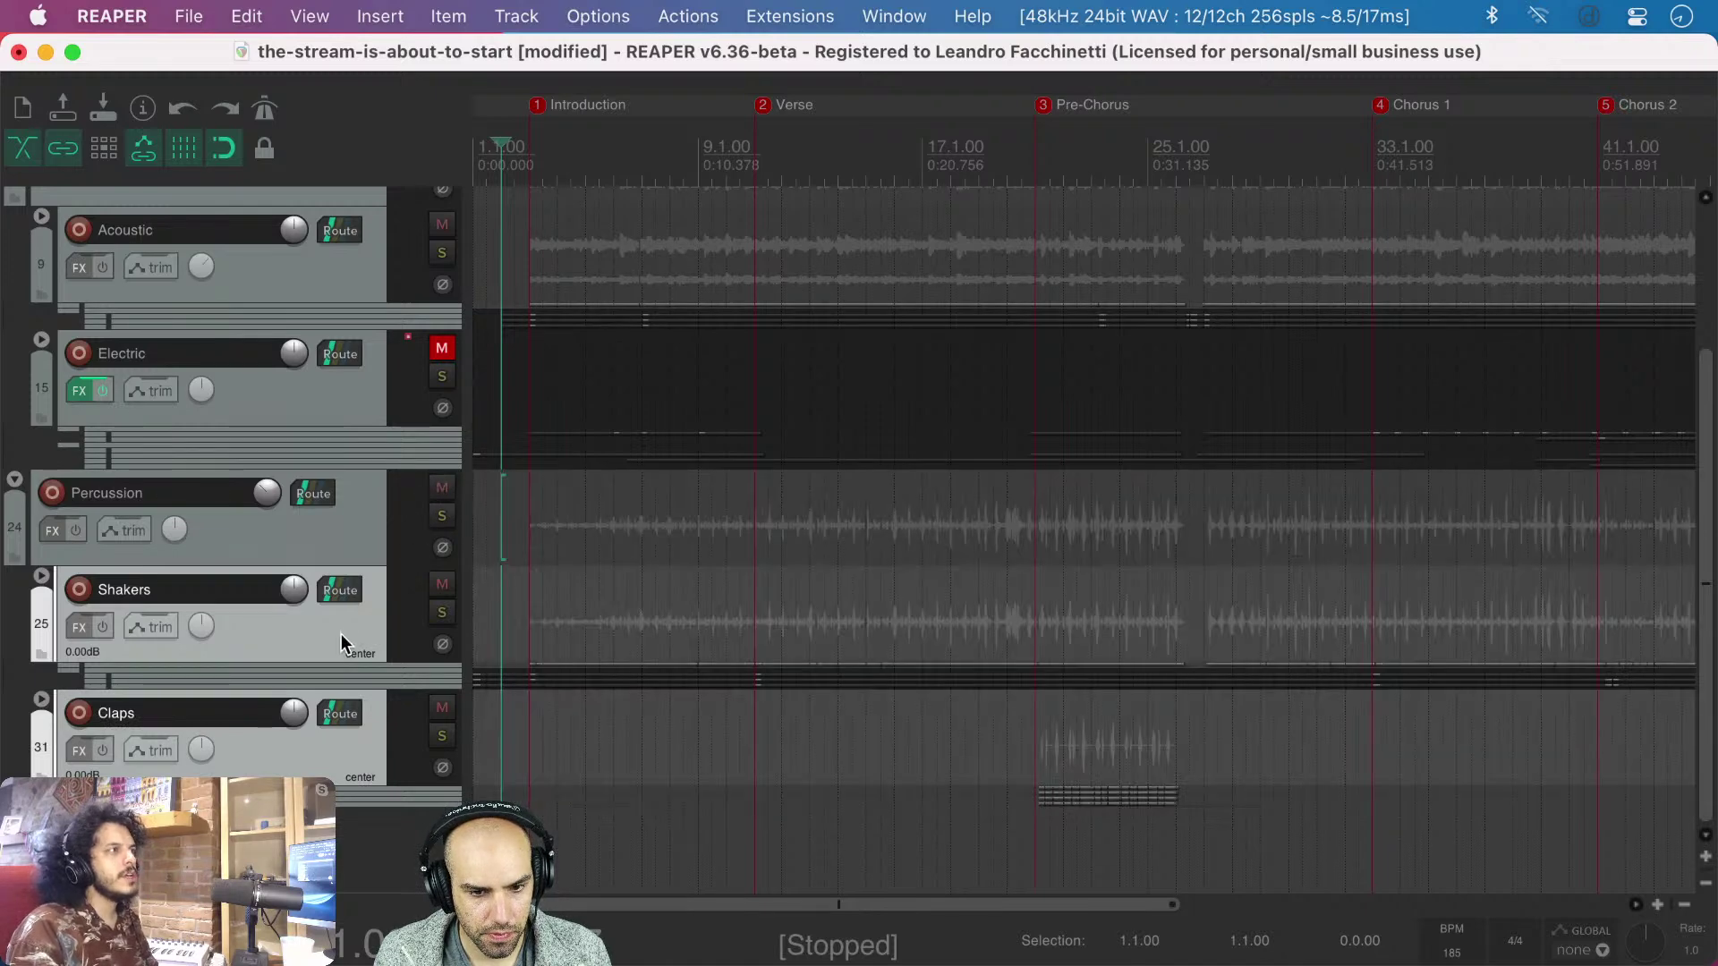
- Expand the Shakers and Claps folders to show their child tracks, and save the project
click(501, 595)
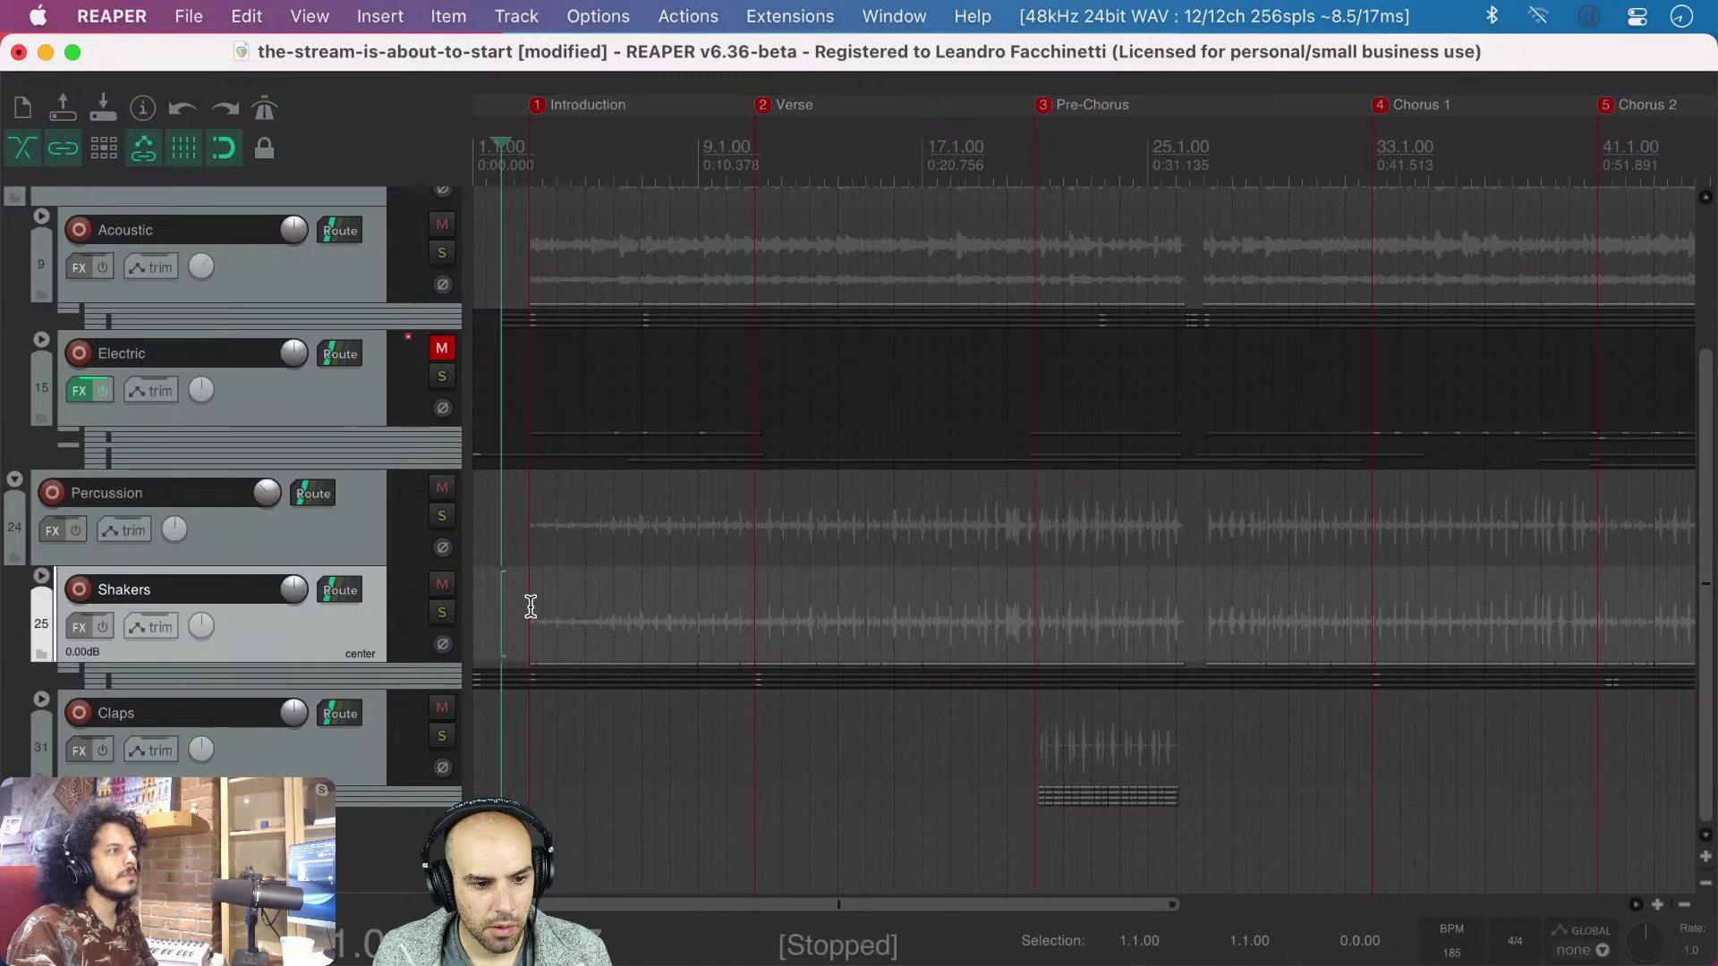
click(41, 576)
scroll(532, 624, down, 3)
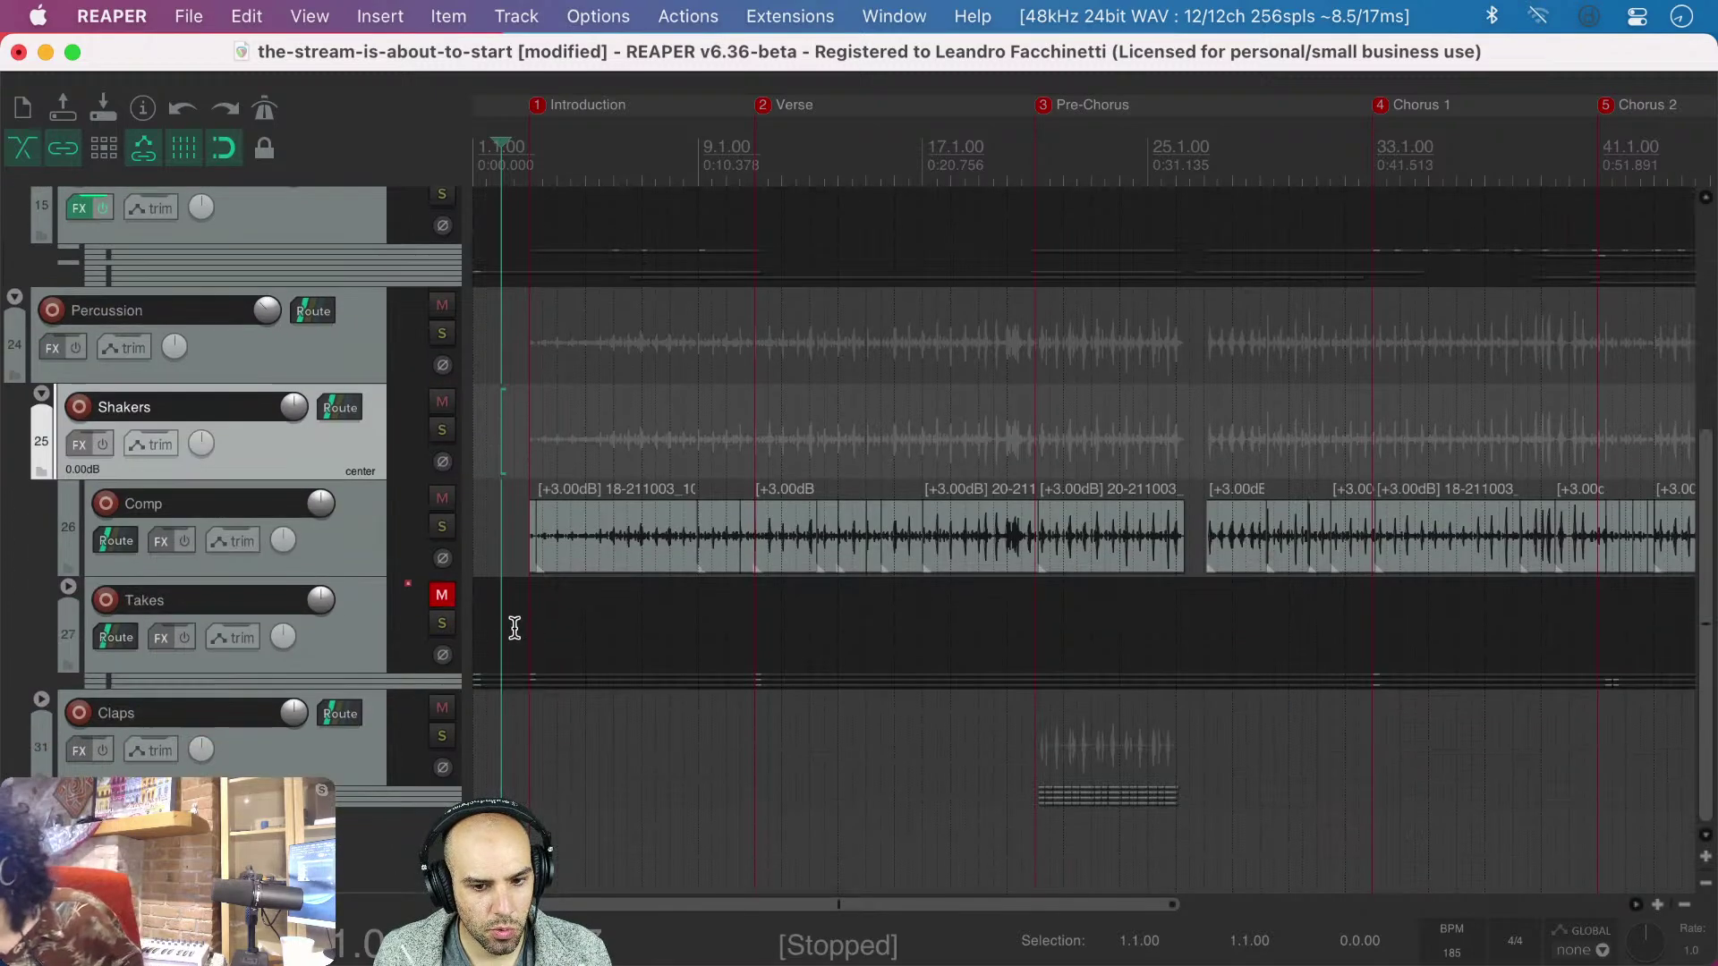
click(43, 700)
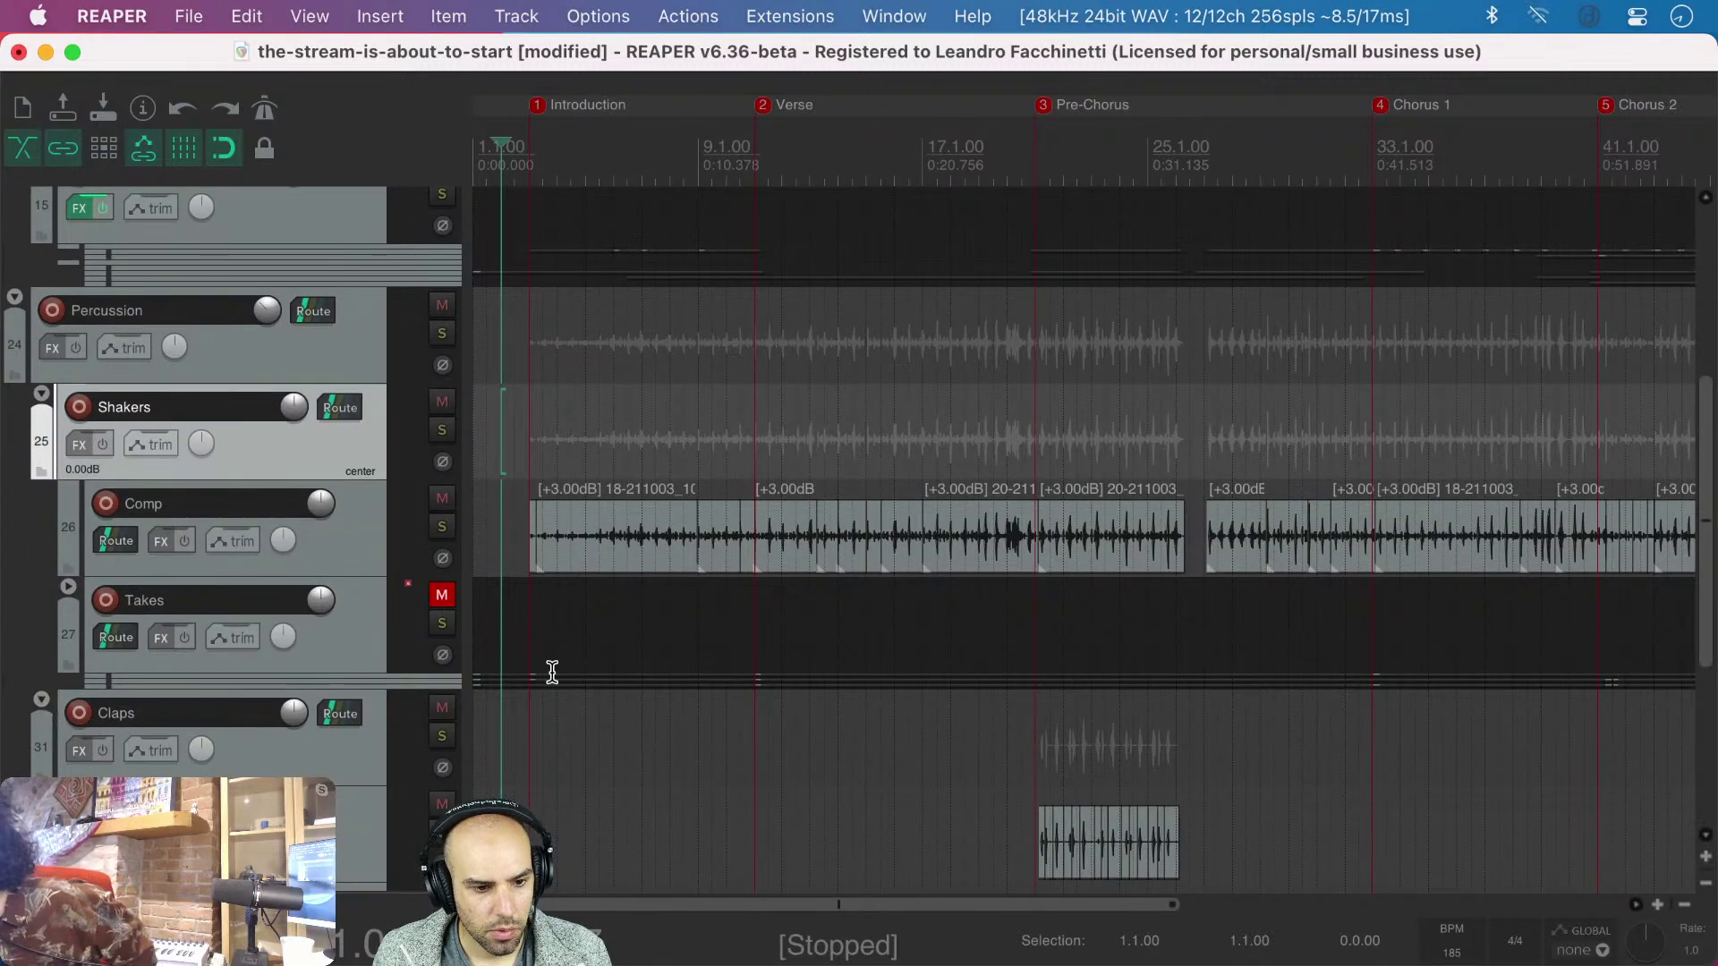
scroll(551, 671, down, 6)
scroll(553, 672, up, 8)
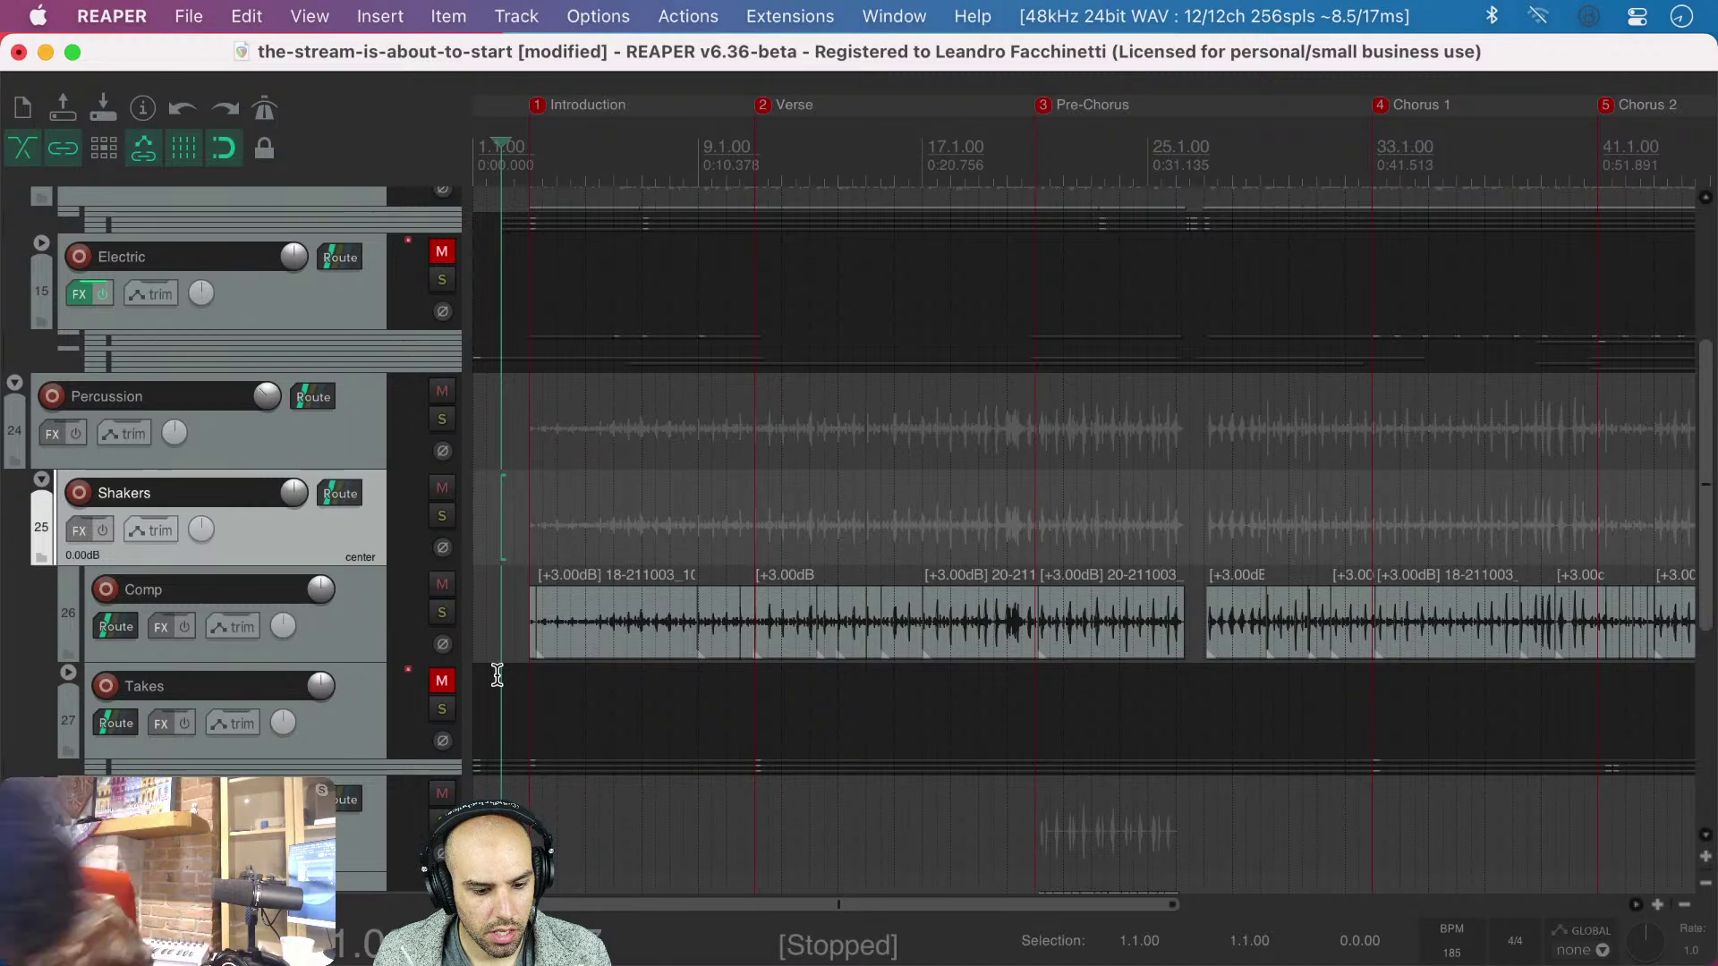
scroll(498, 675, down, 4)
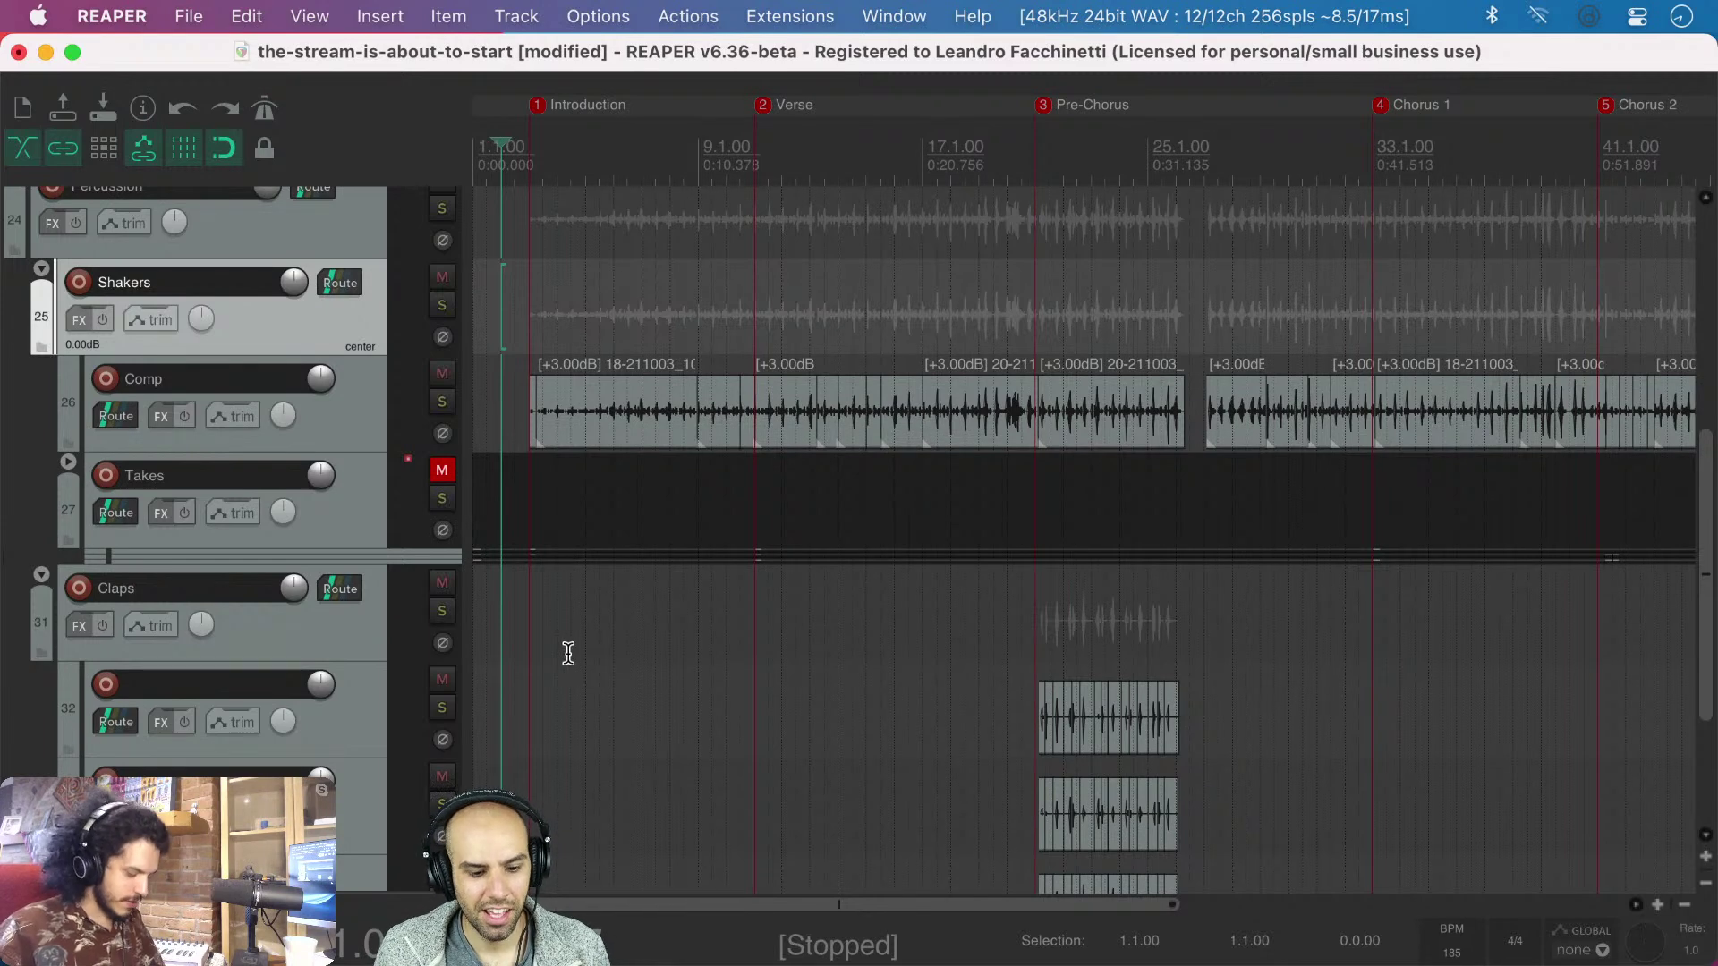
key(super+s)
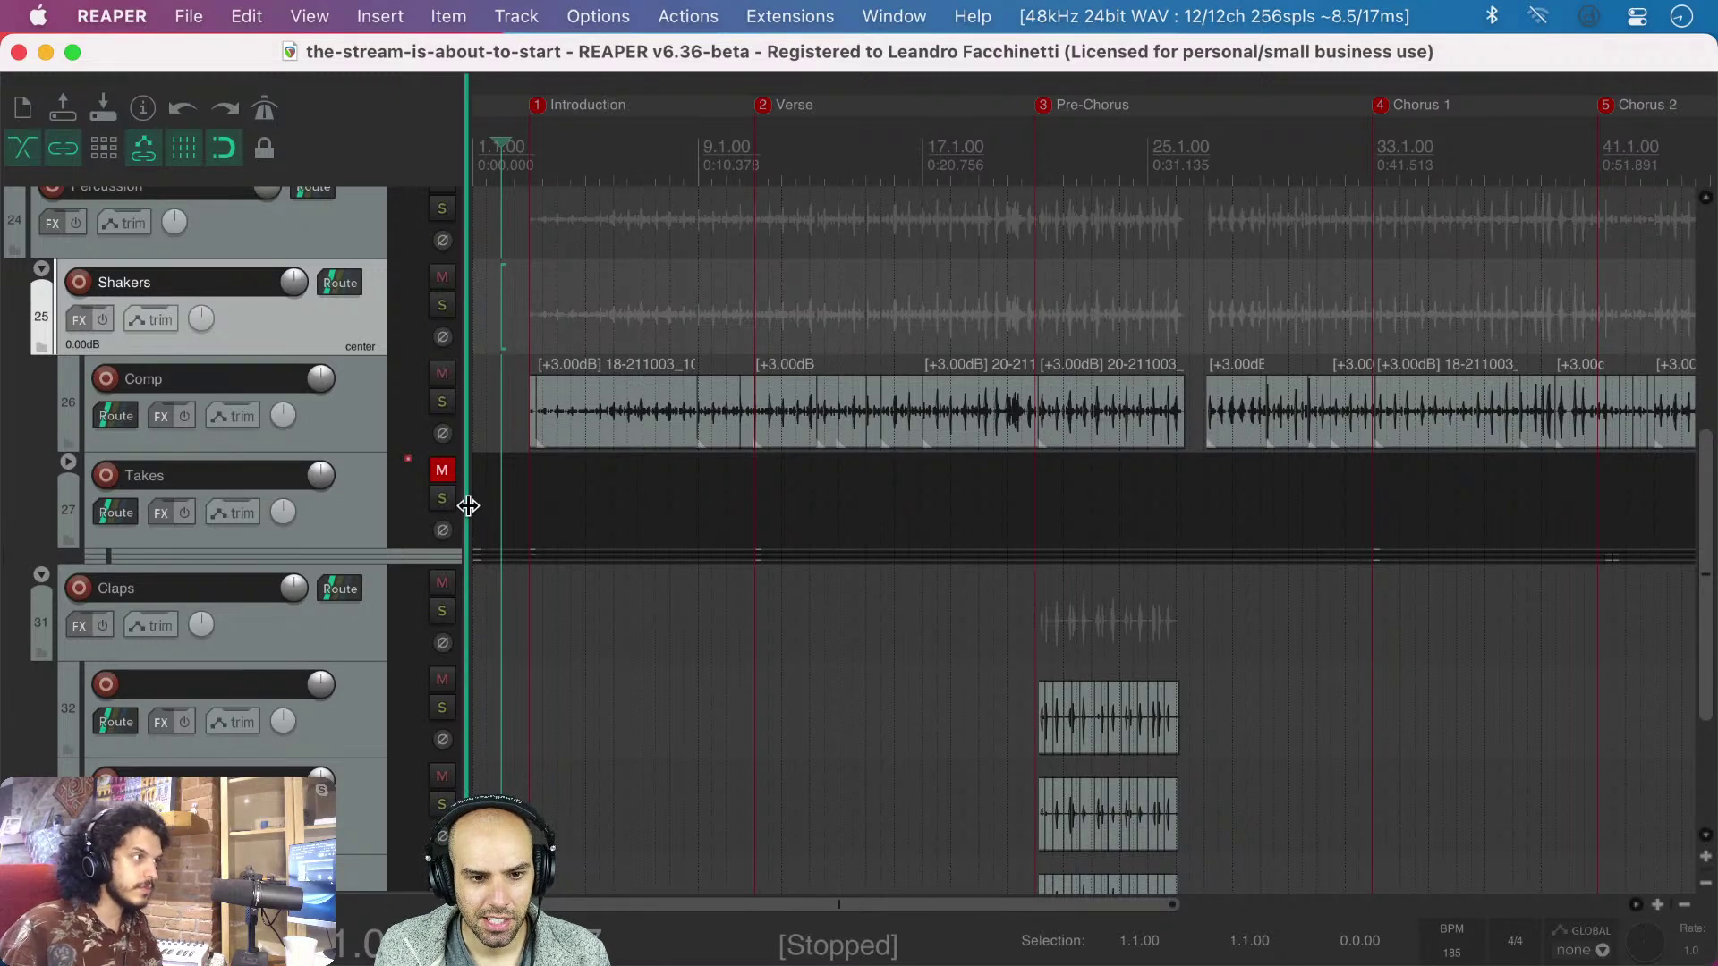
- Expand the Takes folder under Shakers to view its recorded tracks, and collapse it again
click(487, 501)
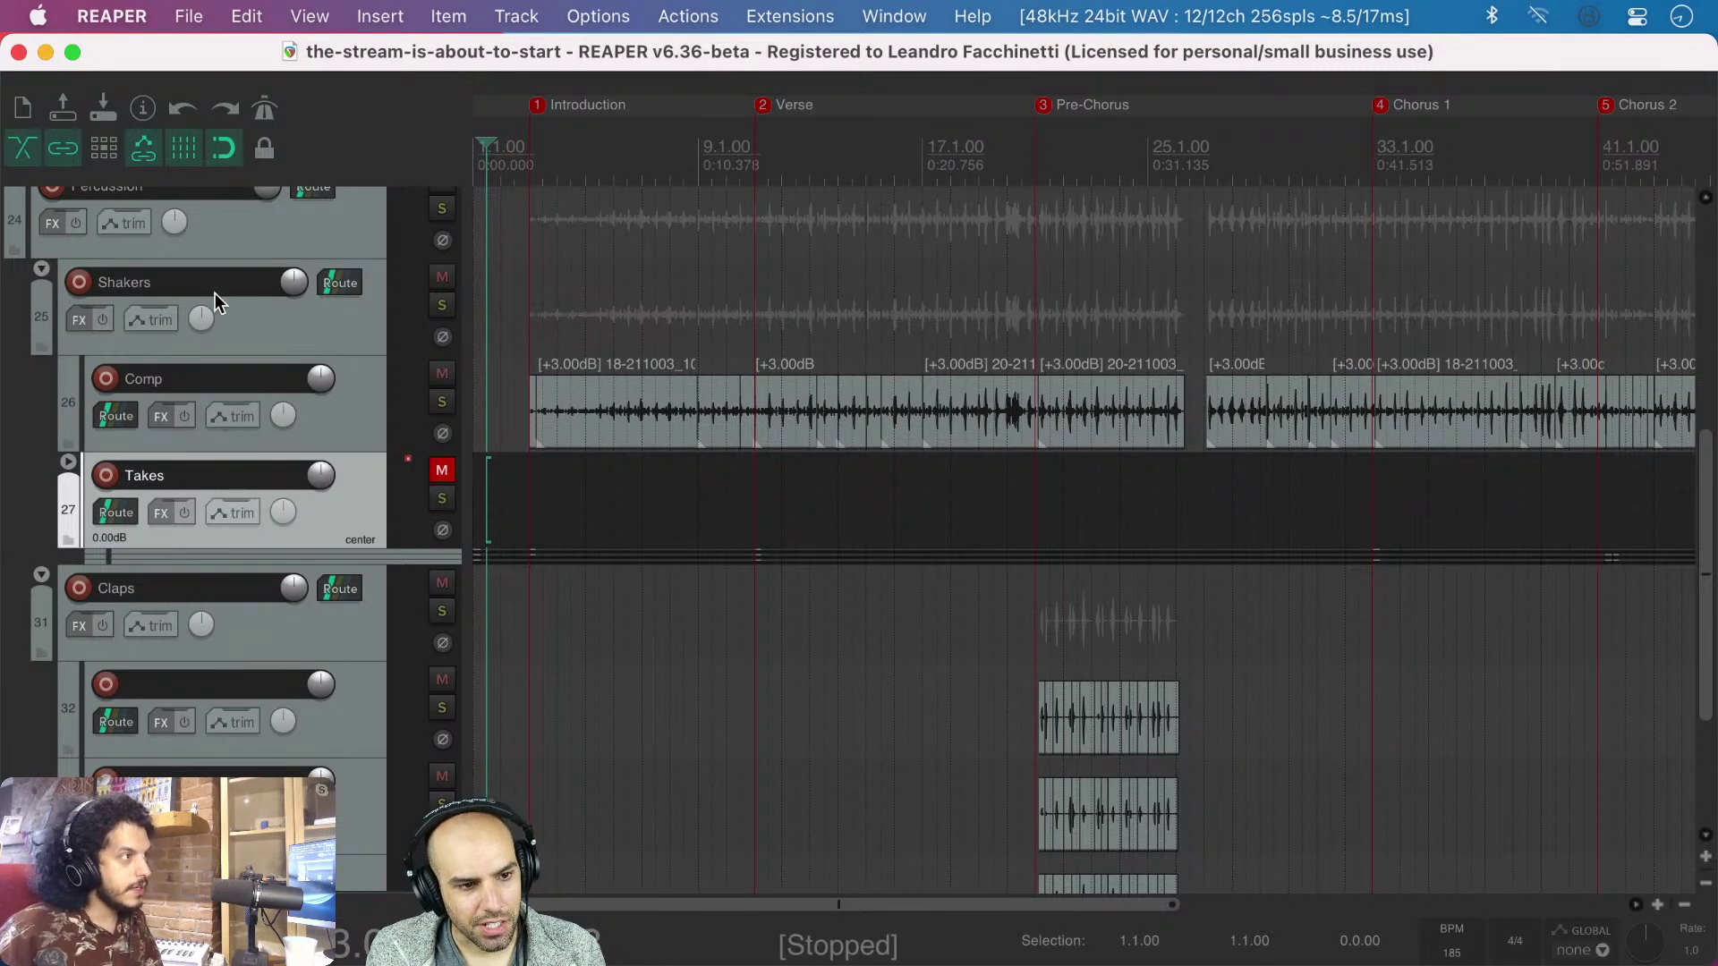
click(68, 463)
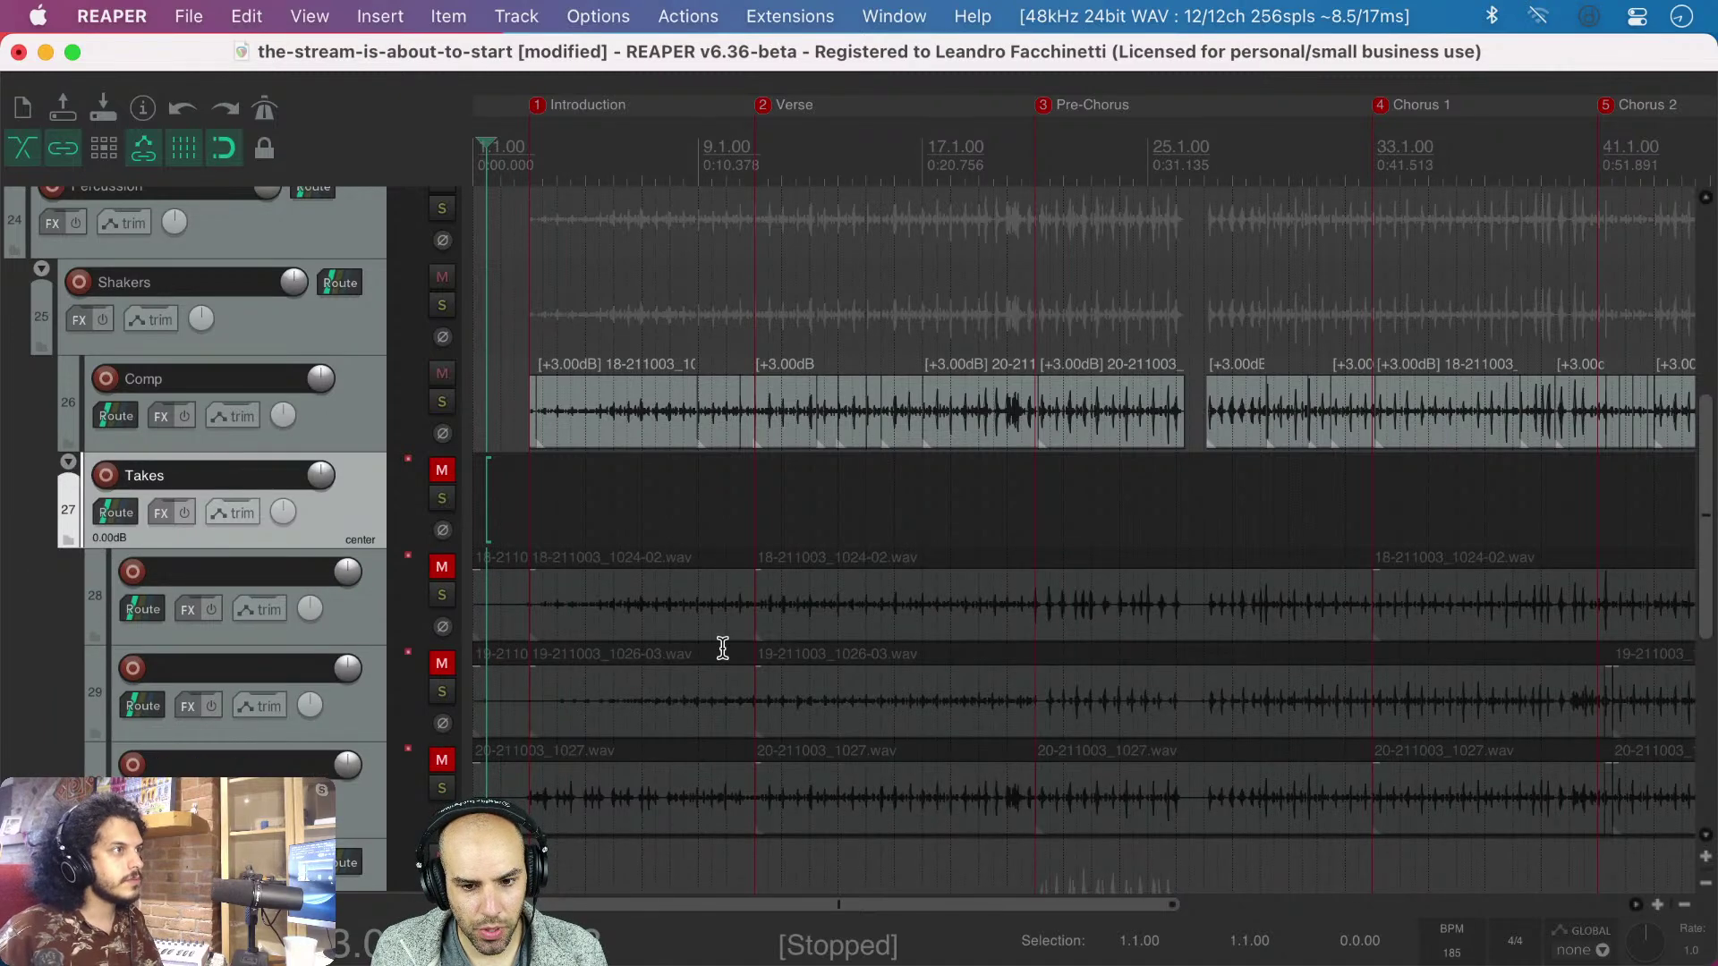
click(69, 460)
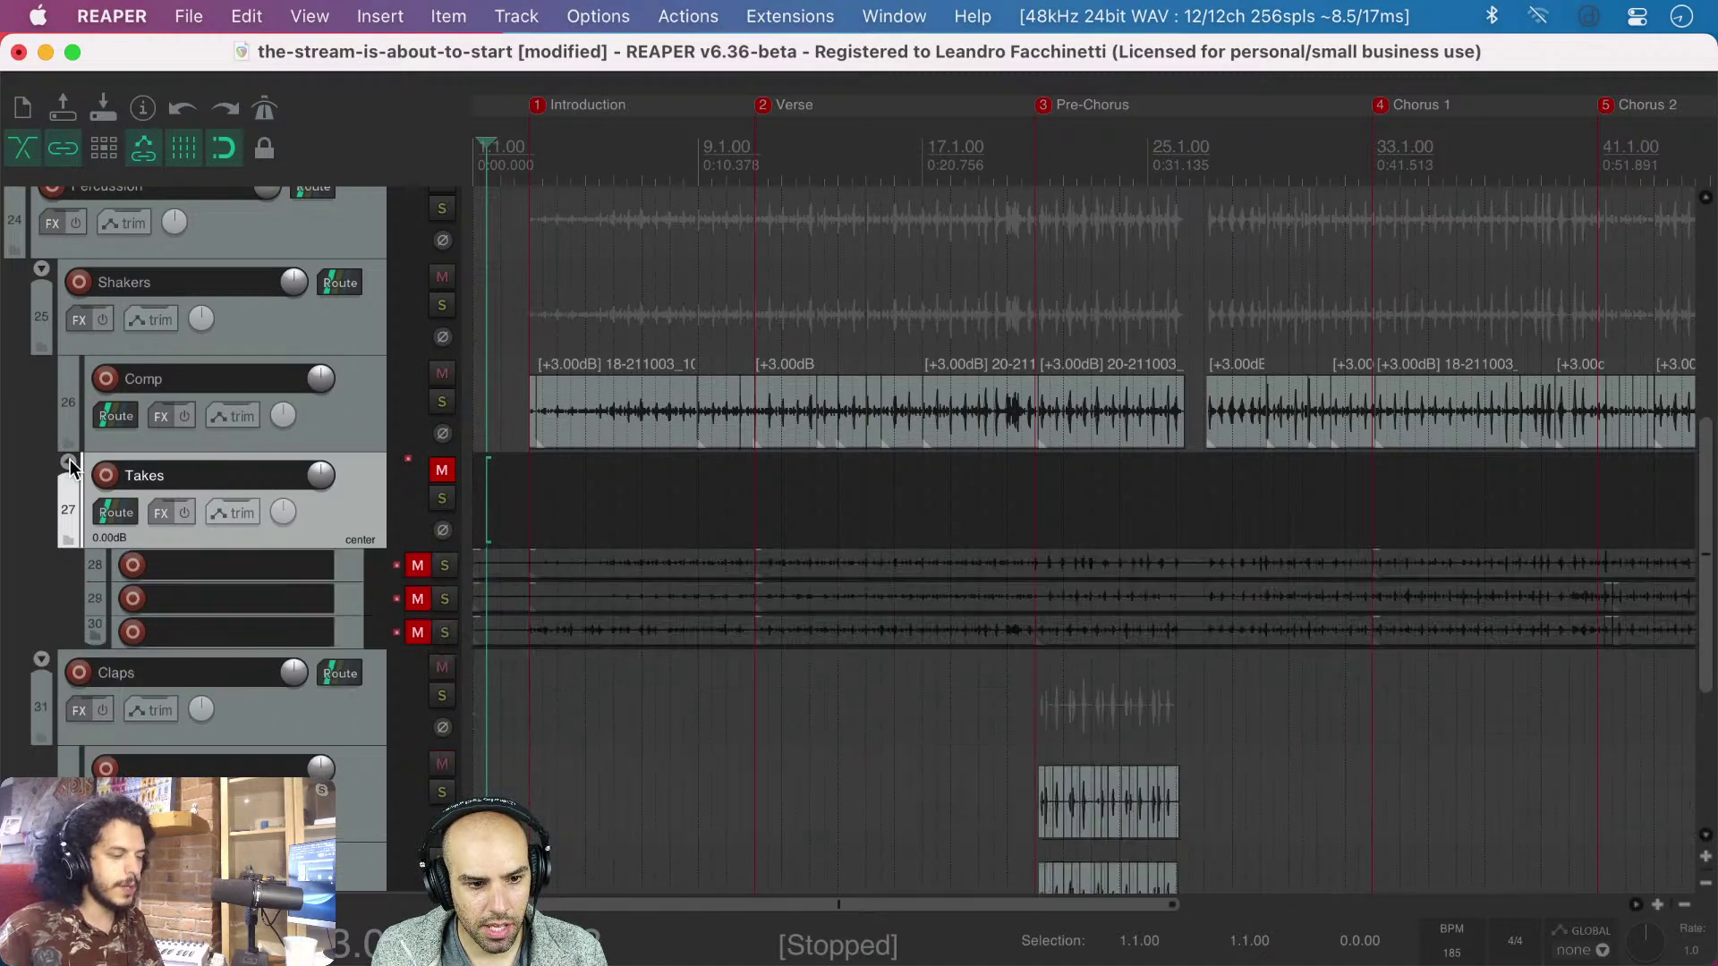
click(70, 459)
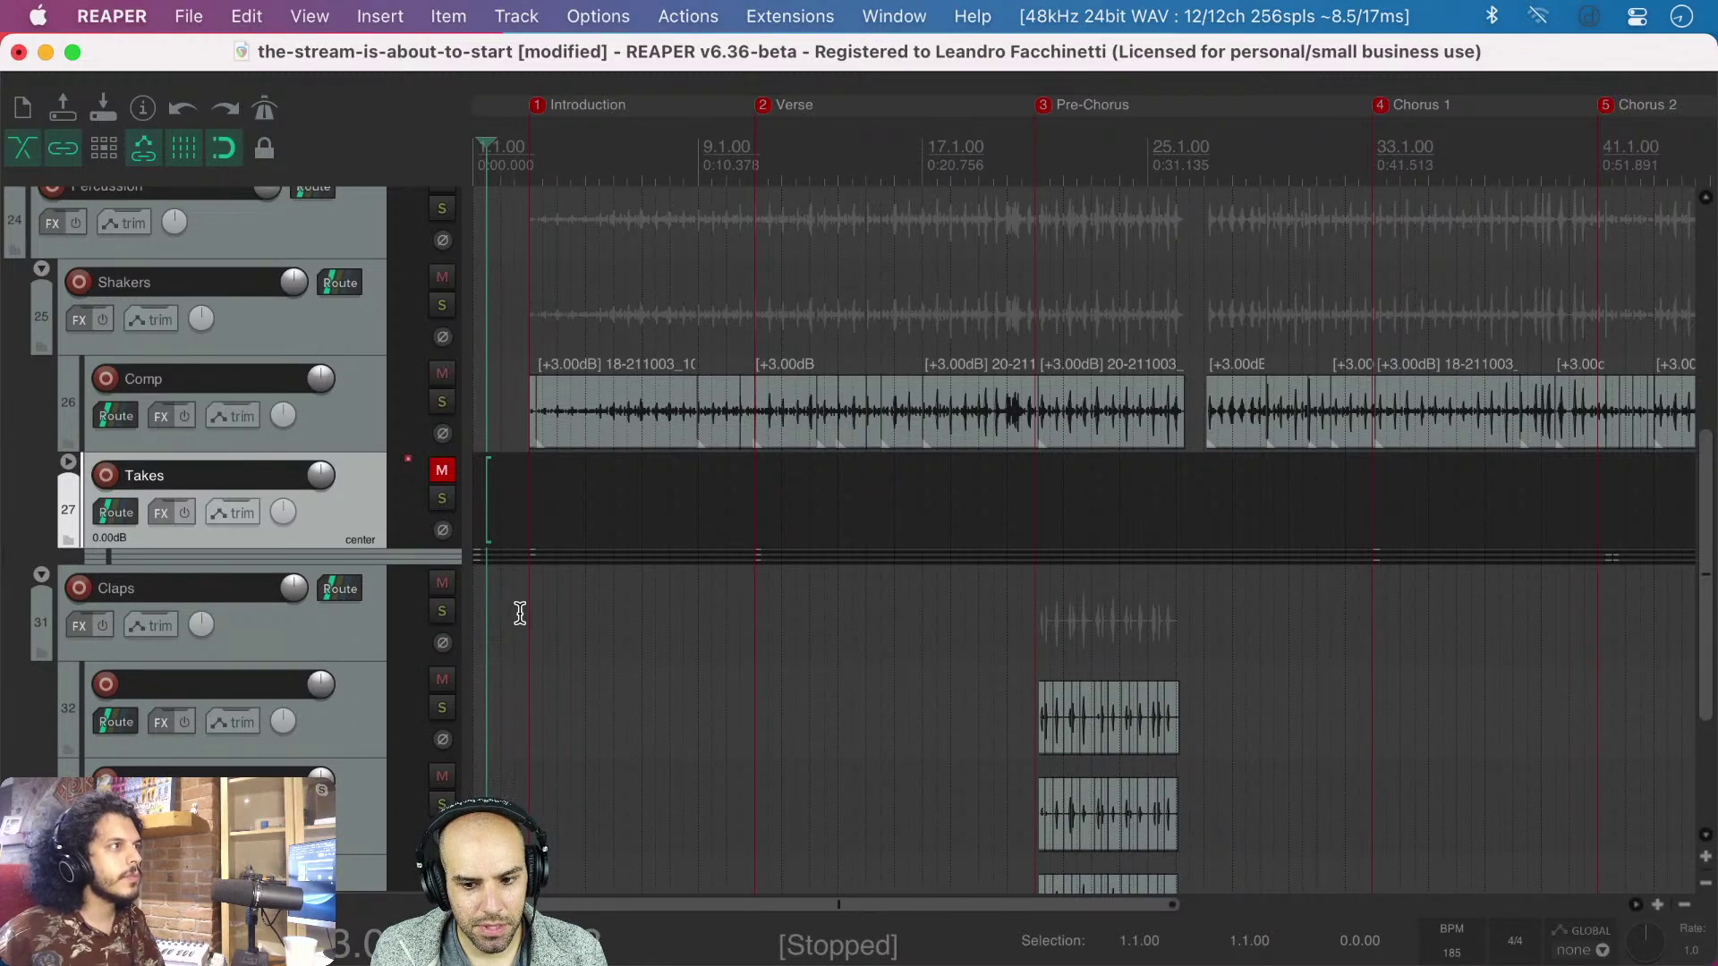
- Examine the edited clap clips on the four Claps tracks in the Pre-Chorus, up close and within the whole arrangement
scroll(537, 599, down, 3)
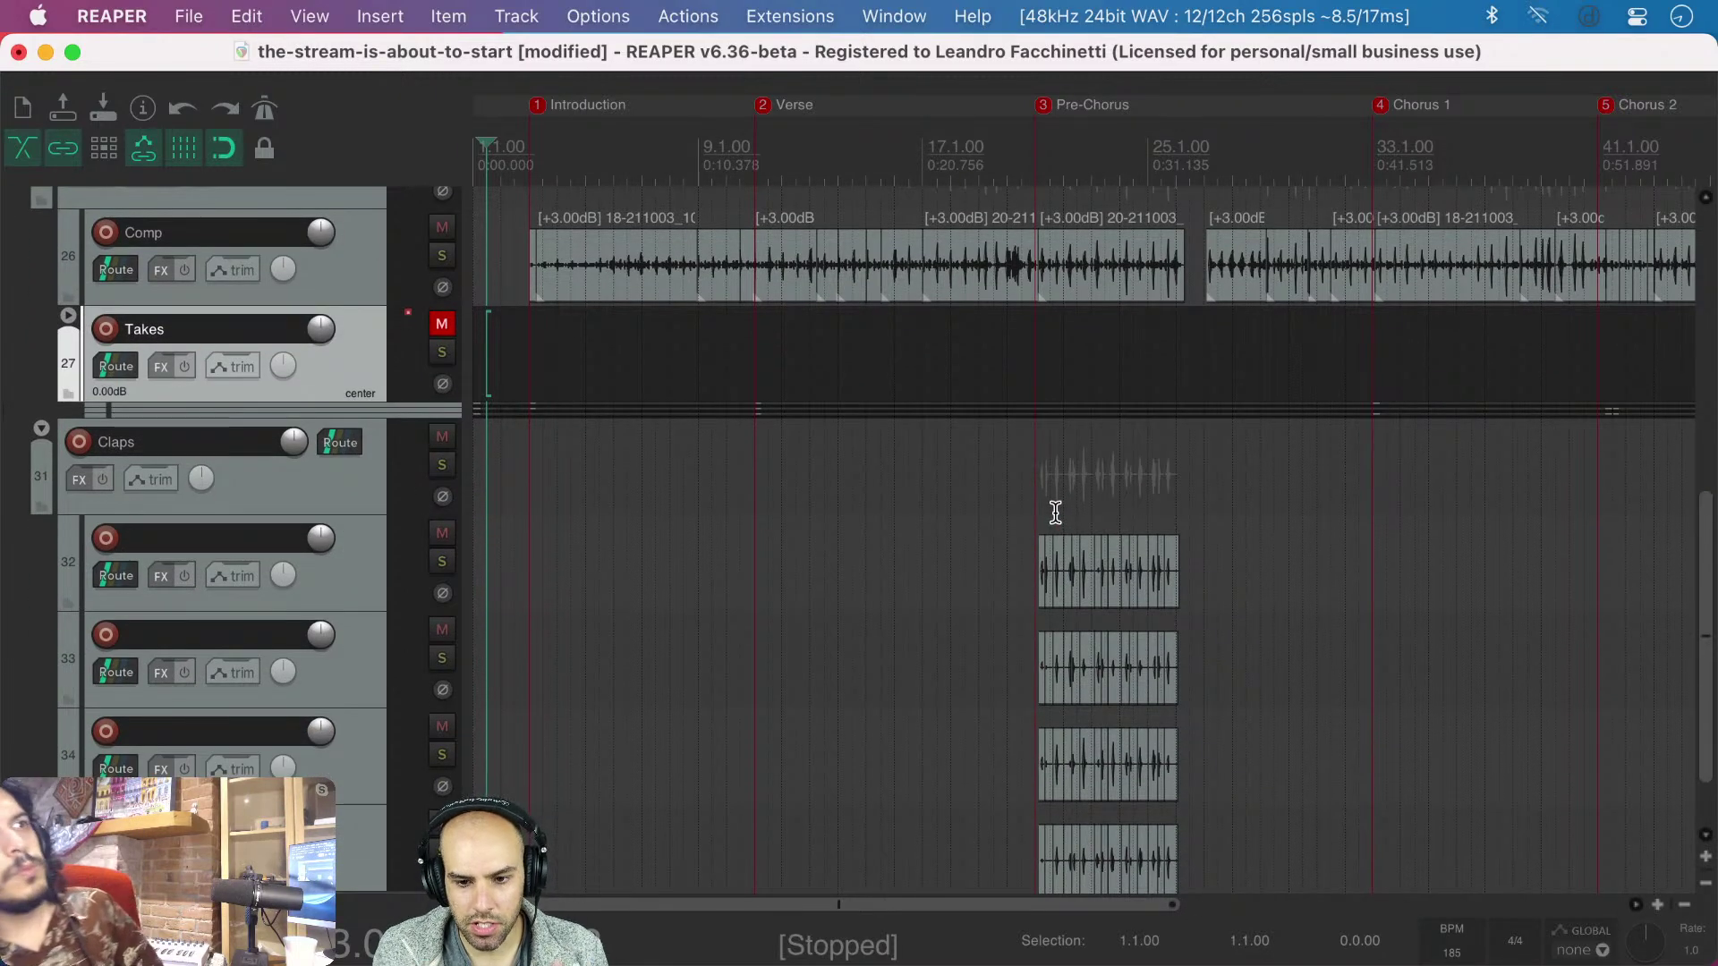
scroll(1100, 702, down, 2)
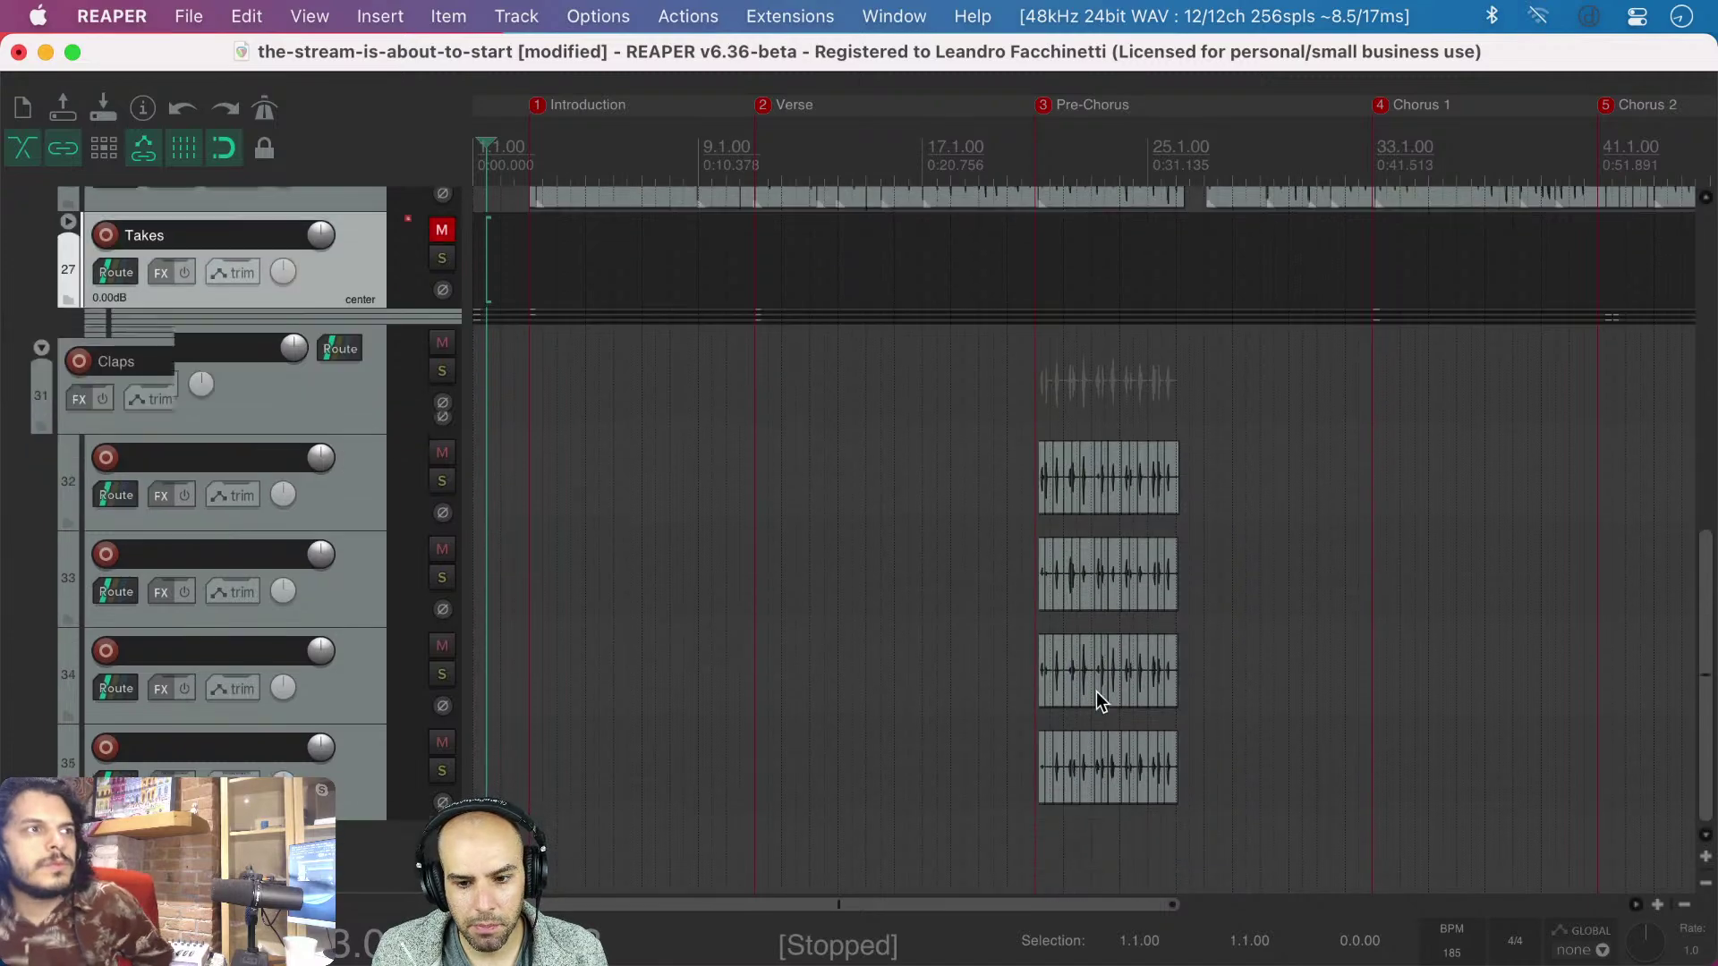
scroll(1120, 677, up, 8)
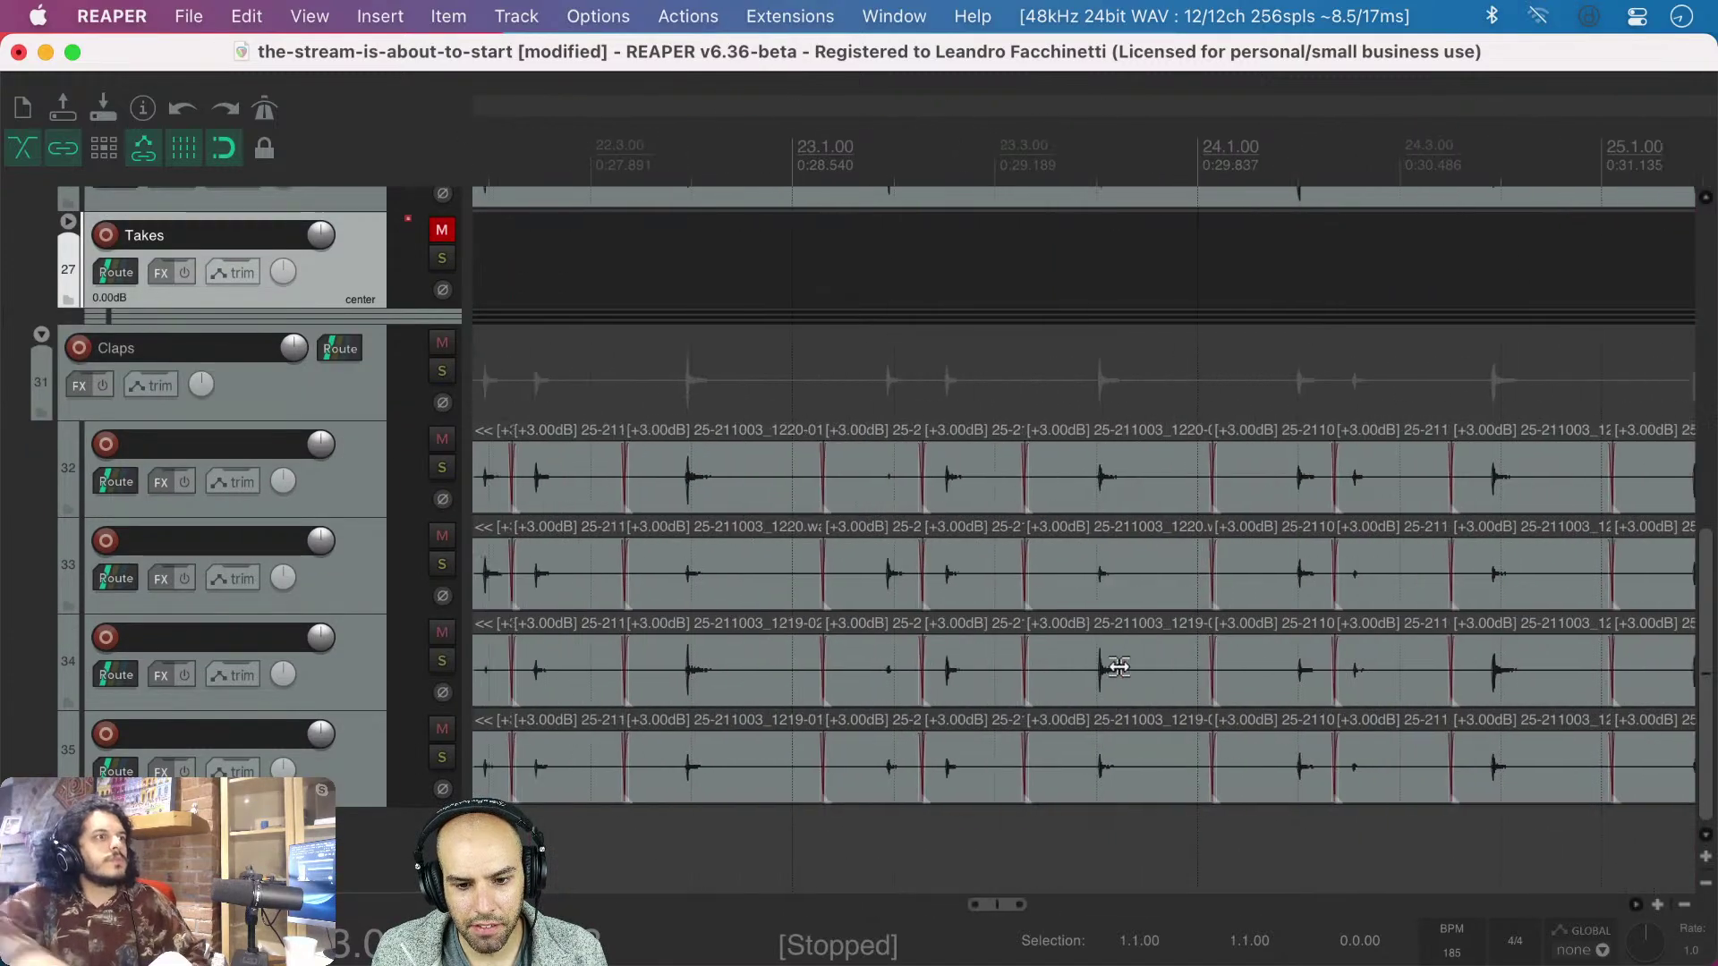
scroll(1118, 666, right, 3)
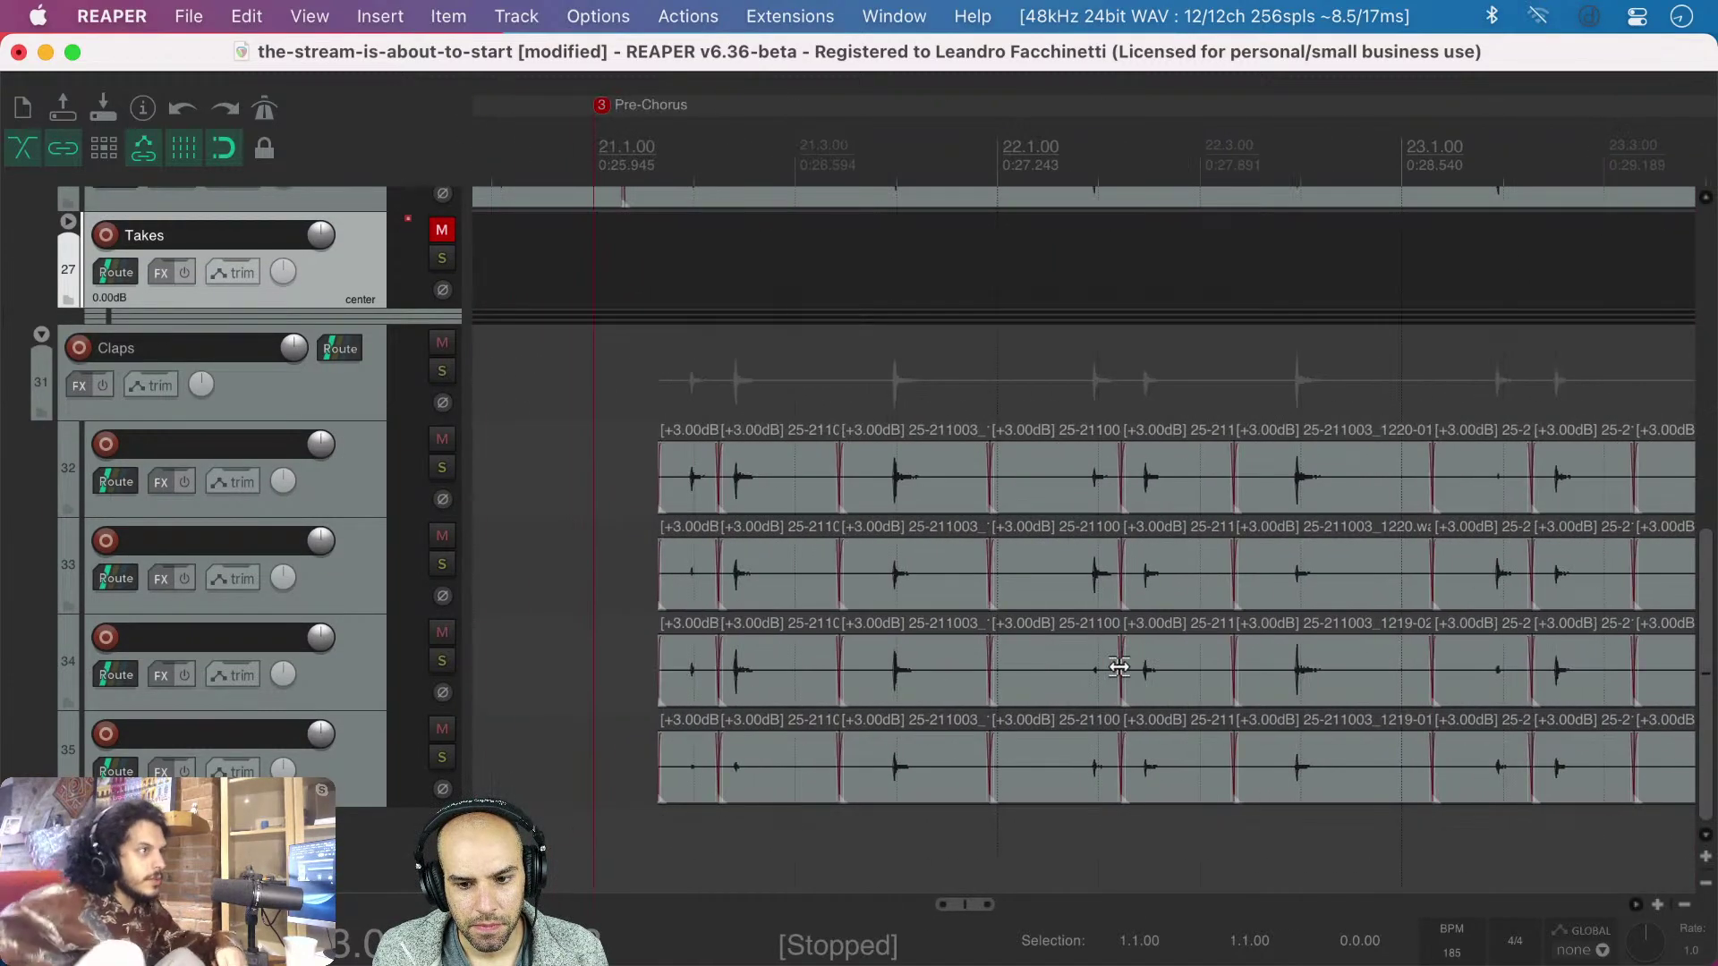
scroll(1119, 667, down, 8)
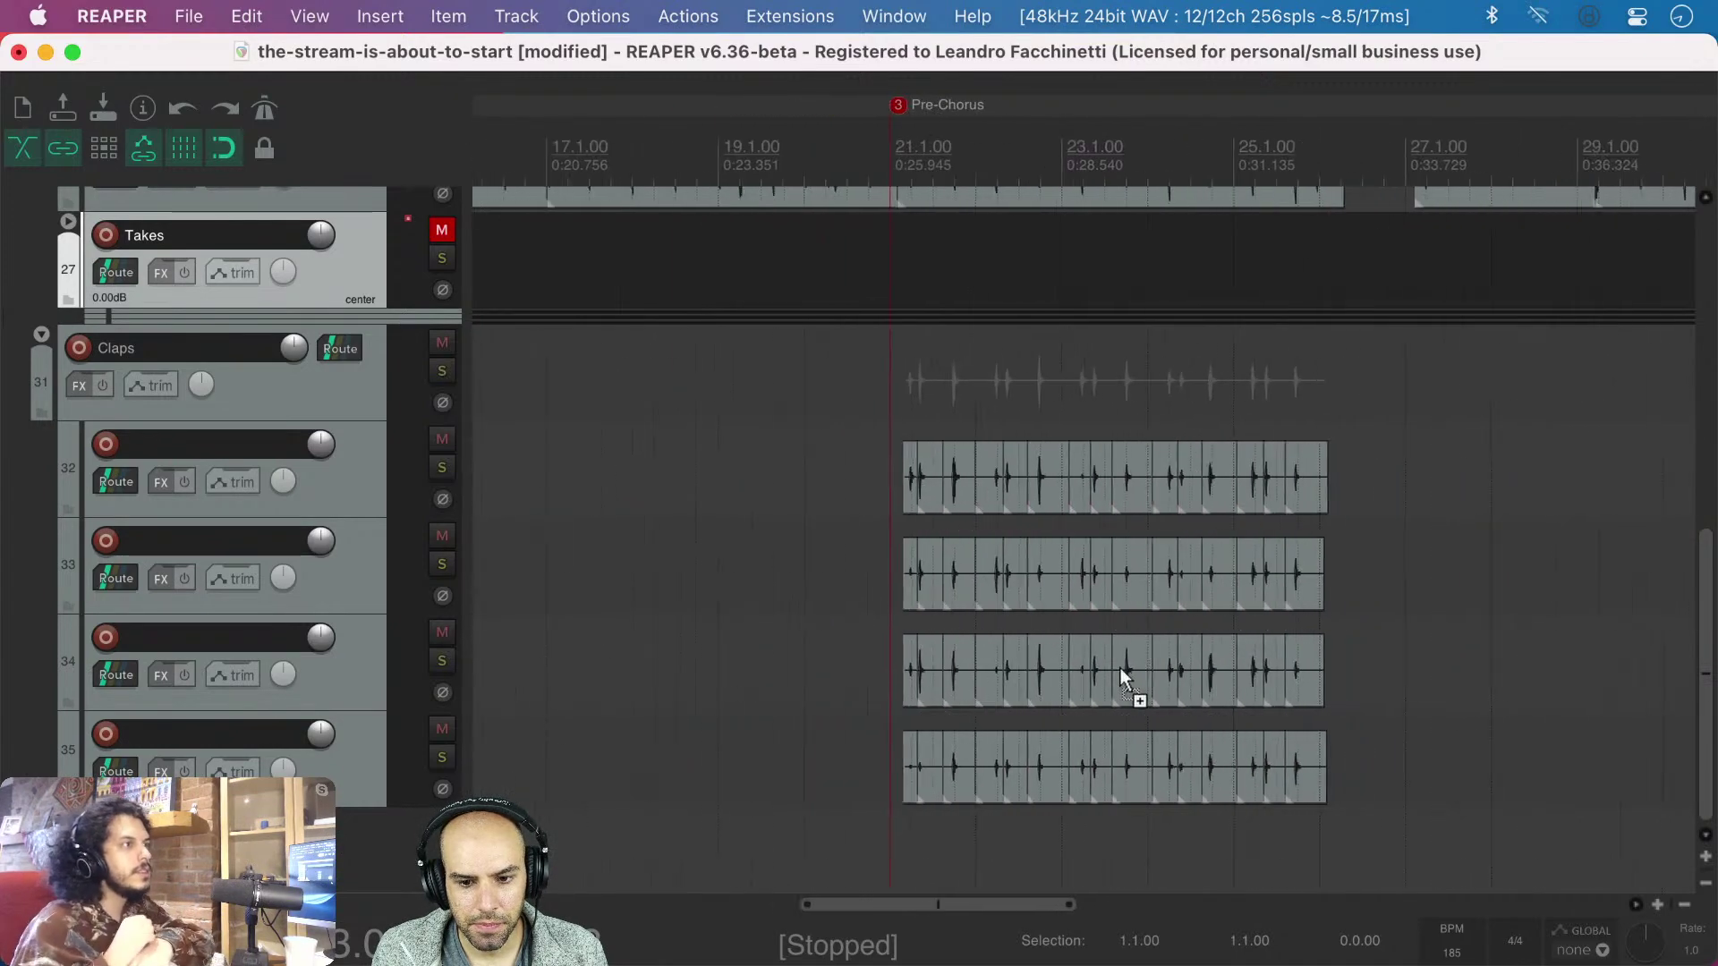
scroll(1119, 667, up, 1)
scroll(1119, 668, down, 6)
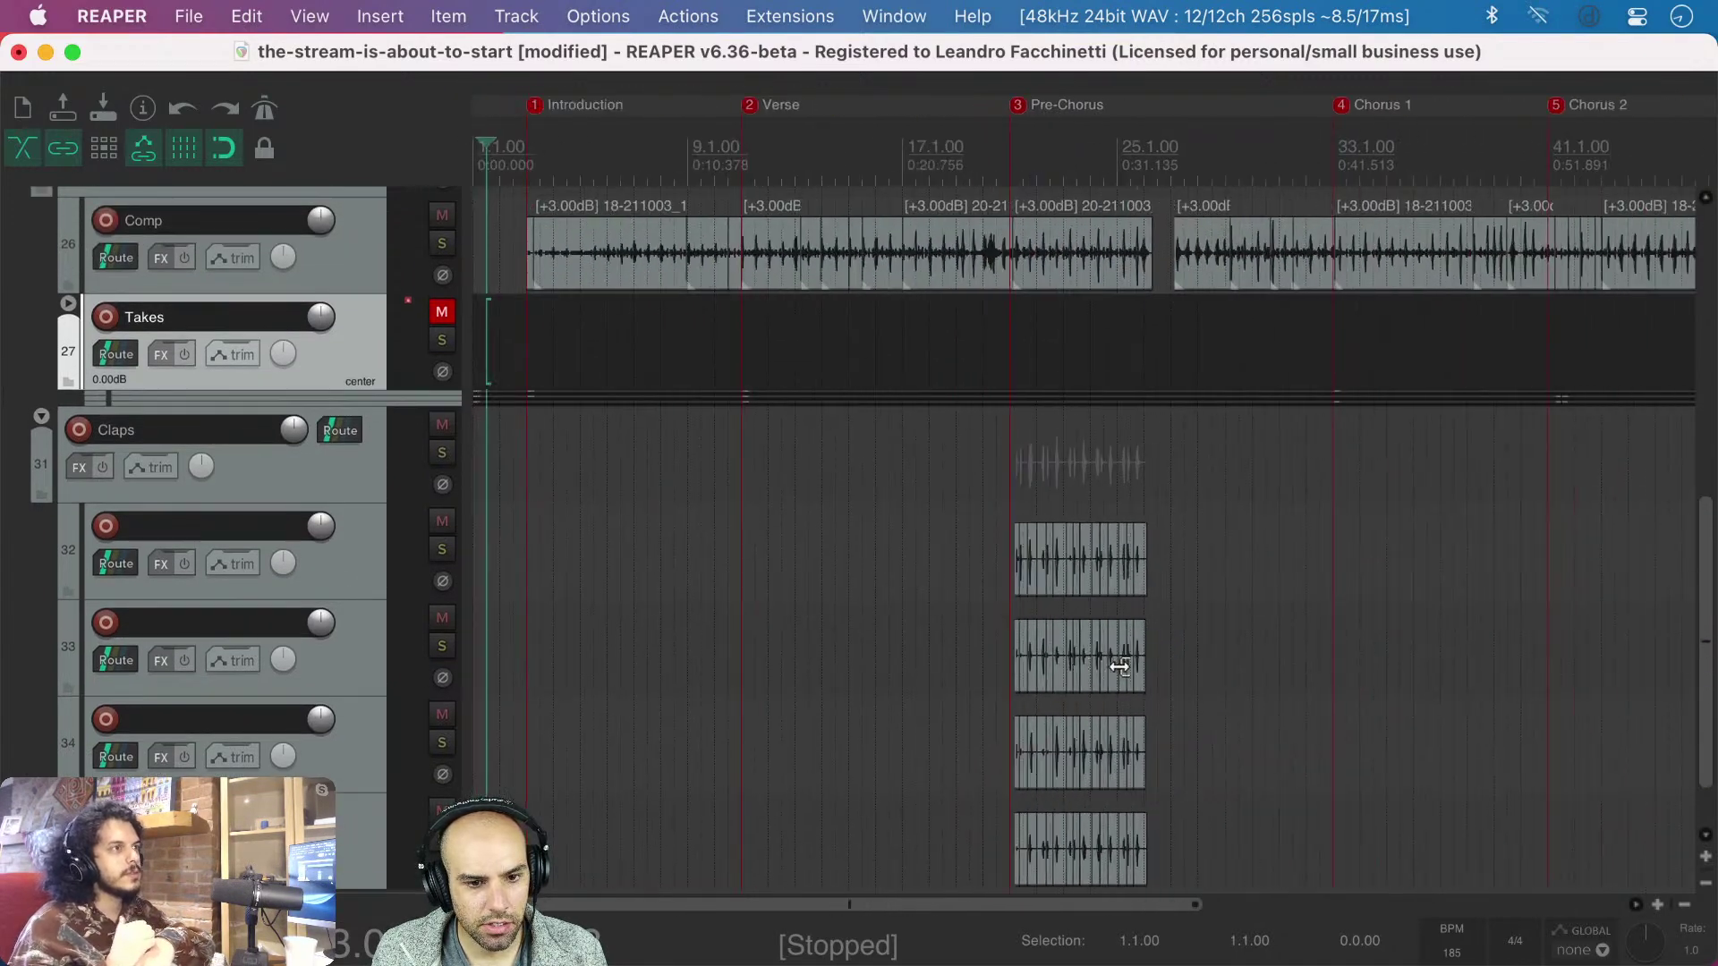
scroll(1119, 668, up, 2)
scroll(1119, 667, up, 3)
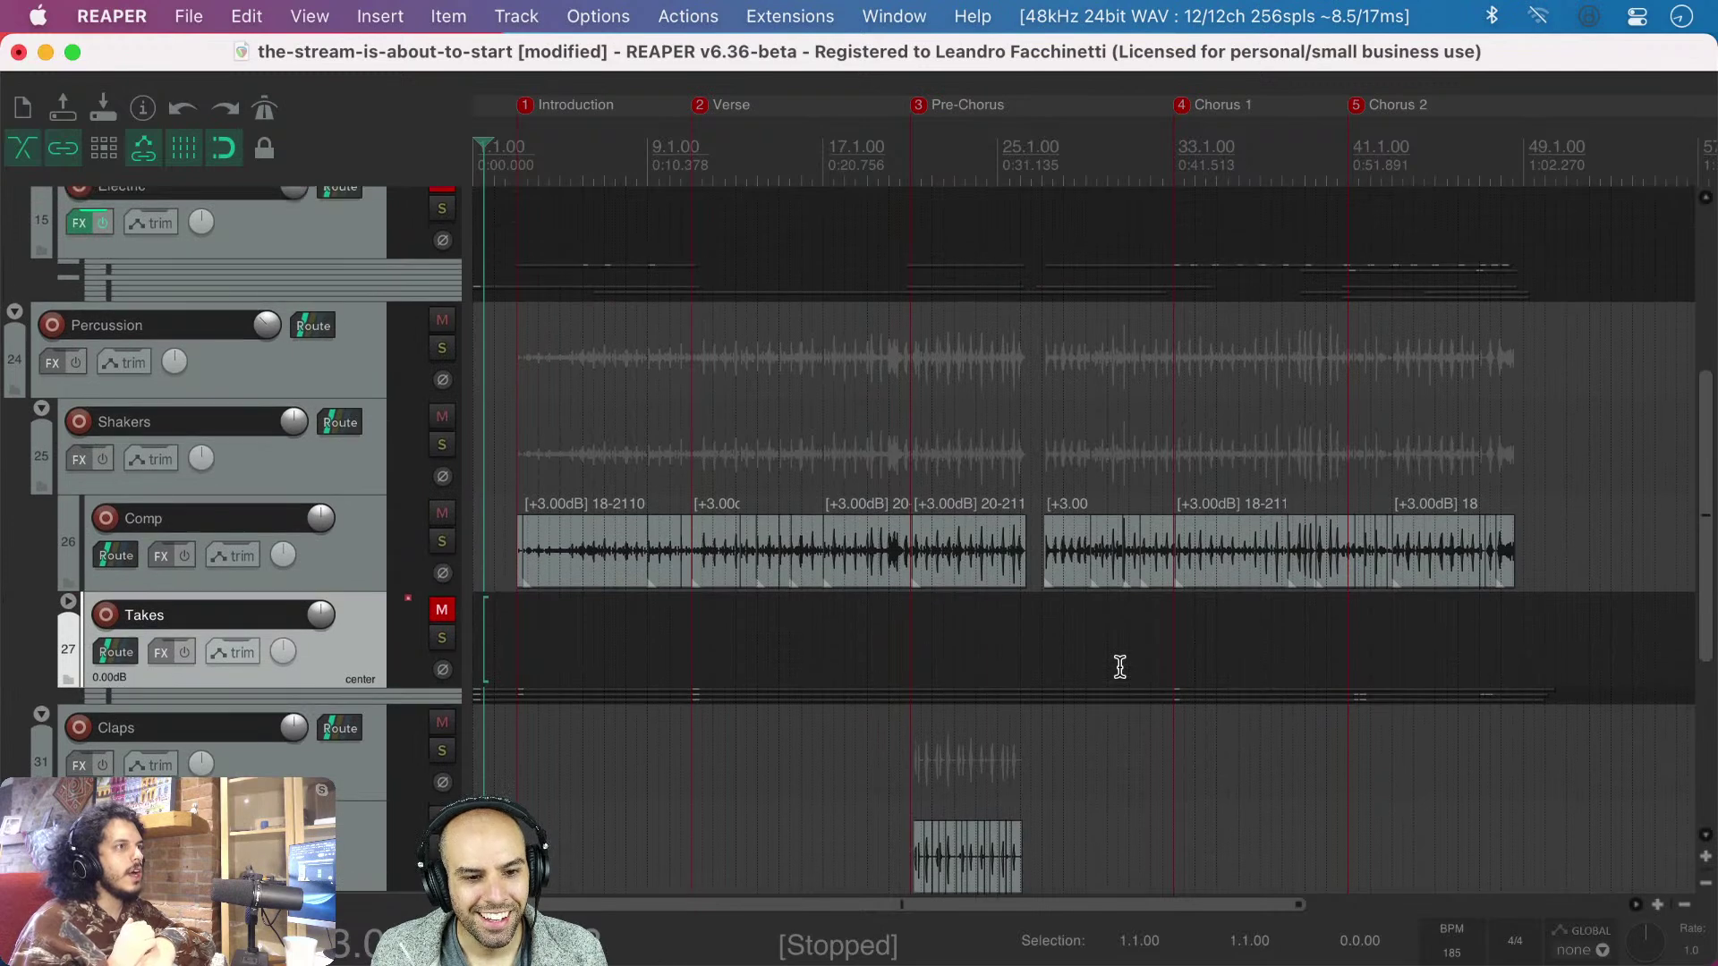
- Place the edit cursor just before the Introduction on the shakers' Takes track
click(497, 608)
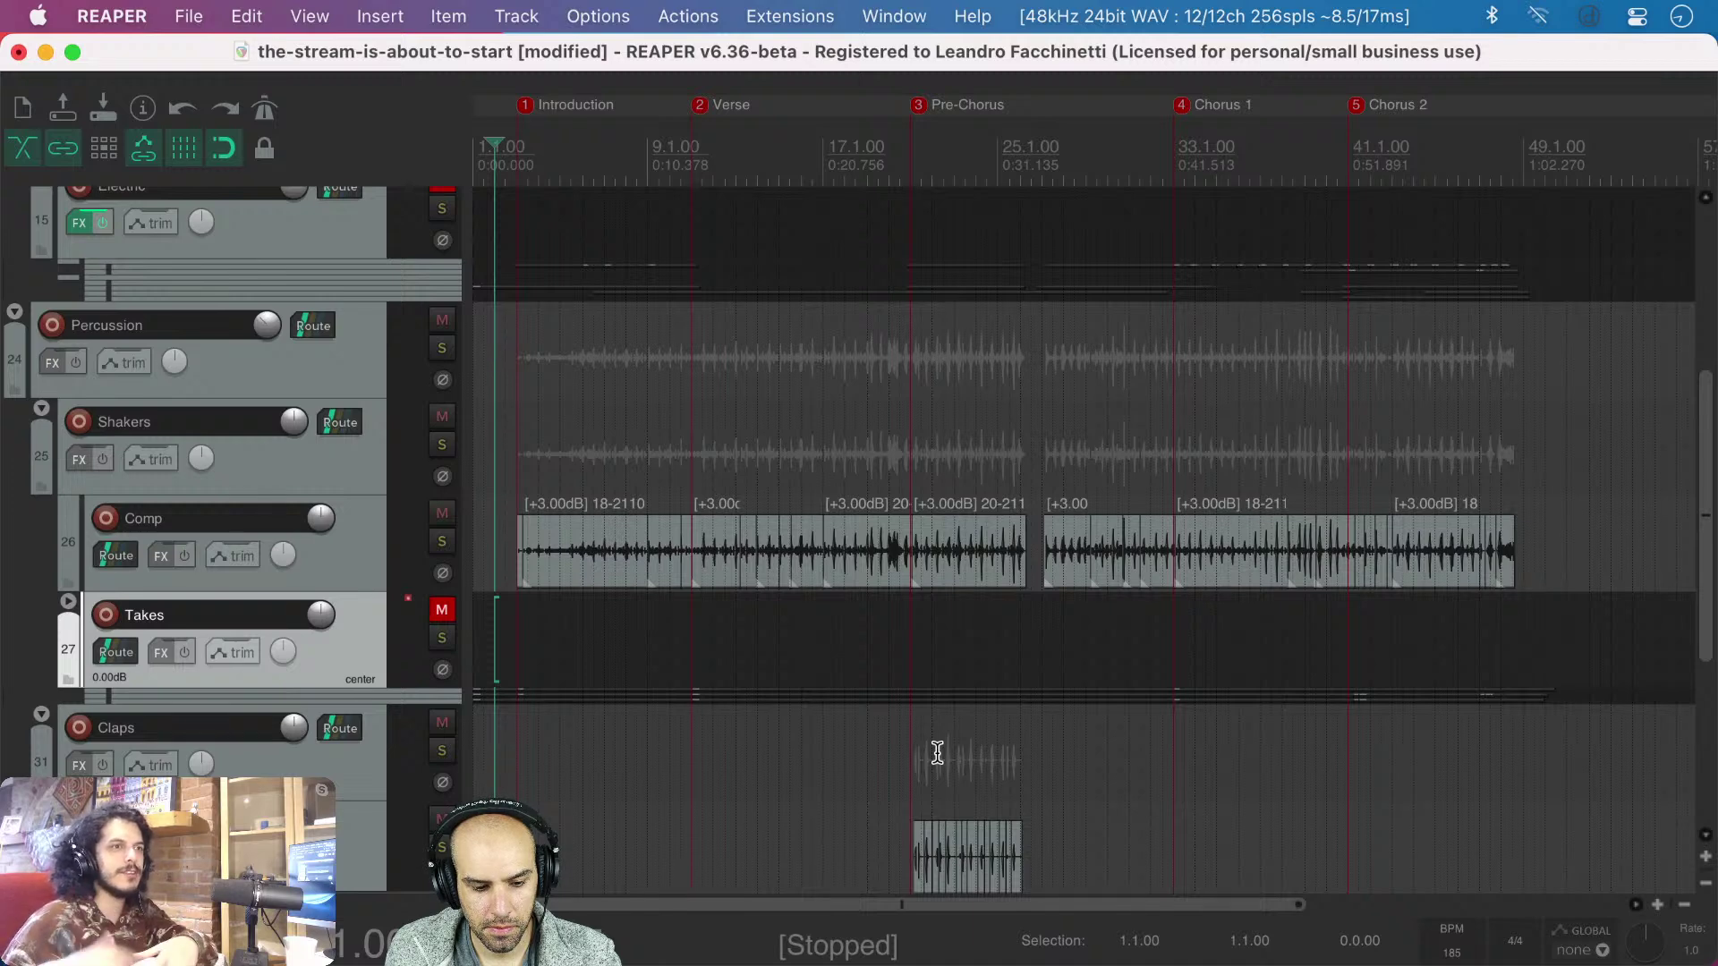
scroll(937, 753, down, 5)
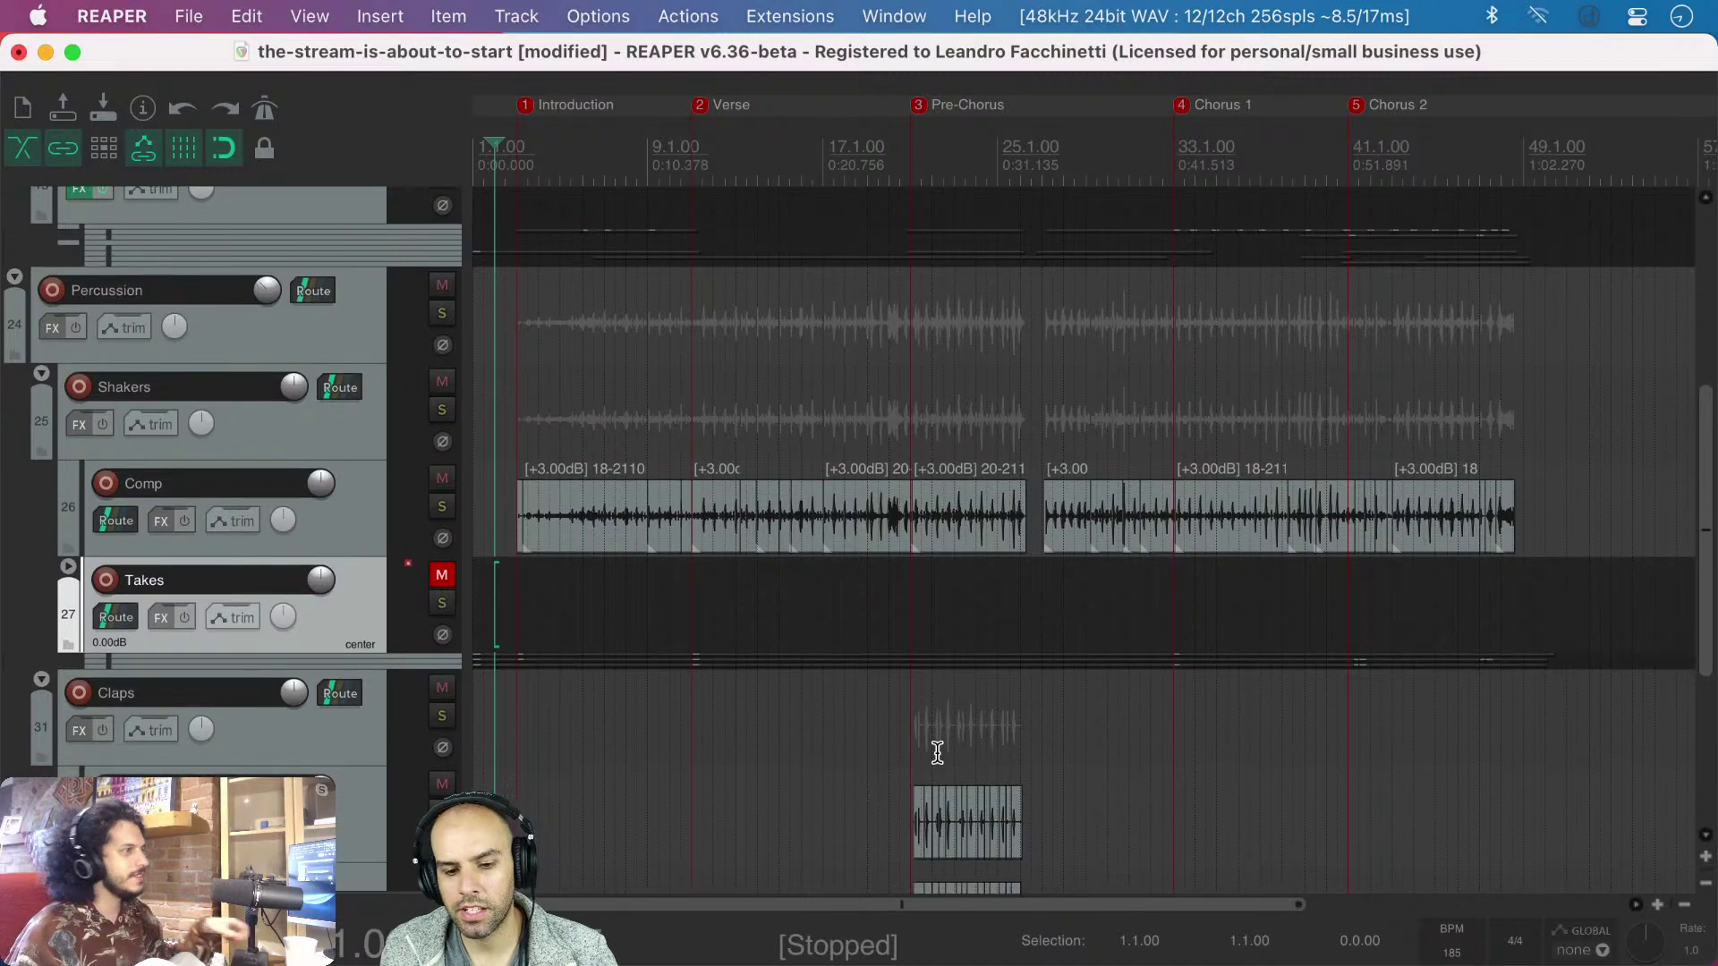
- Select the first Claps track with all its clips and examine the clap edits in the Pre-Chorus up close
scroll(938, 753, down, 7)
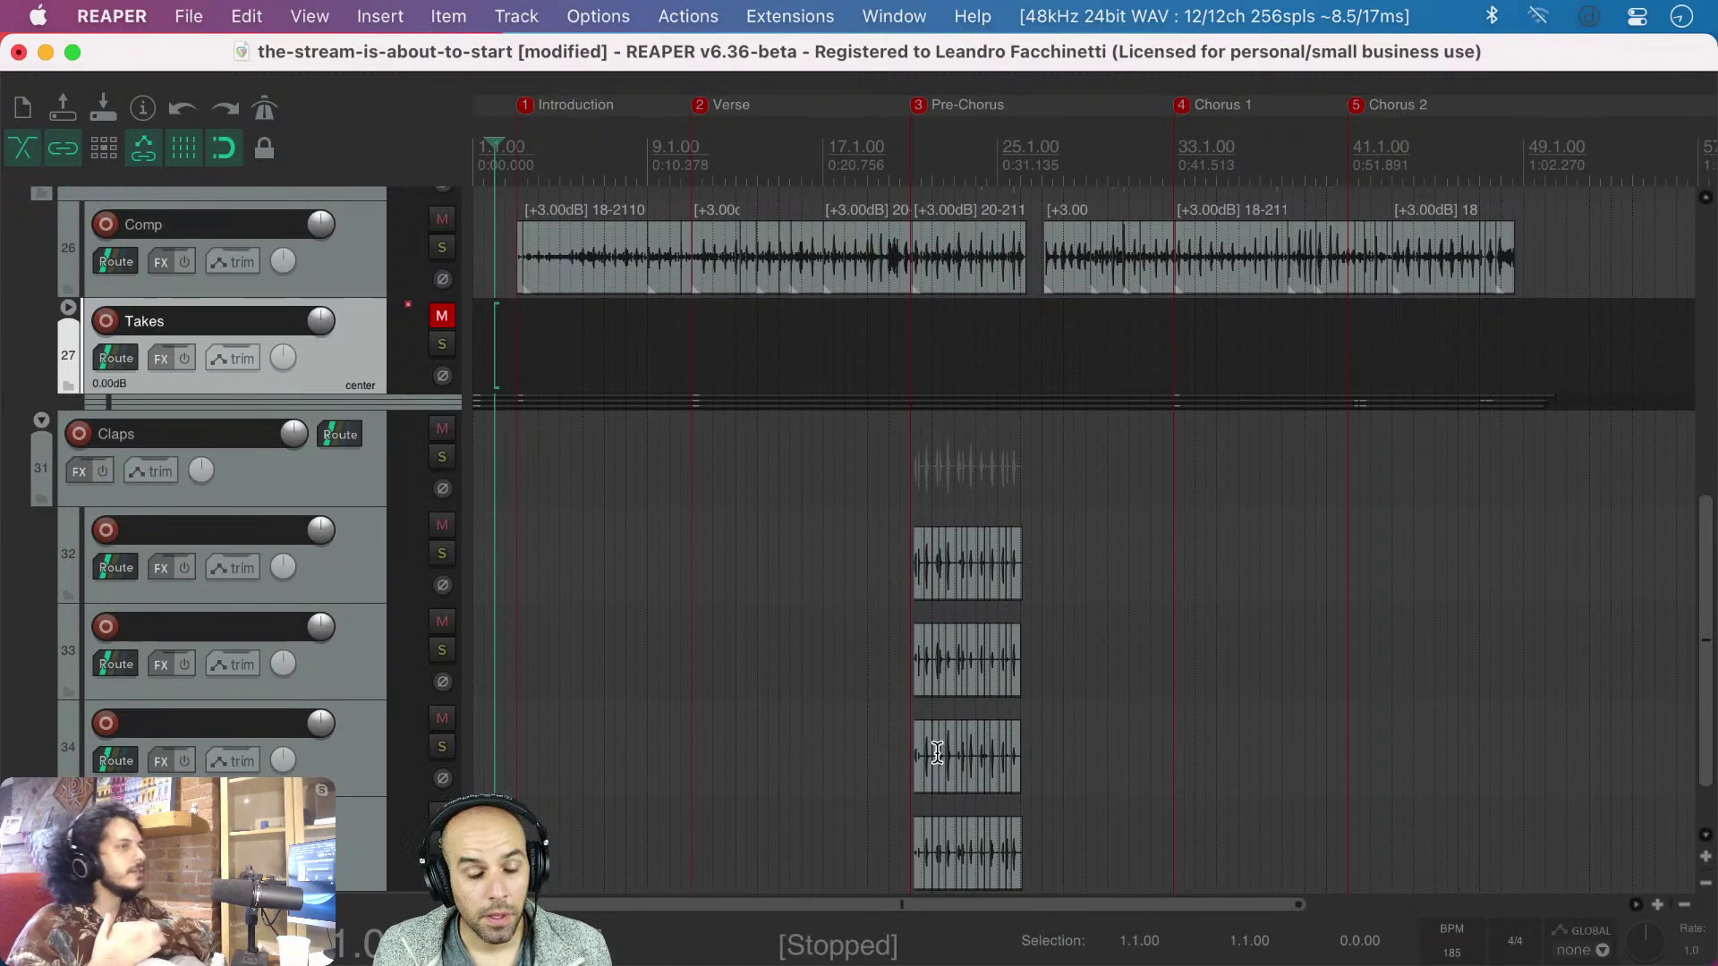
scroll(936, 754, up, 10)
scroll(937, 753, down, 8)
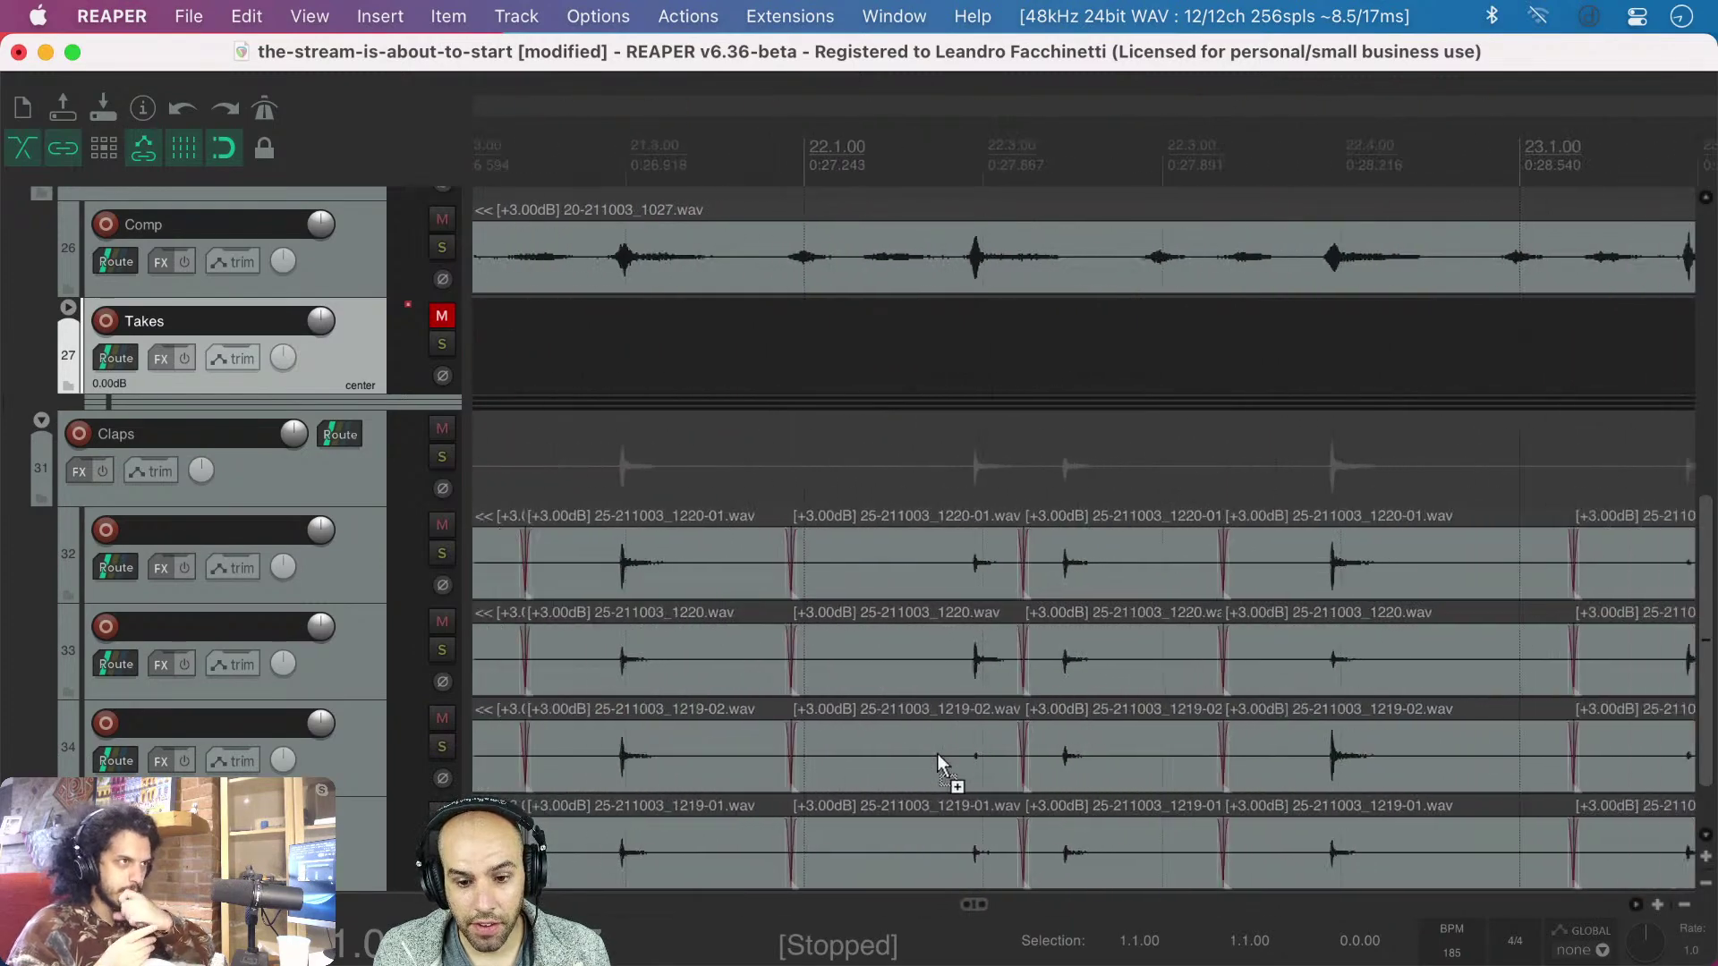
double_click(352, 575)
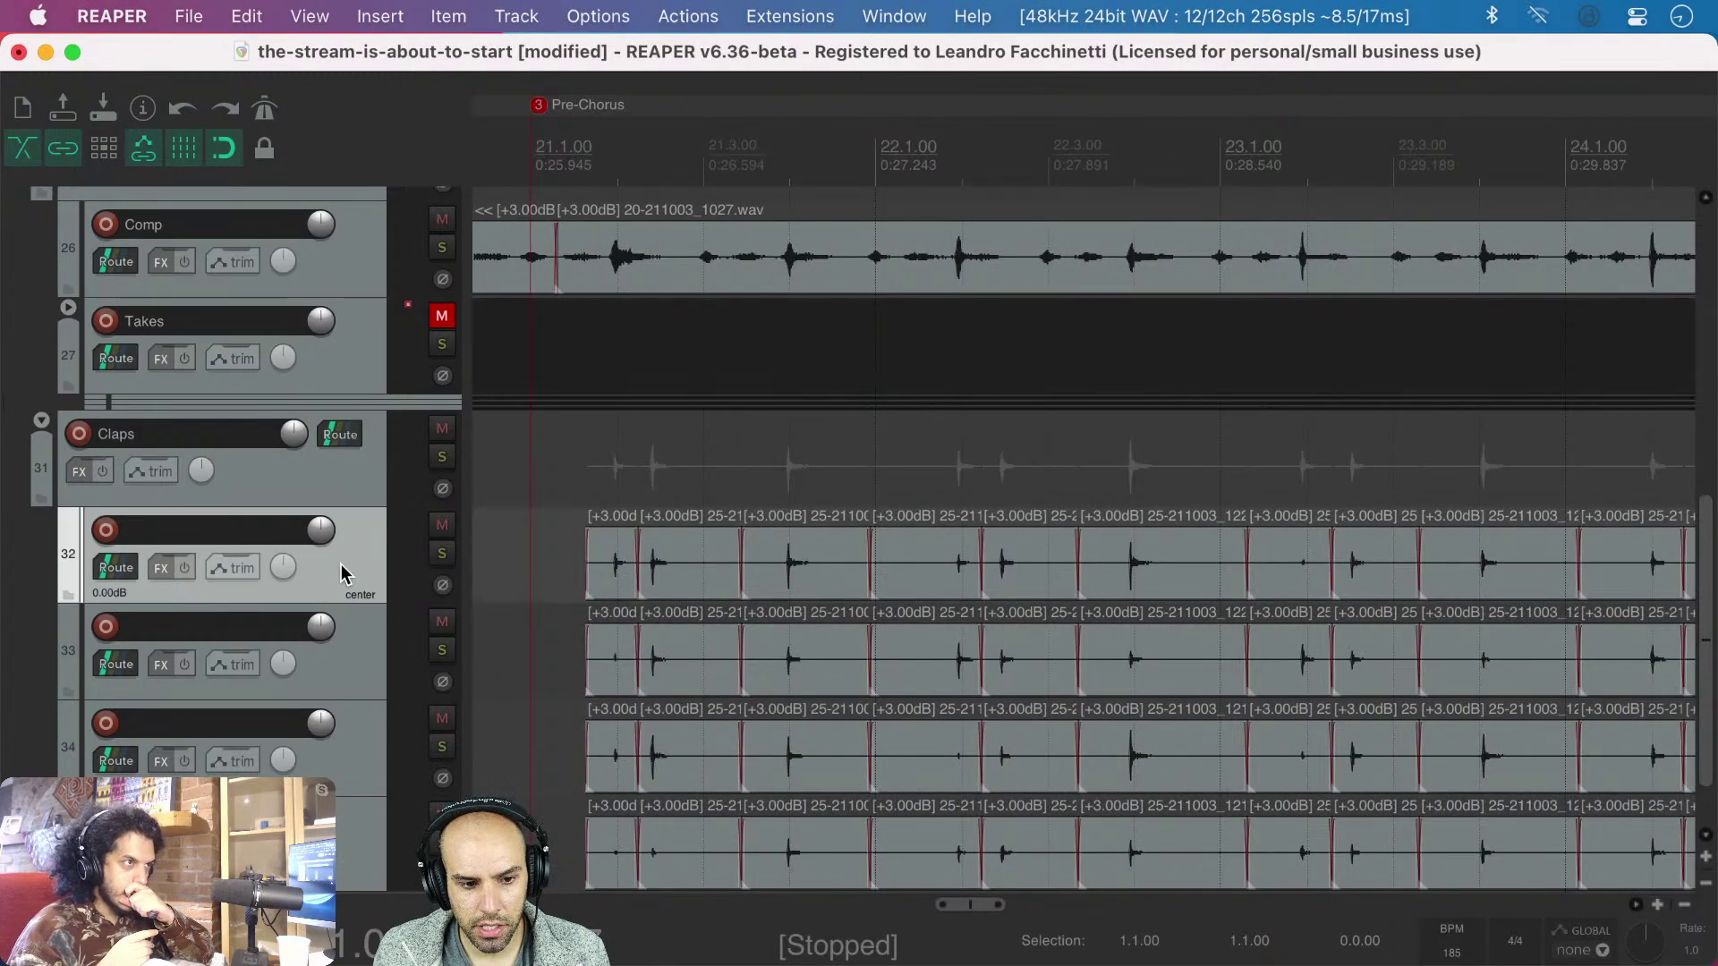
drag(659, 568, 696, 574)
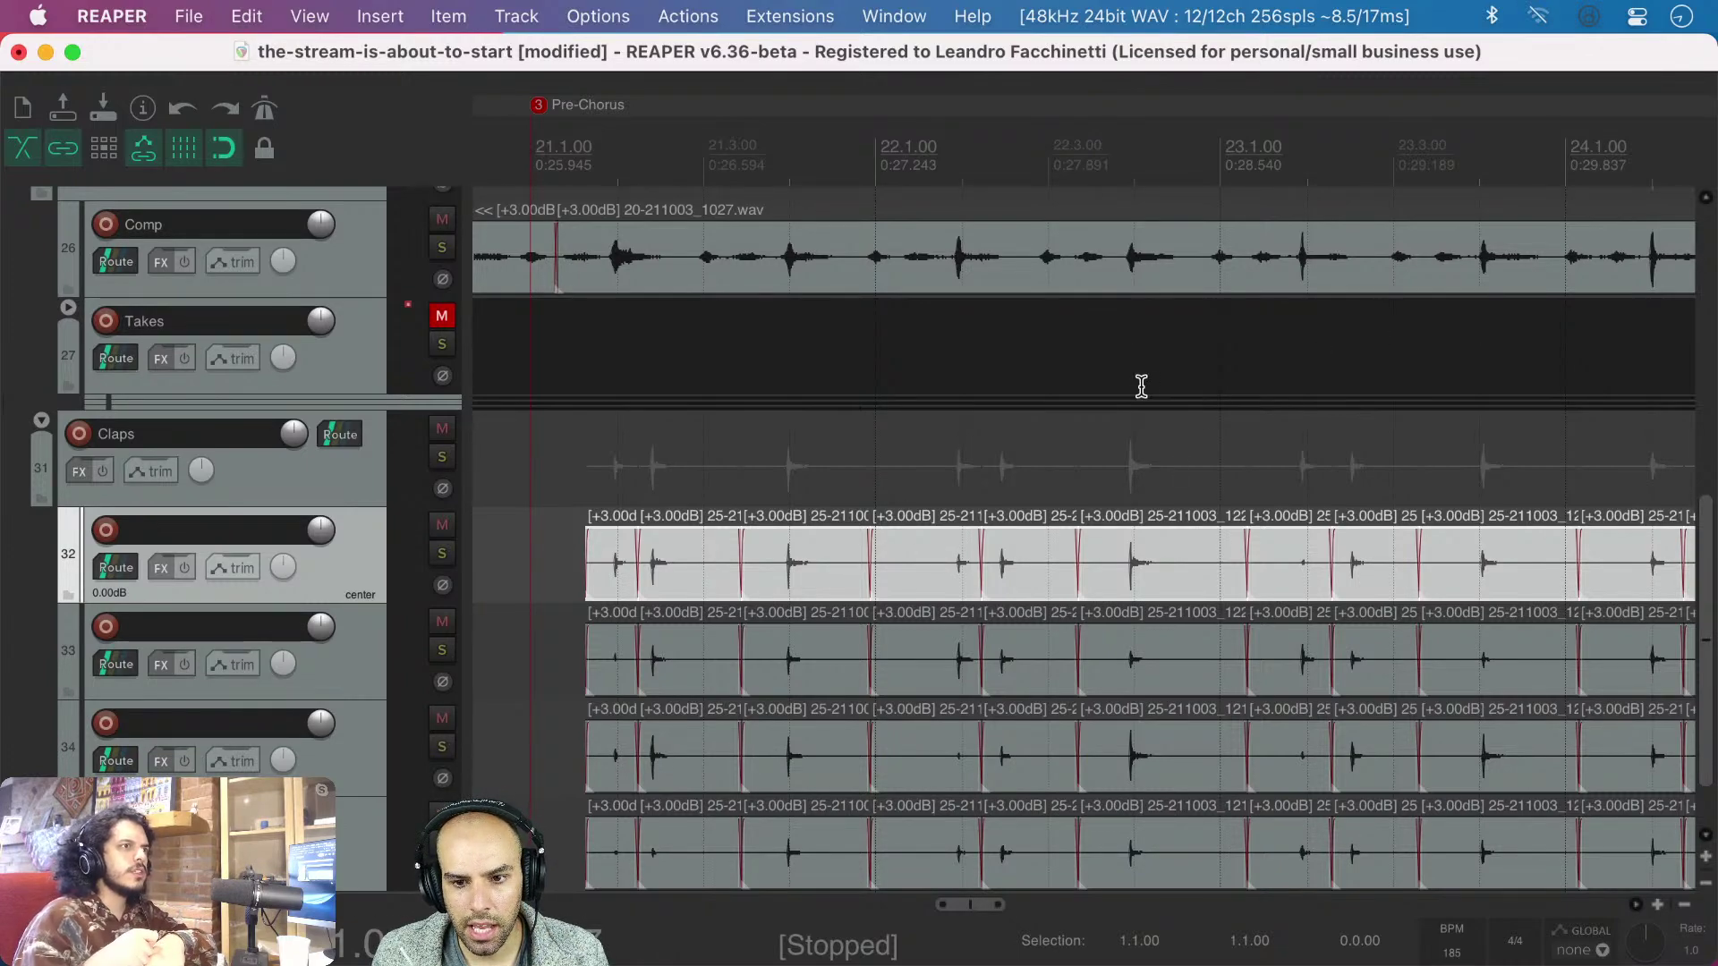
scroll(1142, 386, up, 5)
scroll(1142, 387, down, 6)
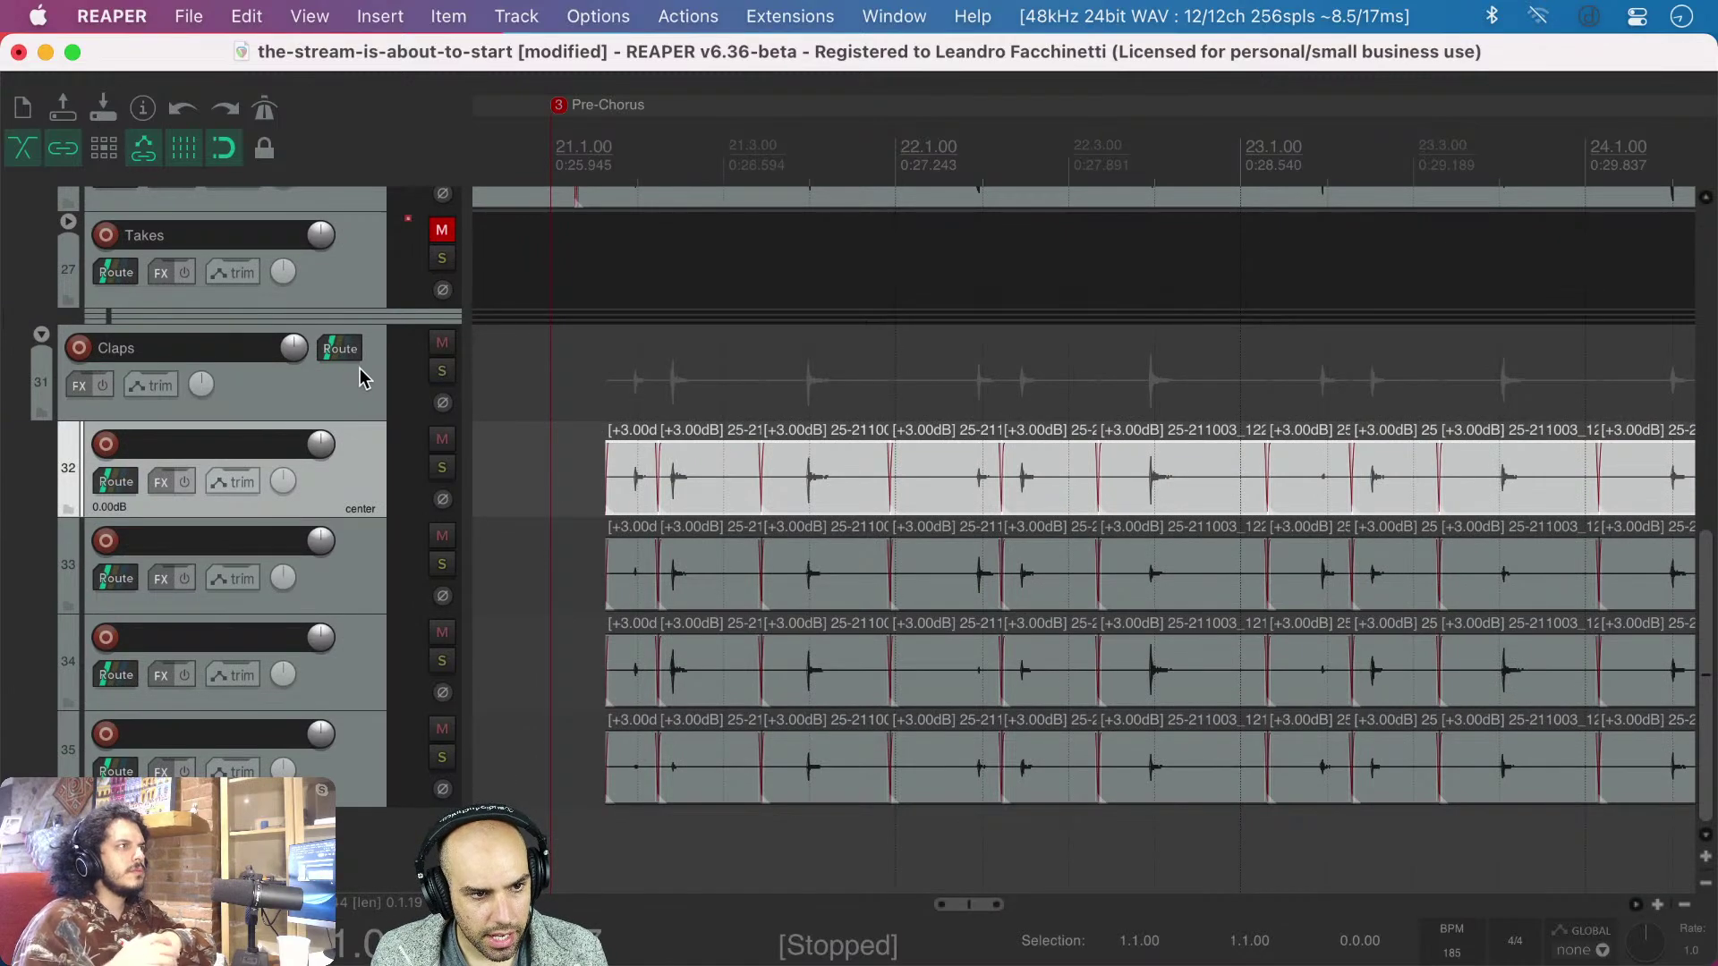
- Place the edit cursor just before the Introduction on the Shakers track, and save the project
scroll(360, 376, up, 4)
scroll(549, 361, down, 3)
scroll(546, 357, down, 5)
scroll(541, 351, left, 3)
click(528, 357)
scroll(529, 360, up, 4)
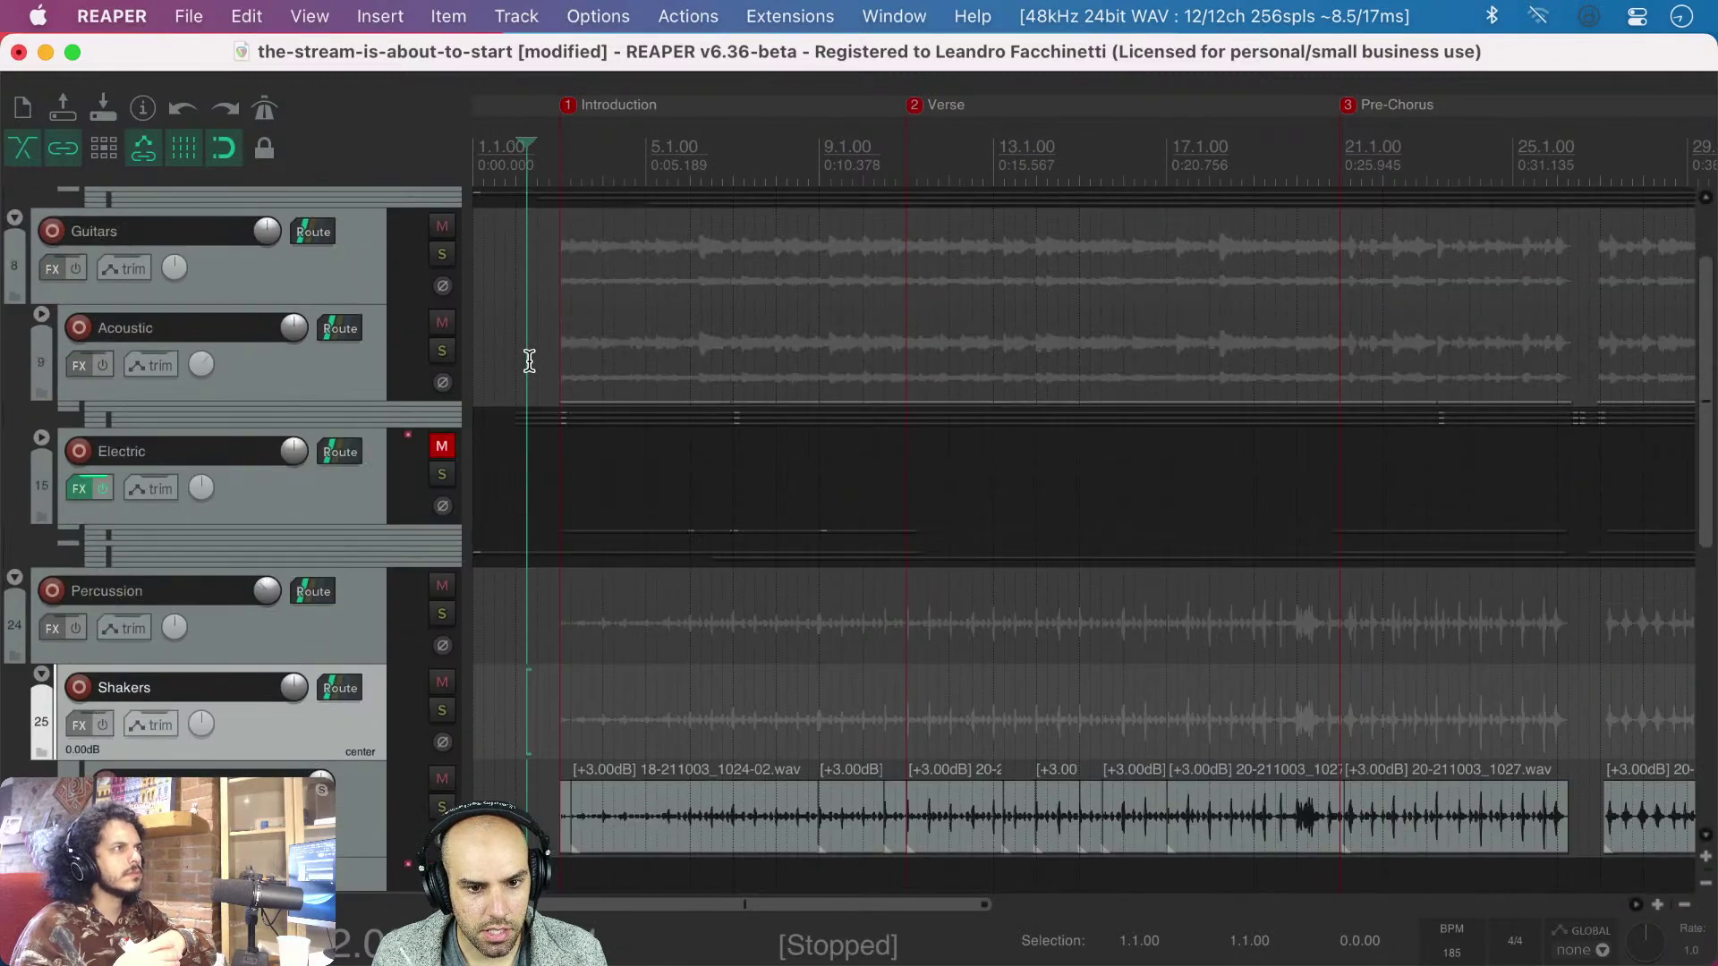
scroll(530, 360, down, 5)
key(super+s)
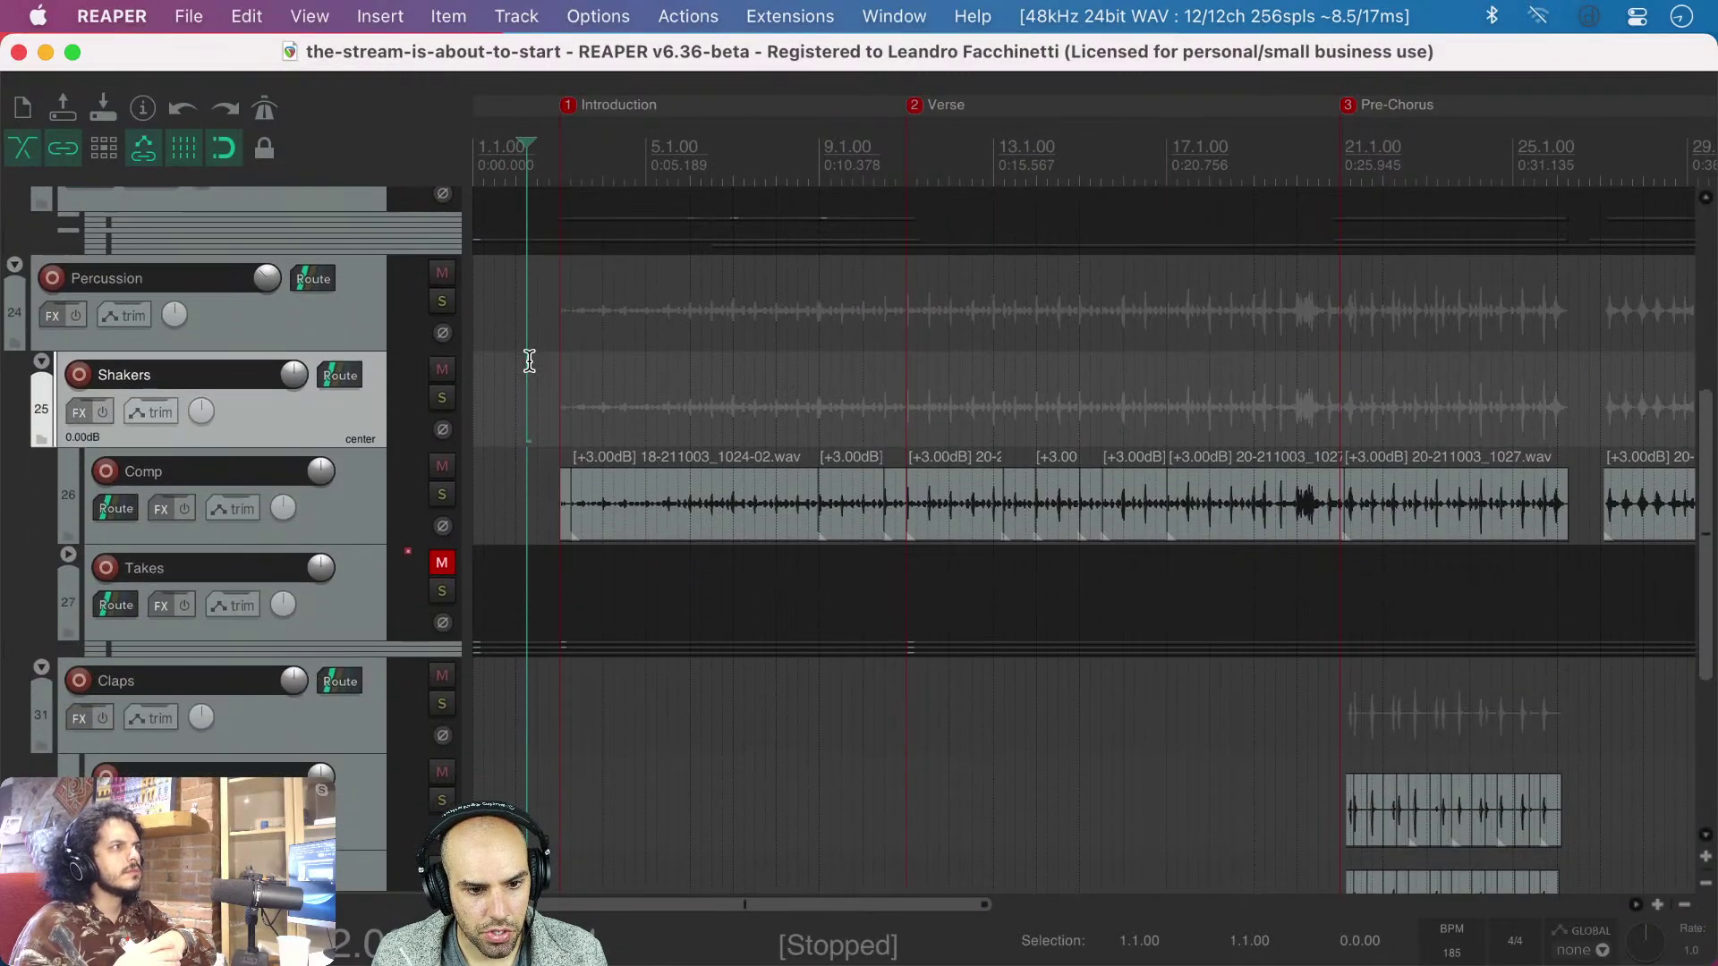
- Play the arrangement from just before the Introduction until just past the end of the last shaker clip, and stop
scroll(529, 360, down, 4)
scroll(530, 361, up, 5)
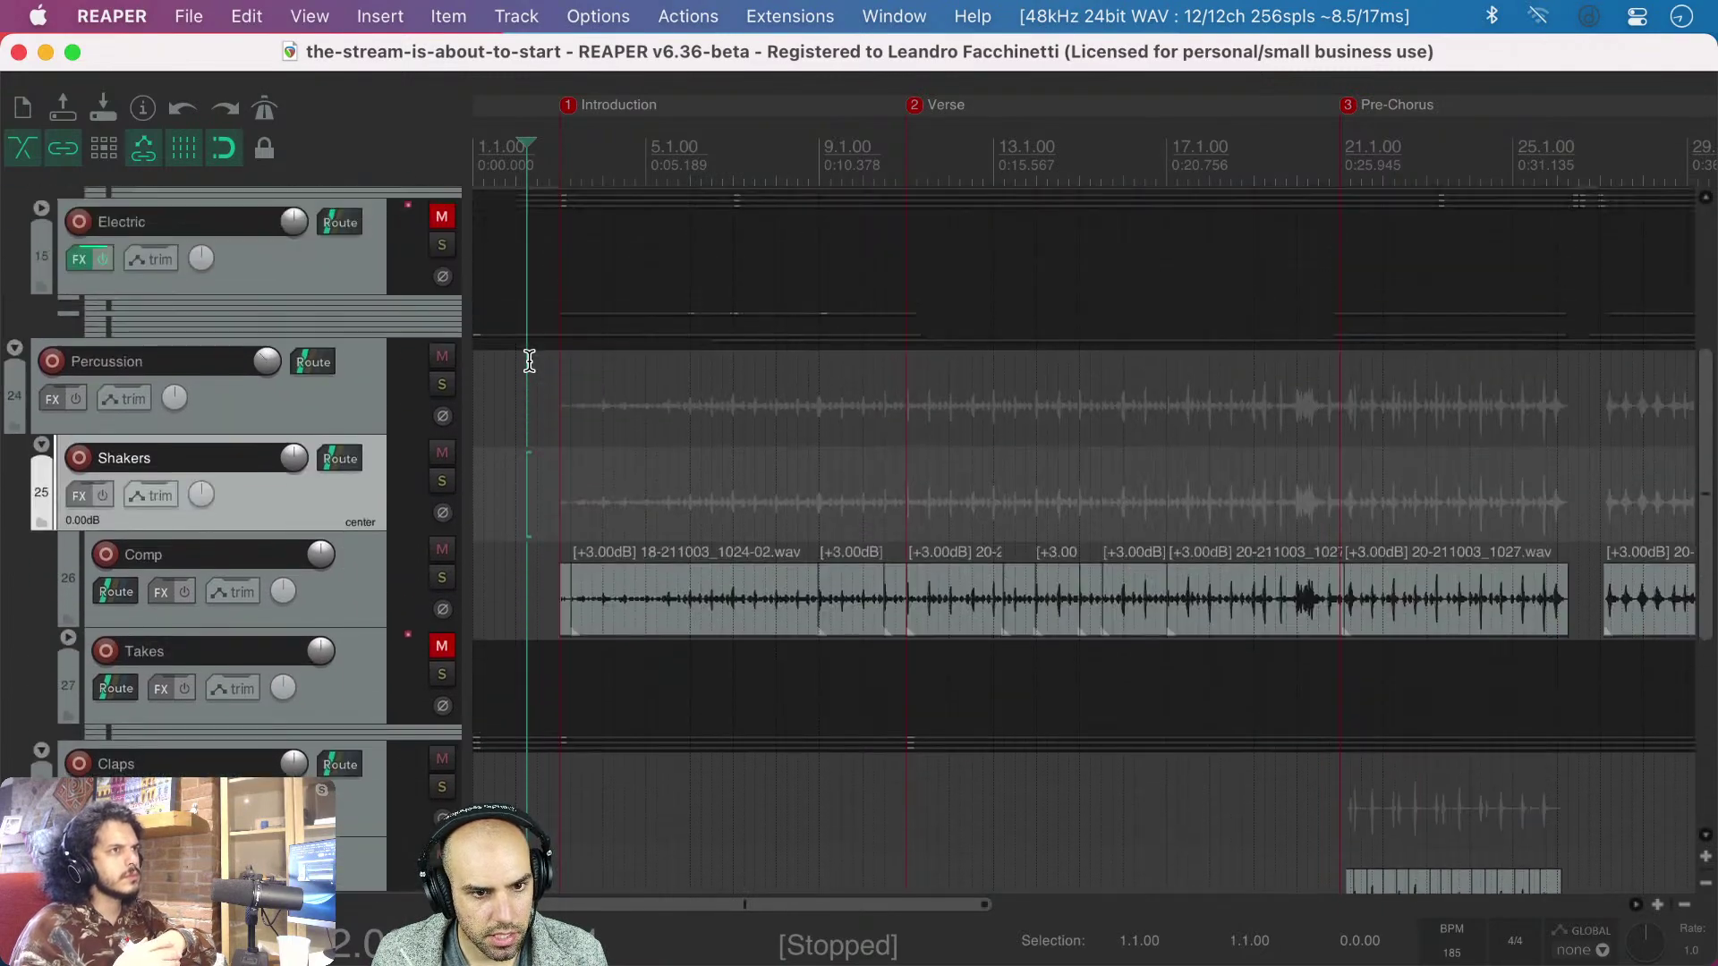
scroll(529, 360, up, 4)
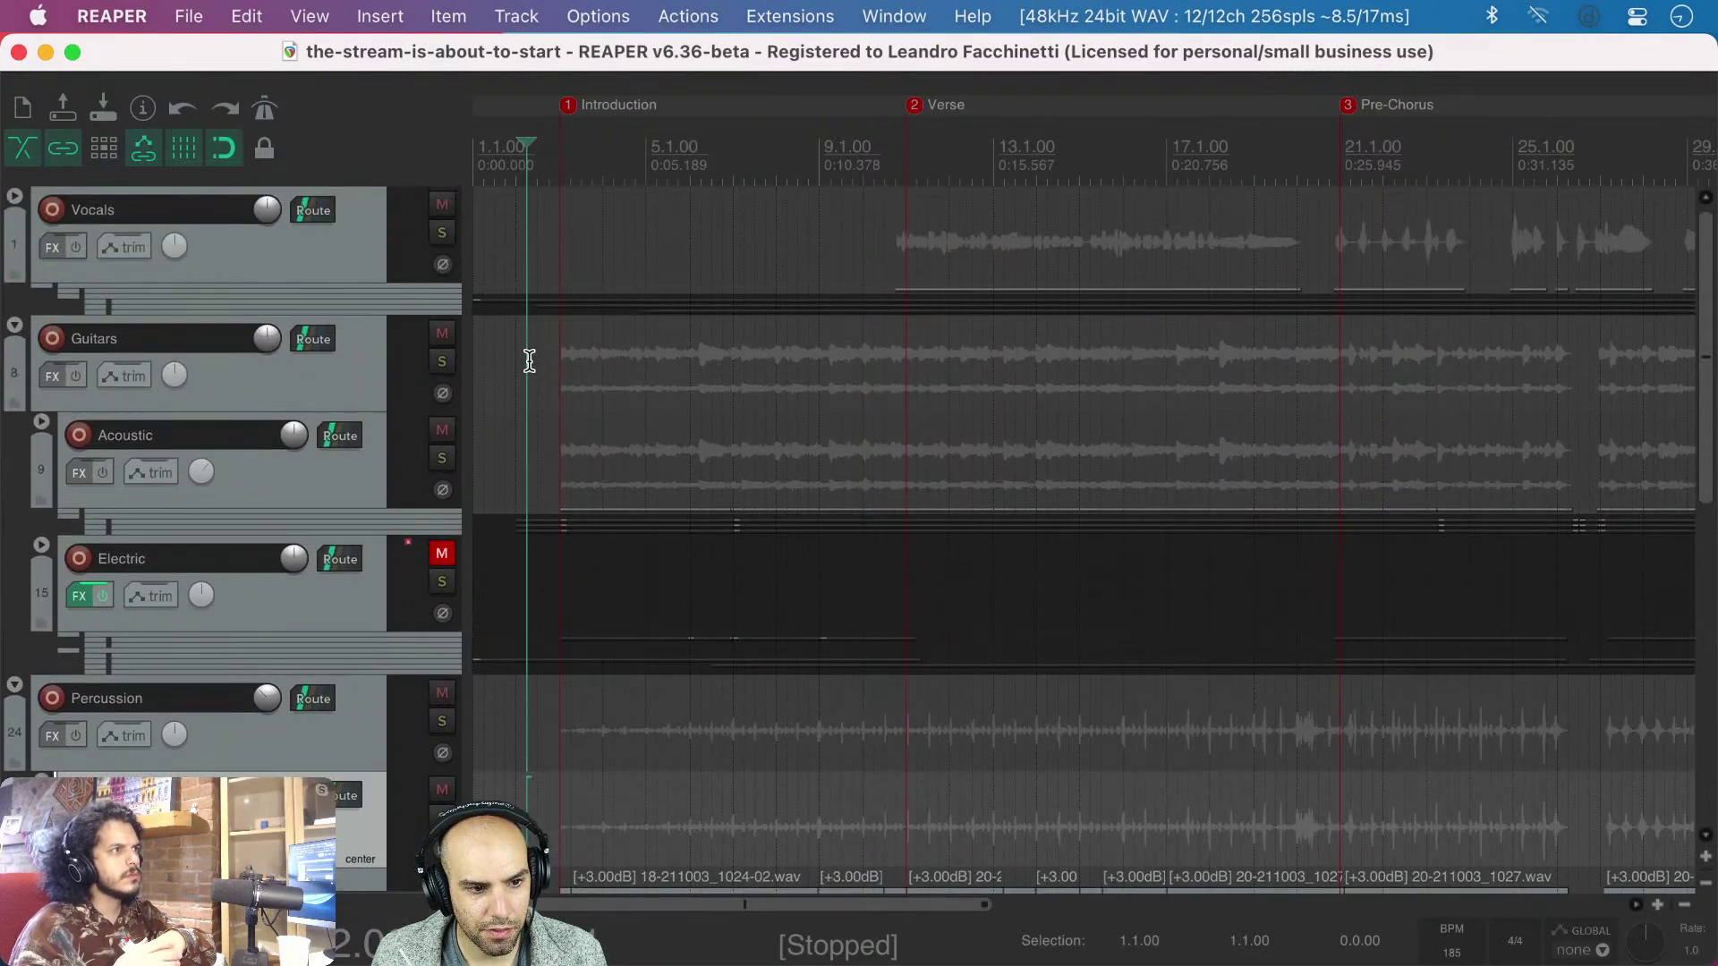
scroll(530, 361, down, 6)
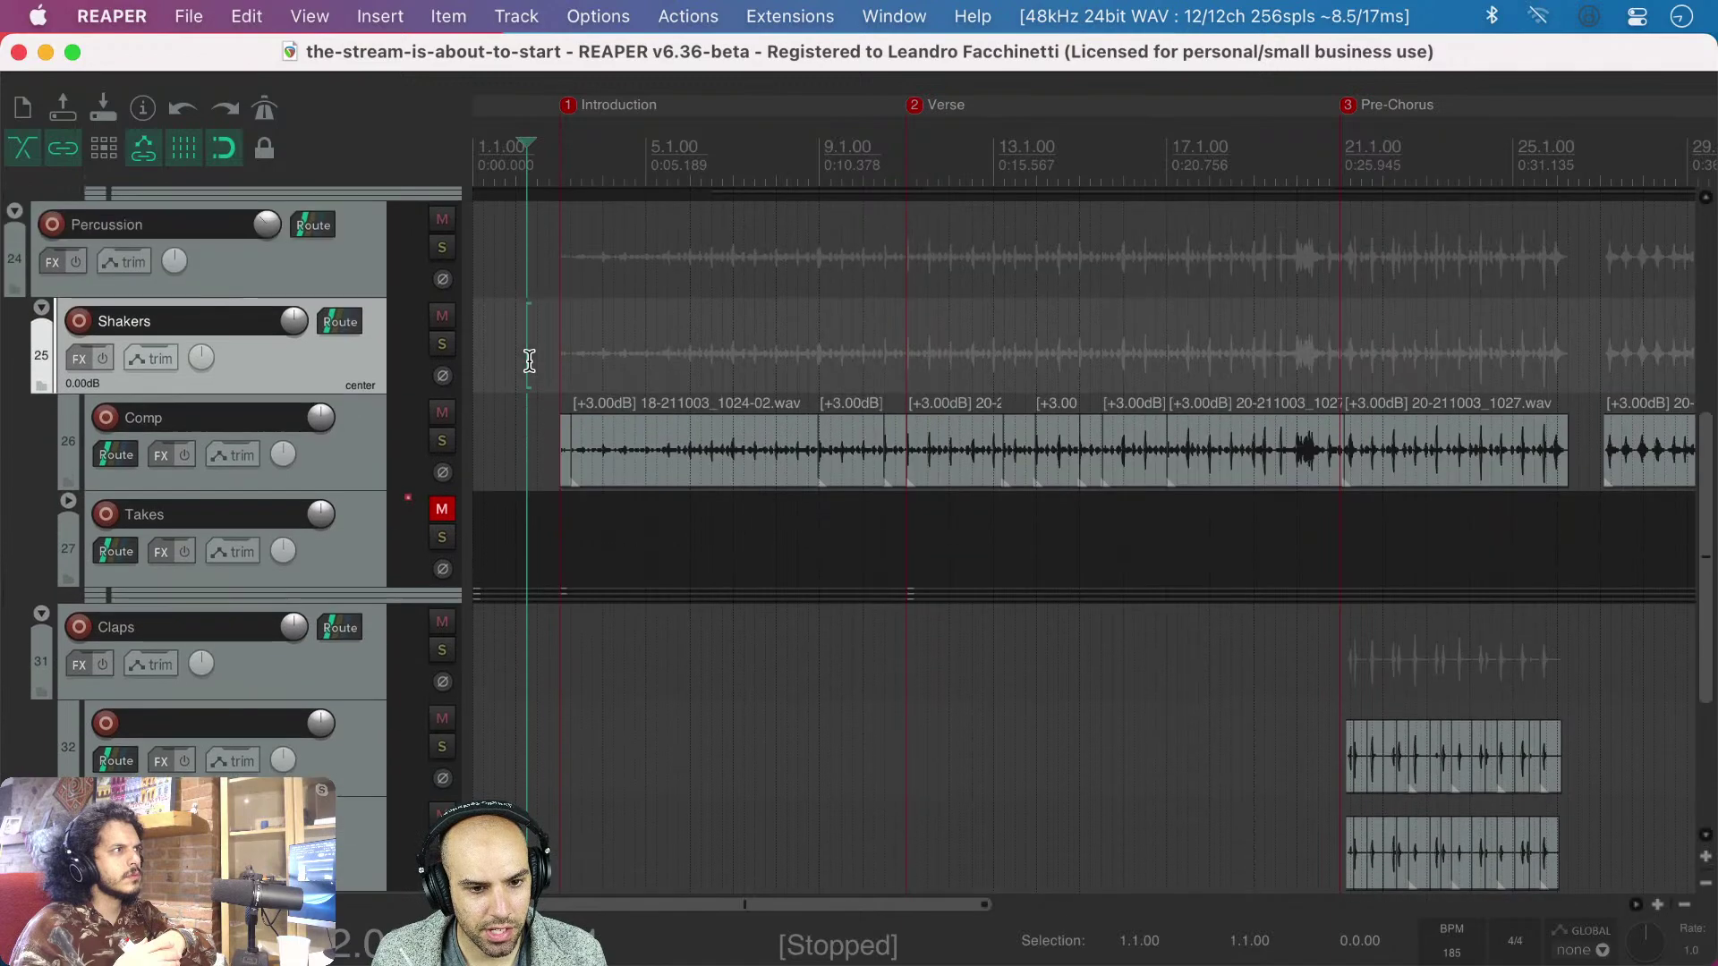
key(space)
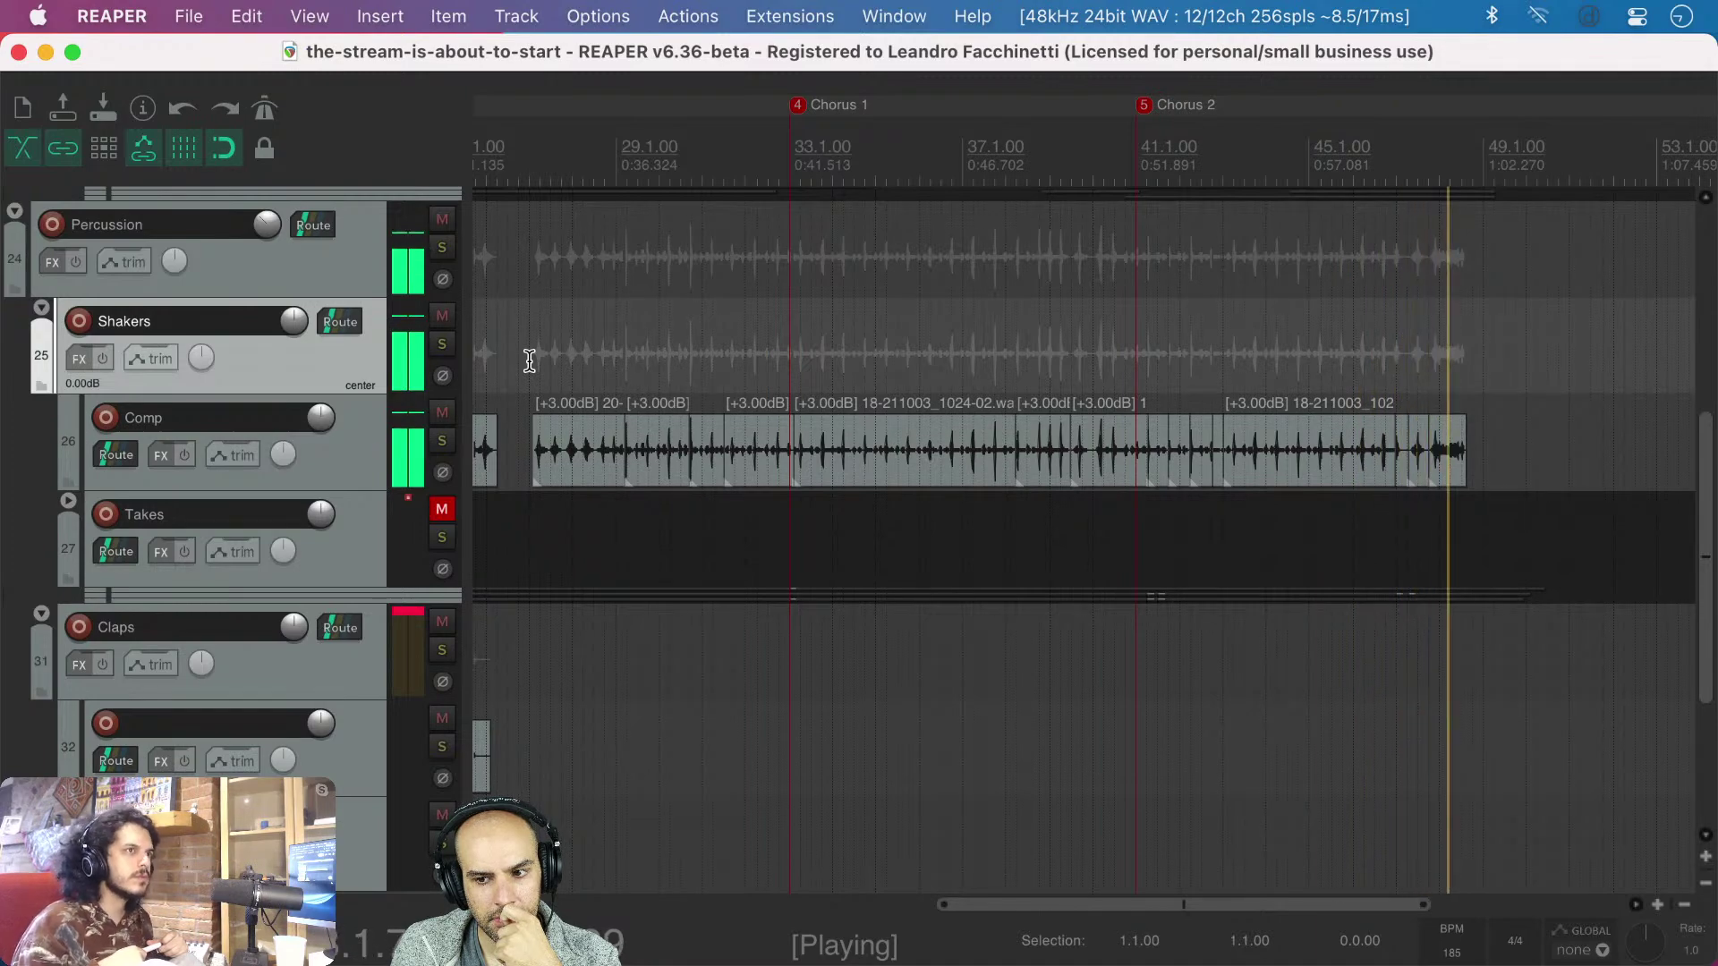
key(space)
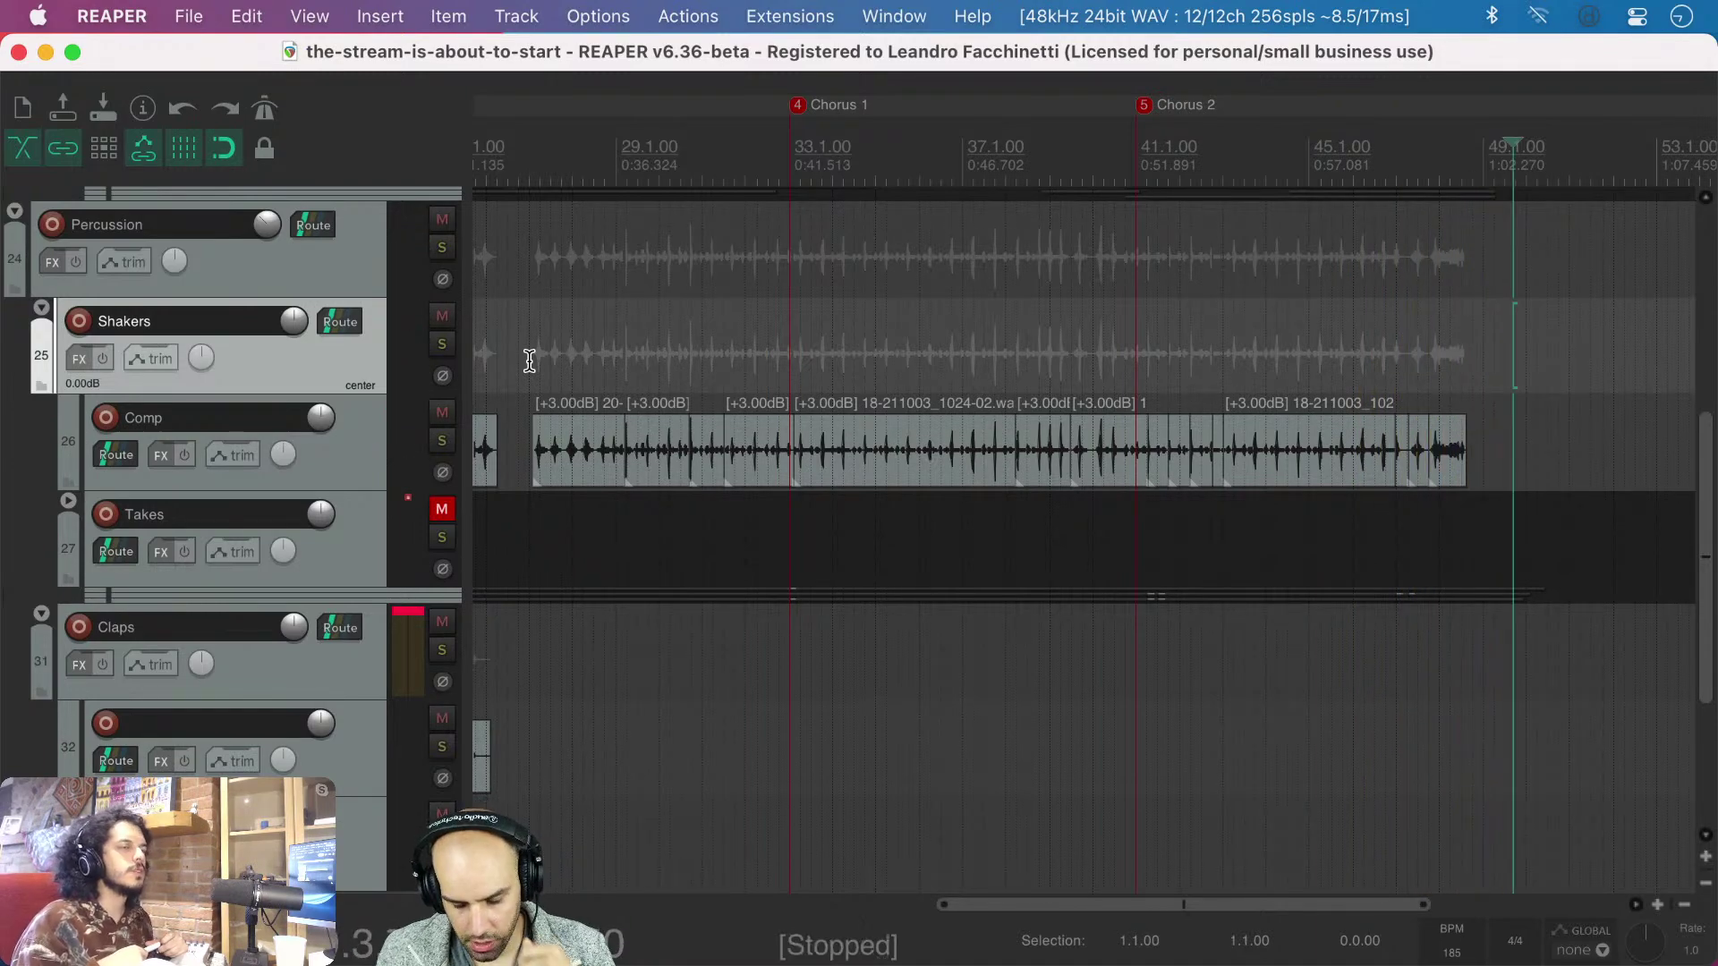
- Examine how the shakers' Comp clips and the Claps clips are laid out from the Introduction through the Pre-Chorus
scroll(602, 517, left, 10)
scroll(602, 517, down, 1)
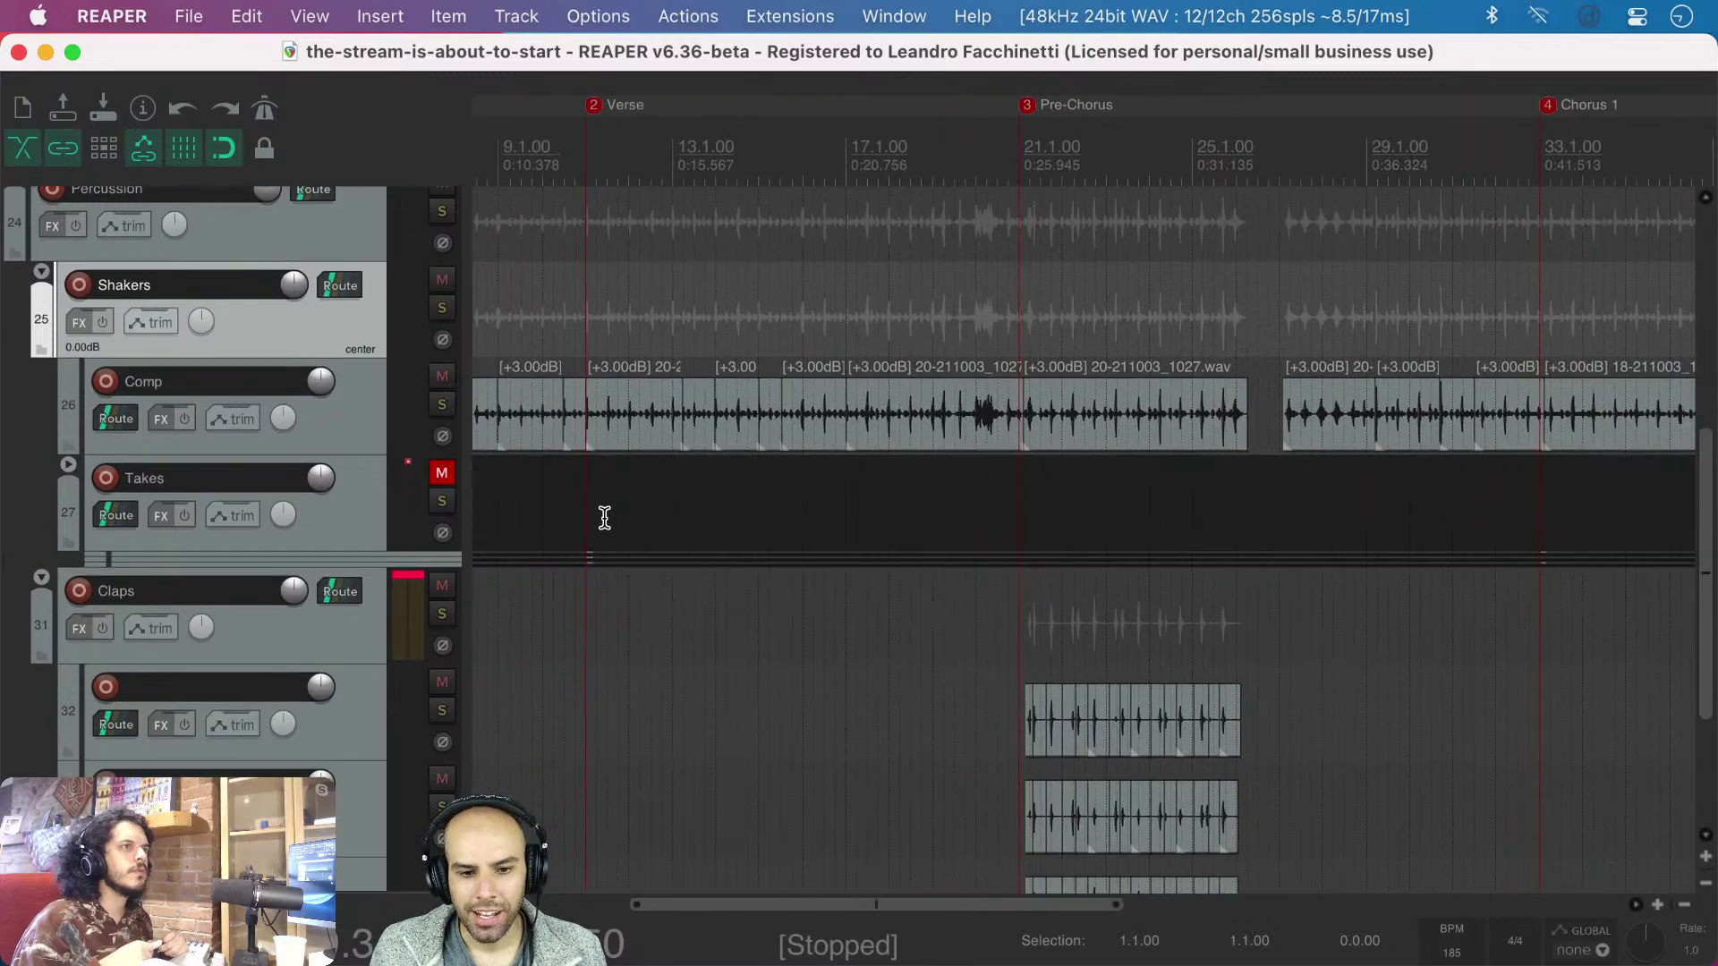
scroll(613, 527, down, 2)
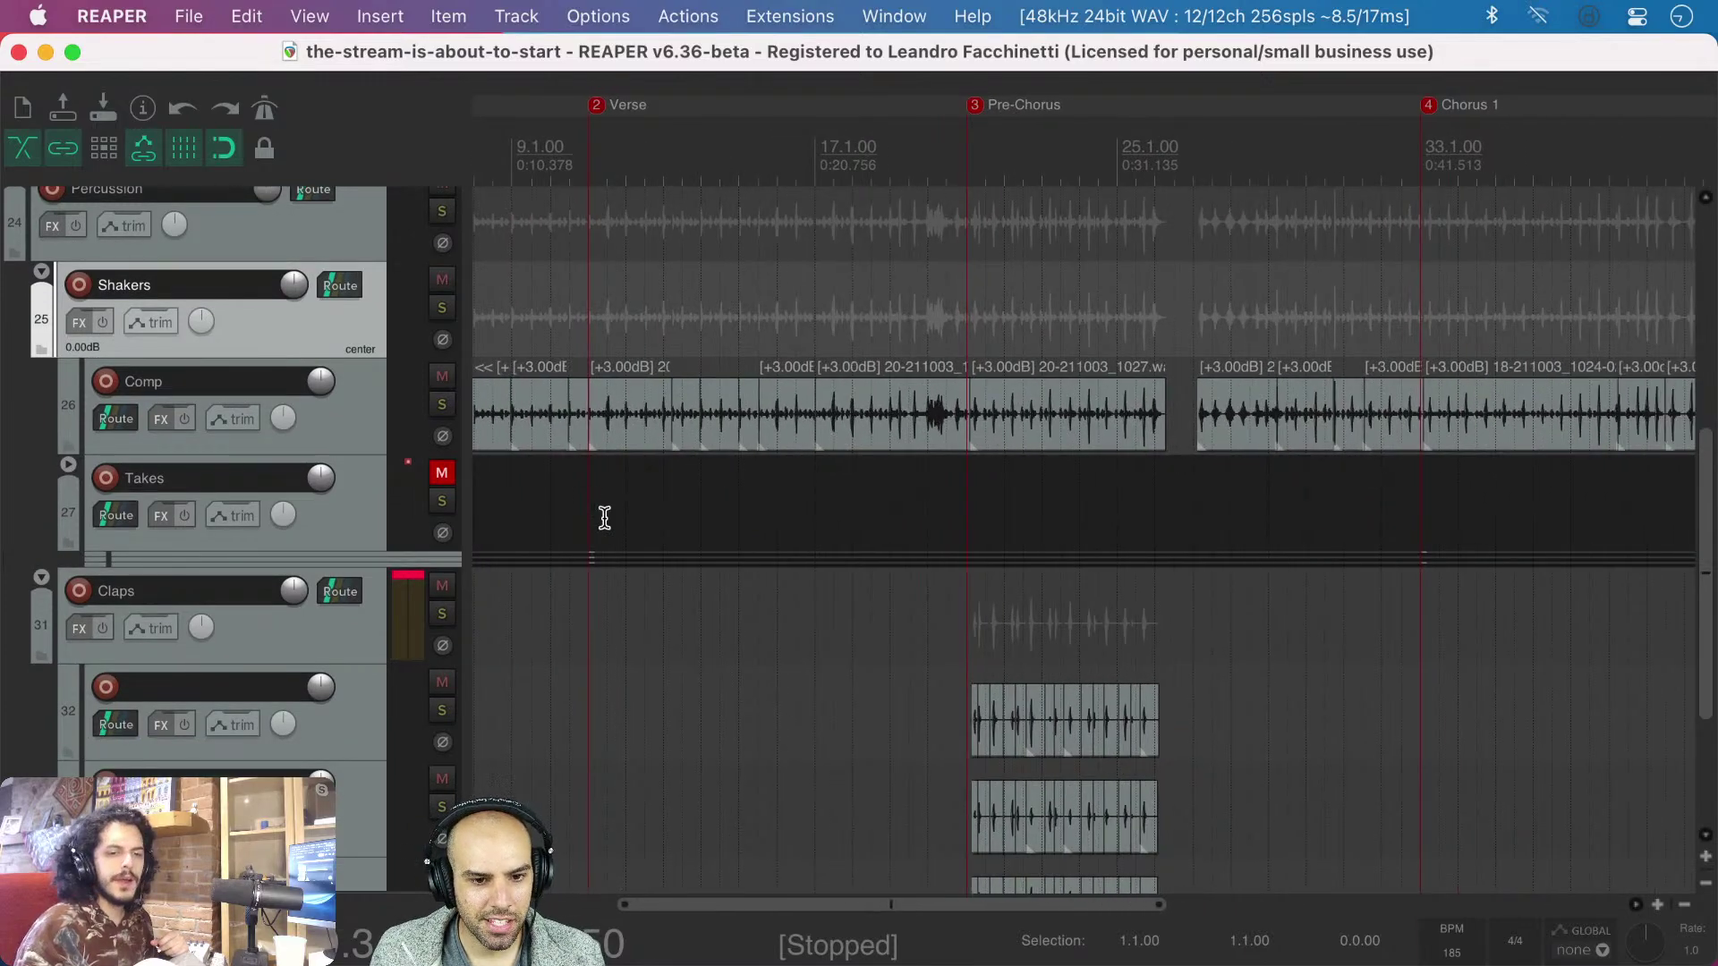
scroll(605, 518, left, 5)
scroll(604, 518, up, 1)
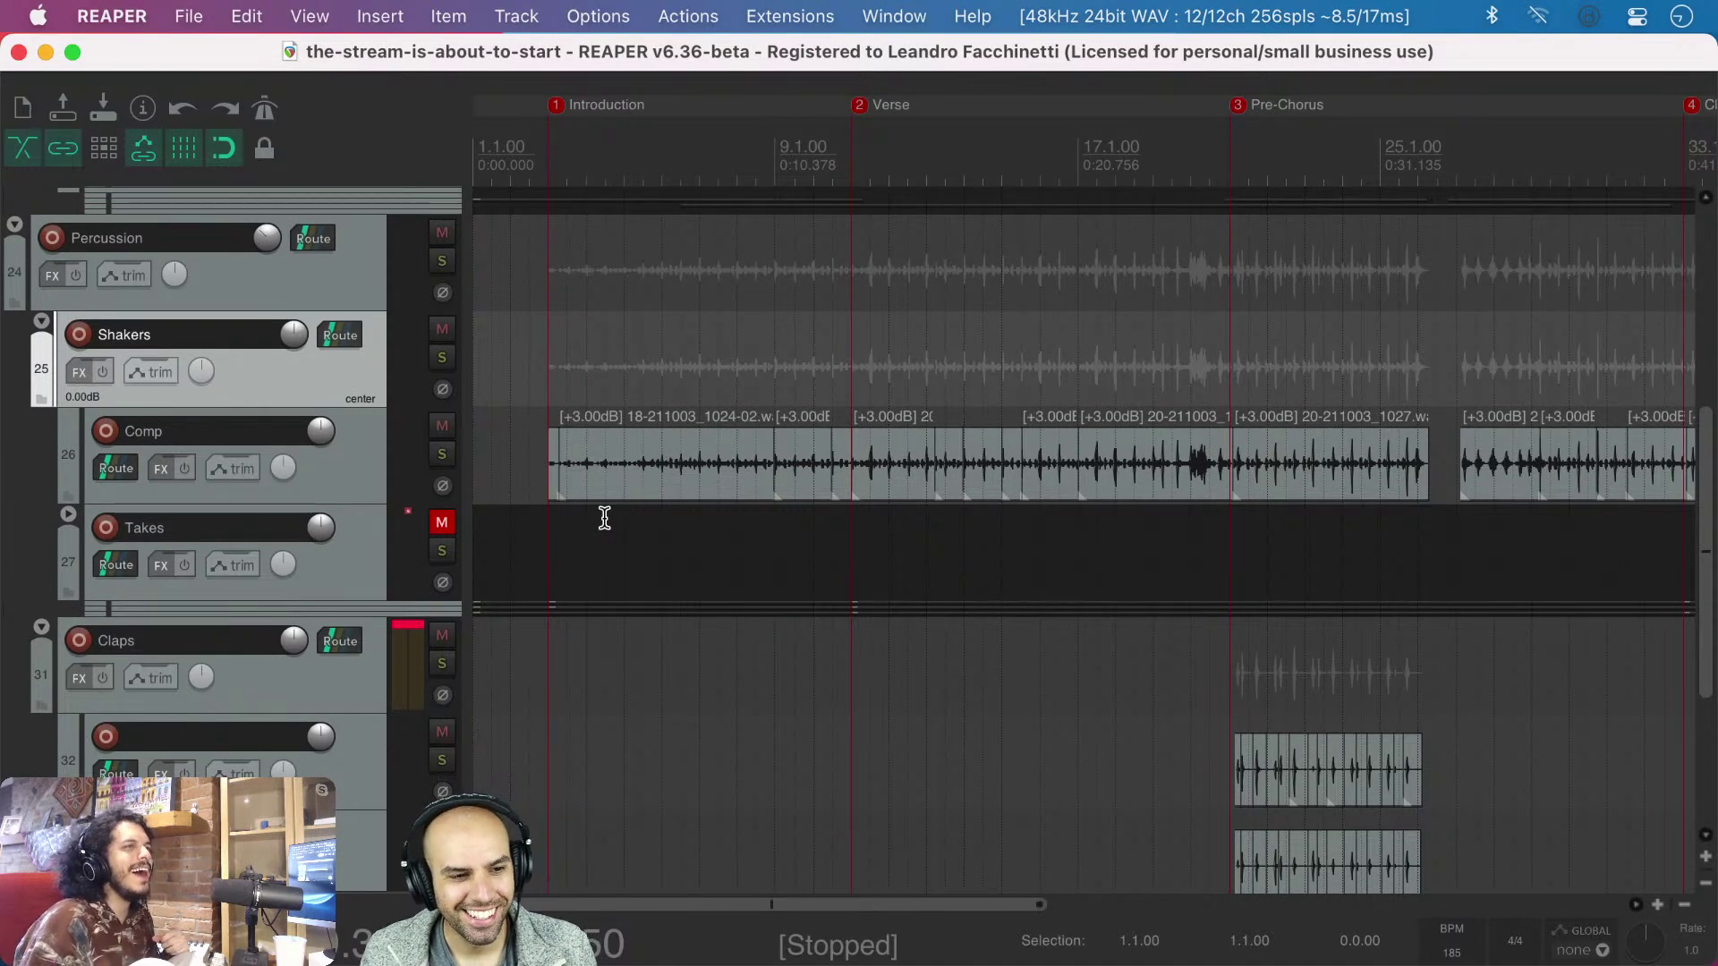
scroll(604, 518, up, 1)
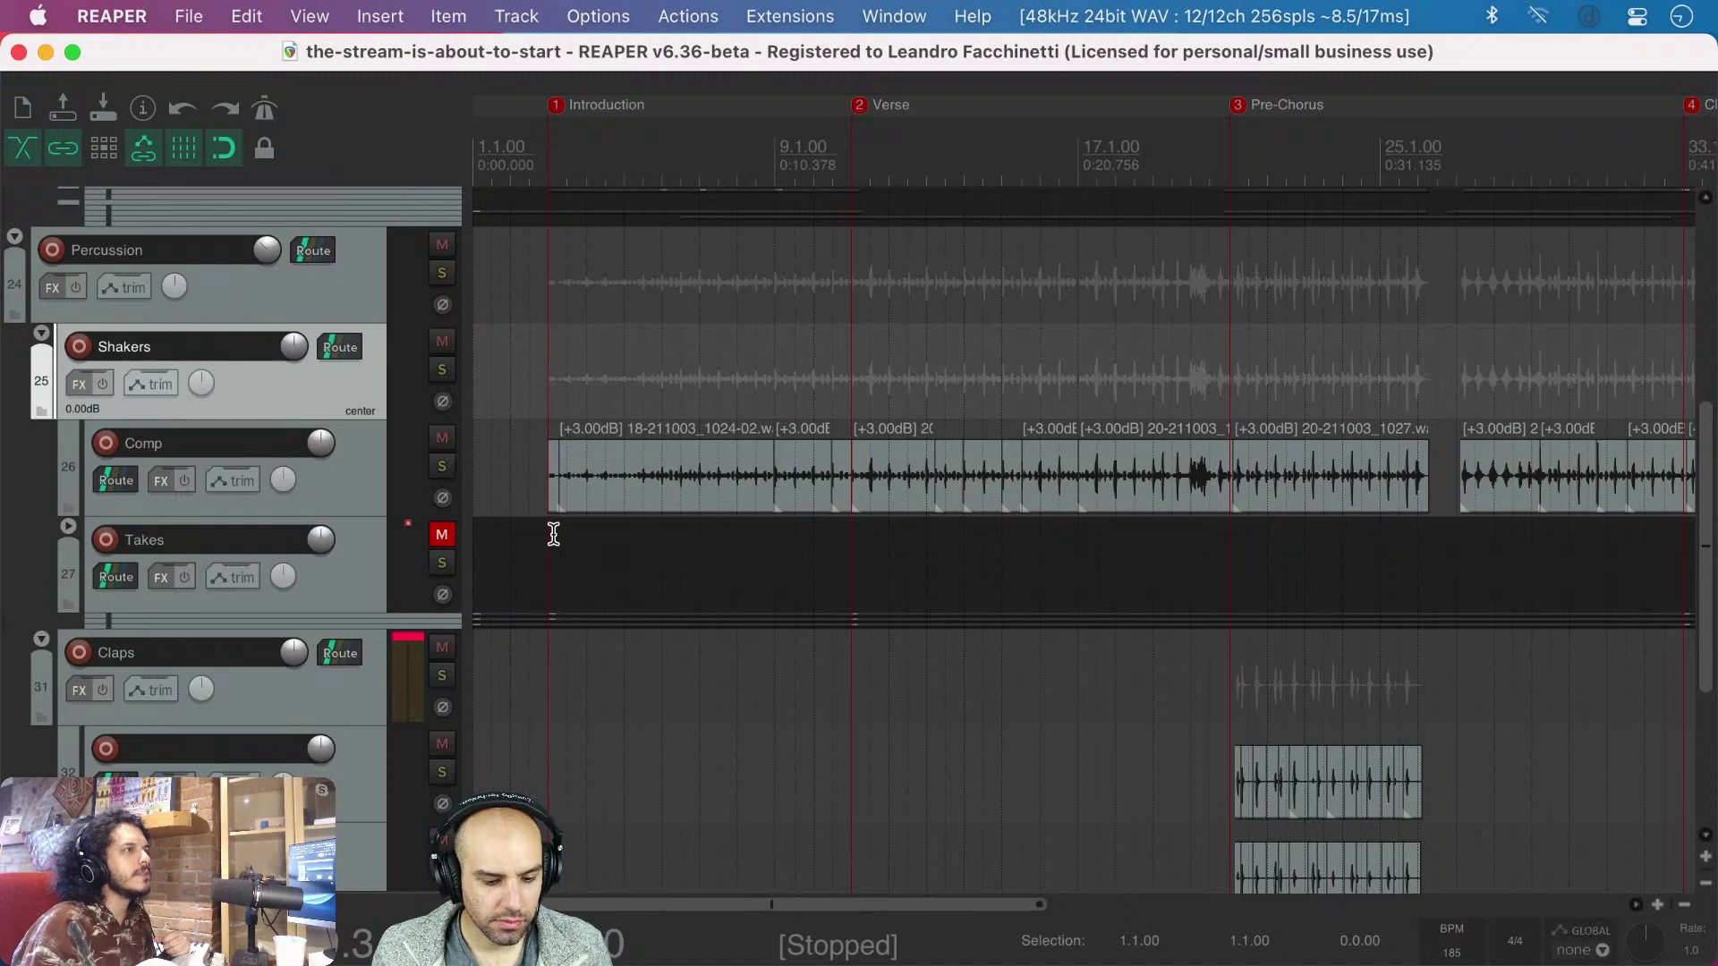
click(362, 695)
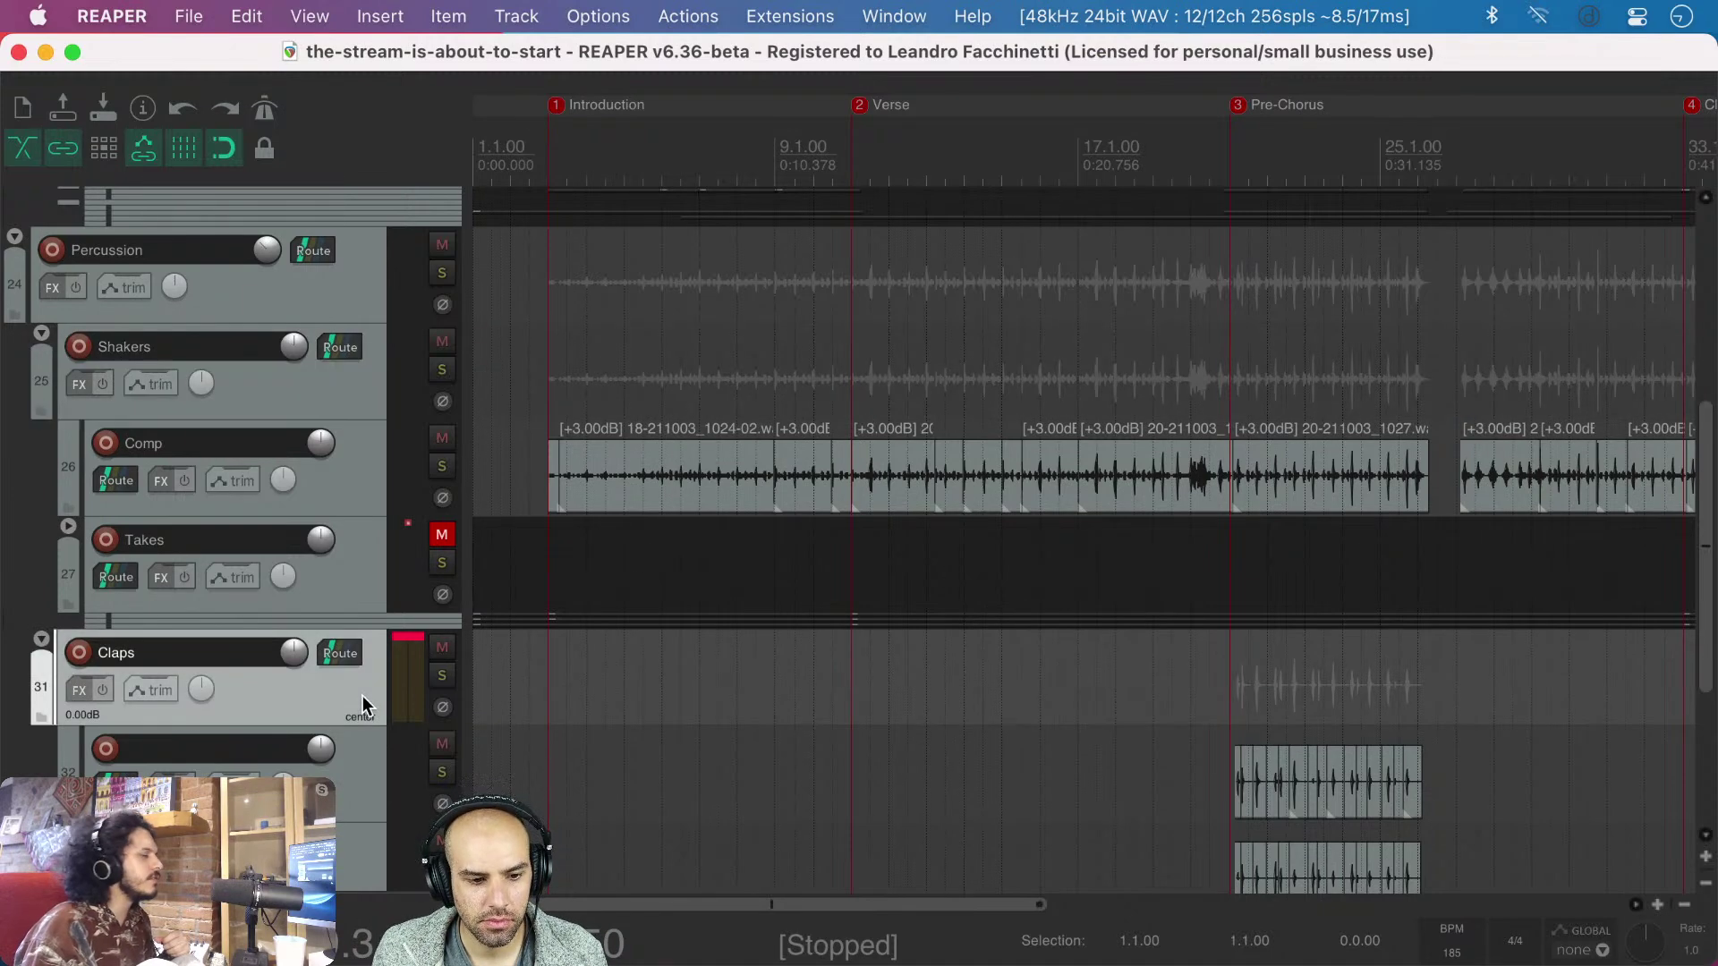
scroll(743, 627, down, 6)
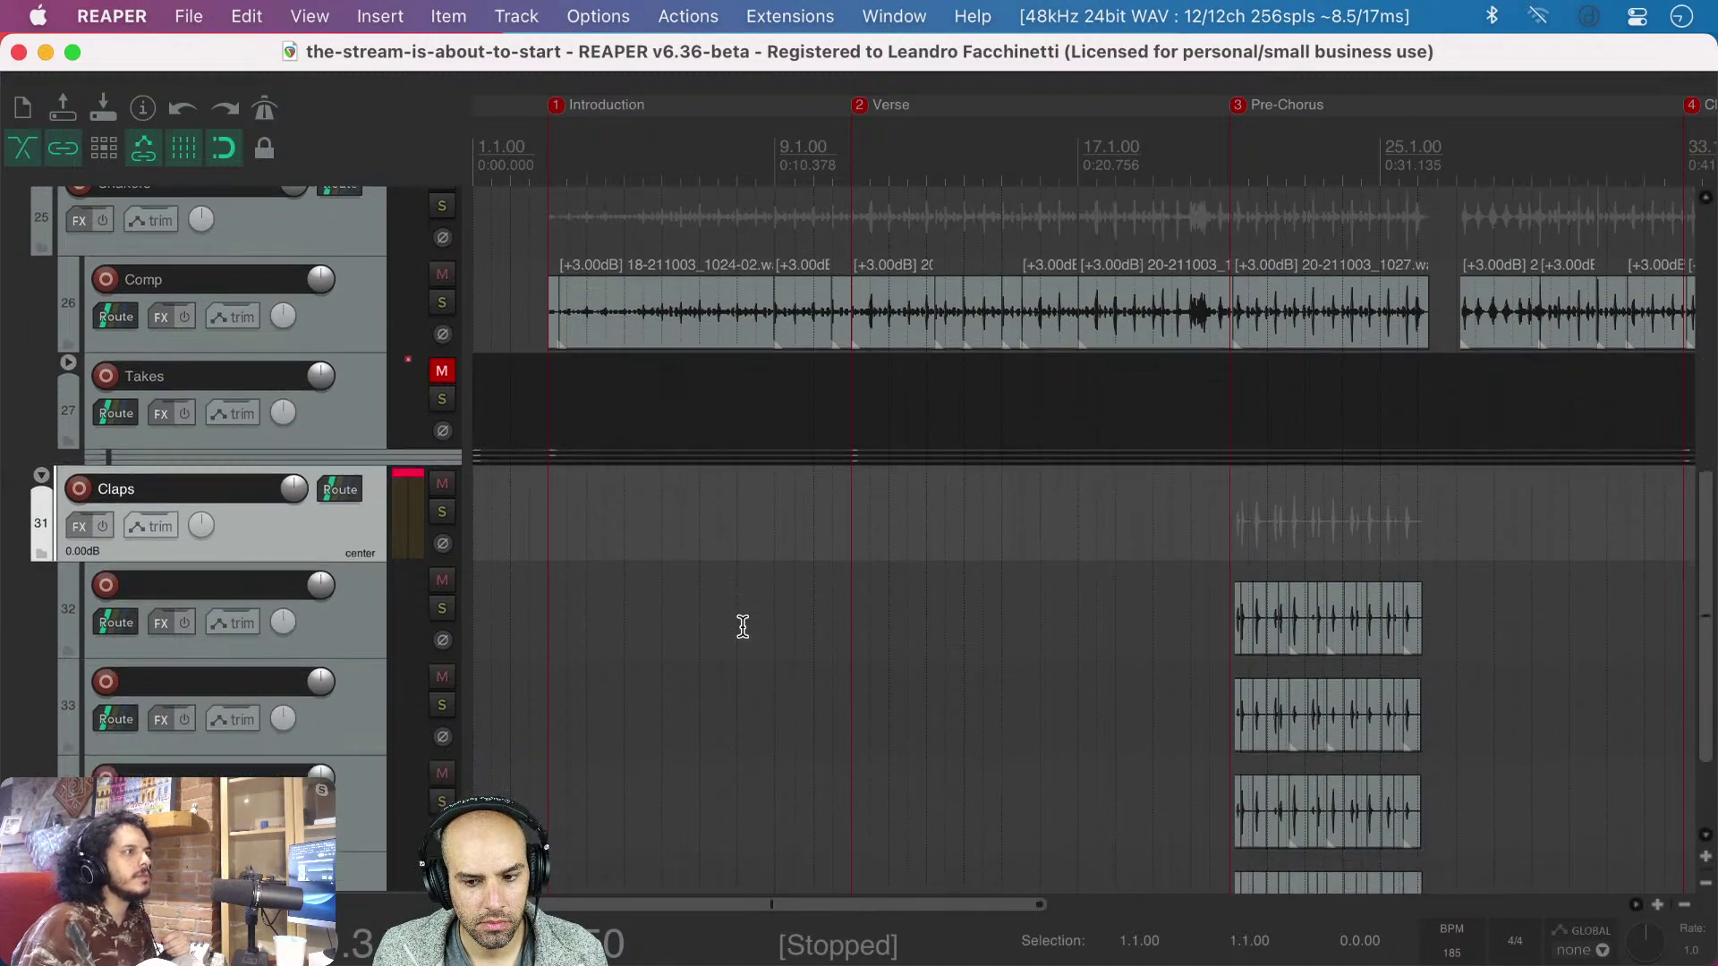
scroll(742, 627, up, 7)
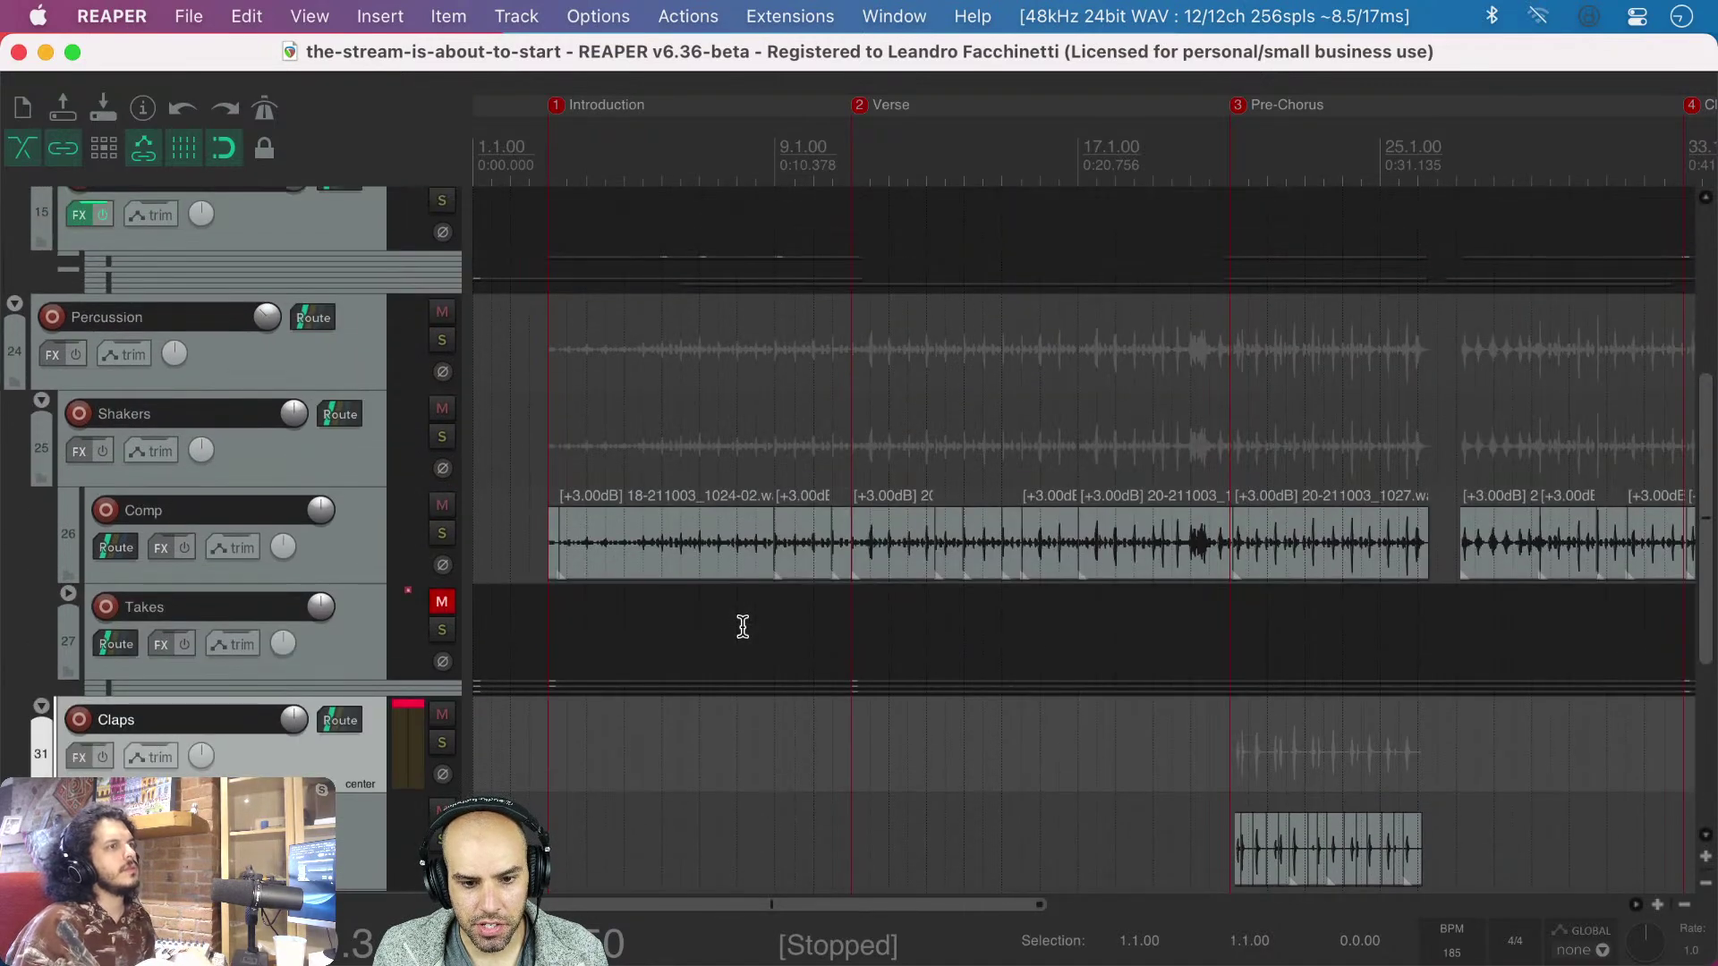
scroll(743, 626, up, 1)
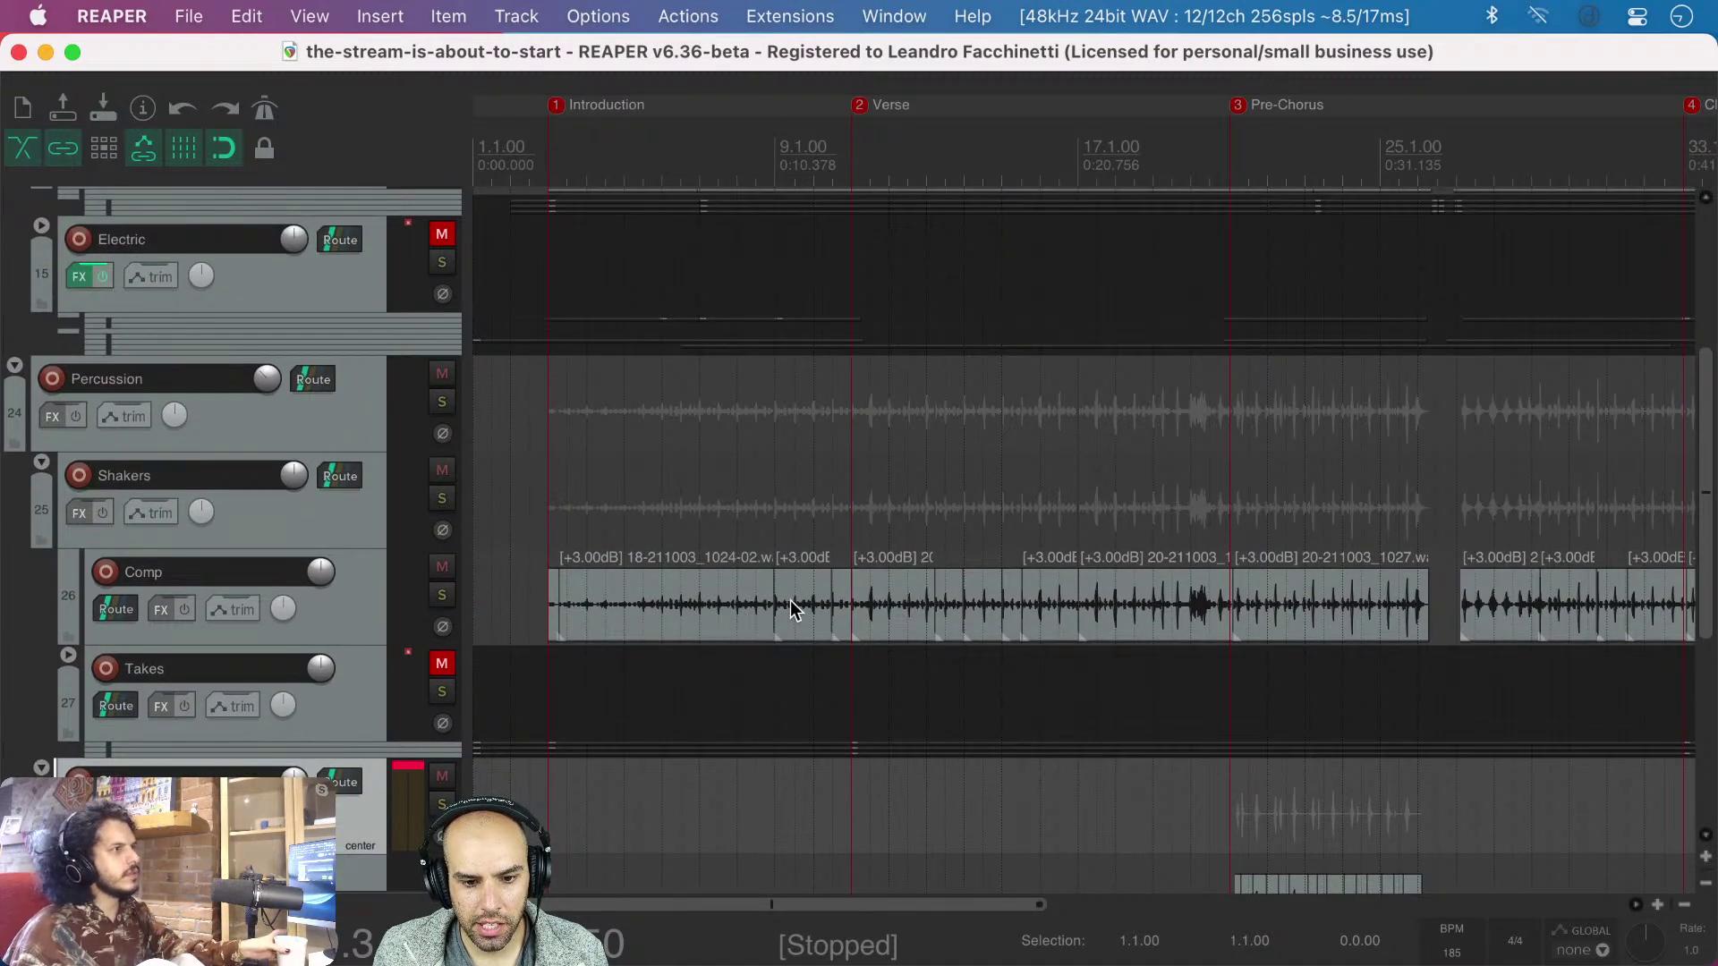
- Select the shakers' Comp clips from the Introduction through the Pre-Chorus, and clear the selection
scroll(789, 604, down, 2)
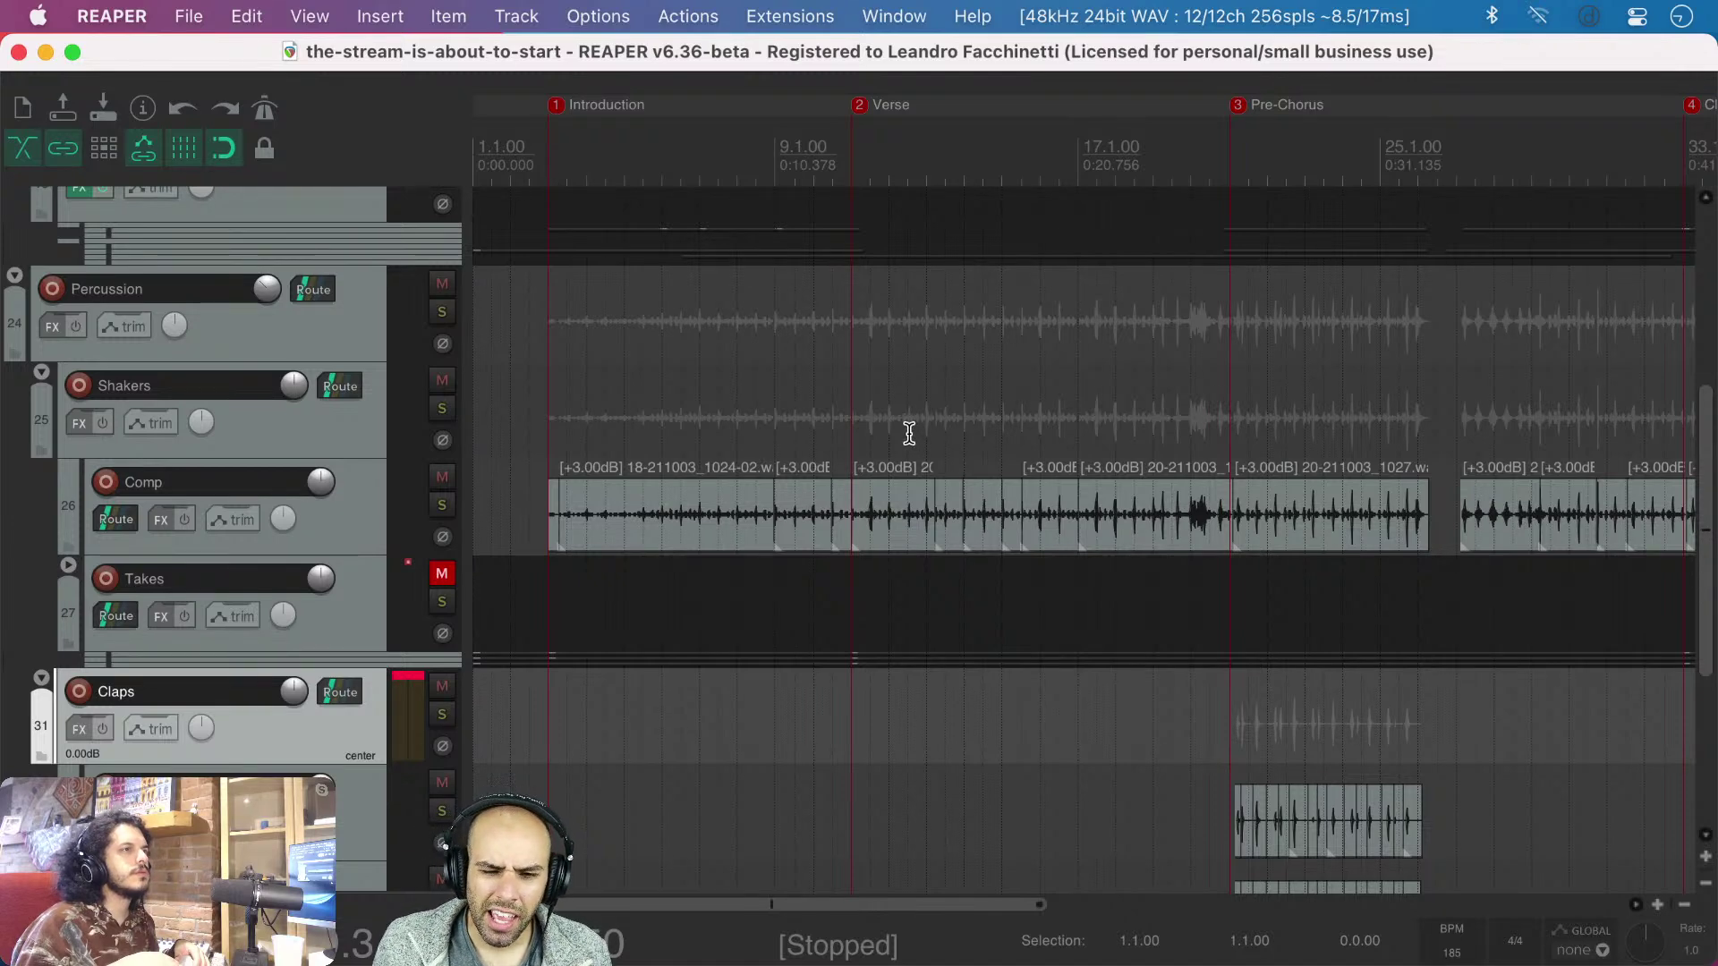
scroll(1346, 433, up, 2)
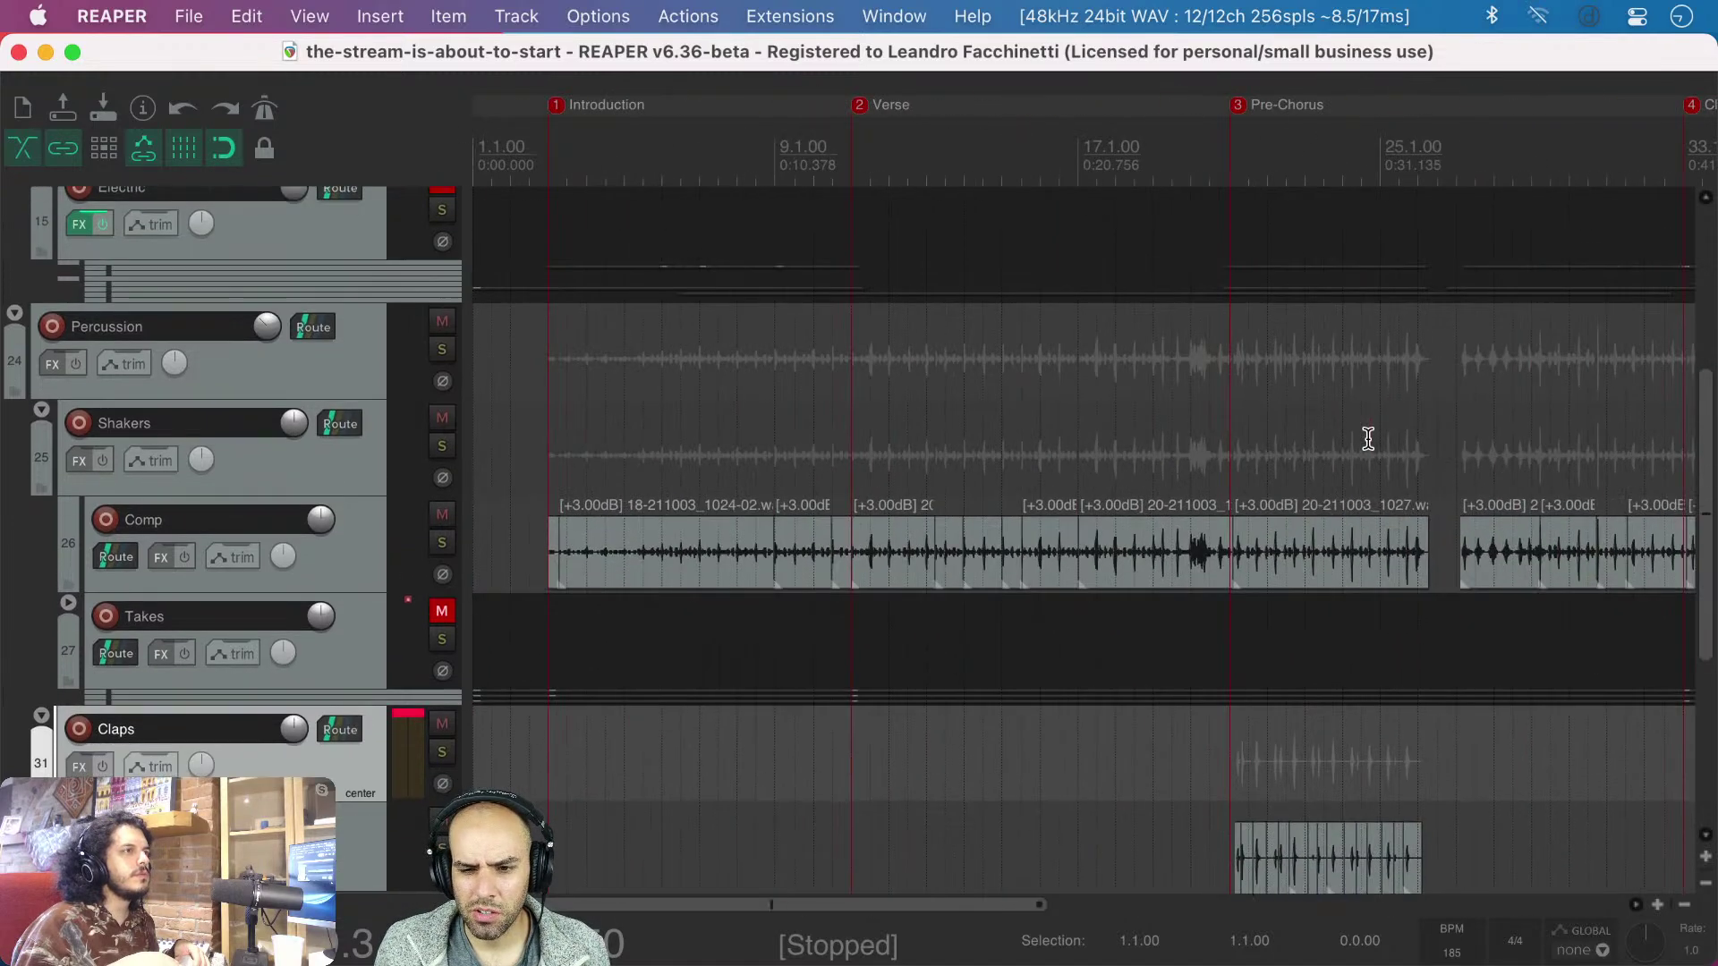
drag(540, 477, 1452, 669)
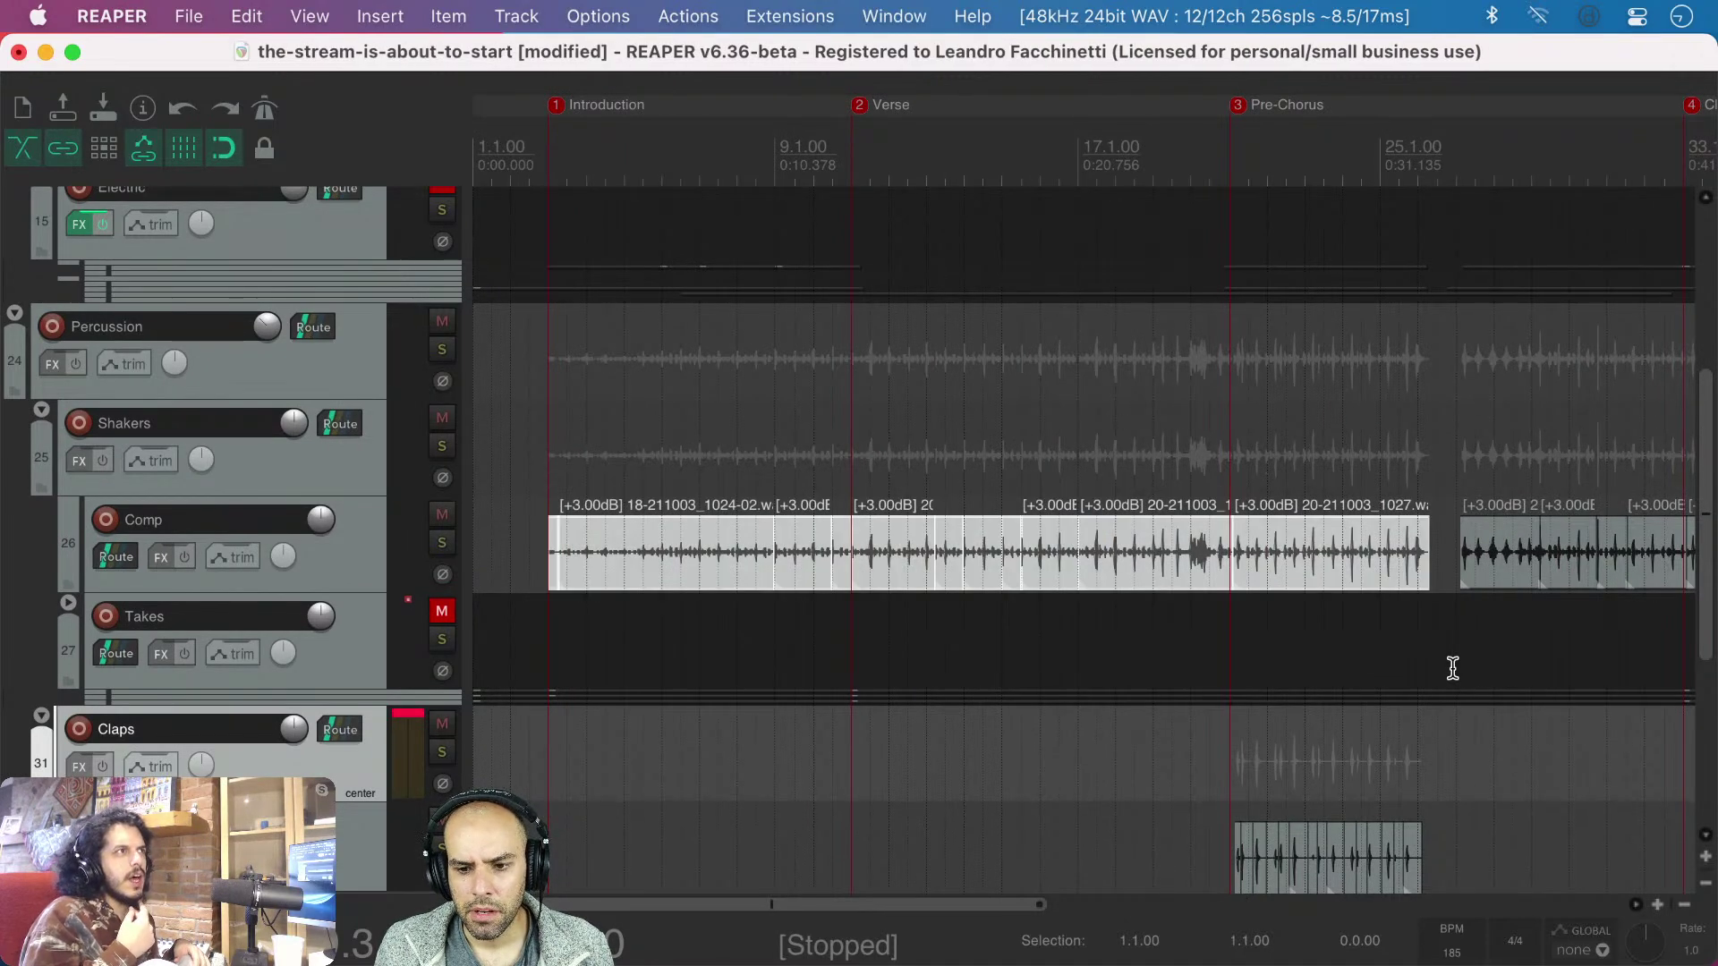
click(1401, 663)
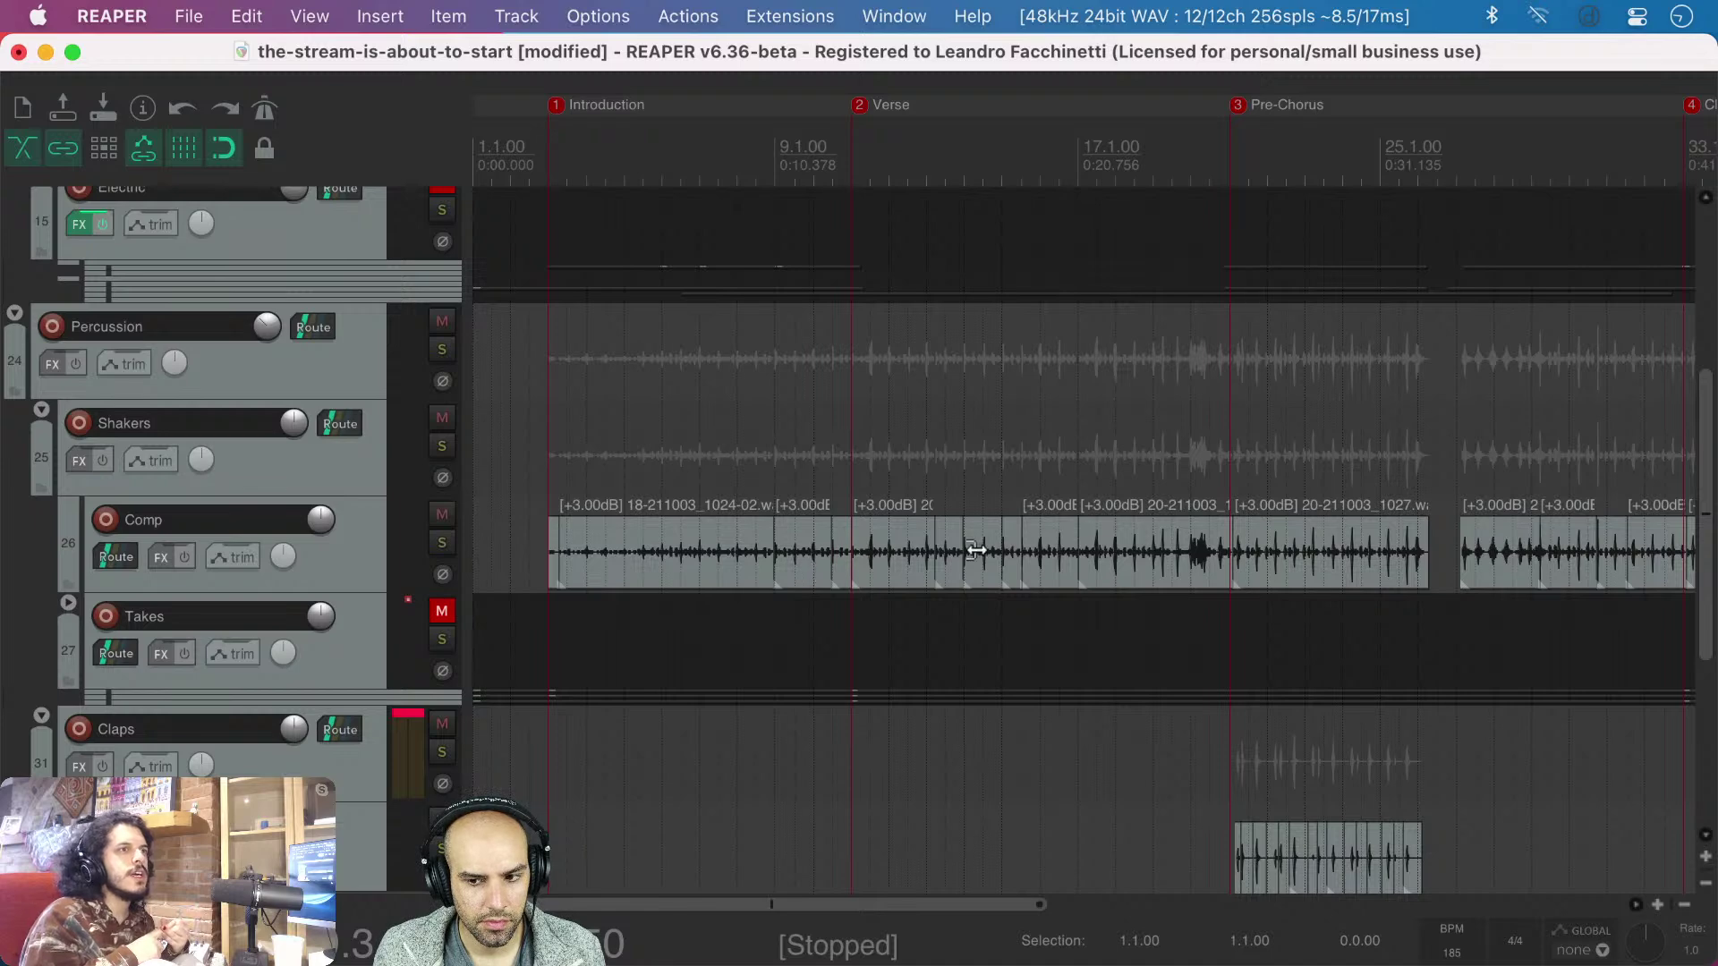
- Place the edit cursor at the start of the Introduction and delete all Introduction clips from the shakers' Comp track
scroll(989, 549, right, 2)
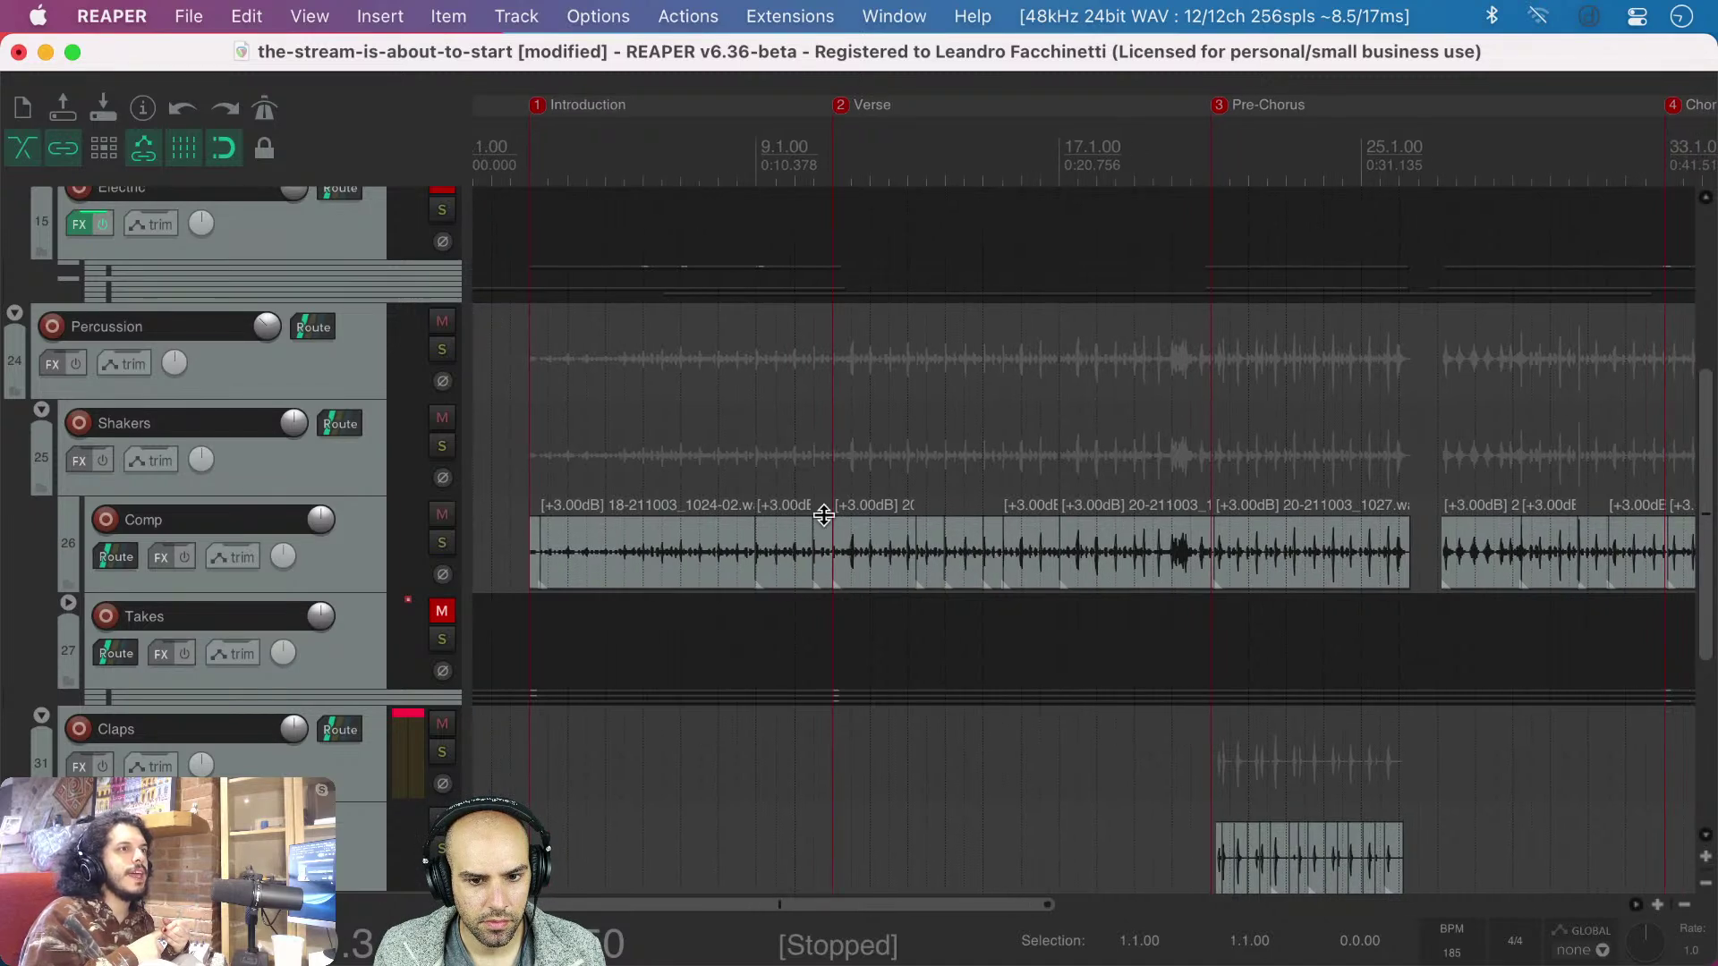
drag(625, 536, 821, 608)
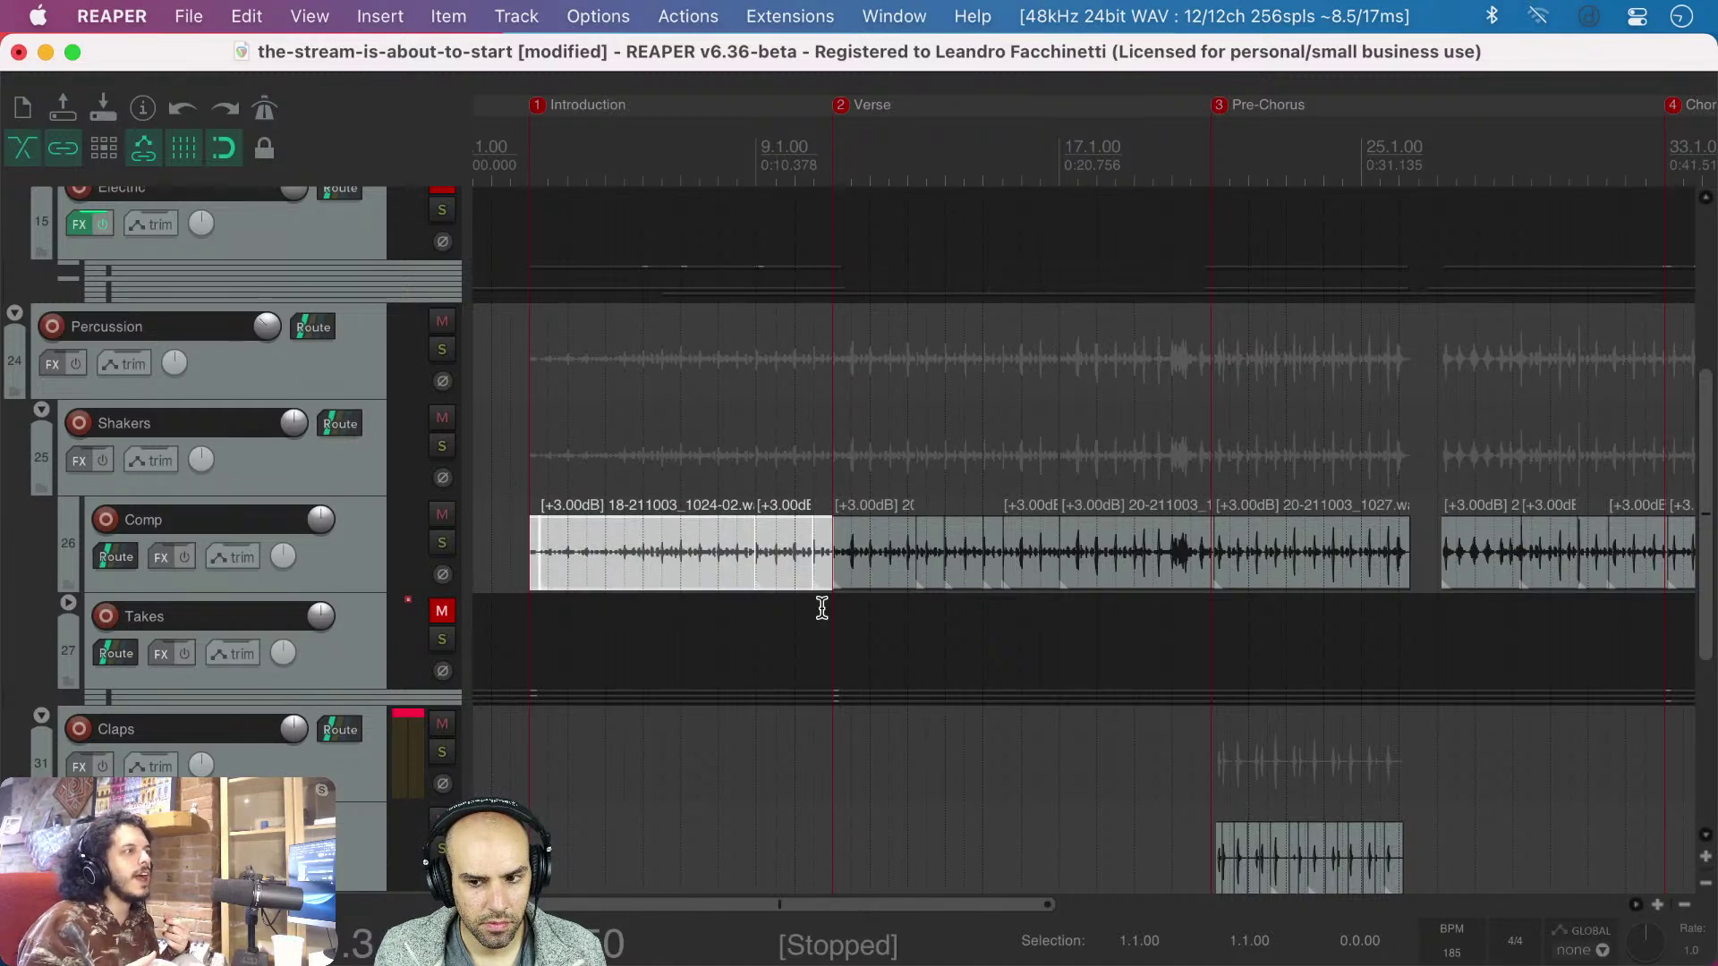
scroll(821, 607, right, 15)
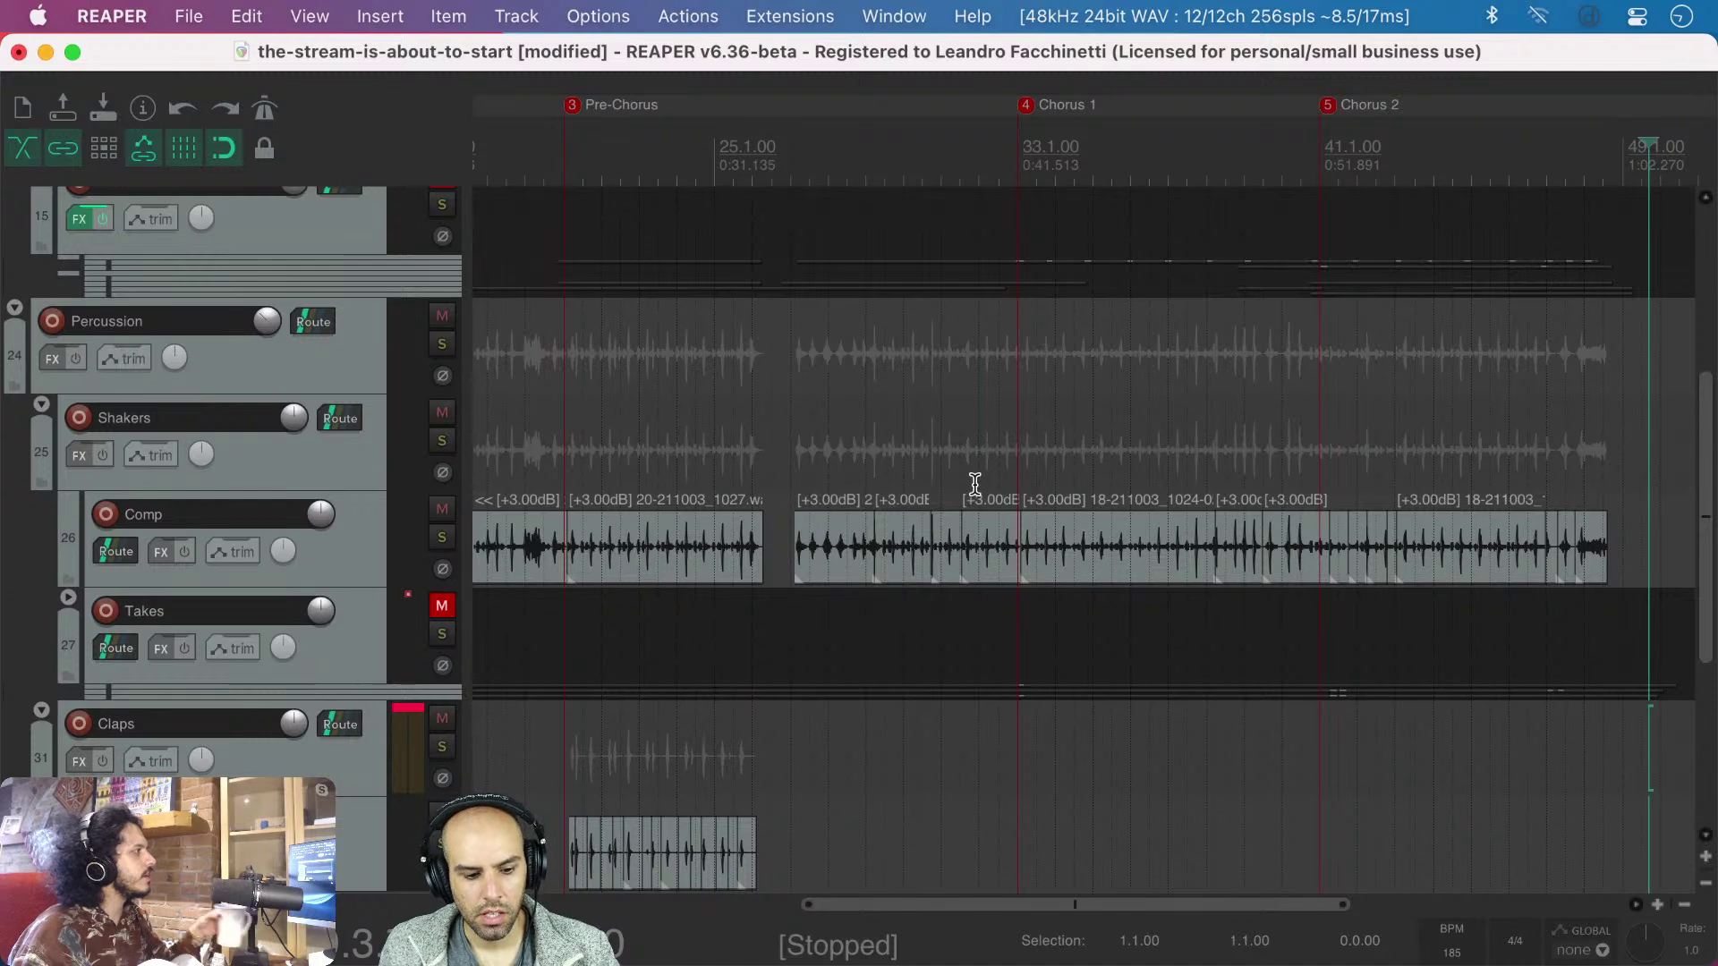
key(Home)
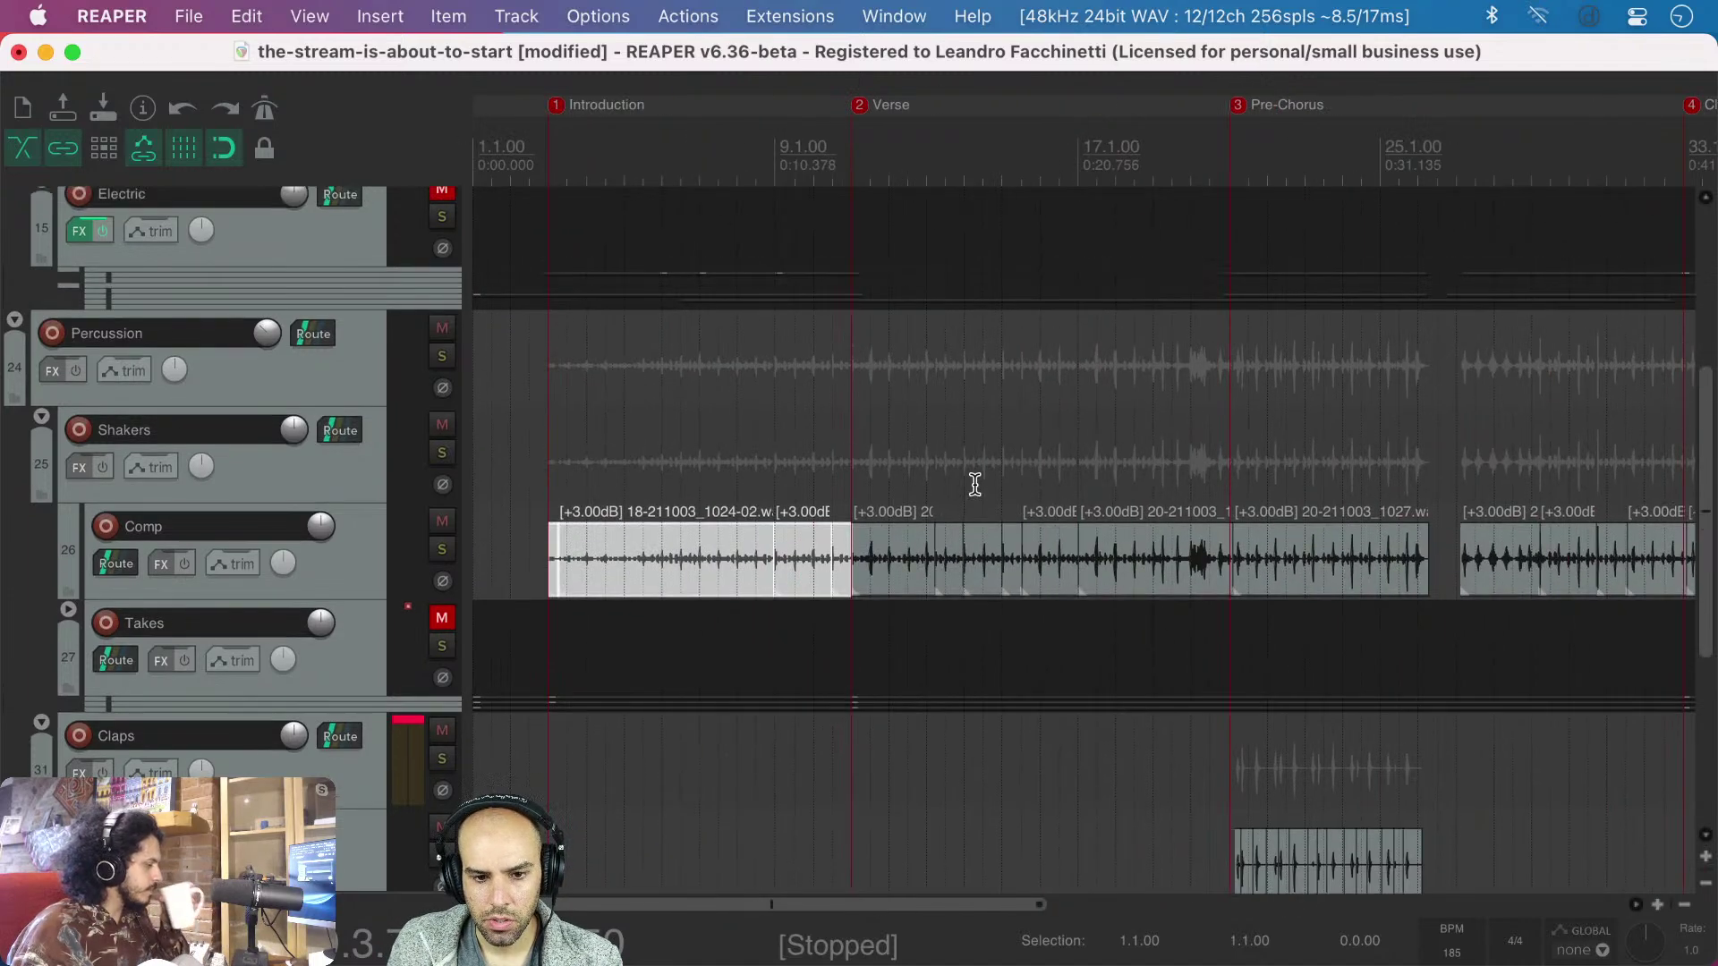
click(541, 495)
drag(541, 494, 844, 635)
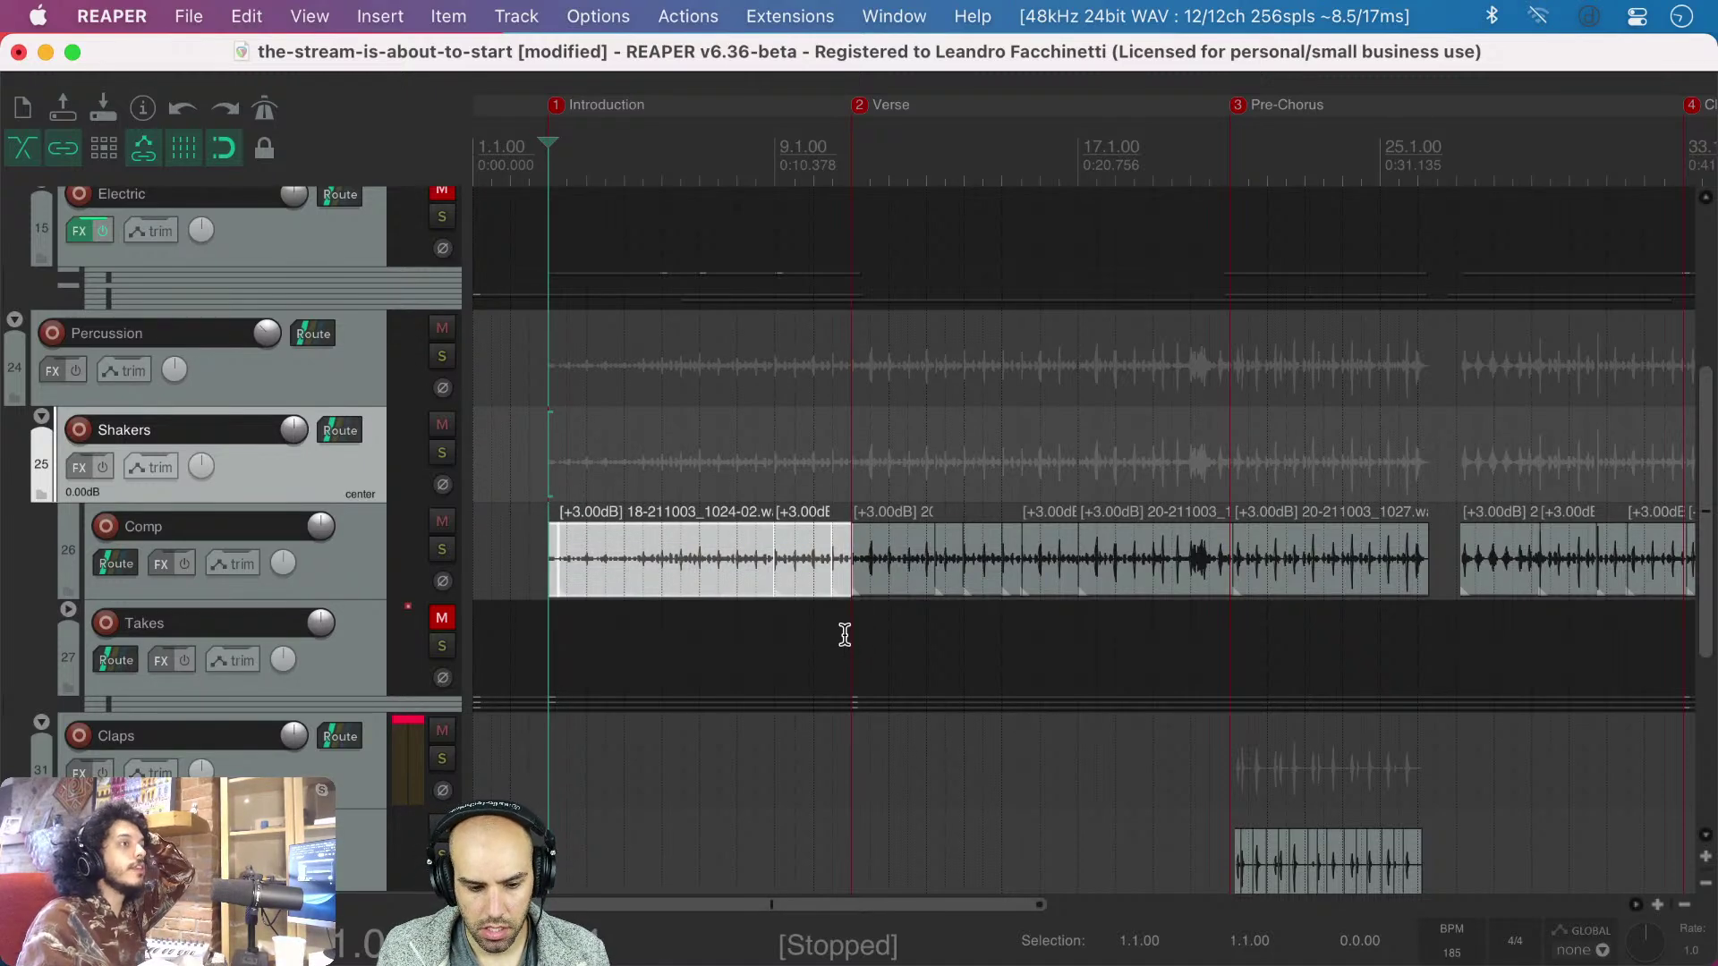
key(Delete)
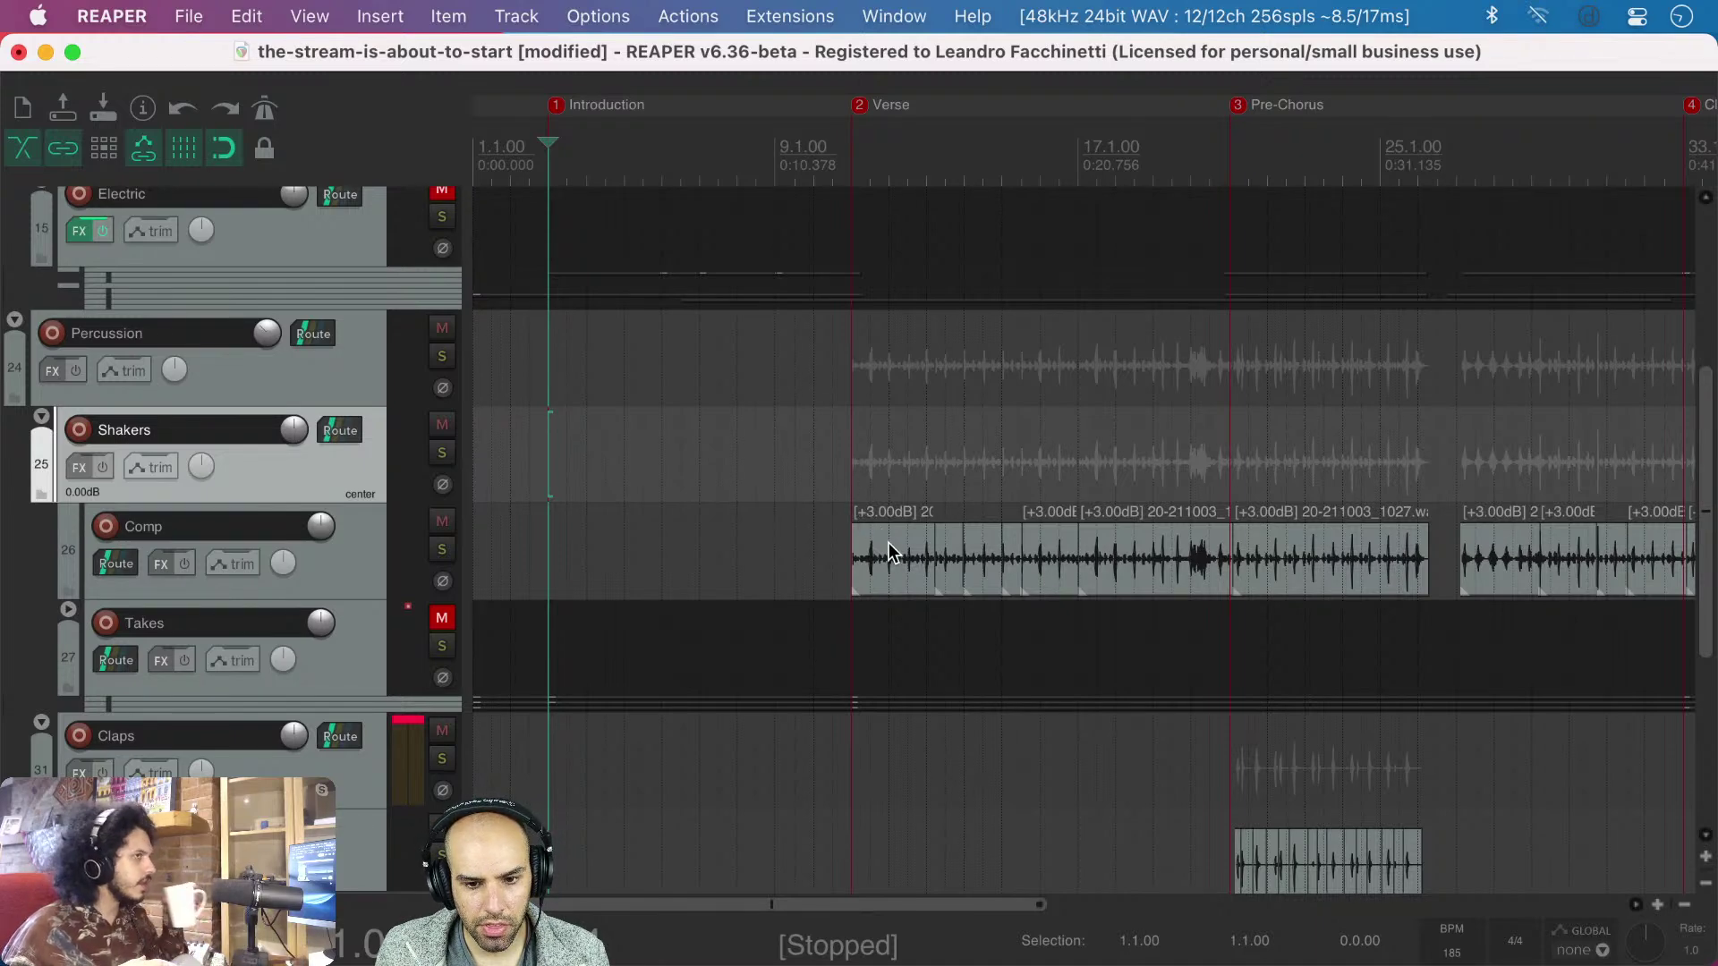
- Inspect the shakers' Comp clips in the Verse up close, and save the project
scroll(889, 544, up, 10)
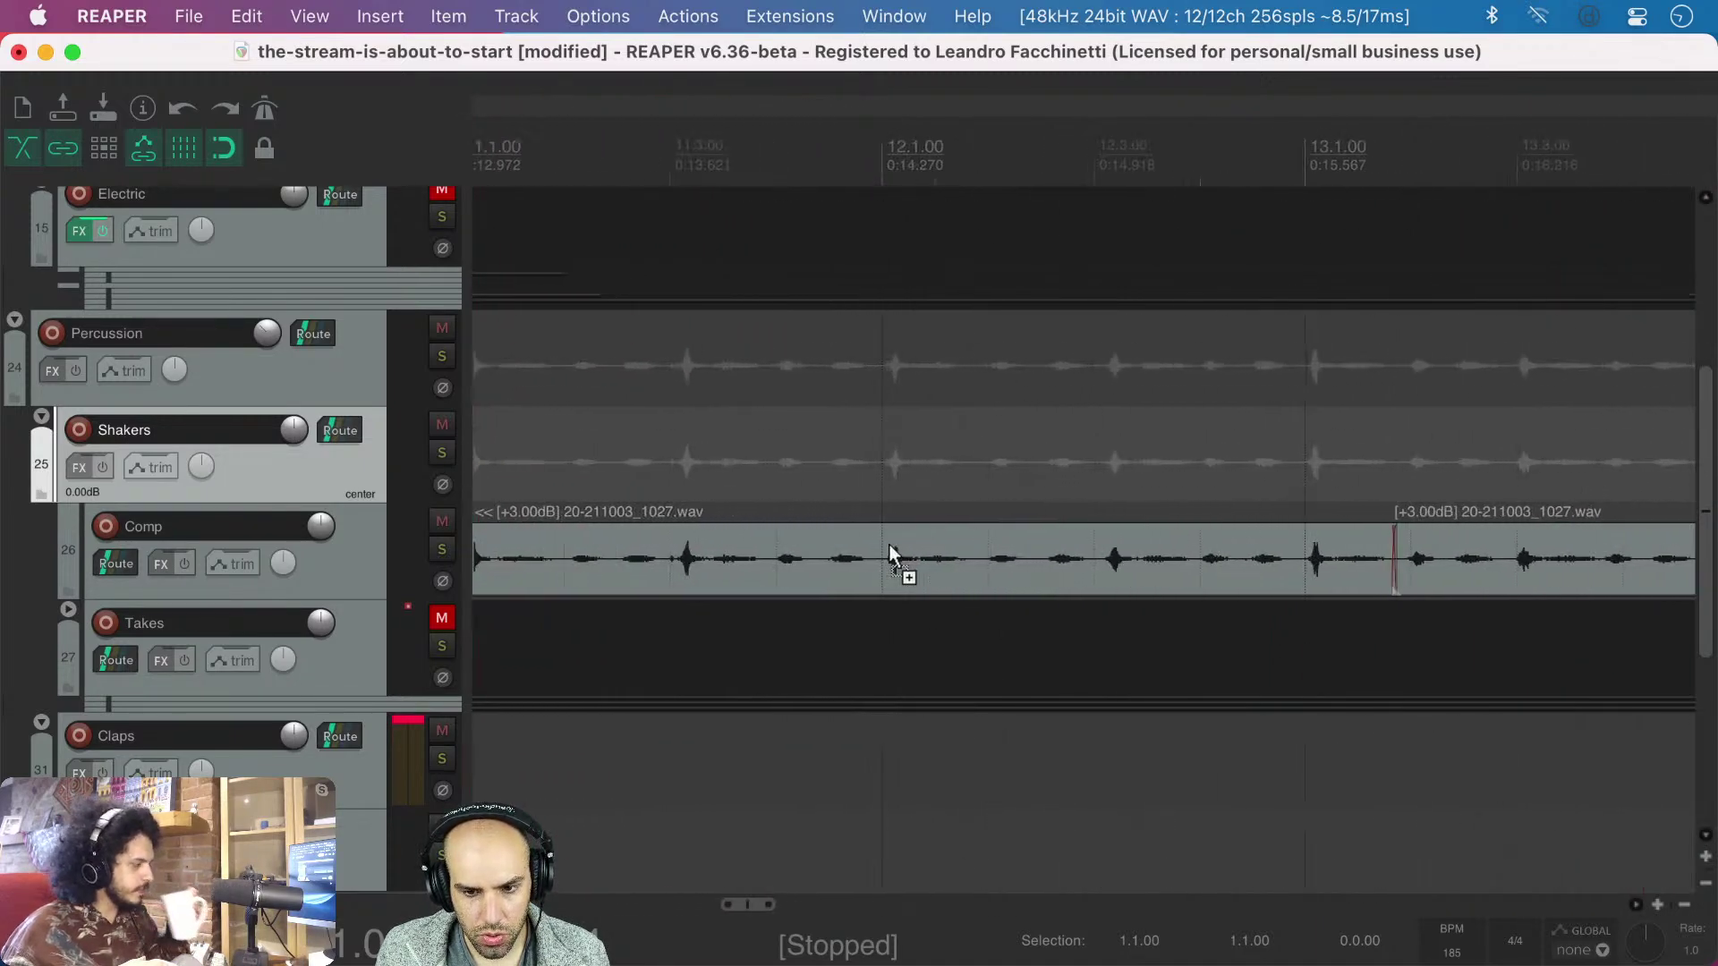
scroll(889, 543, up, 2)
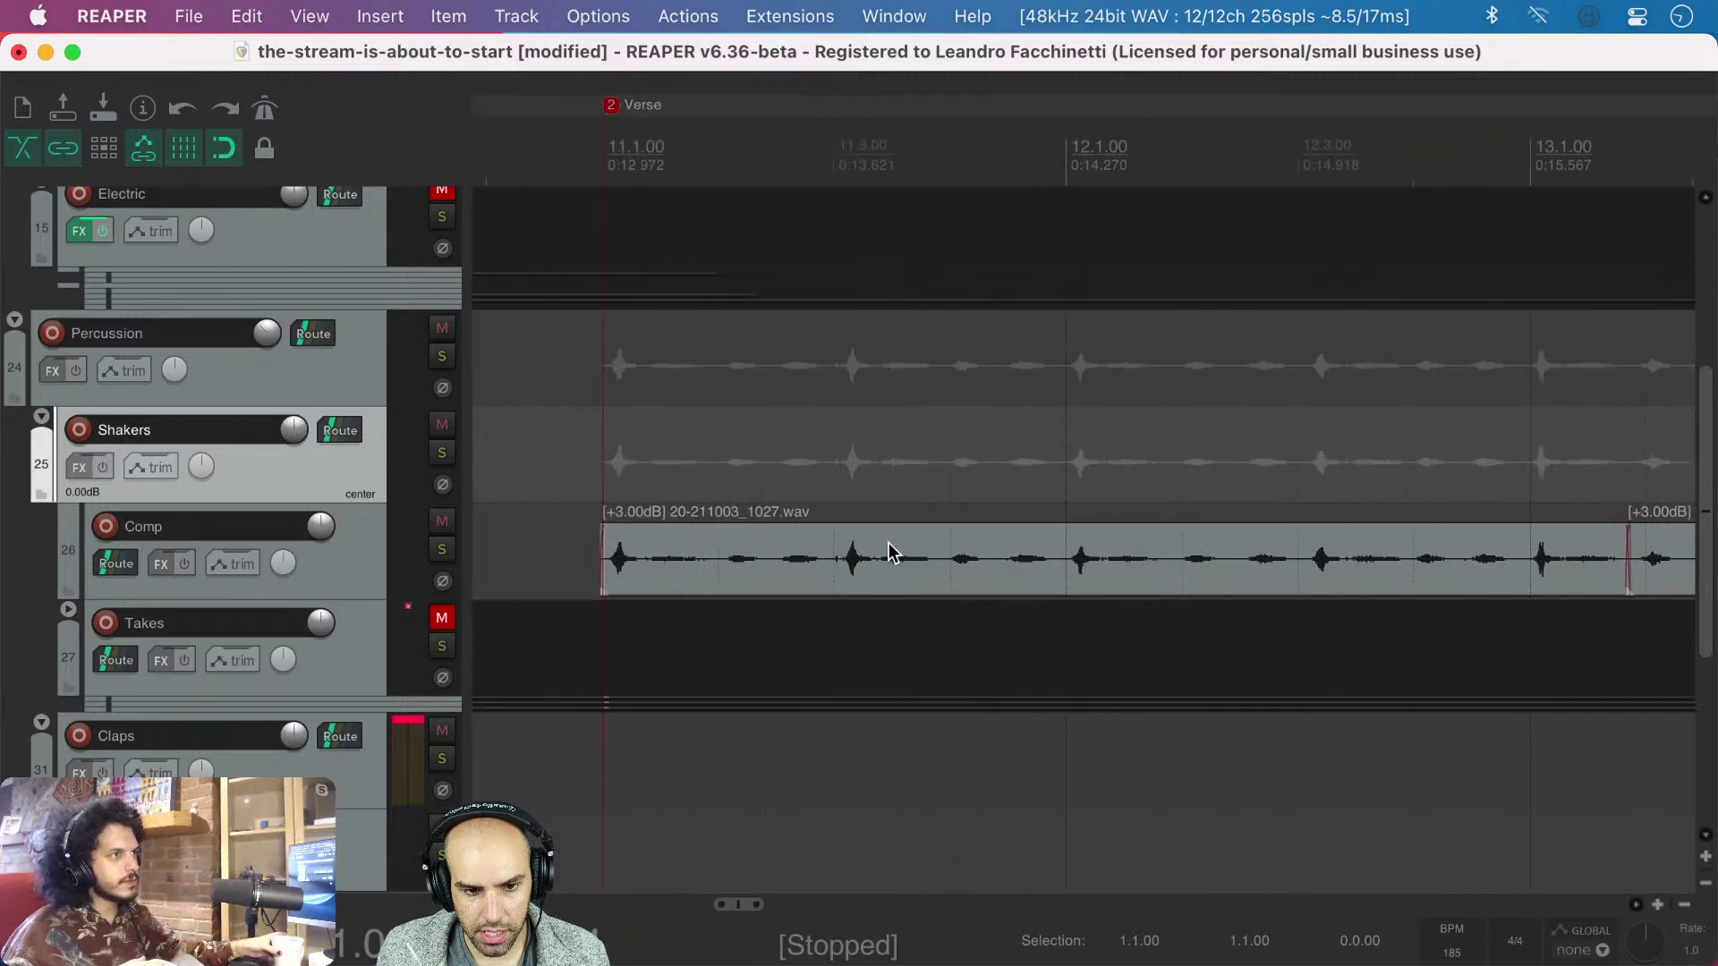
scroll(889, 543, right, 10)
scroll(889, 543, right, 6)
scroll(889, 543, right, 11)
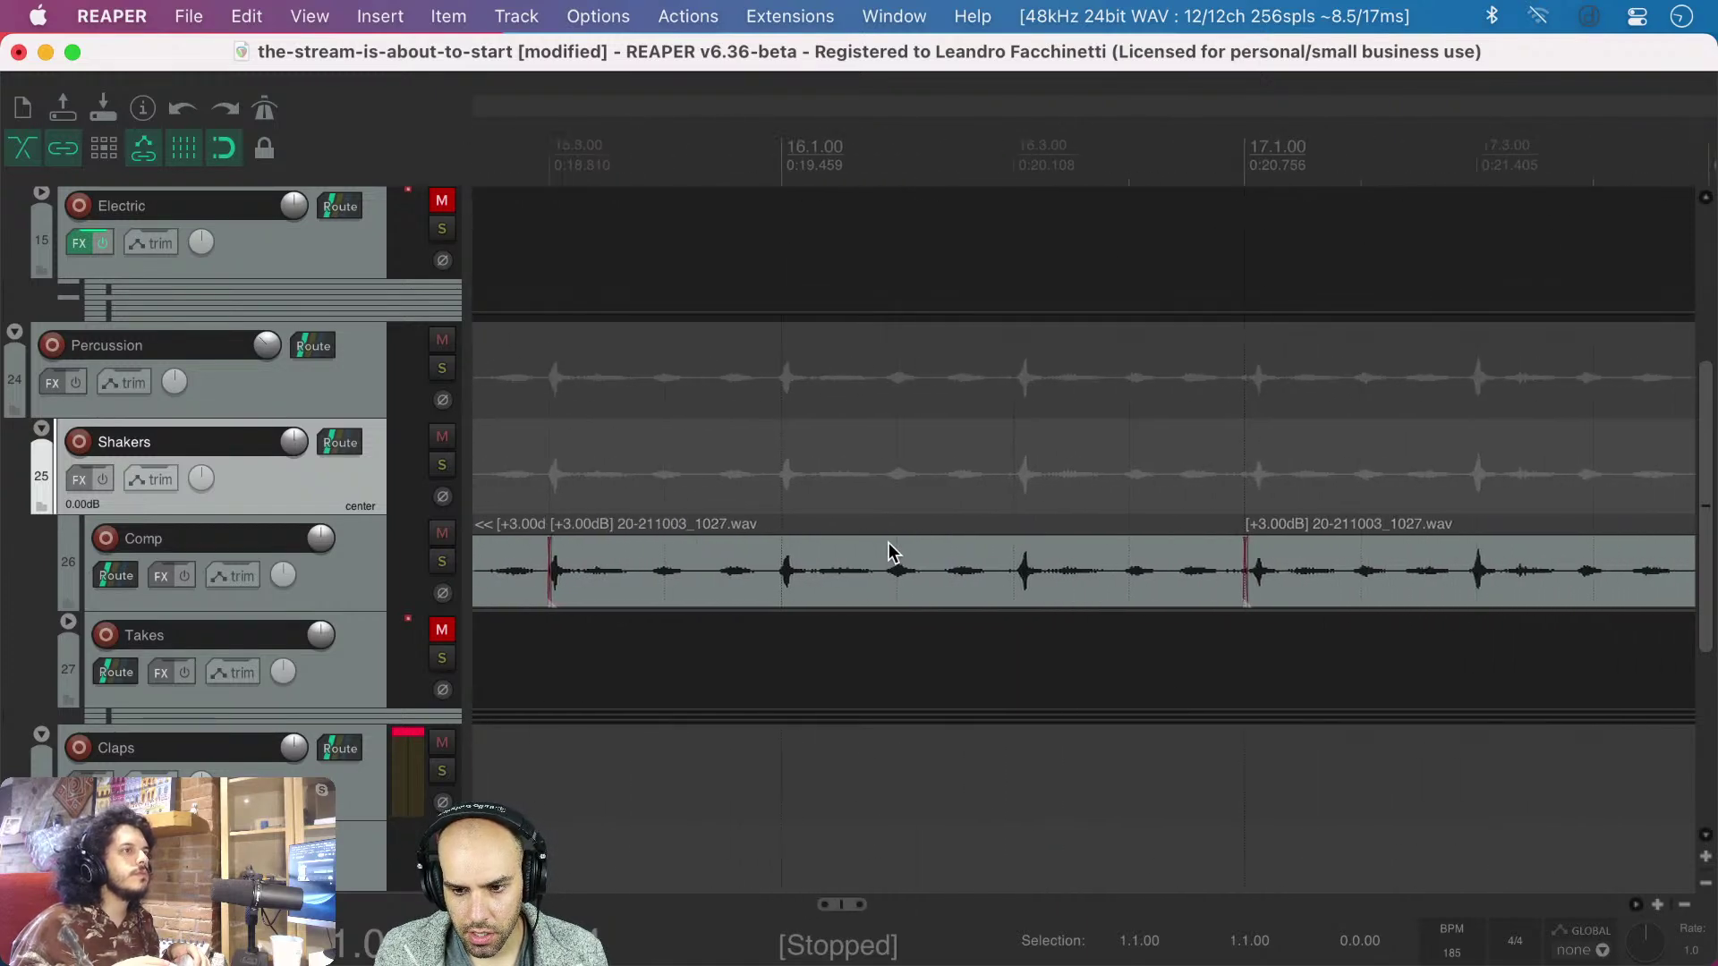
scroll(888, 543, down, 8)
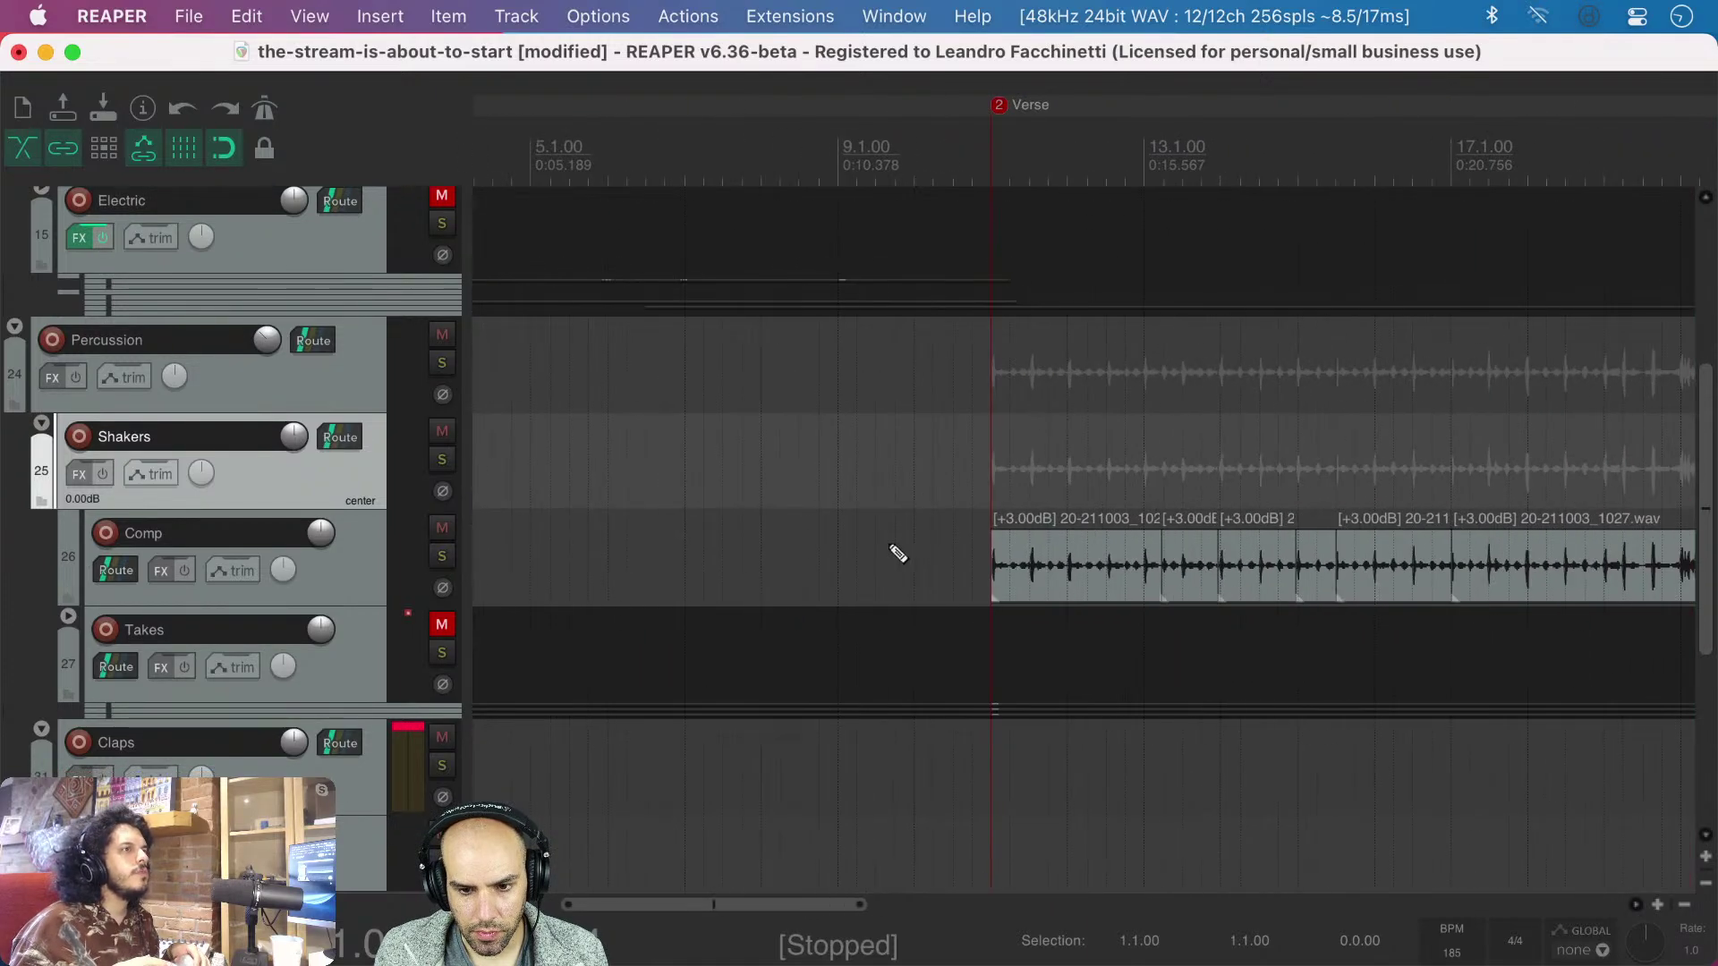
key(super+s)
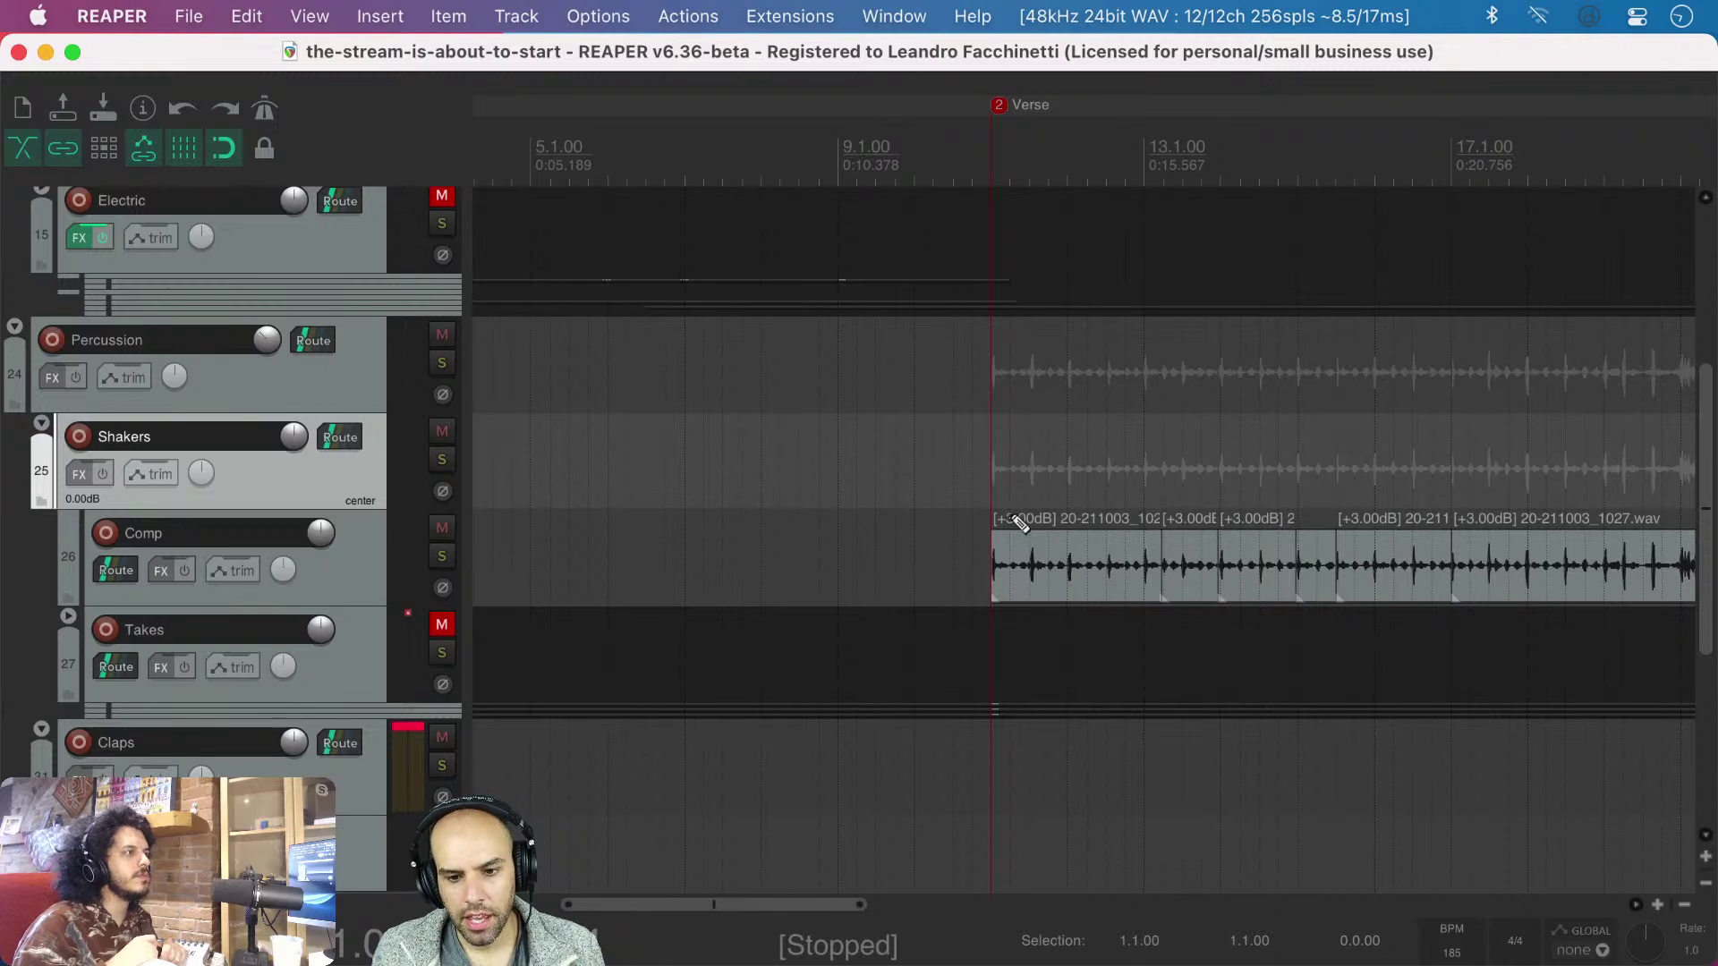
- Examine up close the shakers' Comp clips from the Verse into the Pre-Chorus and the Claps clips beneath them
scroll(1011, 513, up, 7)
scroll(1010, 512, right, 5)
scroll(1011, 513, up, 1)
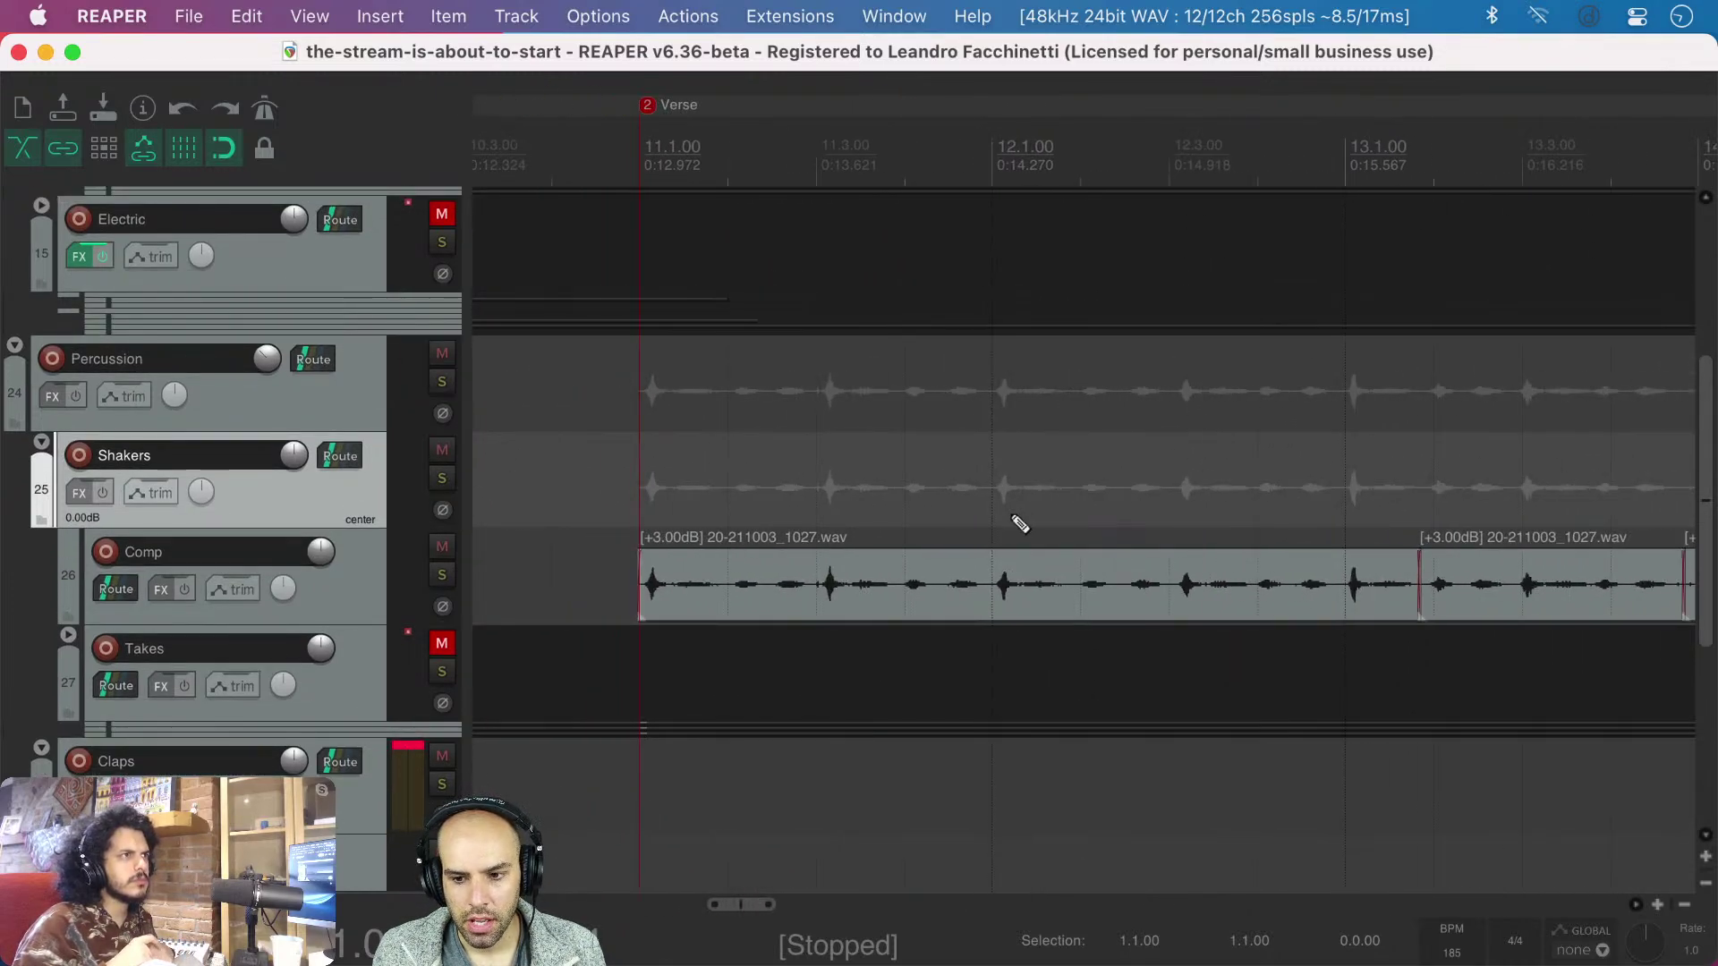
scroll(1015, 519, down, 5)
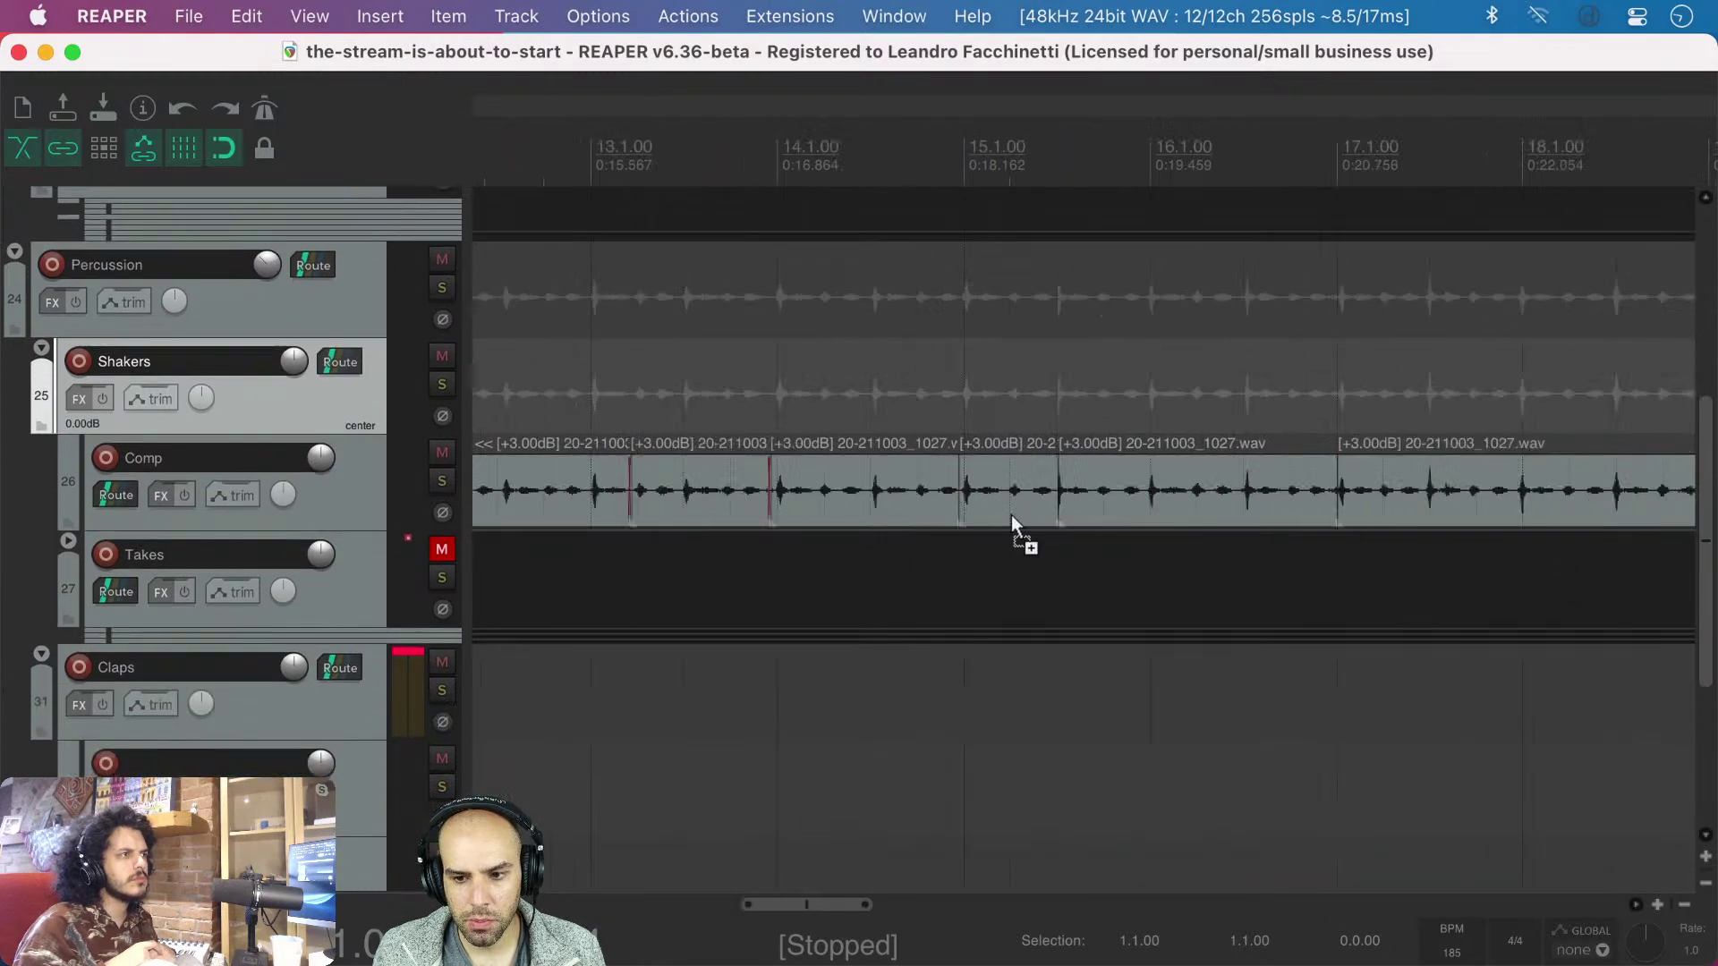
scroll(1051, 519, down, 3)
scroll(1051, 519, up, 5)
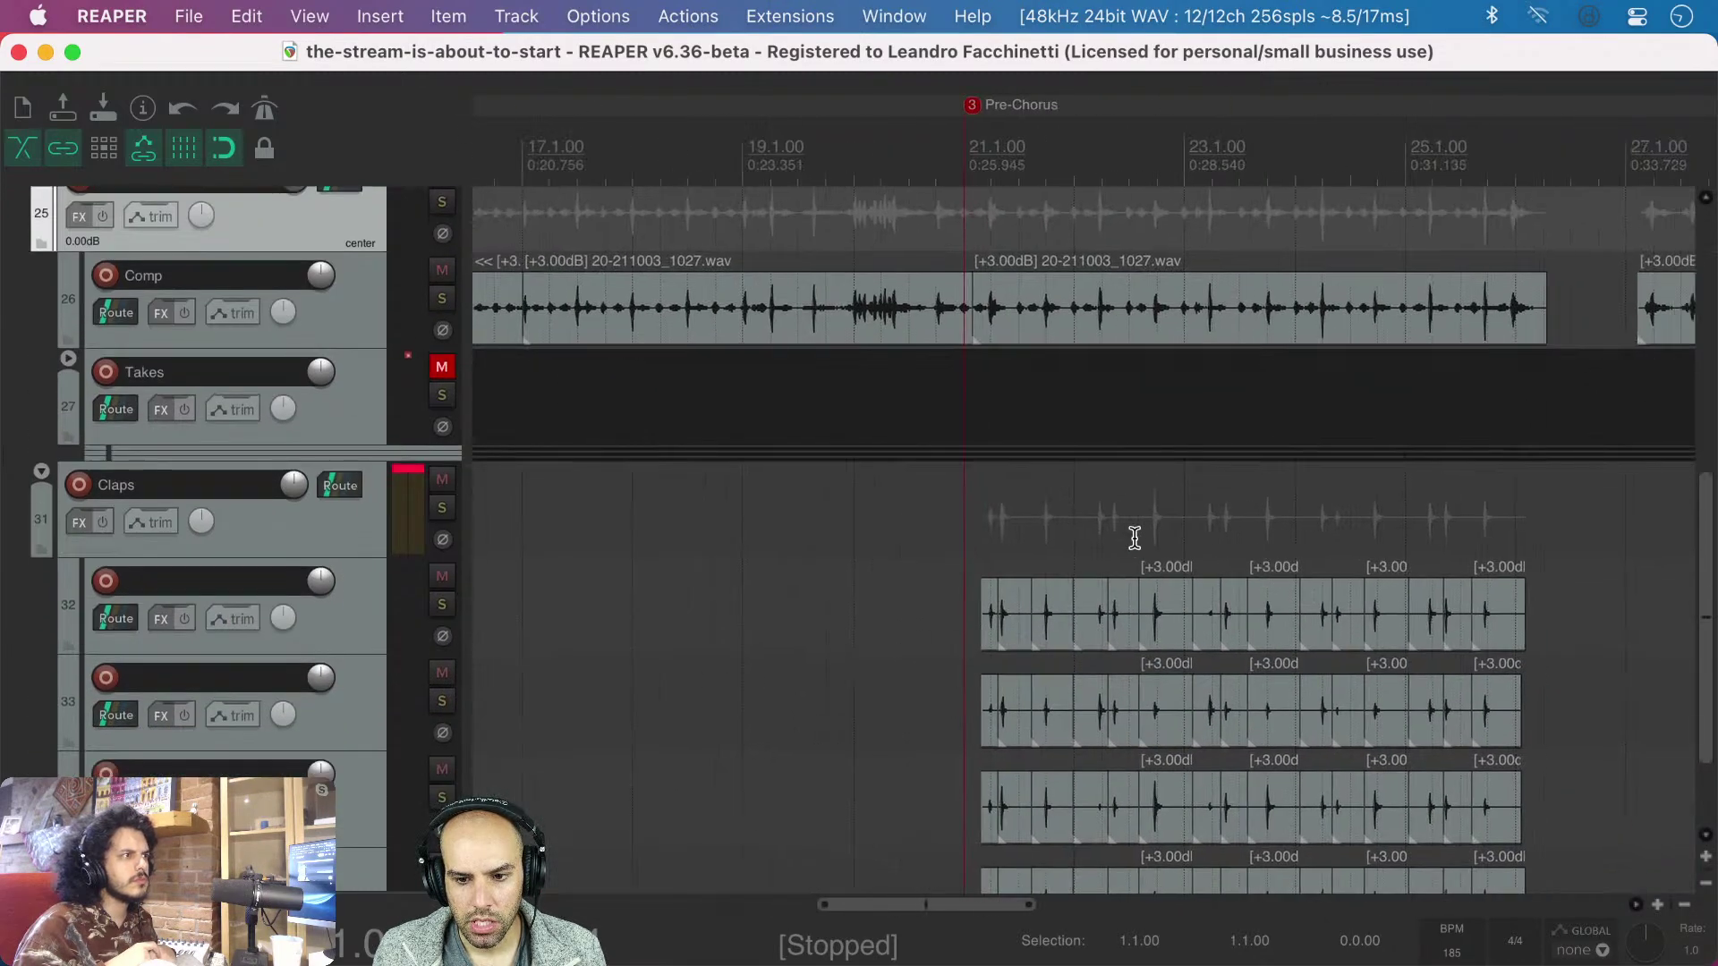
scroll(1143, 548, up, 3)
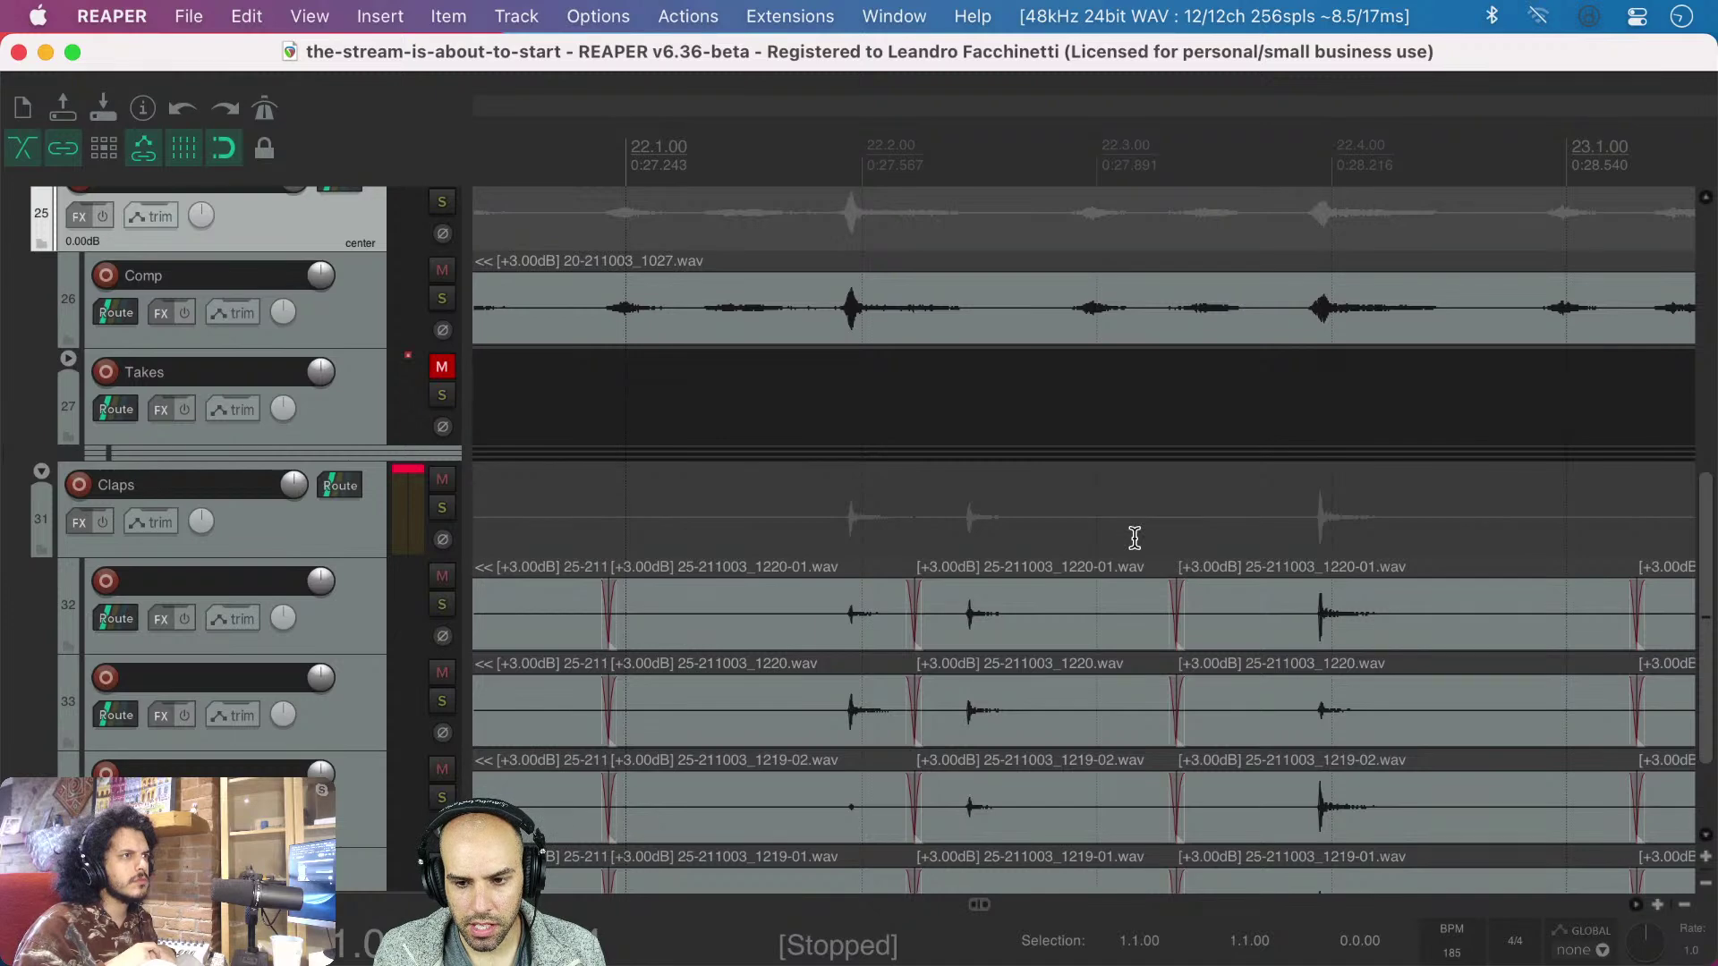
scroll(1136, 532, down, 2)
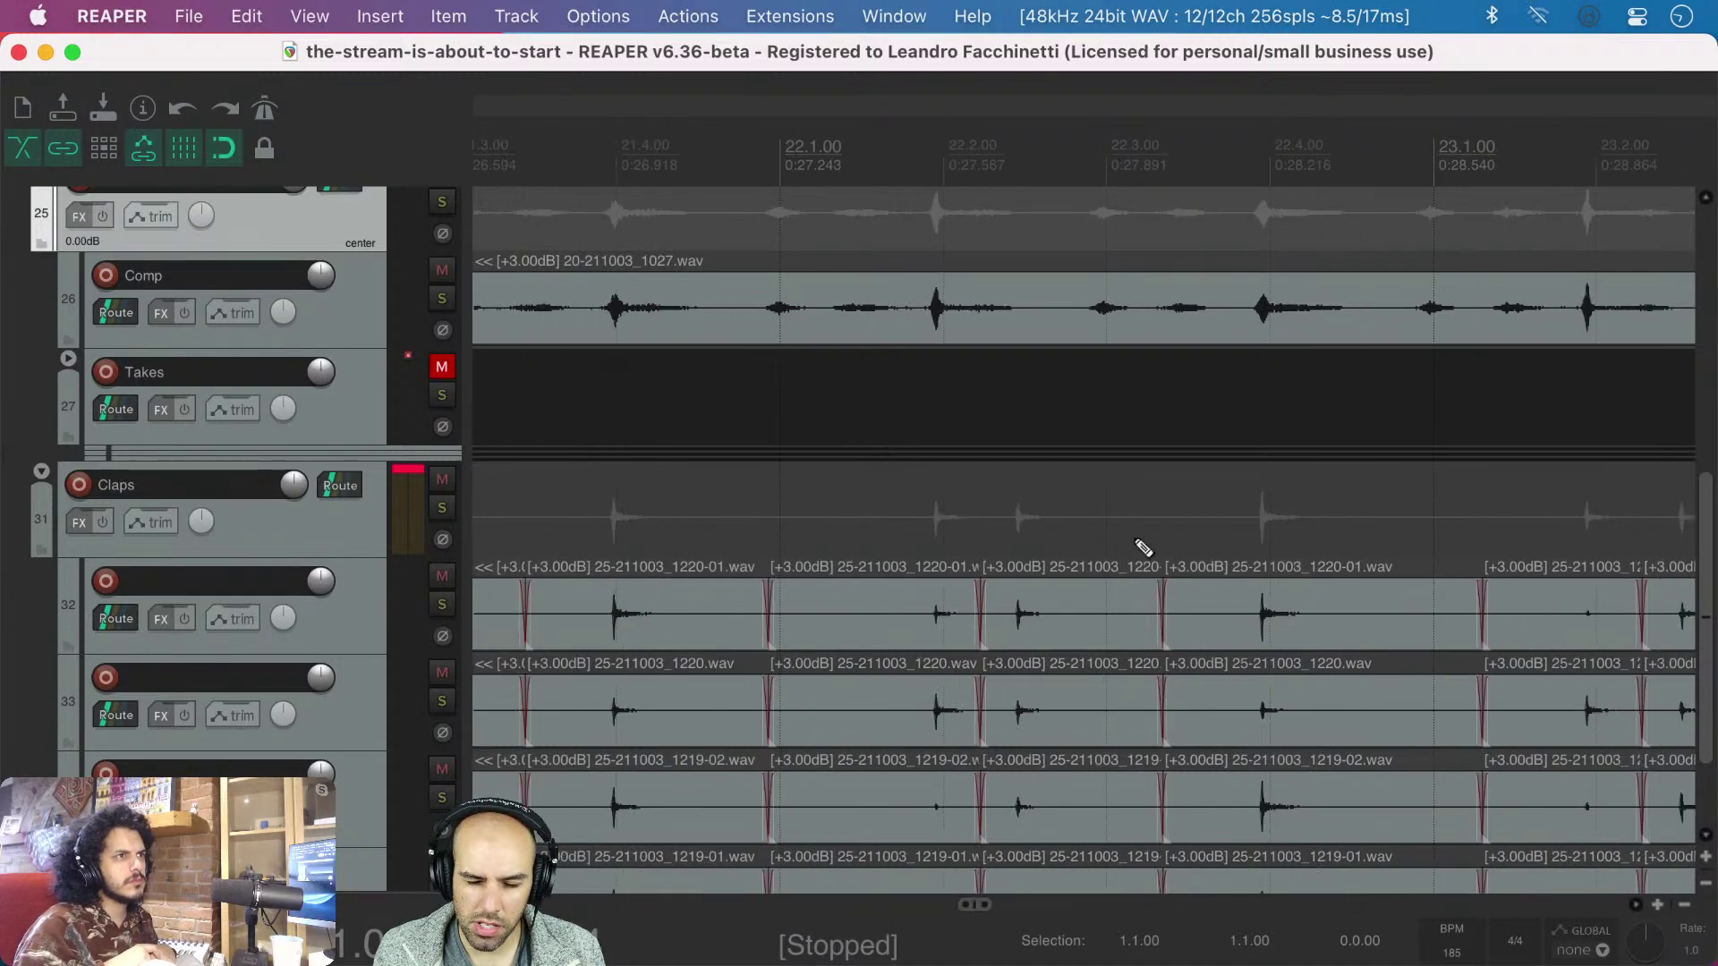
scroll(1248, 587, up, 3)
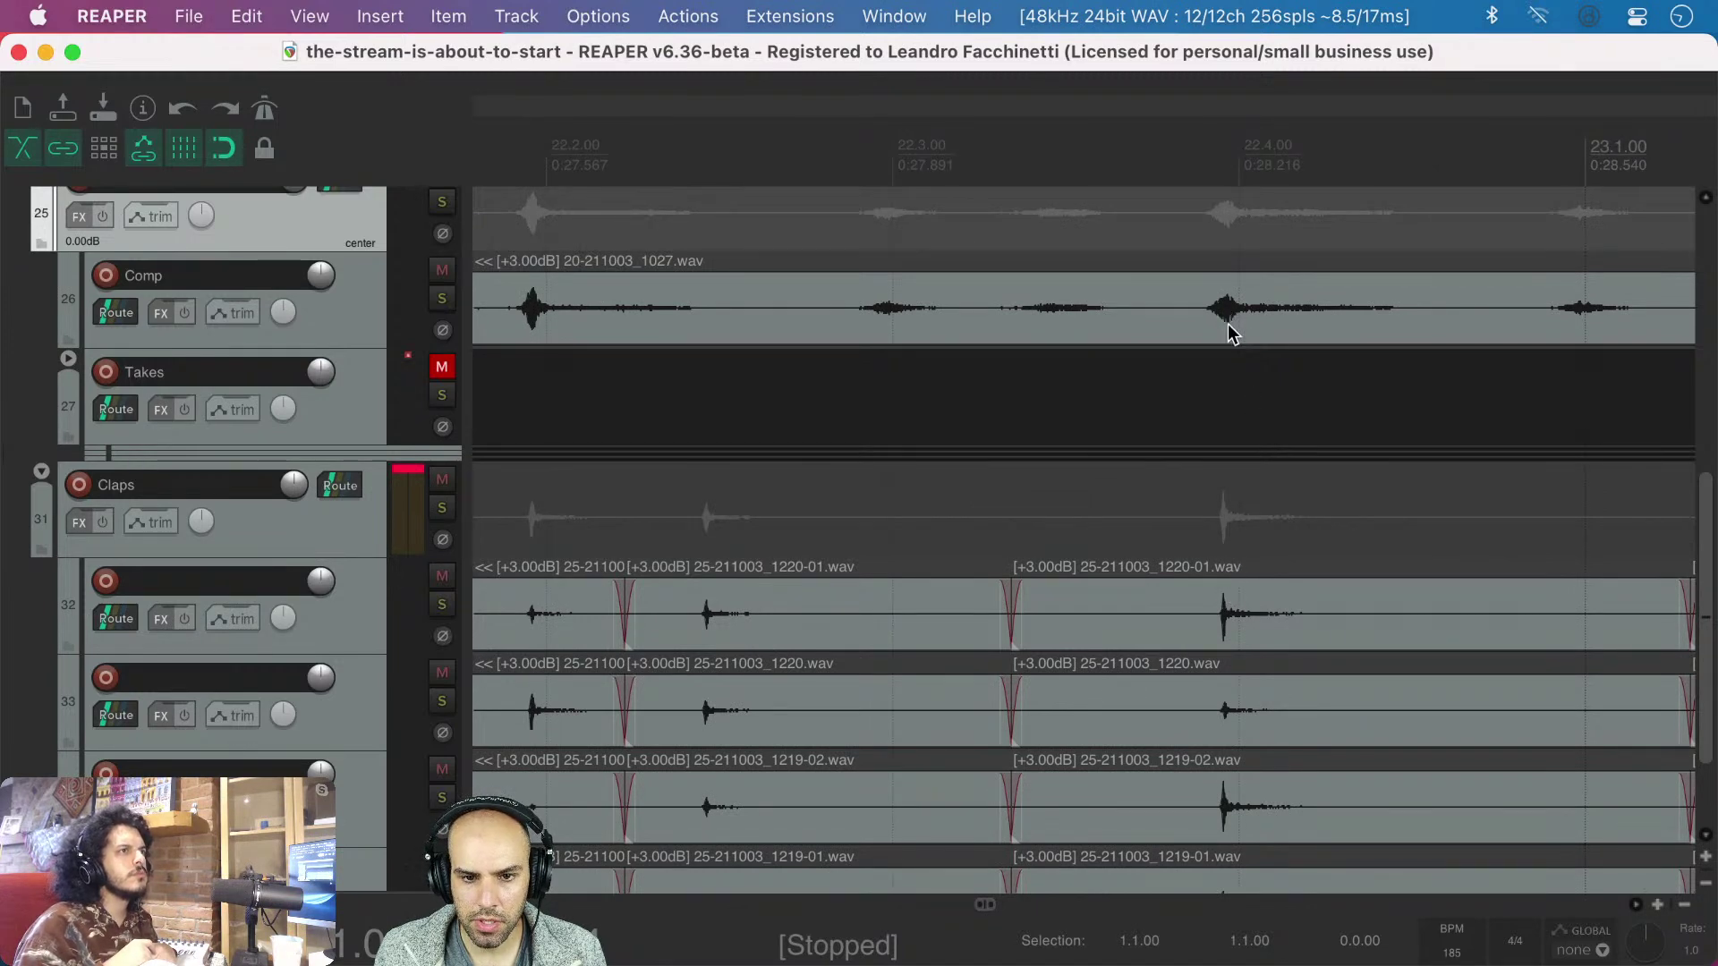
scroll(1179, 357, down, 6)
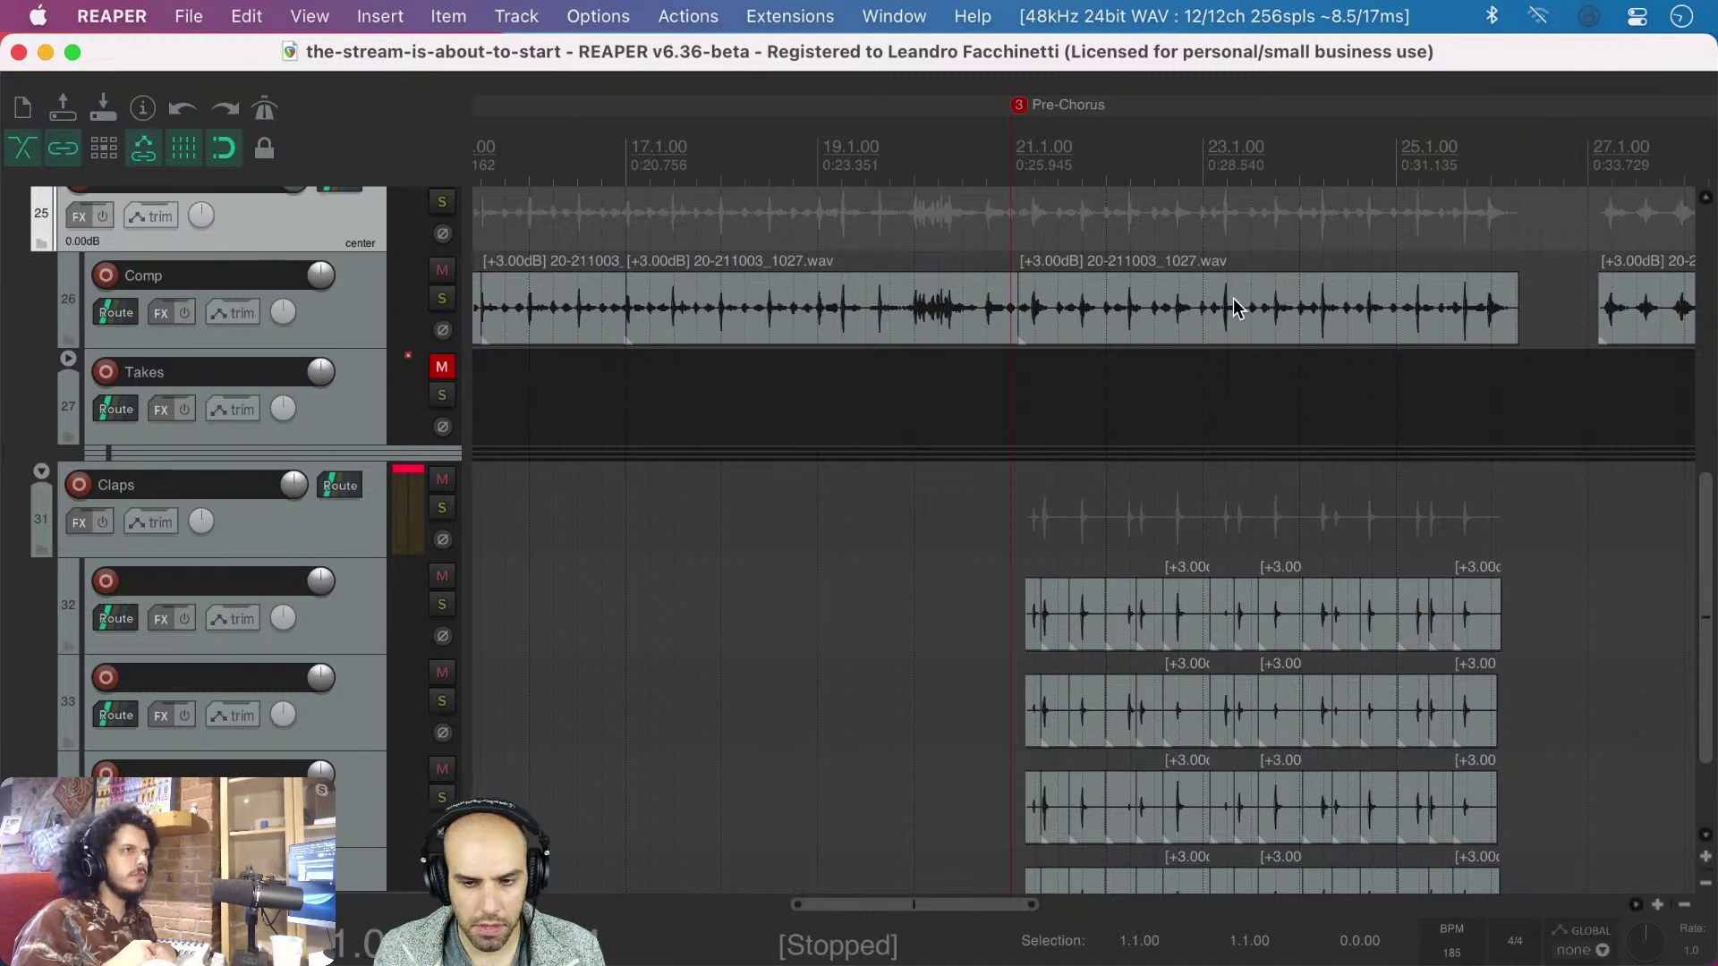
- Place the edit cursor at the shaker hit just before 23.2.00 in the Pre-Chorus, on the shakers' Takes track
scroll(1233, 298, down, 2)
scroll(1233, 298, up, 4)
scroll(1233, 298, up, 5)
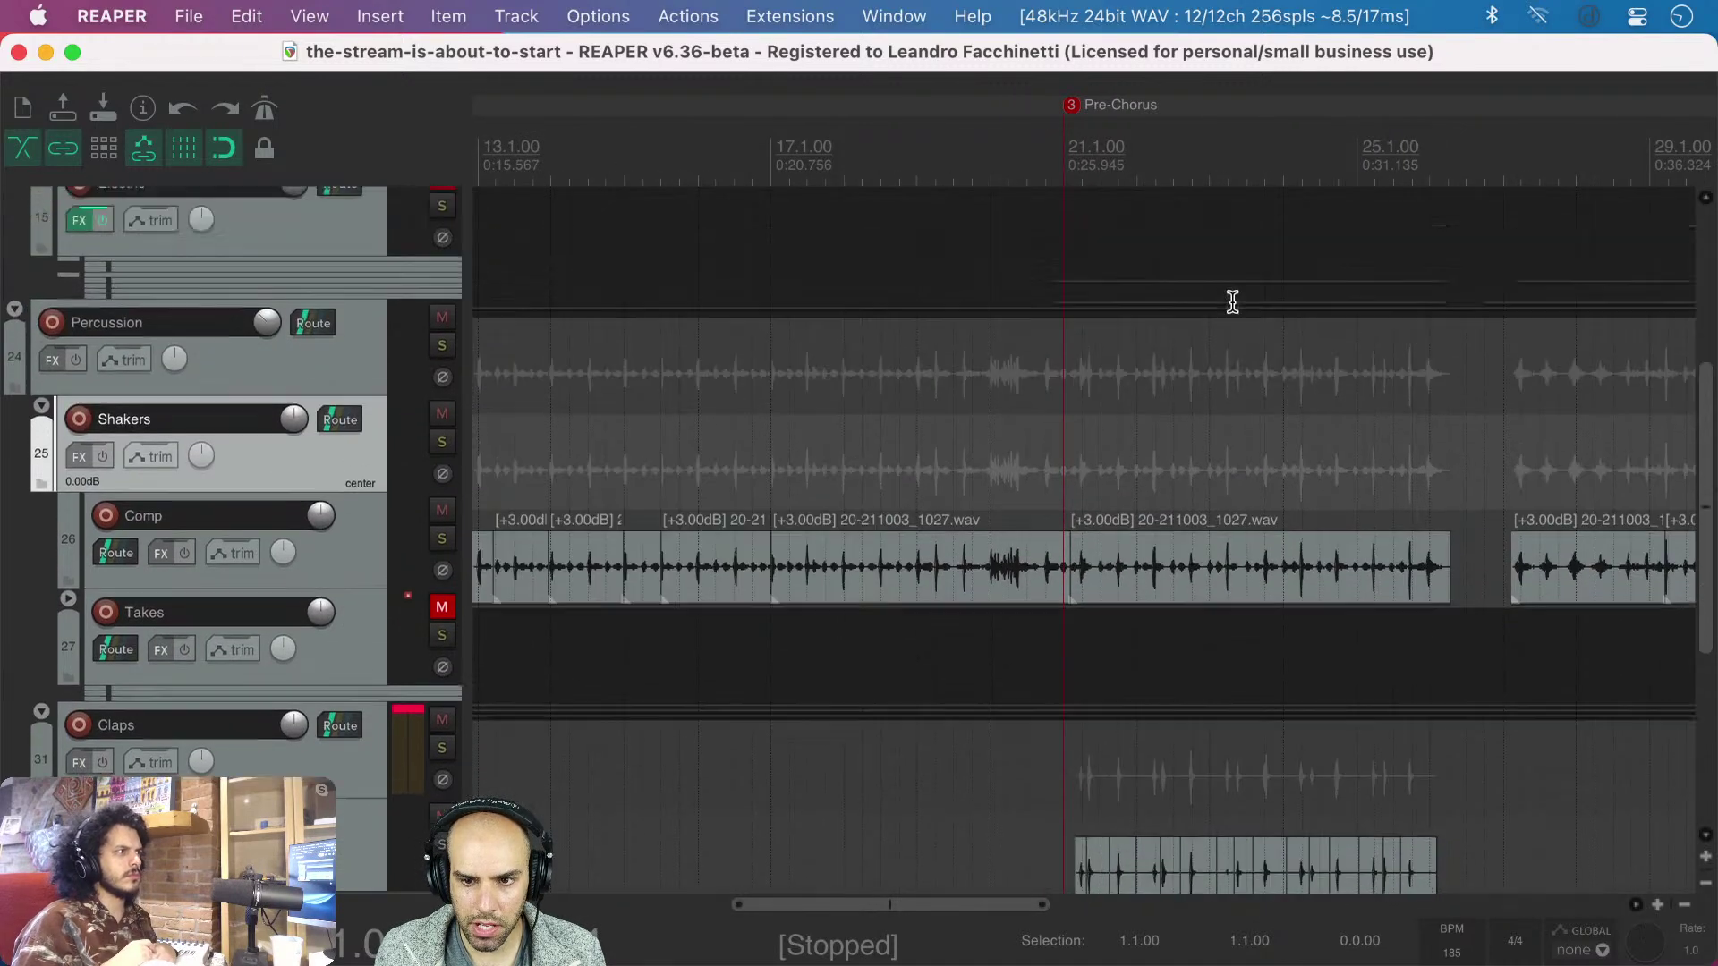
scroll(1203, 242, down, 3)
scroll(1202, 241, left, 2)
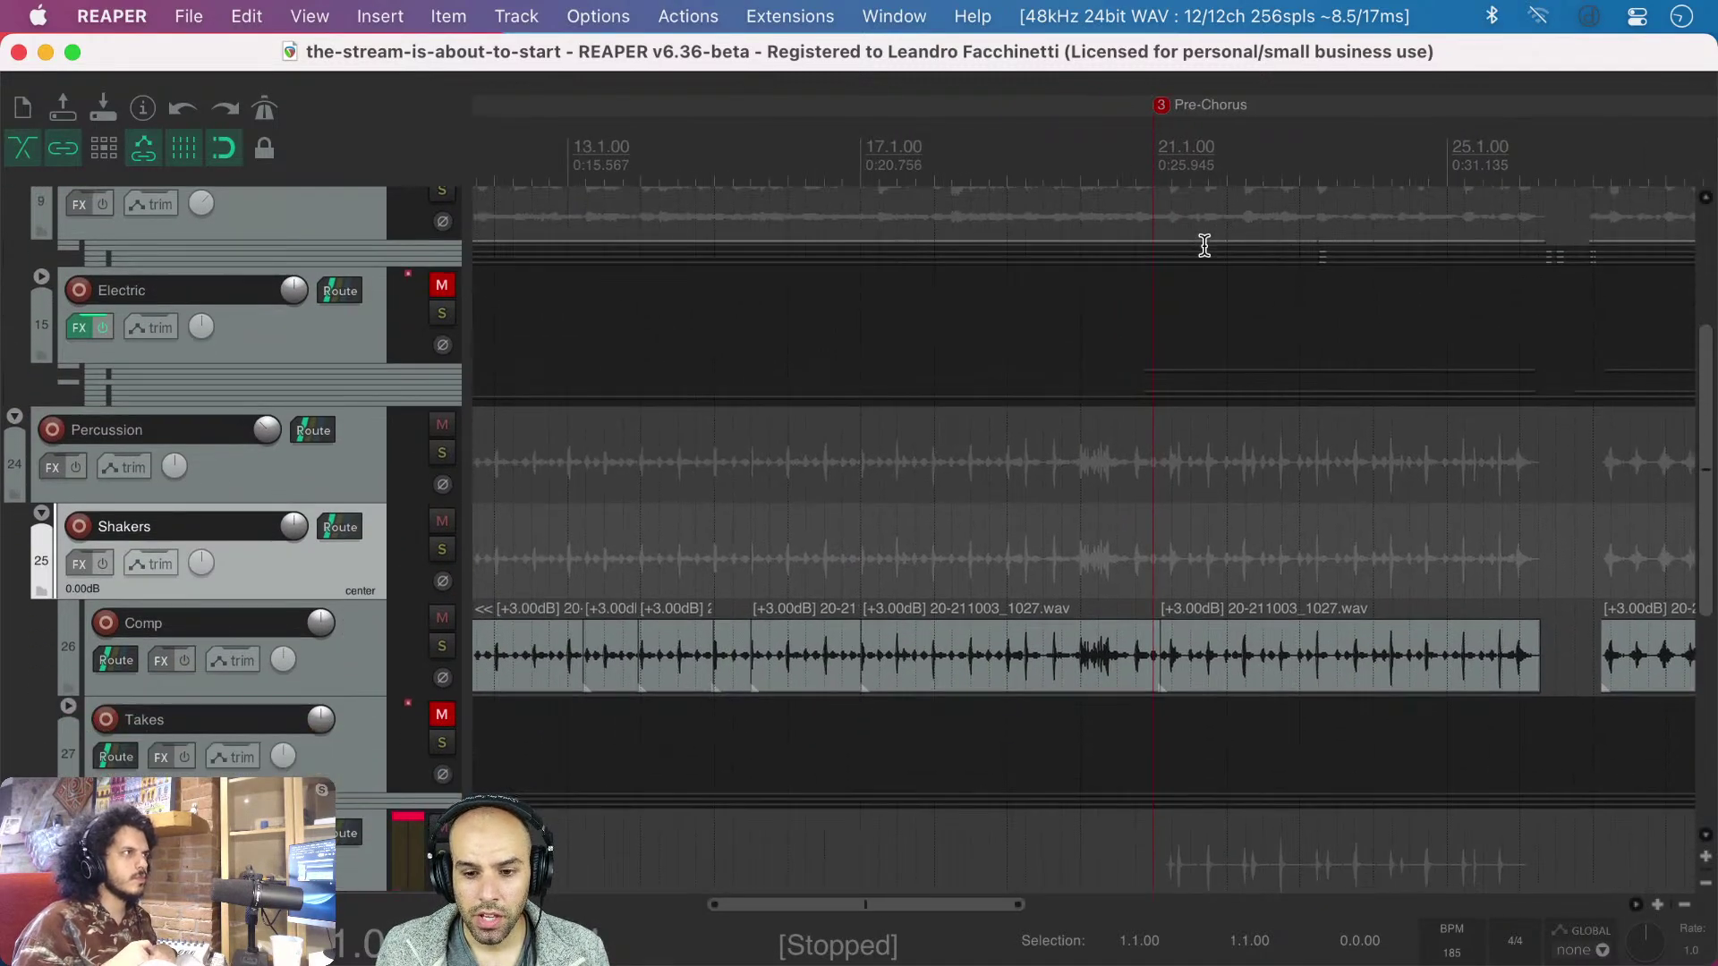
scroll(1324, 729, up, 4)
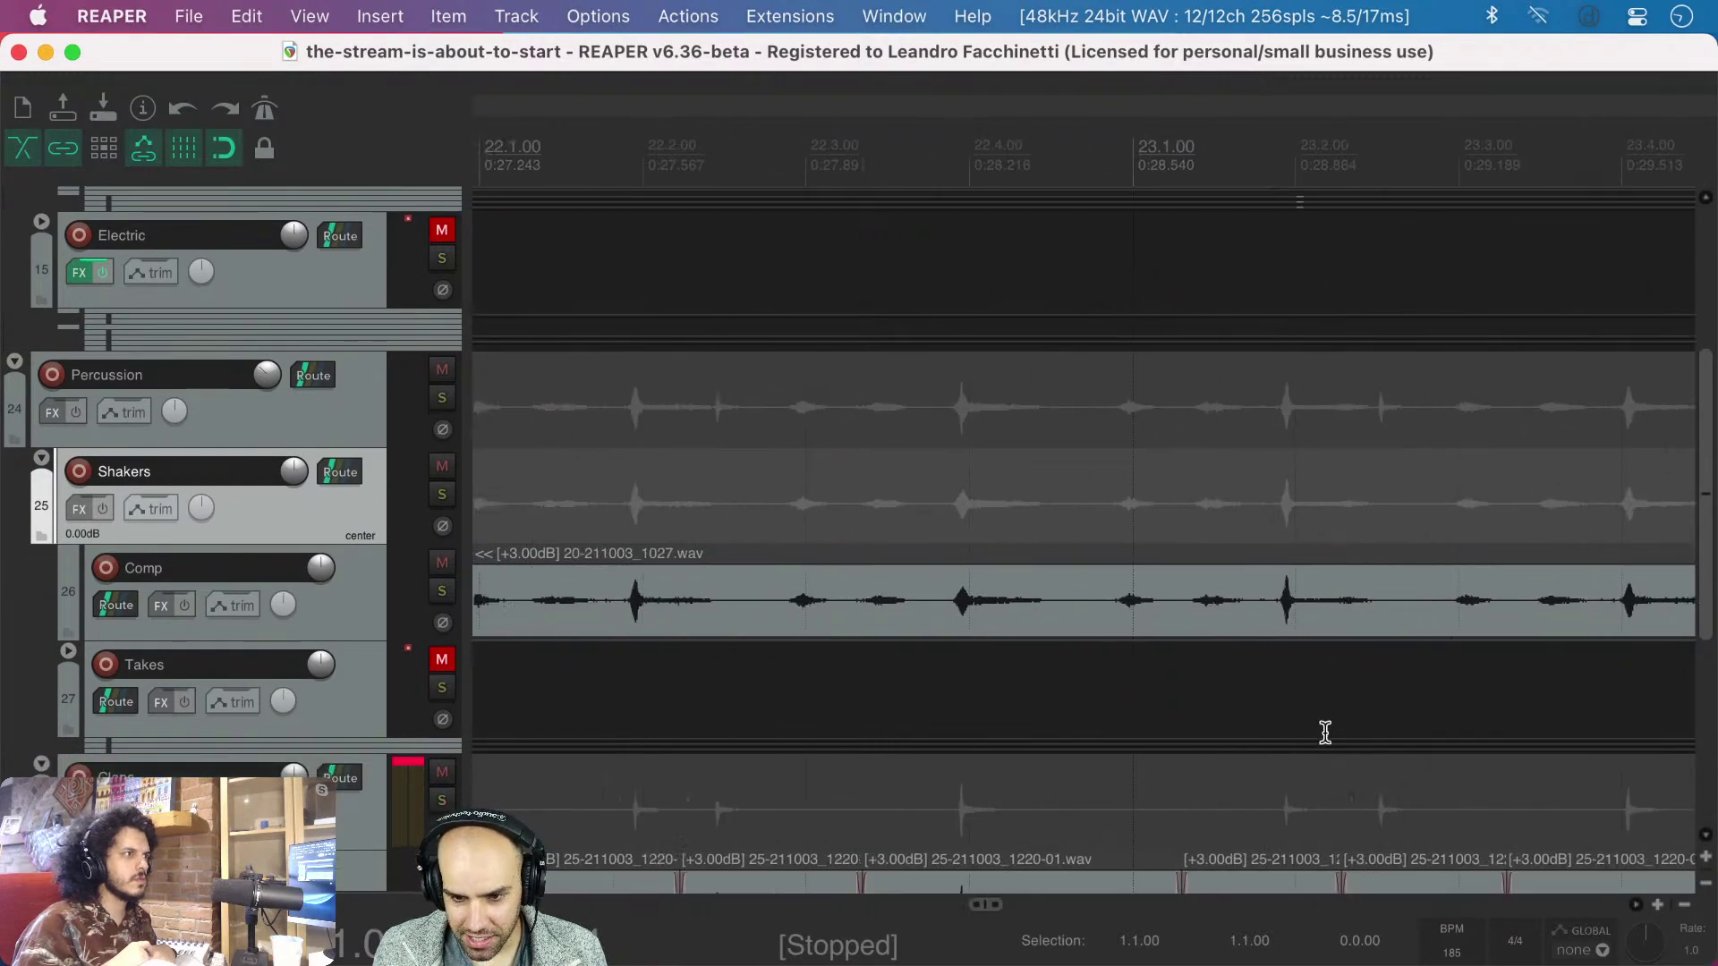
scroll(1324, 729, down, 3)
scroll(1325, 731, up, 2)
scroll(1325, 732, right, 1)
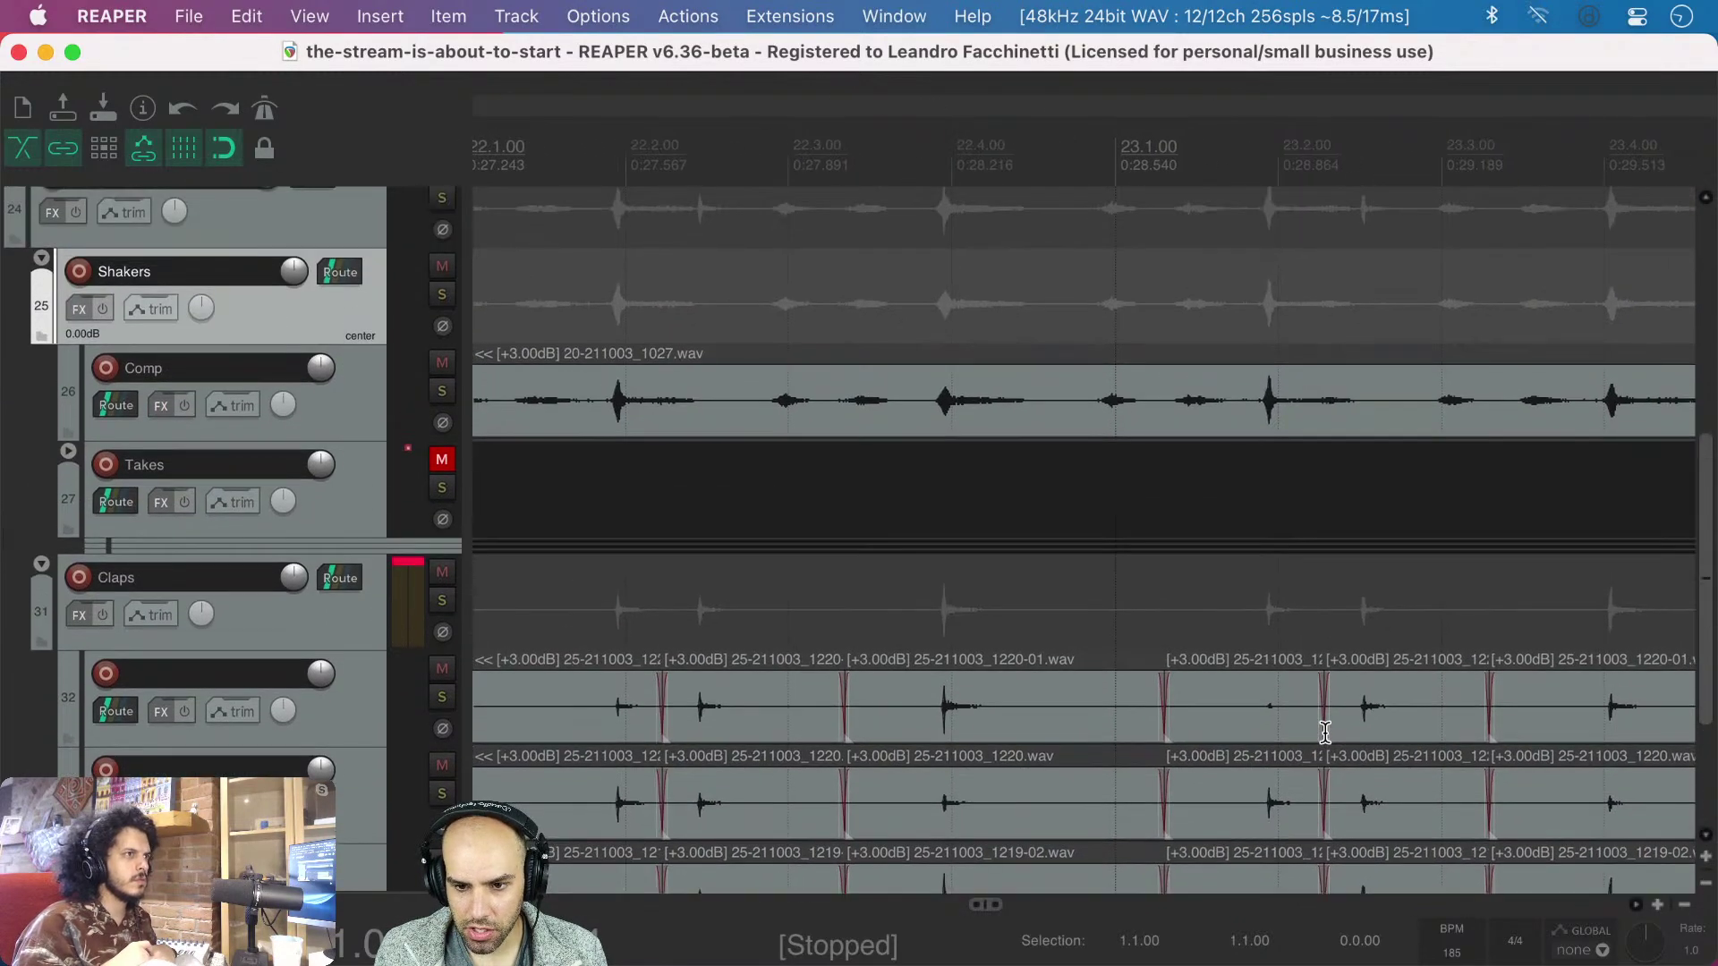
click(1277, 452)
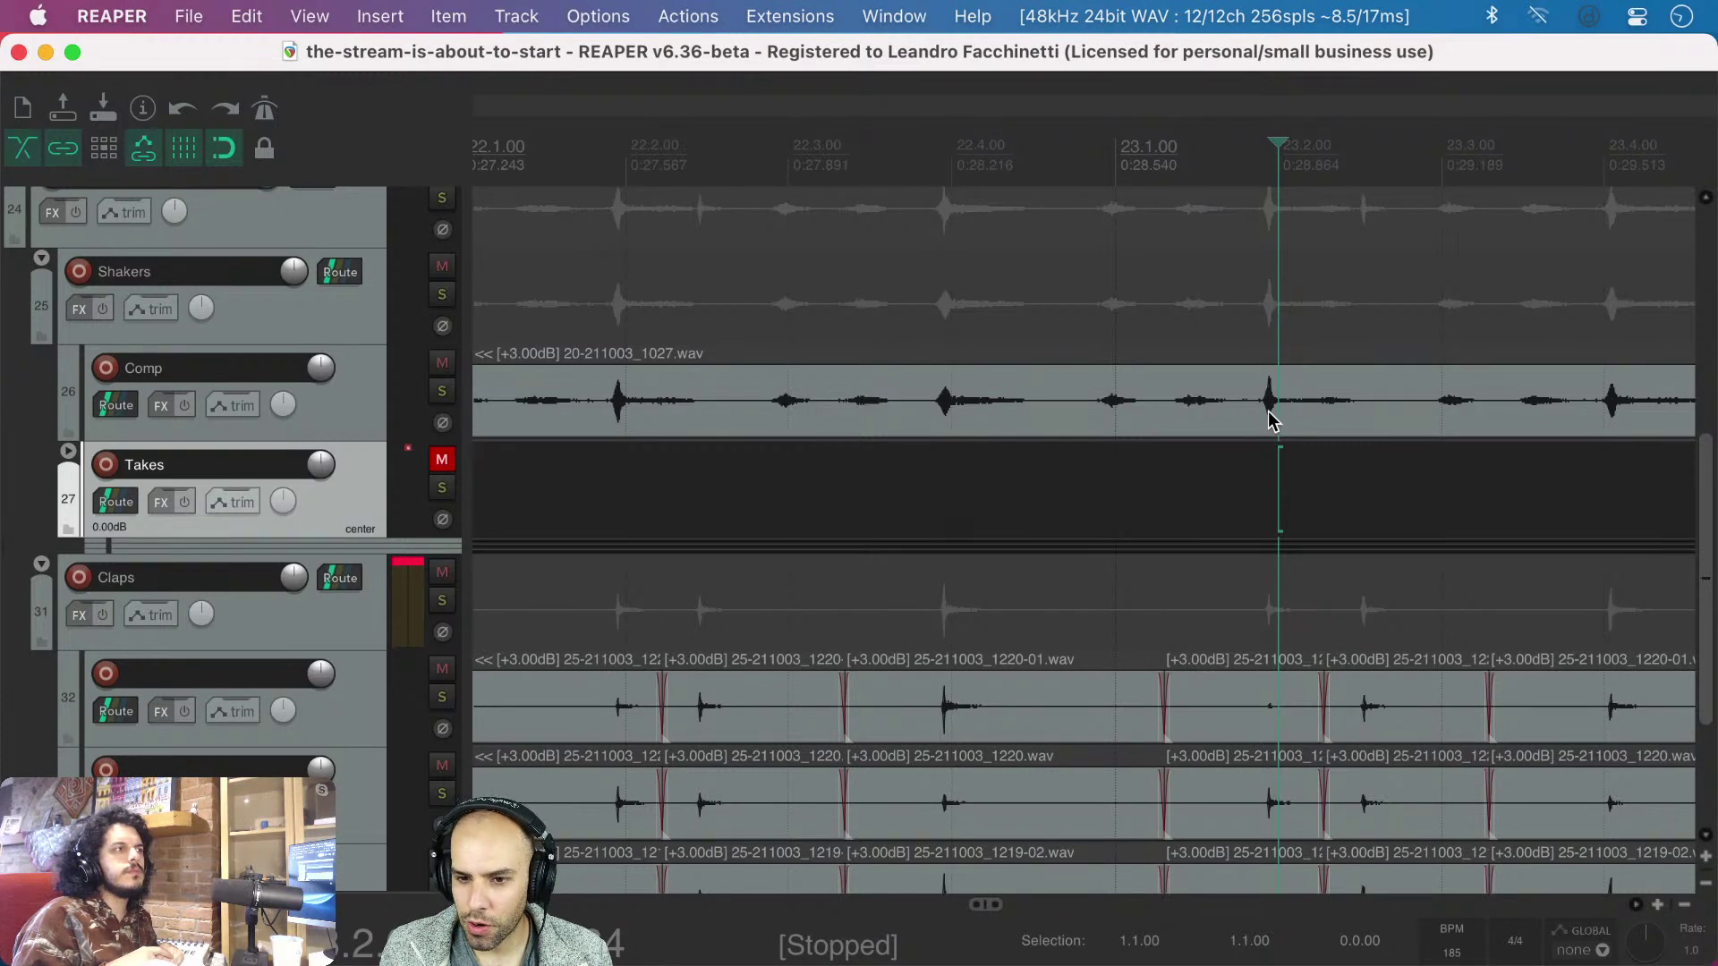
- Compare the shaker hit at the edit cursor with the corresponding hits on all the Claps tracks
scroll(1254, 488, up, 2)
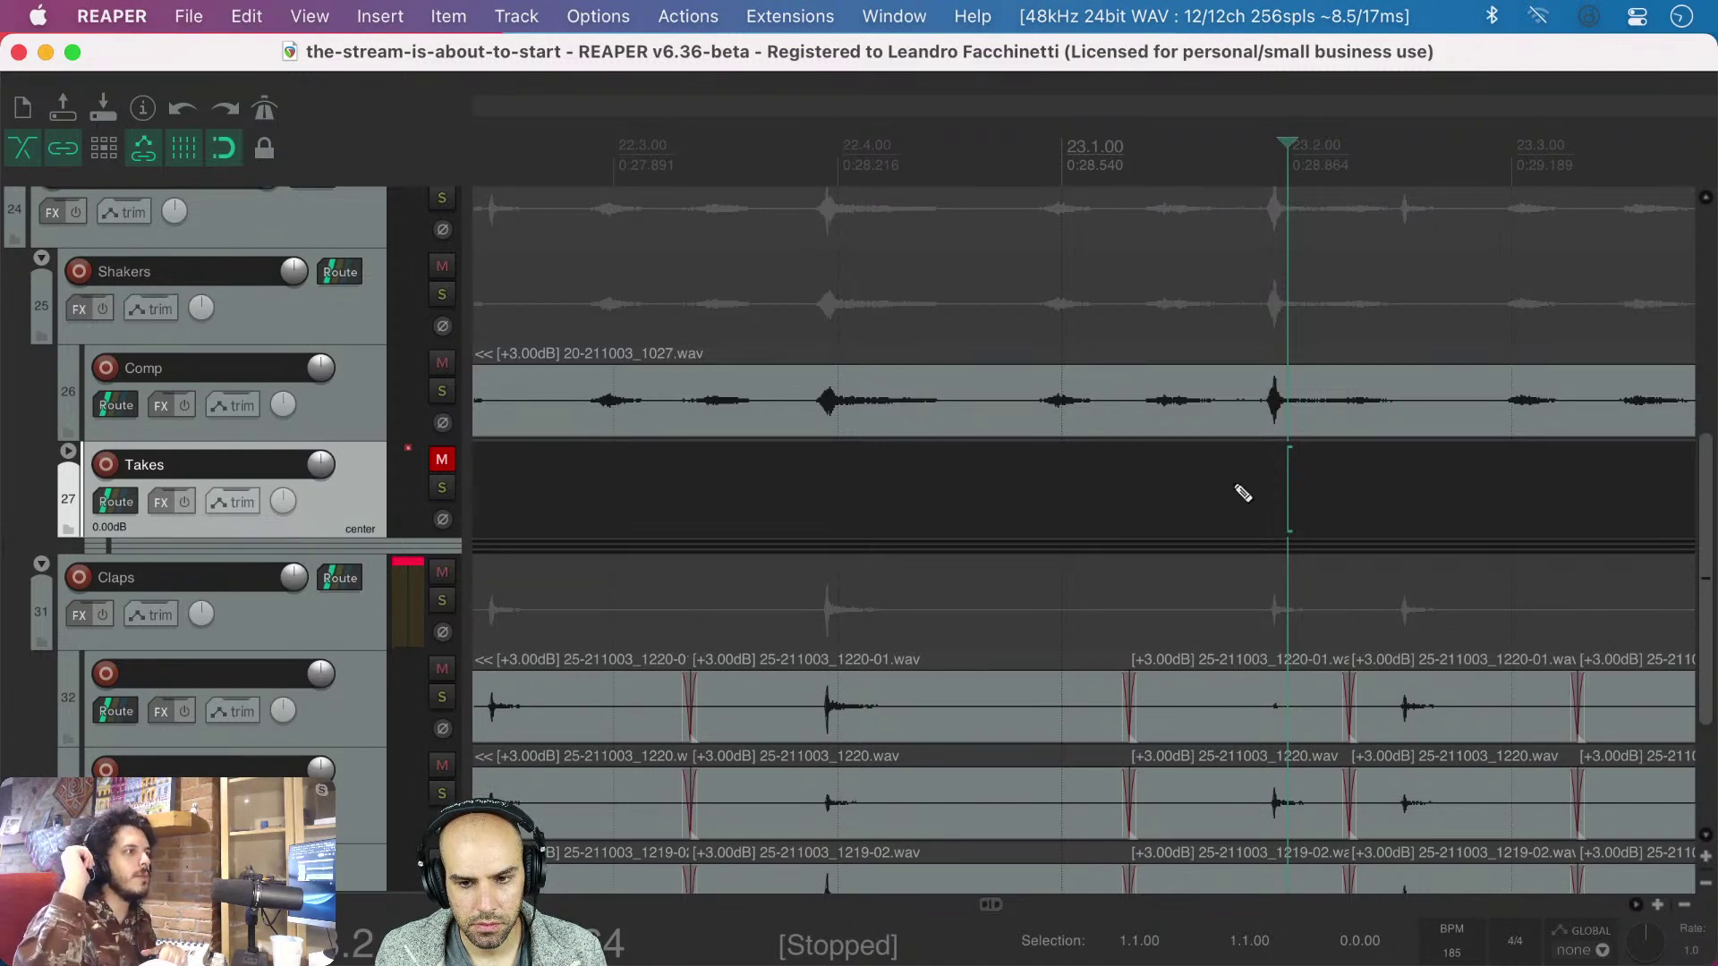
scroll(1234, 483, down, 2)
scroll(1233, 483, right, 2)
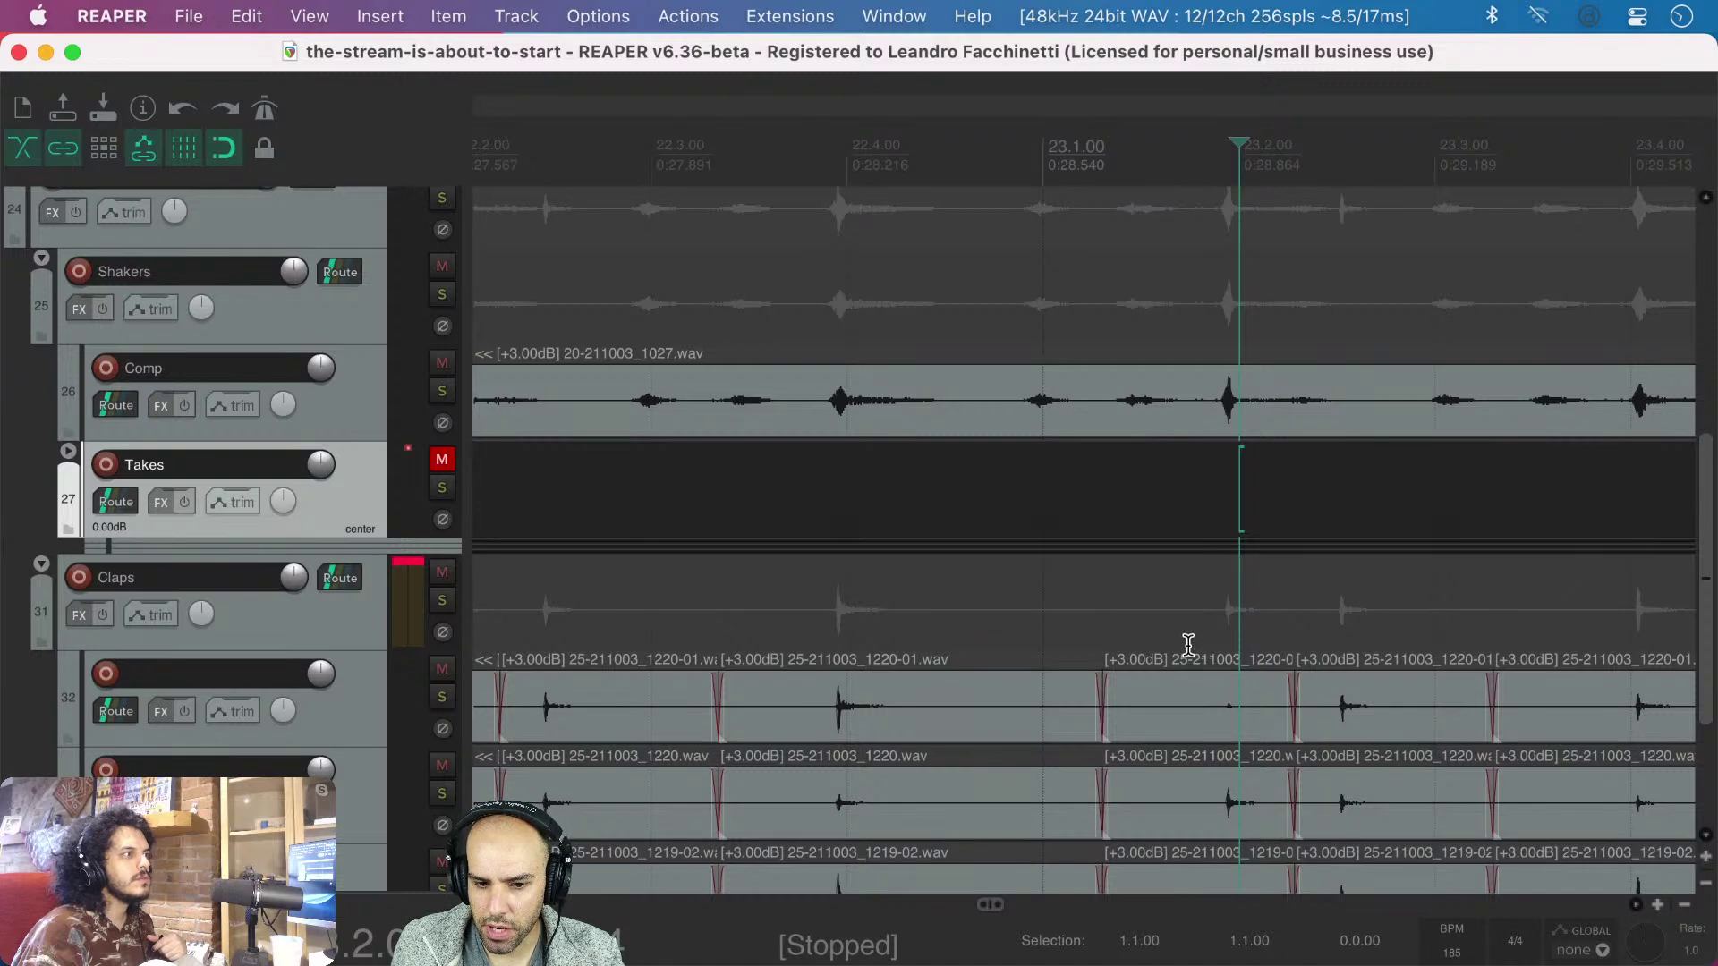
scroll(913, 724, down, 5)
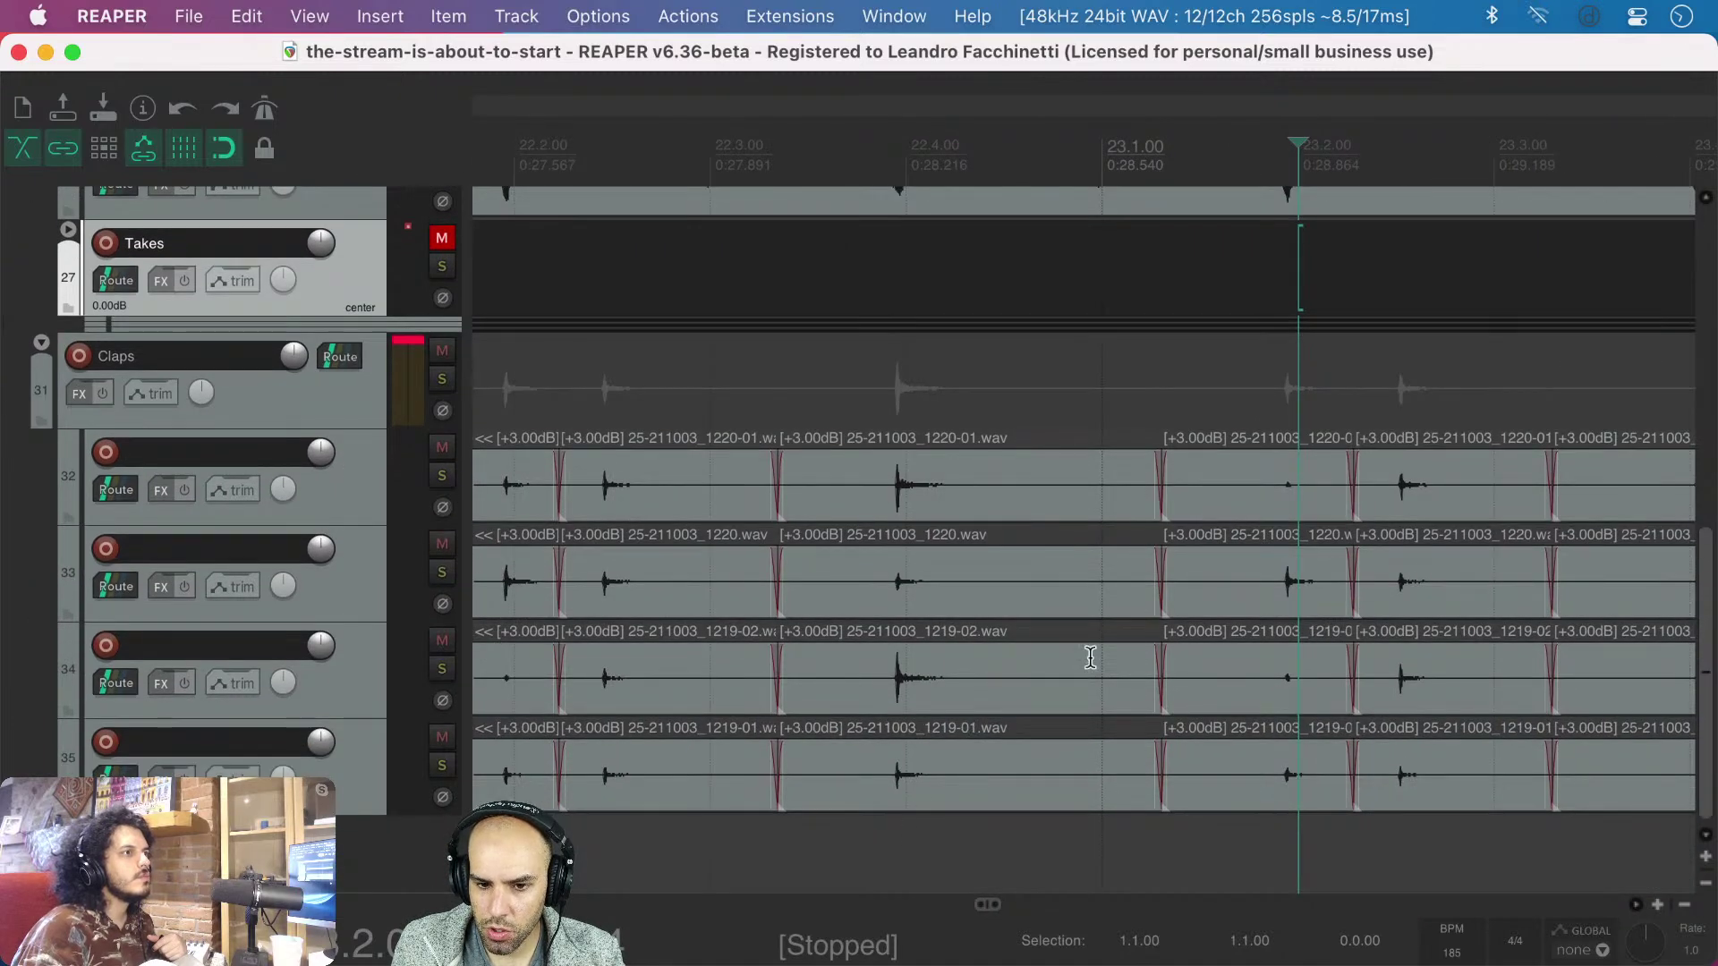
scroll(1314, 430, up, 3)
scroll(1286, 317, up, 10)
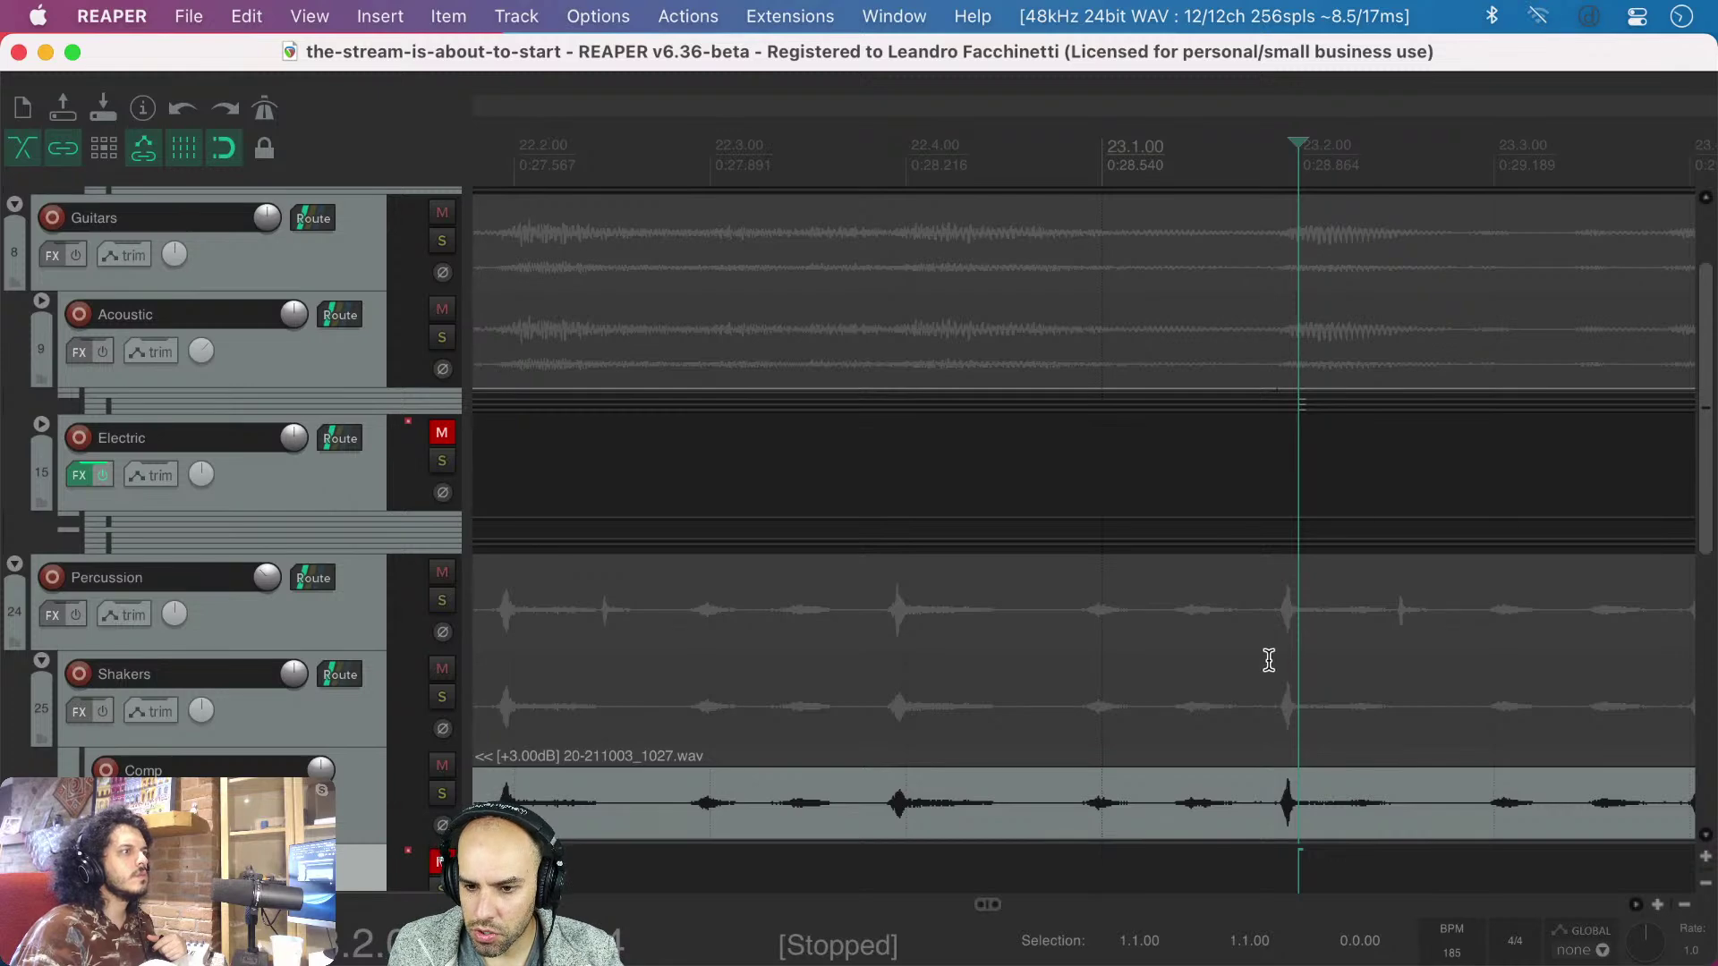
scroll(1270, 660, down, 5)
scroll(1264, 659, right, 2)
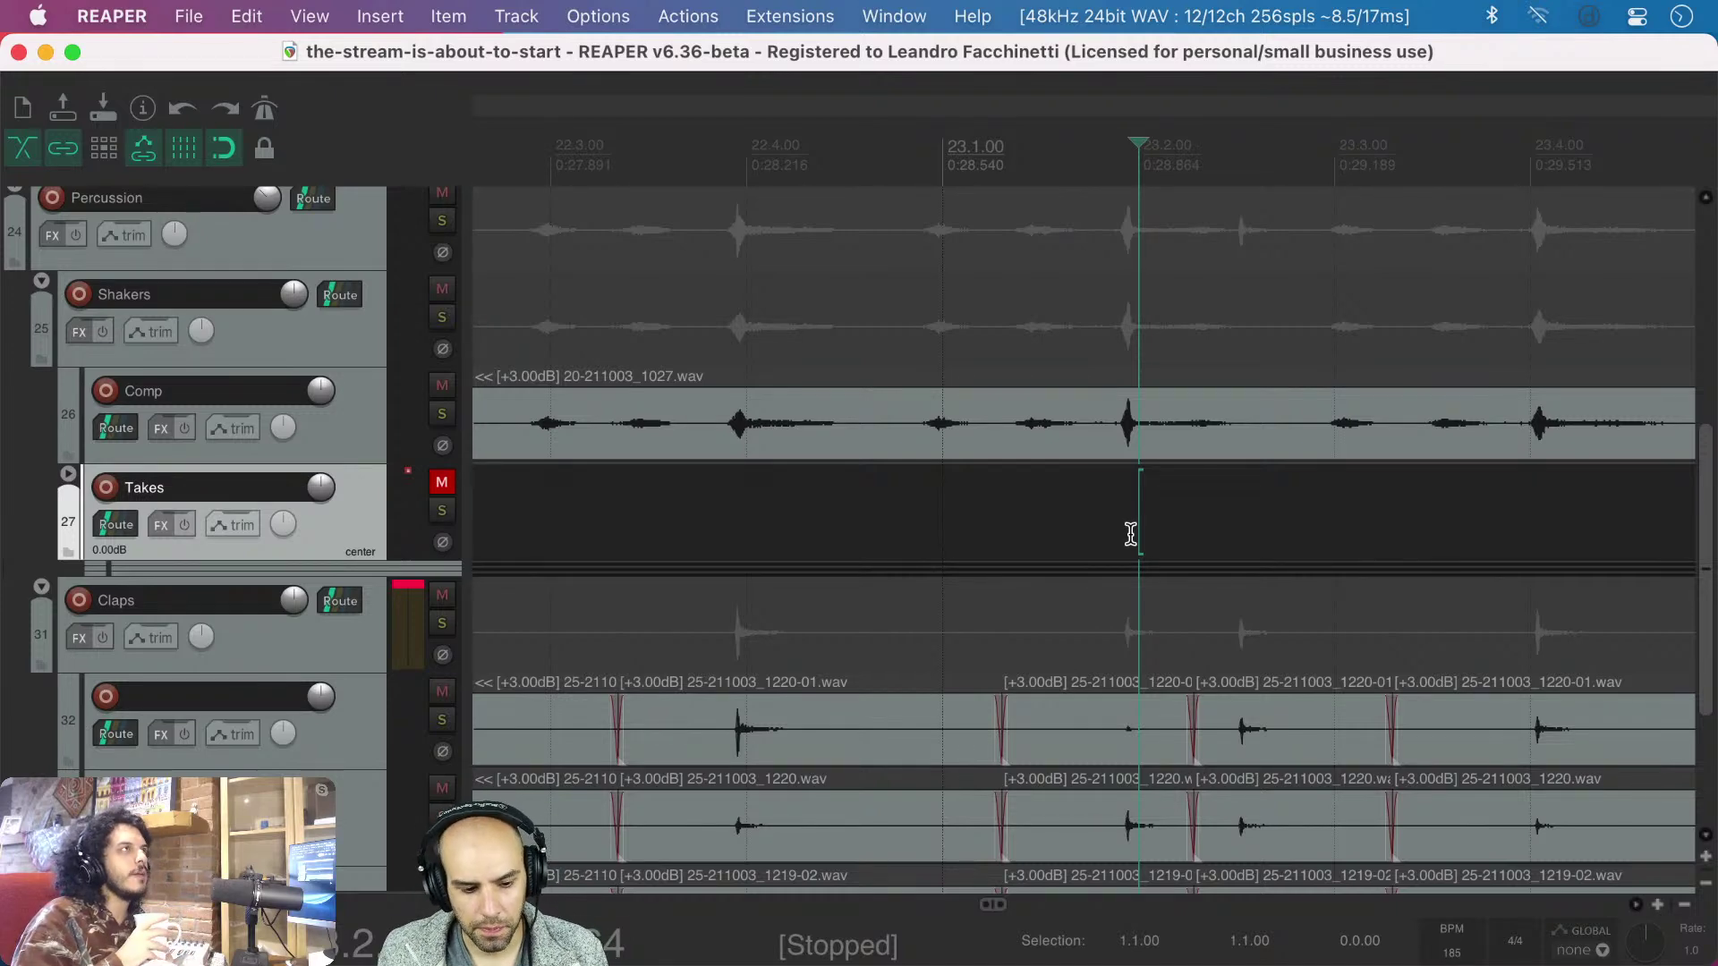
- Place the edit cursor shortly before the Verse, near 9.1.00, and briefly play the song from there
scroll(1132, 535, down, 15)
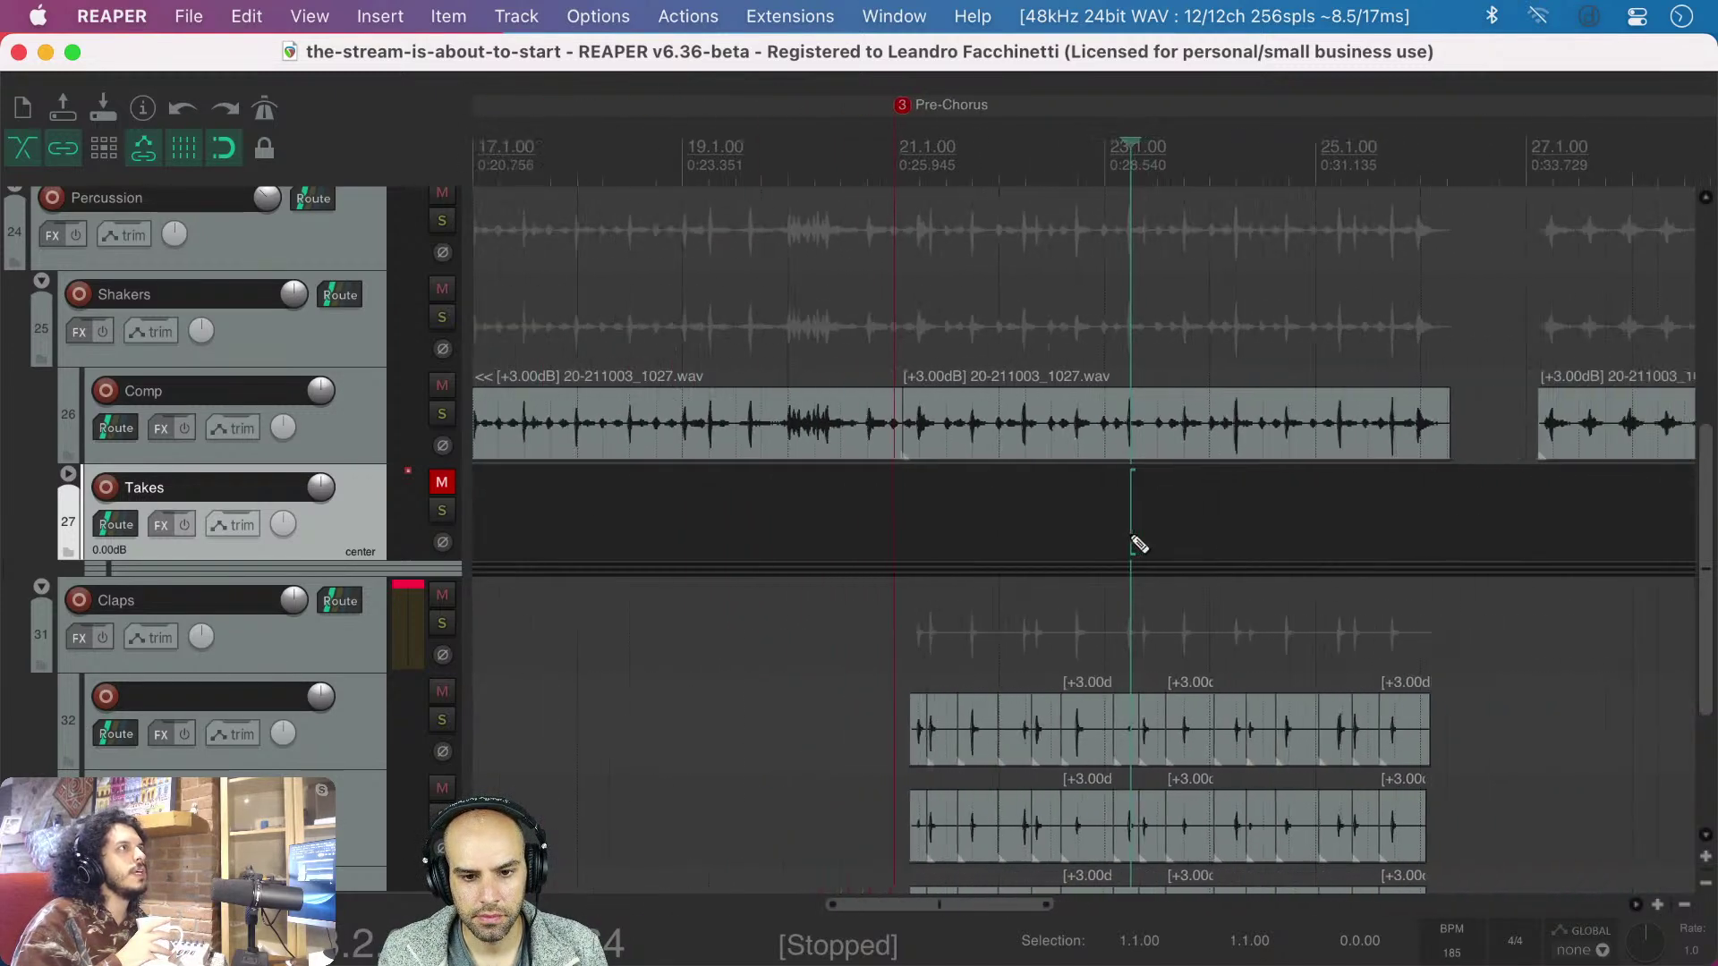
scroll(1131, 537, down, 1)
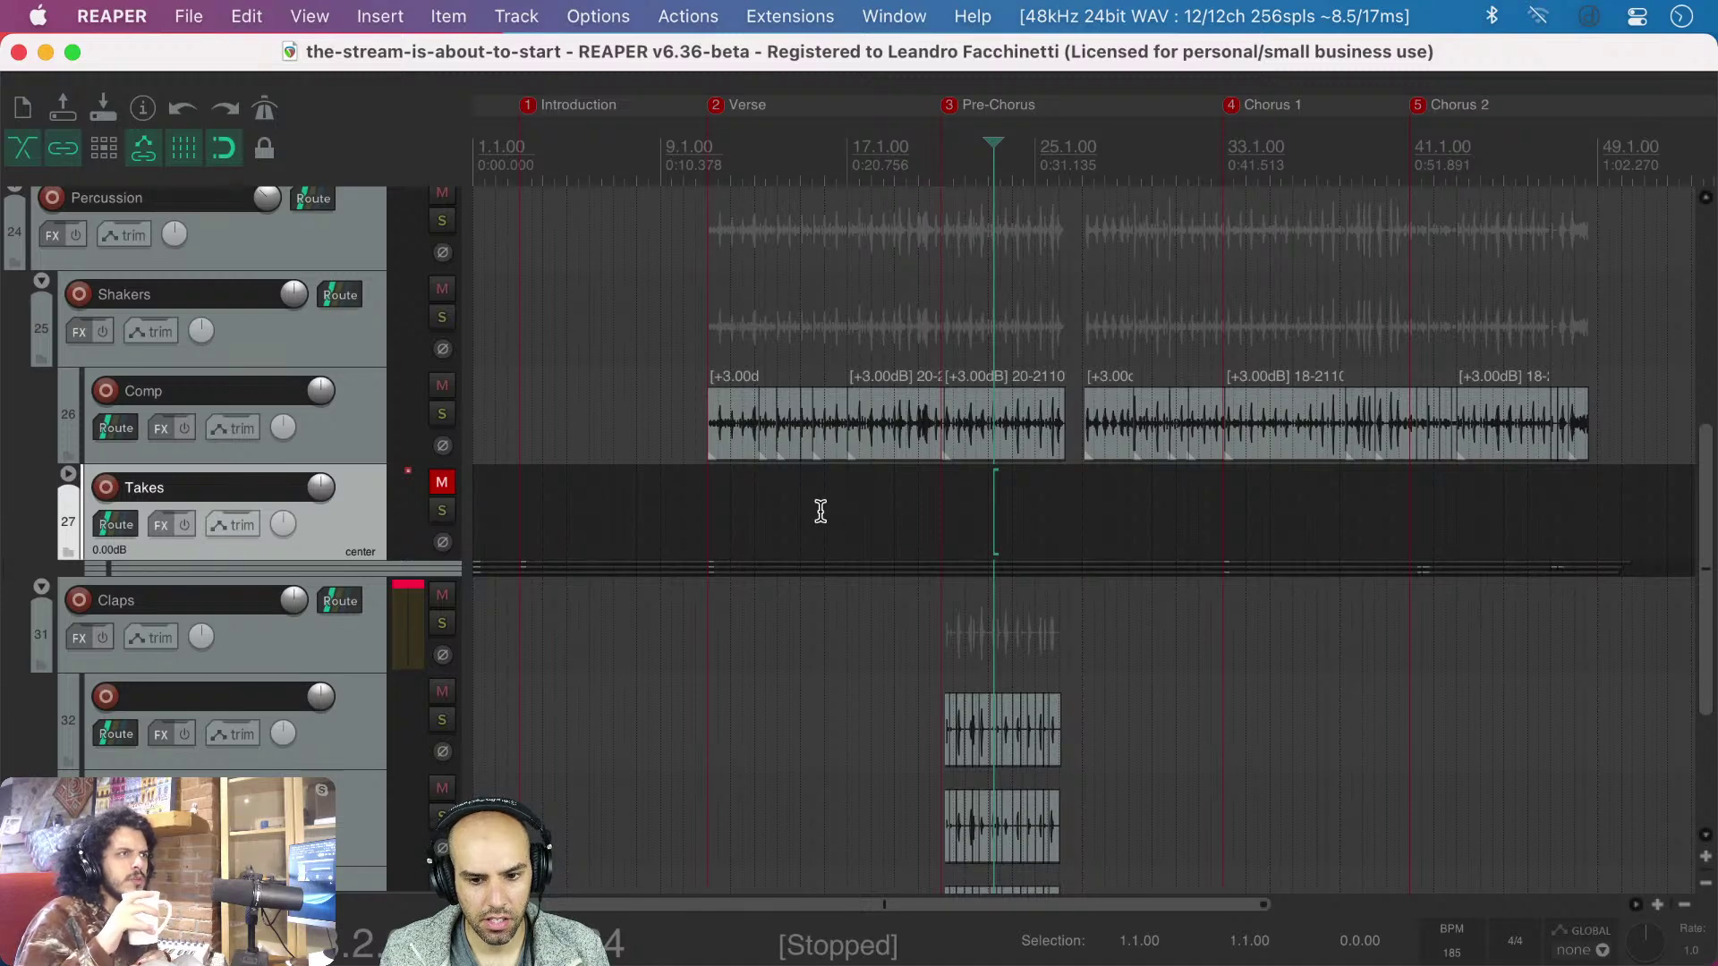
click(696, 488)
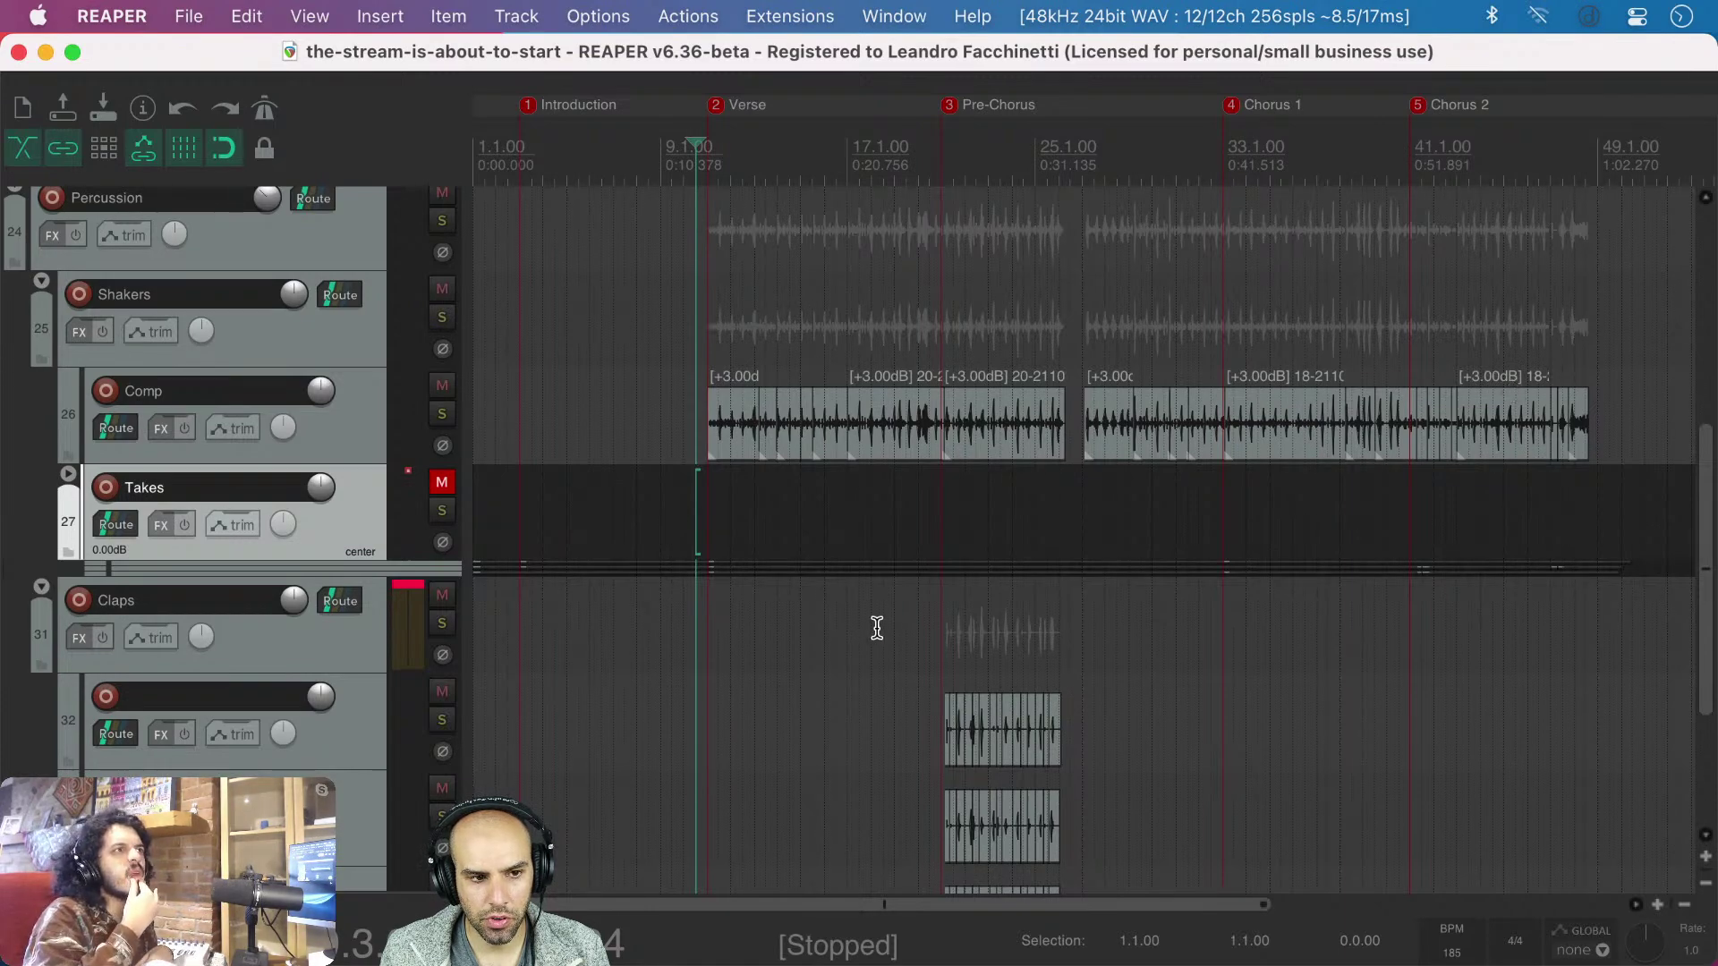
scroll(891, 575, down, 3)
scroll(899, 606, up, 5)
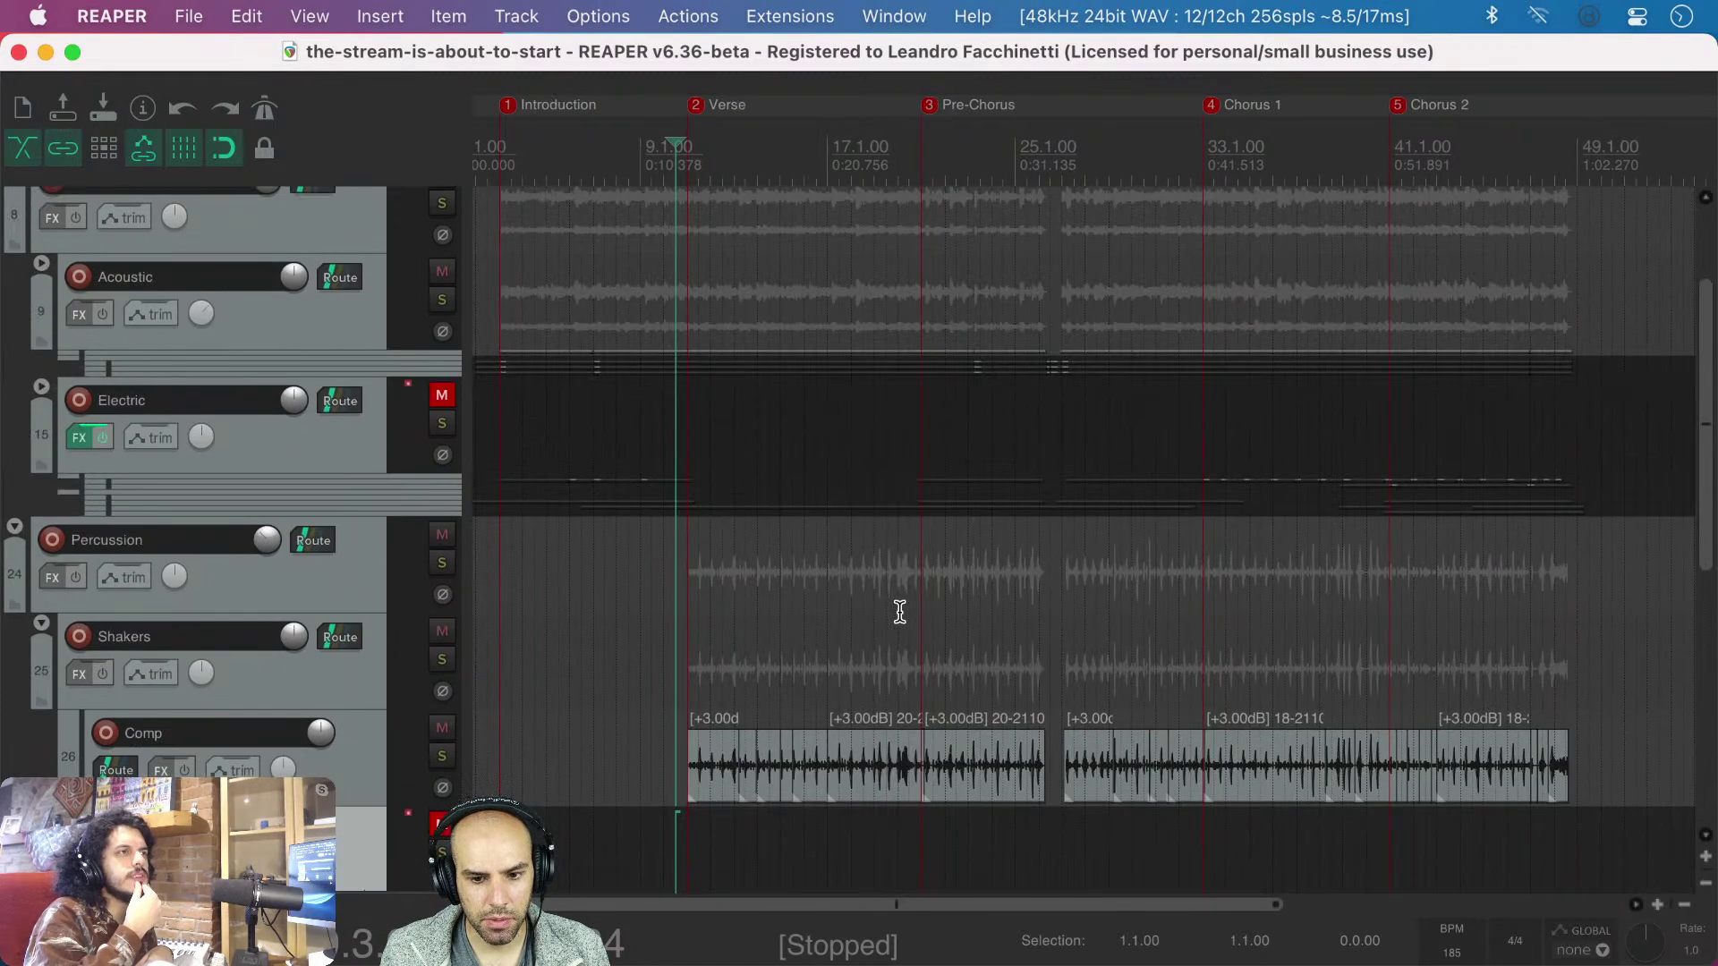
scroll(900, 612, down, 1)
scroll(900, 612, down, 1)
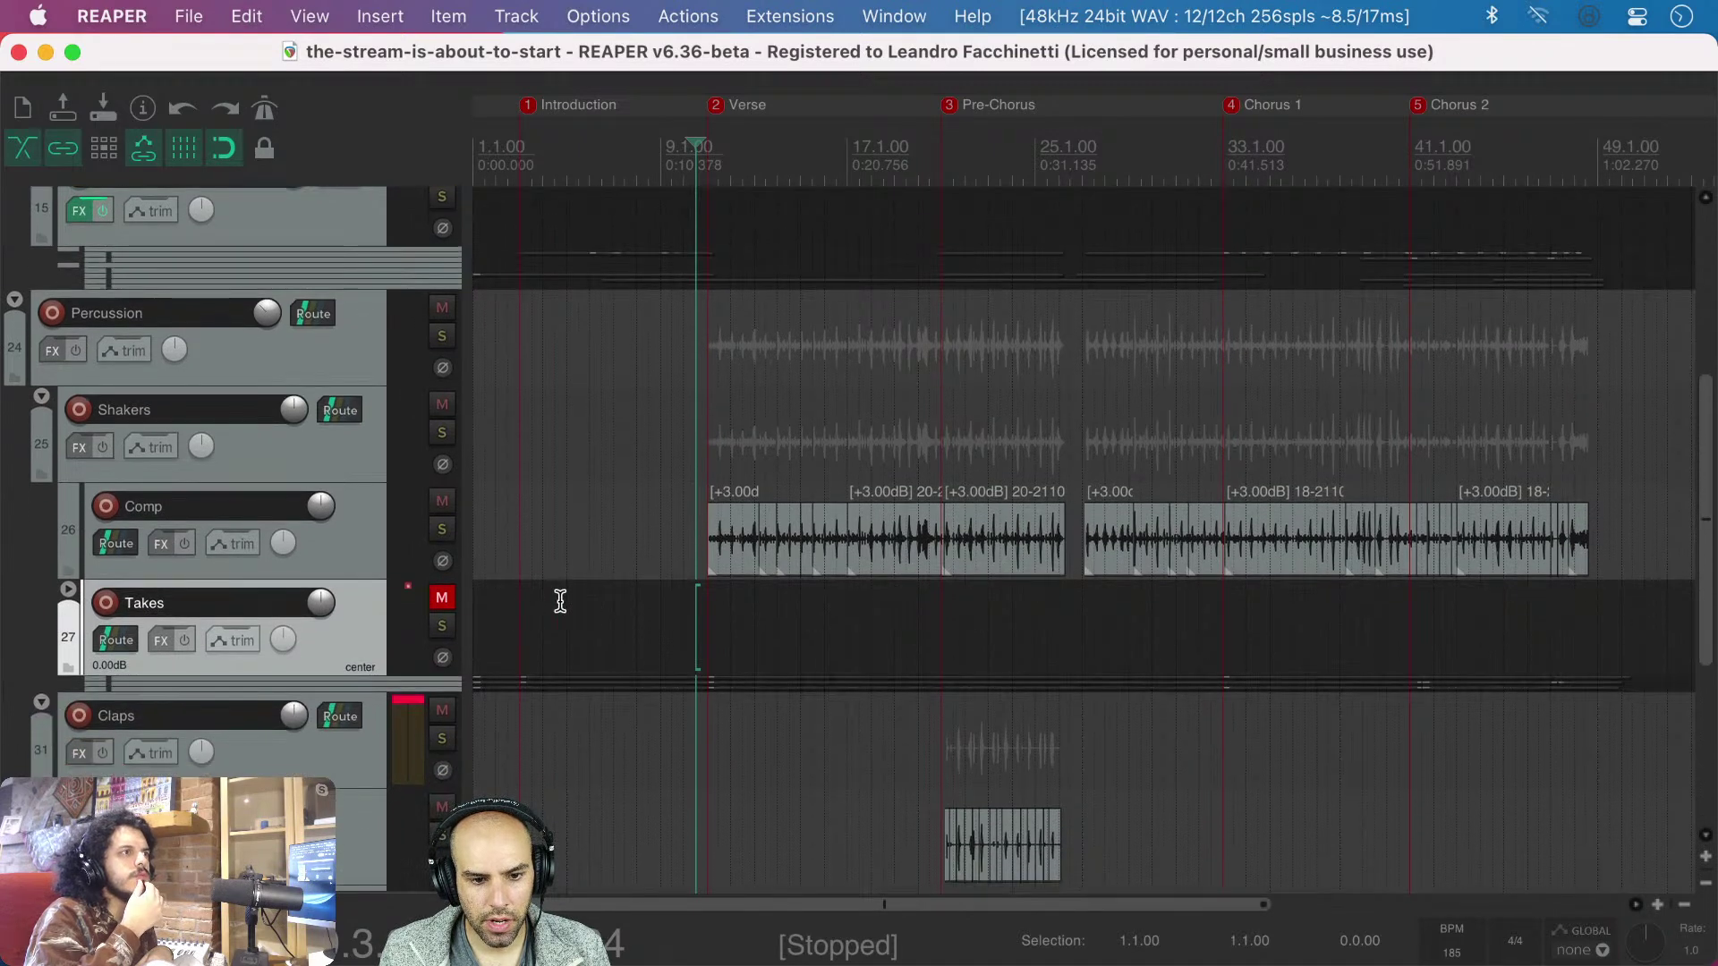
click(655, 634)
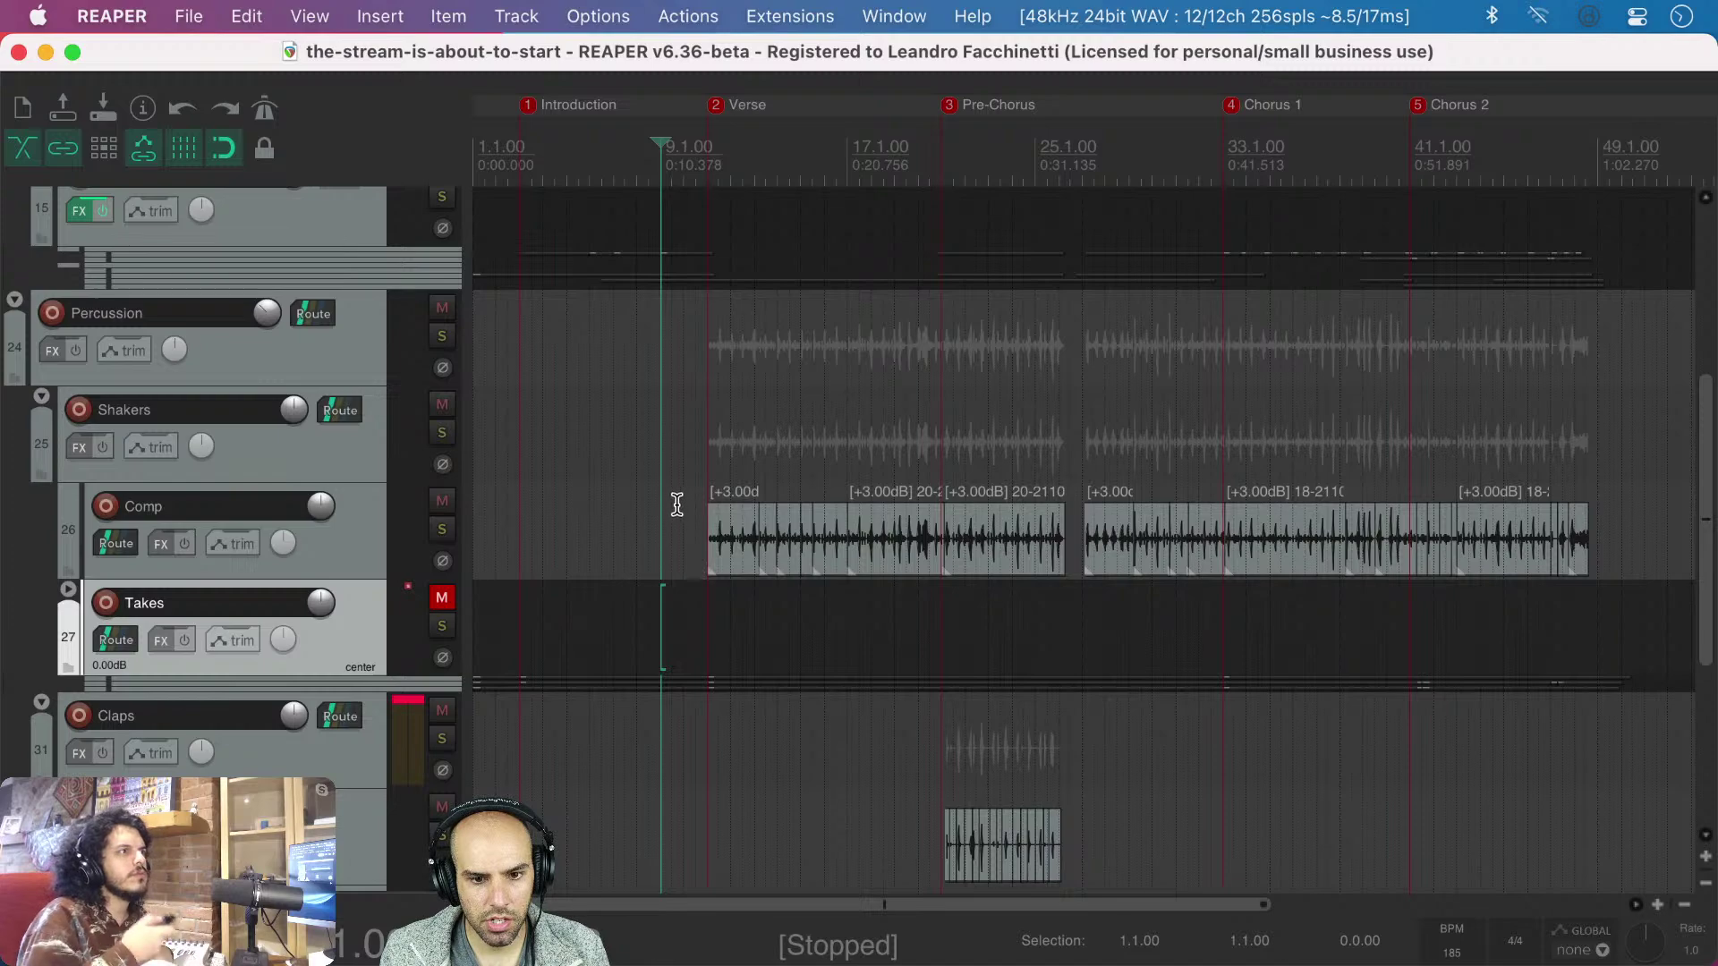
scroll(721, 555, up, 4)
key(space)
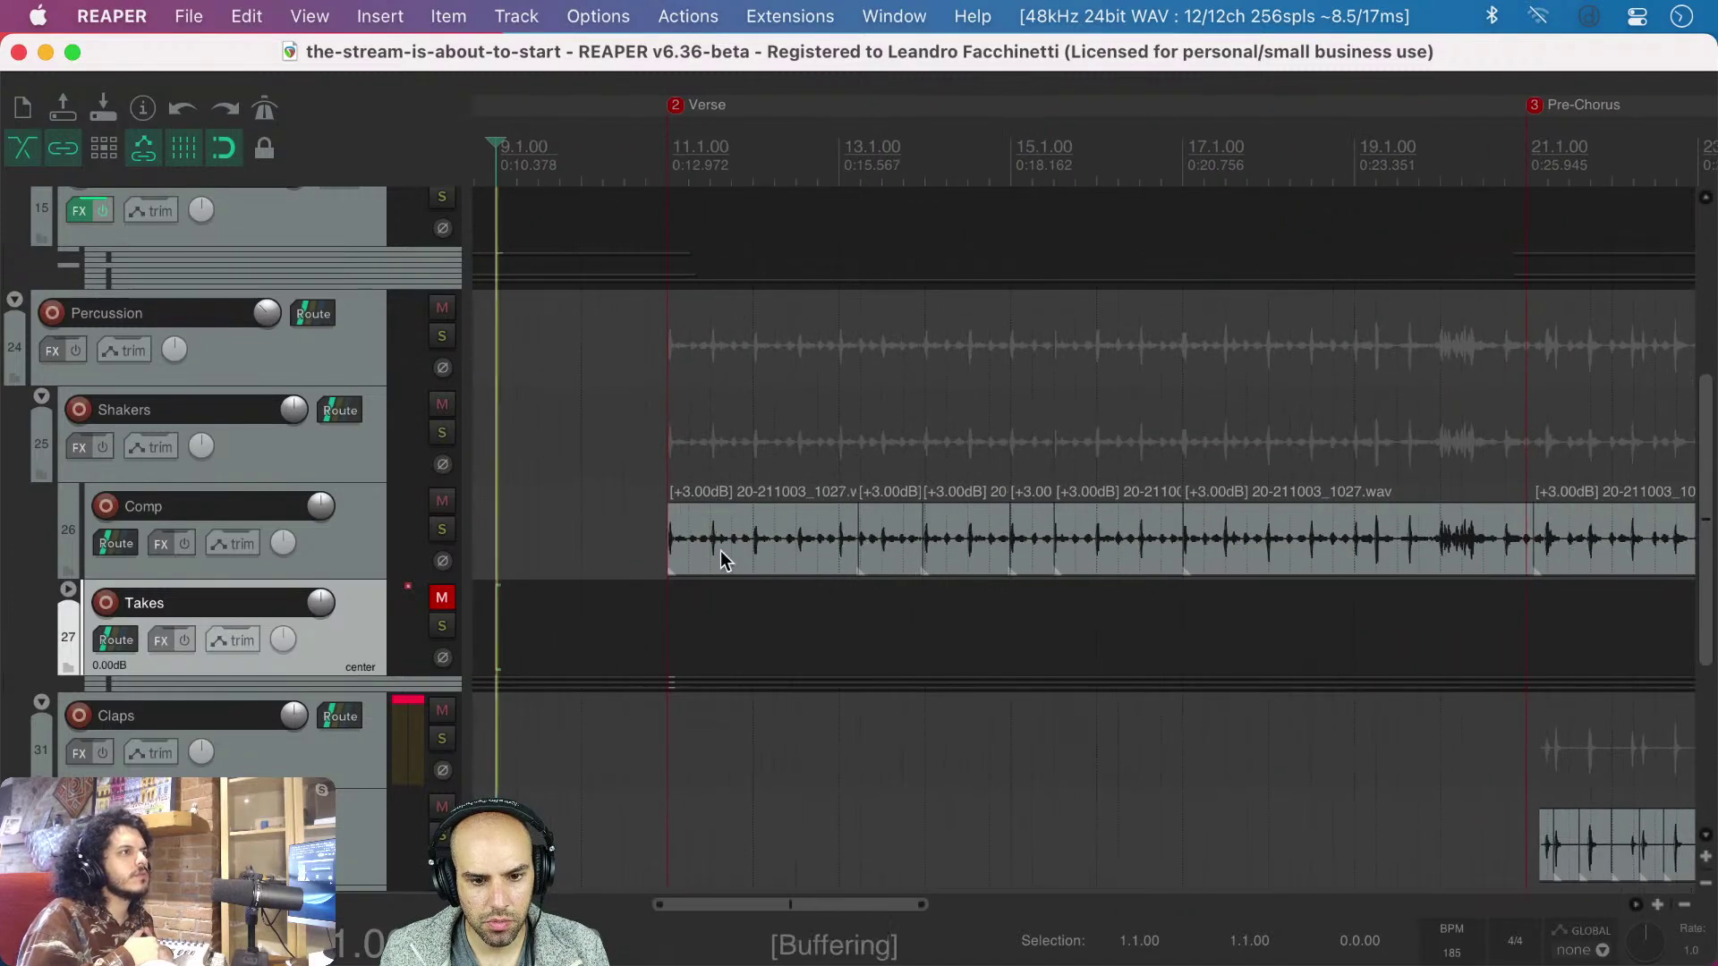
key(space)
scroll(701, 683, down, 4)
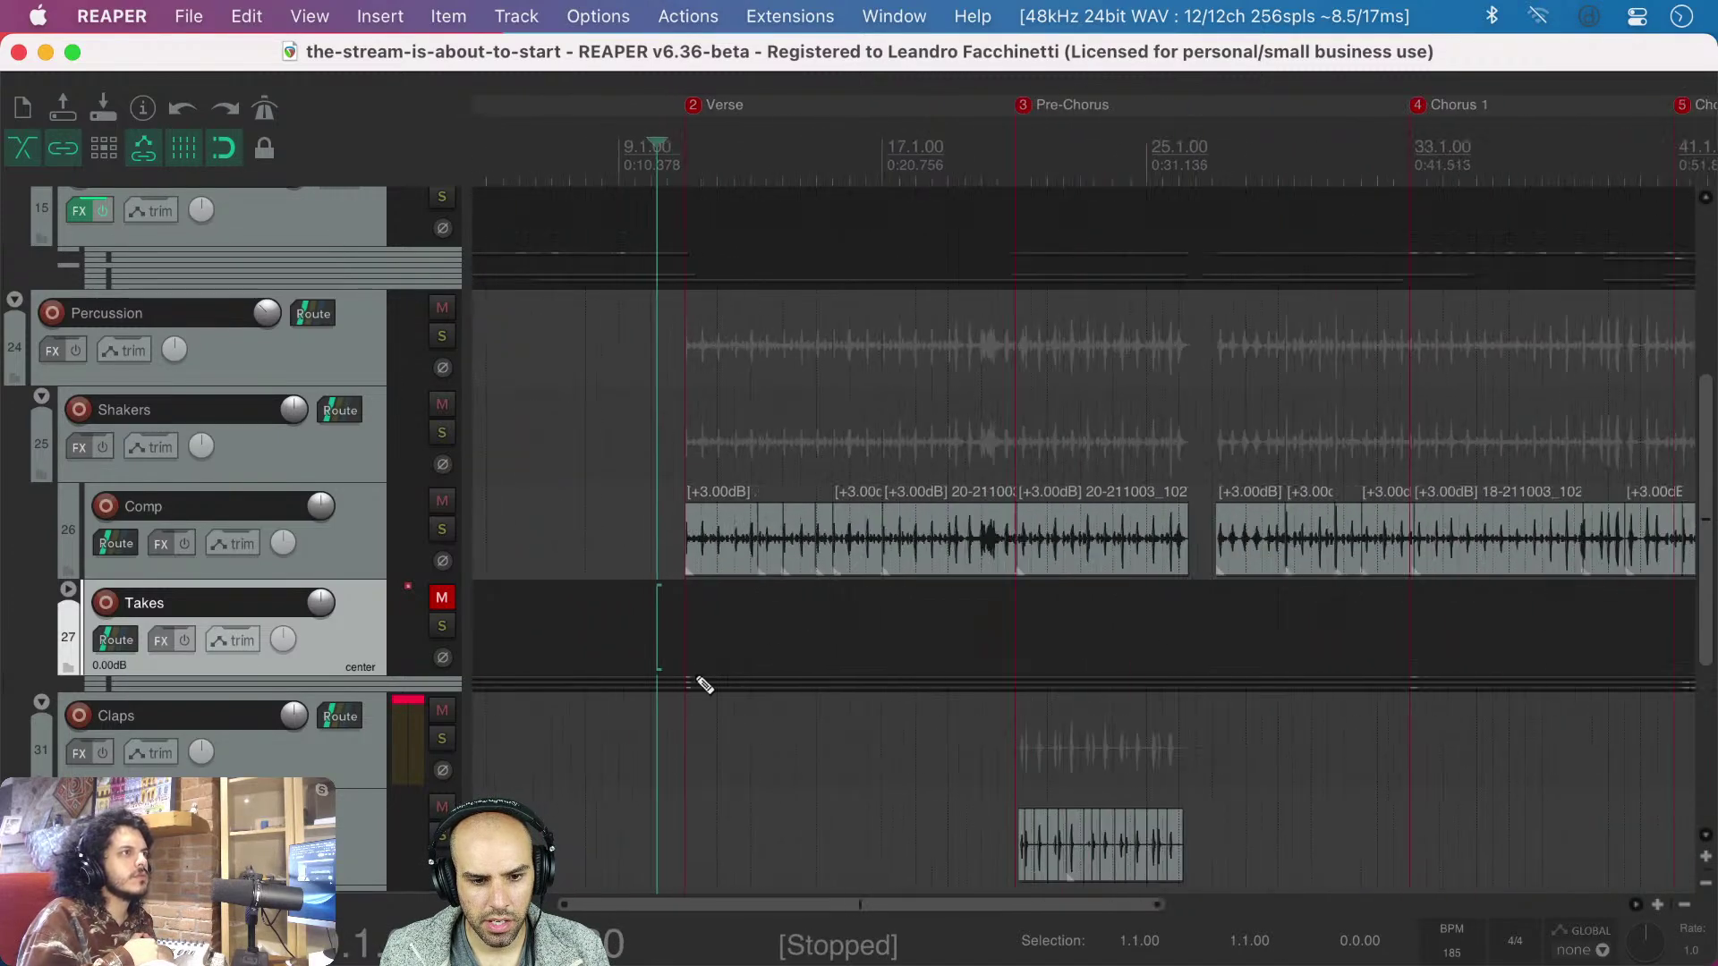
- Play the song from the middle of the Introduction through the Verse and Pre-Chorus, and stop just after Chorus 1 begins
click(526, 623)
scroll(537, 619, left, 2)
scroll(562, 615, down, 1)
click(574, 599)
key(space)
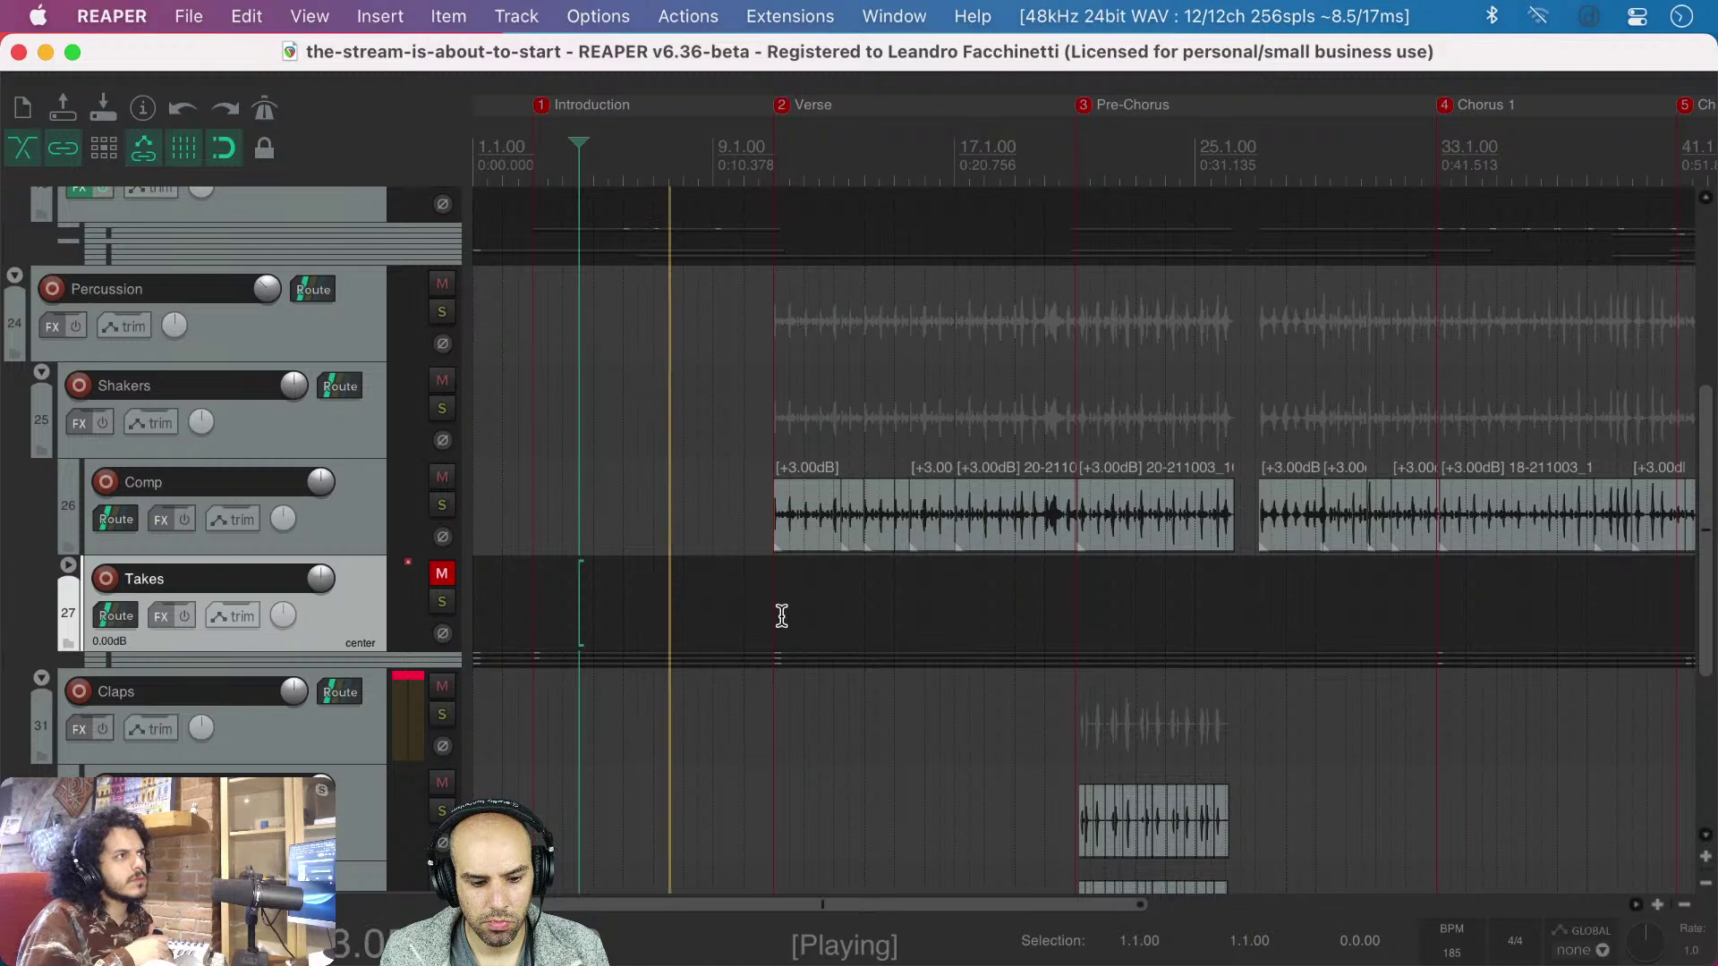
scroll(782, 615, up, 3)
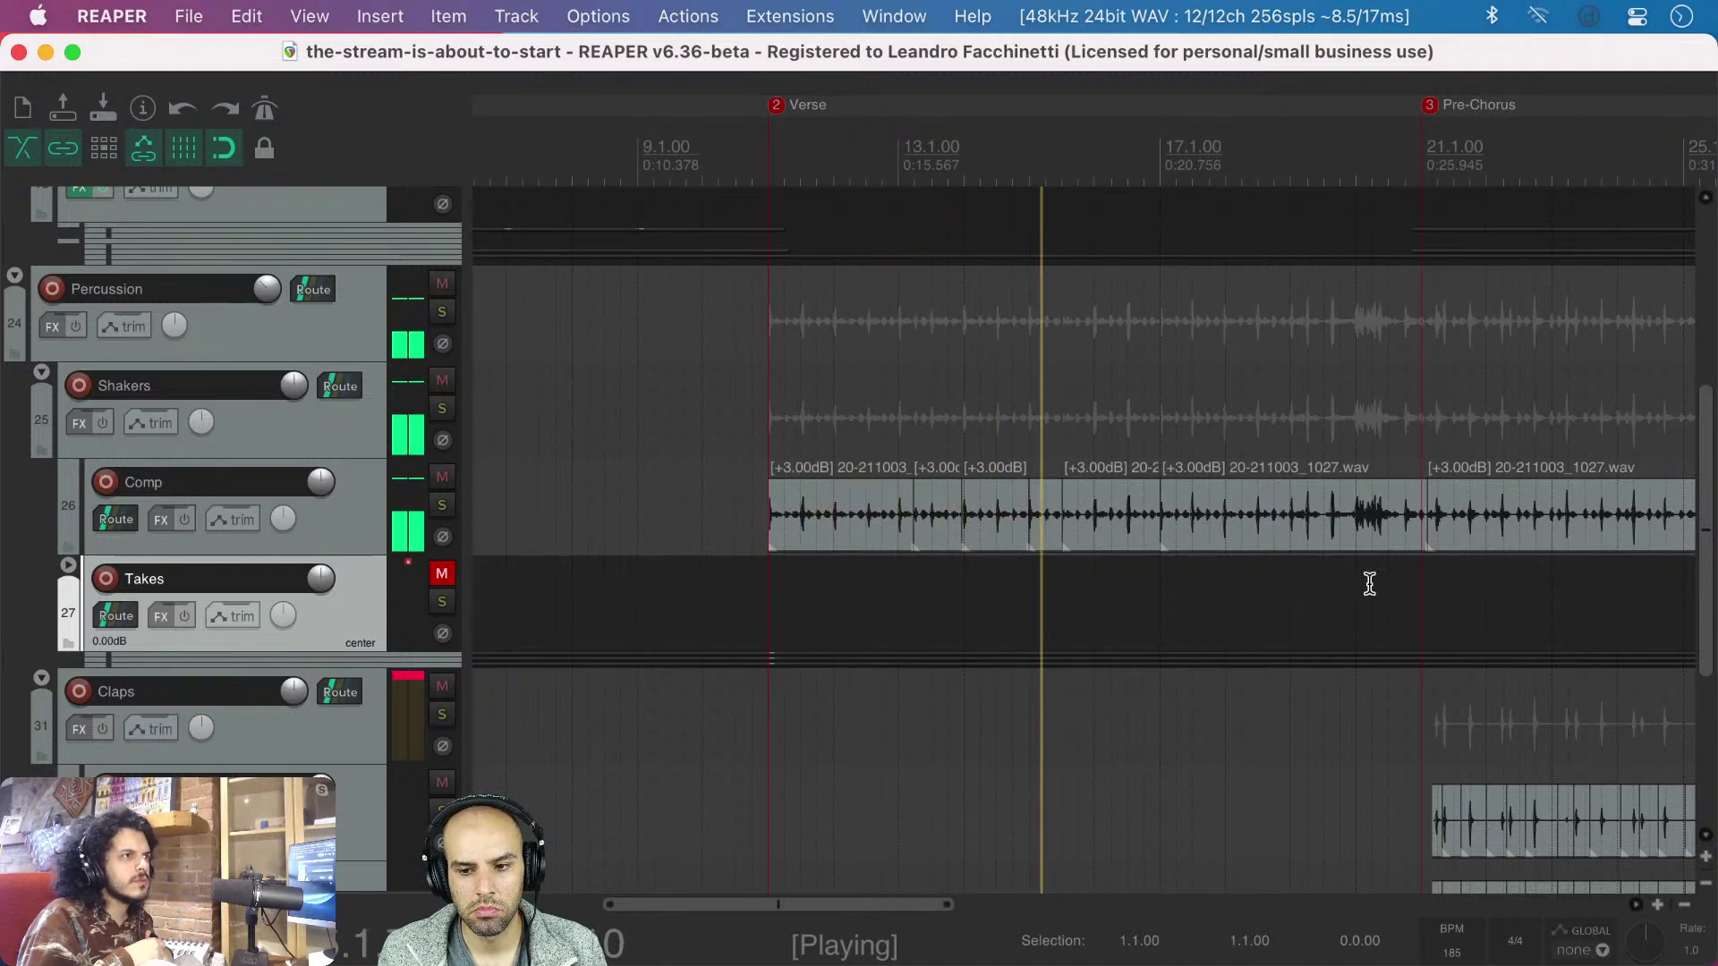
scroll(1354, 585, right, 10)
scroll(1382, 583, right, 2)
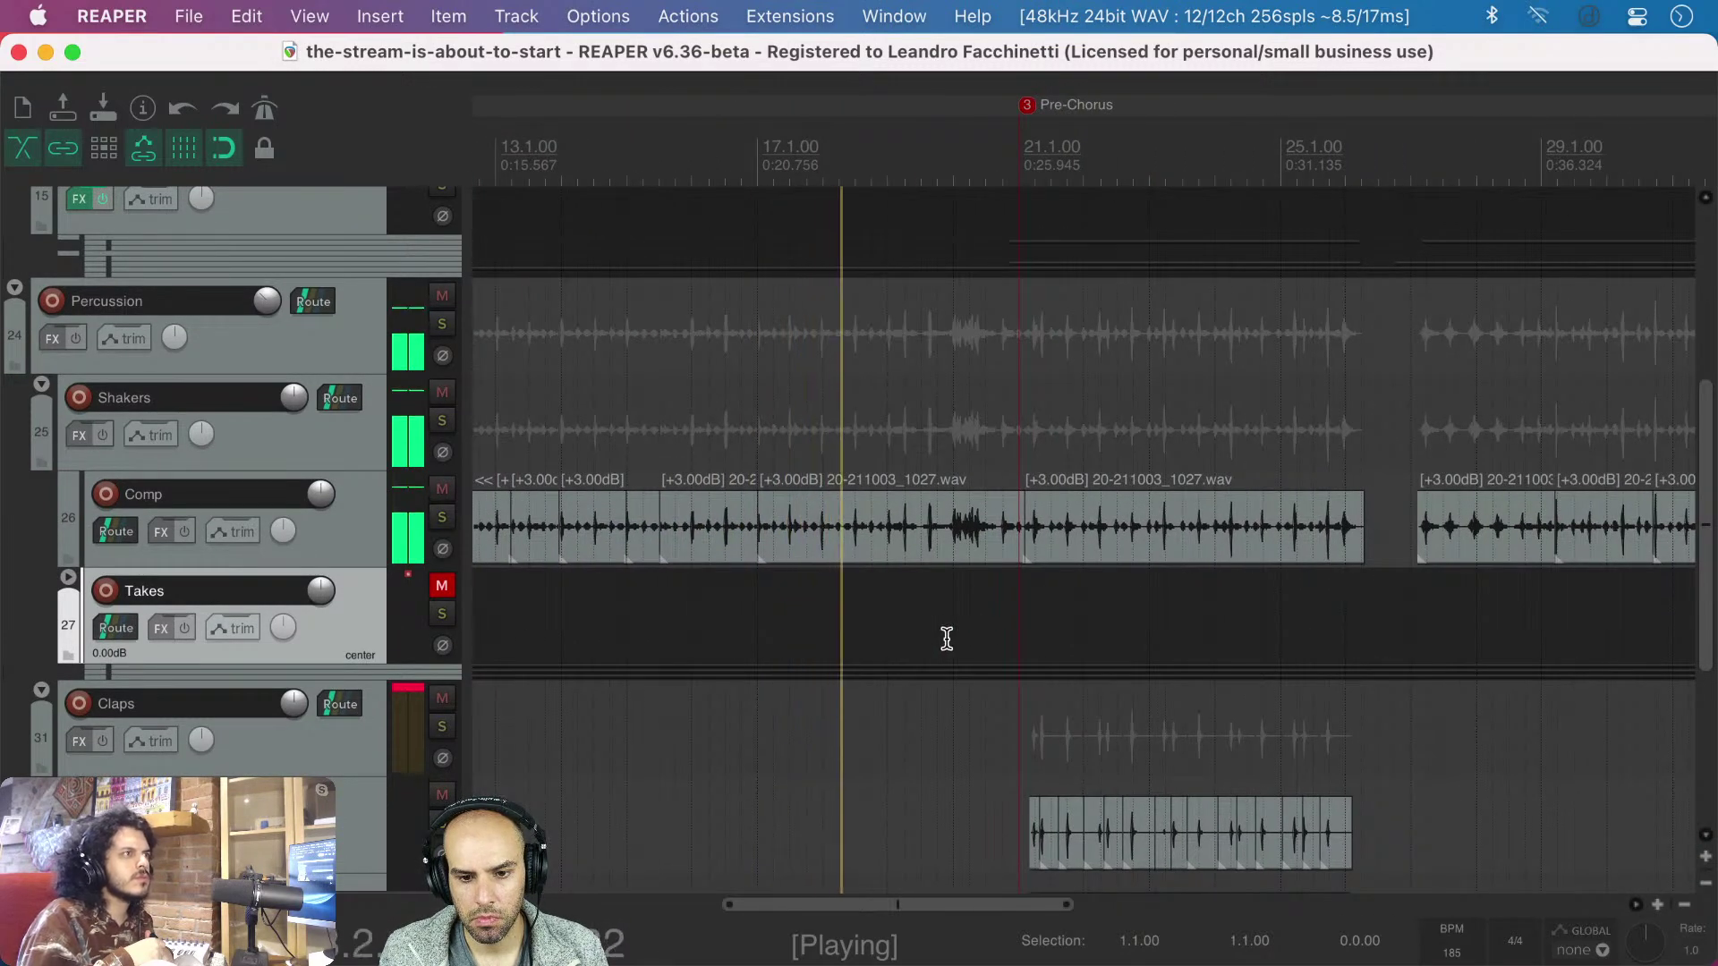
scroll(947, 638, down, 1)
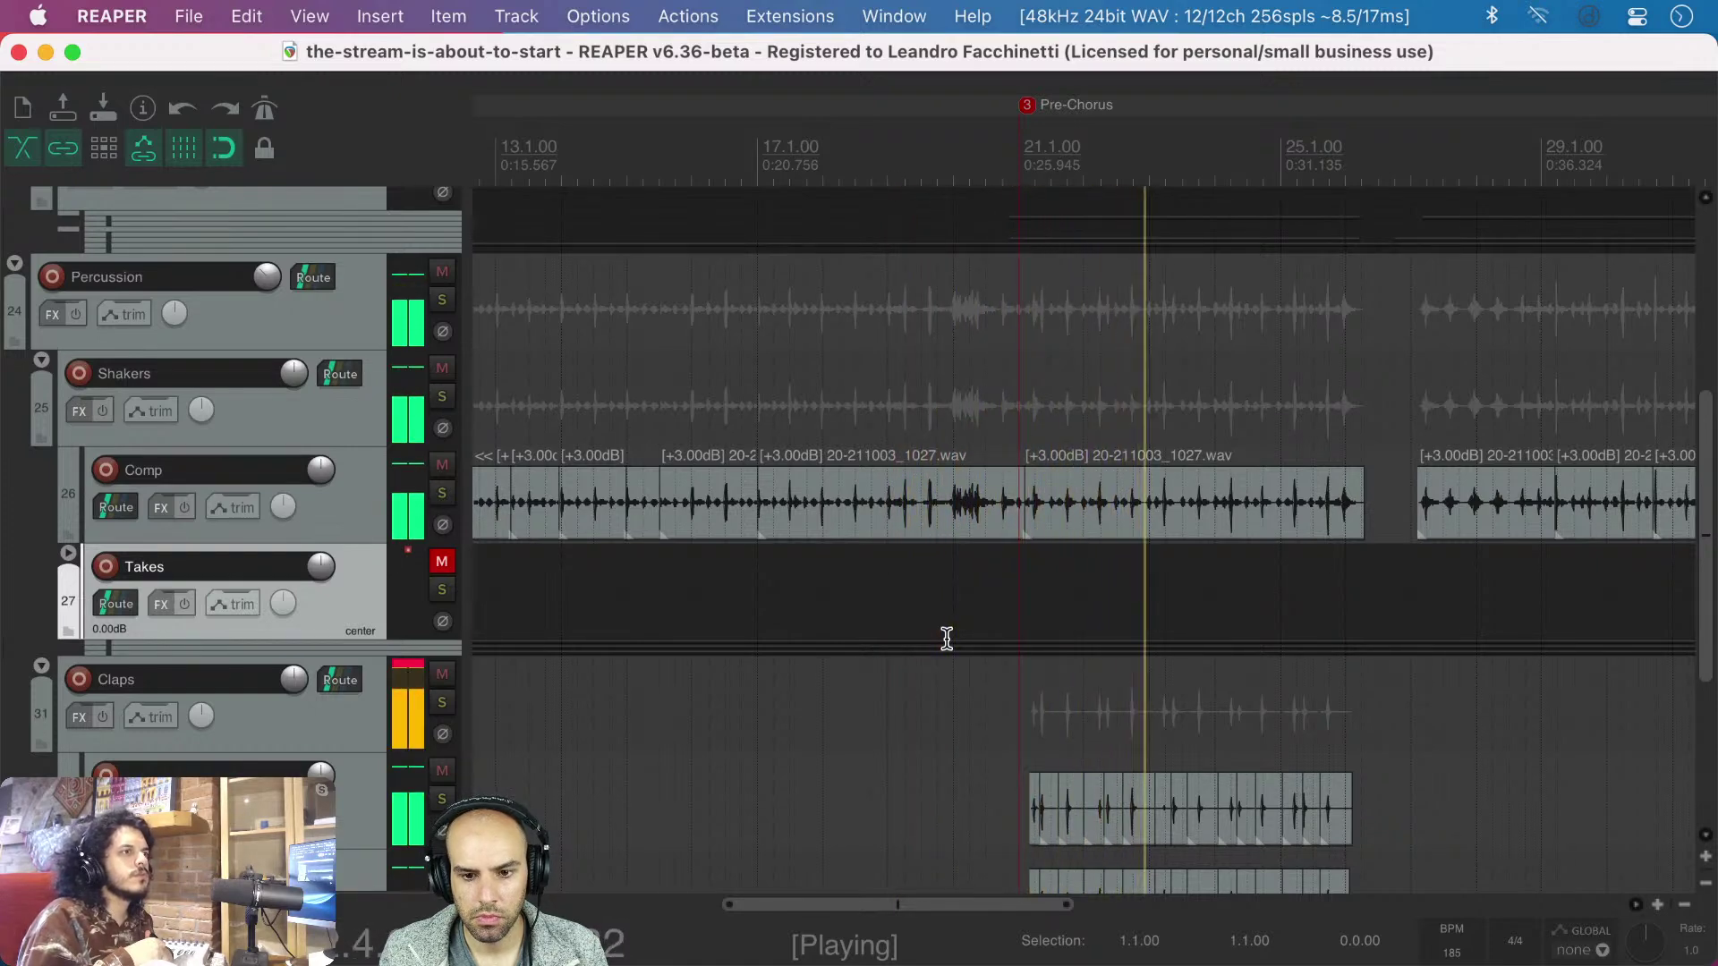
scroll(946, 638, right, 4)
scroll(946, 638, up, 1)
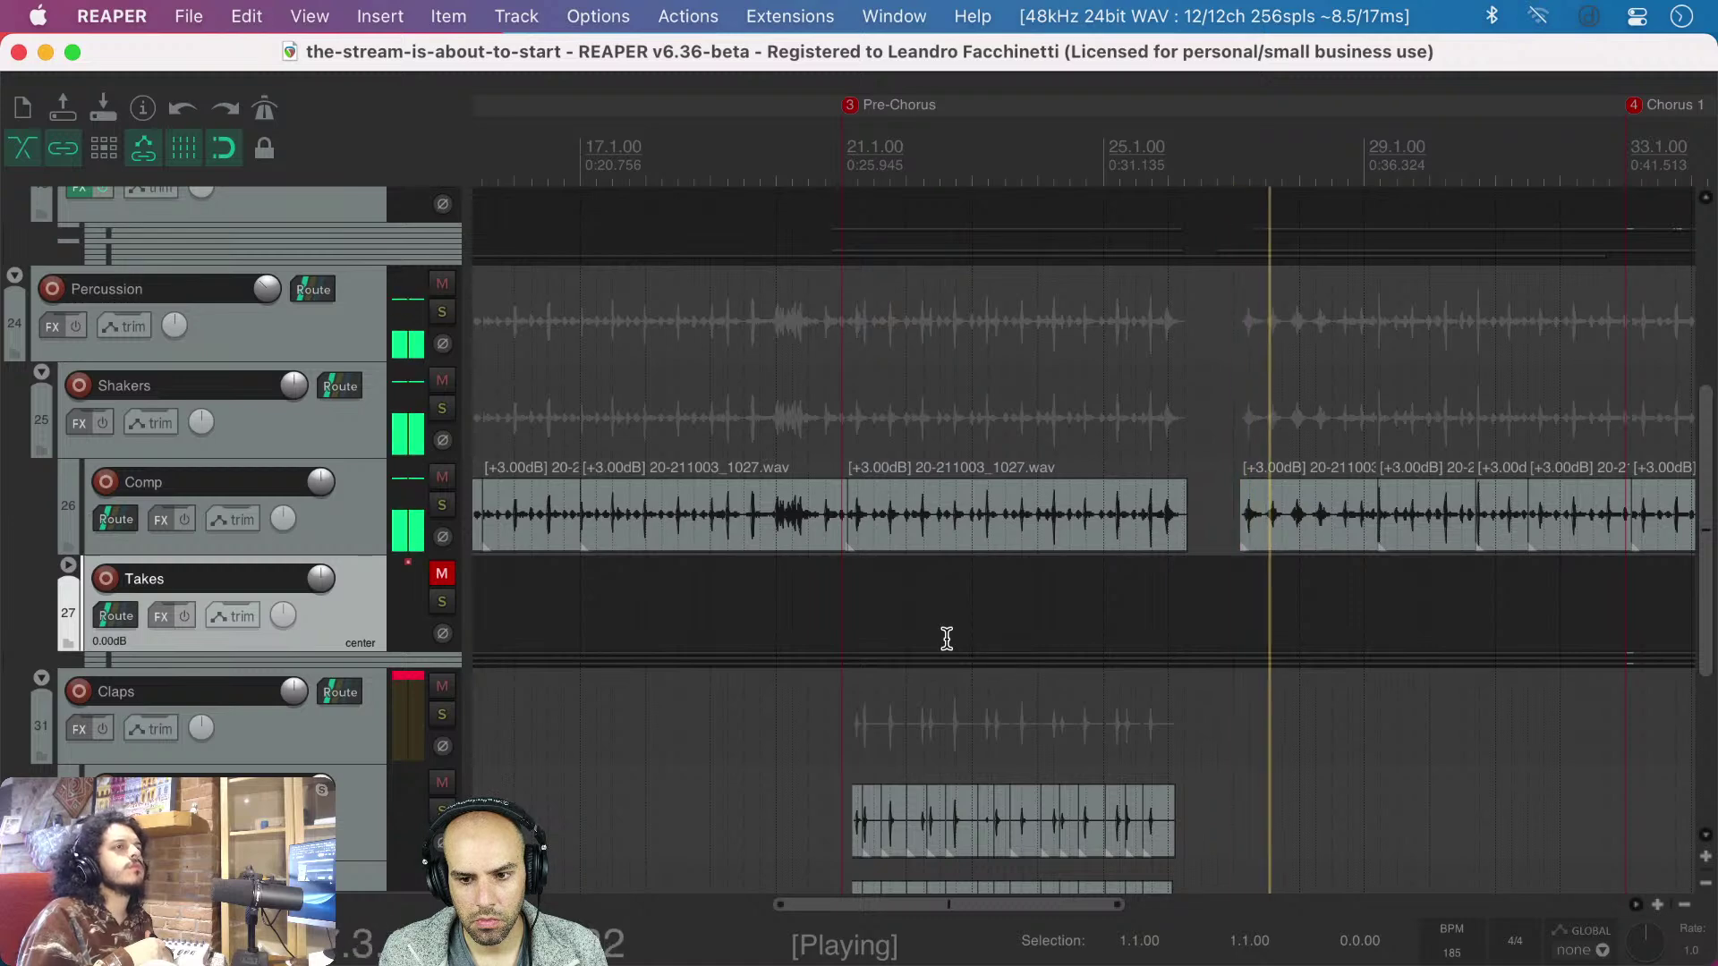
scroll(946, 638, right, 3)
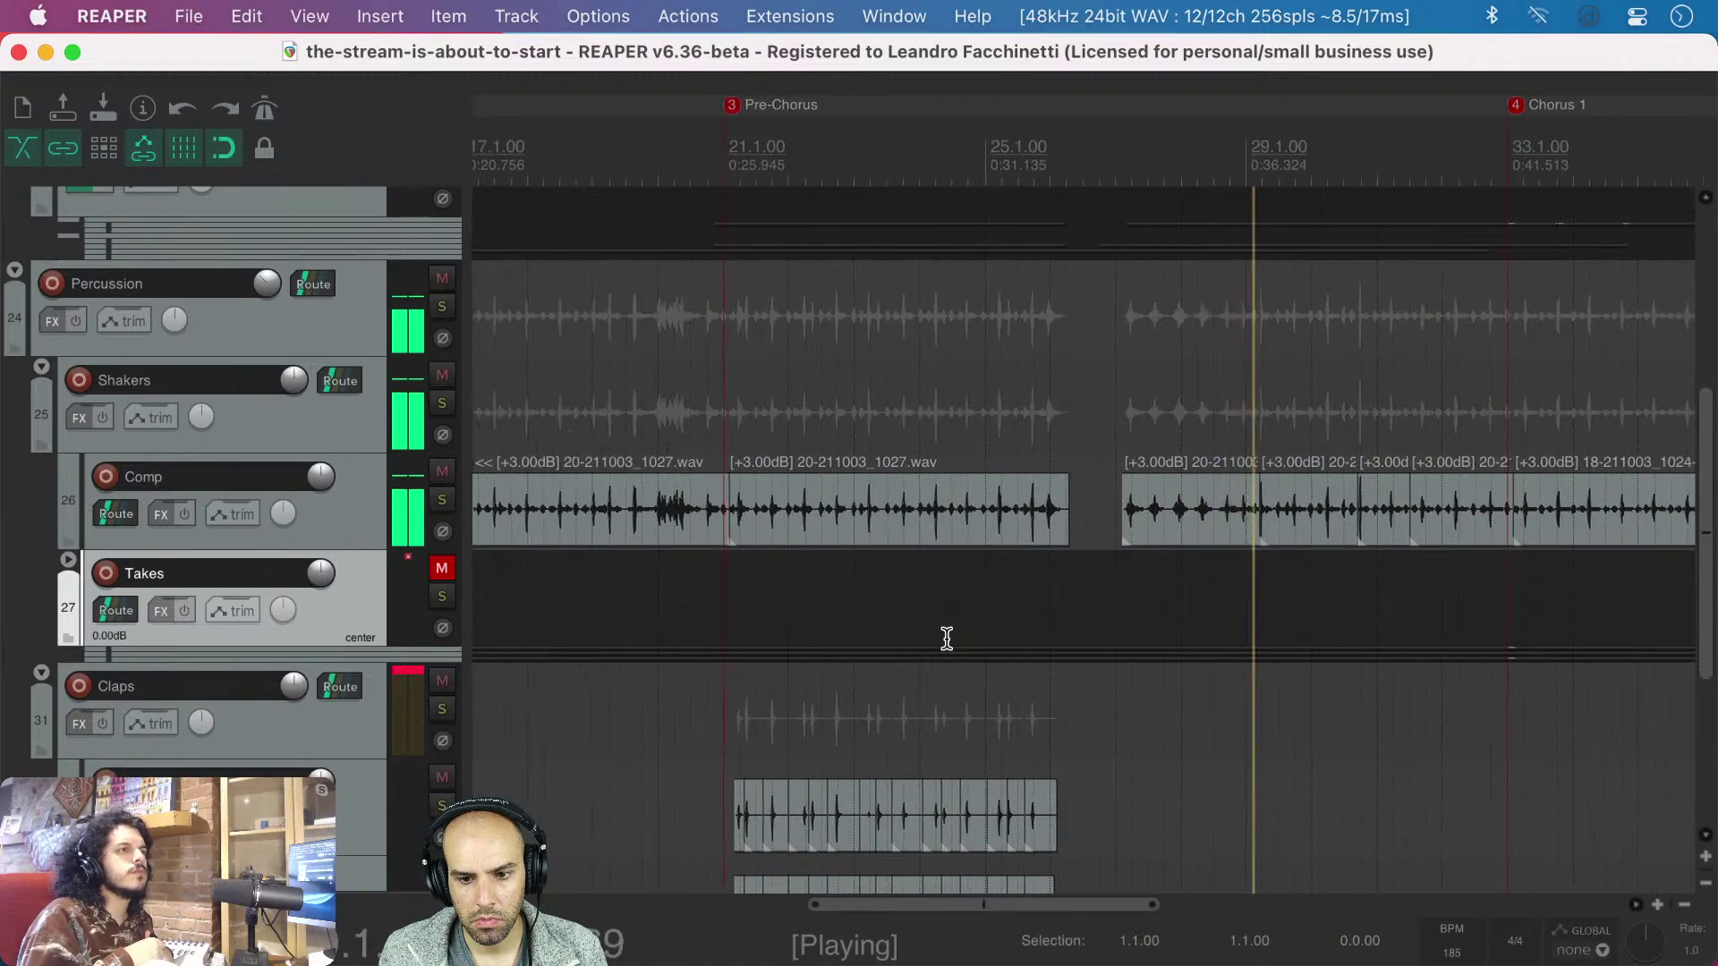
scroll(946, 638, right, 10)
scroll(947, 638, right, 7)
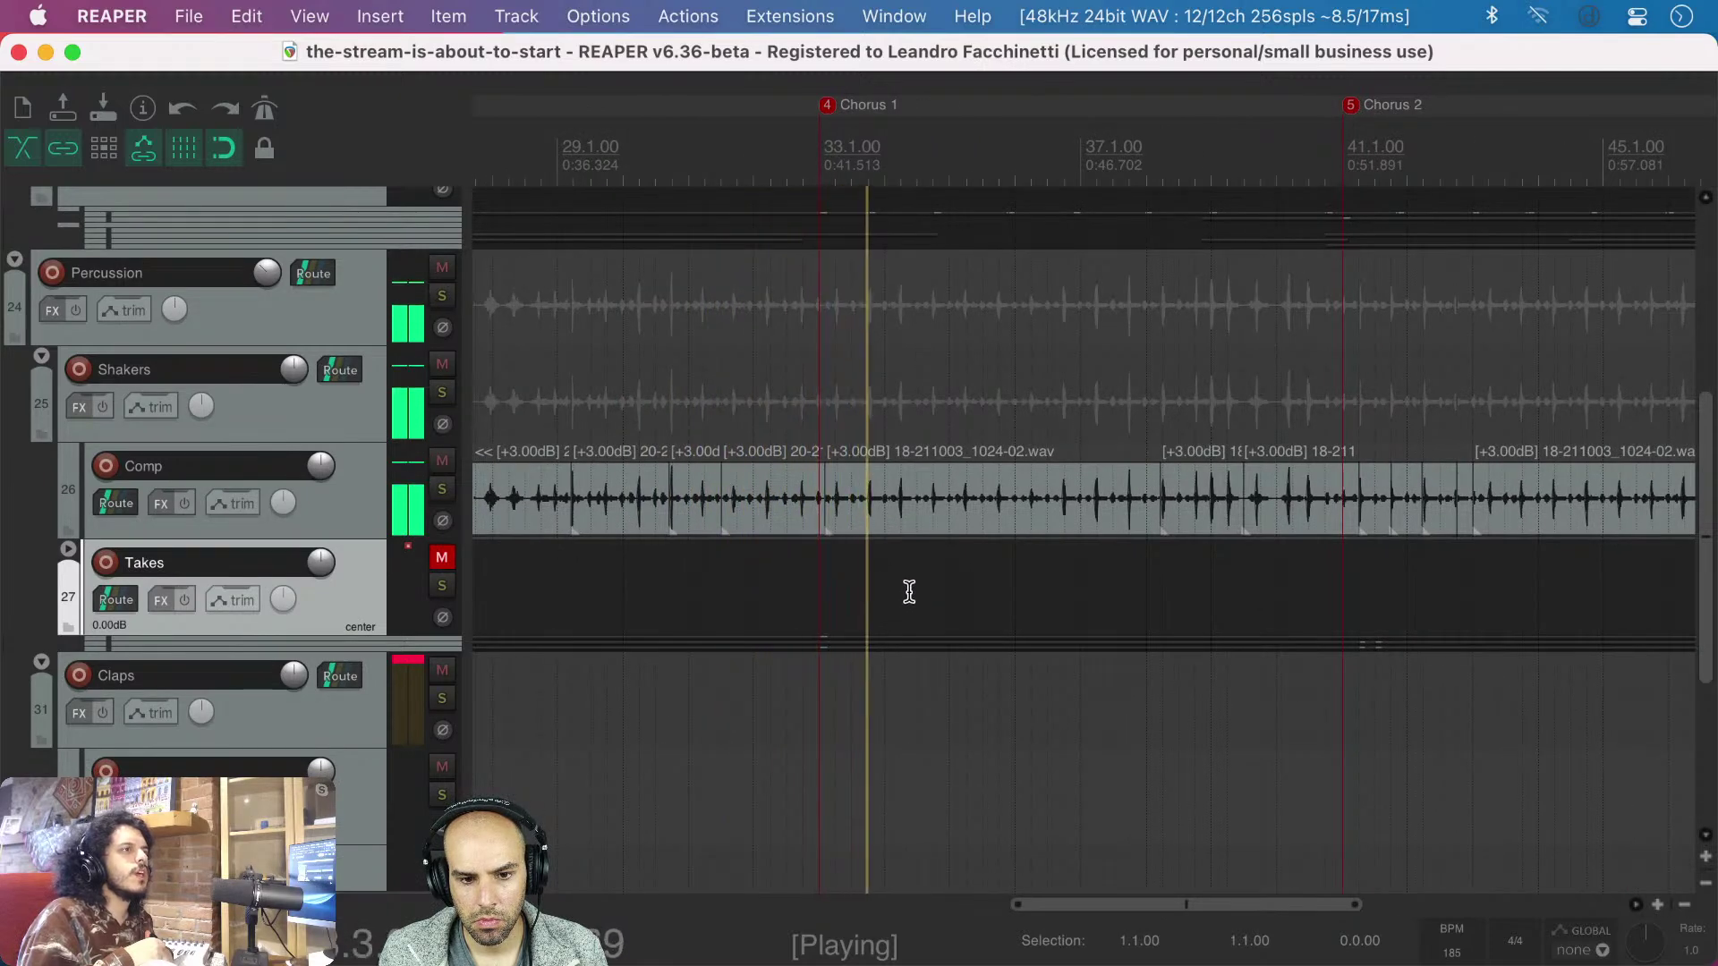
key(space)
- Select the shakers' Comp clip that leads into Chorus 1, starting at 31.3.00
scroll(751, 571, up, 5)
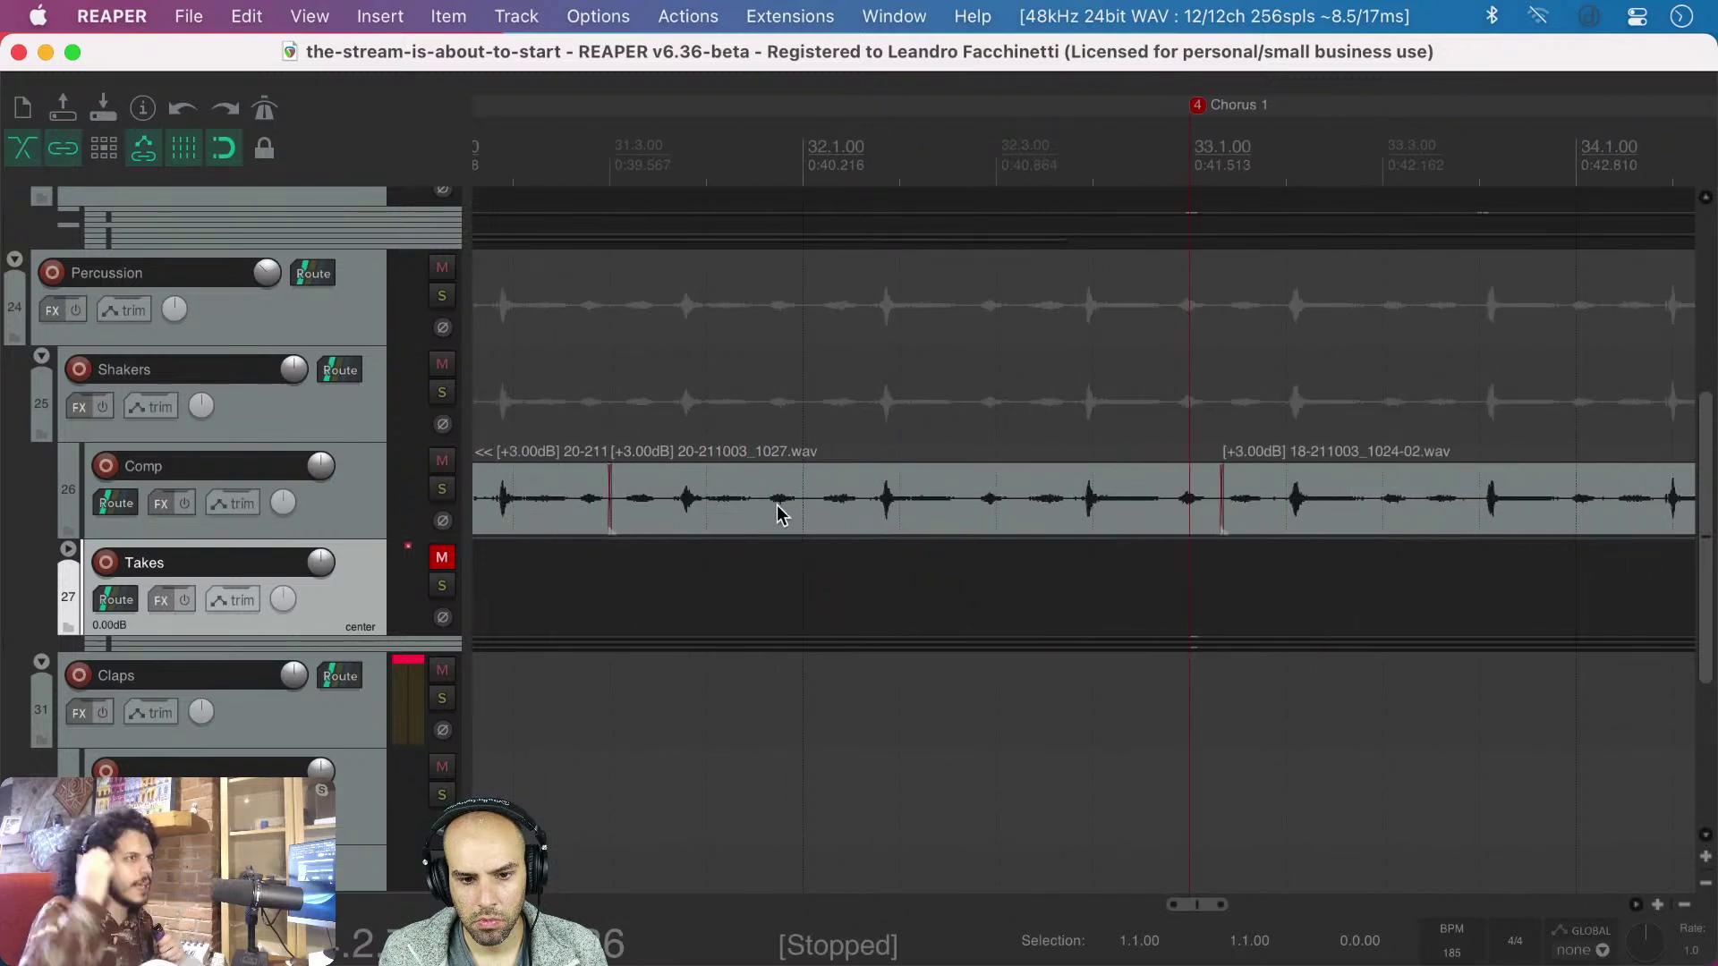
drag(809, 503, 839, 504)
scroll(839, 505, down, 4)
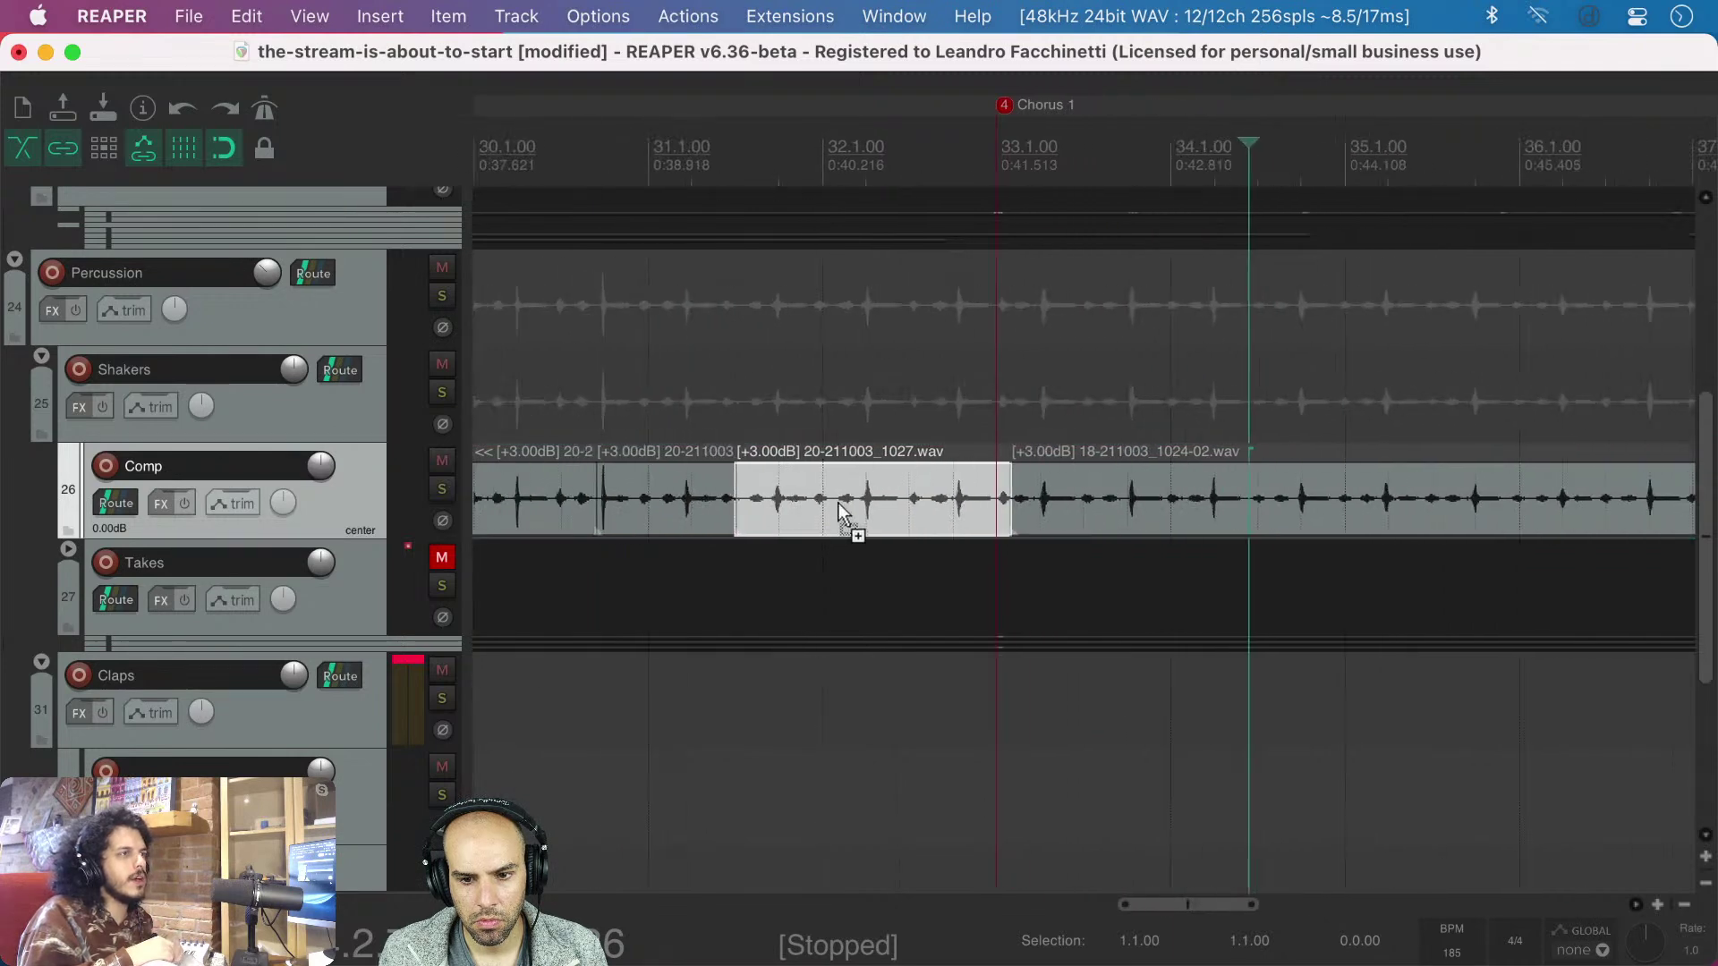
scroll(839, 510, down, 2)
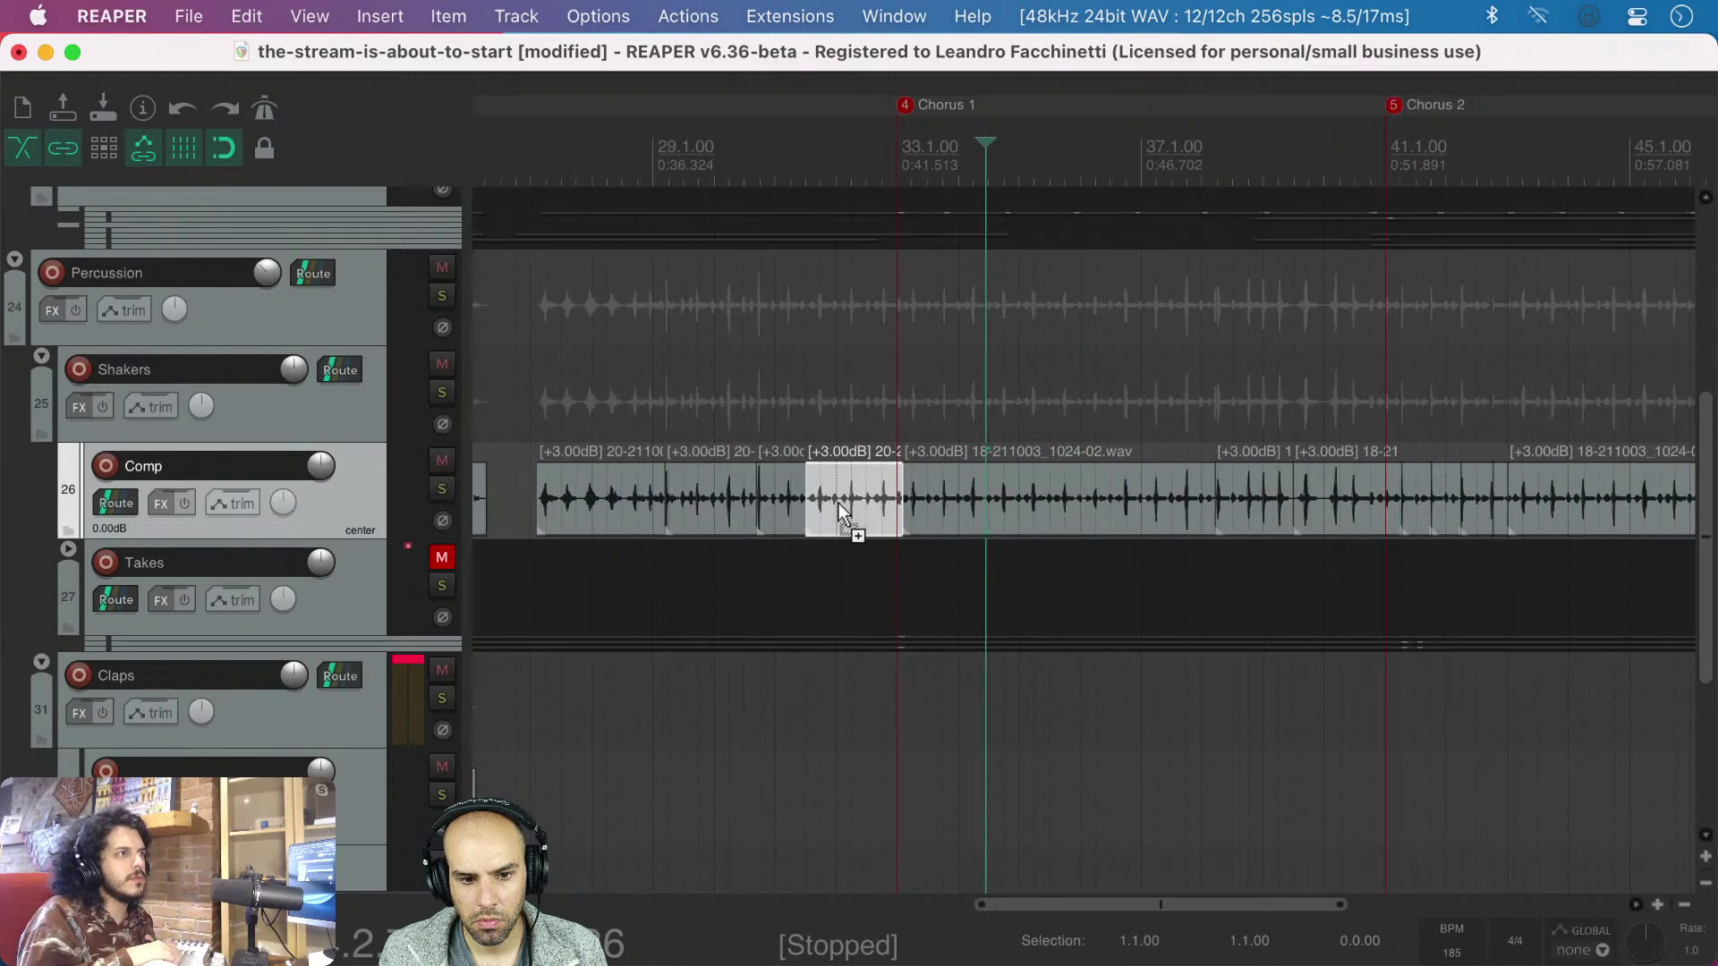
- Place the edit cursor just before 27.1.00 and play the shakers' lead-in to Chorus 1, stopping before 31.1.00
click(980, 559)
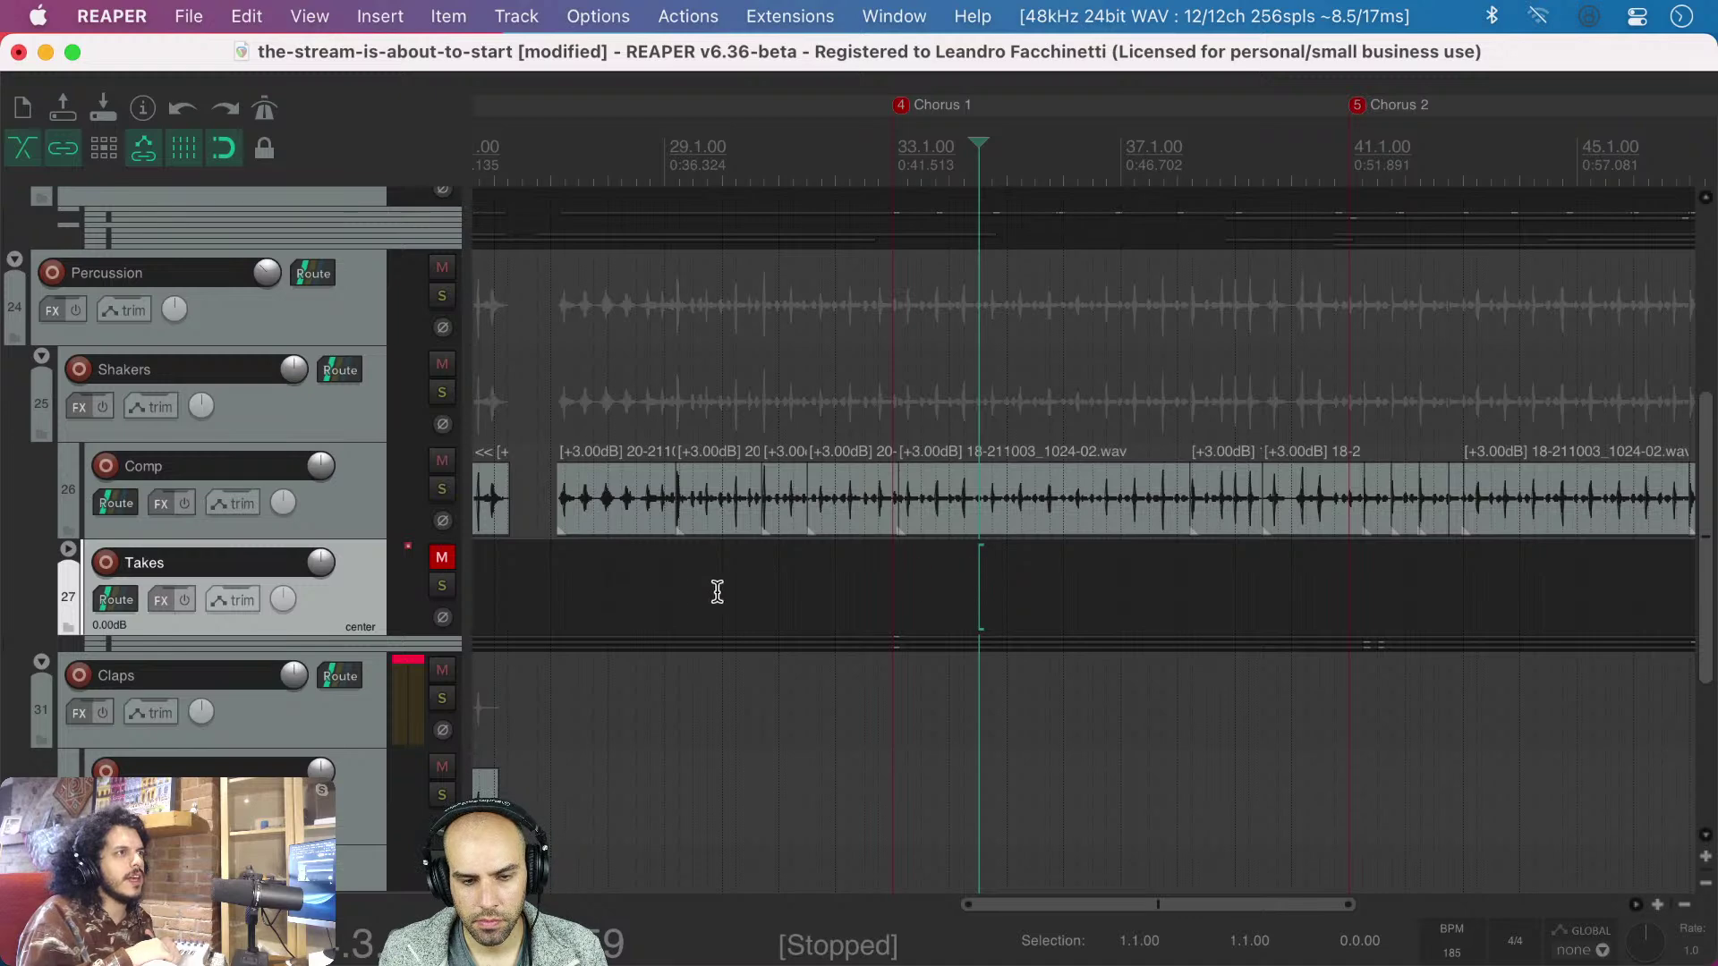
click(547, 575)
scroll(547, 581, up, 2)
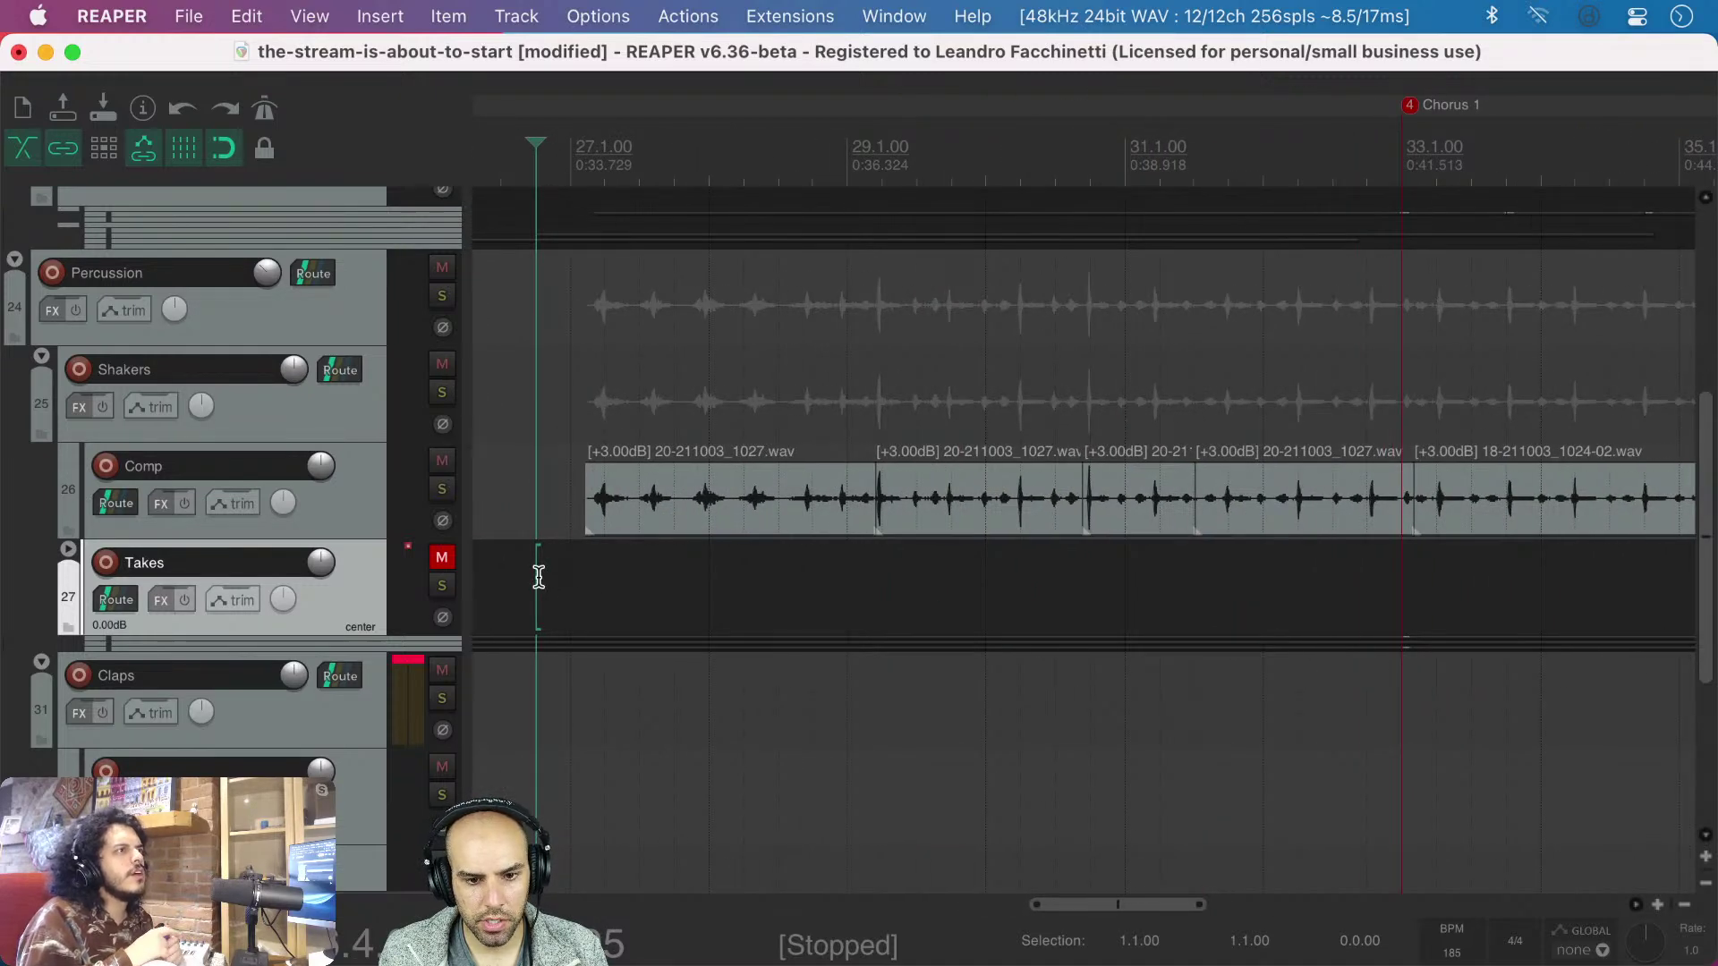
key(space)
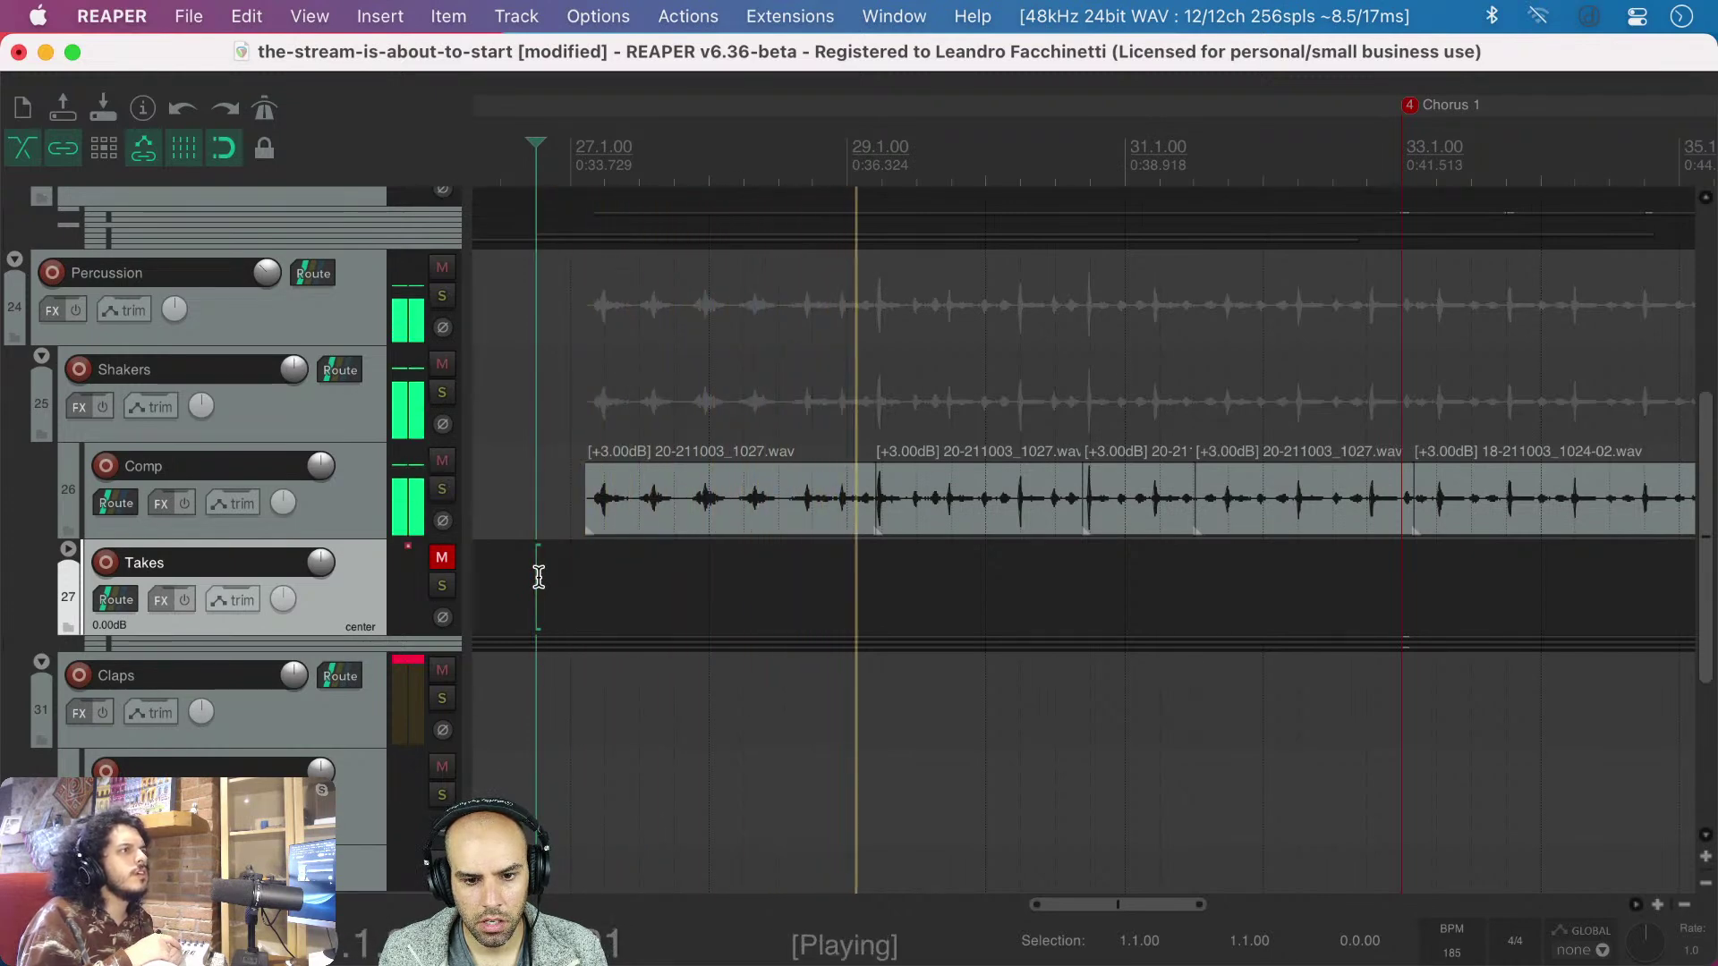
key(space)
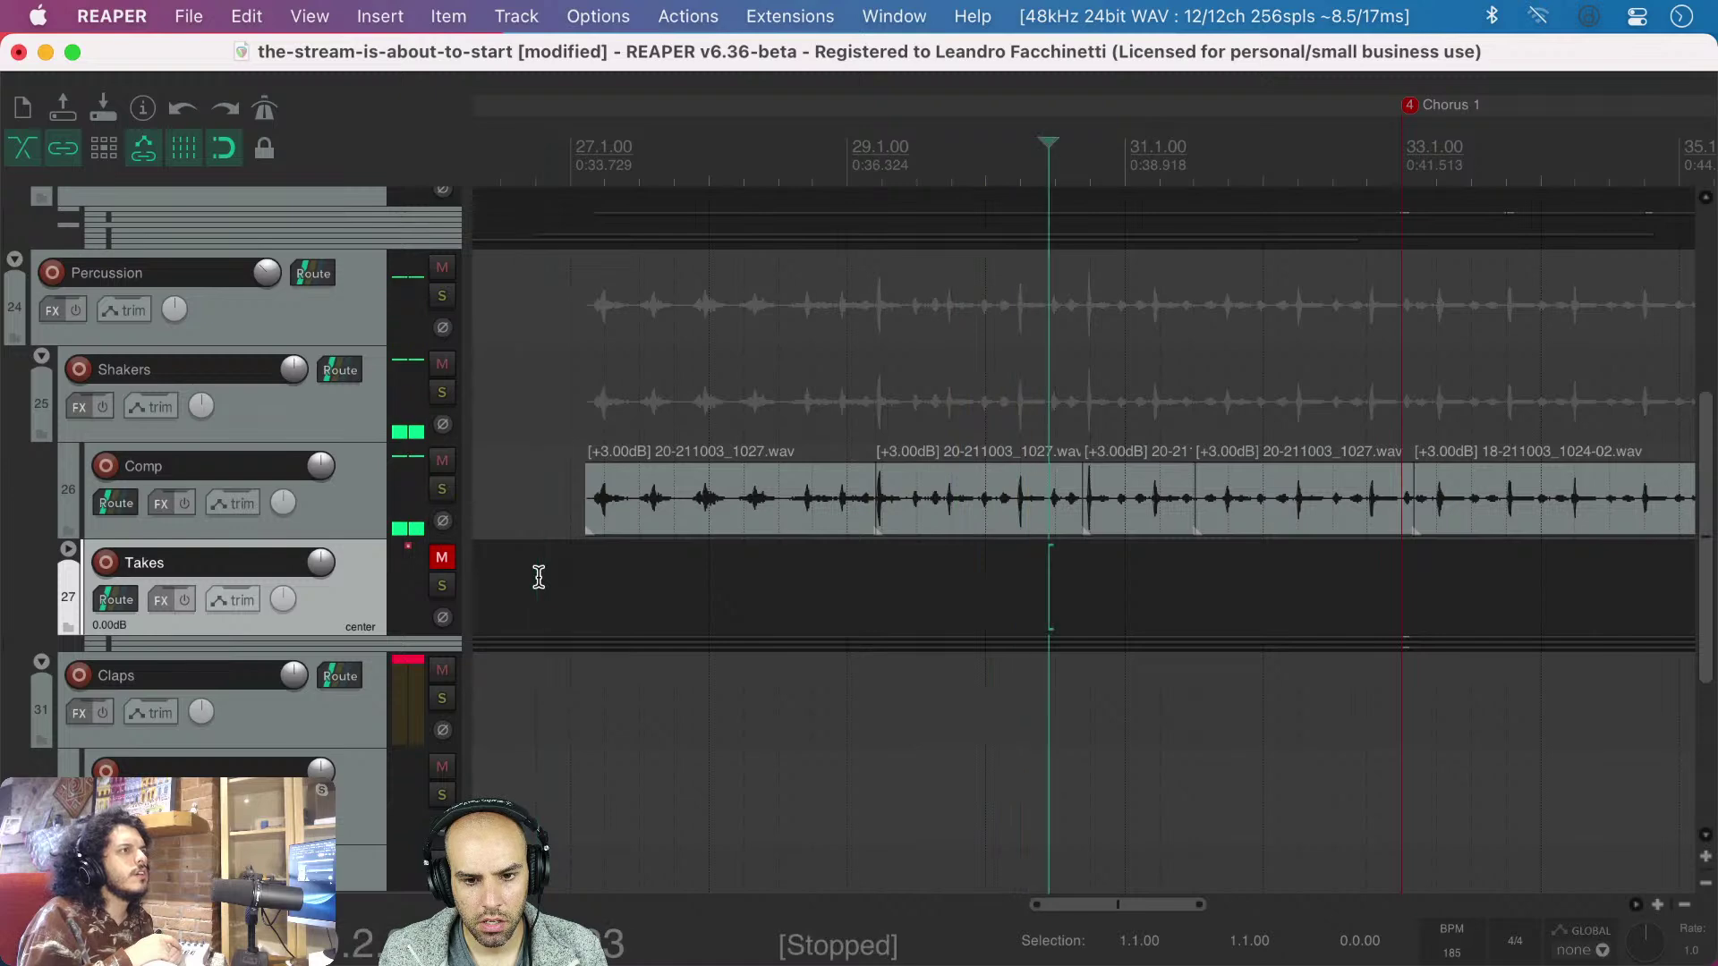
- With the grid temporarily off, split the shakers' Comp clip after 27.1.00 between hits at about 27.4.30, 28.1.70 and 28.3.15
click(535, 577)
scroll(542, 582, up, 3)
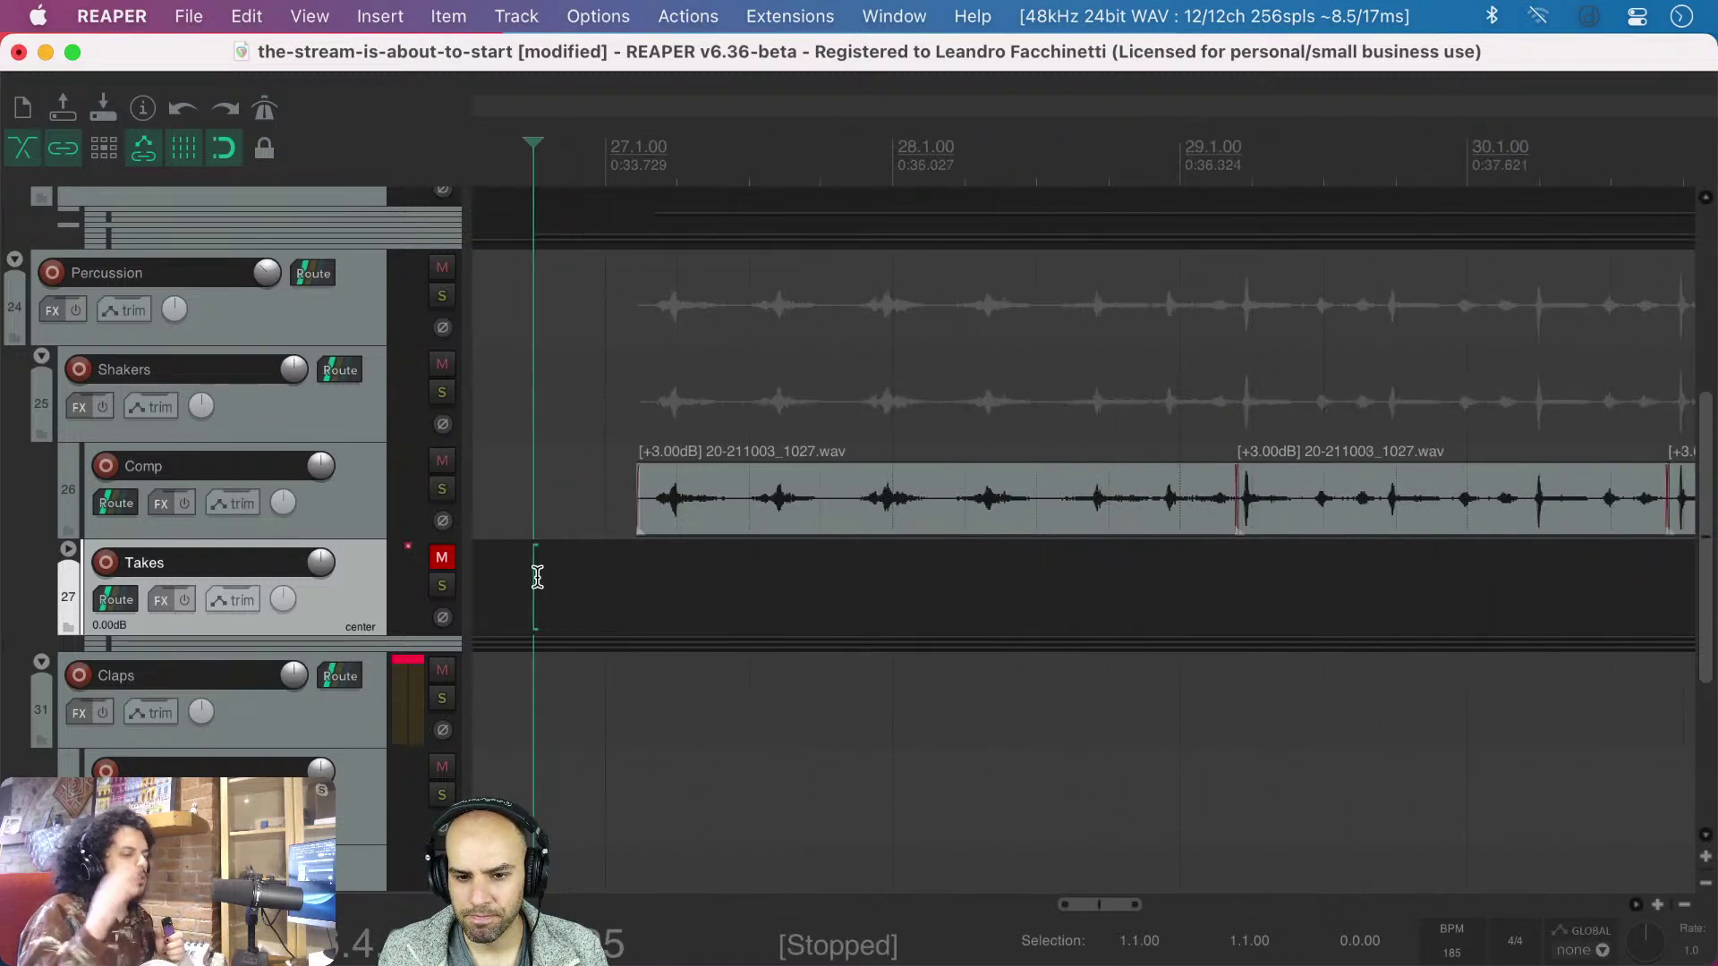
key(alt+s)
click(843, 503)
key(s)
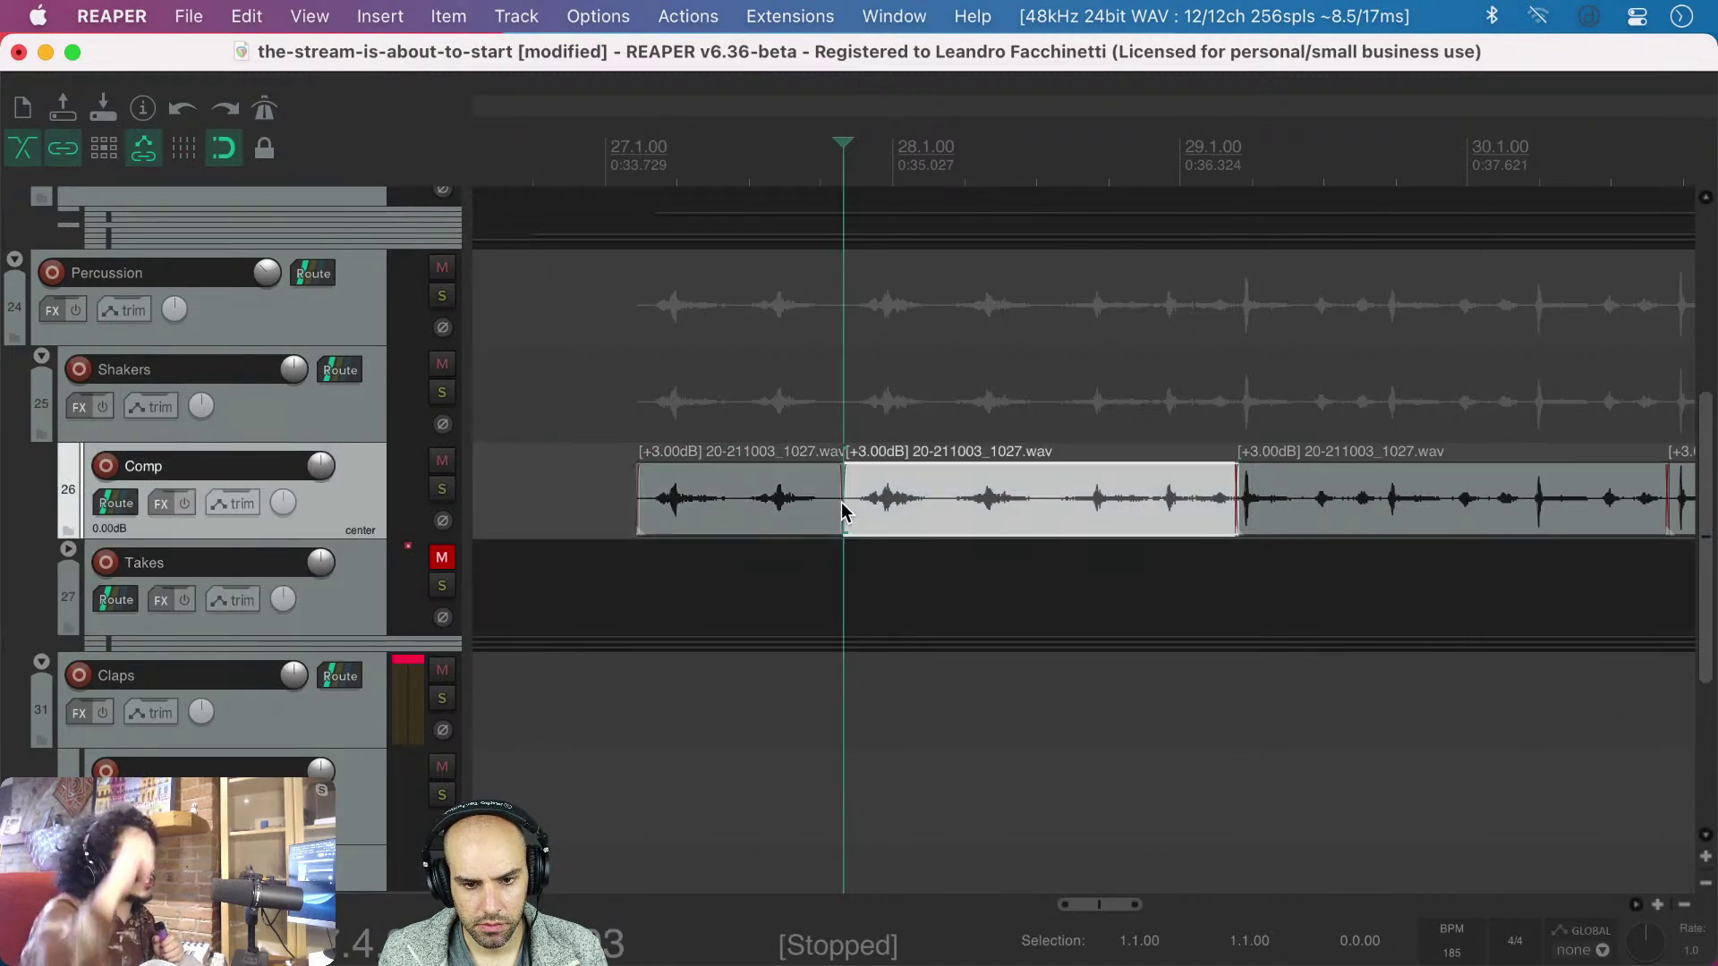
click(1047, 502)
key(s)
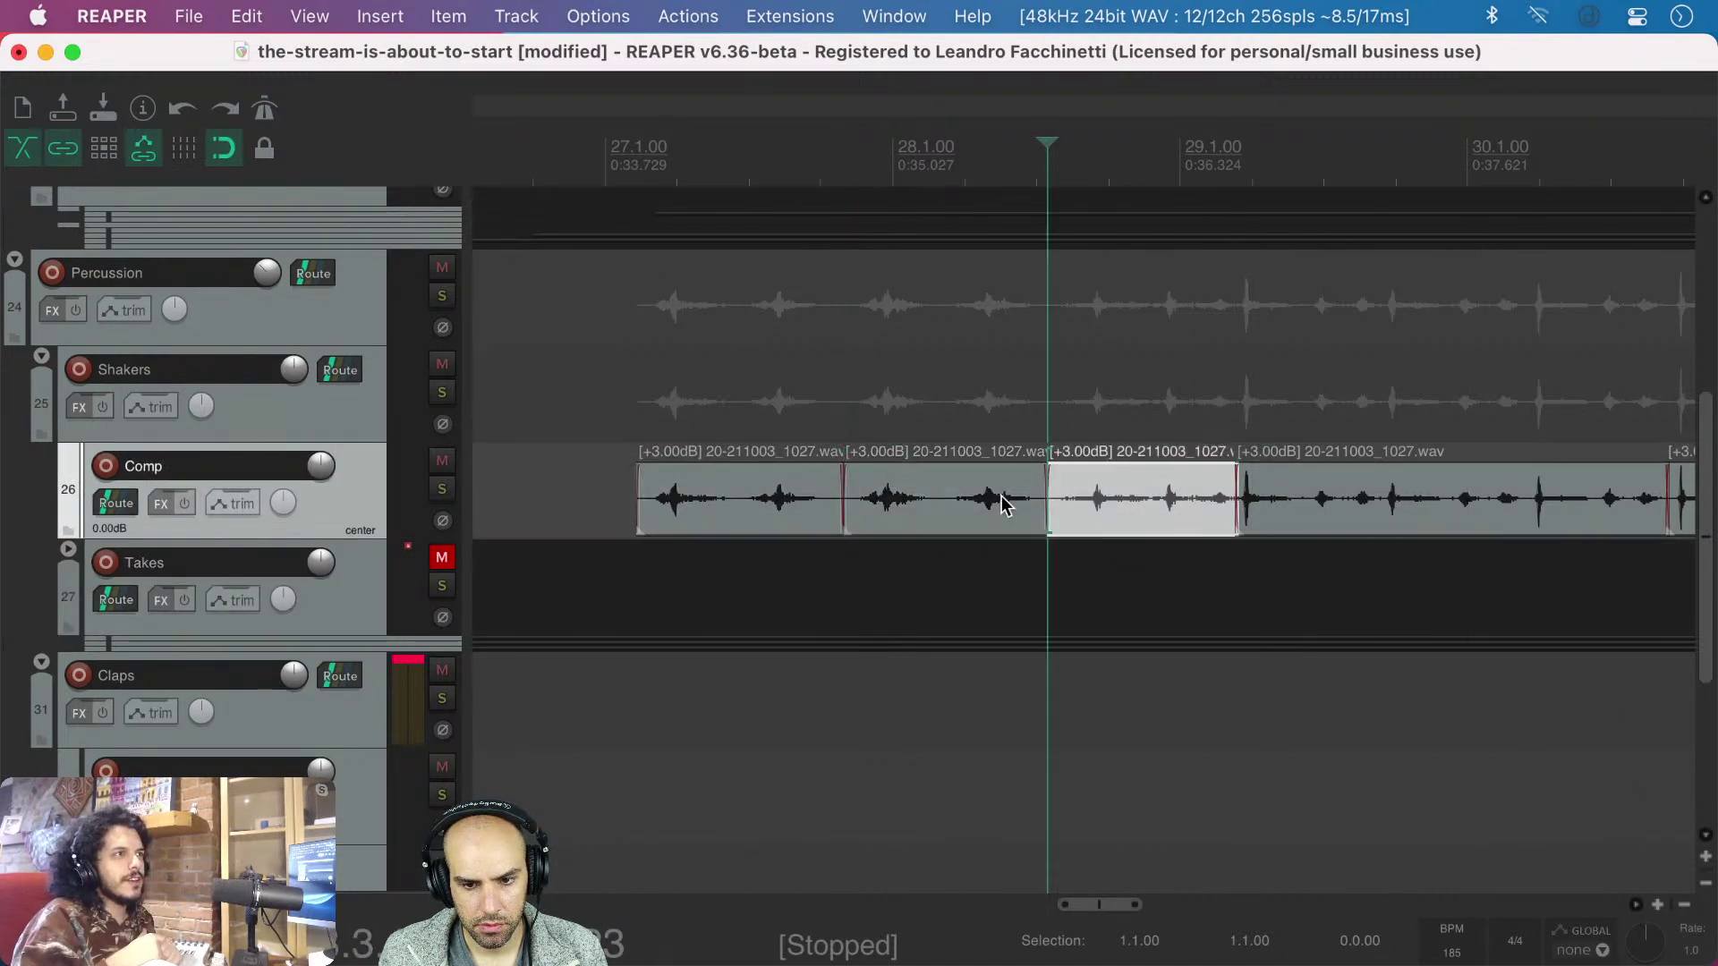
click(939, 510)
key(s)
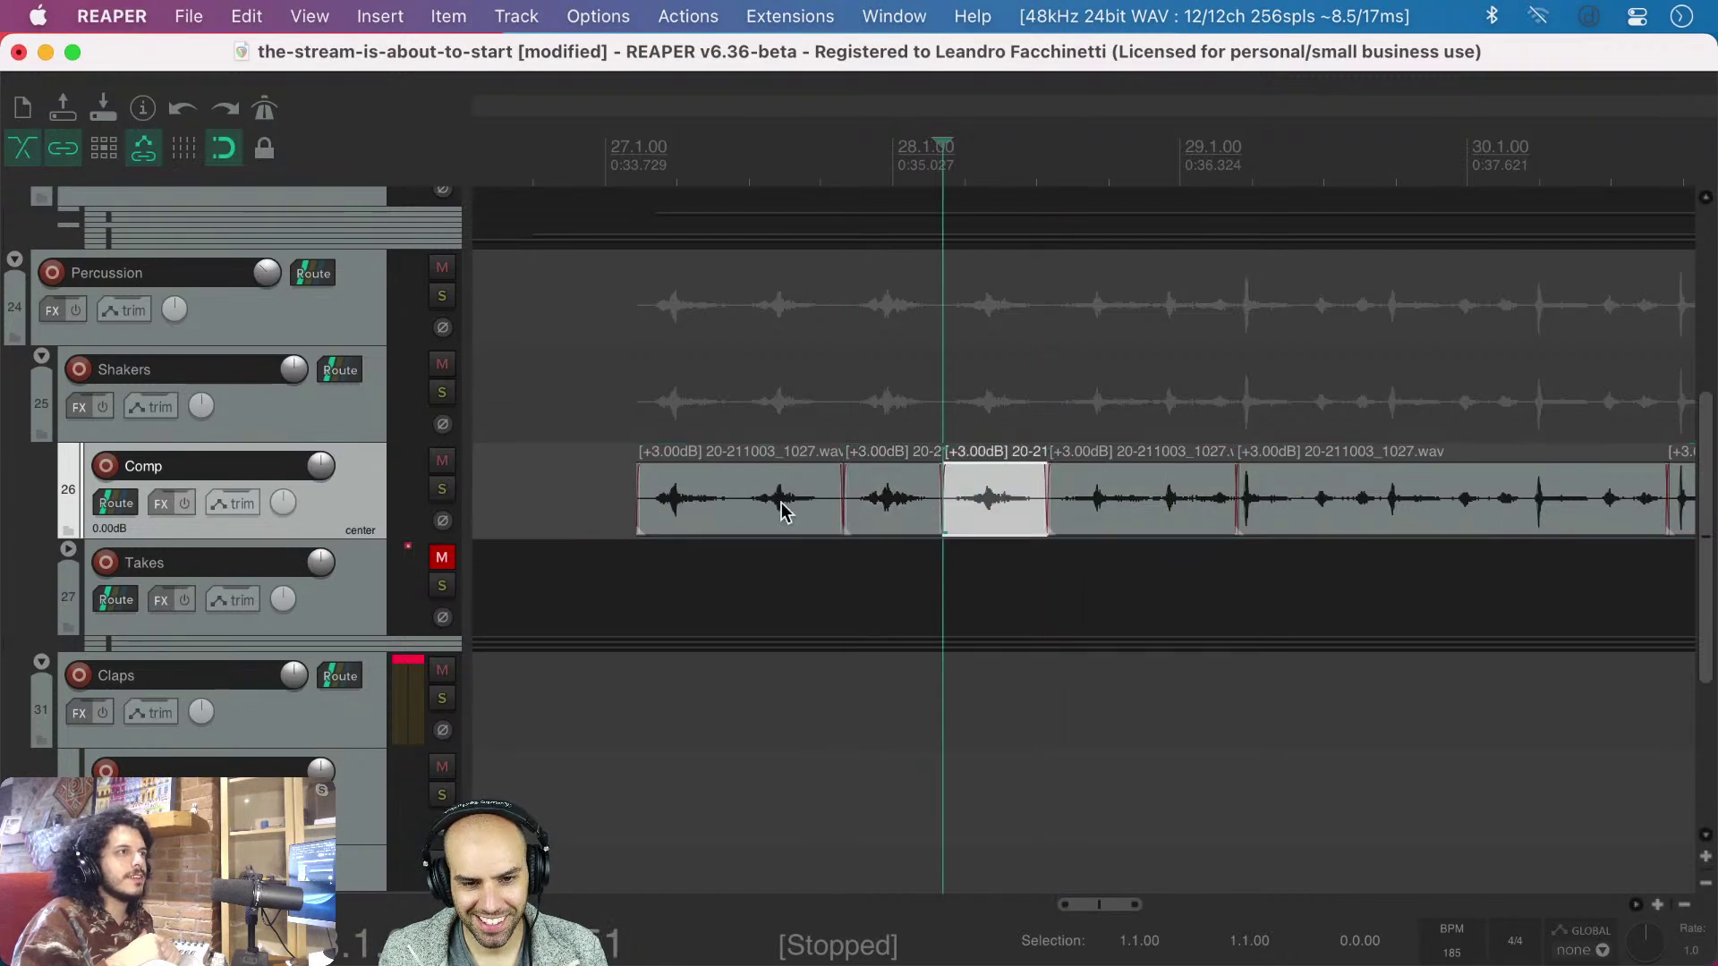
key(alt+g)
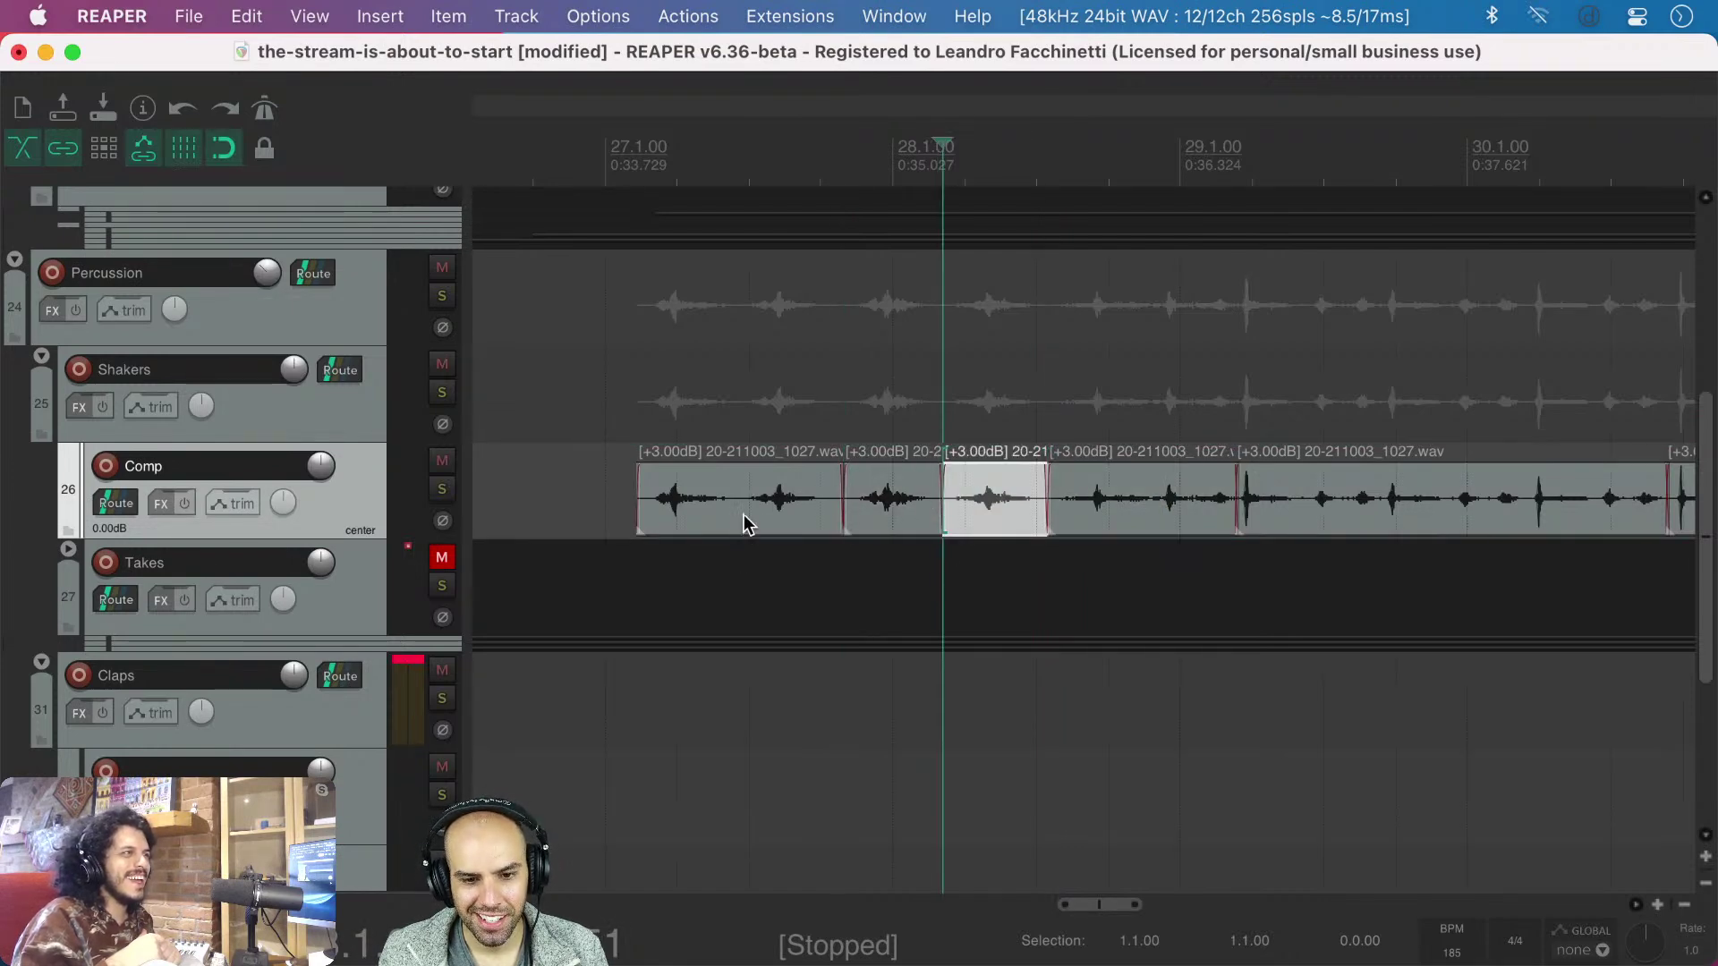
- Split the first Comp clip after 27.1.00 between its two shaker hits near 27.3.00, with the grid temporarily off
click(778, 513)
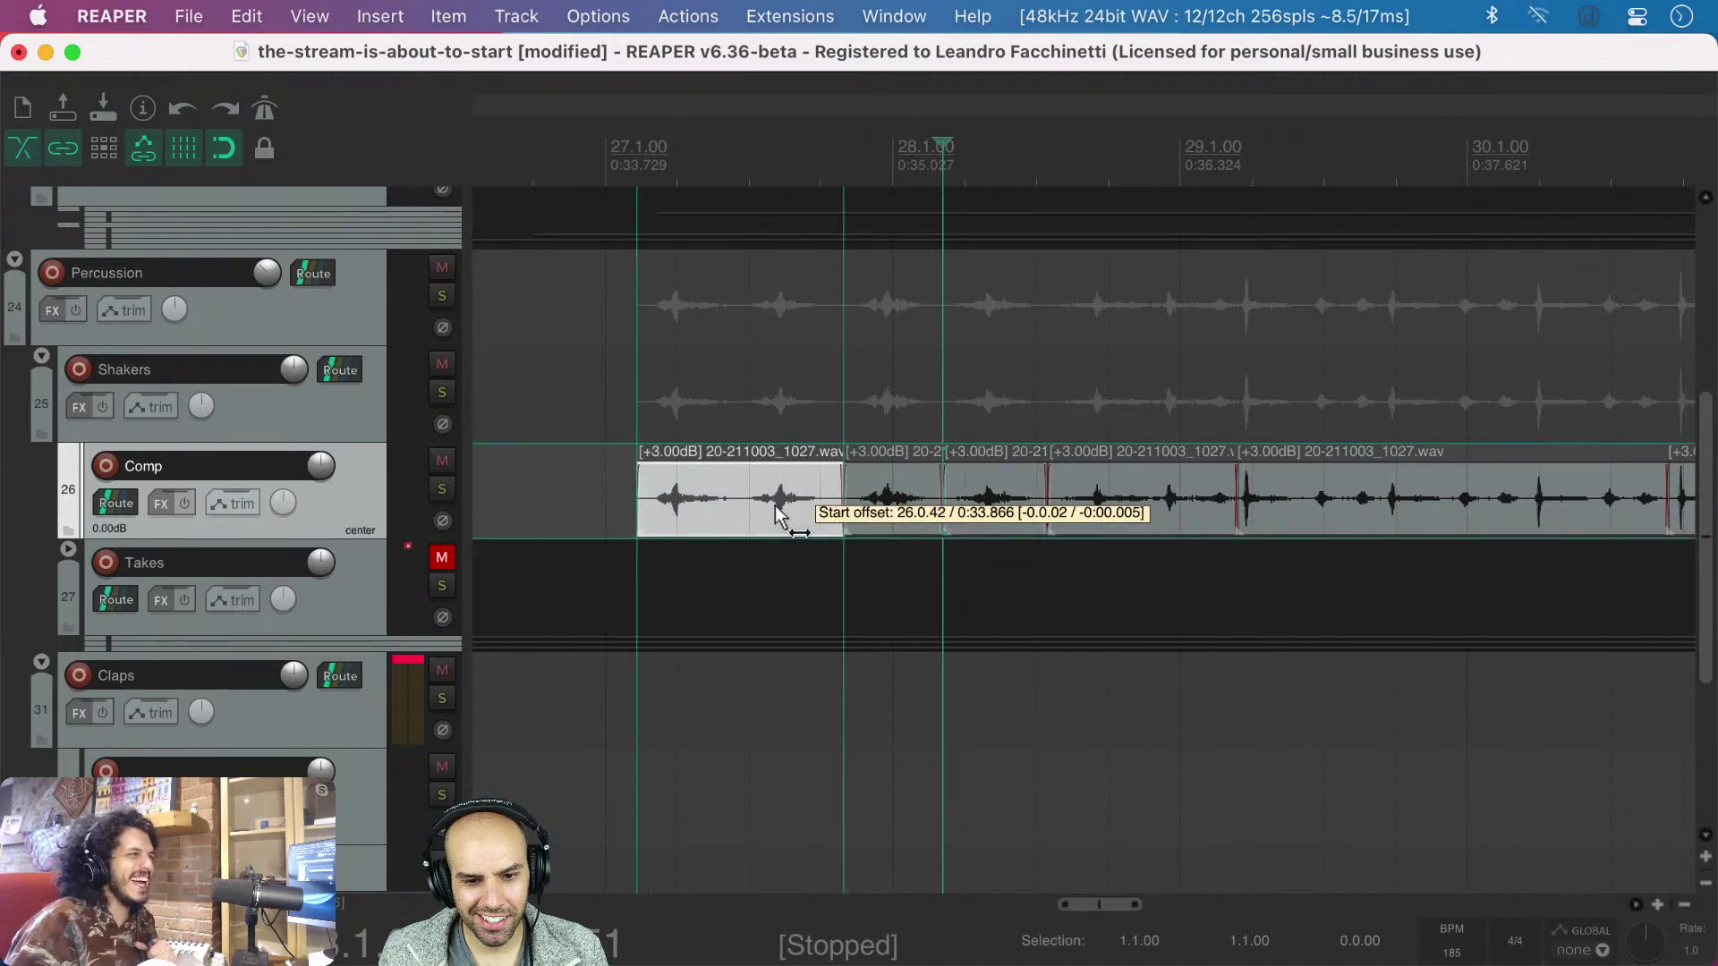
key(alt+g)
click(748, 511)
key(s)
key(alt+g)
- Slip the audio in the second and third Comp clips after 27.1.00 so their hits sit near 27.3.00 and 28.1.00
scroll(698, 514, down, 5)
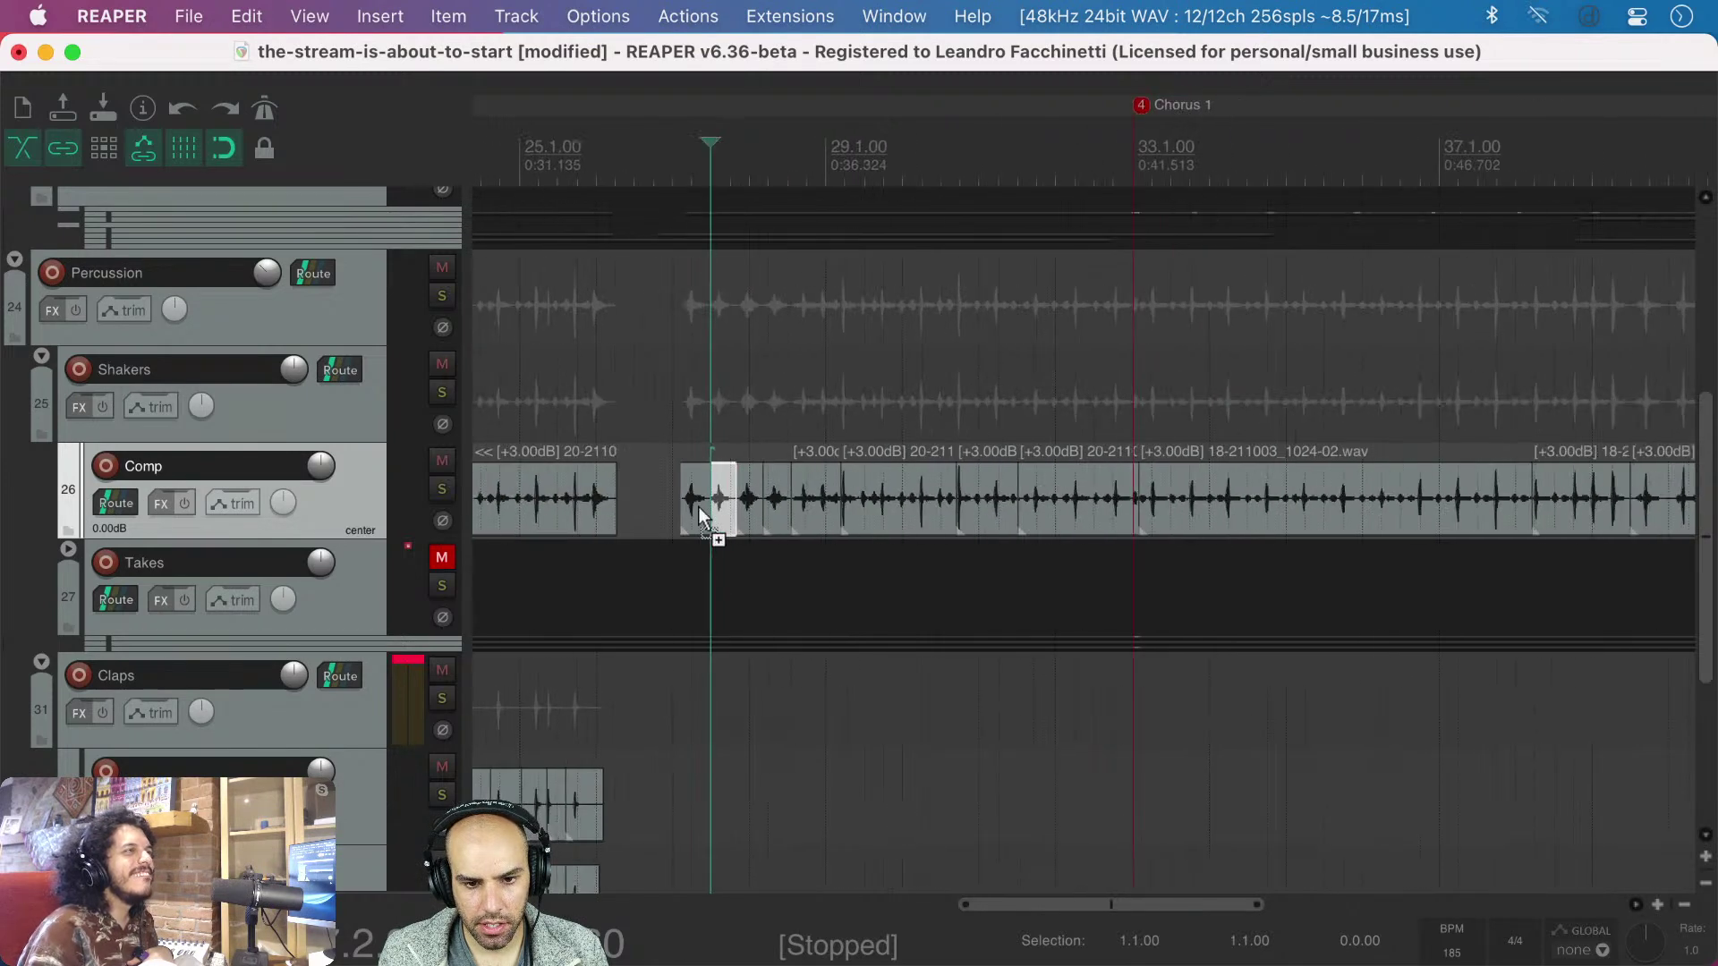
drag(647, 515, 1400, 497)
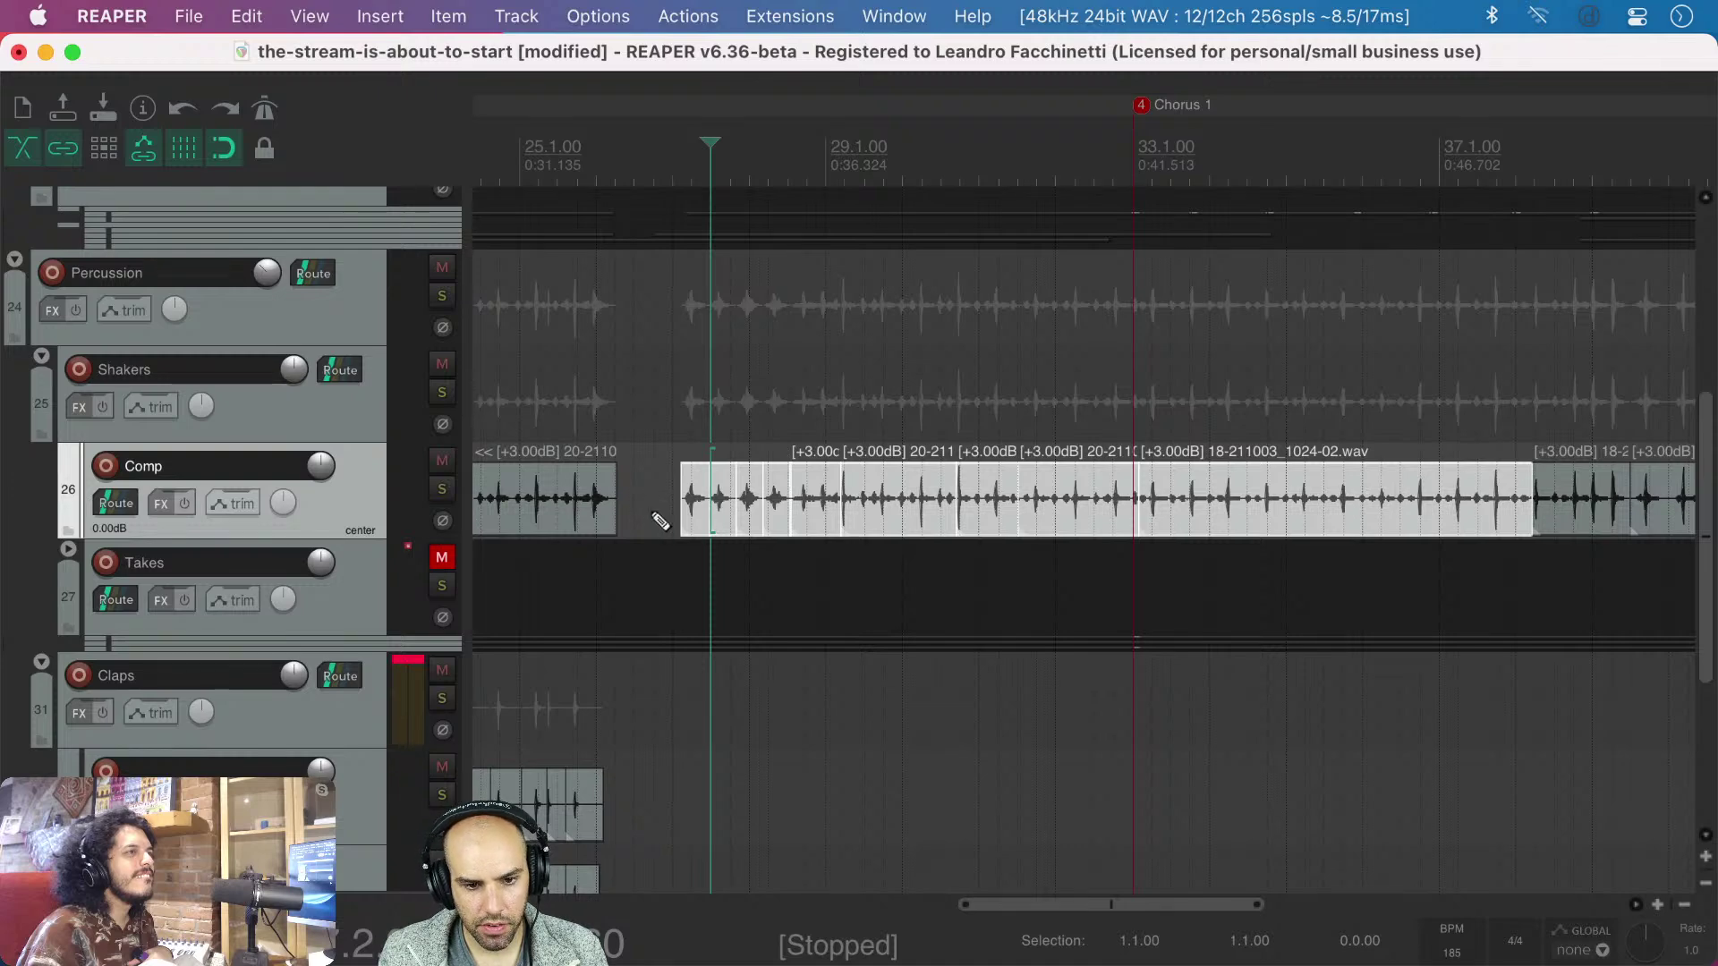
scroll(660, 521, up, 5)
scroll(1044, 535, up, 3)
drag(958, 499, 854, 495)
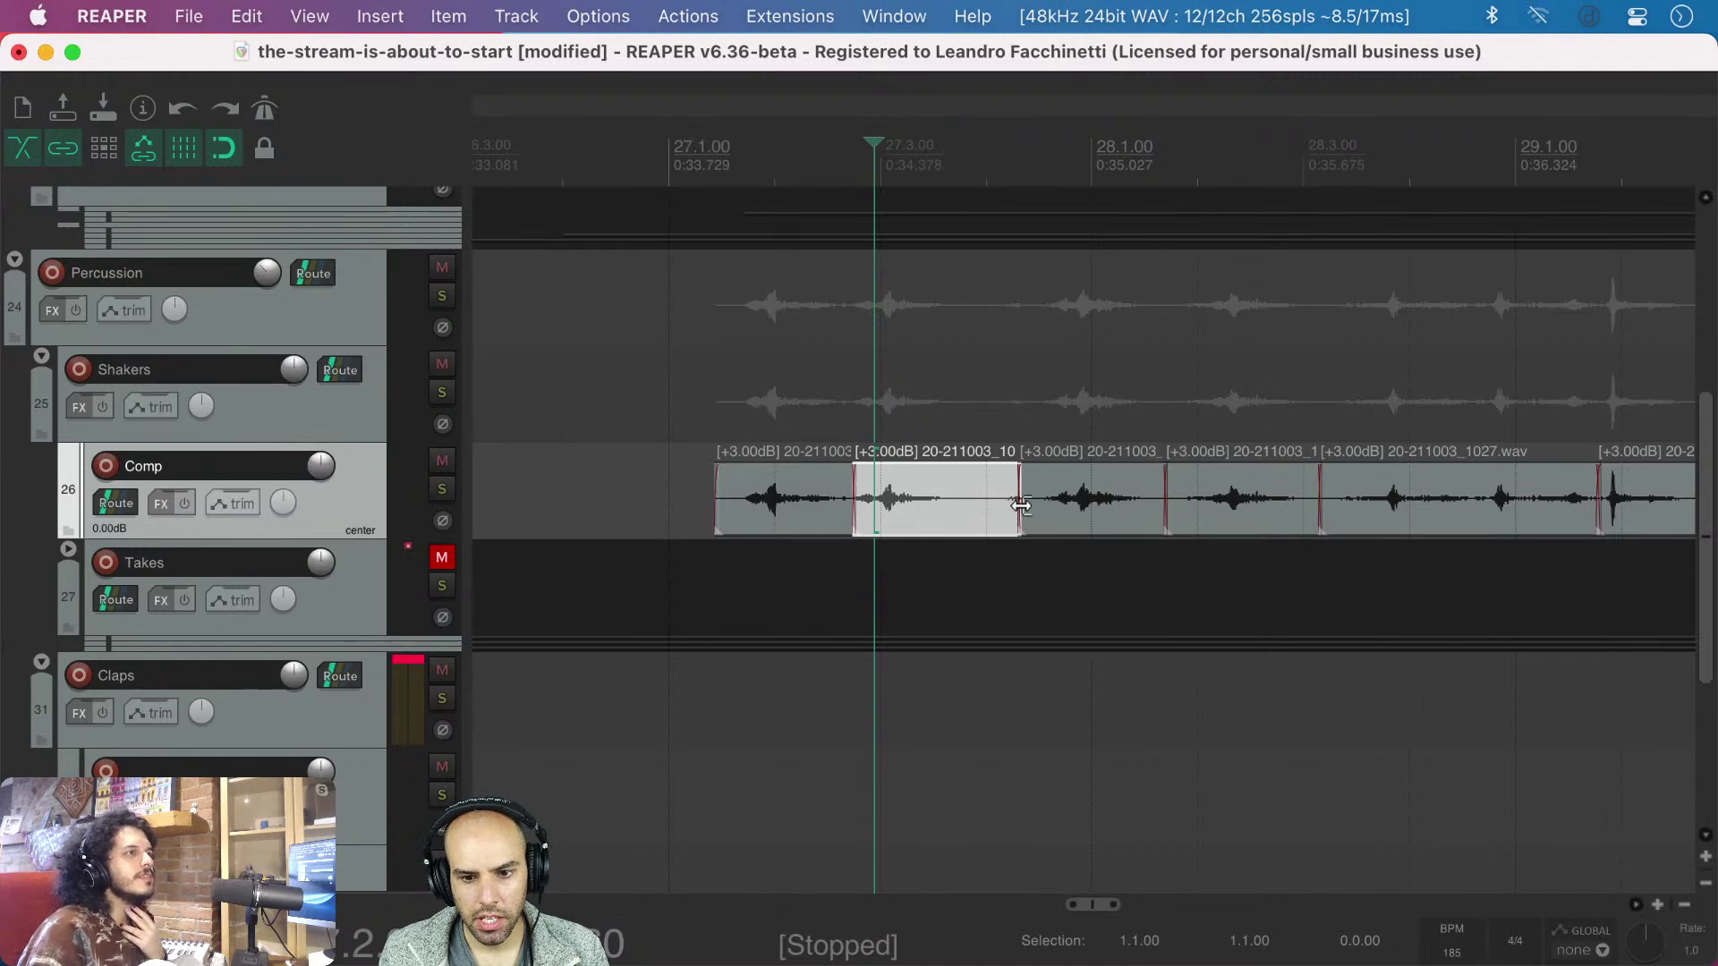
drag(1022, 503, 1076, 508)
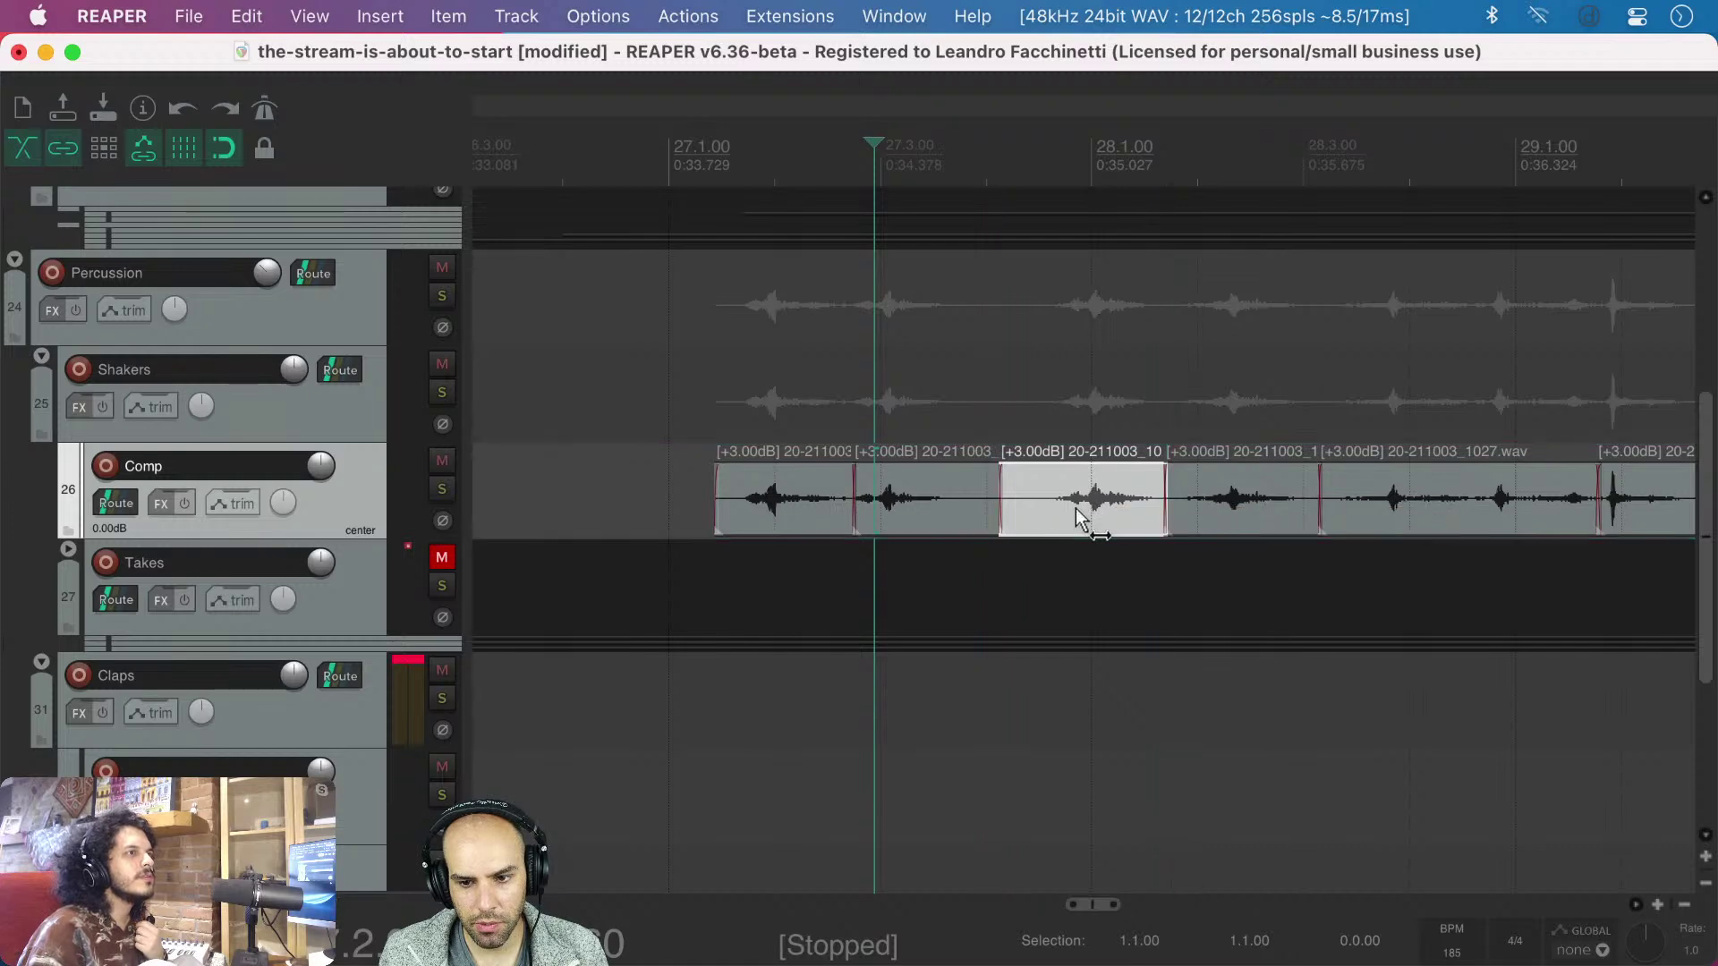
- Slip the fourth Comp clip's hit earlier to 28.2.00 and the fifth clip's hits later to 28.4.00 and 29.1.00
drag(1233, 517, 1154, 499)
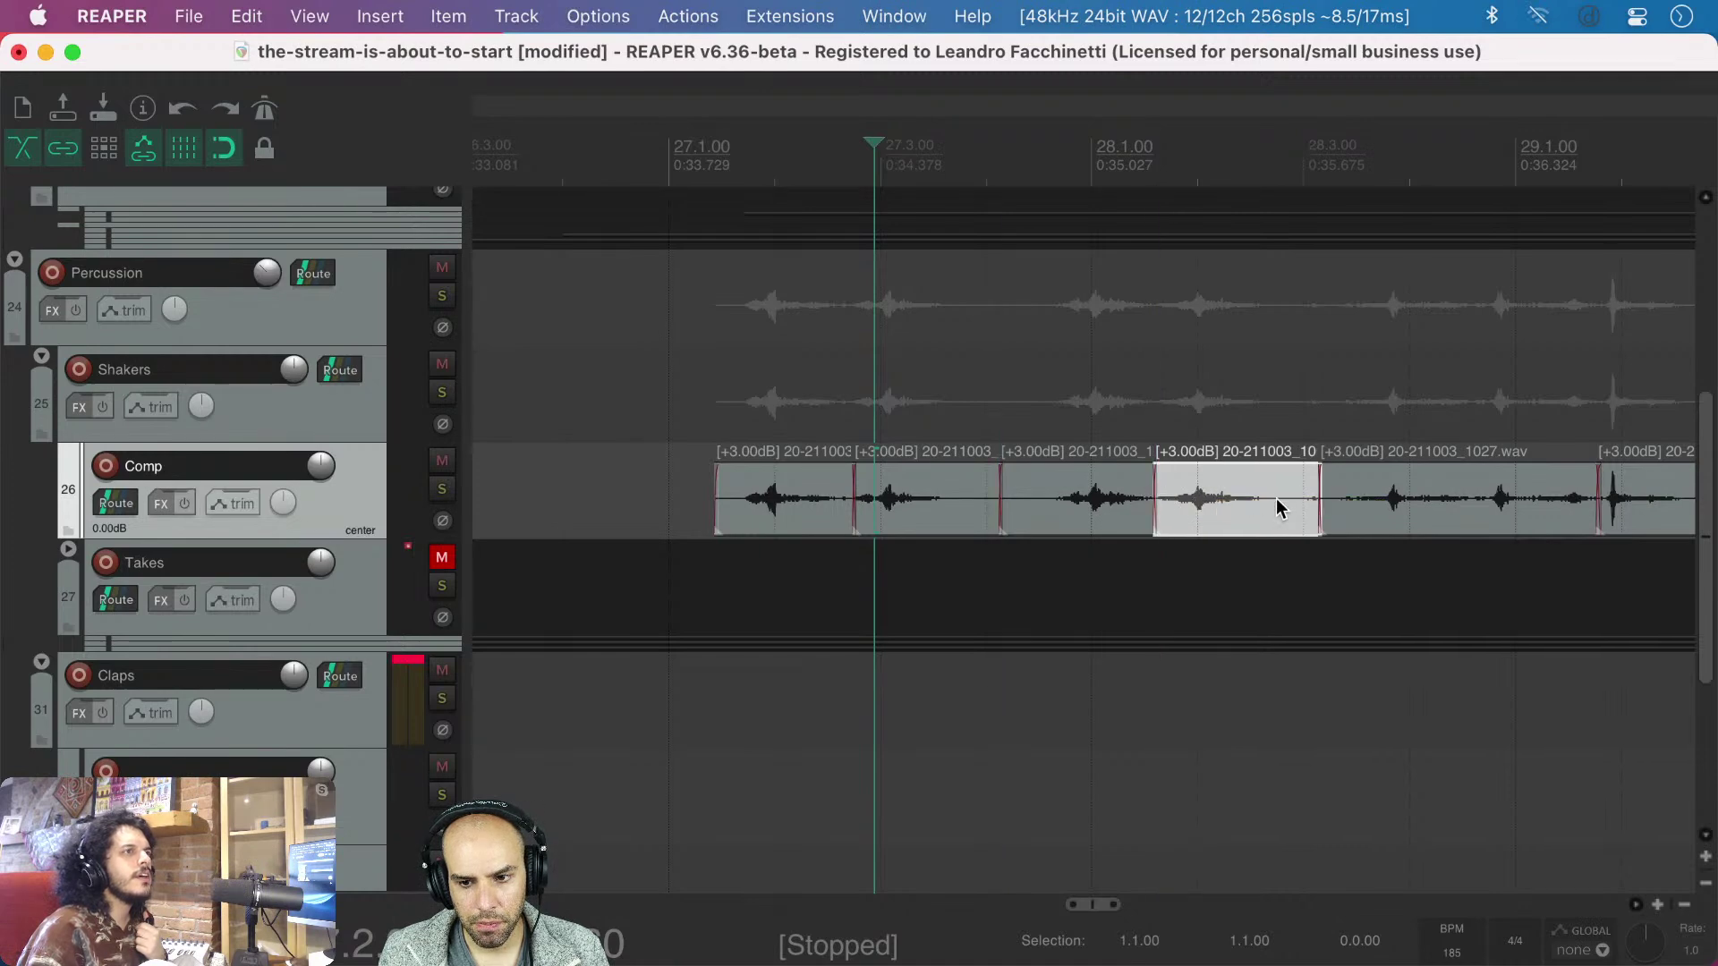
scroll(1270, 498, right, 3)
mouse_move(1263, 497)
mouse_down()
mouse_move(1244, 497)
mouse_move(1291, 491)
mouse_up()
scroll(1305, 515, right, 3)
scroll(1291, 491, right, 3)
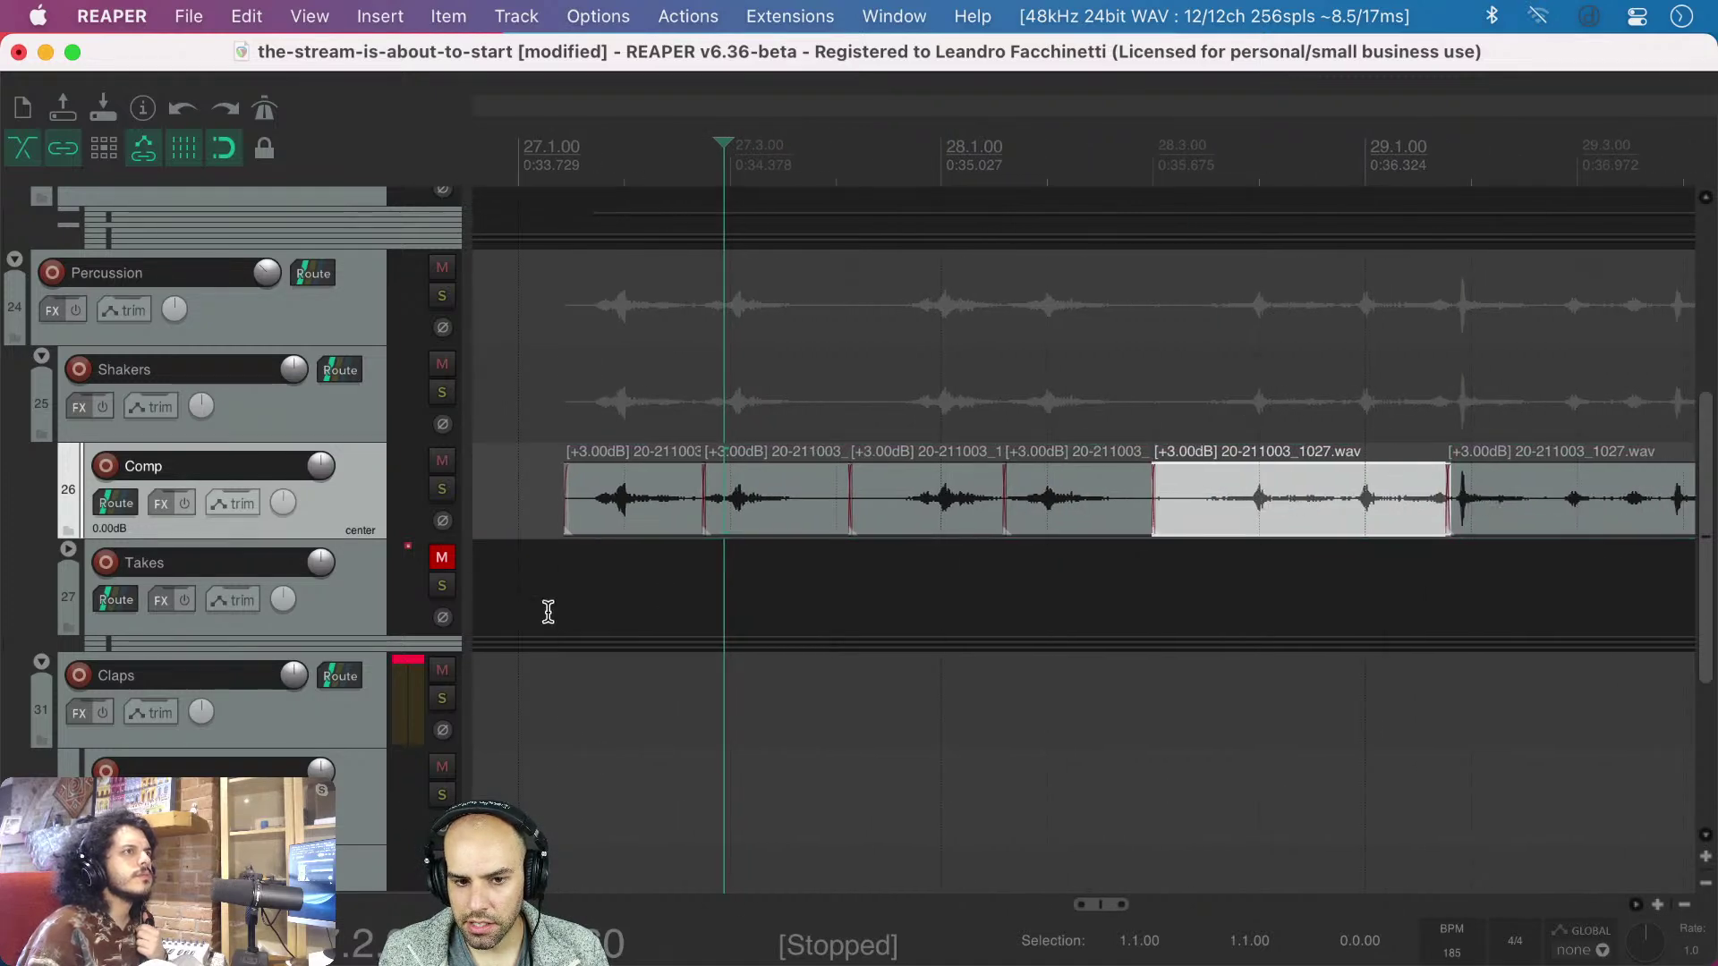
- Place the edit cursor just before 27.1.00 and briefly play the realigned shaker hits
scroll(552, 612, down, 5)
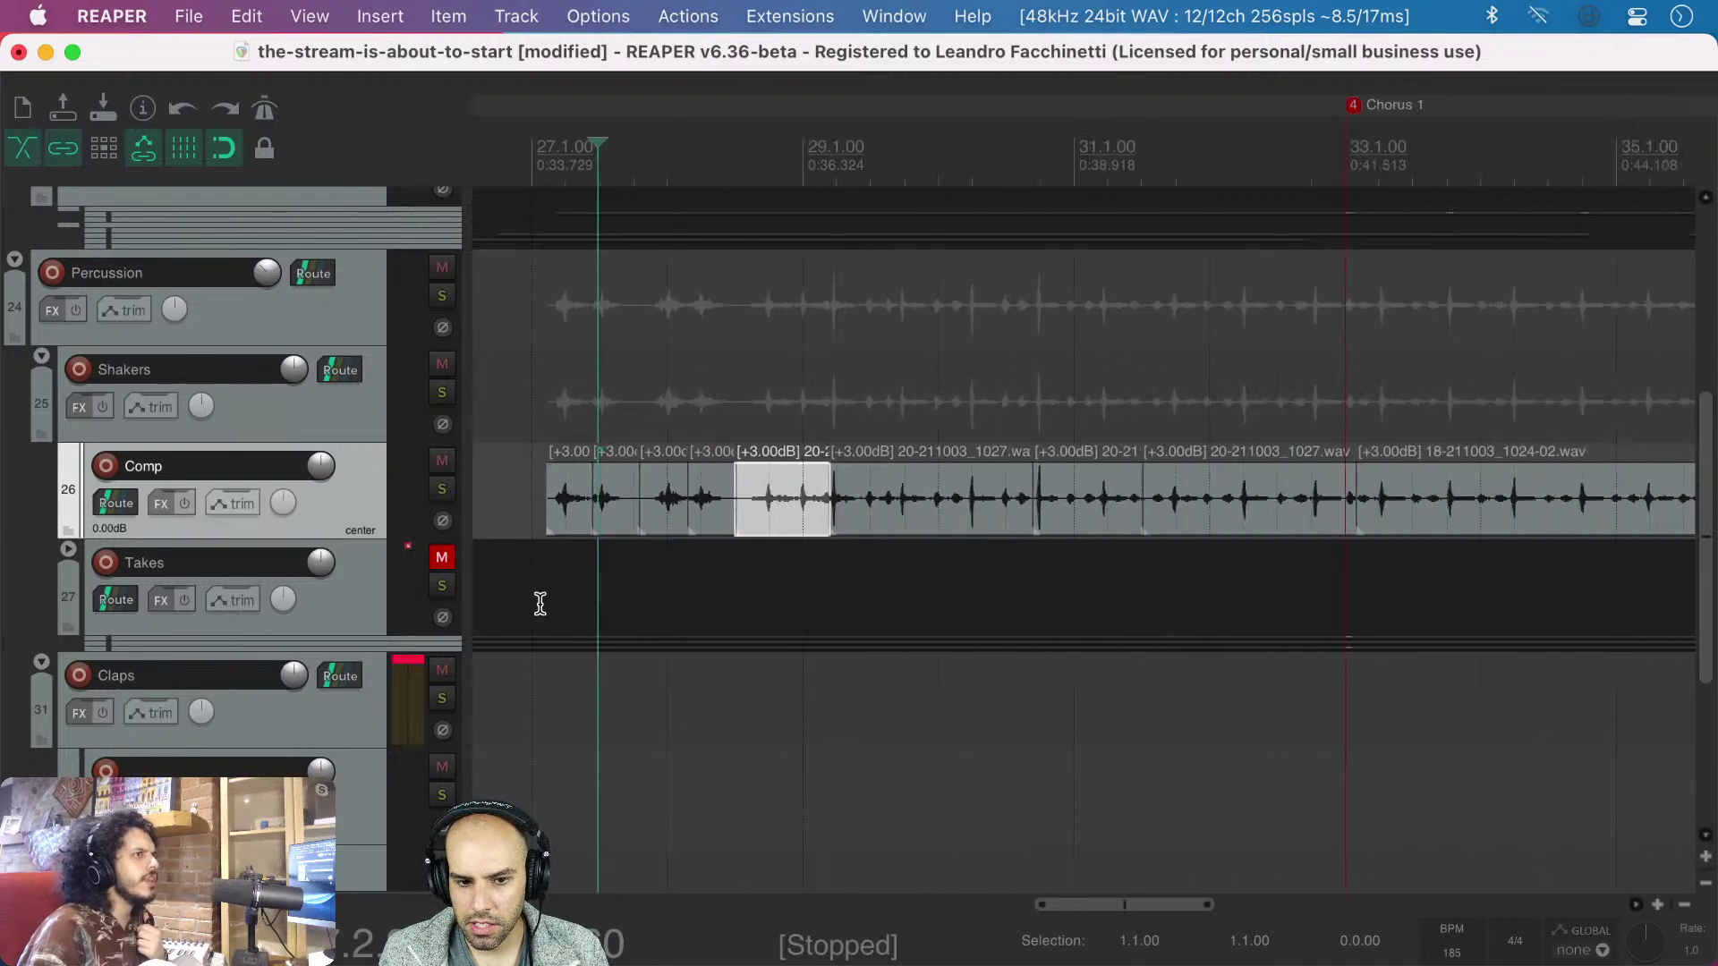
scroll(540, 604, left, 5)
click(572, 582)
key(space)
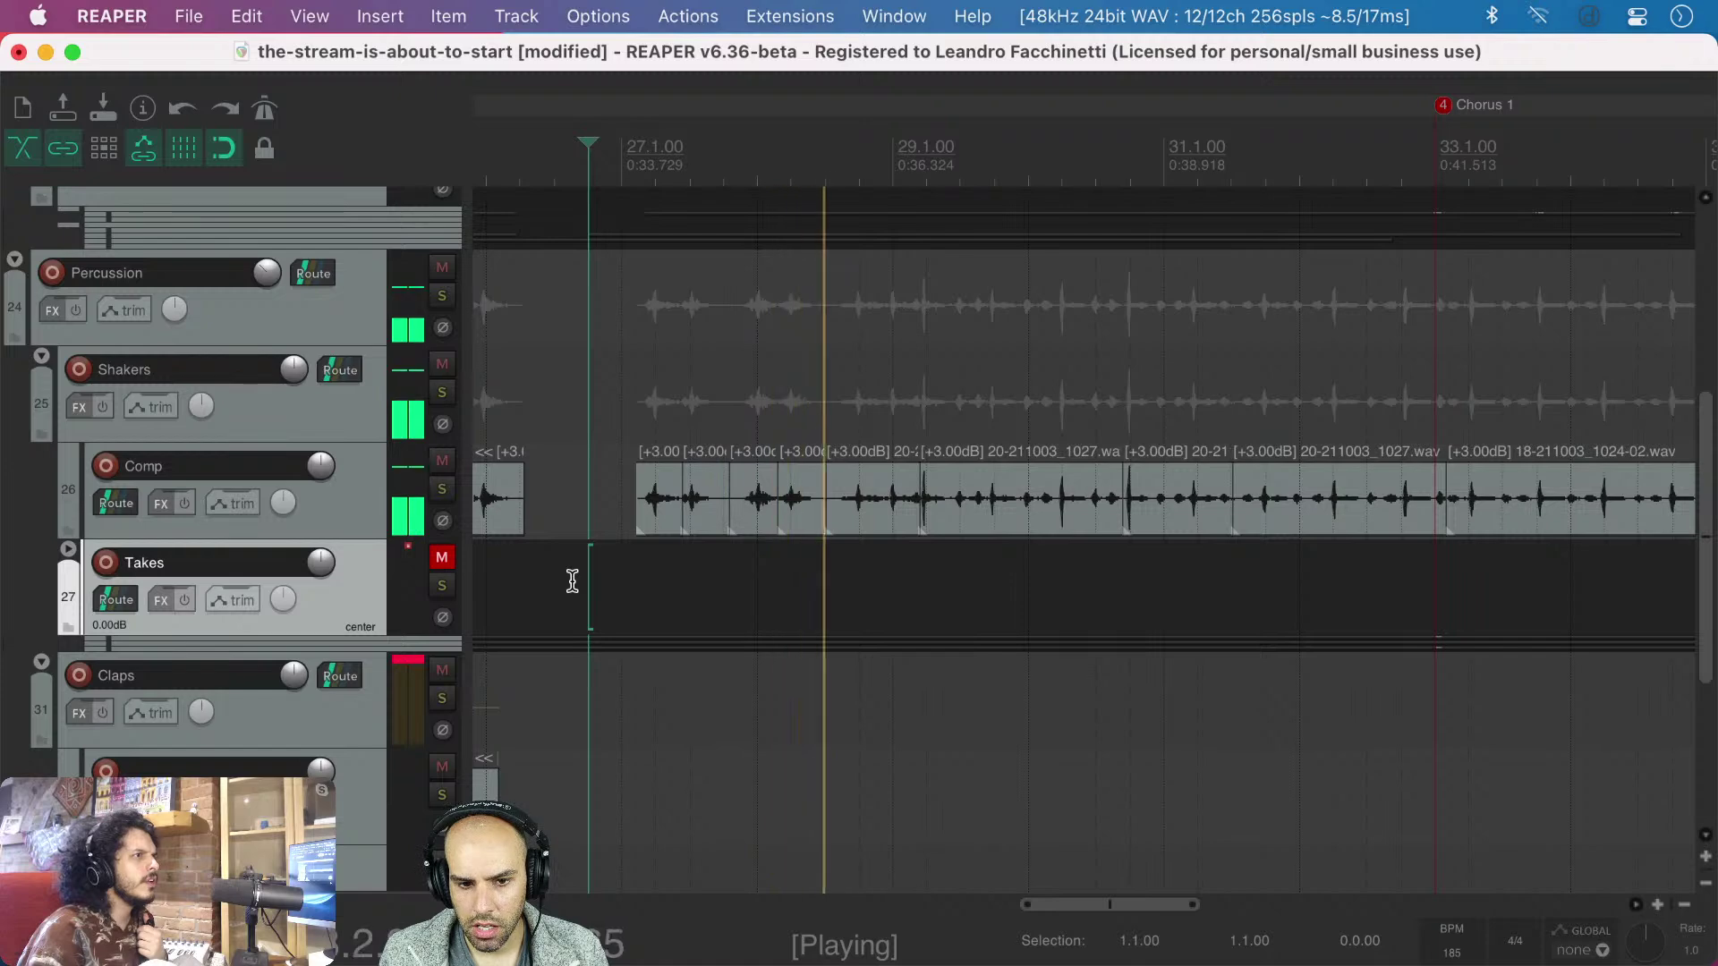
key(space)
- Undo the timing shifts on the second to fifth Comp clips after 27.1.00
scroll(668, 558, up, 5)
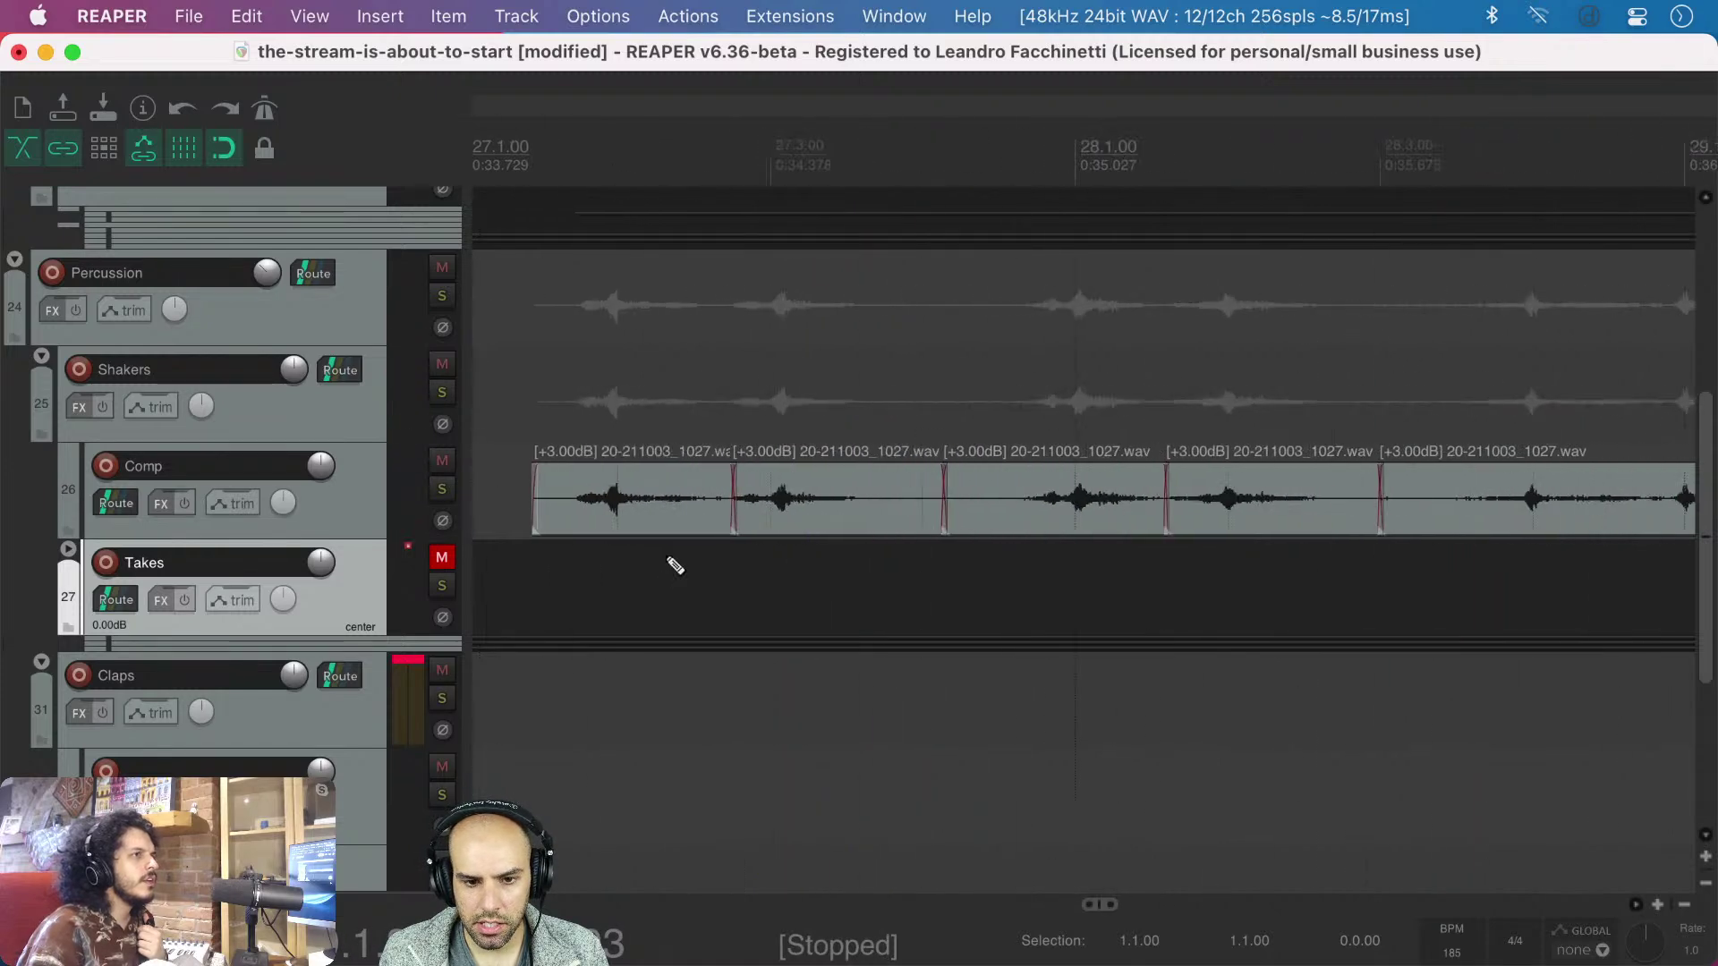
key(super+Left)
key(super+Left)
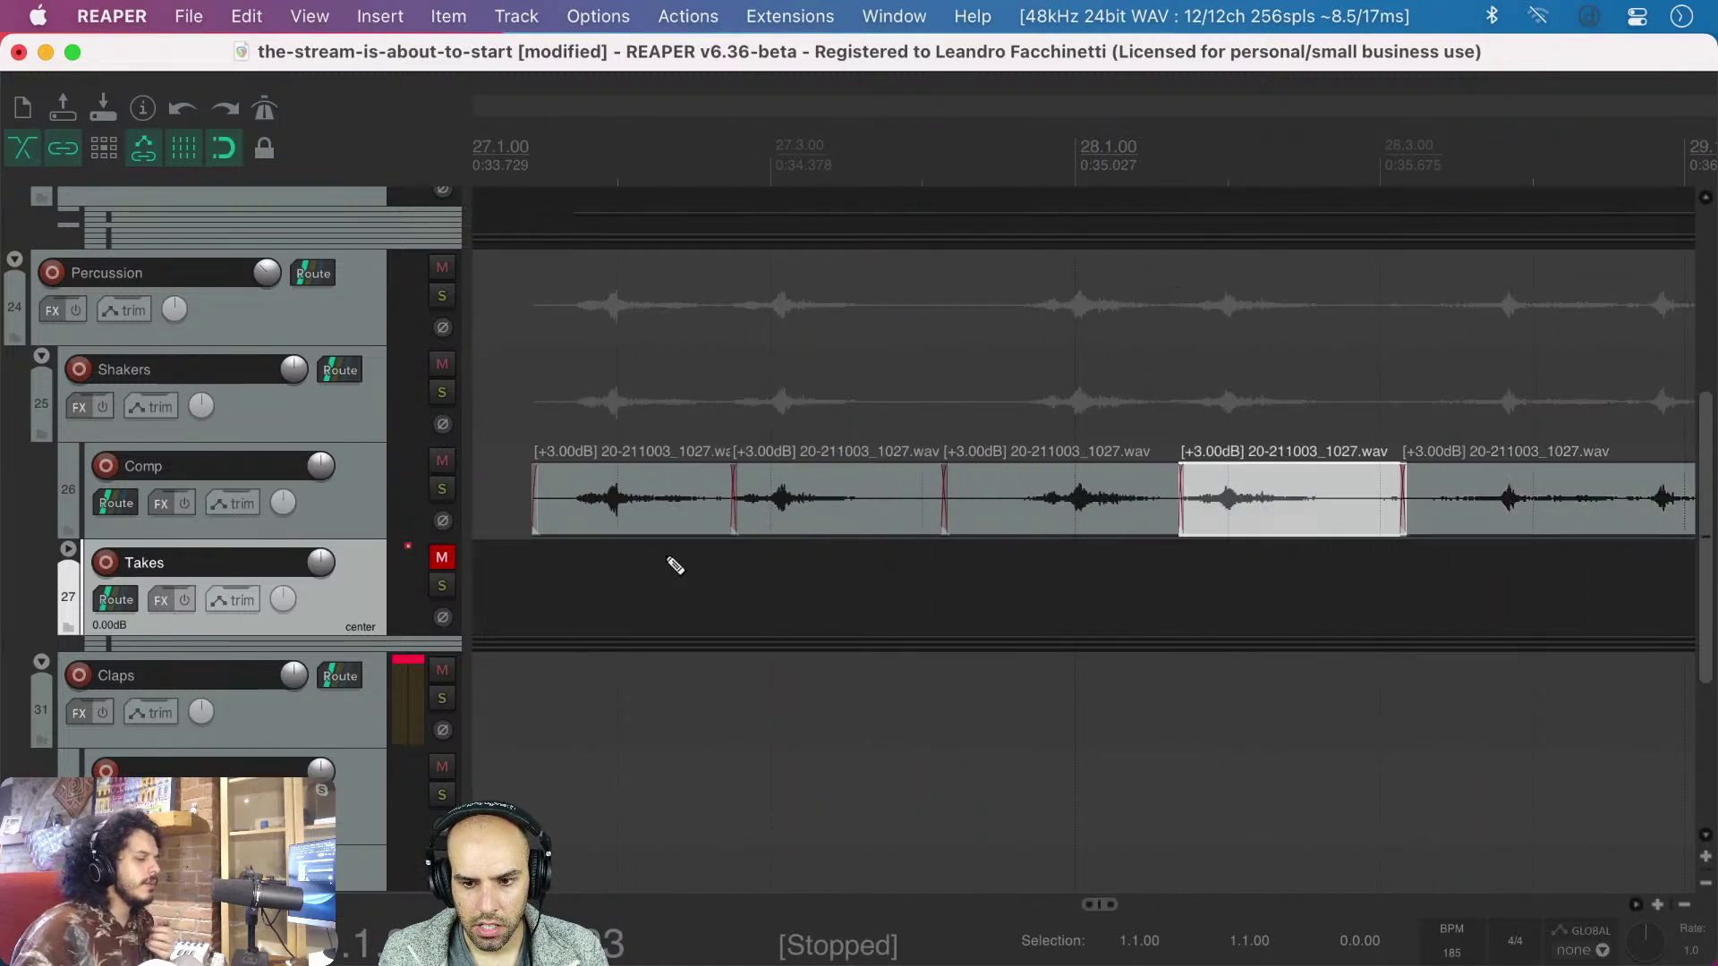
key(super+Left)
key(super+Left)
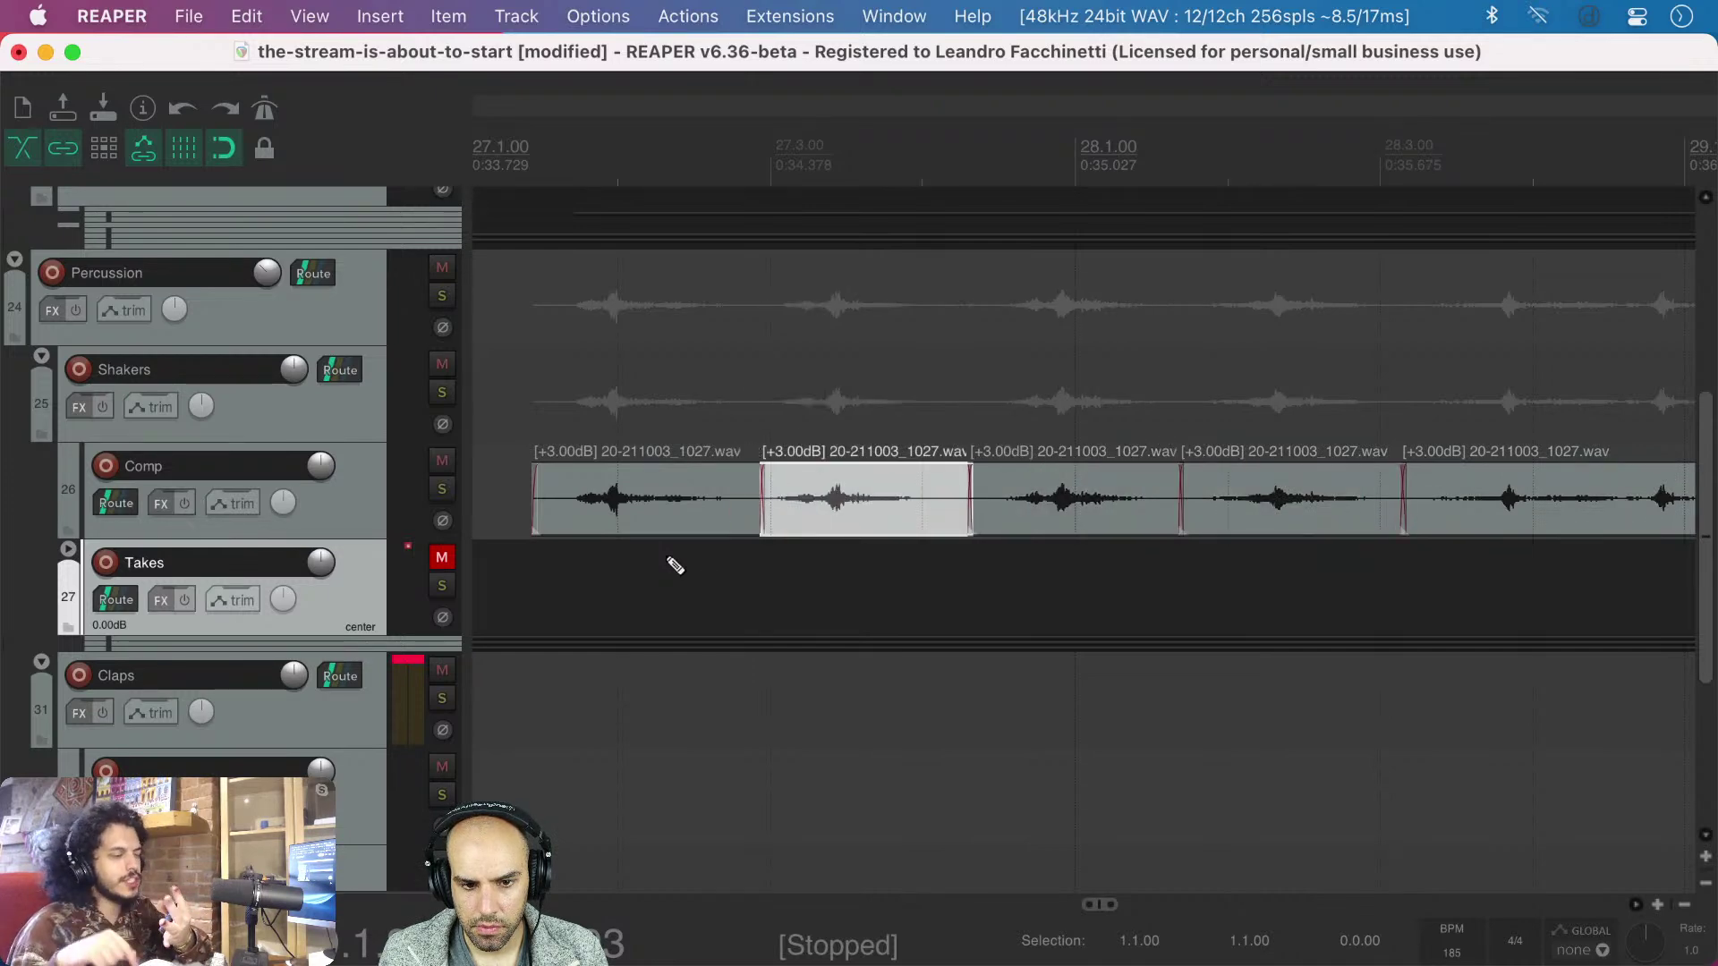
- Set the grid line spacing to 1/8 in the snap and grid settings
key(alt+Return)
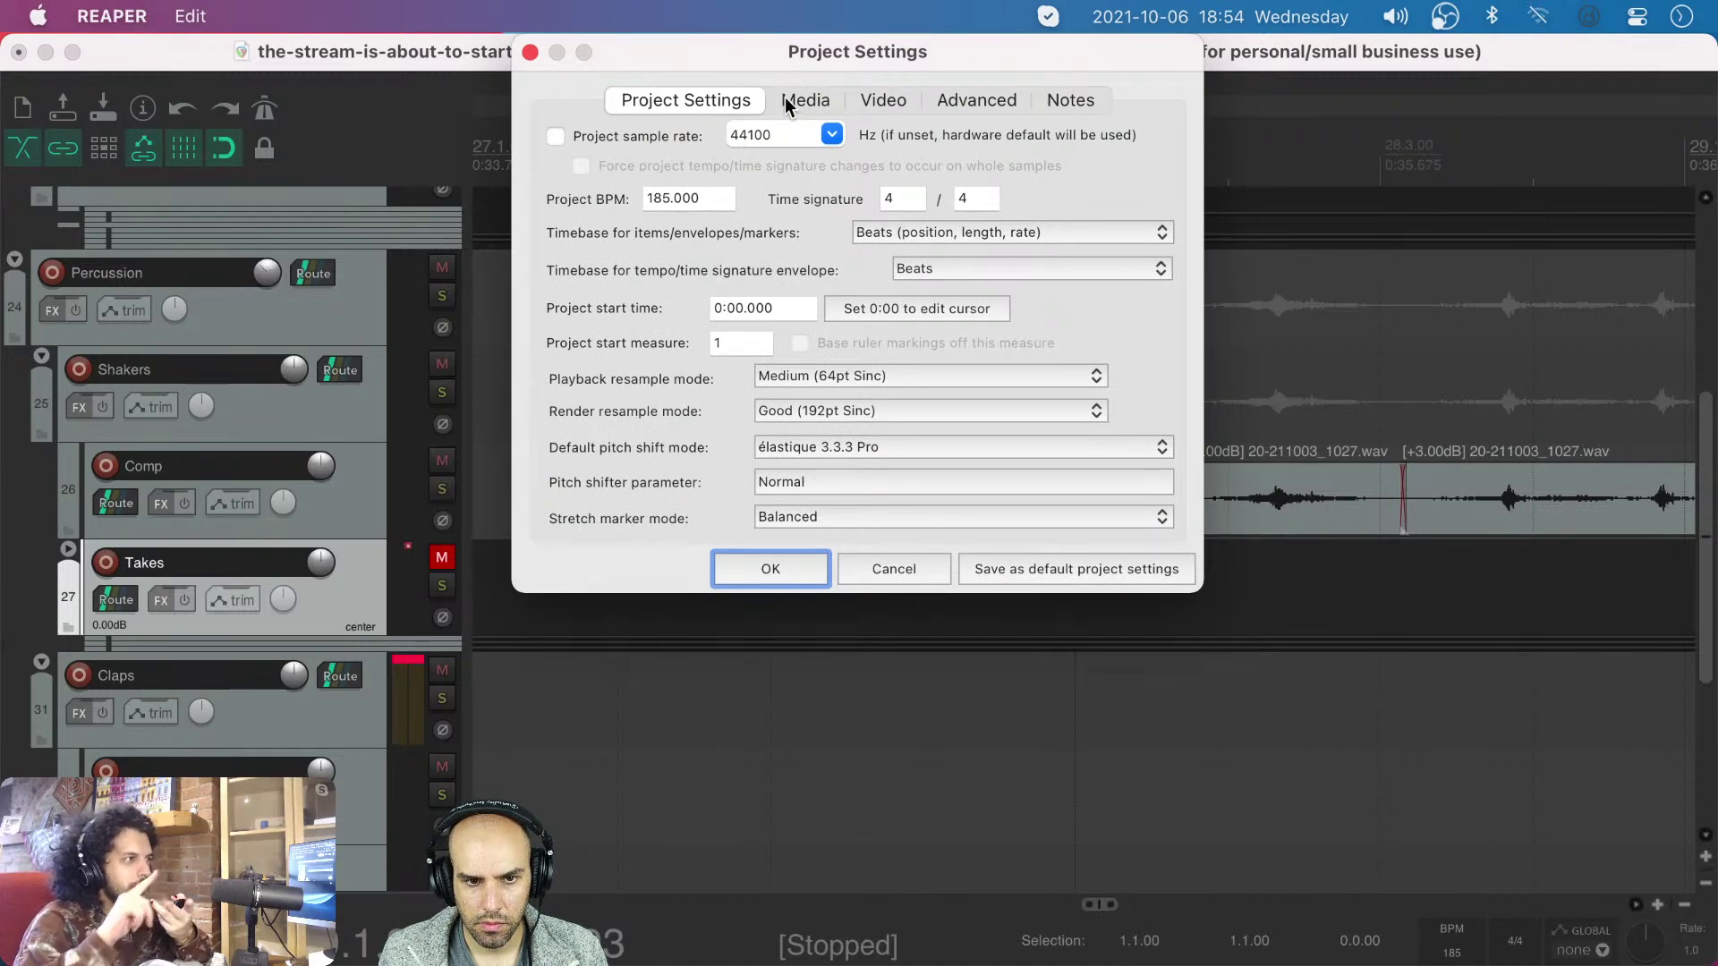
key(Escape)
right_click(183, 150)
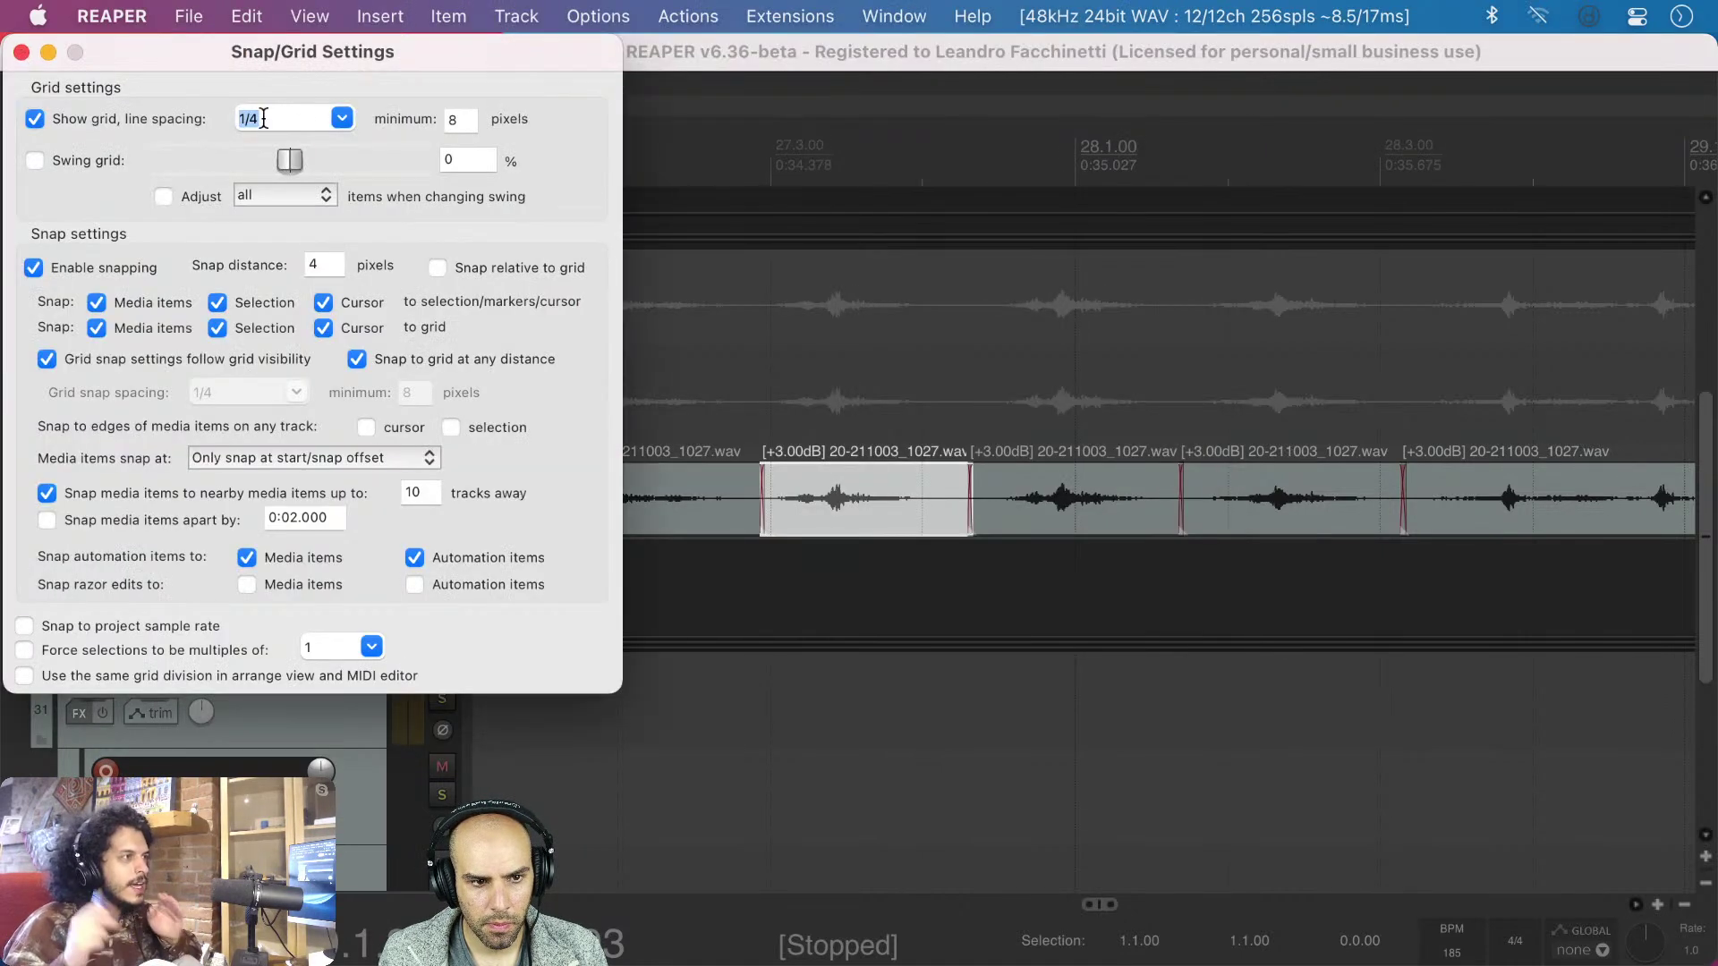
drag(317, 66, 473, 106)
click(497, 159)
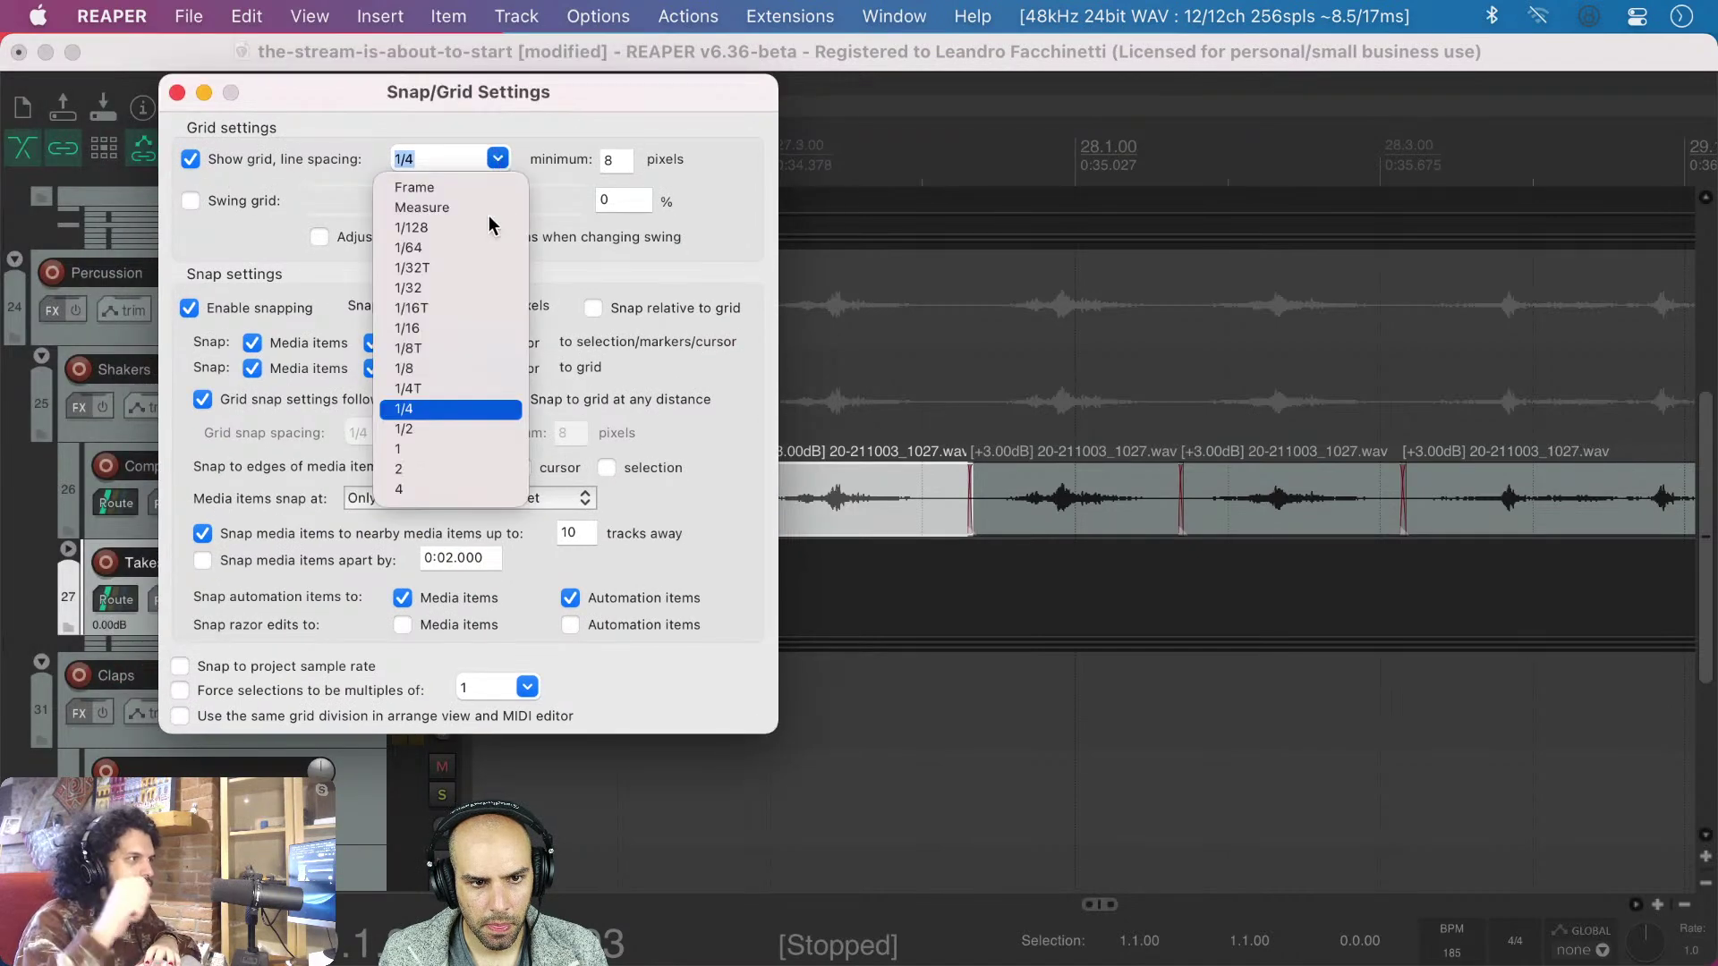
click(415, 369)
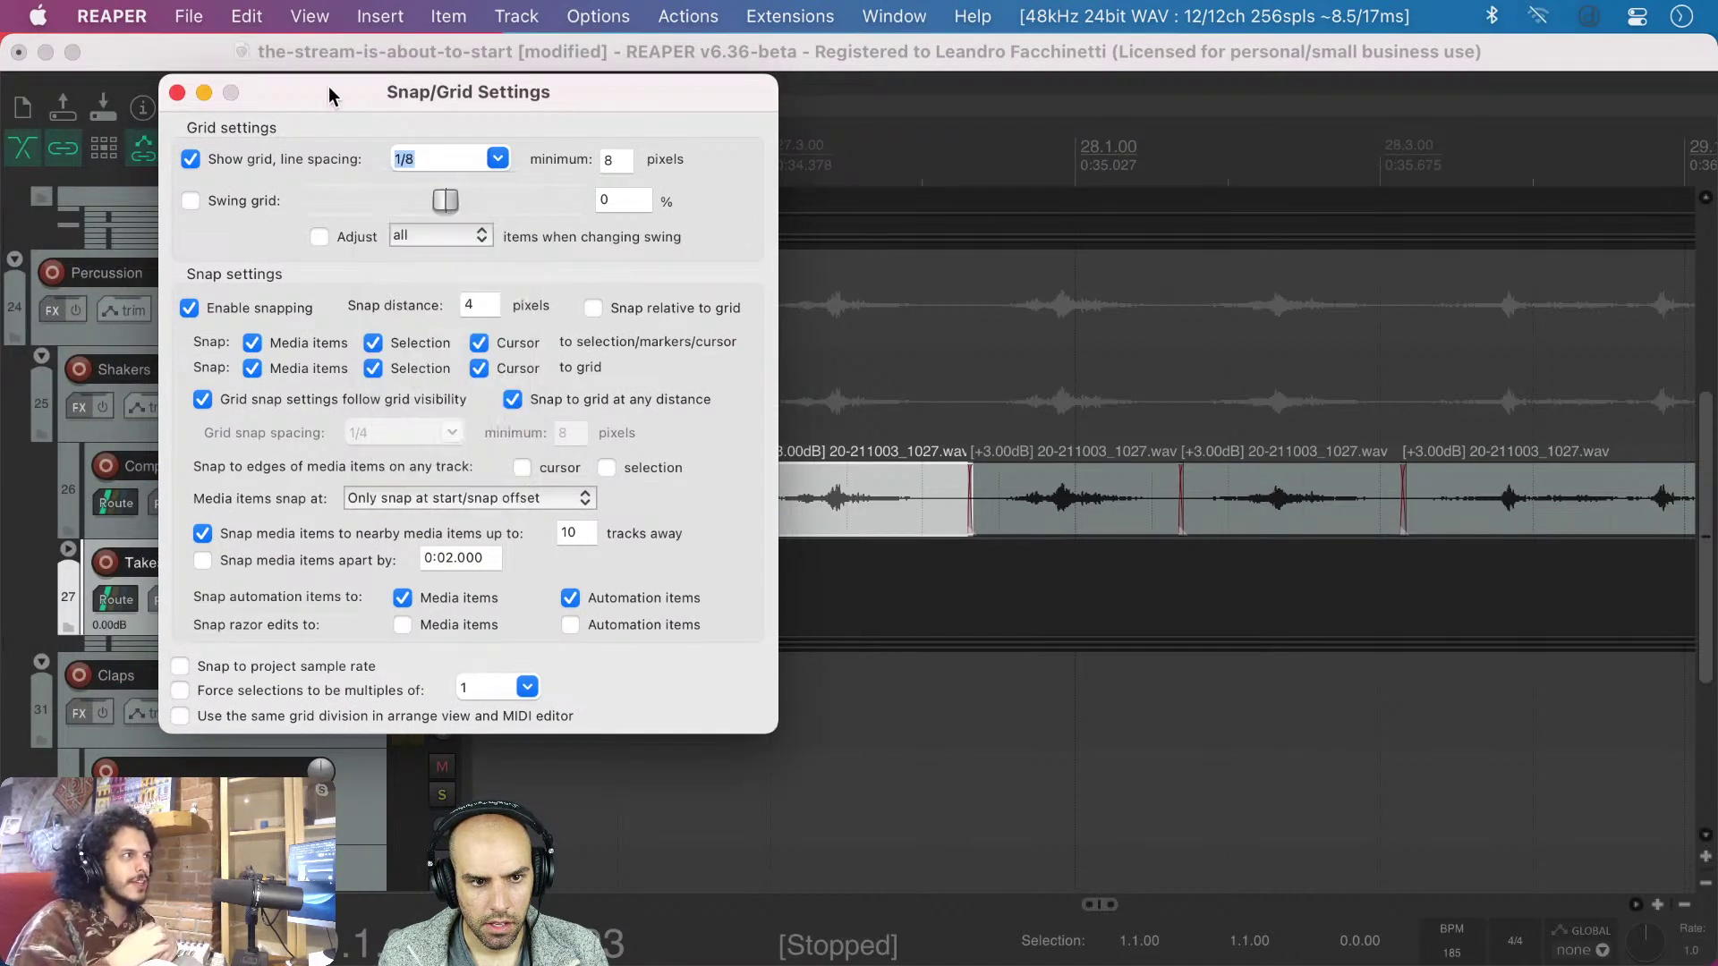
click(176, 92)
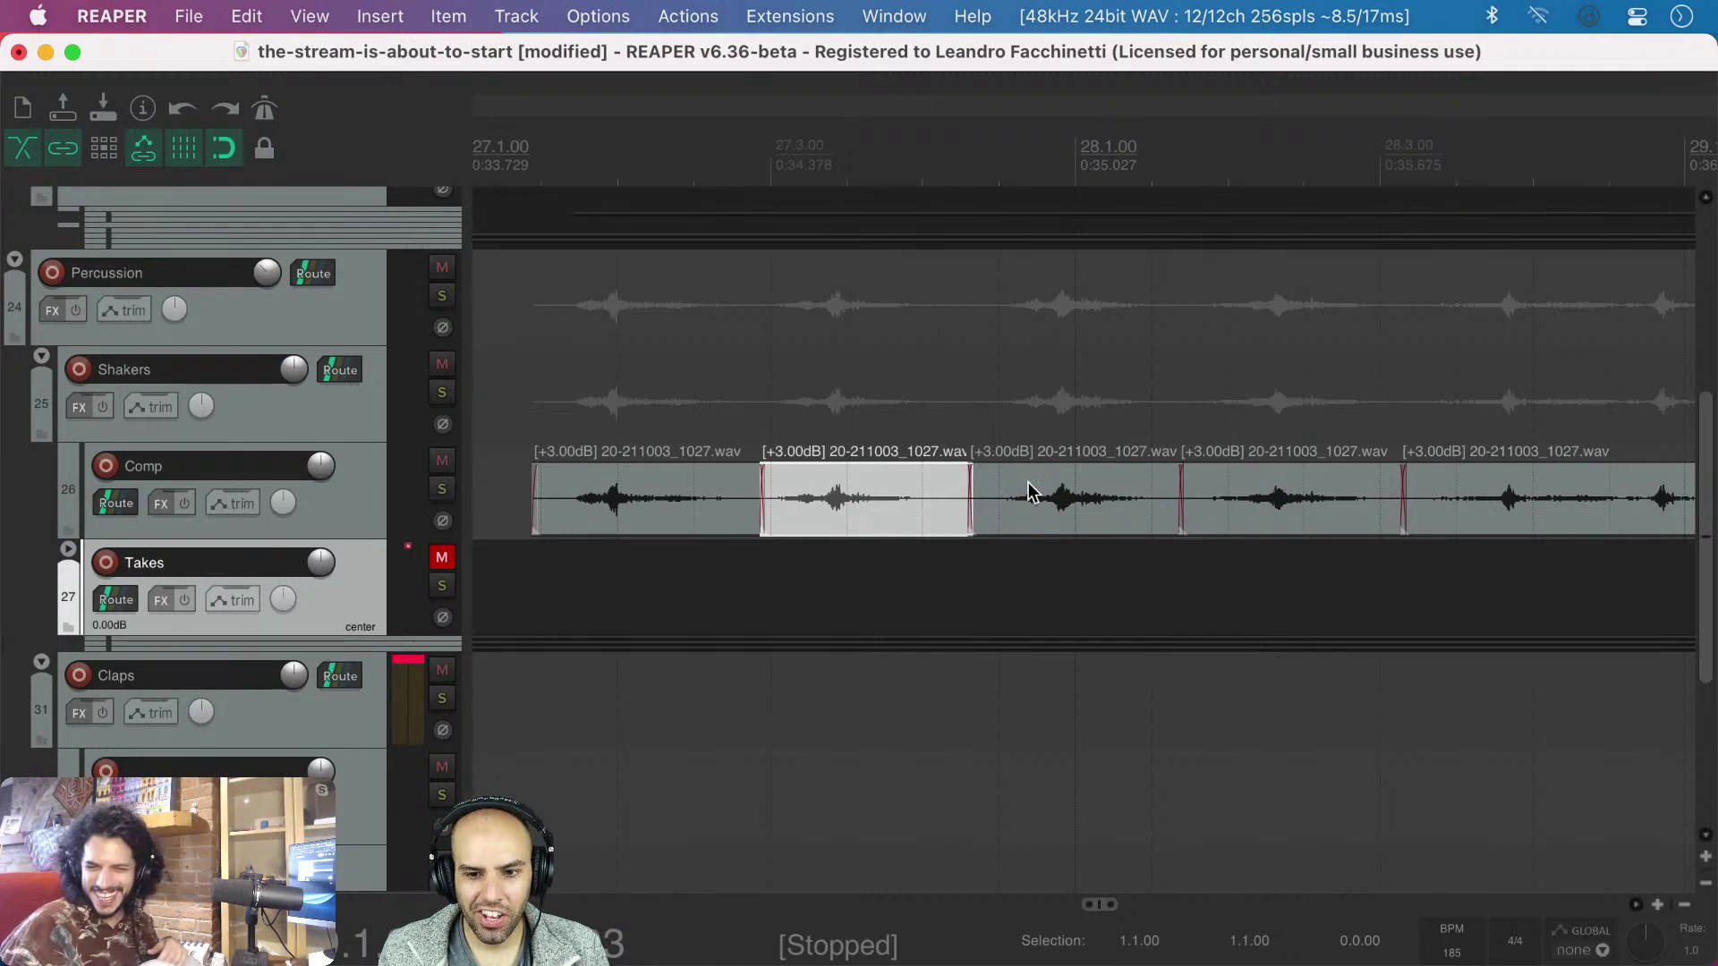
- Slip the audio in the second and third Comp clips slightly later together, so the third clip's hit lands on 28.1.00
shift+click(1058, 491)
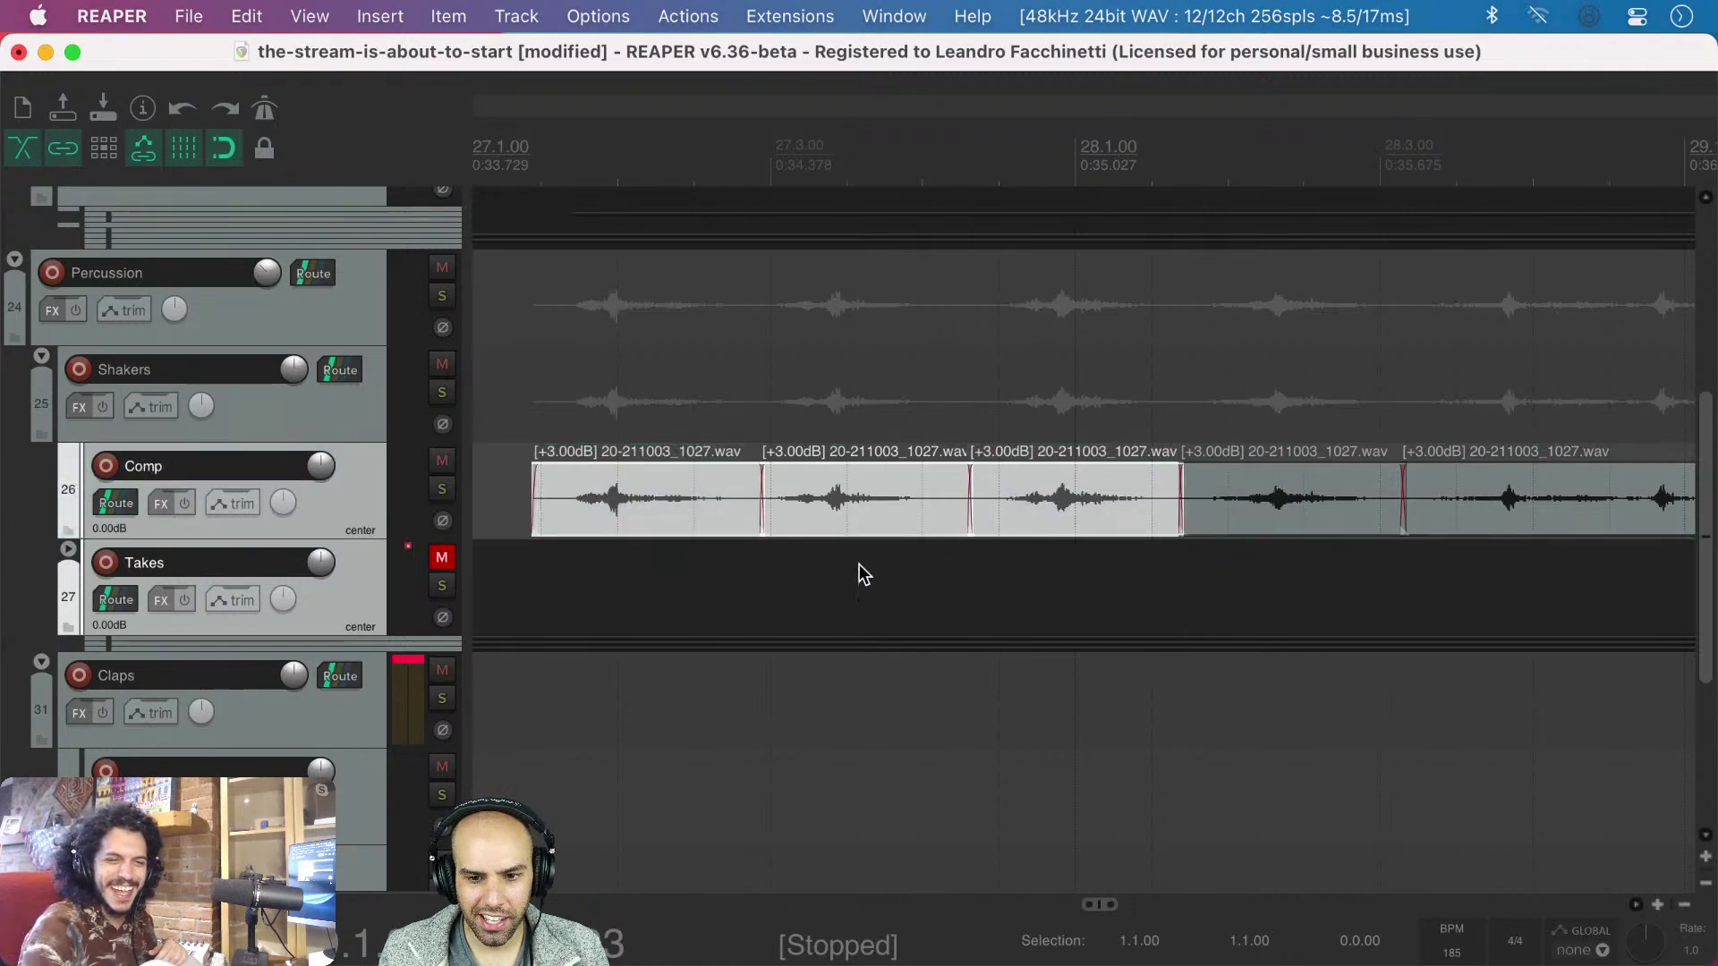
click(807, 571)
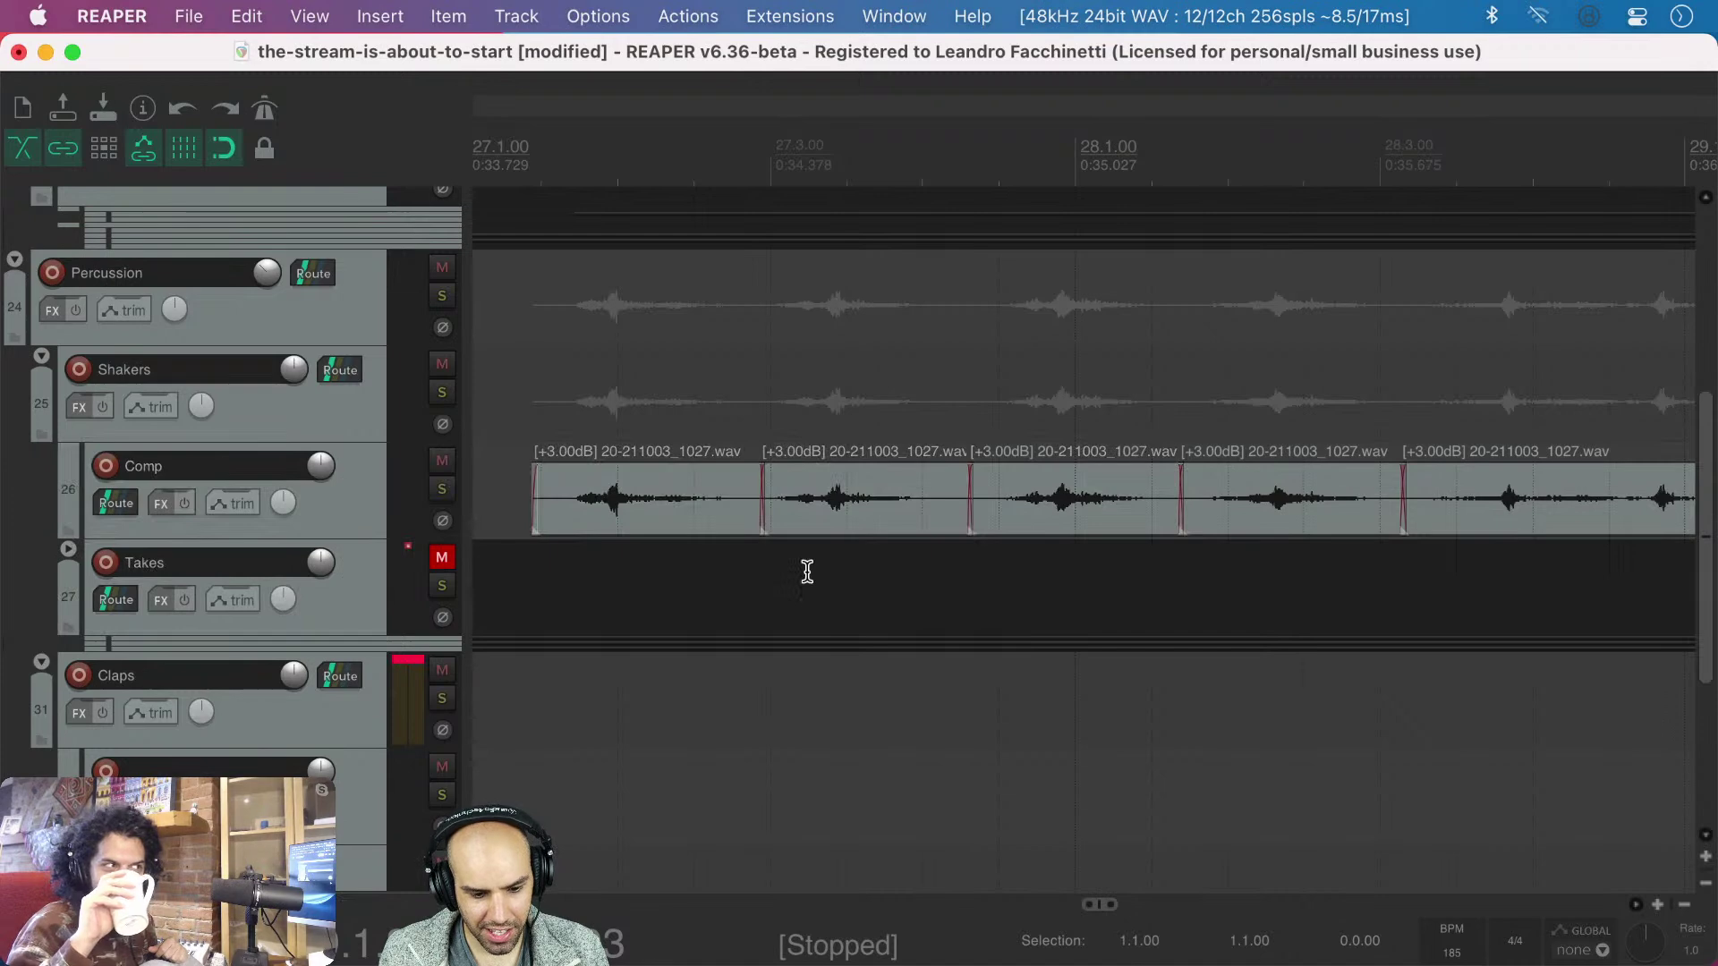
click(848, 507)
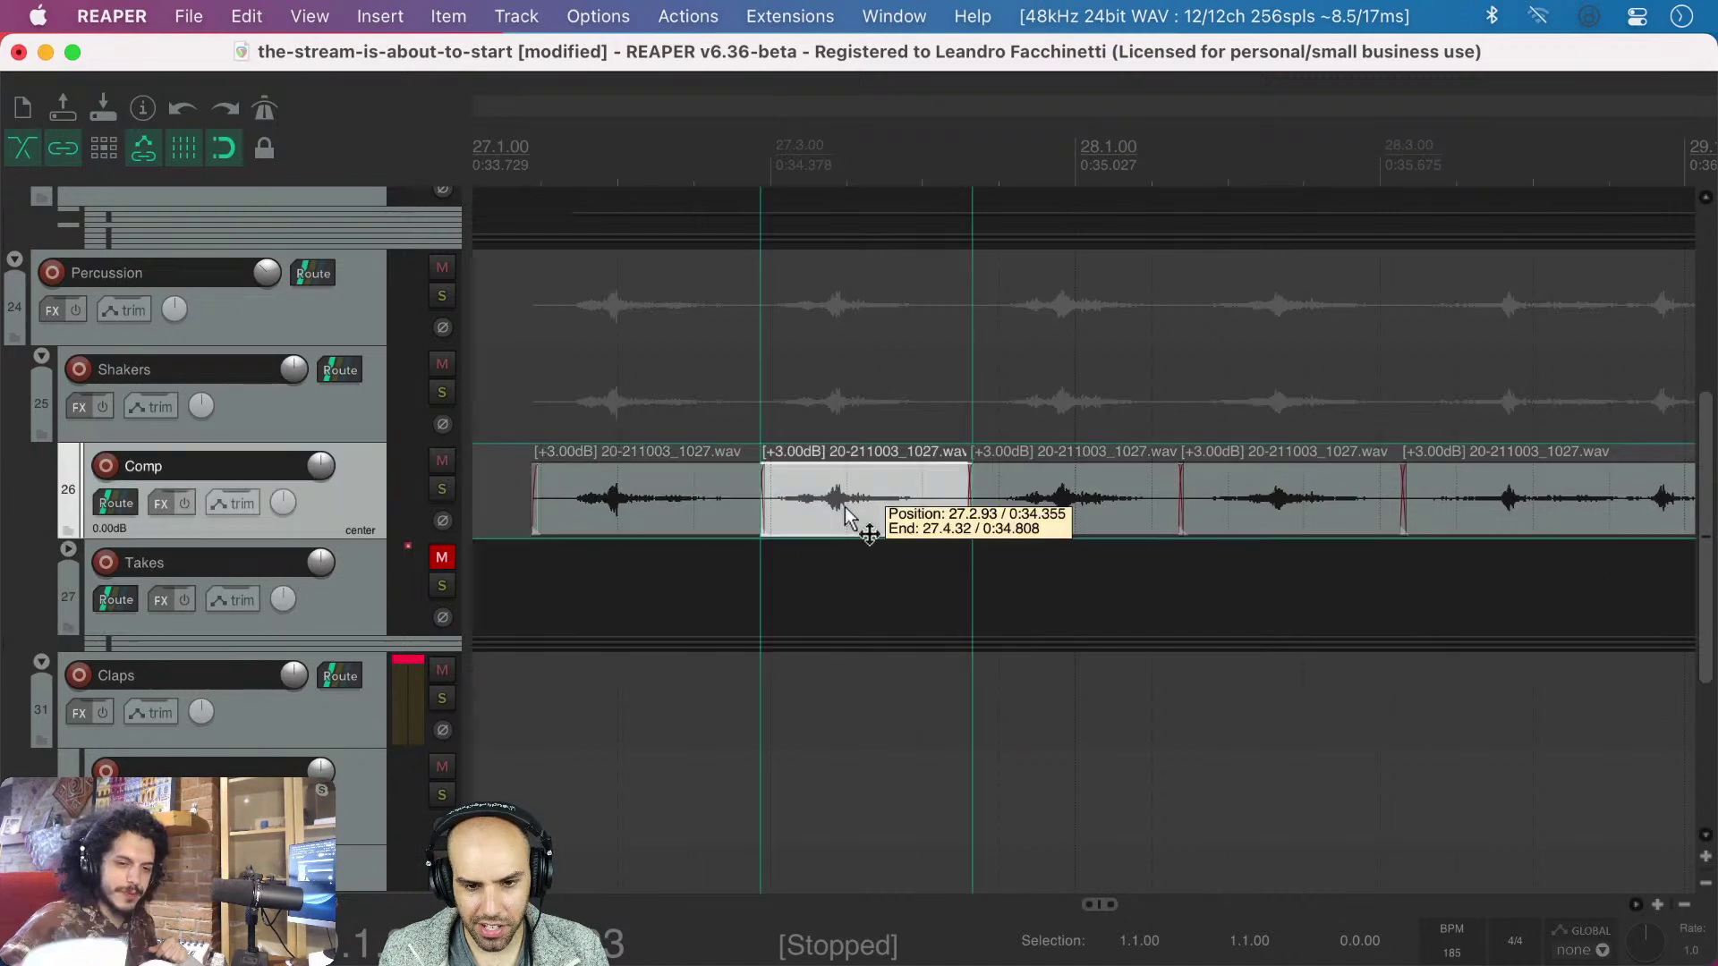
shift+click(1048, 507)
drag(893, 499, 914, 506)
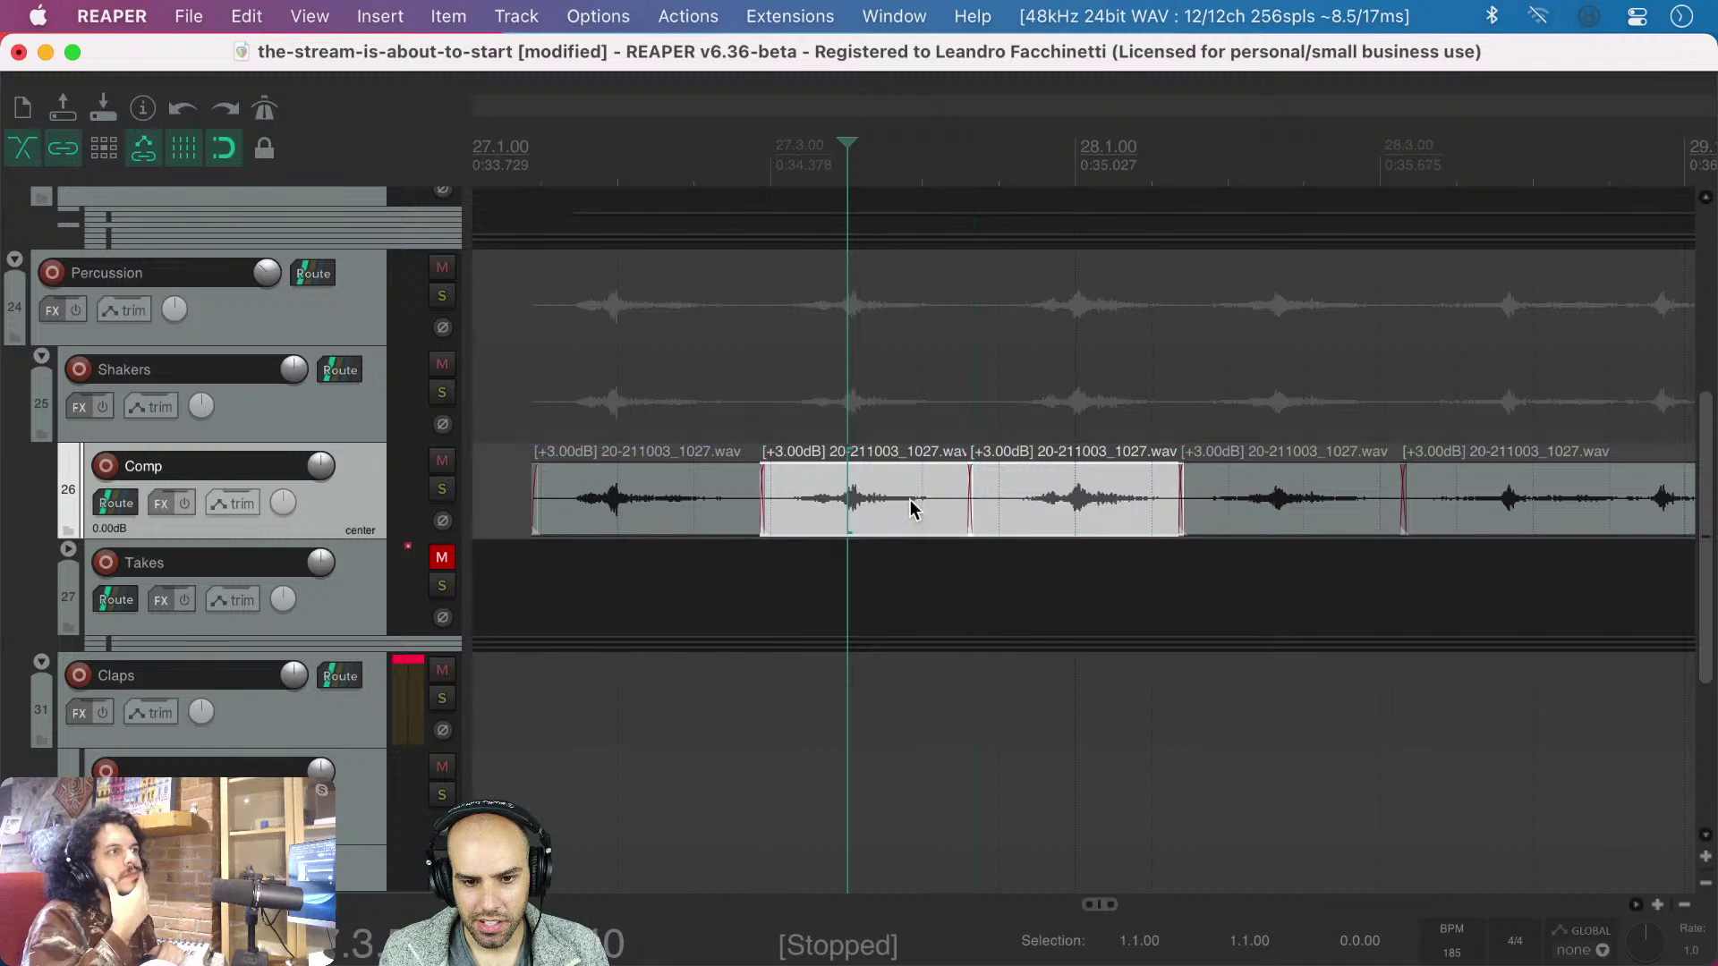
click(882, 557)
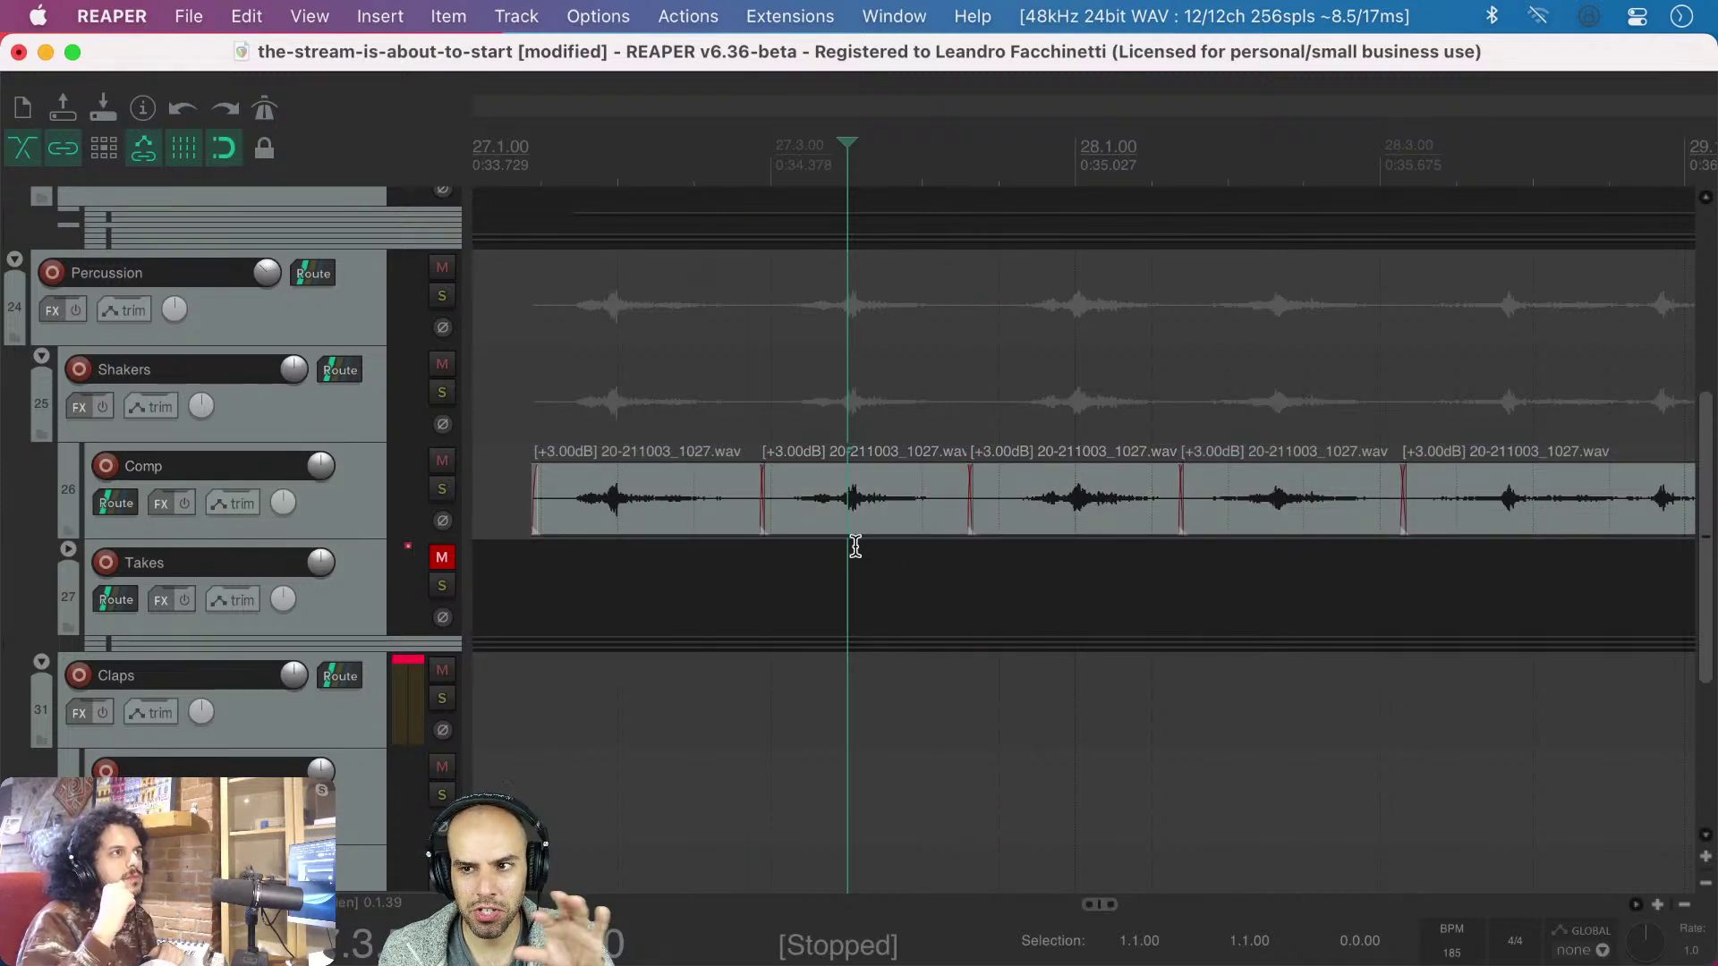
- Place the edit cursor in the shaker gap near 26.2 and play the shakers in short bursts from there
scroll(699, 587, down, 5)
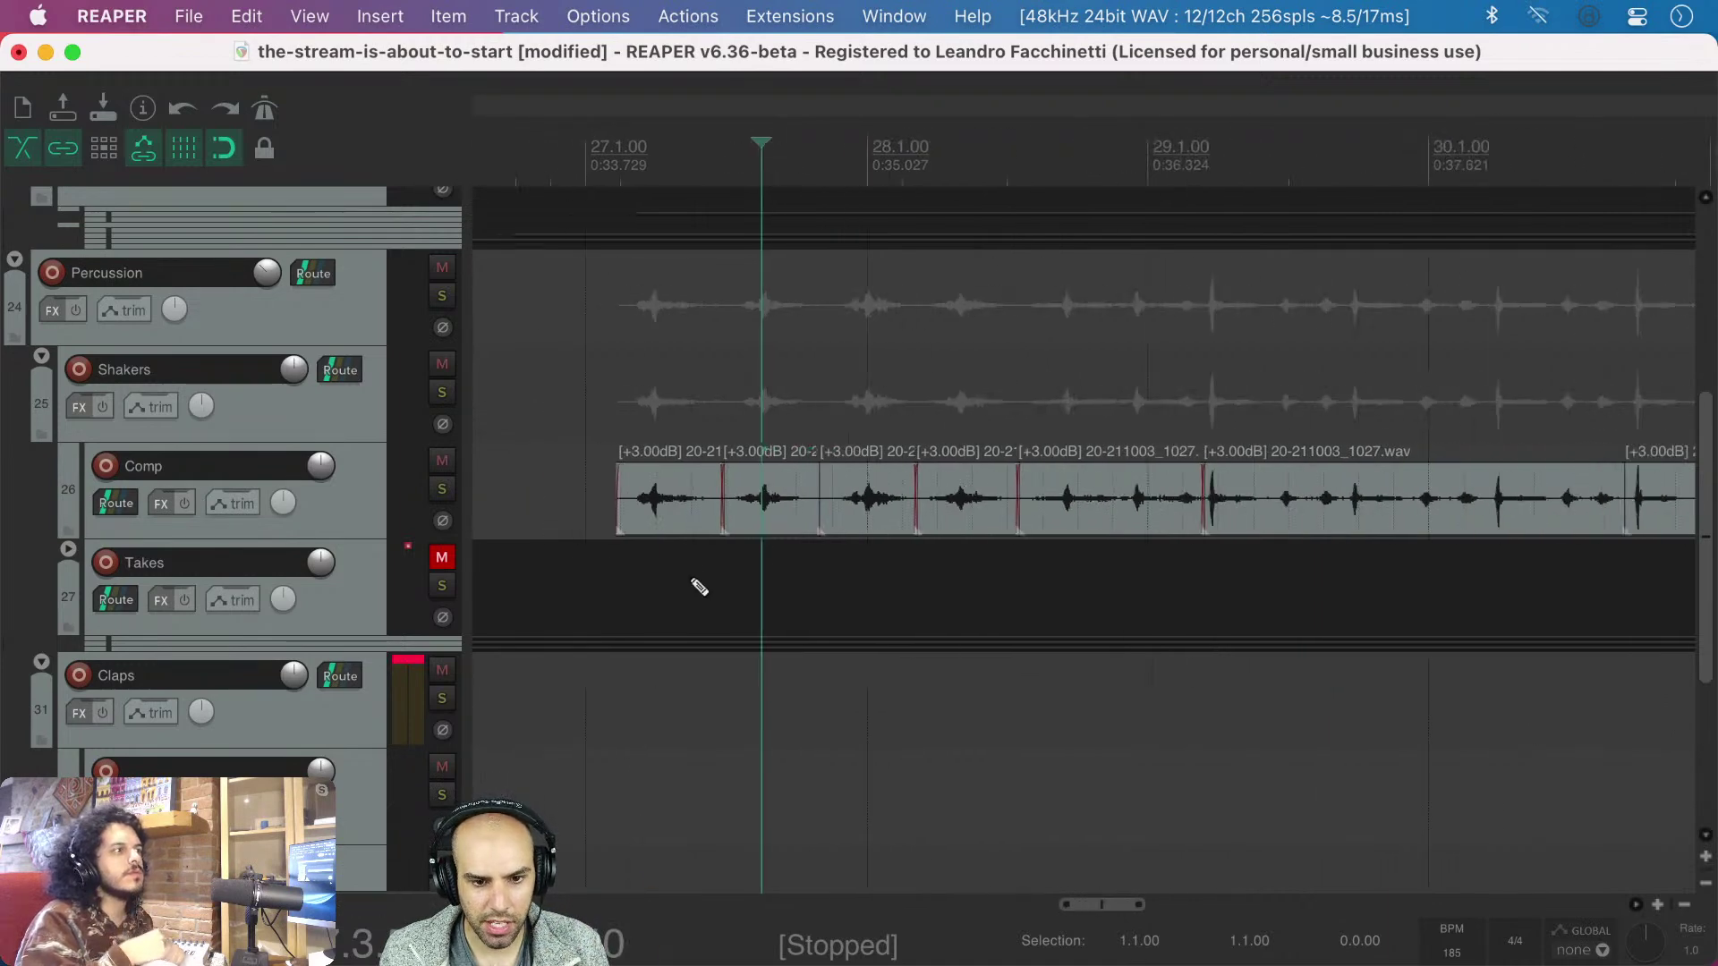
click(577, 587)
scroll(629, 597, down, 2)
scroll(635, 595, left, 5)
click(828, 591)
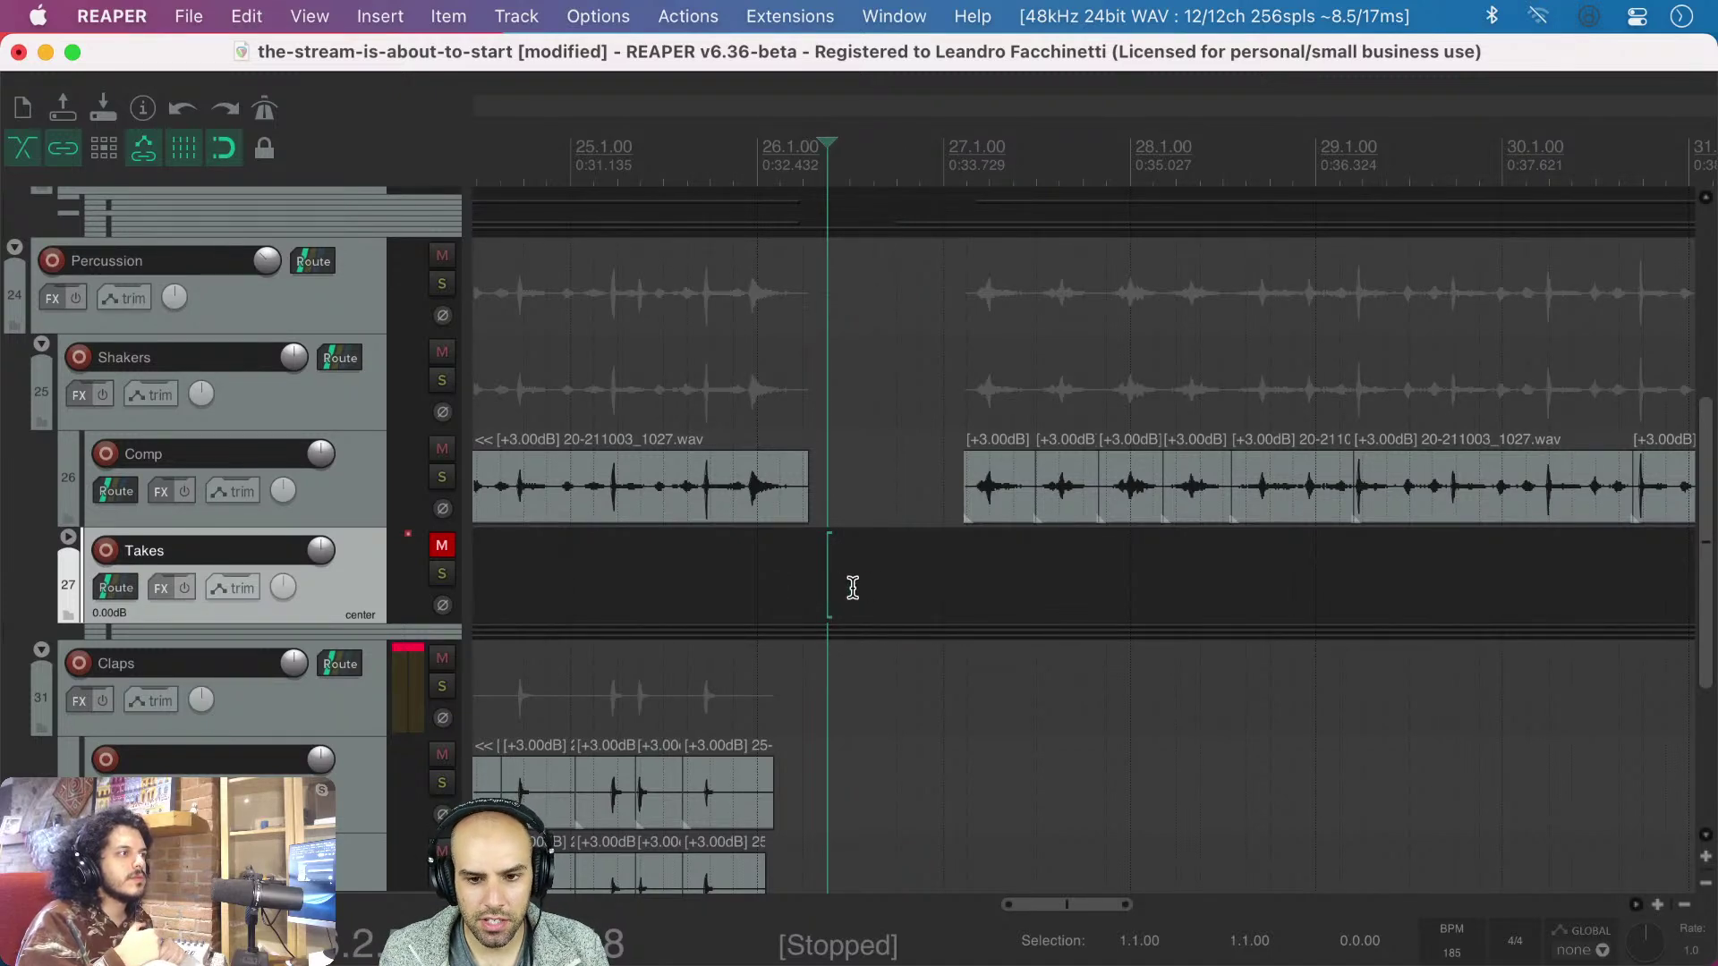
key(space)
key(space)
key(space)
key(space)
key(space)
key(space)
key(space)
key(space)
- Play the song from just after 26.1.00 through the retimed shaker hits, stopping shortly after 29.1.00
click(780, 573)
key(space)
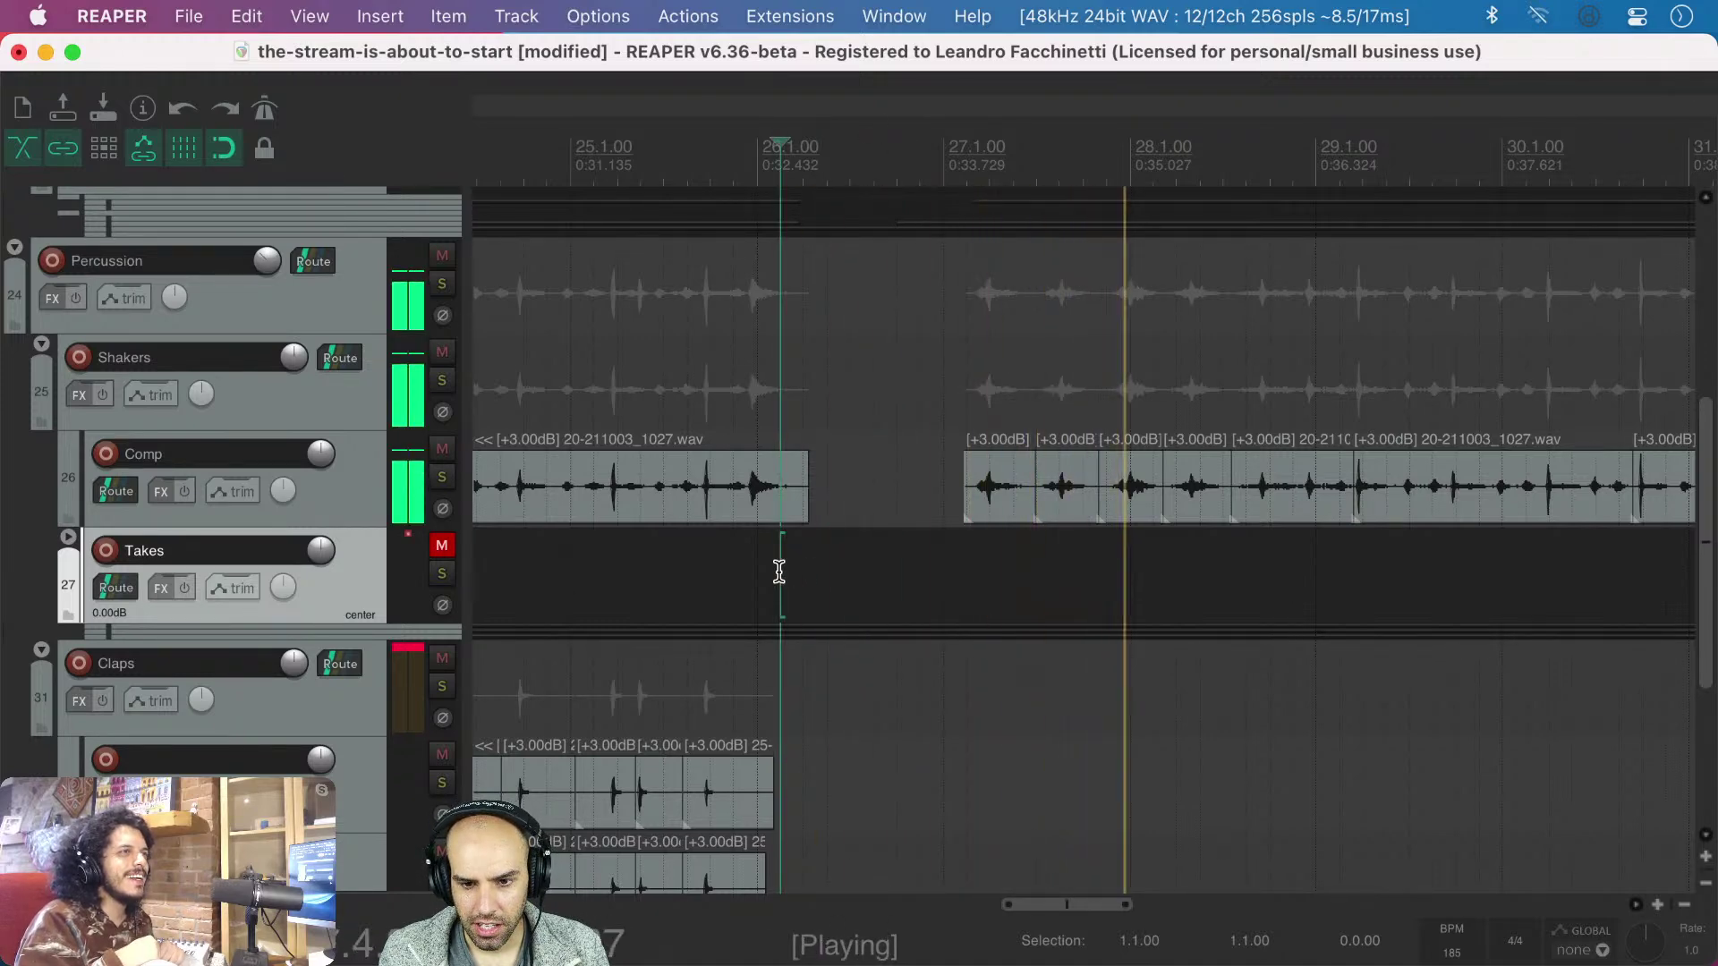
key(space)
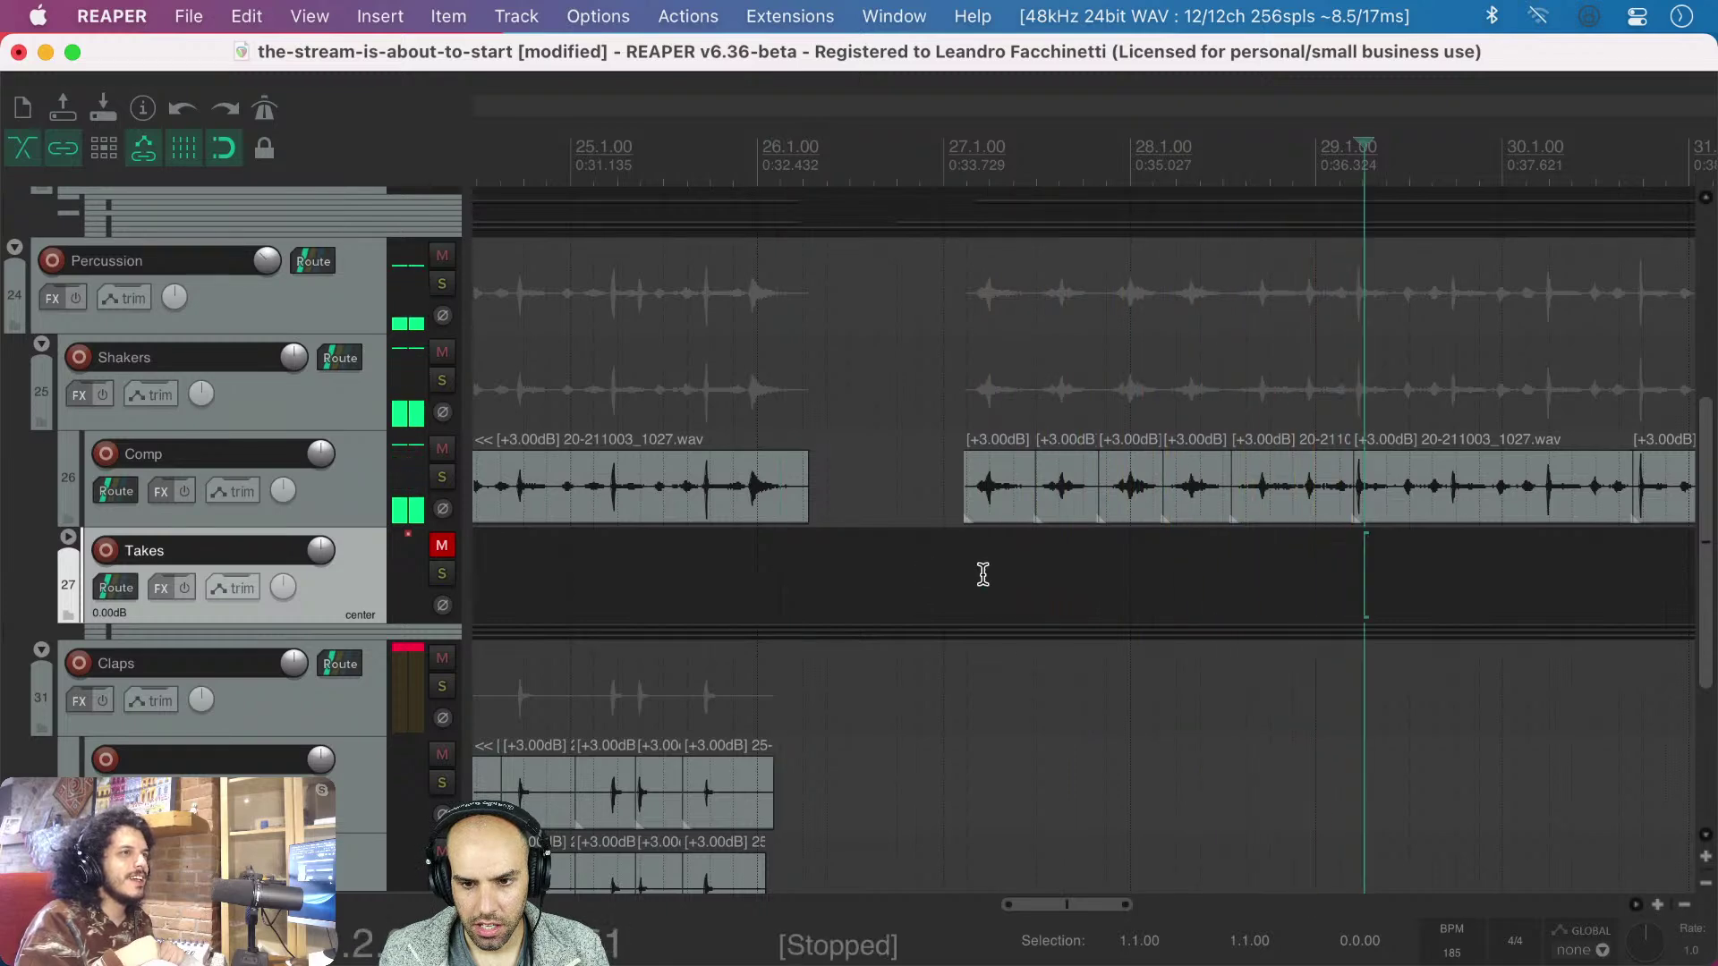
- Switch to Google Chrome and read the viewers' live chat messages on the YouTube Studio streaming page
scroll(987, 580, up, 4)
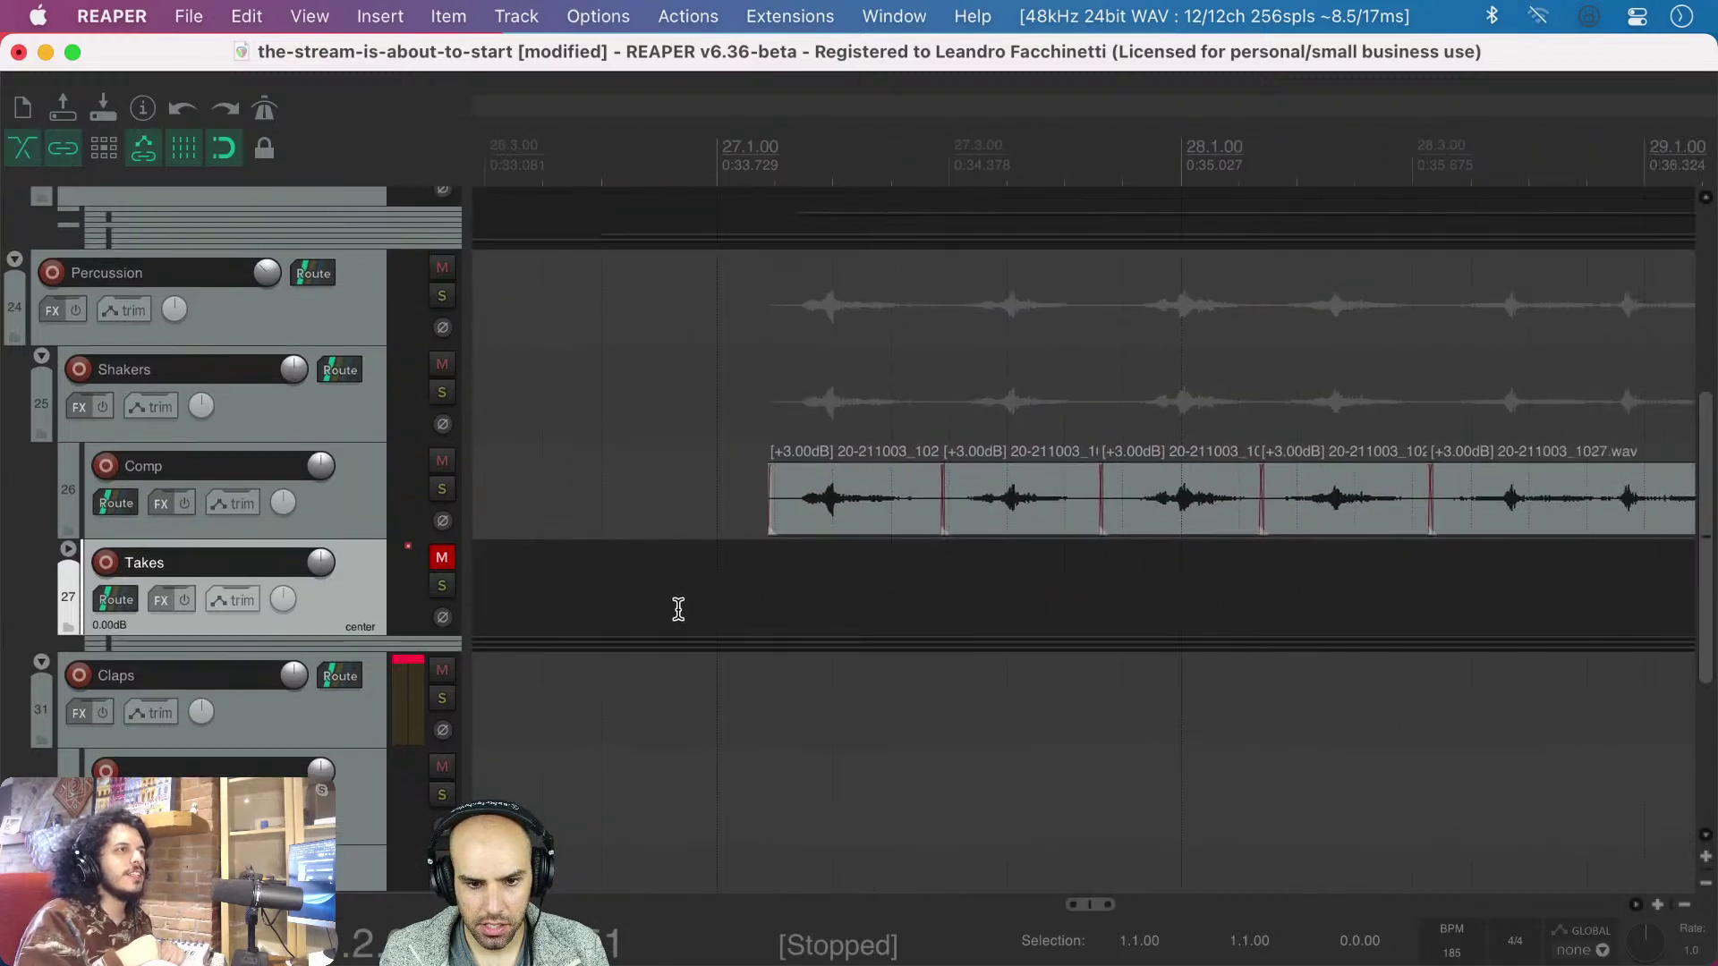
key(super+Tab)
key(super+Tab)
key(super+Tab)
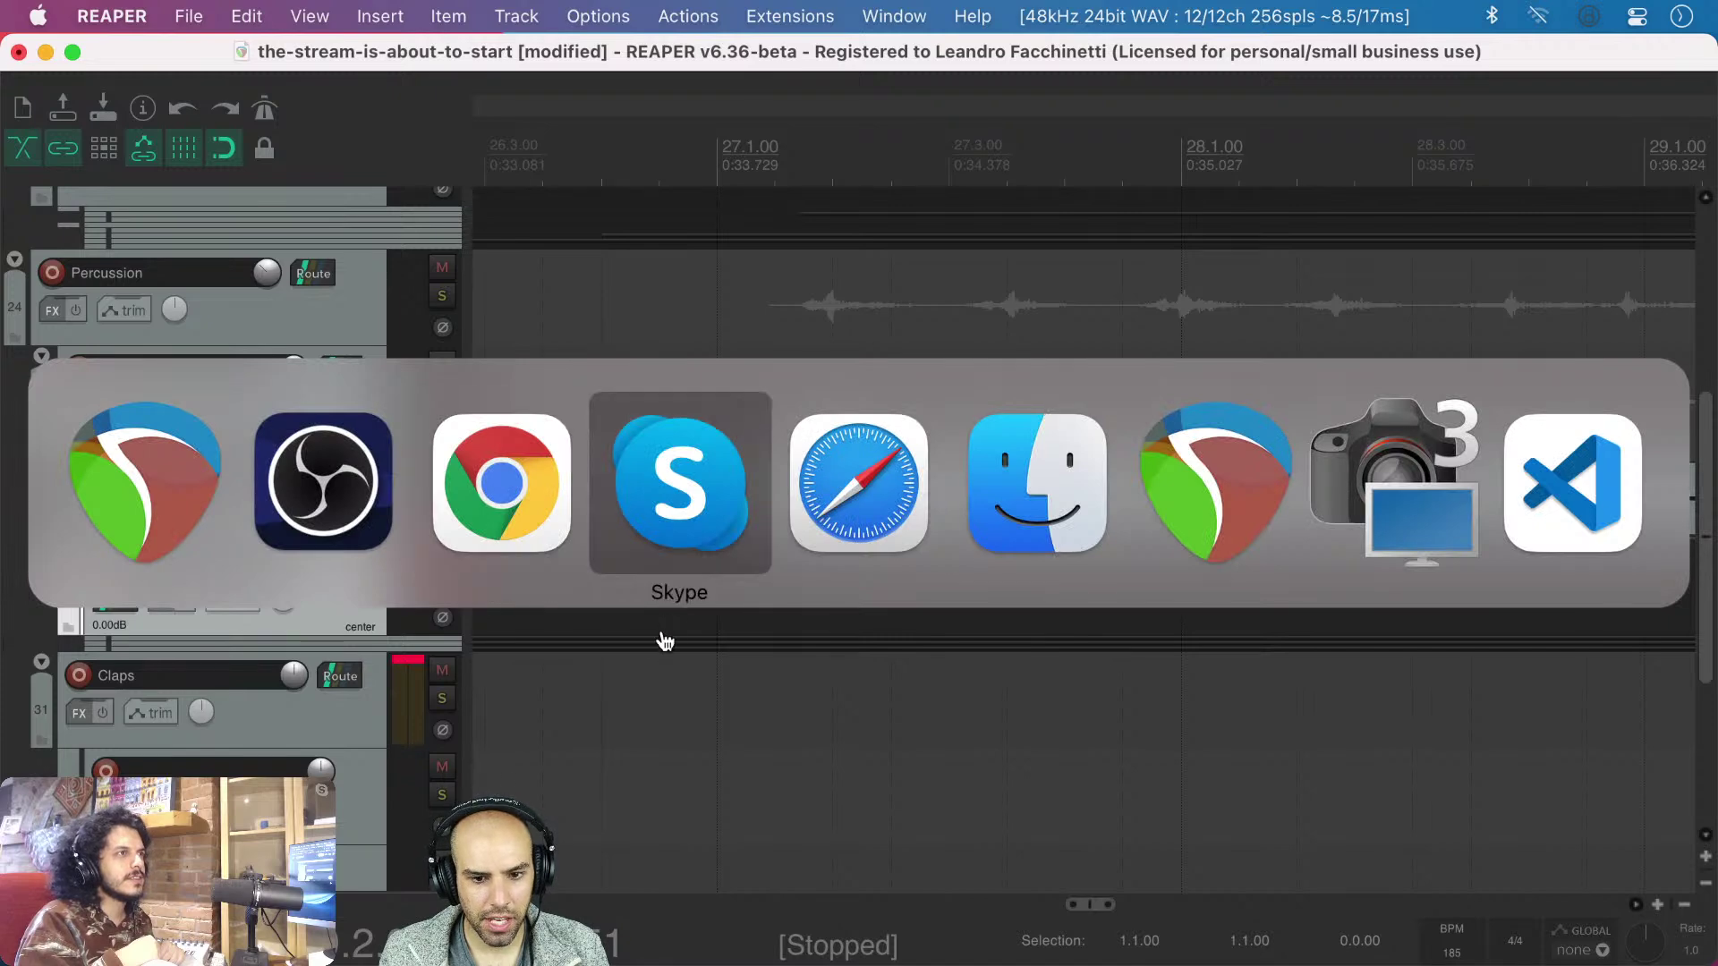
key(super+Tab)
key(super+Tab)
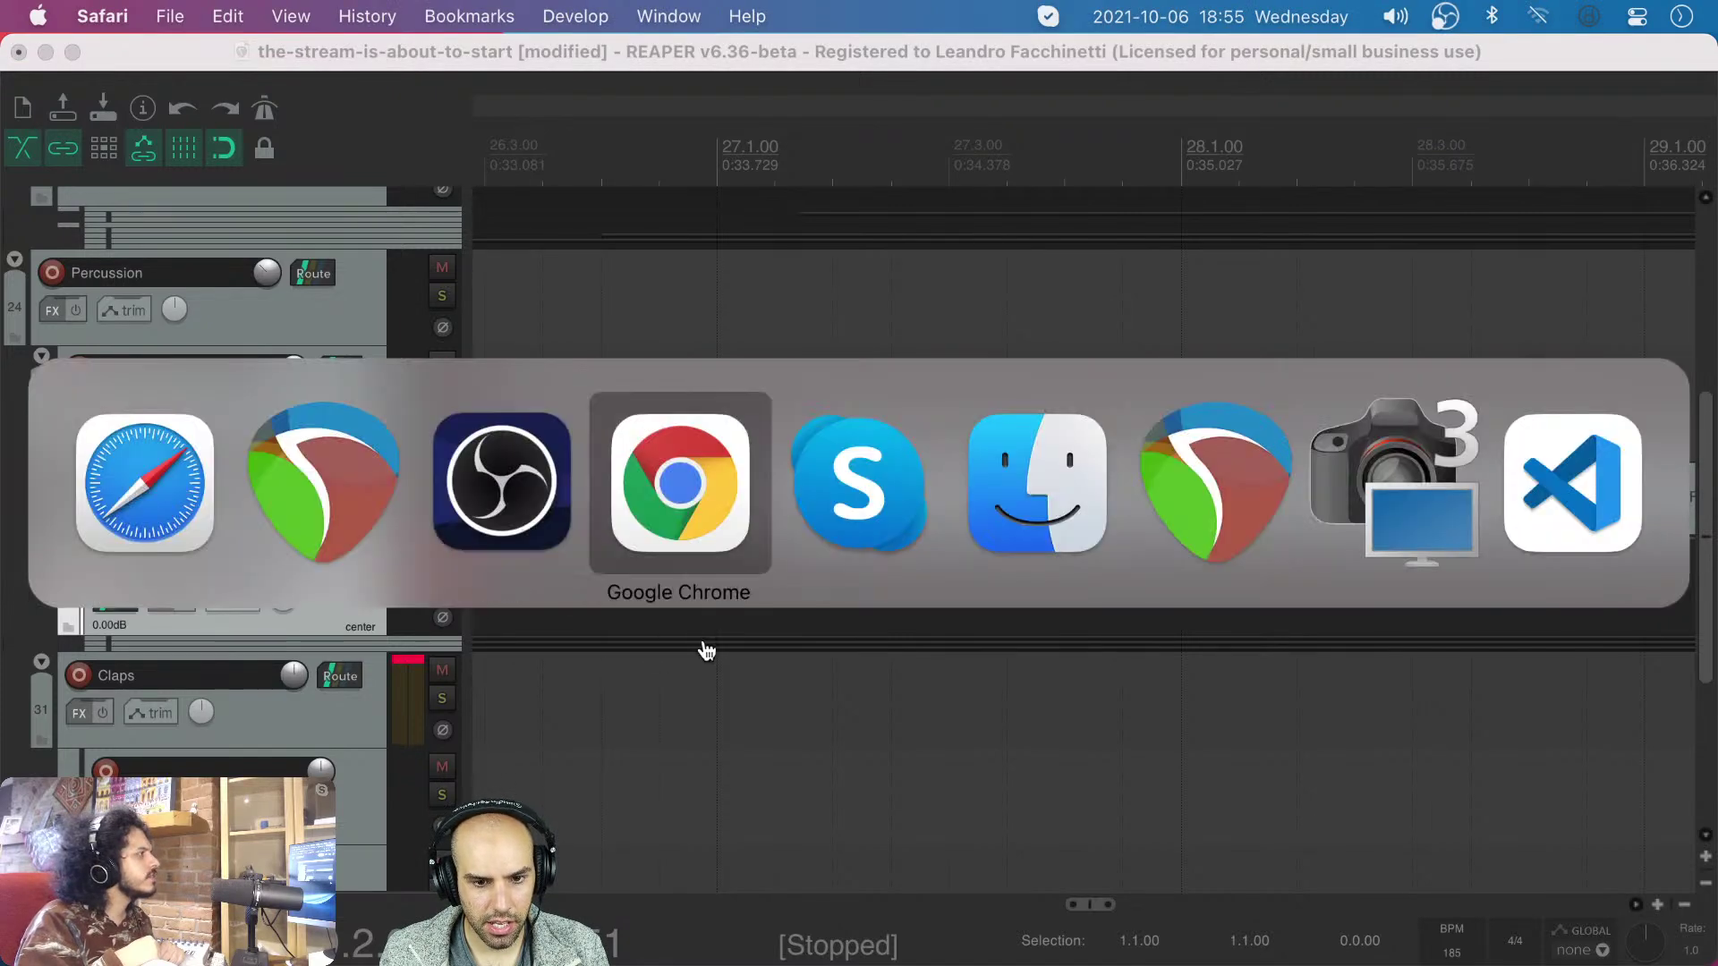
key(ctrl+alt+super+Right)
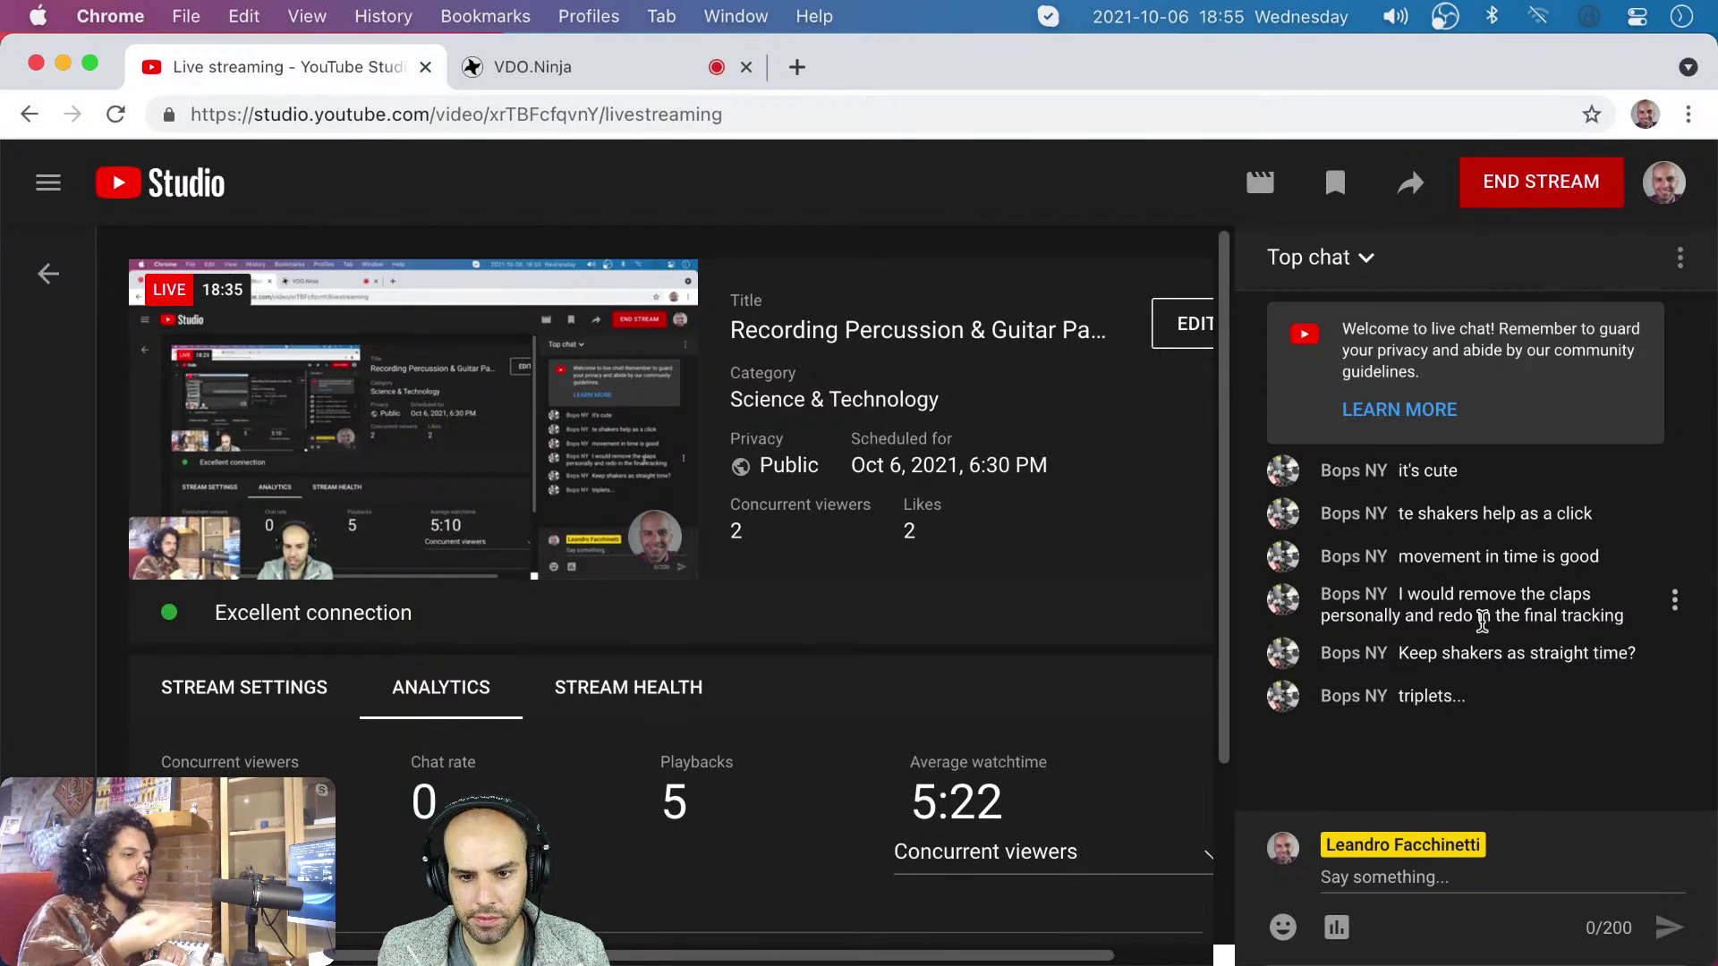
mouse_move(1485, 626)
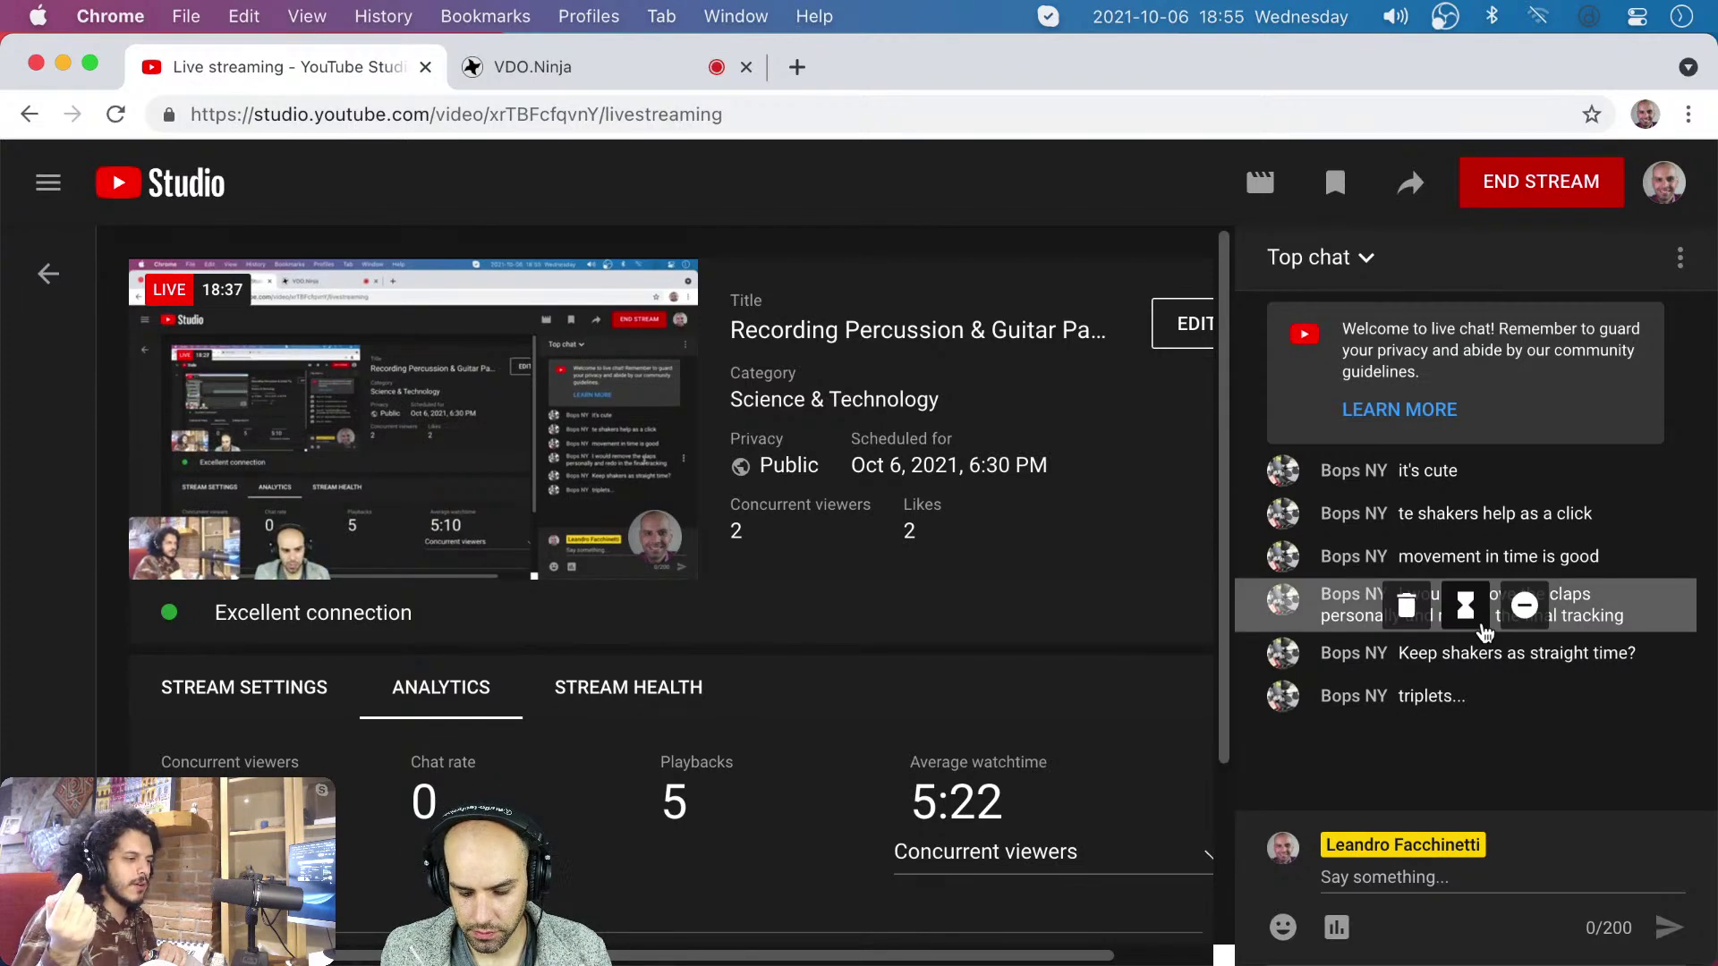
- Switch back to REAPER and place the edit cursor near 26.3, in the gap between the shaker Comp clips
key(ctrl+Right)
click(729, 582)
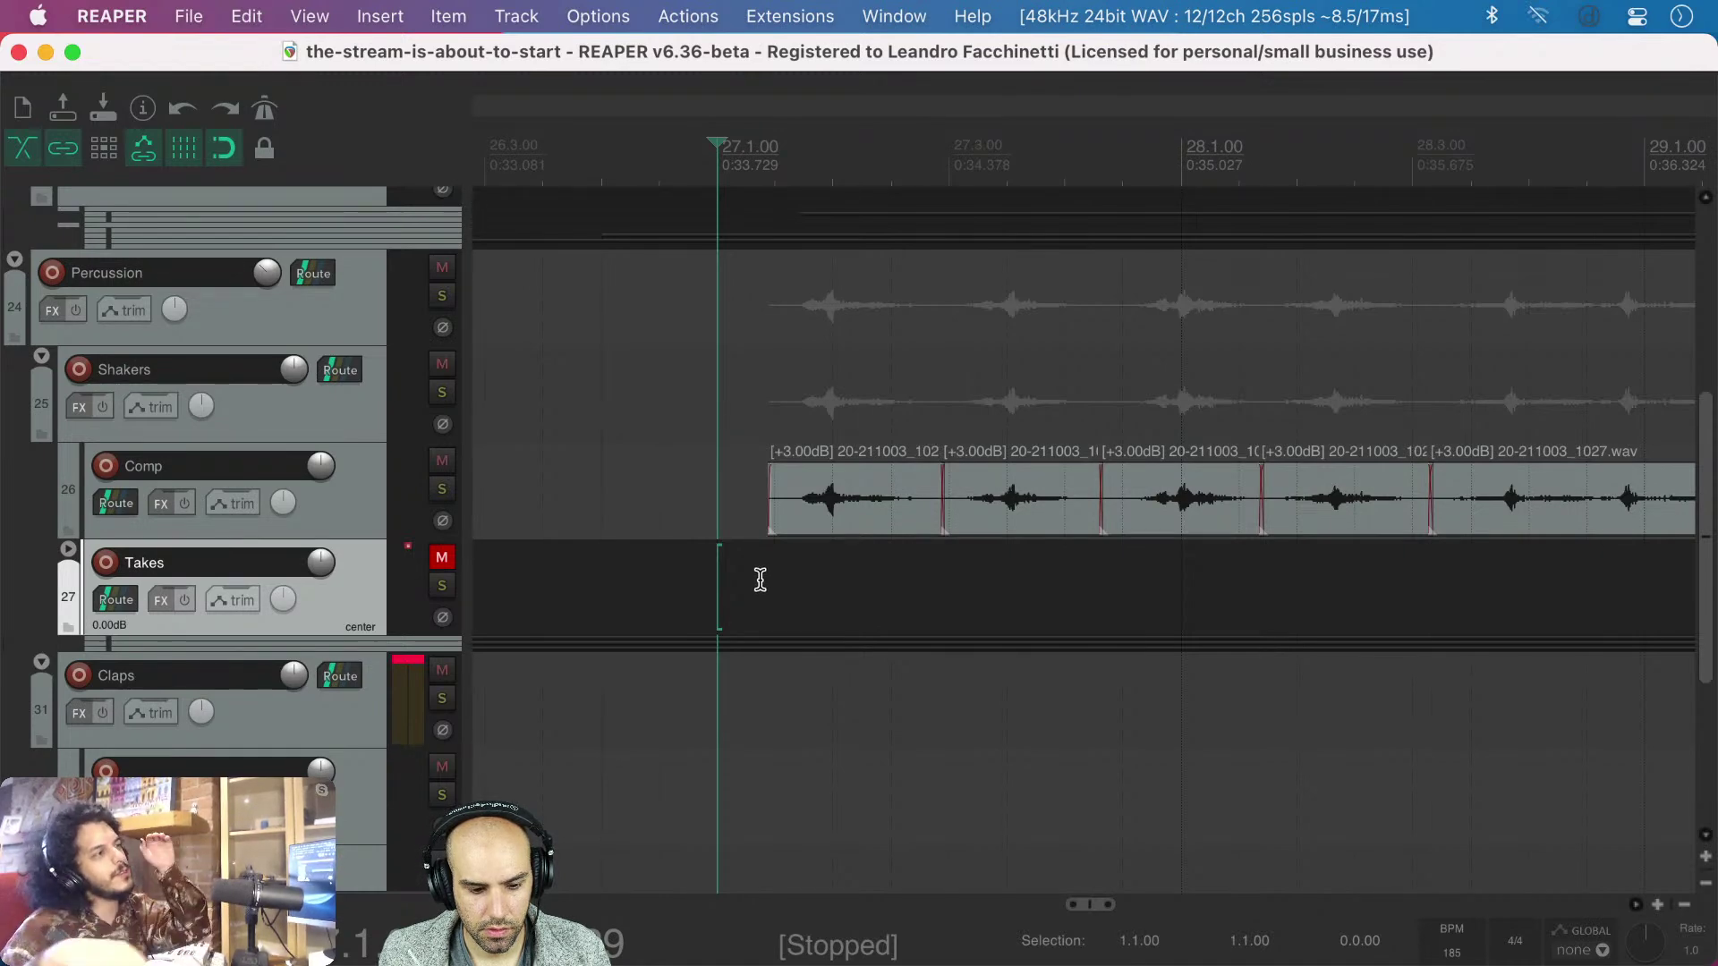
scroll(758, 584, down, 3)
scroll(769, 590, down, 1)
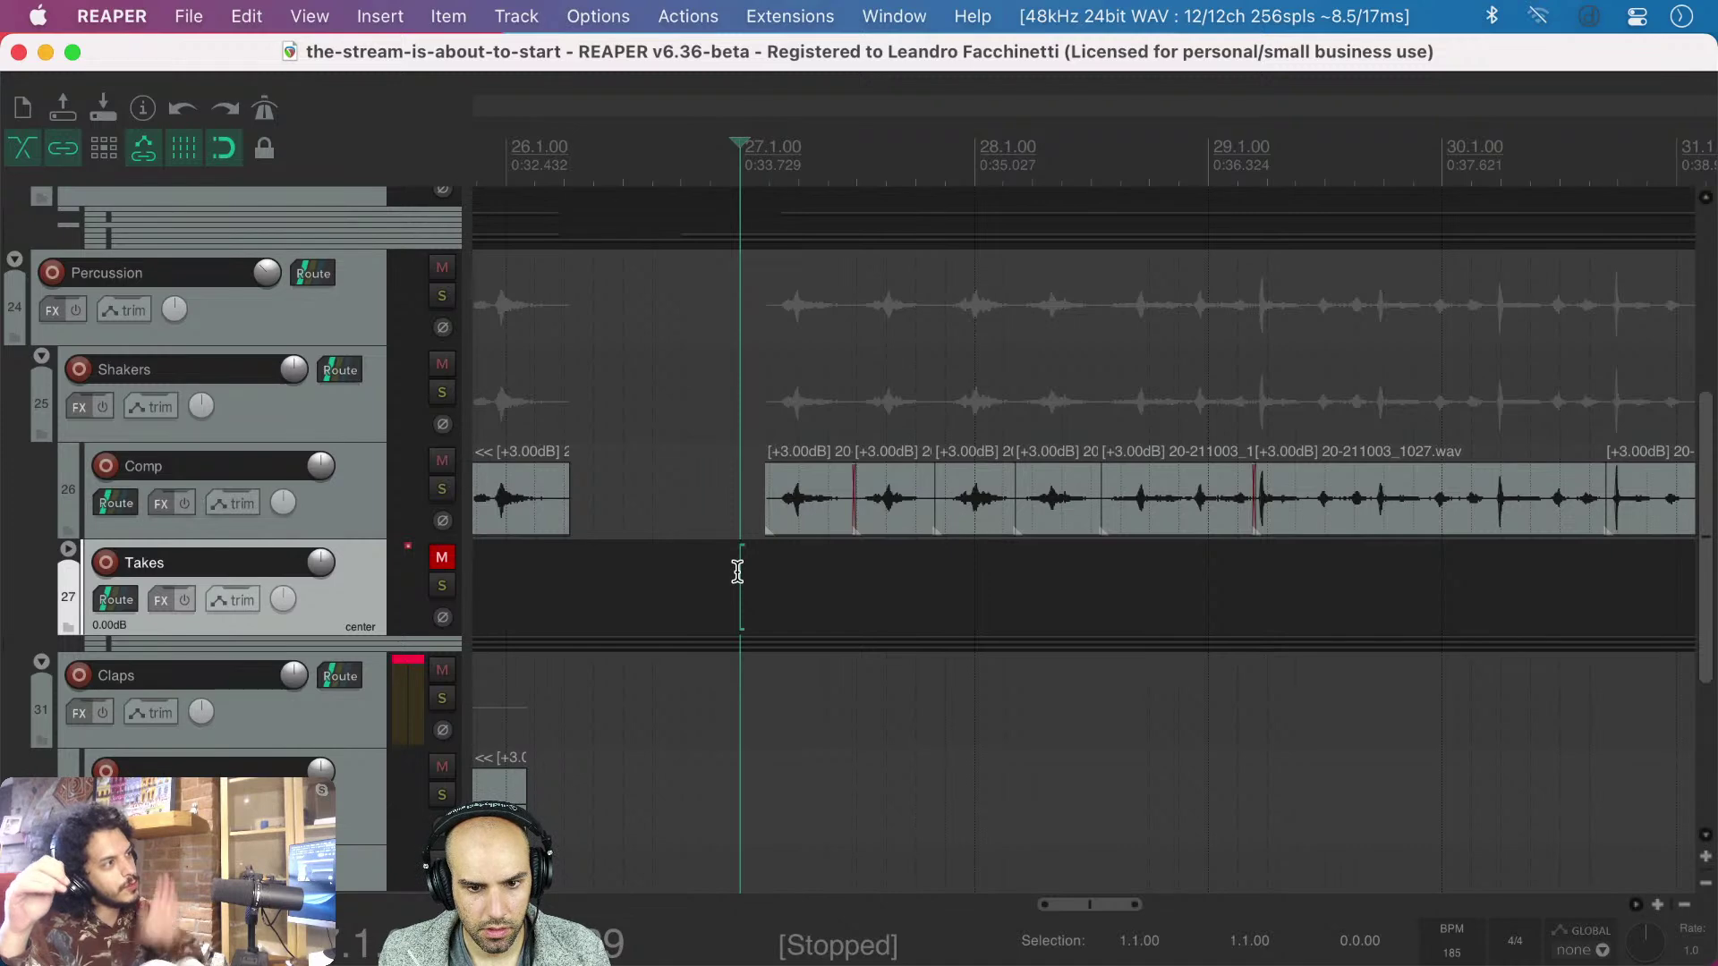
scroll(702, 577, down, 1)
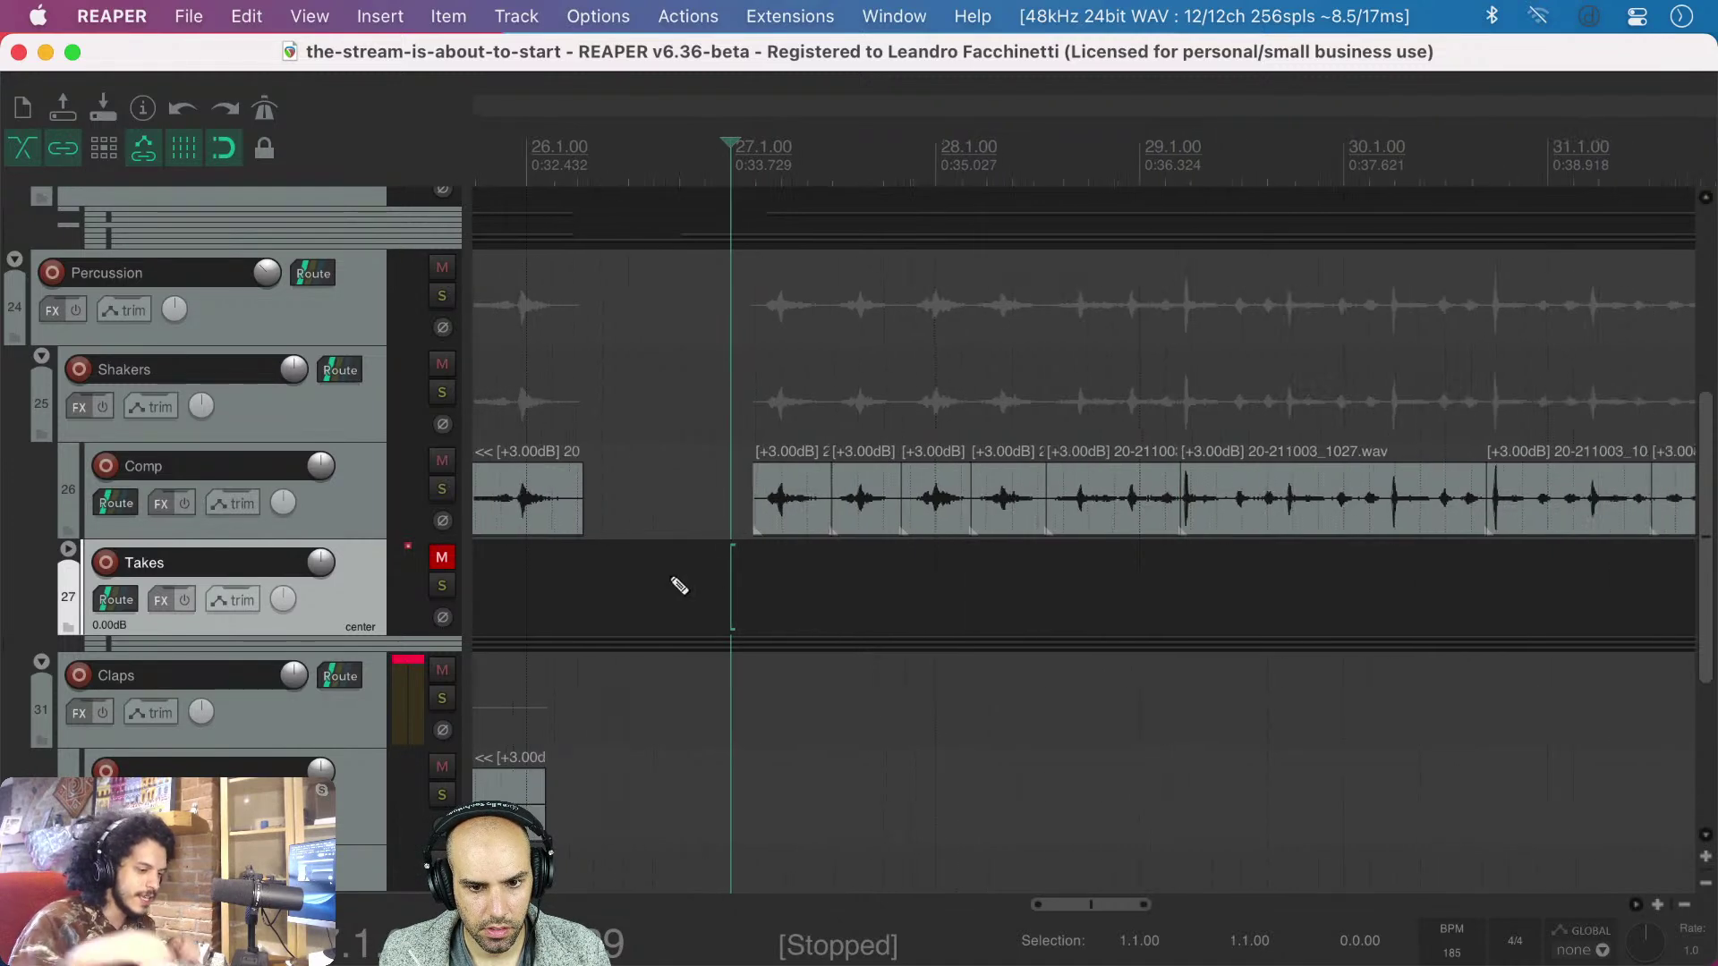
click(652, 582)
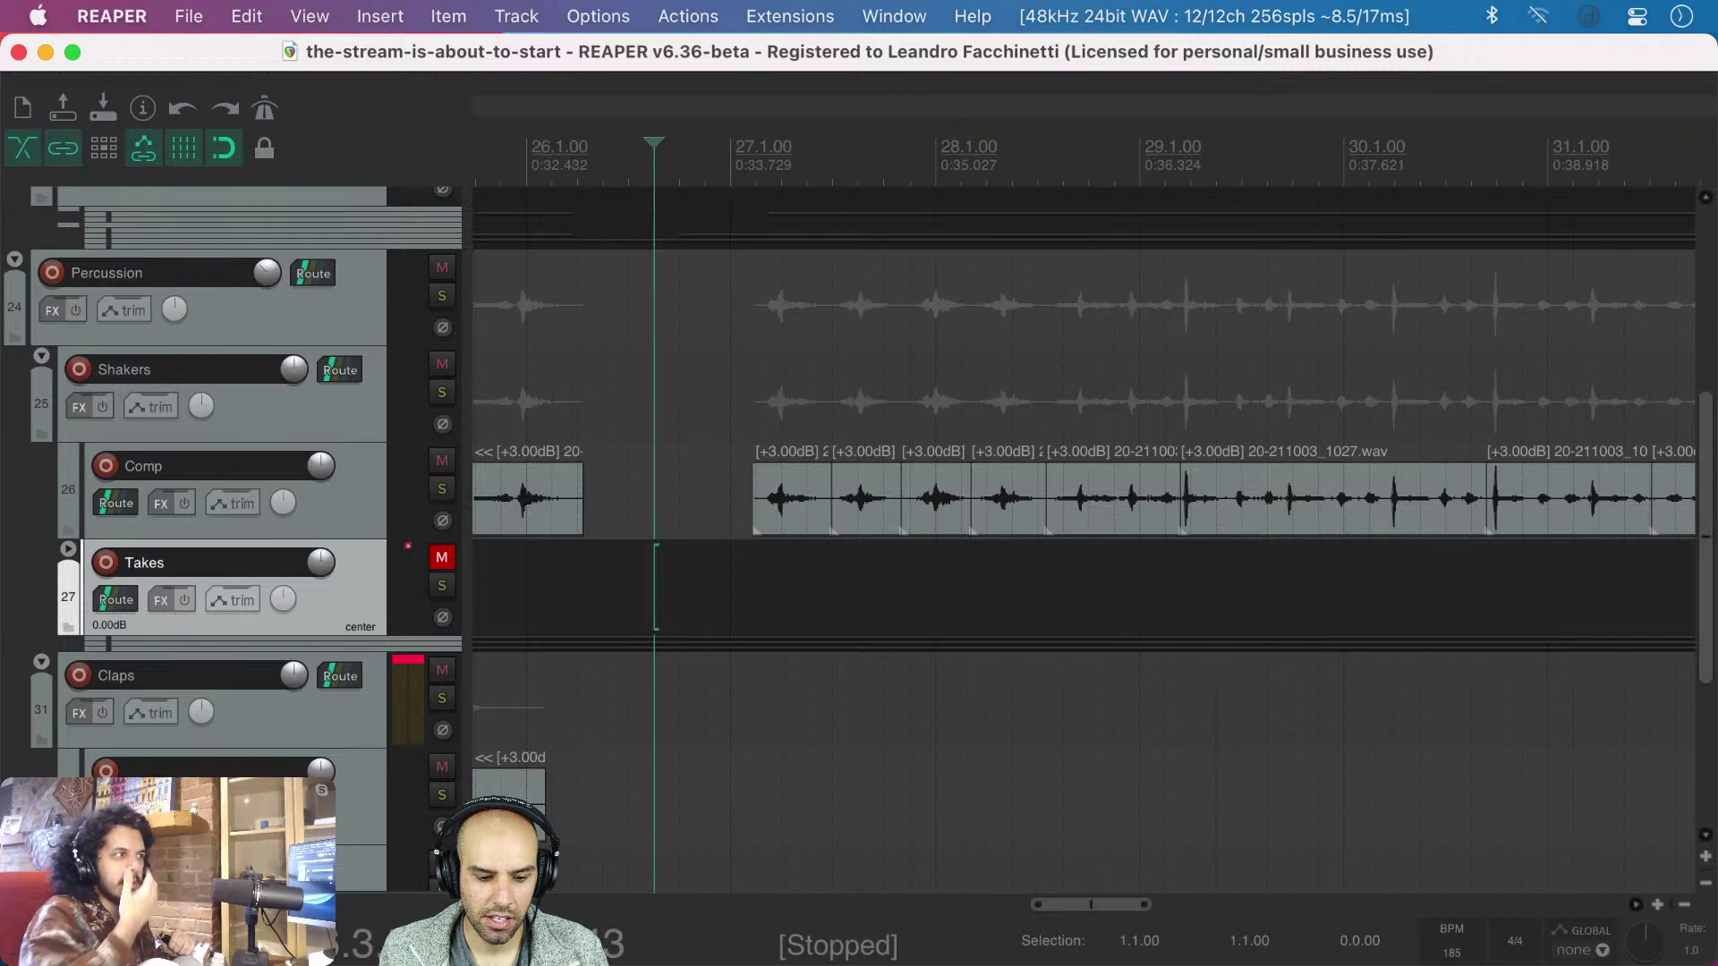
- Move the edit cursor to 25.1.00 and play the song through the shaker gap and retimed hits, stopping shortly after 30.1.00
key(super+Tab)
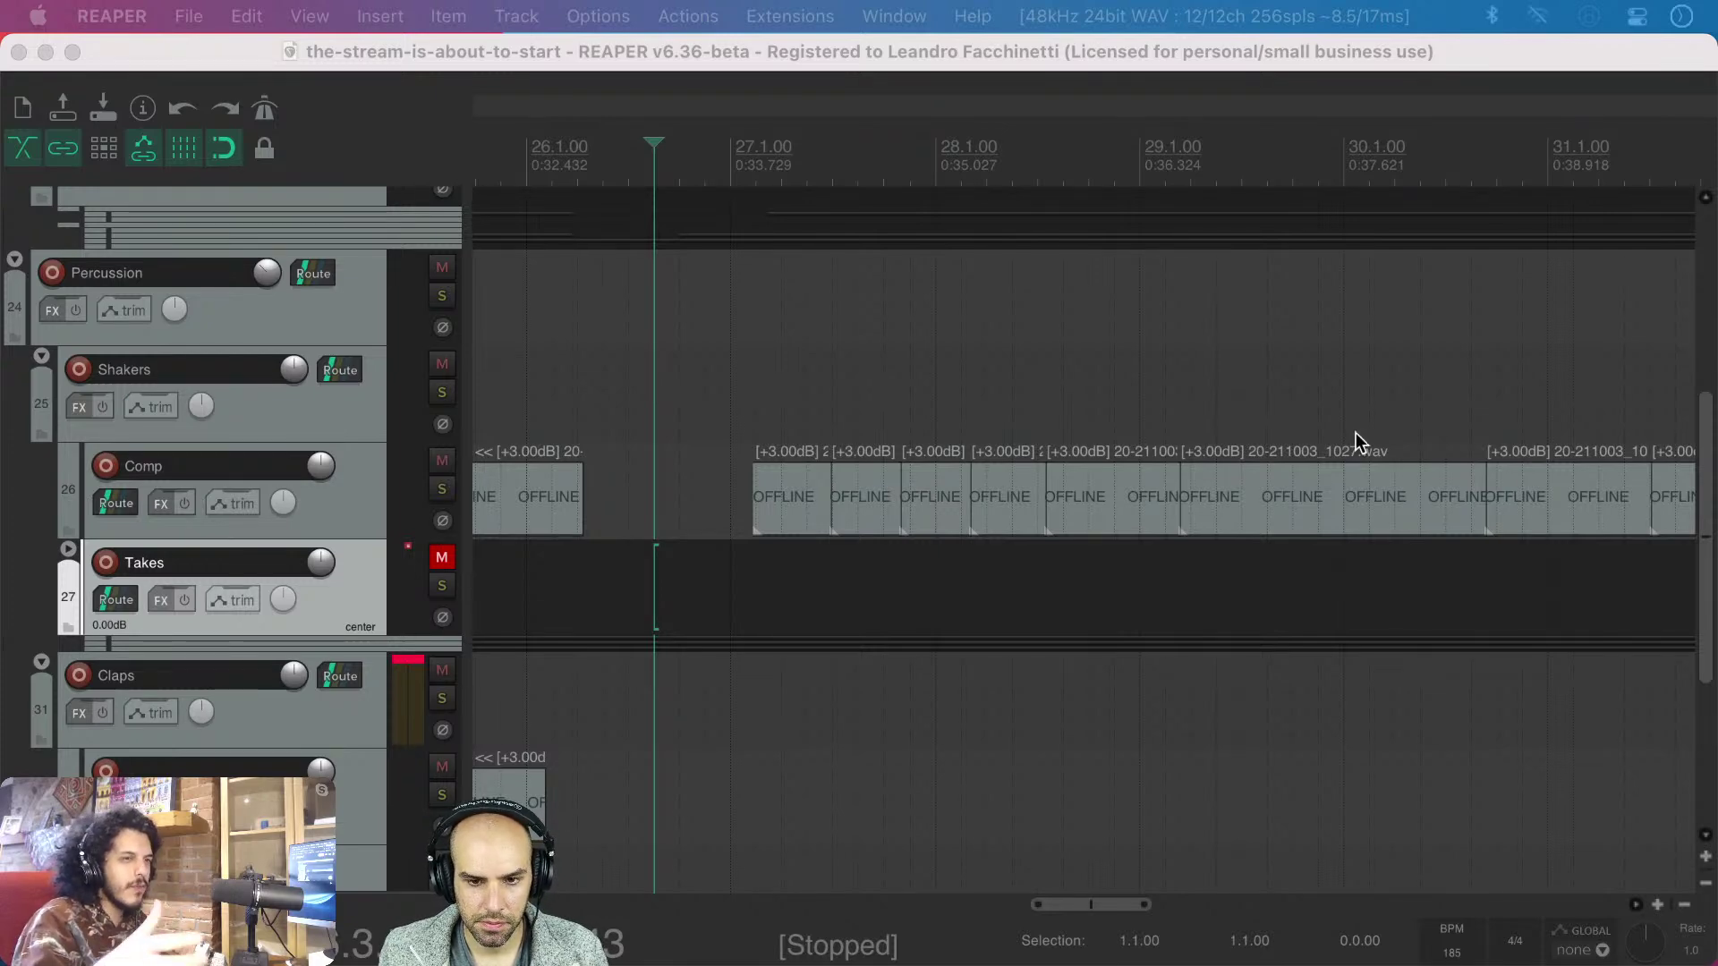
click(506, 583)
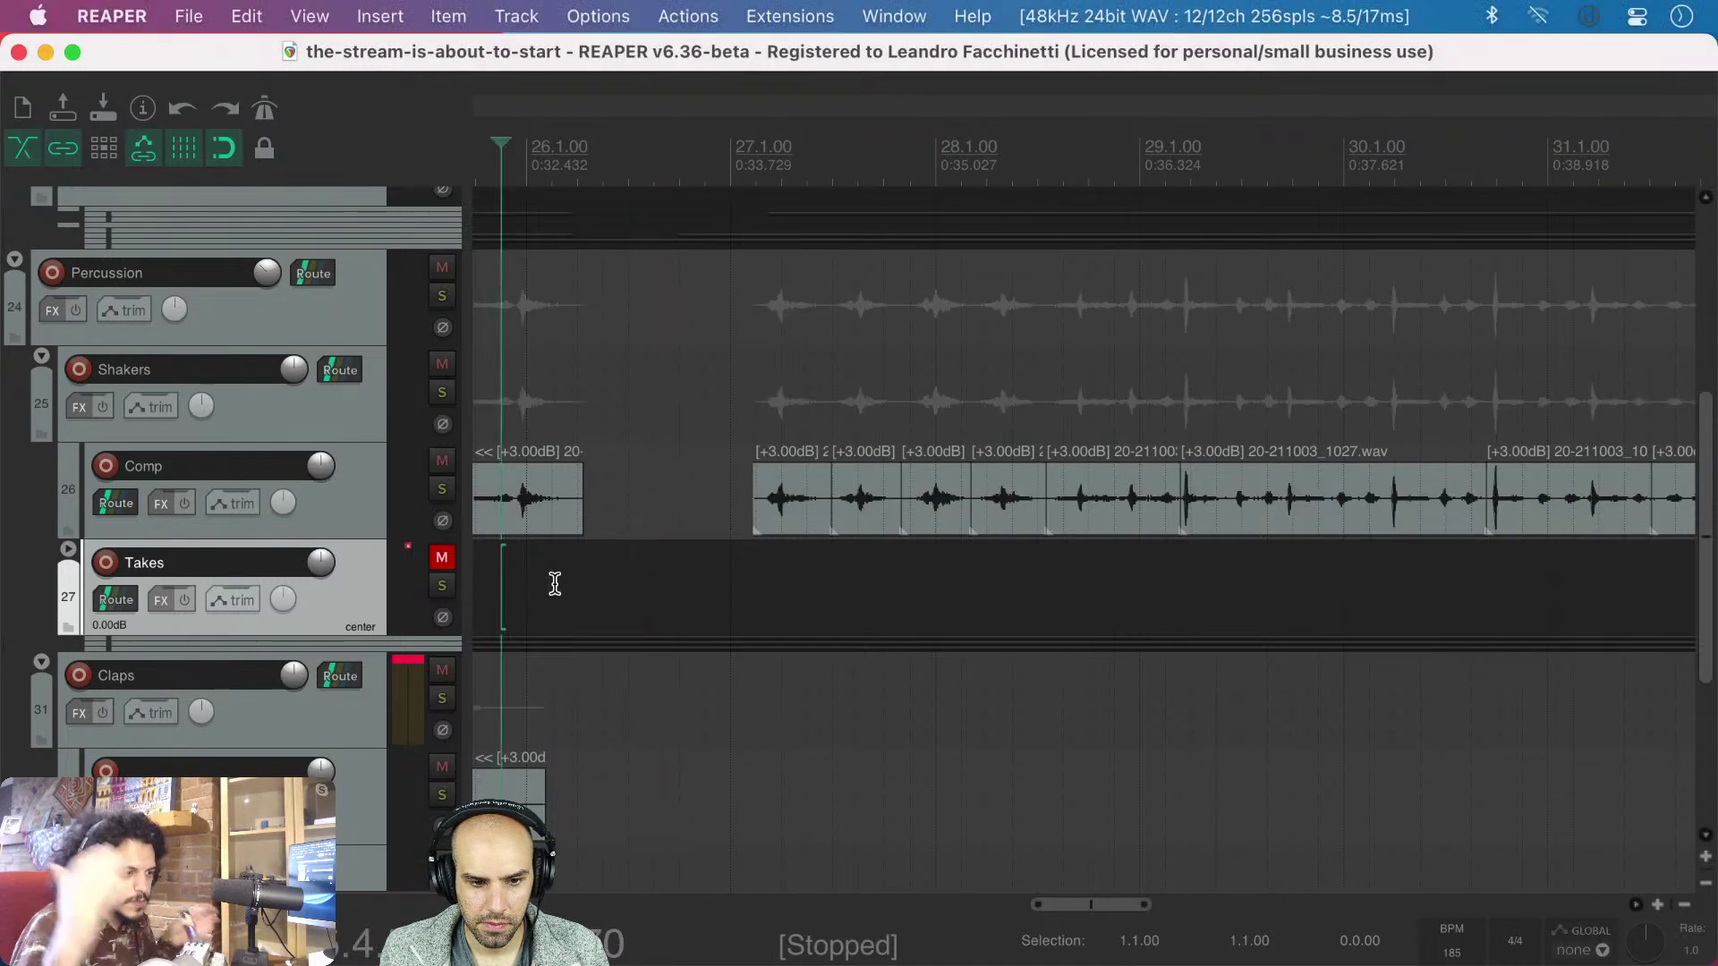
scroll(555, 583, left, 3)
scroll(555, 584, left, 3)
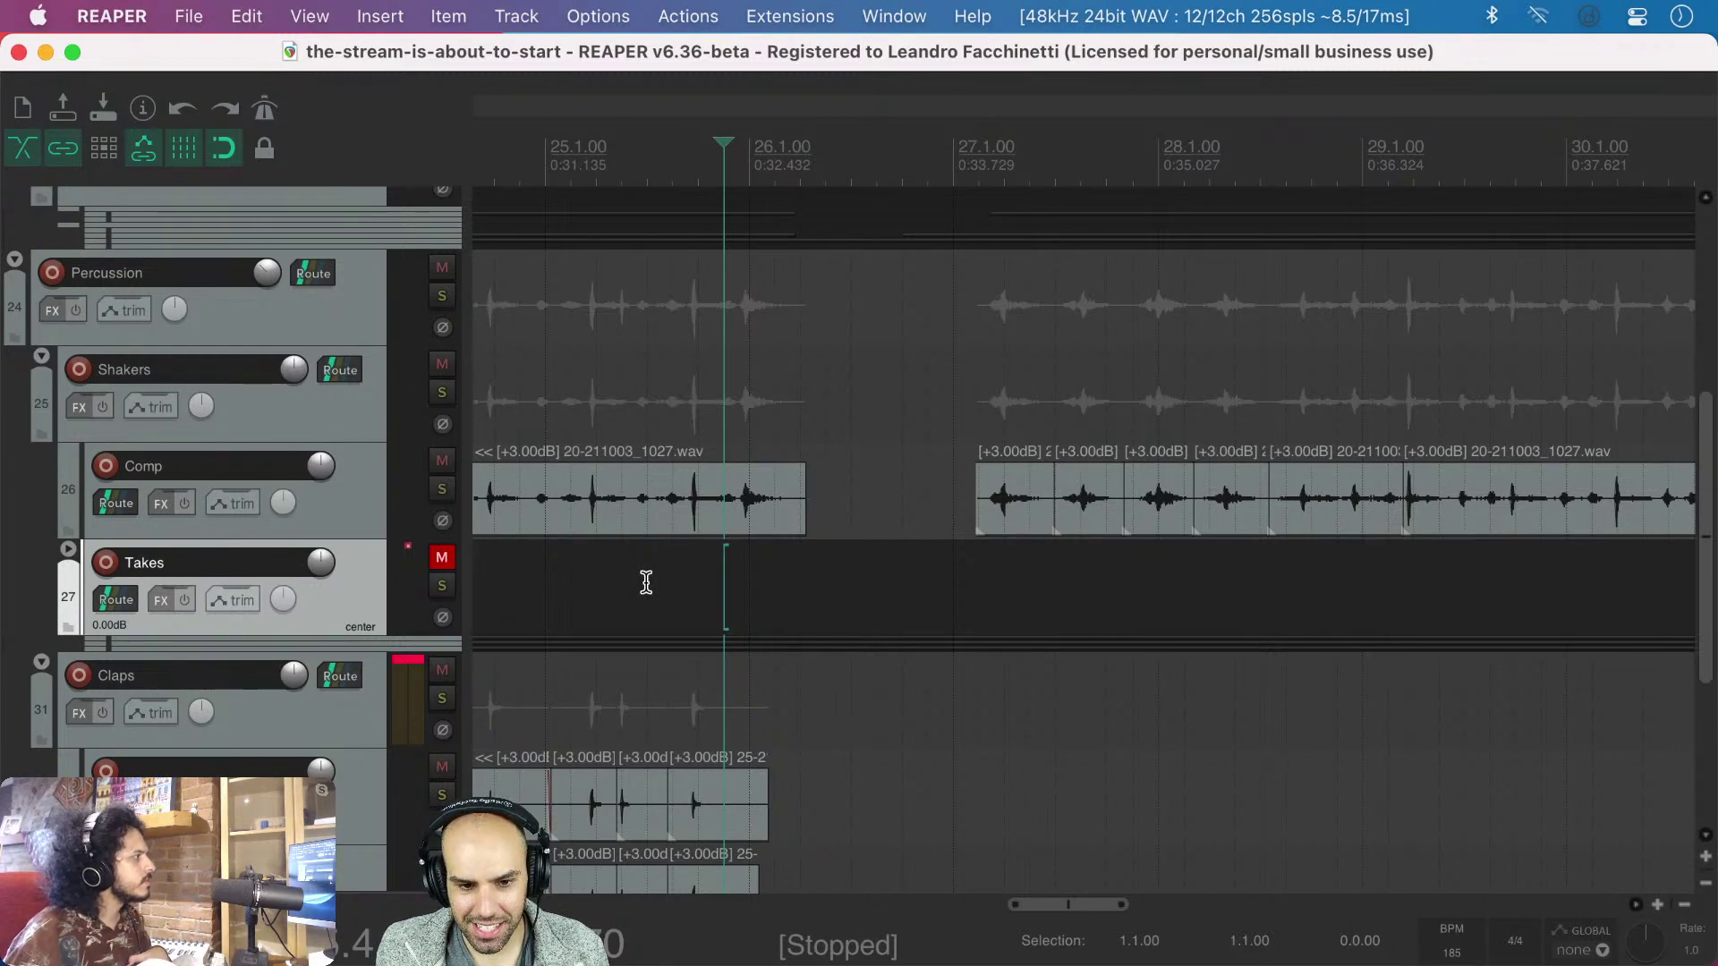
click(572, 583)
click(548, 581)
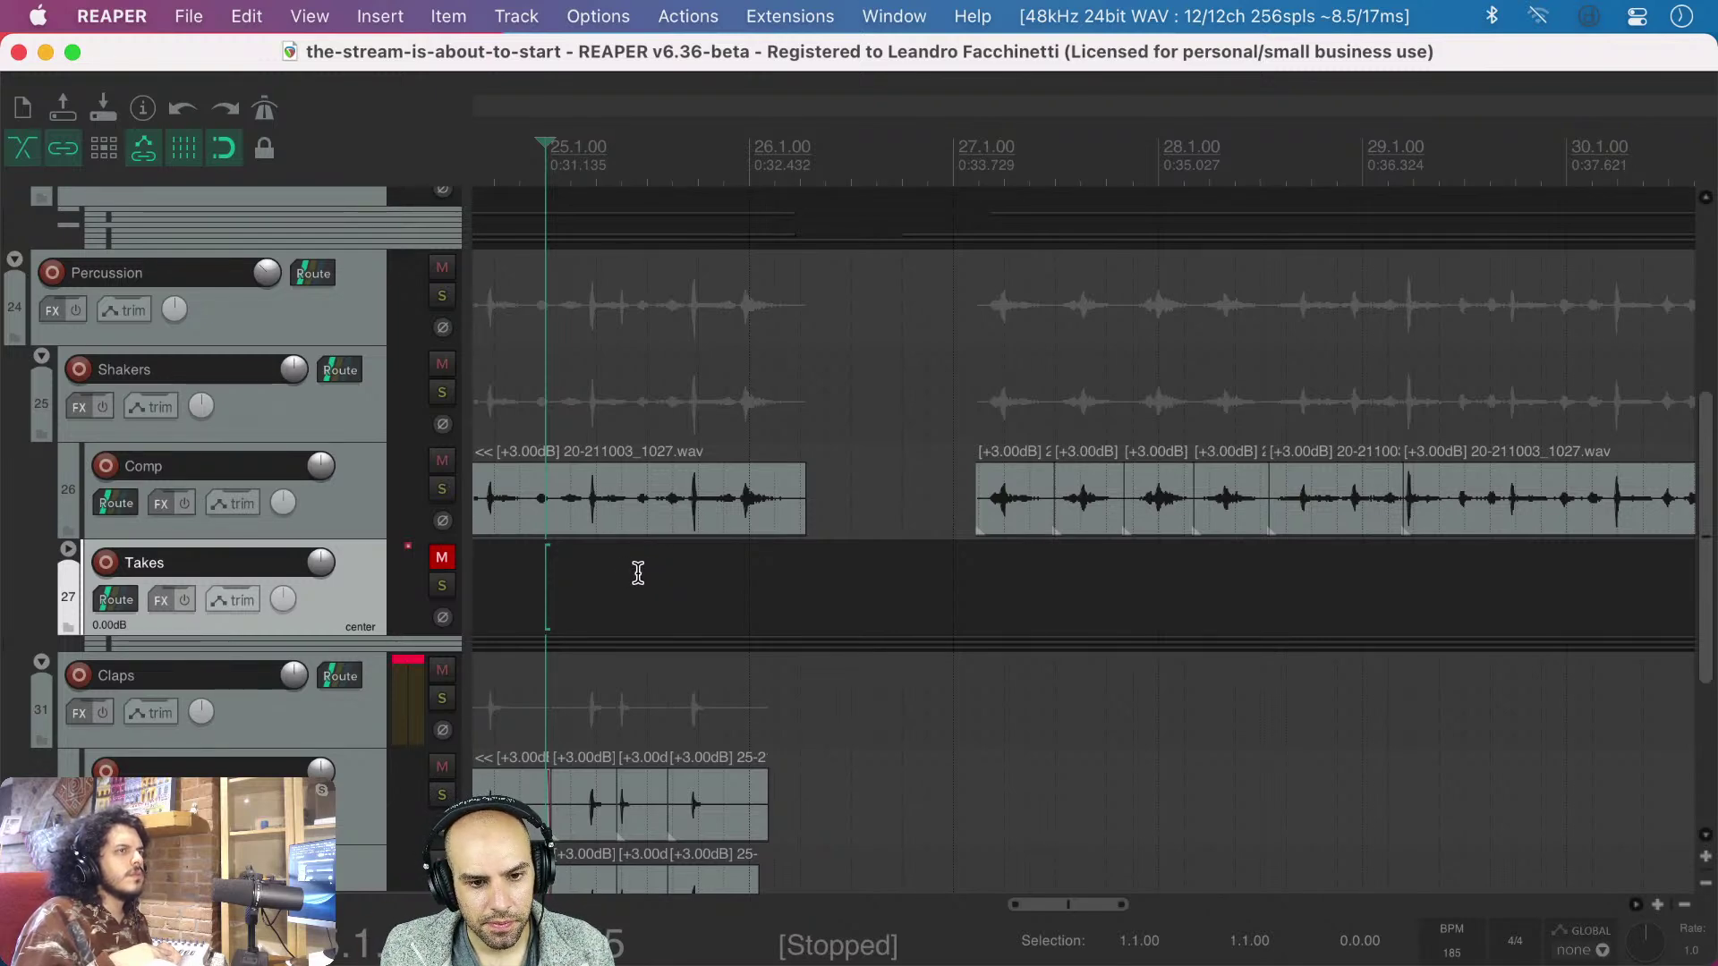
scroll(598, 582, left, 3)
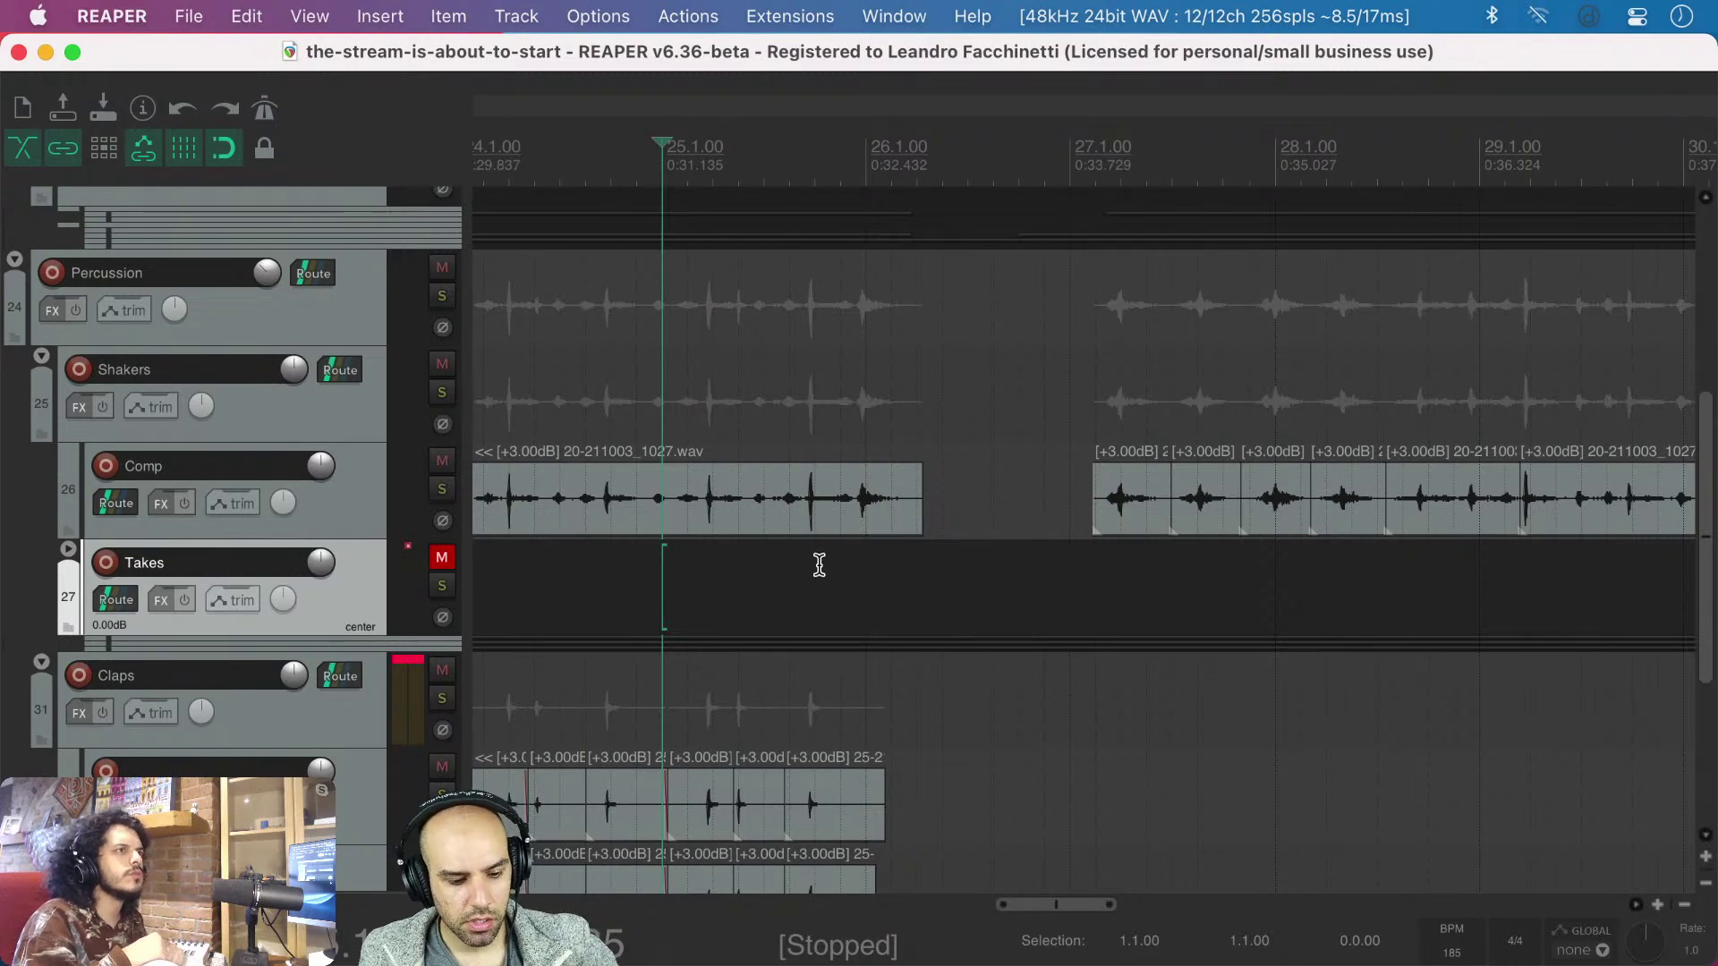
key(space)
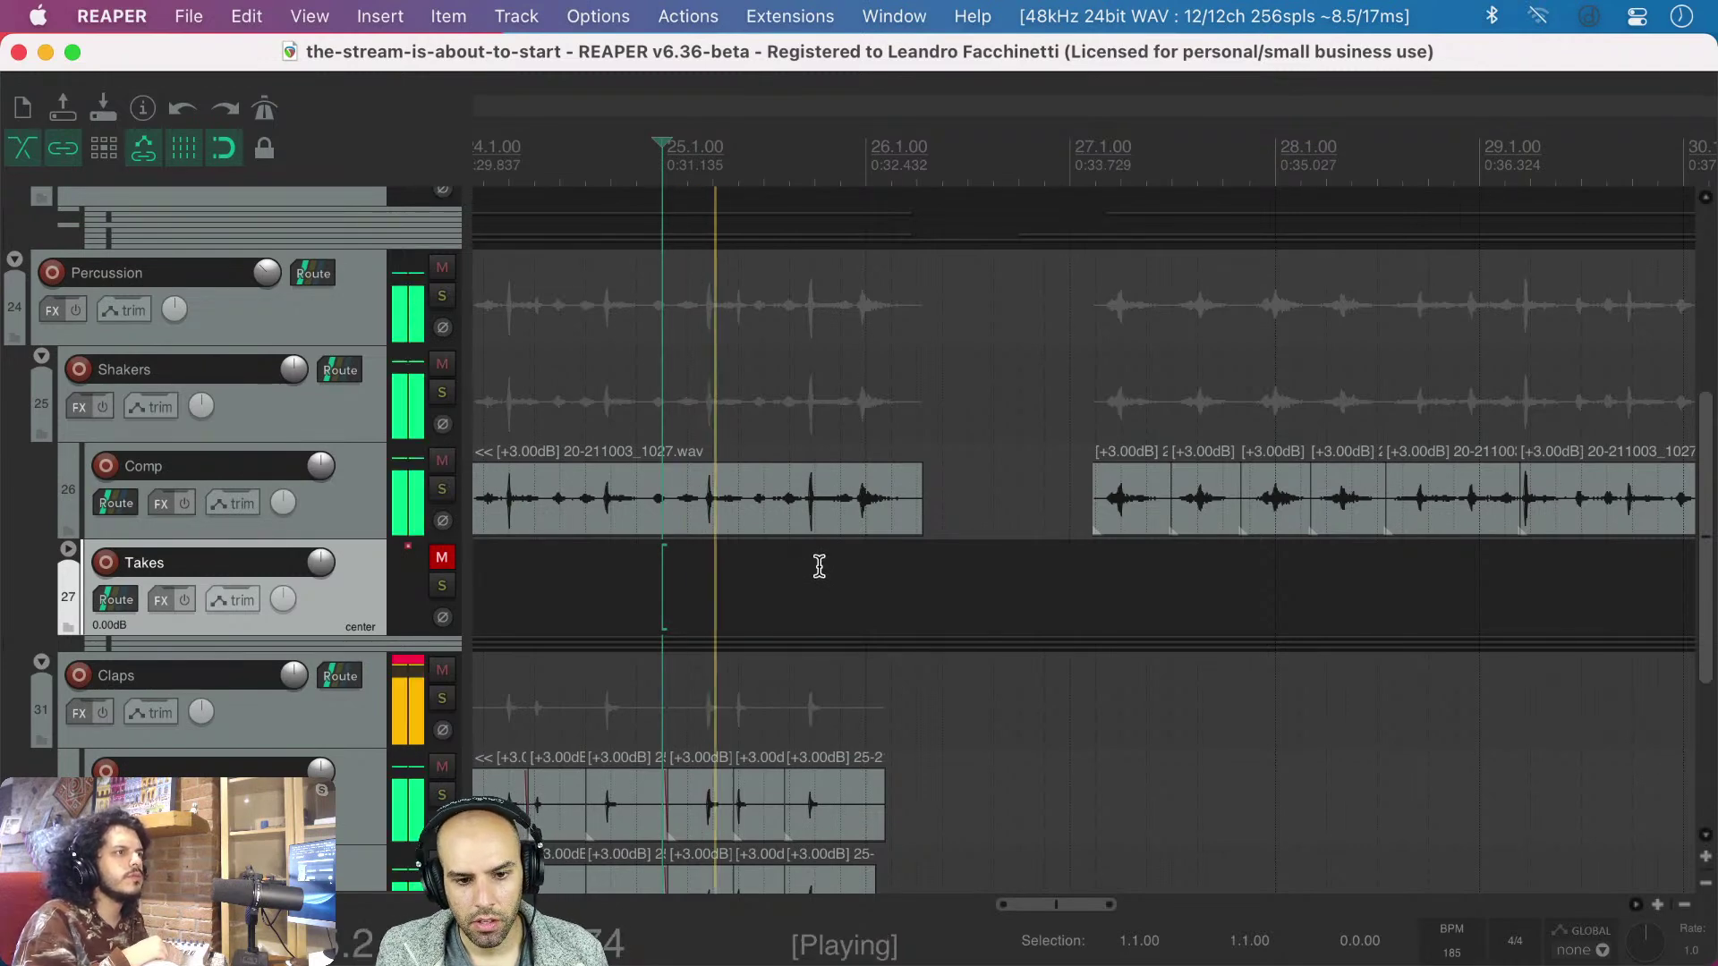
scroll(1124, 582, right, 3)
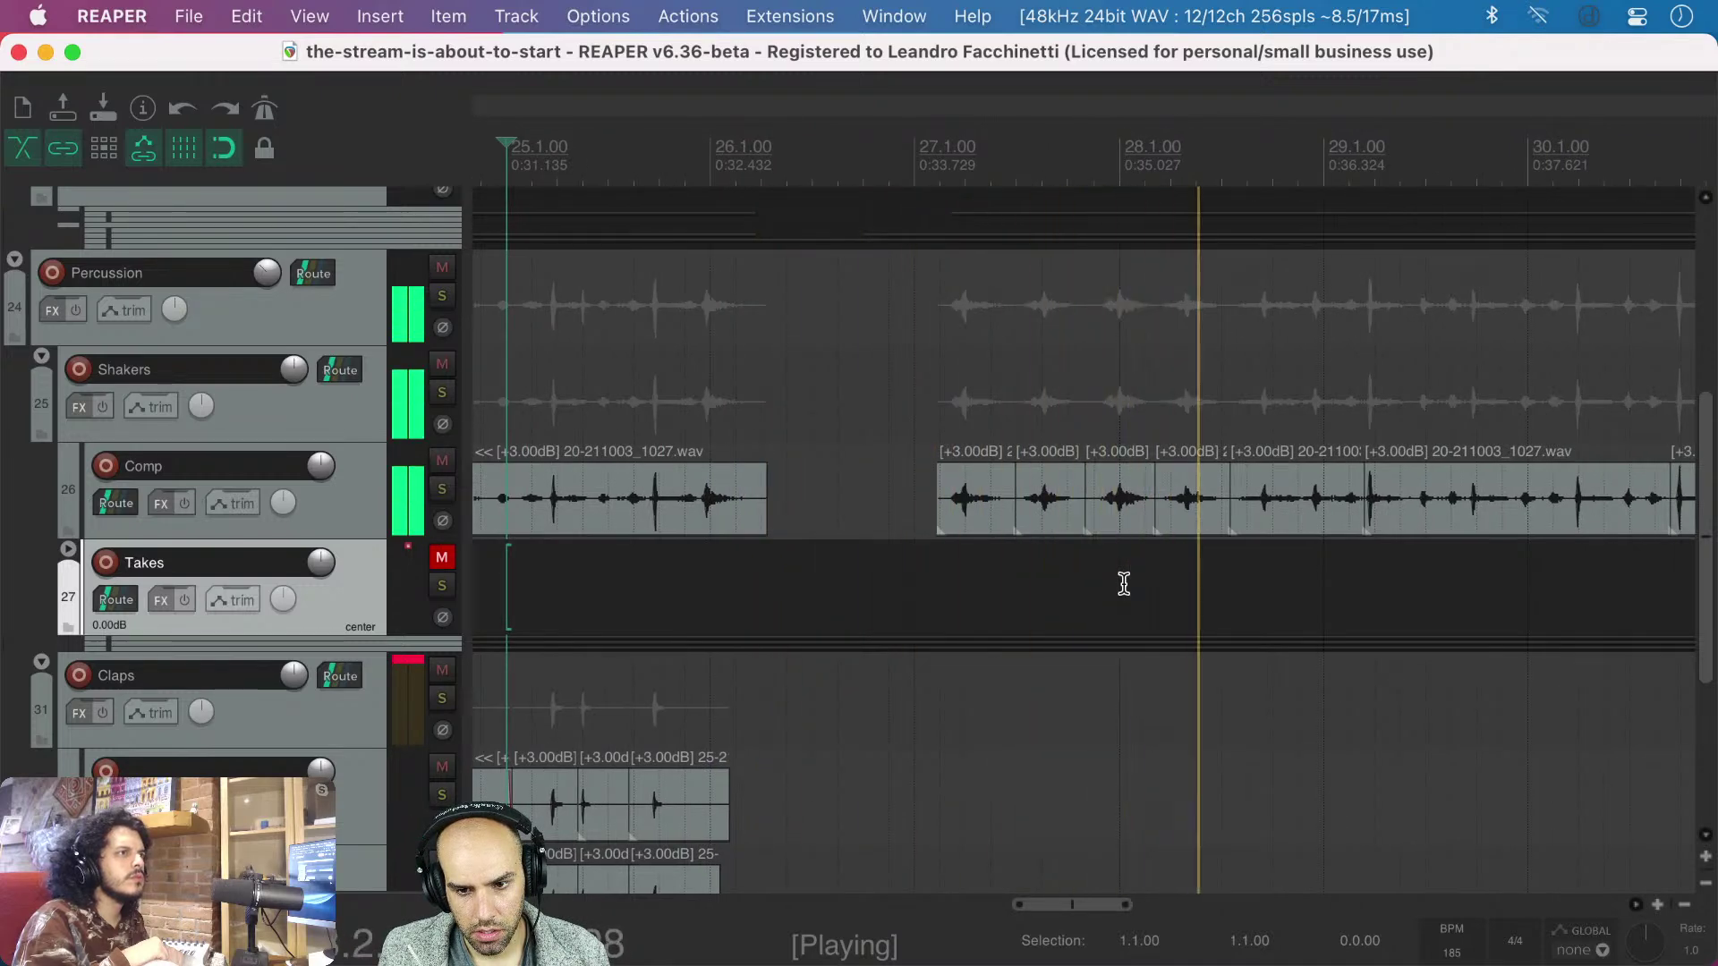
scroll(1123, 583, right, 6)
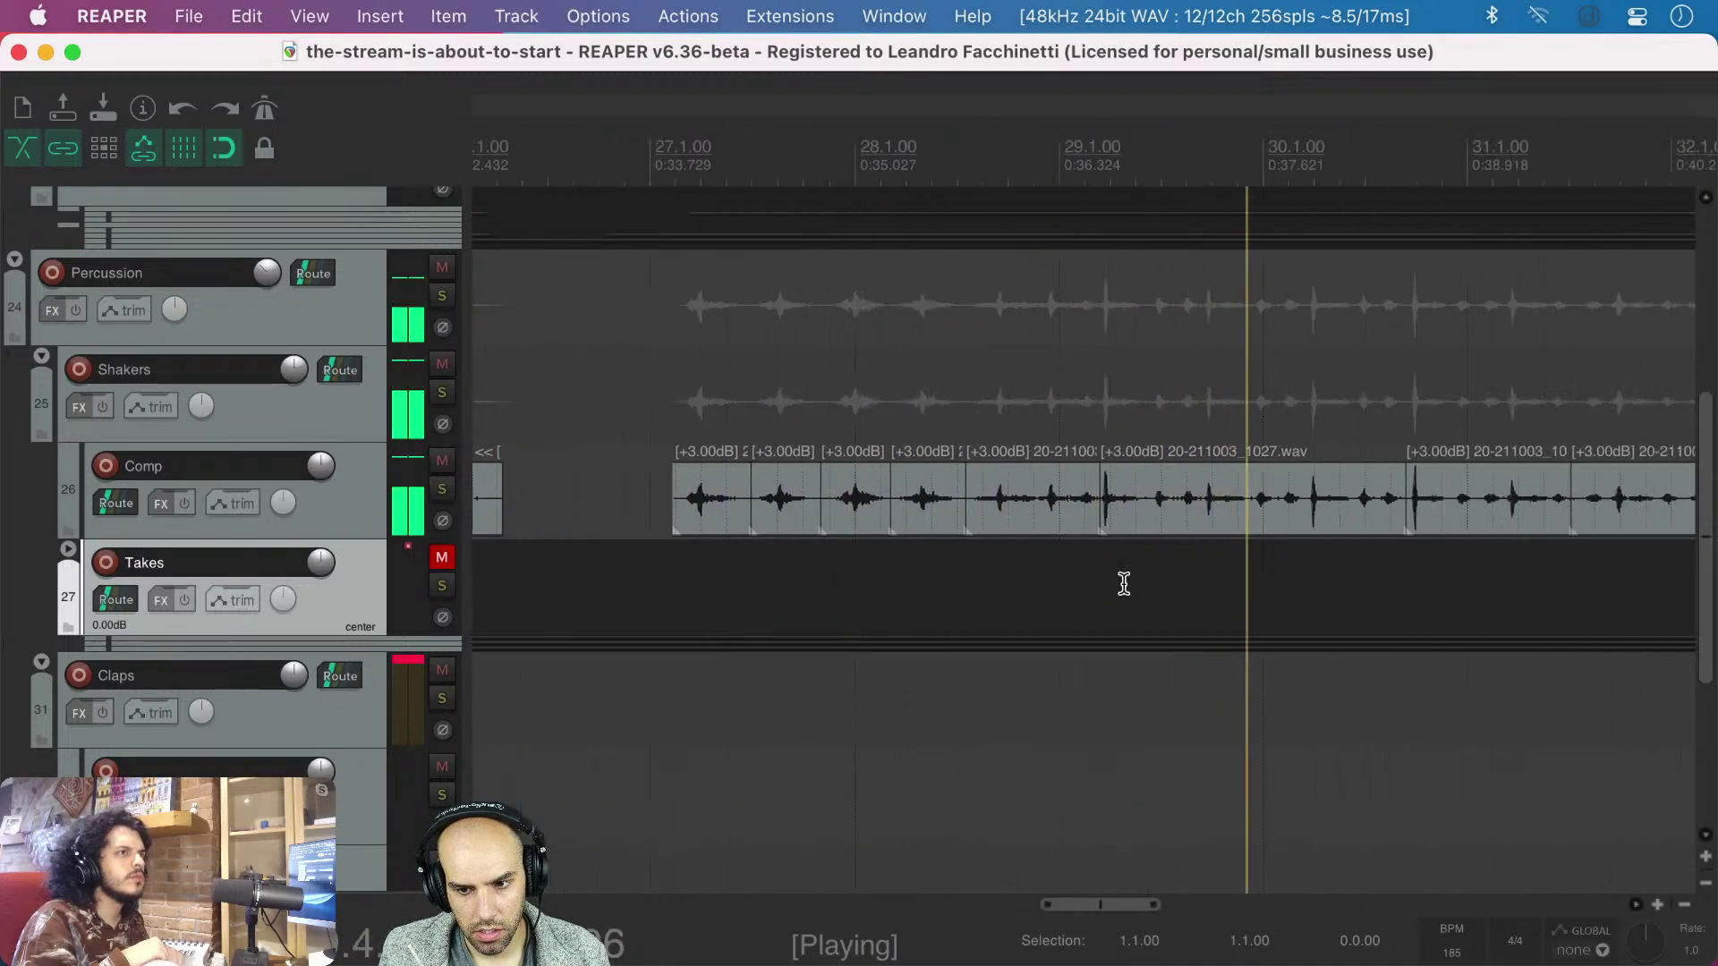
key(space)
- Select the shakers' Comp clip that starts just after 29.1.00 to inspect its hits against the grid
scroll(1028, 594, up, 5)
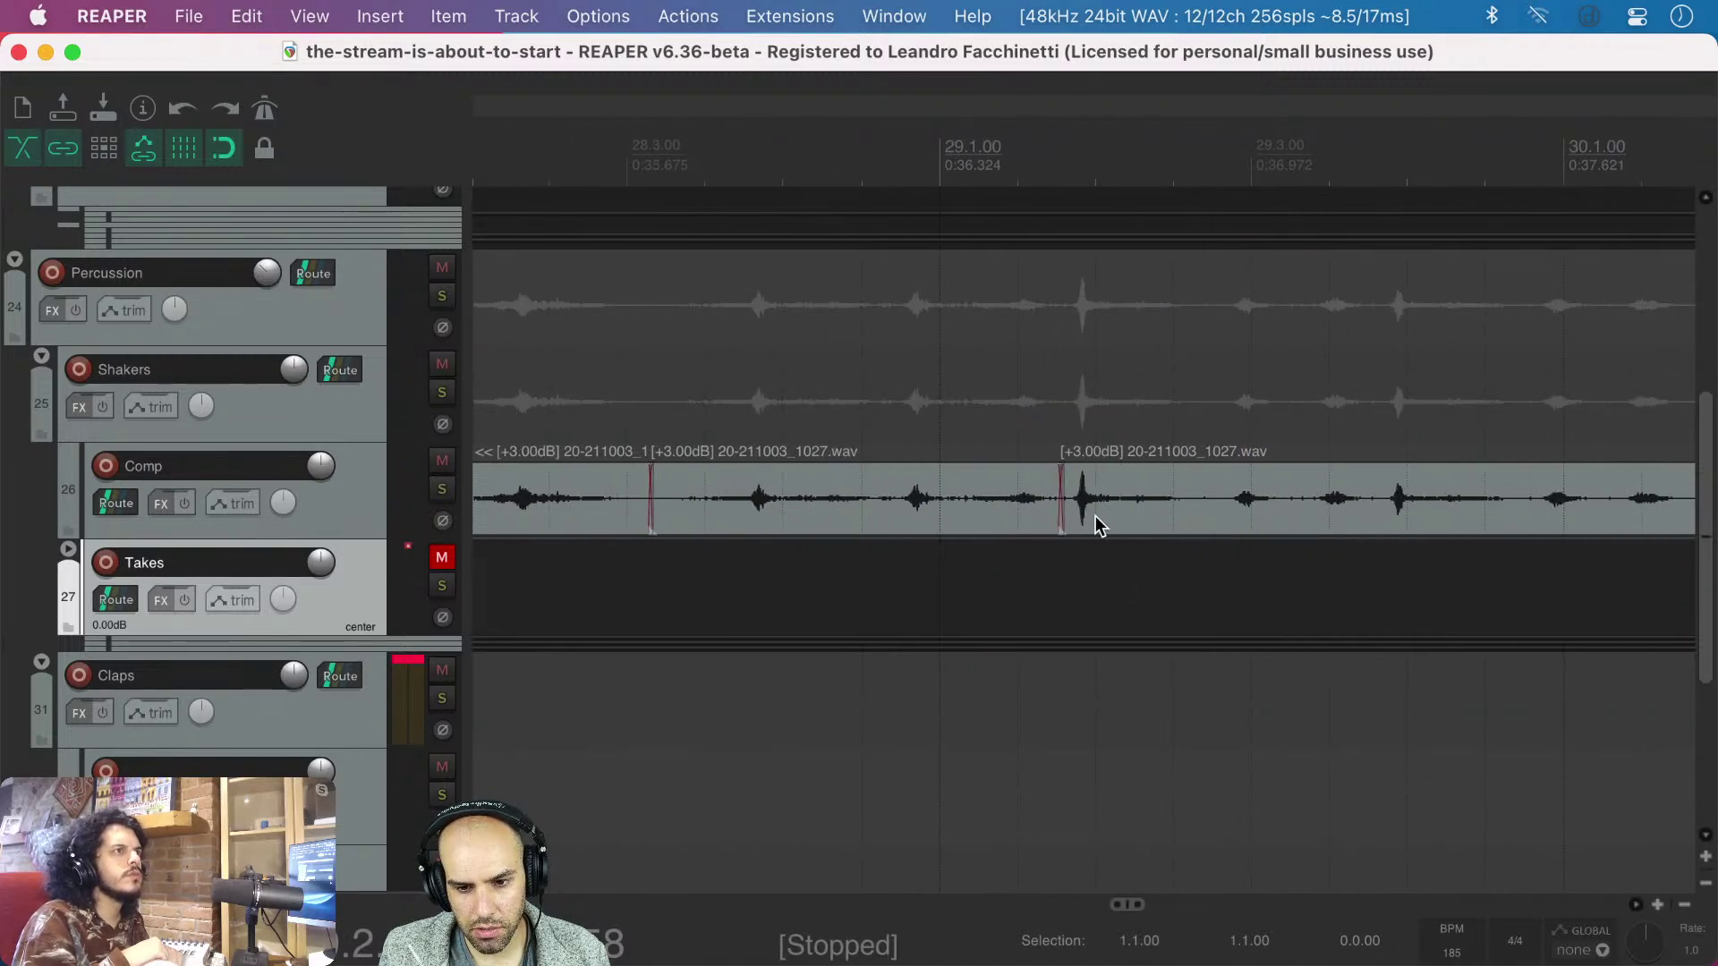
click(1211, 511)
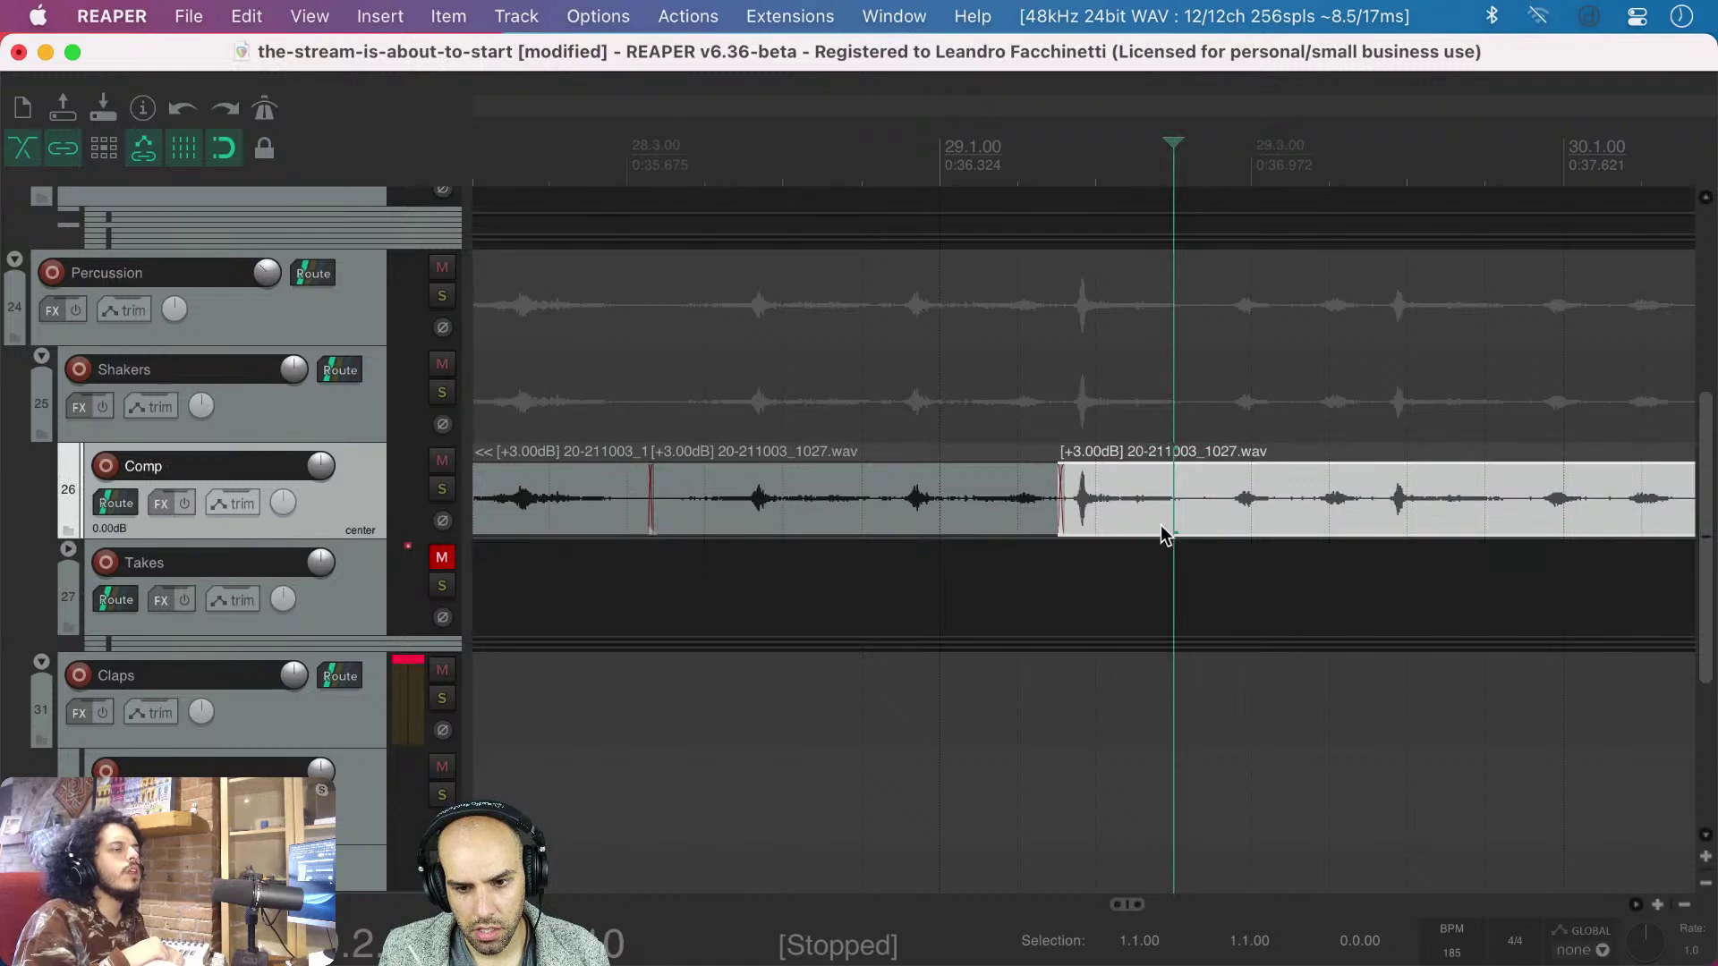
scroll(932, 578, down, 5)
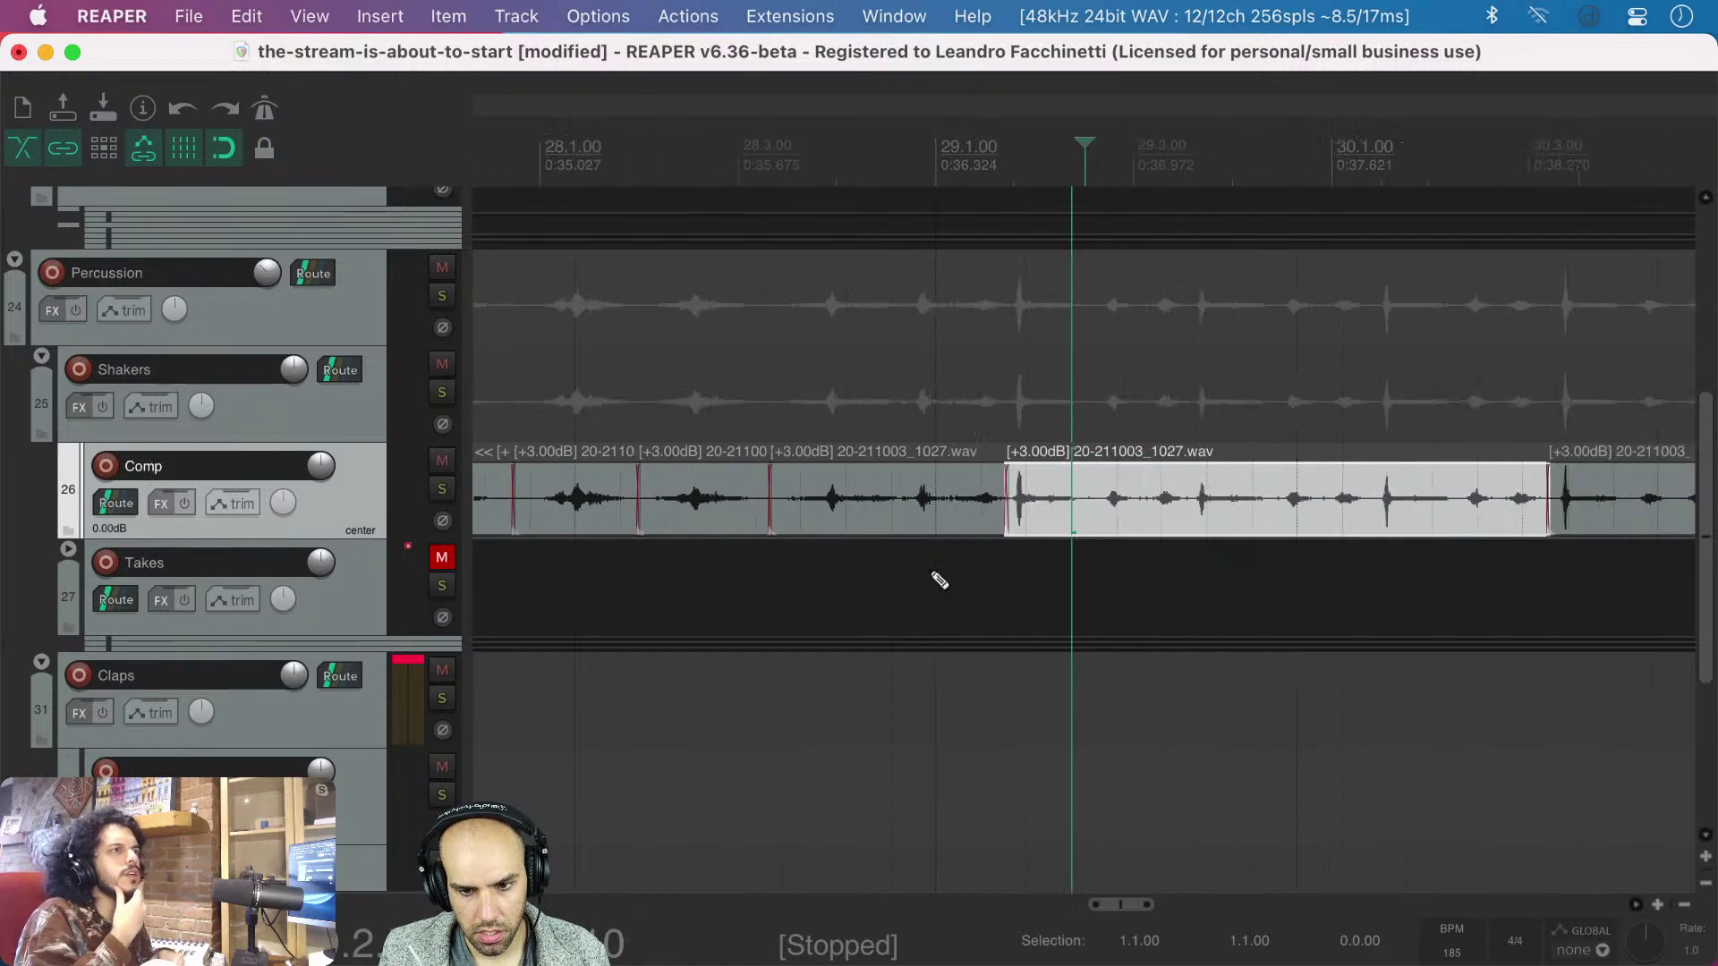
- Play the song from just before 28.1.00 through the start of Chorus 1, stopping around 37.1.00
click(720, 577)
key(space)
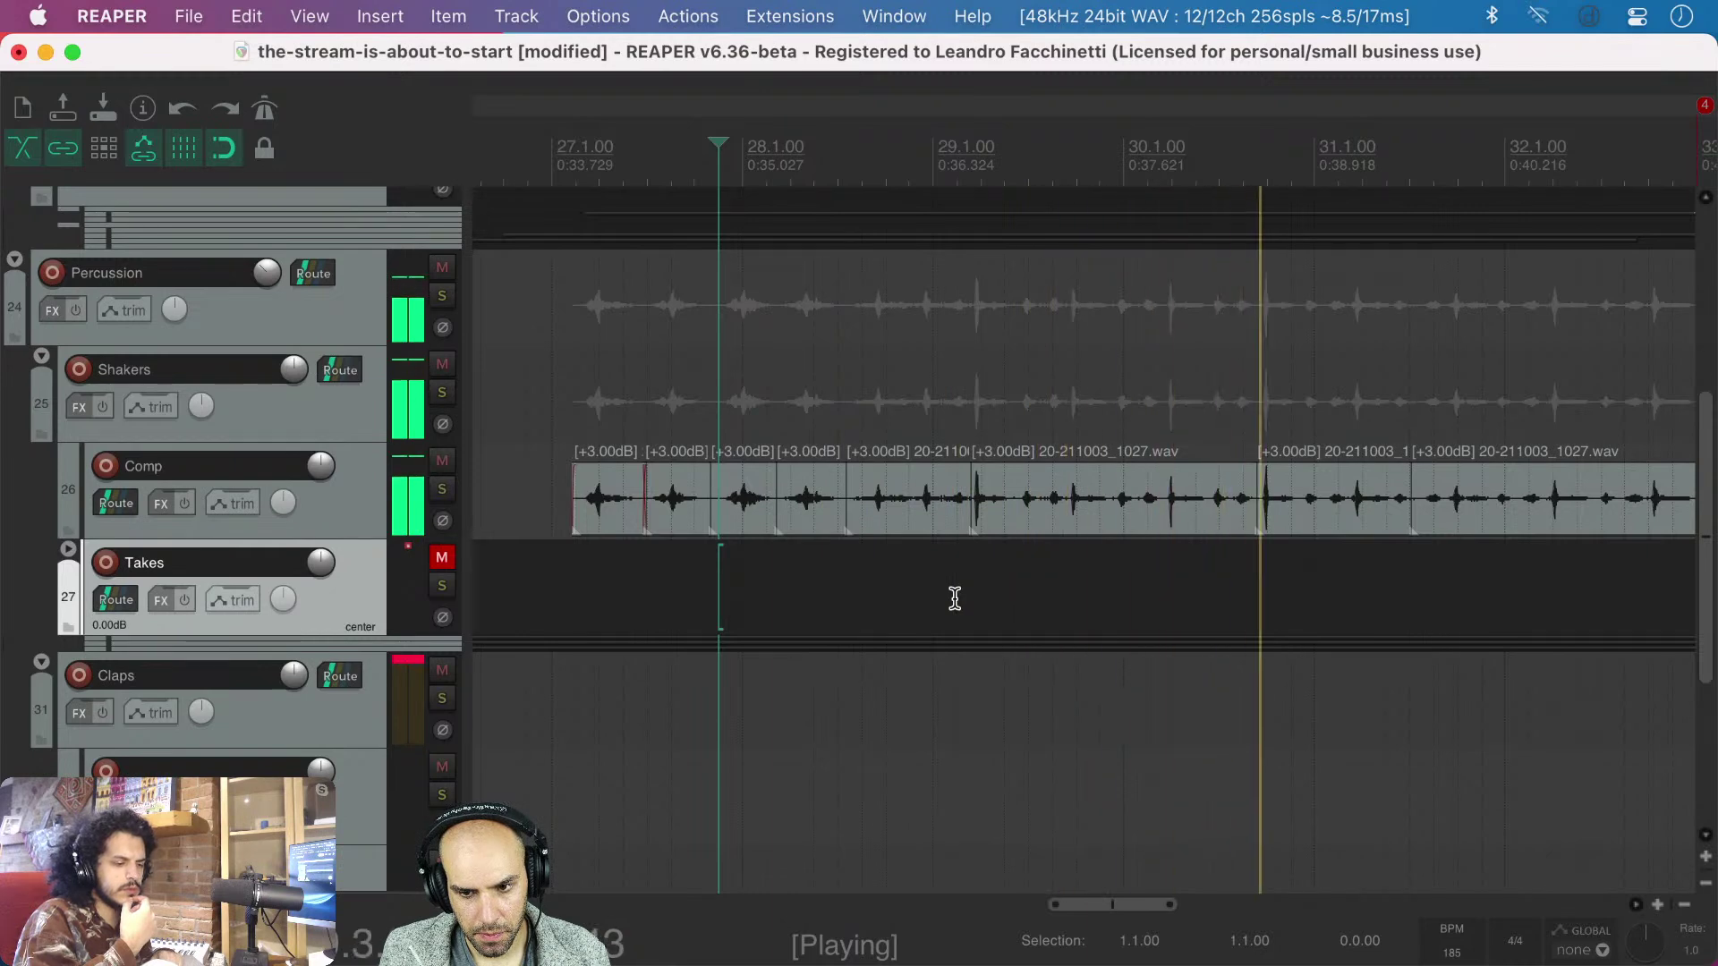
scroll(1077, 590, right, 3)
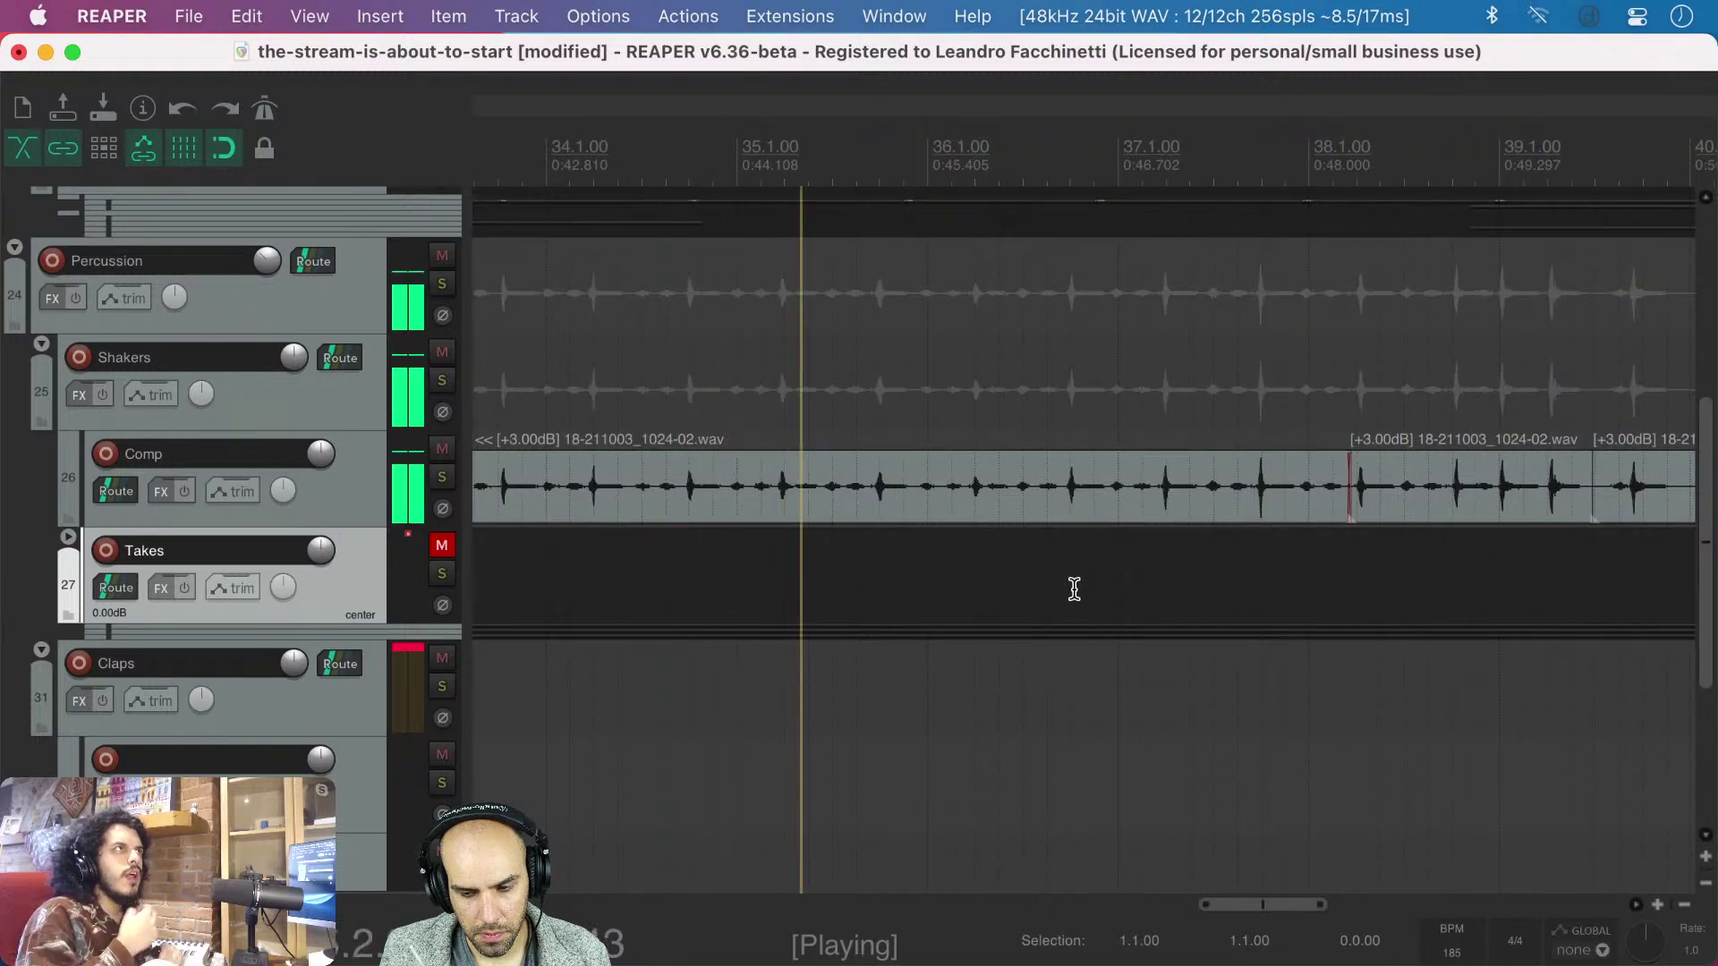
key(space)
- Place the edit cursor in bar 29, before Chorus 1, and save the project
scroll(1038, 599, down, 2)
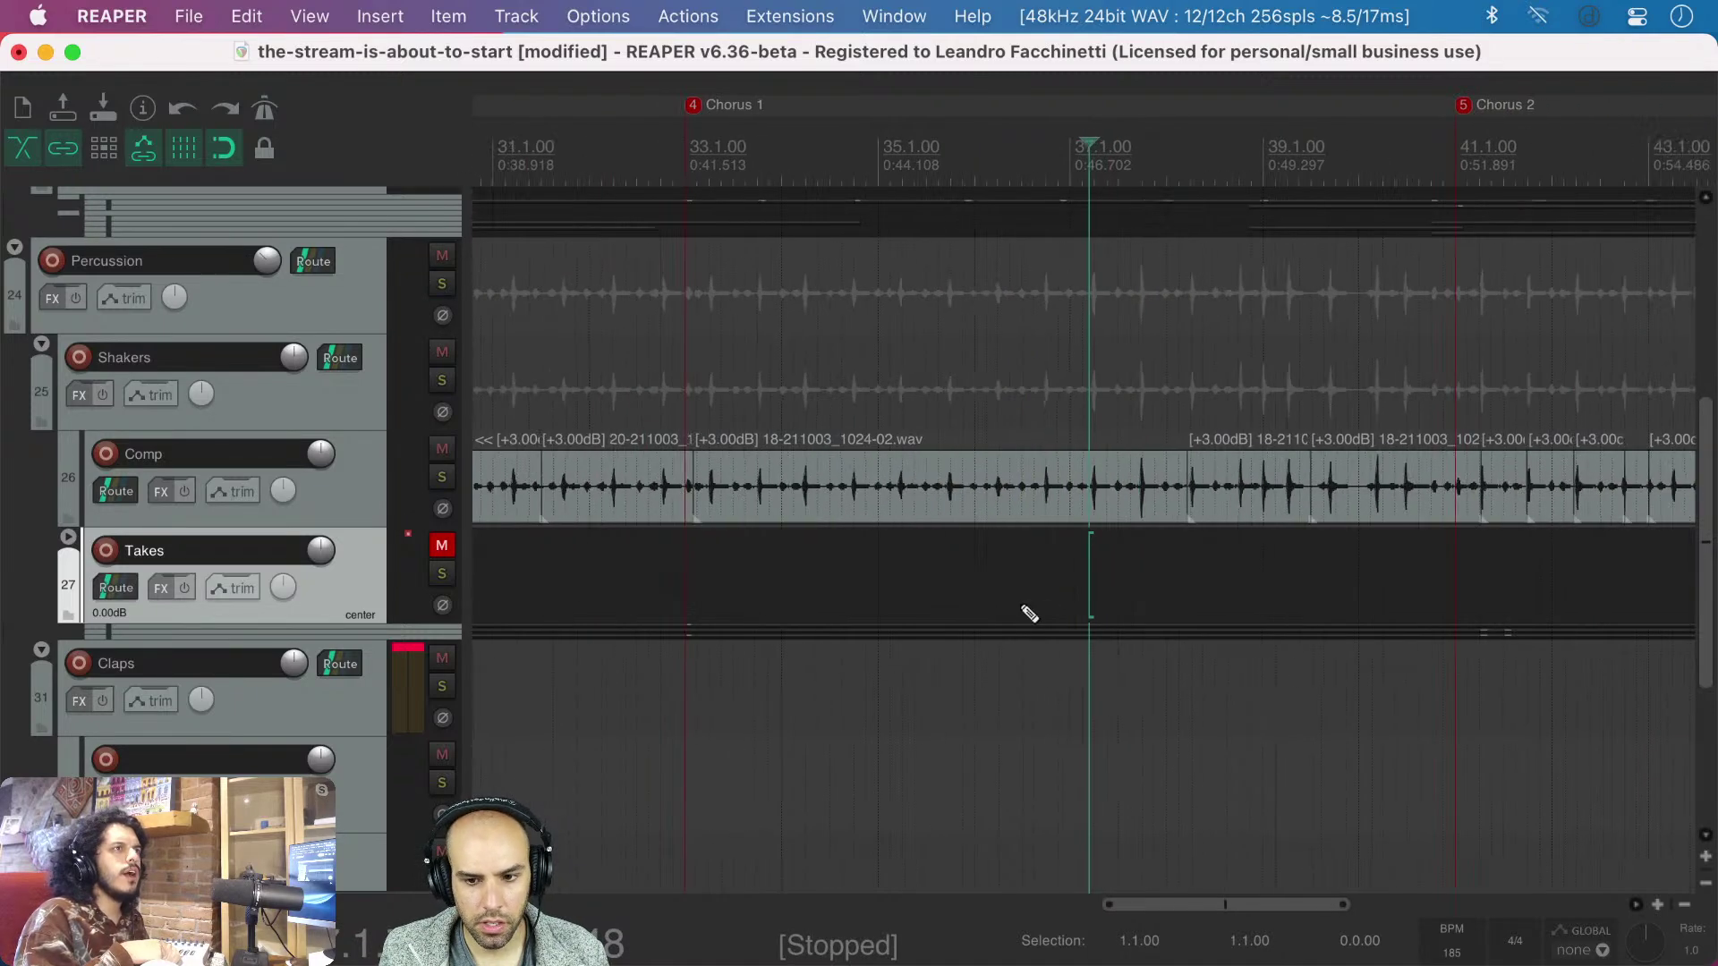
scroll(1020, 603, left, 5)
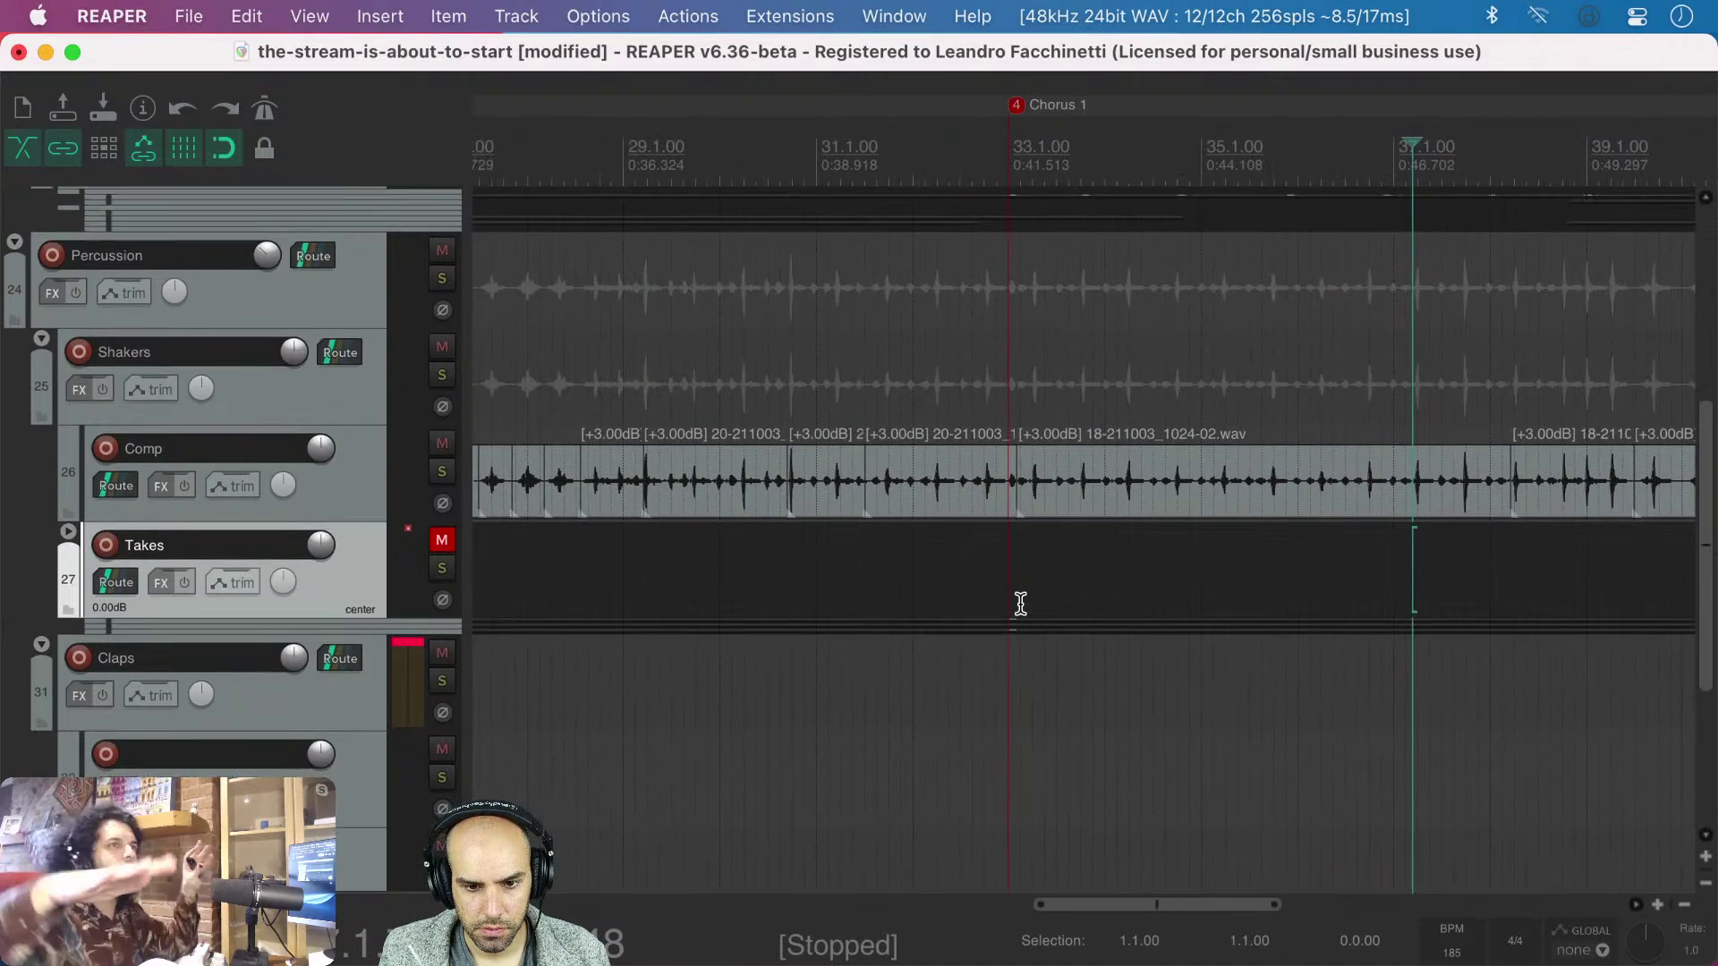
scroll(1021, 604, up, 1)
scroll(1021, 604, left, 1)
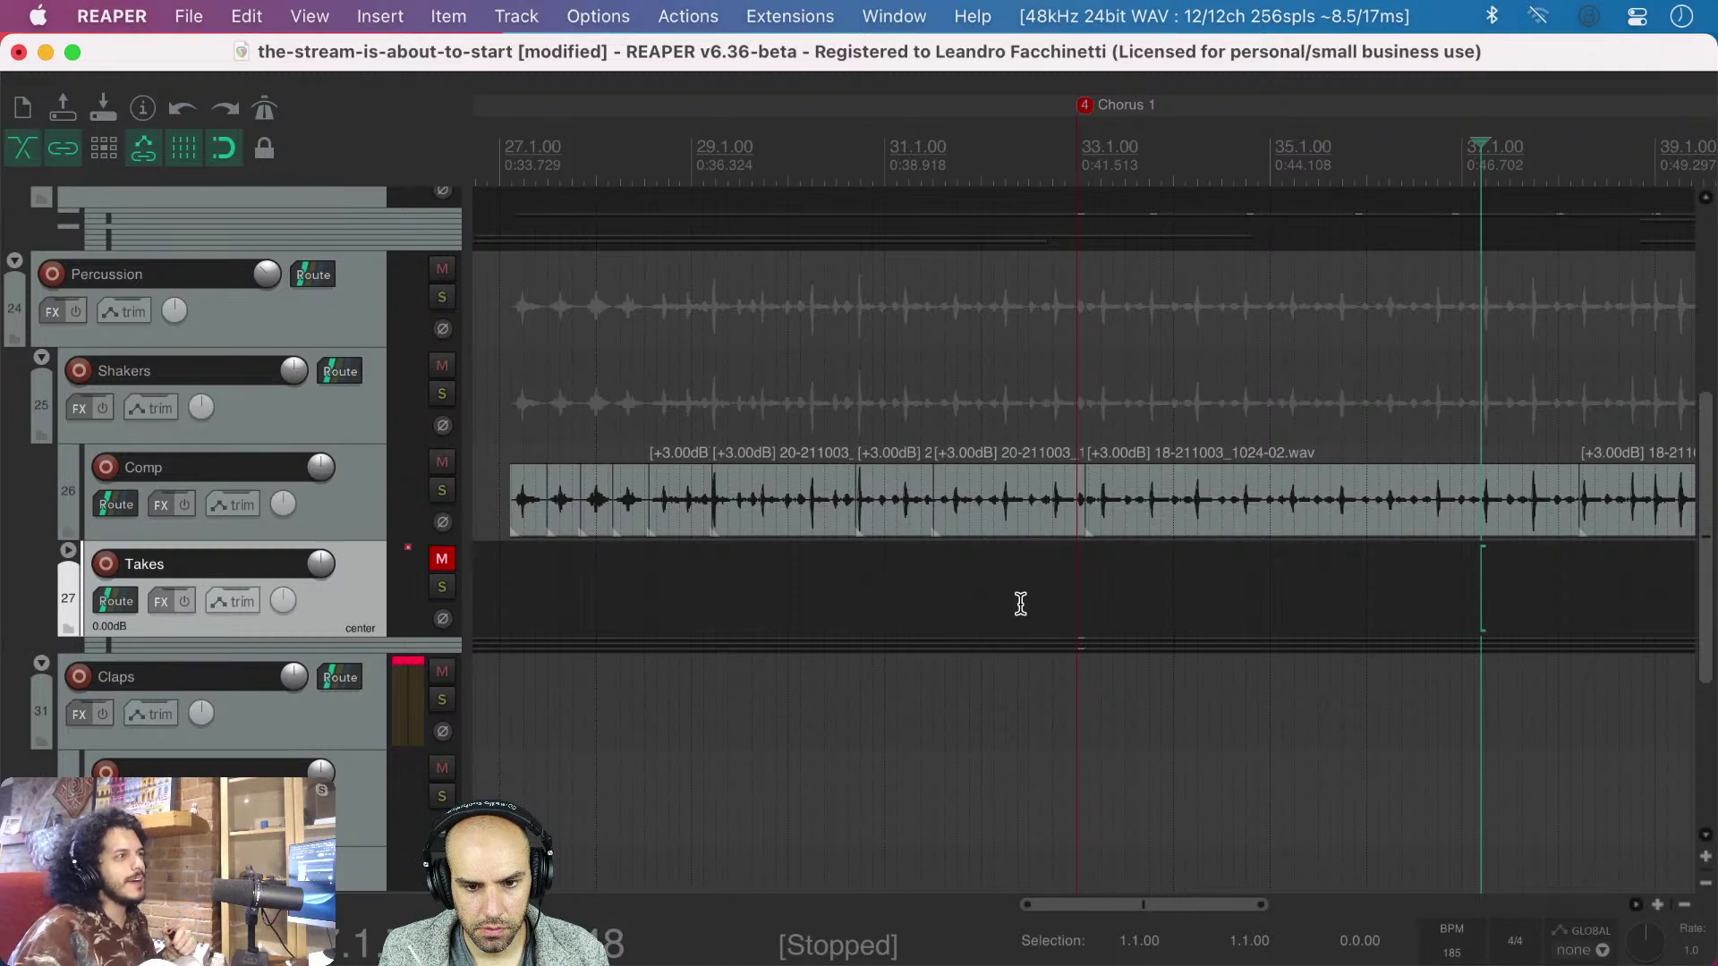
click(760, 582)
key(super+s)
- Play the shakers from bar 29 through Chorus 1, stopping just after Chorus 2 begins
key(space)
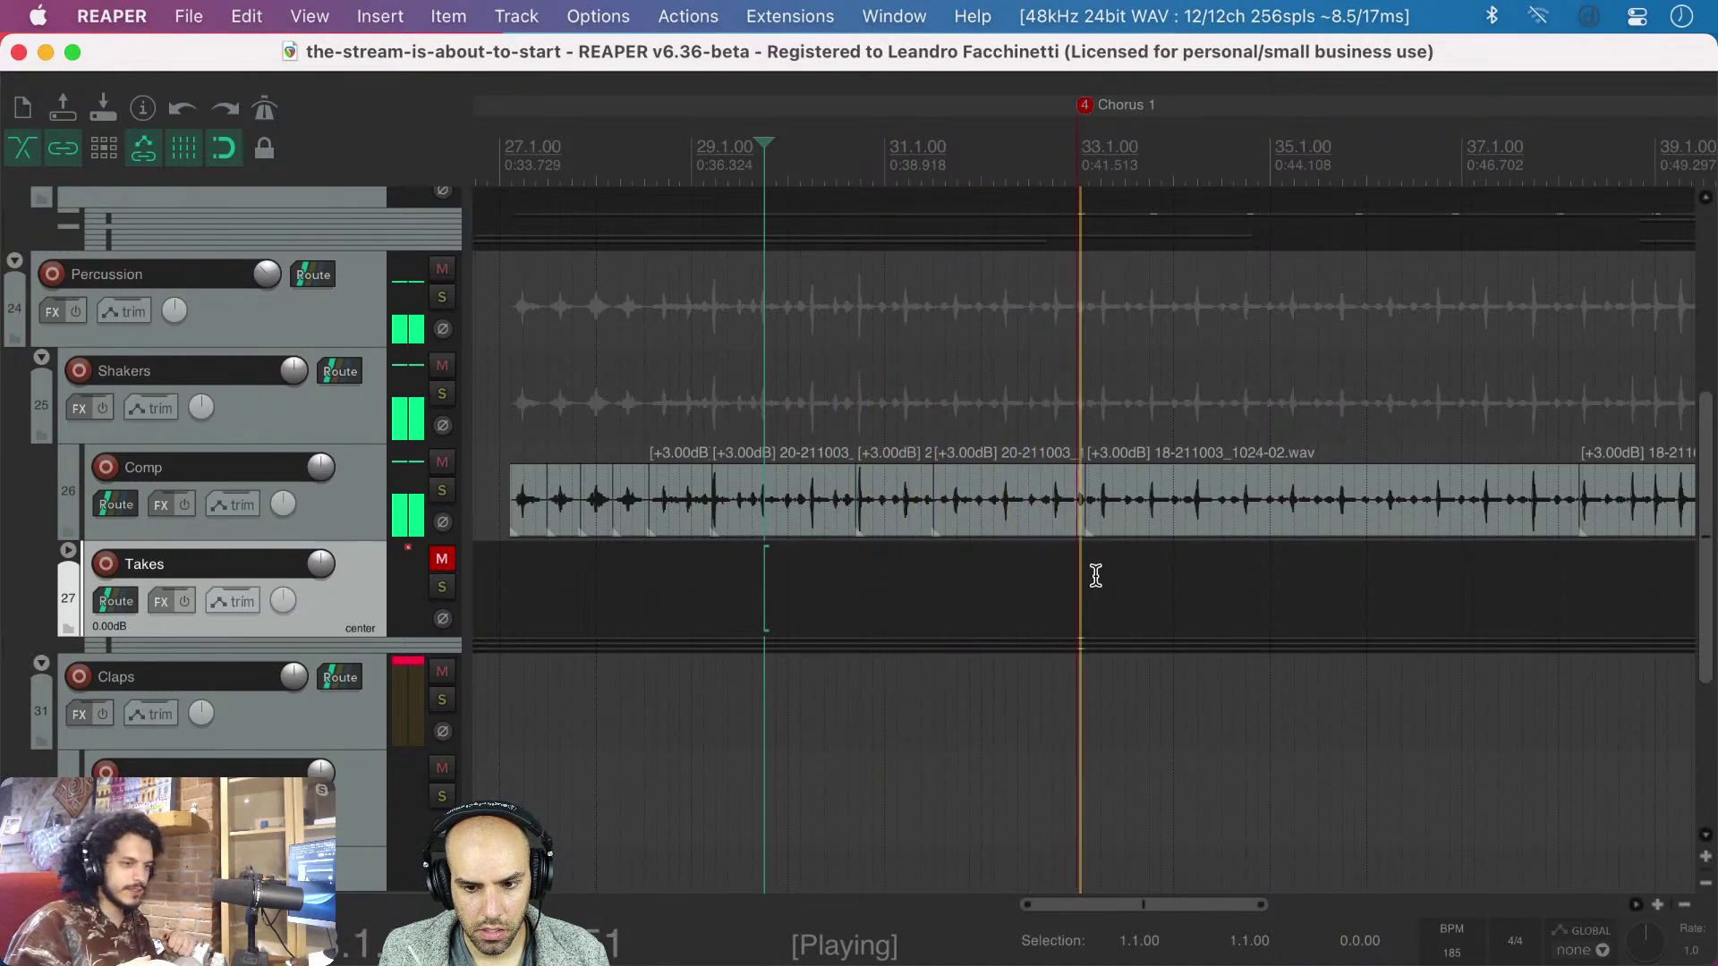
scroll(1114, 581, right, 3)
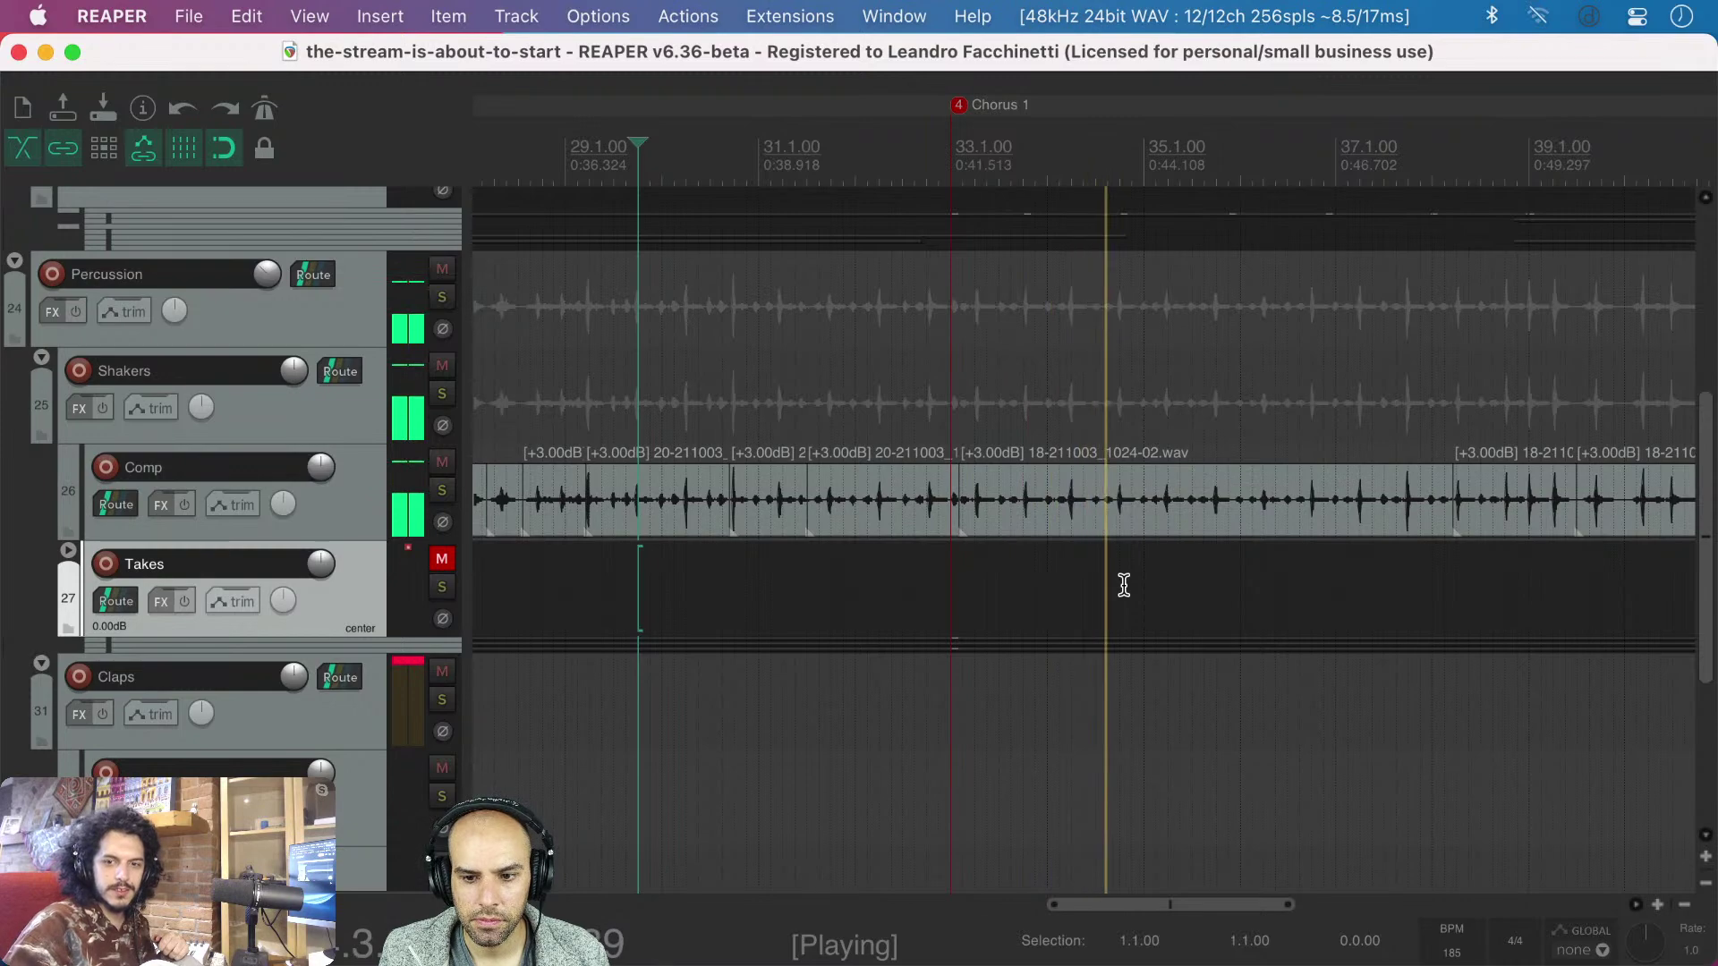
scroll(1131, 594, down, 3)
scroll(1124, 585, down, 4)
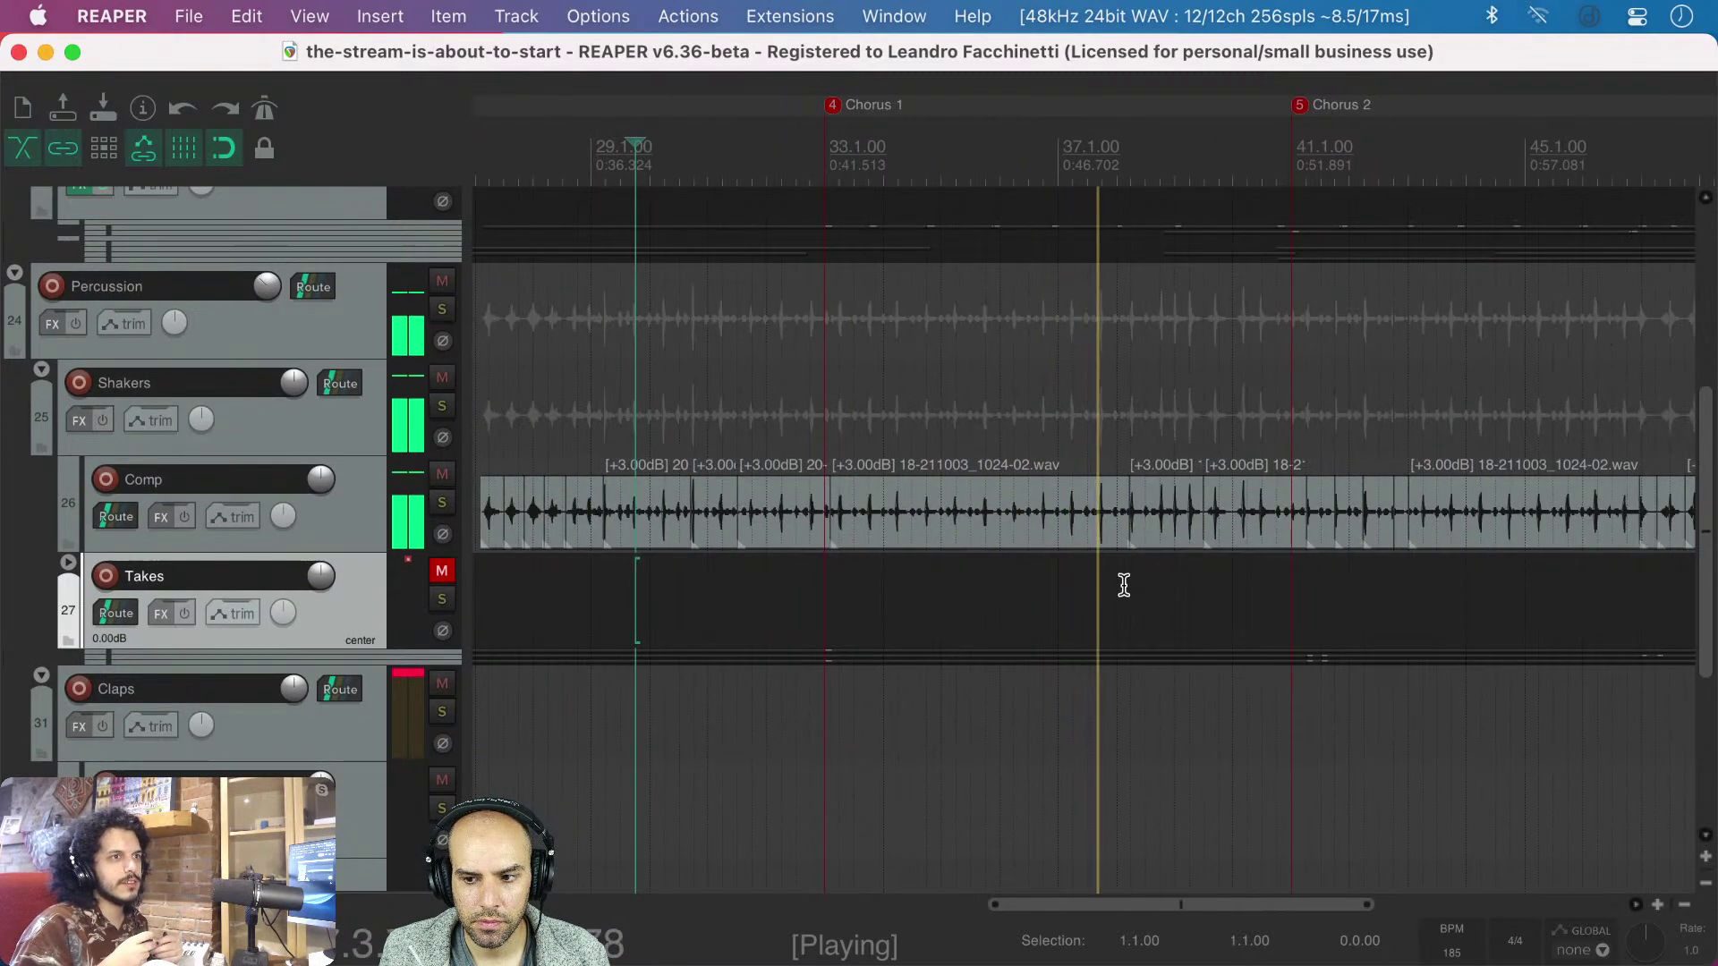
scroll(1123, 585, right, 3)
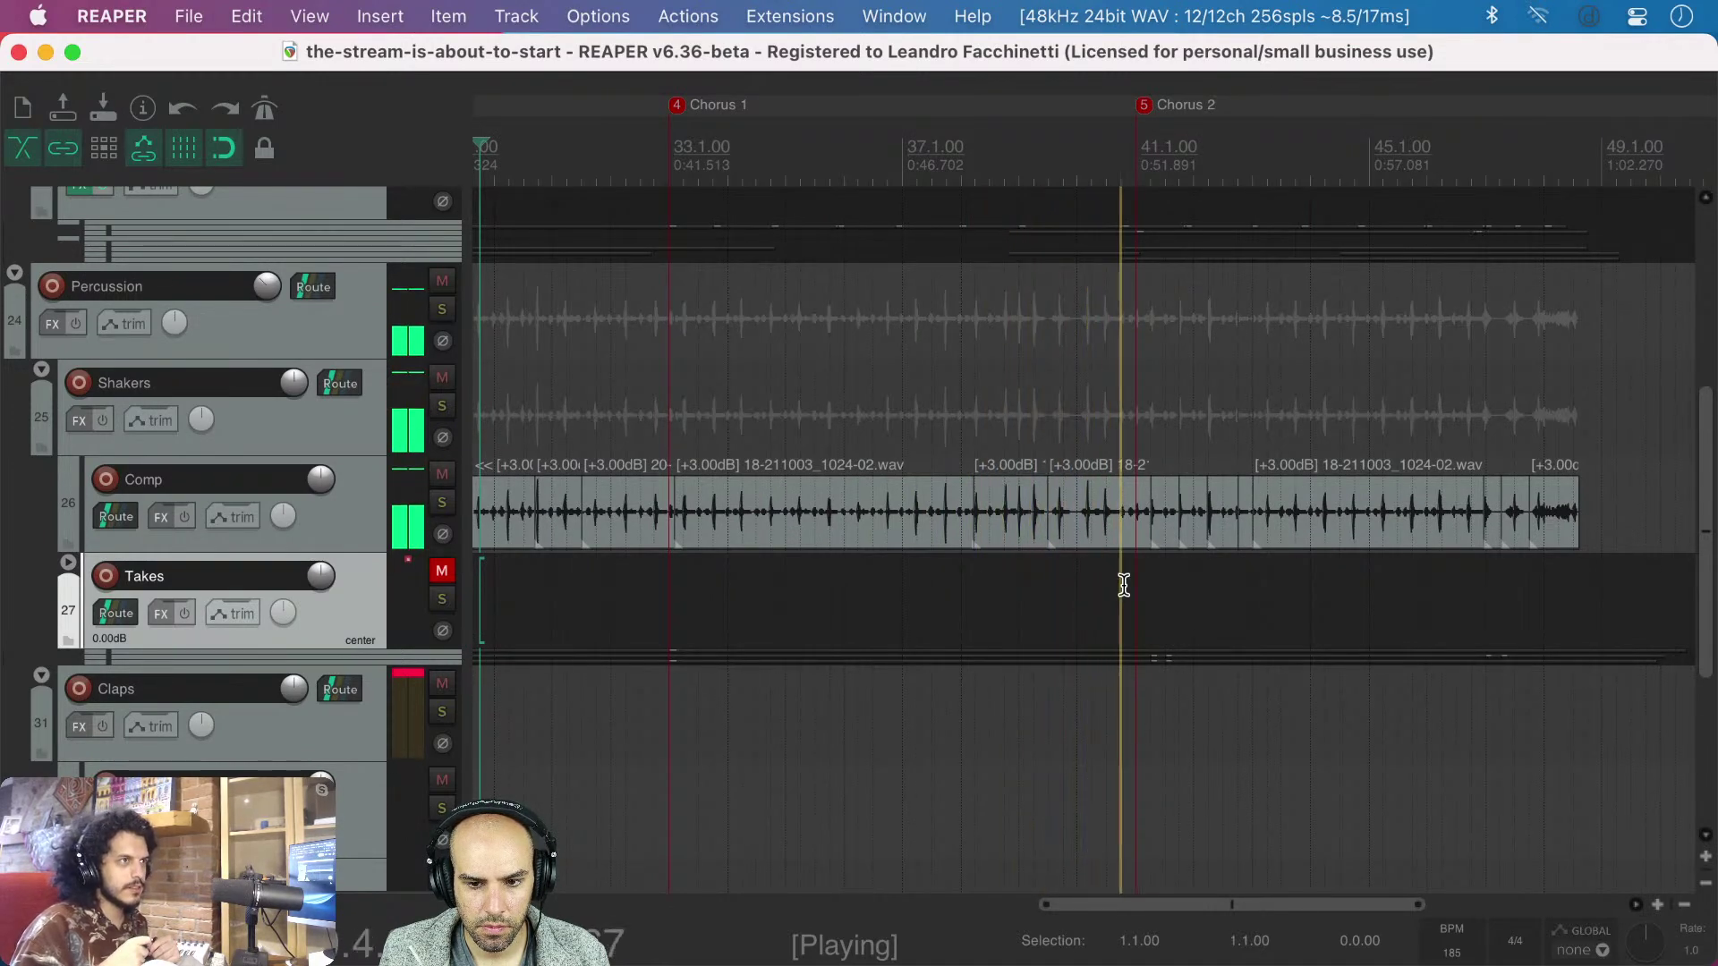
scroll(1123, 585, up, 5)
key(space)
- Check the Comp clip around 39.1.00, place the edit cursor near 37.3, and save the project
scroll(840, 583, left, 5)
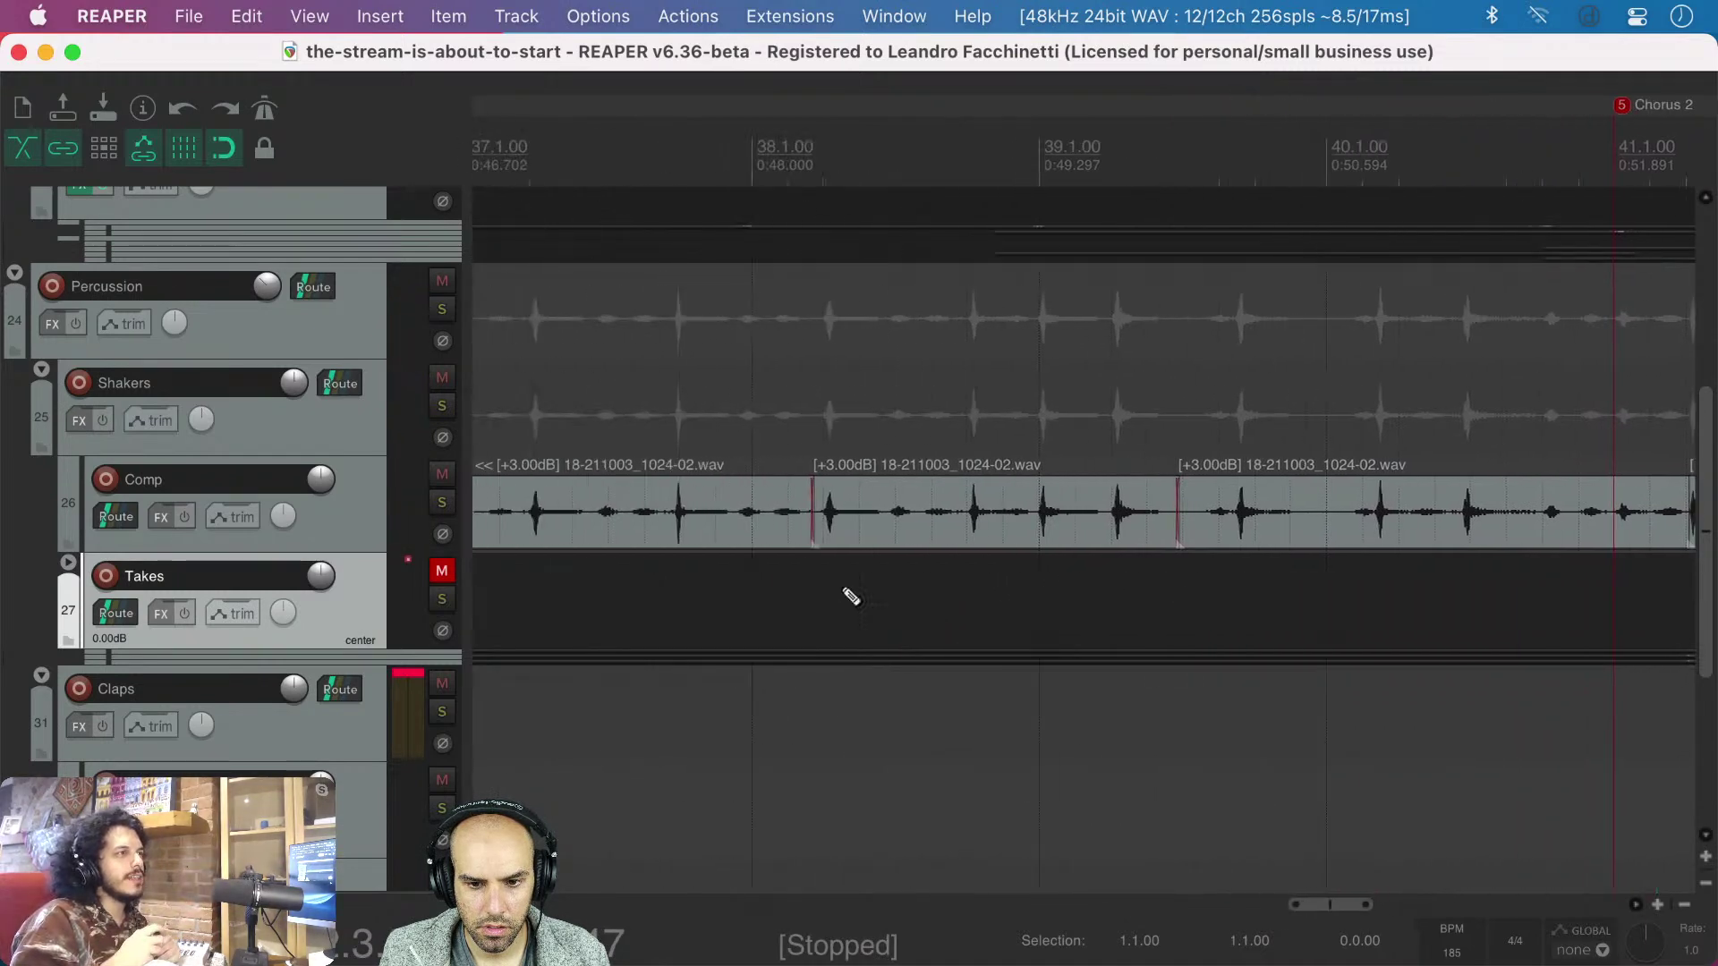
scroll(851, 596, down, 3)
click(912, 512)
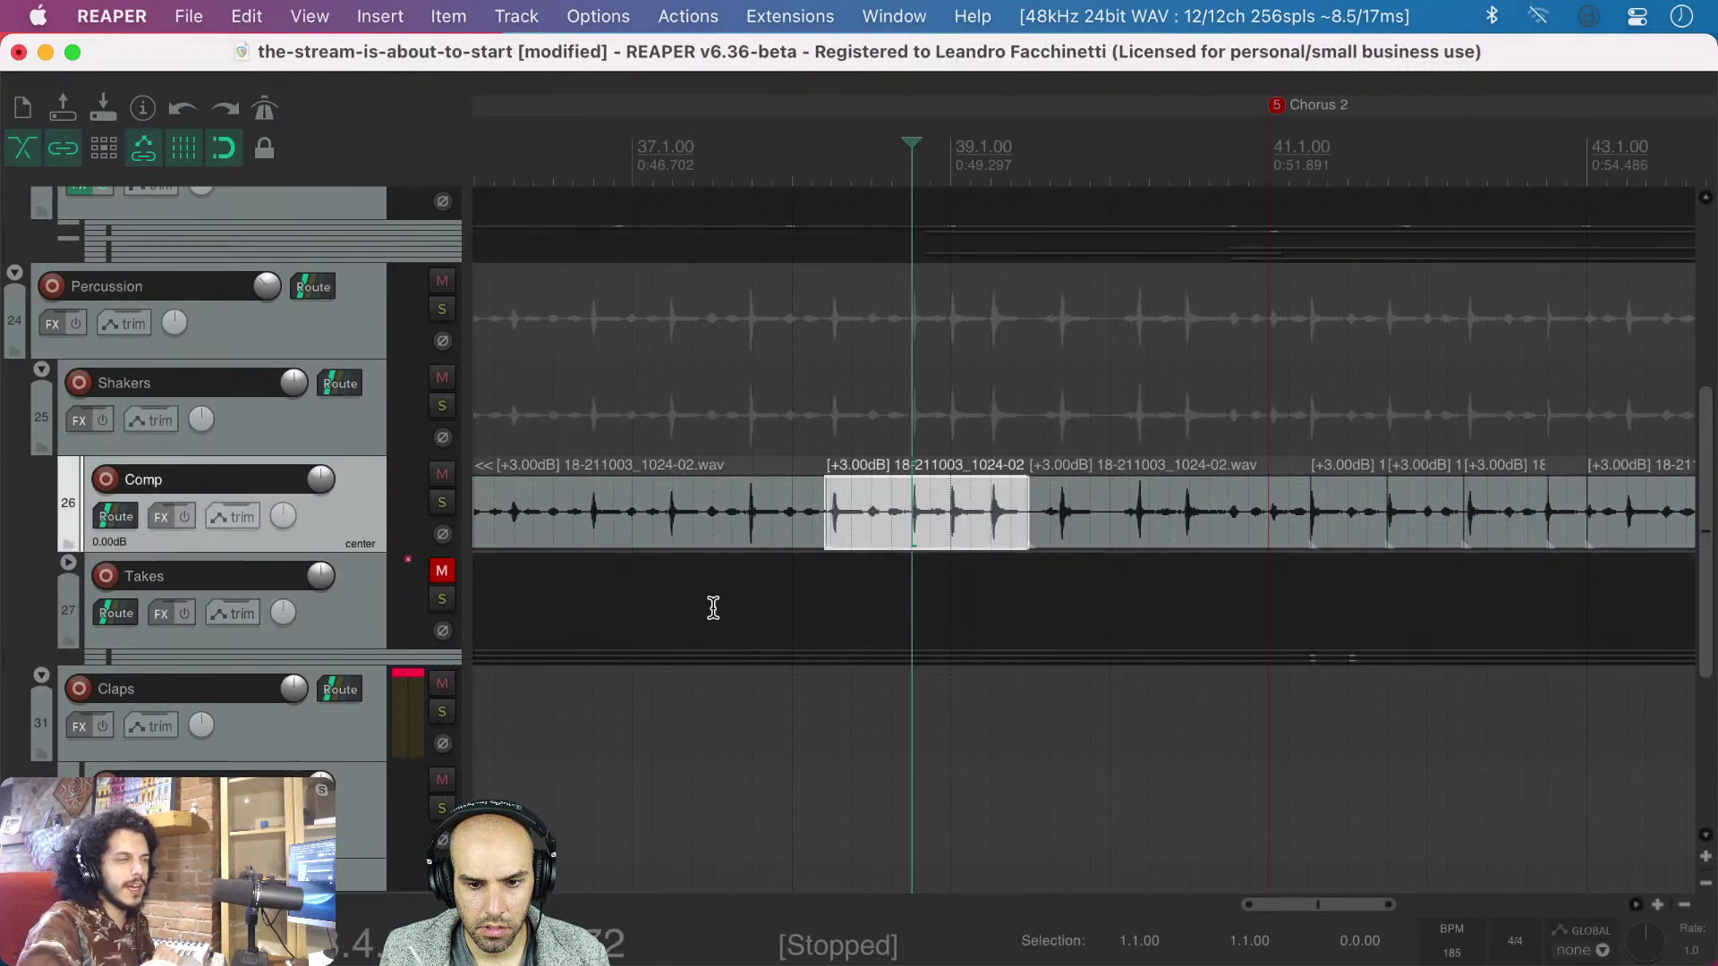
click(713, 607)
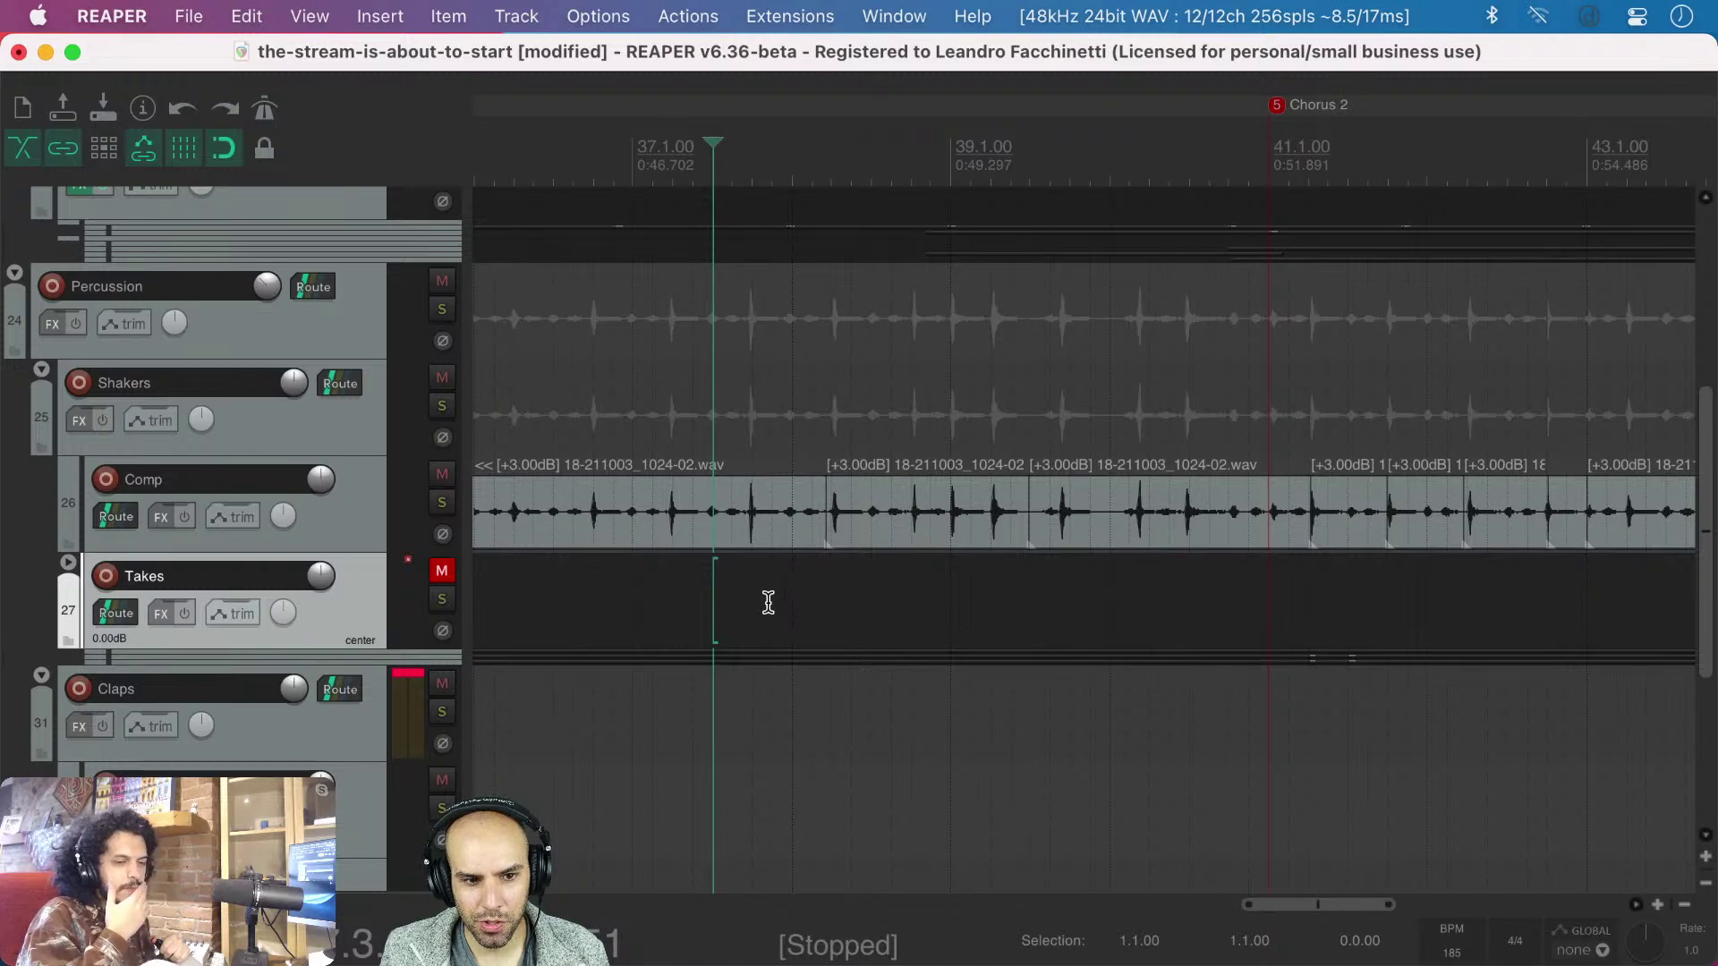
key(super+s)
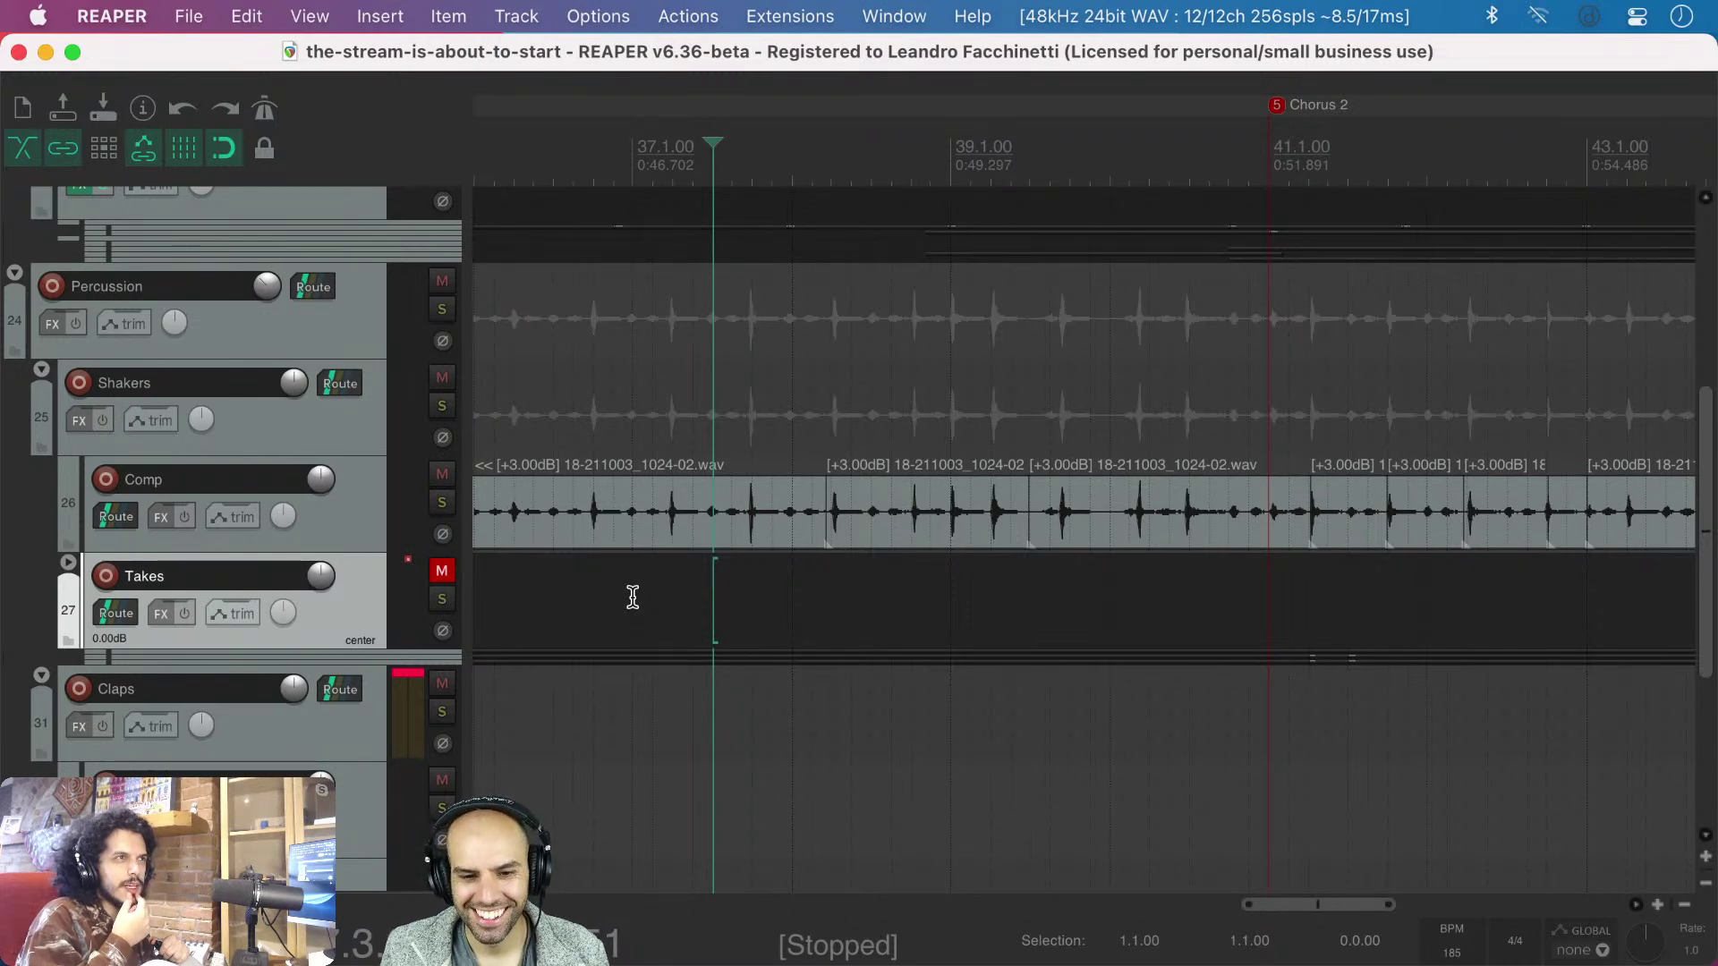
- Widen the track controls beside the arrange view slightly
scroll(633, 597, left, 3)
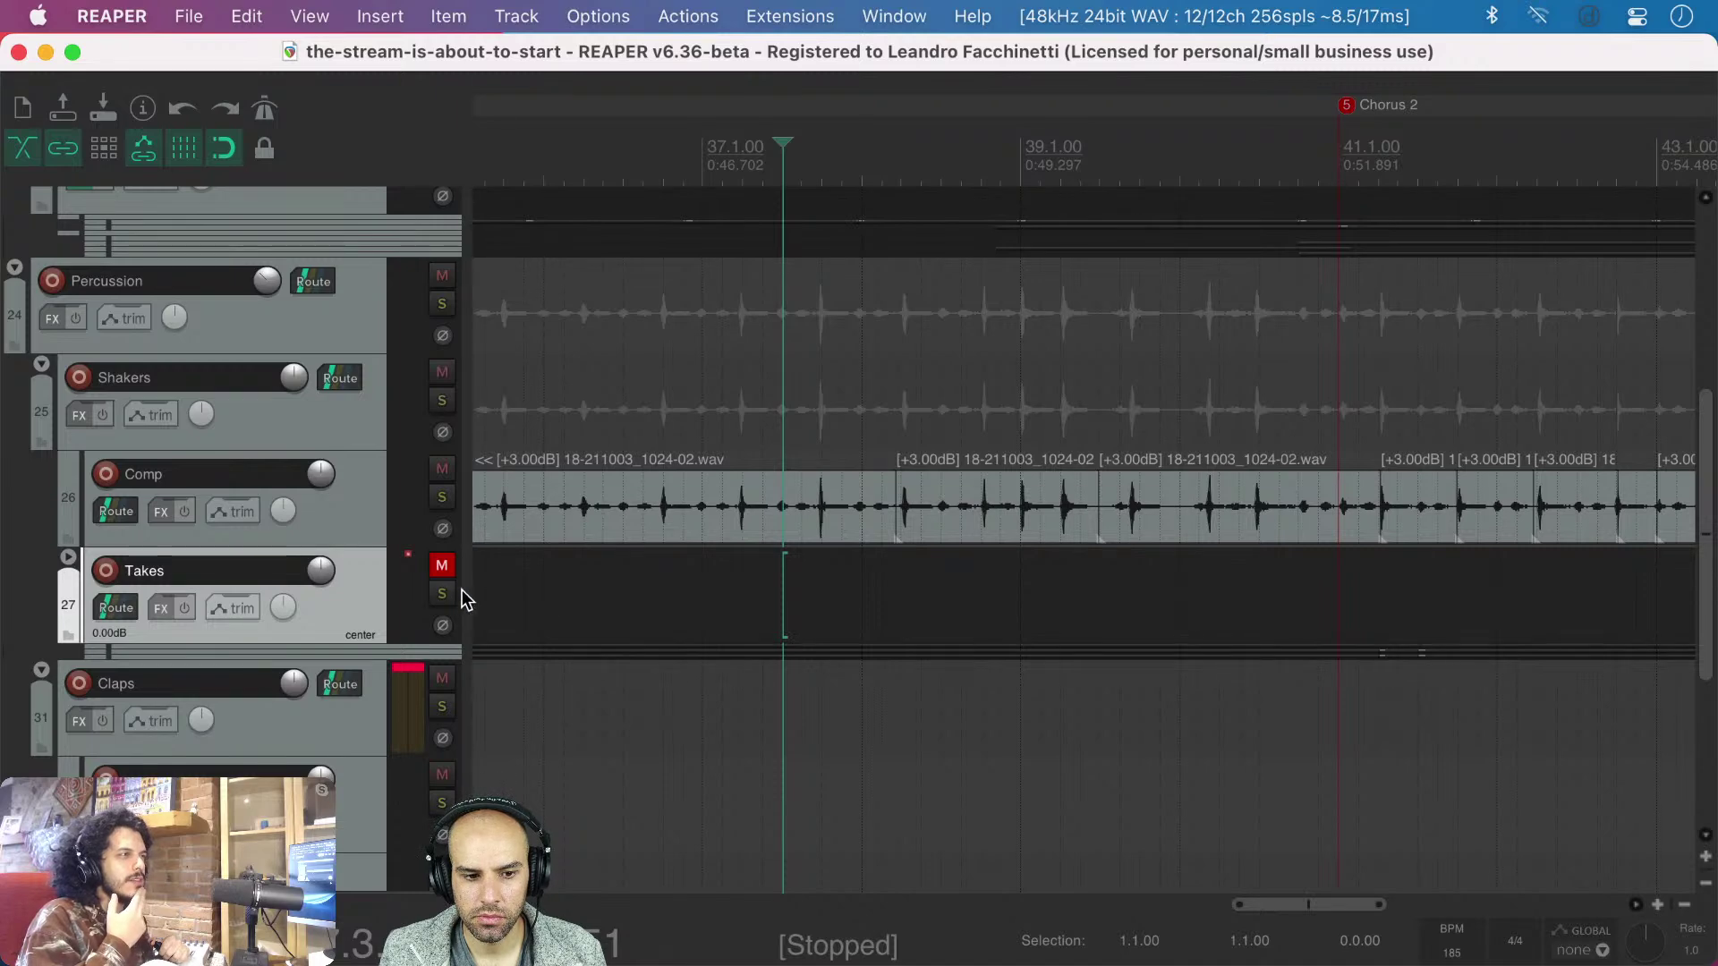
drag(463, 584, 498, 593)
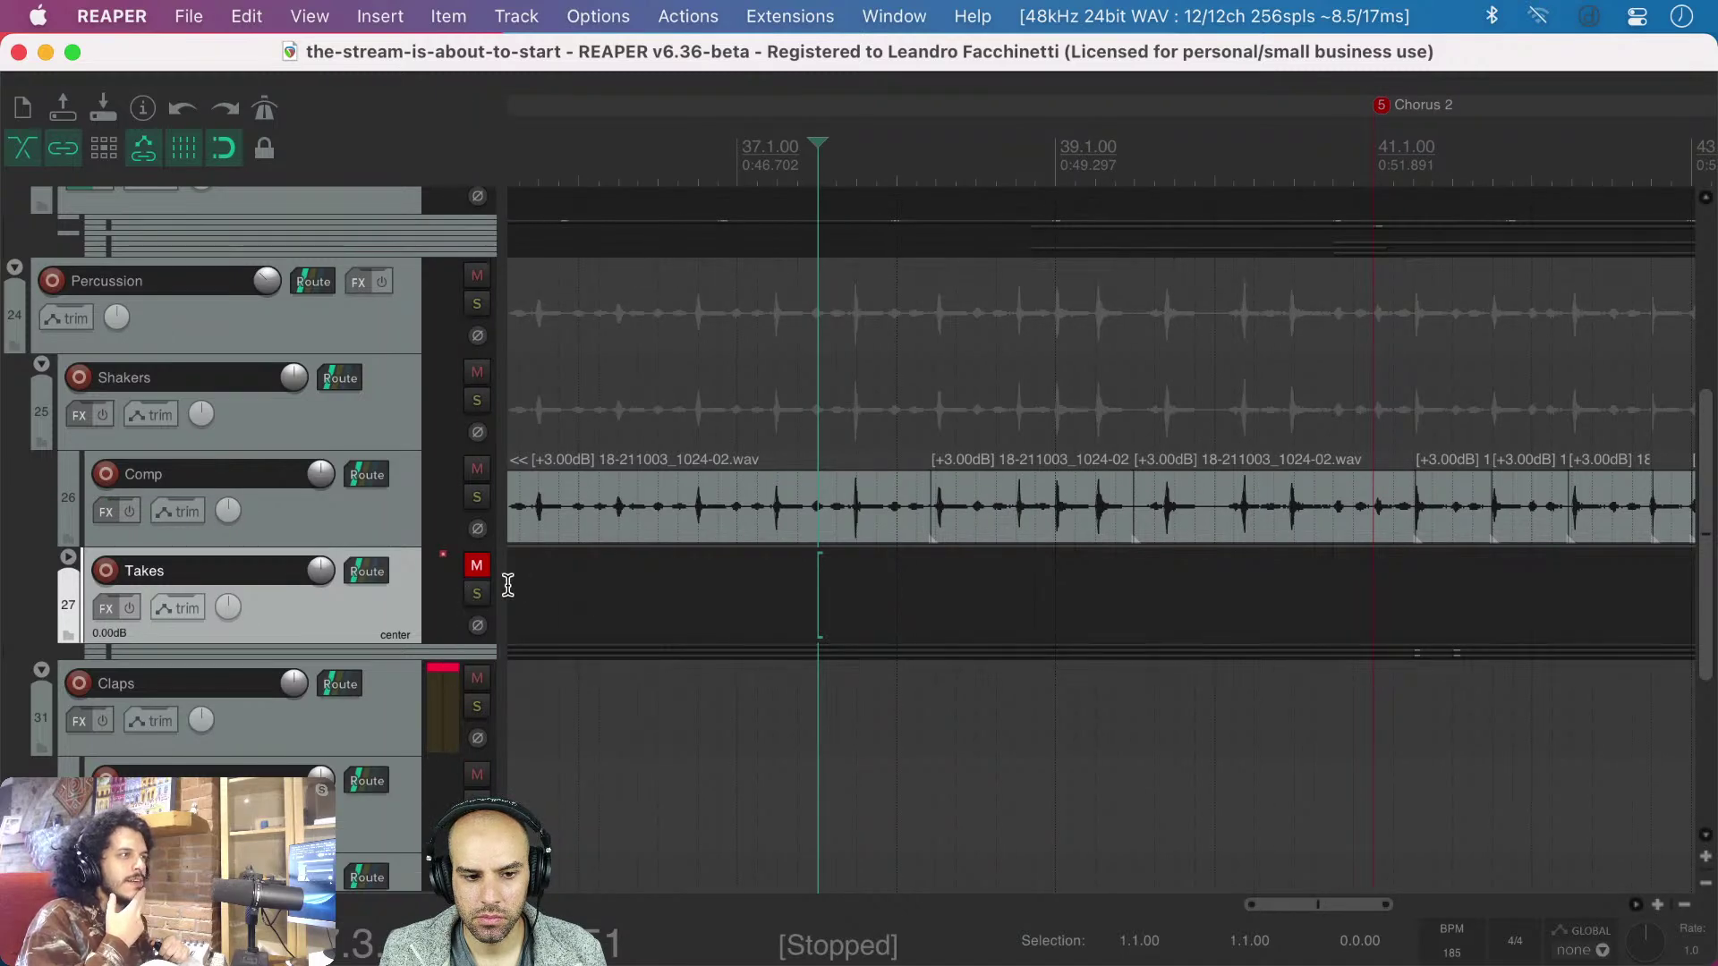
- Collapse the track controls completely so the arrange view takes their space
drag(499, 586, 468, 589)
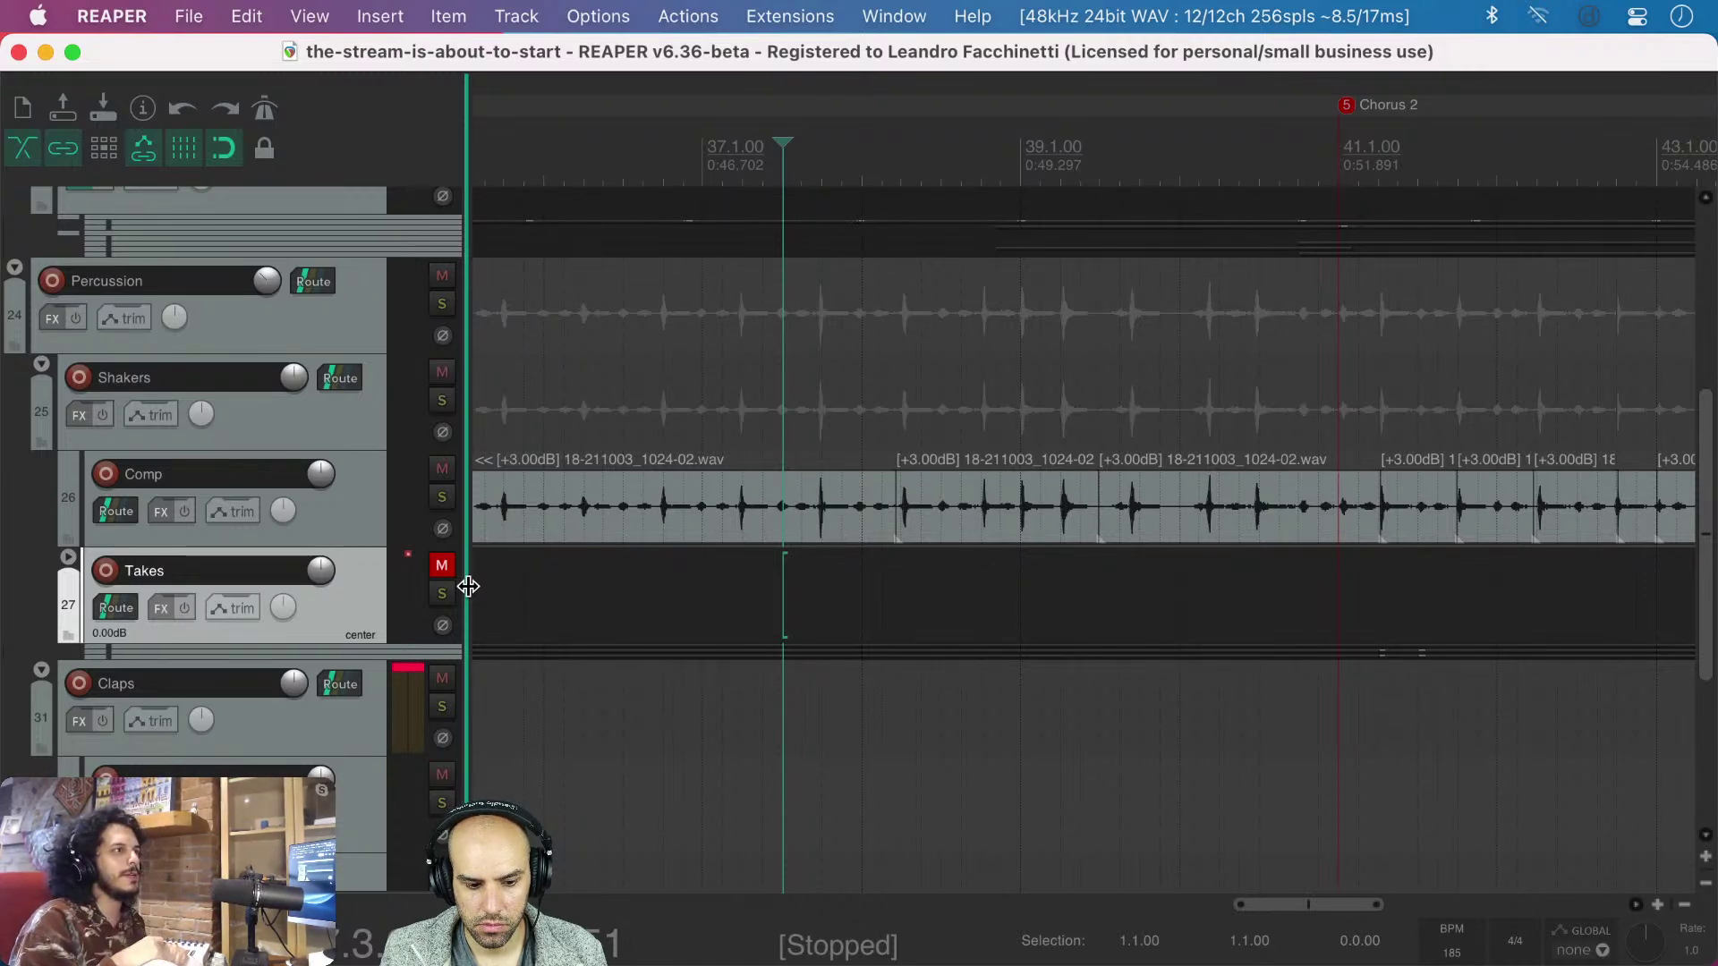
drag(468, 586, 3, 586)
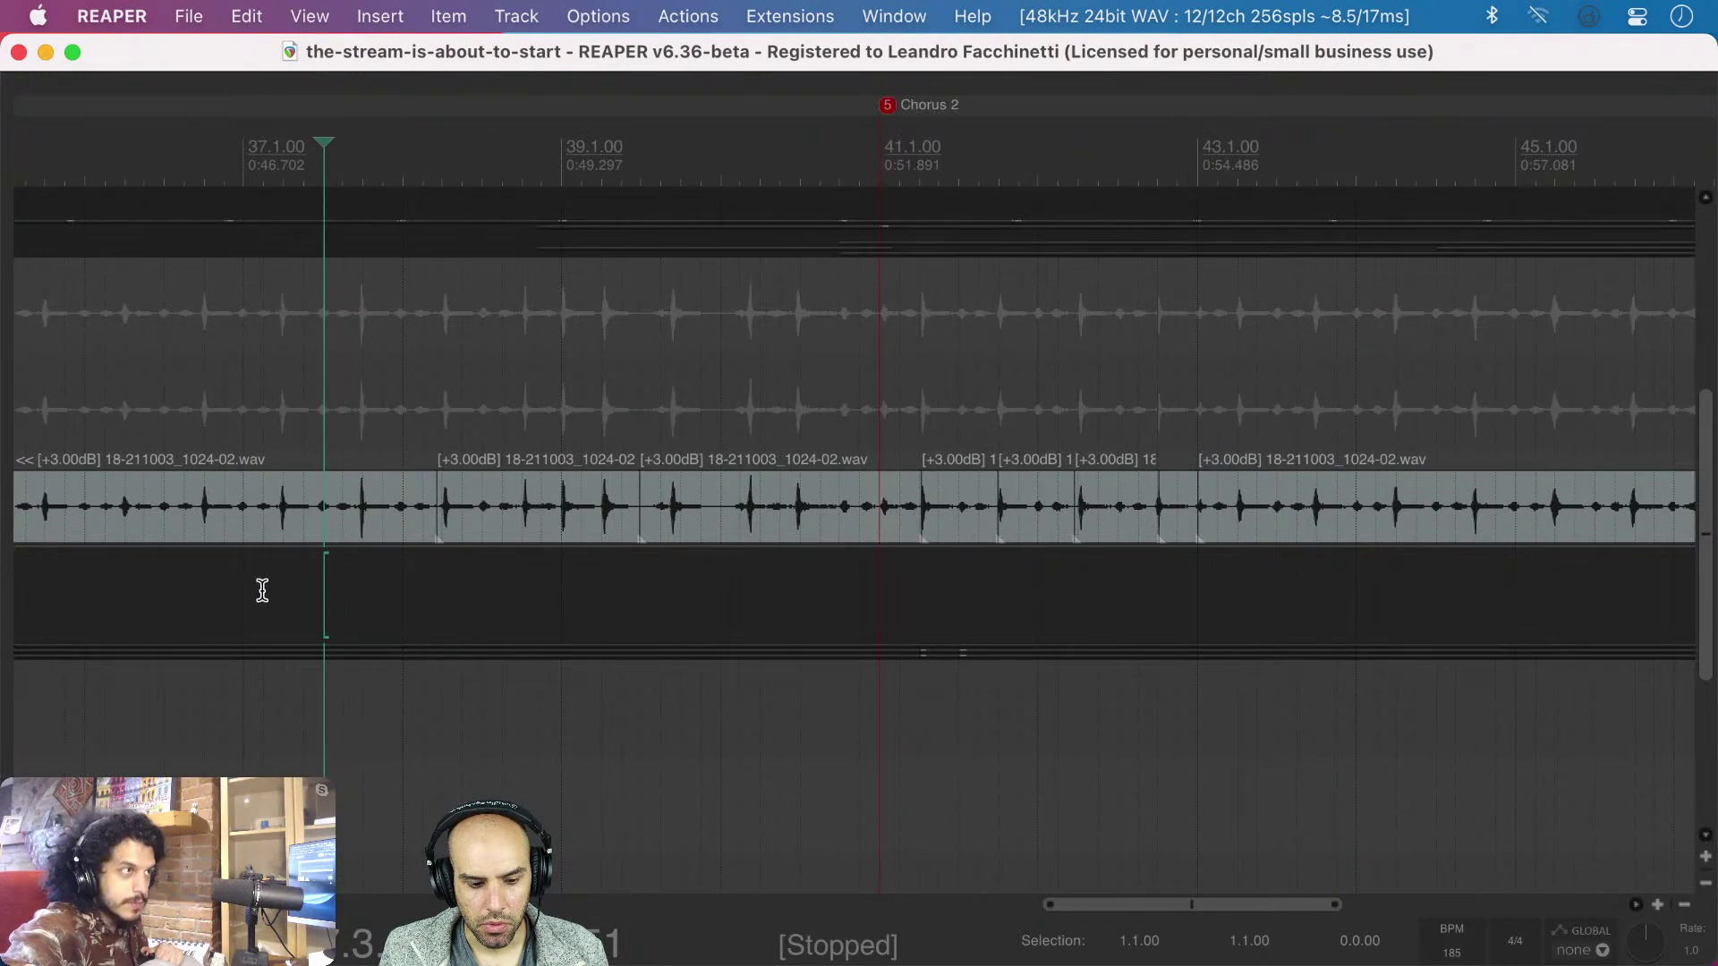
- Play the shakers' Comp clips from just before bar 37, and replay the spot just before 39.1.00
scroll(255, 592, down, 2)
click(215, 594)
key(space)
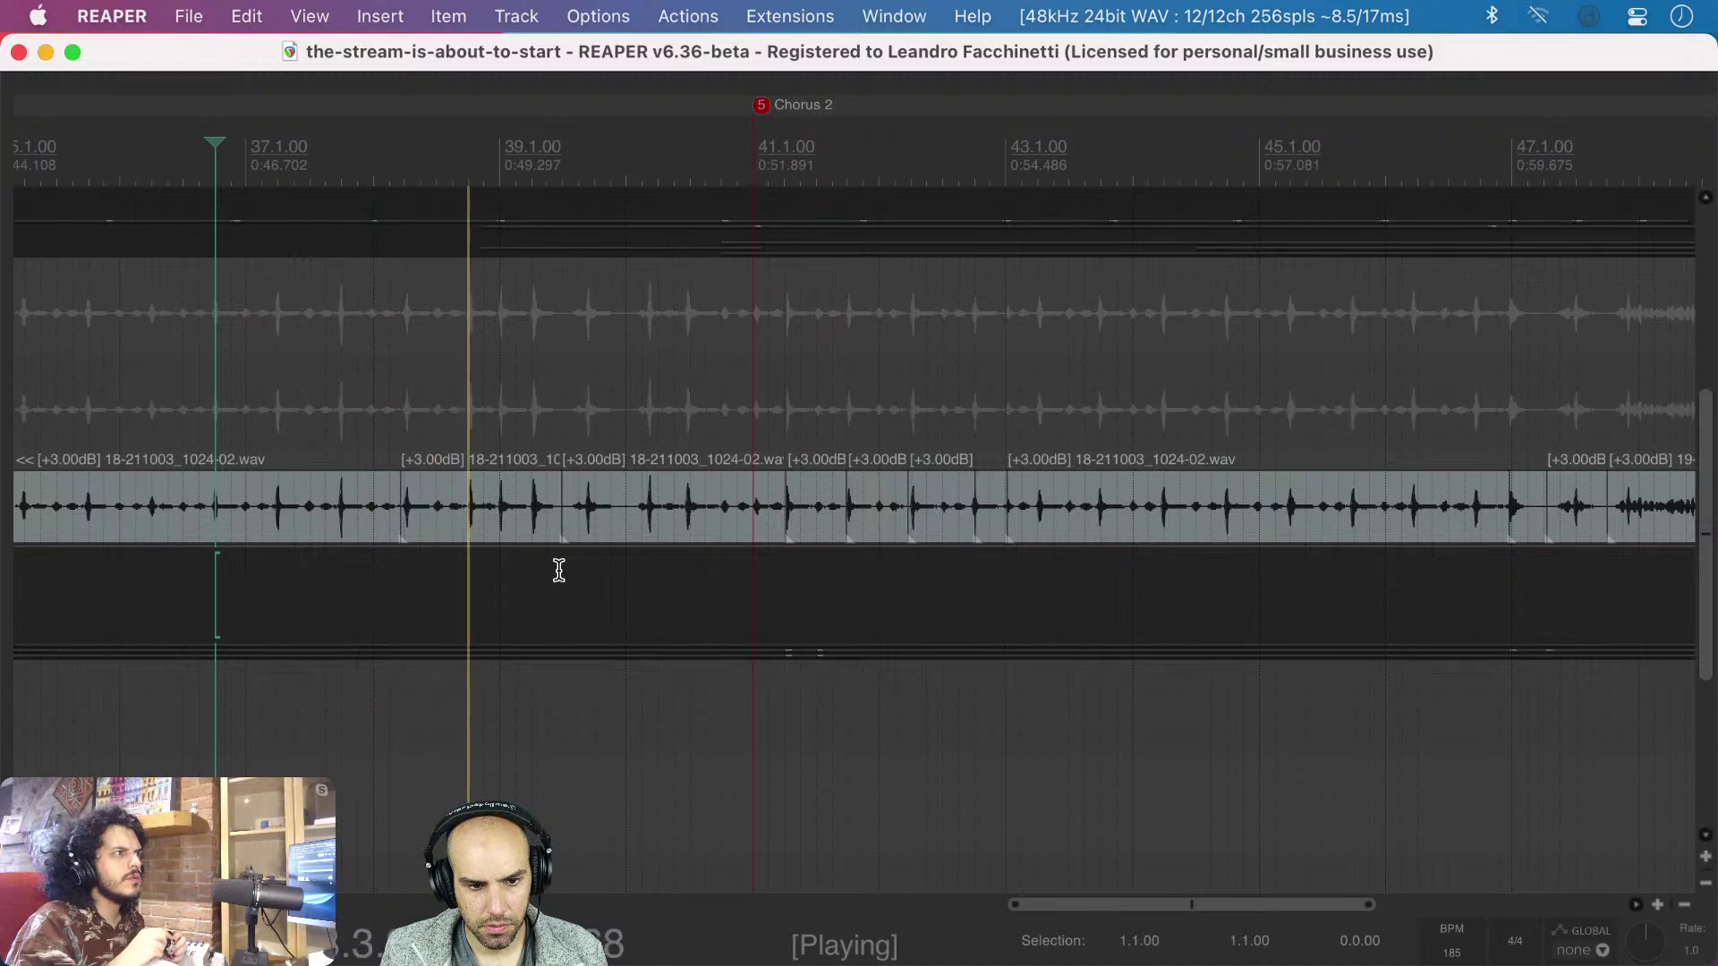
key(space)
click(468, 556)
key(space)
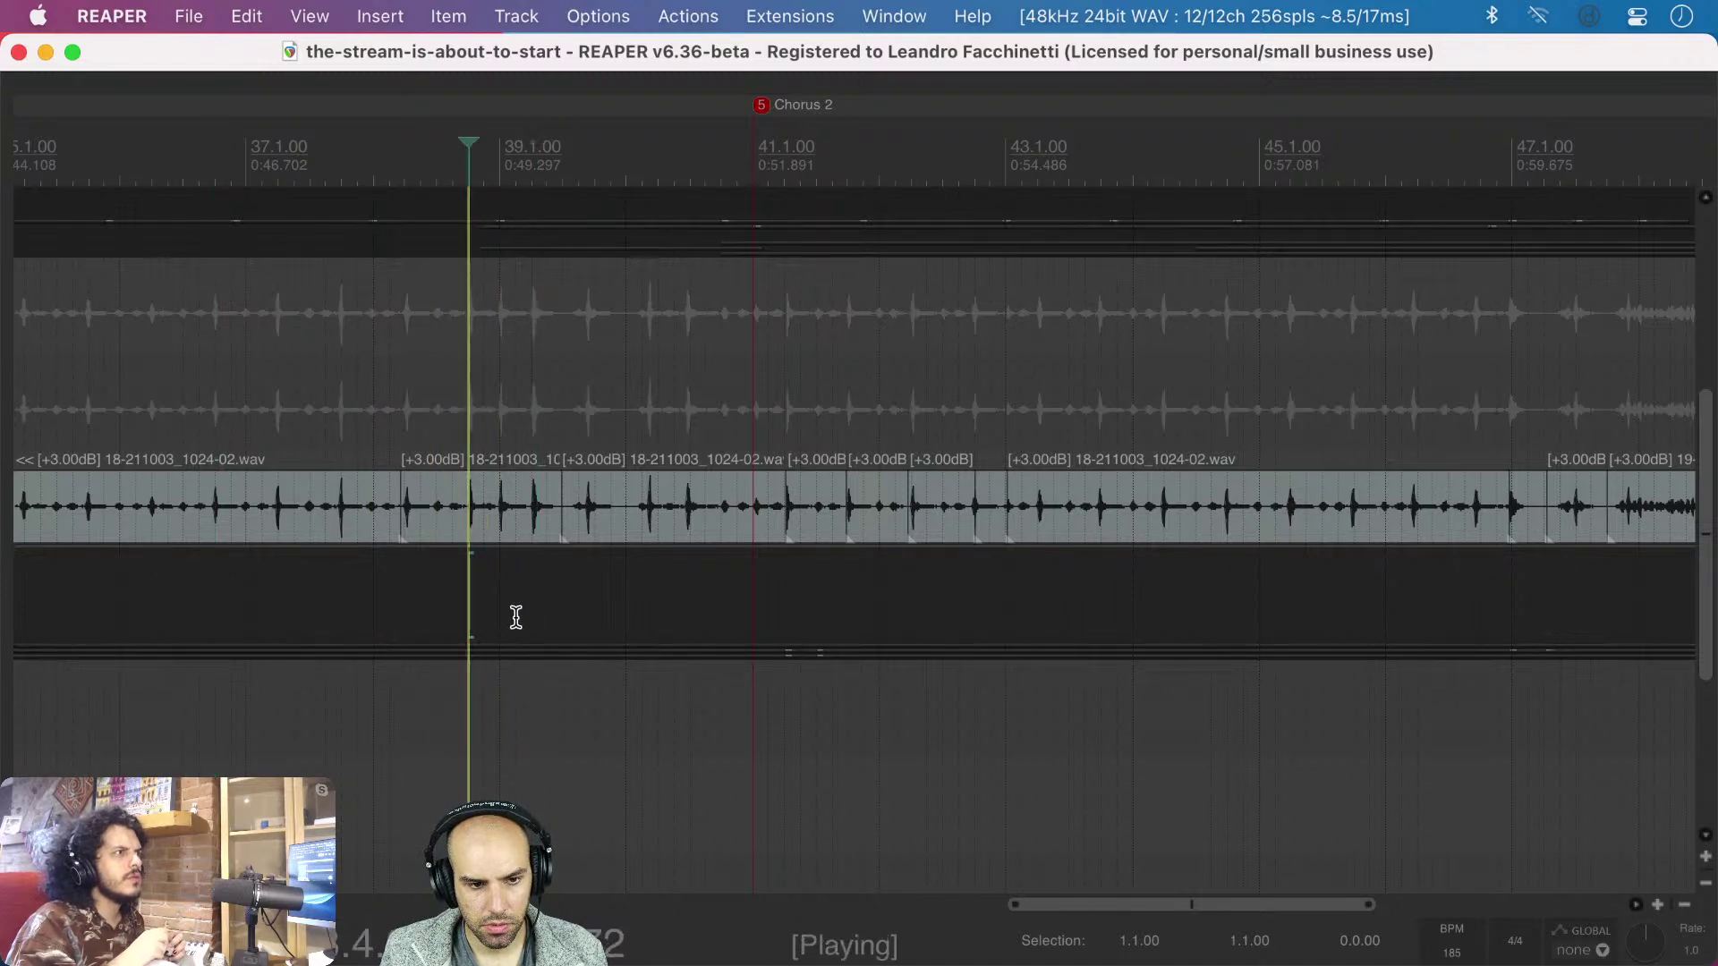
key(space)
click(490, 603)
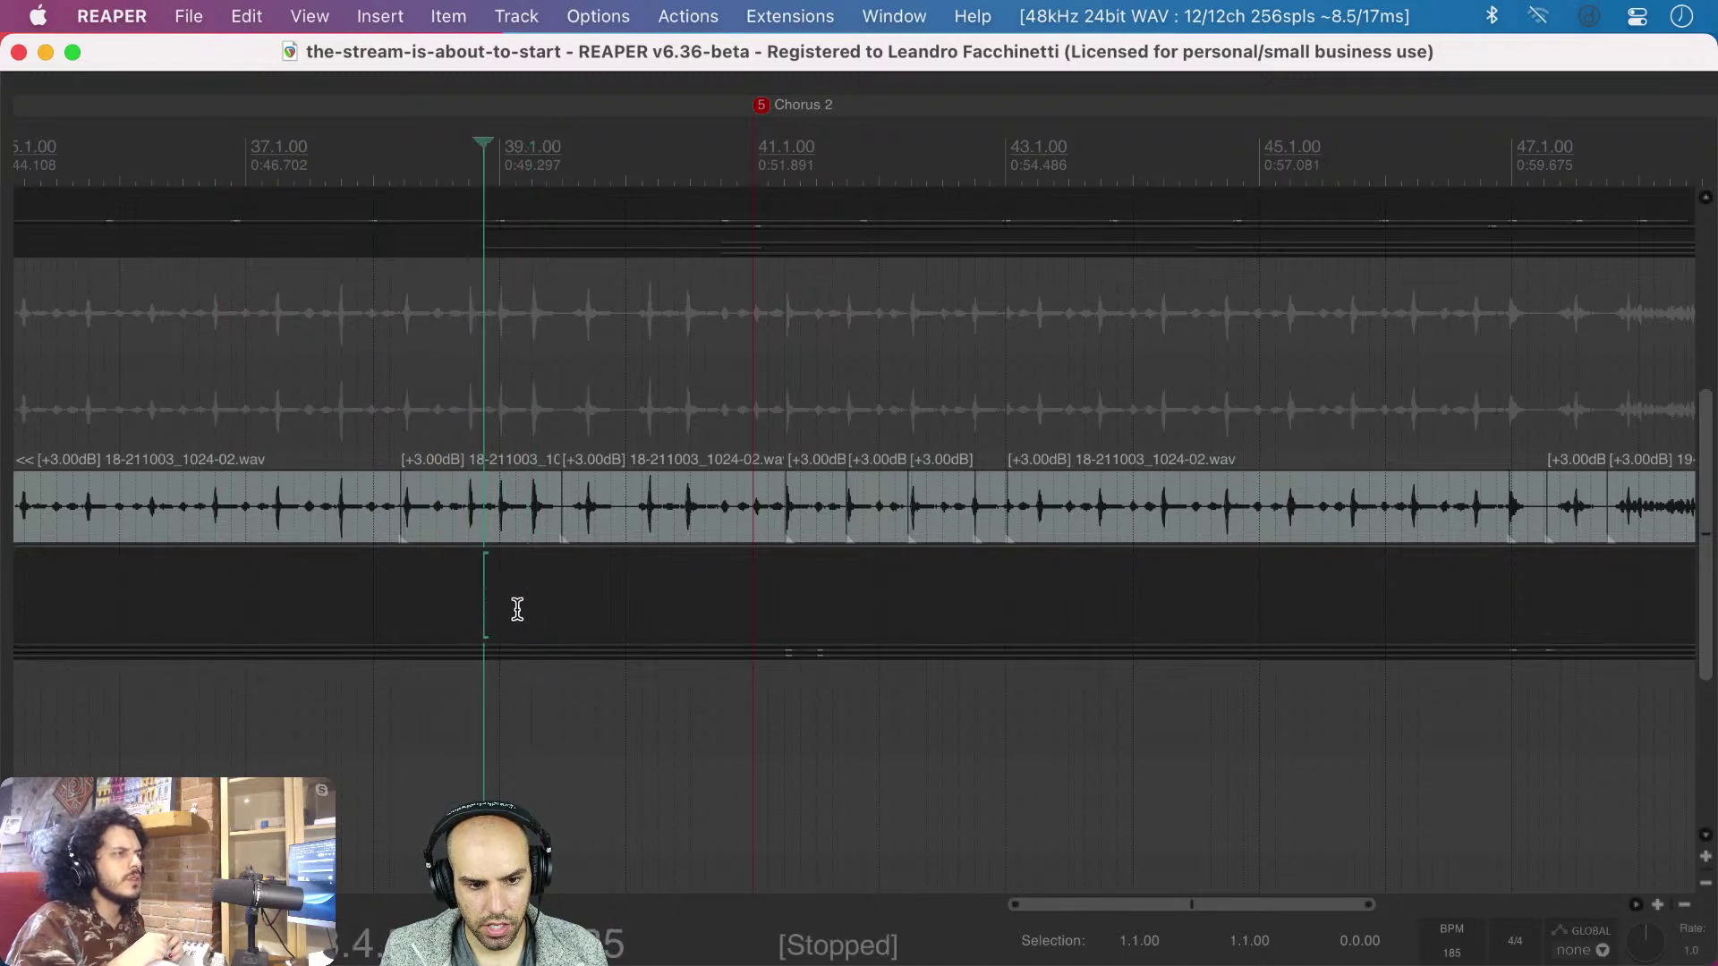
- Split the shakers' Comp clip at 39.1.00 and save the project
scroll(516, 608, up, 3)
click(484, 582)
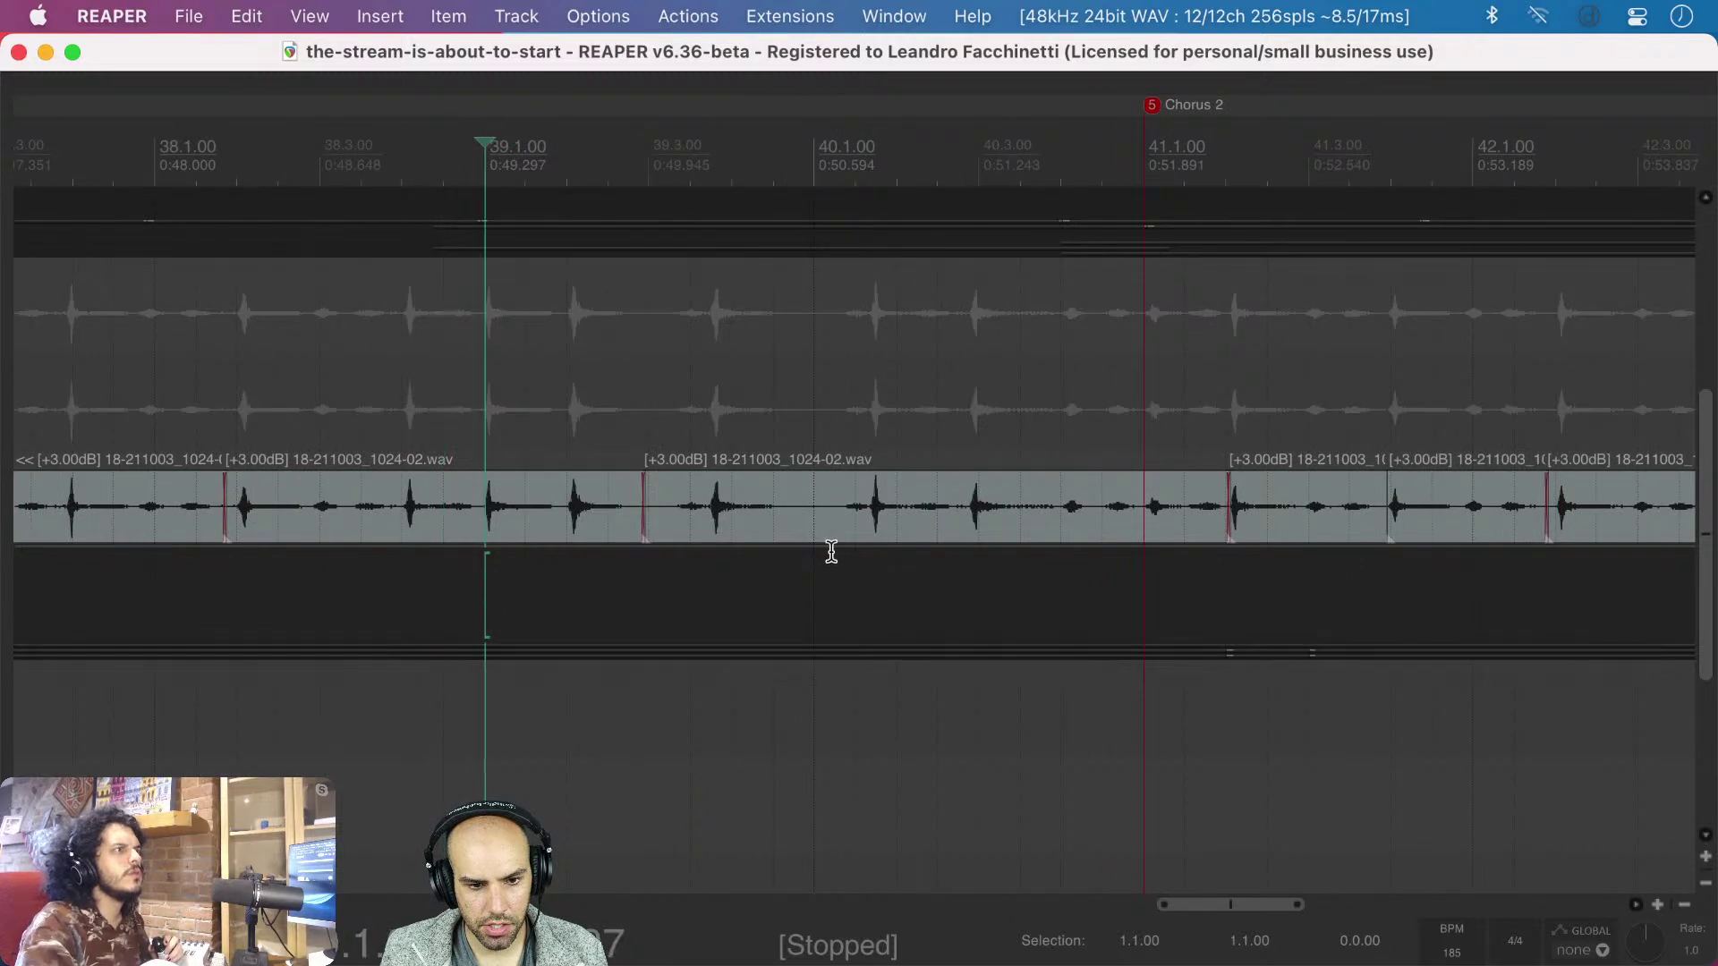
key(s)
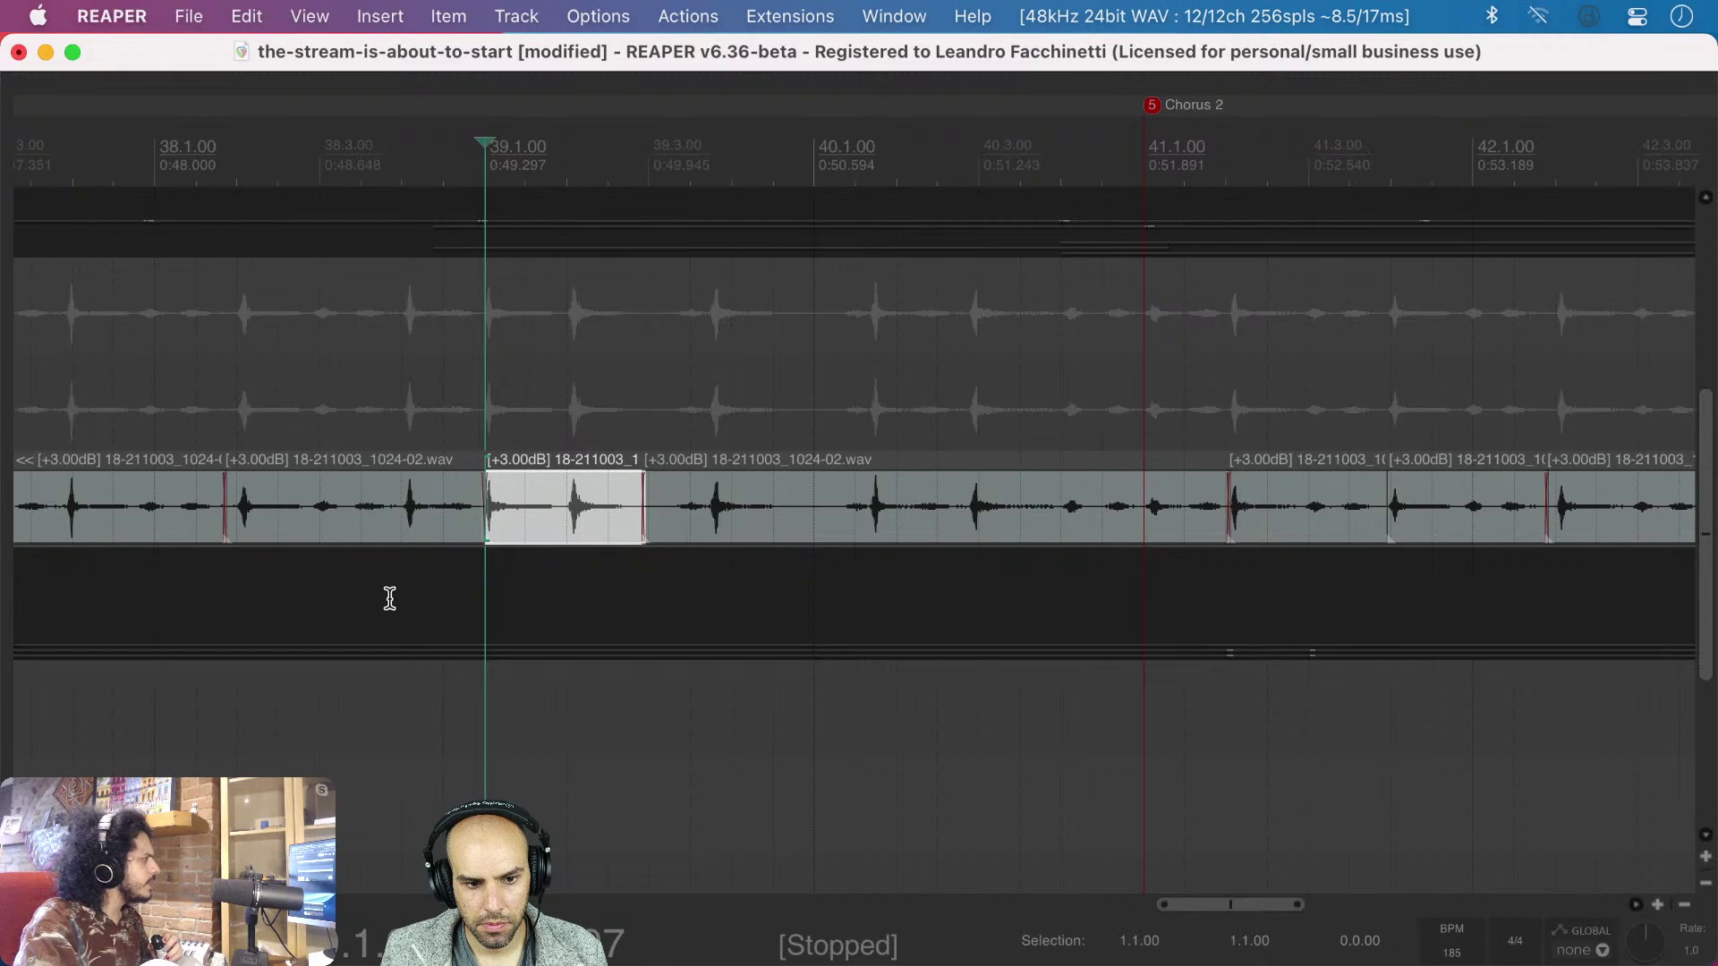
click(199, 587)
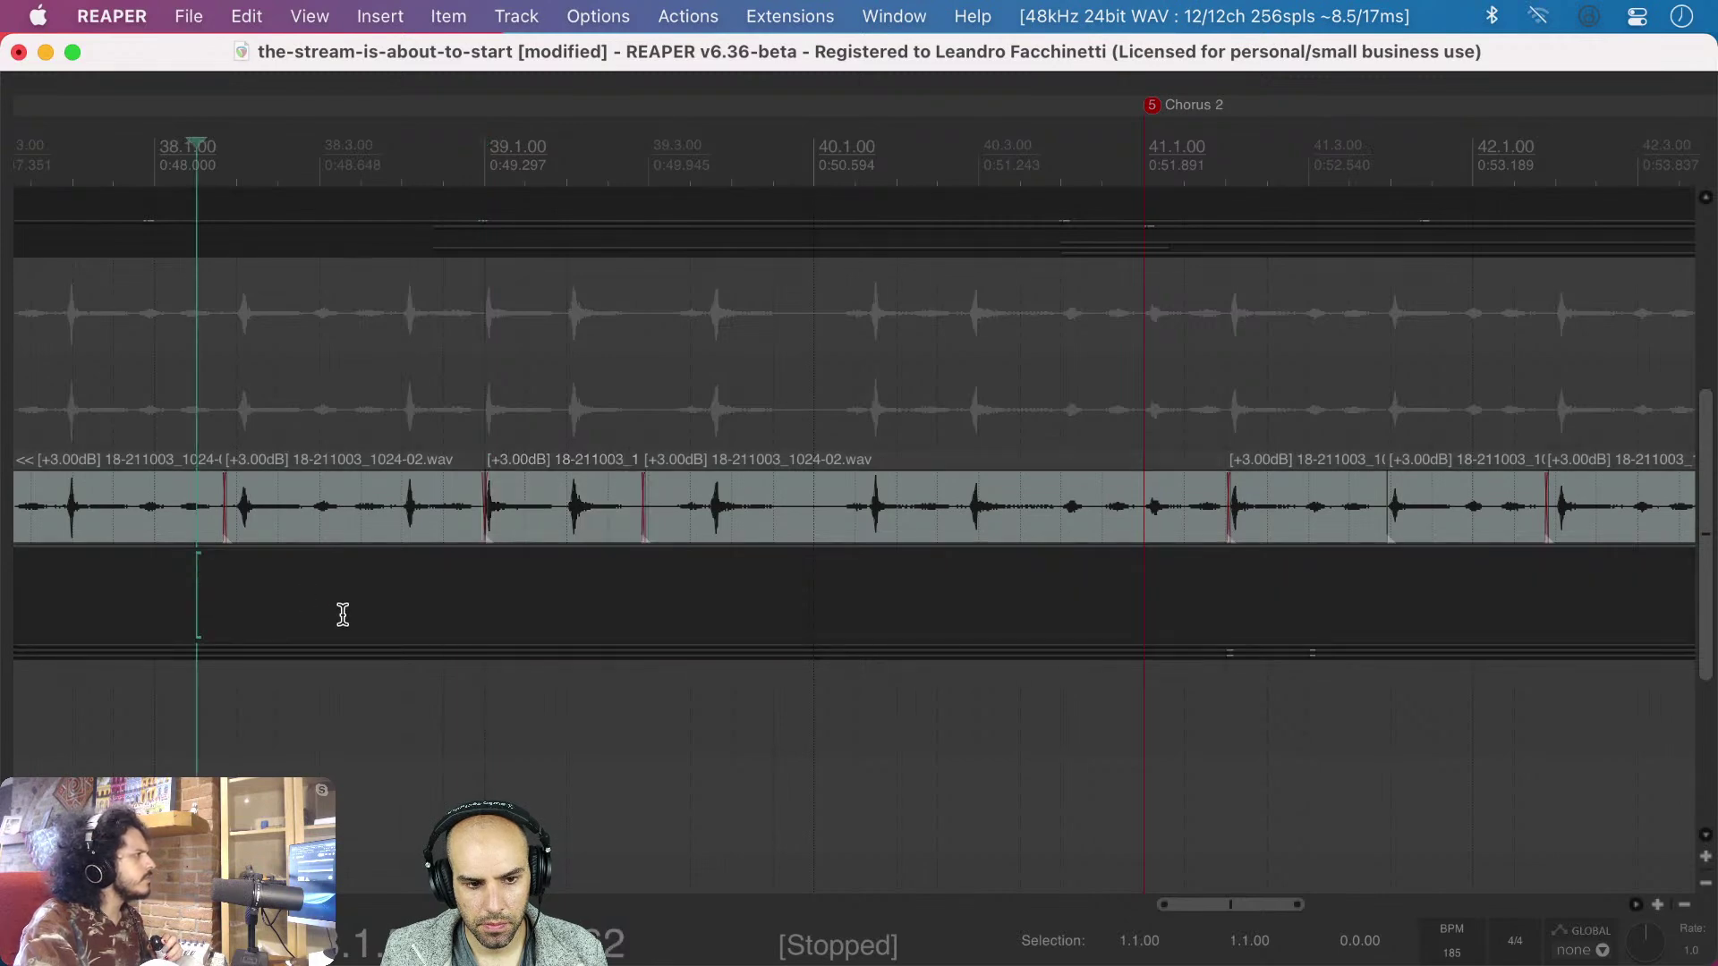
scroll(352, 624, down, 1)
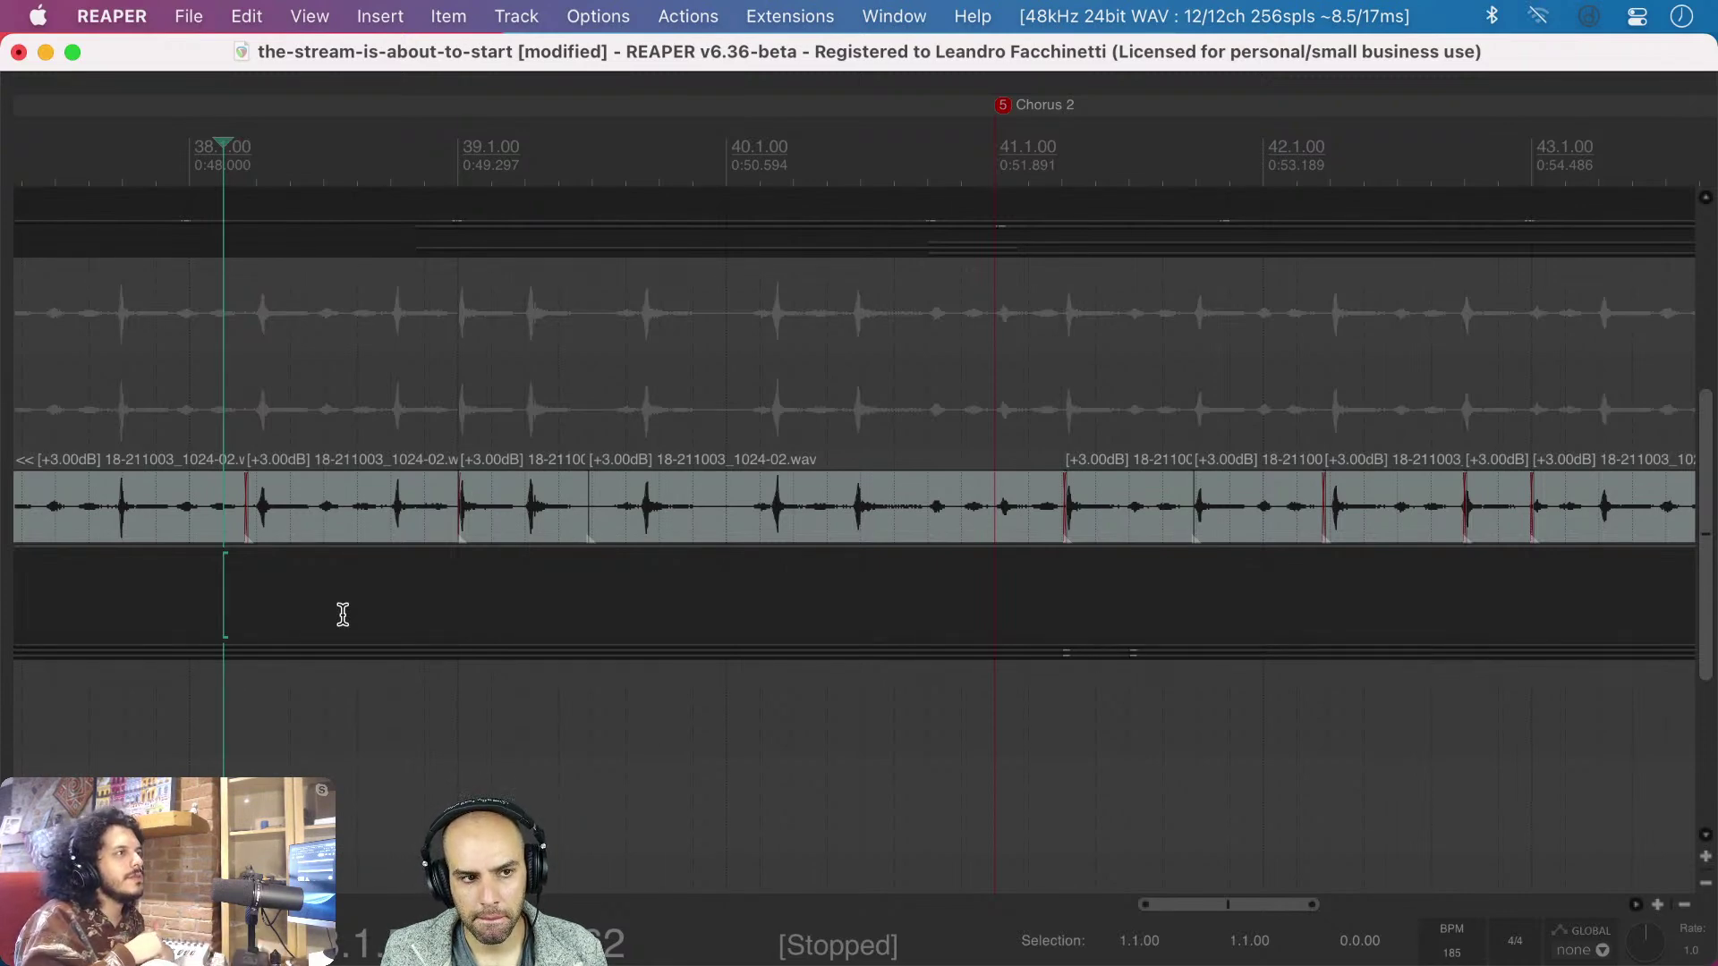
key(super+s)
scroll(343, 613, left, 5)
click(404, 598)
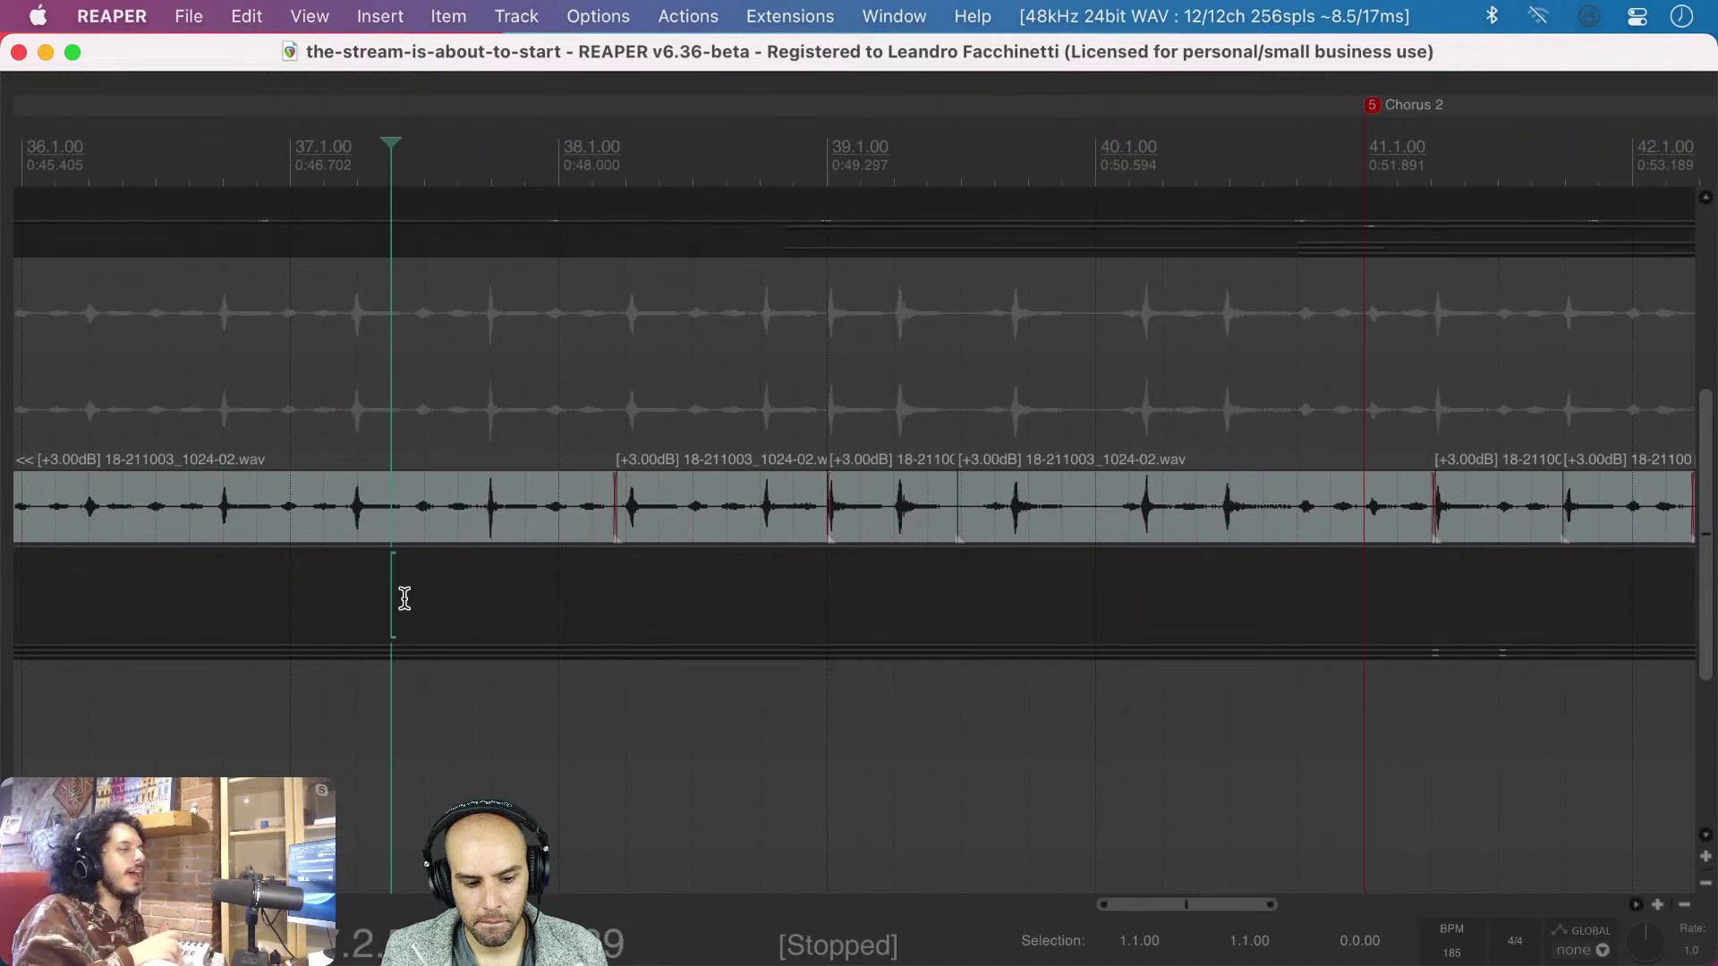
- Undo the split of the Comp clip at 39.1.00
key(super+z)
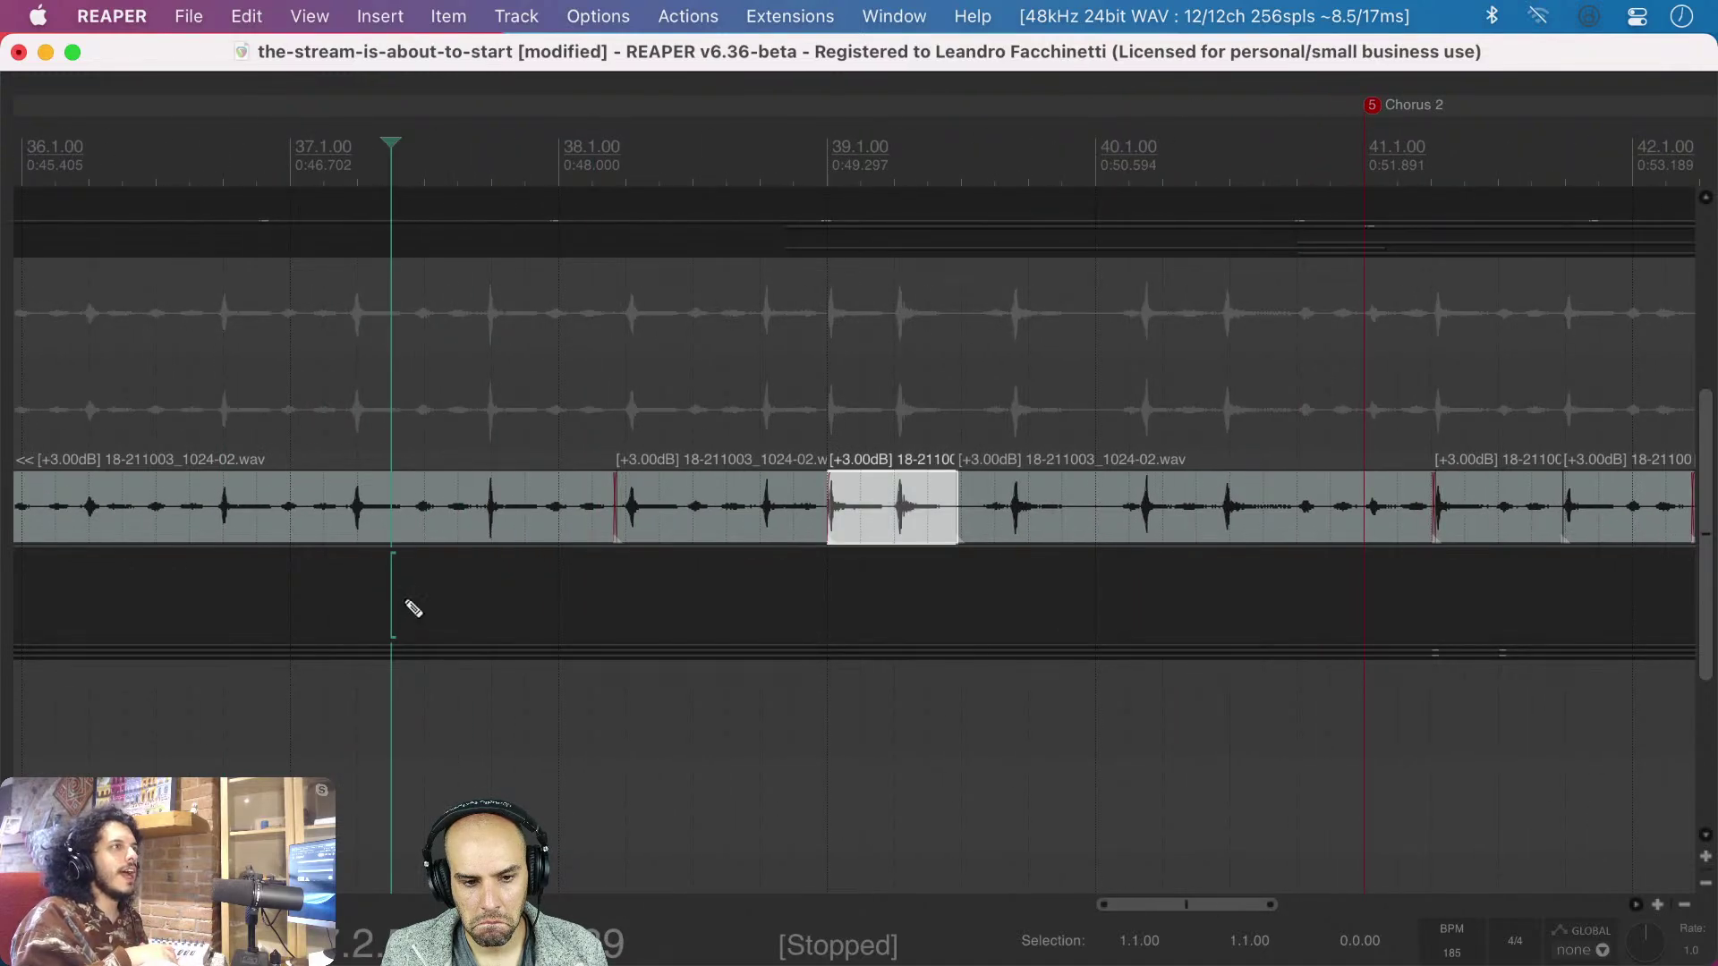
key(super+z)
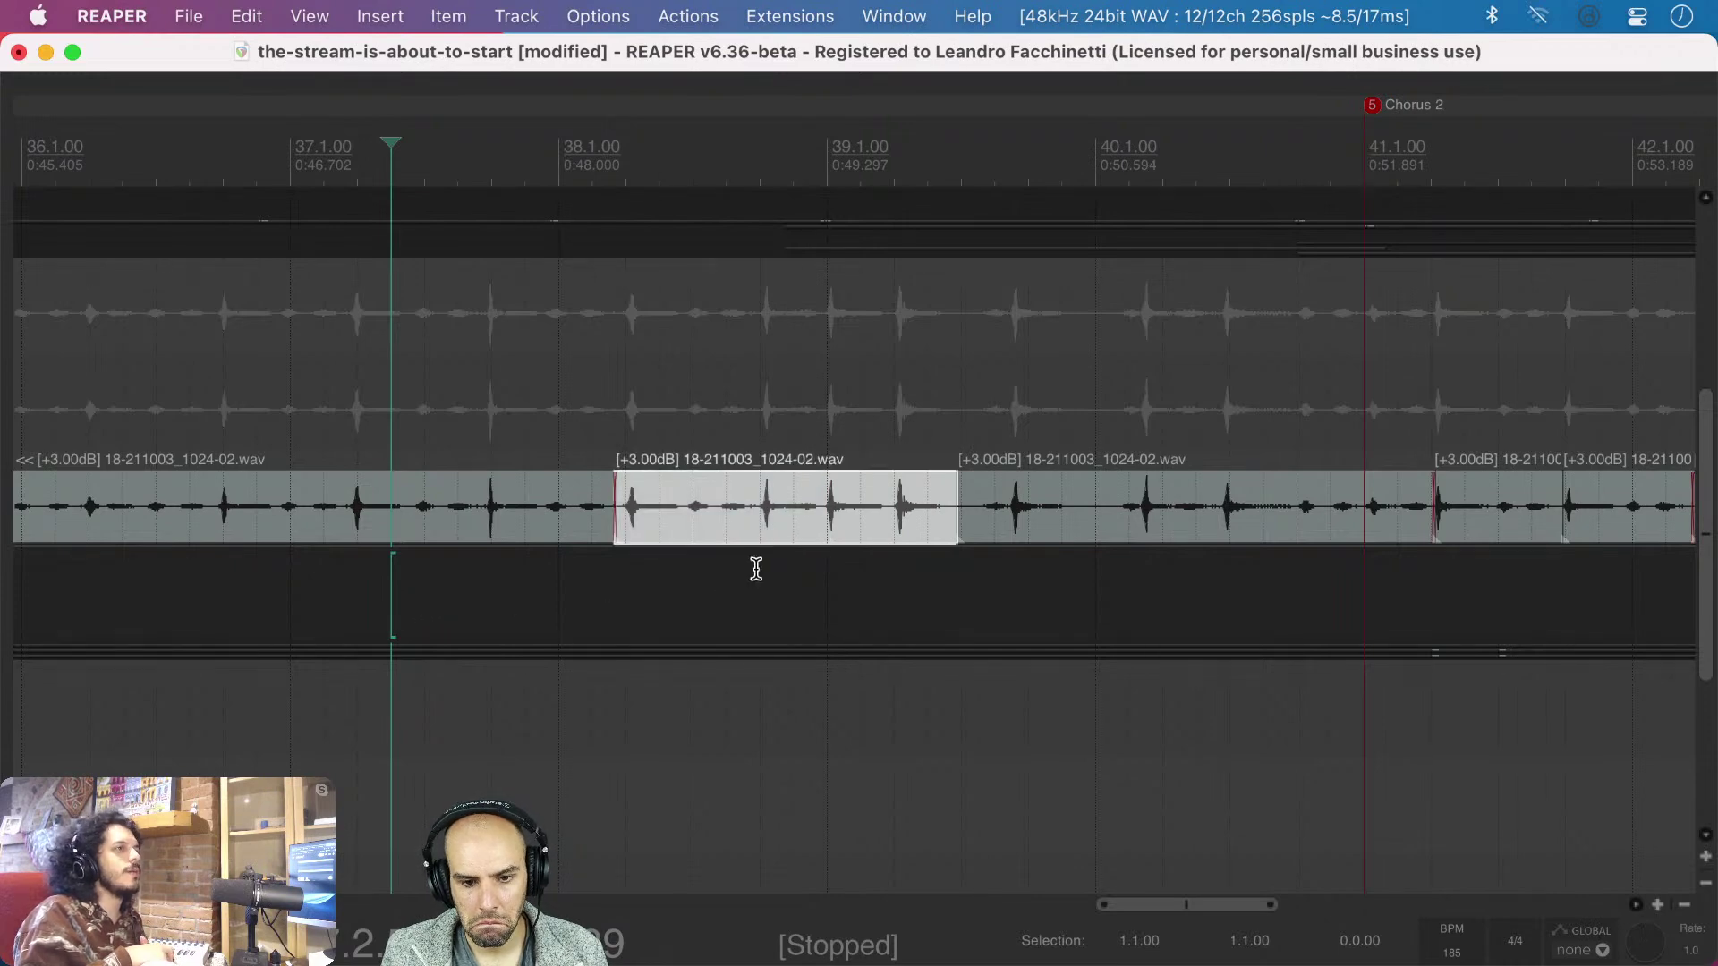
- Play the shakers from 38.1.00 through Chorus 2, stop just after 49.1.00, and save the project
click(506, 588)
key(space)
key(space)
scroll(951, 633, up, 4)
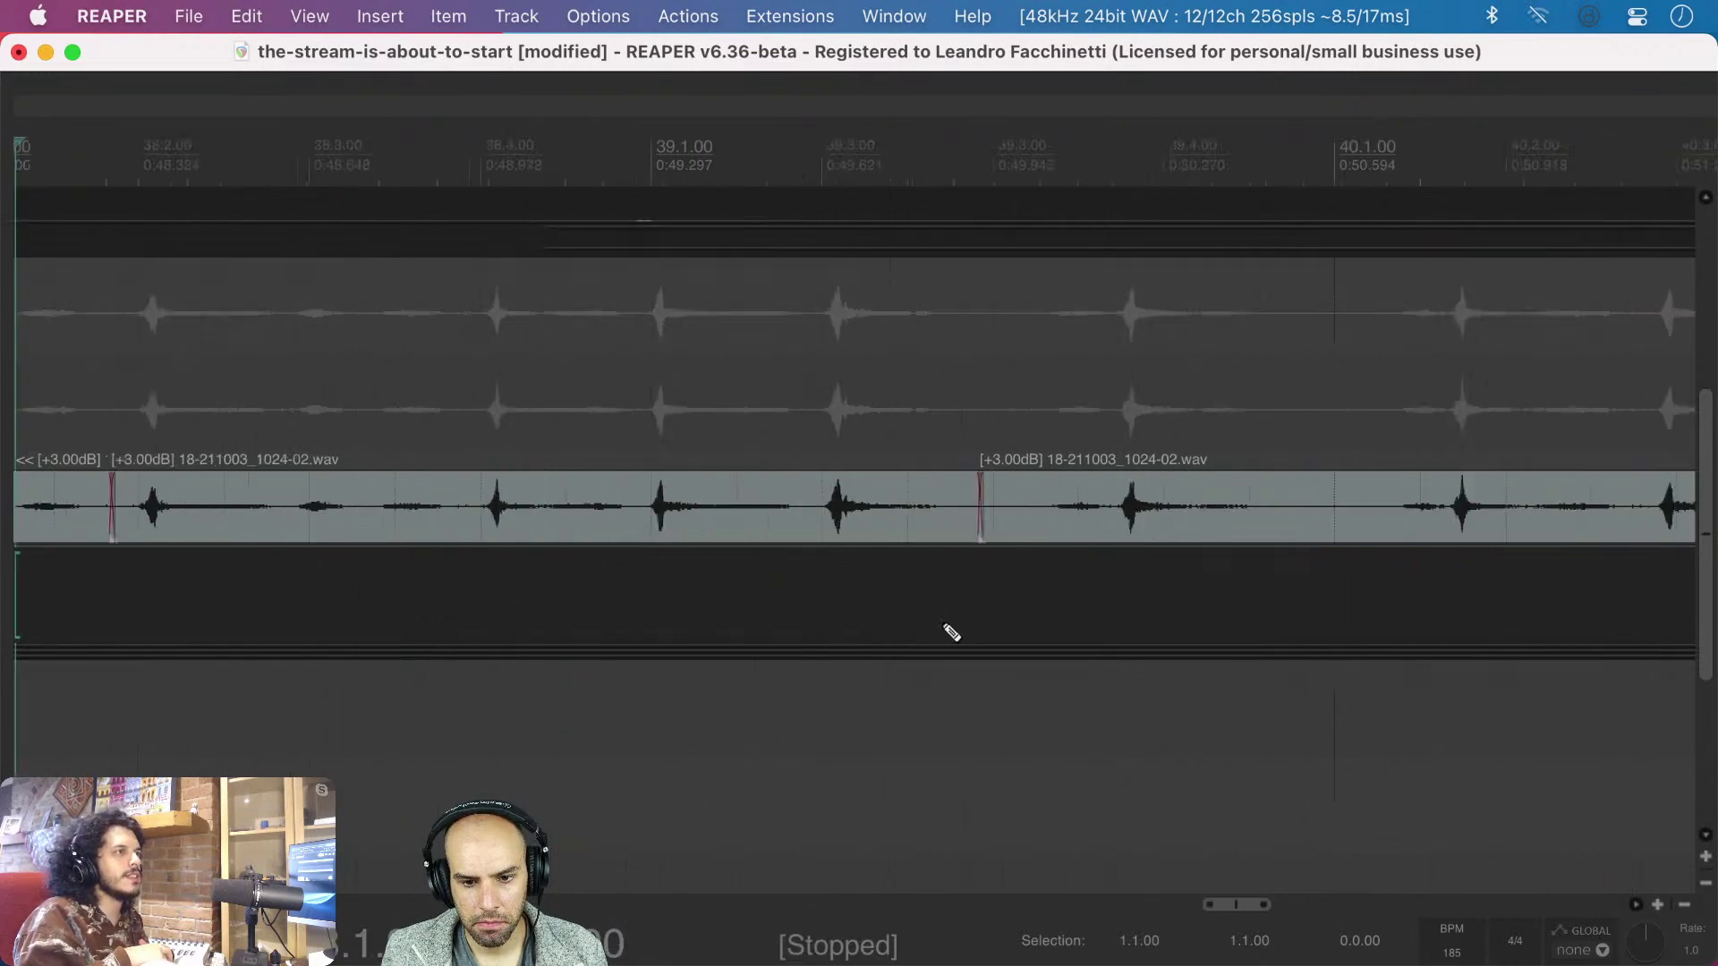
scroll(943, 623, down, 6)
key(space)
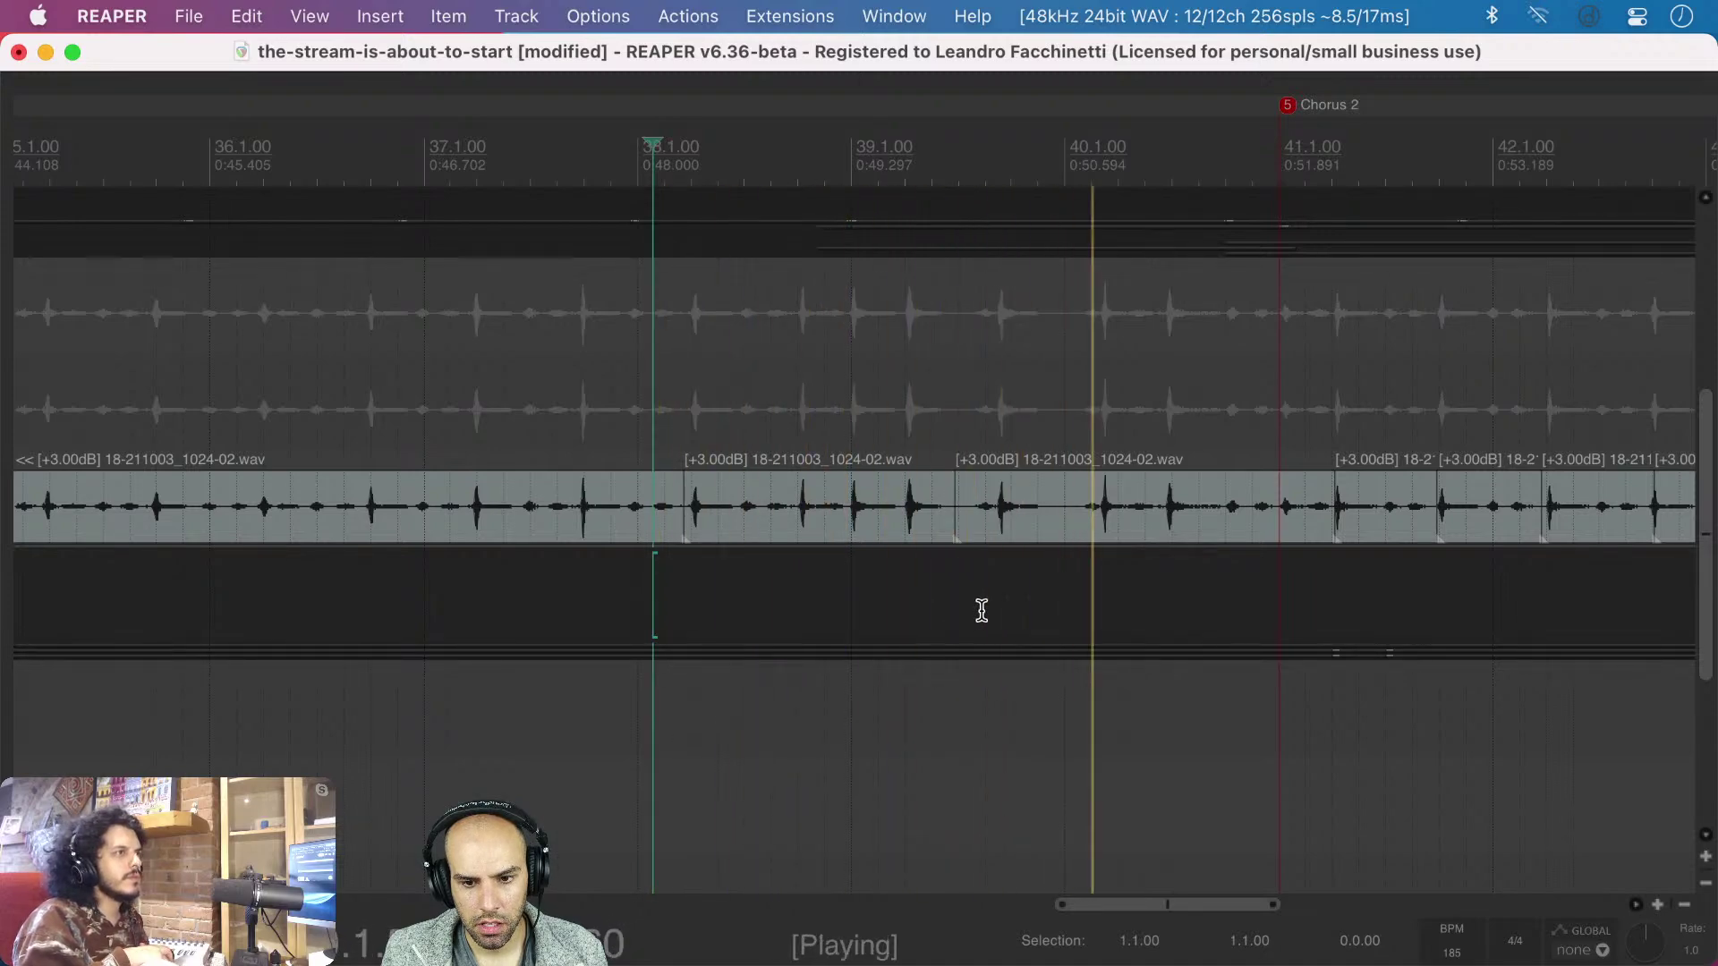
scroll(978, 610, up, 1)
scroll(979, 610, right, 1)
scroll(979, 610, up, 4)
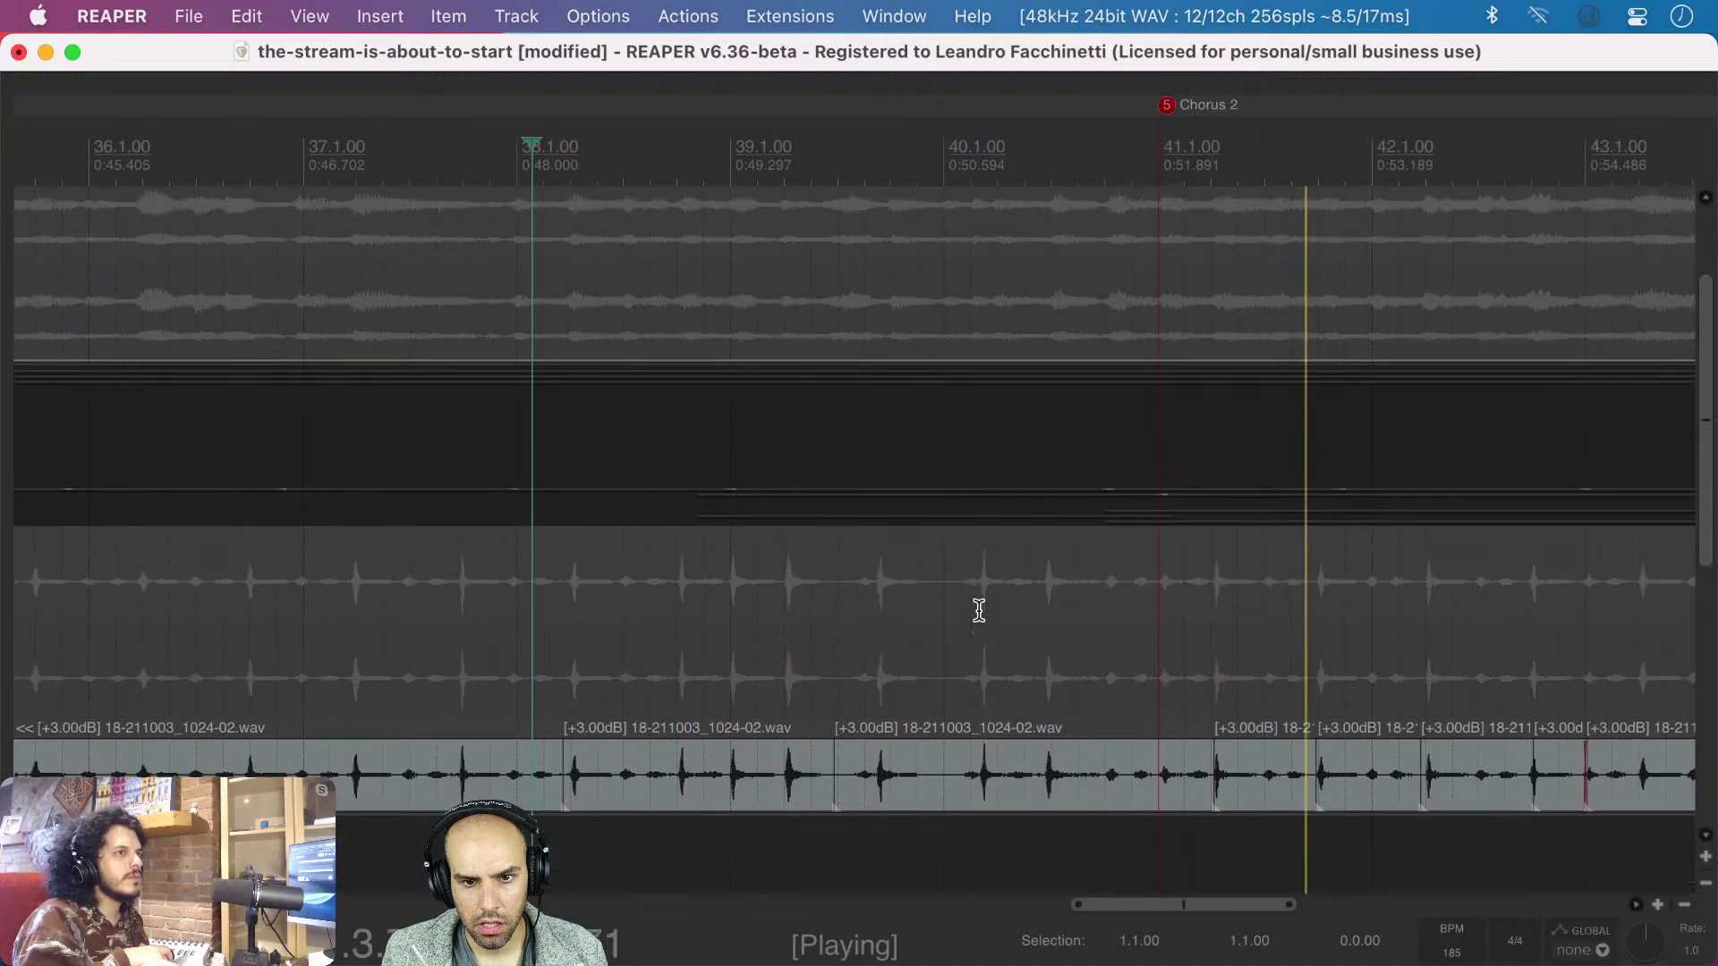
scroll(978, 610, right, 1)
scroll(979, 610, down, 1)
scroll(979, 610, right, 1)
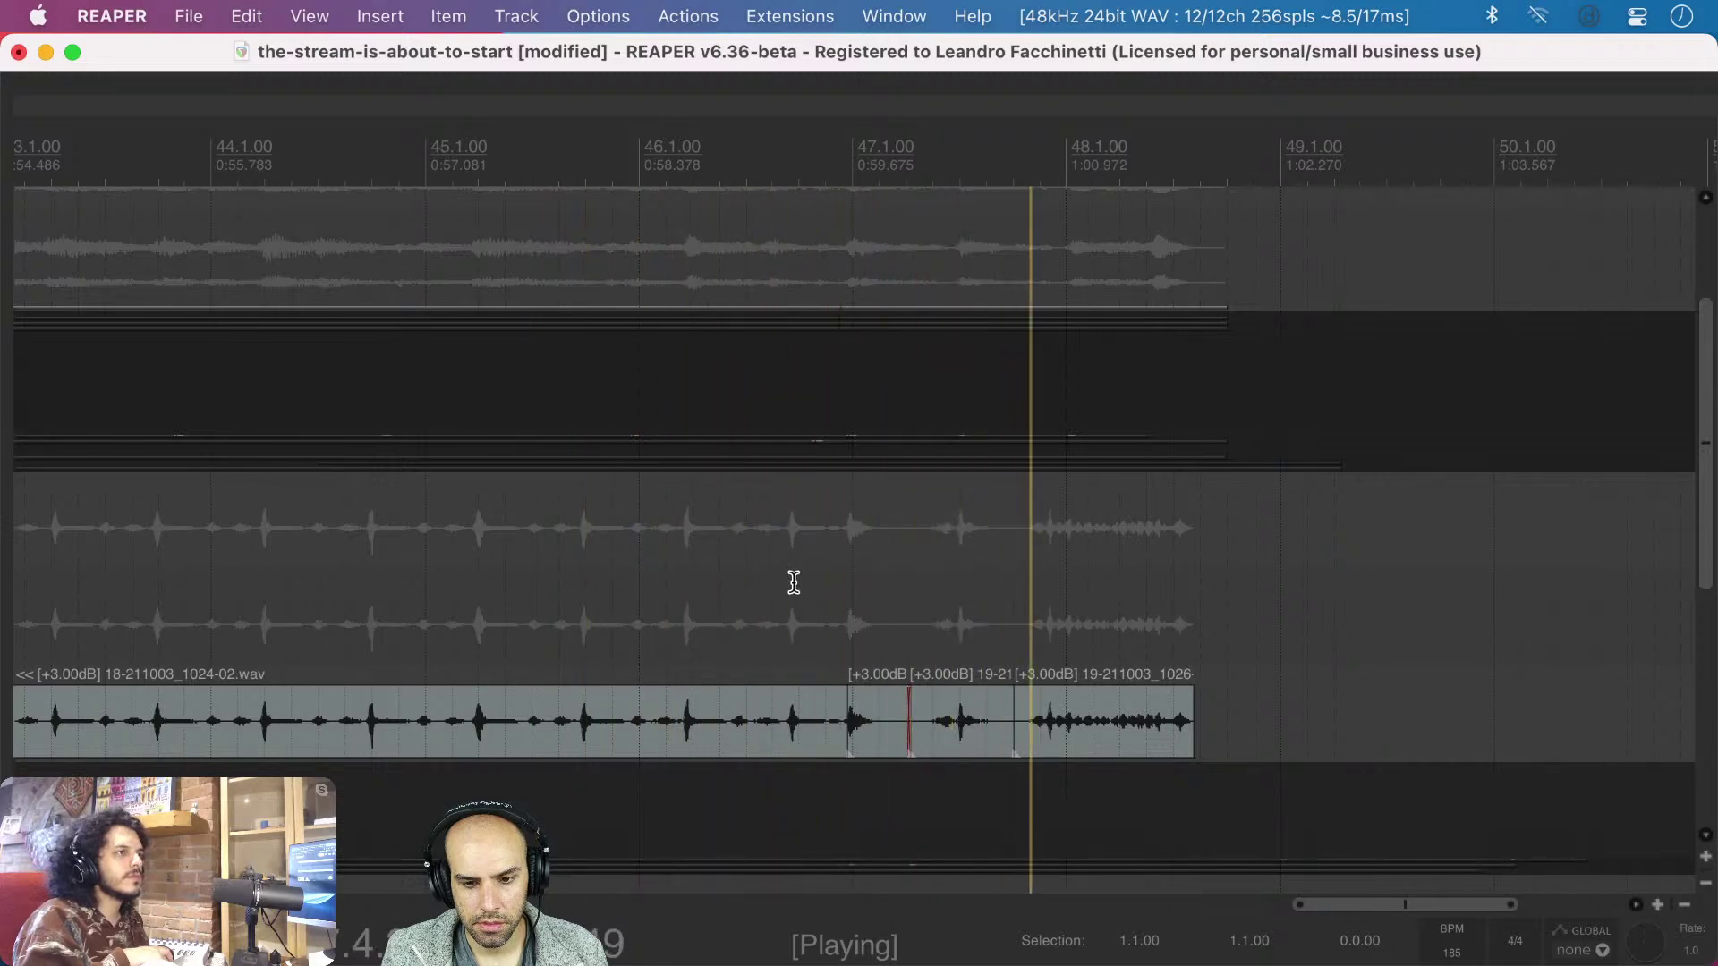
key(space)
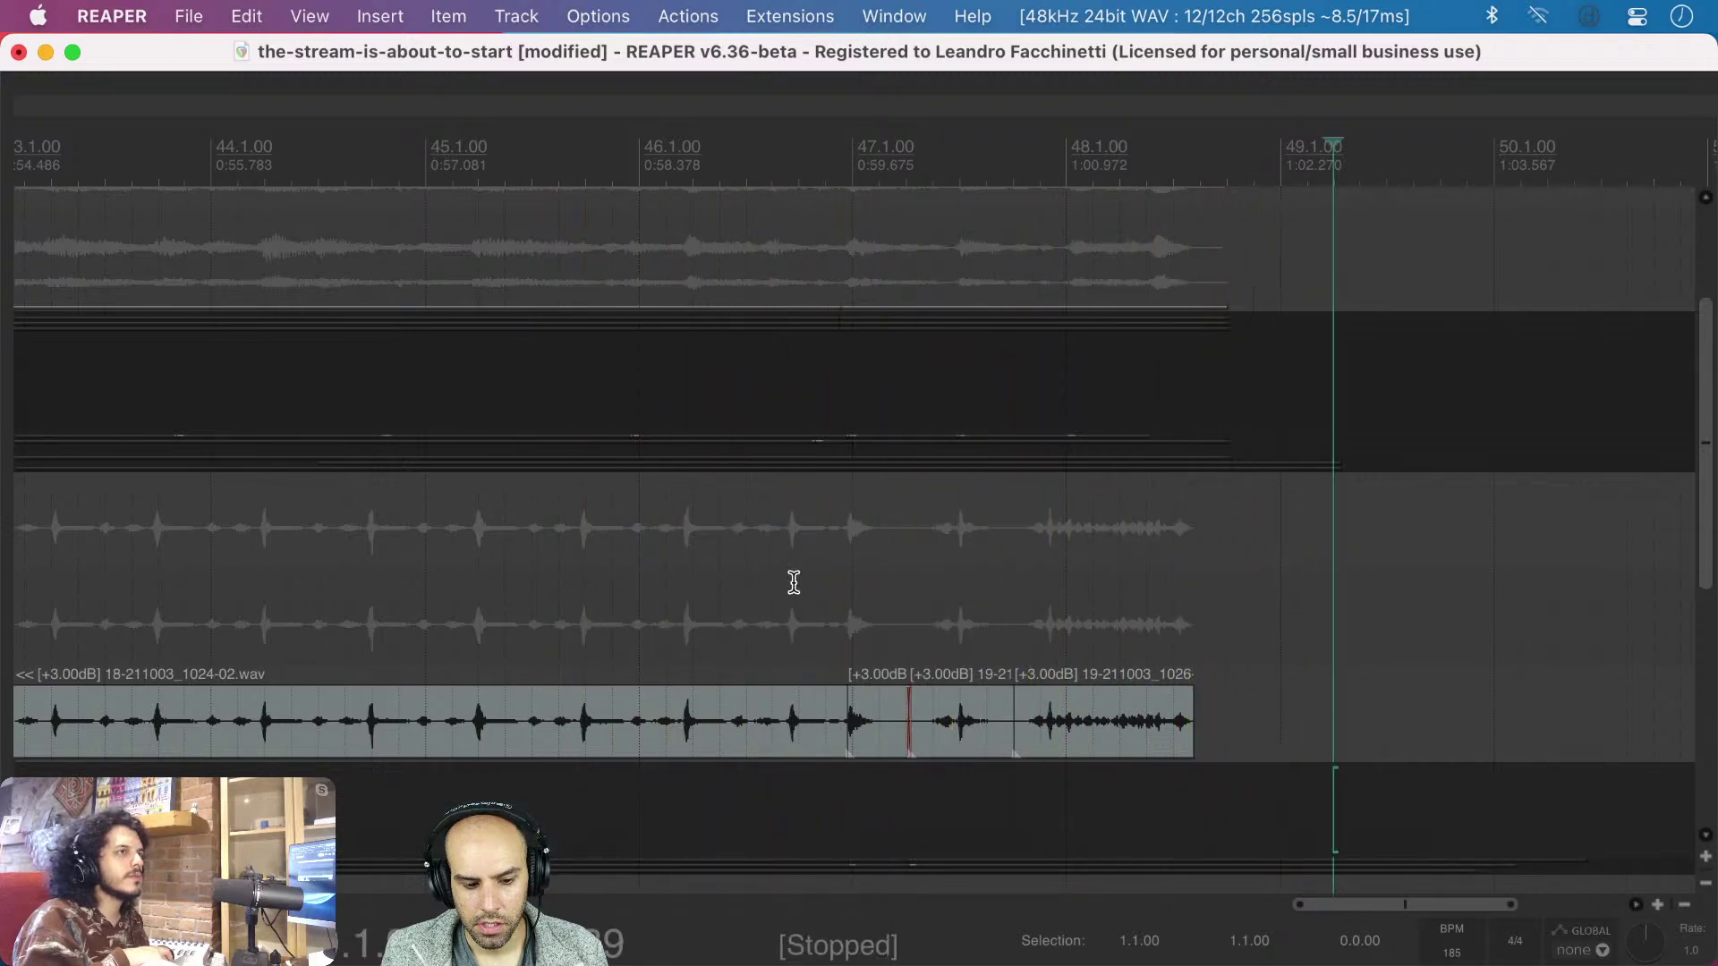
key(super+s)
- Bring the Claps tracks into view and restore the track controls wide enough to show the track names
scroll(794, 582, down, 5)
scroll(793, 583, down, 5)
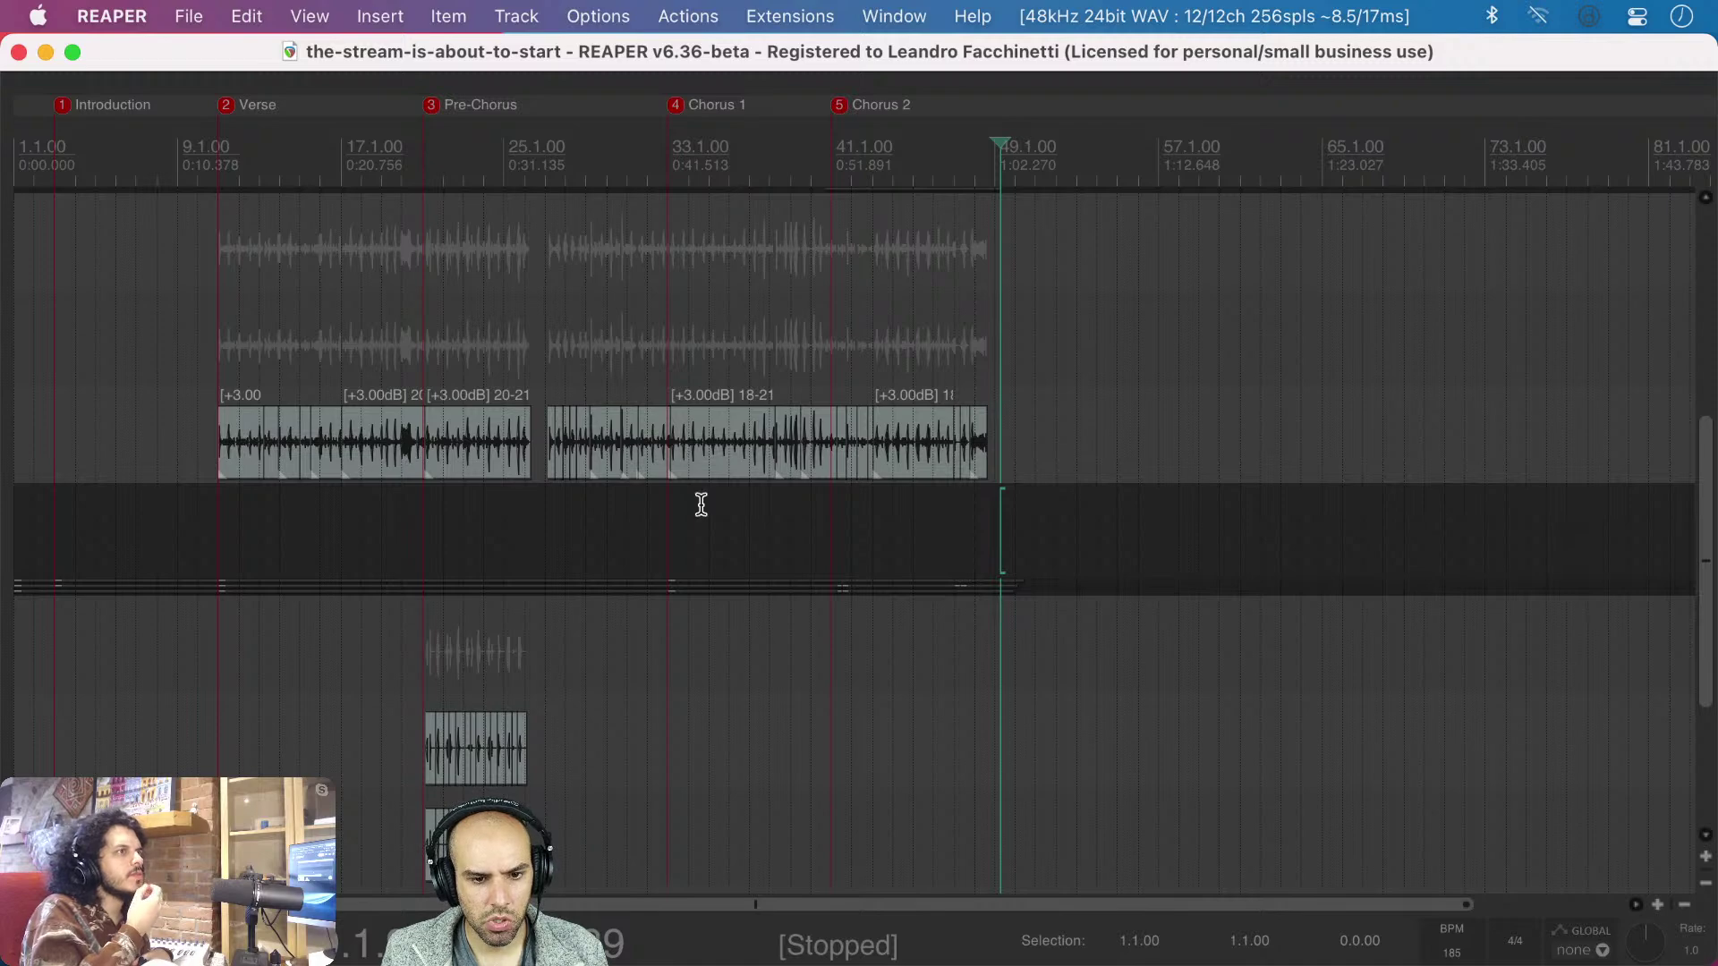
scroll(642, 580, up, 2)
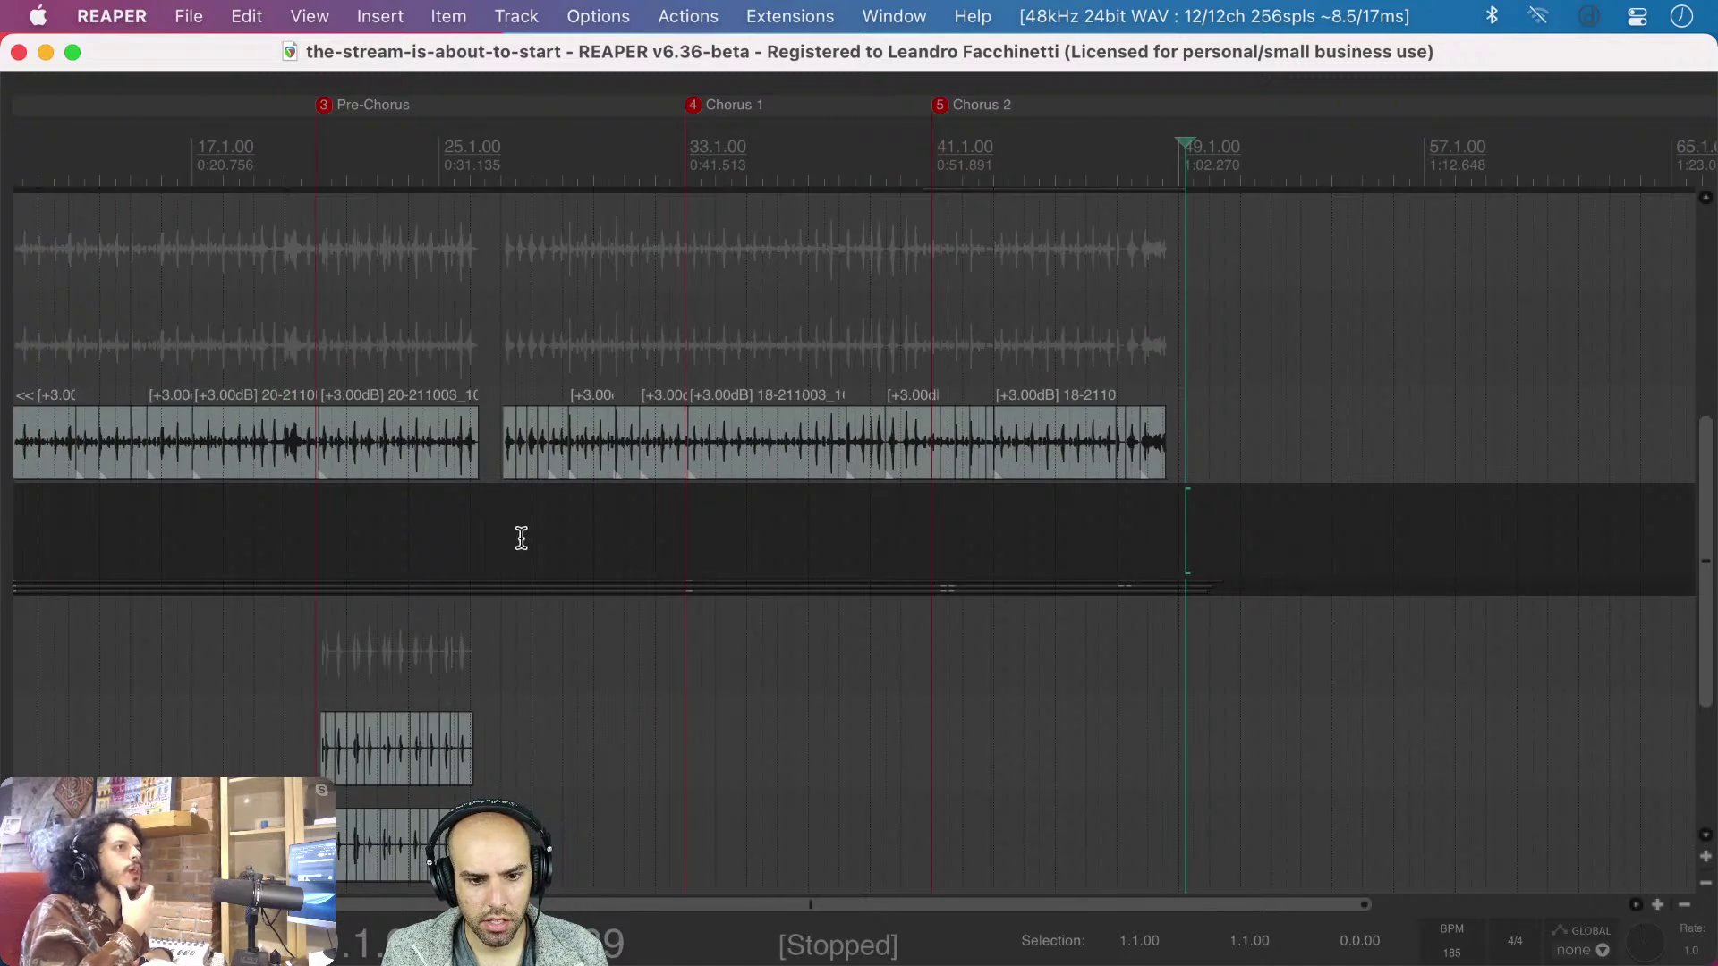
scroll(365, 555, left, 5)
scroll(365, 556, down, 5)
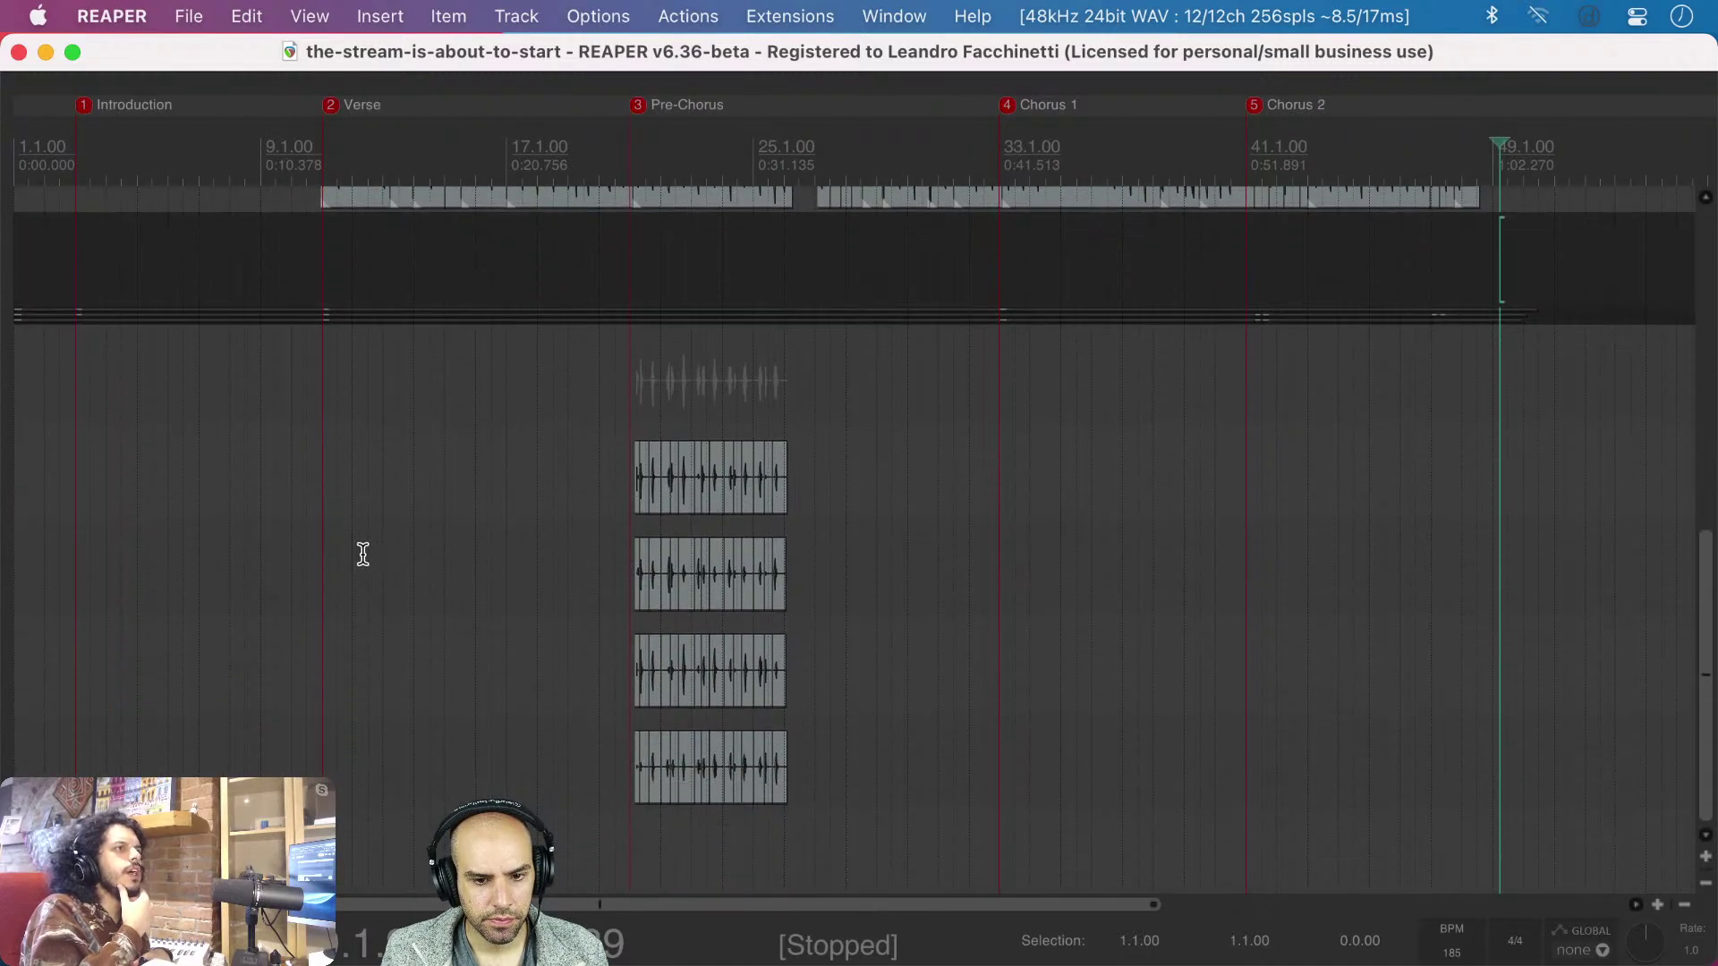
click(3, 463)
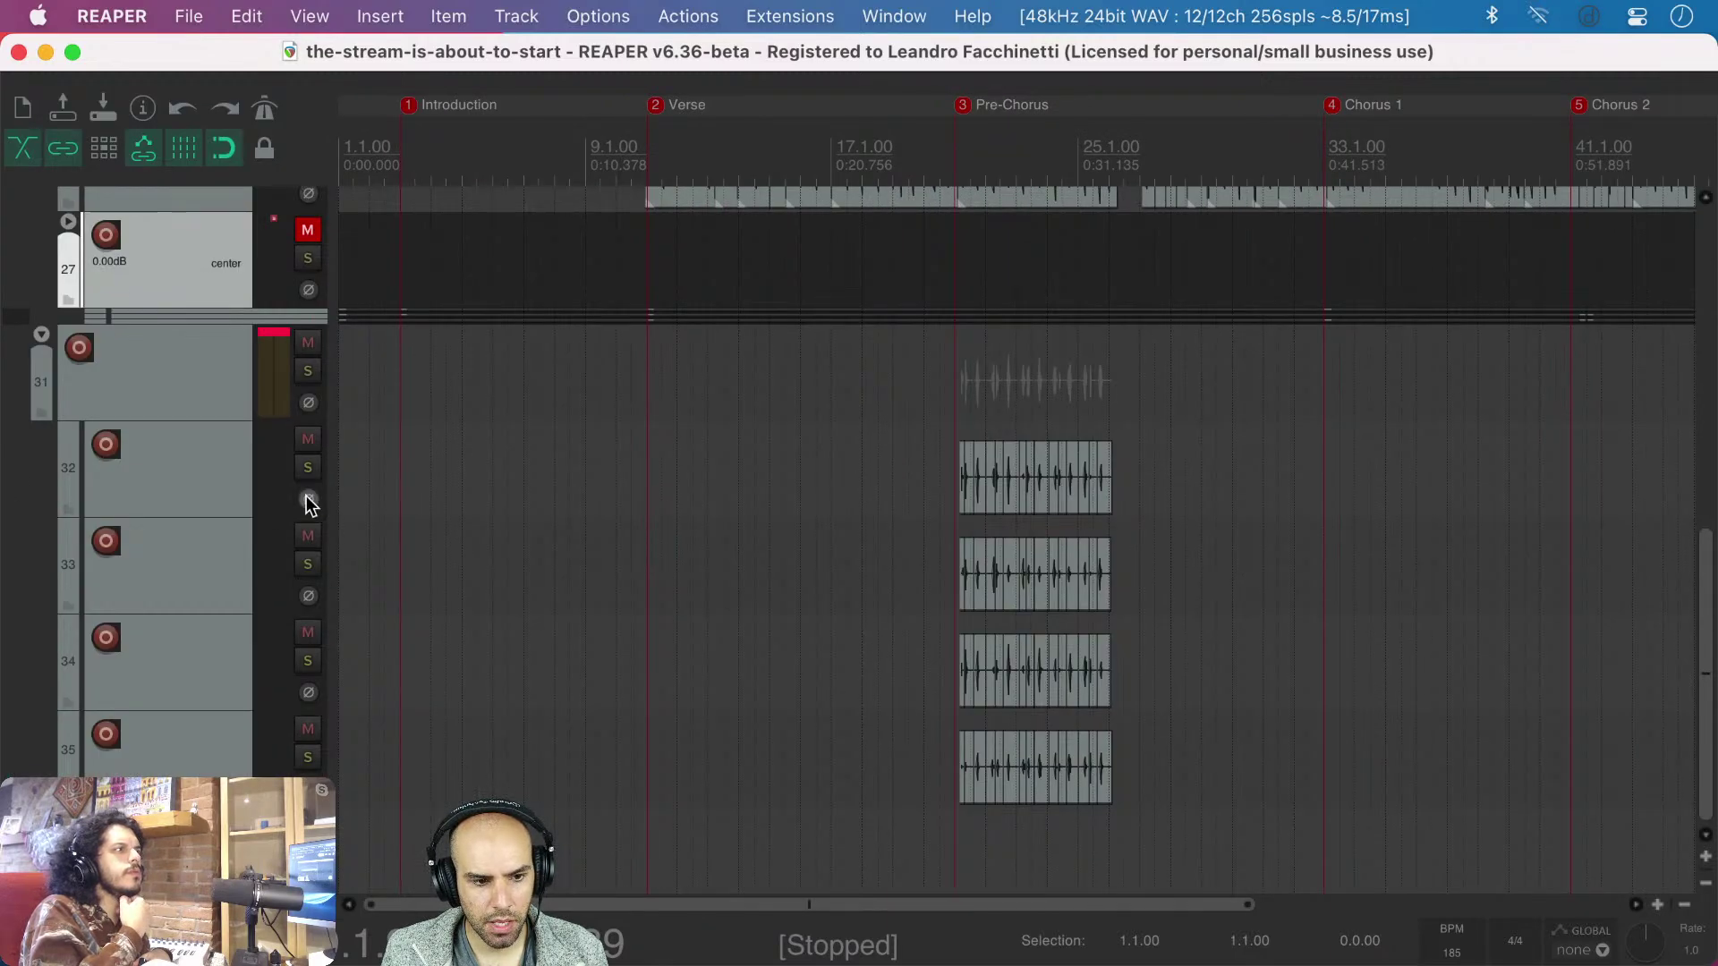
drag(330, 486, 524, 490)
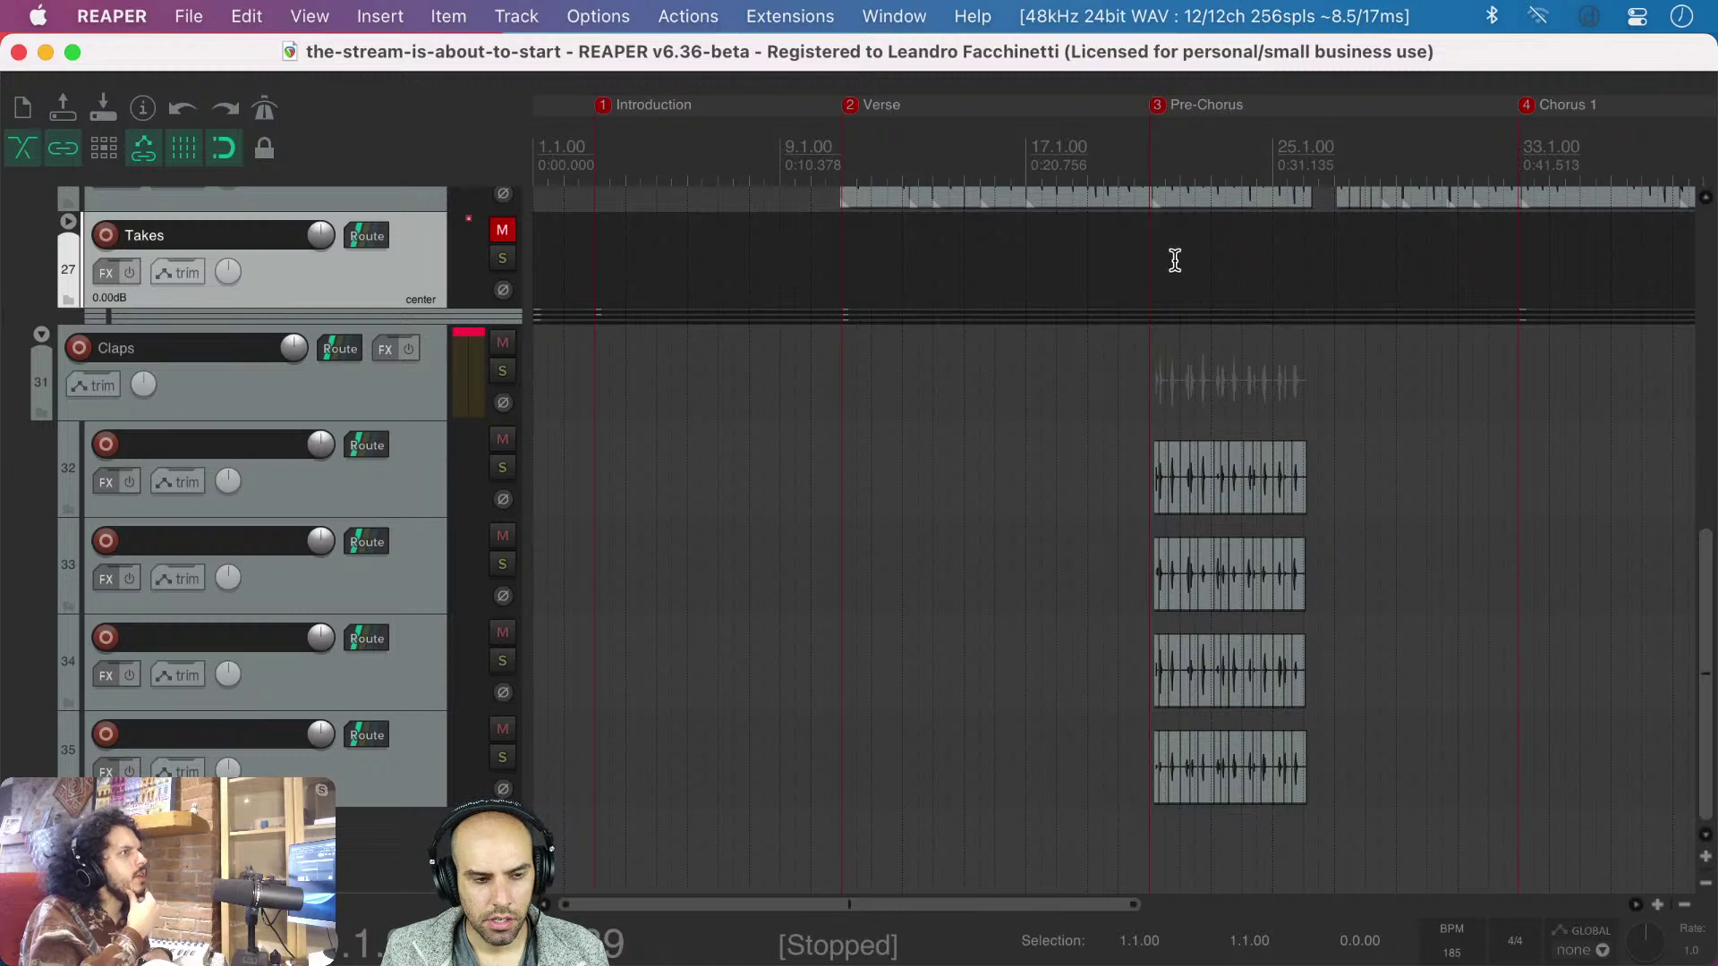
- Solo the Claps track, play it from before the Pre-Chorus past the last clap clip, and unsolo it
click(1120, 371)
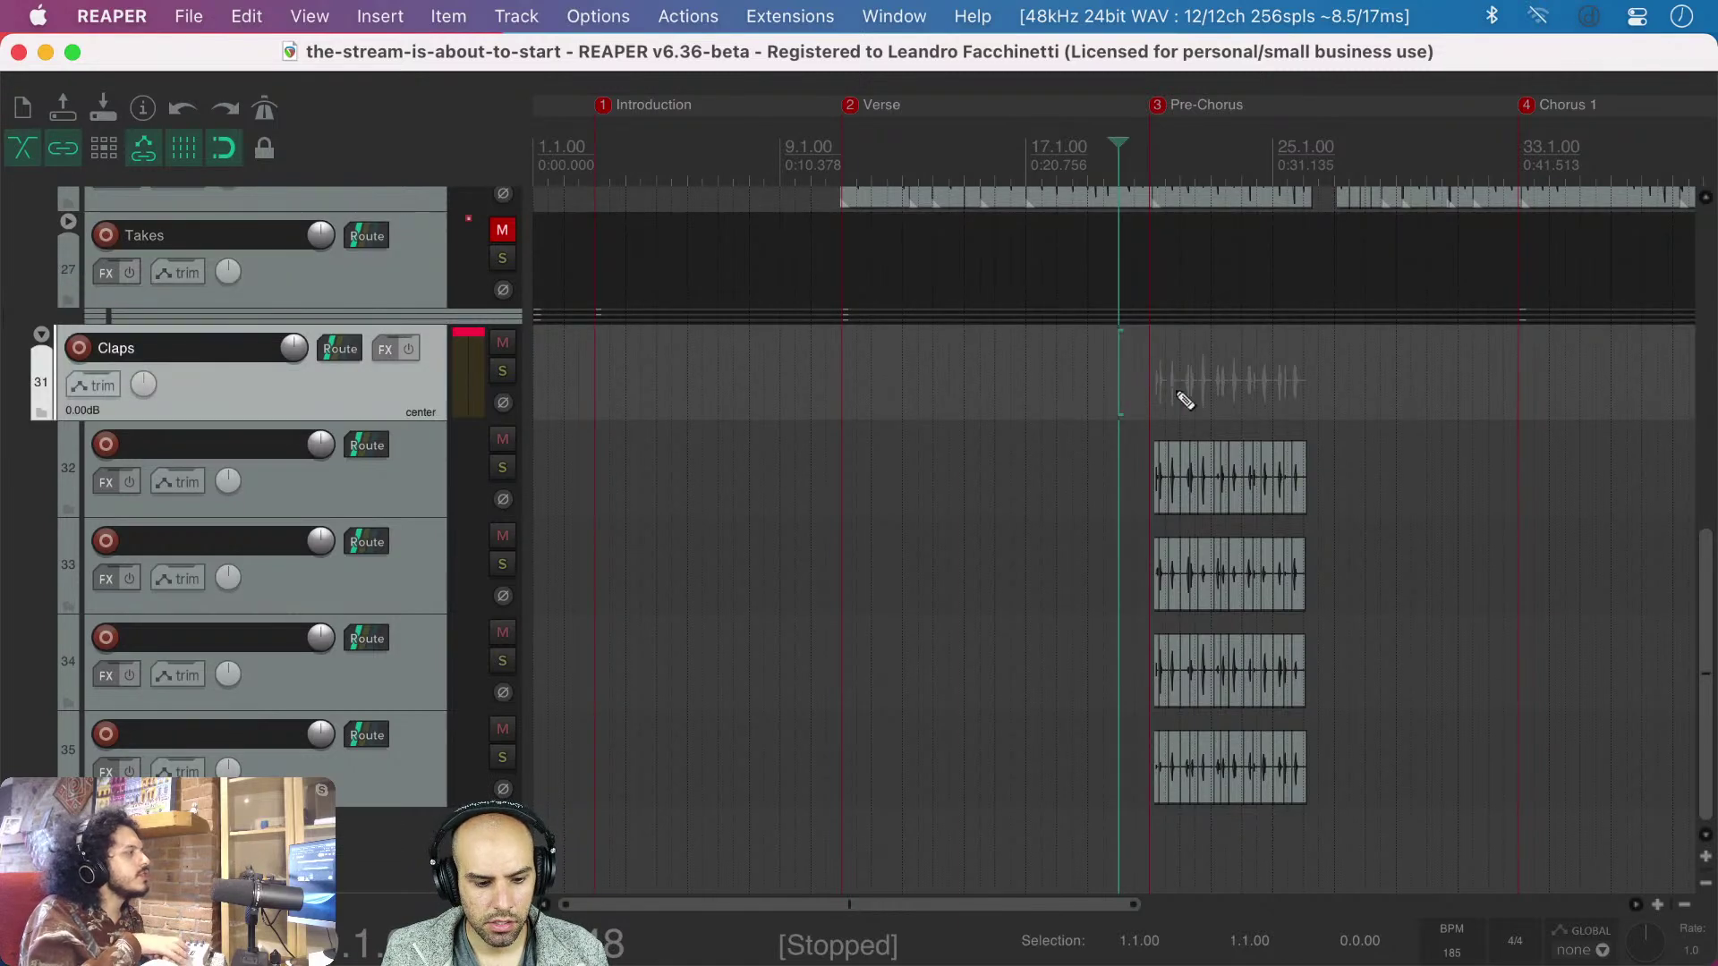
scroll(1175, 390, up, 5)
scroll(1176, 390, right, 3)
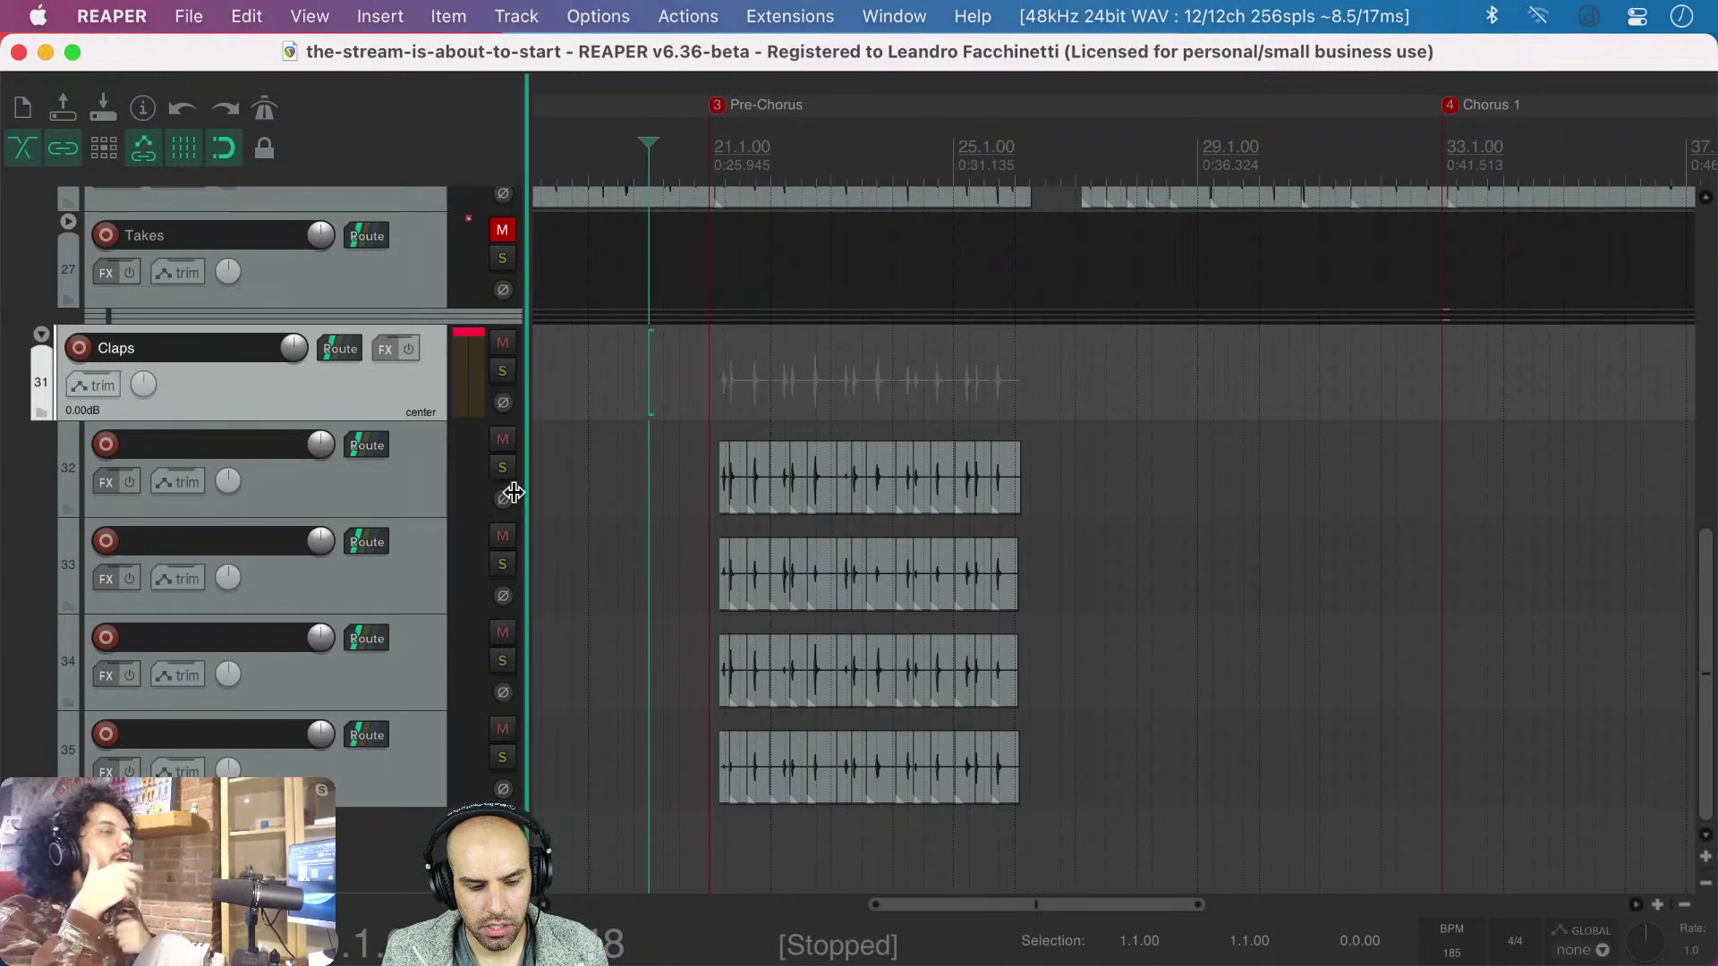
click(426, 485)
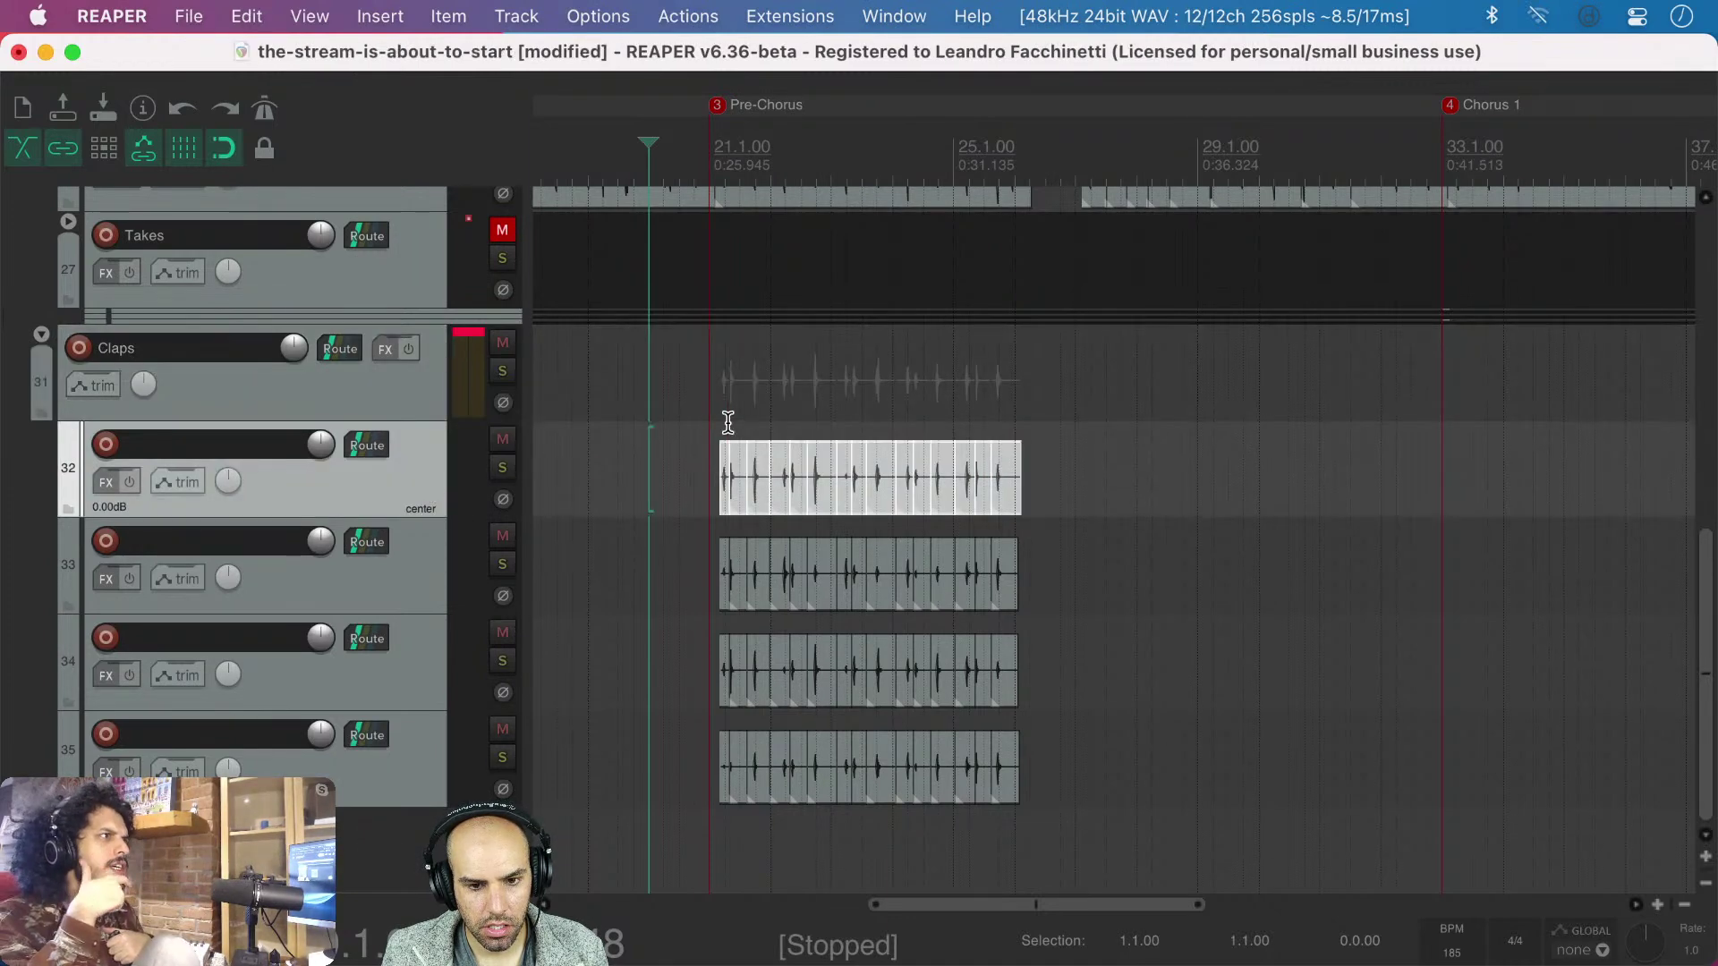
click(501, 369)
key(space)
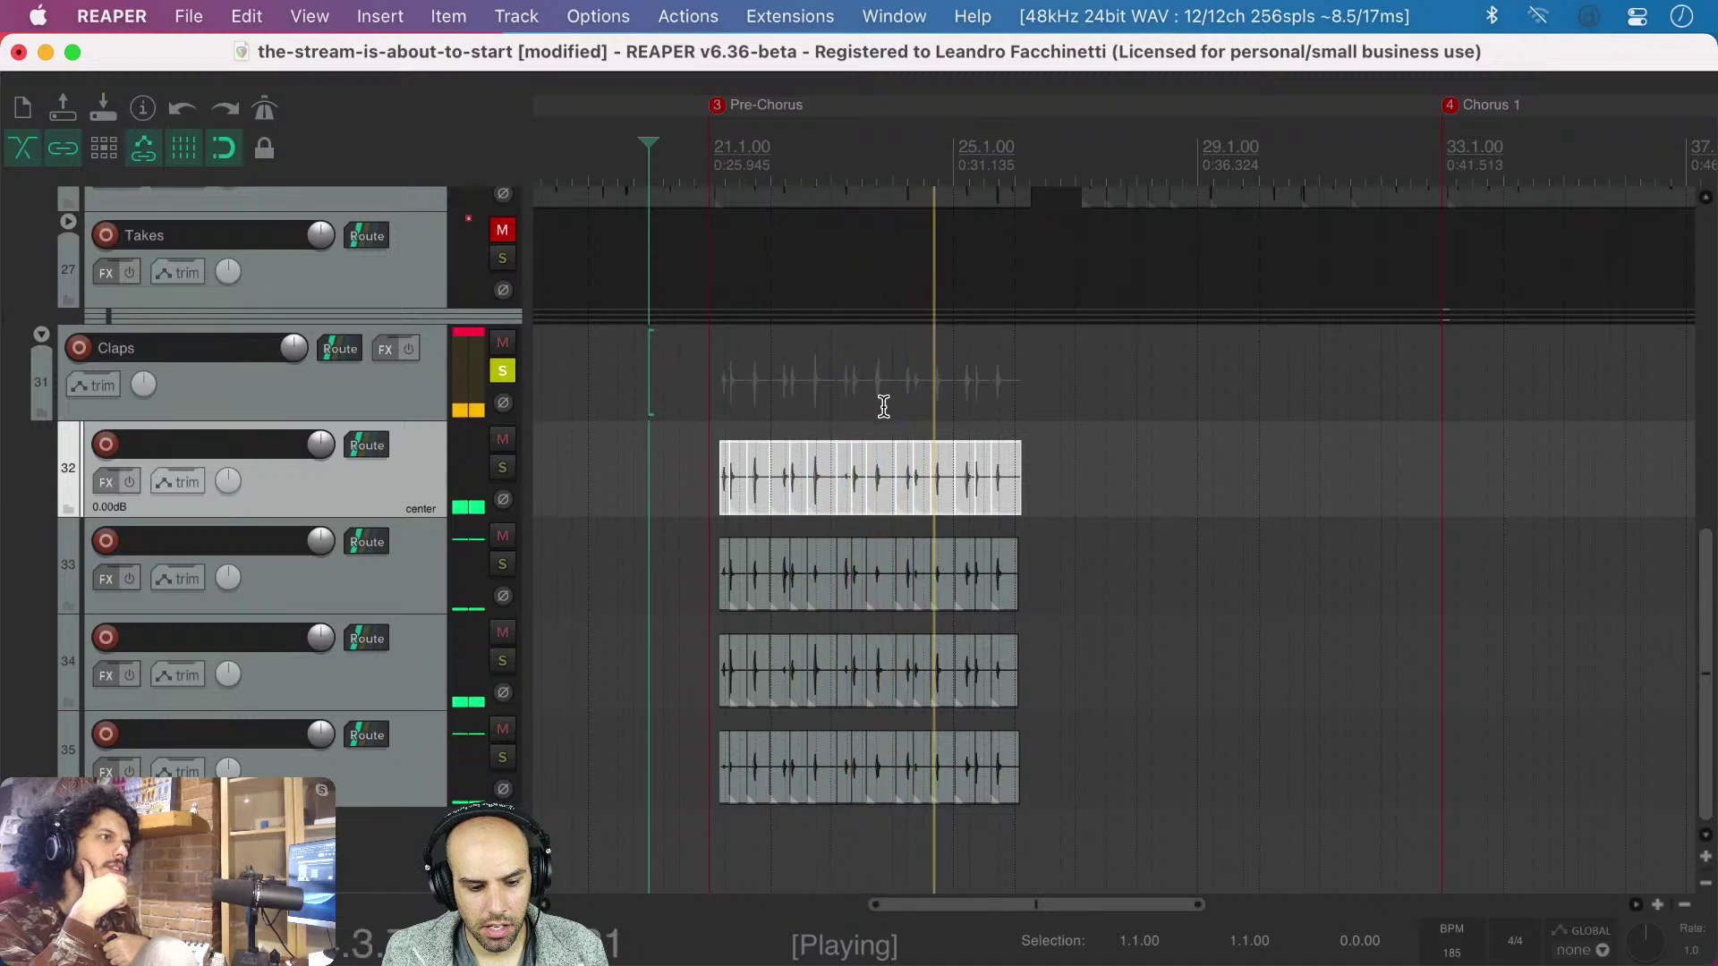
scroll(889, 411, up, 3)
scroll(886, 412, left, 2)
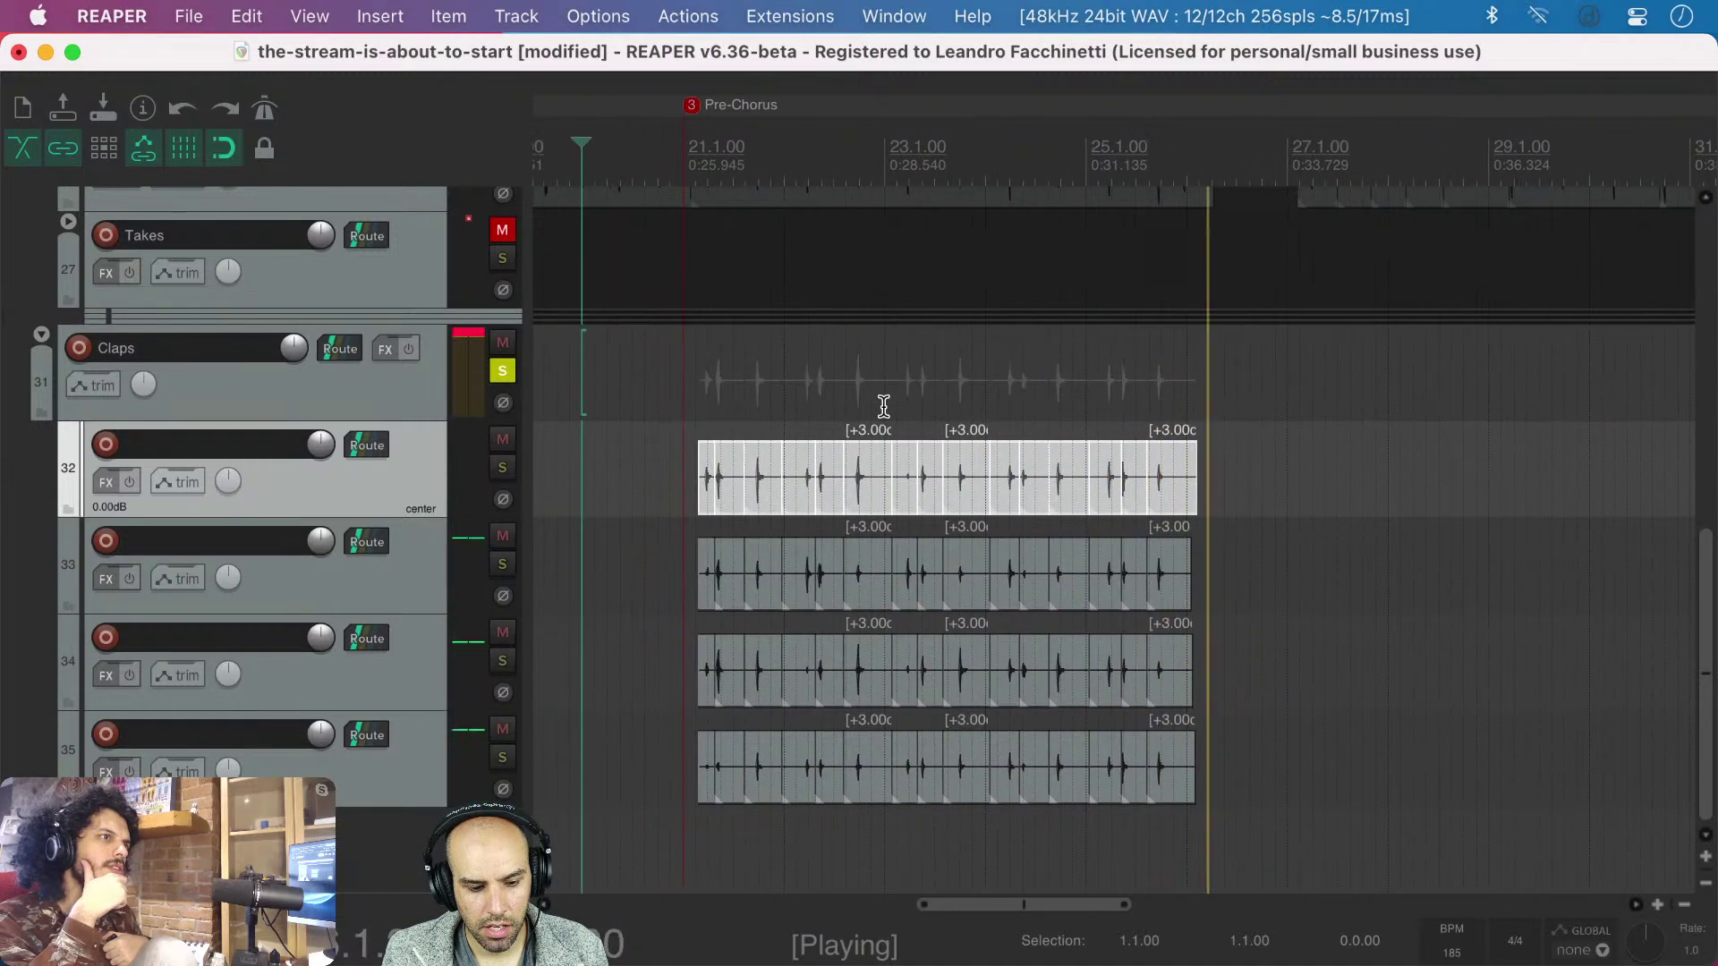
key(space)
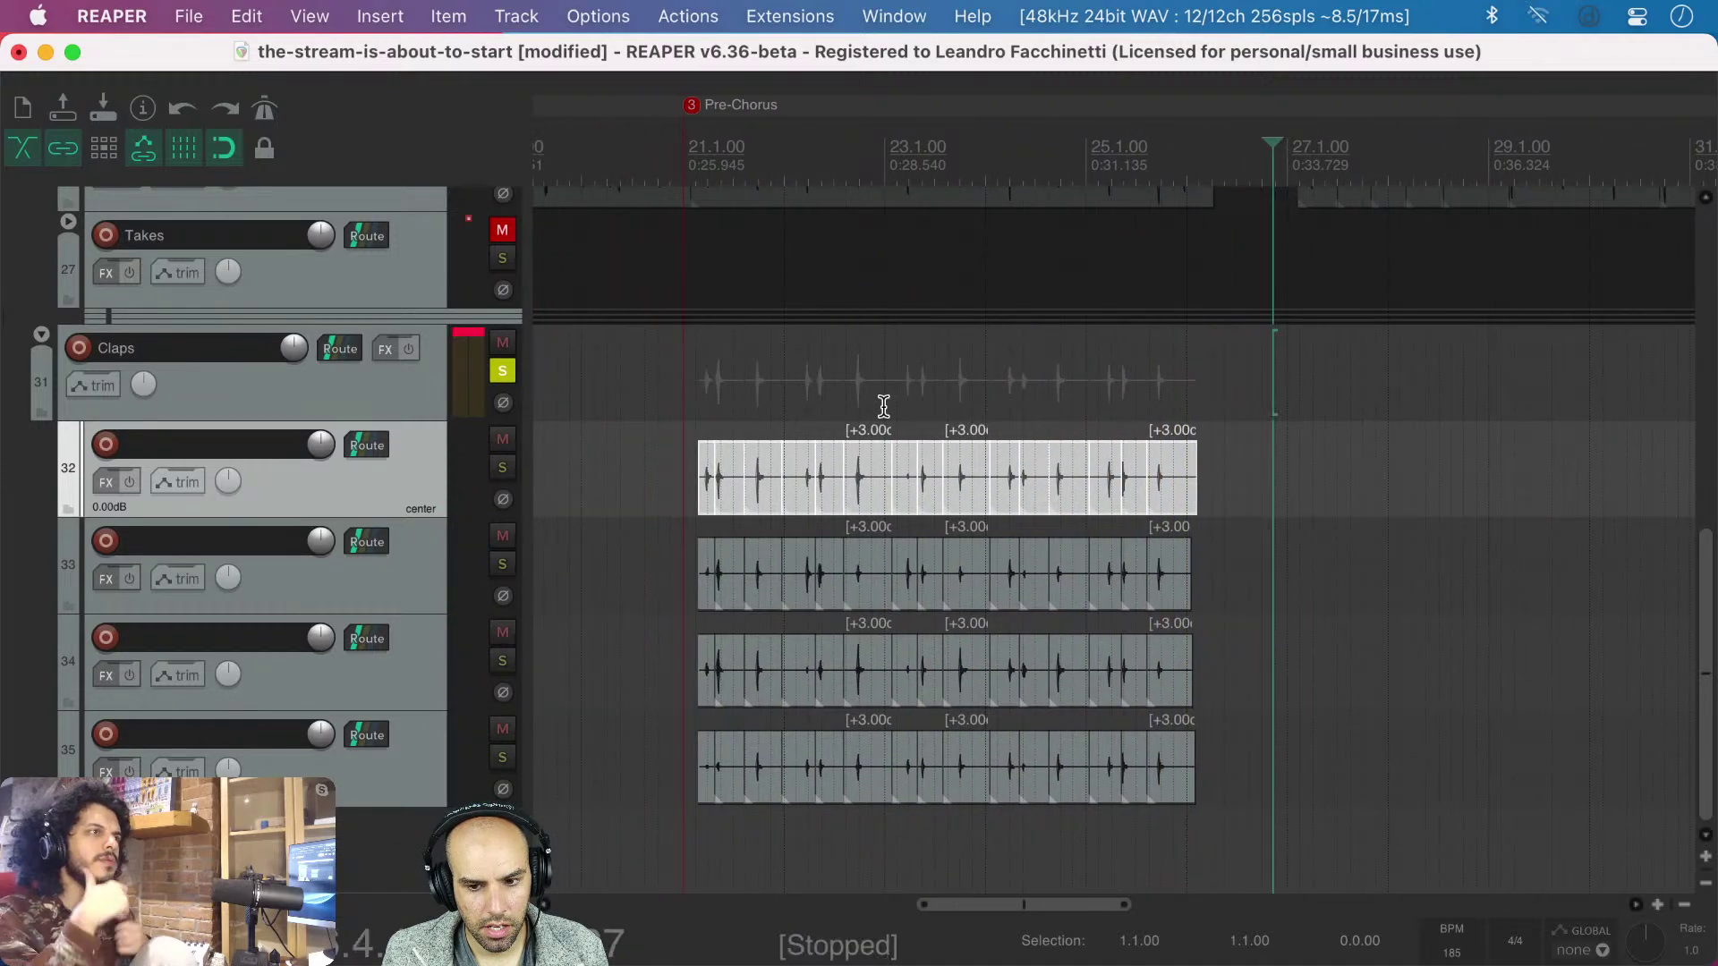
click(501, 370)
- Narrow the track controls, place the edit cursor near 21.1.00 on the Claps track, and save the project
scroll(701, 434, up, 3)
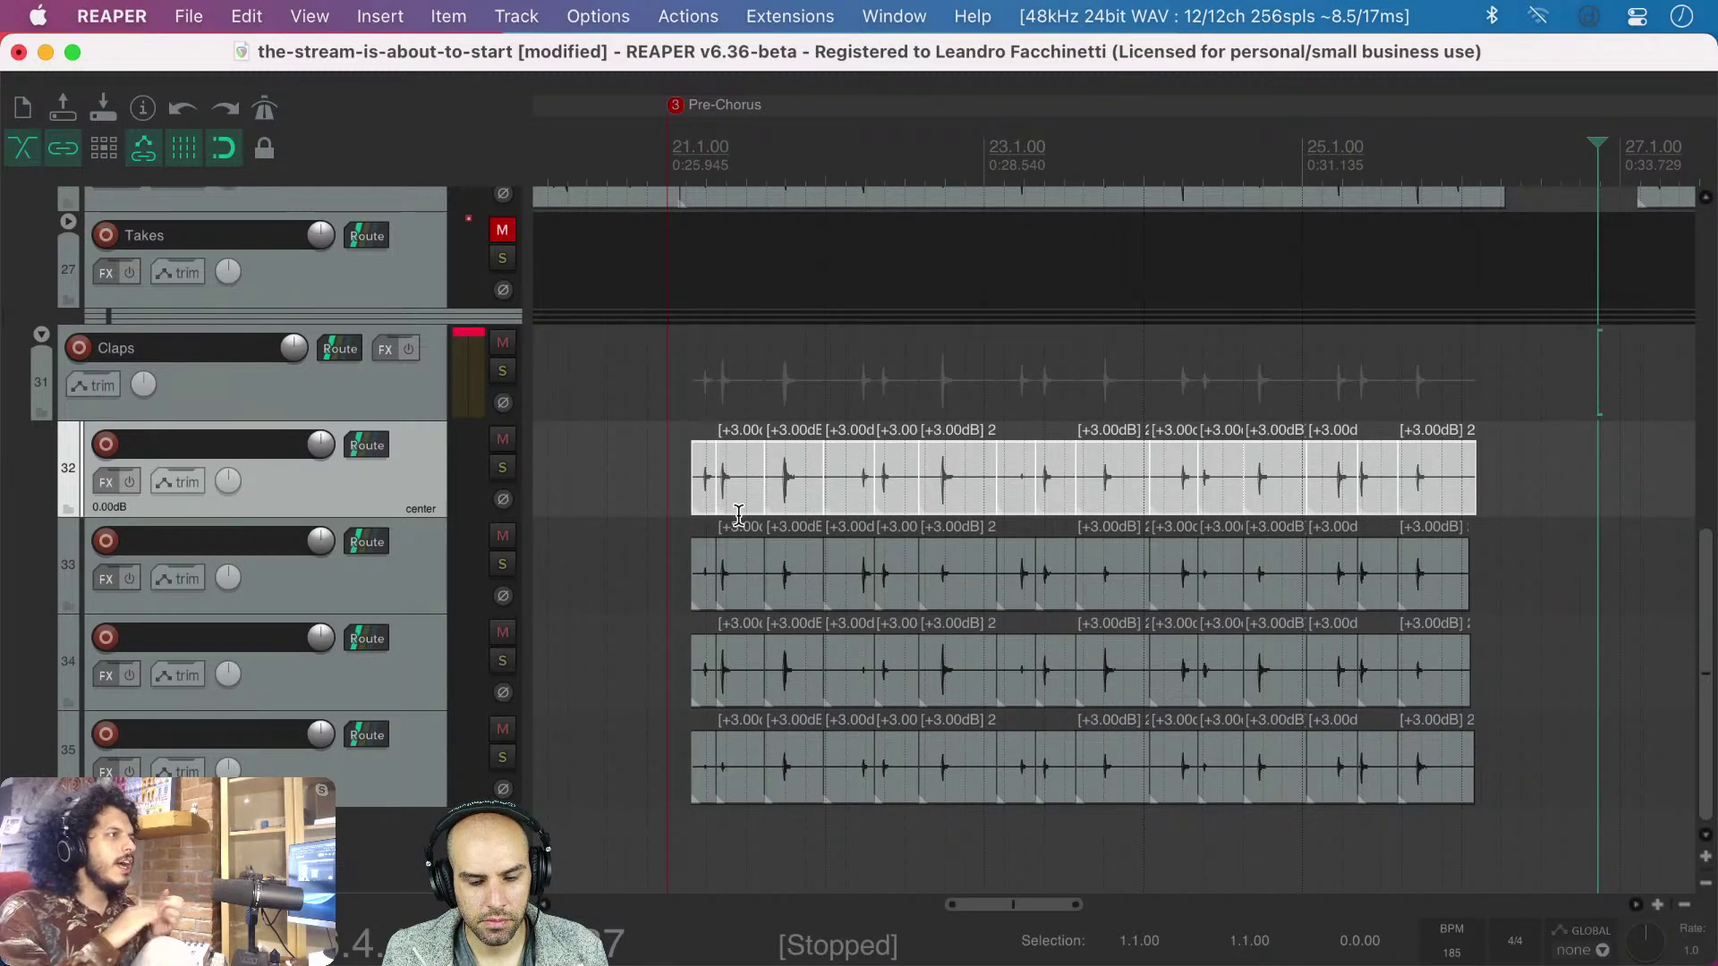
scroll(957, 474, up, 2)
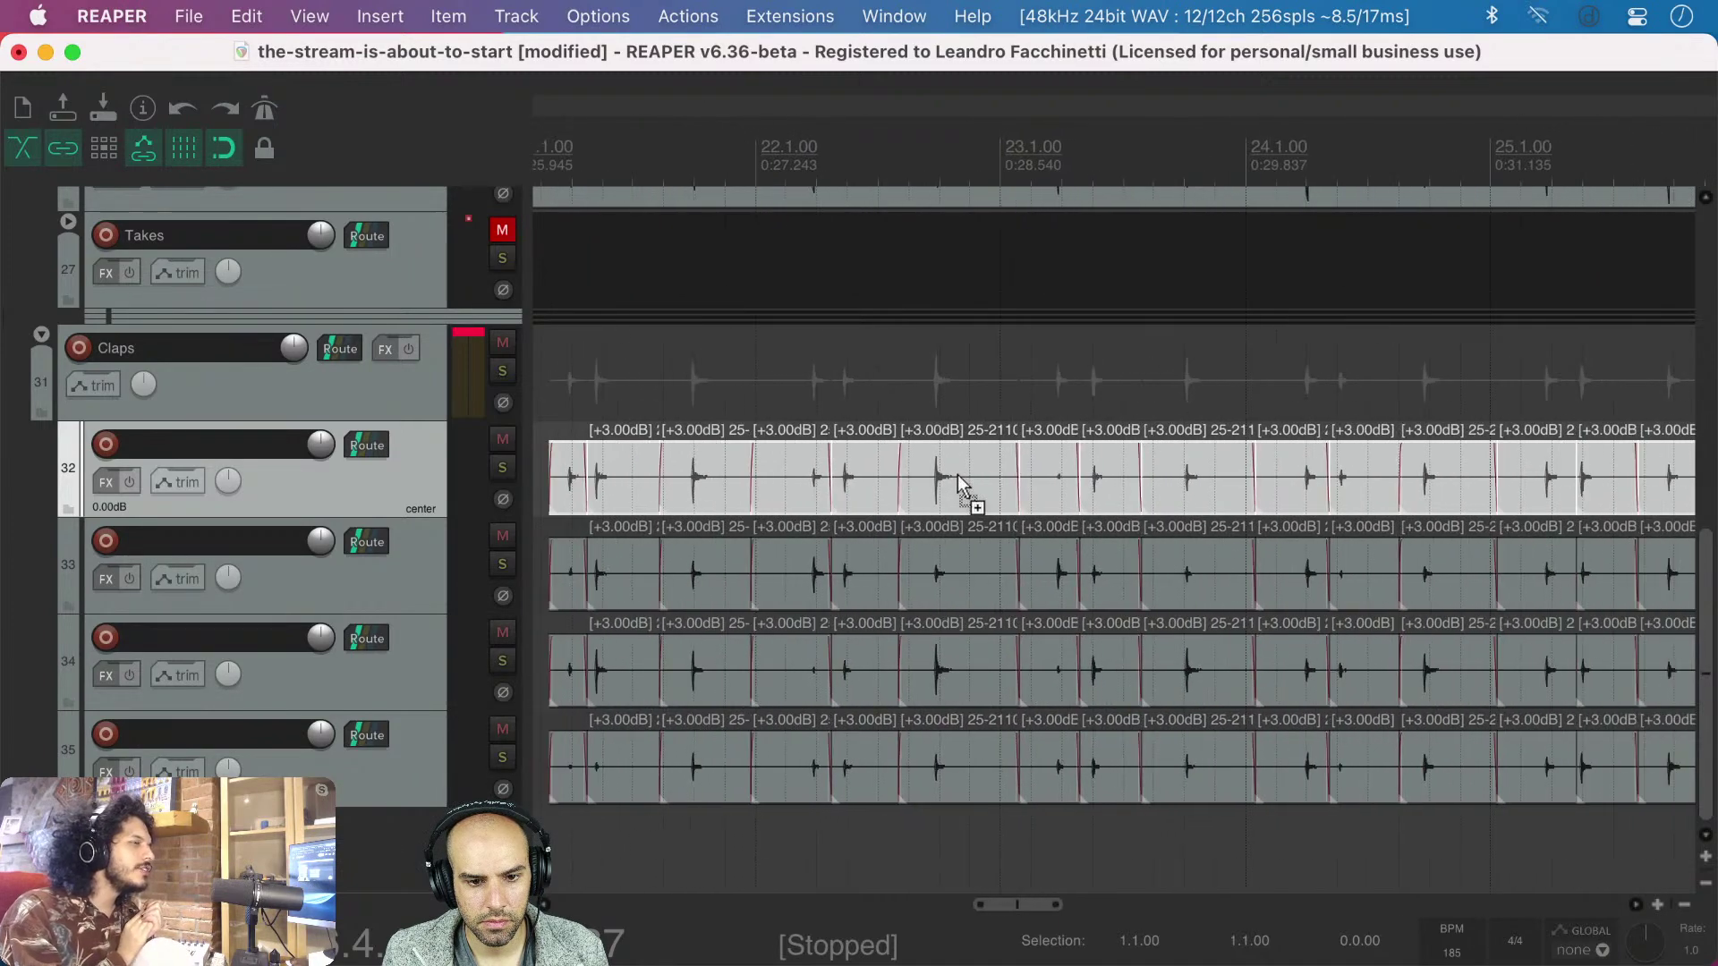
scroll(957, 474, down, 1)
drag(525, 407, 418, 403)
click(467, 398)
key(super+s)
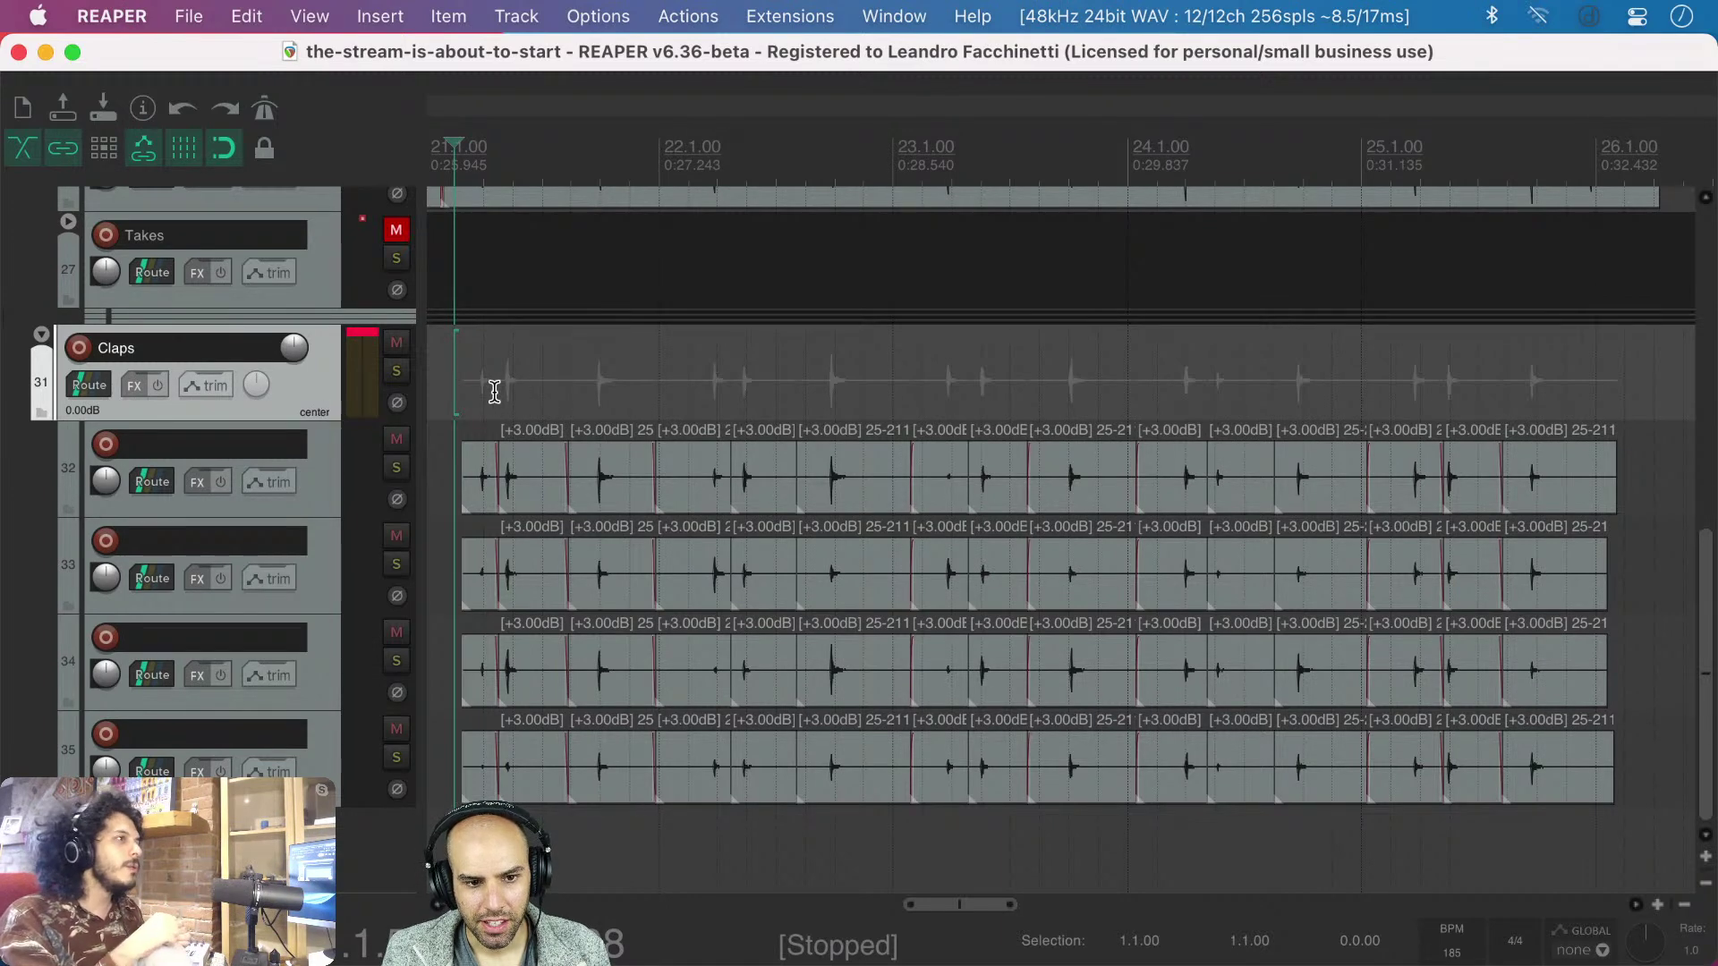
- Select the Claps track and place the edit cursor just before the clap clips, at the Pre-Chorus marker
scroll(469, 393, down, 2)
scroll(470, 395, left, 3)
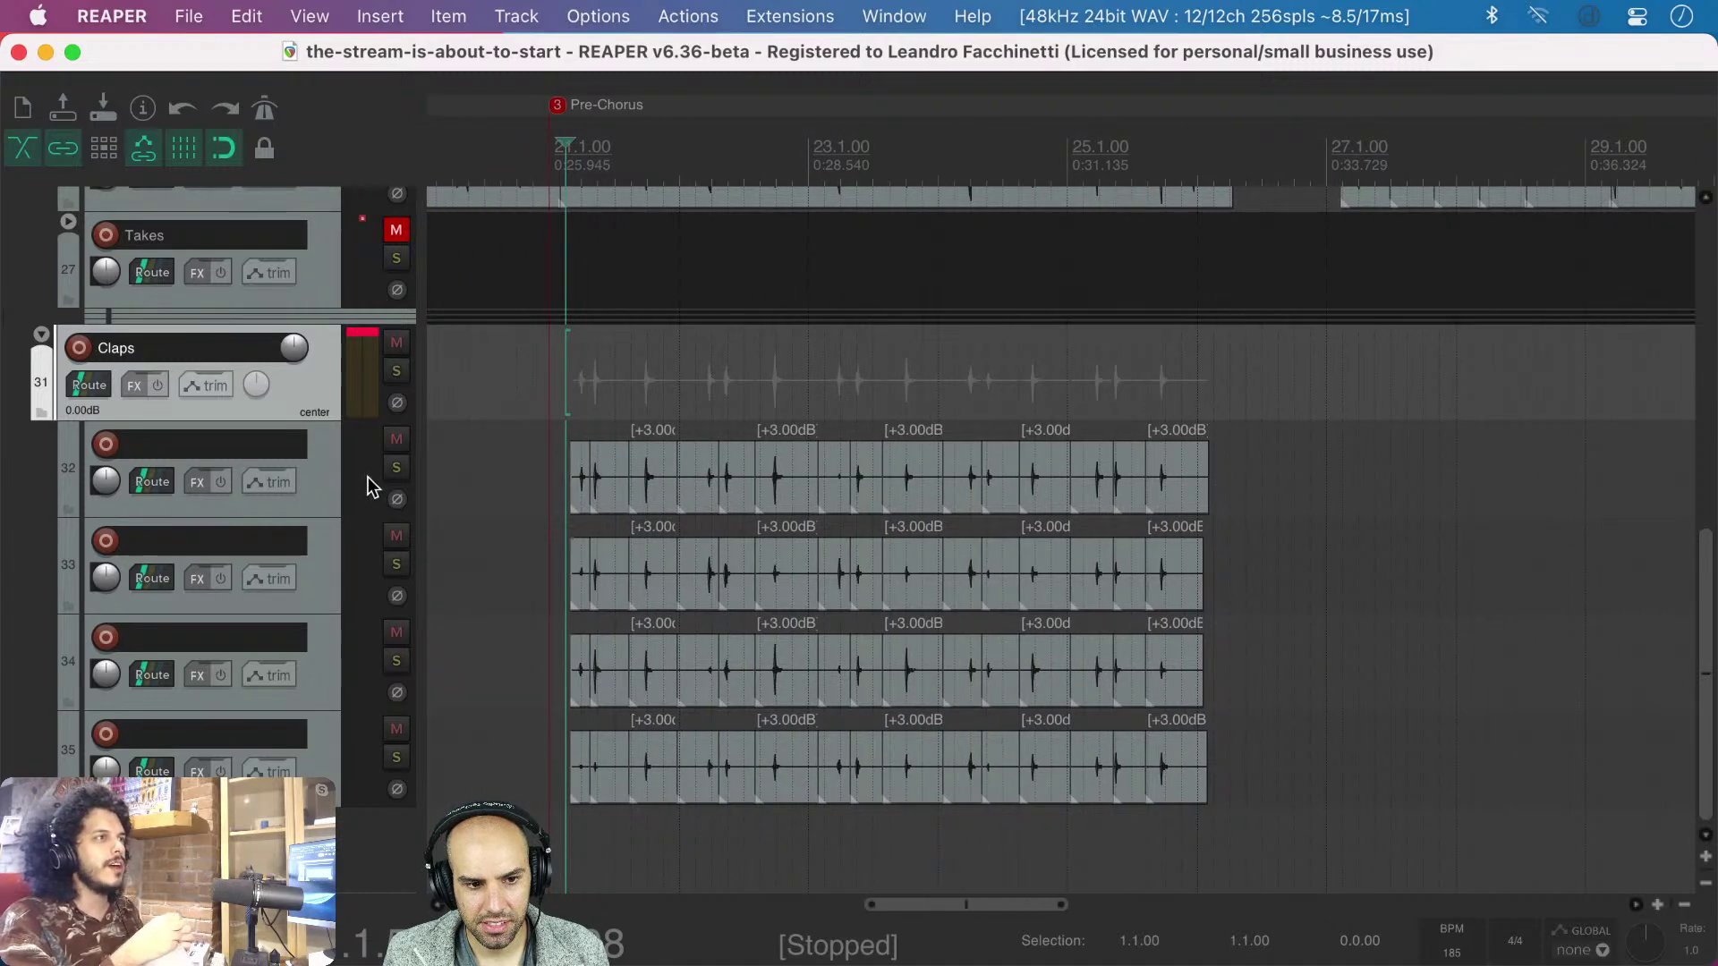
click(322, 478)
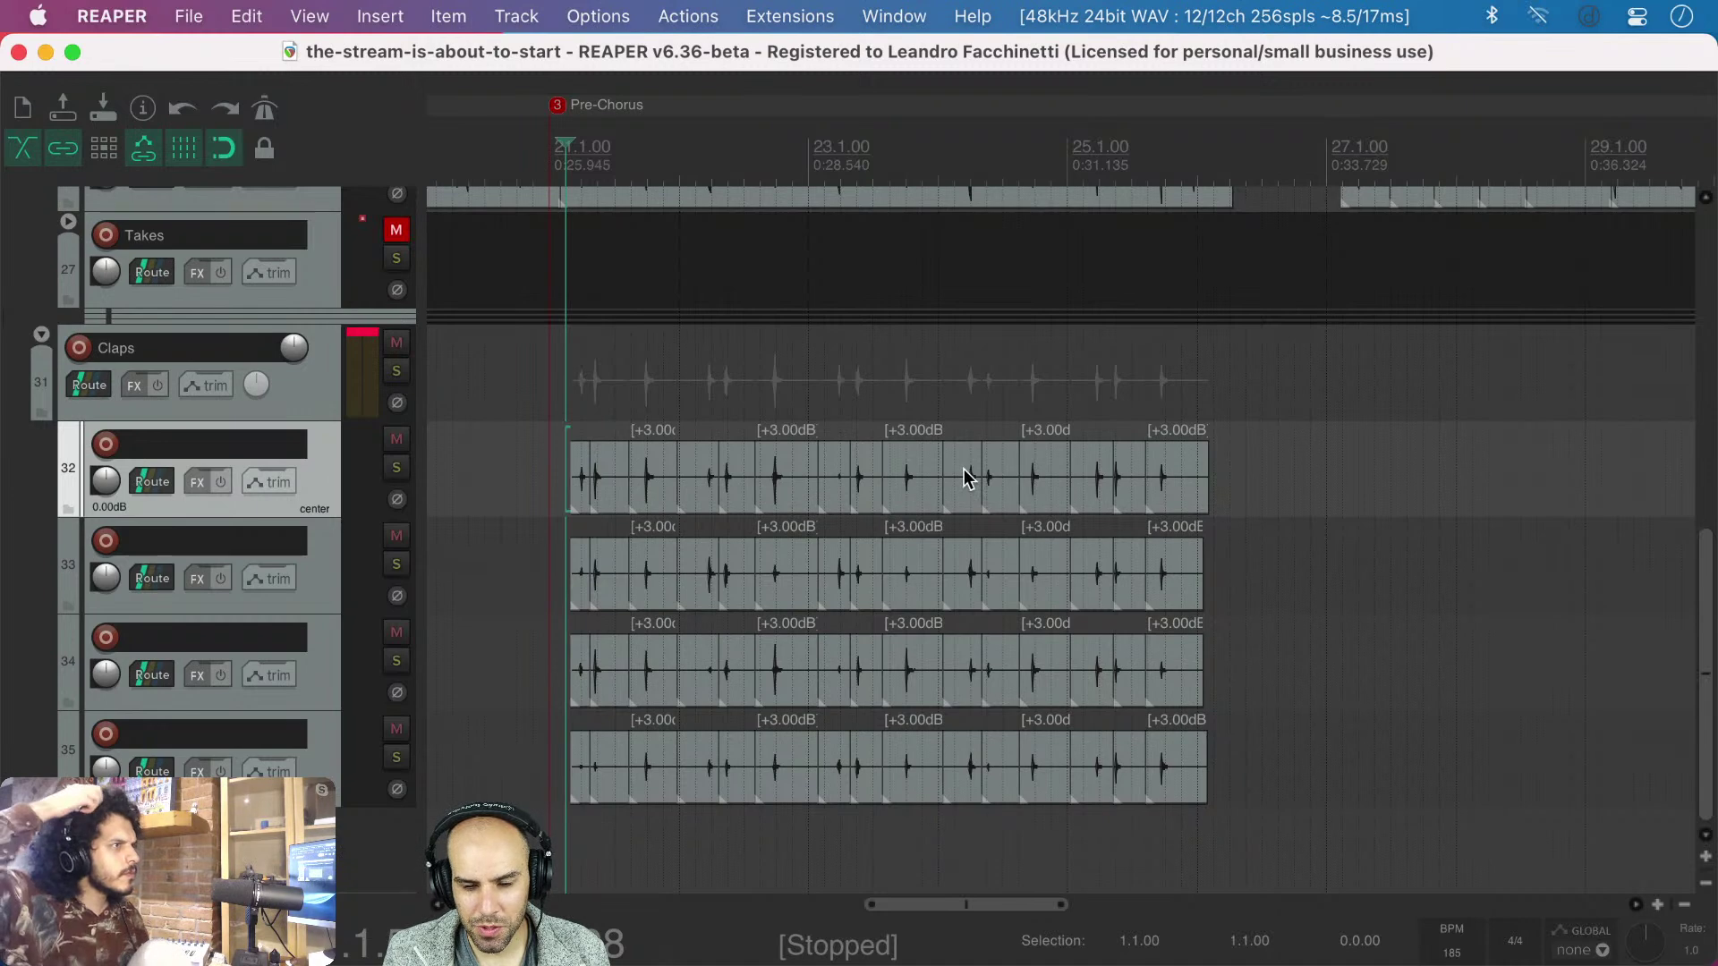
click(544, 380)
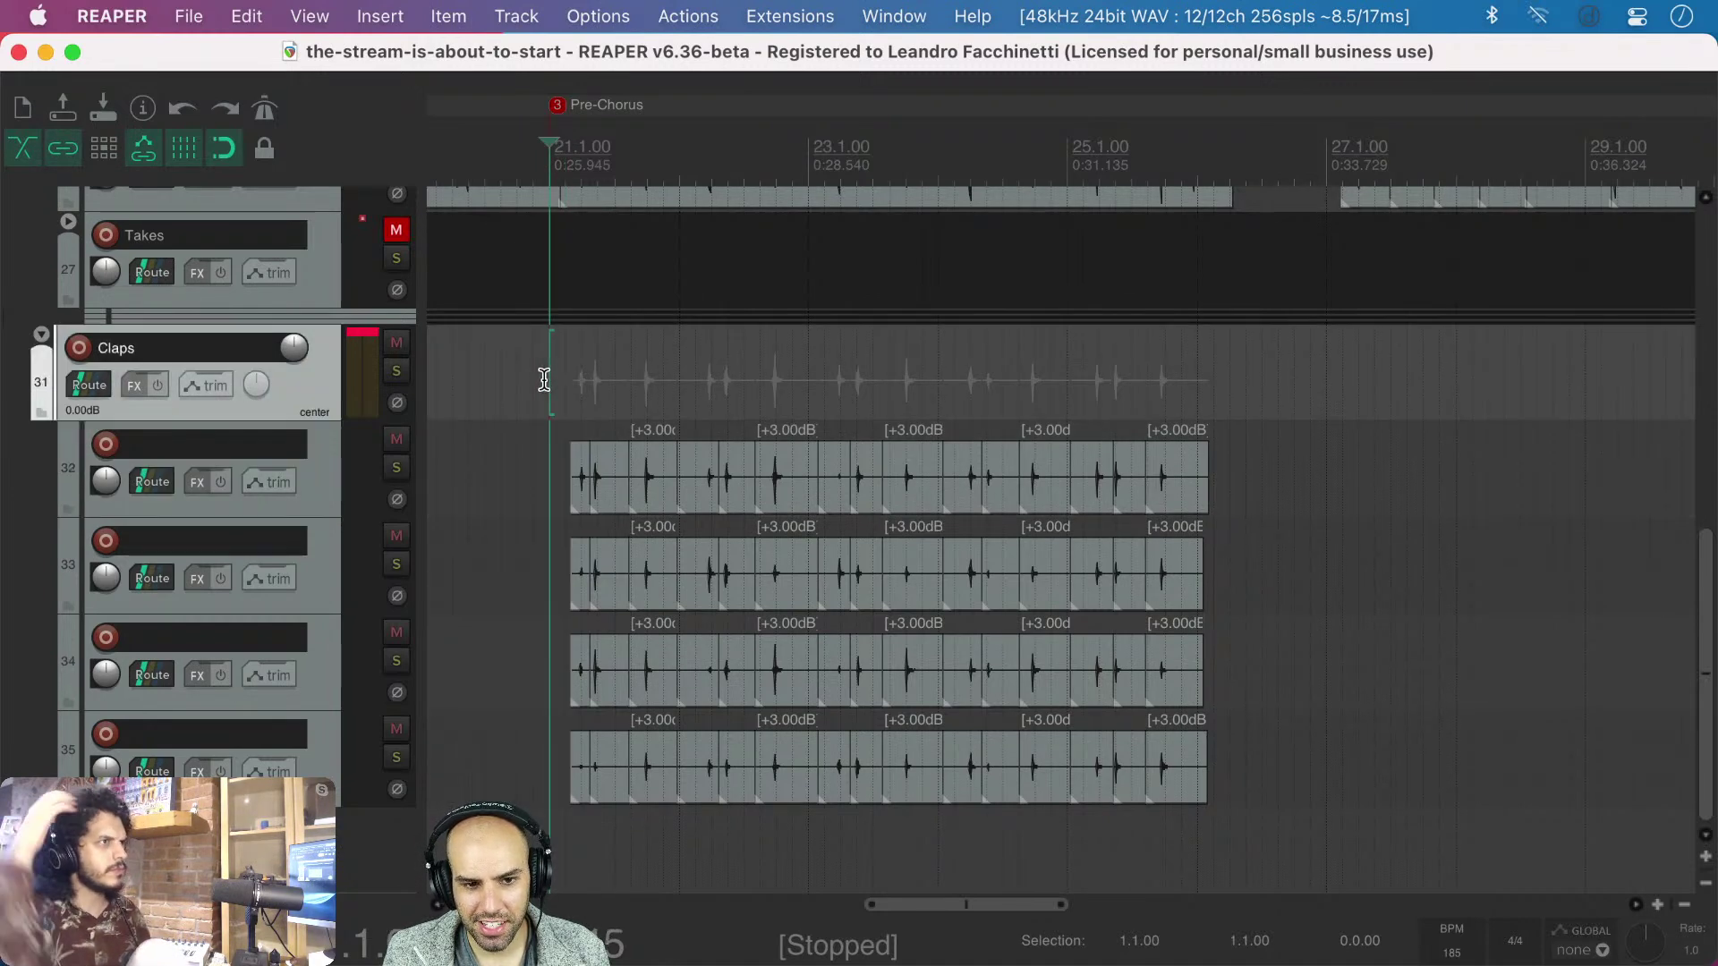
scroll(544, 379, down, 3)
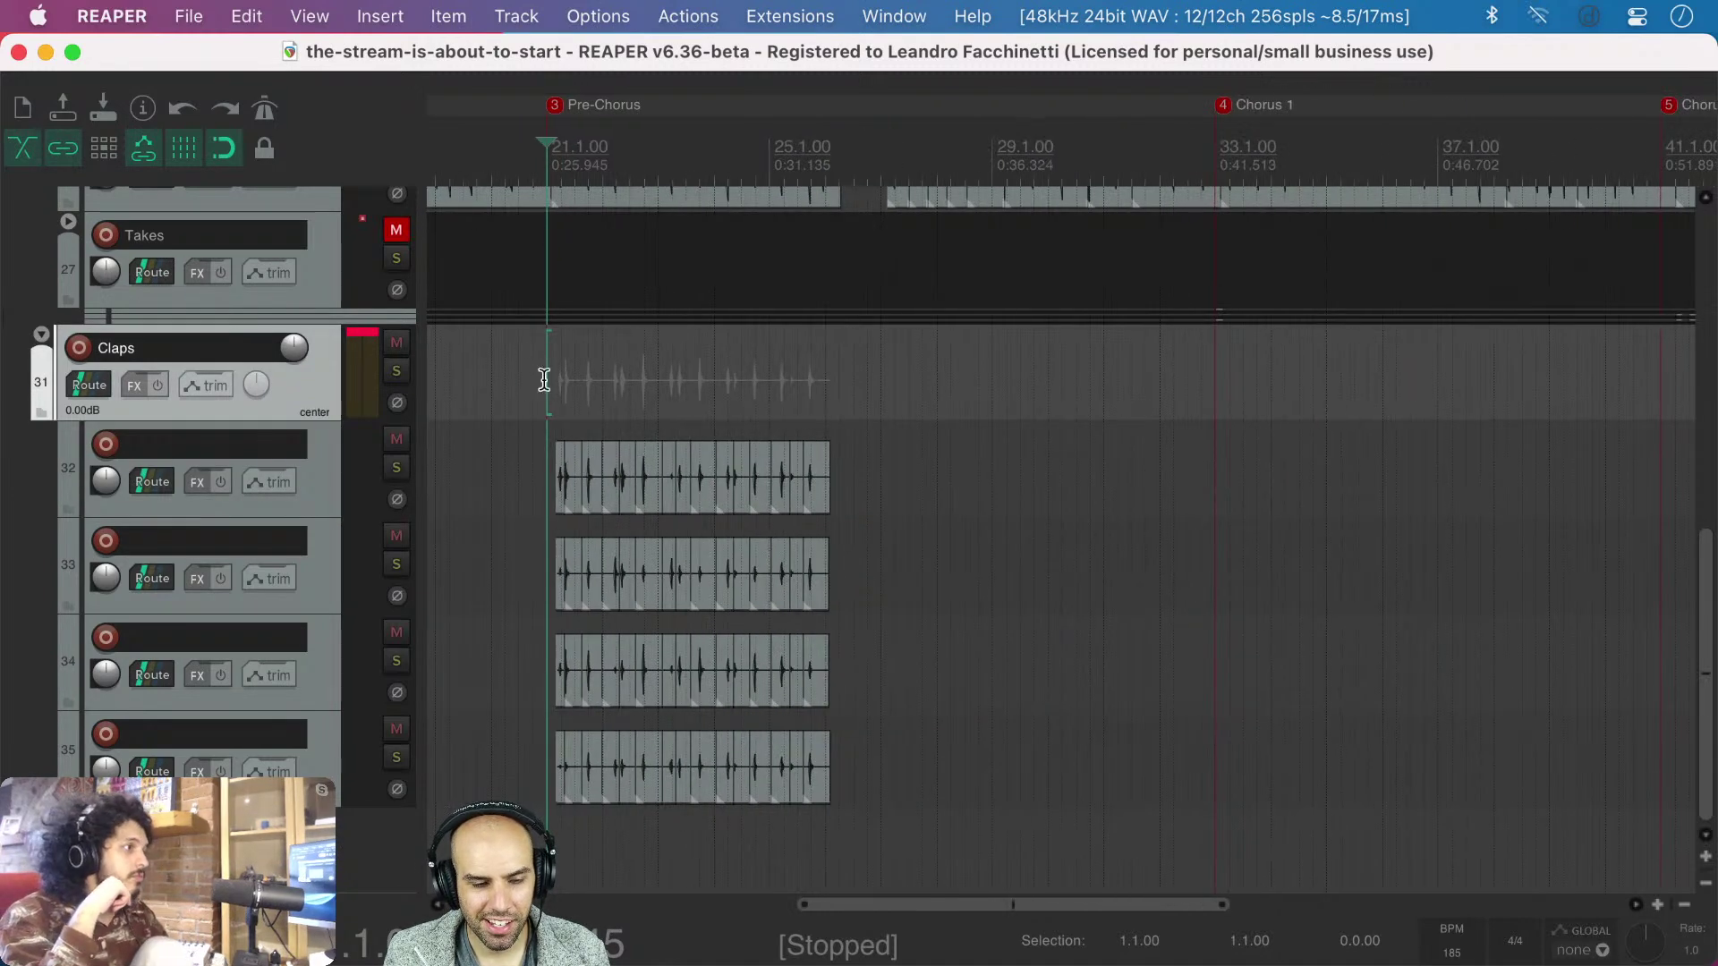
- Place the edit cursor on the Claps track before the Pre-Chorus and play through the end of the clap clips
click(522, 369)
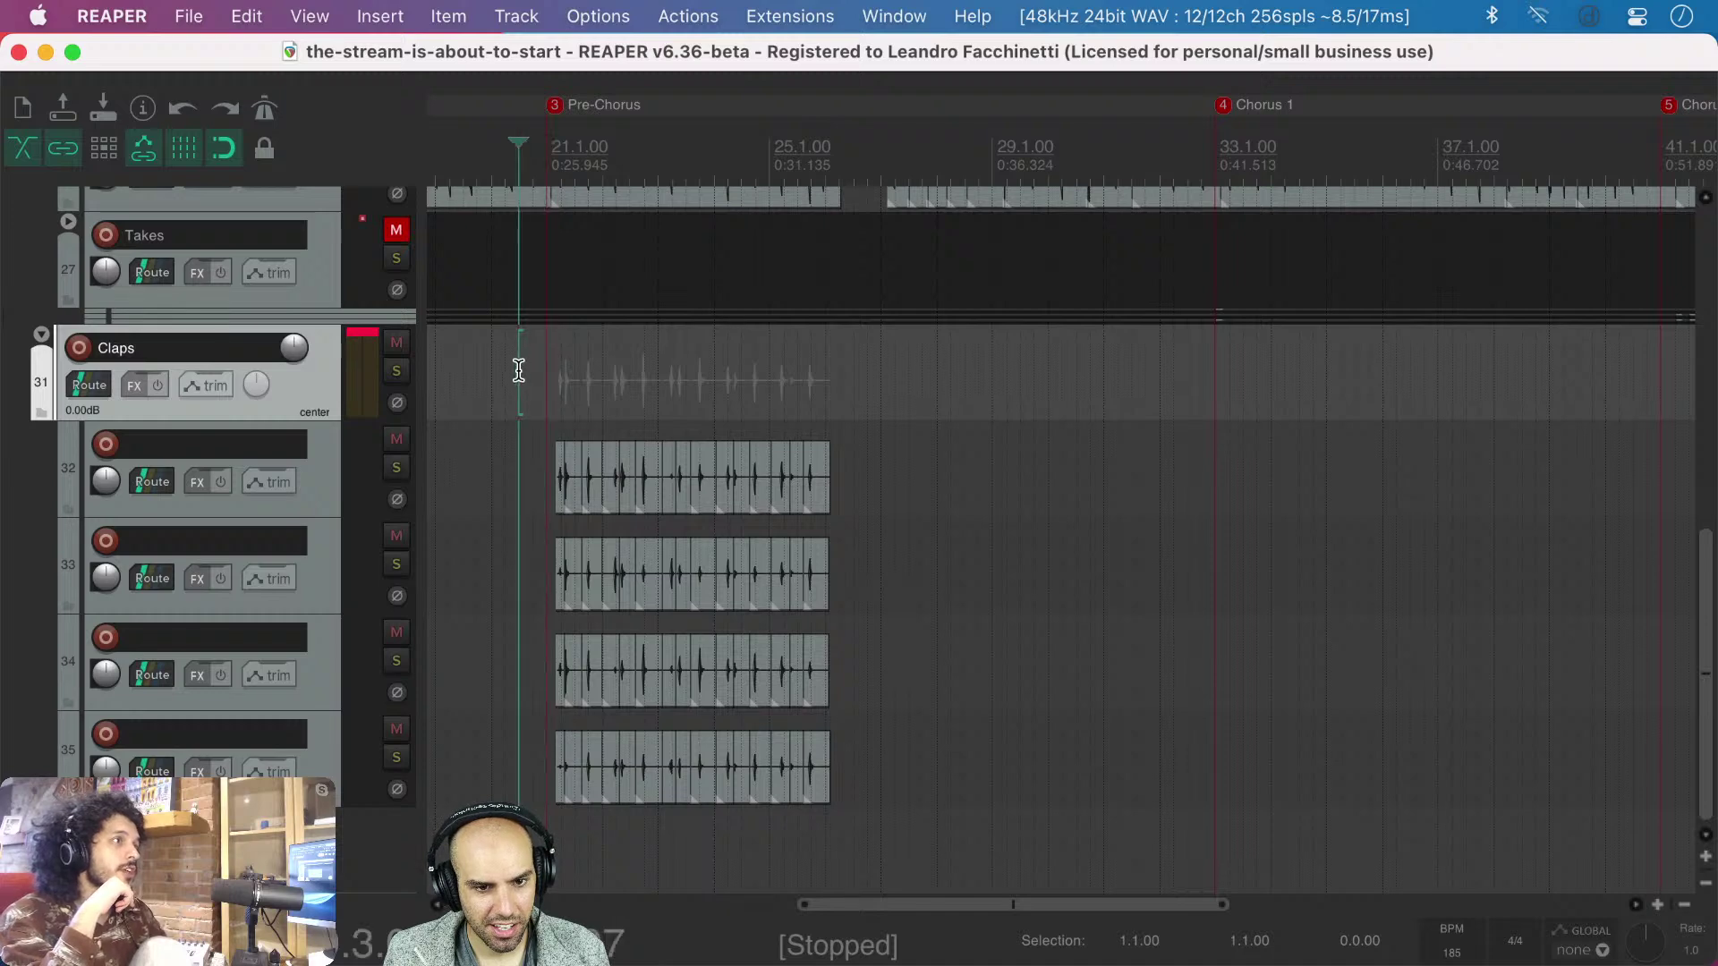
scroll(518, 370, down, 2)
scroll(519, 370, up, 3)
scroll(524, 374, down, 3)
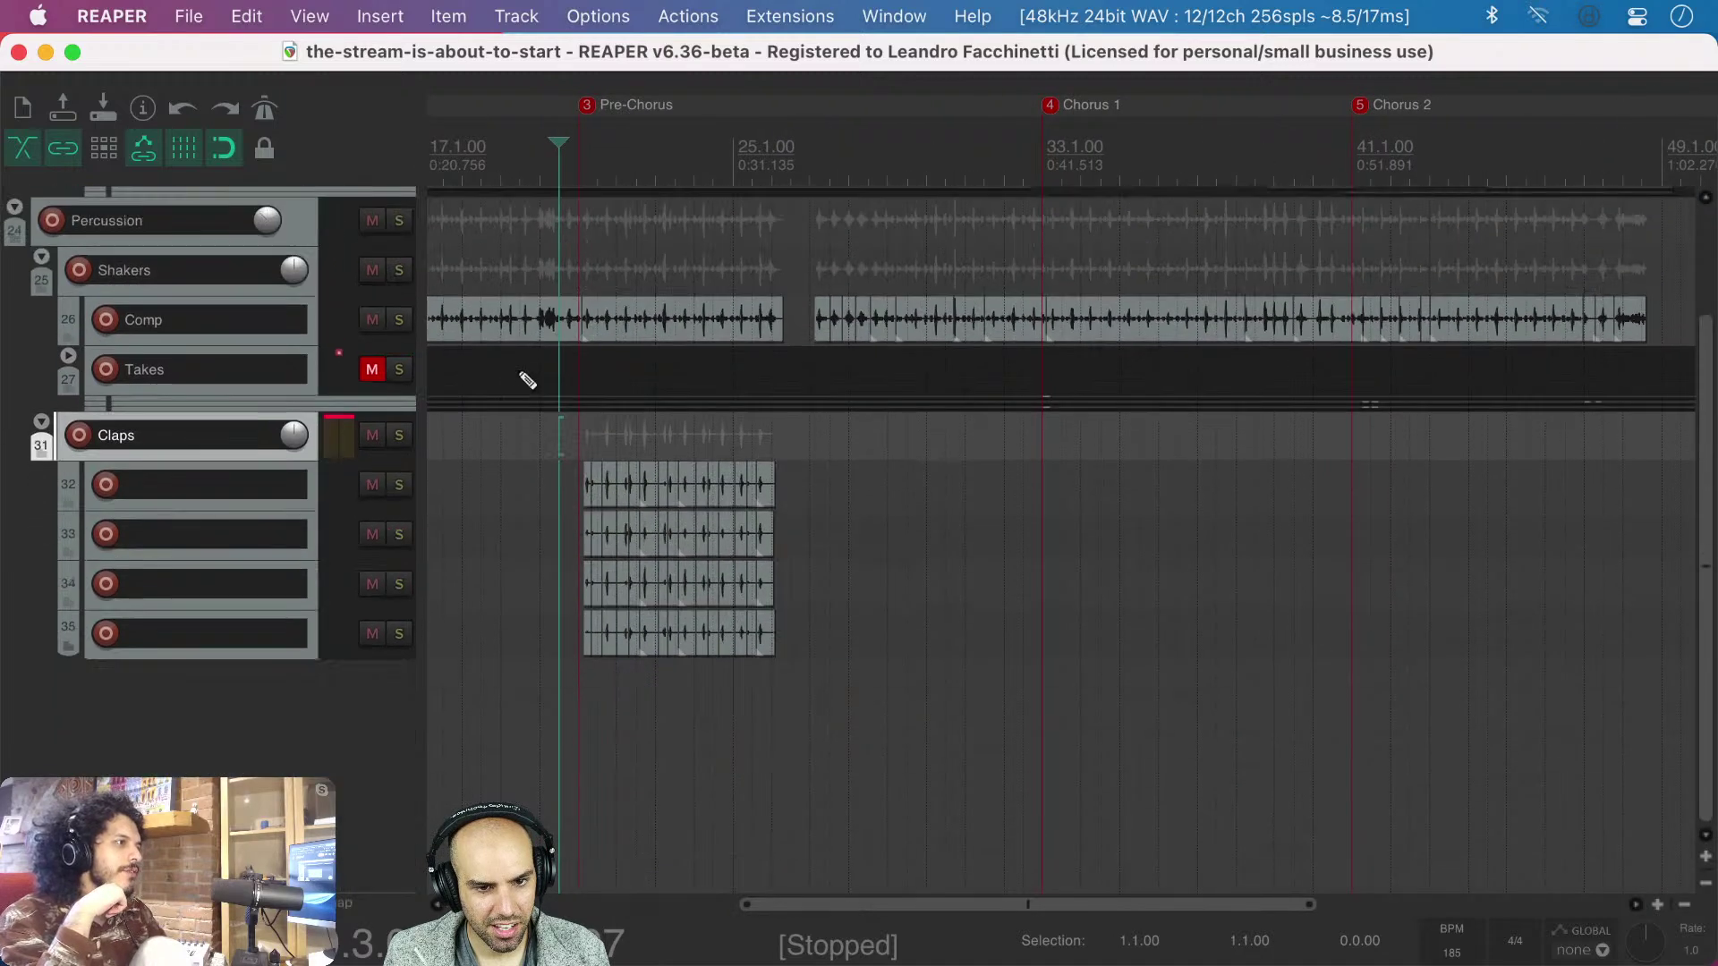
scroll(526, 376, up, 2)
scroll(565, 457, up, 4)
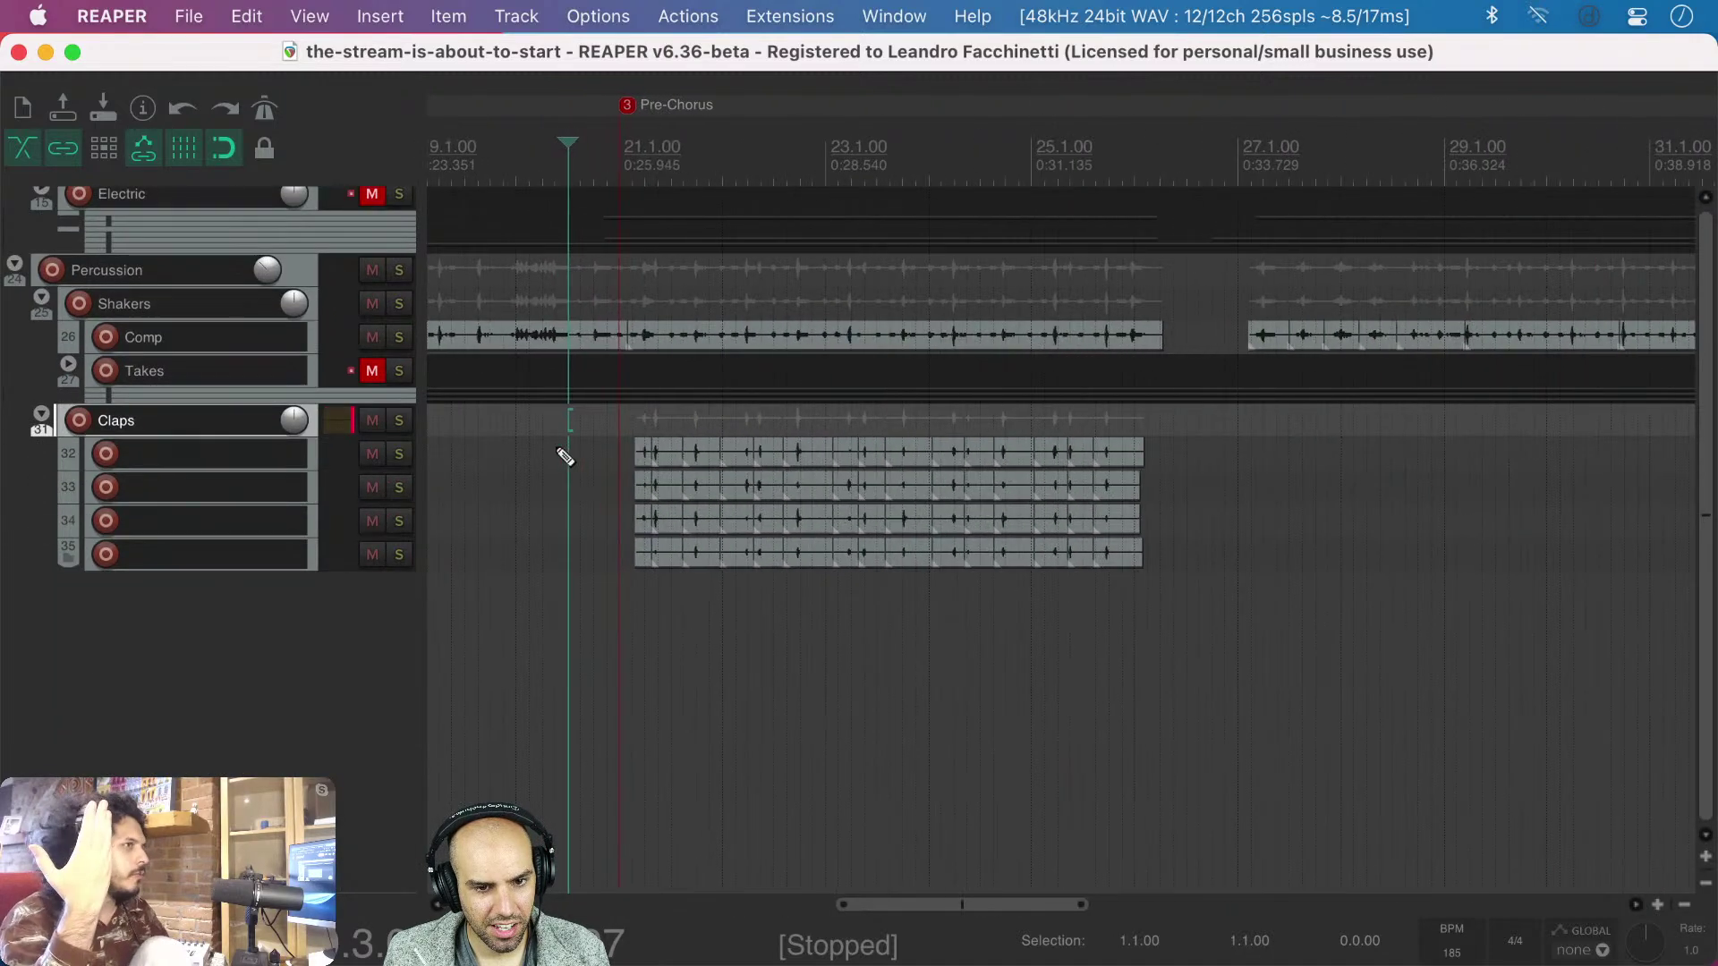
key(space)
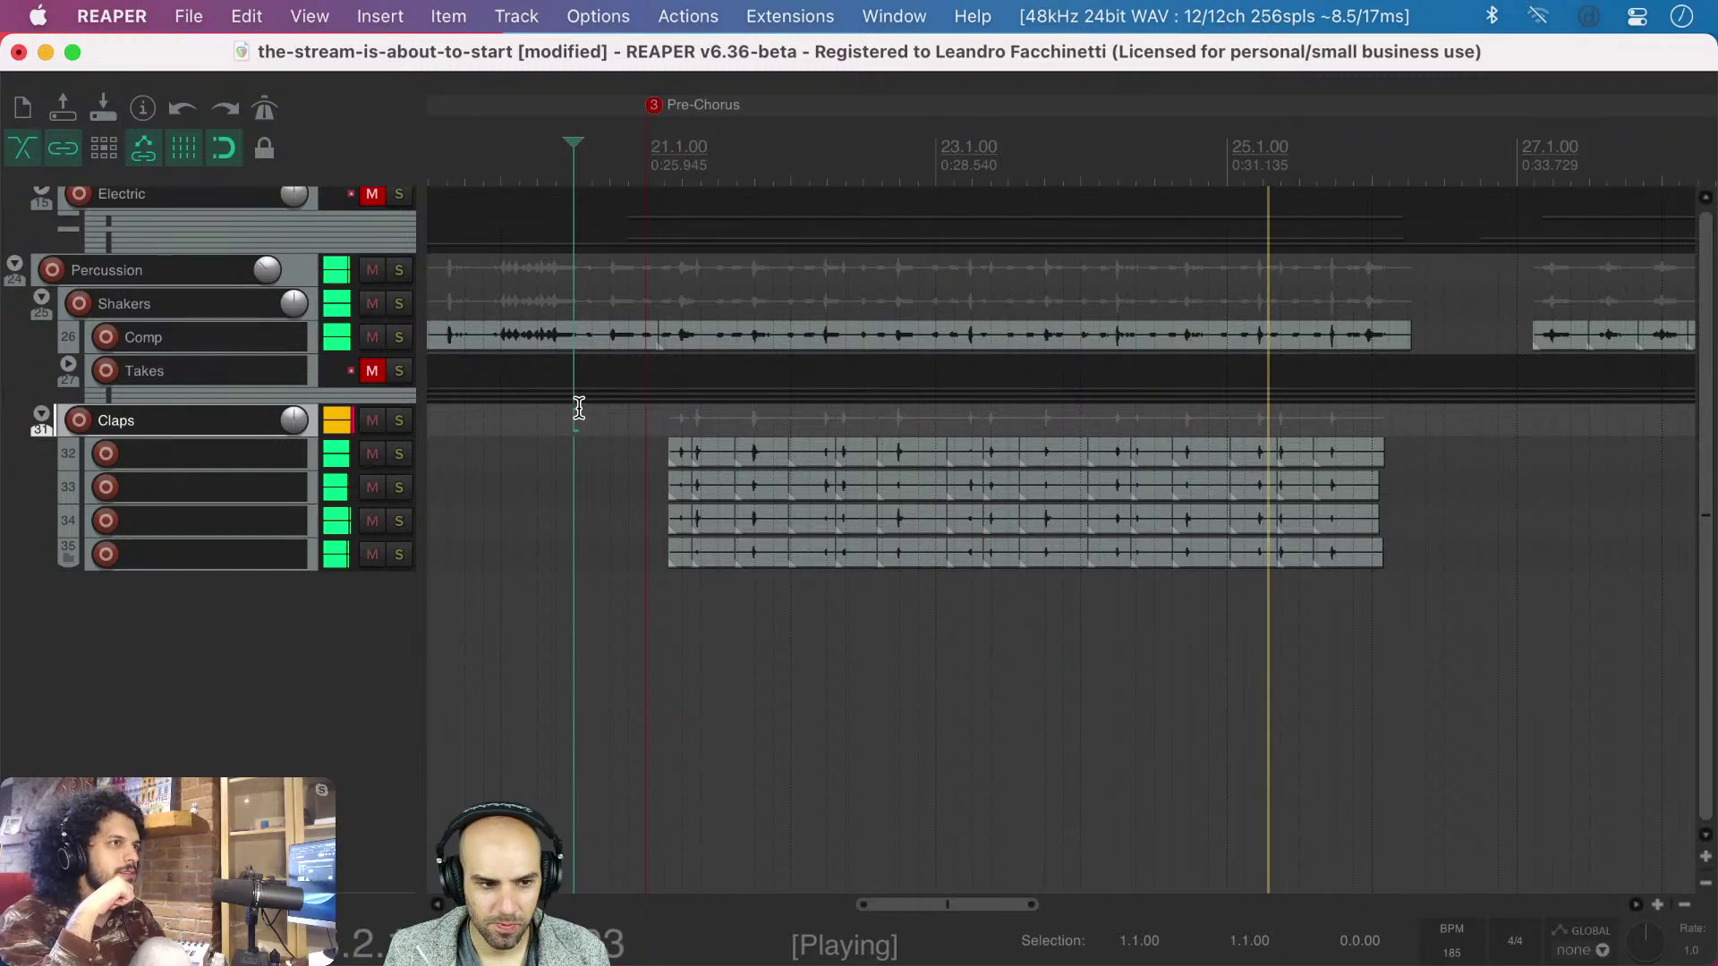
key(space)
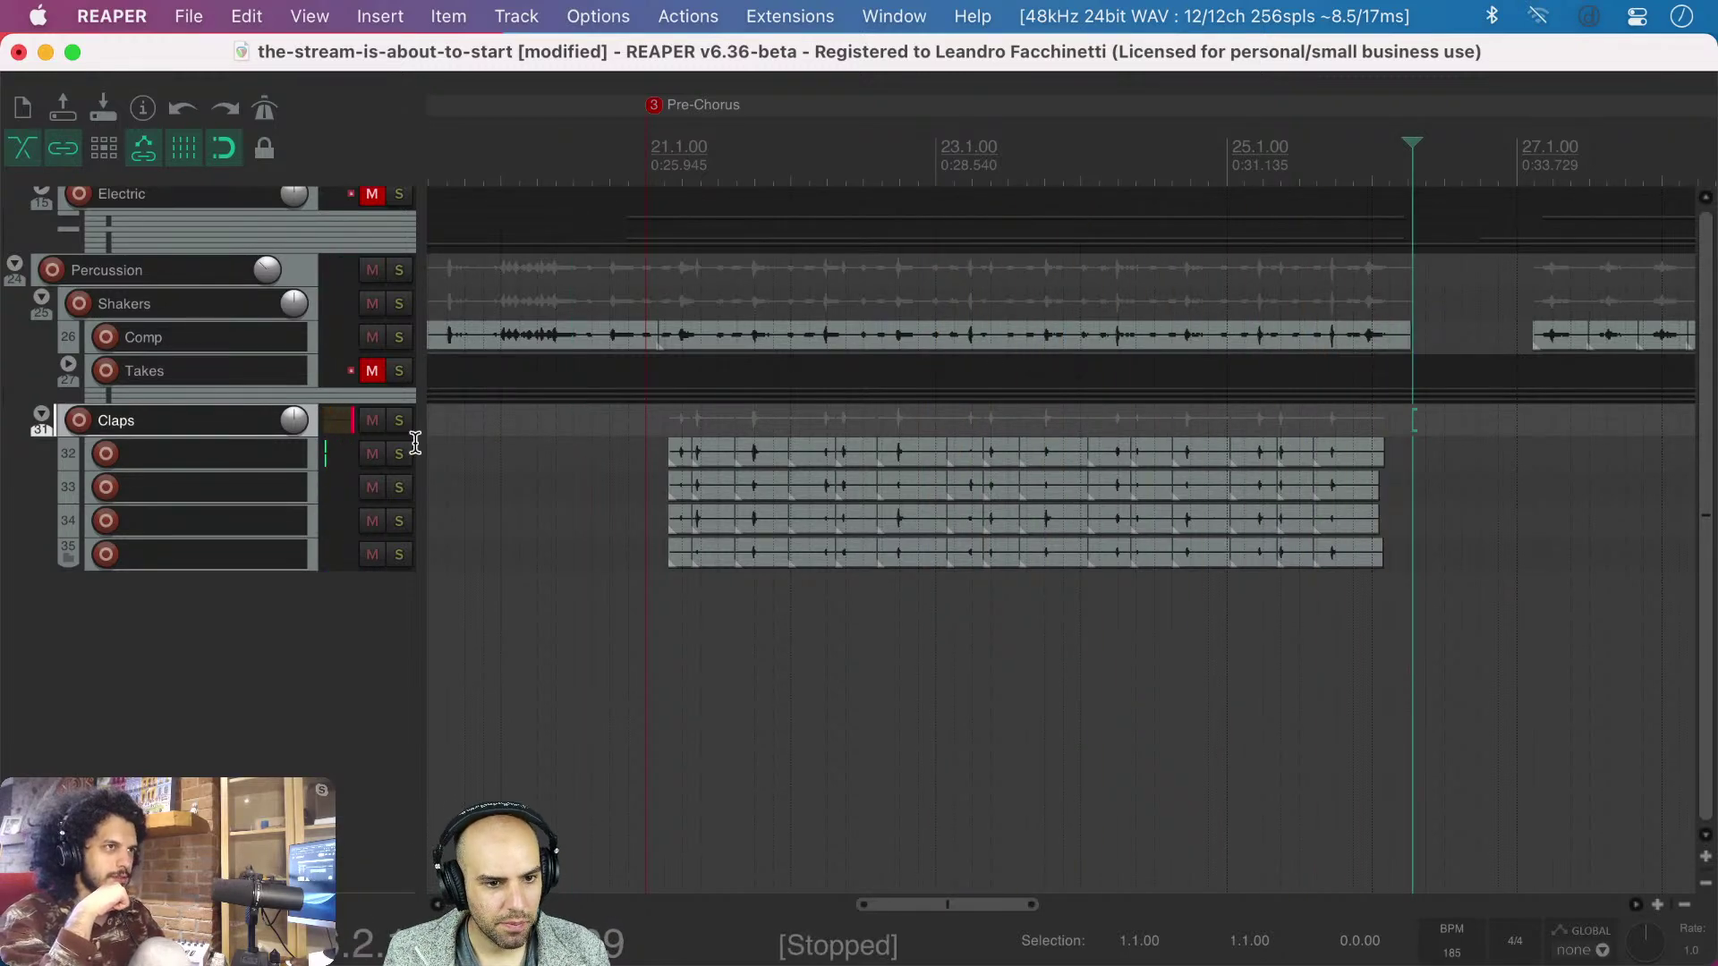
- Select the four unnamed tracks inside the Claps folder and delete them together with their clips
scroll(572, 536, up, 3)
scroll(571, 535, up, 1)
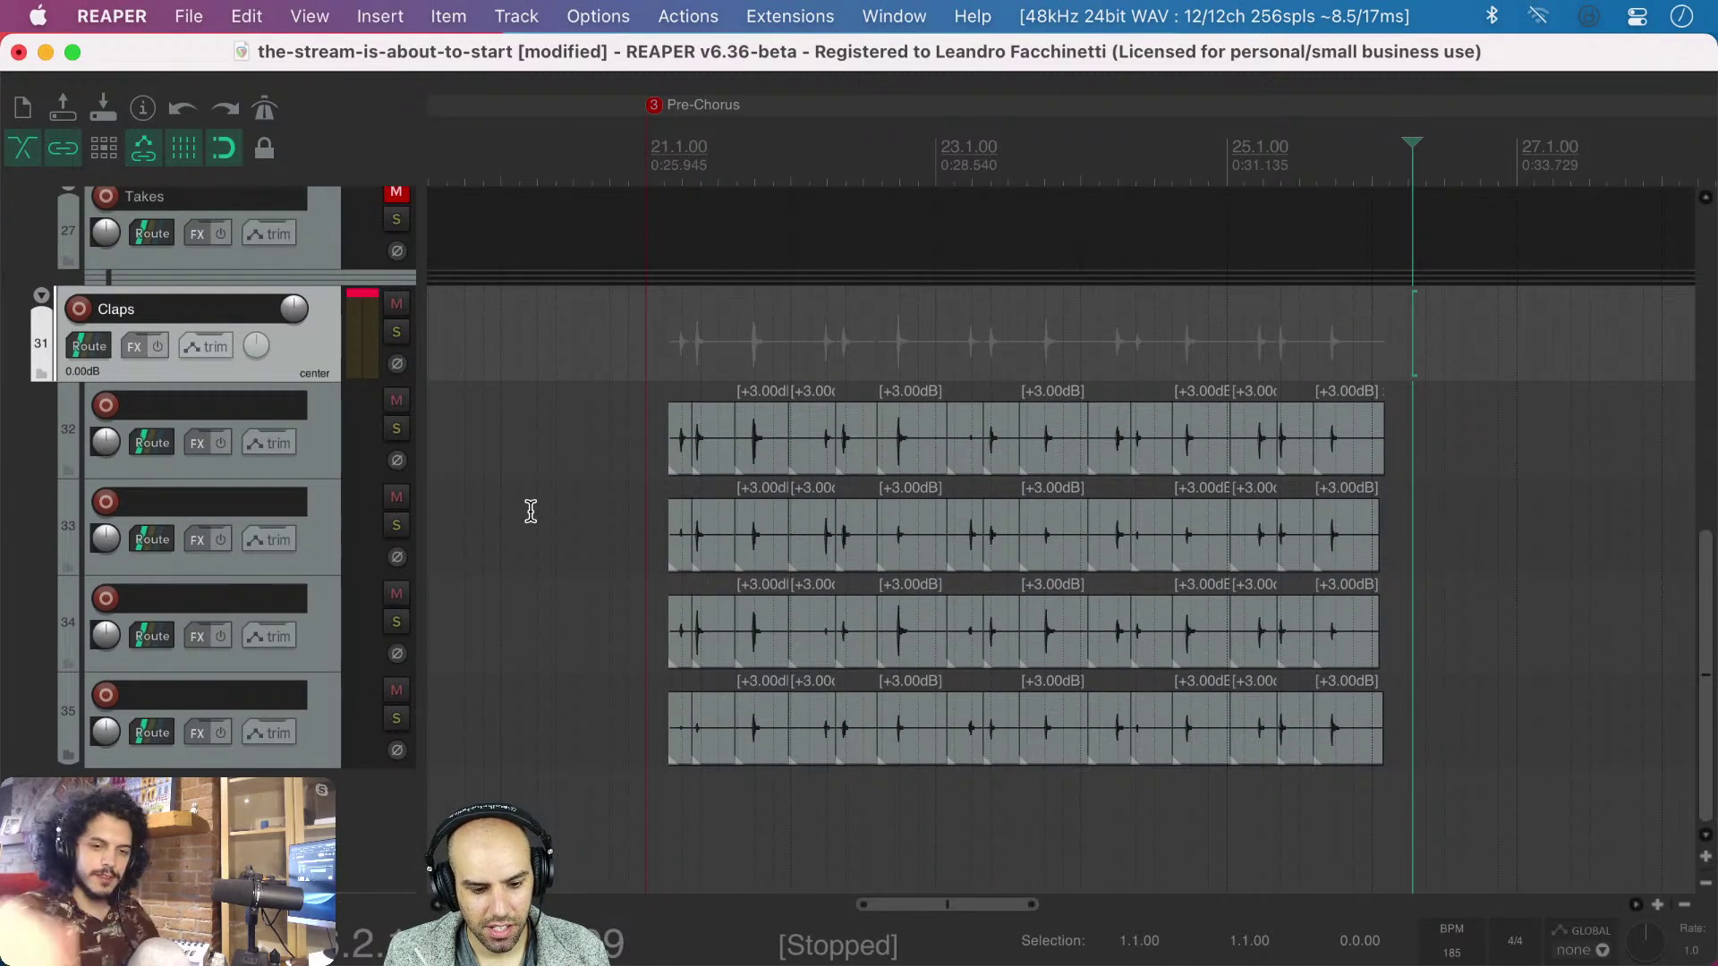
click(320, 430)
click(320, 768)
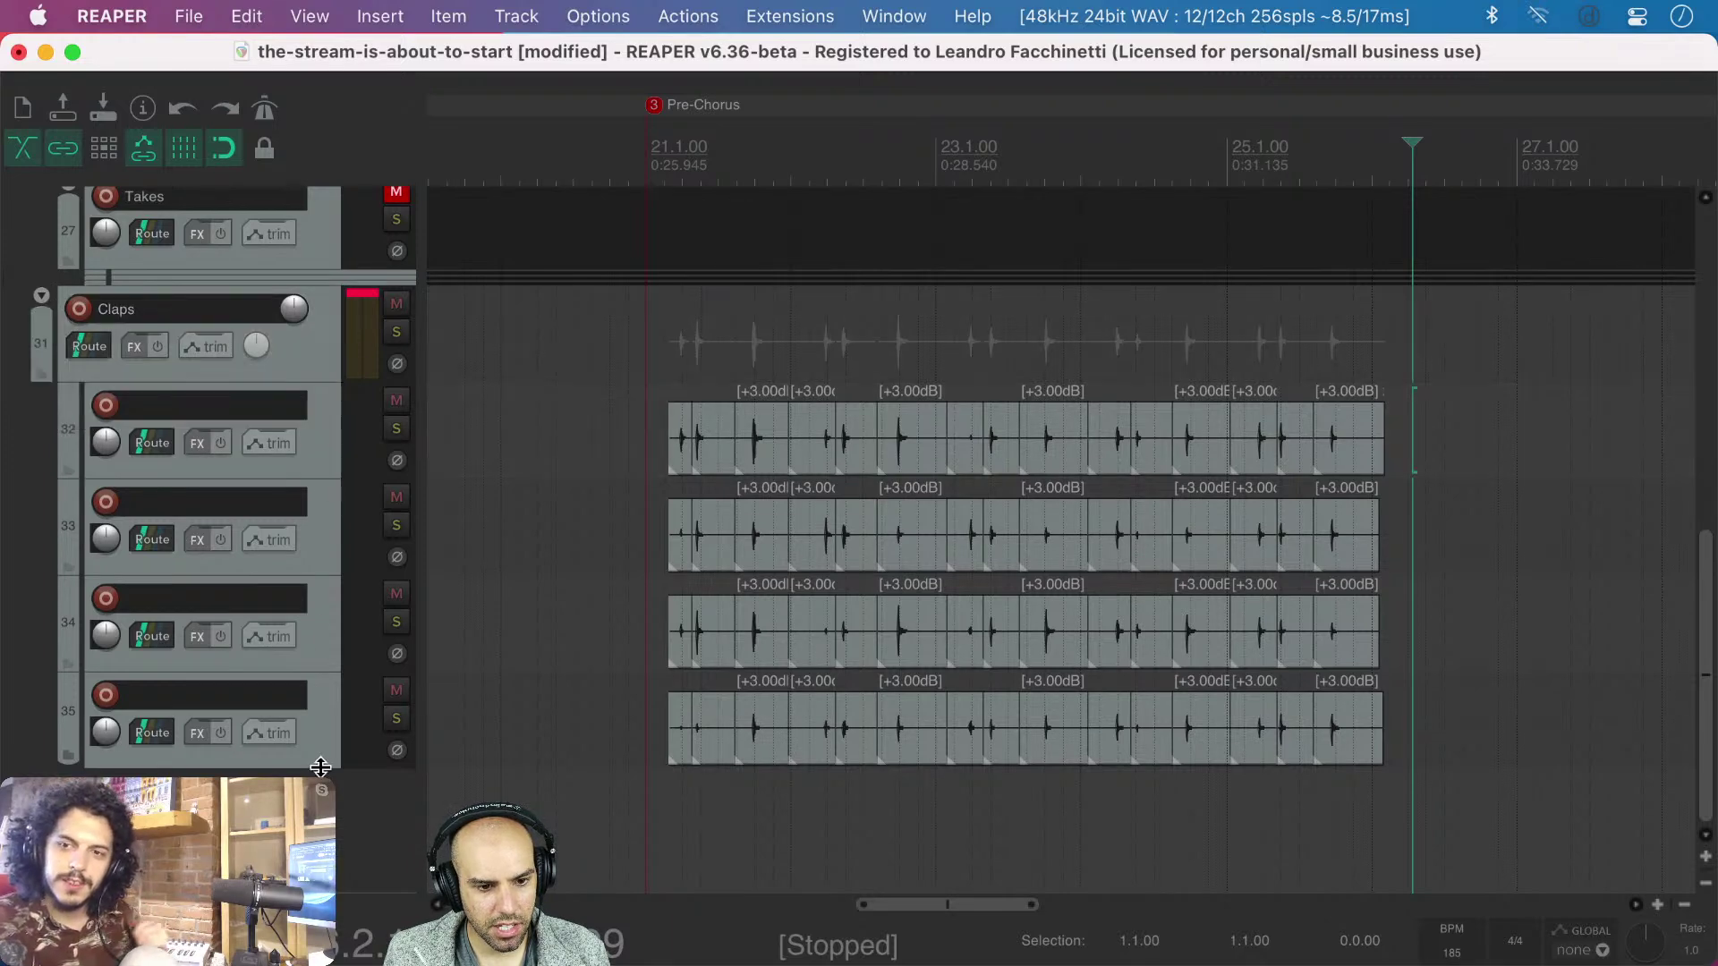
click(320, 730)
shift+click(324, 440)
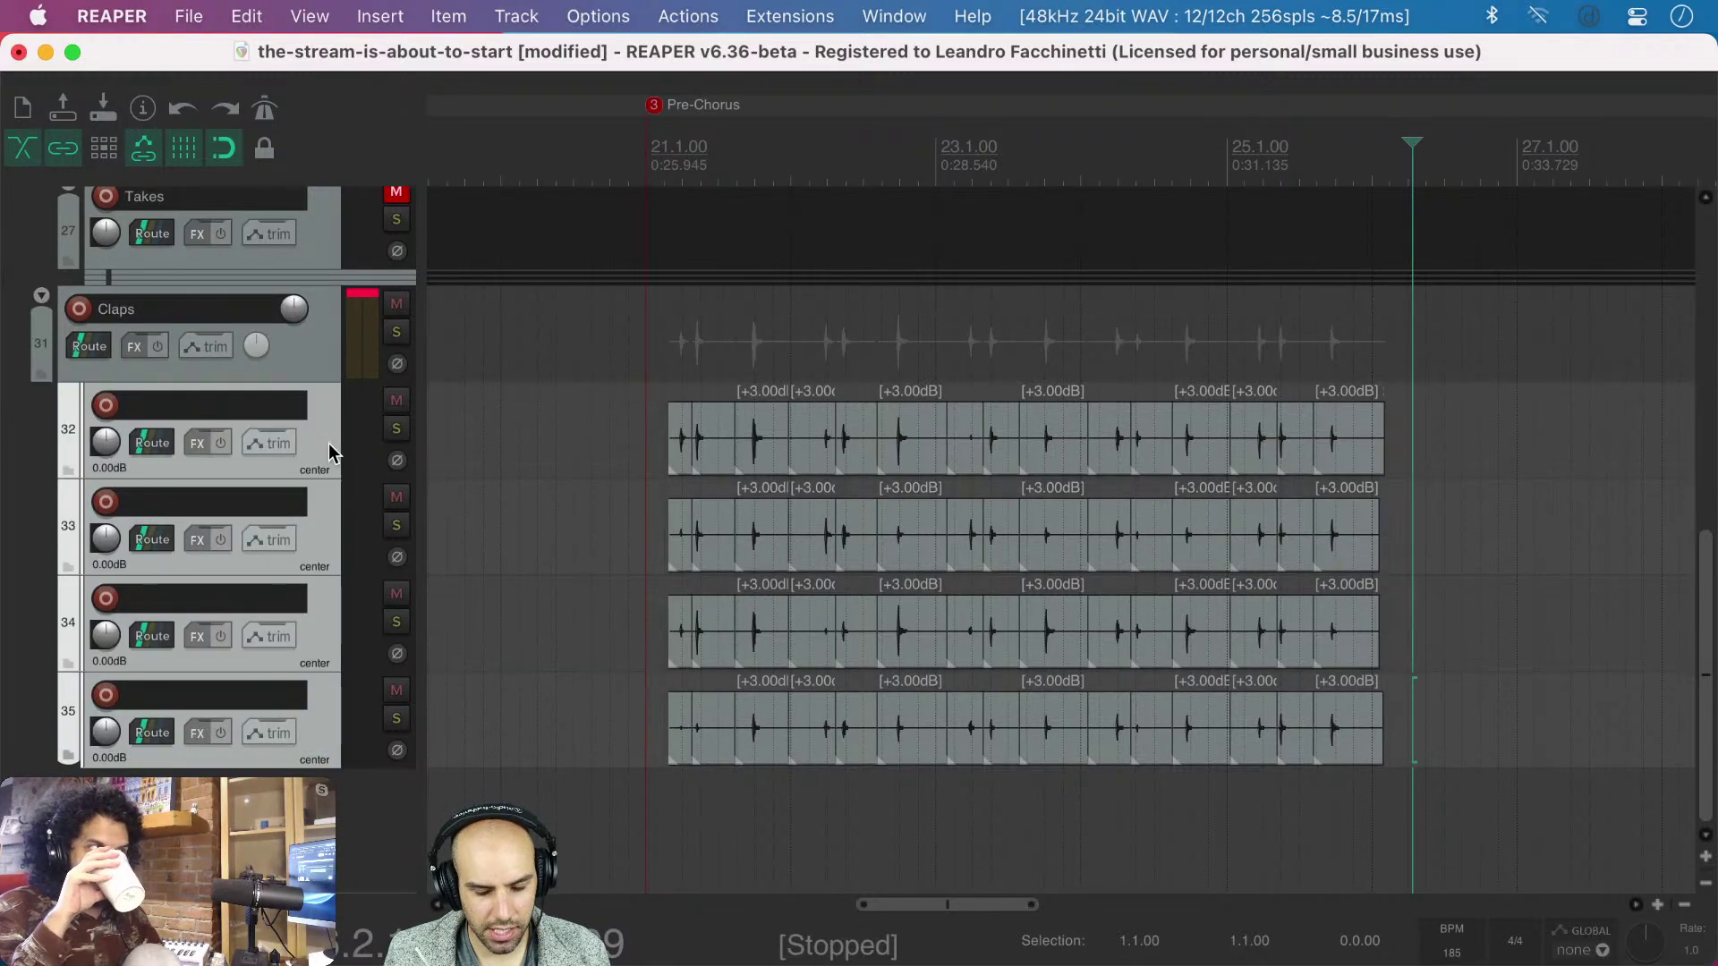
key(Delete)
key(Return)
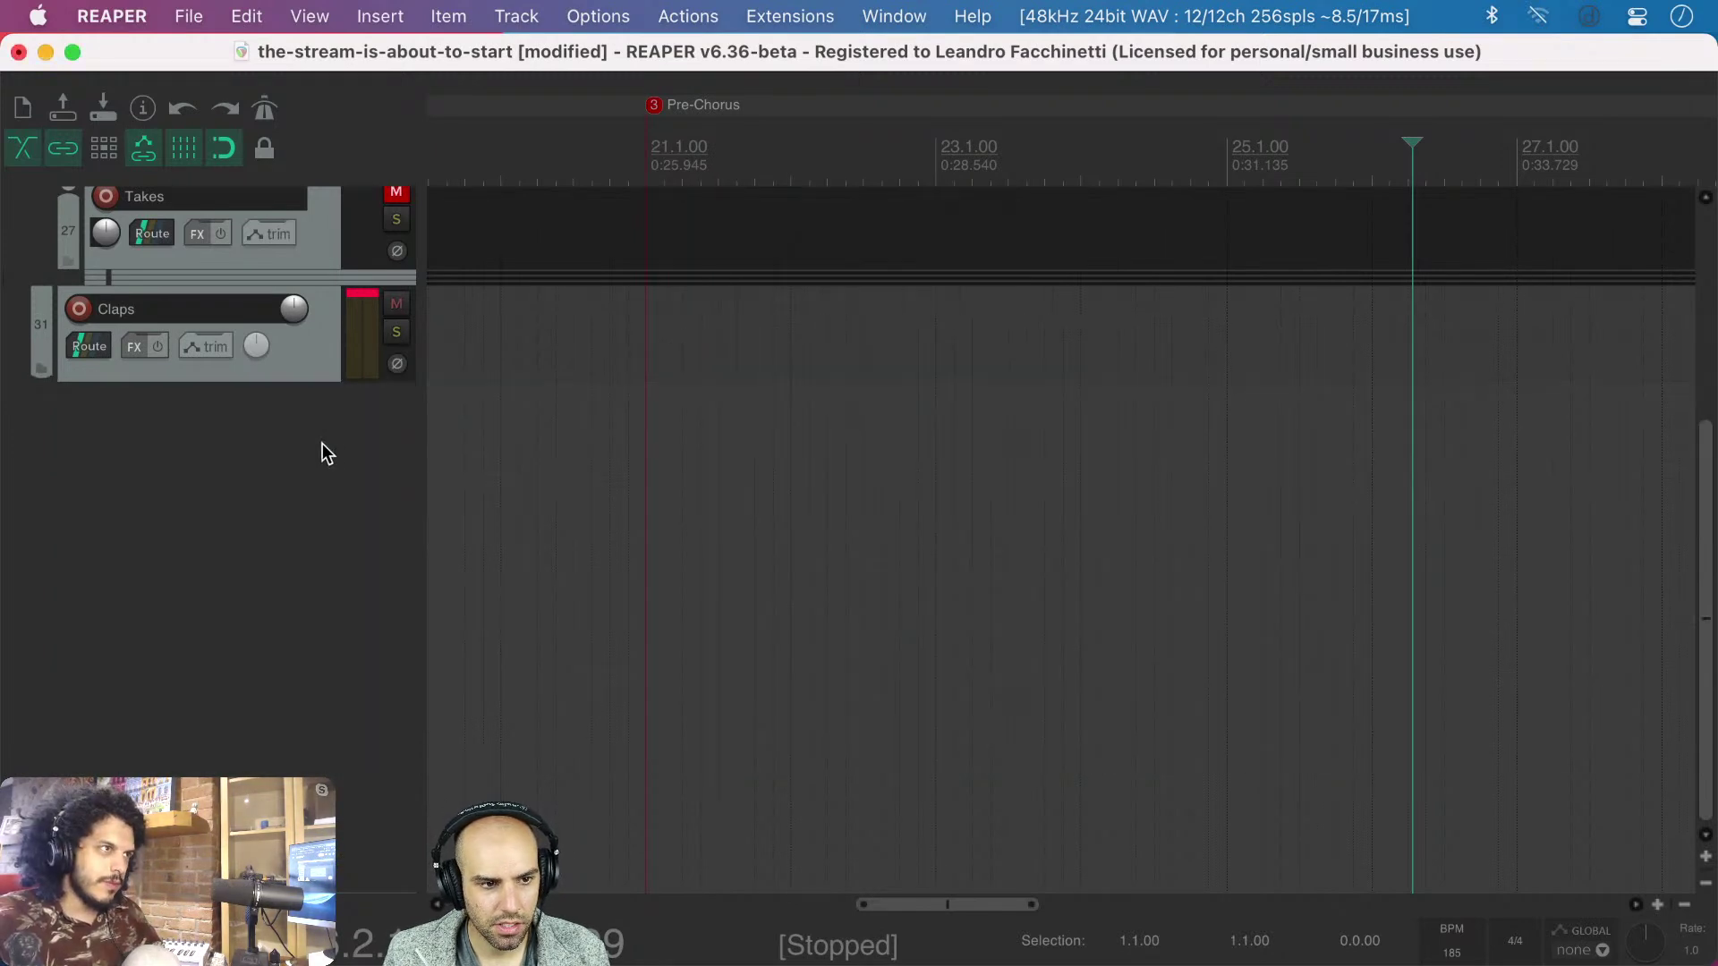
- Add three new tracks below Claps and nest them inside the Claps folder
double_click(322, 442)
double_click(306, 542)
double_click(220, 714)
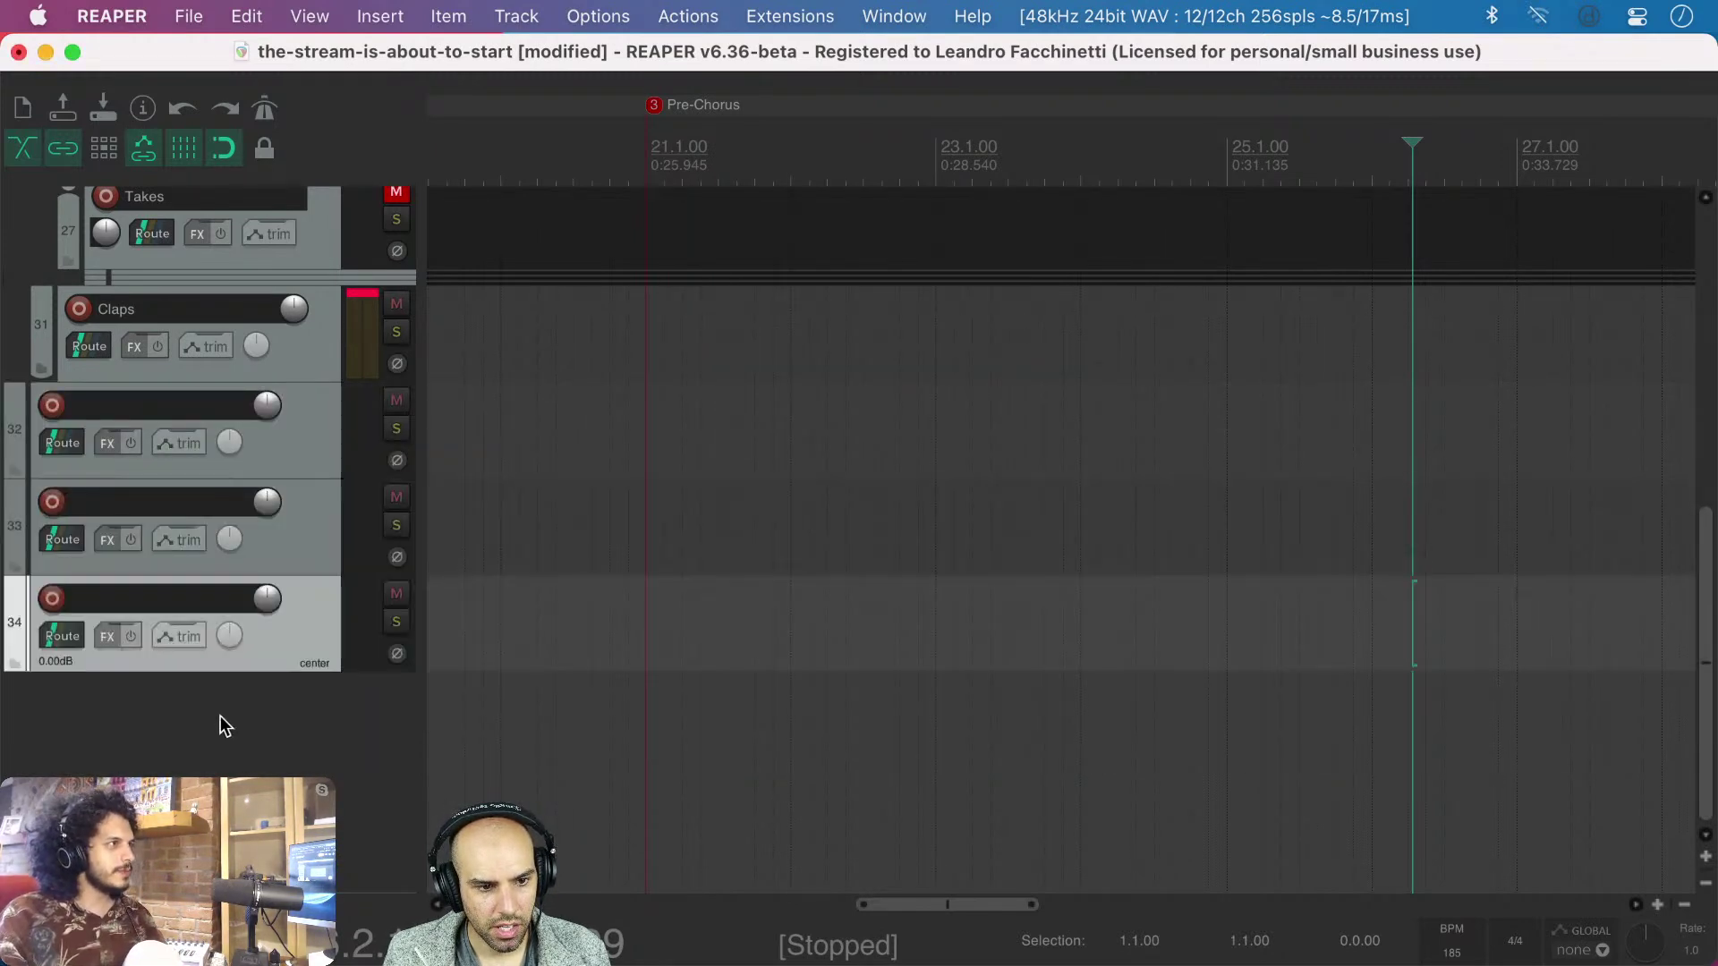
shift+click(303, 454)
drag(293, 440, 306, 340)
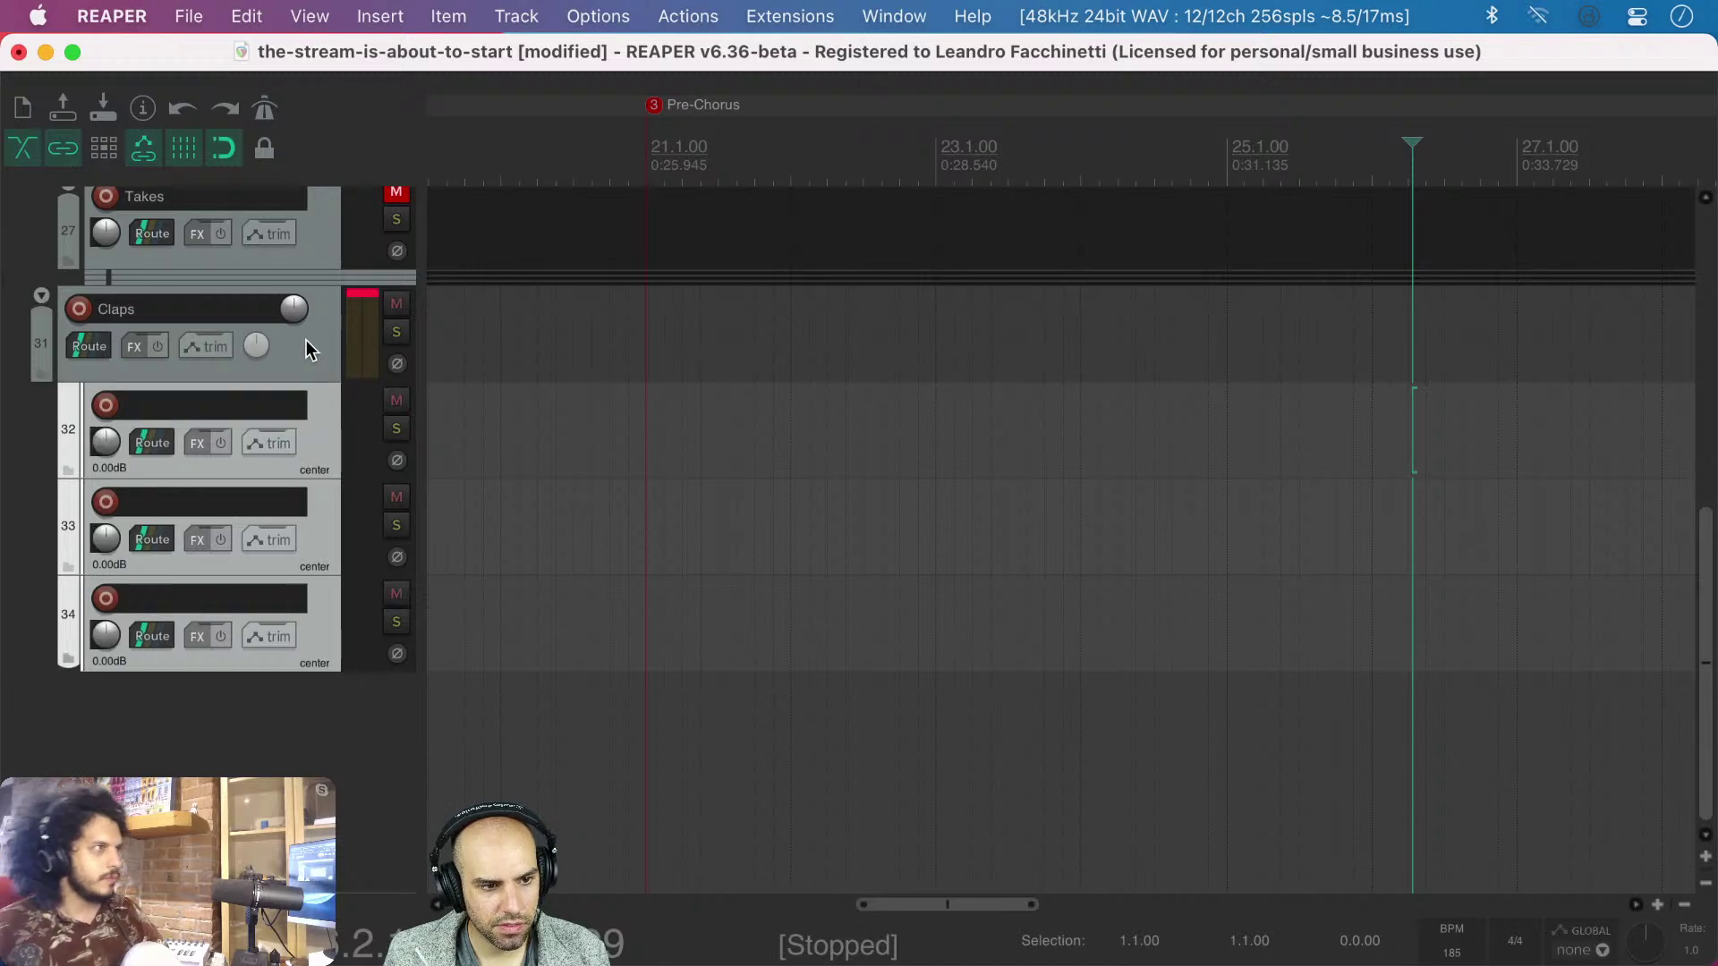
- Arm the three new clap tracks for recording and set their mono input to Input 3 (H5)
click(104, 407)
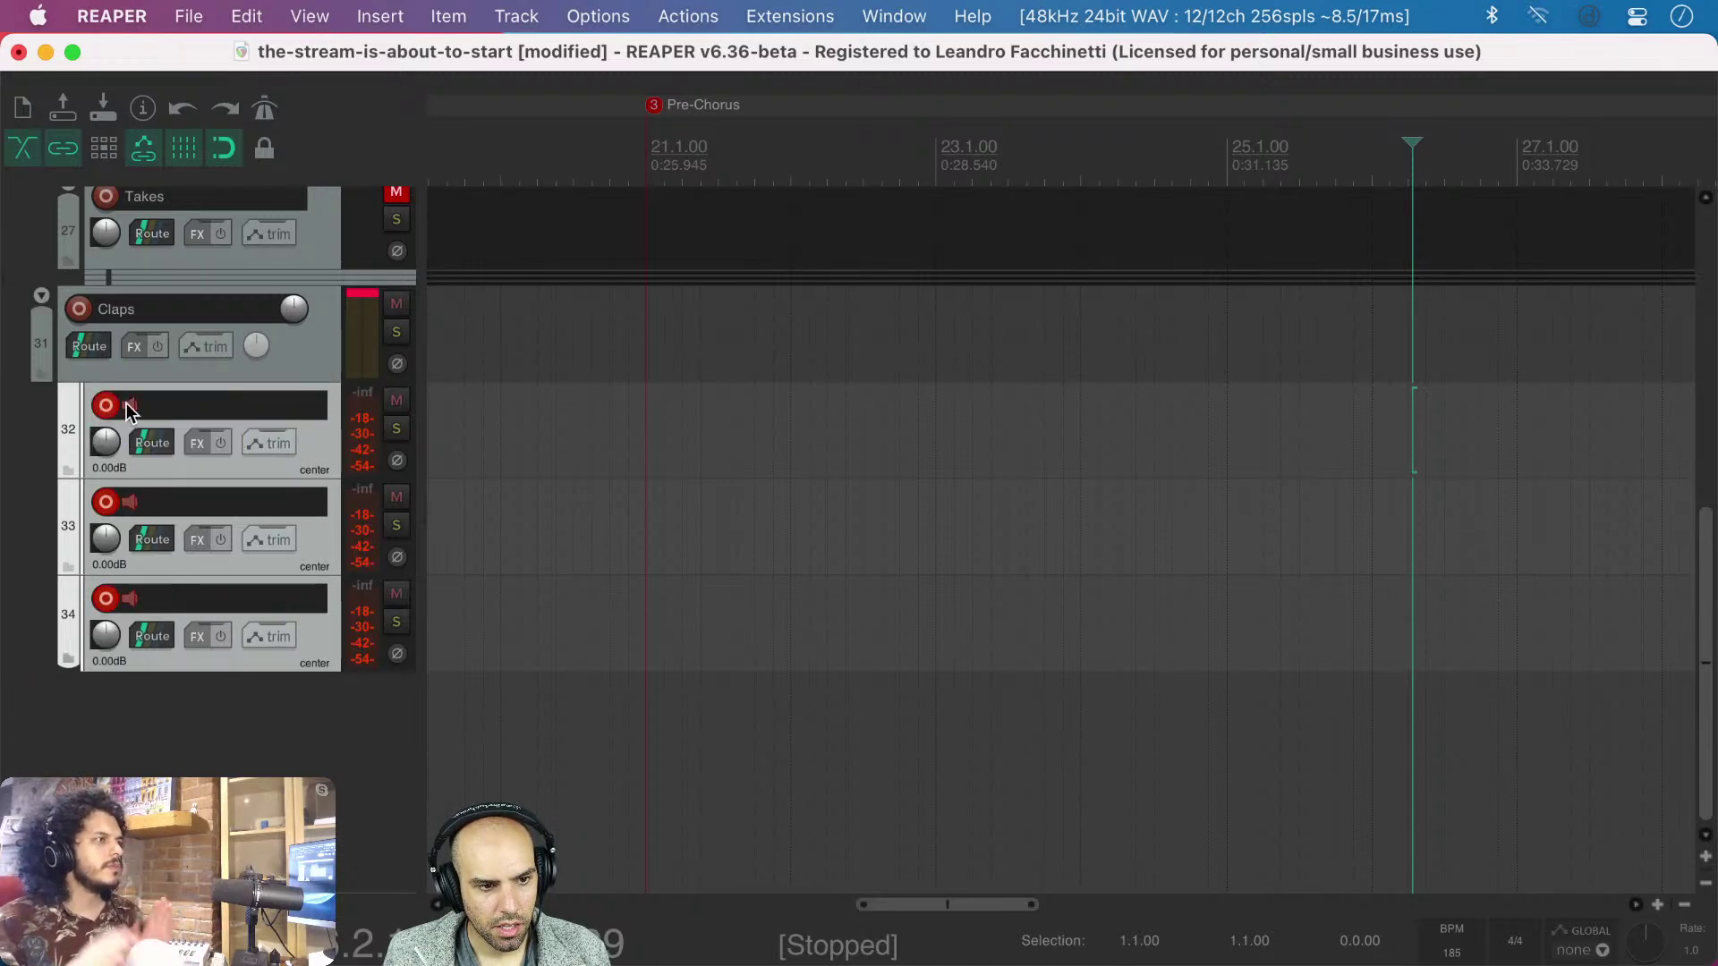
drag(421, 441, 598, 441)
click(416, 442)
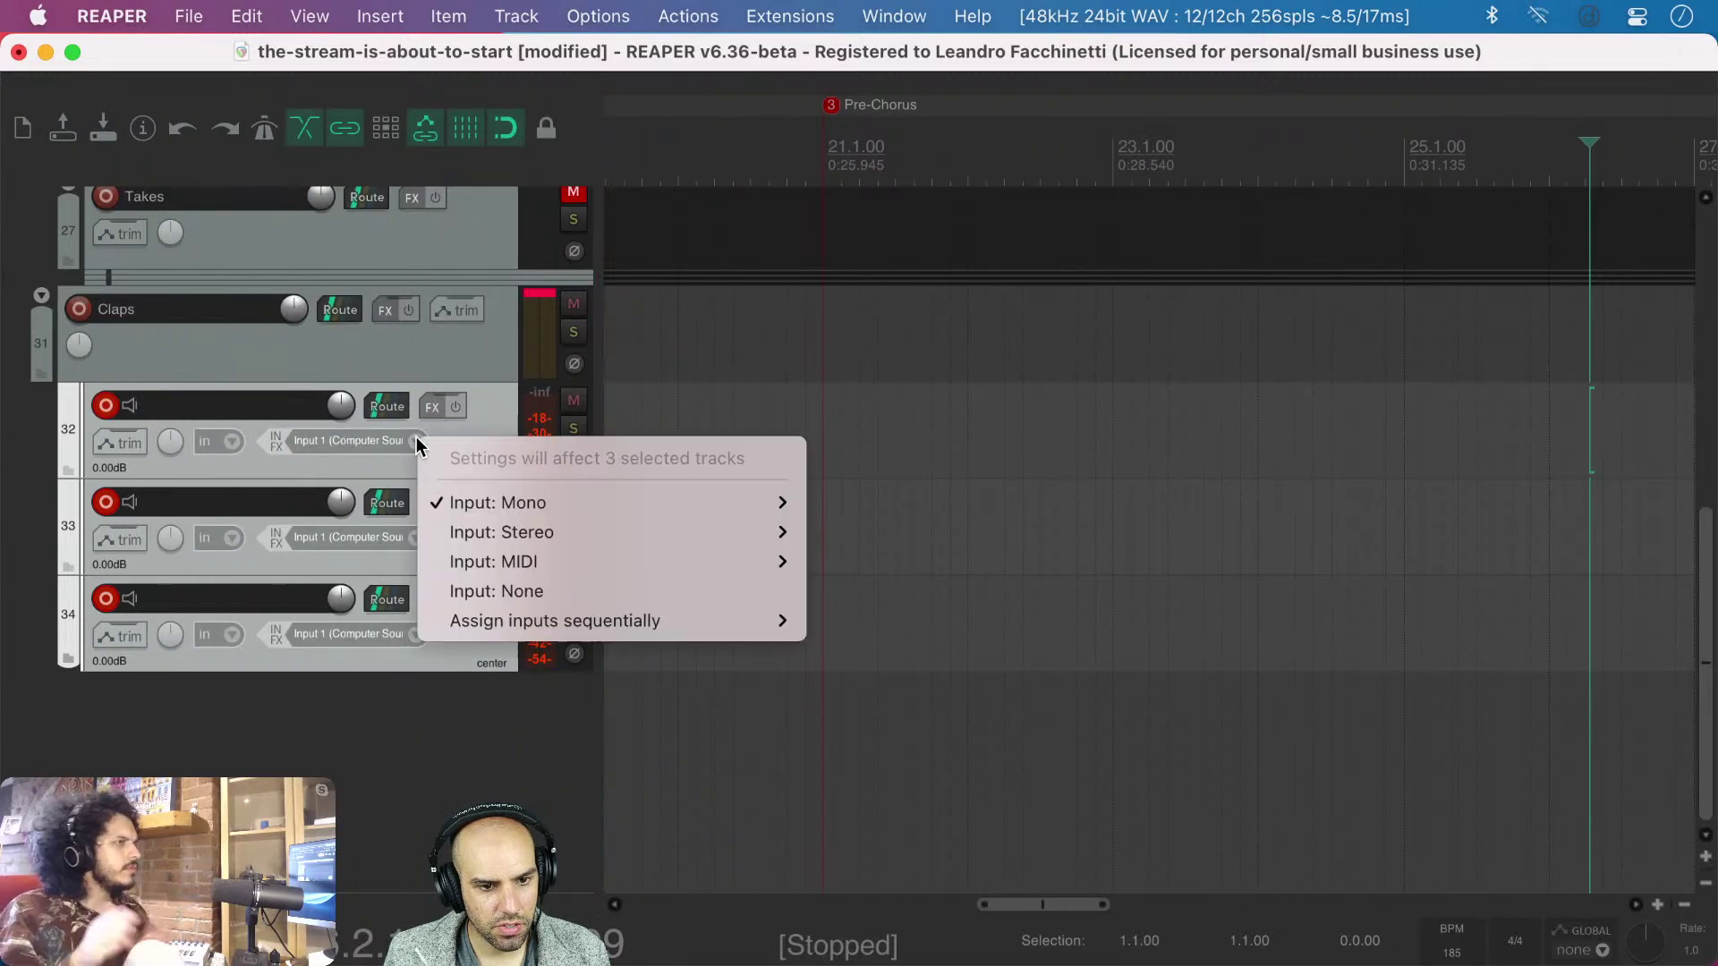
mouse_move(561, 502)
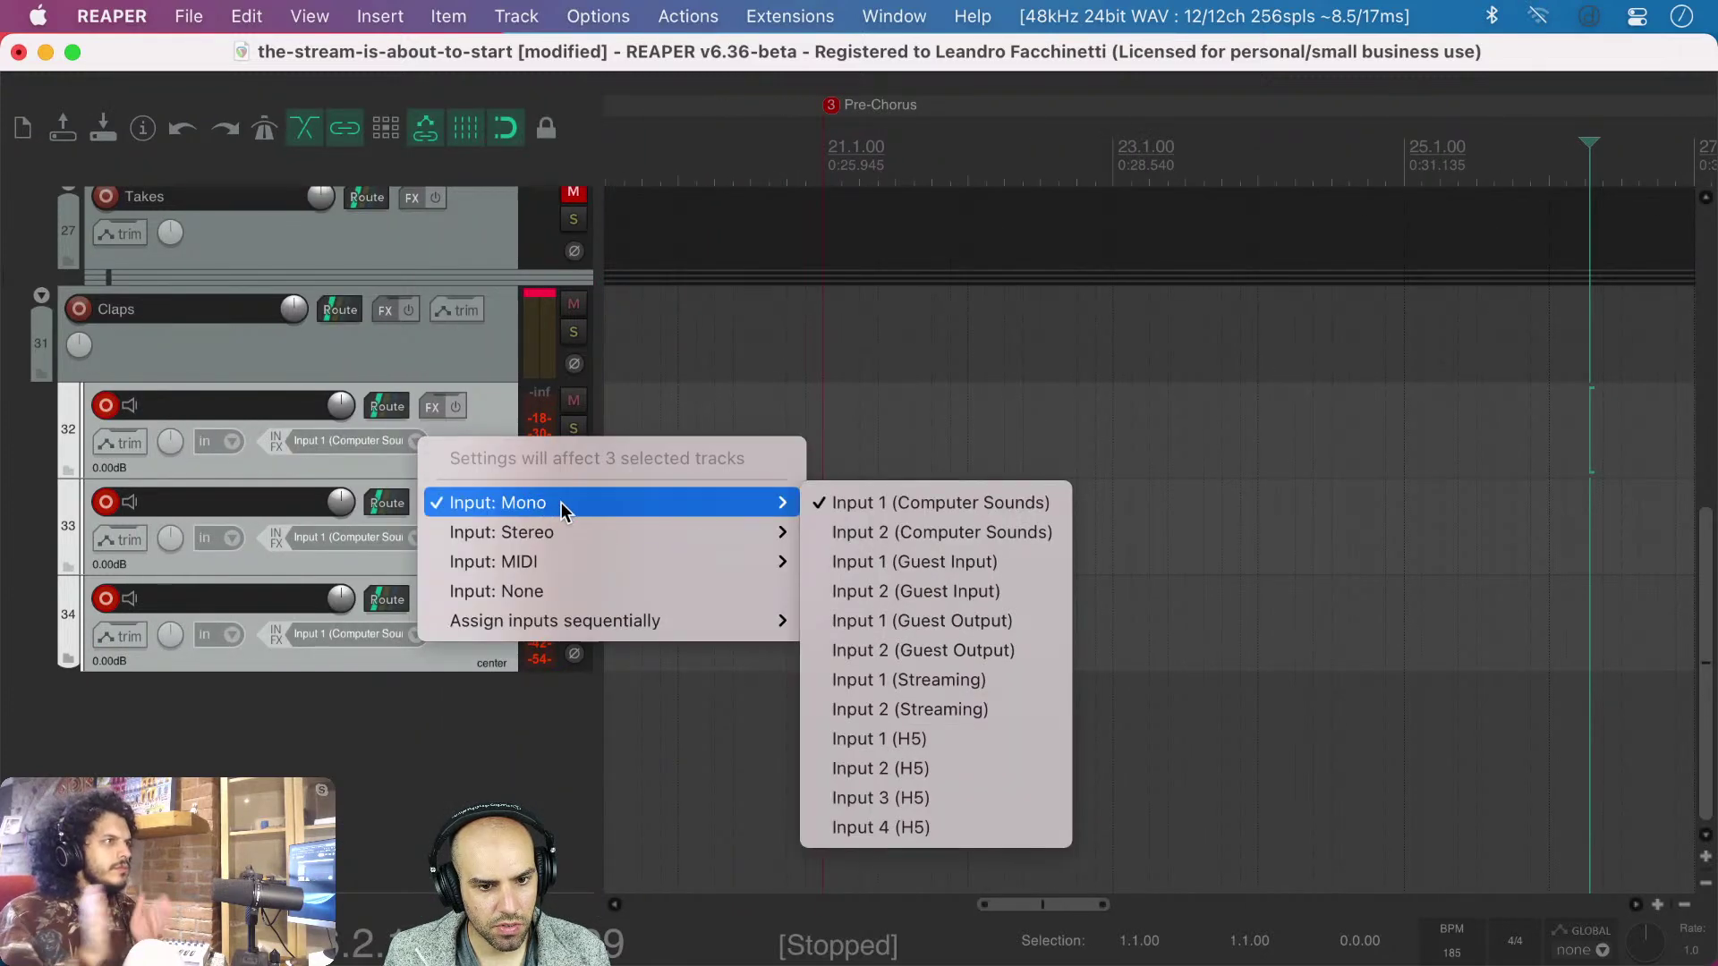
click(855, 797)
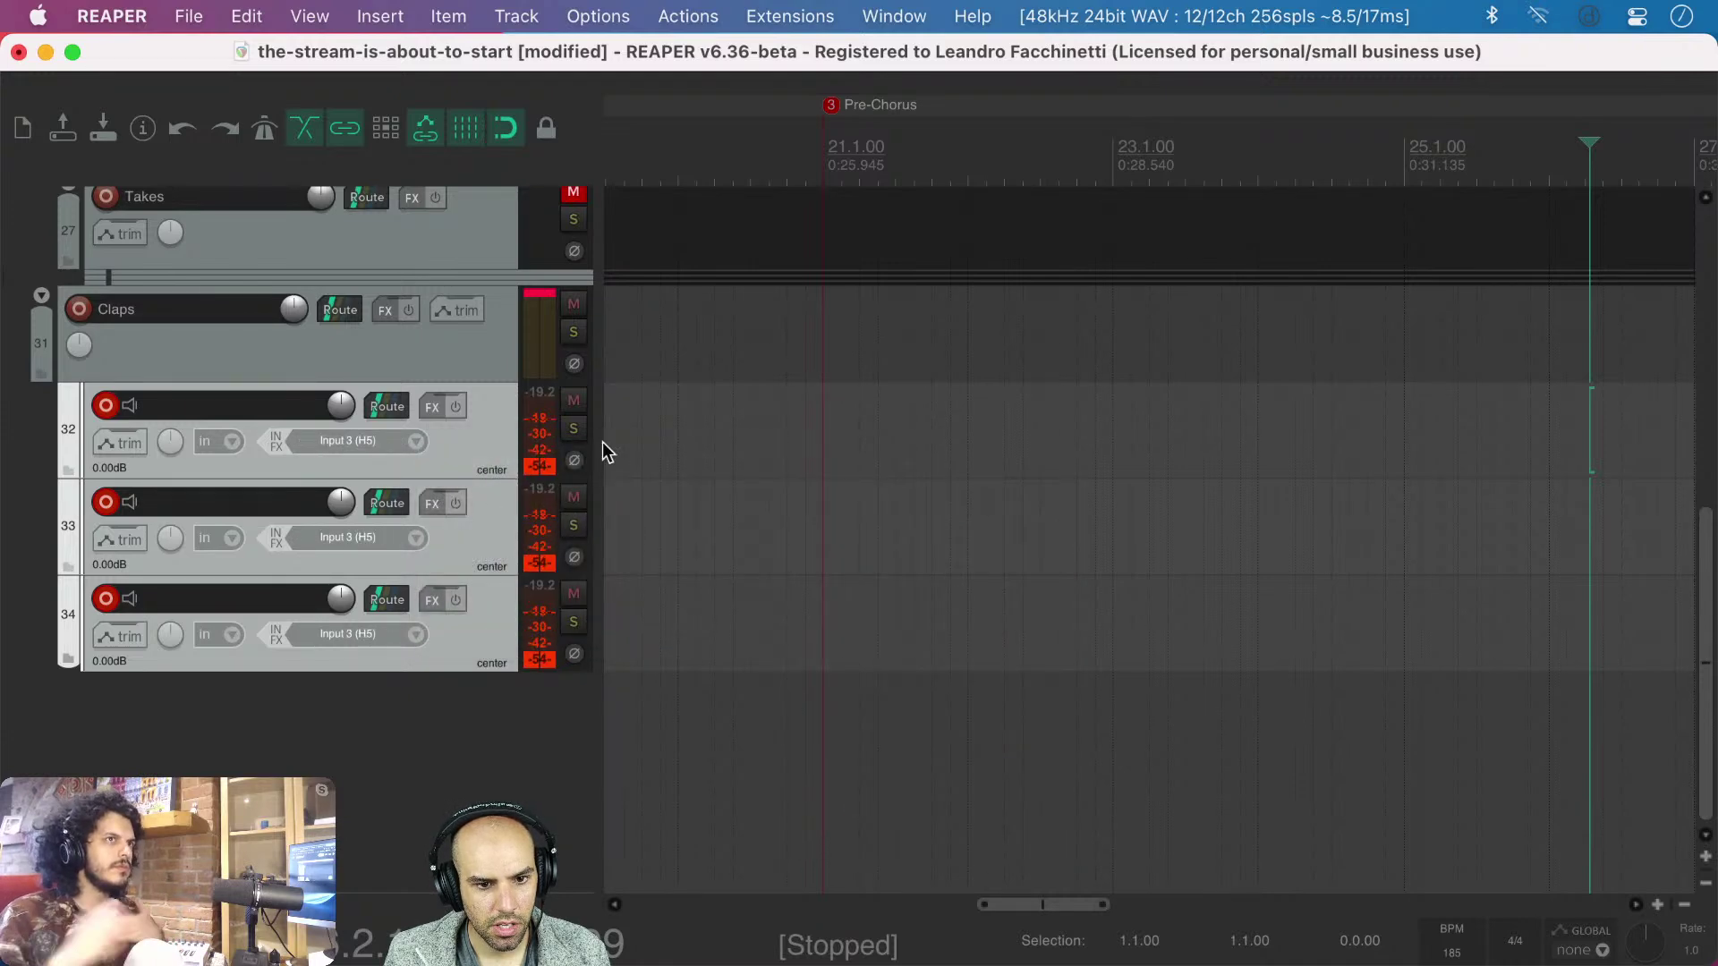
- Narrow the track controls while keeping the input selectors visible, and save the project
drag(598, 439, 543, 432)
drag(519, 426, 562, 426)
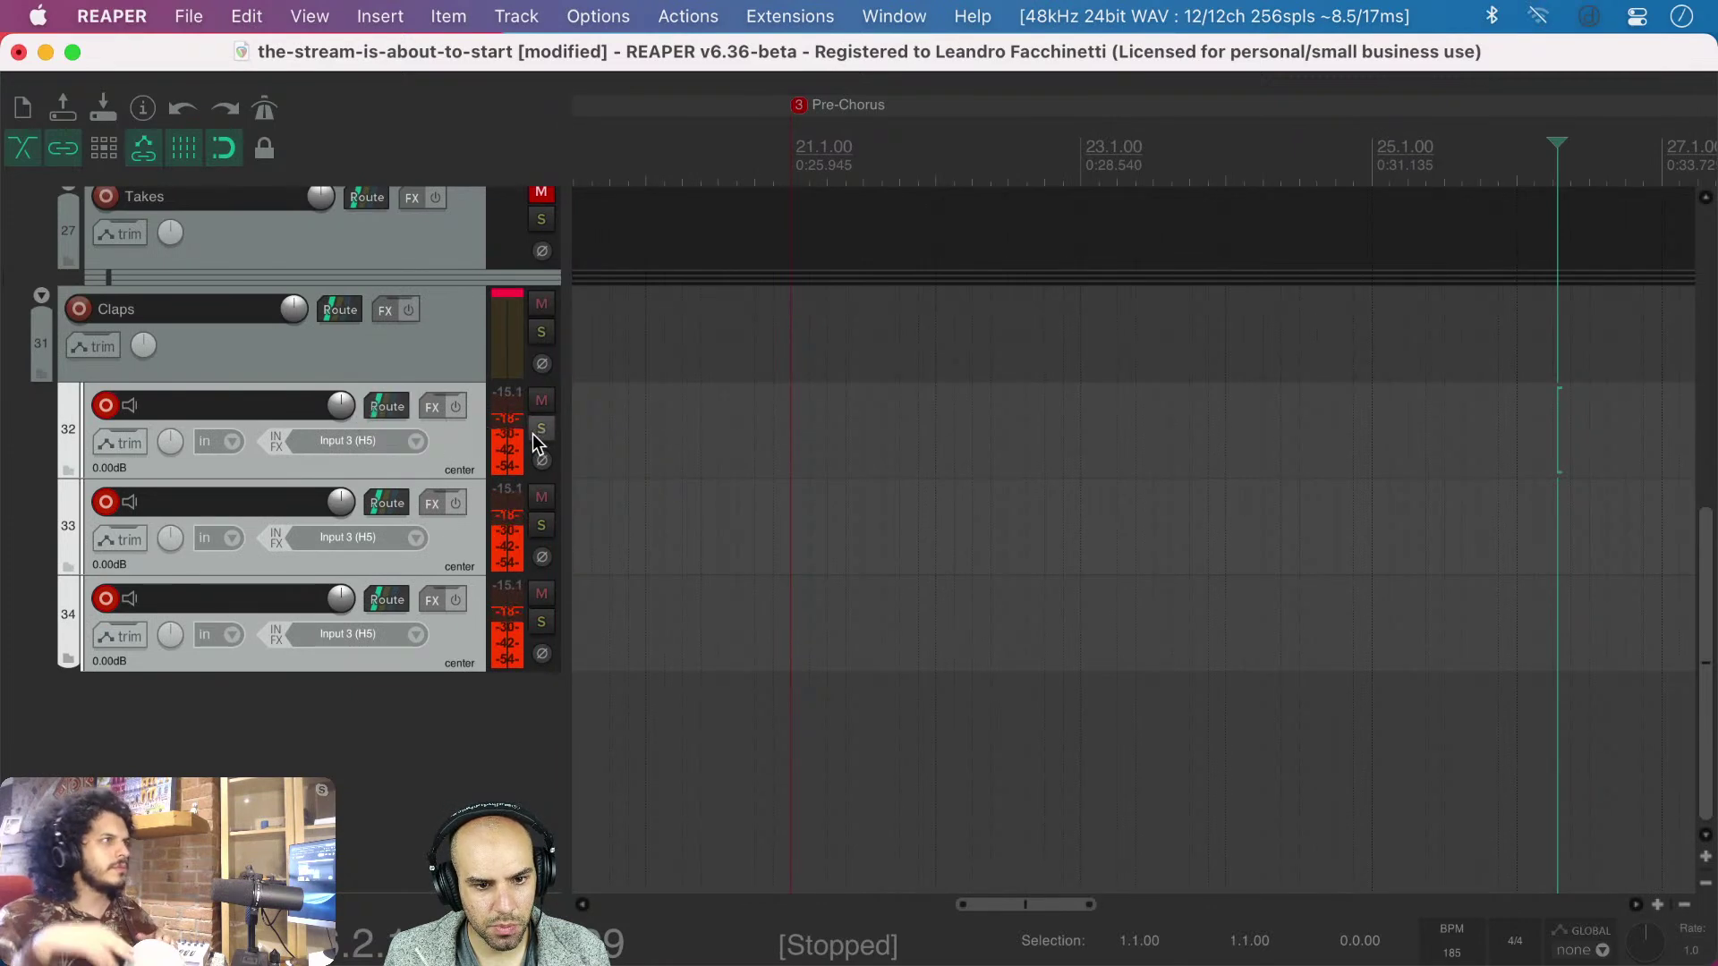
mouse_move(832, 904)
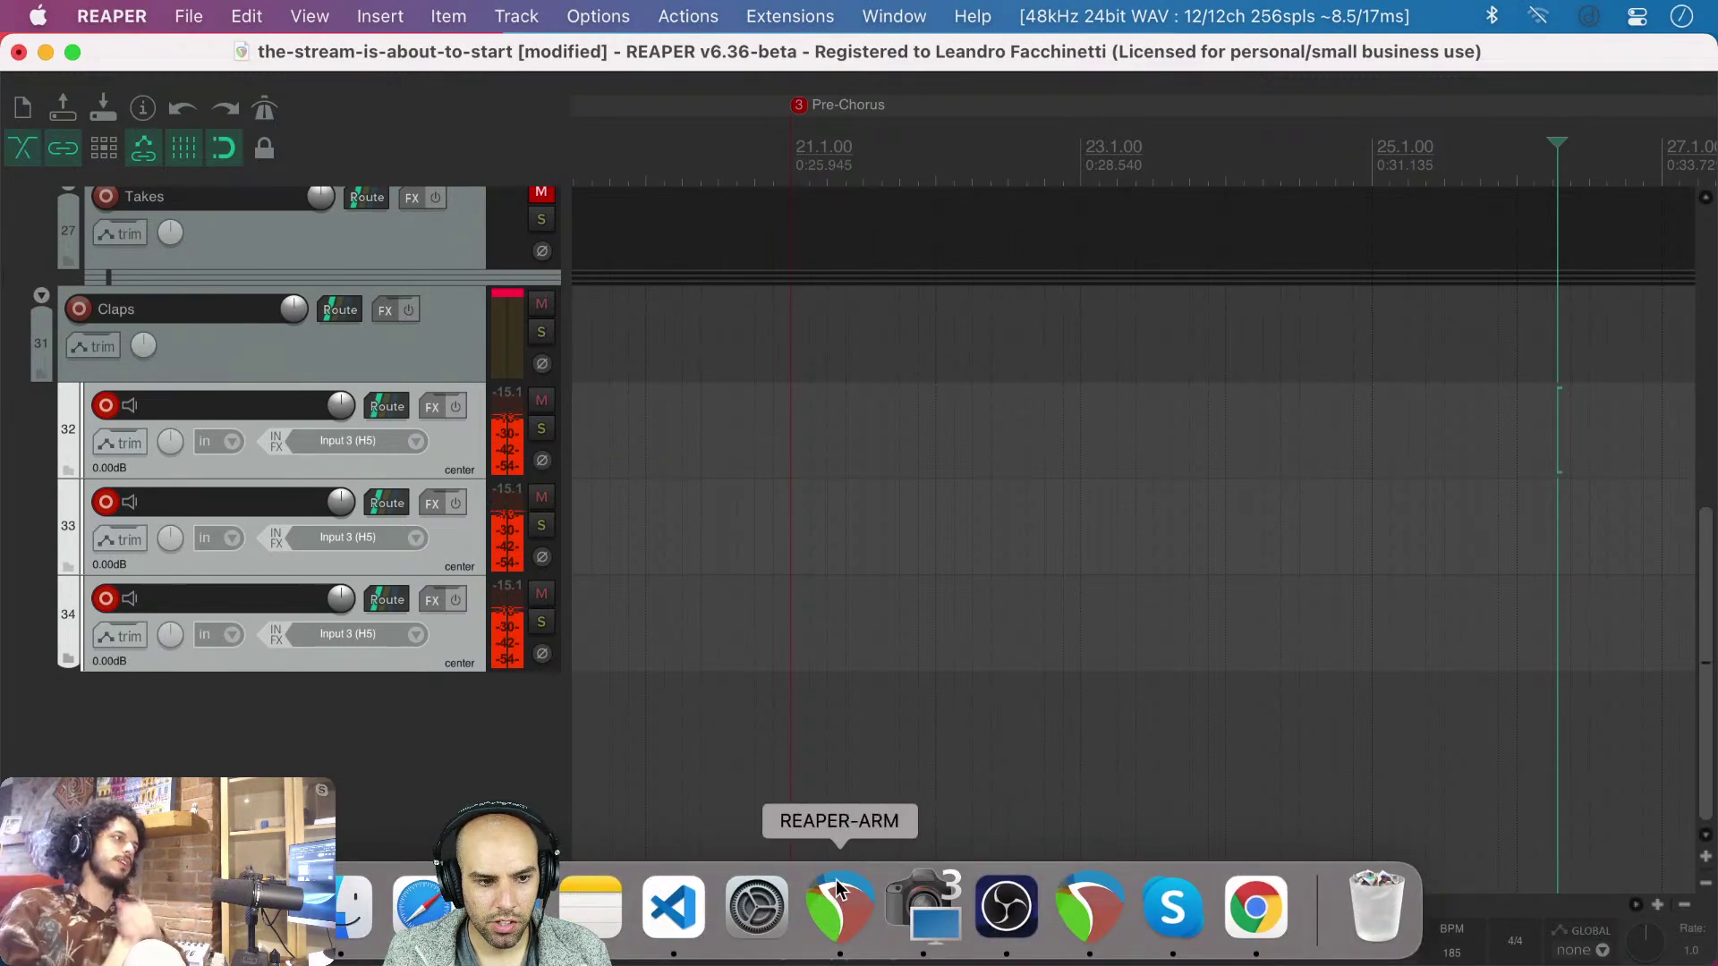
key(super+s)
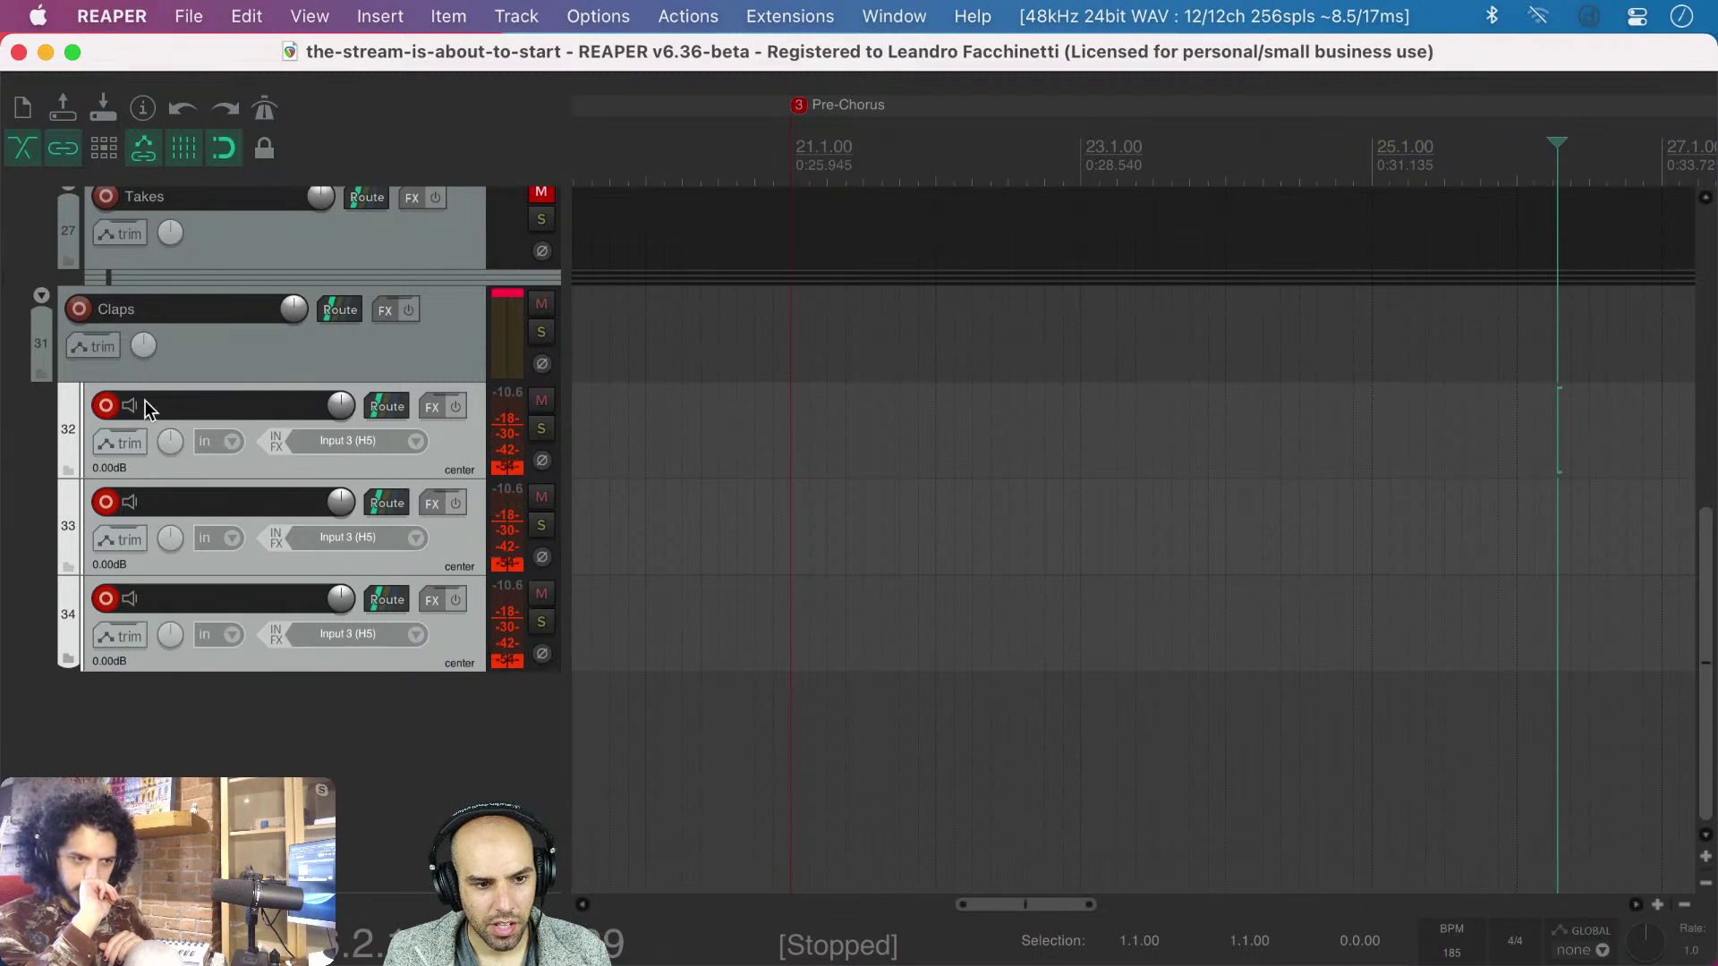
- Switch to the STREAMING project in REAPER-ARM, try muting and unmuting the Microphone track, save, and return to the song
mouse_move(672, 926)
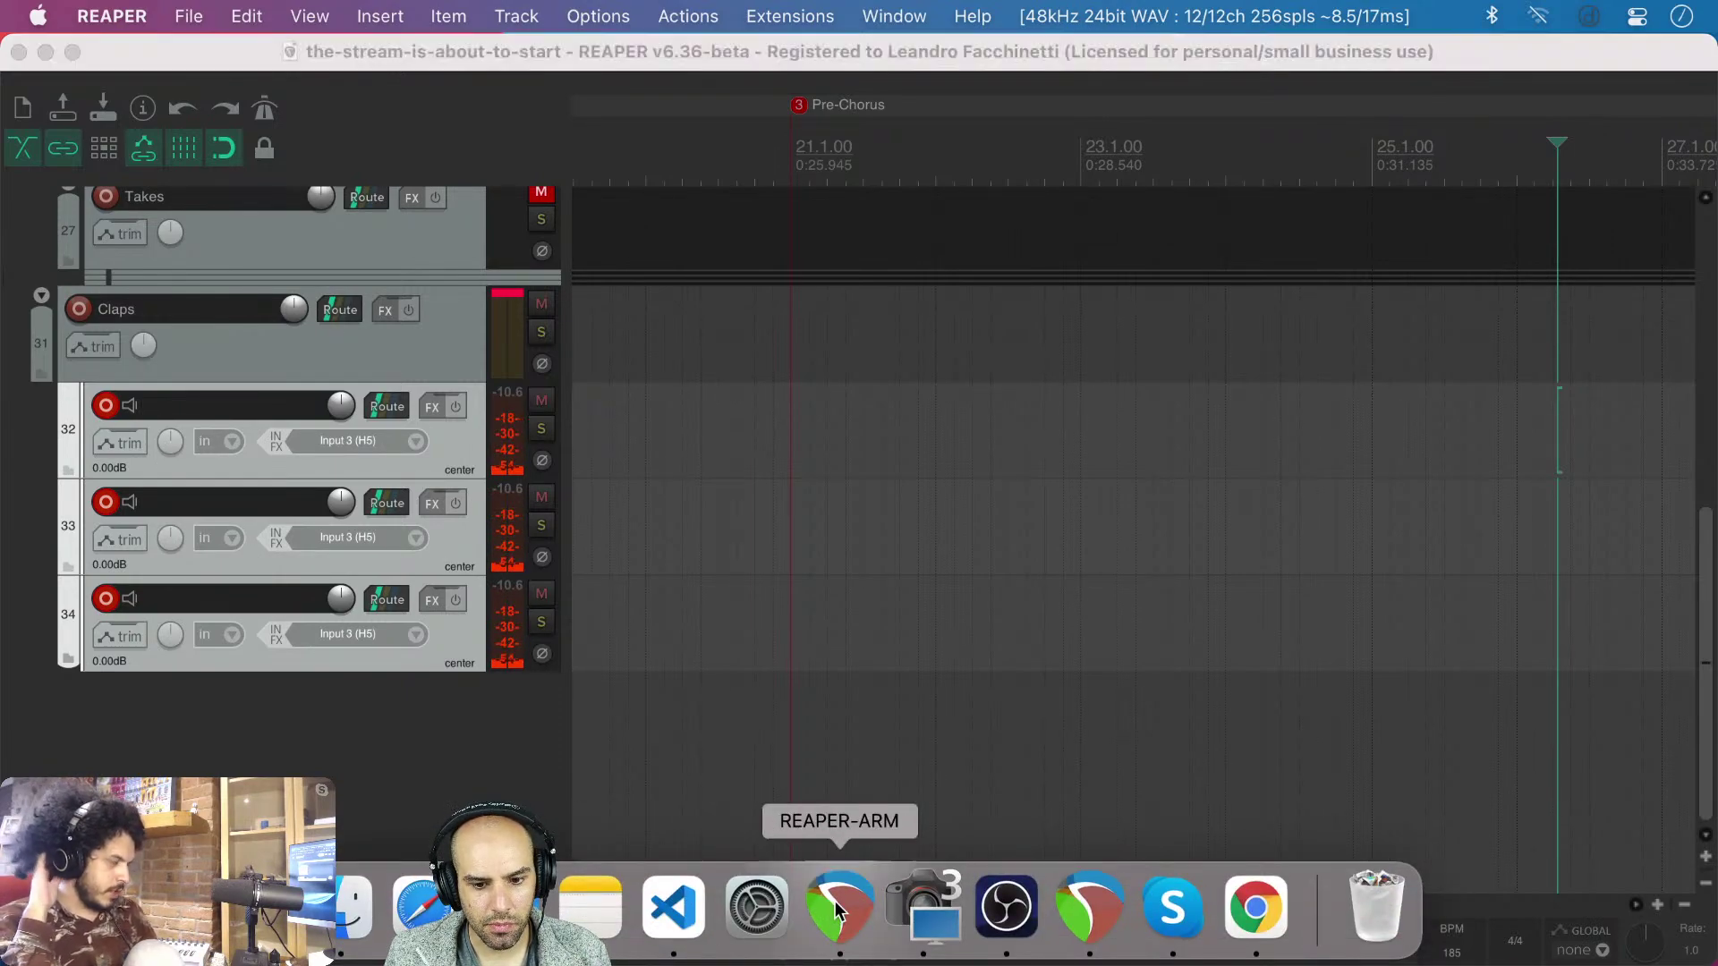
click(837, 910)
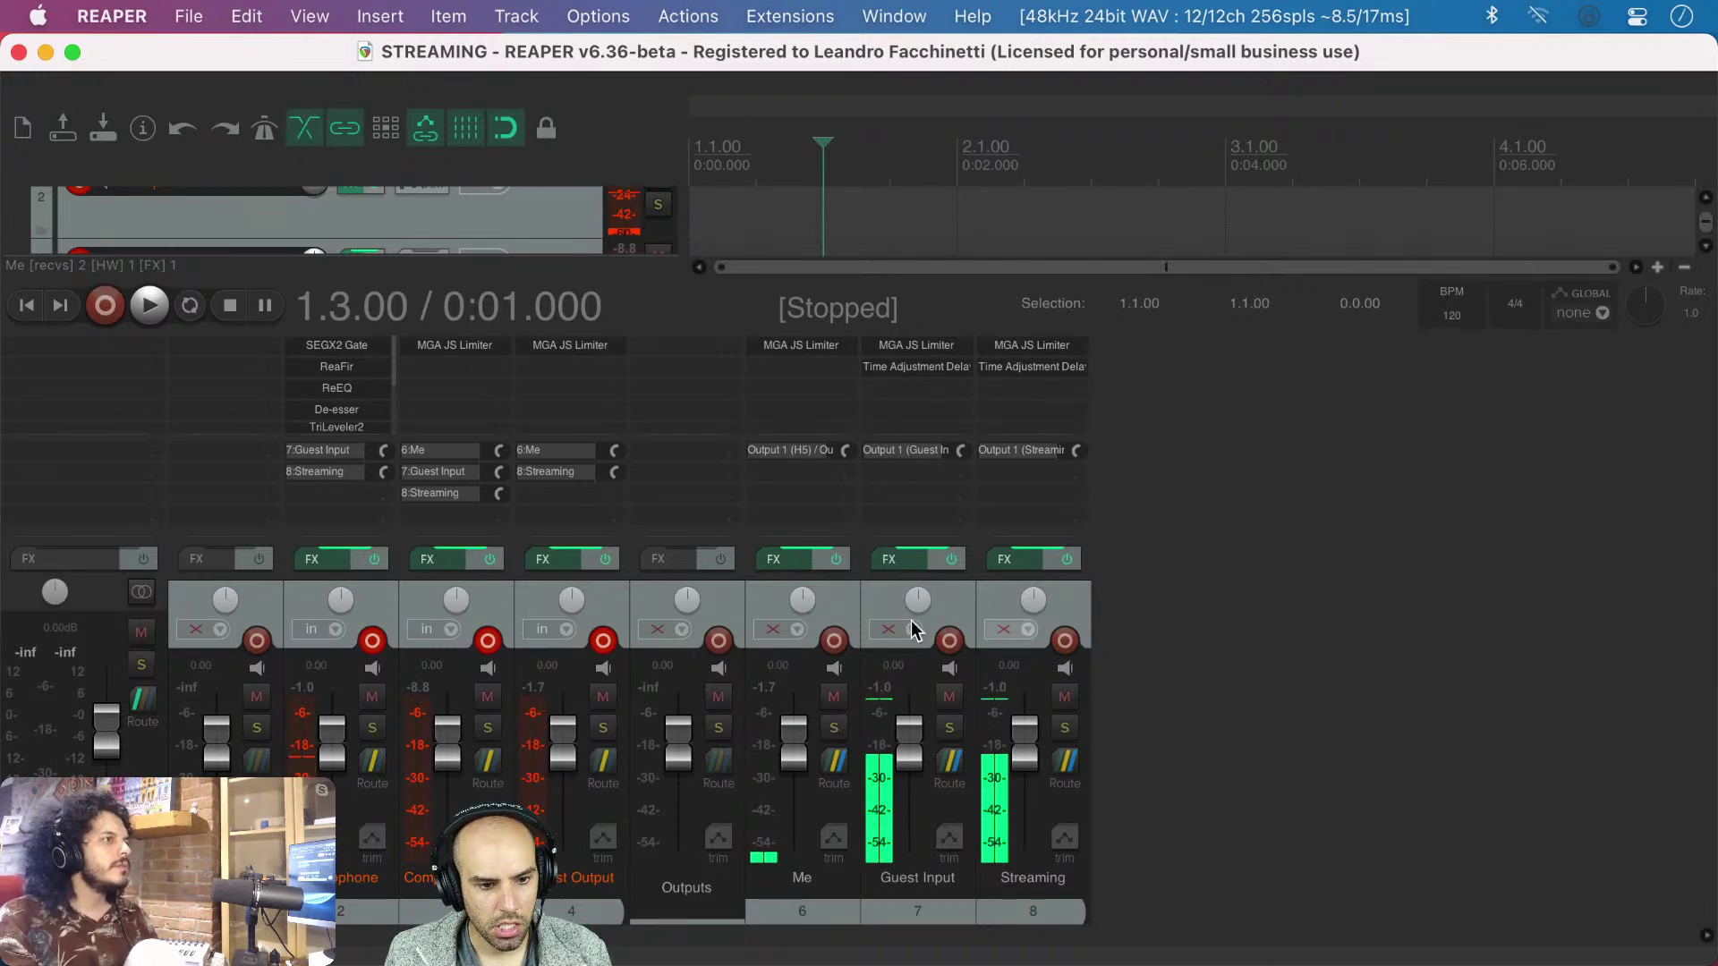
click(372, 695)
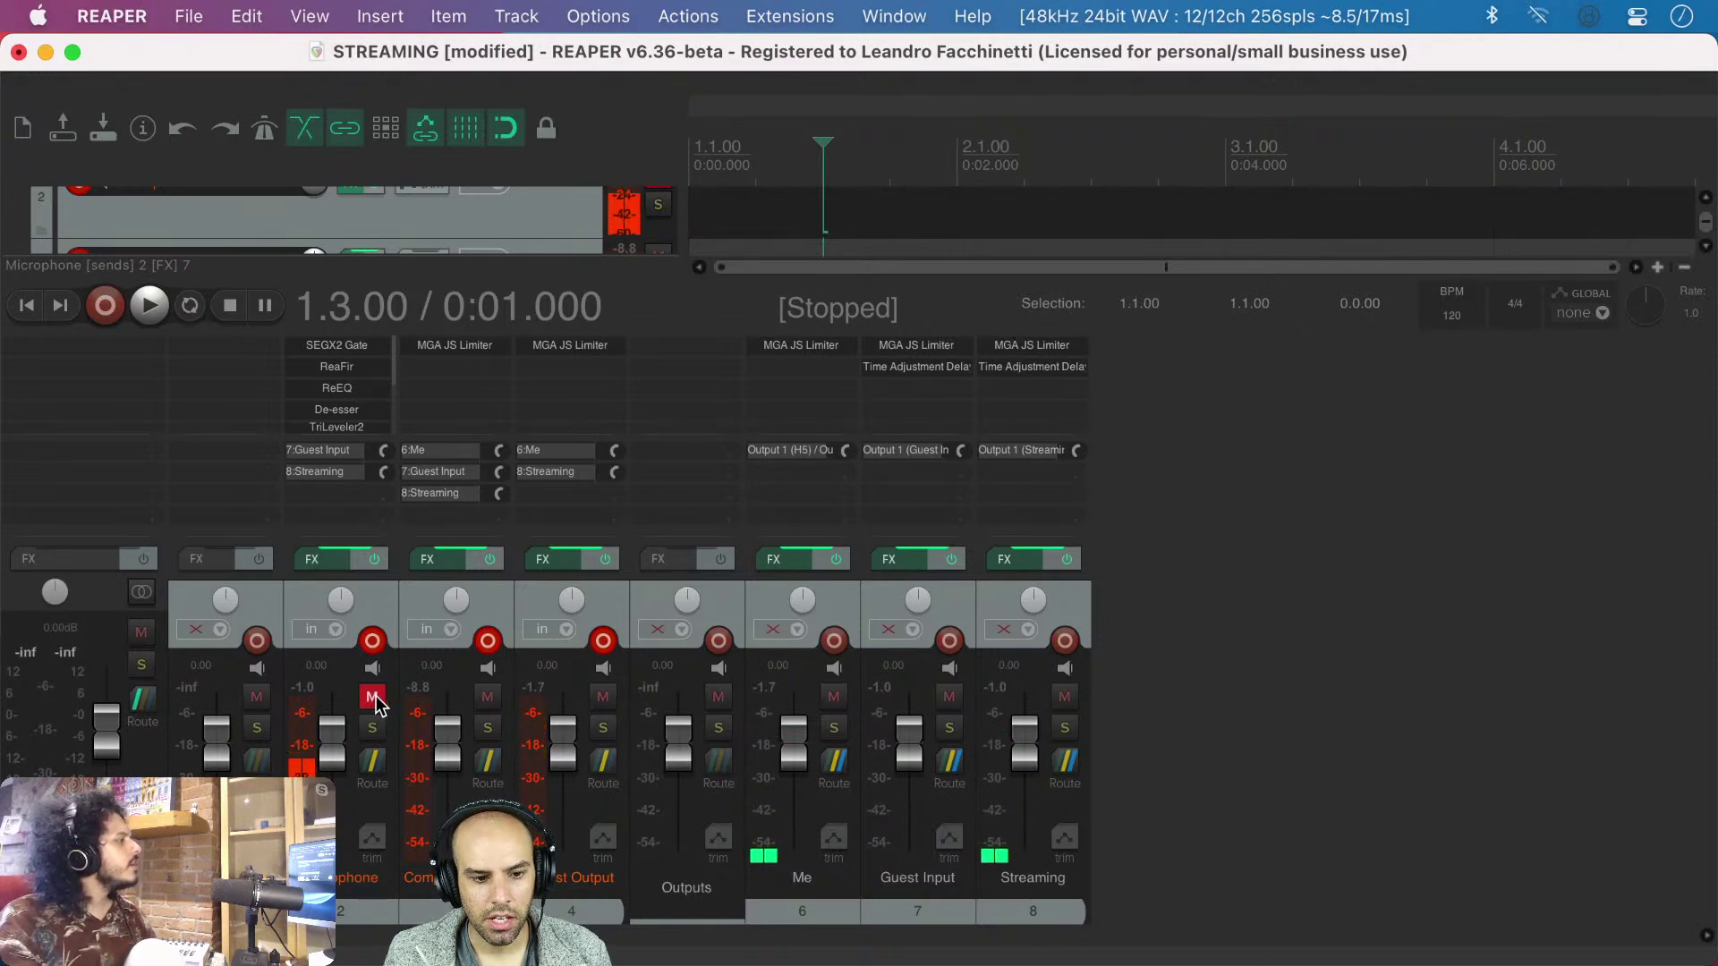
click(372, 697)
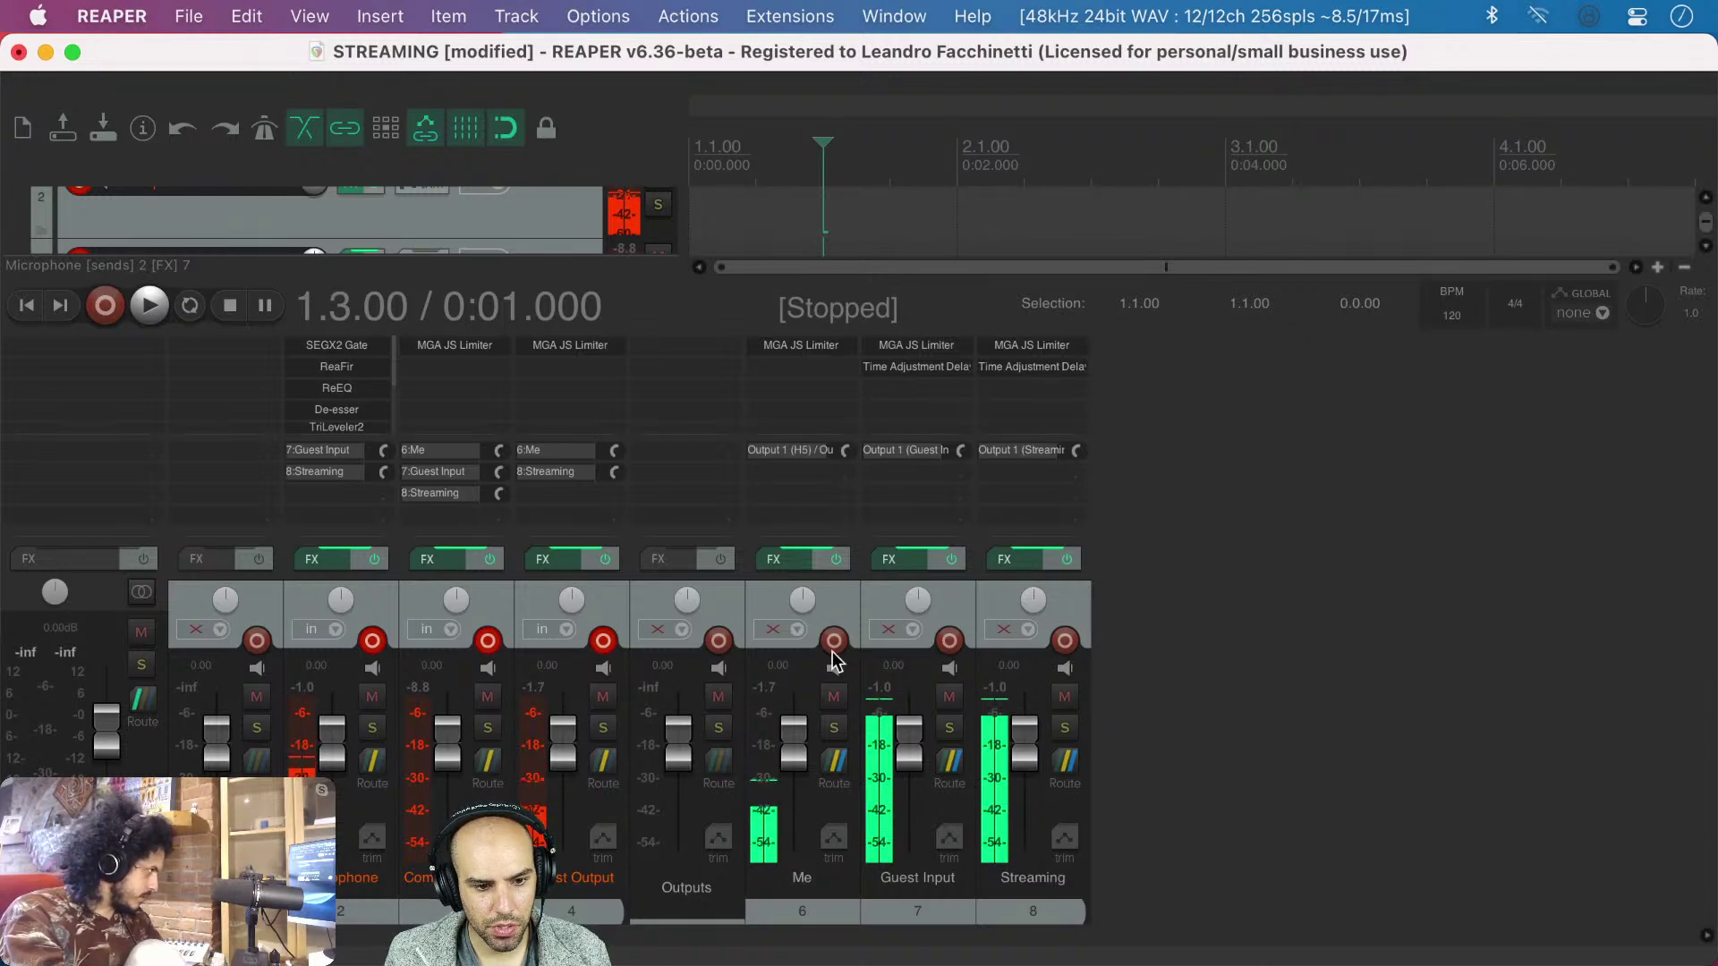
key(super+s)
key(super+Tab)
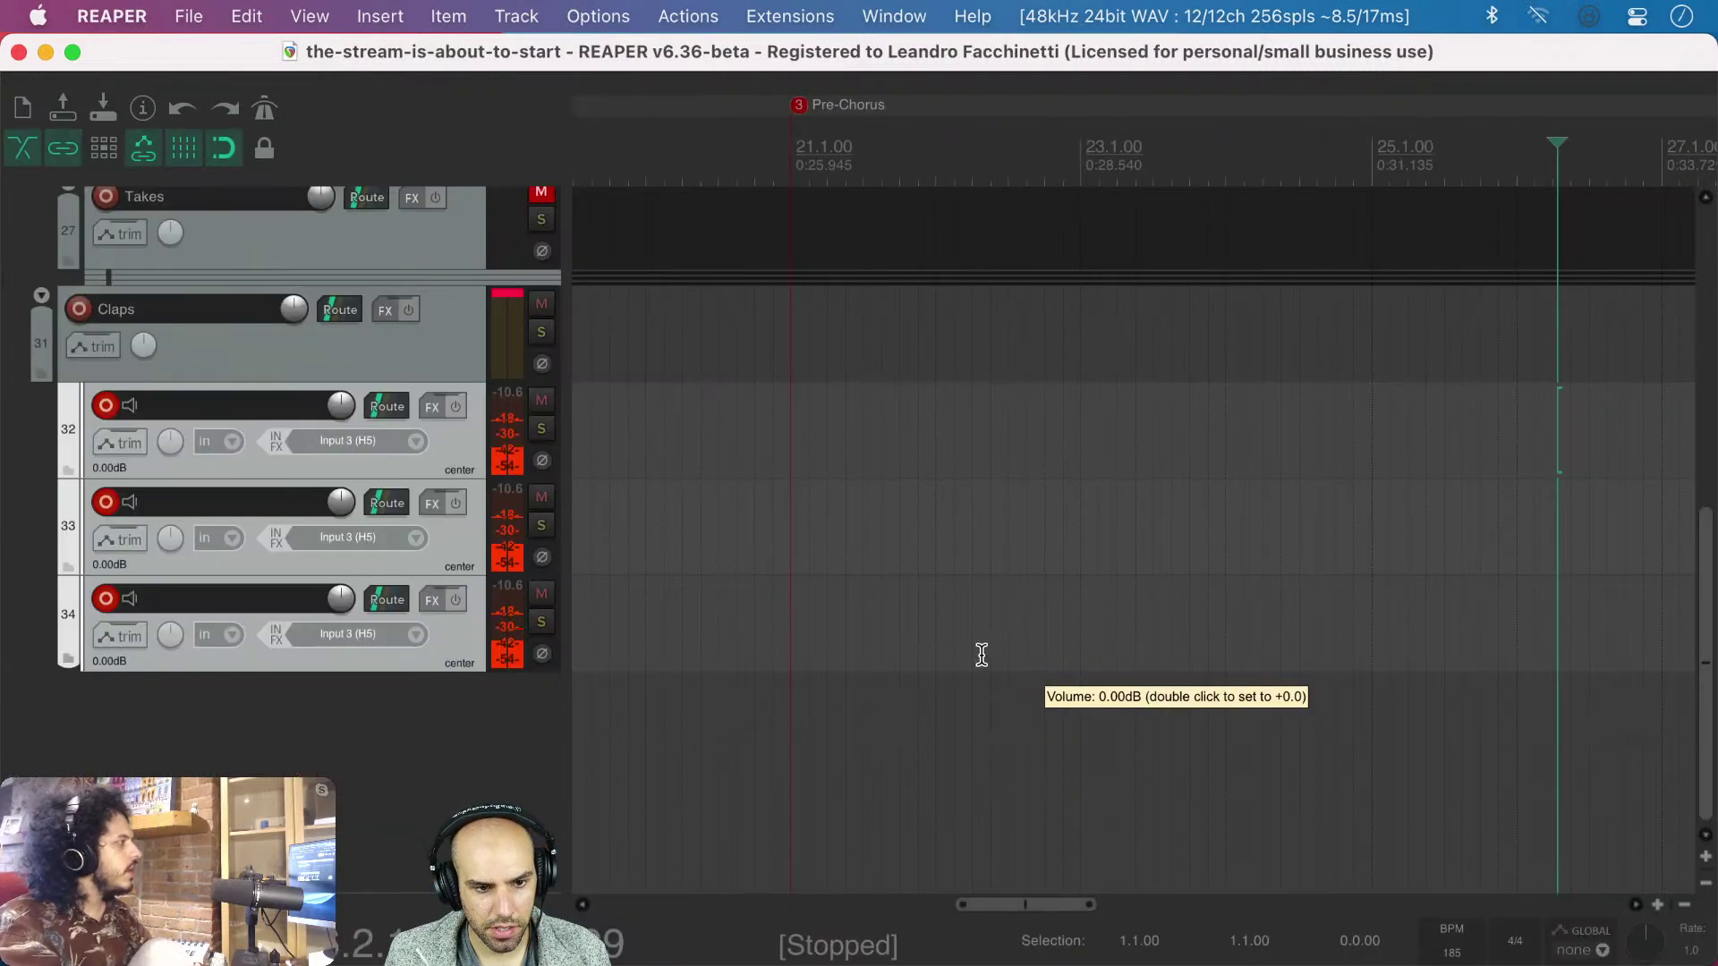
- Turn on record monitoring for the three clap tracks, disarm them, and save the project with the edit cursor before the Pre-Chorus
click(105, 405)
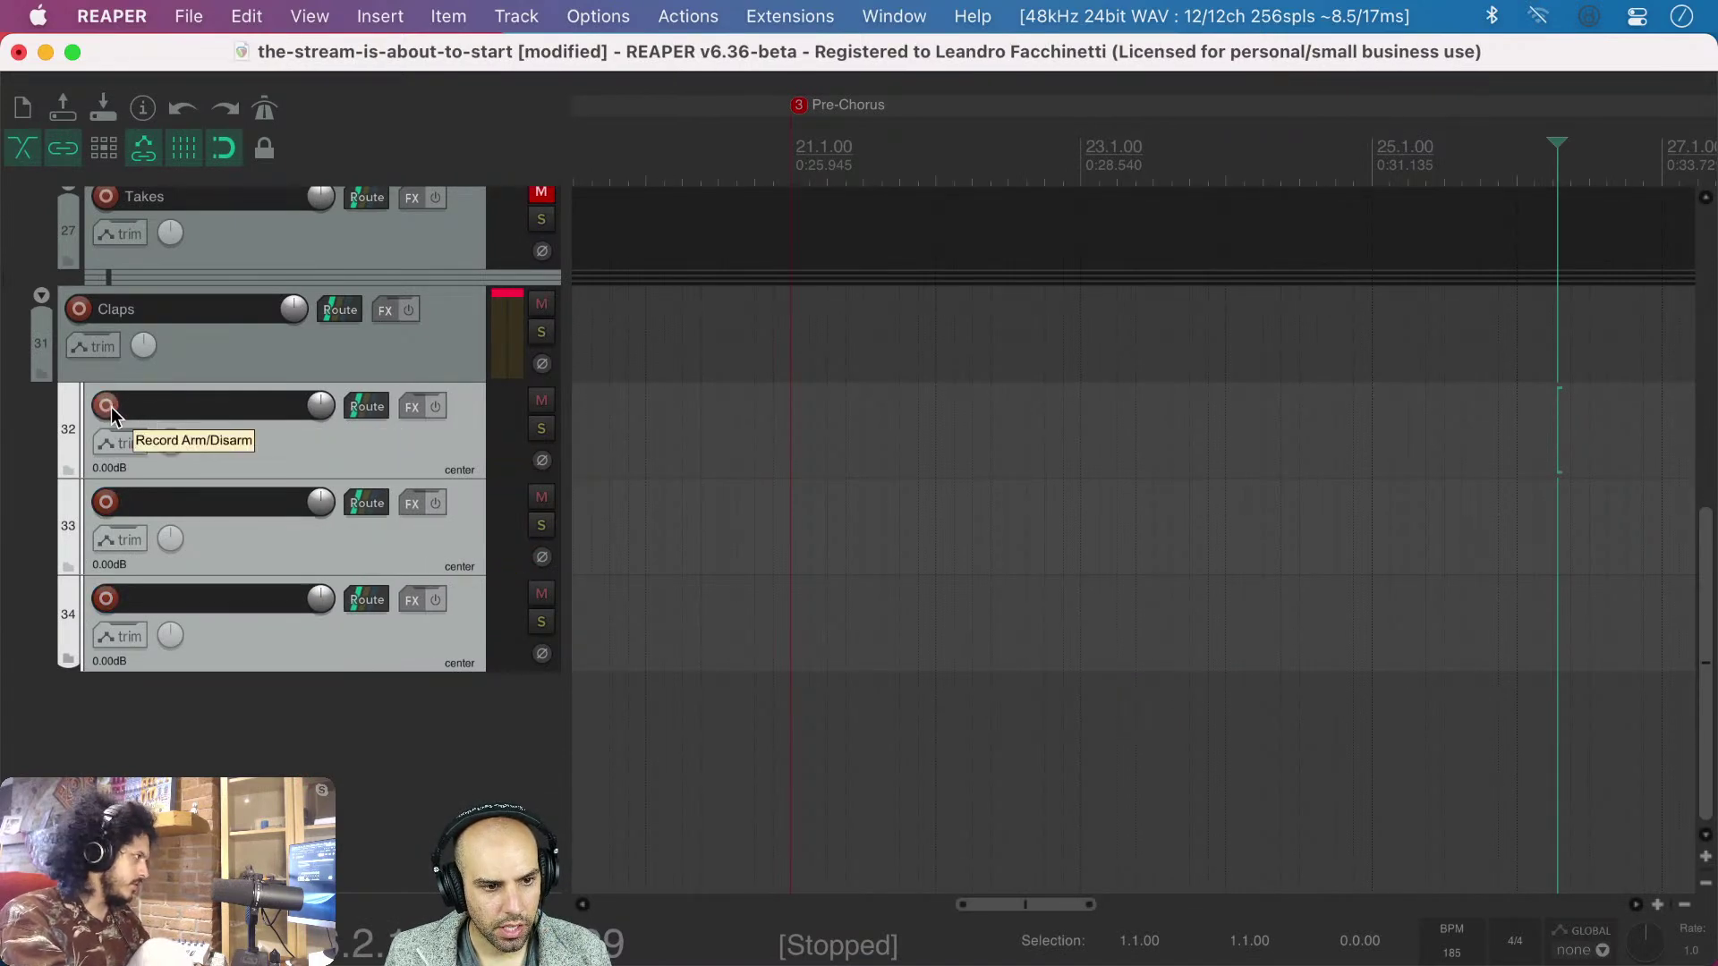
click(111, 406)
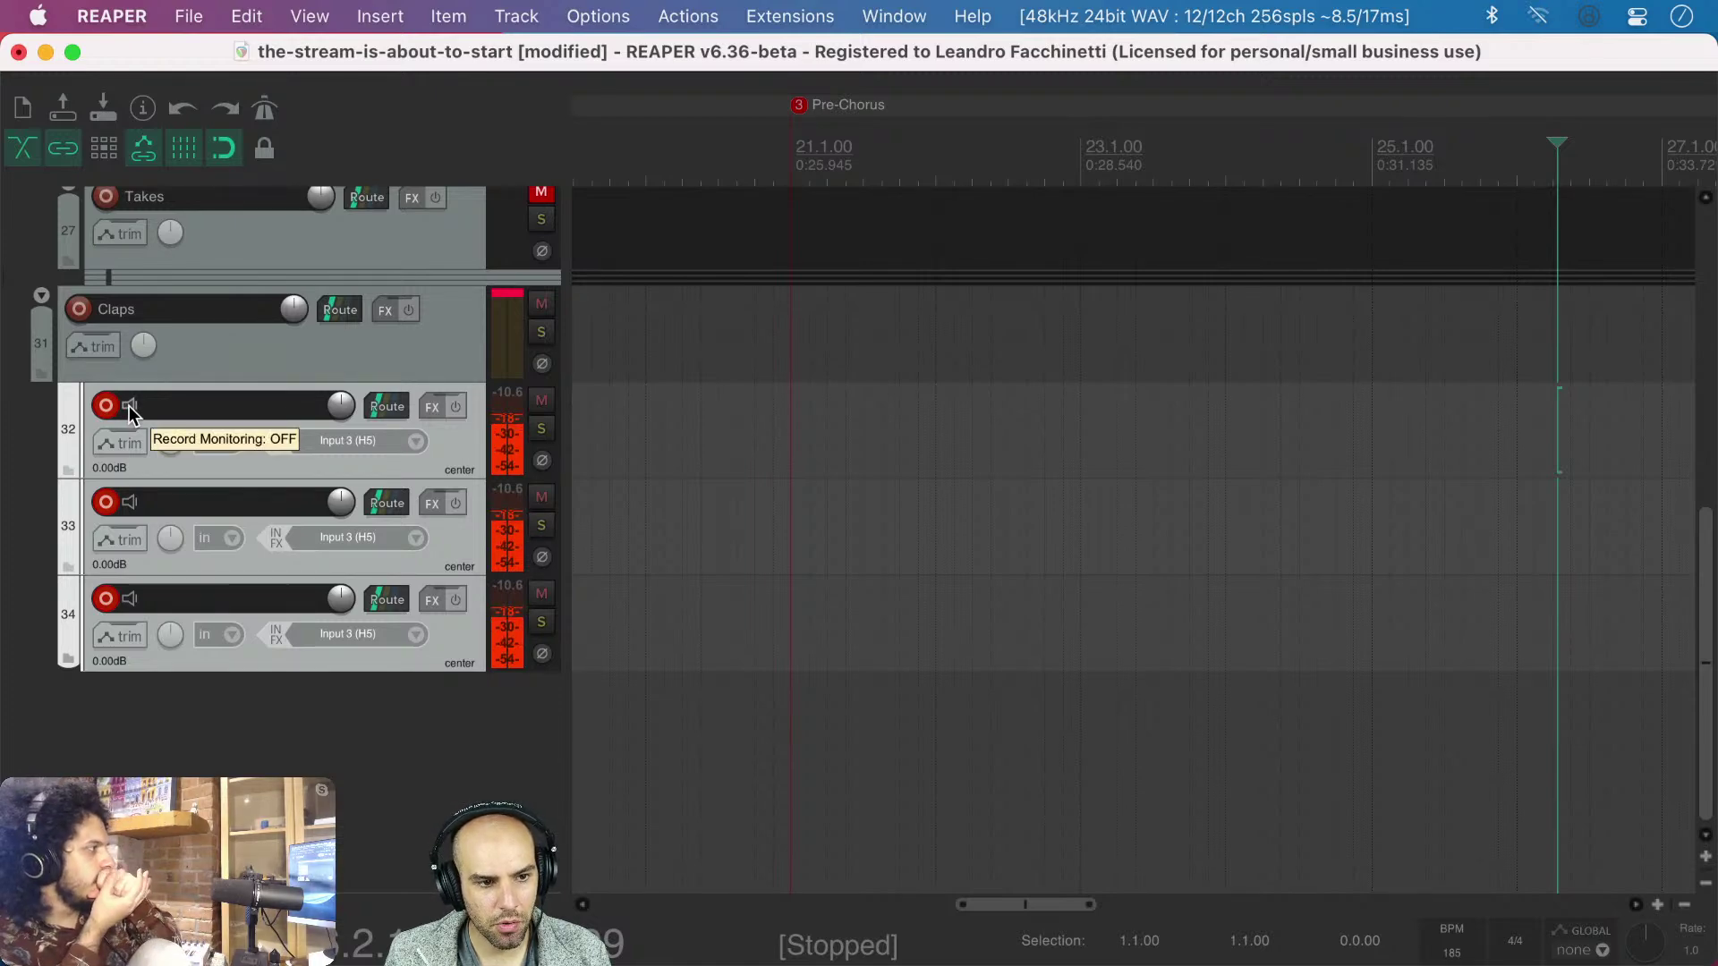
click(129, 406)
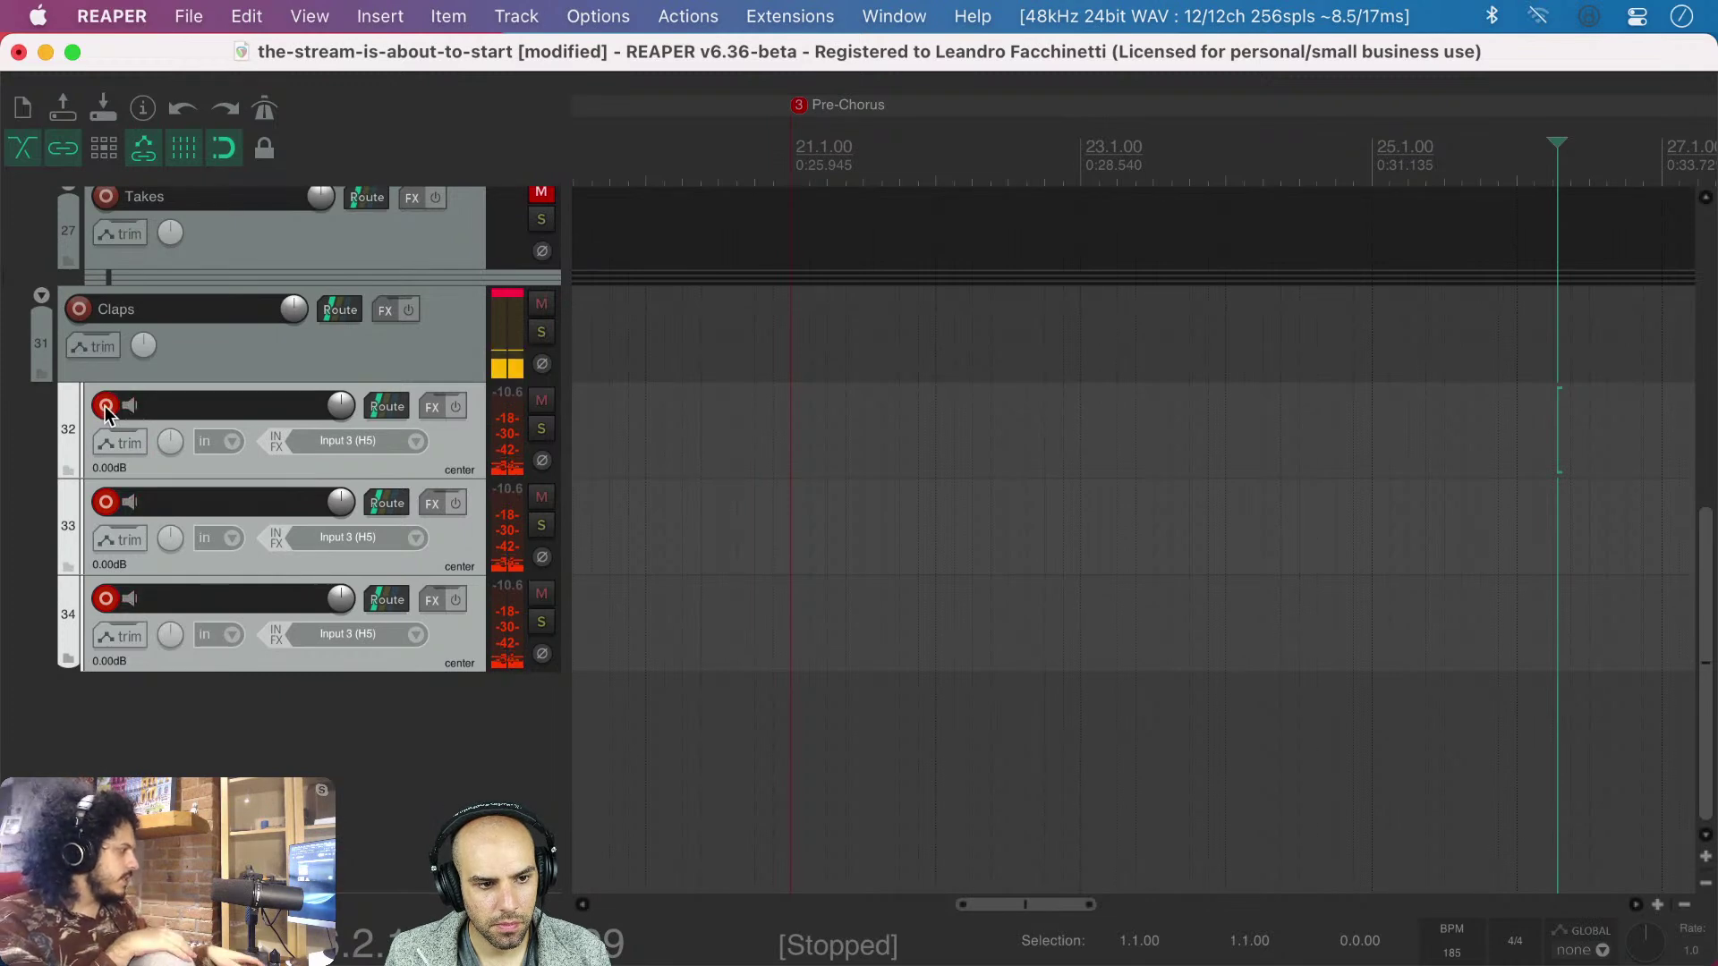
click(106, 405)
click(651, 637)
key(super+s)
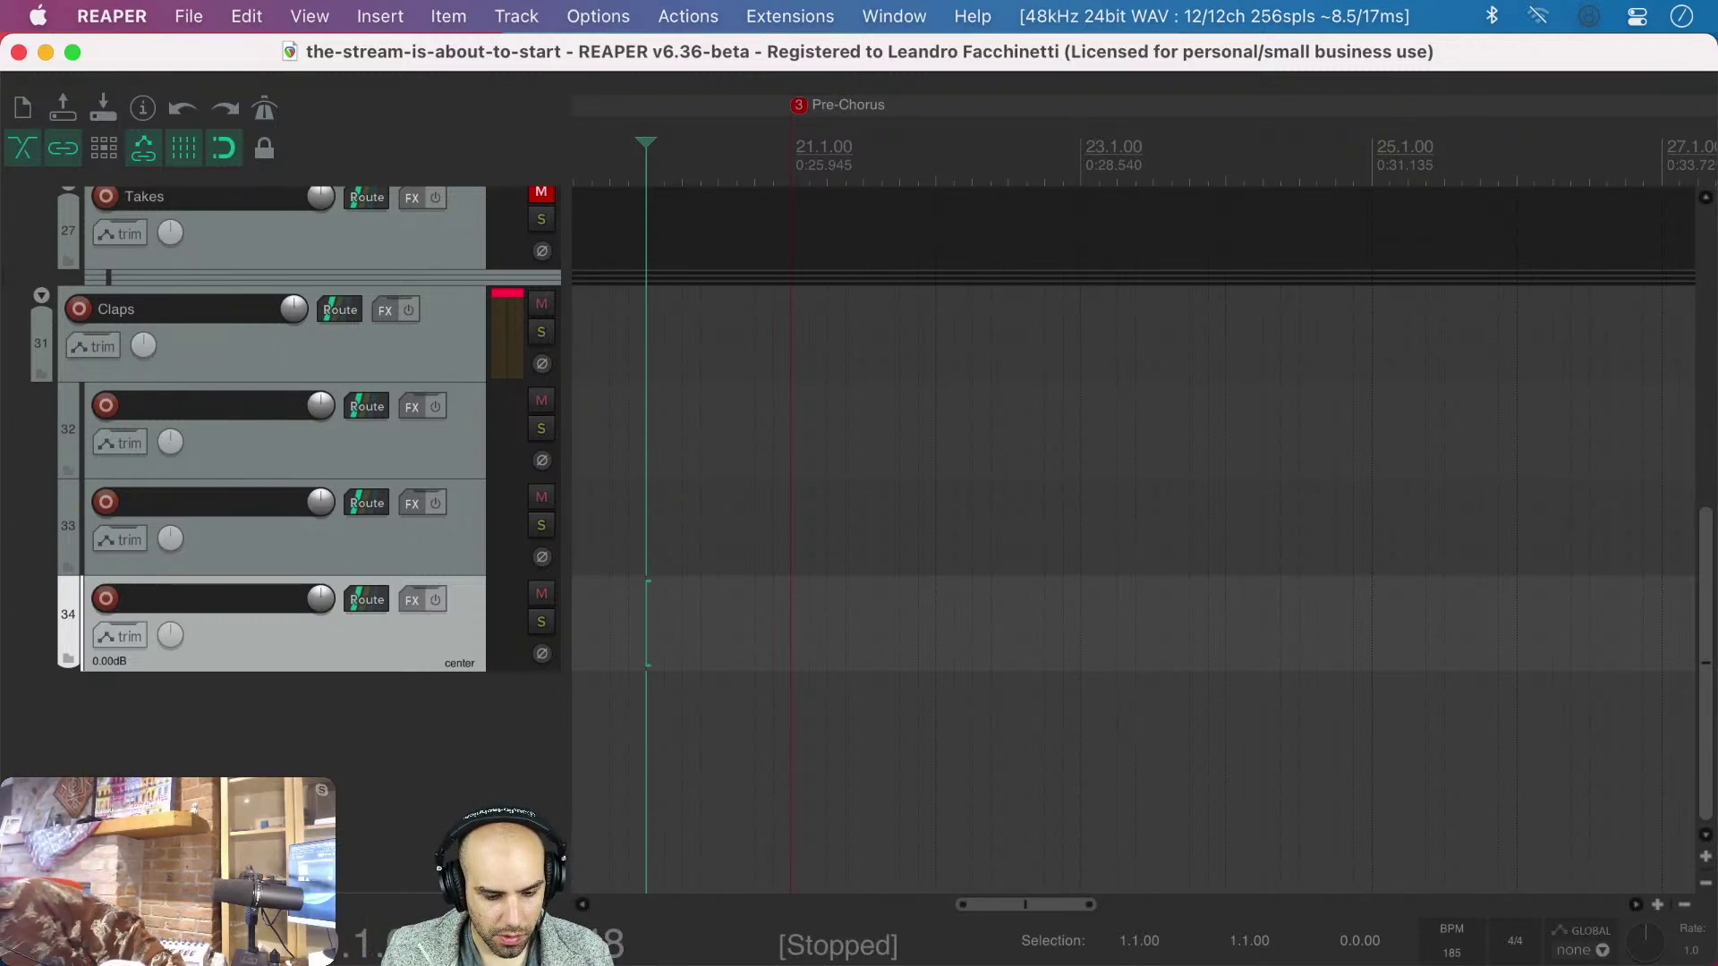
- Select the first track inside Claps, play briefly from before the Pre-Chorus, and place the edit cursor just before its marker
key(super+Tab)
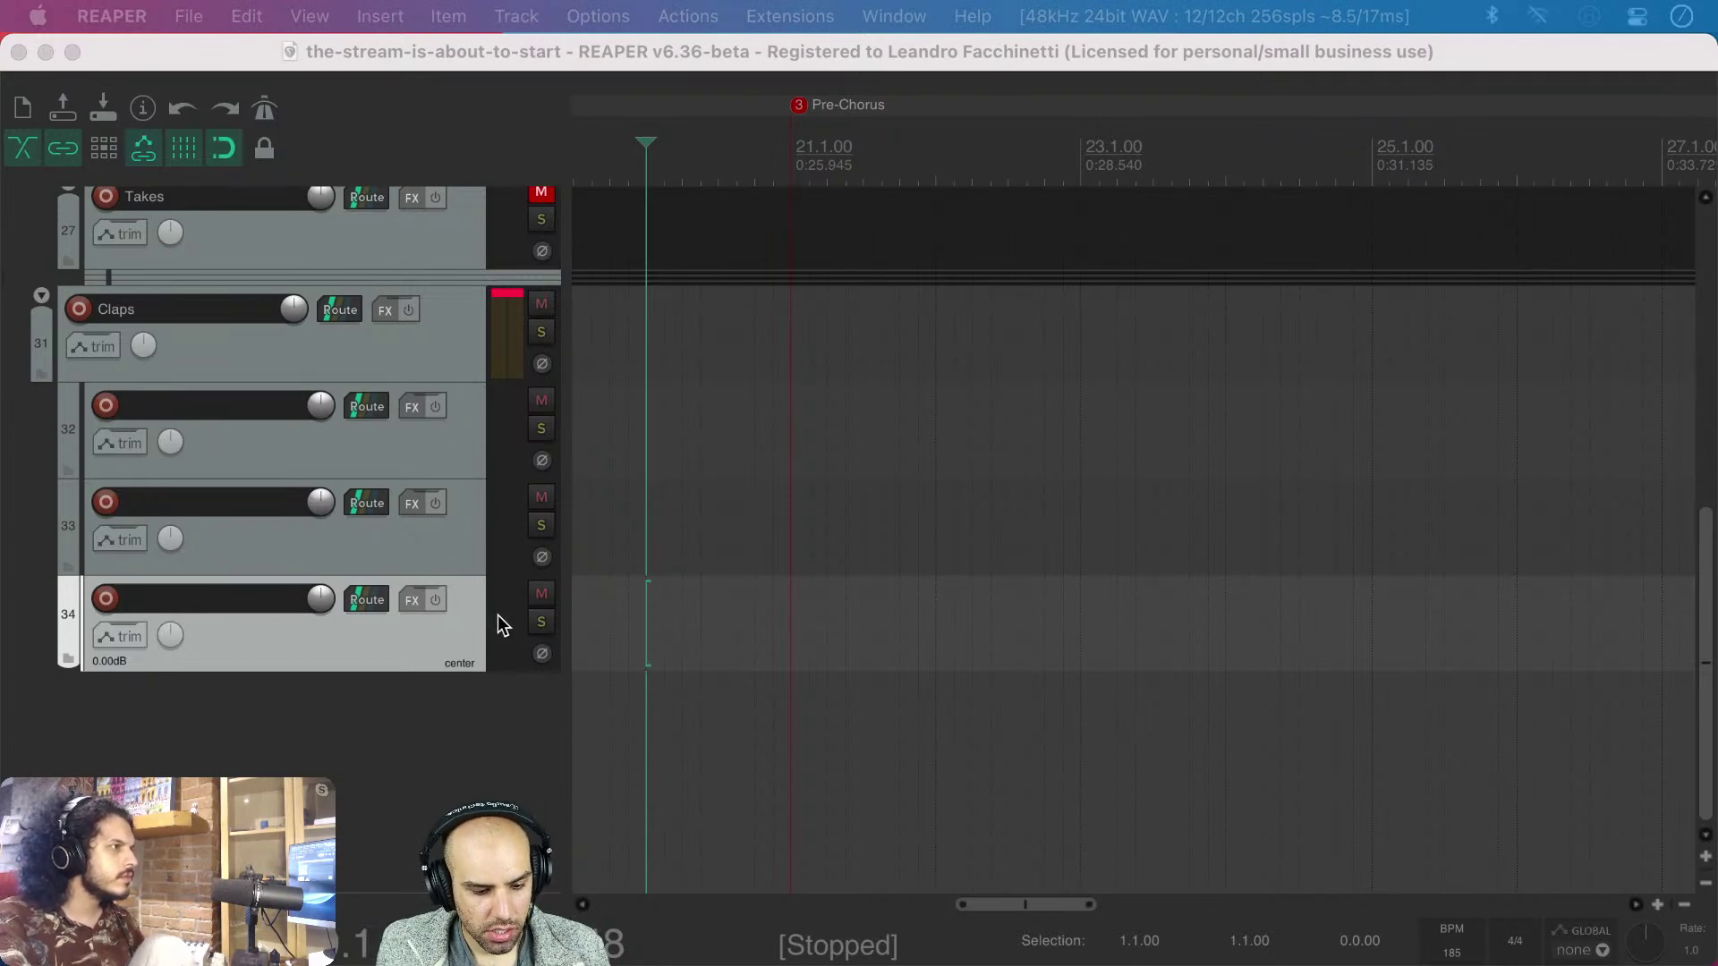
click(457, 417)
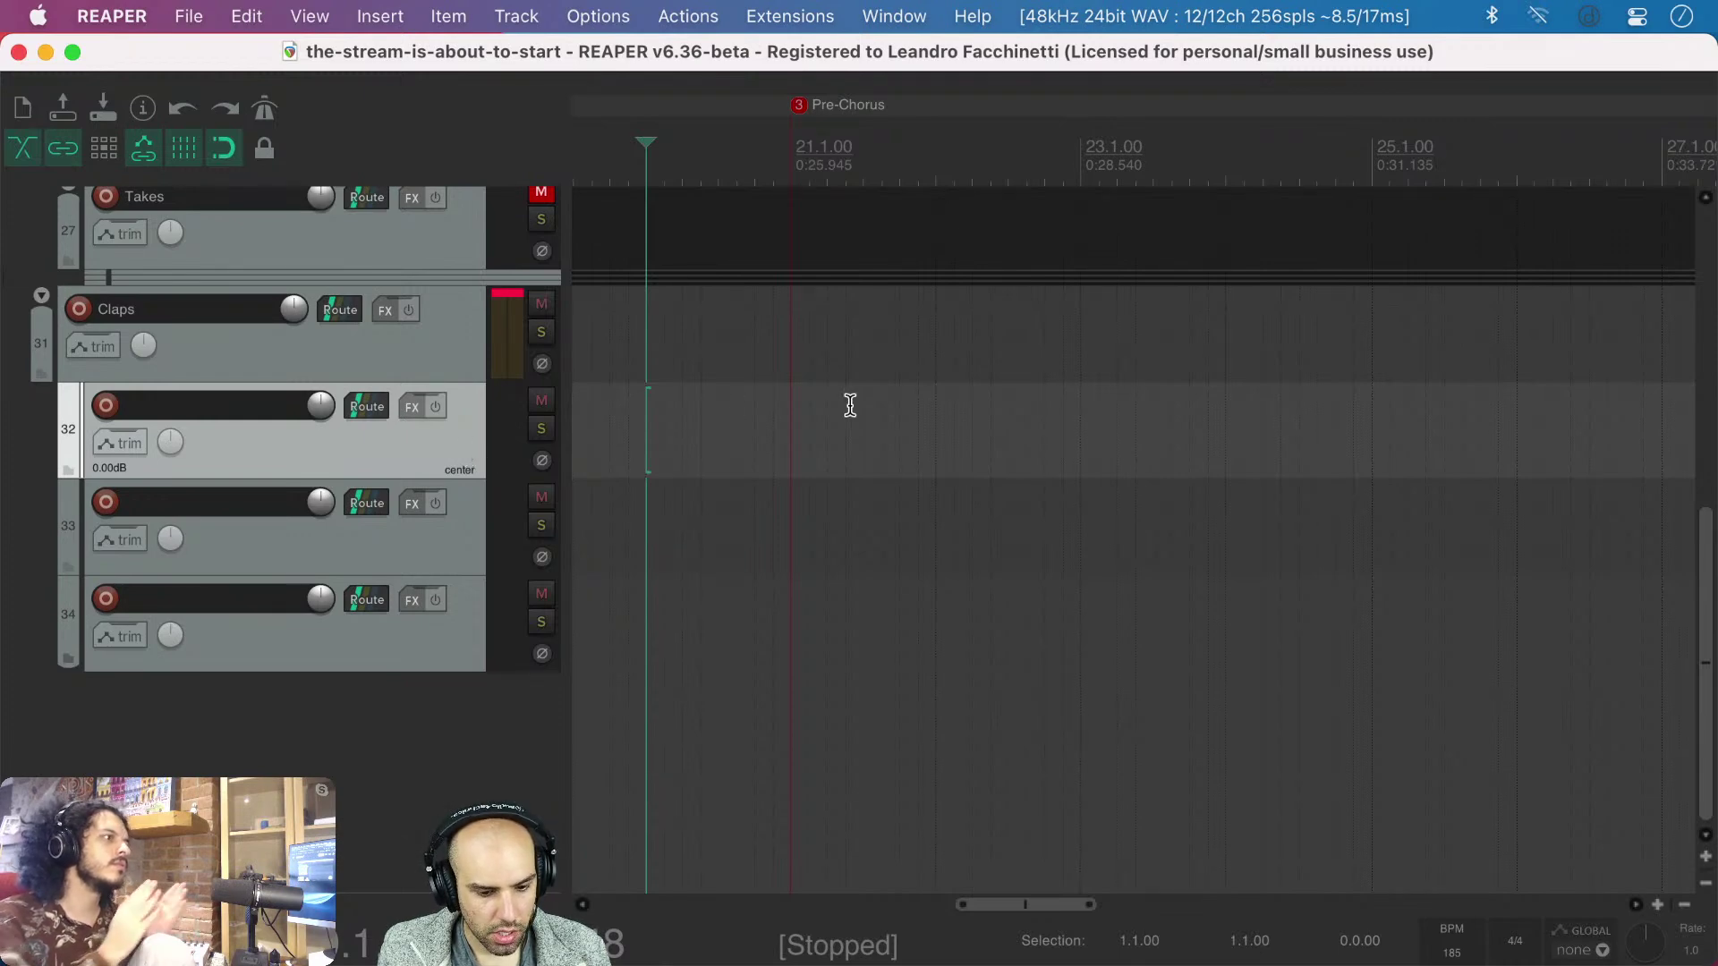
scroll(617, 433, down, 5)
scroll(617, 433, up, 3)
scroll(617, 433, left, 3)
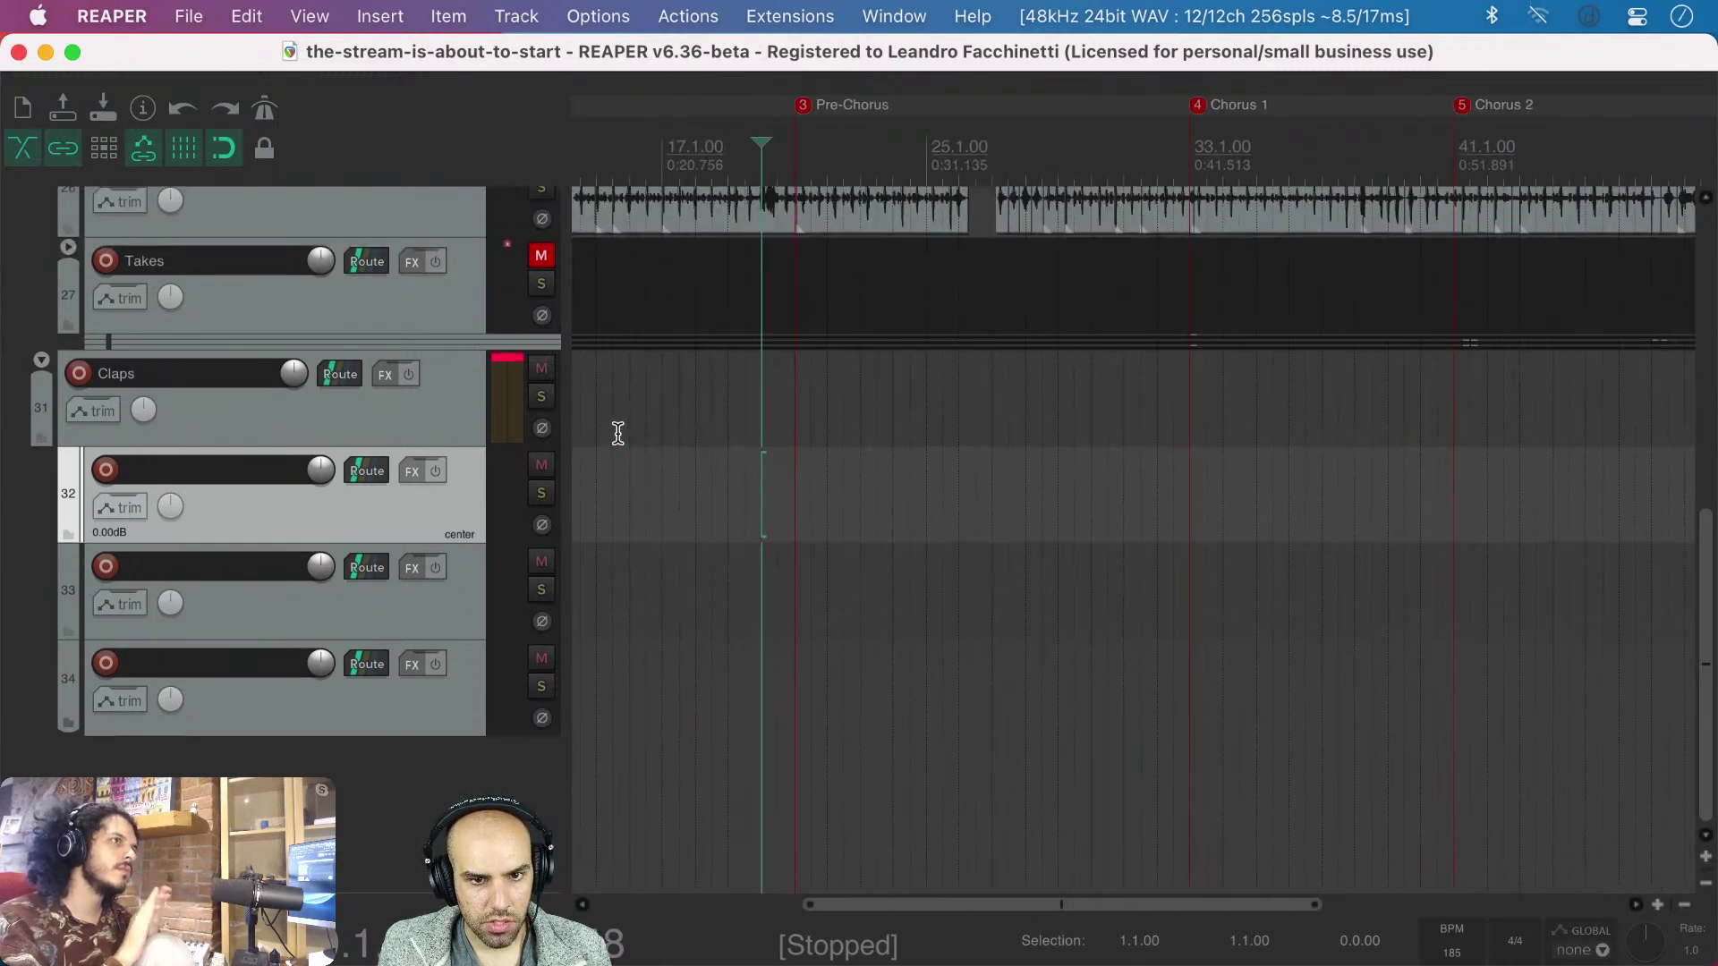
click(791, 498)
click(866, 504)
key(space)
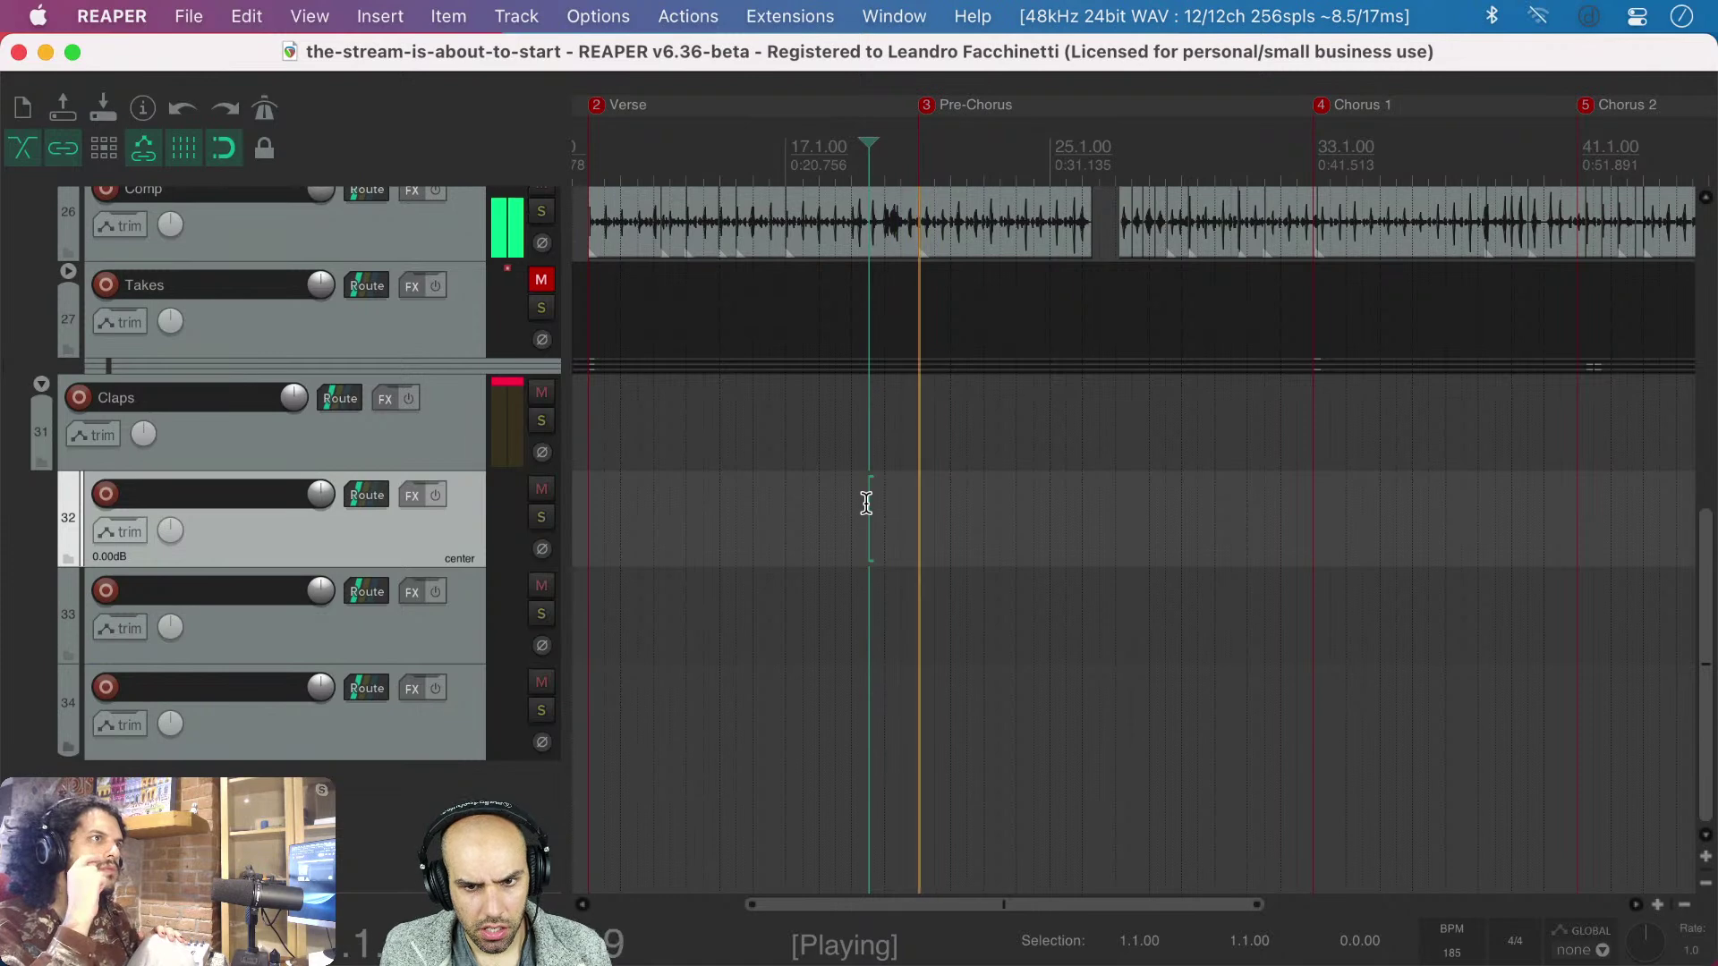
key(space)
click(914, 496)
scroll(916, 573, up, 4)
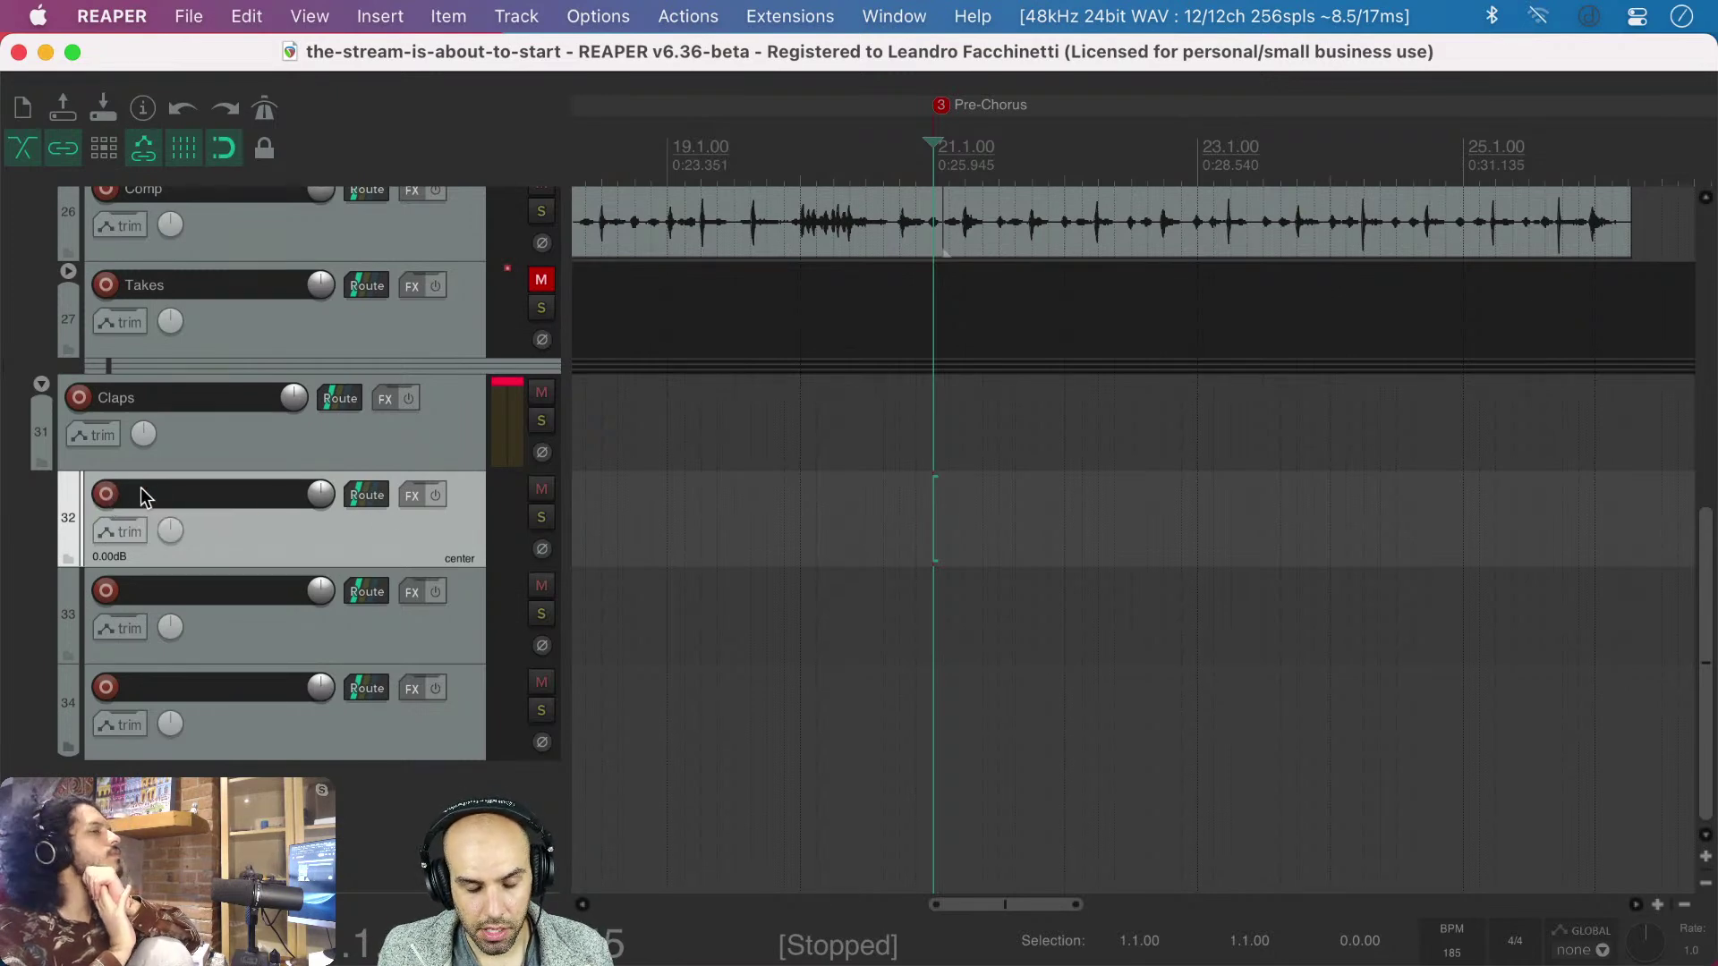
- Mute the Microphone track in the STREAMING project, return to the song, and arm the first track inside Claps for recording
key(super+Tab)
key(super+Tab)
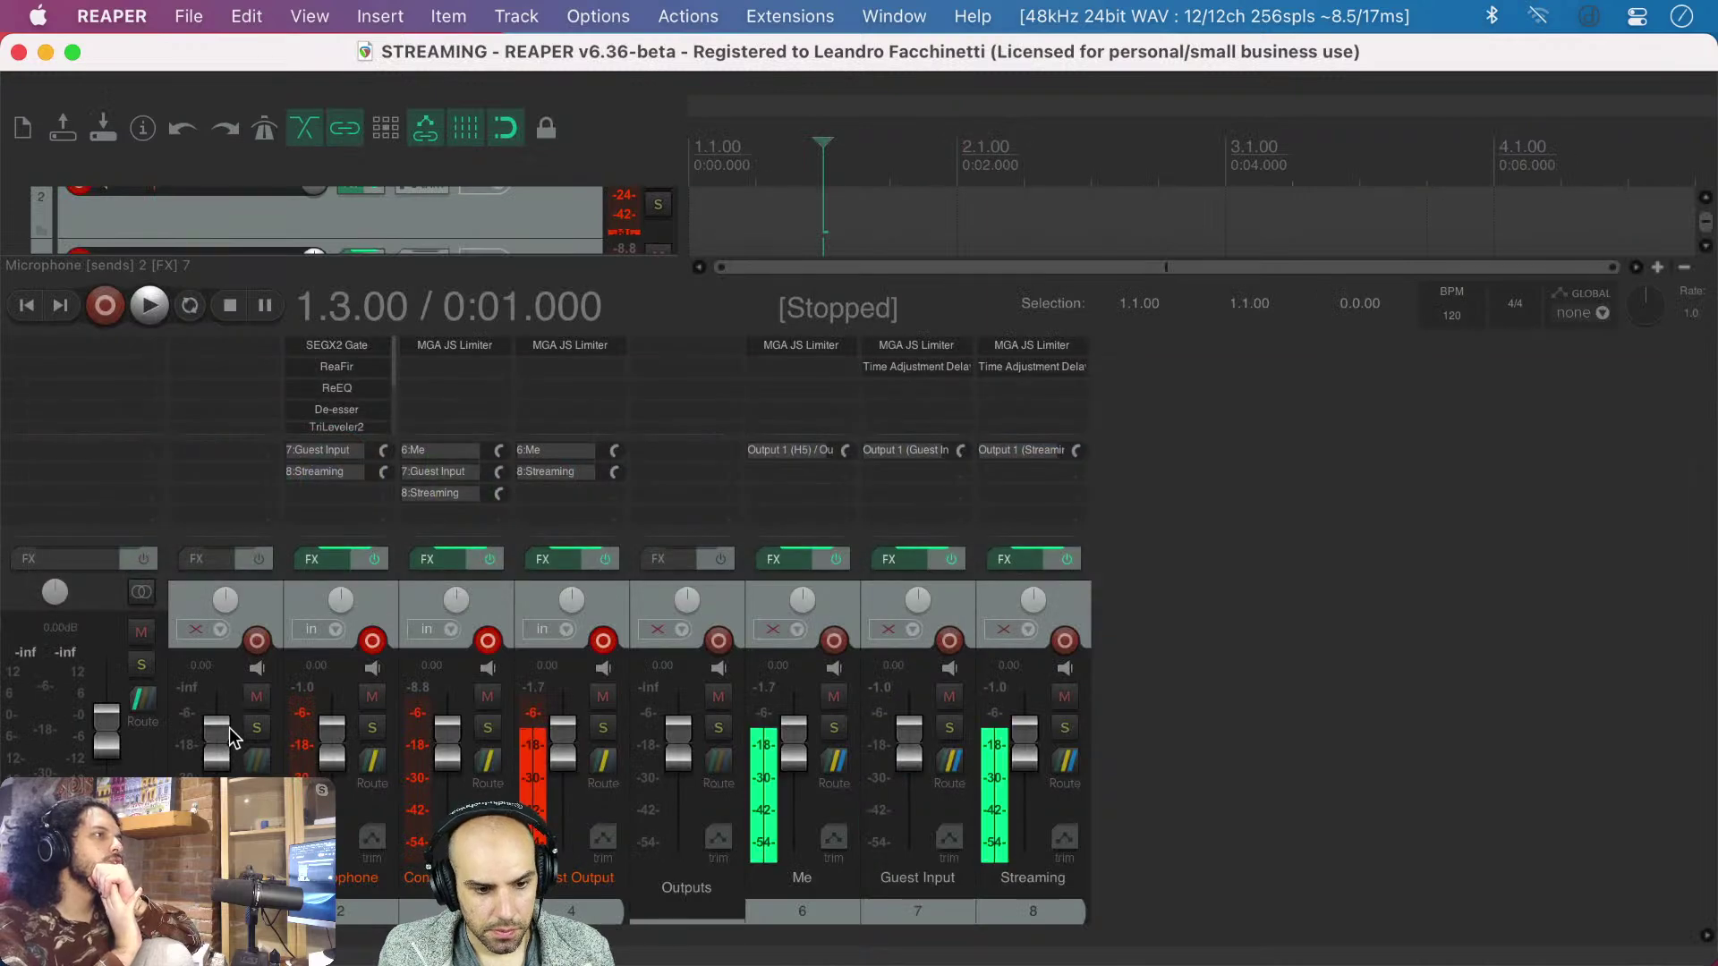
click(372, 696)
key(super+Tab)
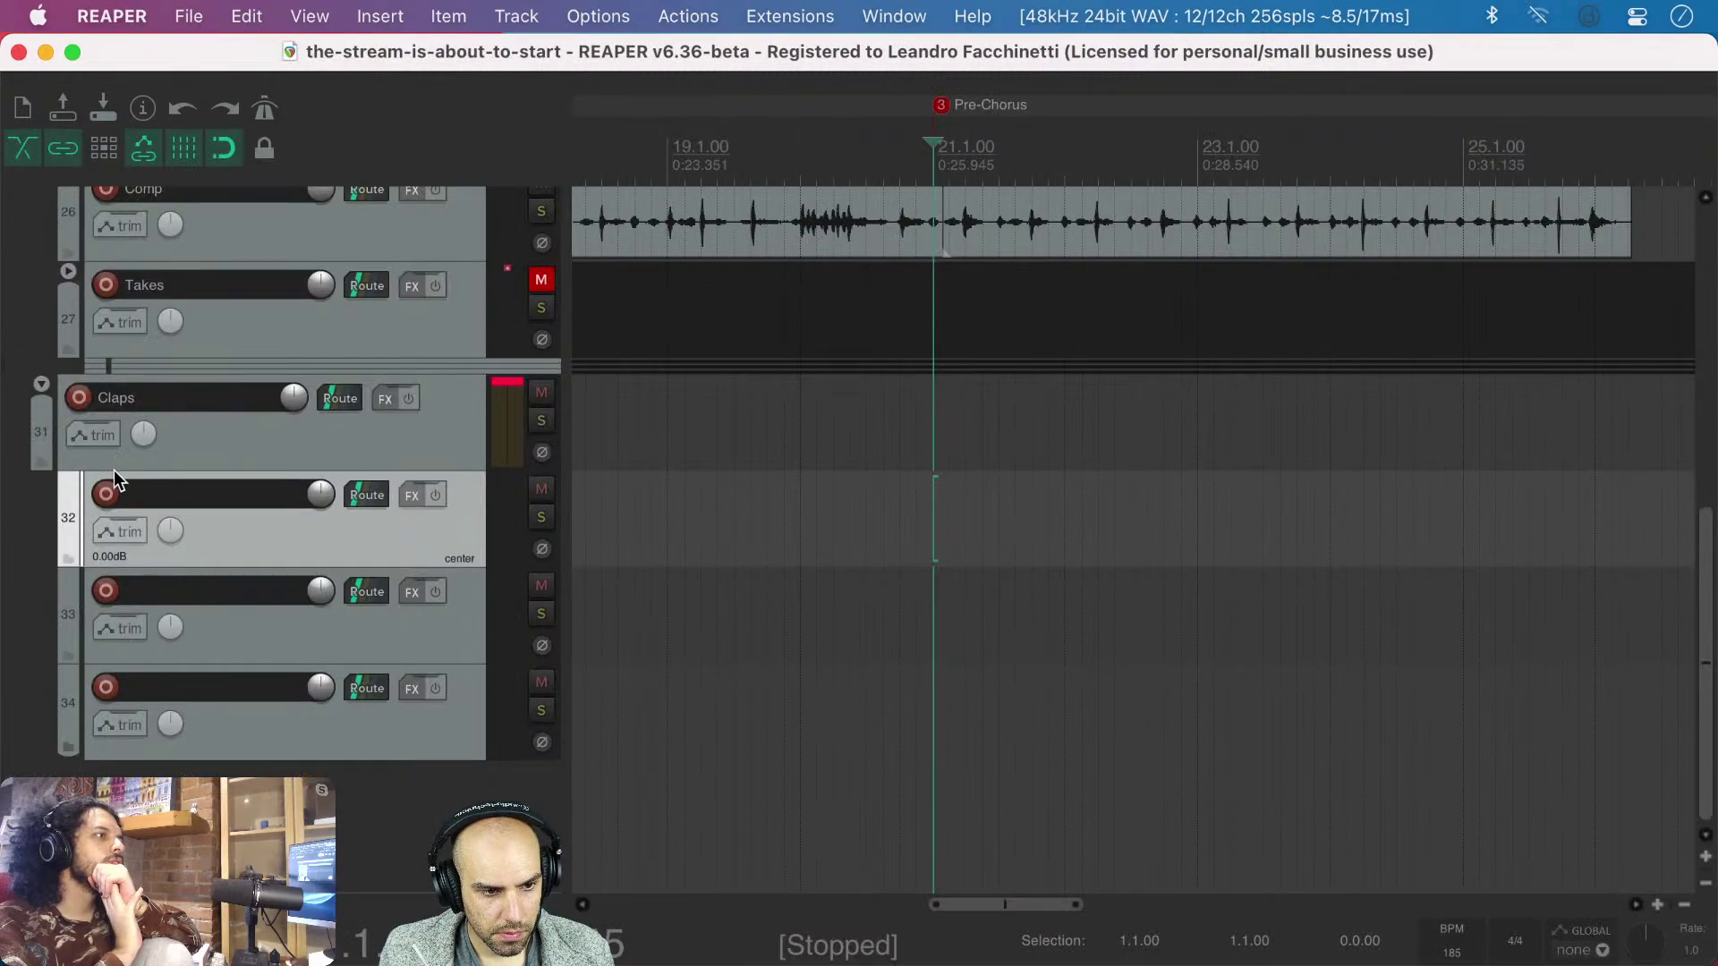
click(116, 493)
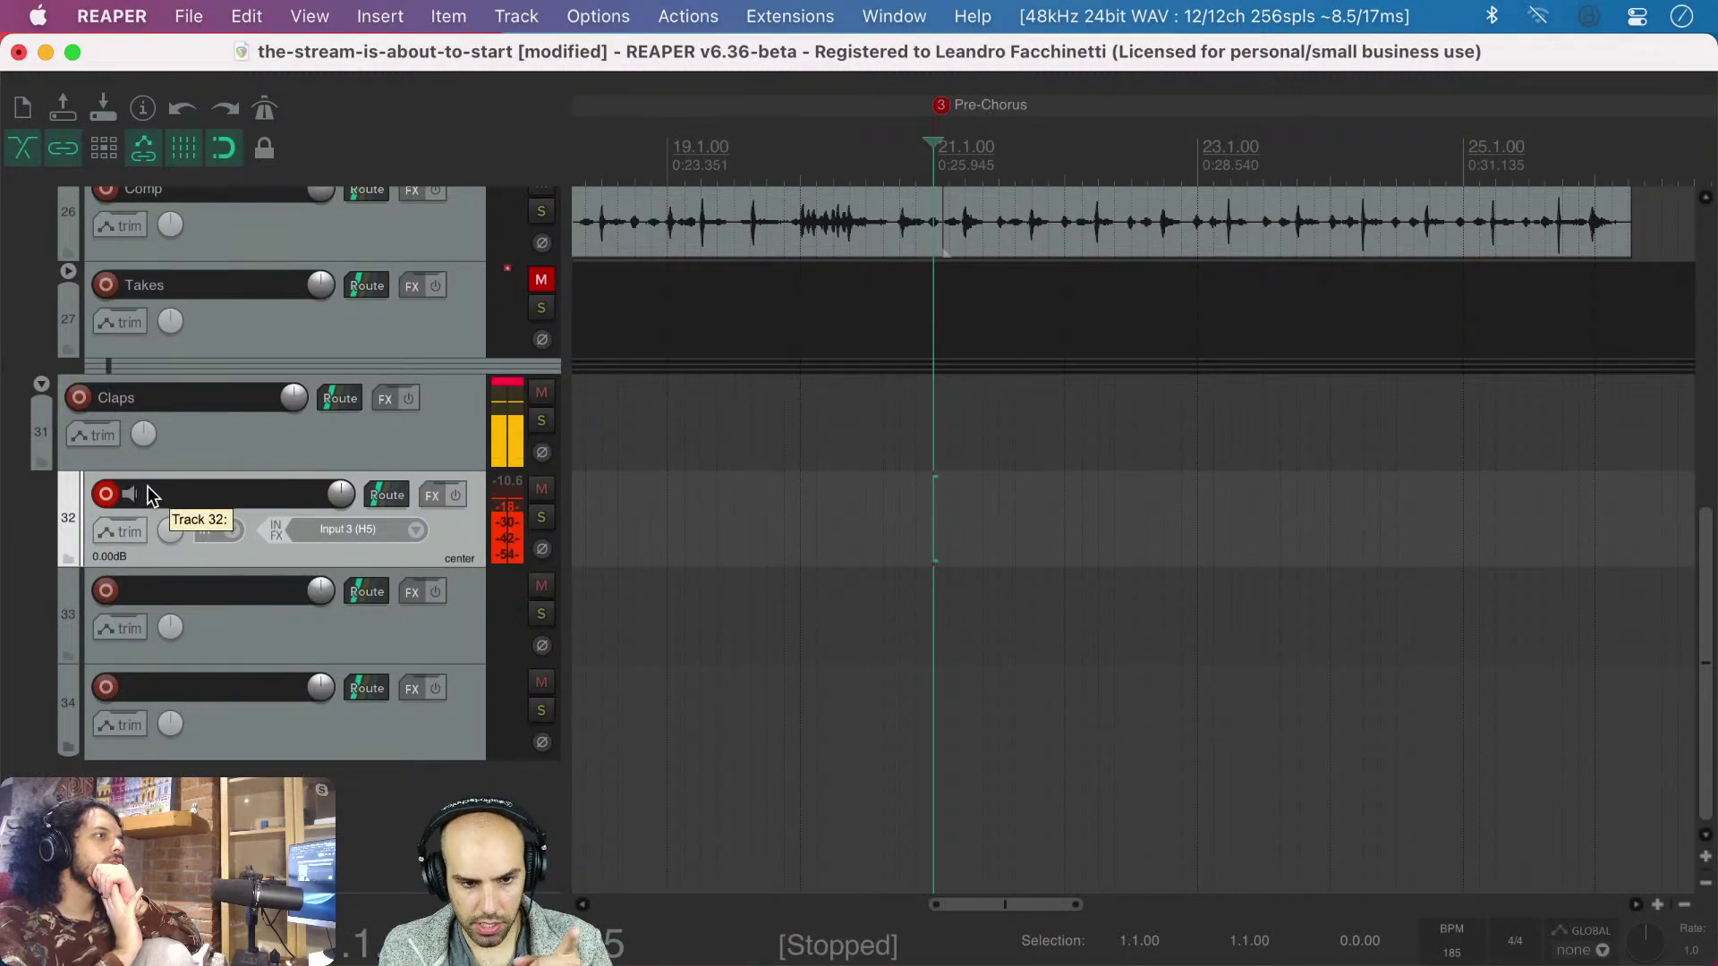
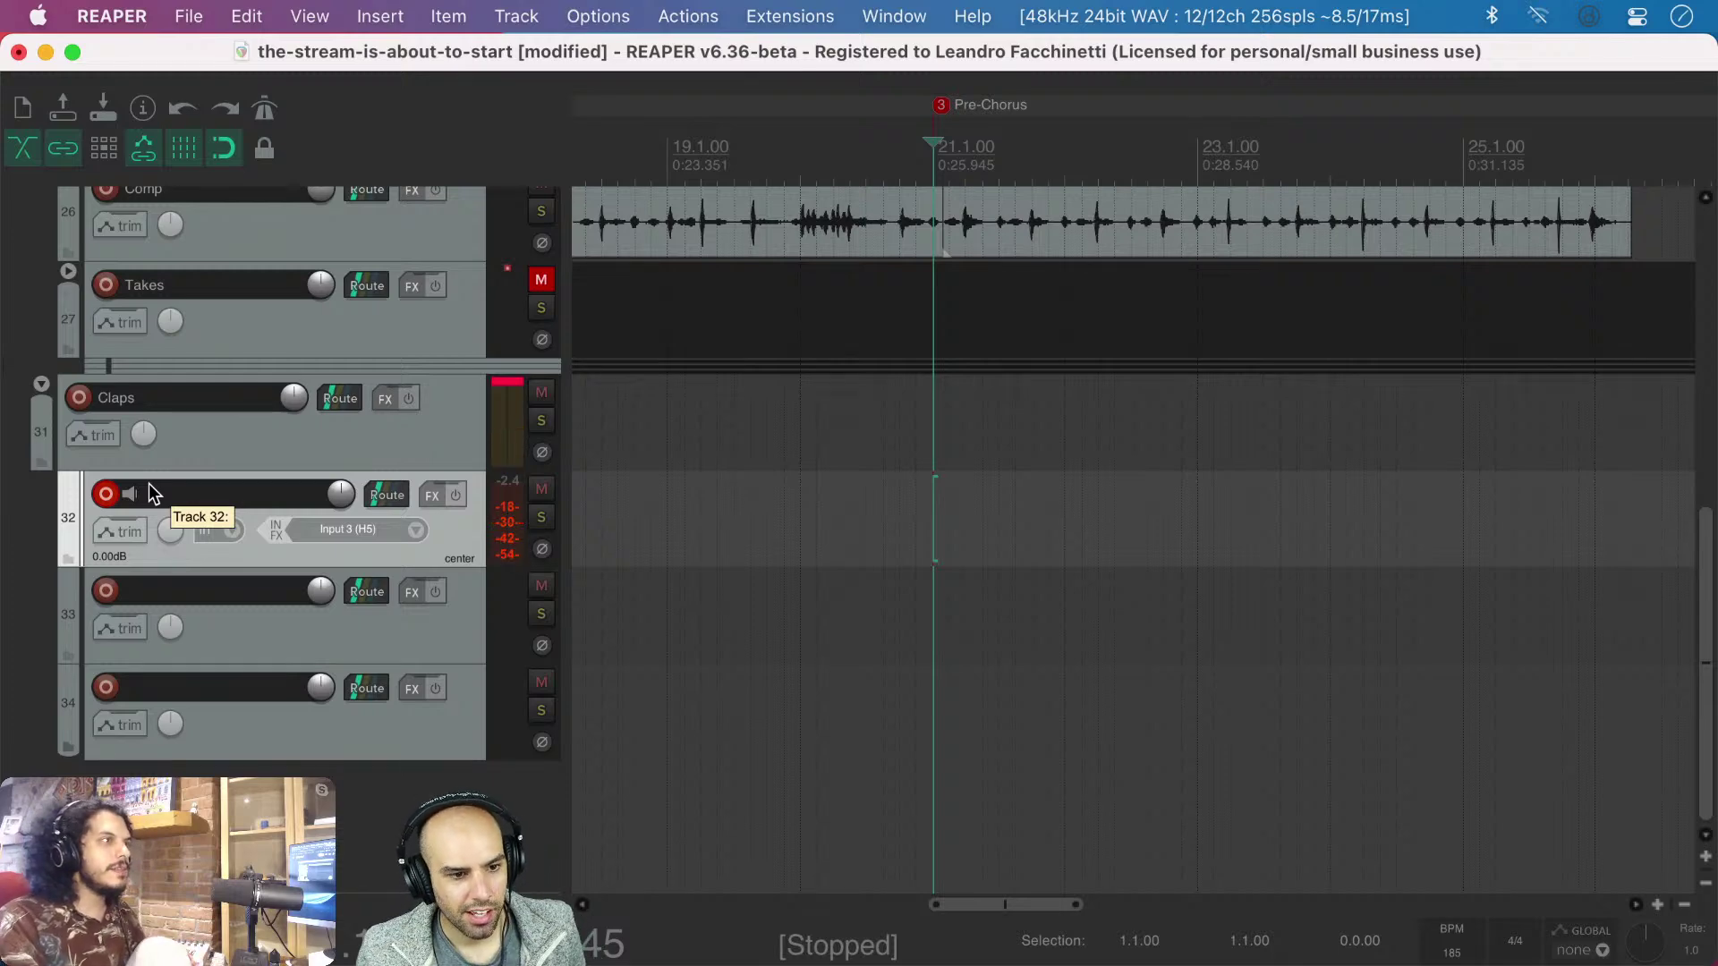
- Record a clap take on the first track inside Claps, starting around bar 17 and running through the Pre-Chorus
scroll(702, 475, down, 2)
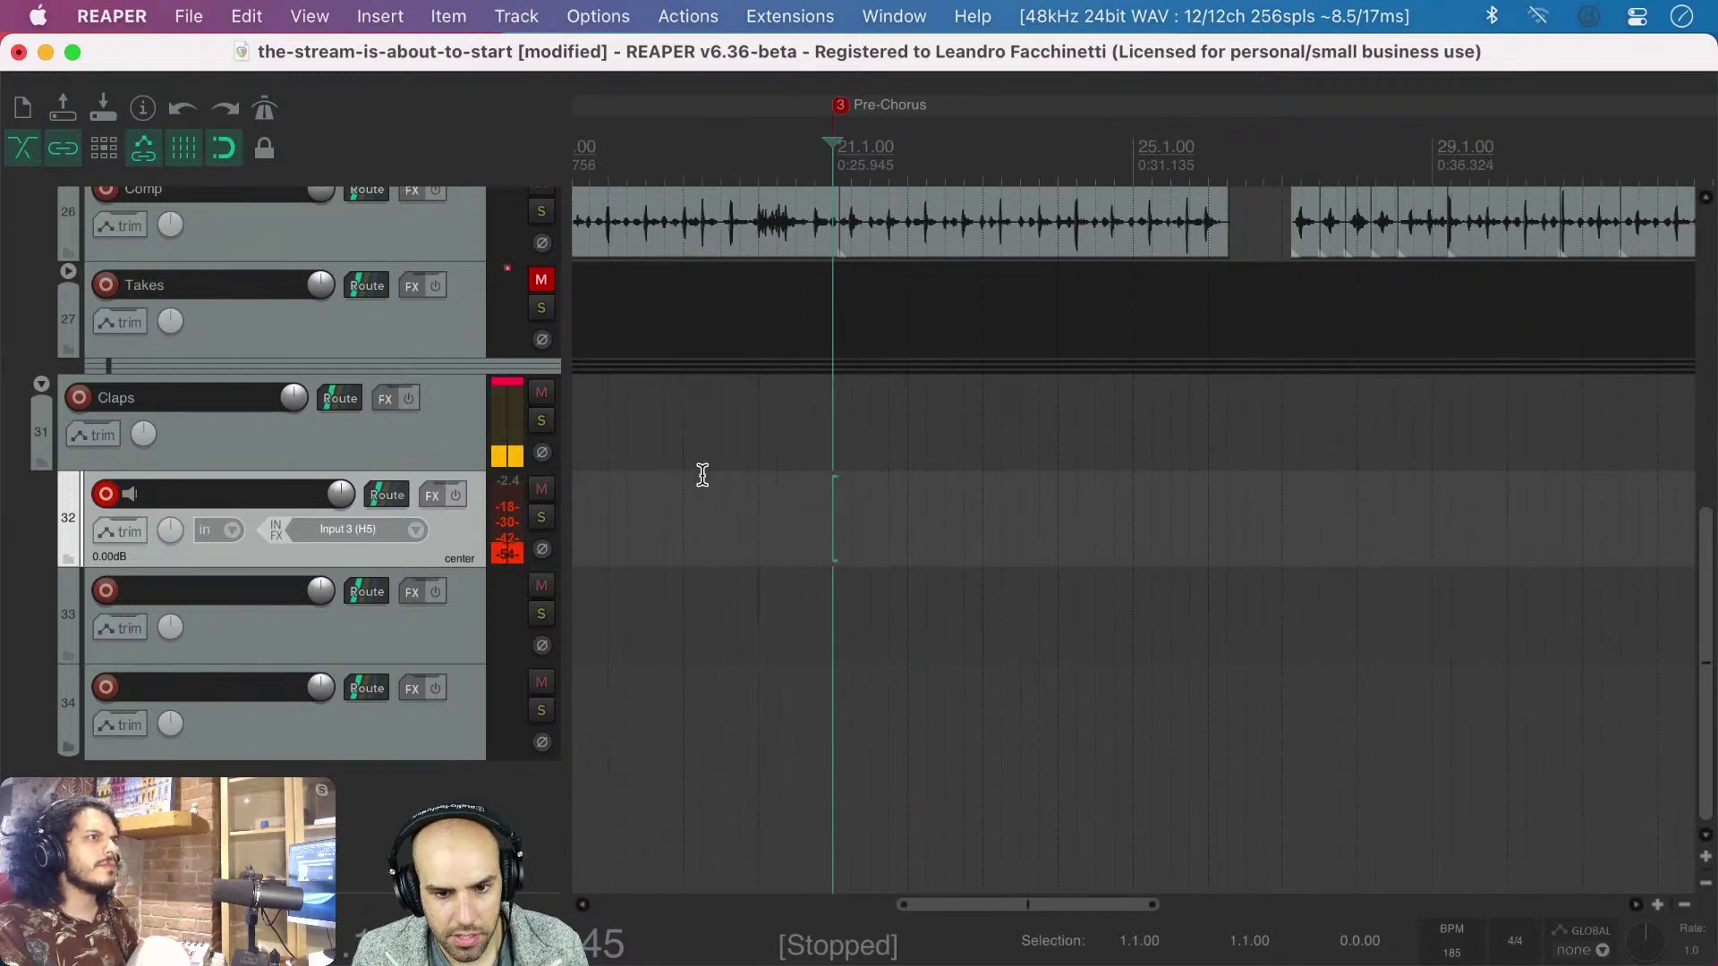
scroll(702, 475, down, 2)
click(650, 526)
scroll(651, 528, left, 5)
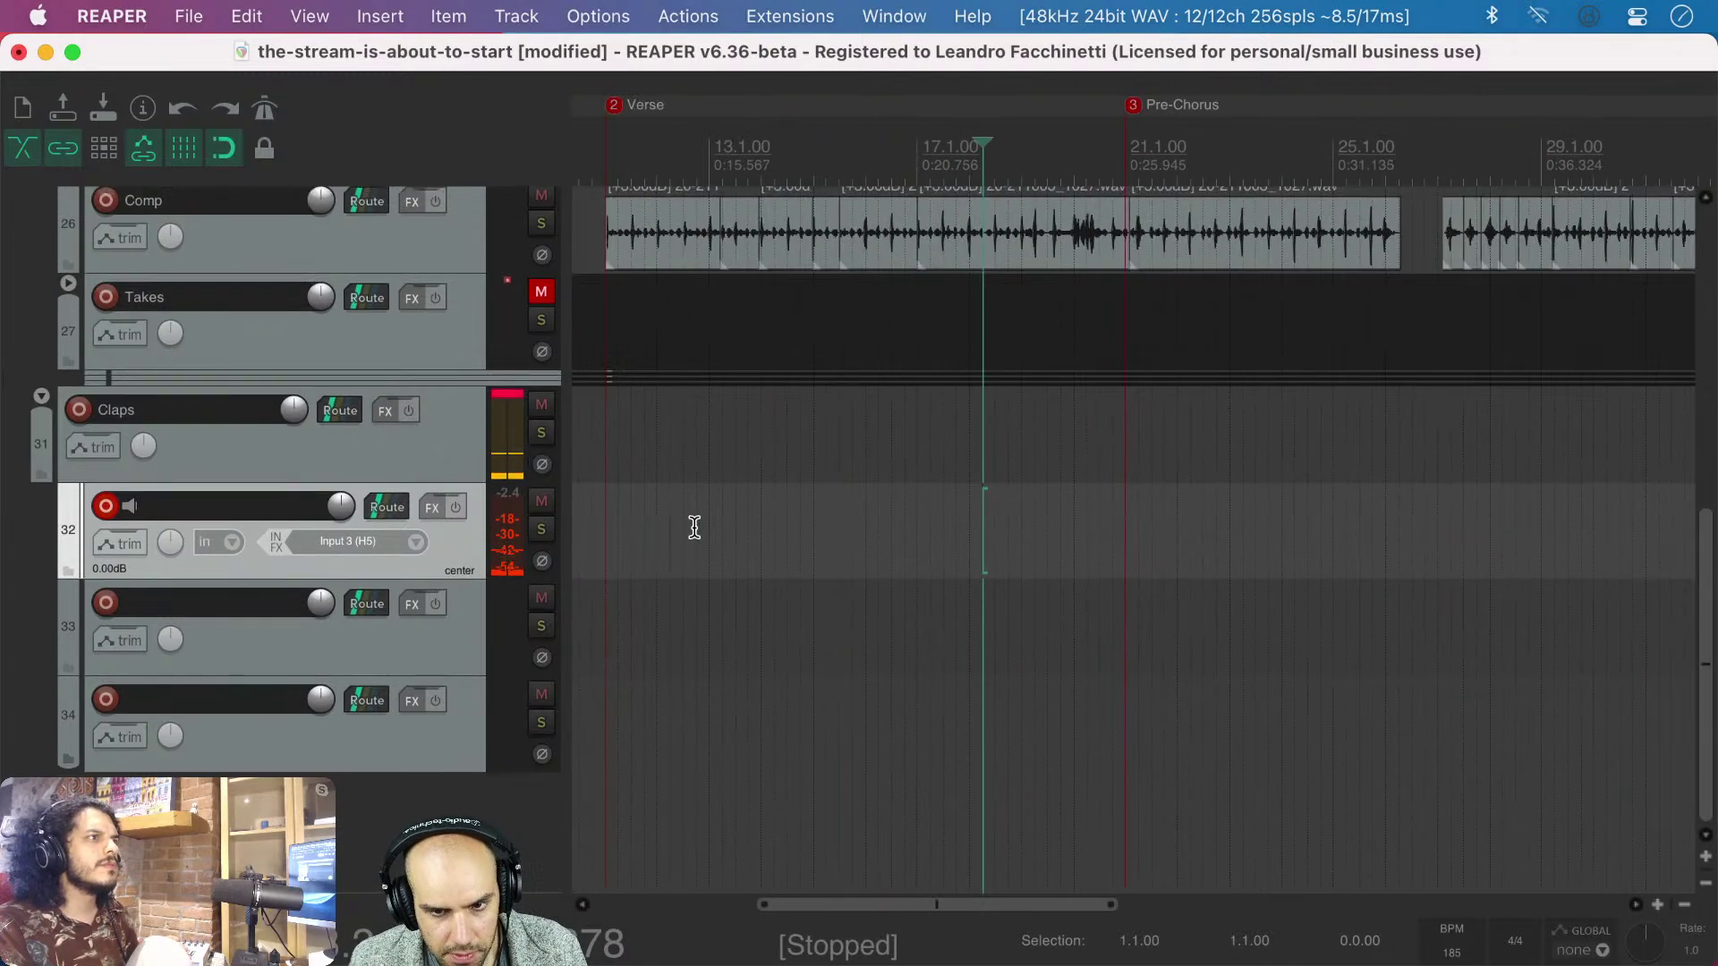
click(944, 518)
key(super+r)
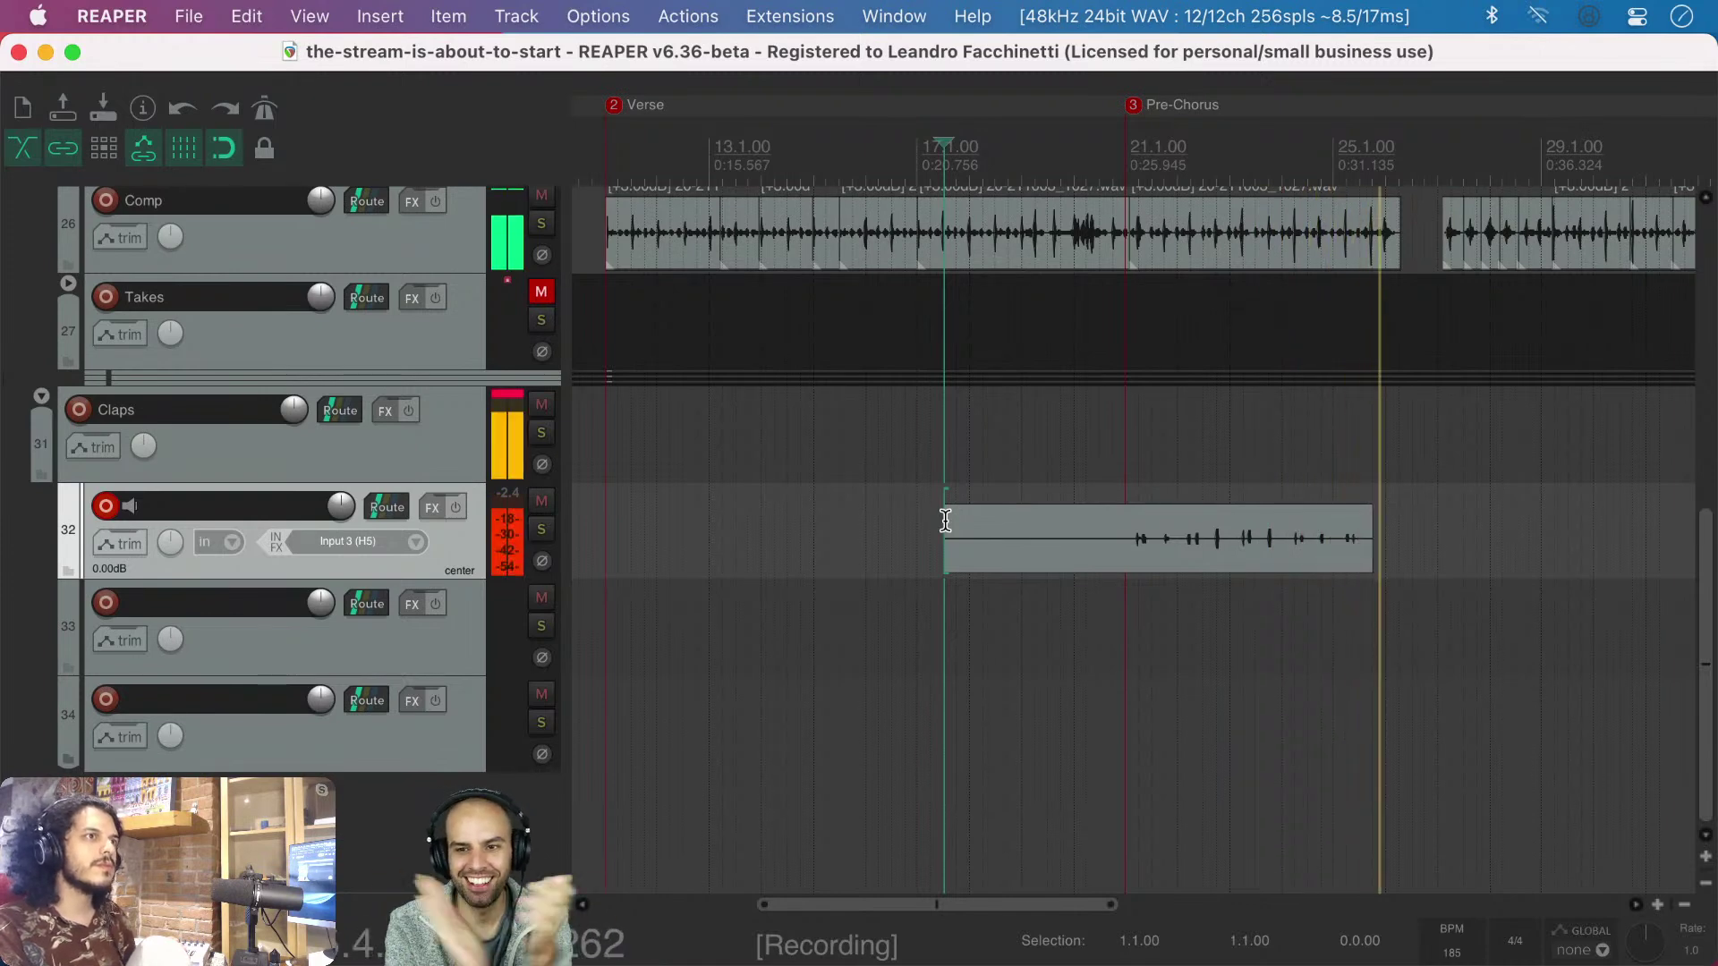
key(space)
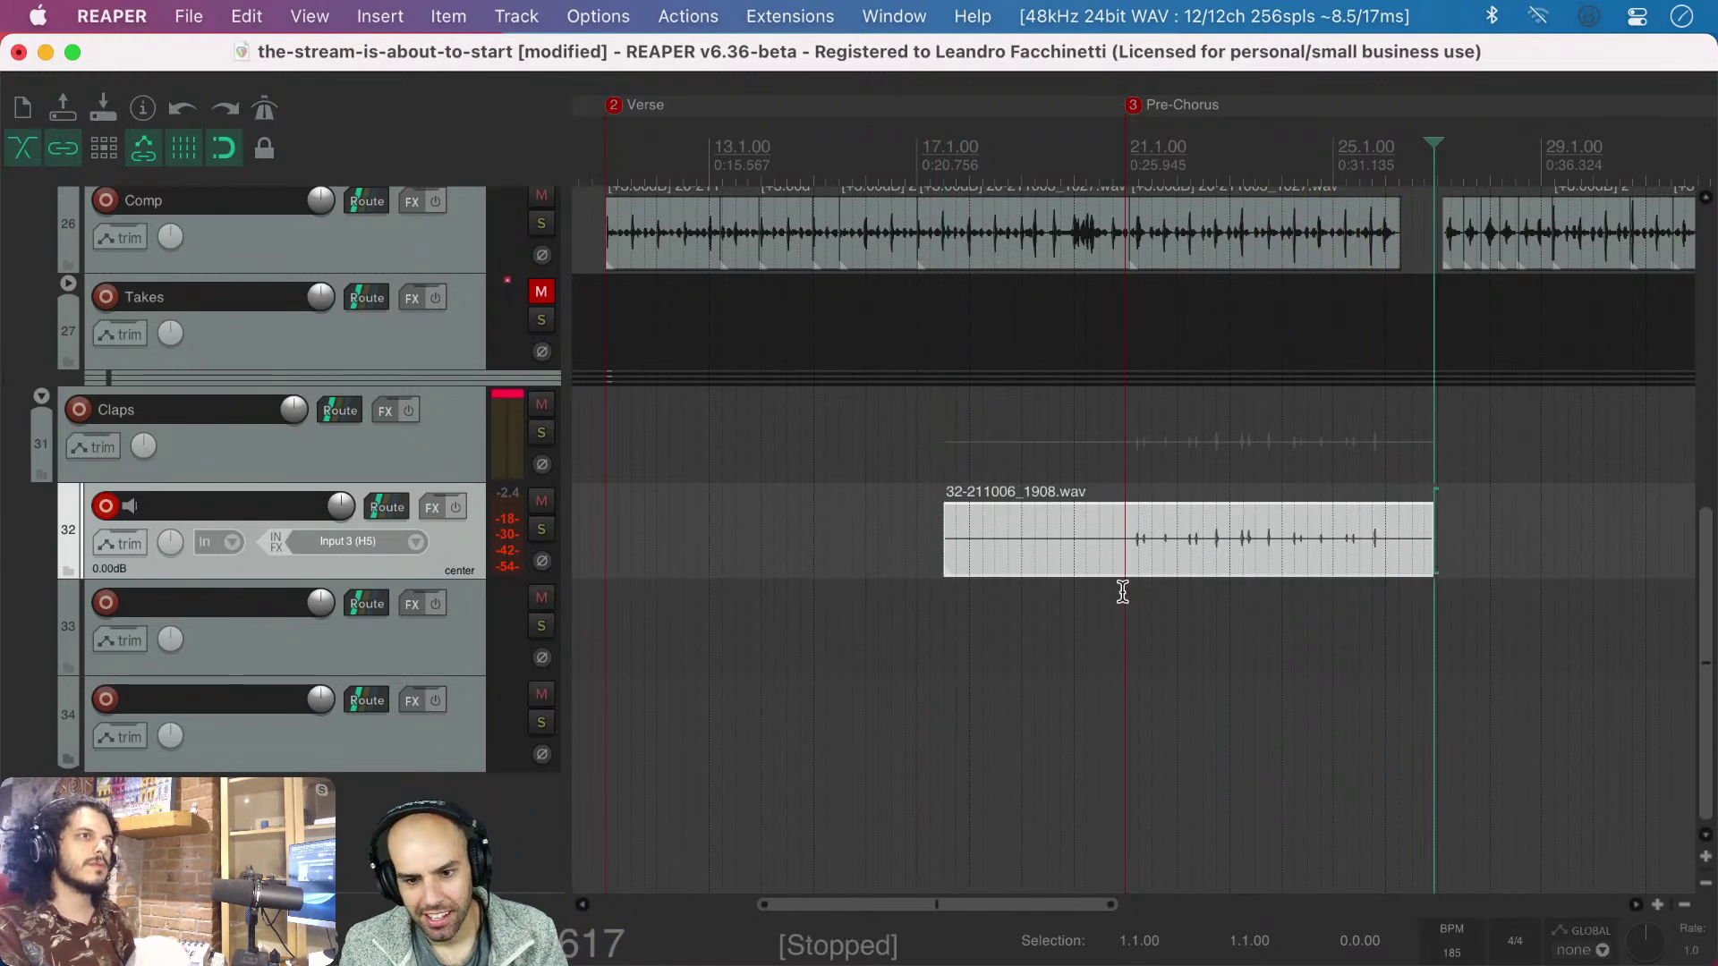
- Disarm the first clap track, arm the second one for recording, and place the edit cursor a few bars before the Pre-Chorus marker
click(1115, 613)
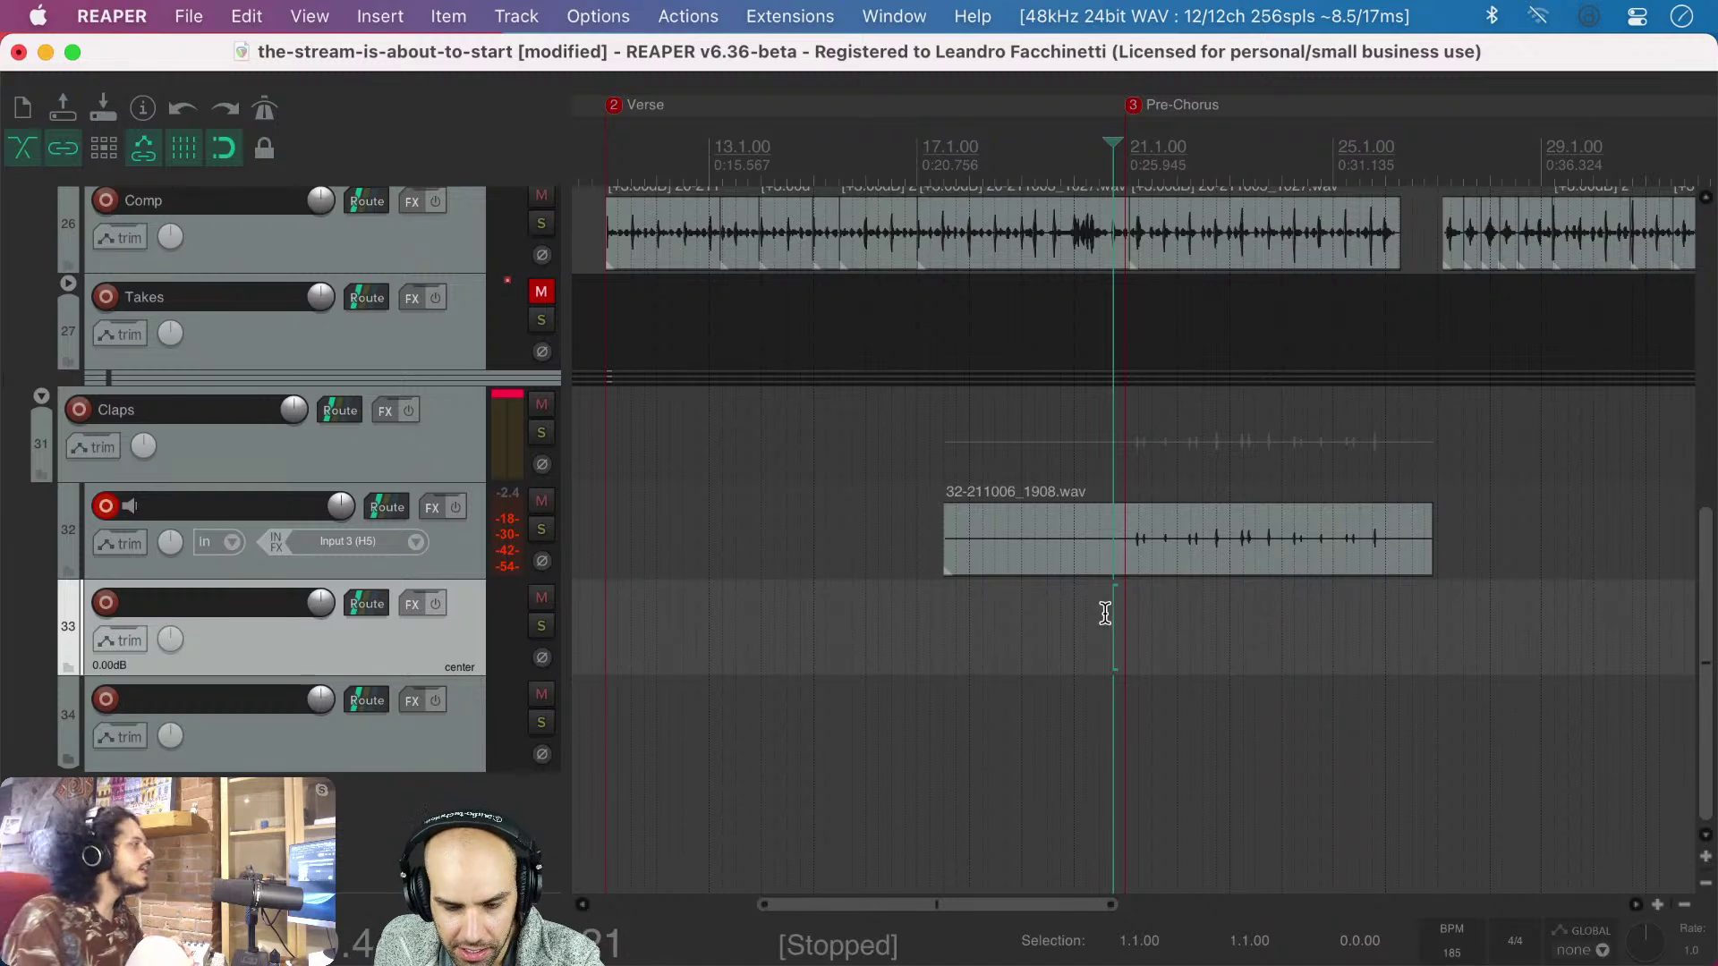
click(107, 506)
click(104, 605)
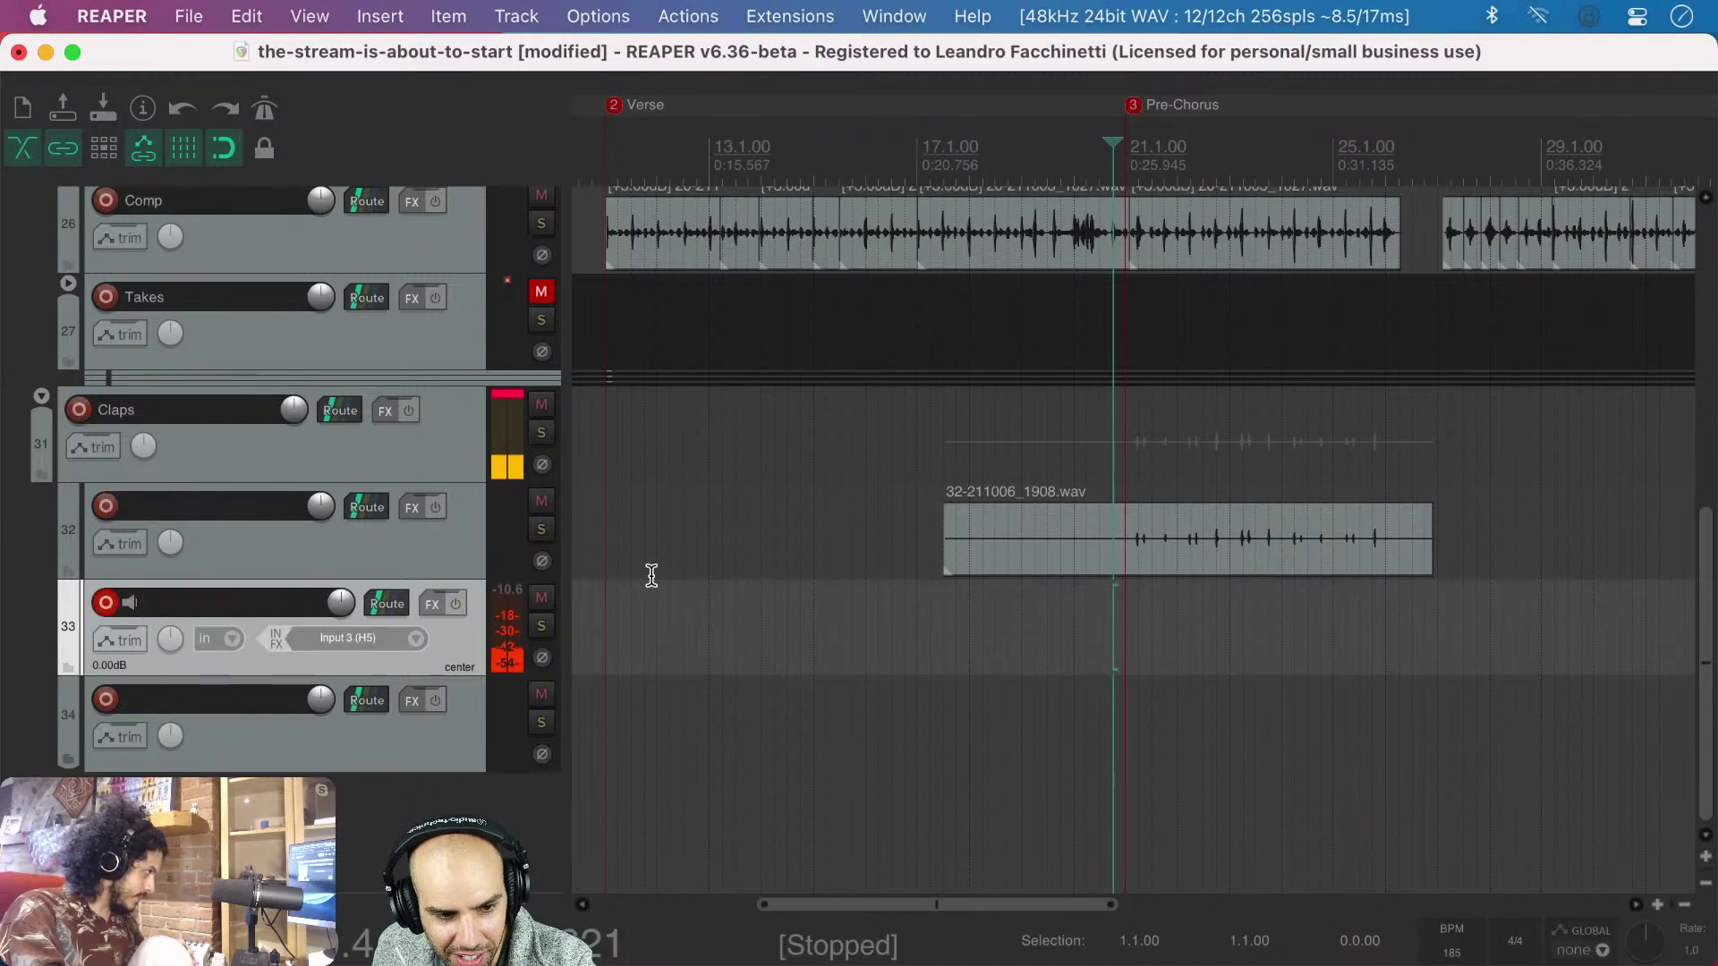
click(988, 621)
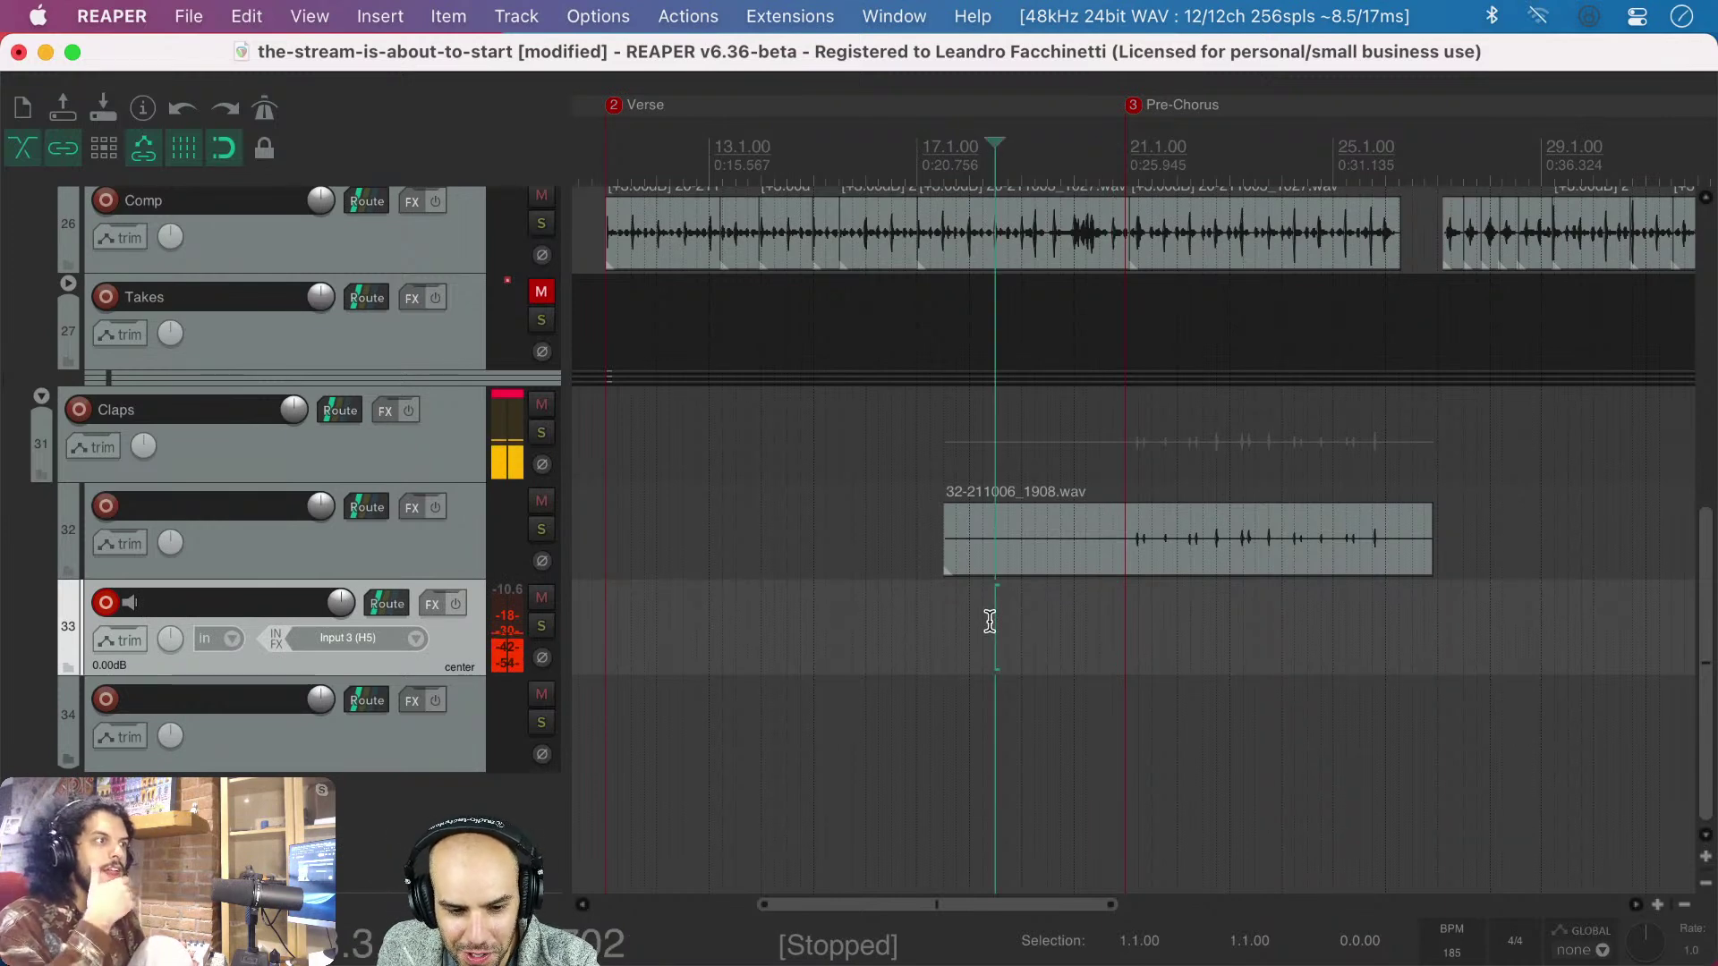
- Switch to the STREAMING project in REAPER-ARM to check its mixer, and return to the song
mouse_move(852, 963)
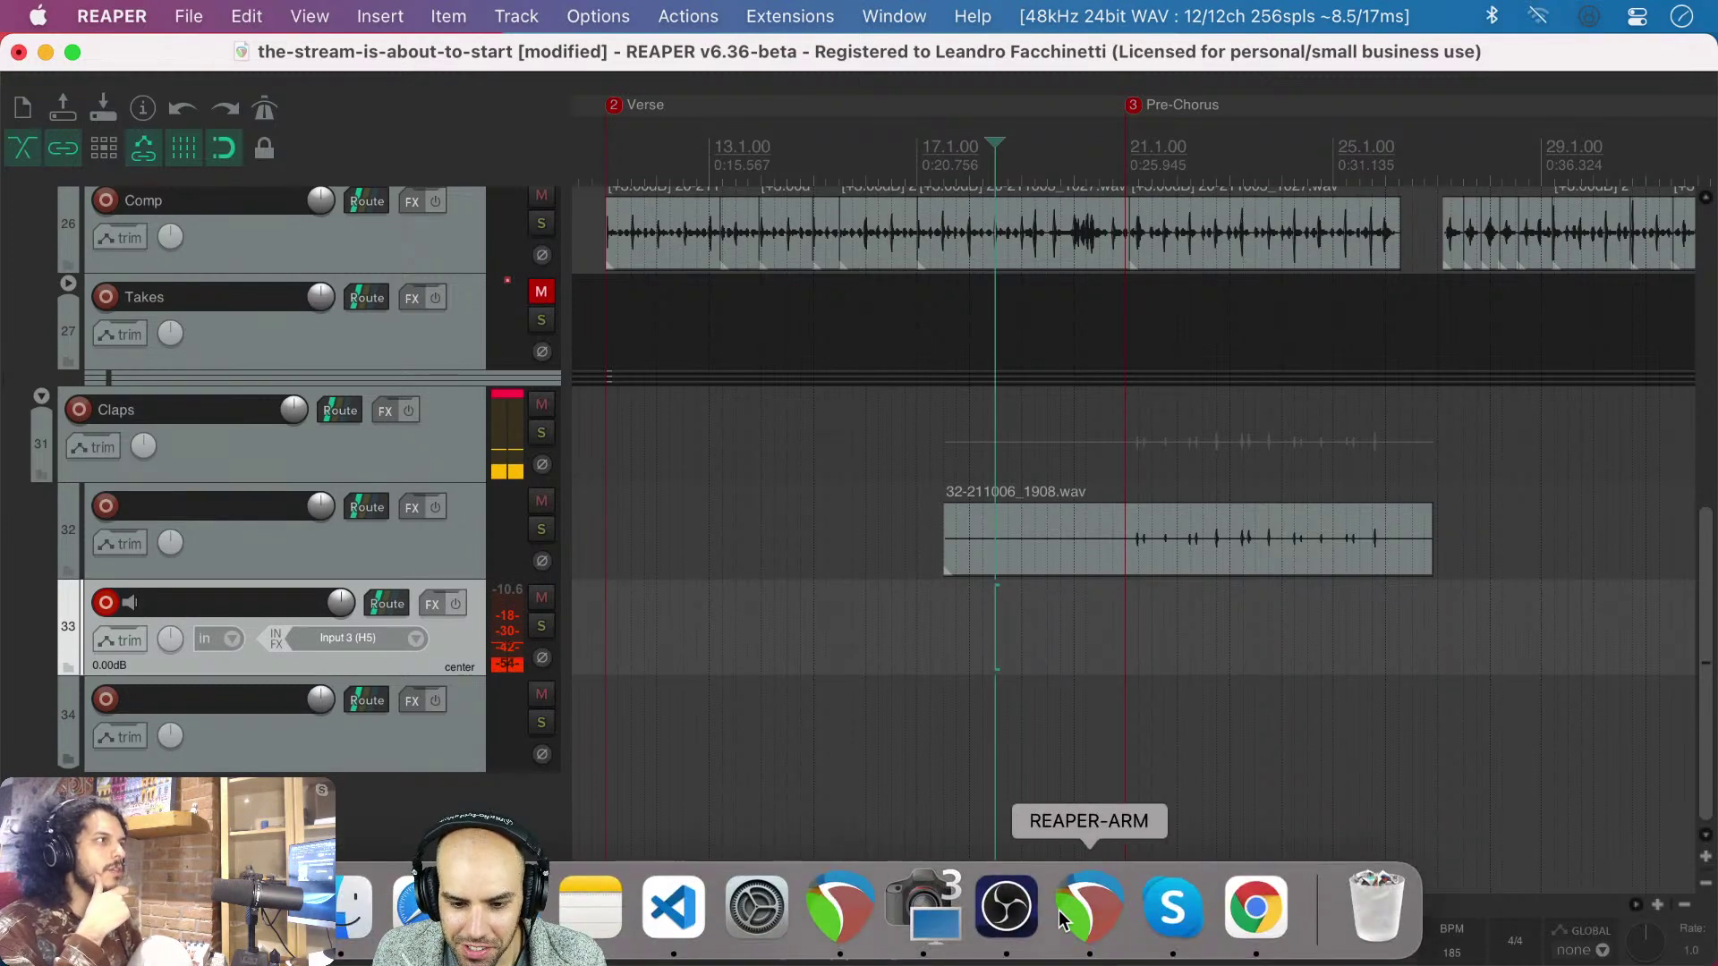
click(1081, 920)
click(839, 908)
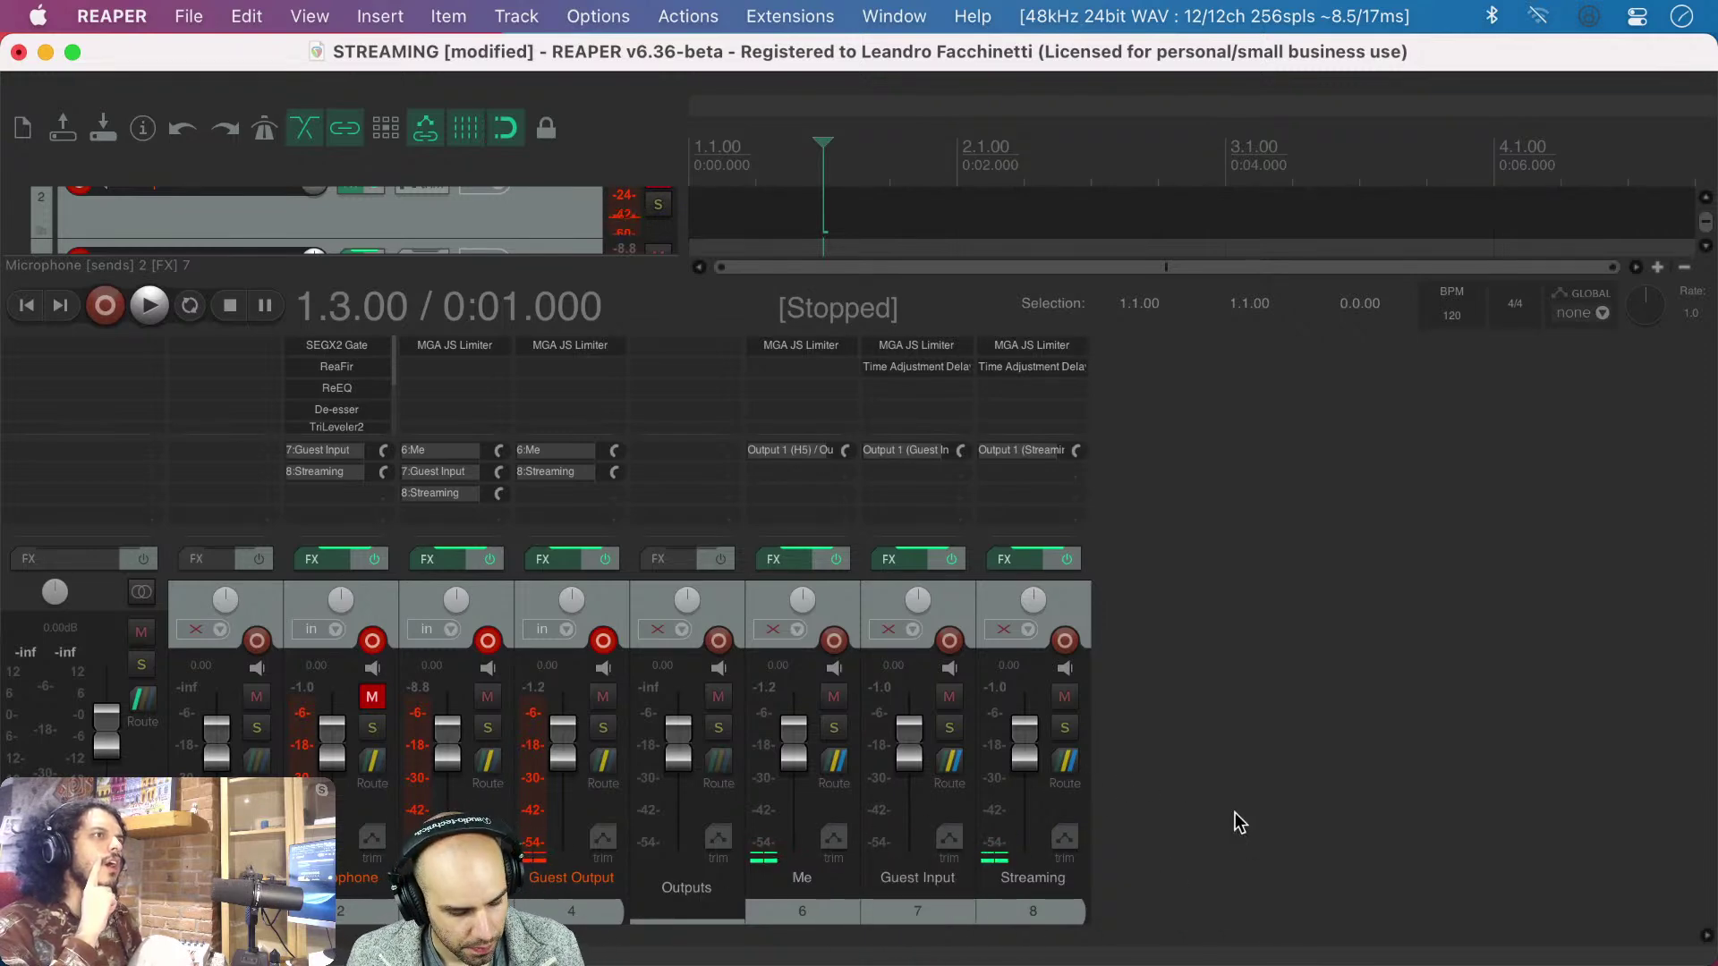
key(ctrl+Tab)
key(ctrl+Tab)
key(ctrl+Tab)
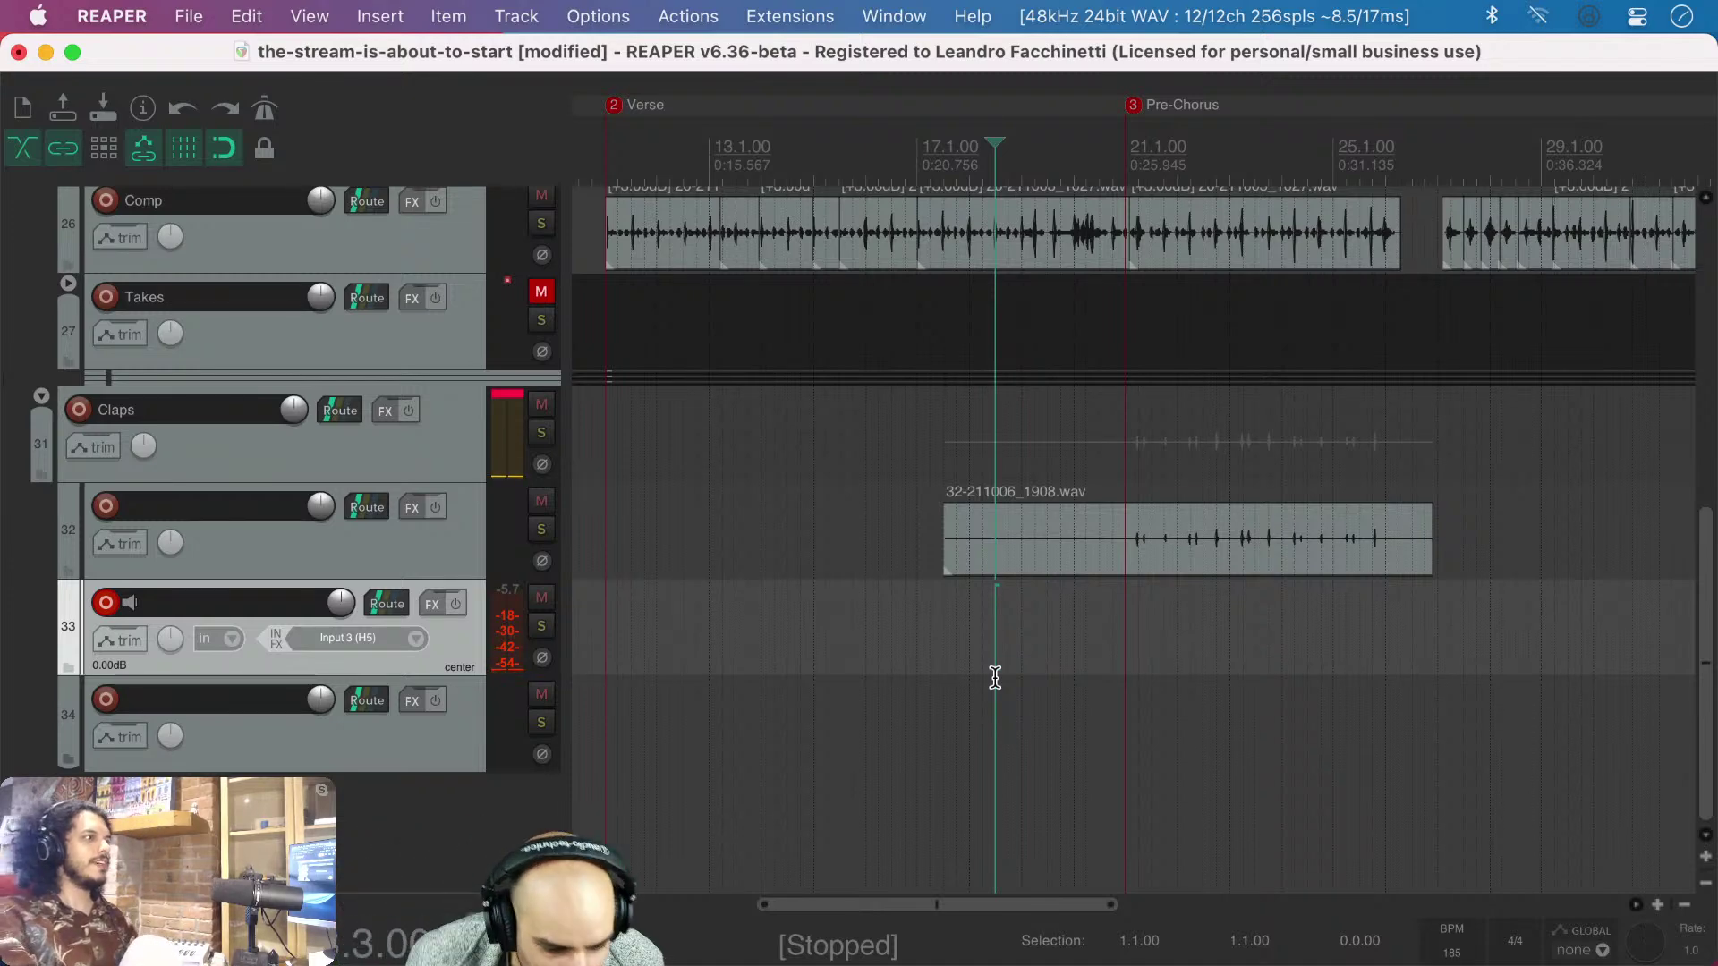
- Record a clap take on the second track inside Claps, starting around bar 19 and running through the Pre-Chorus
click(917, 640)
click(954, 636)
click(1031, 631)
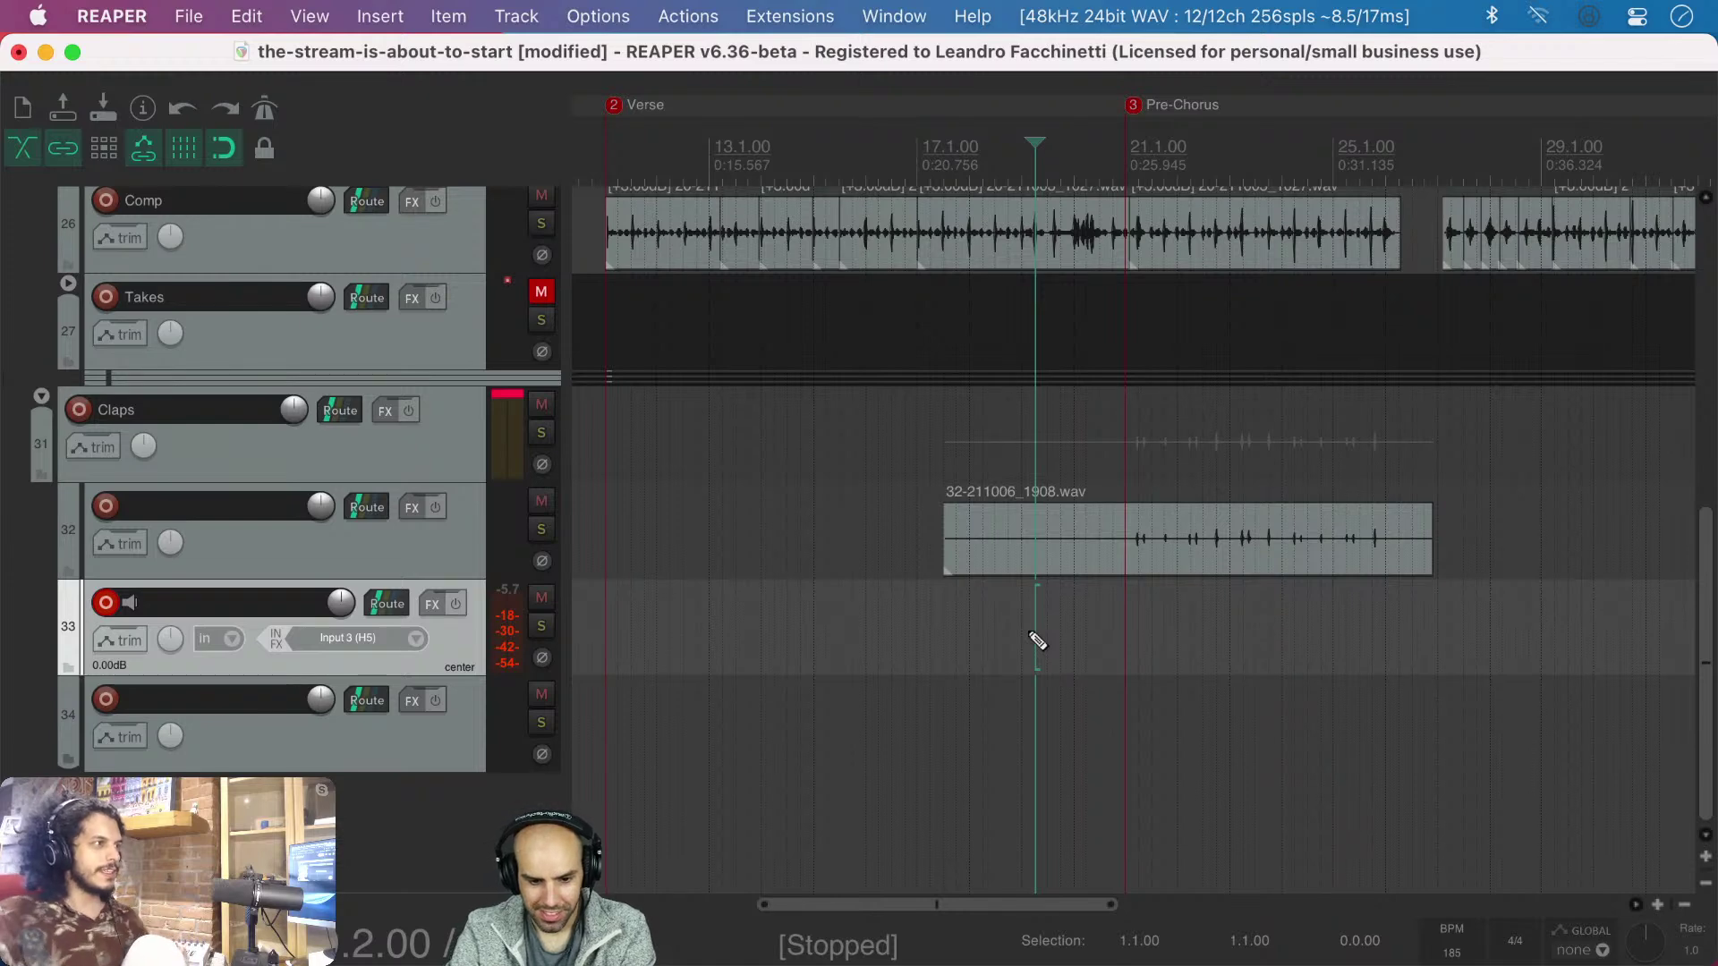
key(super+r)
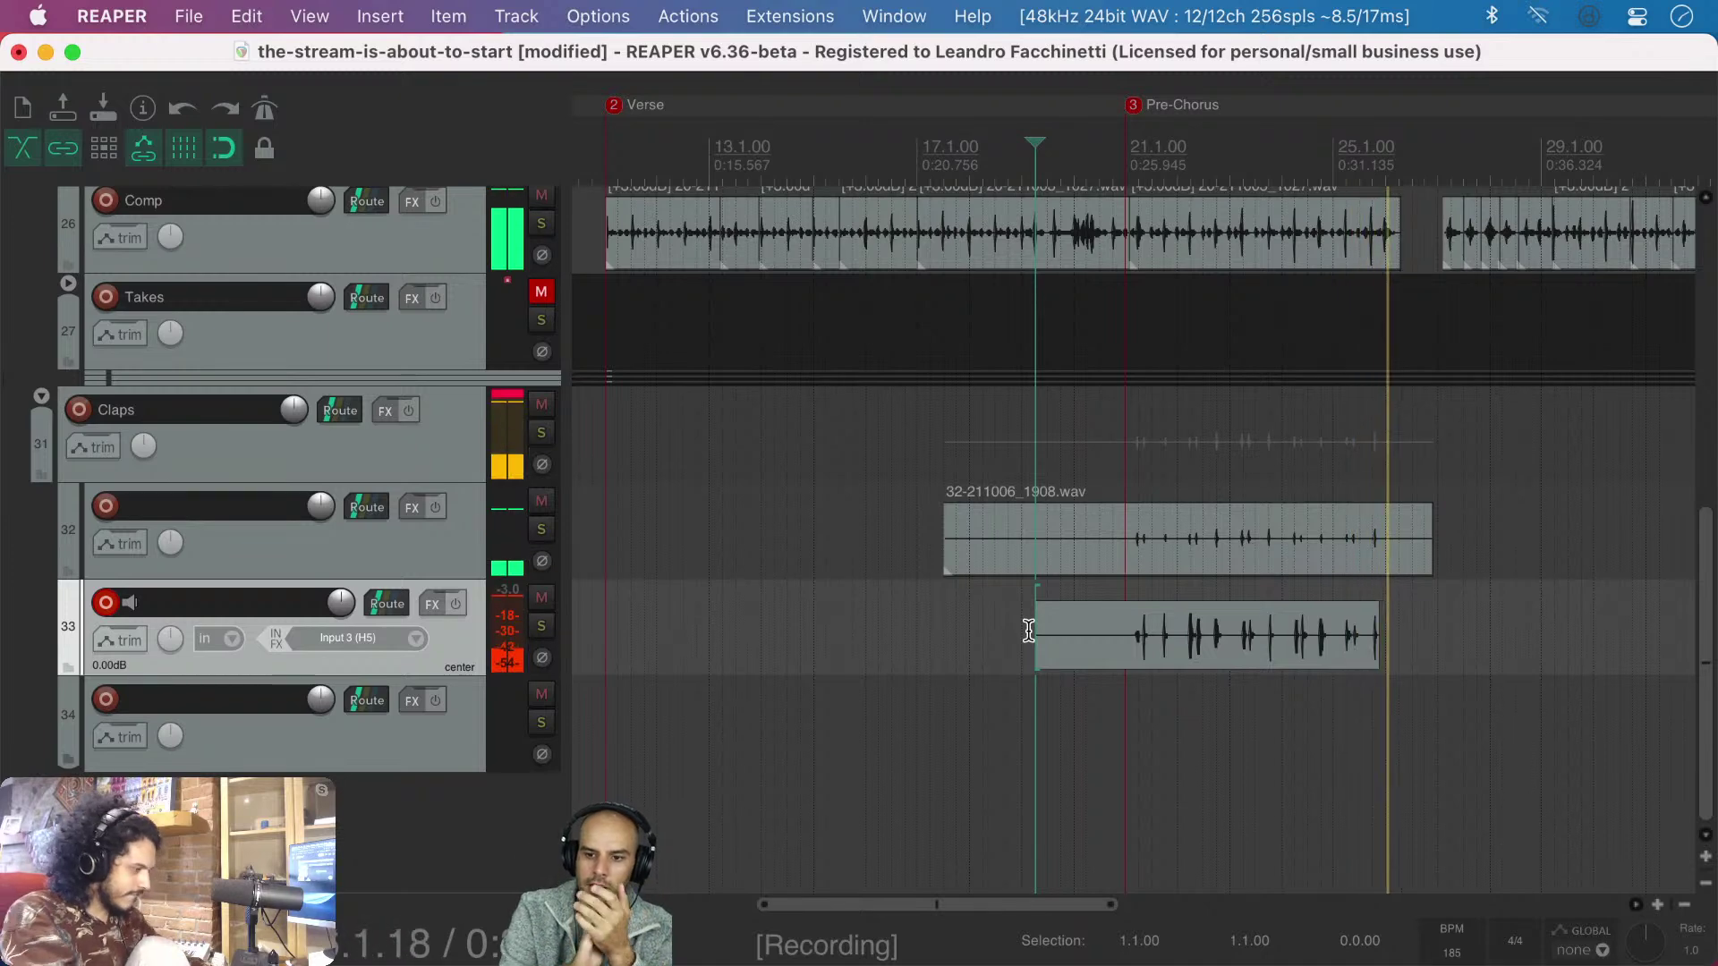
key(space)
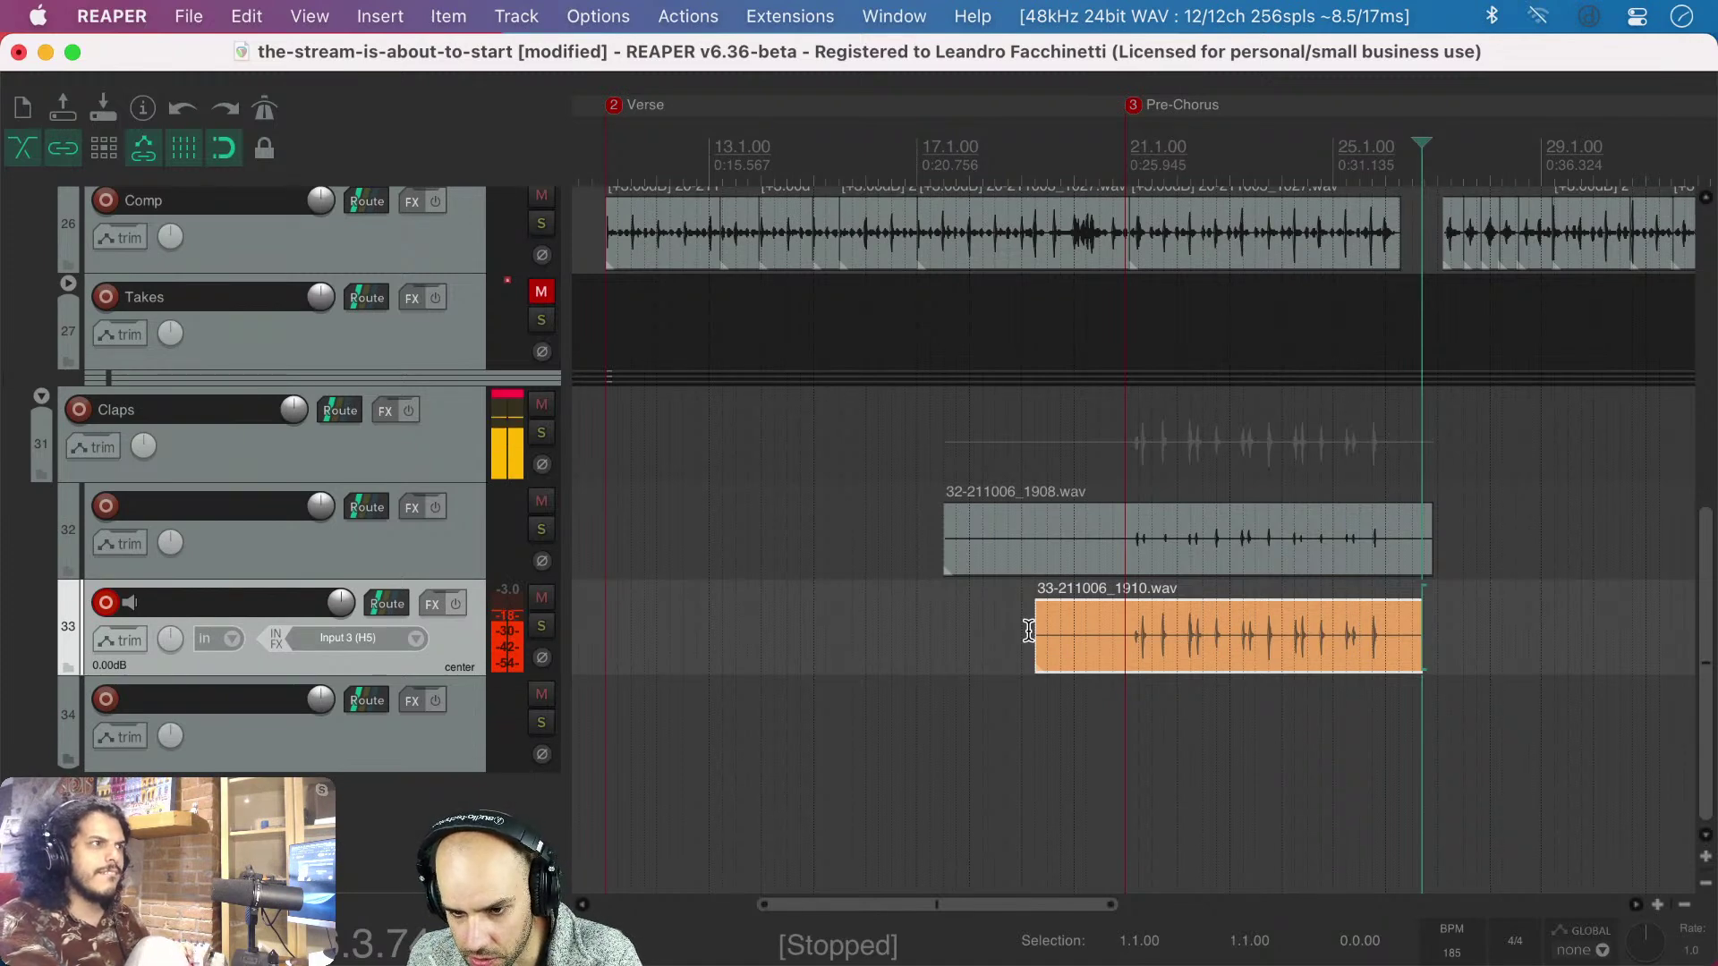
- Try to reset the new clap recording on the second clap track to the default item color
click(1100, 658)
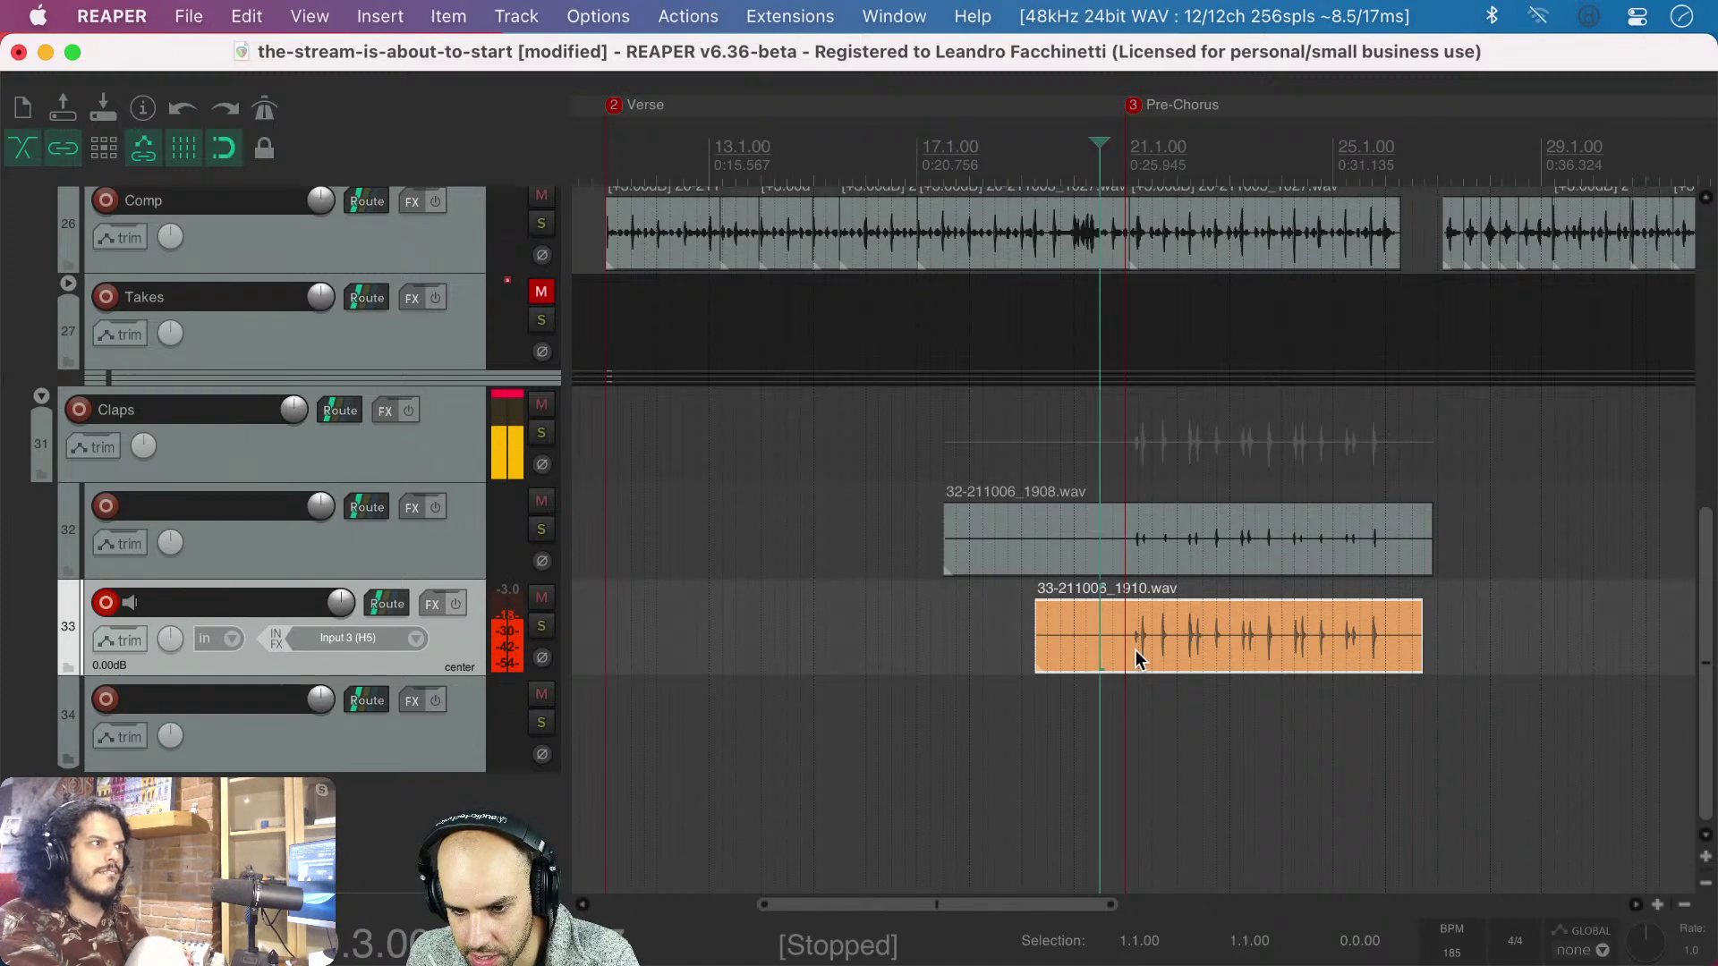
right_click(1186, 647)
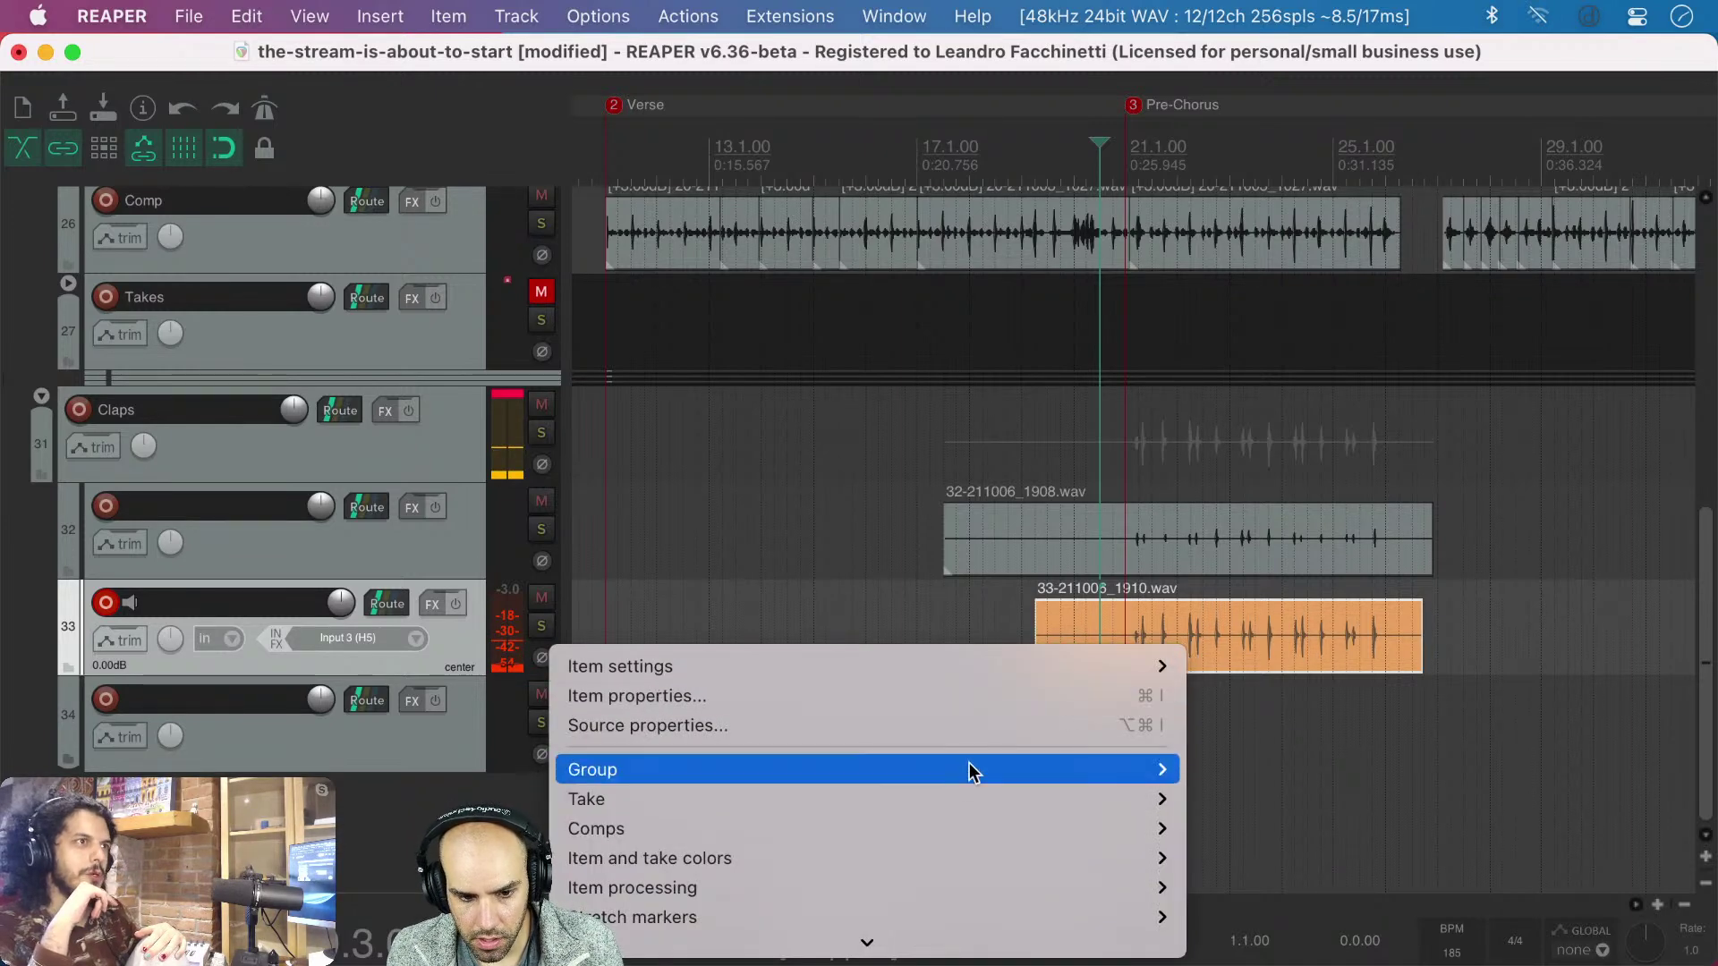
mouse_move(888, 796)
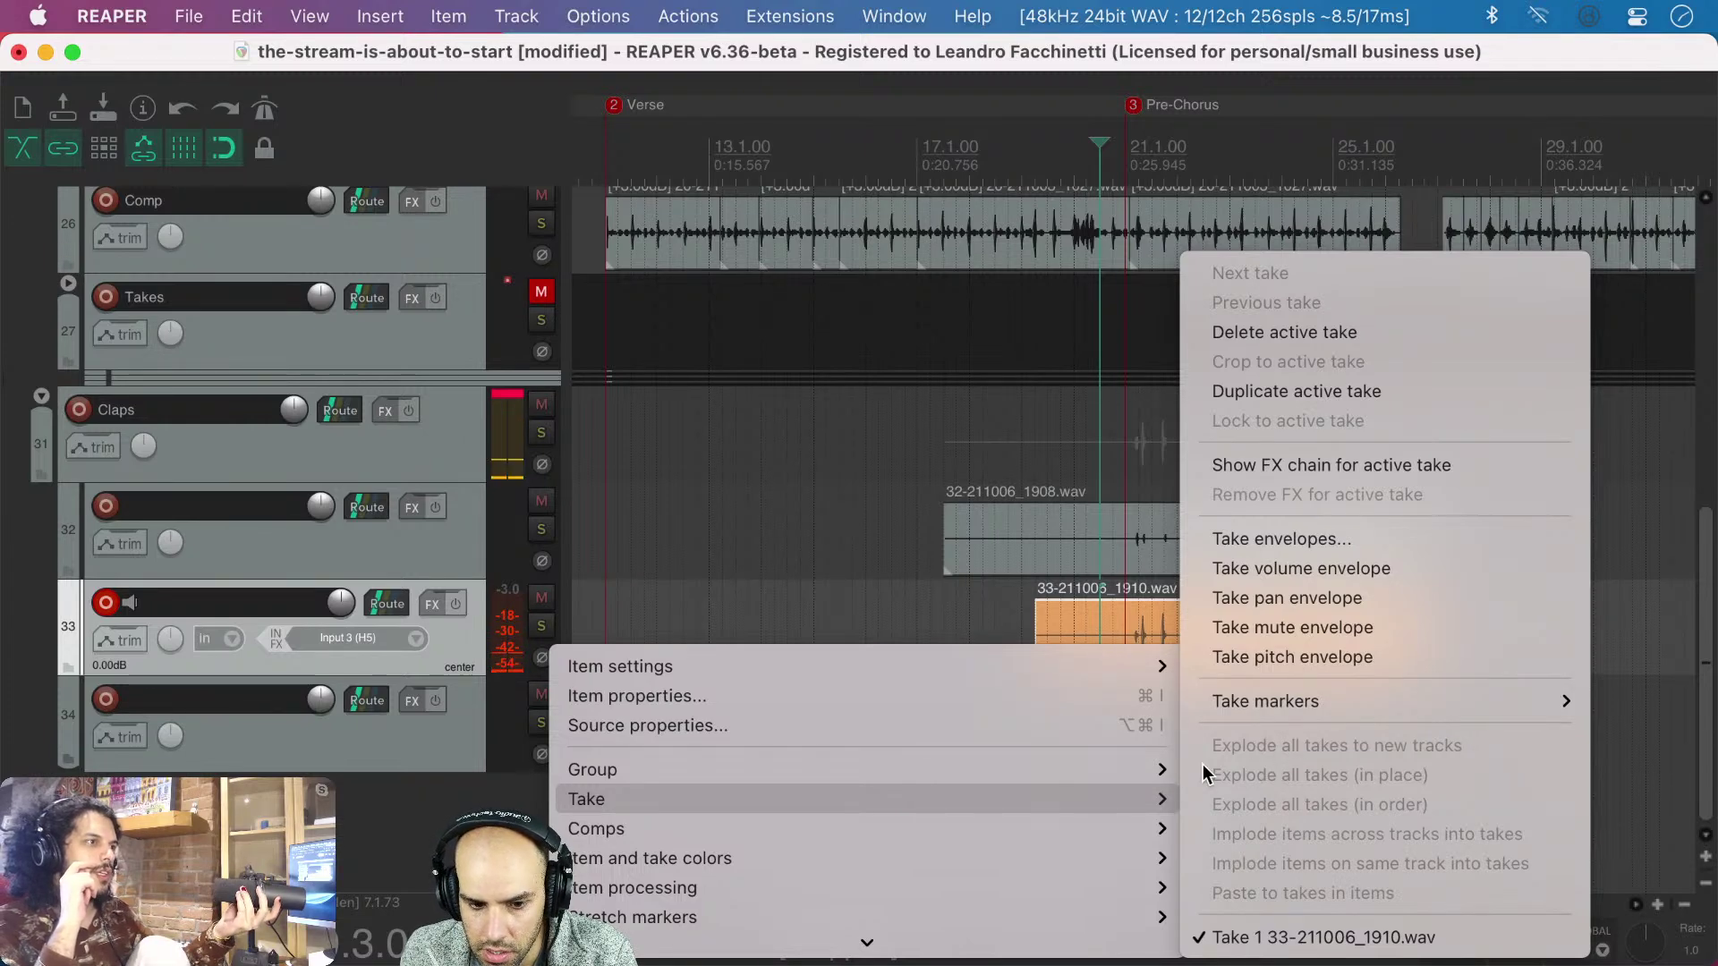
mouse_move(985, 859)
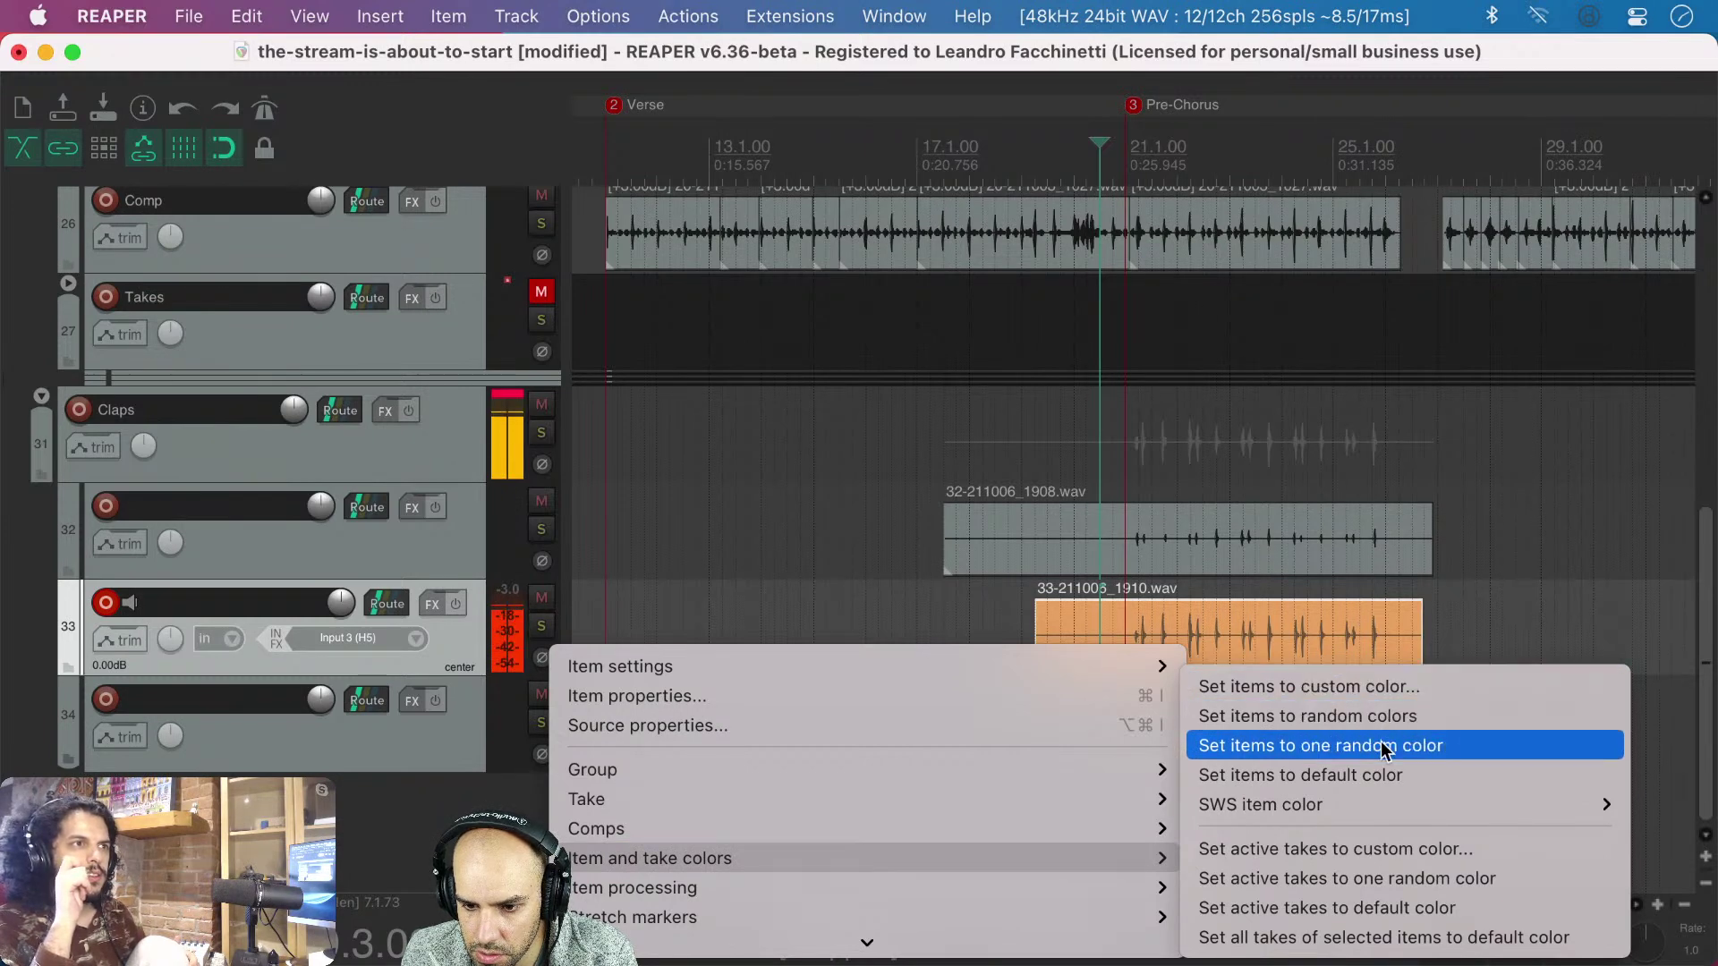
click(1381, 776)
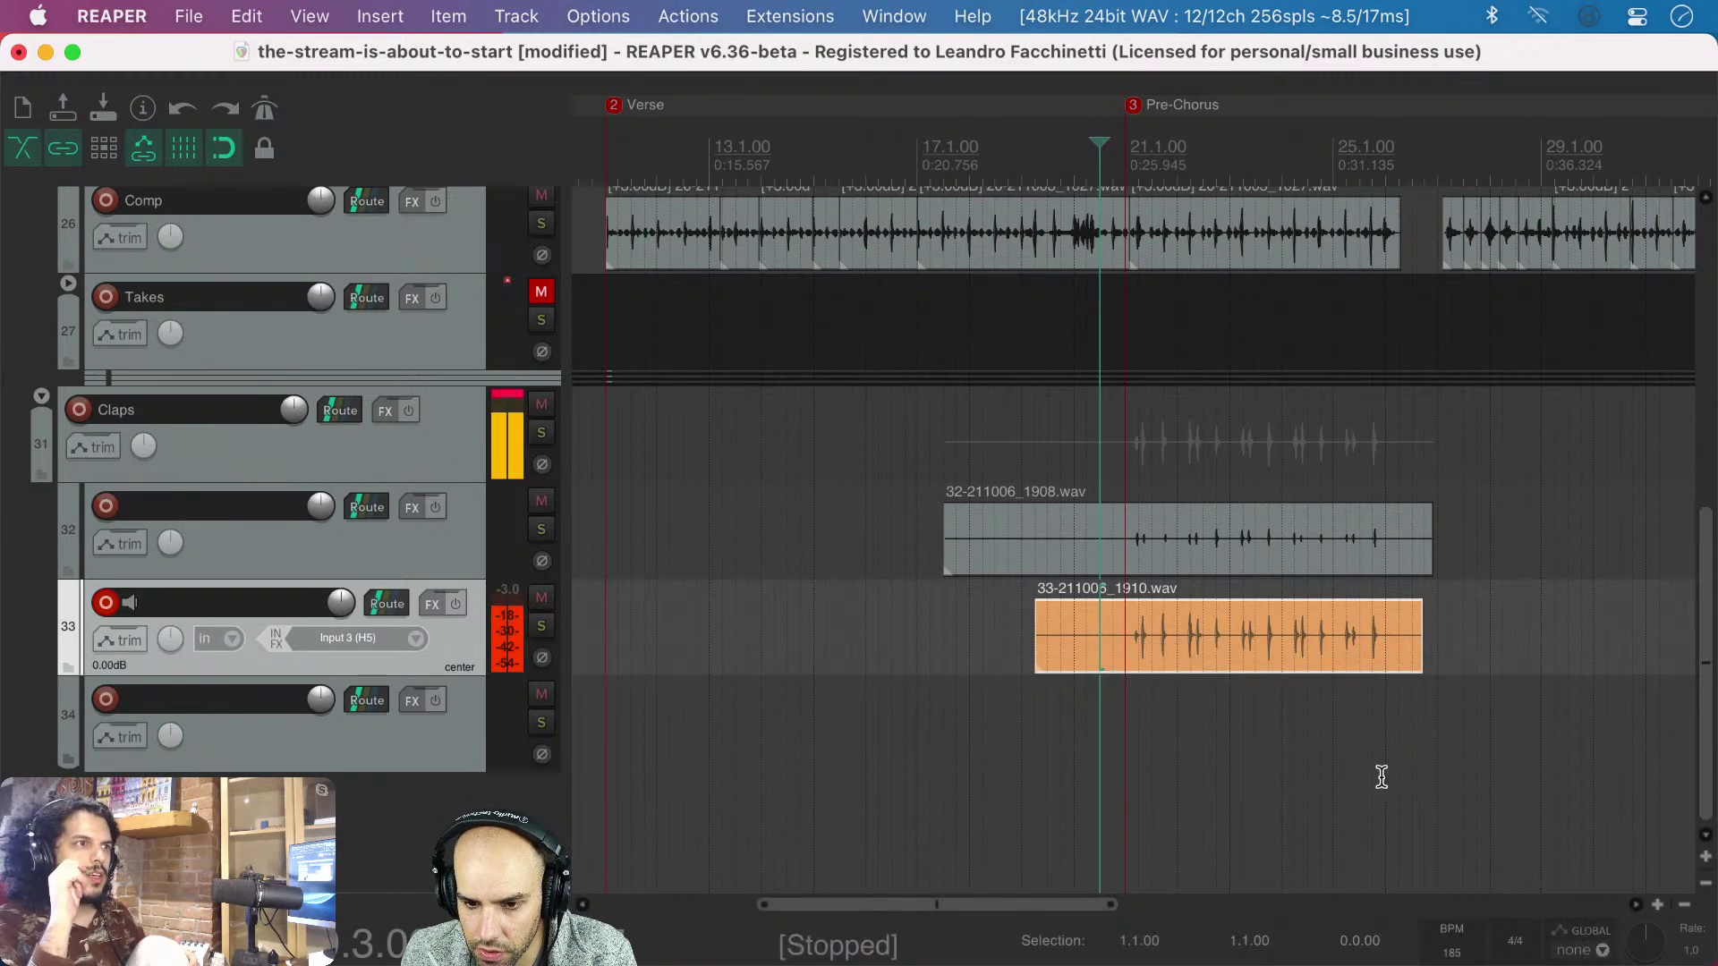
- Place the edit cursor on the second clap recording just before the Pre-Chorus marker and save the project
click(946, 628)
click(1110, 638)
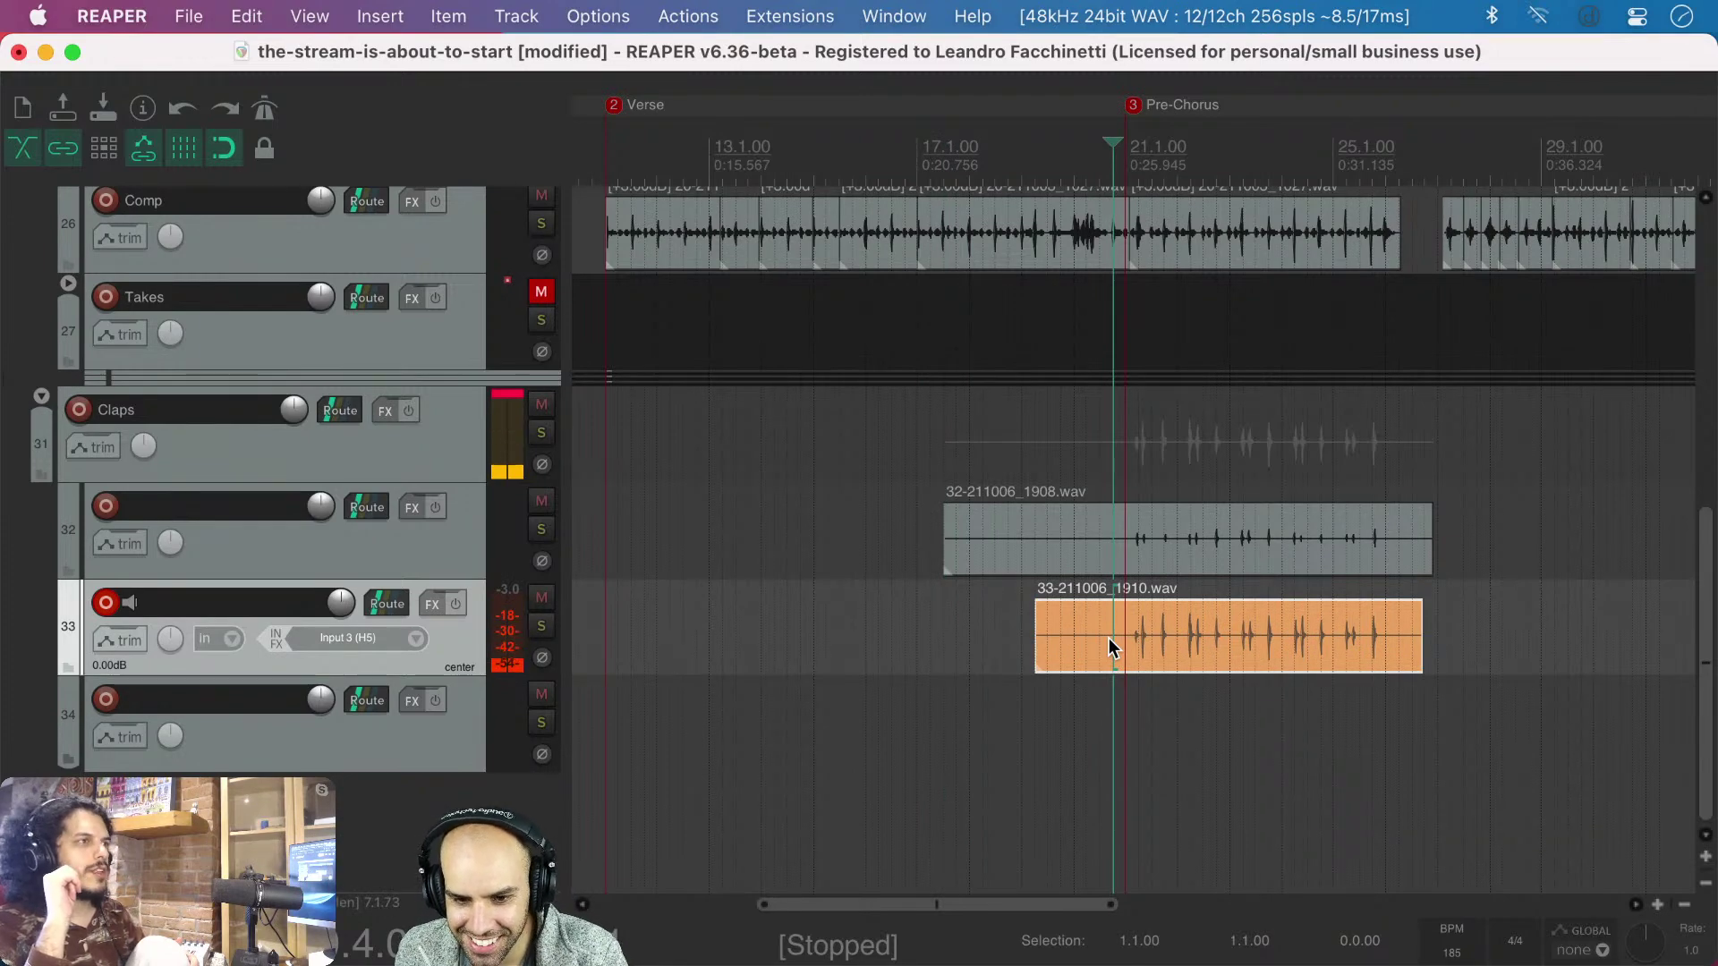
scroll(1109, 641, up, 5)
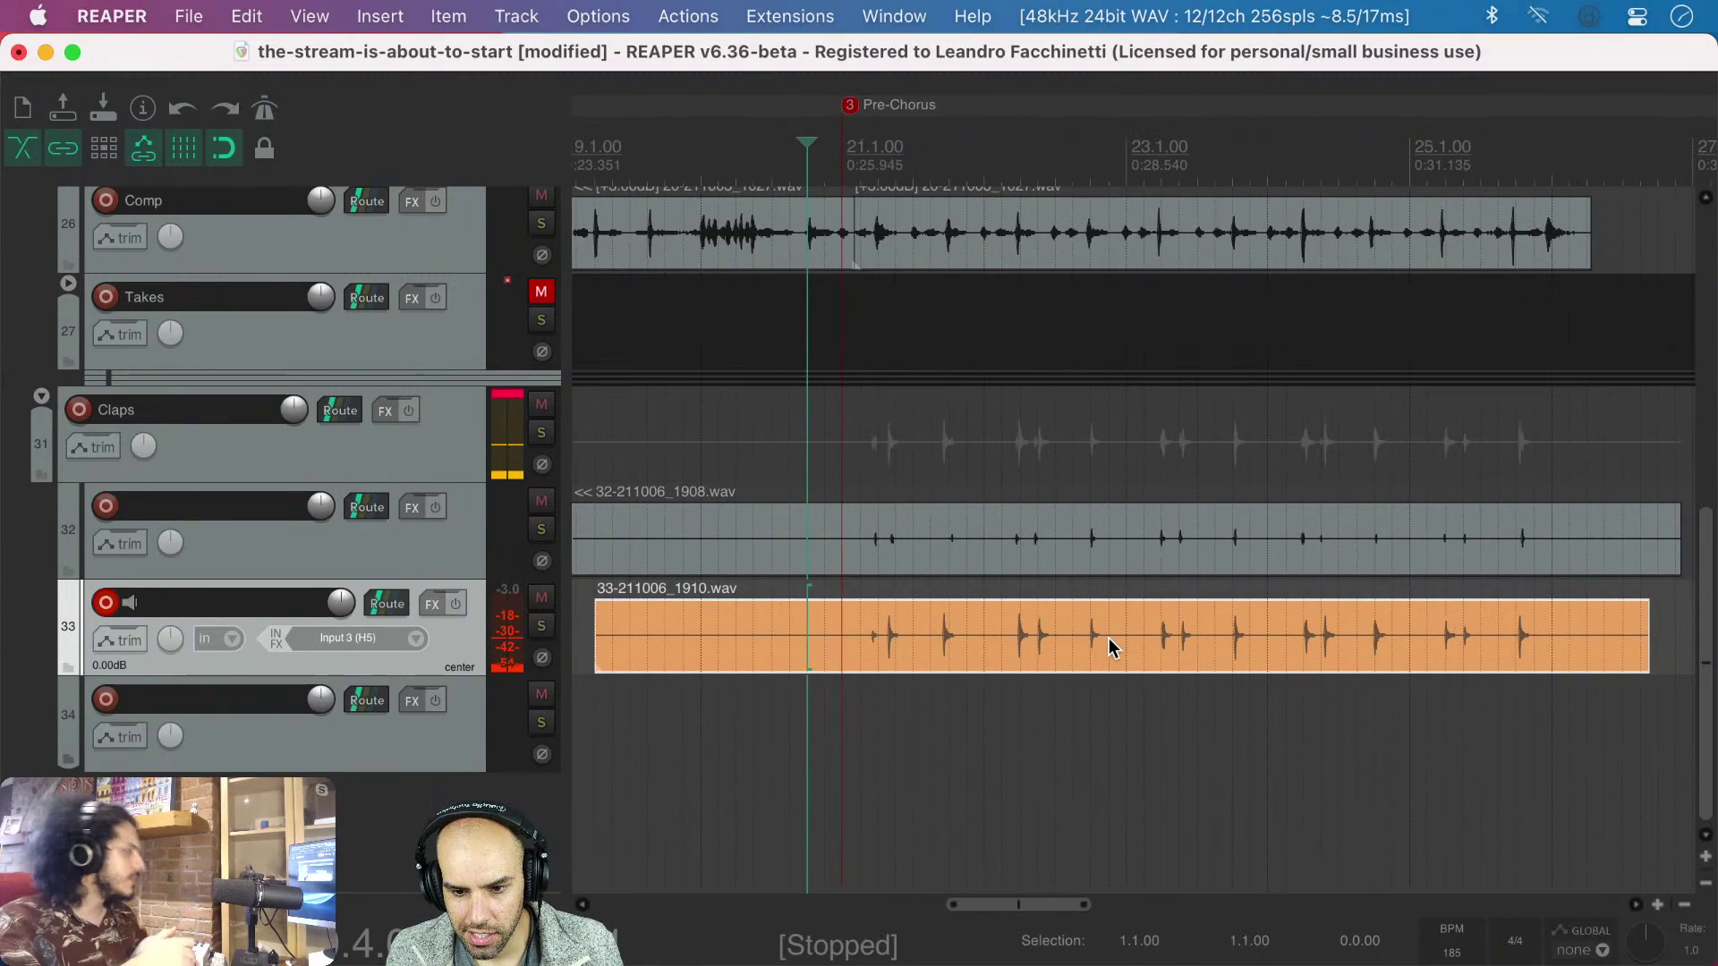
scroll(1109, 641, down, 1)
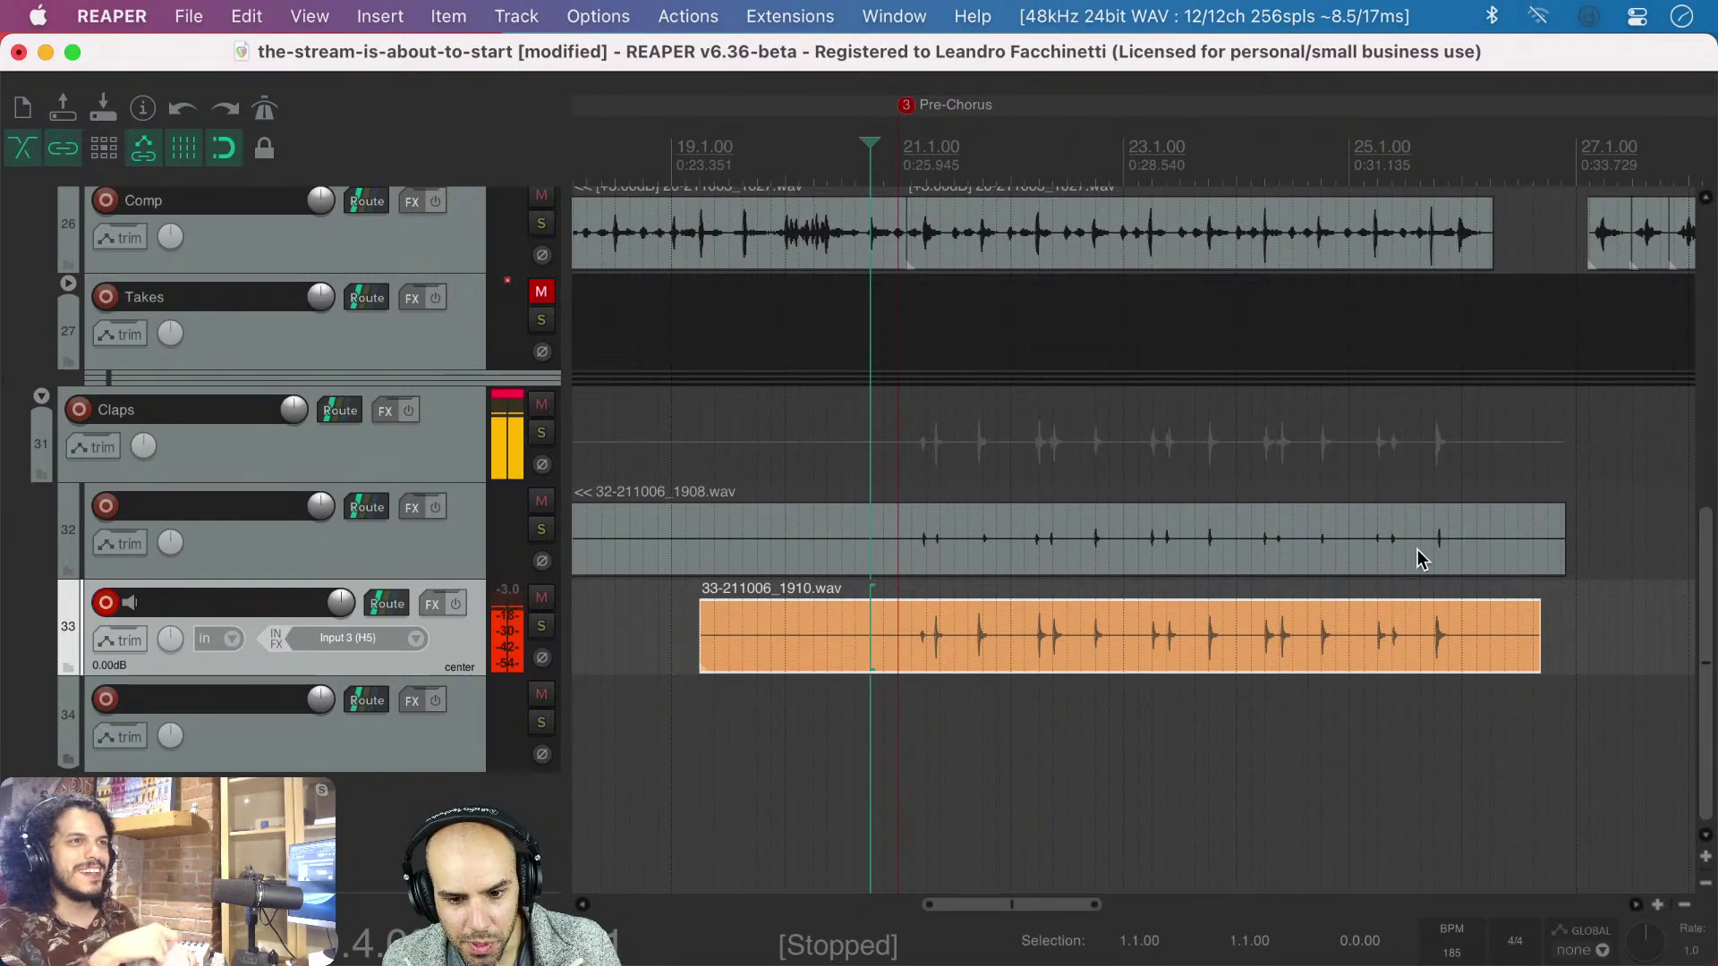
key(super+s)
- Disarm the second clap track, arm the third one, place the edit cursor before the Pre-Chorus, and save the project
click(106, 602)
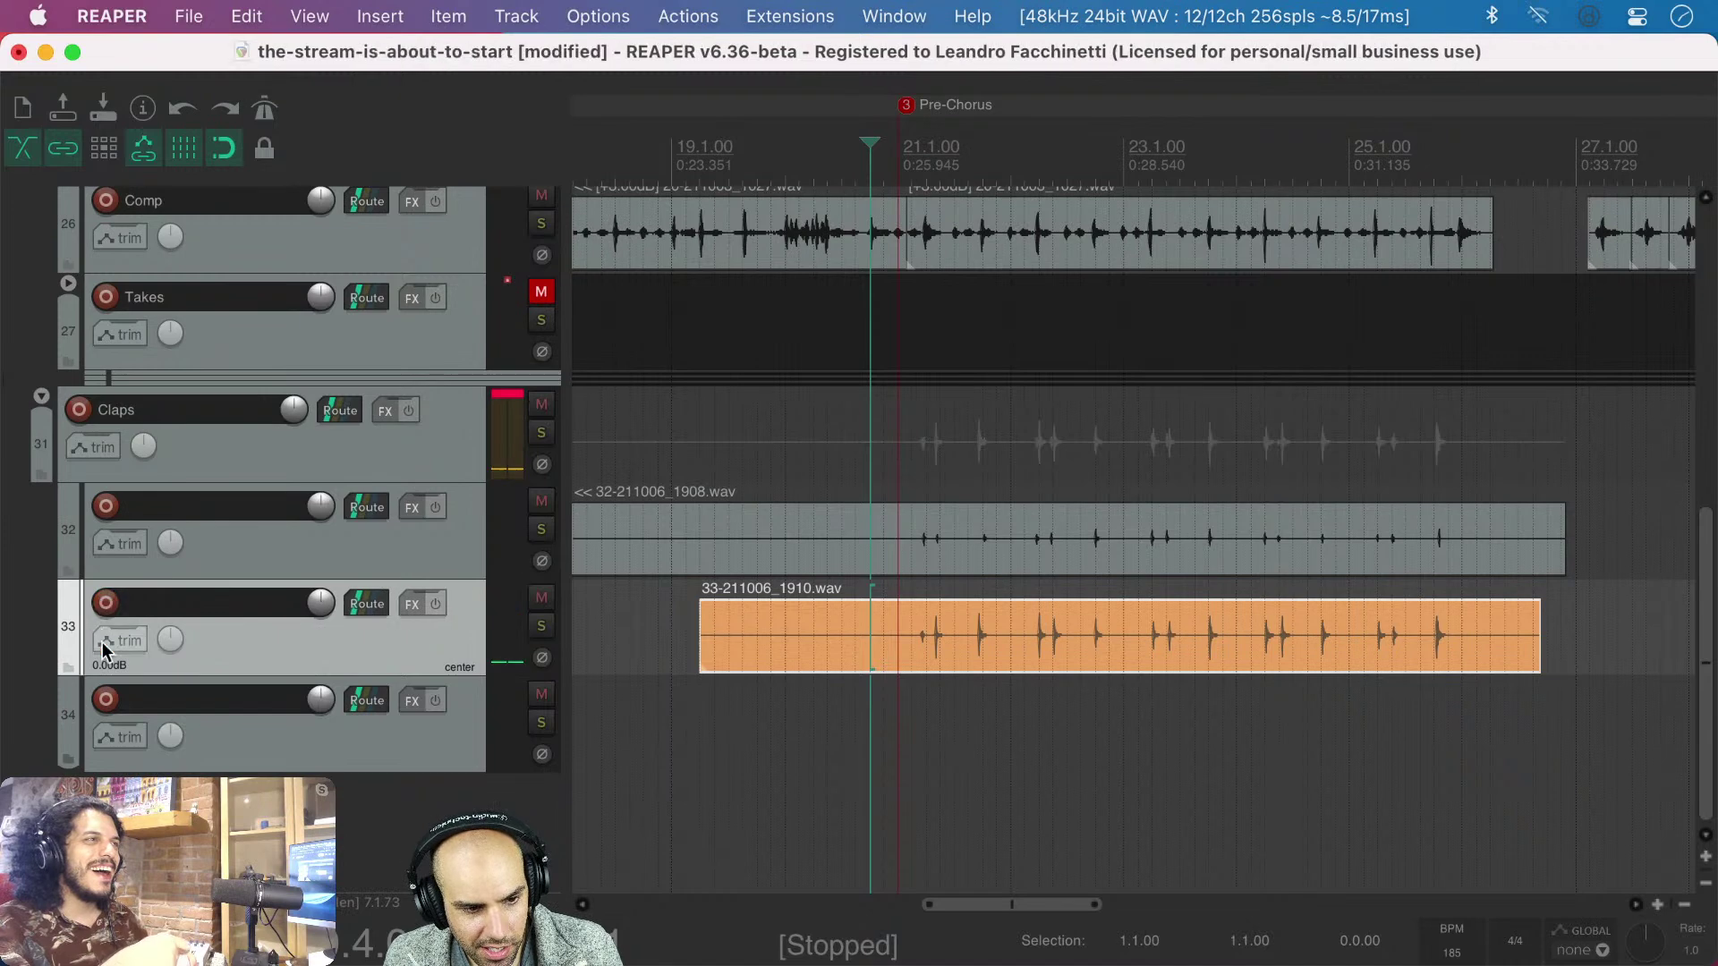
click(106, 699)
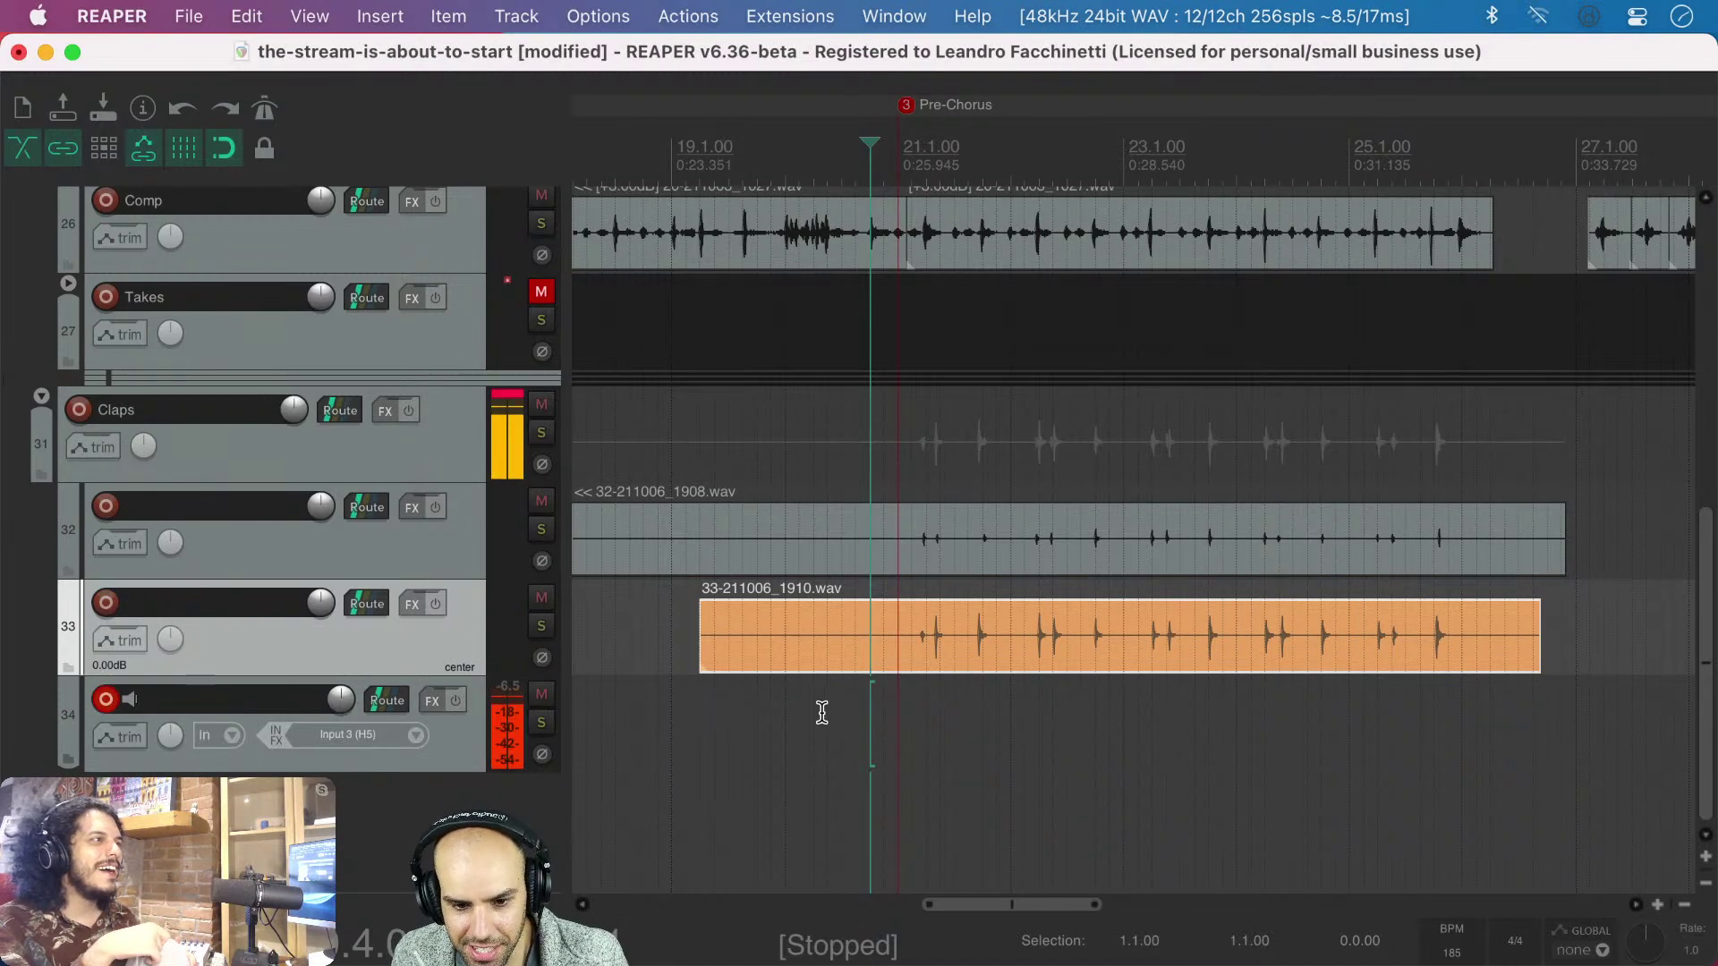
click(106, 701)
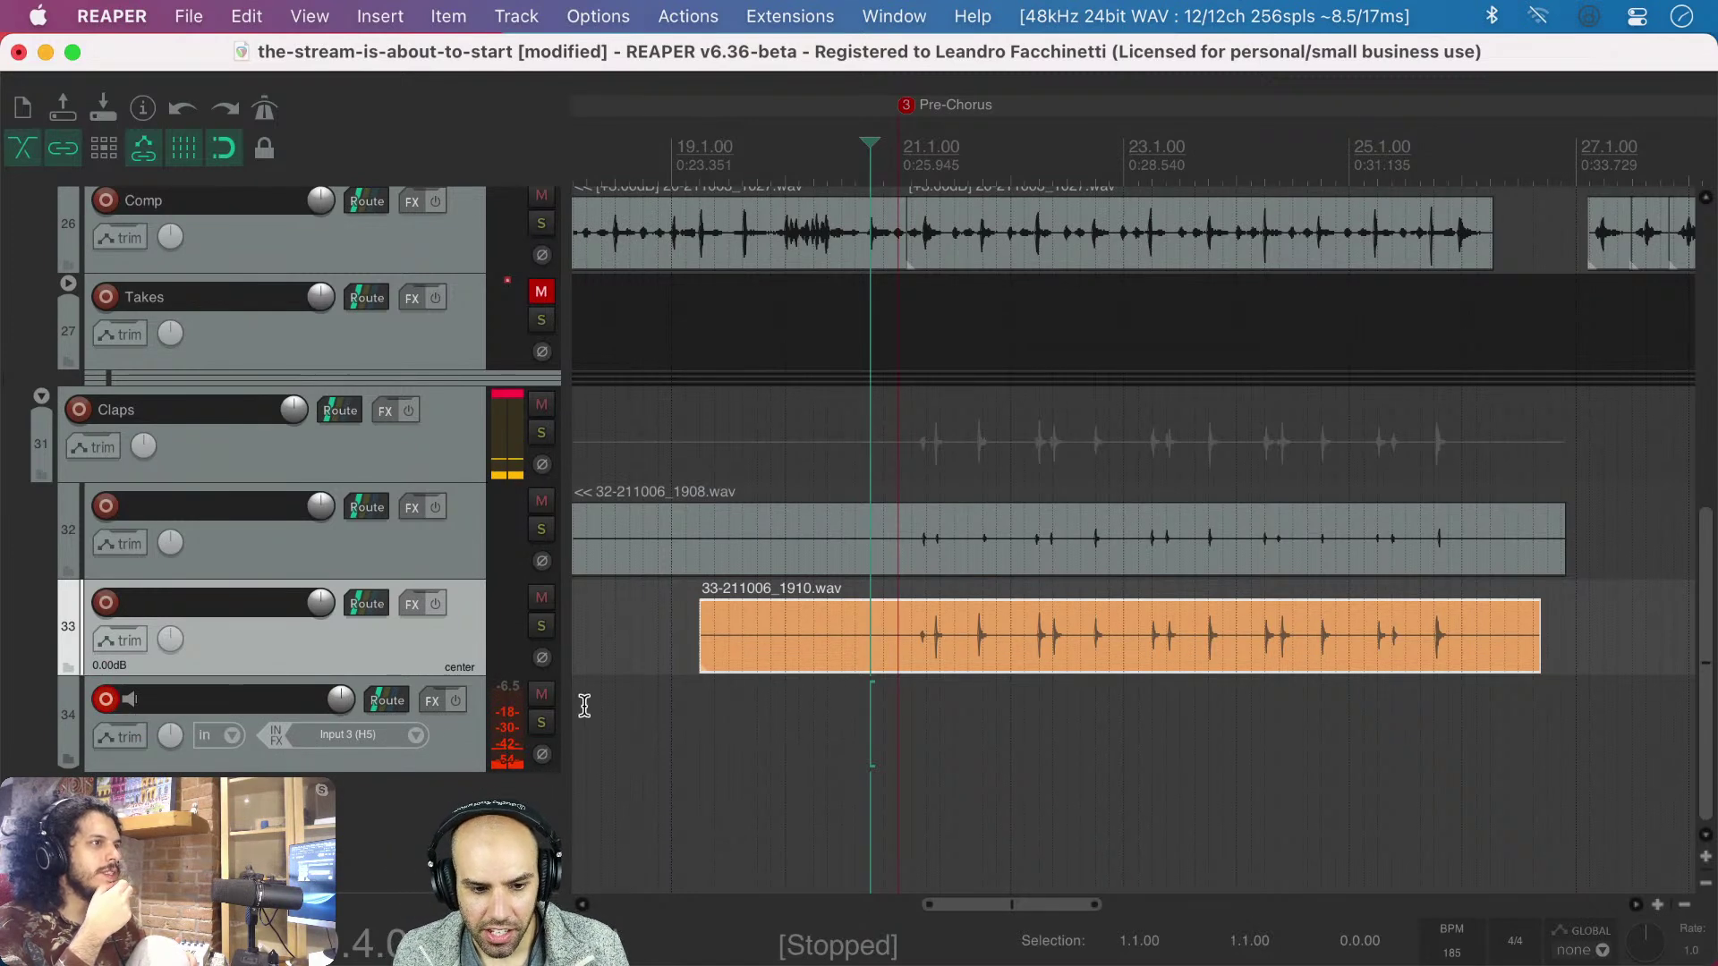
click(105, 700)
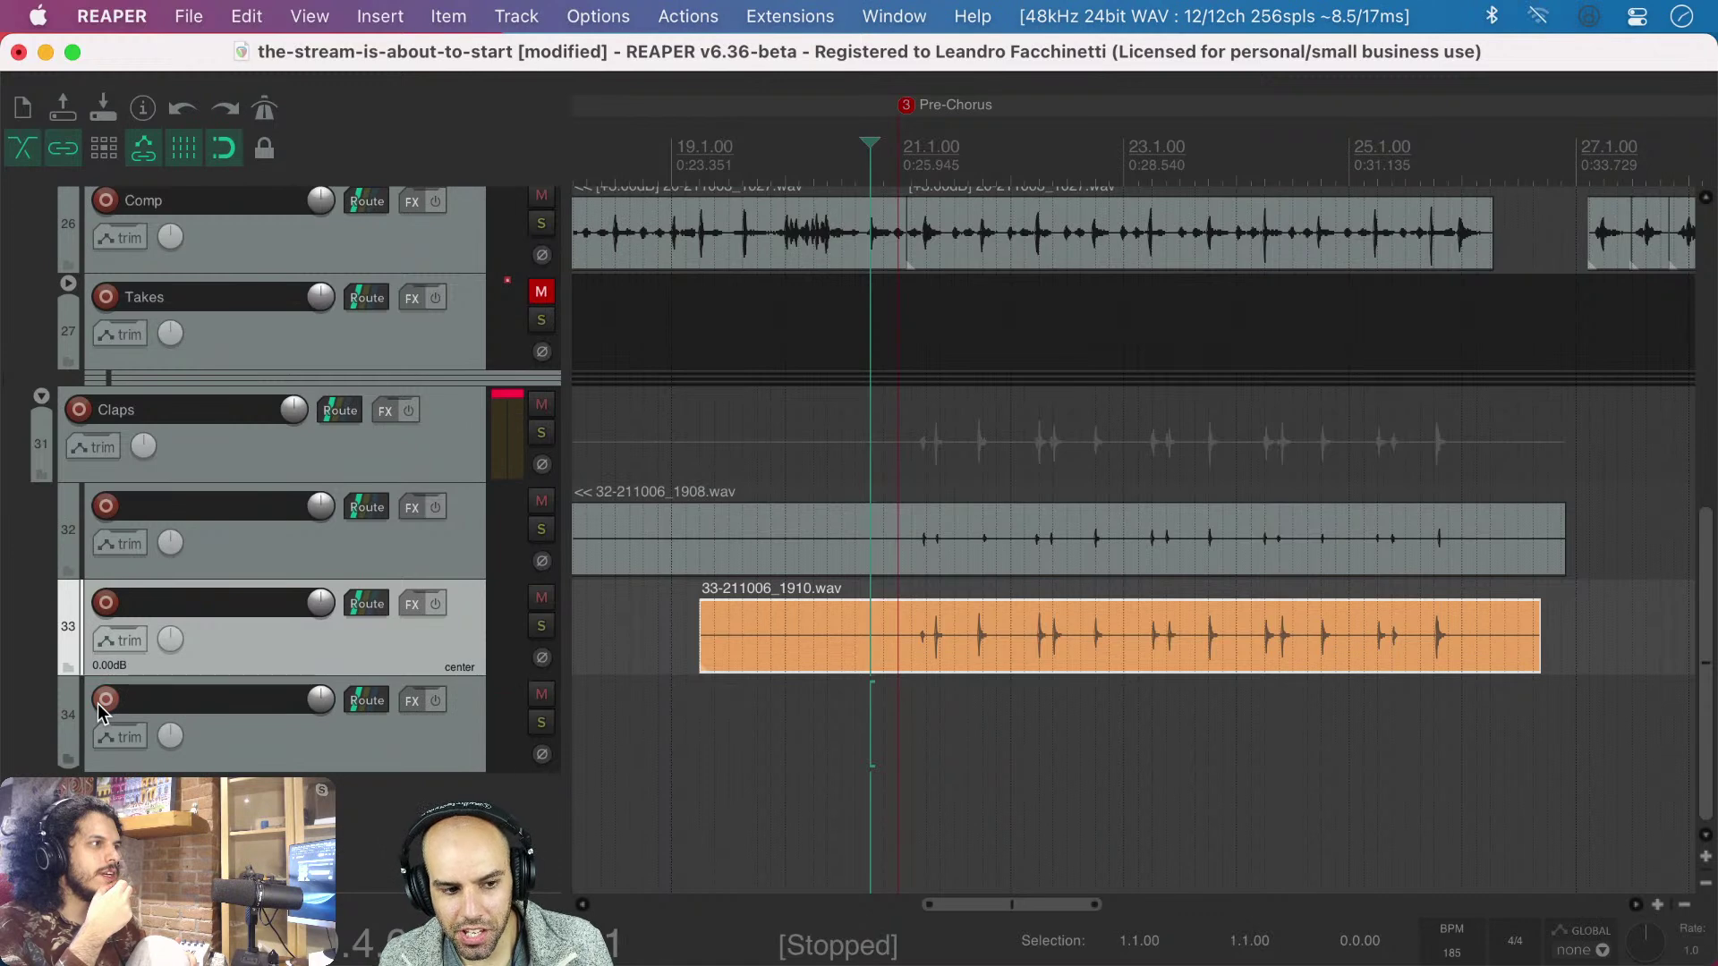
click(102, 704)
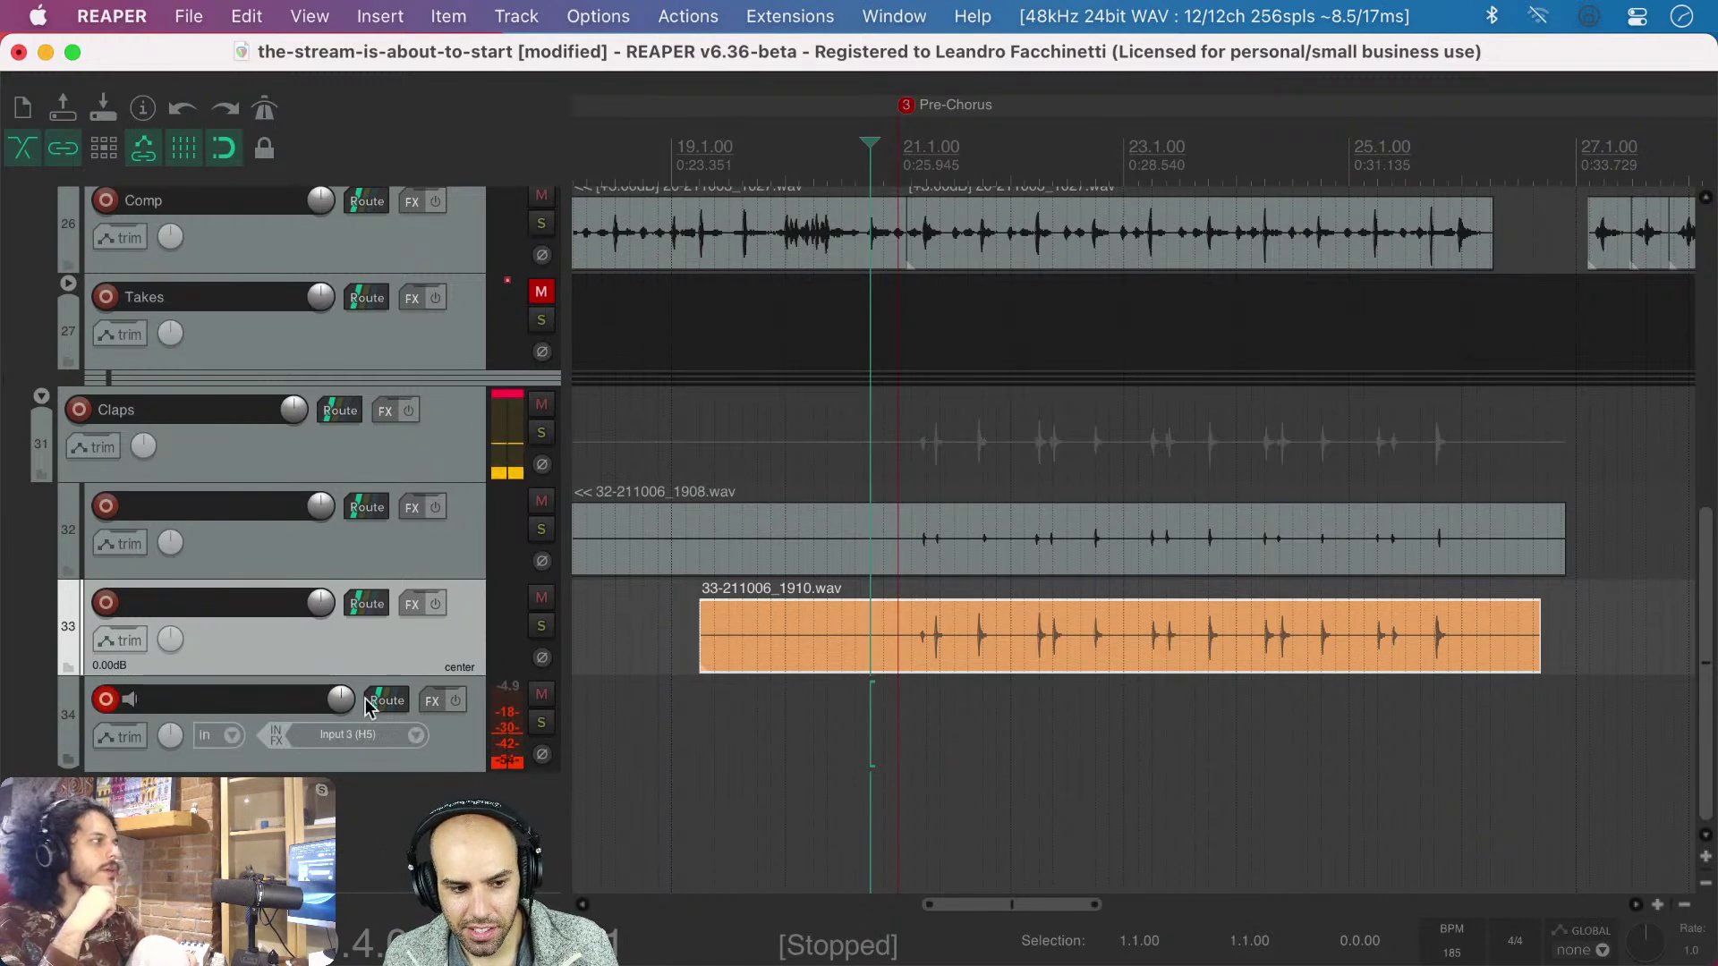
click(723, 716)
key(super+s)
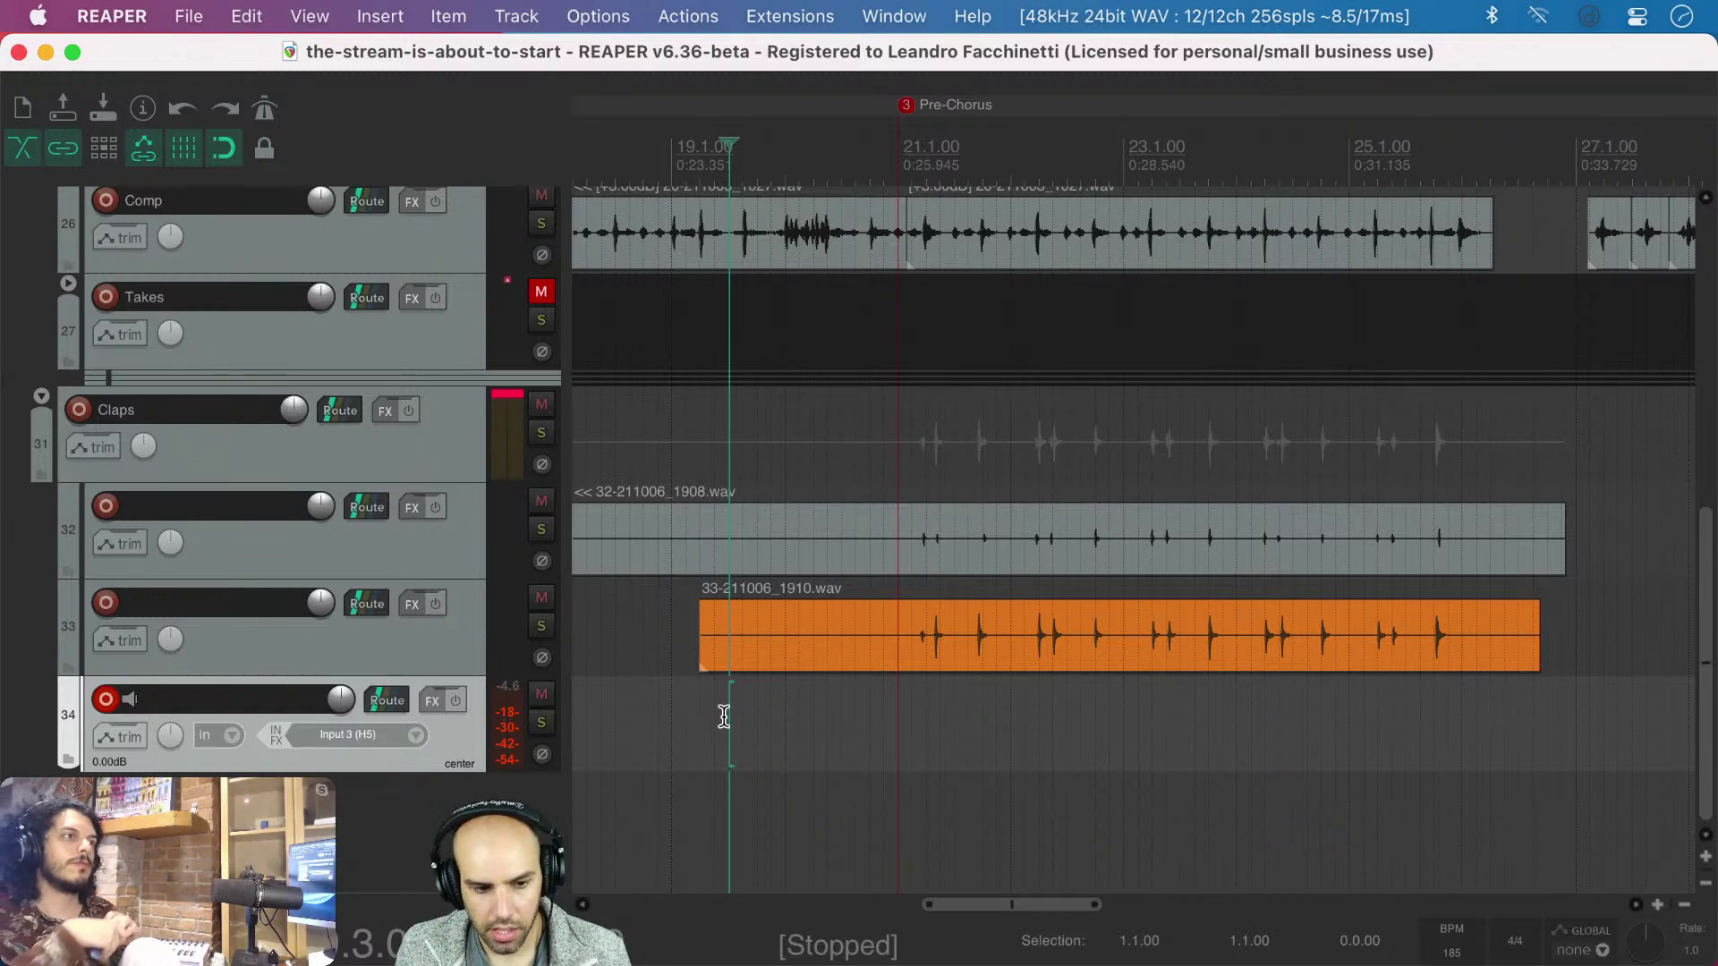
- Record a clap take on the third track inside Claps, starting around bar 18 and running through the Pre-Chorus
click(662, 727)
scroll(659, 725, left, 5)
click(1170, 727)
key(super+r)
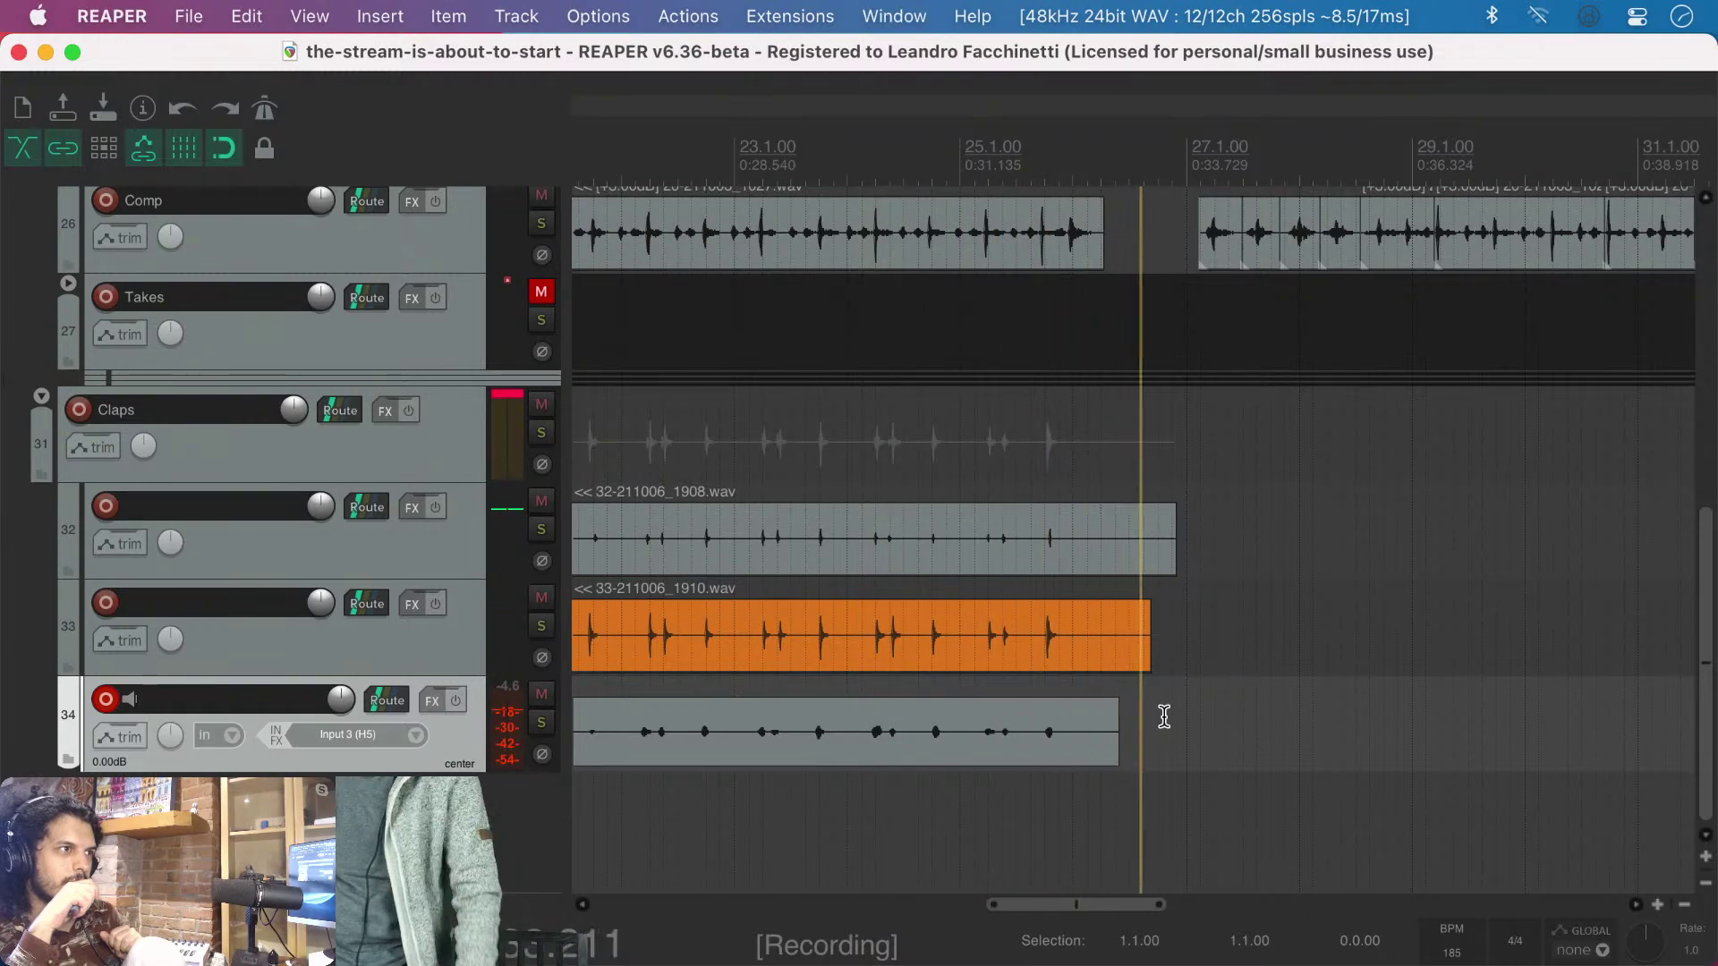
key(space)
key(3)
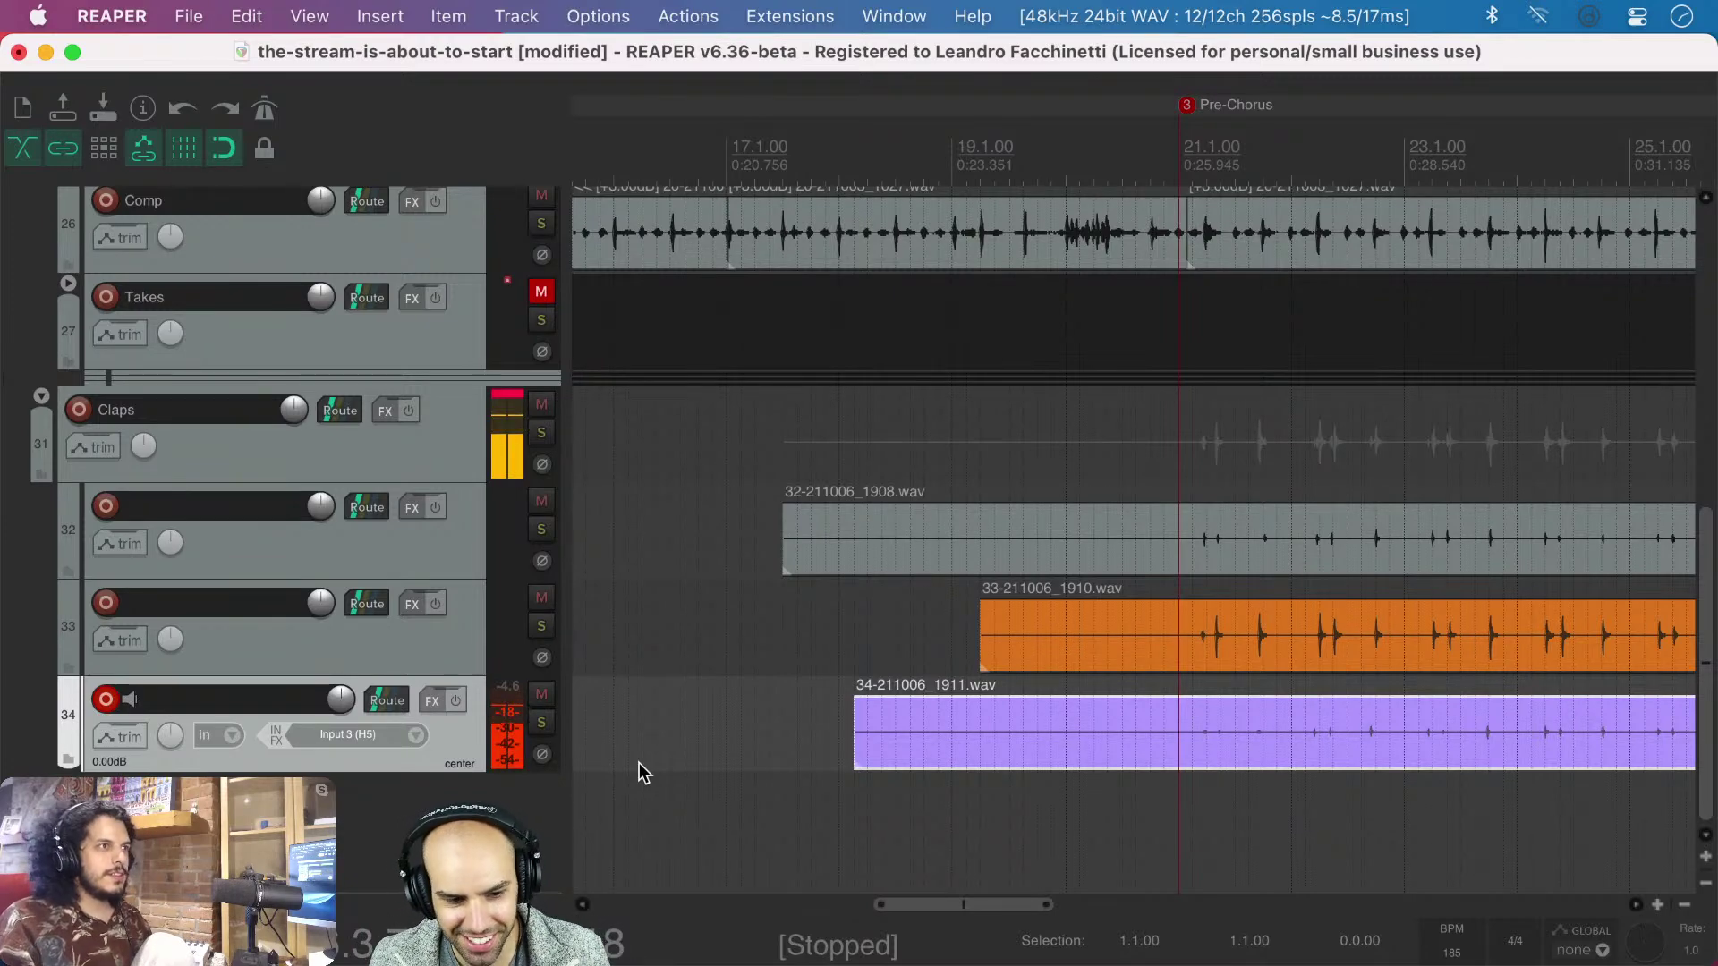
key(End)
scroll(638, 762, down, 4)
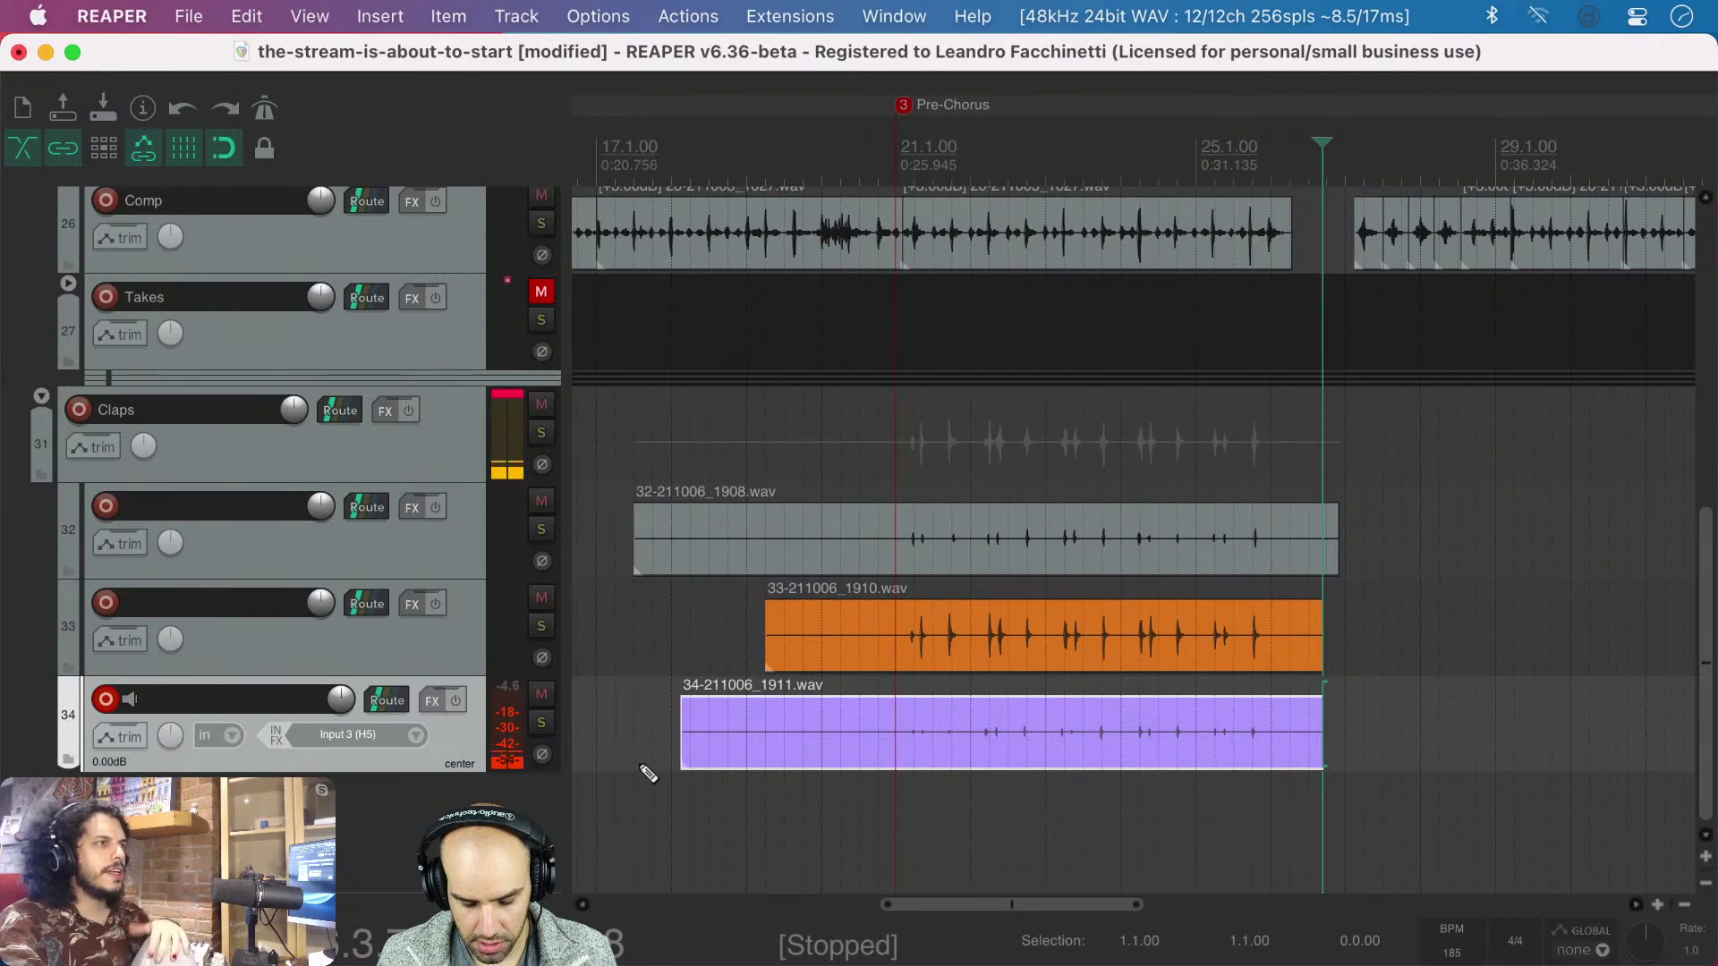
- Examine the Media, Video and general pages of the project settings and close them without changes
key(alt+Return)
click(804, 99)
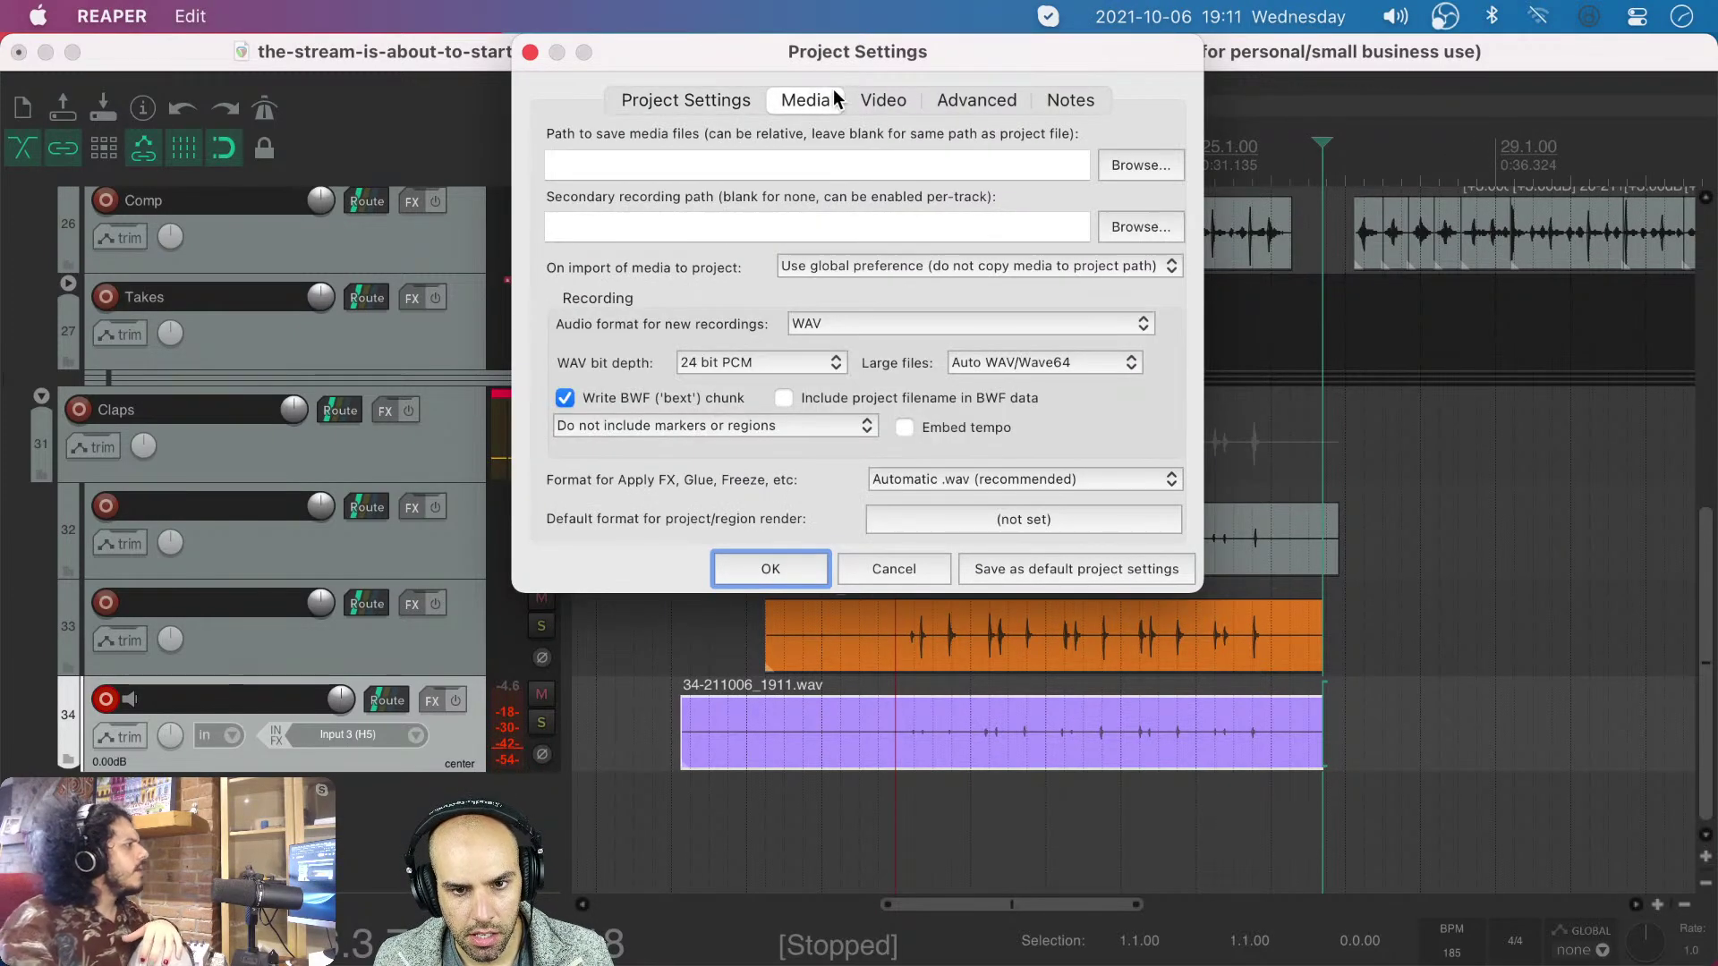
click(885, 99)
click(703, 100)
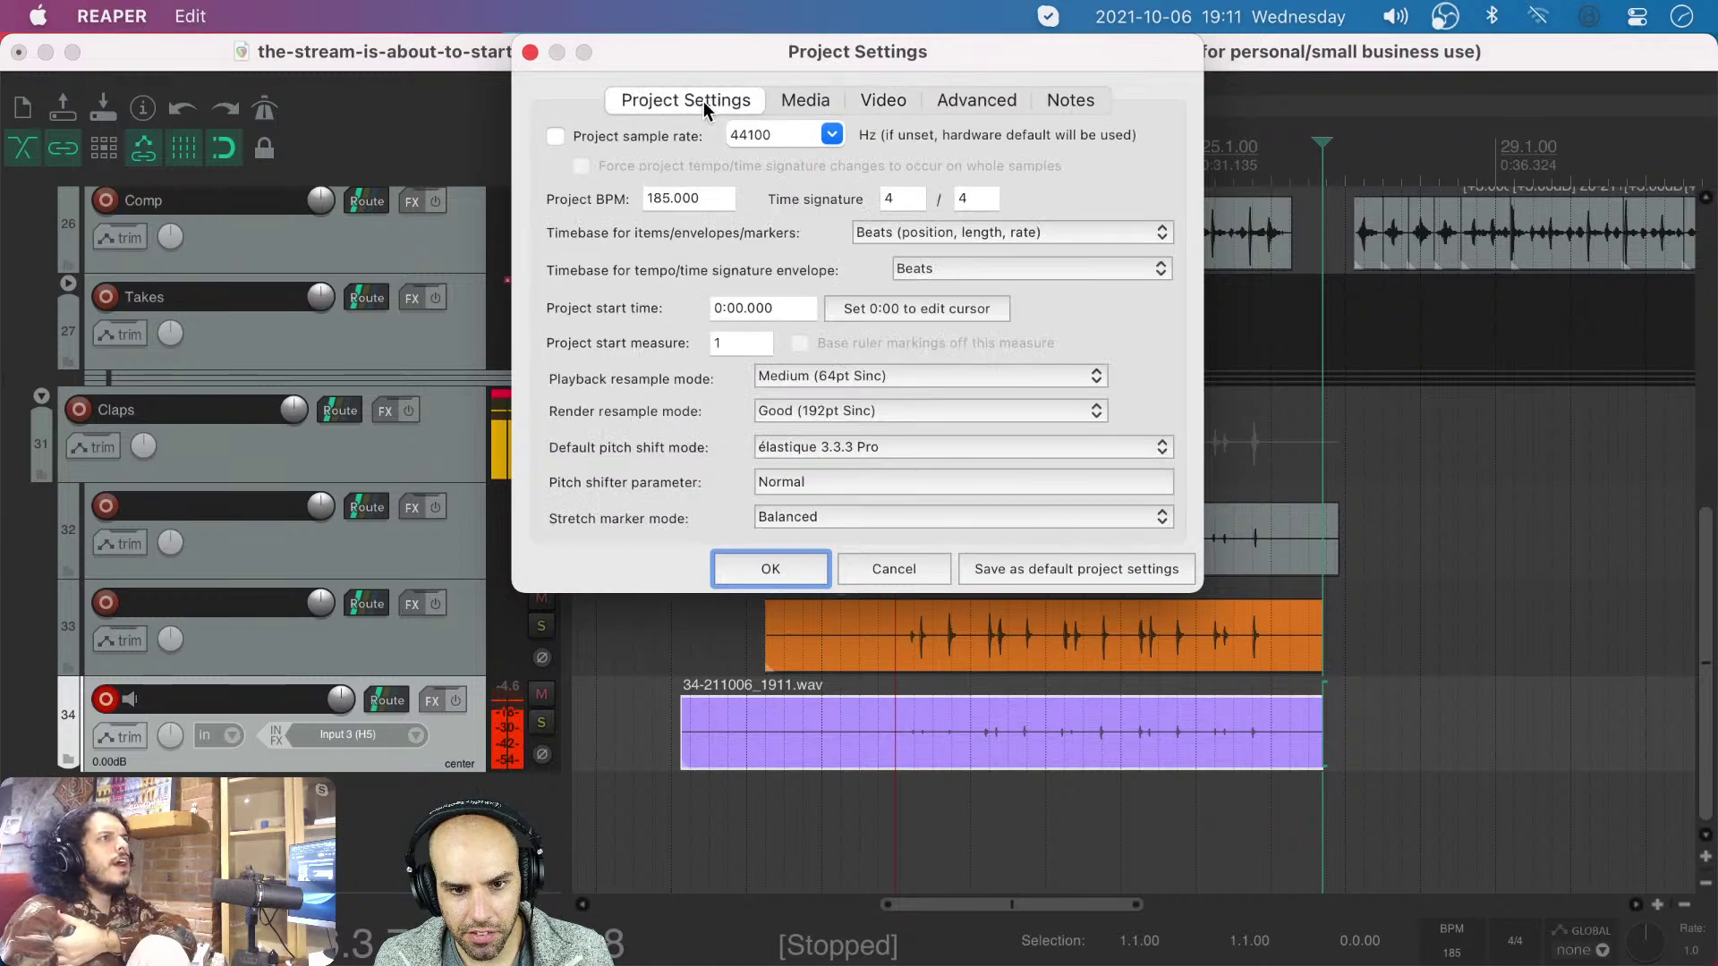
key(Escape)
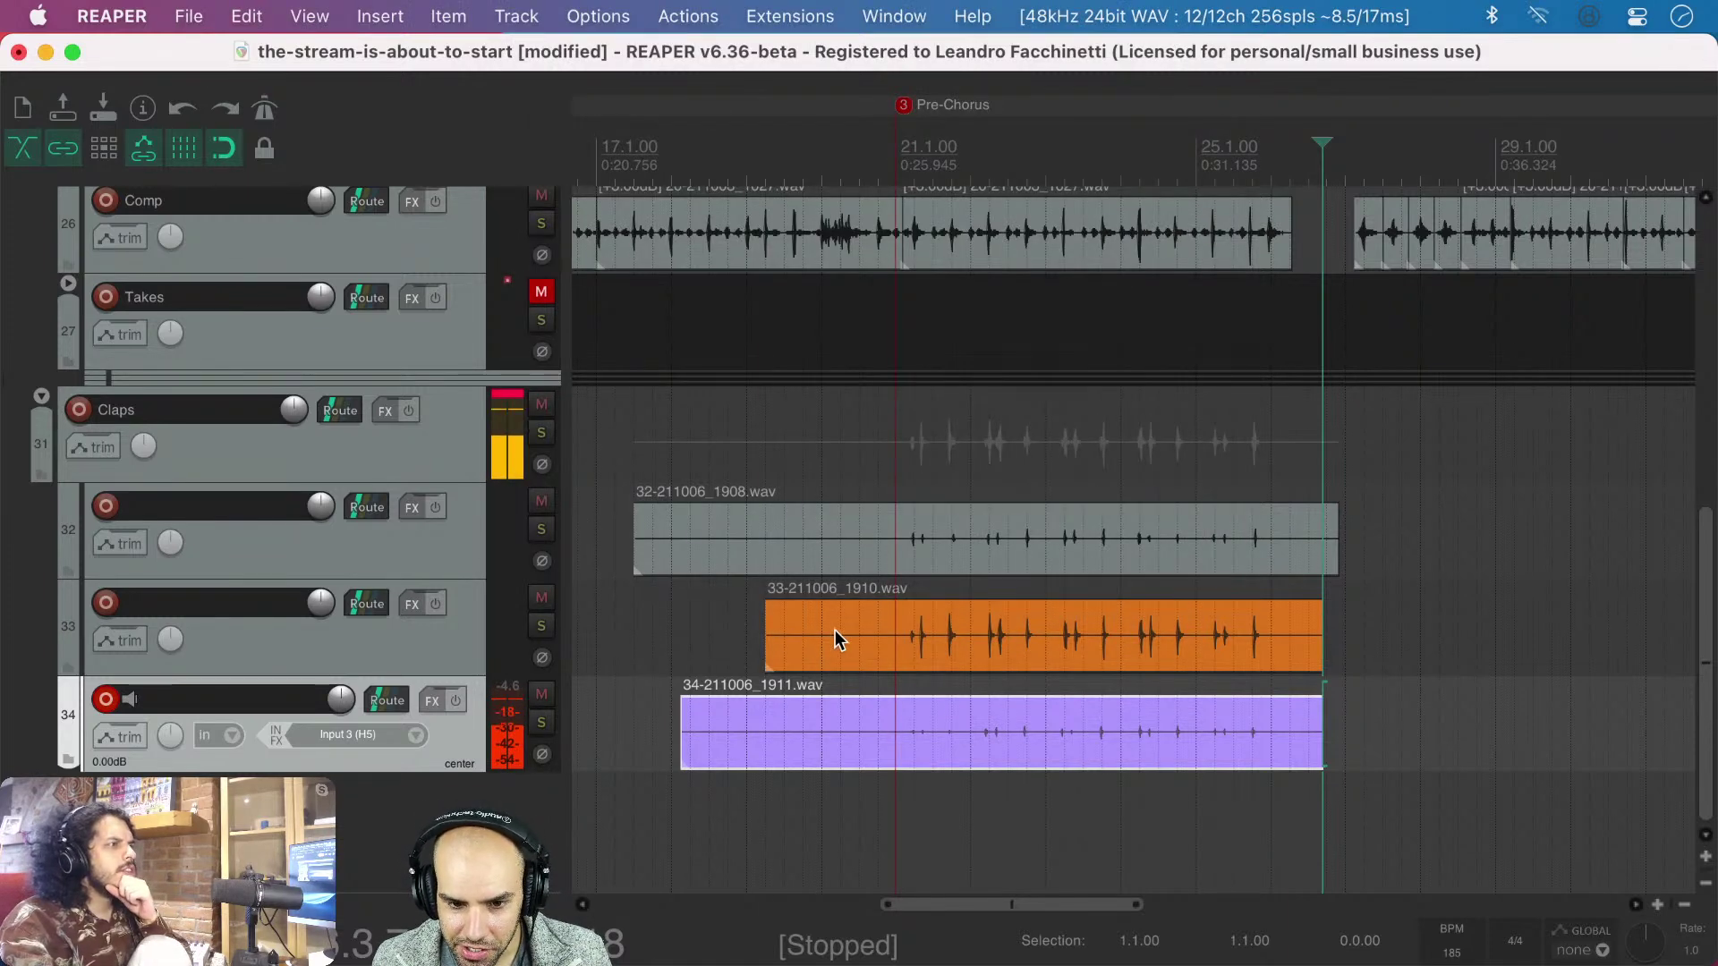
- Try to reset the second and third clap recordings to the default color with the "Item: Set to default color" action
click(830, 667)
click(786, 727)
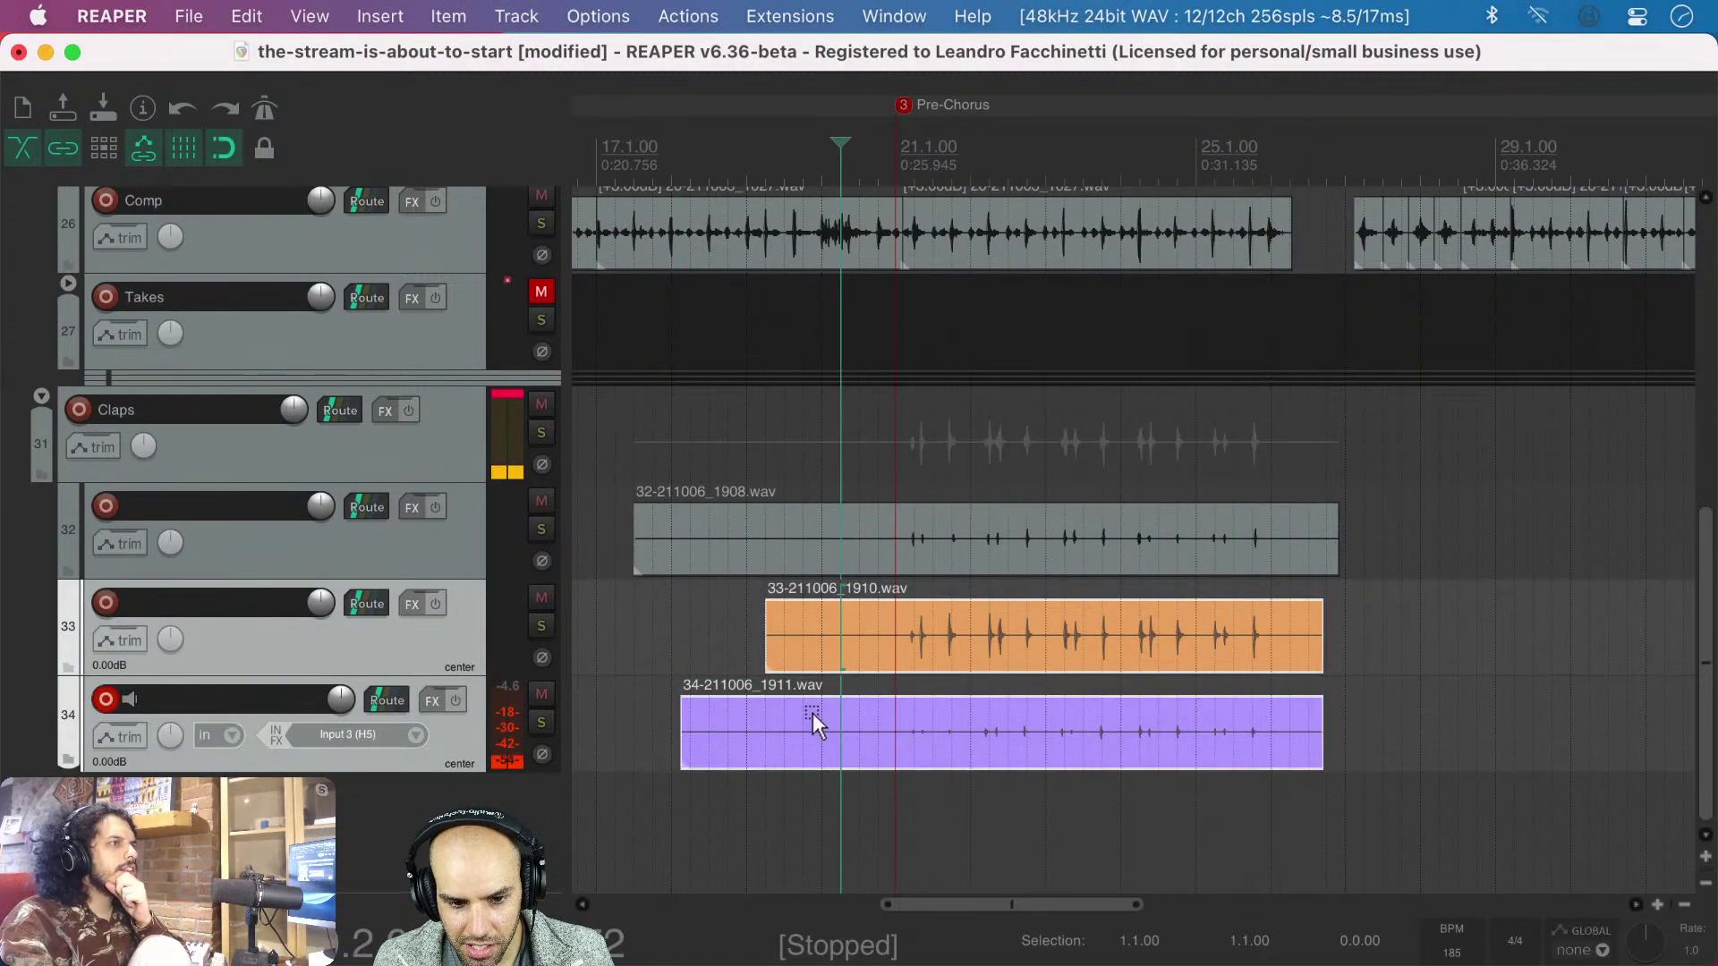
right_click(813, 712)
key(Escape)
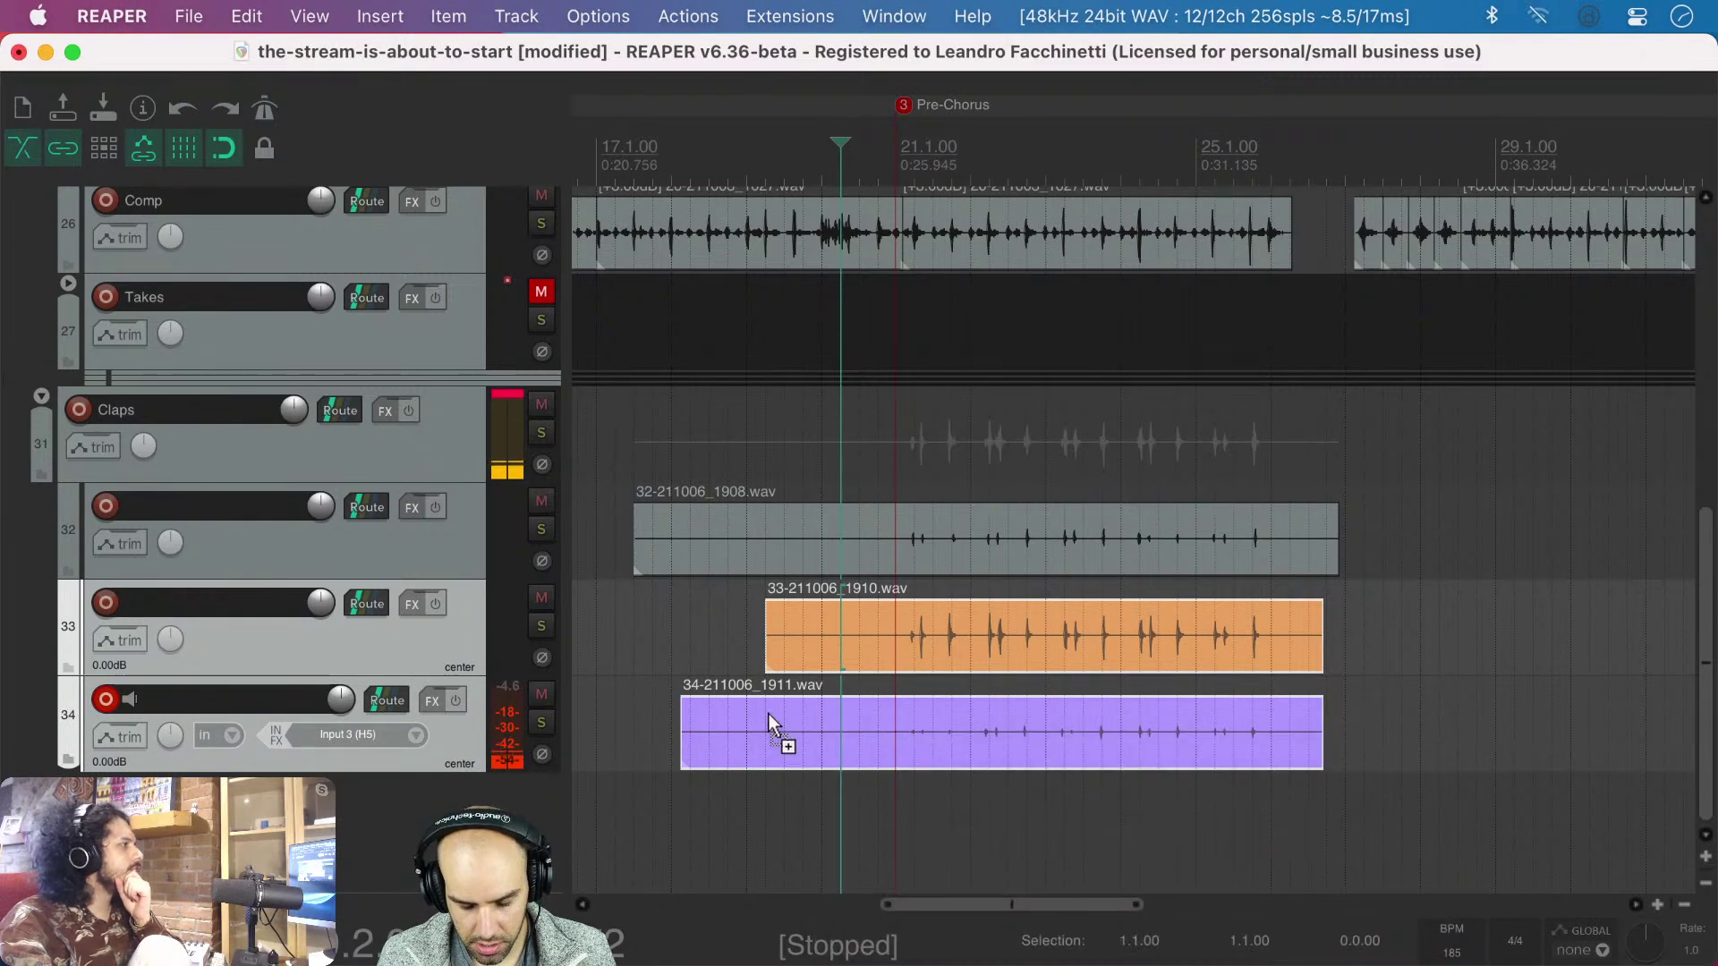
key(shift+slash)
text(color)
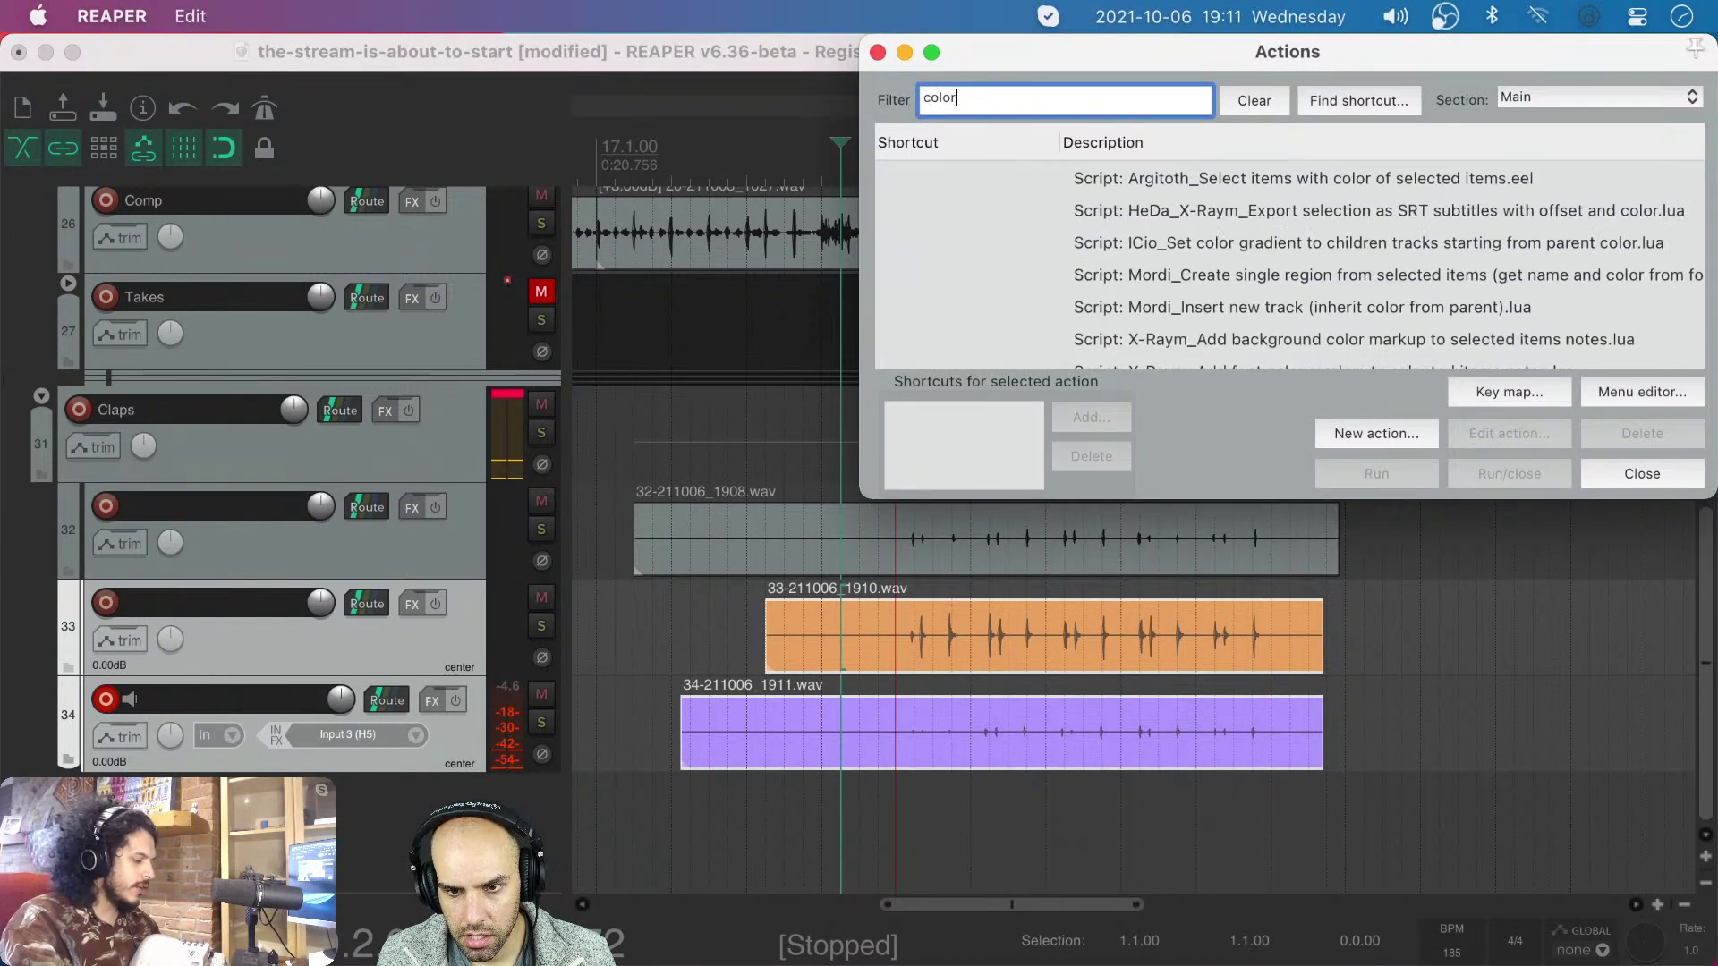
text(default)
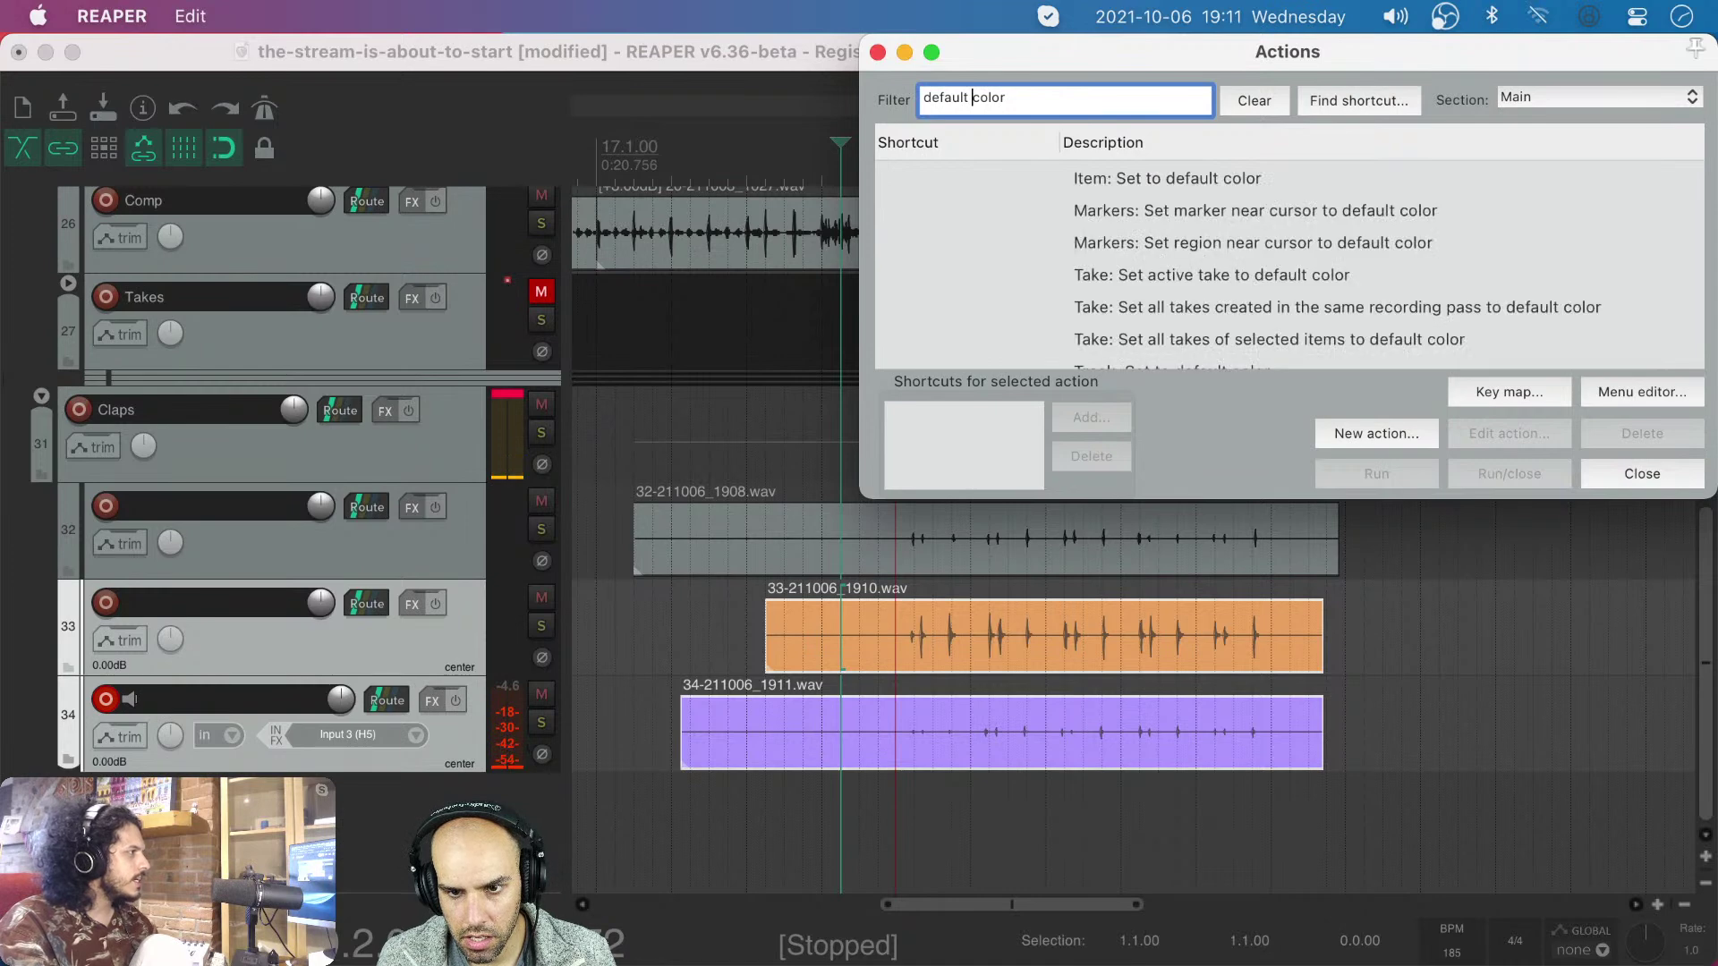
click(1199, 185)
click(1366, 481)
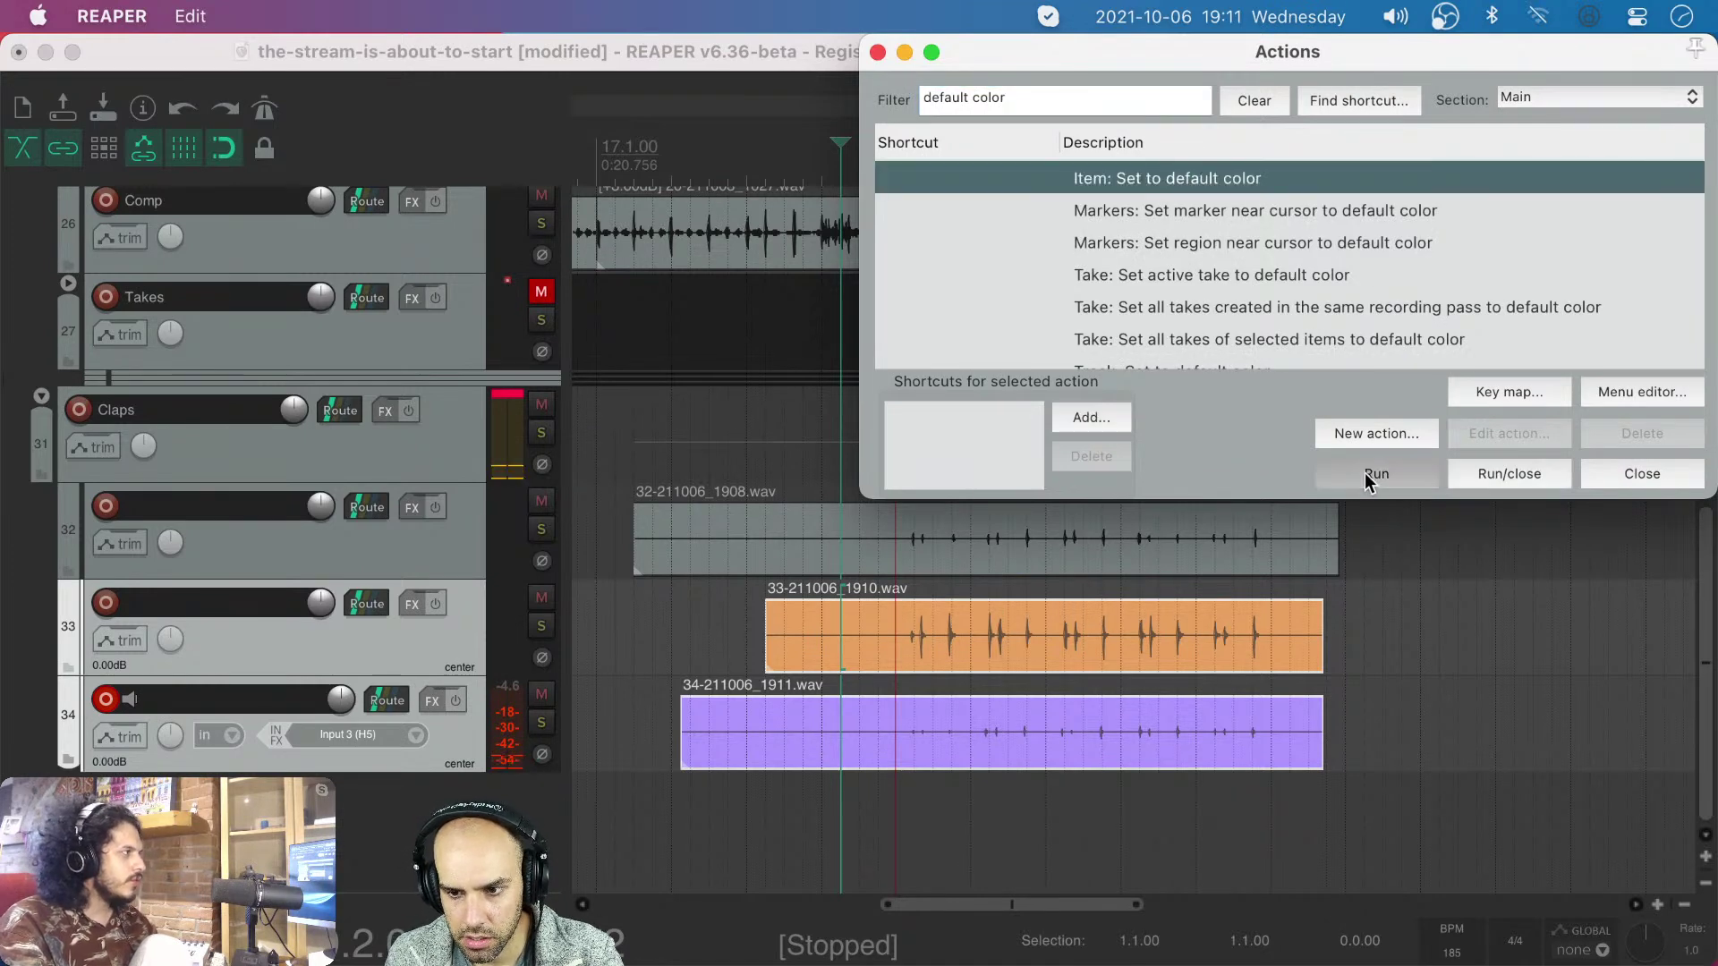
click(1366, 481)
click(1366, 481)
click(1366, 482)
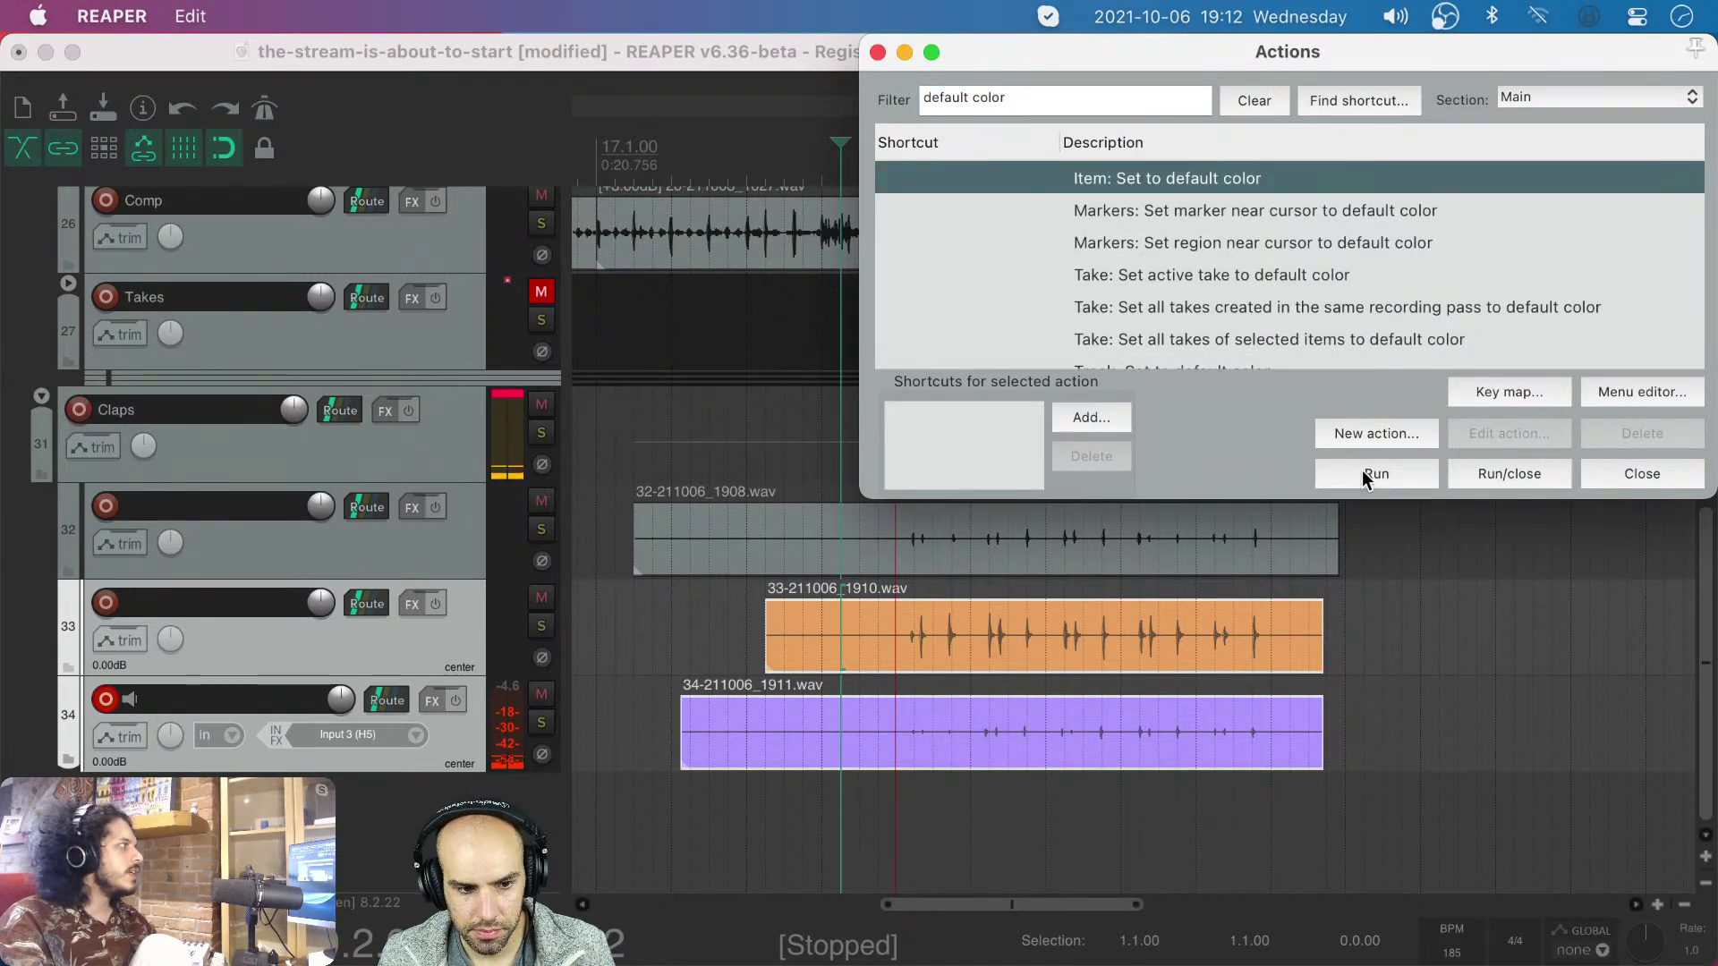
click(1642, 474)
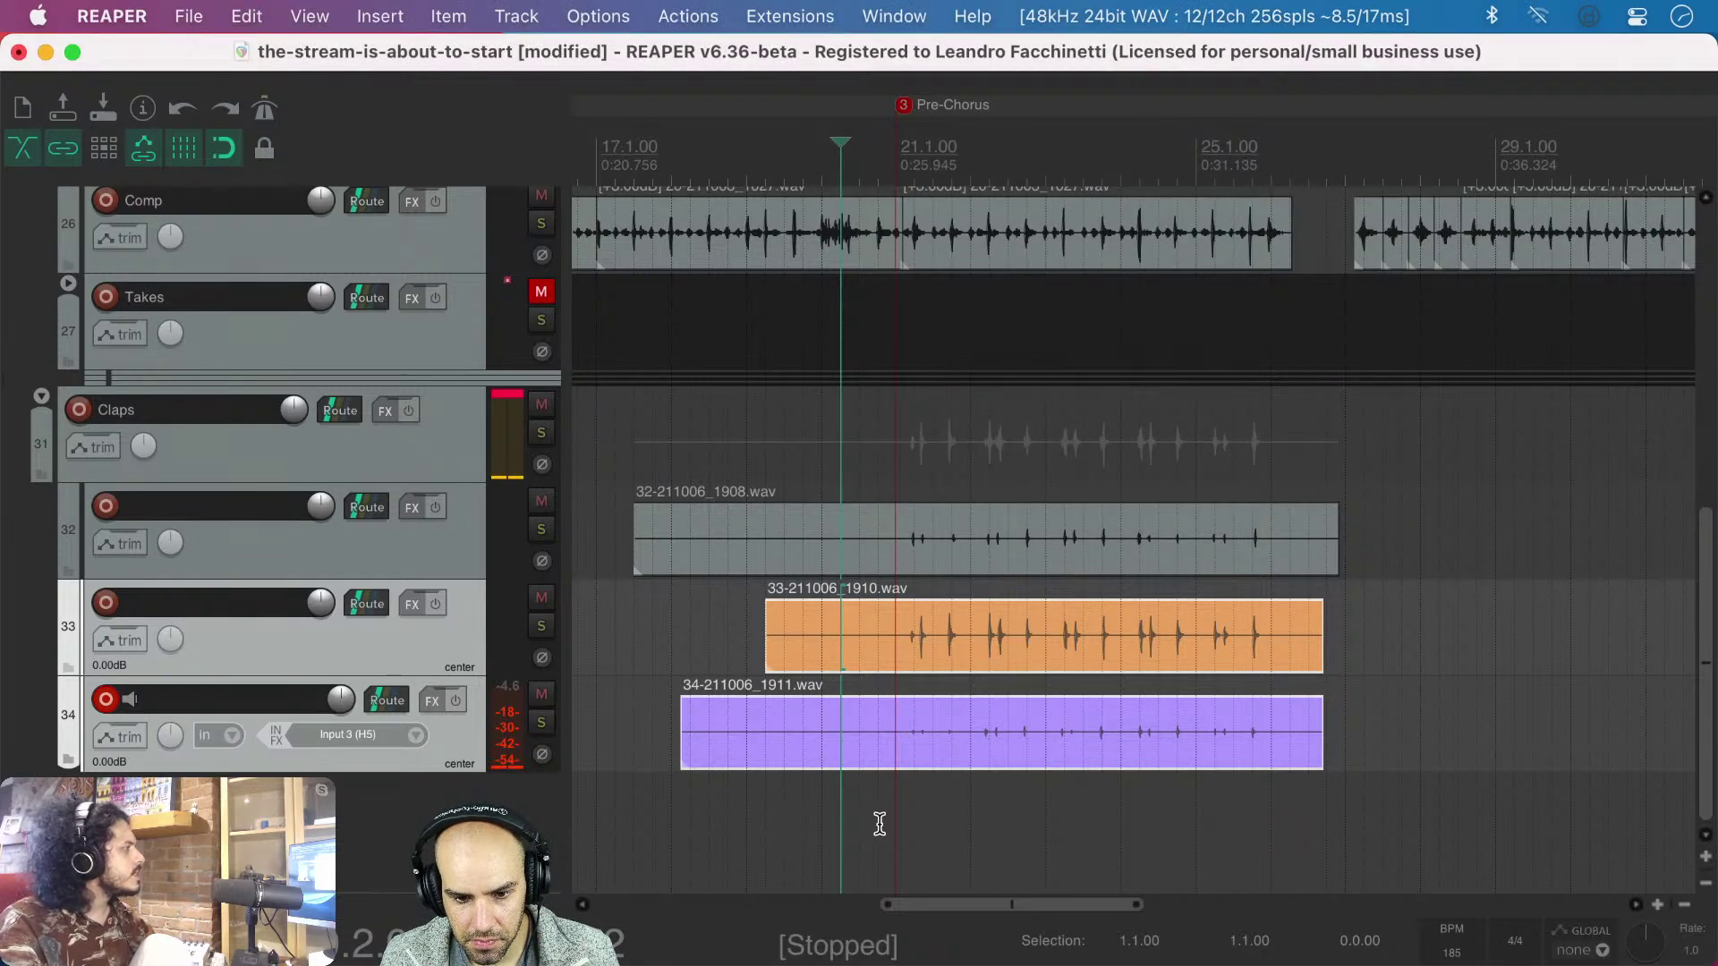
click(886, 810)
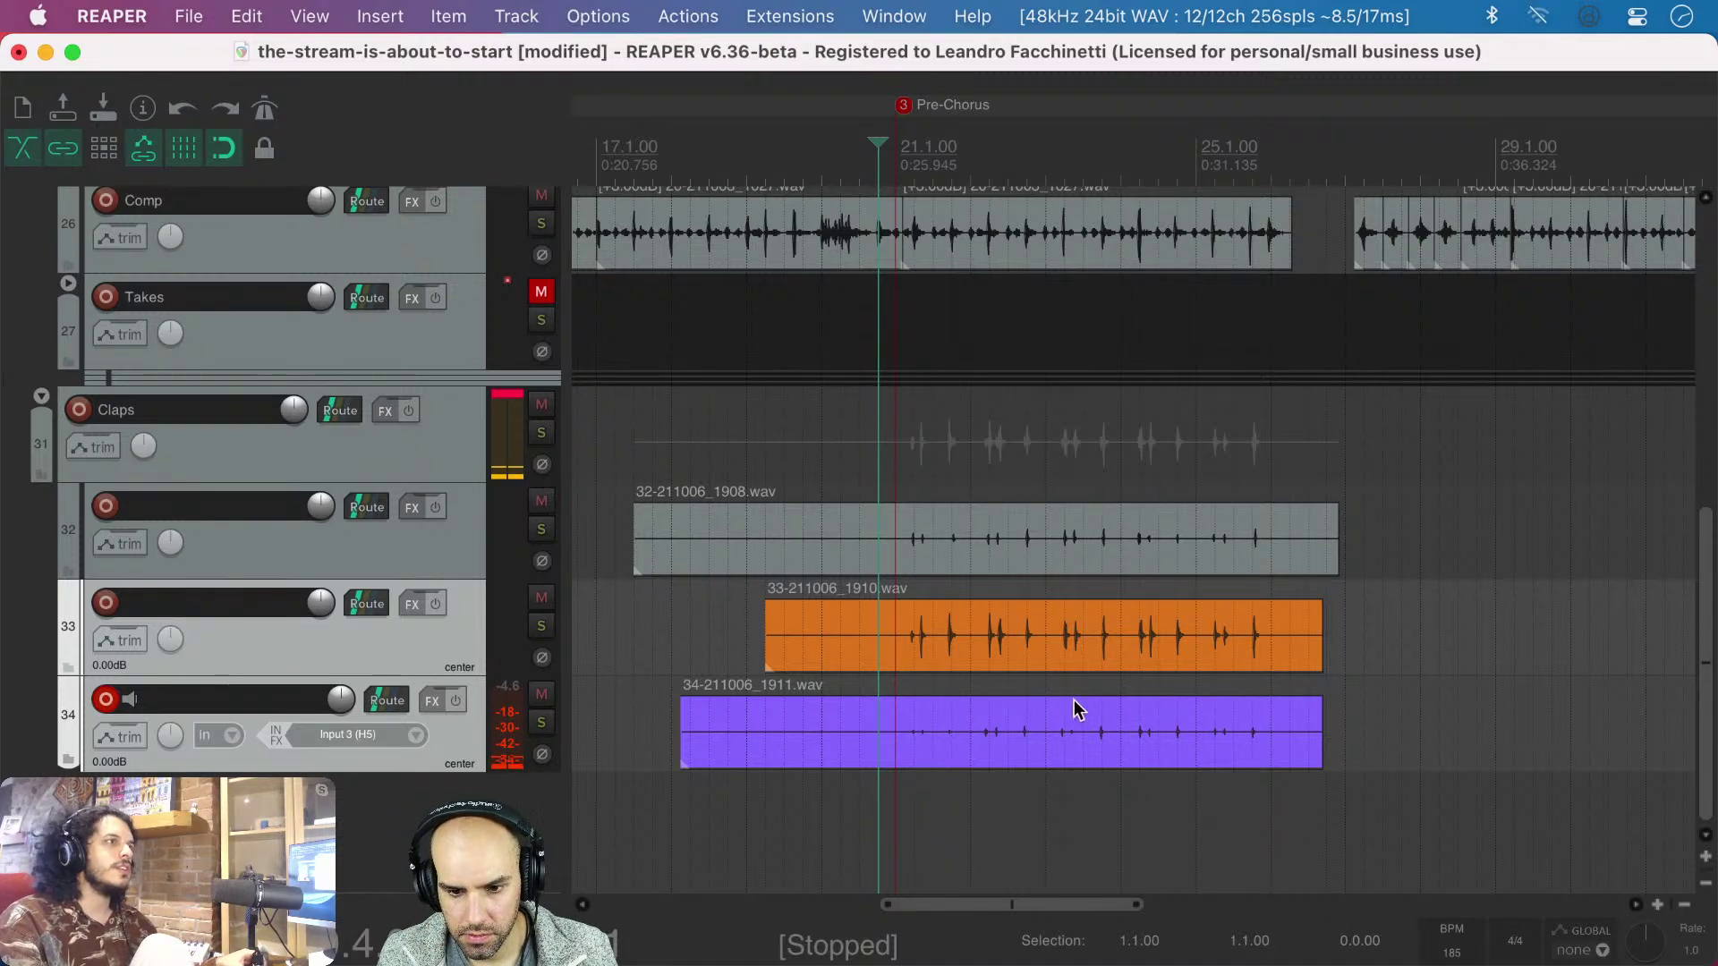
- Record two very short test takes on the third clap track, around bars 28 and 29
click(1422, 721)
key(super+r)
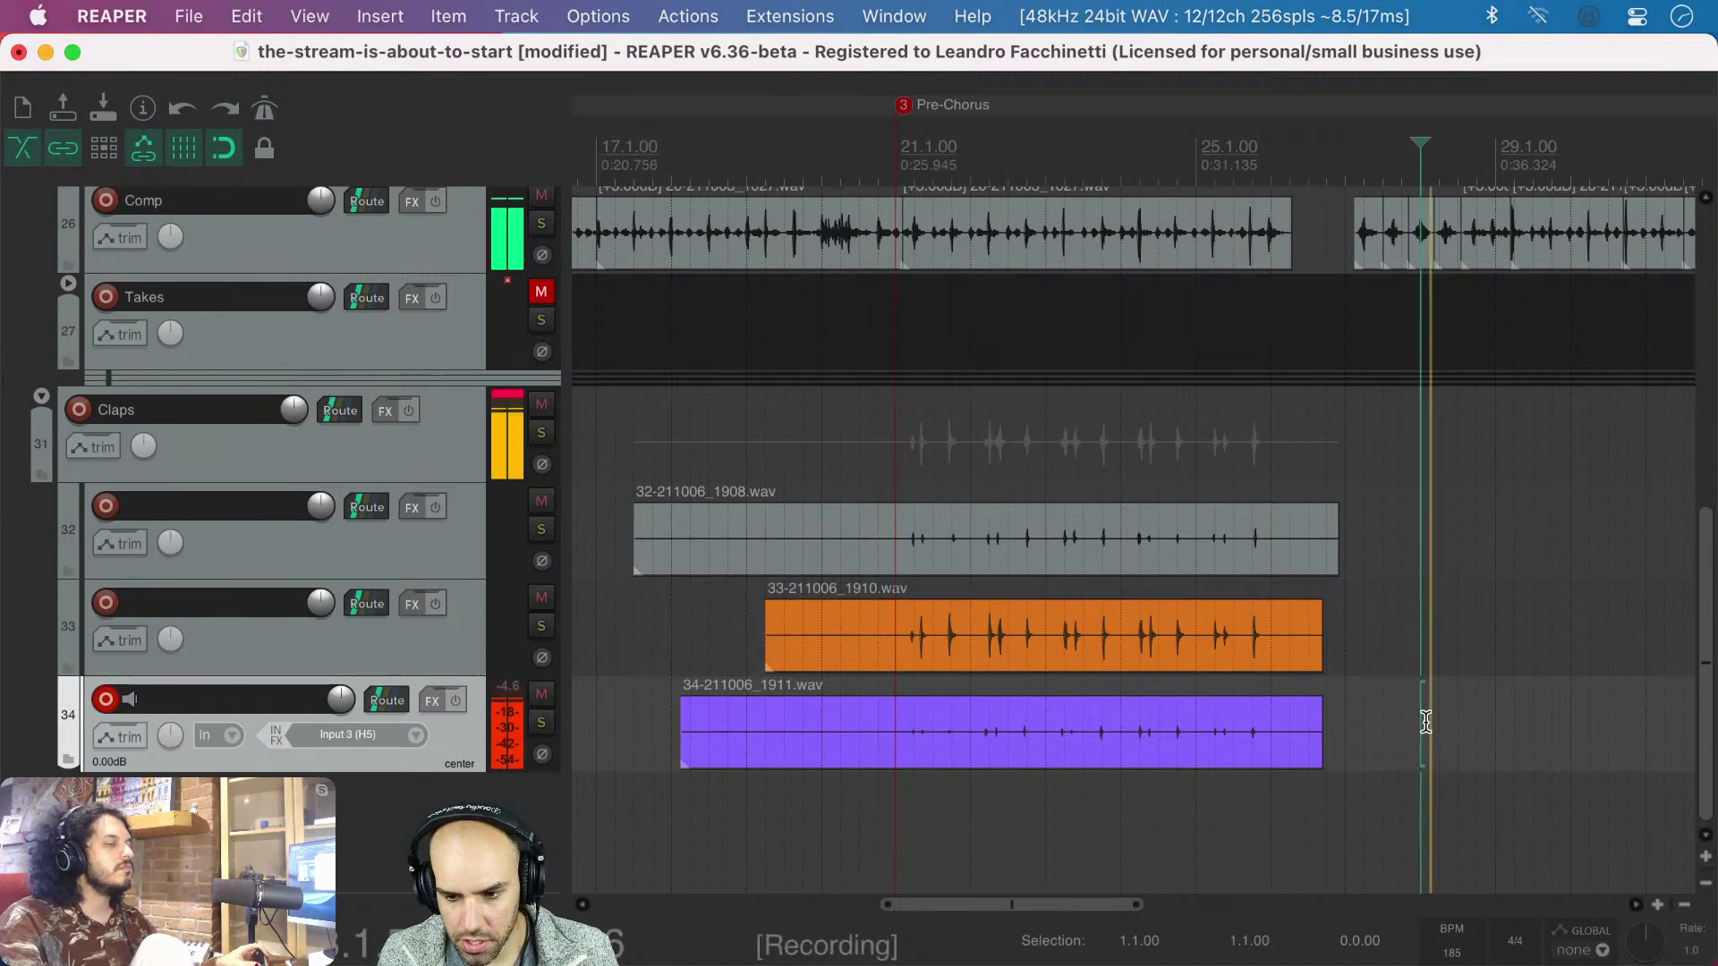
key(space)
click(1502, 724)
key(super+r)
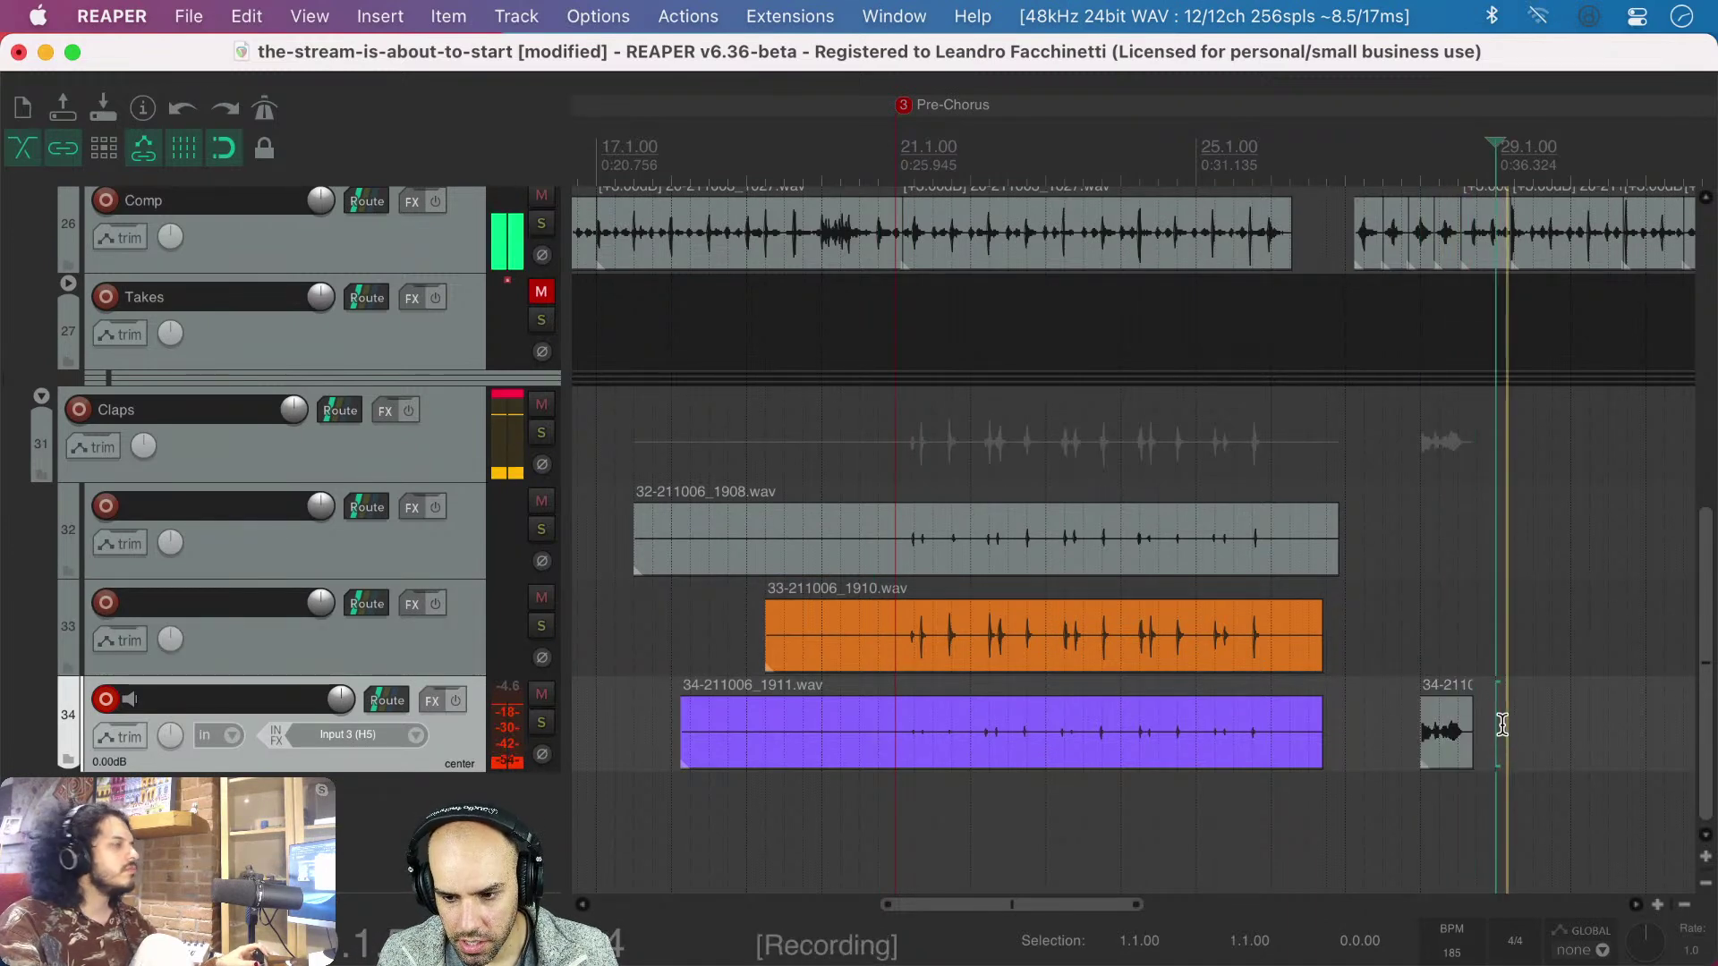
key(space)
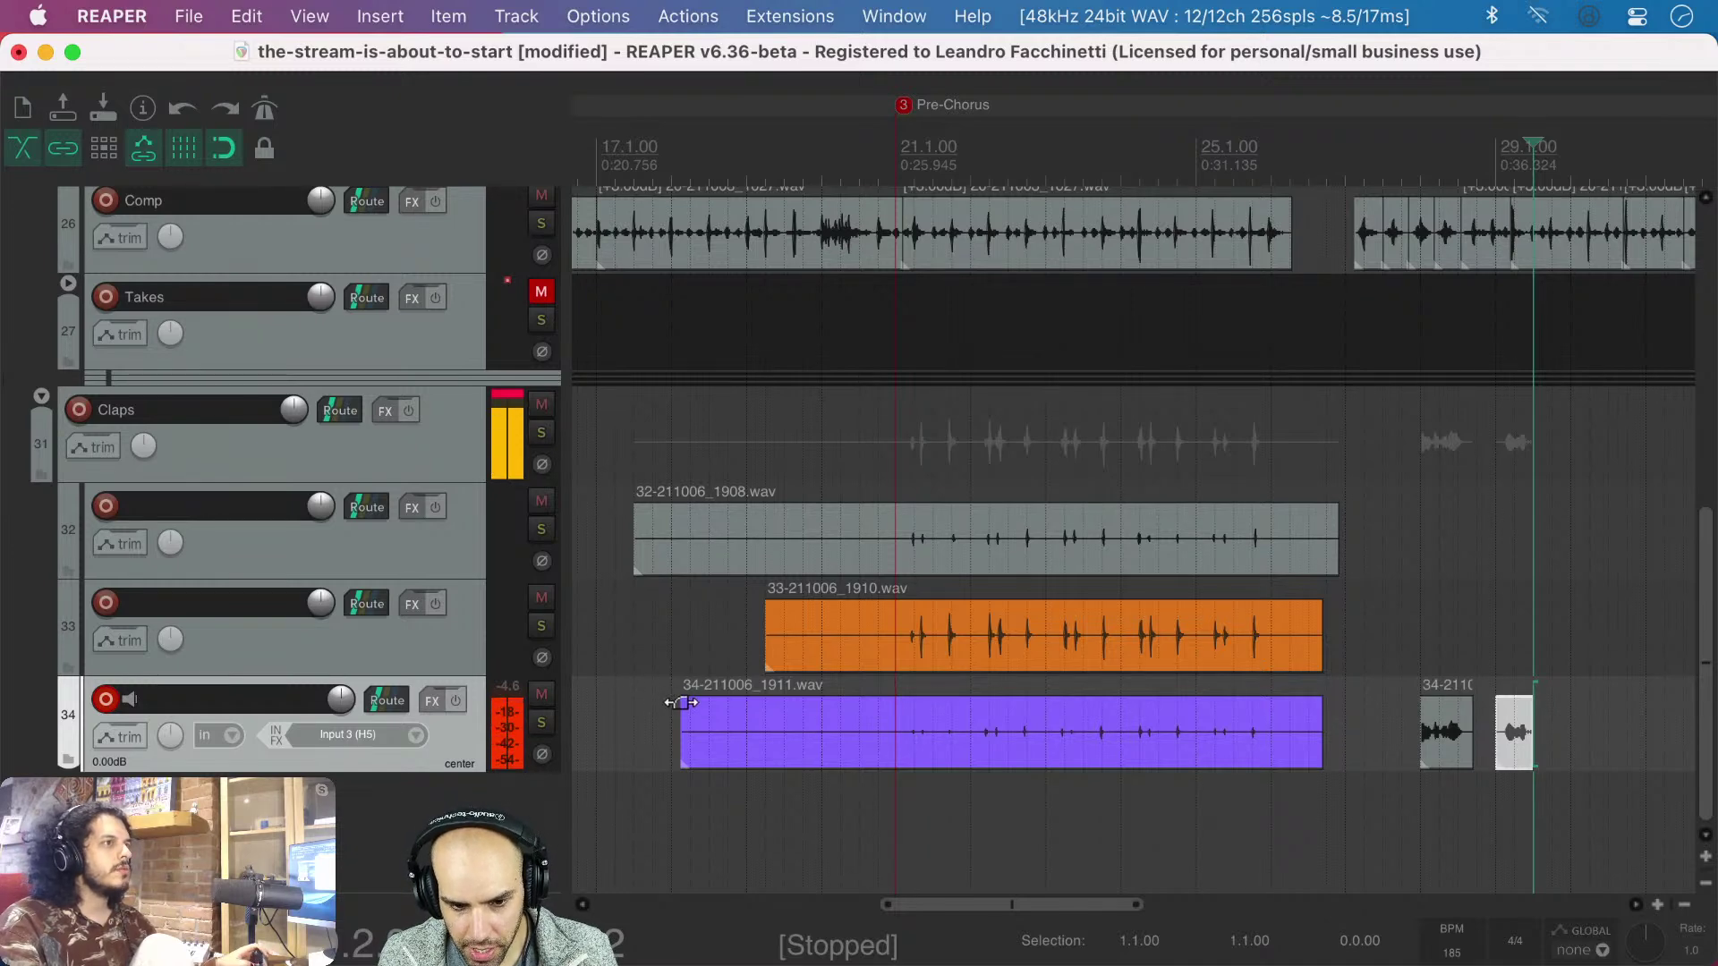
- Try to give the second clap recording a custom item color
click(841, 662)
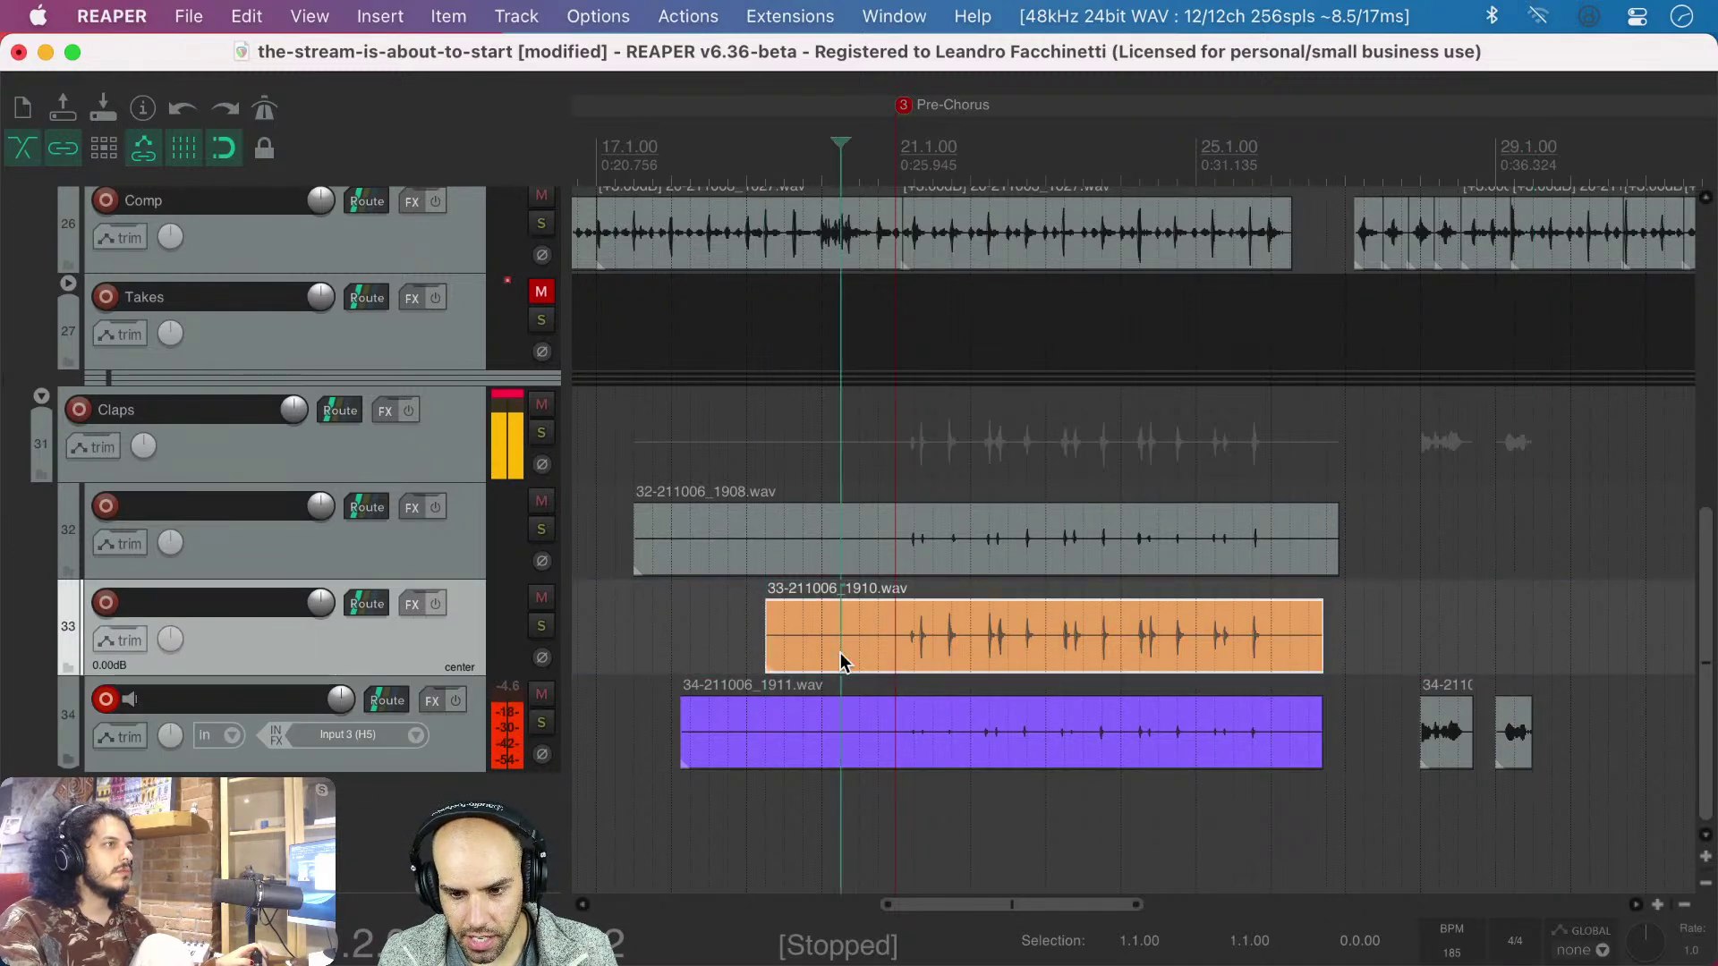
right_click(841, 657)
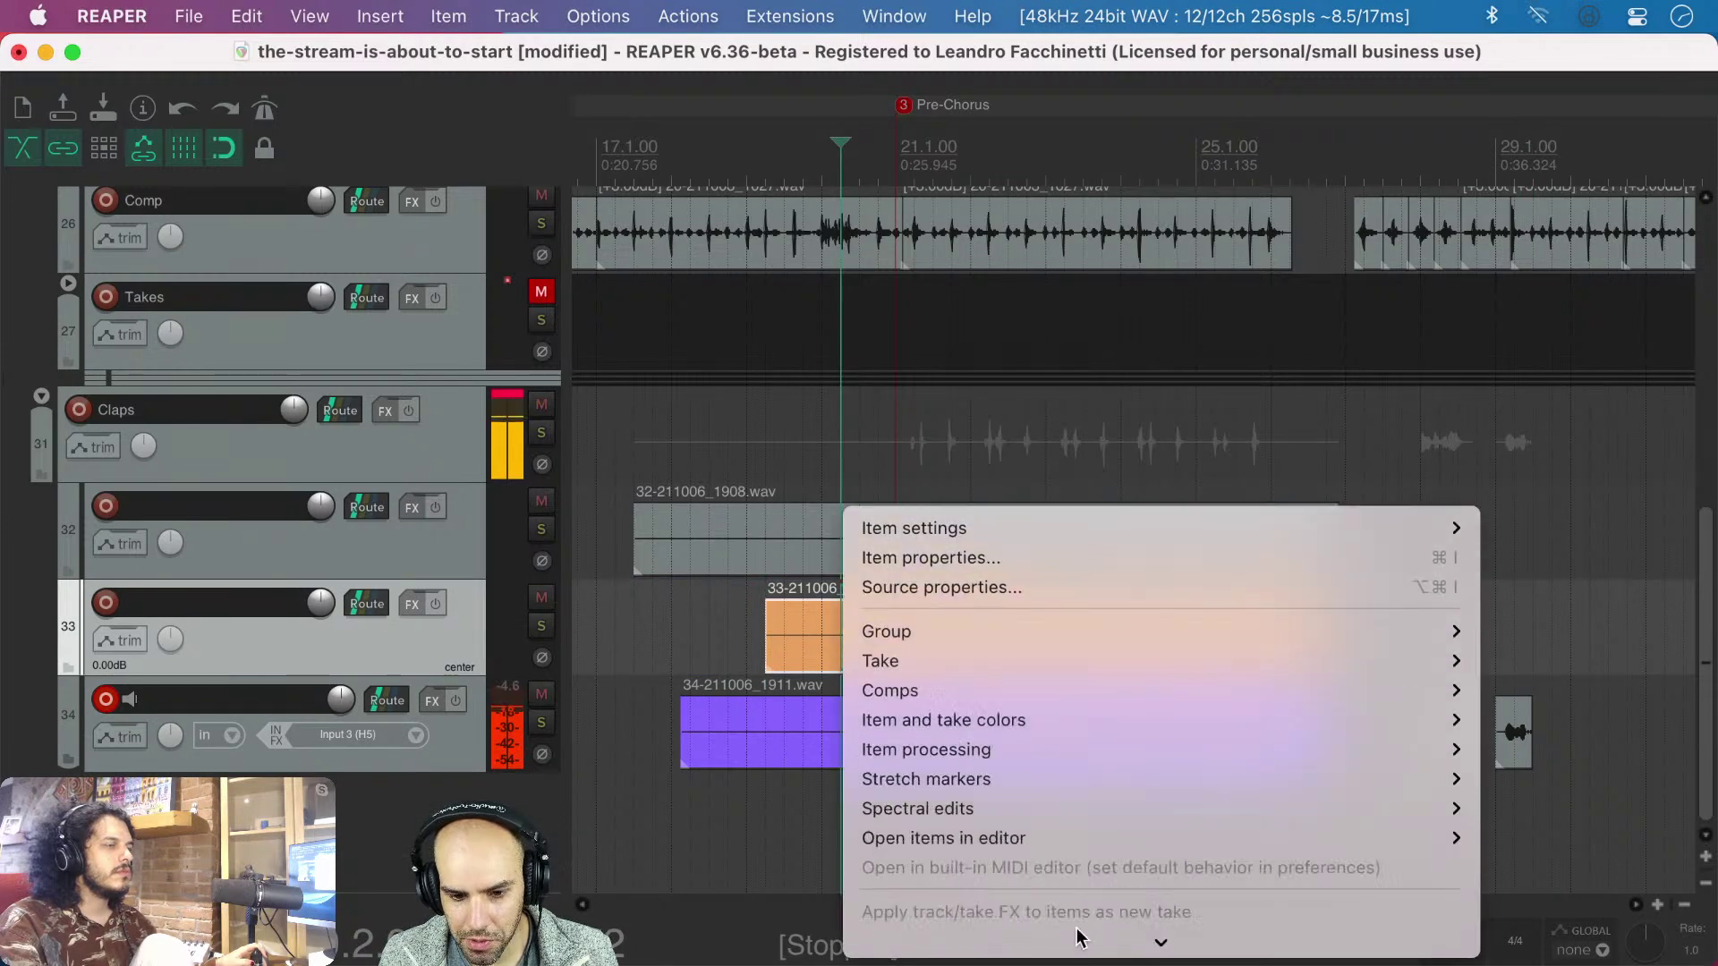
mouse_move(1085, 721)
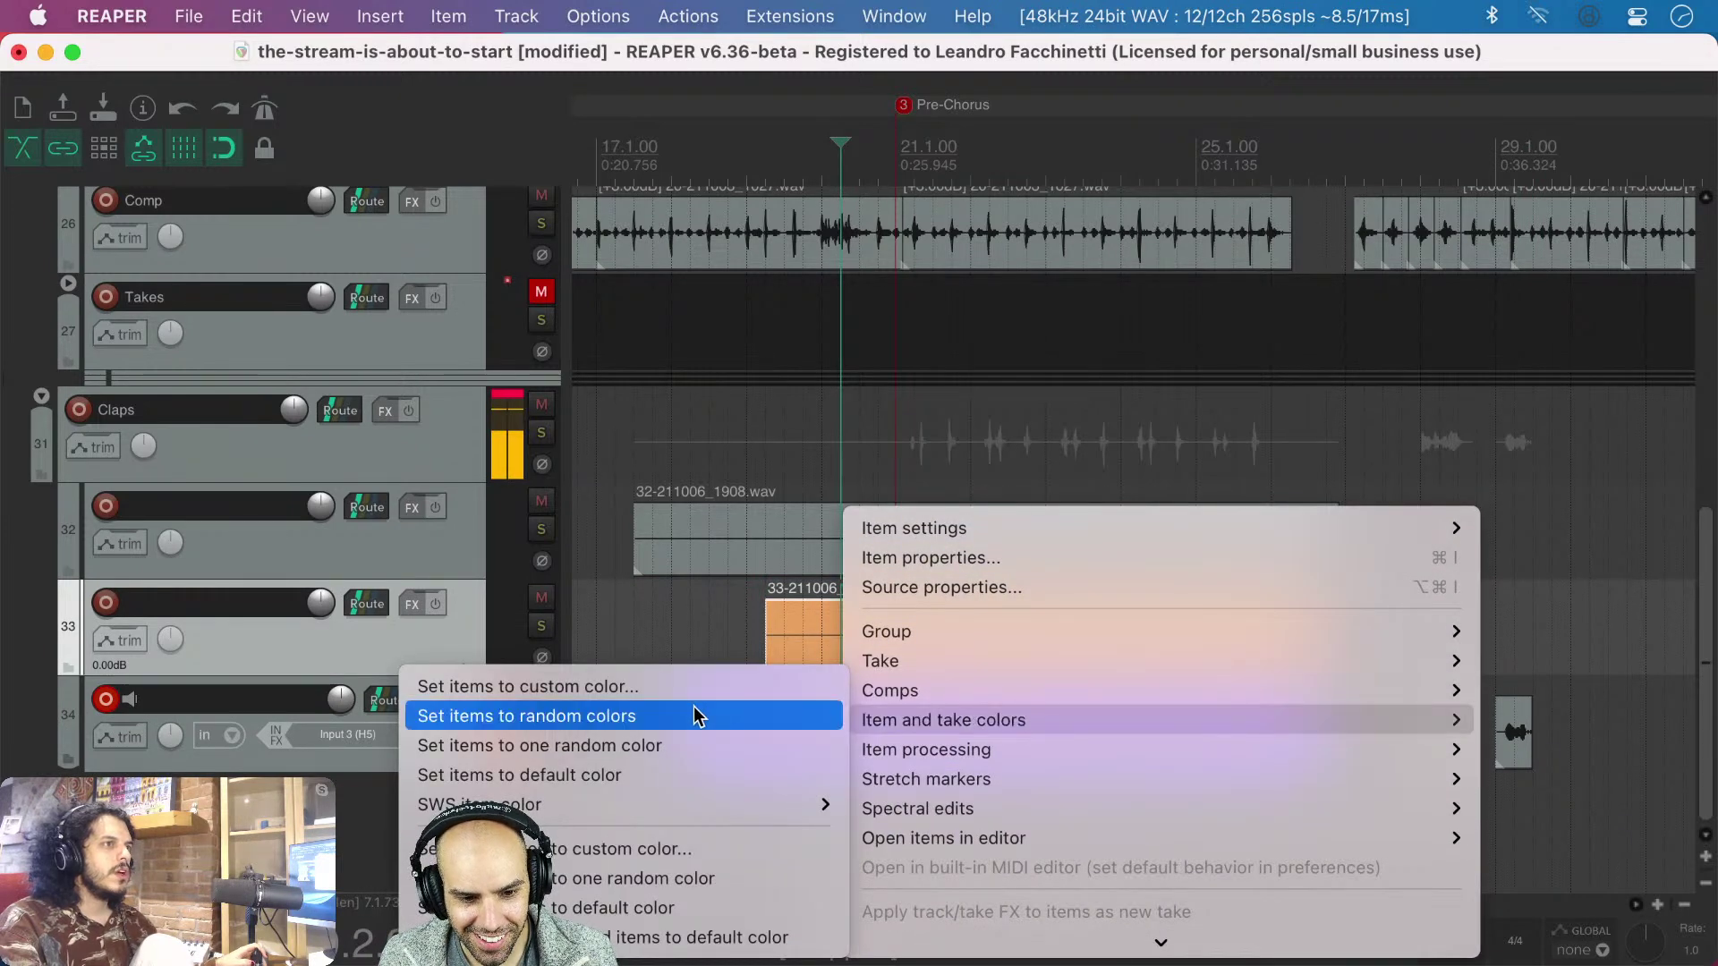
click(635, 690)
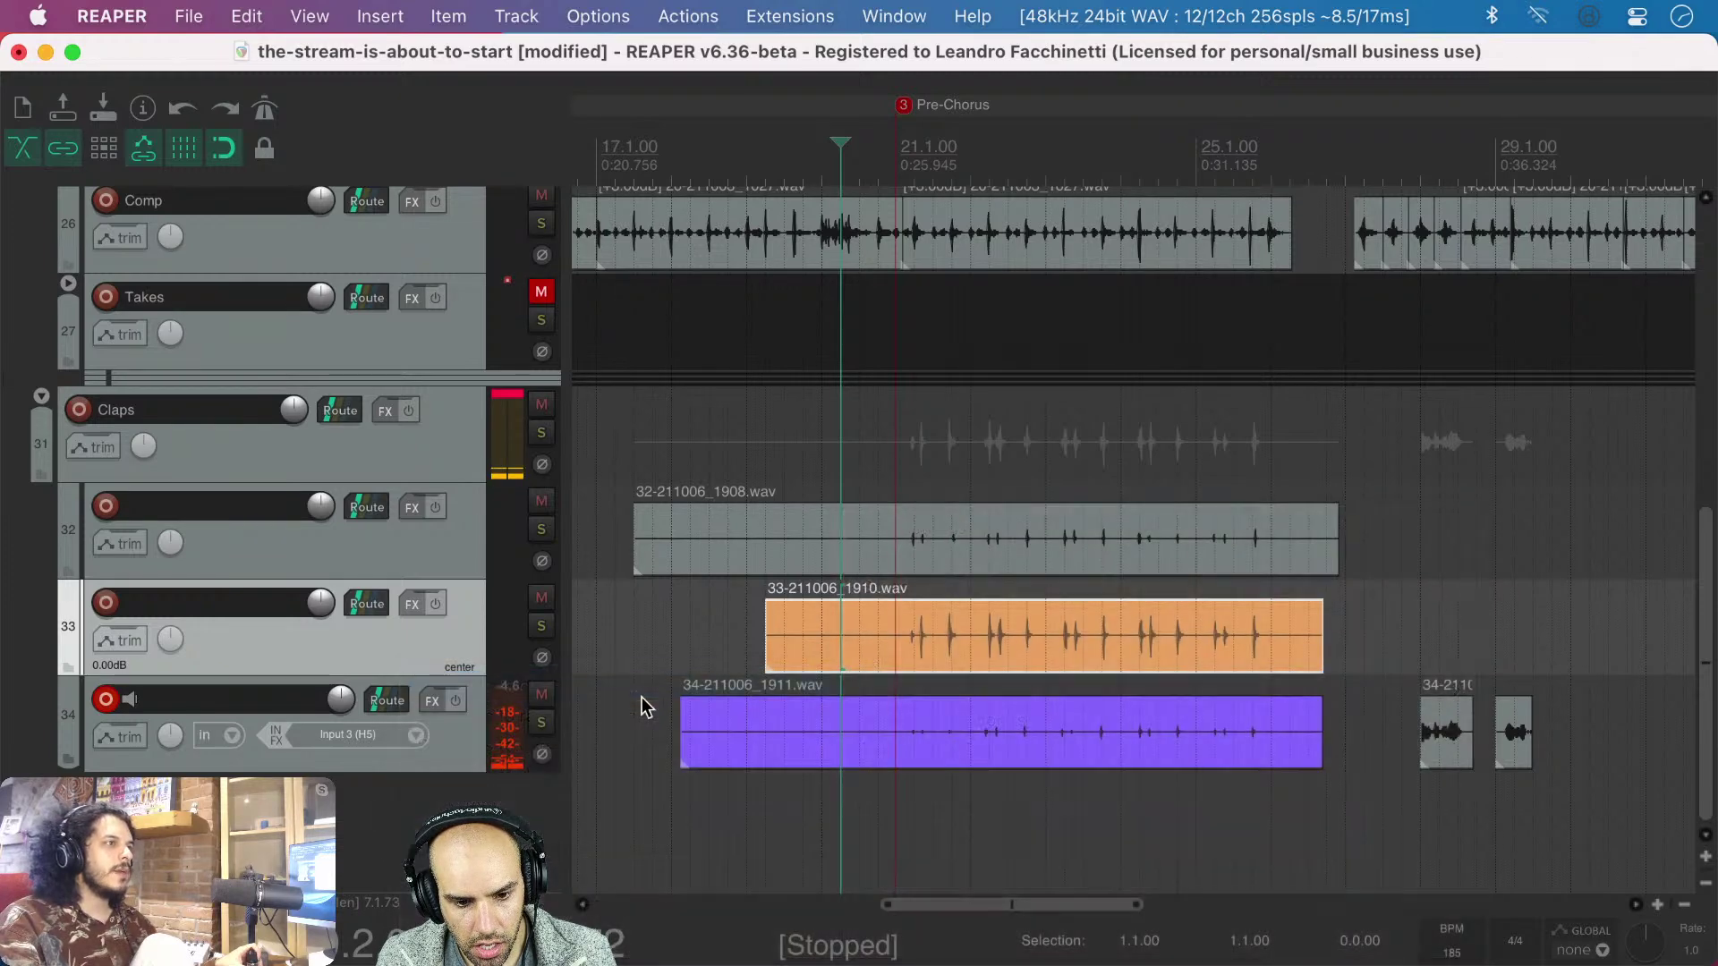
drag(981, 494, 830, 499)
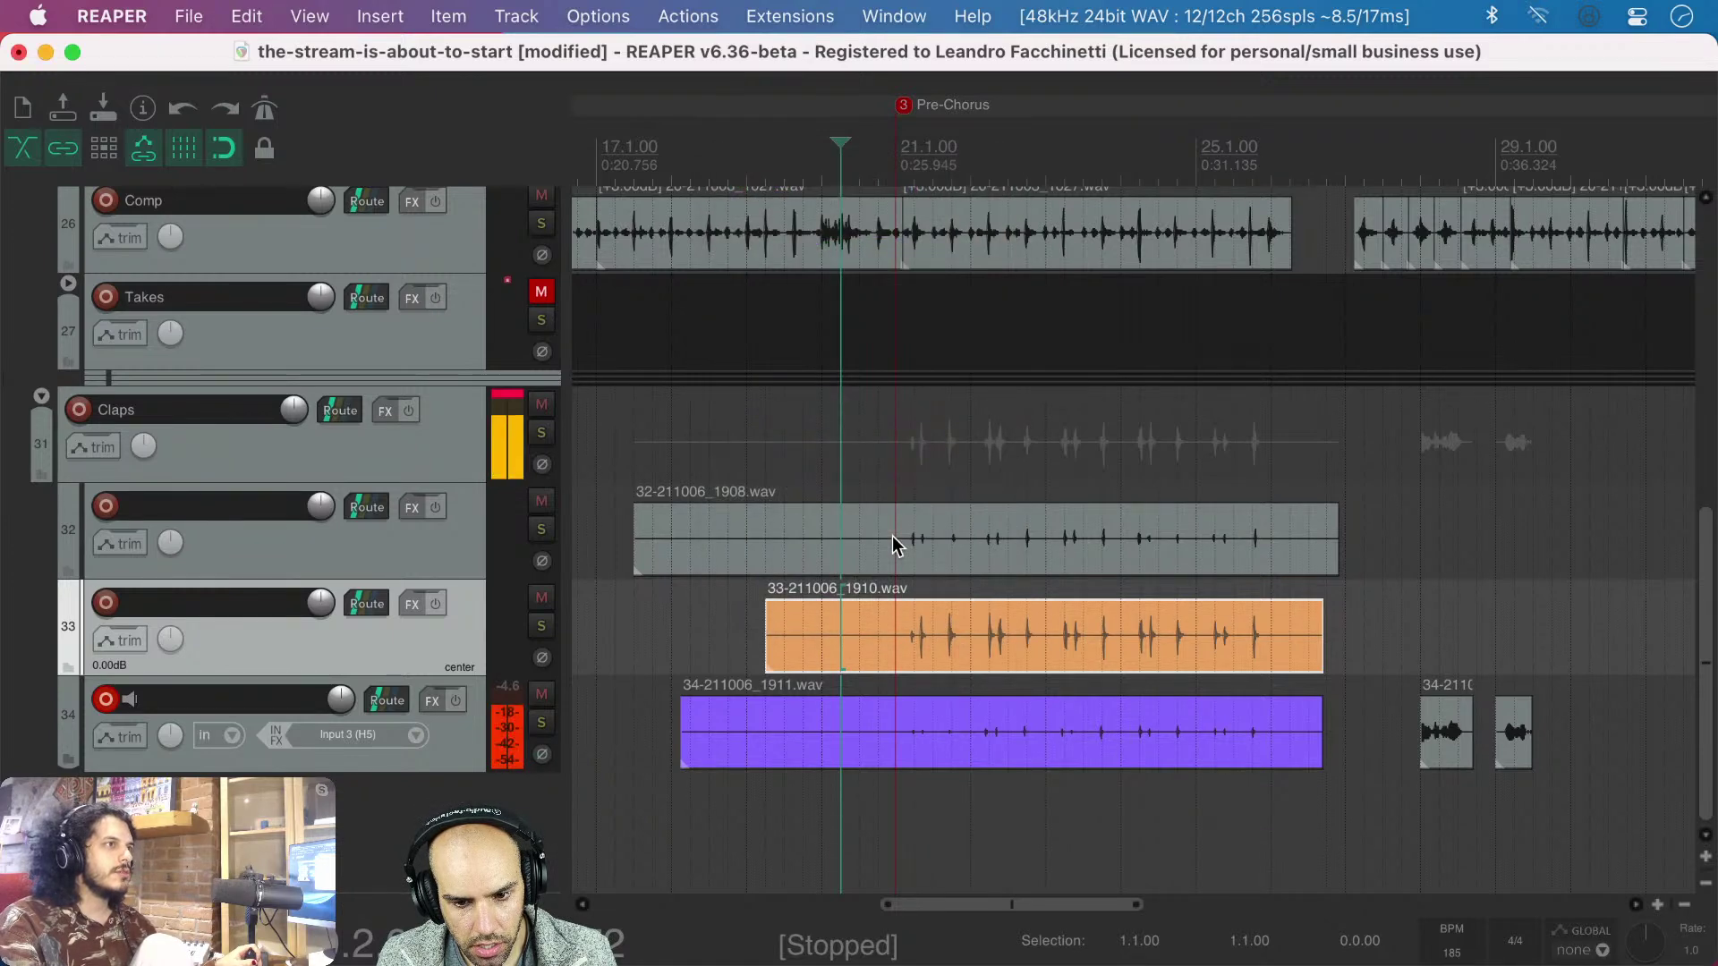
click(707, 644)
click(838, 642)
right_click(837, 642)
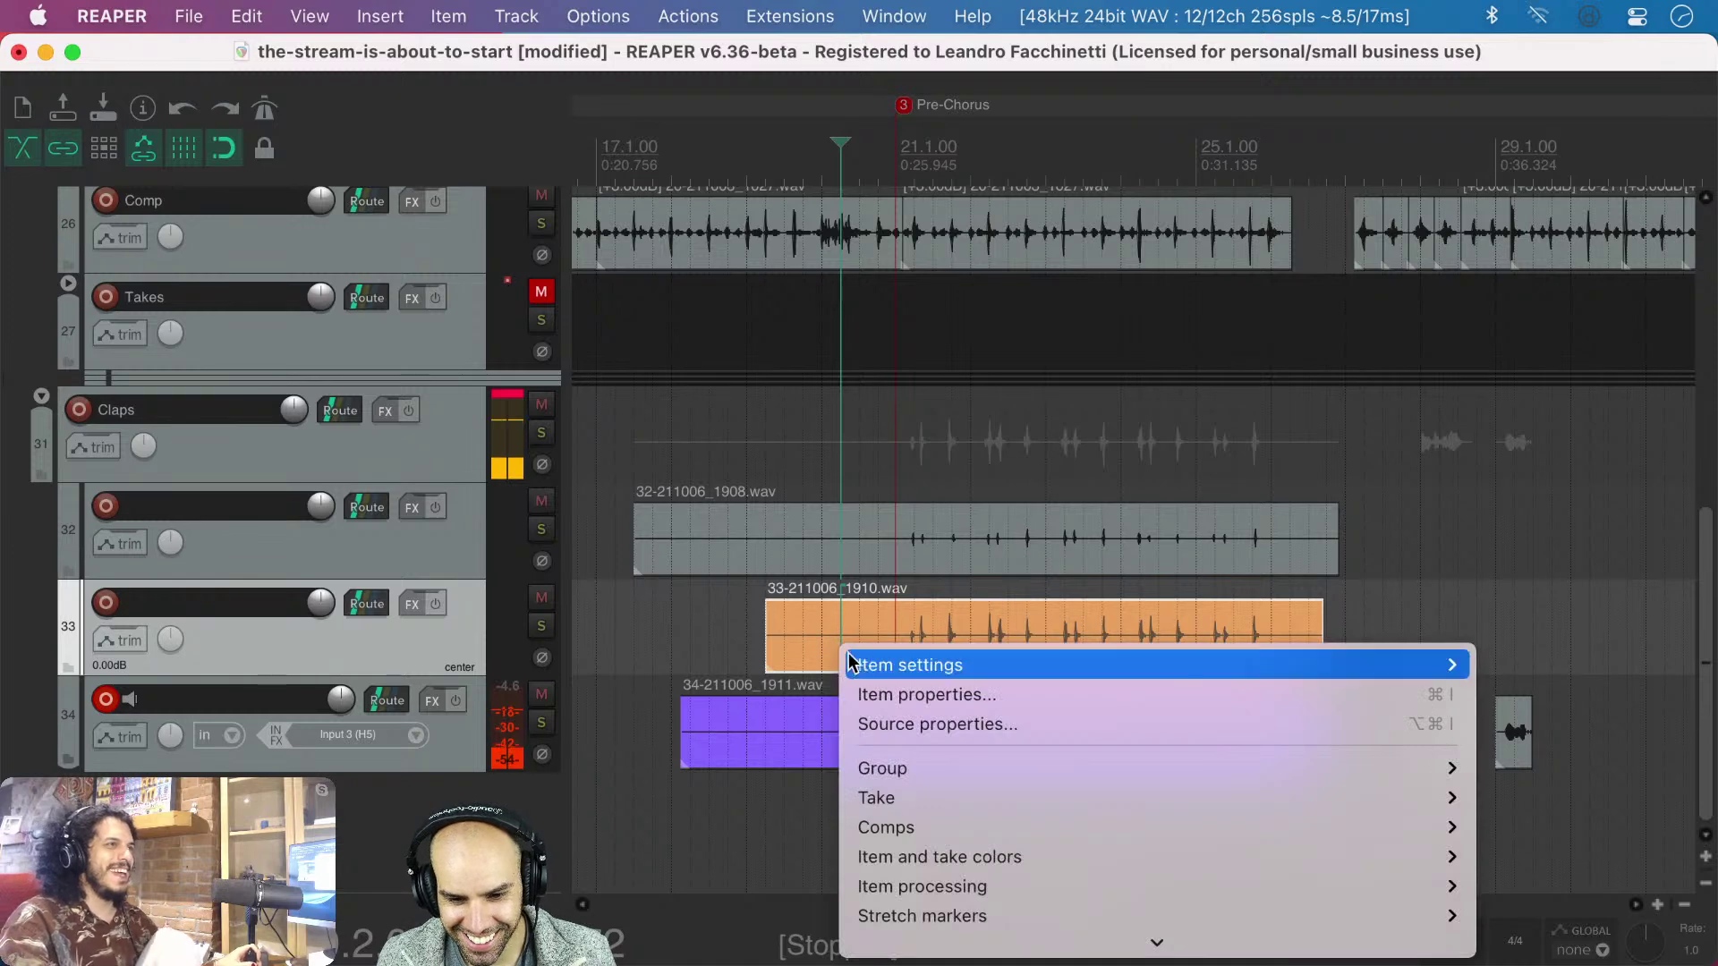
click(1561, 494)
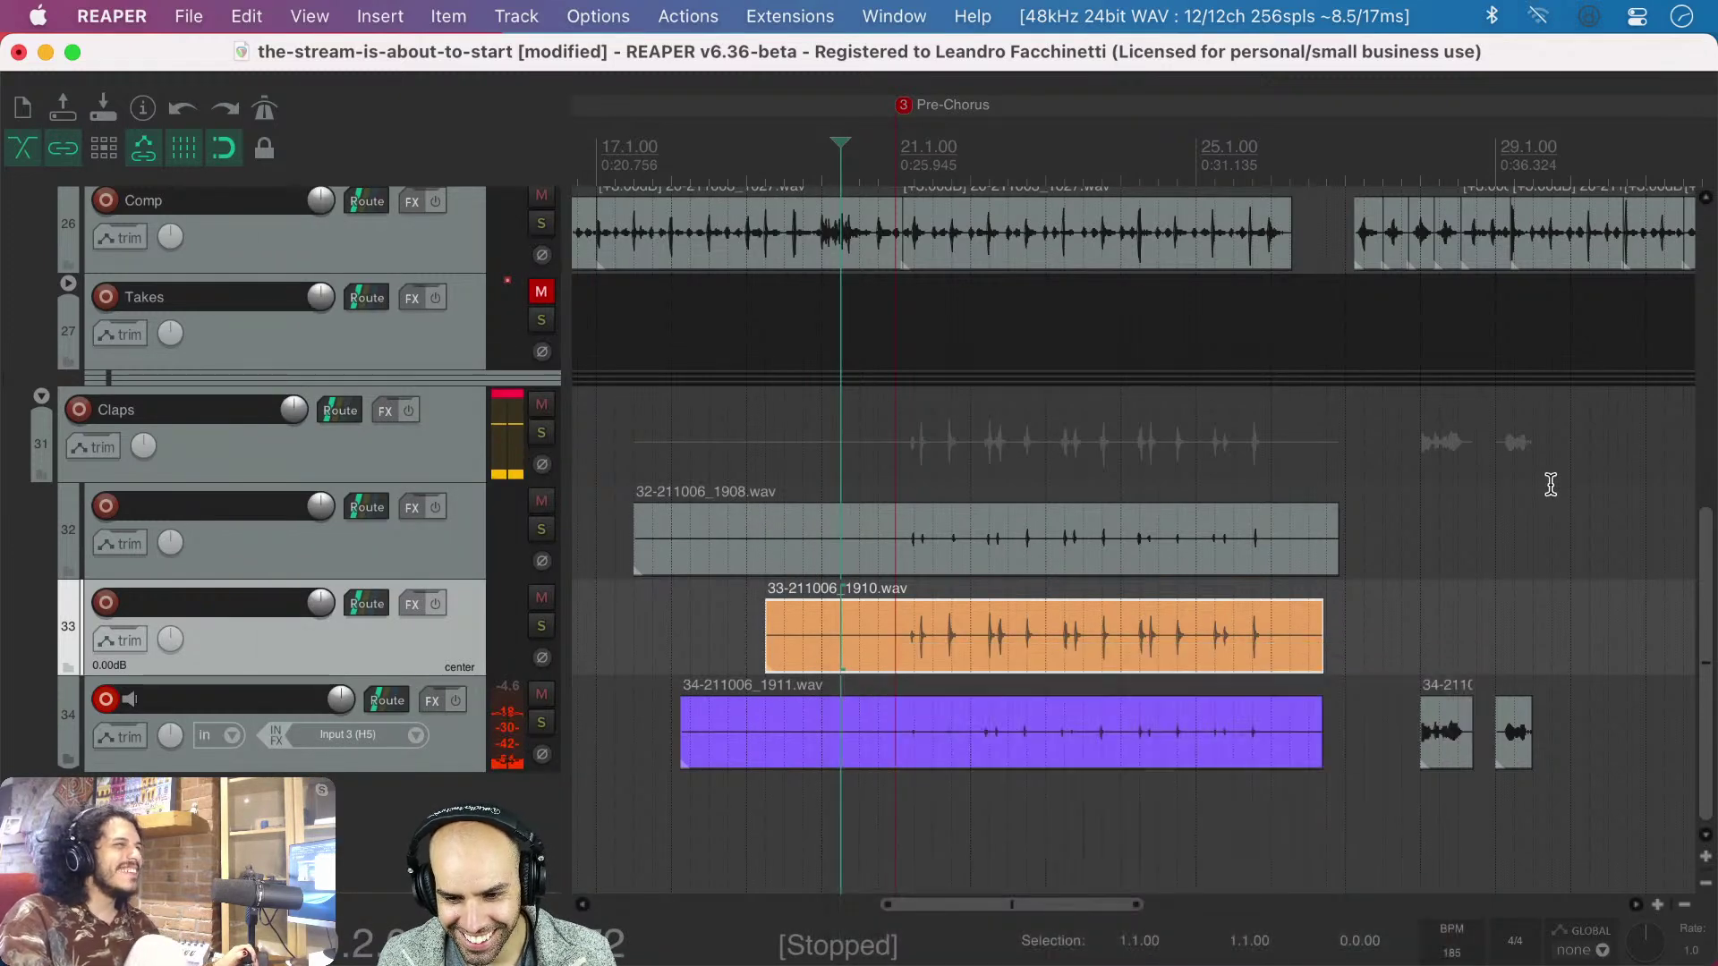
- Delete the two short test takes after the third clap recording and save the project
click(1440, 732)
super+click(1521, 735)
key(Delete)
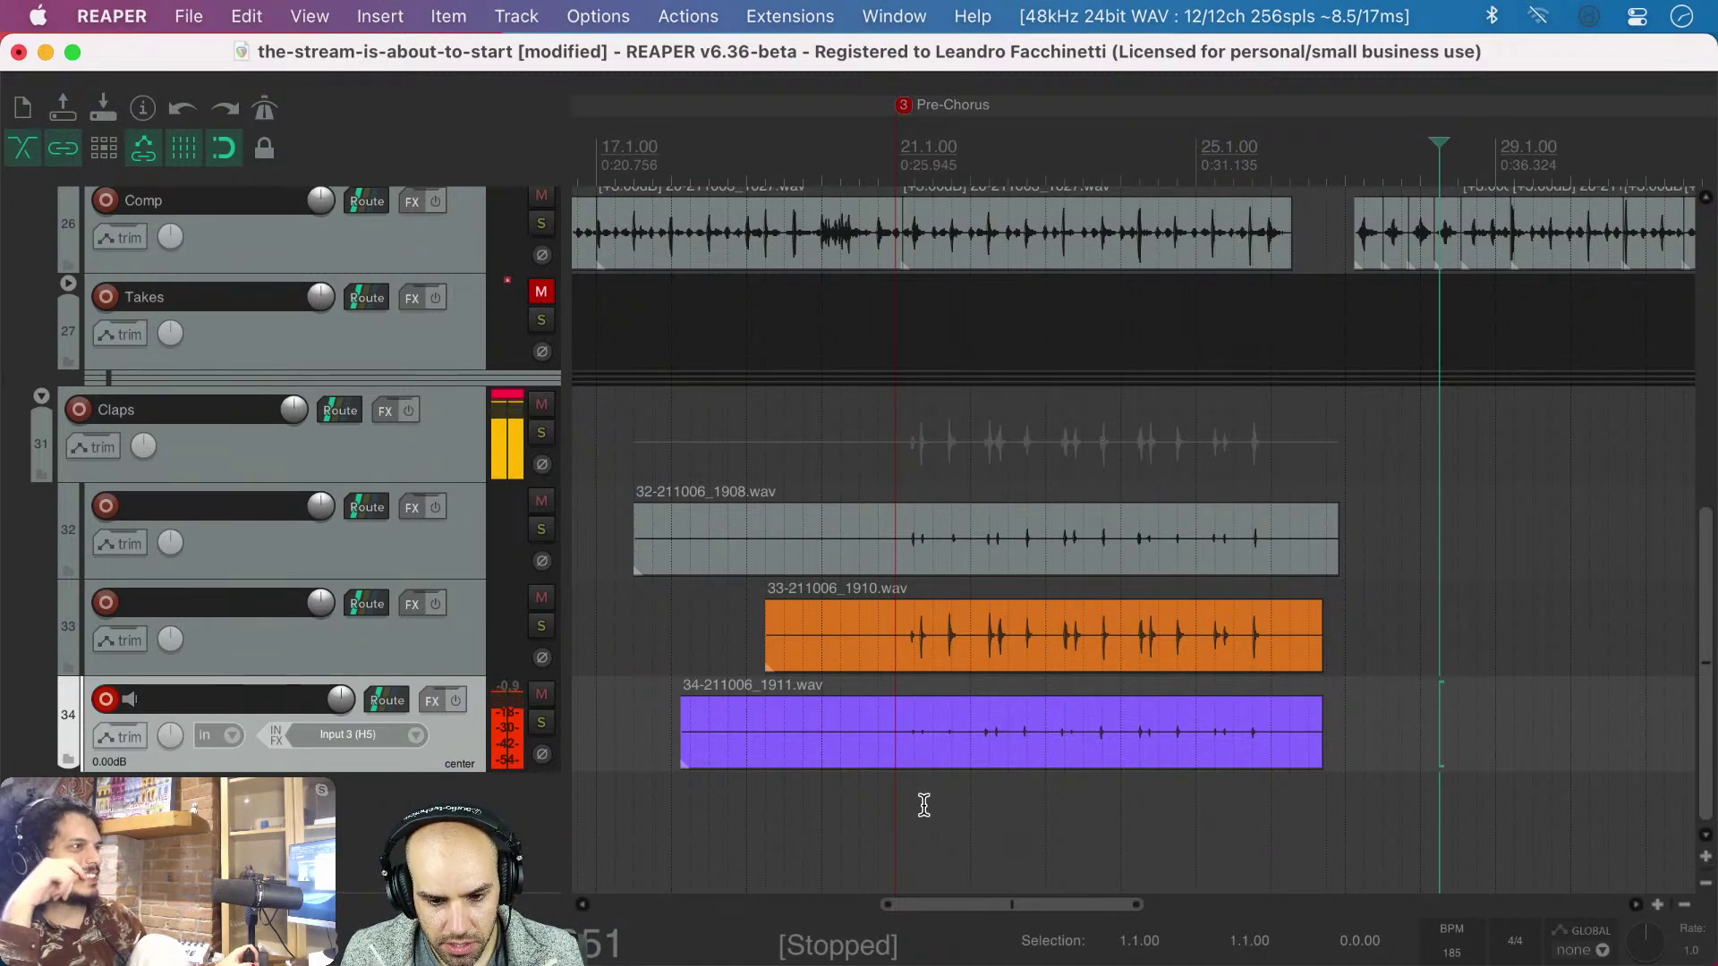
scroll(924, 801, up, 4)
scroll(924, 805, right, 3)
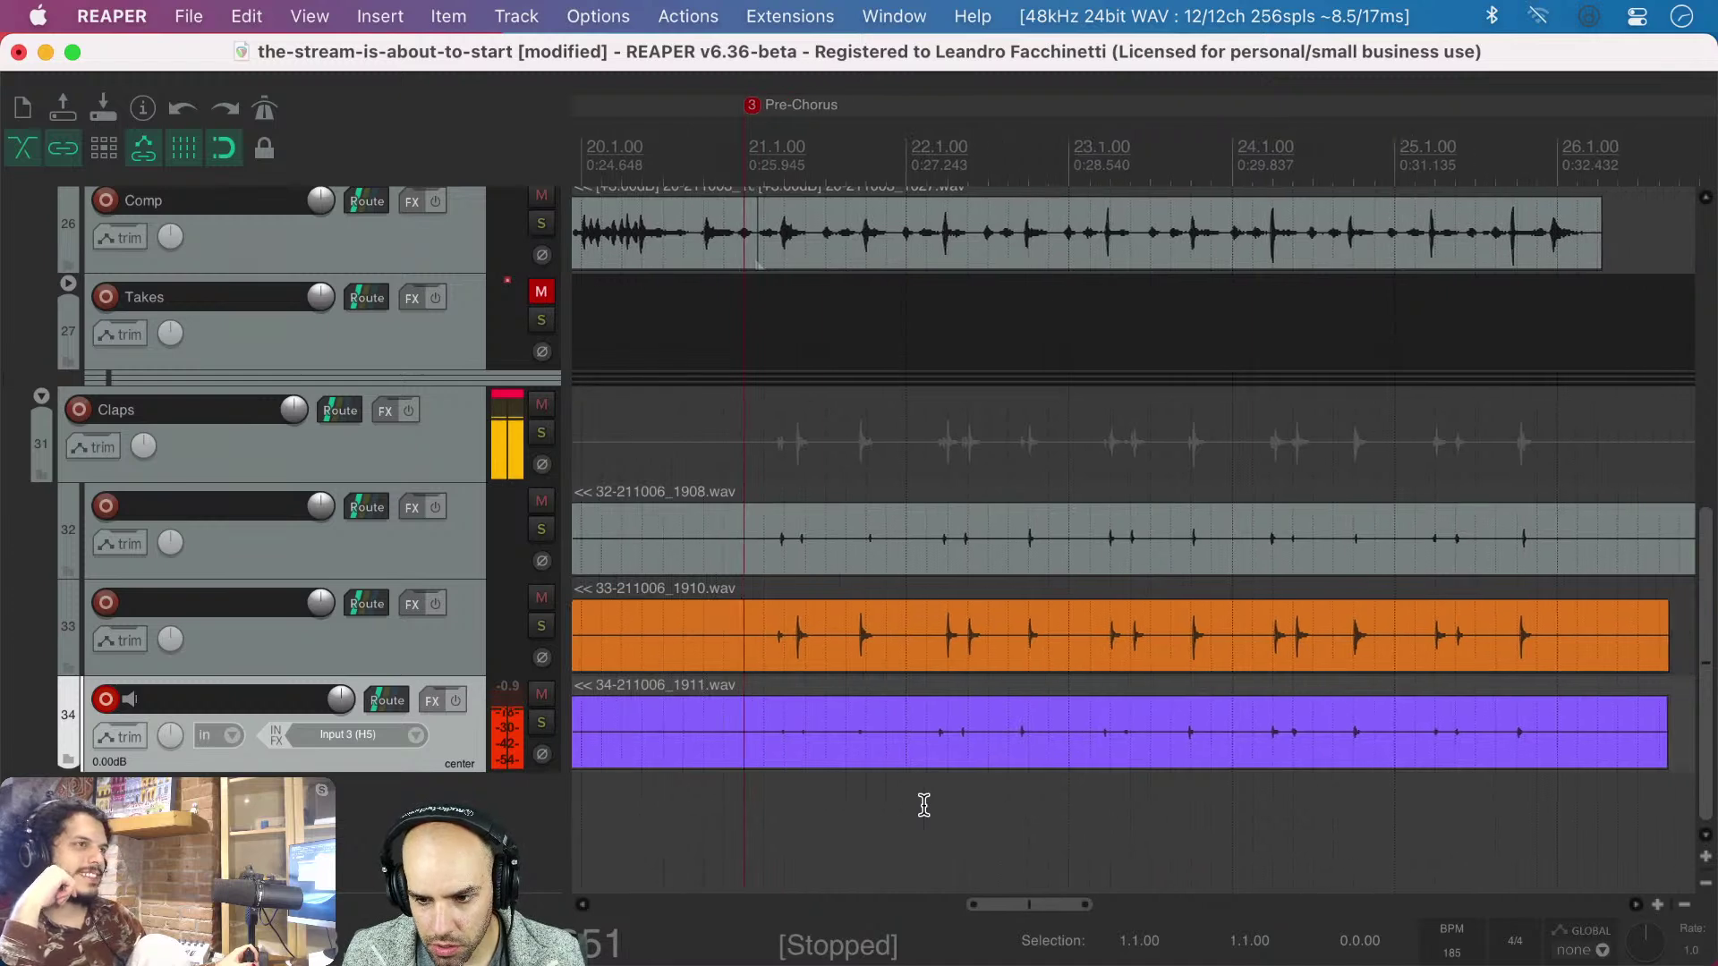
key(super+s)
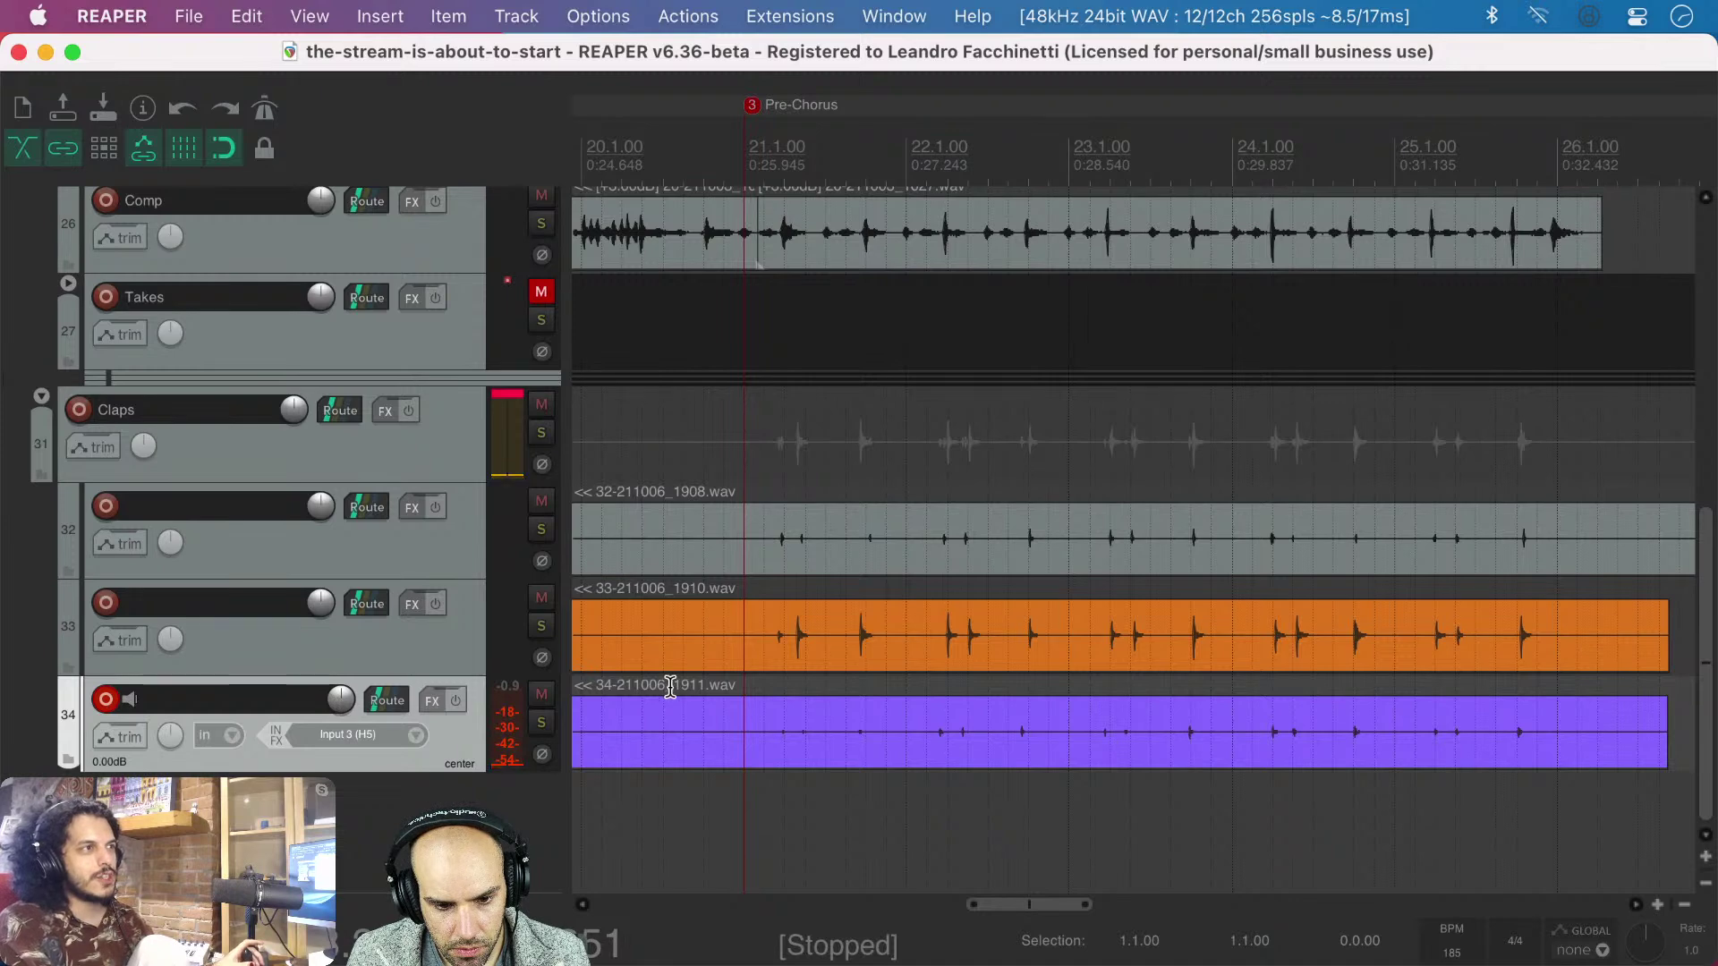
- Select all three clap recordings and normalize the loudness of the selected items to -23 LUFS
click(752, 544)
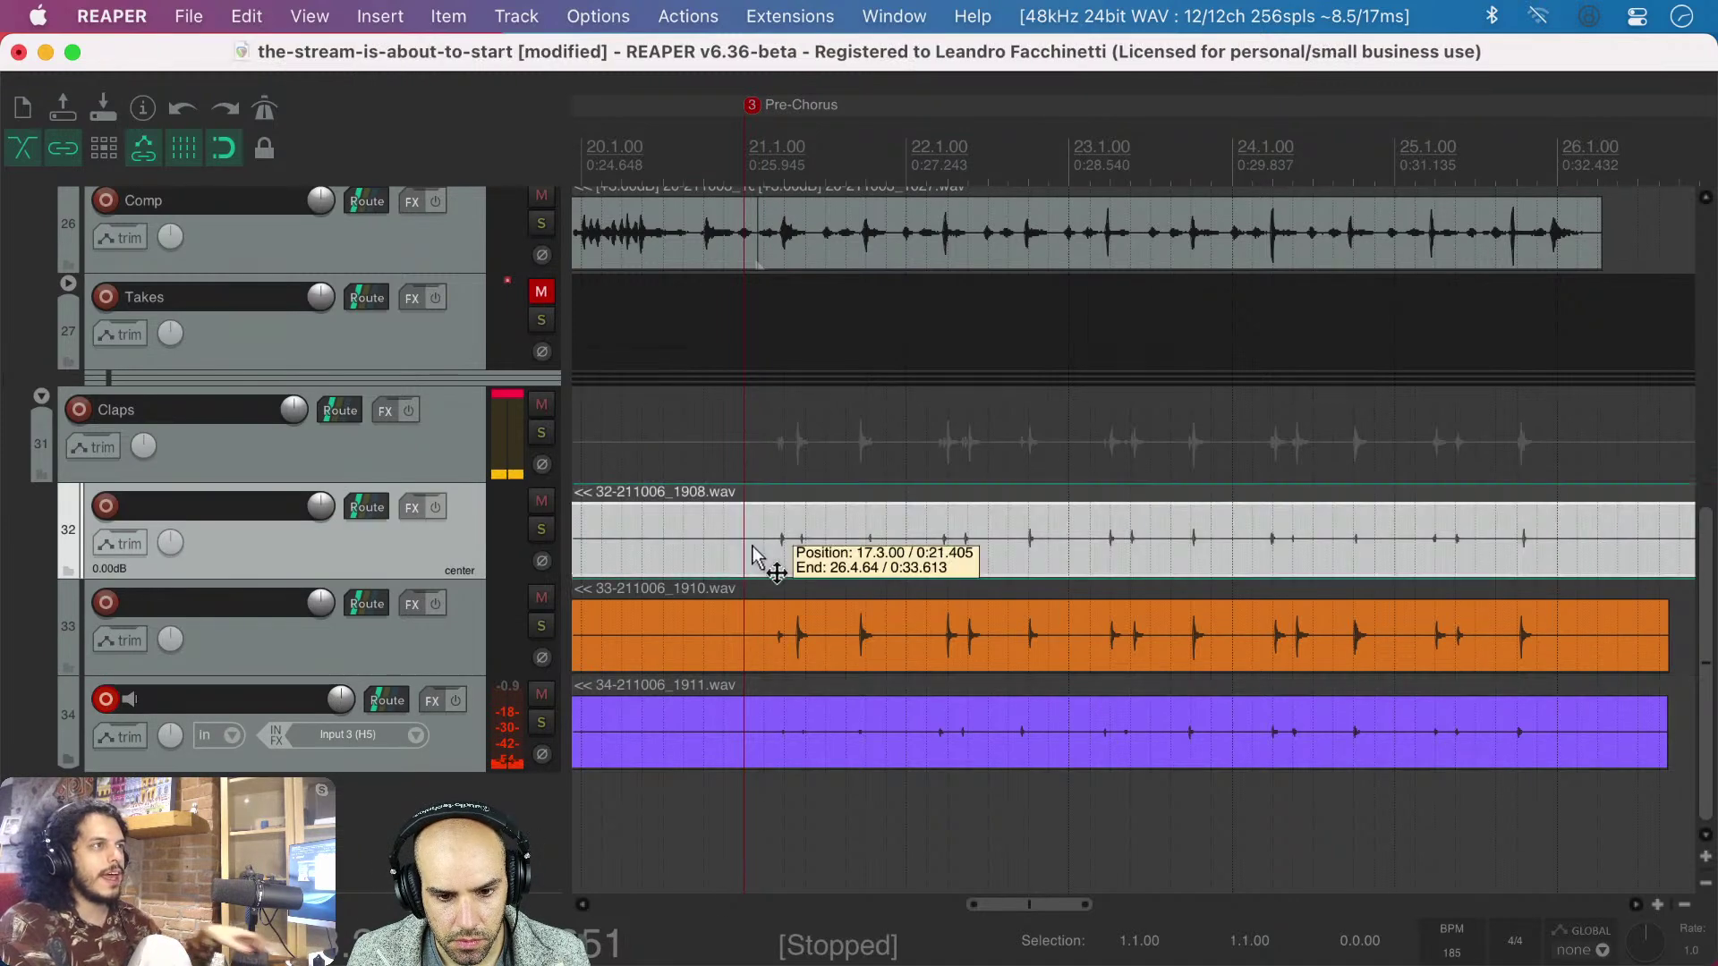
shift+click(737, 716)
key(shift+slash)
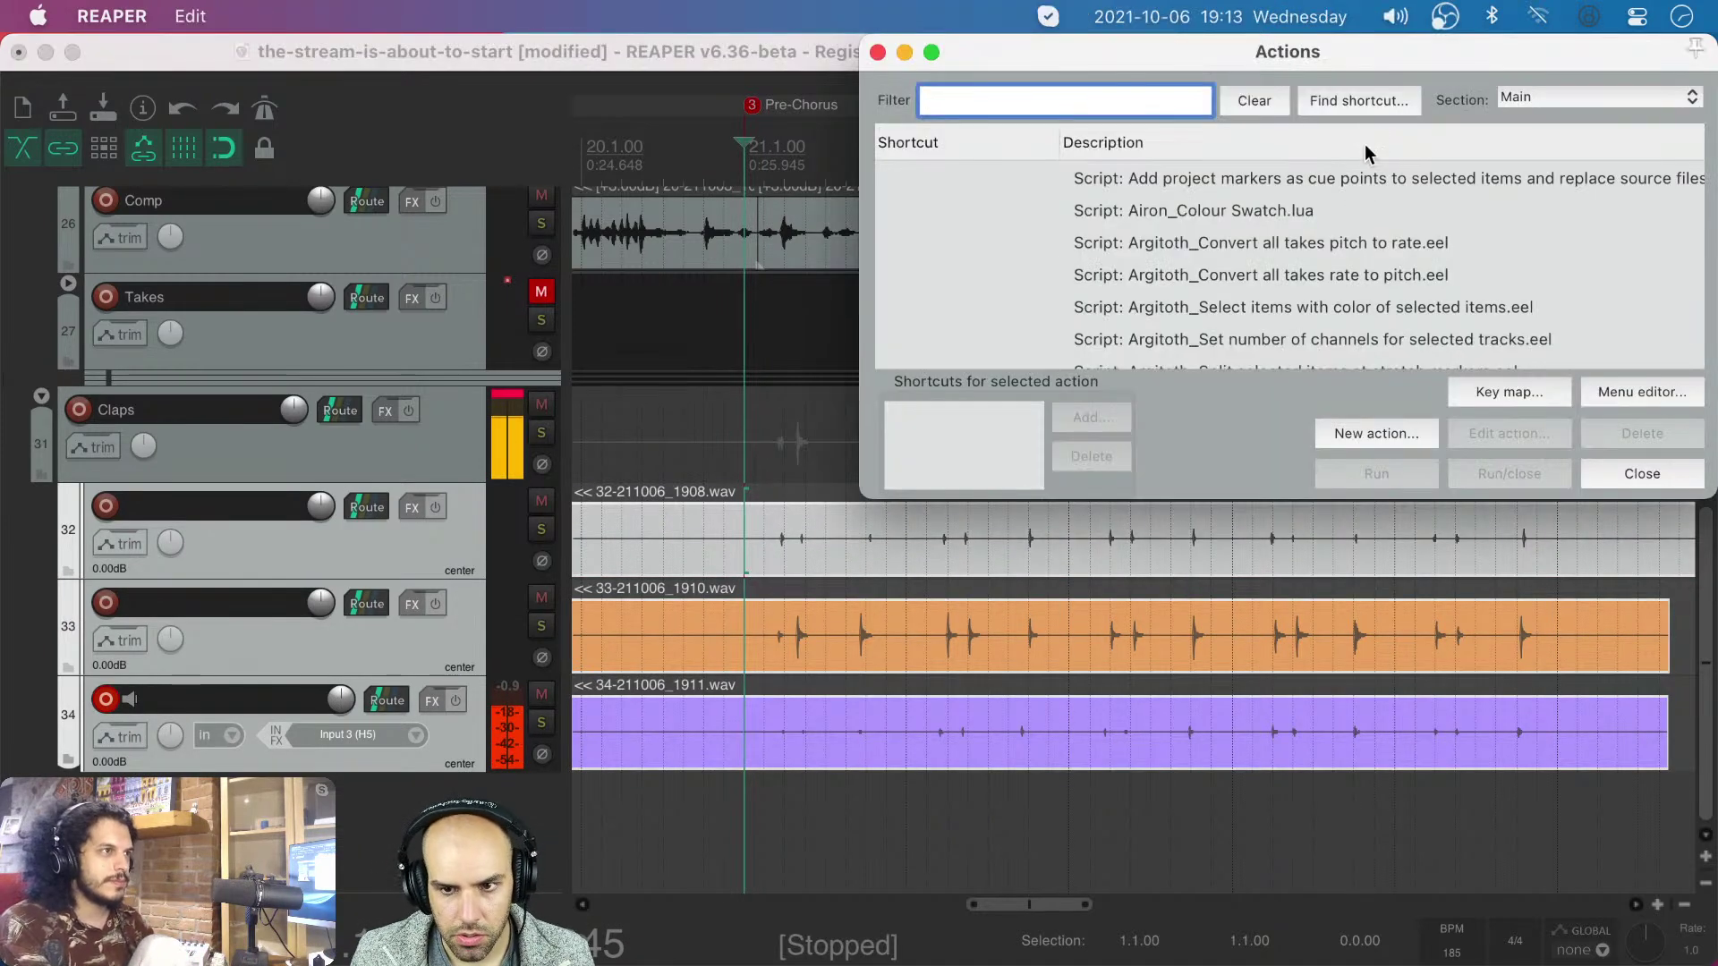
text(-23)
key(Tab)
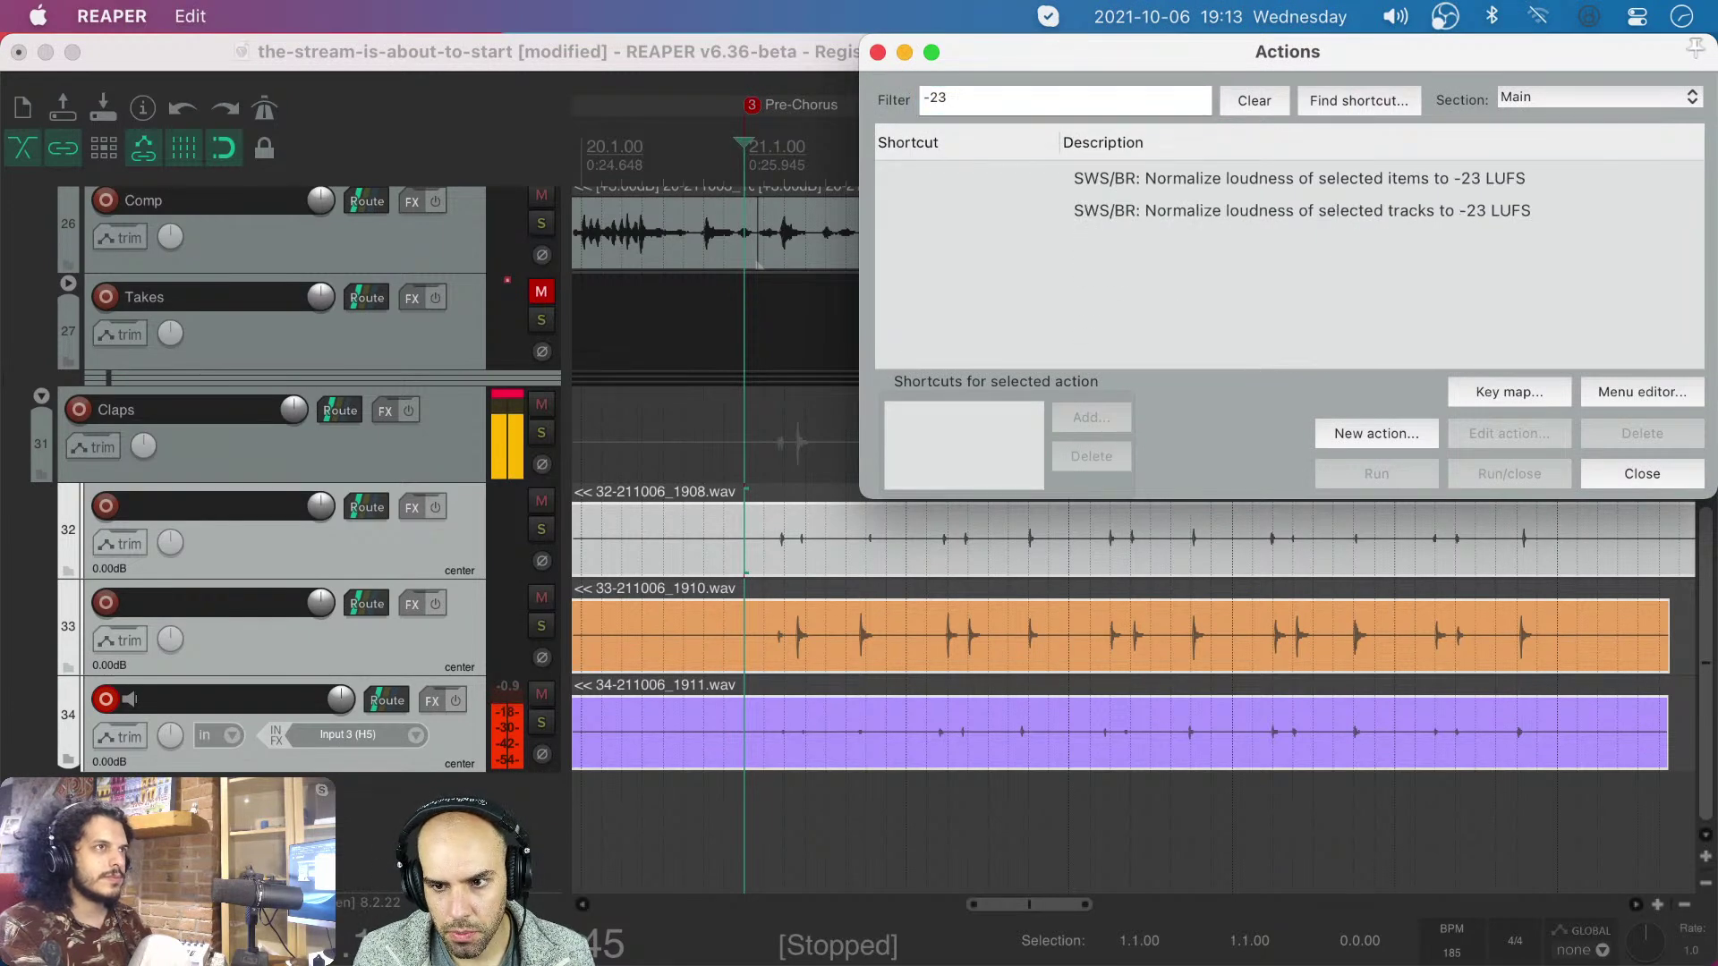
key(Down)
key(Up)
key(Return)
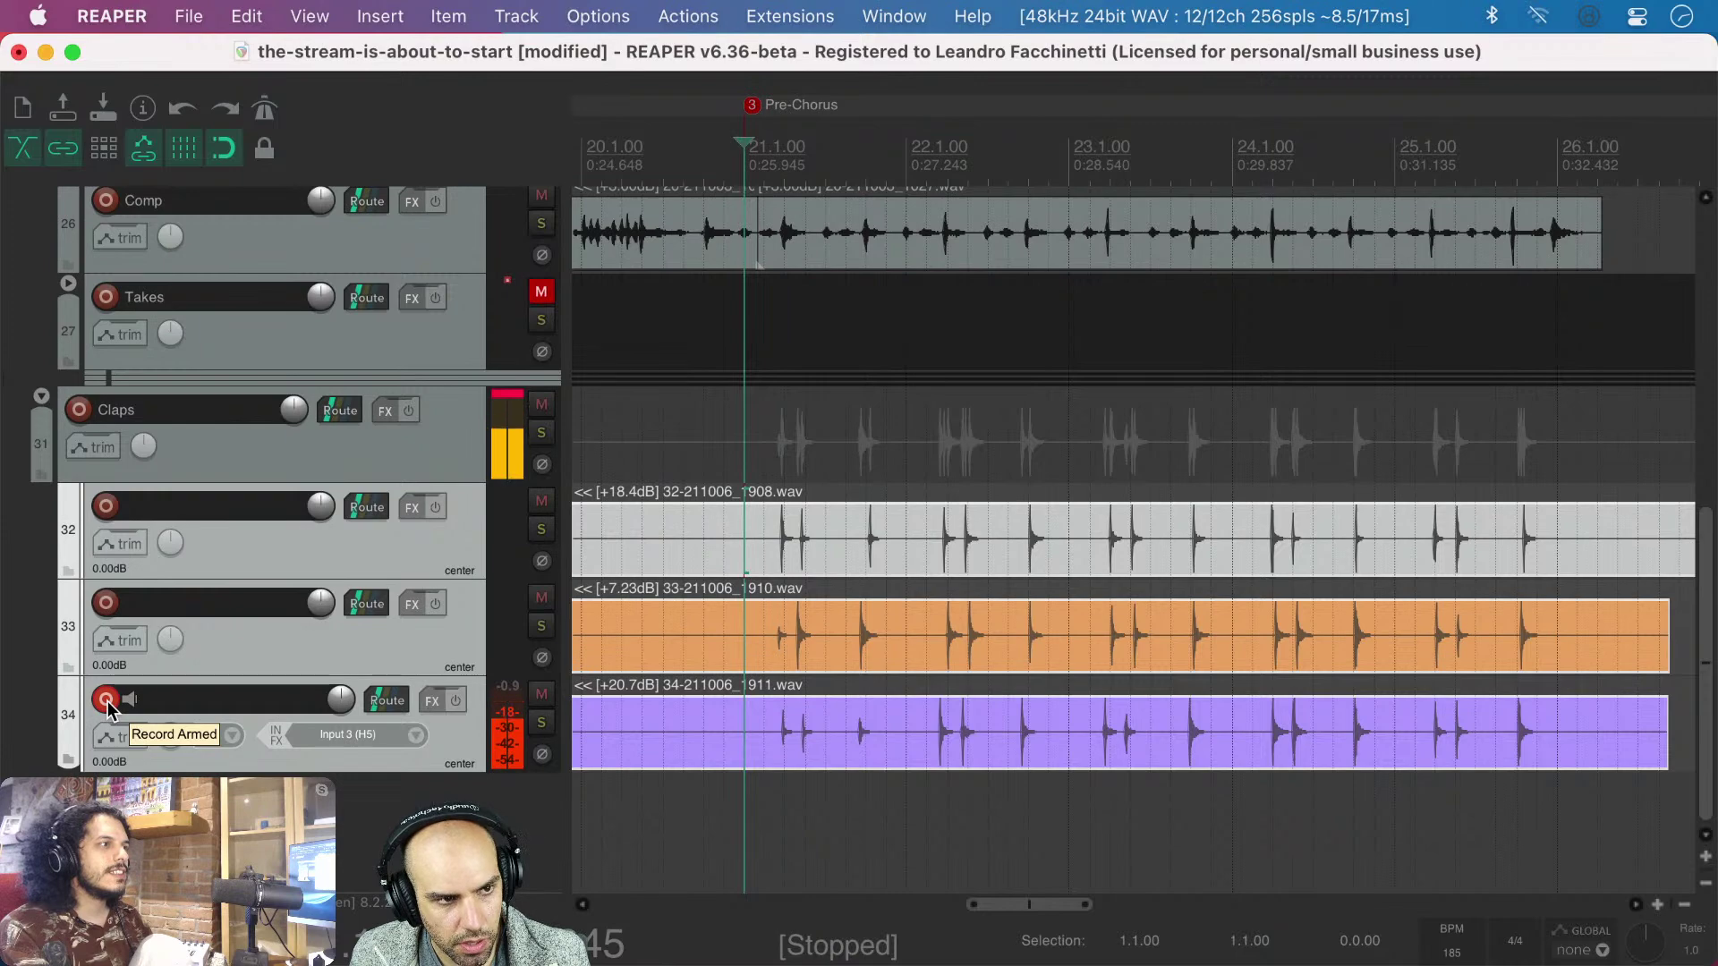
- Disarm the third clap track, visit the mixer of the STREAMING project, and return to save the song project
key(super+Tab)
key(super+Tab)
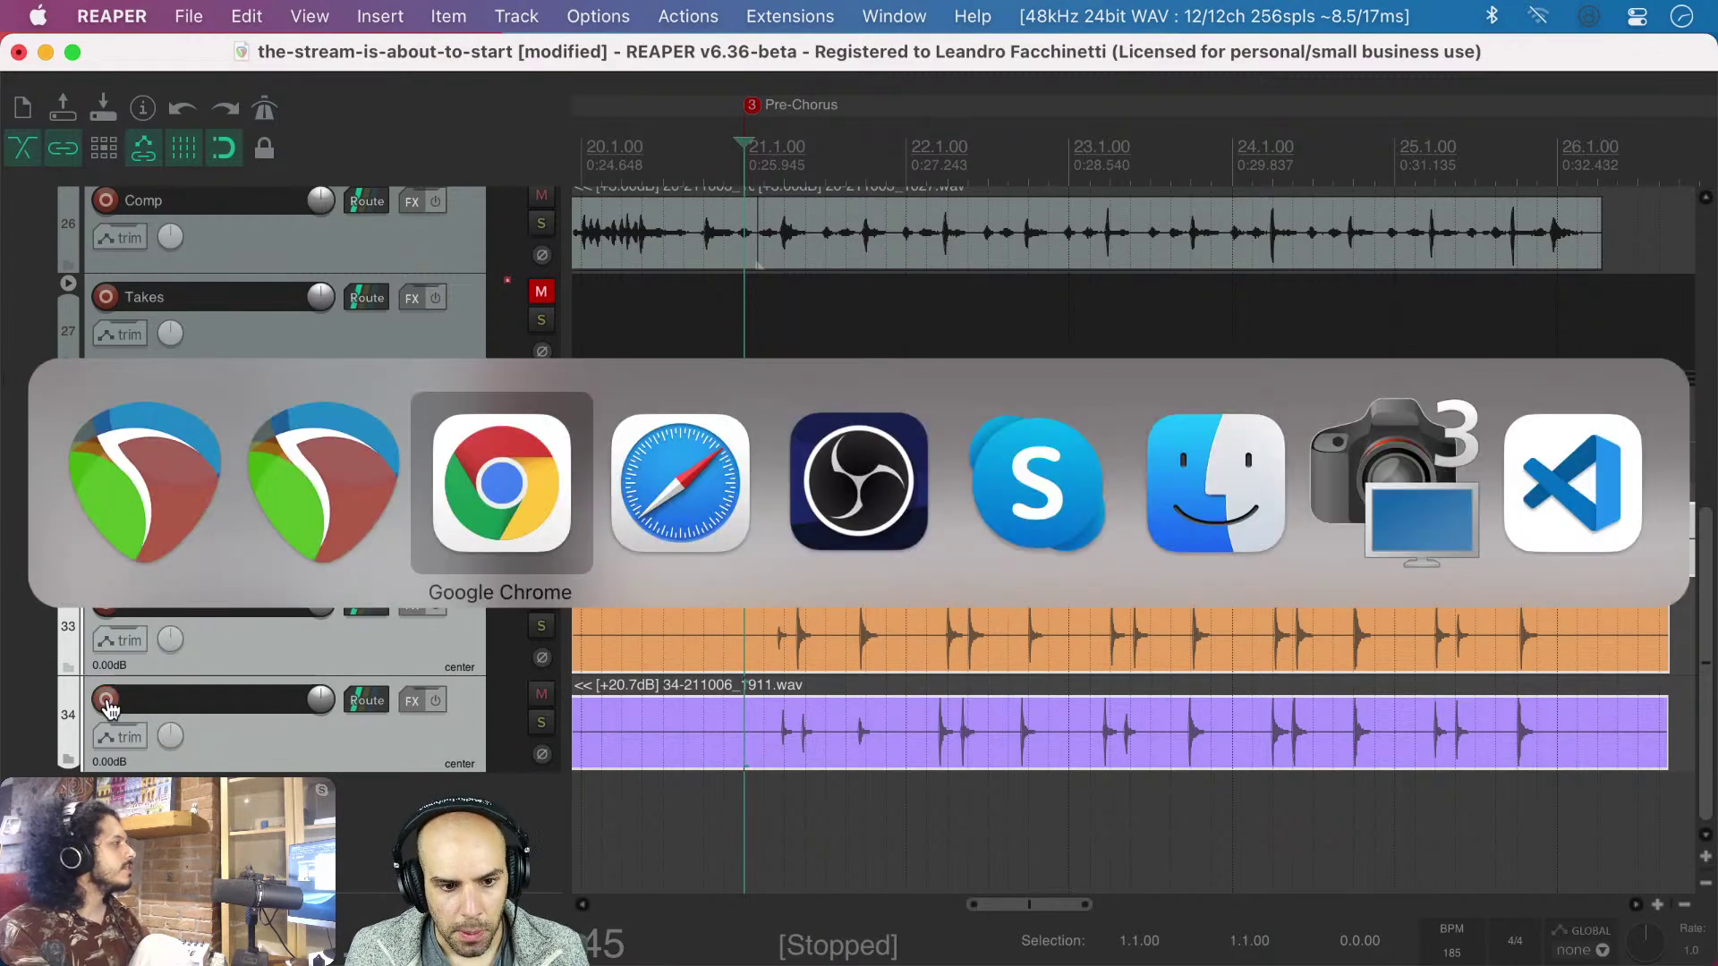
key(super+shift+Tab)
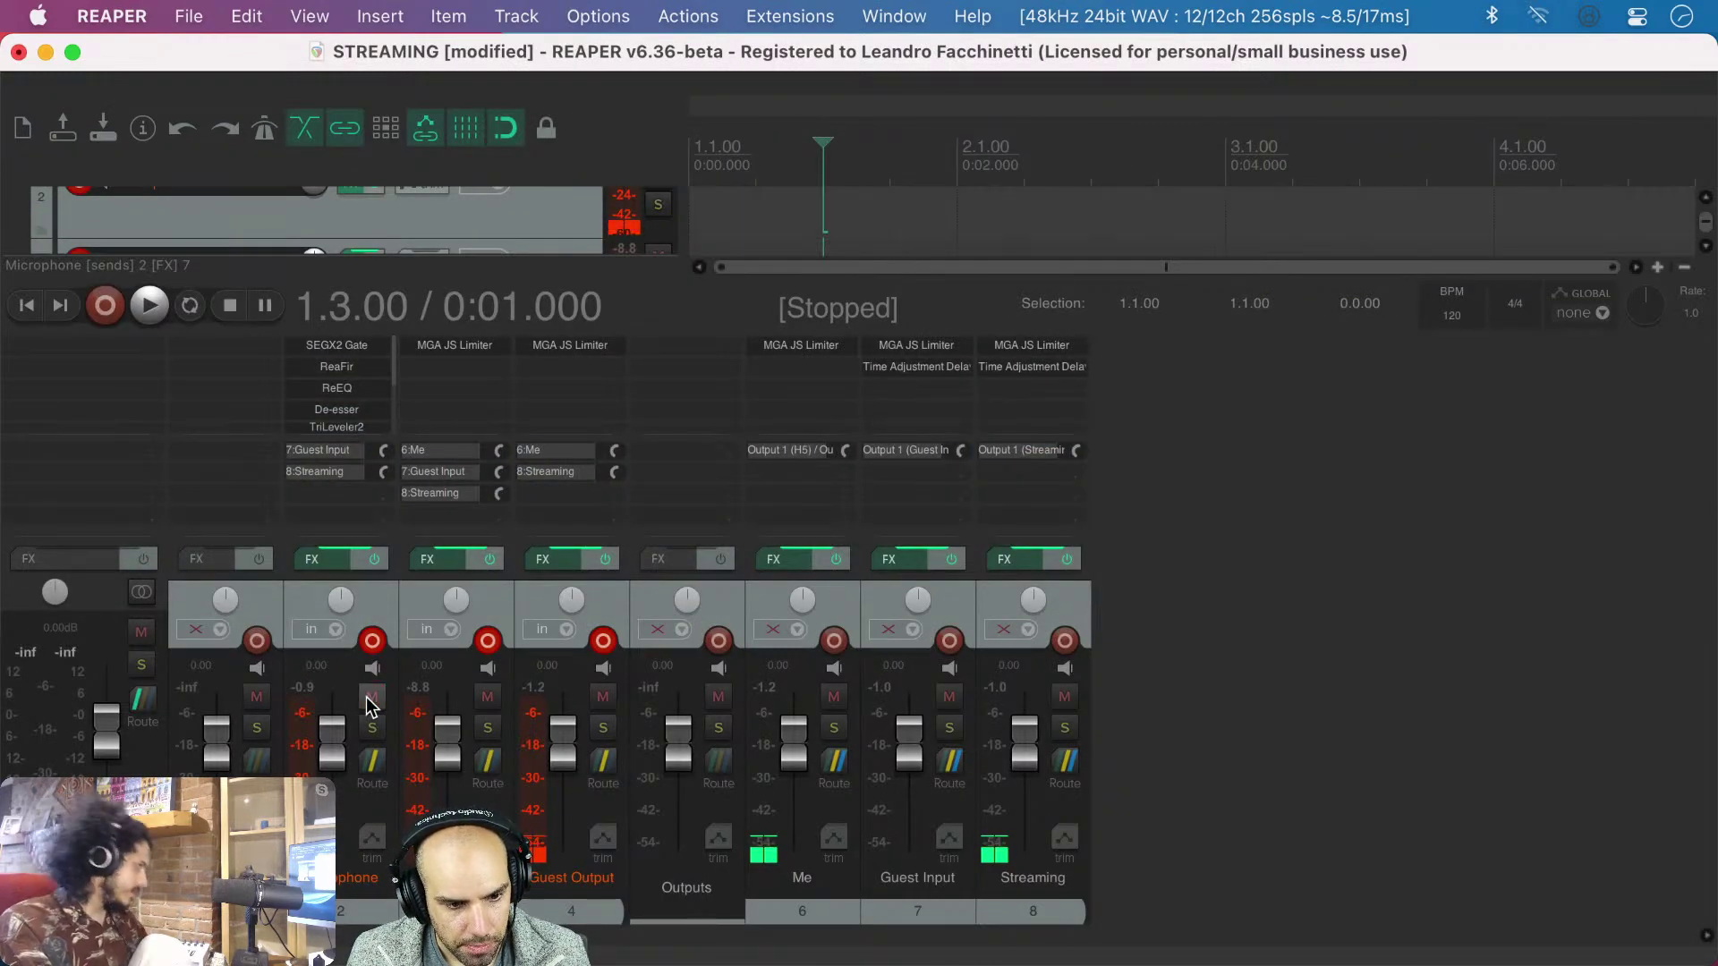
key(super+Tab)
key(super+s)
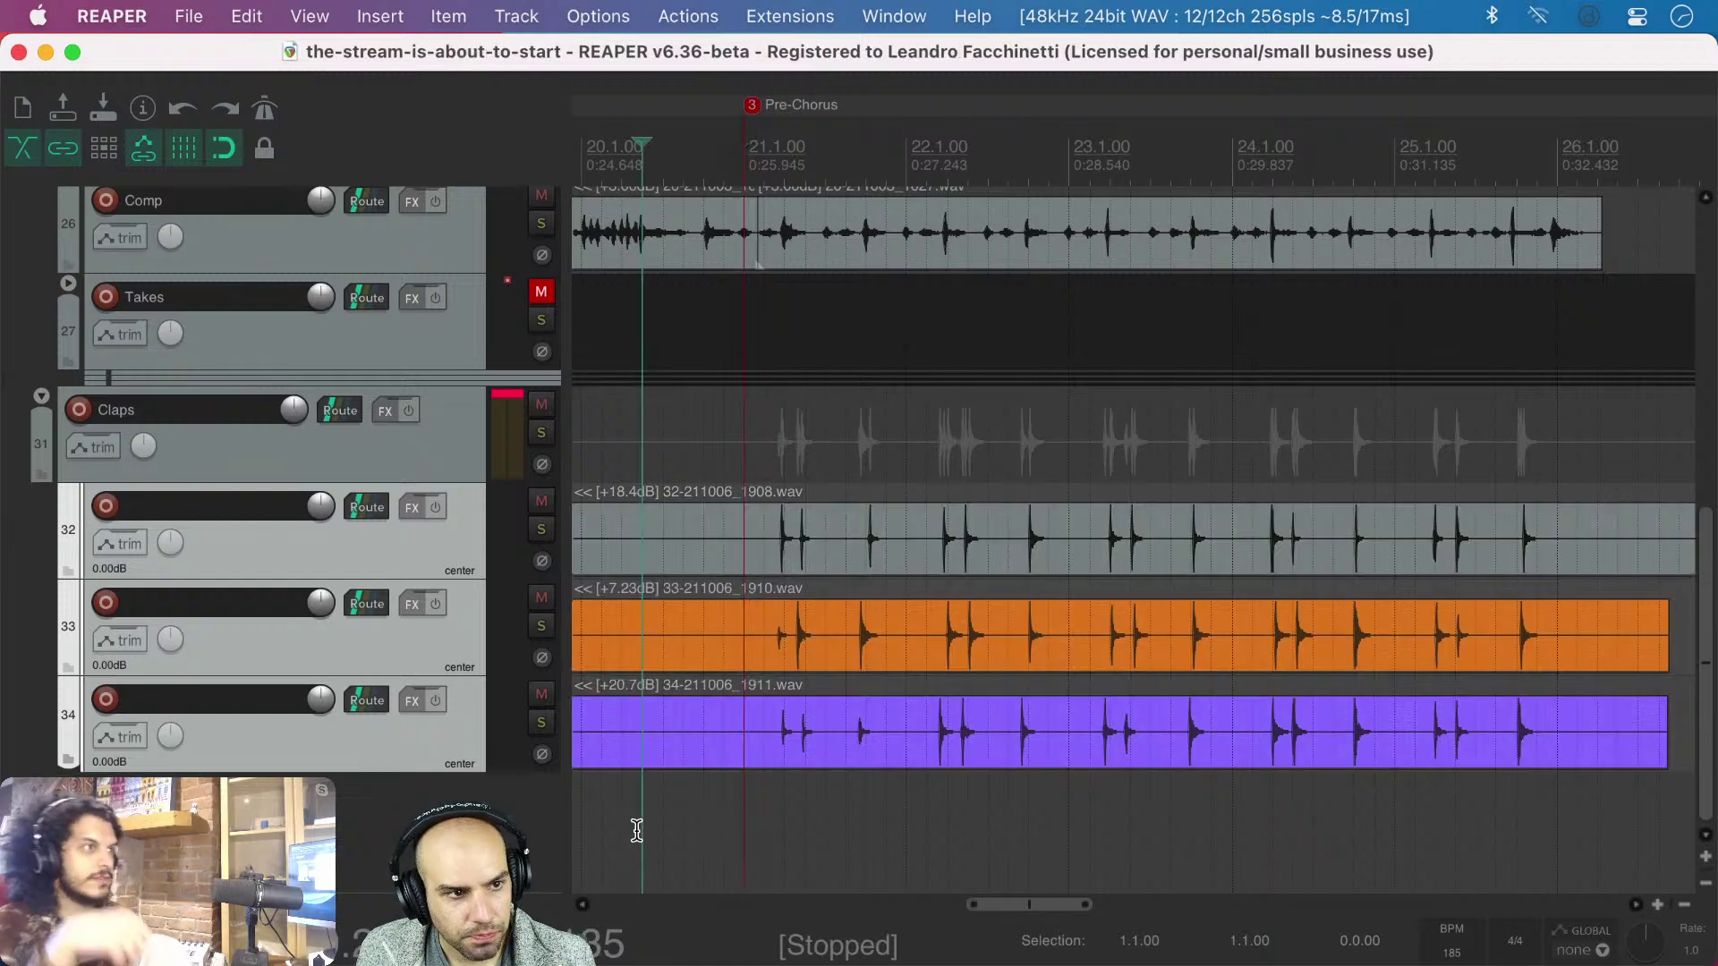
- Play back the normalized claps from about bar 20 through the end of the Pre-Chorus clap pattern
click(636, 829)
scroll(636, 829, down, 2)
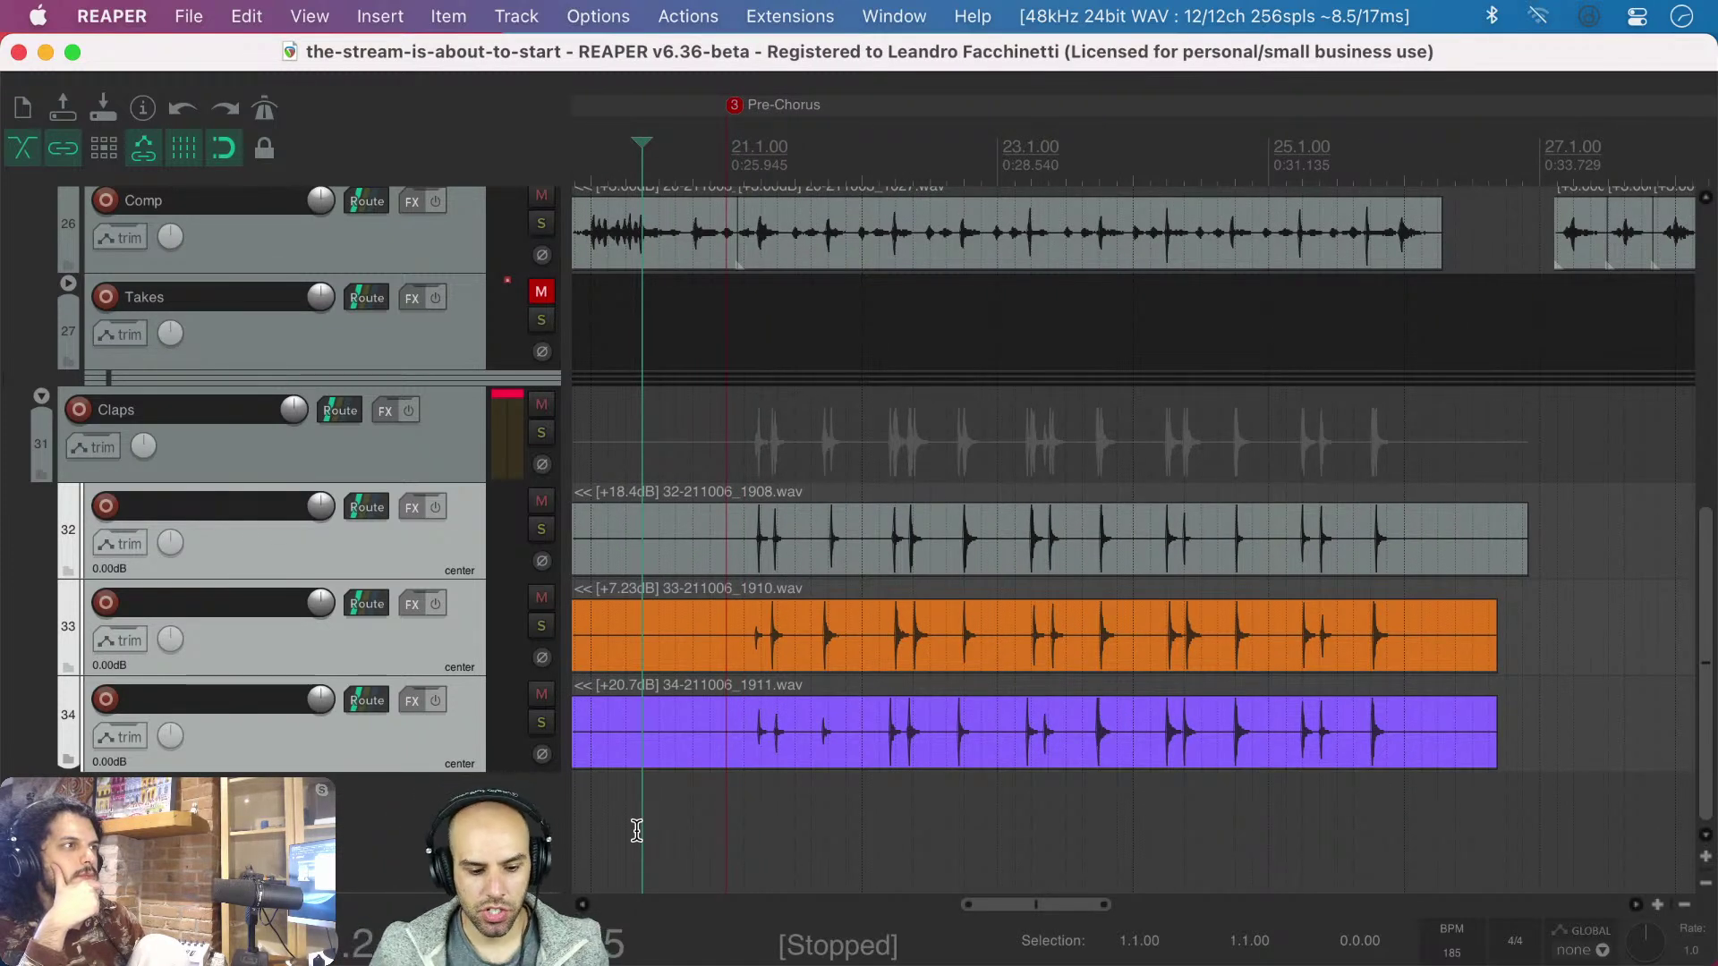
click(693, 816)
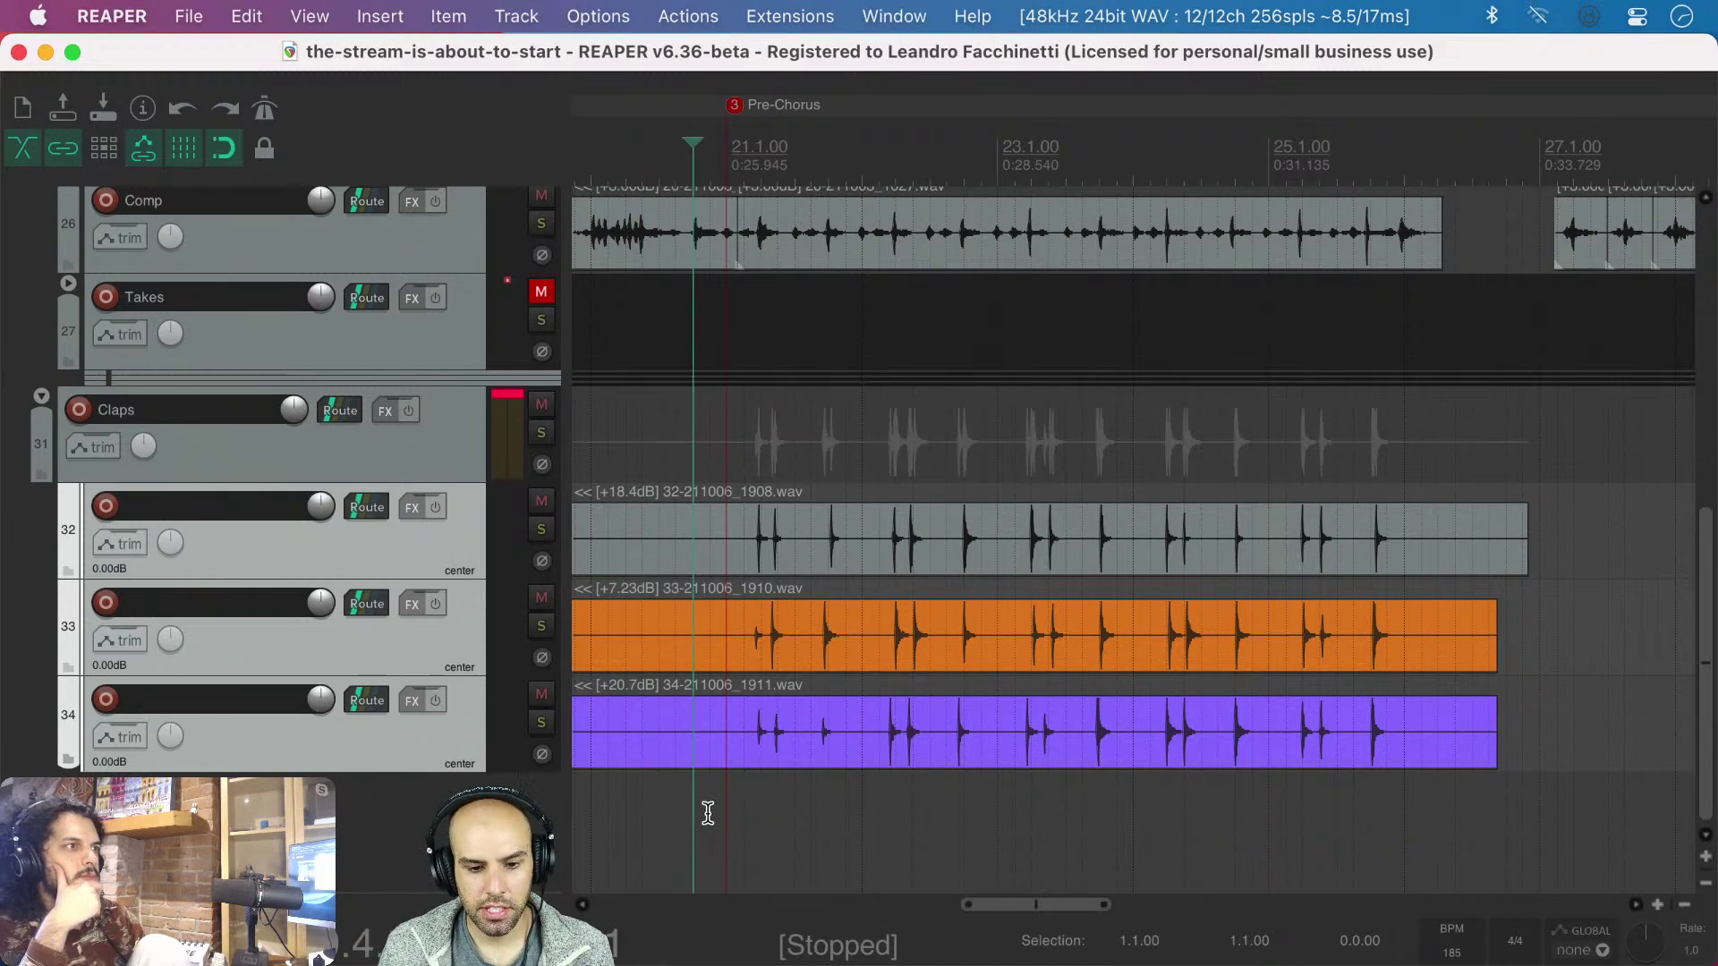
scroll(639, 820, down, 3)
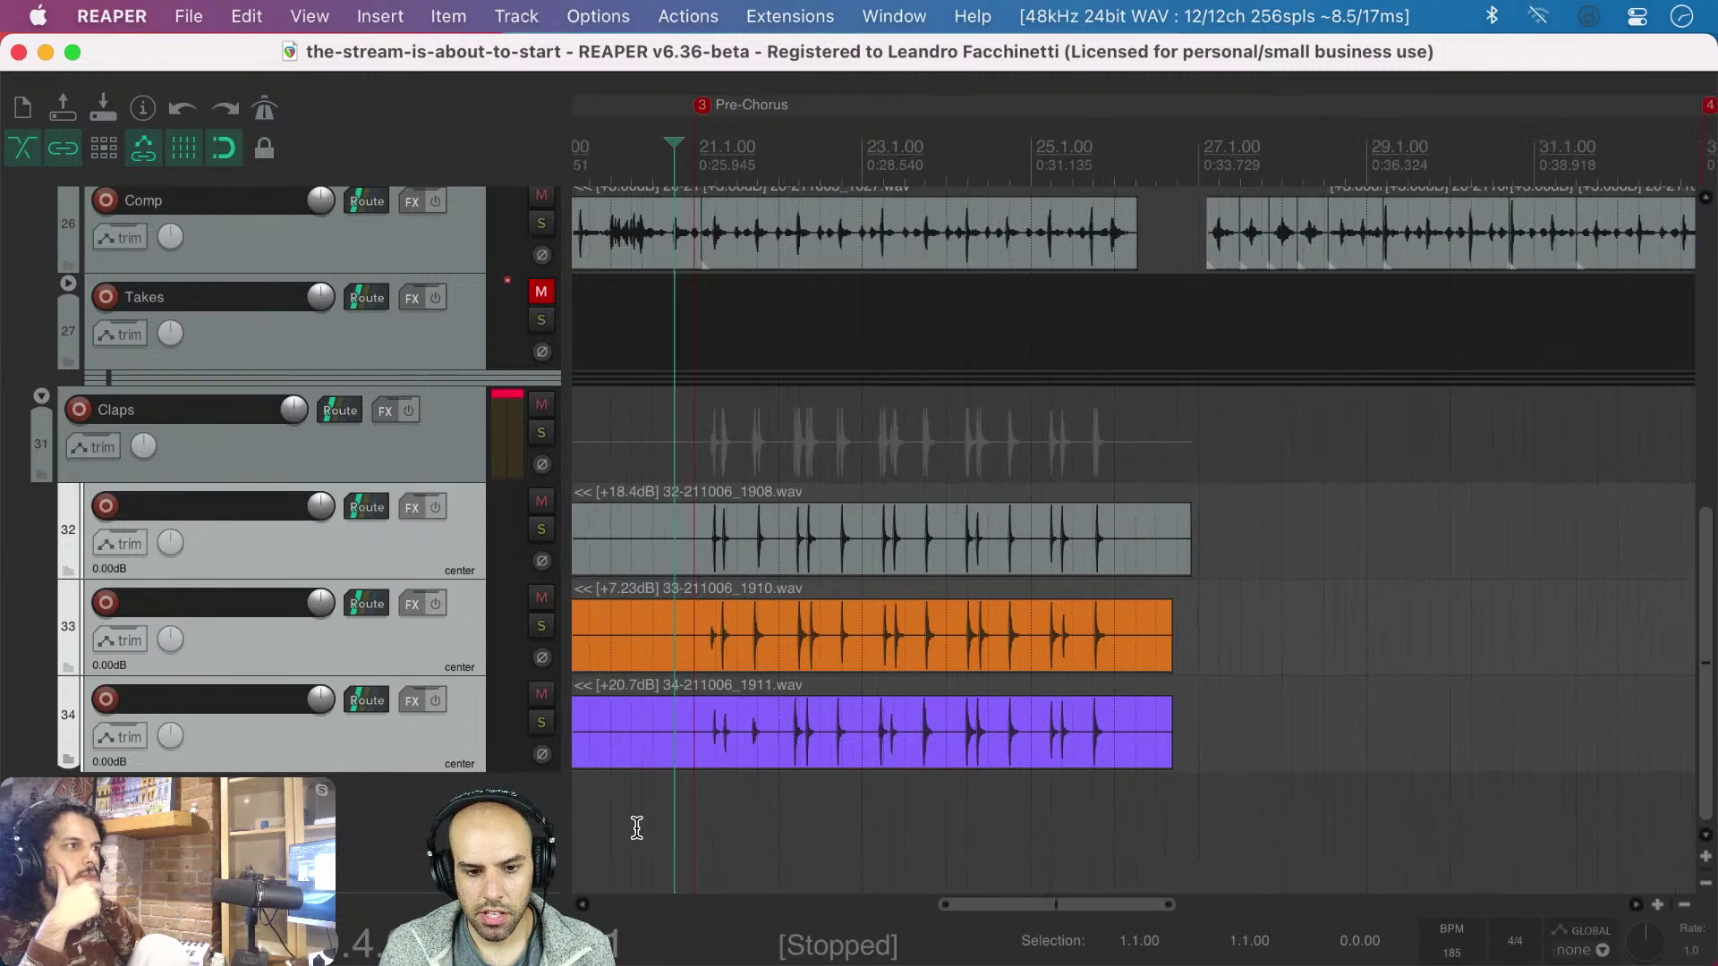
click(609, 823)
key(space)
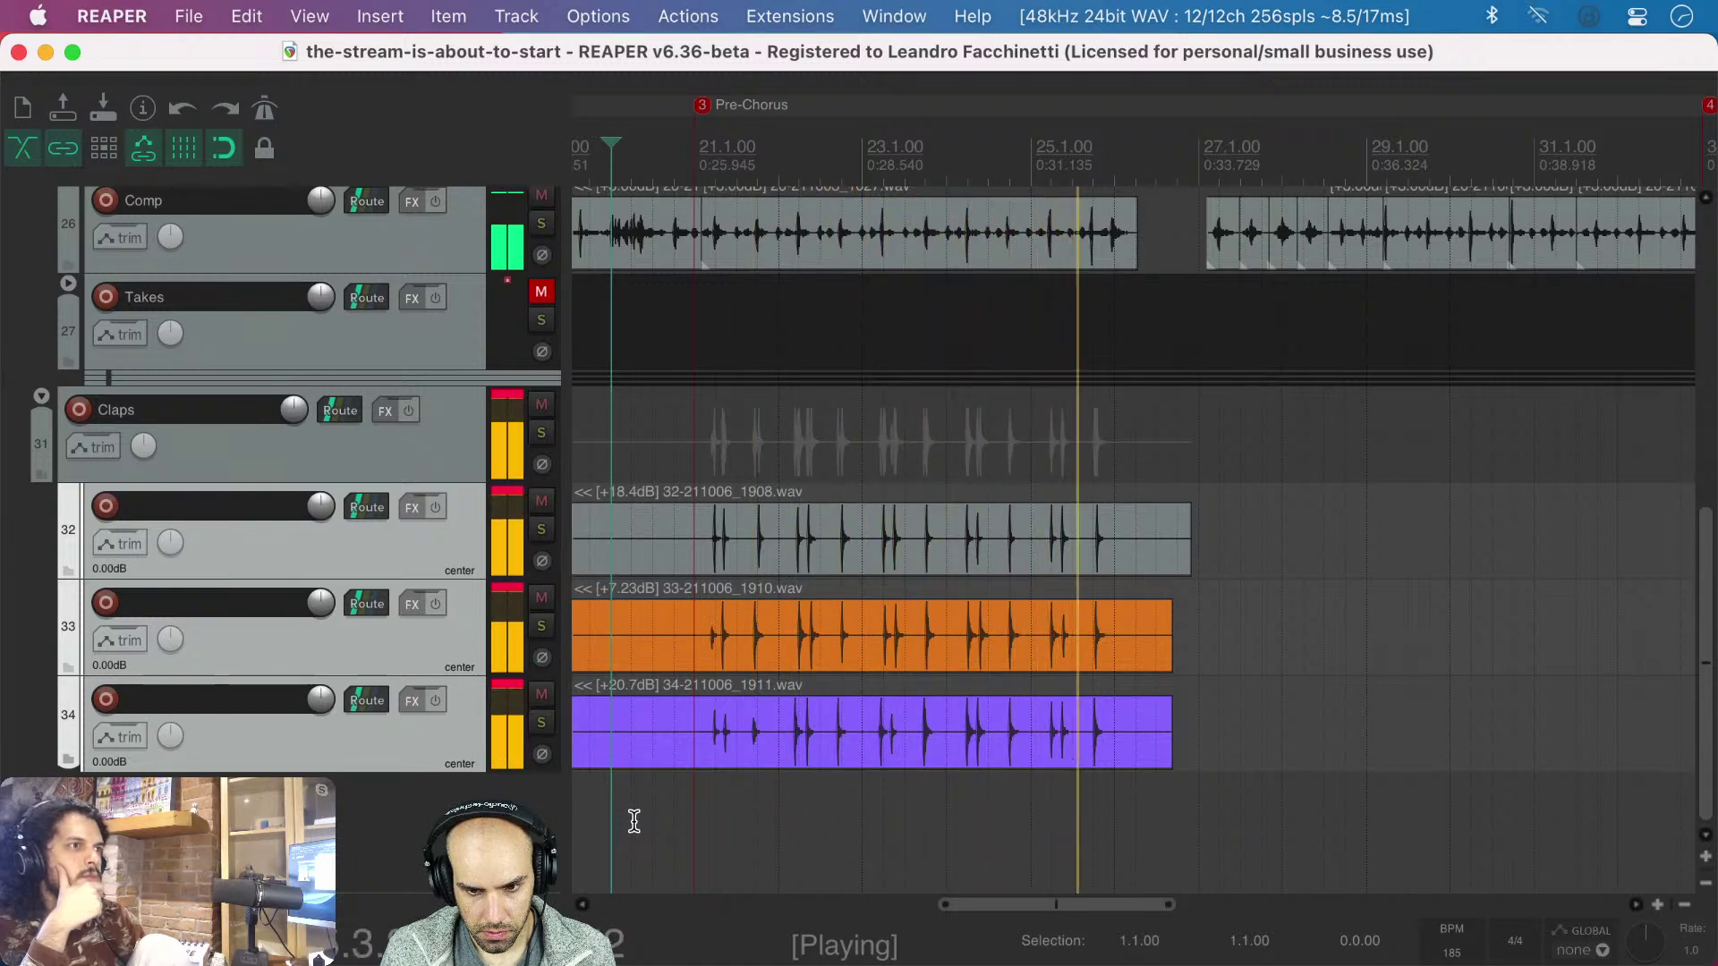
key(space)
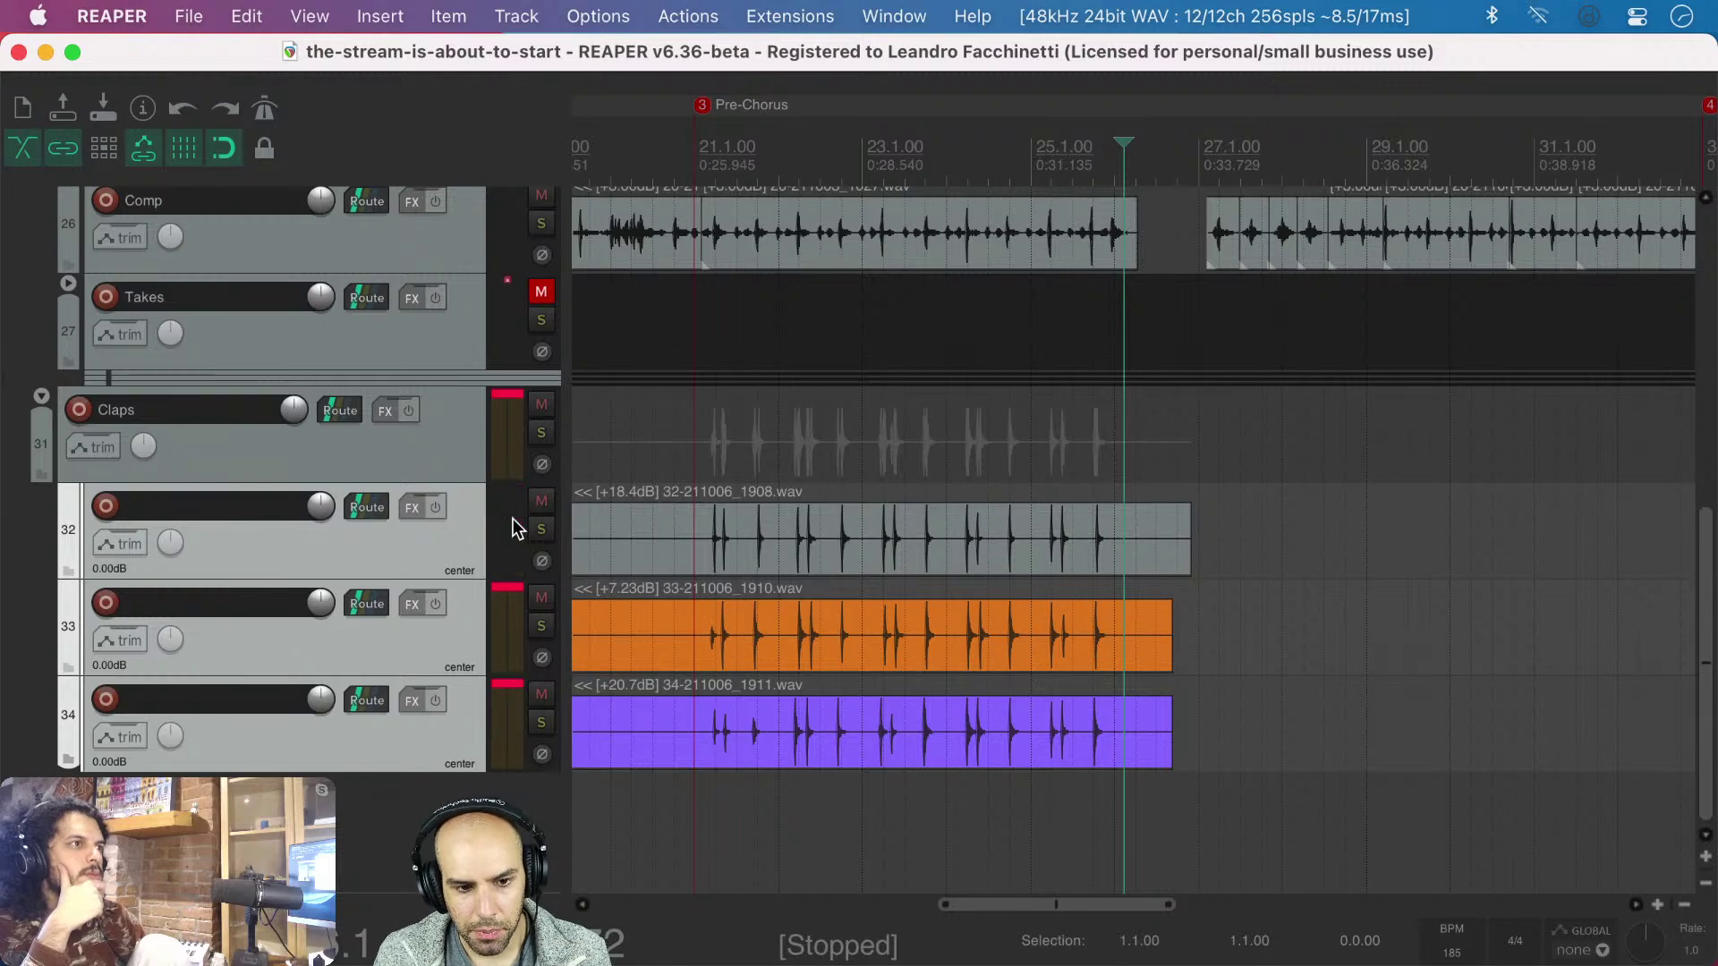
- Set the volume of the third clap recording, the purple item, to +14.7 dB in its item properties
click(725, 735)
key(F2)
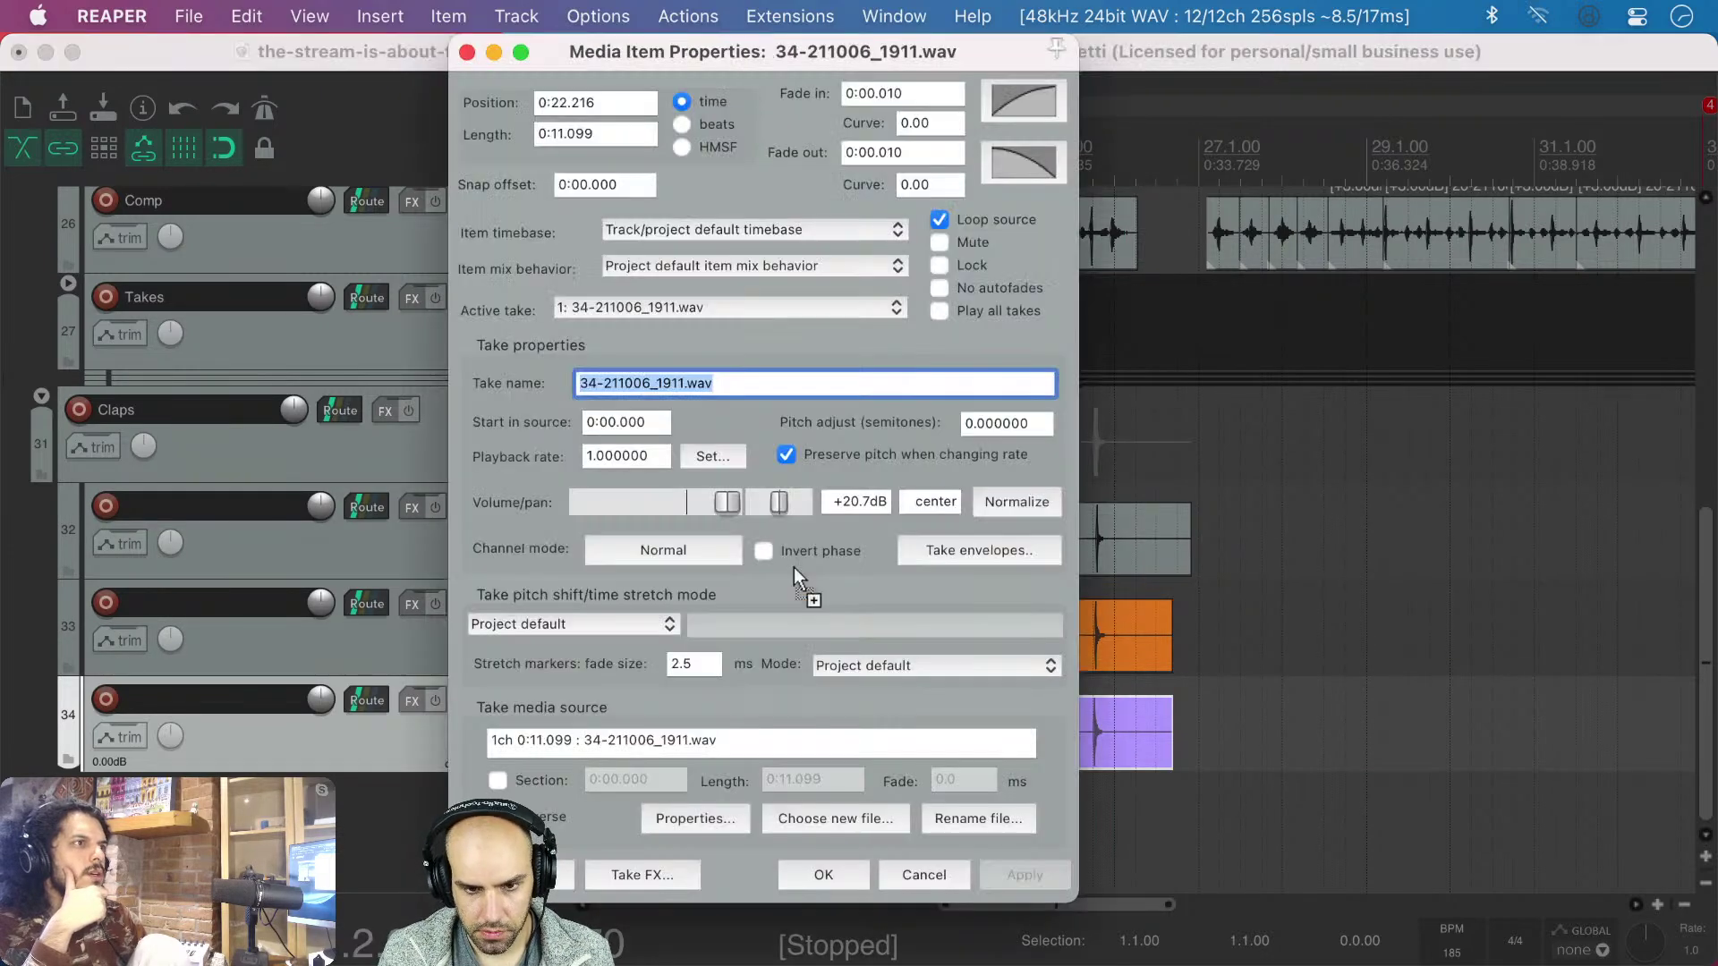
double_click(855, 503)
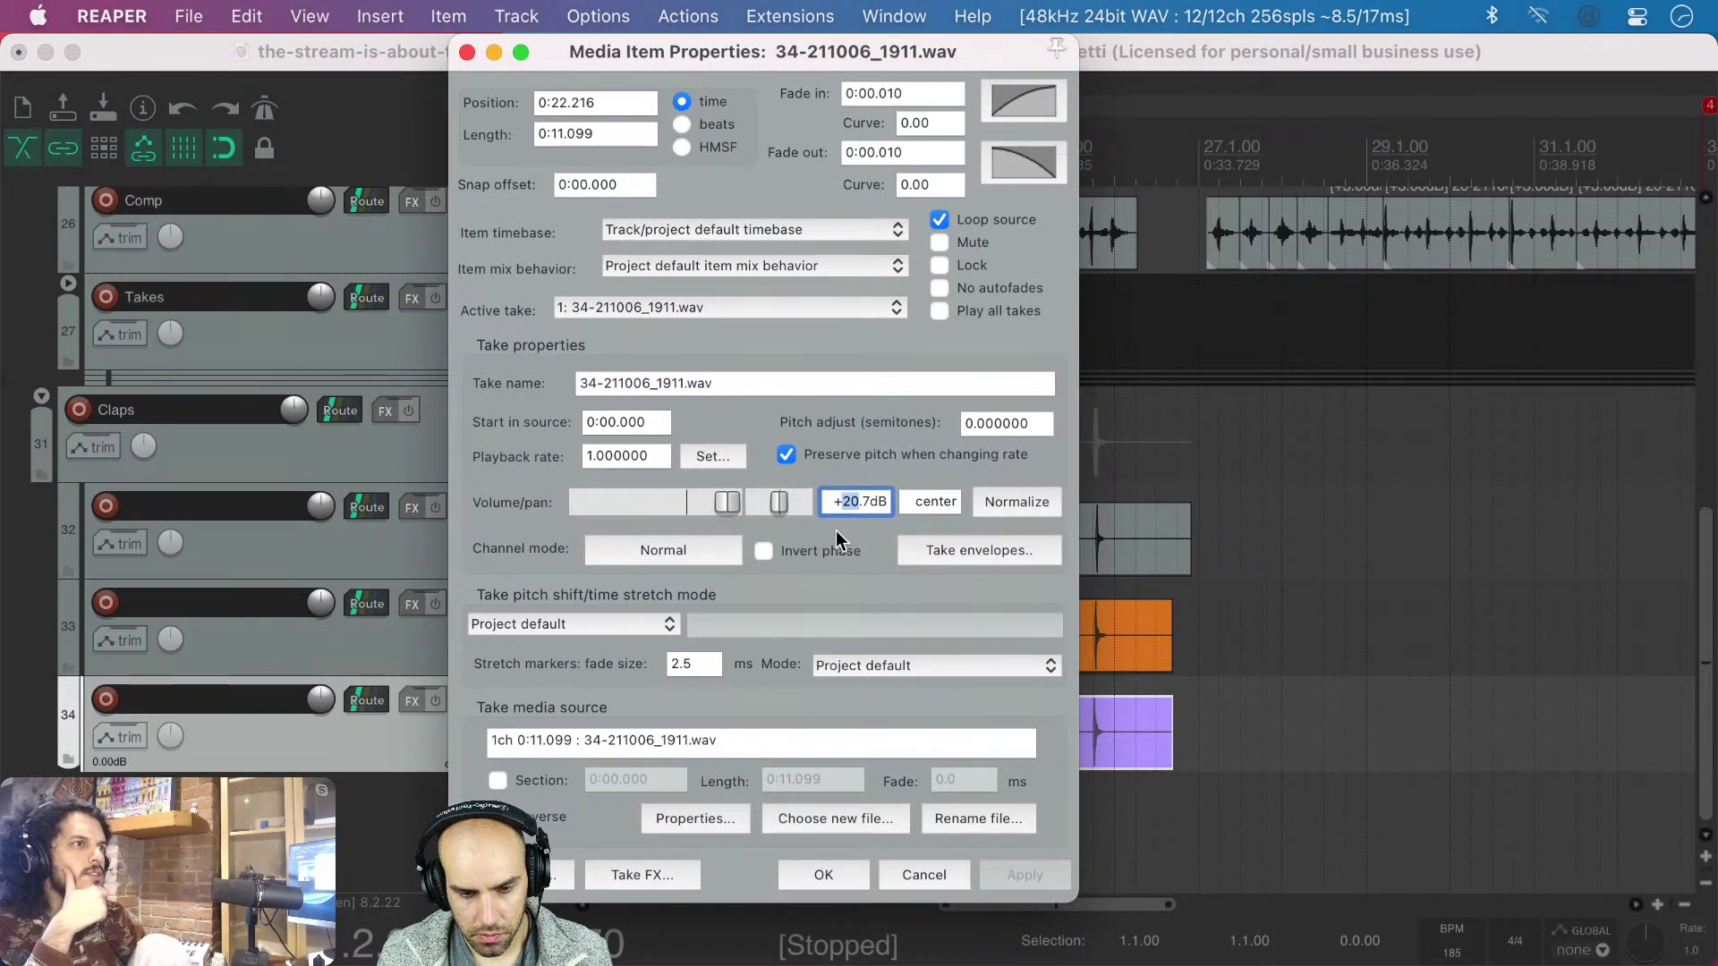
text(14)
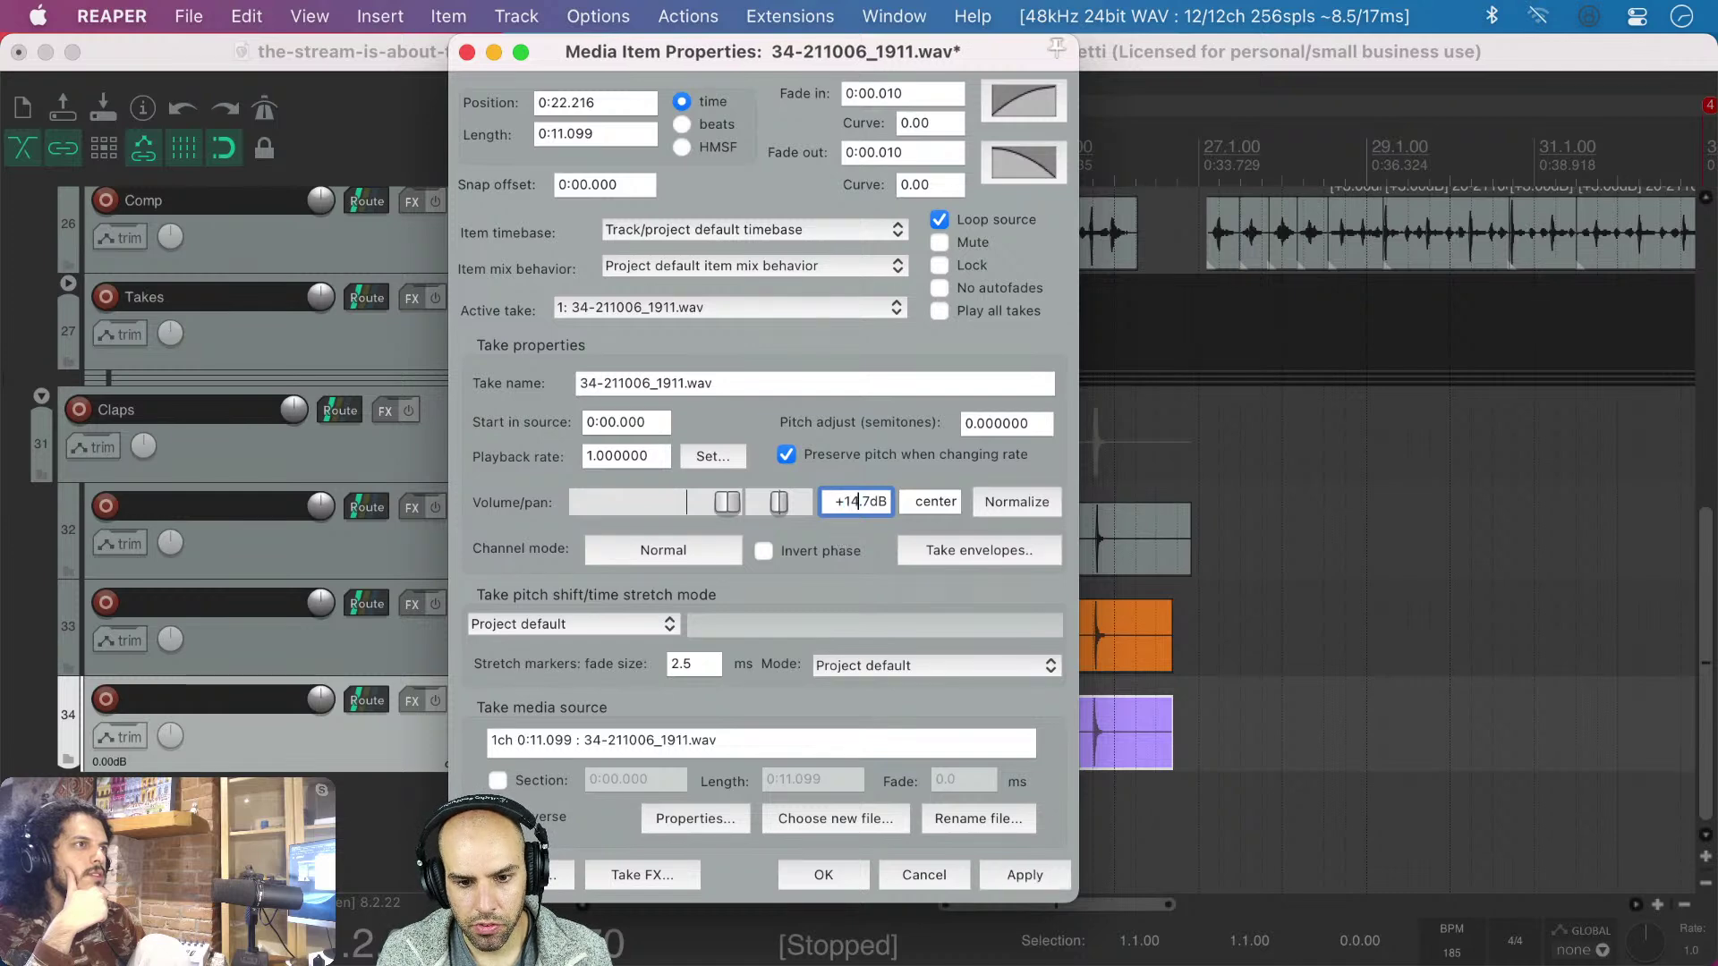
click(852, 880)
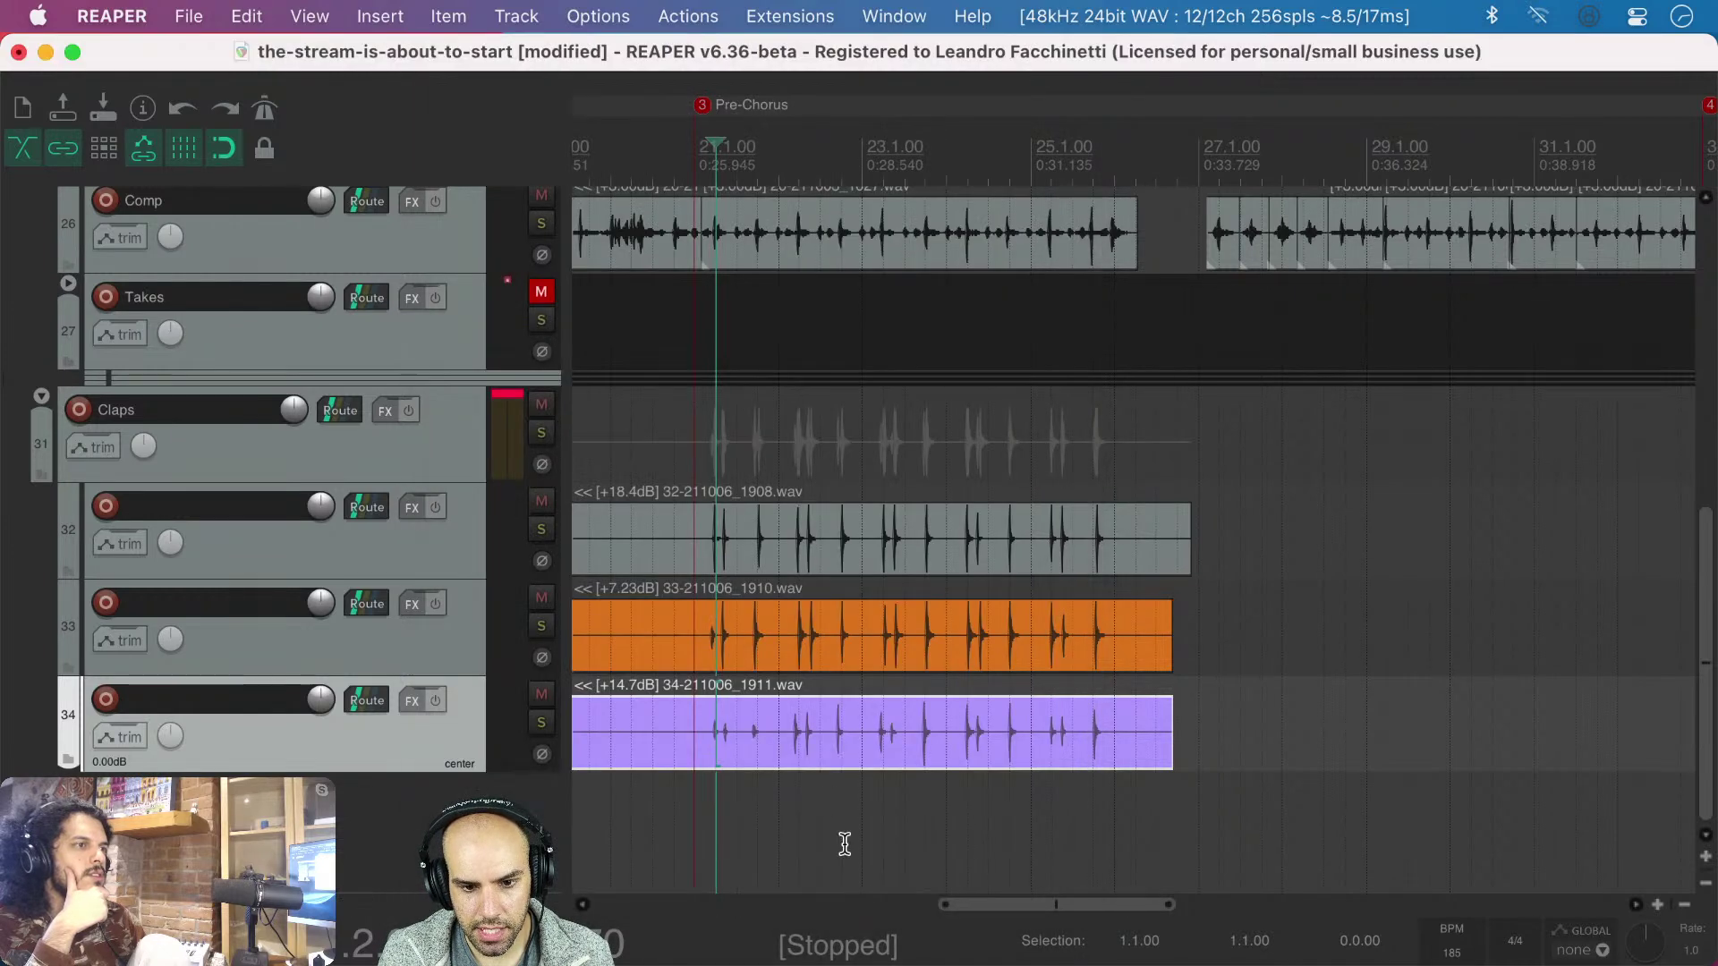
- Set the volume of the second clap recording, the orange item, to +1.23 dB in its item properties
click(805, 657)
key(F2)
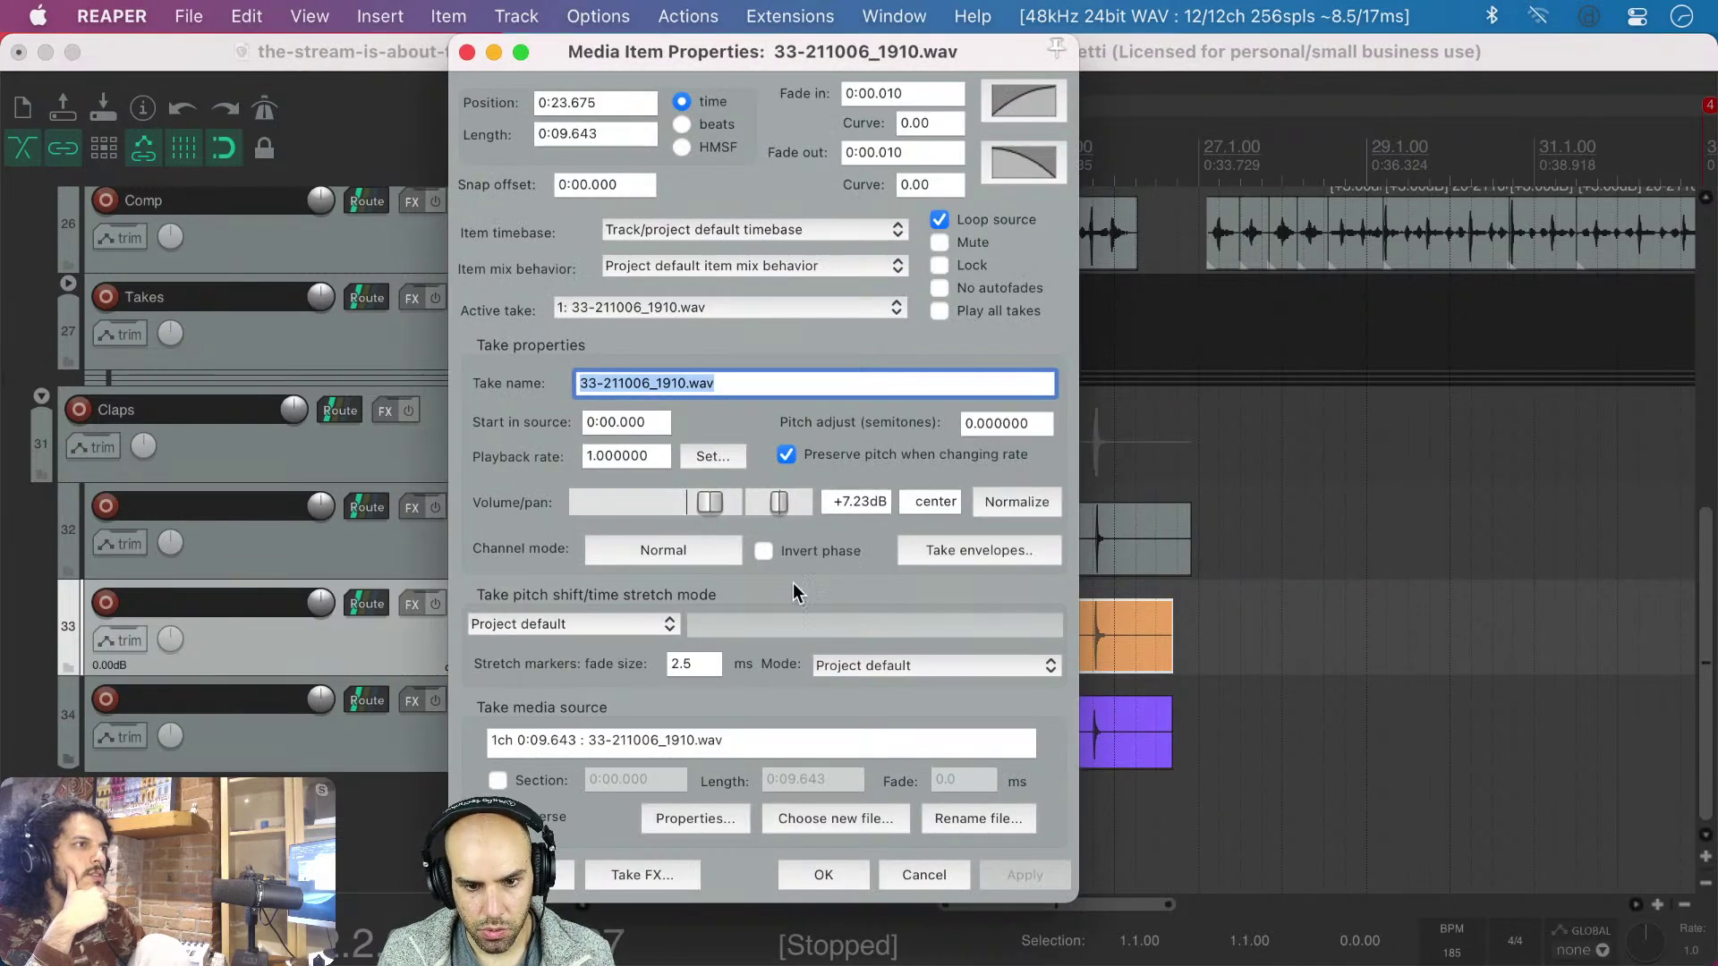
text(1)
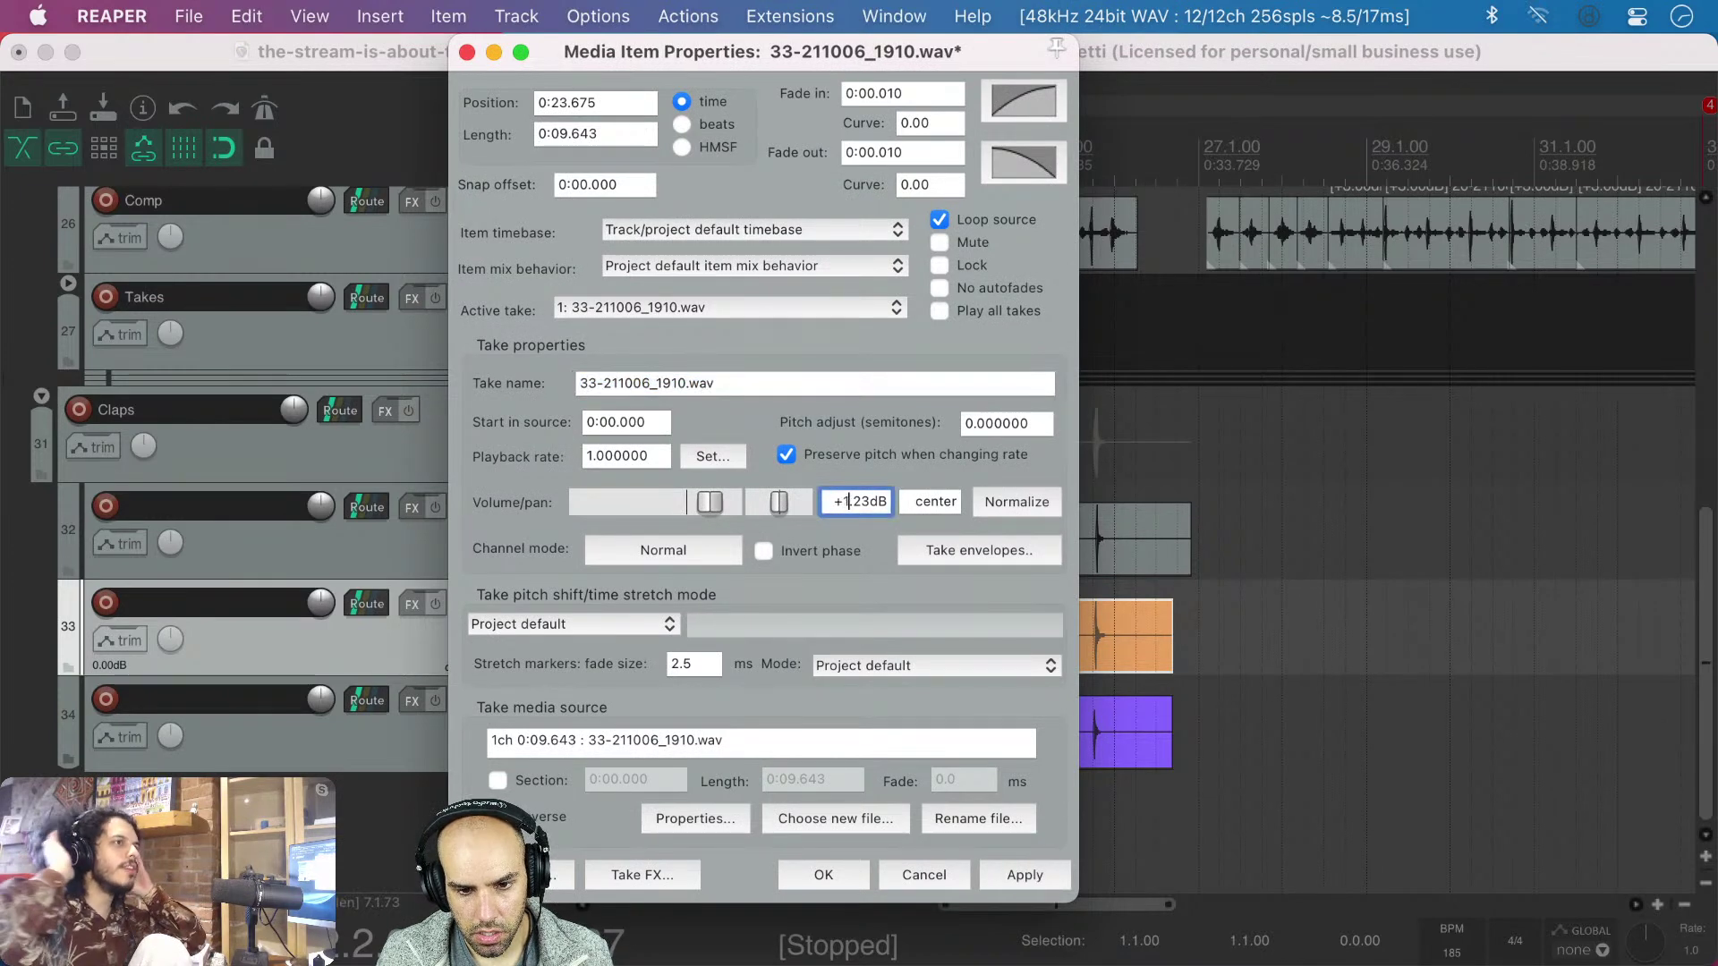
key(Return)
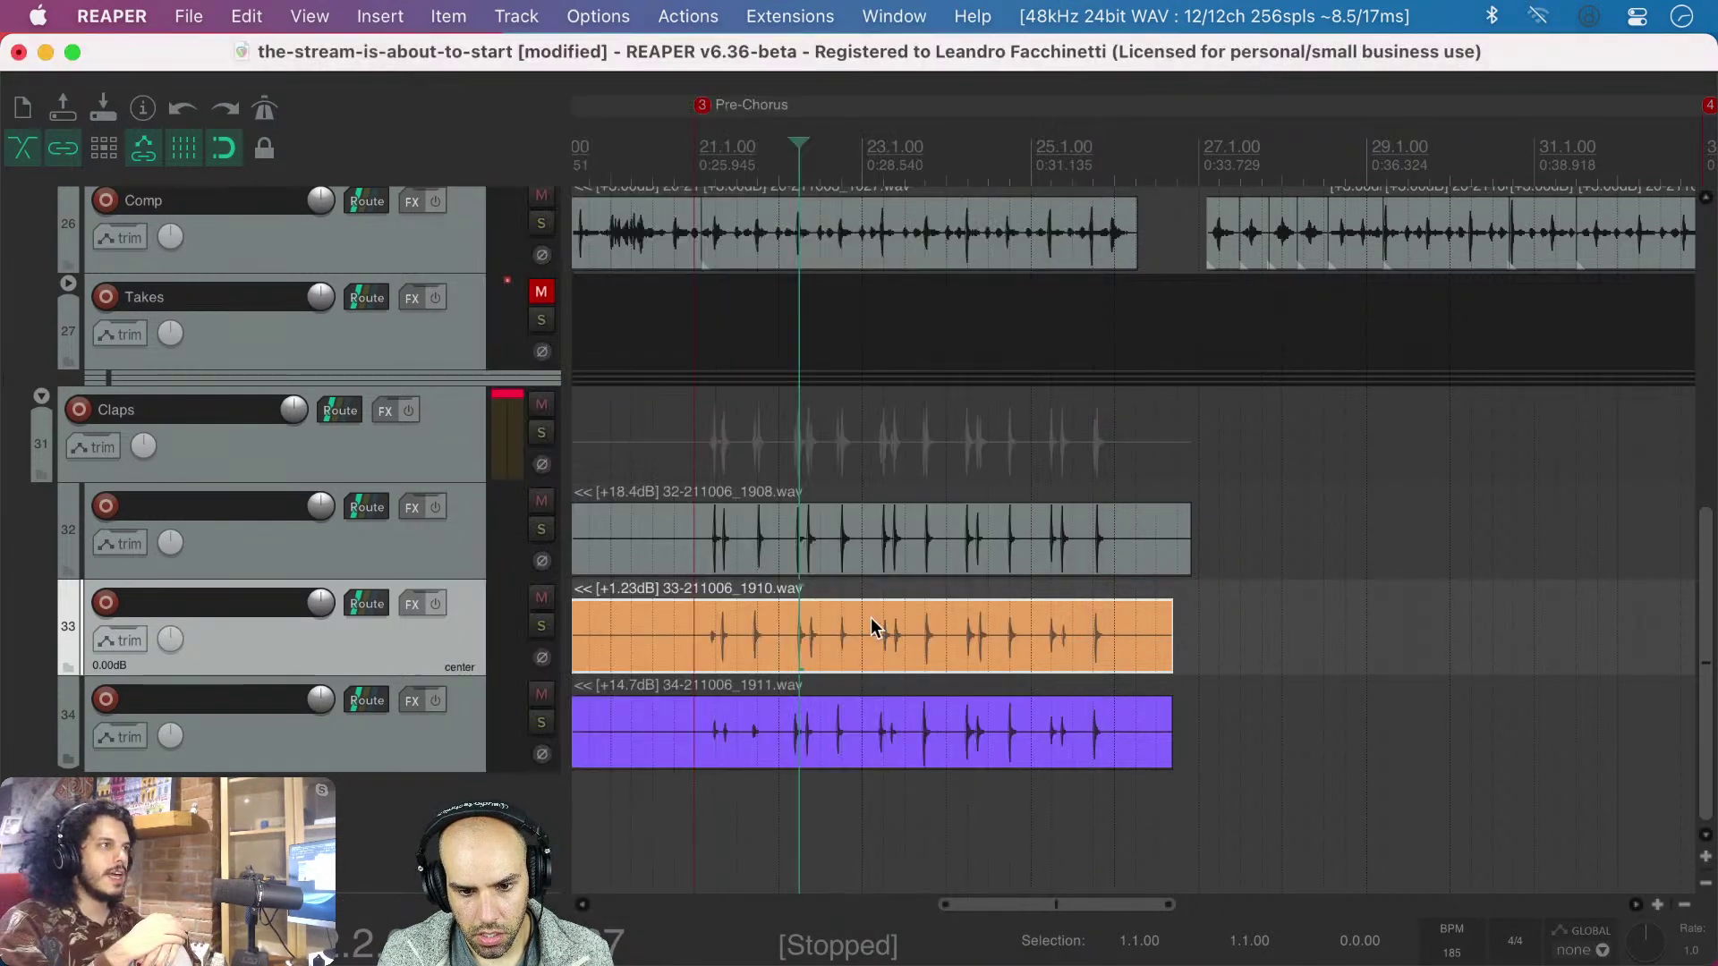
- Set the volume of the first clap recording, the grey item, to +12.4 dB in its item properties
click(828, 548)
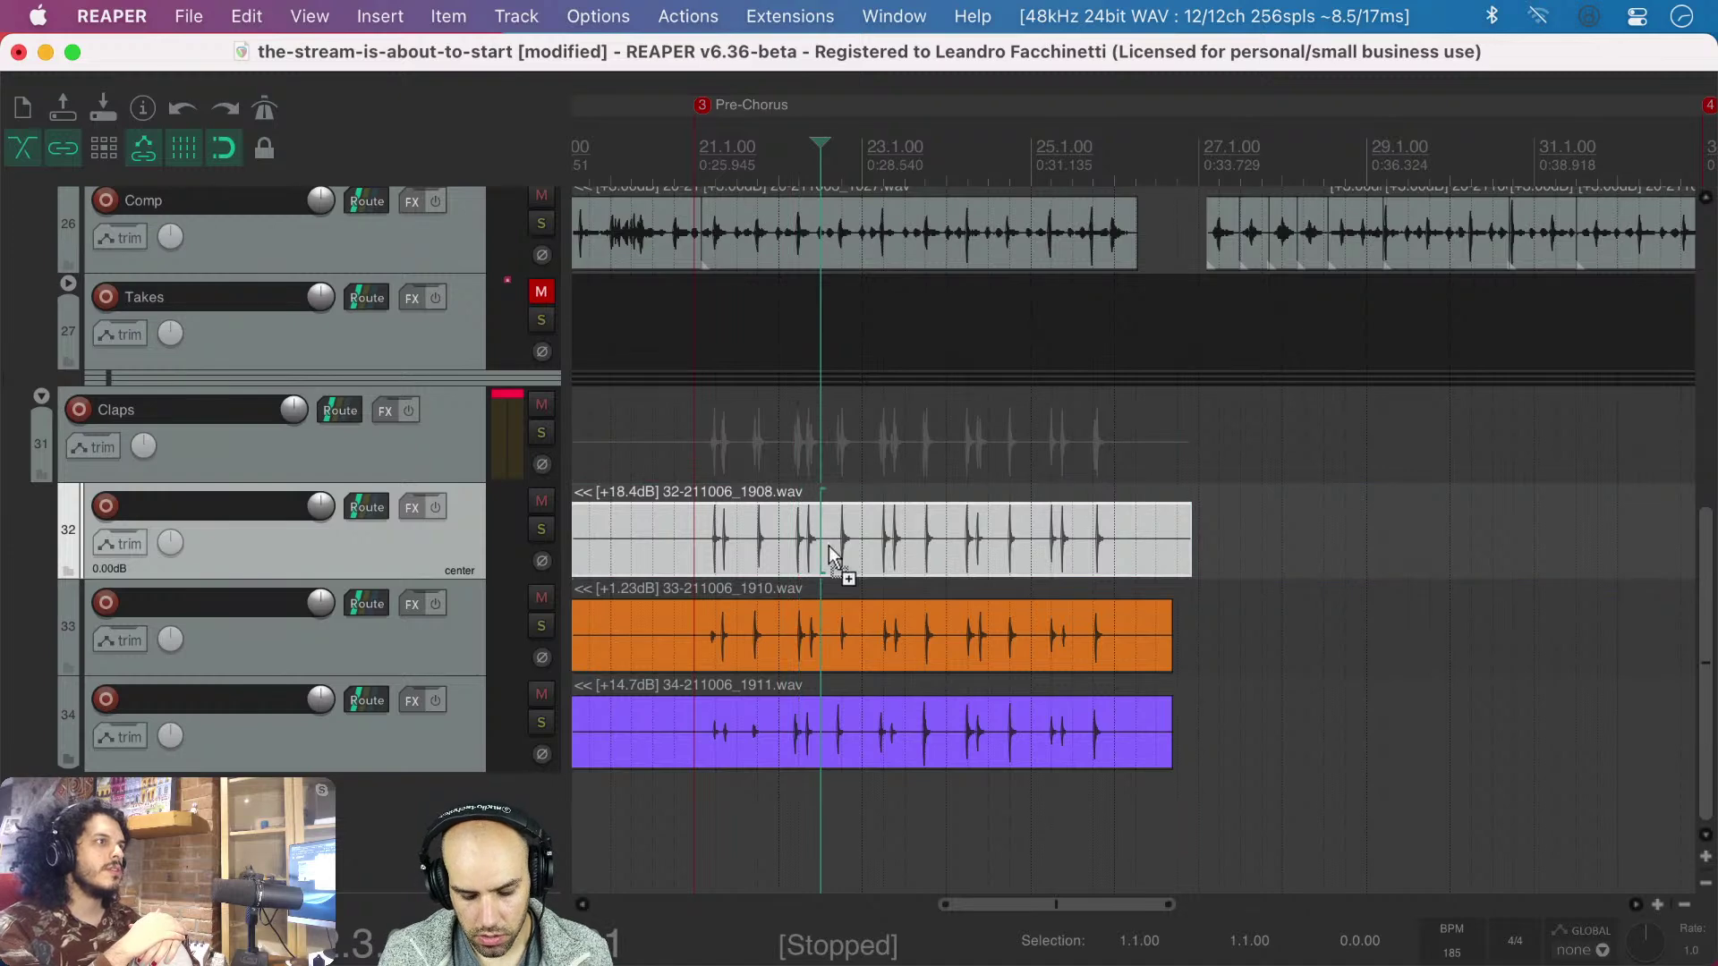
double_click(829, 547)
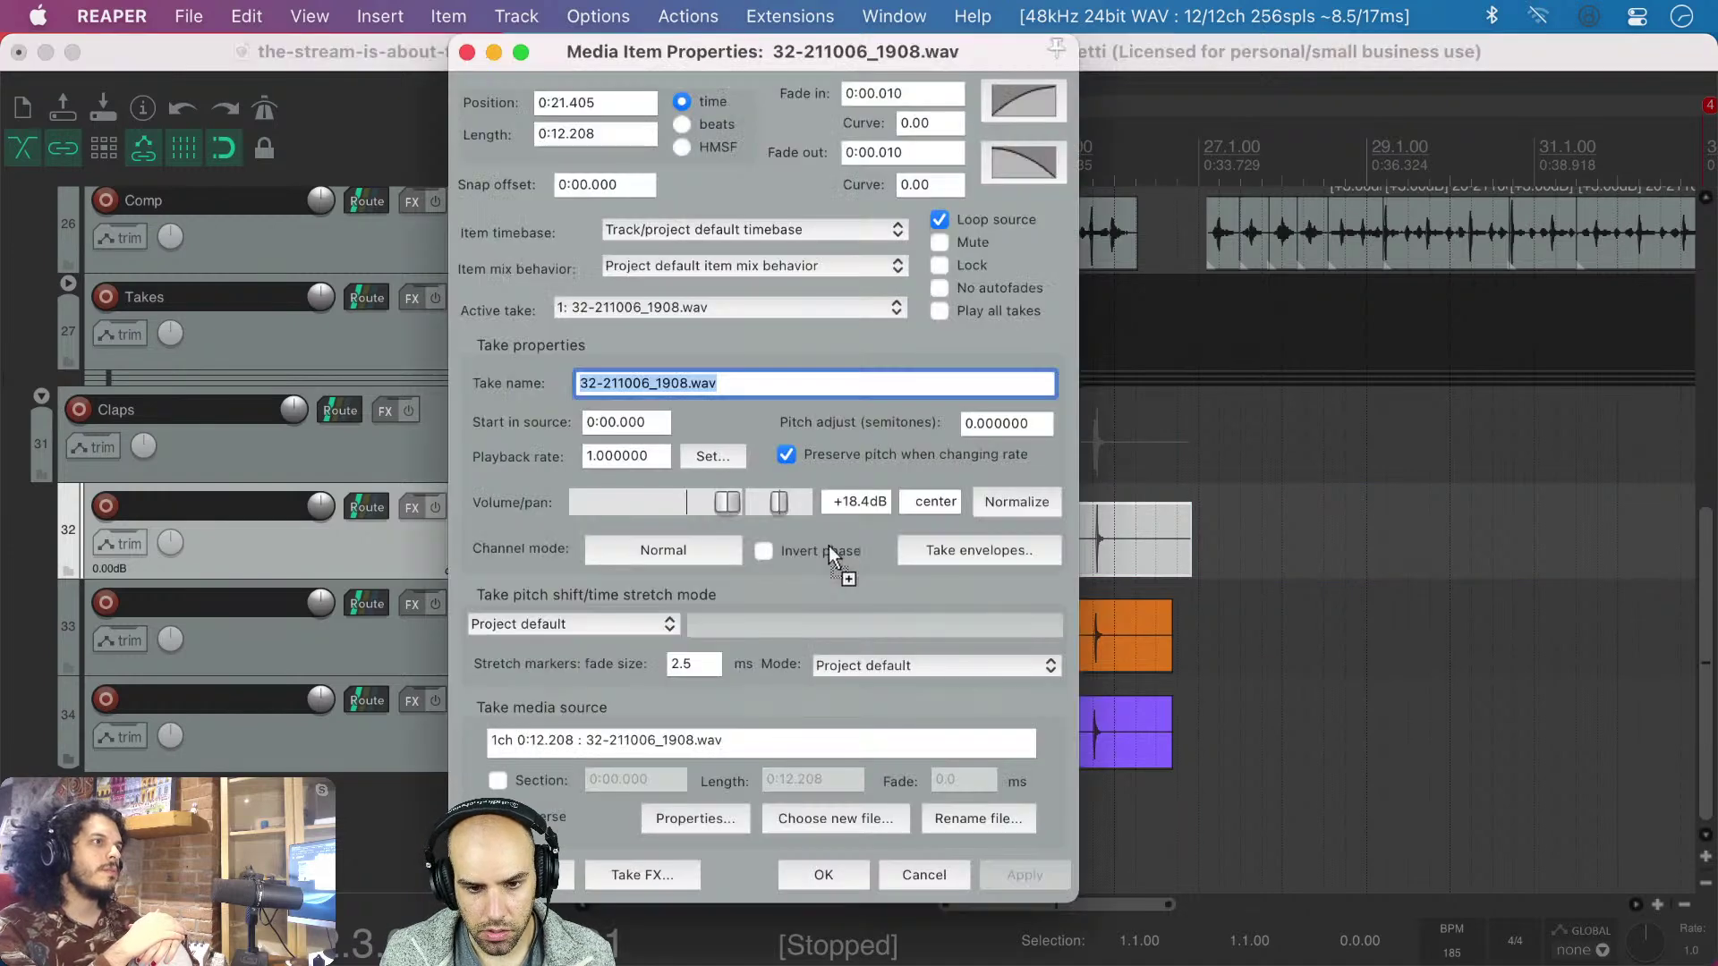
click(855, 499)
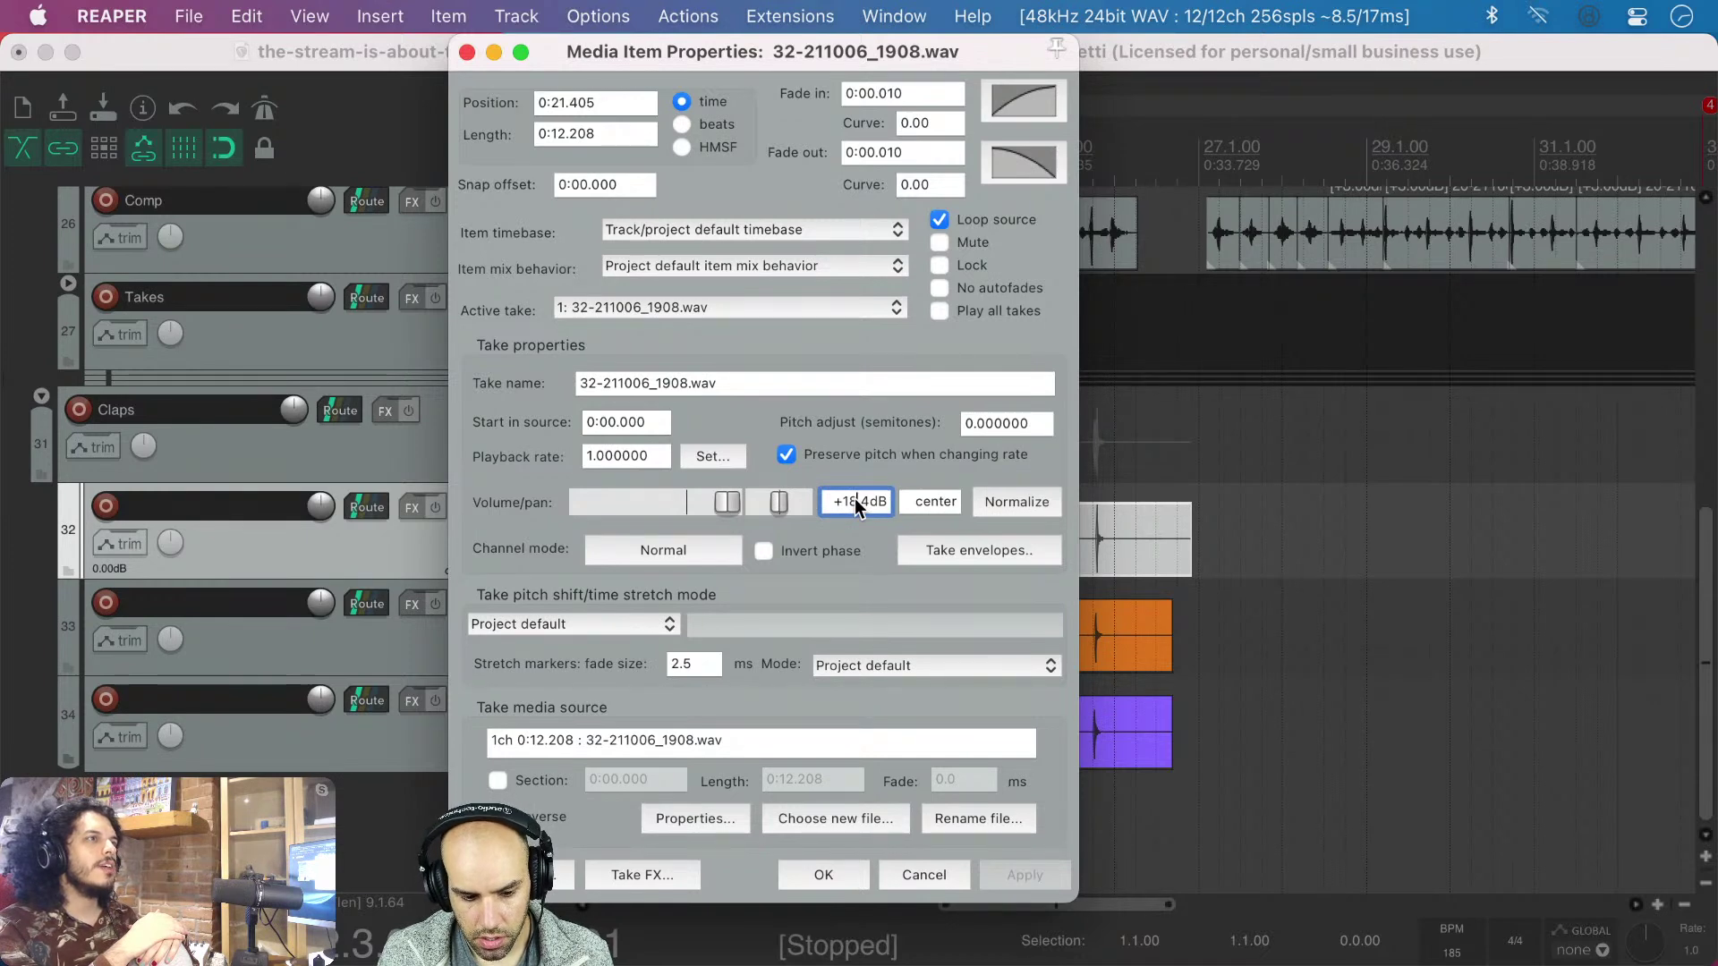
key(BackSpace)
text(2)
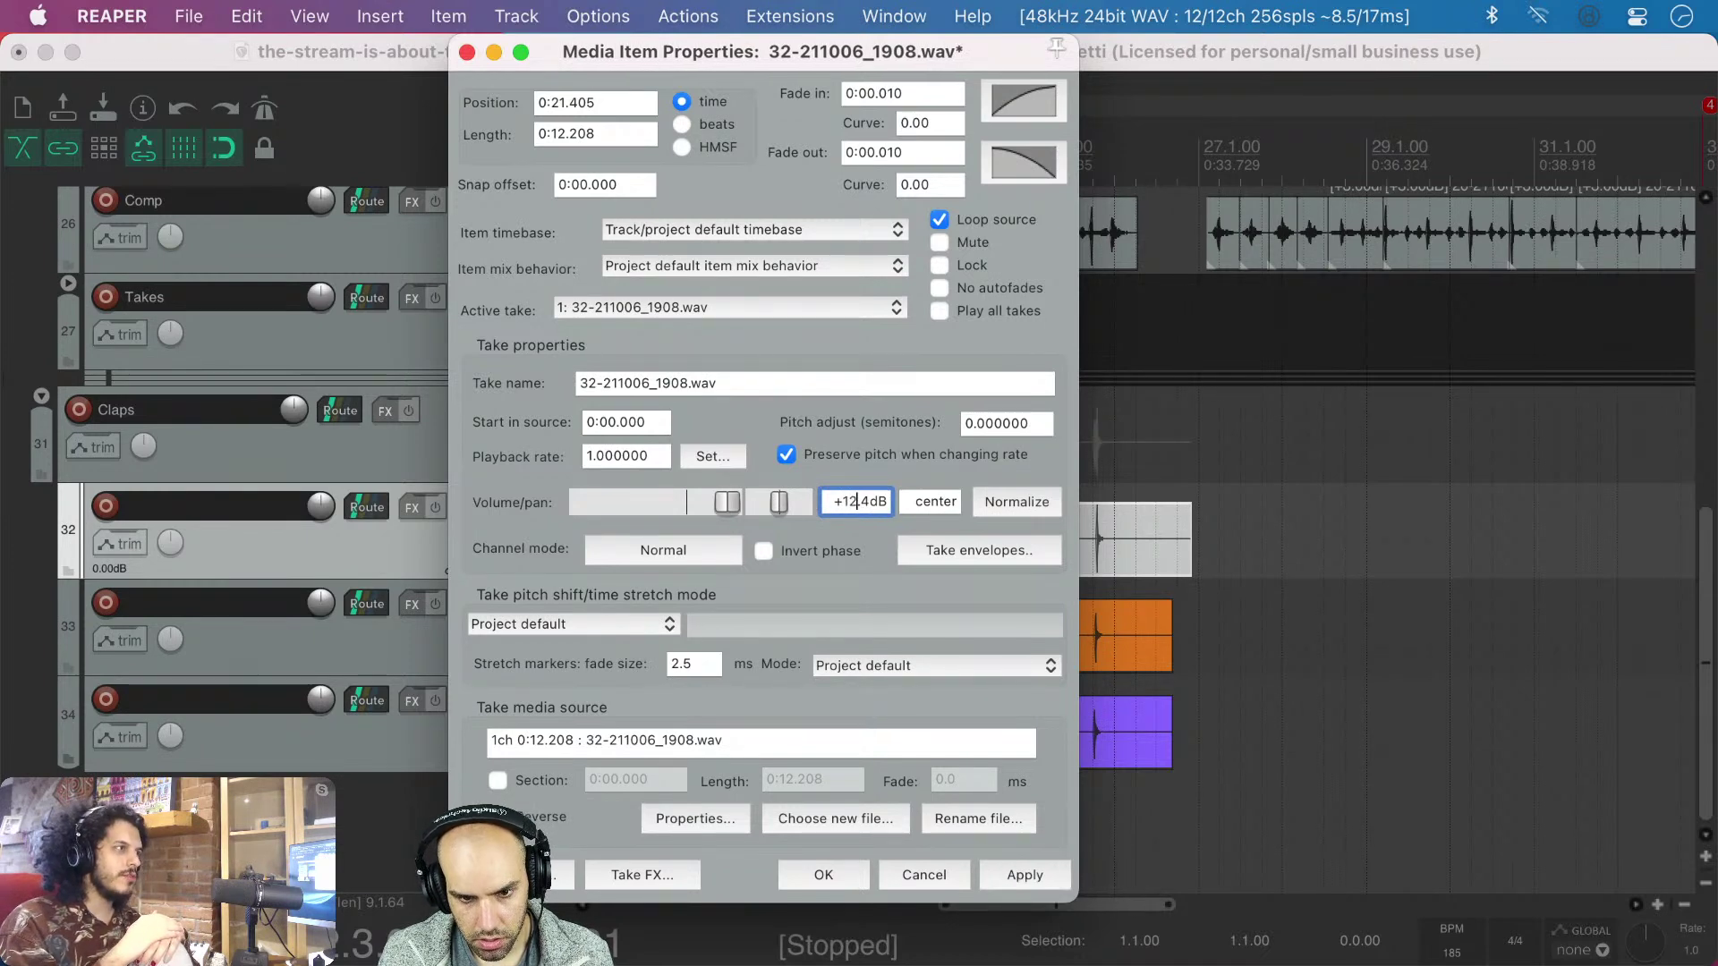
click(996, 872)
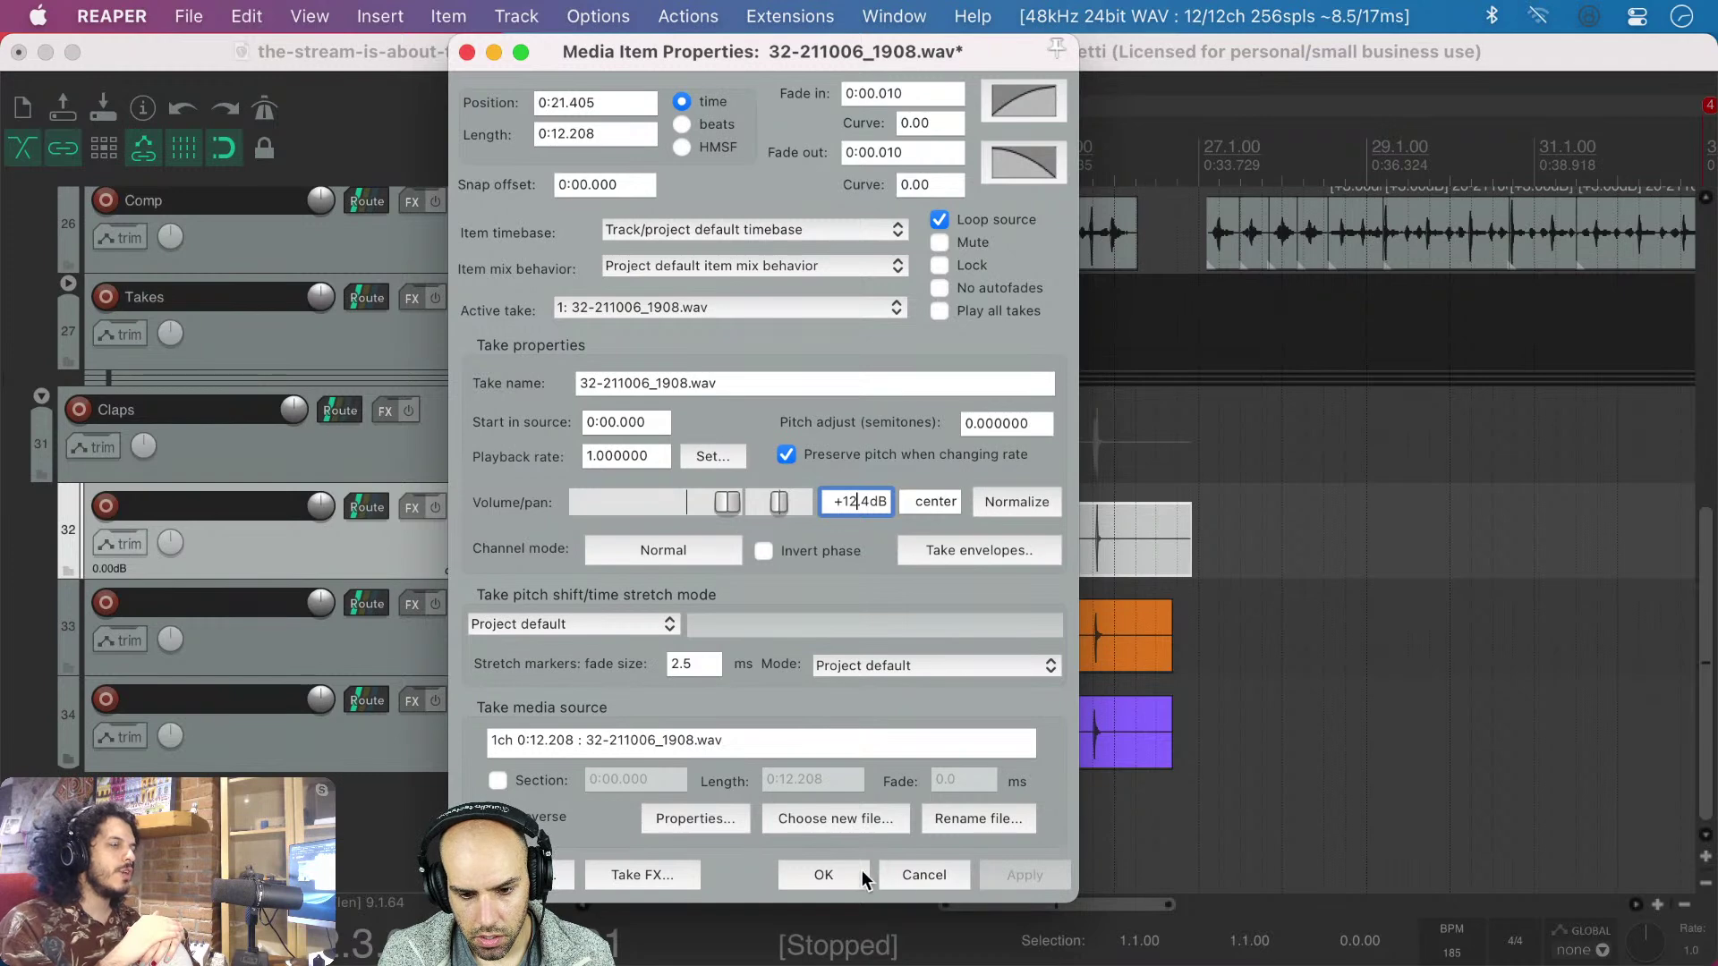
click(864, 872)
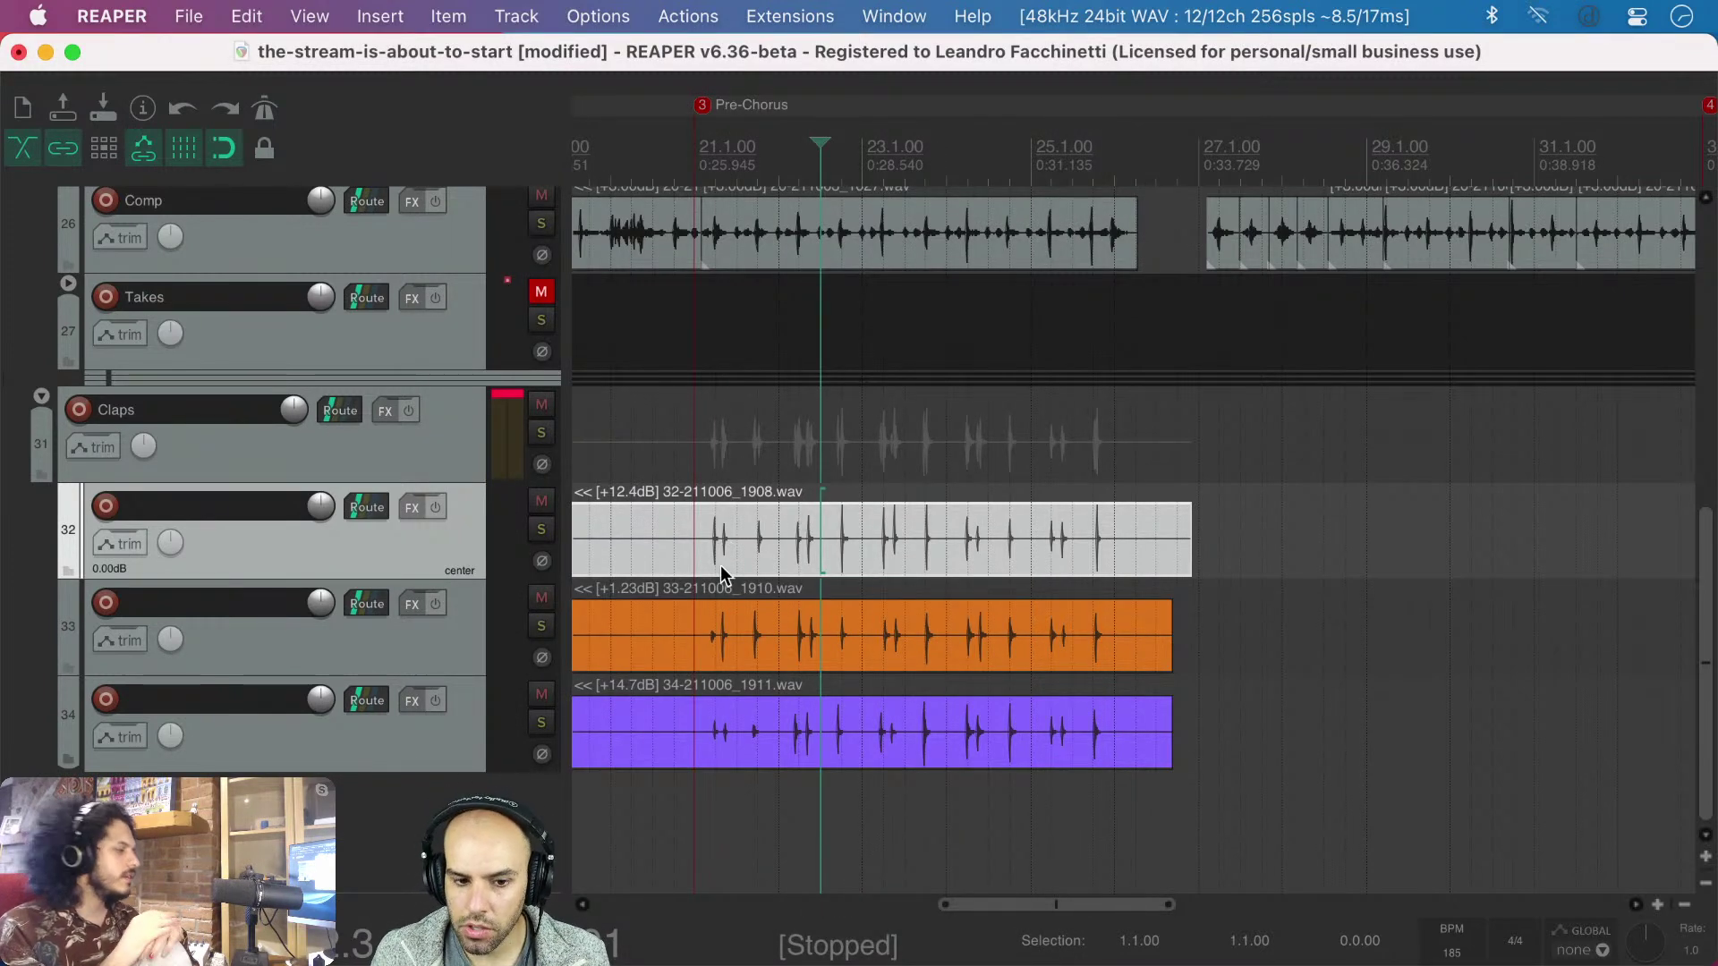
- Split all three clap recordings just before the first clap after bar 21 and delete the parts before the split
scroll(721, 568, up, 5)
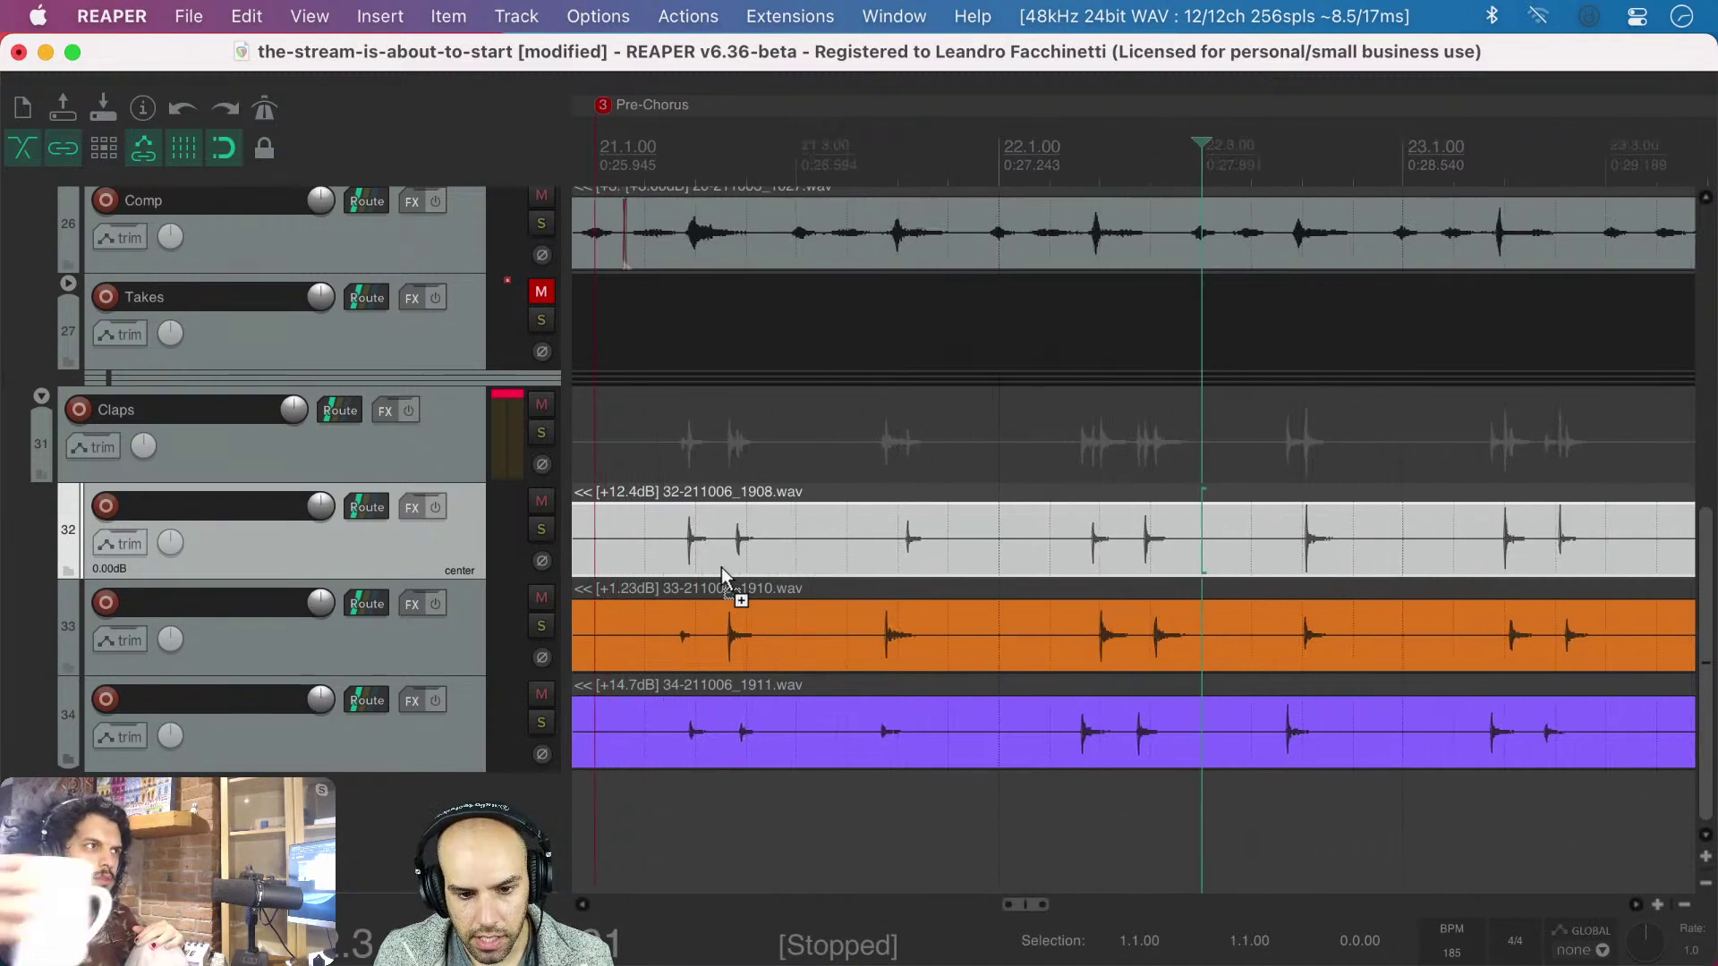
scroll(721, 567, up, 1)
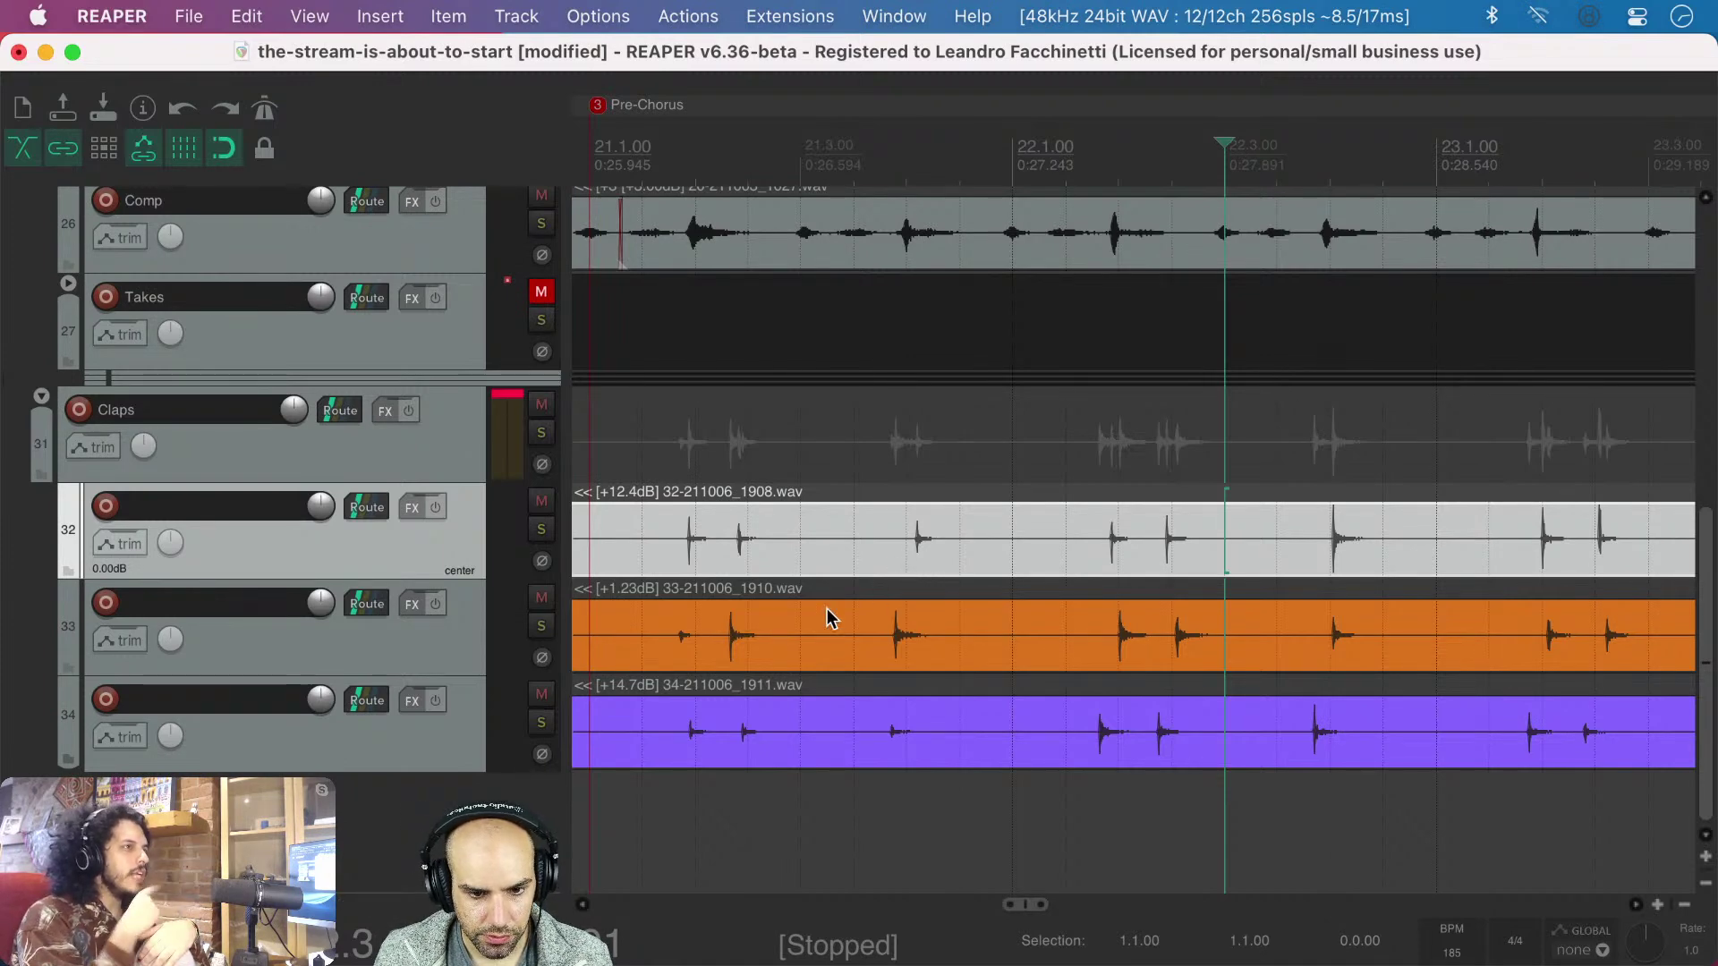
scroll(778, 625, down, 2)
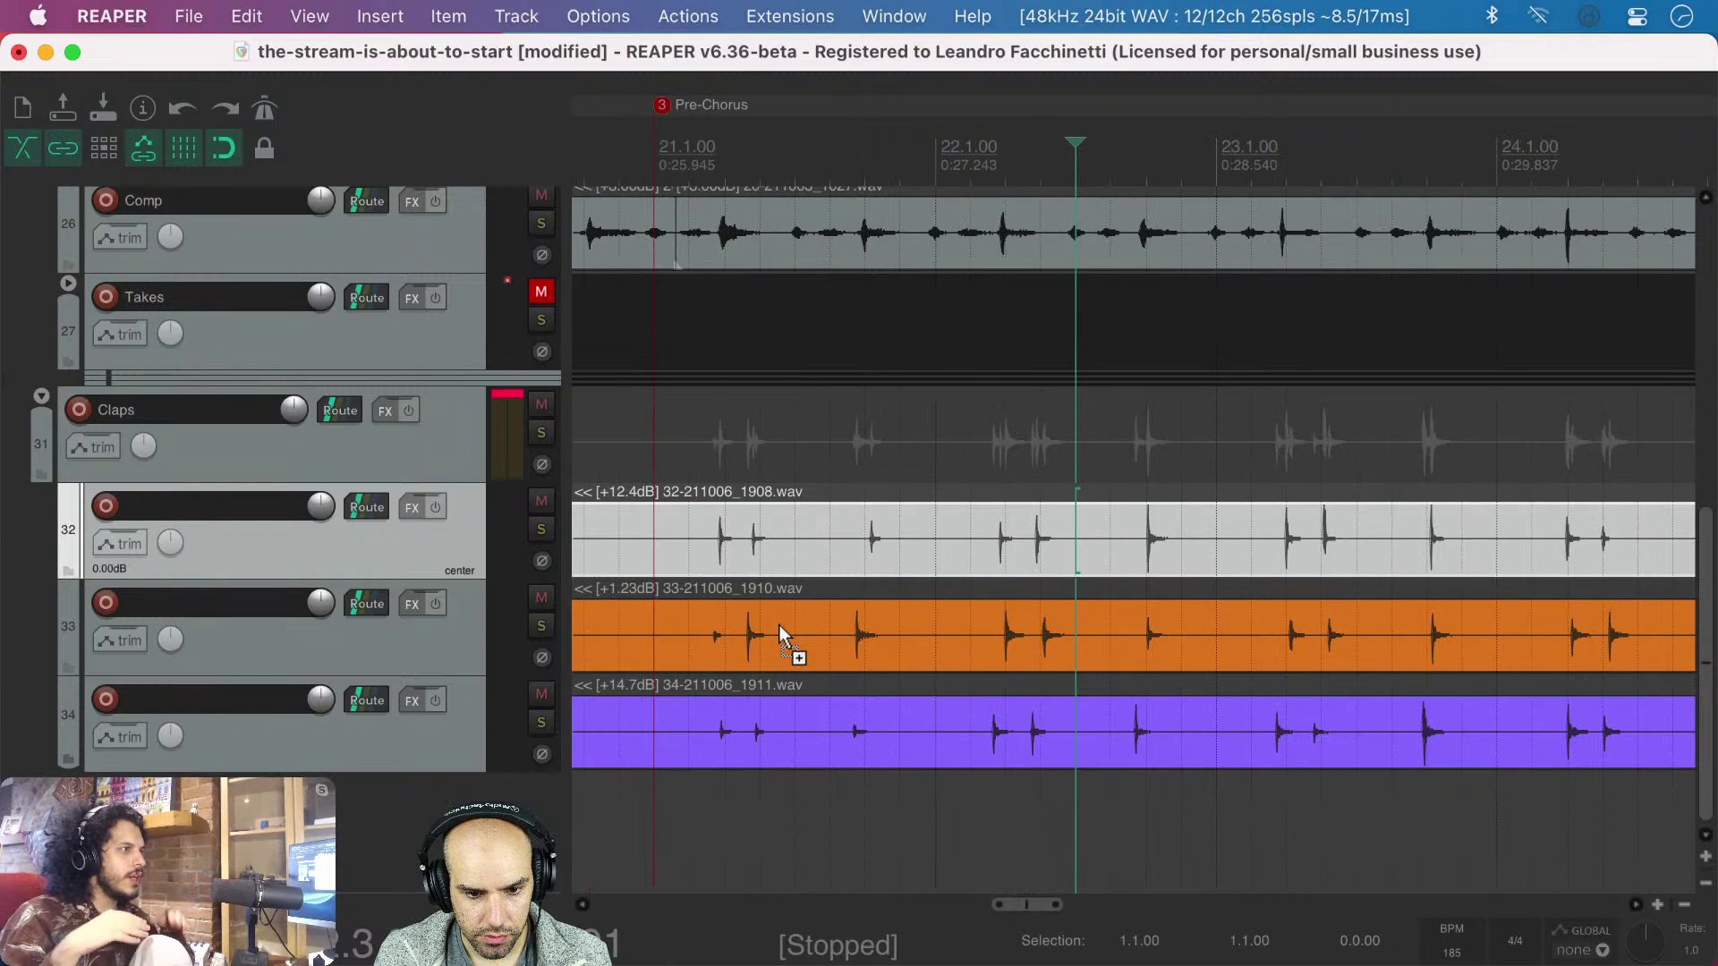
scroll(778, 624, down, 3)
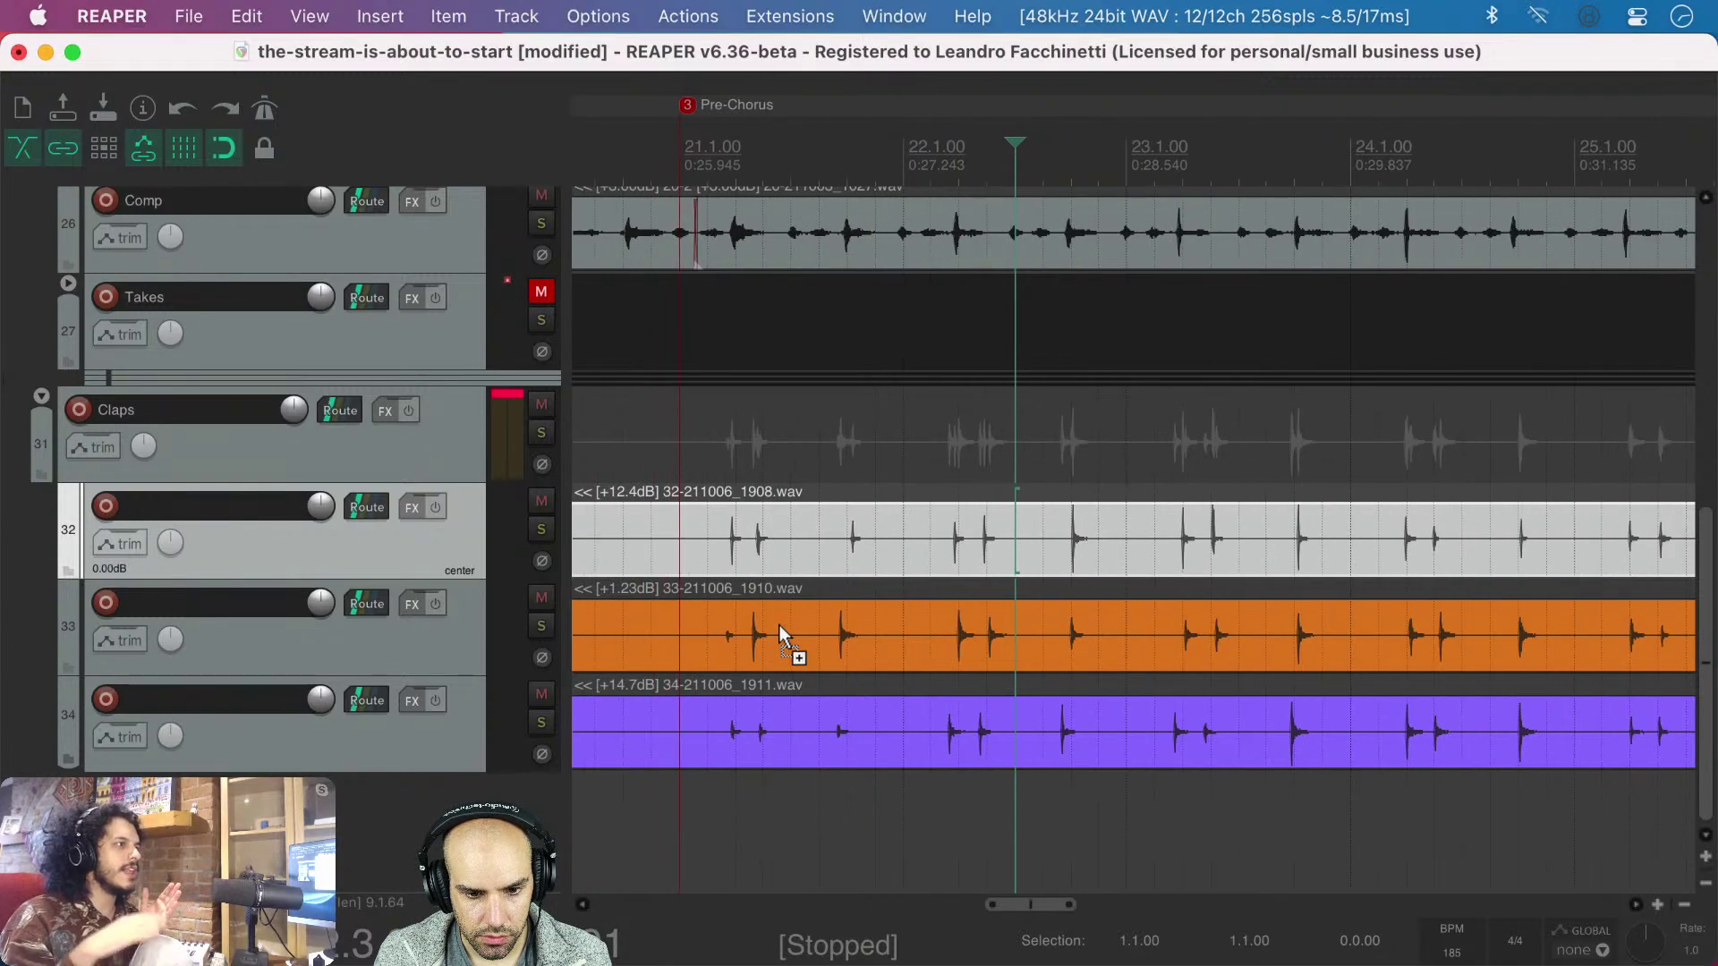
scroll(778, 624, down, 3)
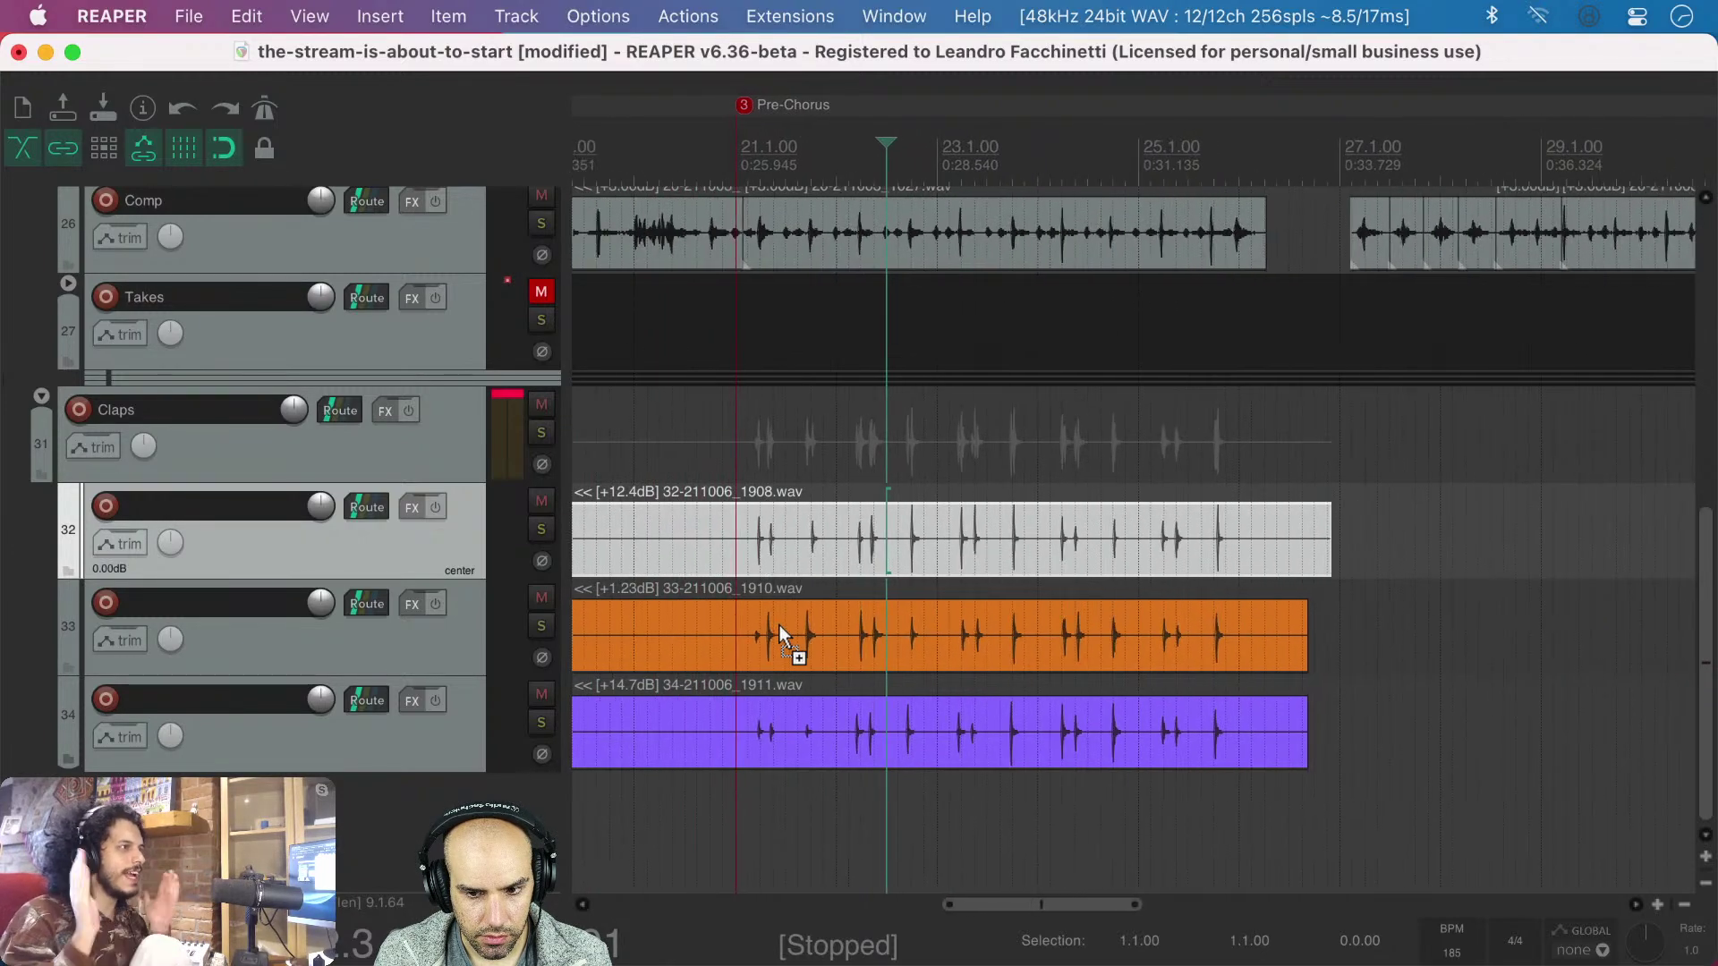
scroll(746, 555, up, 10)
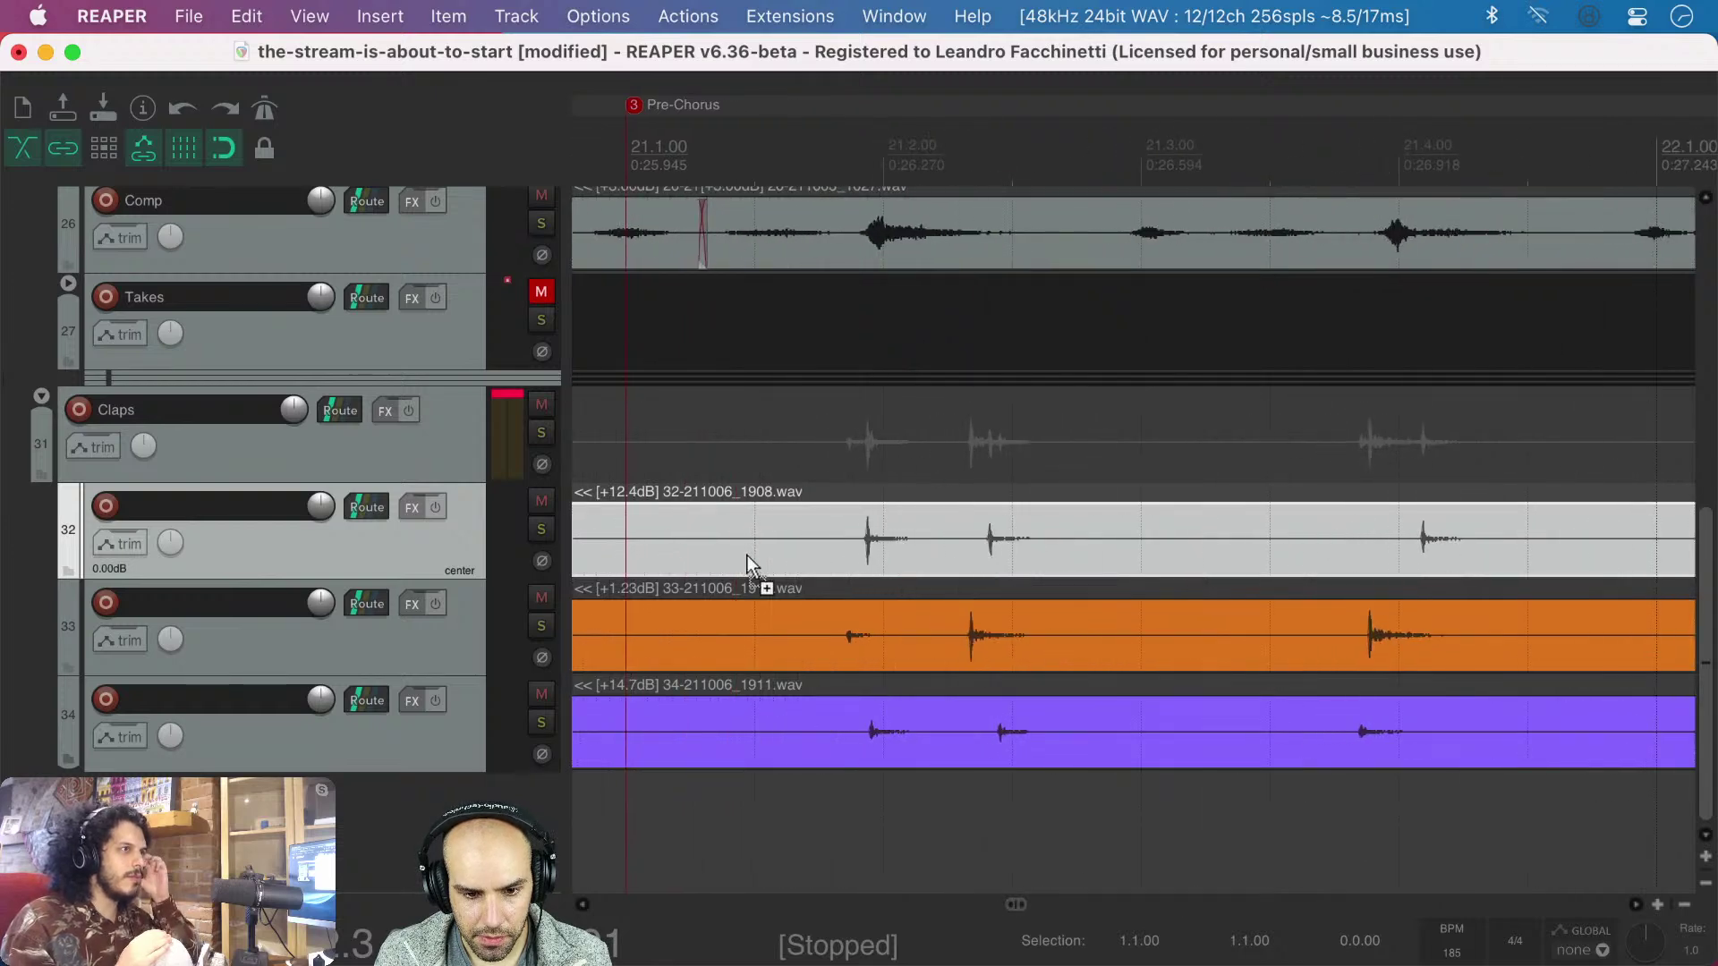
click(834, 544)
shift+click(827, 698)
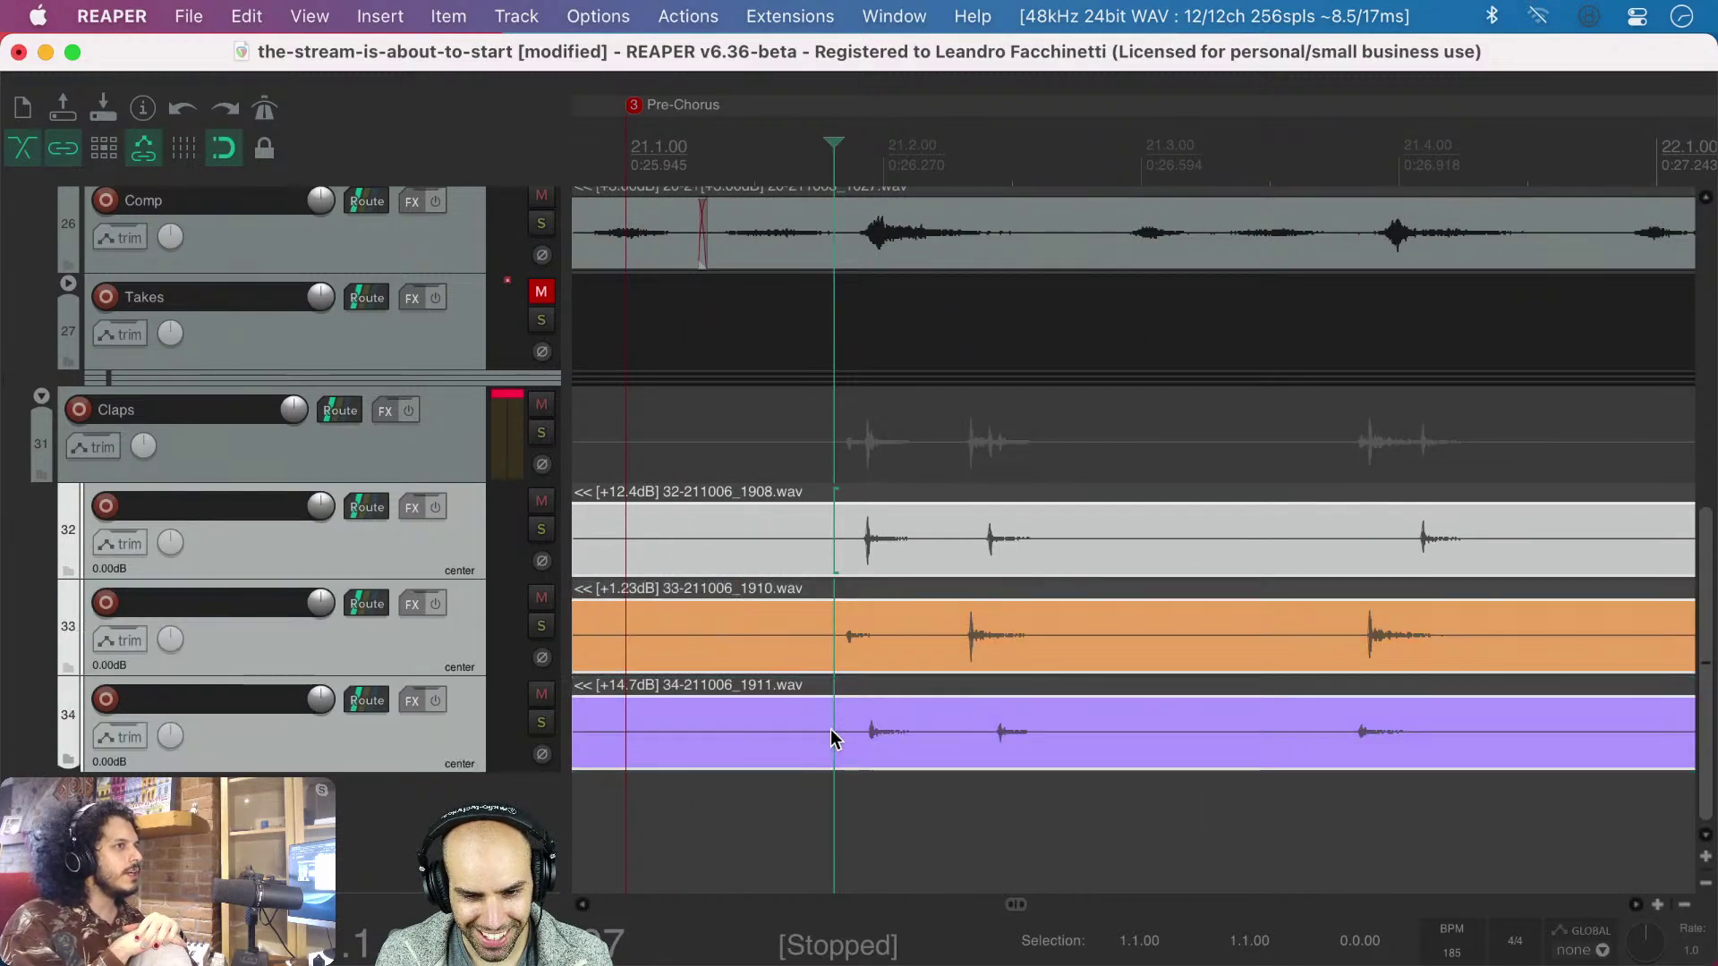
key(s)
click(799, 519)
shift+click(767, 753)
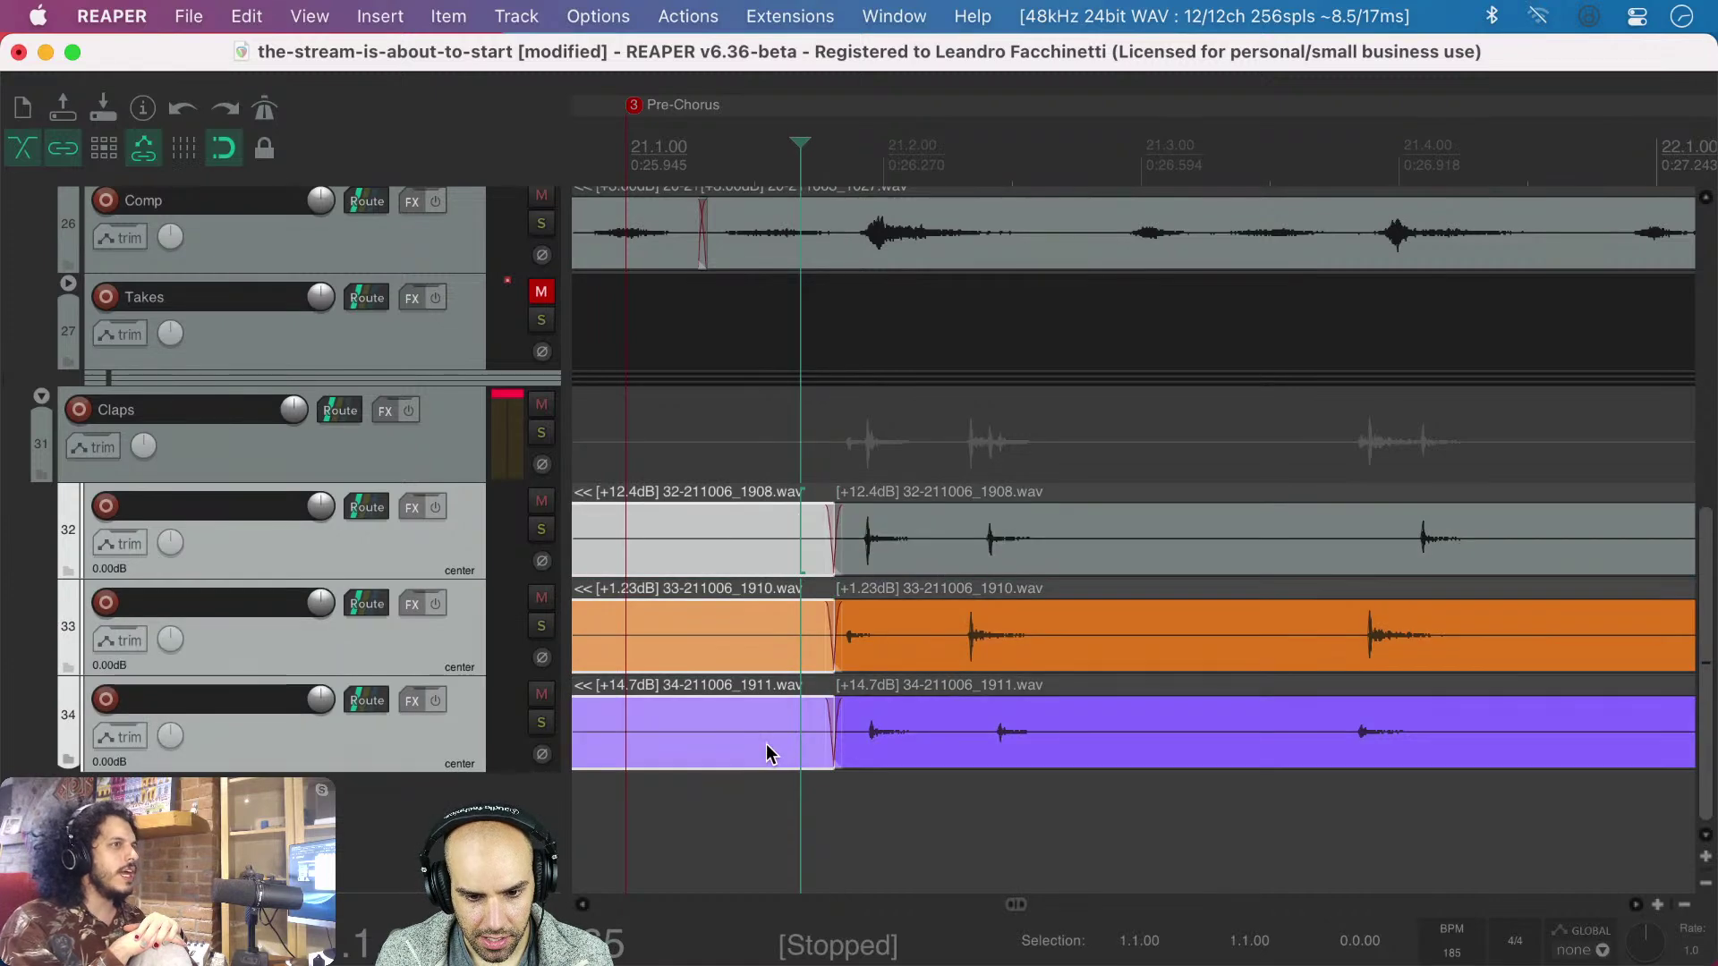
key(Delete)
- Split all three clap recordings just after the last clap before bar 26 and delete the remainders
scroll(767, 753, down, 6)
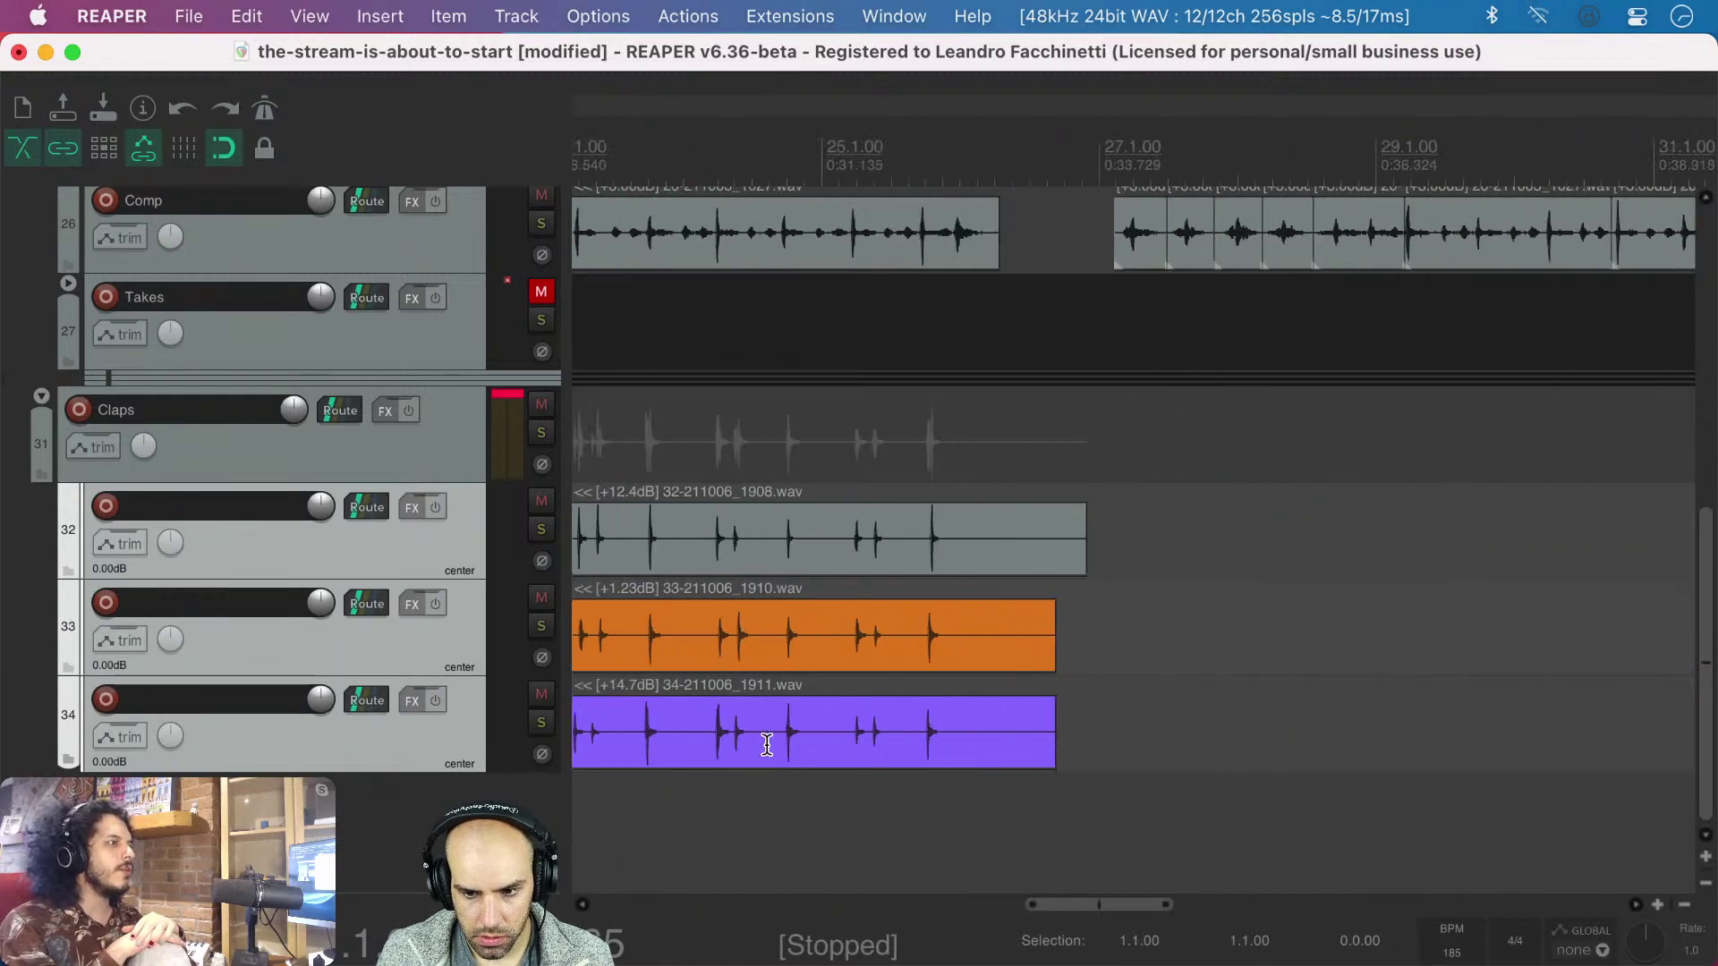
click(951, 535)
scroll(947, 535, up, 8)
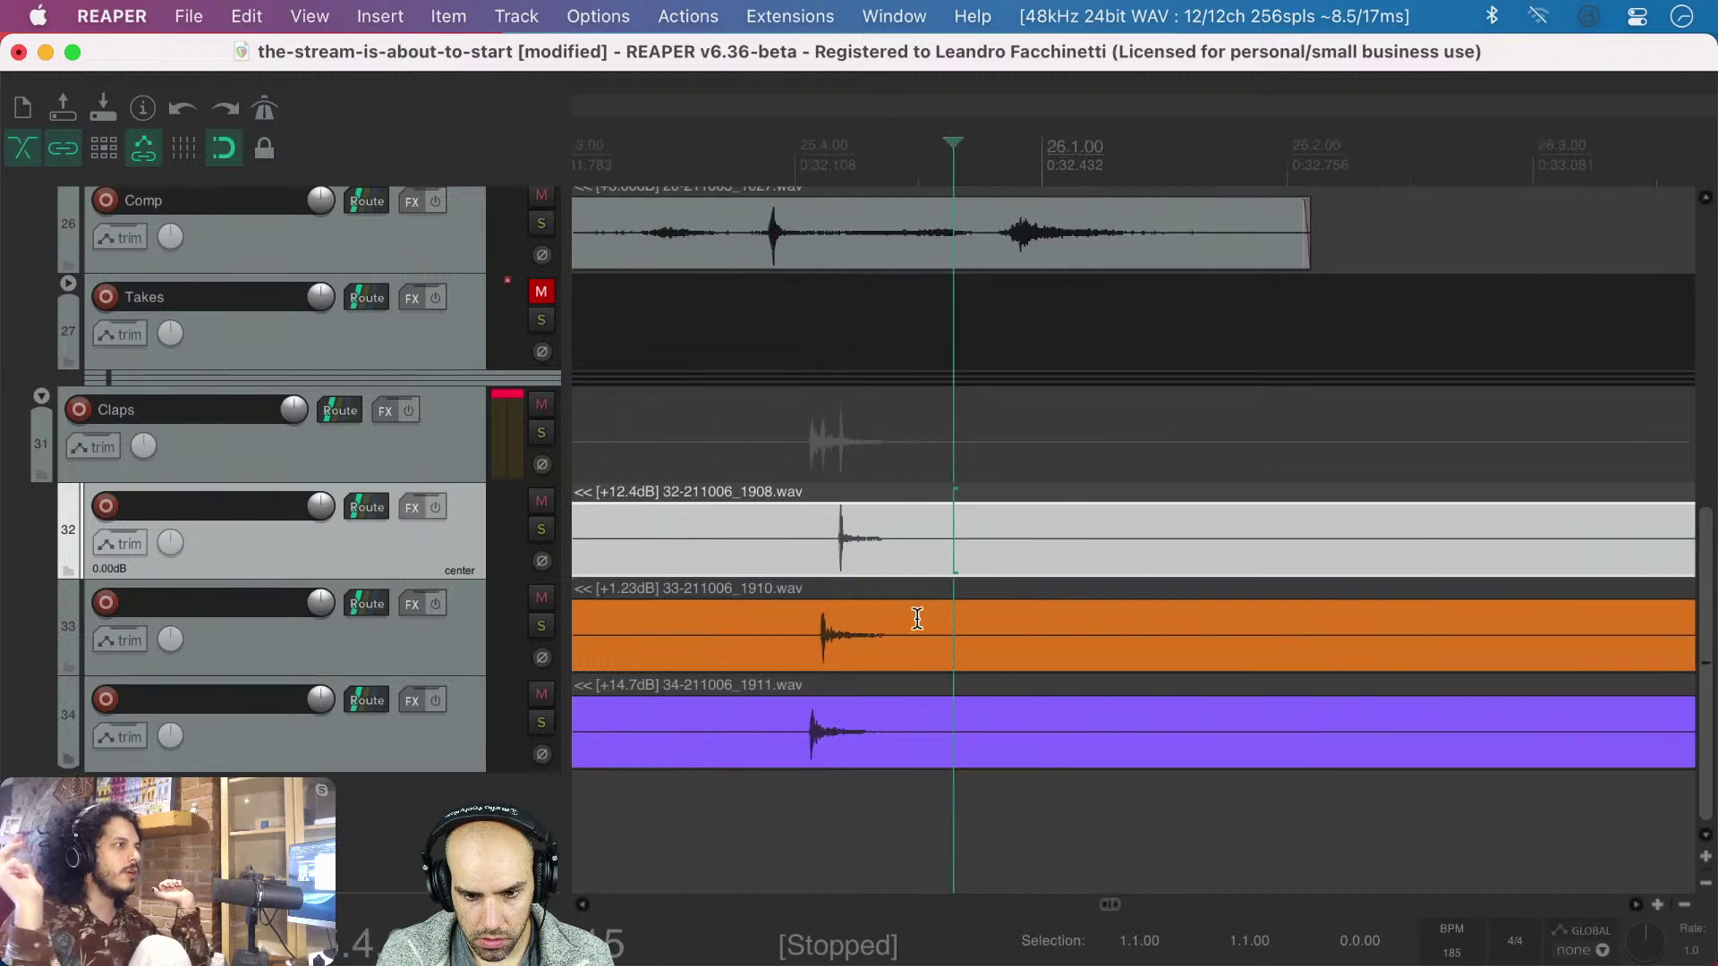
click(926, 542)
shift+click(928, 735)
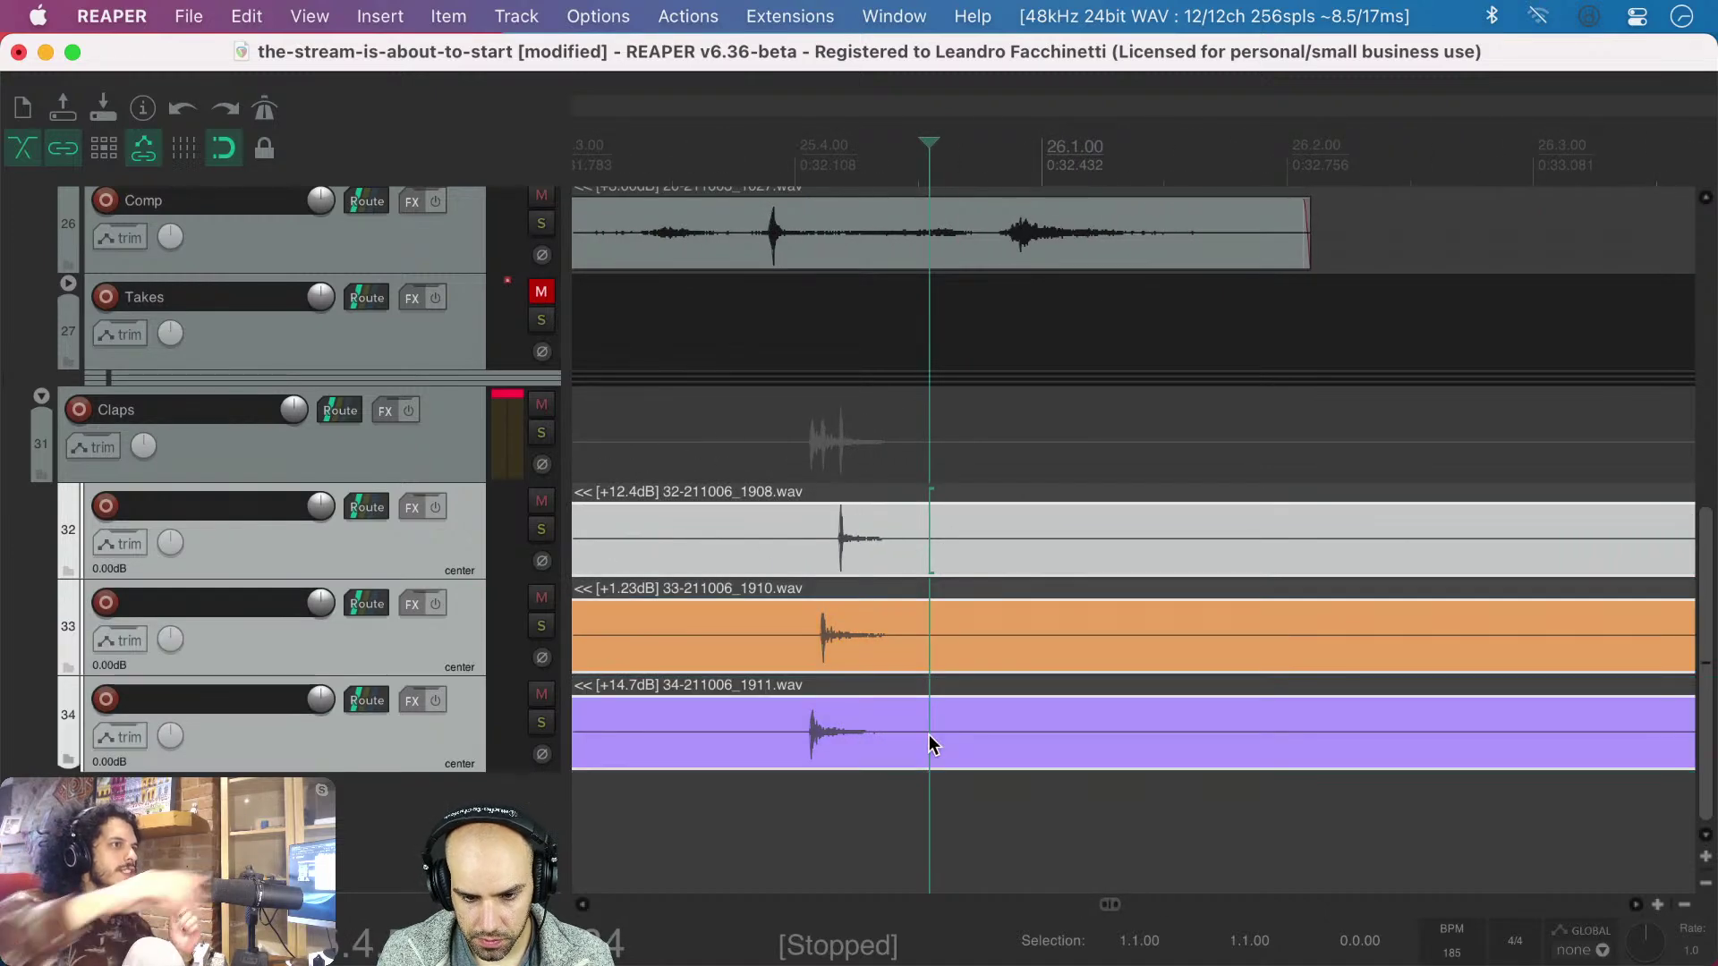
key(s)
key(Delete)
- Check the trimmed start of the three clap recordings and save the project
scroll(928, 738, down, 6)
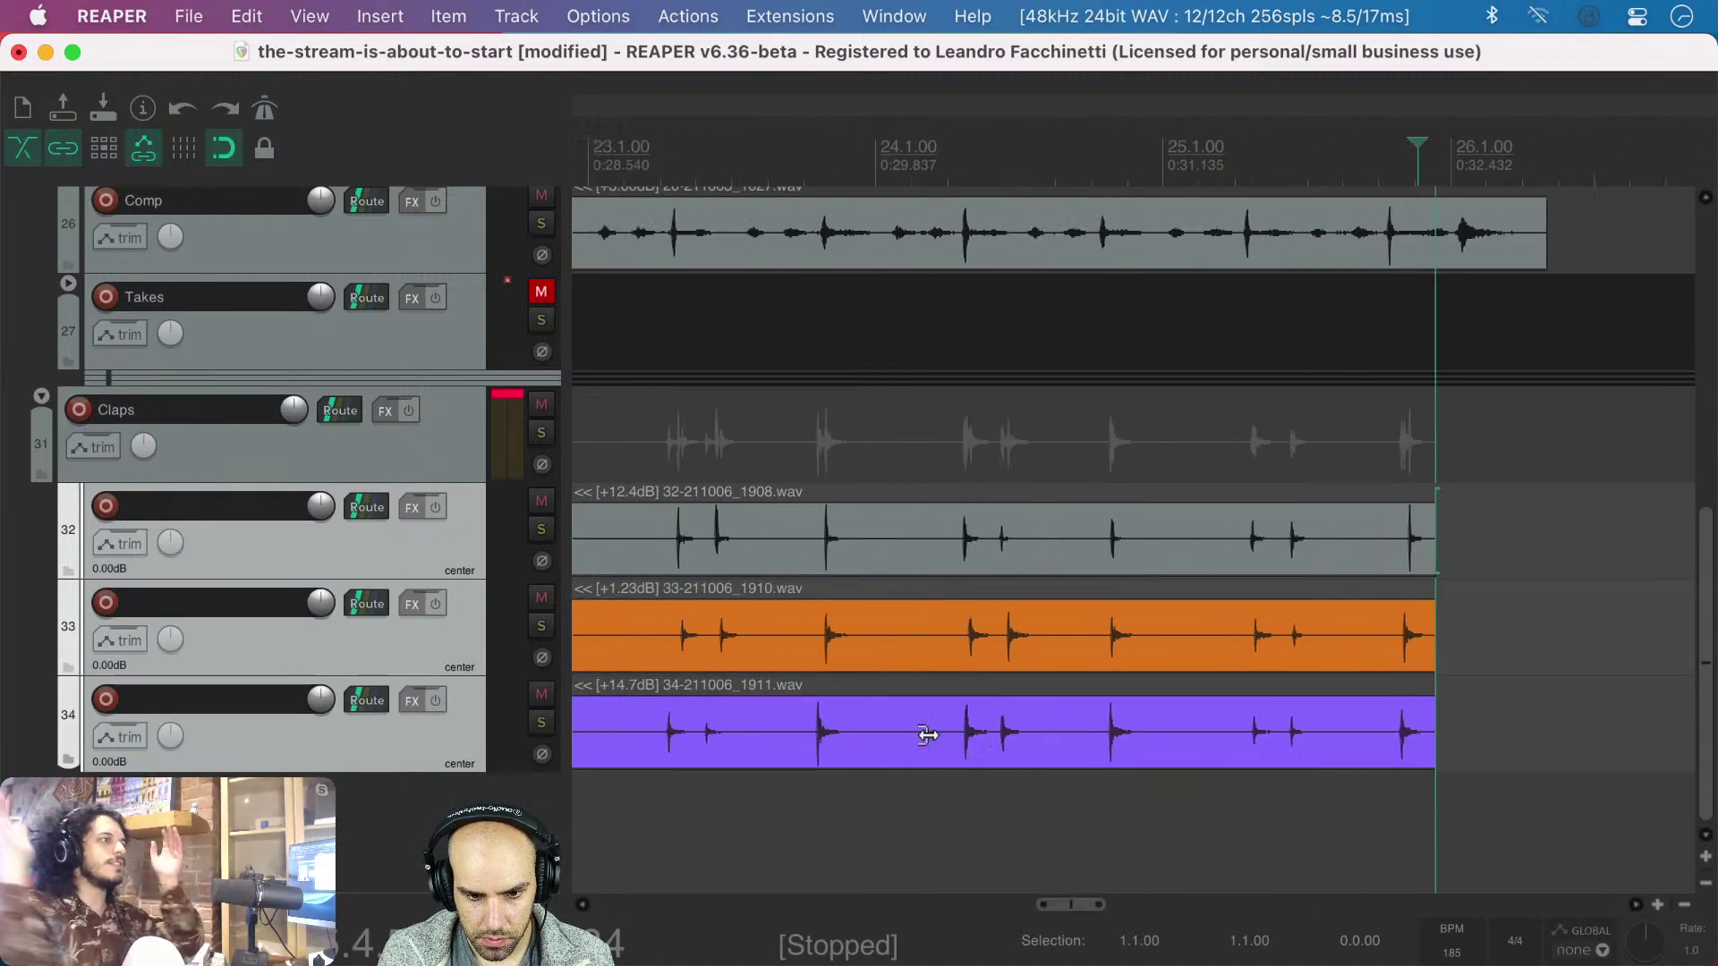
scroll(929, 736, up, 6)
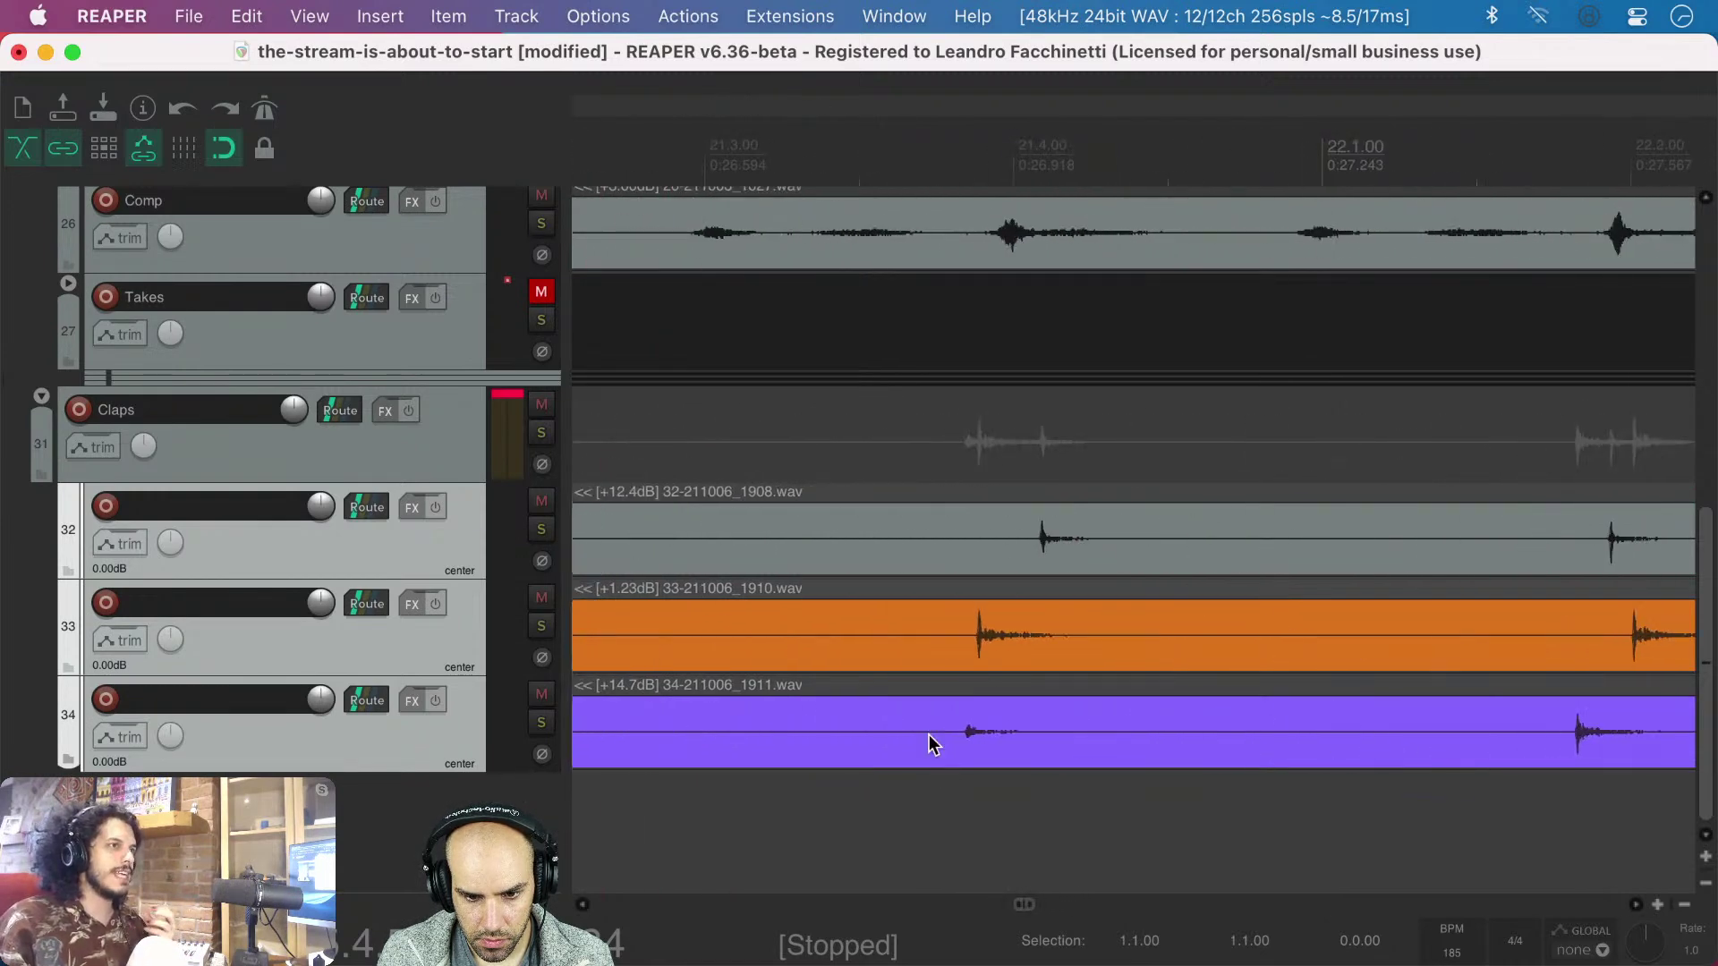
scroll(929, 735, left, 5)
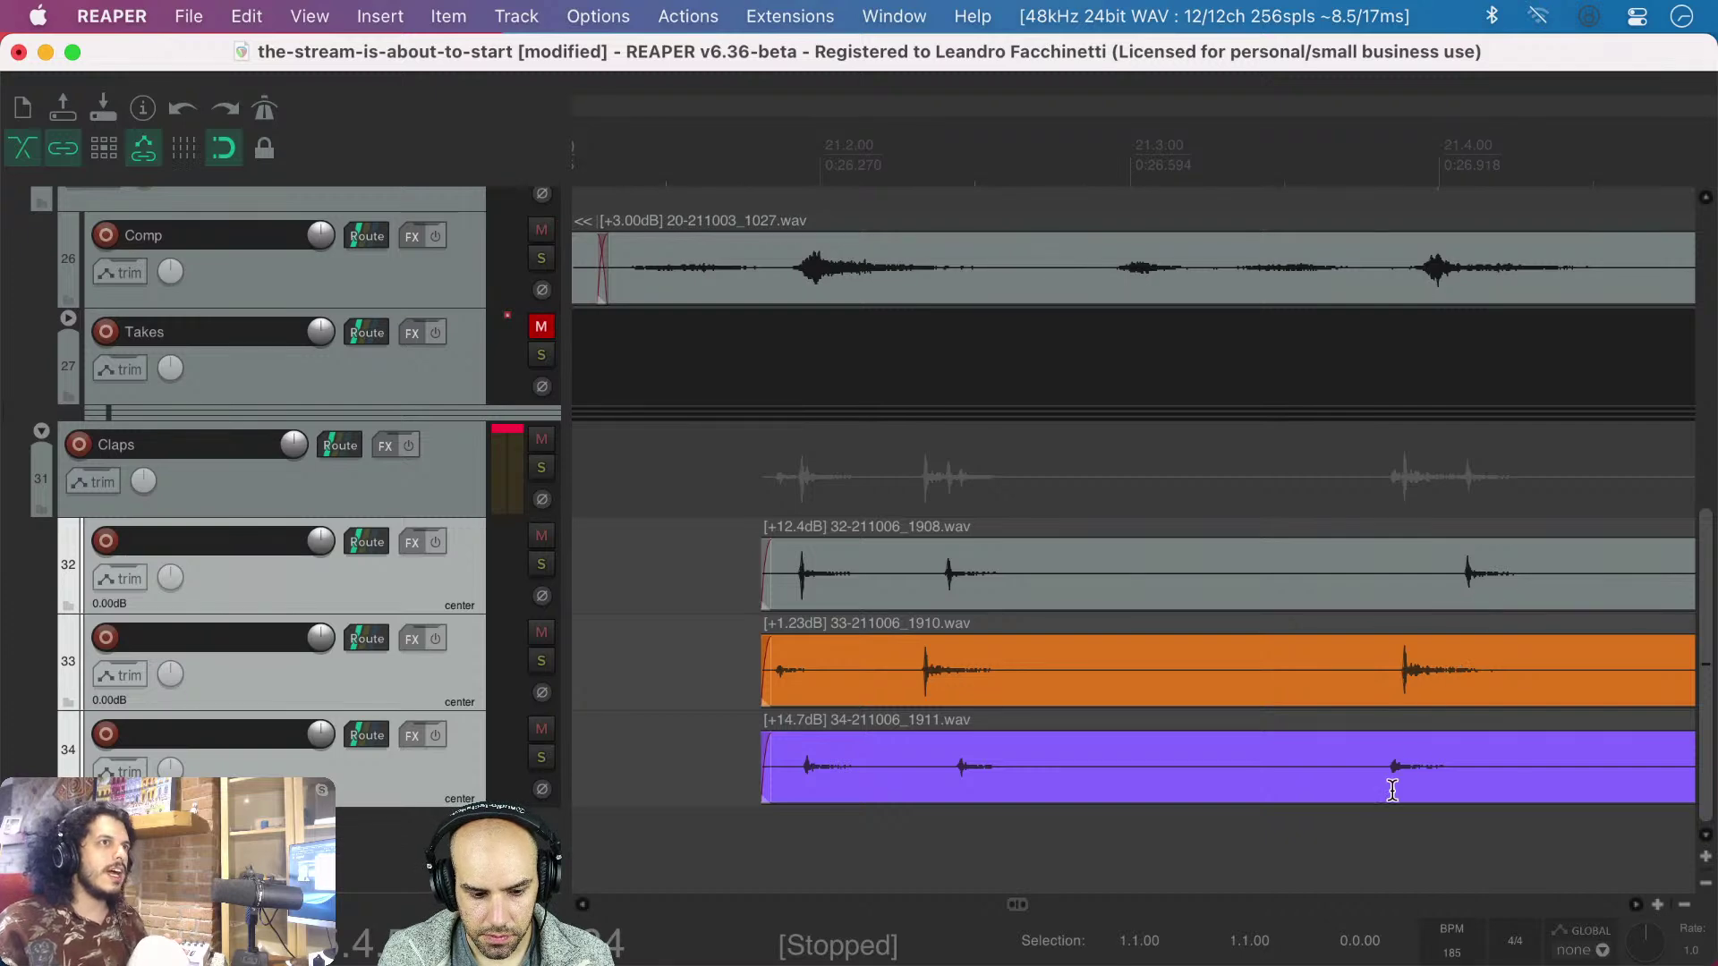
scroll(717, 639, down, 3)
scroll(709, 630, up, 3)
scroll(717, 639, down, 4)
key(super+s)
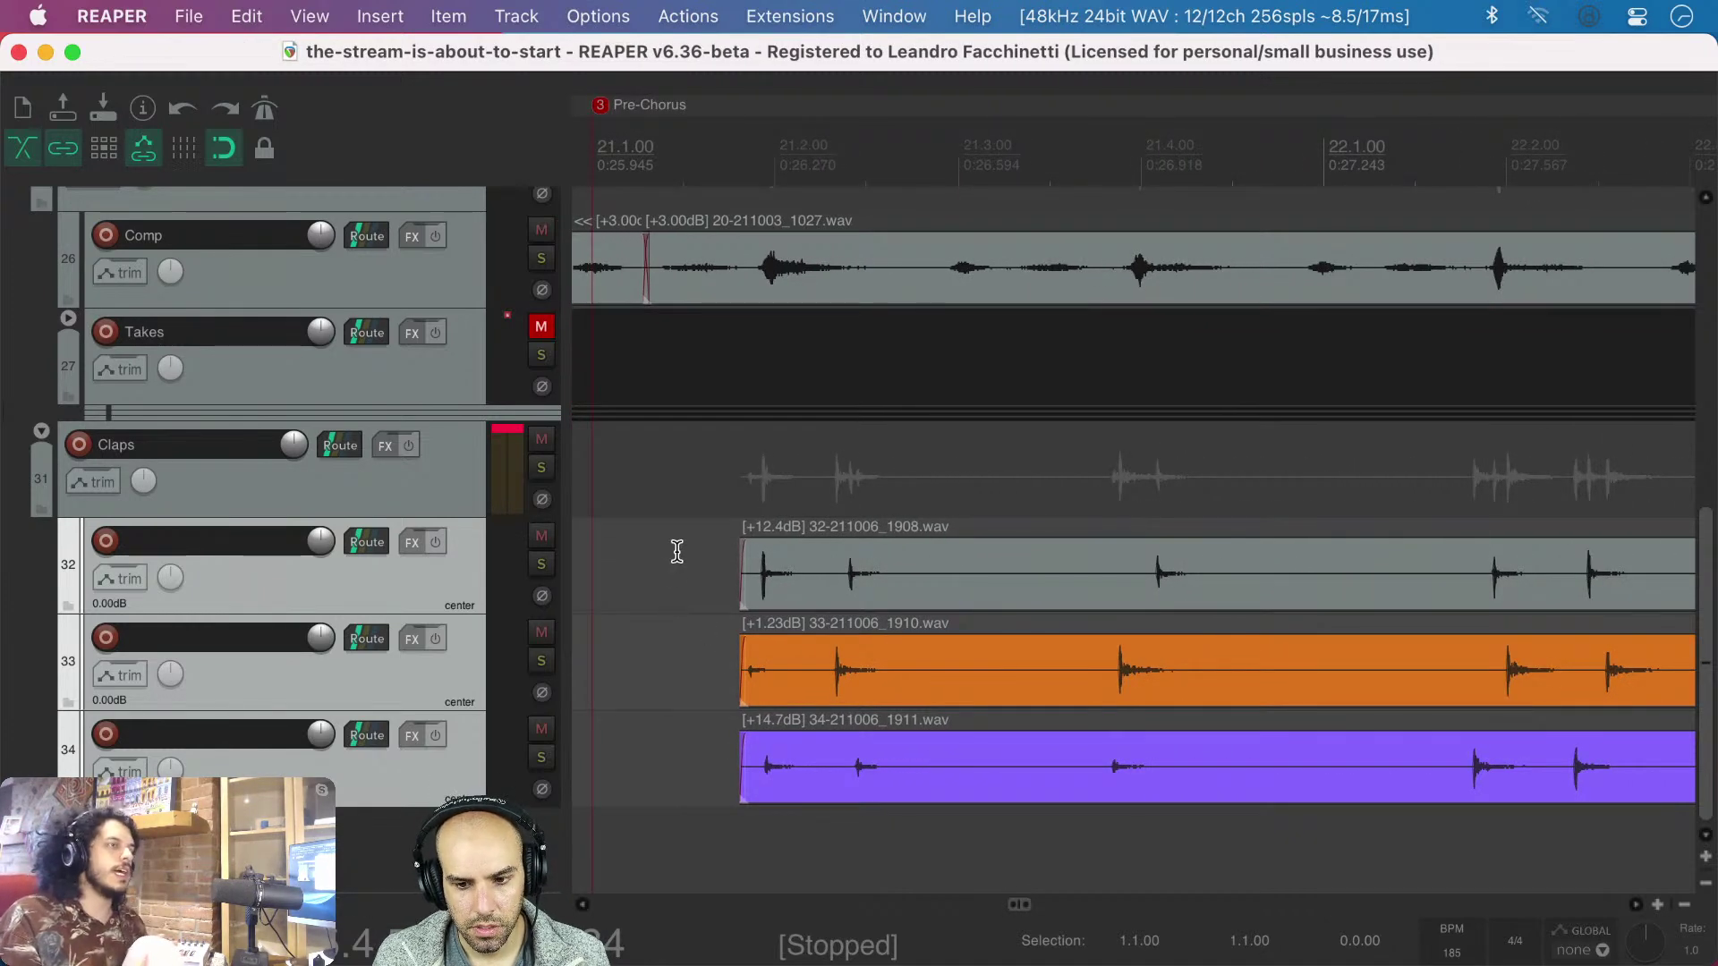
- Play back the trimmed claps with the full mix from the start of the Pre-Chorus at bar 21
scroll(706, 568, down, 5)
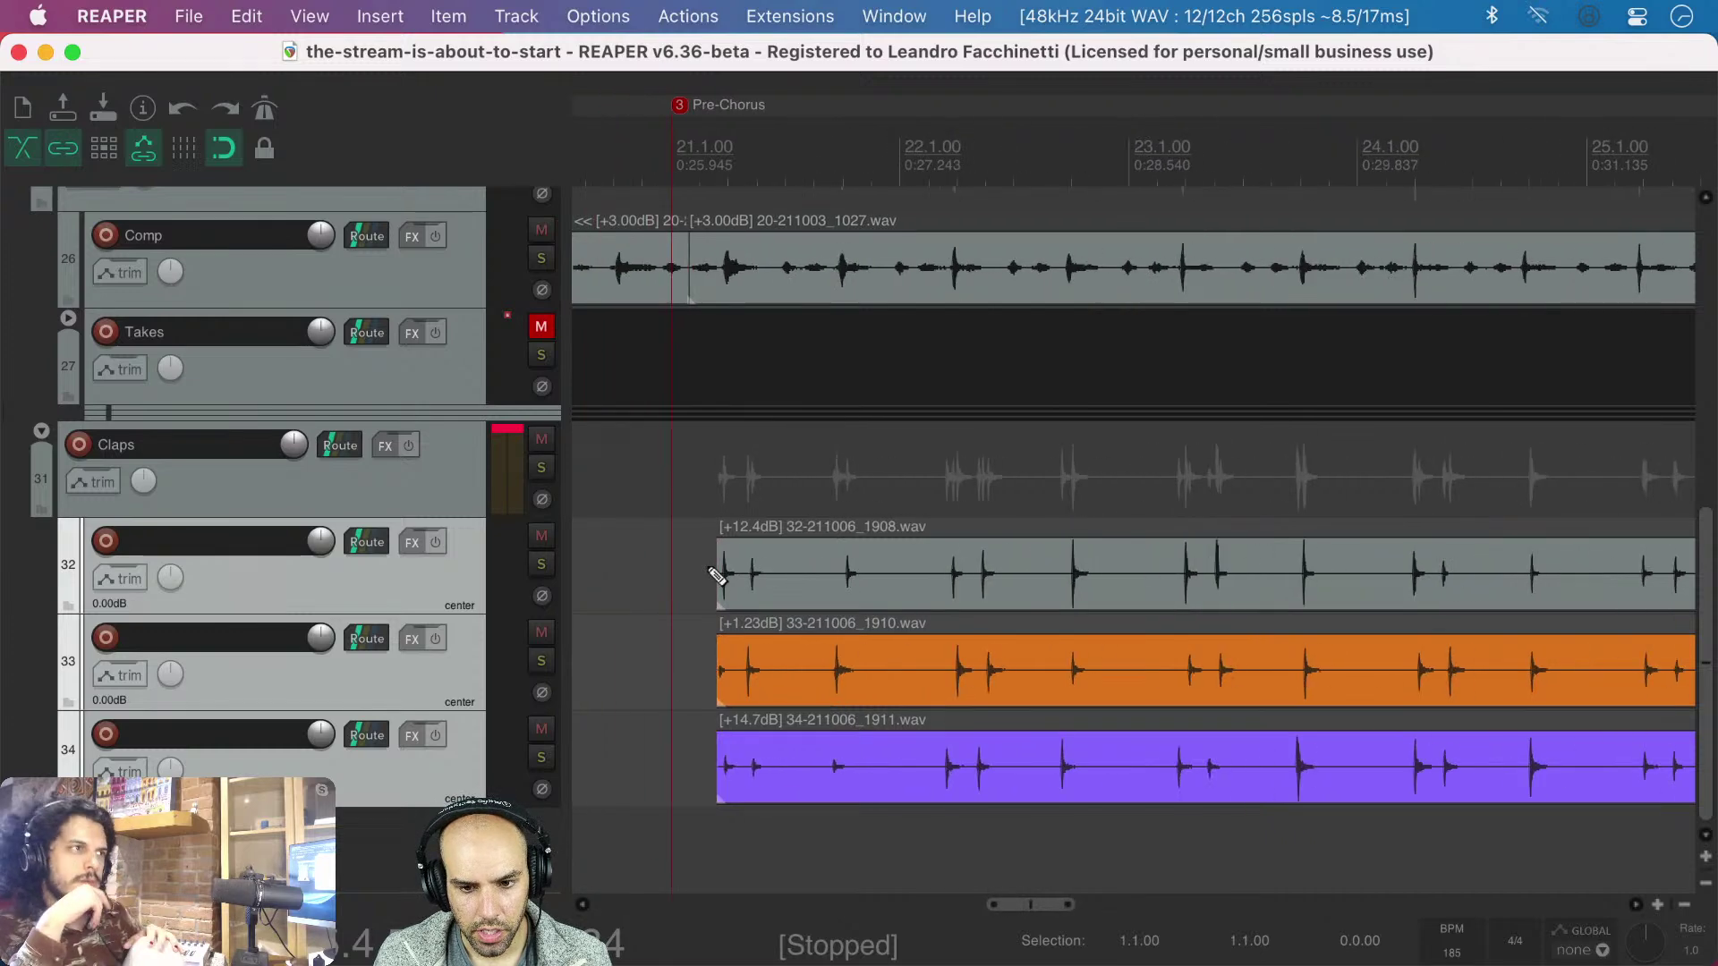
scroll(696, 564, up, 2)
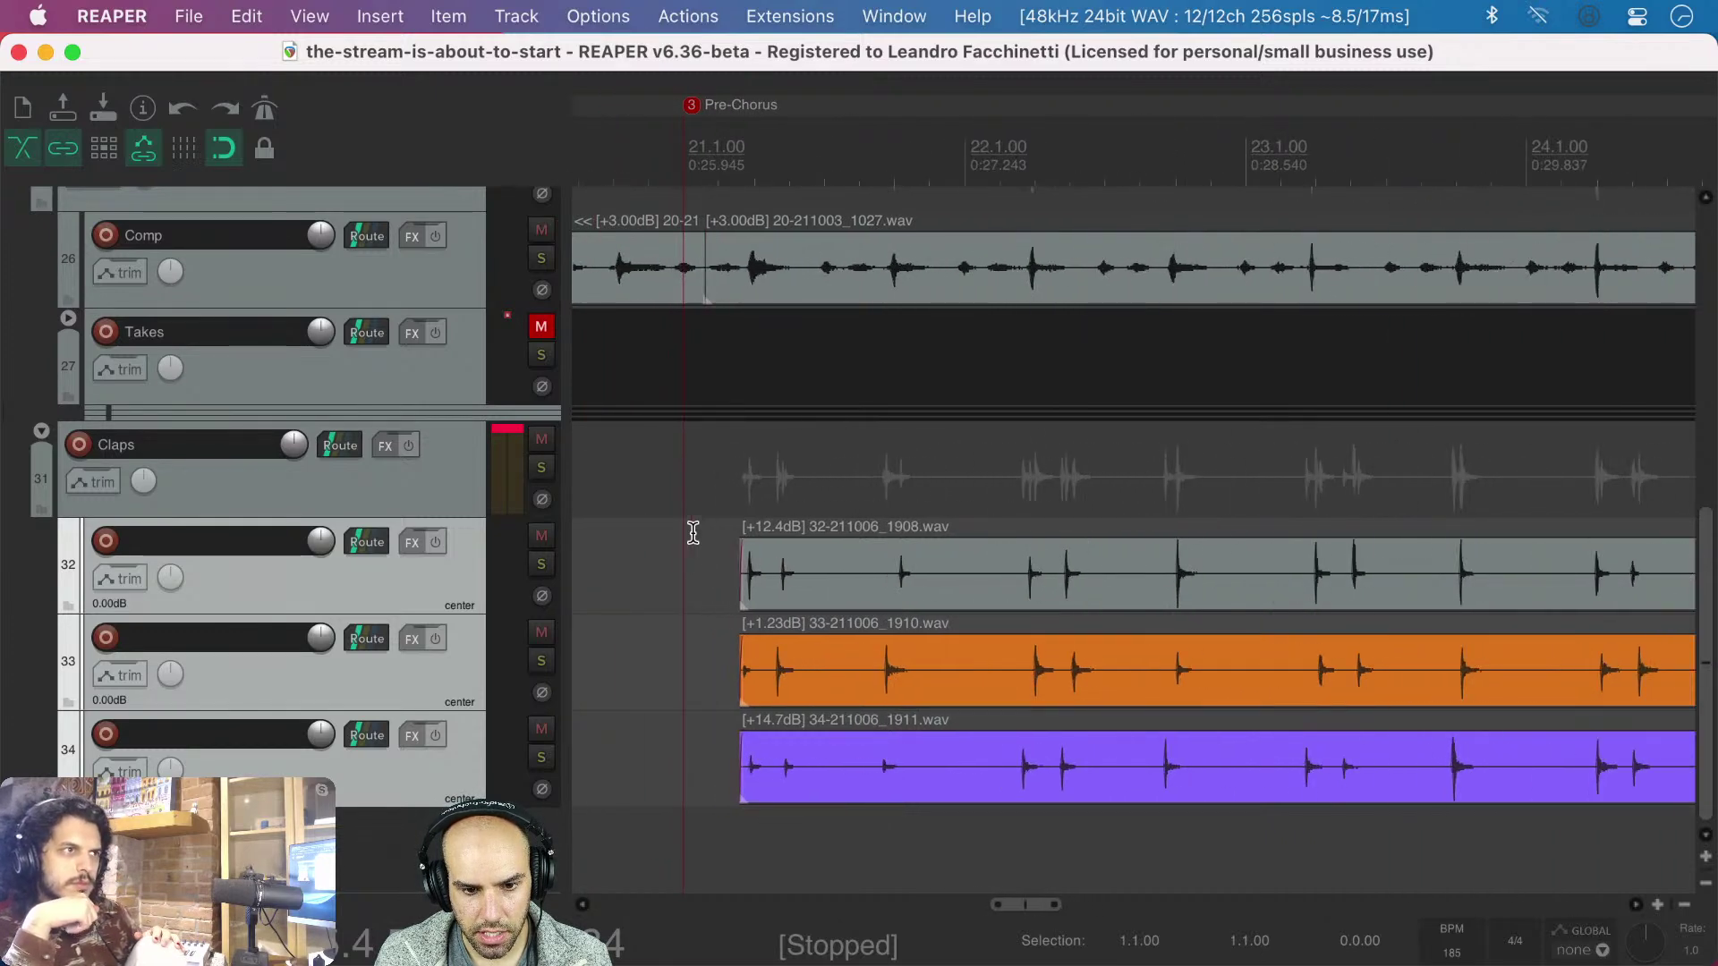
click(694, 466)
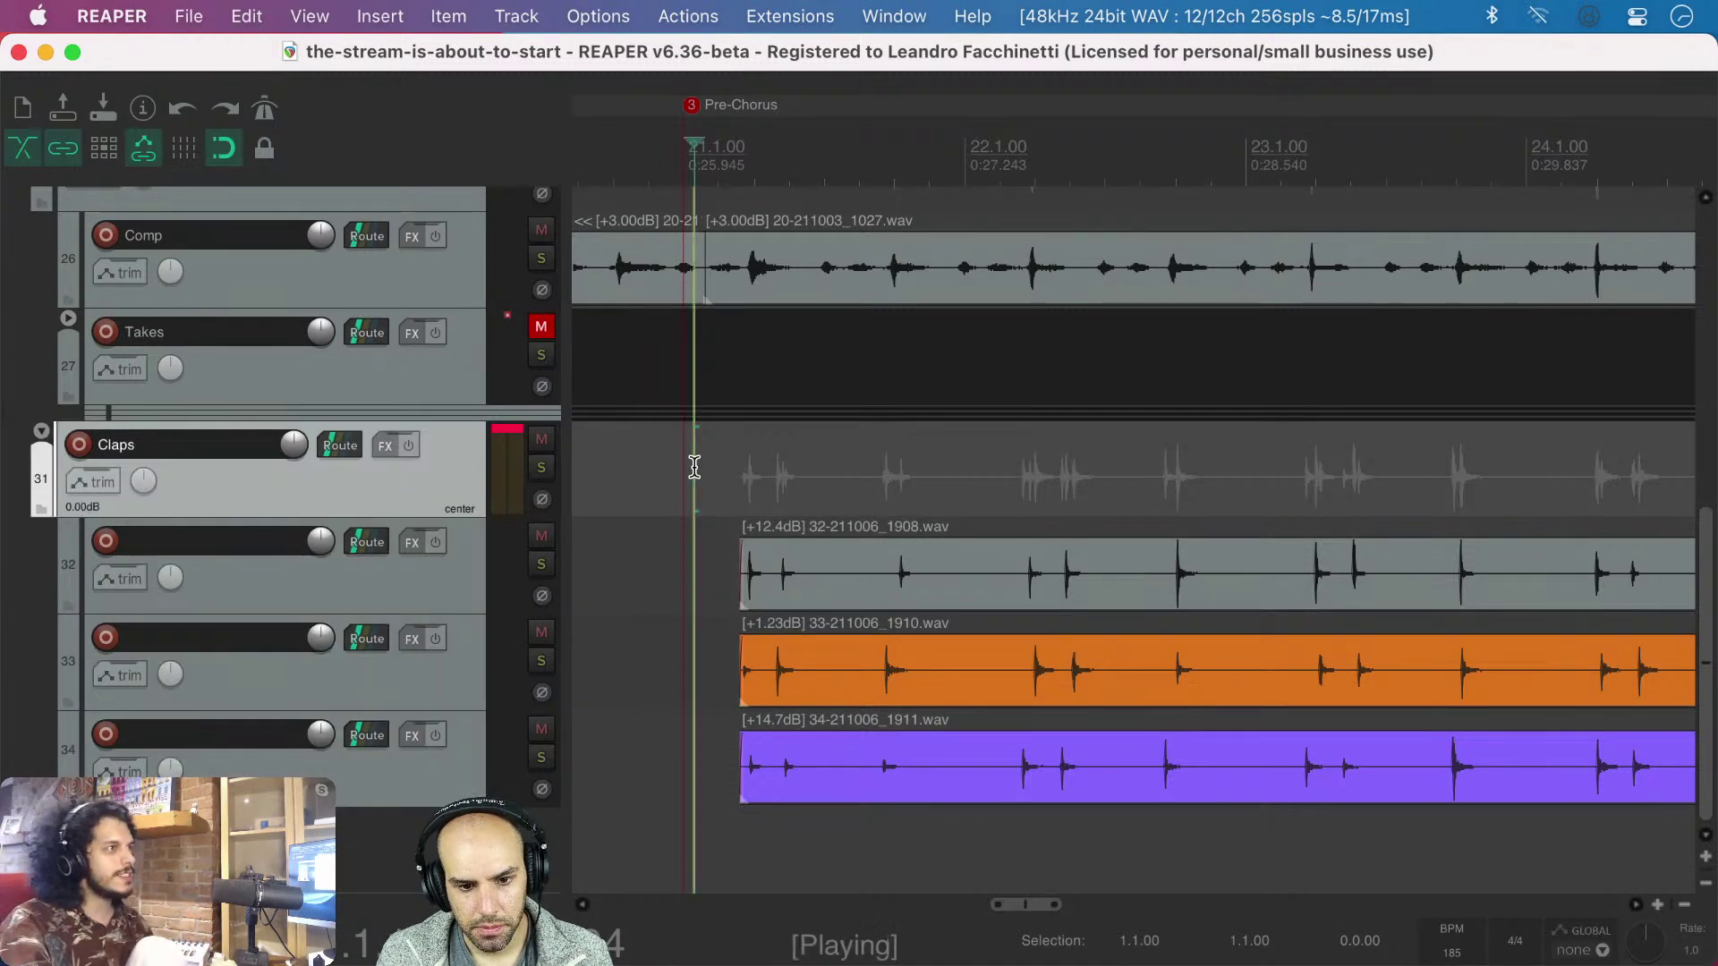
key(space)
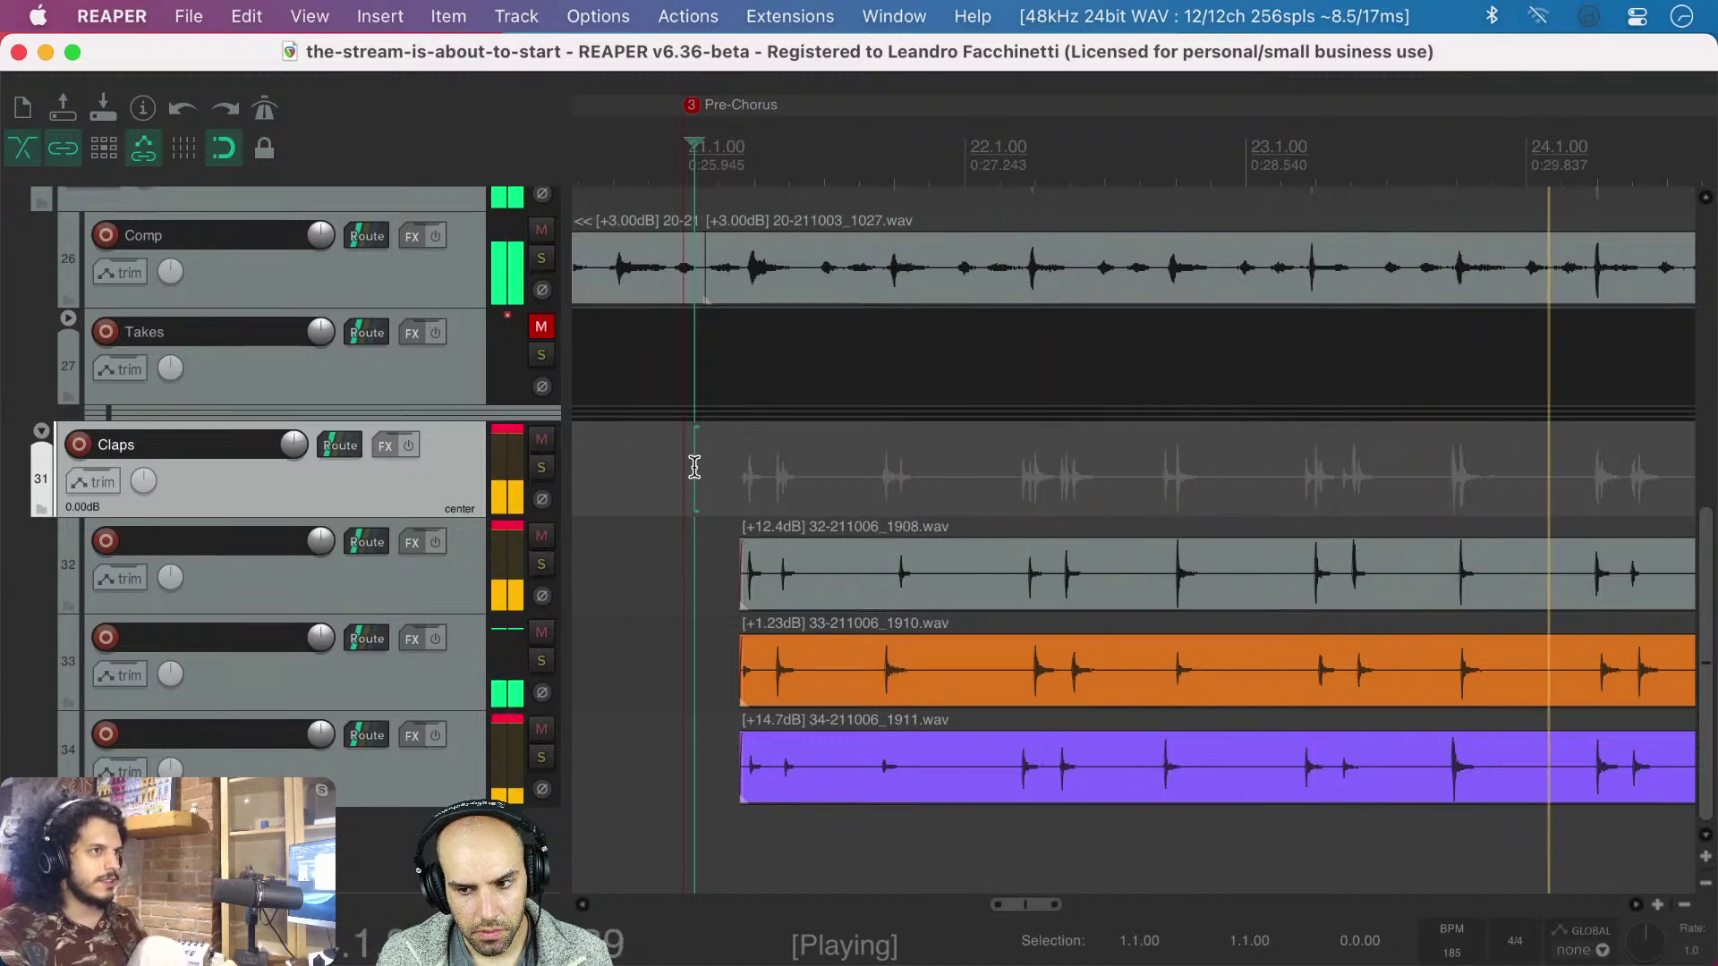
key(space)
- Solo the Claps folder track and play its claps twice from just before bar 21
click(541, 467)
click(671, 474)
key(space)
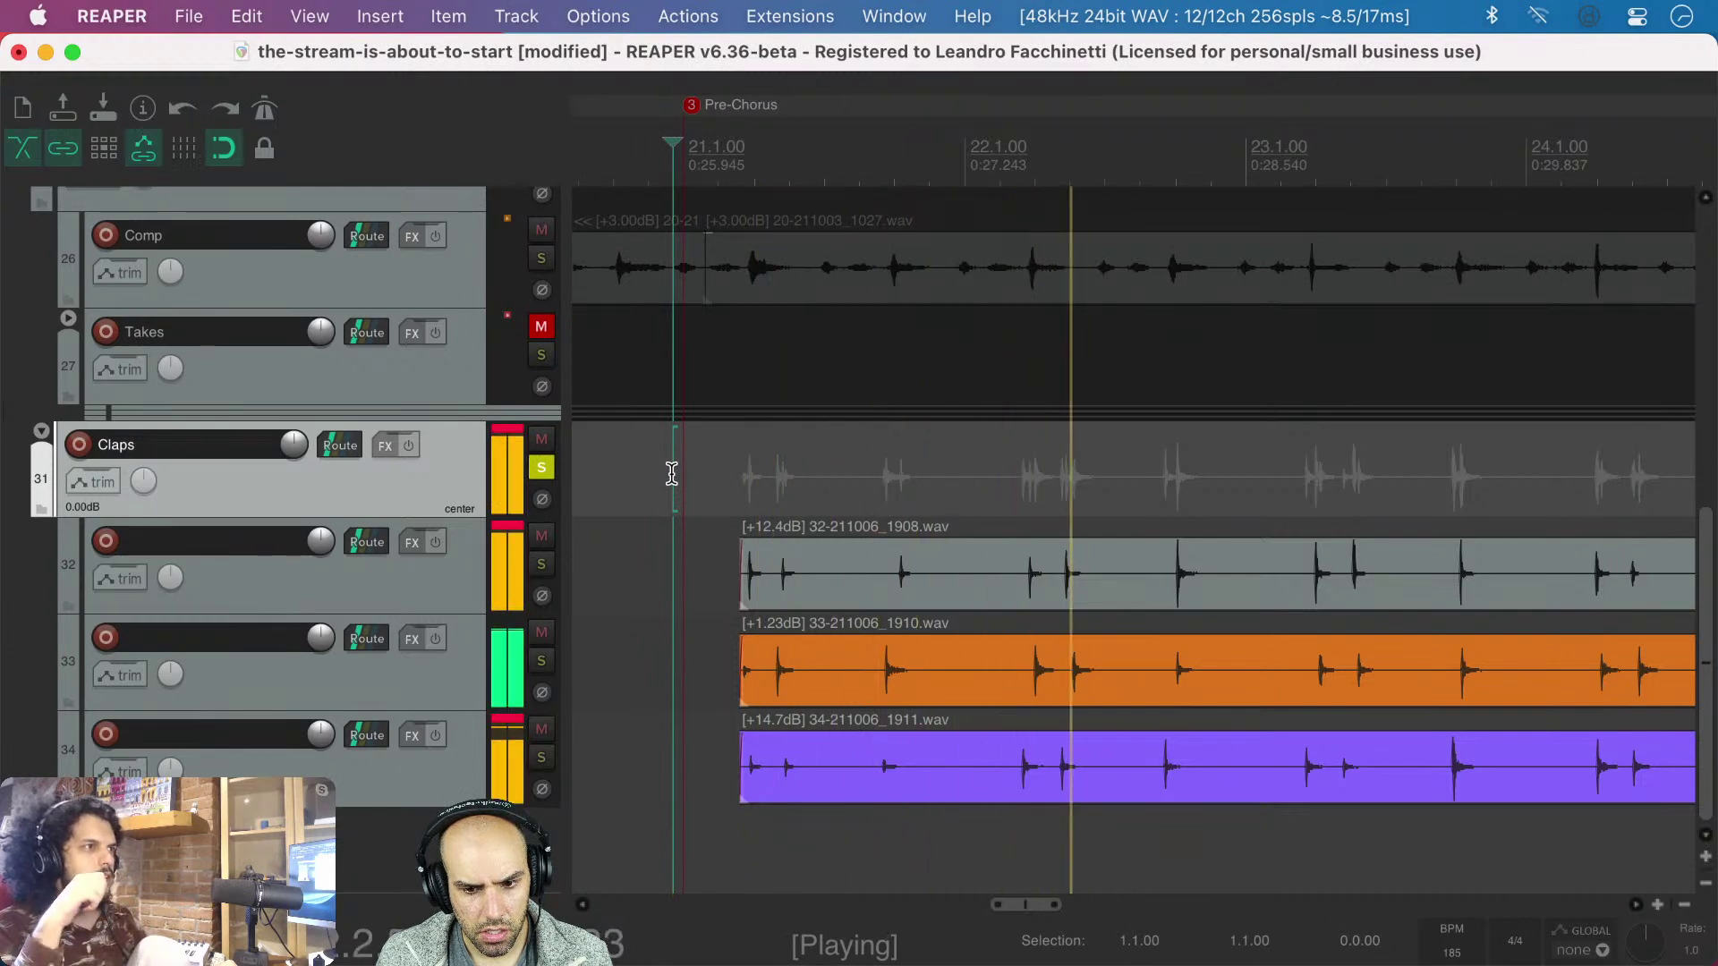
key(space)
click(675, 474)
key(space)
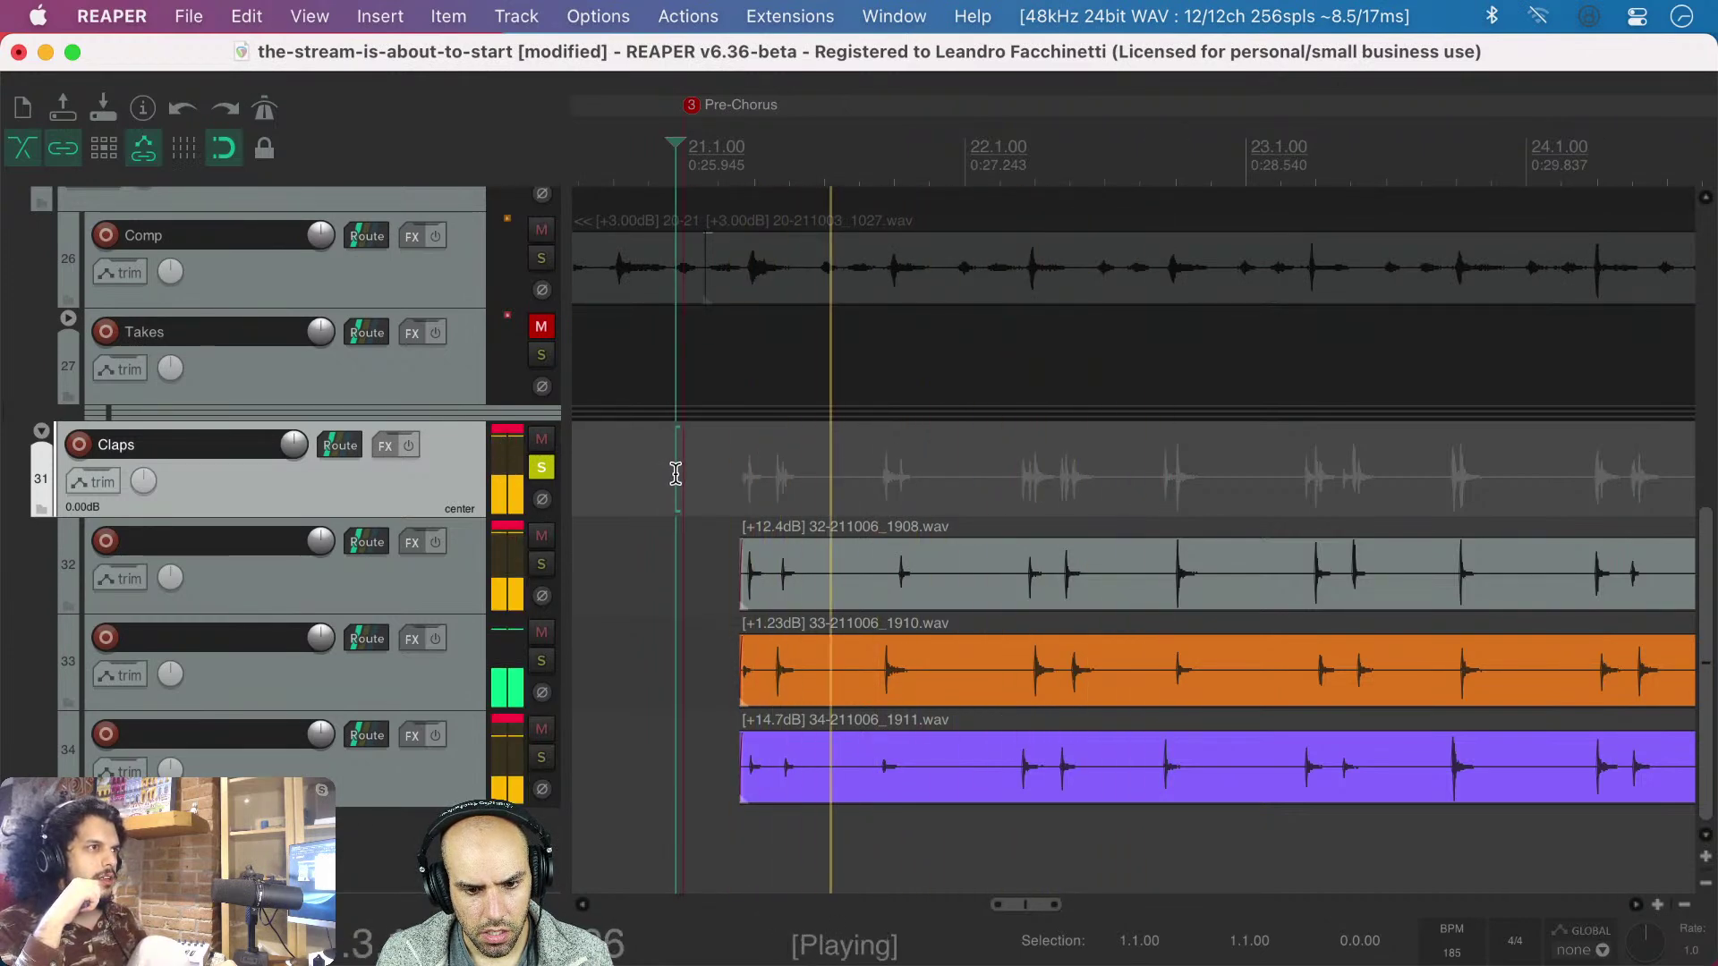
key(space)
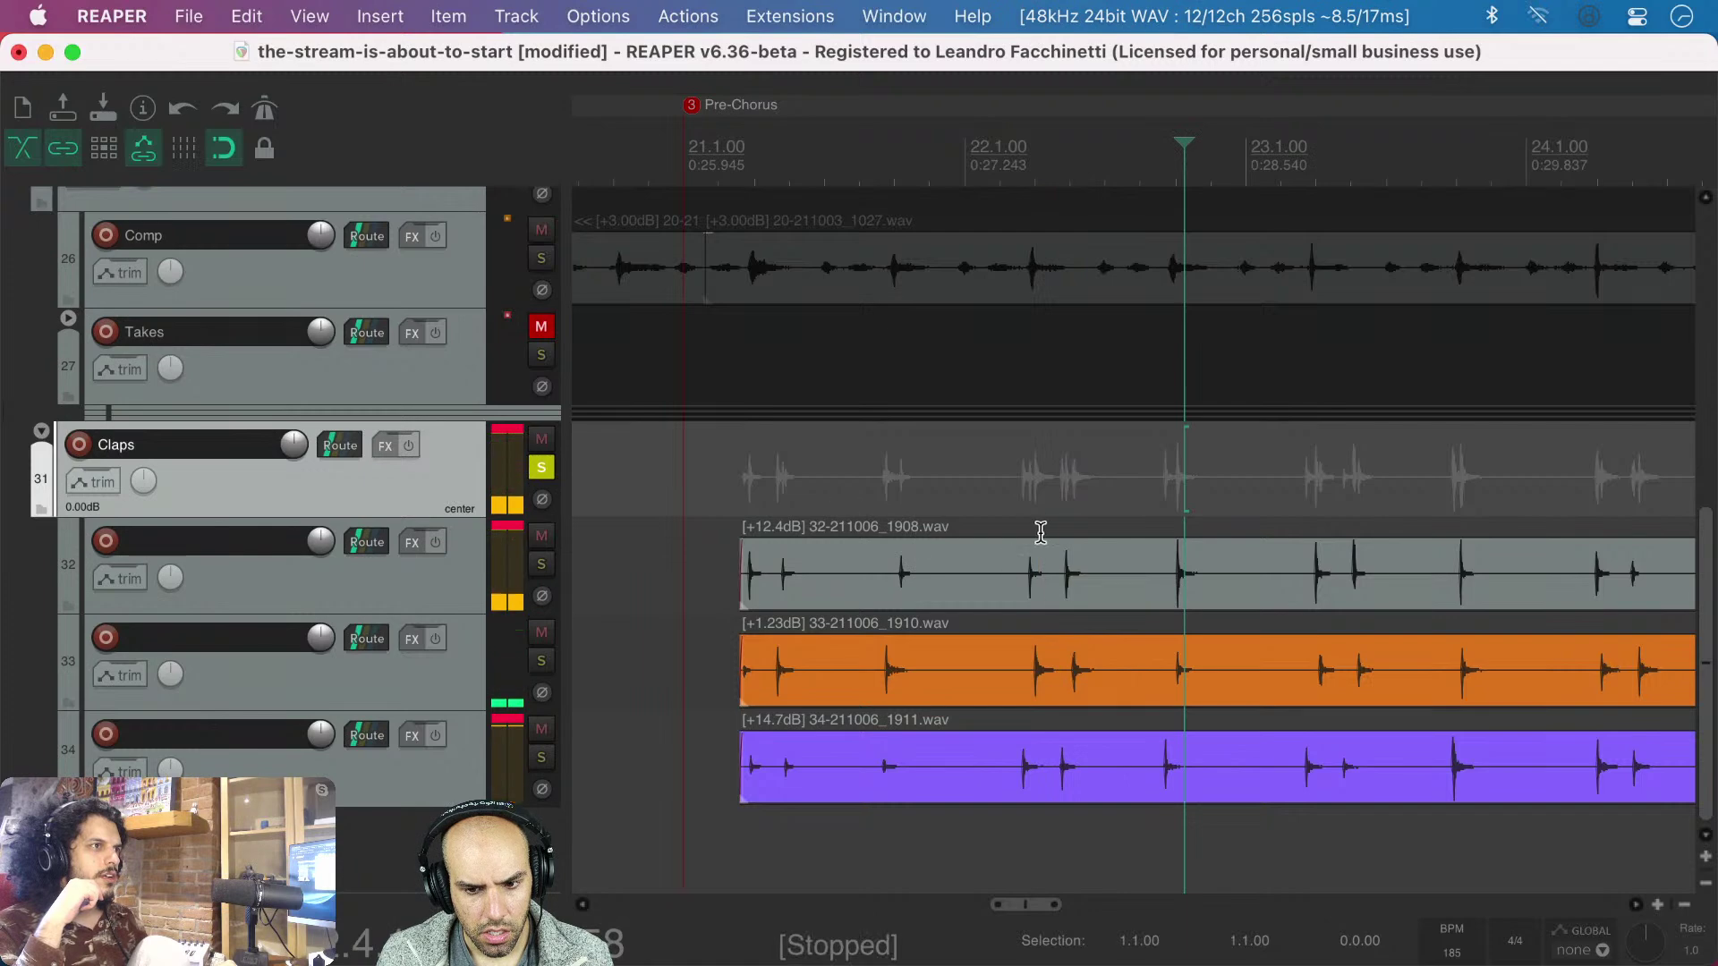
- Split the recording on track 33 around the clap at beat 22.2 and move that clap slightly earlier, closer to the other claps
scroll(1050, 587, up, 10)
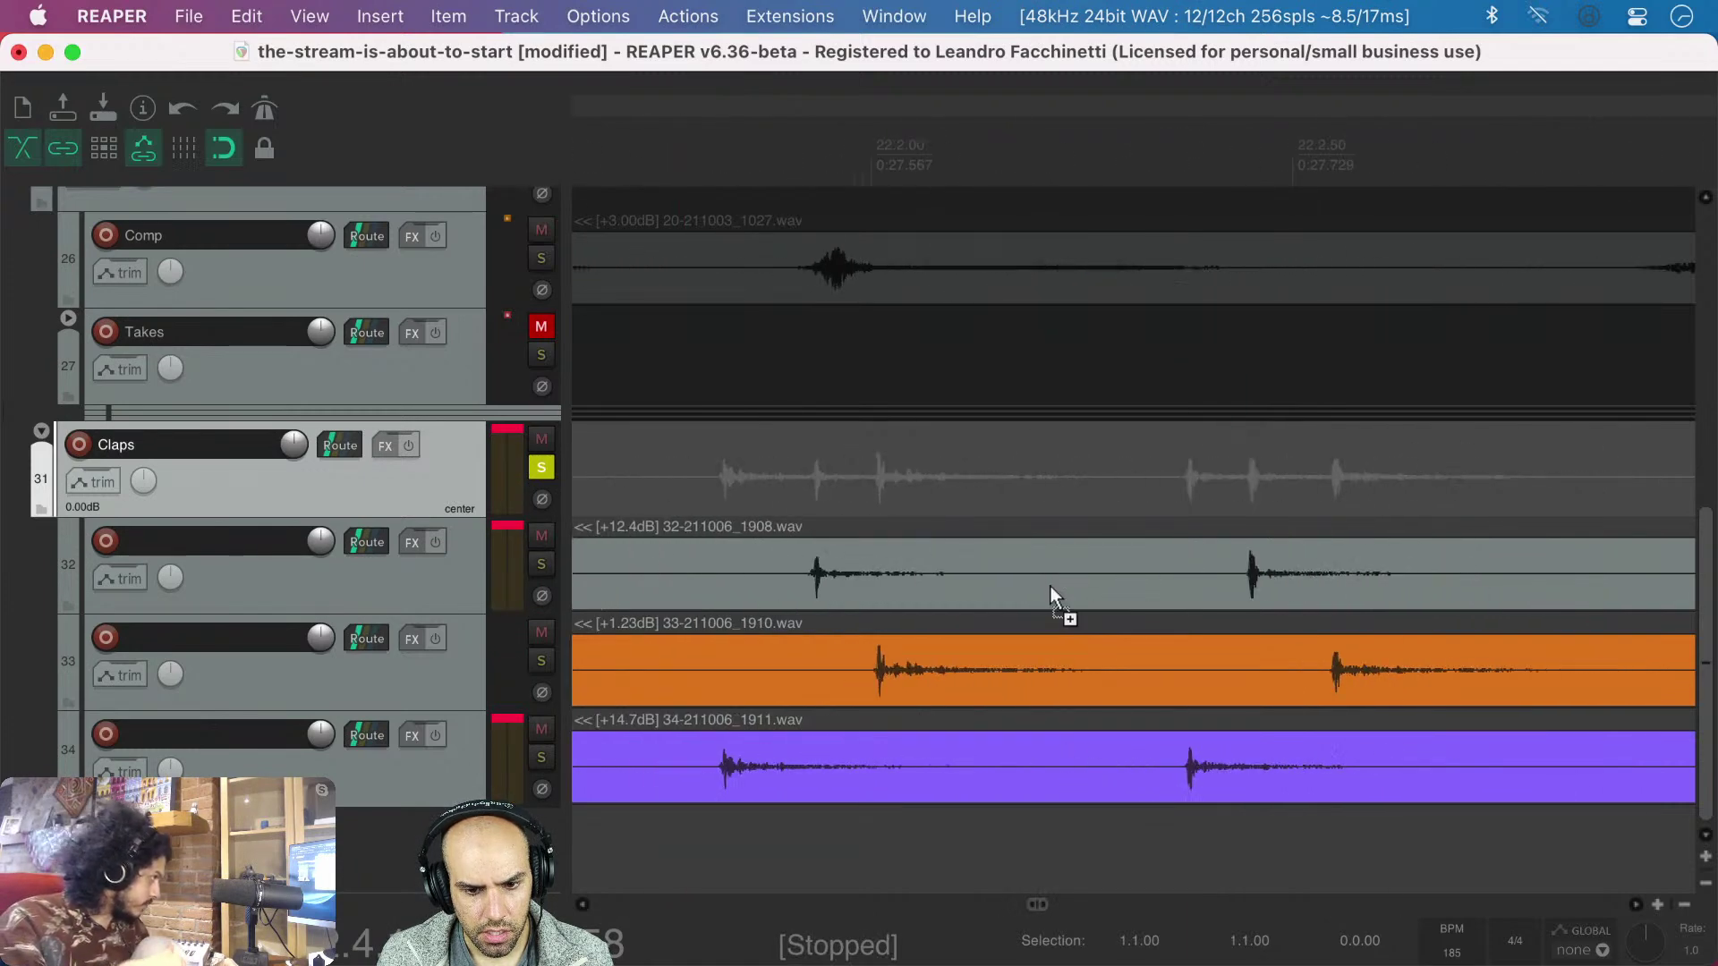
scroll(1050, 587, down, 1)
click(1164, 669)
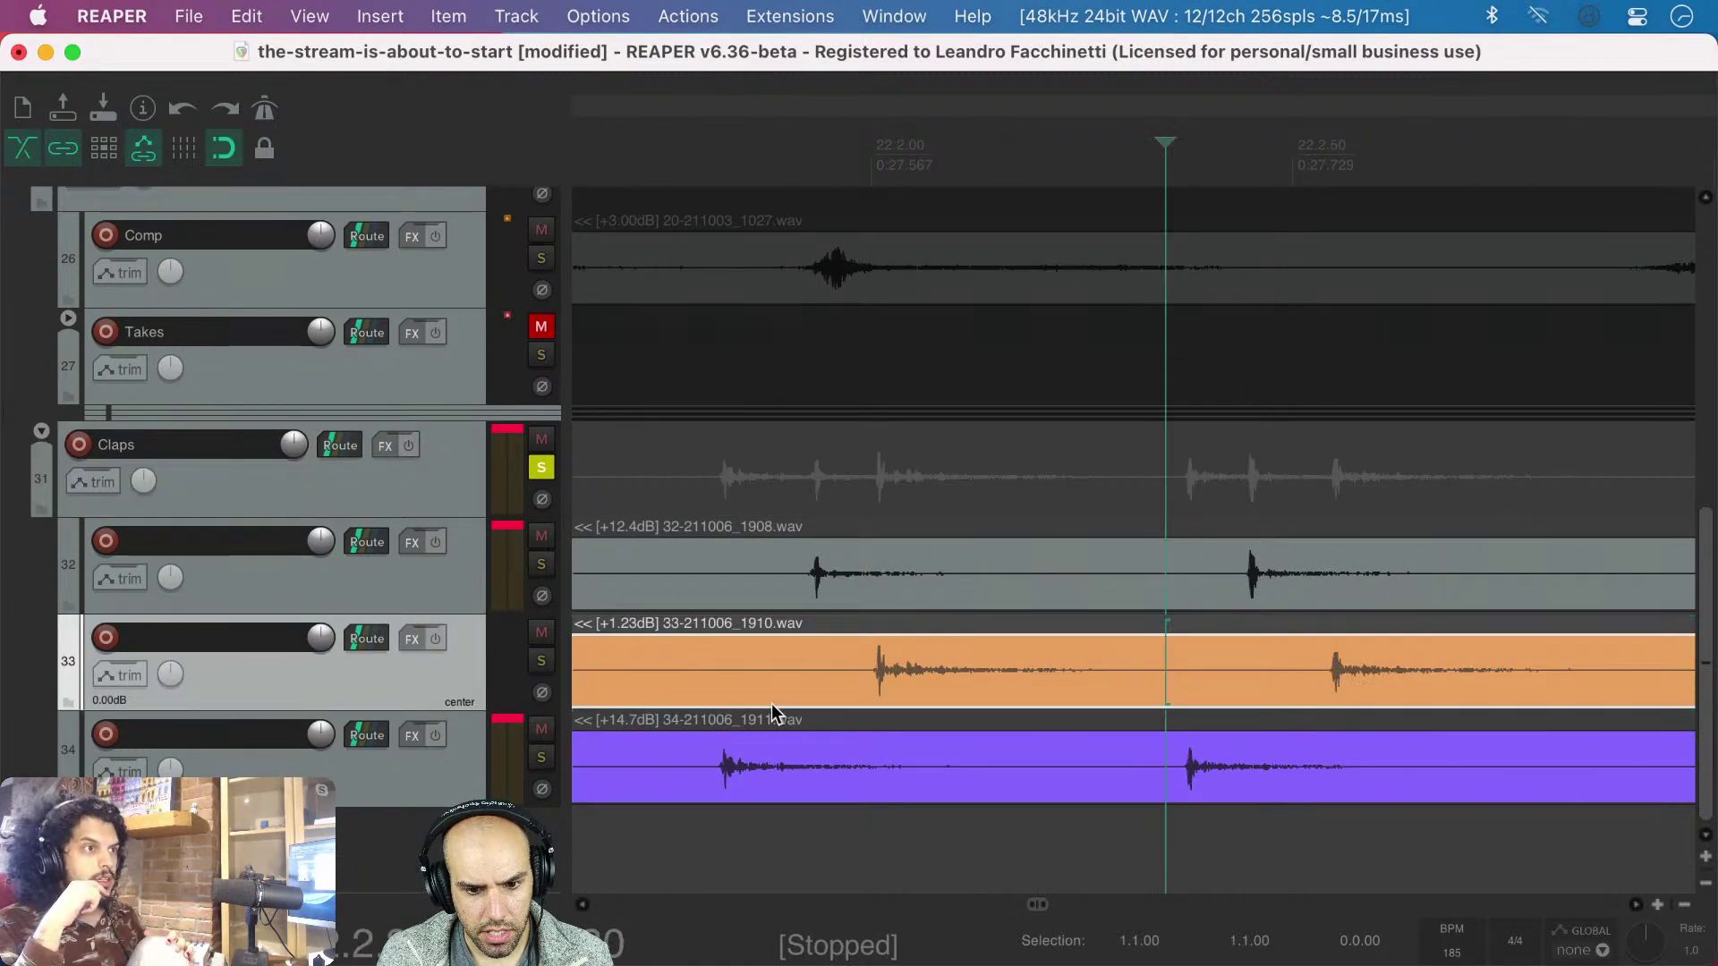
key(s)
click(733, 667)
key(s)
drag(950, 679, 882, 680)
- Play back the soloed claps from just before bar 22 to check the shifted clap on track 33
scroll(882, 680, down, 10)
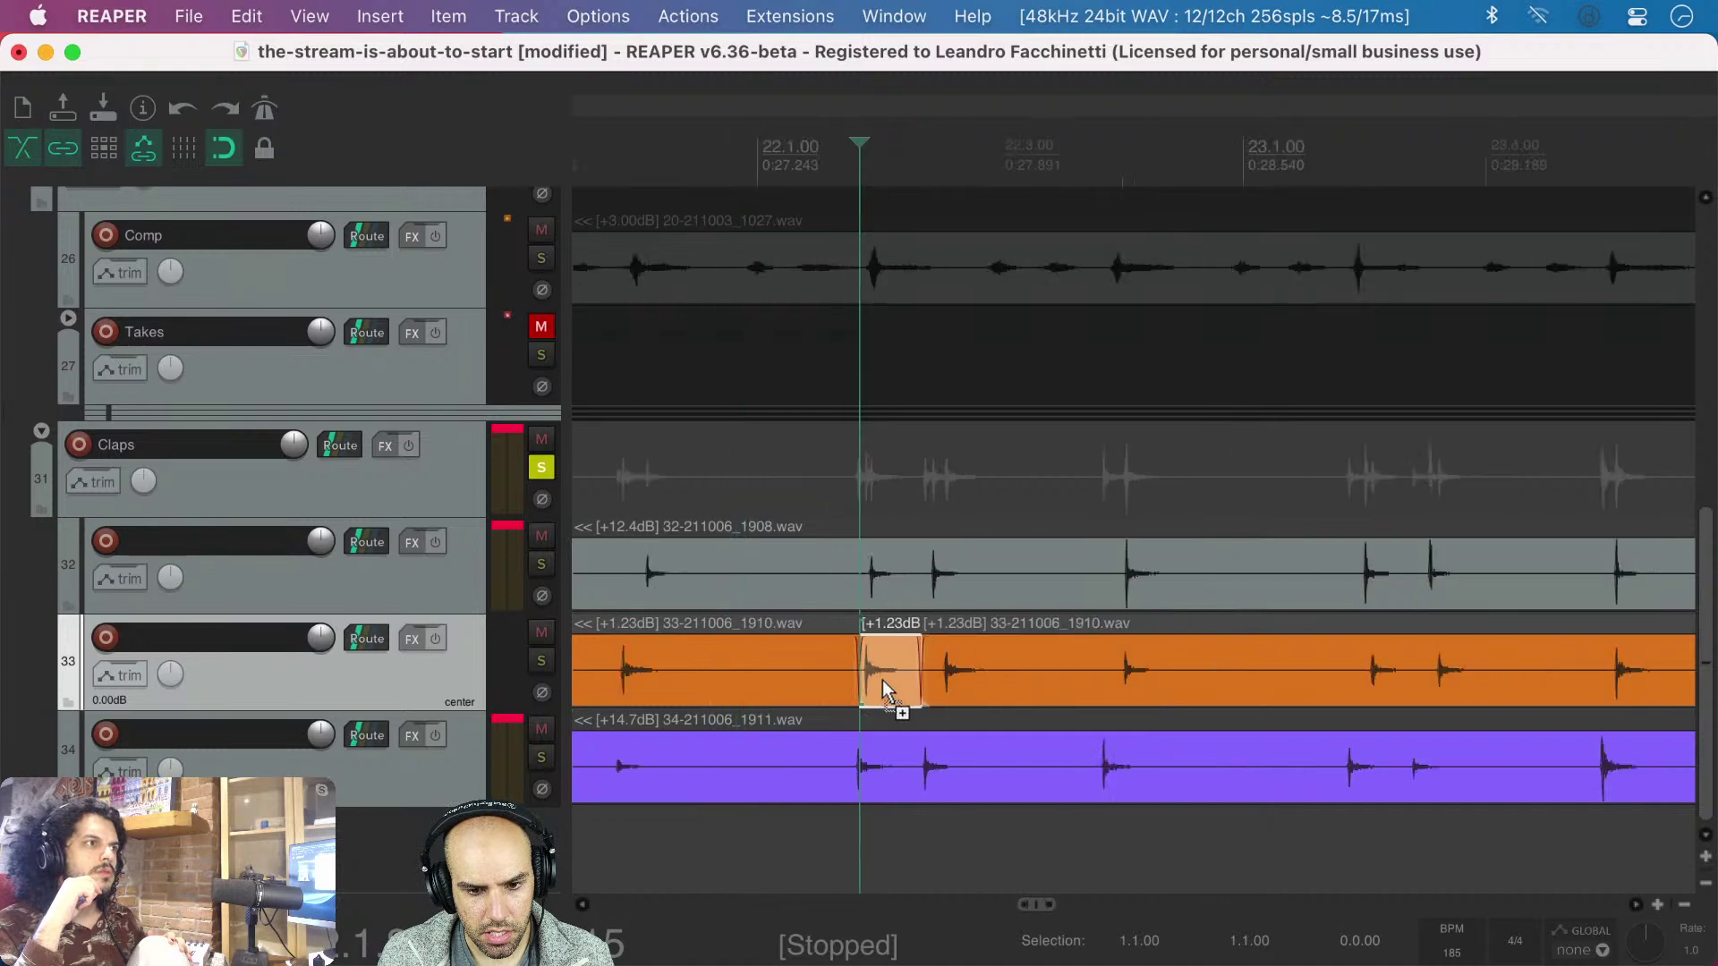
scroll(882, 680, down, 5)
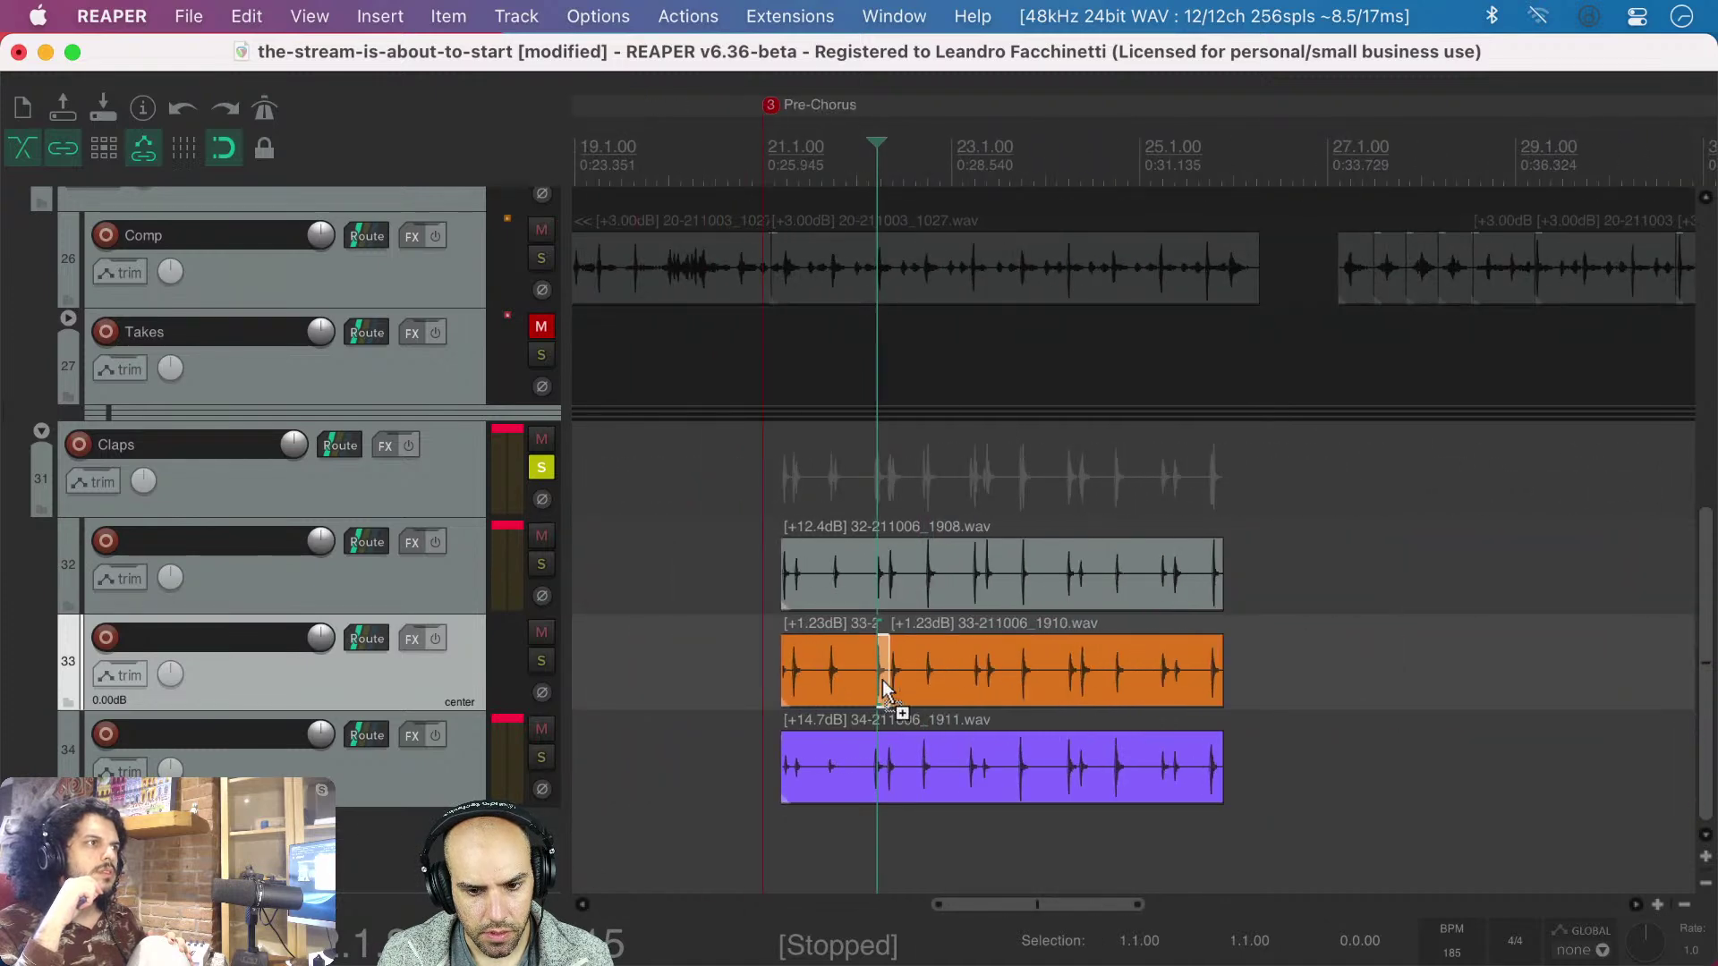
click(848, 617)
key(space)
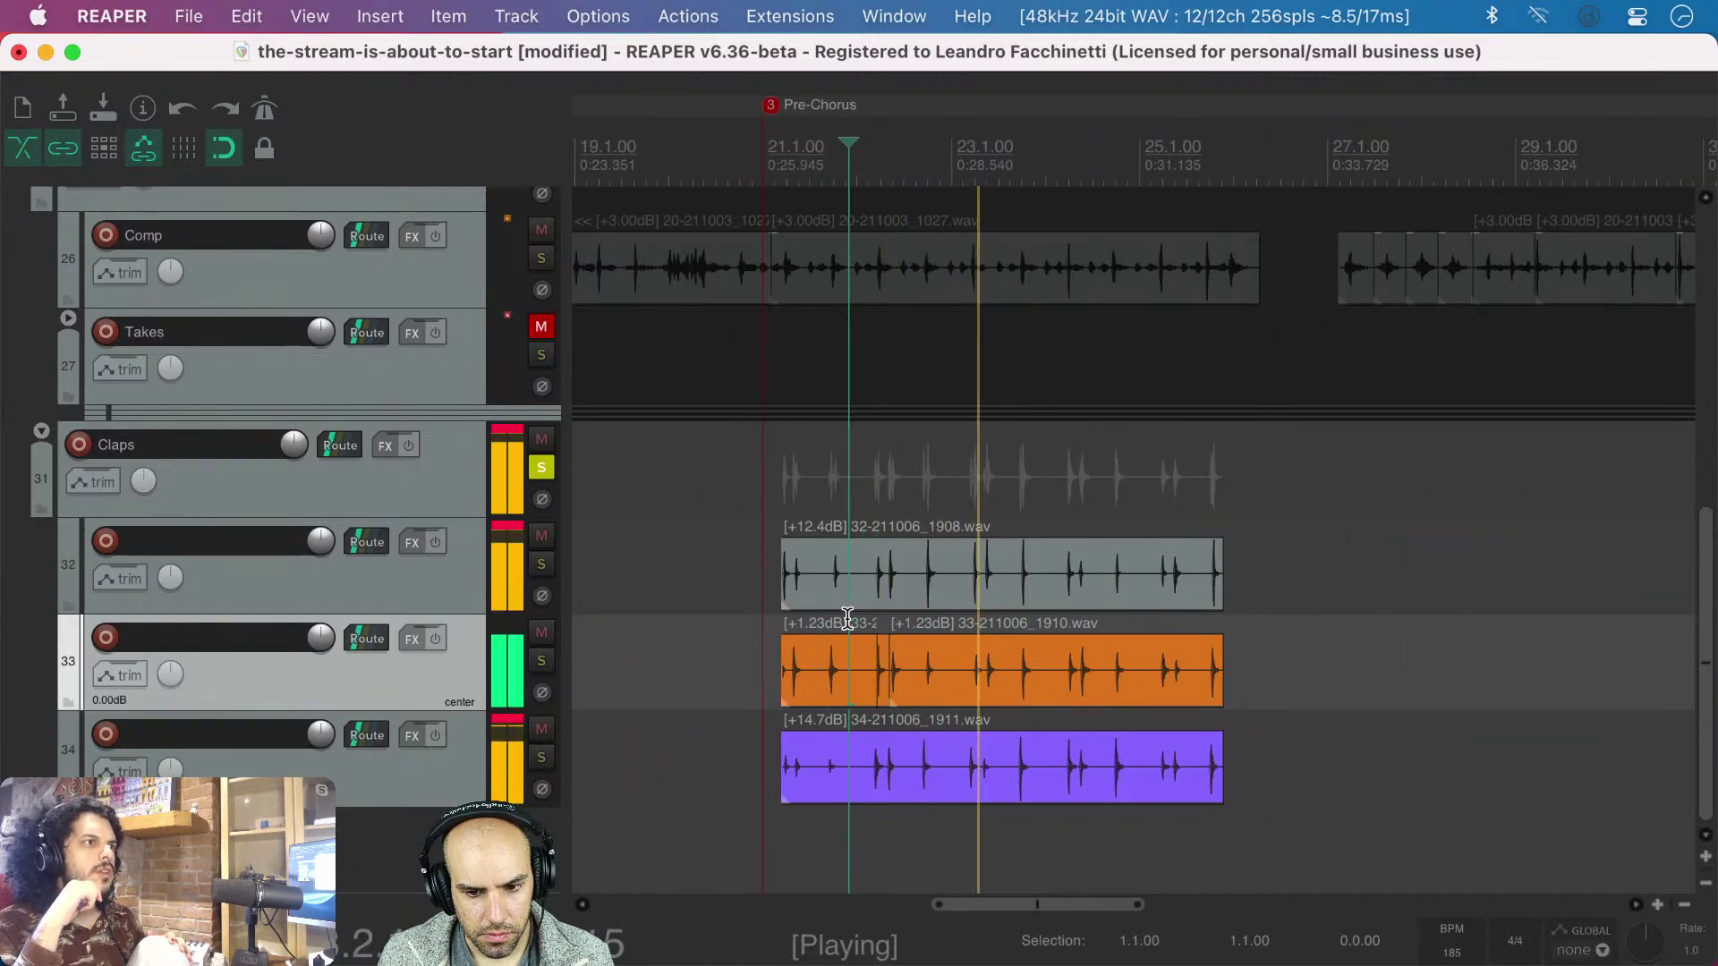
key(space)
- Split the recording on track 34 around the quiet clap shortly after beat 23.2 and move that clap slightly later
scroll(989, 624, up, 8)
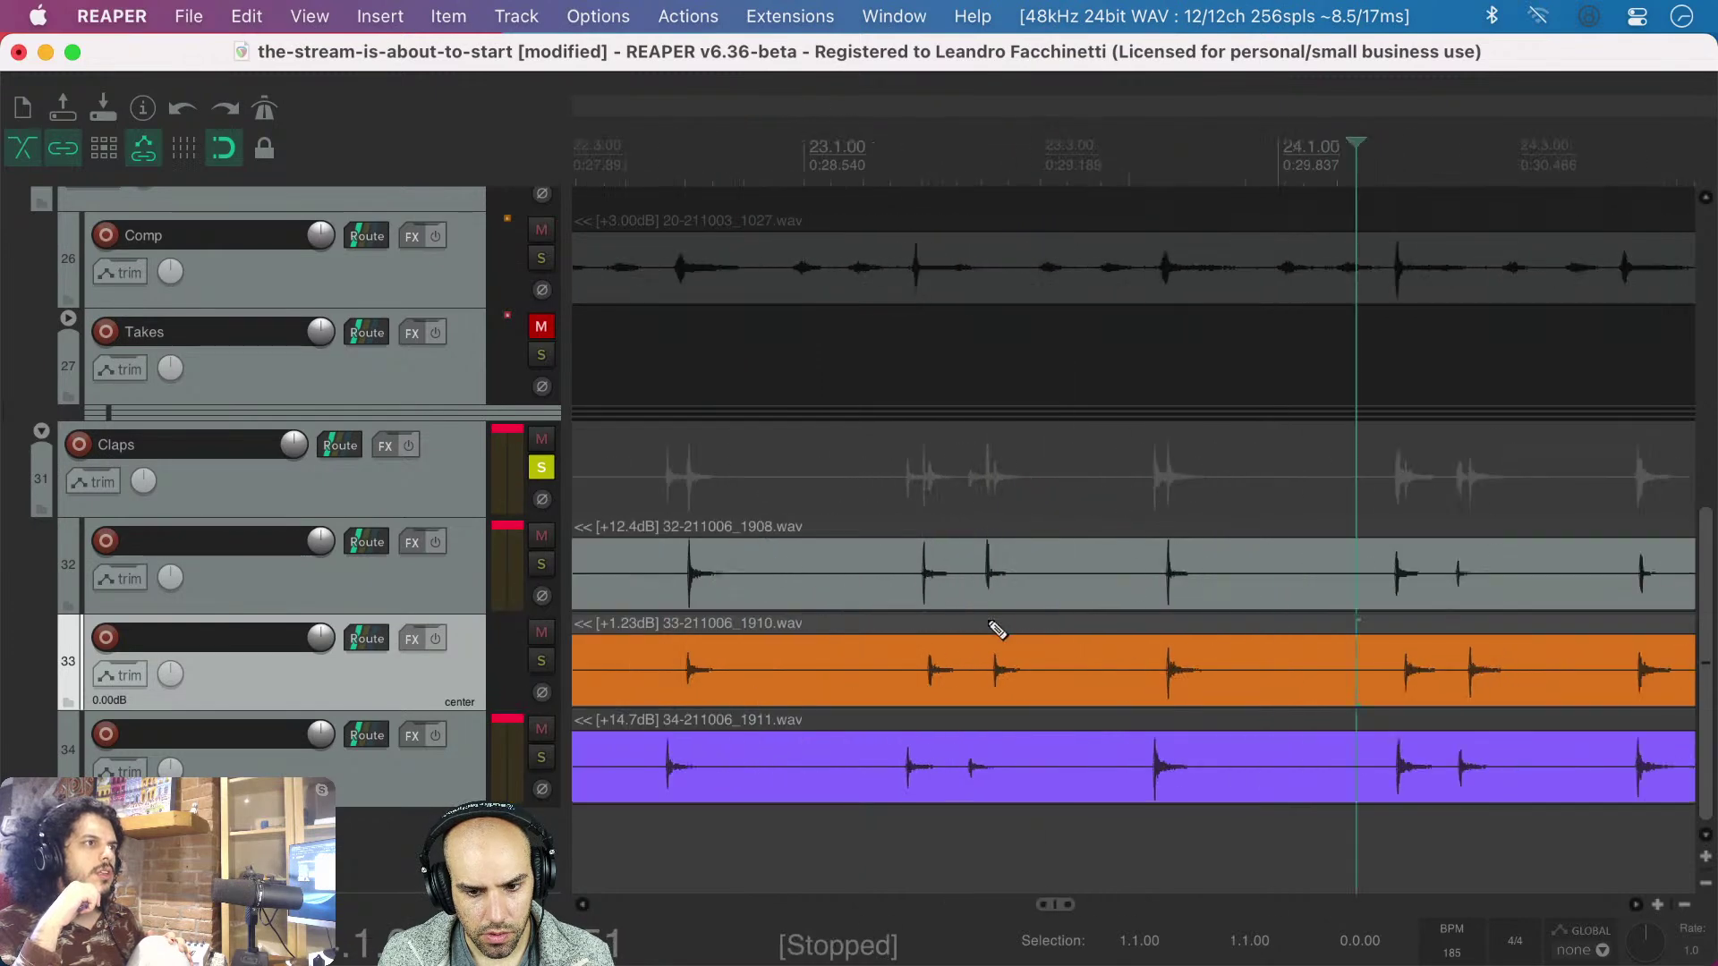
scroll(993, 626, up, 3)
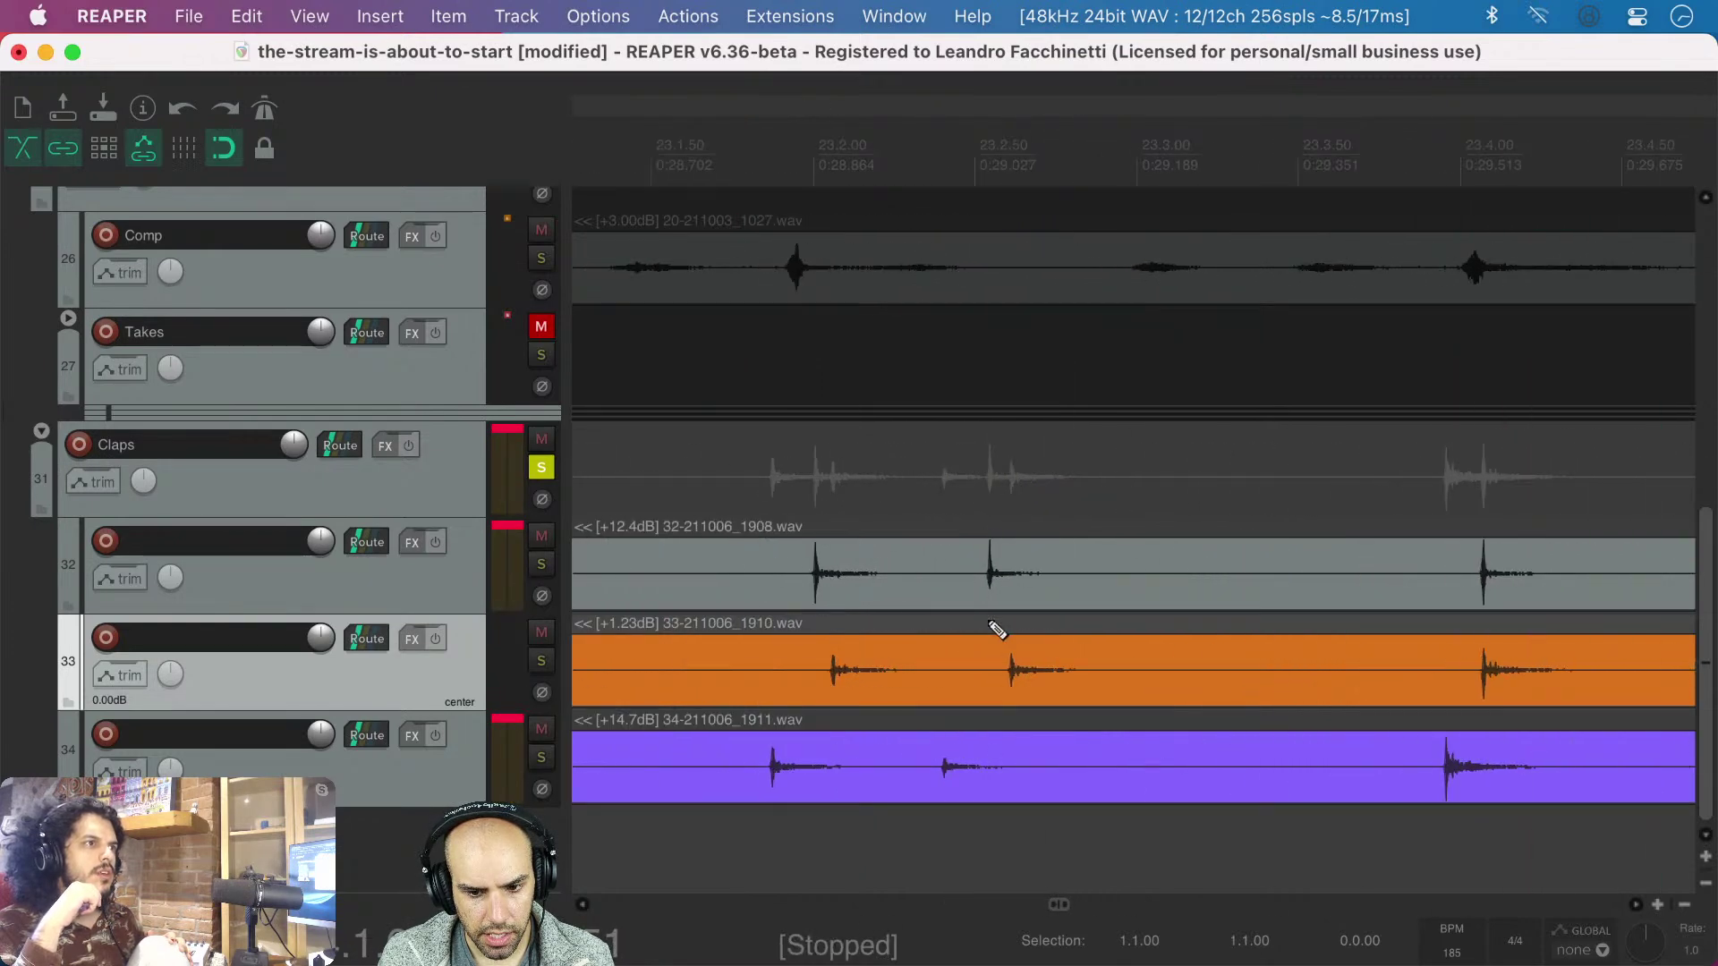
click(922, 775)
key(s)
click(1146, 775)
key(s)
drag(994, 771, 1050, 769)
- Play back the soloed claps from the middle of bar 22 to past bar 25 to check the clap timing
scroll(1050, 770, down, 5)
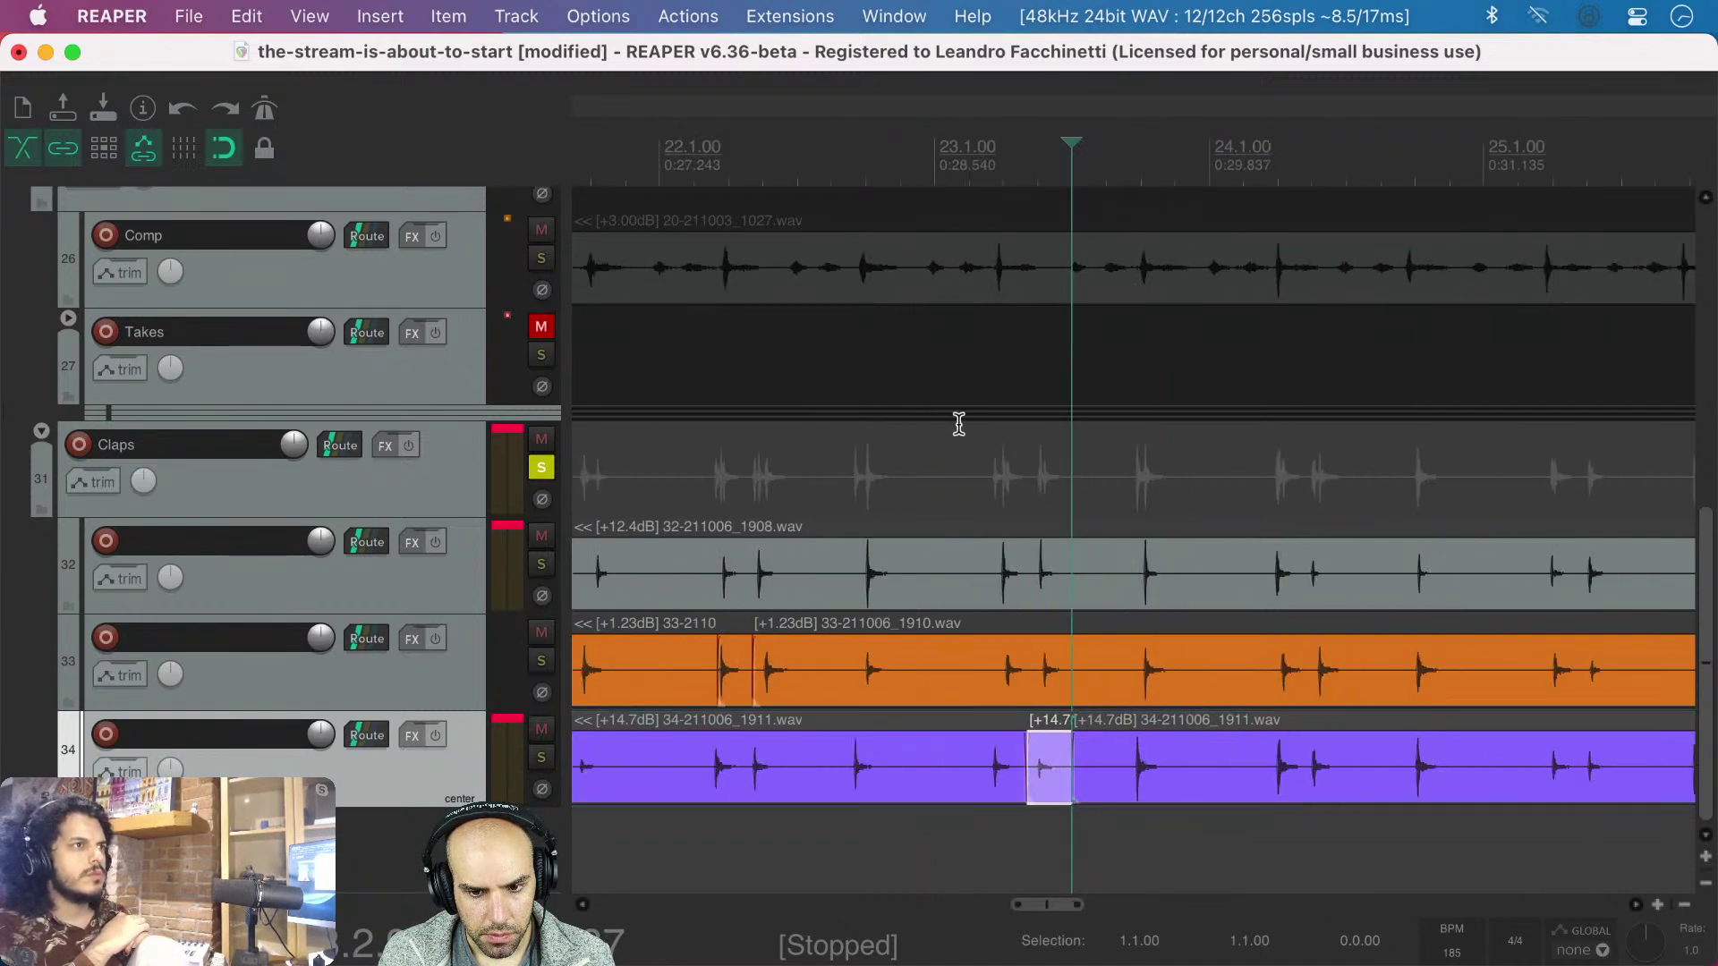
click(823, 469)
key(space)
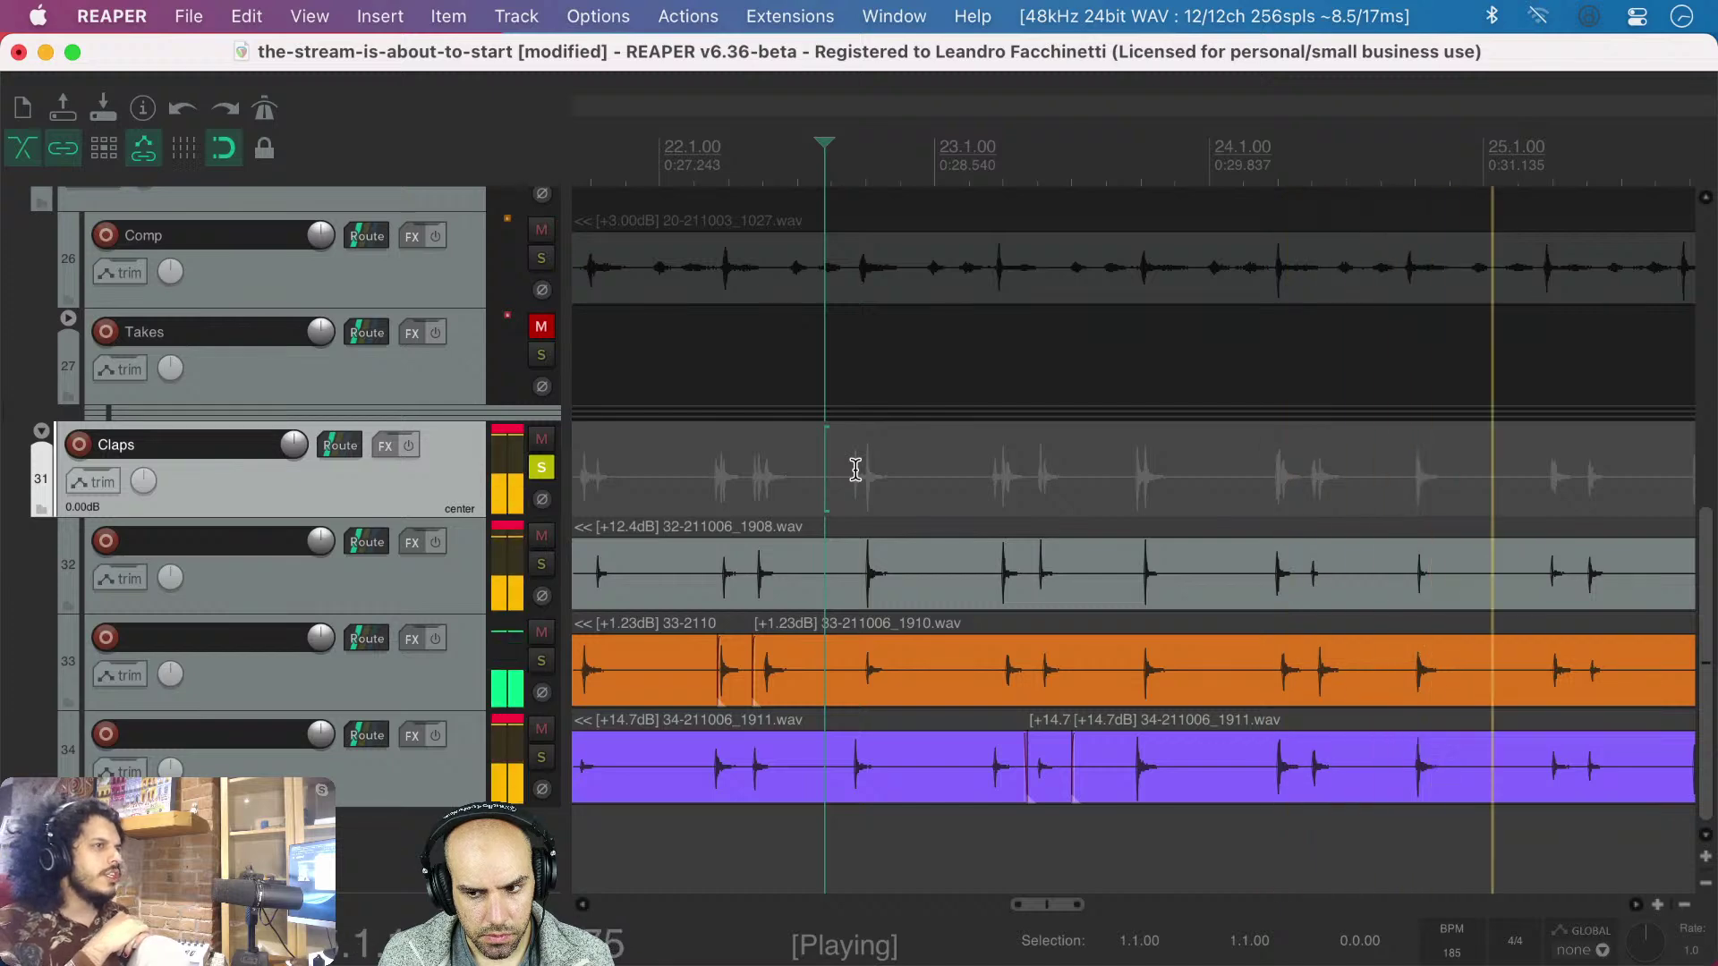
key(space)
scroll(784, 475, down, 2)
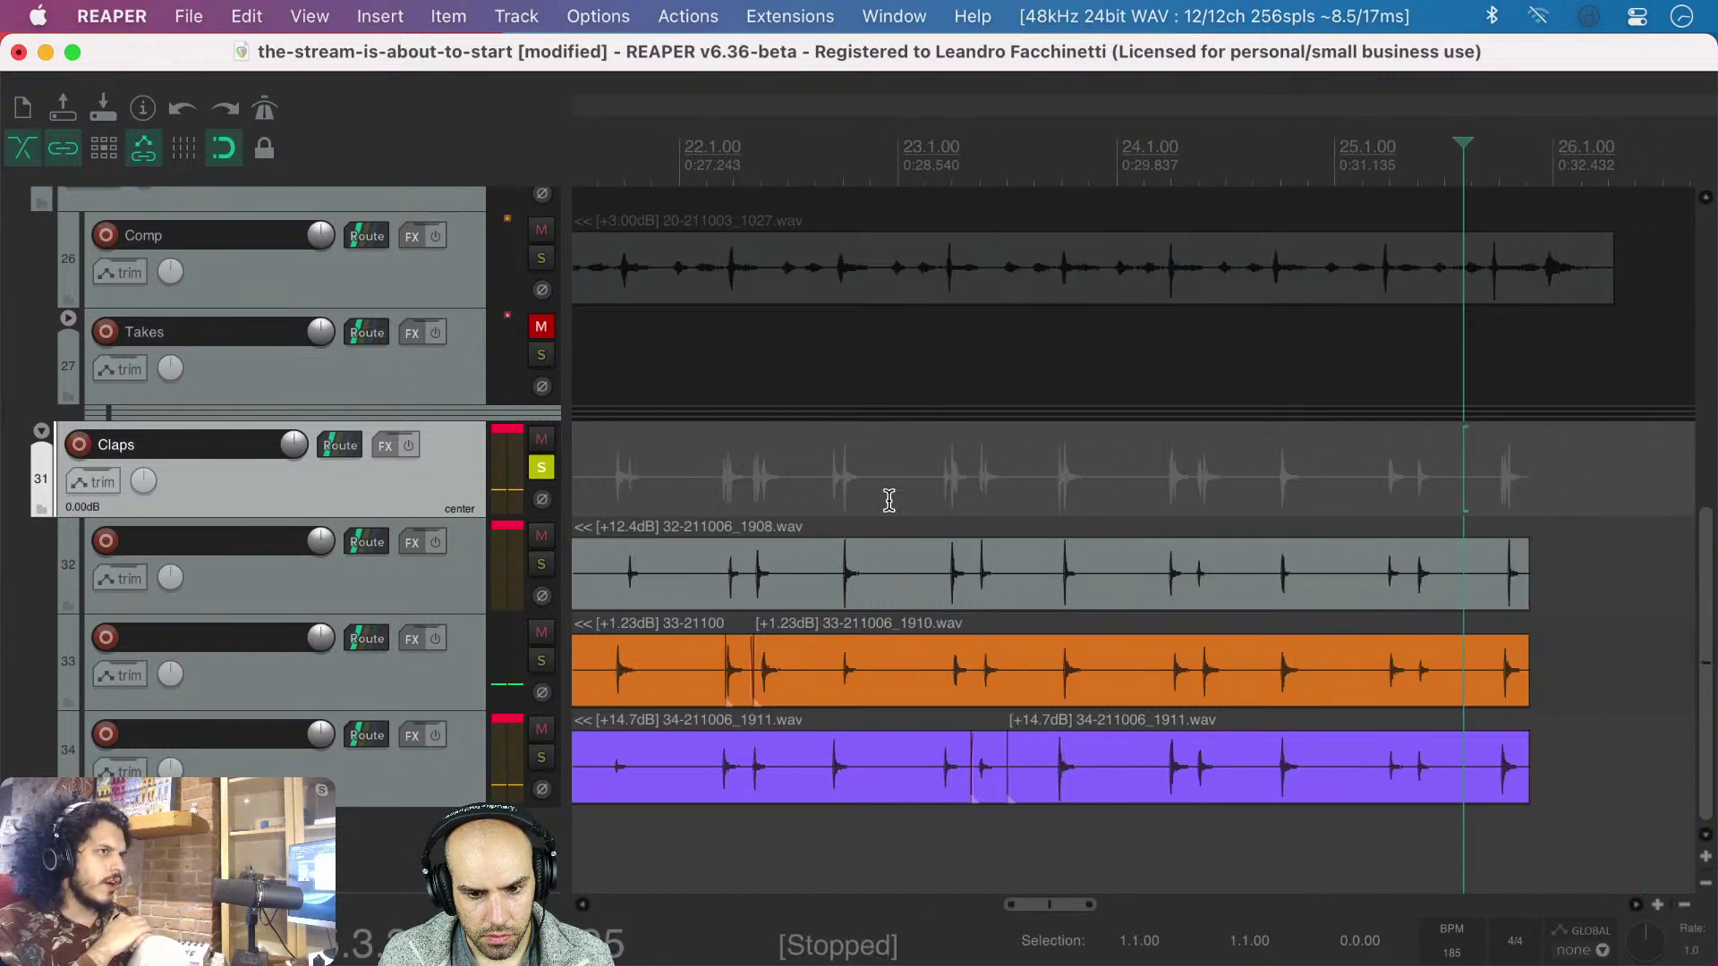
- Split the purple clap take on track 34 around the clap just after bar 23 and shift that clap slightly later
scroll(930, 526, up, 5)
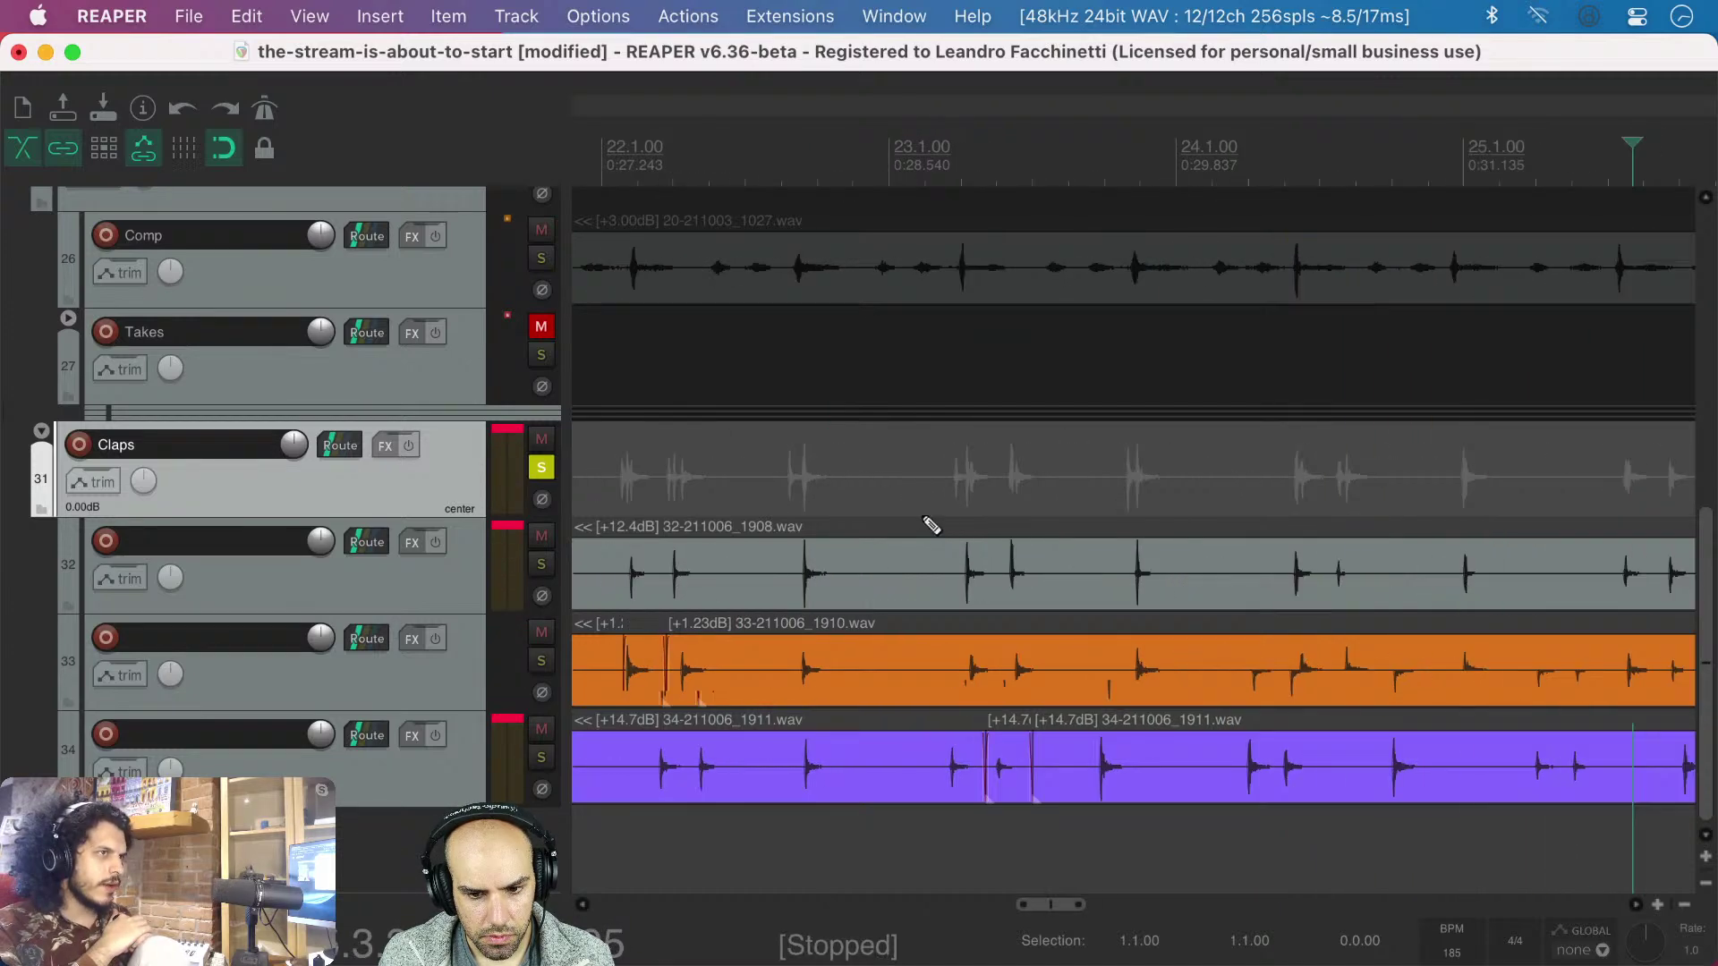
click(984, 772)
key(s)
drag(1052, 782, 1079, 780)
scroll(1079, 780, down, 5)
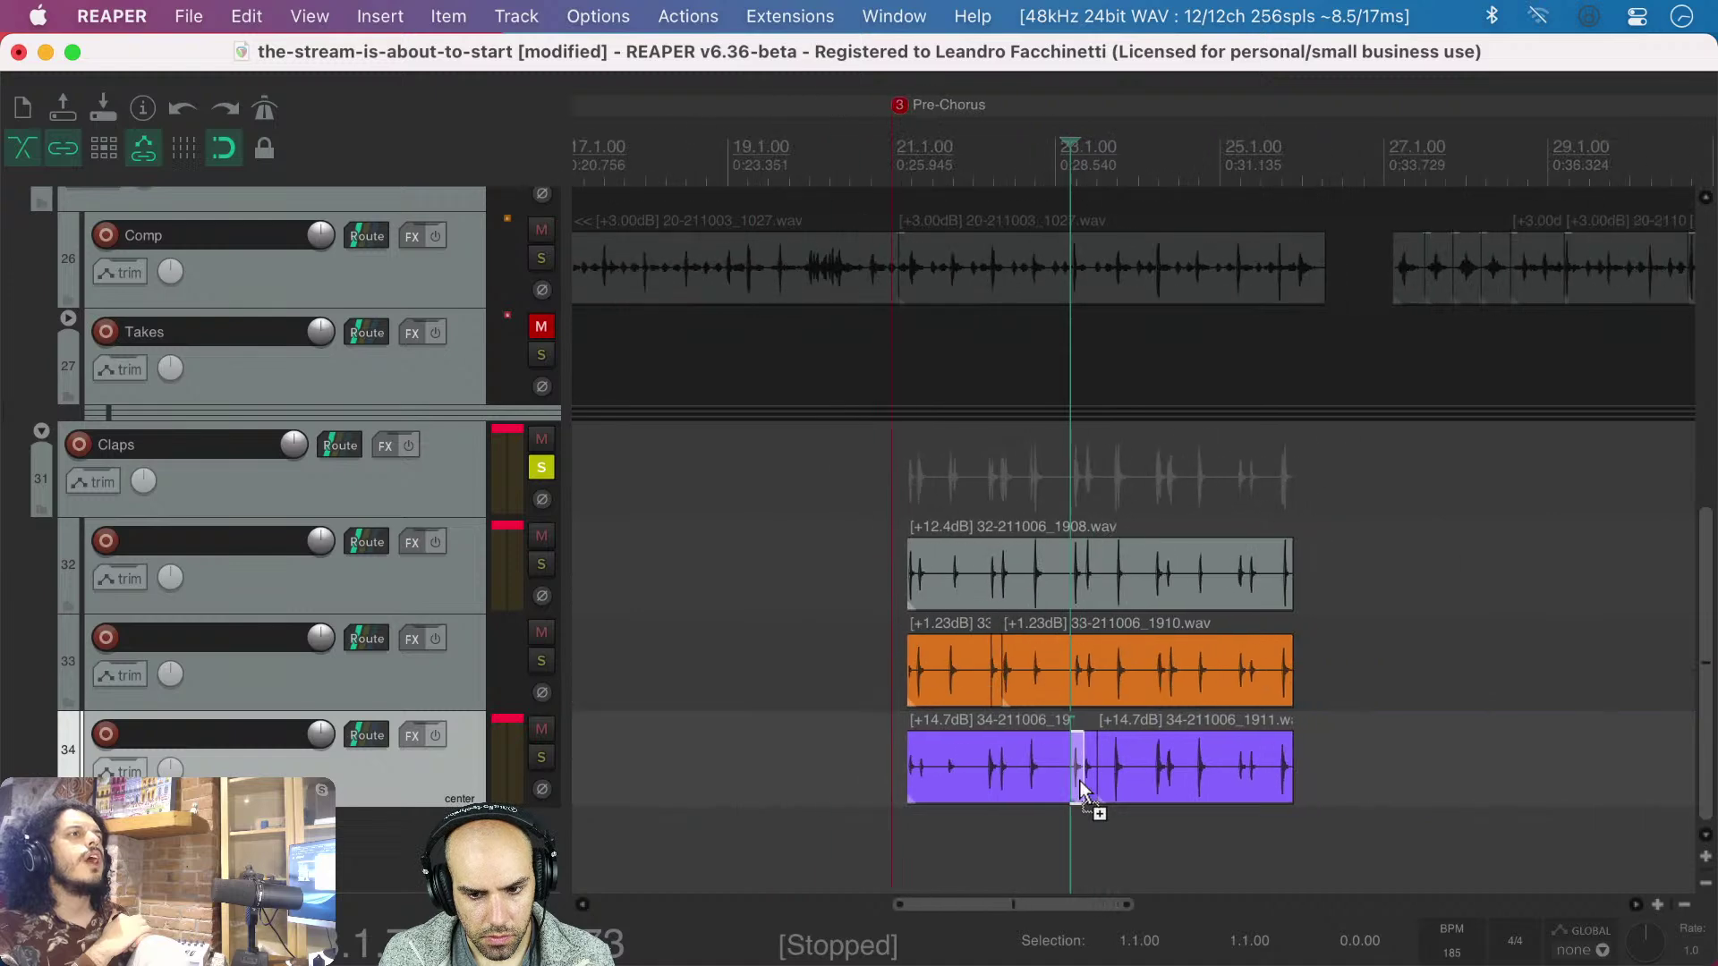
- Play the soloed claps from just before the Pre-Chorus and replay the opening bars to check their timing
click(881, 506)
key(space)
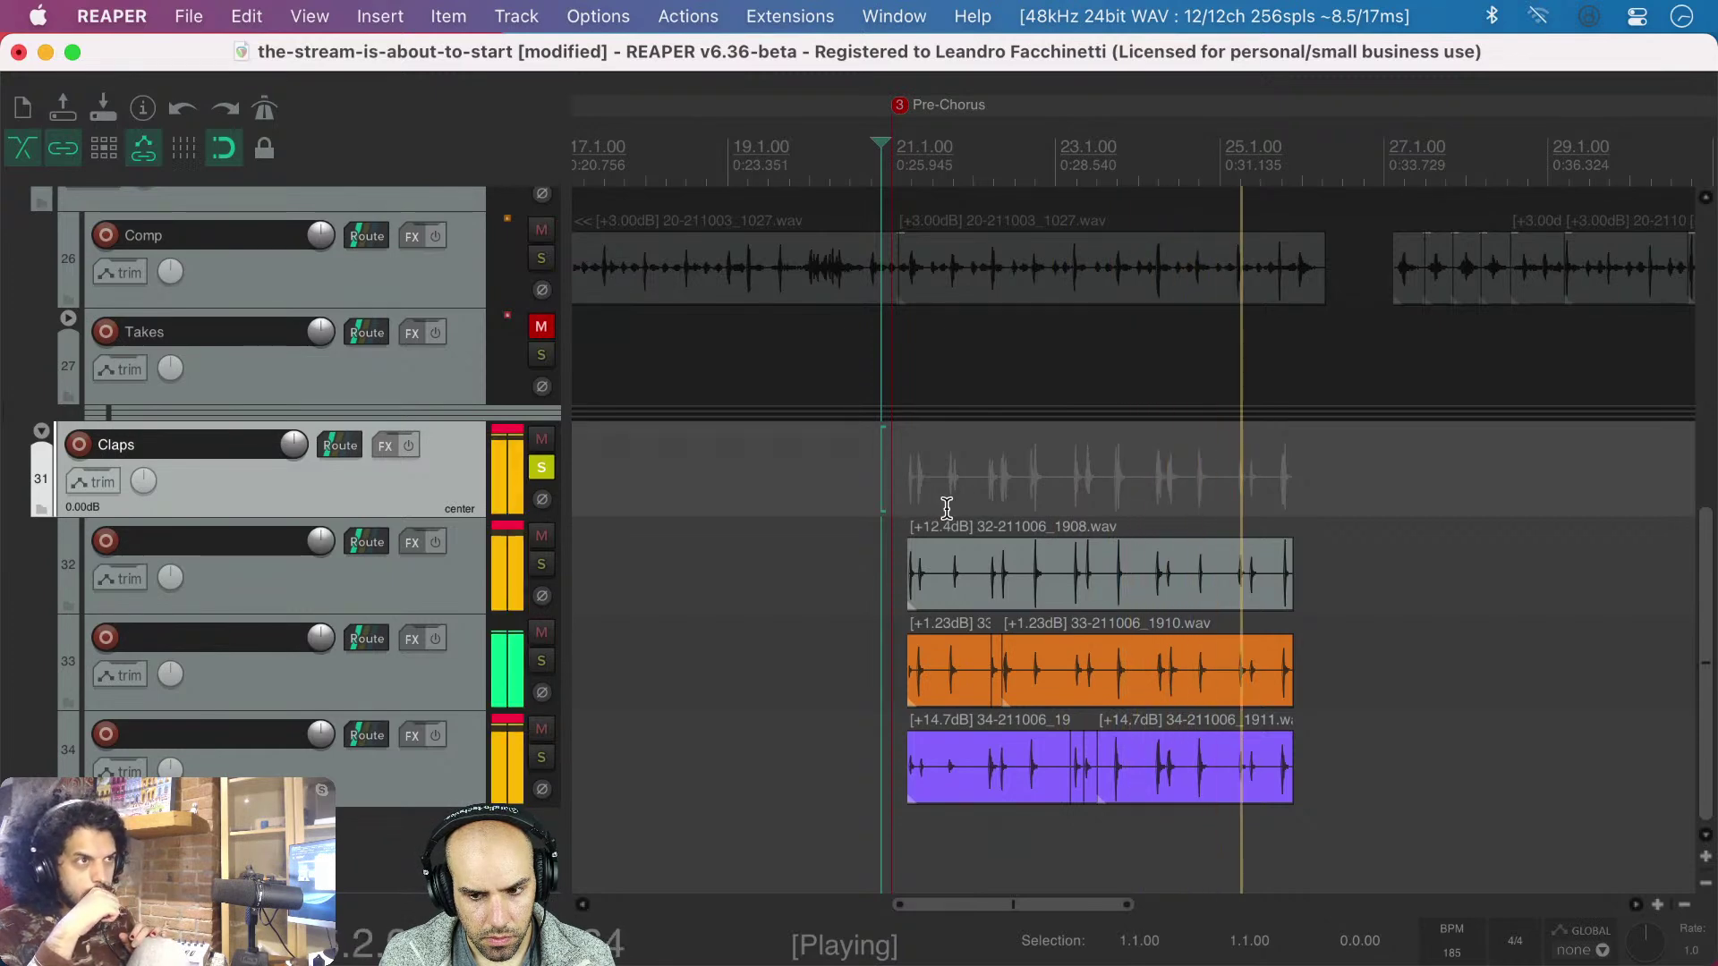
key(space)
click(1012, 512)
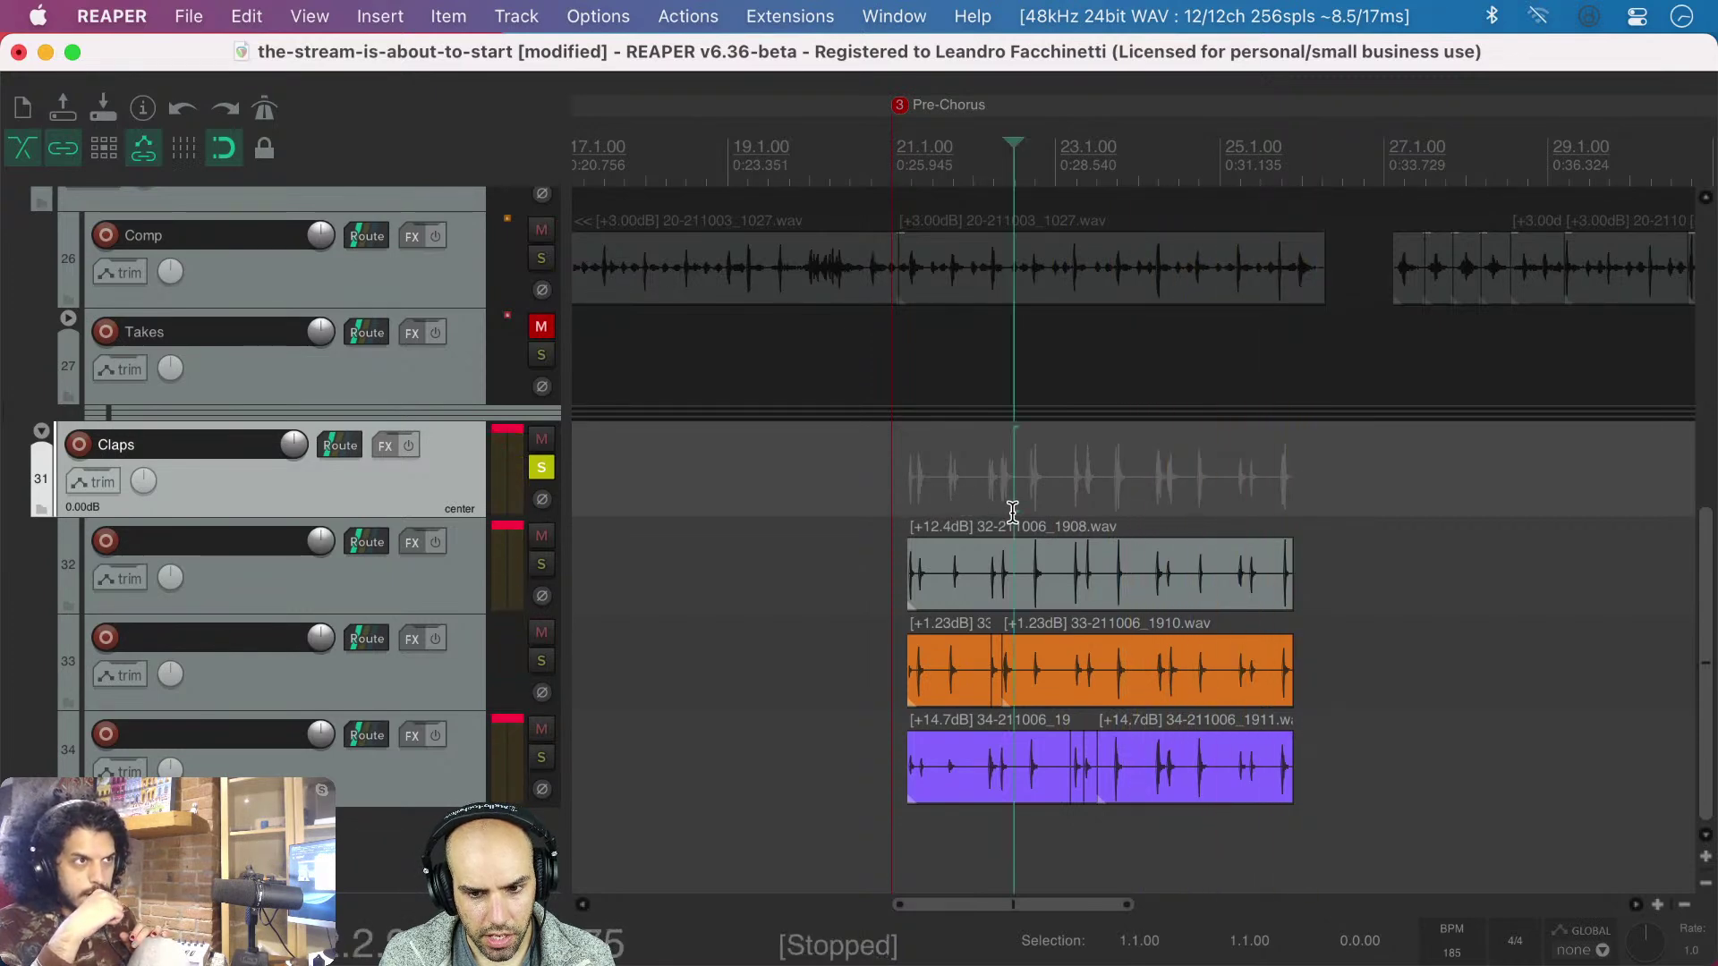
key(space)
key(space)
click(915, 494)
key(space)
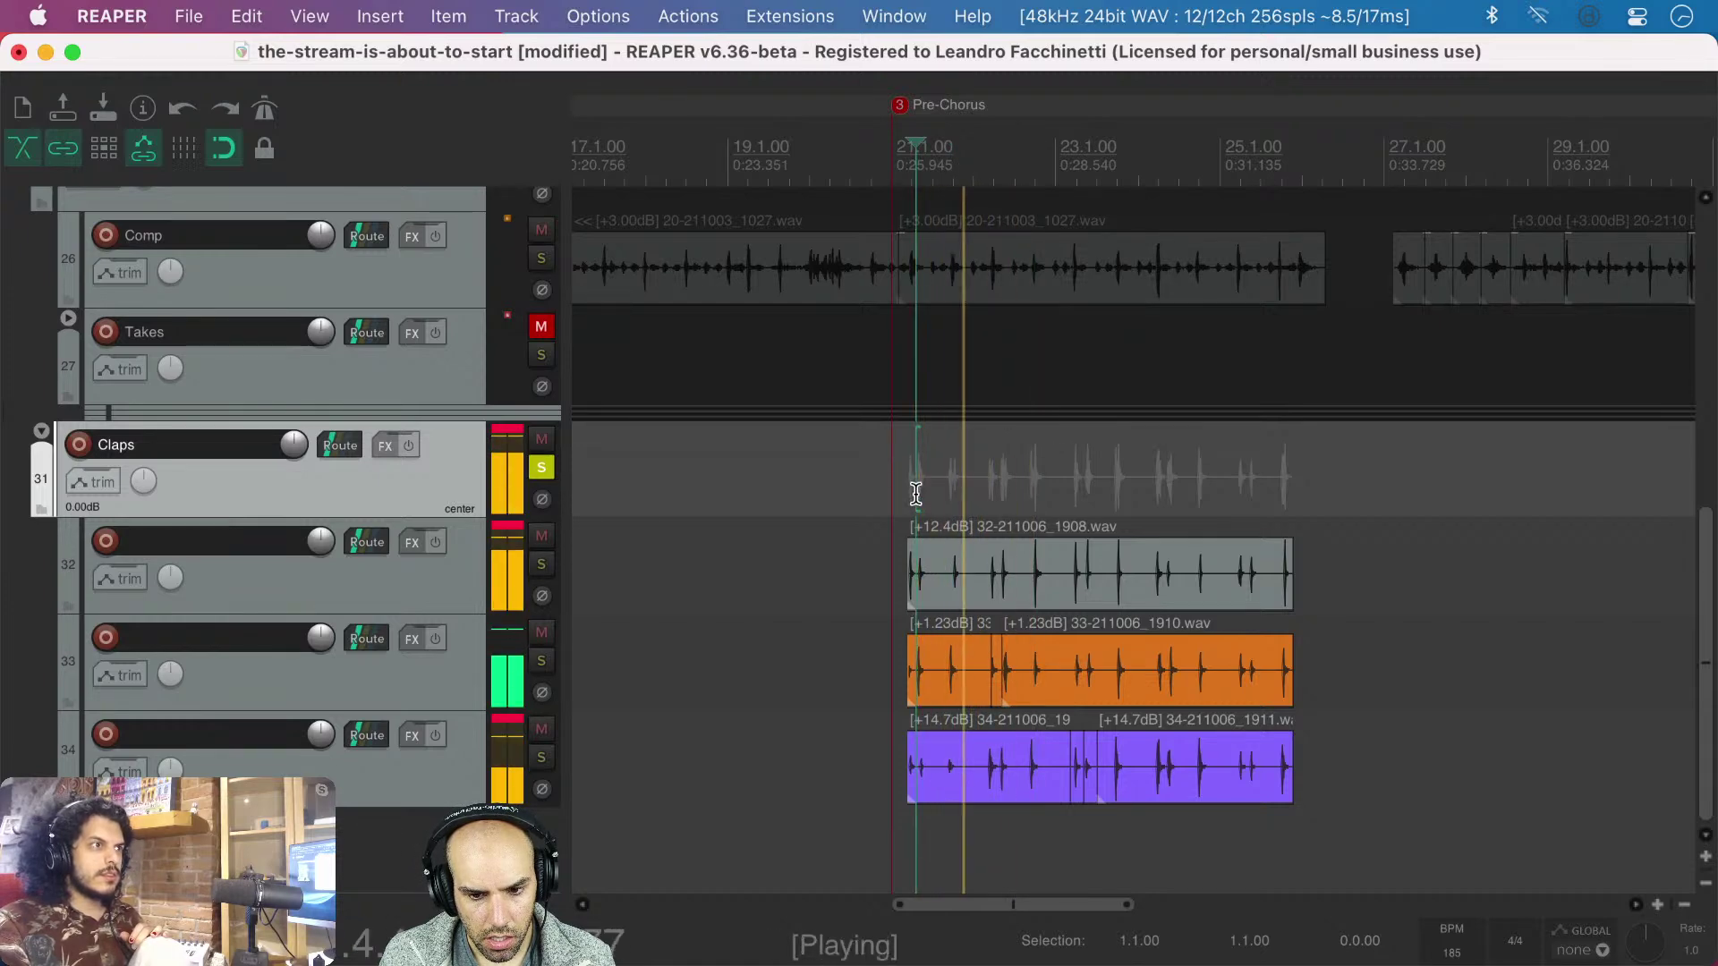
key(space)
- Isolate the second clap of the pair after beat 22.2 on track 34 with two splits and shift it slightly later
scroll(971, 499, up, 8)
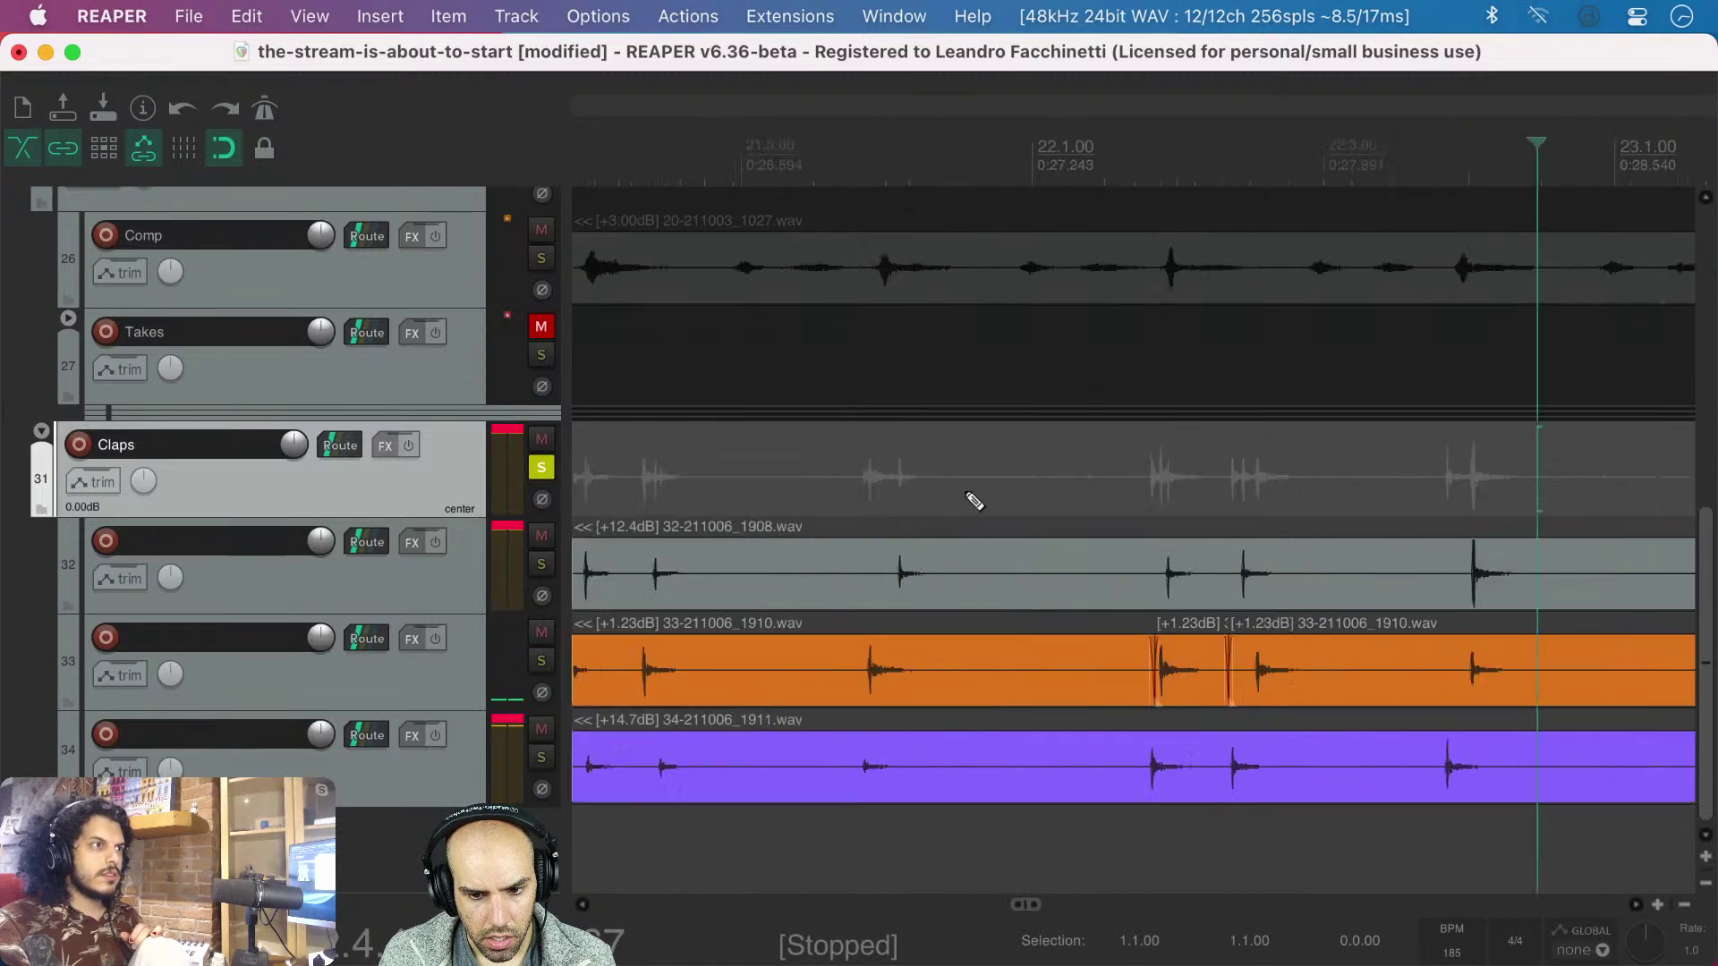
click(1347, 778)
key(s)
click(1461, 778)
key(s)
drag(1400, 778, 1422, 779)
scroll(1422, 780, down, 6)
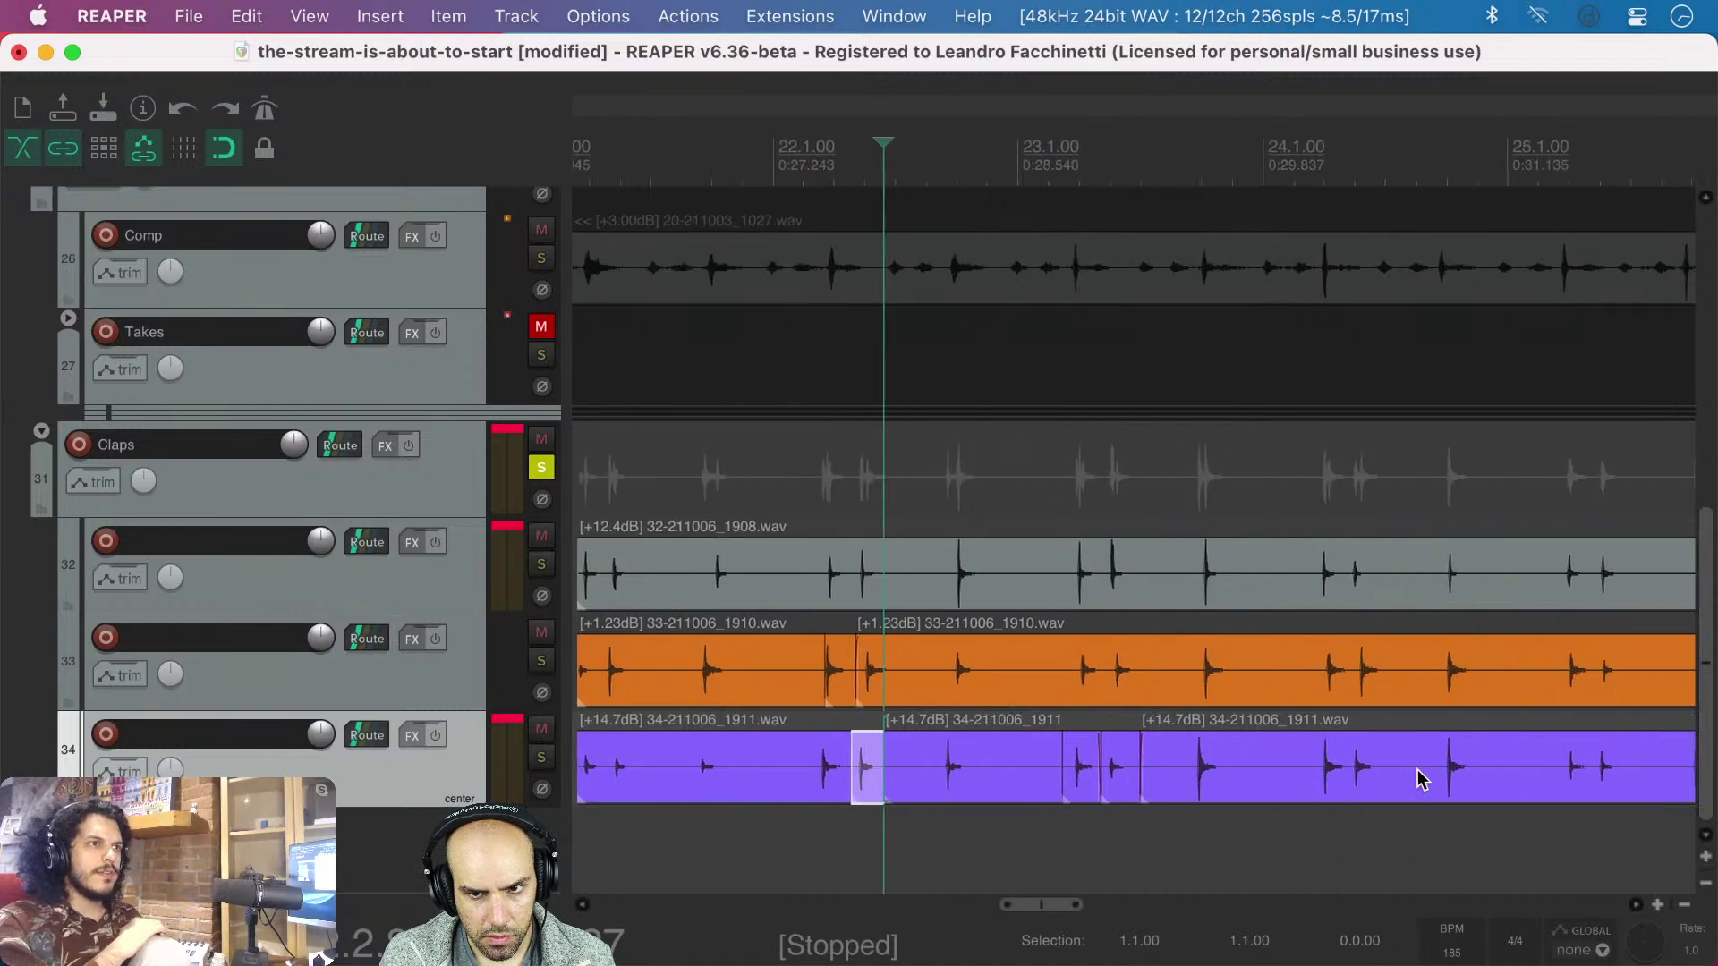
- Isolate the clap near beat 21.4 on track 32 with two splits and shift it slightly earlier into line with track 33
scroll(820, 364, left, 4)
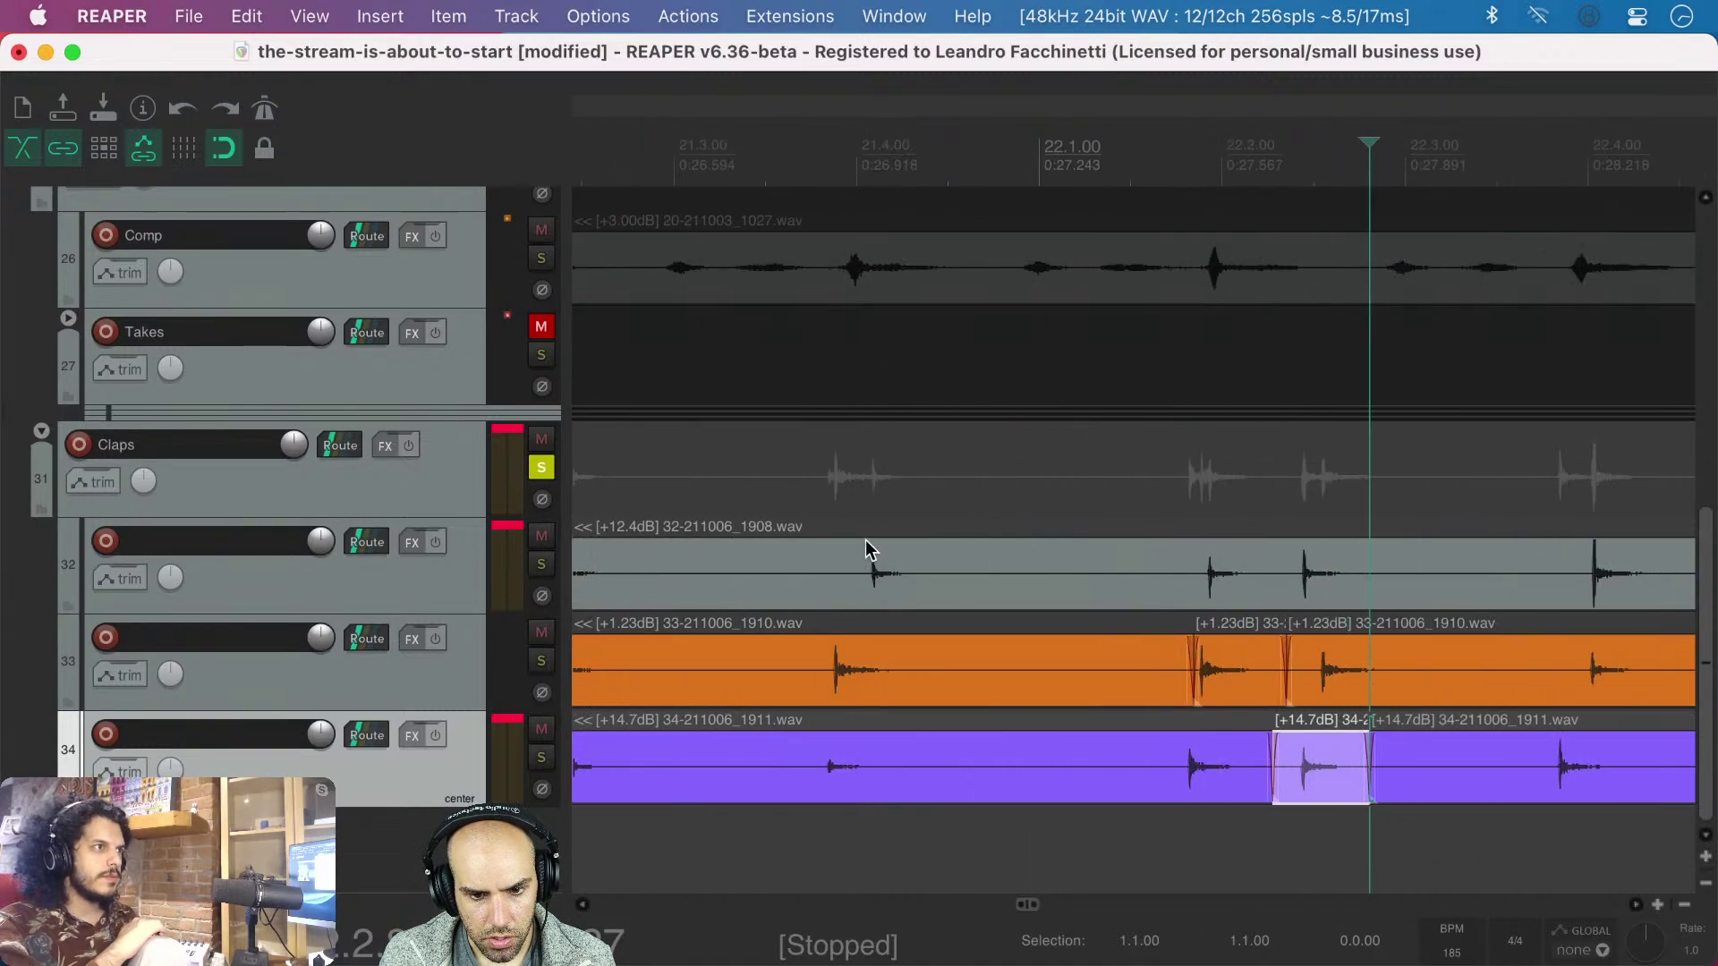
click(832, 494)
scroll(832, 493, up, 5)
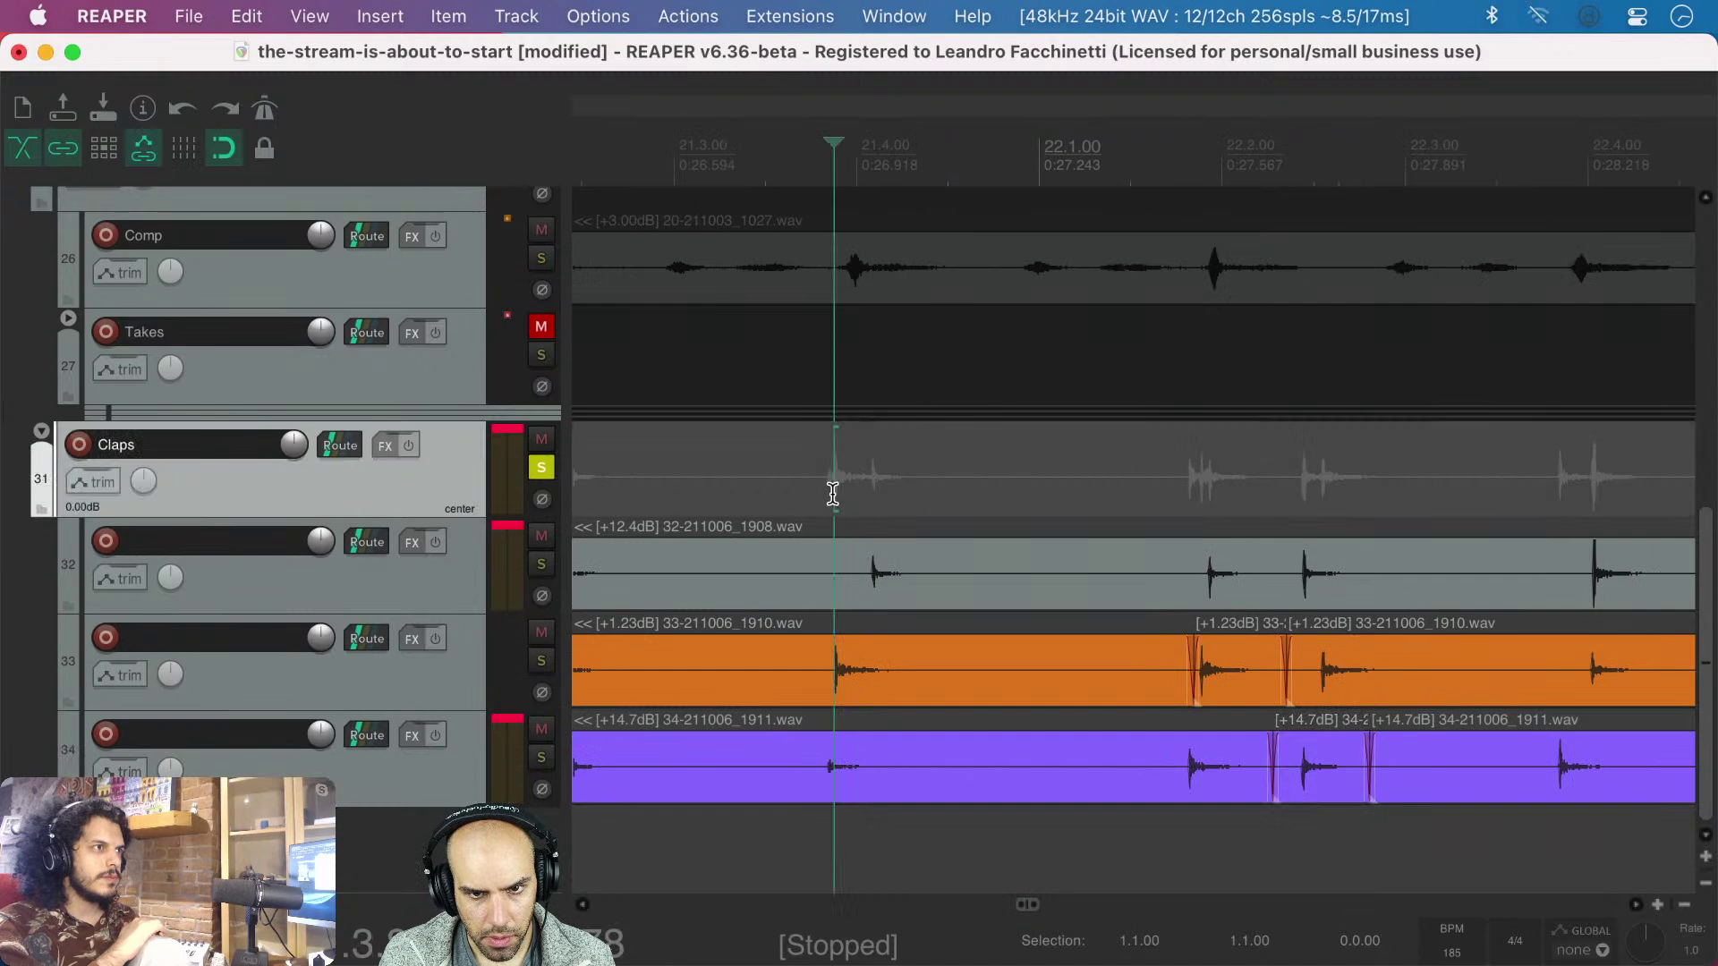
click(828, 586)
key(s)
click(985, 587)
key(s)
drag(903, 583, 854, 583)
scroll(859, 590, down, 8)
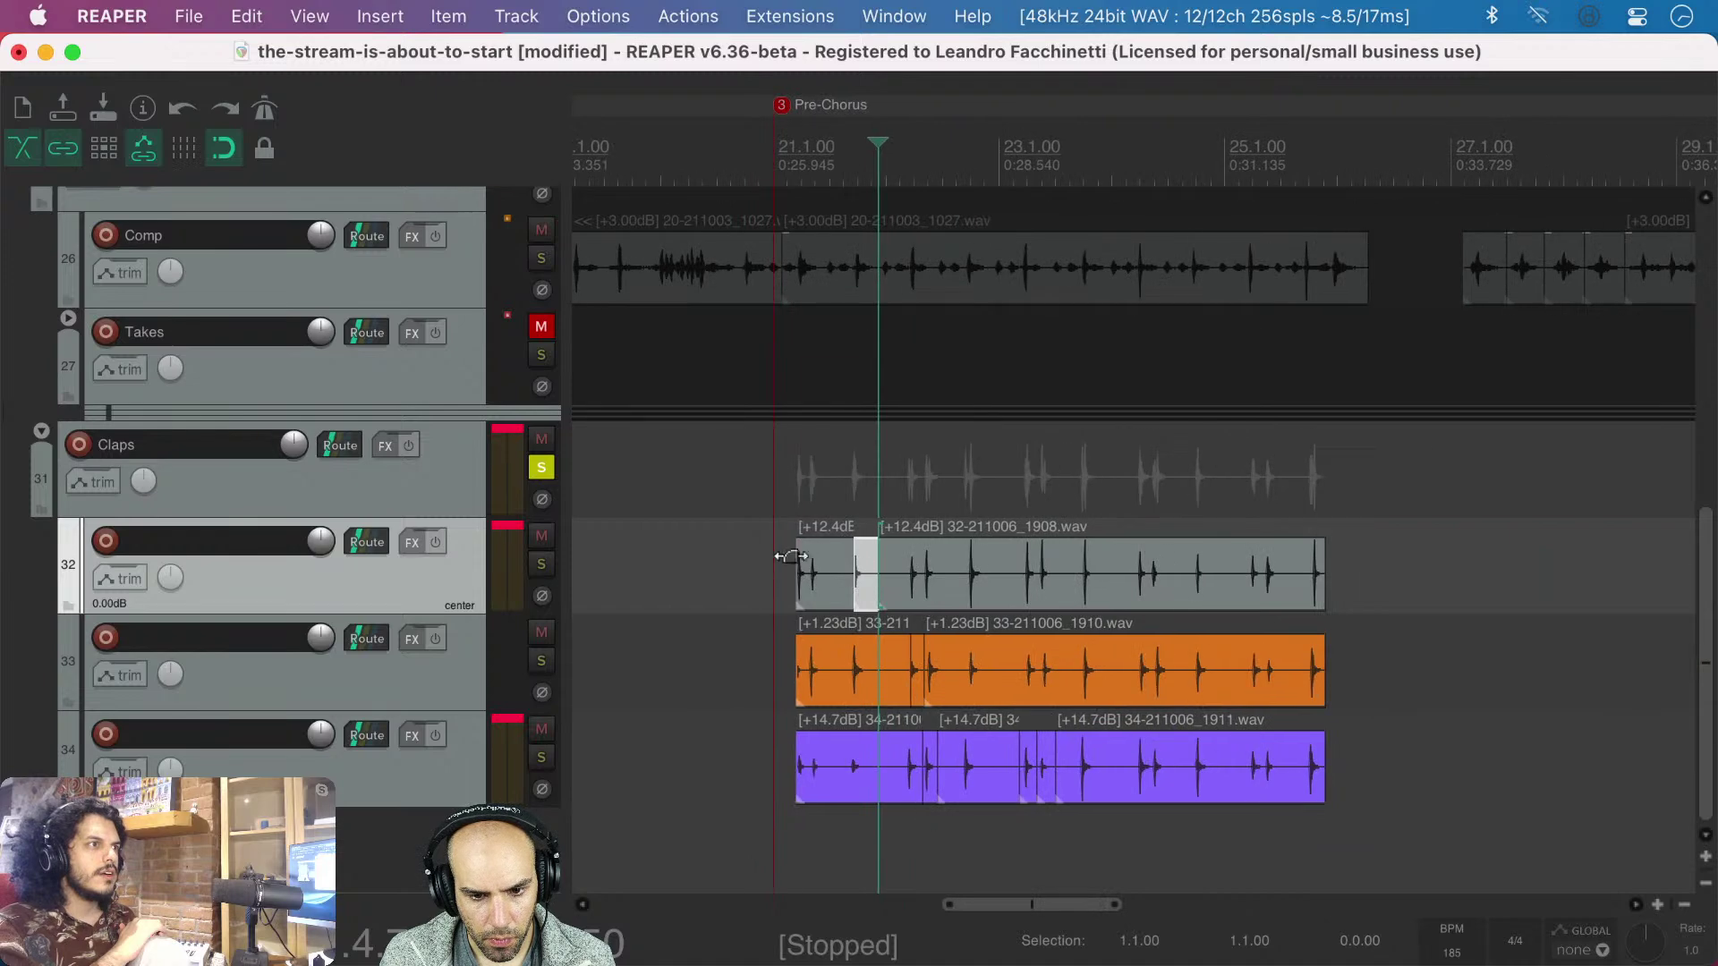
drag(730, 562, 1355, 787)
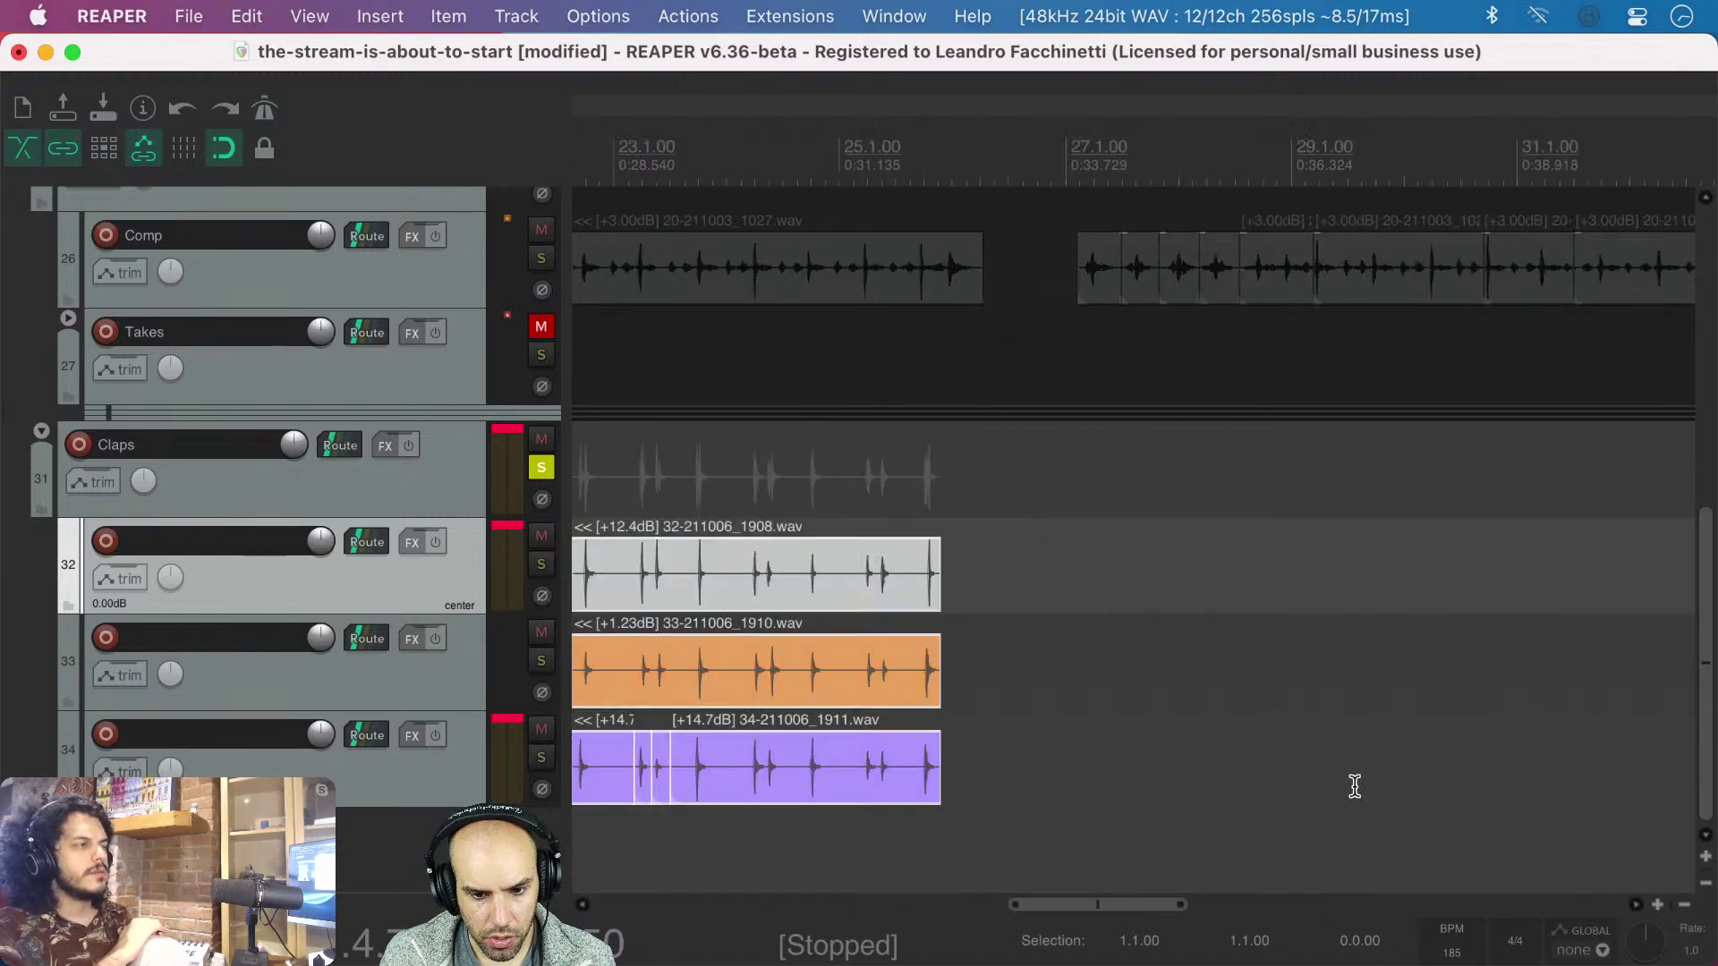
key(super+space)
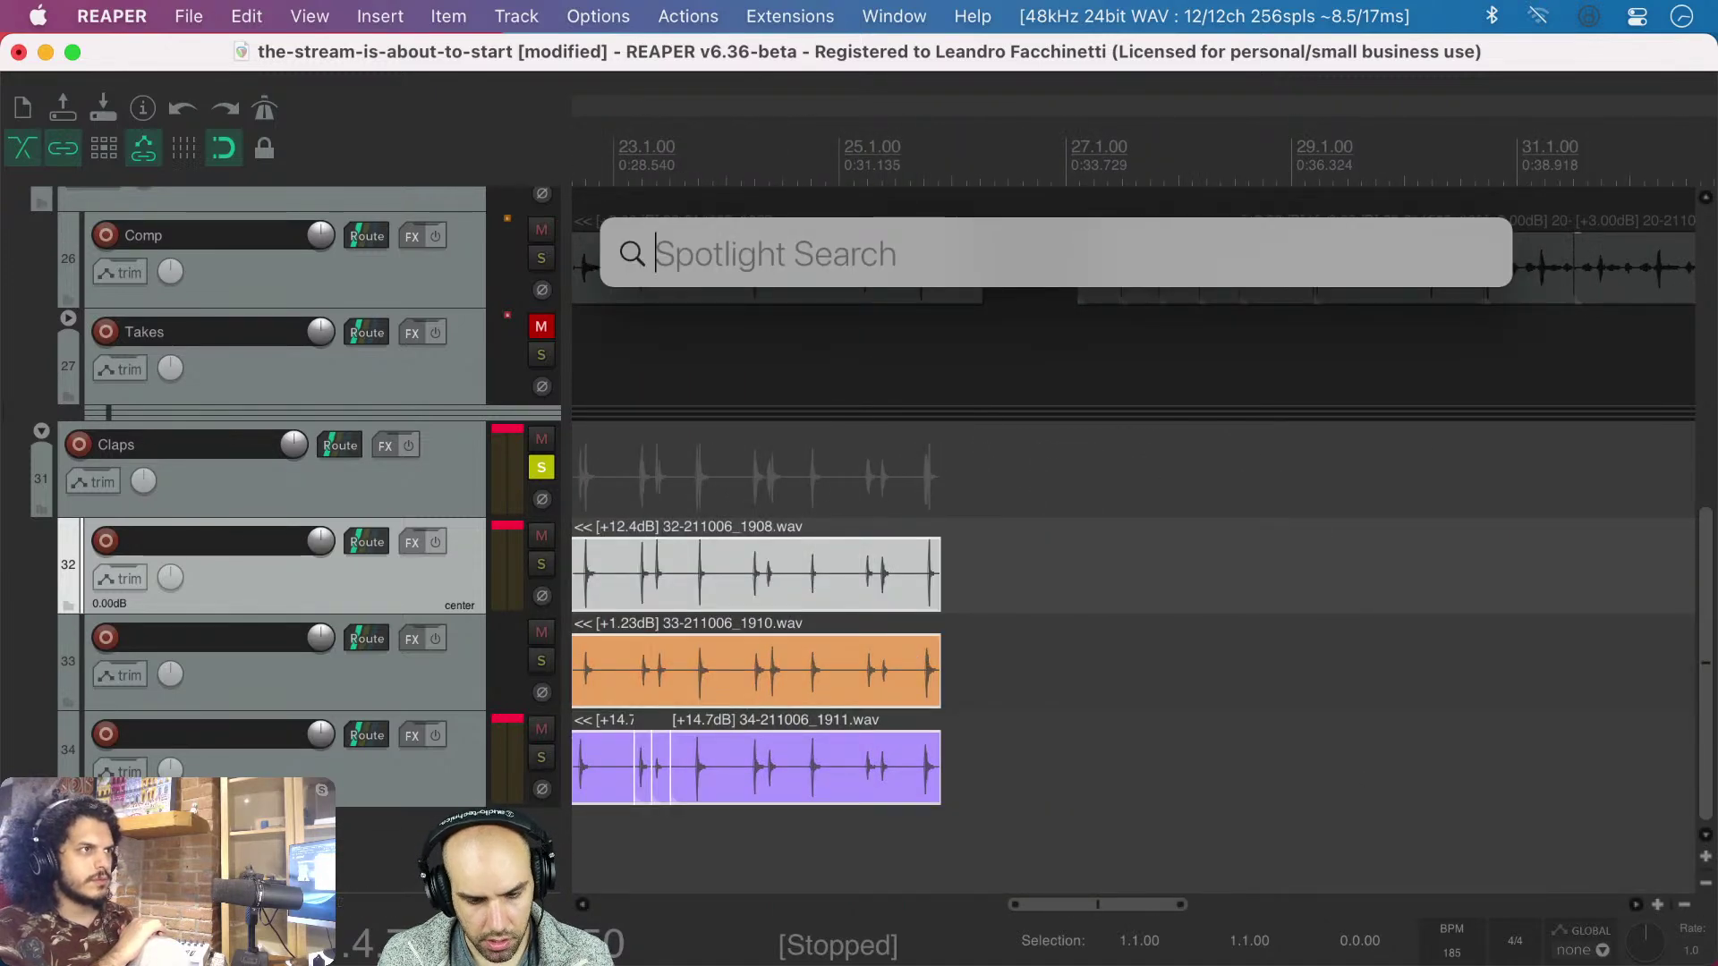
key(Escape)
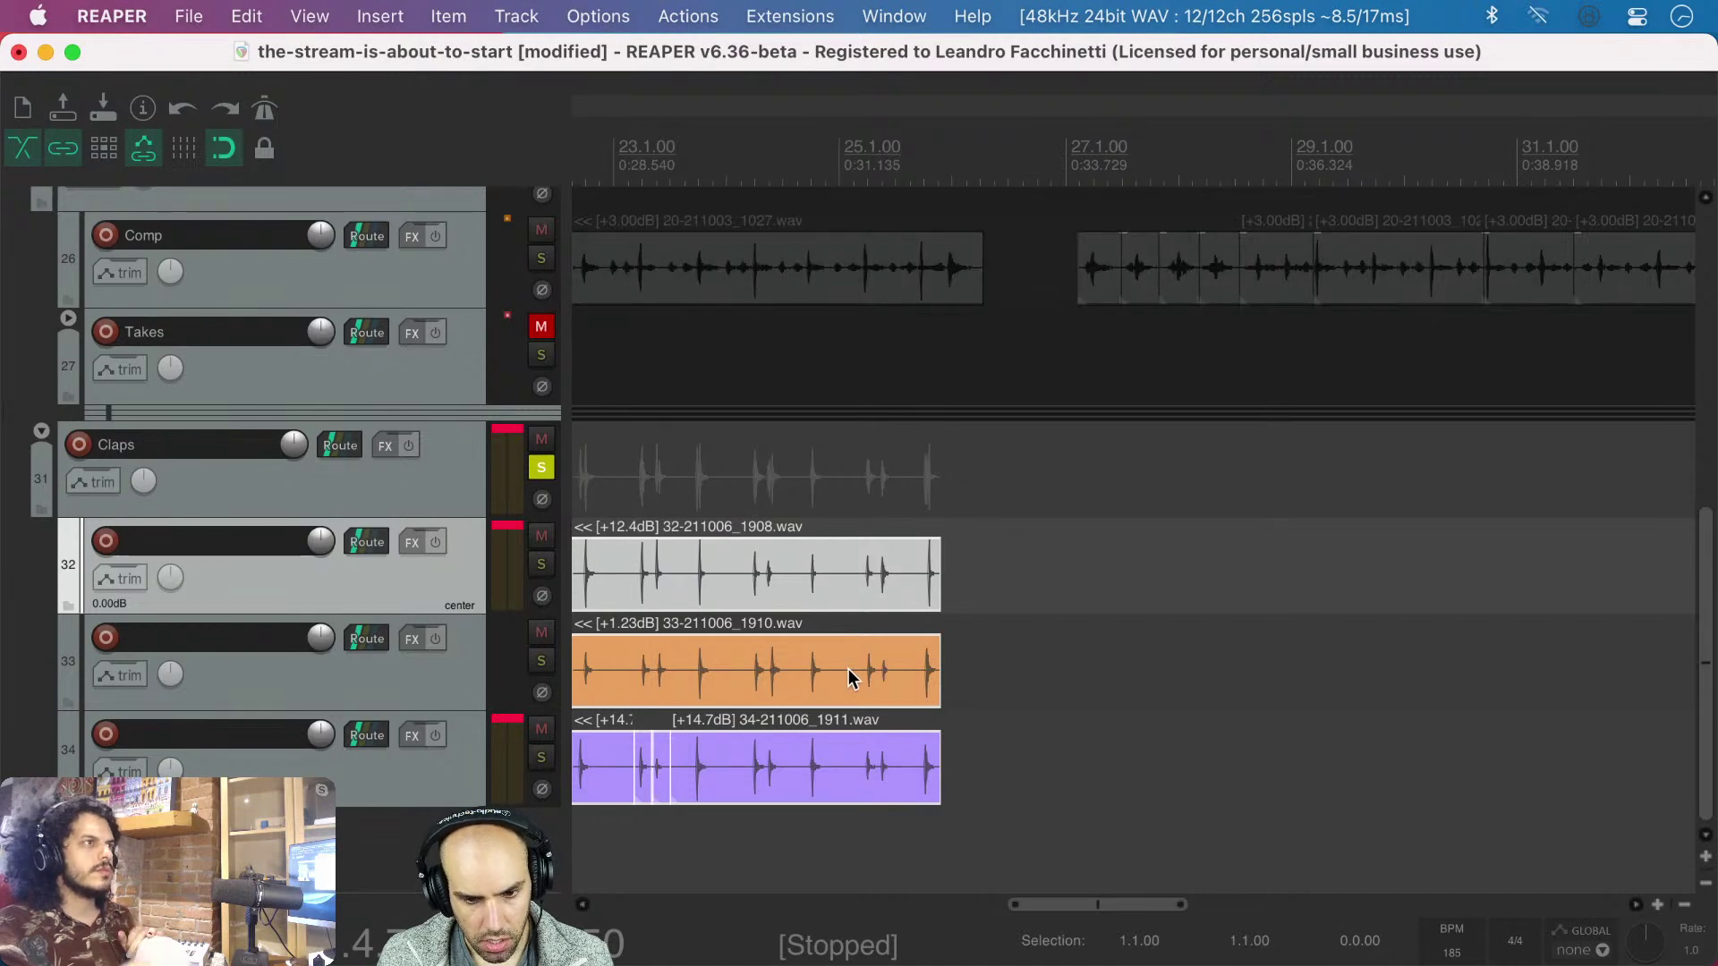
scroll(844, 671, left, 5)
click(944, 551)
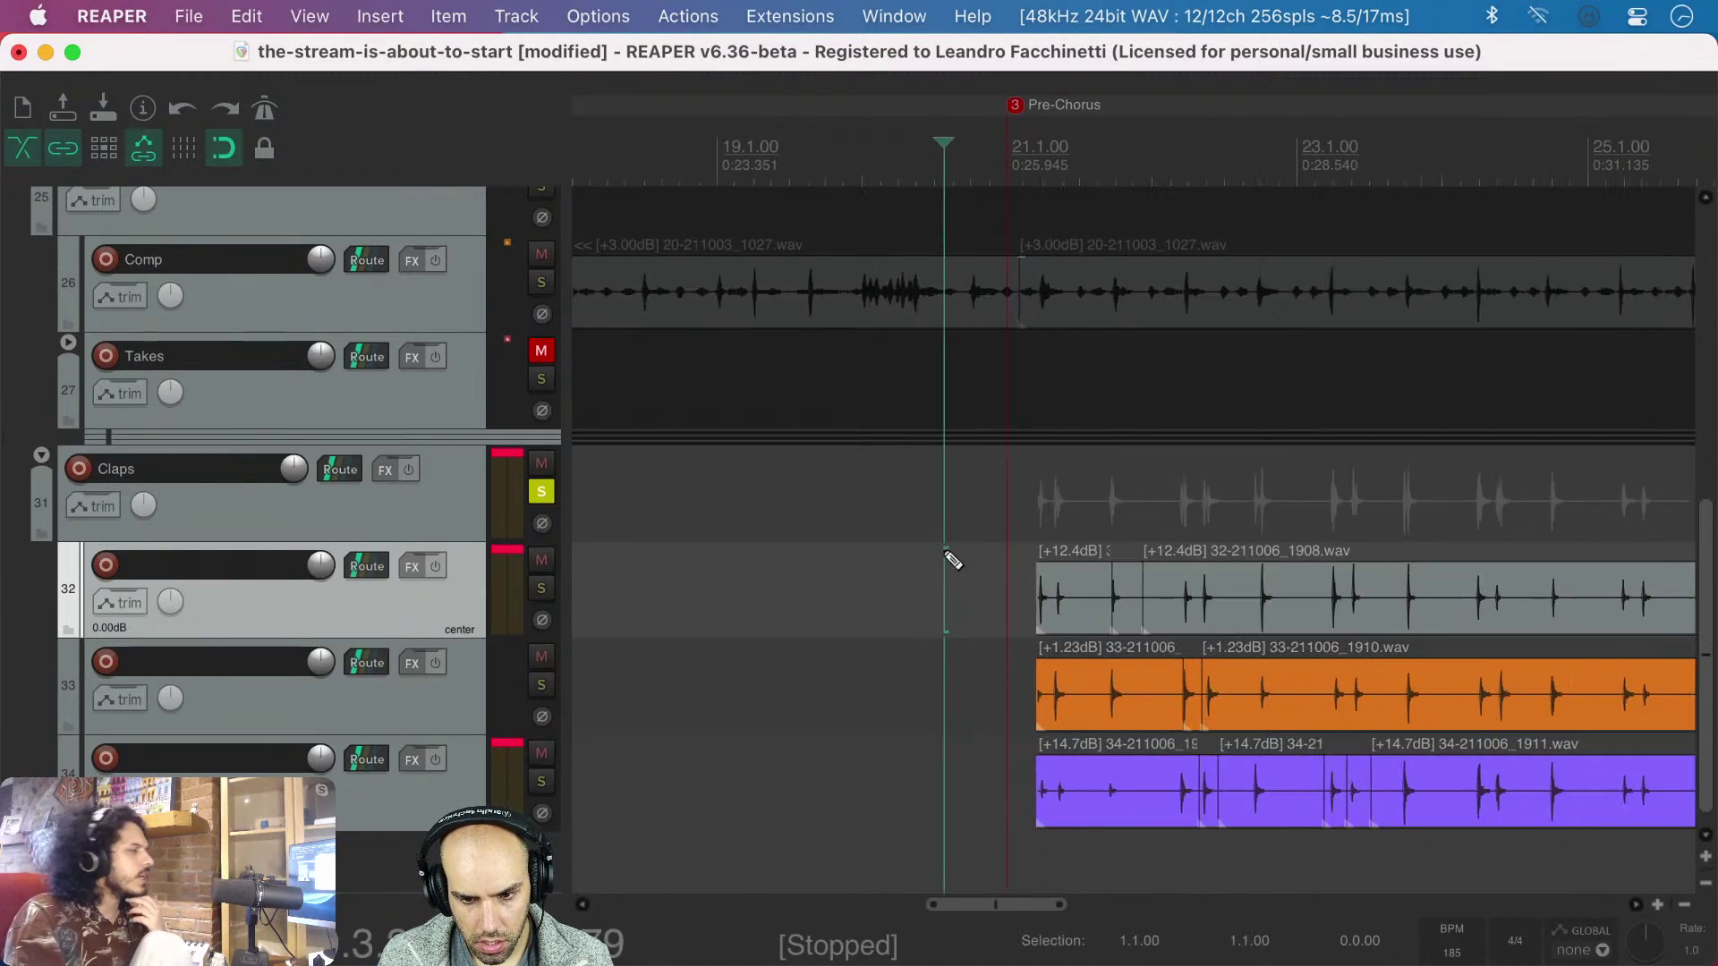
- Inspect the edited clap splits in bars 21 to 23 and save the project
scroll(943, 550, right, 5)
scroll(944, 550, down, 1)
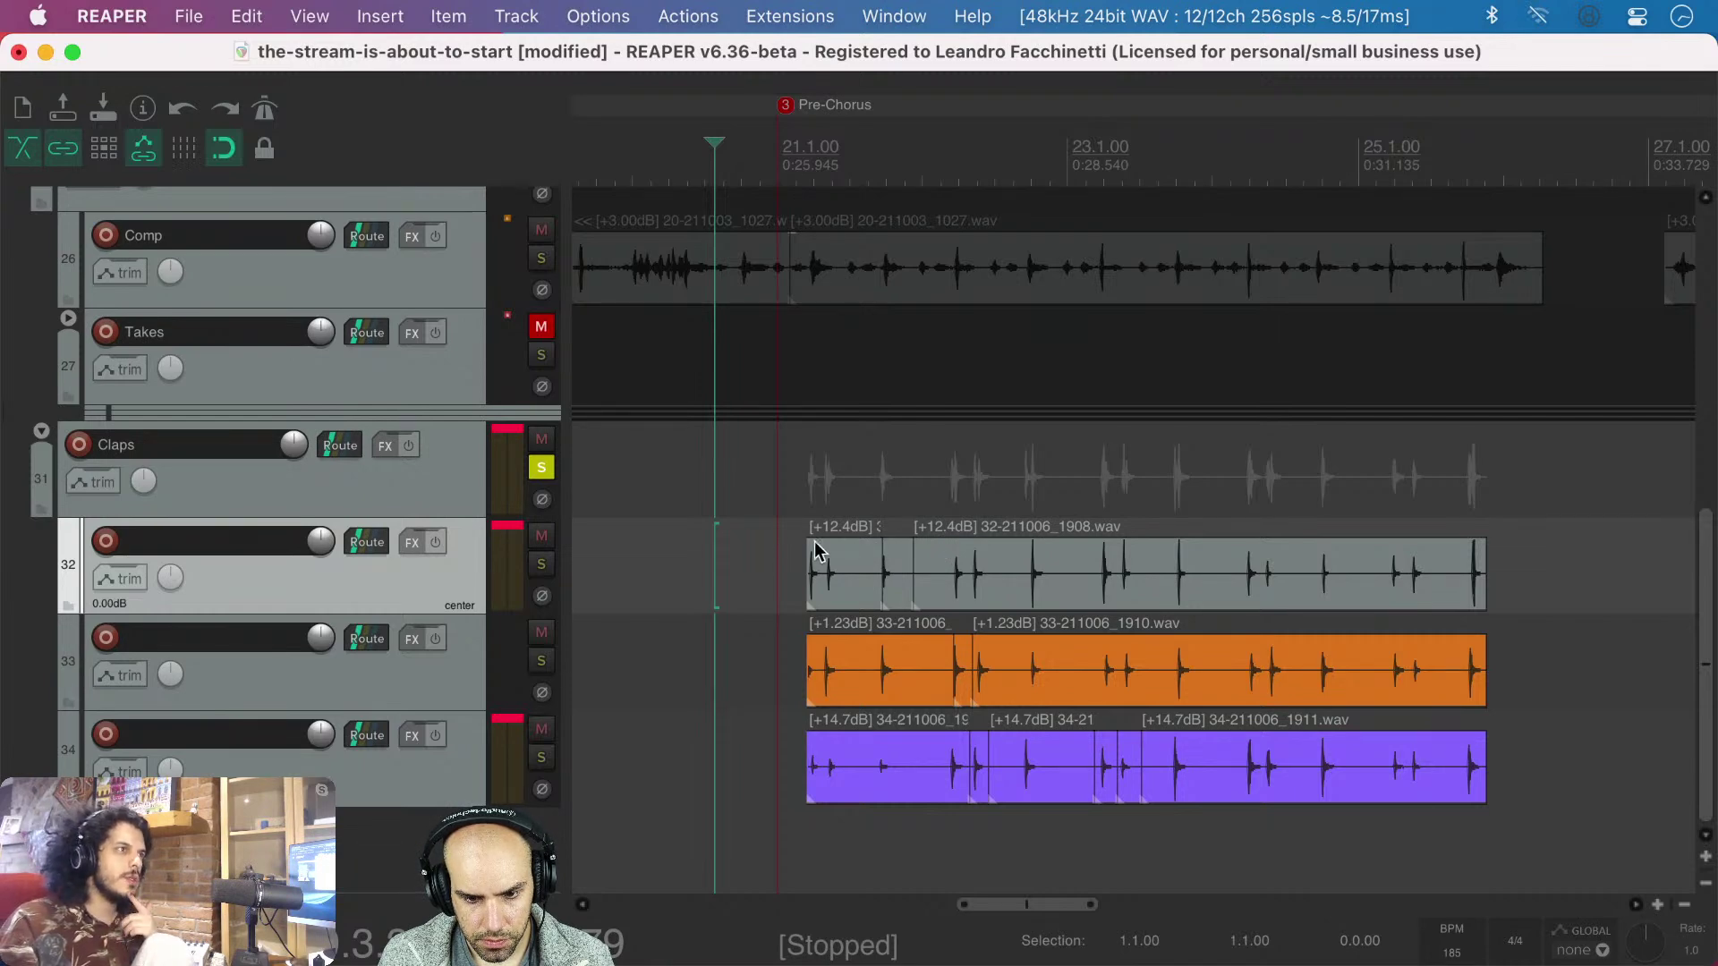
scroll(853, 516, up, 3)
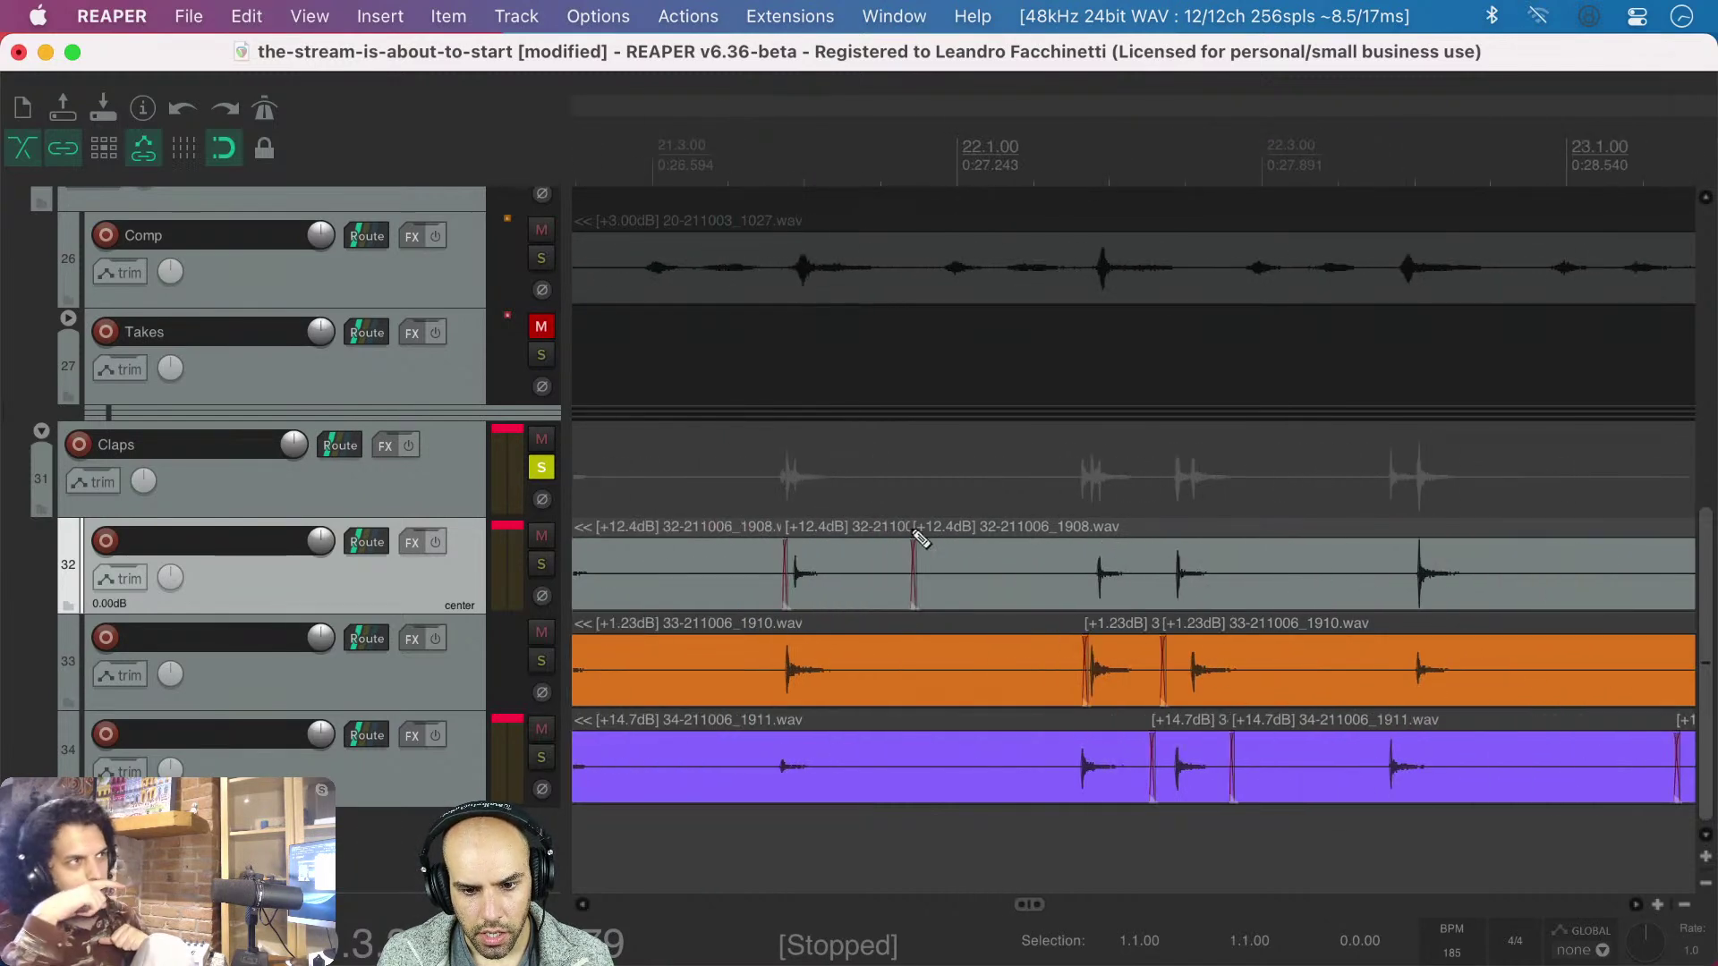
scroll(855, 523, down, 3)
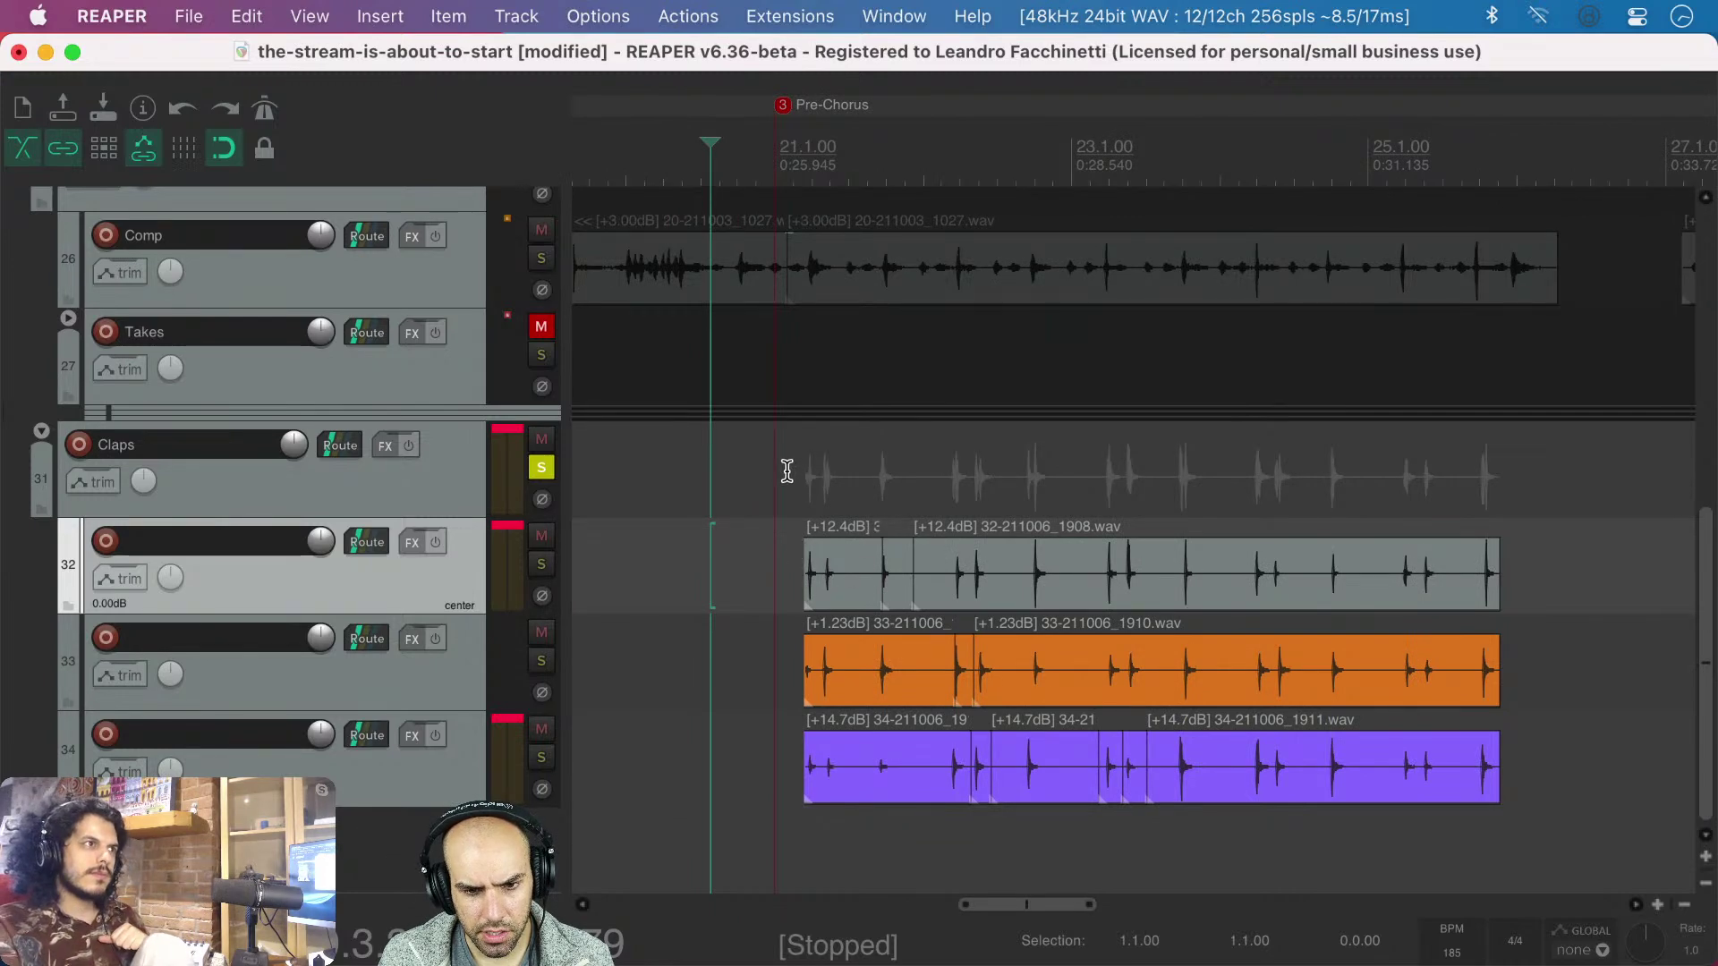
key(super+s)
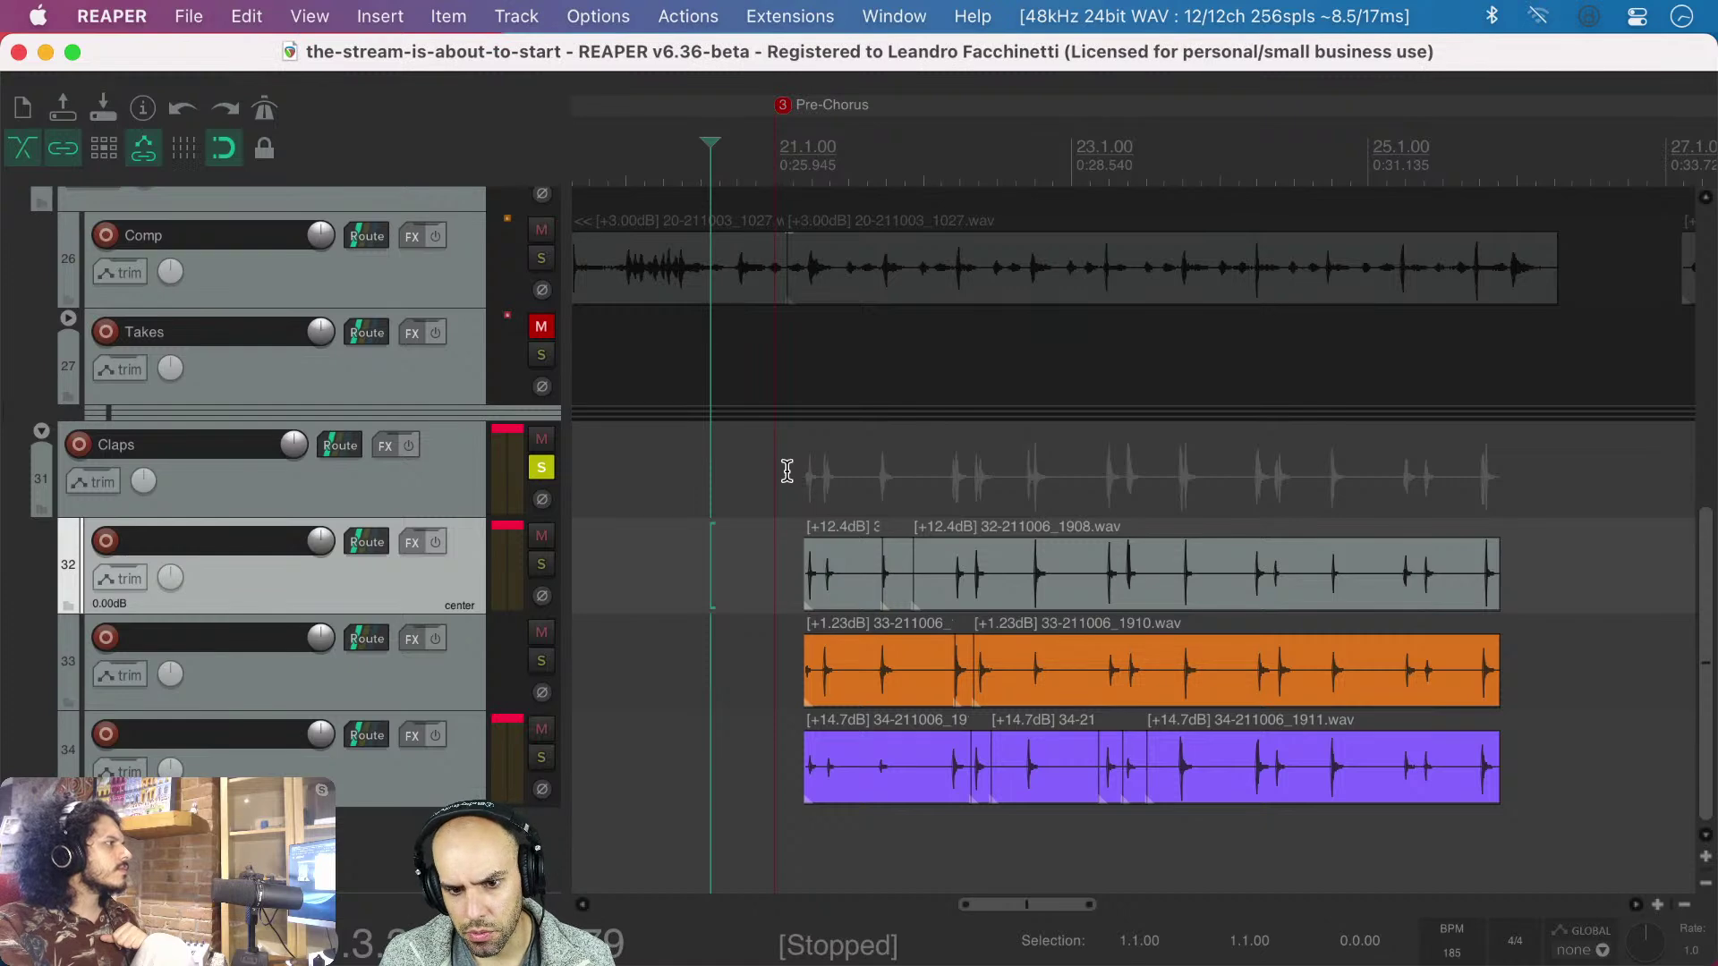
- Play the soloed claps repeatedly from around the Pre-Chorus start to check the timing of bars 21 and 22
click(785, 470)
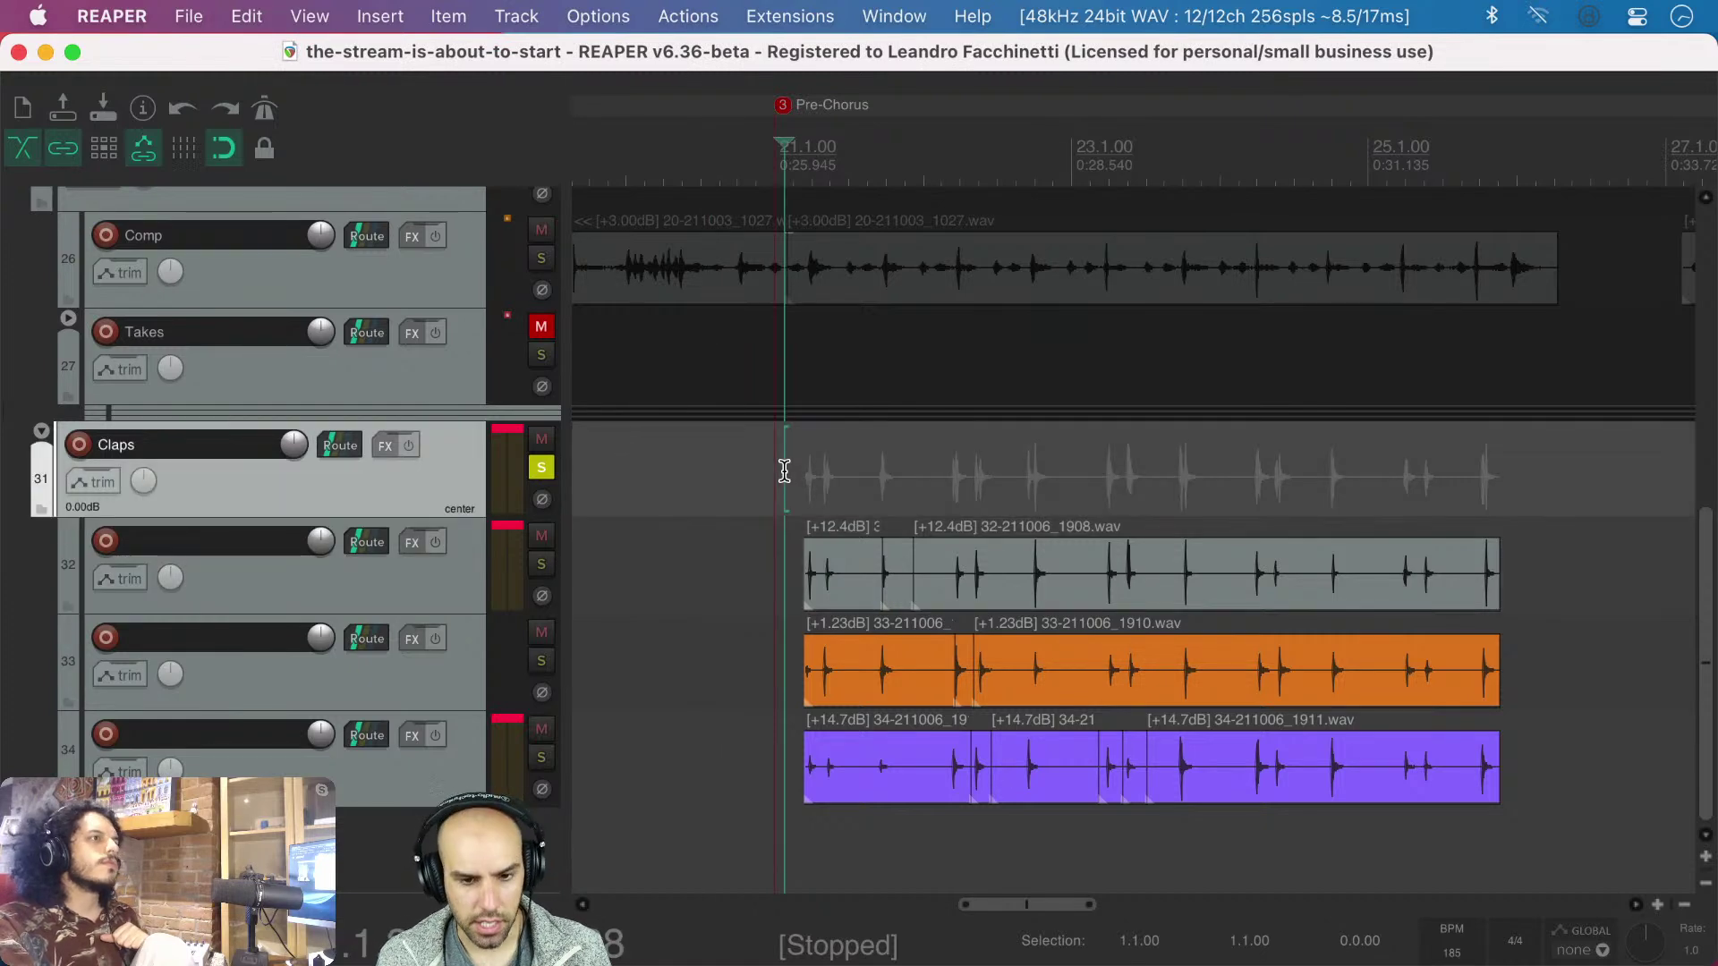
key(space)
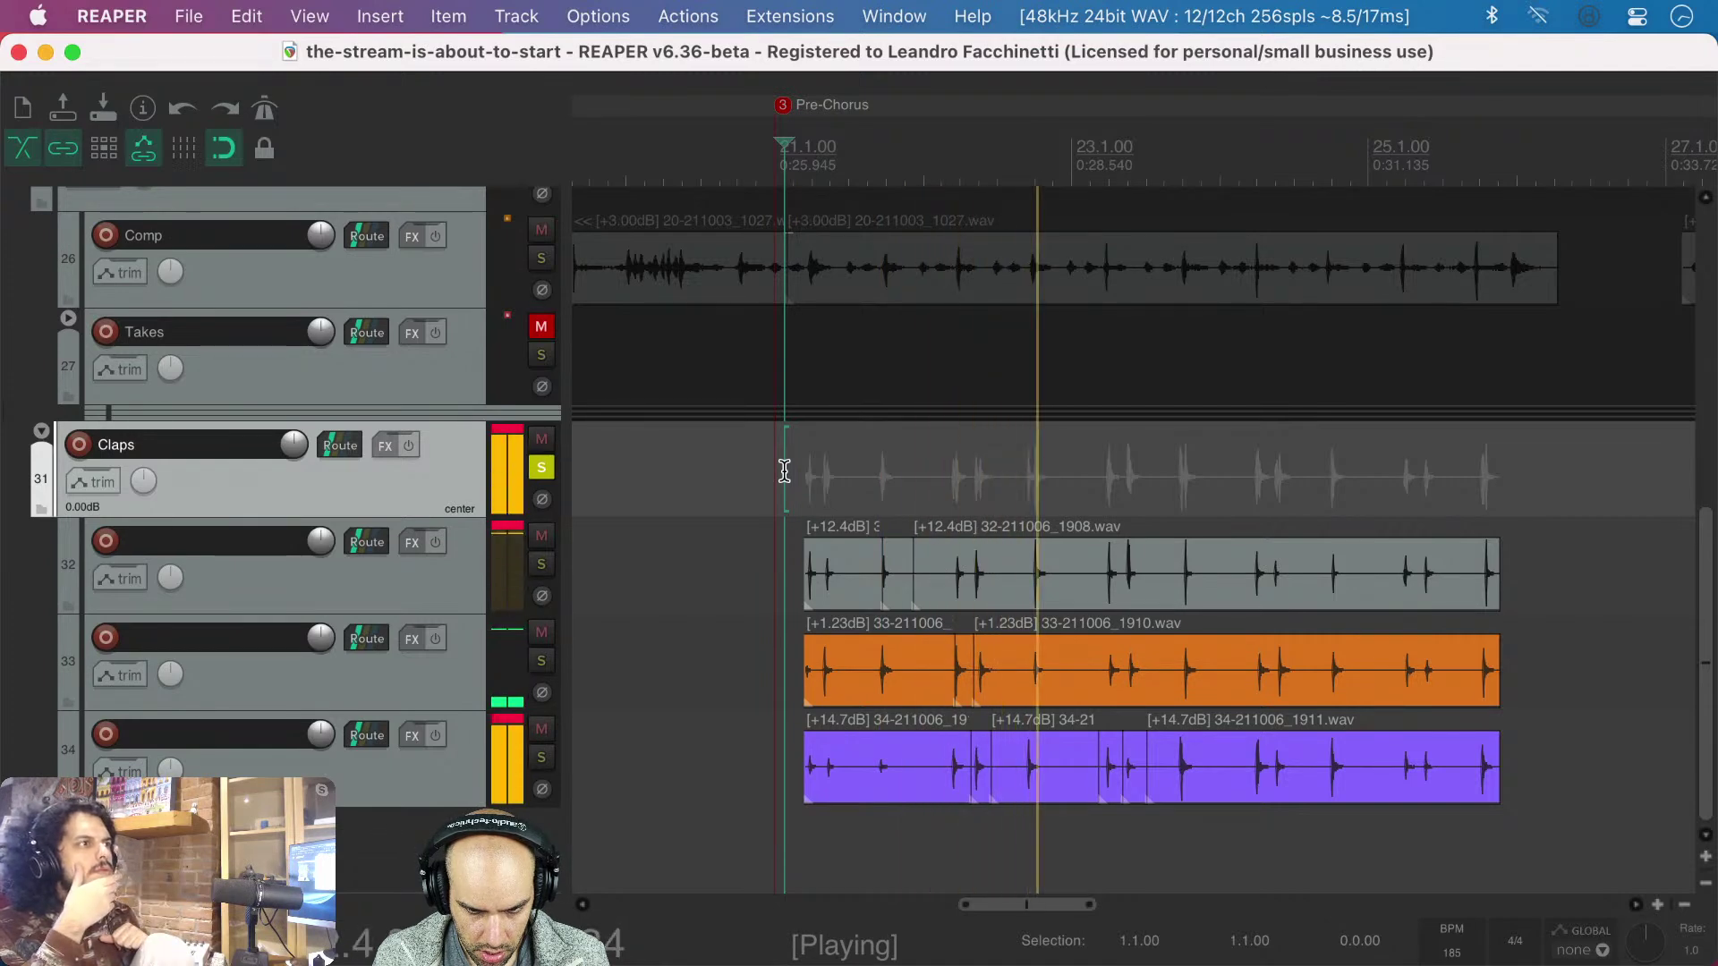
key(space)
click(884, 488)
key(space)
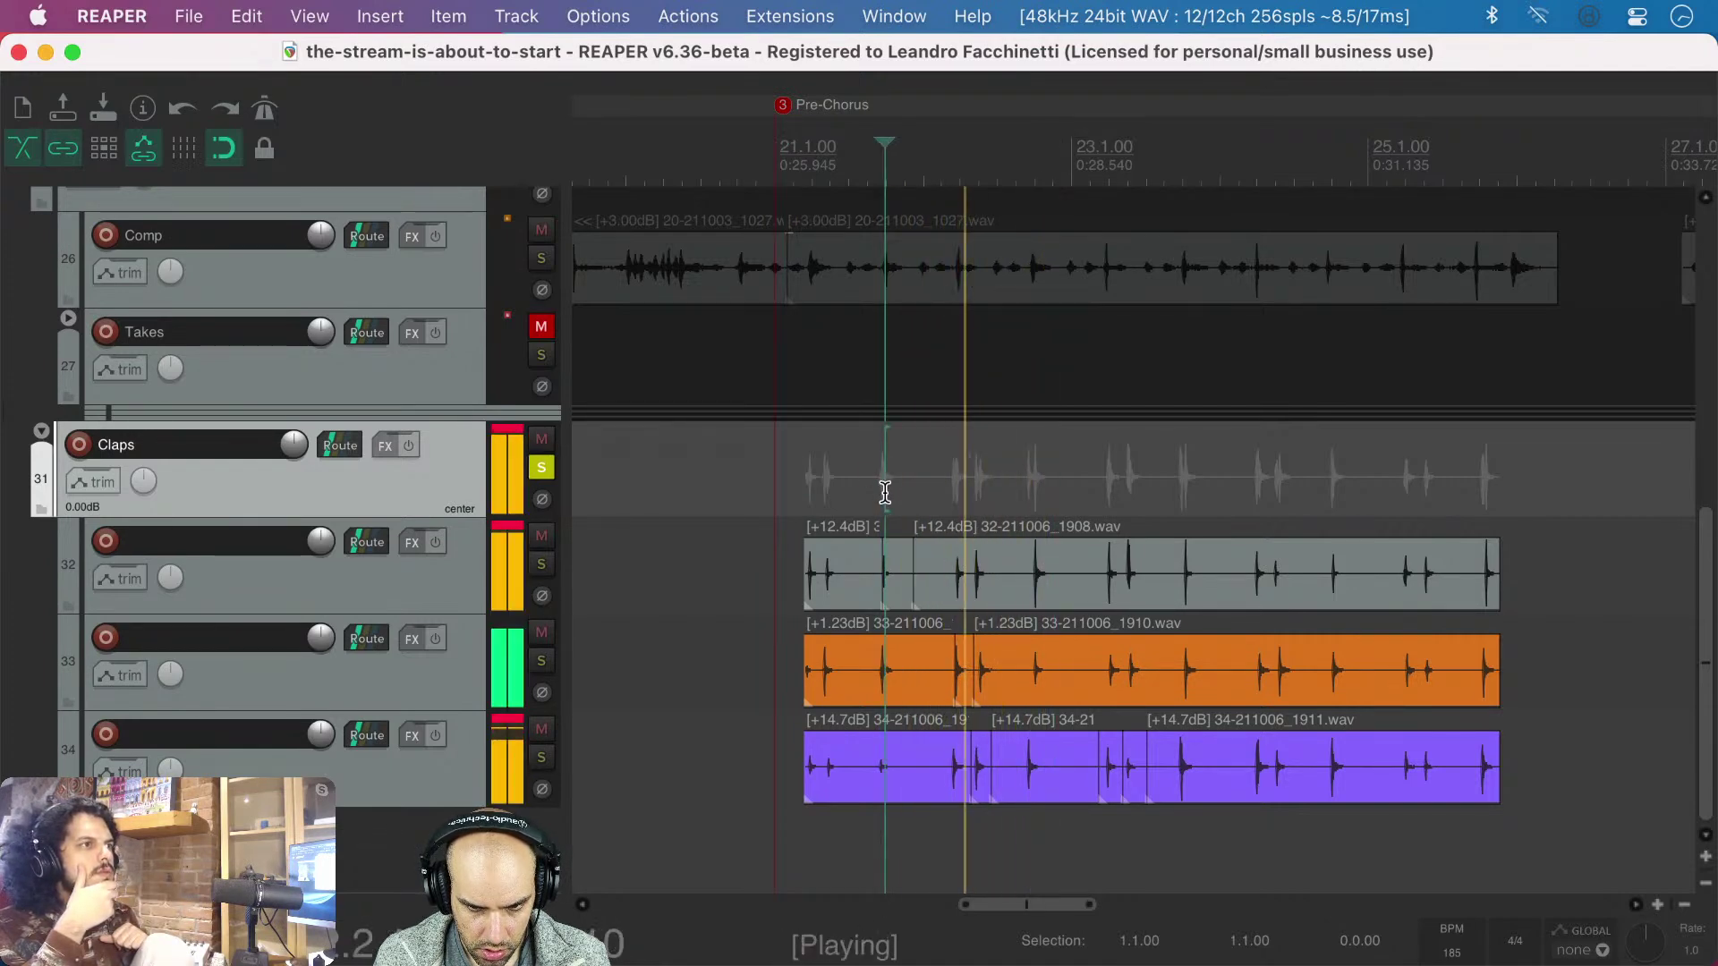
key(space)
click(699, 488)
key(space)
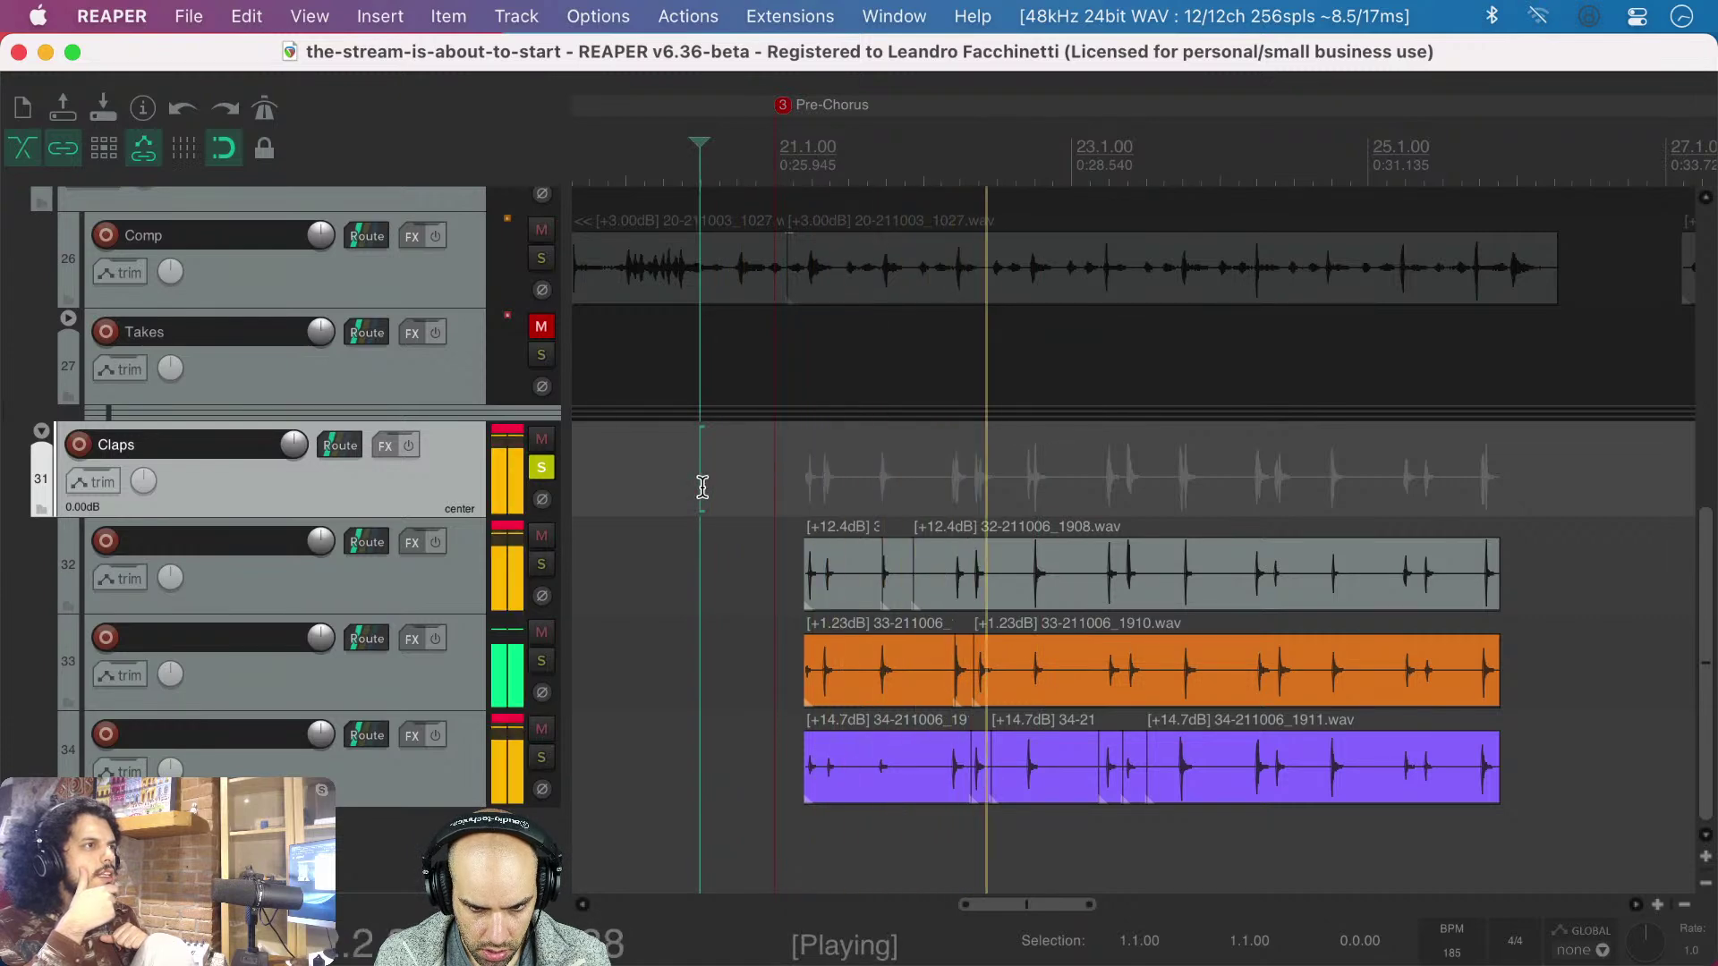
key(space)
- Split the orange take on track 33 at about beat 22.3 and shift the isolated clap before it slightly earlier
scroll(988, 483, up, 5)
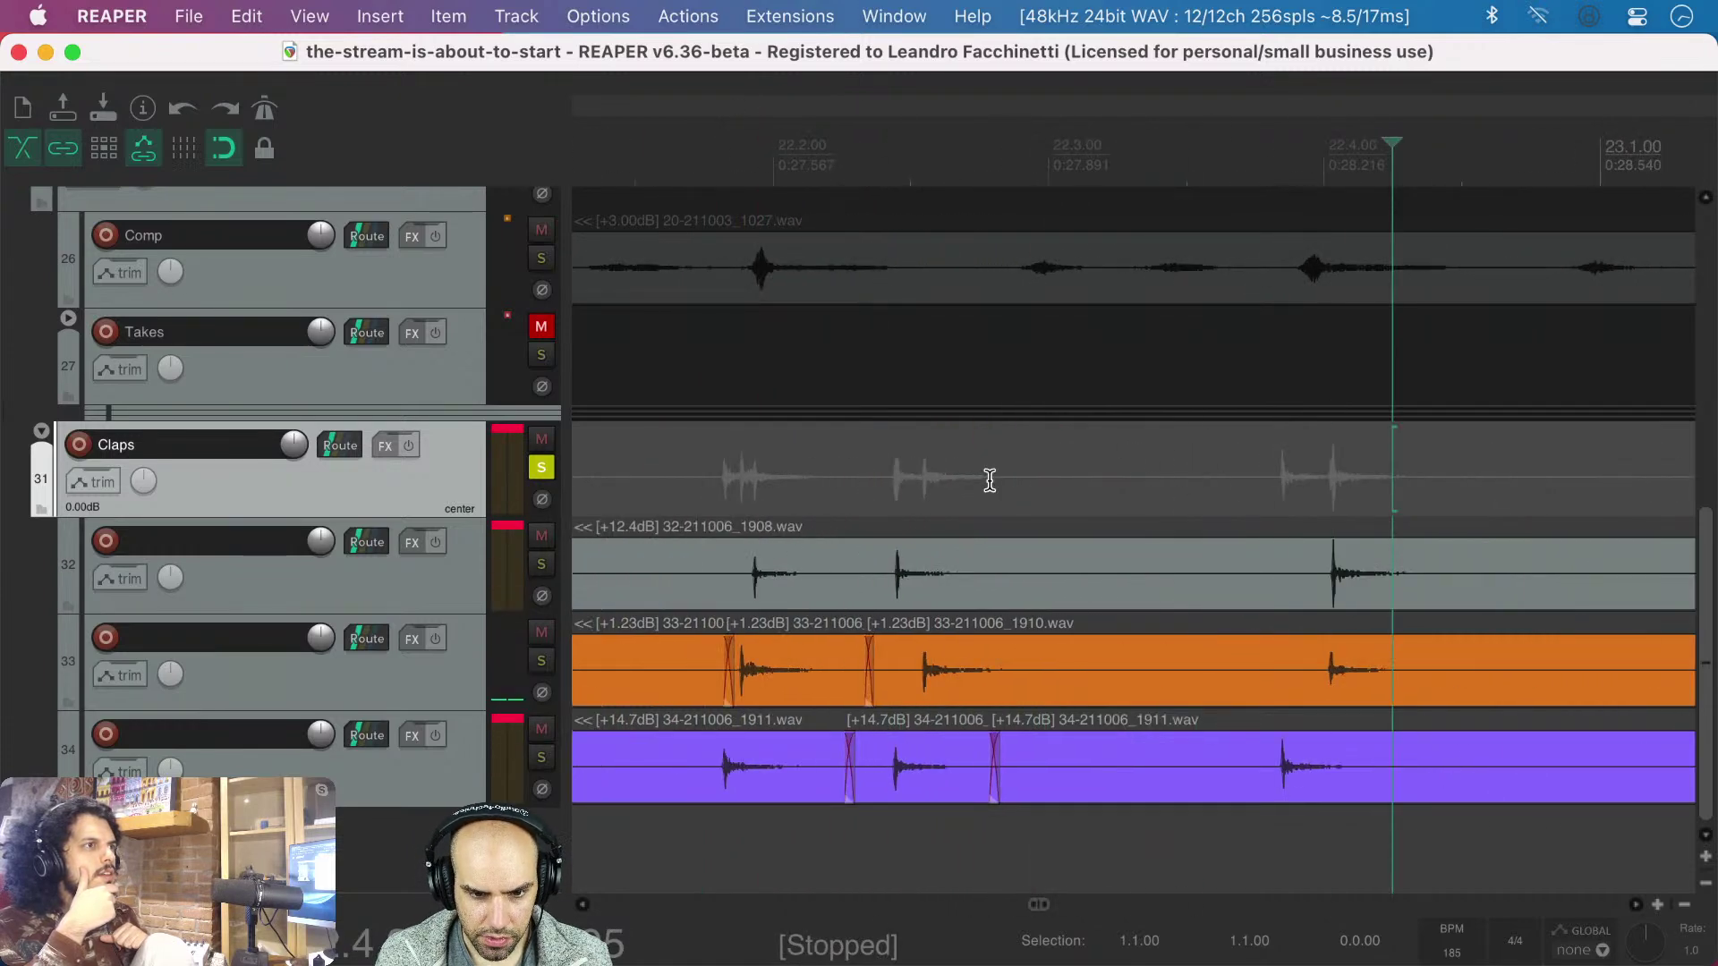
scroll(990, 481, left, 2)
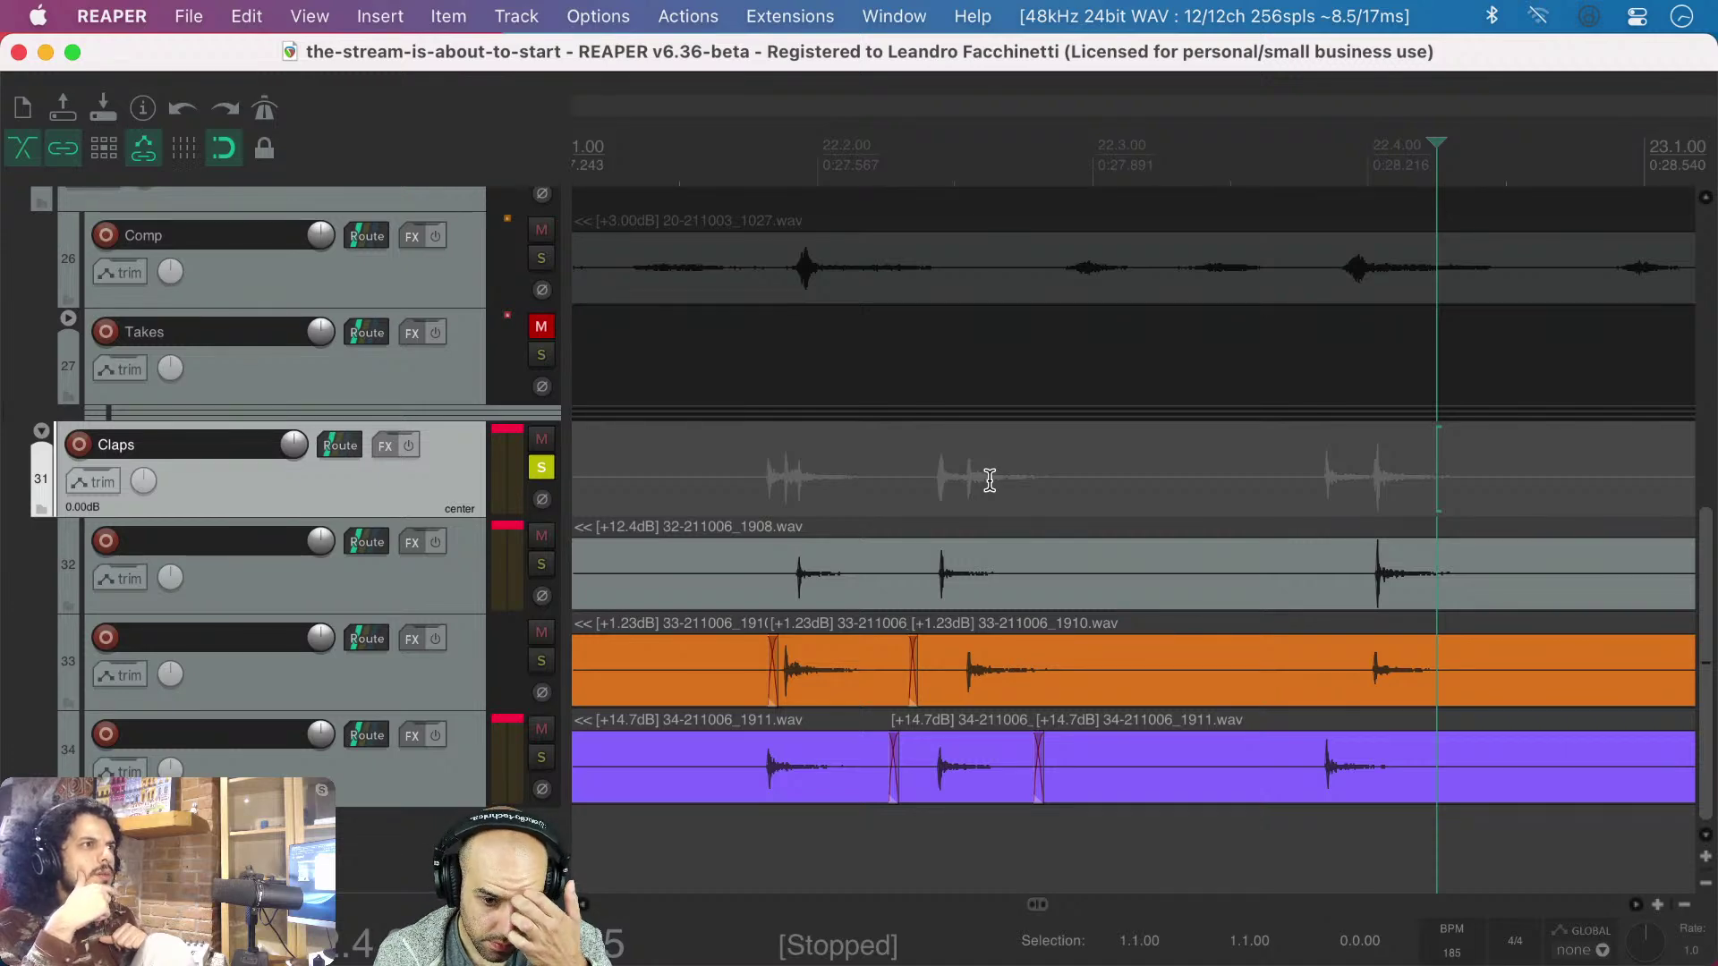
scroll(989, 480, left, 10)
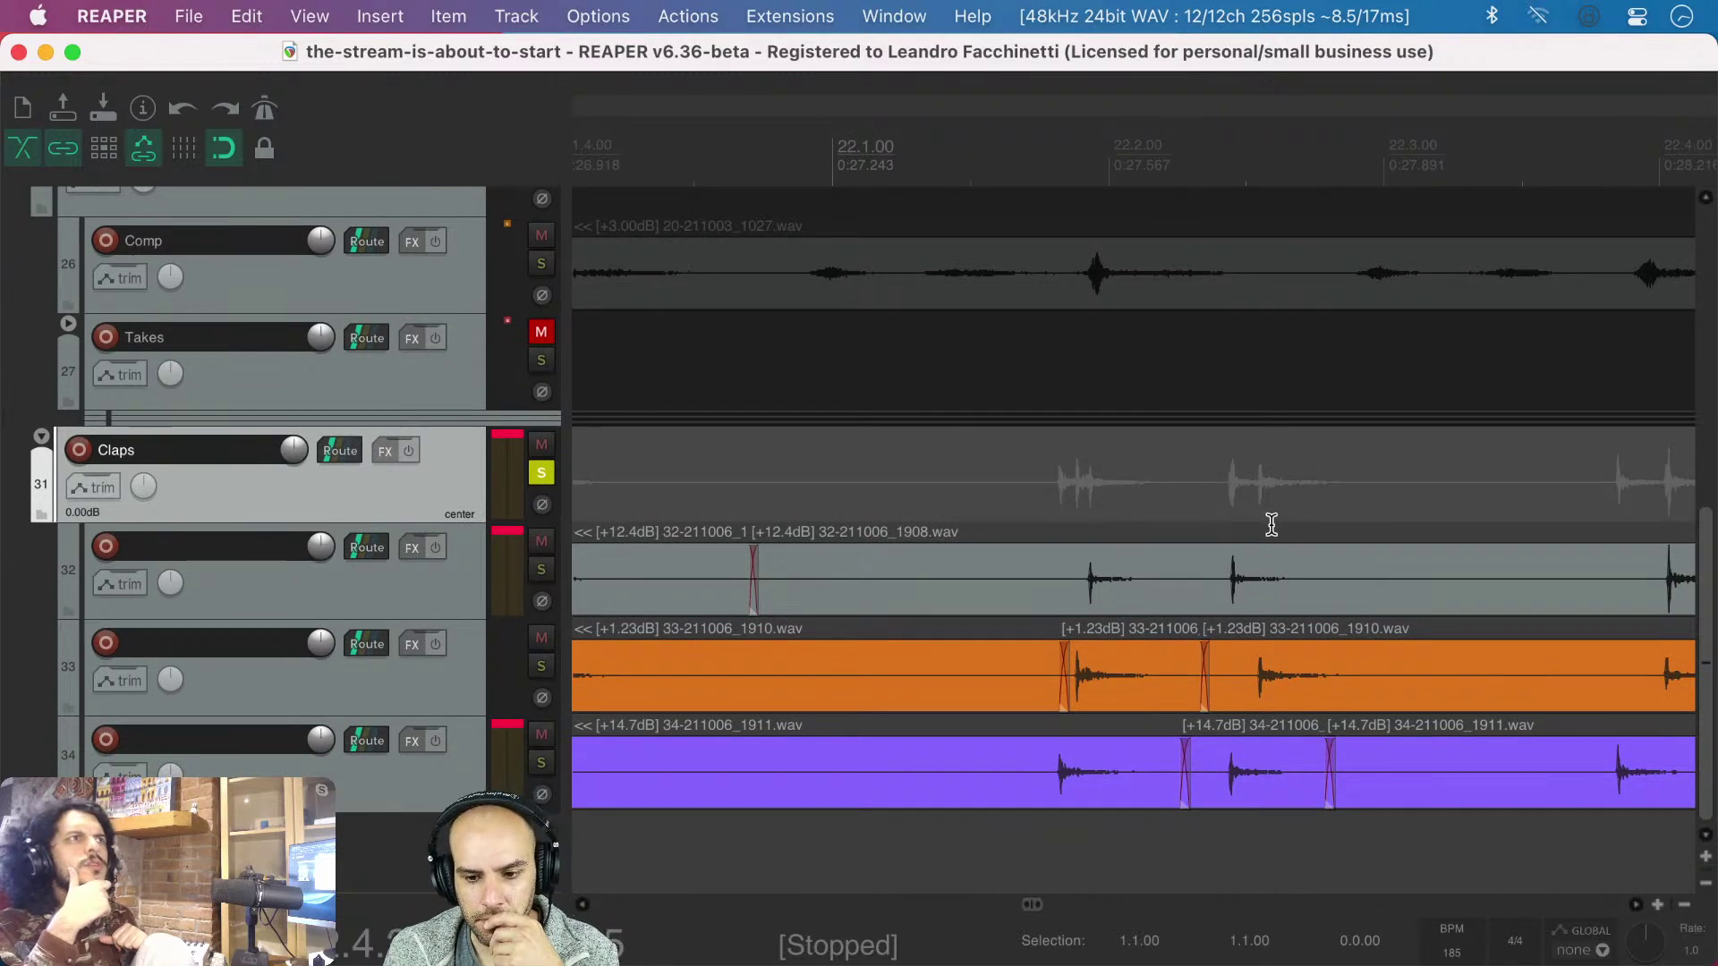
scroll(1267, 522, right, 4)
click(1265, 674)
key(s)
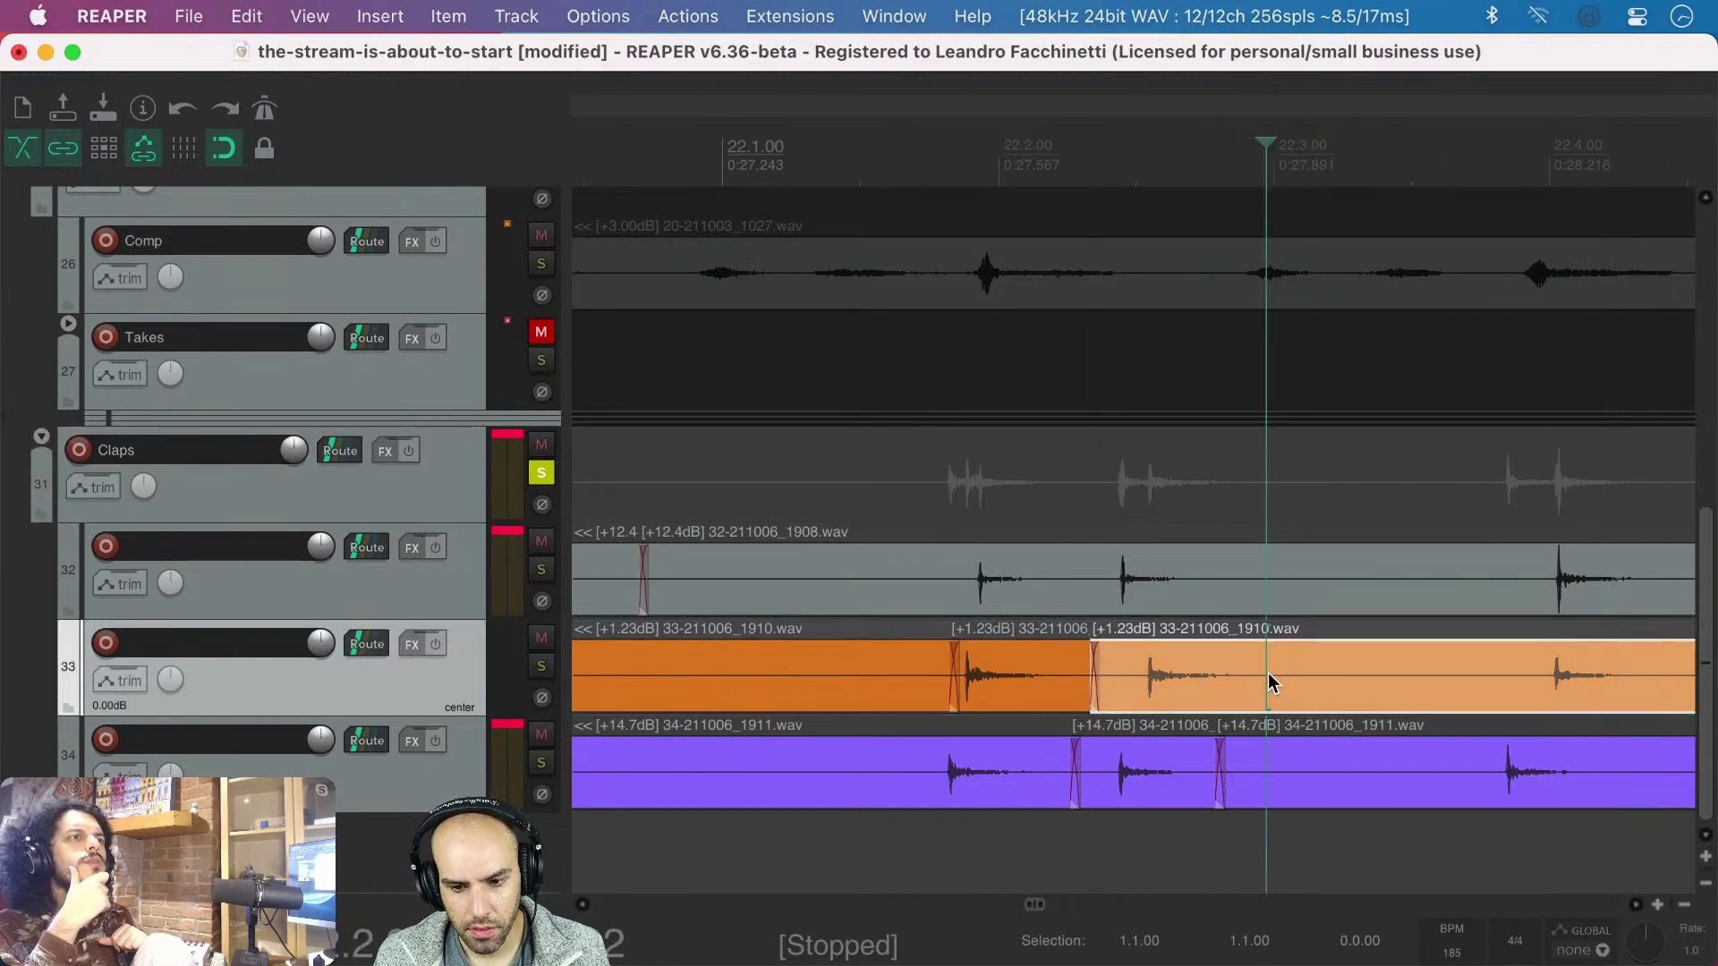
drag(1178, 664, 1132, 666)
scroll(1134, 667, down, 5)
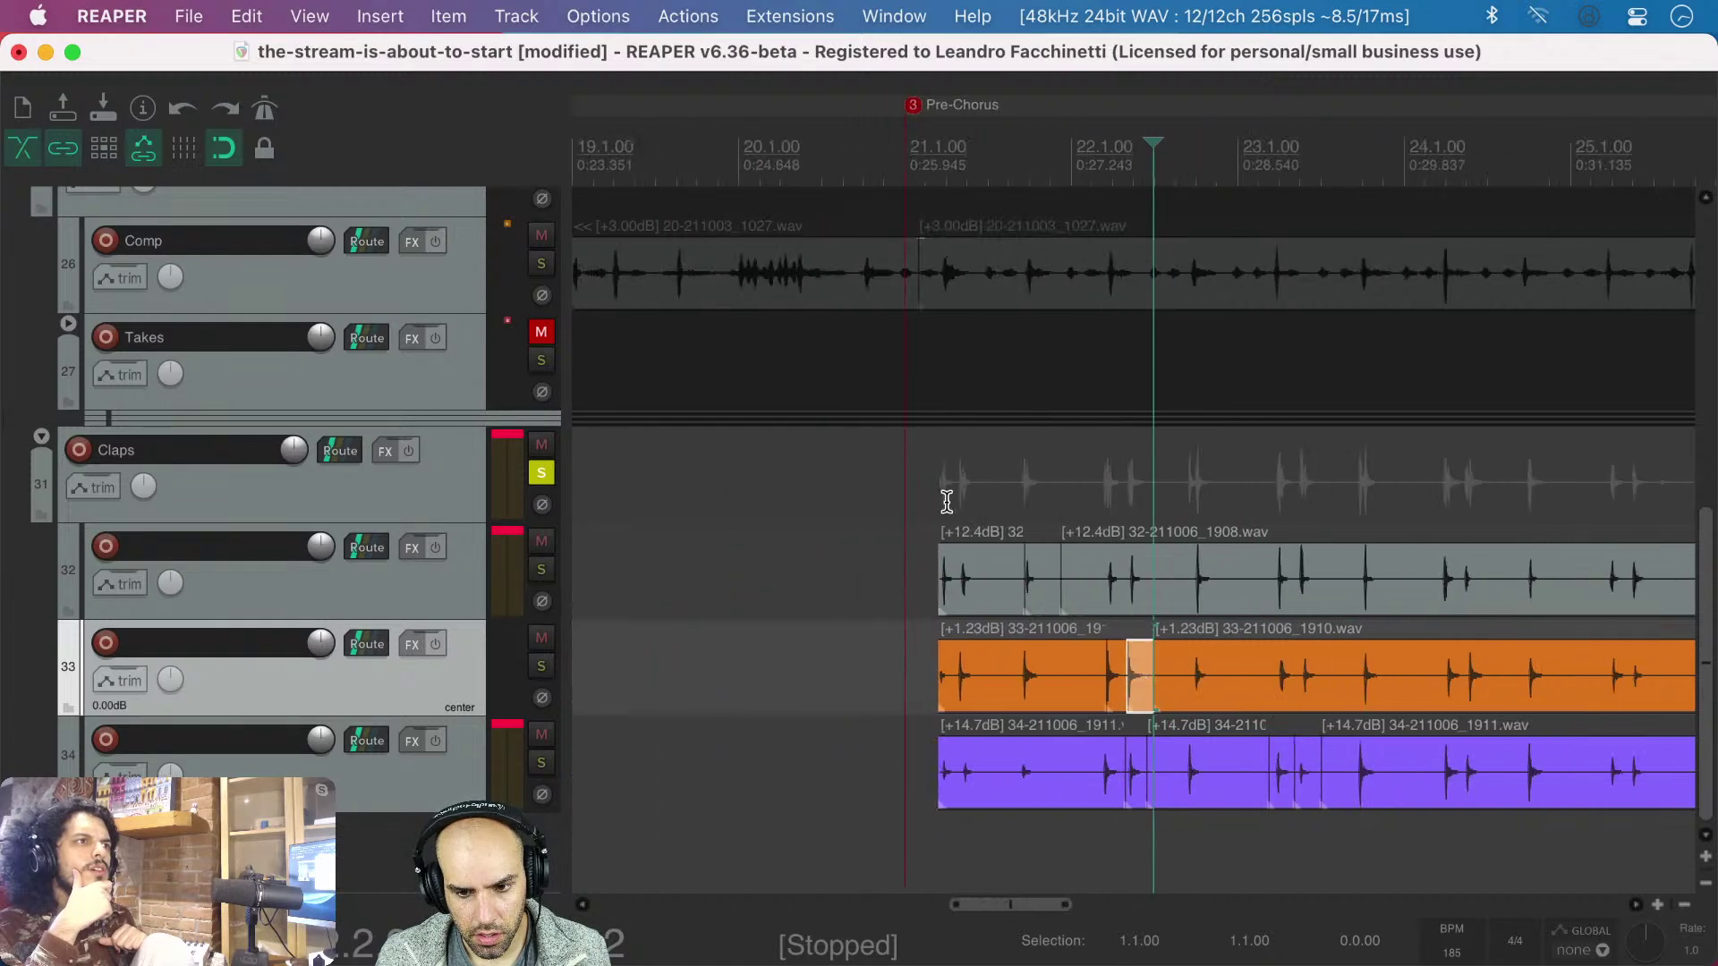
- Play the soloed claps through from the Pre-Chorus marker to the end of the clap section
click(907, 478)
key(space)
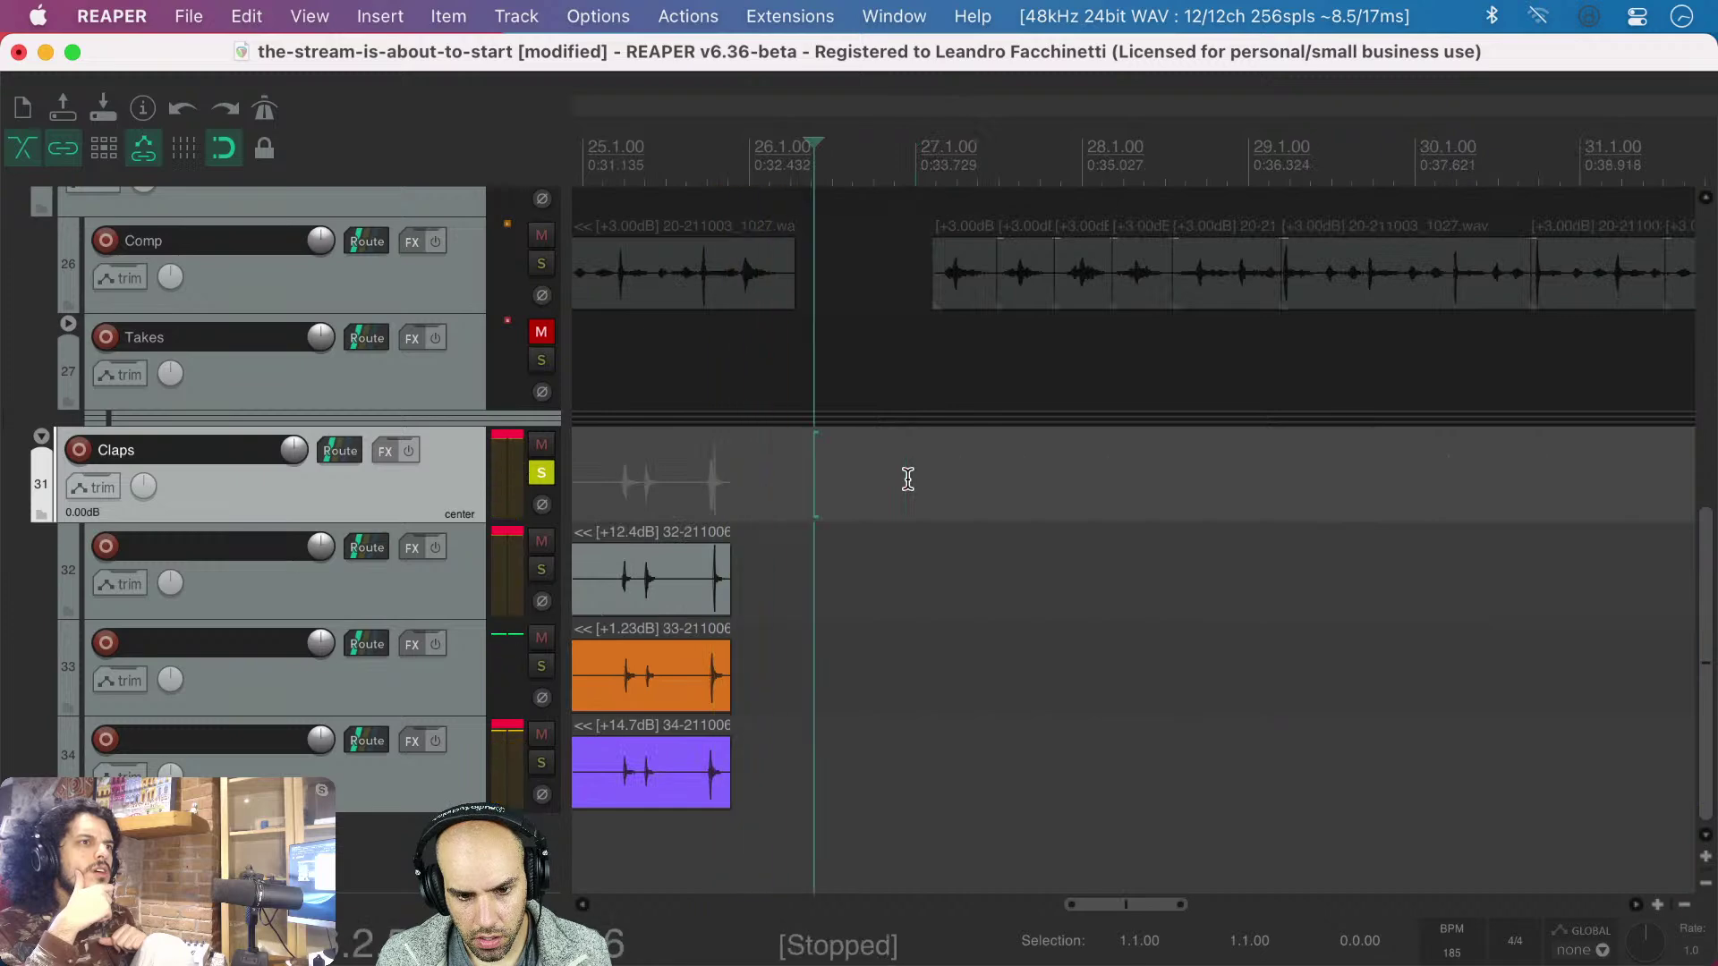
key(space)
scroll(909, 479, down, 3)
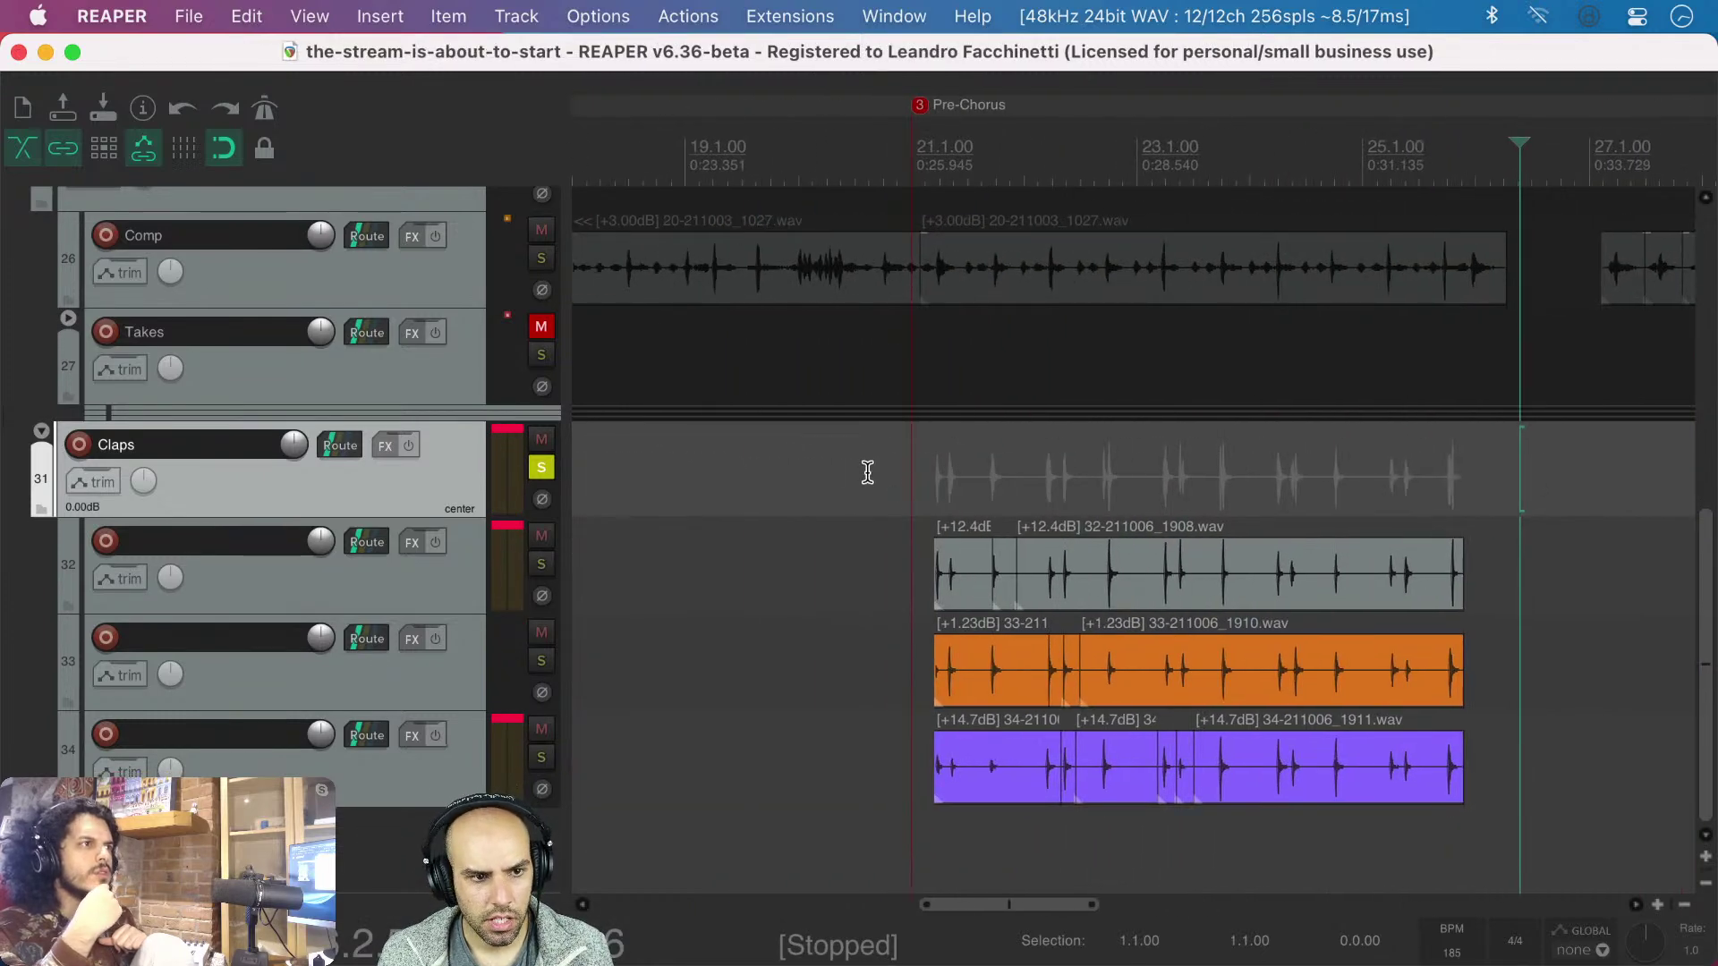
- Unsolo the Claps track and play the claps with the full mix from about bar 19
click(542, 467)
click(901, 480)
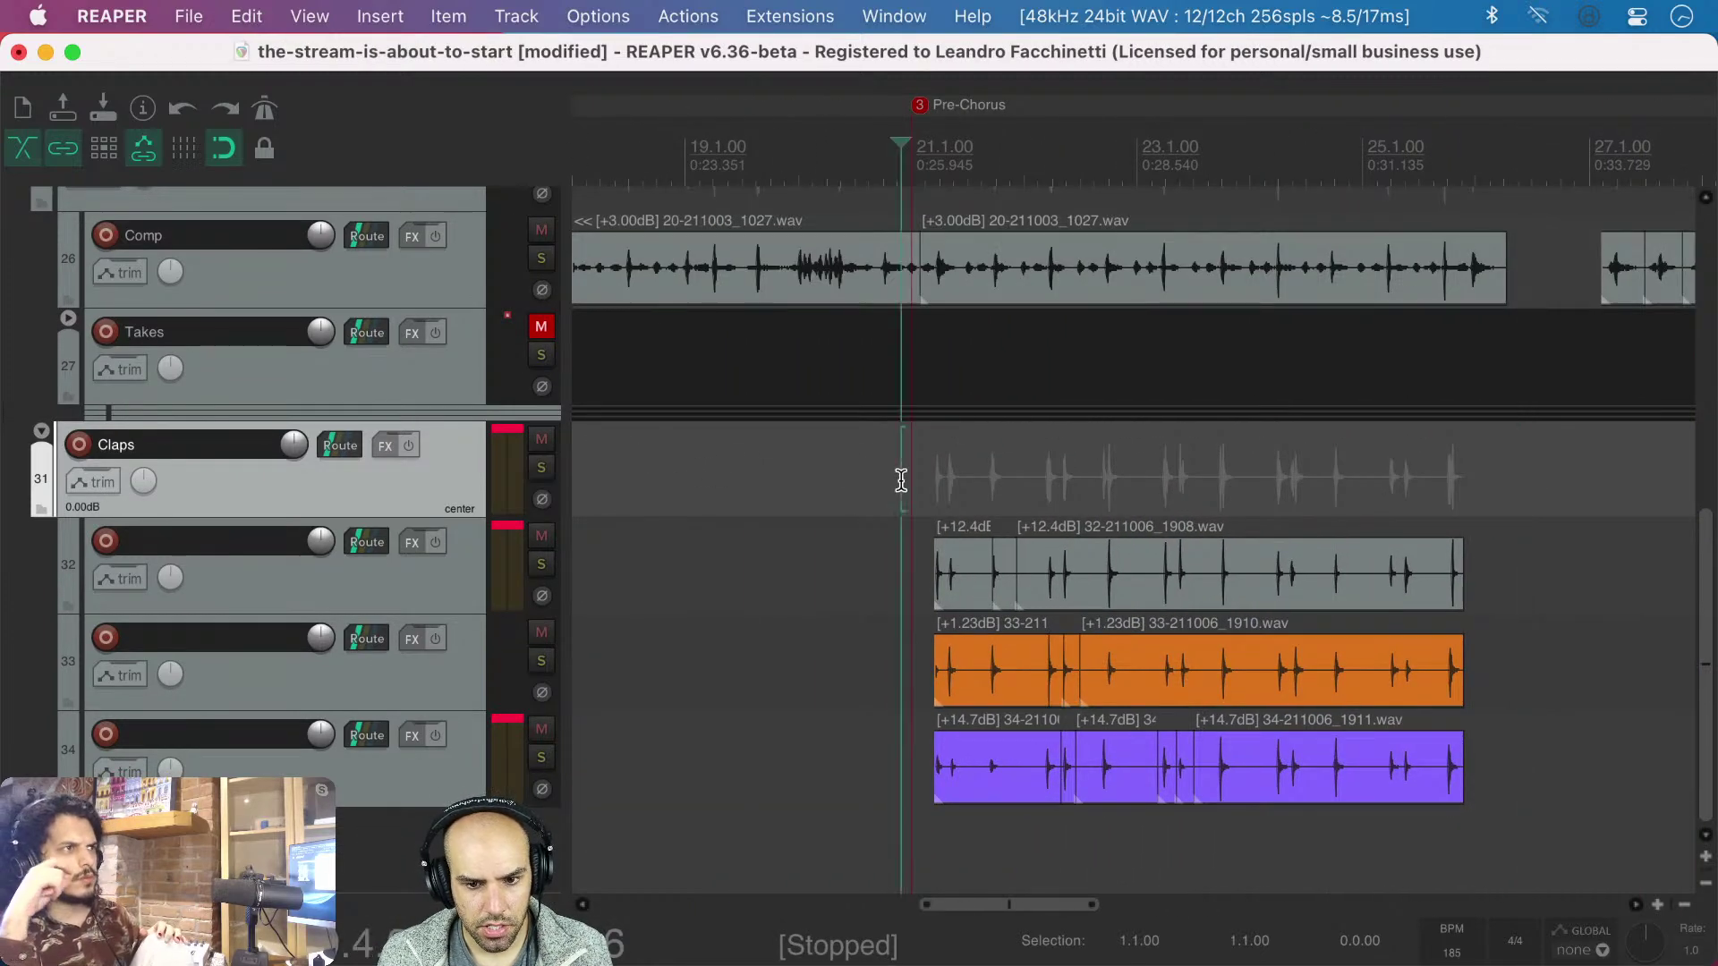
click(753, 468)
key(space)
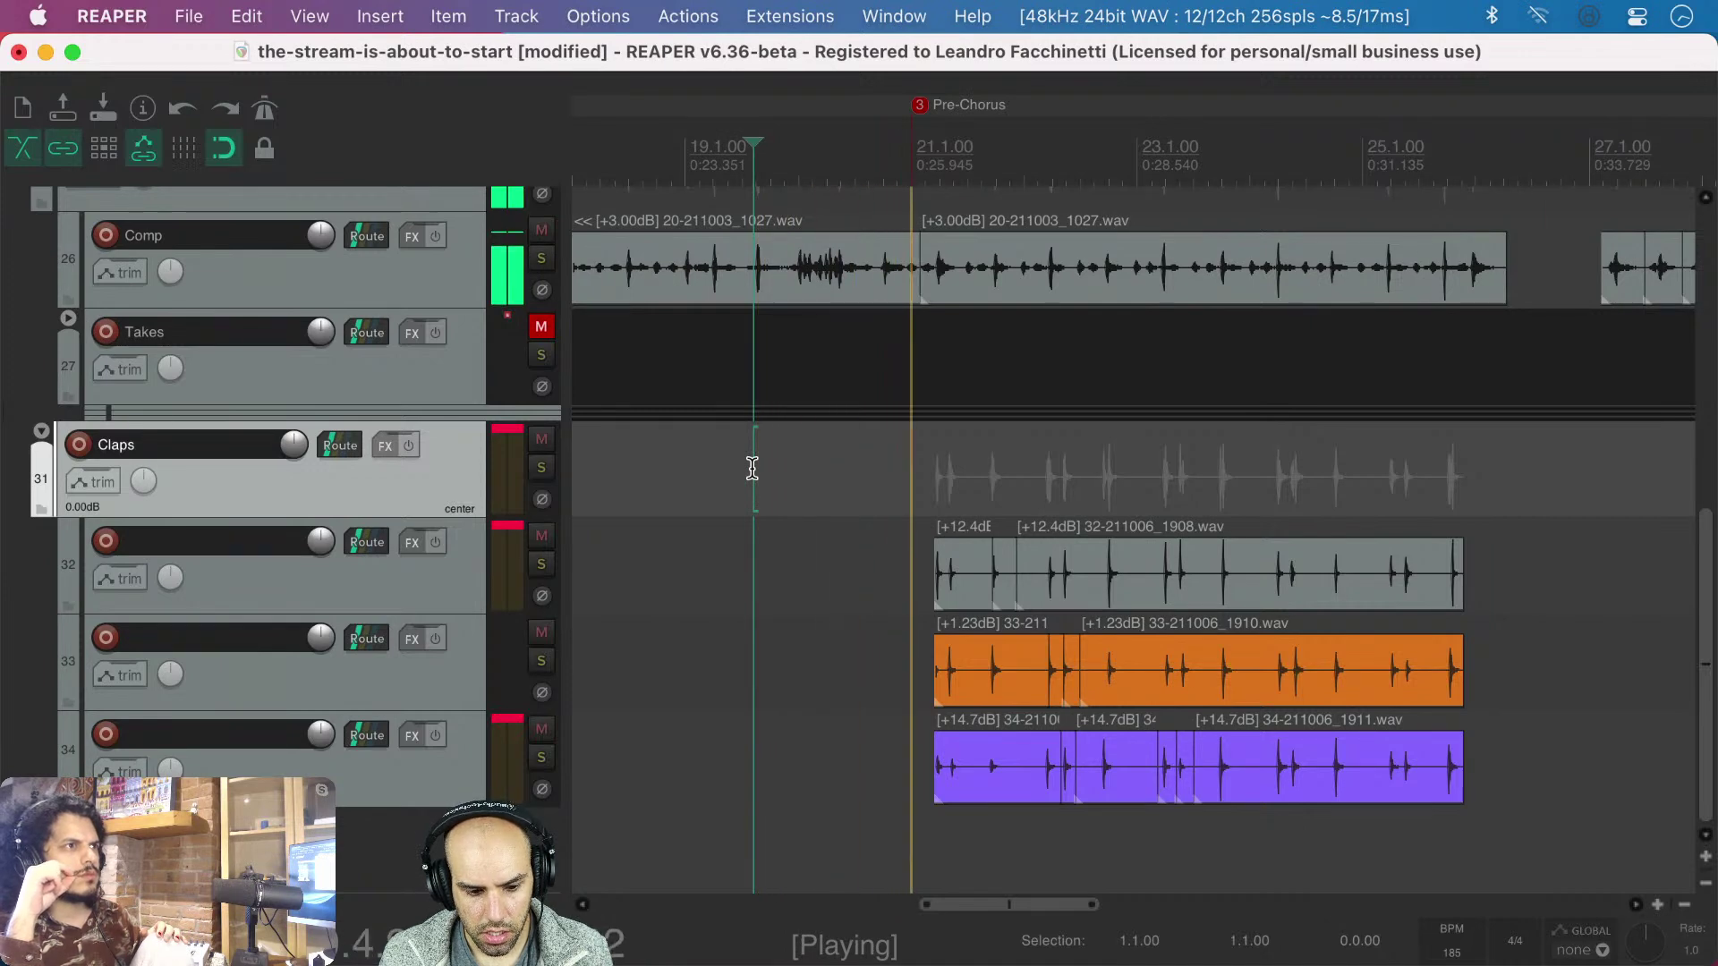
key(space)
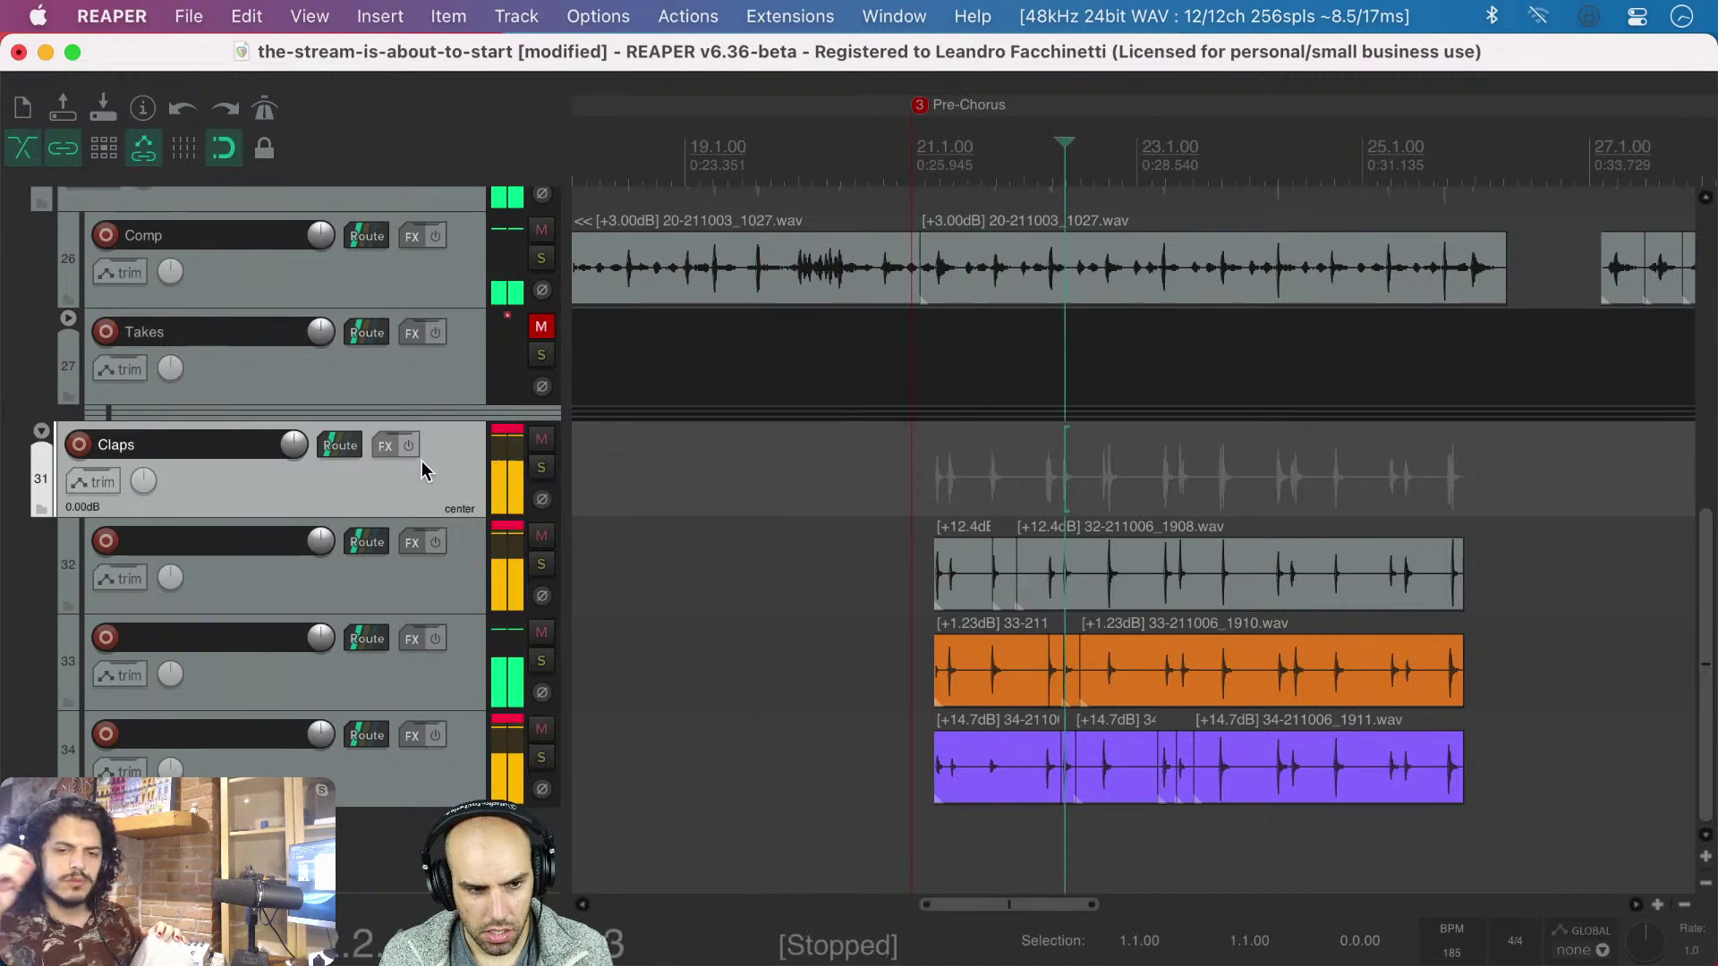
- Raise the Claps track volume to +5.31 dB and play the Pre-Chorus with the full mix from about bar 19
drag(302, 451, 301, 438)
click(770, 480)
key(space)
mouse_move(306, 459)
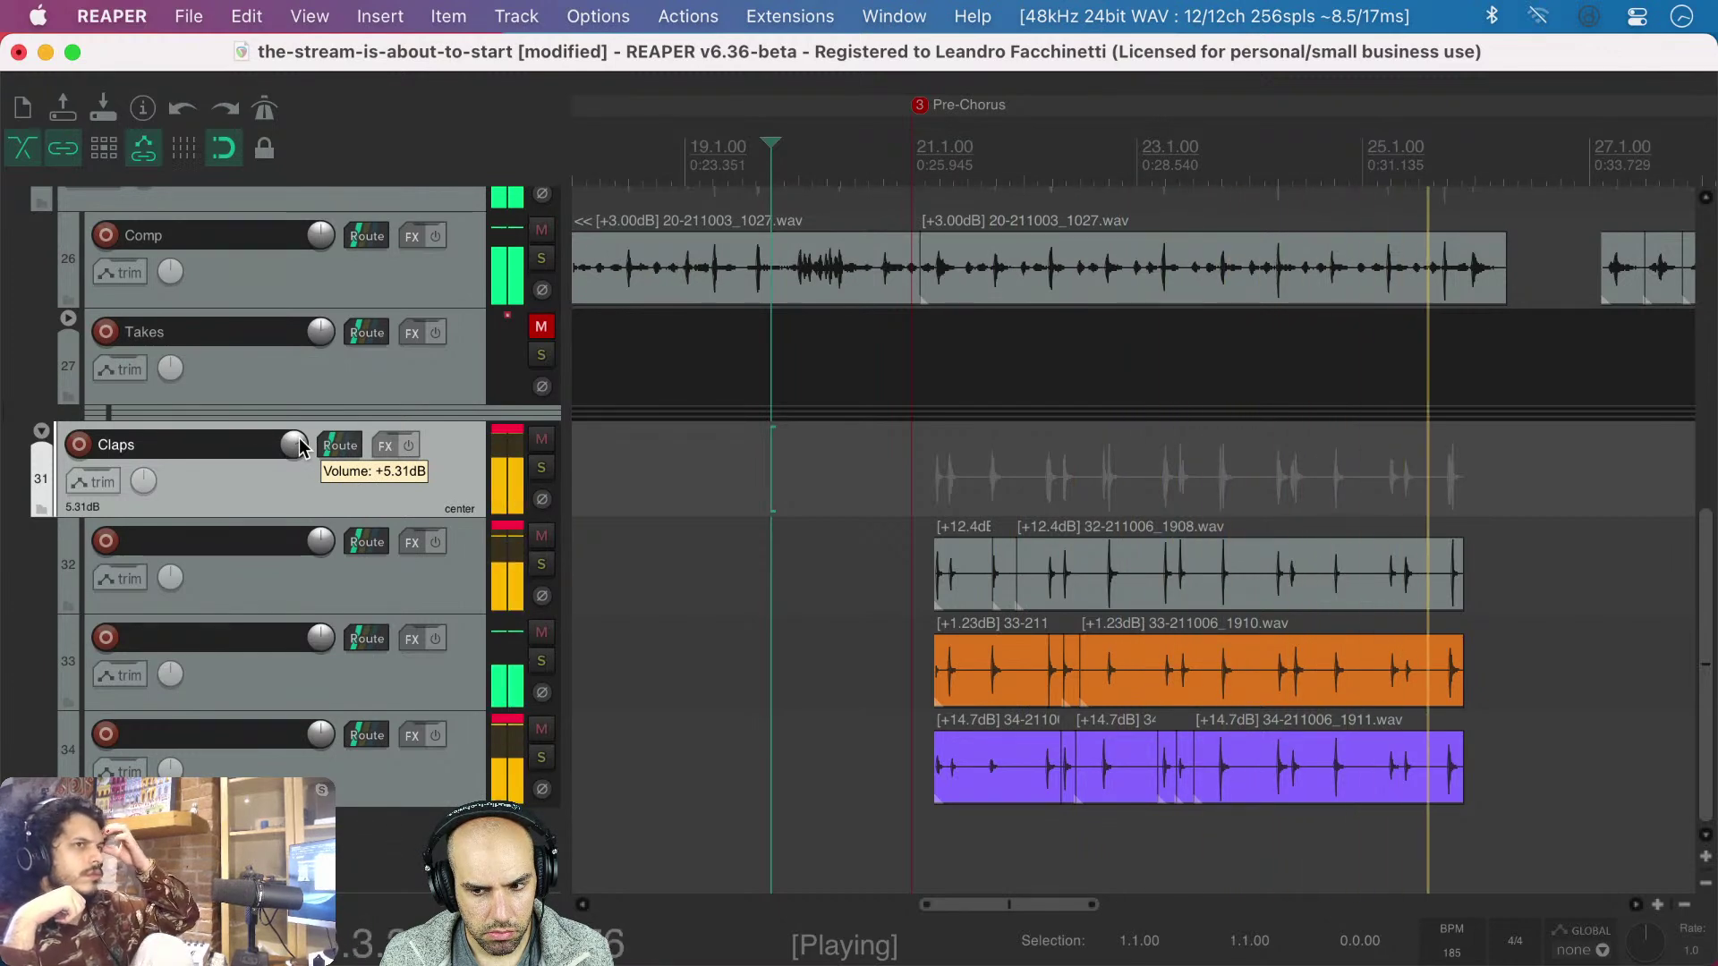
key(space)
- Place the edit cursor just before the Pre-Chorus, save the project and turn on the metronome
click(906, 466)
key(super+s)
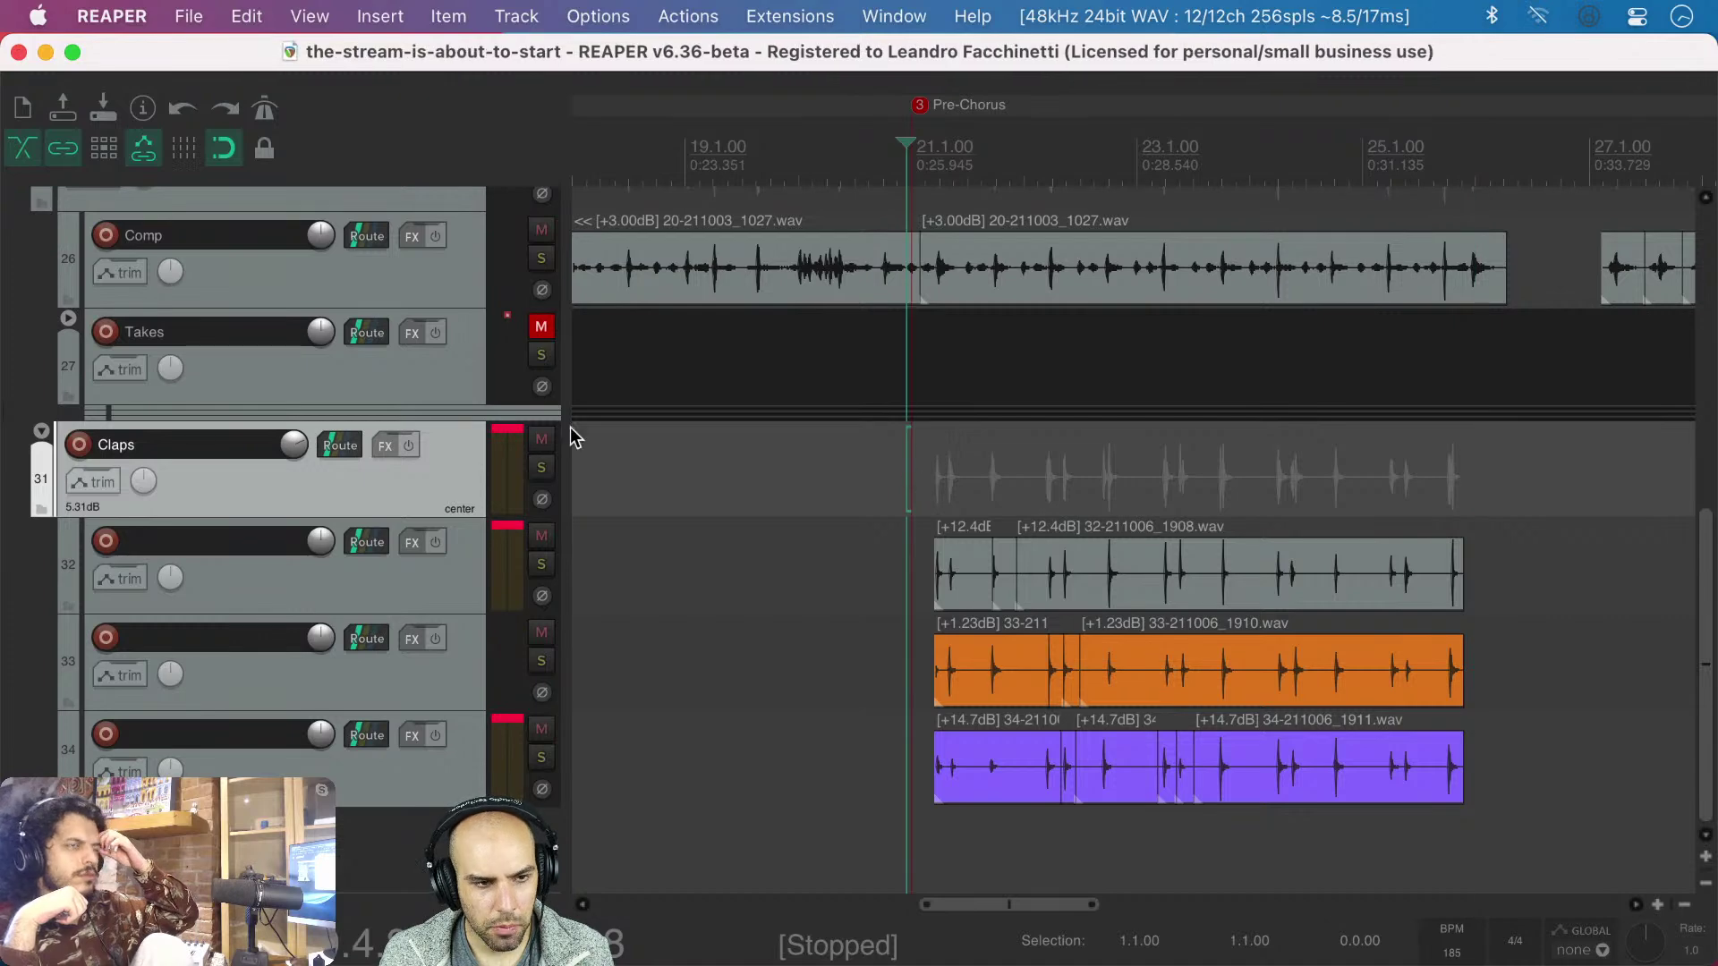
click(263, 109)
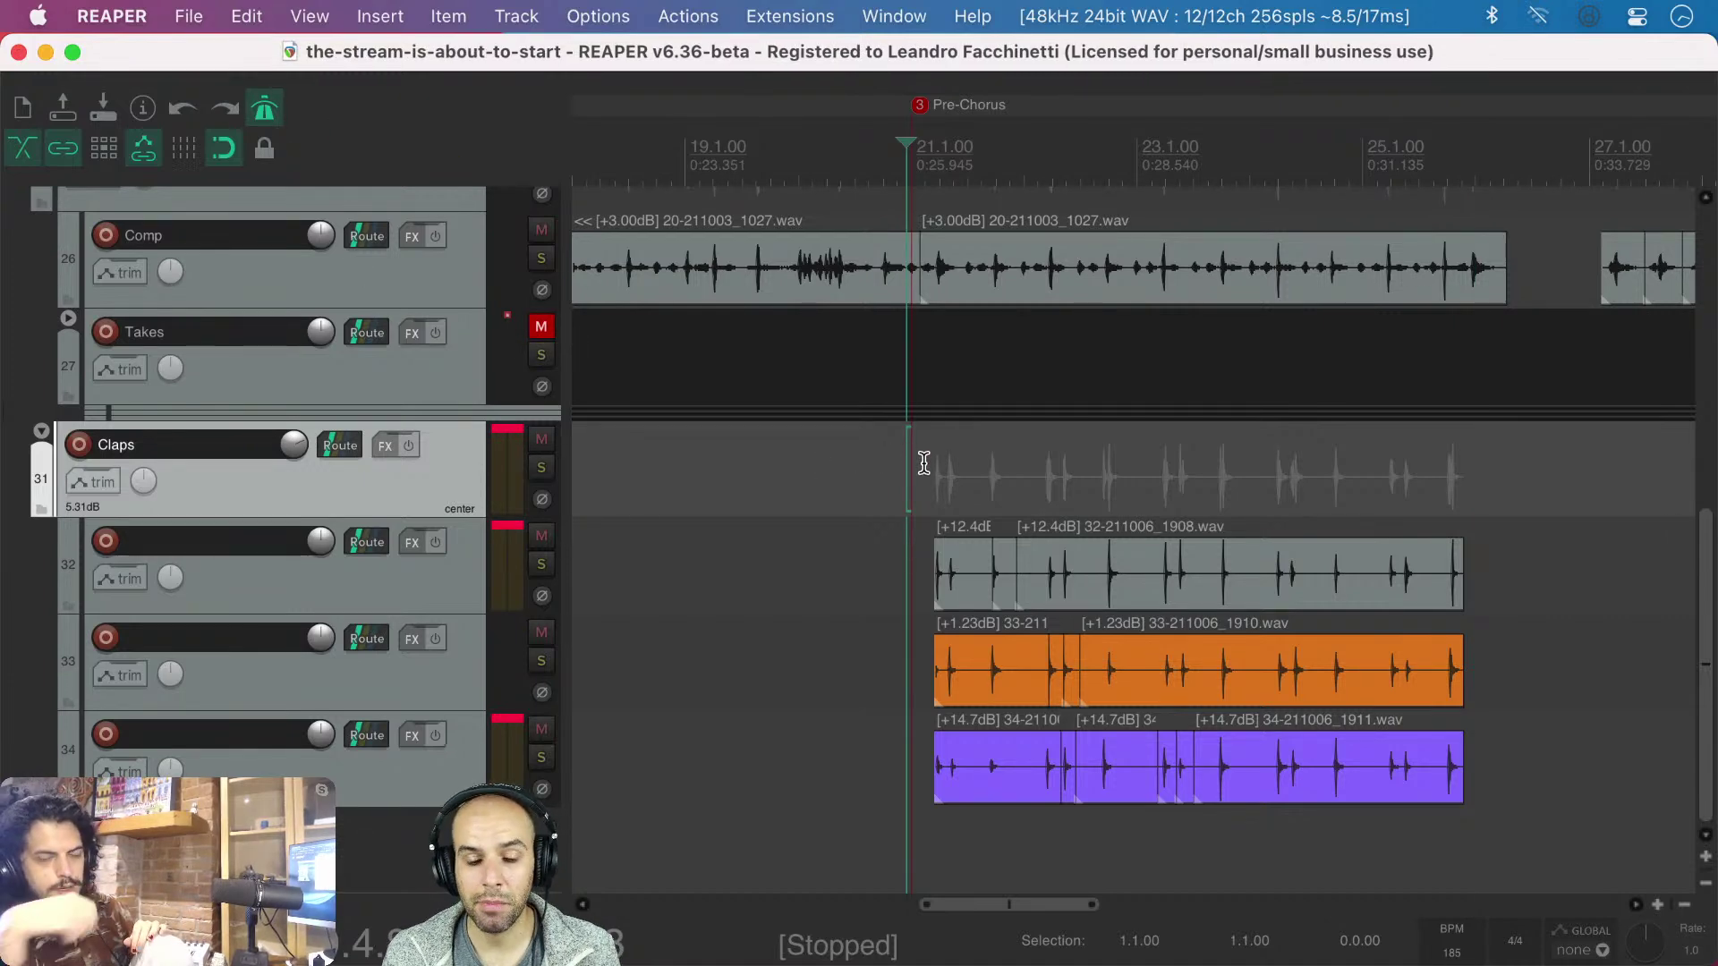
- Play the claps with the full mix and metronome from about bar 20, and turn the metronome off once stopped
key(space)
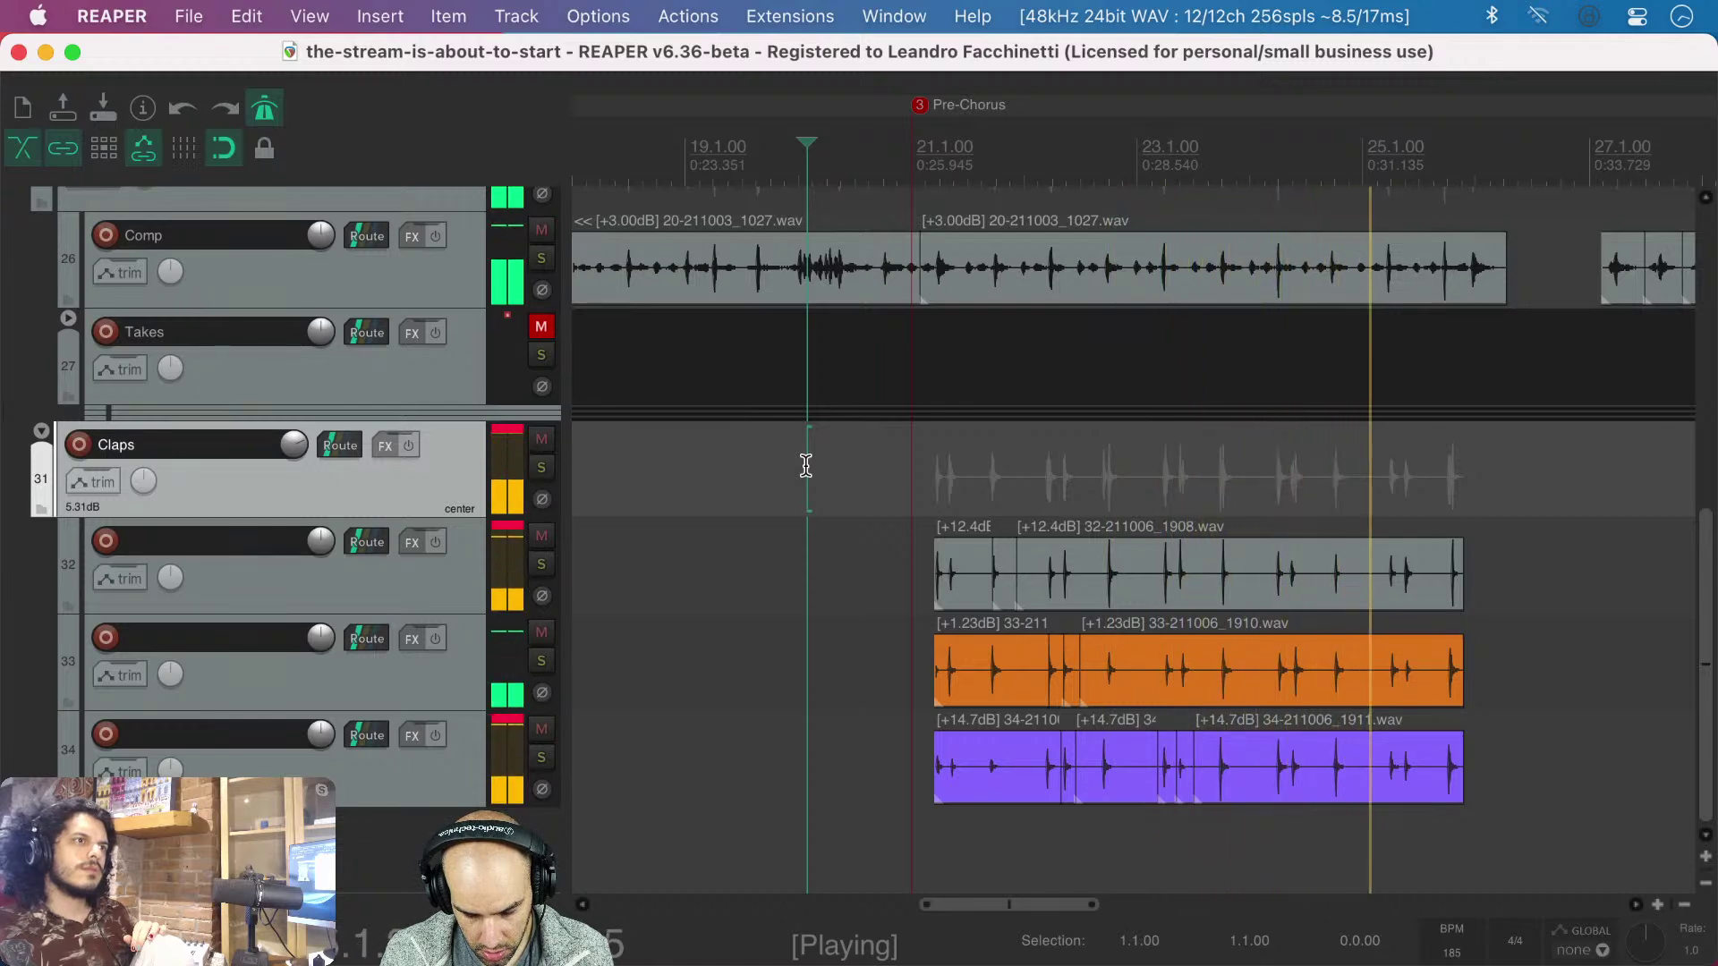
key(space)
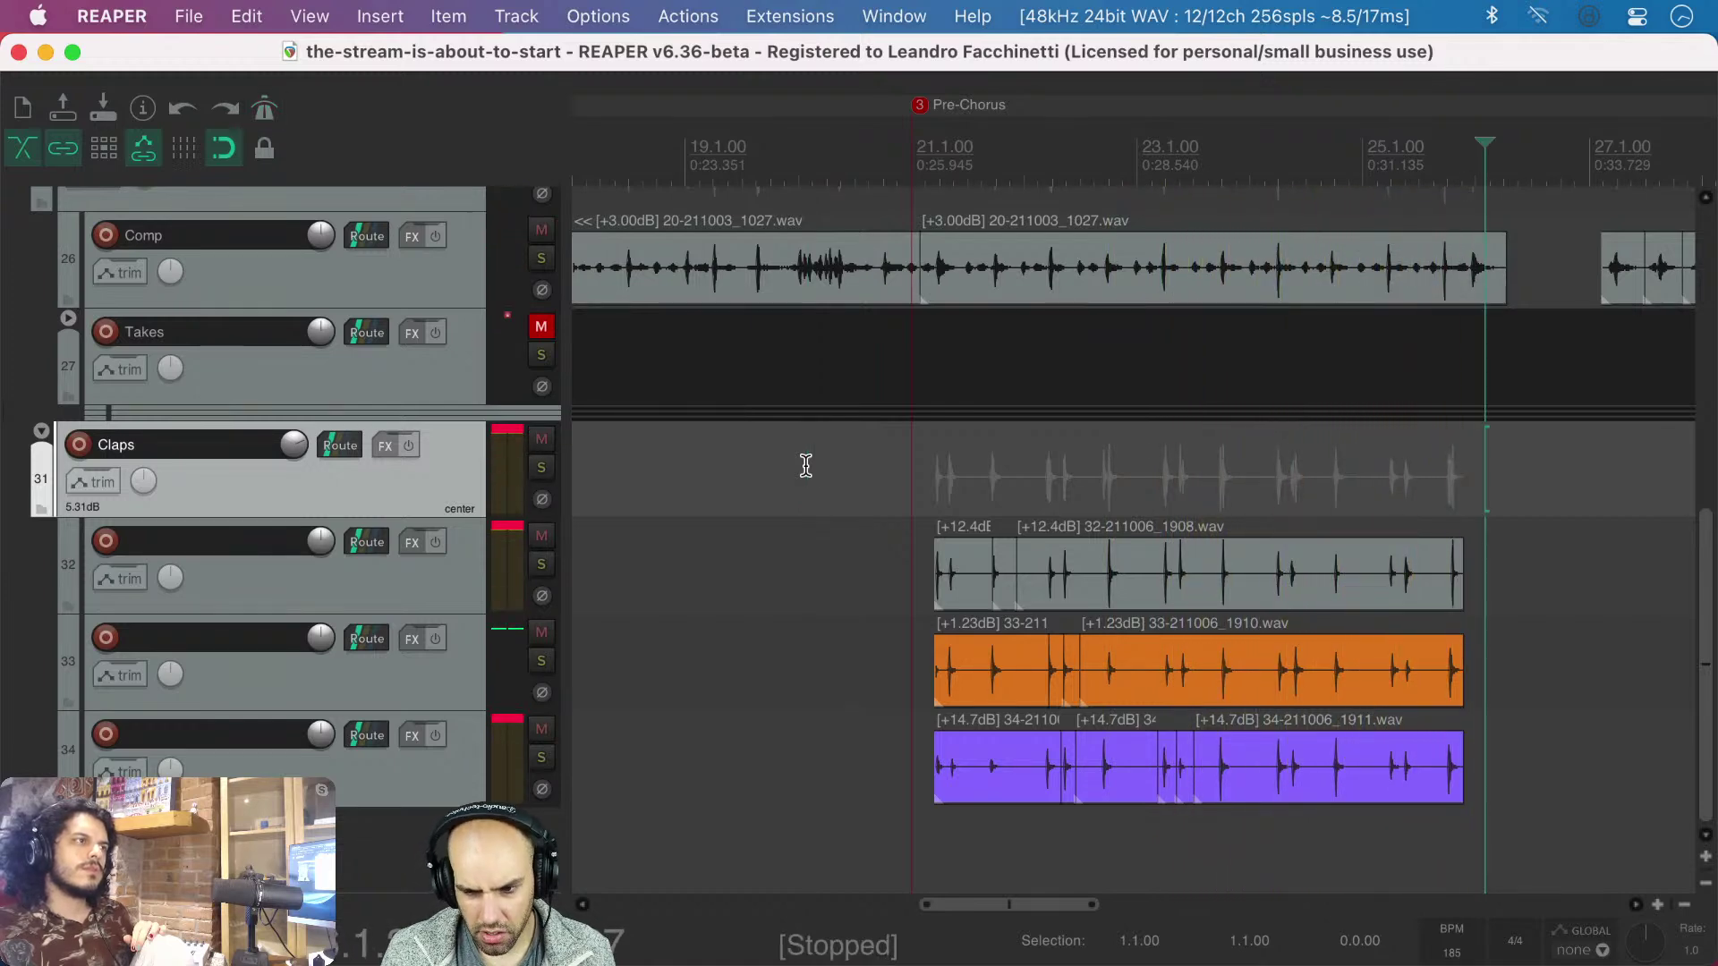
click(912, 438)
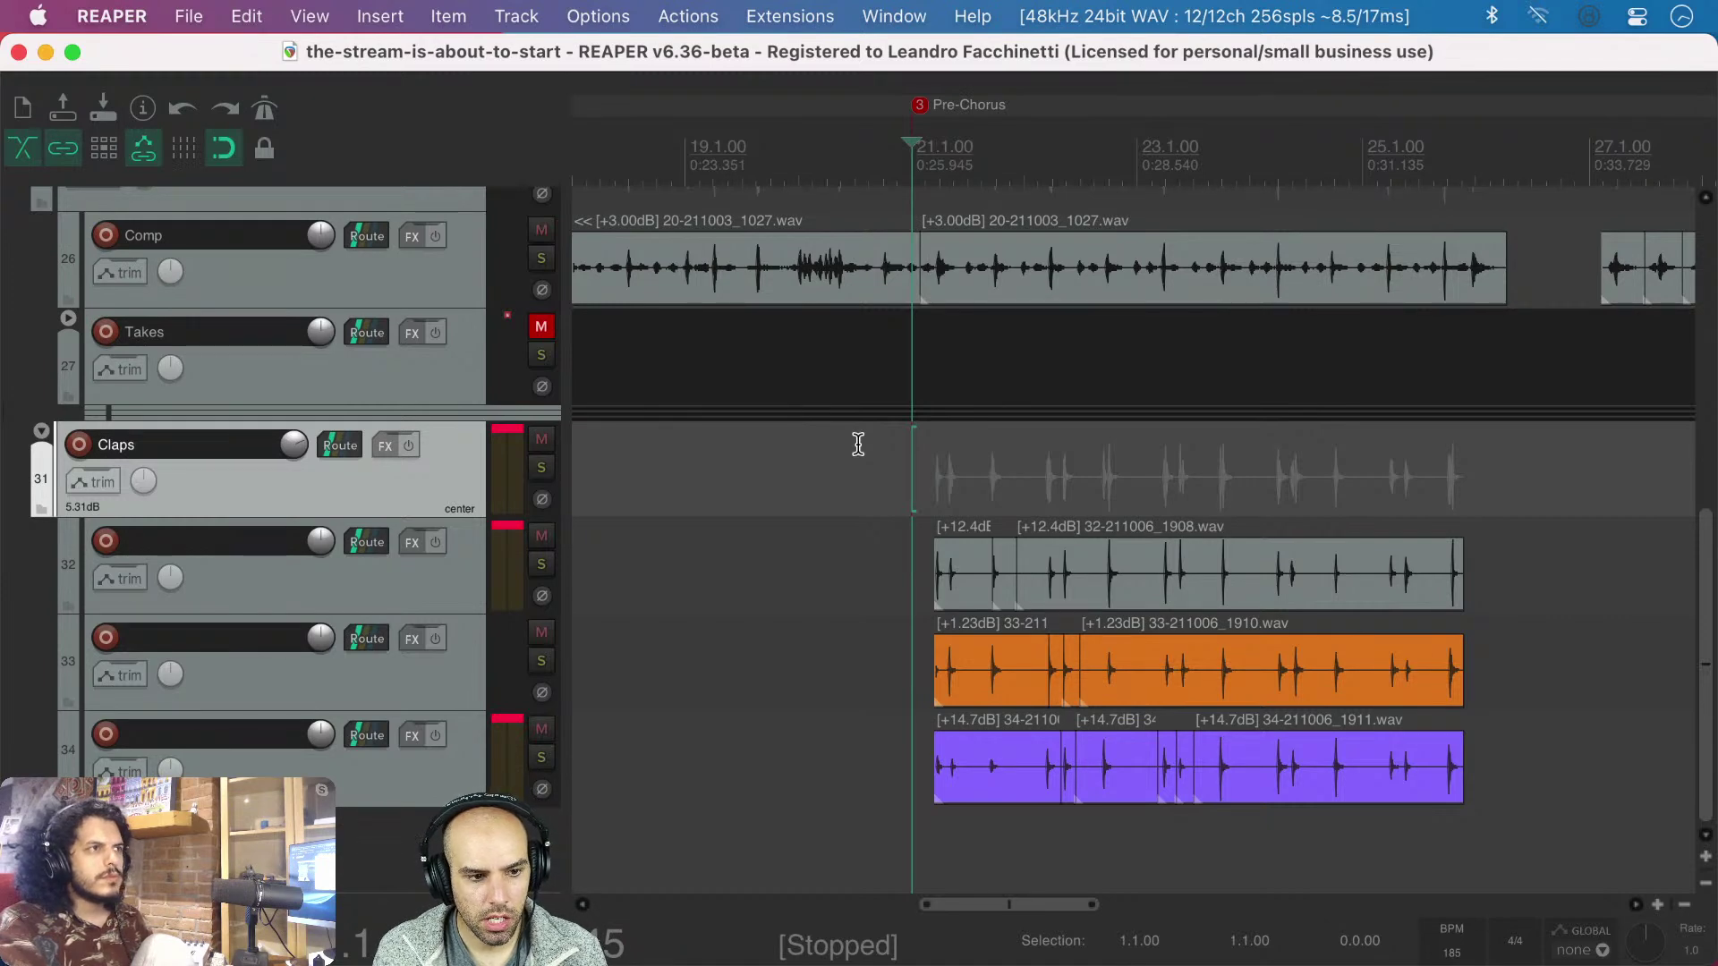
- Collapse the Claps, Shakers and Percussion folder tracks
click(41, 431)
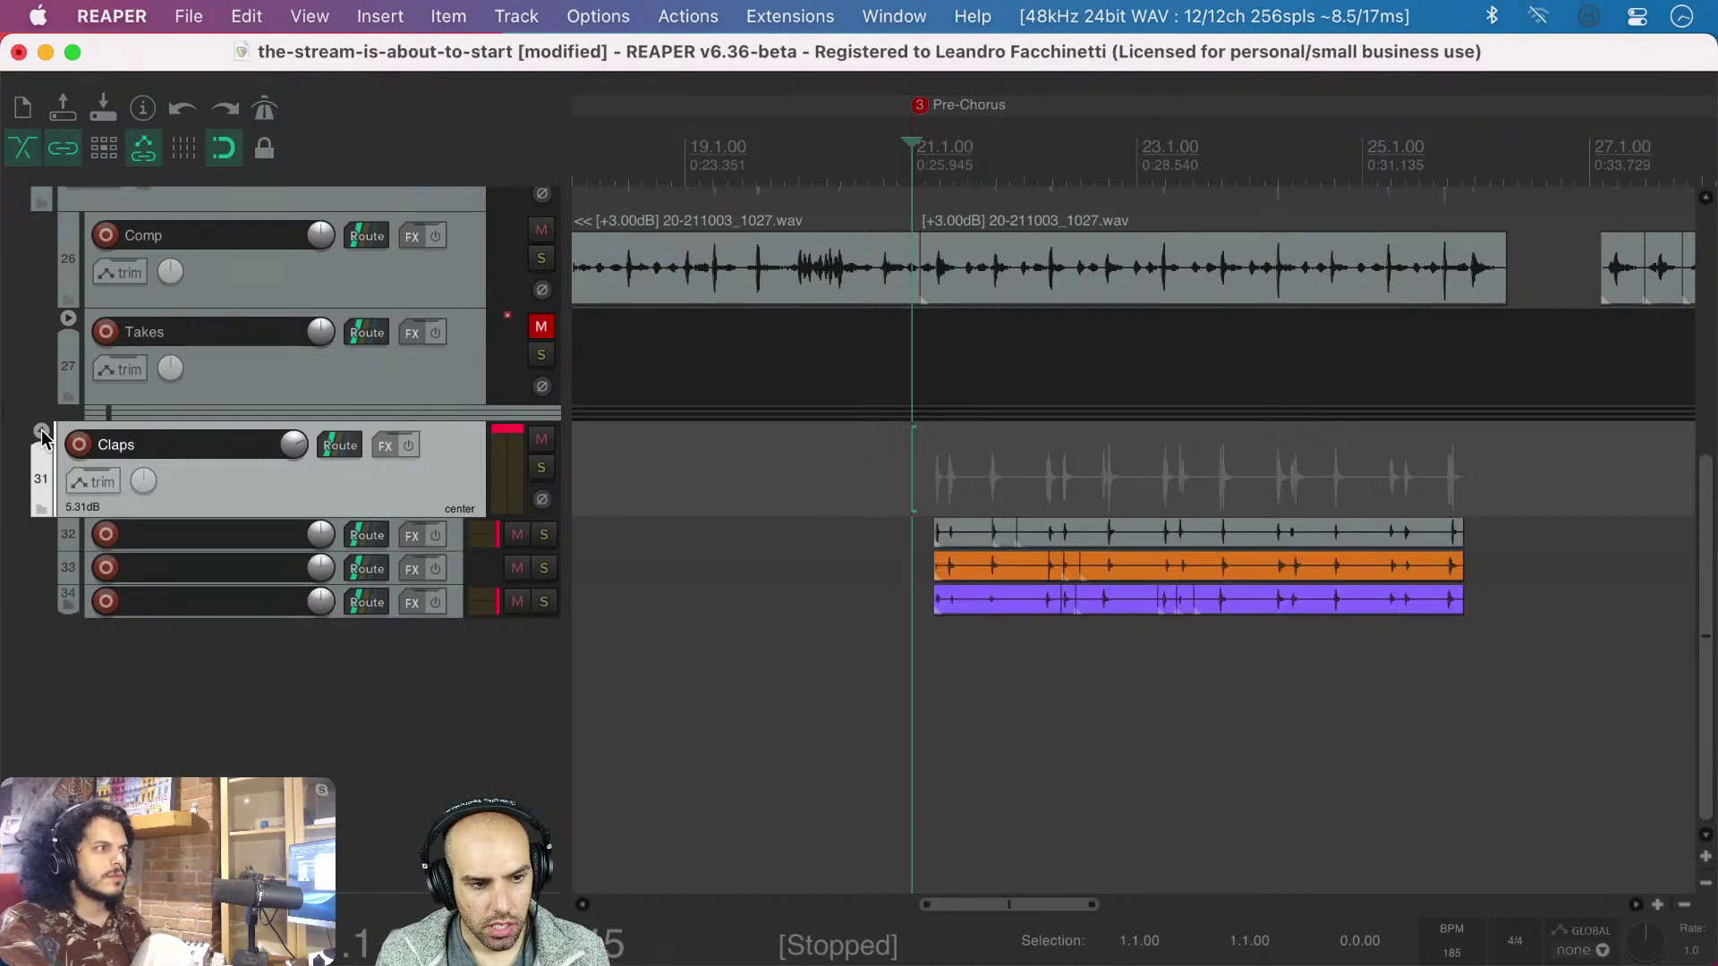
scroll(653, 512, up, 3)
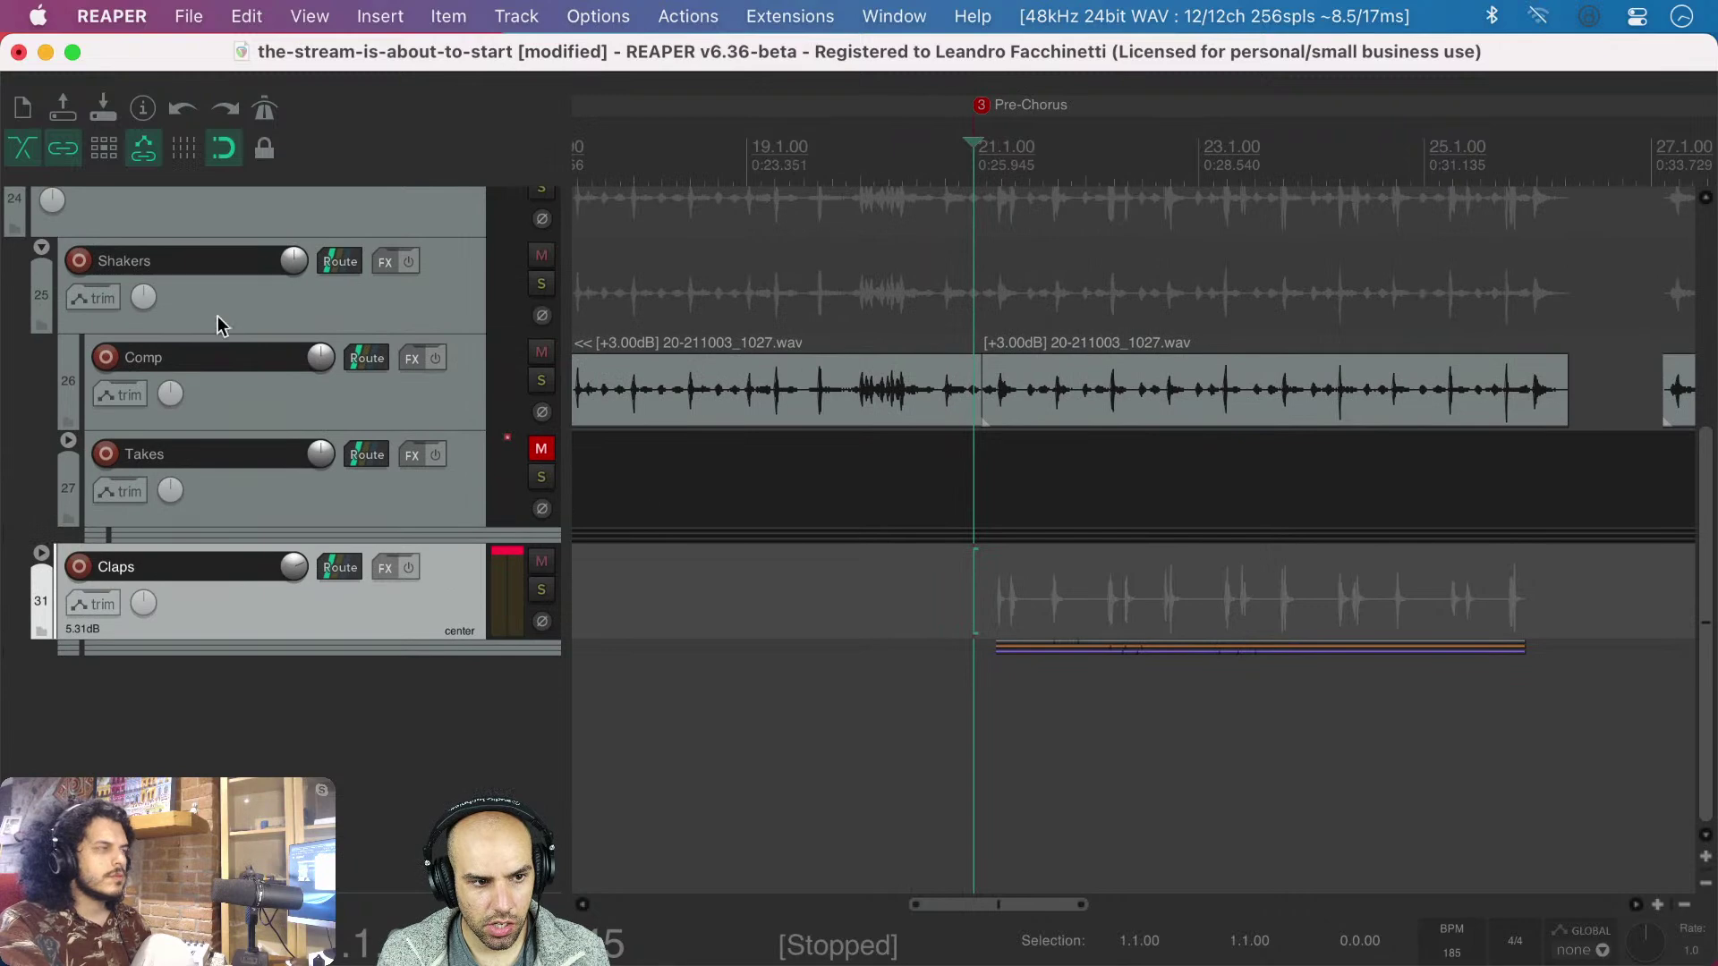
click(40, 250)
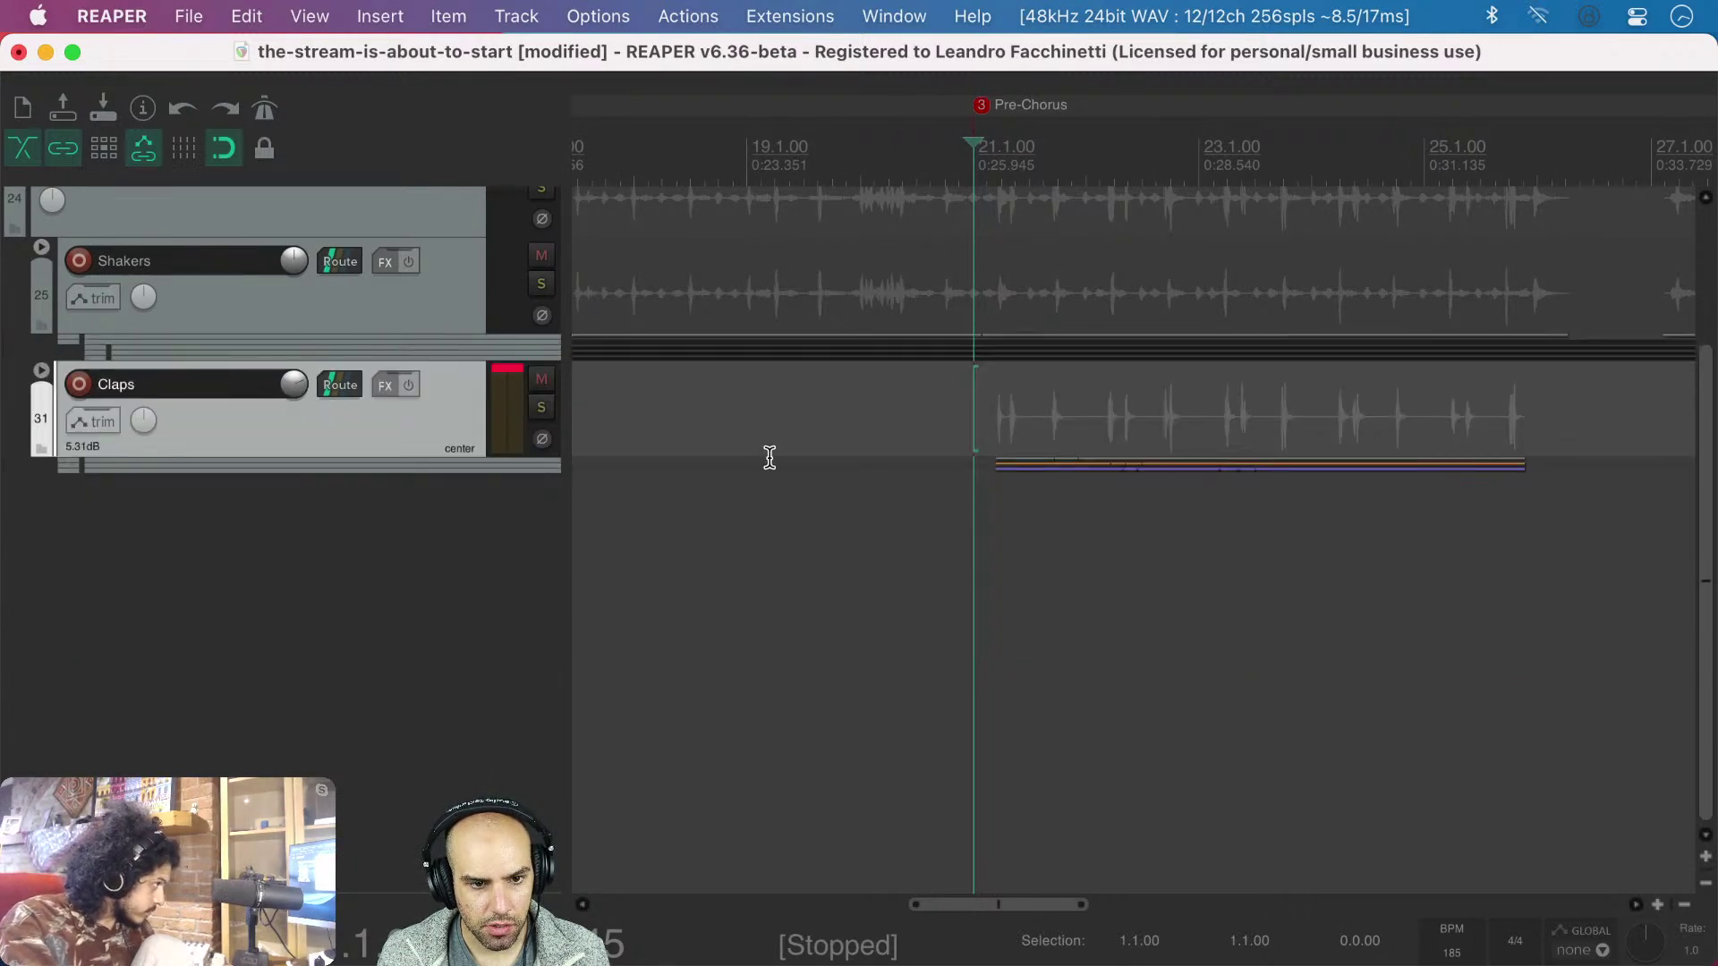
scroll(767, 456, up, 3)
click(15, 367)
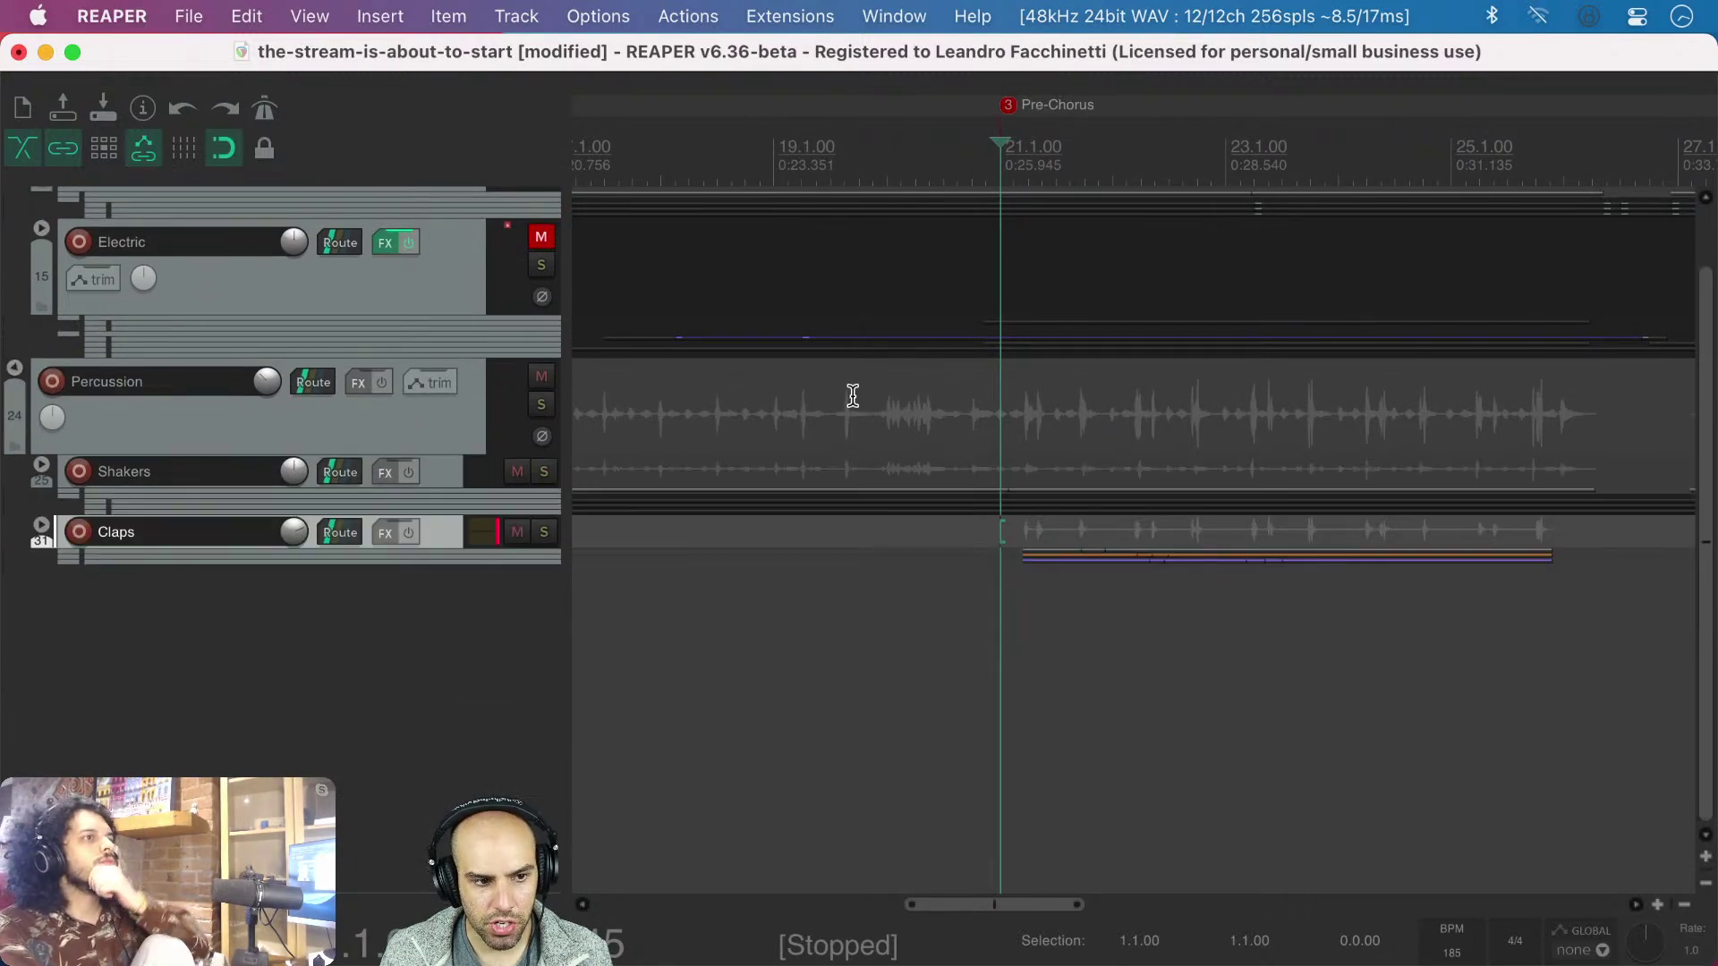
click(18, 369)
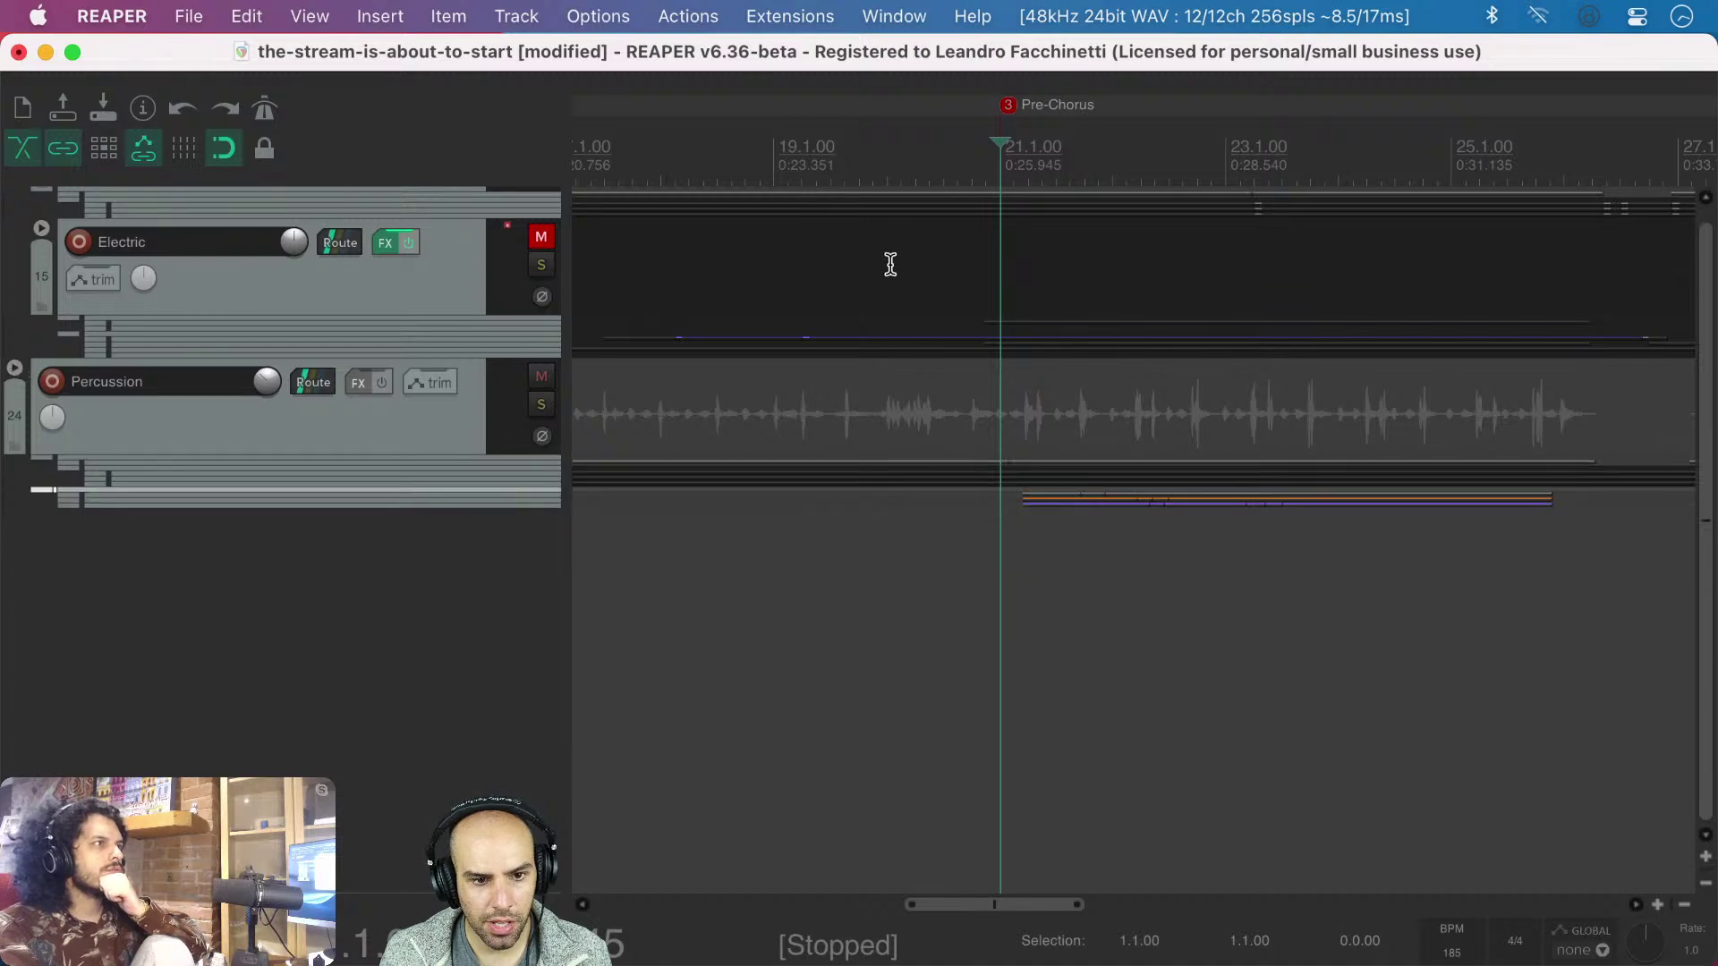
- Unmute the Electric guitar folder track
scroll(886, 261, up, 3)
scroll(890, 264, down, 5)
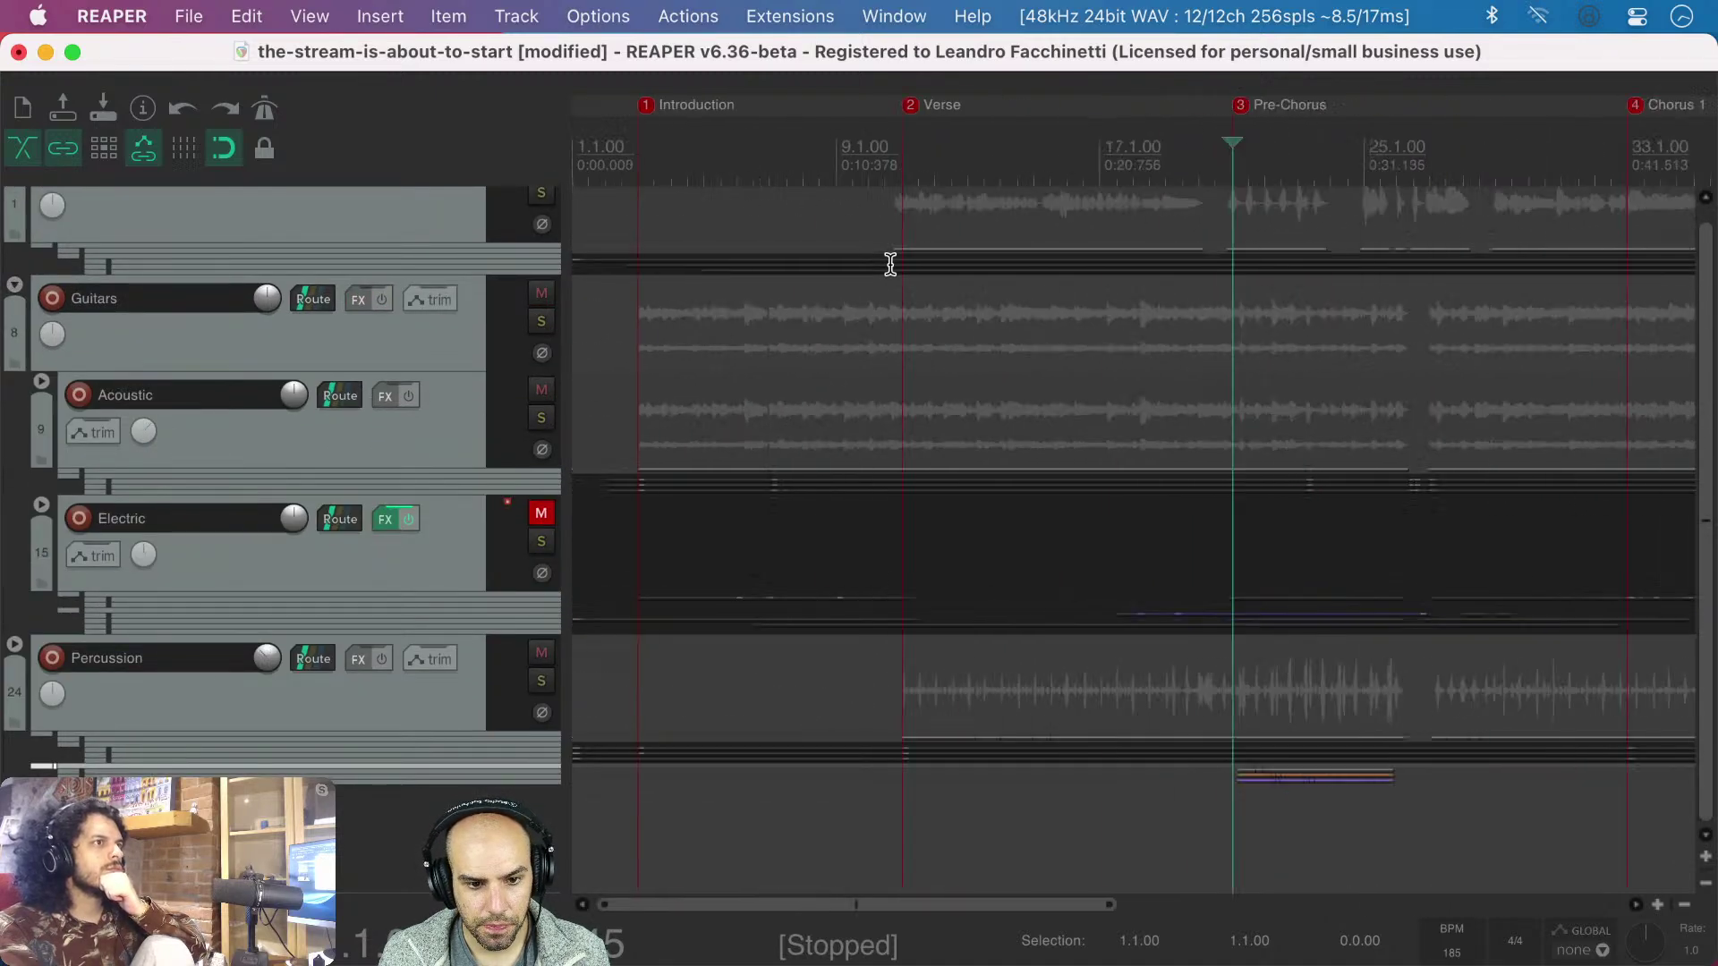
click(540, 512)
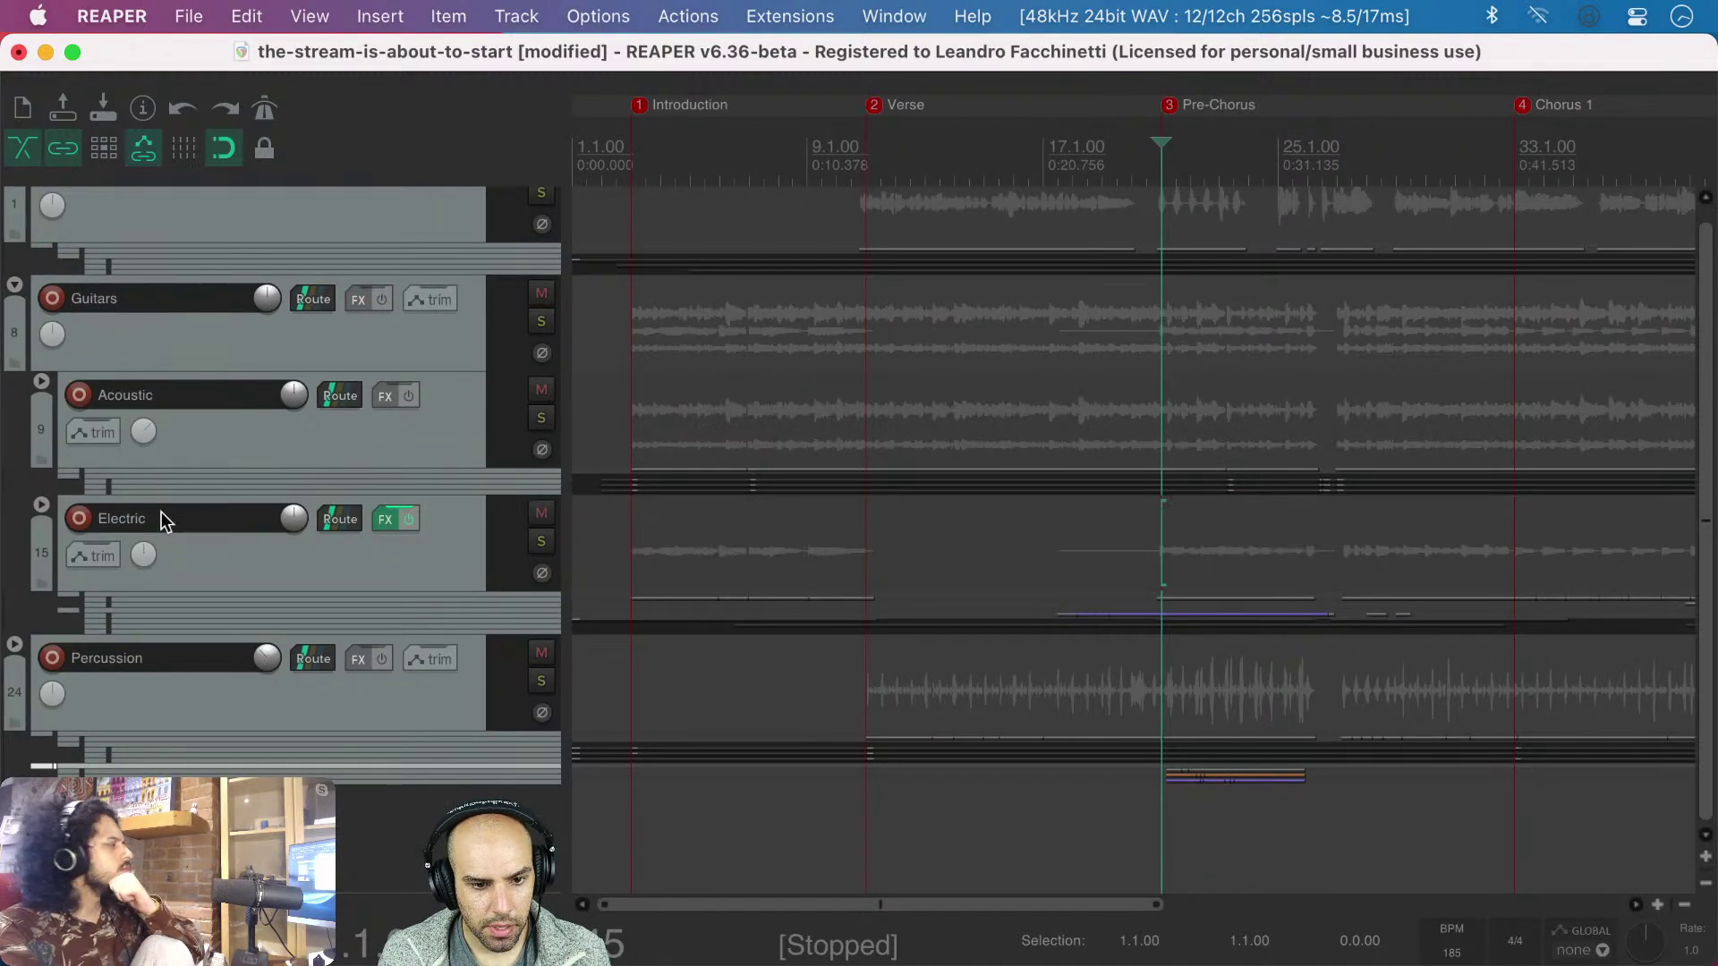
click(41, 504)
click(41, 505)
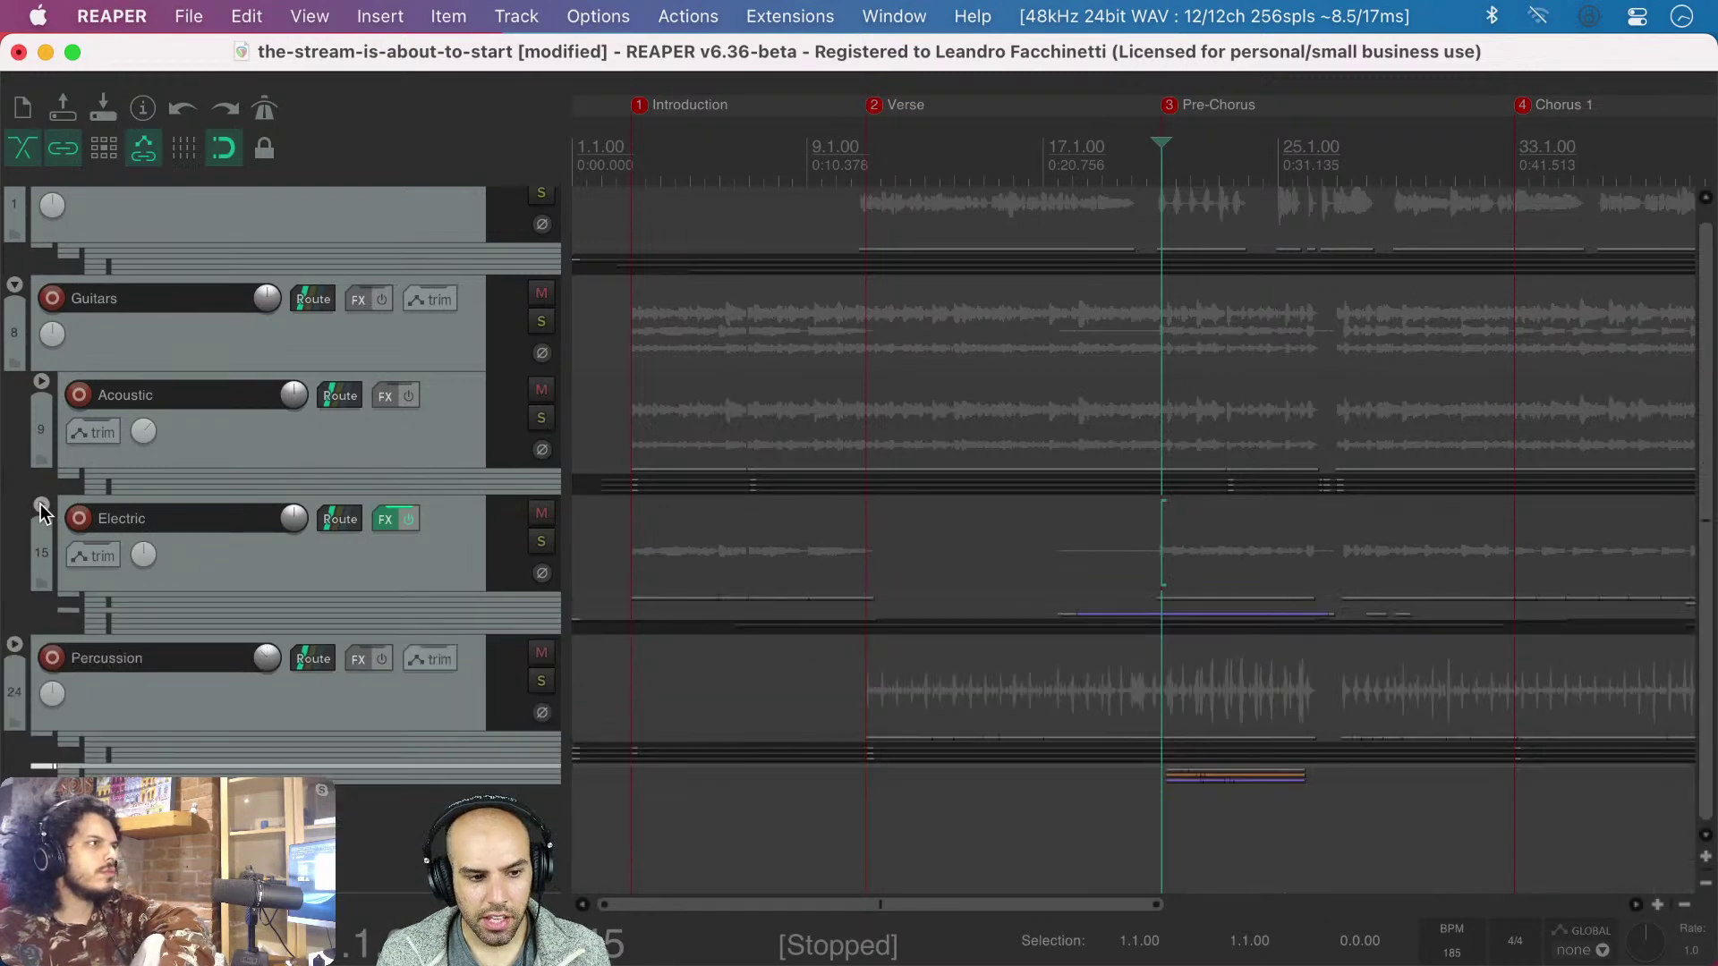
- Place the edit cursor just before the Introduction on the Electric track and save the project
scroll(675, 333, up, 2)
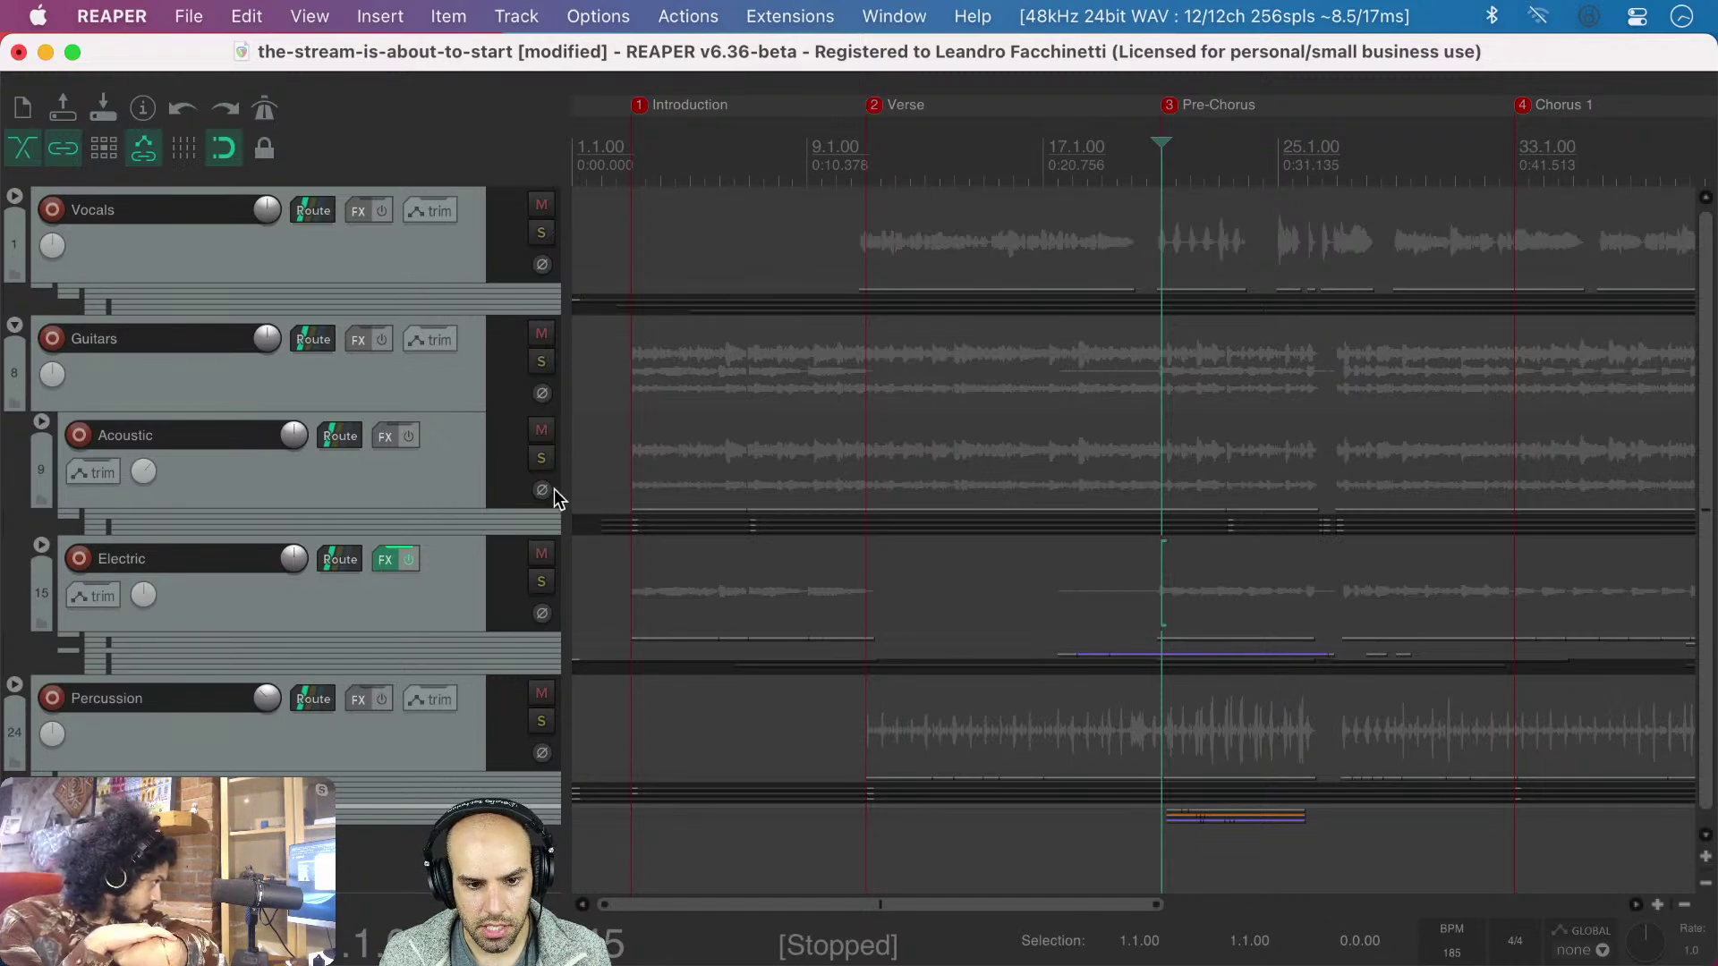
click(598, 581)
key(super+s)
- Expand the Electric folder and examine its comp and take tracks from the Introduction through Chorus 2
scroll(598, 581, down, 1)
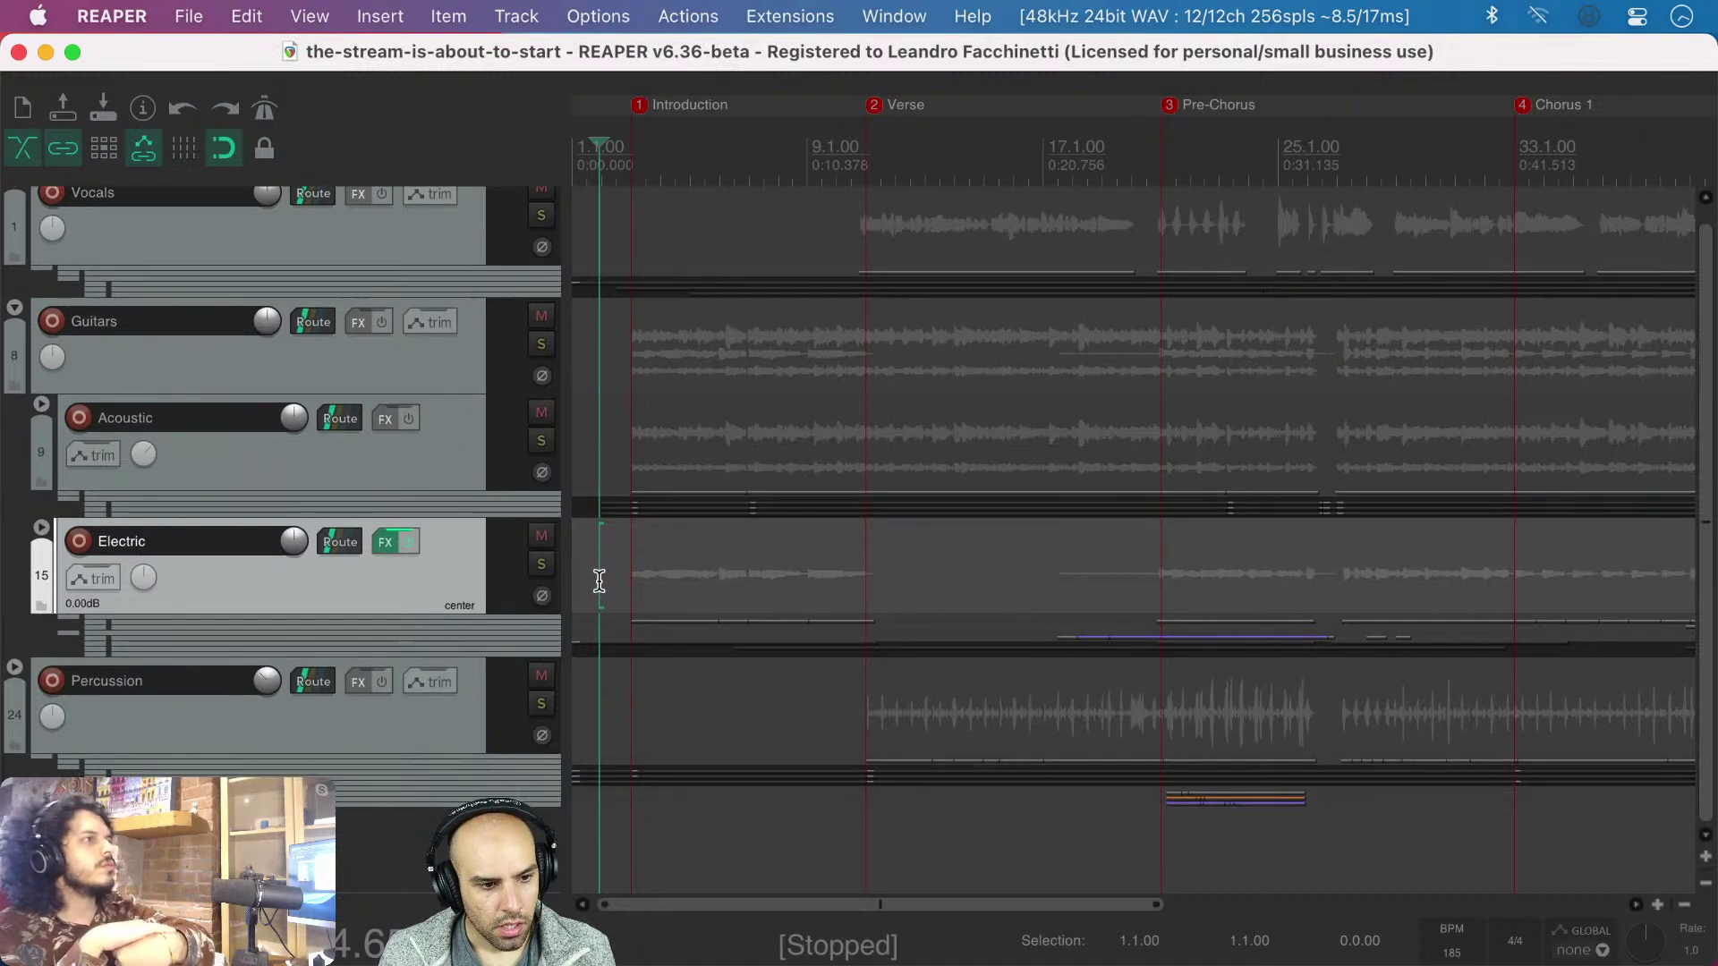
click(41, 529)
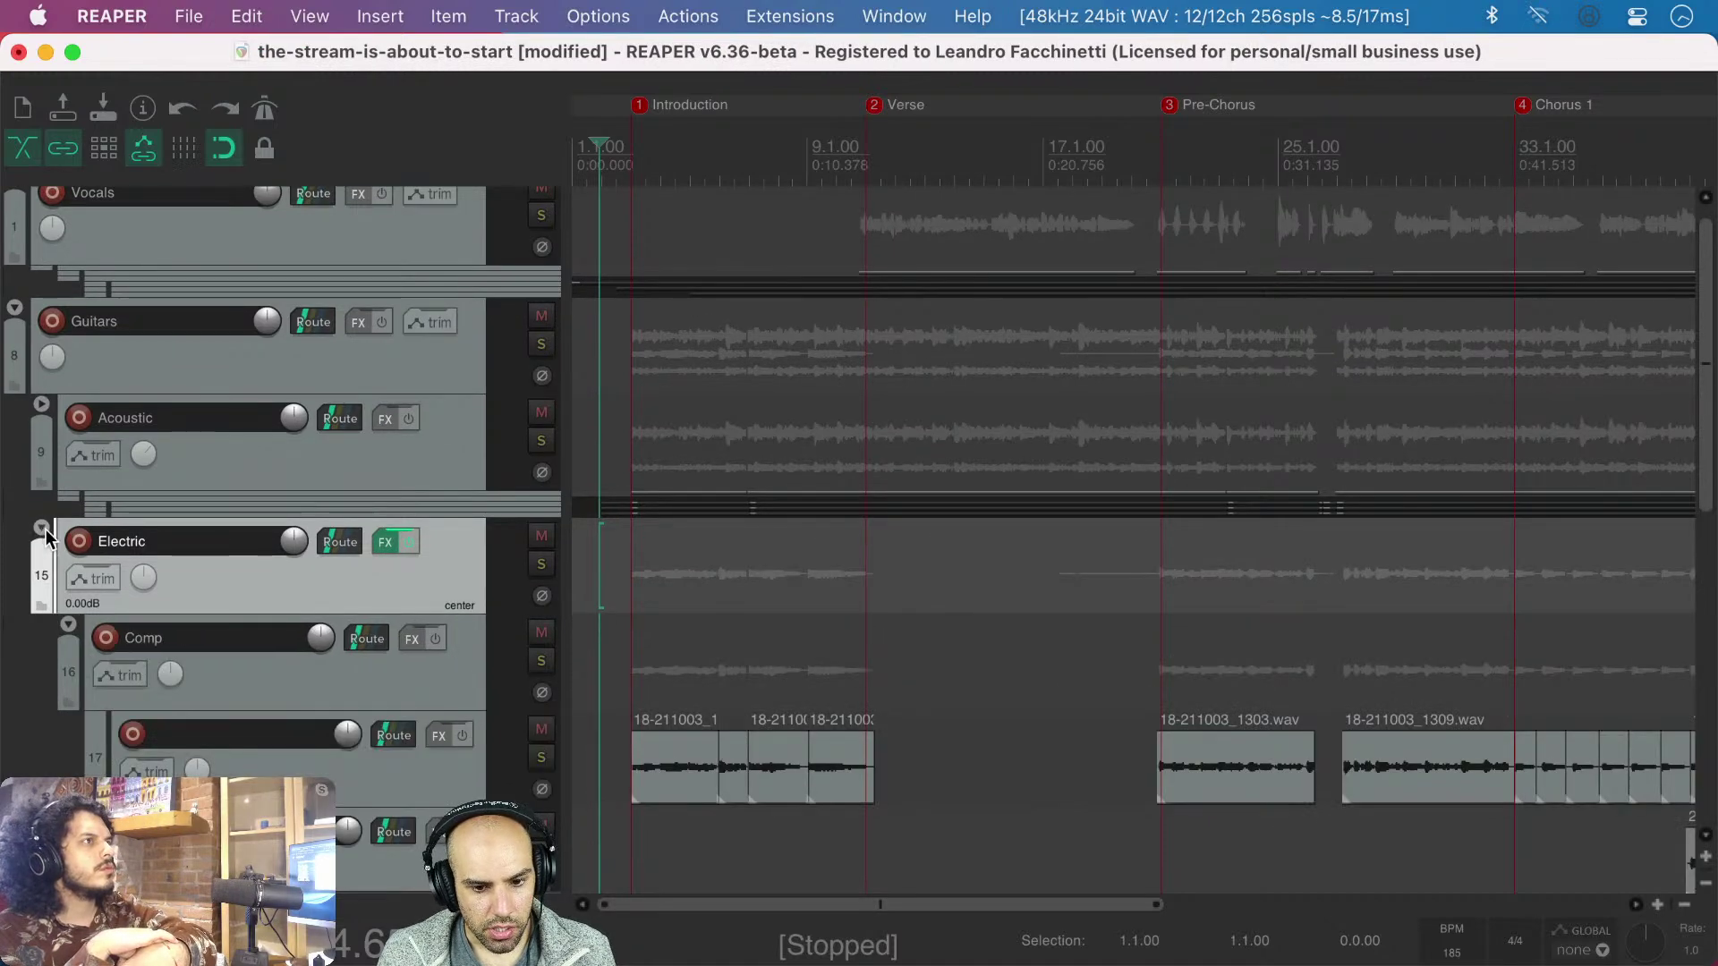
scroll(697, 646, down, 1)
scroll(697, 646, down, 5)
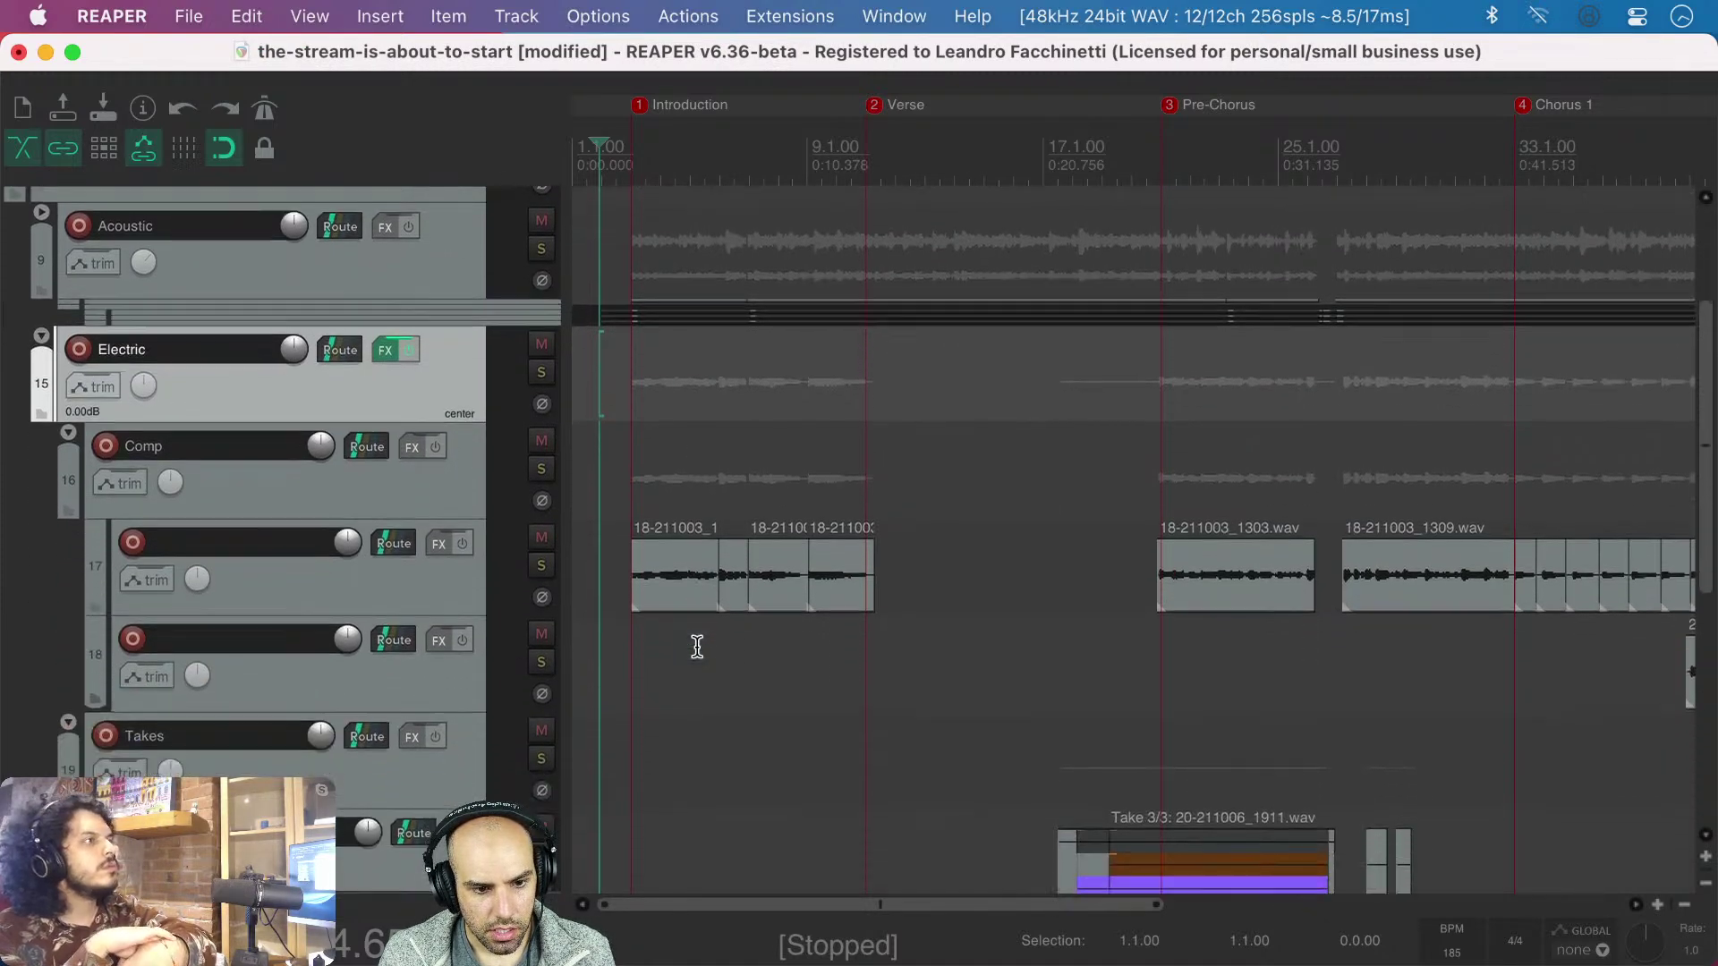
scroll(706, 658, down, 2)
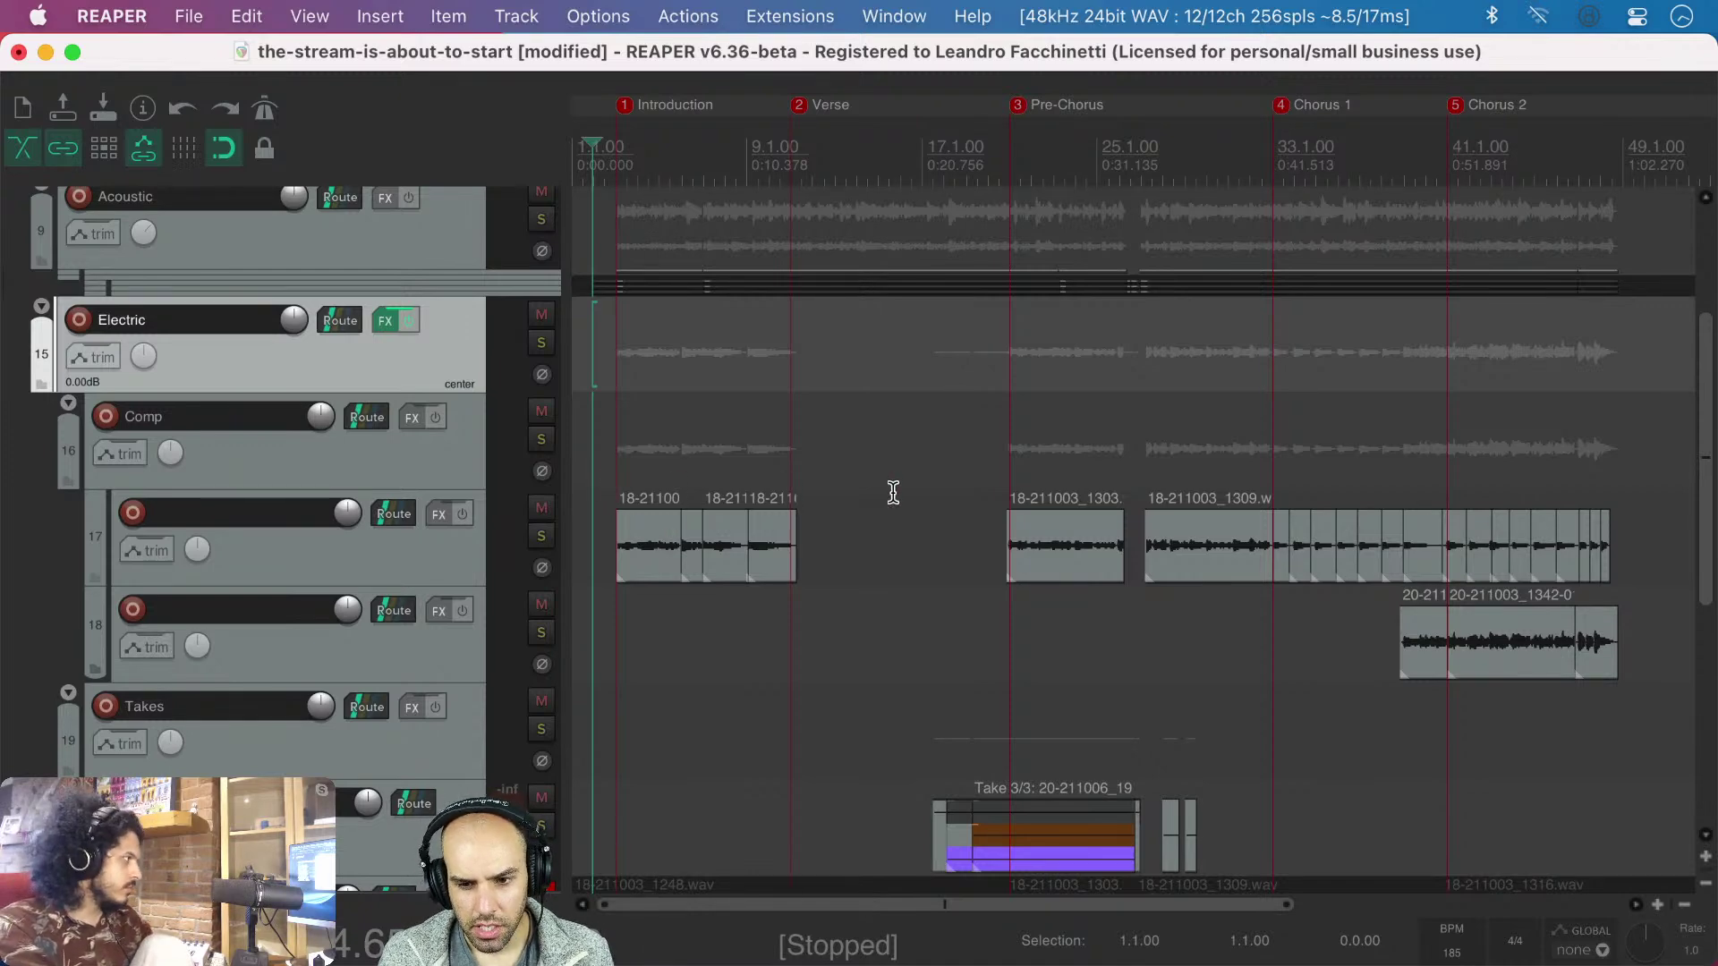
scroll(939, 495, down, 3)
scroll(952, 507, down, 1)
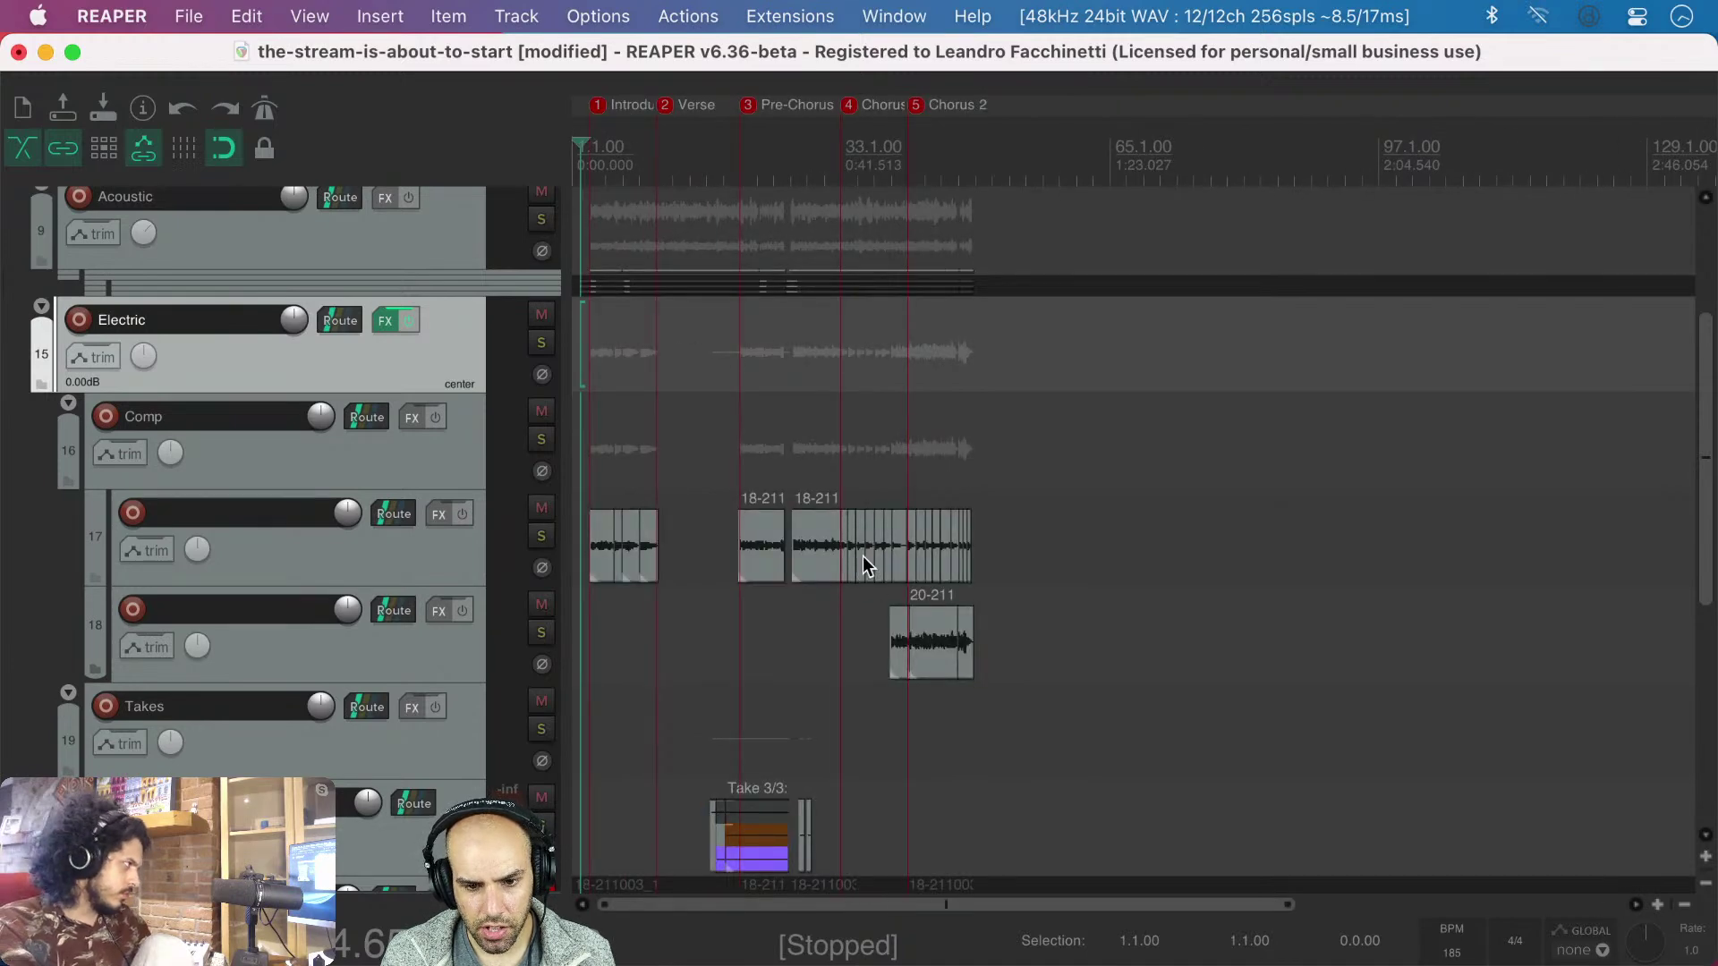
scroll(862, 556, up, 3)
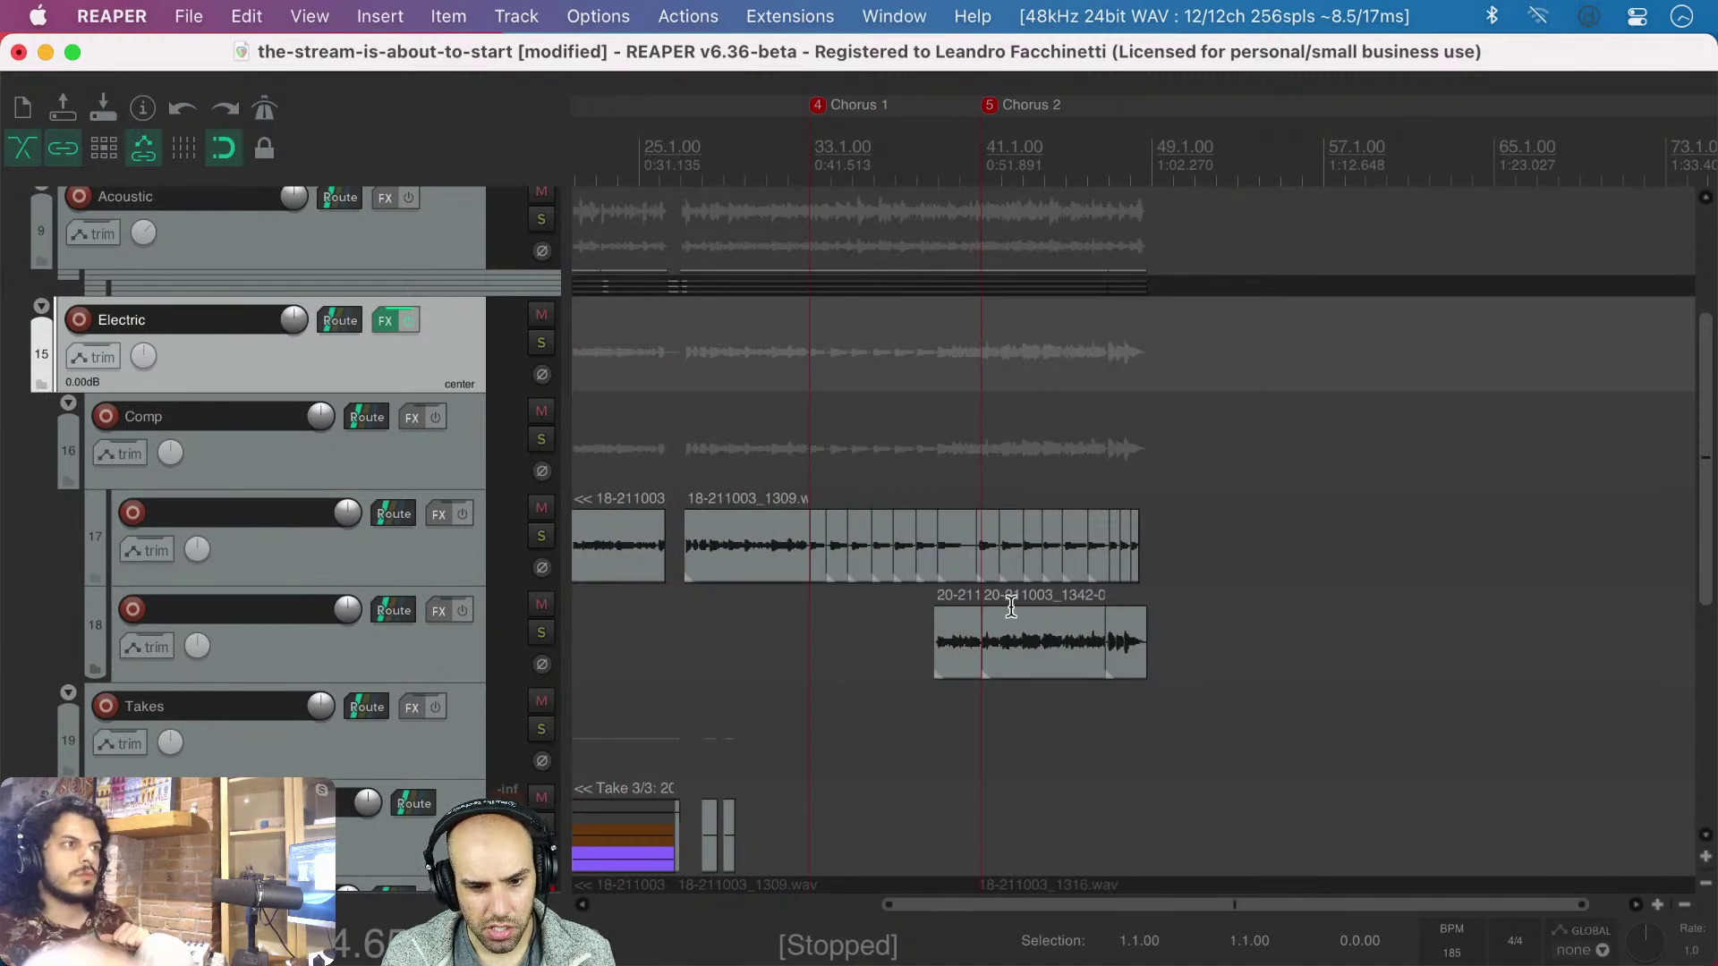
scroll(912, 659, left, 10)
scroll(913, 659, down, 3)
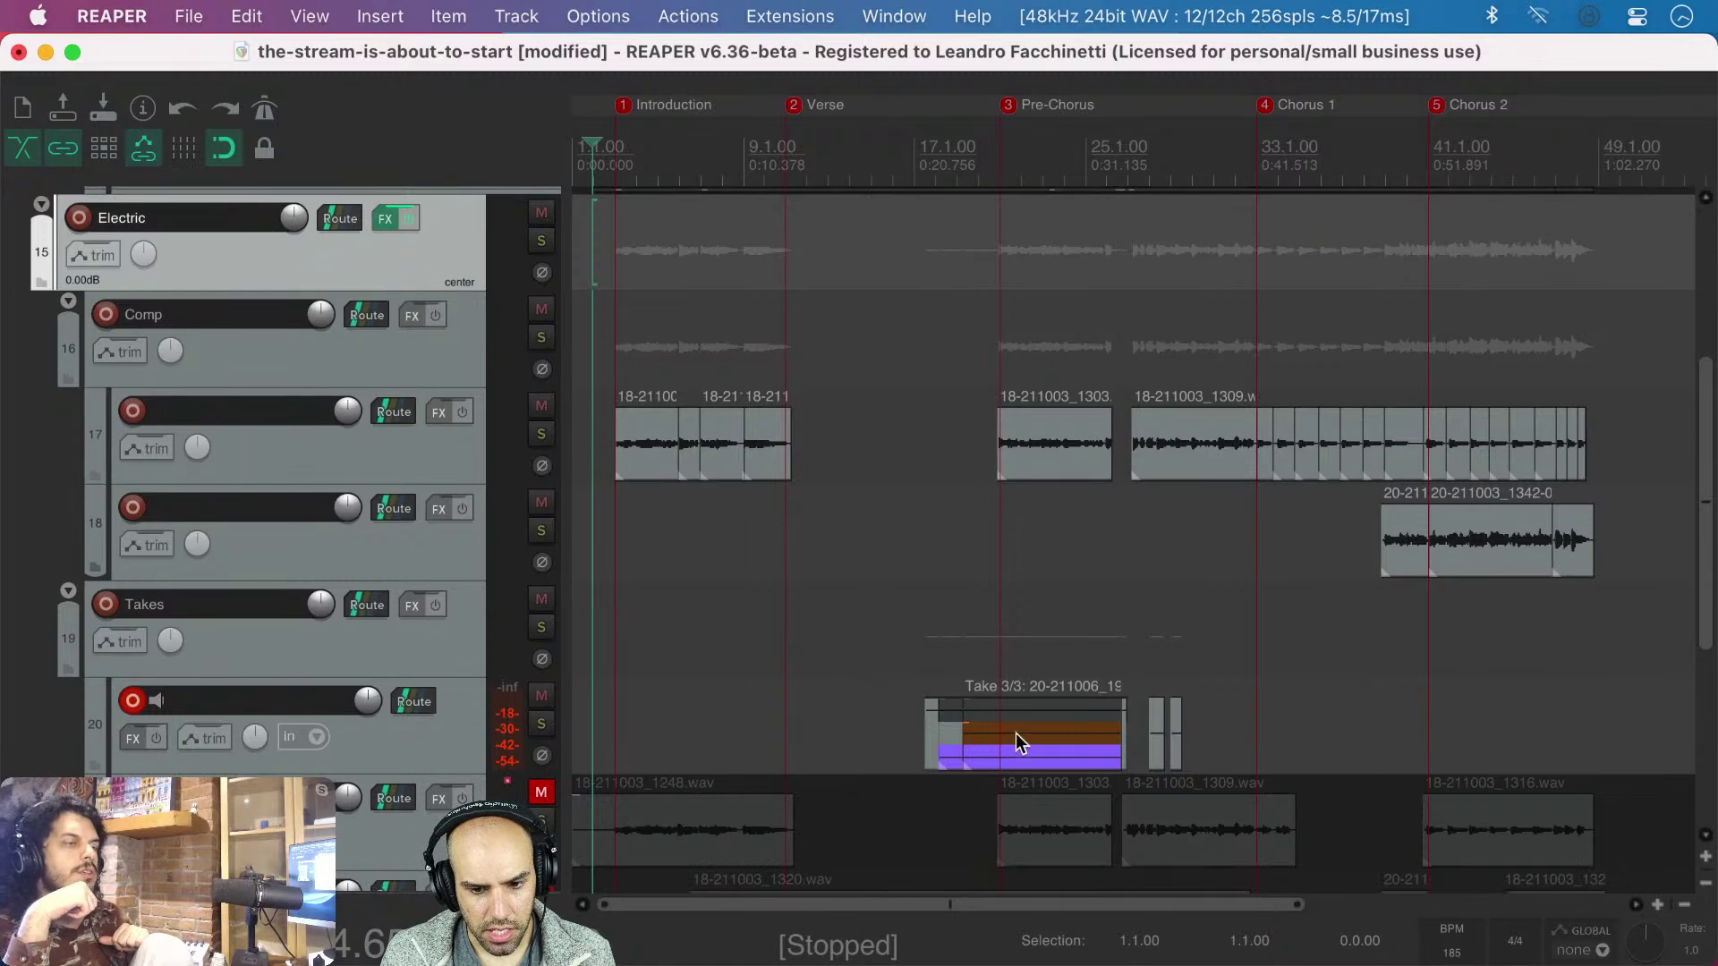
scroll(758, 704, up, 1)
scroll(751, 694, down, 5)
scroll(751, 694, down, 1)
scroll(751, 695, up, 2)
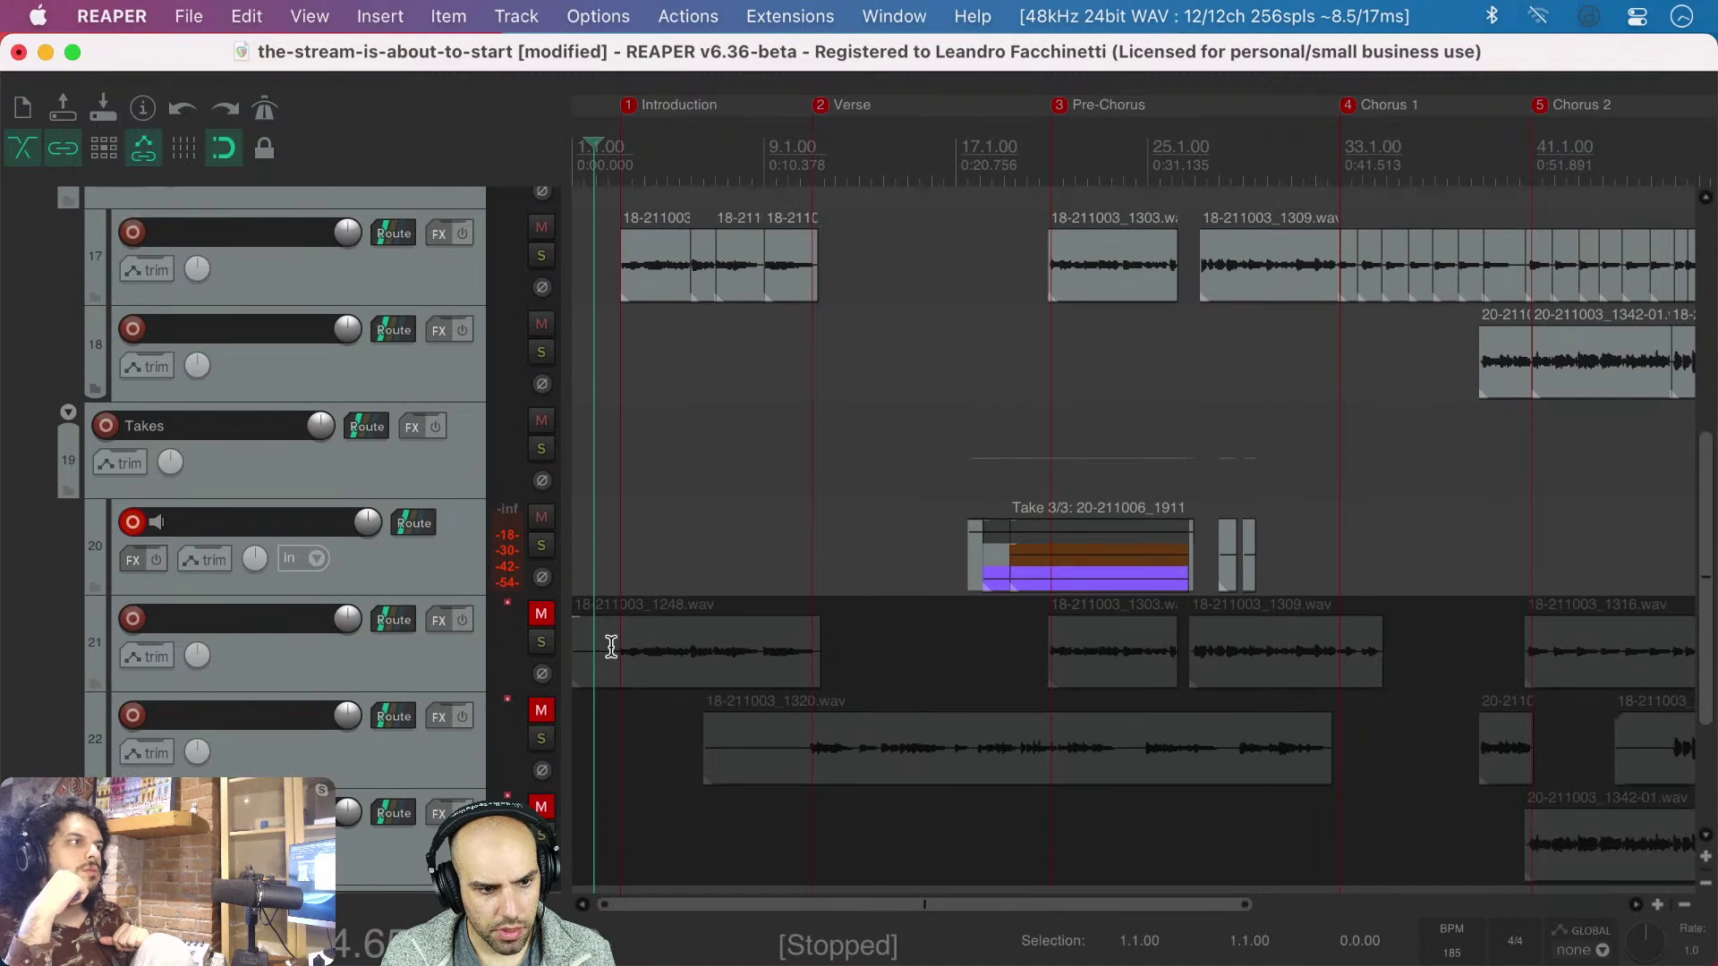
- Disarm track 20 in the Electric Takes folder, make take 1 active on its clap items and mute the track
click(134, 523)
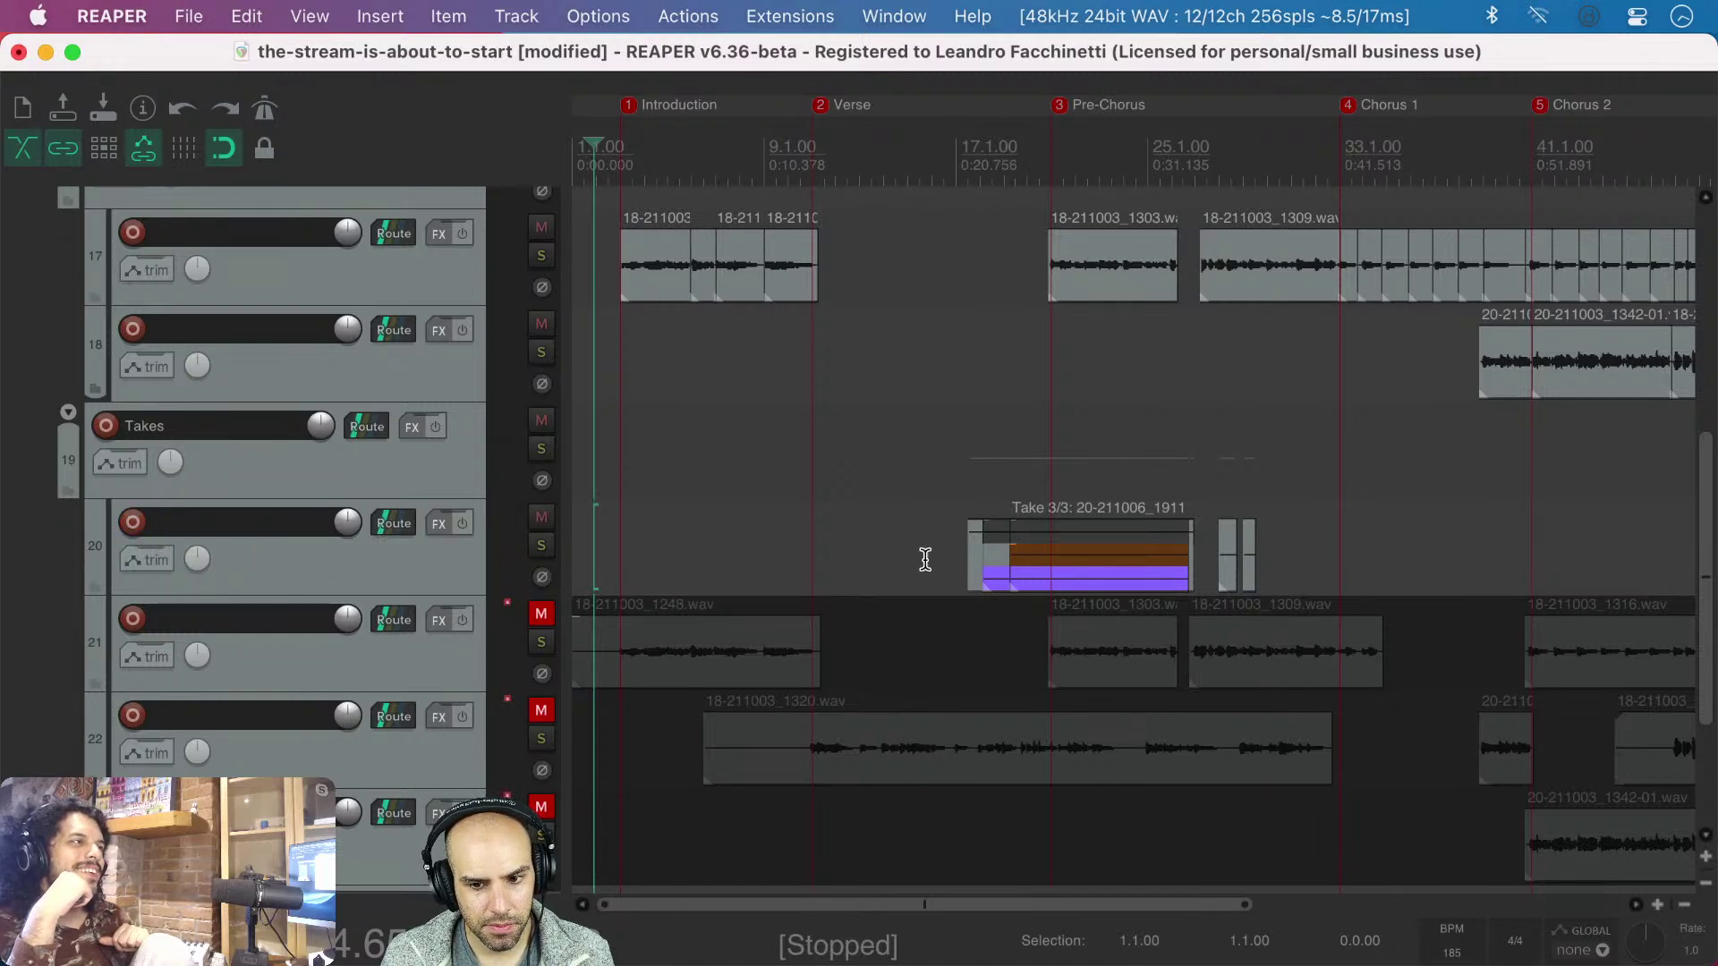
click(1047, 533)
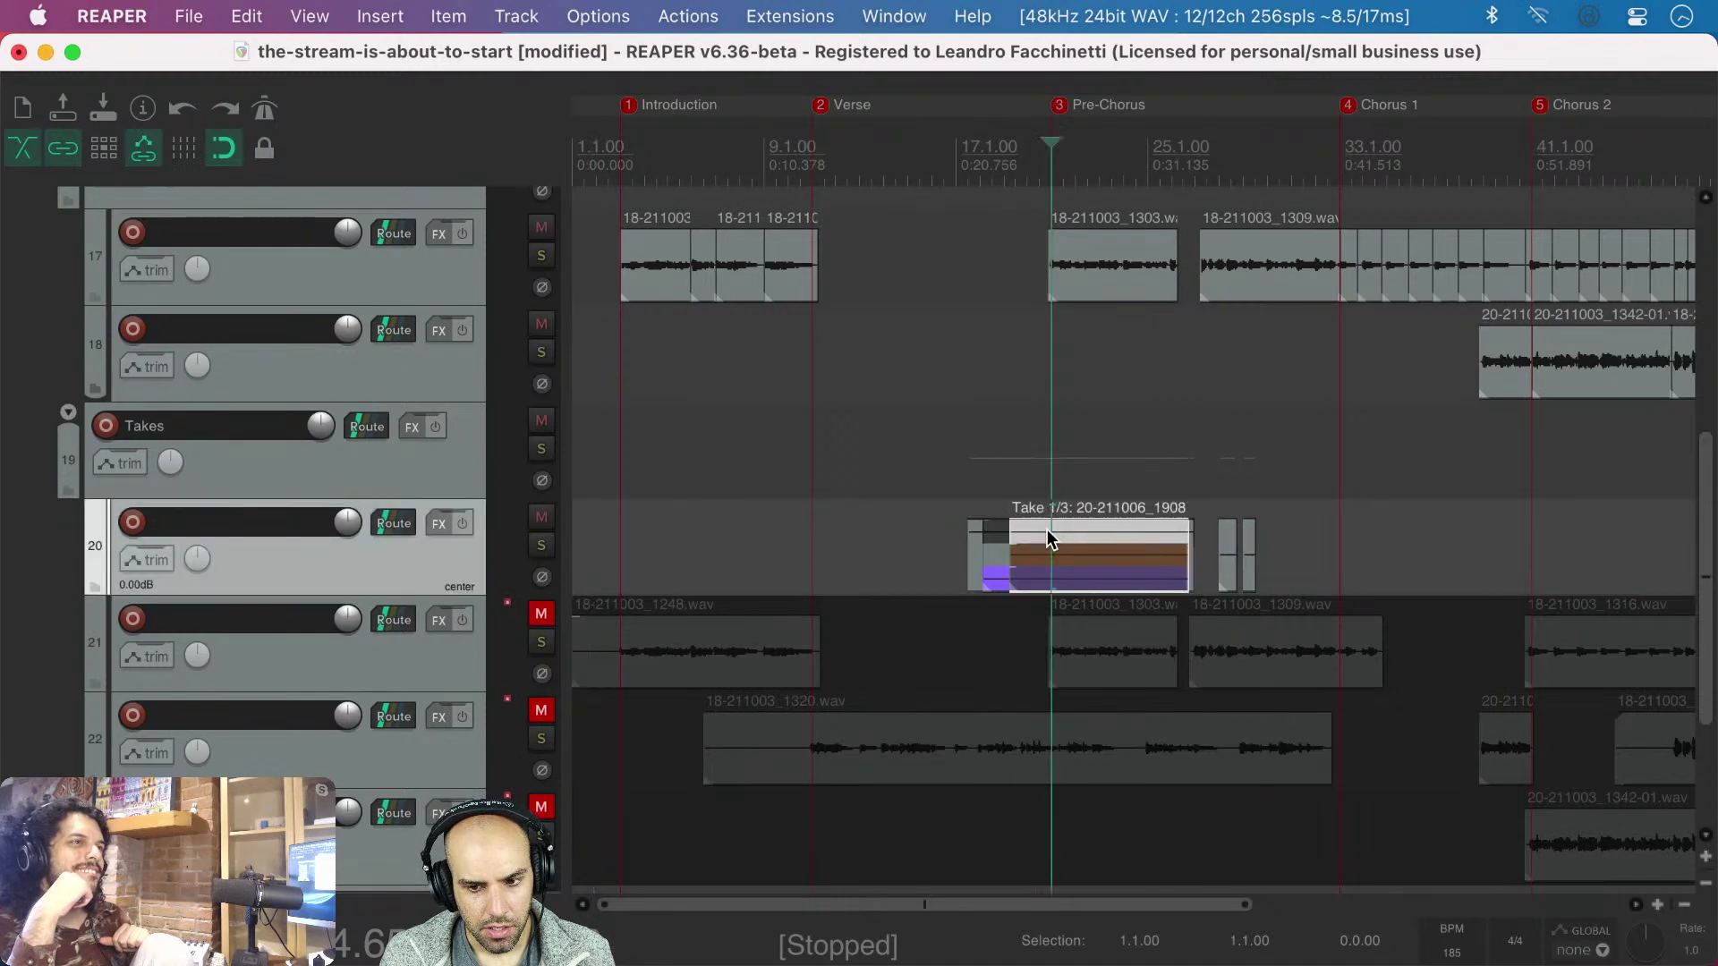
click(997, 536)
click(970, 531)
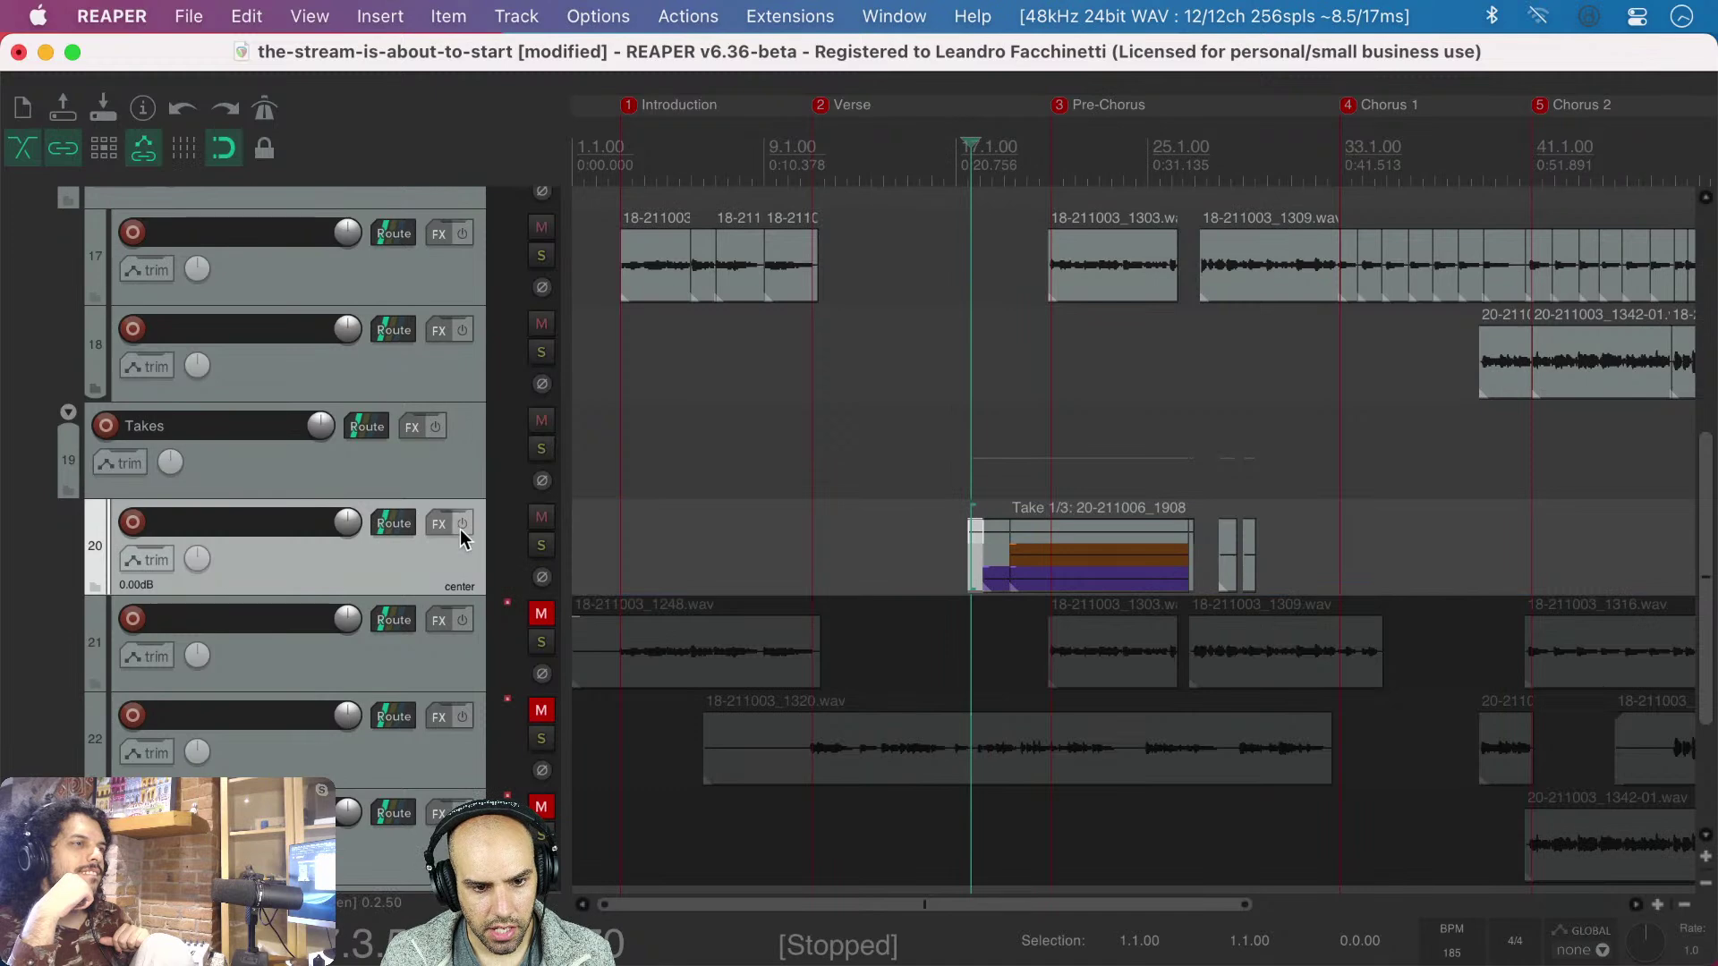
click(541, 517)
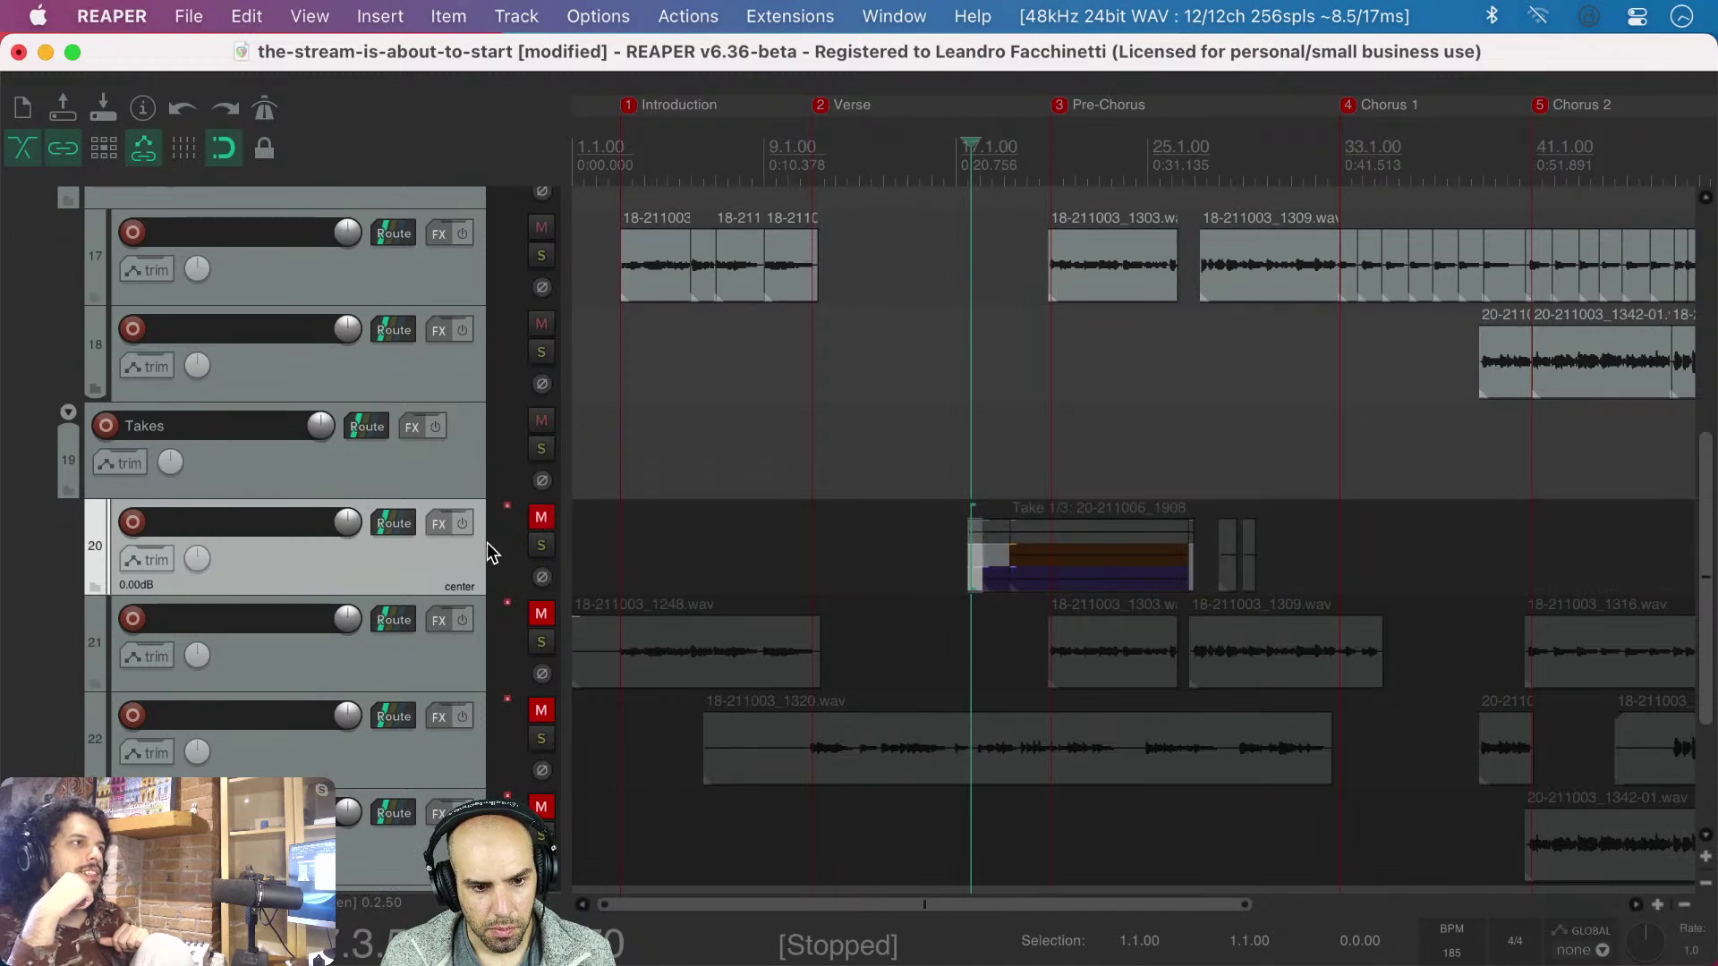
- Examine the multi-take clap items on track 20 around the Pre-Chorus against the layered claps in the Percussion folder
scroll(690, 517, down, 5)
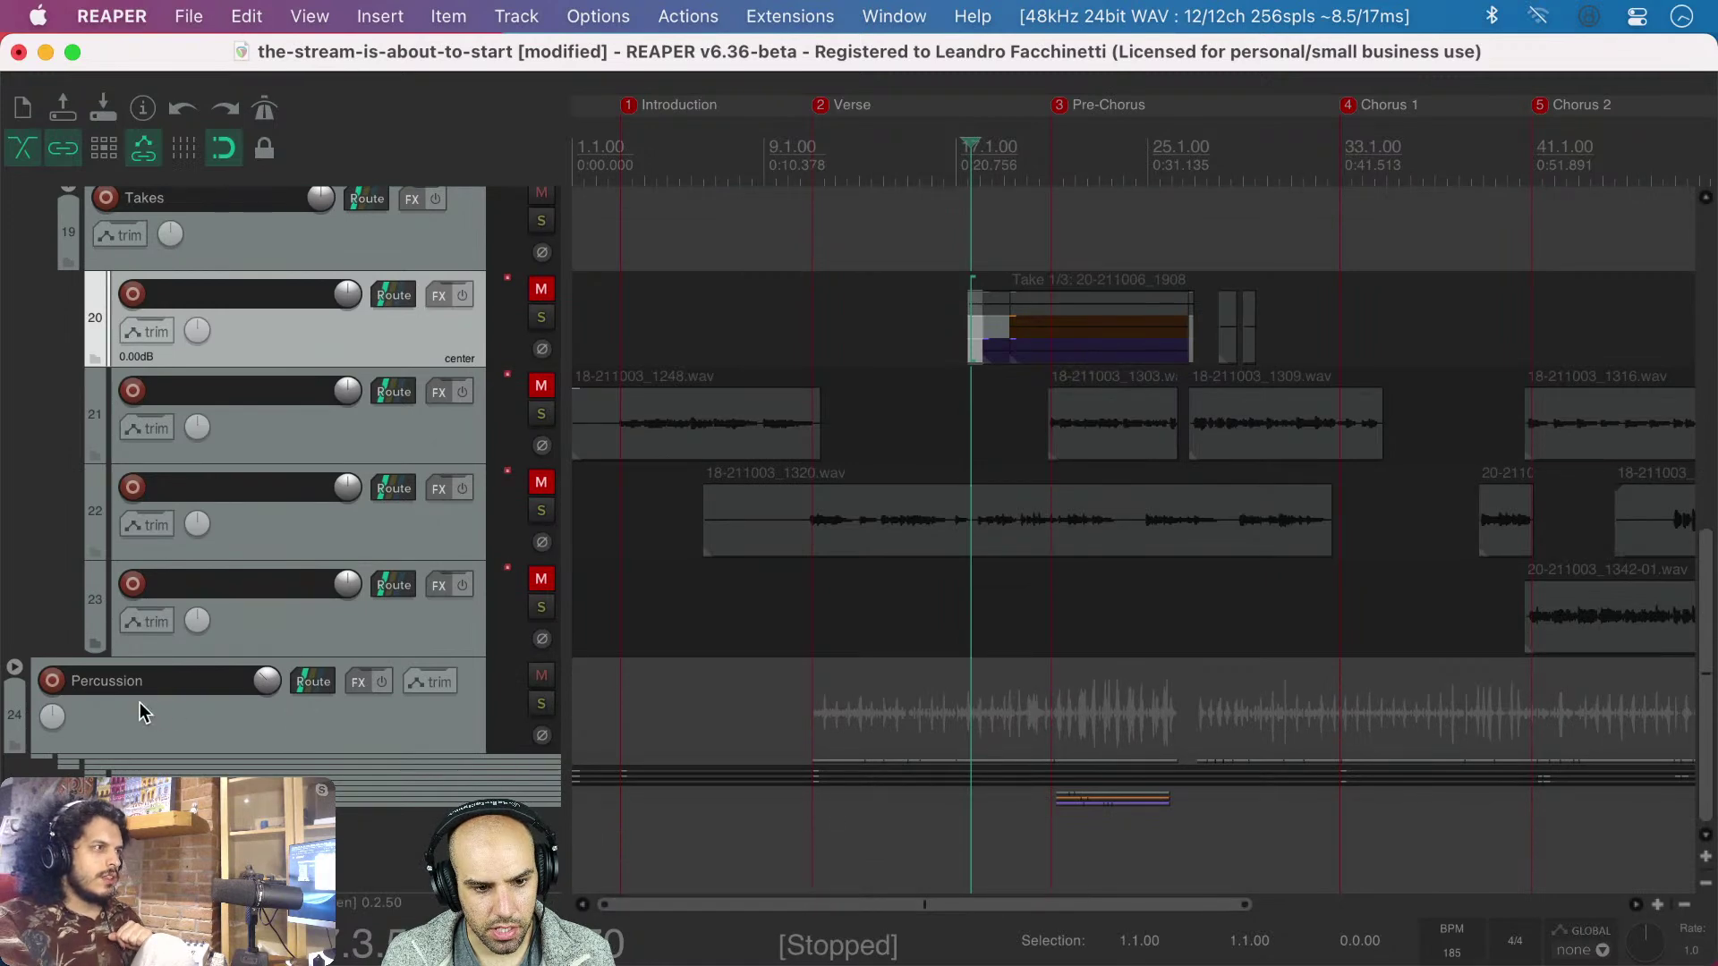
click(1273, 806)
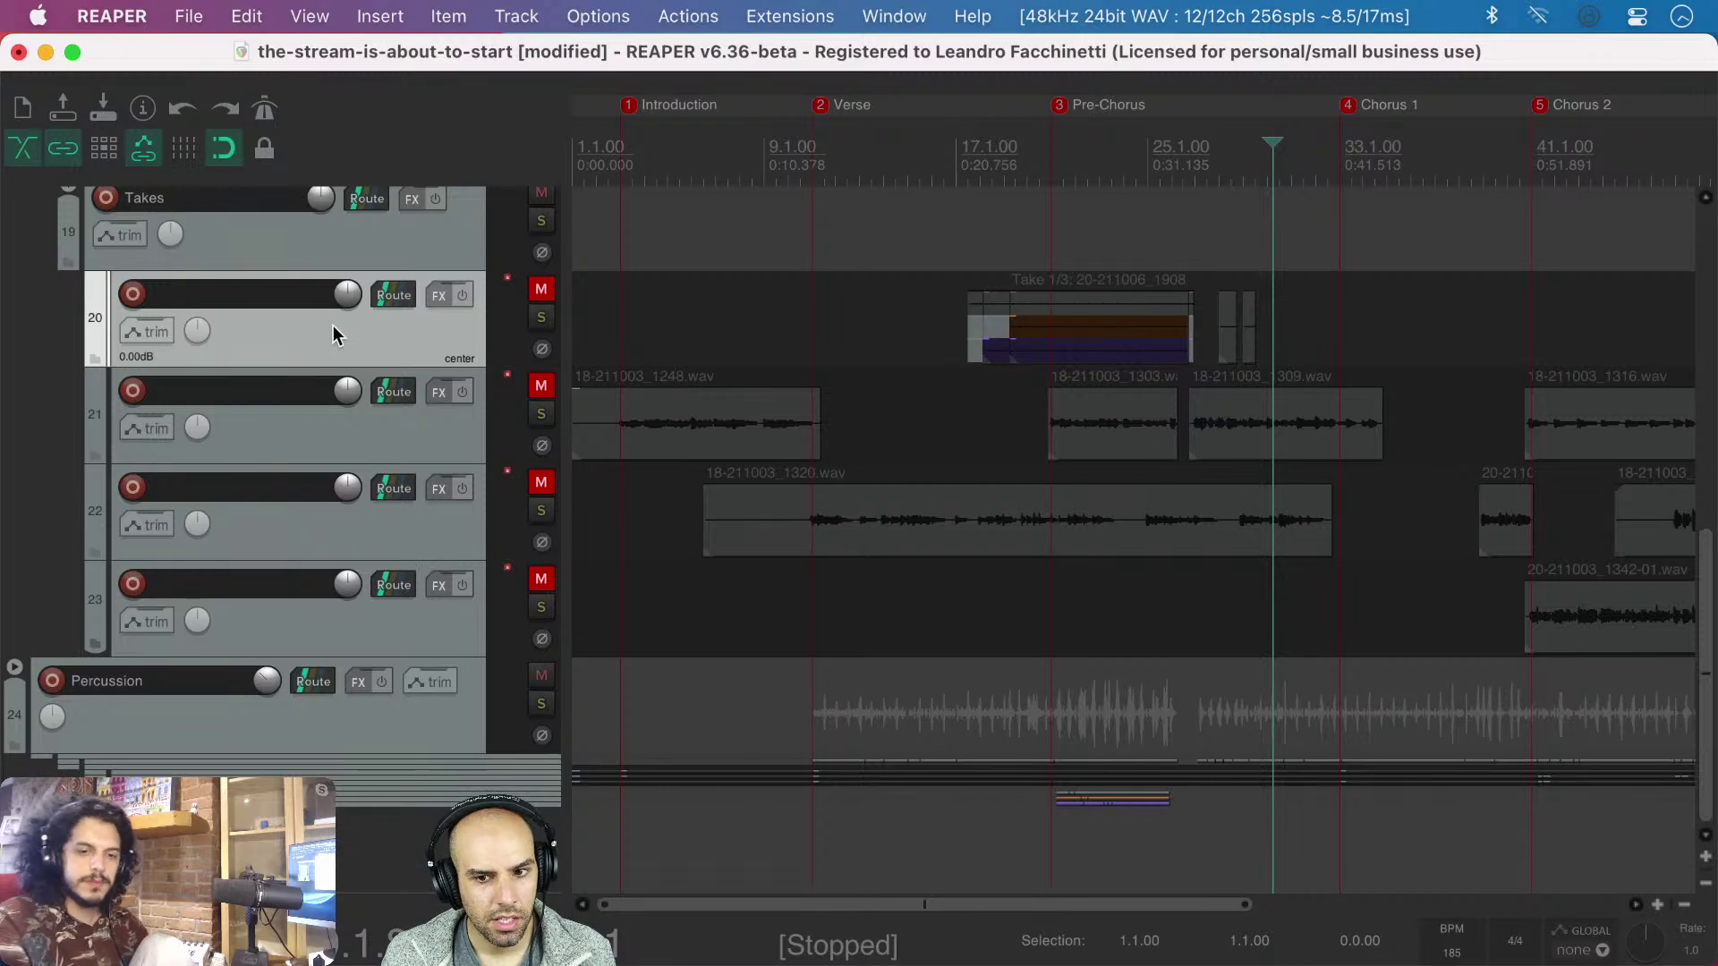
click(1064, 313)
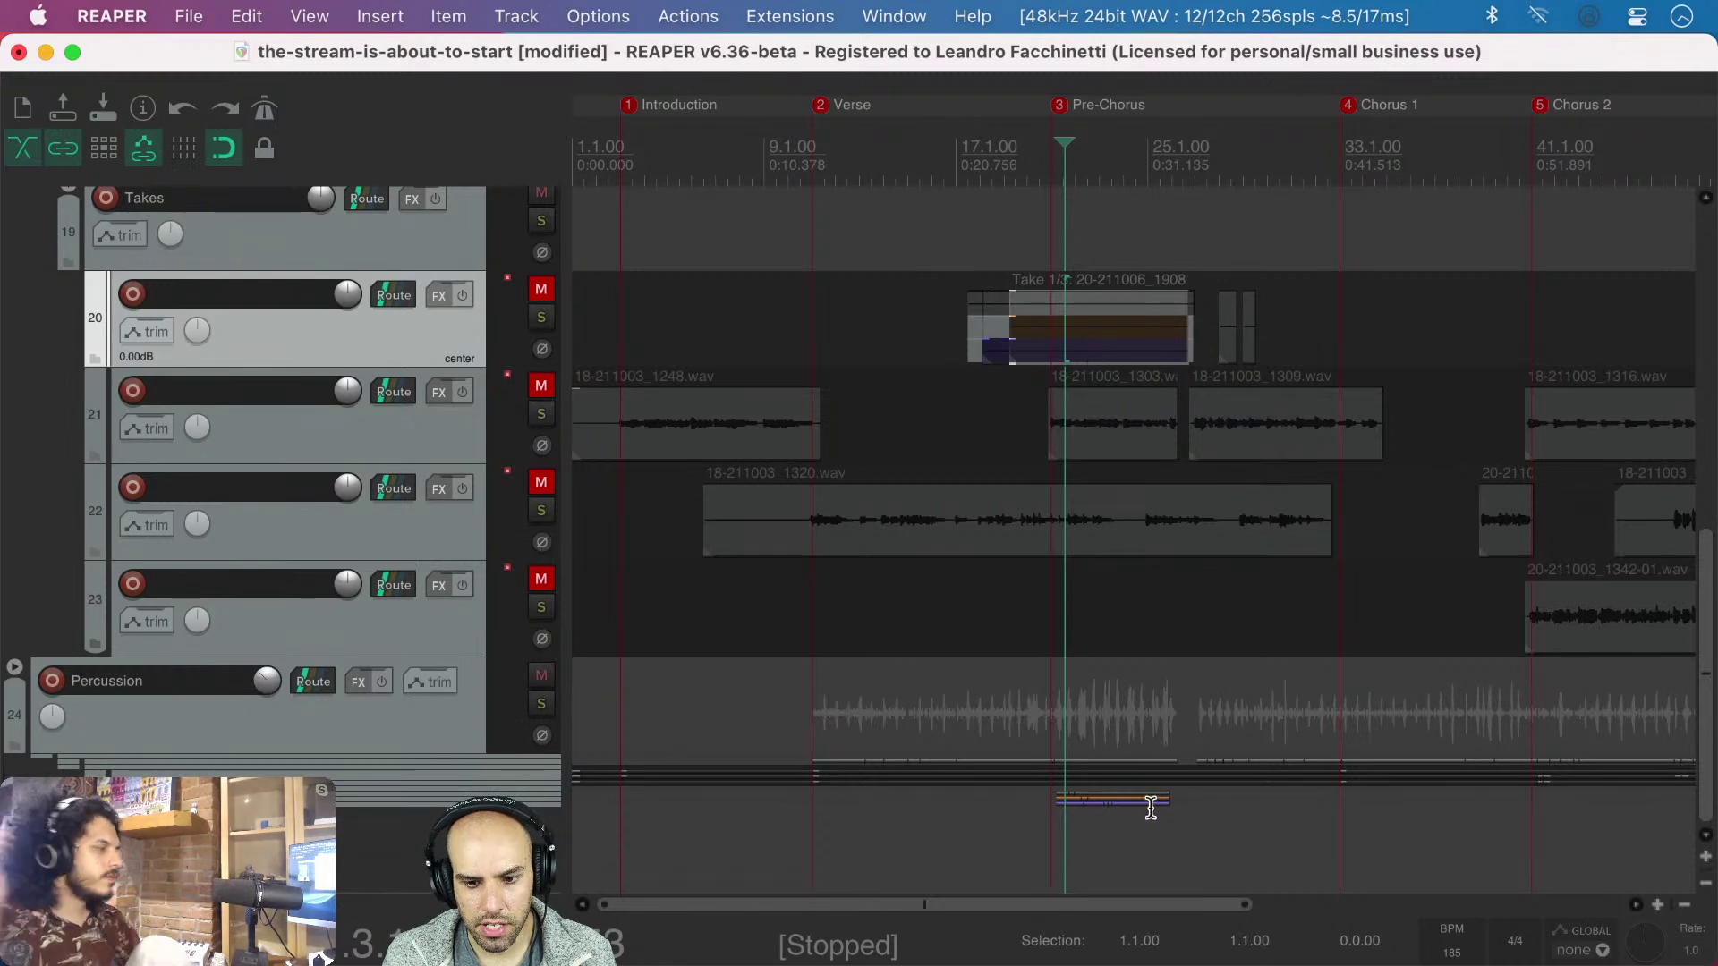
scroll(1130, 819, up, 4)
scroll(1130, 819, down, 2)
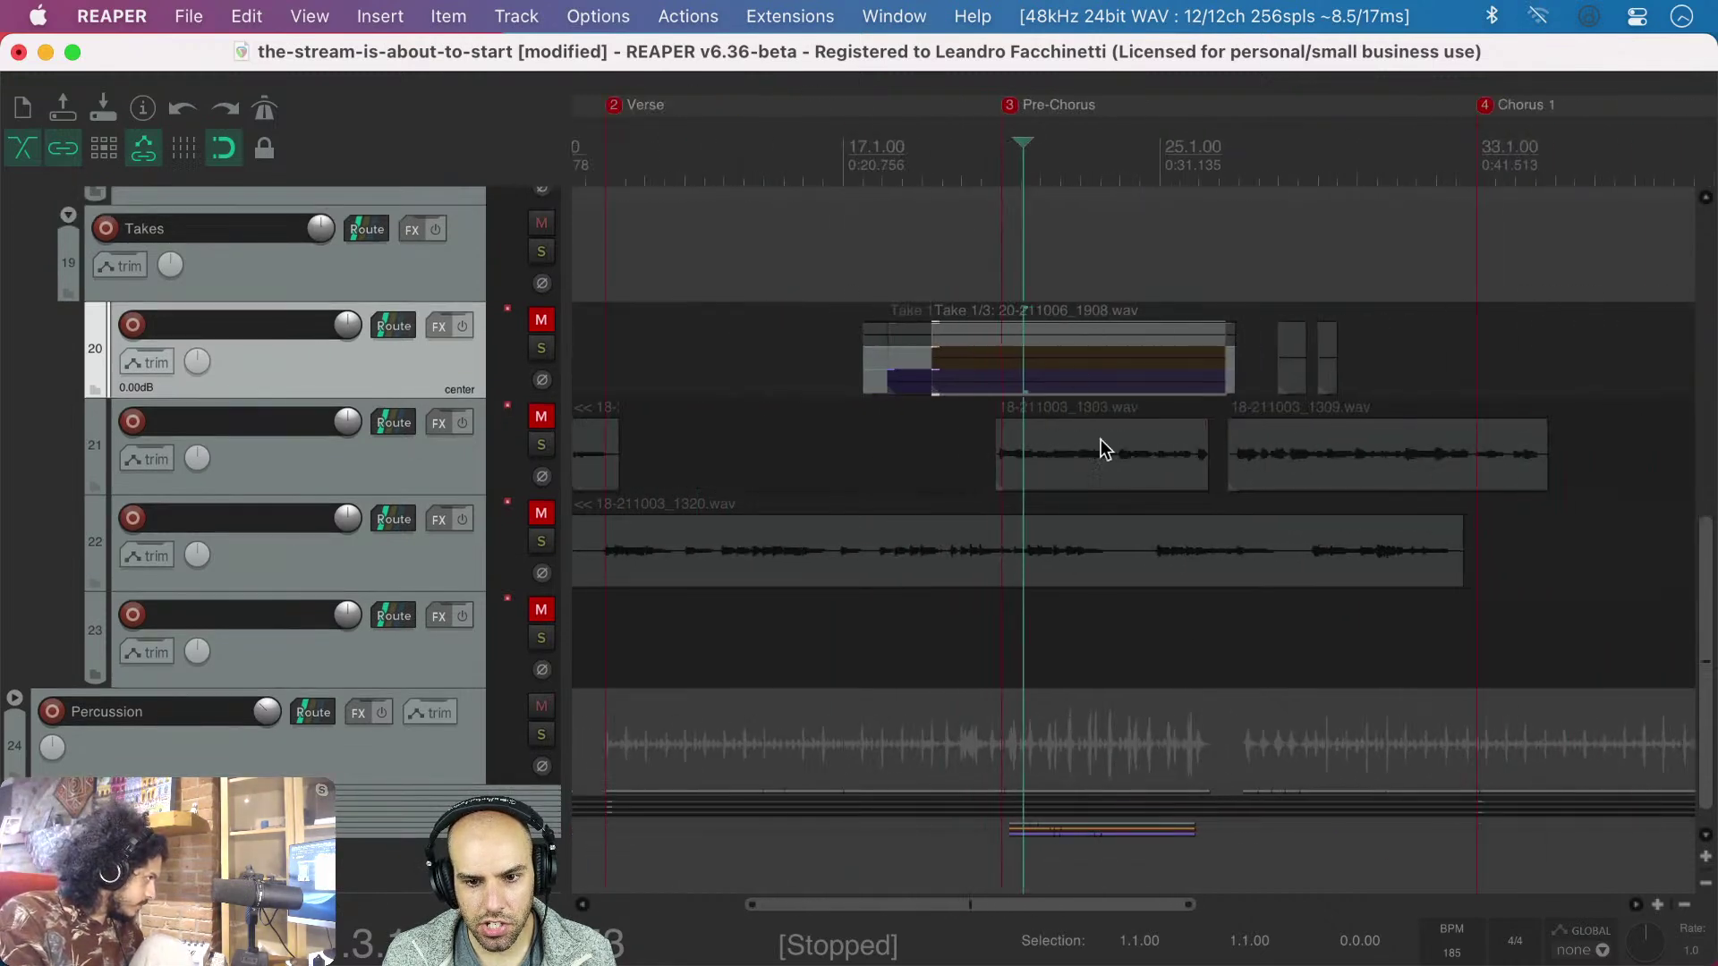
scroll(1011, 334, up, 5)
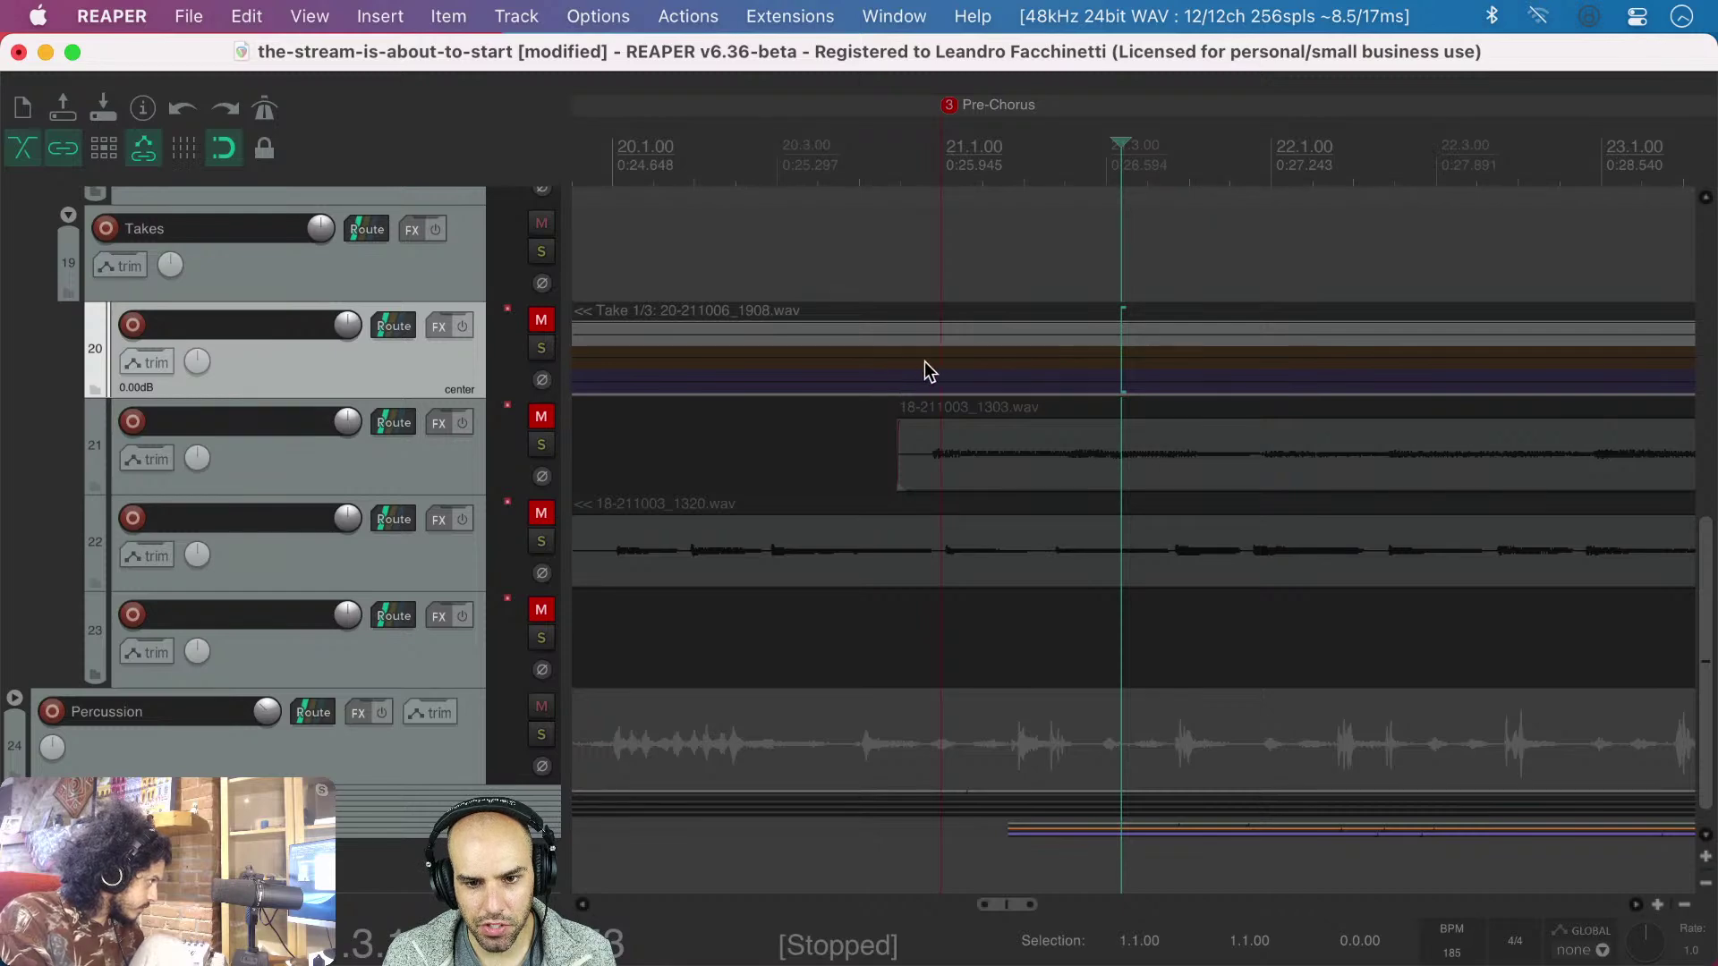
scroll(959, 362, down, 4)
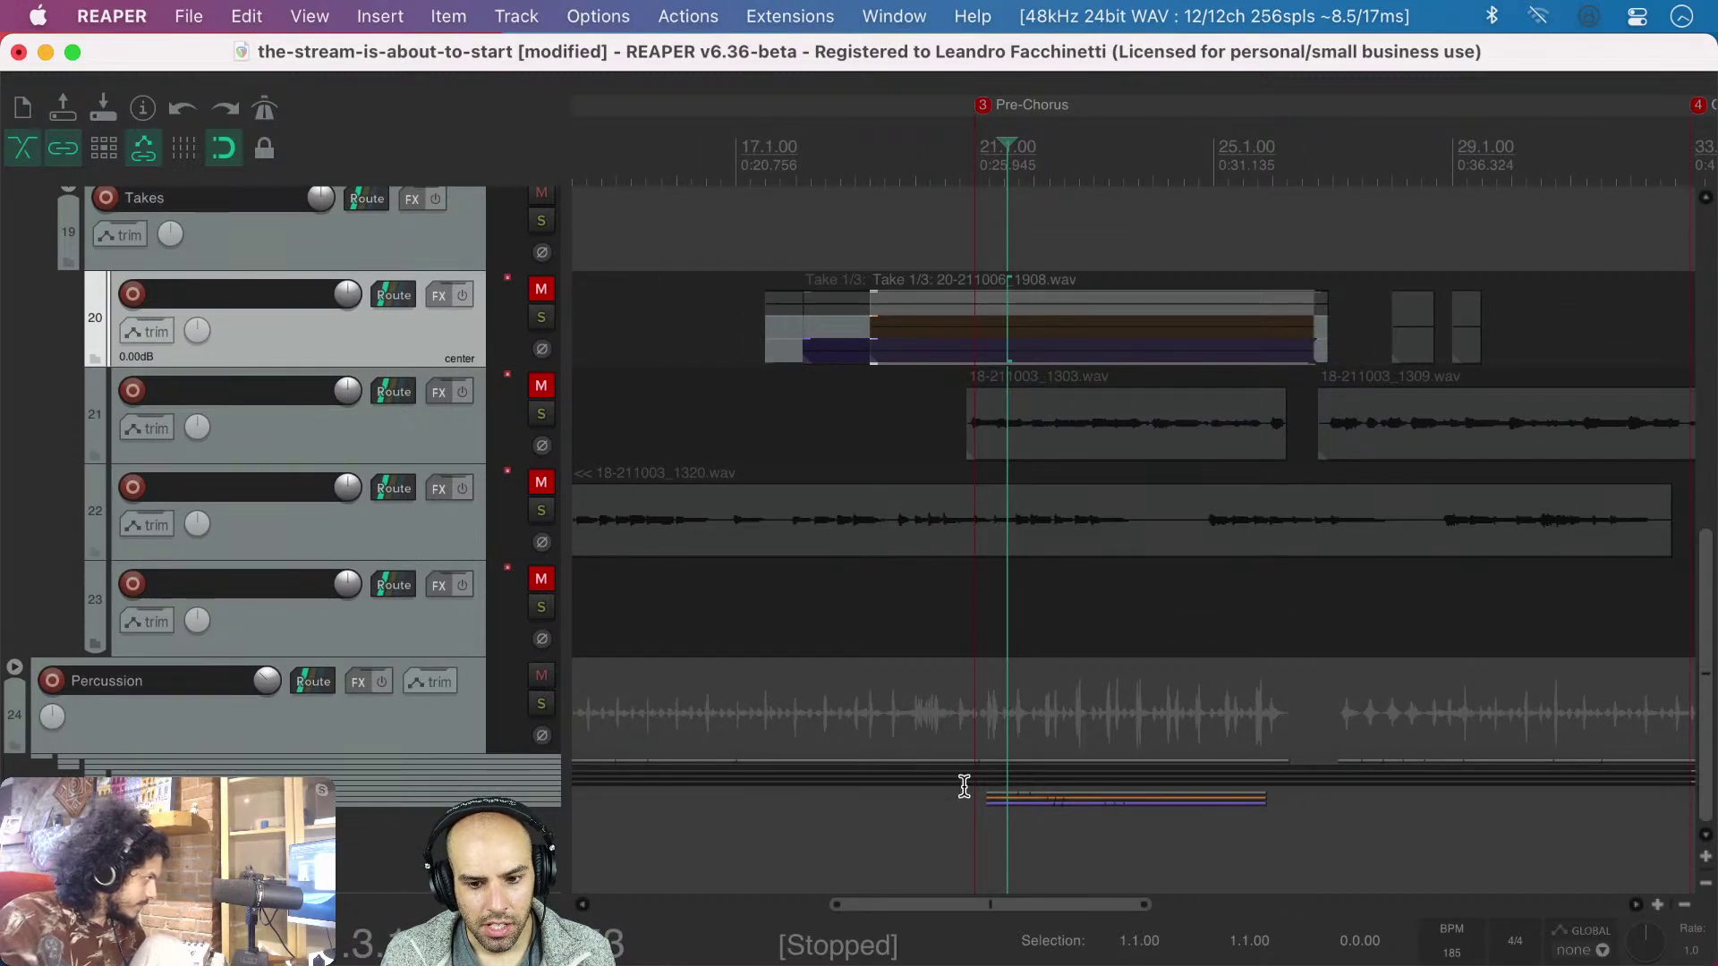
click(946, 301)
click(816, 298)
click(777, 298)
drag(823, 309, 974, 304)
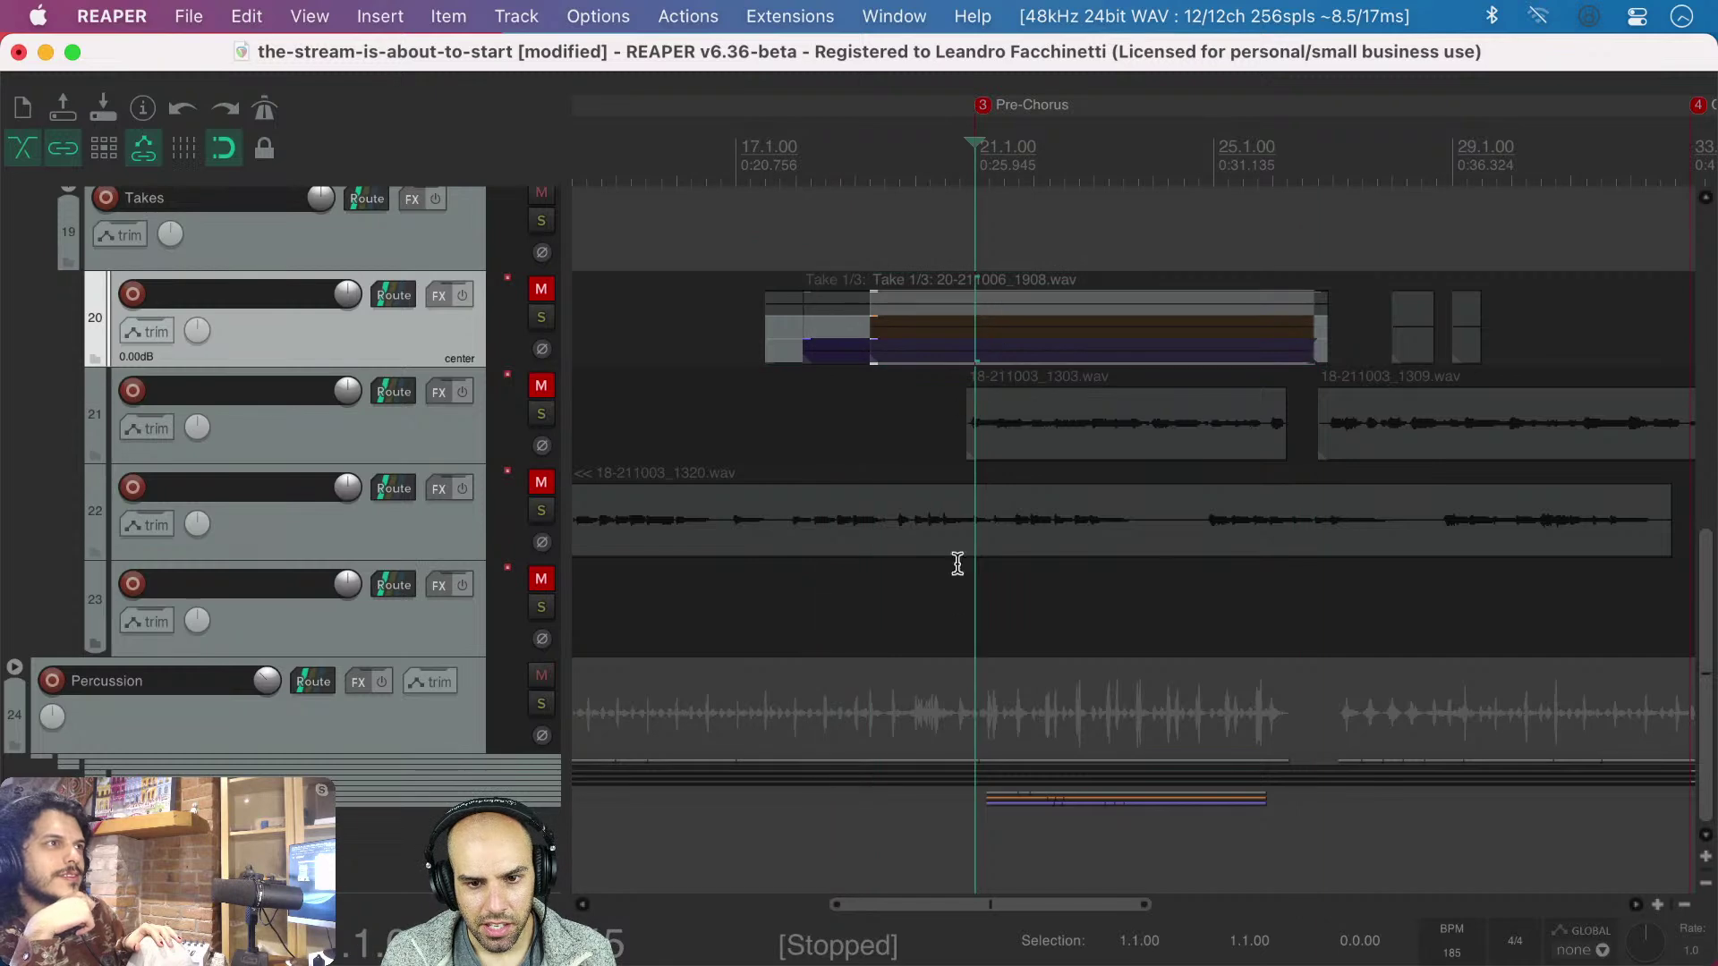
- Crop the first three multi-take clap items on track 20 around the Pre-Chorus to their active take
click(783, 304)
shift+click(947, 309)
right_click(884, 302)
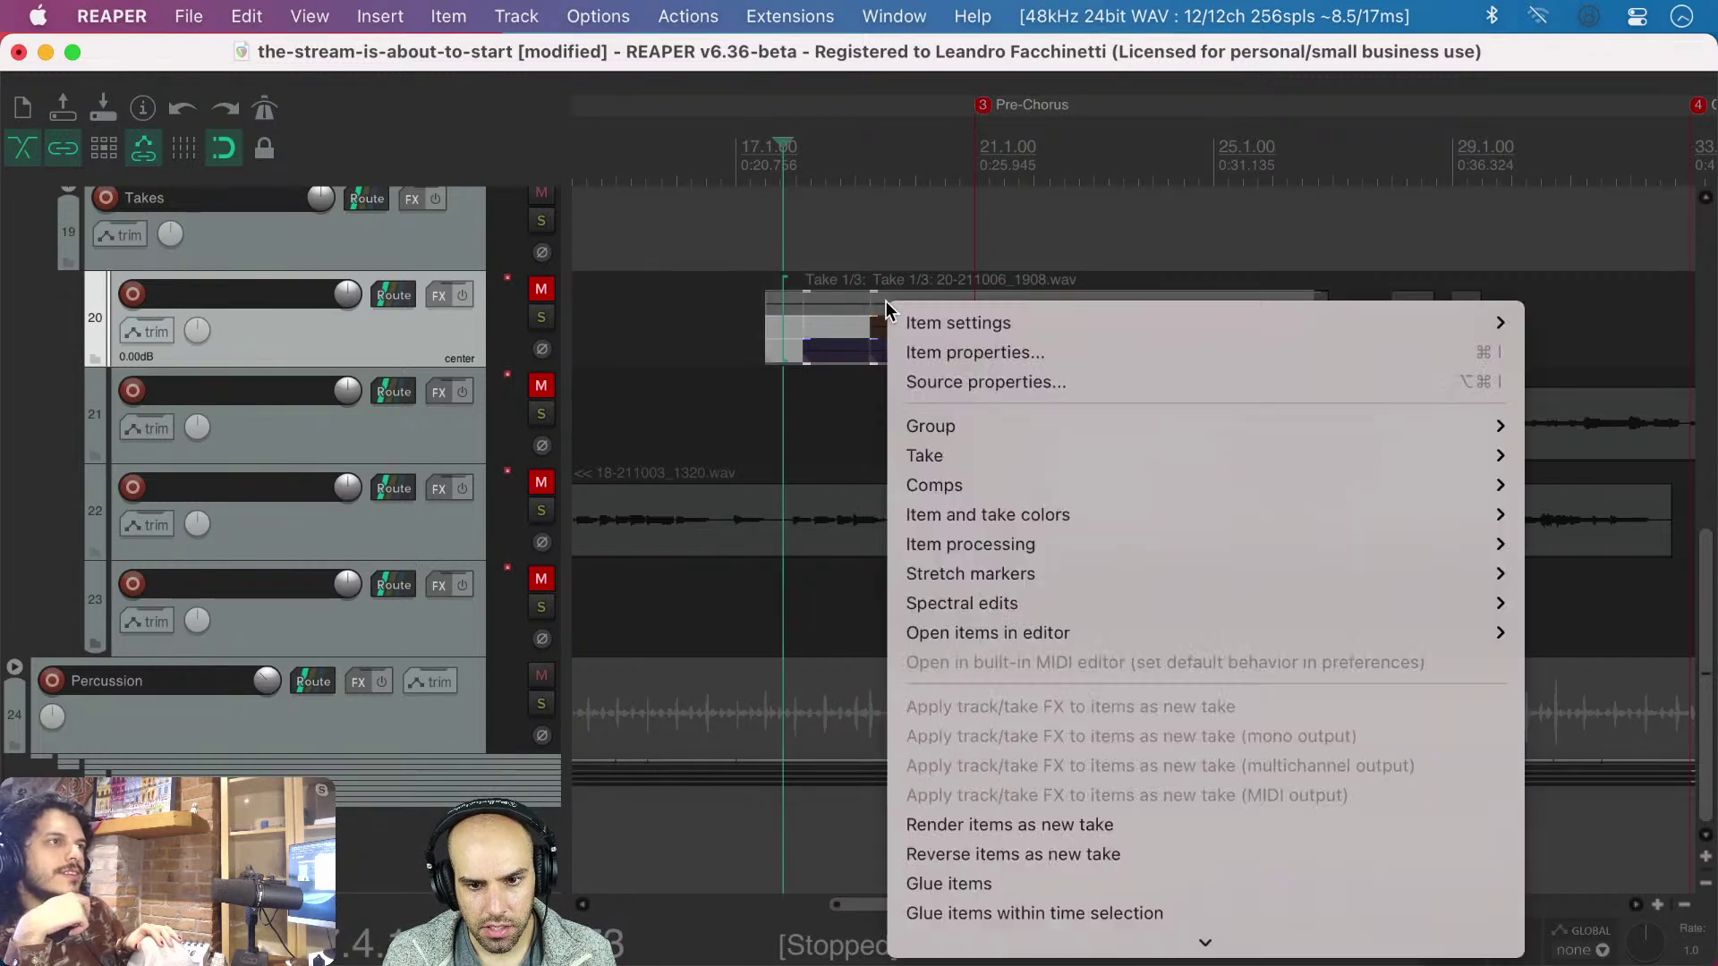
mouse_move(991, 463)
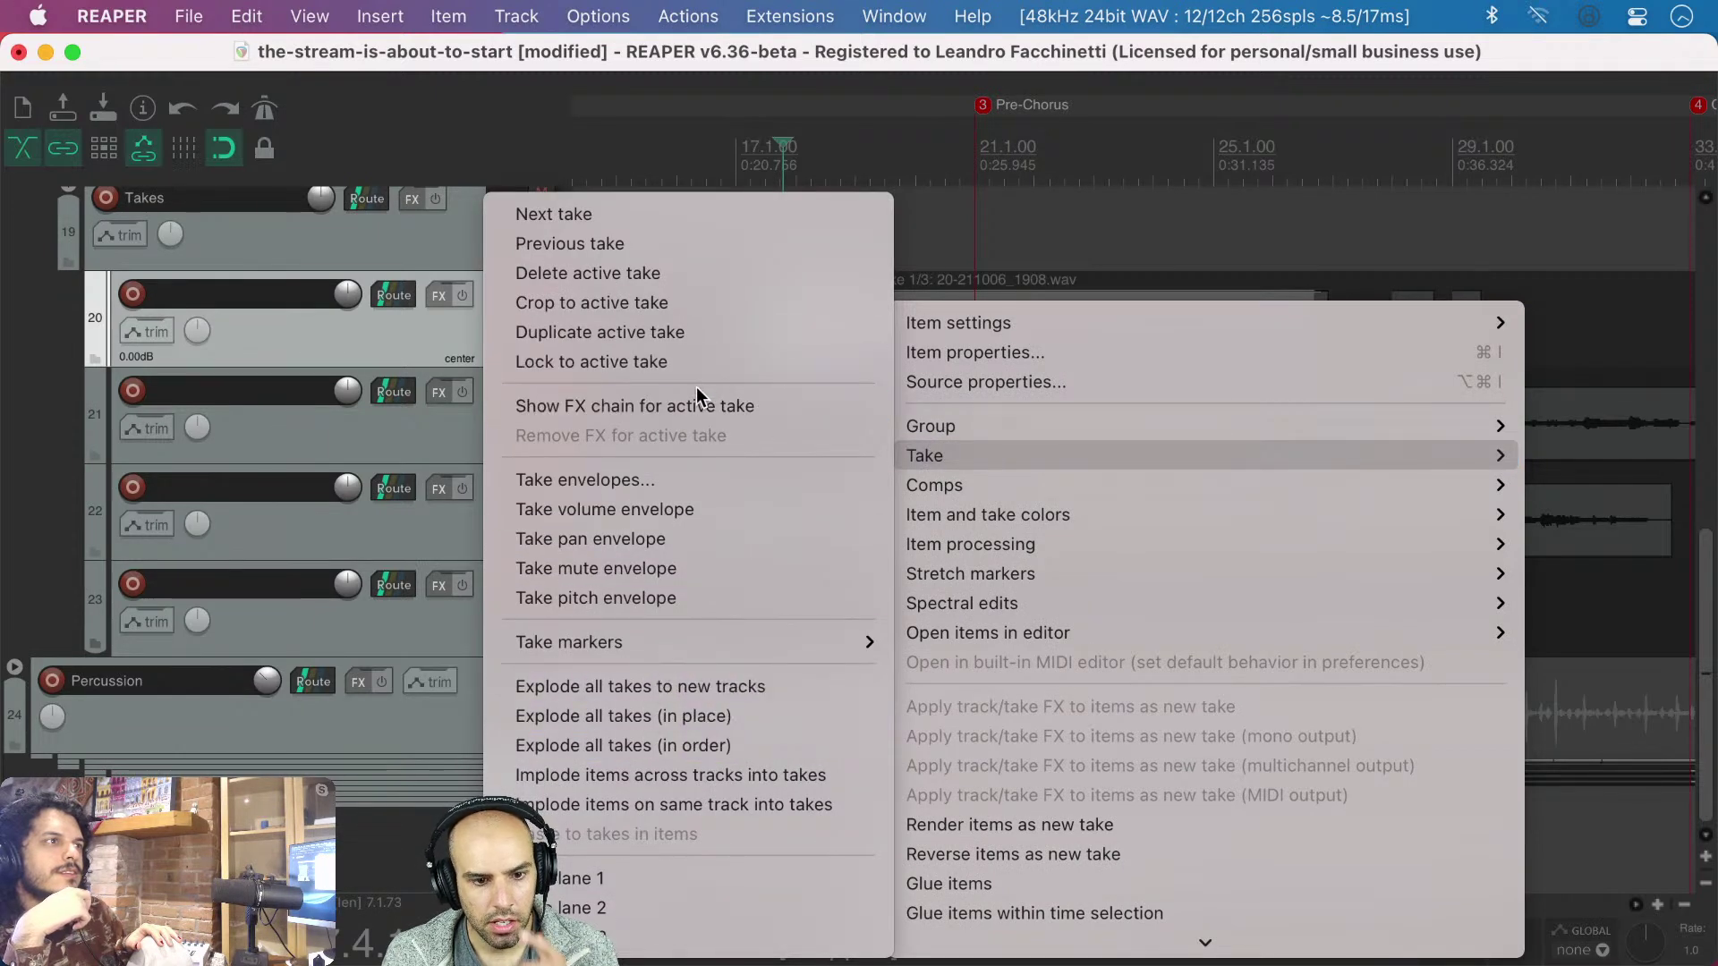
click(680, 302)
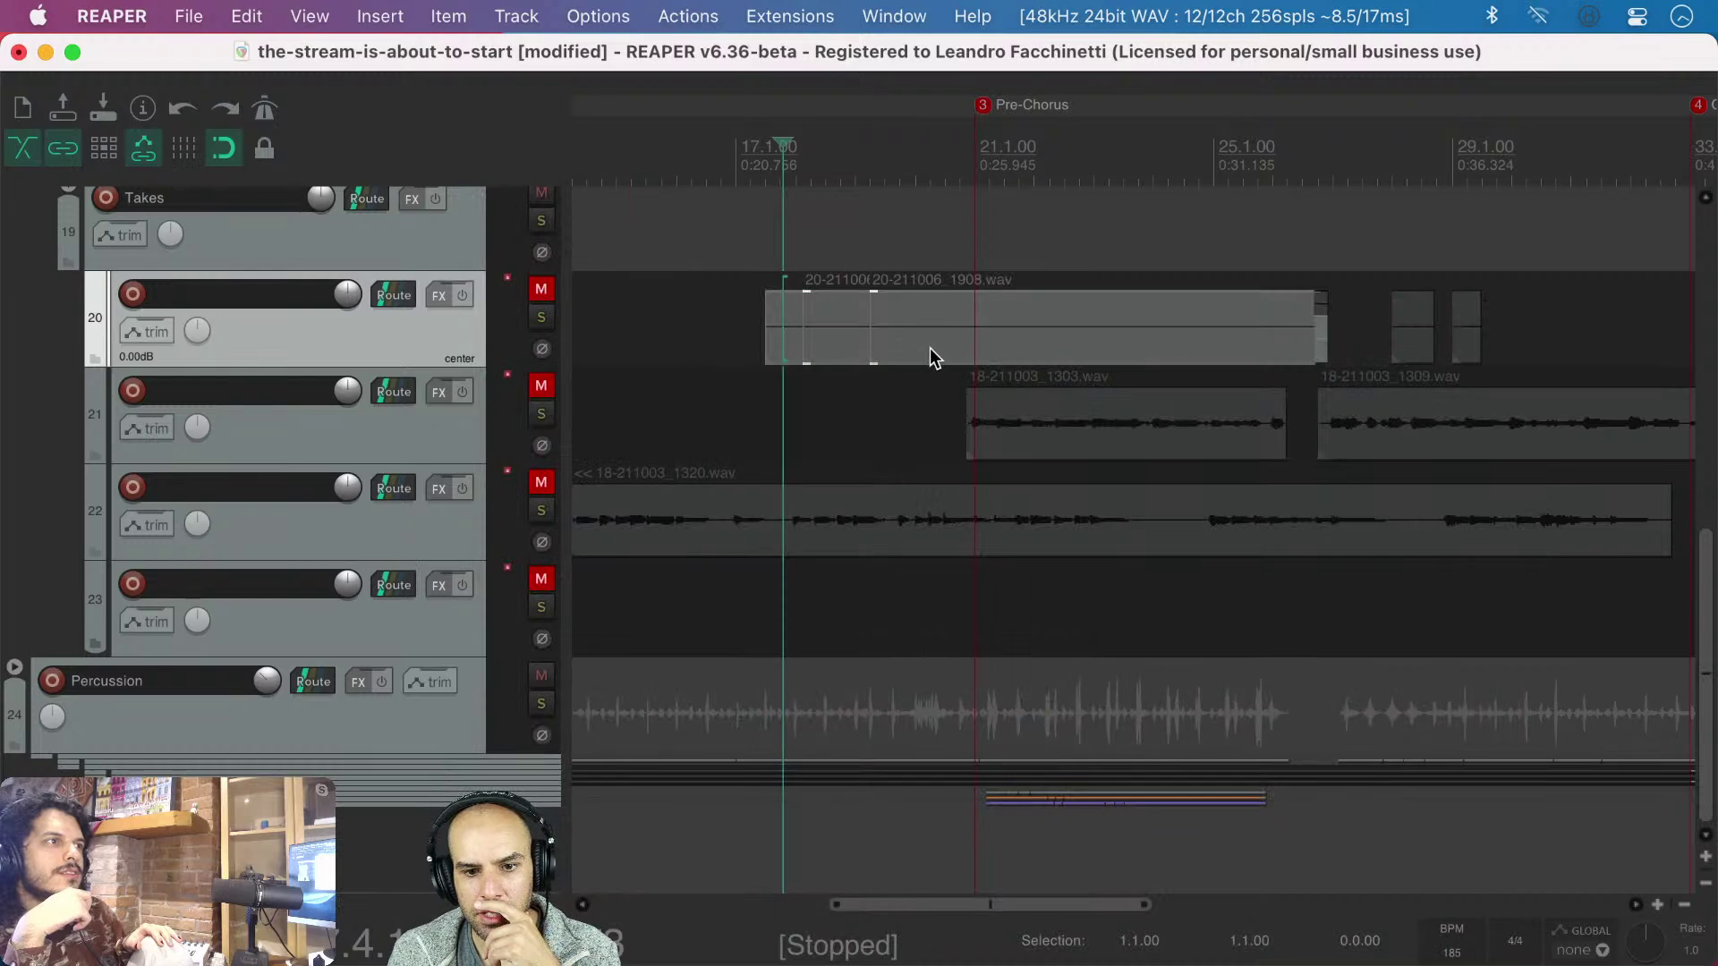
- Crop the short clap item at the end of the joined clap items on track 20 to its active take
click(1324, 313)
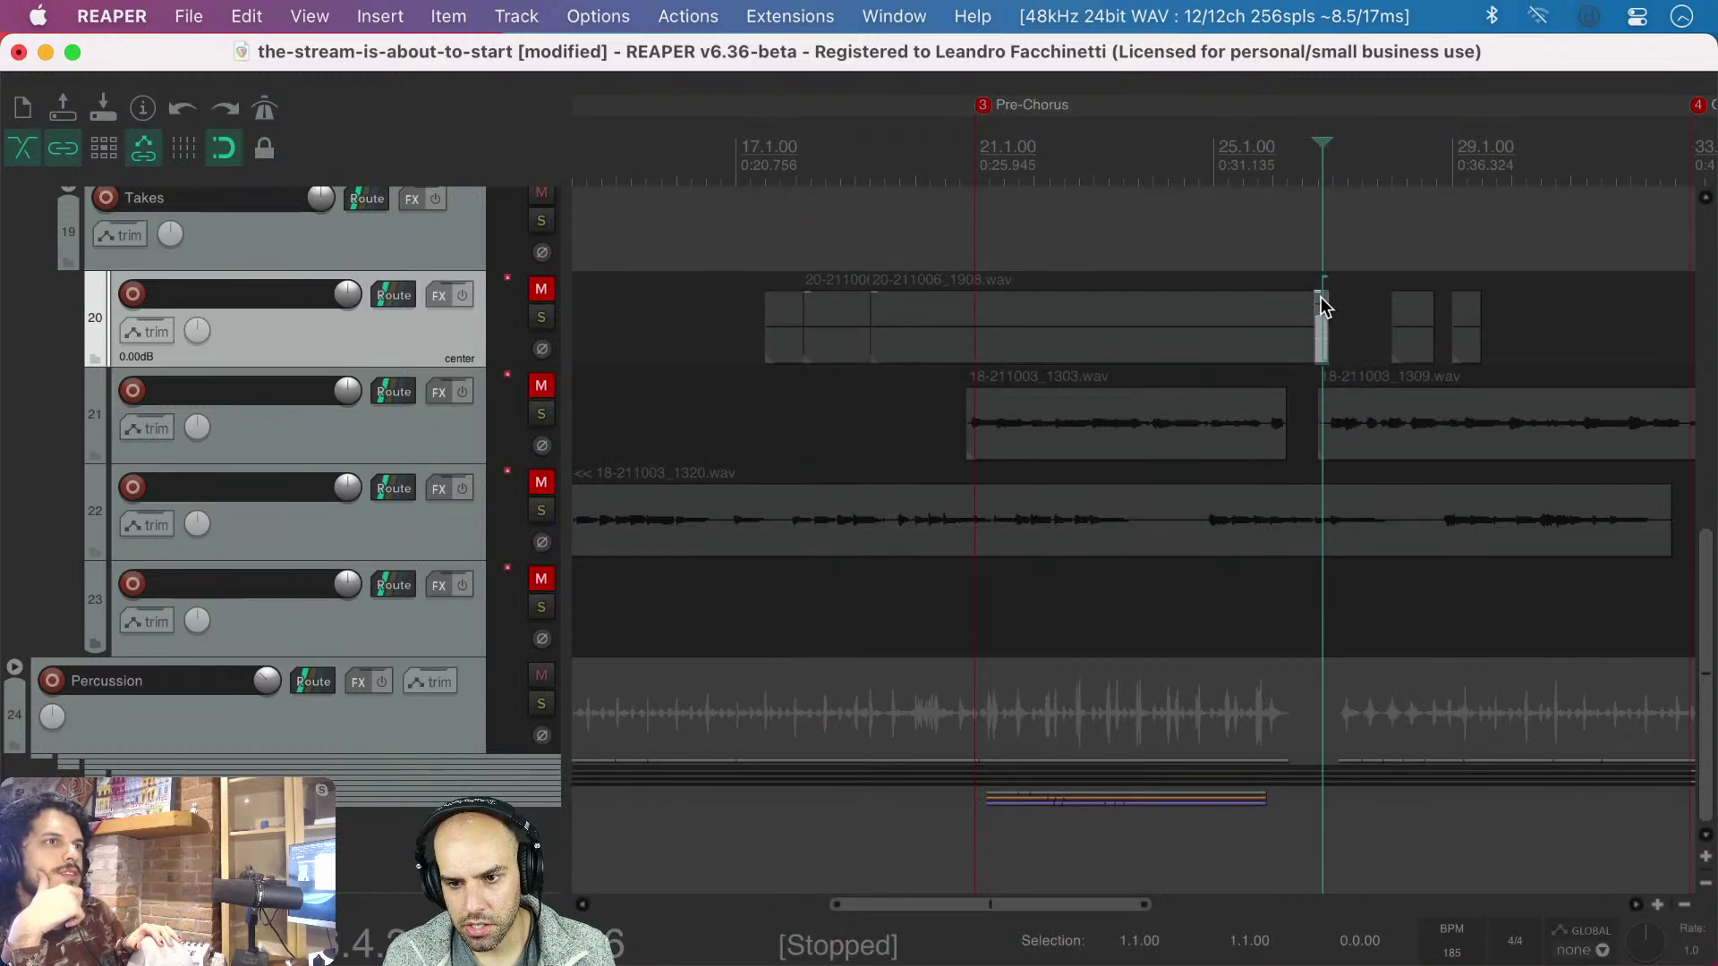
right_click(1323, 306)
mouse_move(1028, 455)
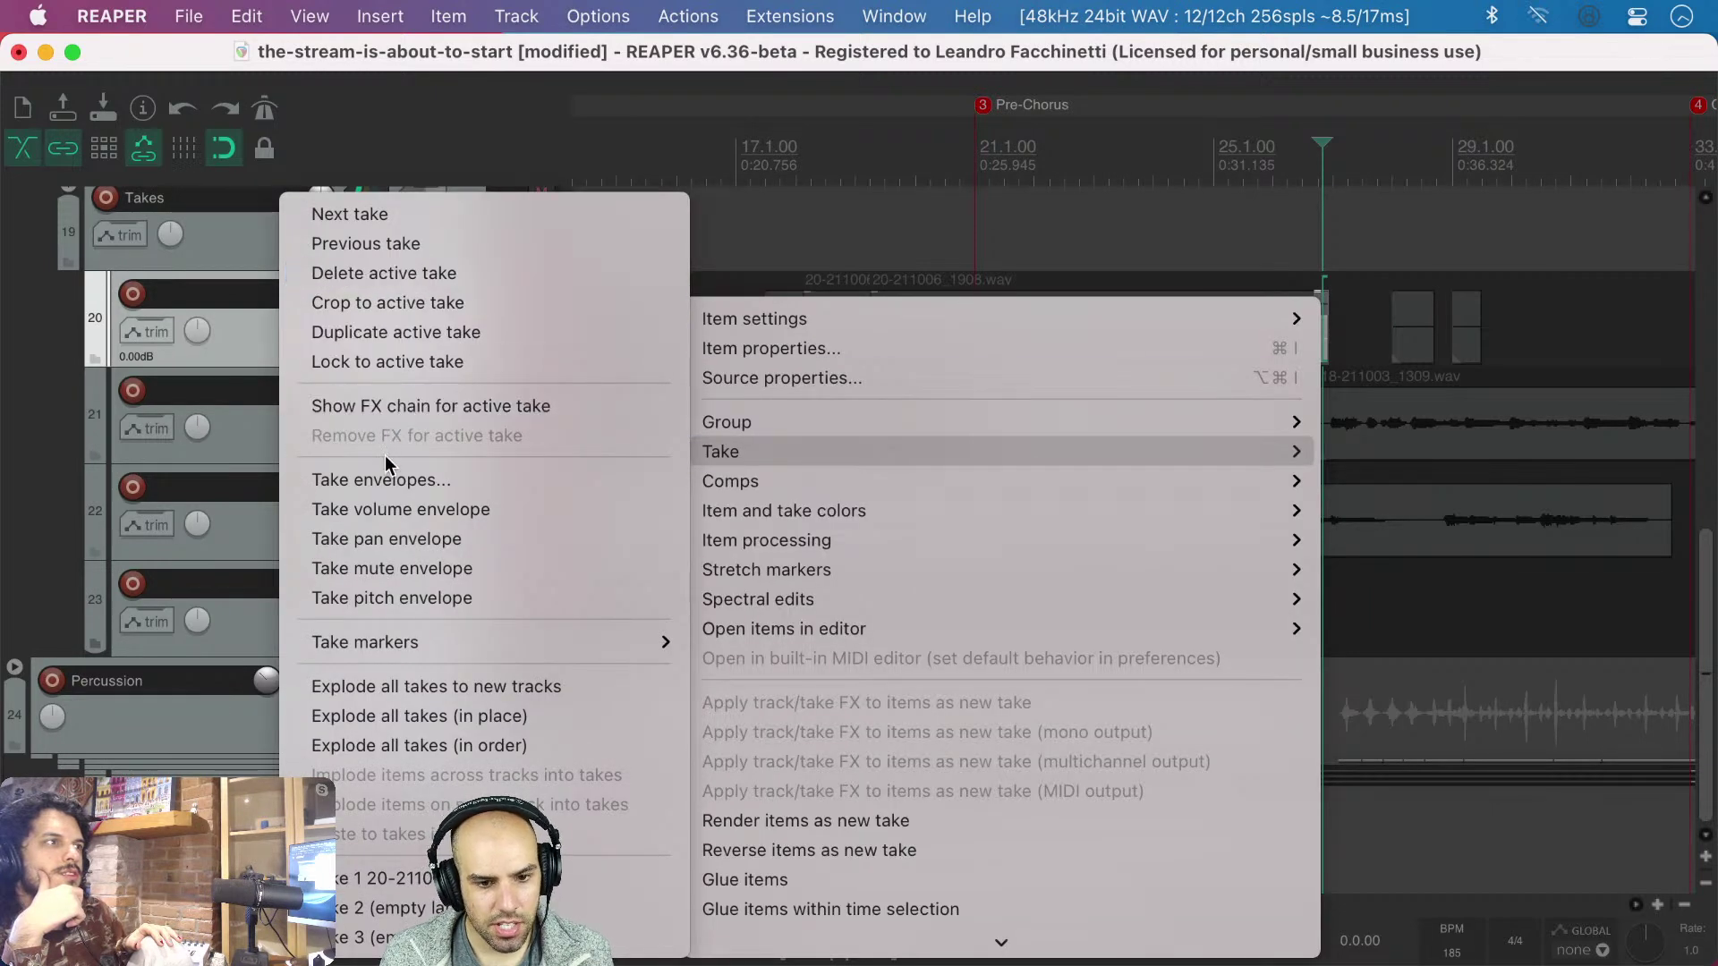
click(520, 308)
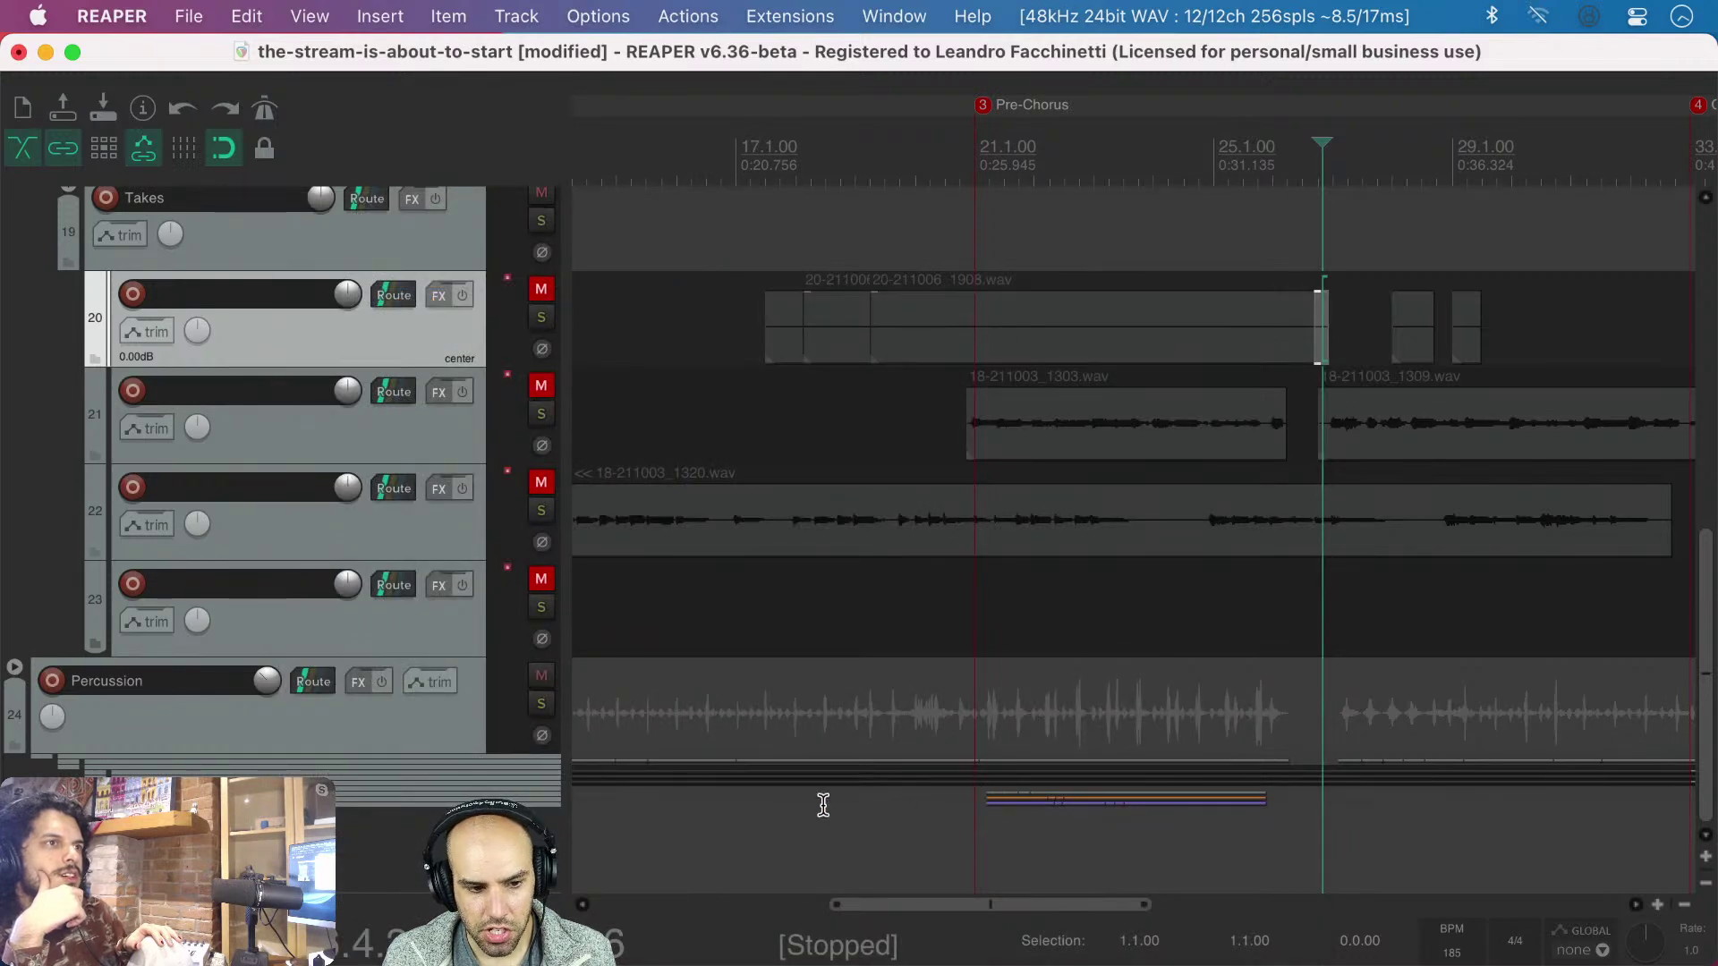
- Expand the Percussion folder and its Claps subfolder to show the layered Pre-Chorus clap tracks
click(13, 668)
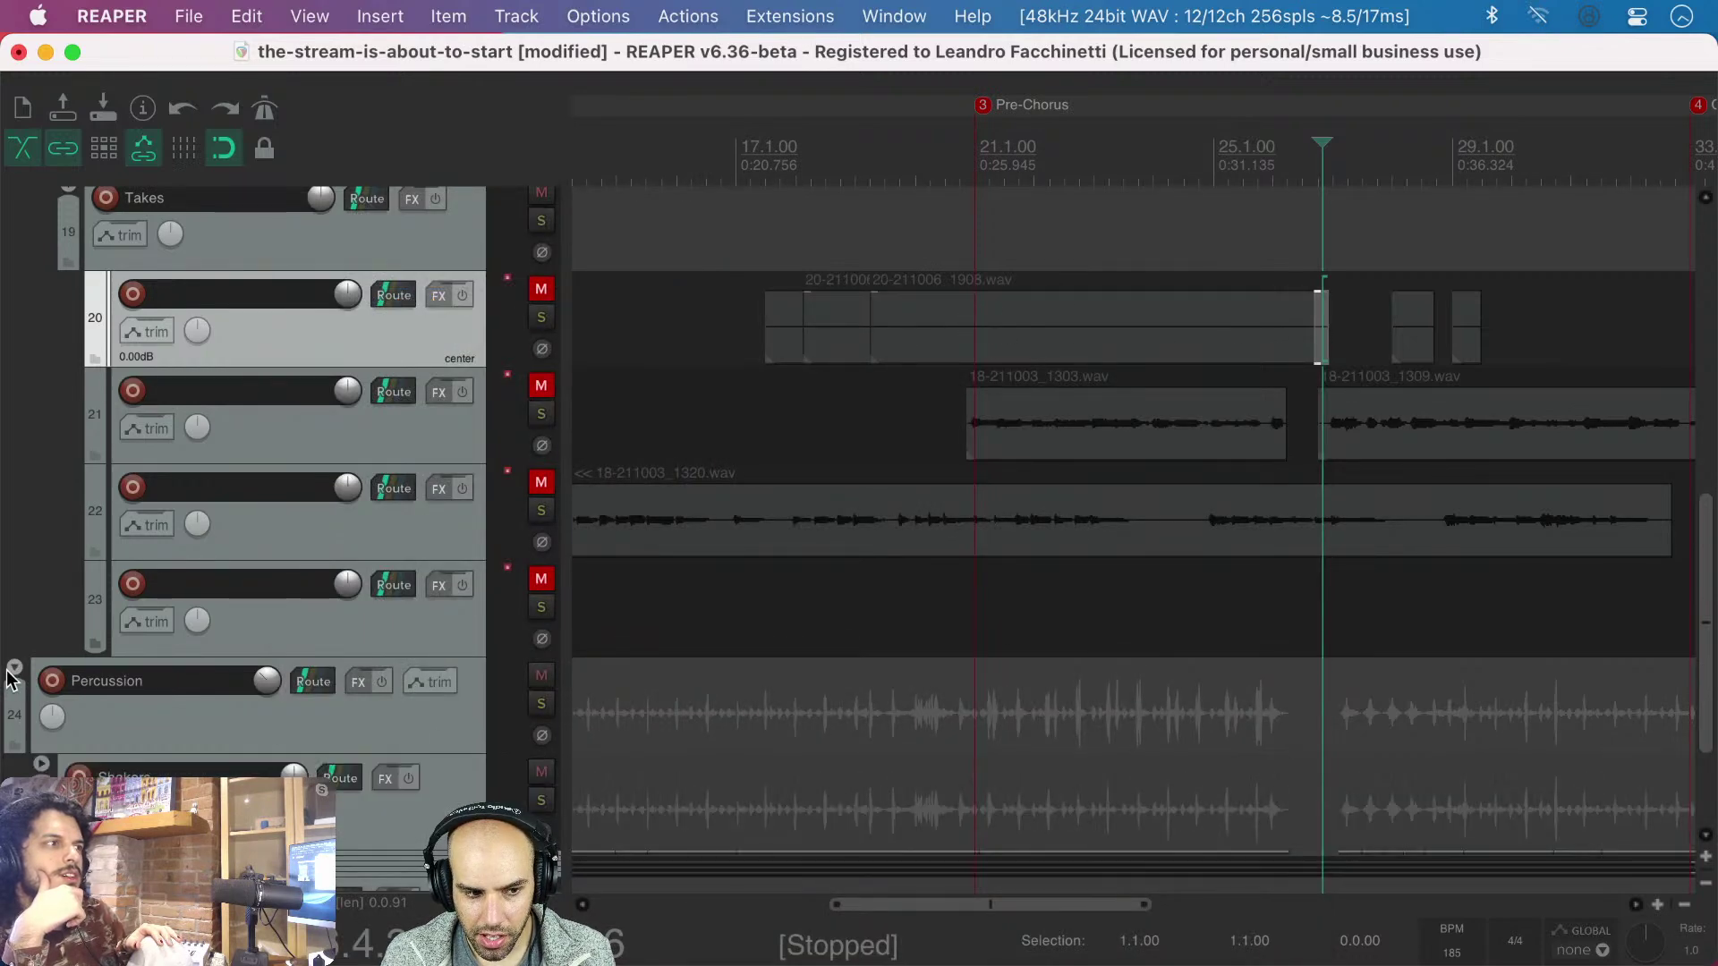
scroll(580, 741, down, 4)
scroll(580, 740, left, 2)
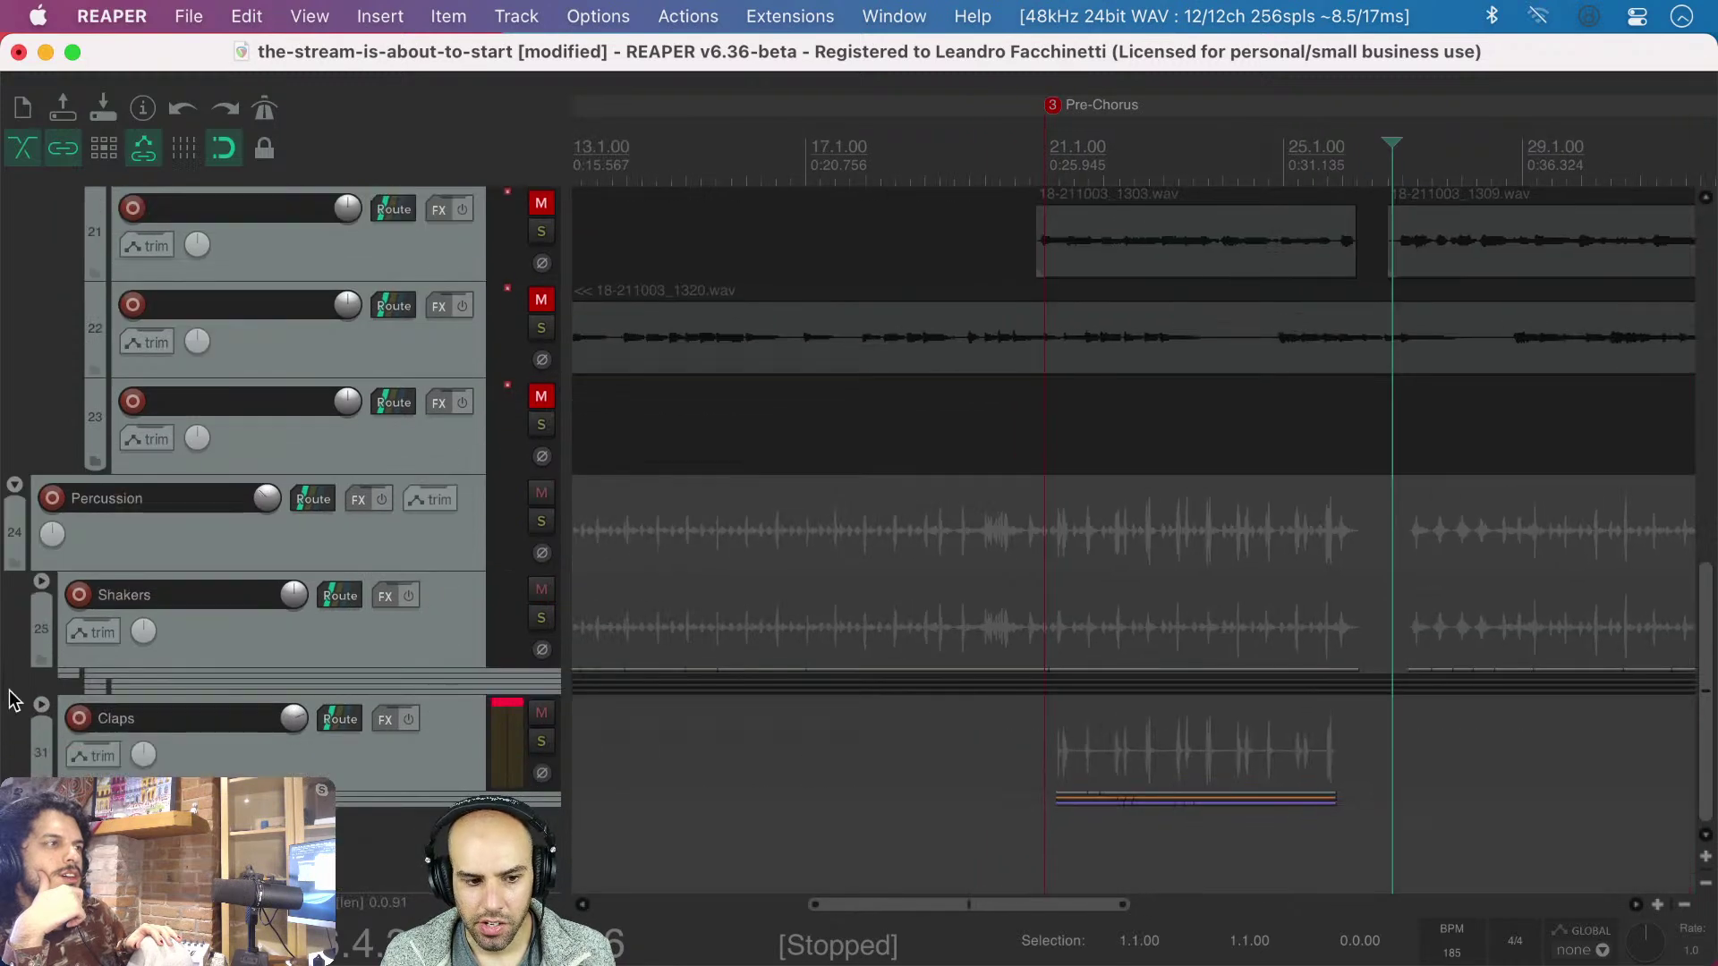
click(41, 705)
scroll(906, 803, down, 5)
scroll(906, 804, left, 2)
scroll(1327, 736, right, 5)
scroll(1327, 736, down, 1)
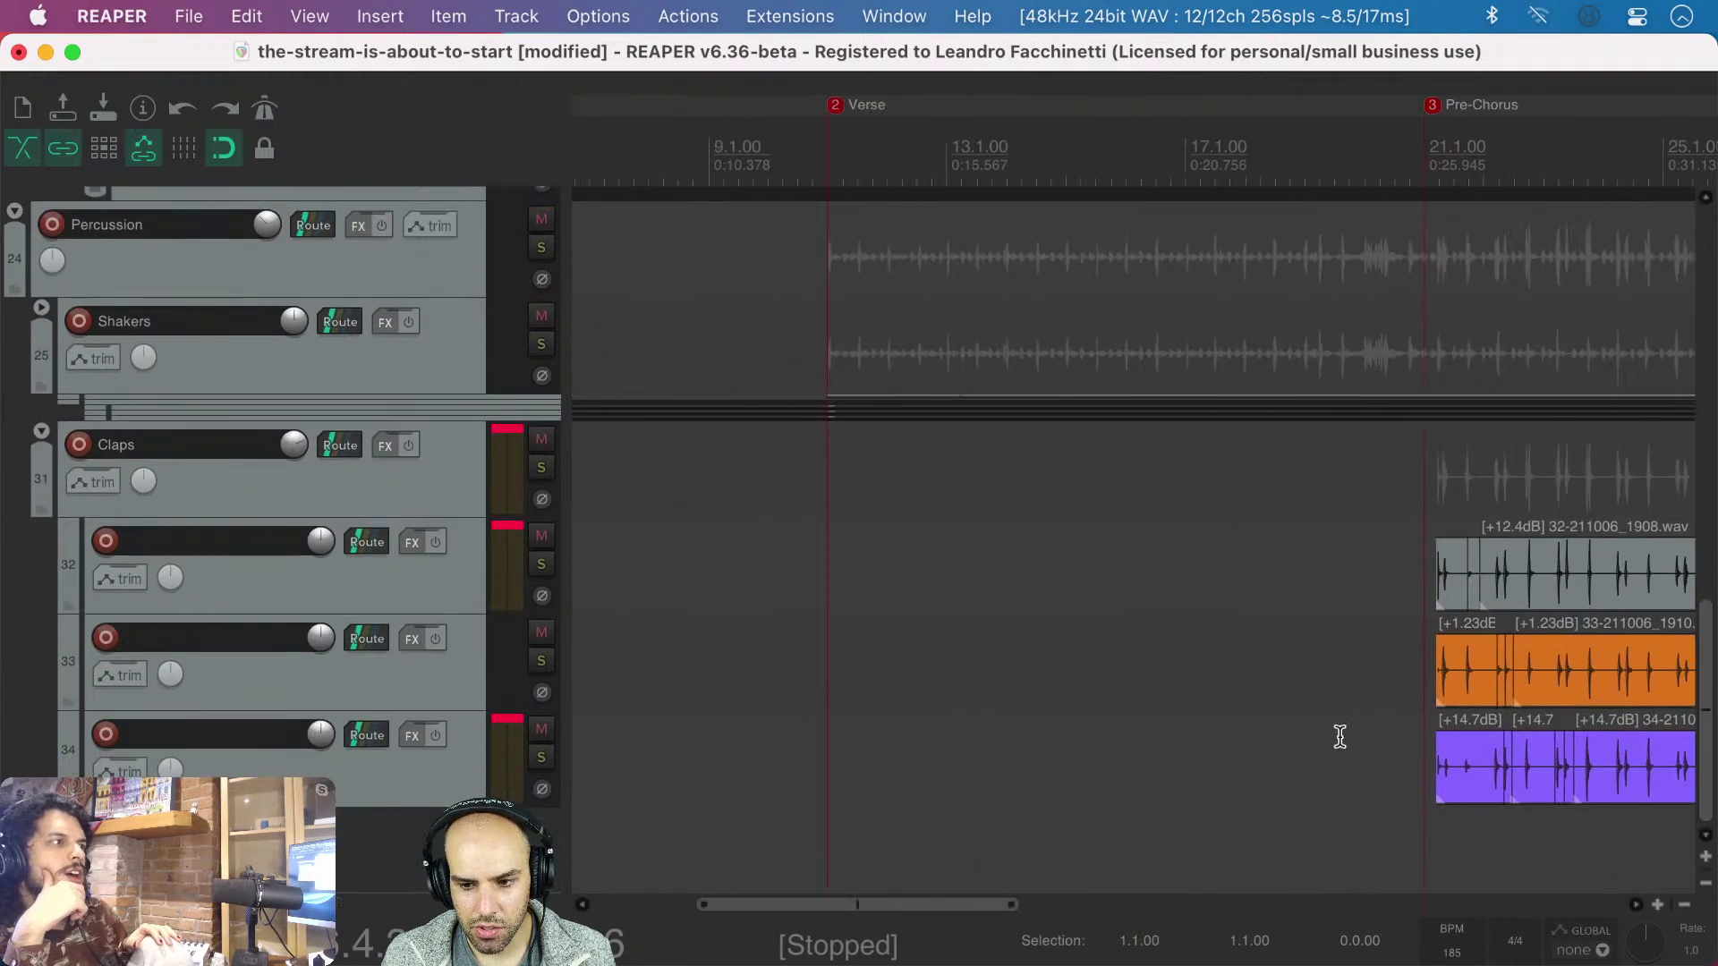
scroll(880, 683, up, 4)
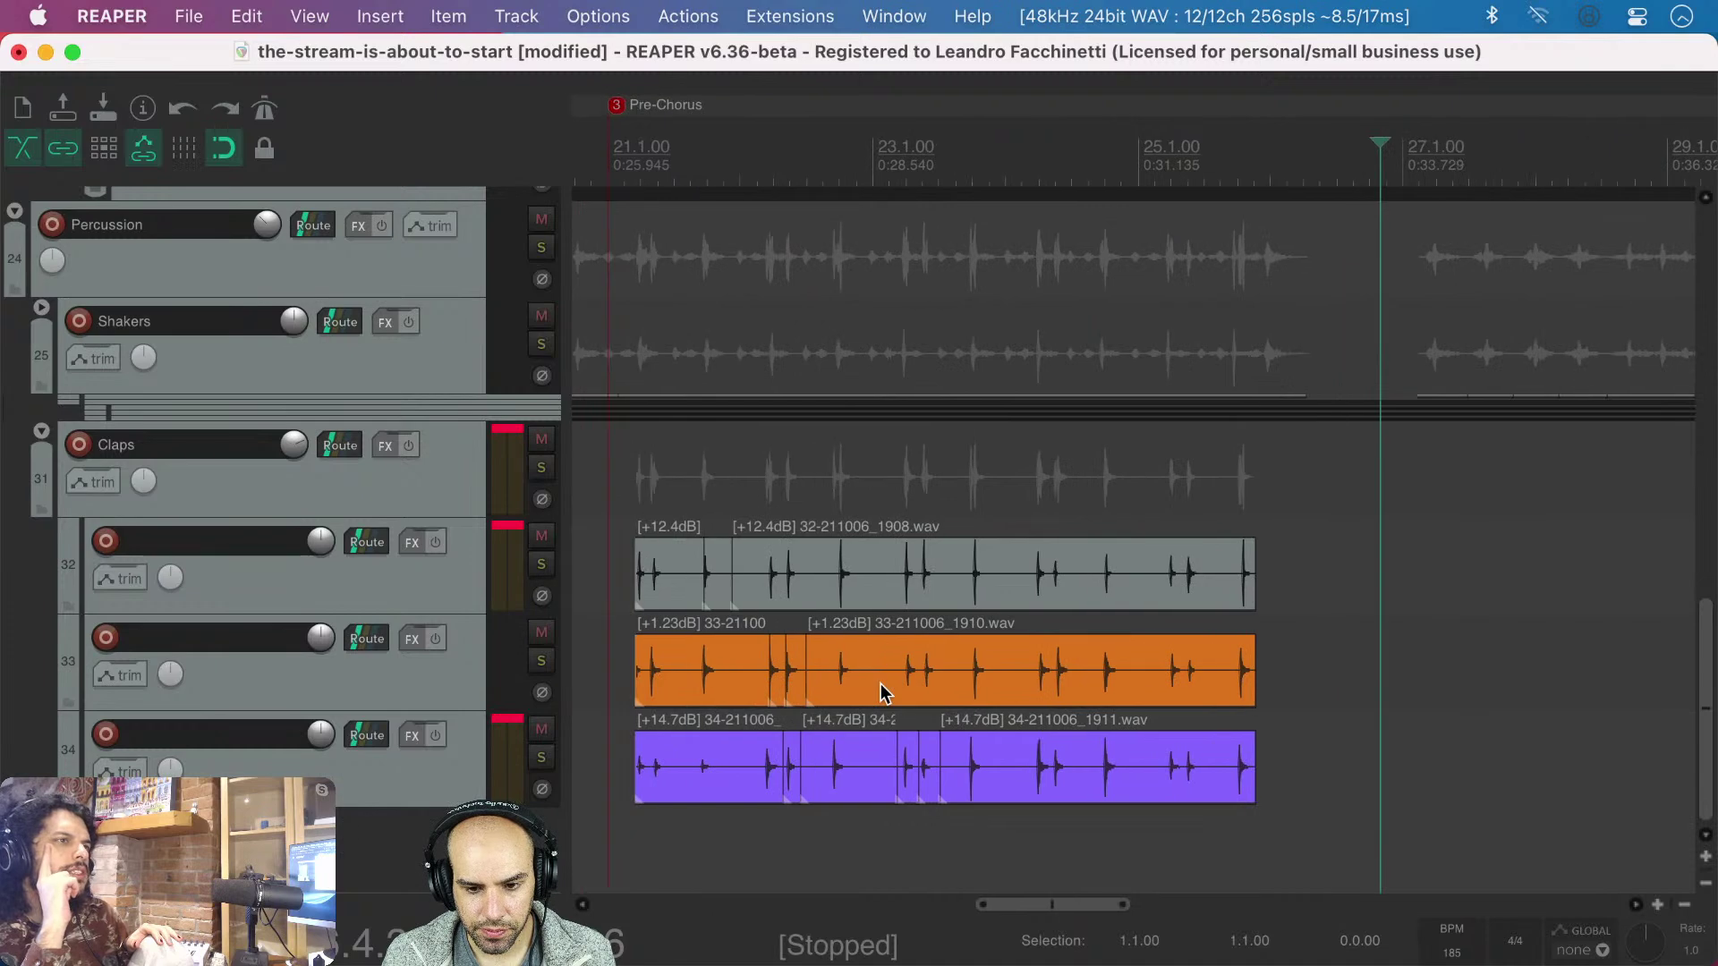
- Try to reset the orange and purple clap items on tracks 33 and 34 with the action "Item: Set to default color"
click(625, 669)
drag(624, 669, 1281, 791)
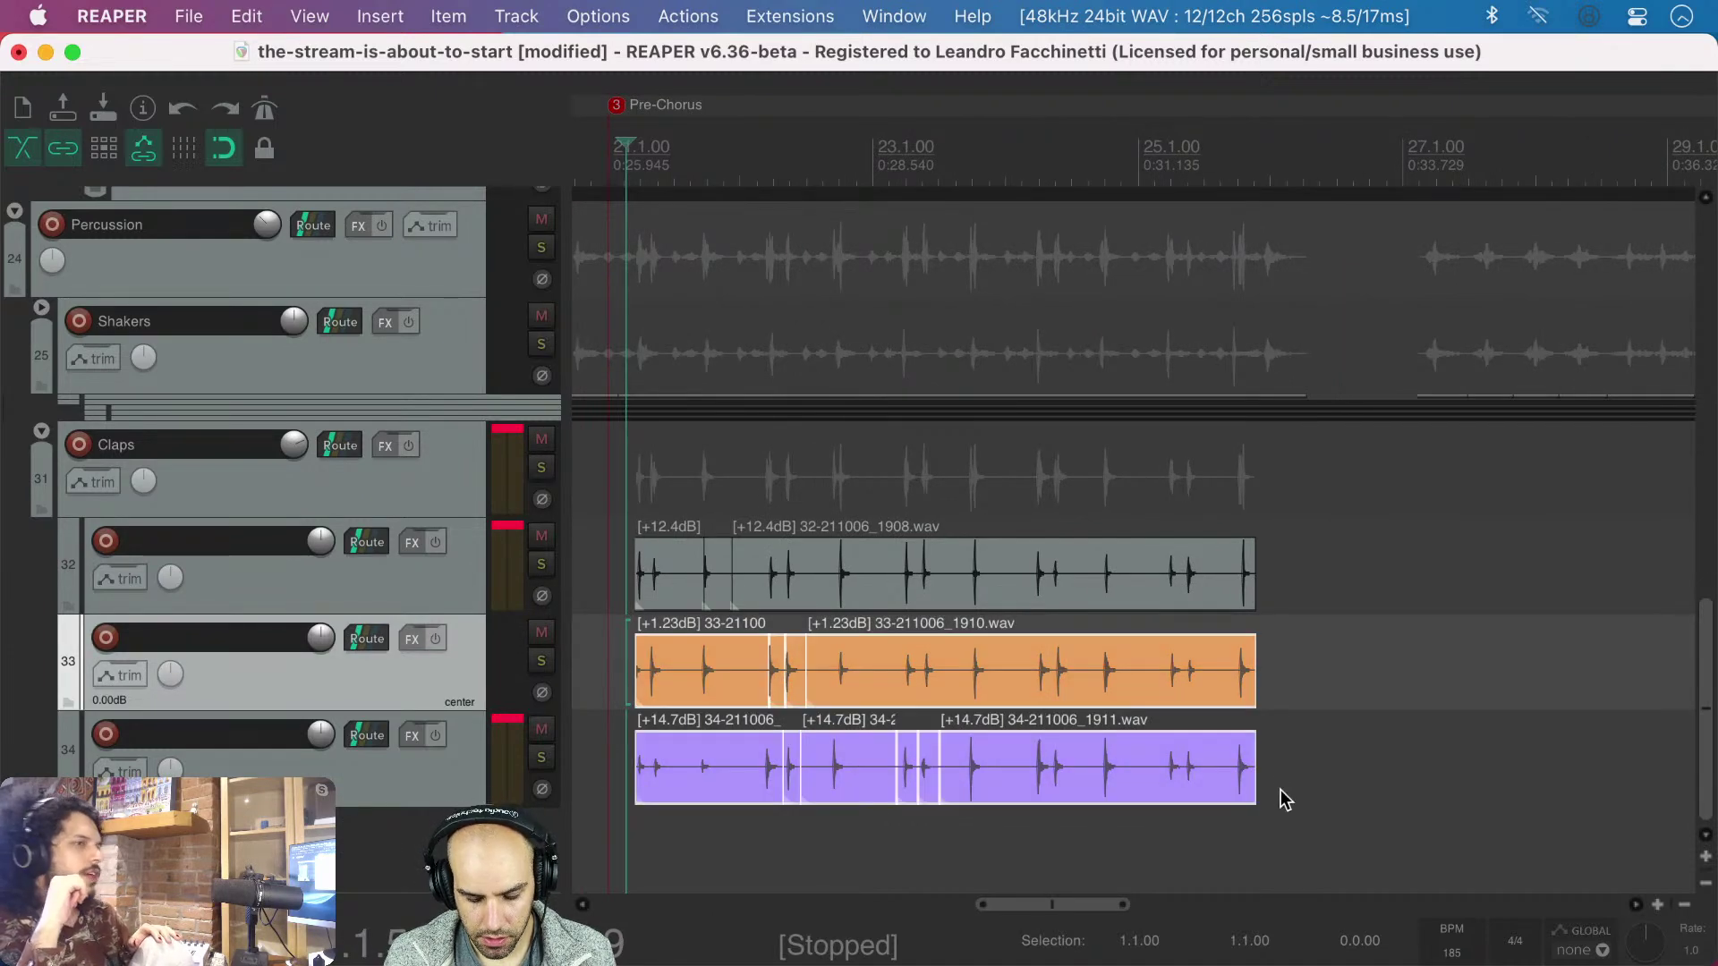
key(shift+slash)
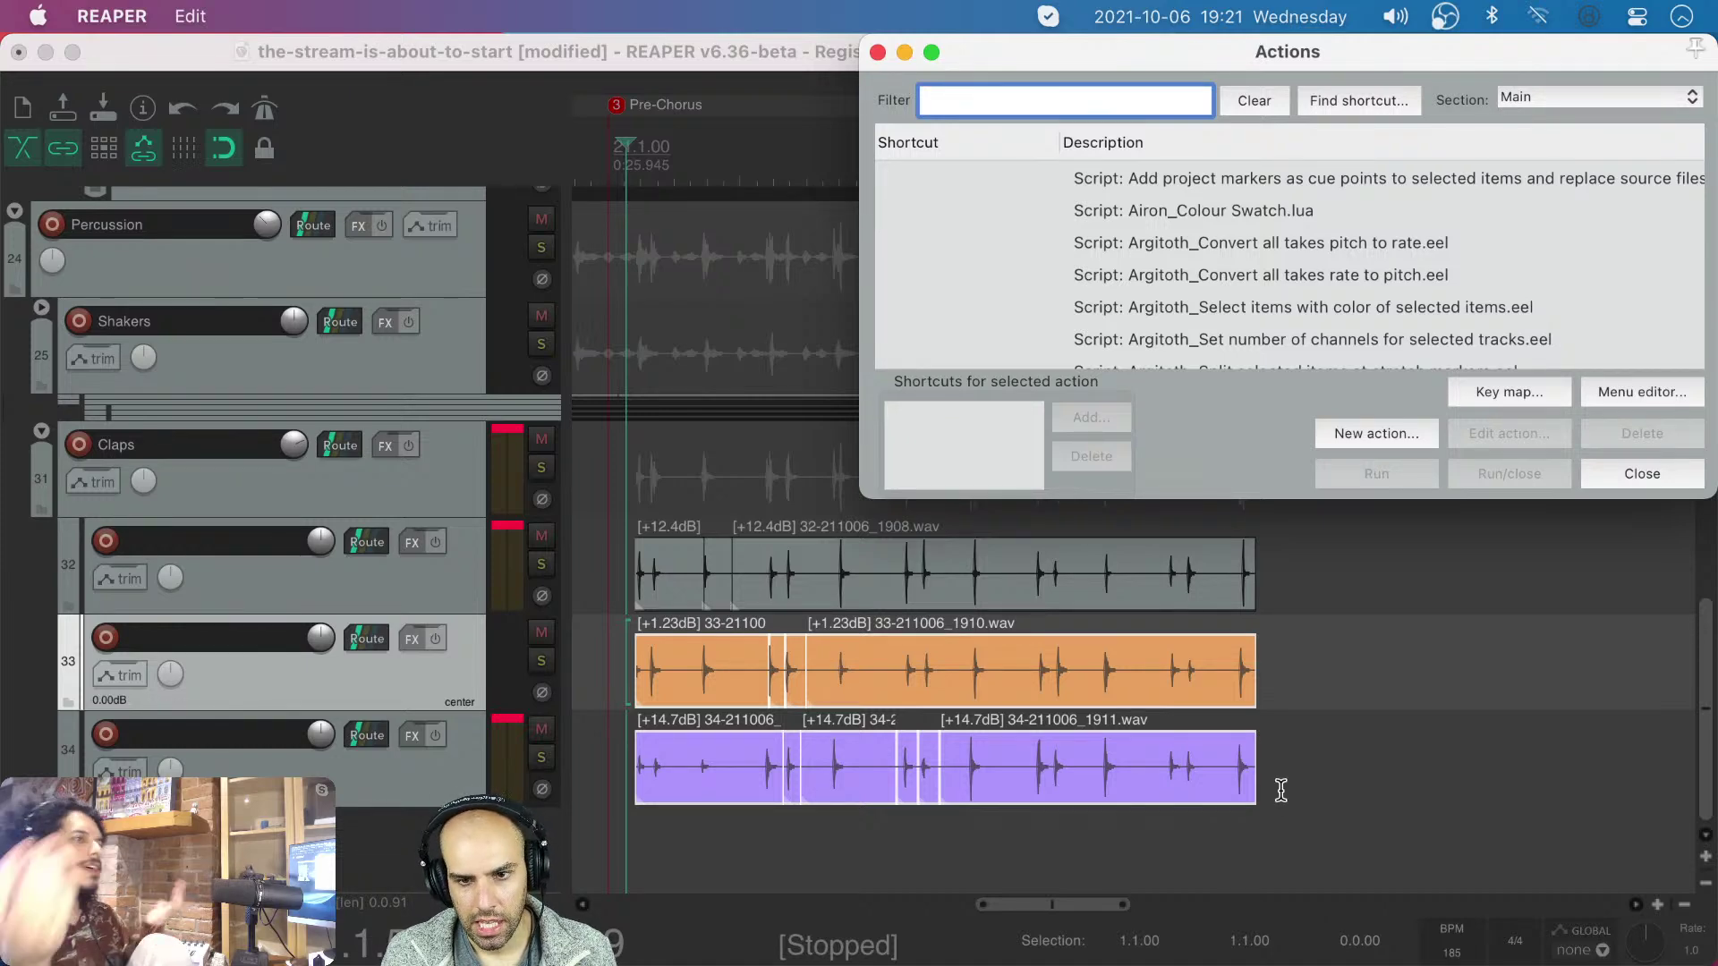
text(default color)
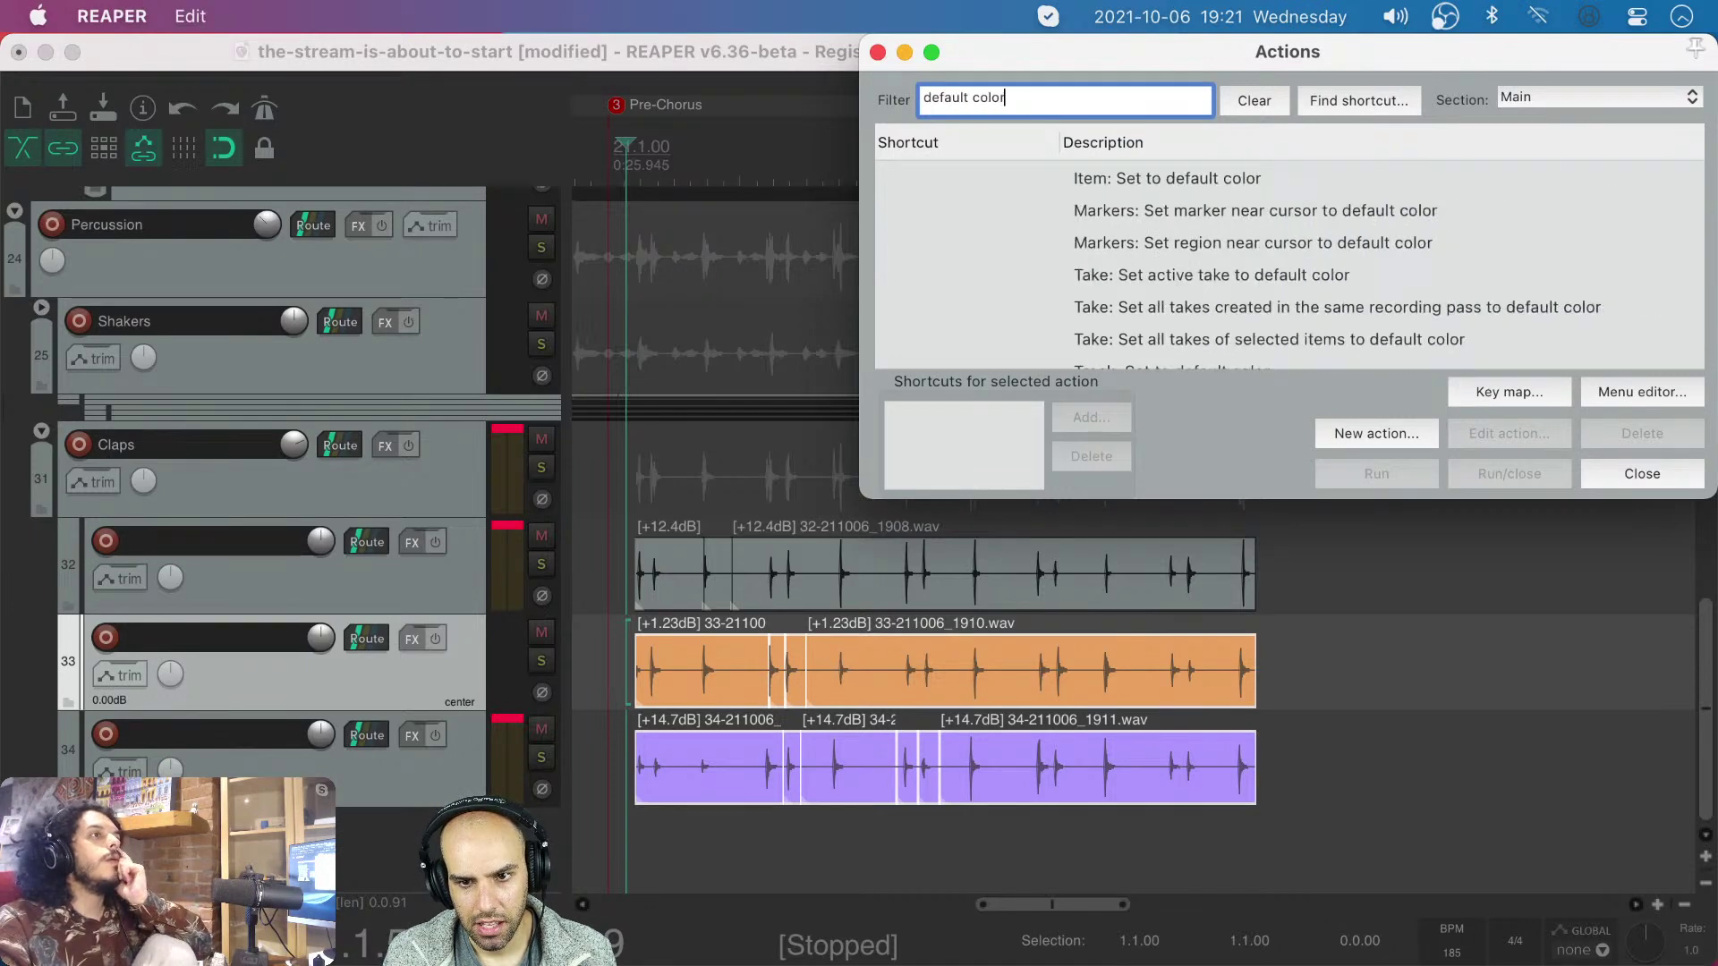
key(Tab)
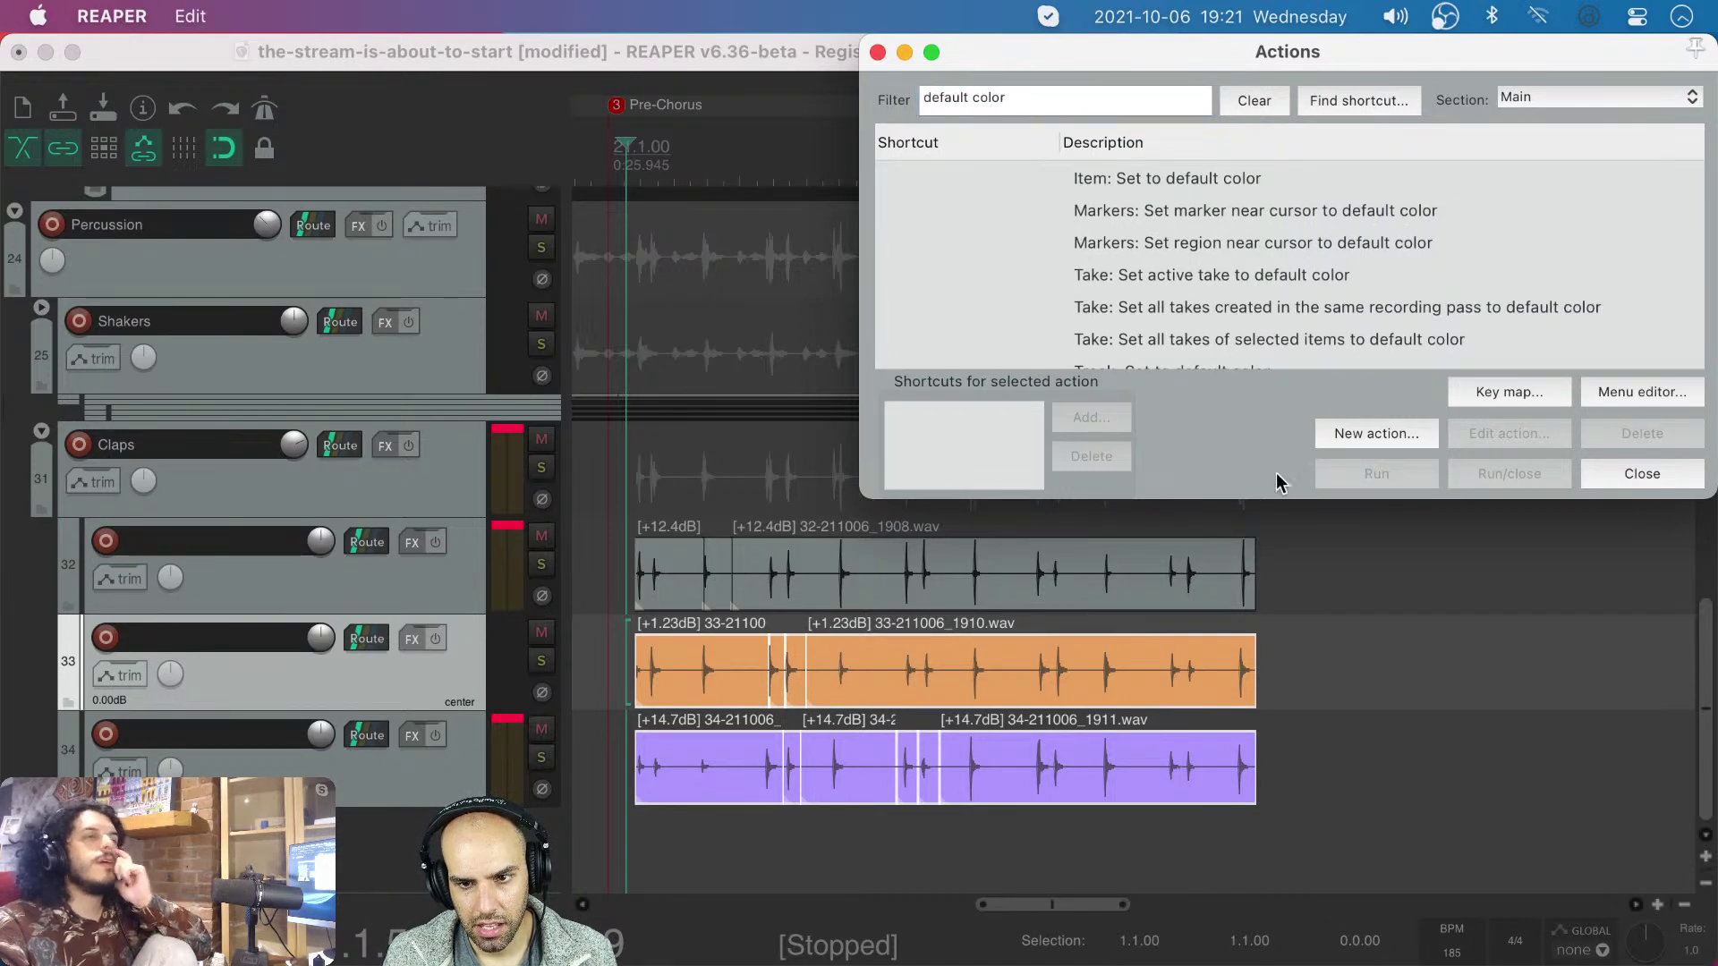
click(1118, 184)
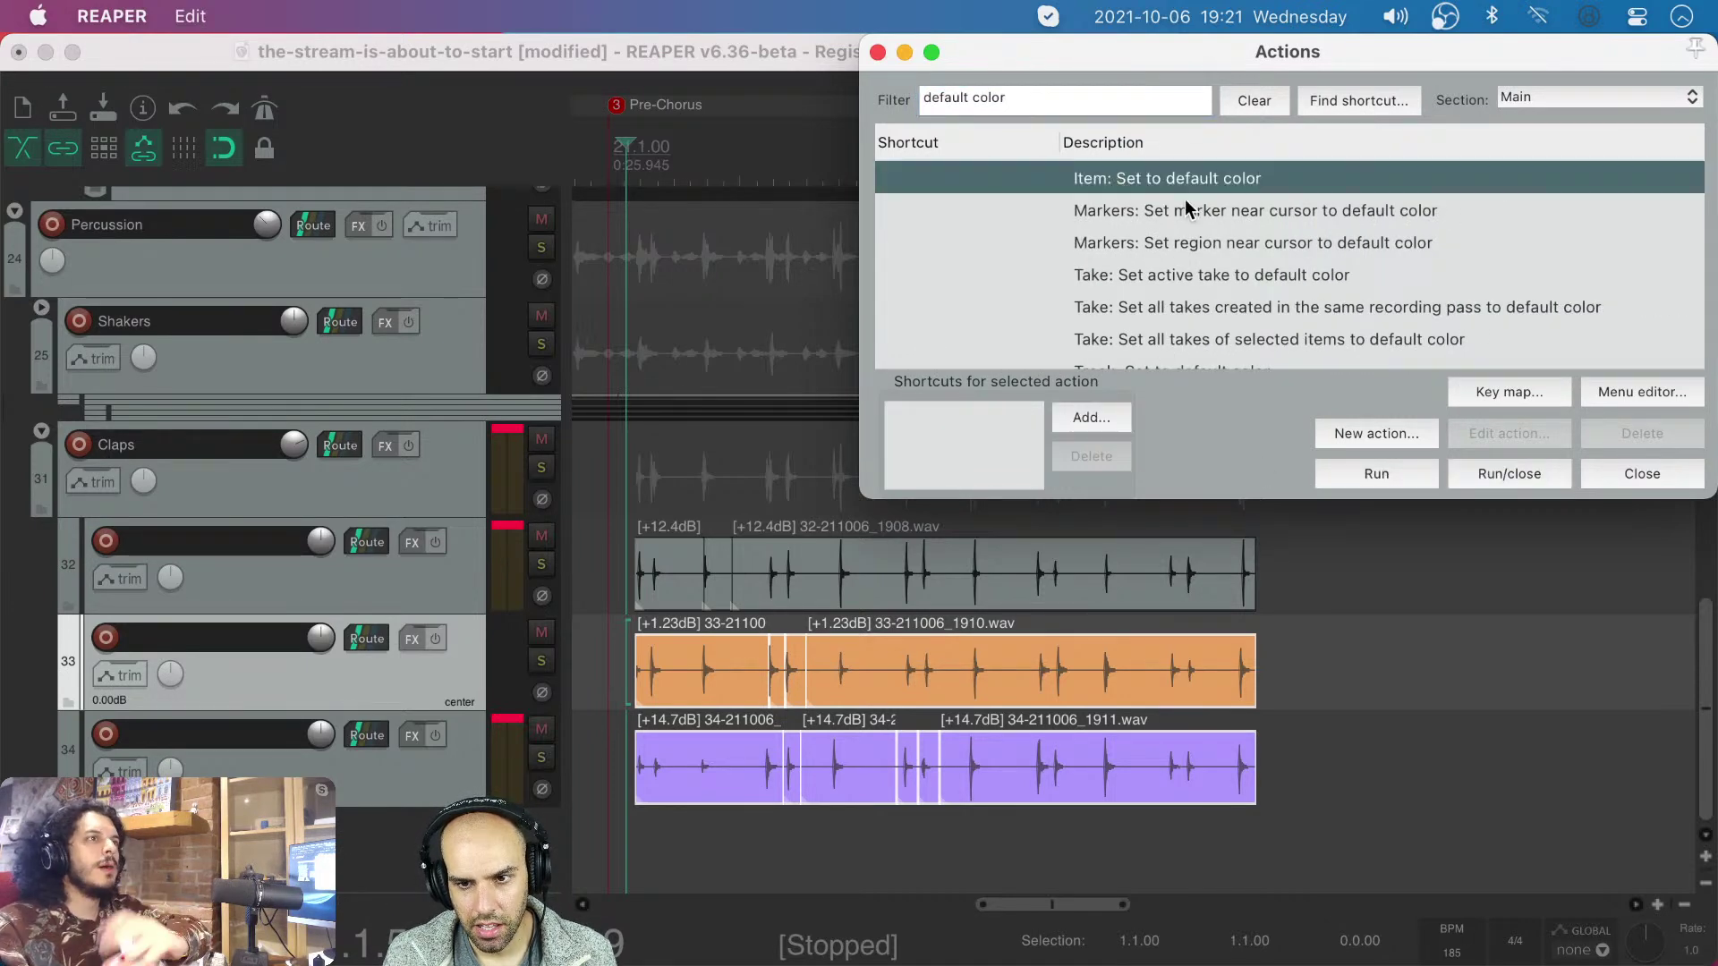
click(1392, 469)
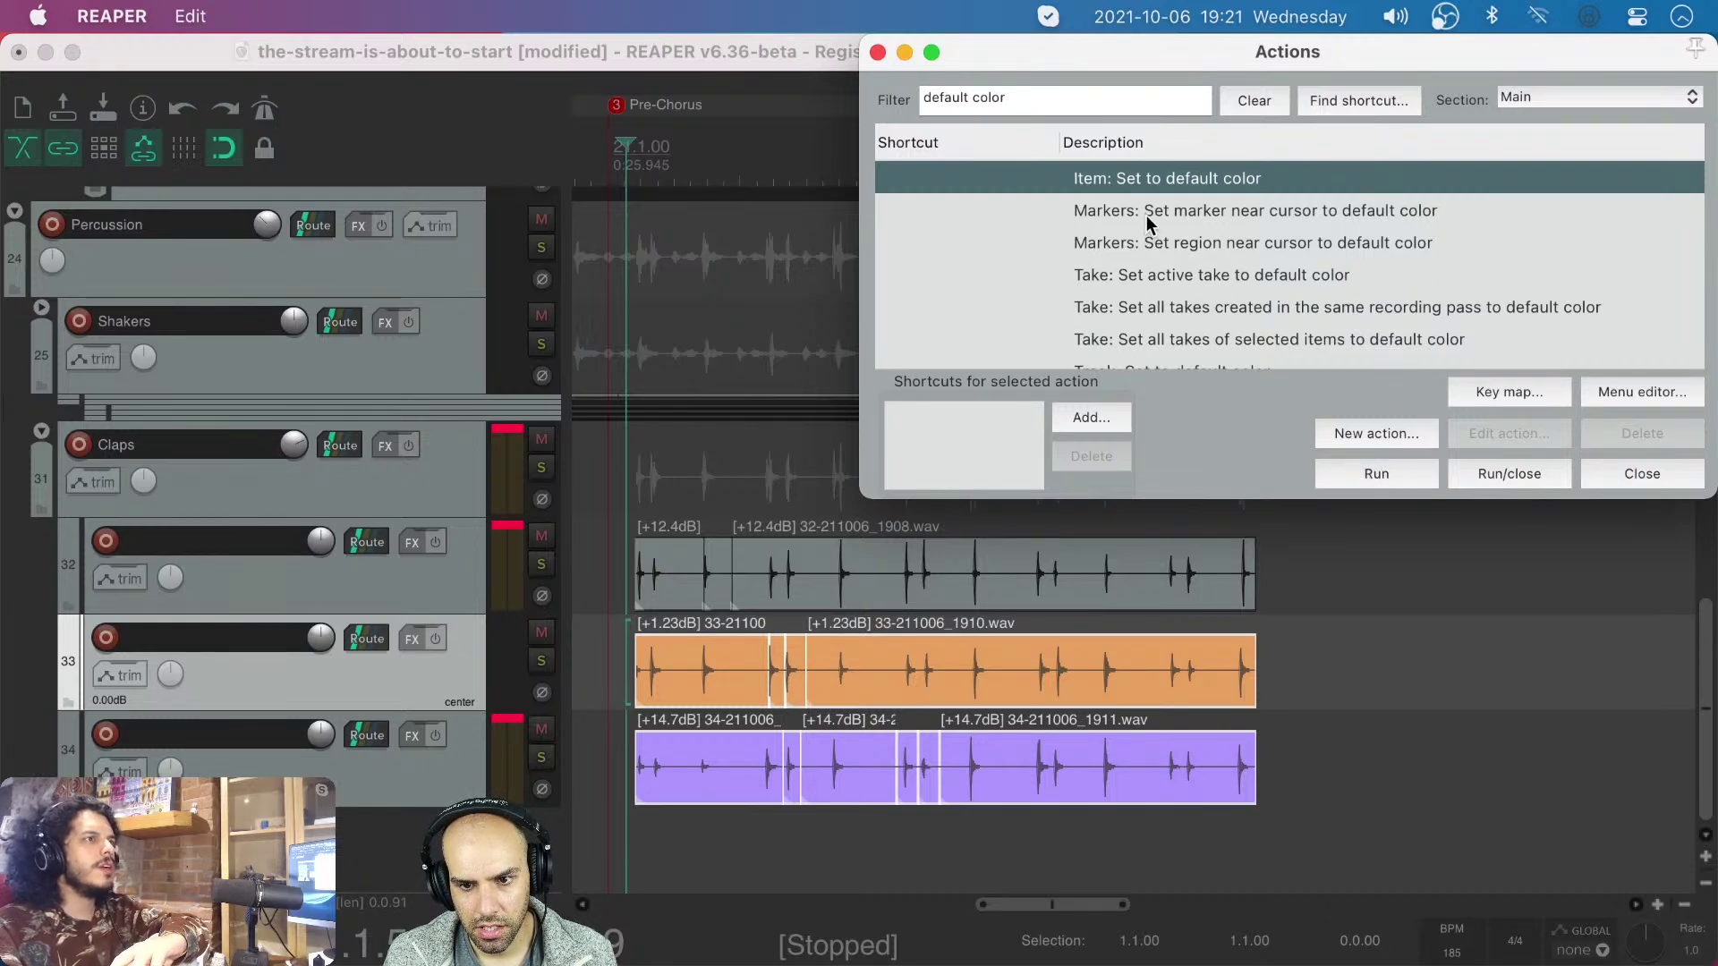
- Run "Take: Set active take to default color" on the selected clap items and save the project
scroll(1147, 215, down, 1)
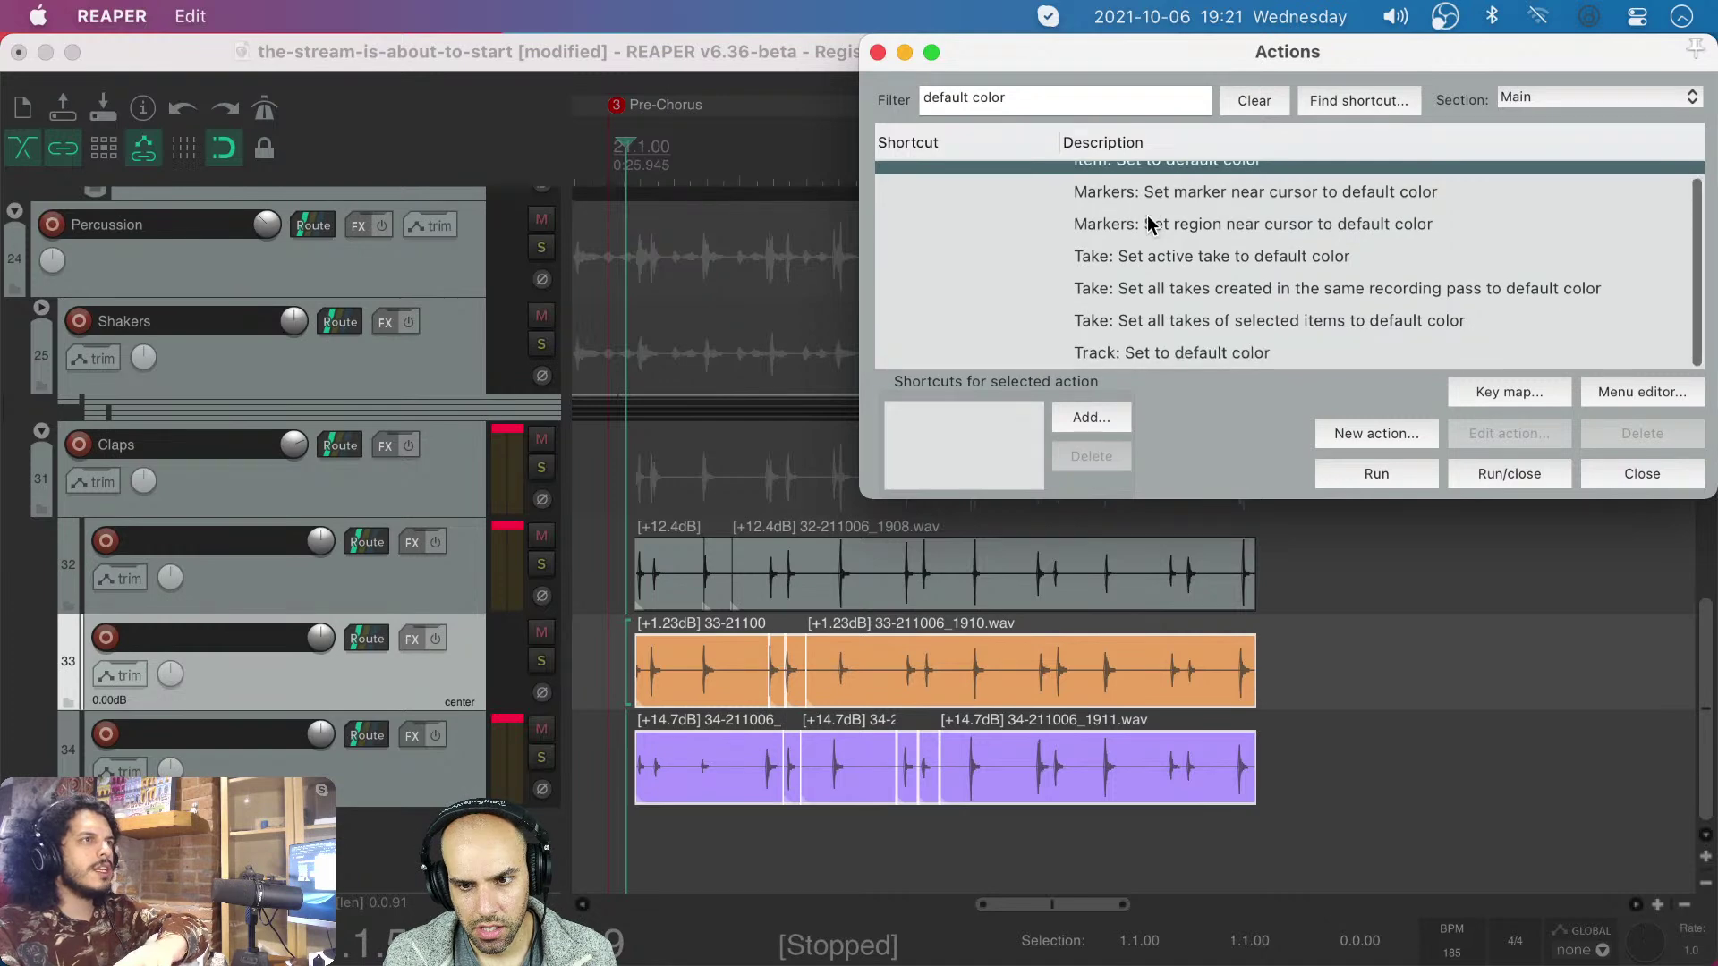
click(1183, 260)
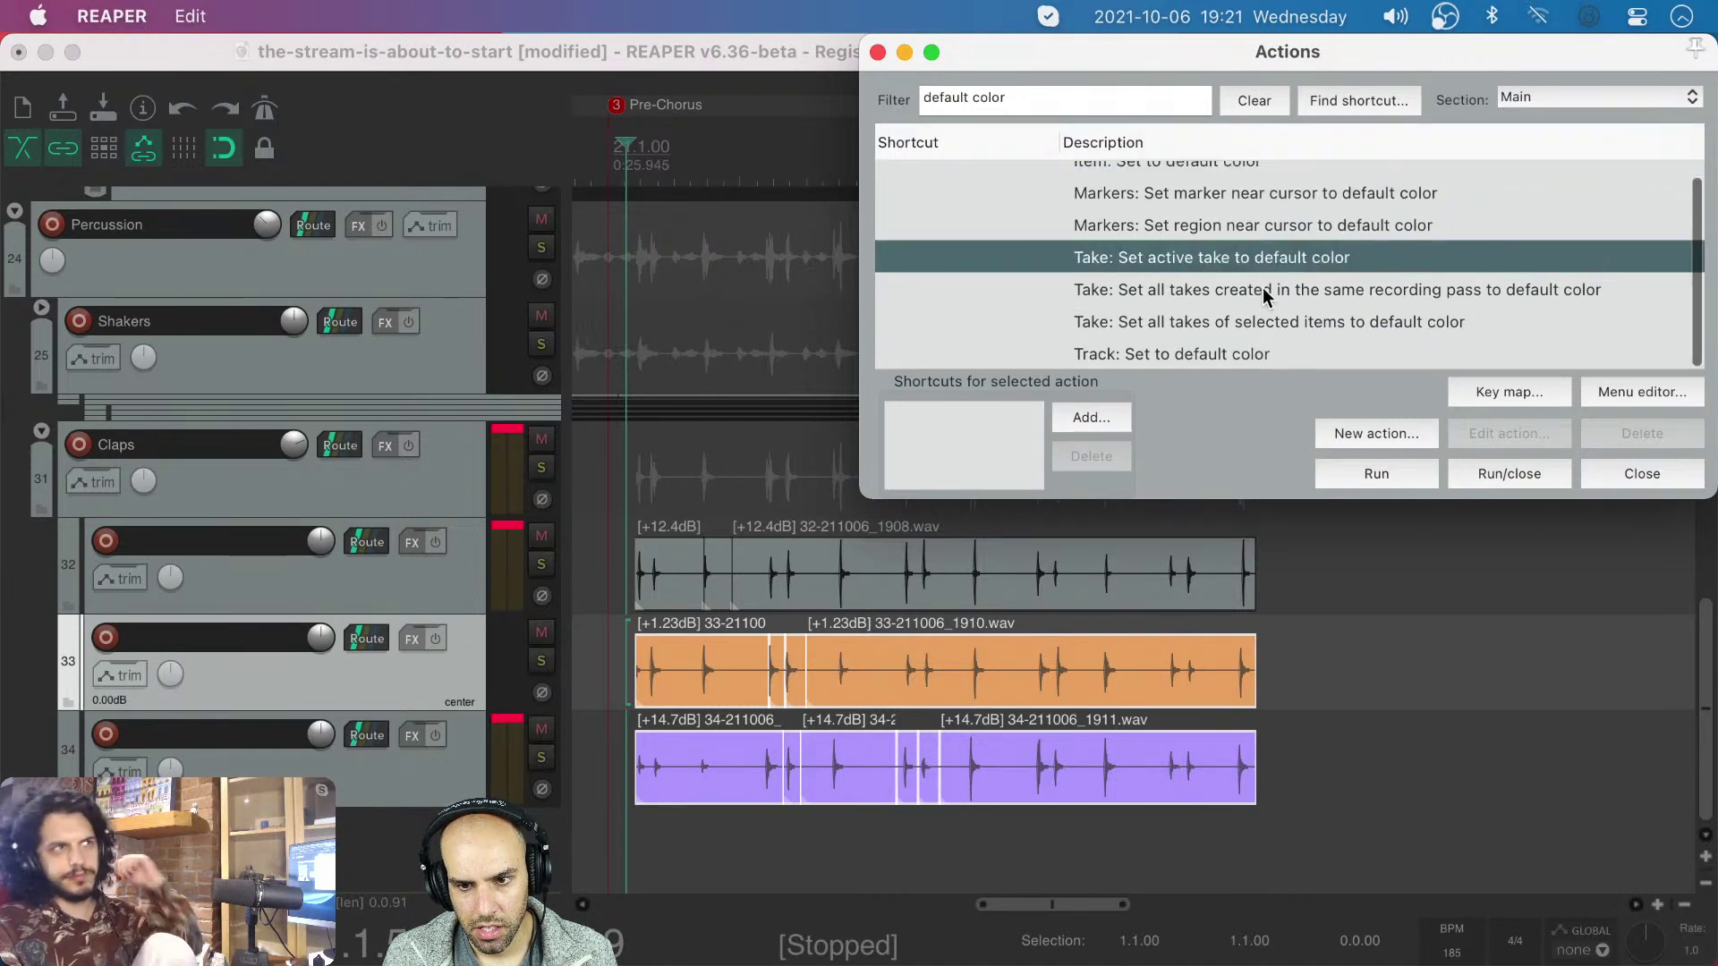
click(1351, 465)
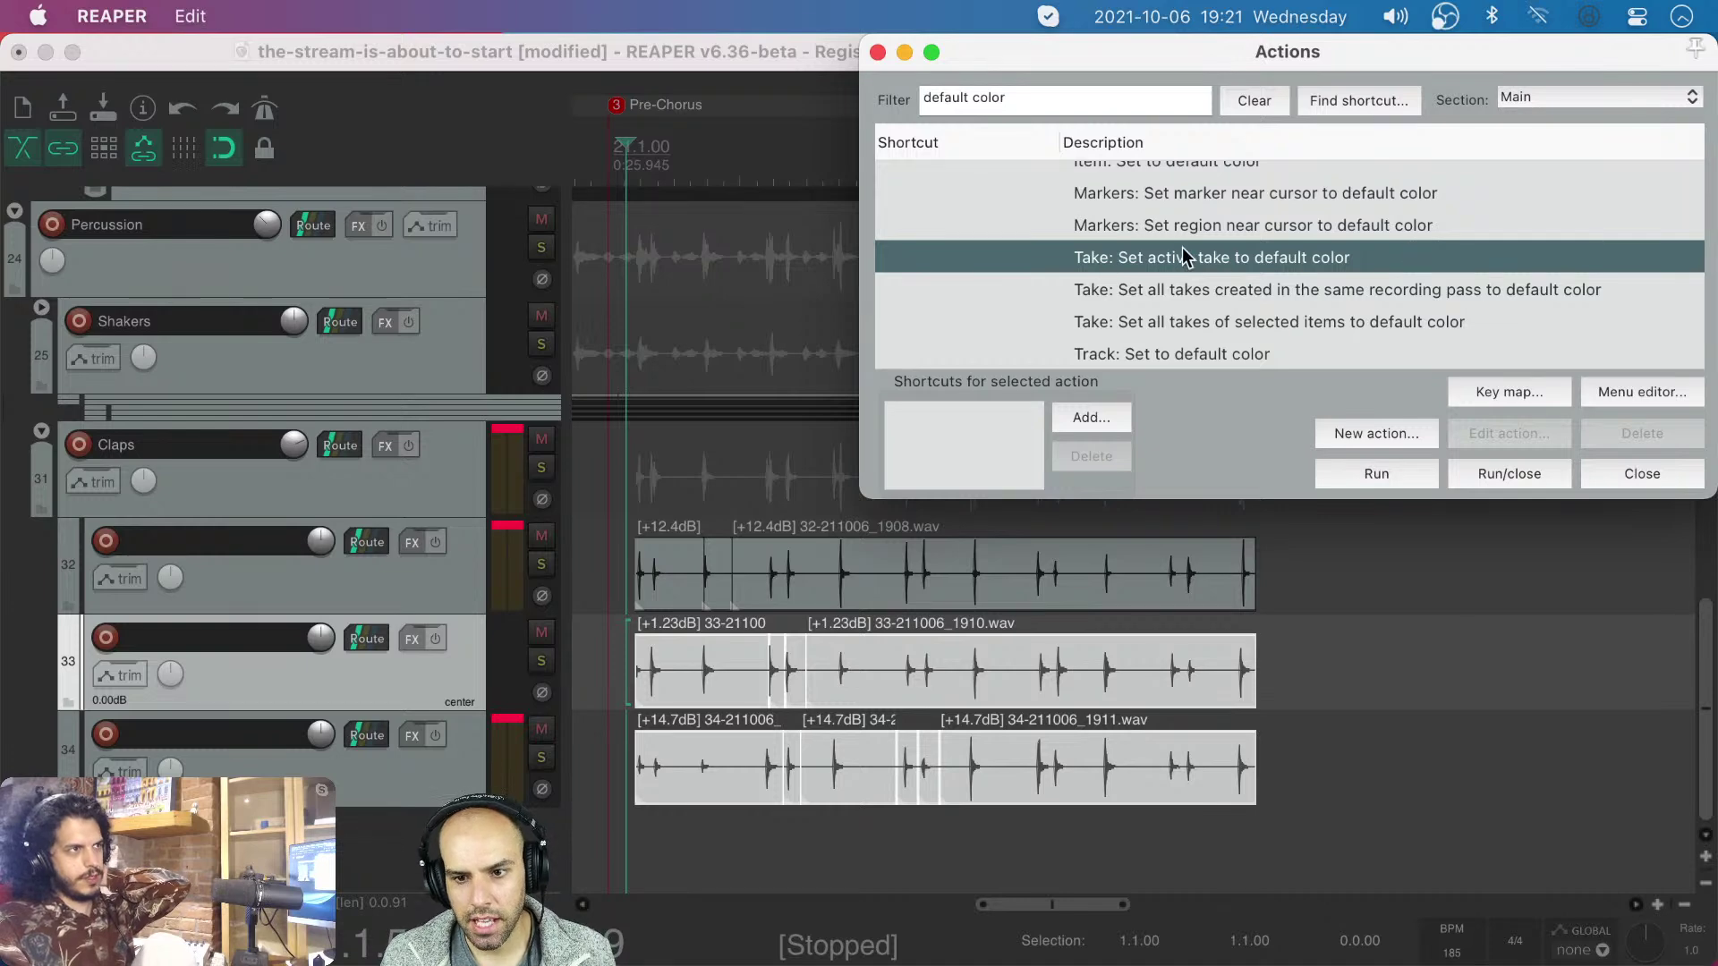
scroll(1219, 245, up, 1)
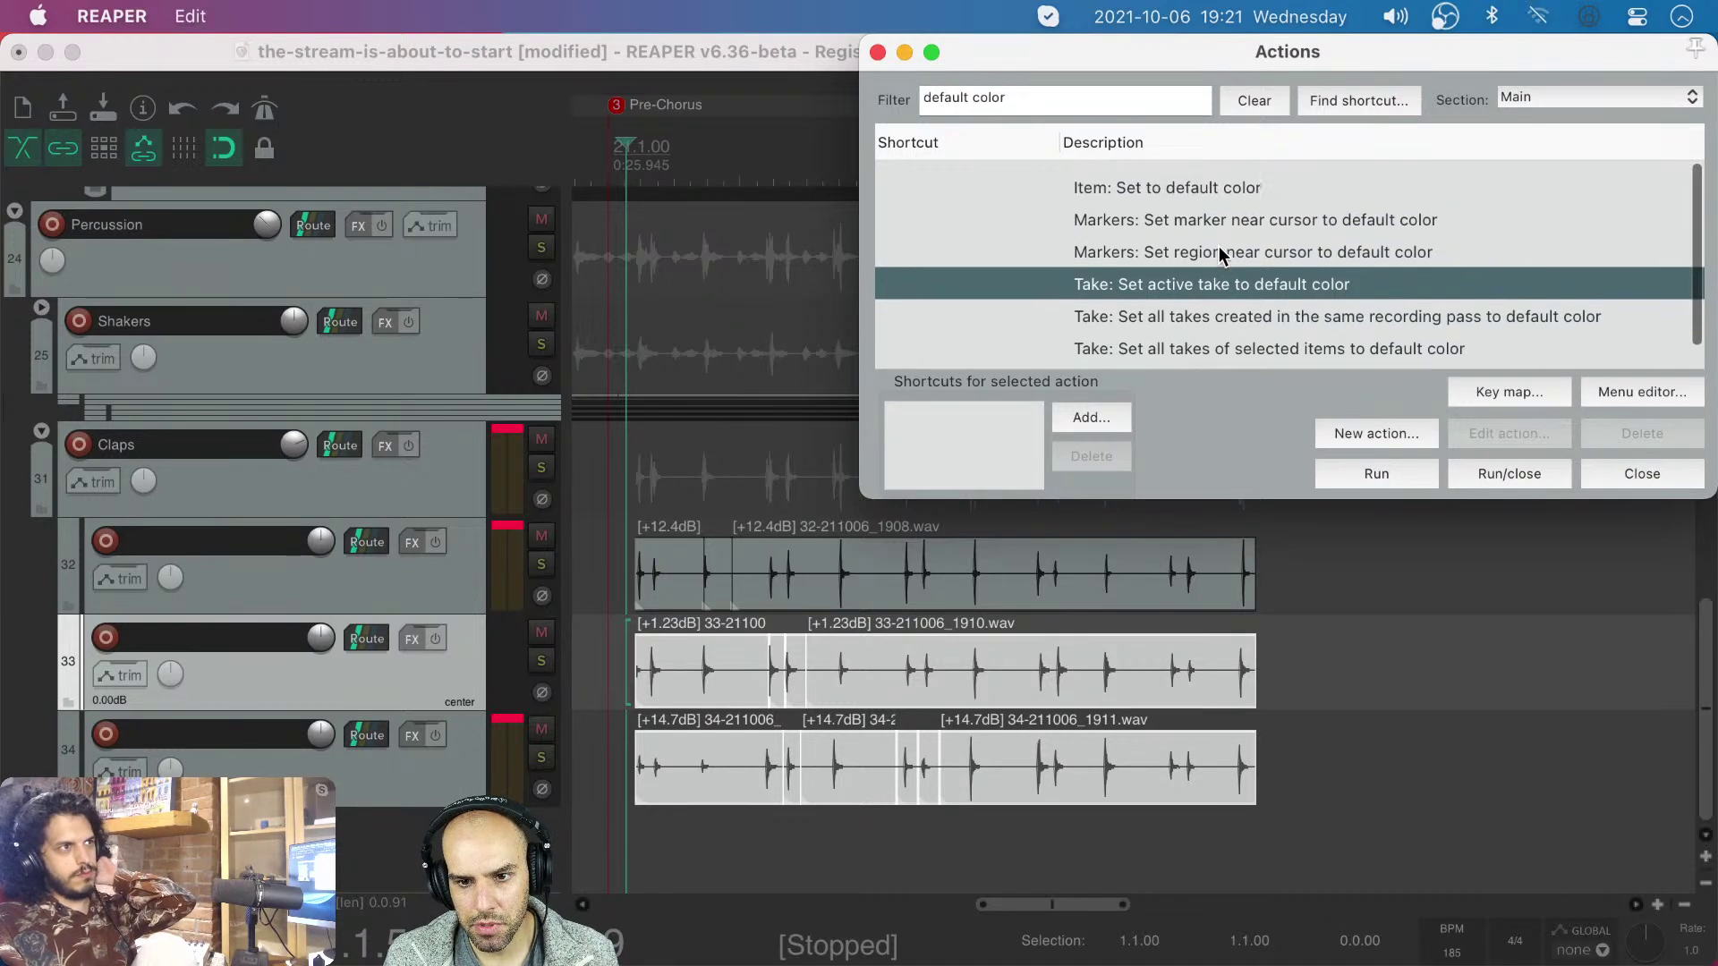
click(1635, 475)
scroll(893, 452, up, 3)
scroll(893, 452, down, 2)
scroll(893, 452, left, 1)
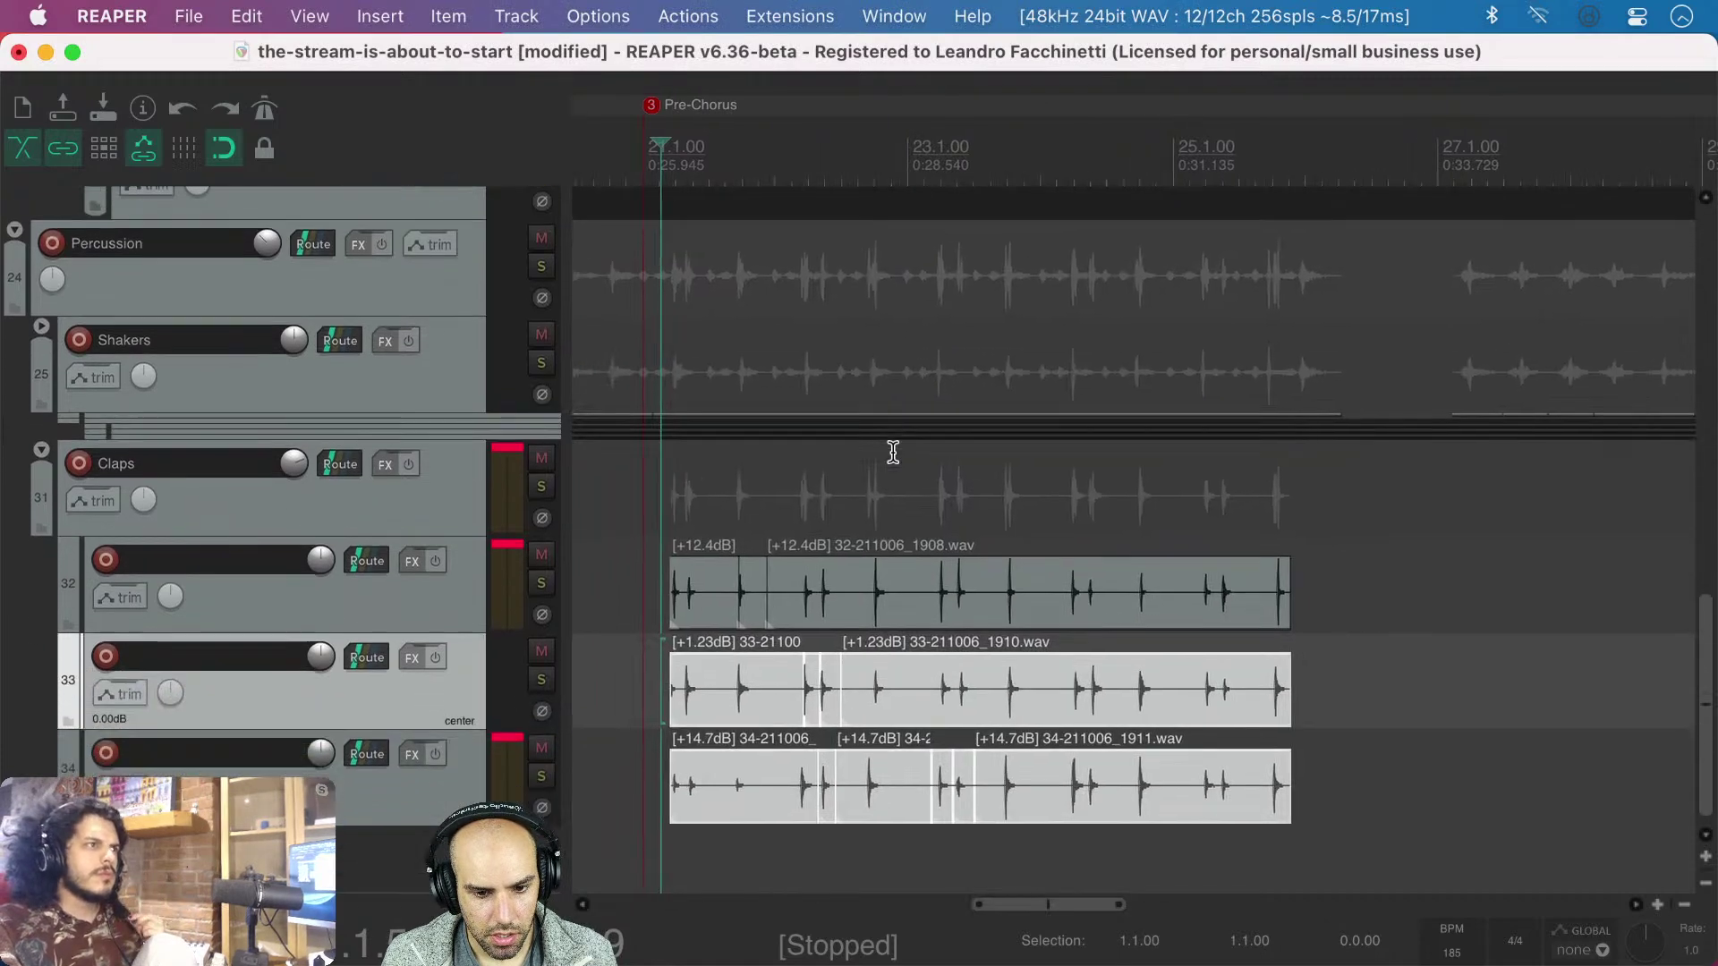
key(super+s)
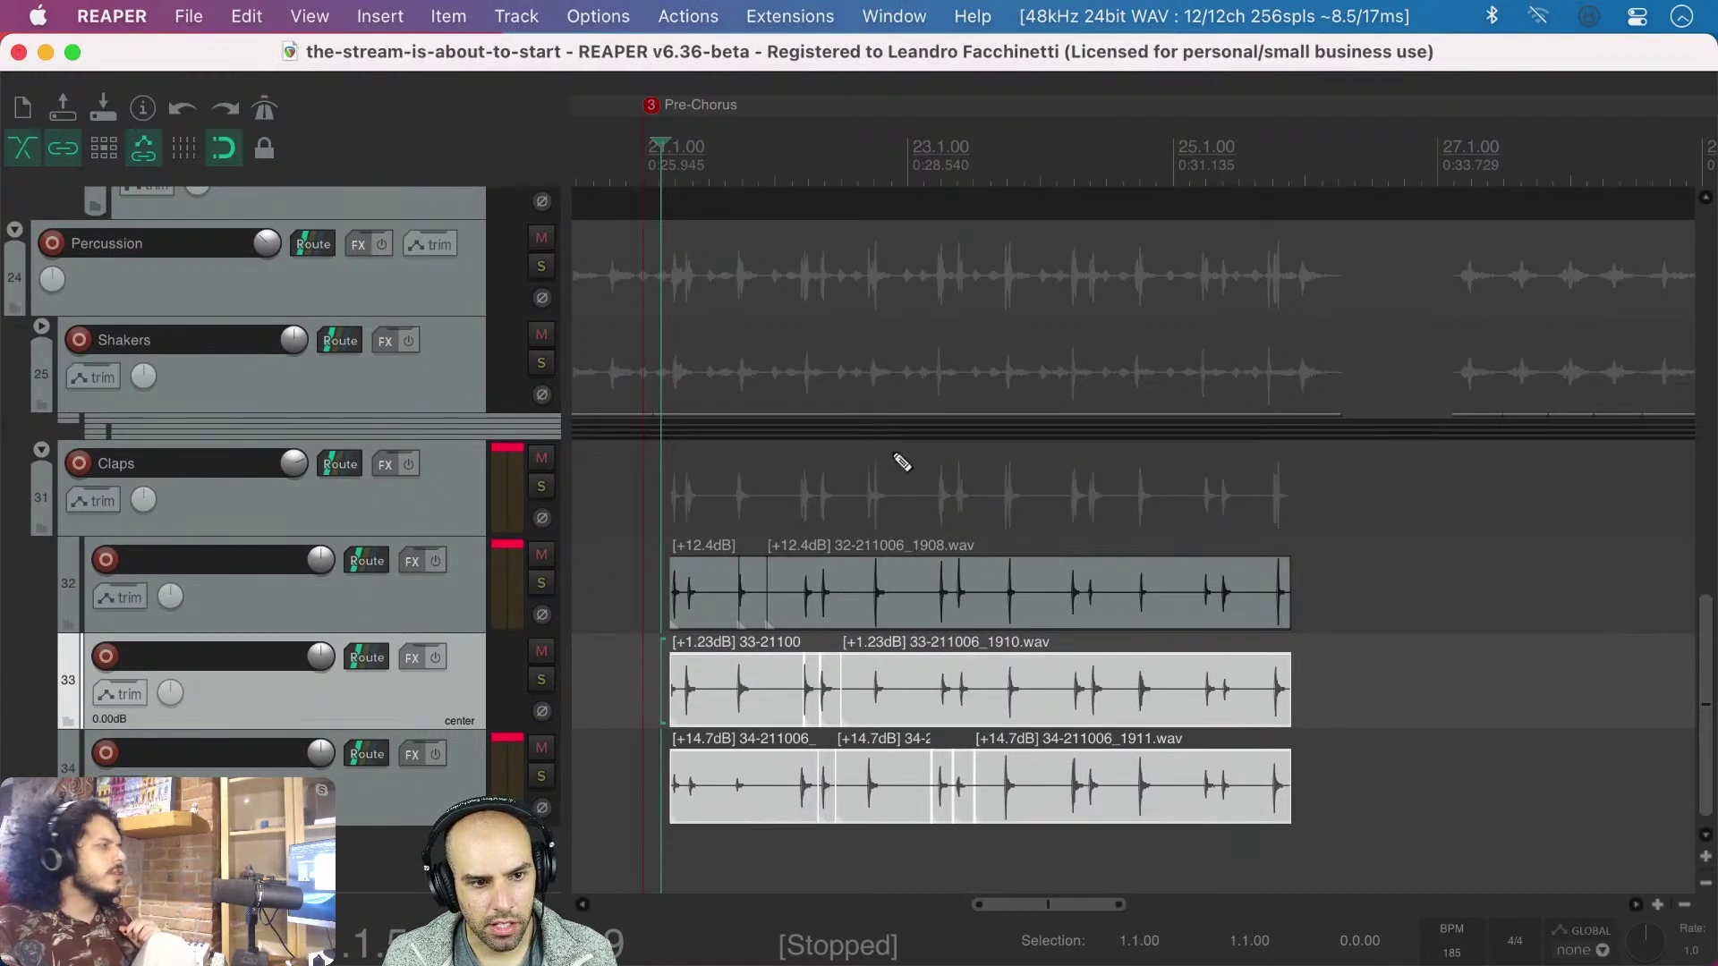
- Collapse the Claps subfolder and the Percussion folder to their most compact view
click(41, 453)
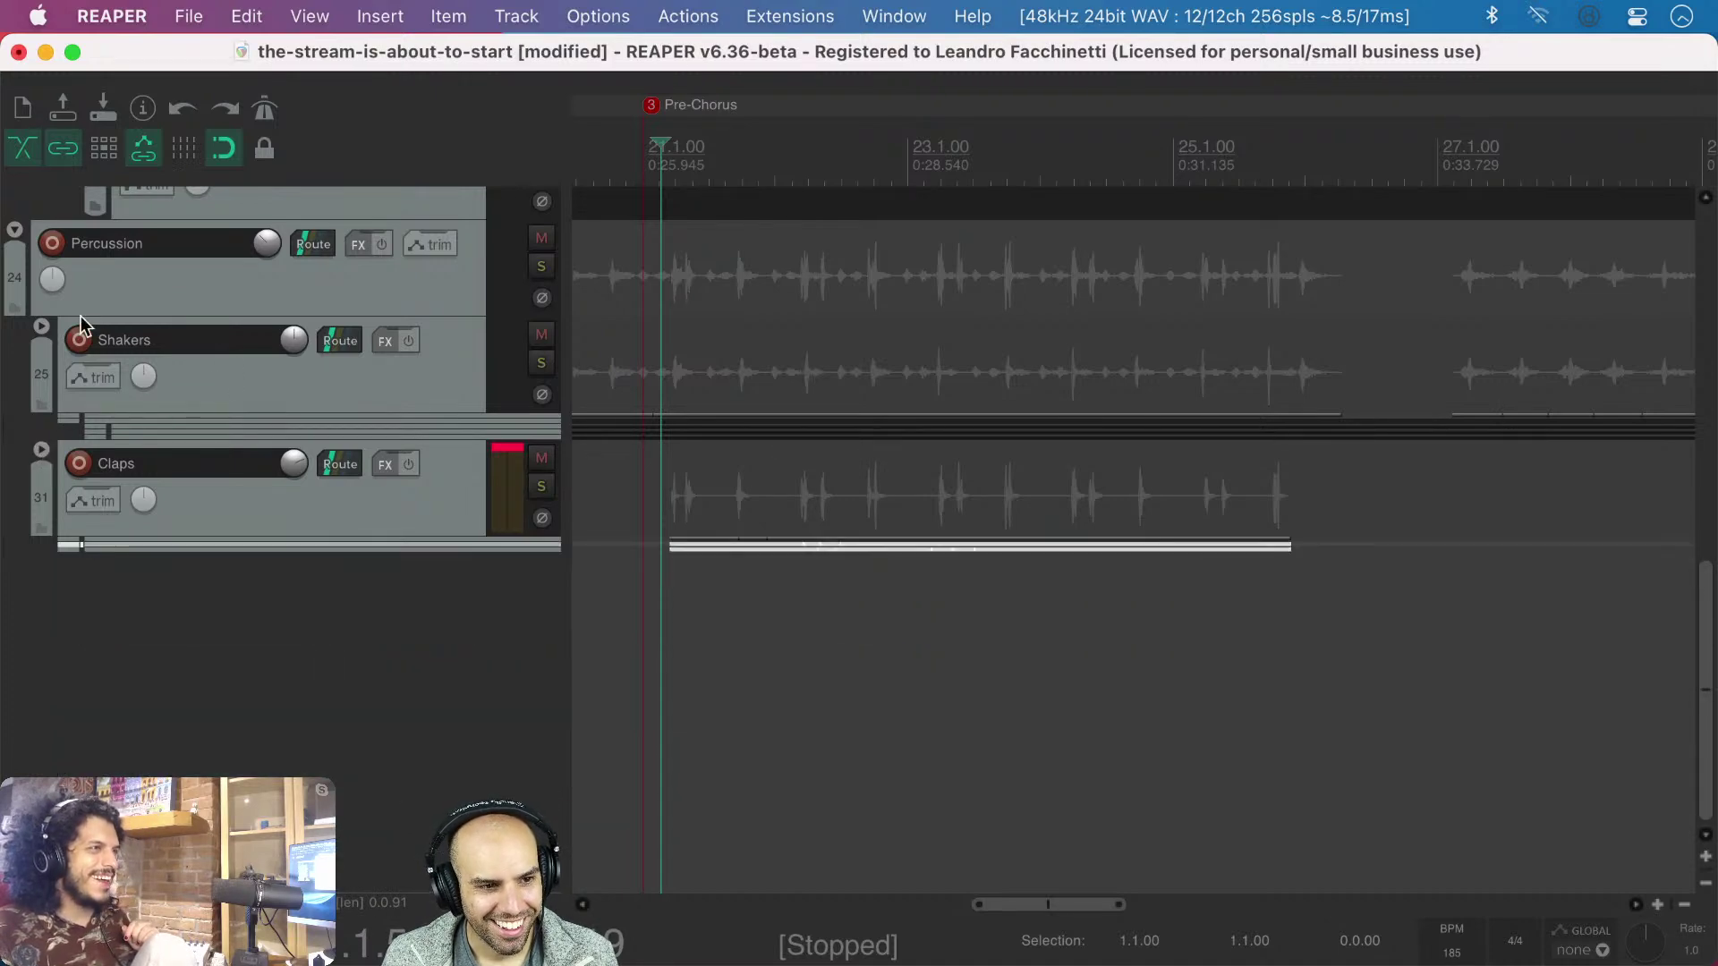
click(14, 231)
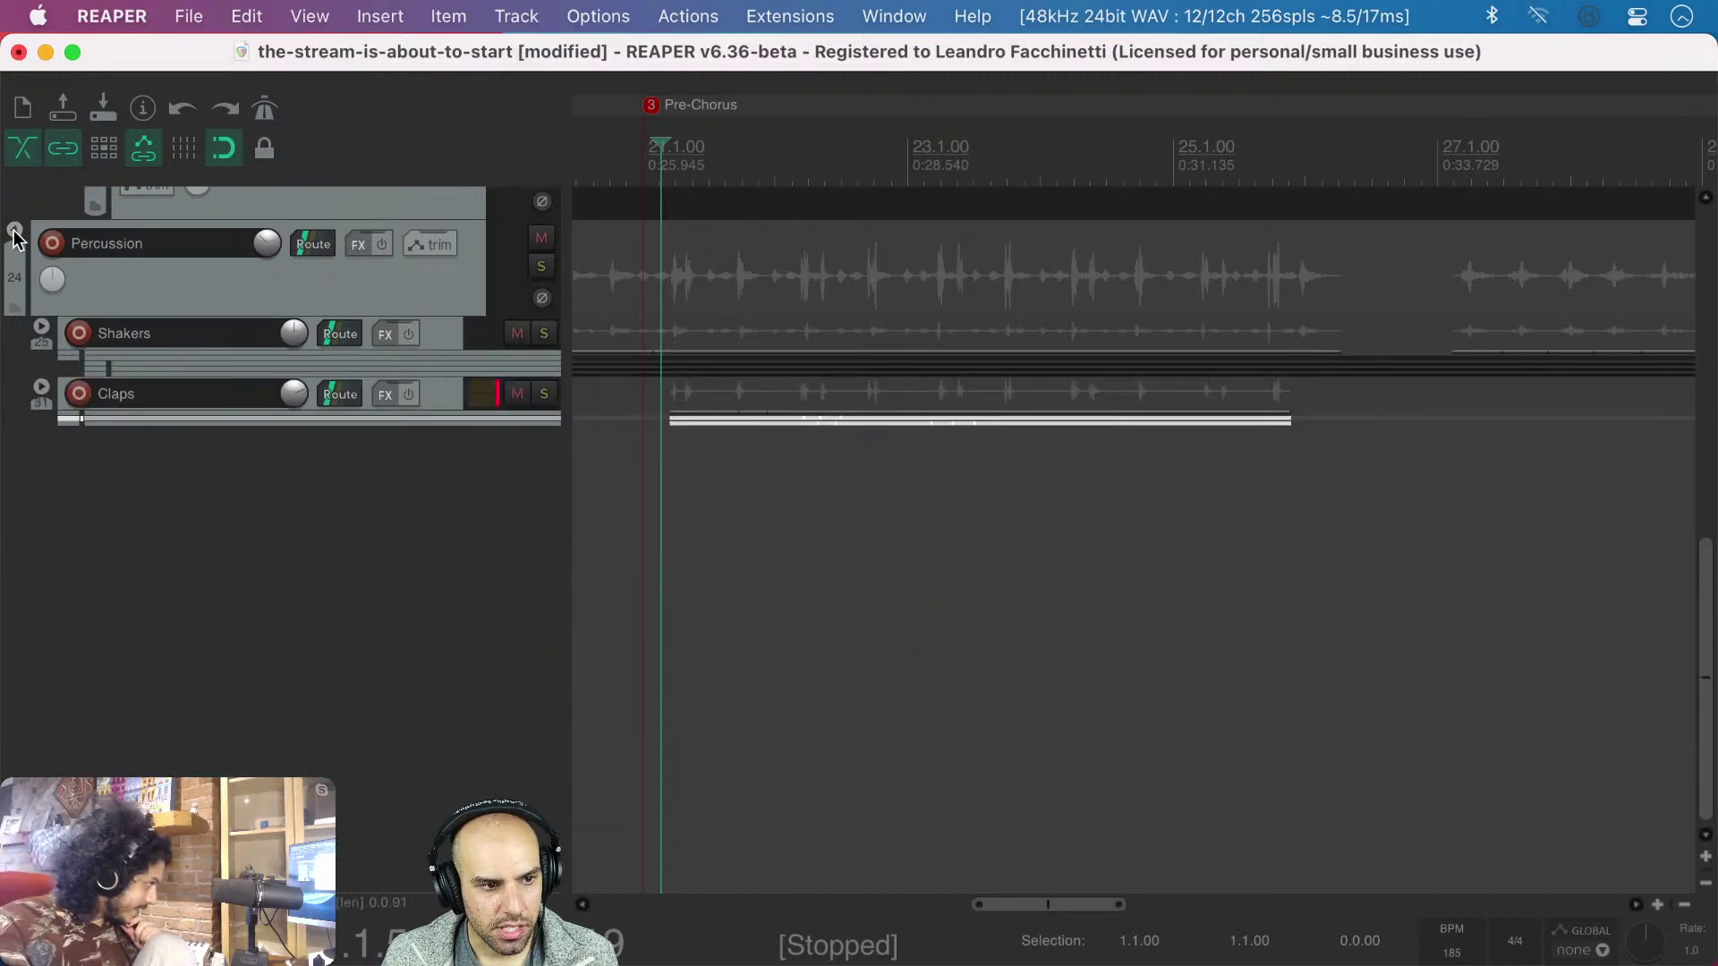
click(14, 231)
- Collapse the Takes folder inside the Electric folder to its most compact view and save the project
scroll(617, 266, up, 15)
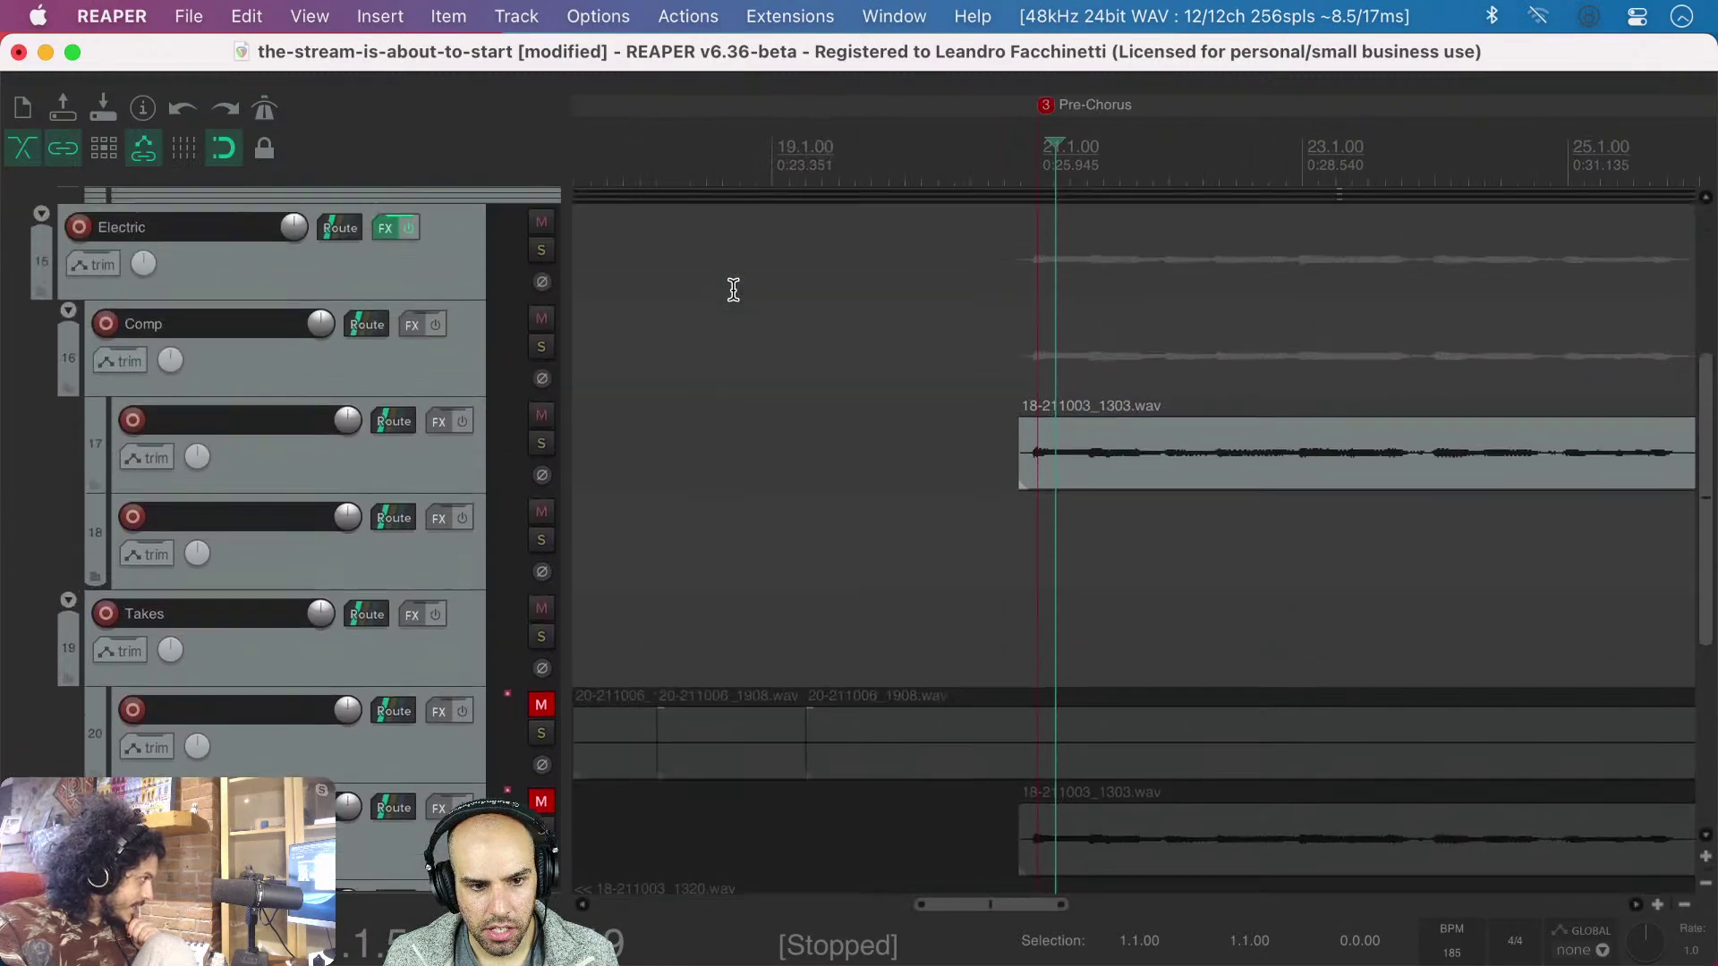
scroll(717, 296, down, 3)
scroll(850, 671, down, 5)
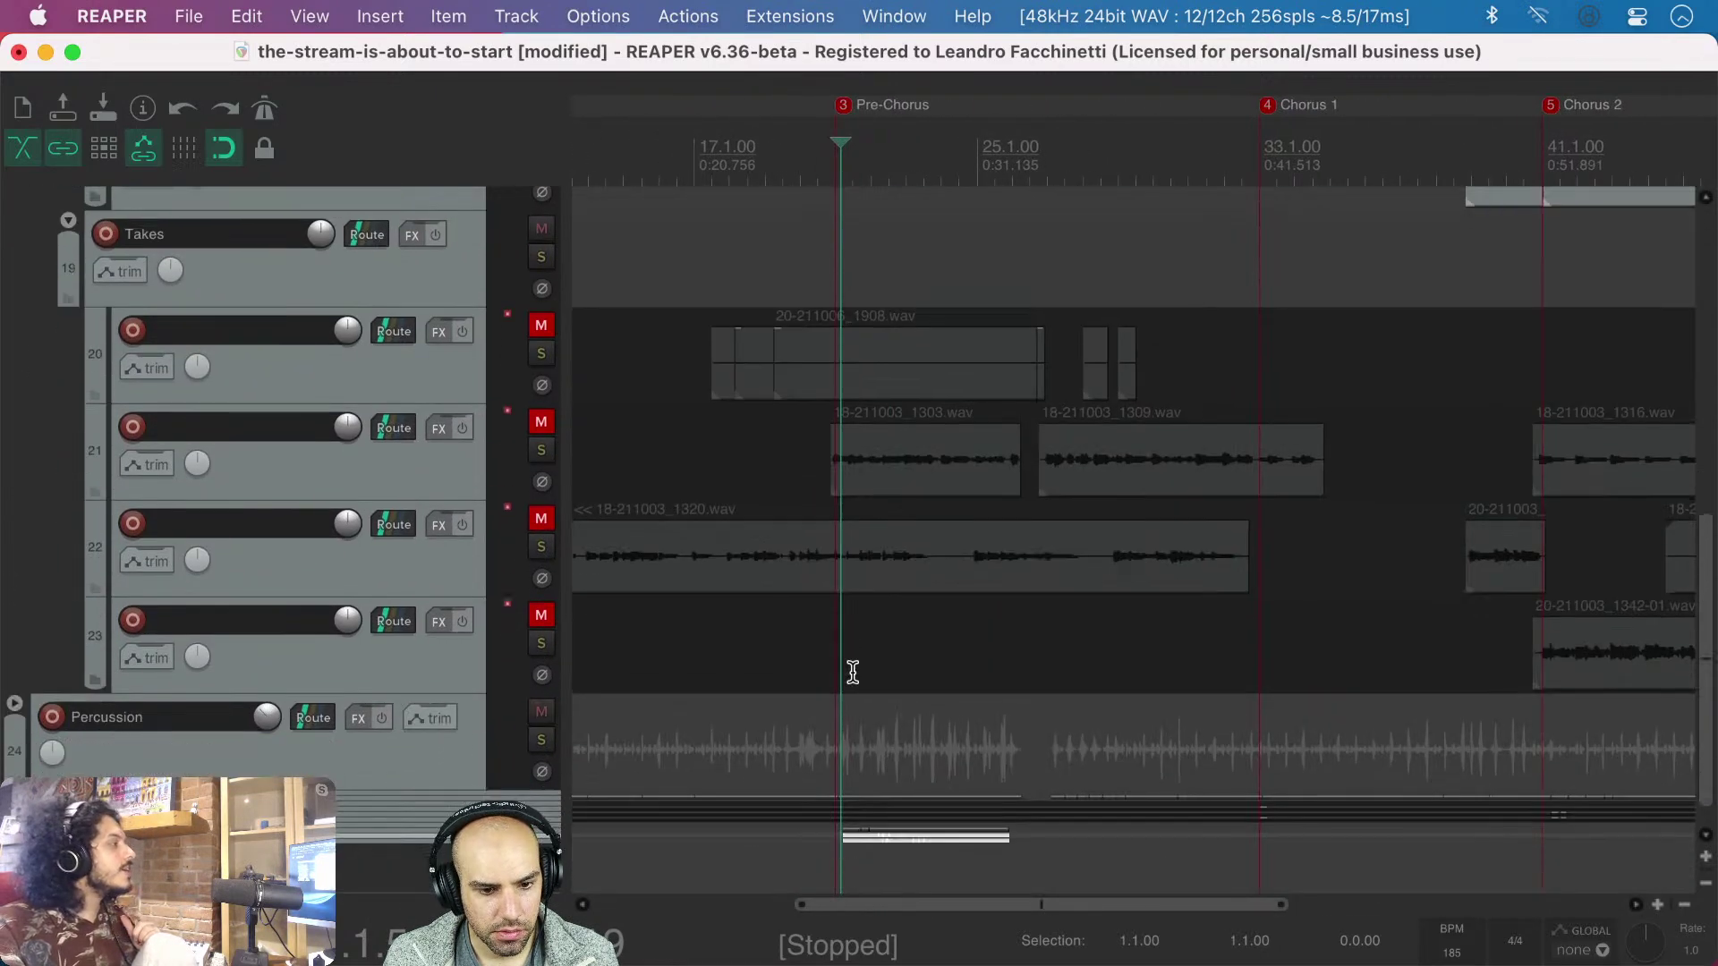
scroll(852, 672, up, 2)
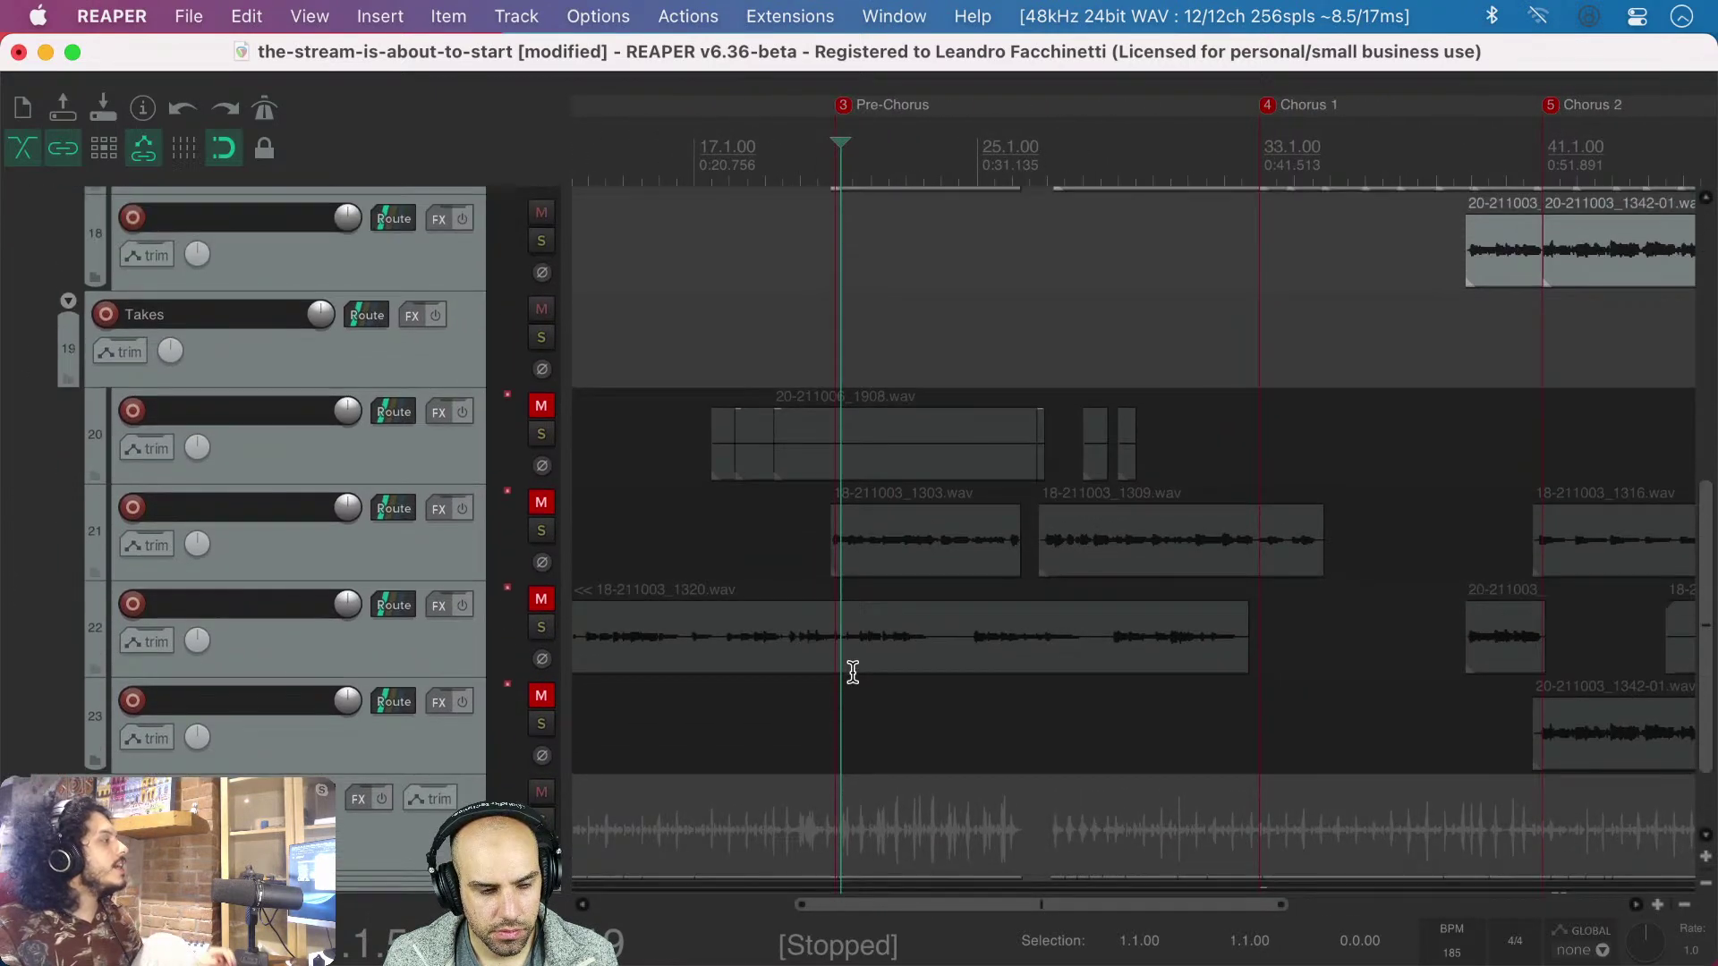
click(68, 302)
click(68, 303)
scroll(995, 434, down, 3)
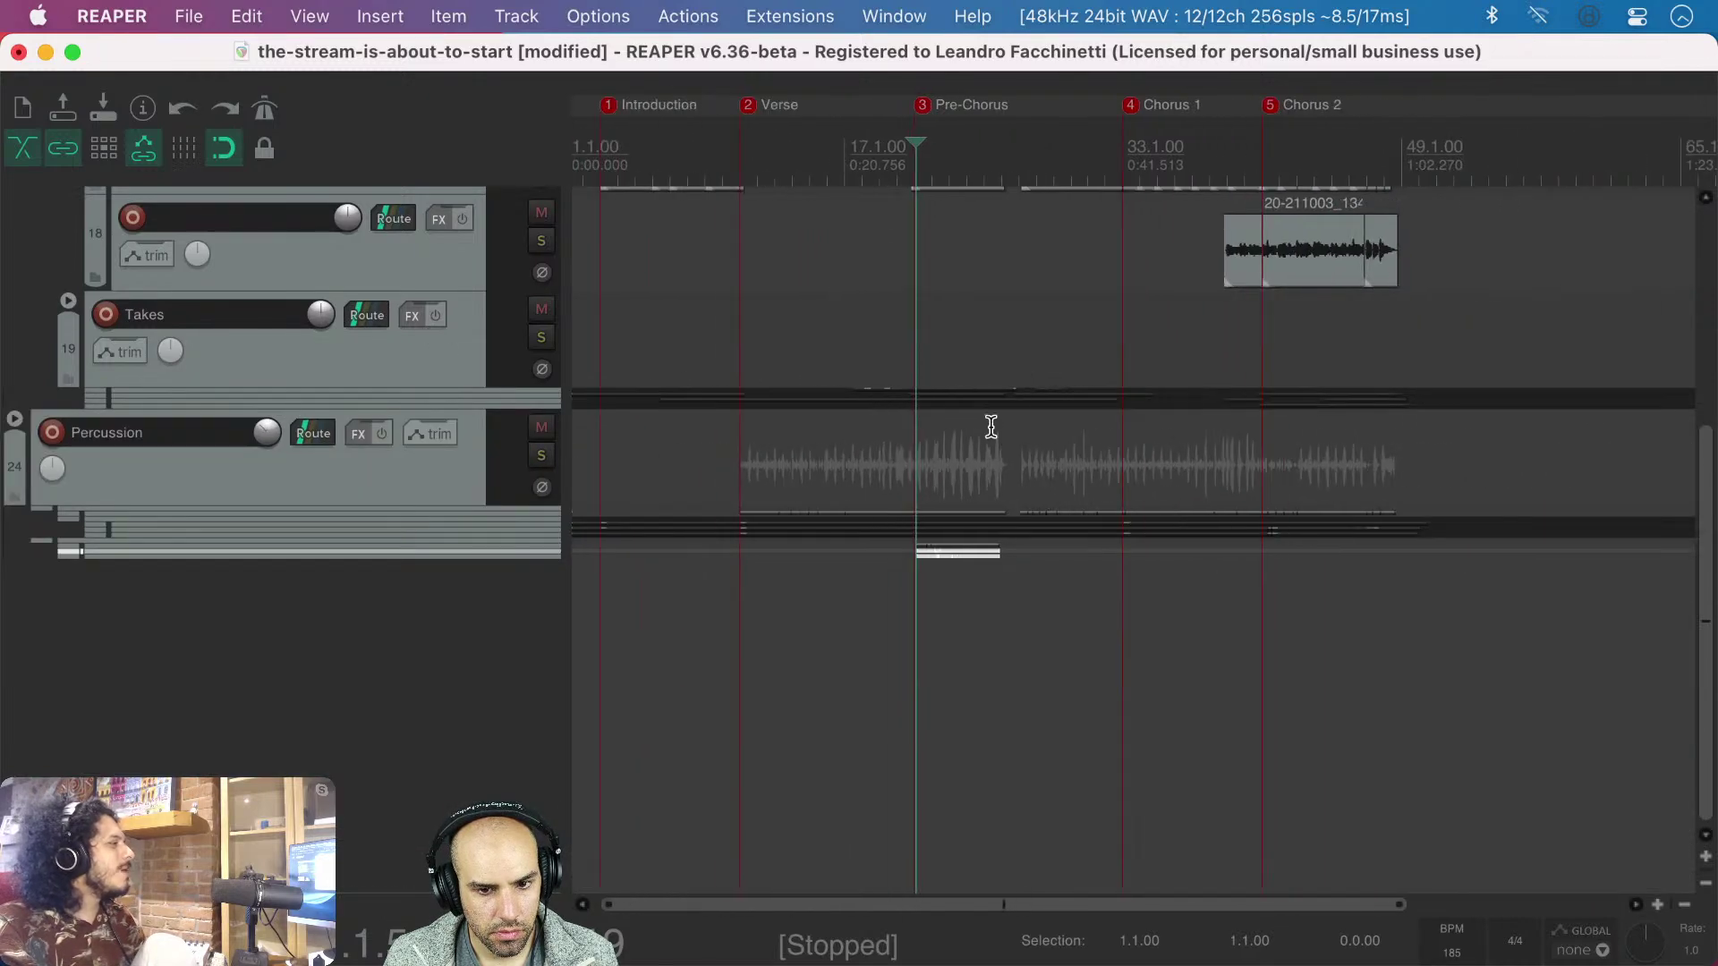
scroll(990, 428, up, 4)
key(super+s)
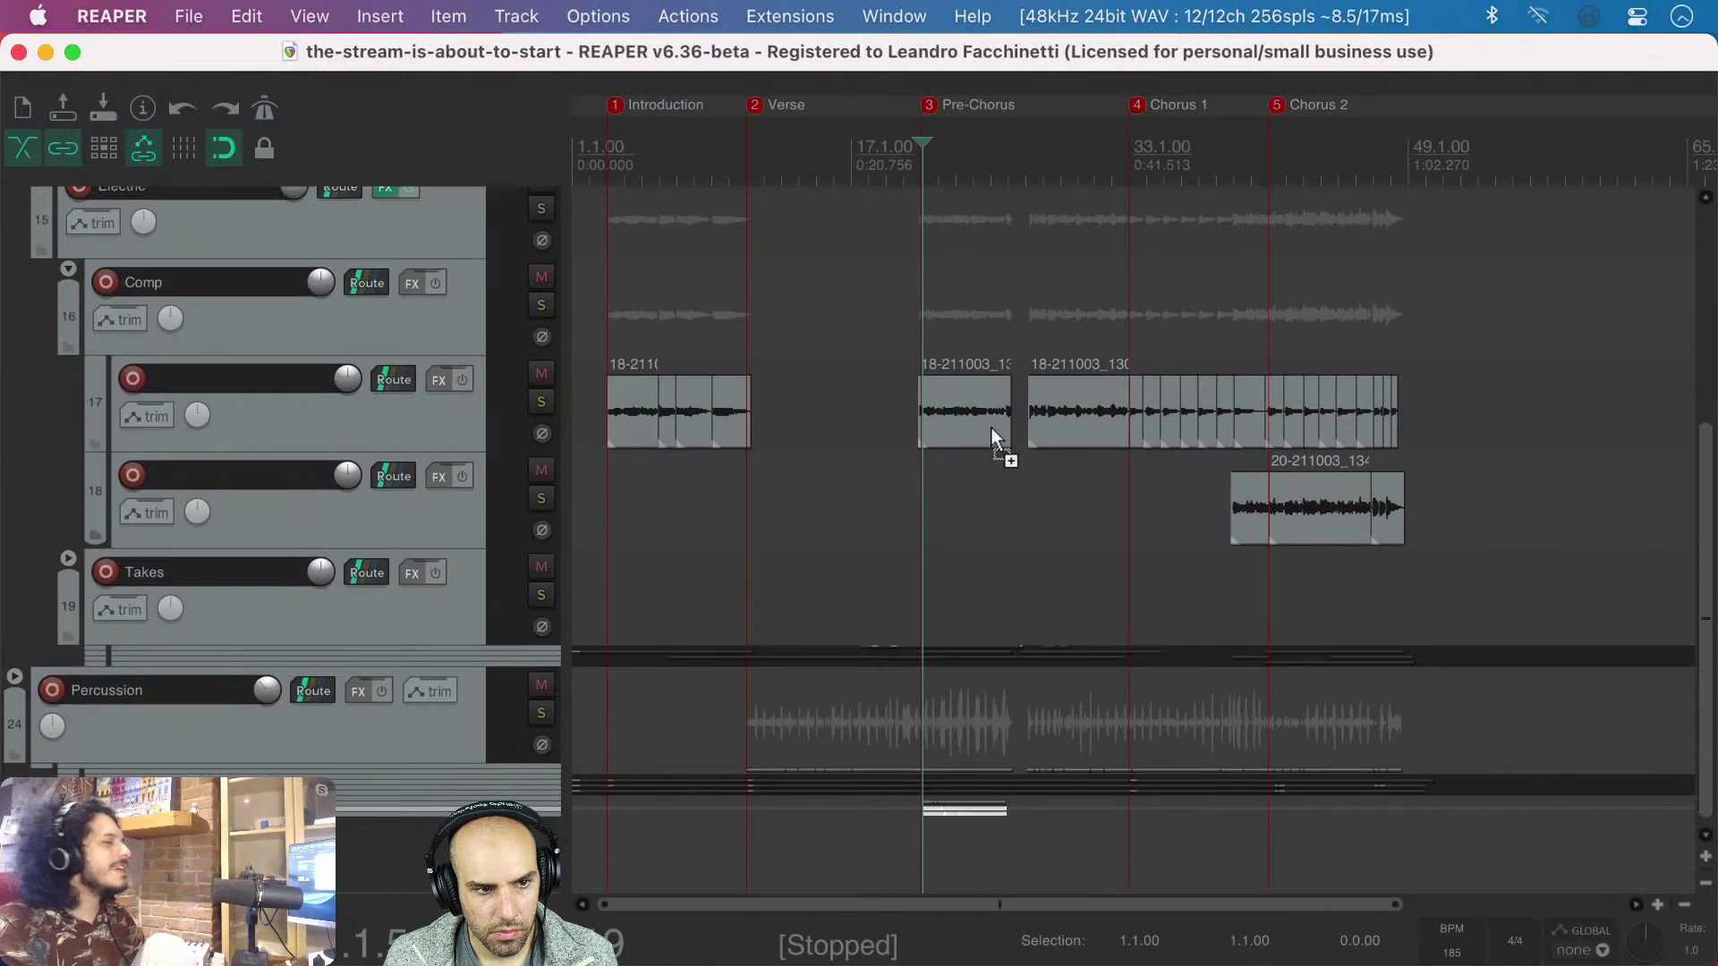
- Place the edit cursor just before the Introduction on track 18 in the Electric Comp folder
click(591, 543)
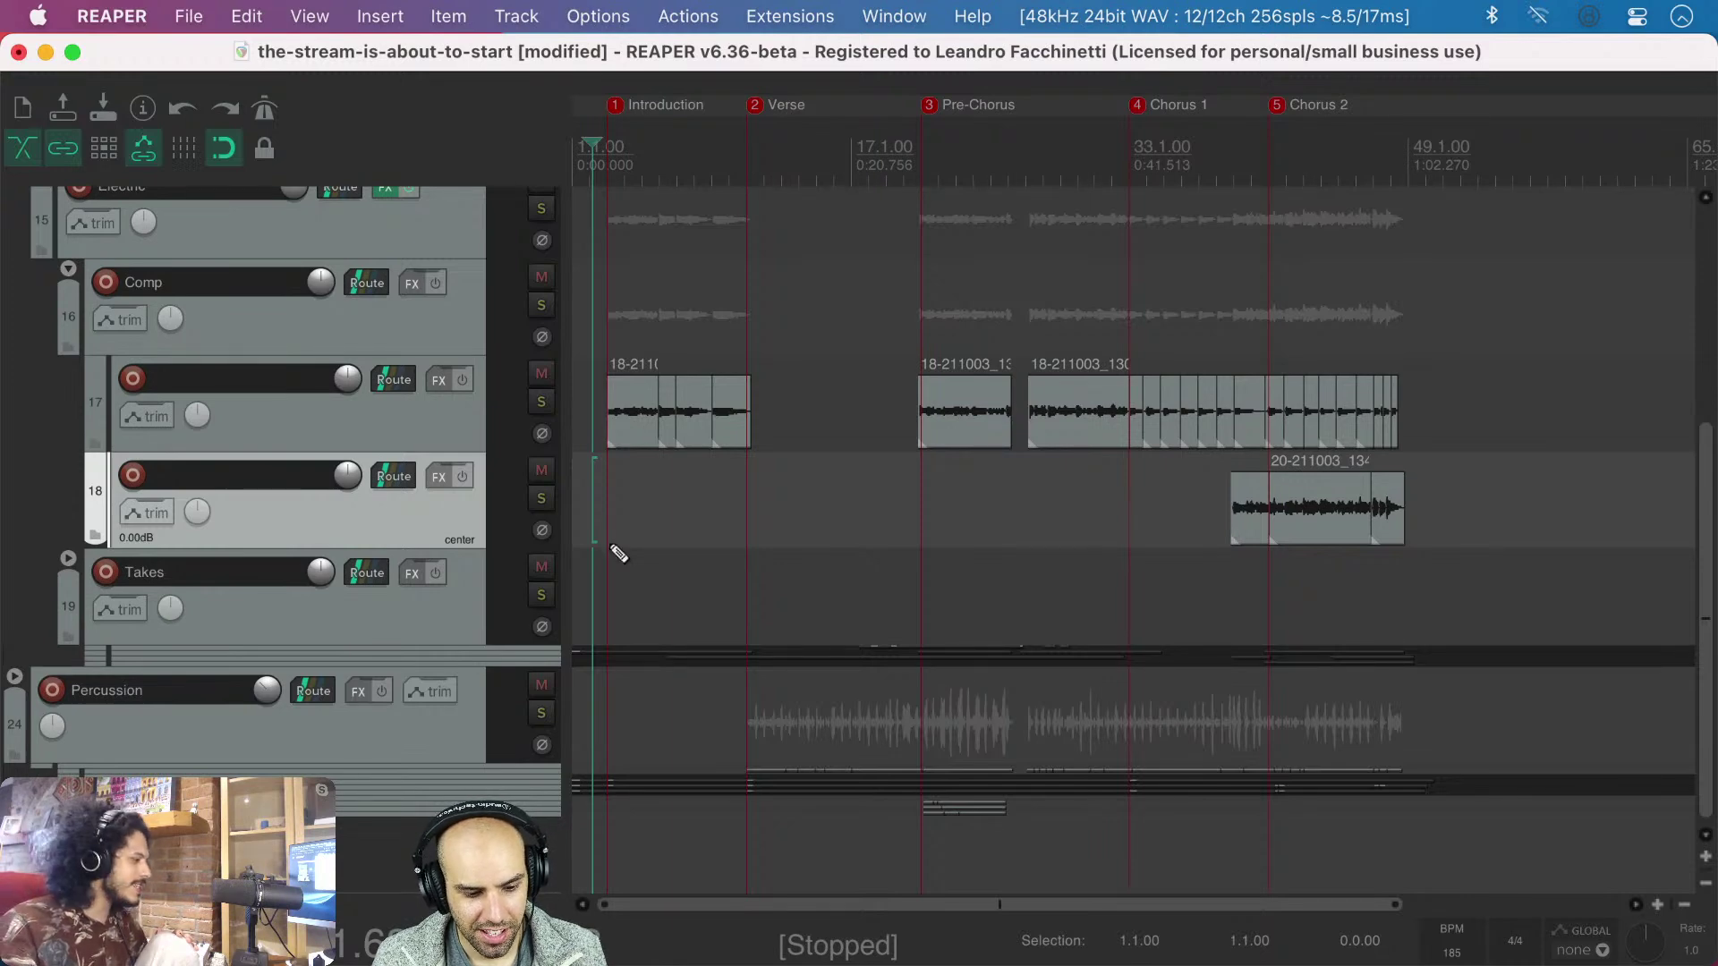
key(super+Tab)
key(super+Tab)
key(super+Tab)
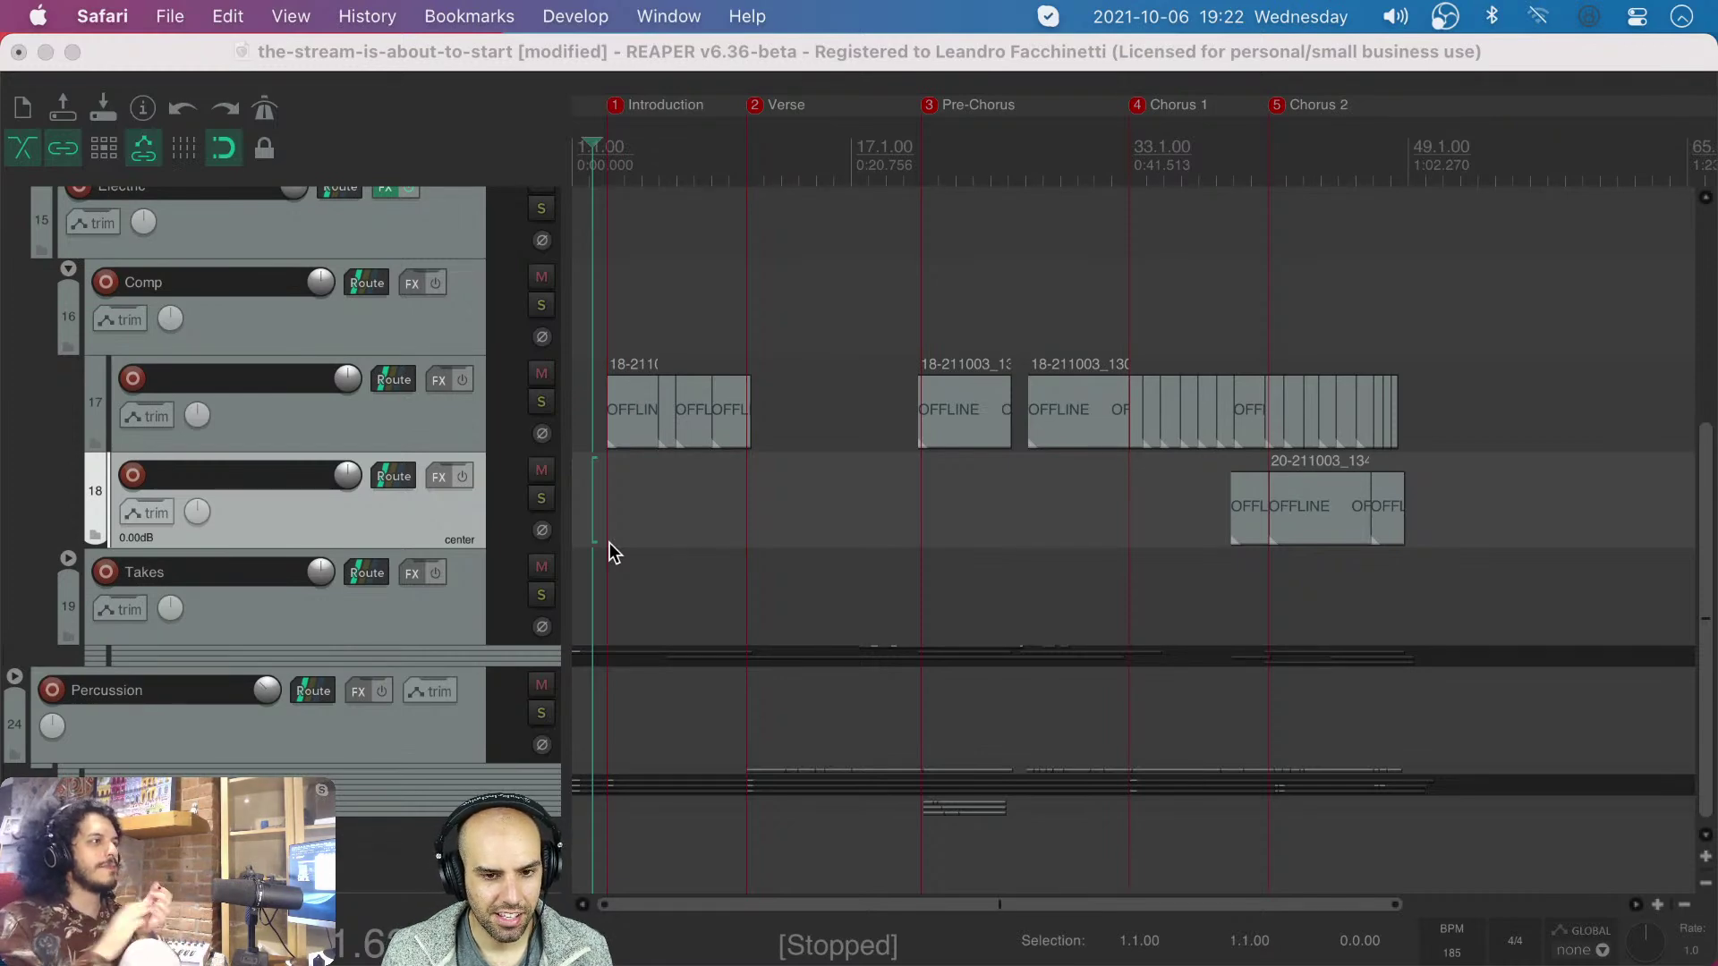
click(586, 512)
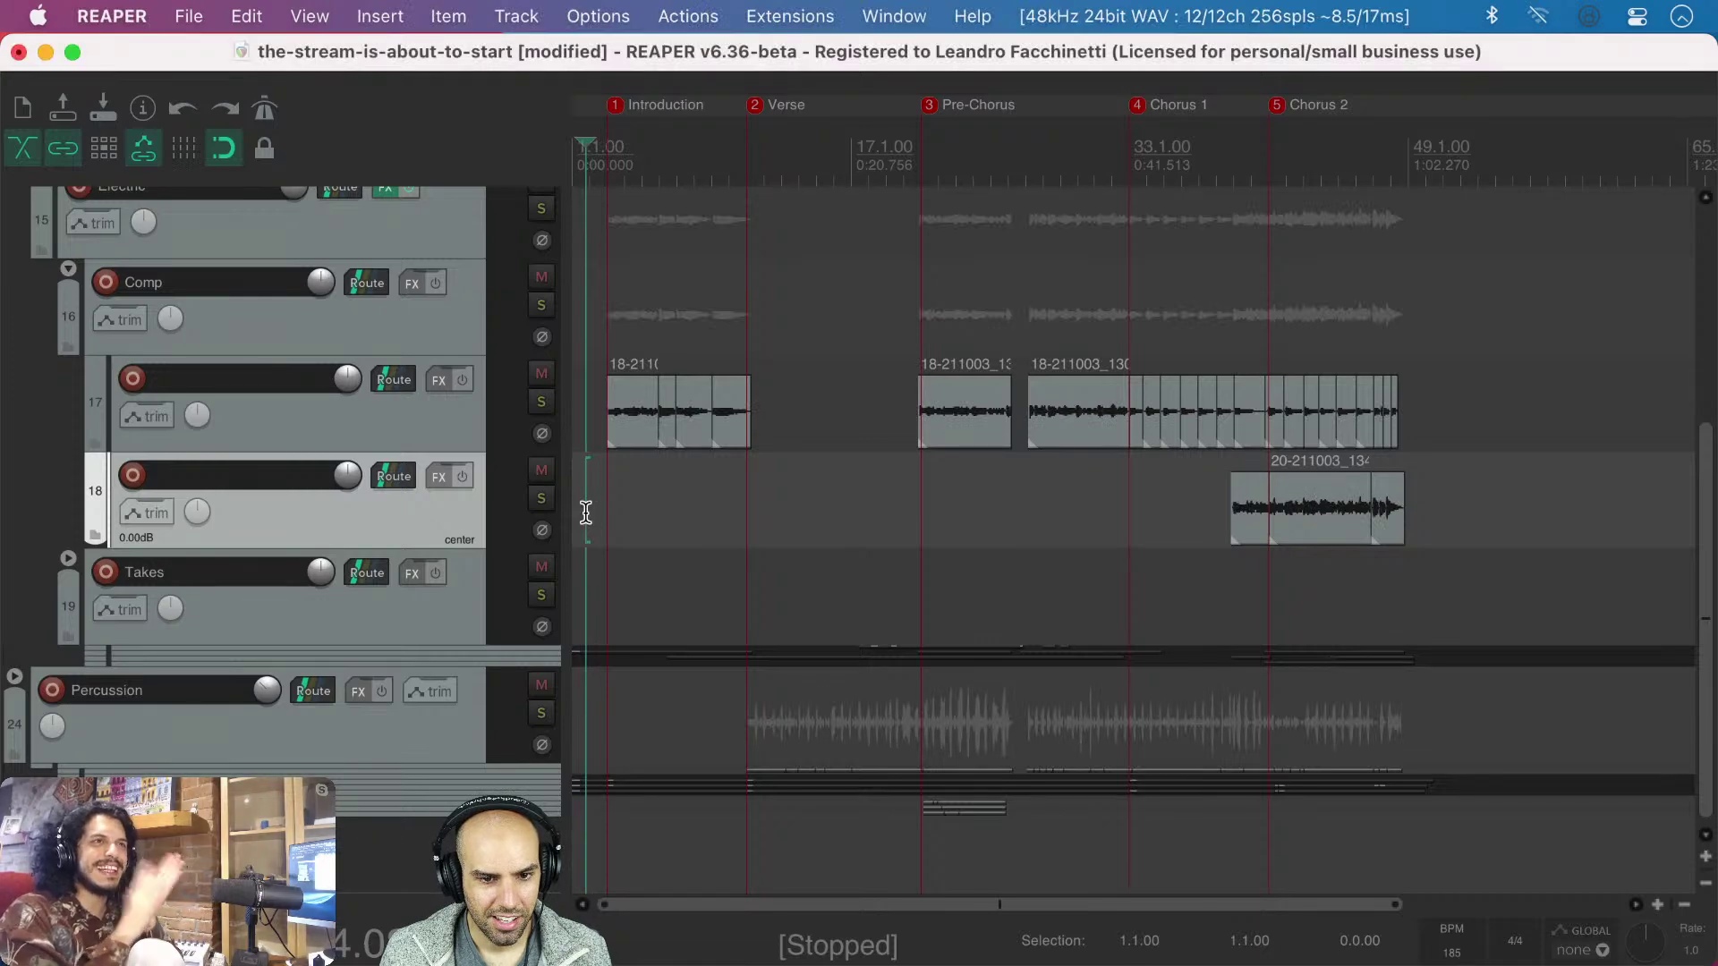
- Switch to Safari, open a new window and search the web for "clap music"
key(super+Tab)
key(Tab)
click(341, 494)
key(super+n)
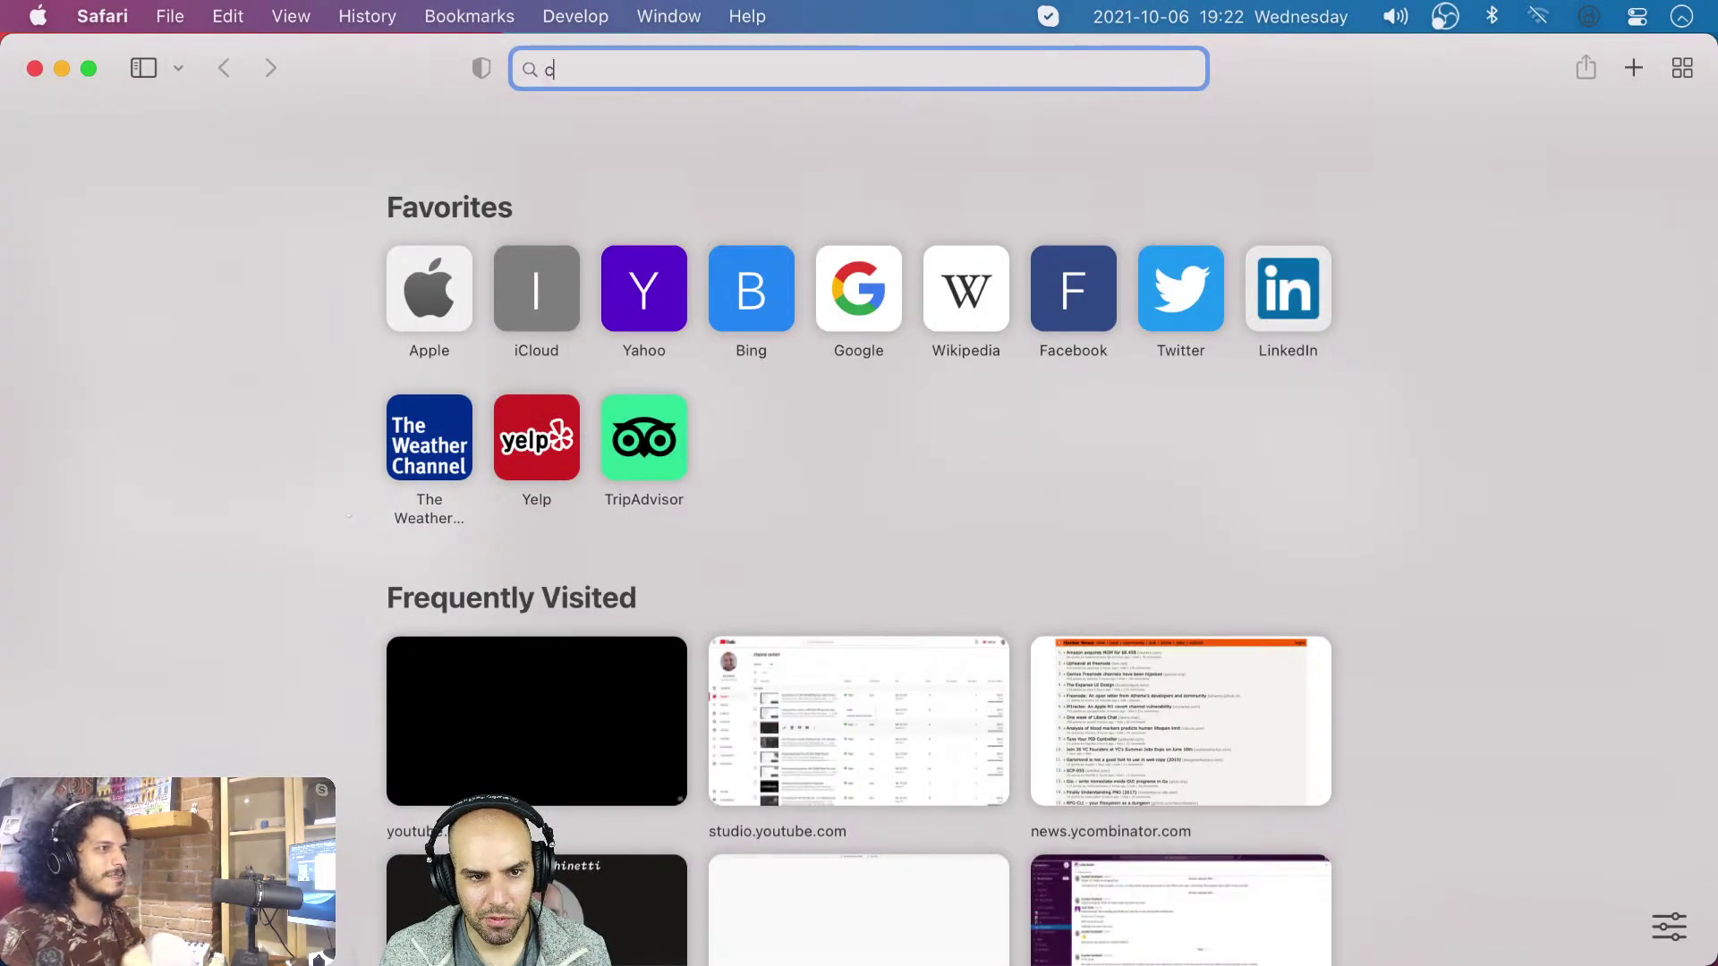
text(clap music)
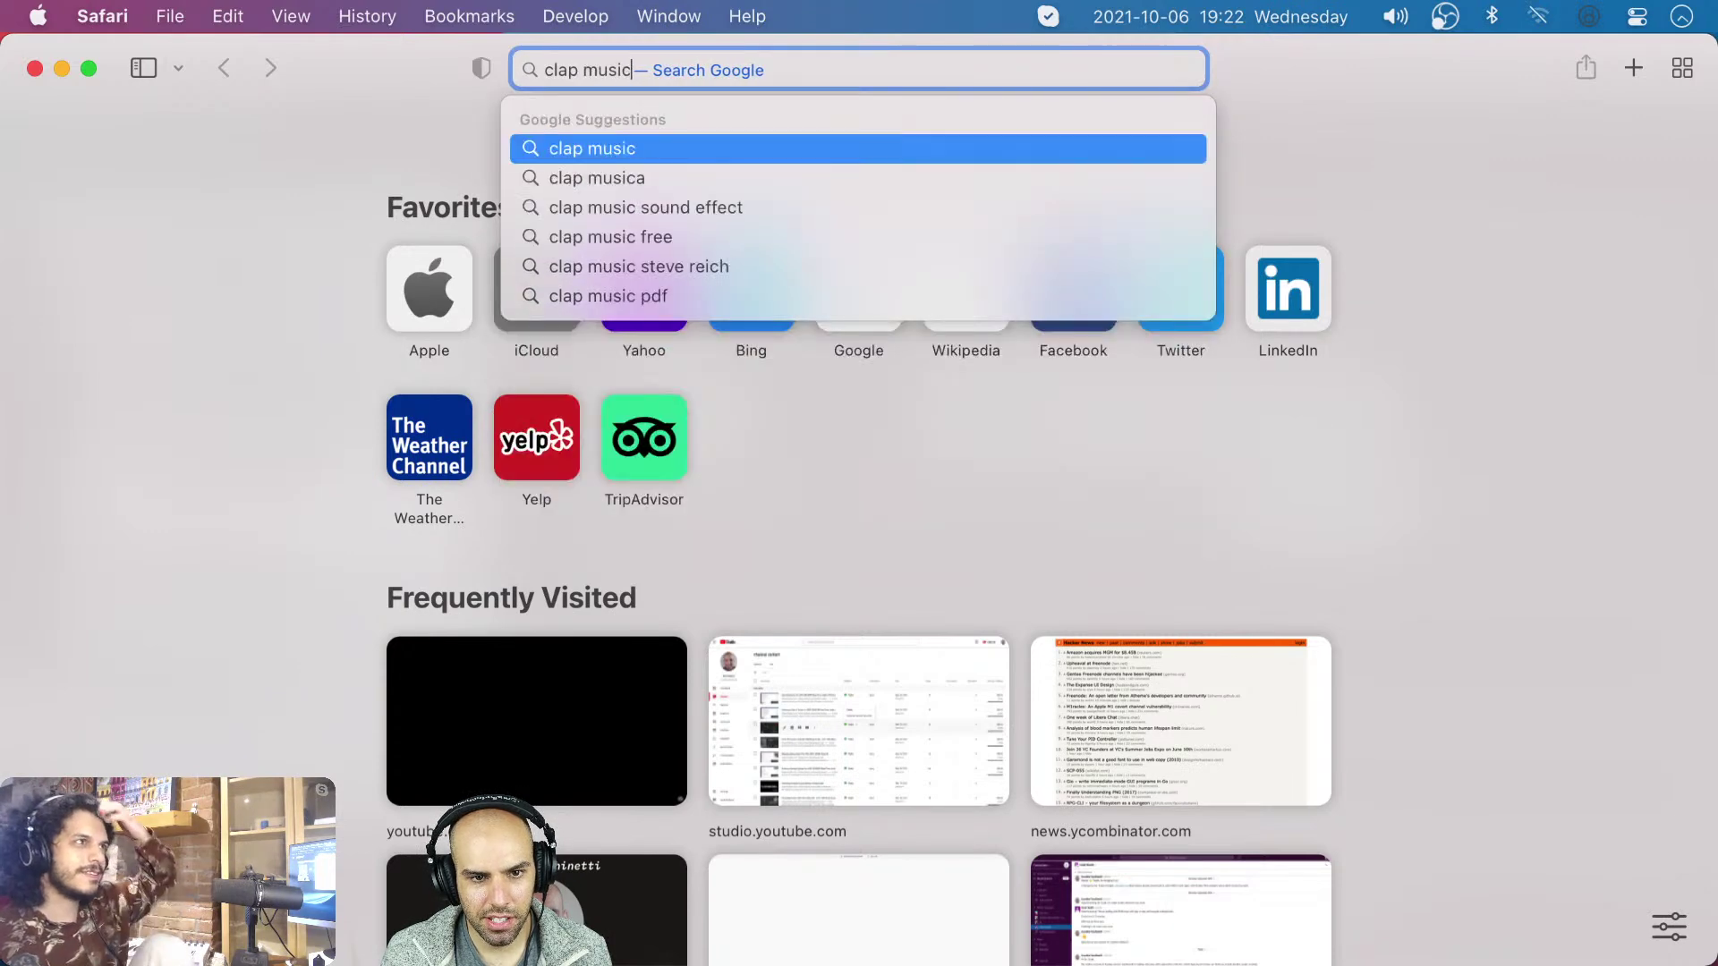
key(Return)
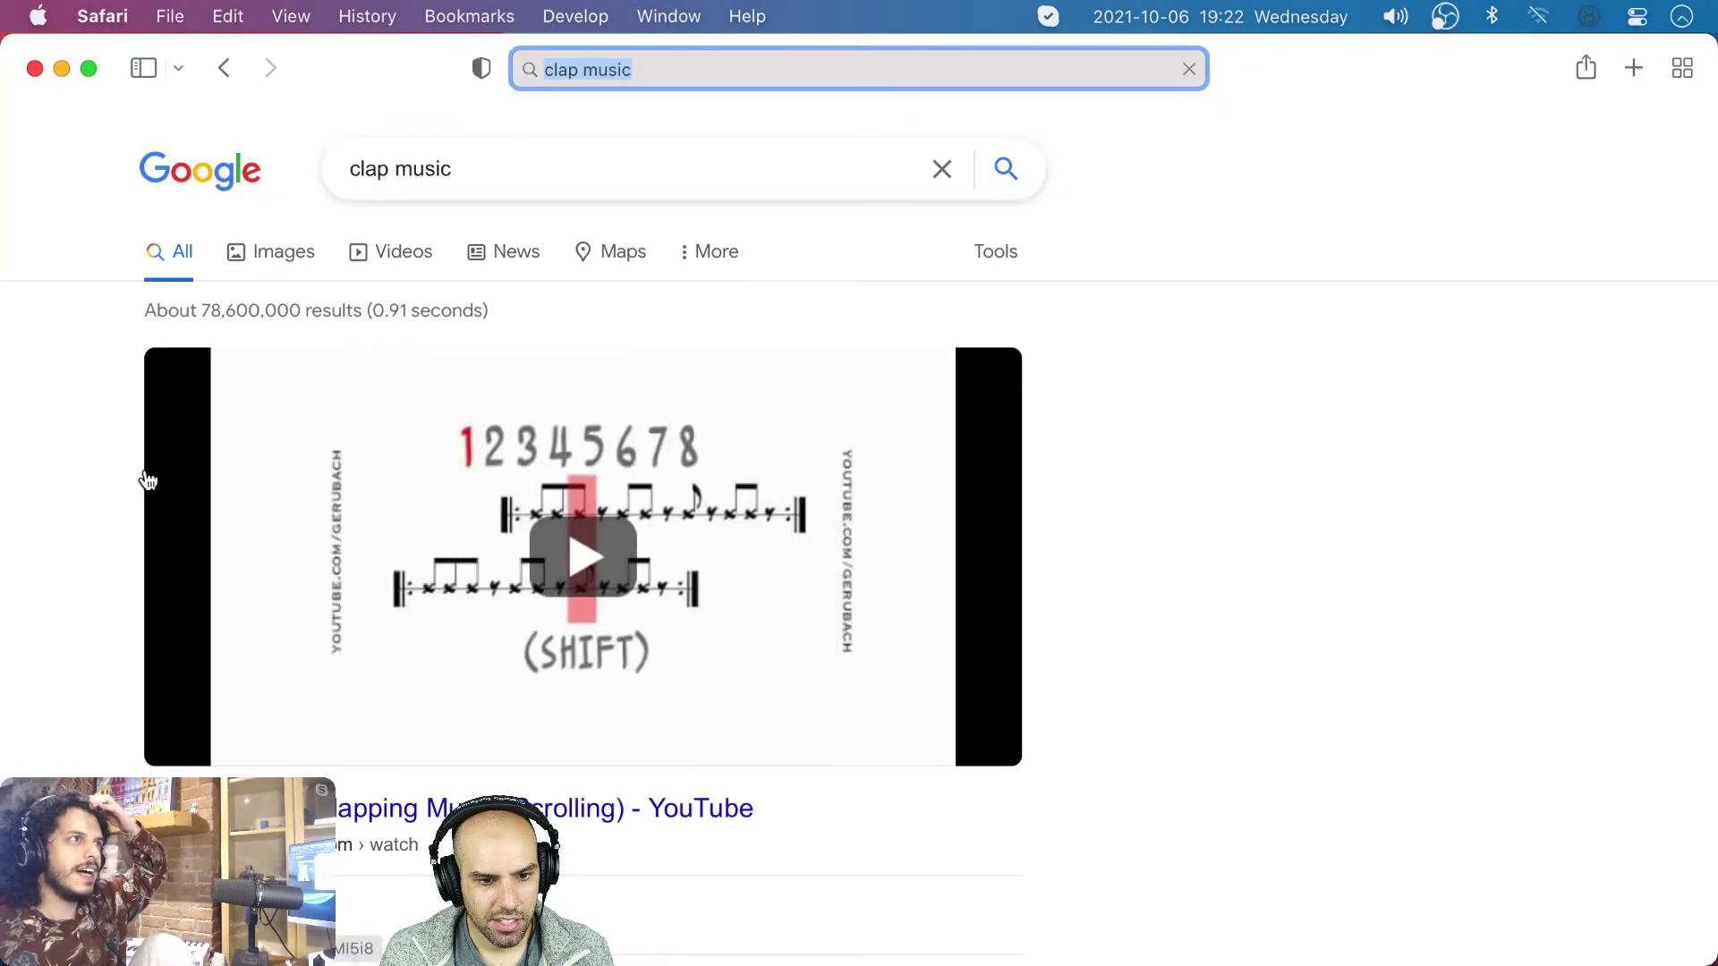
- Look over the clap music search results and close the browser window
scroll(80, 483, down, 3)
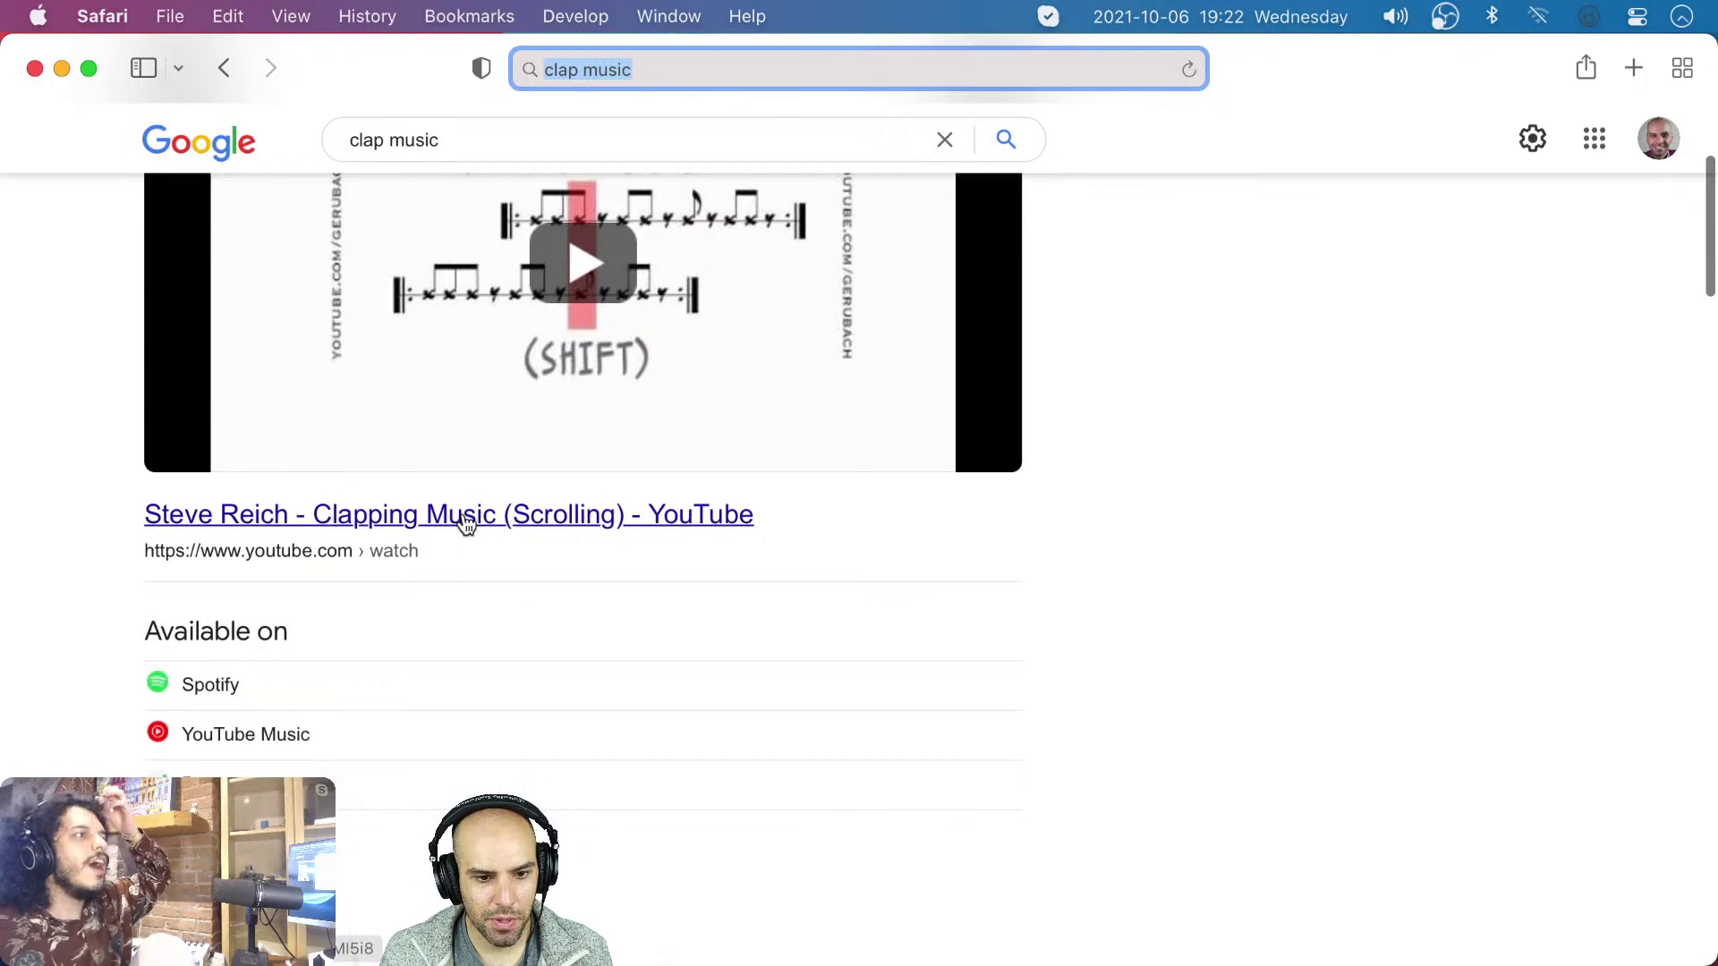
scroll(77, 499, up, 3)
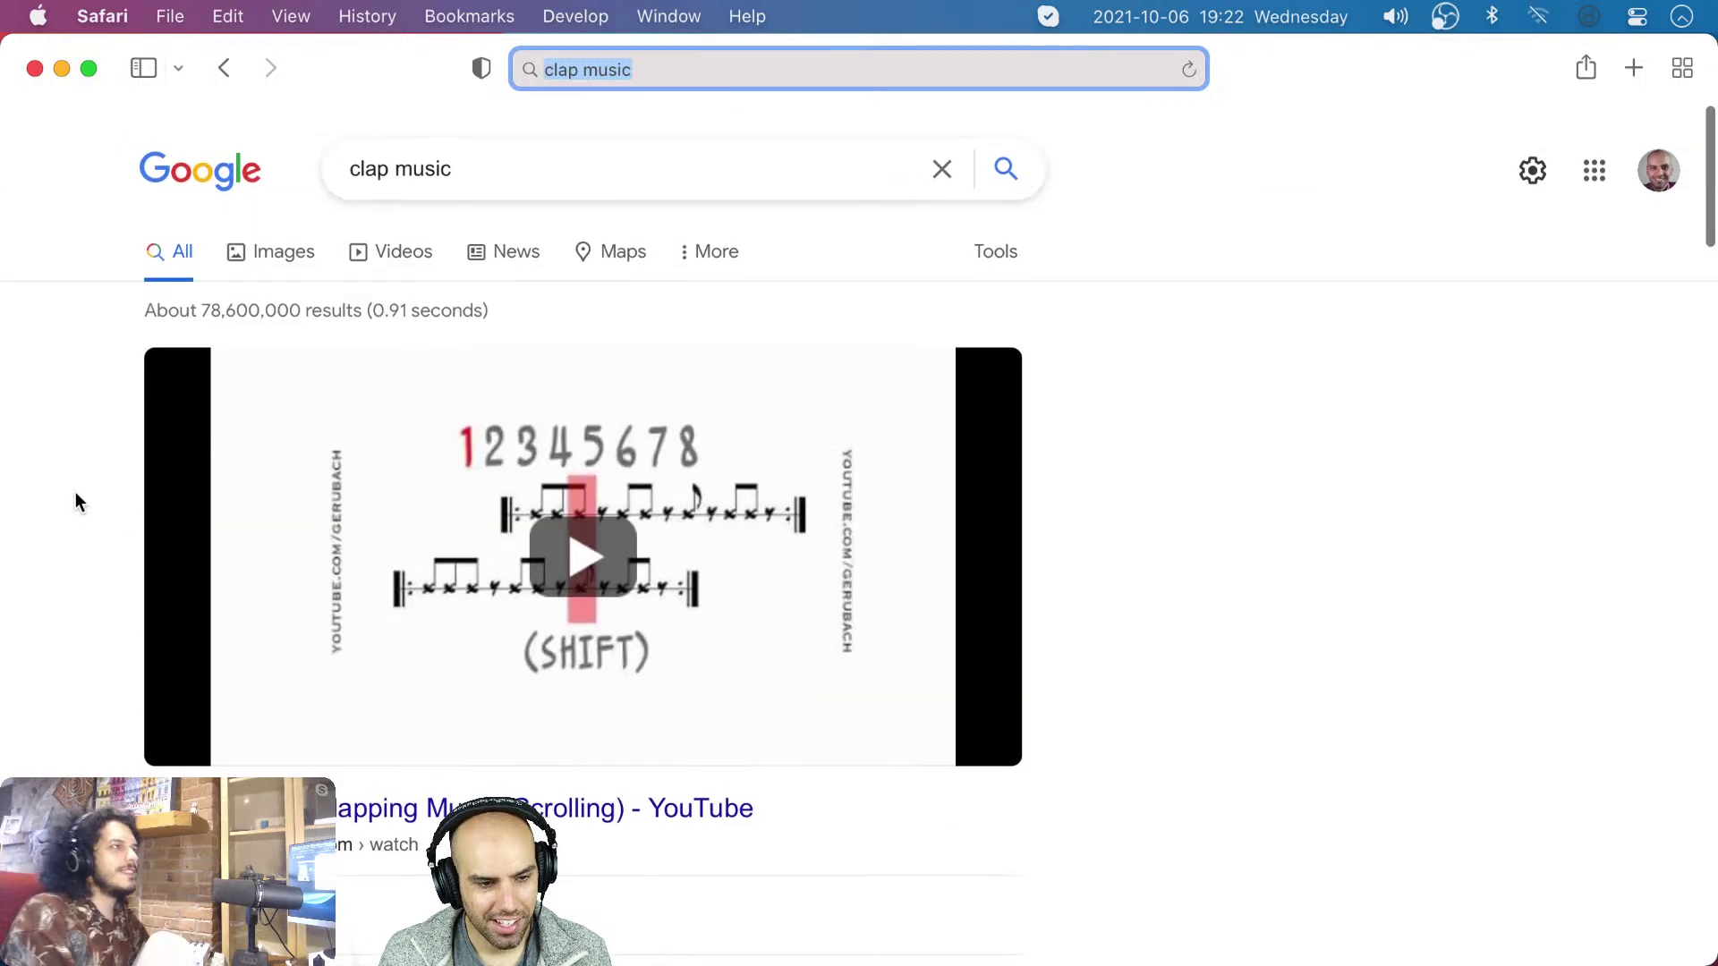
click(50, 495)
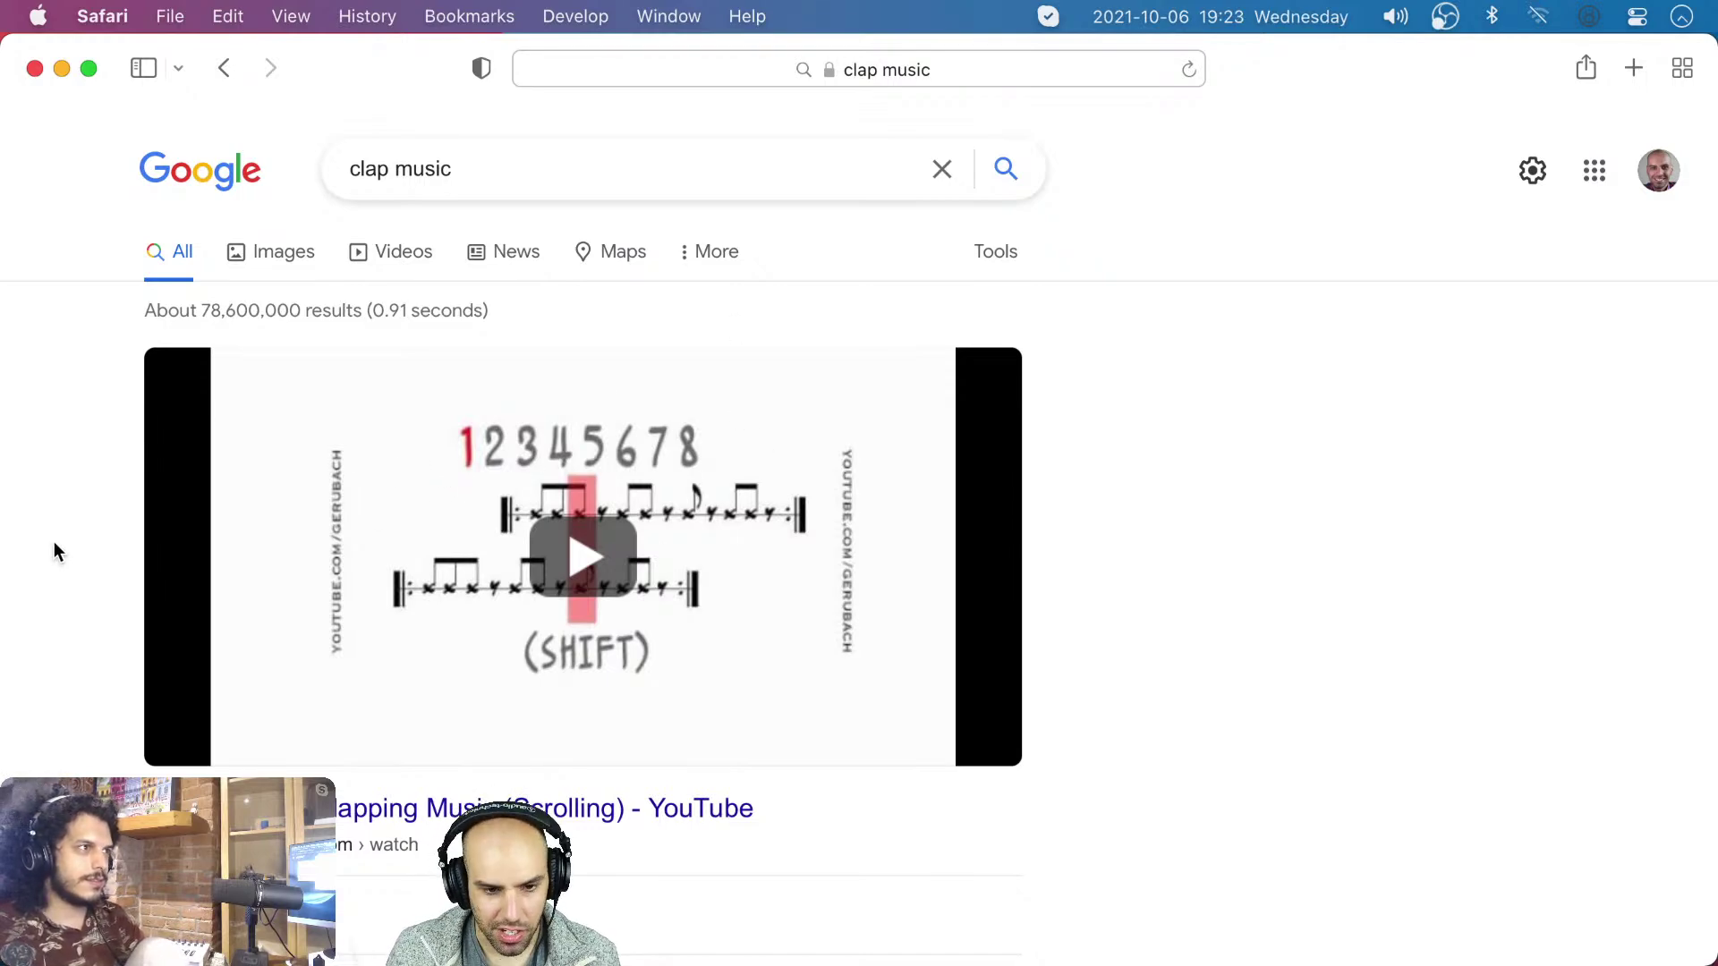
key(super+w)
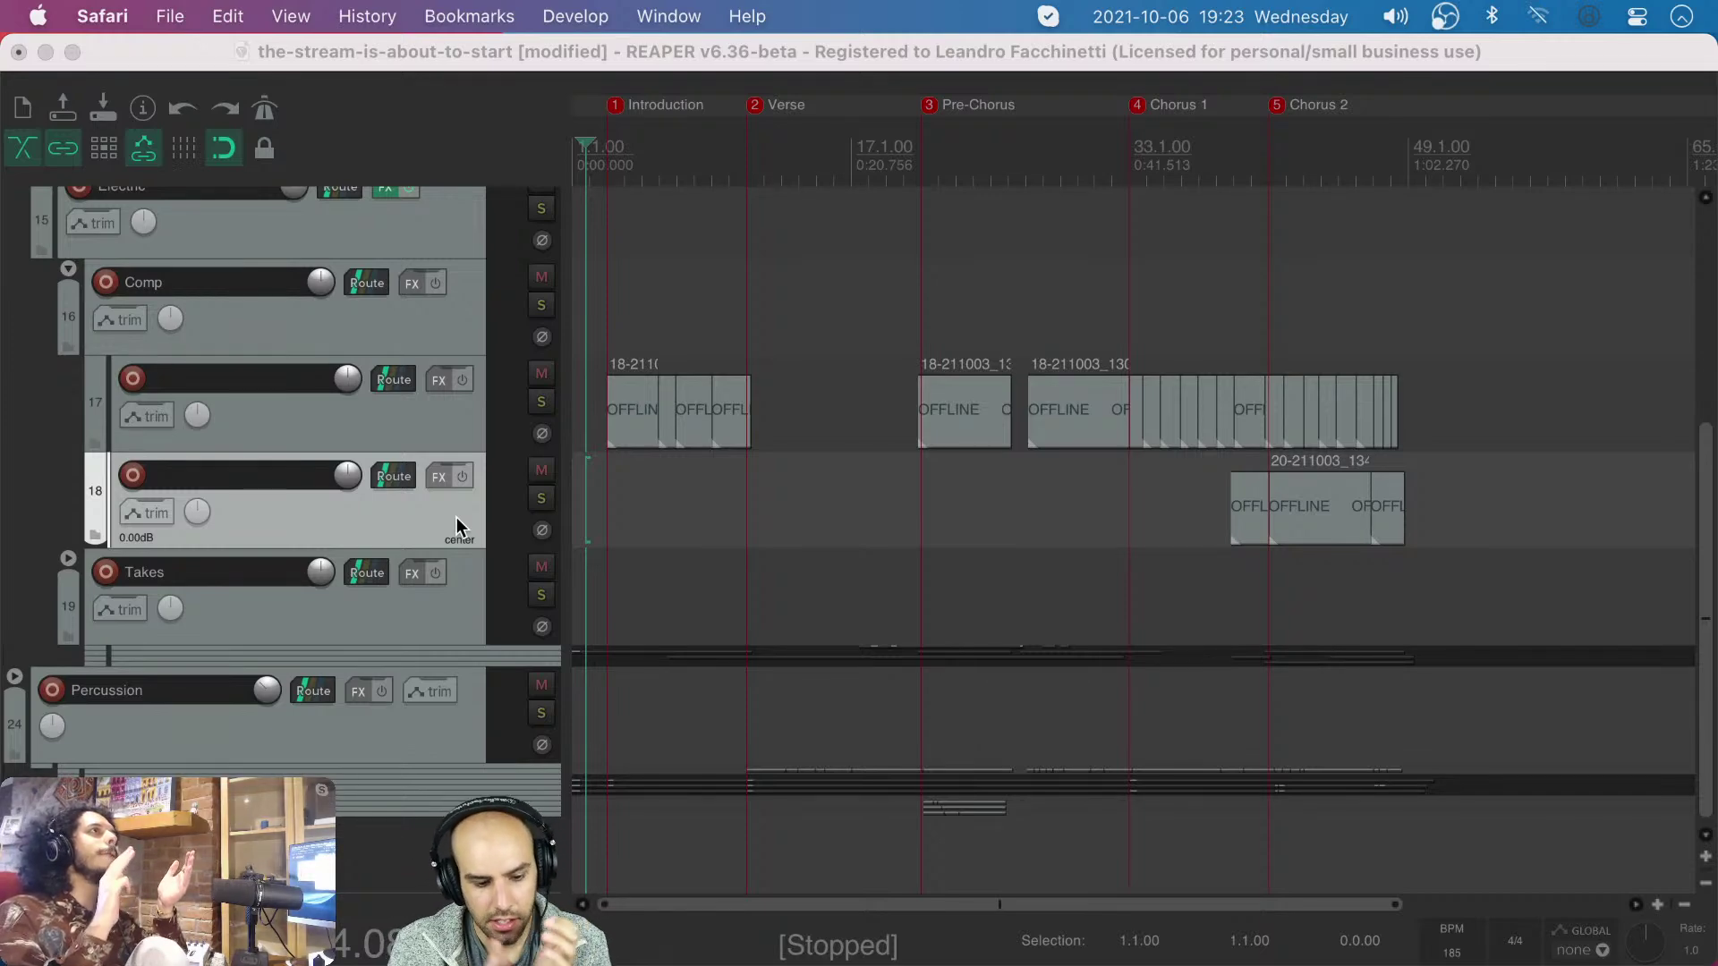
key(super+Tab)
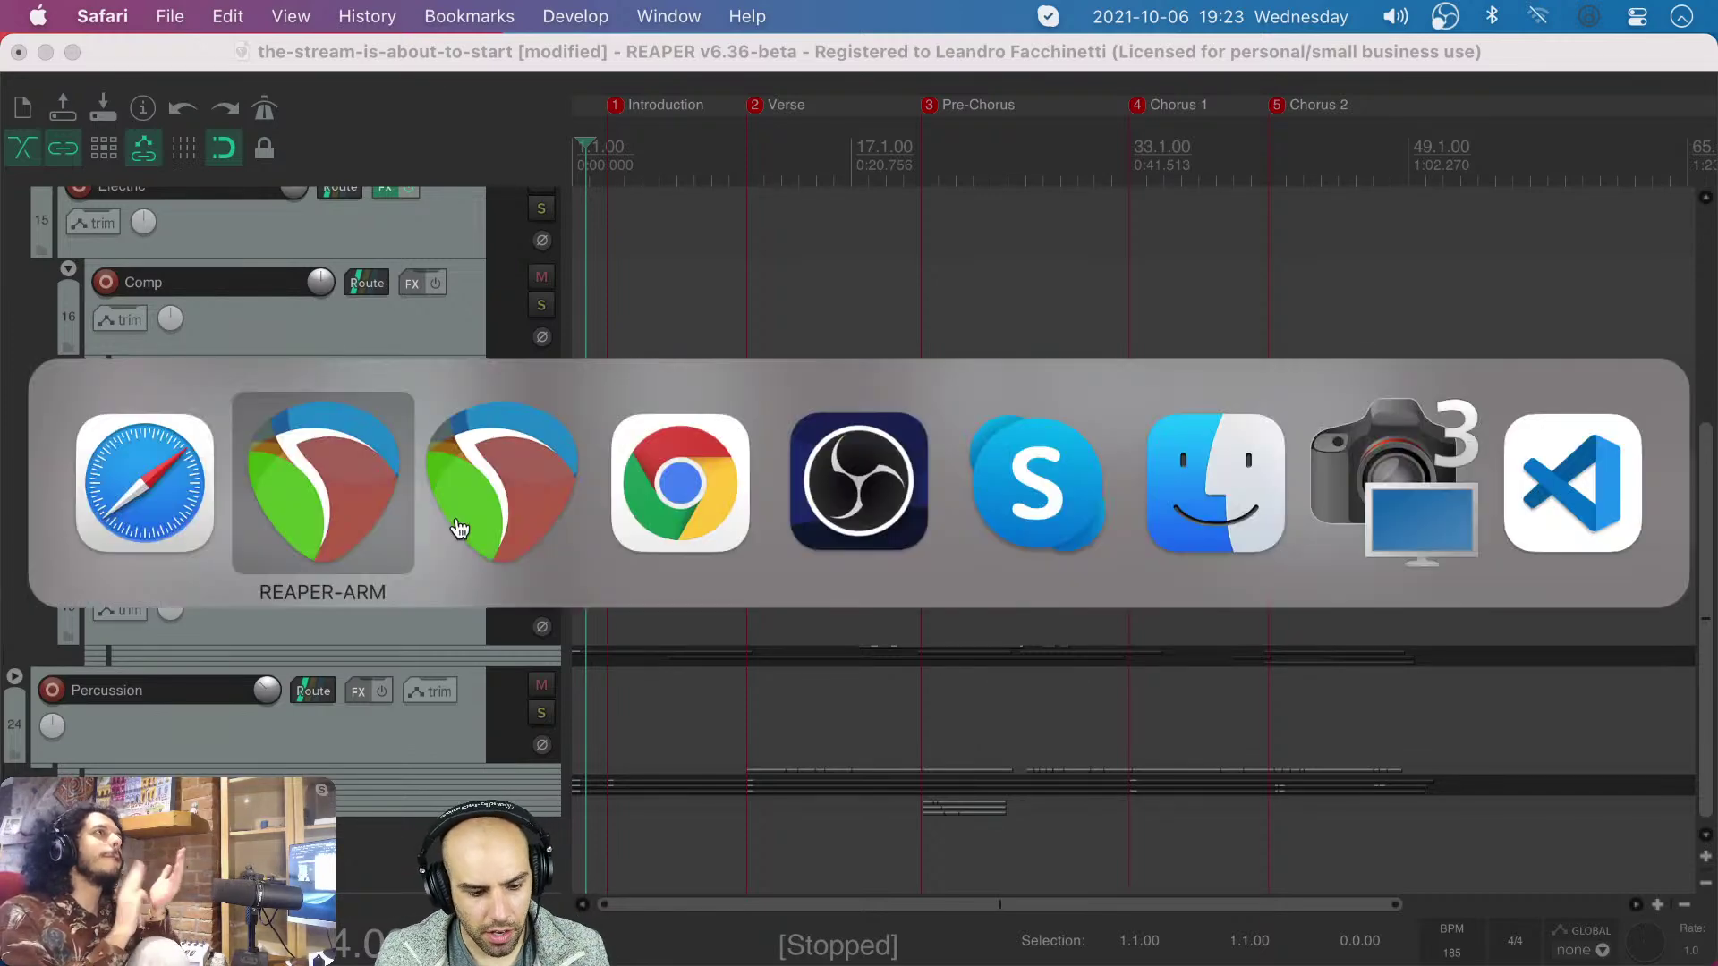
click(130, 520)
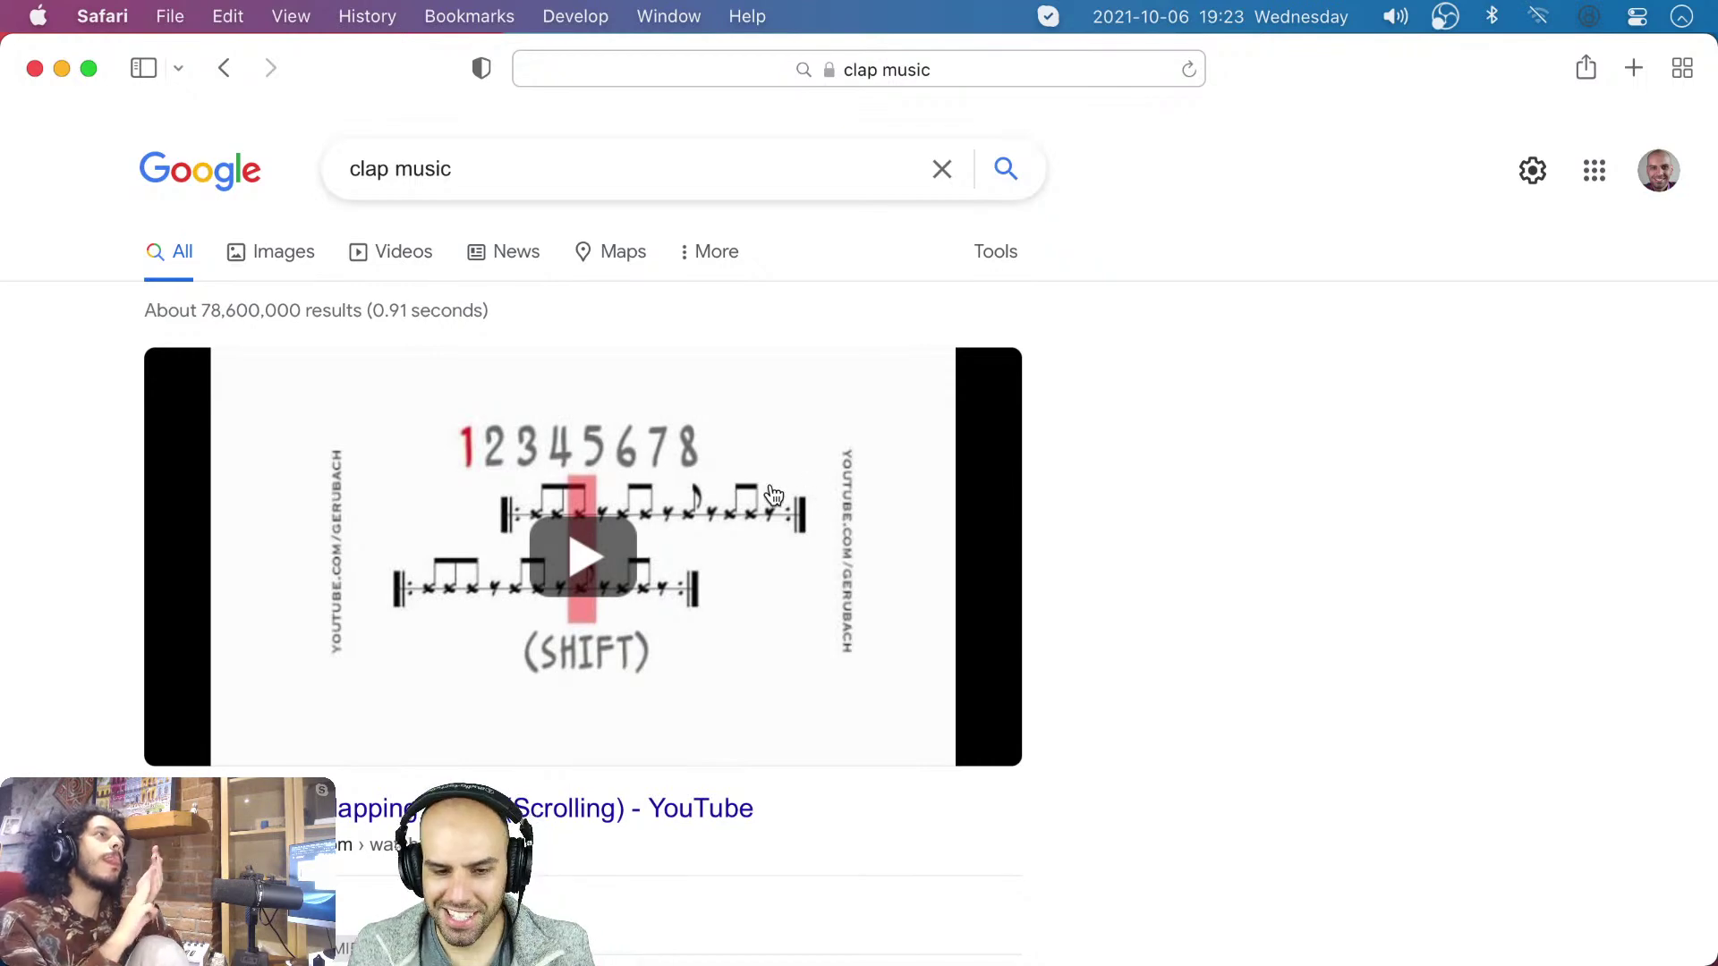
key(super+w)
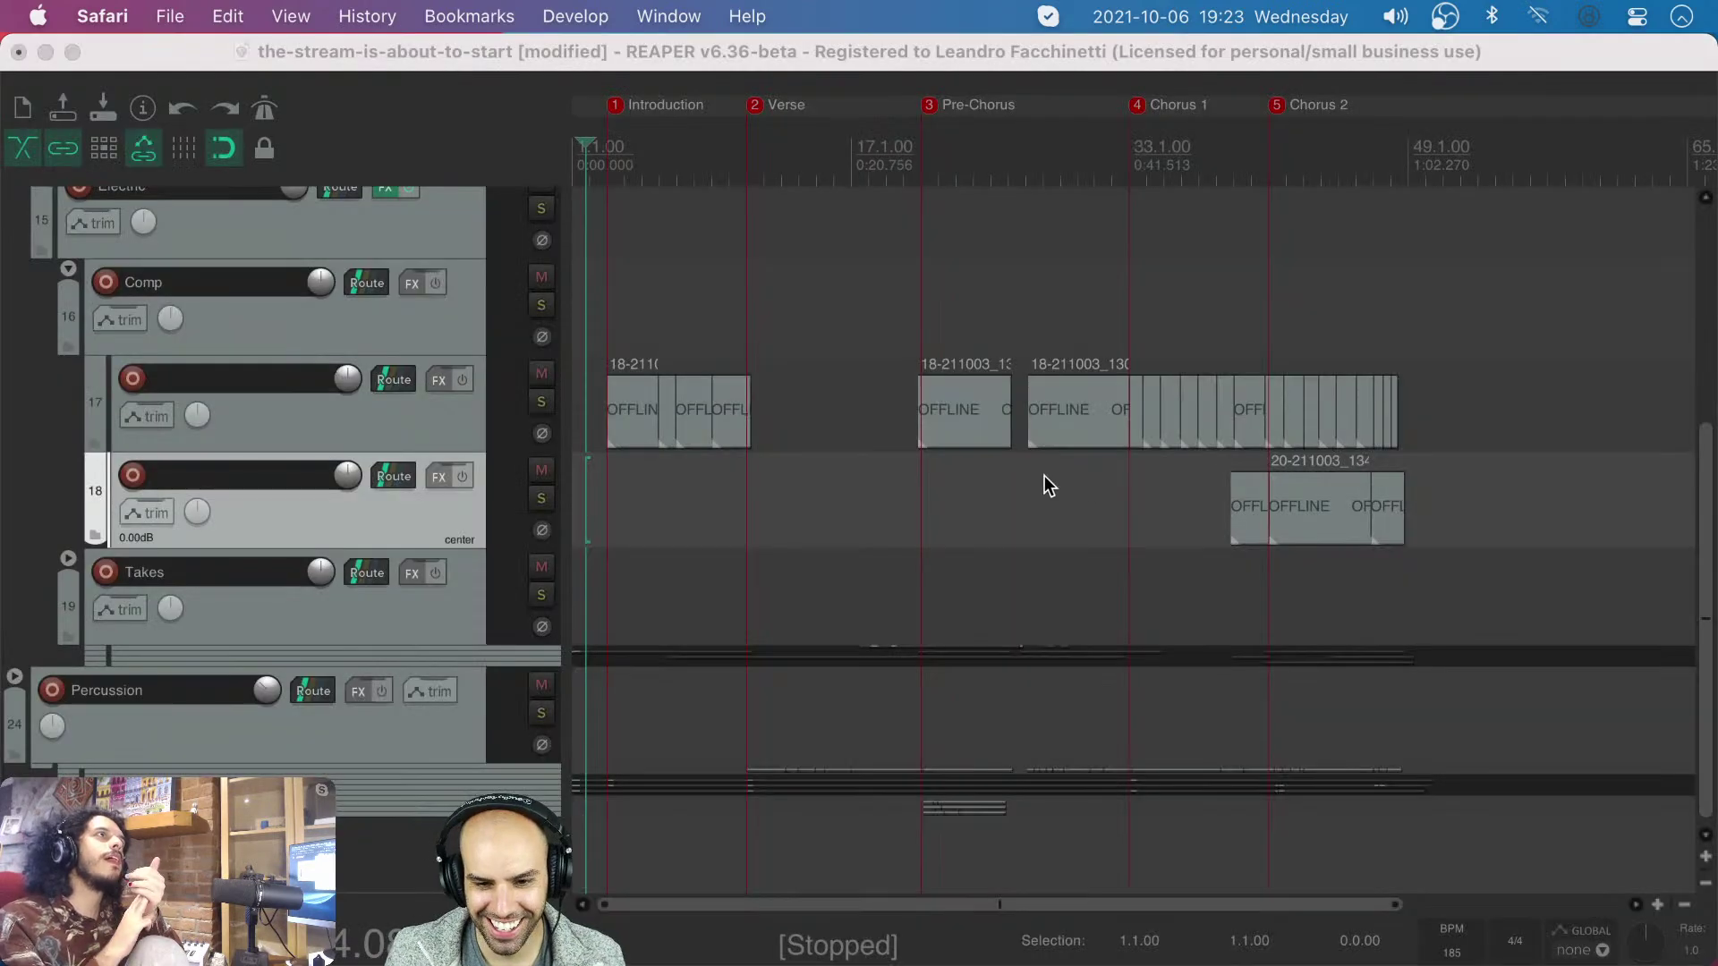
- Return to REAPER, place the edit cursor at the project start on track 18 and save the project
click(607, 489)
click(577, 489)
scroll(608, 491, up, 2)
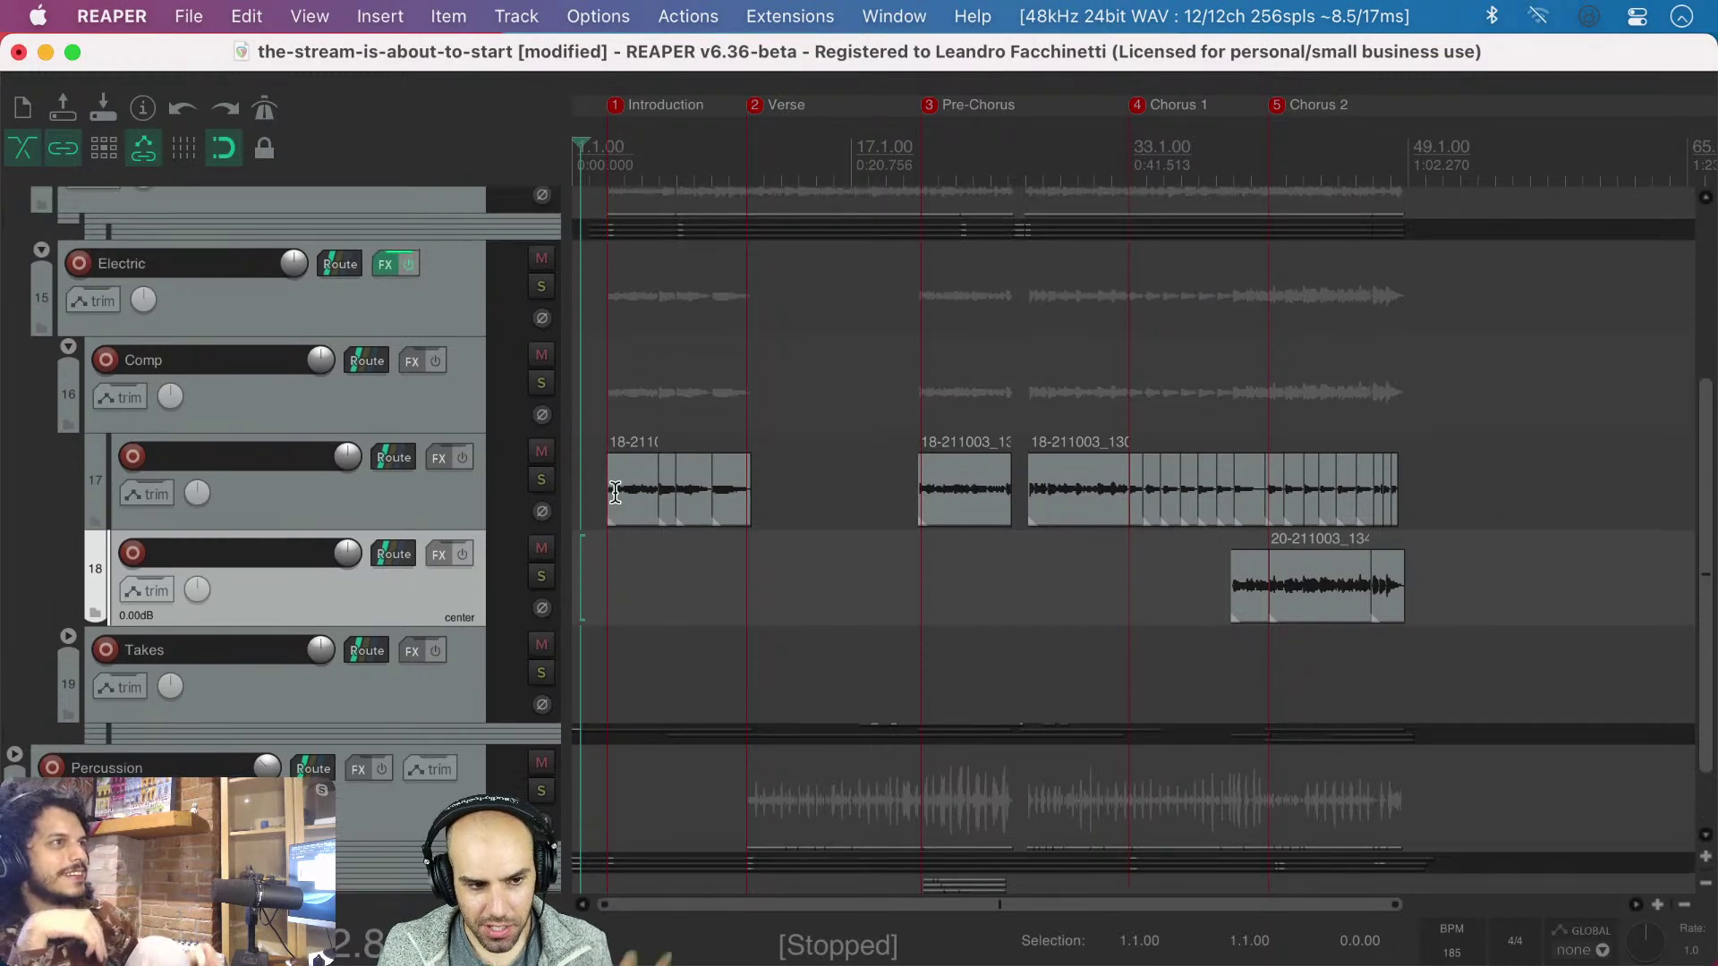
scroll(615, 492, up, 1)
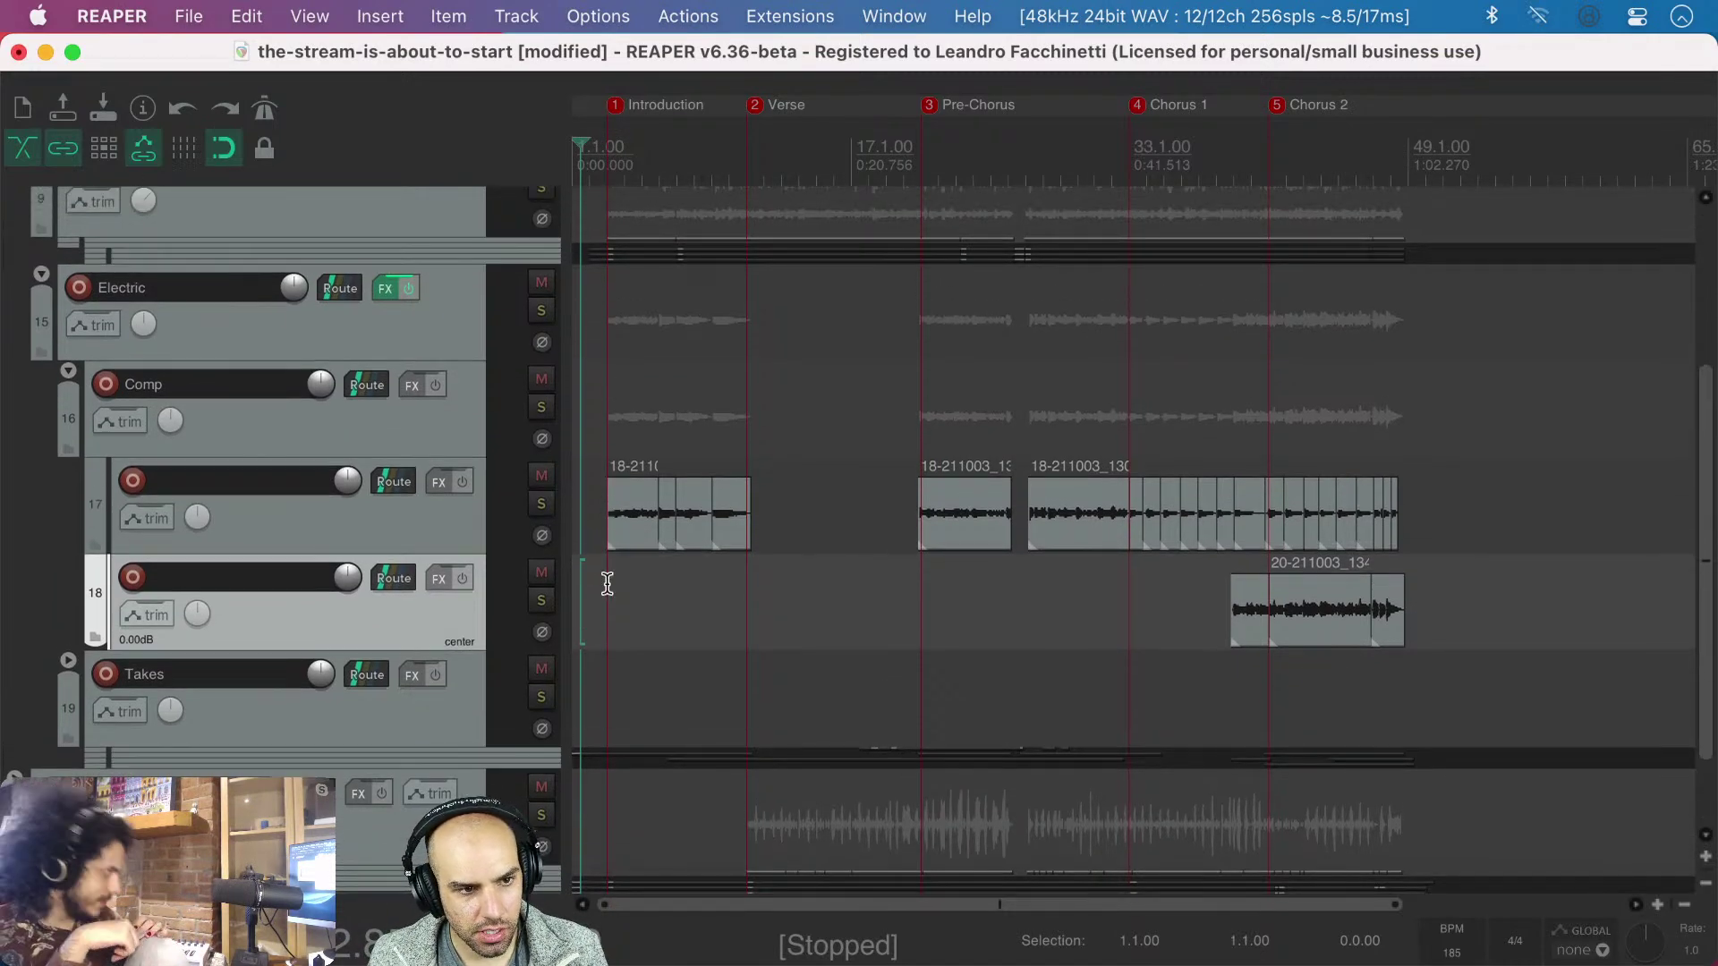
key(super+s)
- Play the song from just before the Introduction while adjusting the Electric folder's volume, and save the project
click(596, 598)
key(space)
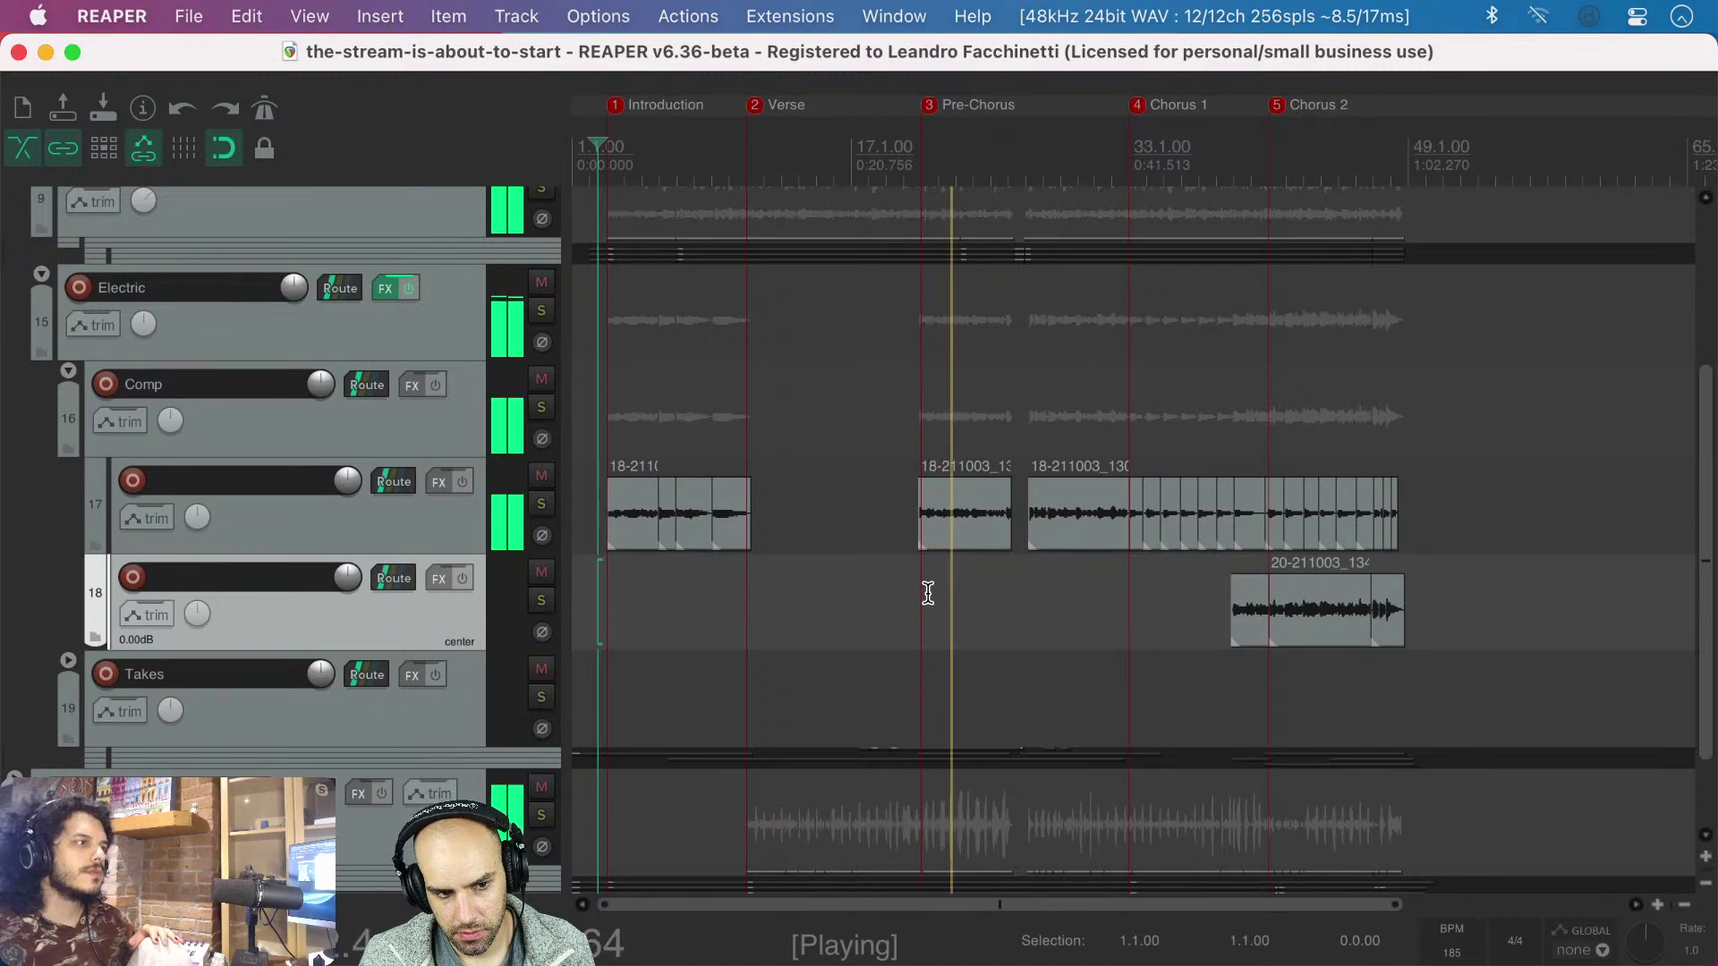
mouse_move(295, 287)
mouse_down()
mouse_move(294, 270)
mouse_move(295, 287)
mouse_up()
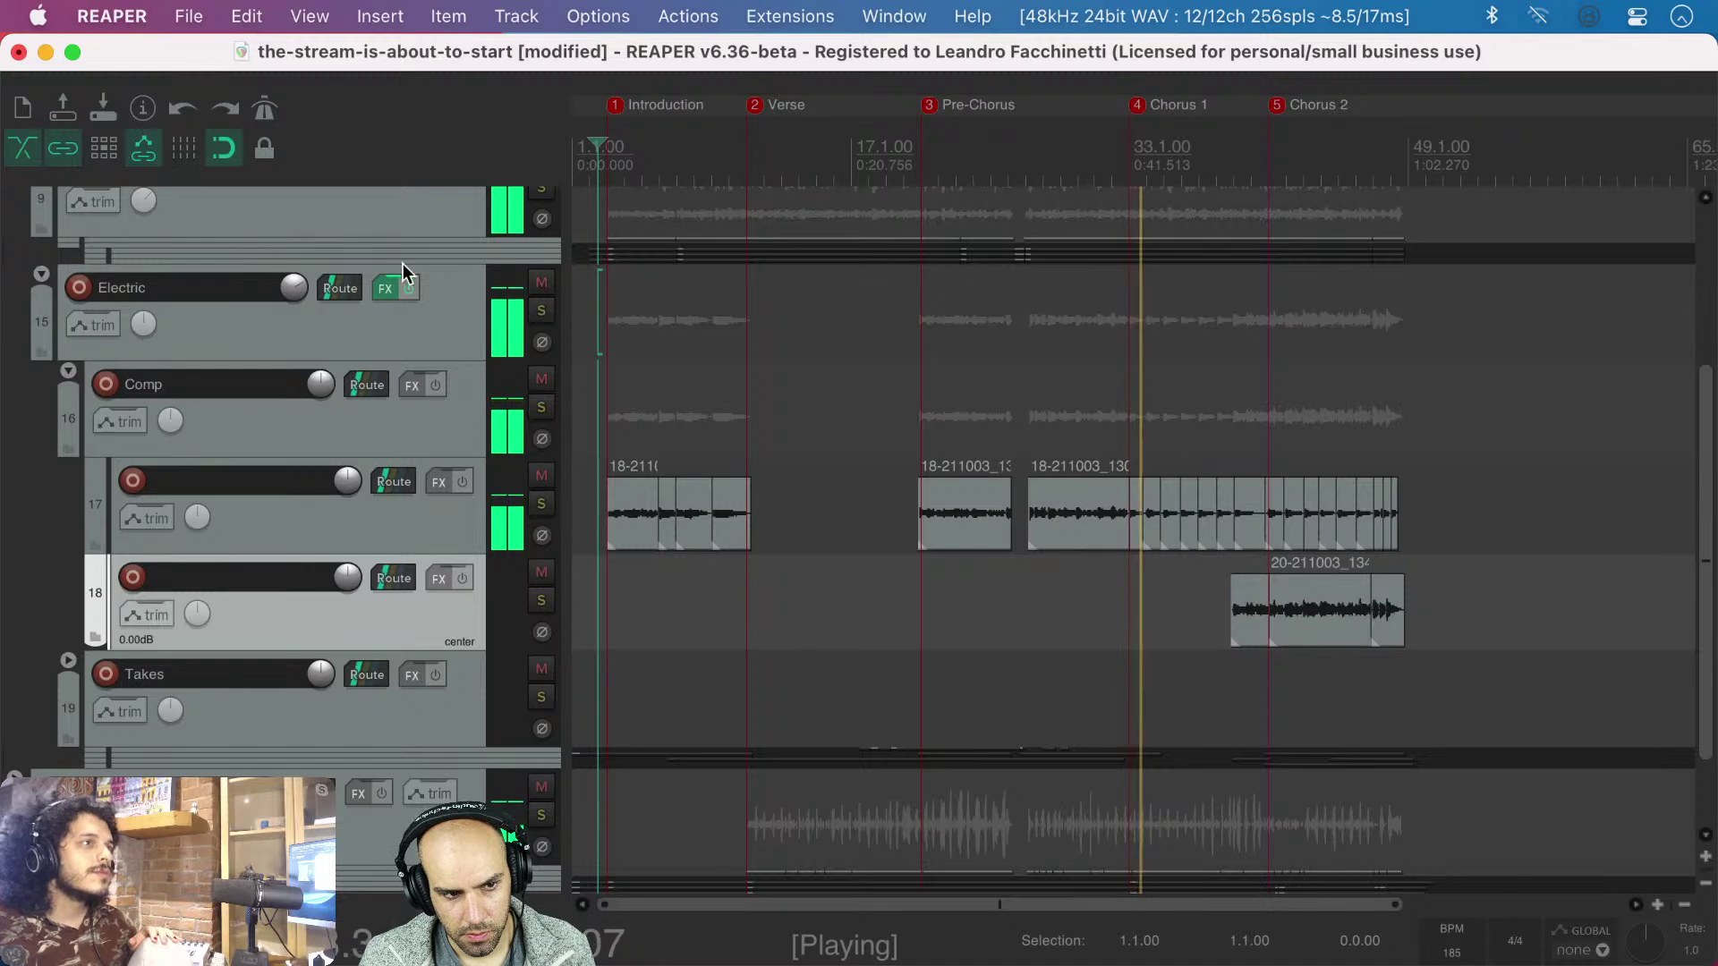
drag(294, 287, 296, 295)
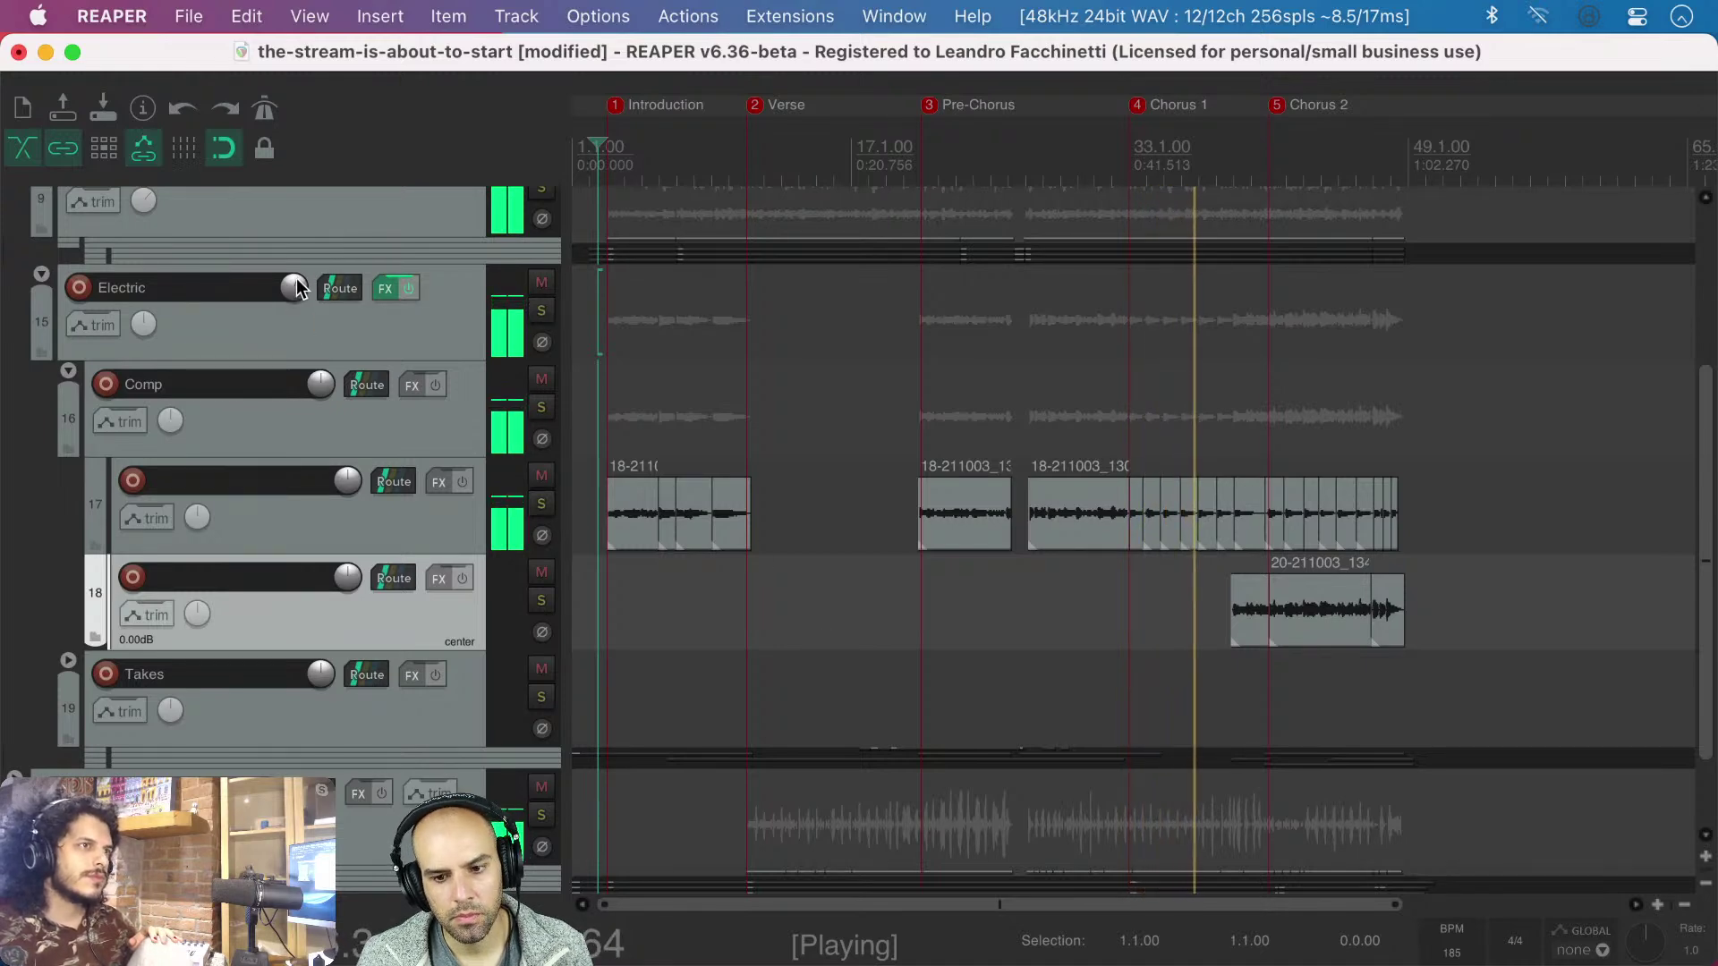
mouse_move(297, 279)
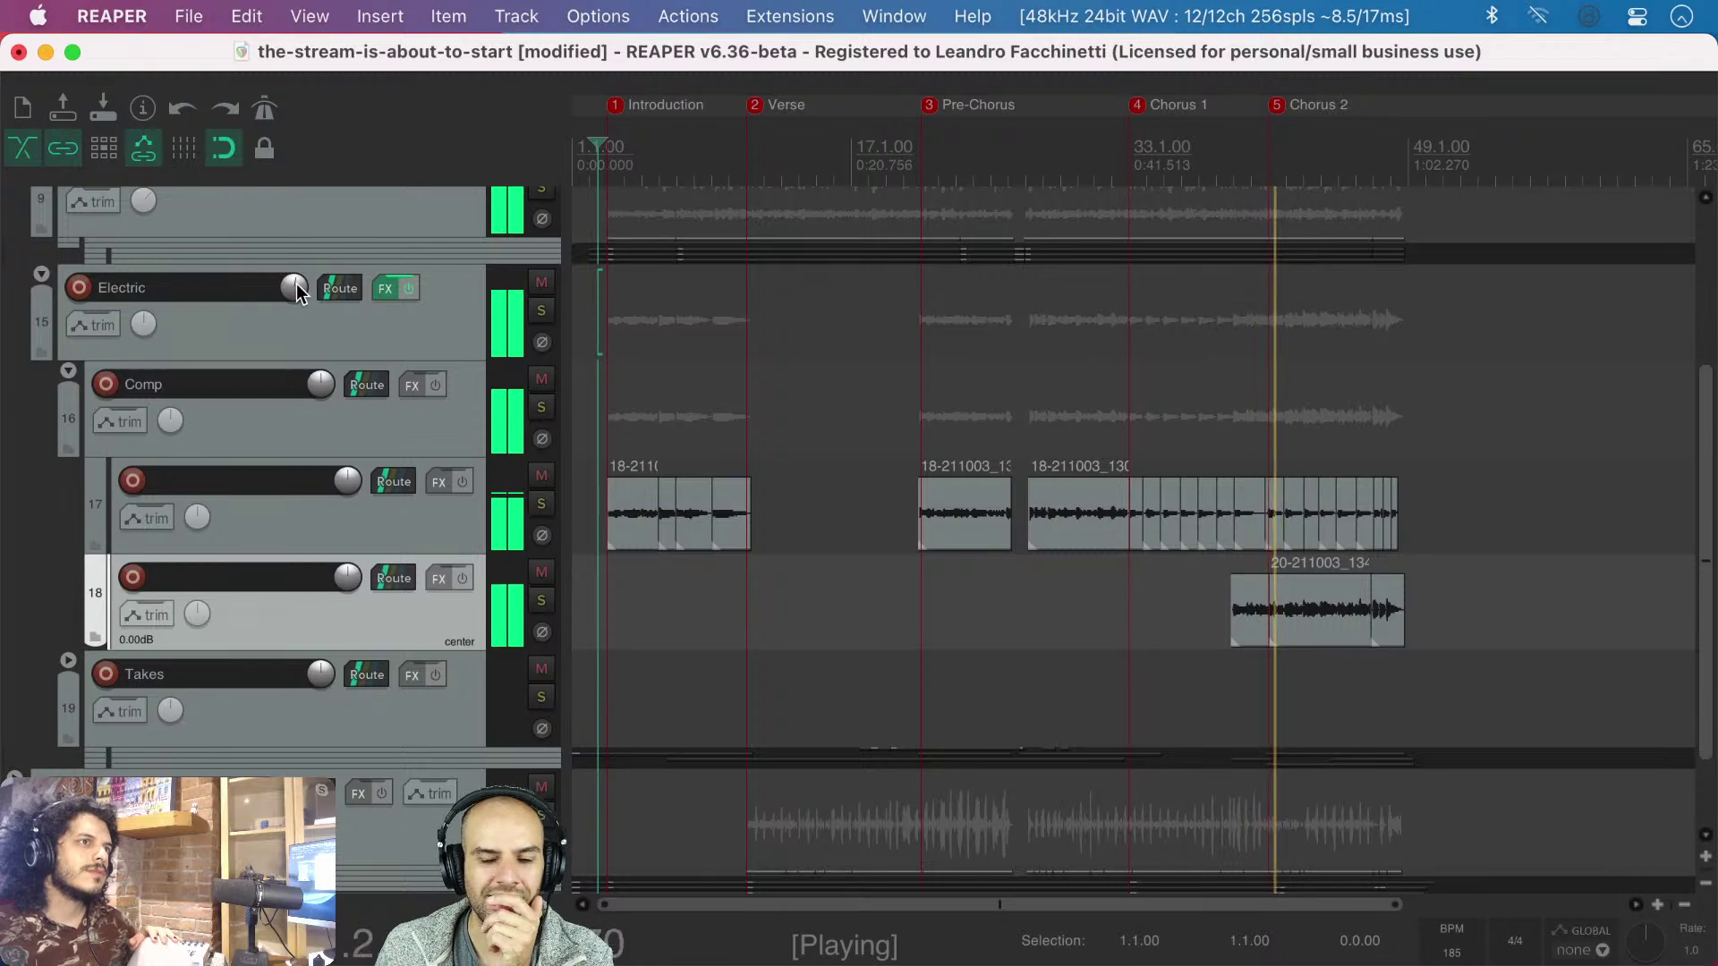
scroll(295, 285, down, 2)
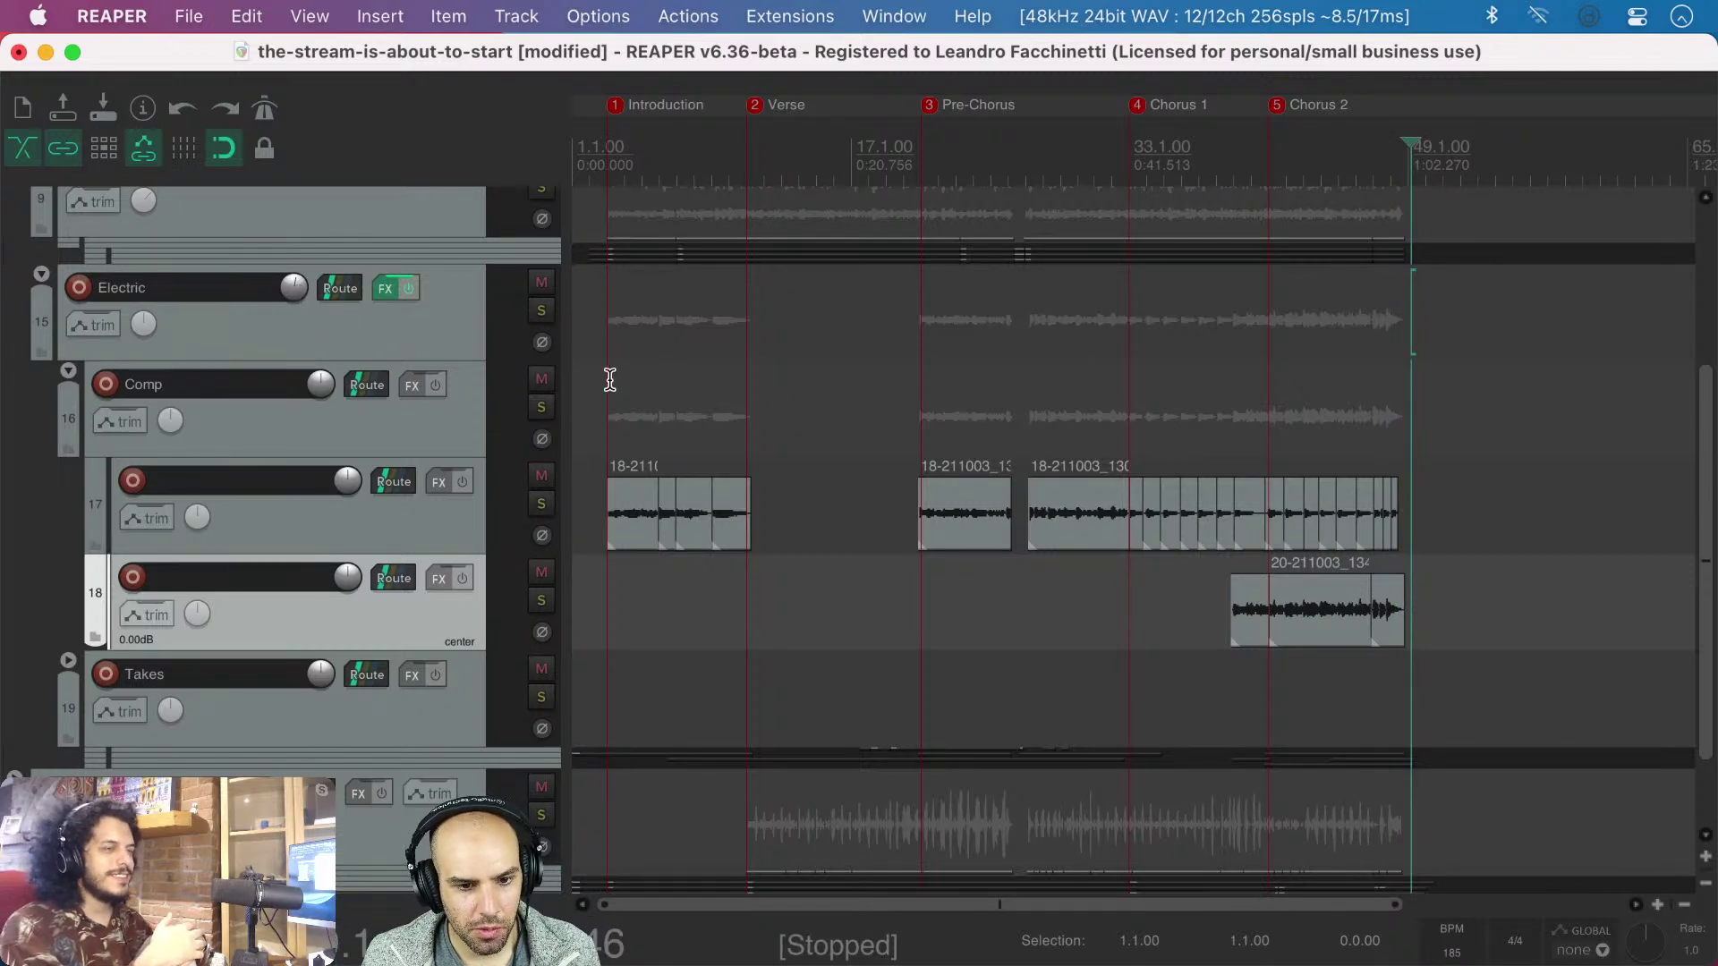
key(super+s)
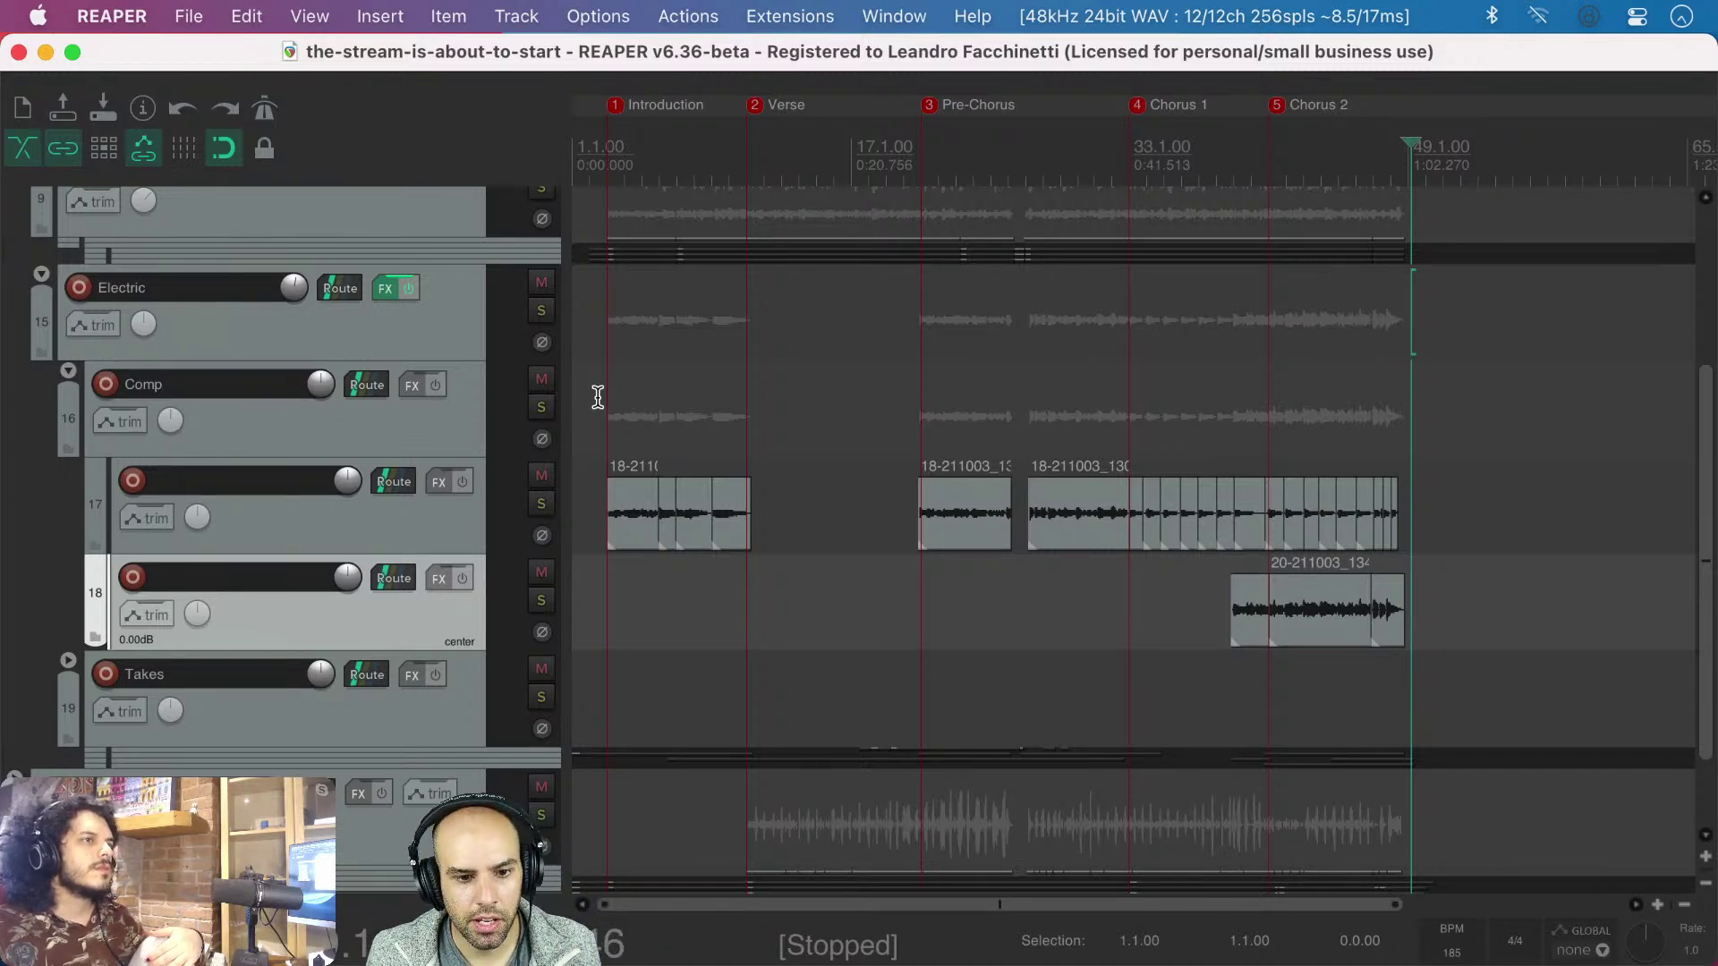
- Select the track 17 items from Chorus 1 to the song's end, clear the selection and save the project
click(591, 396)
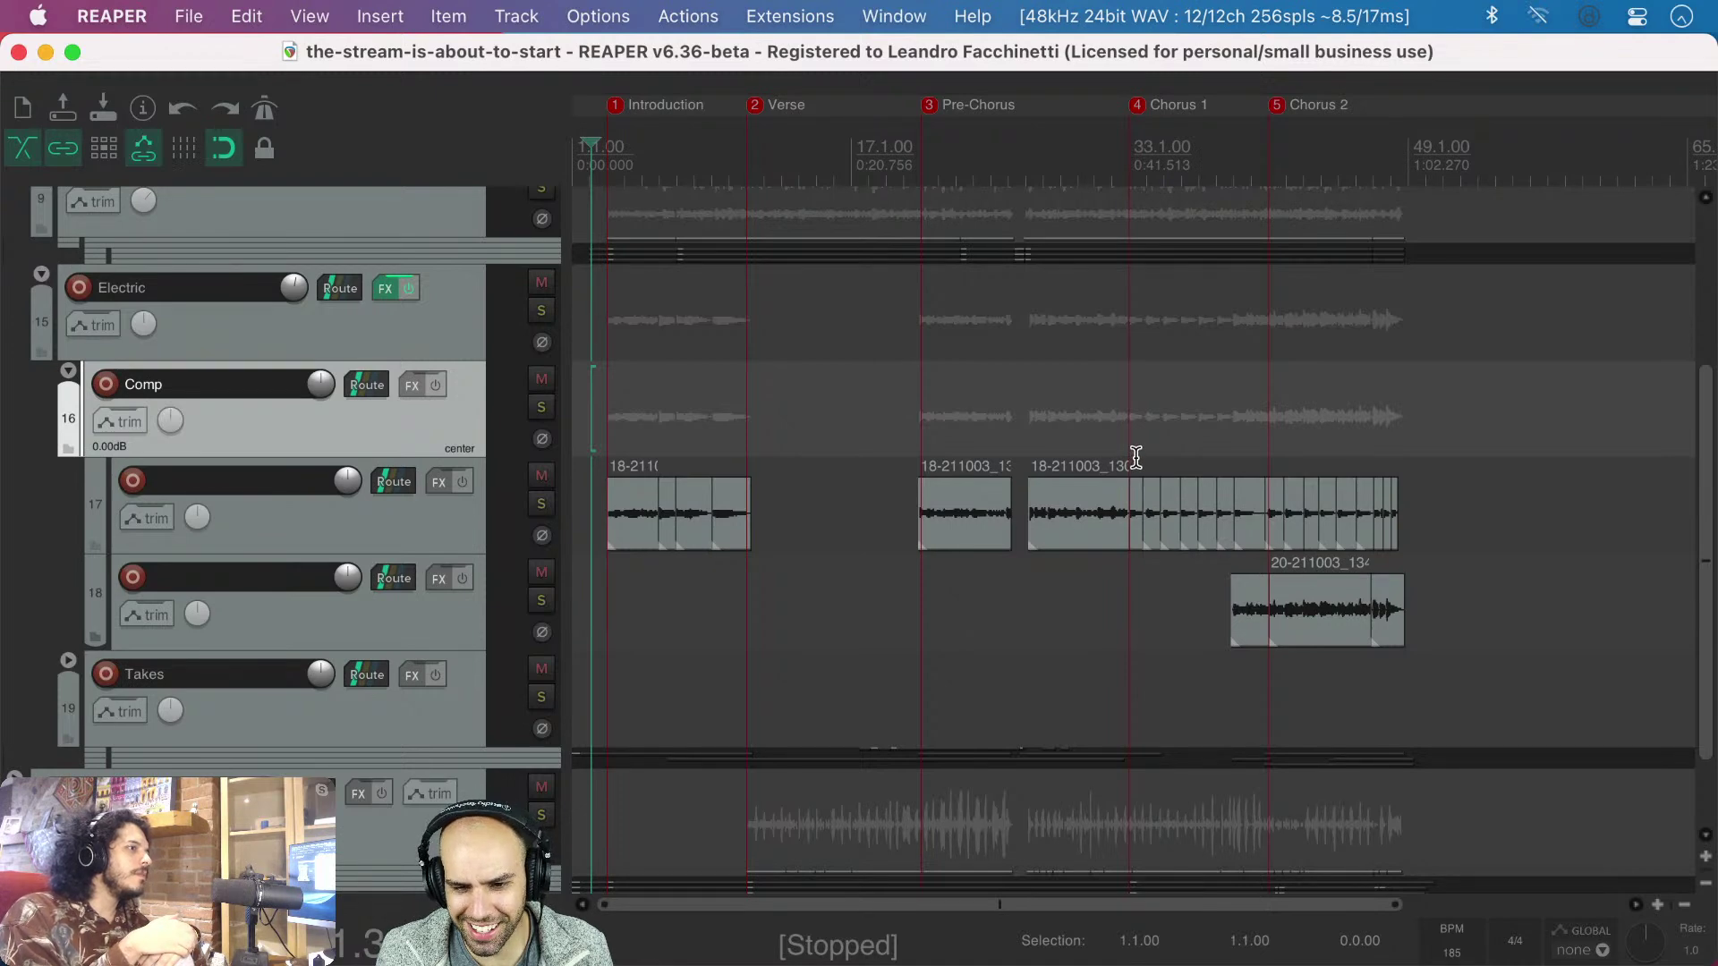
drag(1135, 458, 1418, 526)
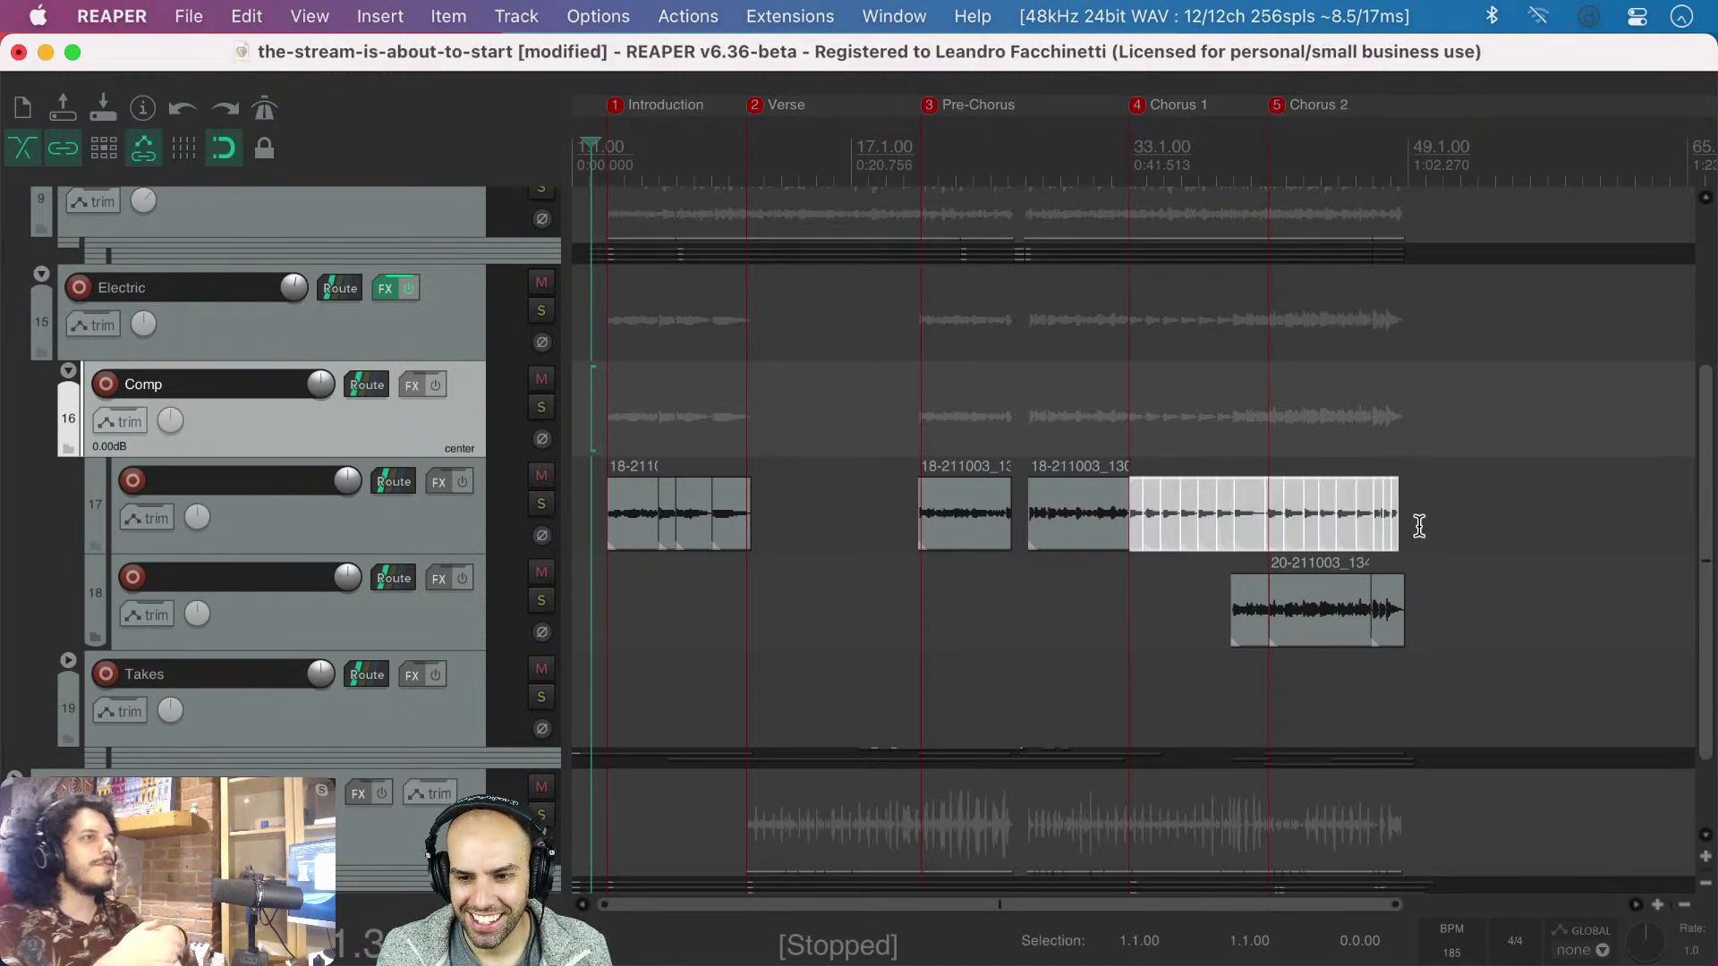
click(1105, 437)
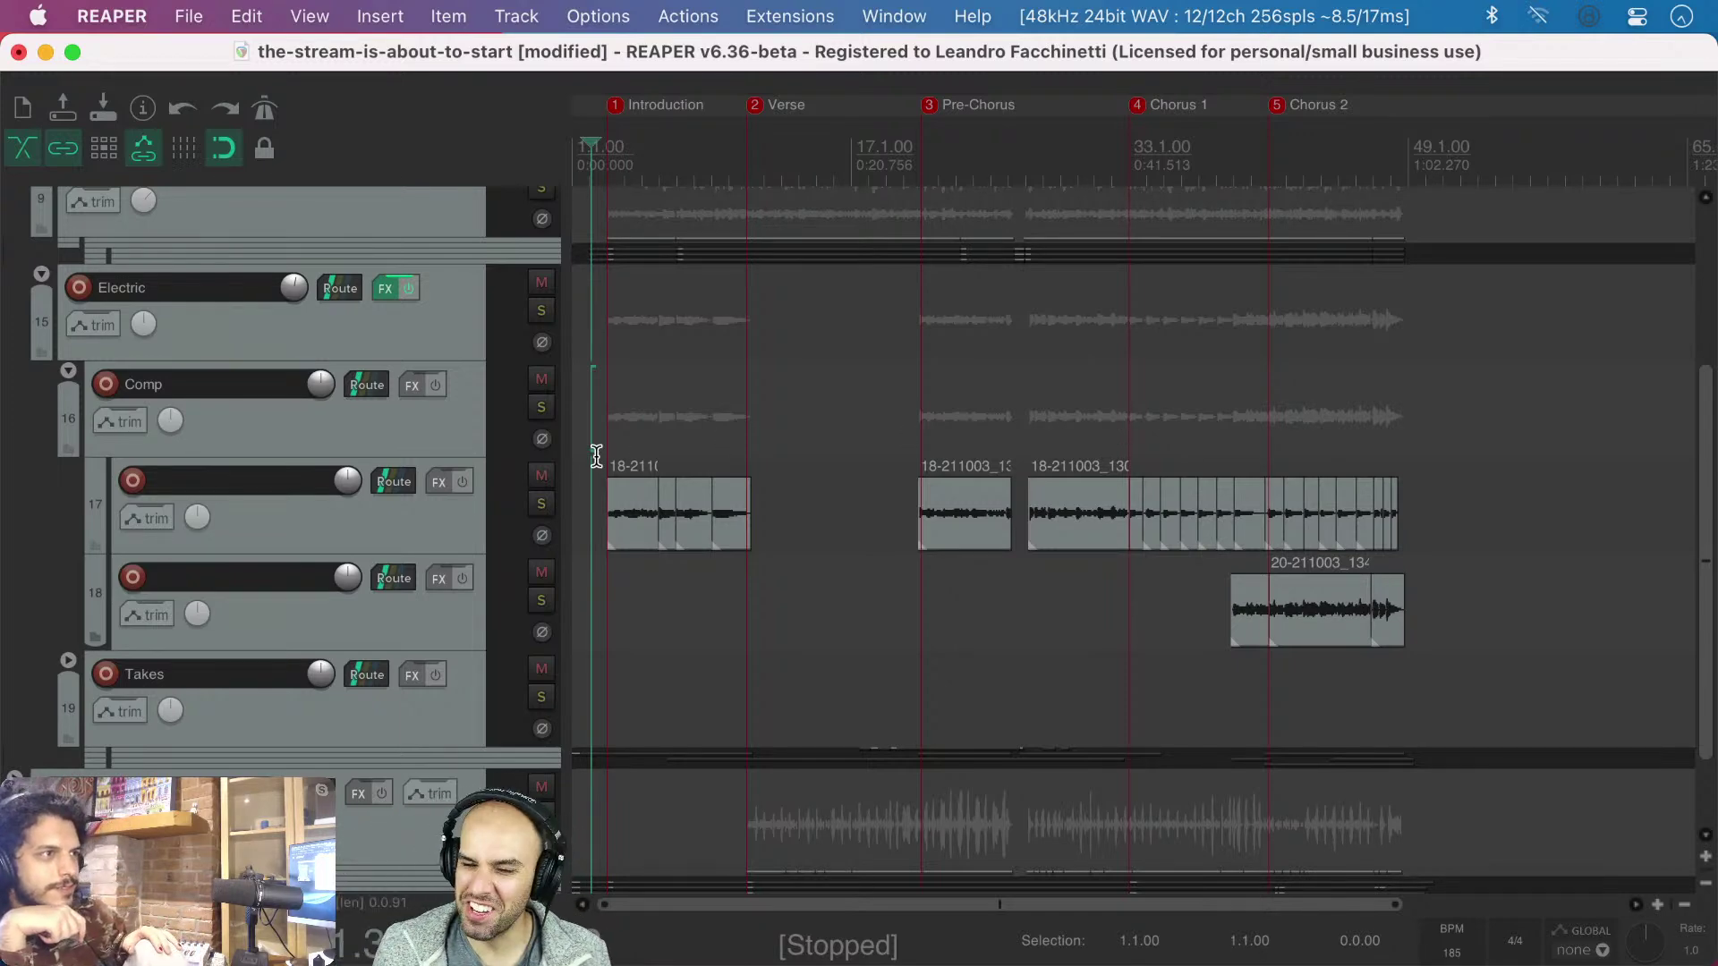
key(super+s)
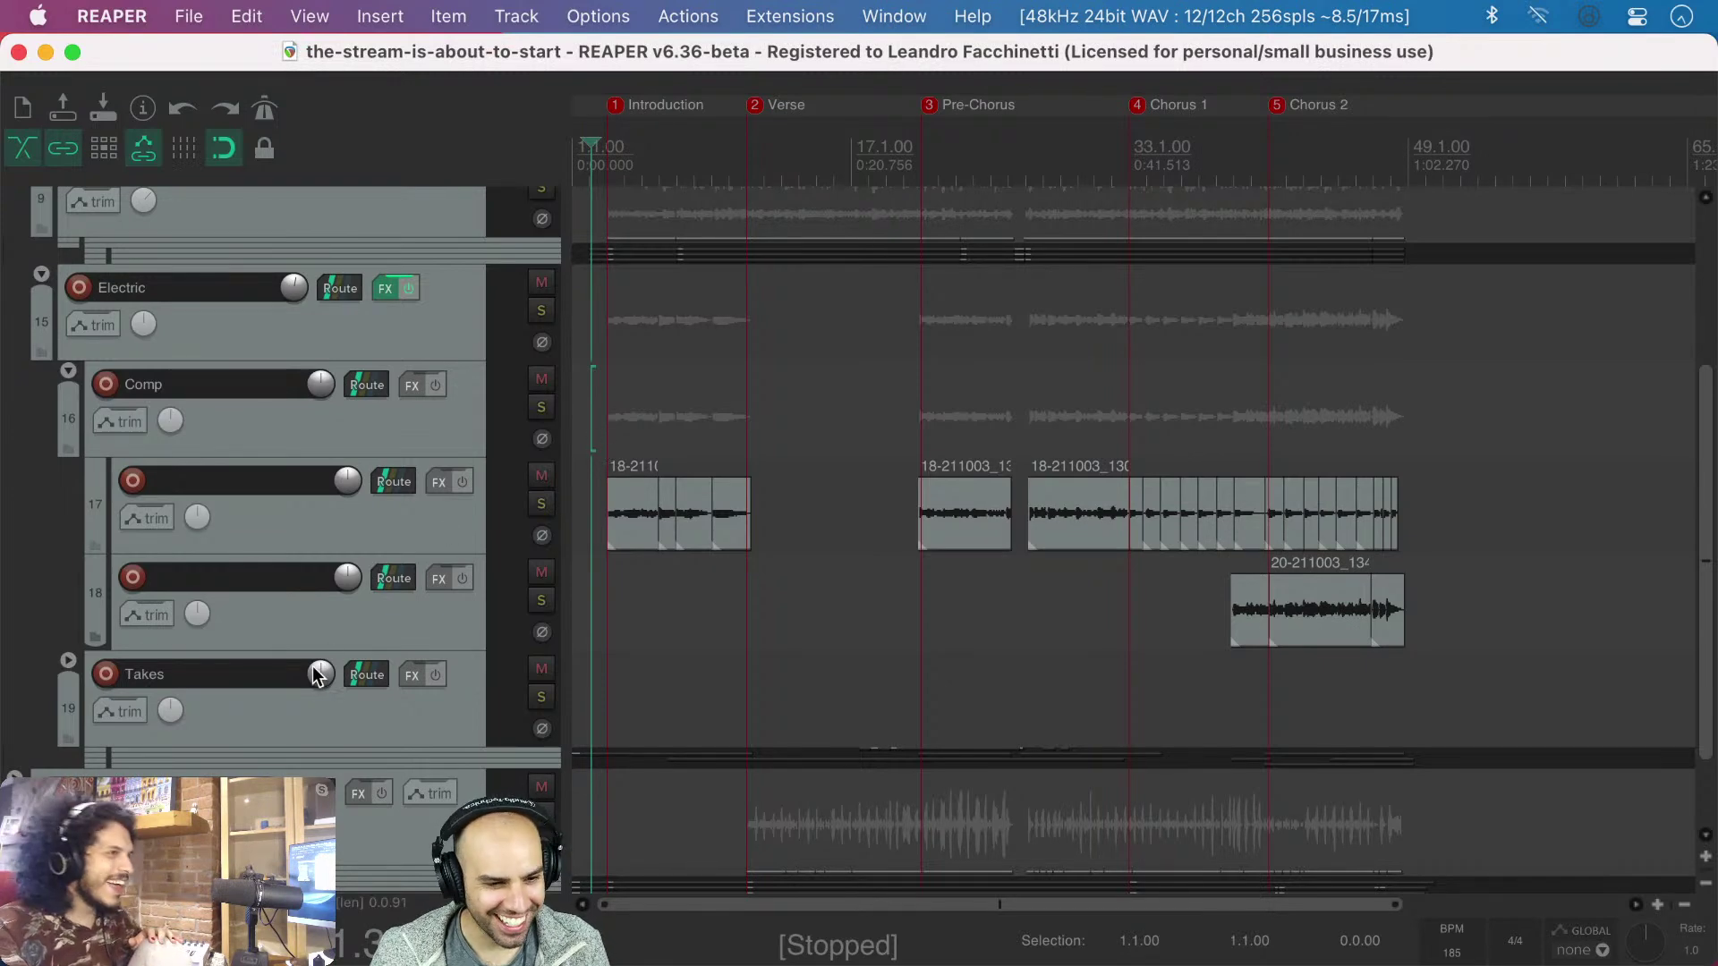
- Adjust the Claps volume inside the Percussion folder, collapse the folder to its most compact view and save the project
scroll(706, 755, down, 3)
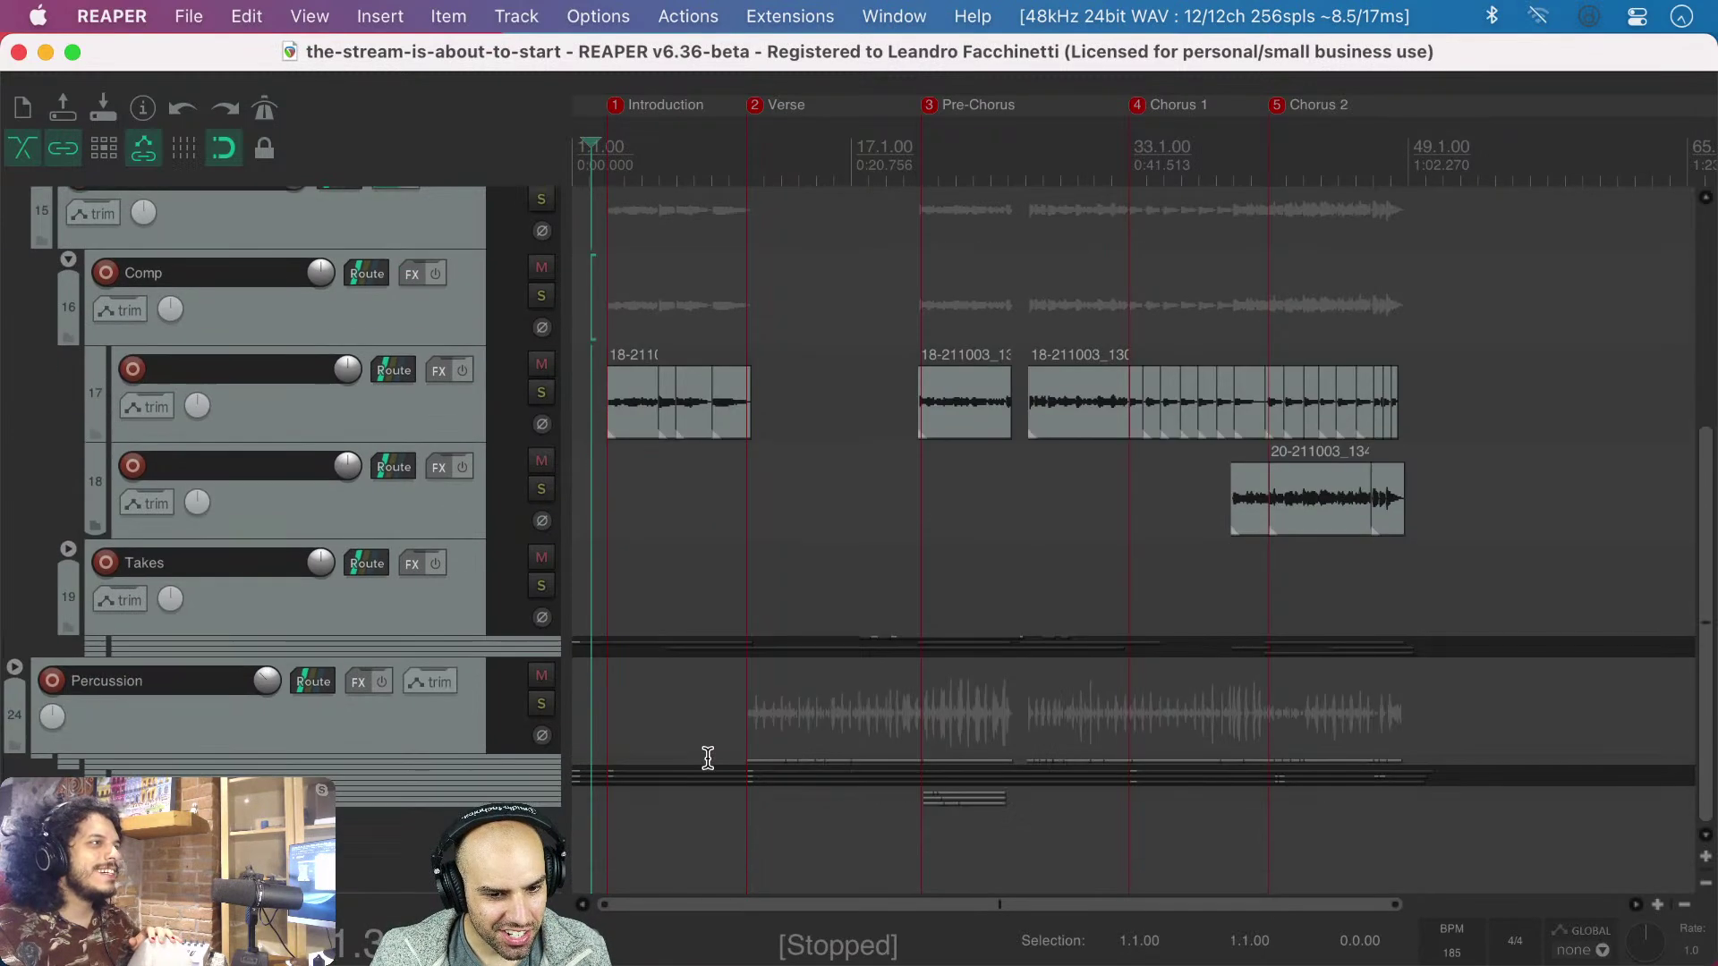
click(14, 668)
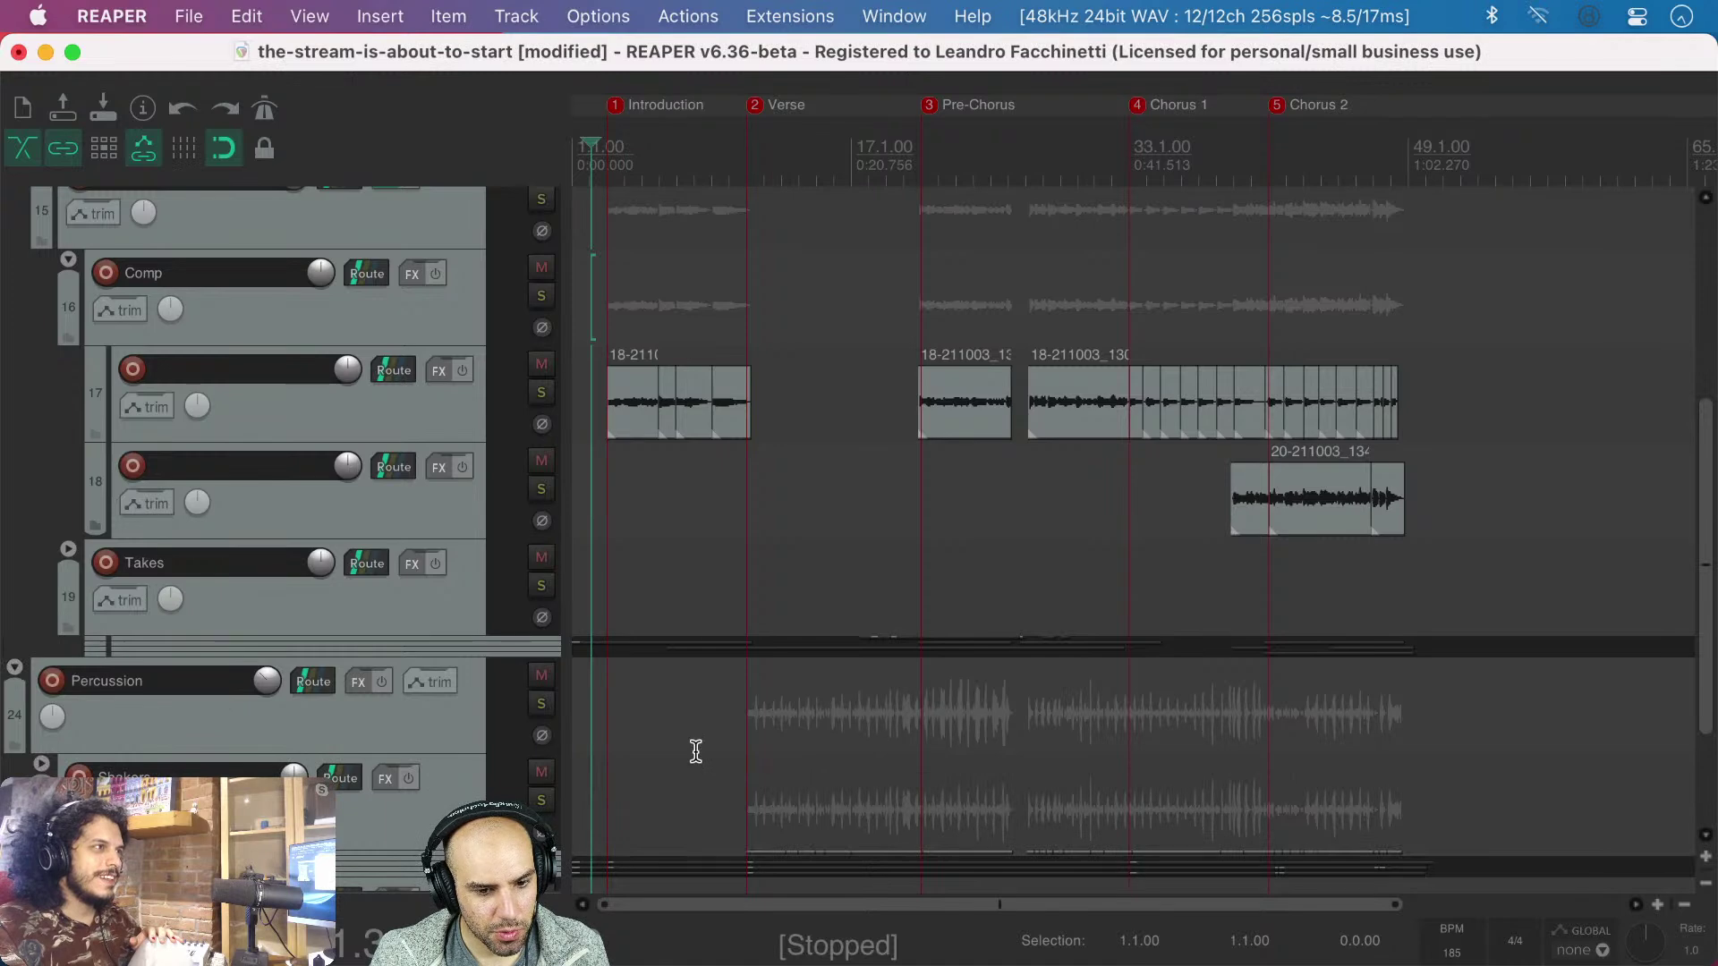
scroll(694, 751, down, 5)
drag(293, 718, 274, 709)
click(14, 484)
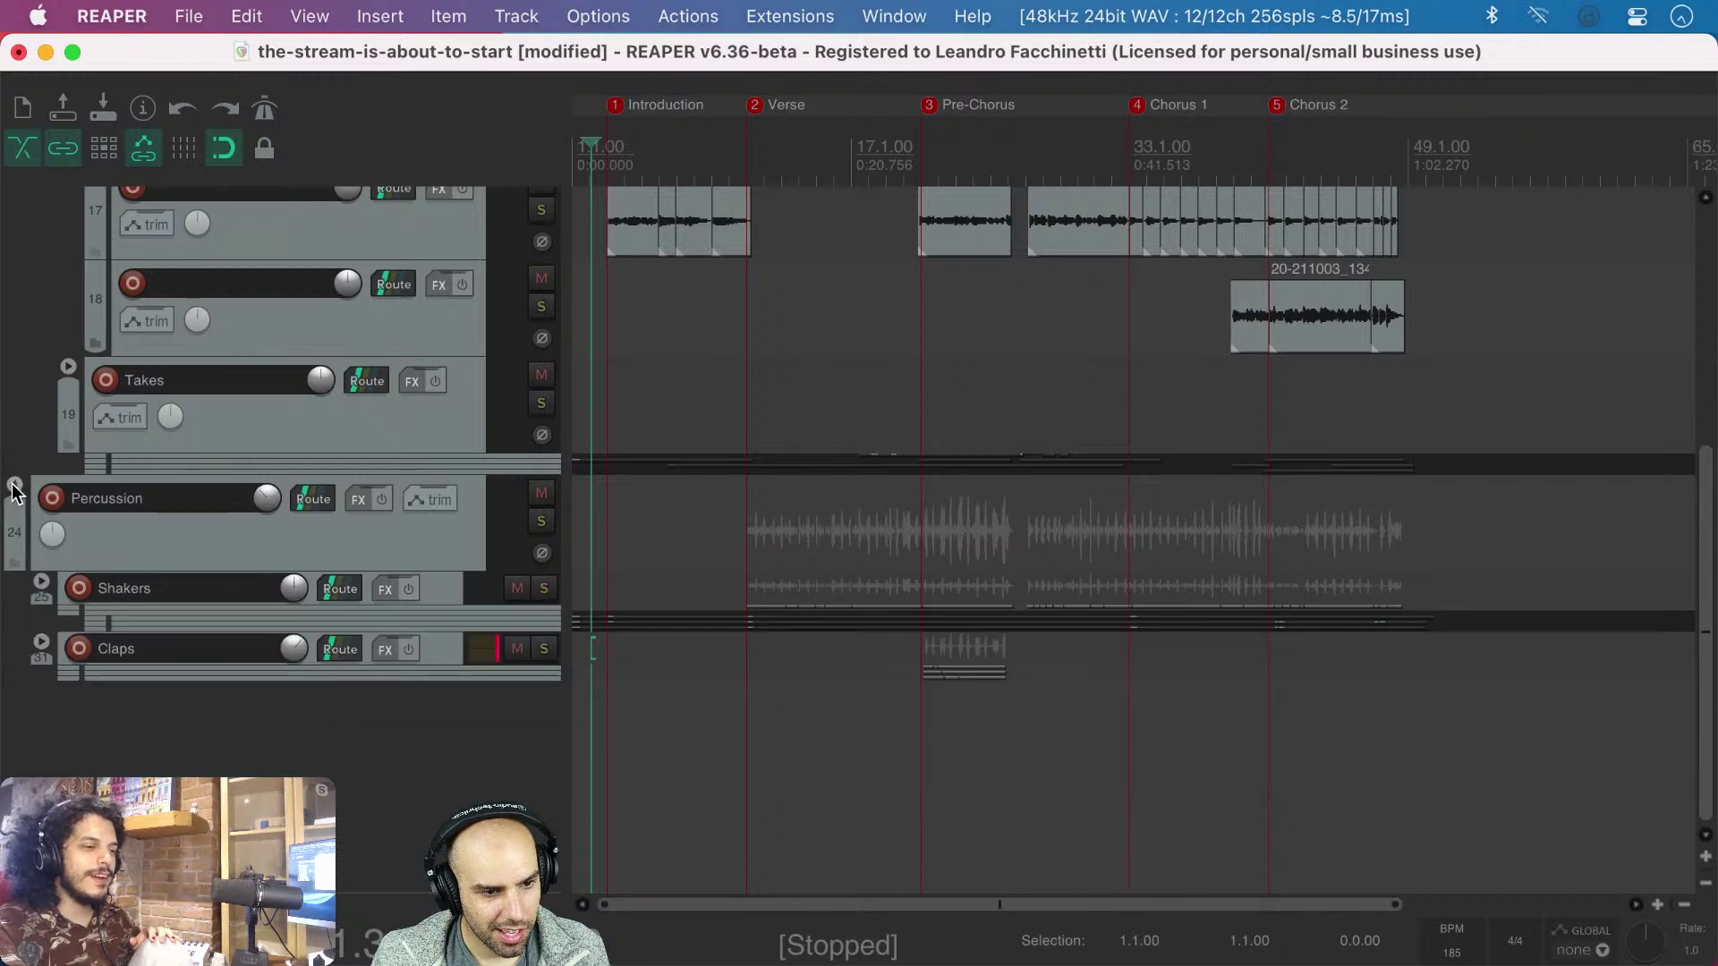
click(15, 484)
scroll(740, 395, up, 6)
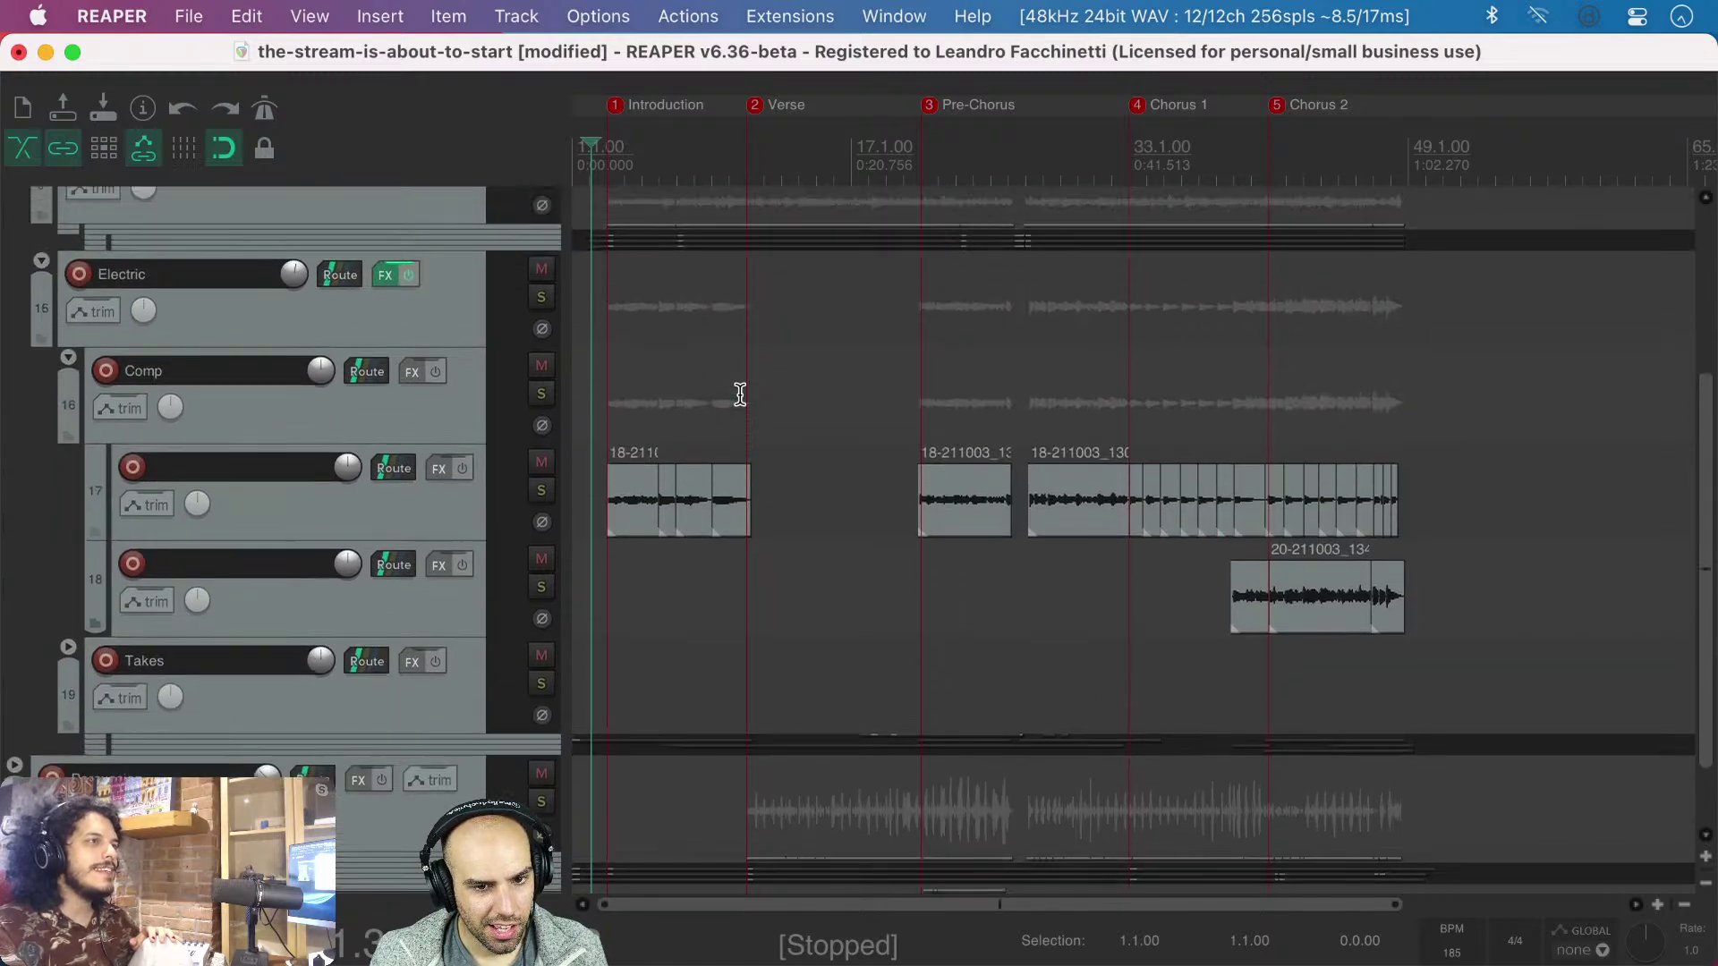
key(super+s)
- Briefly play from the Introduction, and reposition the edit cursor near the project start on the Comp track
scroll(739, 395, up, 5)
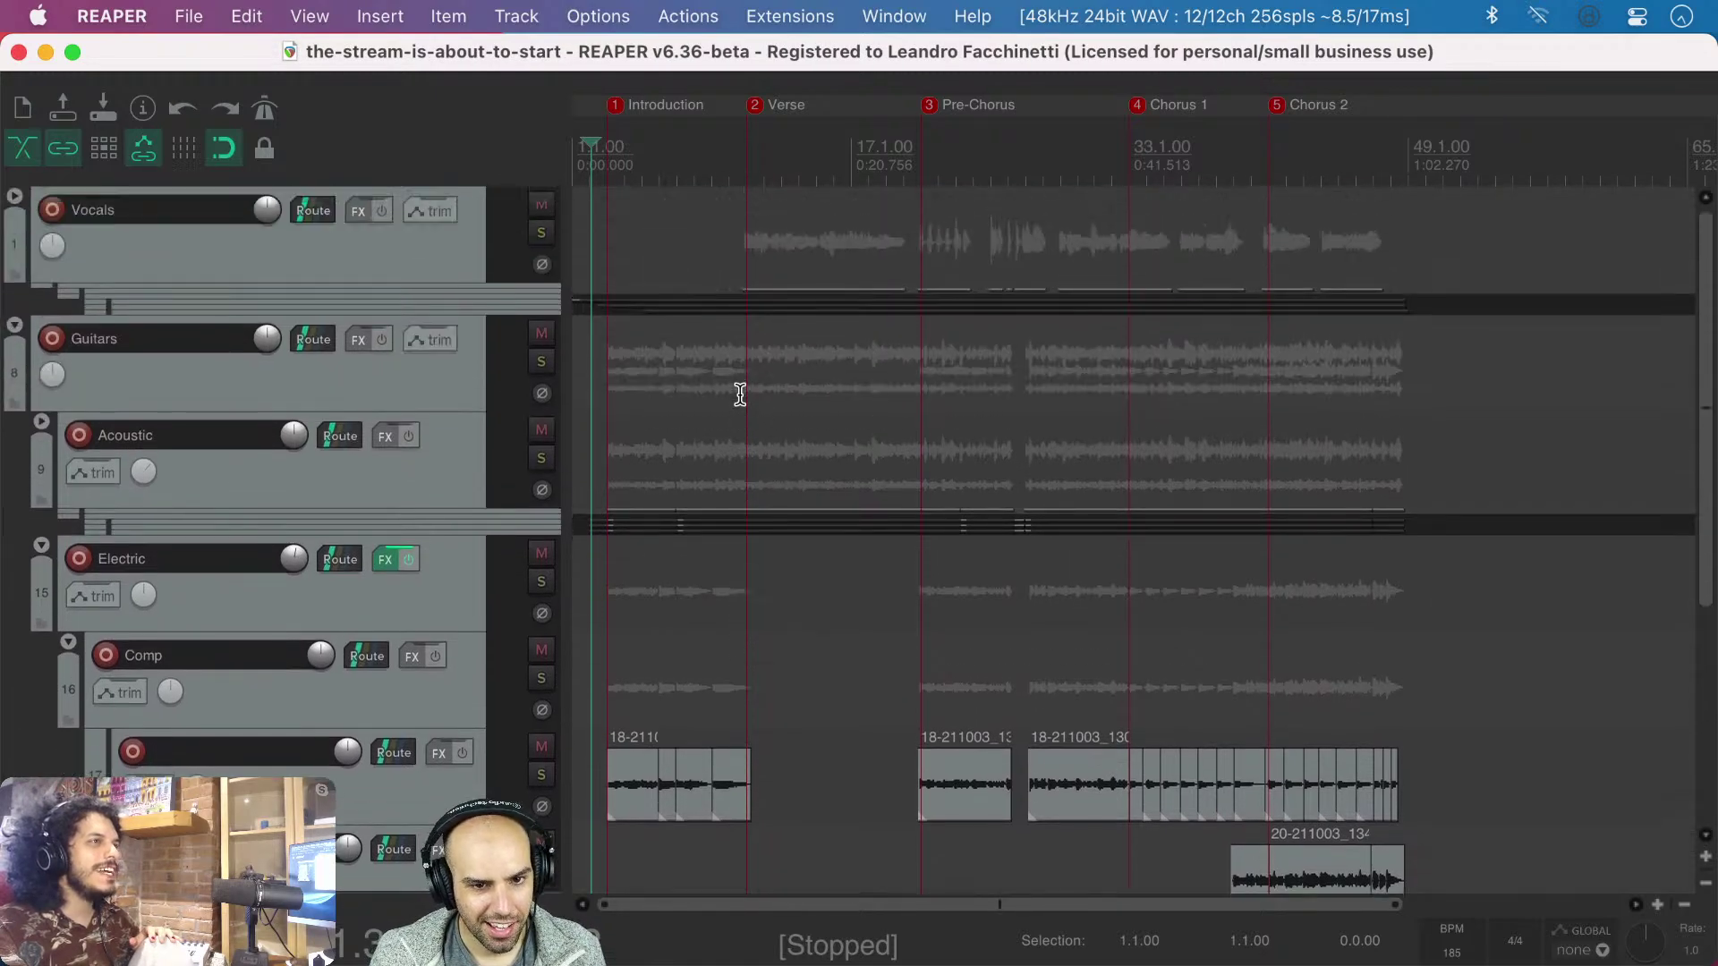
scroll(740, 395, down, 6)
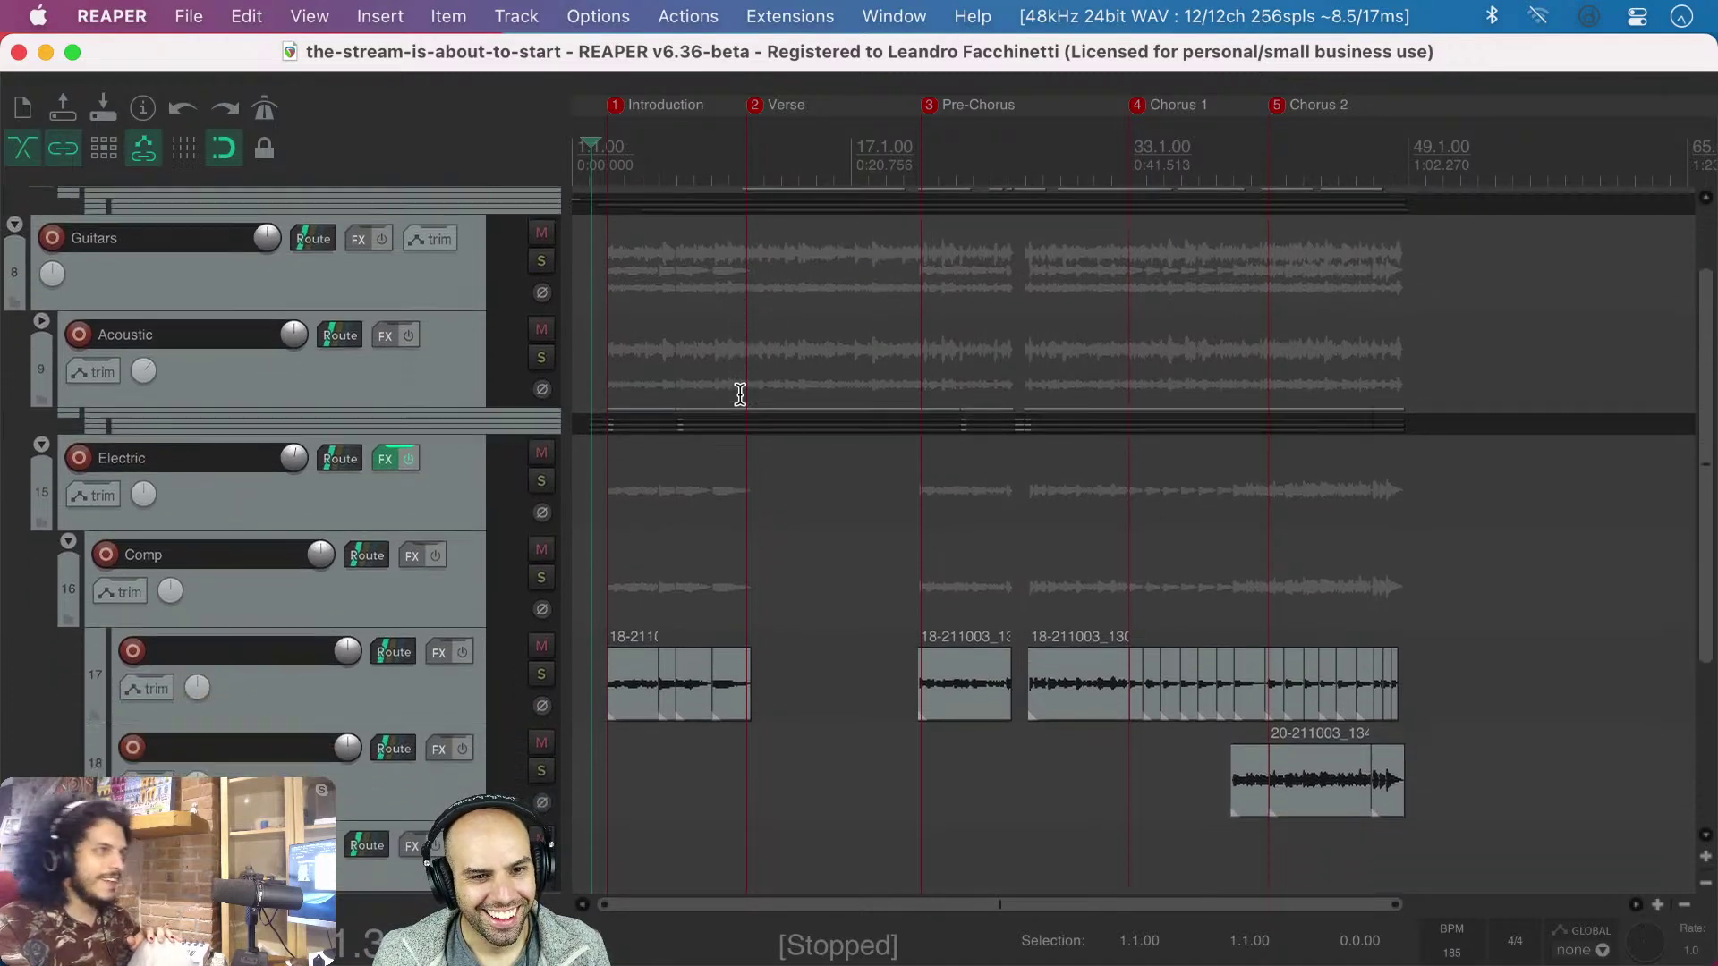
click(605, 428)
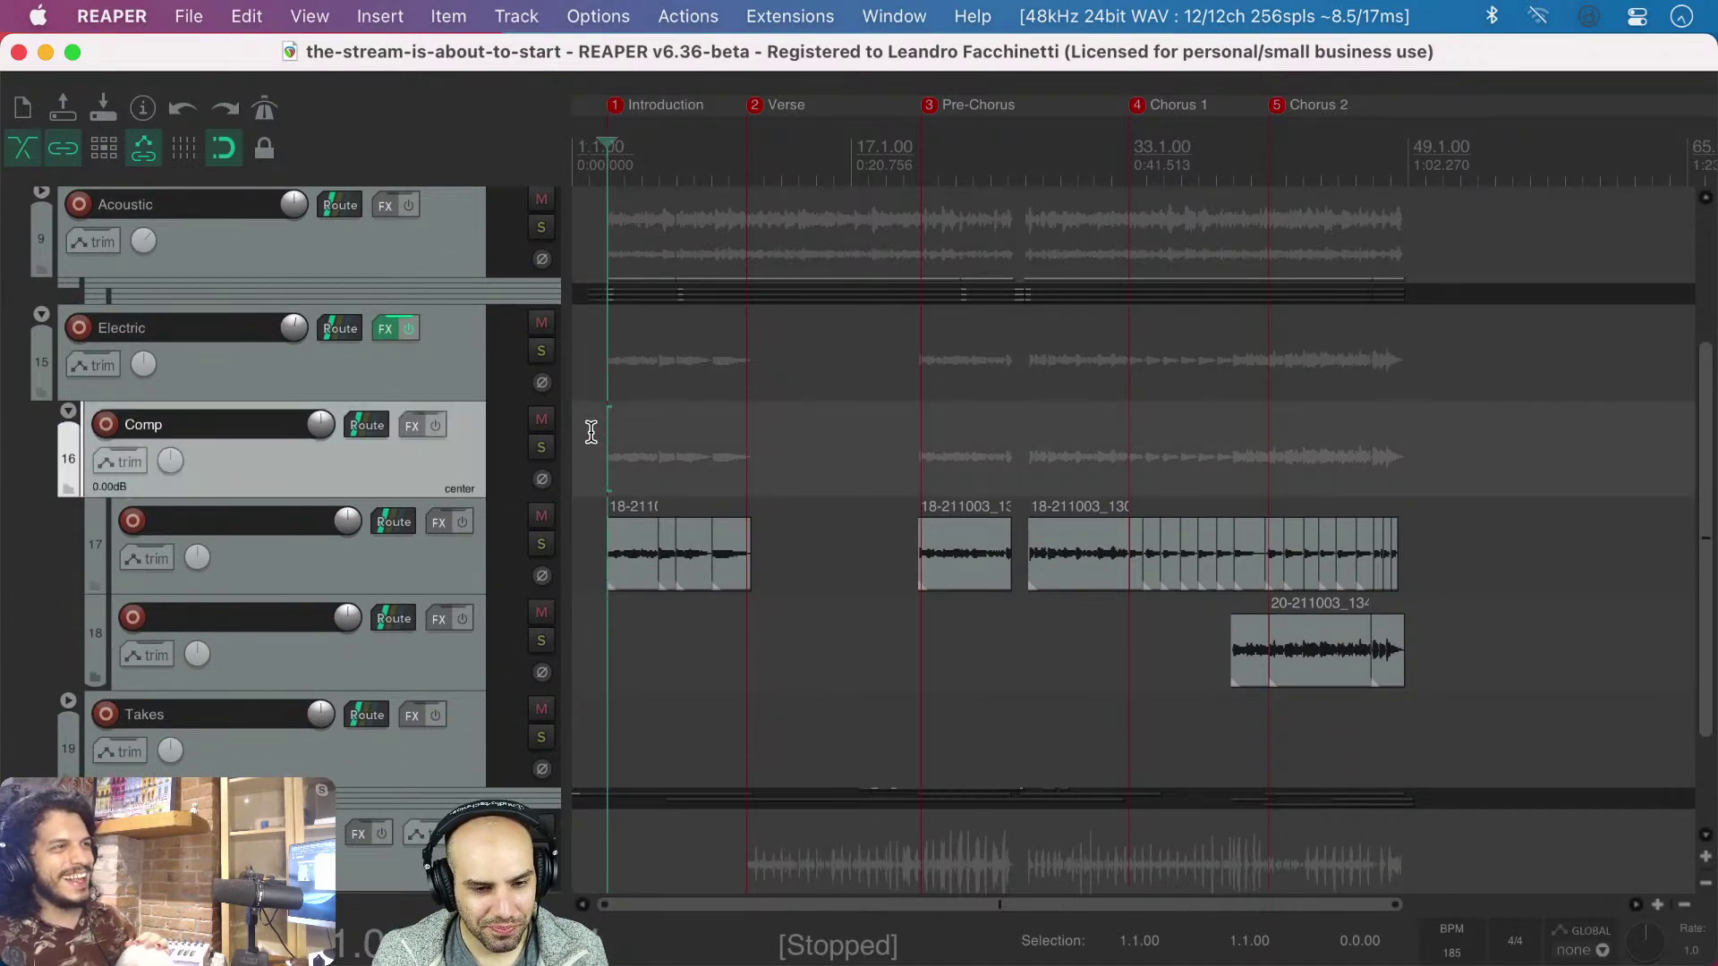
key(space)
key(space)
click(595, 430)
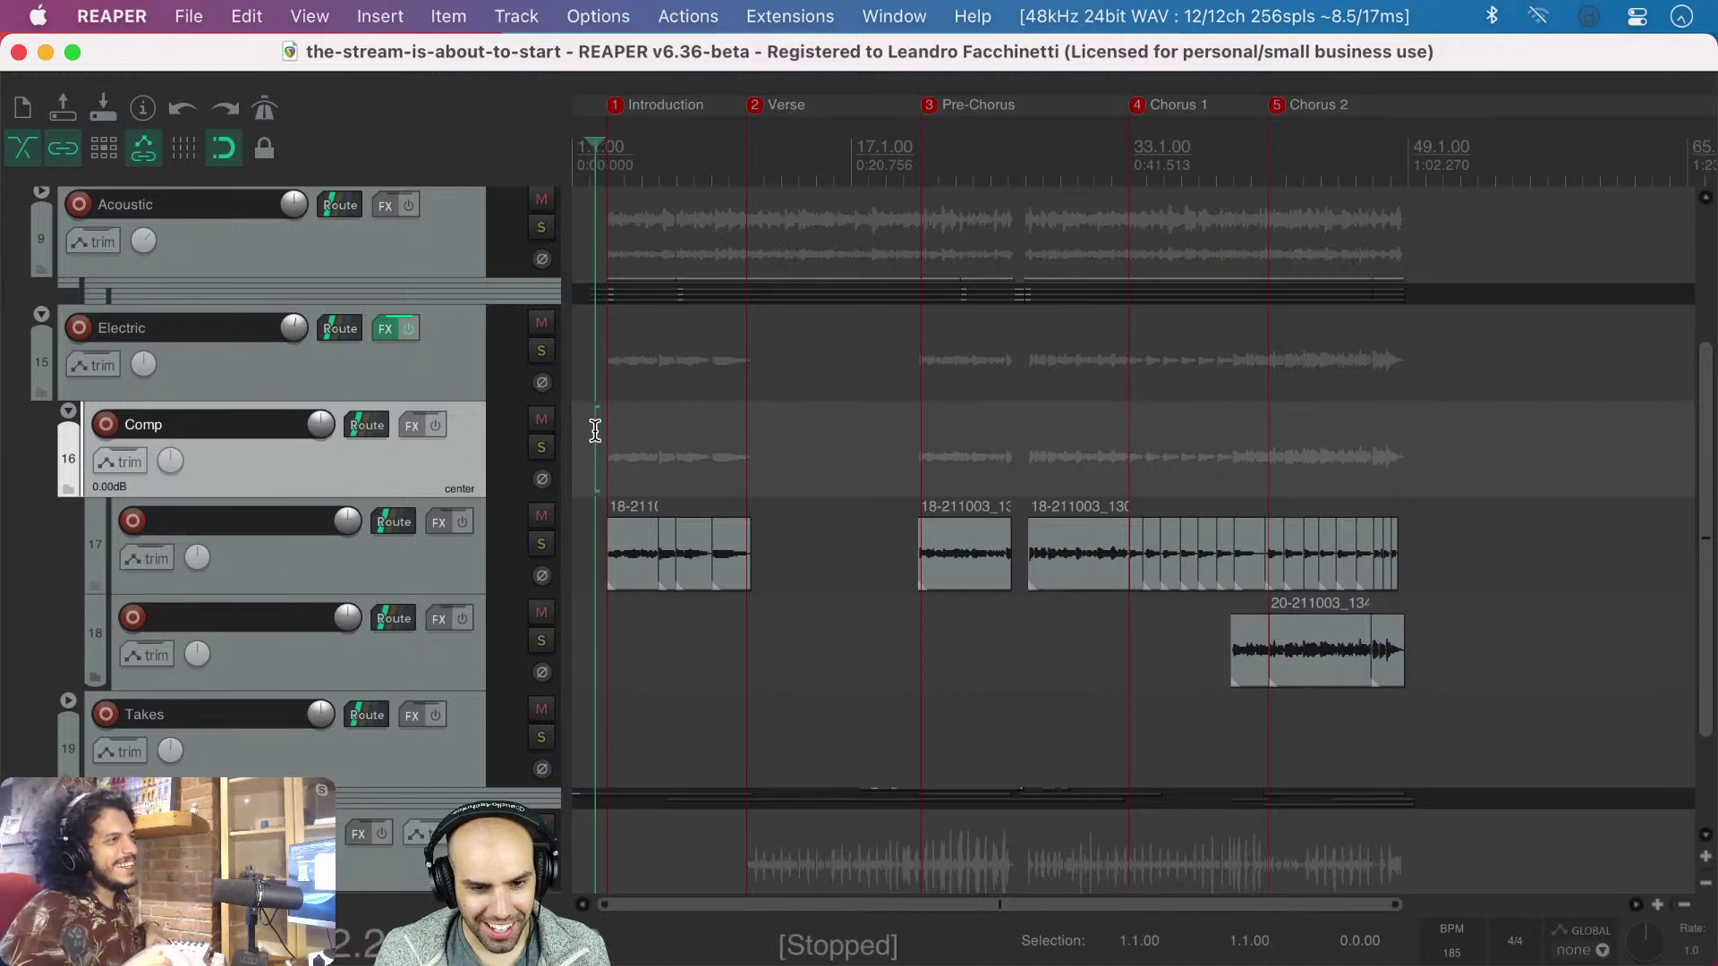
click(585, 432)
click(590, 432)
click(595, 431)
click(582, 431)
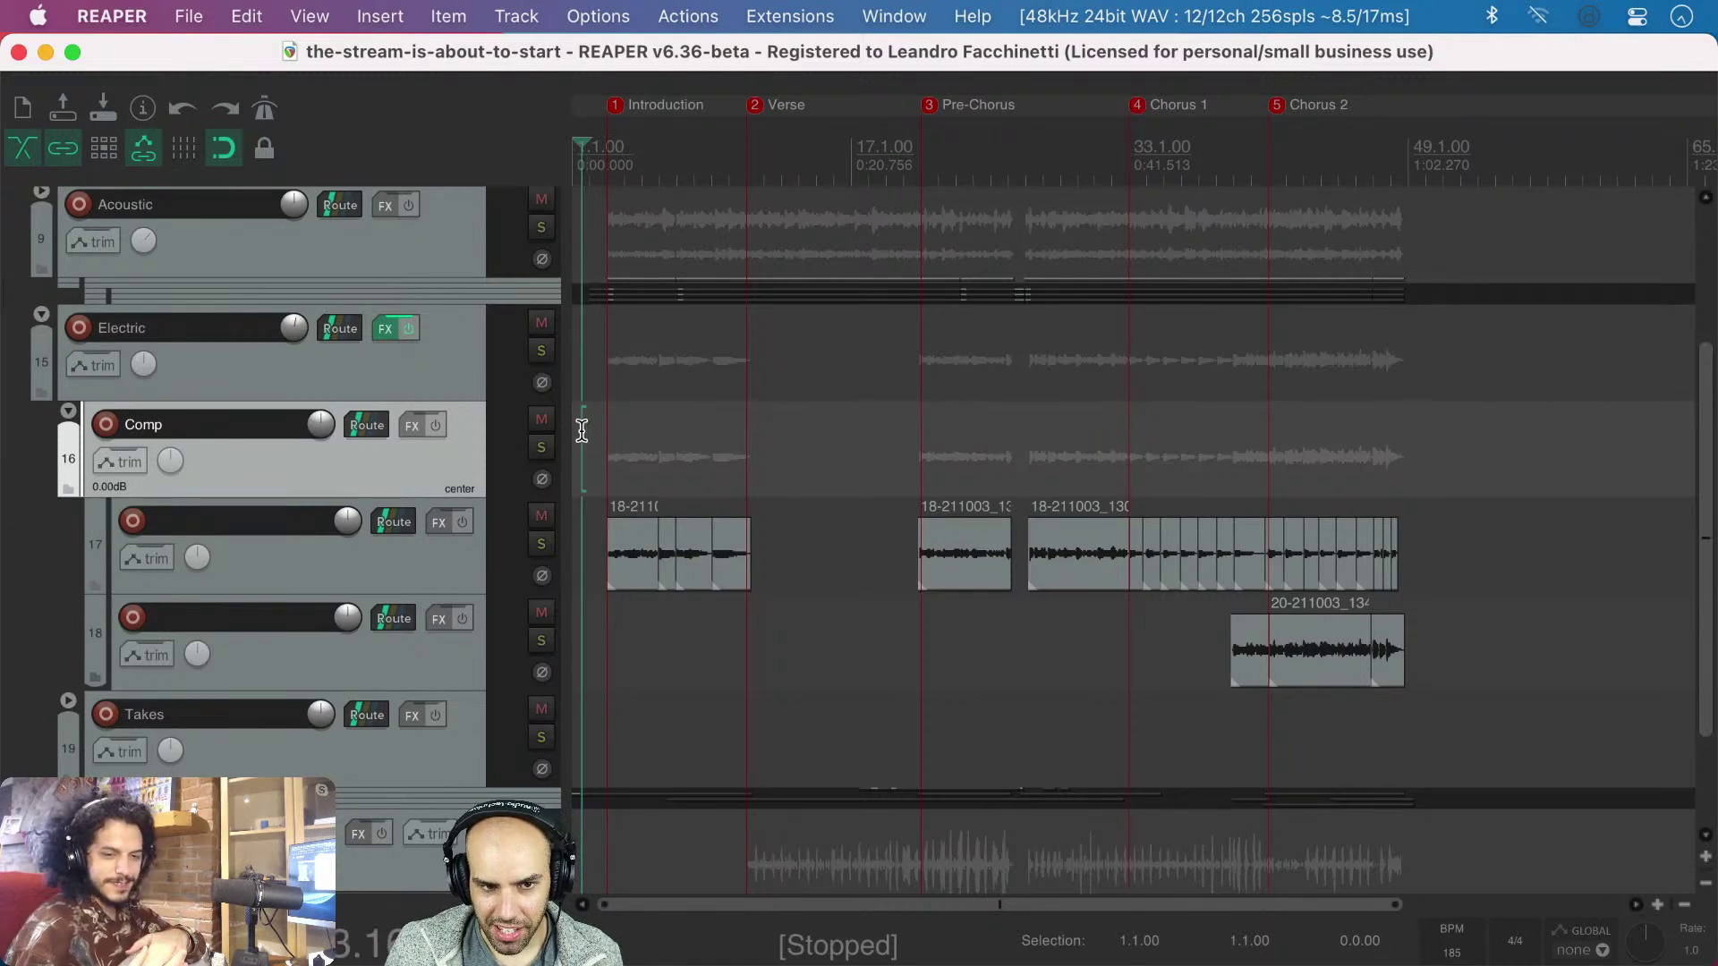
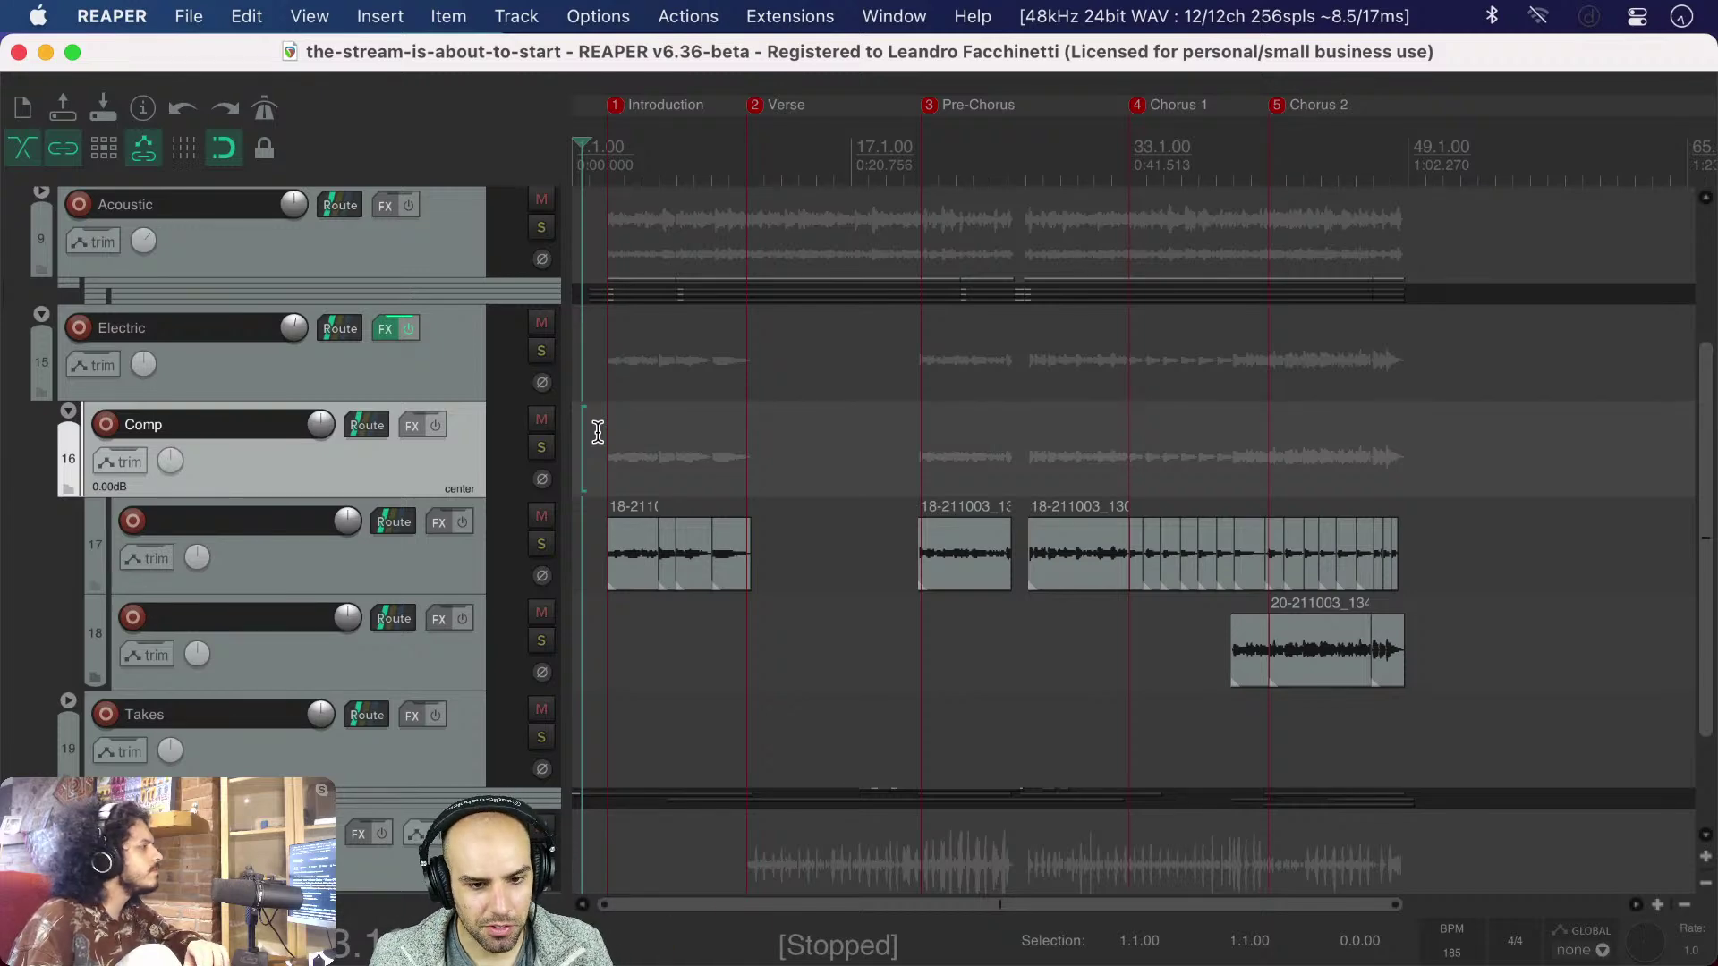
- Play the song from just before the Introduction into the Verse to hear the electric guitar part
click(594, 433)
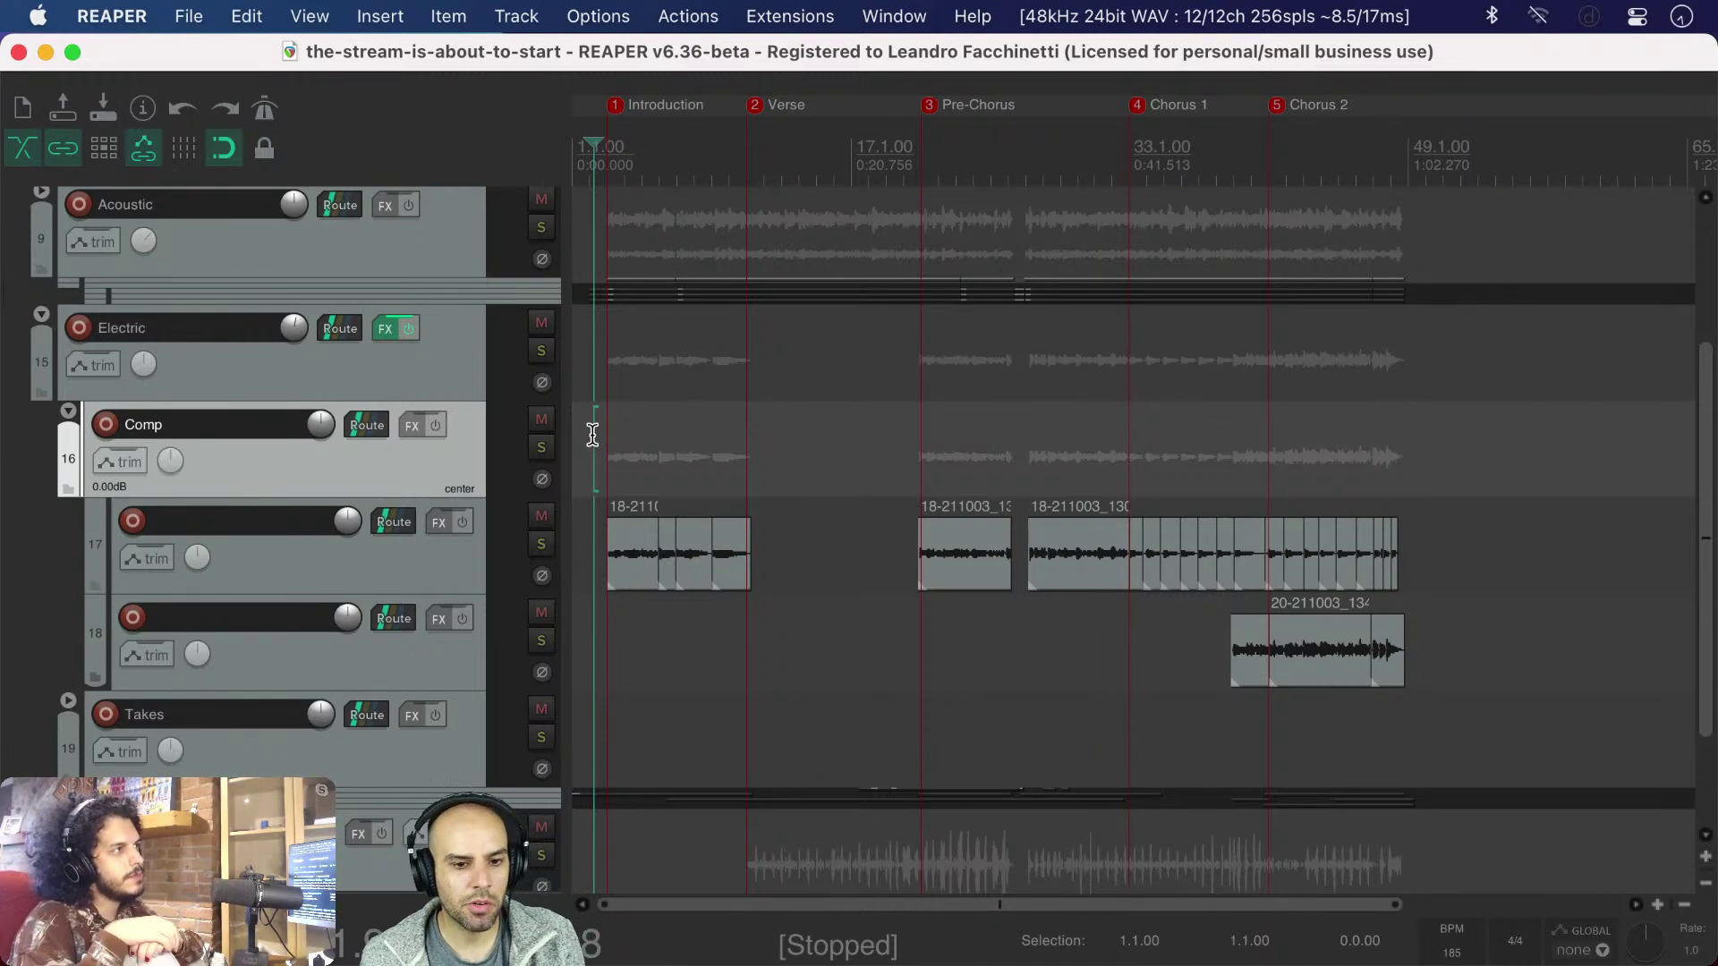
scroll(605, 442, up, 1)
scroll(605, 442, up, 3)
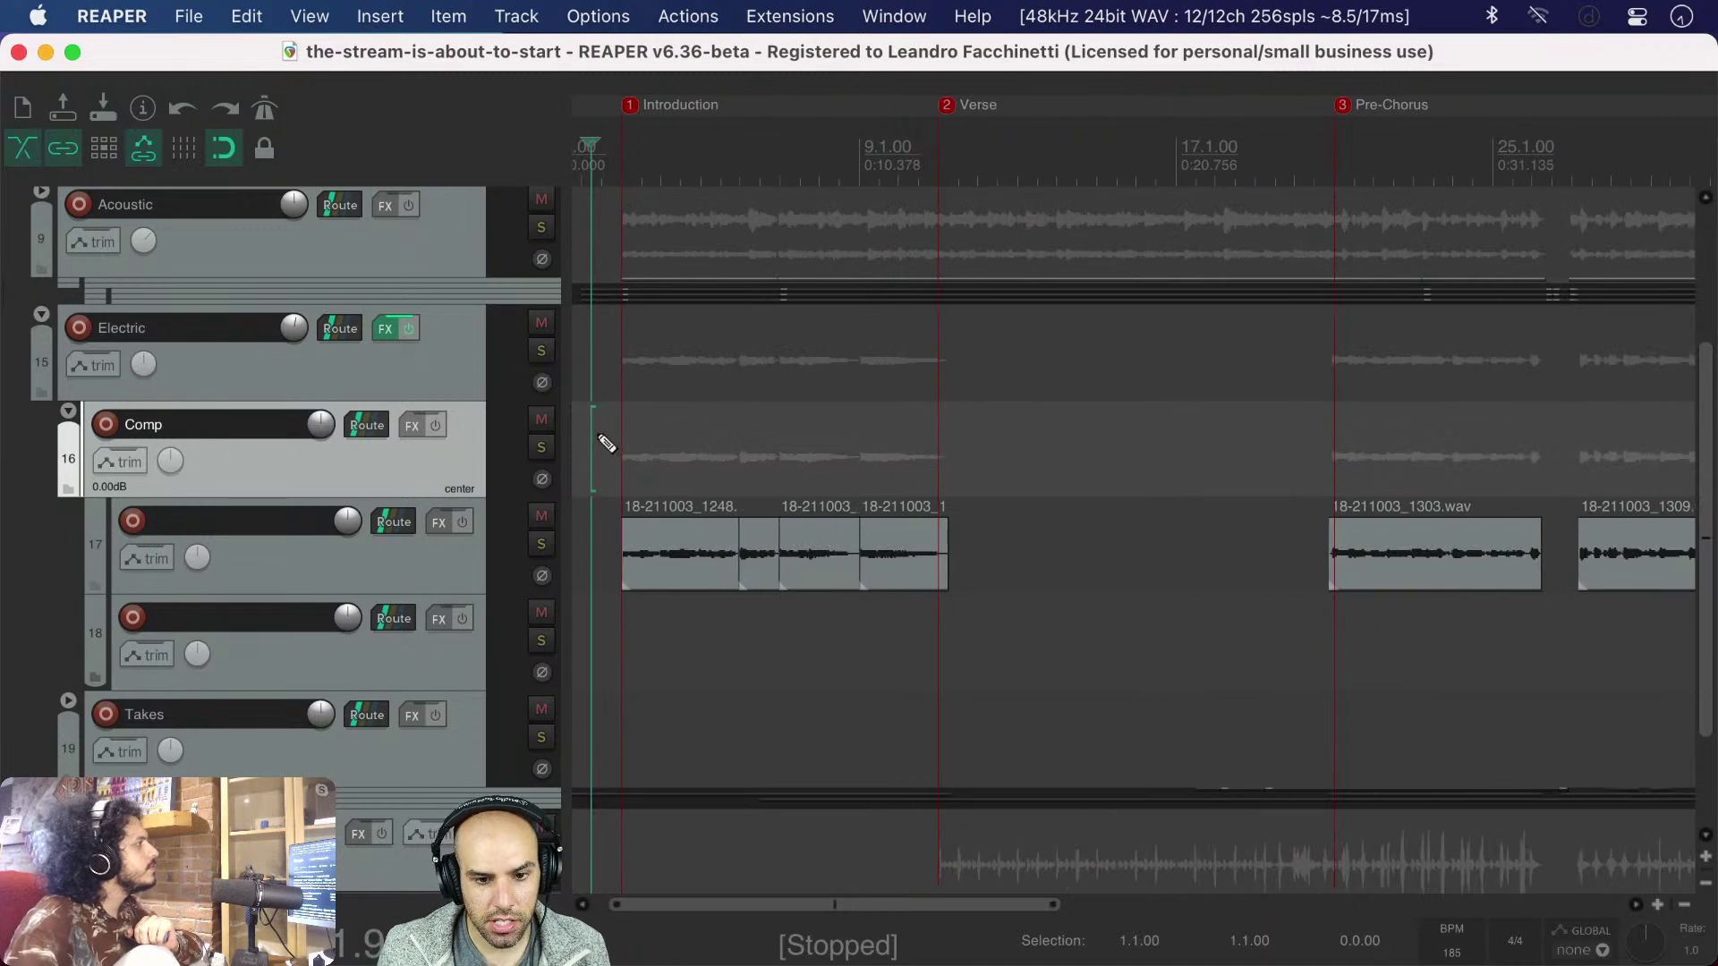
key(space)
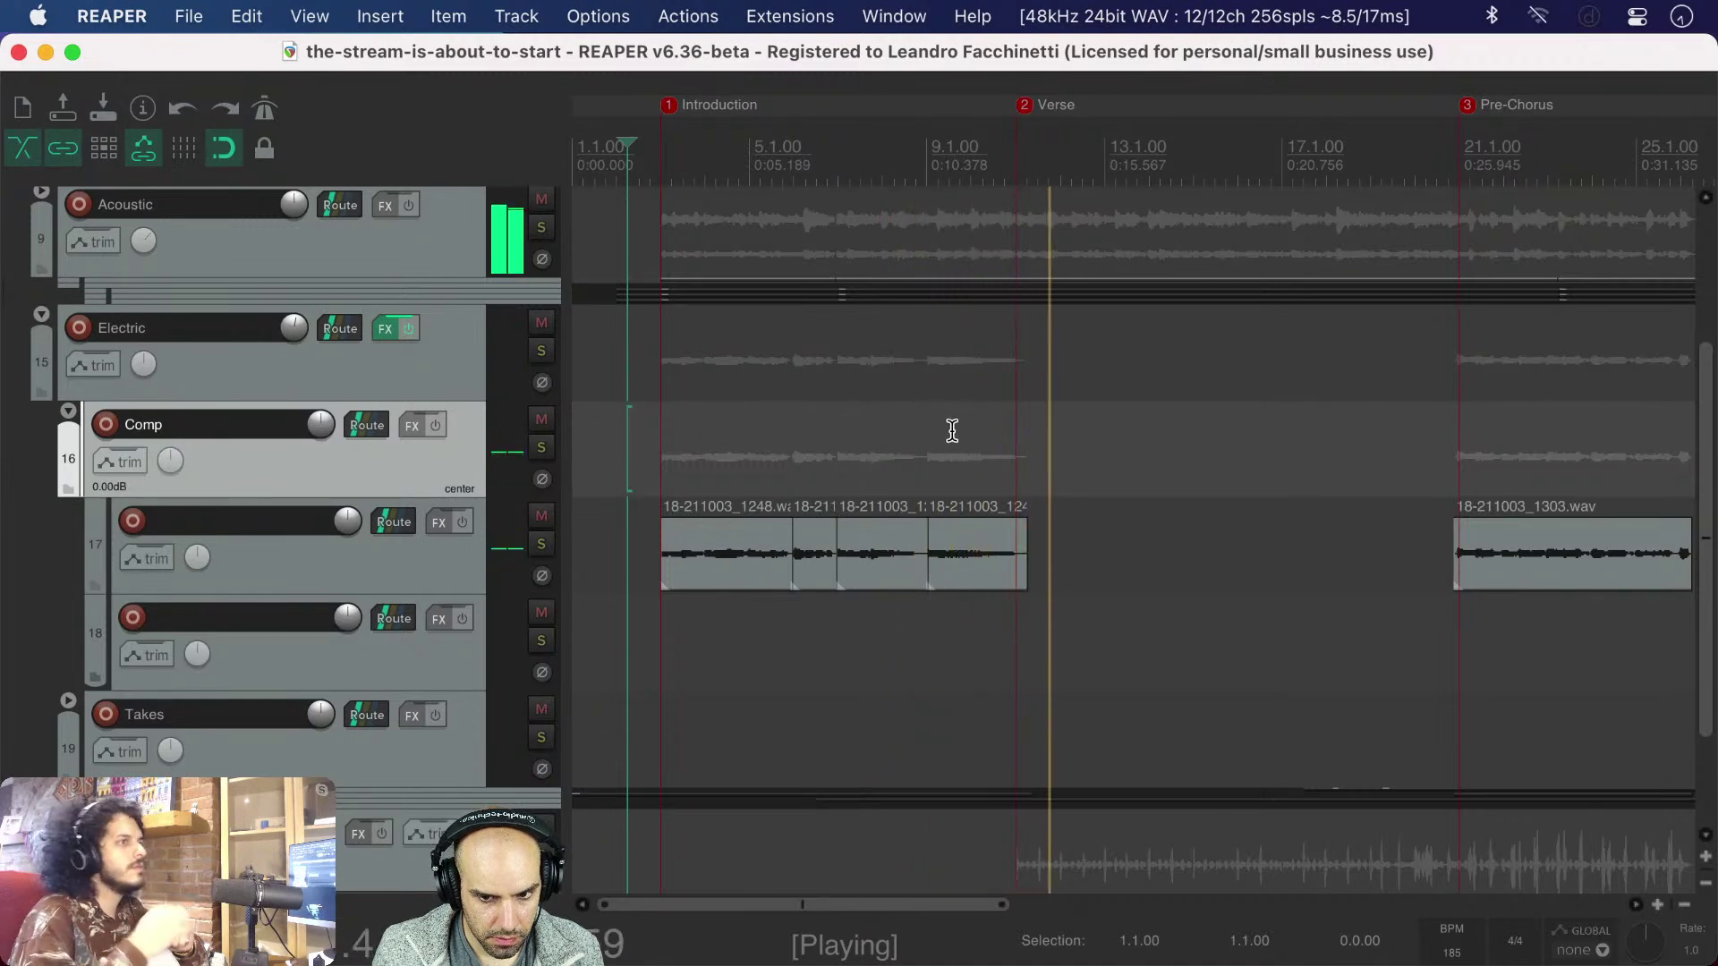
key(space)
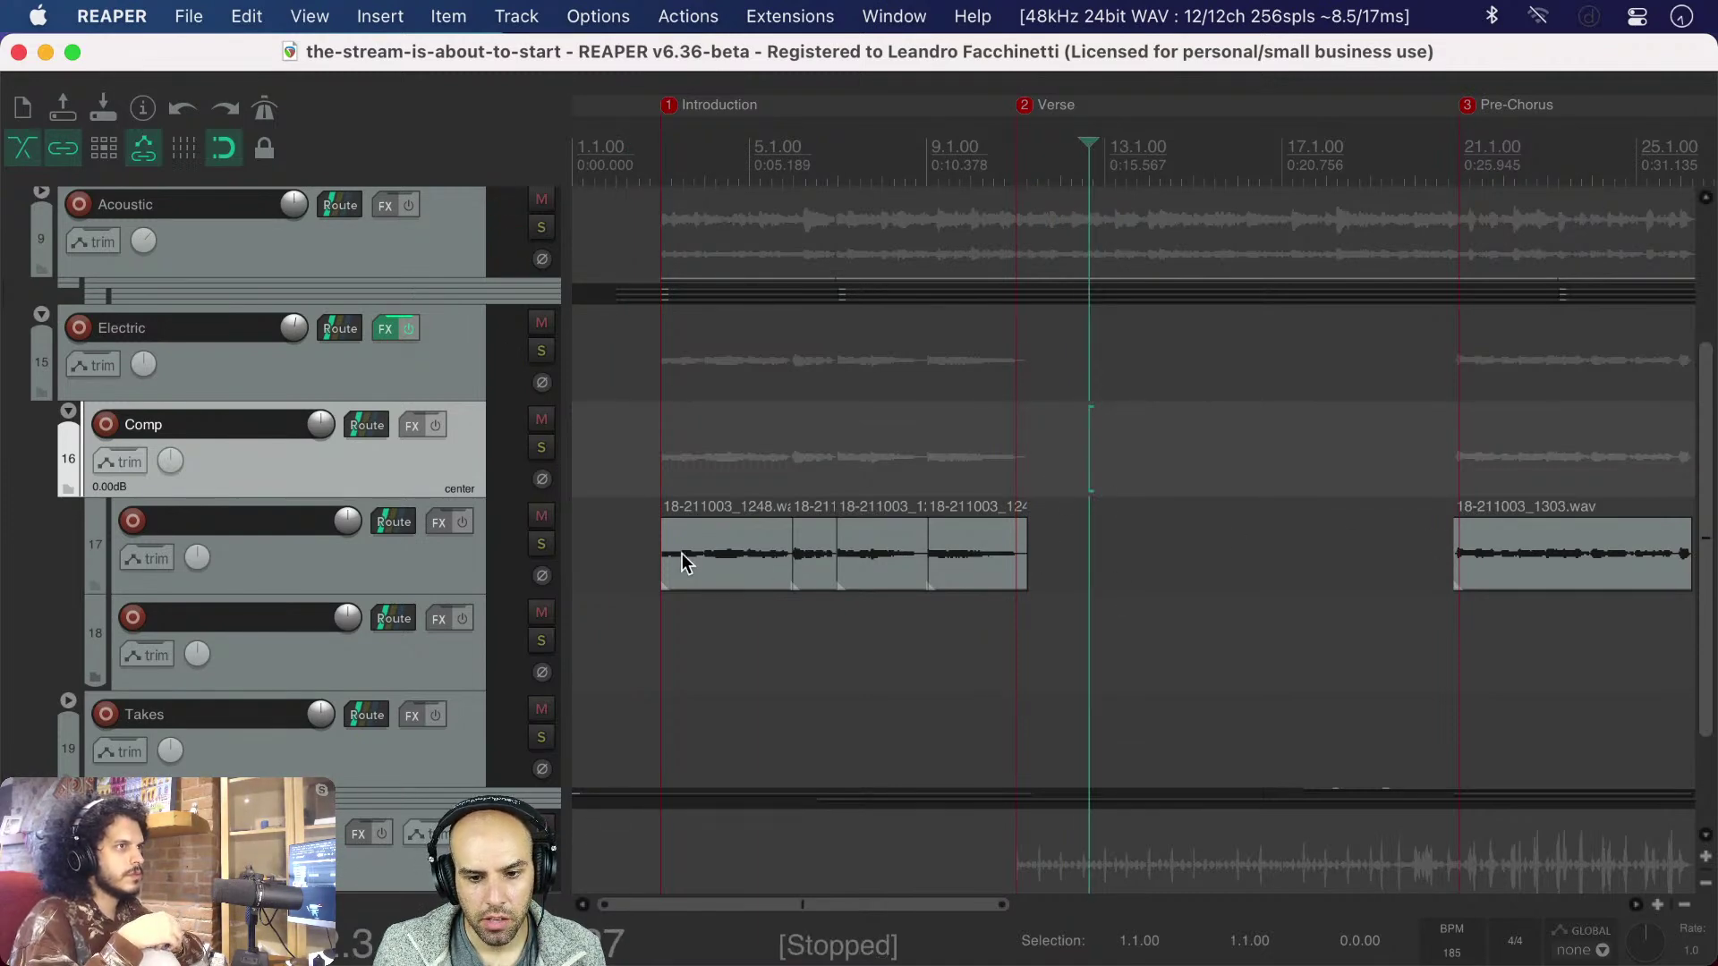
- Draw an empty MIDI item on track 17 in the Verse gap, from about bar 12 to bar 20
drag(1422, 560, 1052, 567)
click(1109, 566)
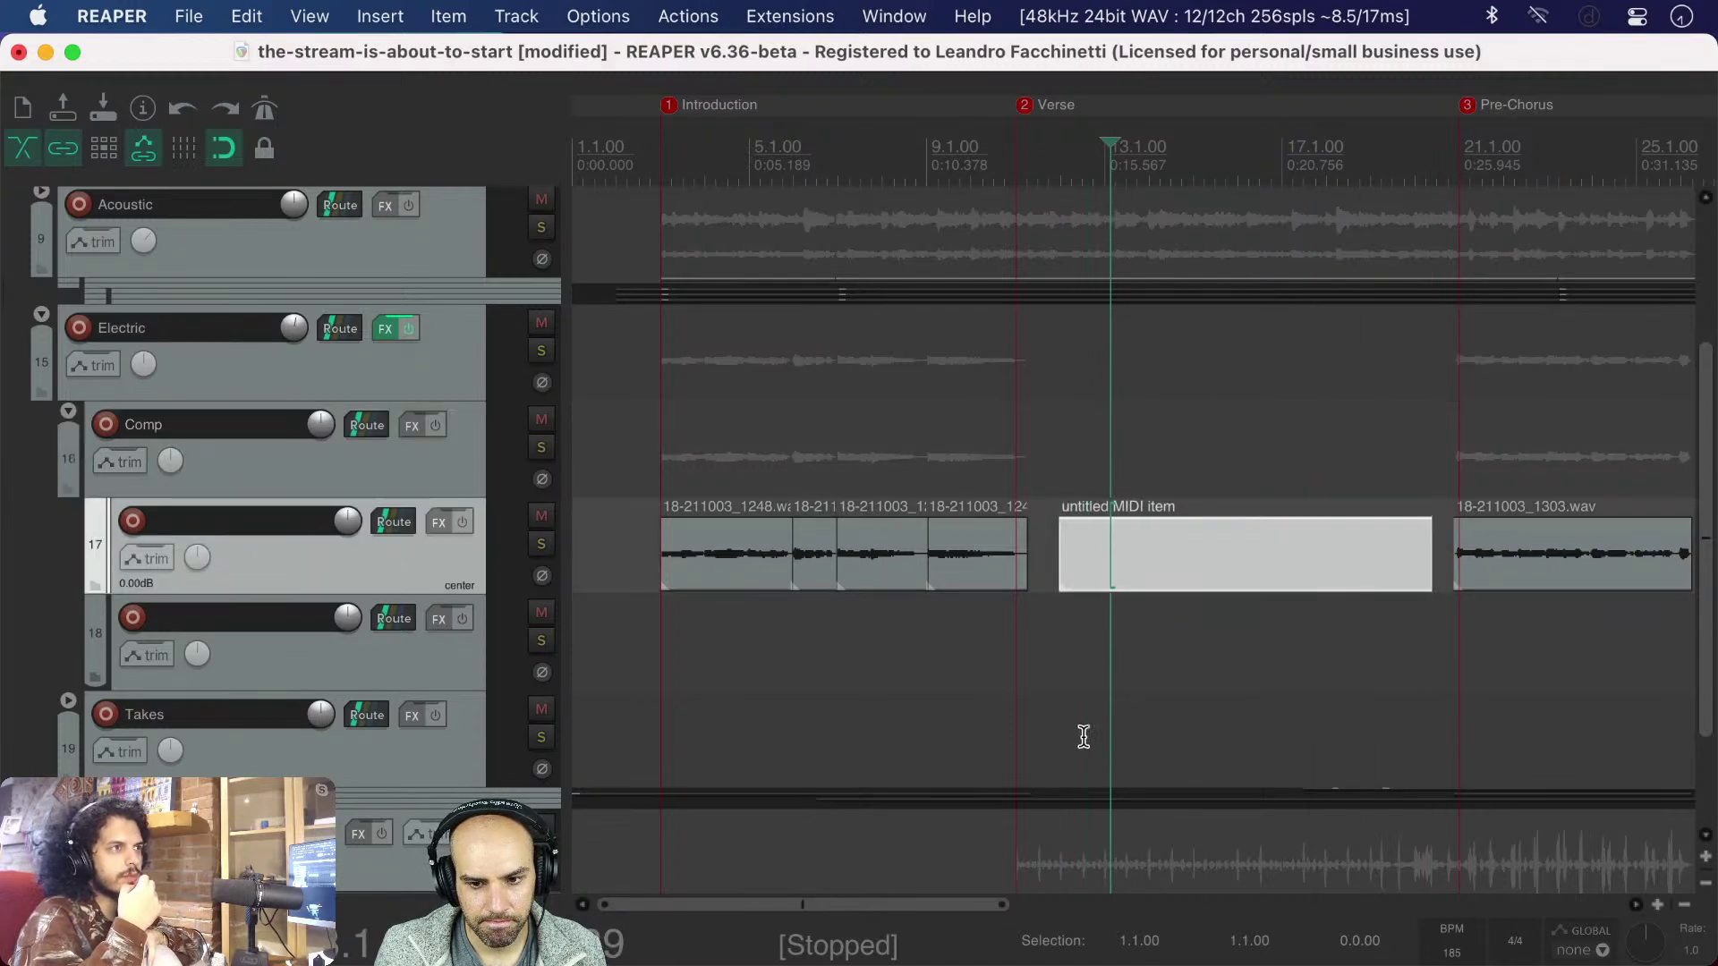
scroll(1082, 689, right, 5)
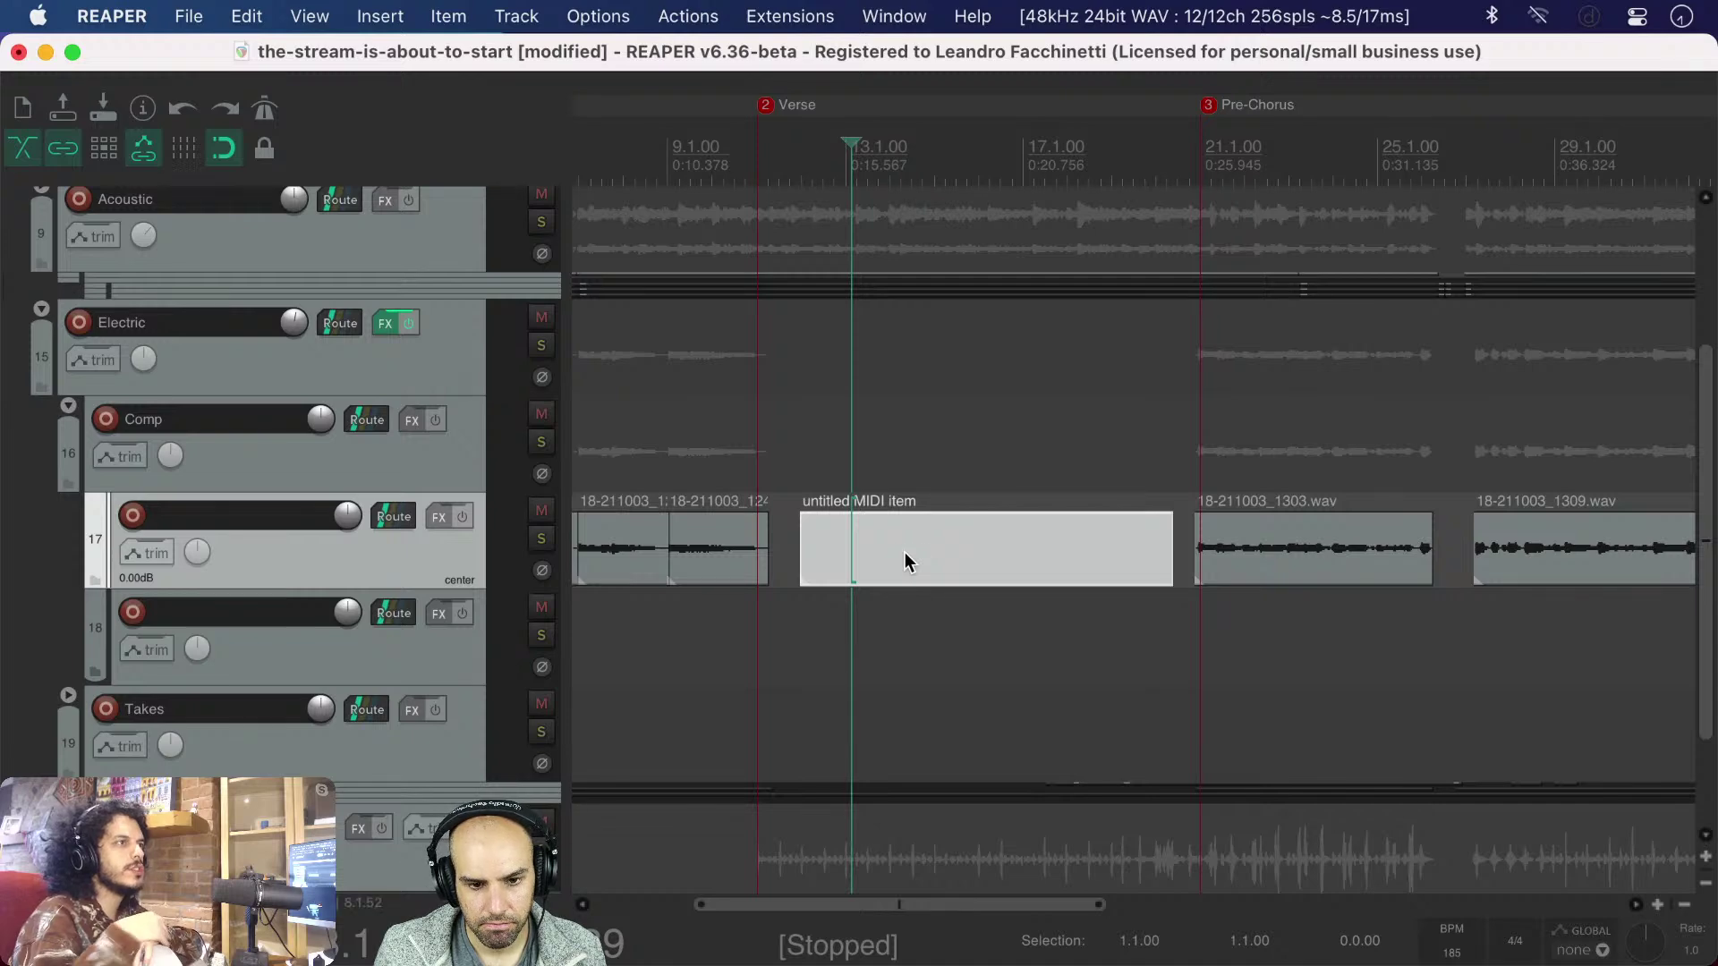
- Set the empty MIDI item in the Verse gap on track 17 to one random color and deselect it
right_click(905, 553)
mouse_move(958, 717)
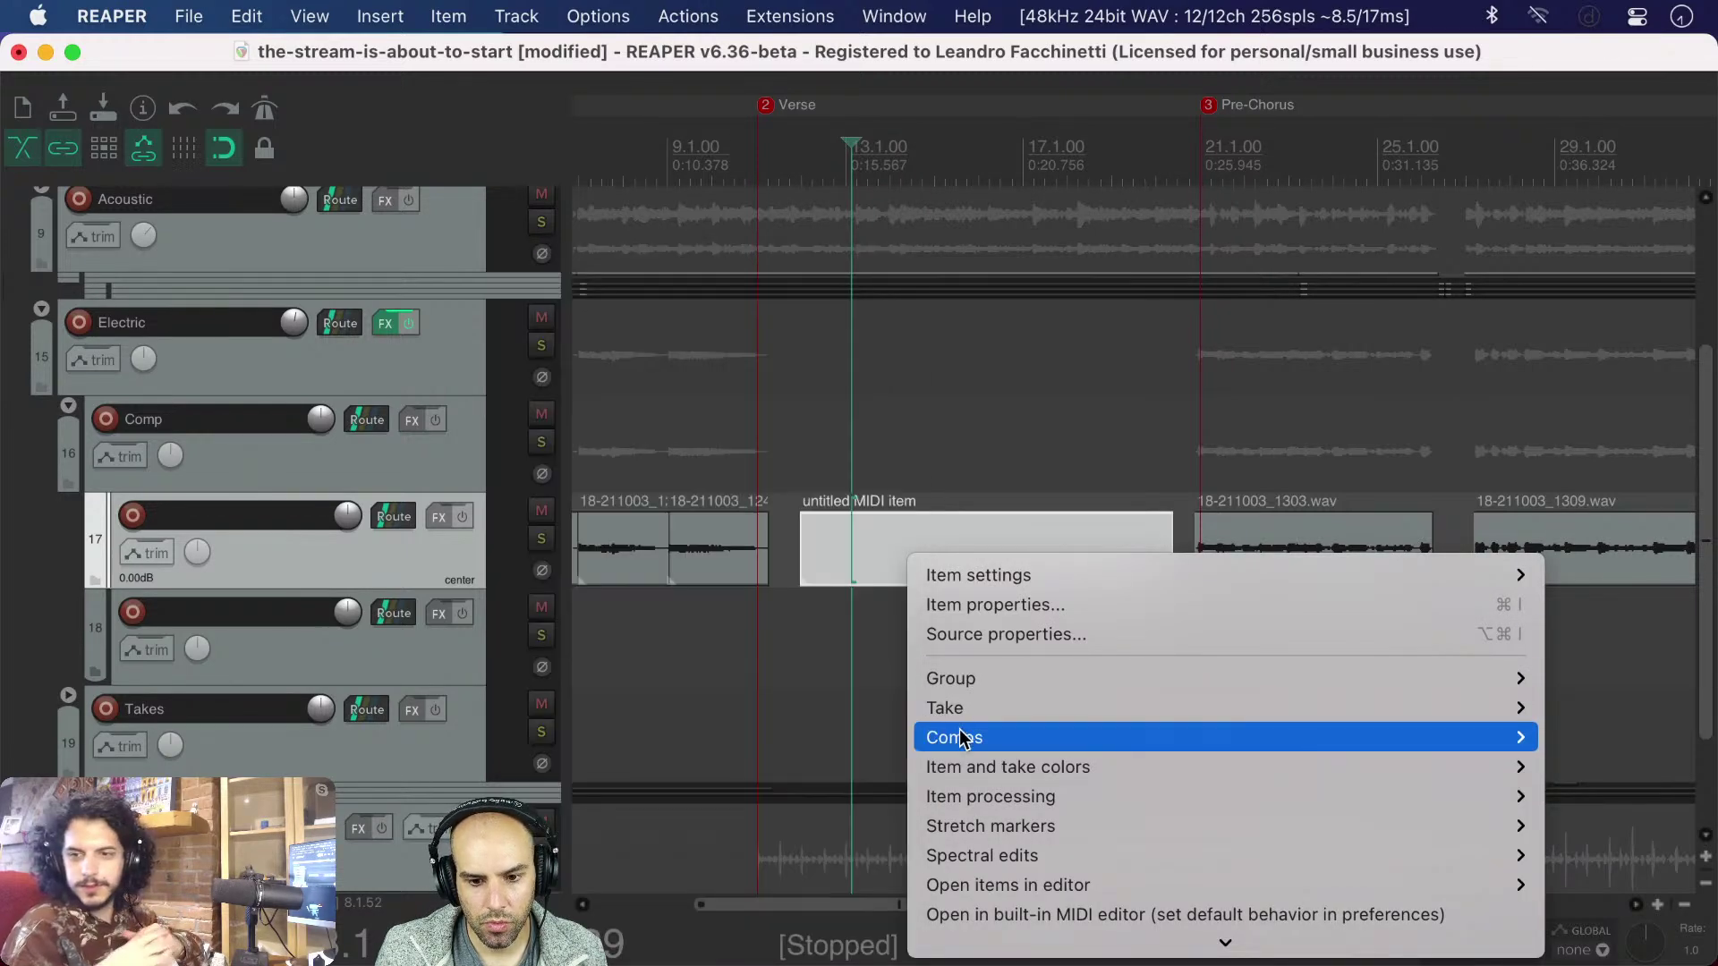
mouse_move(975, 765)
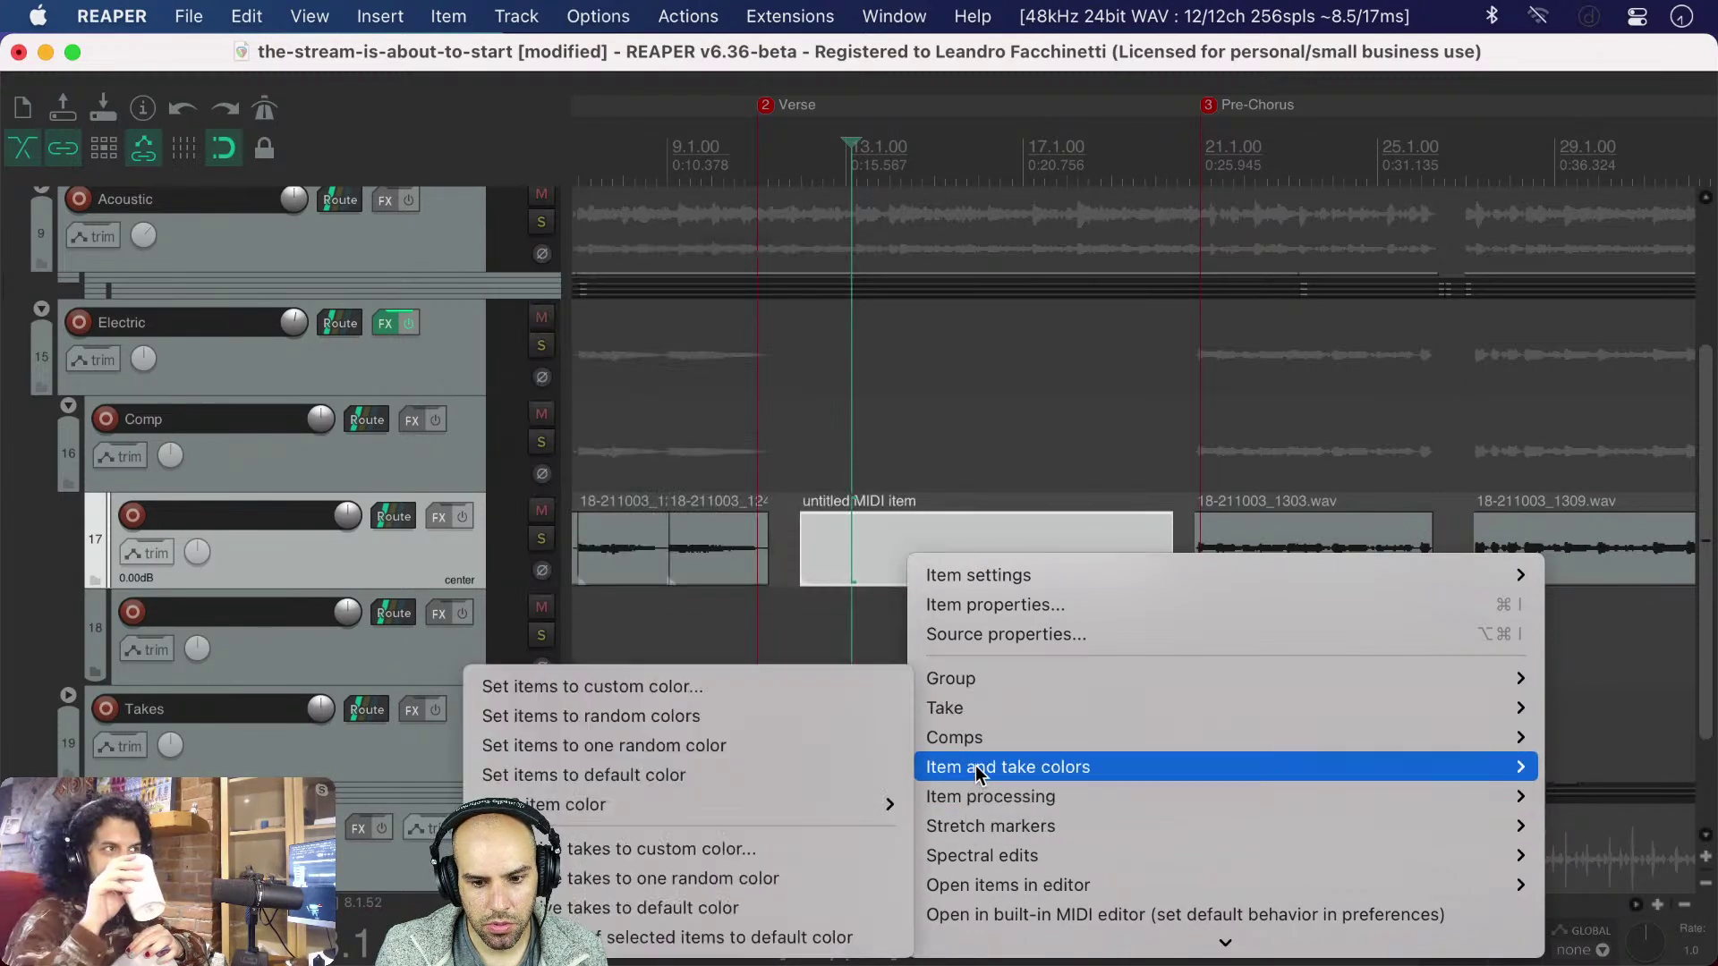
click(759, 743)
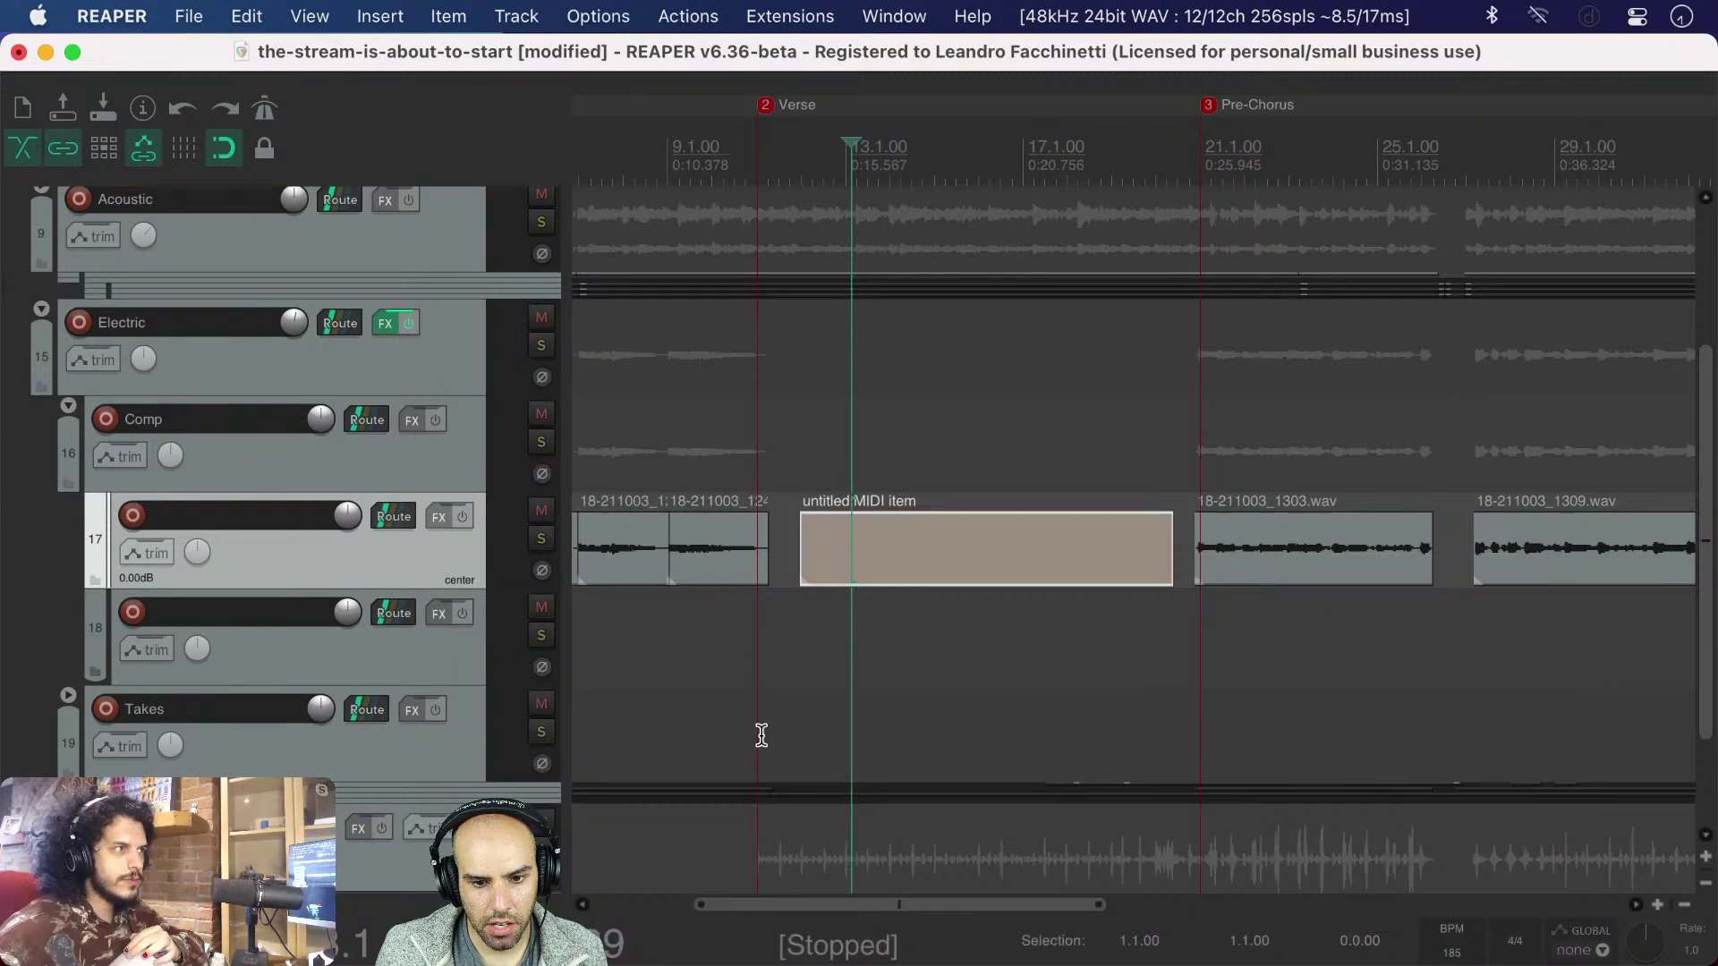
click(905, 634)
- Play short passages from just before the Pre-Chorus to hear the electric guitar's entry
scroll(1066, 641, right, 4)
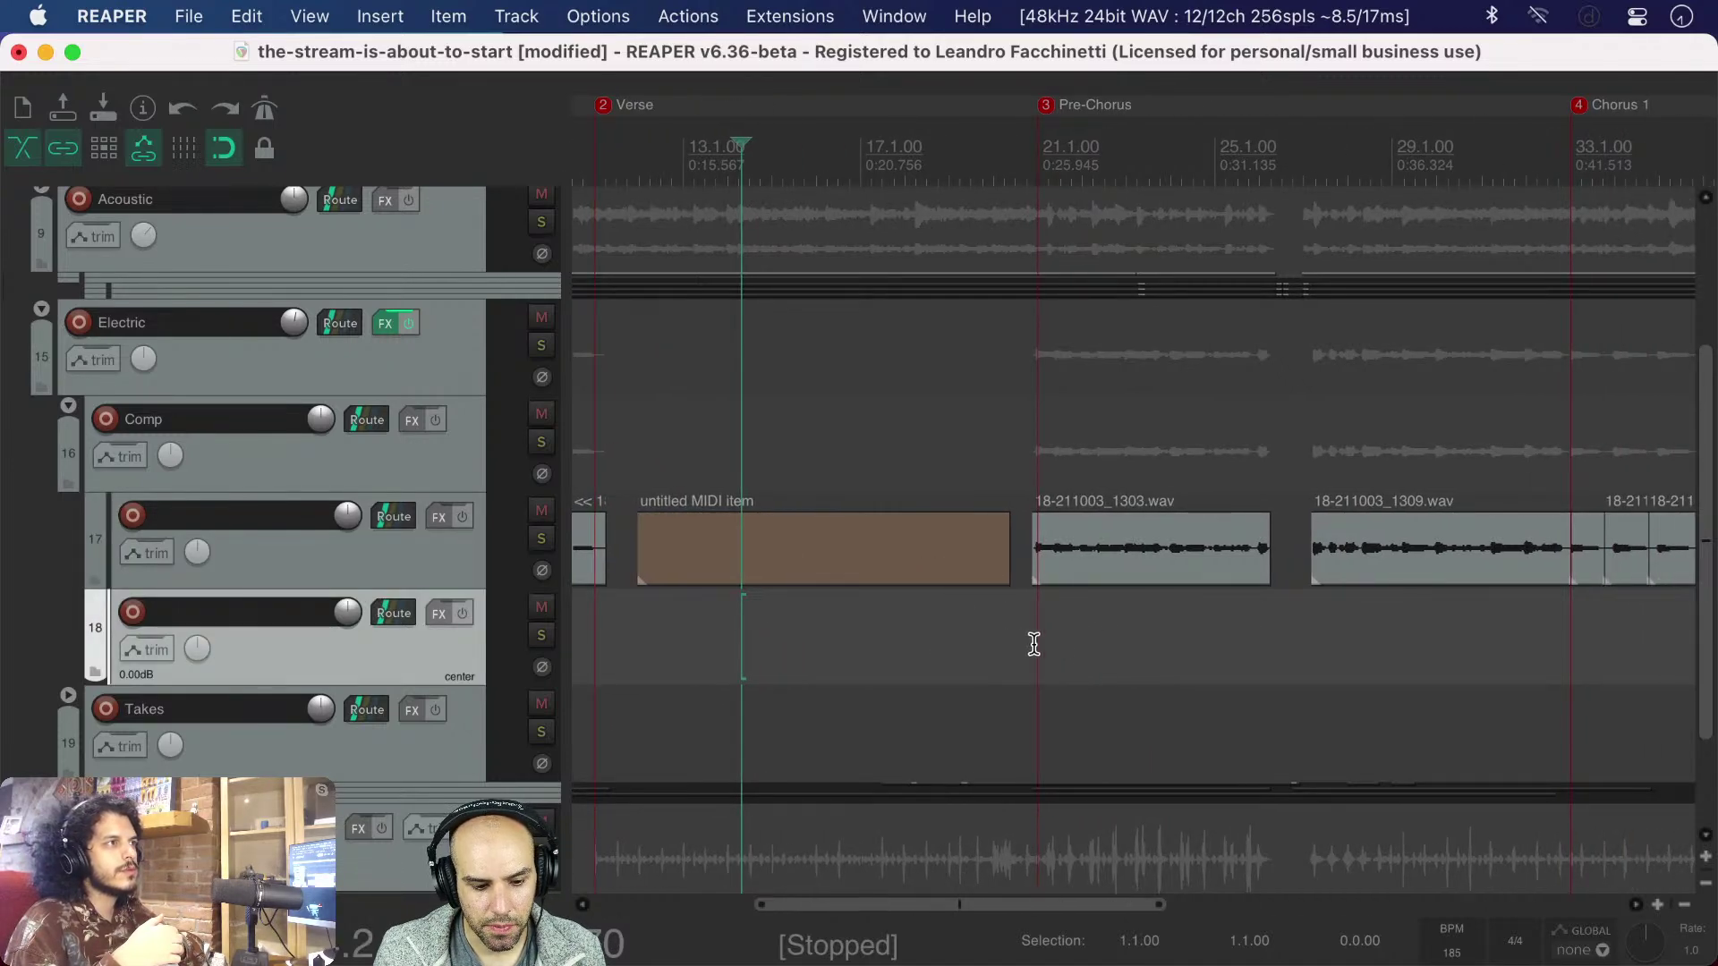
click(1016, 620)
key(space)
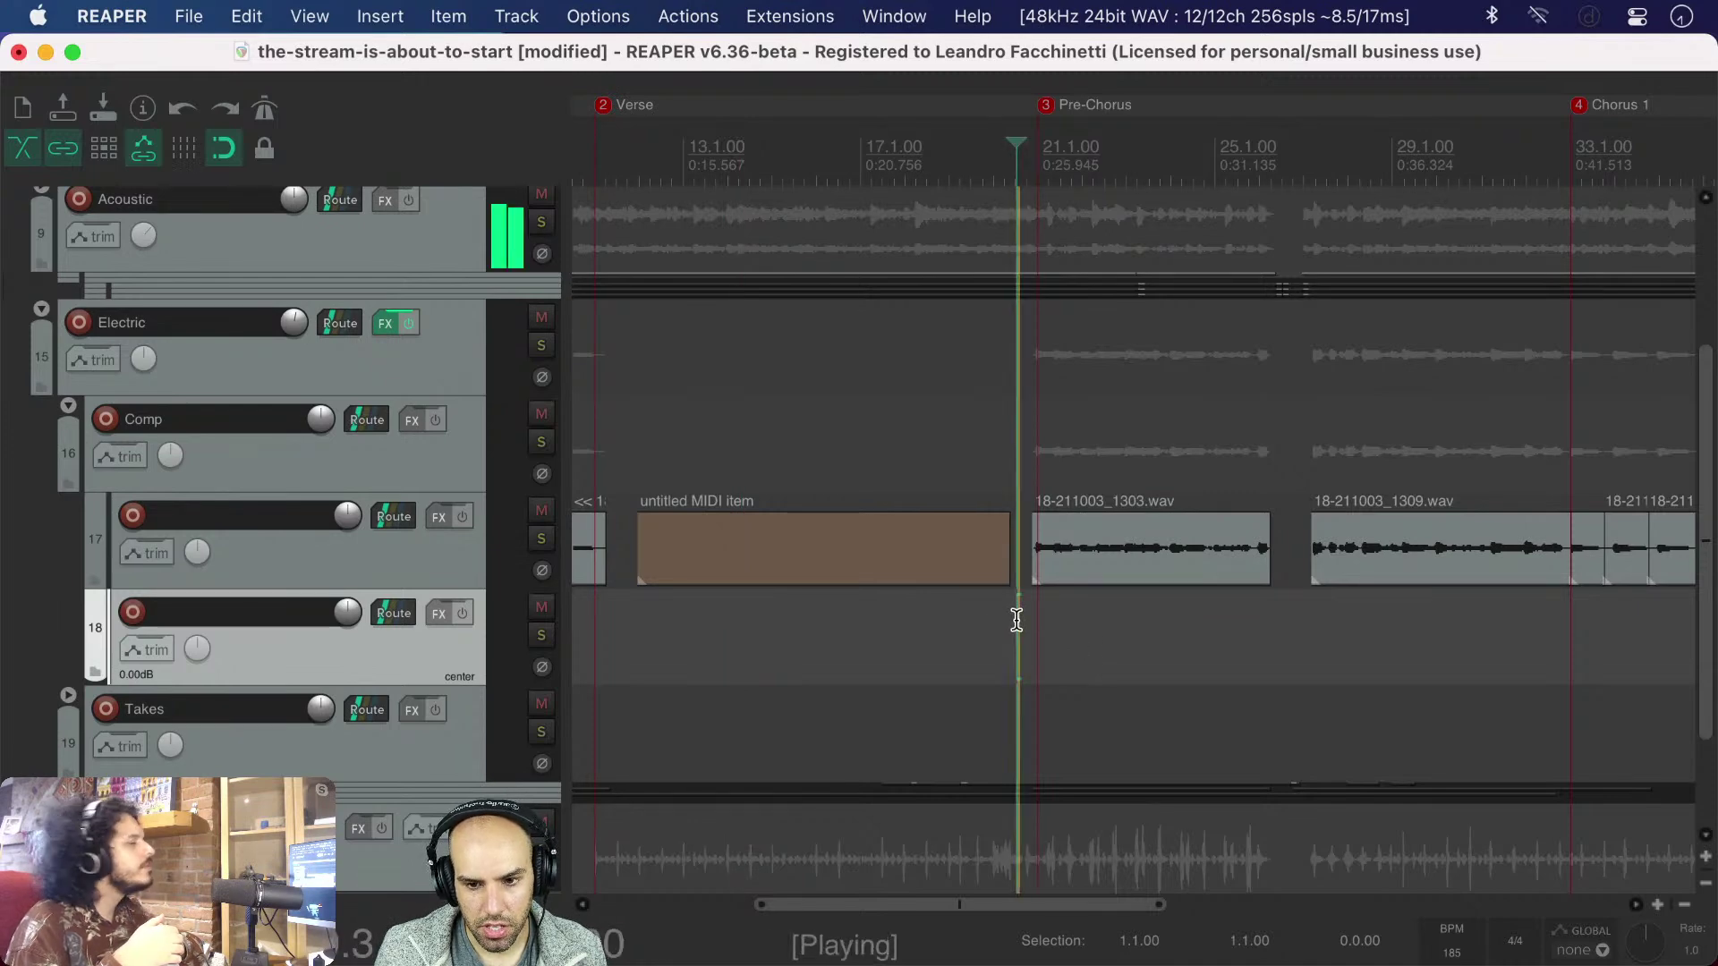
key(space)
click(1023, 612)
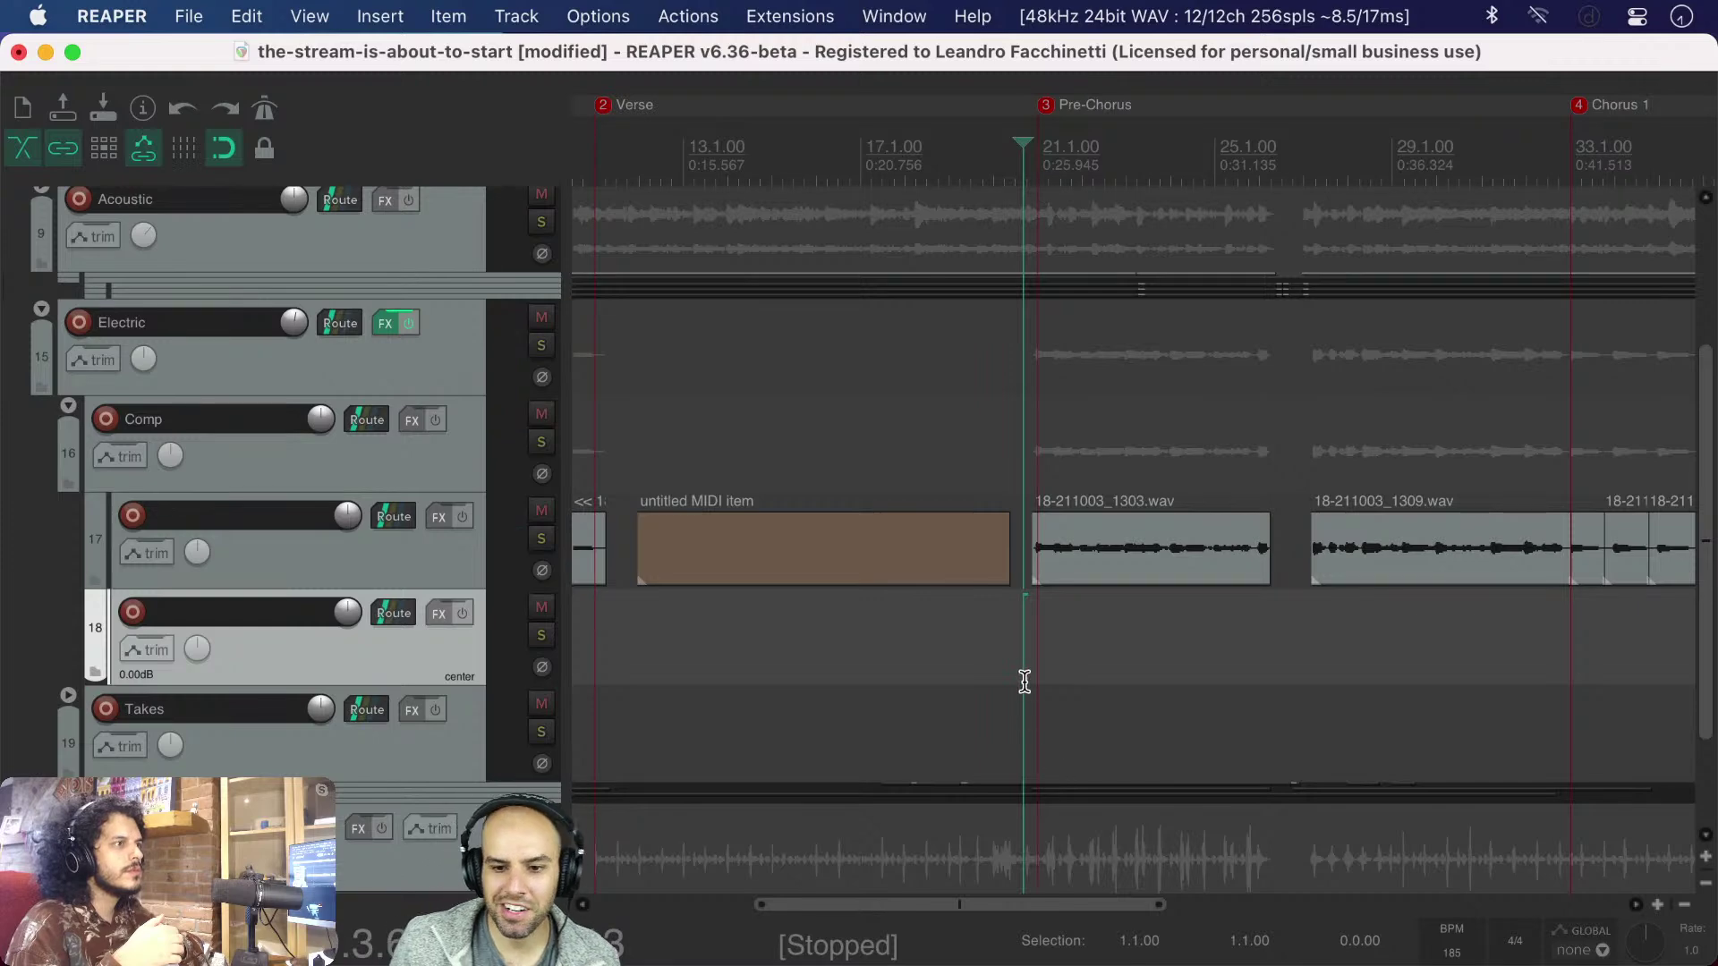
scroll(1077, 625, right, 5)
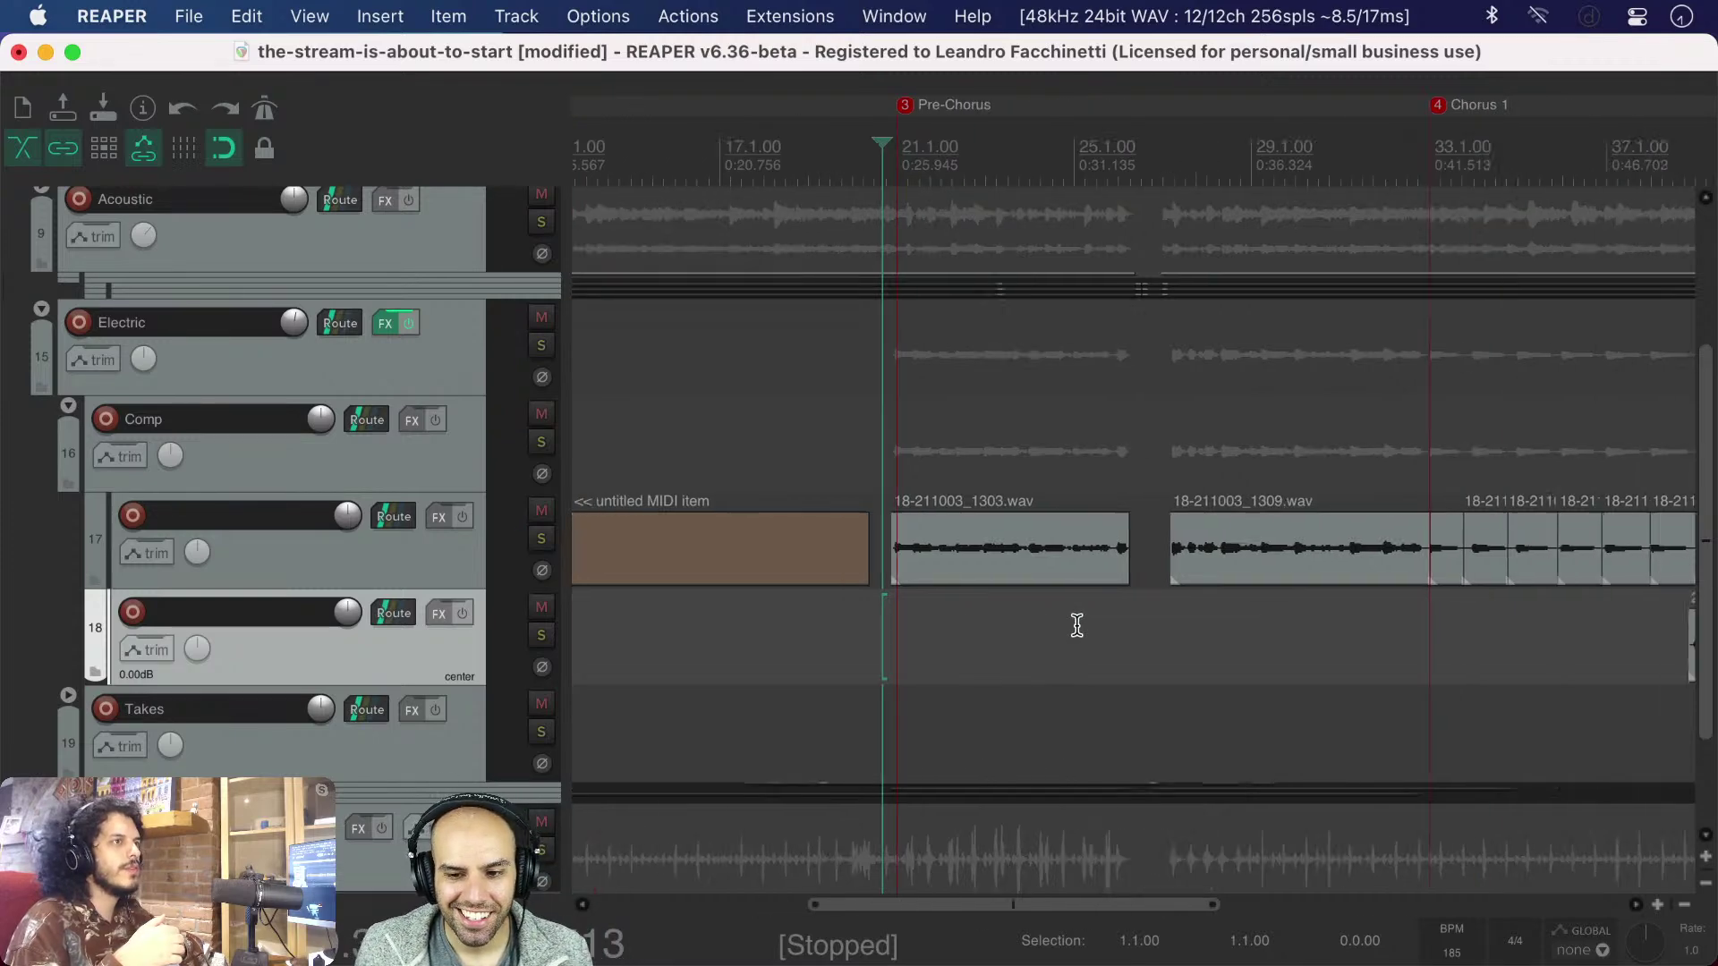
key(space)
key(space)
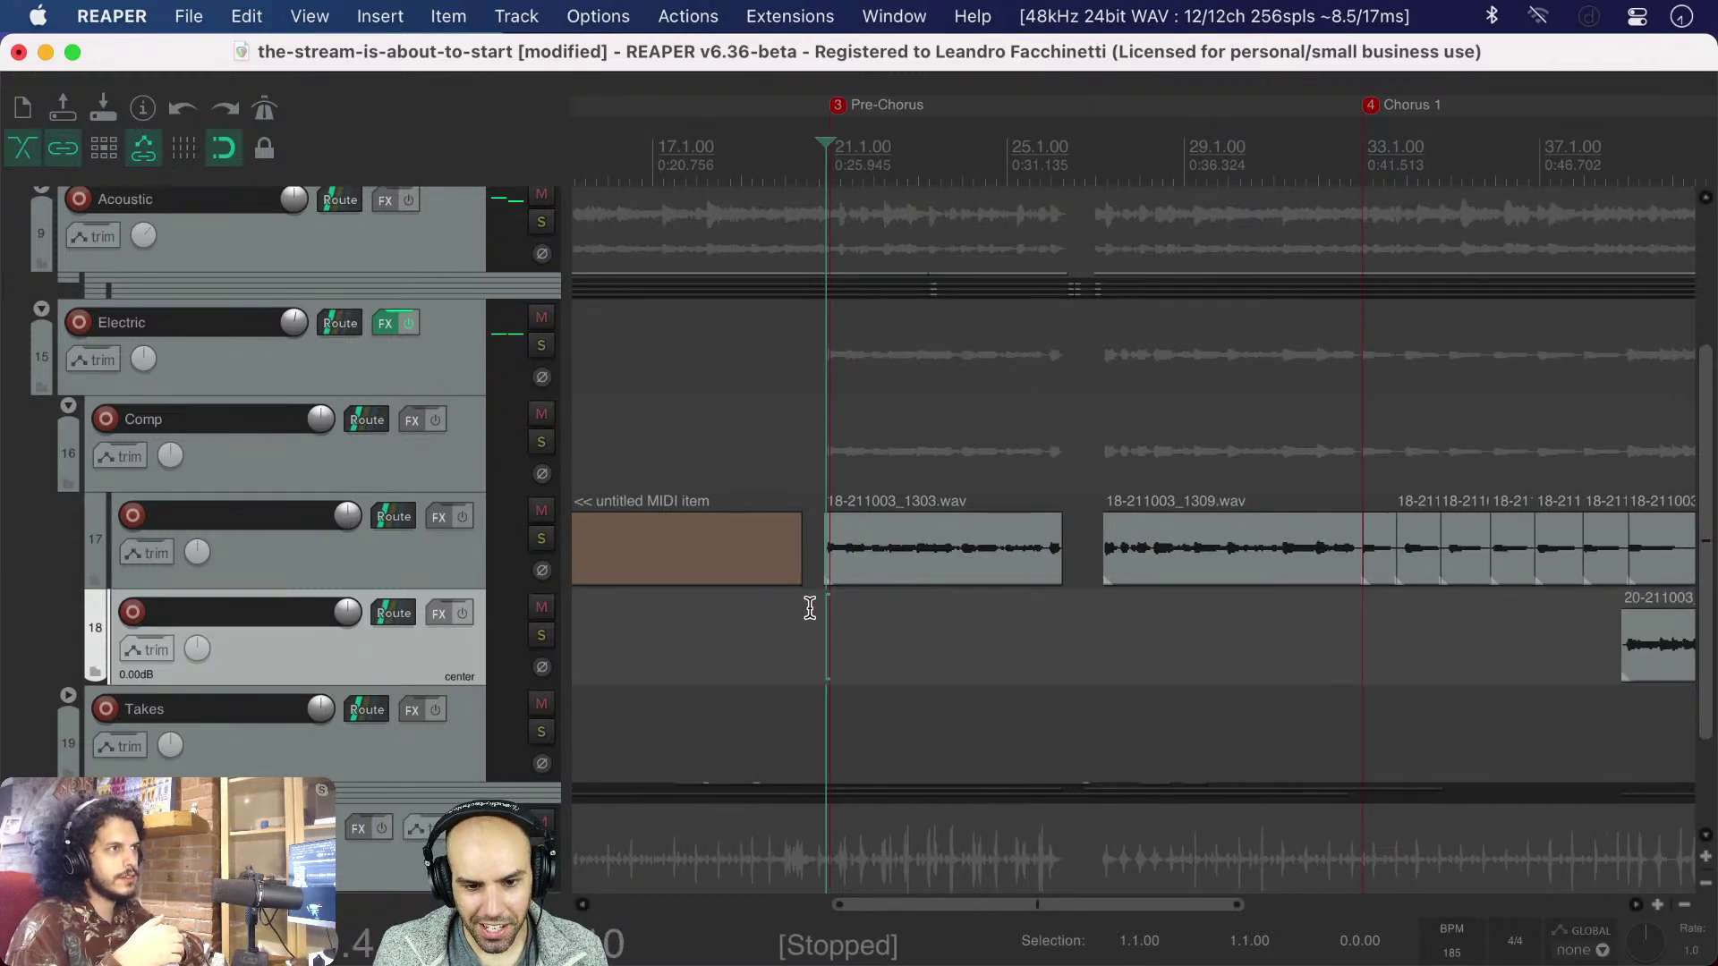
- Save the project with the Verse gap marked by the colored item
scroll(796, 608, left, 15)
scroll(795, 609, right, 9)
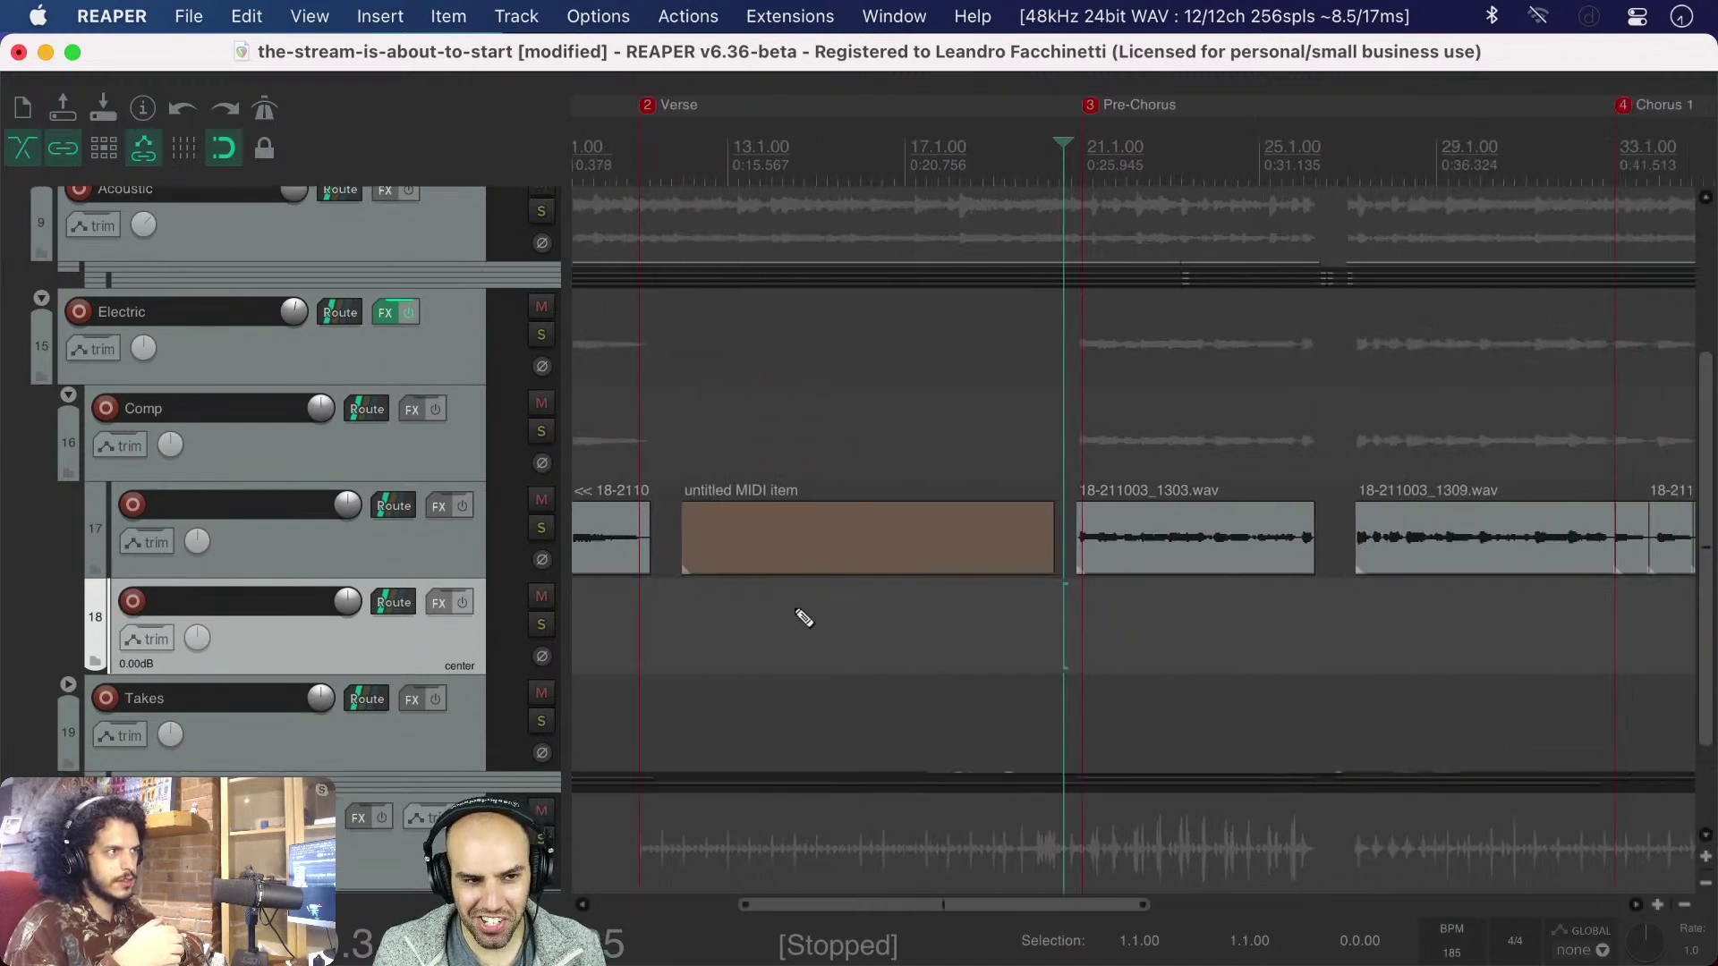
key(super+s)
- Play from just before the Pre-Chorus to the start of Chorus 1 while slightly adjusting the Electric track's volume
scroll(795, 608, right, 3)
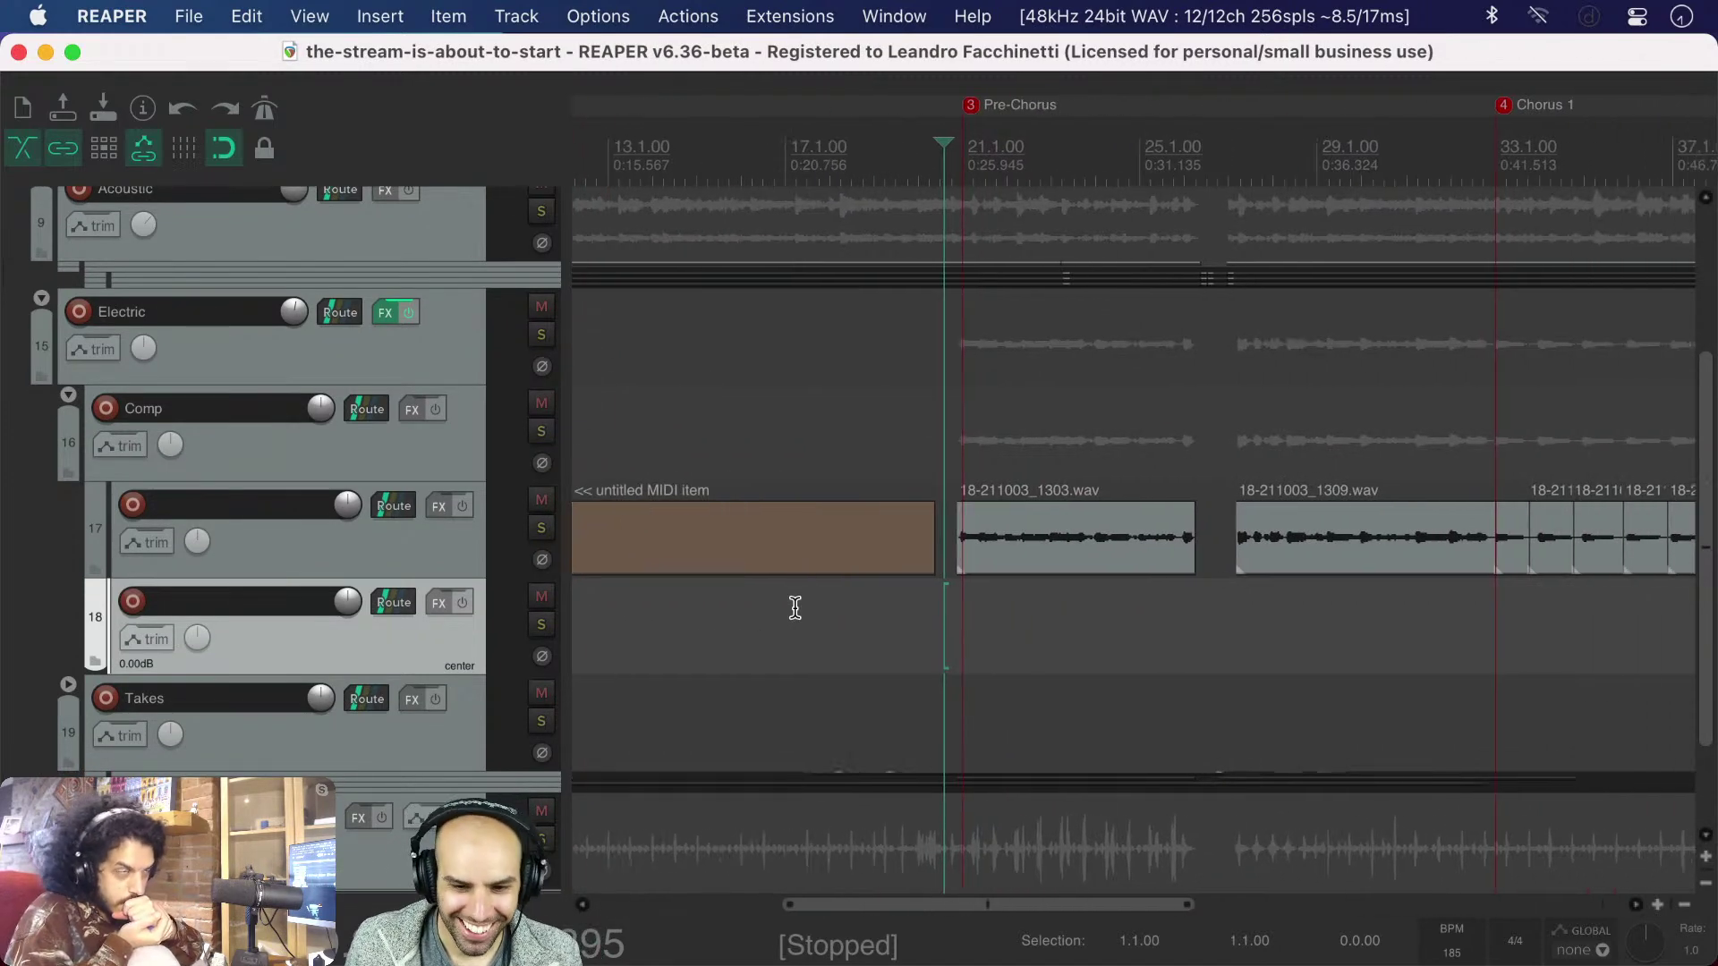
key(space)
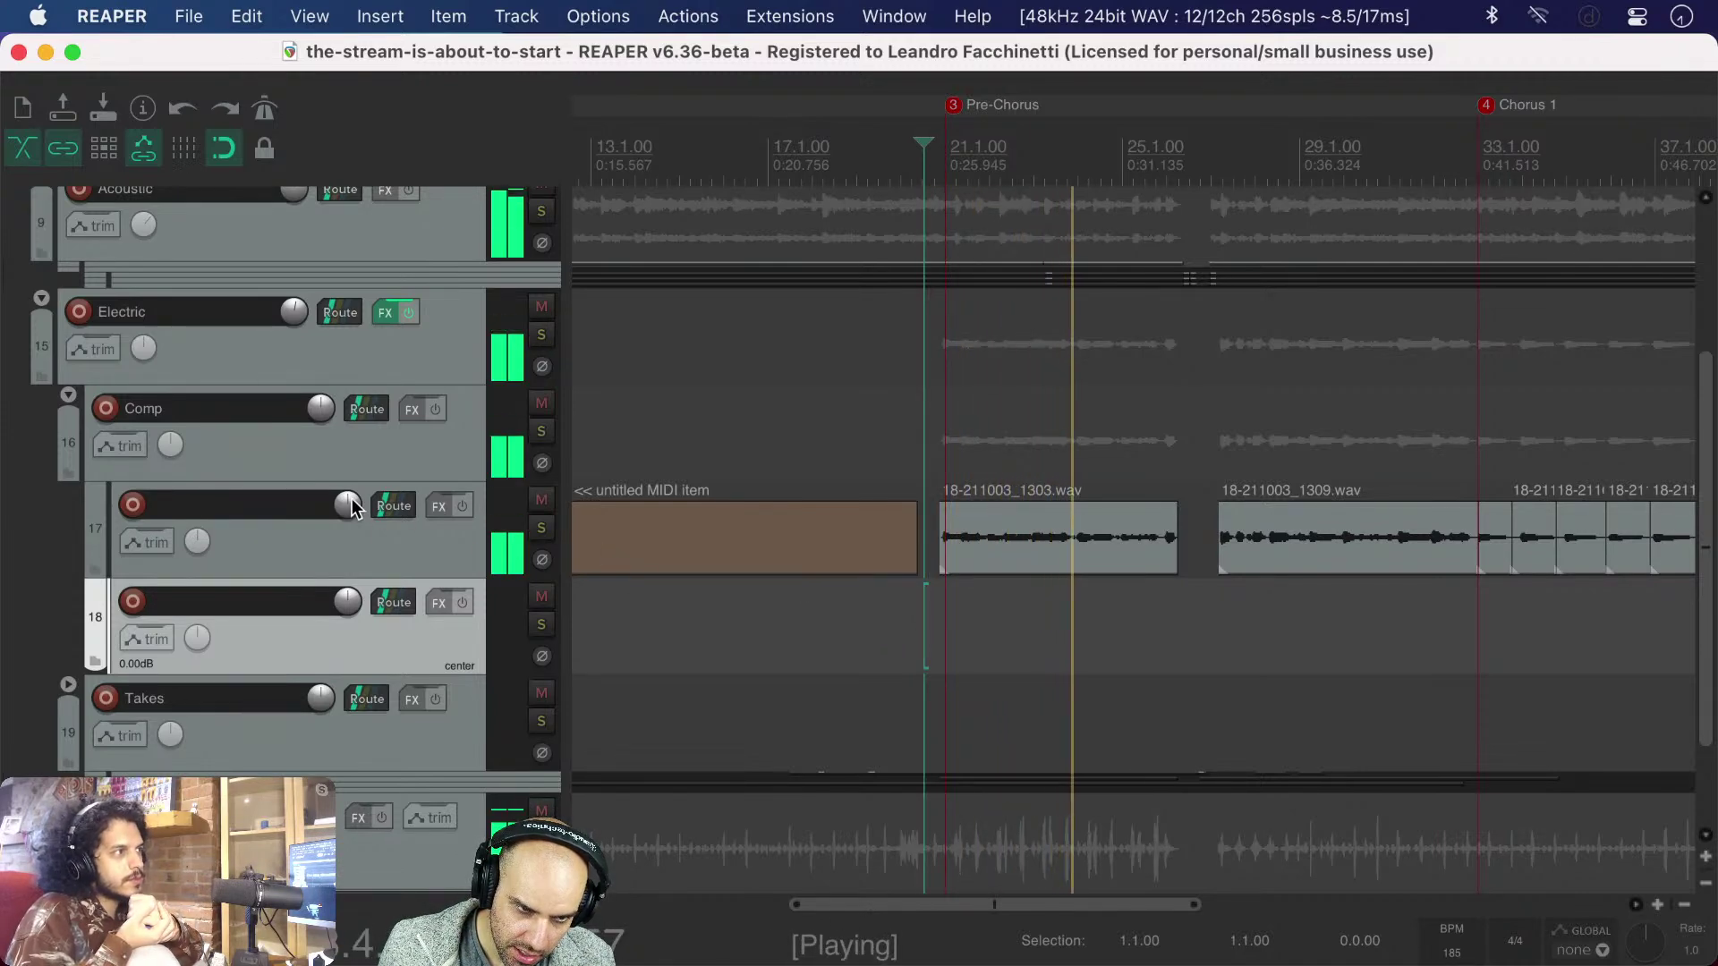
drag(288, 321, 288, 315)
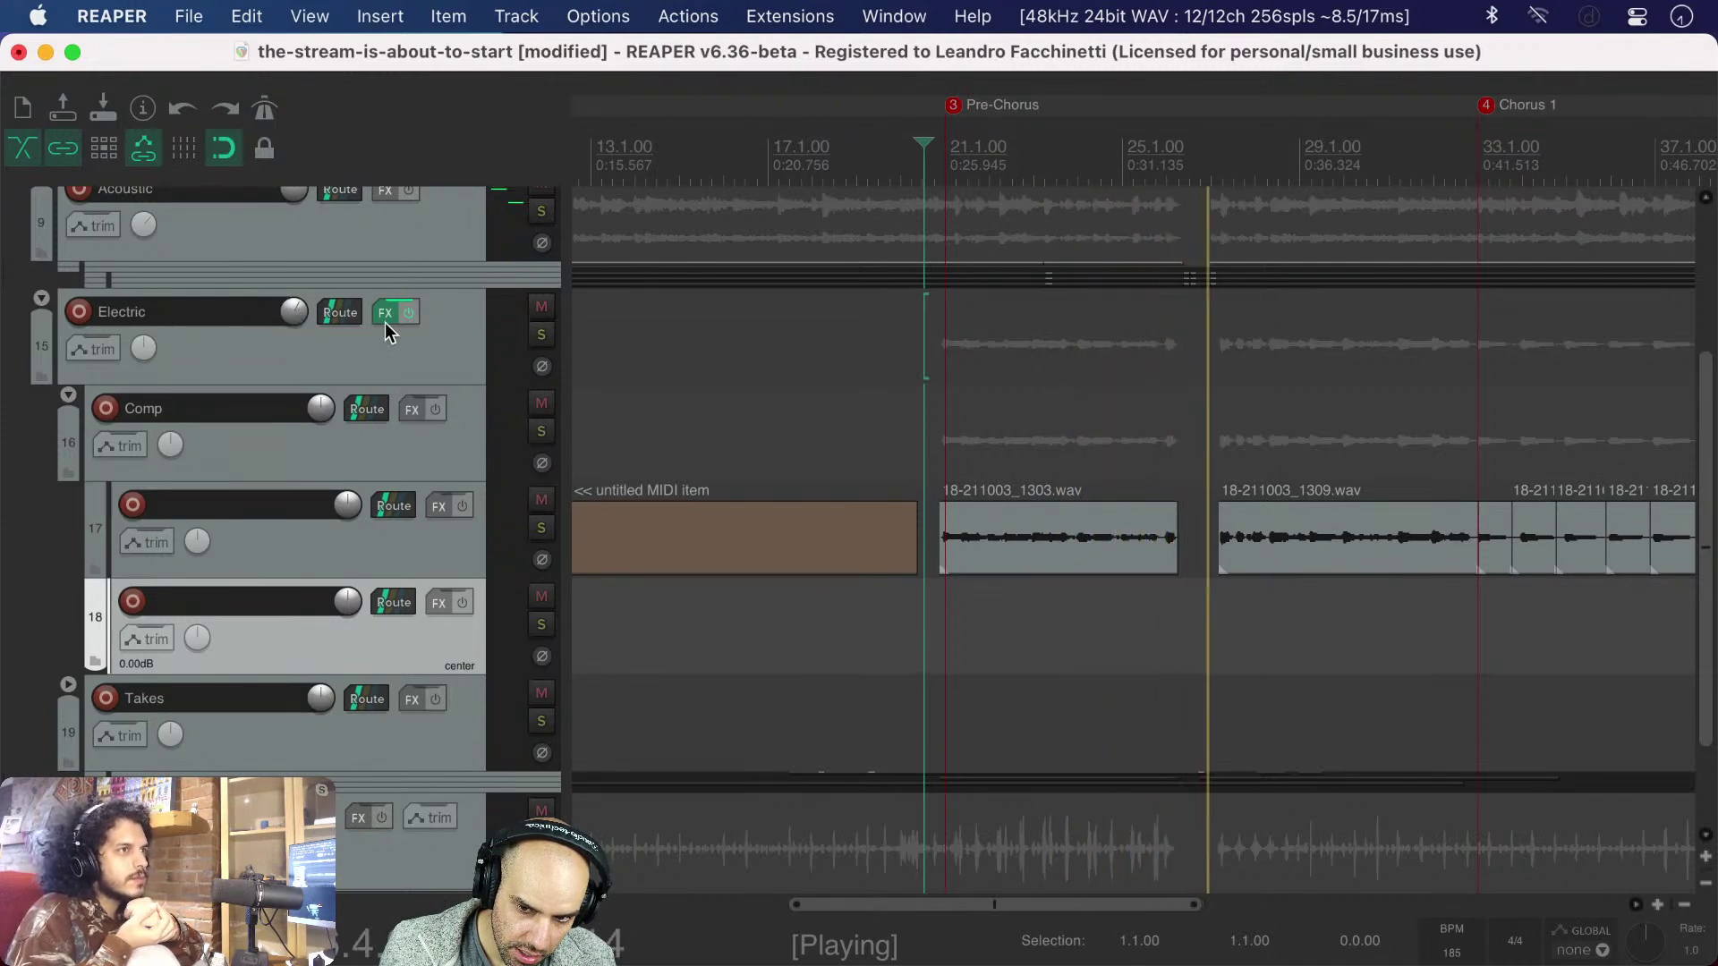
scroll(1033, 719, right, 5)
scroll(1033, 719, right, 3)
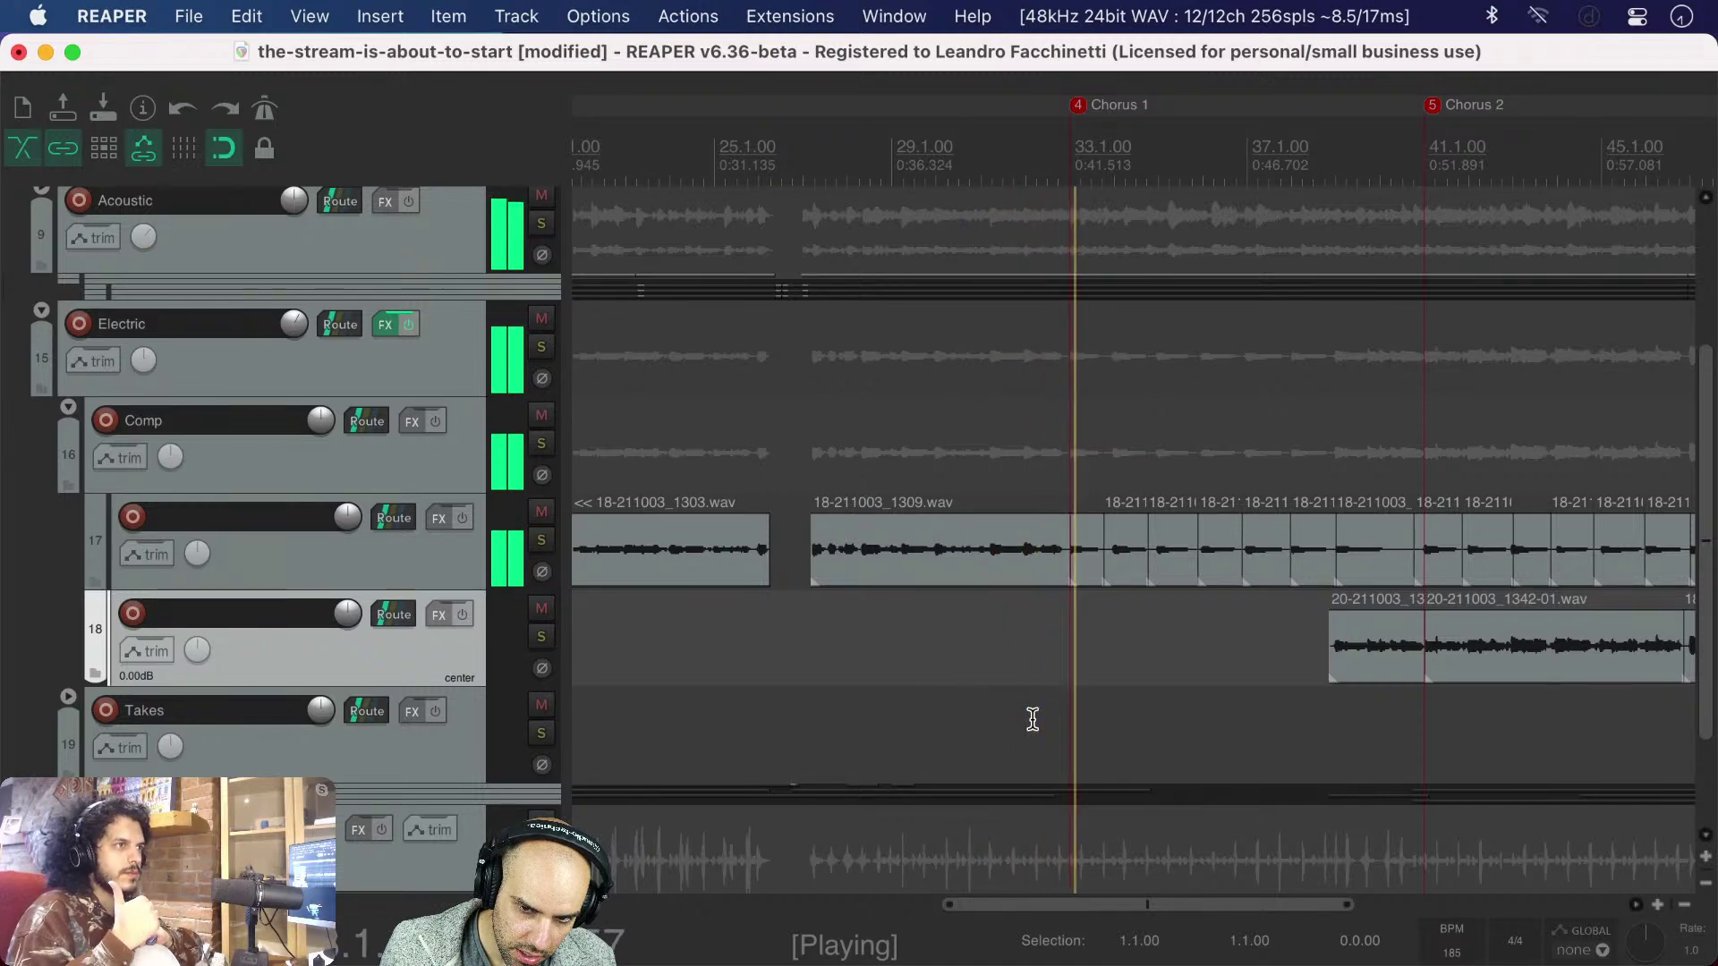
key(space)
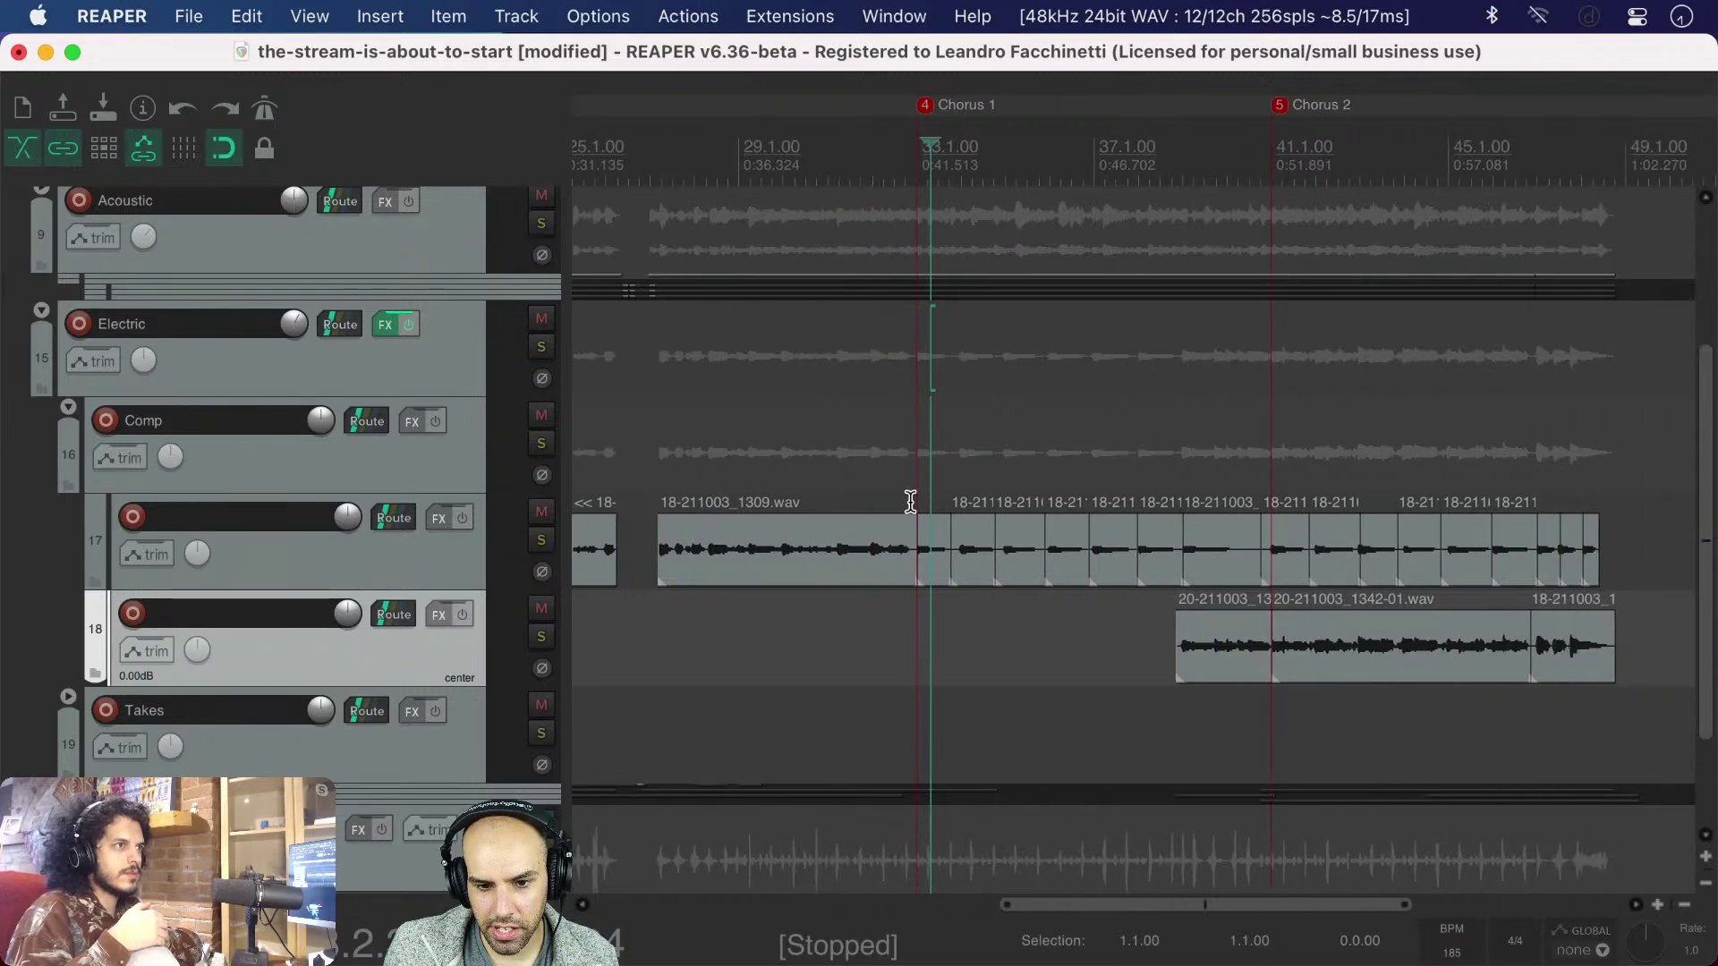
- Delete all items on track 17 from the start of Chorus 1 to the end of the song
drag(931, 487, 1656, 594)
key(Delete)
- Move track 18's items up to track 17 at the same time position, and delete the emptied track 18
drag(1163, 530, 1610, 713)
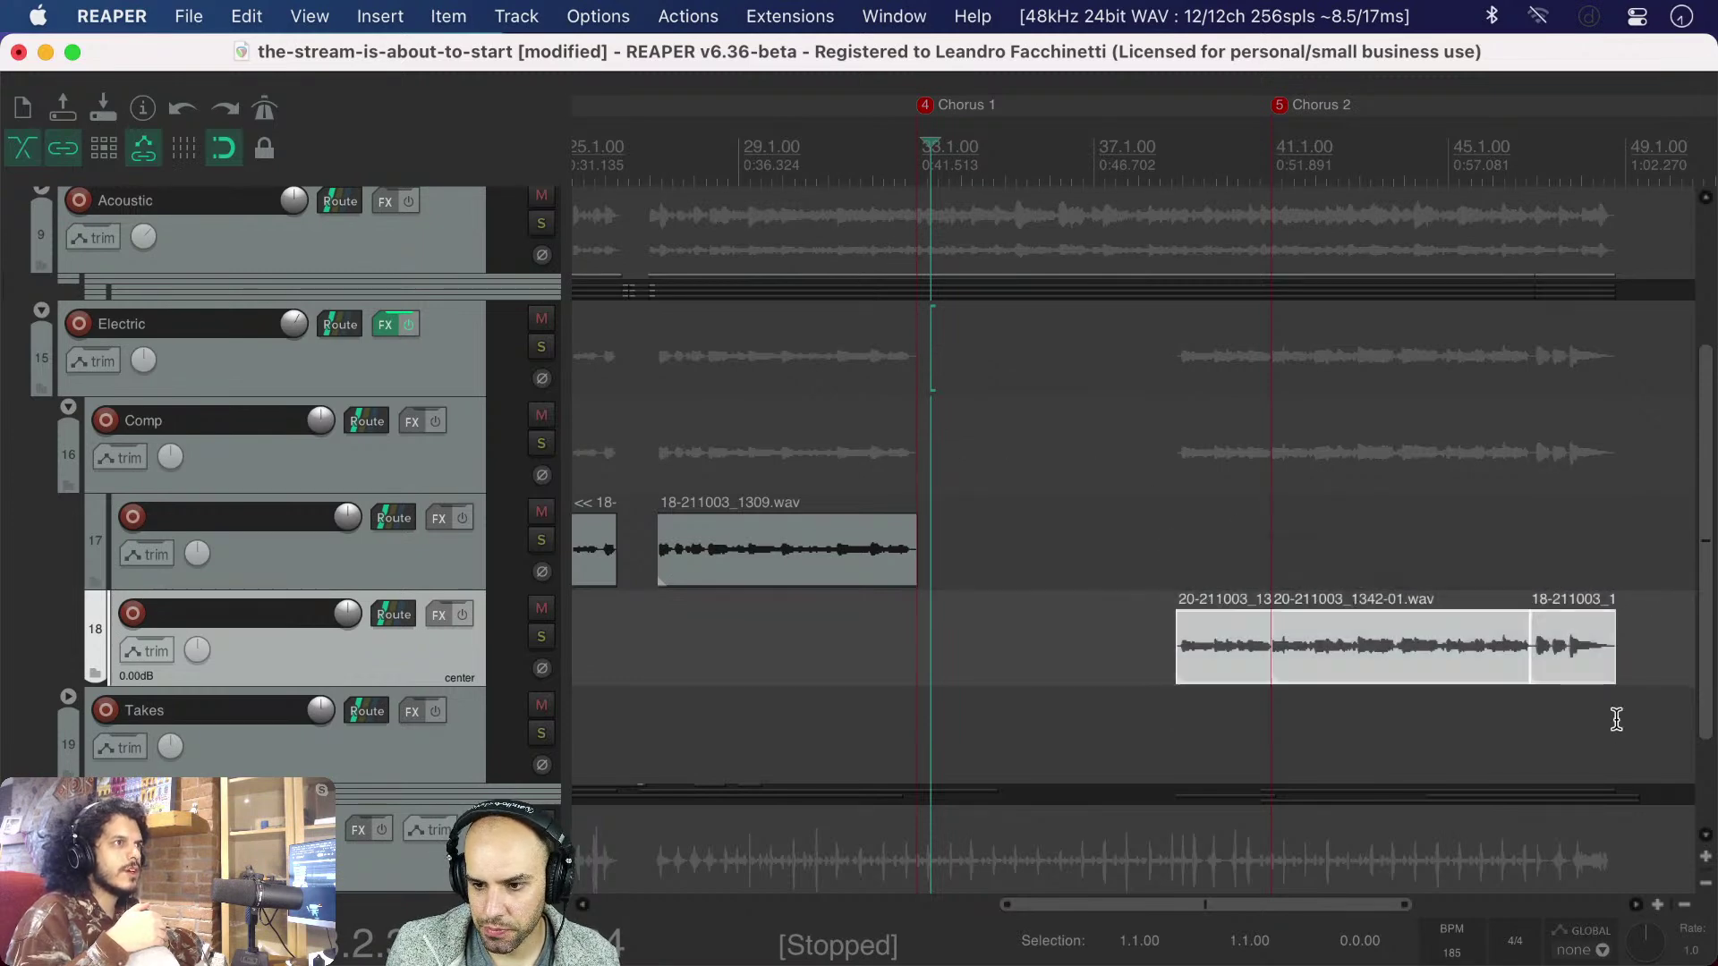
drag(1588, 619, 1597, 594)
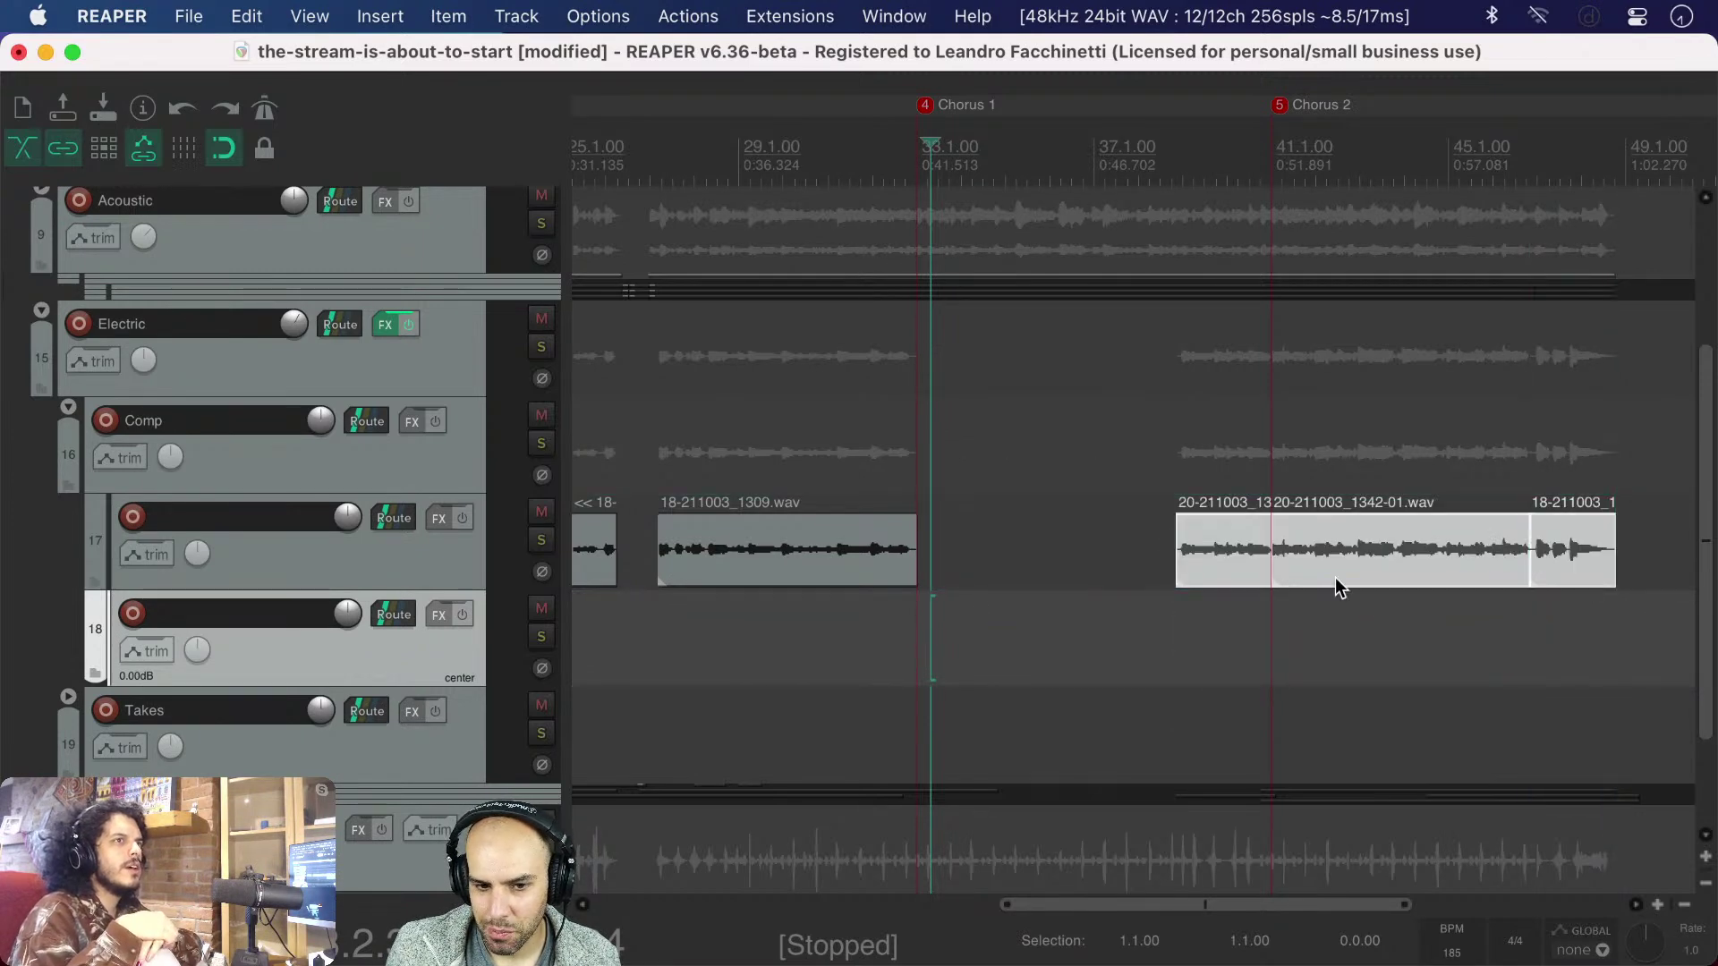
key(Delete)
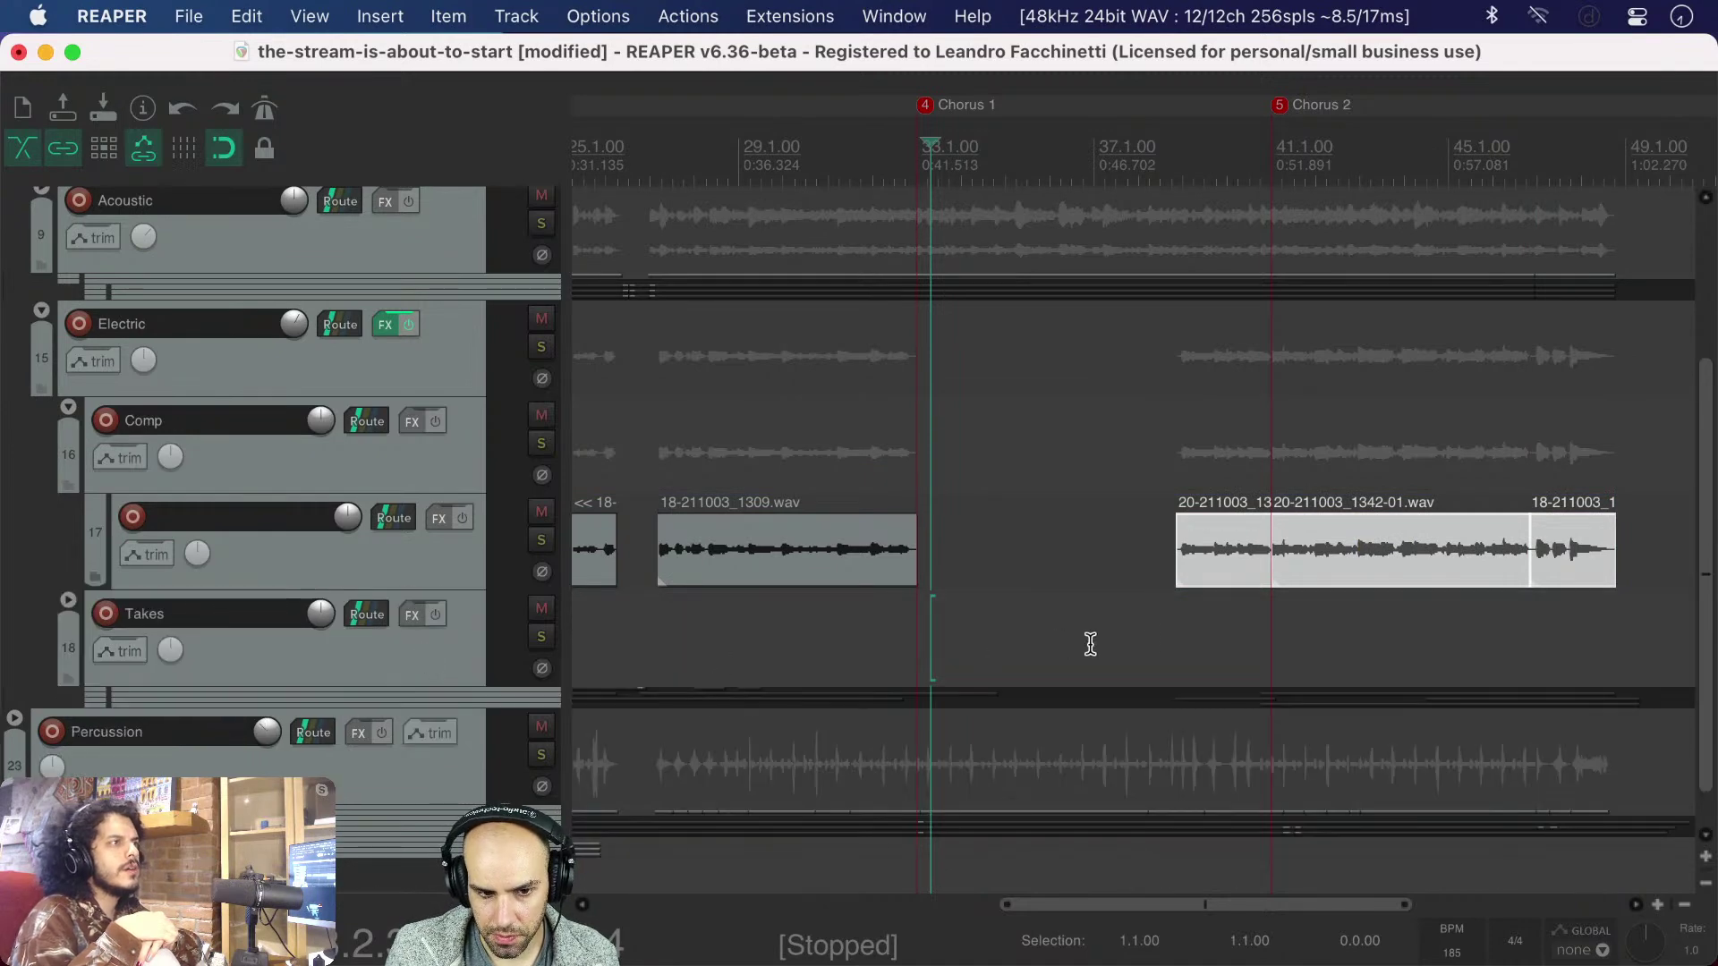
- Play from the start of Chorus 1 to just before Chorus 2, saving the project during playback
click(1172, 634)
click(1118, 633)
click(914, 653)
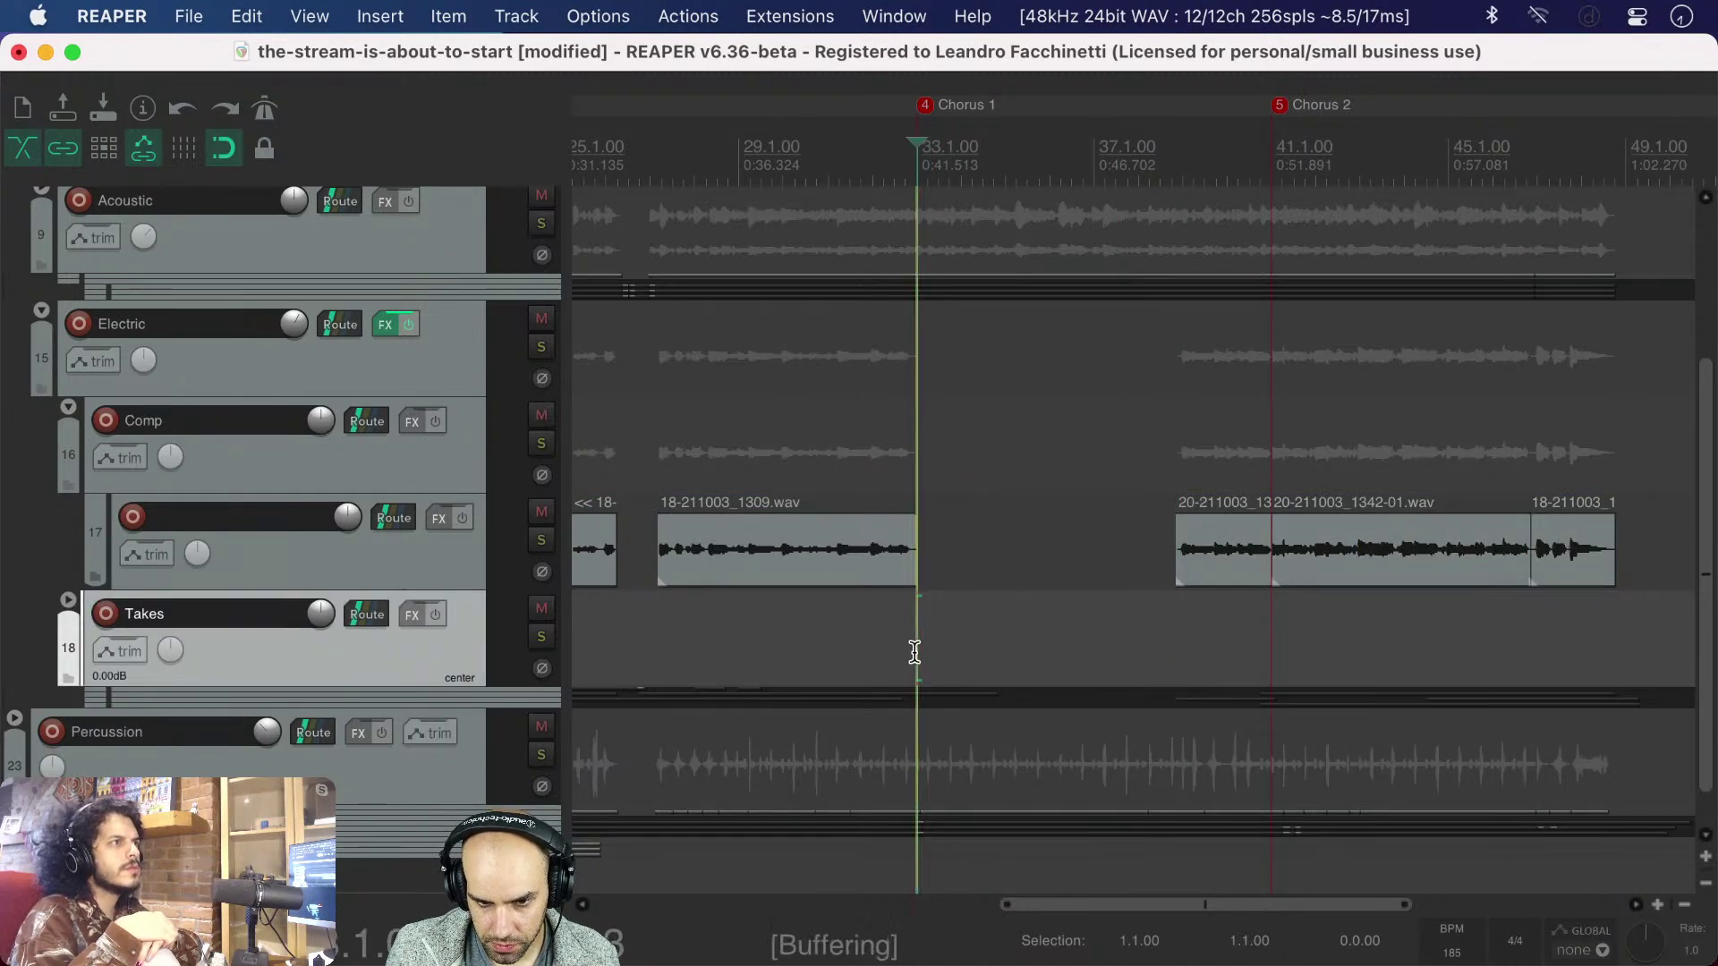
key(space)
key(super+s)
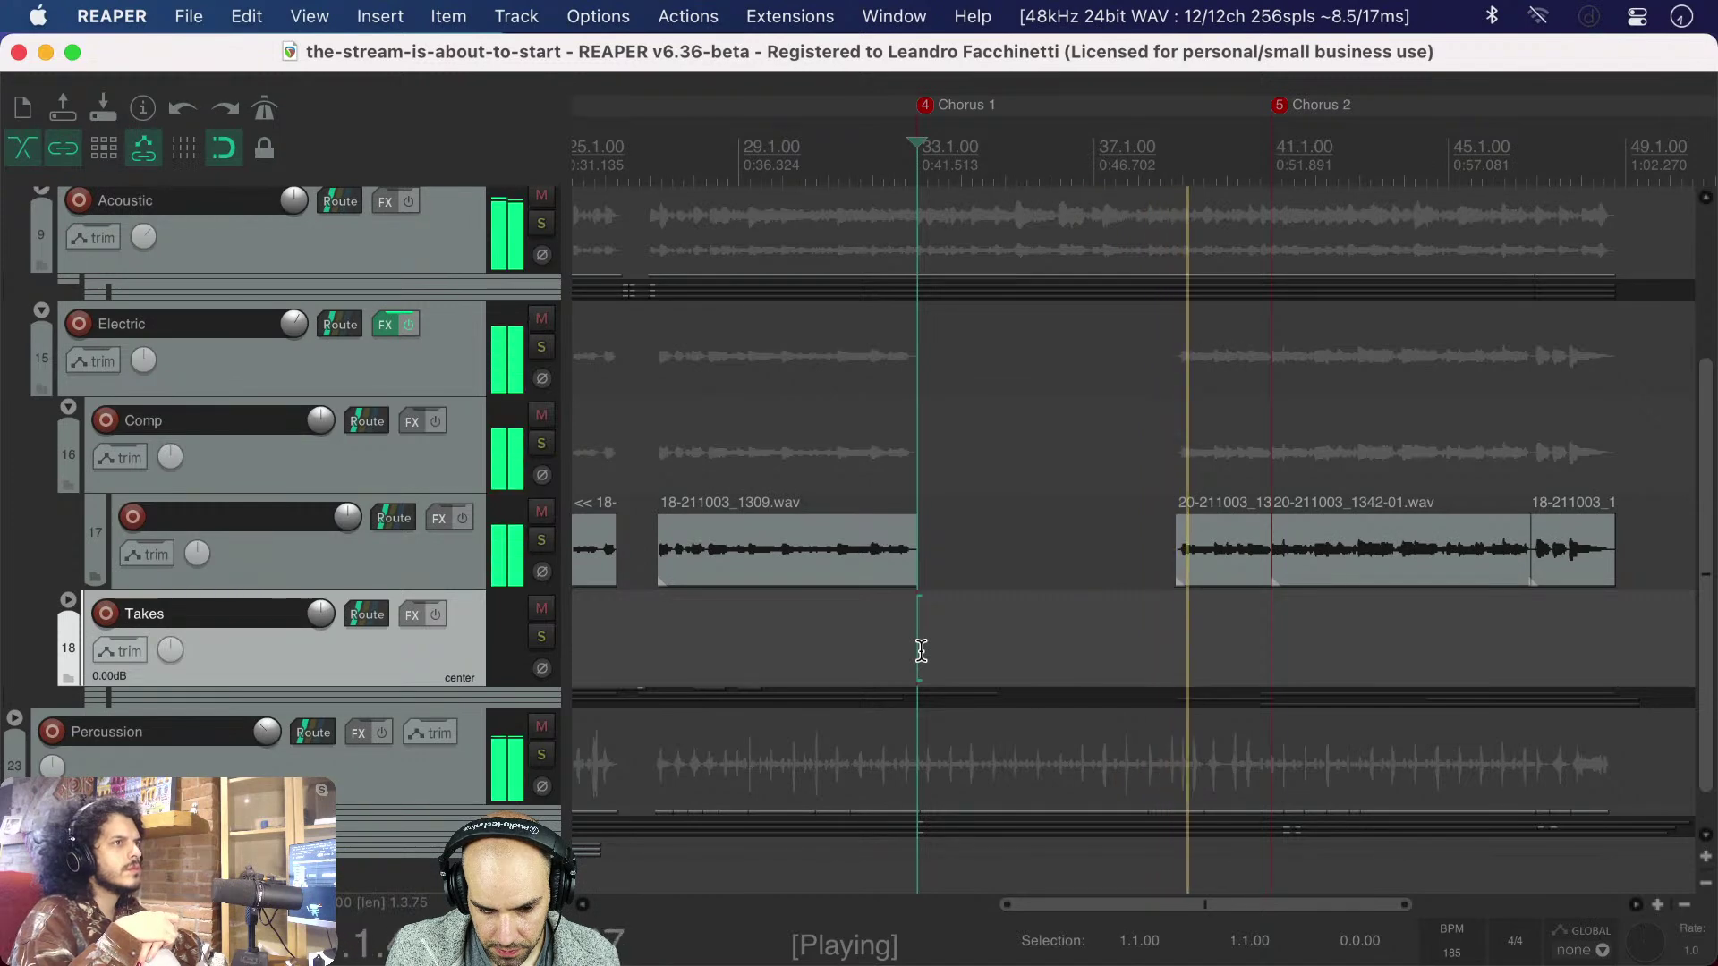
key(space)
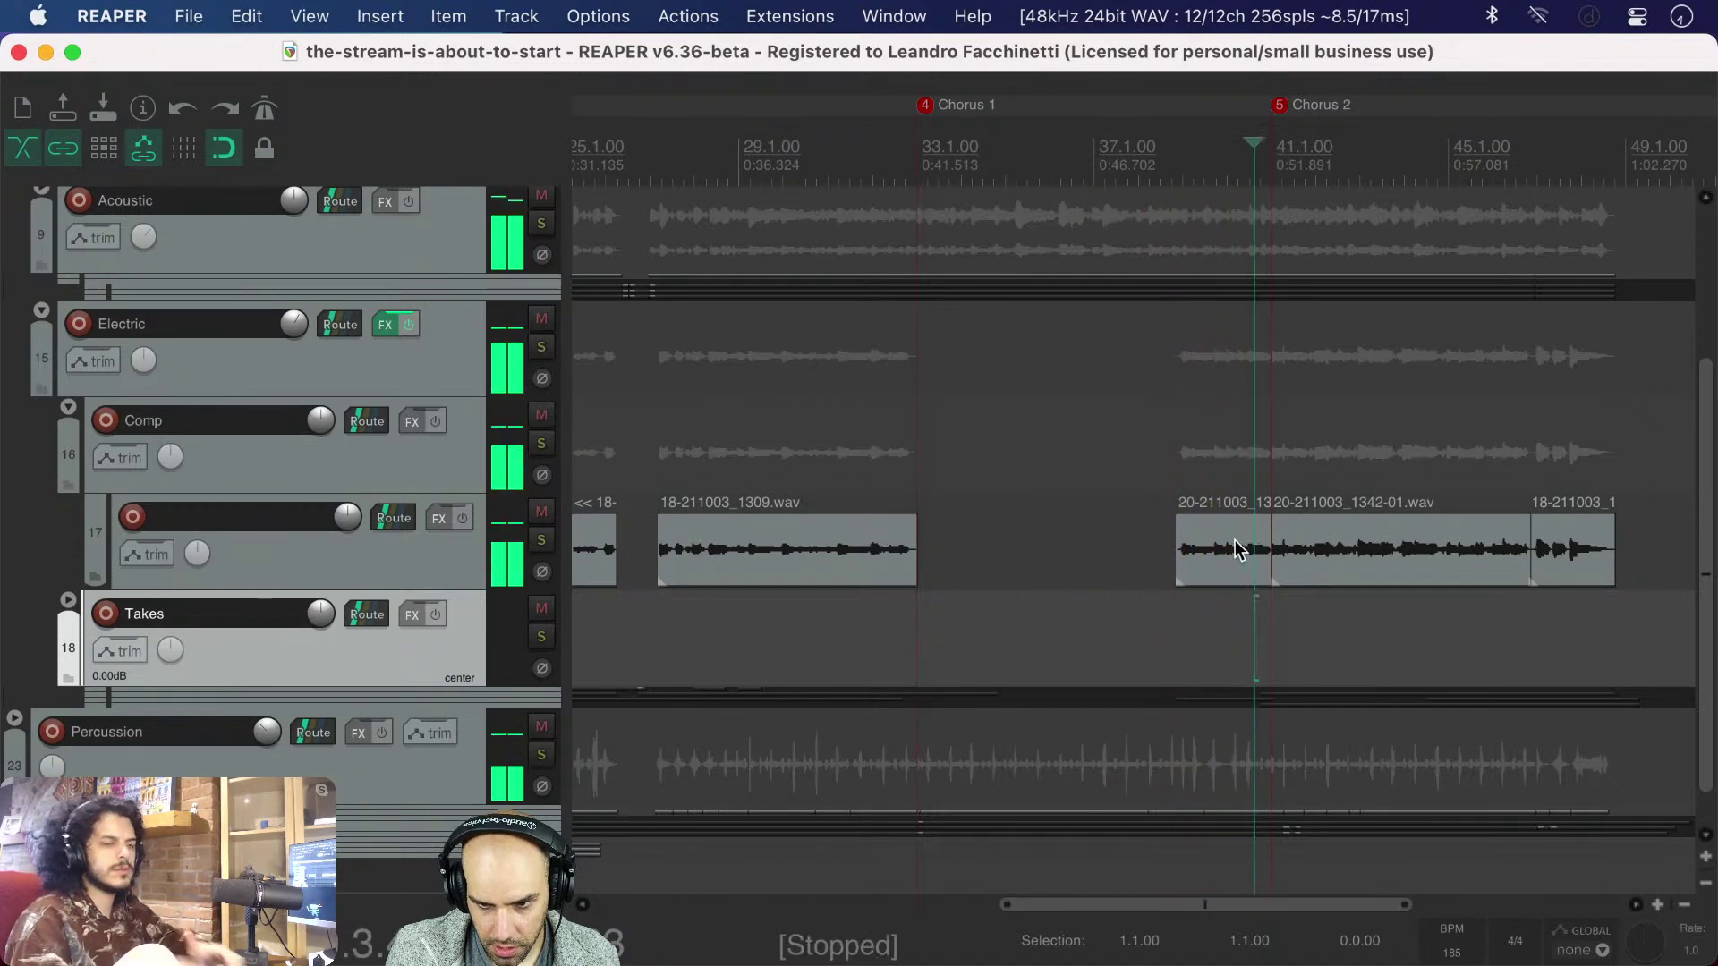
- Delete the short item on track 17 that ends where Chorus 2 begins
click(1182, 571)
key(Delete)
- Play from just before Chorus 2 to the end of the song, and save the project
click(1216, 555)
key(space)
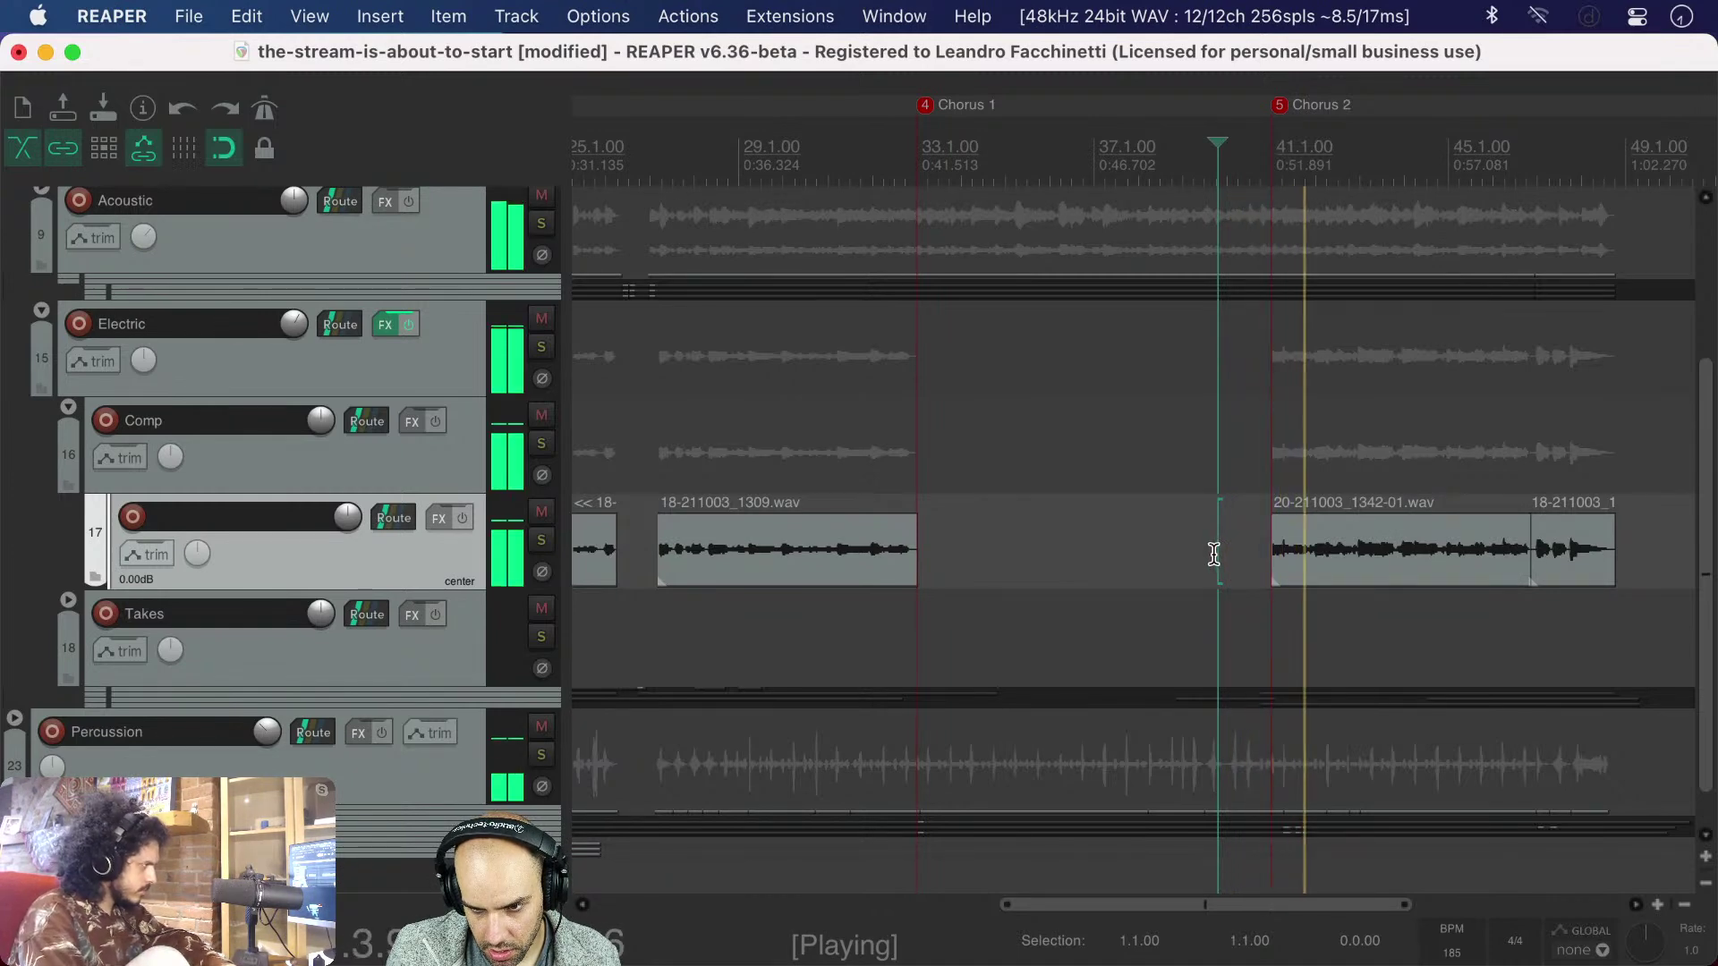
scroll(1413, 598, right, 3)
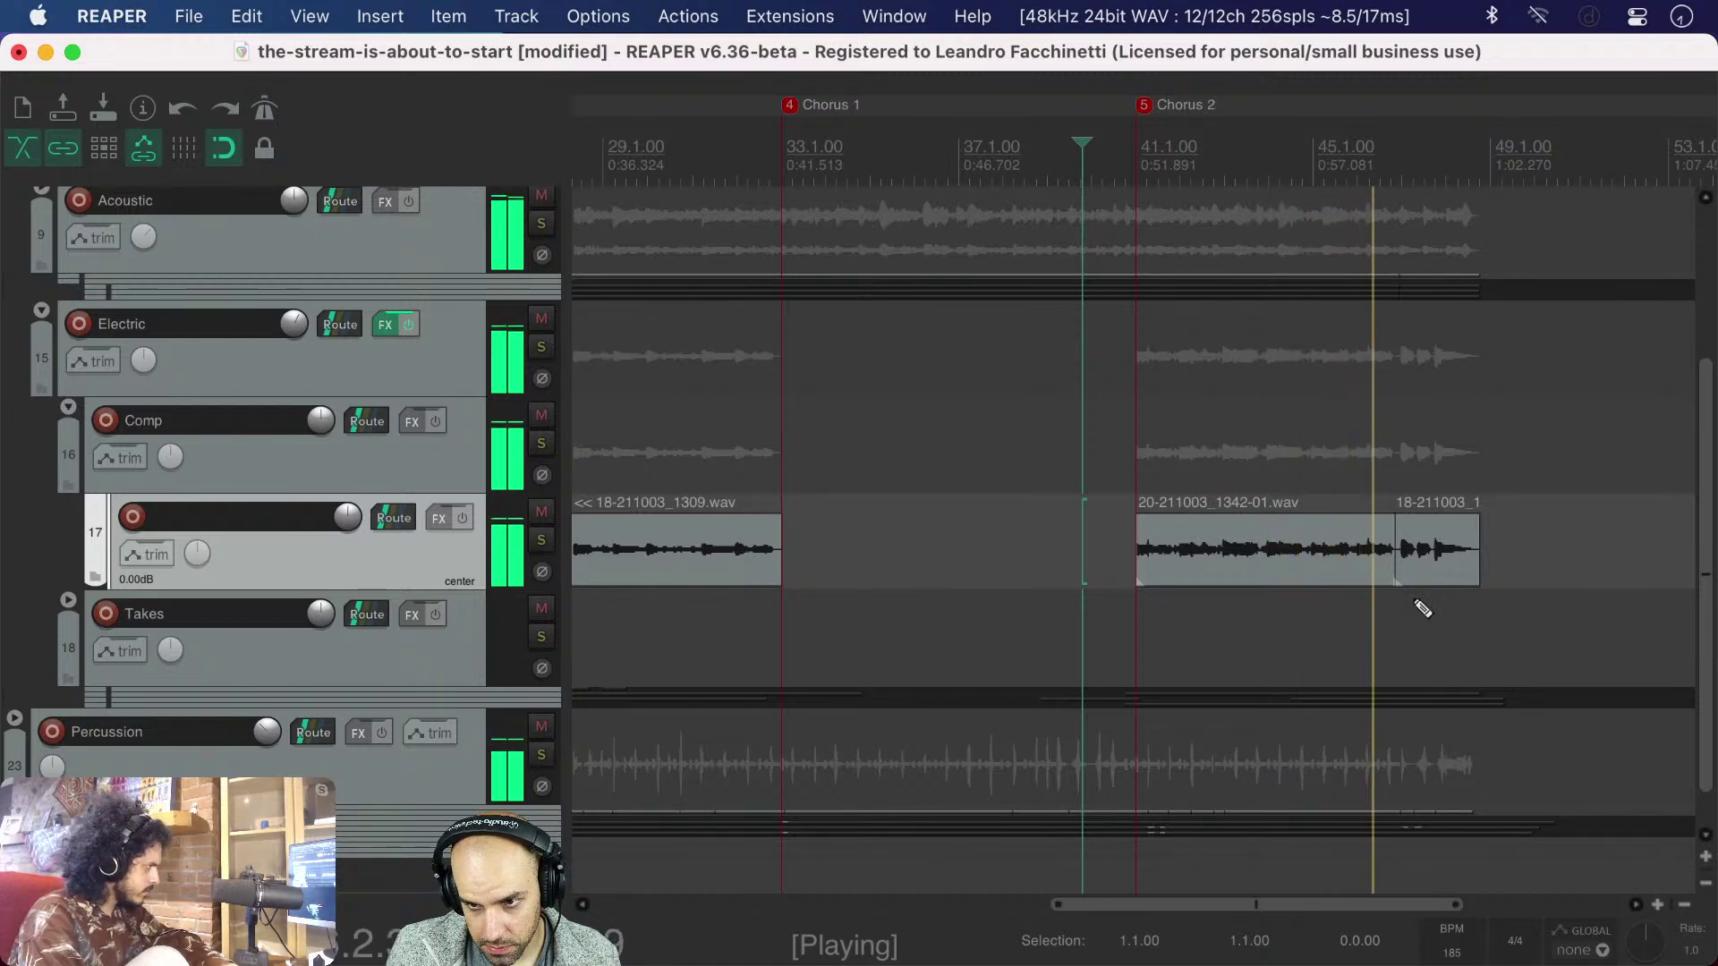
scroll(1414, 598, up, 3)
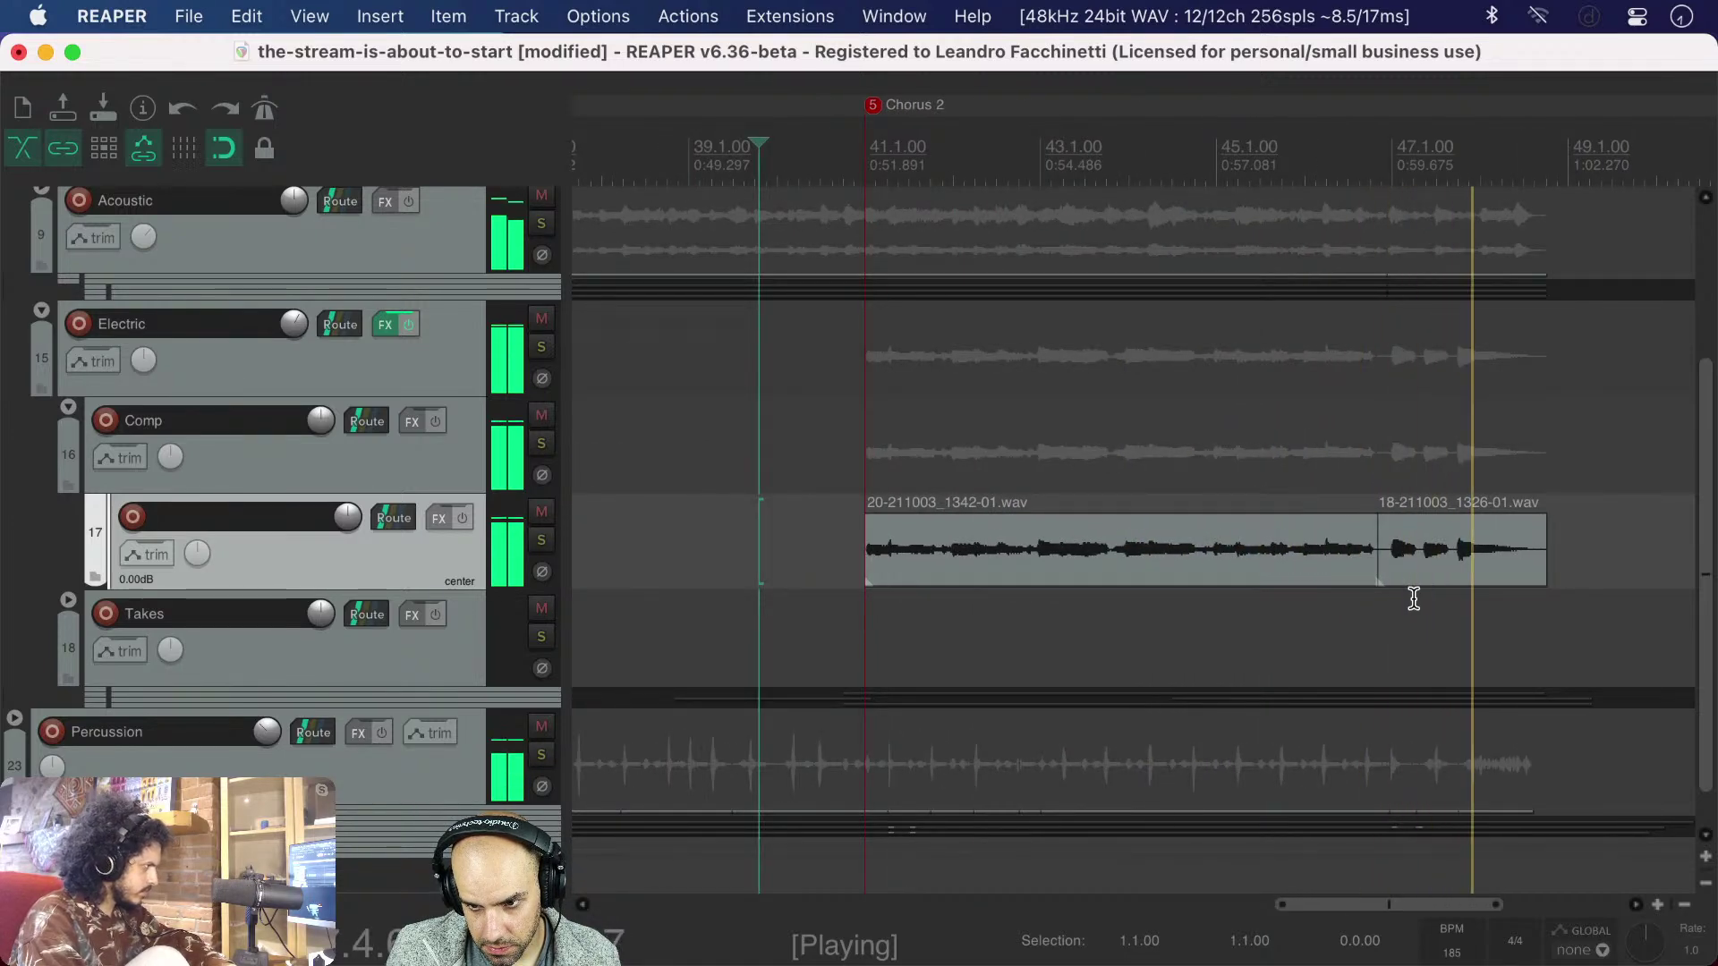
key(space)
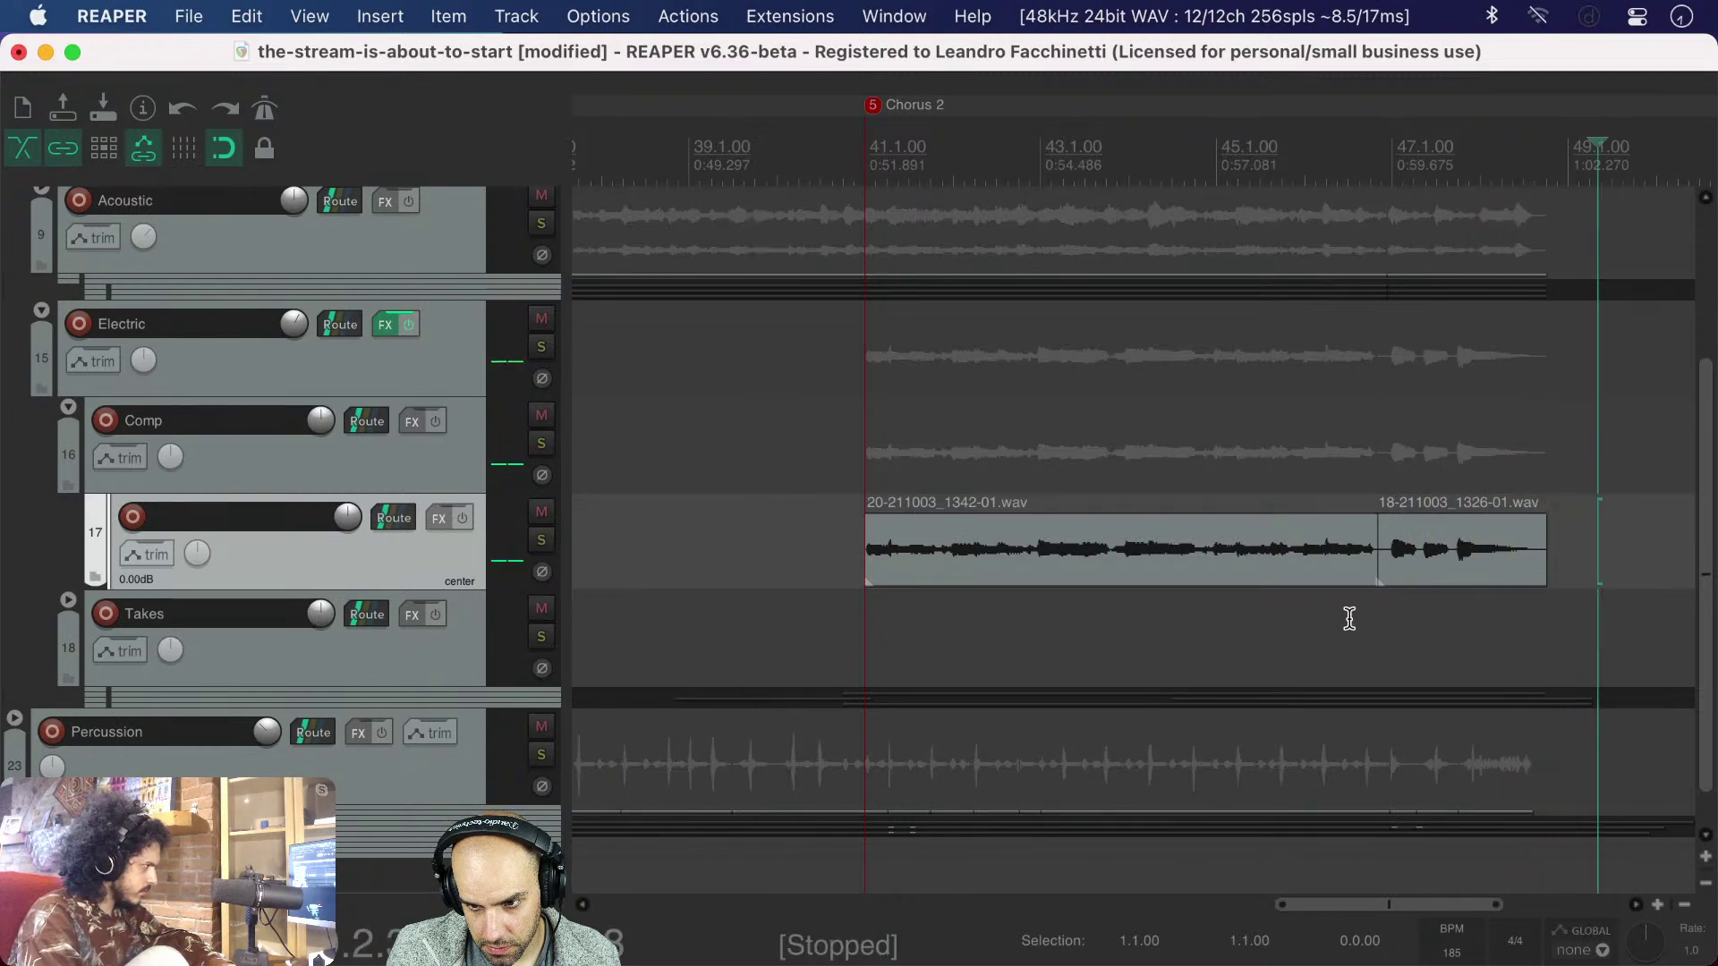
key(super+s)
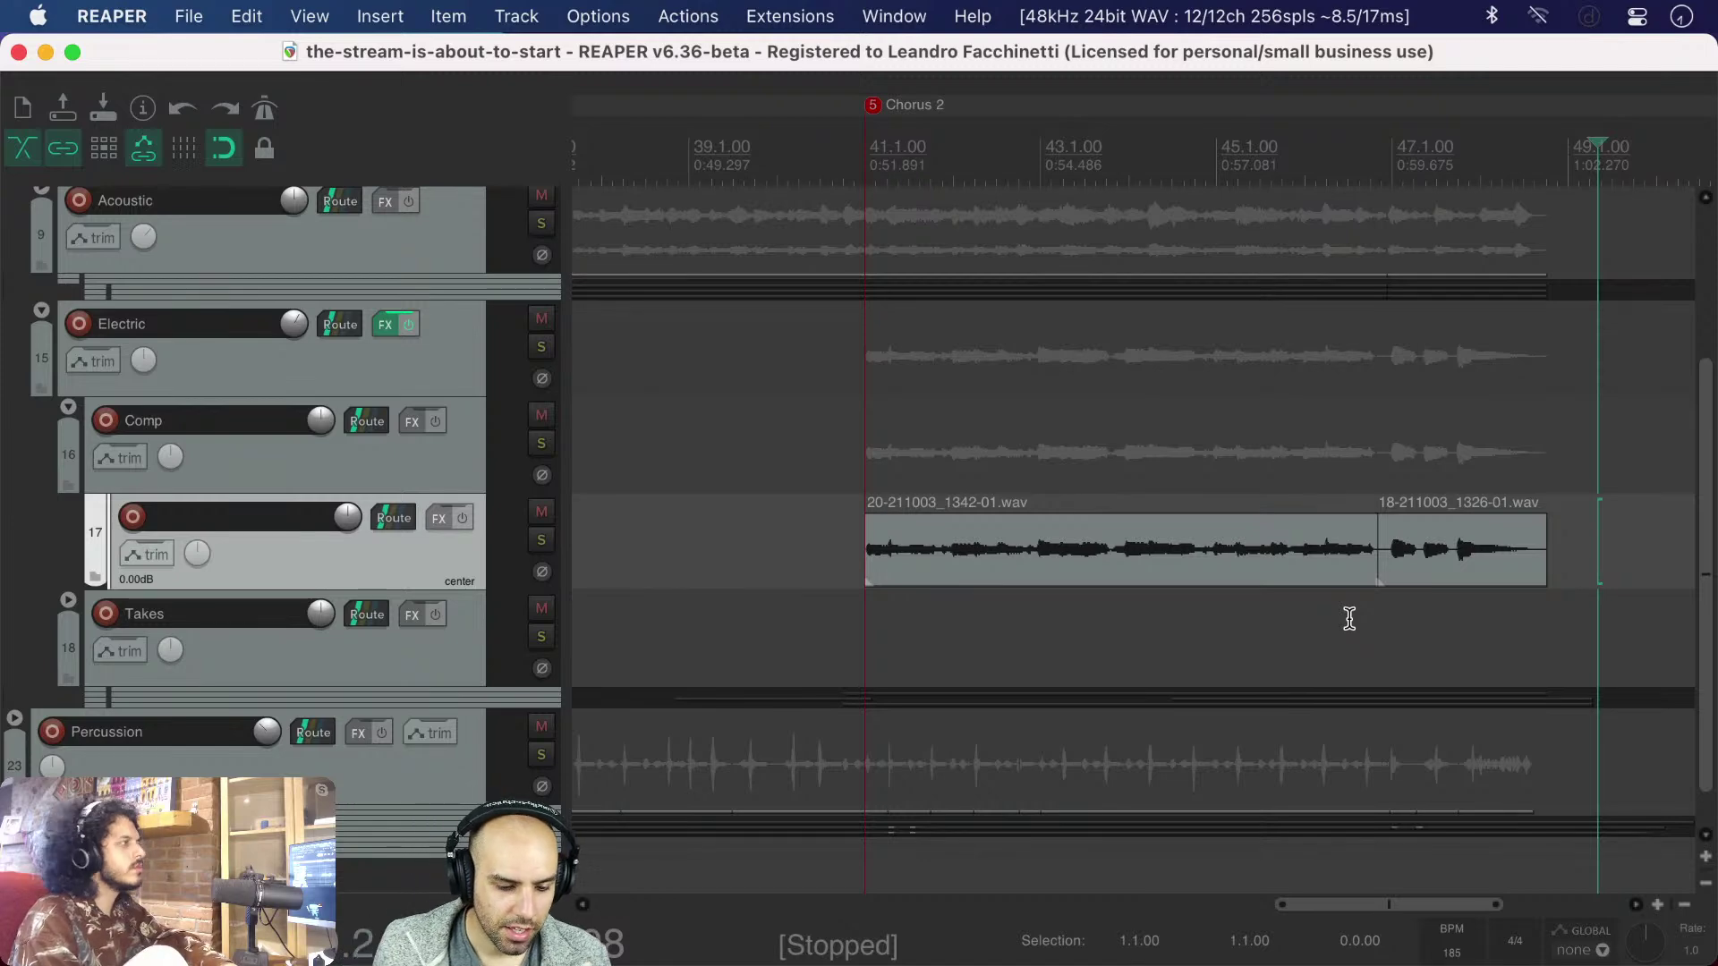
- Delete the colored MIDI item from the Verse gap on track 17 and save the project
scroll(1349, 618, down, 8)
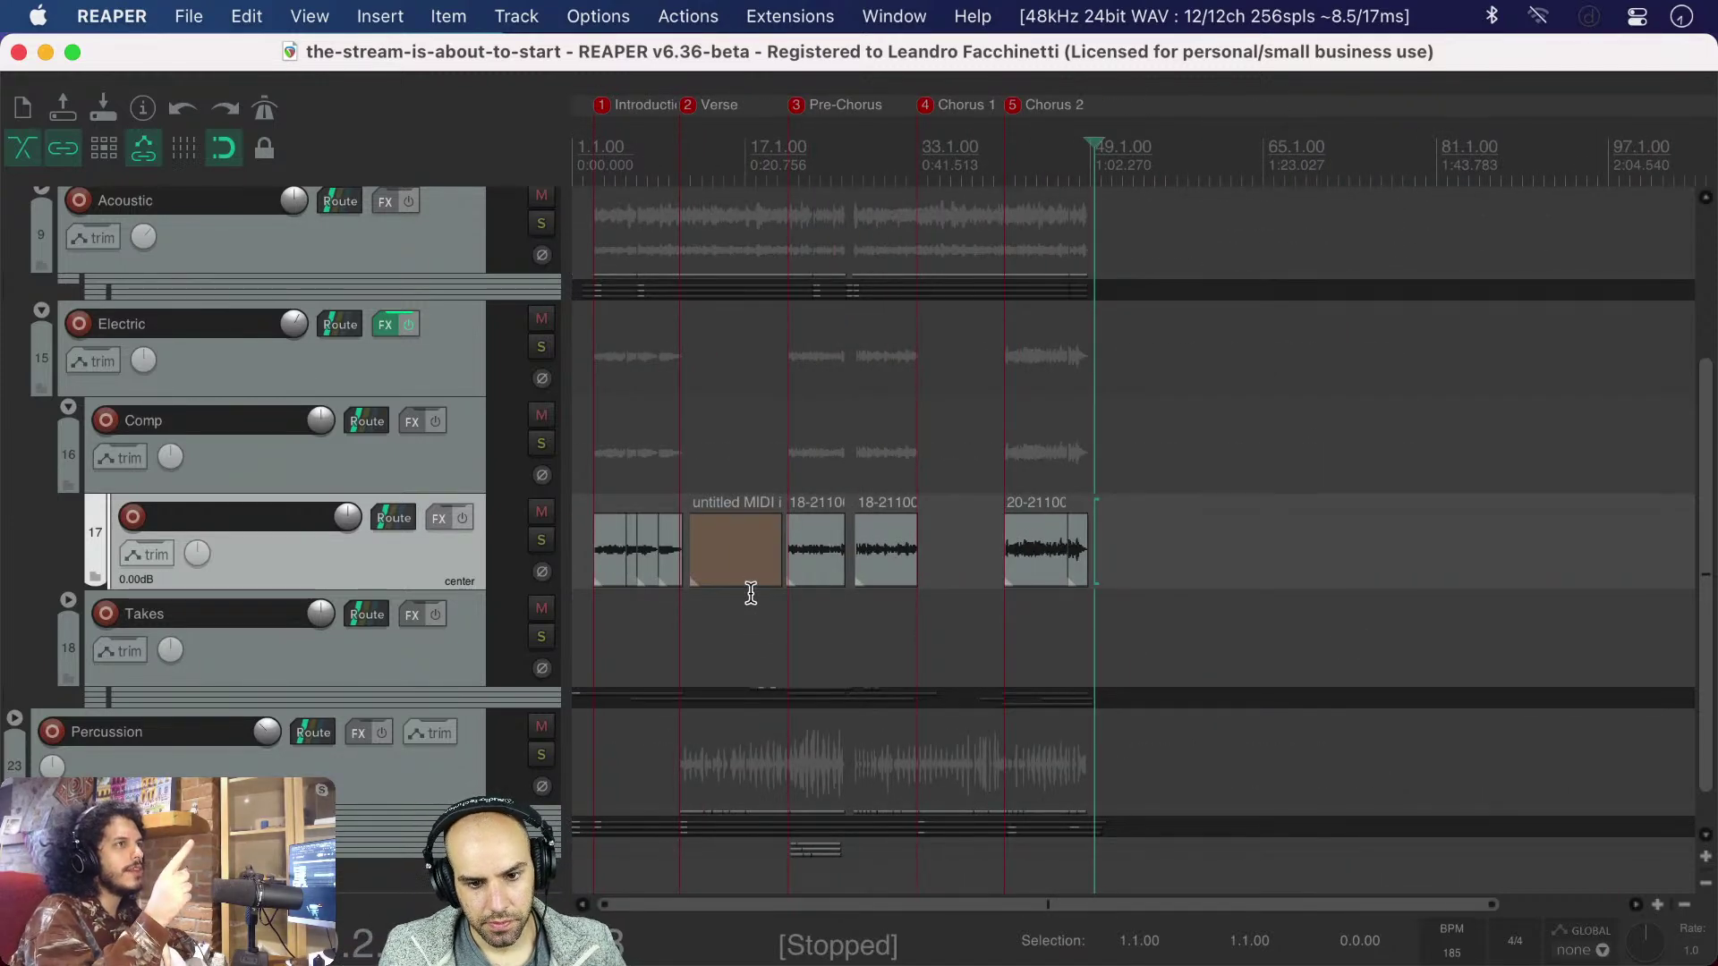
click(744, 566)
key(Delete)
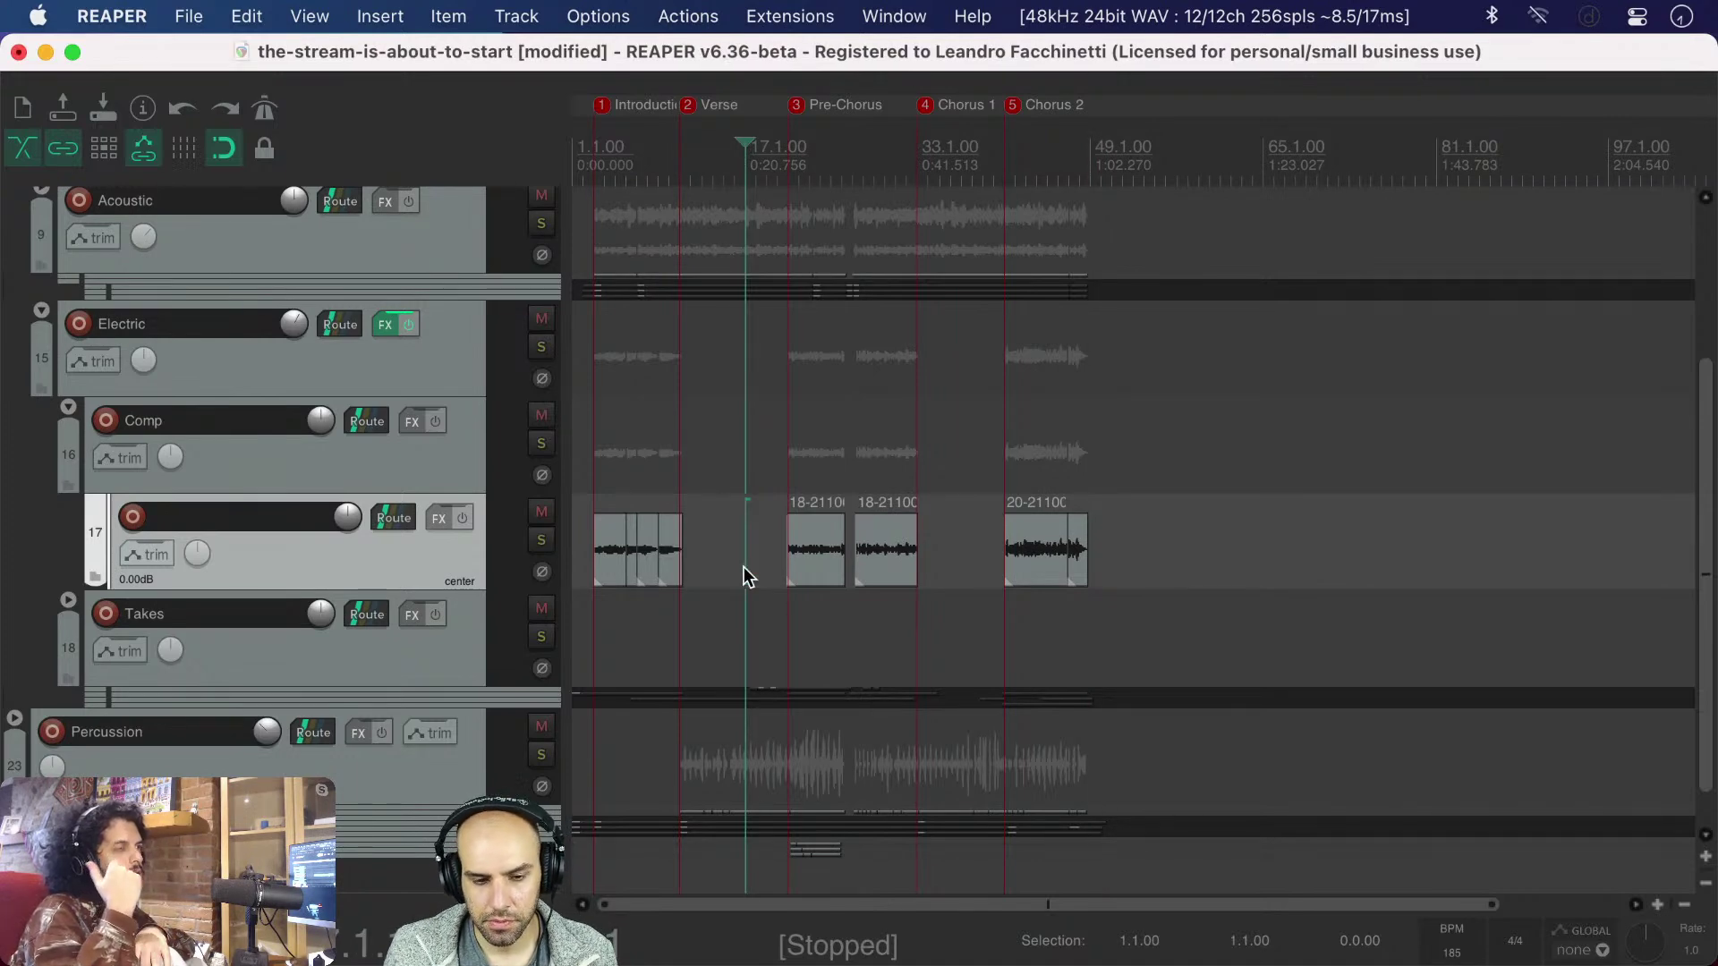
key(super+s)
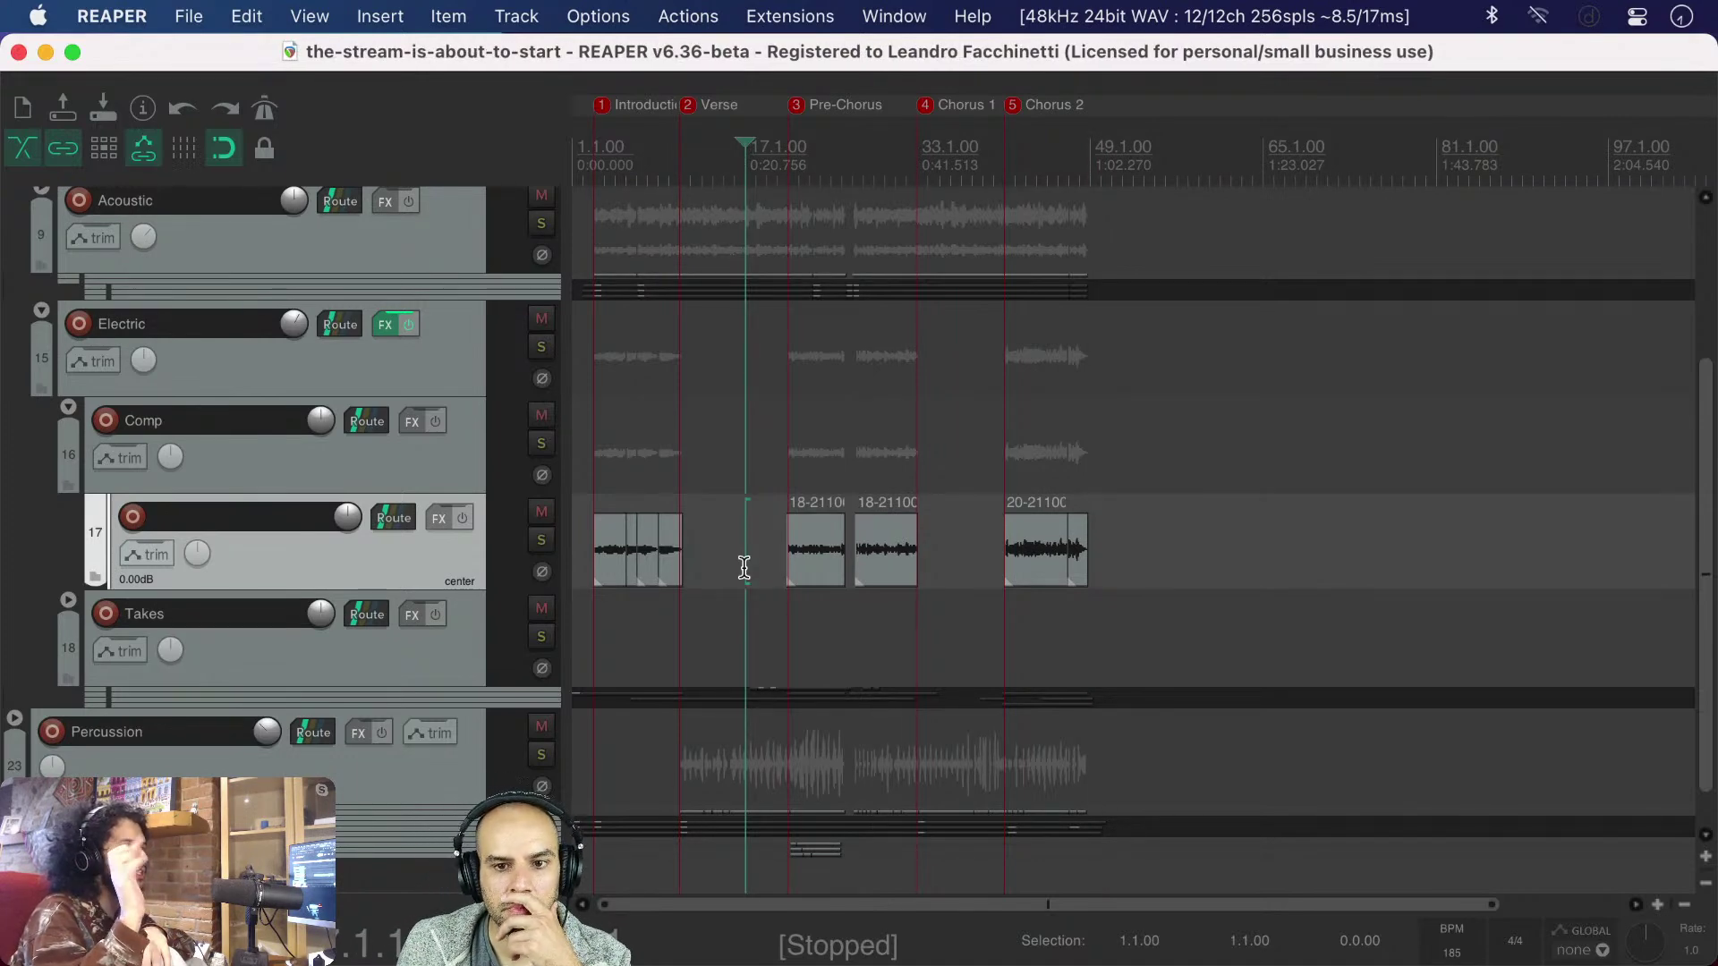
- Play the transition from the end of the Pre-Chorus into Chorus 1 to hear the electric guitar stop
scroll(743, 566, down, 1)
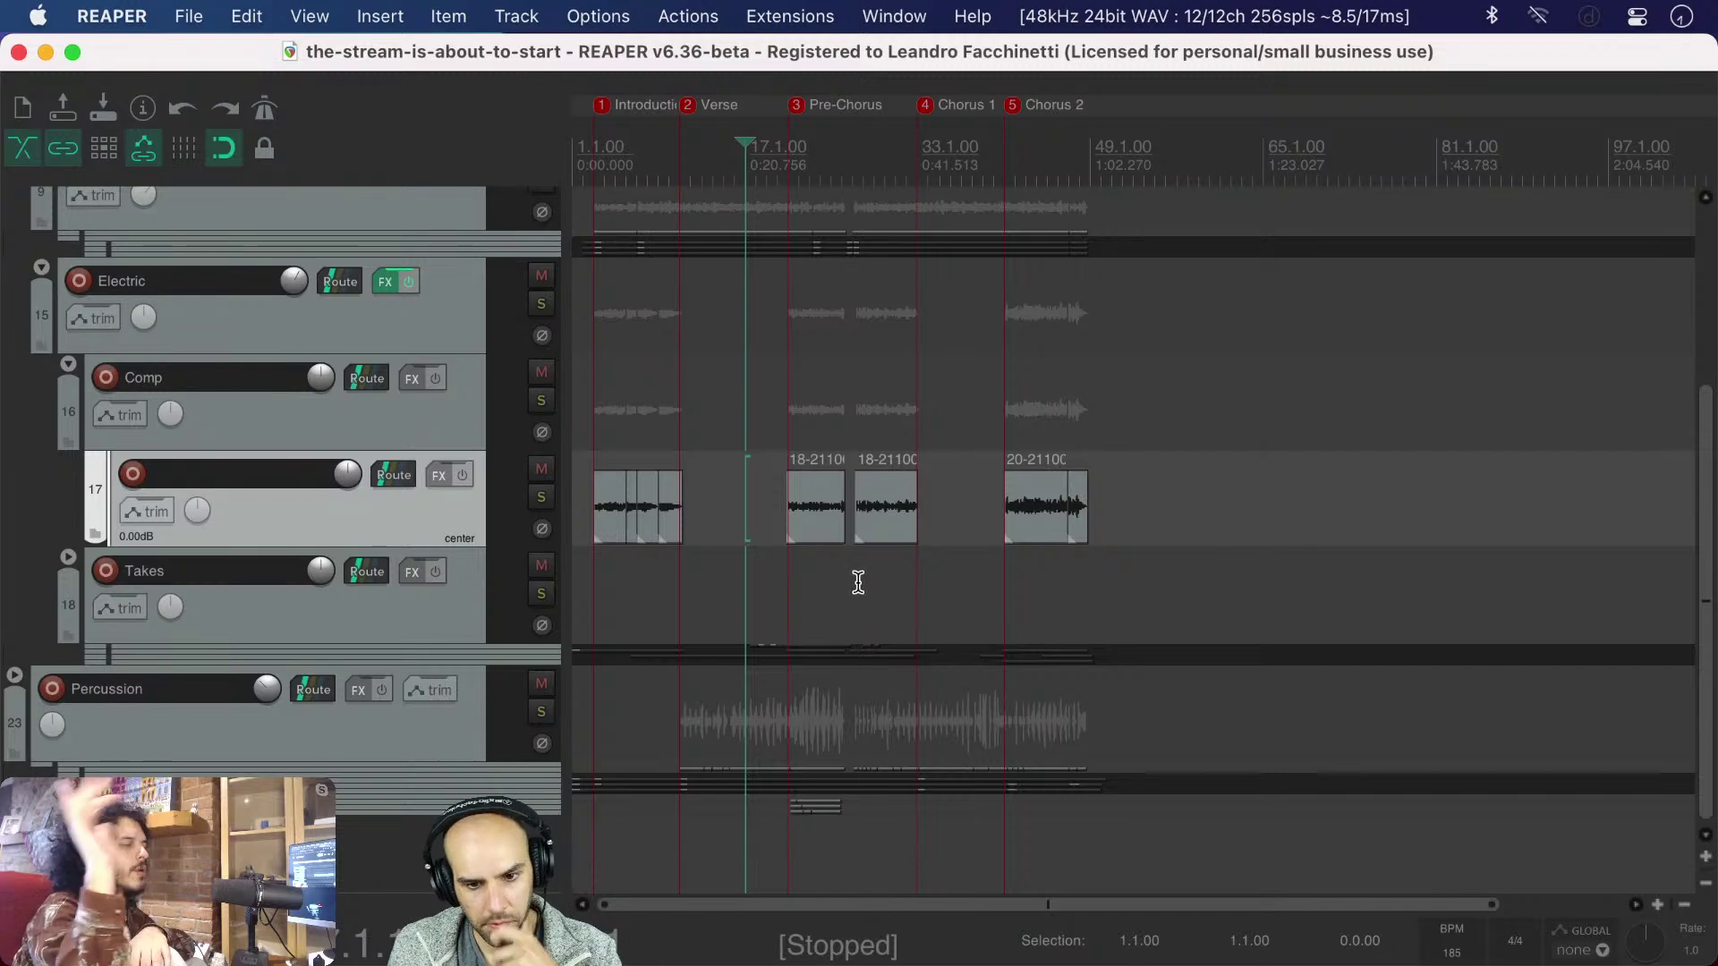
scroll(856, 583, up, 5)
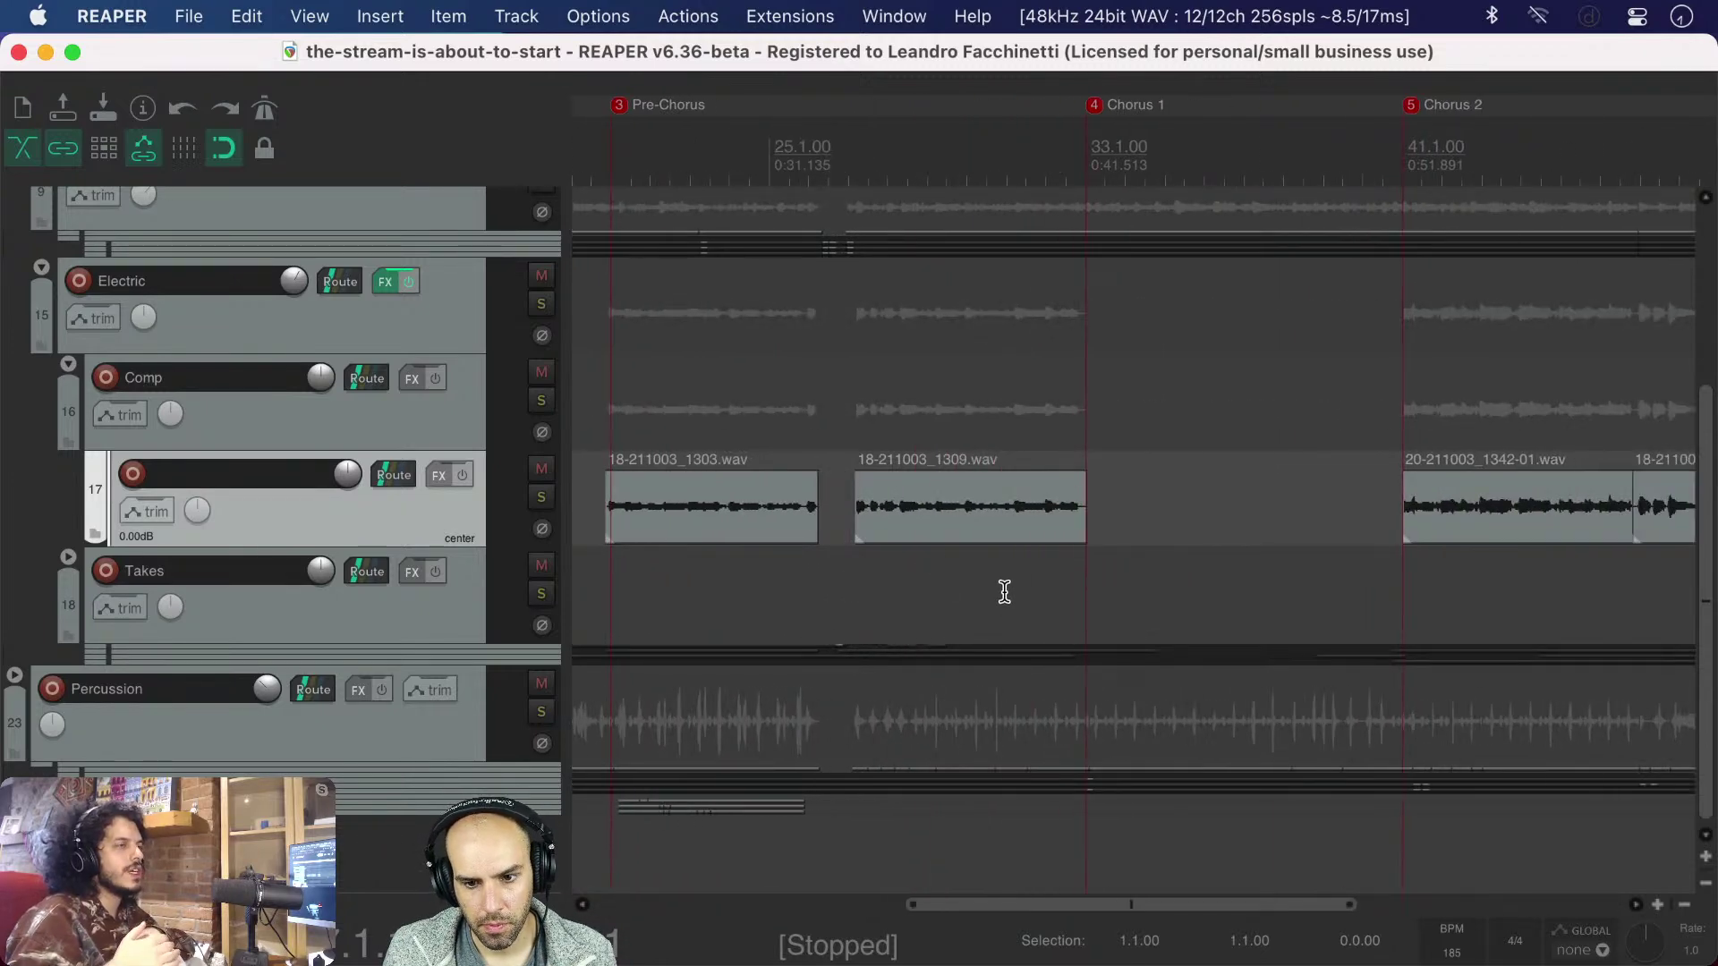
click(1005, 593)
key(space)
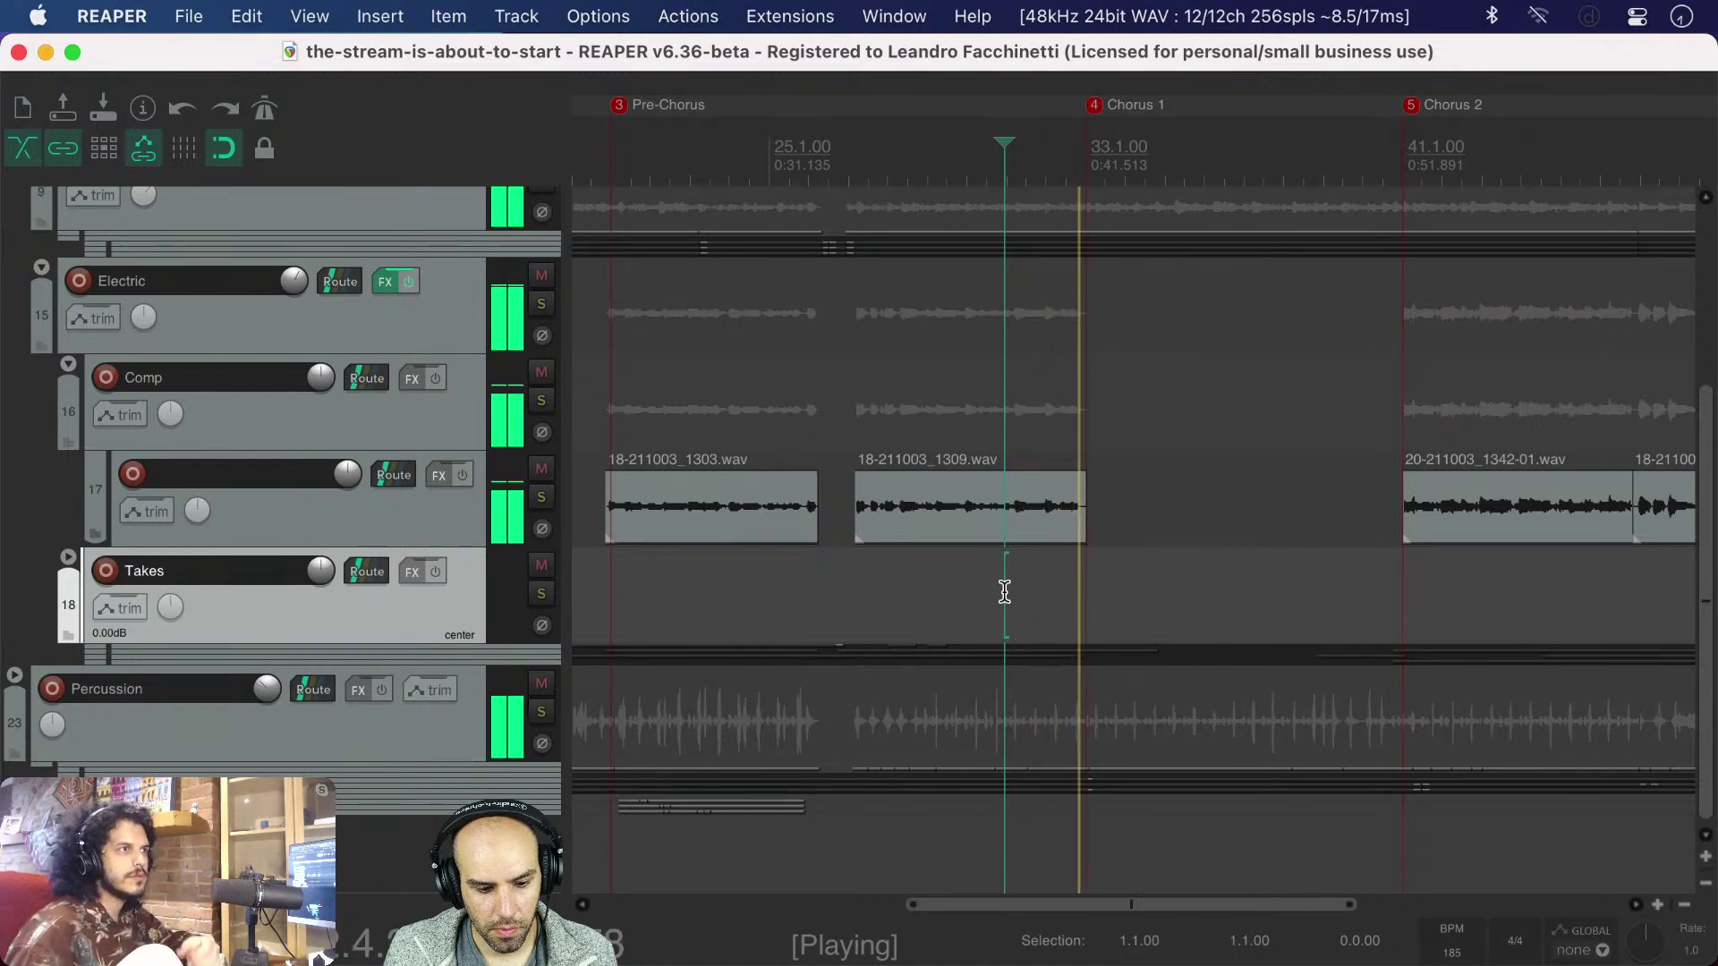
key(space)
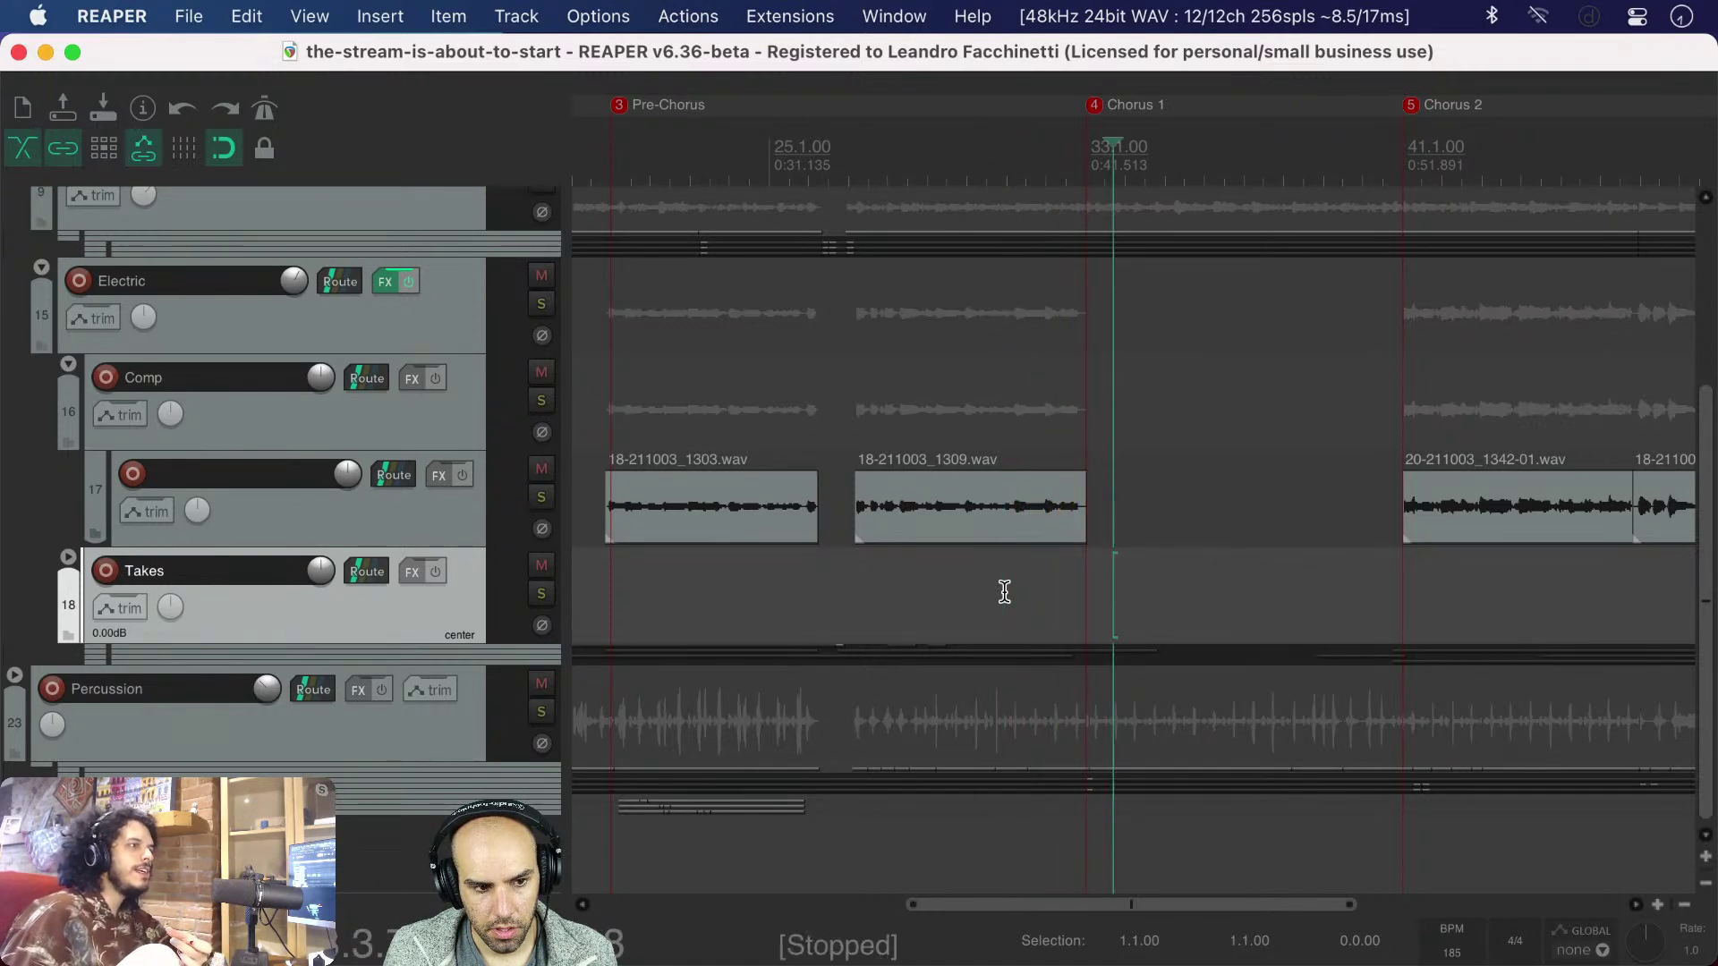
- Reduce the Comp folder's child track to the small folder view, with the whole song in sight
scroll(787, 609, down, 5)
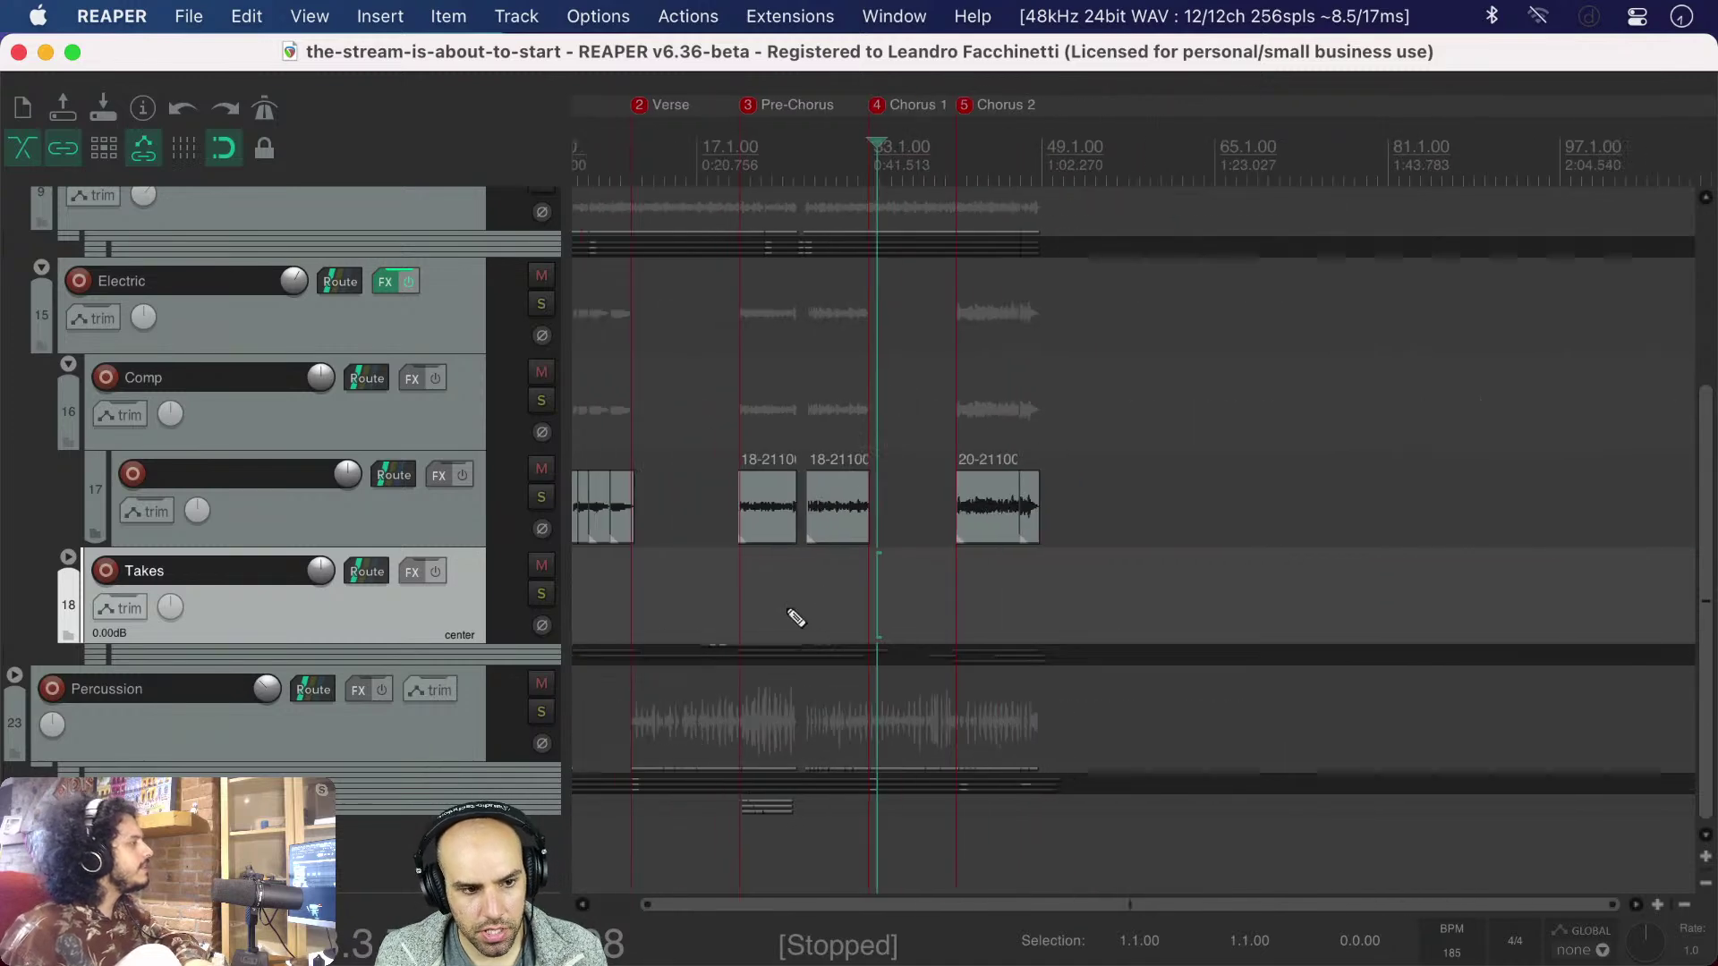
scroll(788, 608, up, 1)
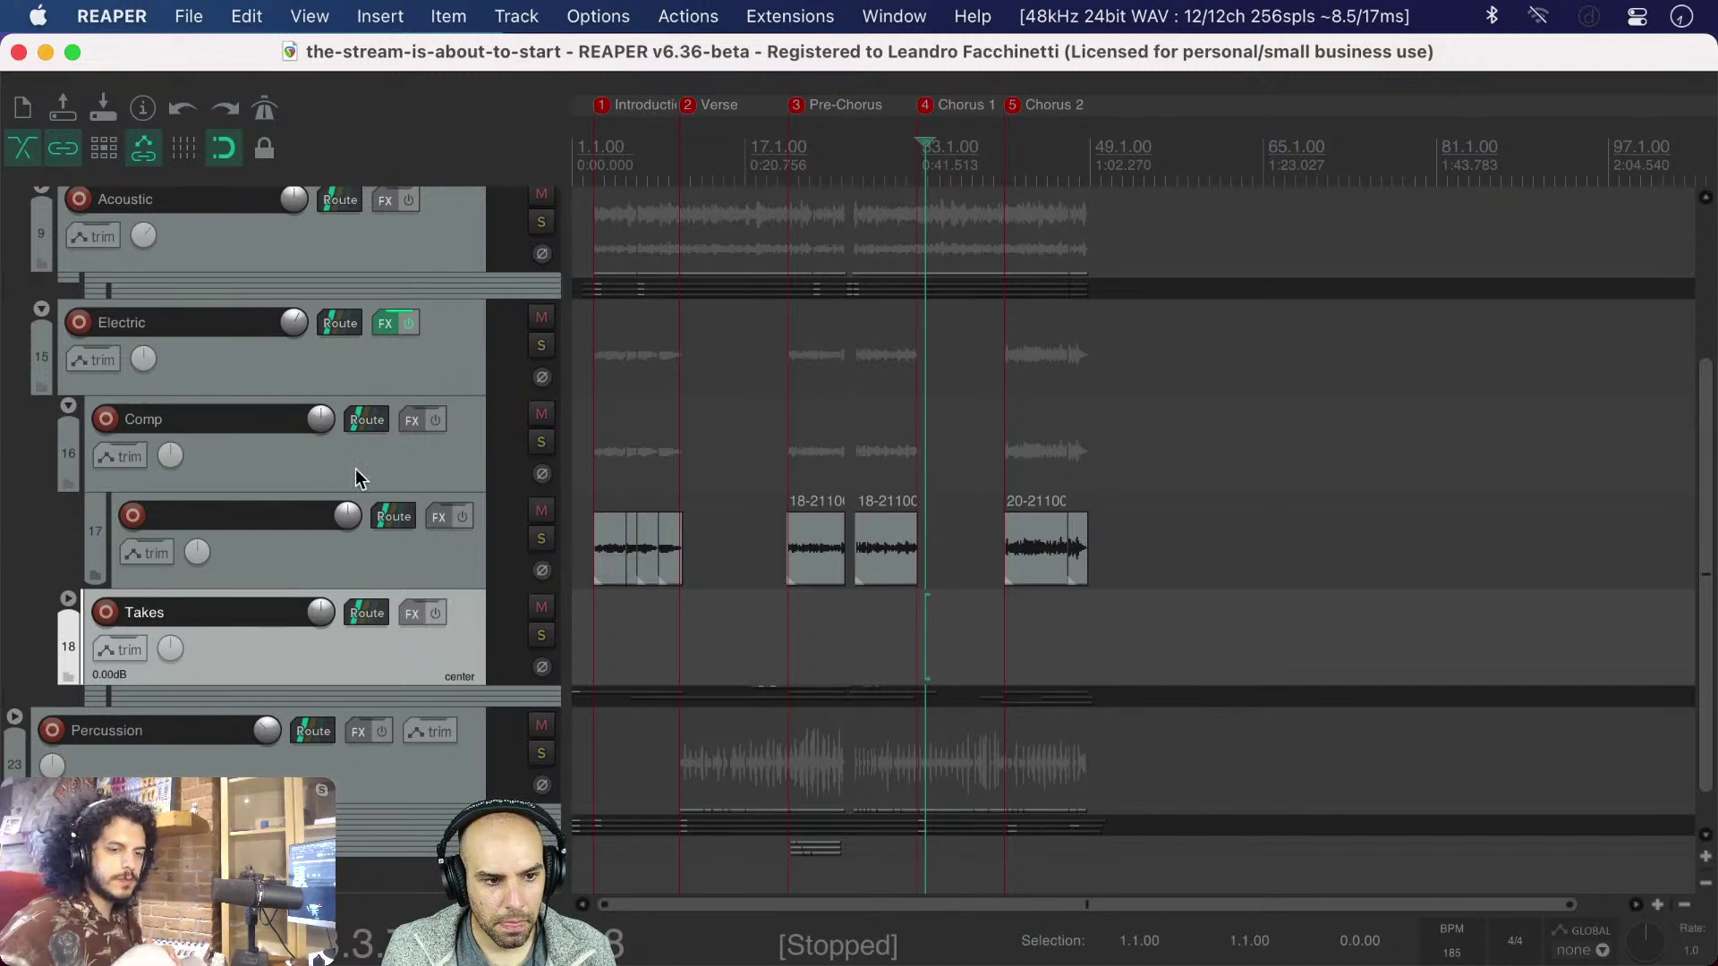
click(68, 407)
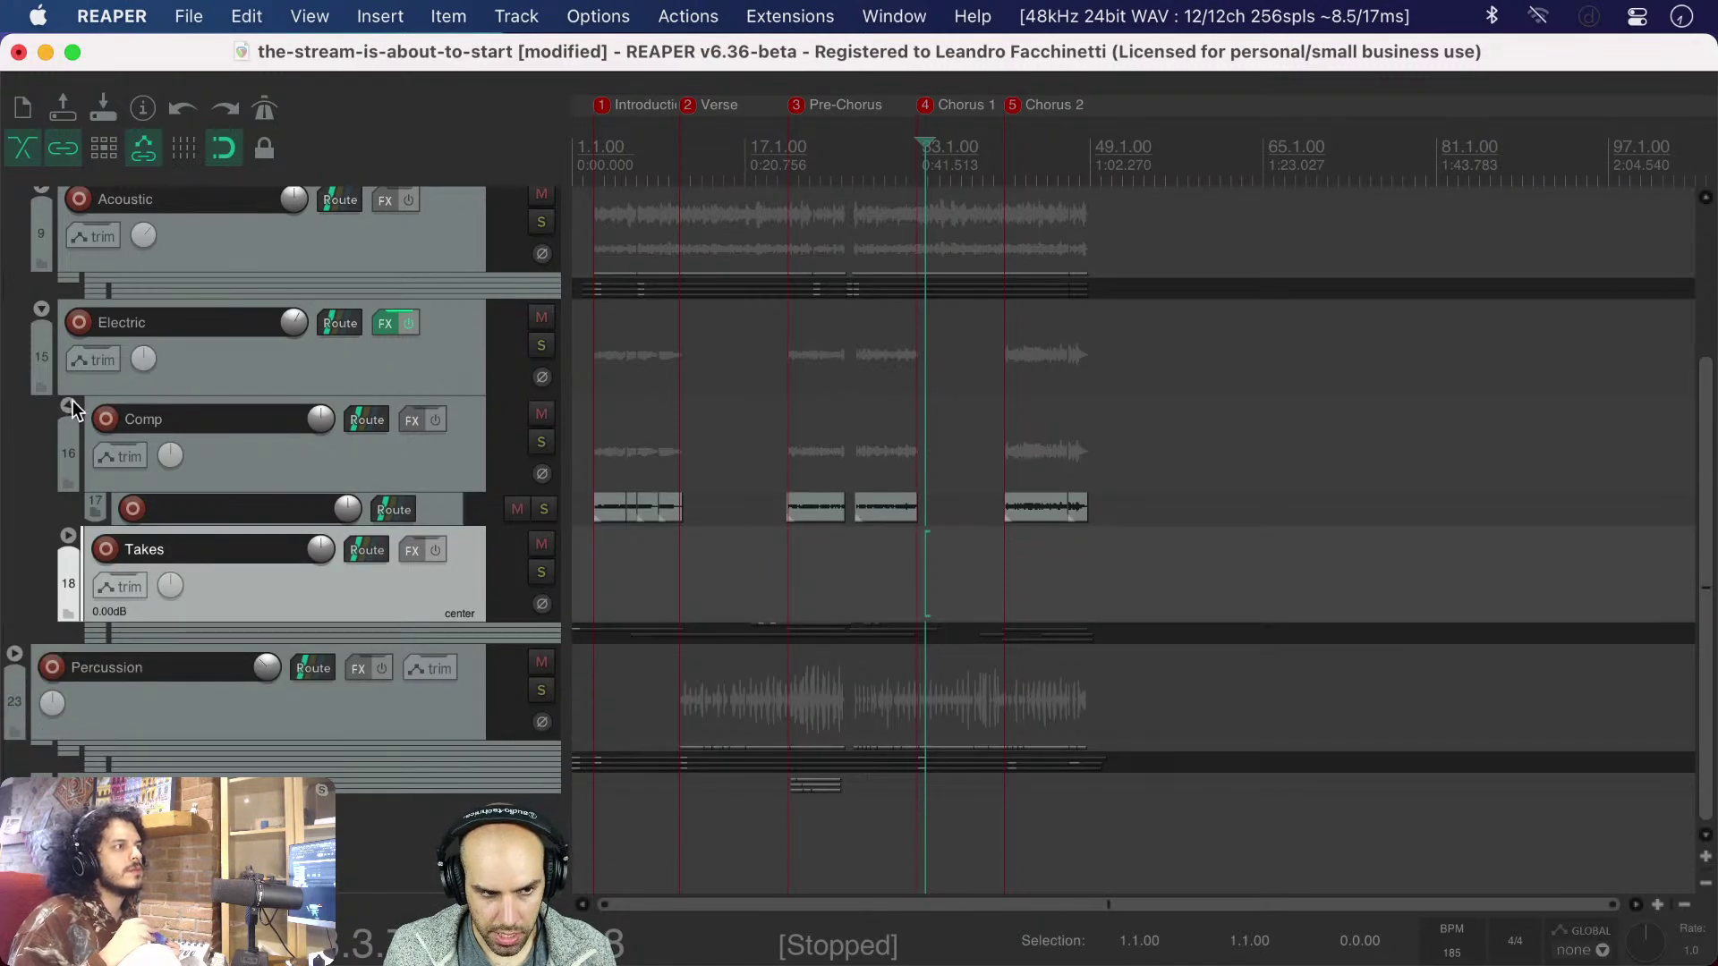
- Collapse the Comp and Electric folders to their smallest view, widen the track controls area slightly, and save the project
click(71, 401)
click(40, 304)
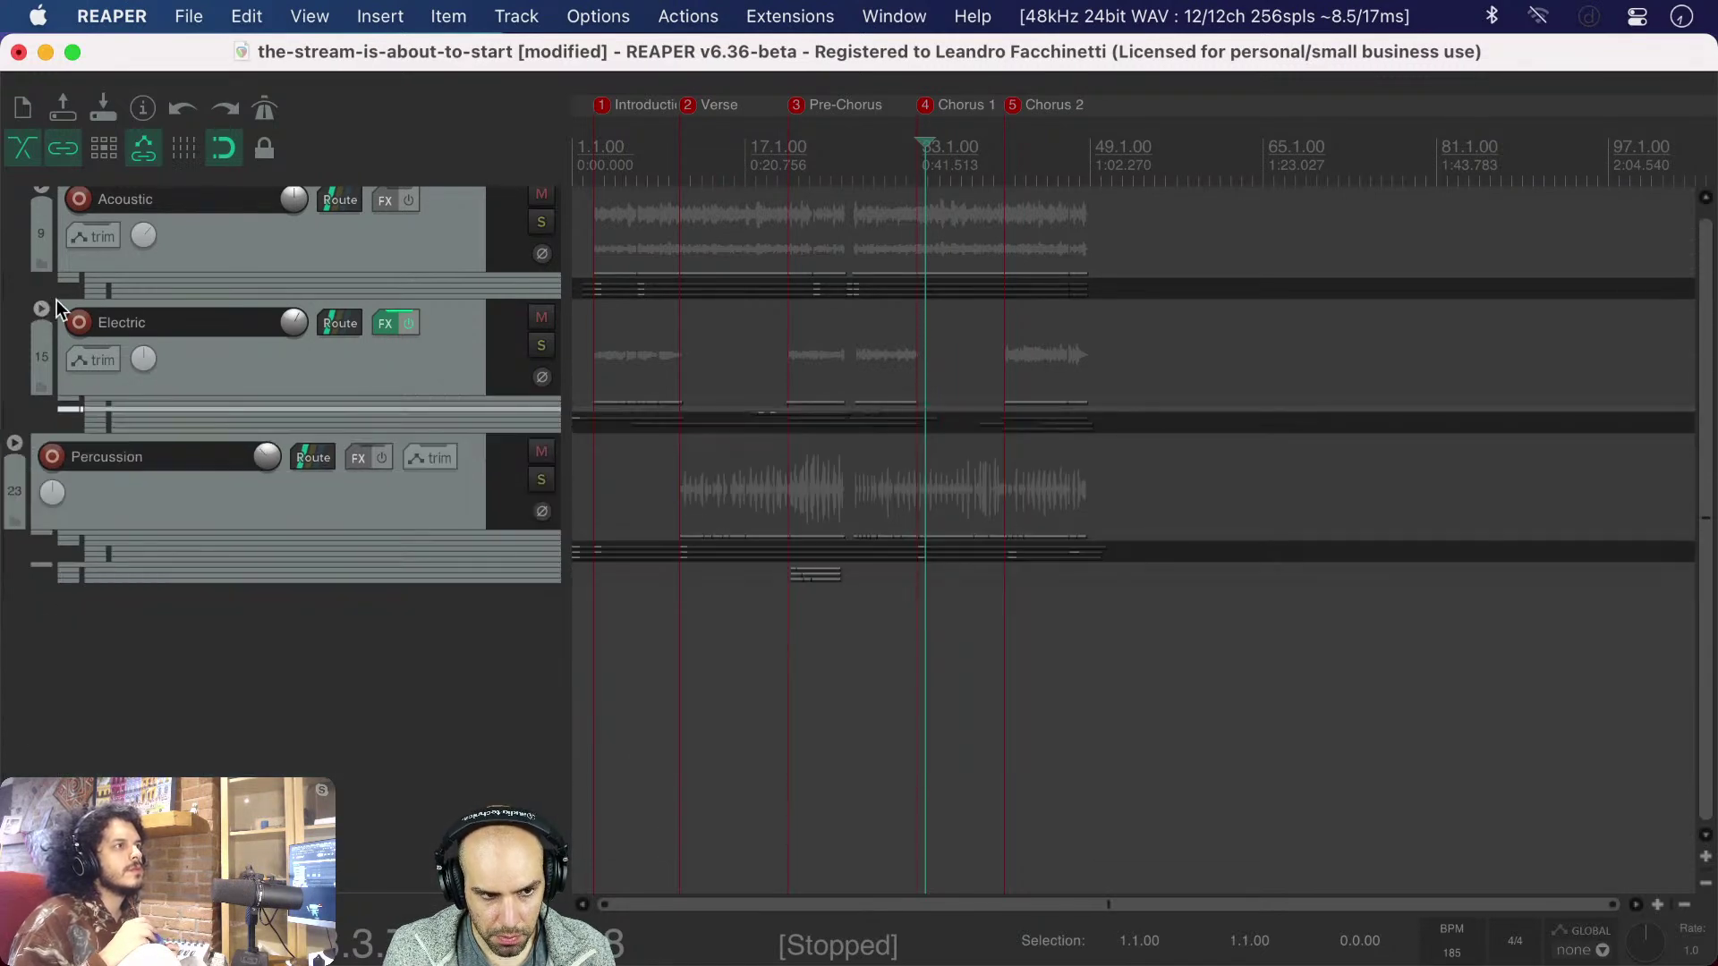
scroll(645, 365, up, 4)
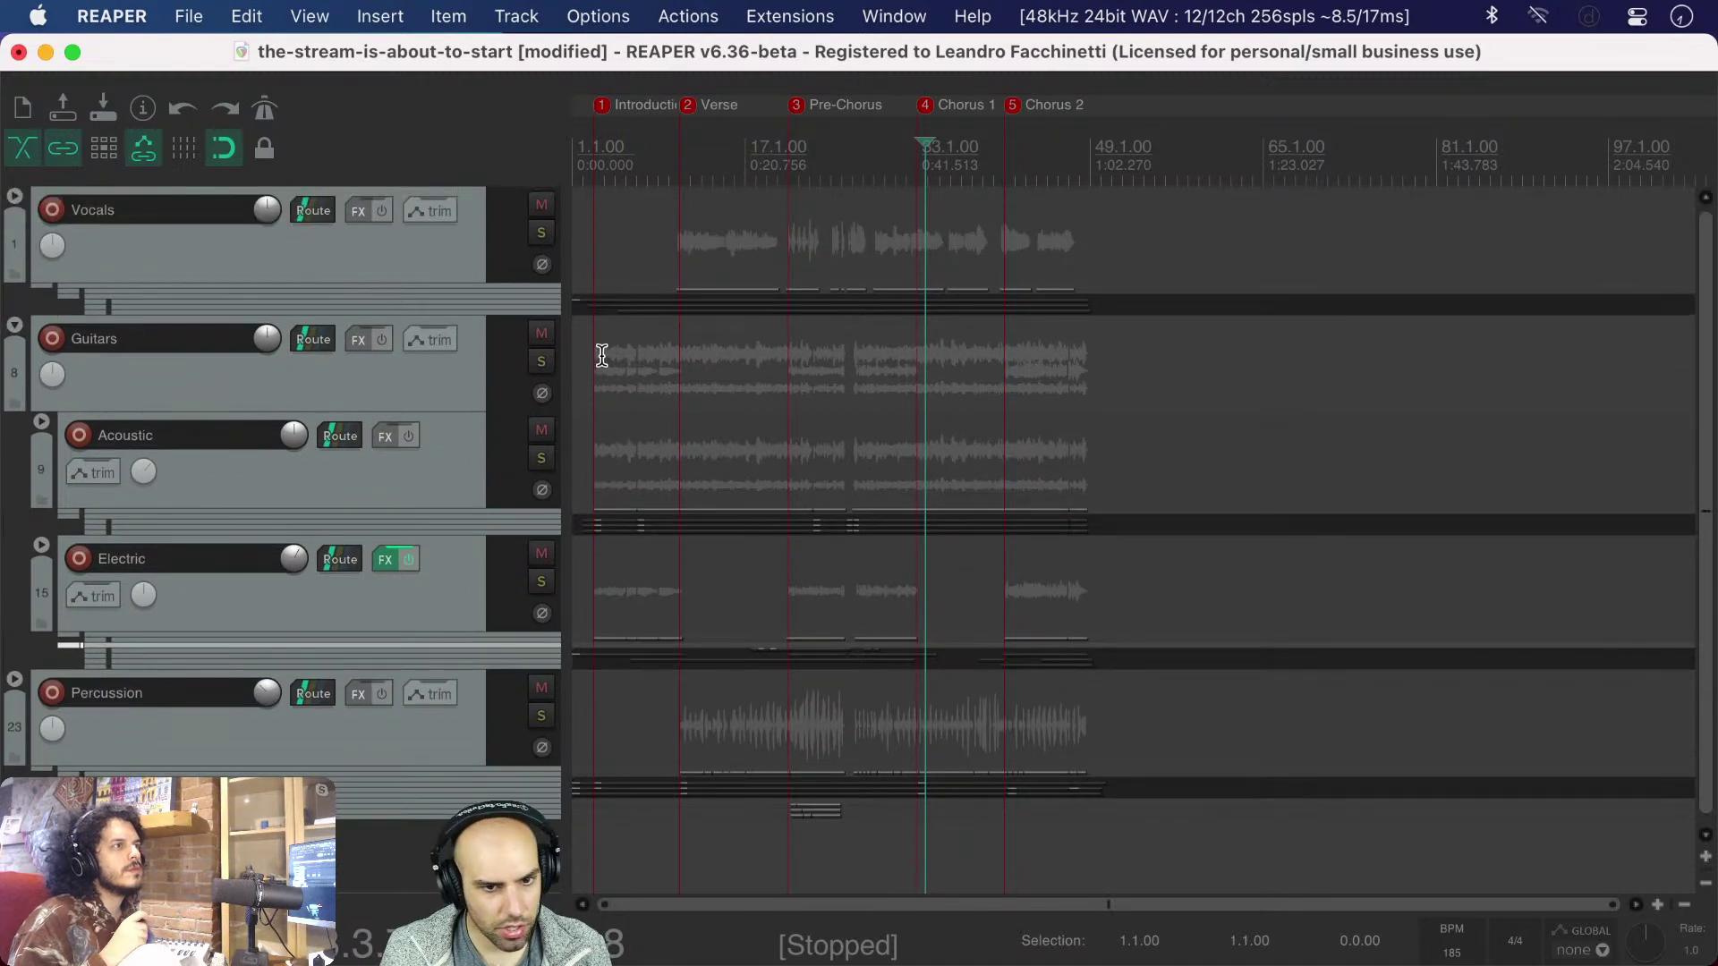
drag(564, 345, 592, 347)
key(super+s)
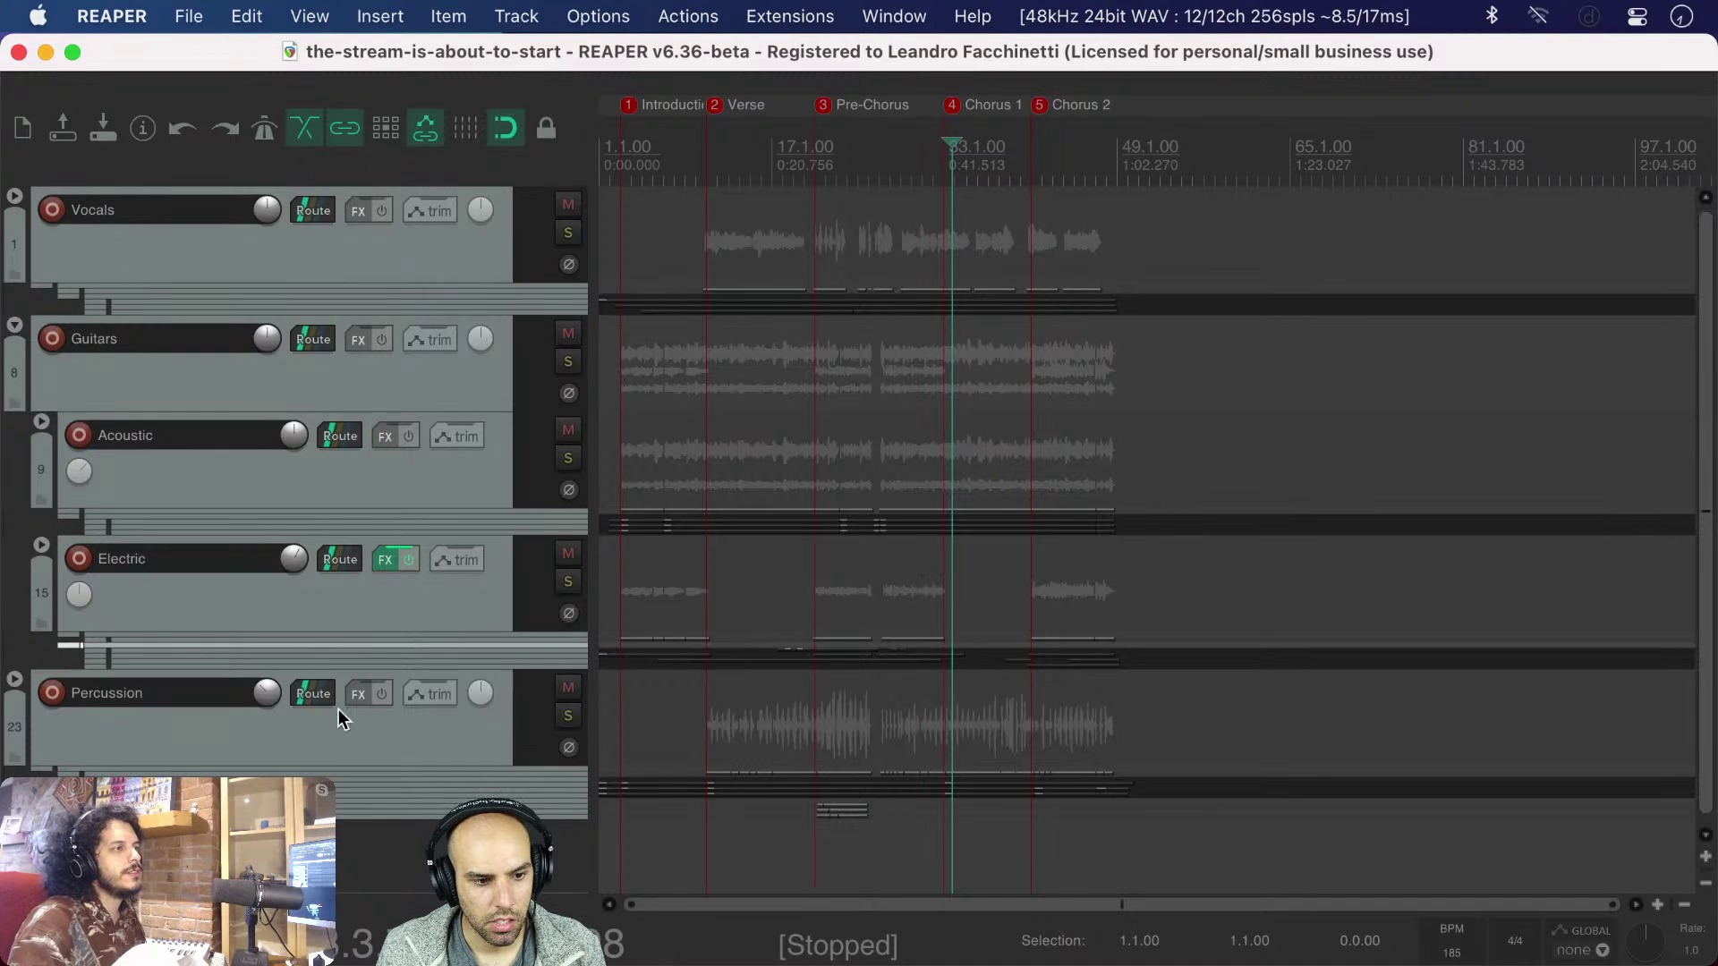
- Expand the Percussion and Claps folders to full size and zoom in on the clap takes in the Pre-Chorus
click(14, 680)
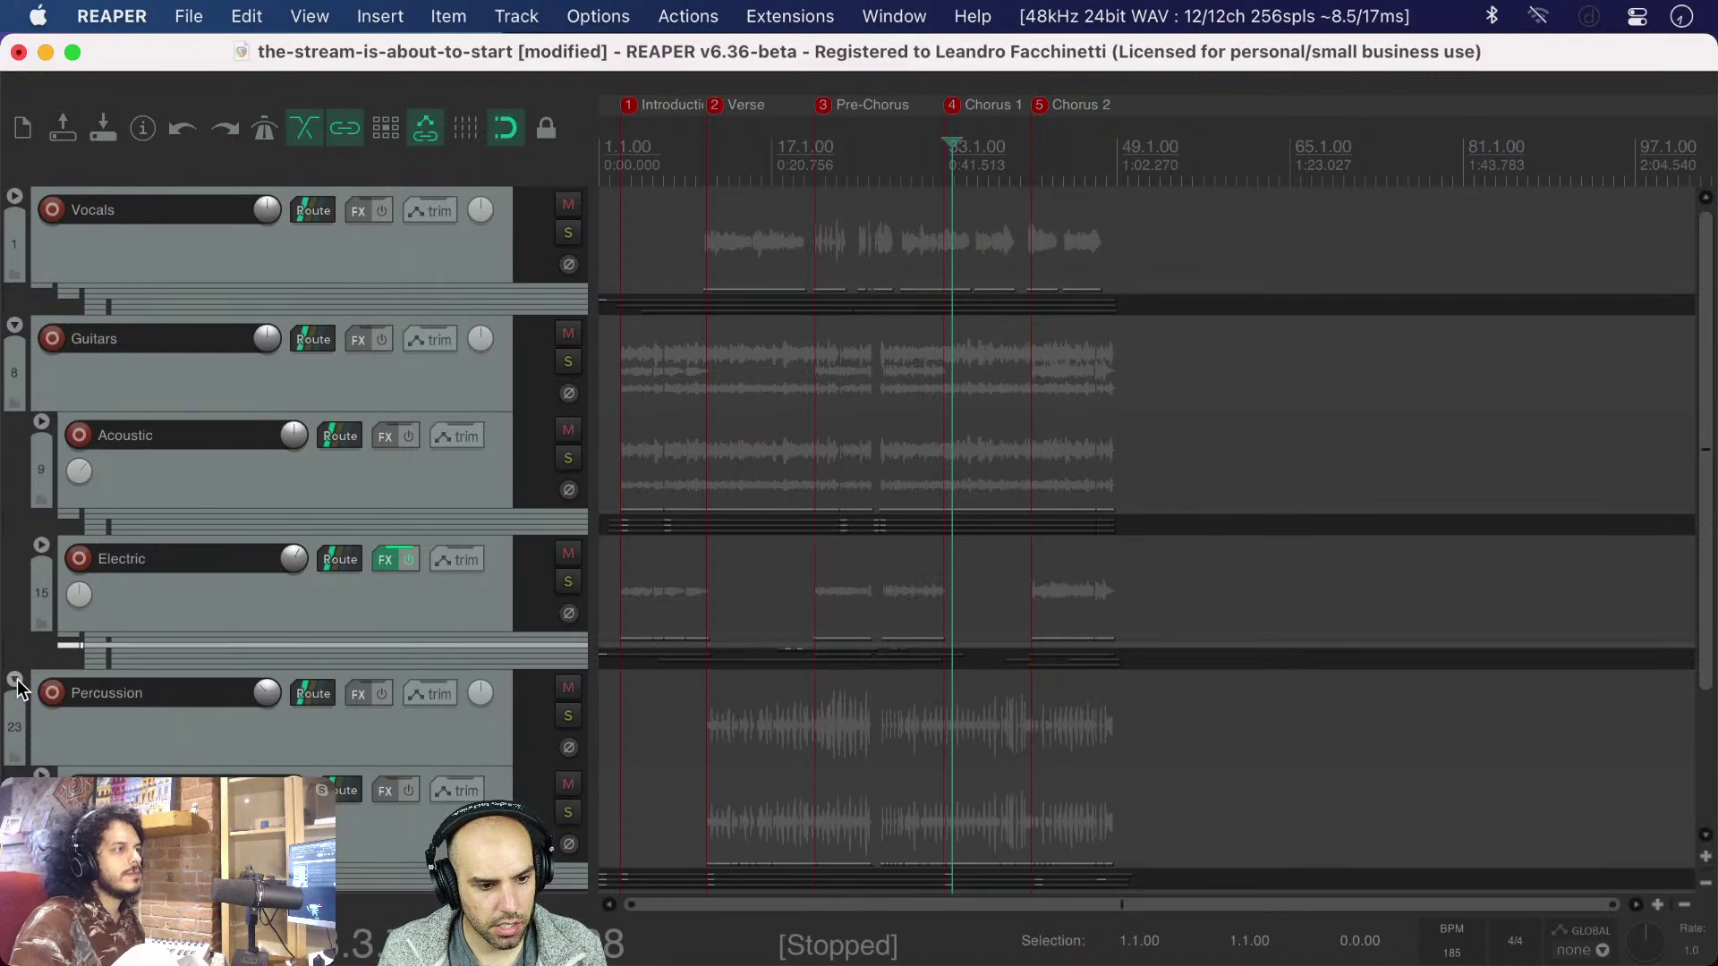
scroll(662, 761, down, 3)
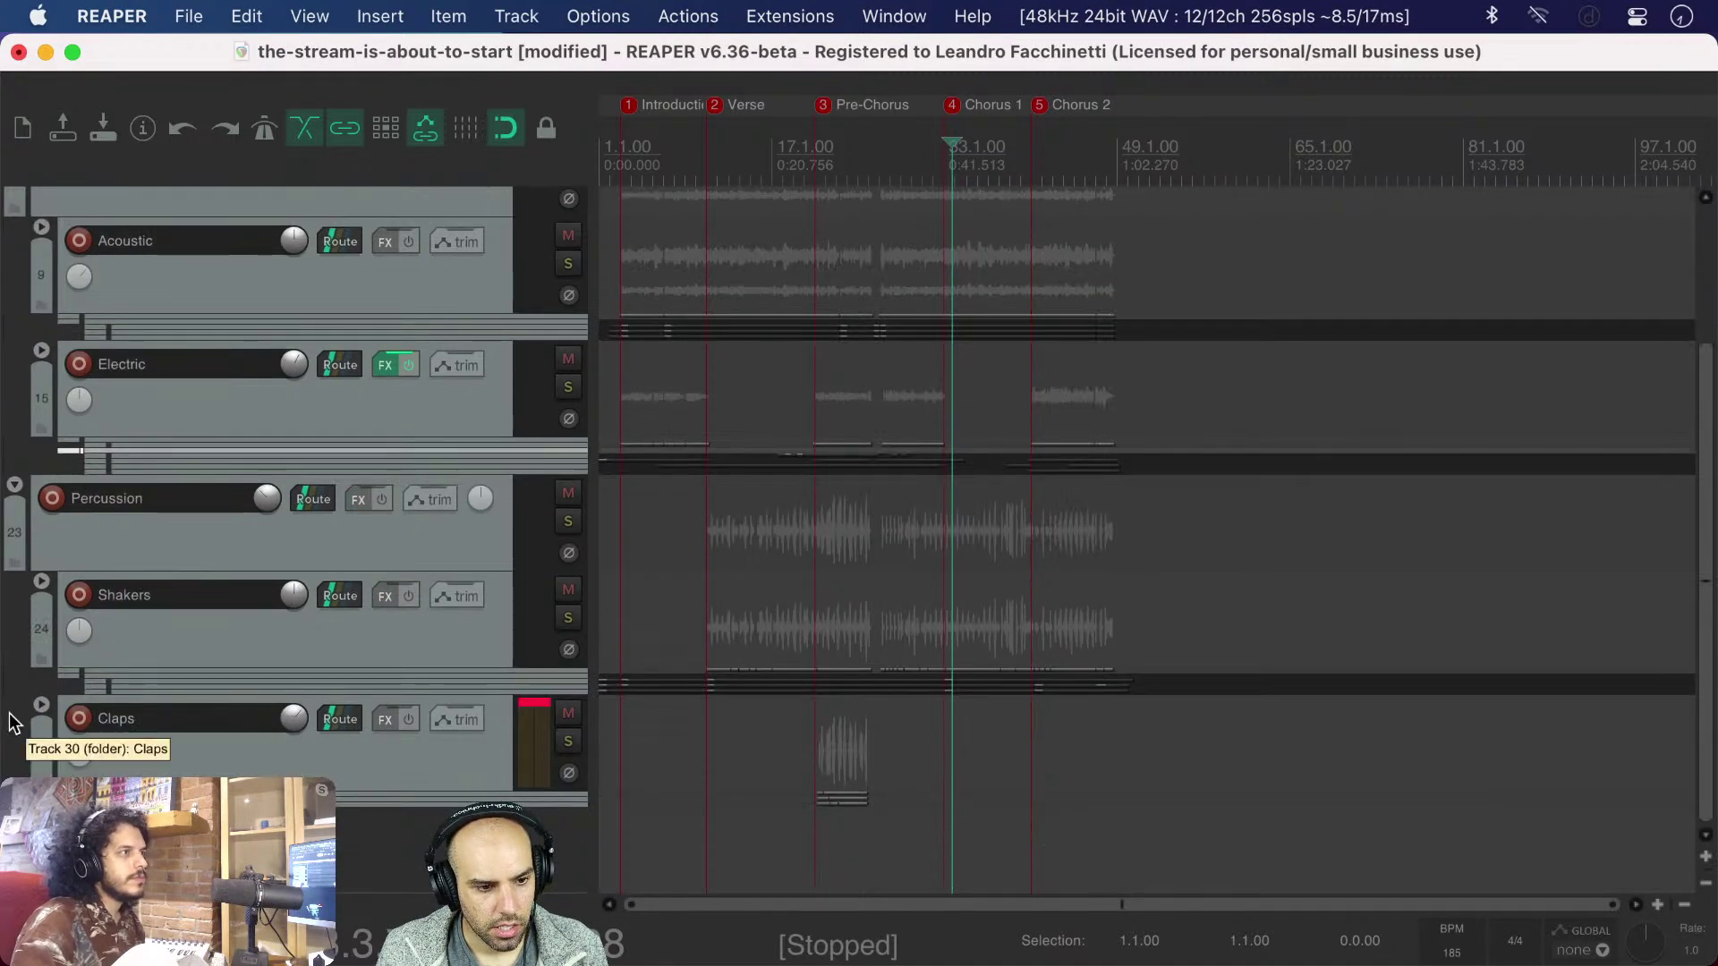
scroll(725, 733, down, 4)
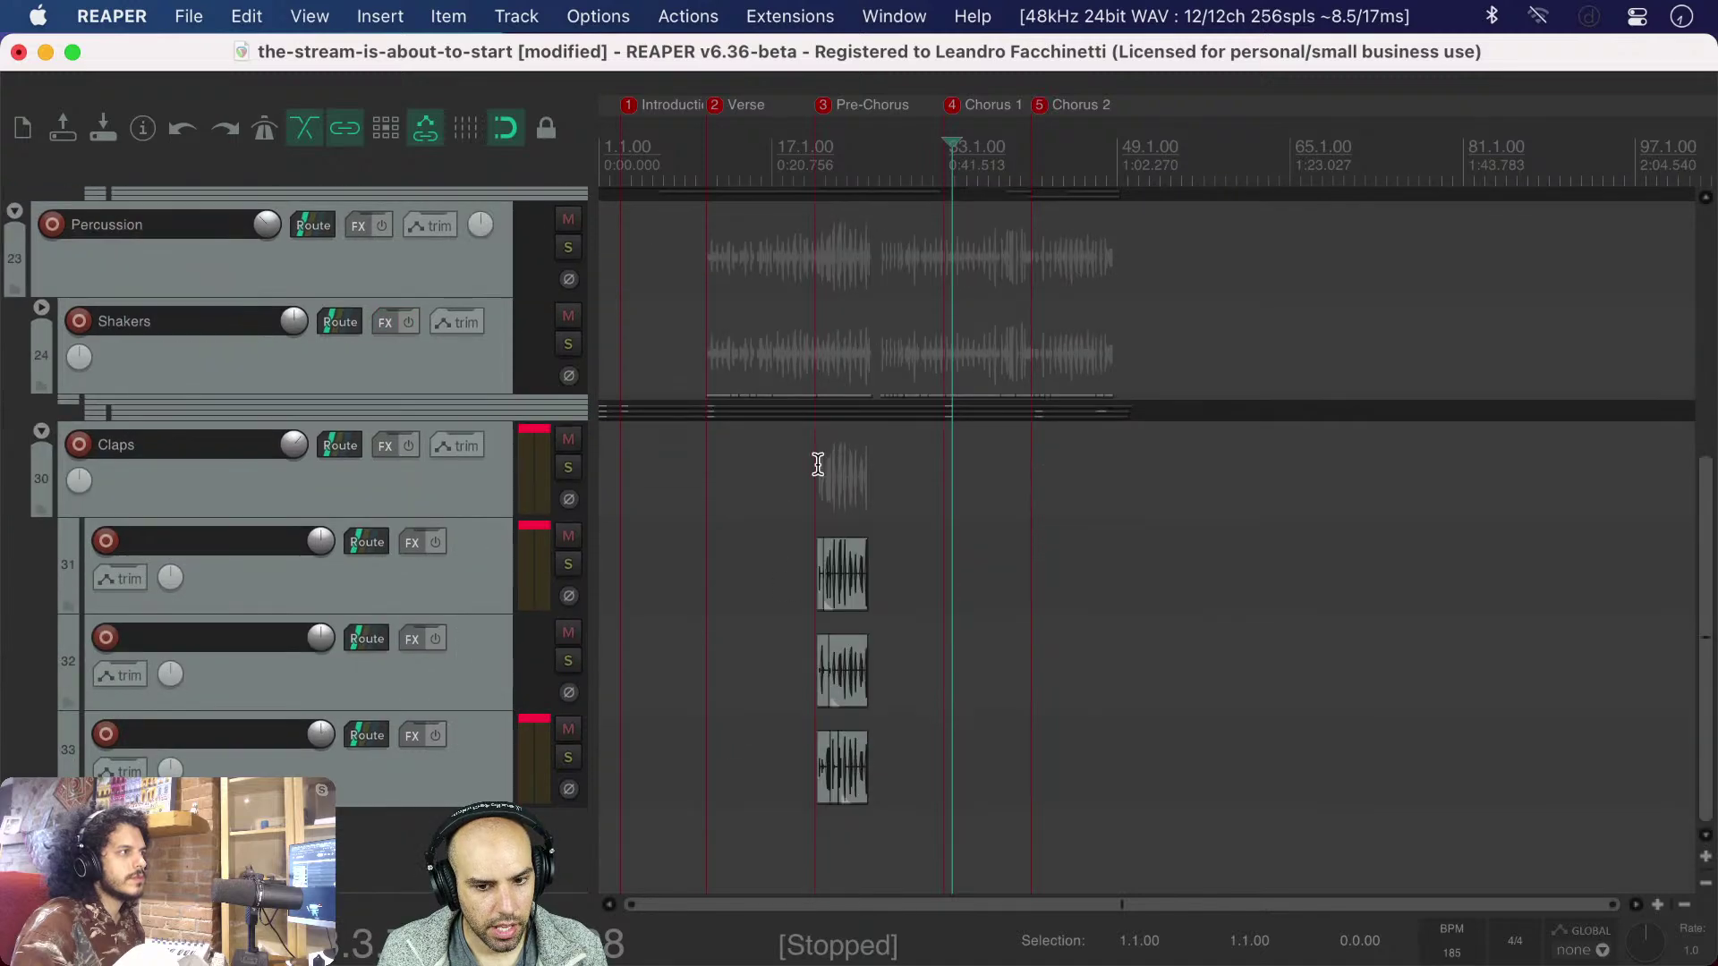
scroll(850, 490, up, 5)
scroll(854, 488, left, 2)
scroll(851, 491, up, 4)
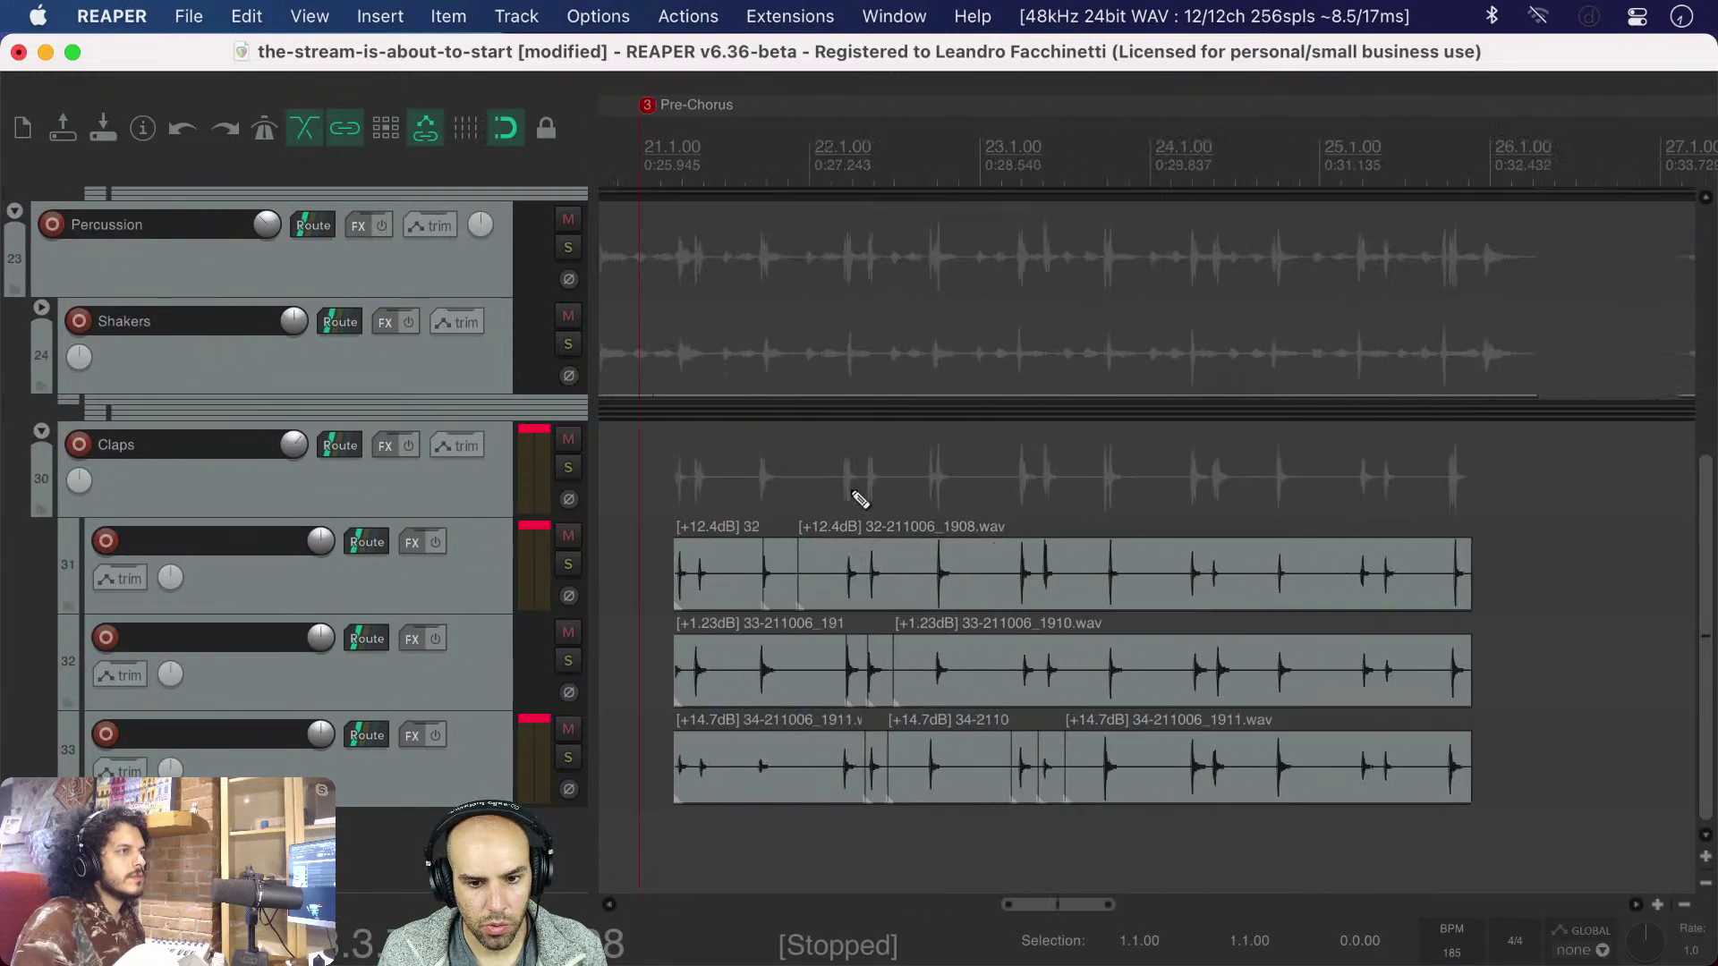
drag(594, 480, 562, 480)
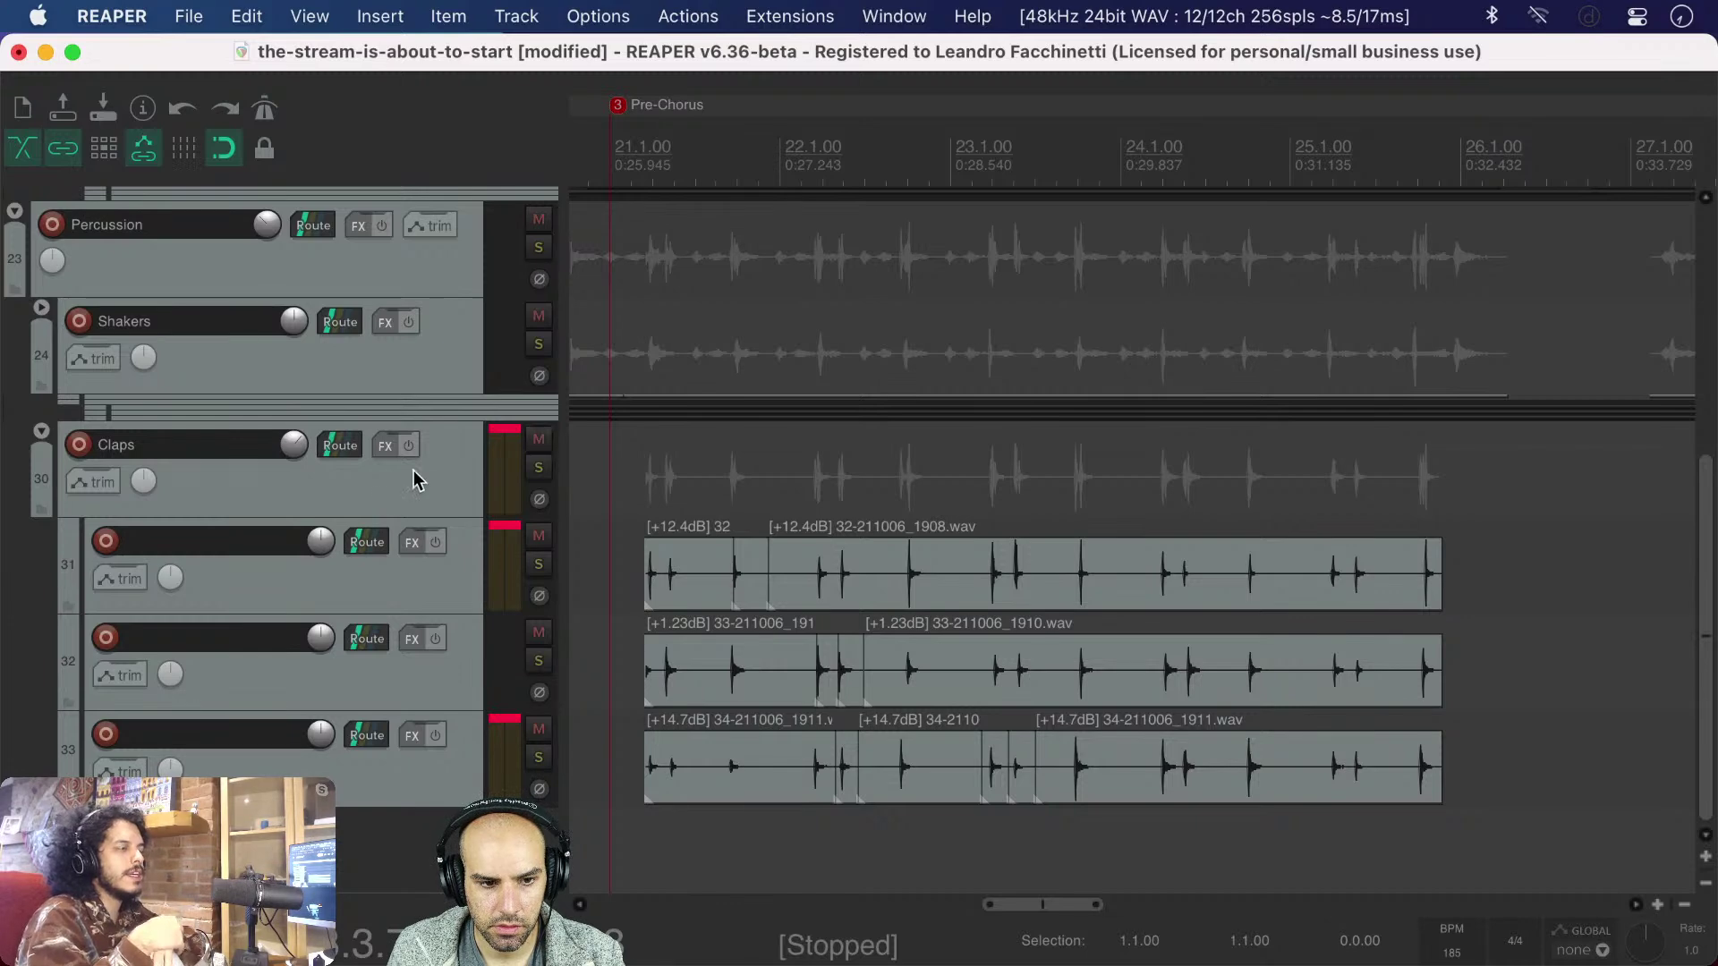
- Open the empty FX chain of the Claps folder track and place its window over the plugin browser
click(391, 448)
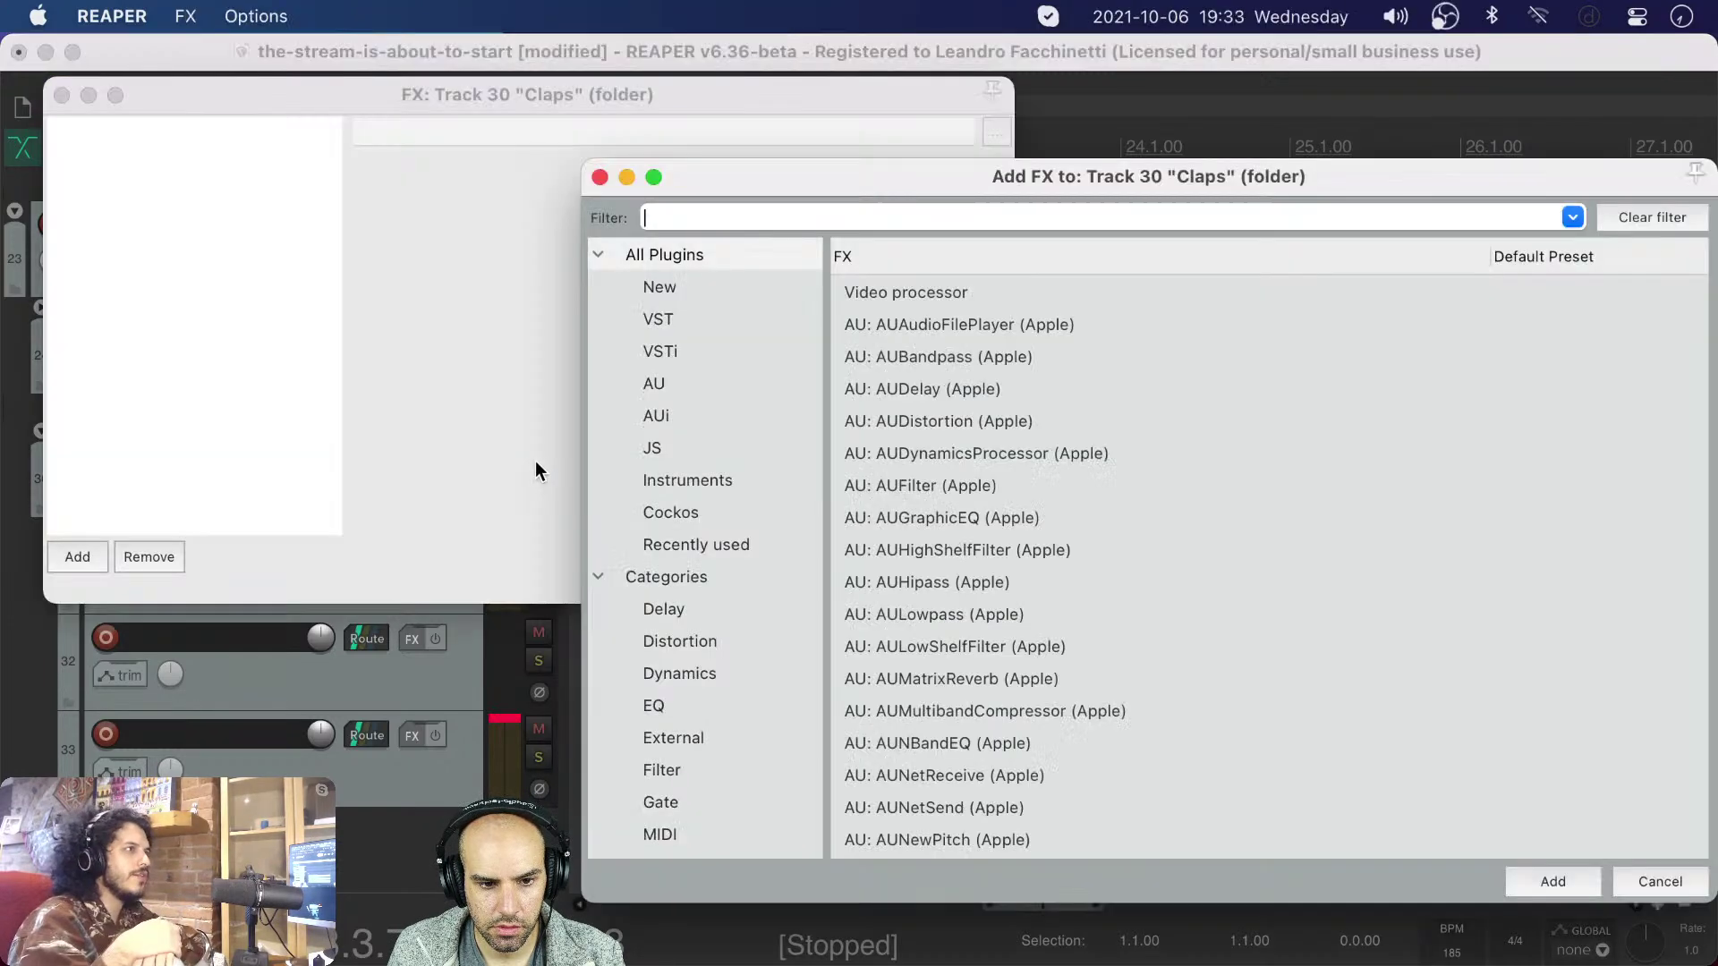
drag(220, 88, 665, 246)
click(772, 180)
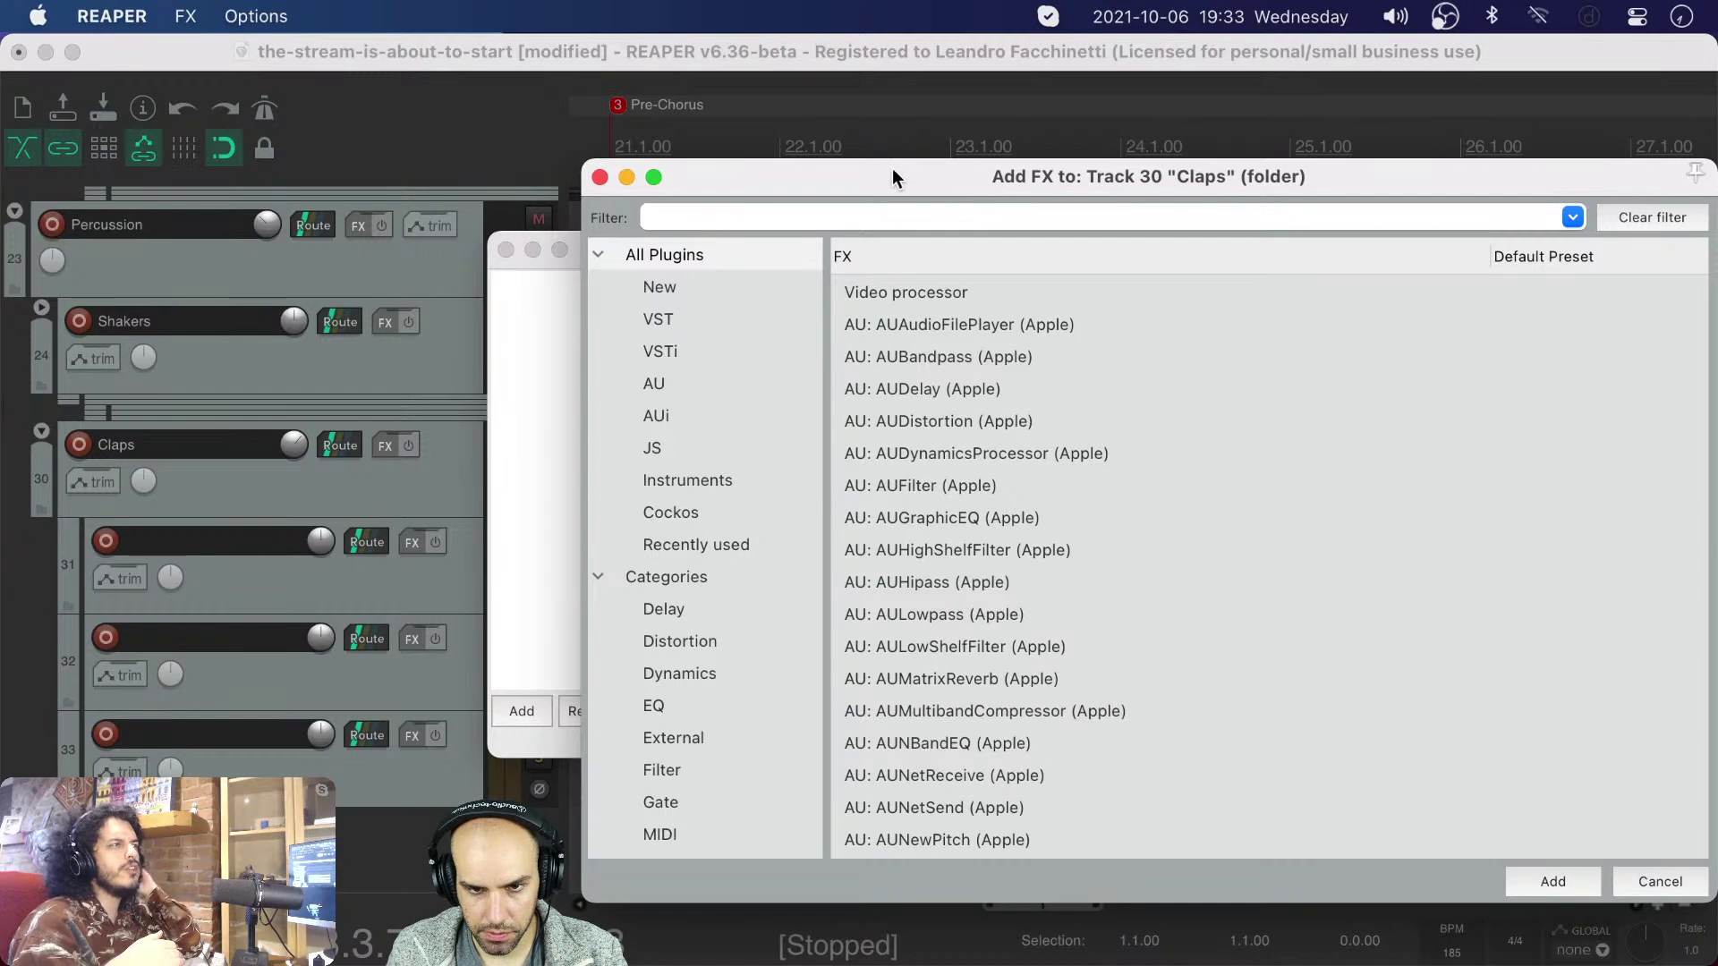
click(567, 265)
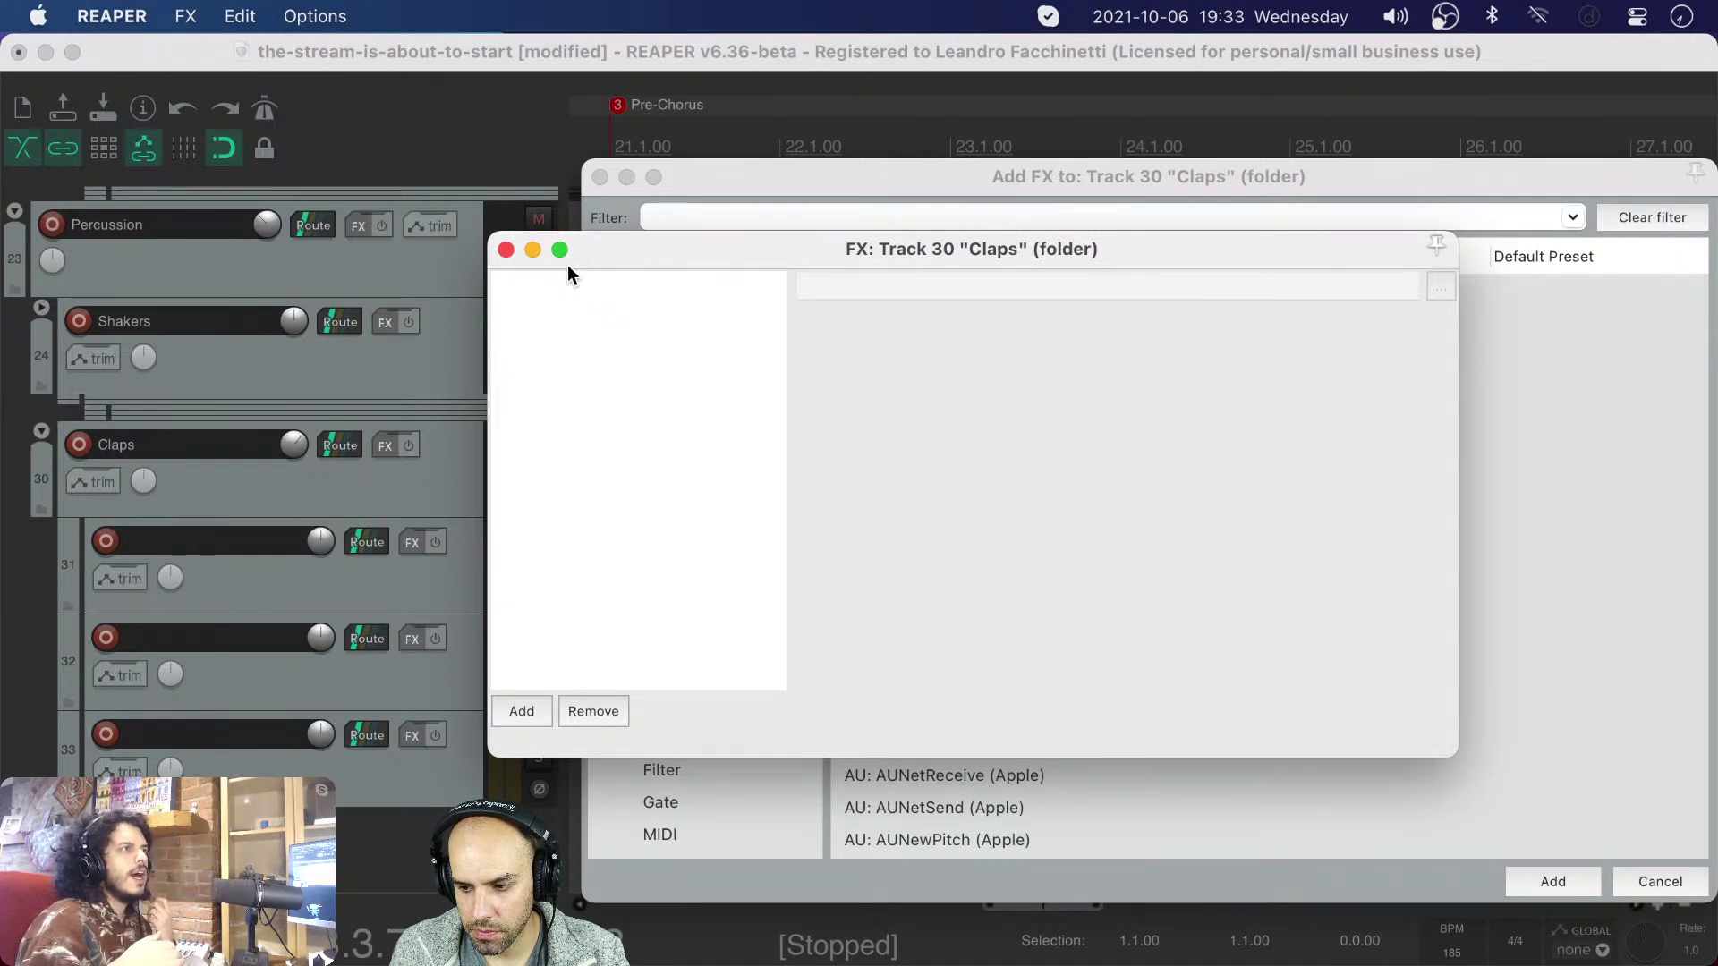
drag(673, 249, 719, 257)
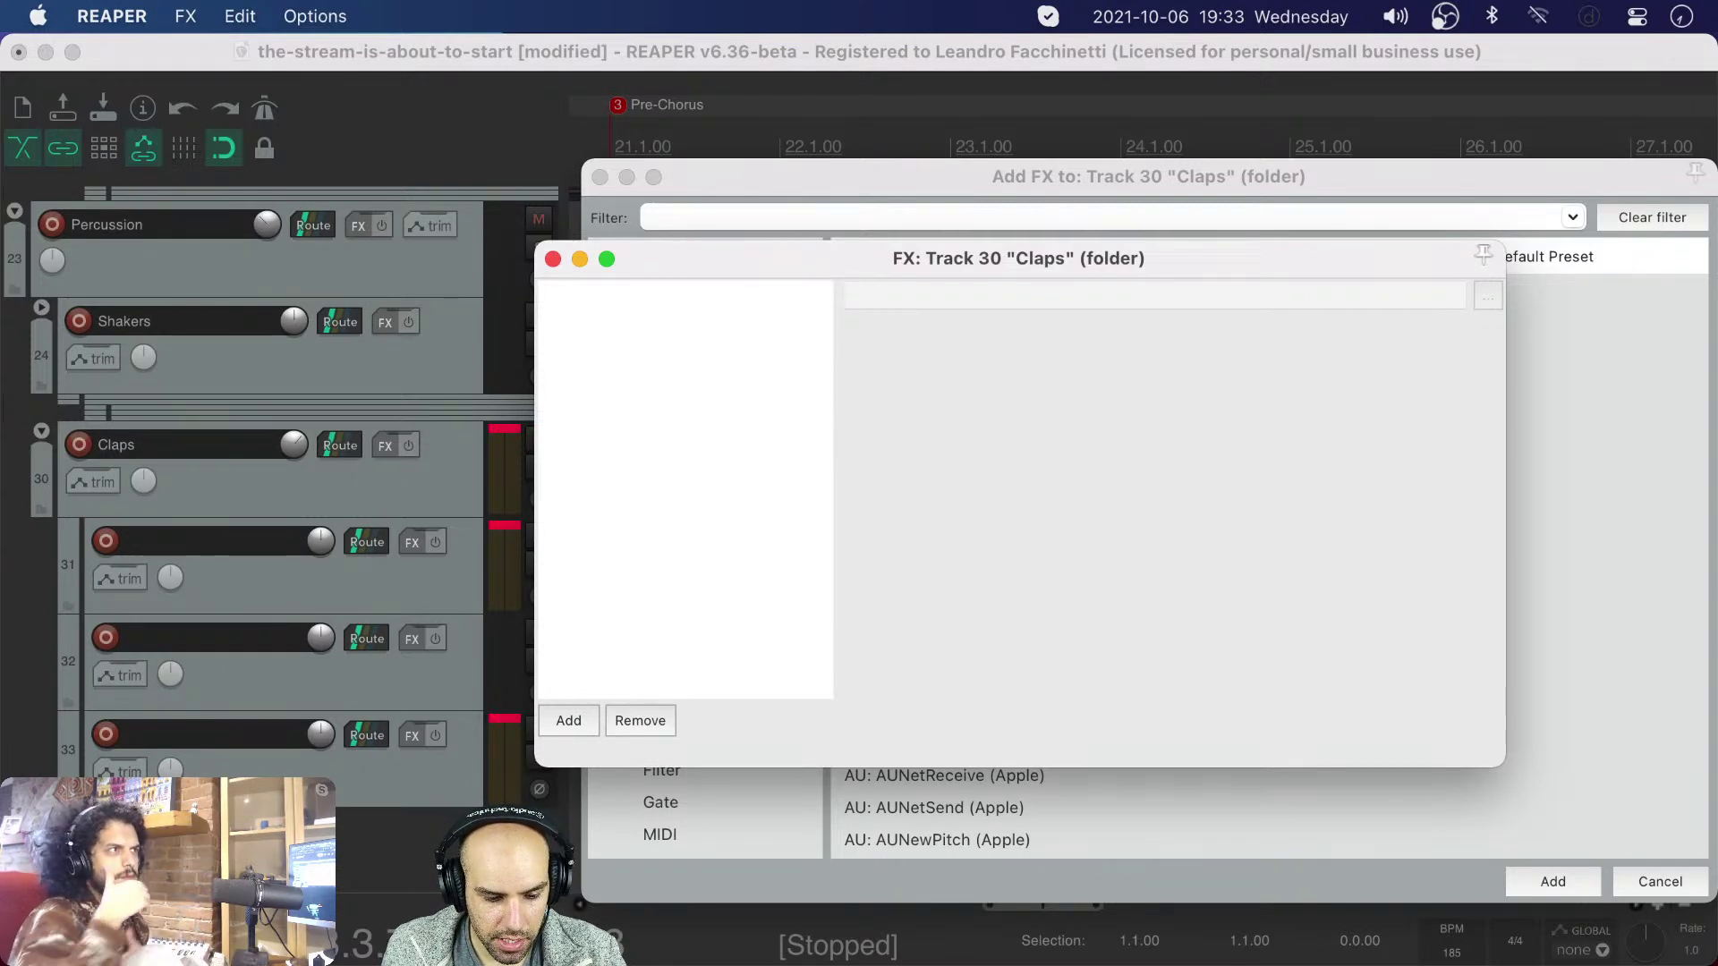
- Switch to YouTube Studio in Chrome and read the live chat comment about the run down in the late verse
key(super+Tab)
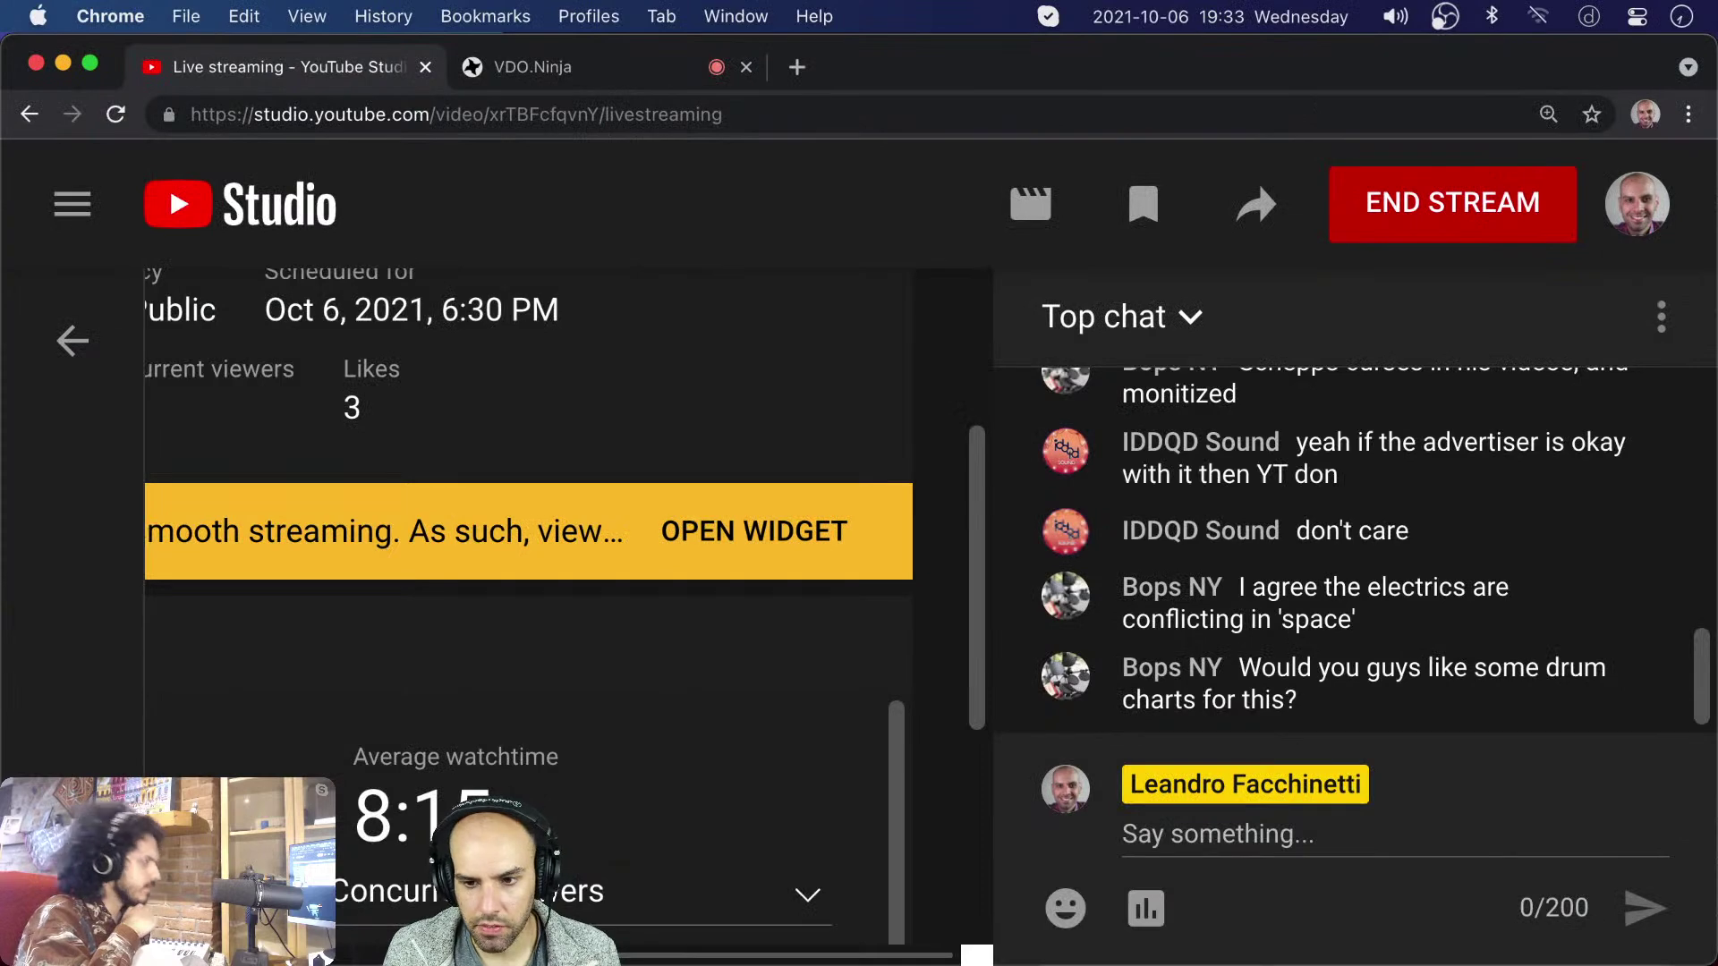
scroll(1431, 546, up, 2)
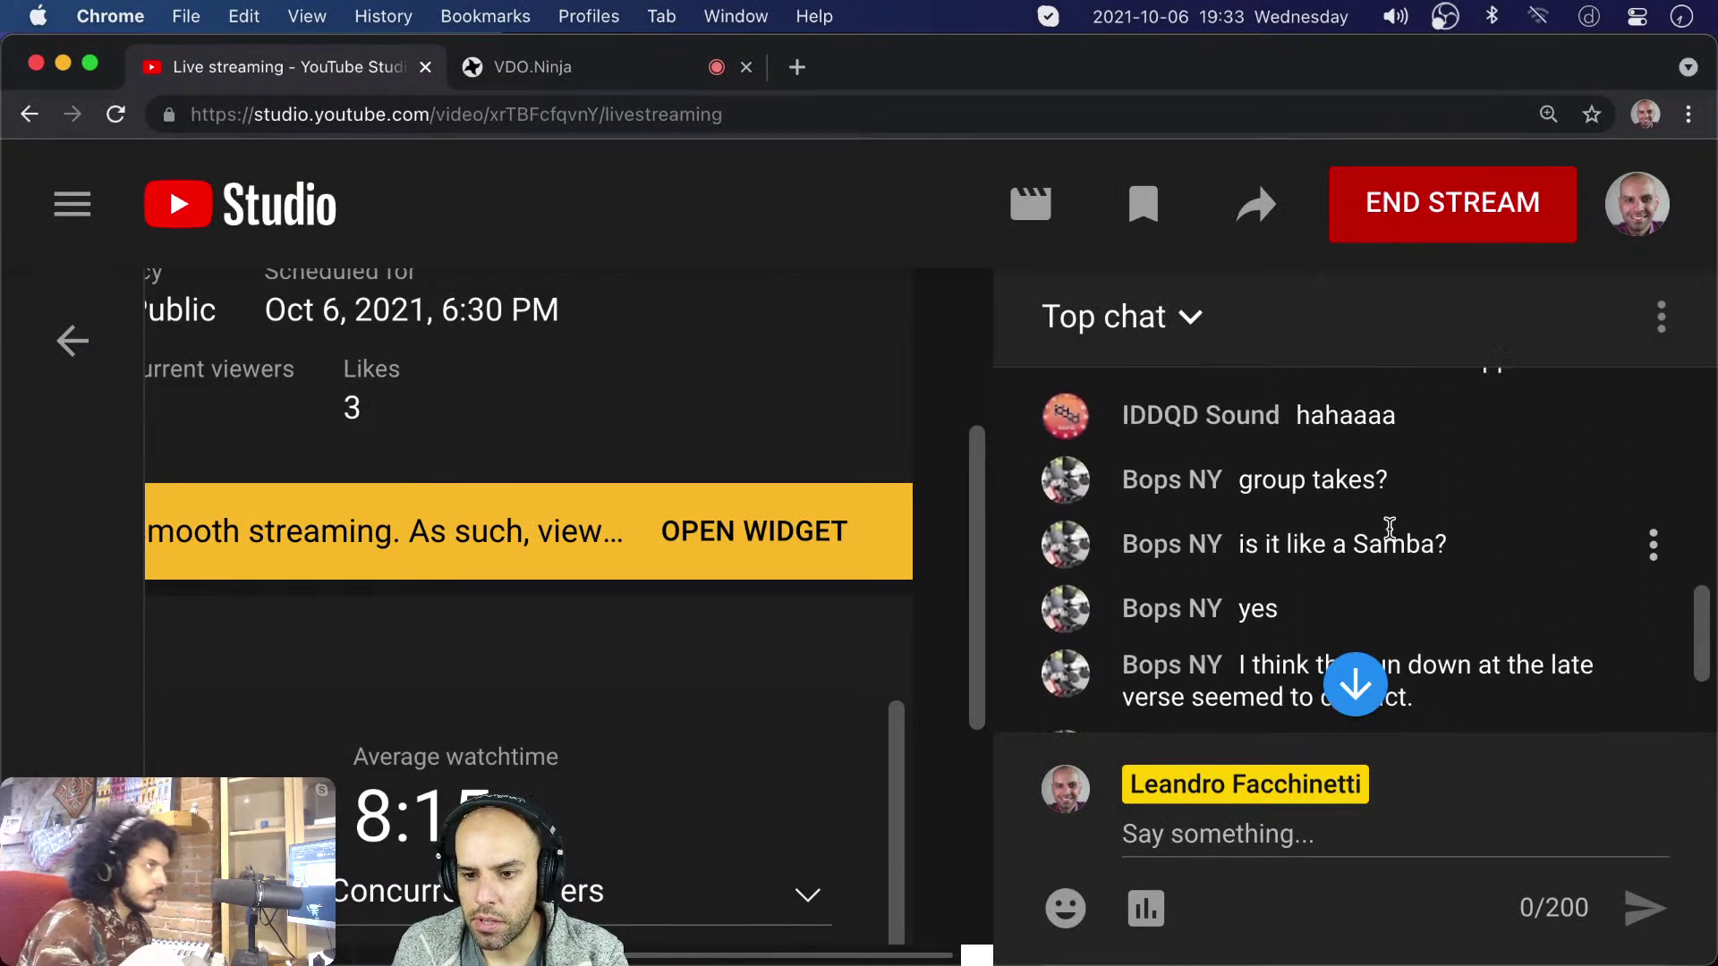
scroll(1389, 528, down, 3)
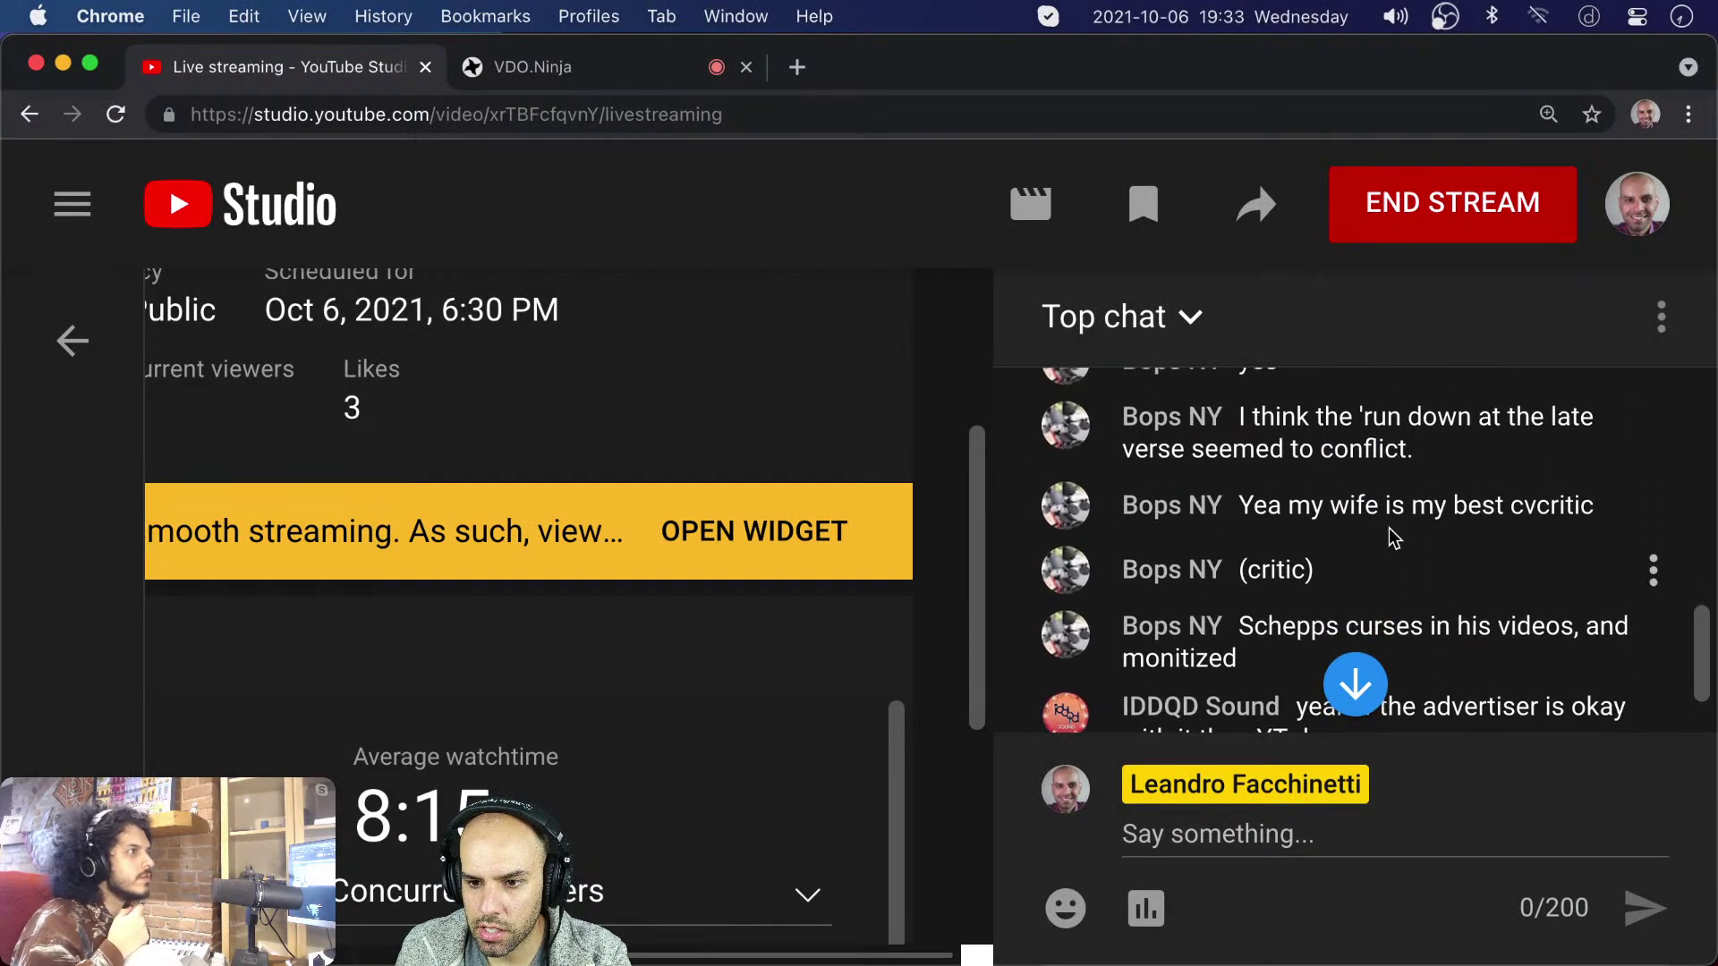
drag(1237, 419, 1423, 421)
click(1399, 450)
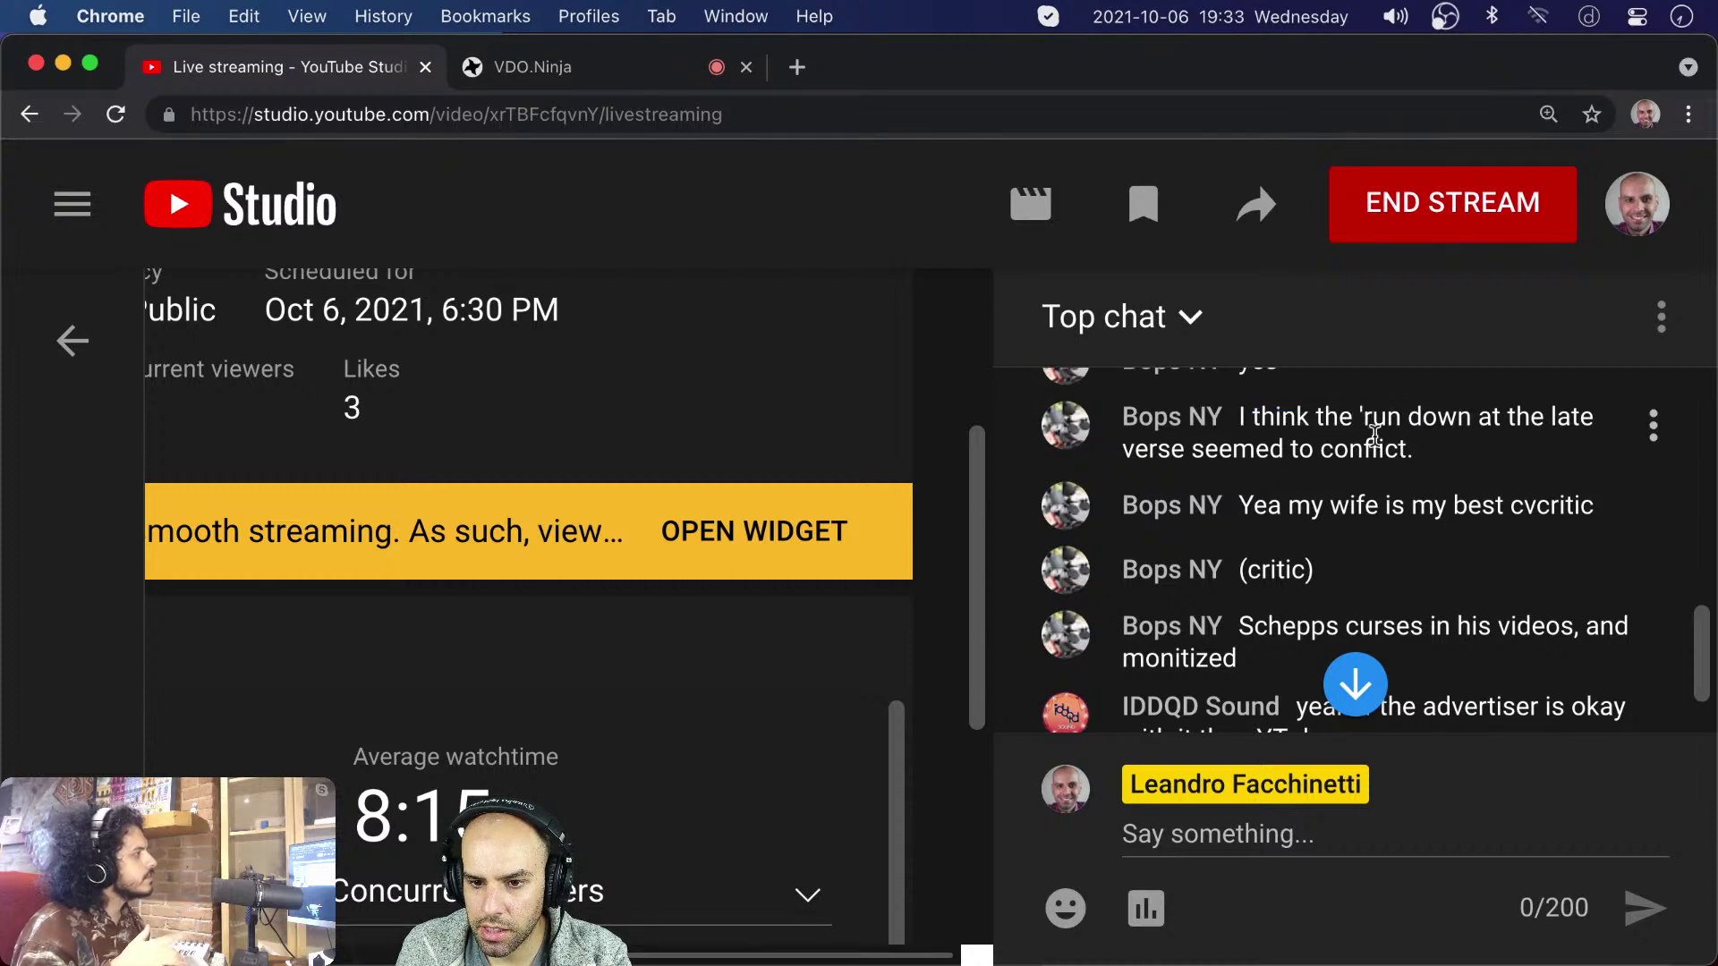
scroll(1422, 475, down, 1)
scroll(1422, 475, up, 1)
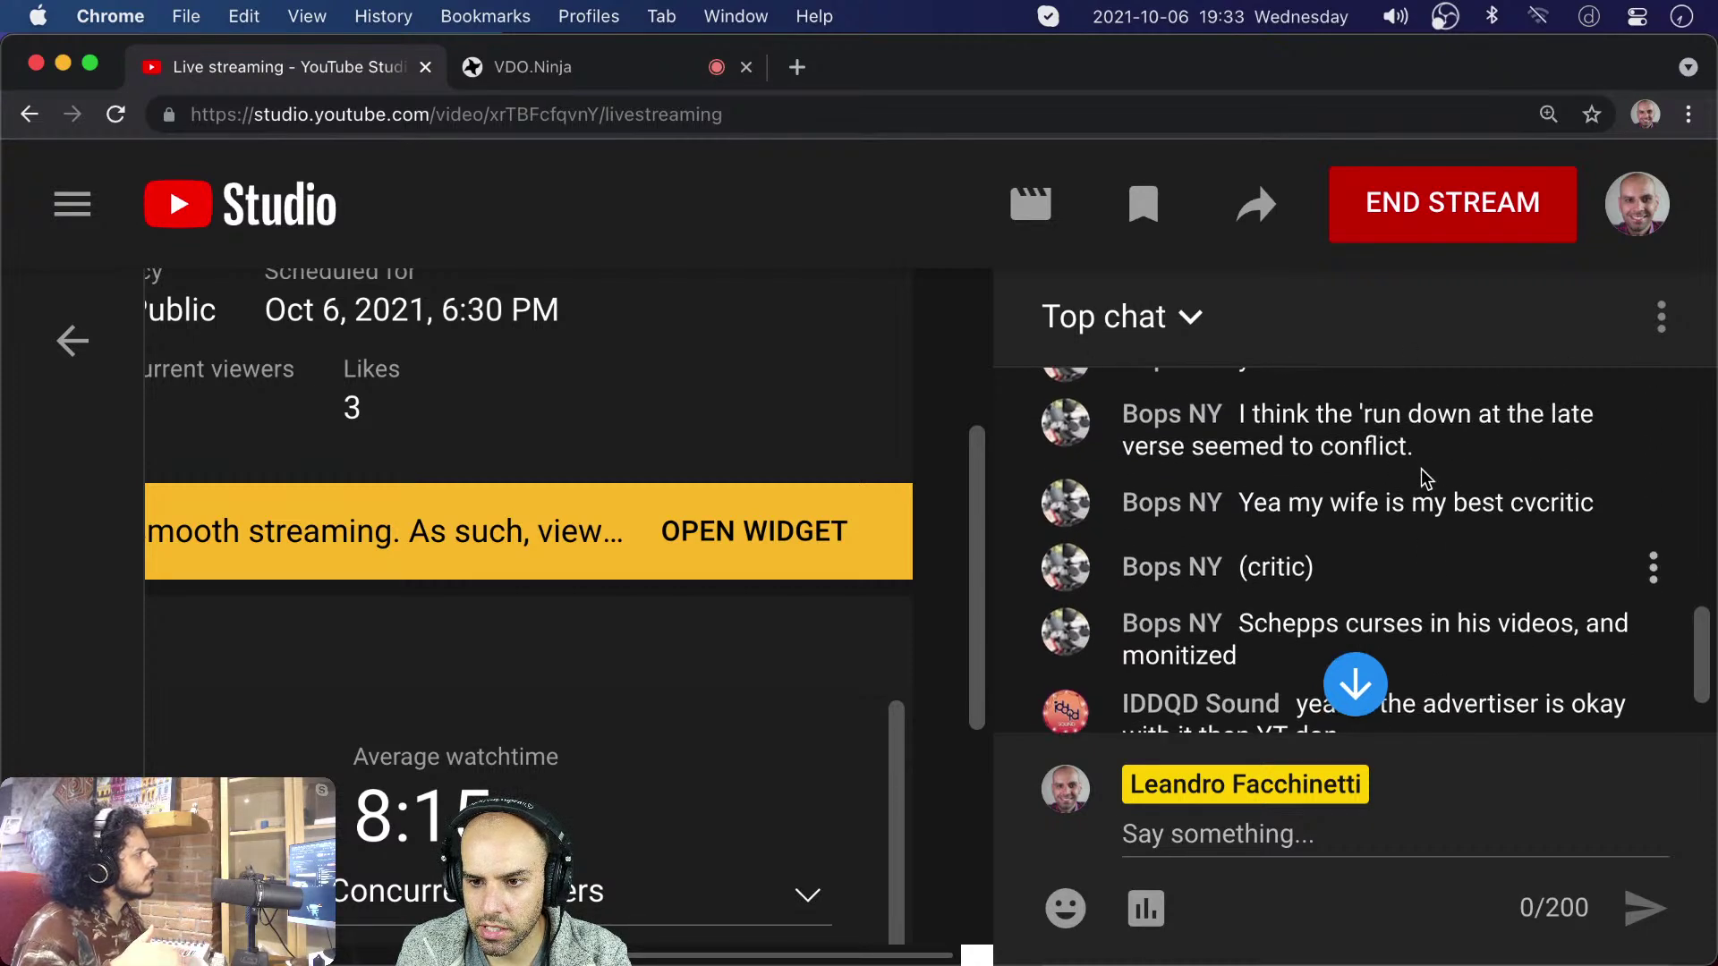
drag(1360, 419, 1437, 461)
click(1434, 464)
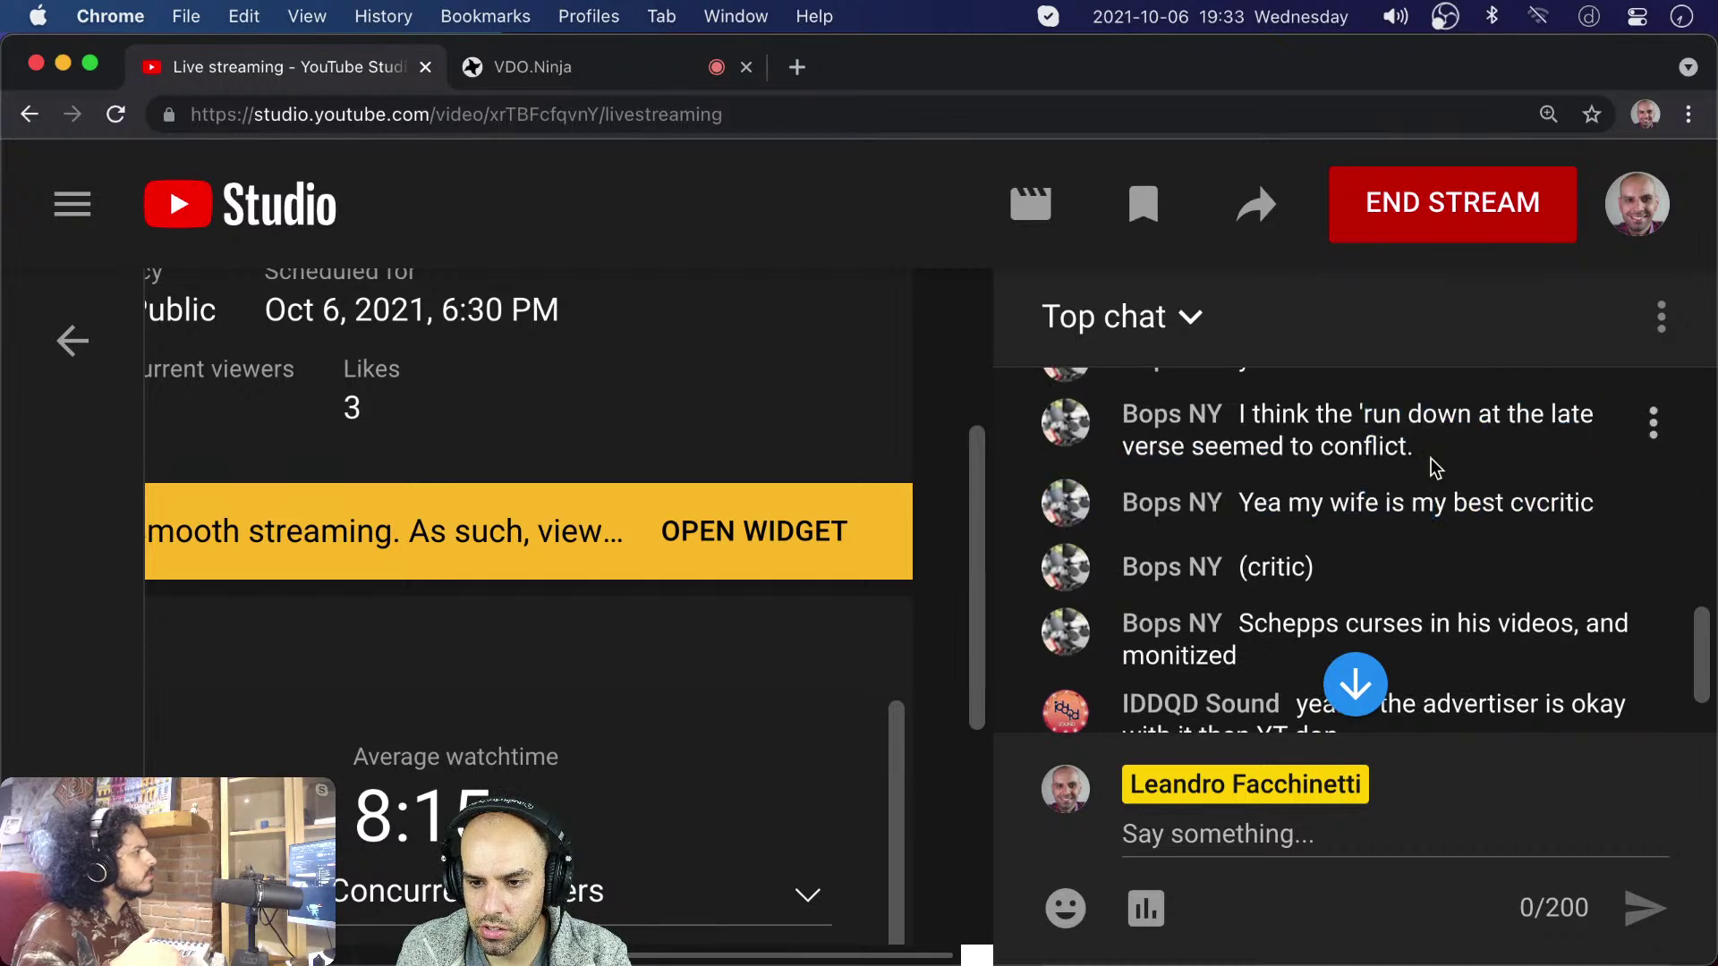
- Read on through the live chat comments about cursing in monetized videos and what advertisers accept
scroll(1352, 540, down, 1)
scroll(1361, 461, down, 2)
scroll(1360, 460, up, 1)
scroll(1361, 460, down, 1)
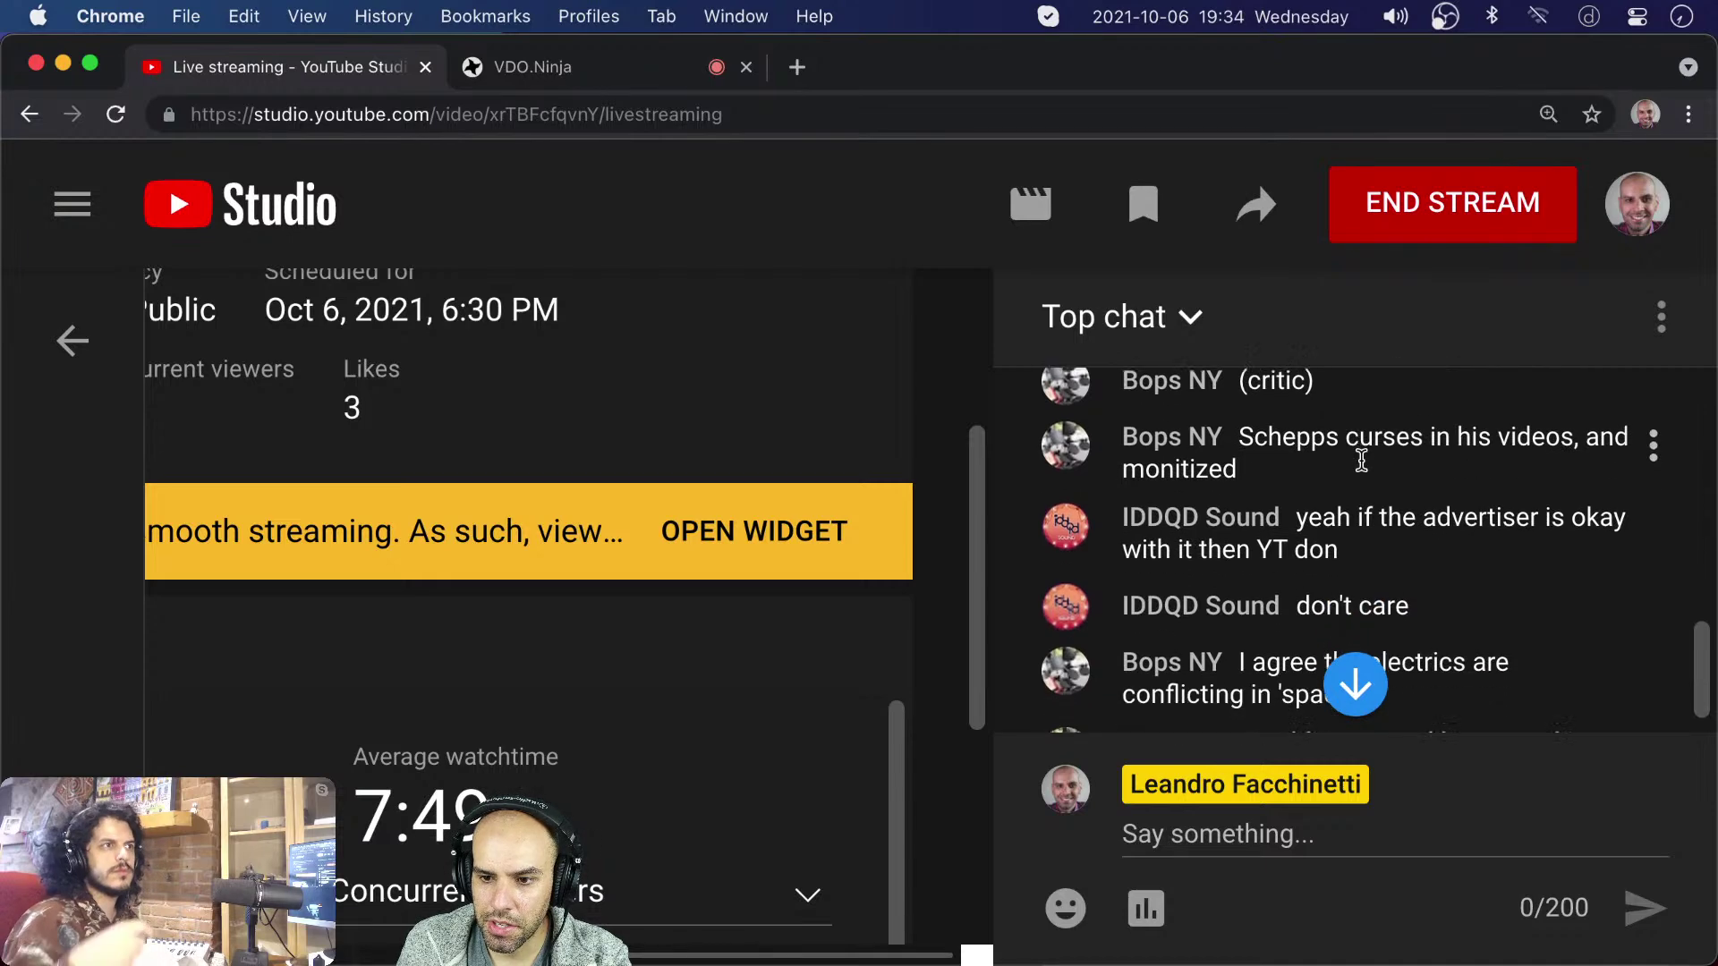
drag(1256, 417, 1339, 421)
click(1336, 434)
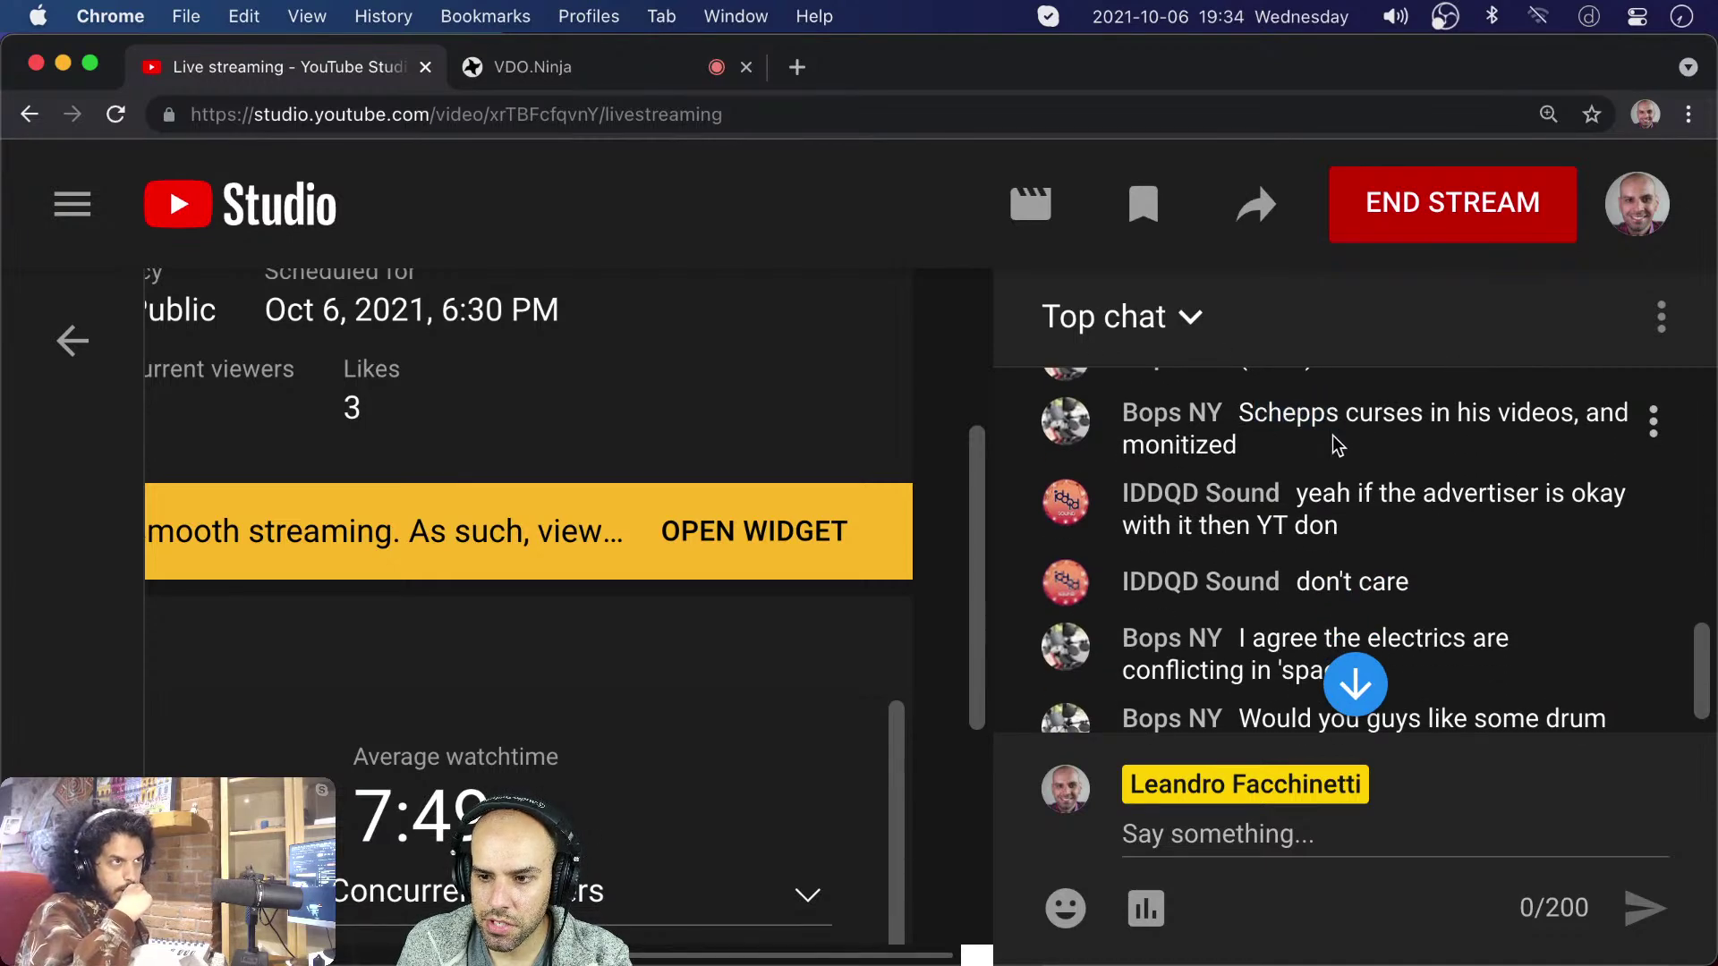
scroll(1393, 438, down, 3)
scroll(1393, 438, up, 1)
scroll(1393, 439, down, 2)
scroll(1393, 438, up, 1)
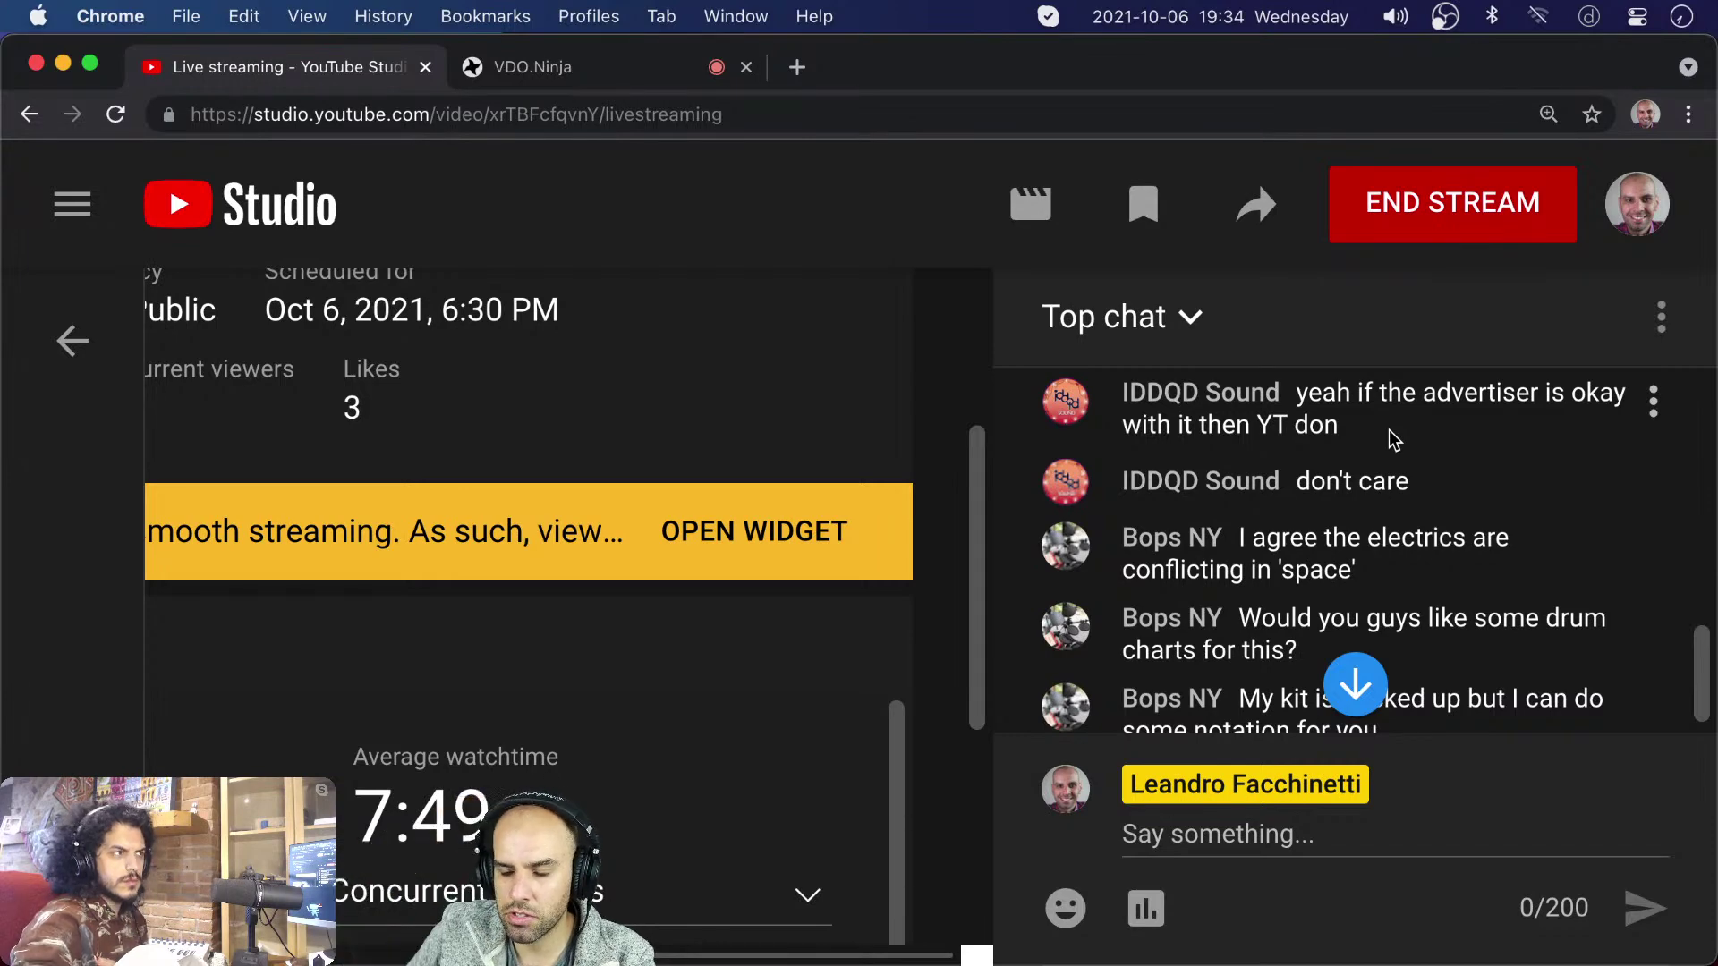
scroll(1395, 440, up, 1)
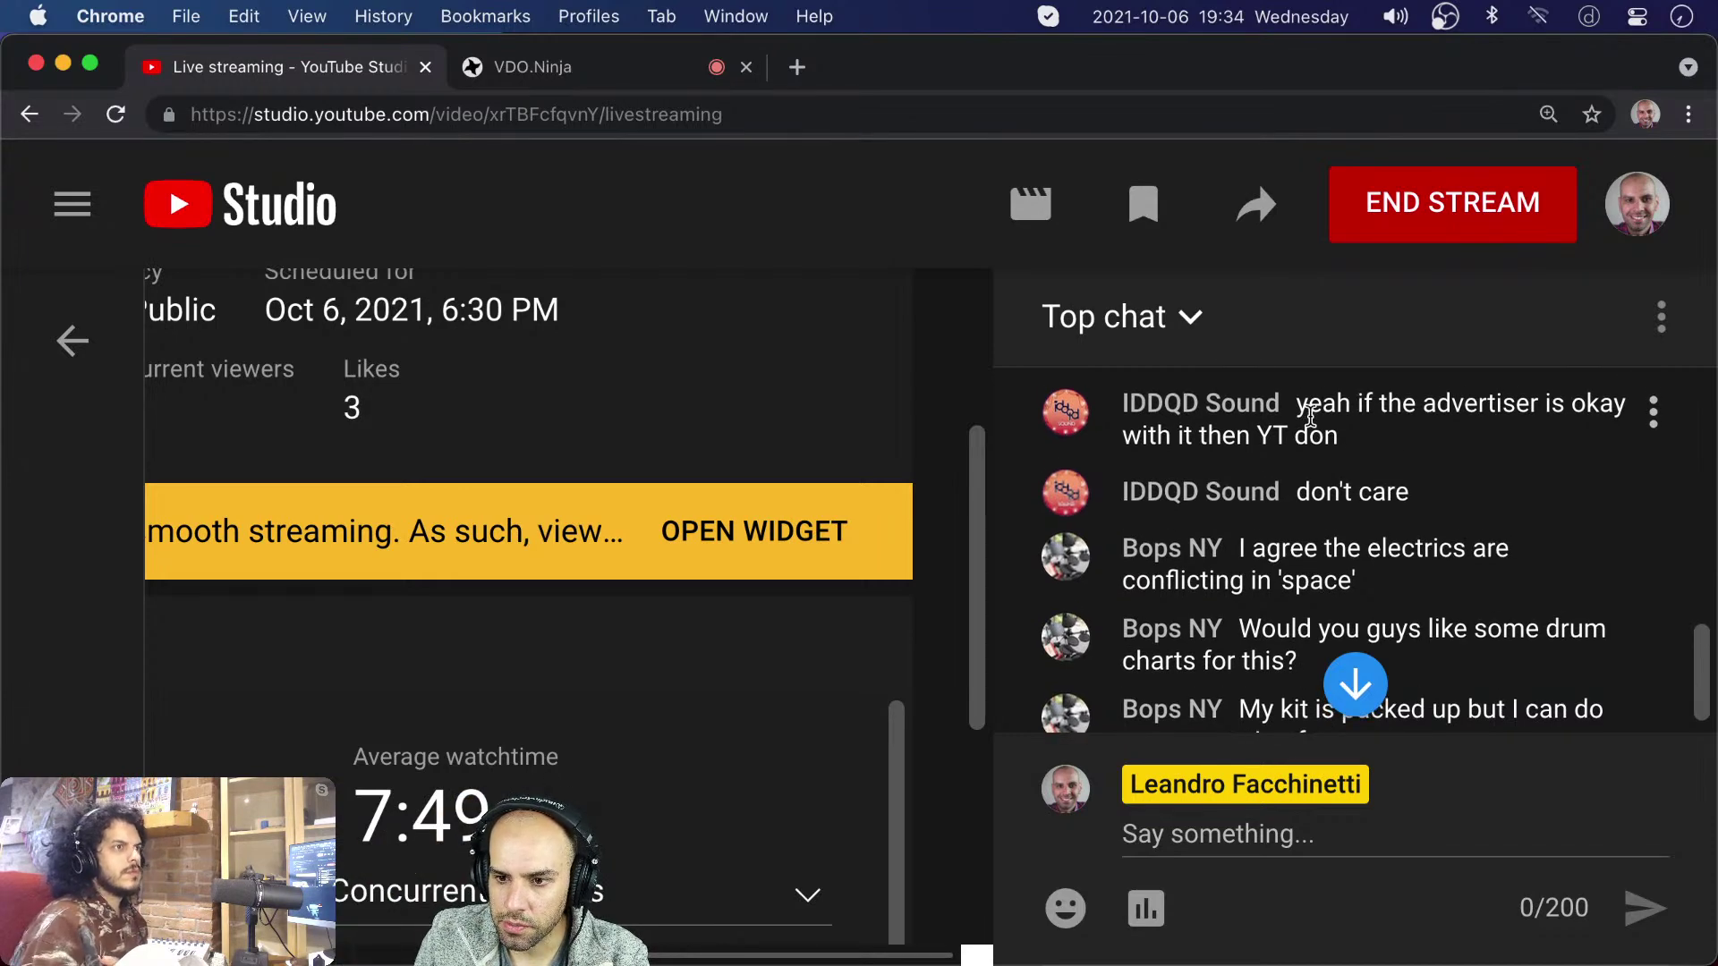
scroll(1377, 439, down, 1)
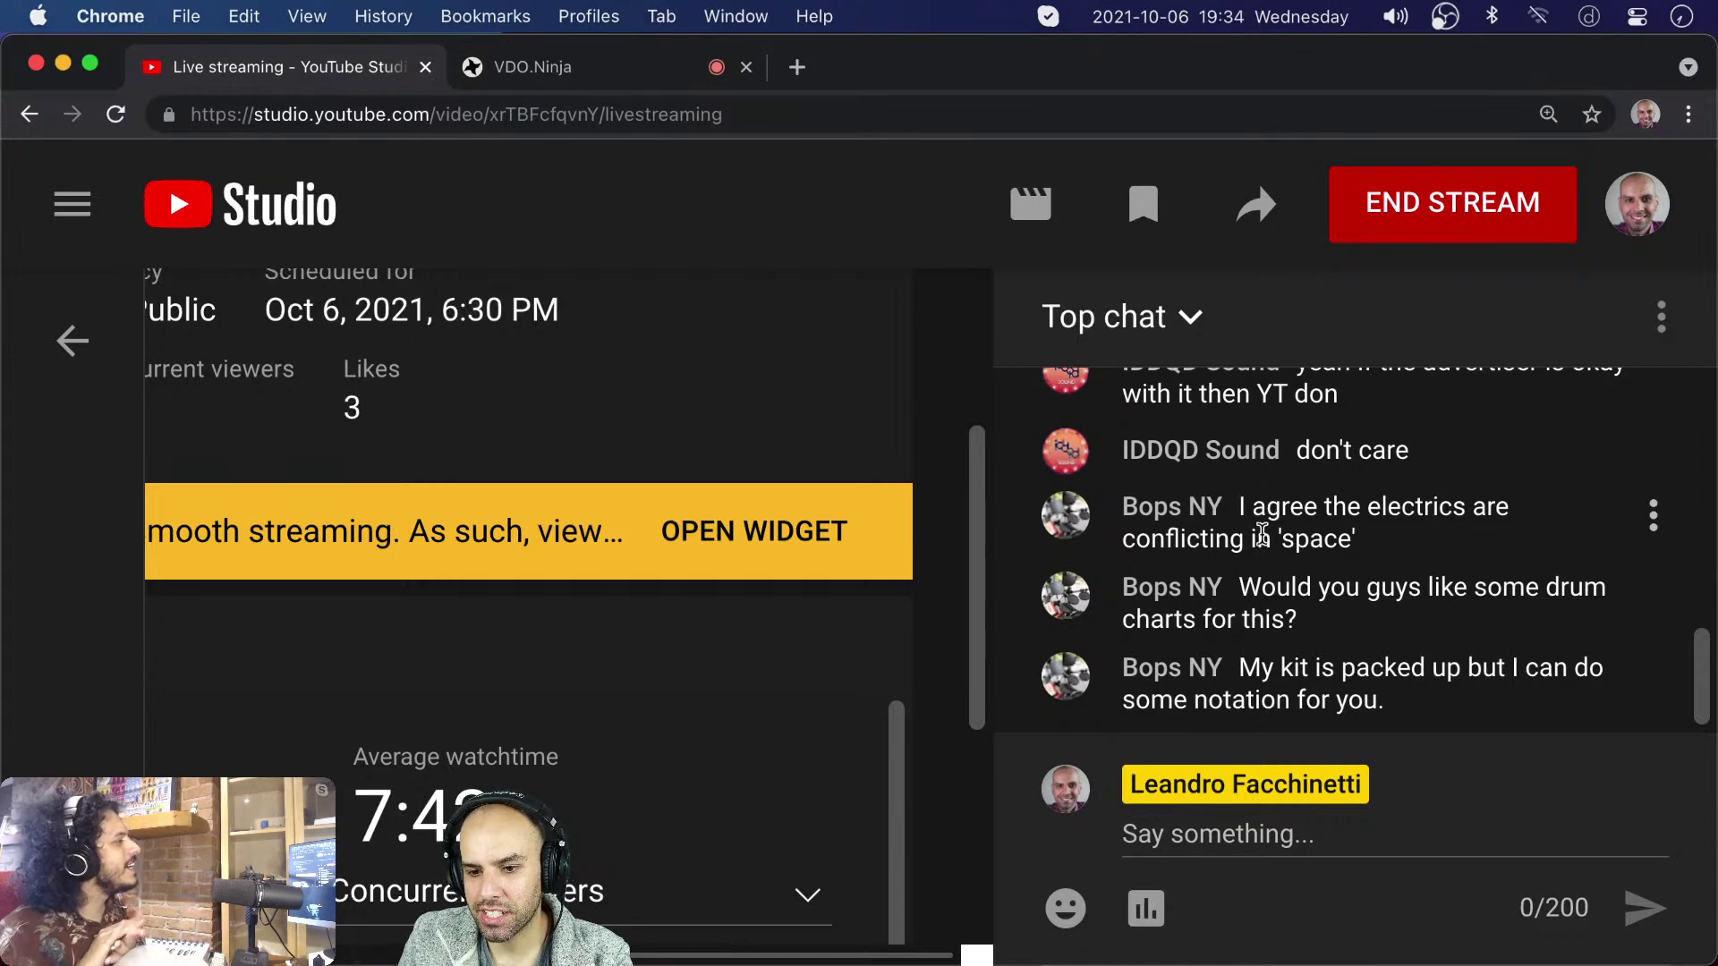
- Read the chat comment about the electrics conflicting in space, and return to the Claps FX window in REAPER
drag(1356, 540, 1448, 509)
click(1302, 519)
click(1446, 508)
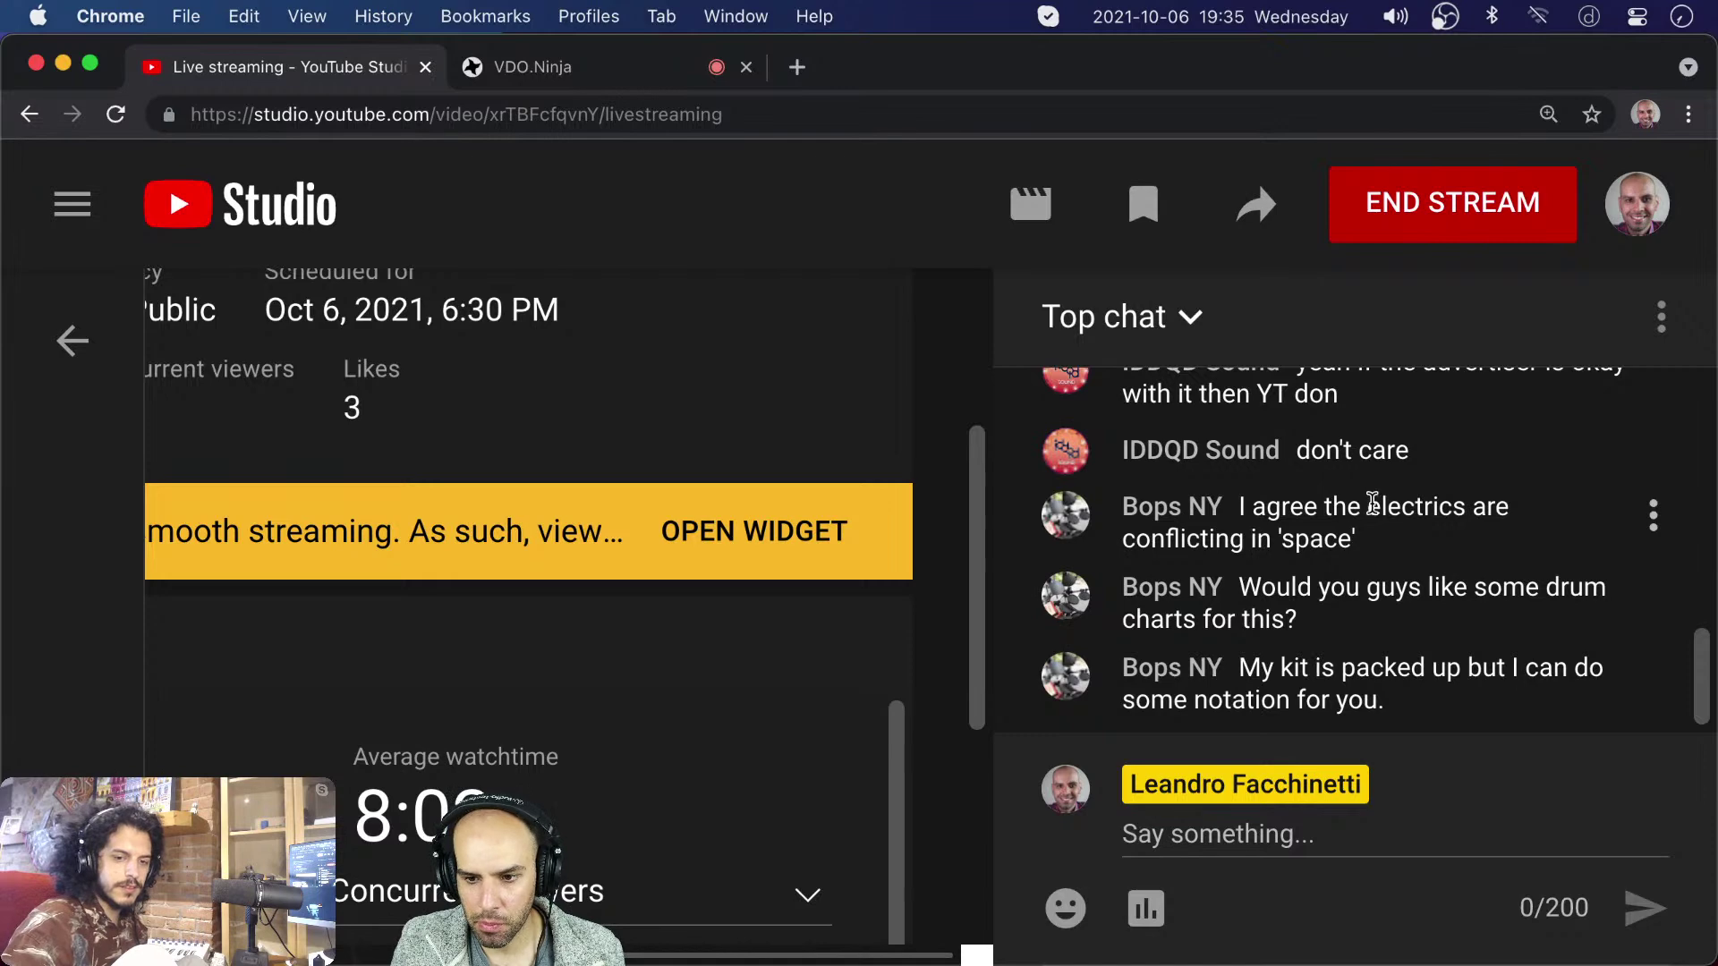
key(super+Tab)
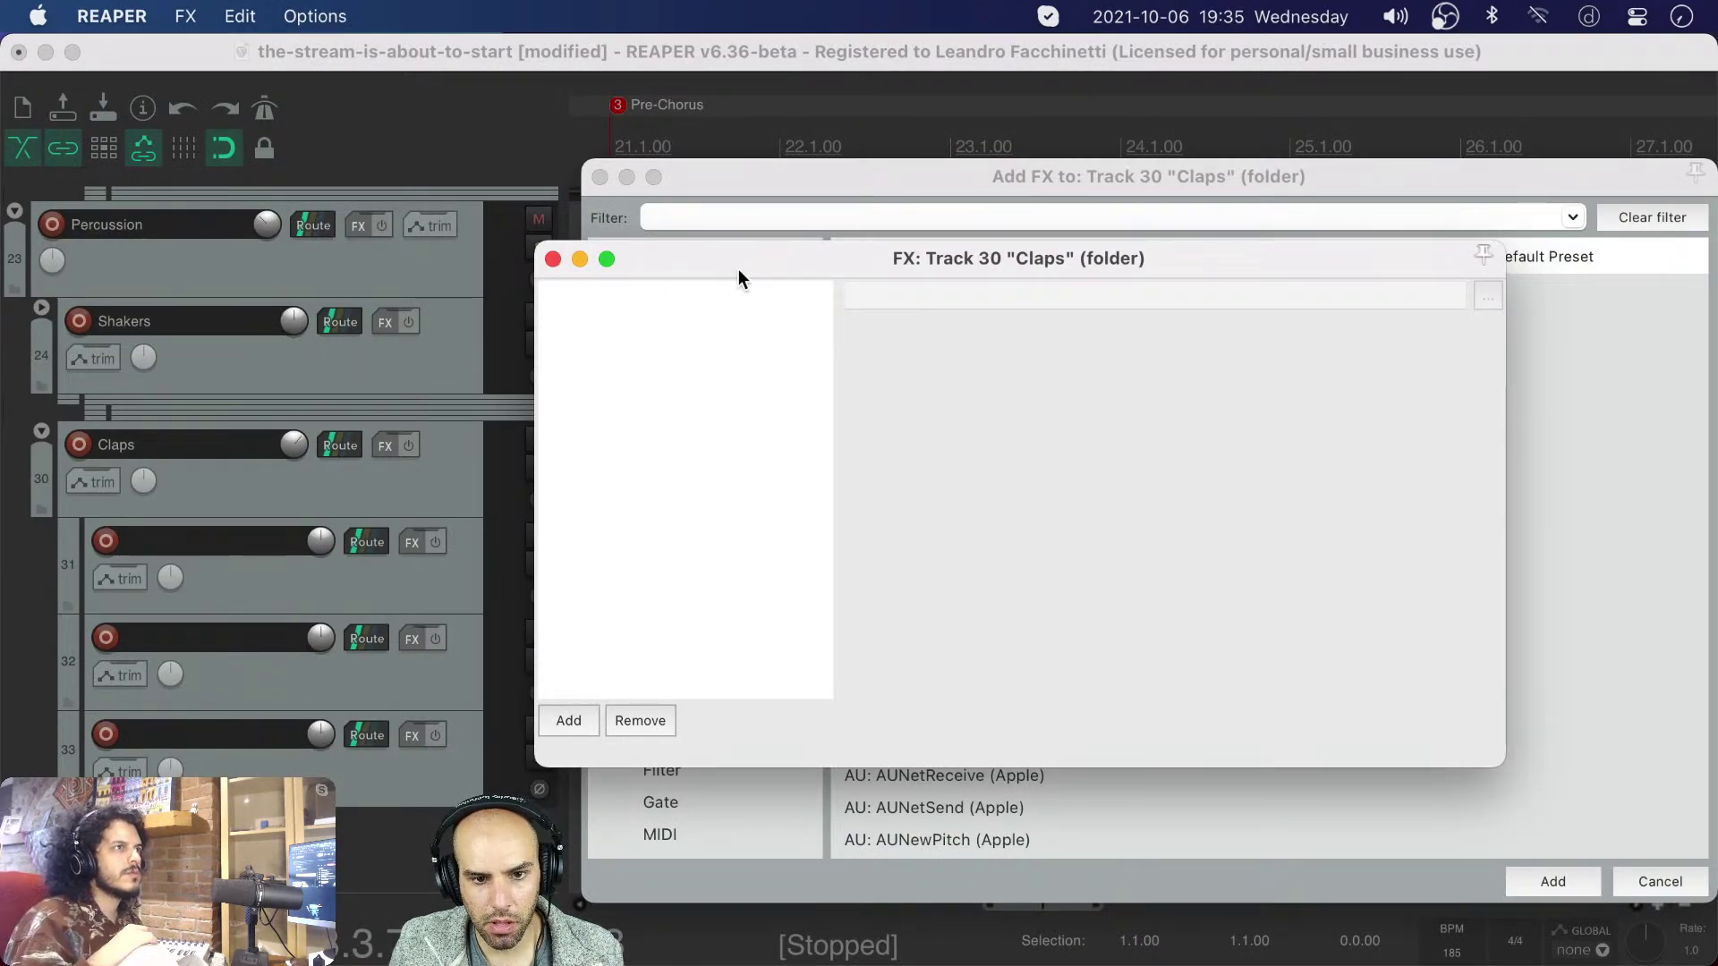
drag(738, 268, 626, 250)
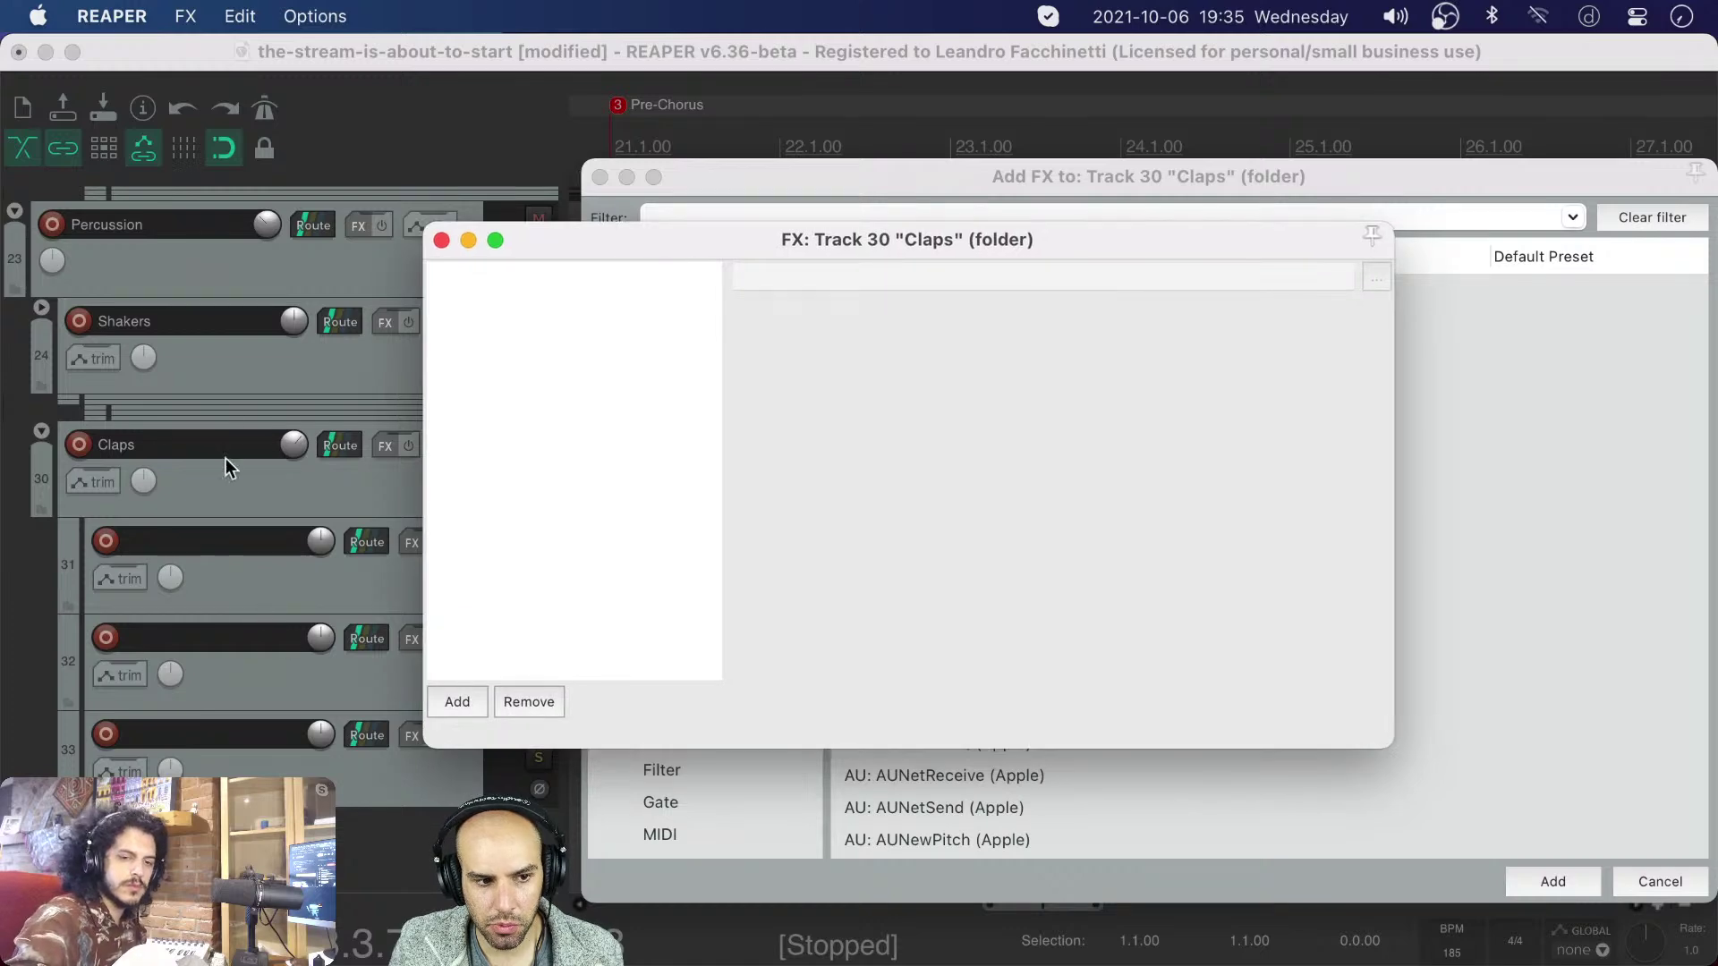
- Go back to the YouTube Studio chat and reread the comments on the electrics and the drum notation offer
key(super+Tab)
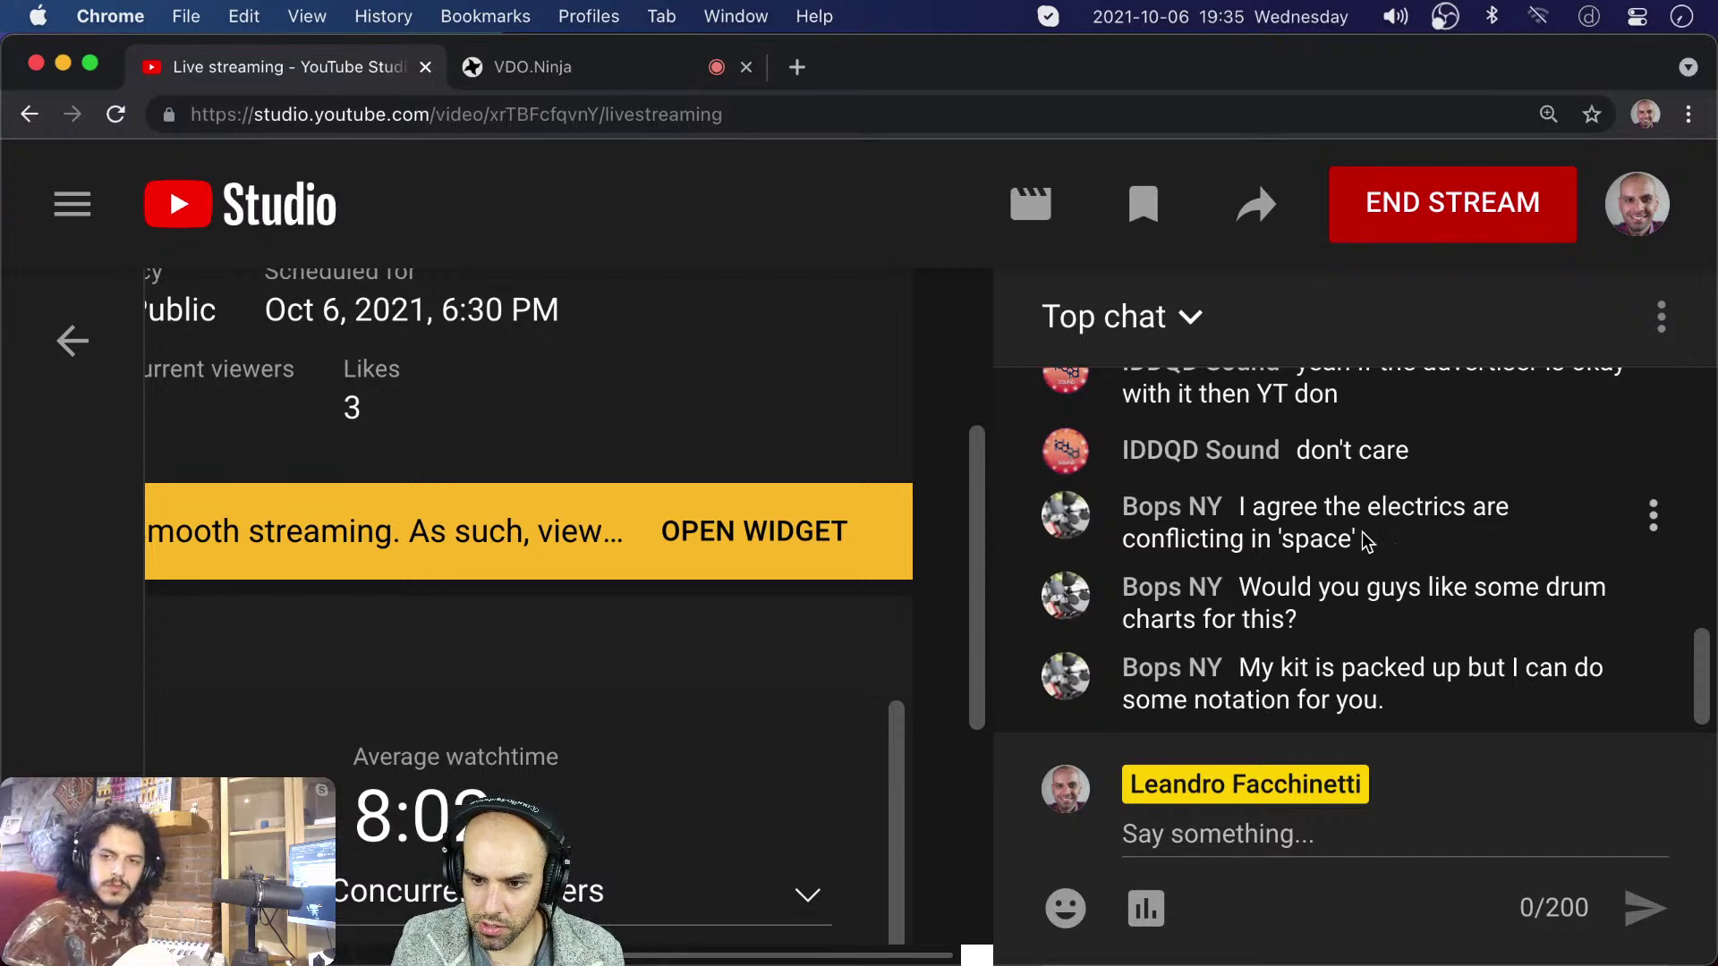
drag(1356, 540, 1318, 509)
click(1305, 509)
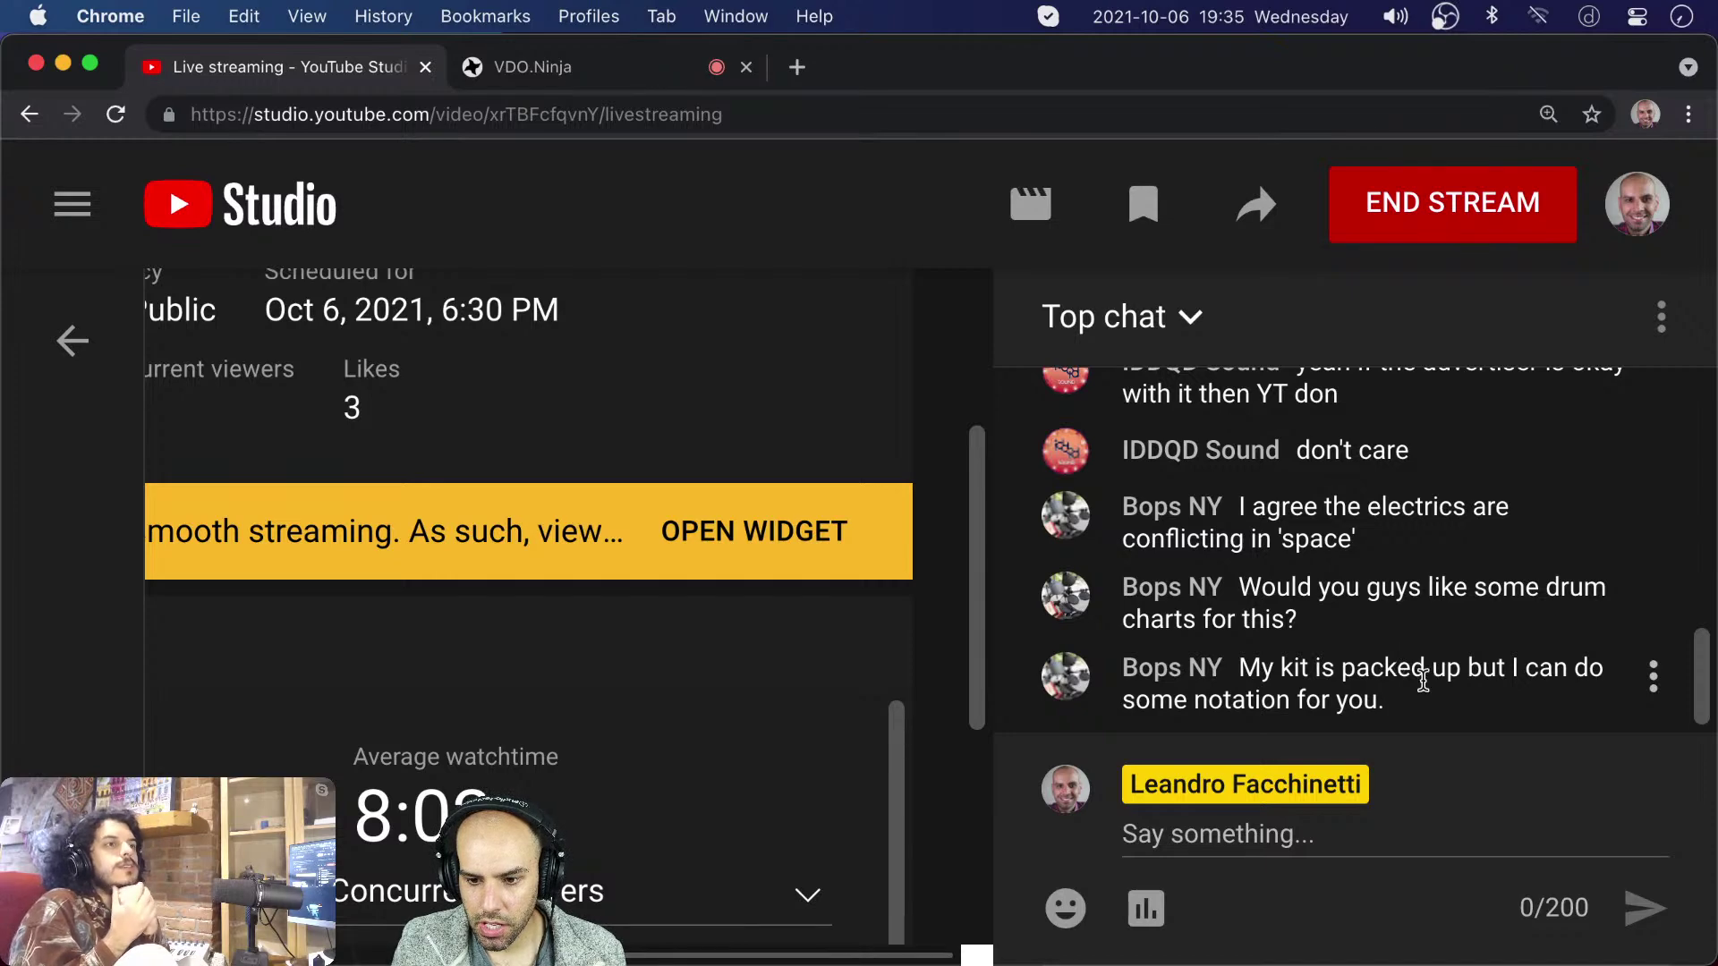
drag(1431, 702, 1351, 660)
click(1351, 659)
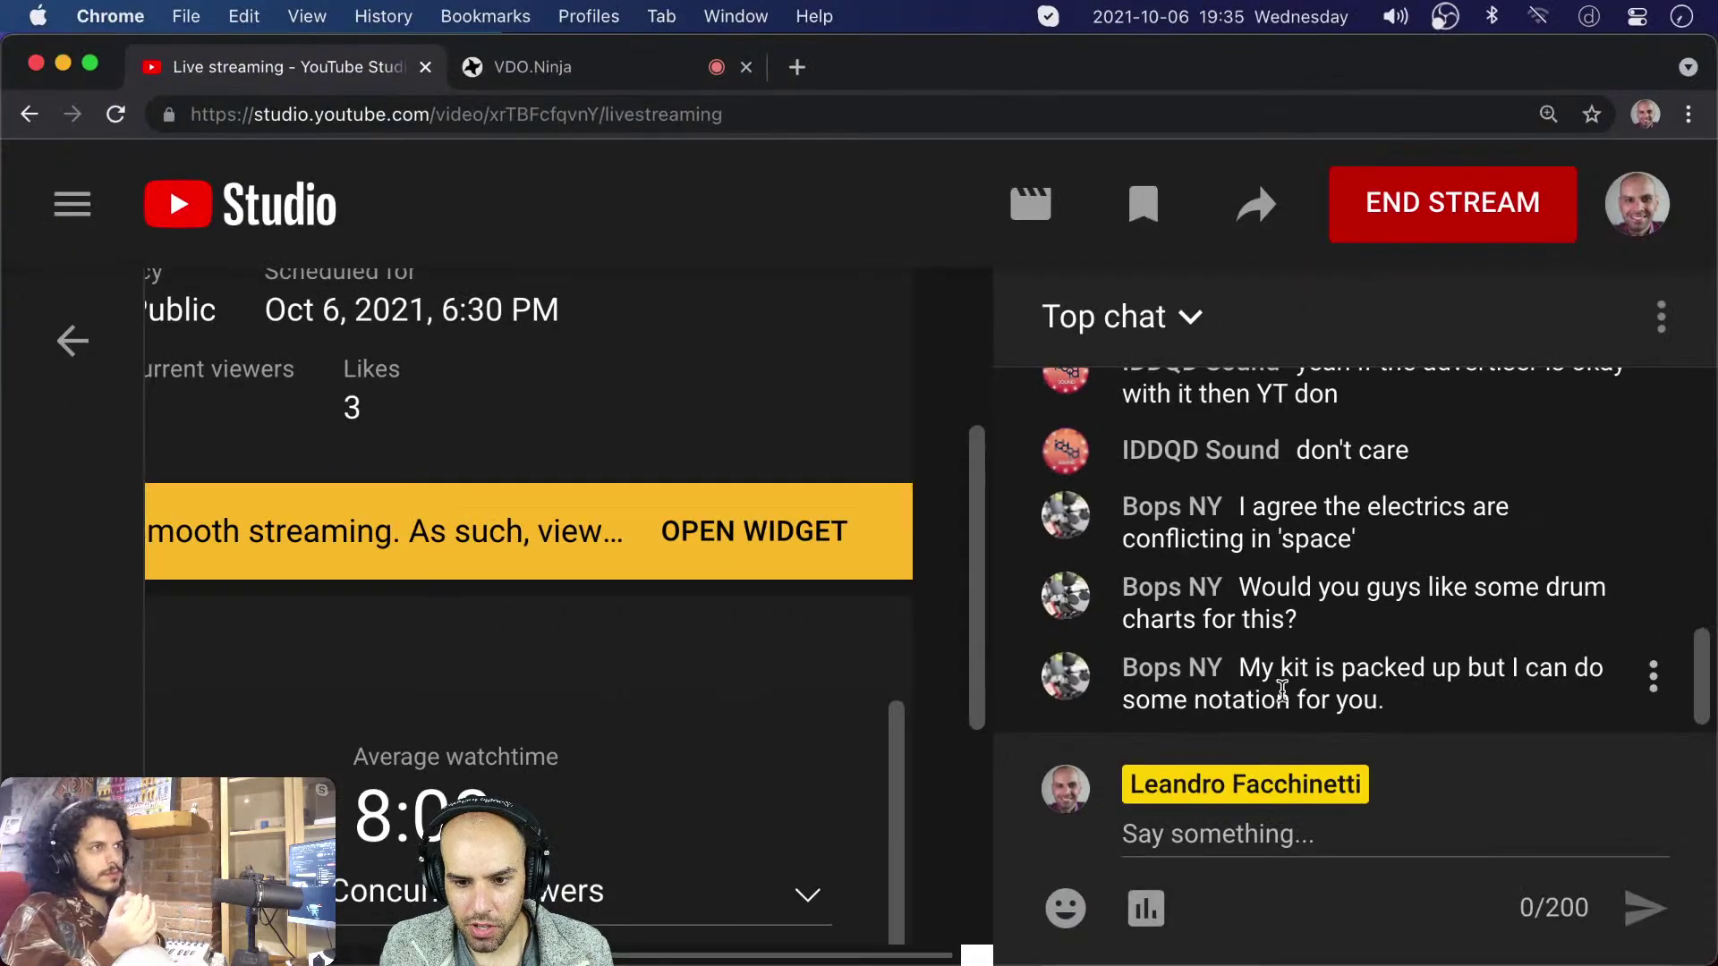
mouse_move(1404, 595)
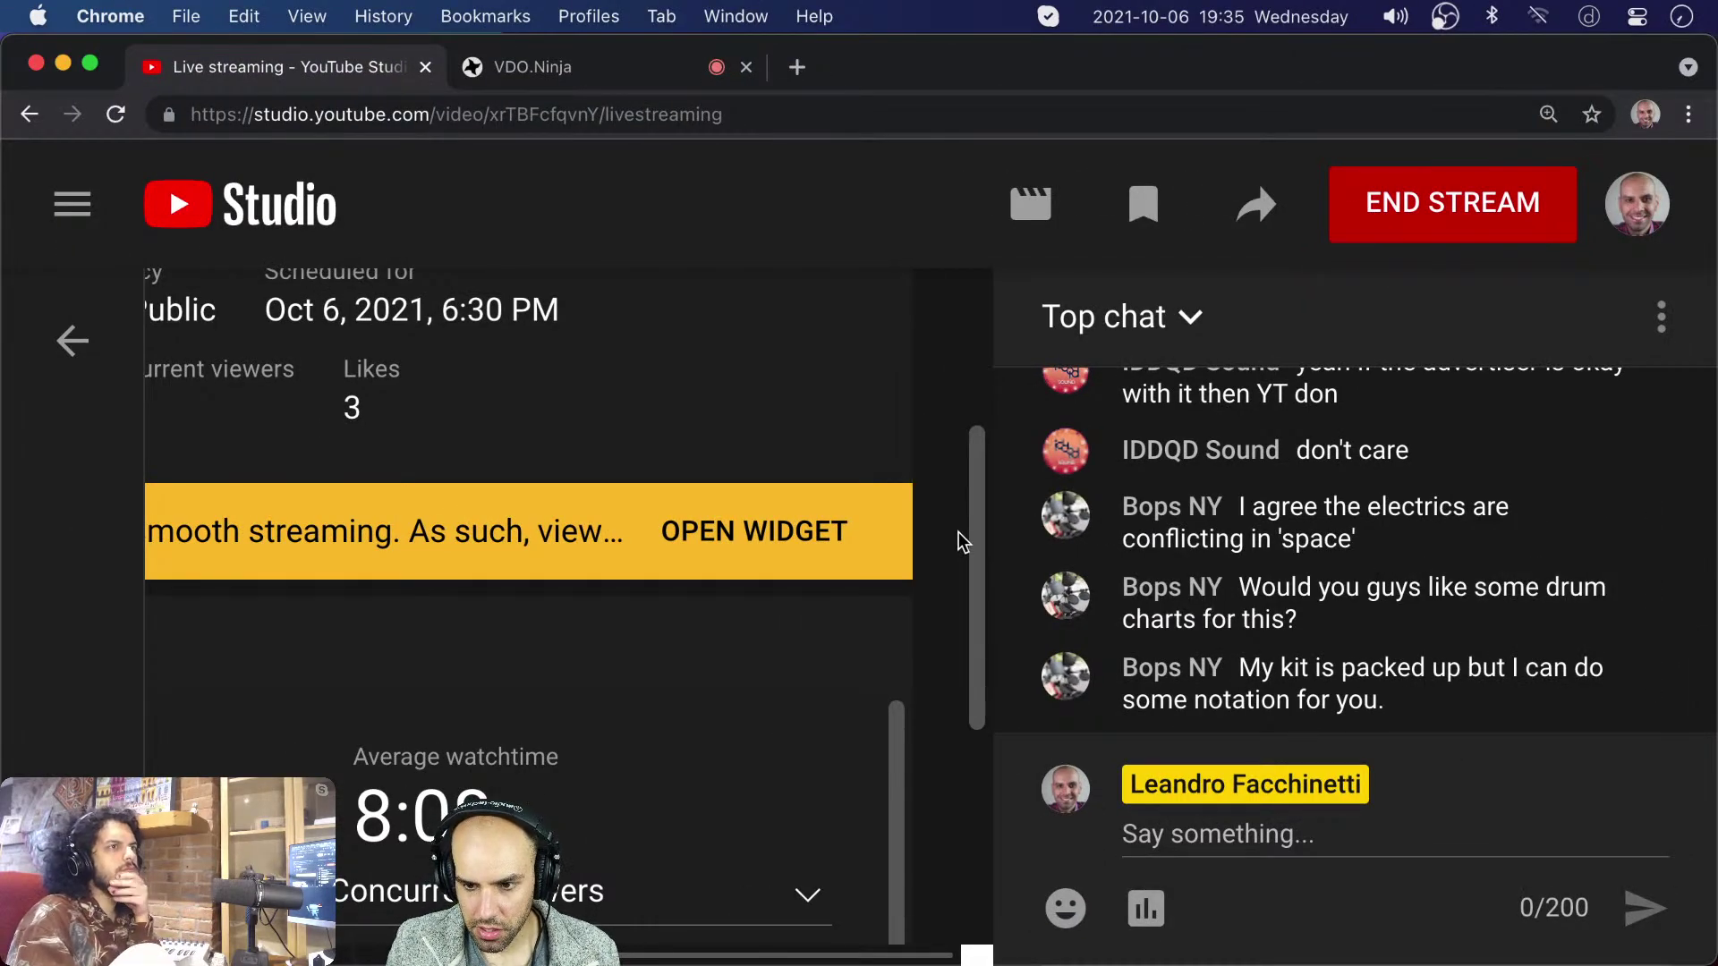
- Return to REAPER and arrange the Claps FX chain and Add FX windows with the plugin browser in front
key(super+Tab)
drag(913, 238, 691, 247)
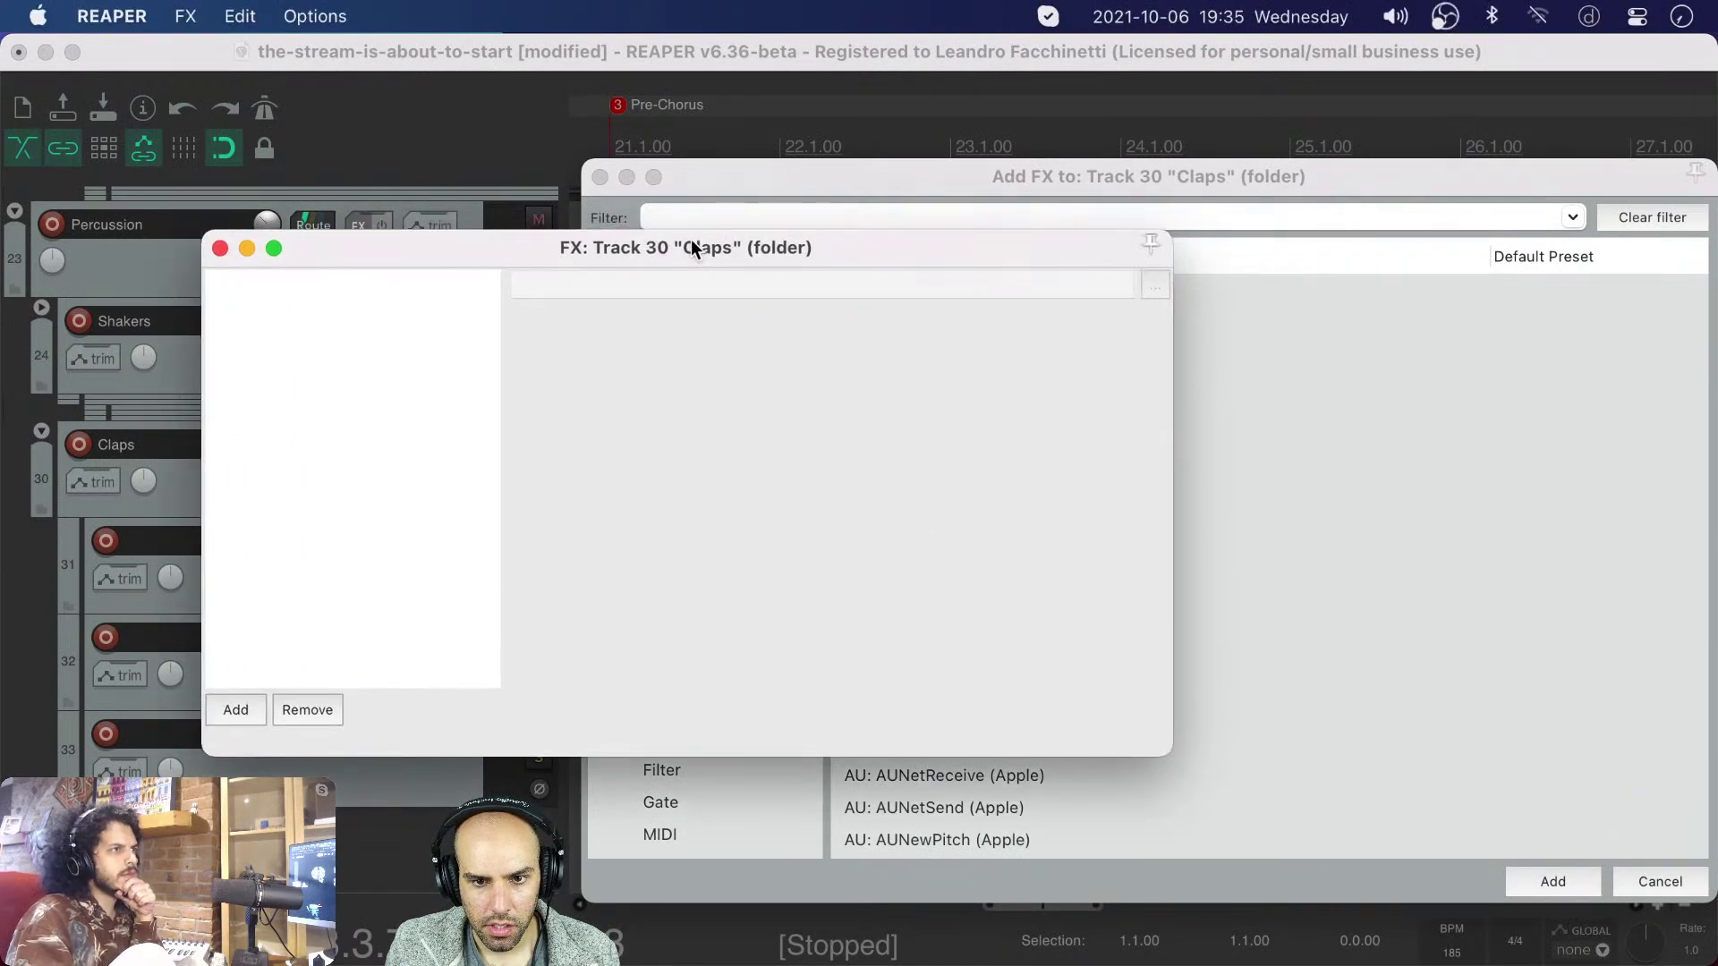
click(817, 173)
drag(817, 172, 743, 185)
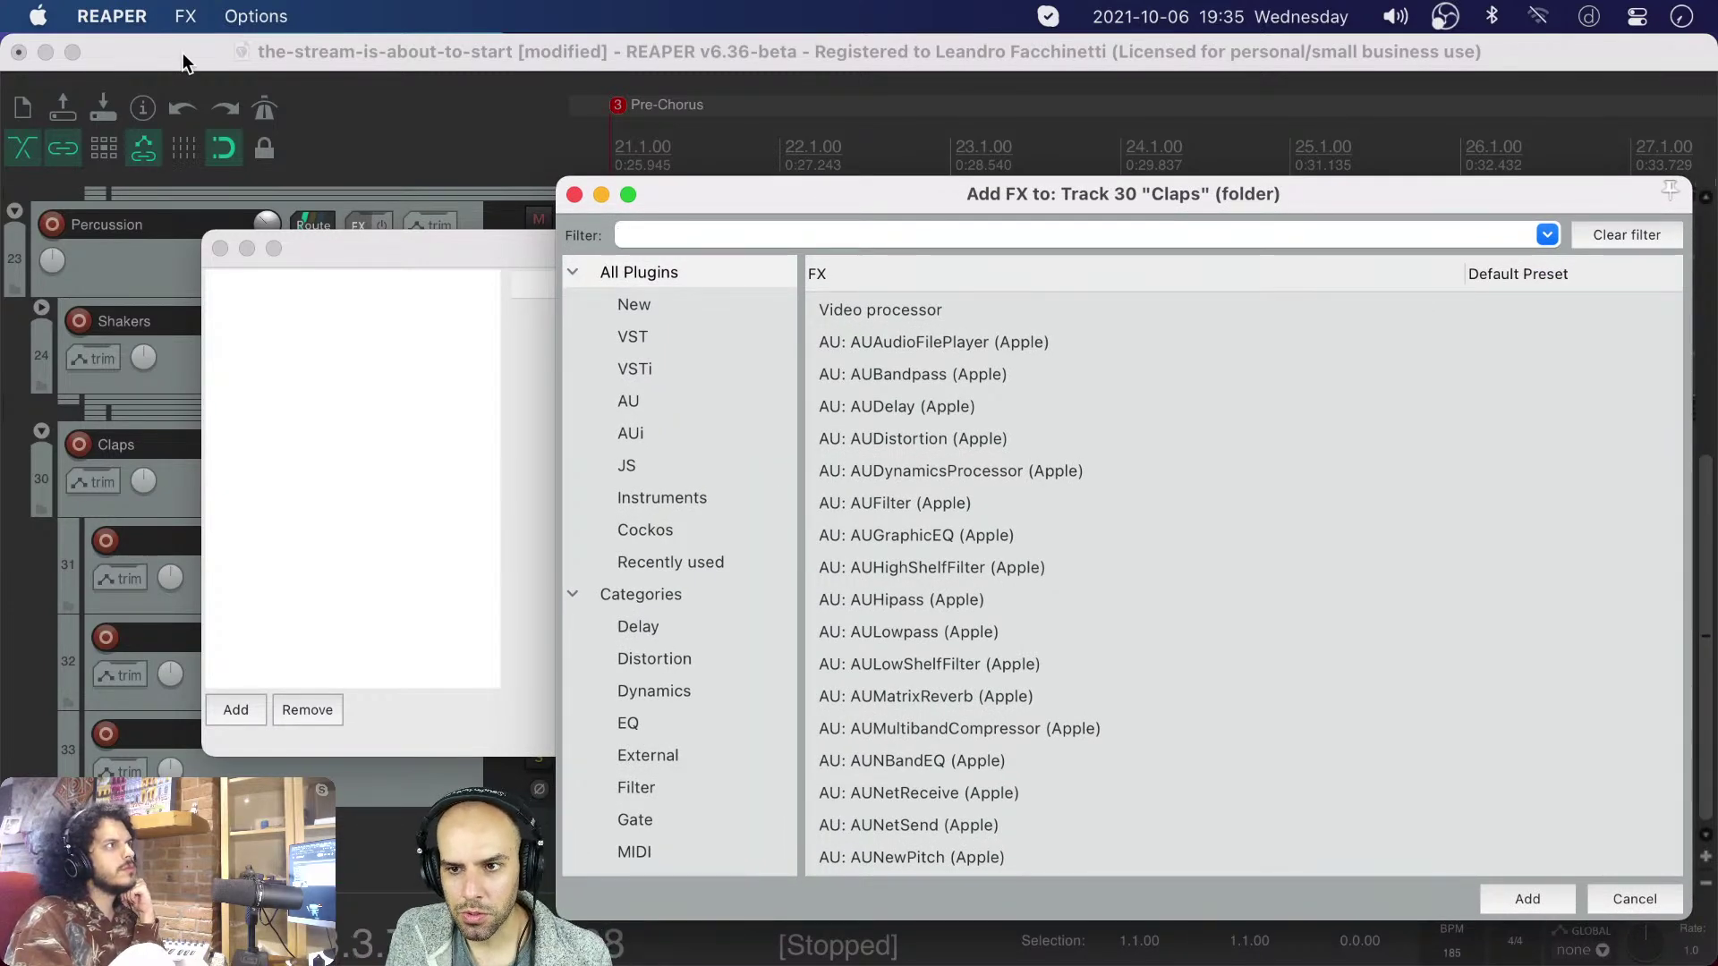
drag(816, 187, 753, 148)
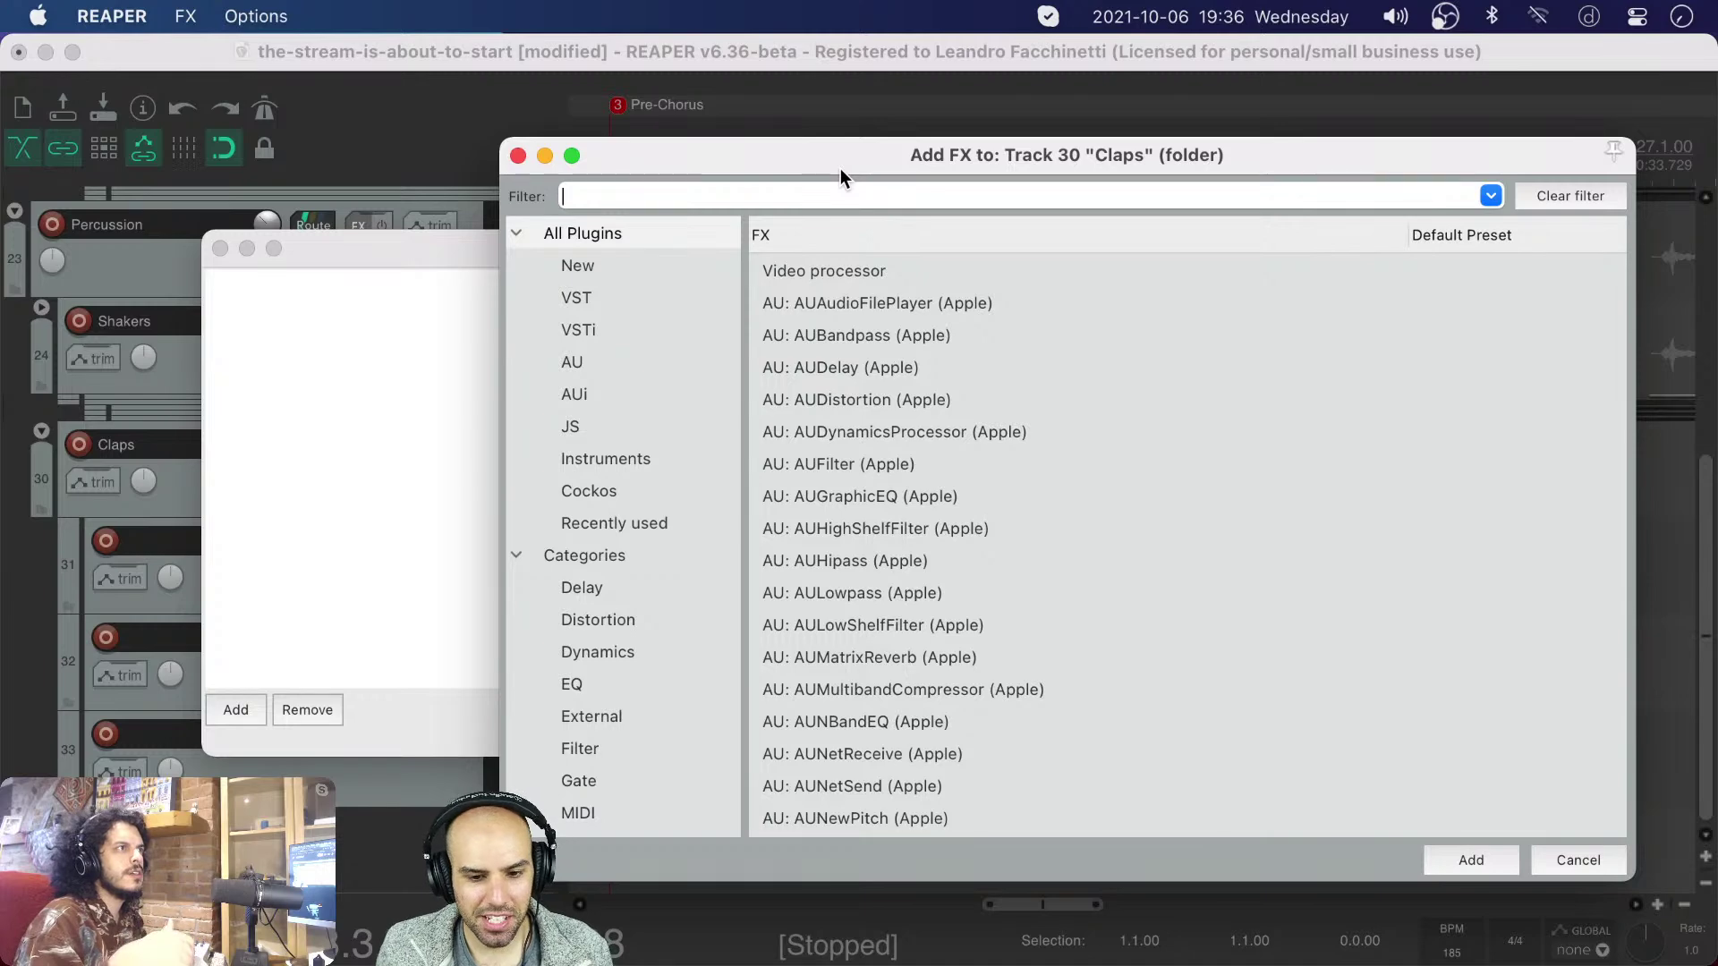
drag(838, 168, 796, 155)
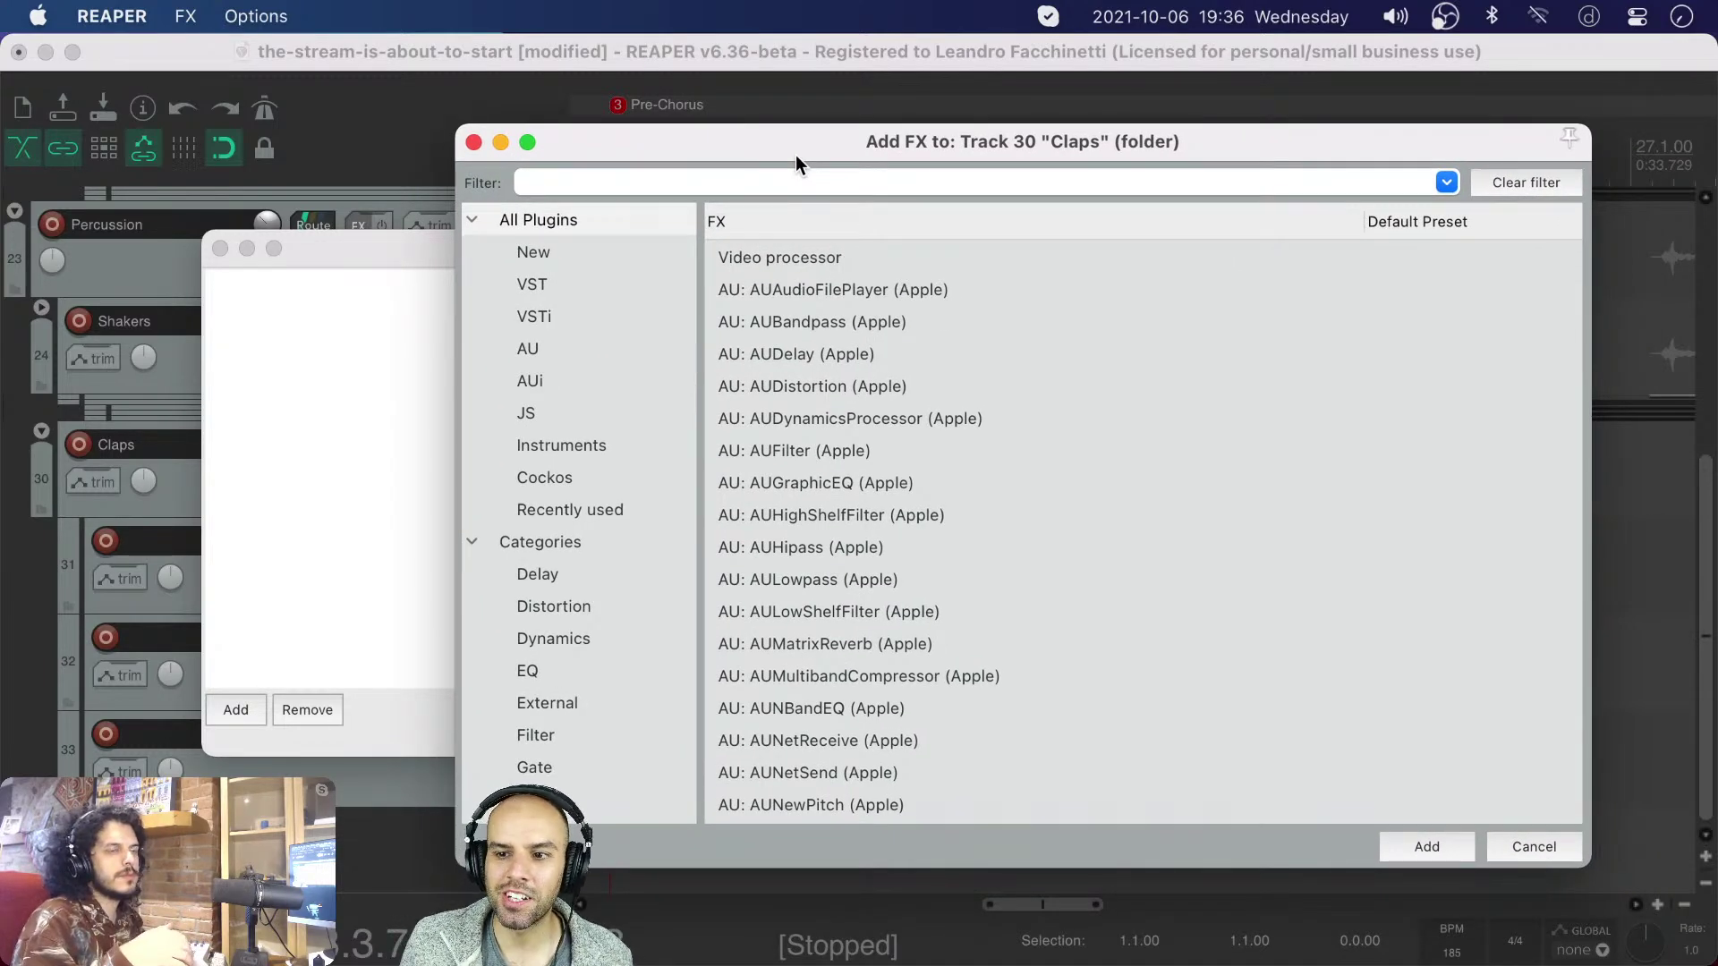
drag(795, 155, 748, 149)
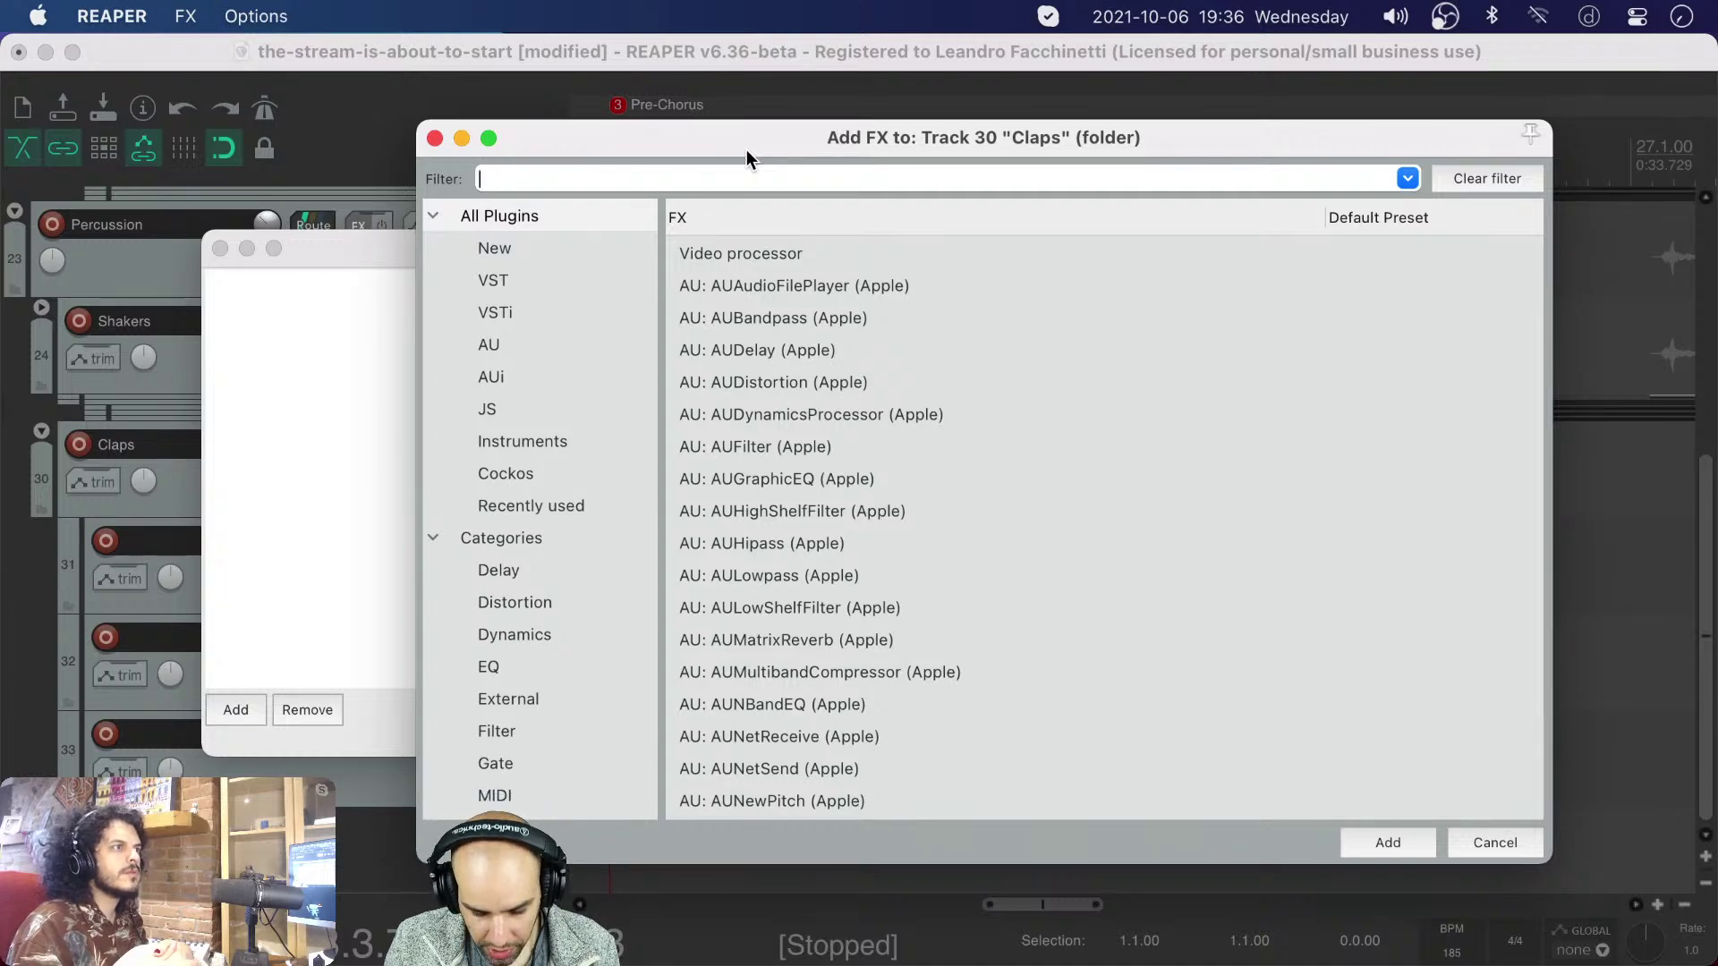
- Reposition the plugin browser and the Claps FX window, and close both without adding an effect
drag(746, 148, 832, 251)
drag(344, 255, 696, 423)
click(520, 240)
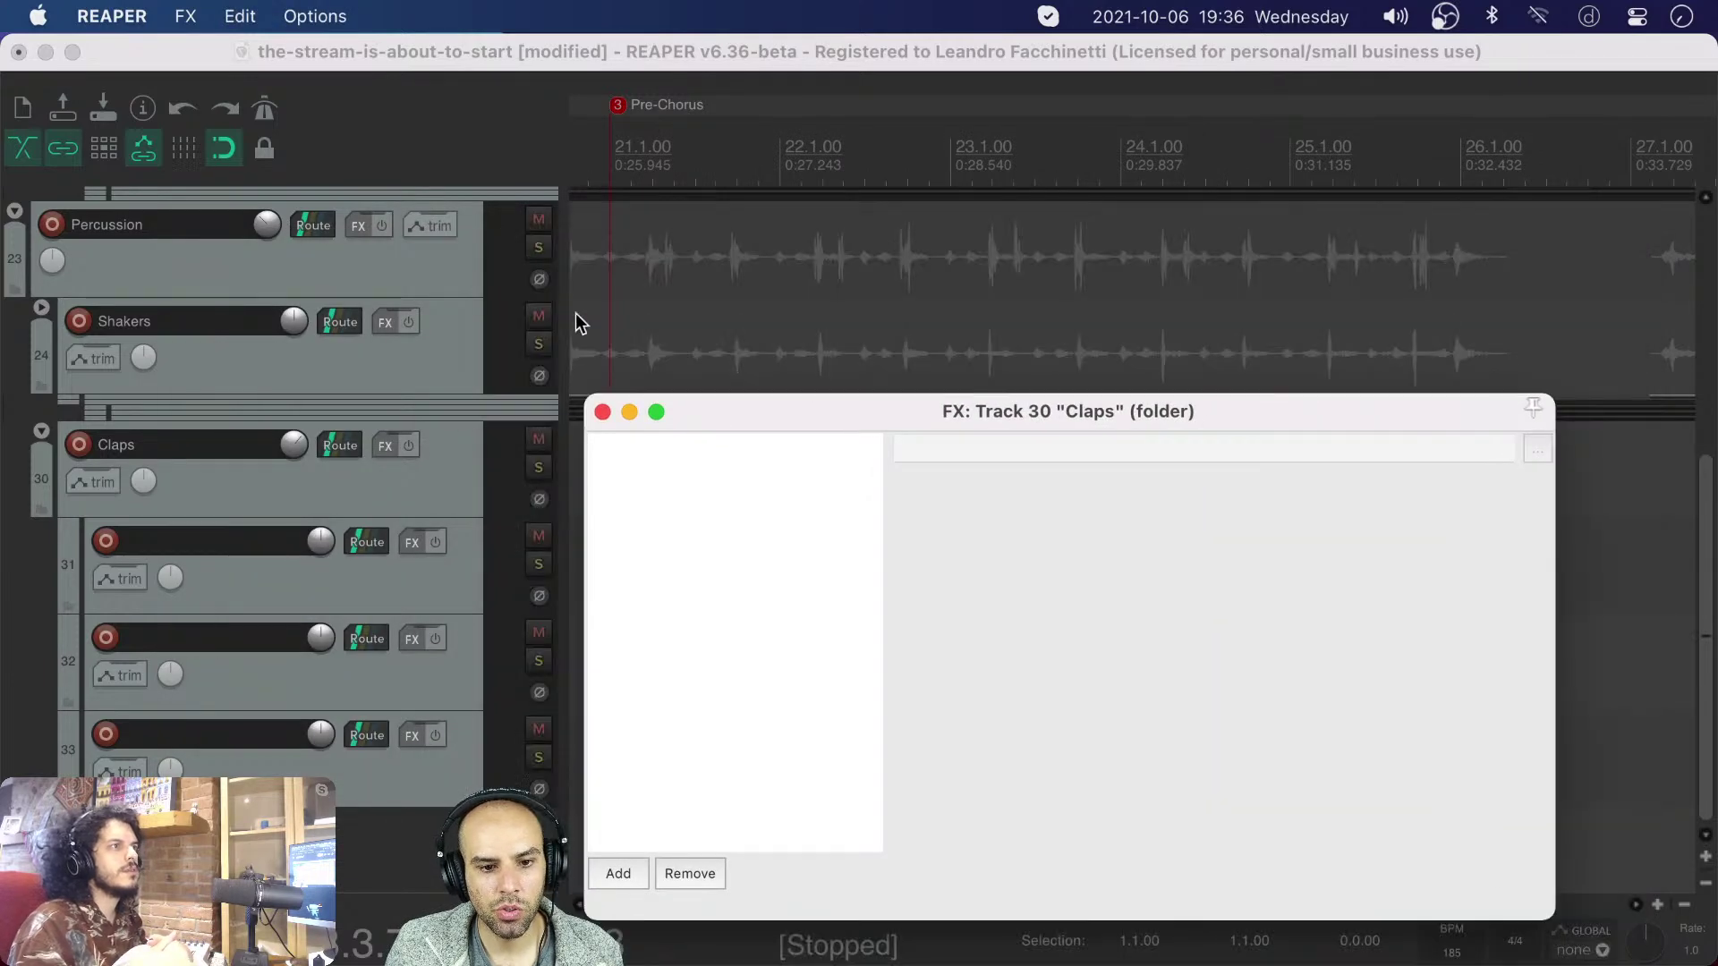
click(603, 411)
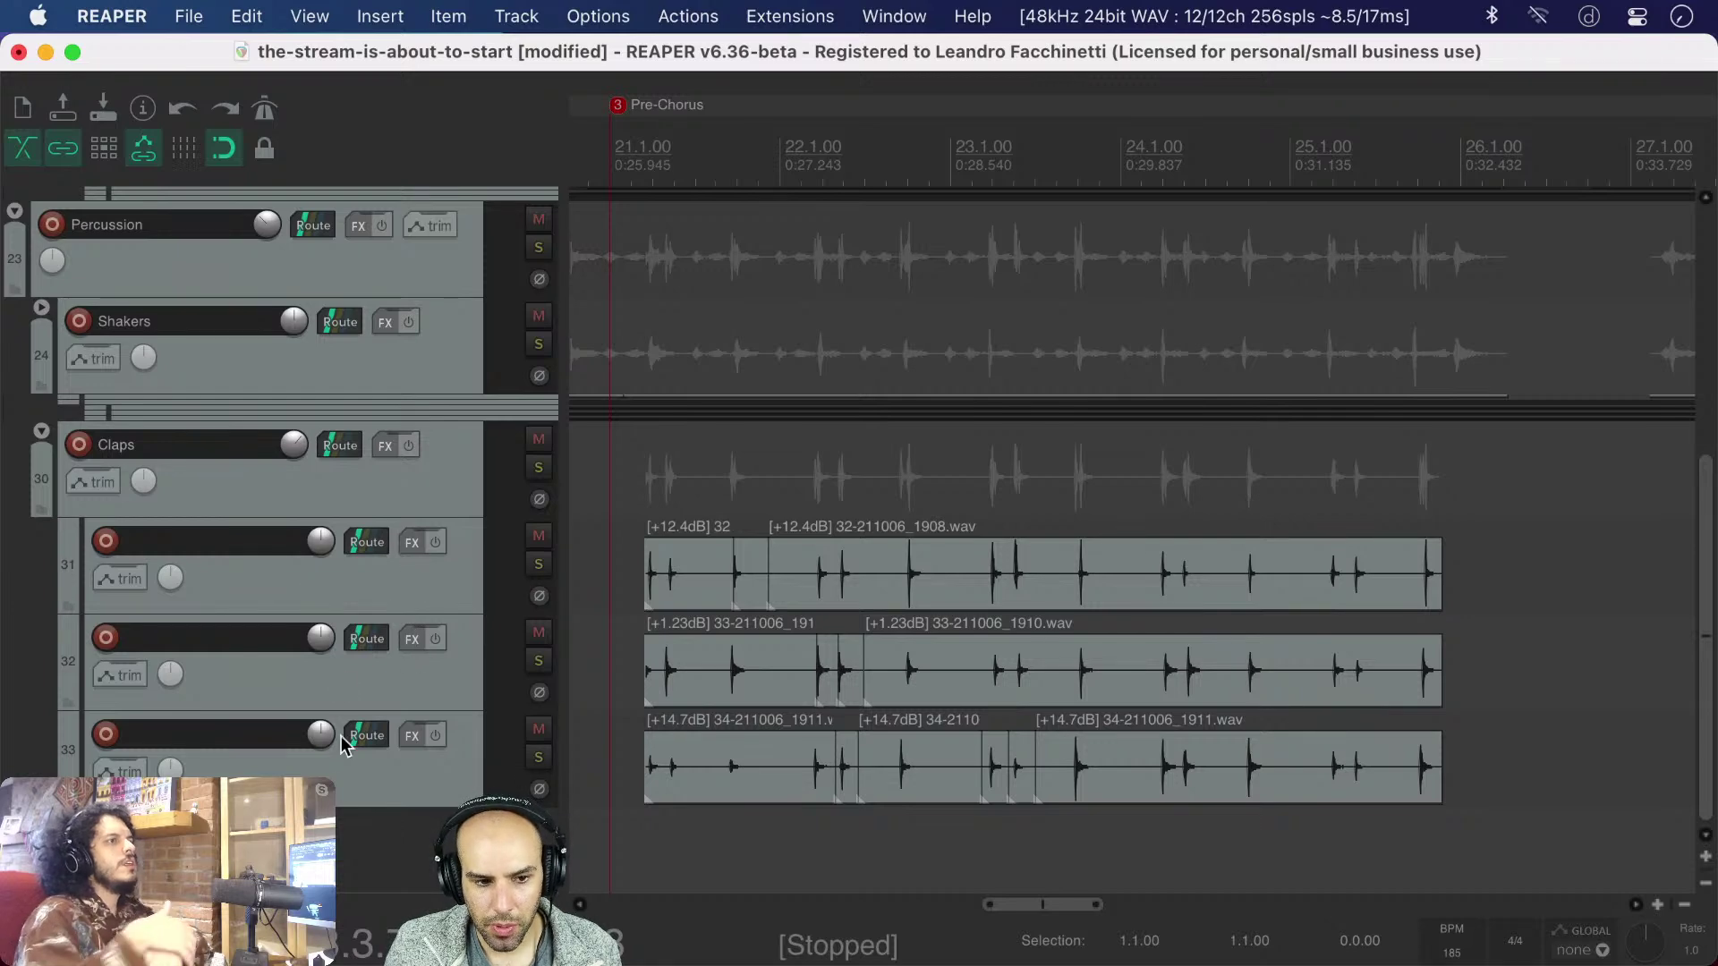
- Adjust the pan of track 32, set track 31's pan to 75% left, and save the project
scroll(668, 603, up, 4)
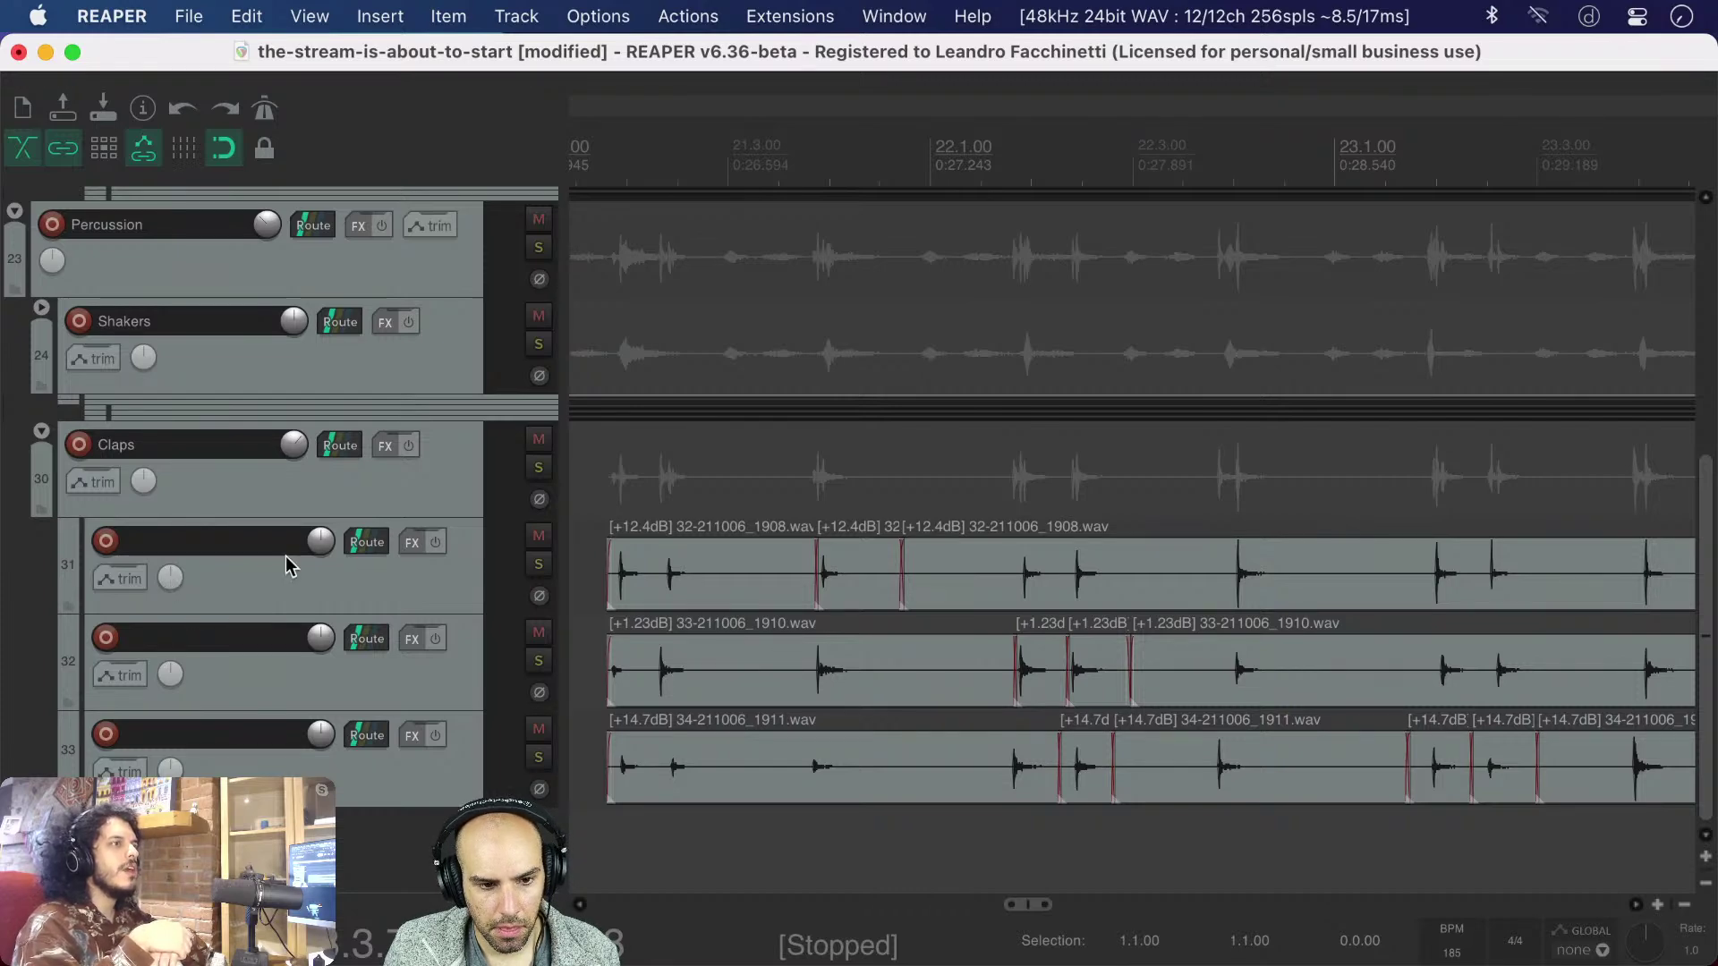
click(416, 583)
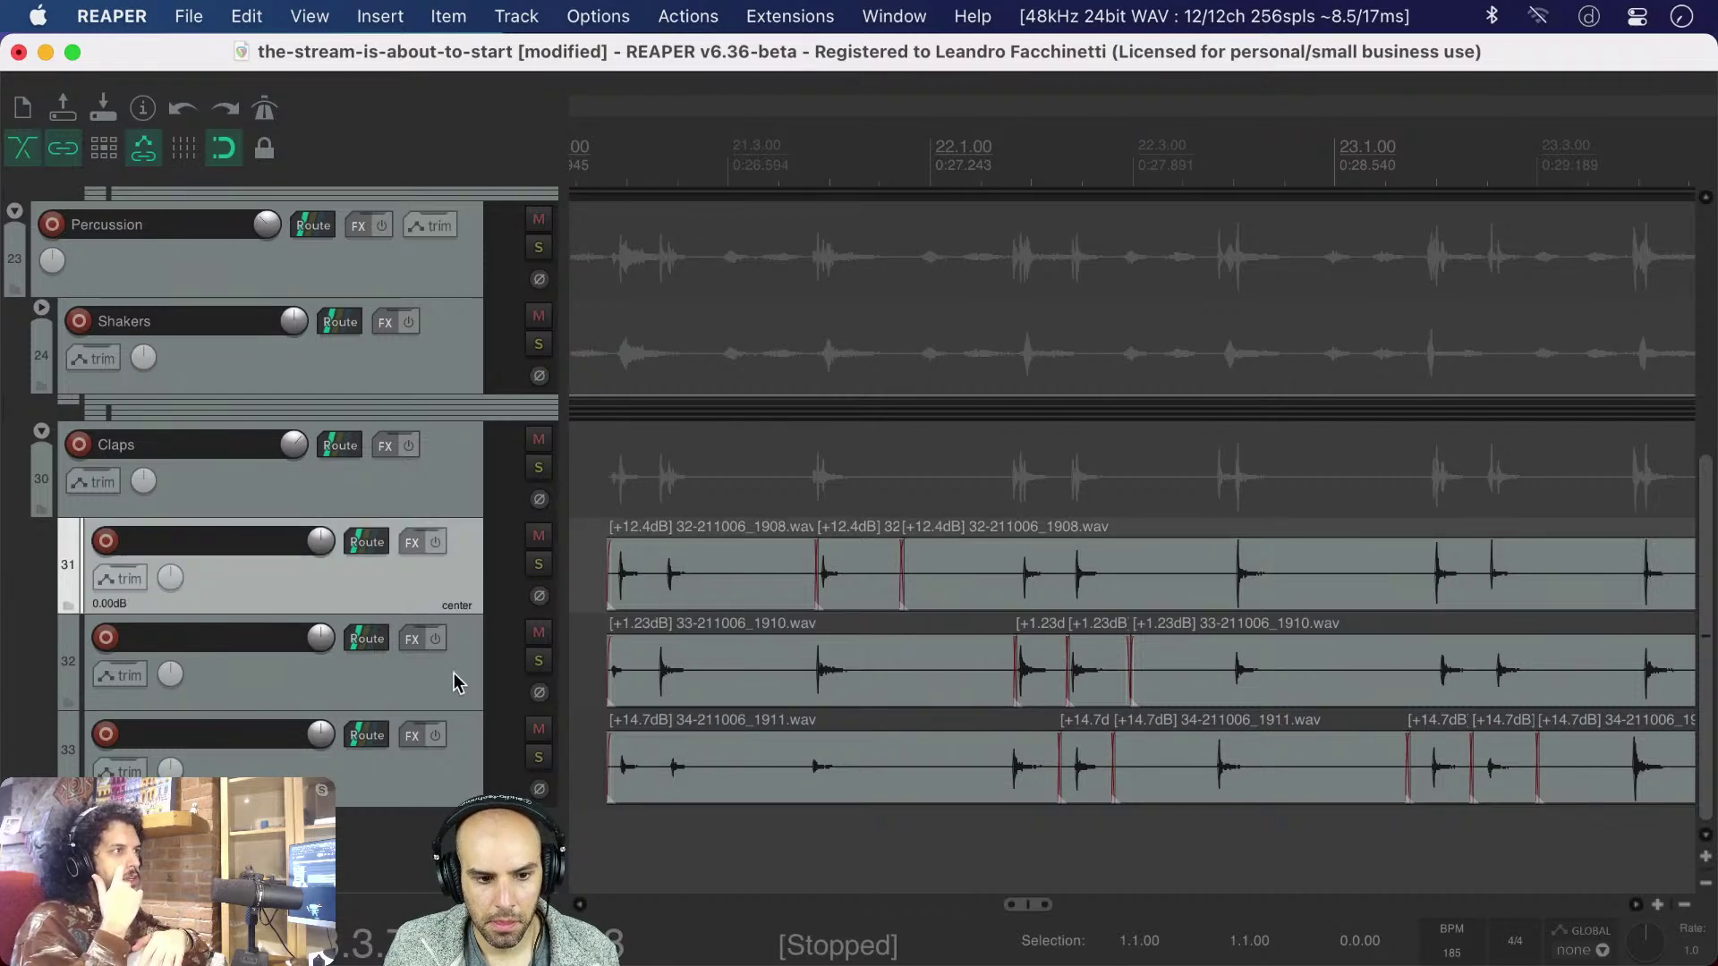
drag(170, 674, 170, 699)
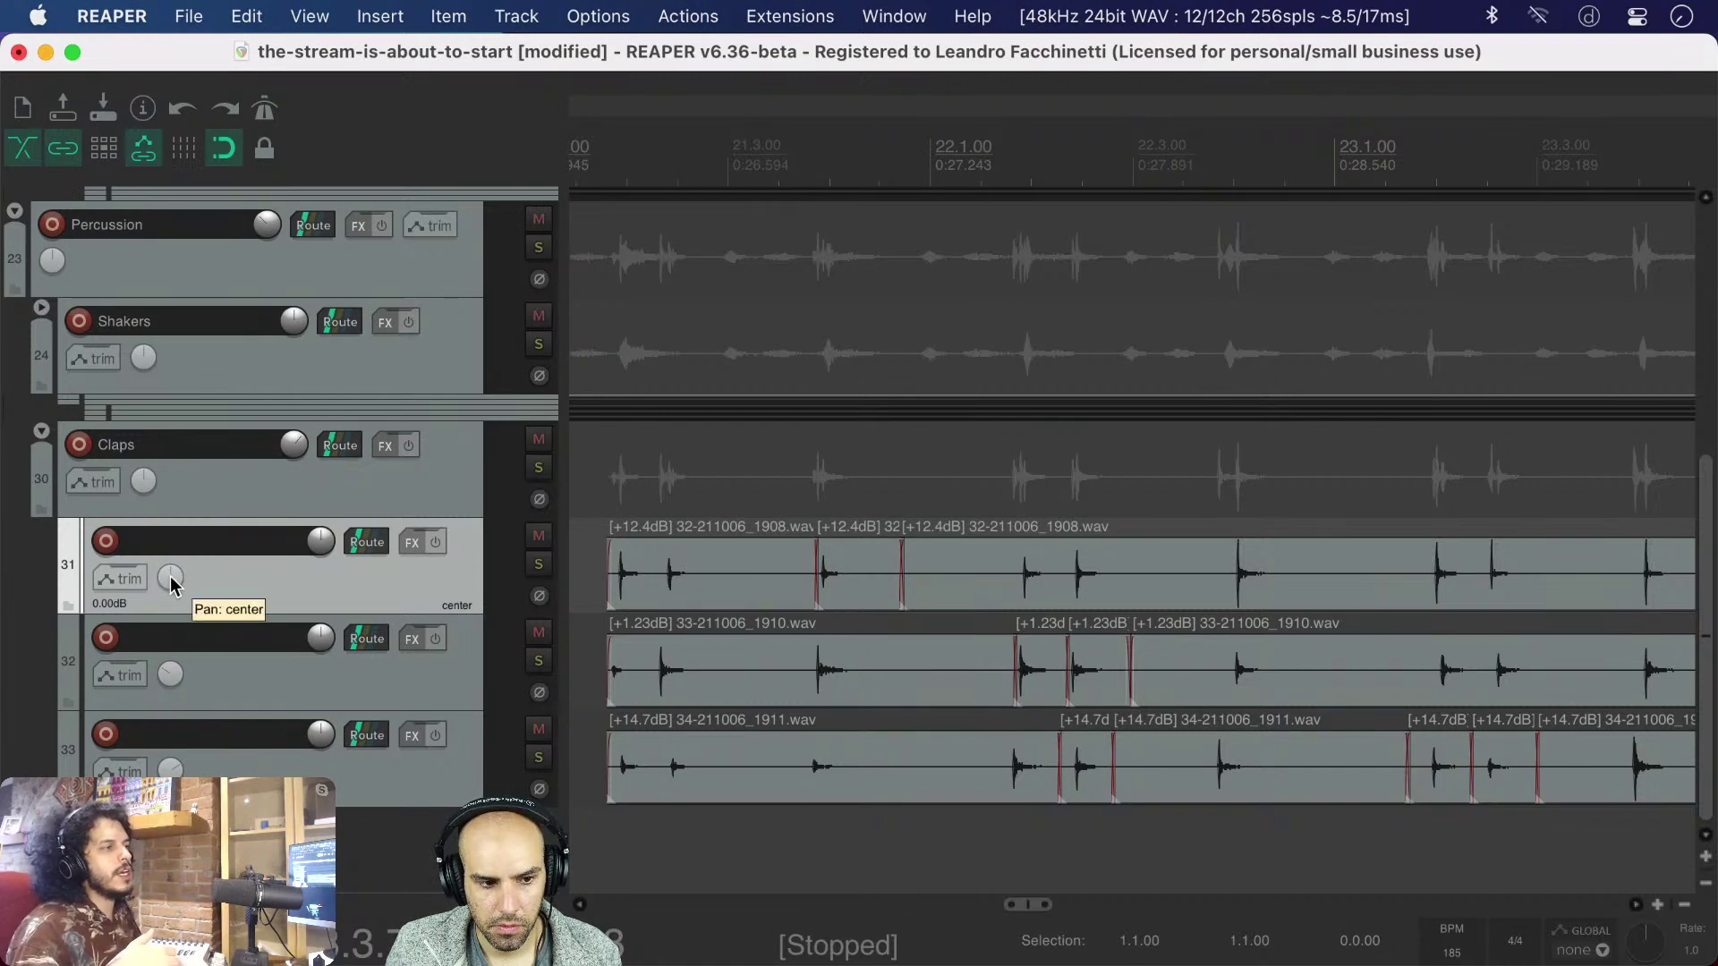
key(super+s)
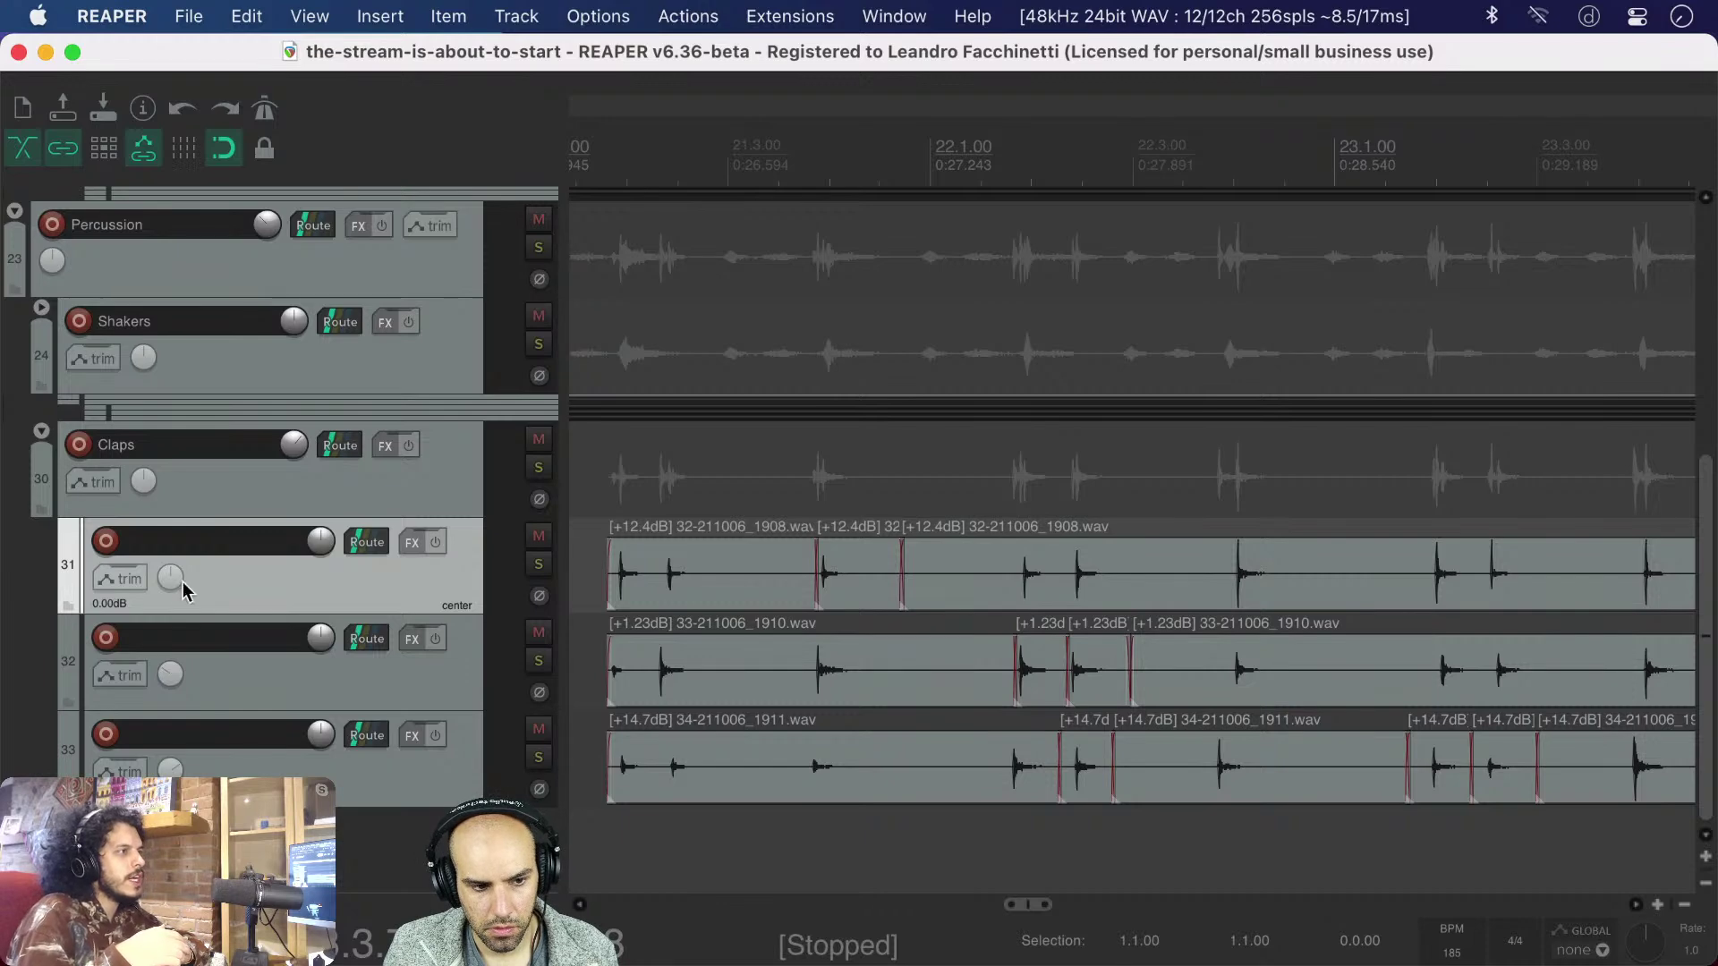
mouse_move(171, 579)
mouse_down()
mouse_move(158, 643)
mouse_move(173, 583)
mouse_up()
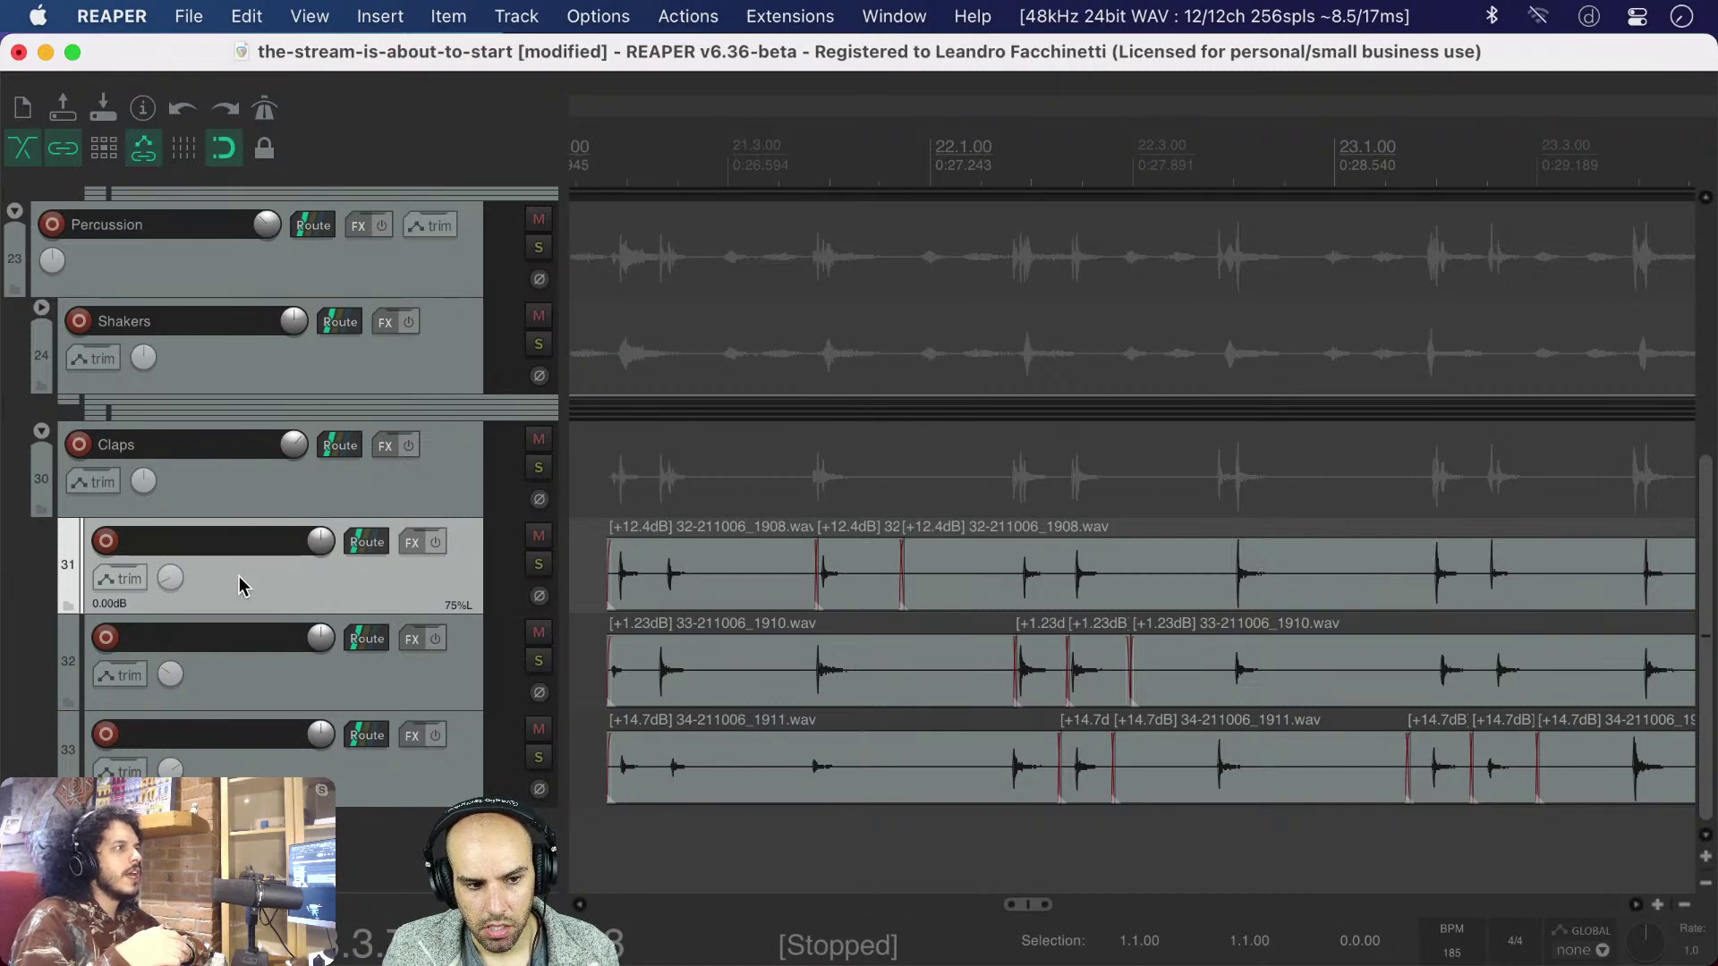
key(super+s)
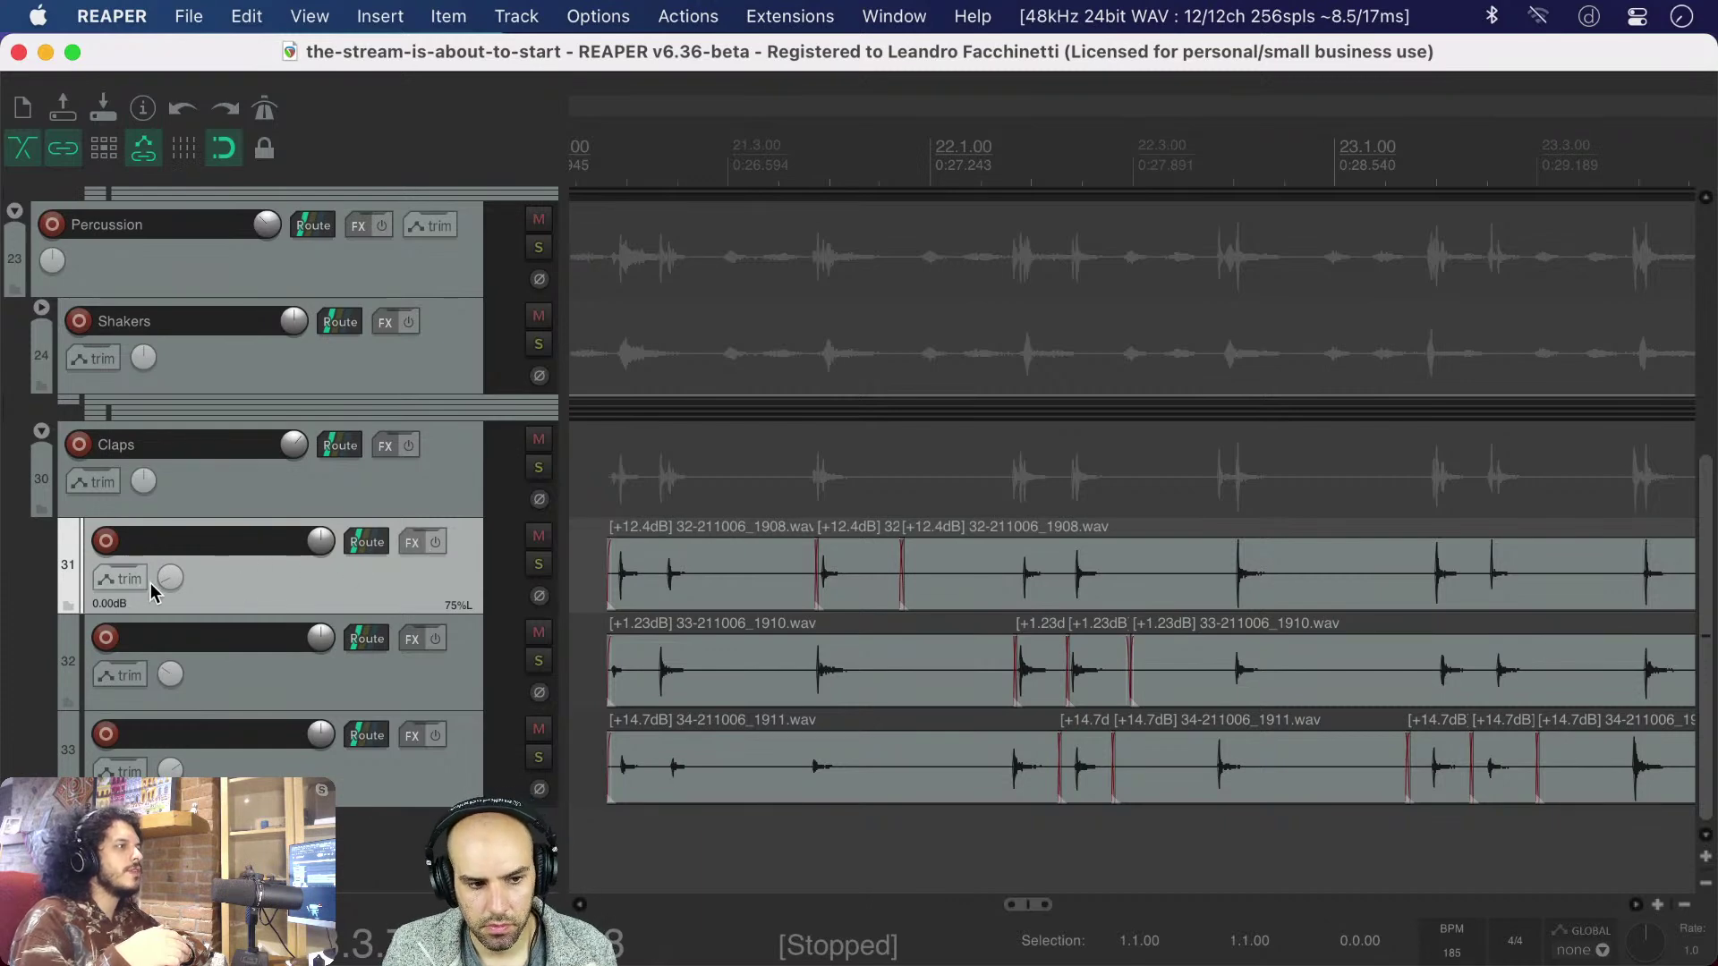
- Adjust the pan of track 33, fine-tune track 32's pan to about 23% left, and save the project
mouse_move(174, 683)
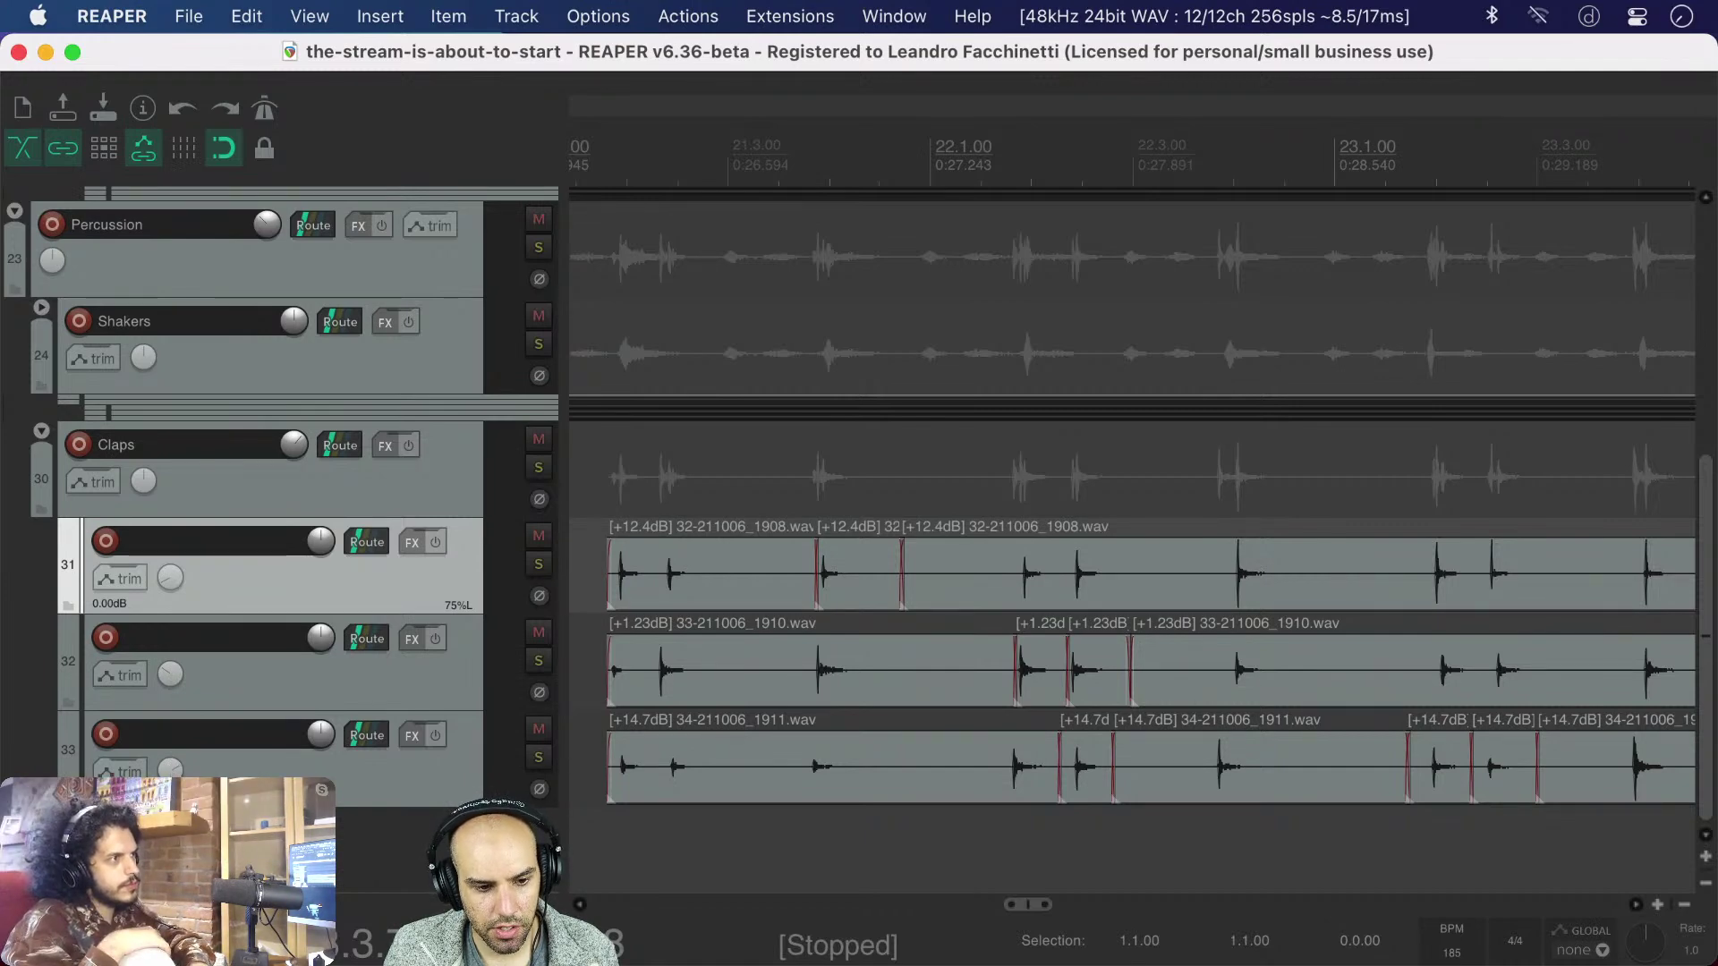
drag(171, 772, 172, 775)
drag(174, 670, 175, 680)
drag(174, 682, 175, 690)
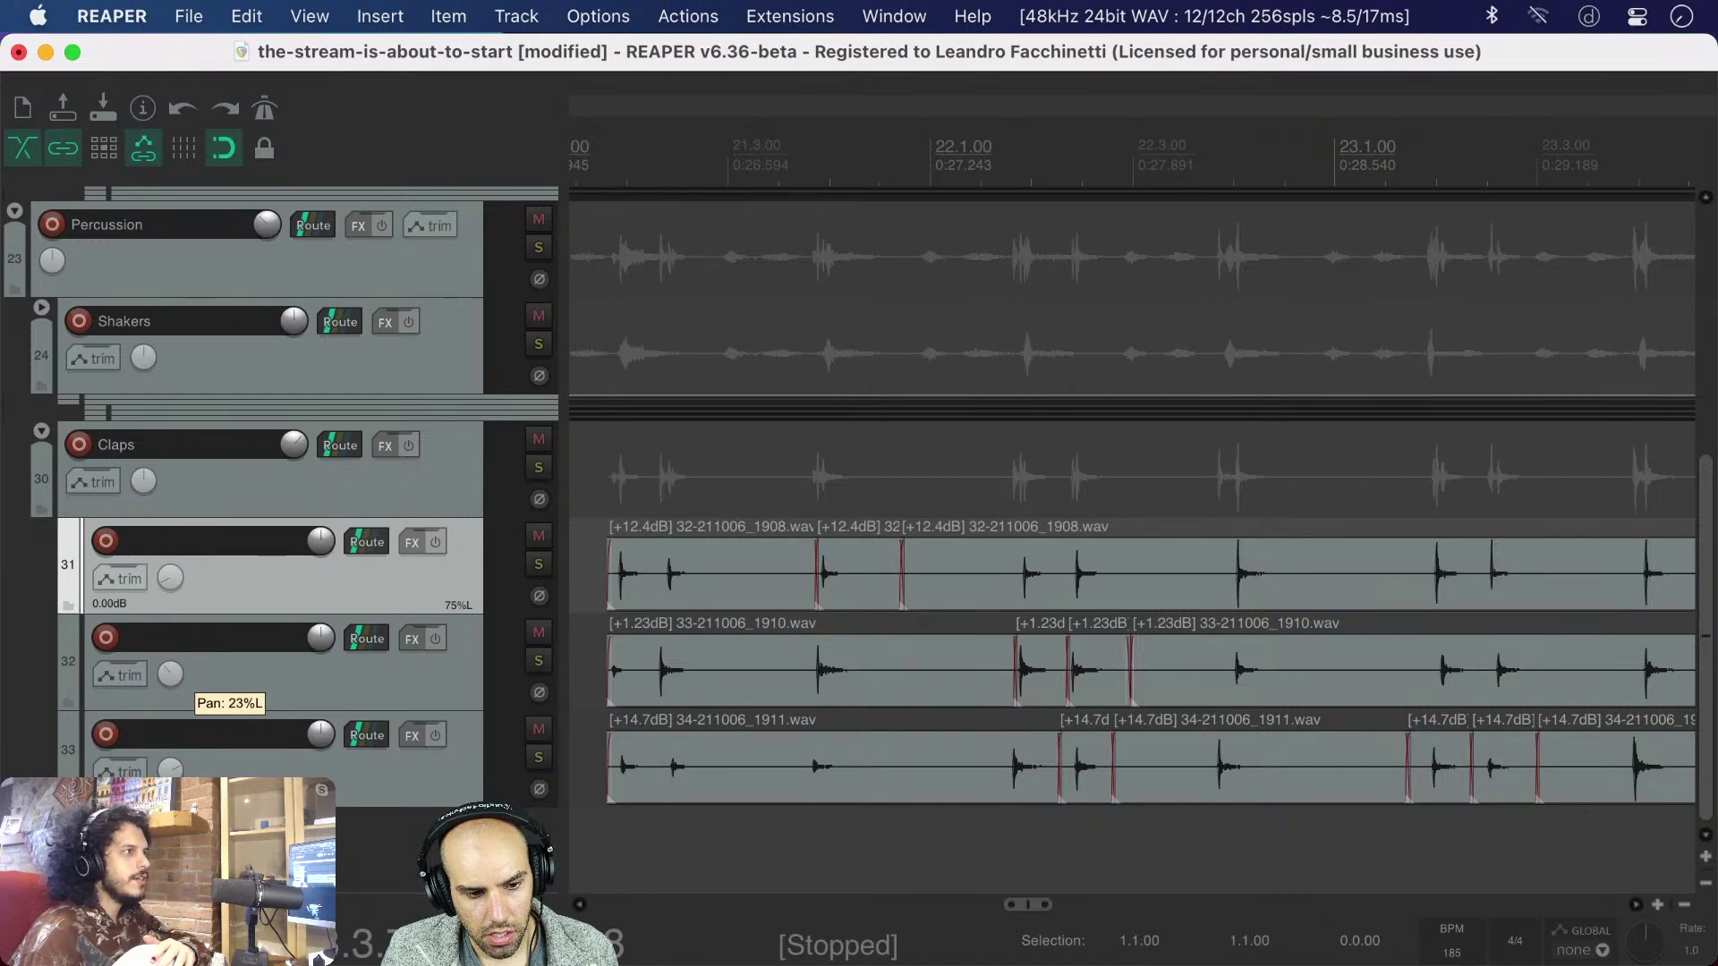
drag(174, 690, 175, 691)
key(super+s)
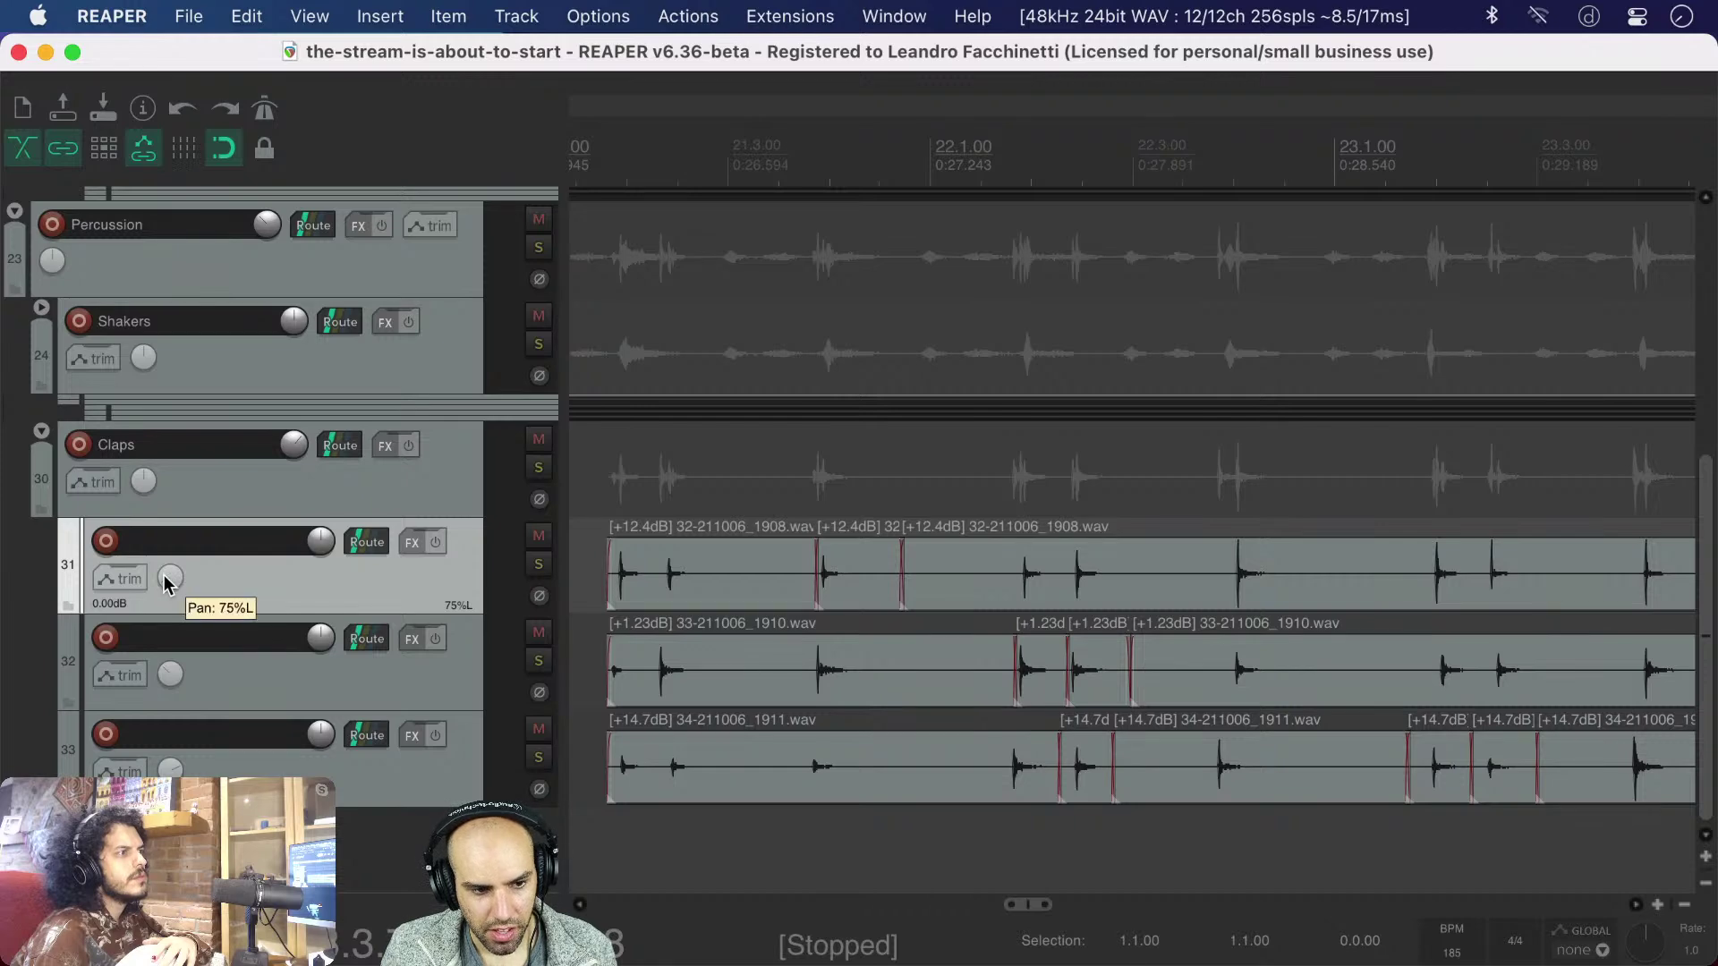
mouse_move(173, 672)
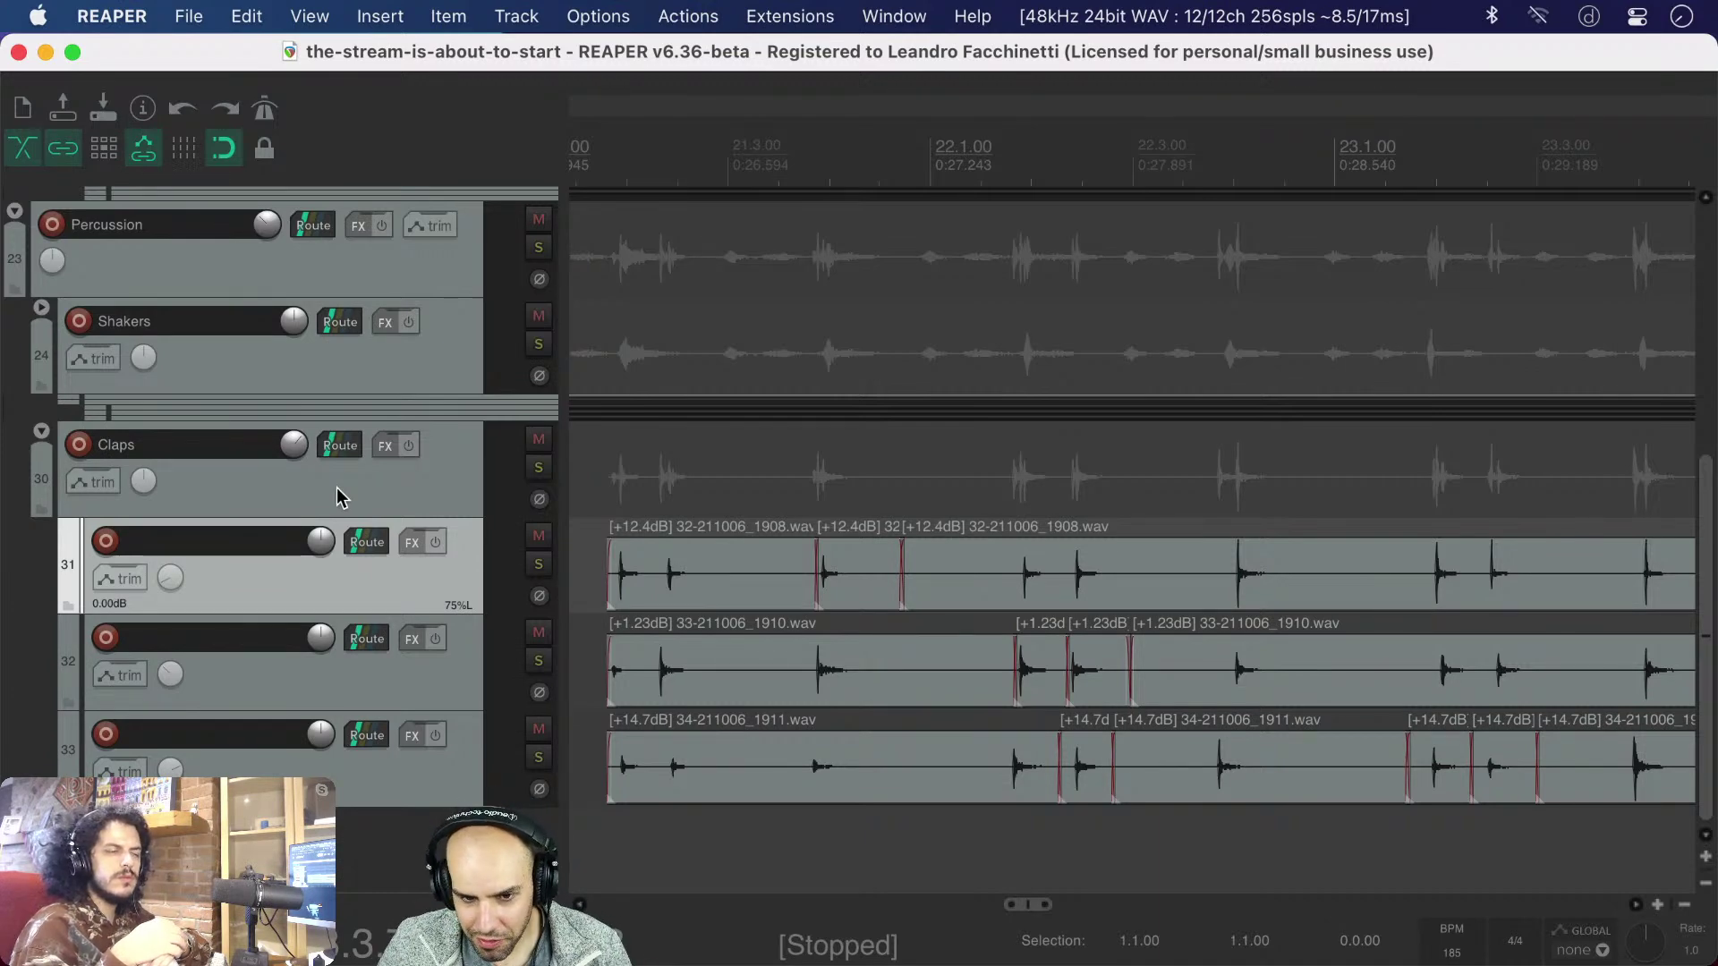
- Place the edit cursor just before the first clap and look over the tracks around the start of the Pre-Chorus
click(593, 461)
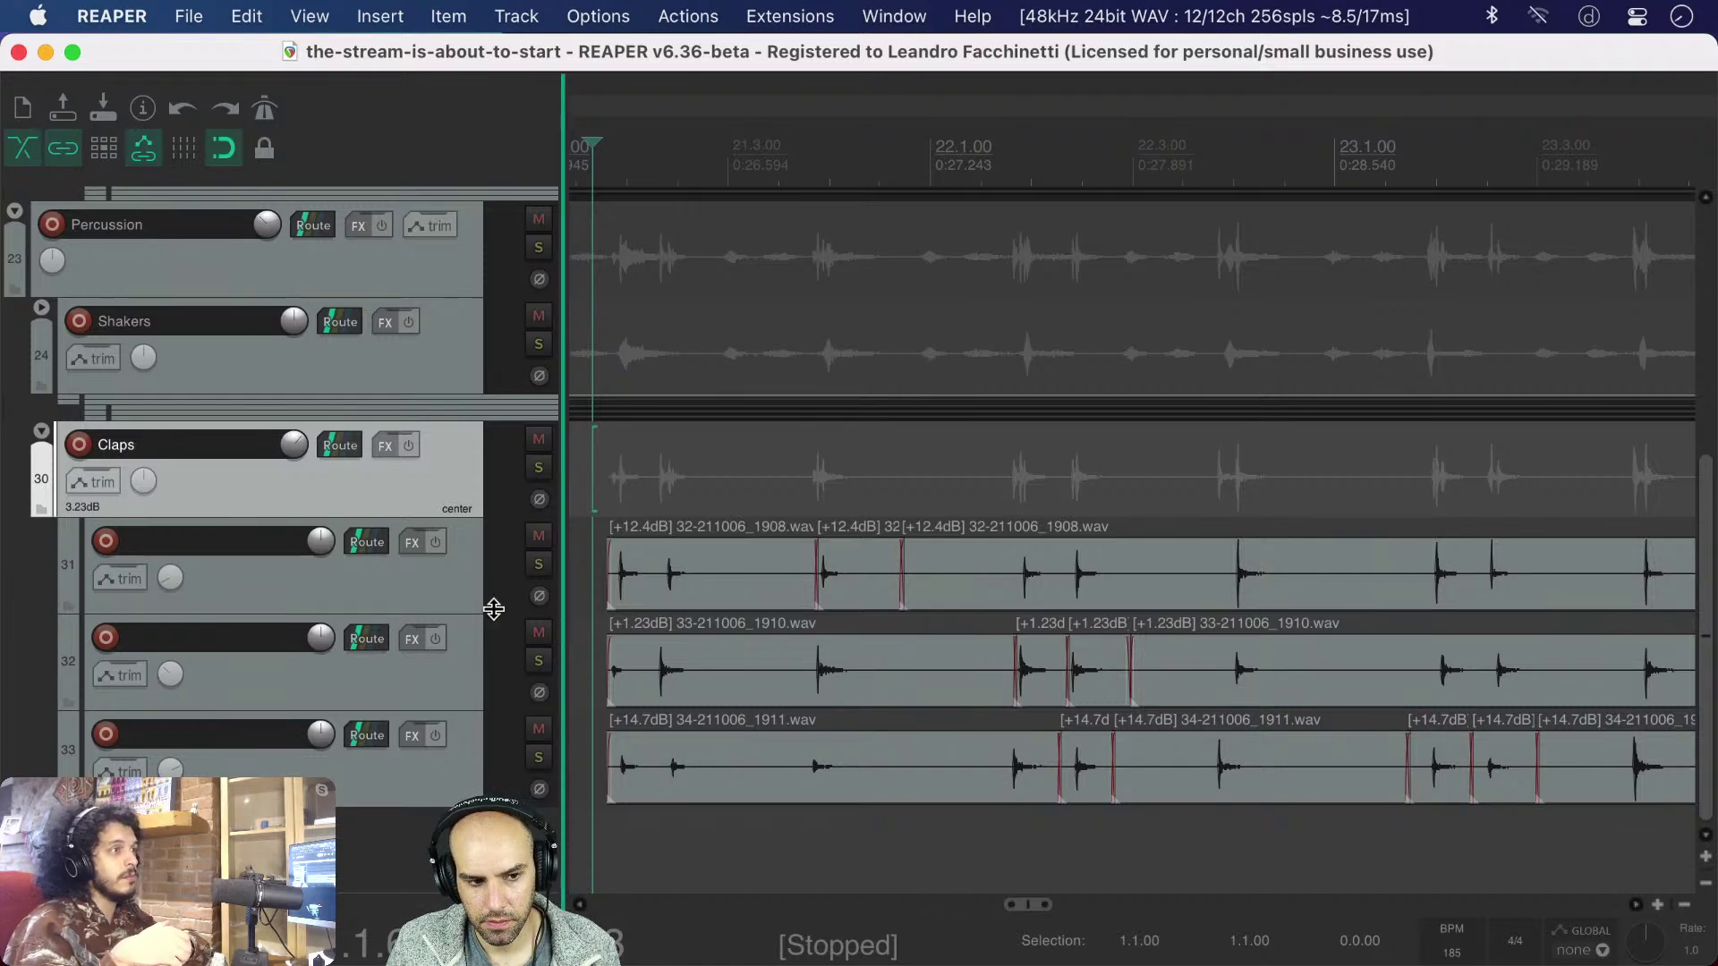
scroll(172, 577, up, 5)
scroll(170, 572, down, 5)
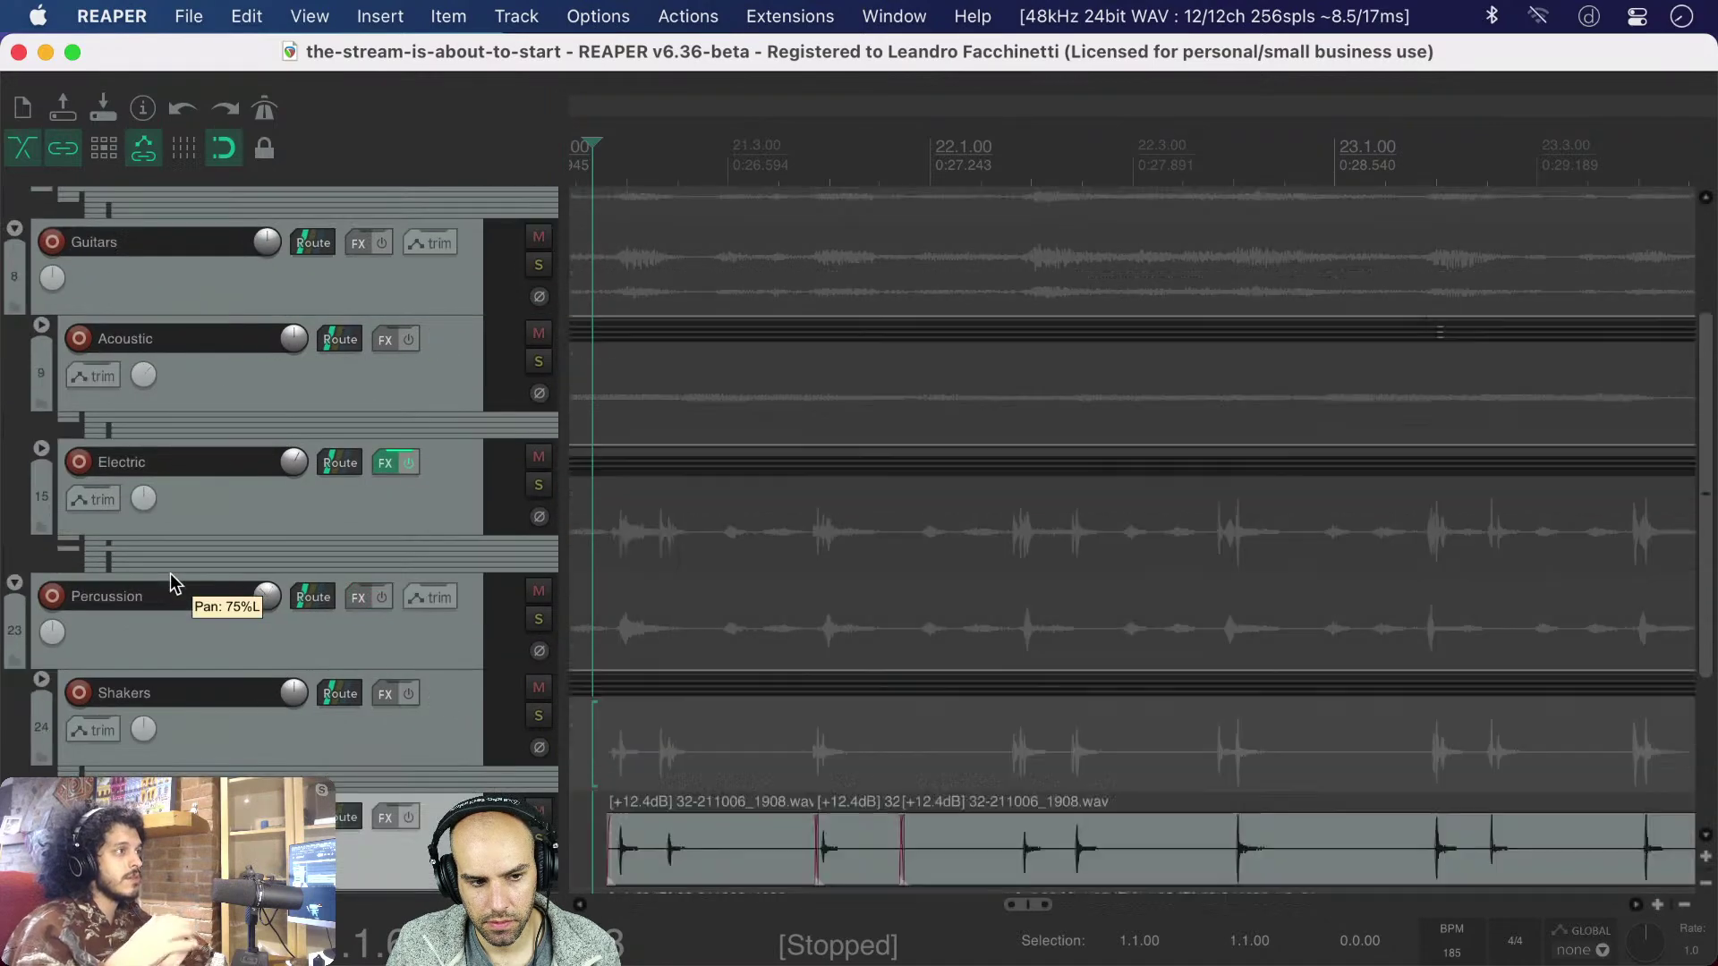
scroll(170, 573, up, 5)
scroll(170, 572, down, 5)
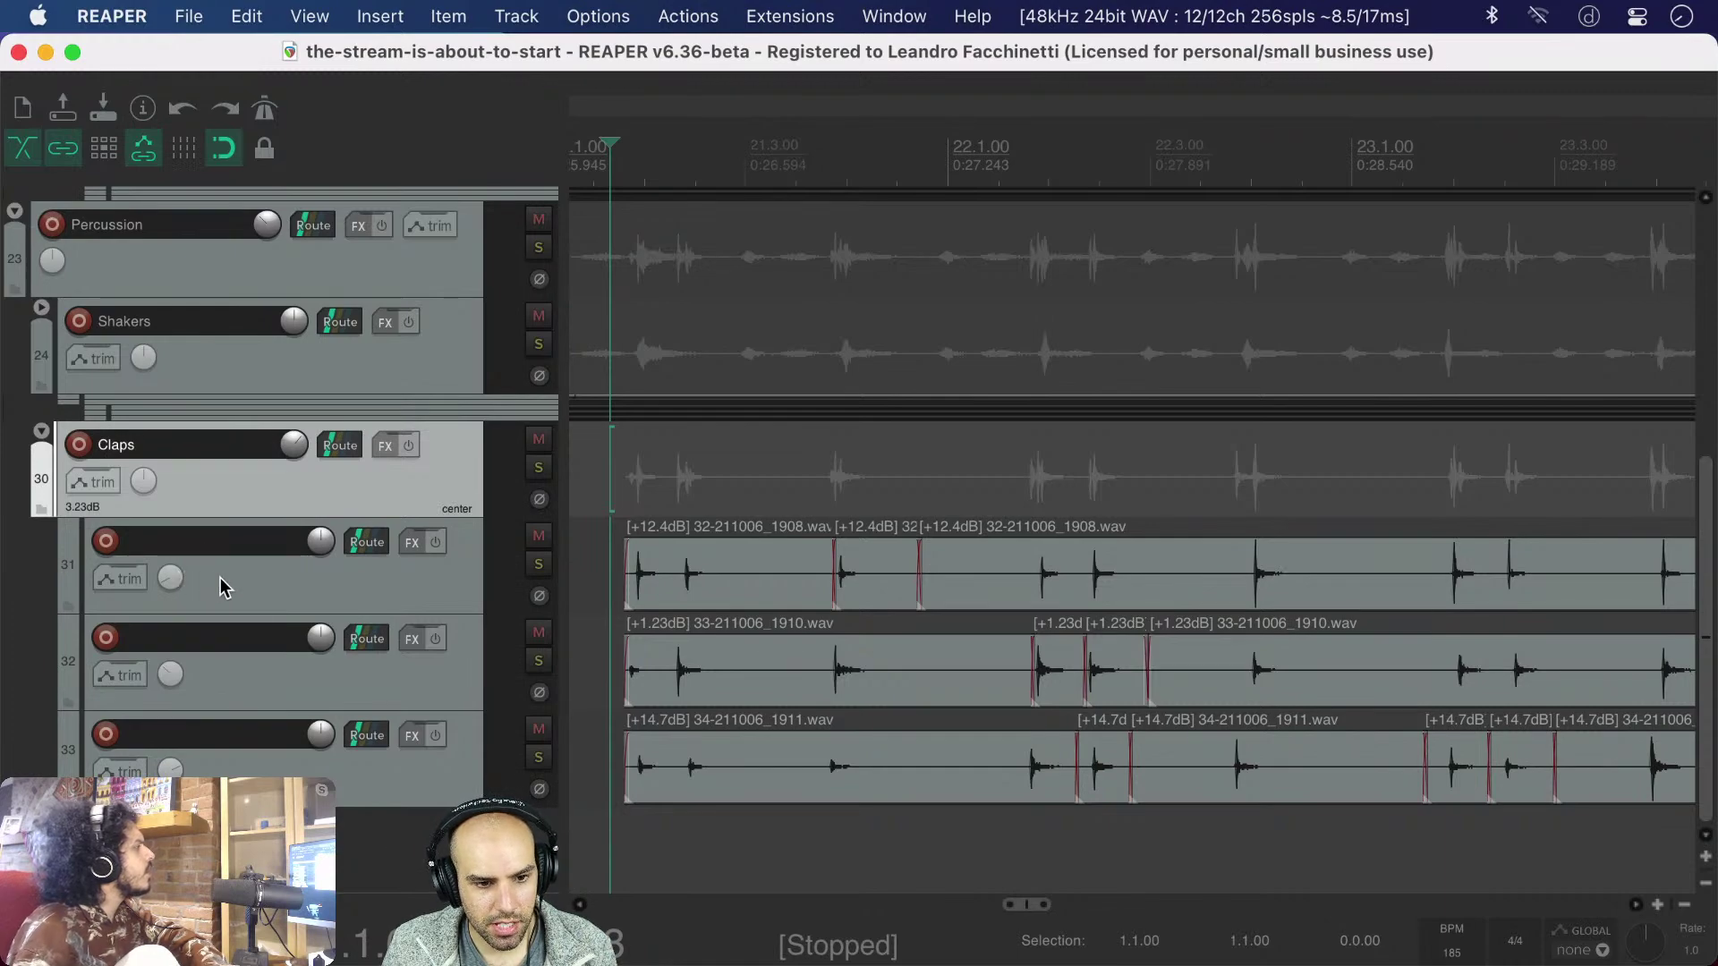
scroll(220, 578, up, 5)
scroll(220, 578, down, 5)
scroll(220, 578, right, 1)
scroll(220, 578, left, 6)
scroll(222, 587, right, 2)
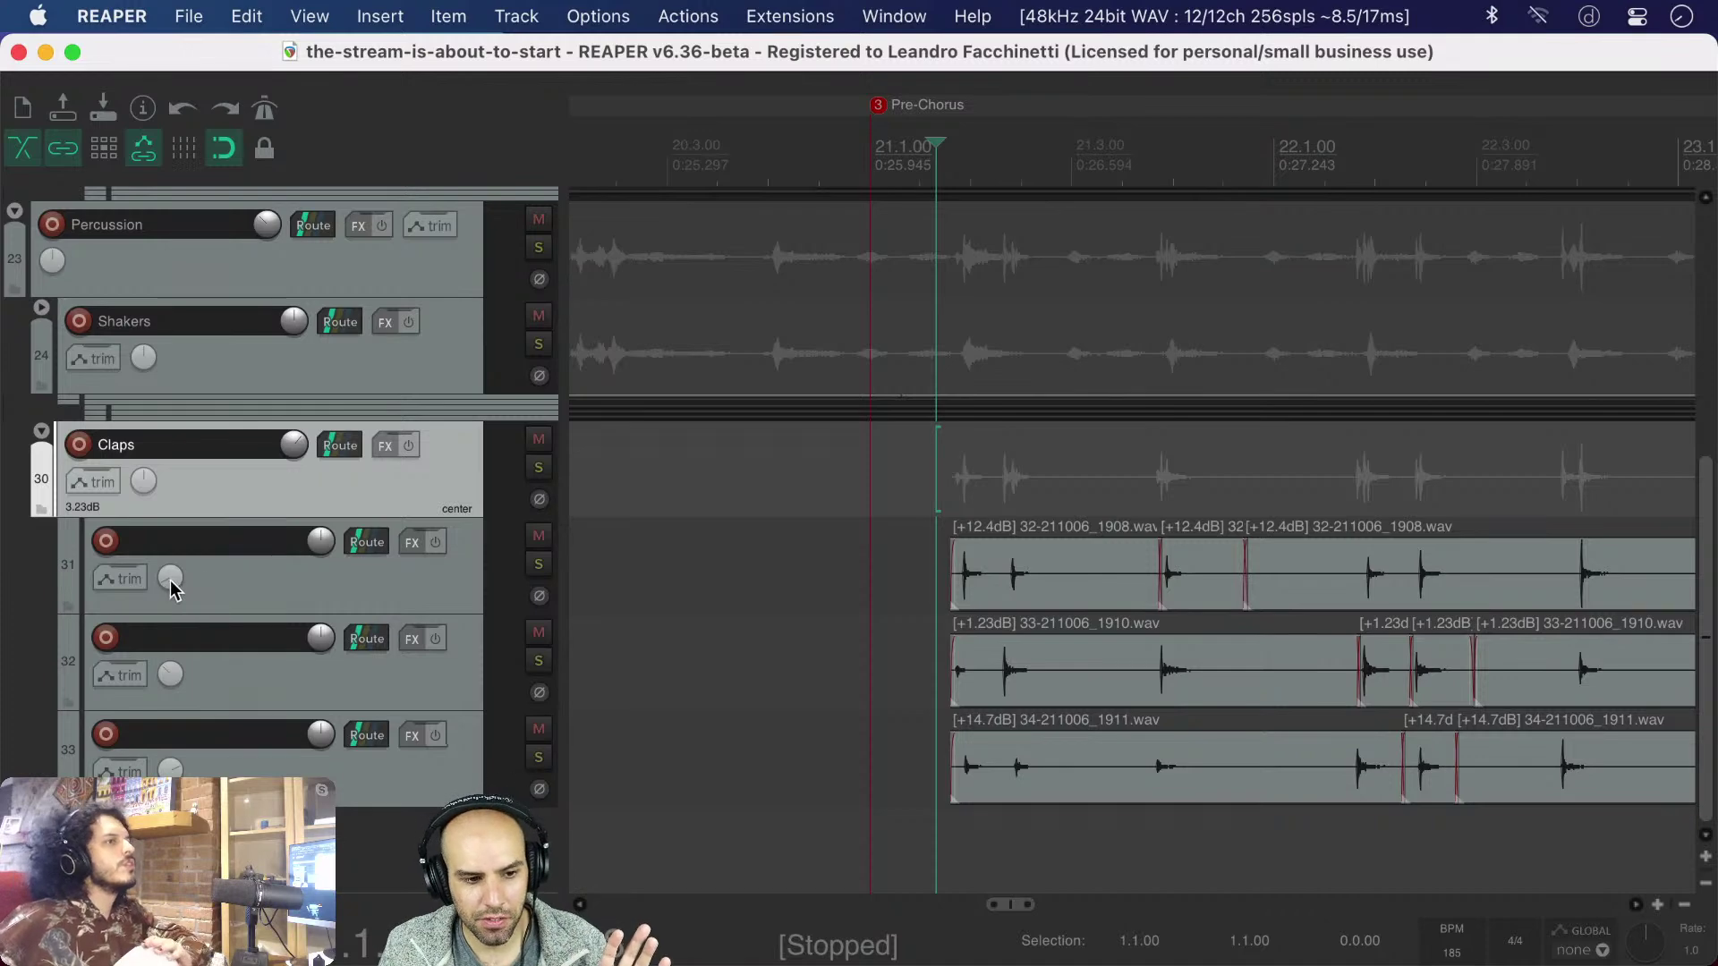
scroll(174, 590, up, 1)
scroll(174, 590, down, 1)
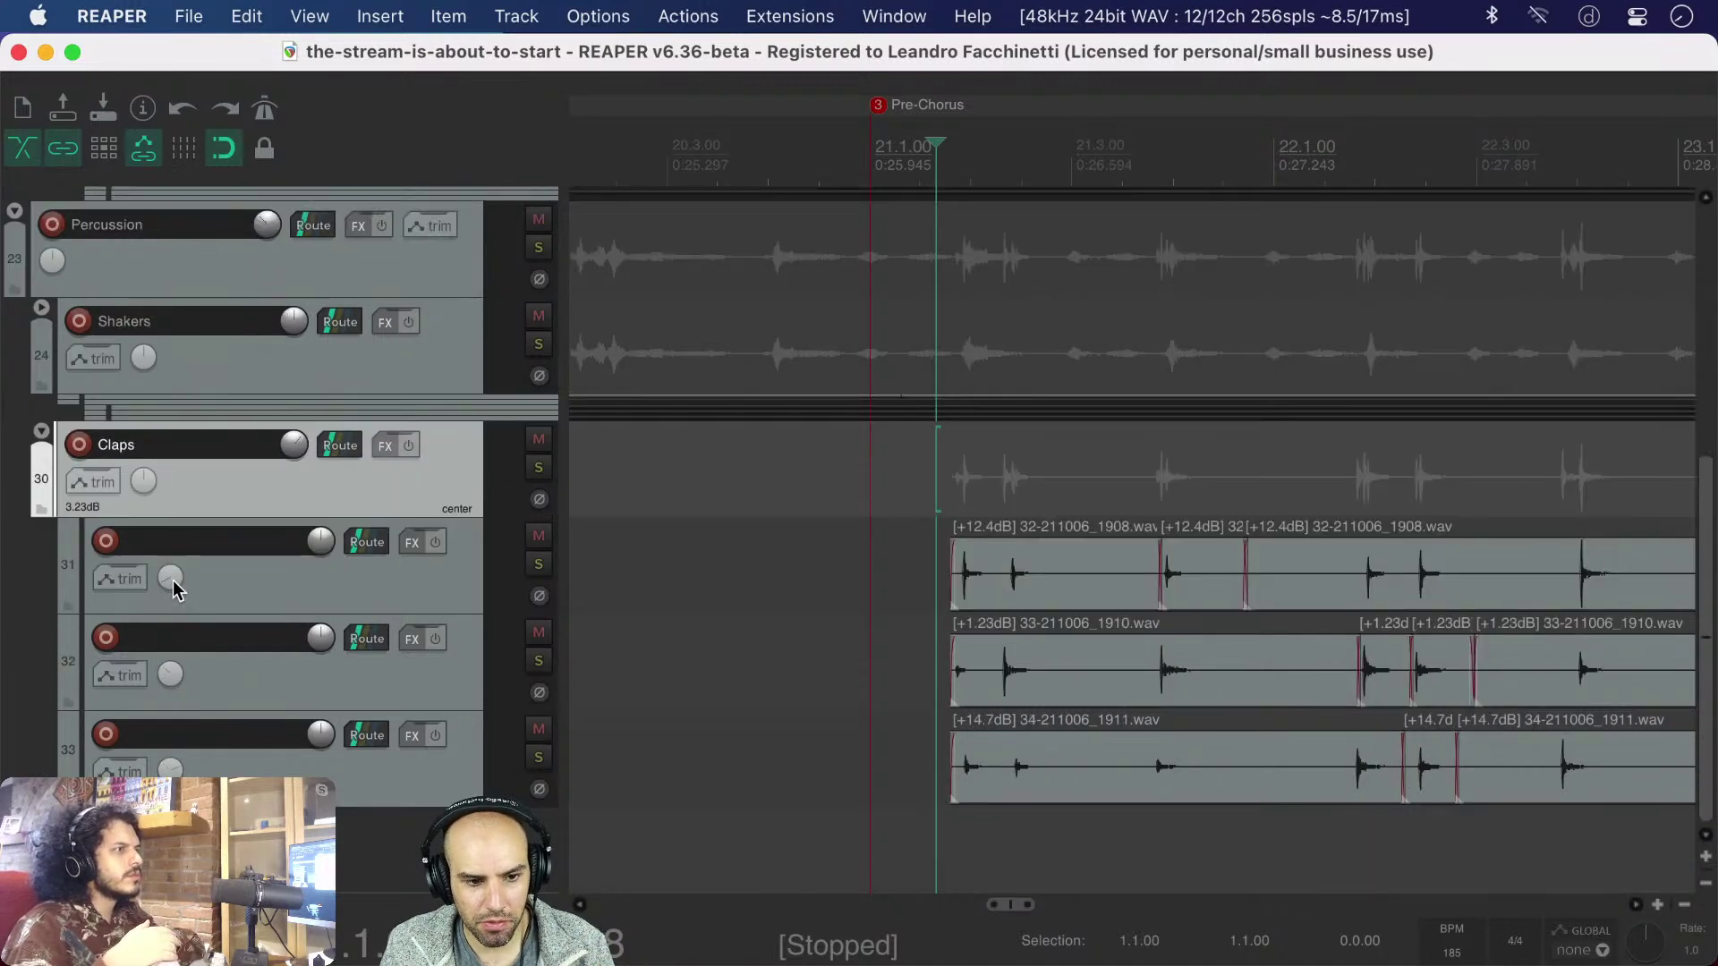
- Solo the Claps folder track and save the project
scroll(729, 639, right, 1)
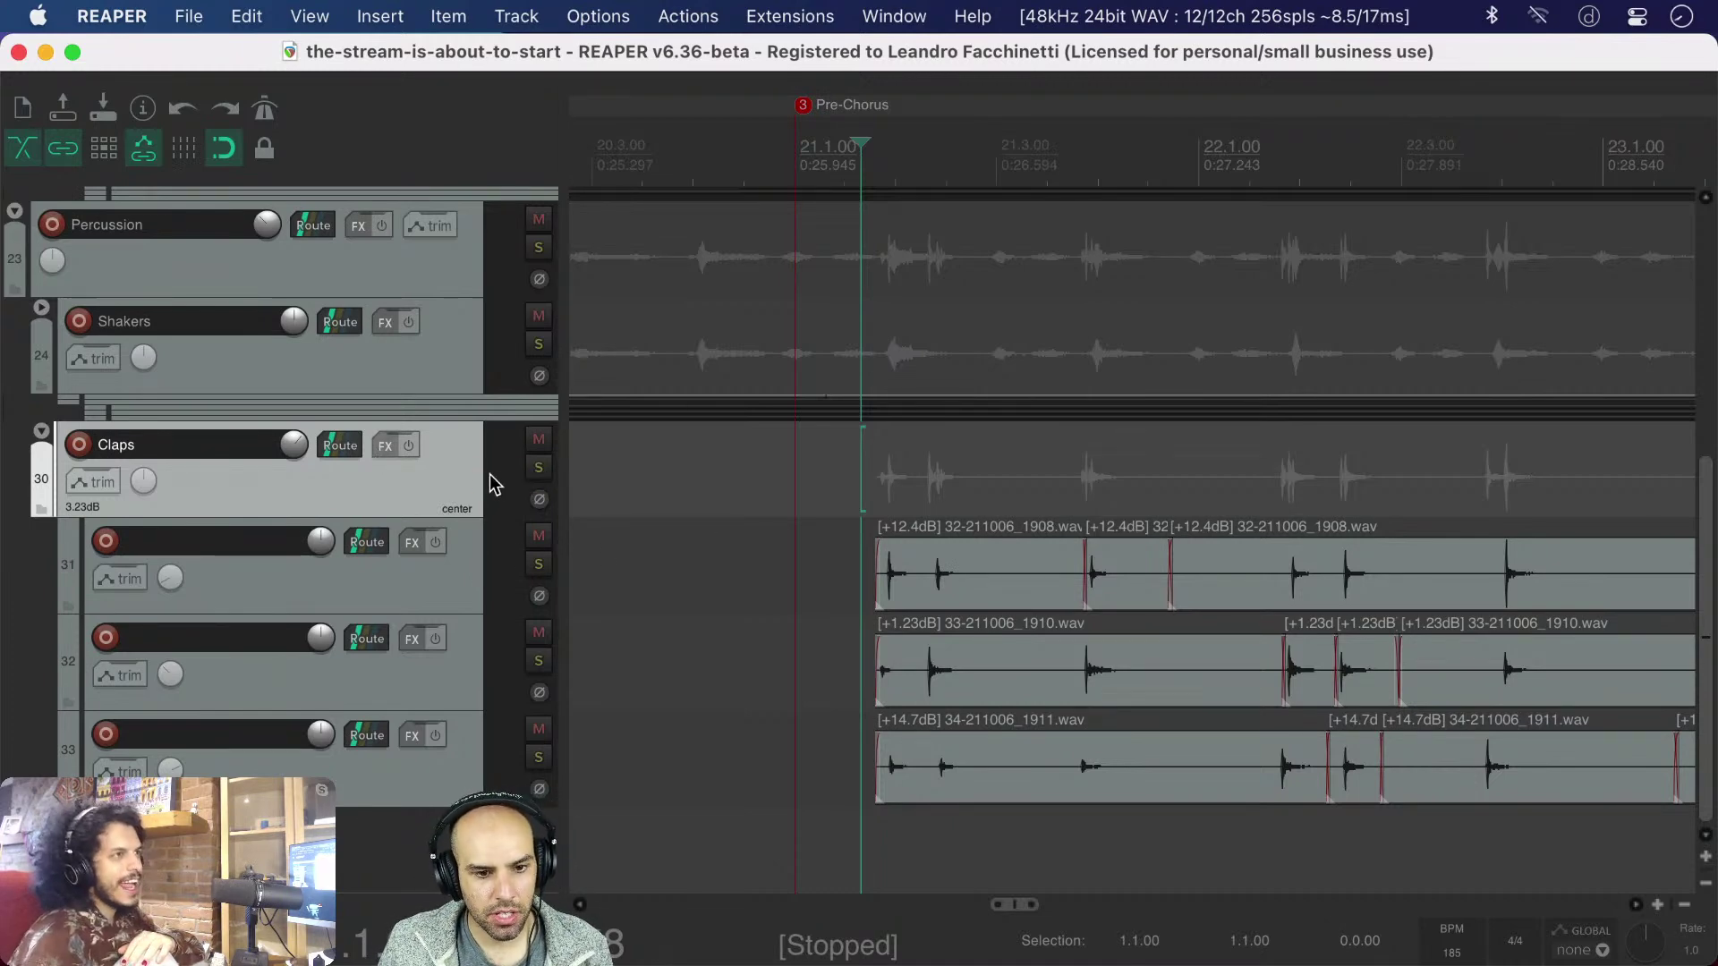
click(538, 467)
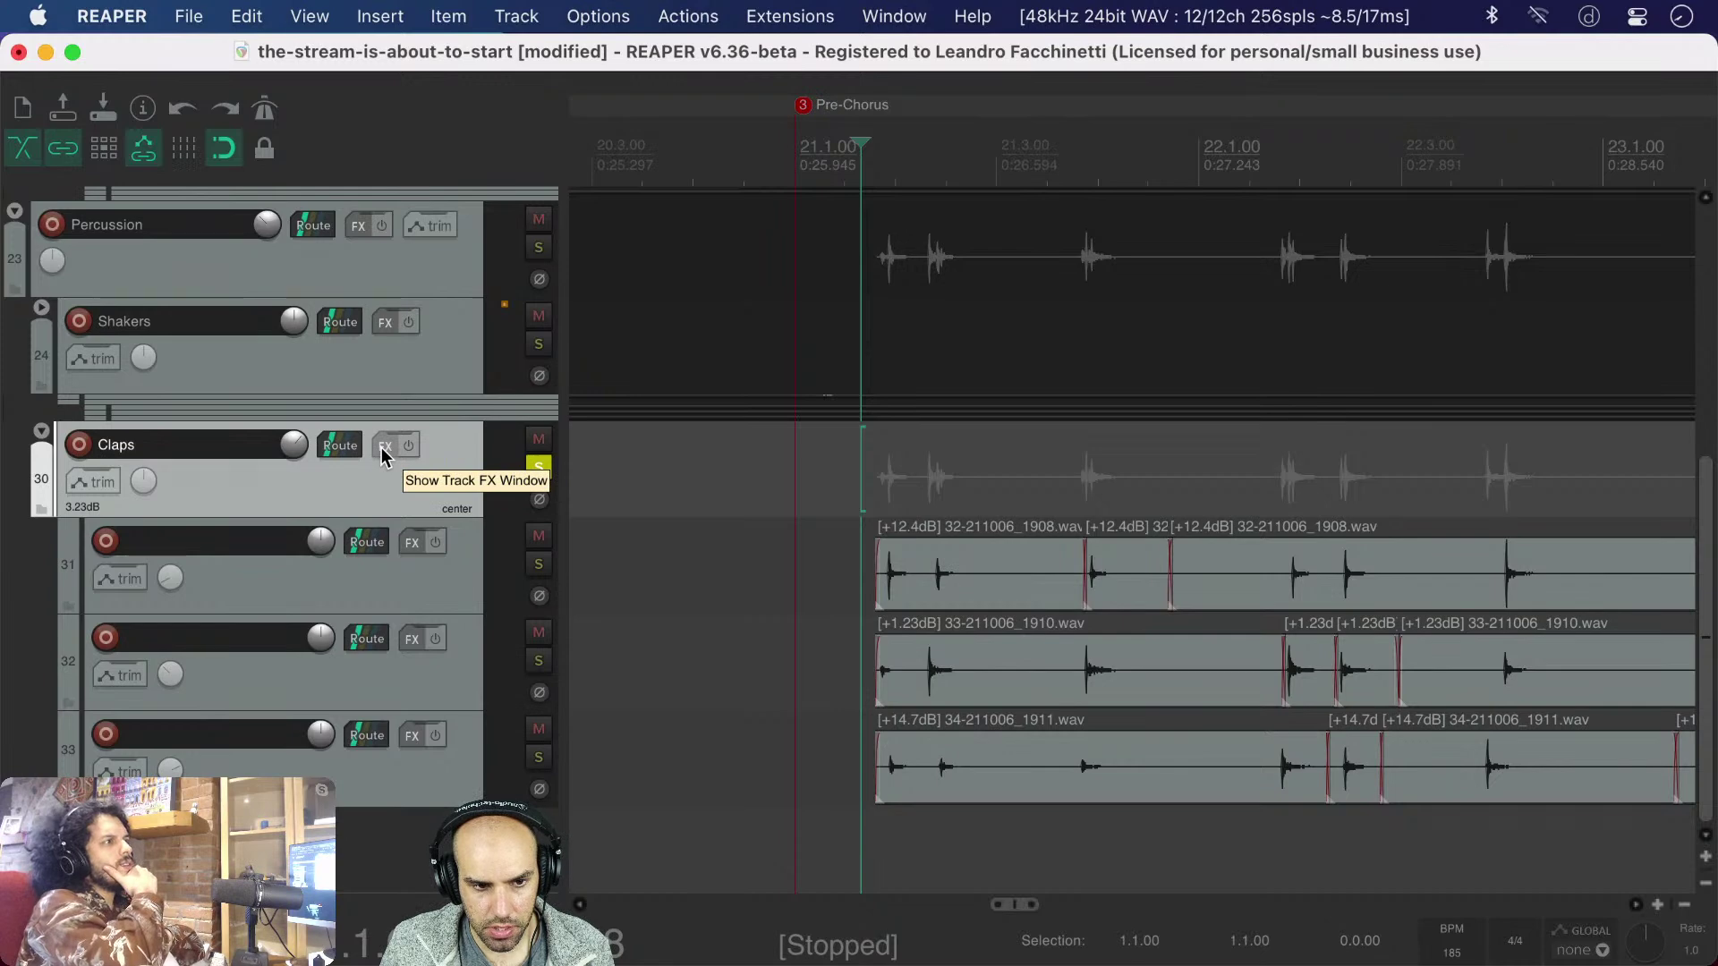
key(super+s)
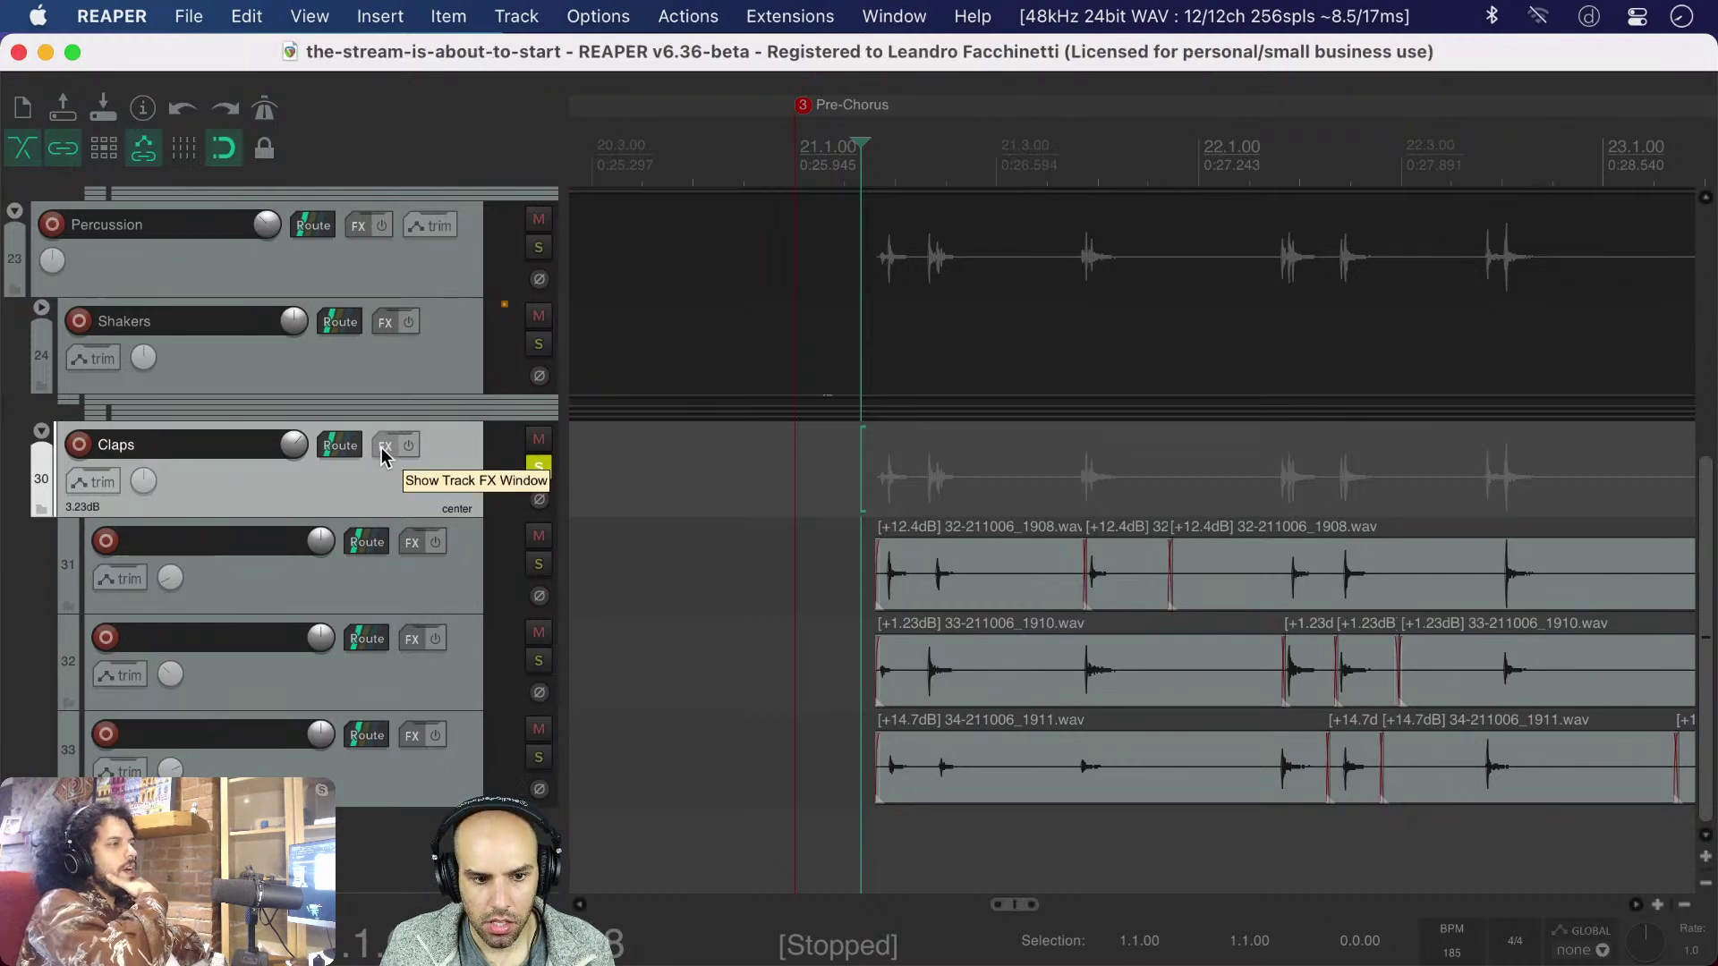
- Make a time selection covering all the claps, from about 21.1.82 to 26.1.33, and play it
scroll(756, 479, down, 5)
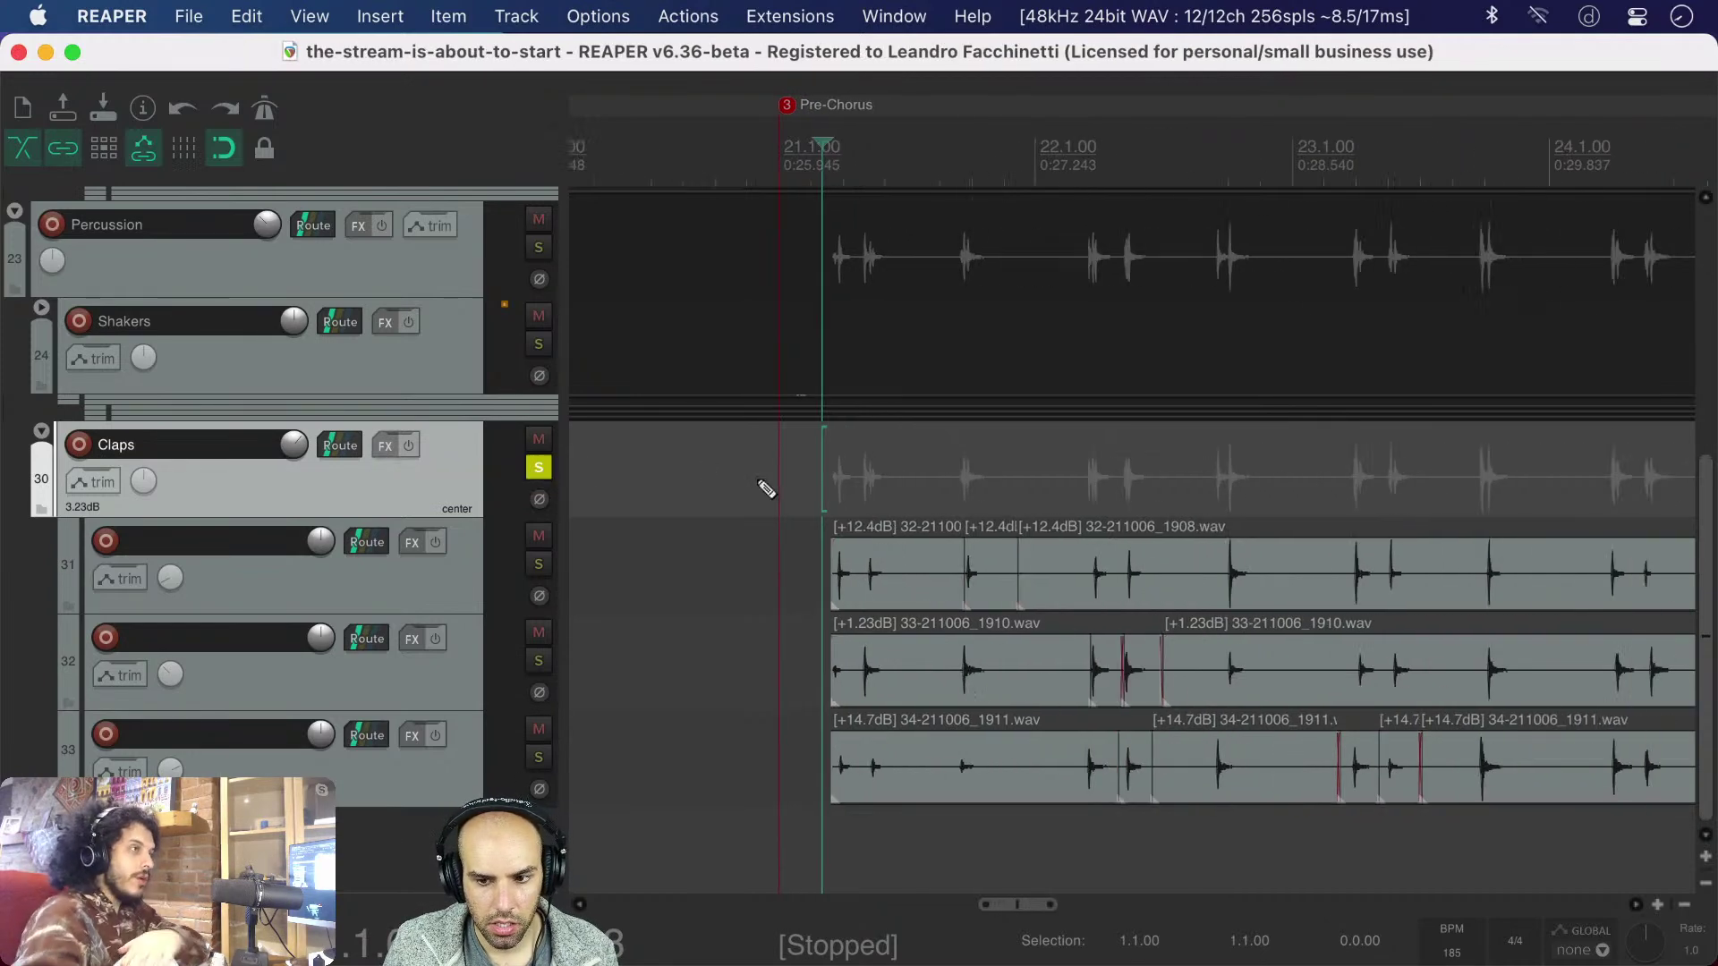
click(791, 472)
scroll(787, 471, right, 3)
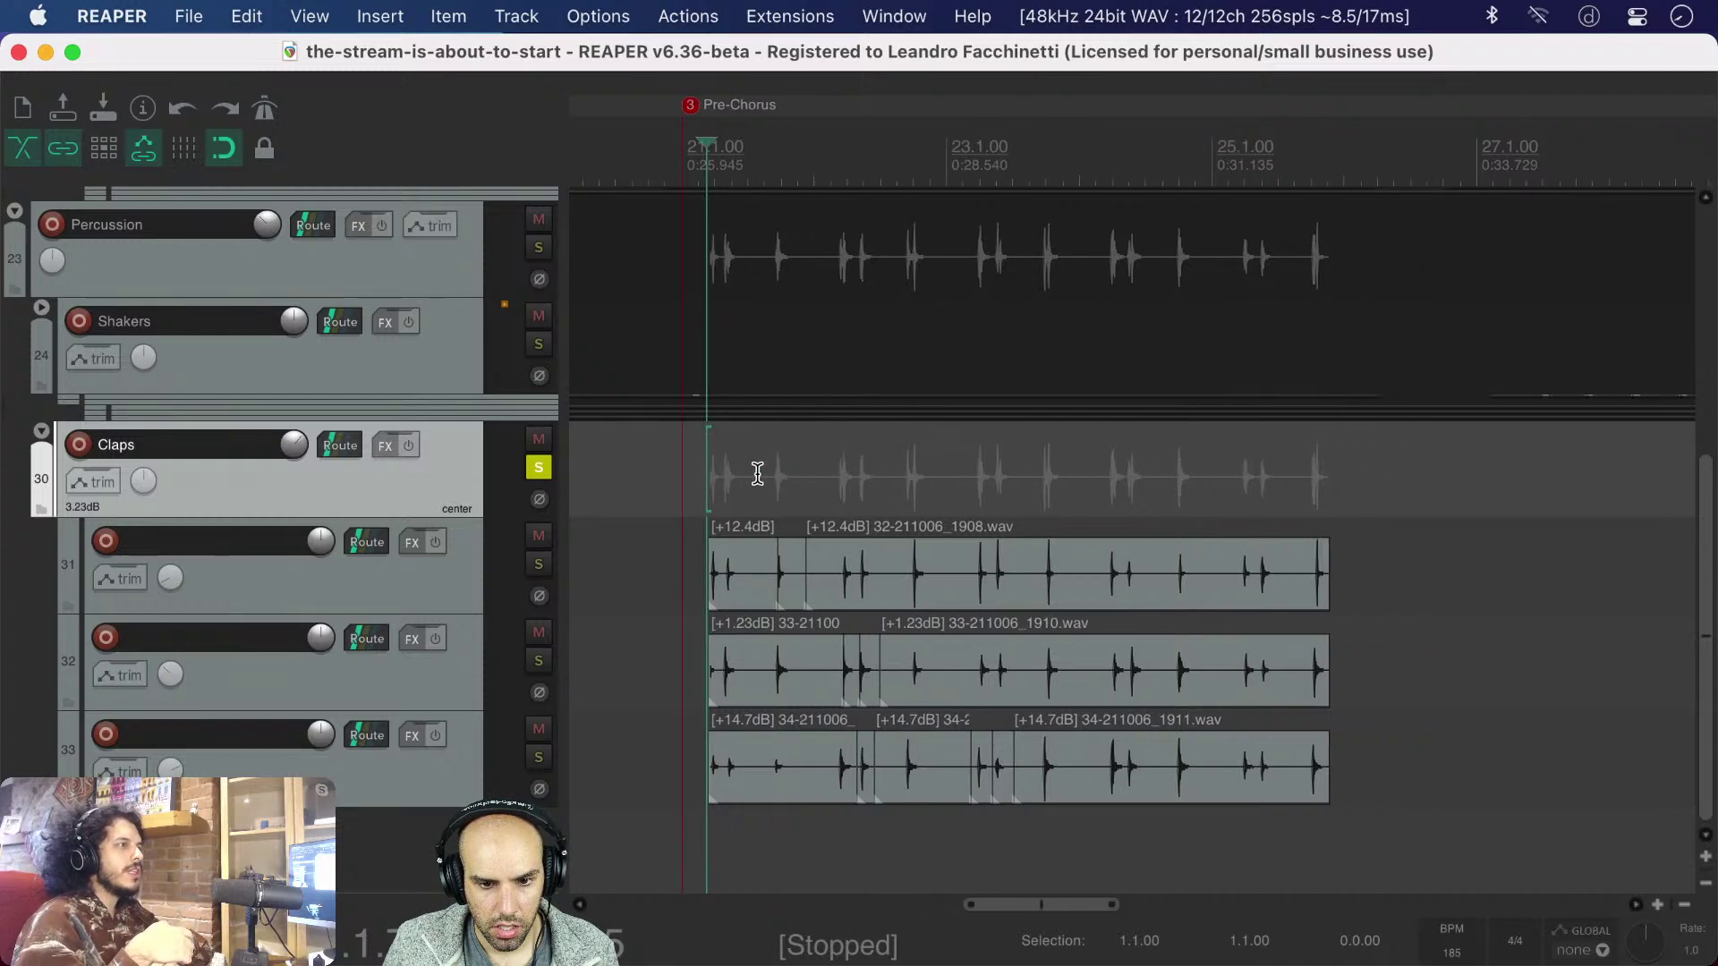
shift+click(1350, 490)
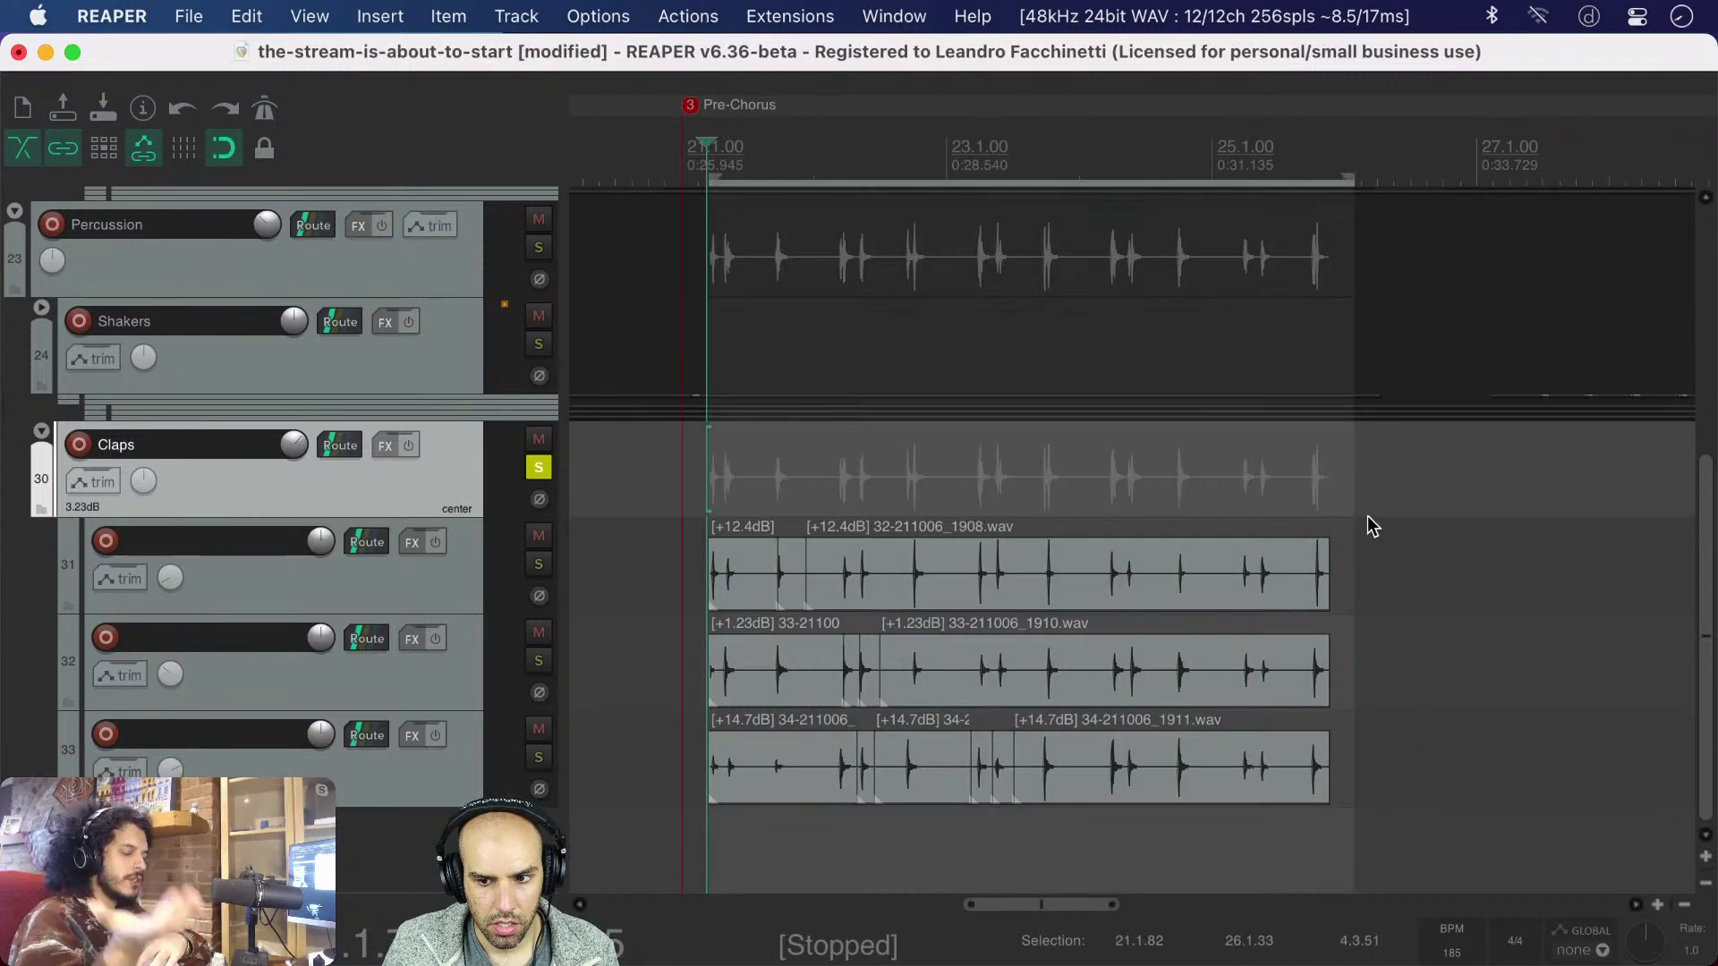
key(space)
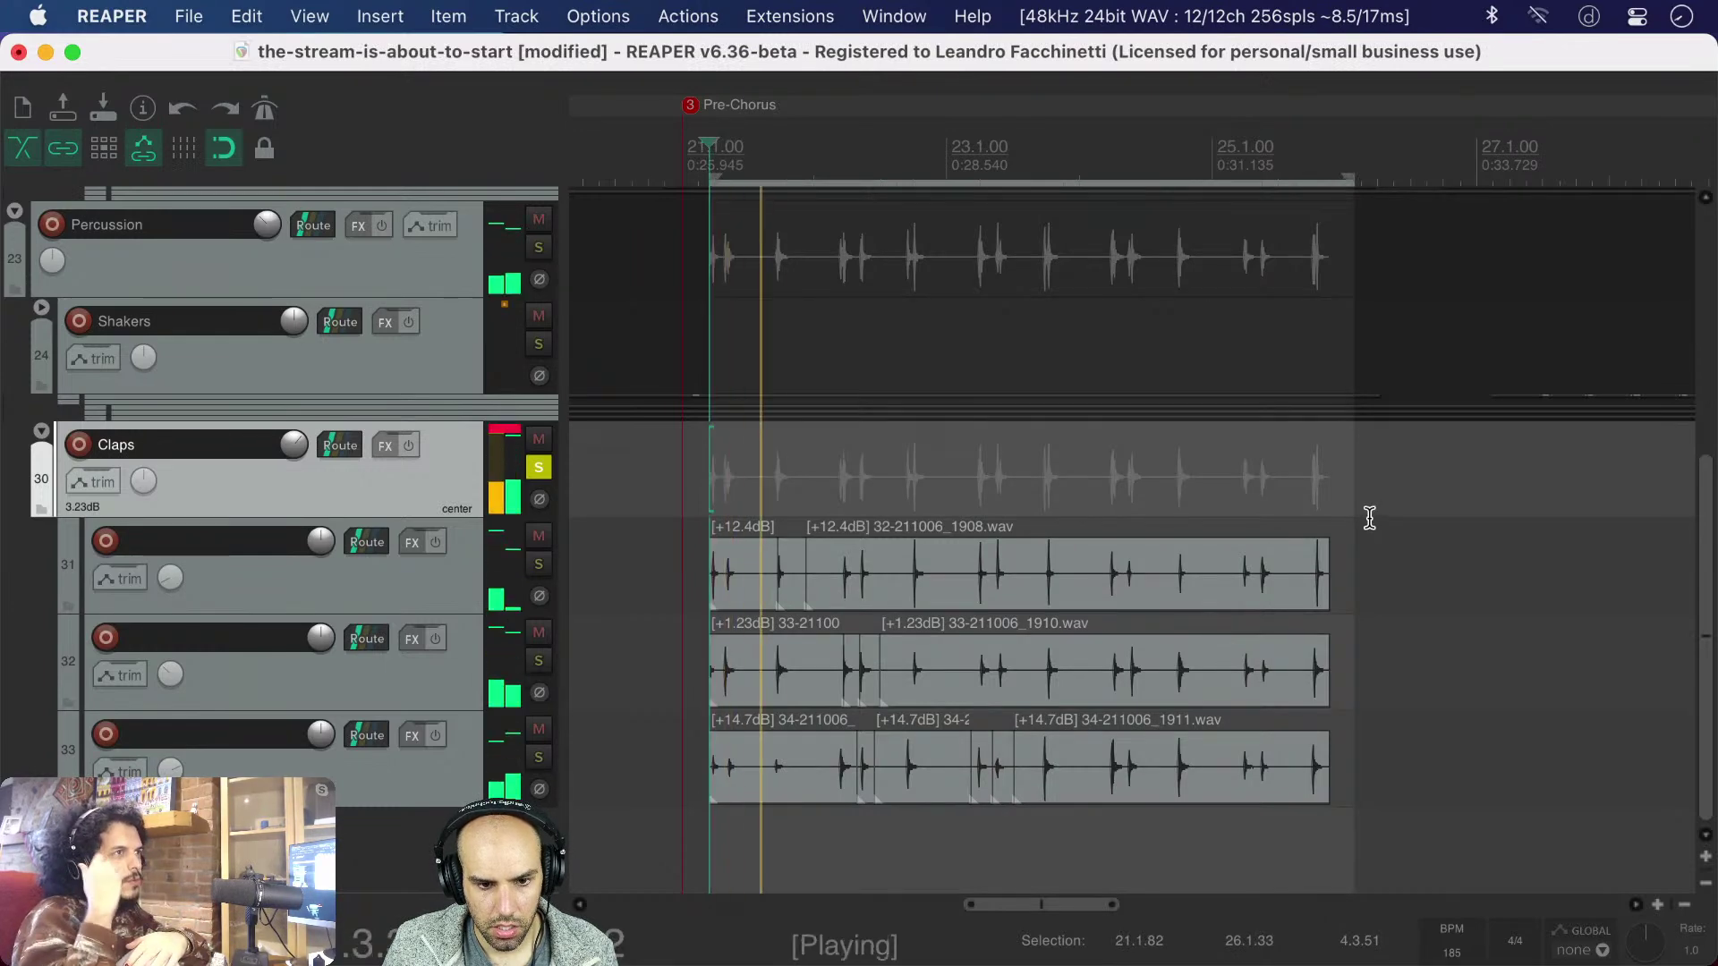
click(397, 444)
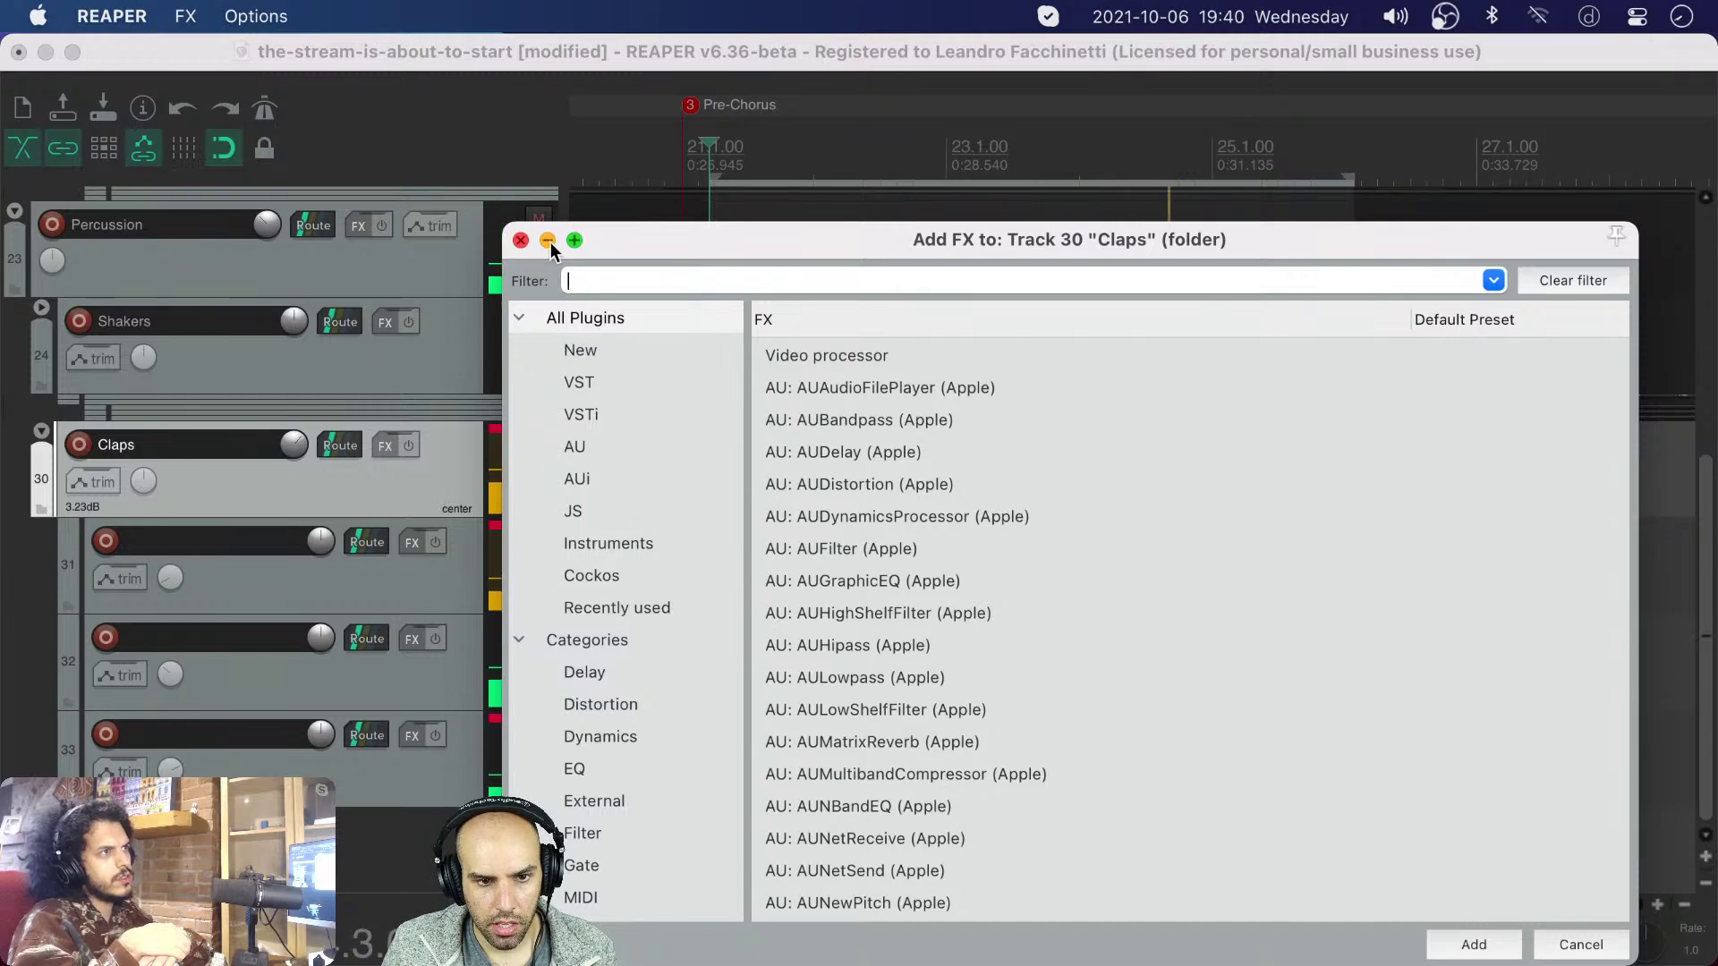
click(520, 239)
click(603, 413)
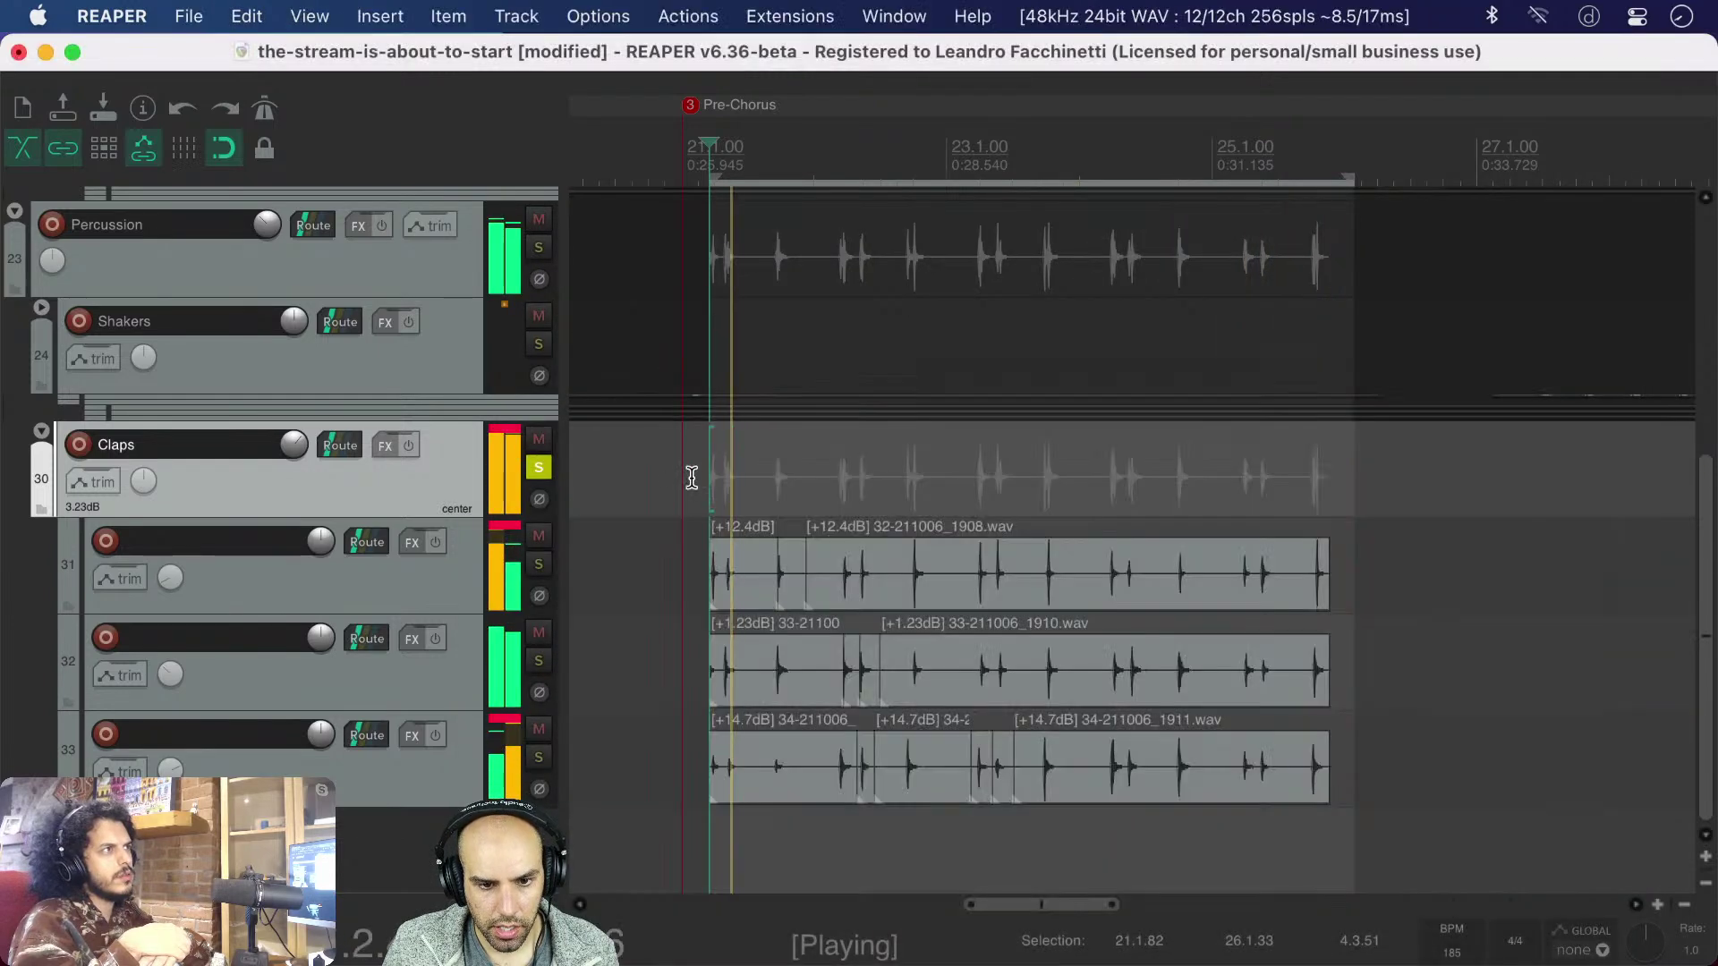
- Stop playback, and filter the plugins available for the Claps folder by "dyna"
key(space)
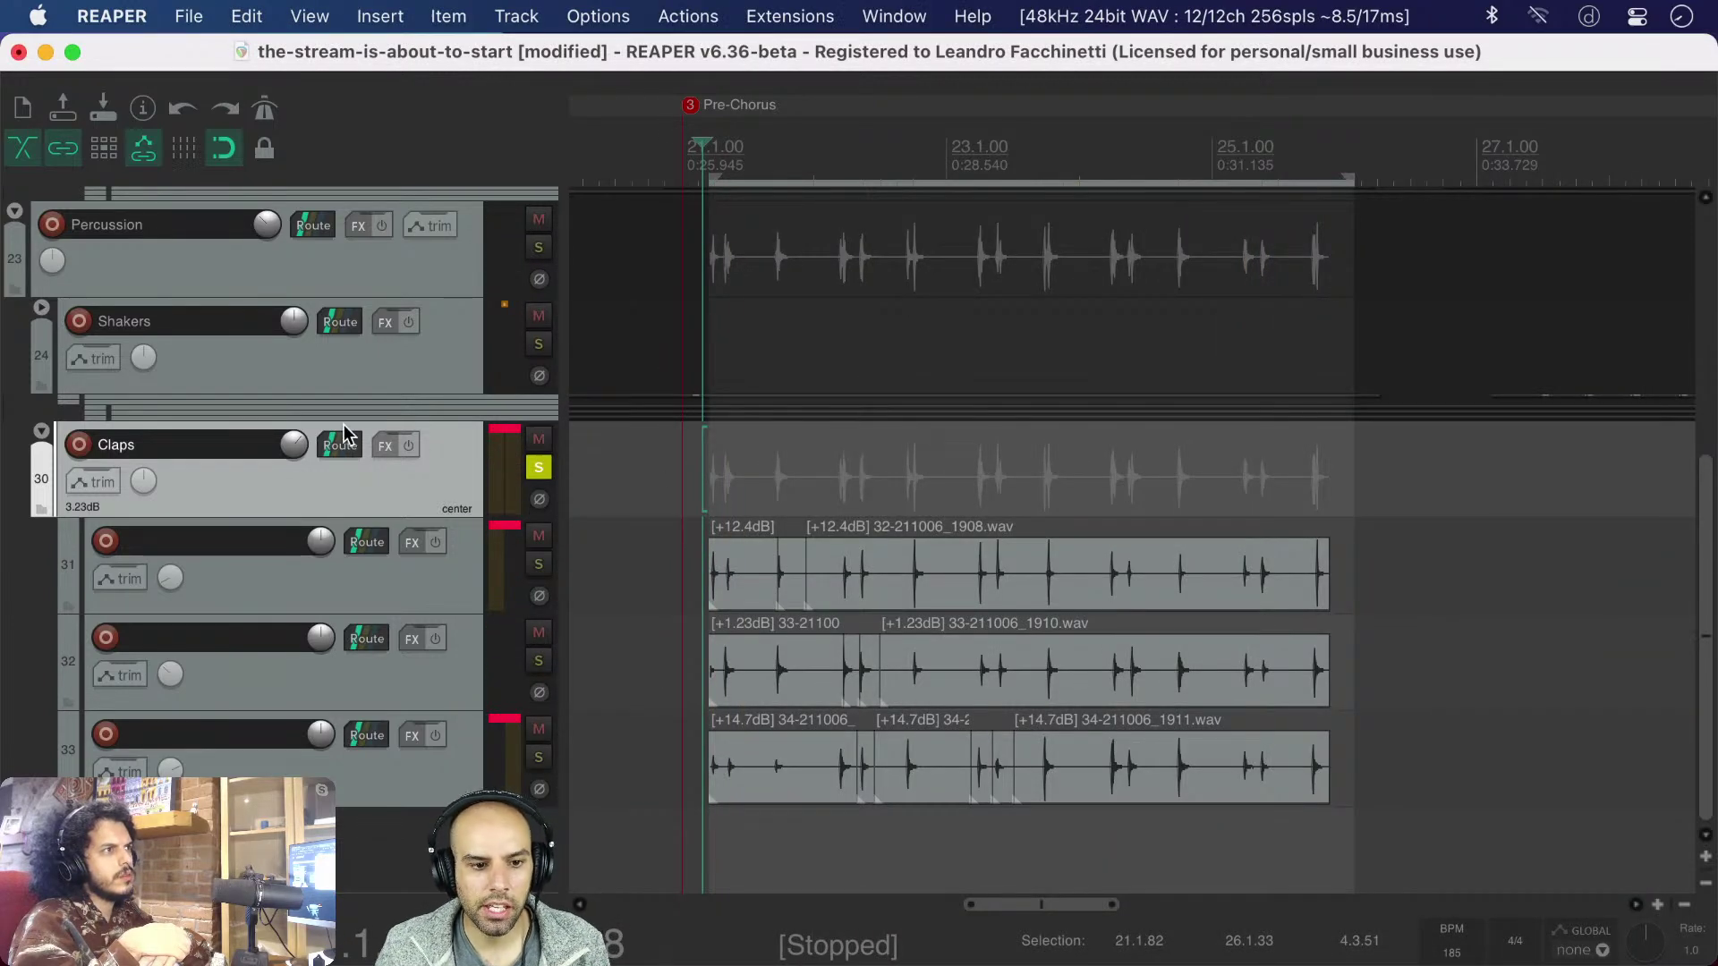
click(382, 443)
text(dyna)
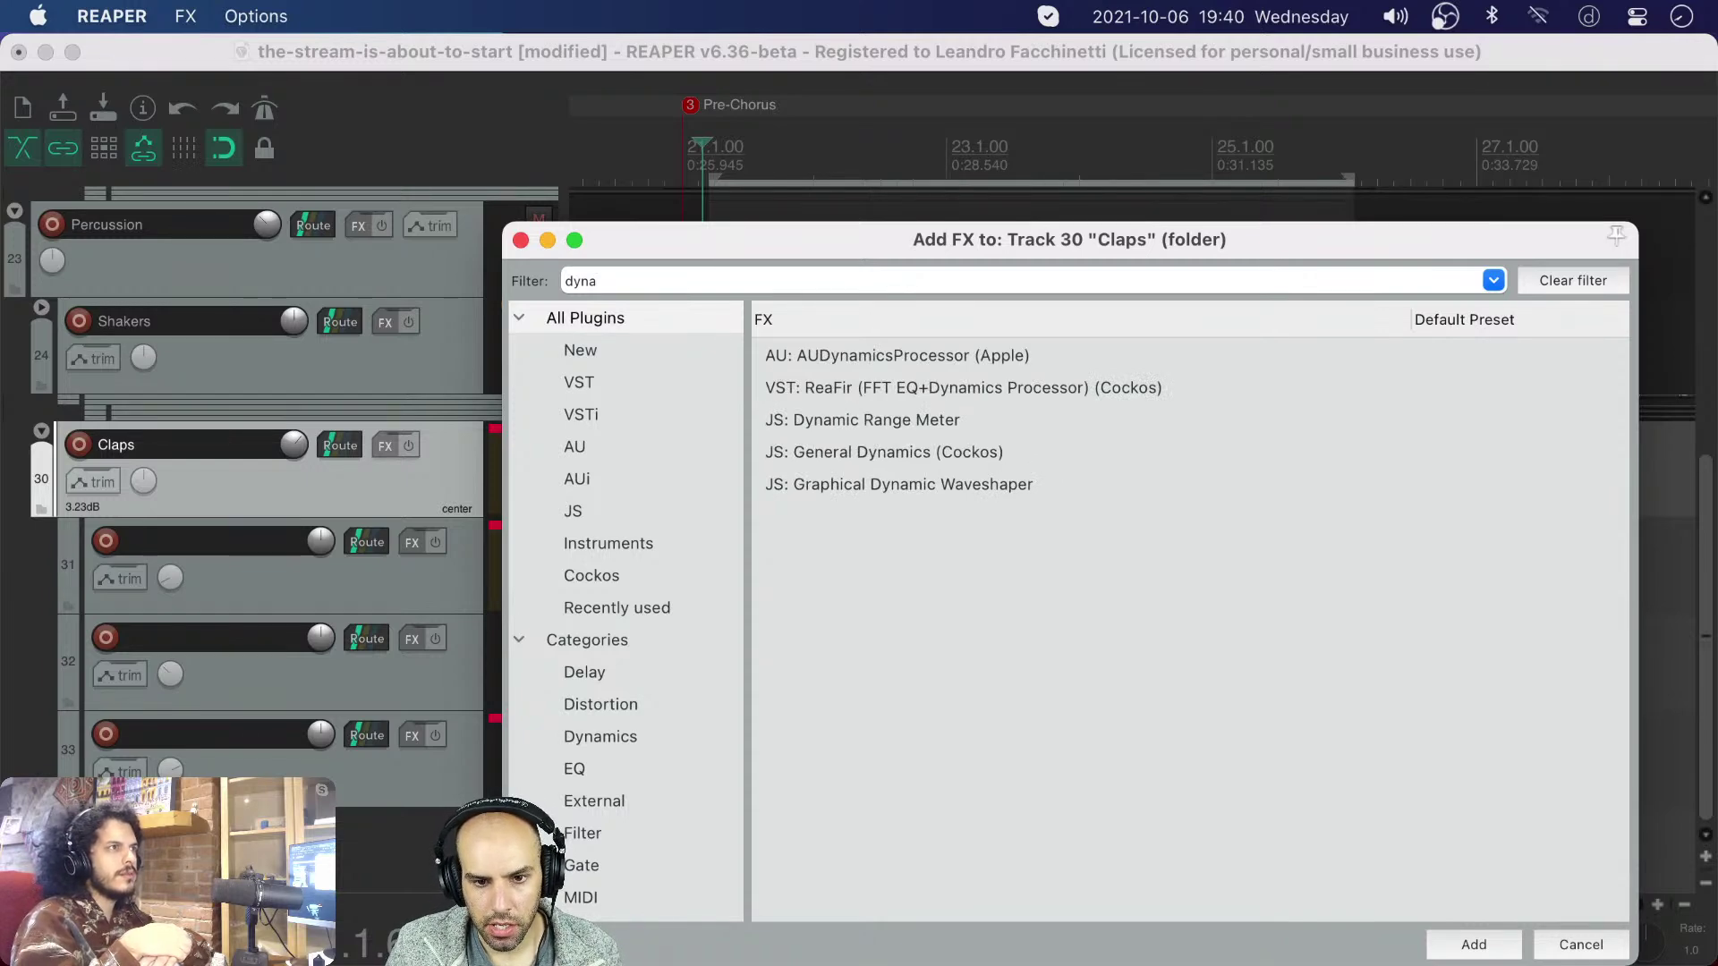
- Search the plugins for "compression", shorten the filter to "comp", and look through the listed compressors
key(super+a)
key(BackSpace)
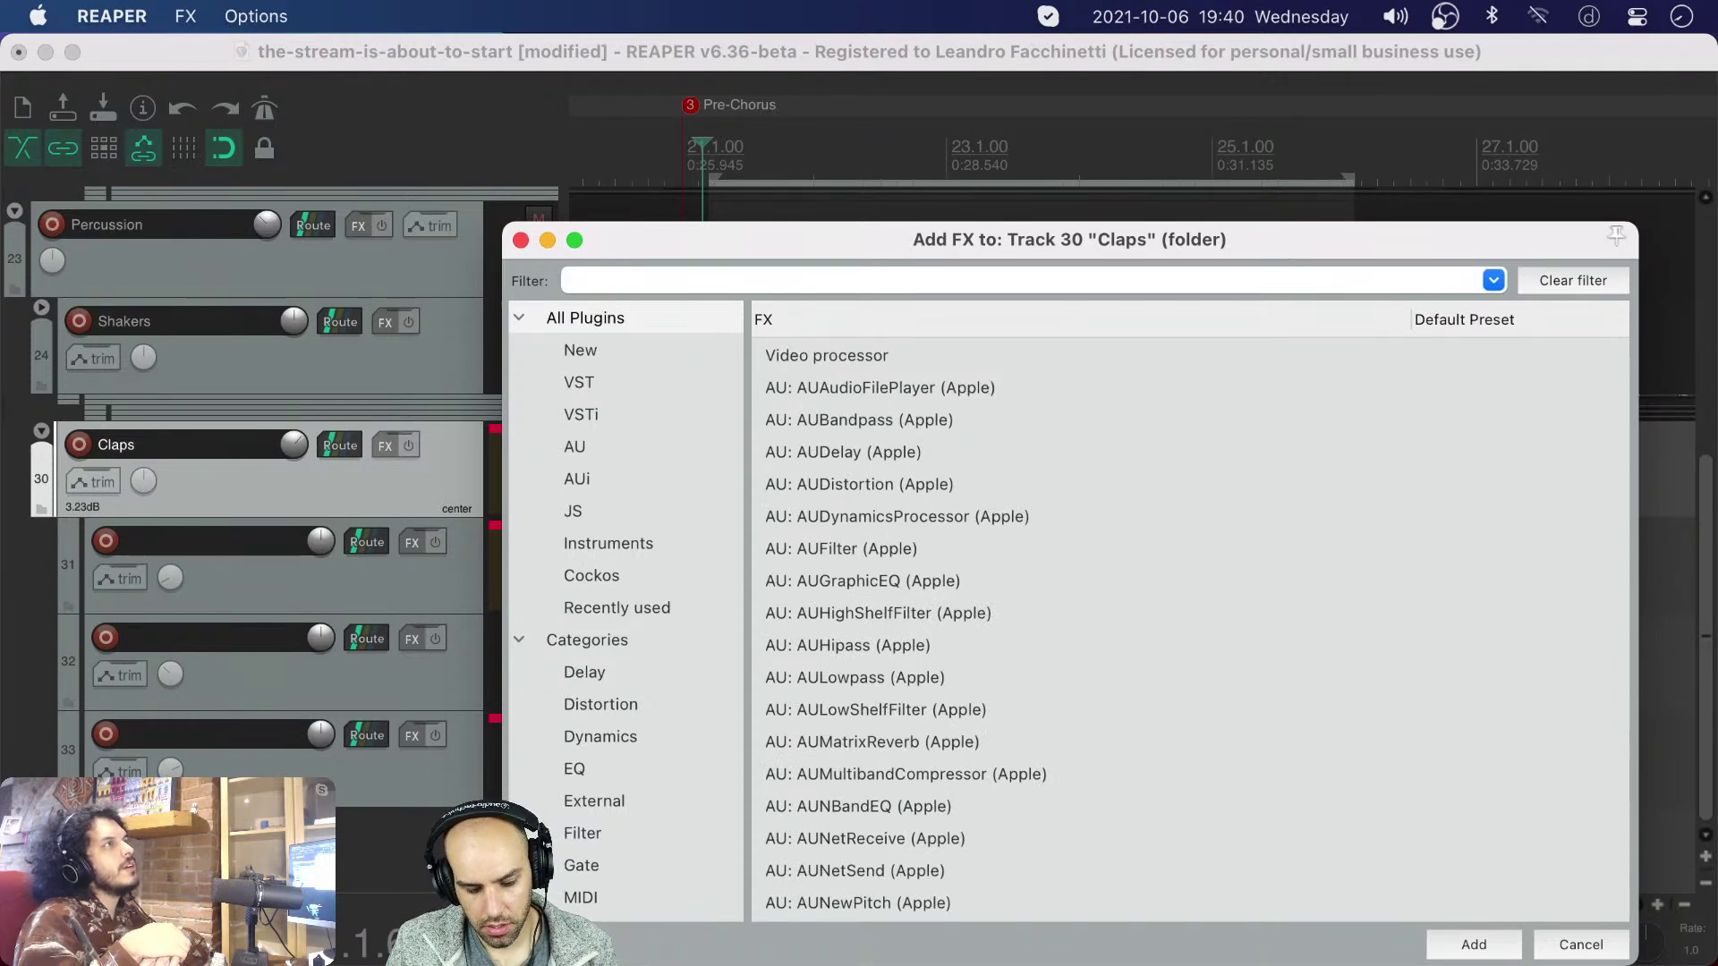
text(compression)
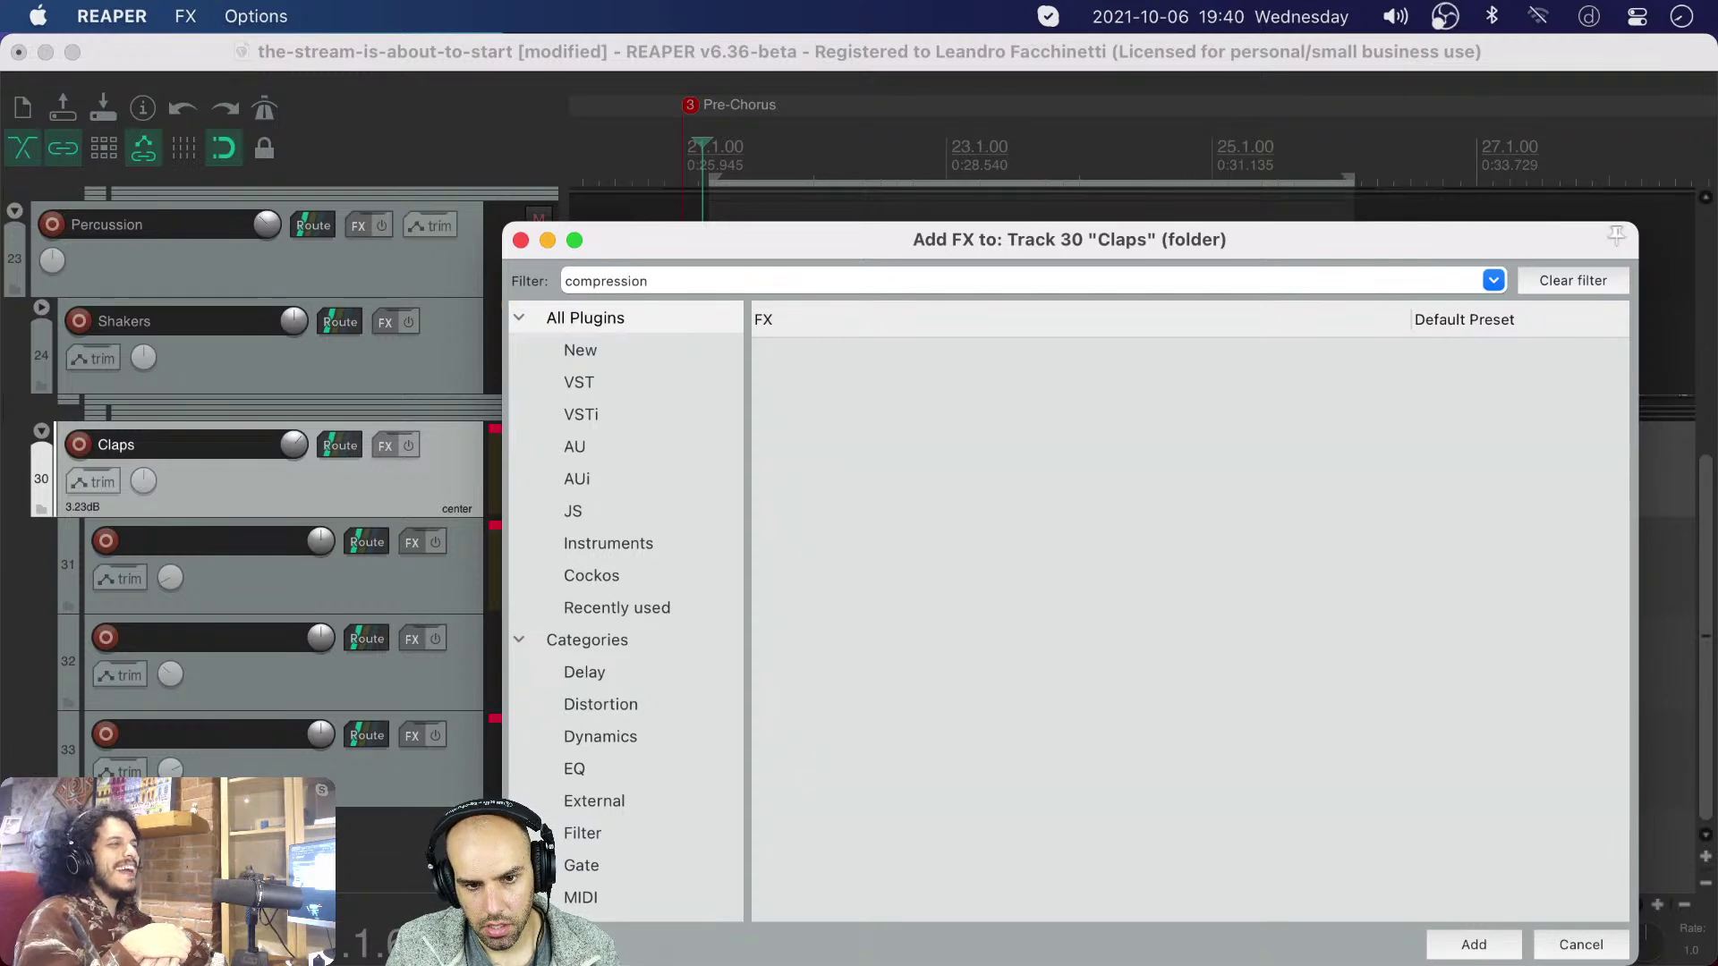
key(super+a)
text(compr)
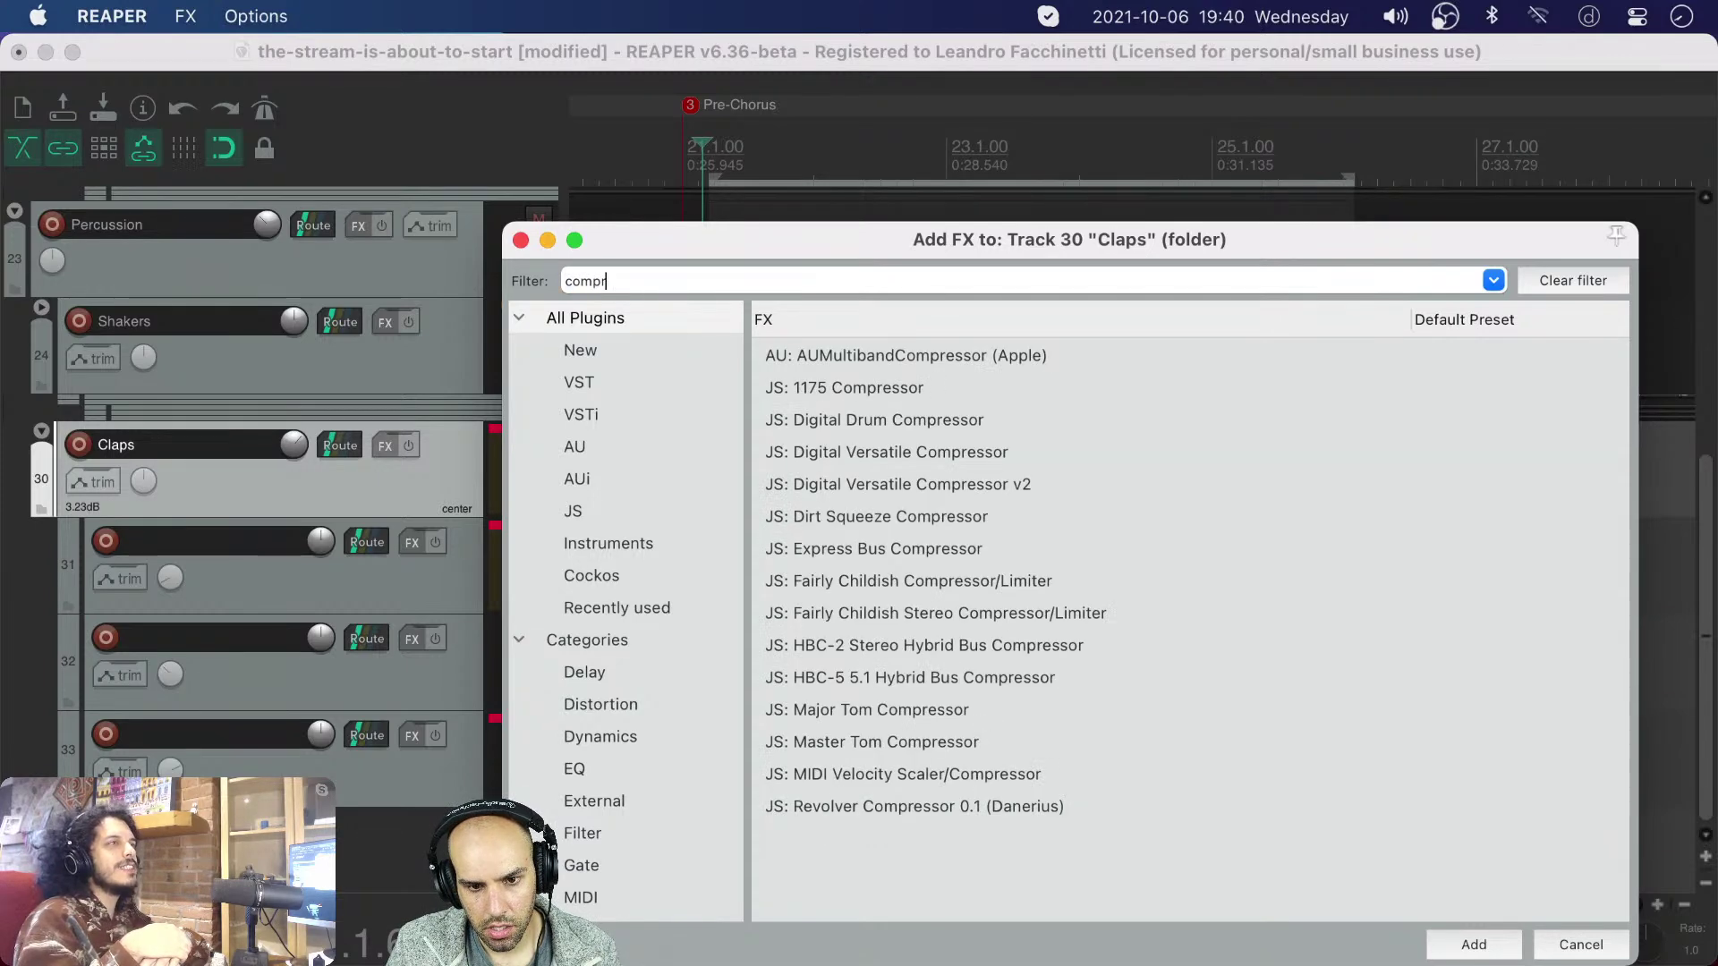
key(BackSpace)
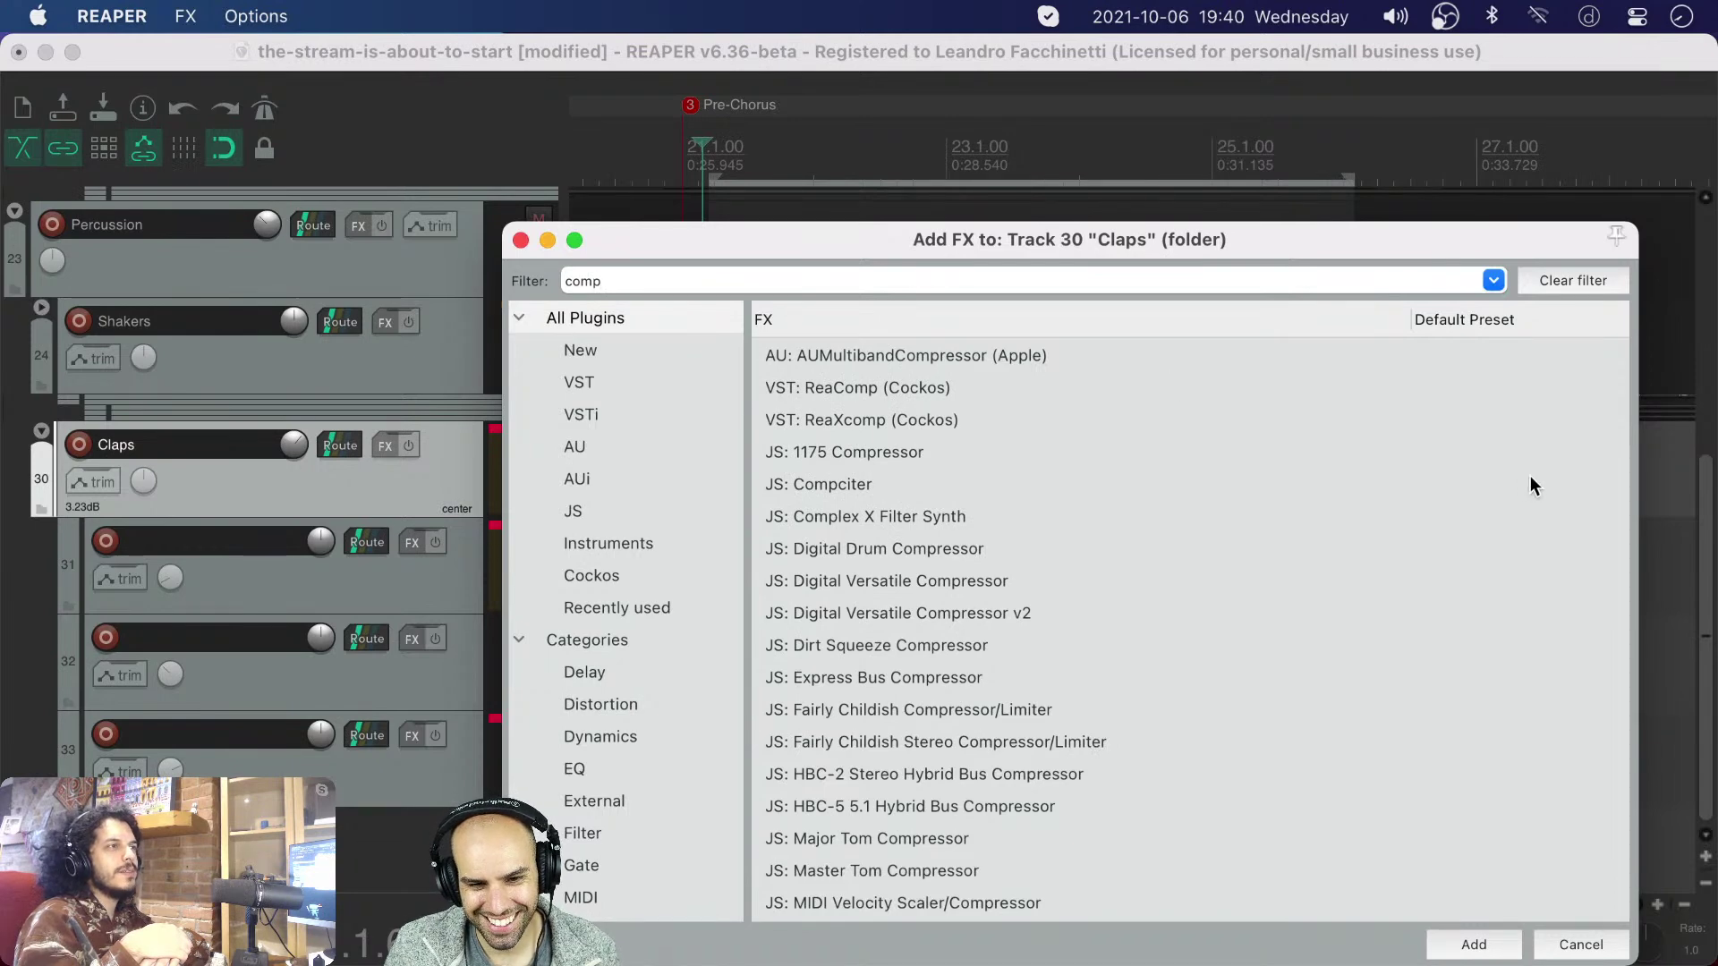
scroll(1170, 480, down, 1)
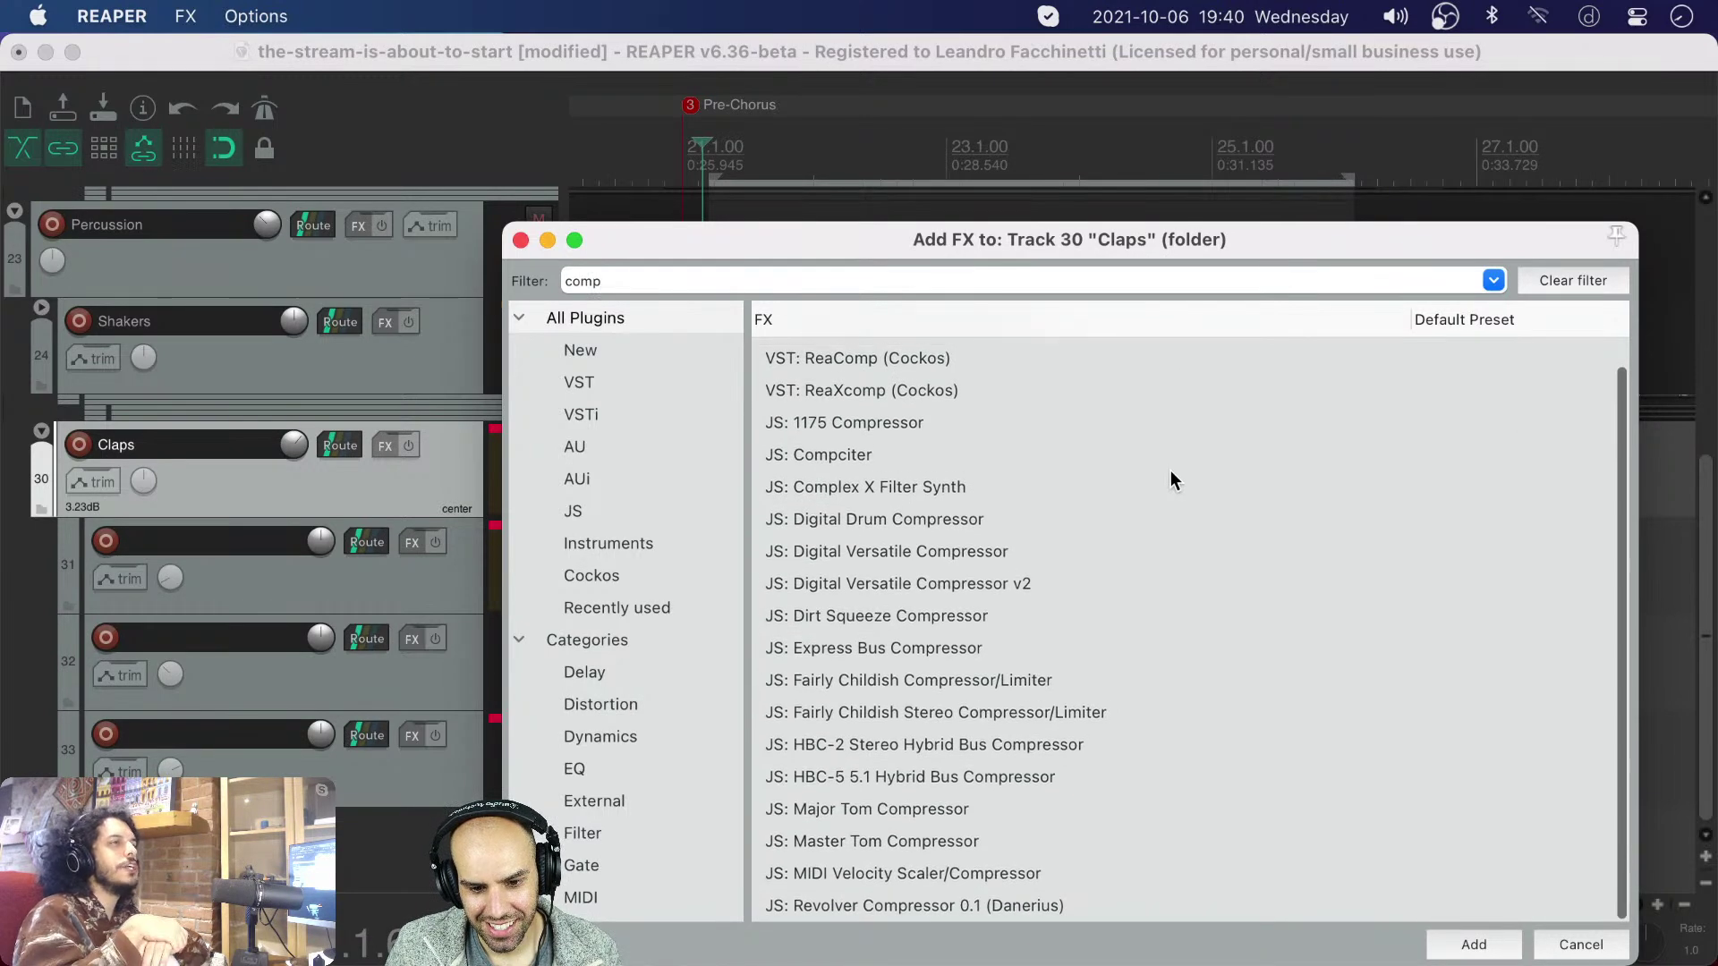
scroll(1171, 481, up, 1)
scroll(1170, 480, down, 1)
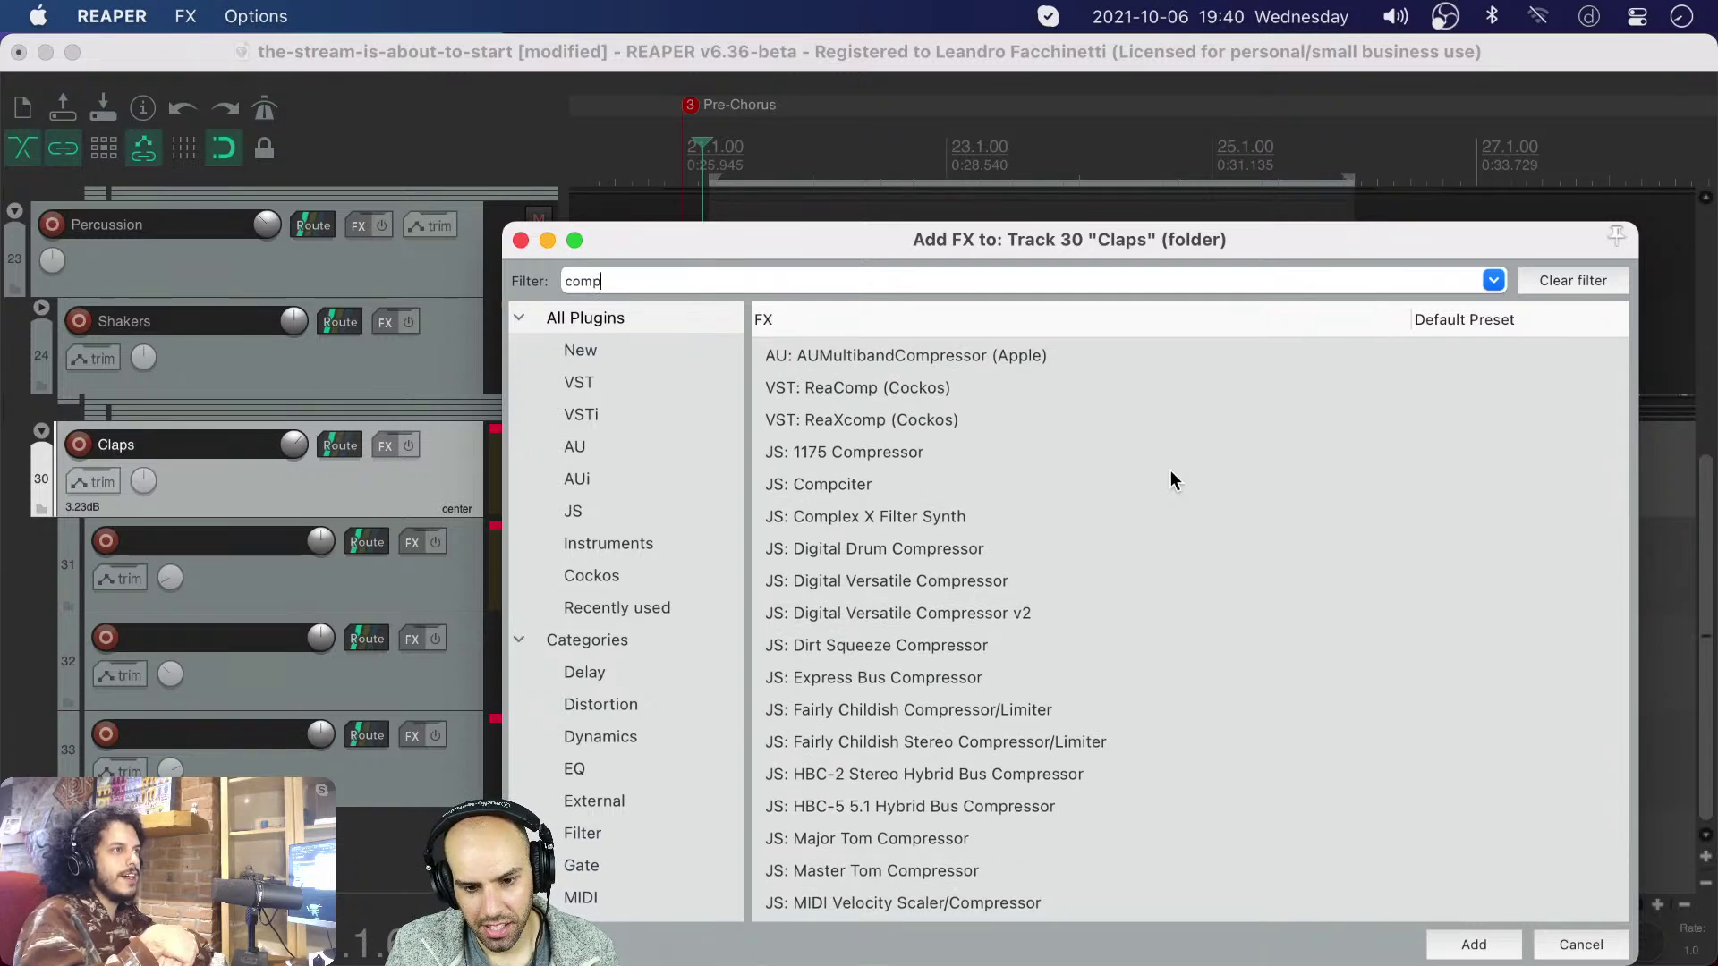
- Filter the plugins by "dynamic" and add JS: General Dynamics (Cockos) to the Claps folder track
key(super+a)
text(dynamic)
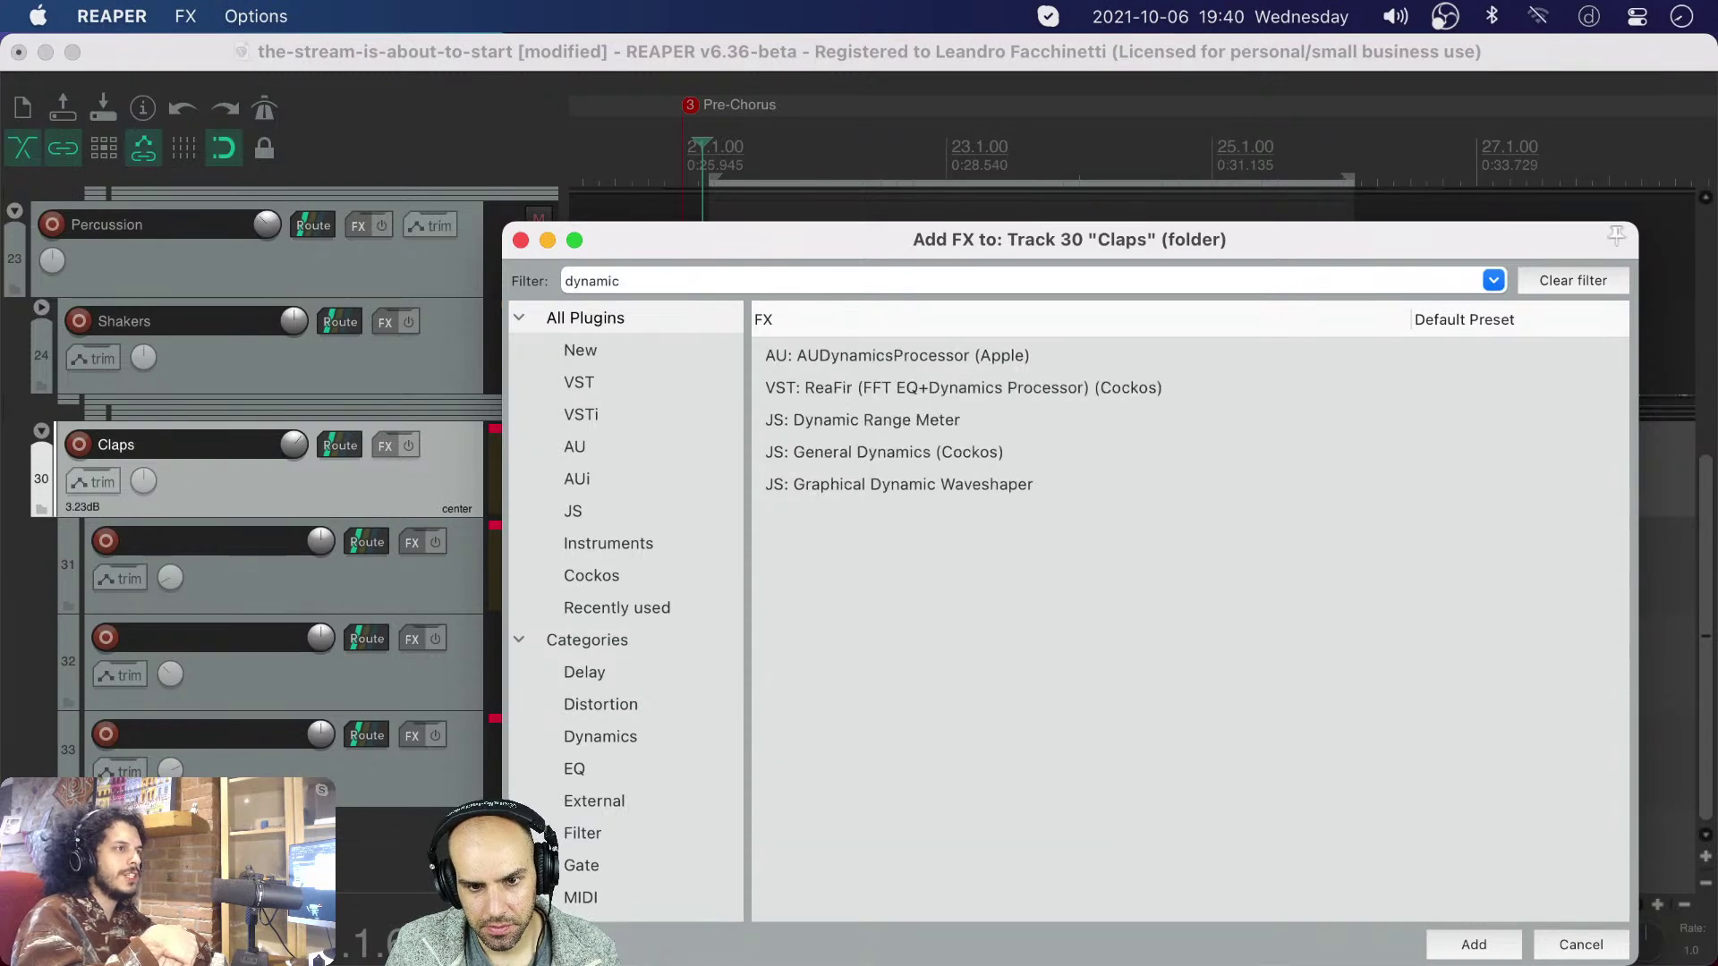
key(Down)
key(Down)
key(Down)
key(Down)
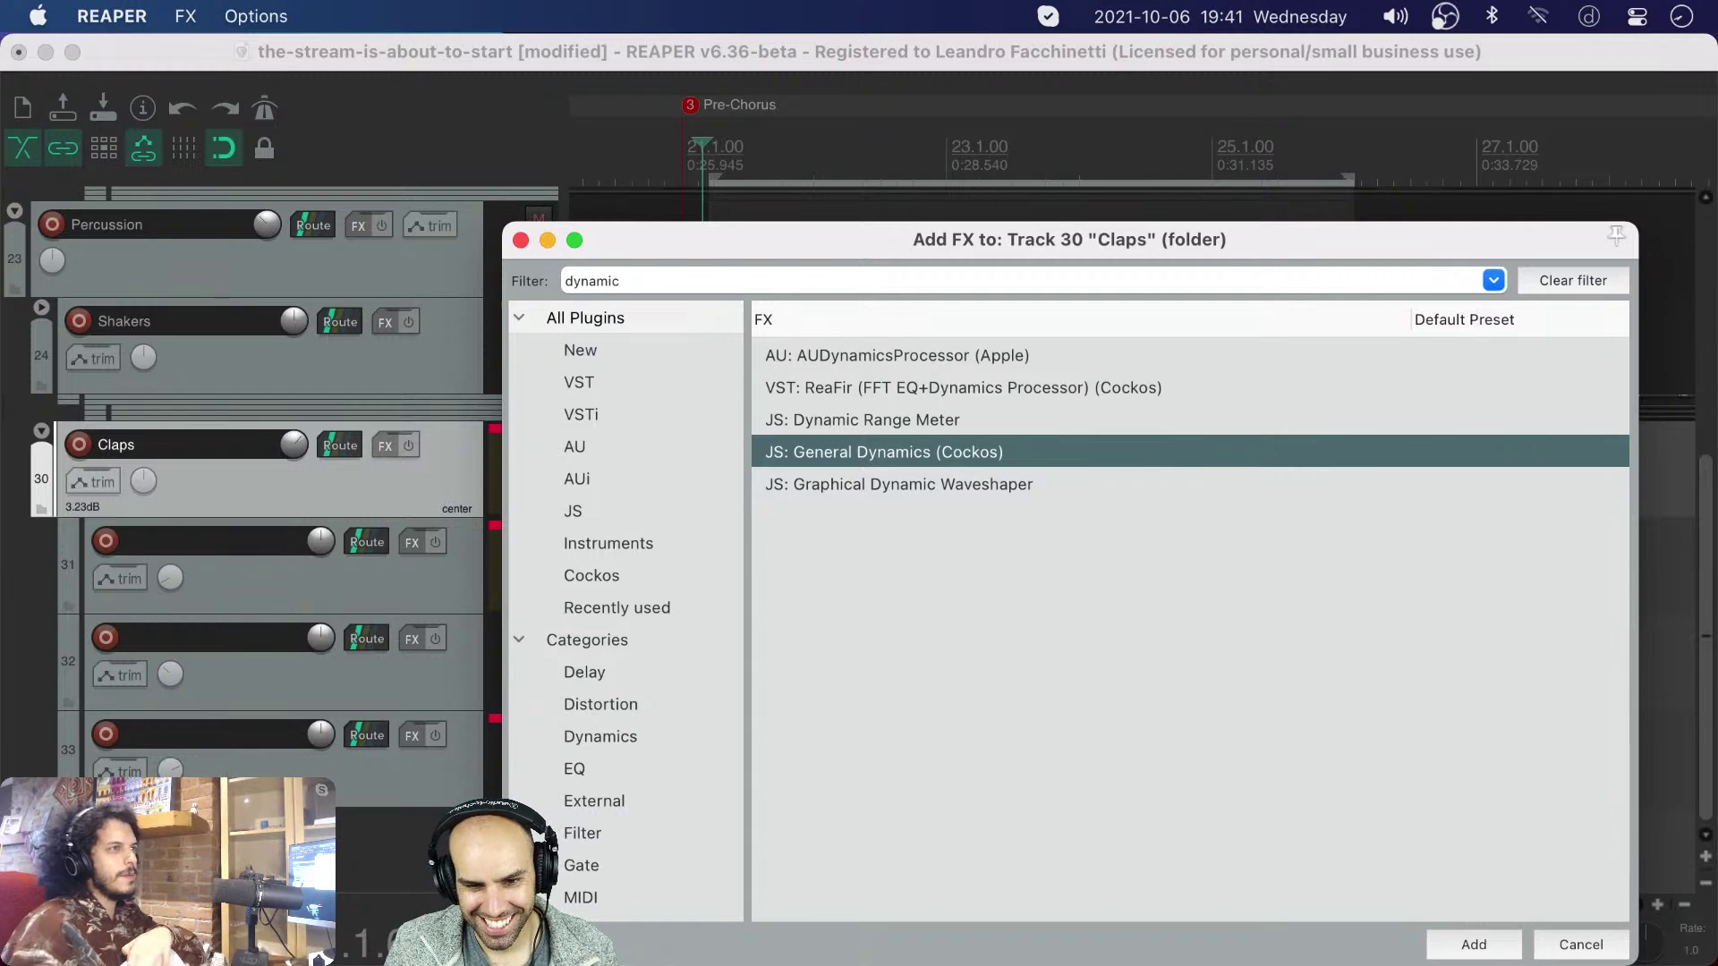
key(Return)
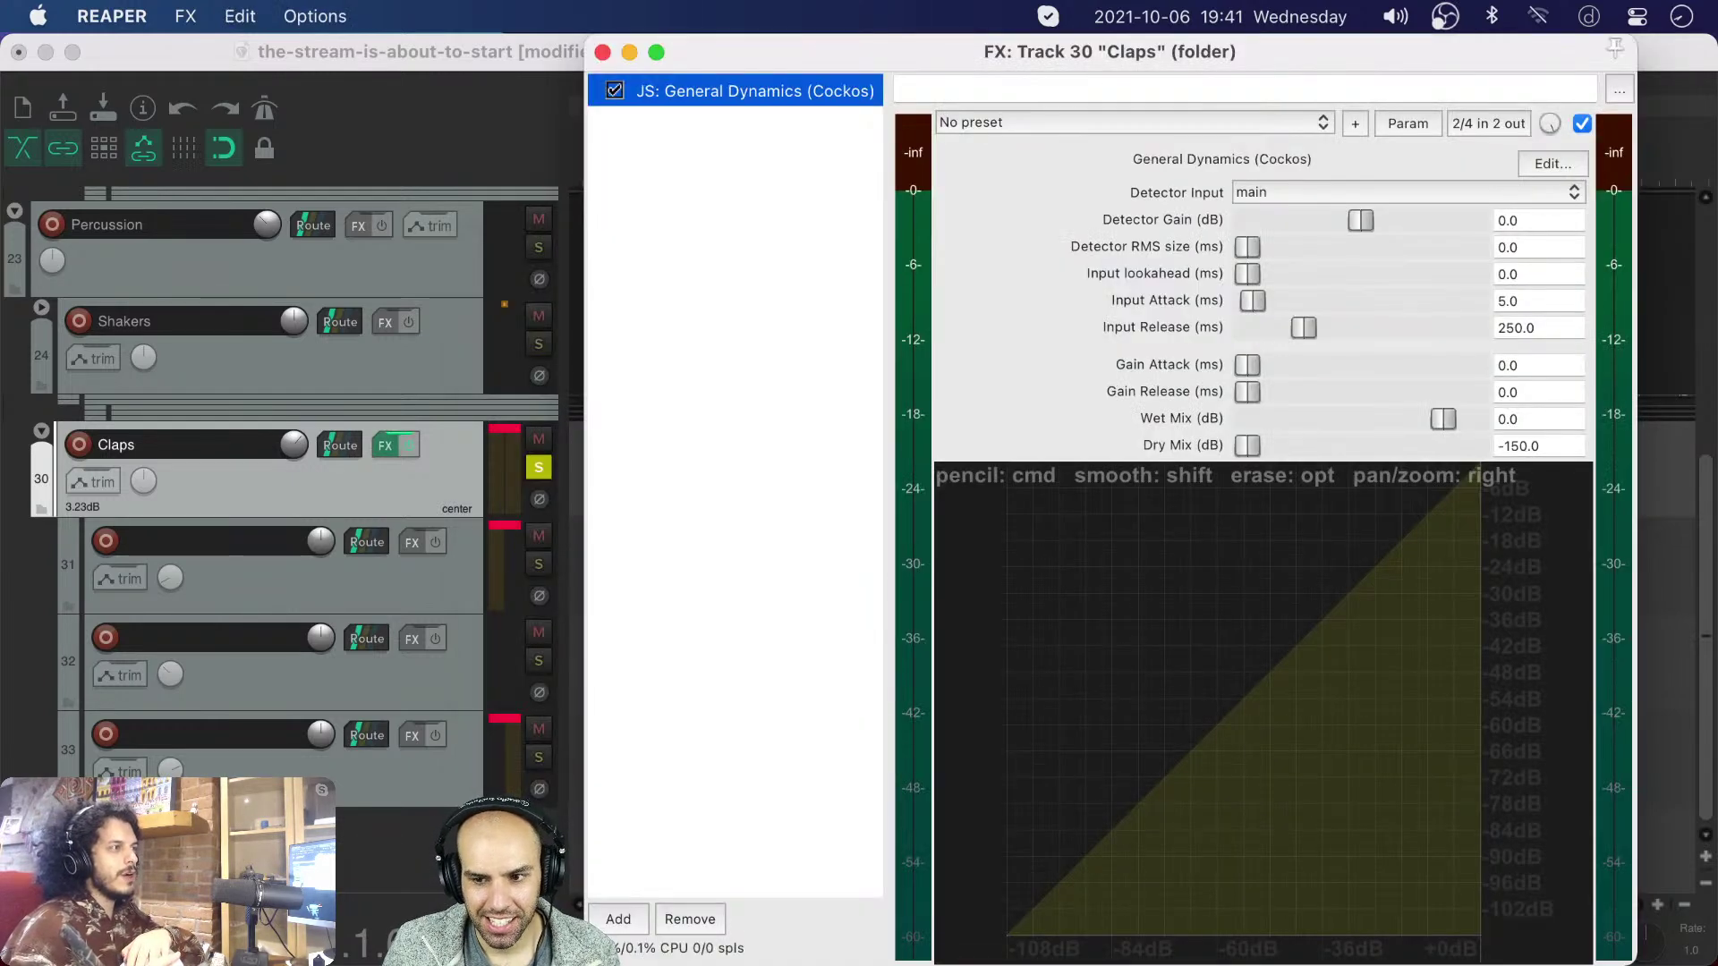
drag(1199, 55, 1029, 50)
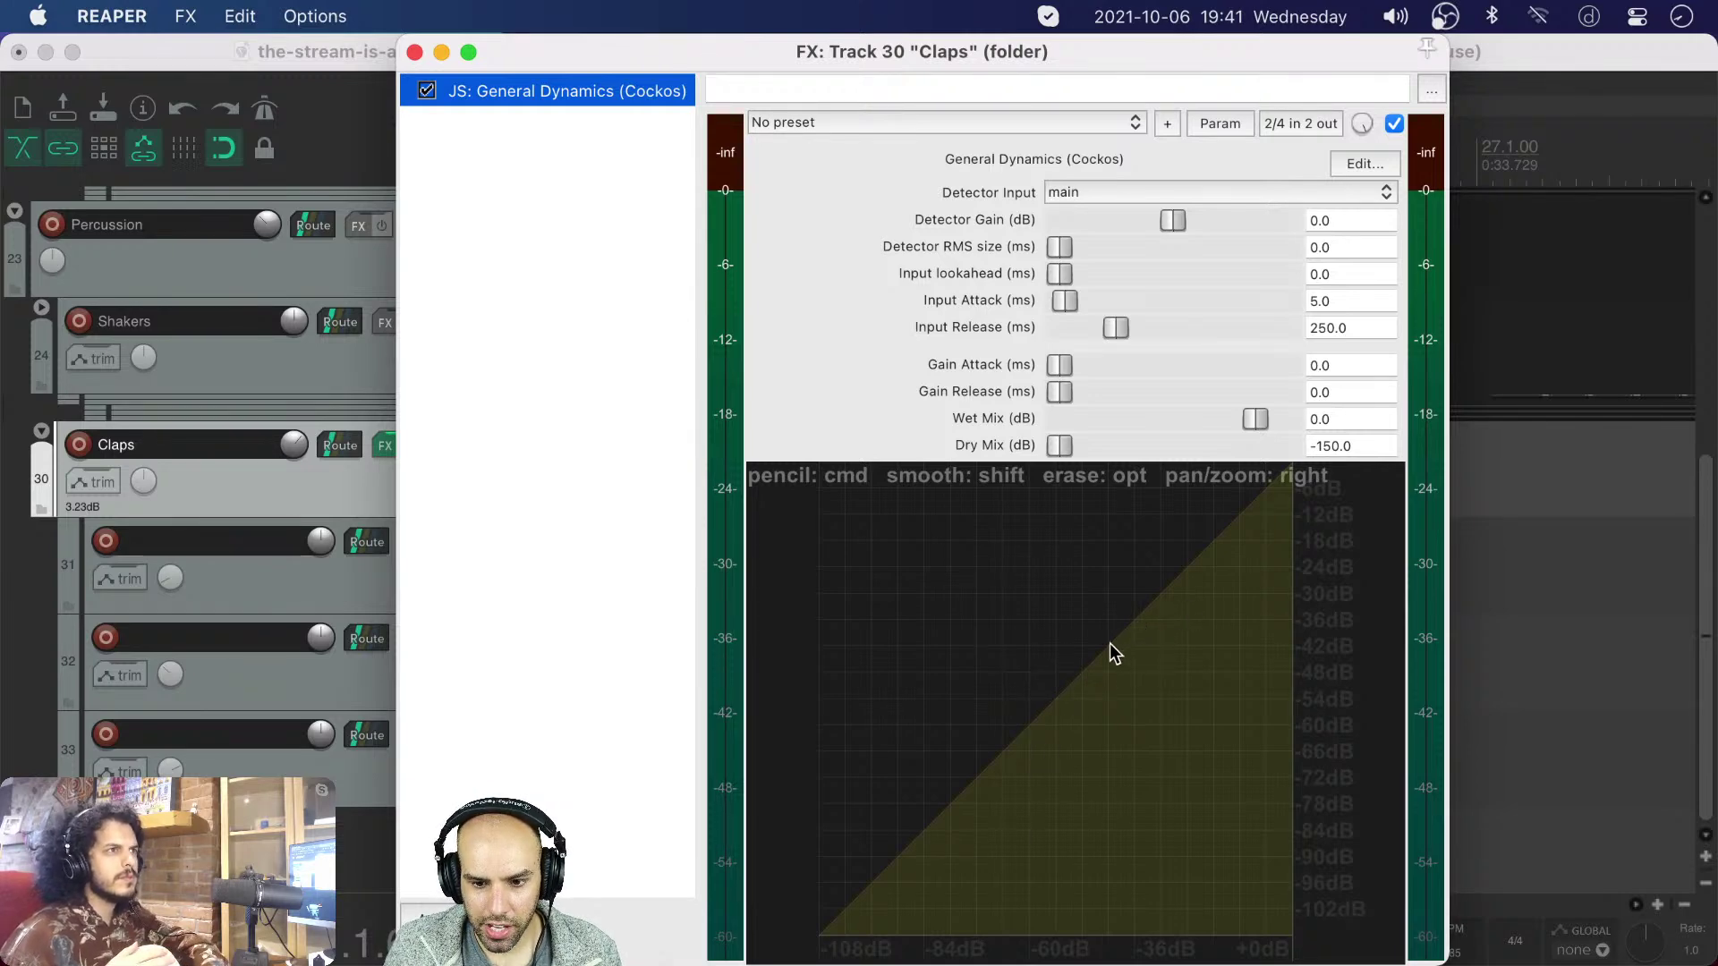
- Try lowering the dynamics curve above about -42 dB and raising it below that point, restoring the straight line after each attempt
drag(1109, 647, 1296, 565)
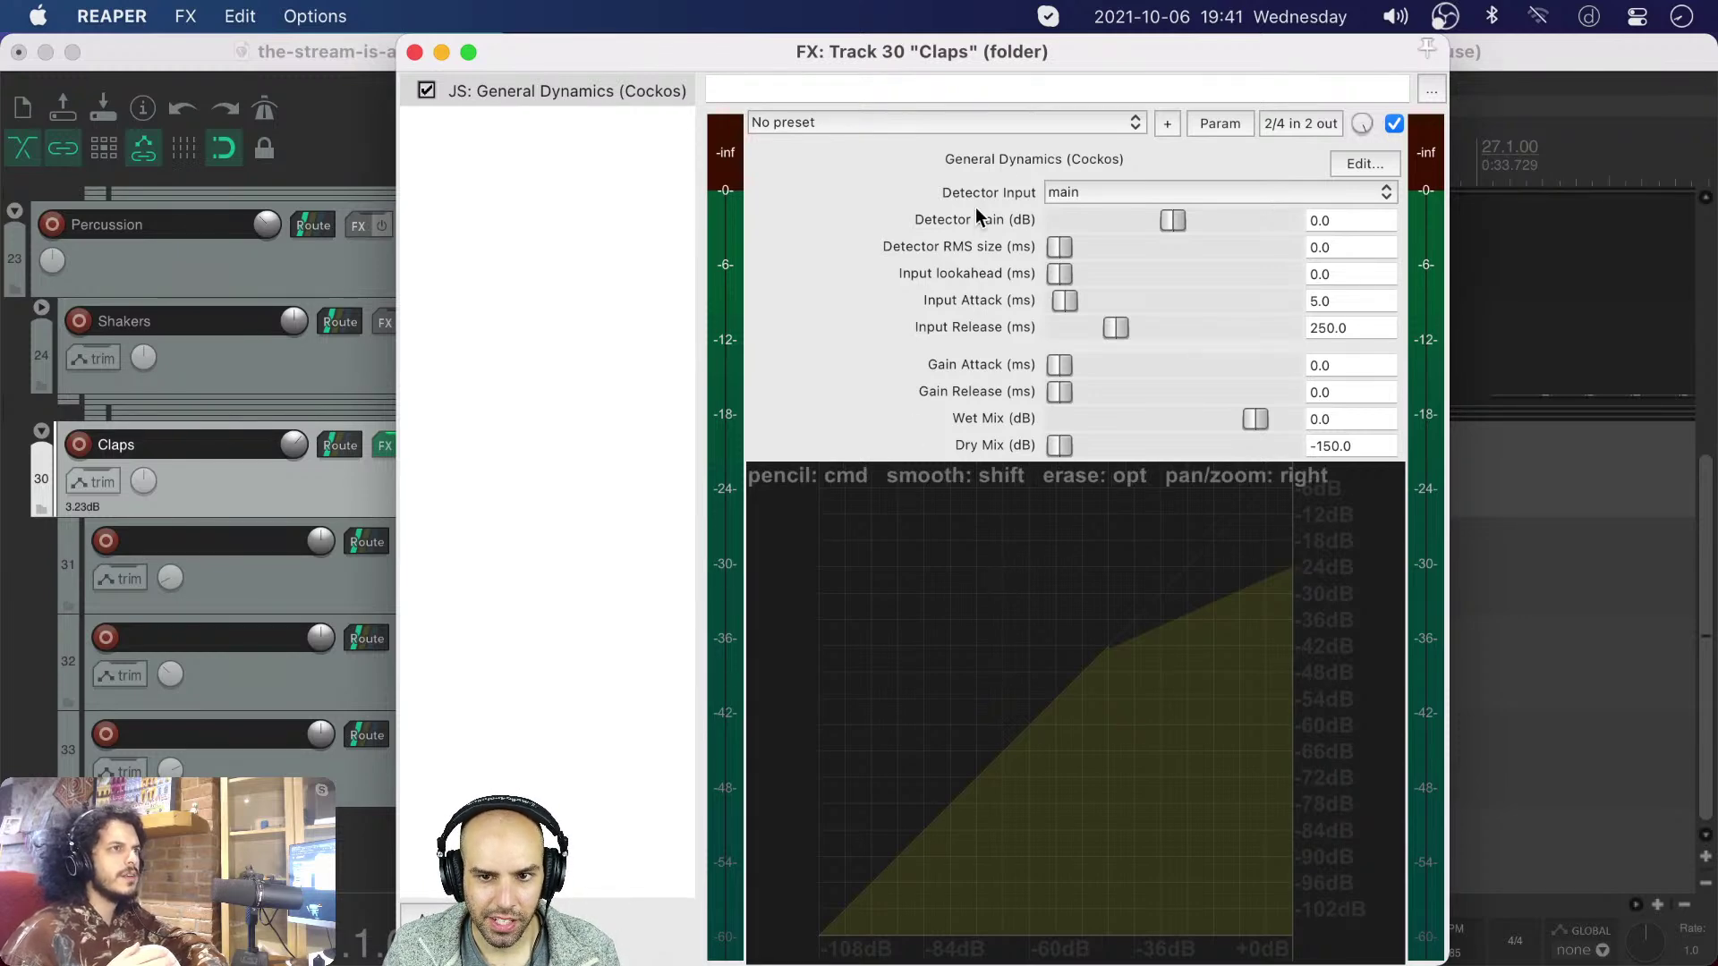
click(984, 123)
click(974, 101)
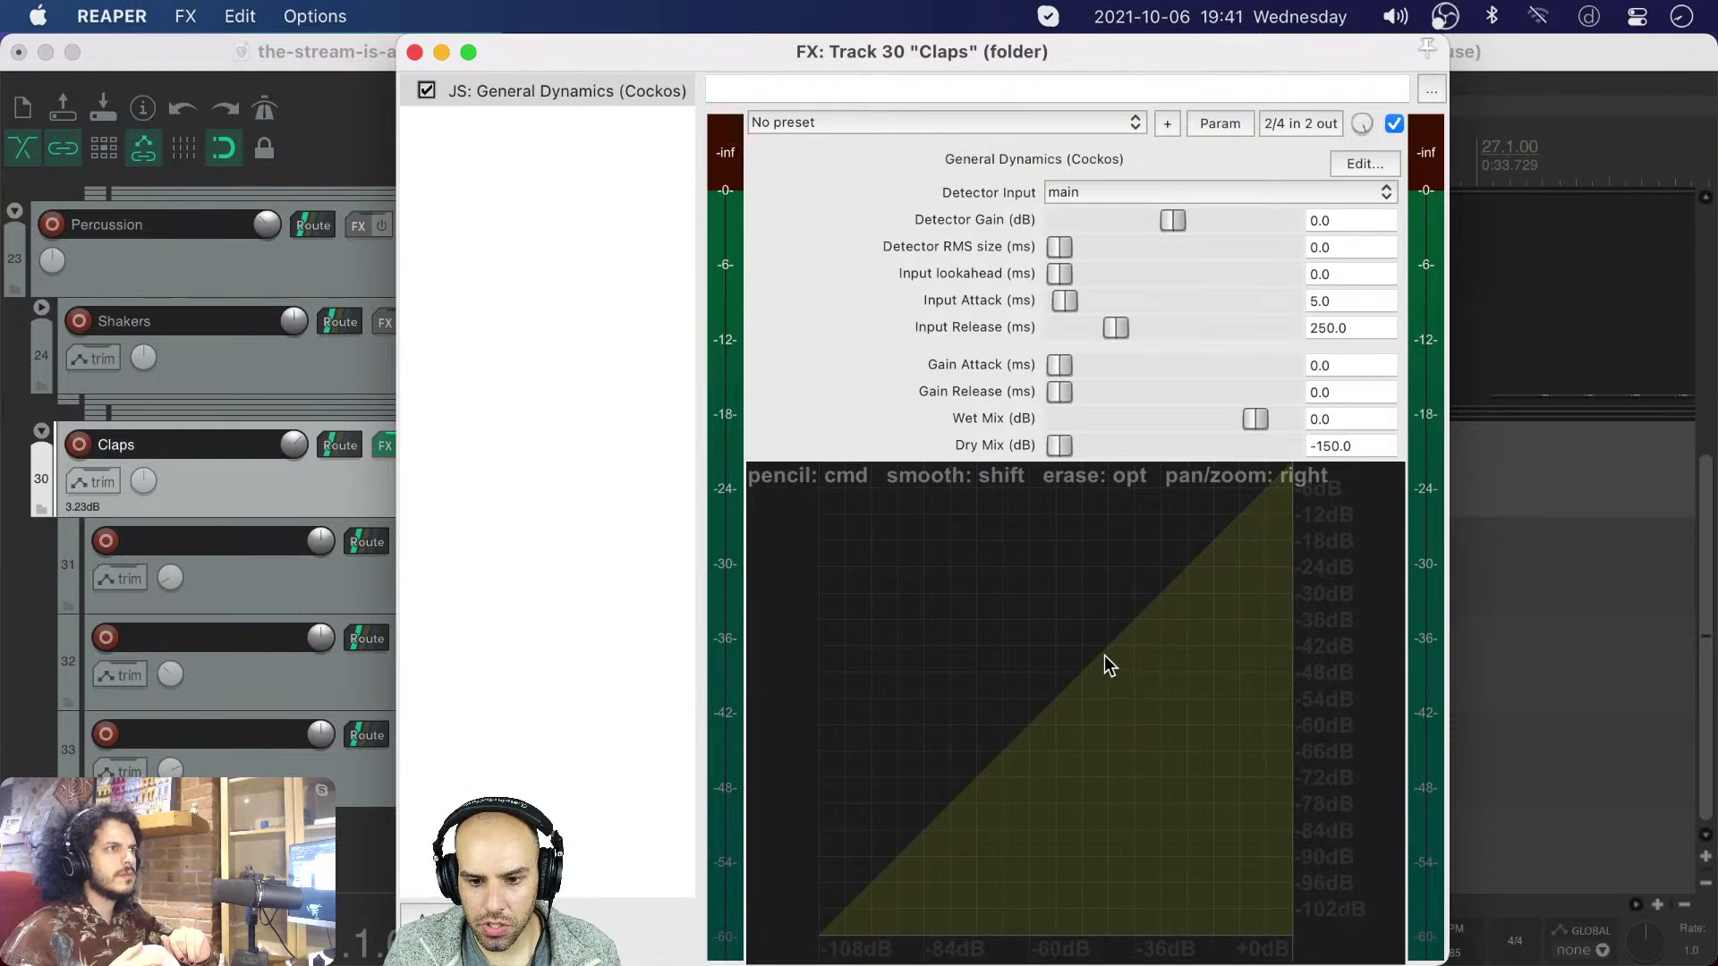
mouse_move(1106, 647)
mouse_down()
mouse_move(690, 805)
mouse_move(659, 748)
mouse_move(656, 797)
mouse_up()
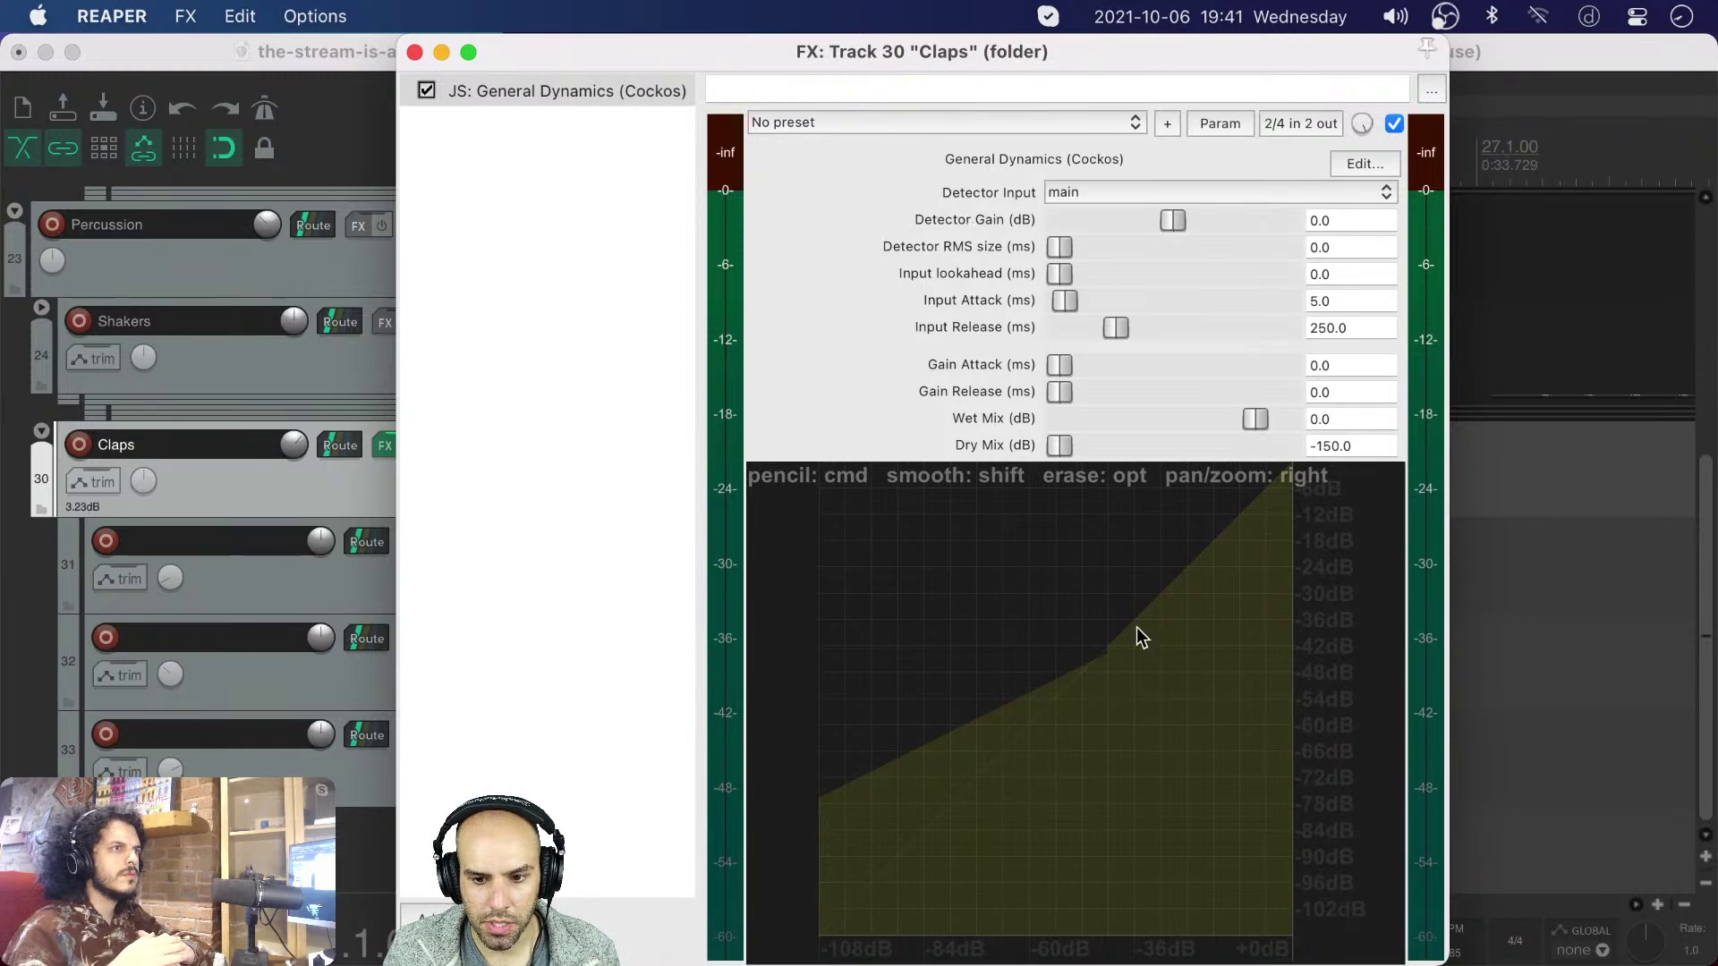
mouse_move(1131, 679)
mouse_down()
mouse_move(884, 681)
mouse_move(585, 762)
mouse_up()
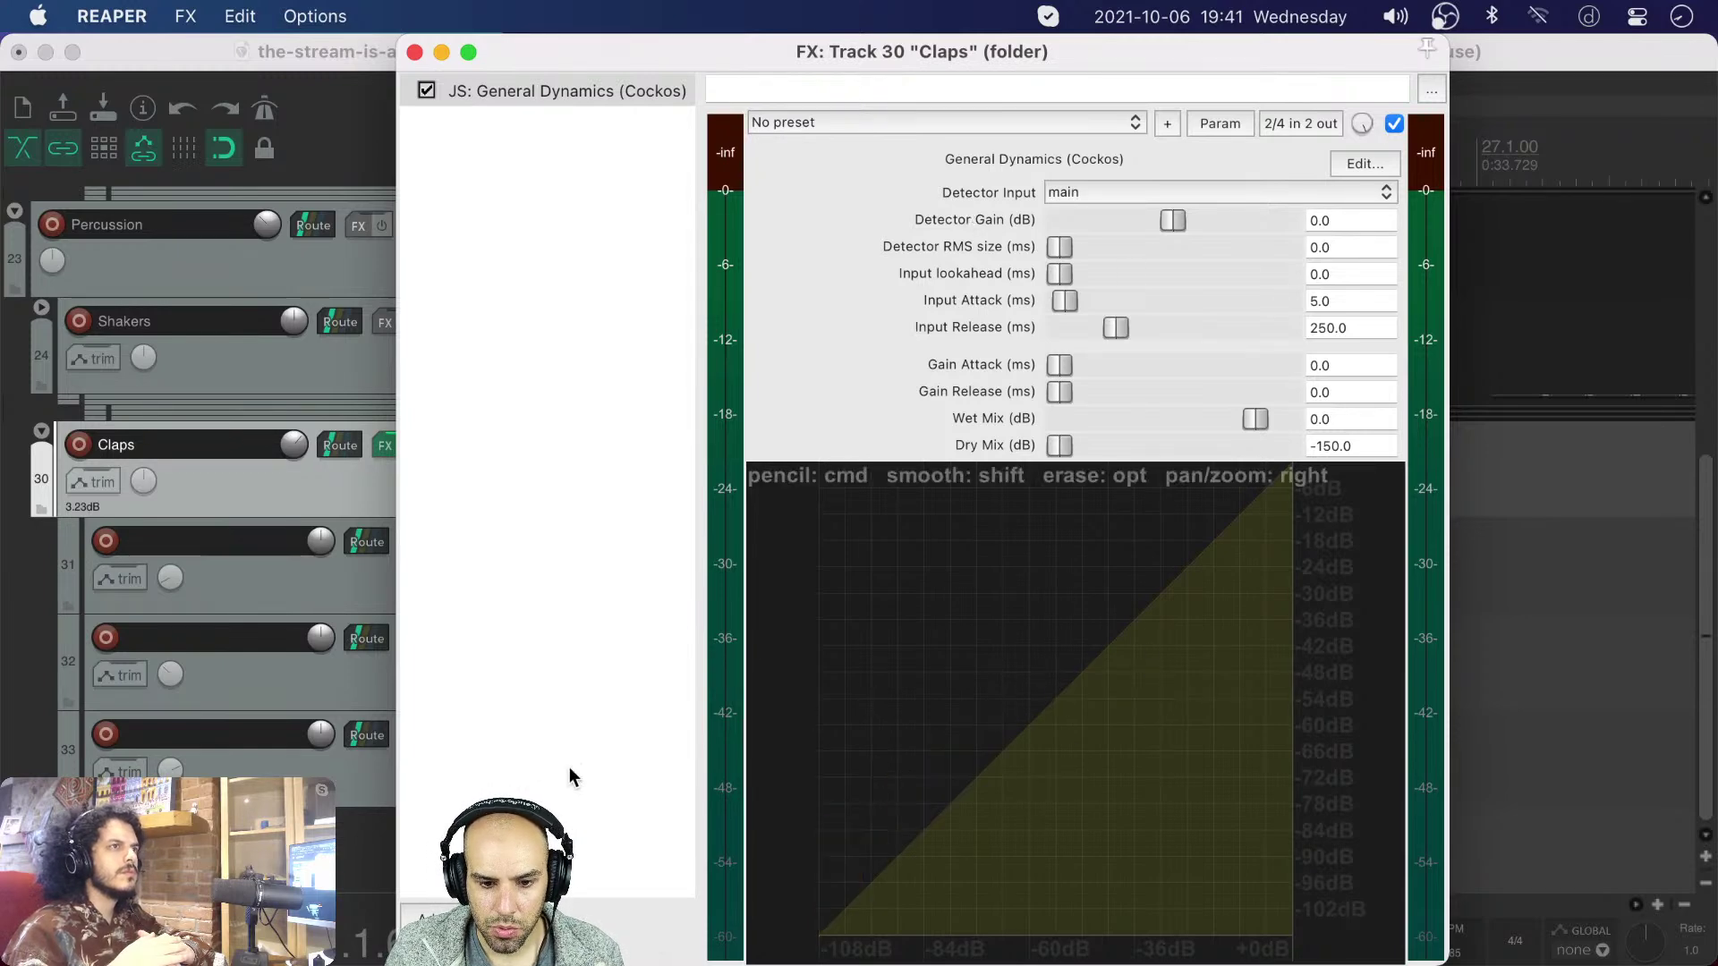
- Play the claps and gradually raise the dynamics curve to a flat line at about -12 dB across all input levels
drag(754, 40, 1341, 578)
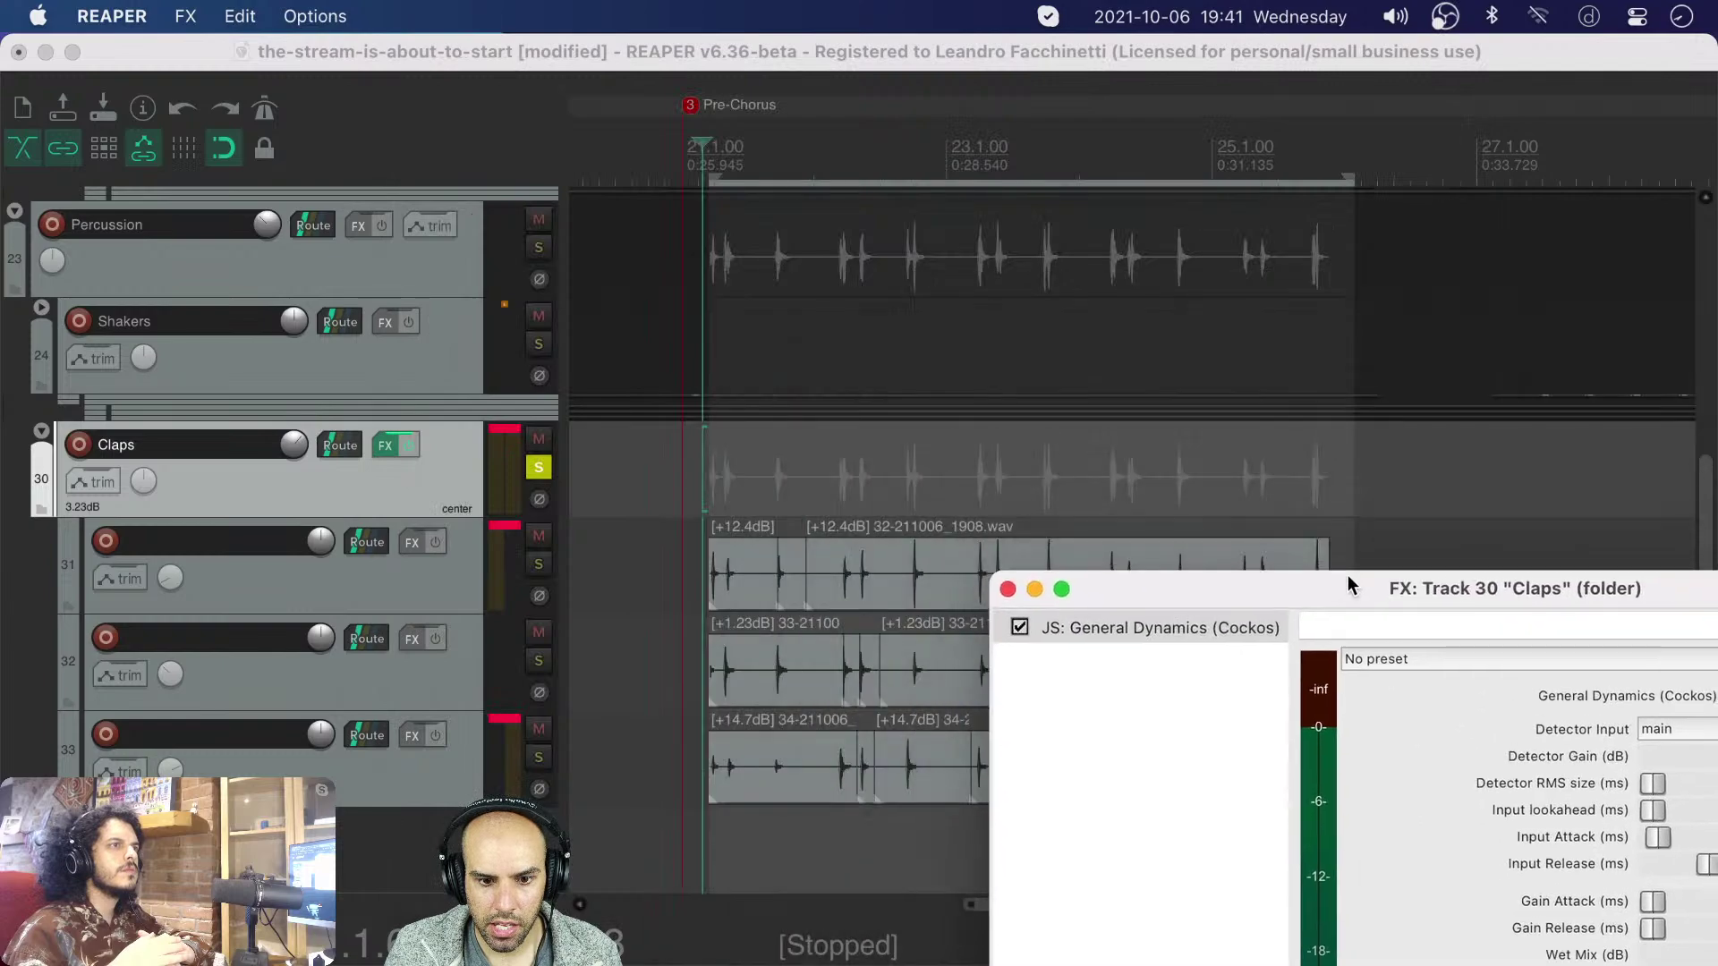
key(space)
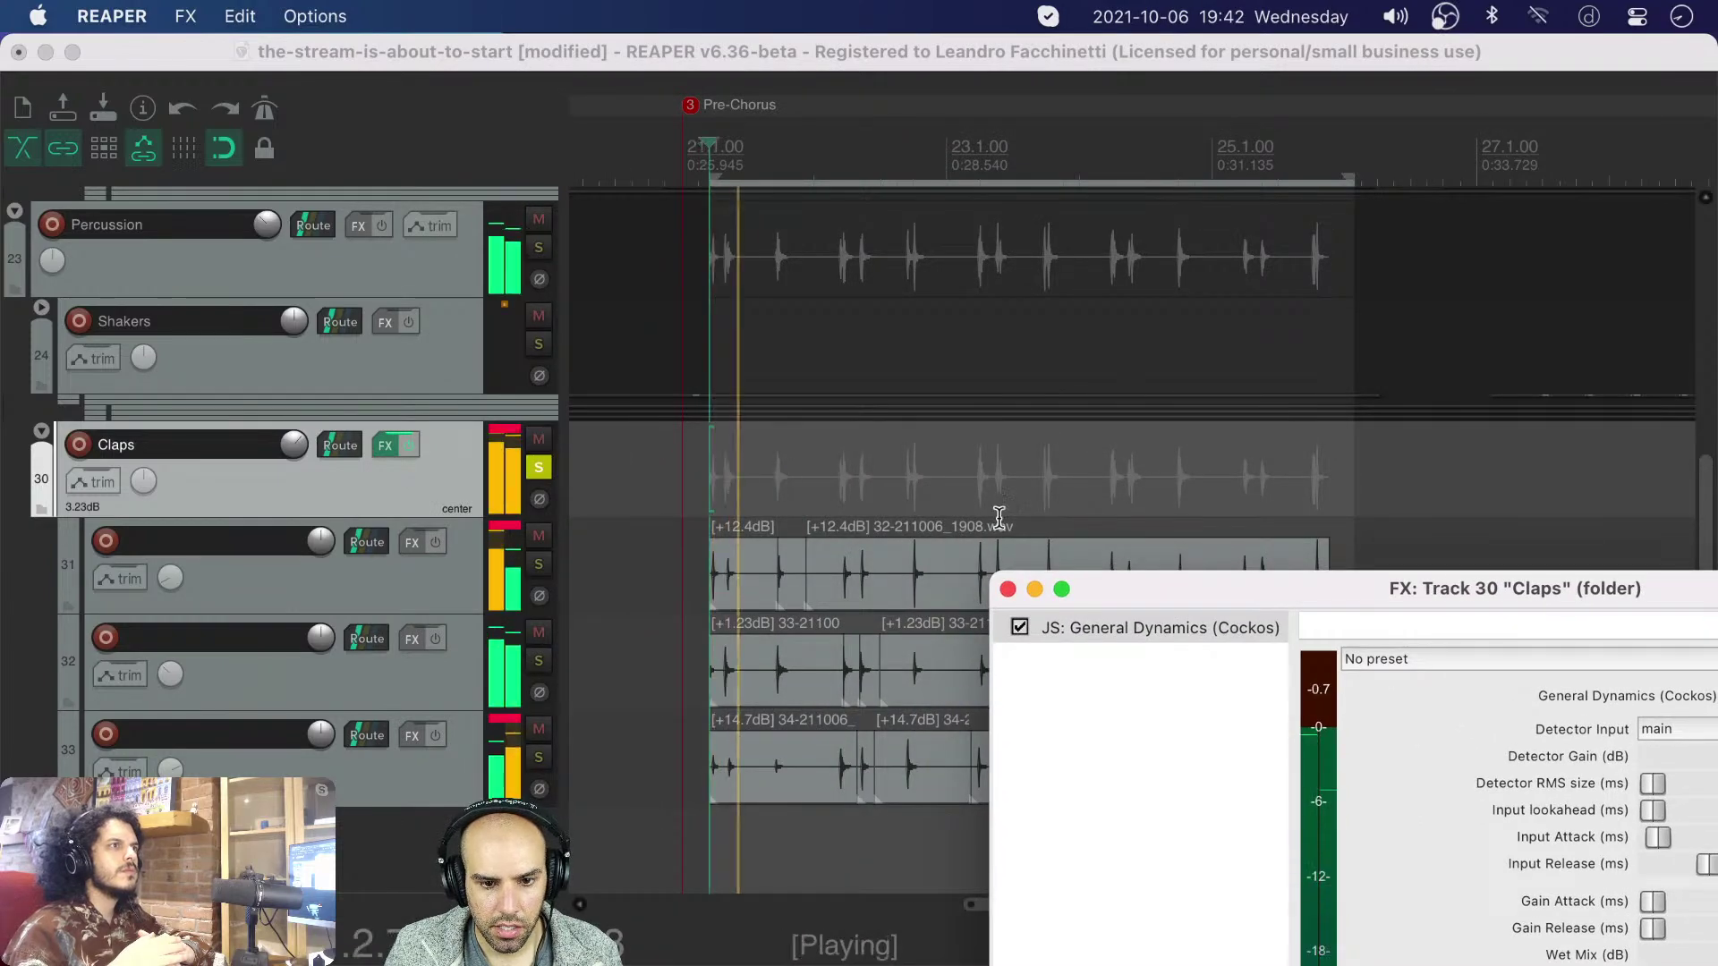
drag(1232, 581, 609, 18)
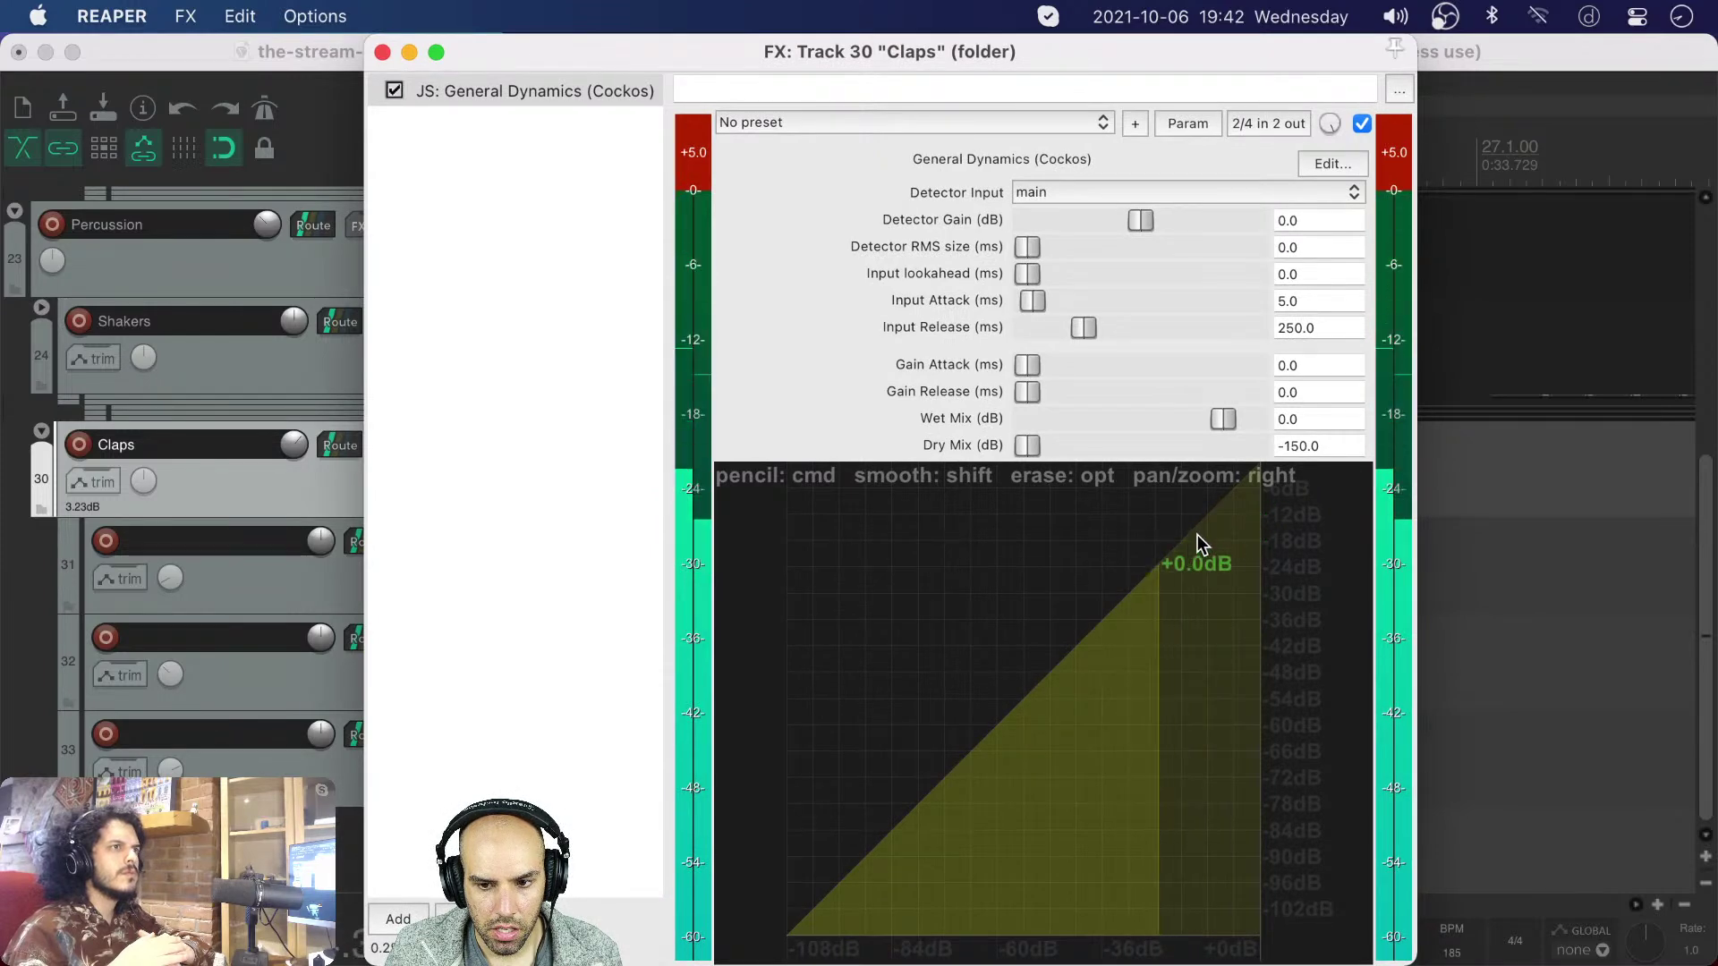
mouse_move(1182, 540)
mouse_down()
mouse_move(986, 612)
mouse_move(637, 707)
mouse_move(604, 699)
mouse_up()
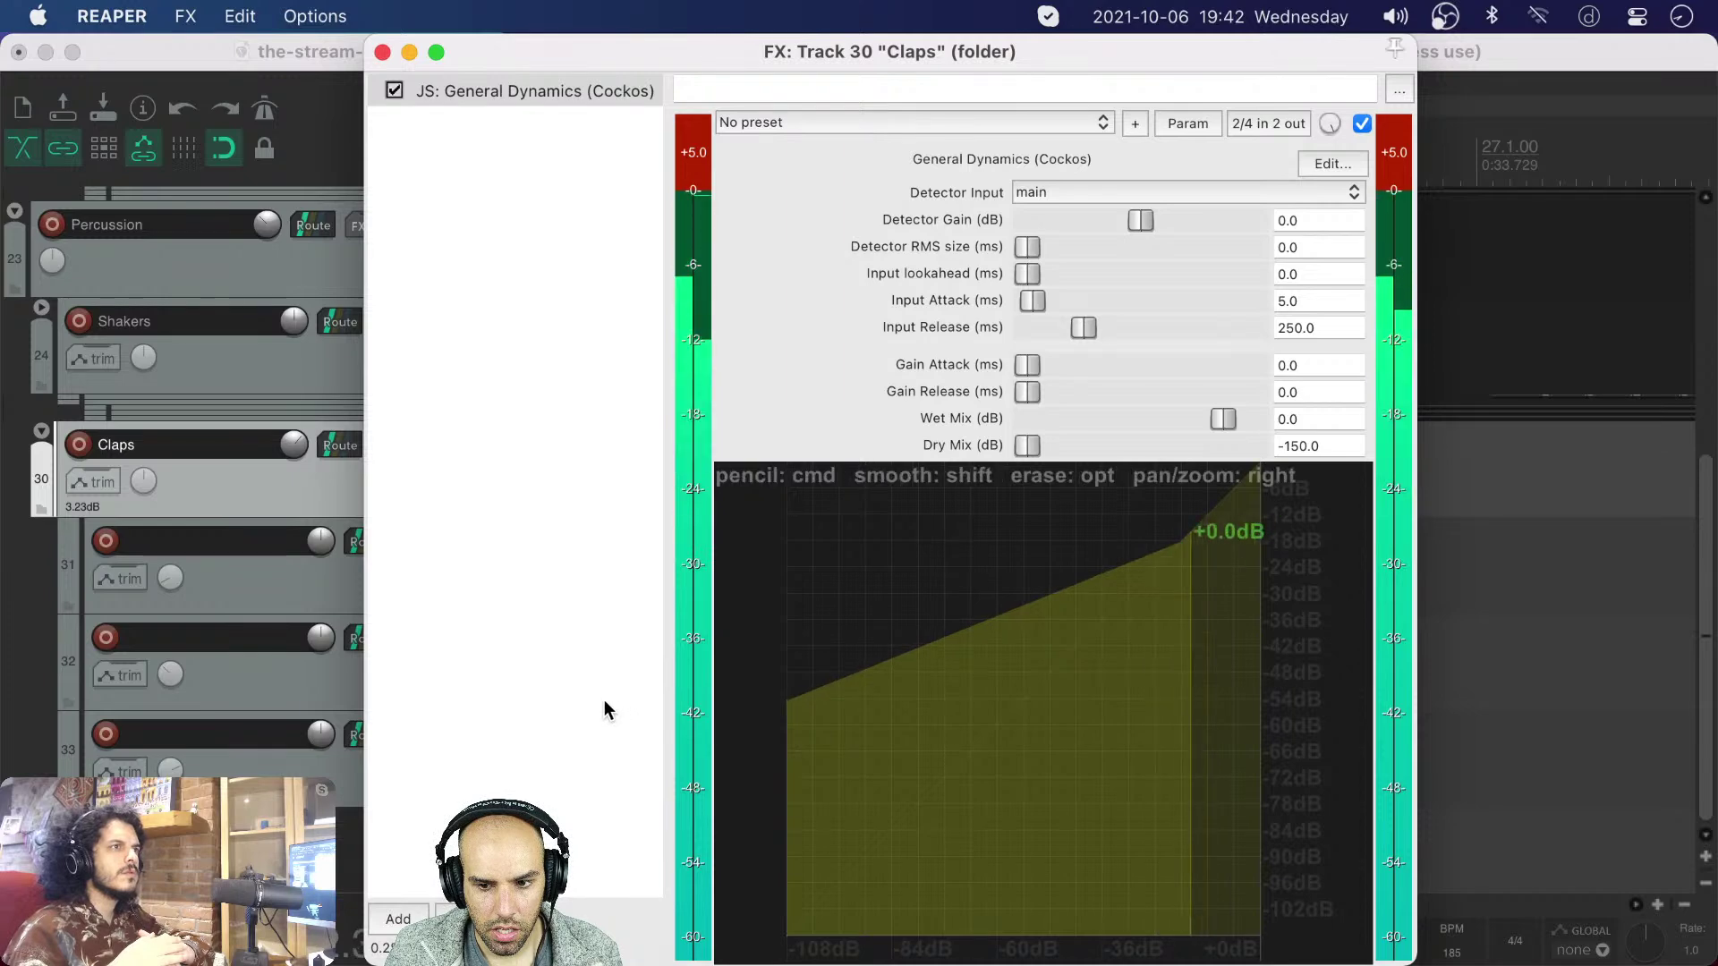
mouse_move(1188, 546)
mouse_down()
mouse_move(919, 526)
mouse_move(578, 569)
mouse_move(577, 537)
mouse_up()
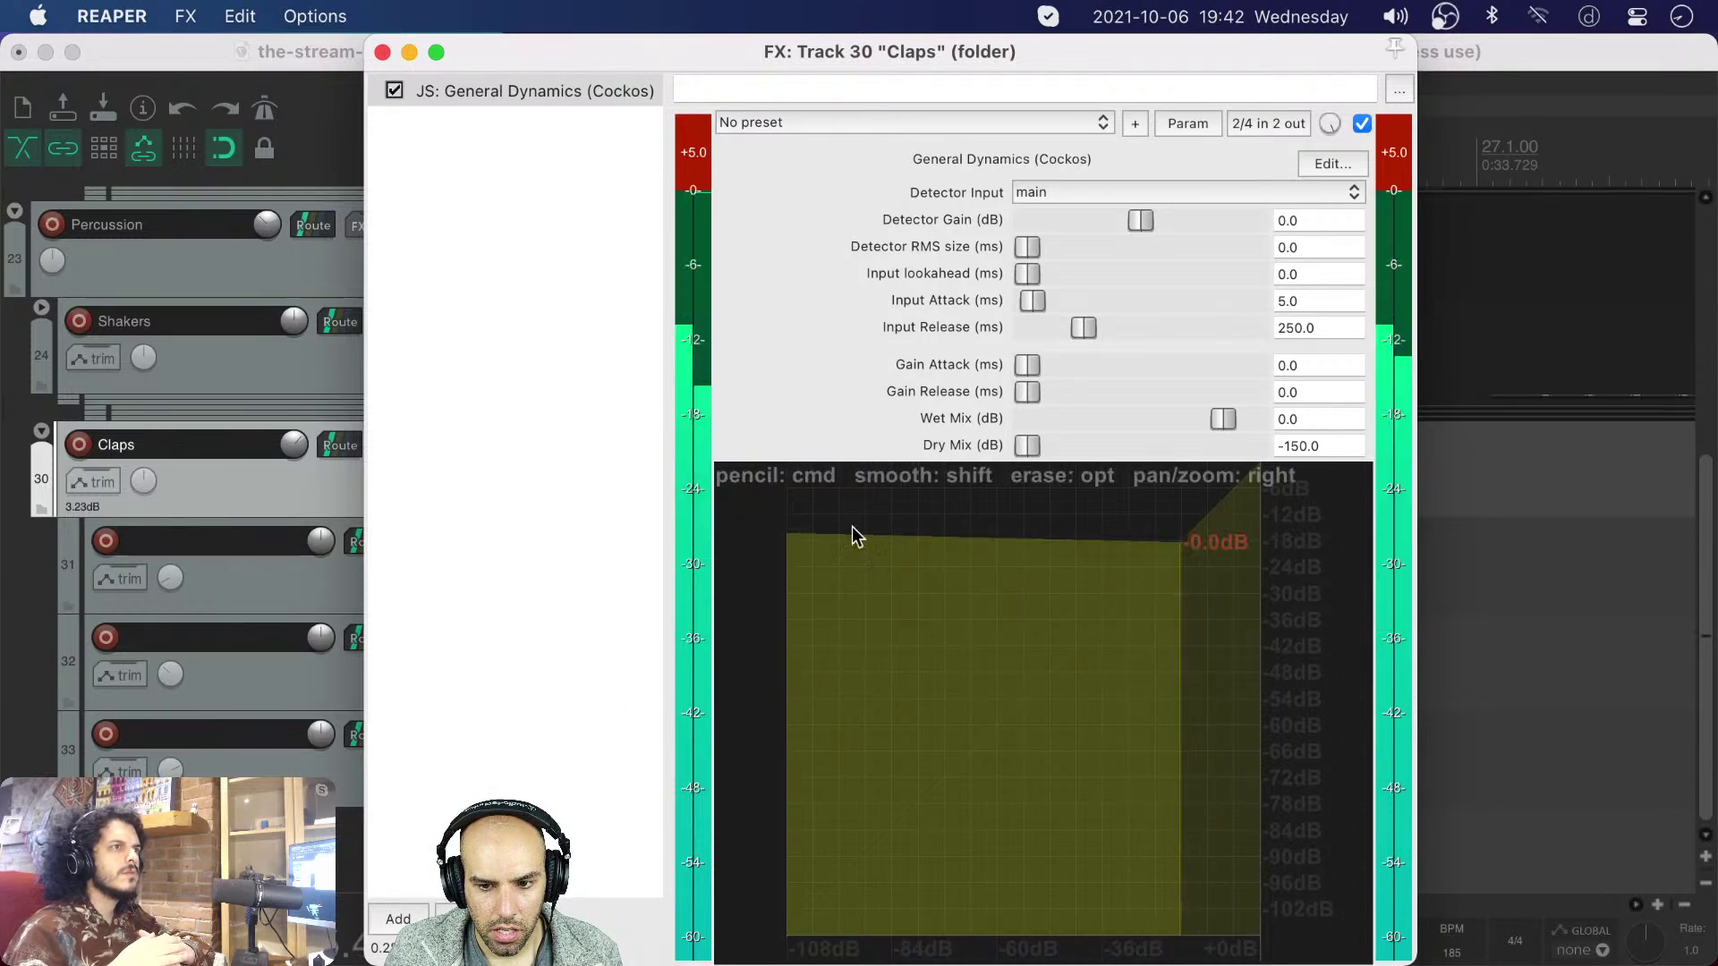
drag(1220, 514, 629, 522)
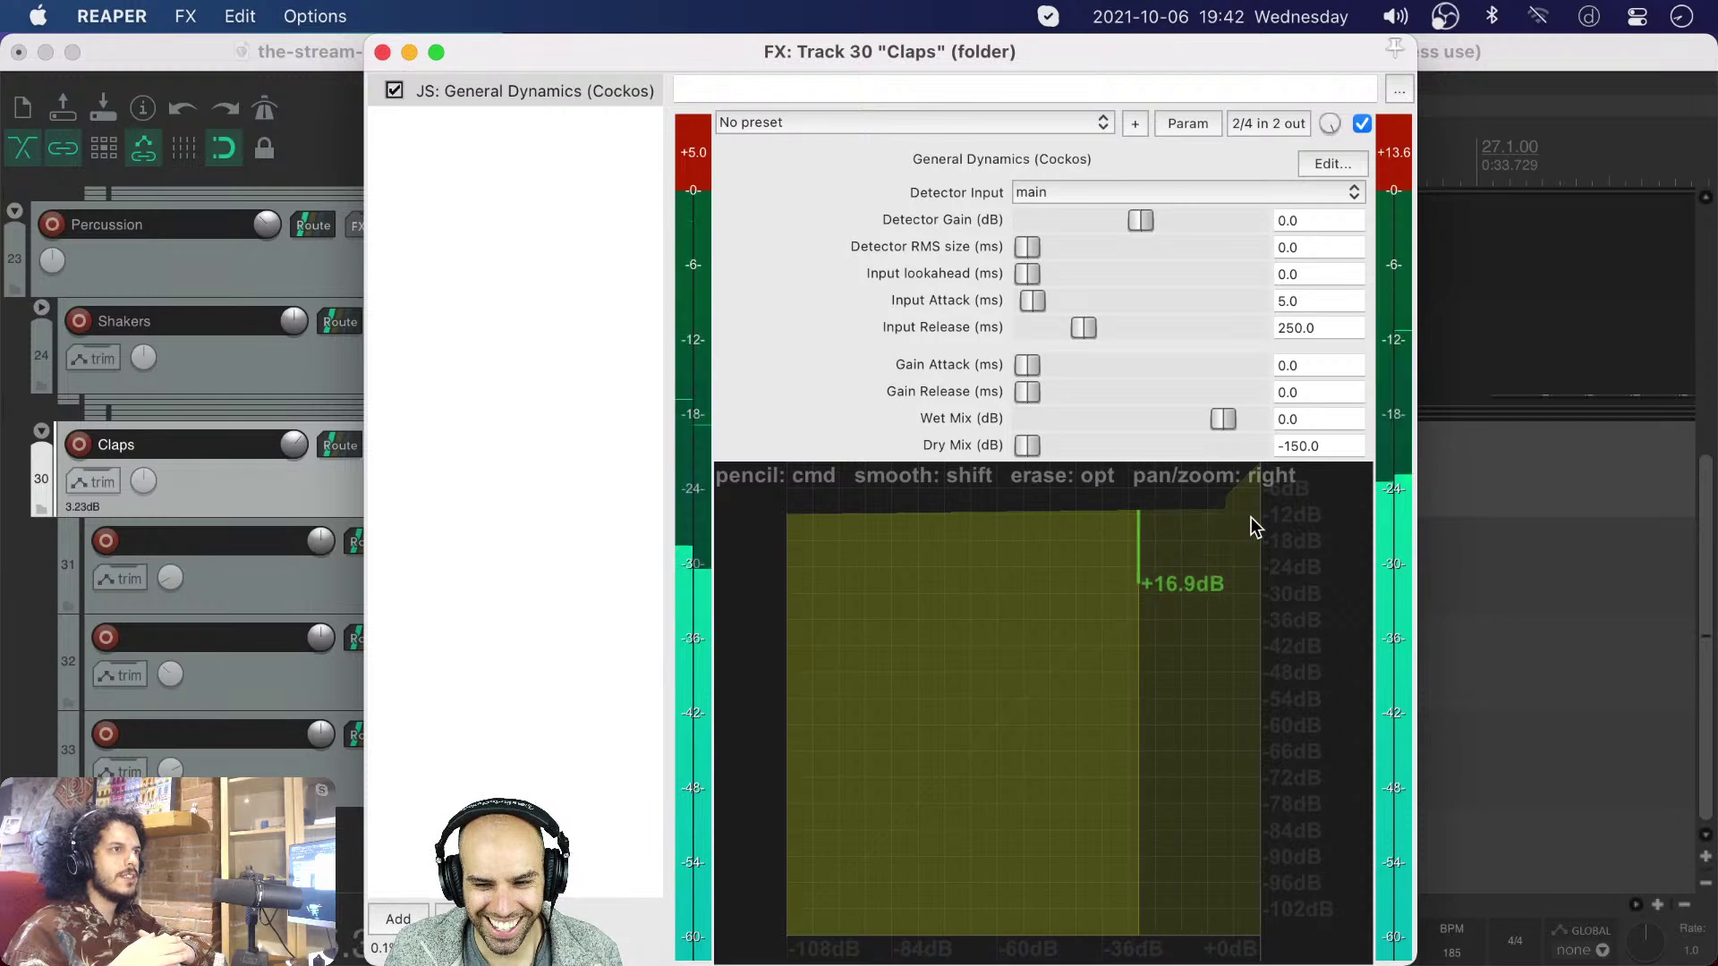
mouse_move(1261, 509)
mouse_down()
mouse_move(987, 492)
mouse_move(733, 517)
mouse_up()
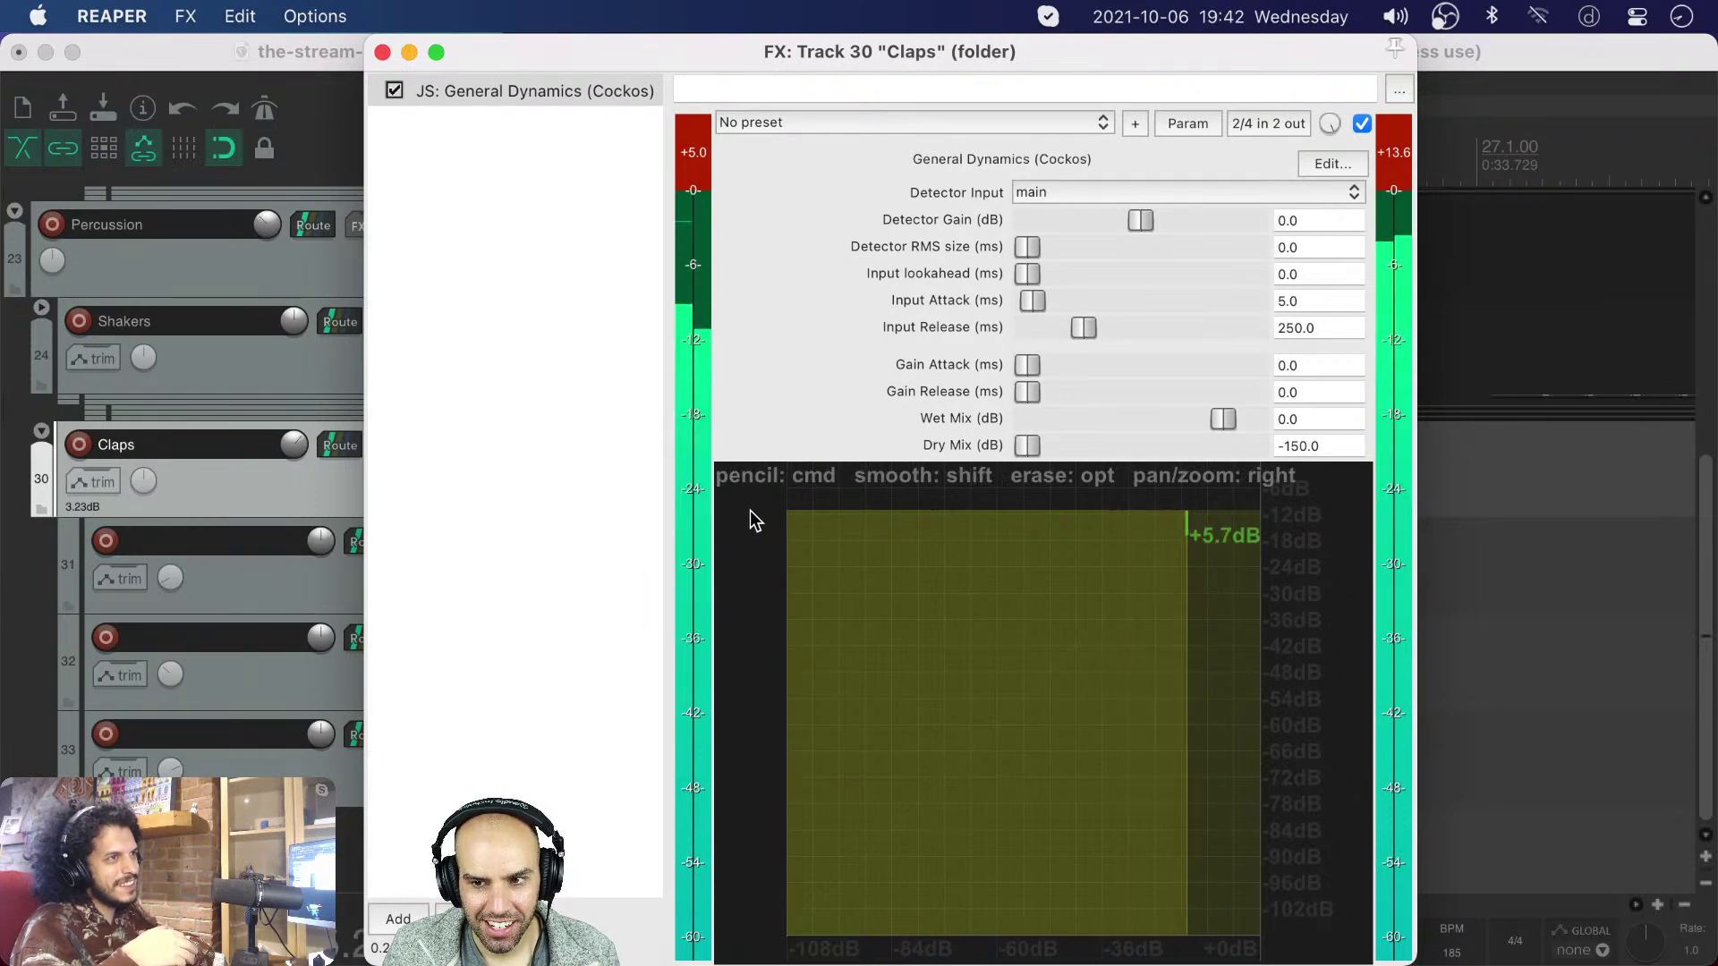
- Try a jagged dynamics curve that dips to about -50 dB and jumps back up, and close the effects window
drag(916, 491, 1370, 797)
drag(1185, 504, 1257, 528)
drag(1147, 489, 1254, 532)
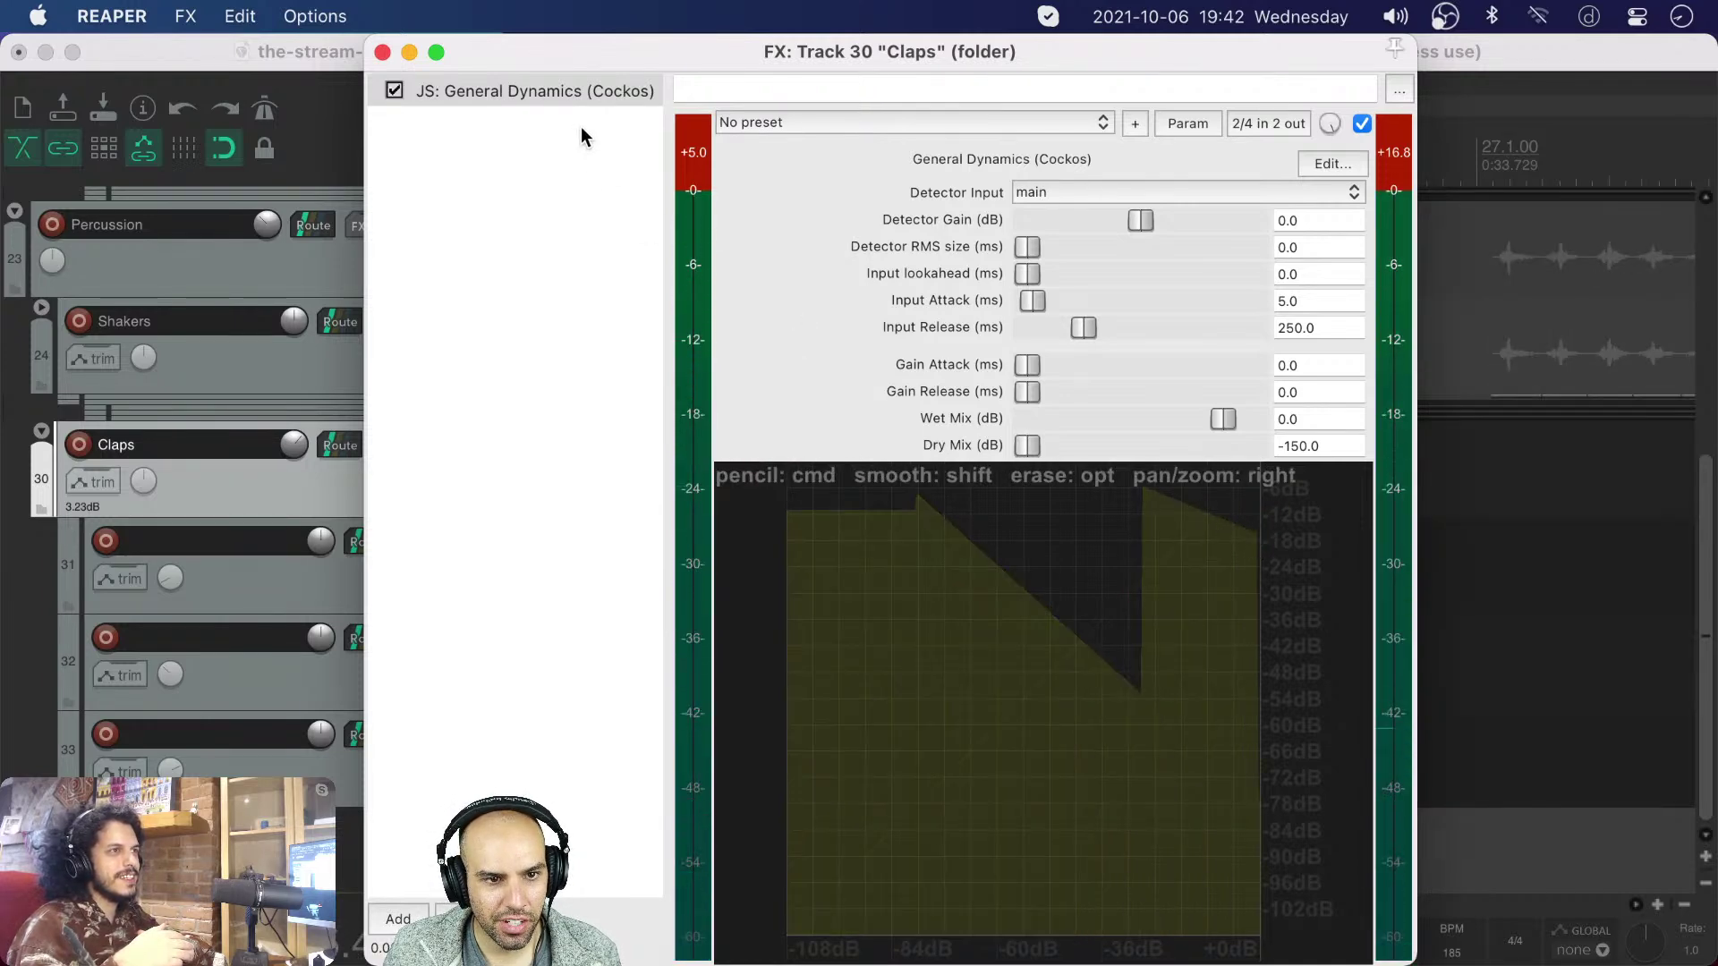
click(382, 53)
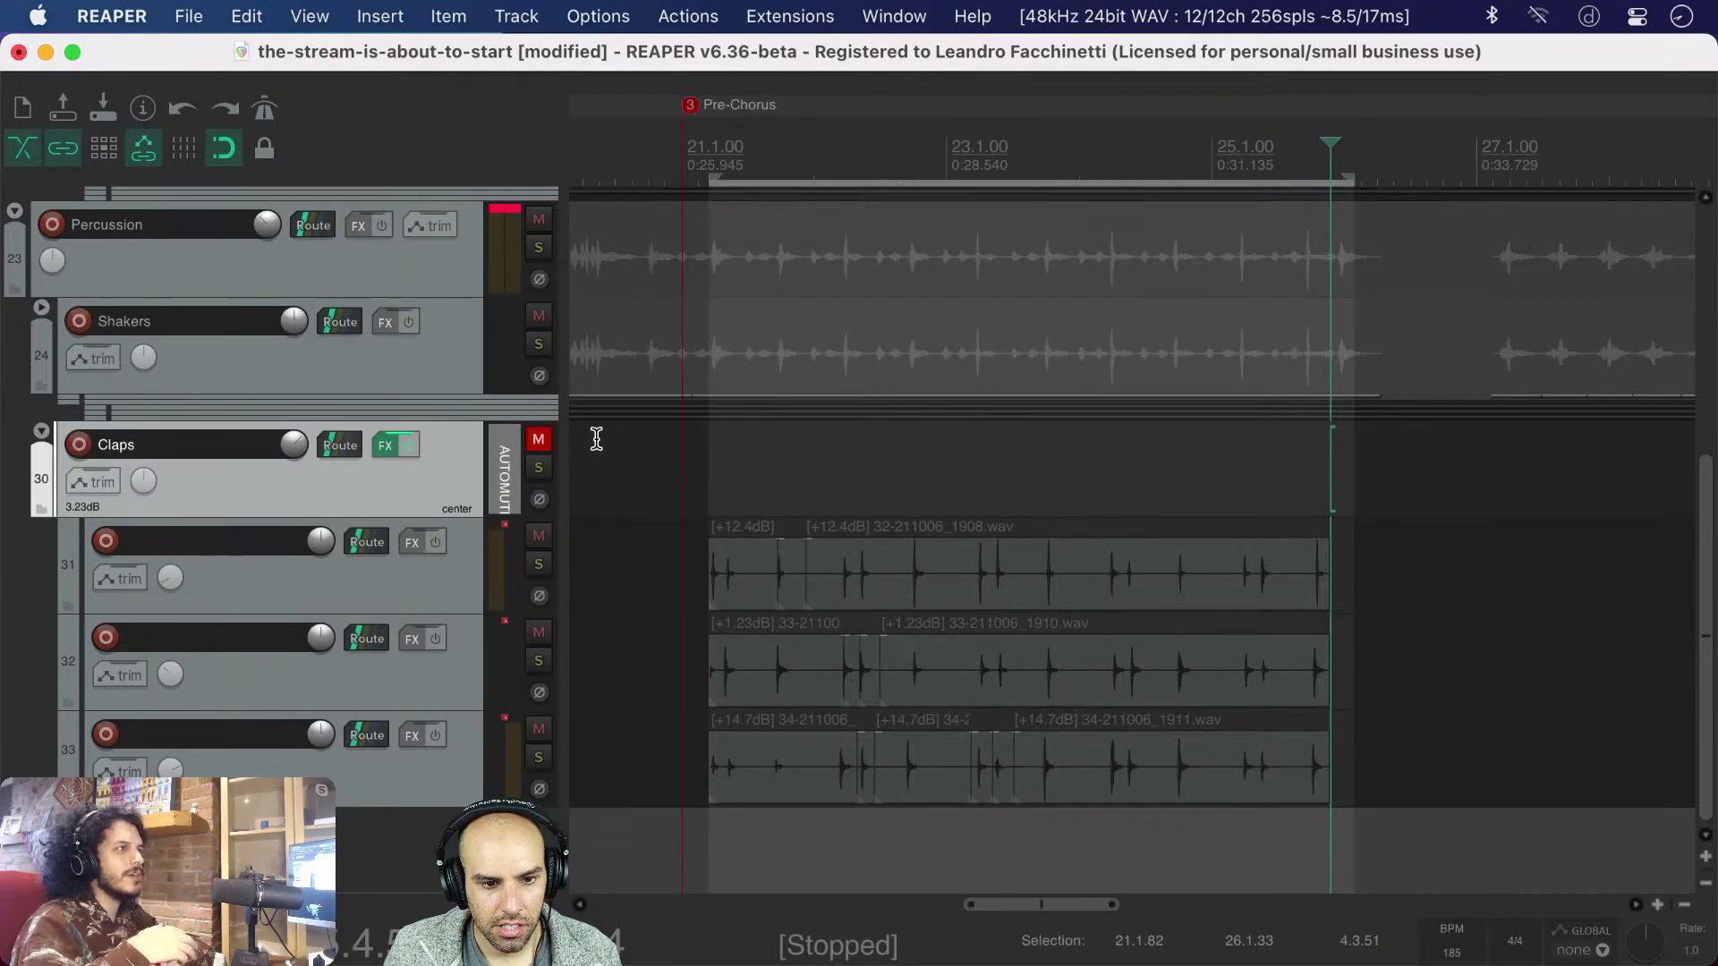
- Clear the automatic mute on the Claps folder track and solo it again
click(539, 439)
click(538, 439)
click(539, 439)
click(539, 463)
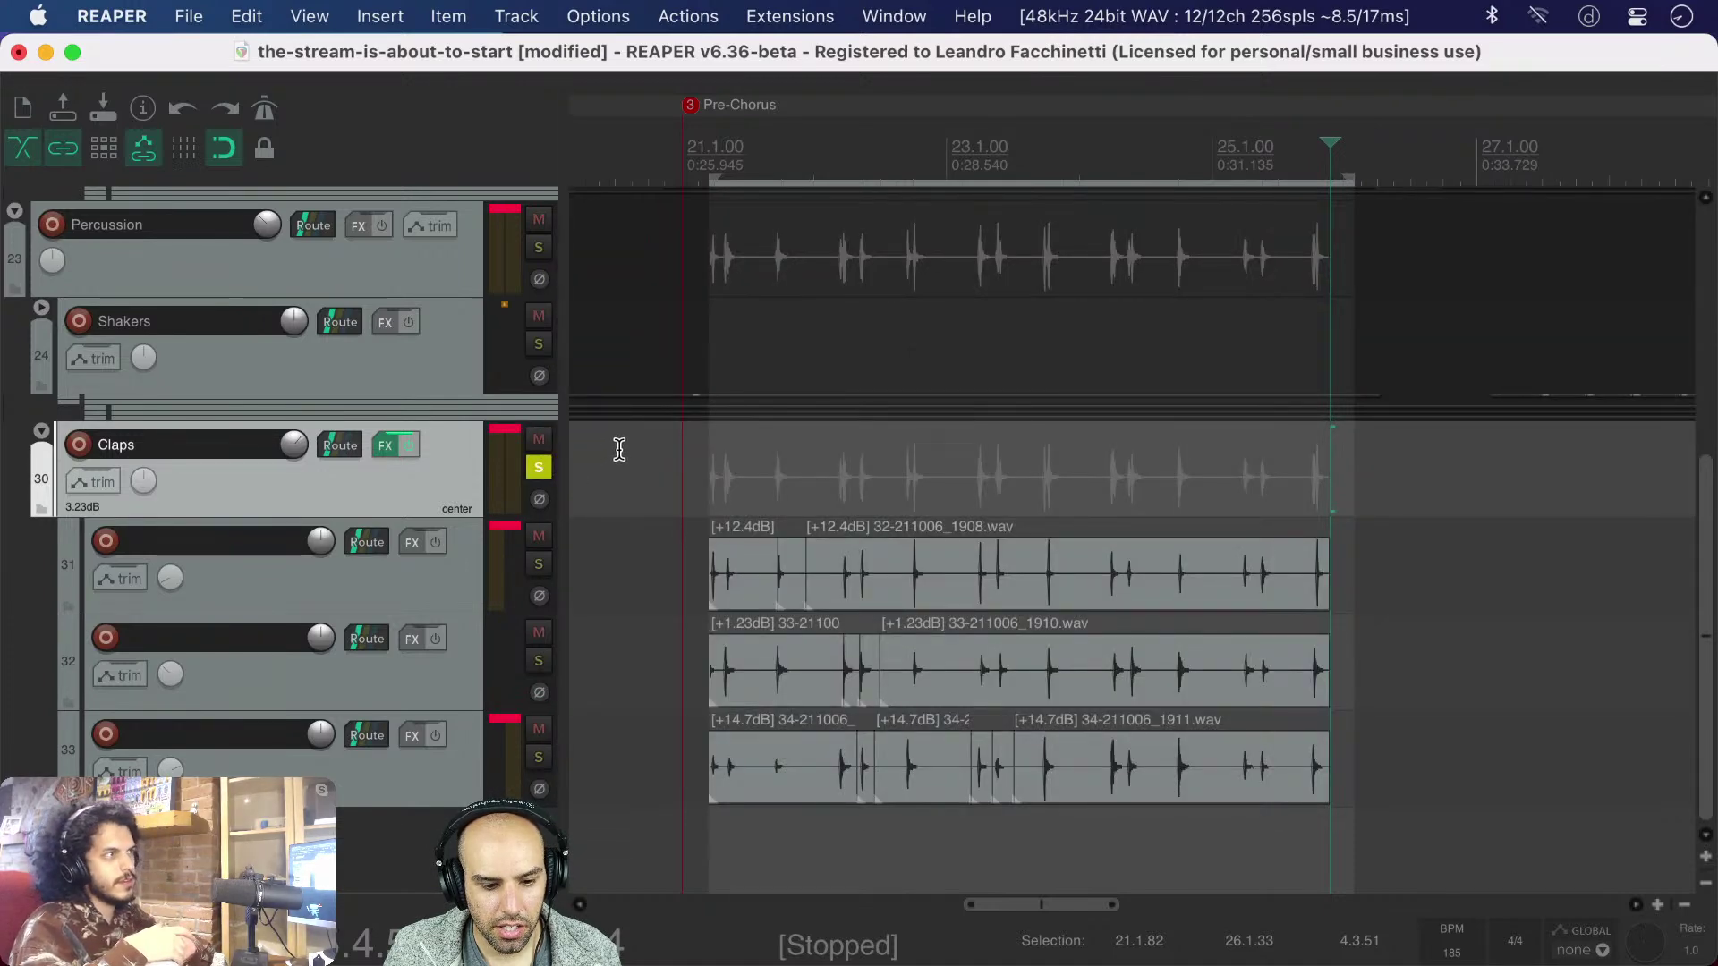
- Reopen the Claps folder's General Dynamics effect, flatten the whole curve at about -12 dB, and close the effects window
click(383, 446)
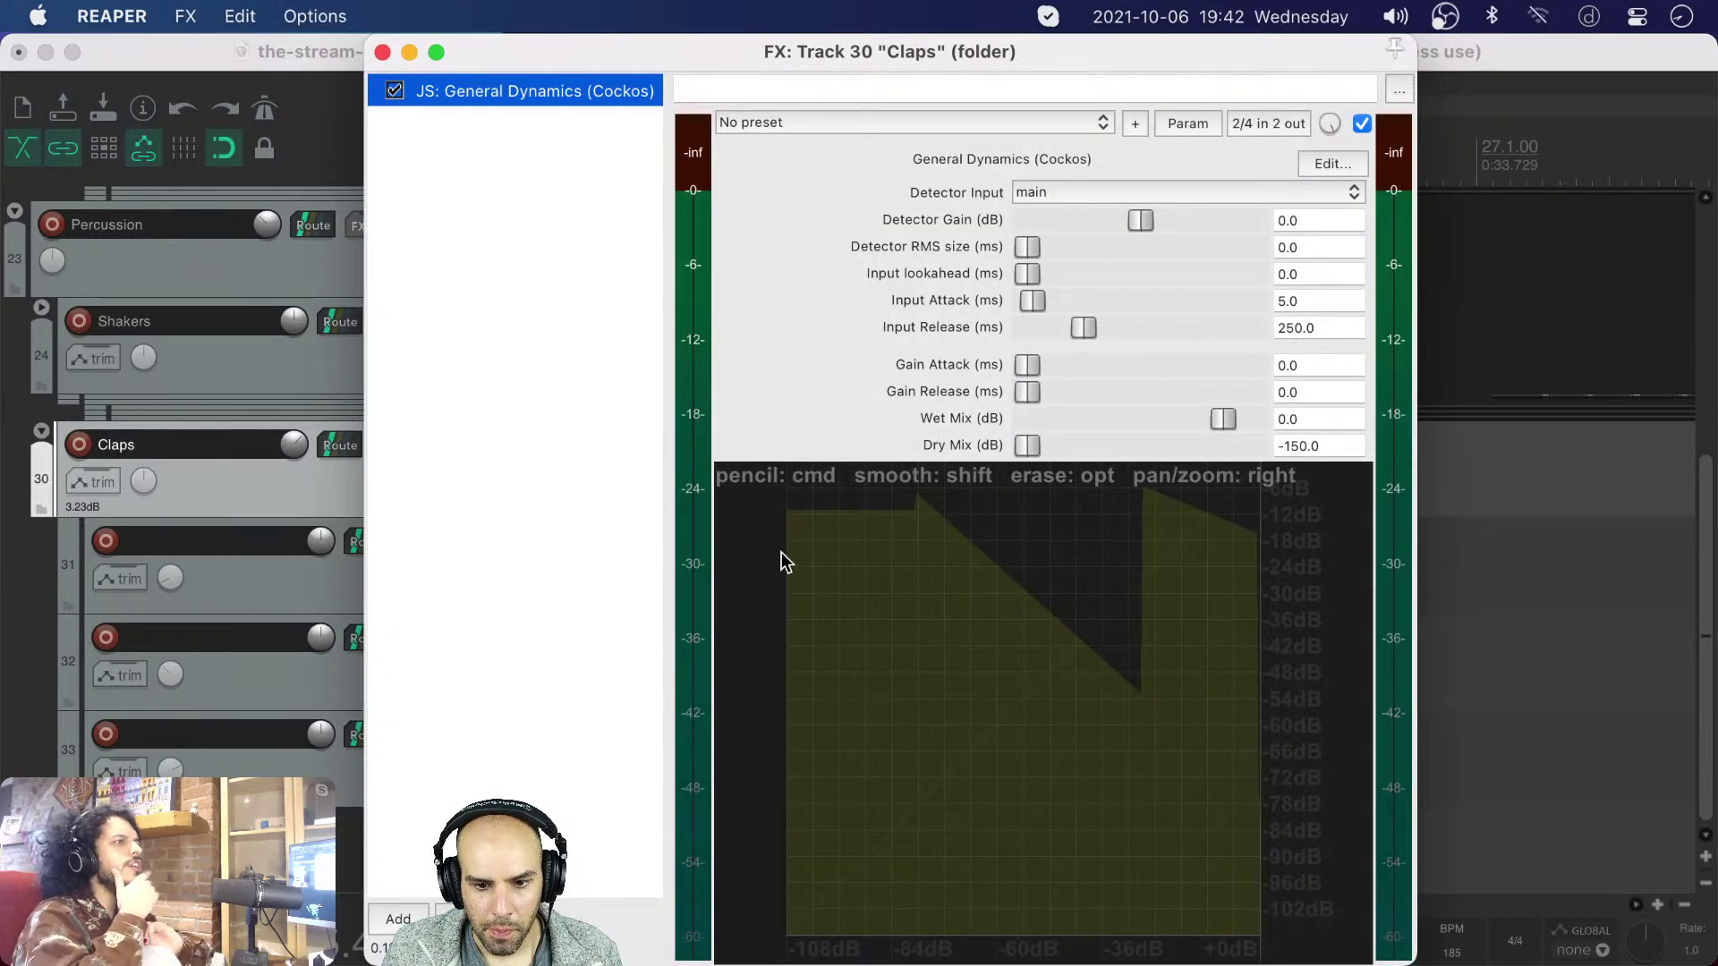
drag(789, 510, 1410, 514)
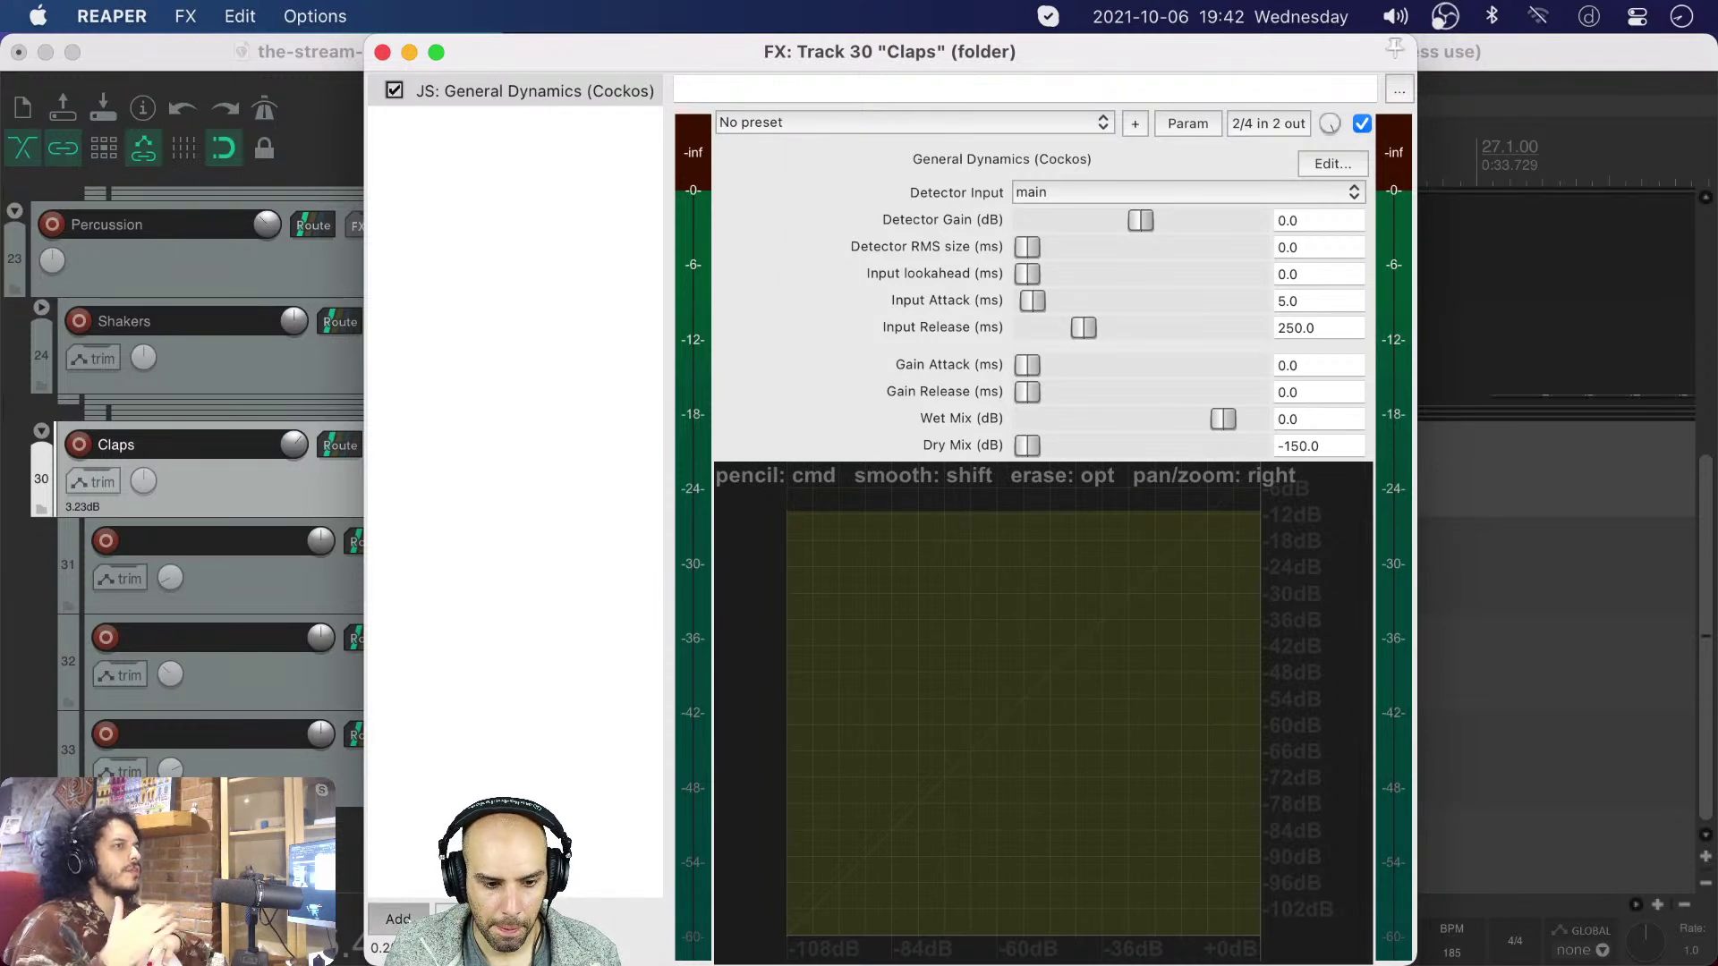
click(400, 920)
click(520, 241)
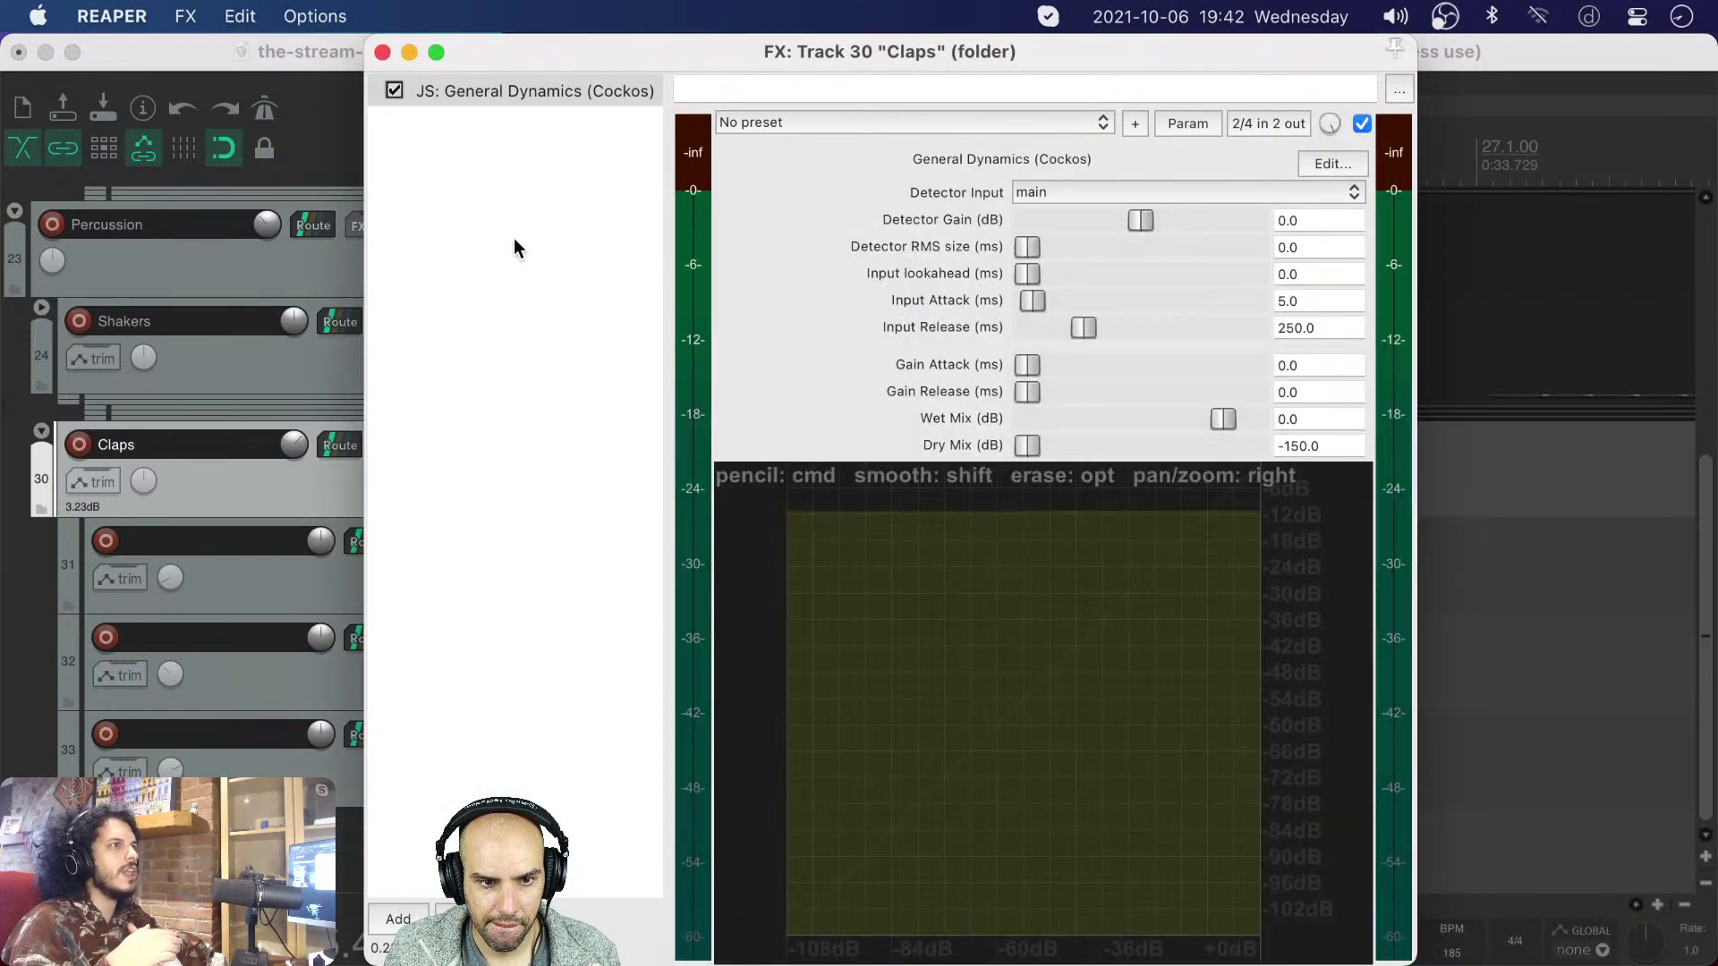
click(382, 52)
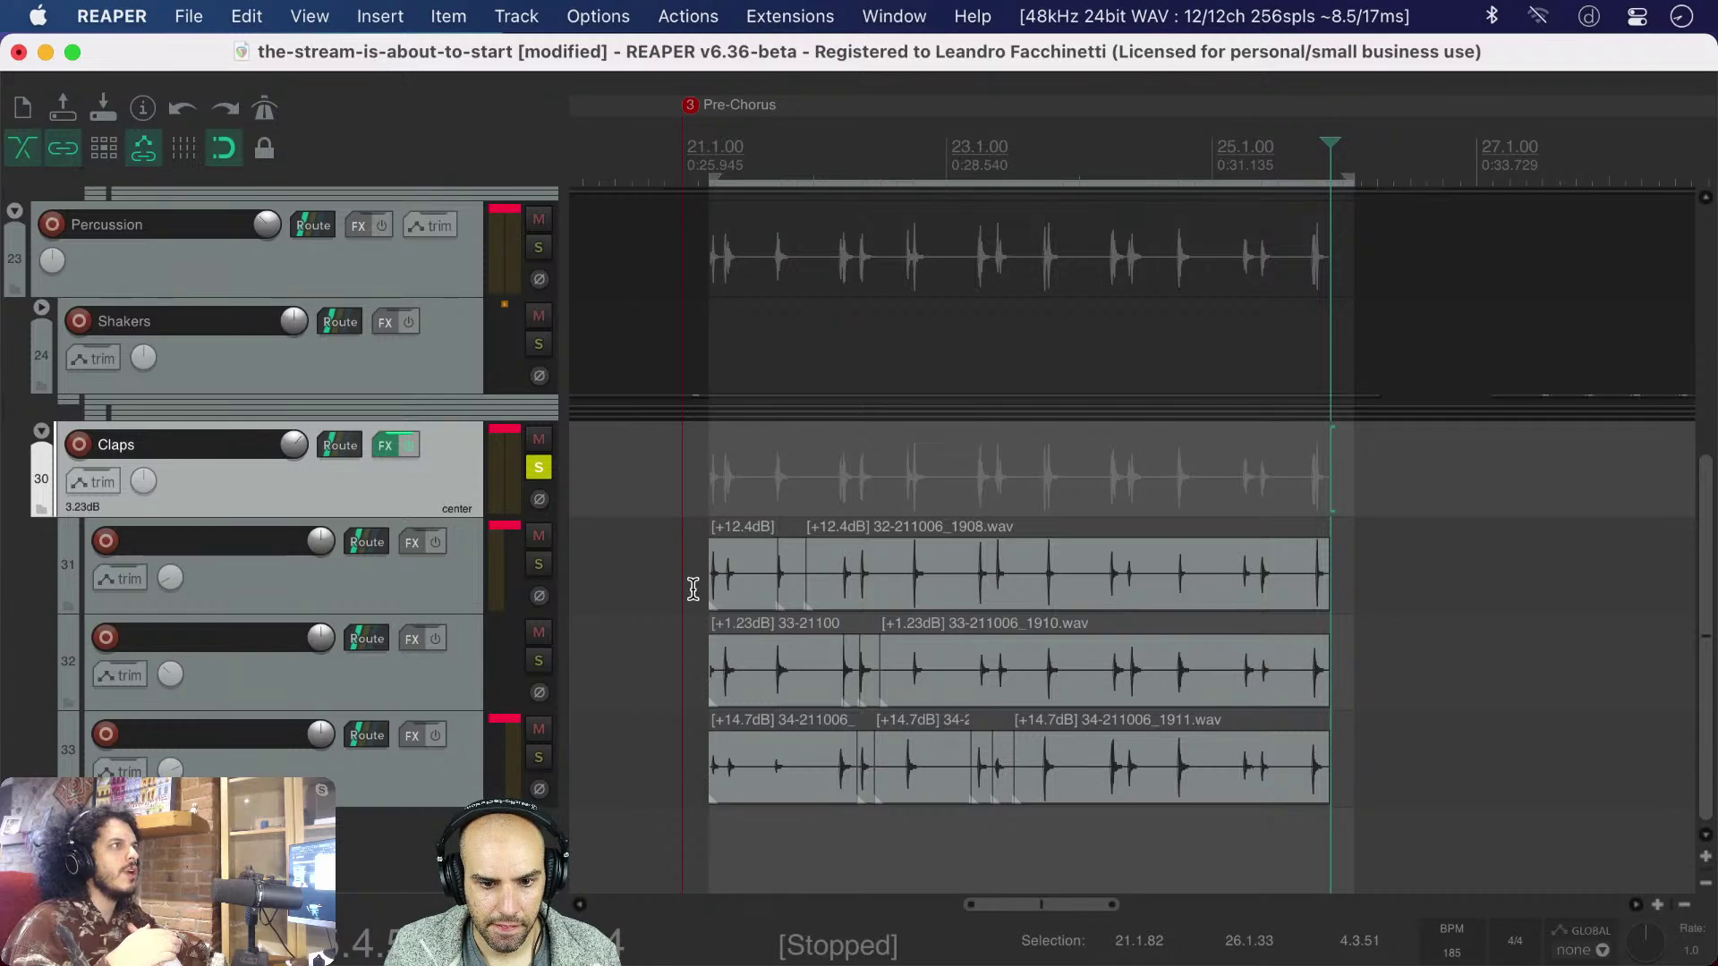
- Select all the clap items on the three tracks inside the Claps folder and check their item properties without changing them
drag(691, 588, 1358, 823)
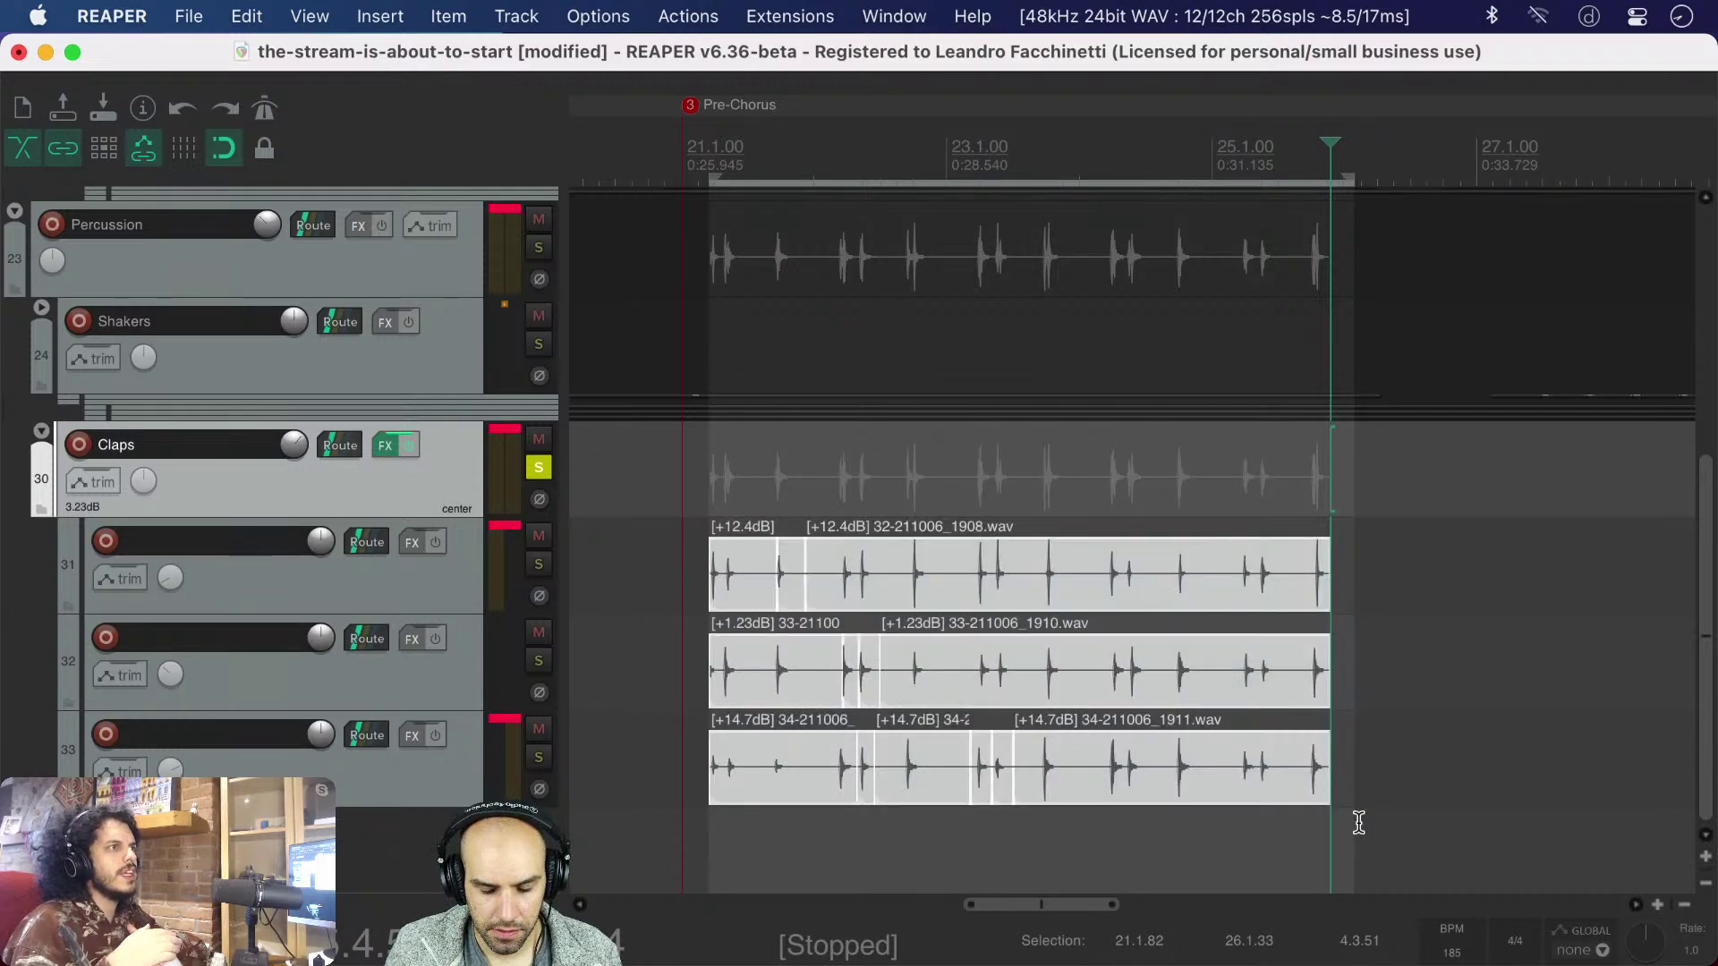
key(F2)
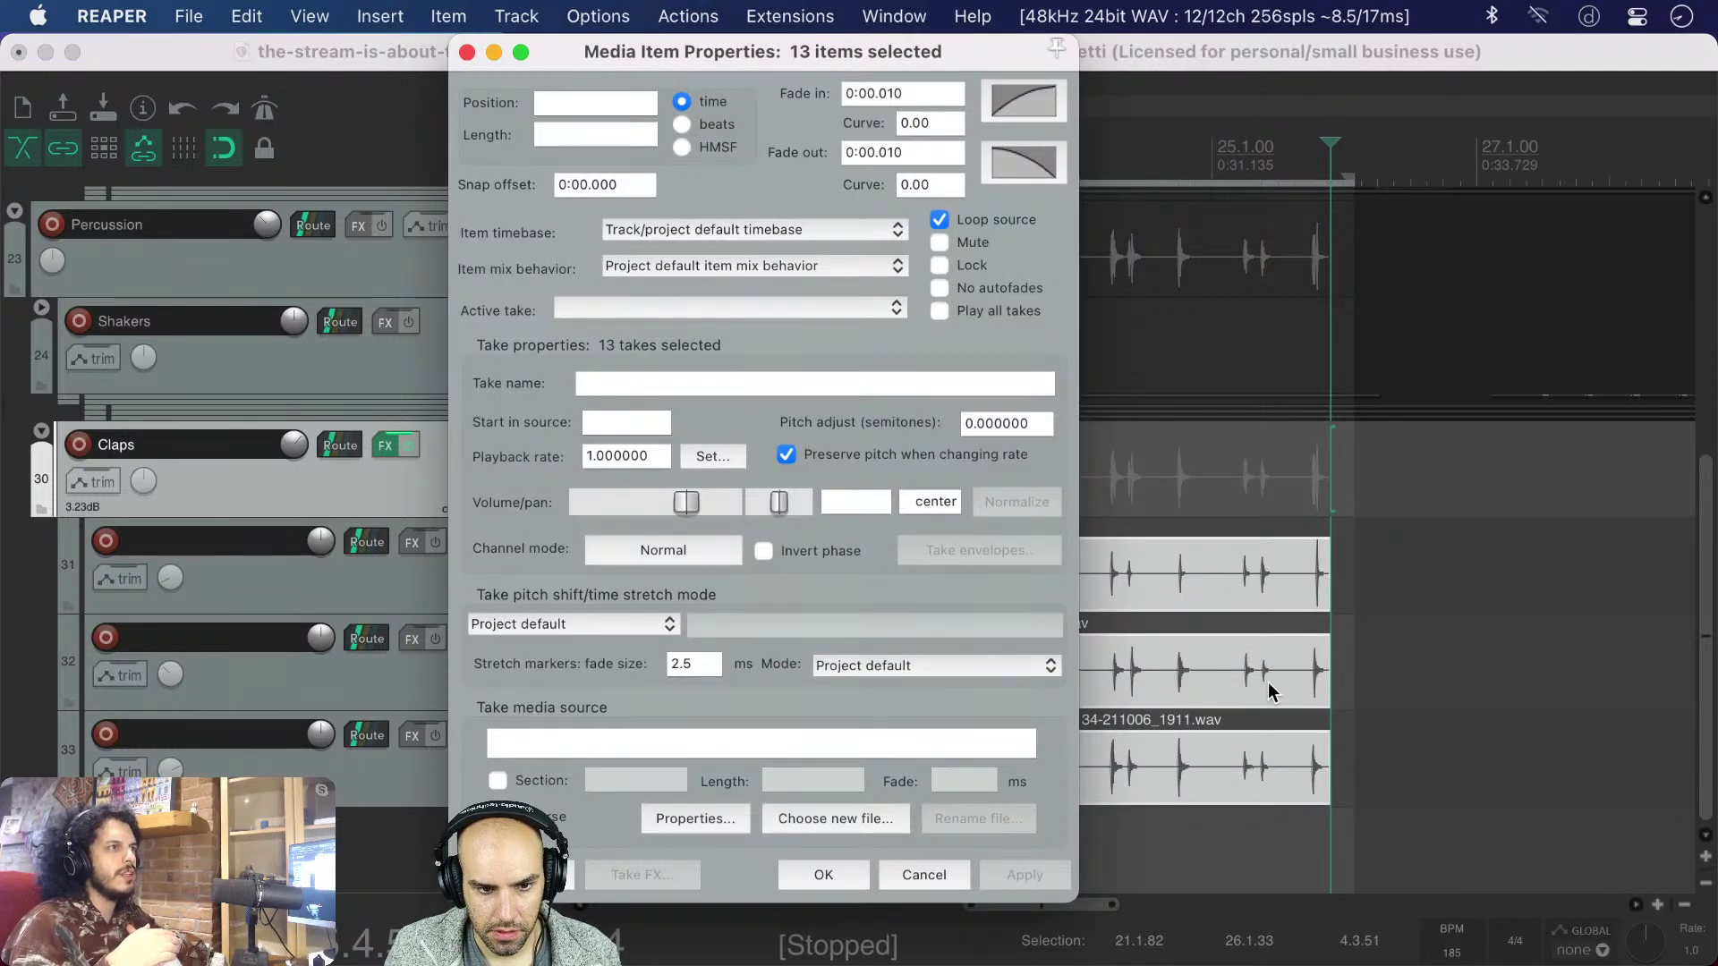
key(Escape)
- Find the actions matching "nudge" and run "Item: Nudge items volume -1dB" once on the selected clap items
key(shift+slash)
text(nu)
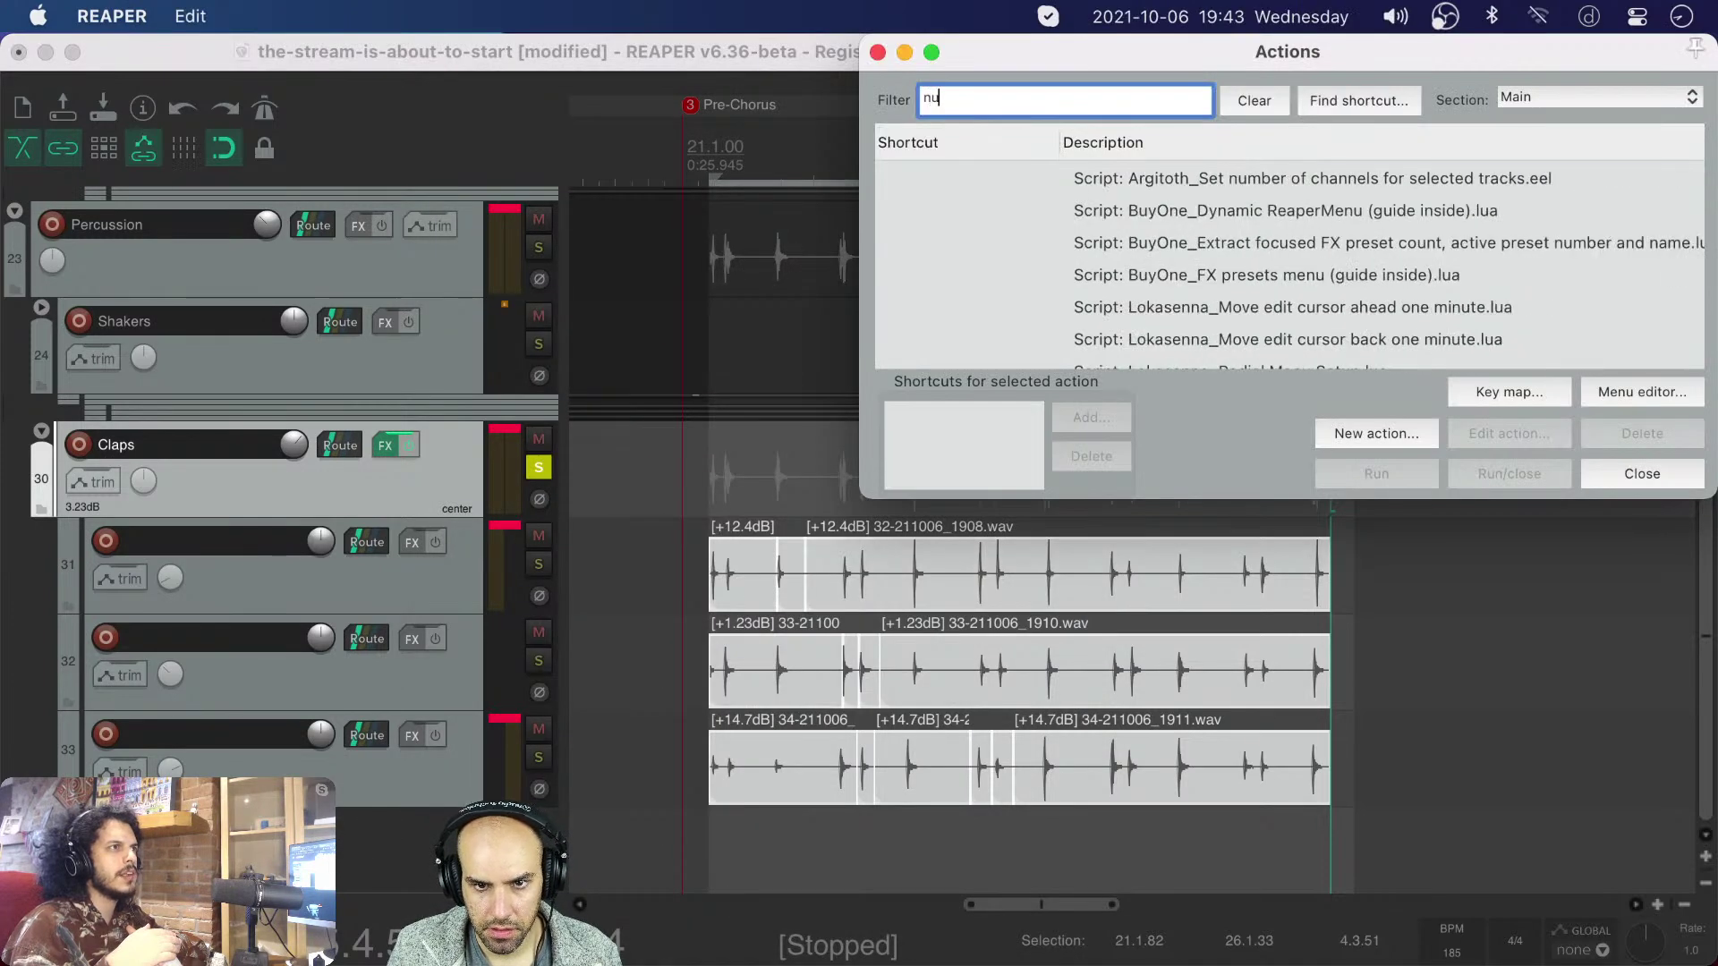
text(dge)
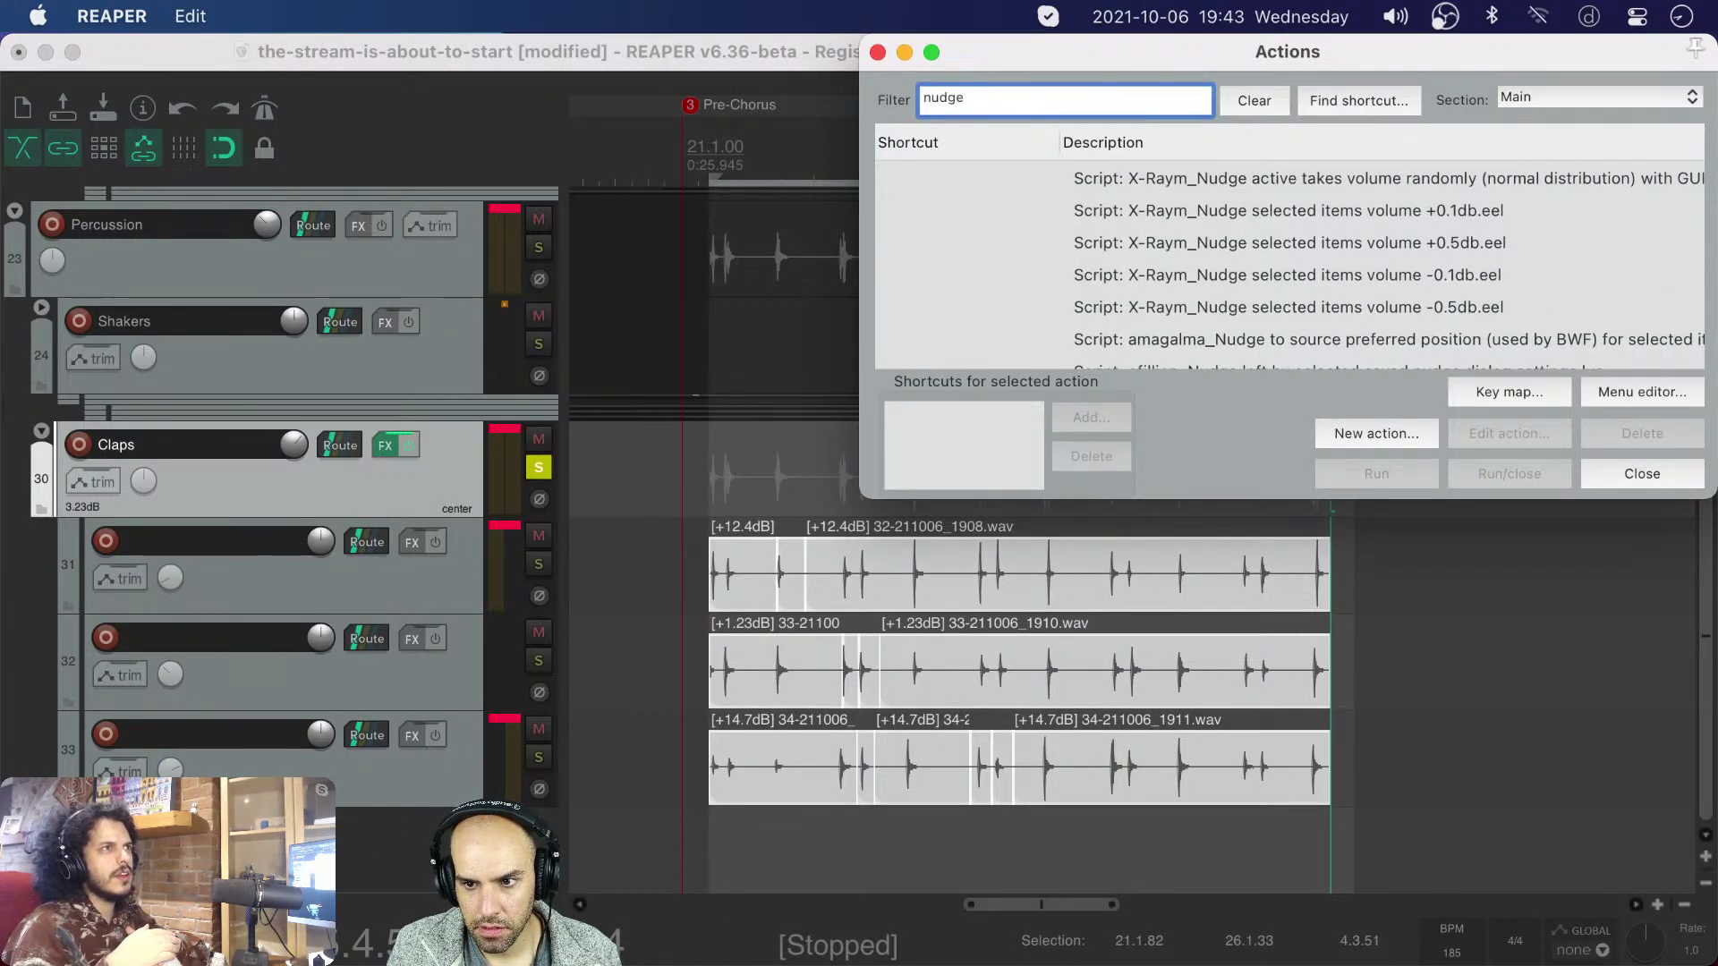
scroll(1381, 231, down, 1)
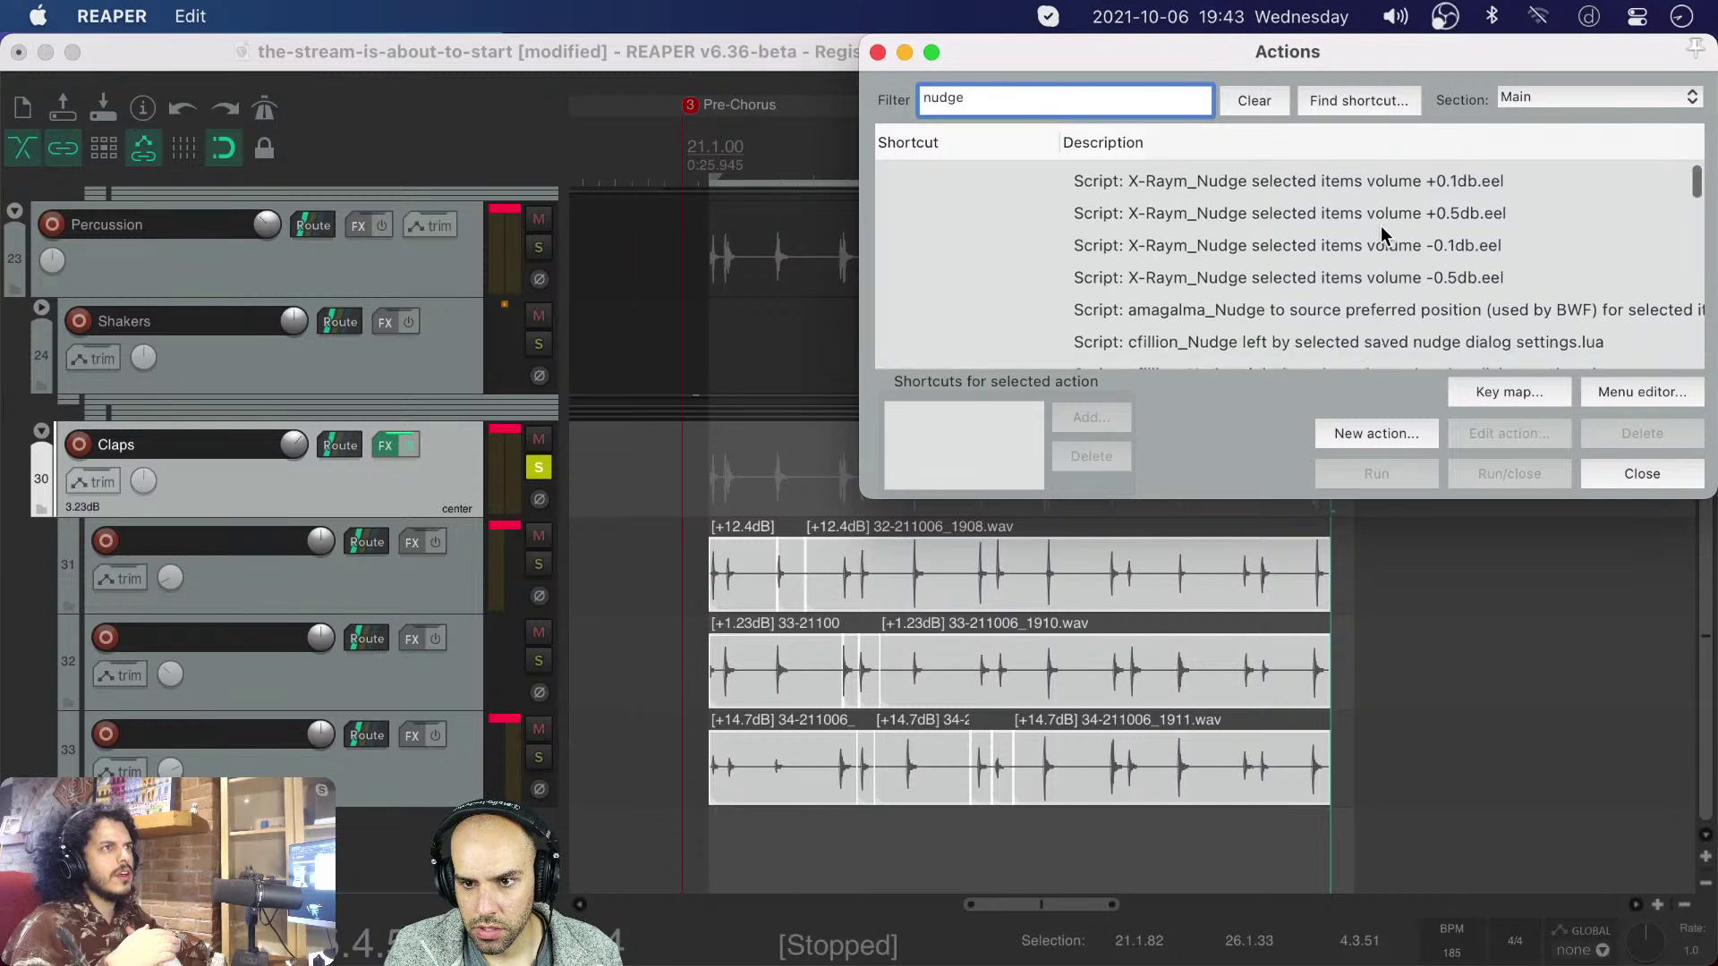
scroll(1381, 231, up, 1)
scroll(1381, 231, down, 1)
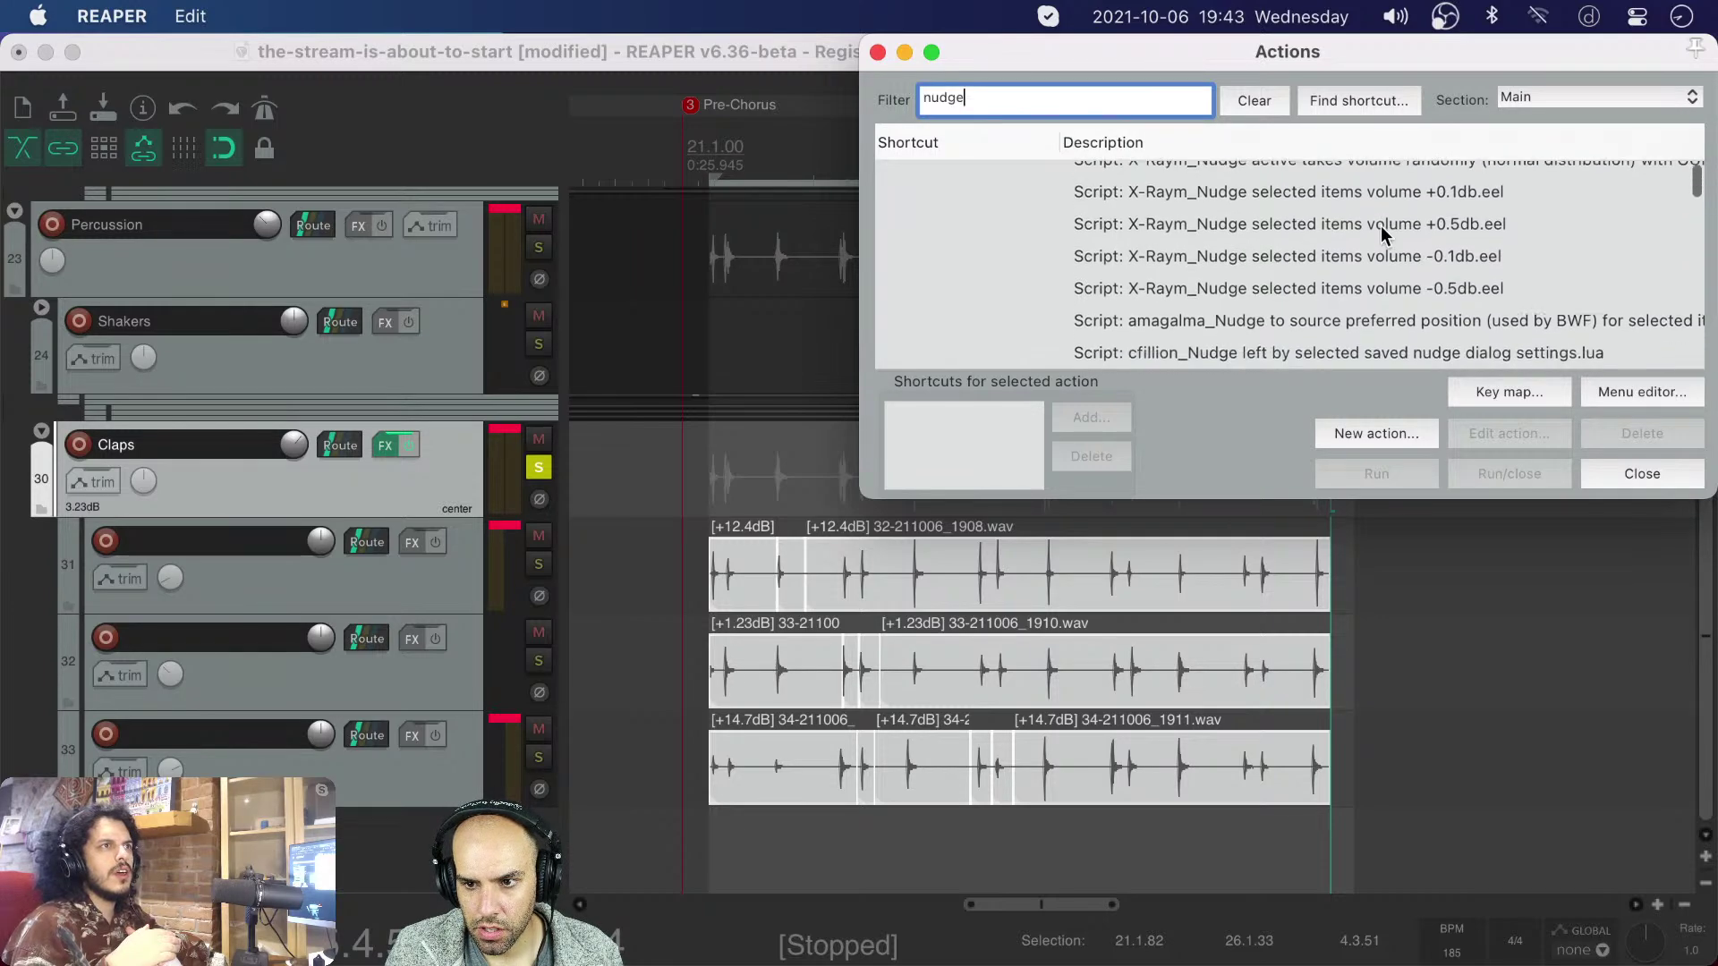
scroll(1381, 226, down, 10)
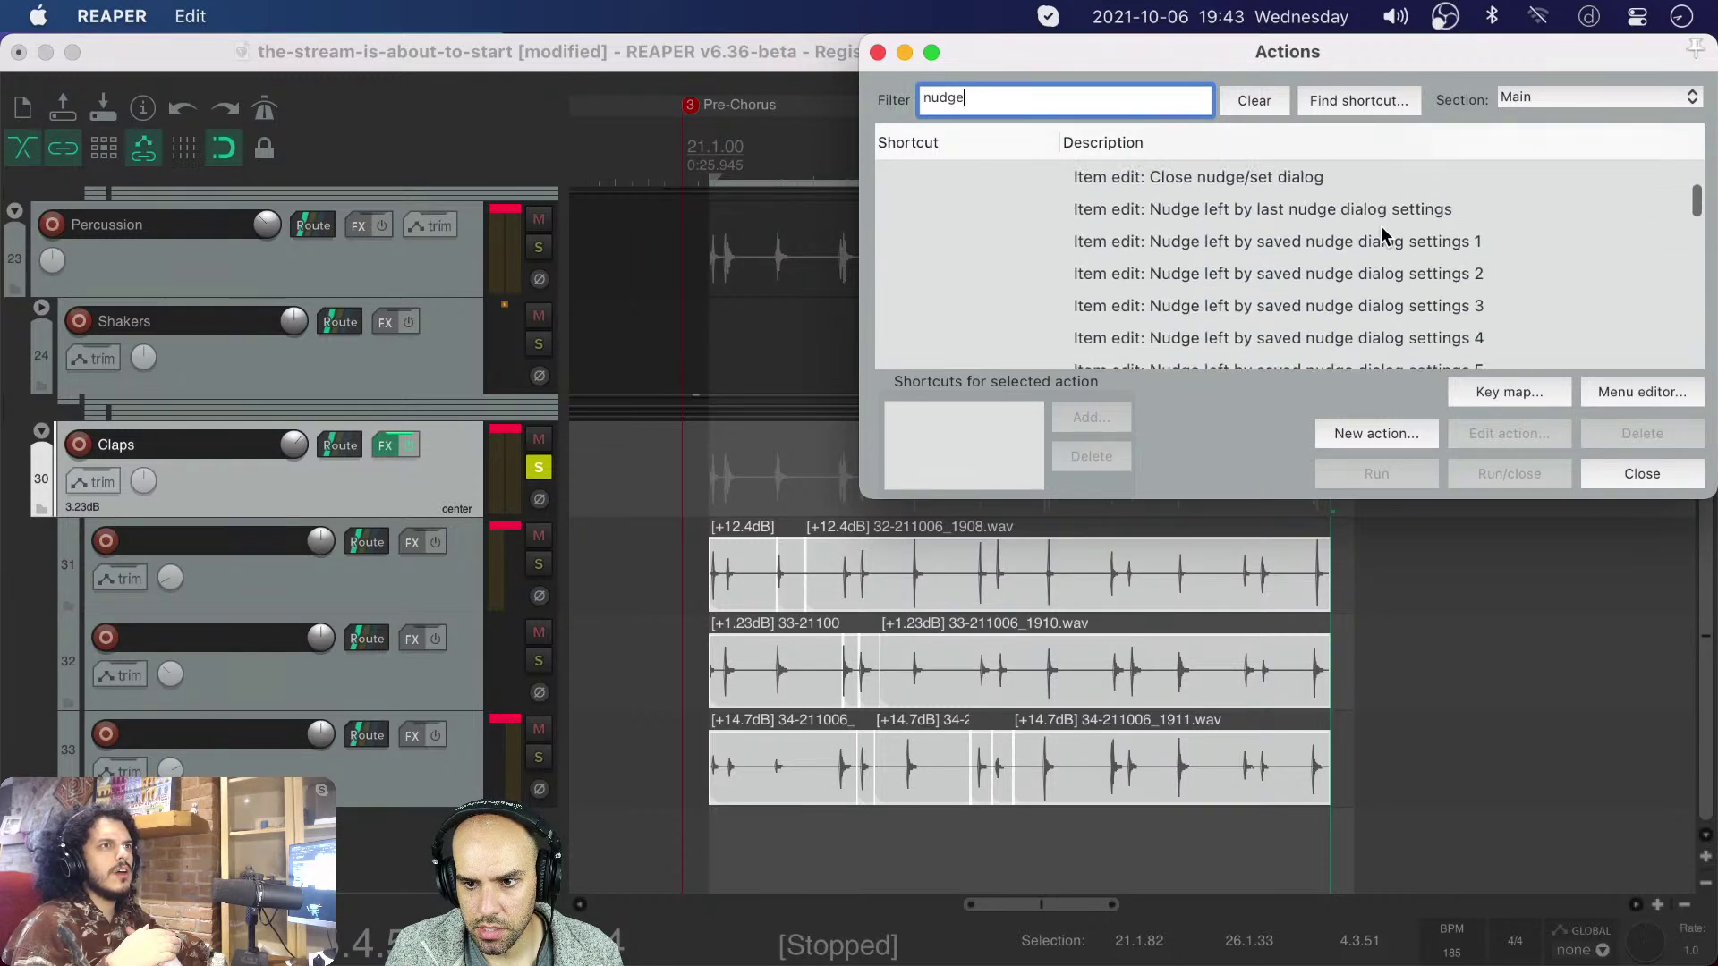
scroll(1382, 225, down, 5)
scroll(1381, 226, up, 5)
scroll(1381, 226, down, 3)
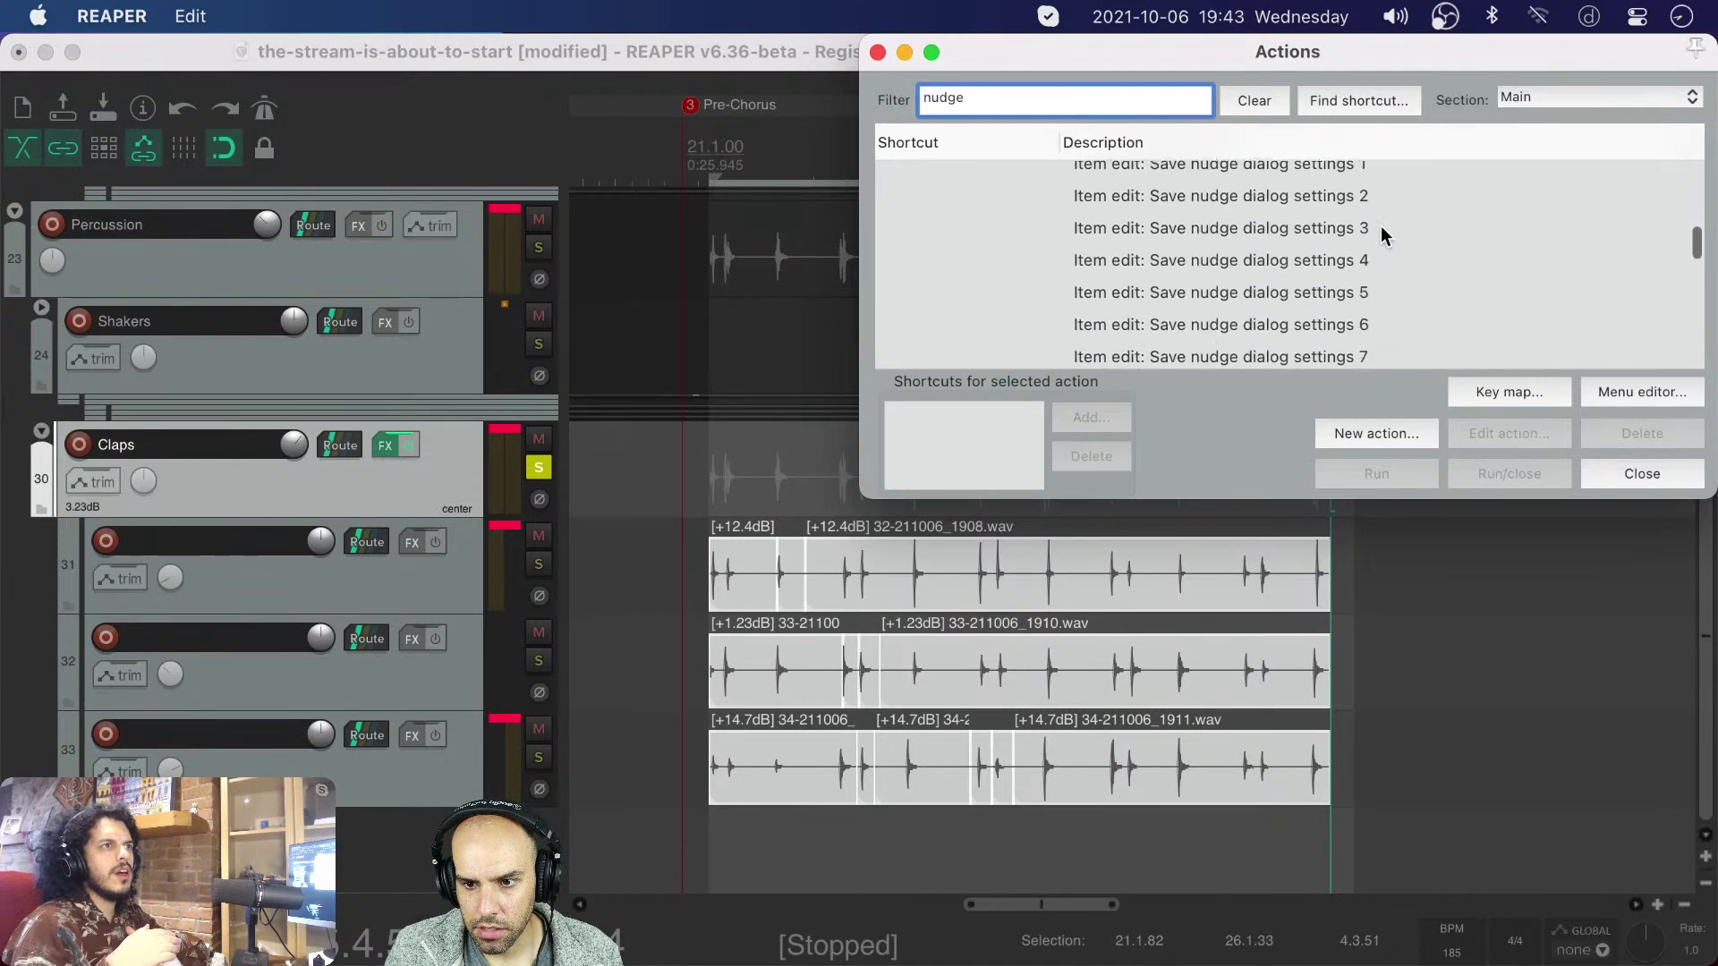
scroll(1381, 231, down, 3)
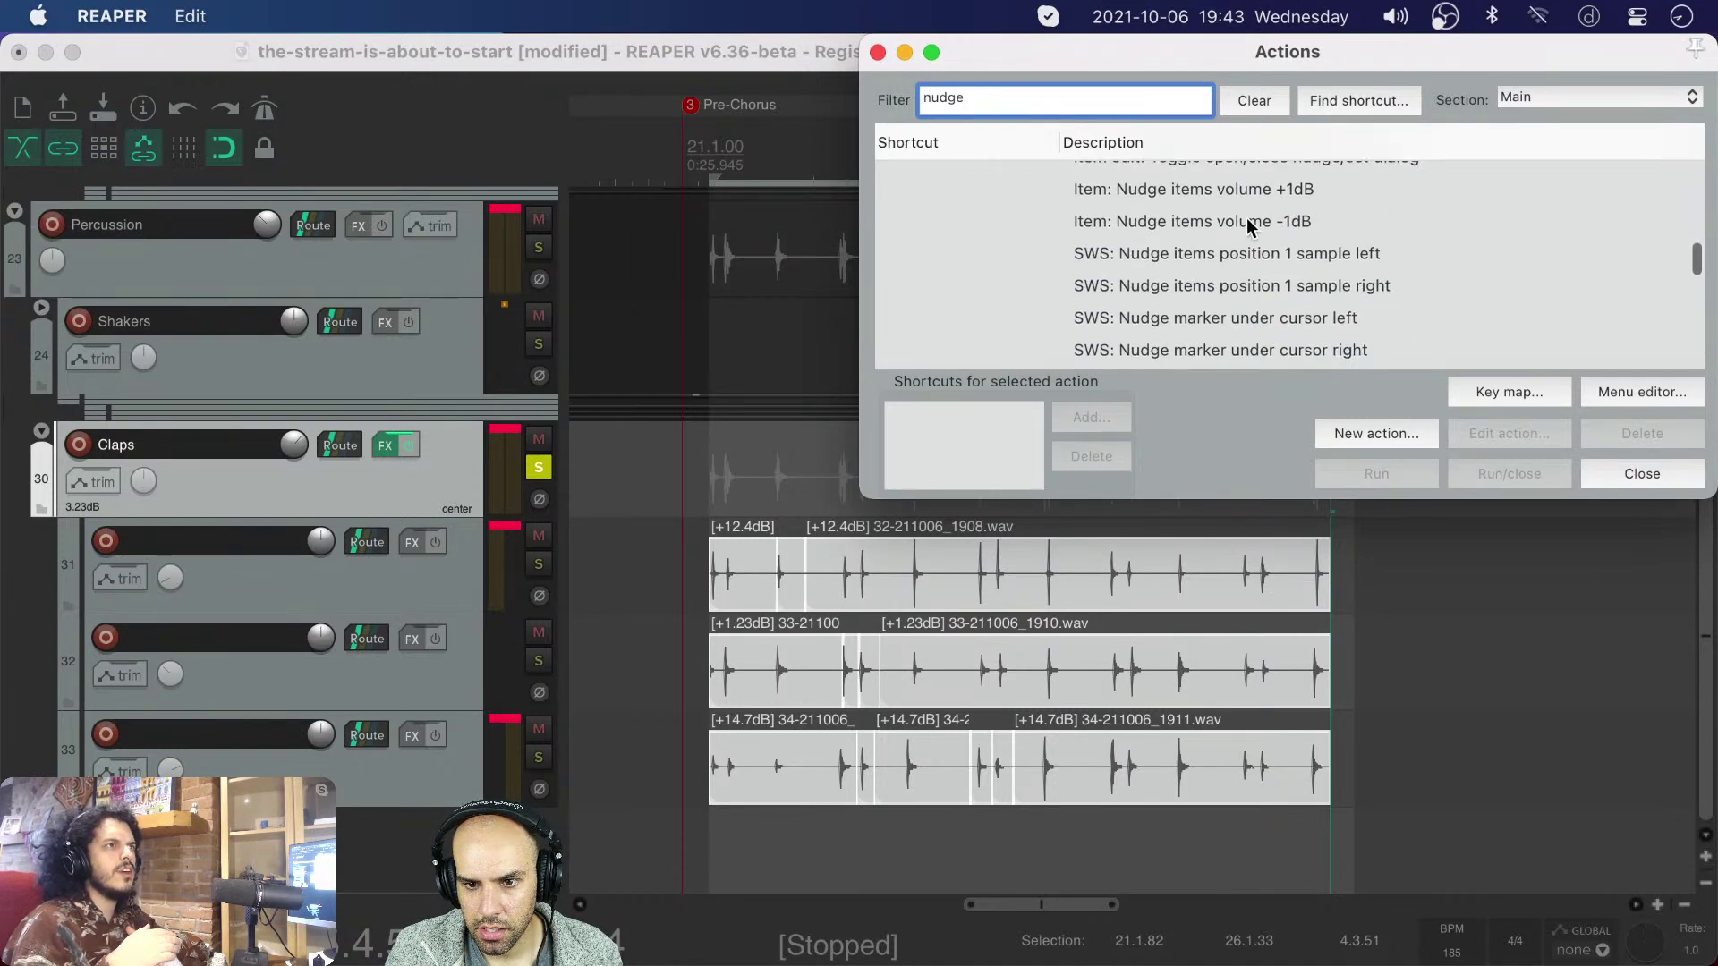
click(1381, 224)
click(1398, 474)
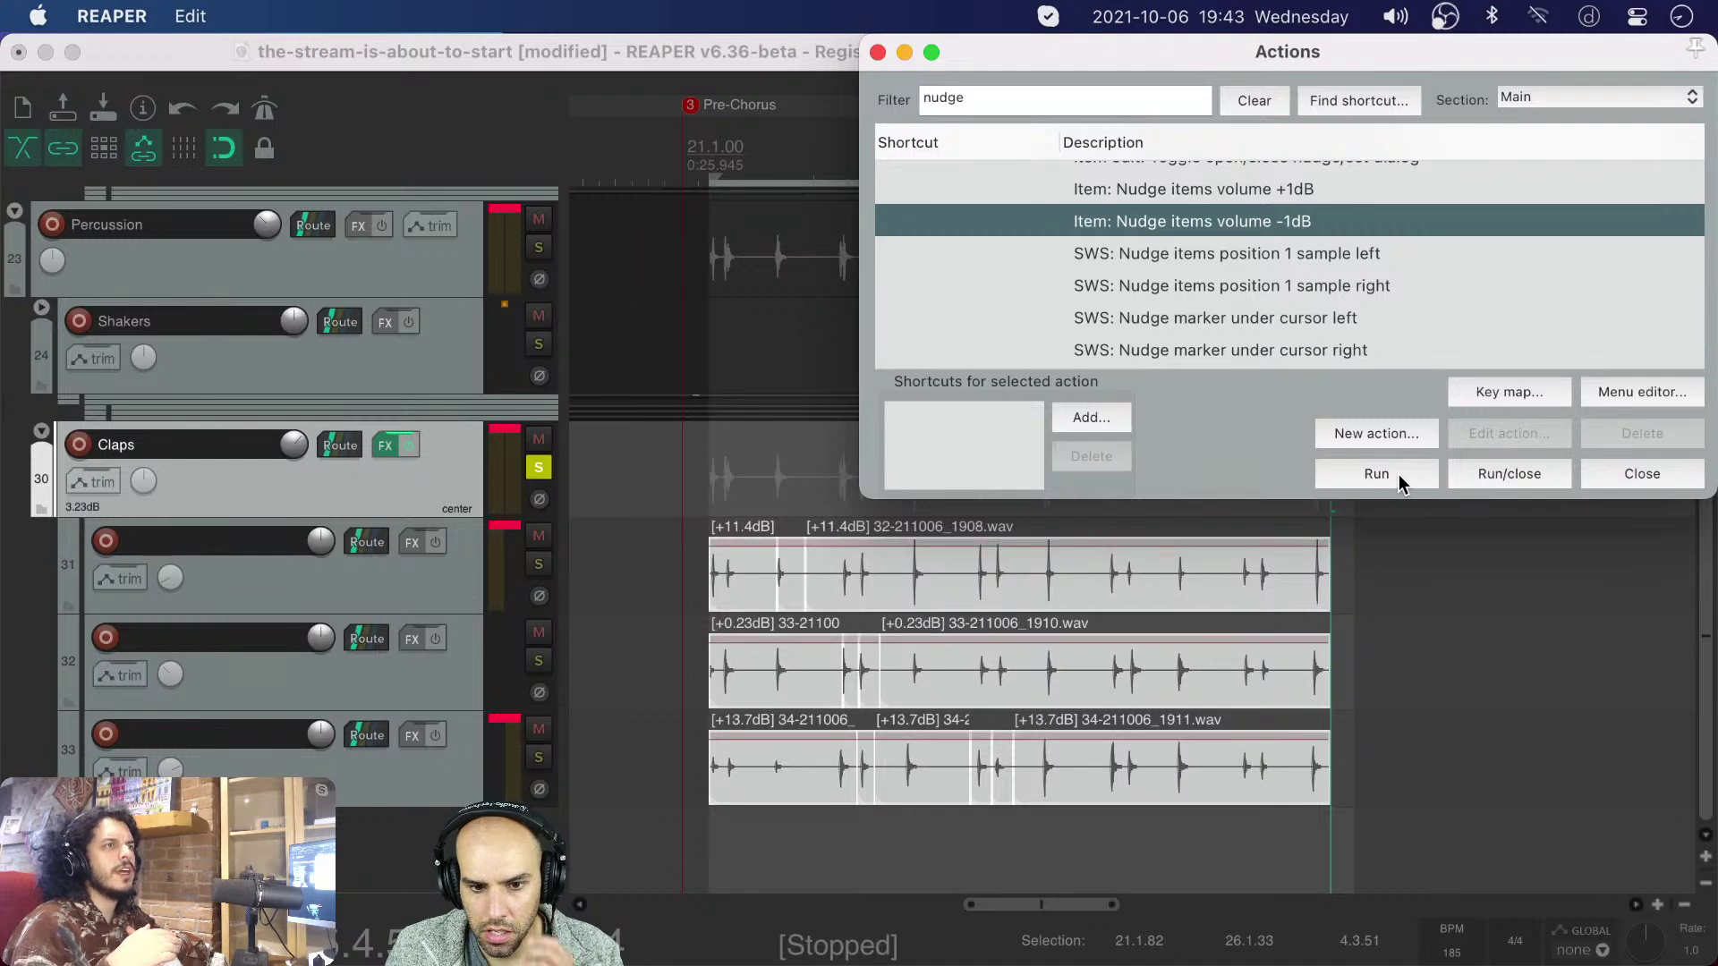
click(1657, 469)
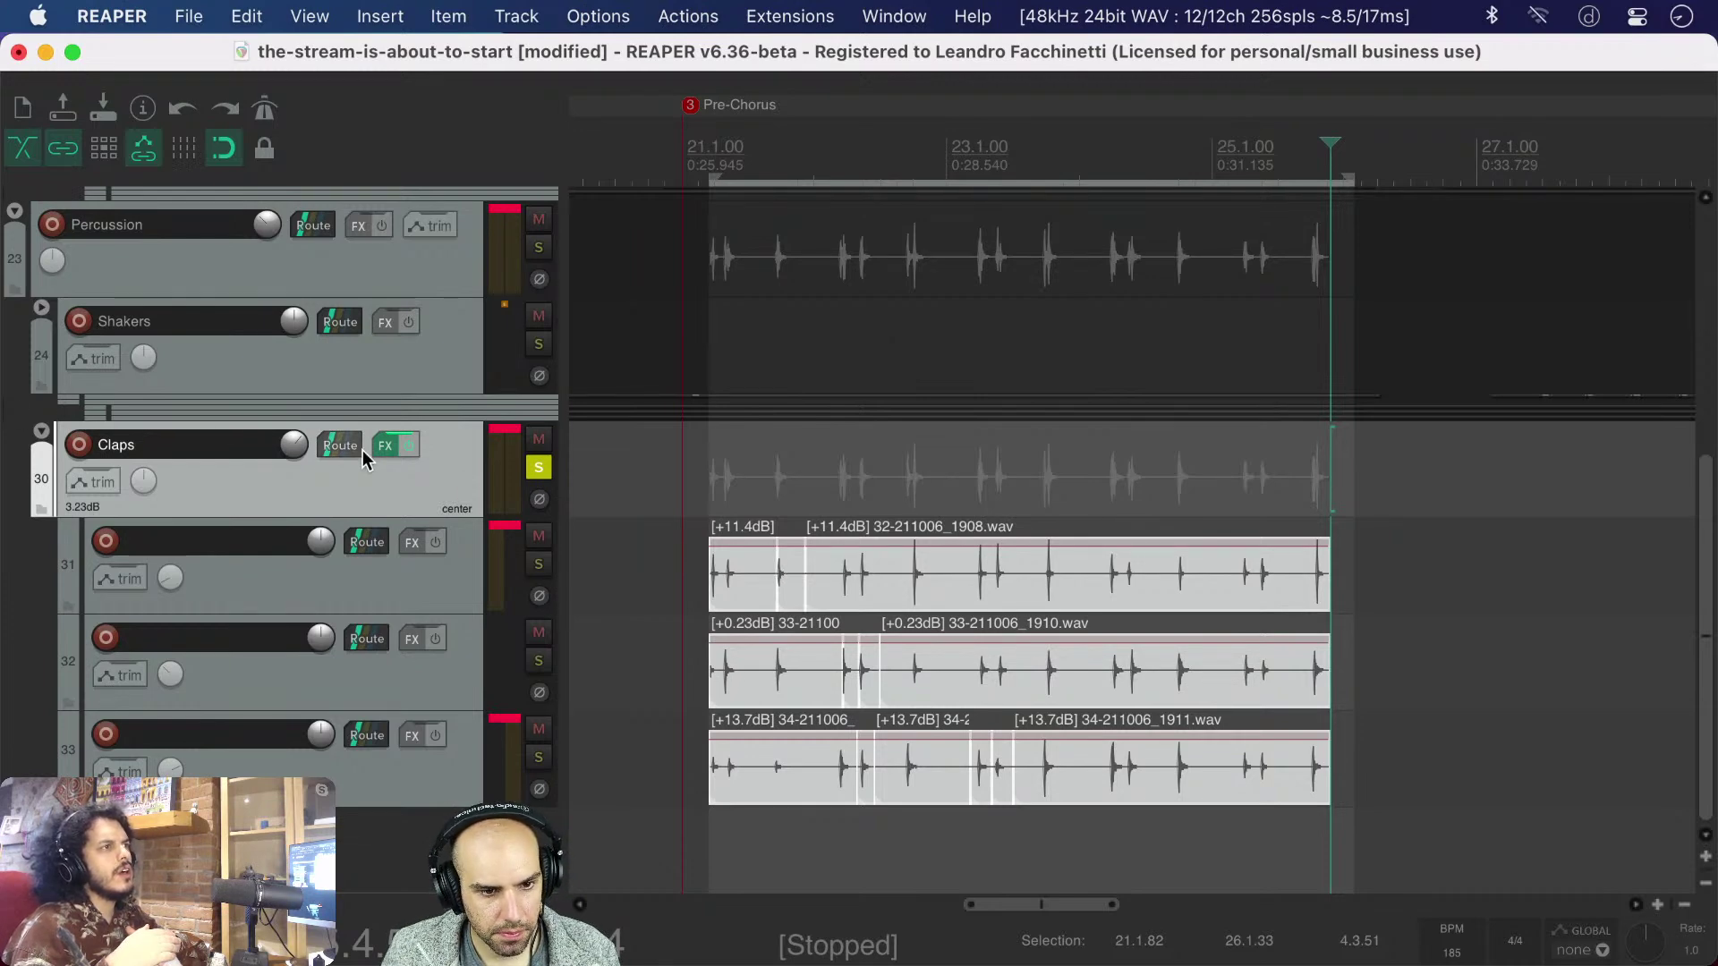
- Open the Claps folder's General Dynamics effect in its own floating window and place it beside the track waveforms
click(387, 445)
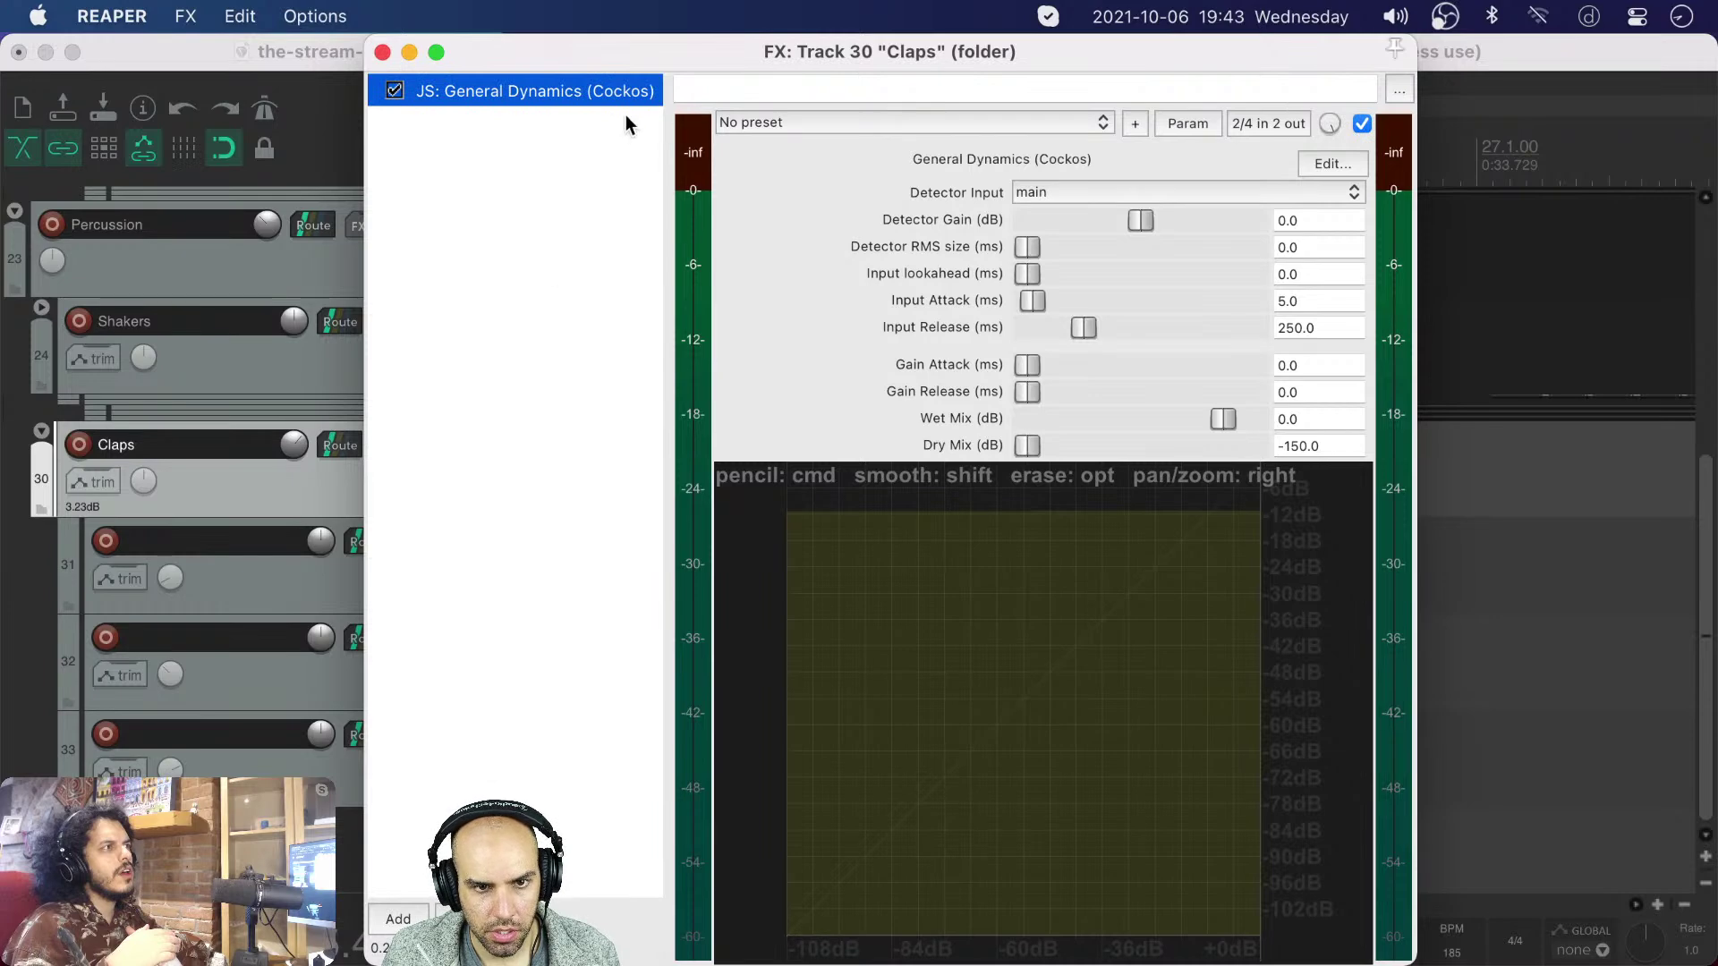
double_click(585, 91)
drag(310, 46, 950, 46)
drag(807, 57, 1122, 61)
scroll(757, 468, right, 3)
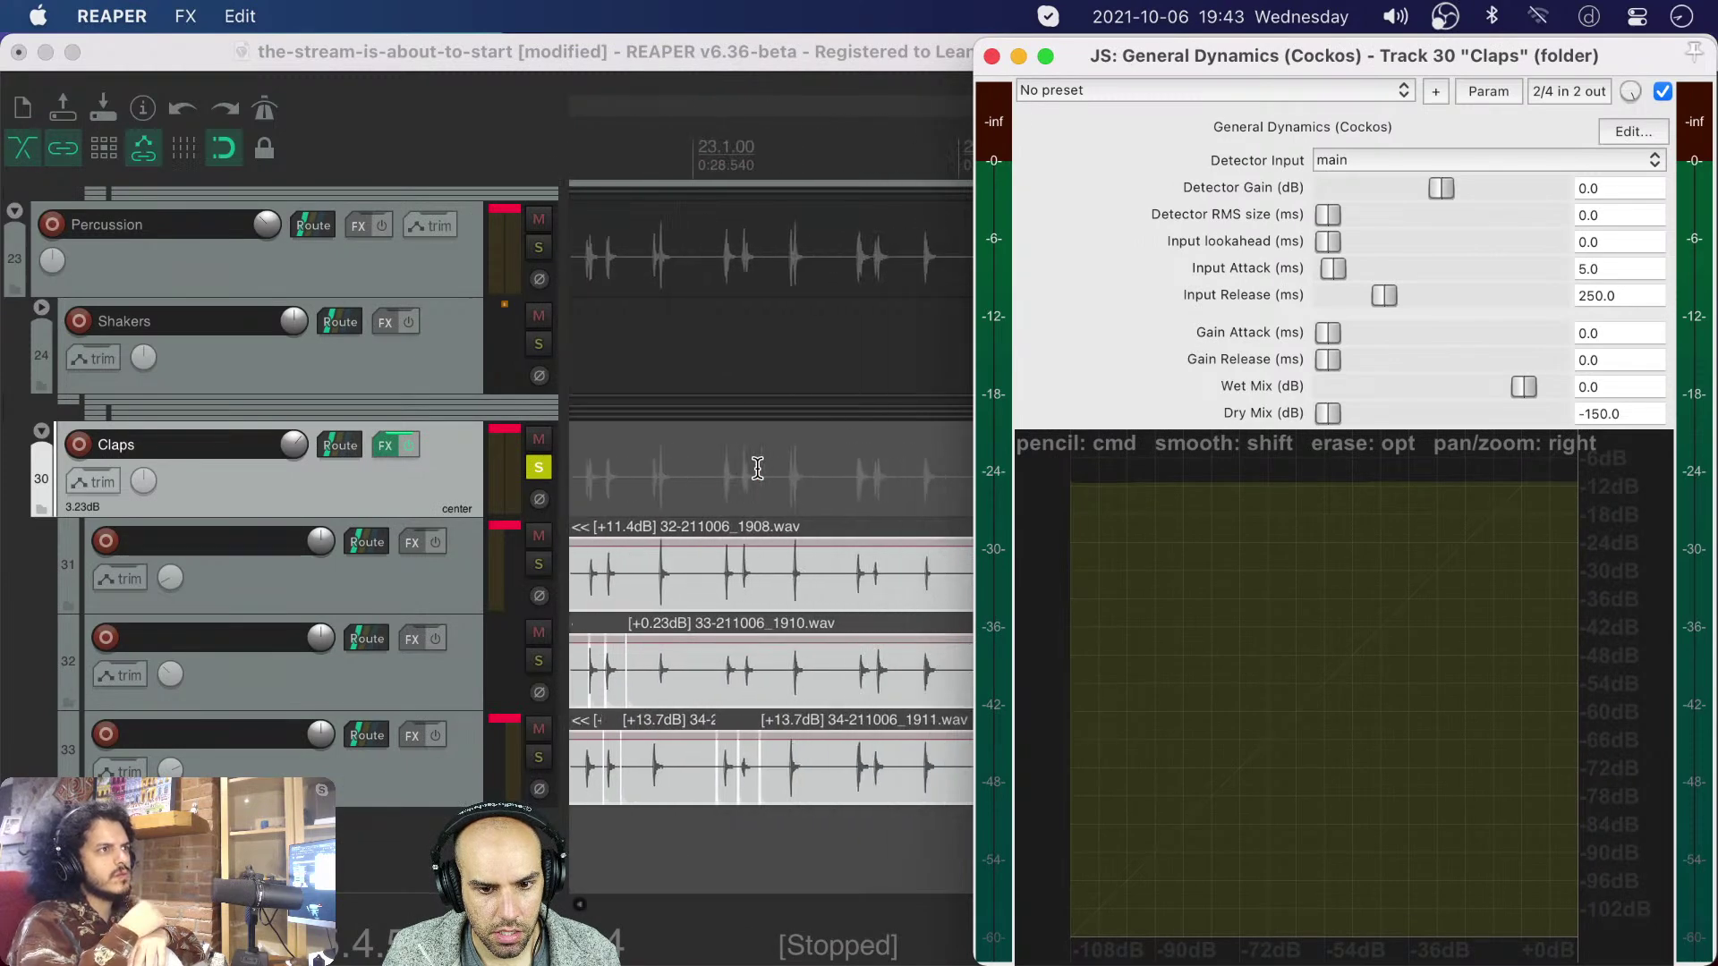
- Place the edit cursor just before bar 21, save the project, and play the claps
click(757, 468)
click(598, 473)
key(super+s)
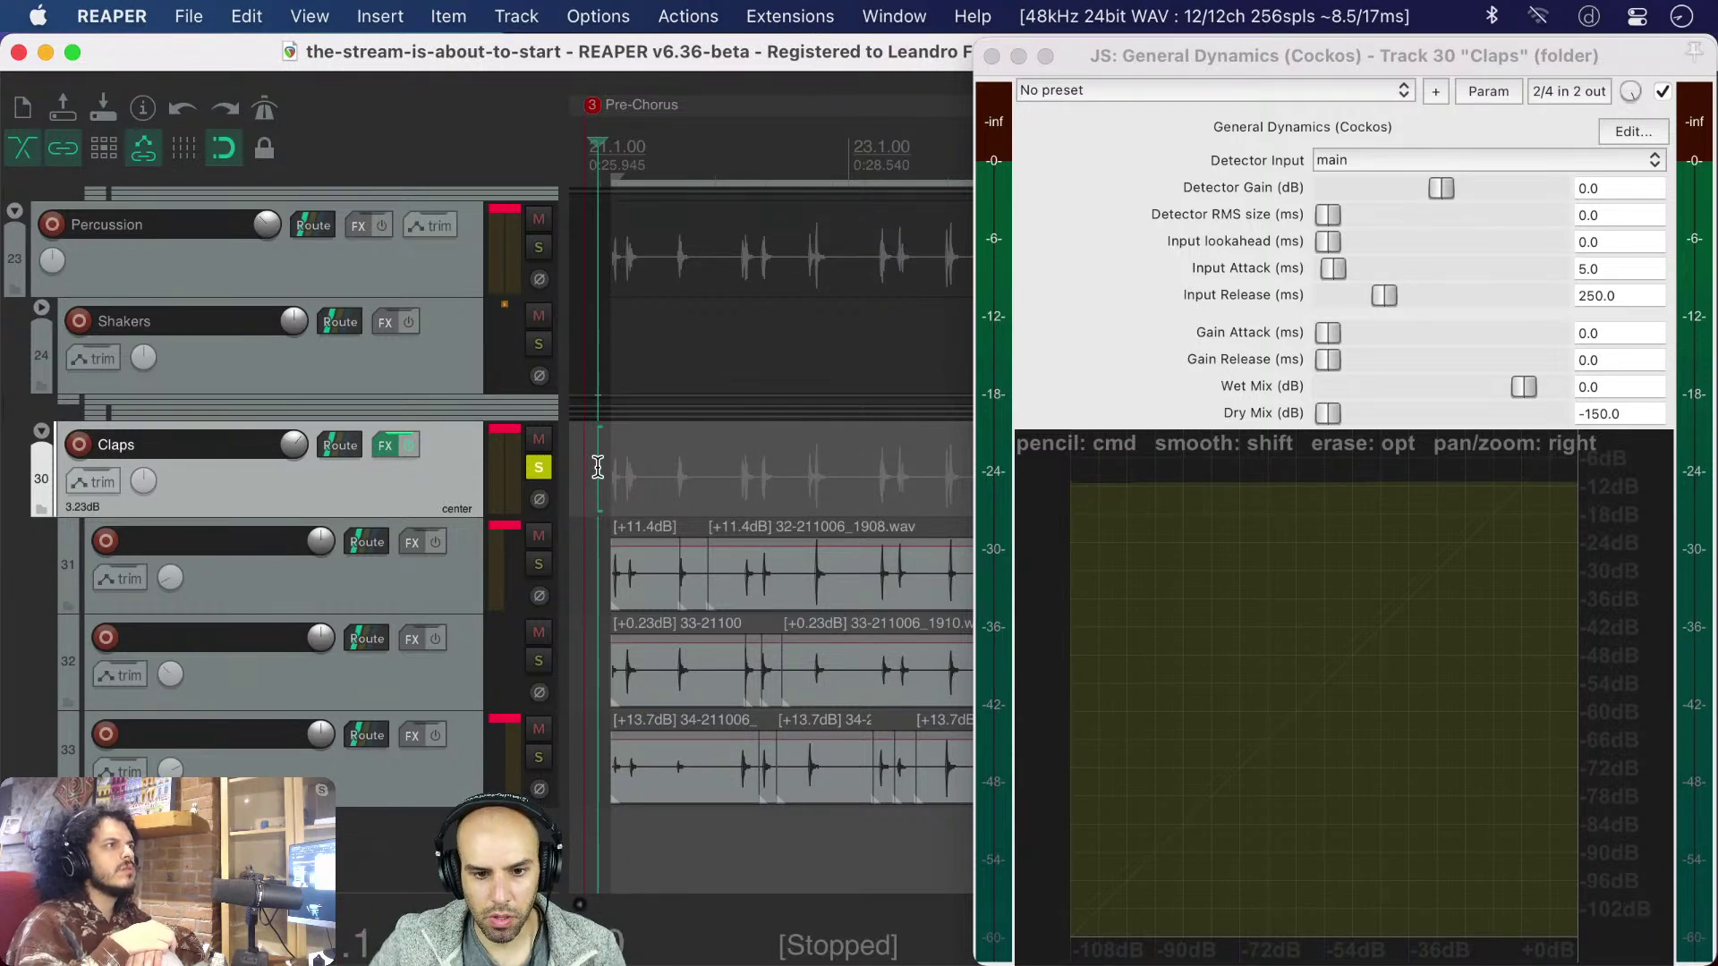
key(space)
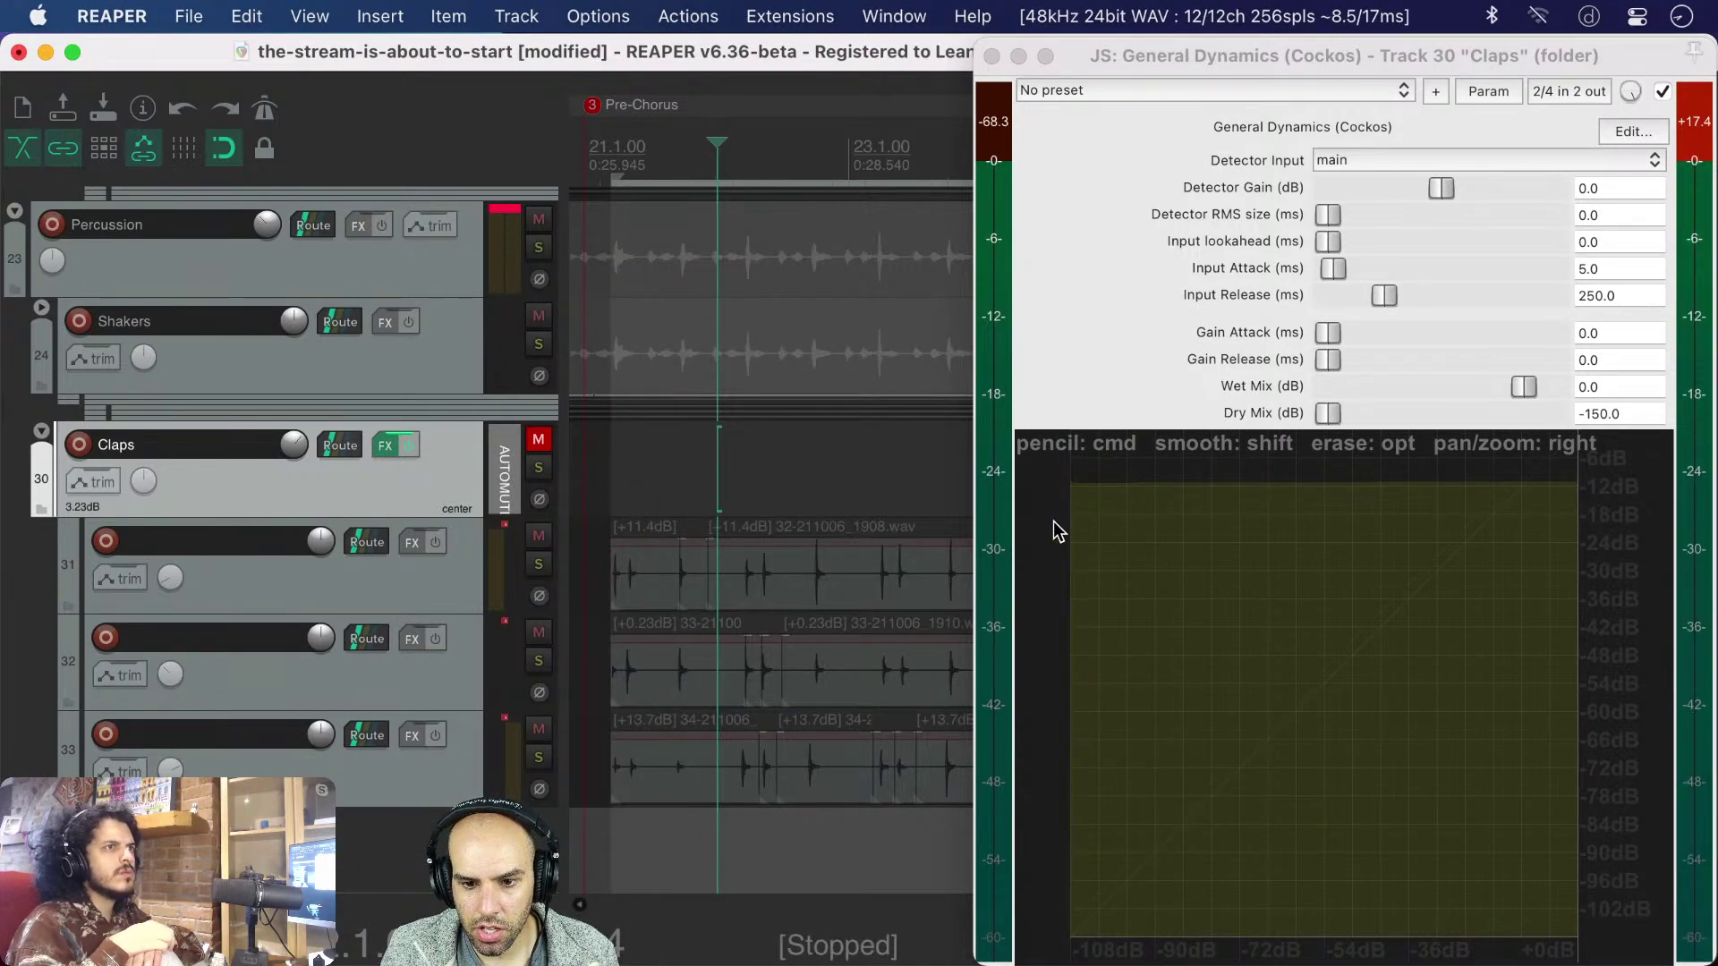
- Reset General Dynamics to its factory default preset and unmute the Claps folder
click(1355, 93)
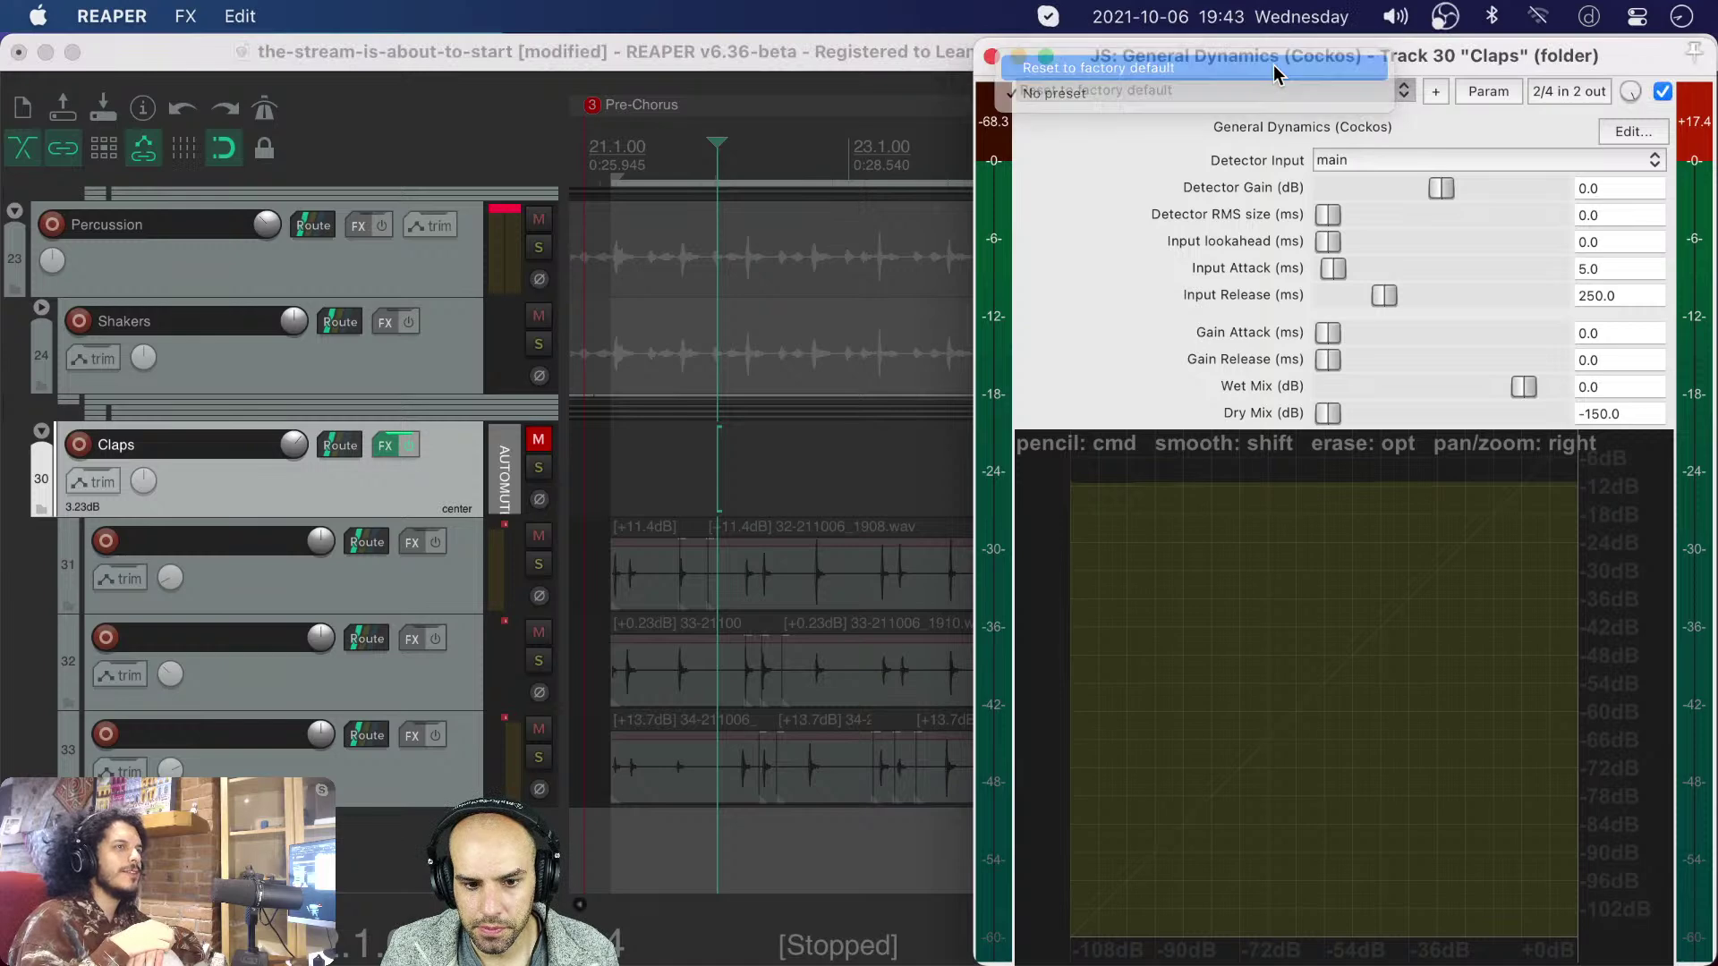
click(1276, 63)
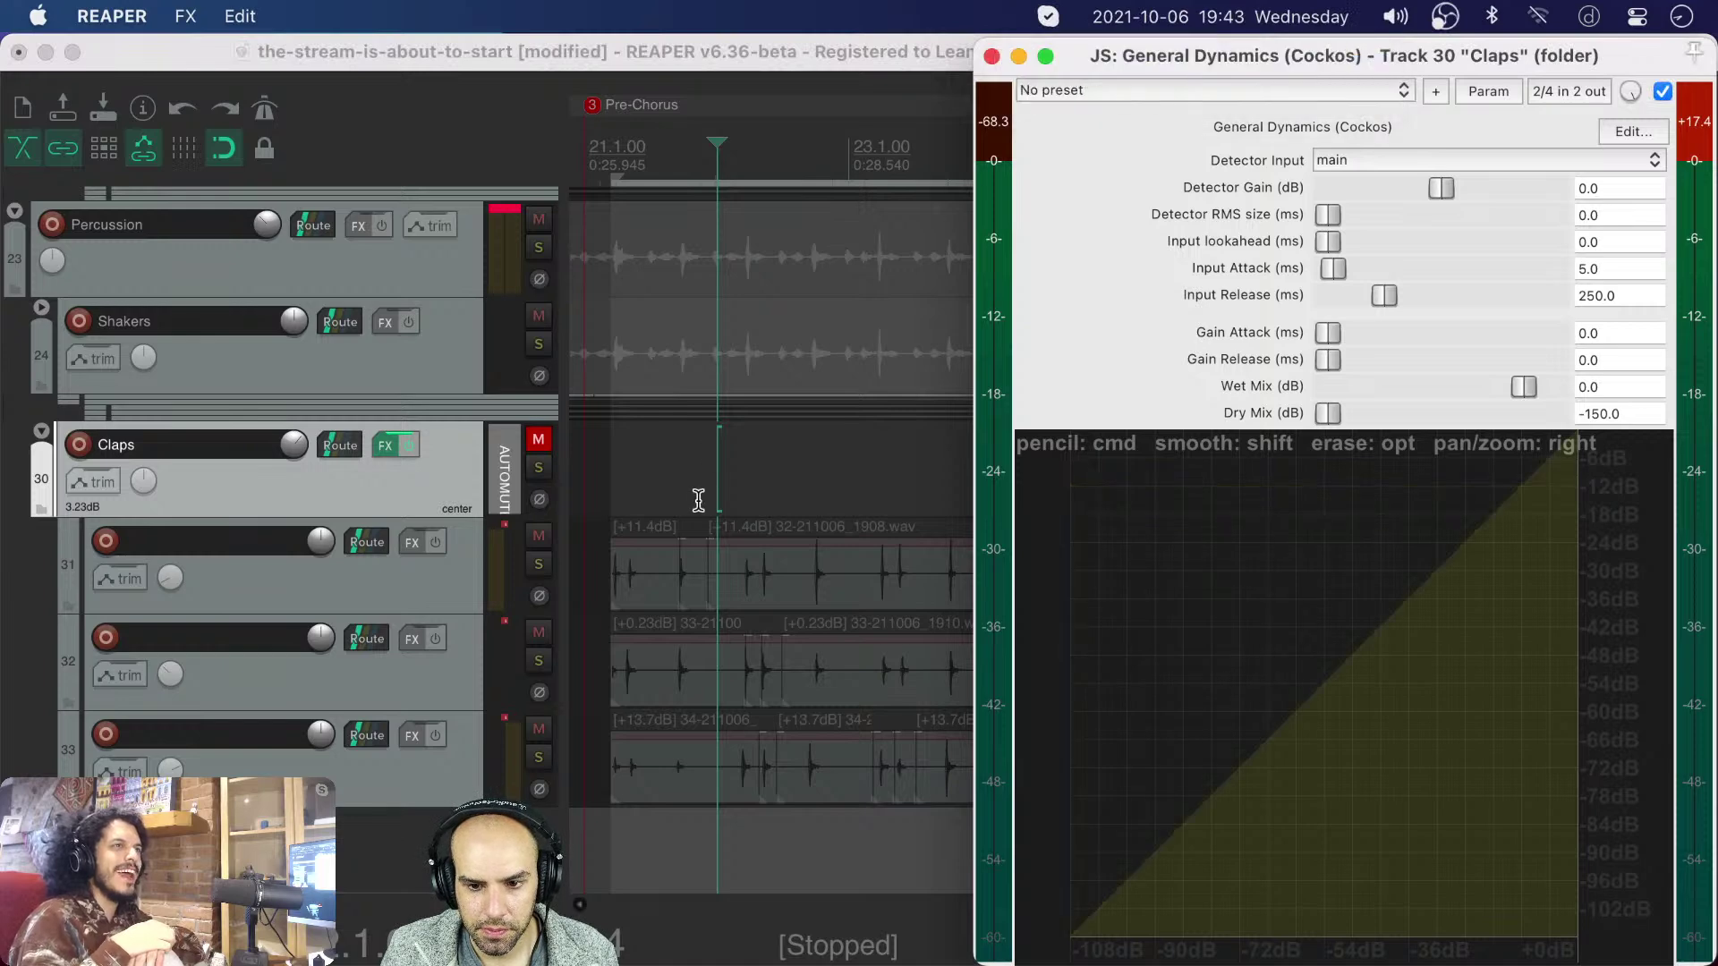
click(537, 439)
- Audition the mix from bar 21, solo the Claps folder, and play it again from the same point
click(608, 474)
key(space)
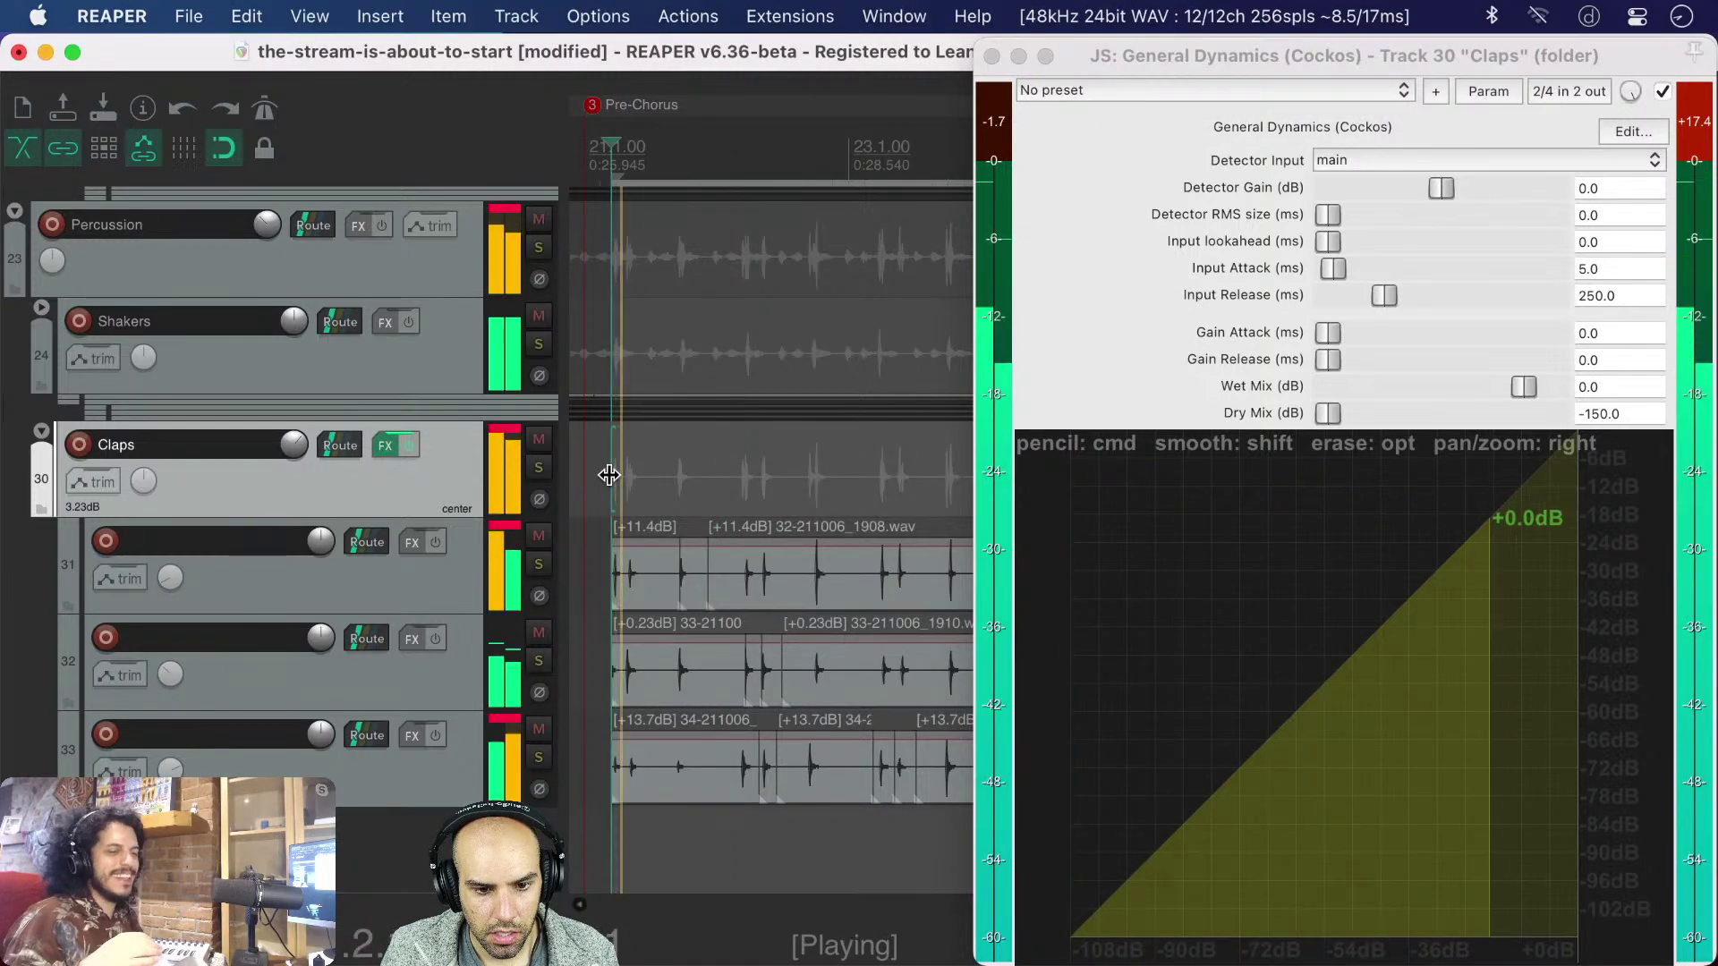
key(space)
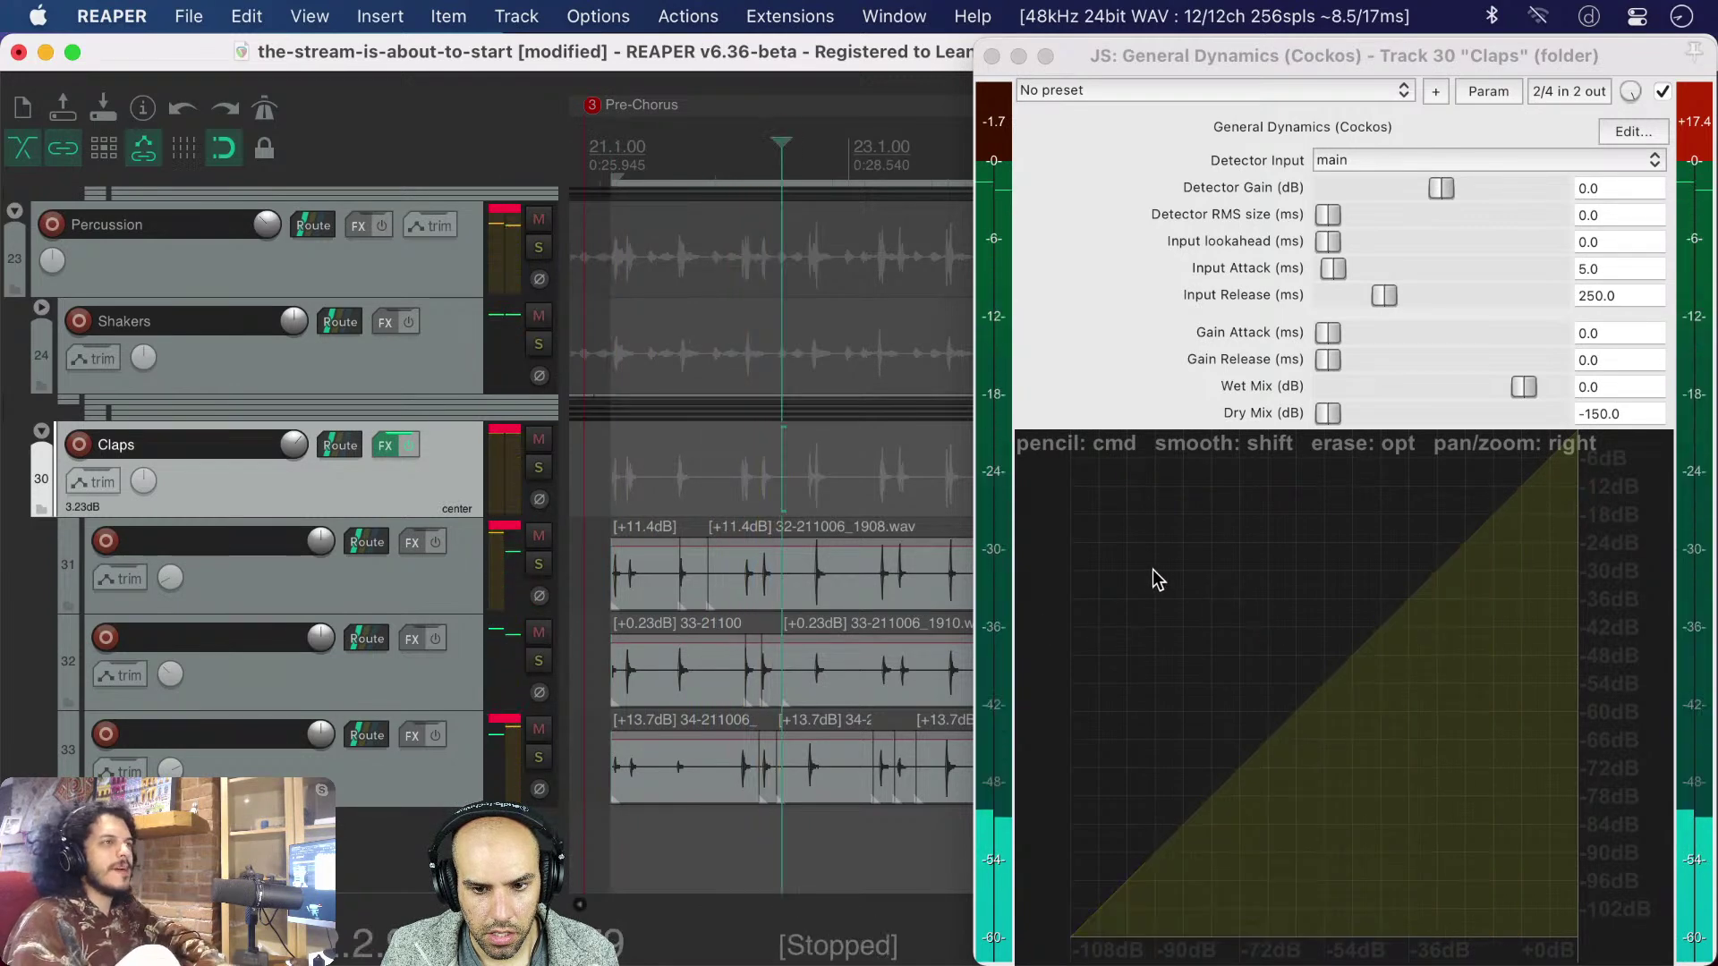
click(539, 467)
click(608, 480)
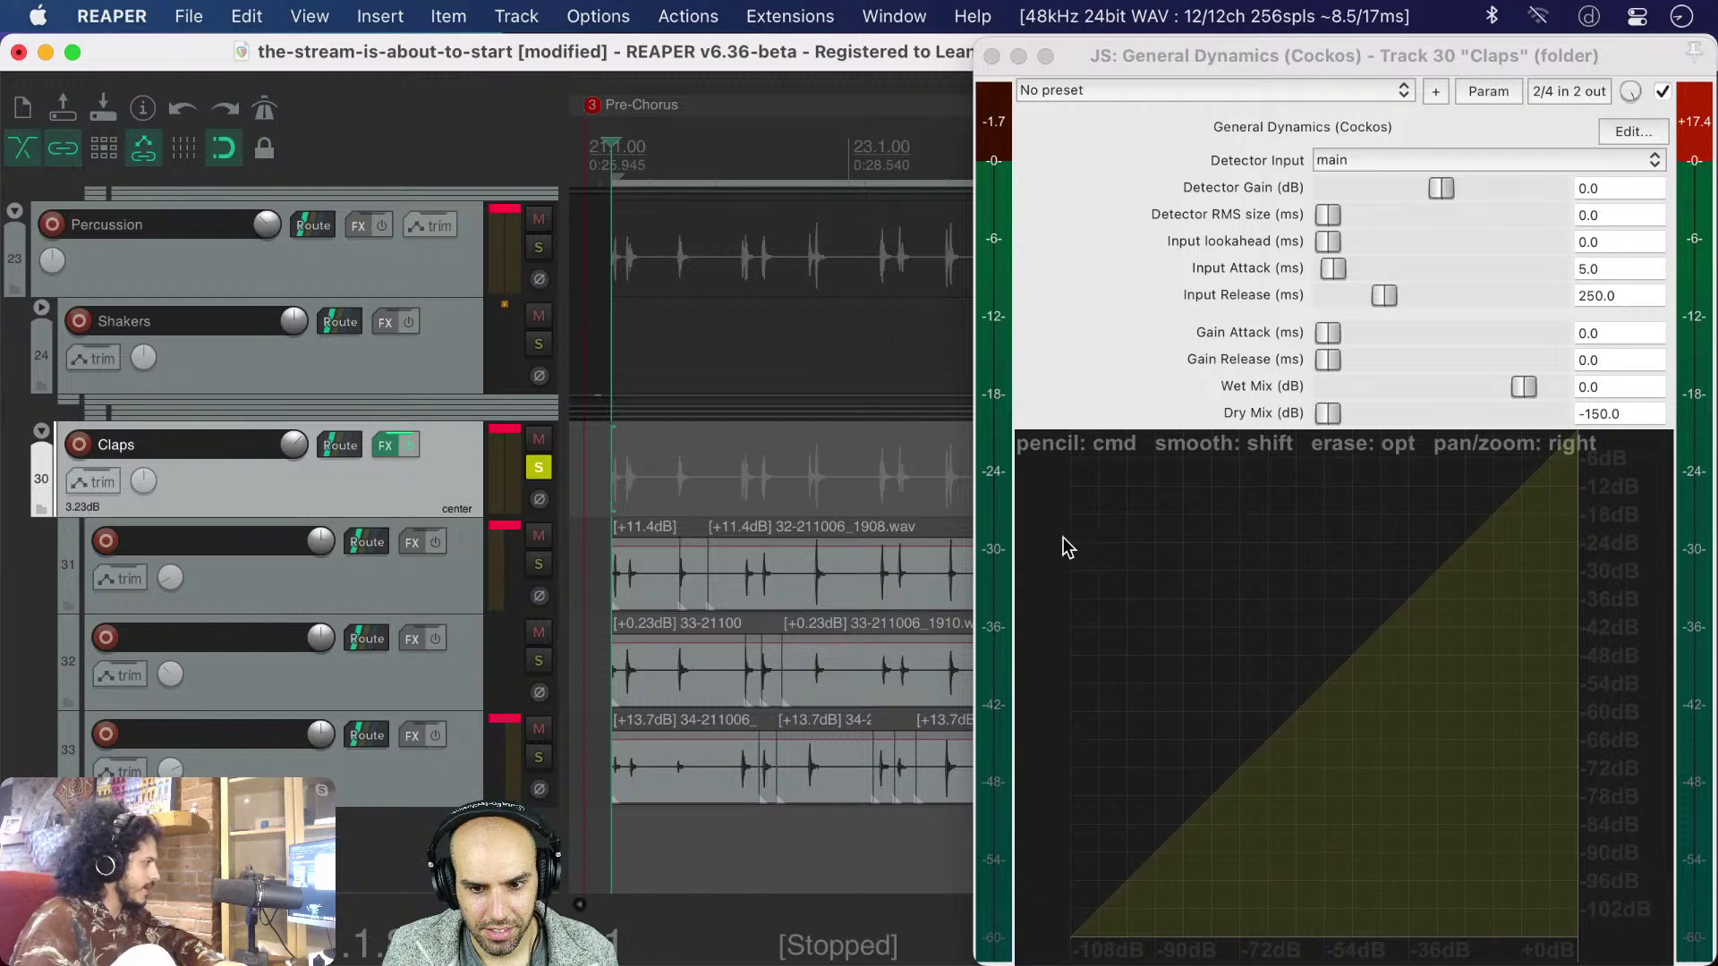
key(space)
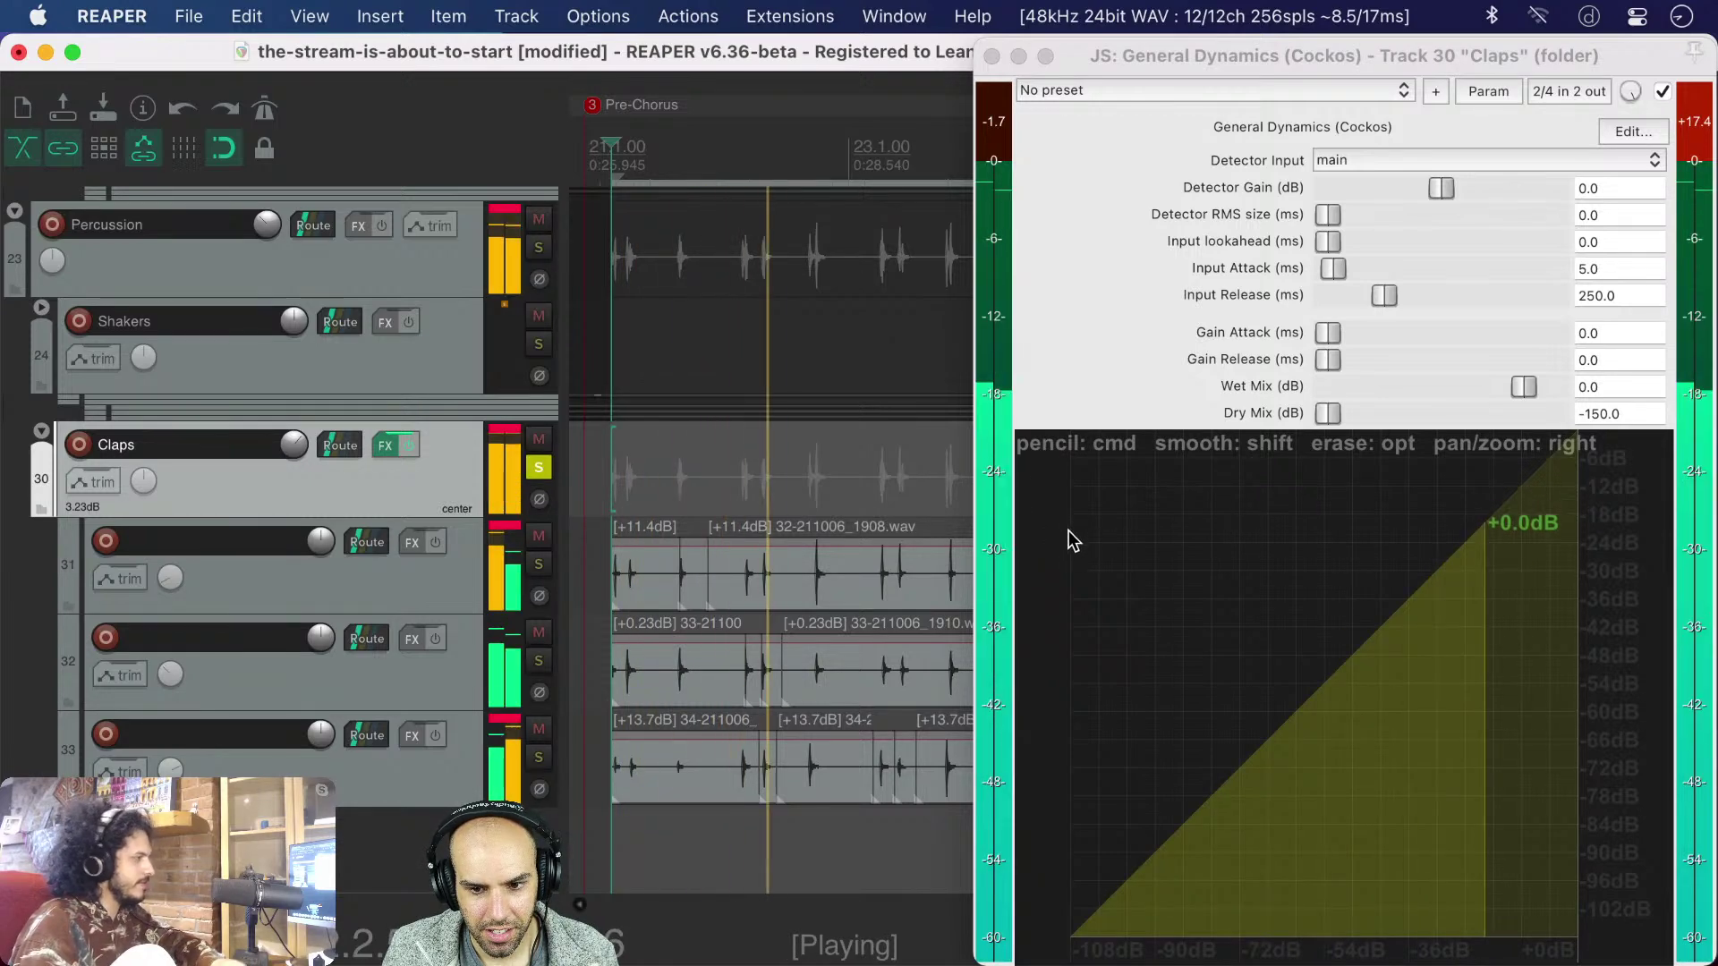
- Shape the General Dynamics curve to cut input below about -39 dB and hold everything above it flat at about -19 dB
mouse_move(1065, 542)
mouse_down()
mouse_move(1592, 529)
mouse_move(1612, 550)
mouse_move(1582, 522)
mouse_move(1060, 518)
mouse_up()
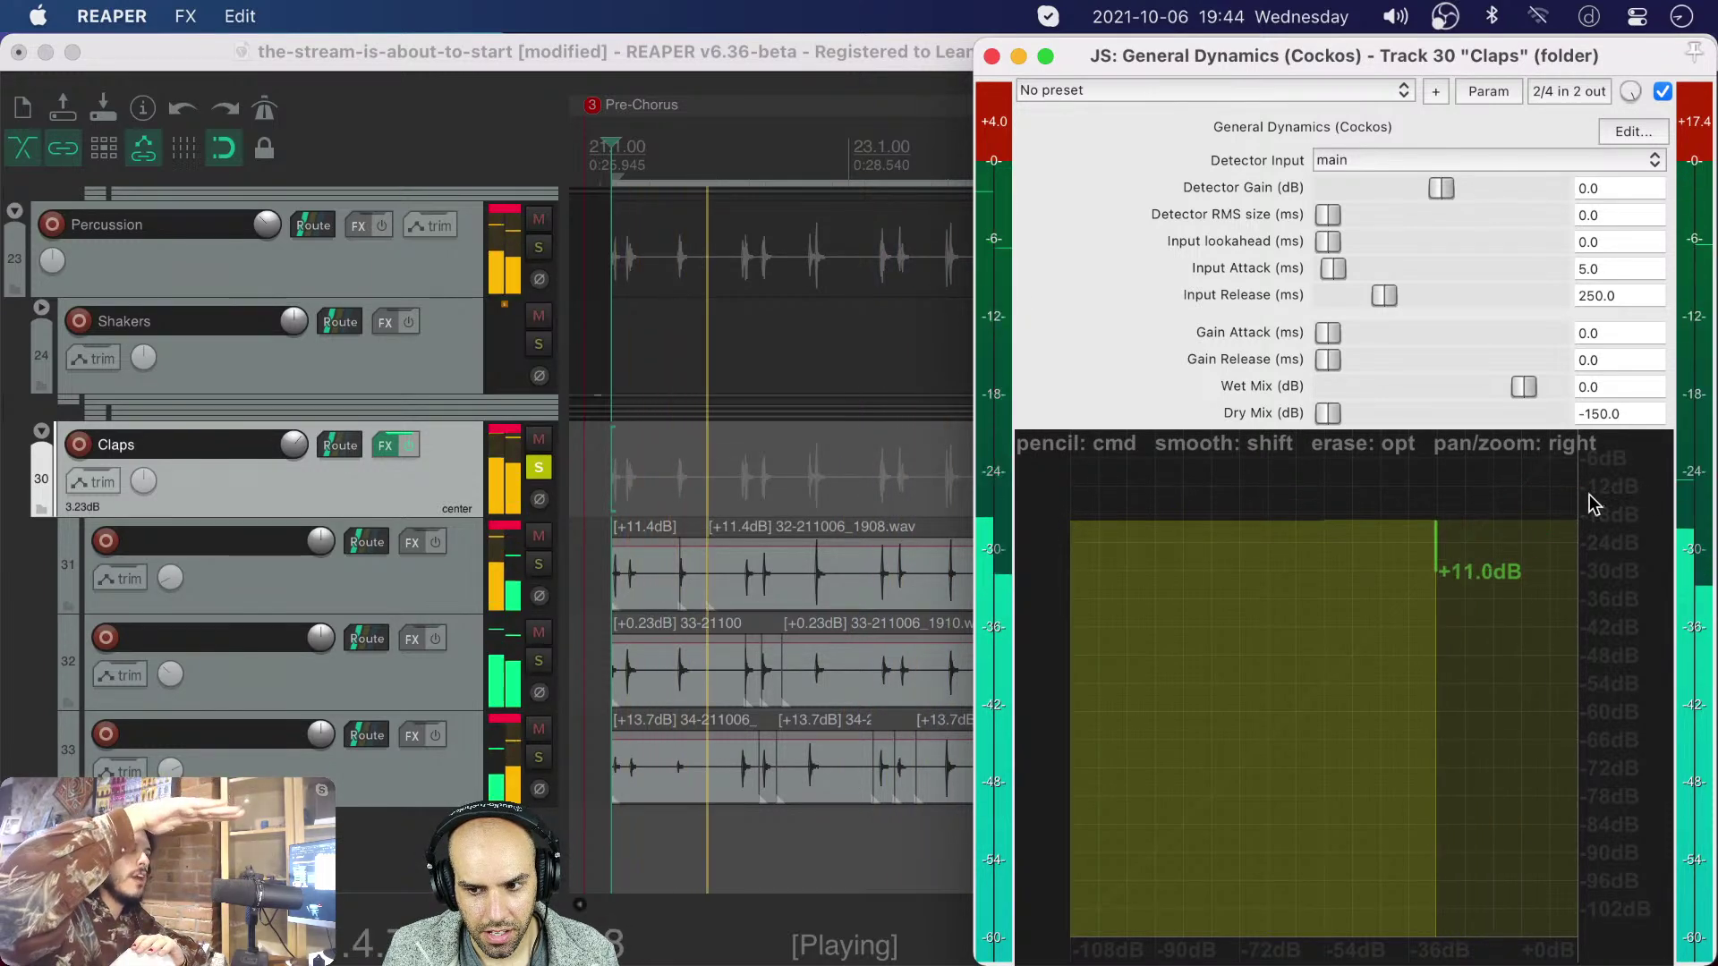
mouse_move(1586, 499)
mouse_down()
mouse_move(1216, 524)
mouse_move(1358, 516)
mouse_move(1242, 642)
mouse_move(1172, 939)
mouse_move(1132, 962)
mouse_move(1189, 946)
mouse_move(1078, 949)
mouse_up()
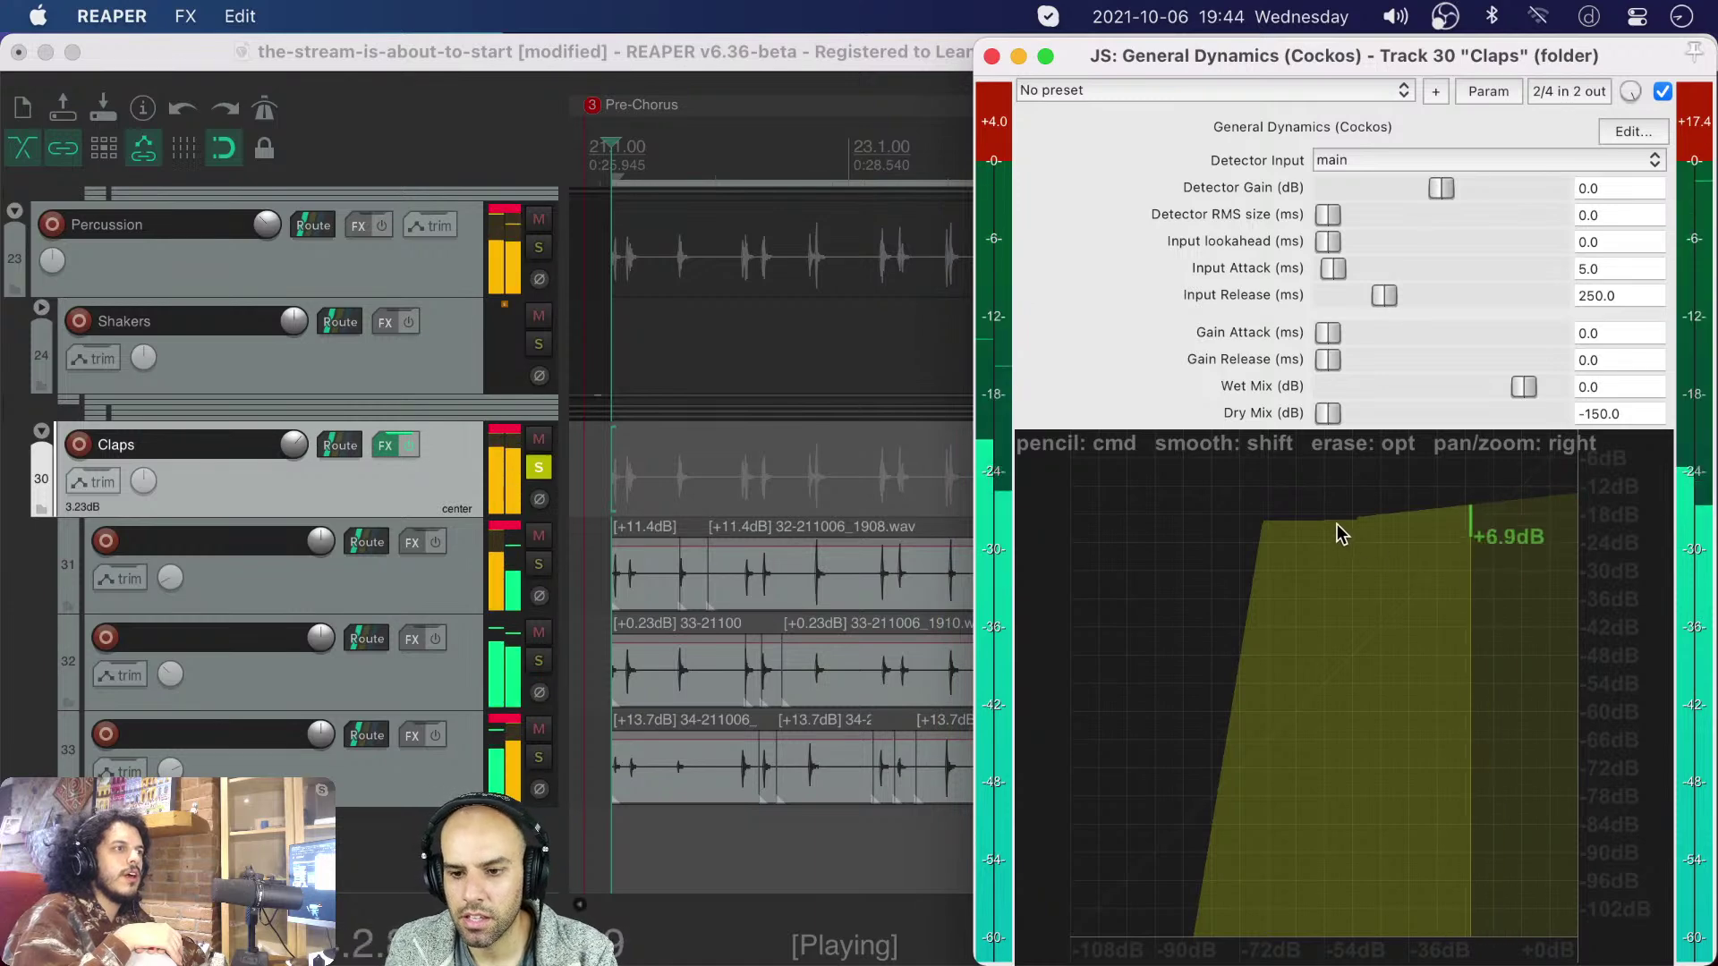
mouse_move(1357, 518)
mouse_down()
mouse_move(1440, 517)
mouse_move(1370, 524)
mouse_up()
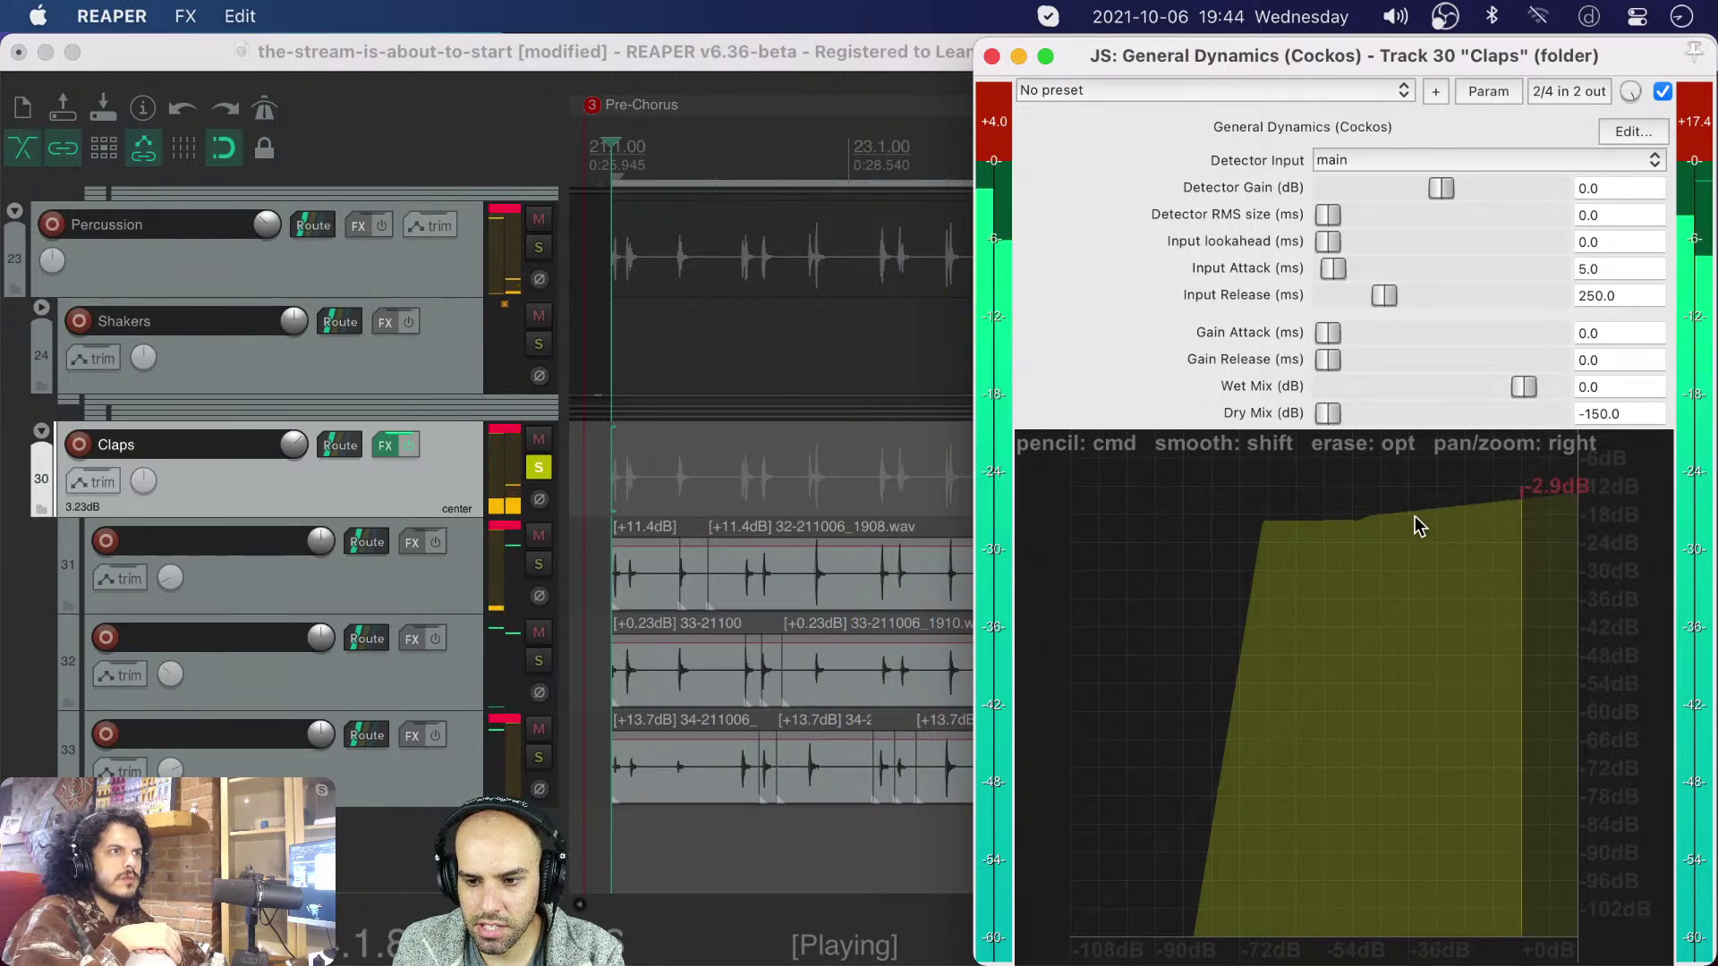
mouse_move(1426, 514)
mouse_down()
mouse_move(1355, 514)
mouse_move(1109, 373)
mouse_move(1048, 375)
mouse_move(1029, 357)
mouse_up()
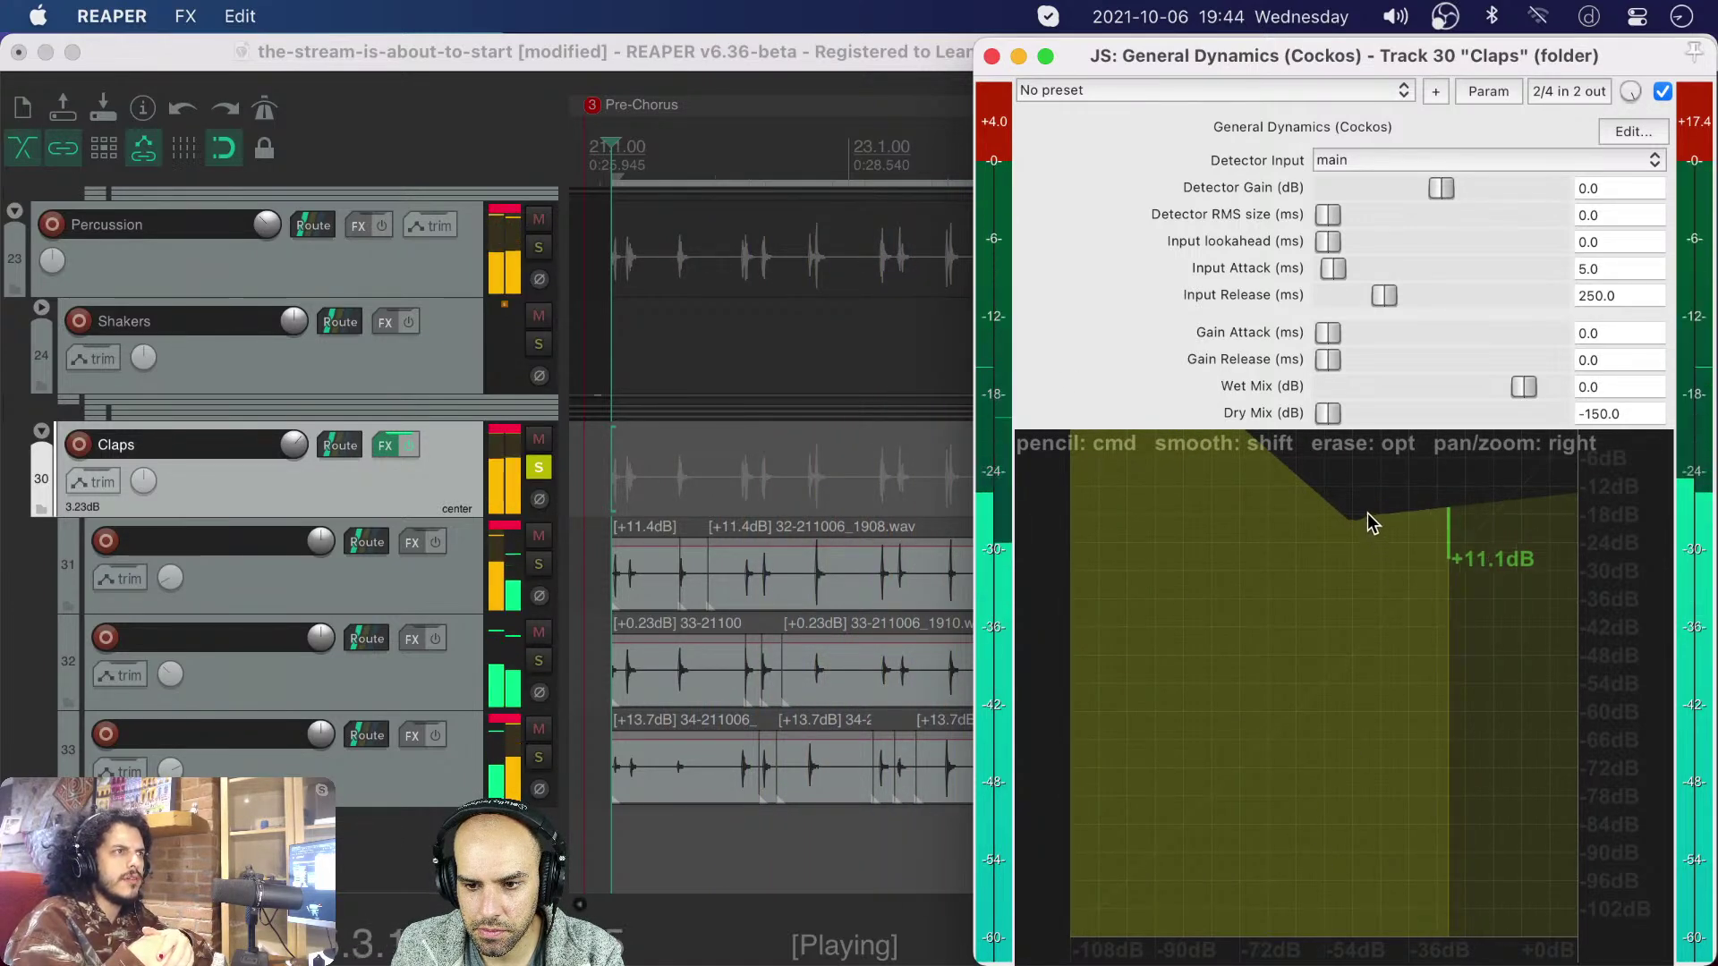
mouse_move(1363, 519)
mouse_down()
mouse_move(1330, 602)
mouse_move(1087, 944)
mouse_move(1027, 963)
mouse_move(1361, 943)
mouse_move(1352, 957)
mouse_move(985, 936)
mouse_up()
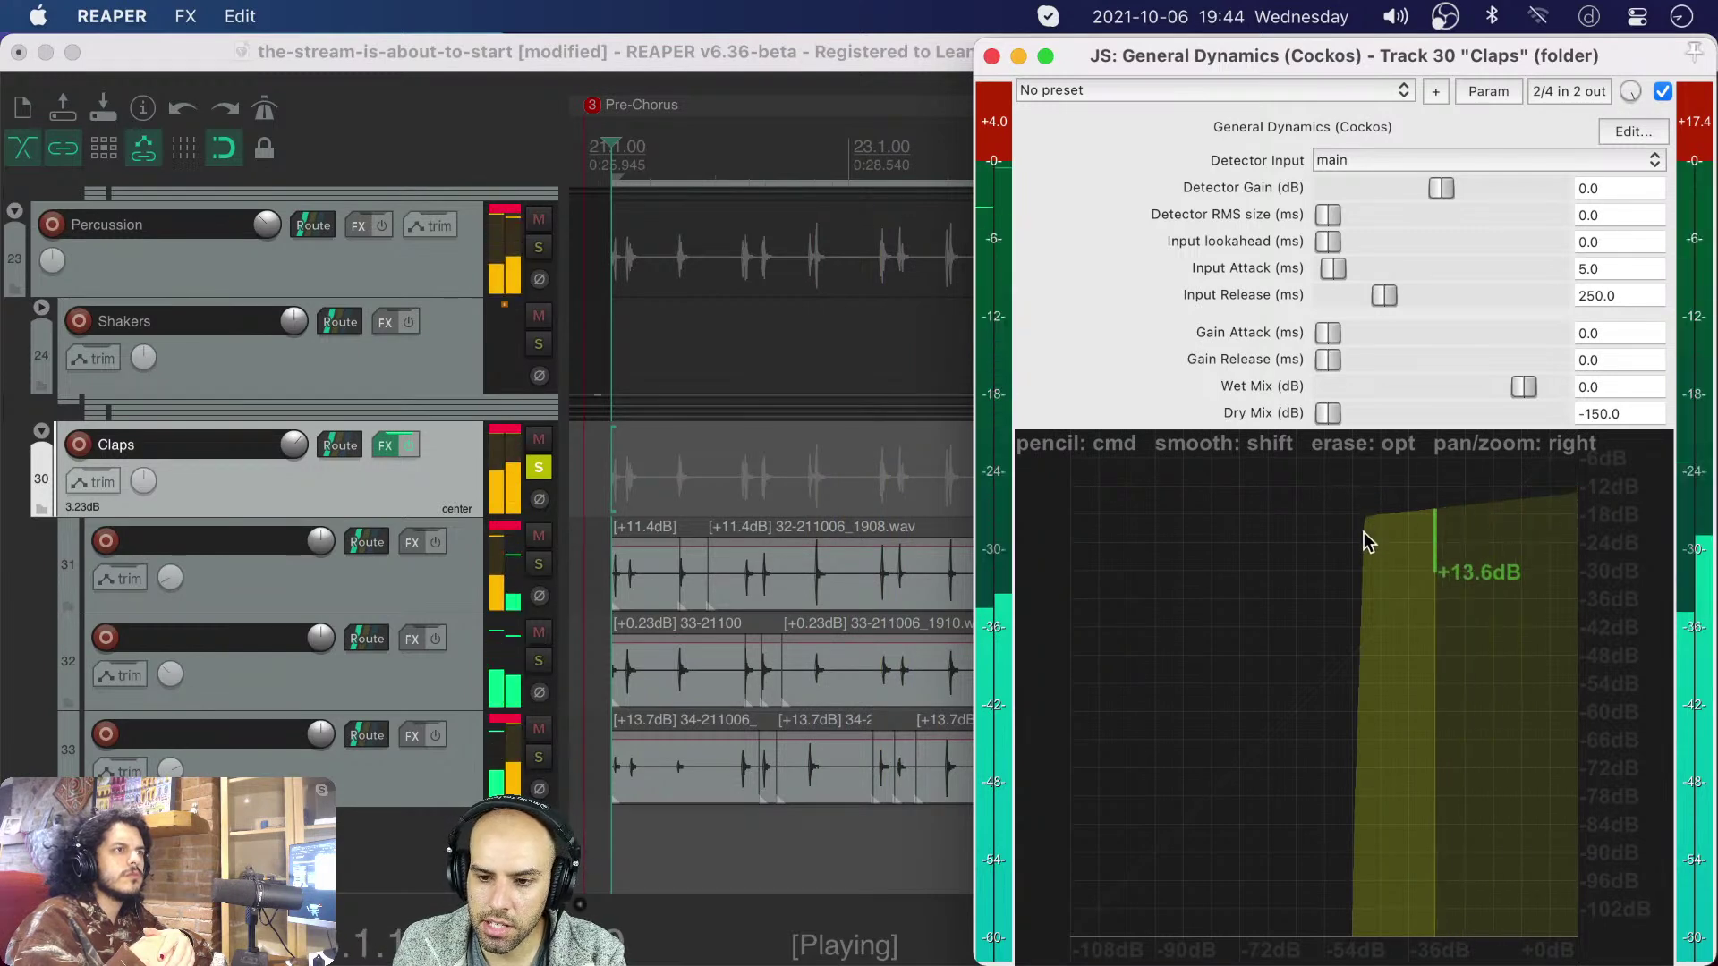
mouse_move(1366, 528)
mouse_down()
mouse_move(1380, 939)
mouse_move(1400, 959)
mouse_move(1317, 961)
mouse_move(1372, 921)
mouse_up()
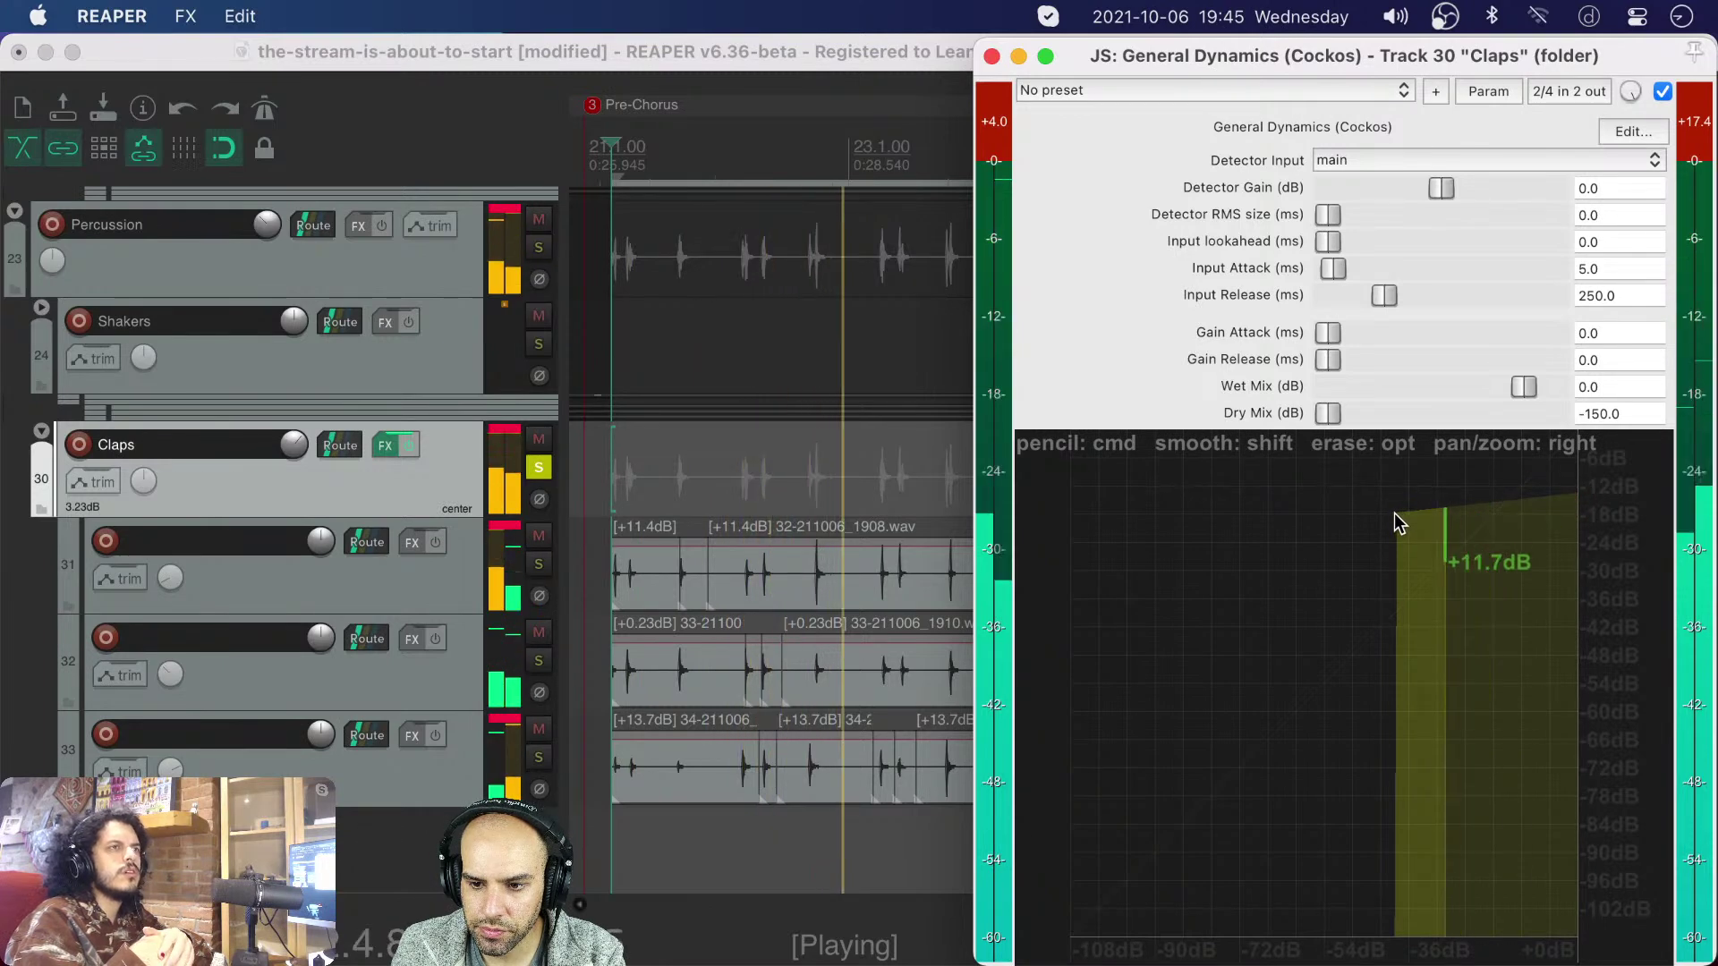
mouse_move(1398, 516)
mouse_down()
mouse_move(1598, 521)
mouse_move(1583, 522)
mouse_up()
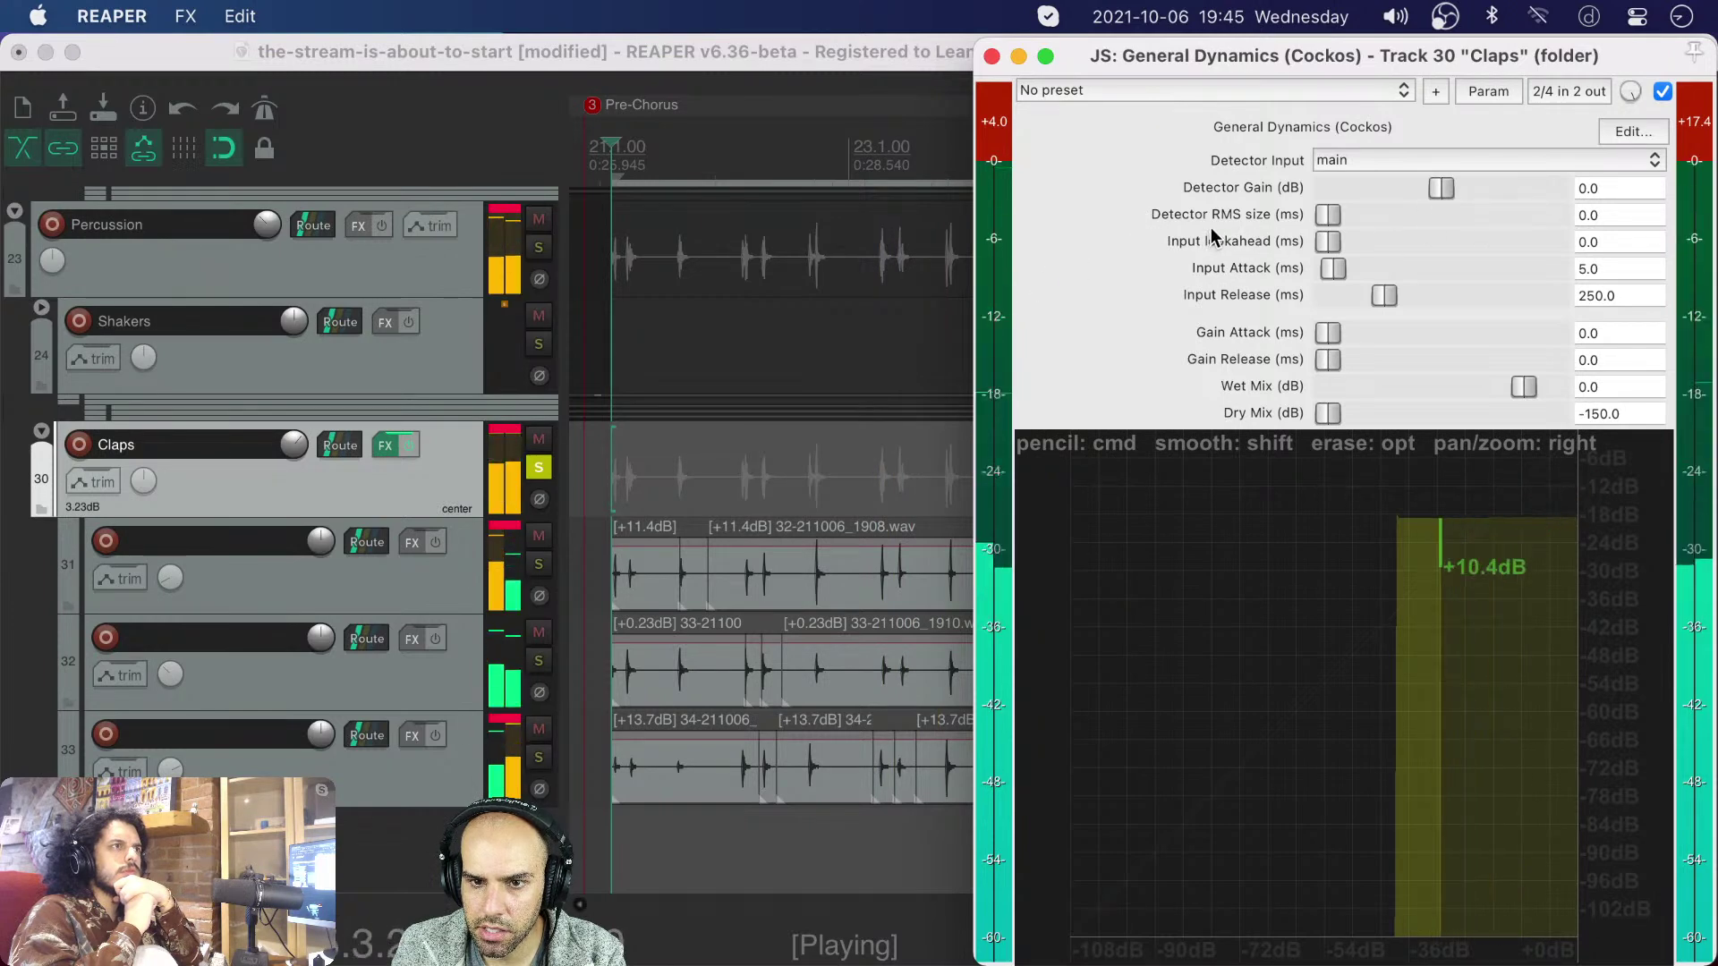
- Compare the claps with General Dynamics active and bypassed during playback, leave the effect bypassed, and stop playback
click(1662, 92)
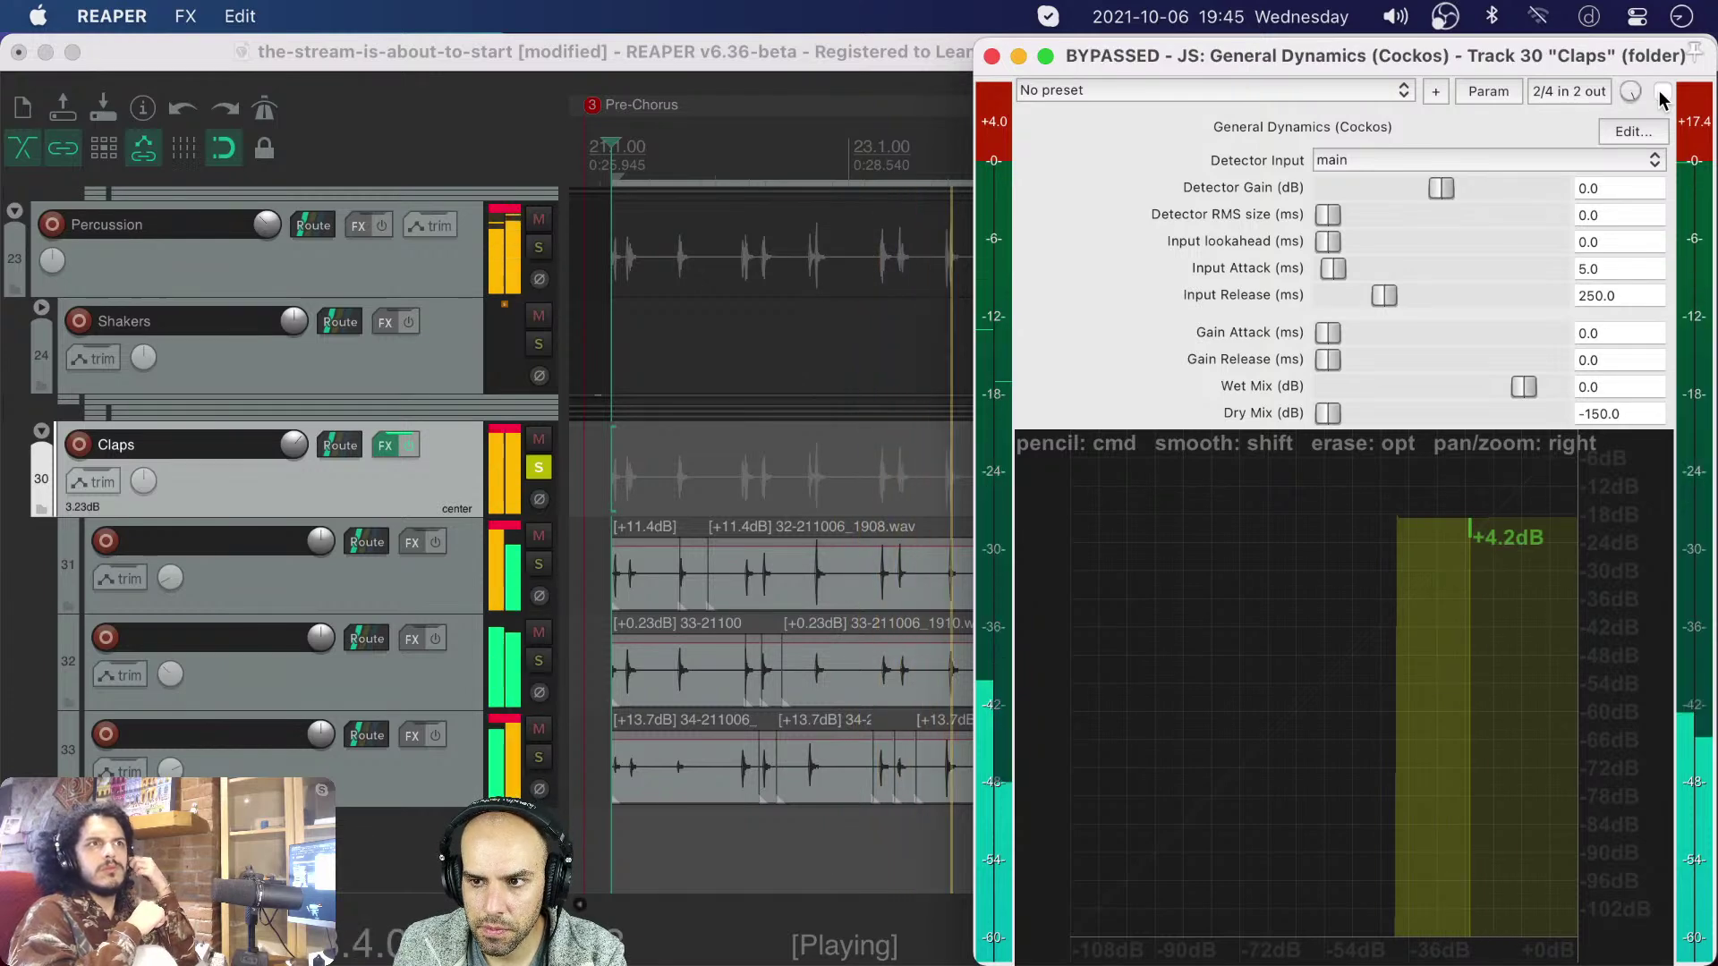
click(1661, 92)
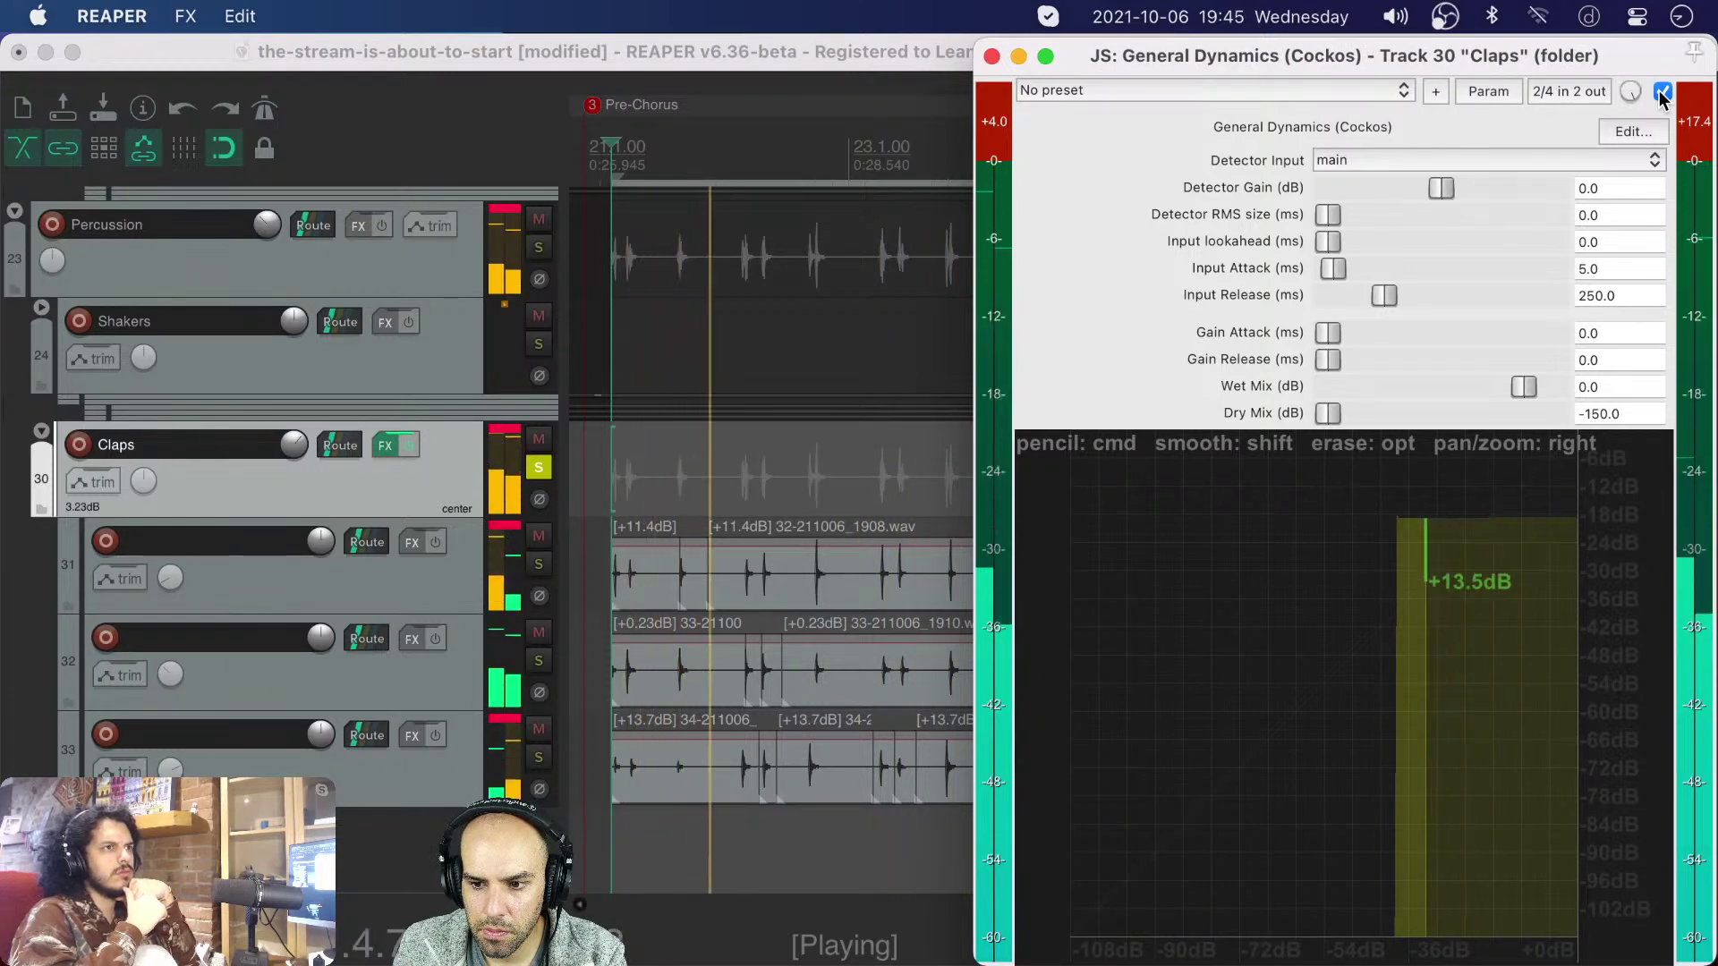
click(1661, 92)
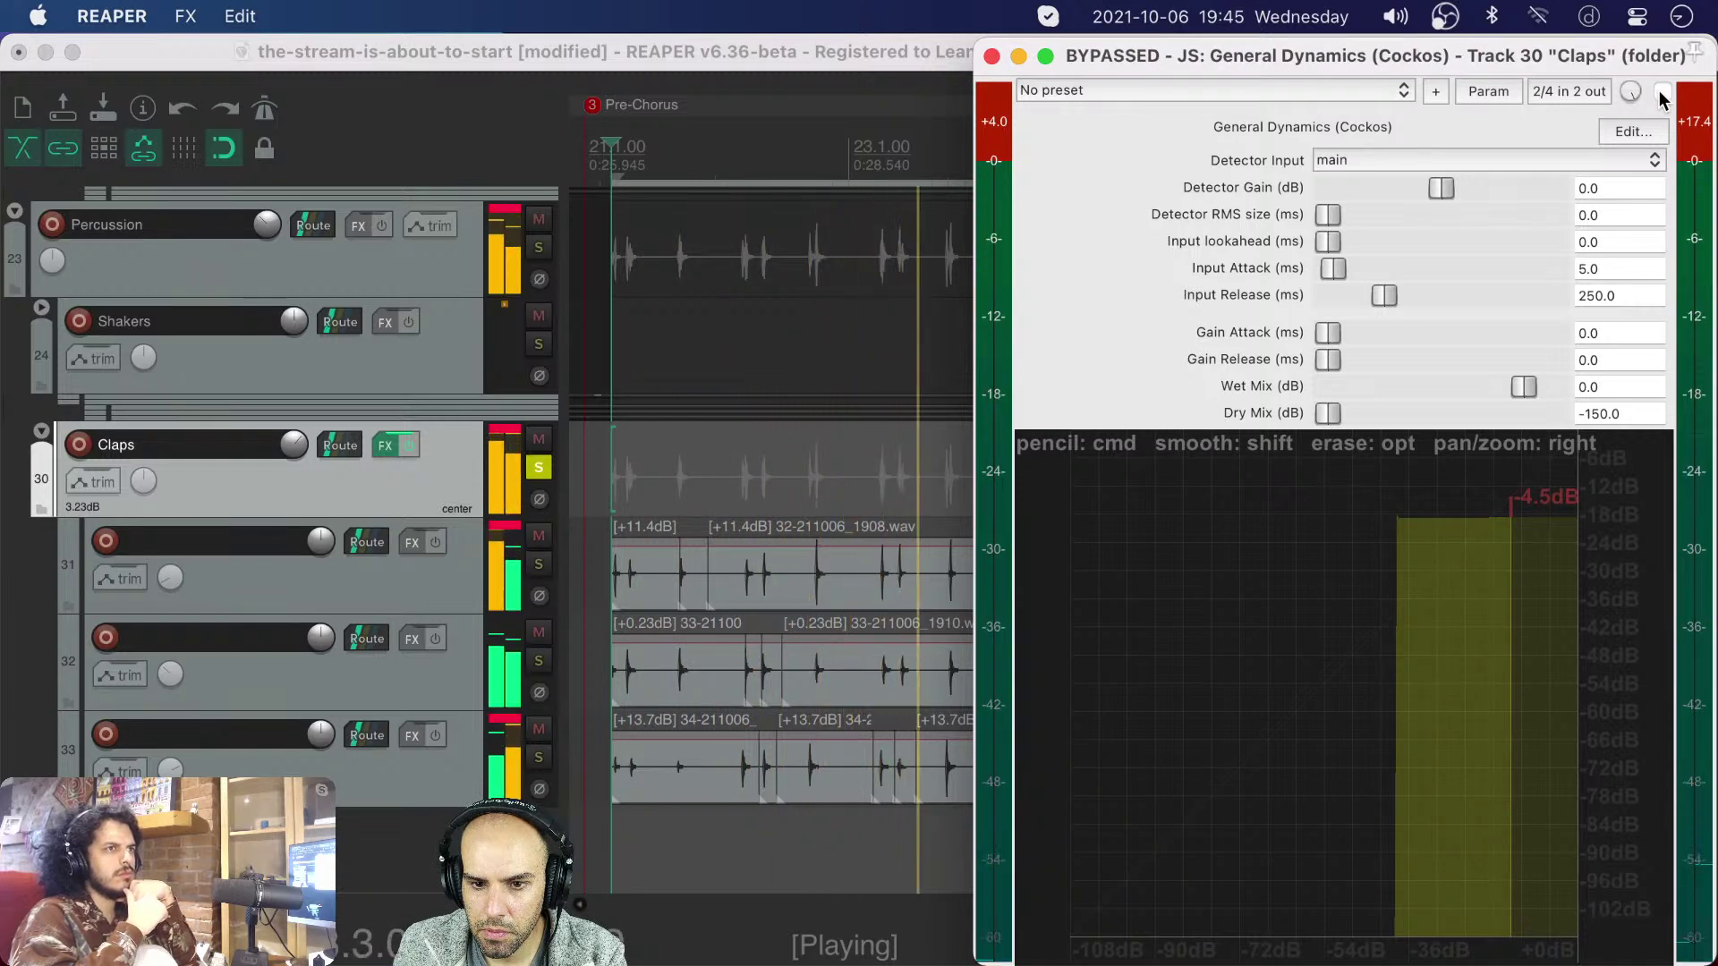
click(1661, 92)
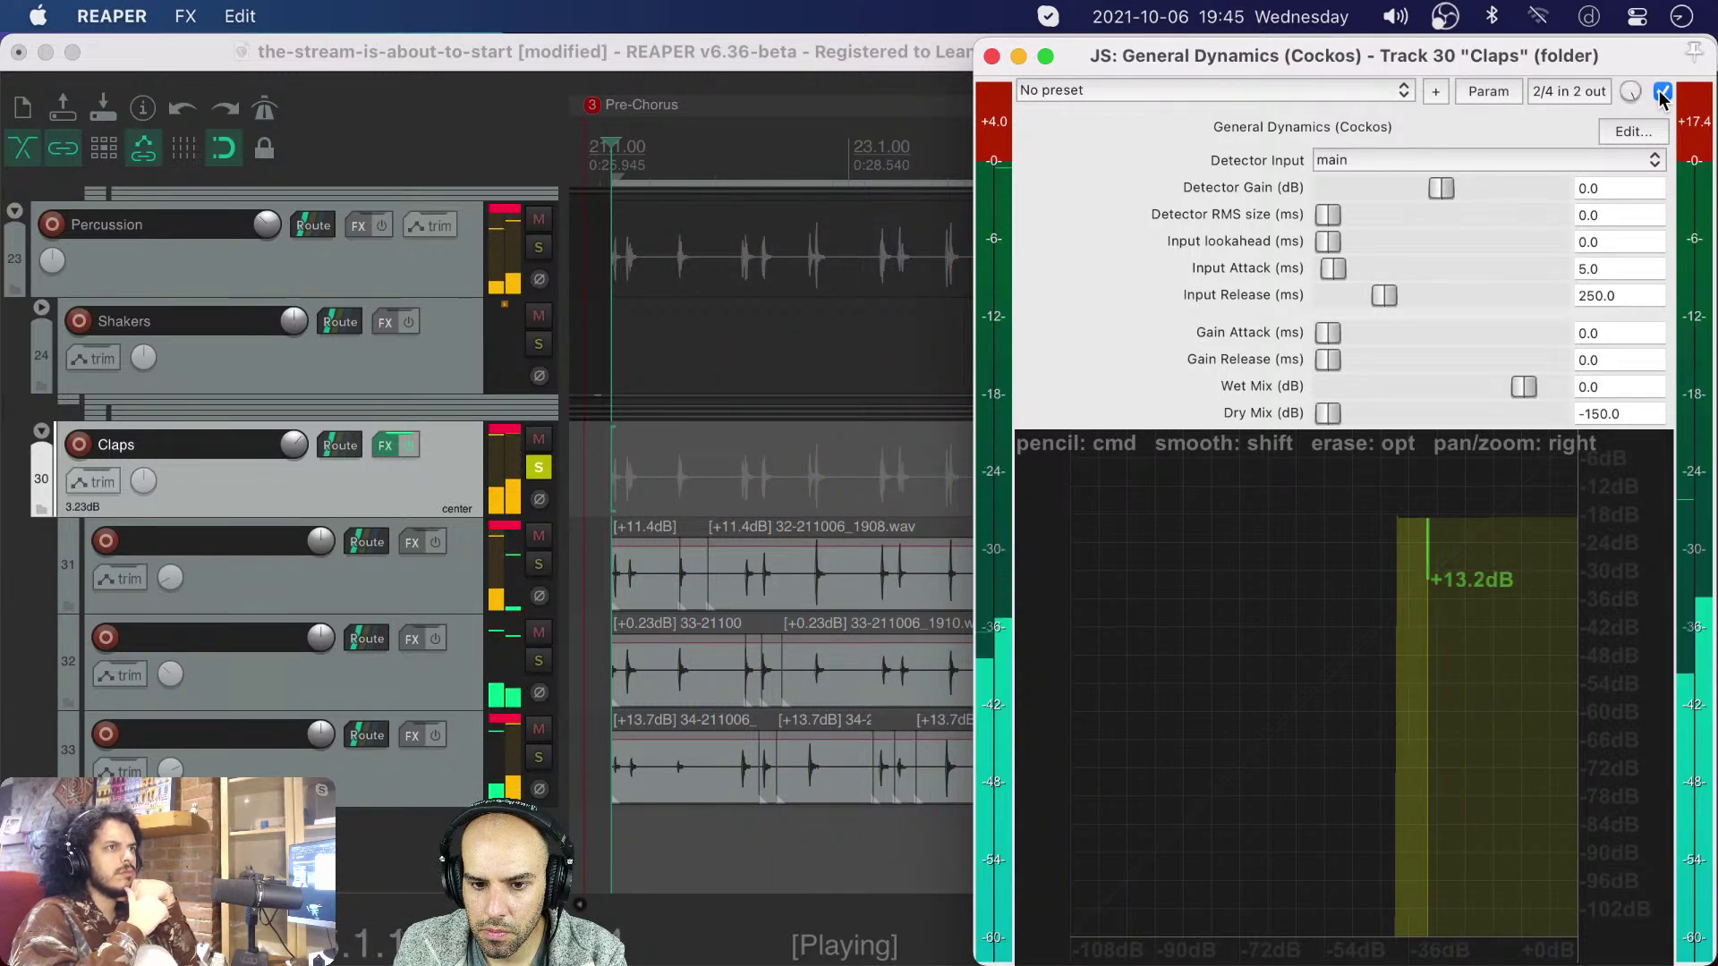
key(space)
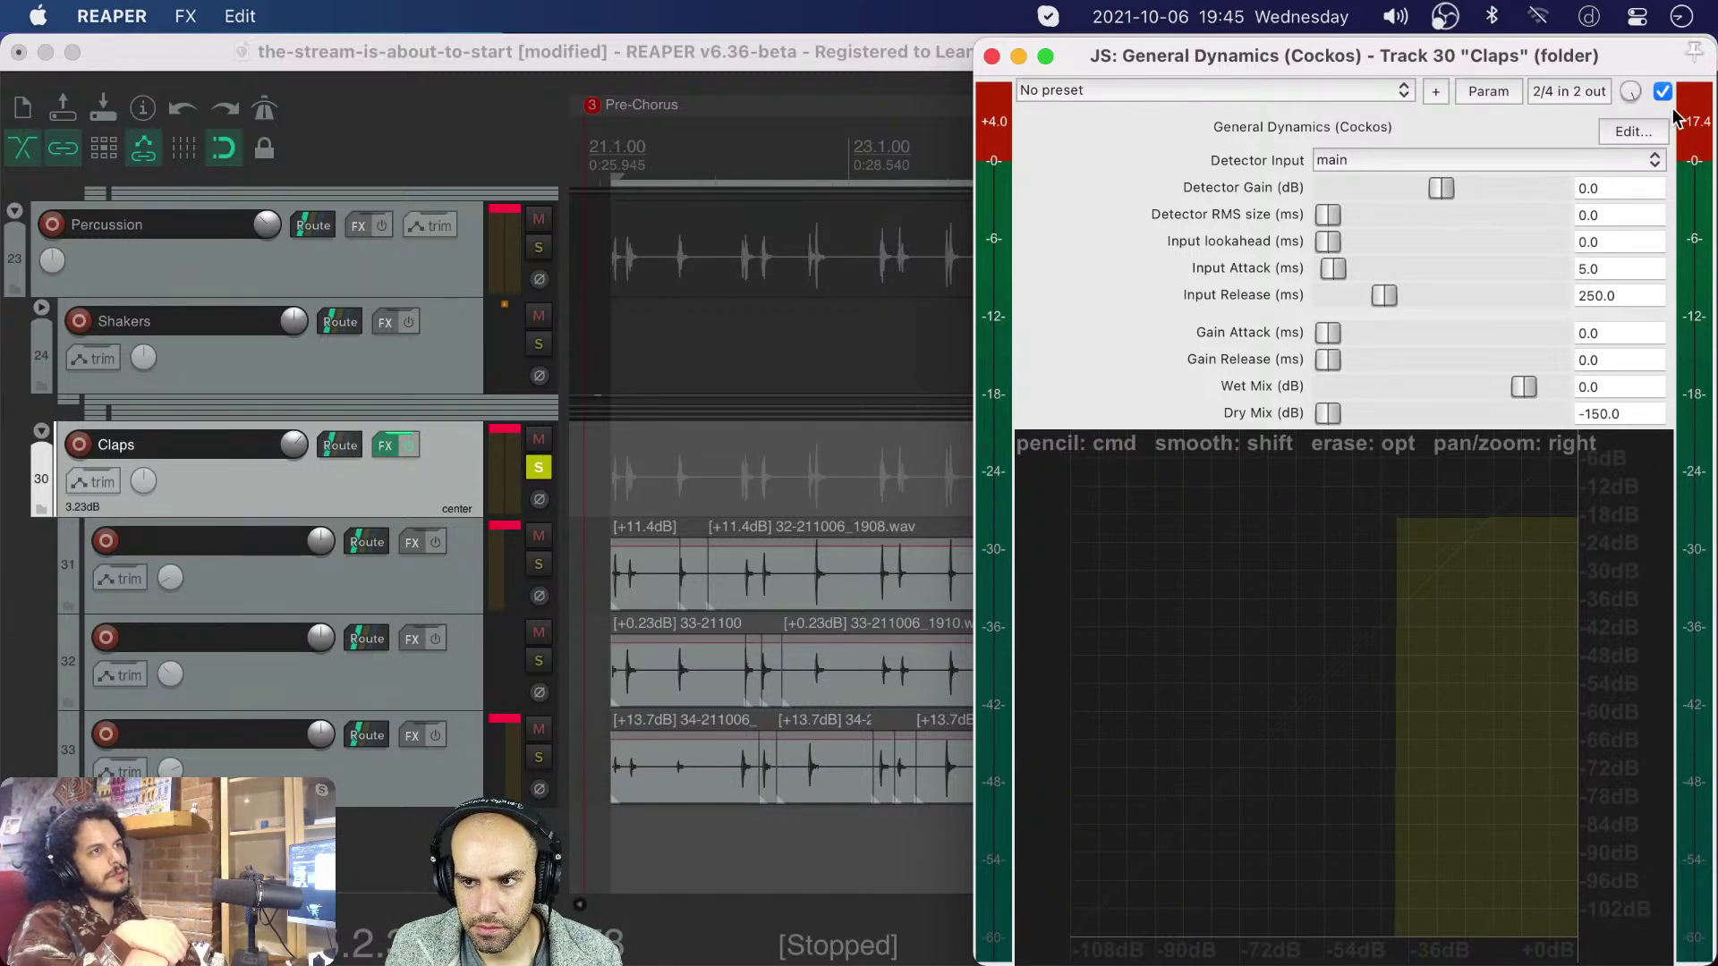
key(space)
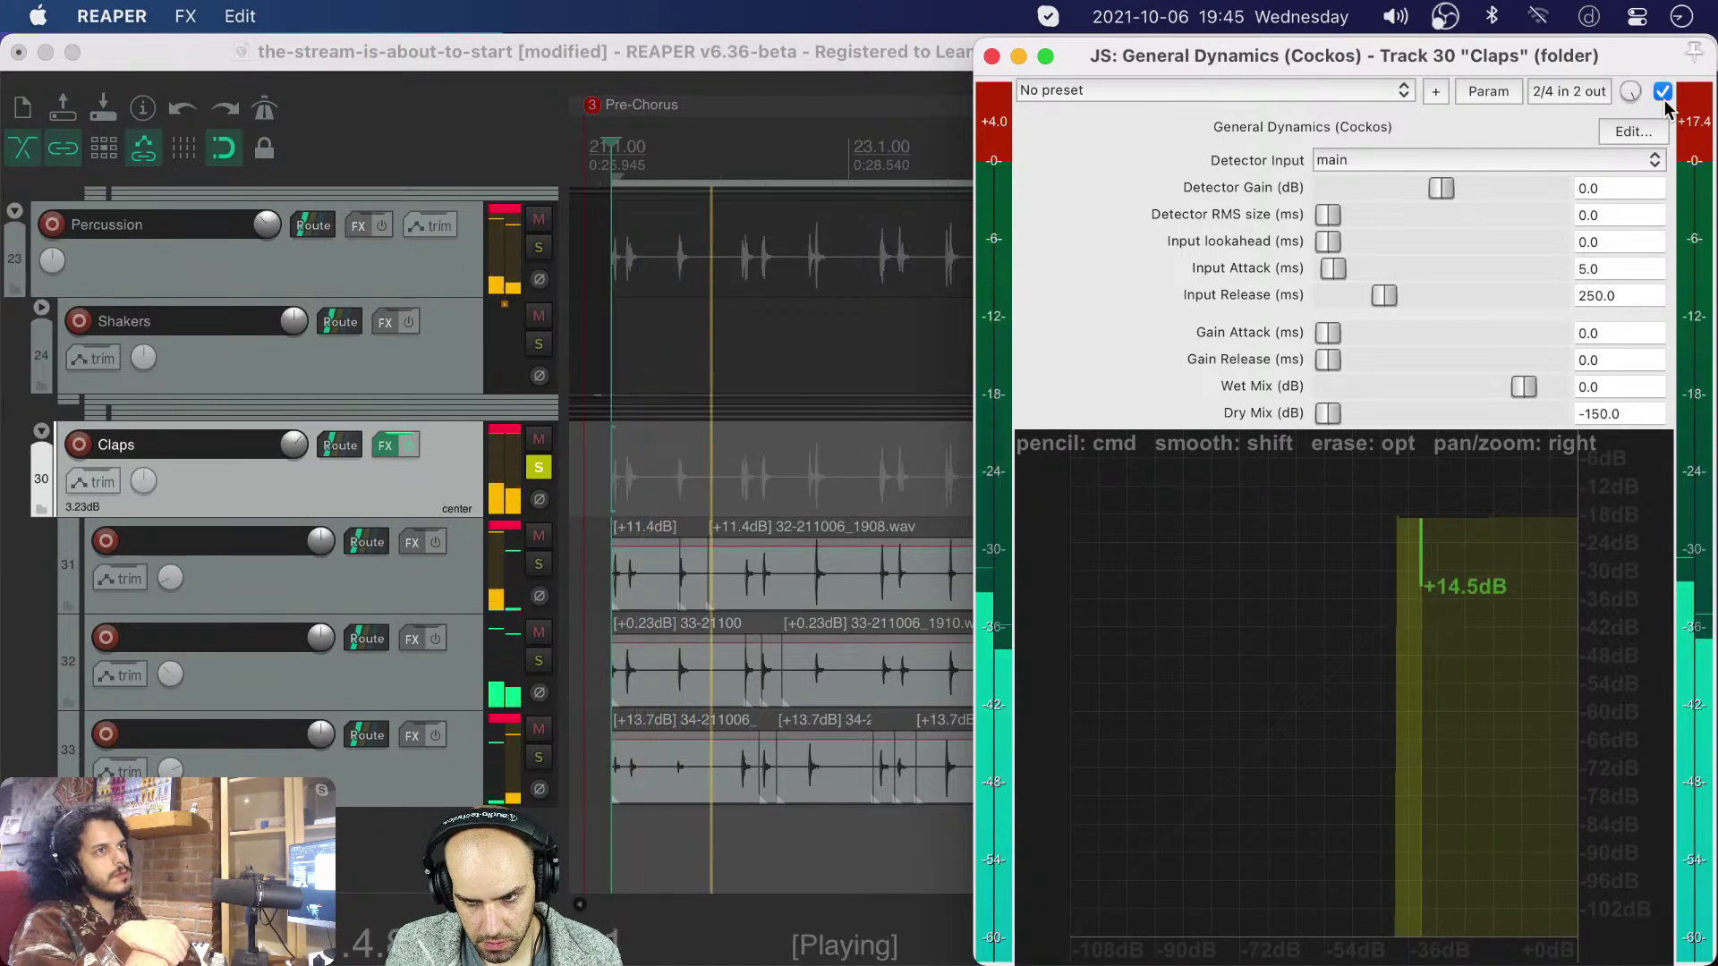
click(1662, 91)
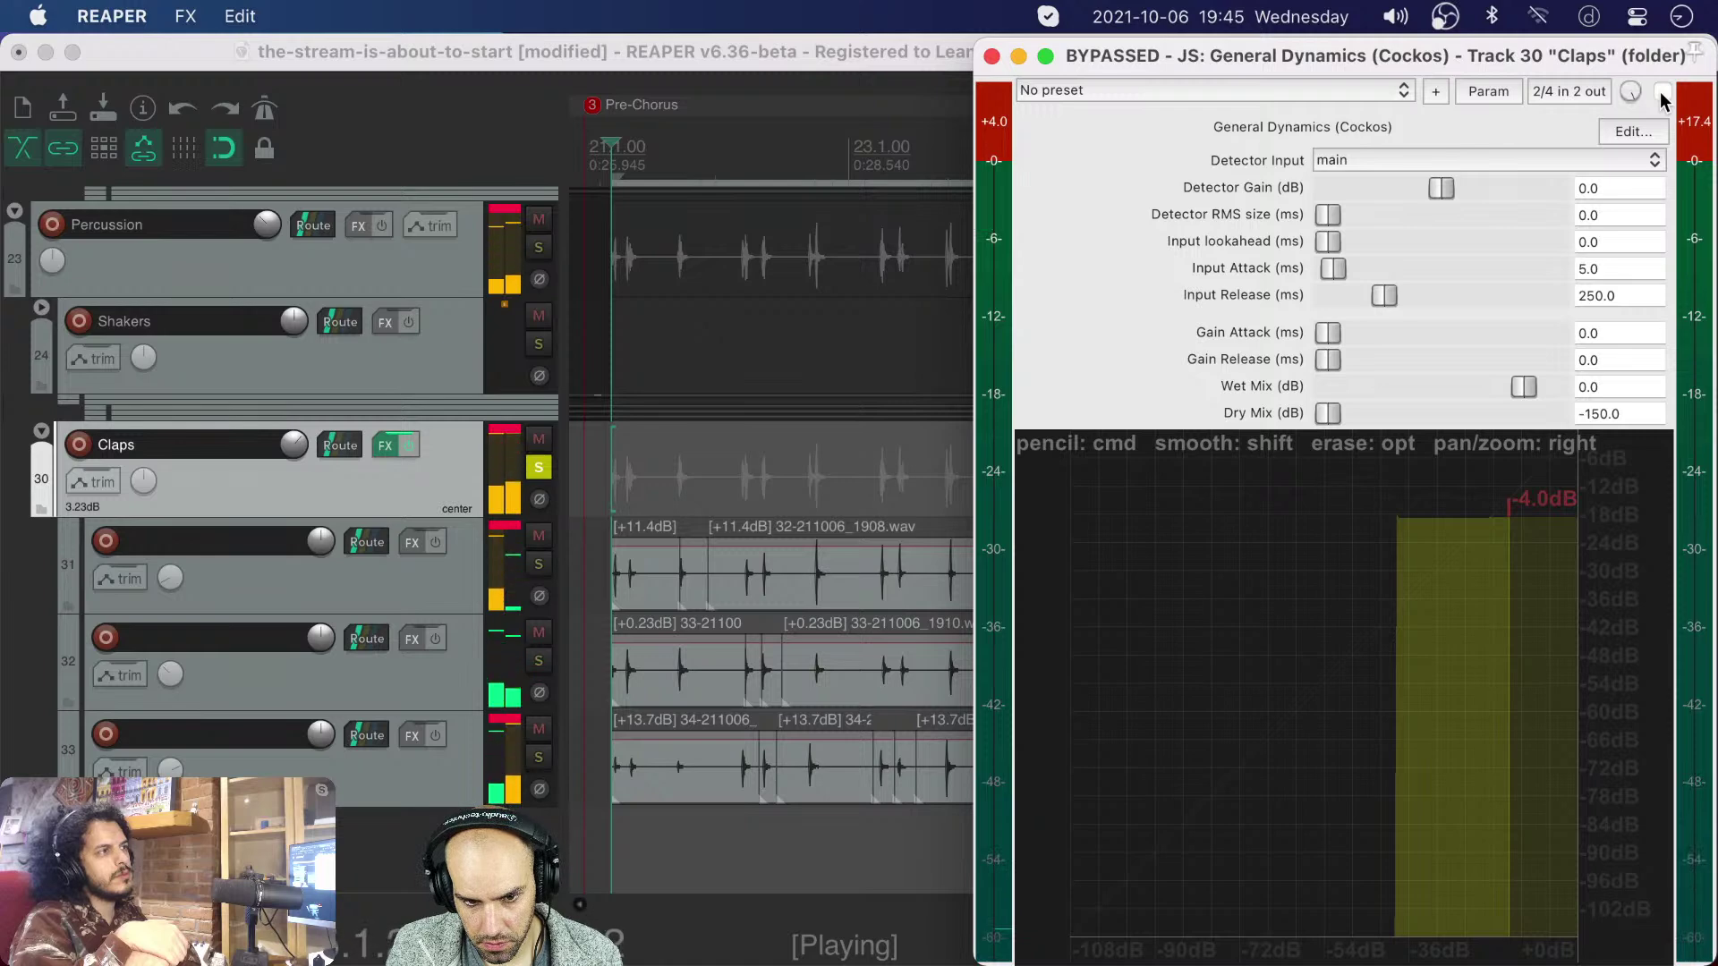
key(space)
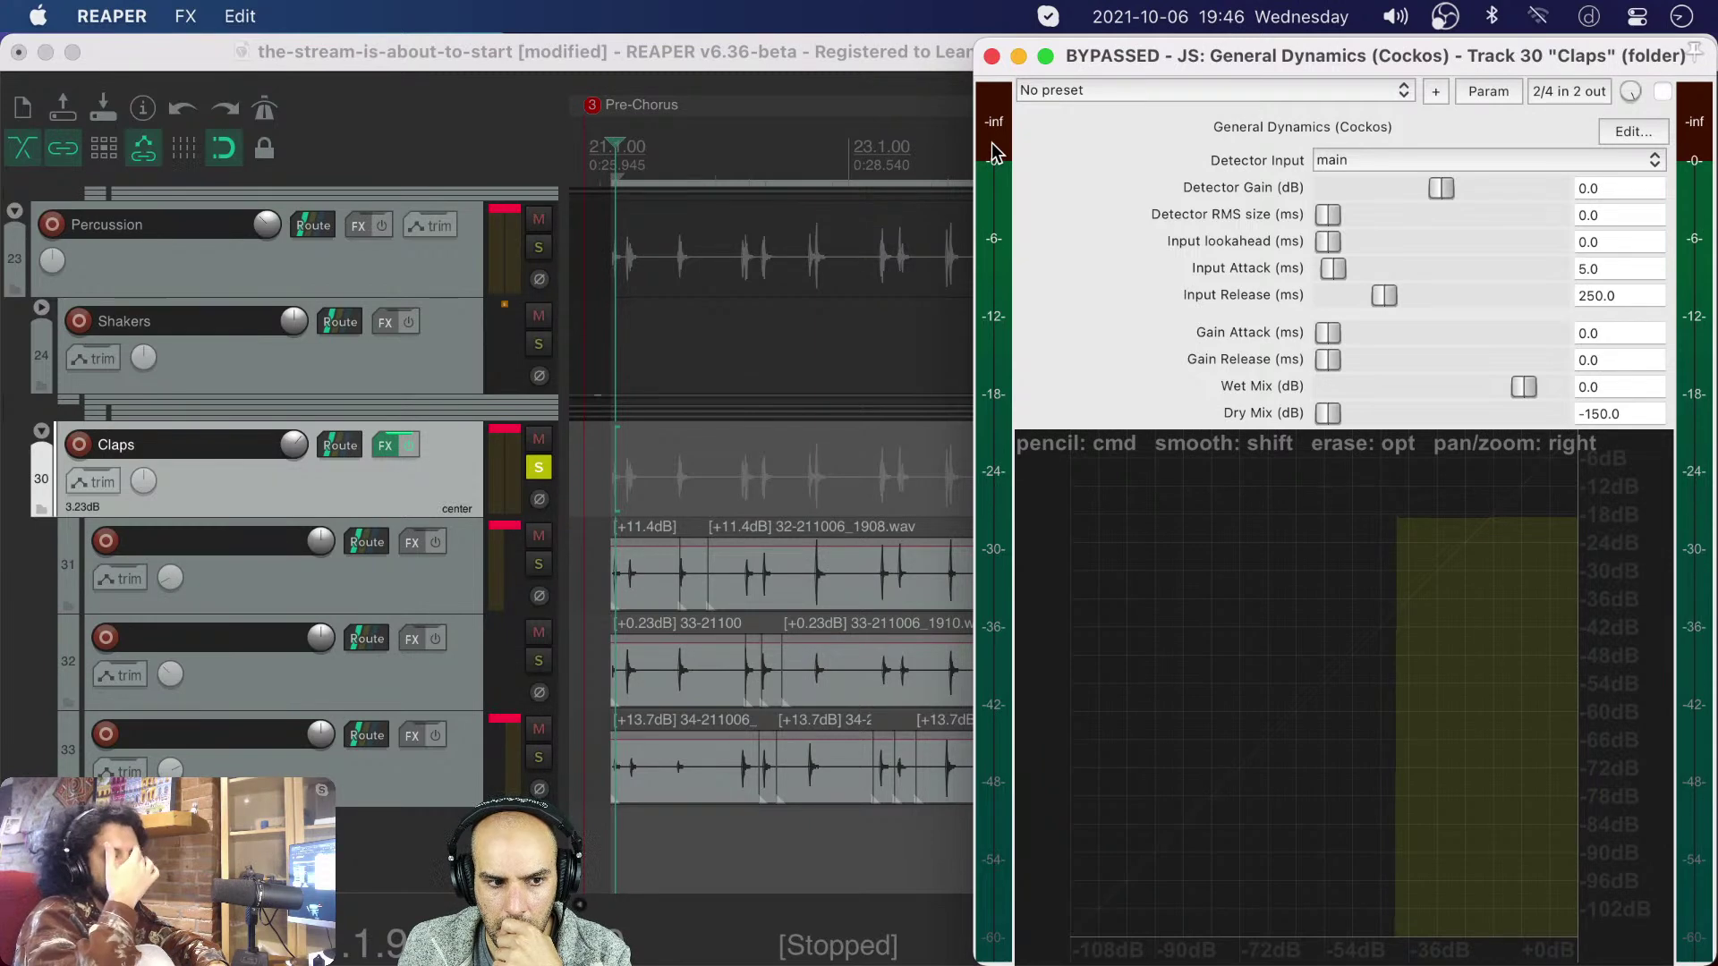
- Show the mixer and move the General Dynamics window off the Claps folder's channel strip
click(427, 489)
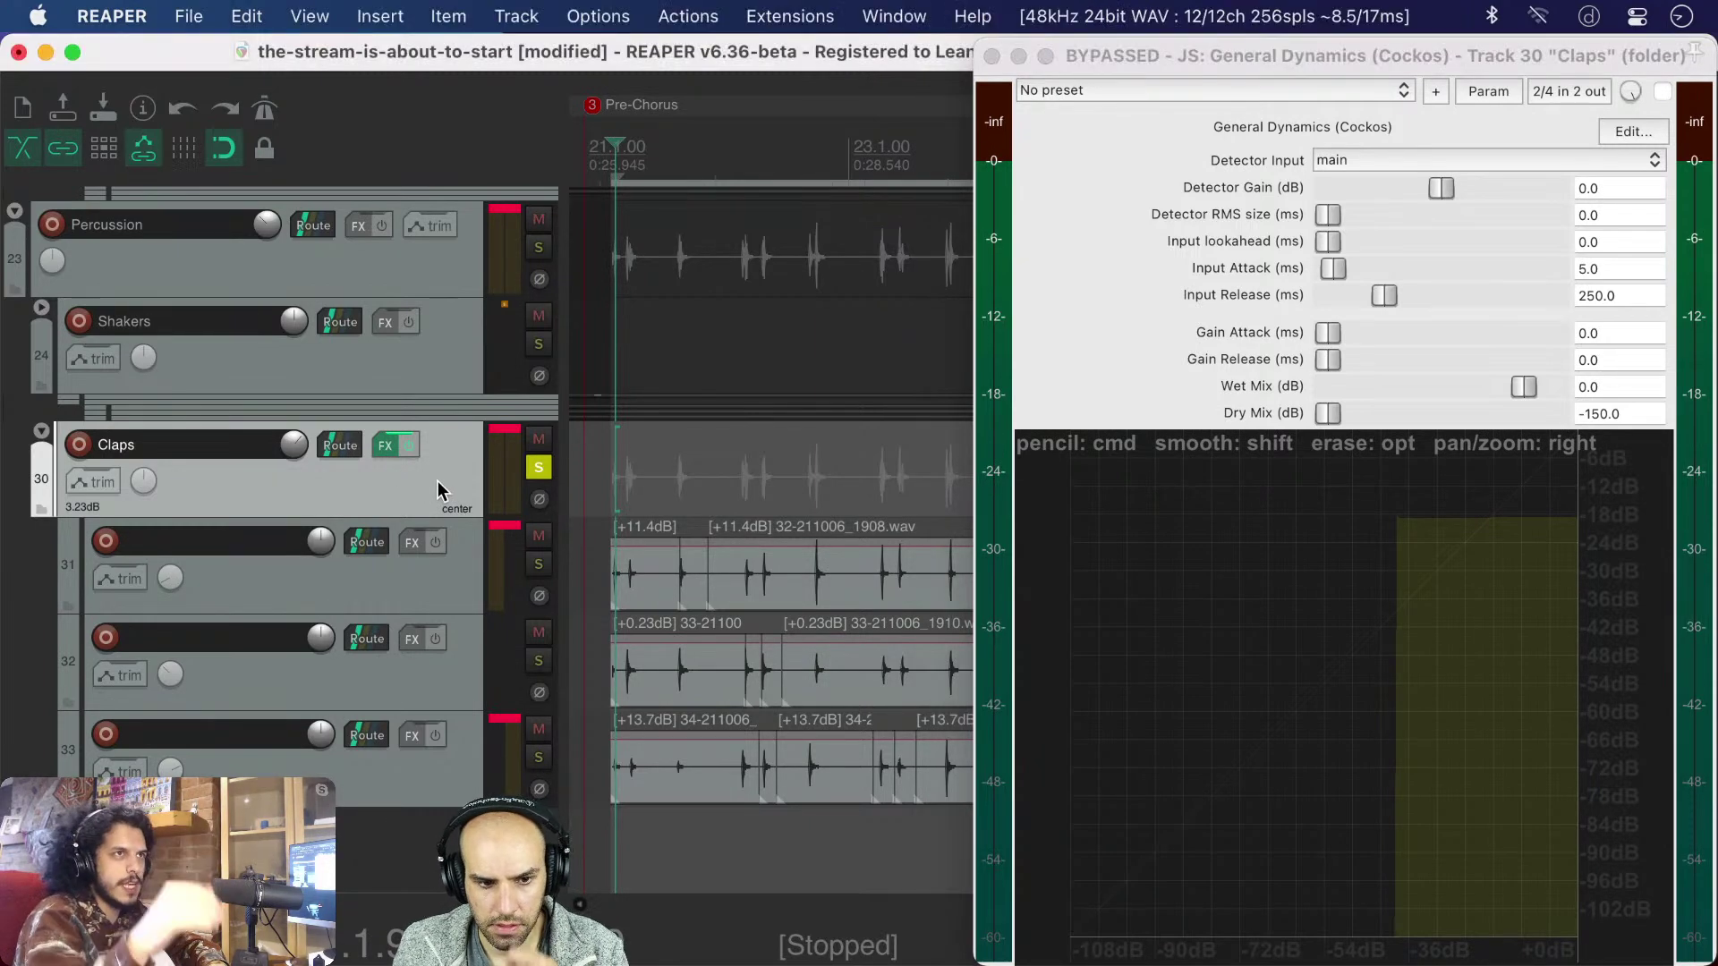
key(super+m)
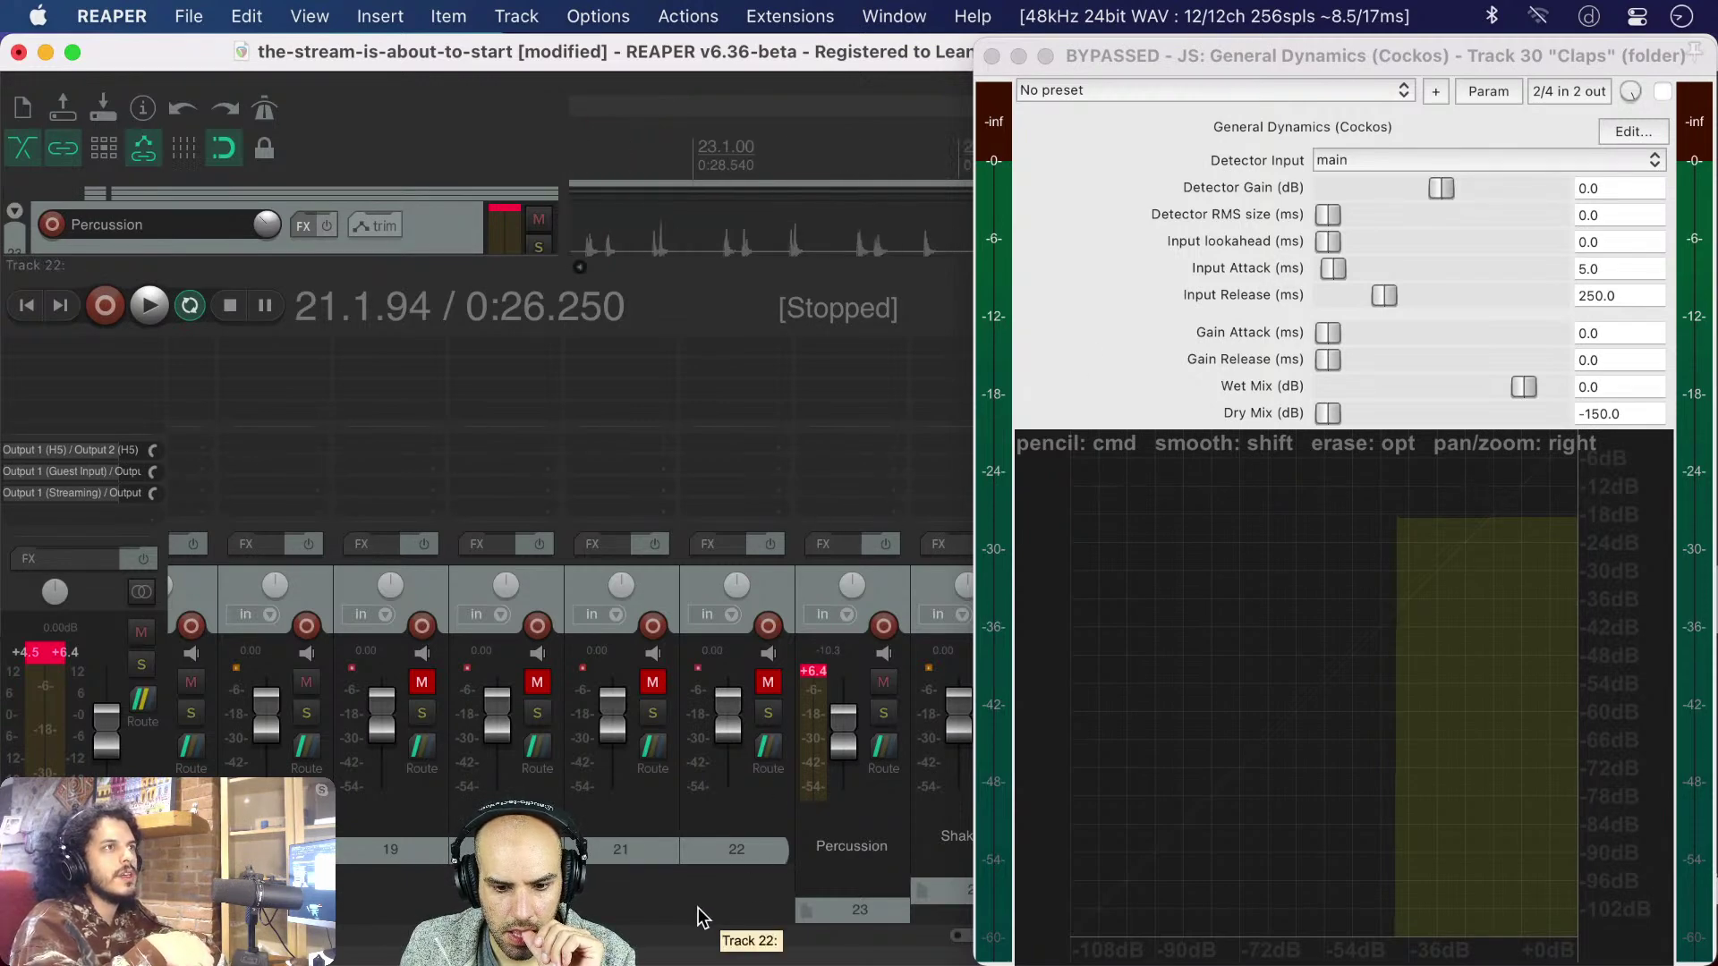
scroll(698, 907, right, 3)
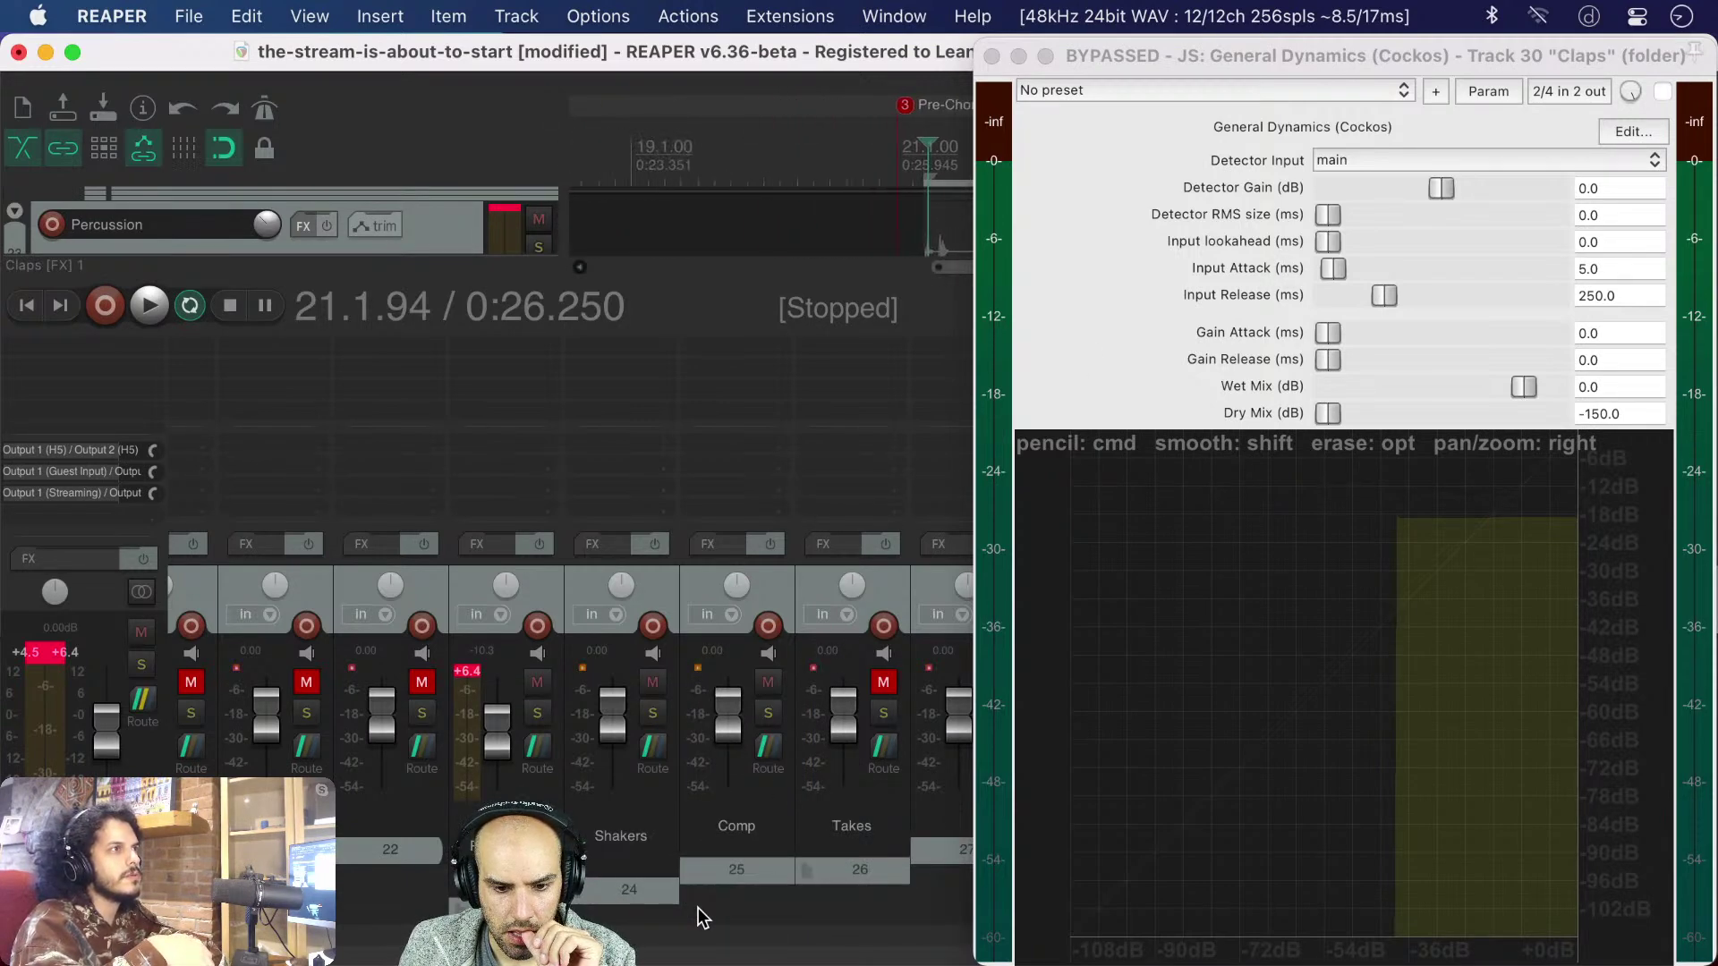
click(748, 904)
scroll(748, 896, left, 3)
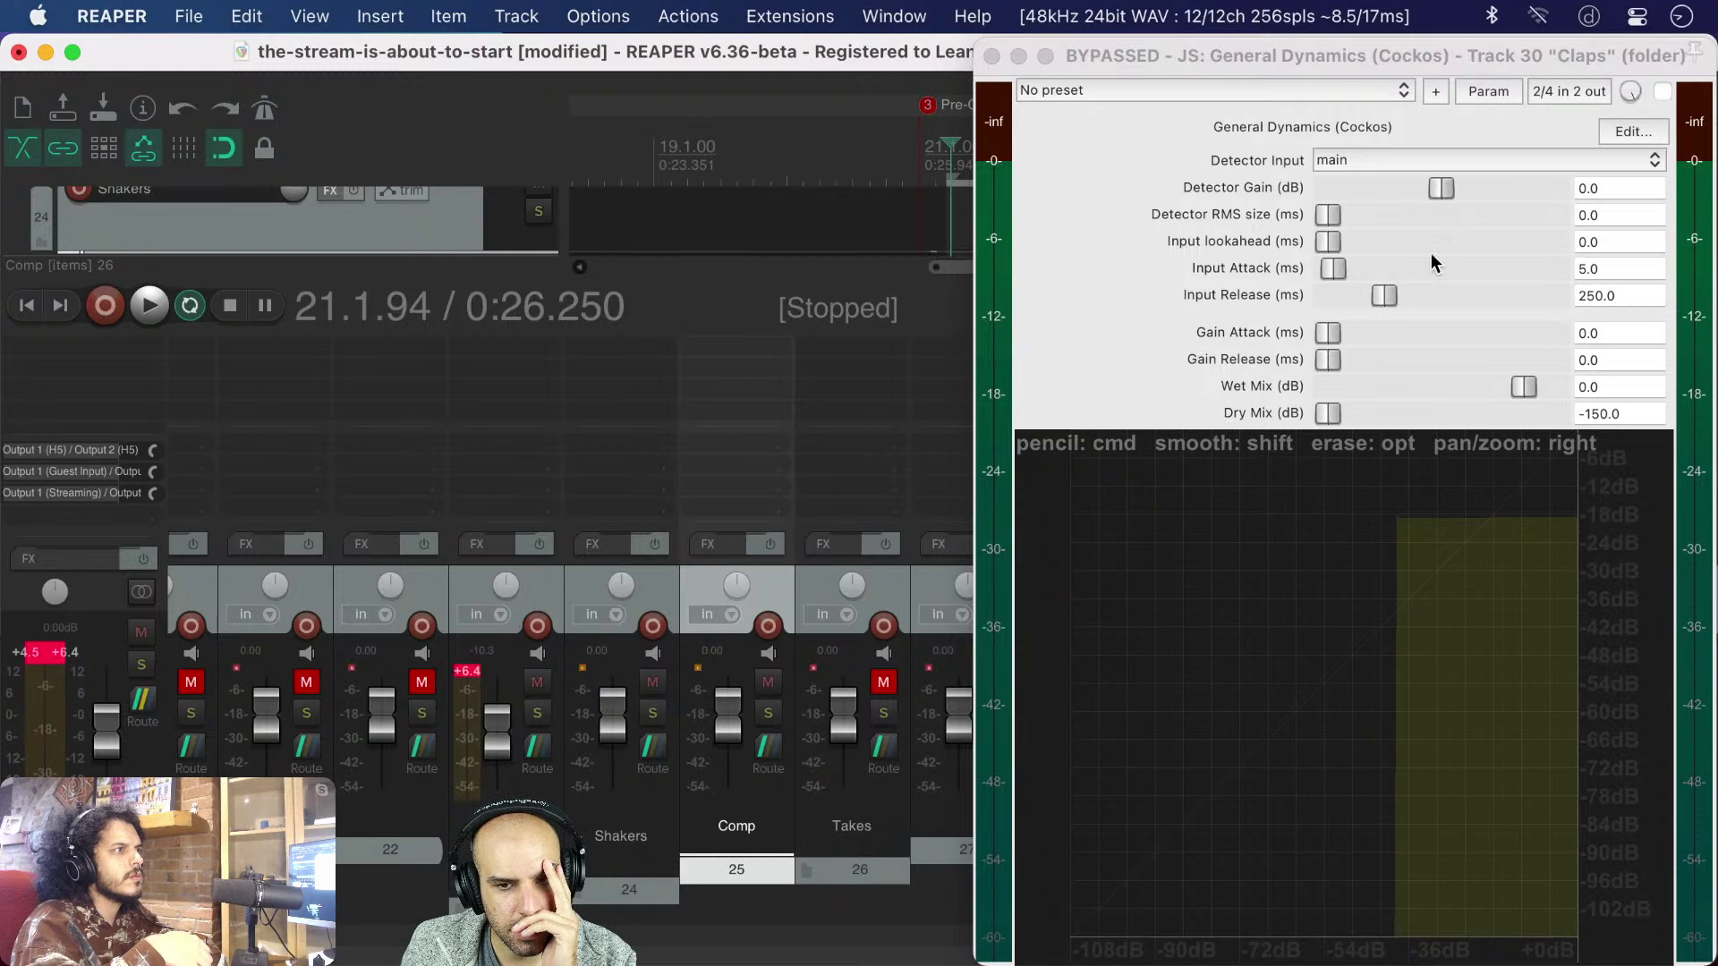
drag(1231, 52, 469, 52)
drag(469, 112, 312, 121)
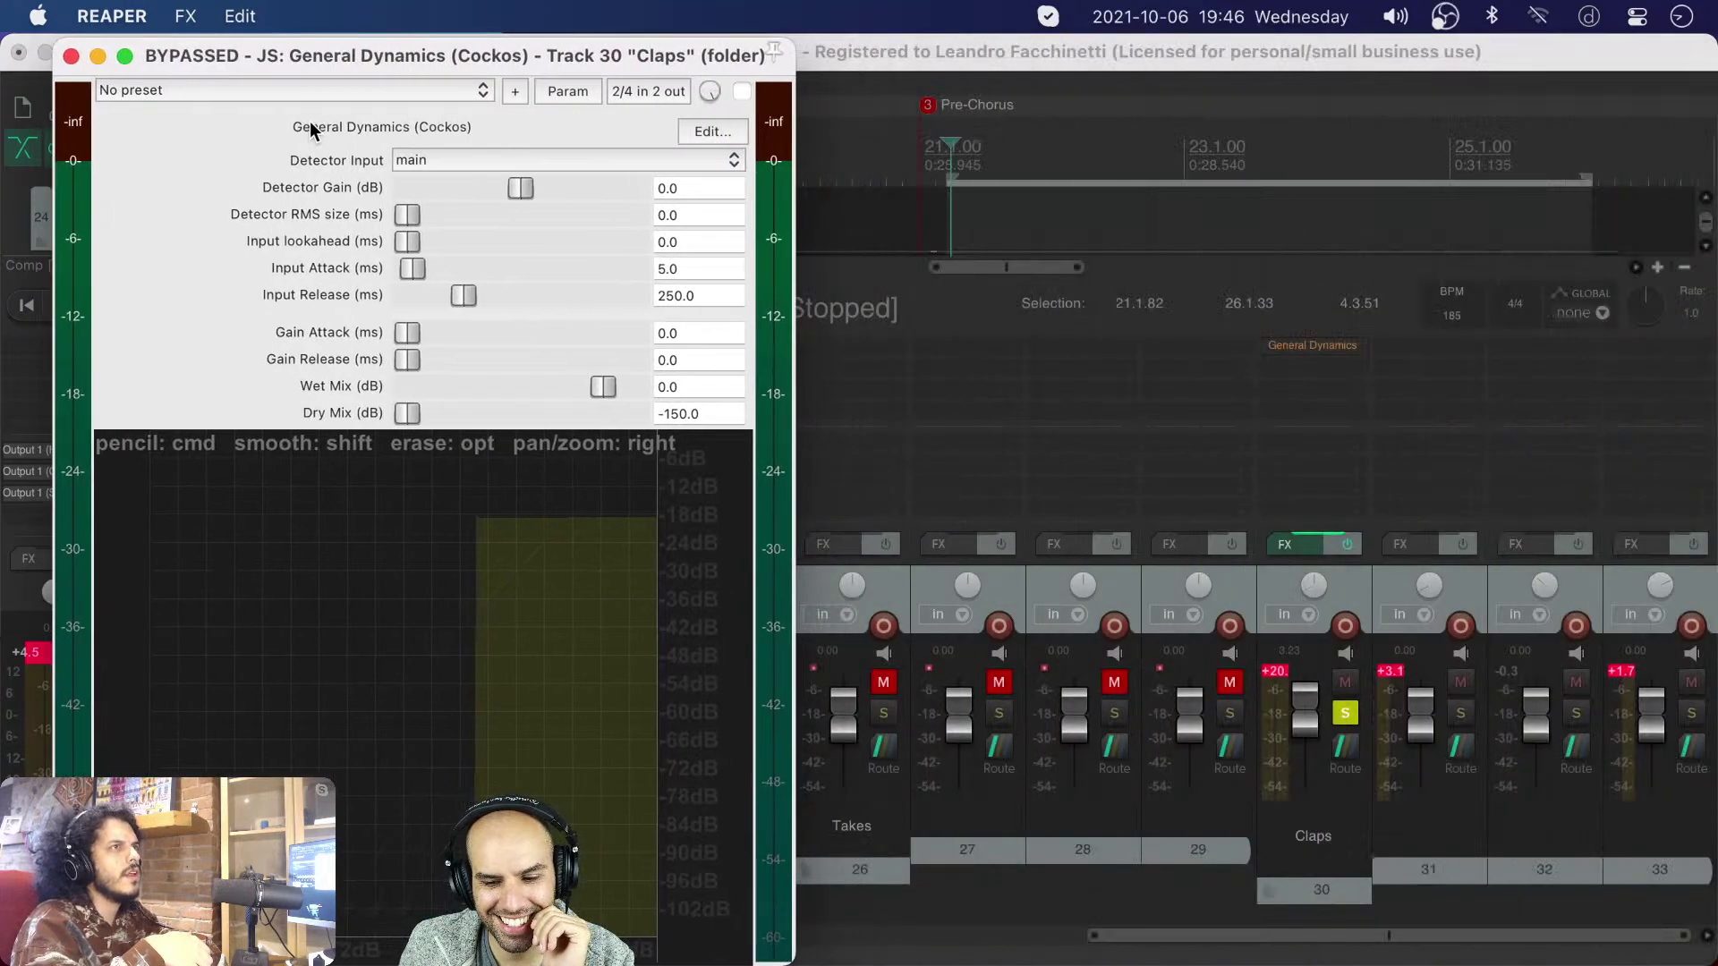
- Reset the peak readout on the Claps folder's mixer meter
click(1270, 674)
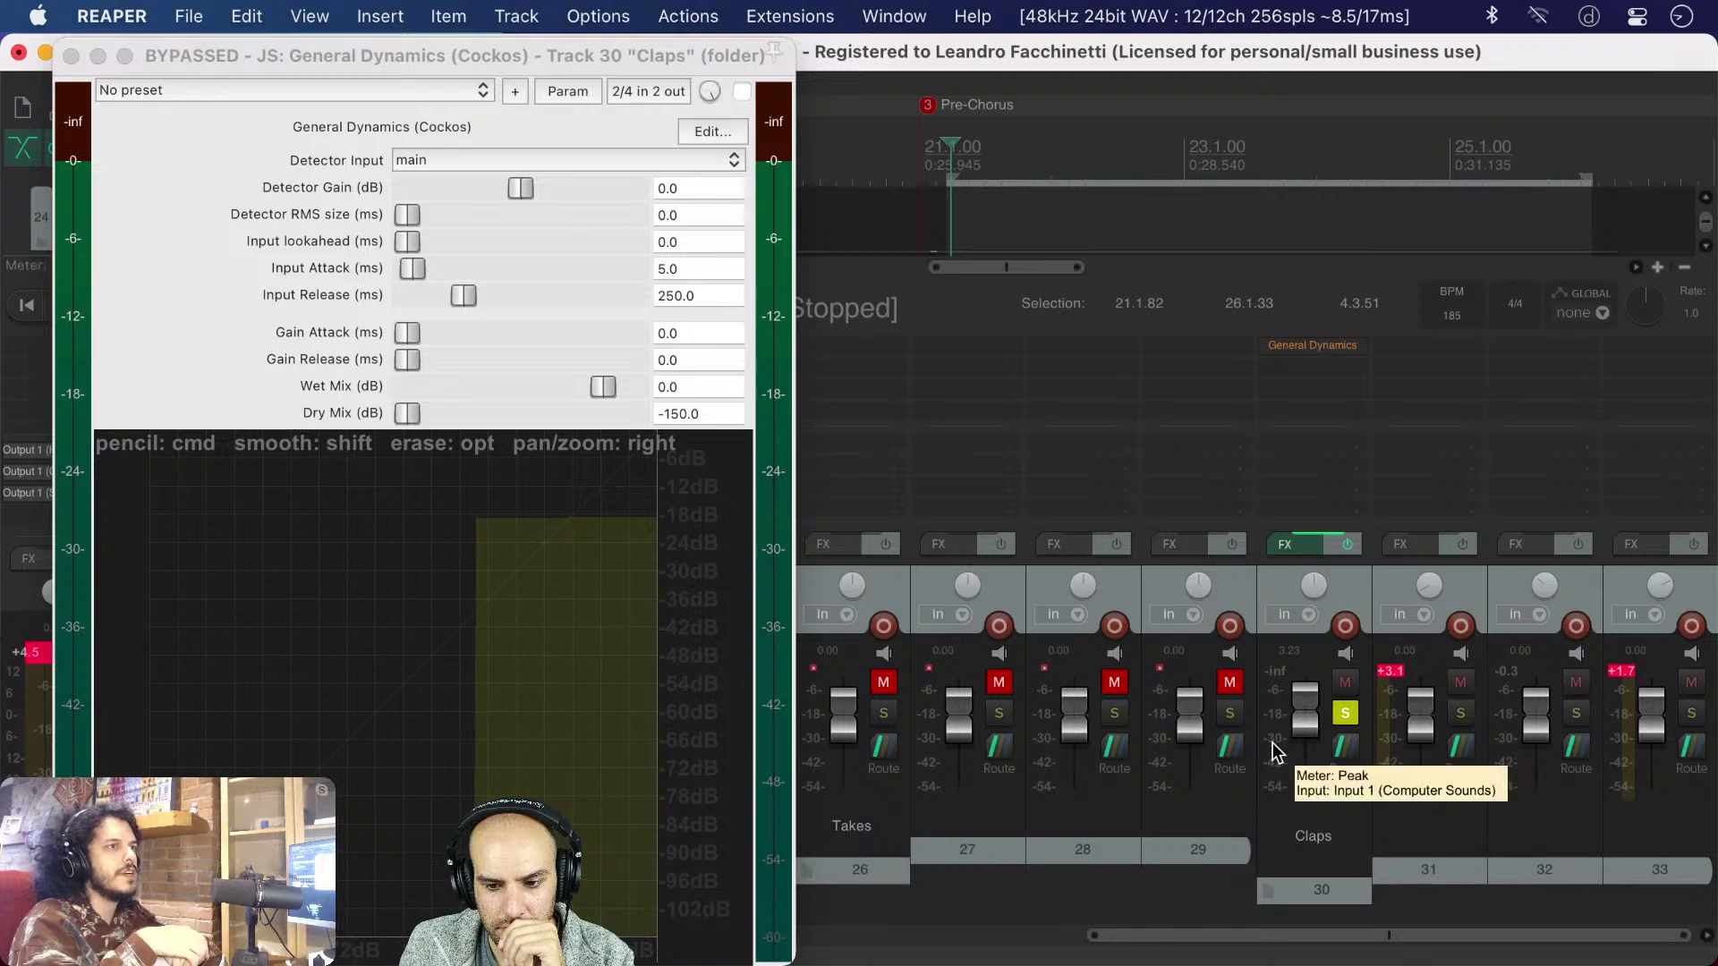
scroll(1277, 752, left, 4)
scroll(1276, 752, right, 4)
scroll(1297, 716, left, 2)
scroll(1308, 709, right, 2)
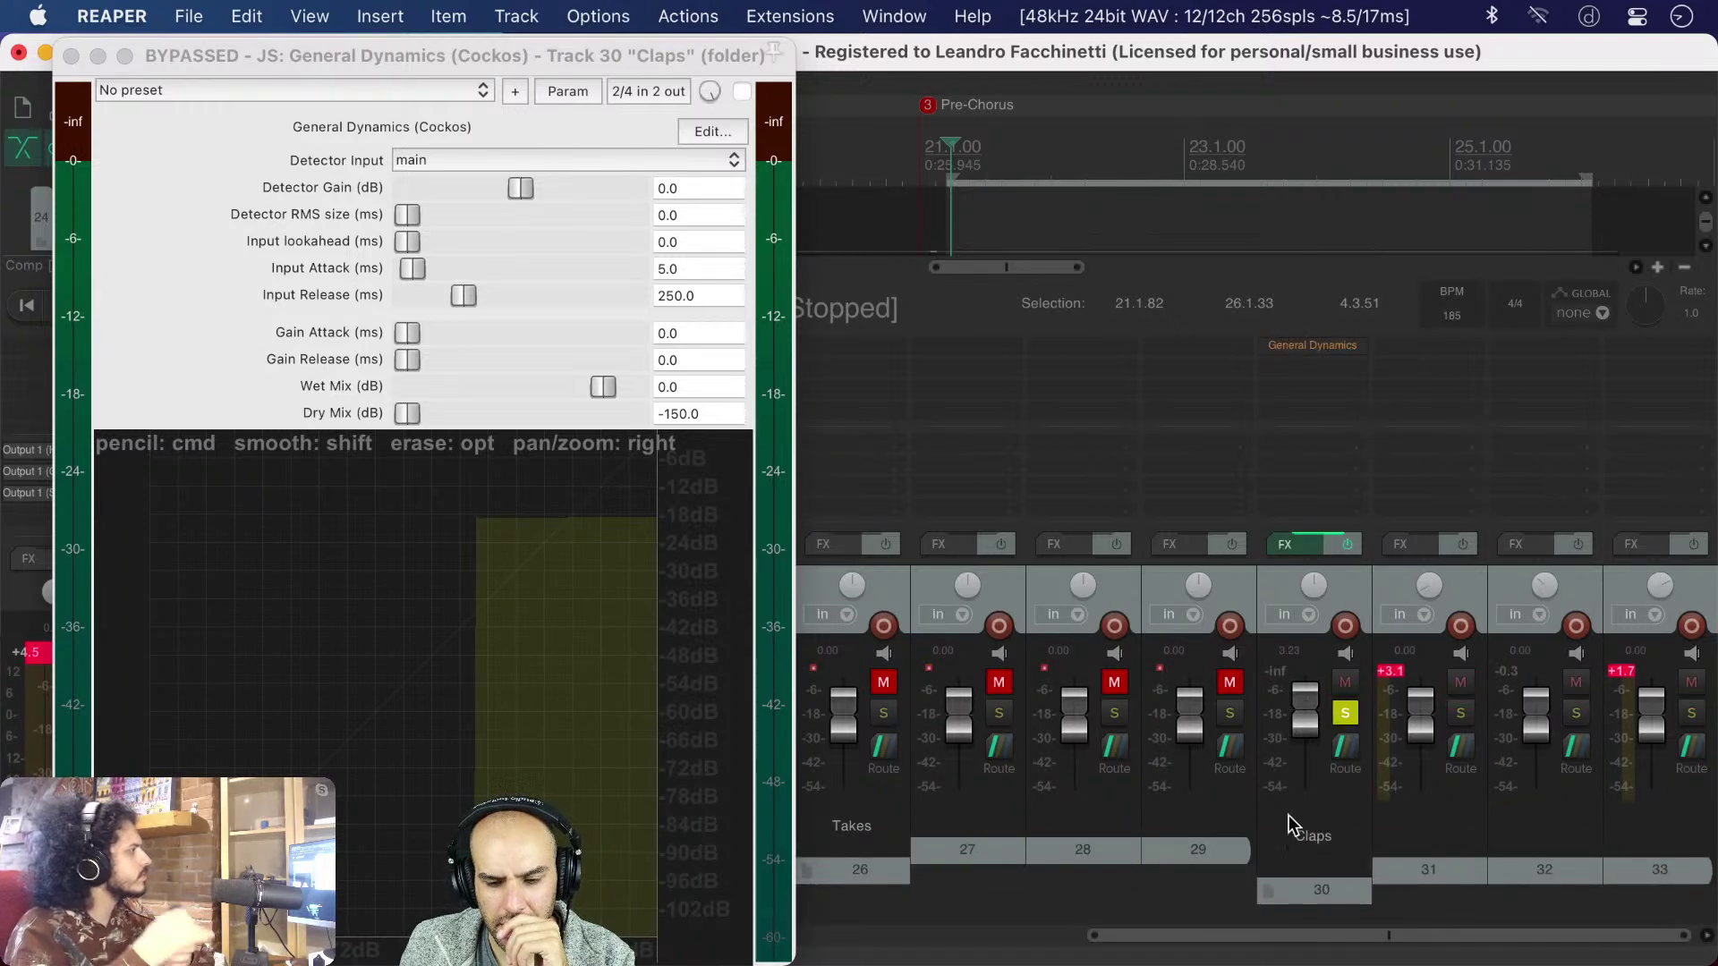
- Try Stereo RMS metering on the Claps folder's mixer channel and settle on Stereo peaks instead
right_click(1276, 671)
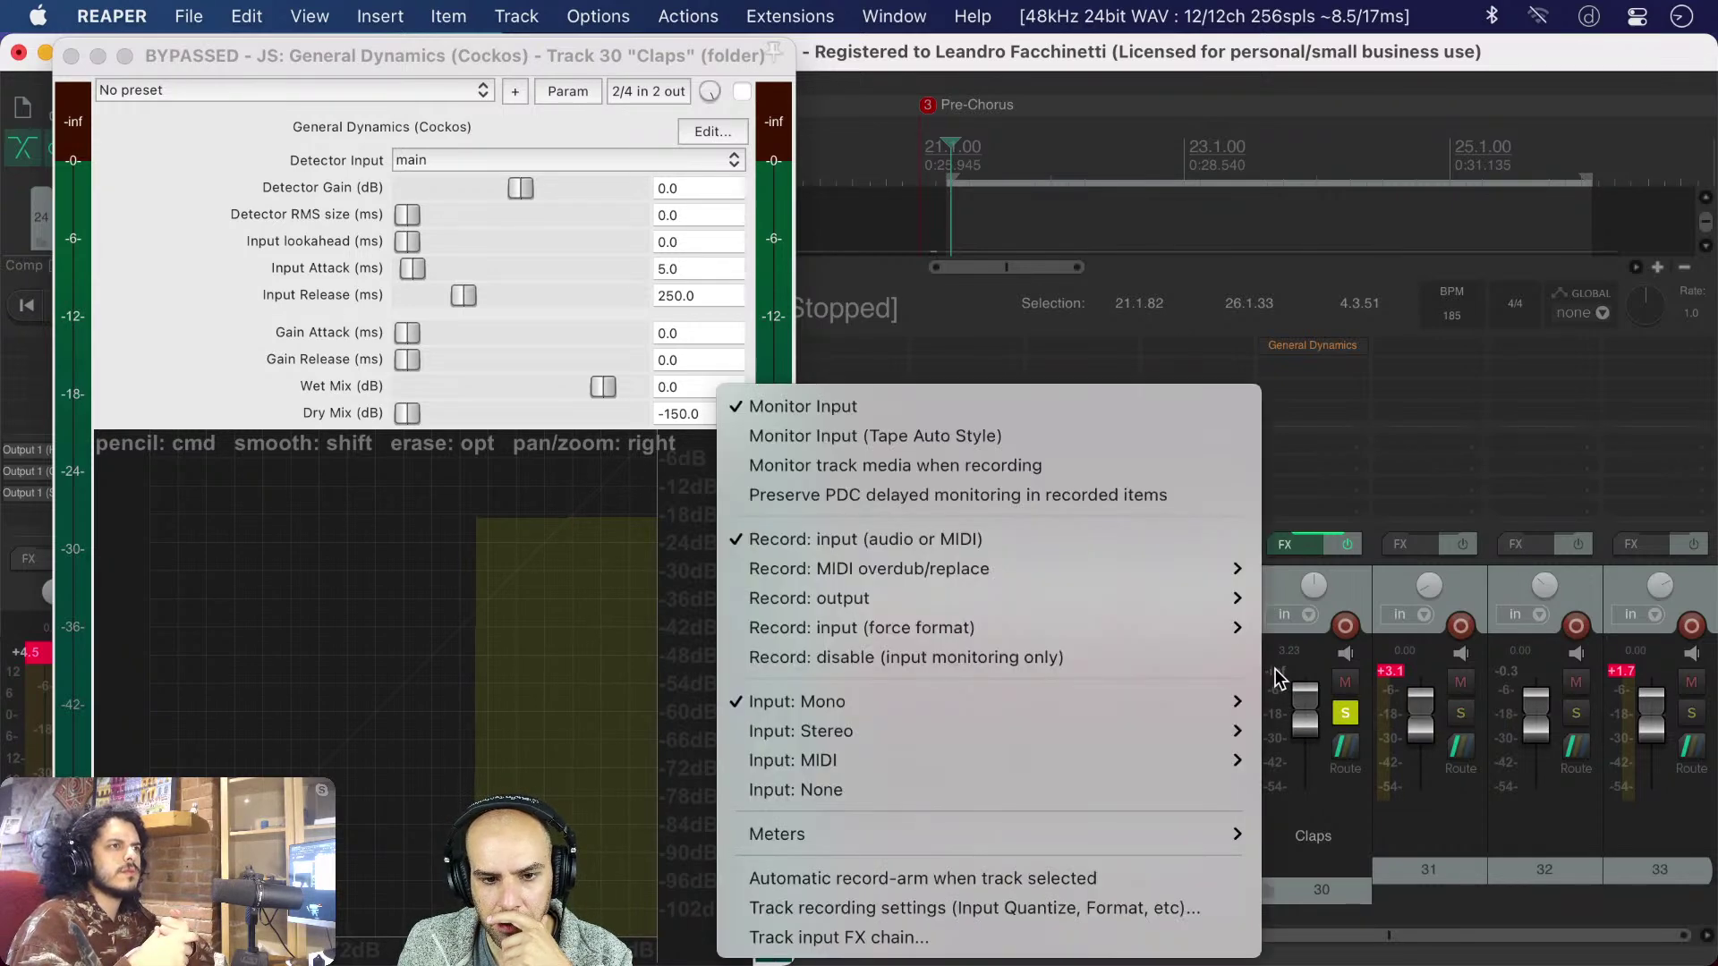
mouse_move(1050, 836)
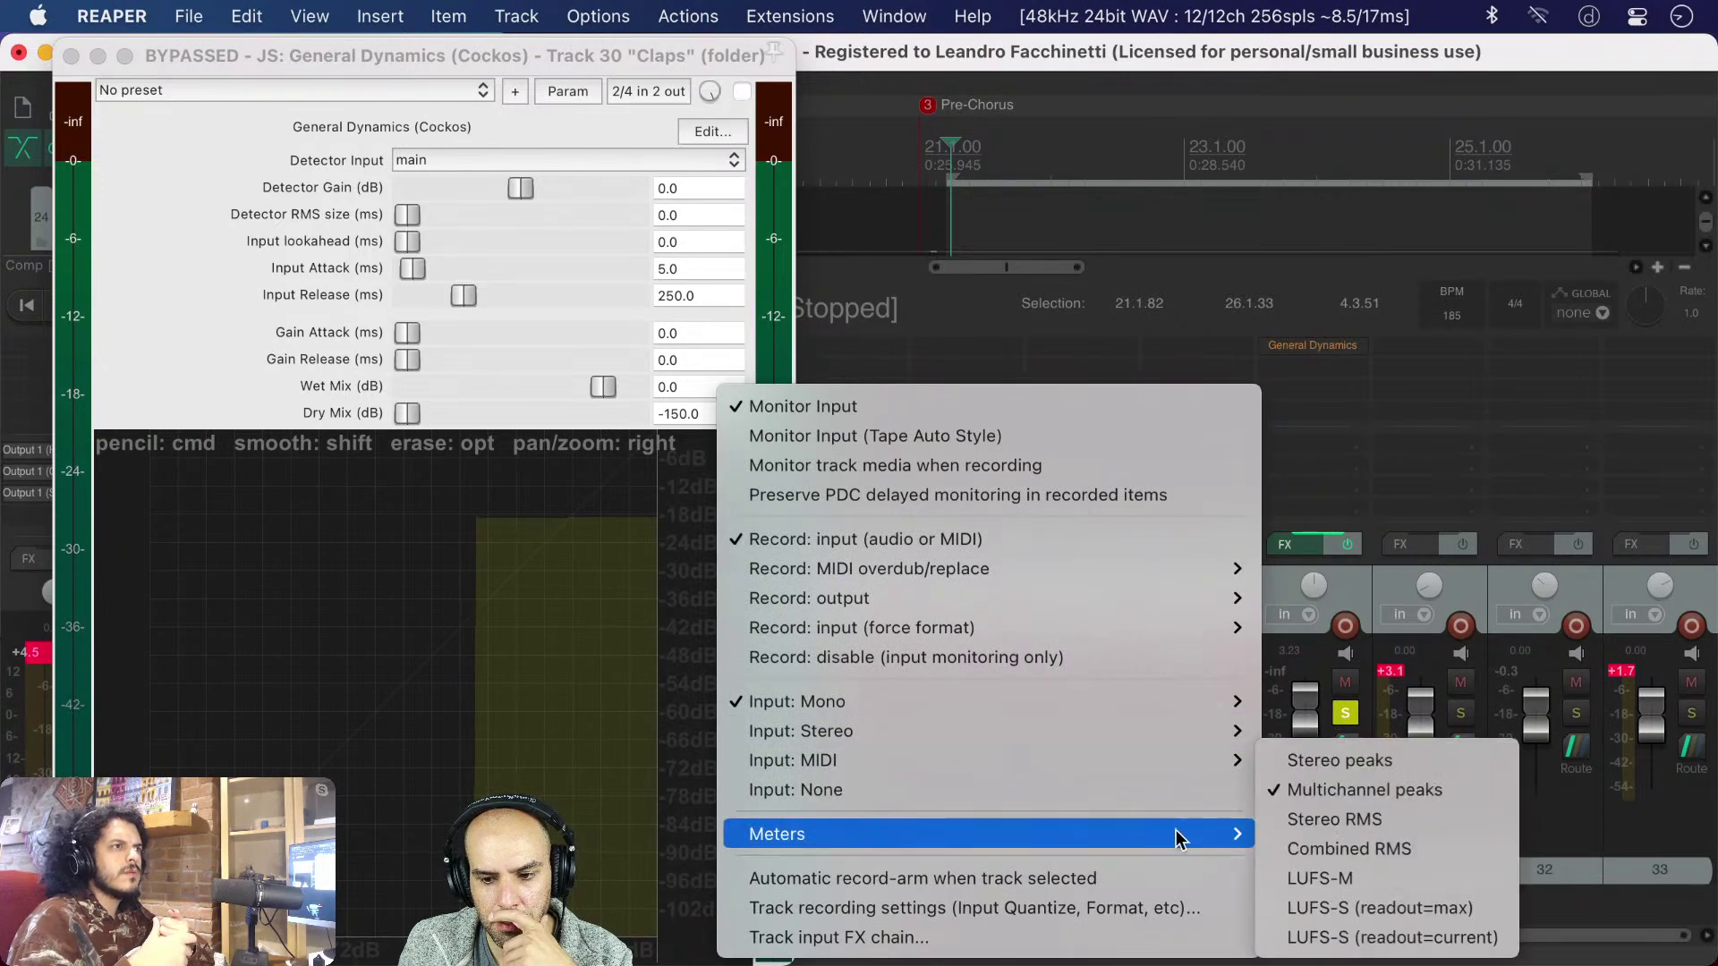
click(1283, 824)
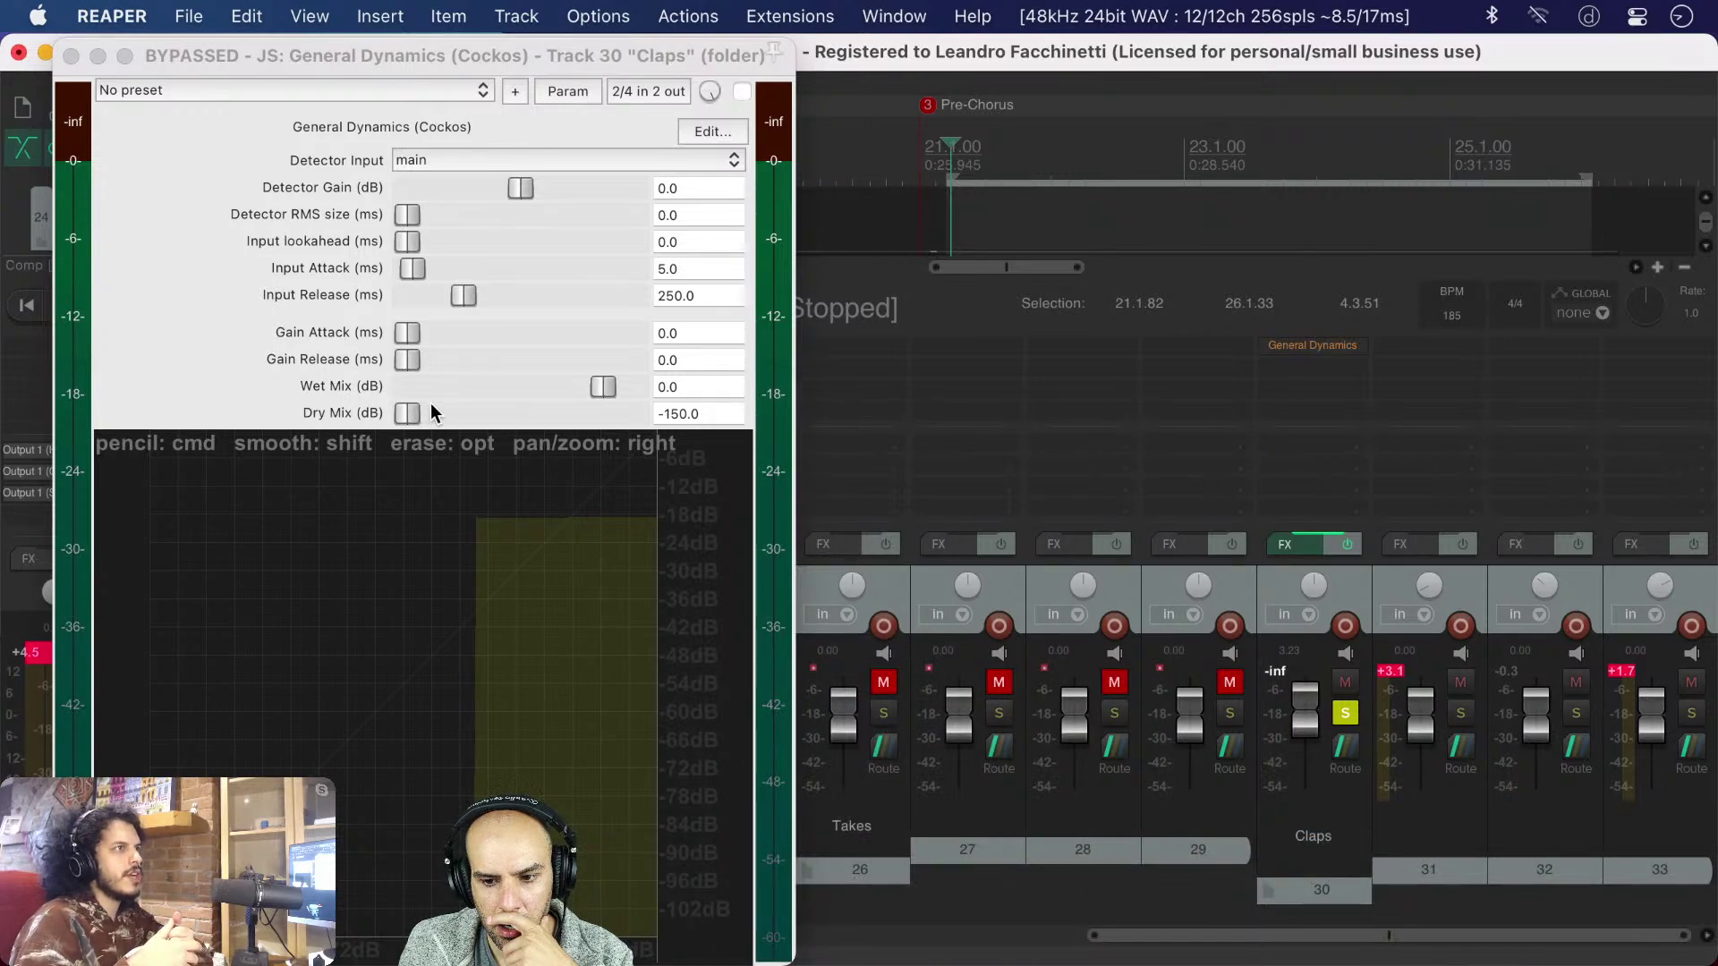
right_click(1272, 689)
mouse_move(959, 852)
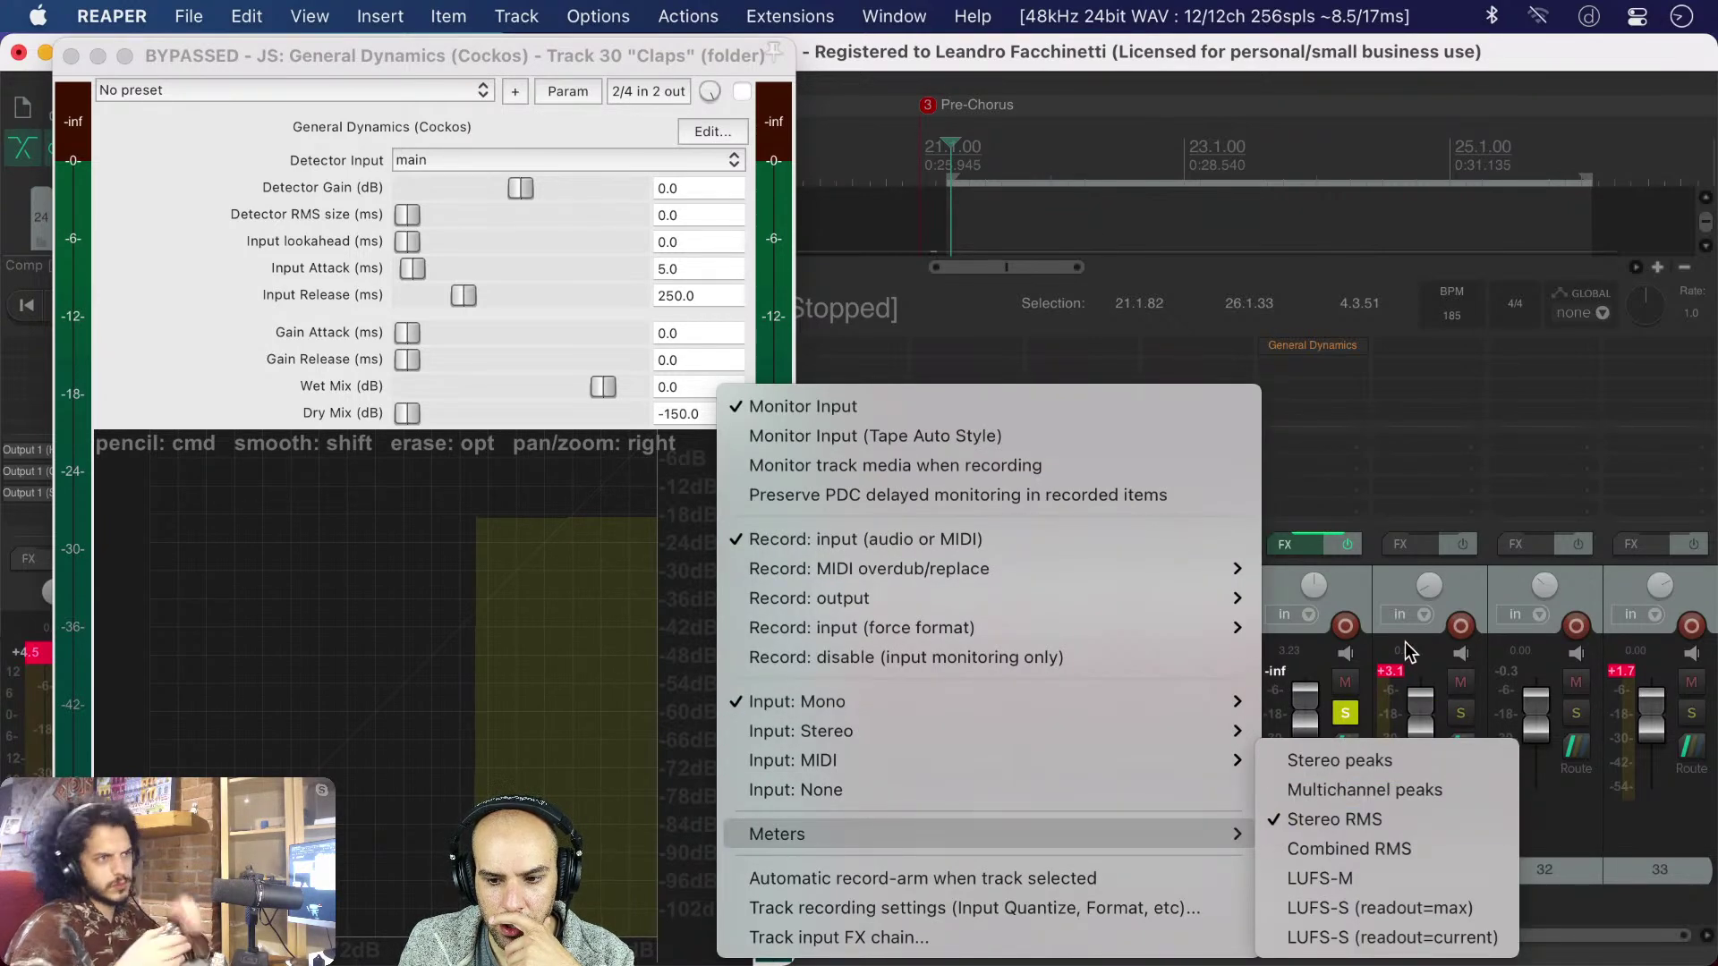
click(1382, 759)
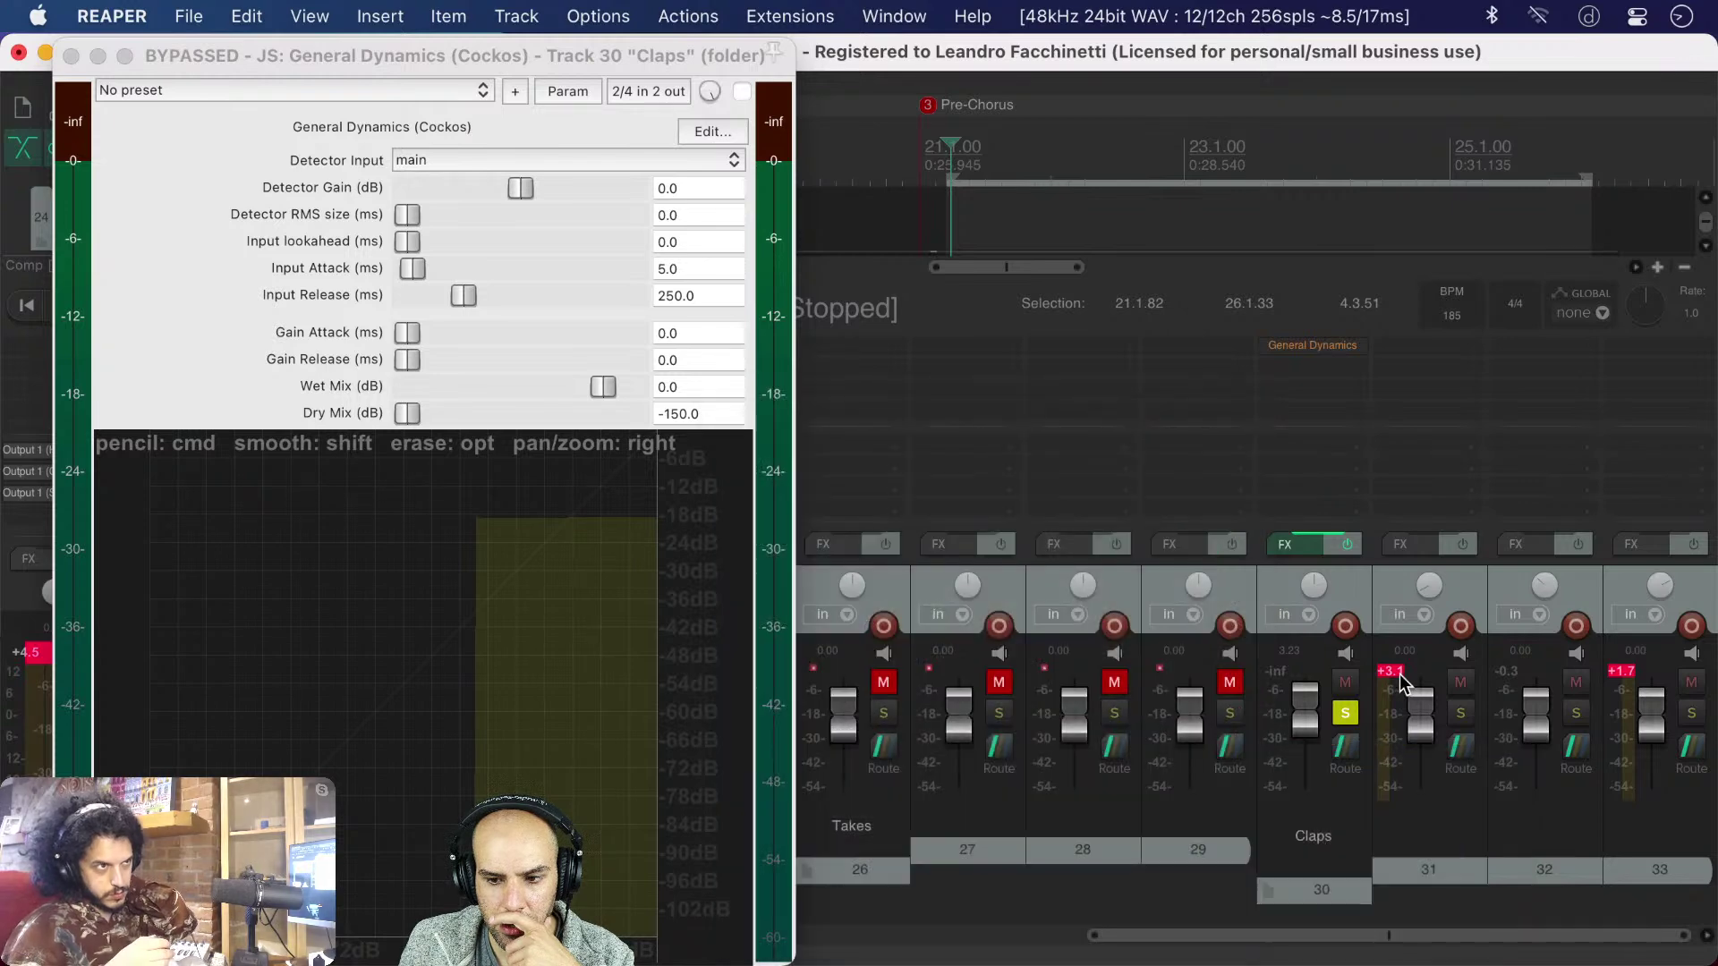
- Check track 31's meter mode and set the Claps folder's mixer meter to Multichannel peaks
right_click(1398, 683)
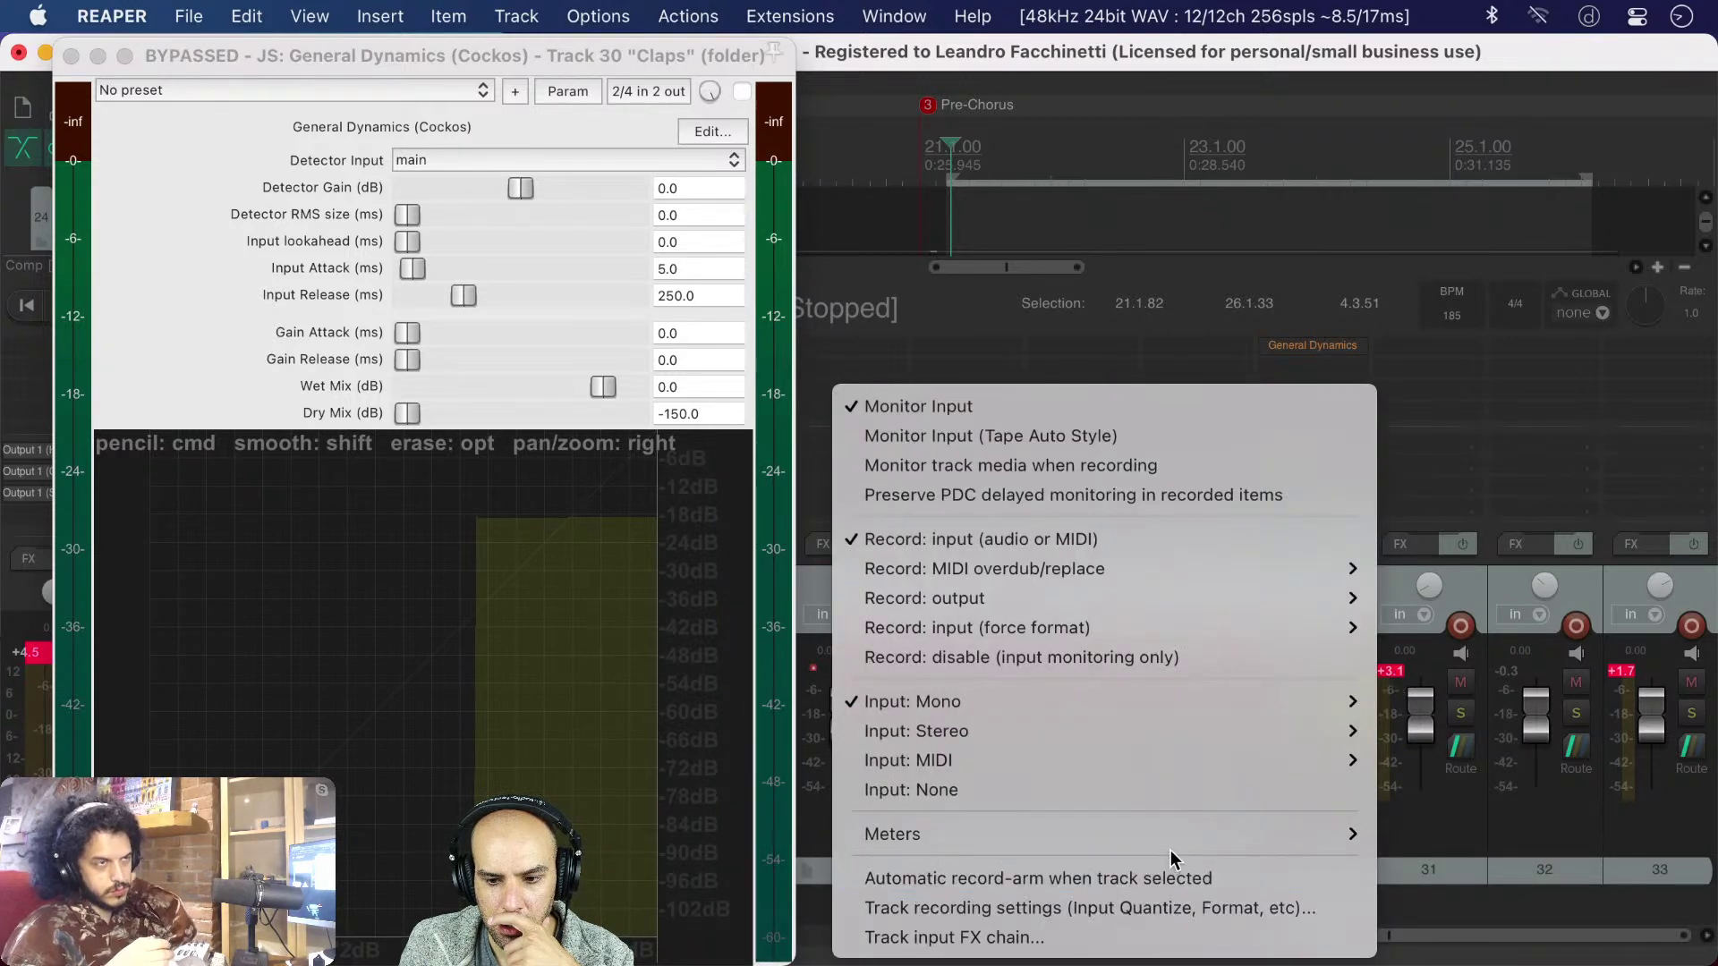
mouse_move(1181, 848)
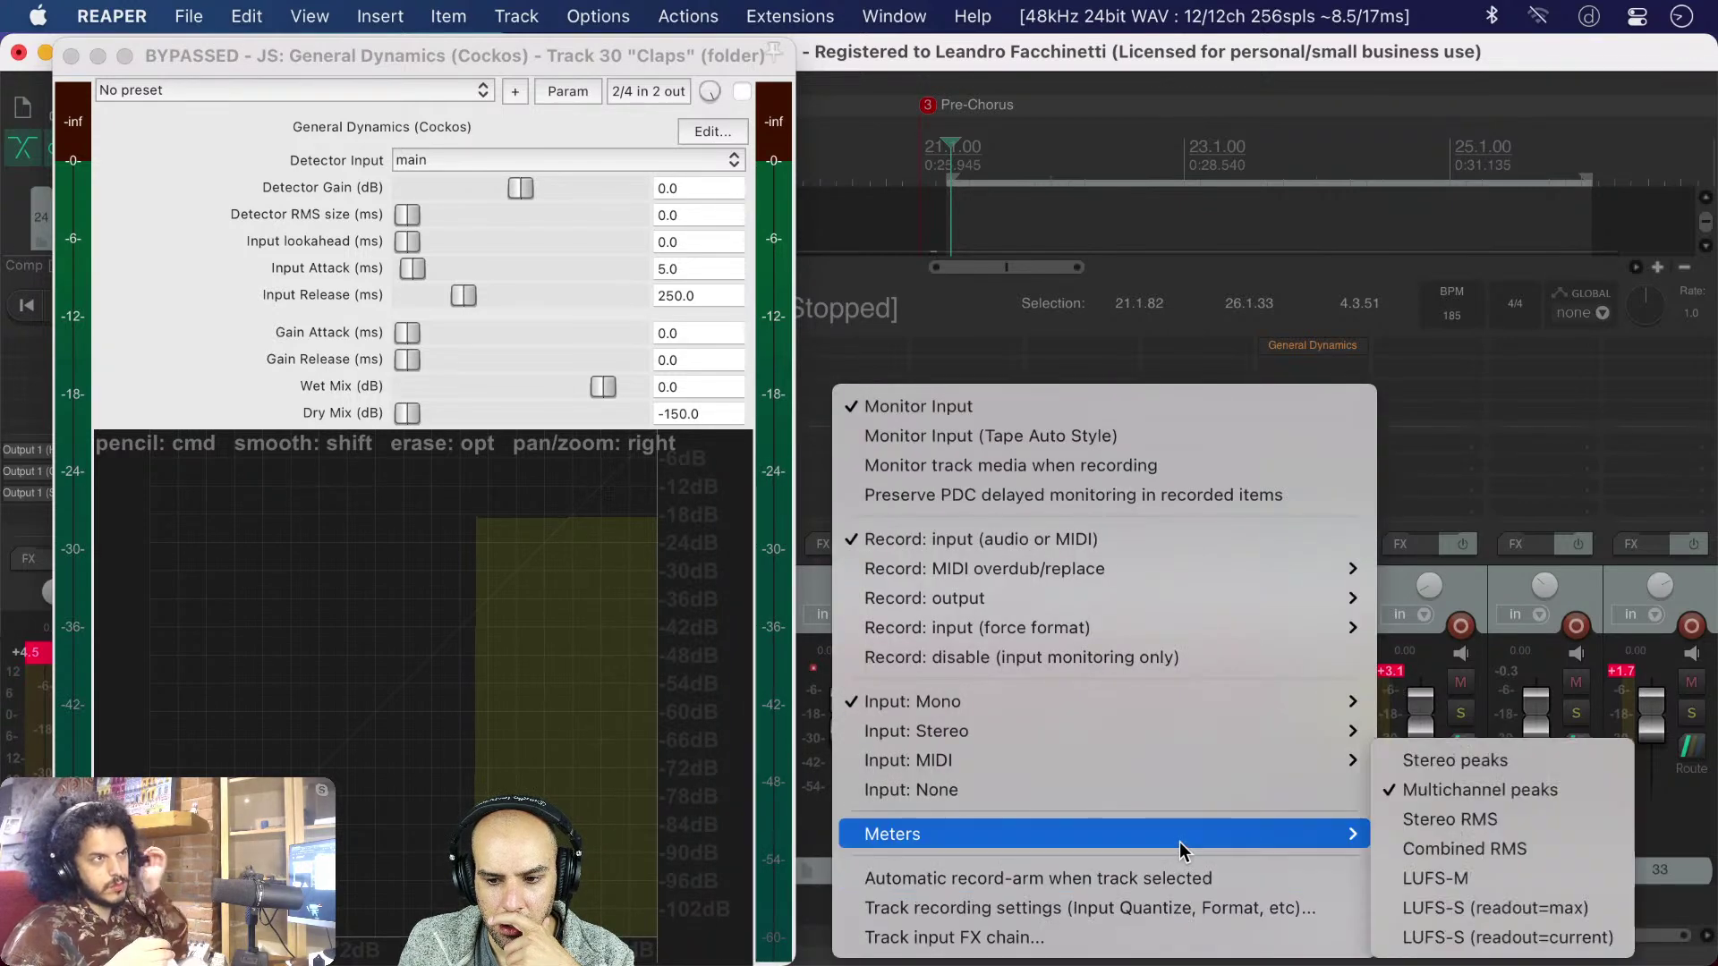
click(1403, 685)
right_click(1285, 684)
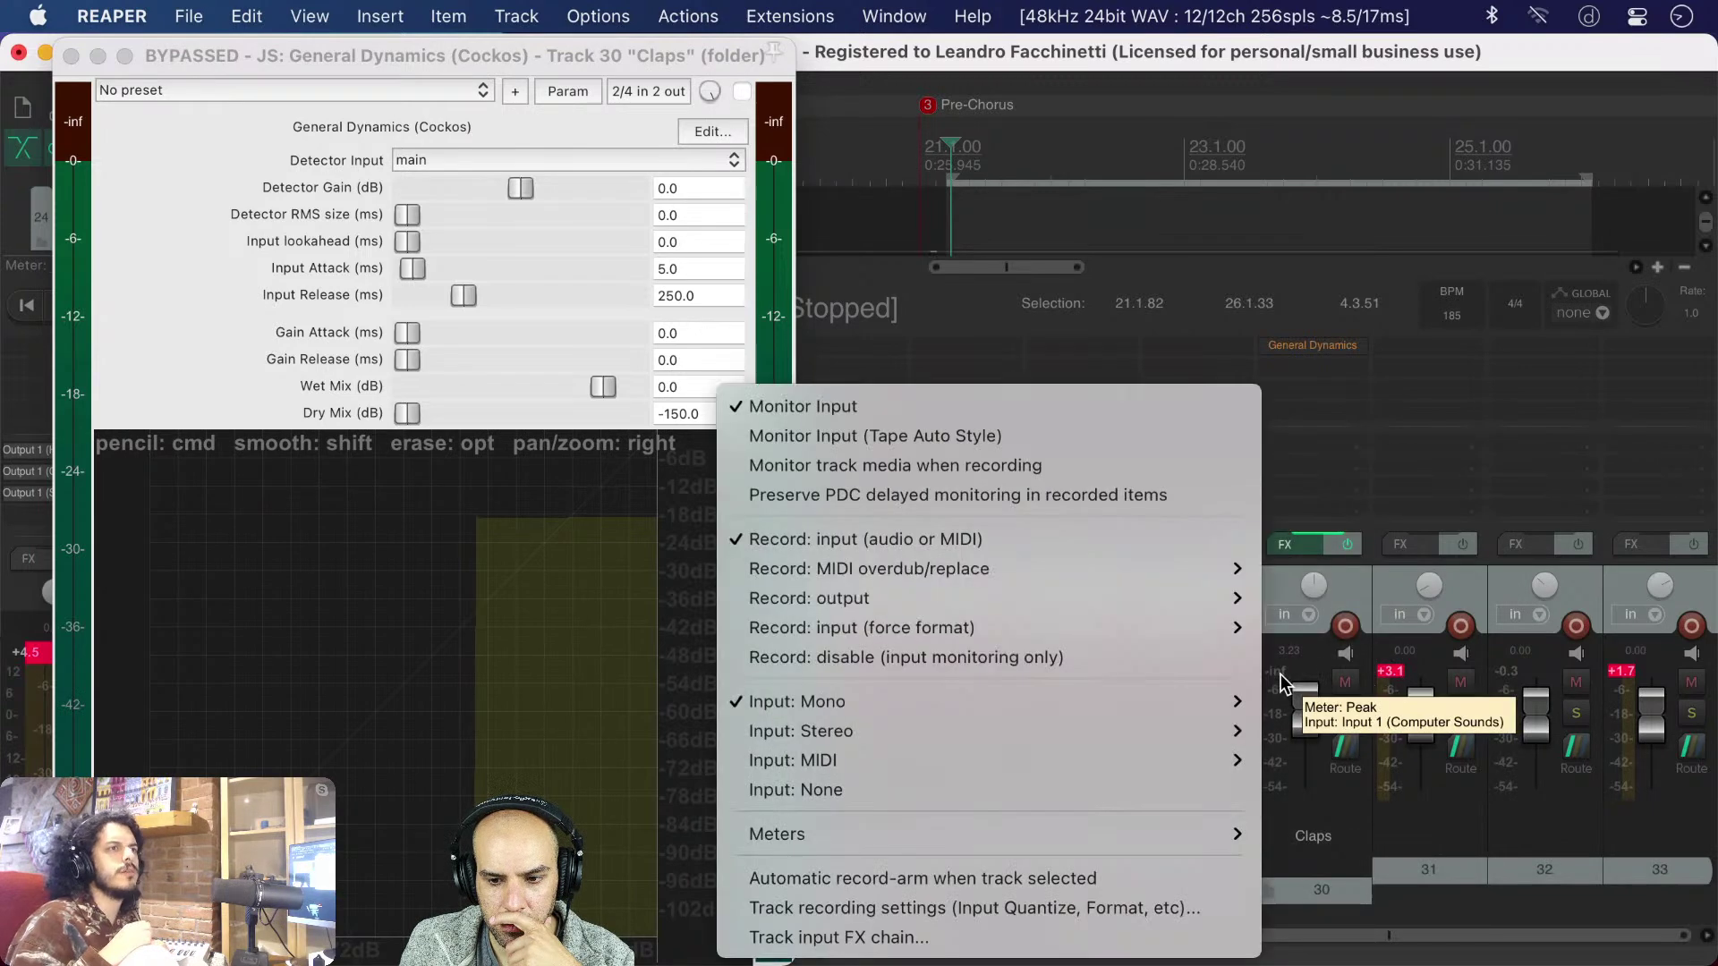
mouse_move(1243, 814)
click(1346, 787)
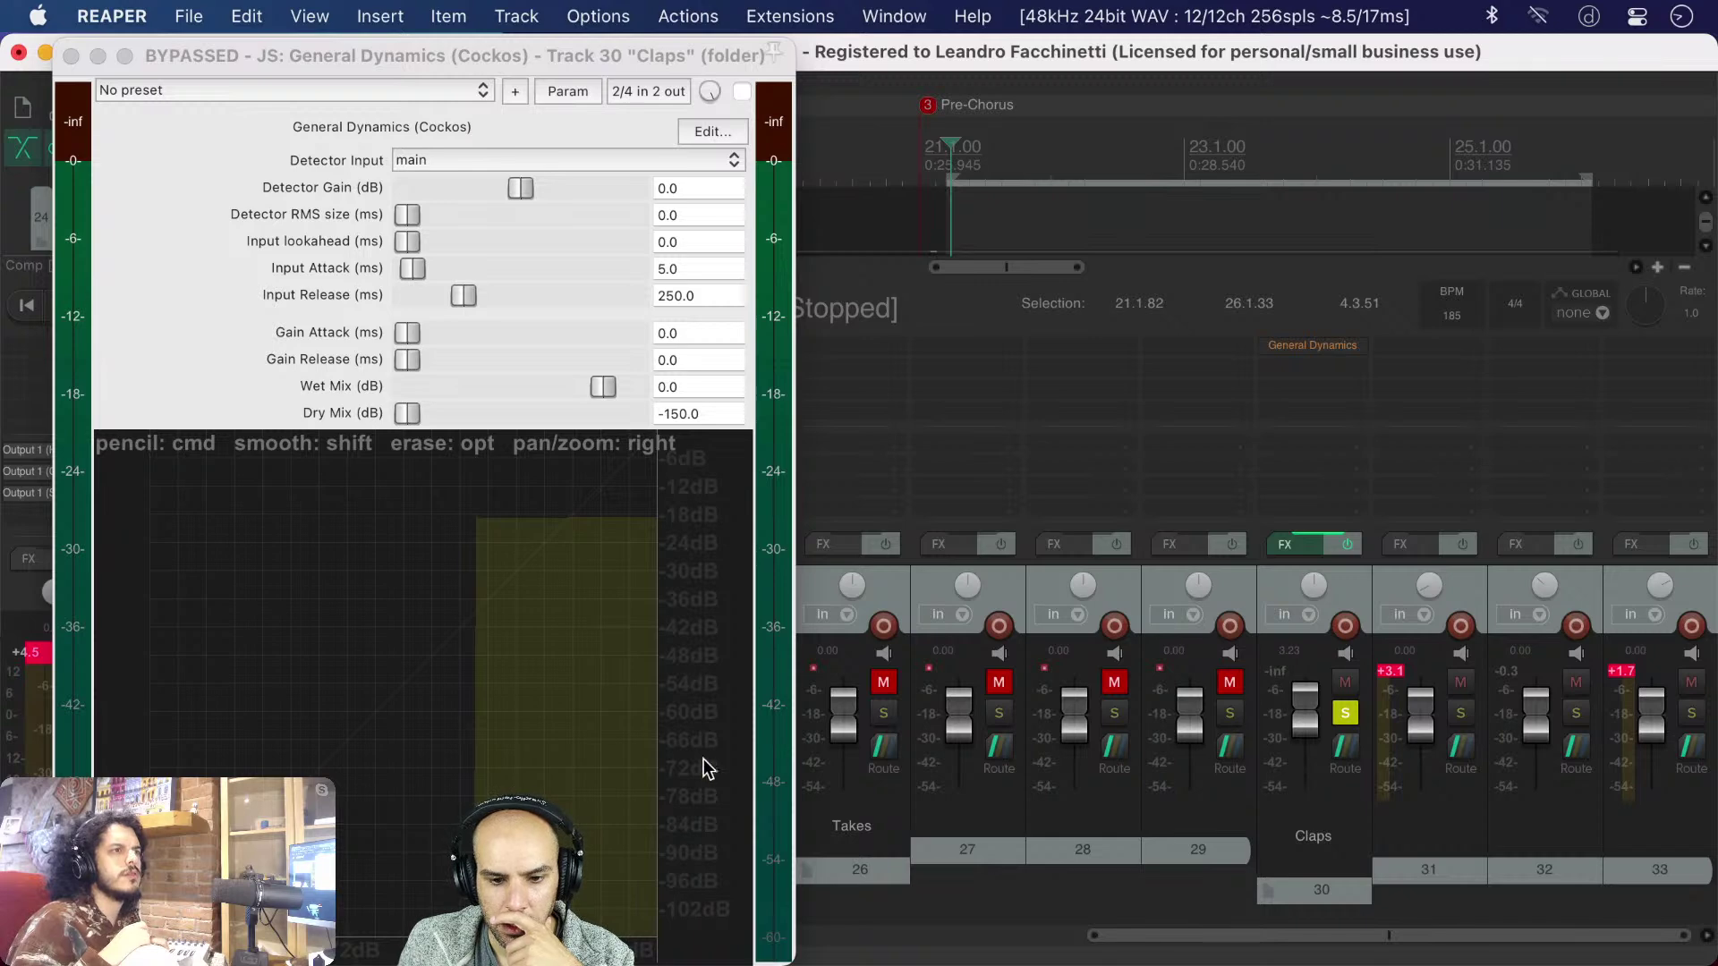
- Rearrange the song project and General Dynamics windows to expose the STREAMING project's mixer beside the song's master meters
drag(326, 51, 1048, 49)
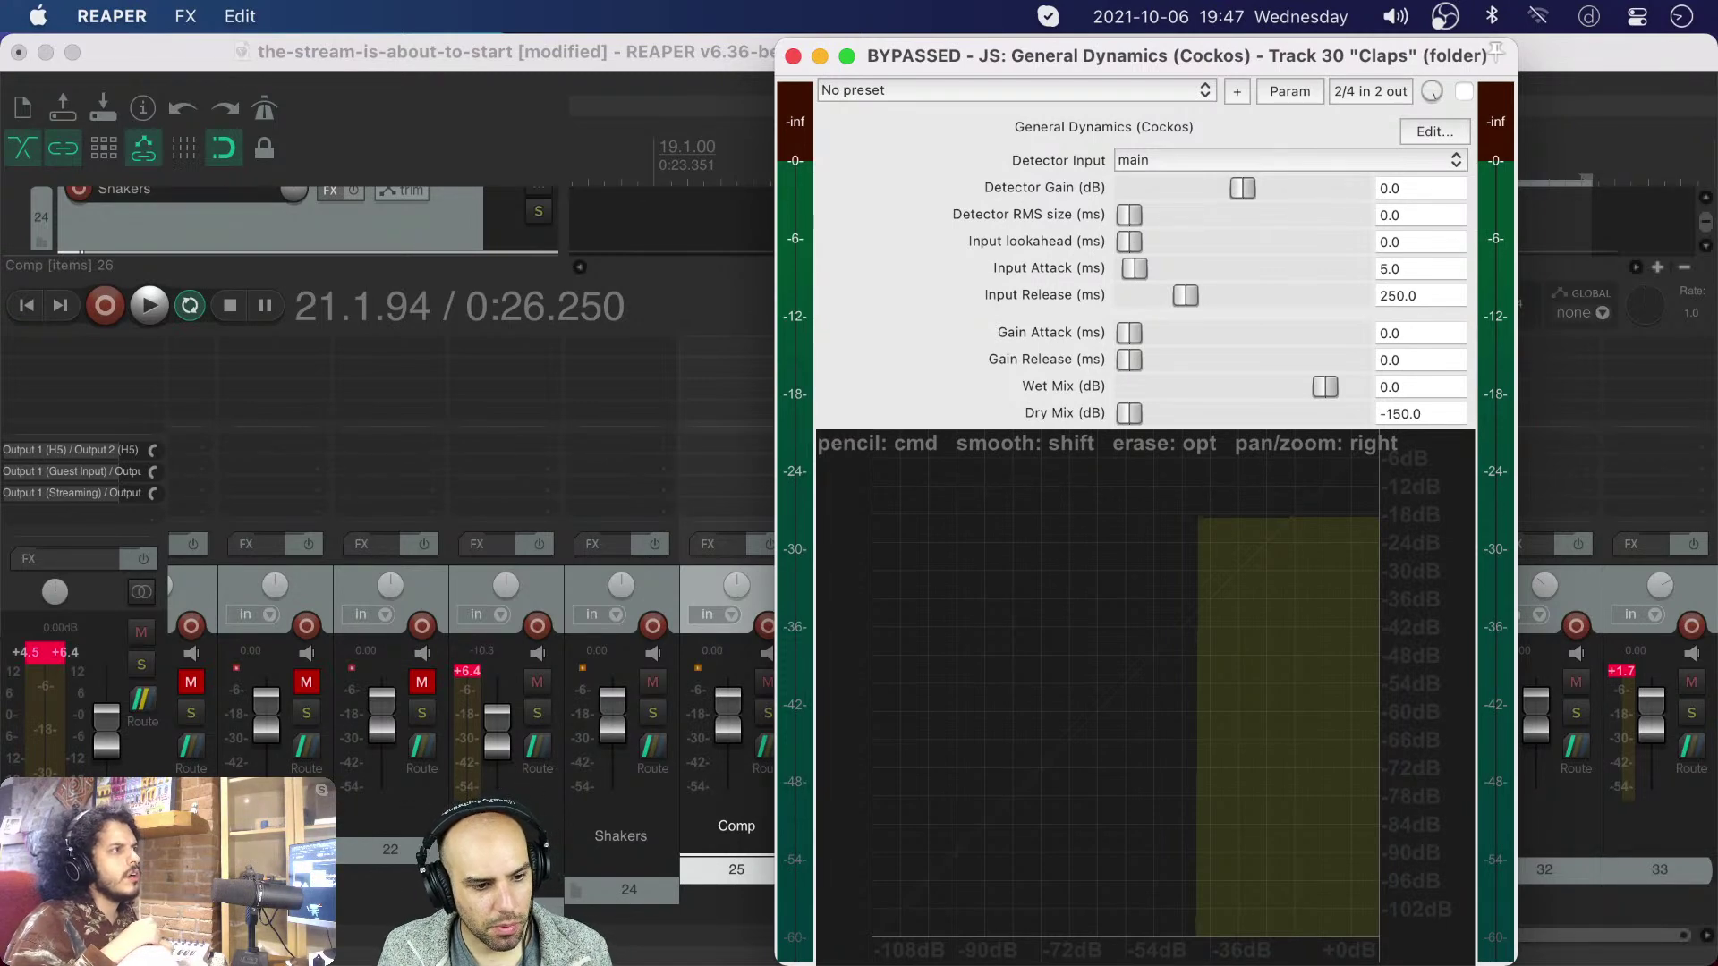
click(405, 870)
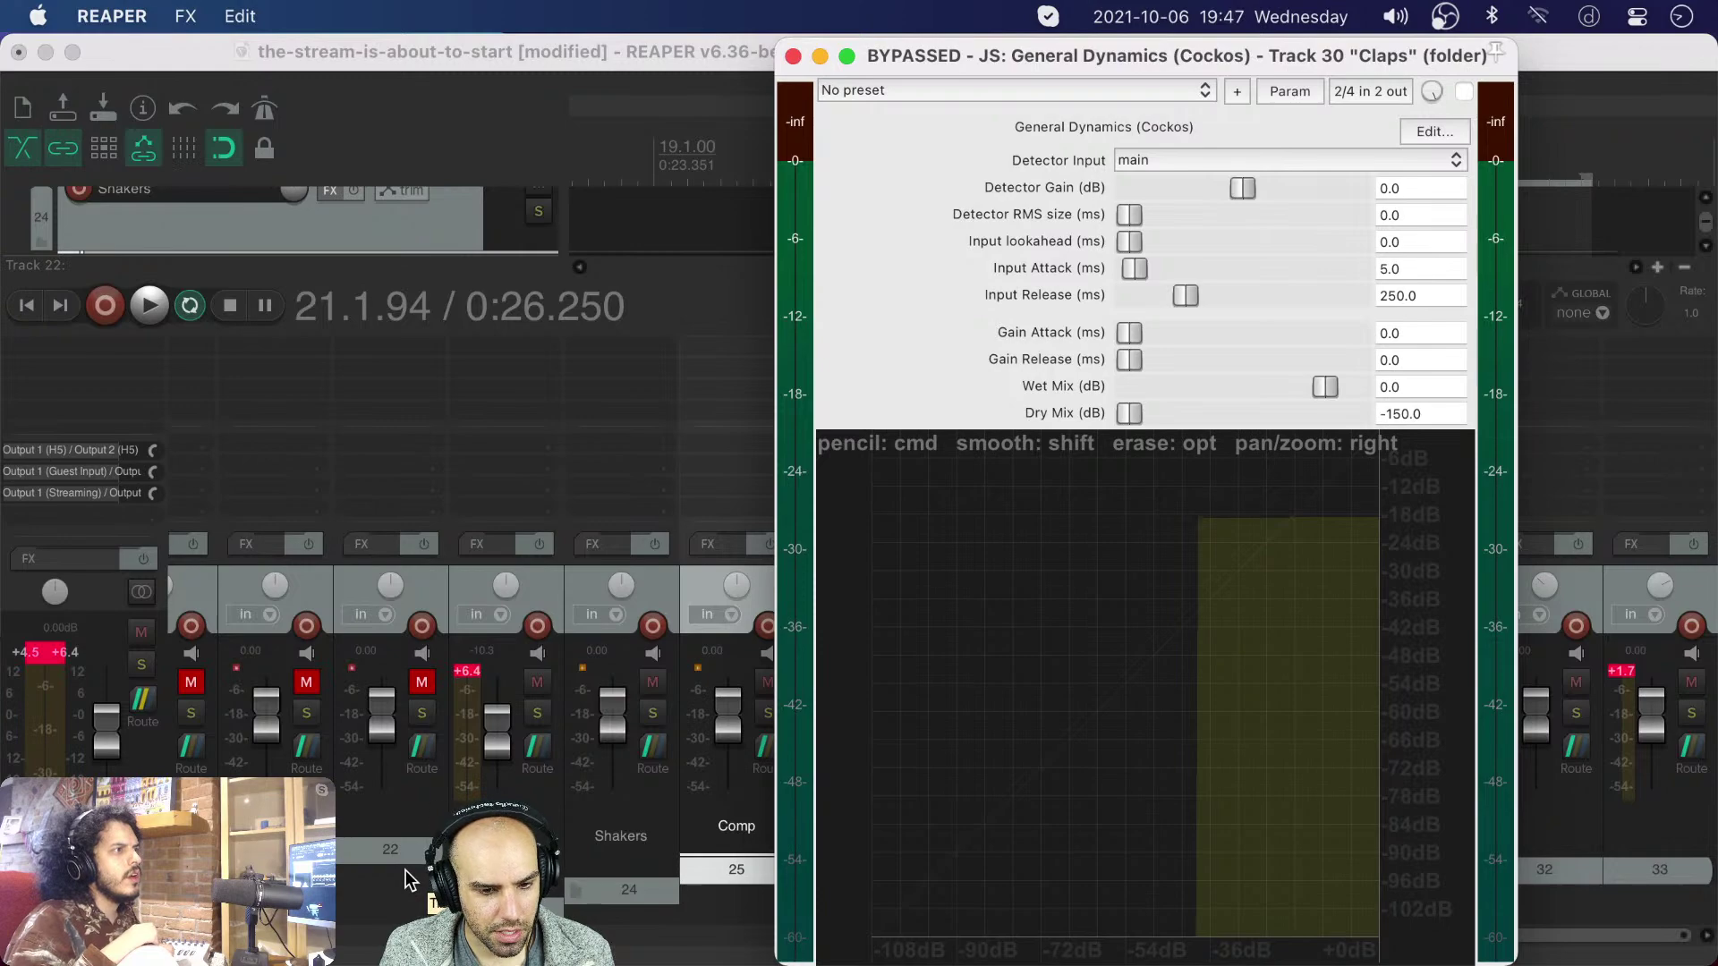
key(super+Tab)
key(super+Tab)
key(super+Tab)
key(super+Tab)
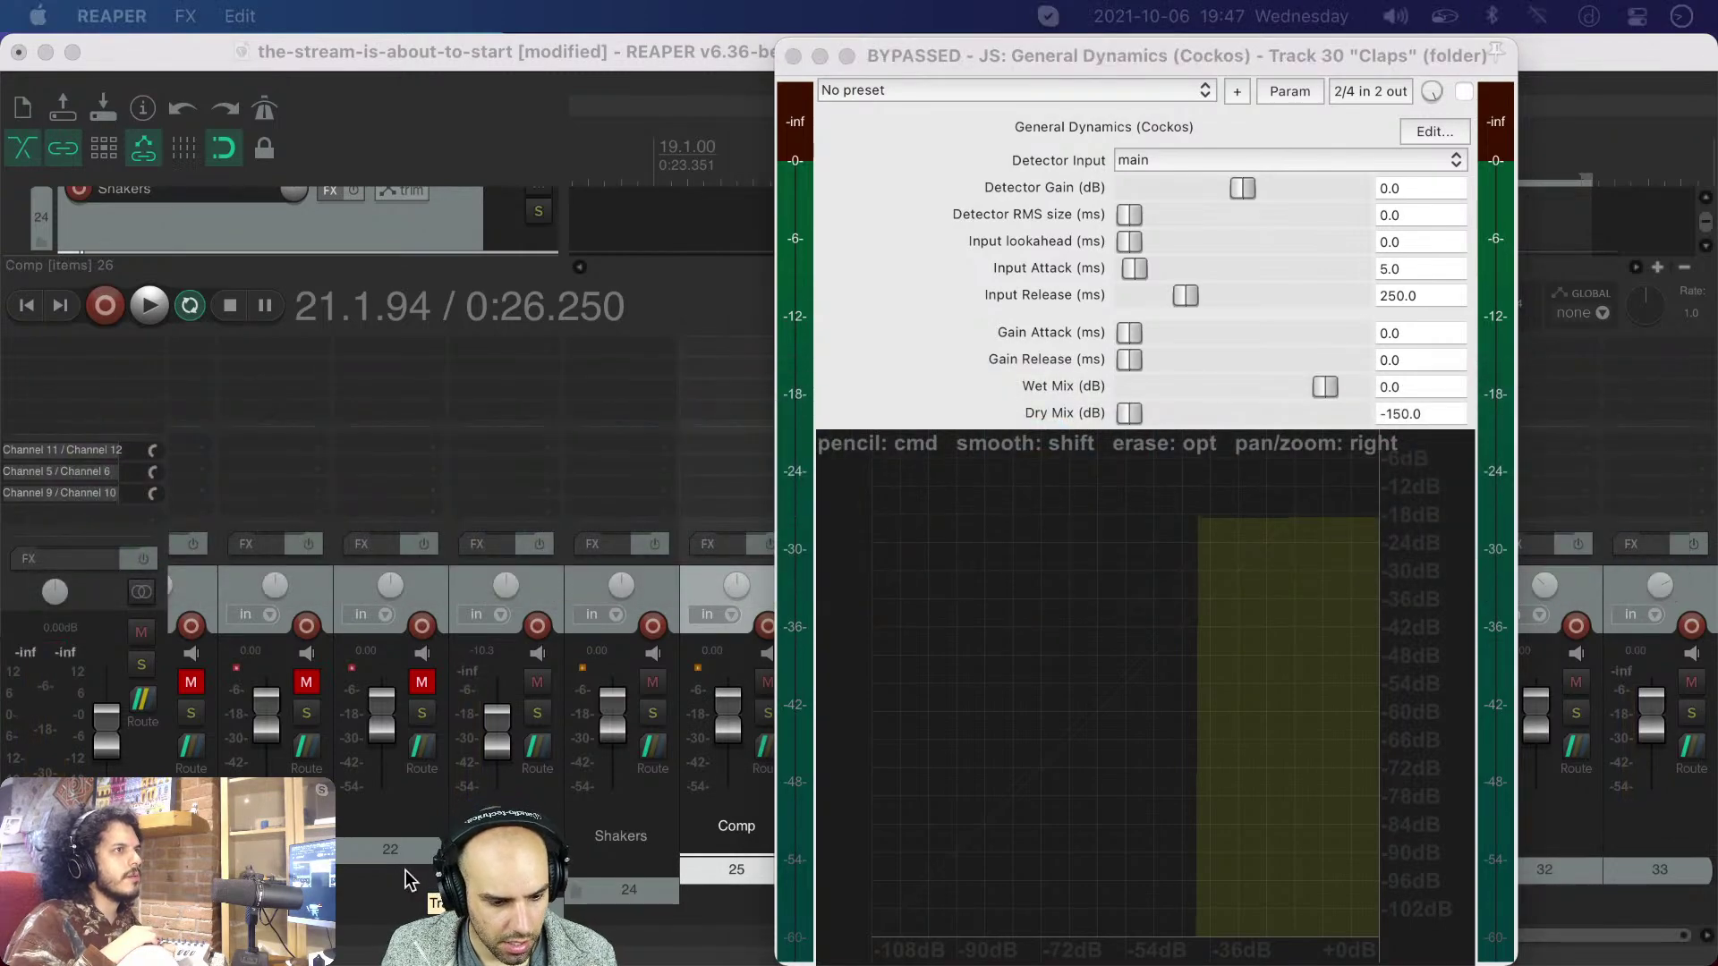
key(super+Tab)
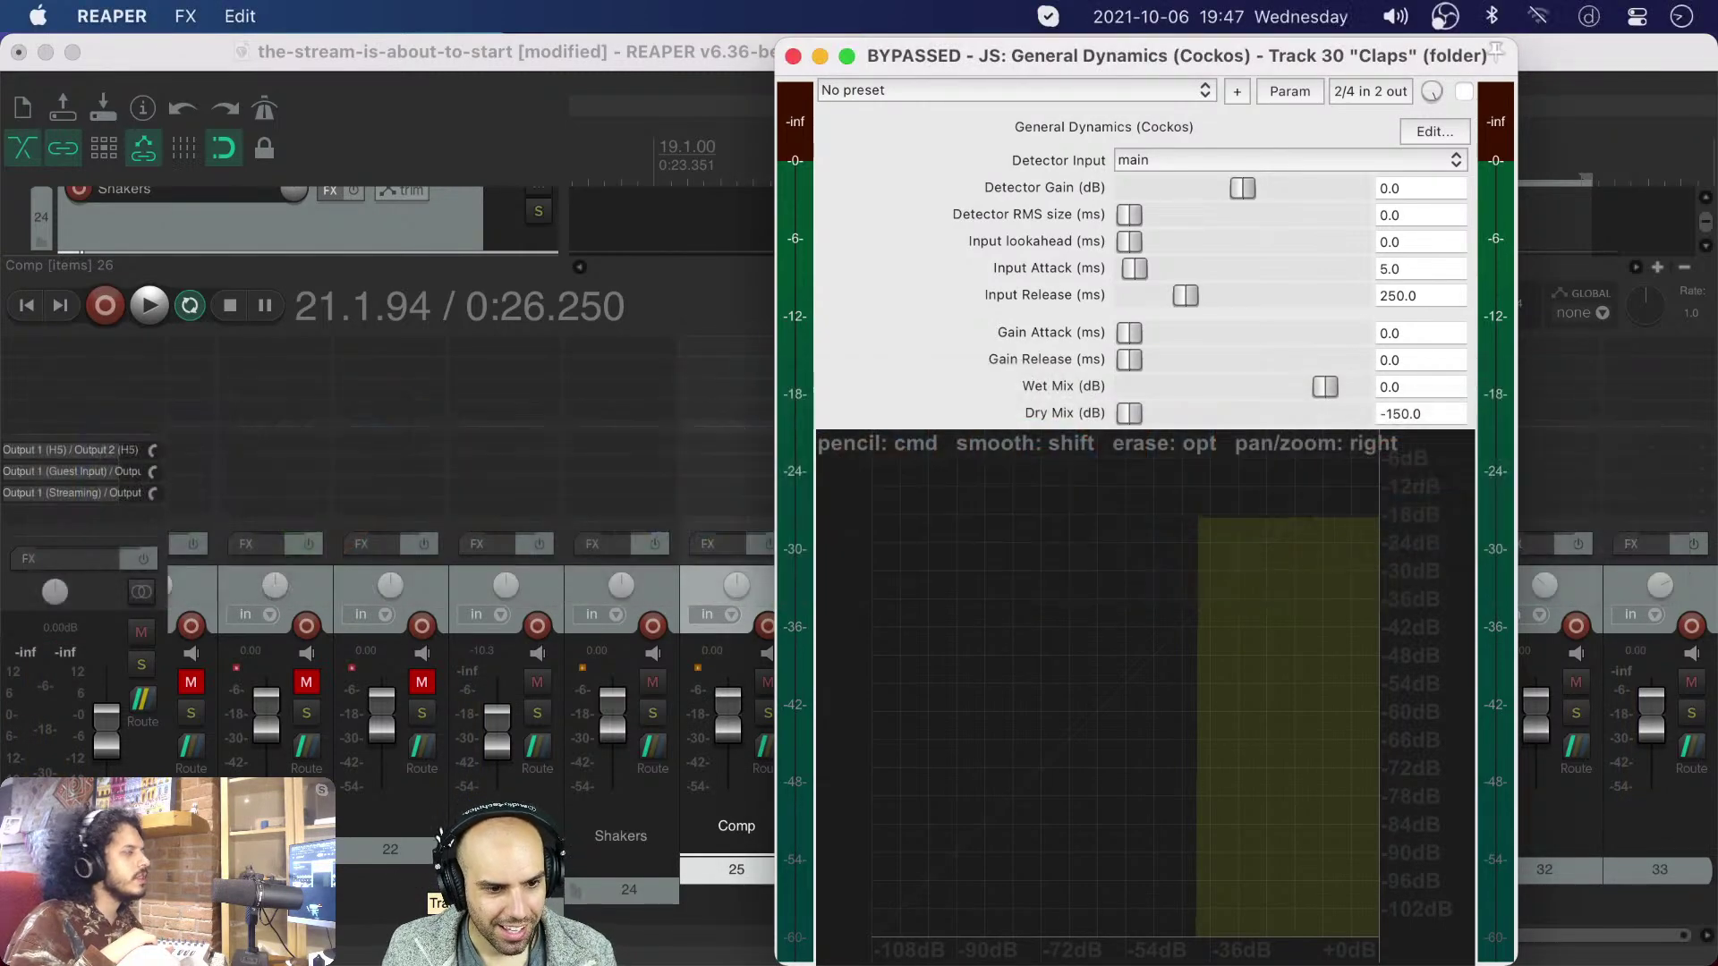
drag(188, 52, 673, 51)
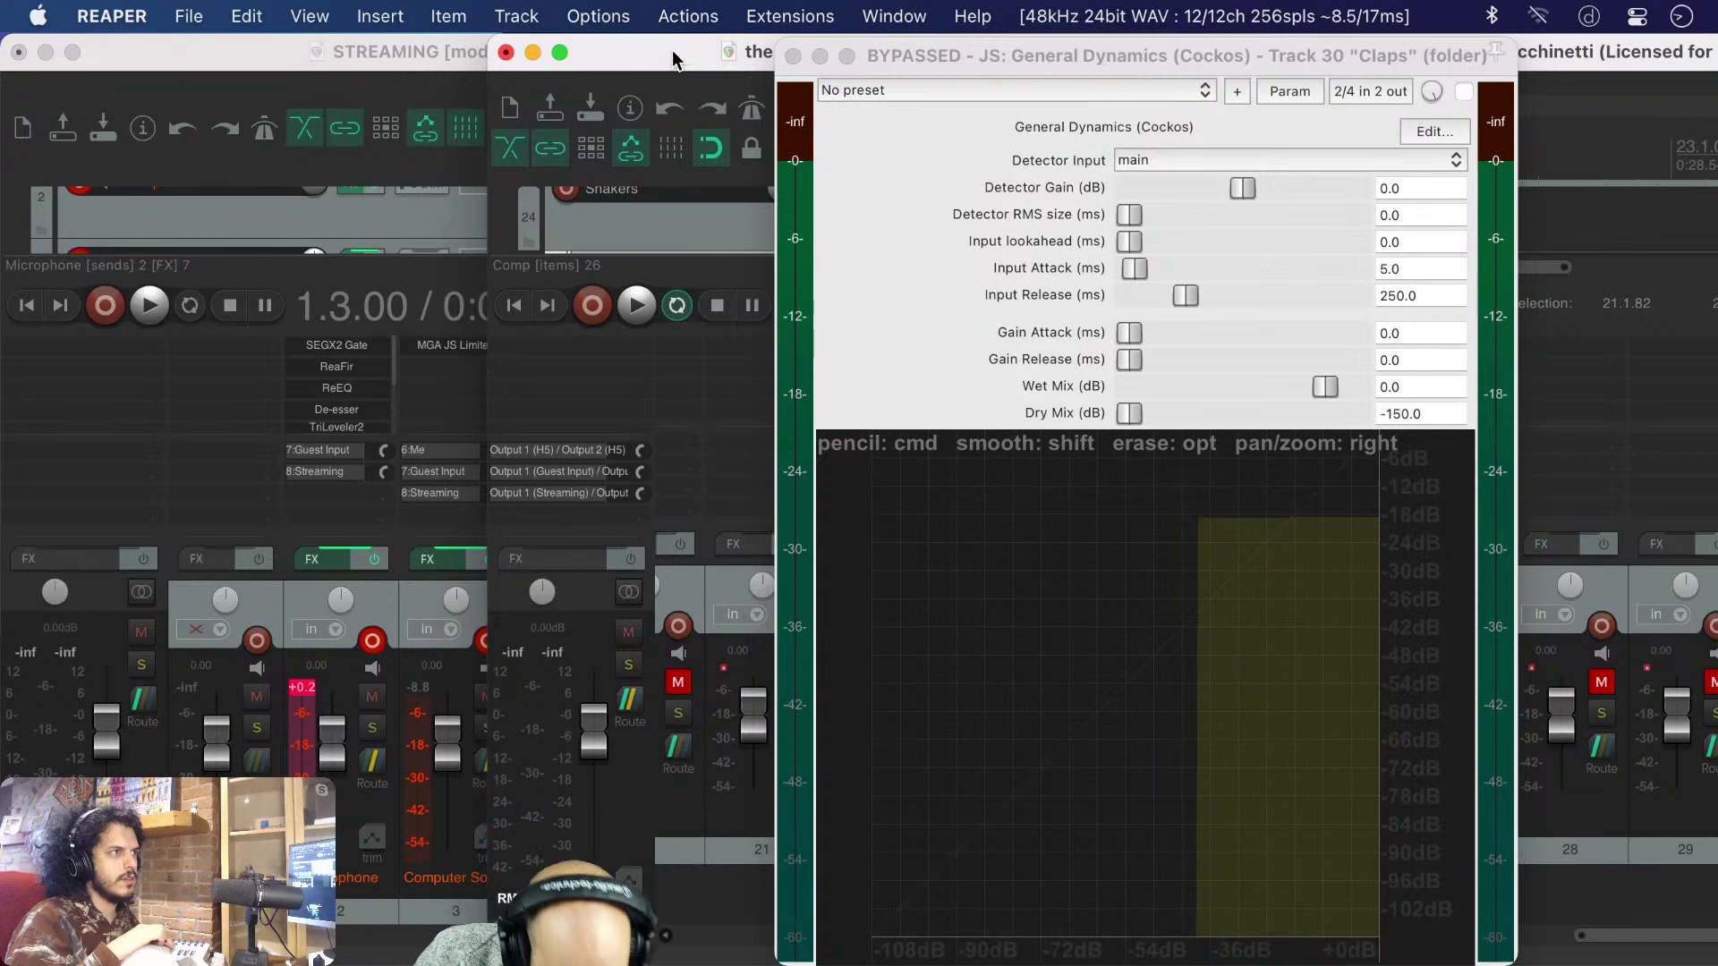
drag(695, 52, 1045, 59)
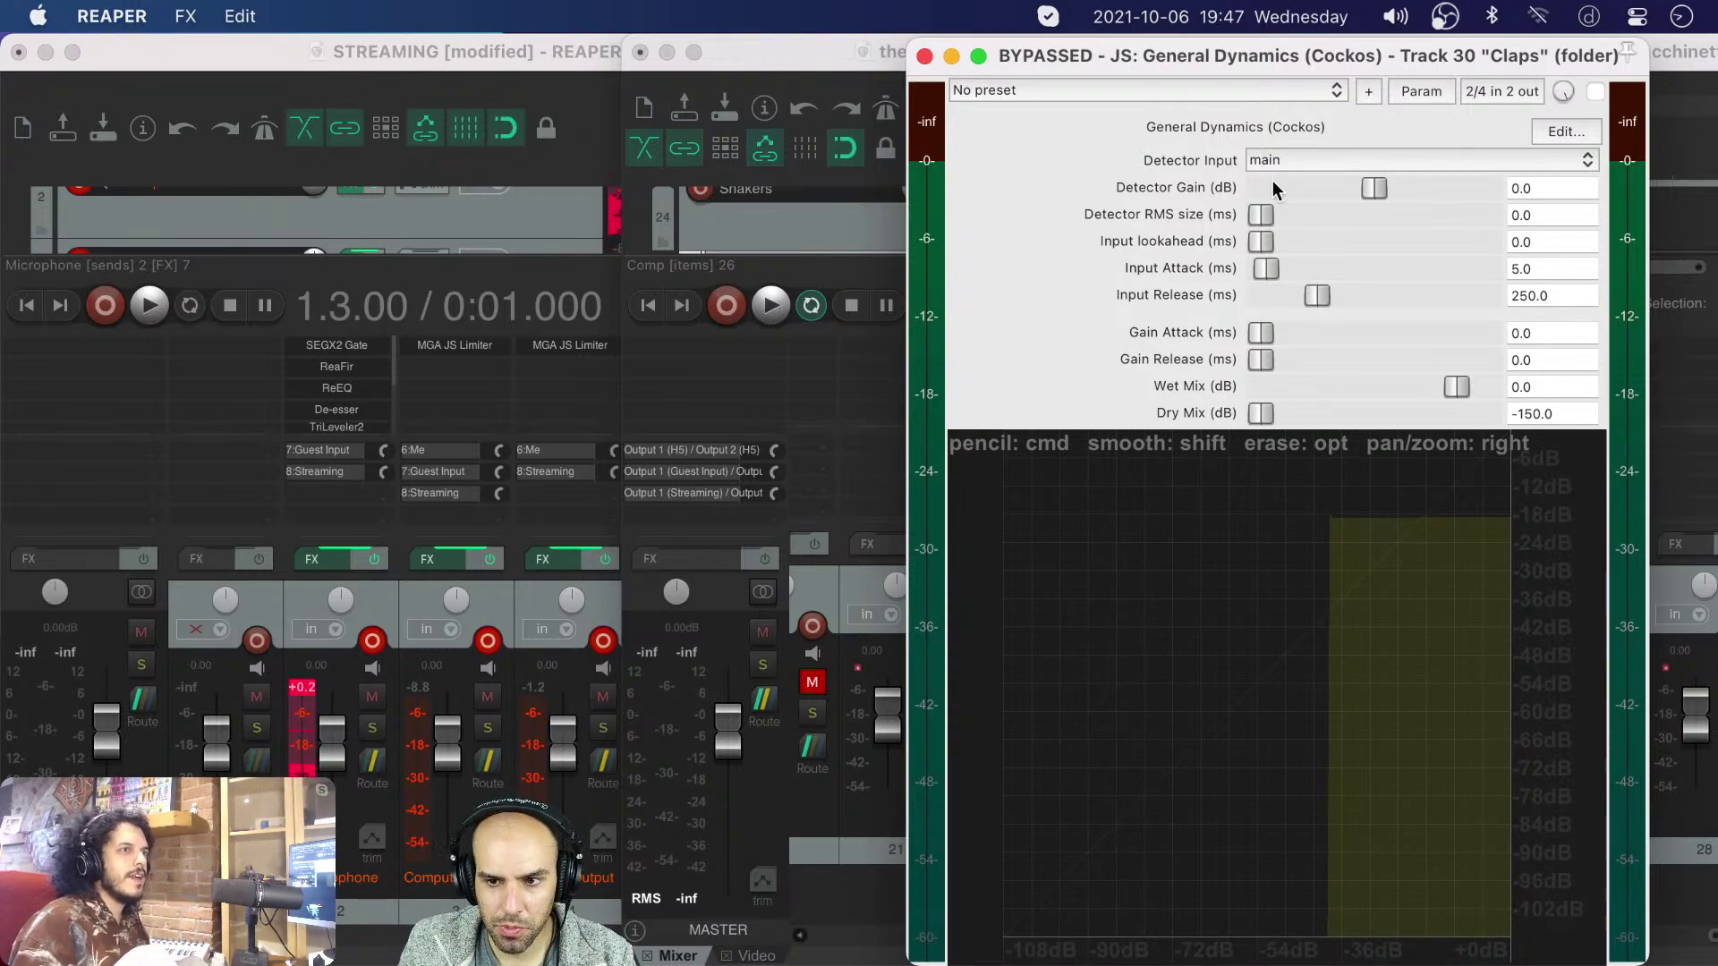
drag(1103, 49, 1116, 50)
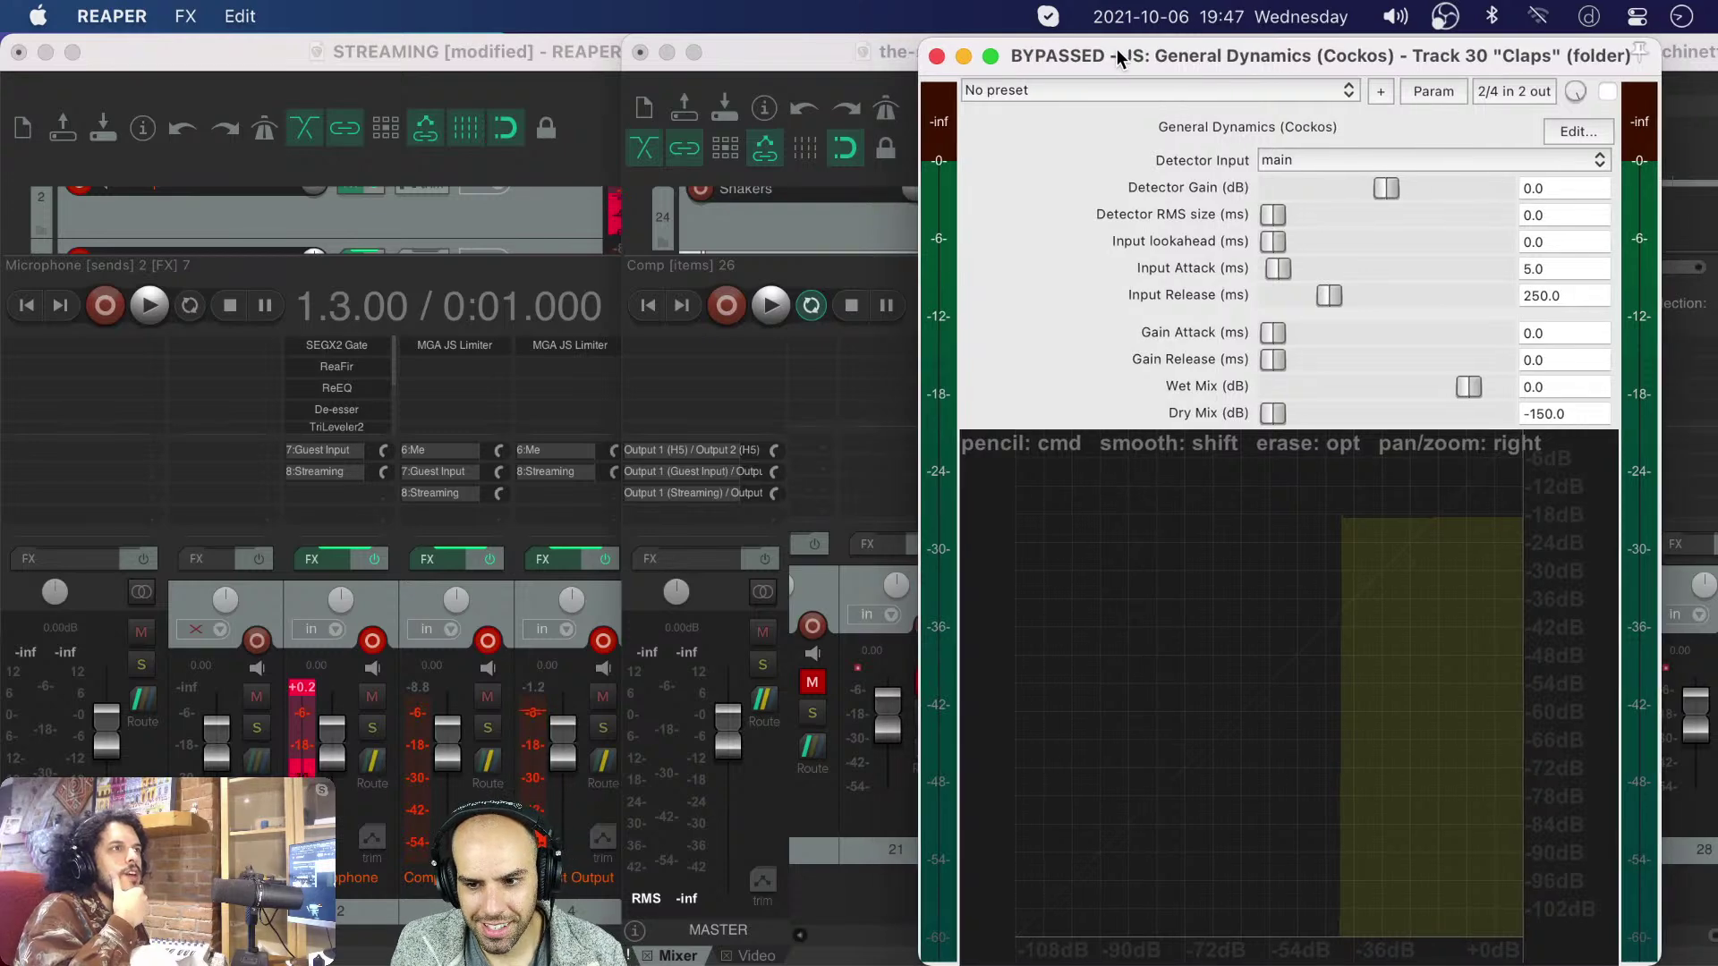
- Play the song, compare the claps with General Dynamics active and bypassed, leave the effect active, and stop playback
click(770, 305)
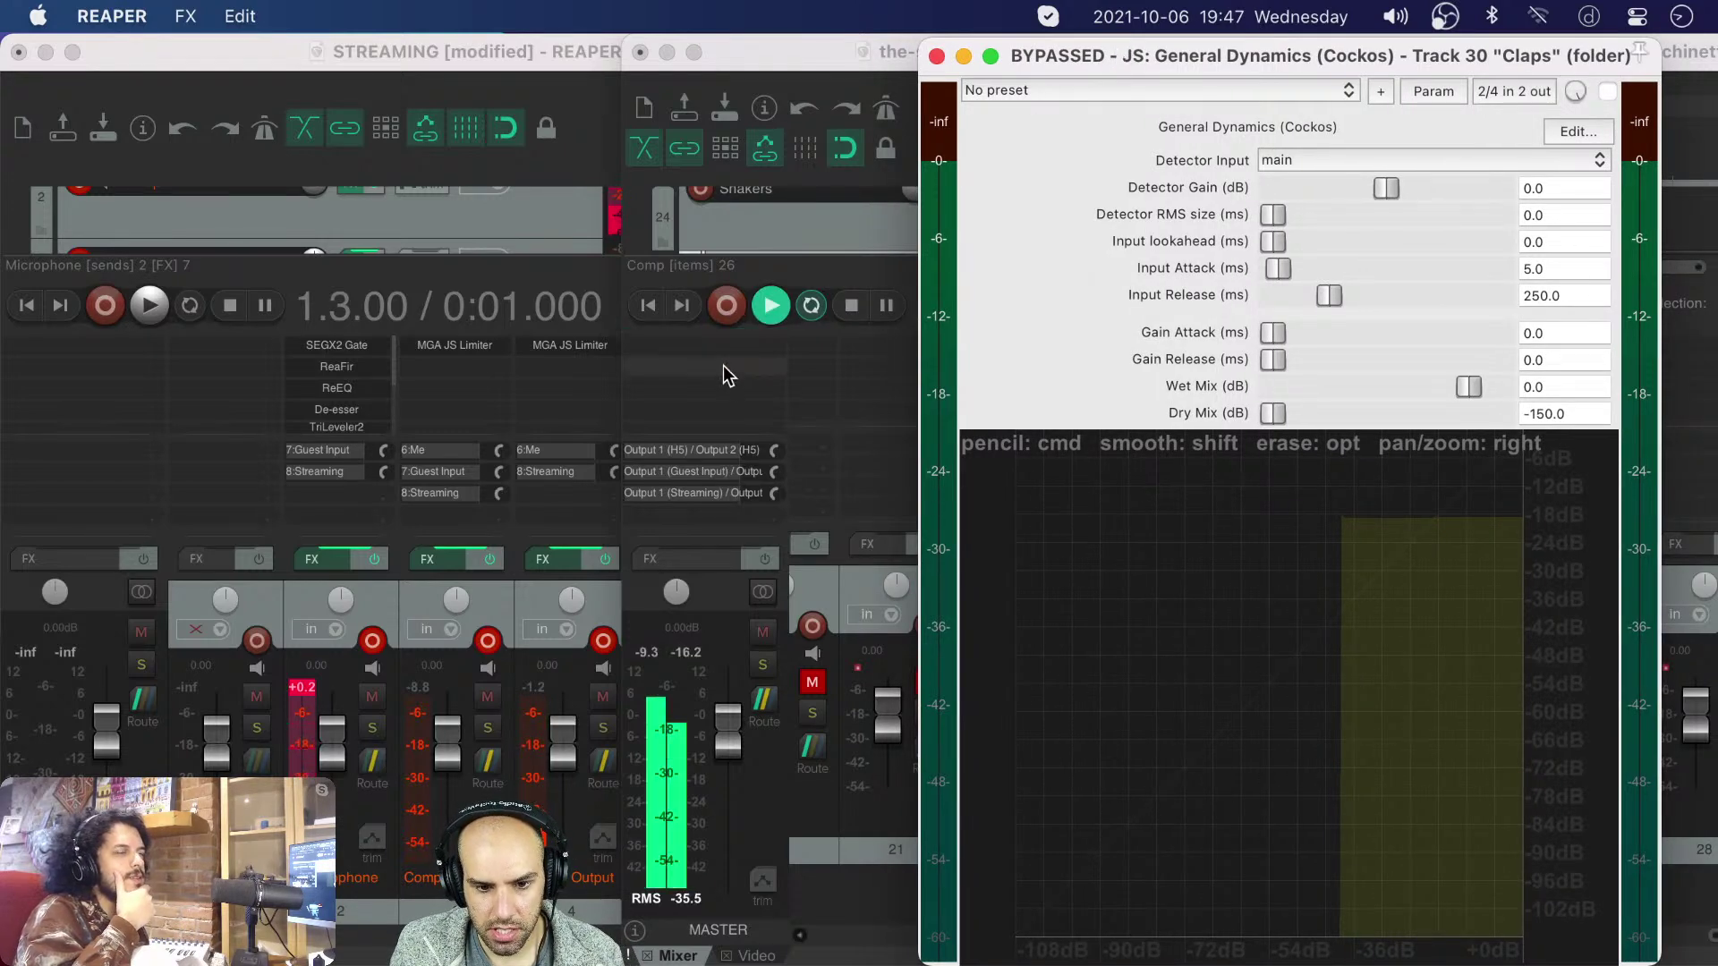
click(1607, 93)
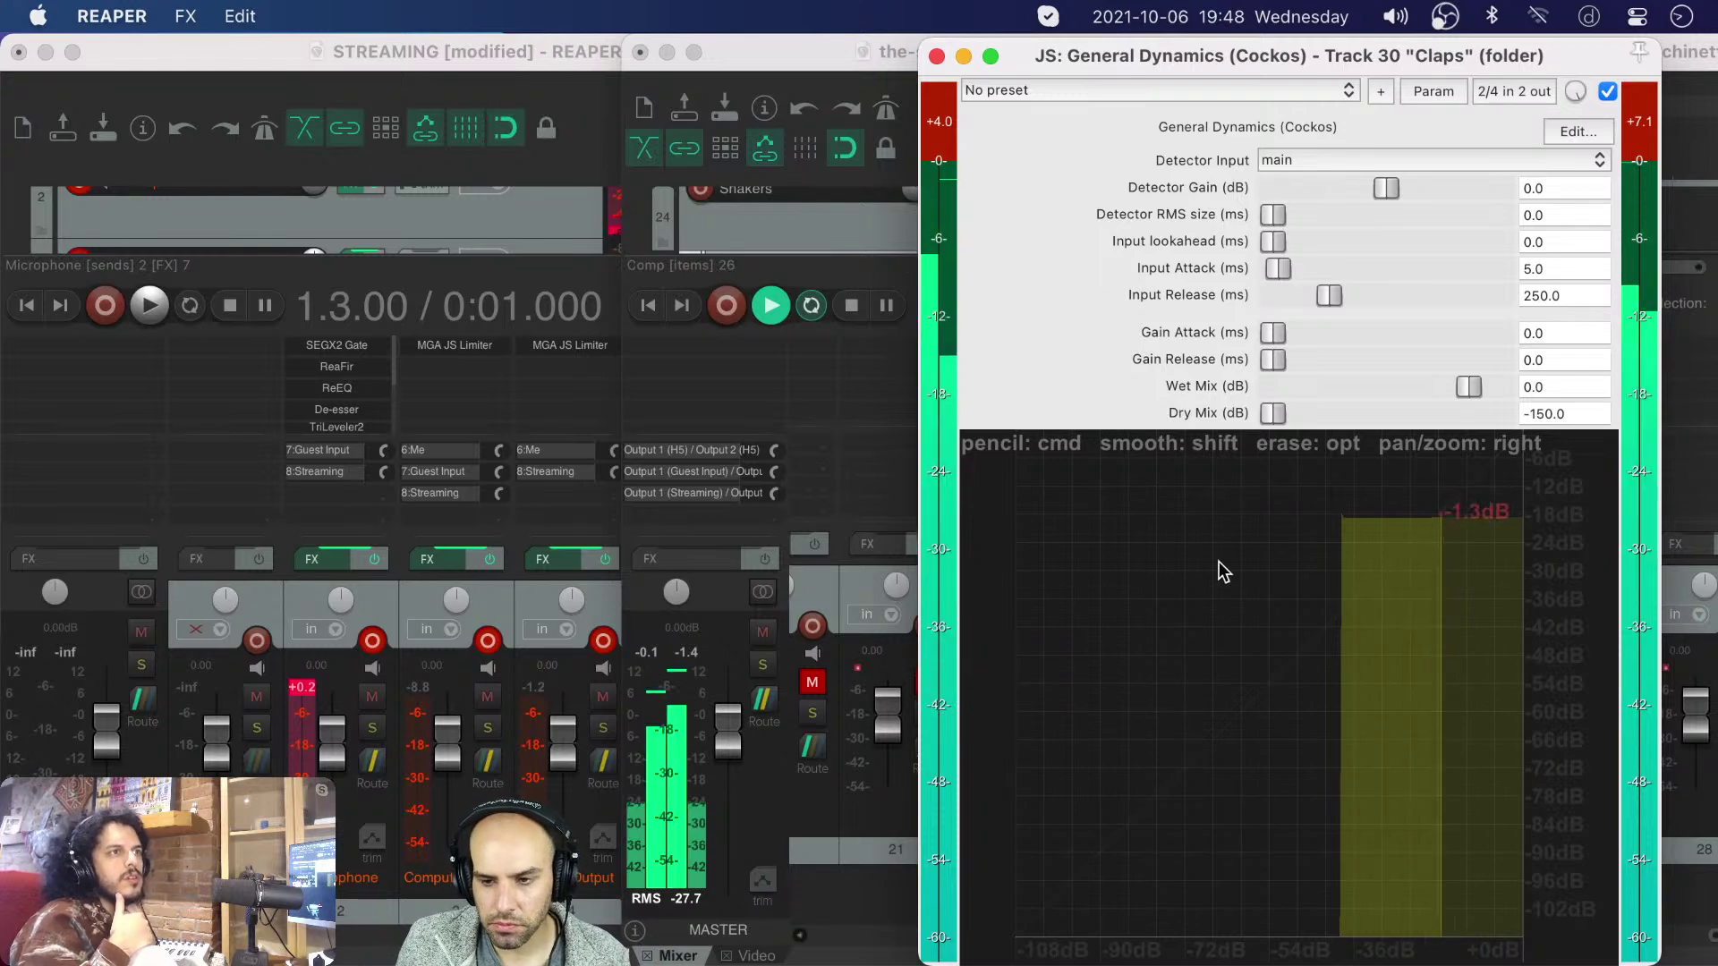
click(1606, 91)
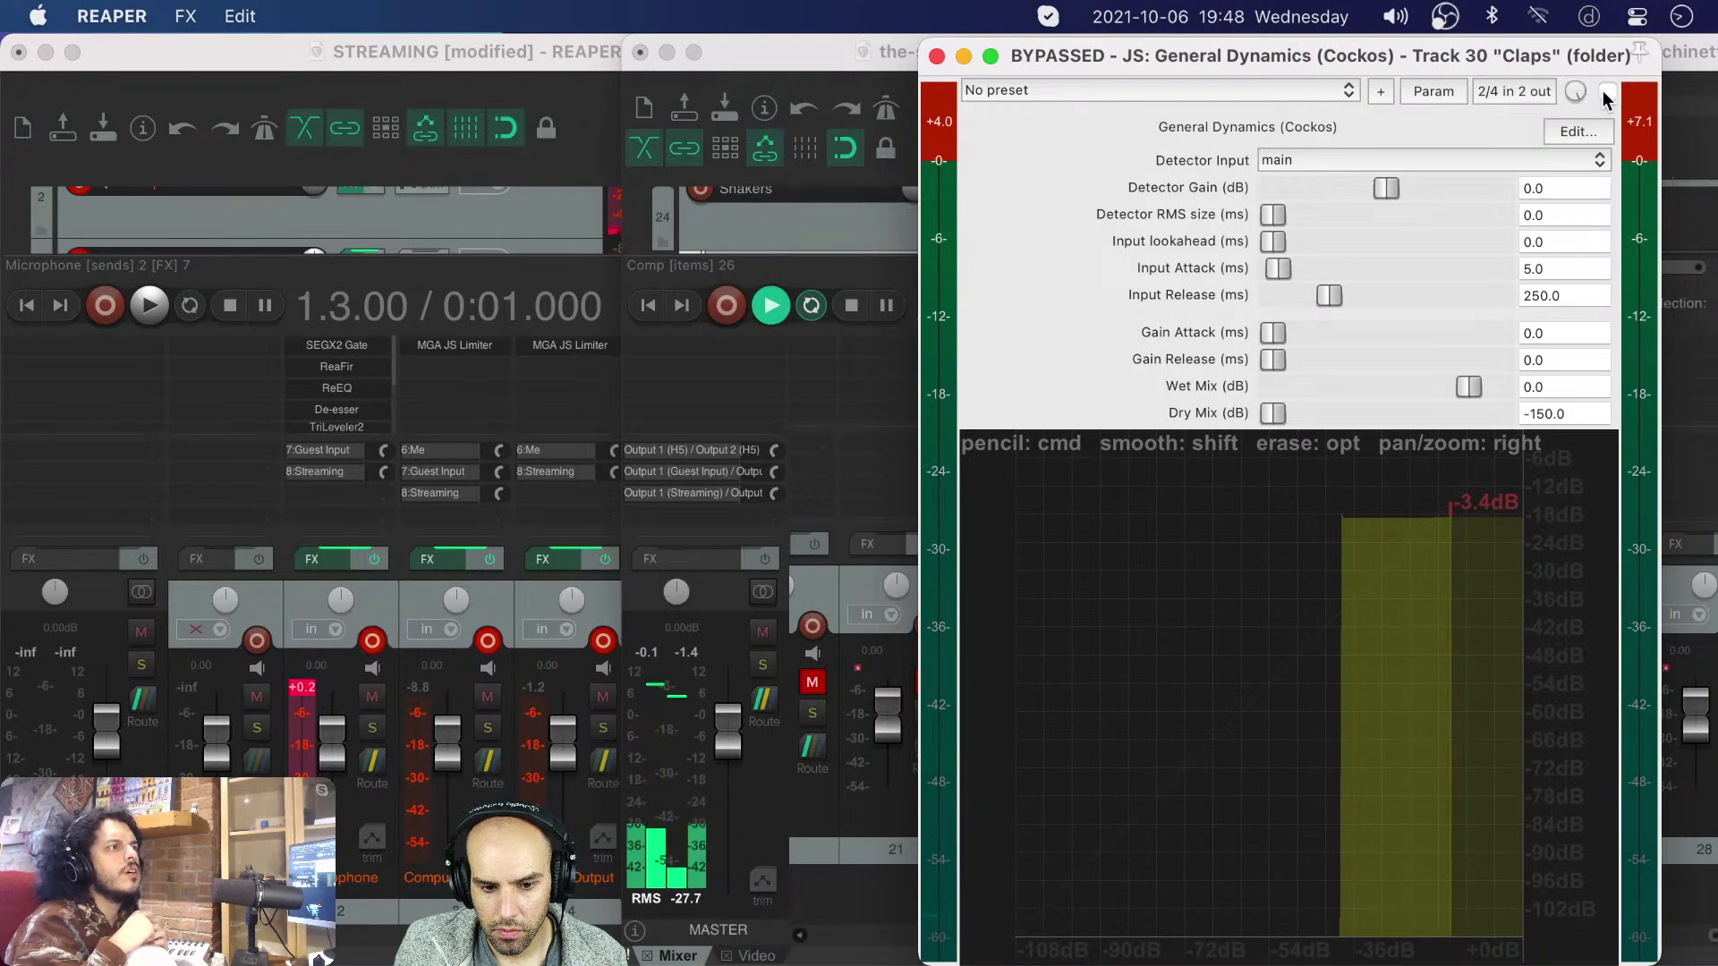
click(1604, 92)
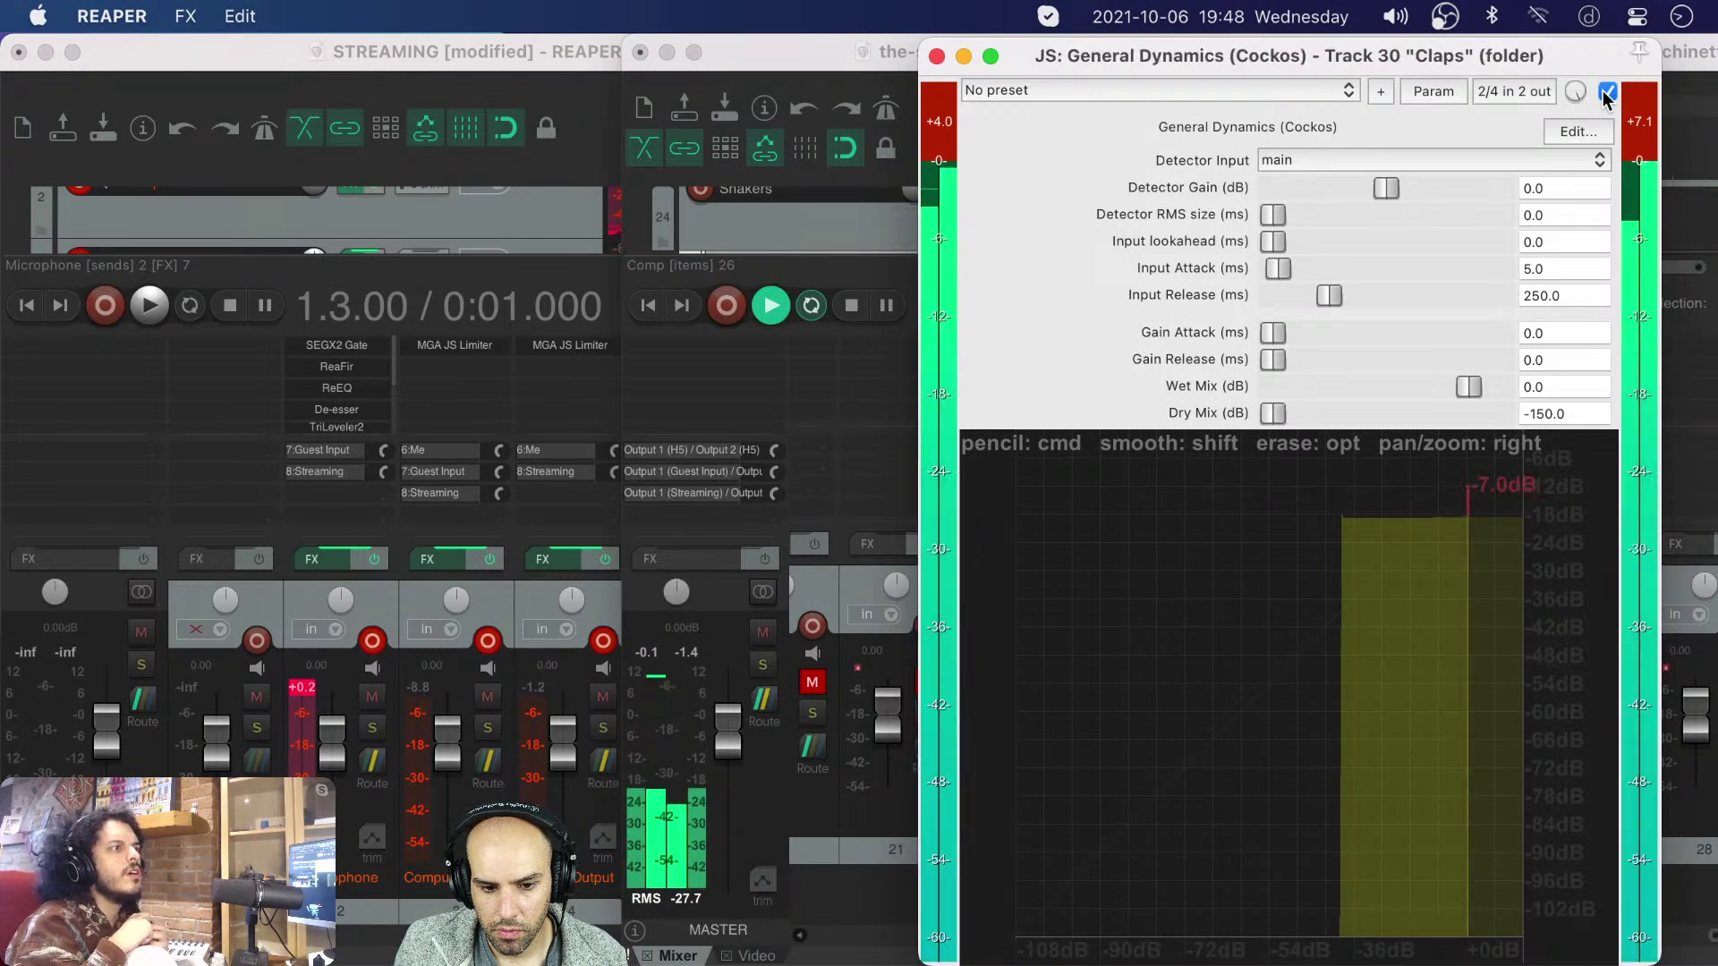
key(space)
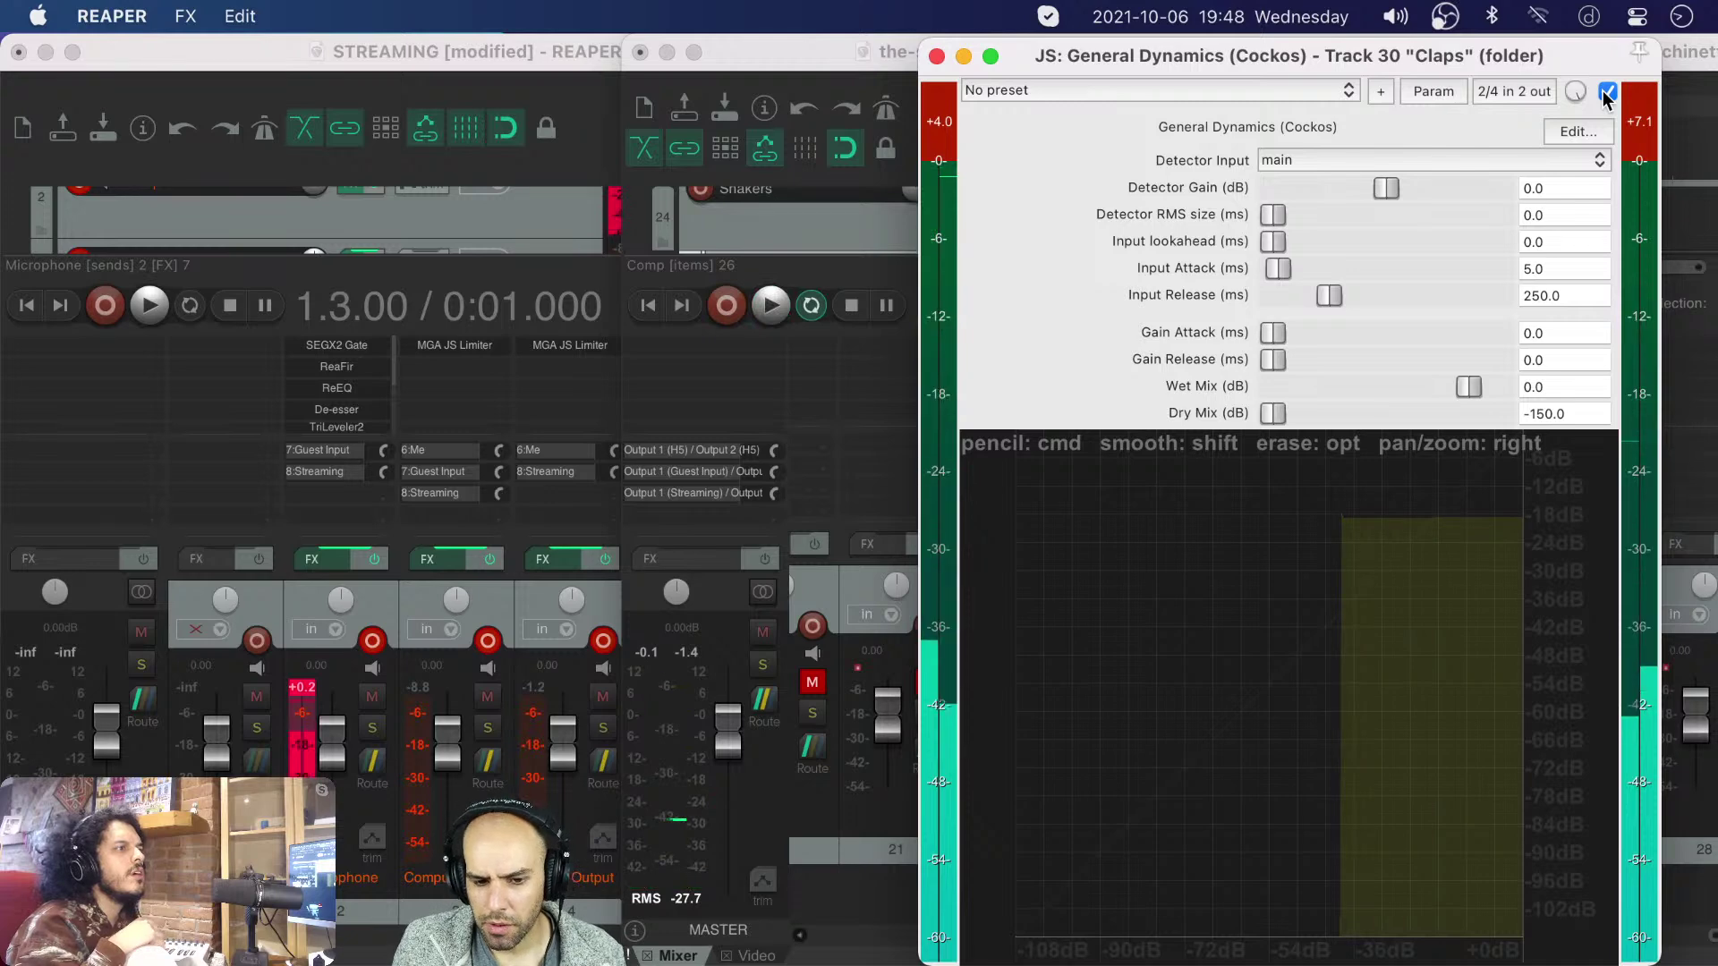
- Maximize the song project window and move the General Dynamics window clear of the Claps folder's channel strip
click(890, 59)
double_click(890, 59)
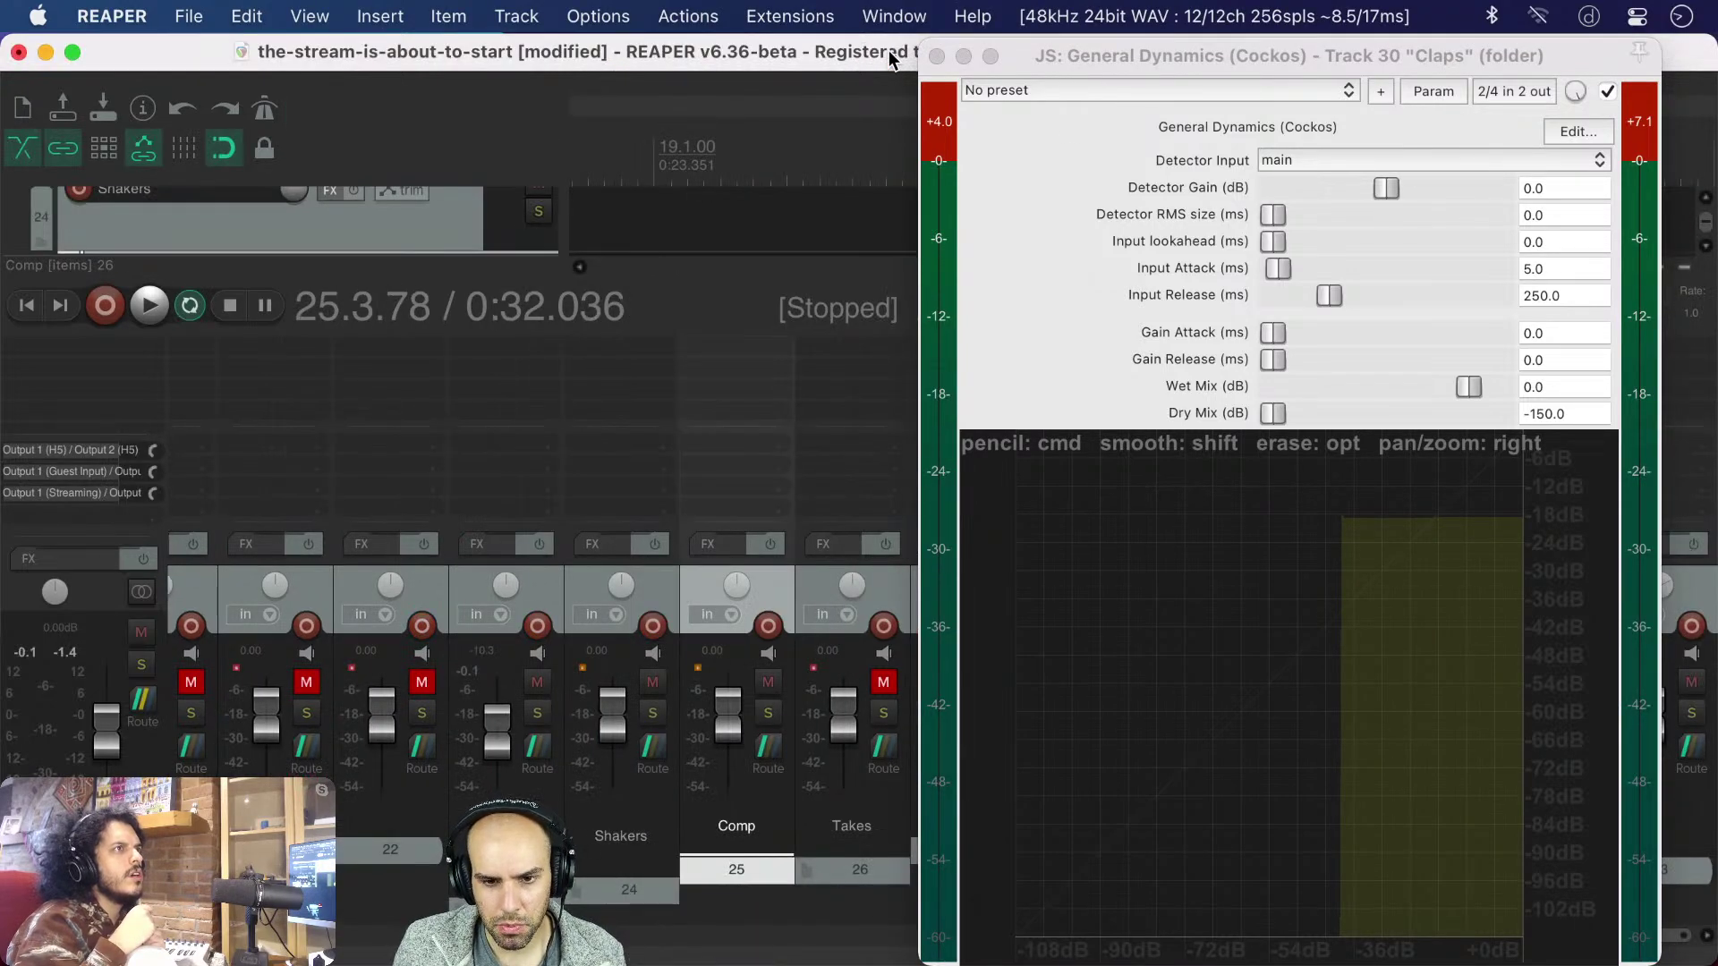
drag(1065, 43, 528, 41)
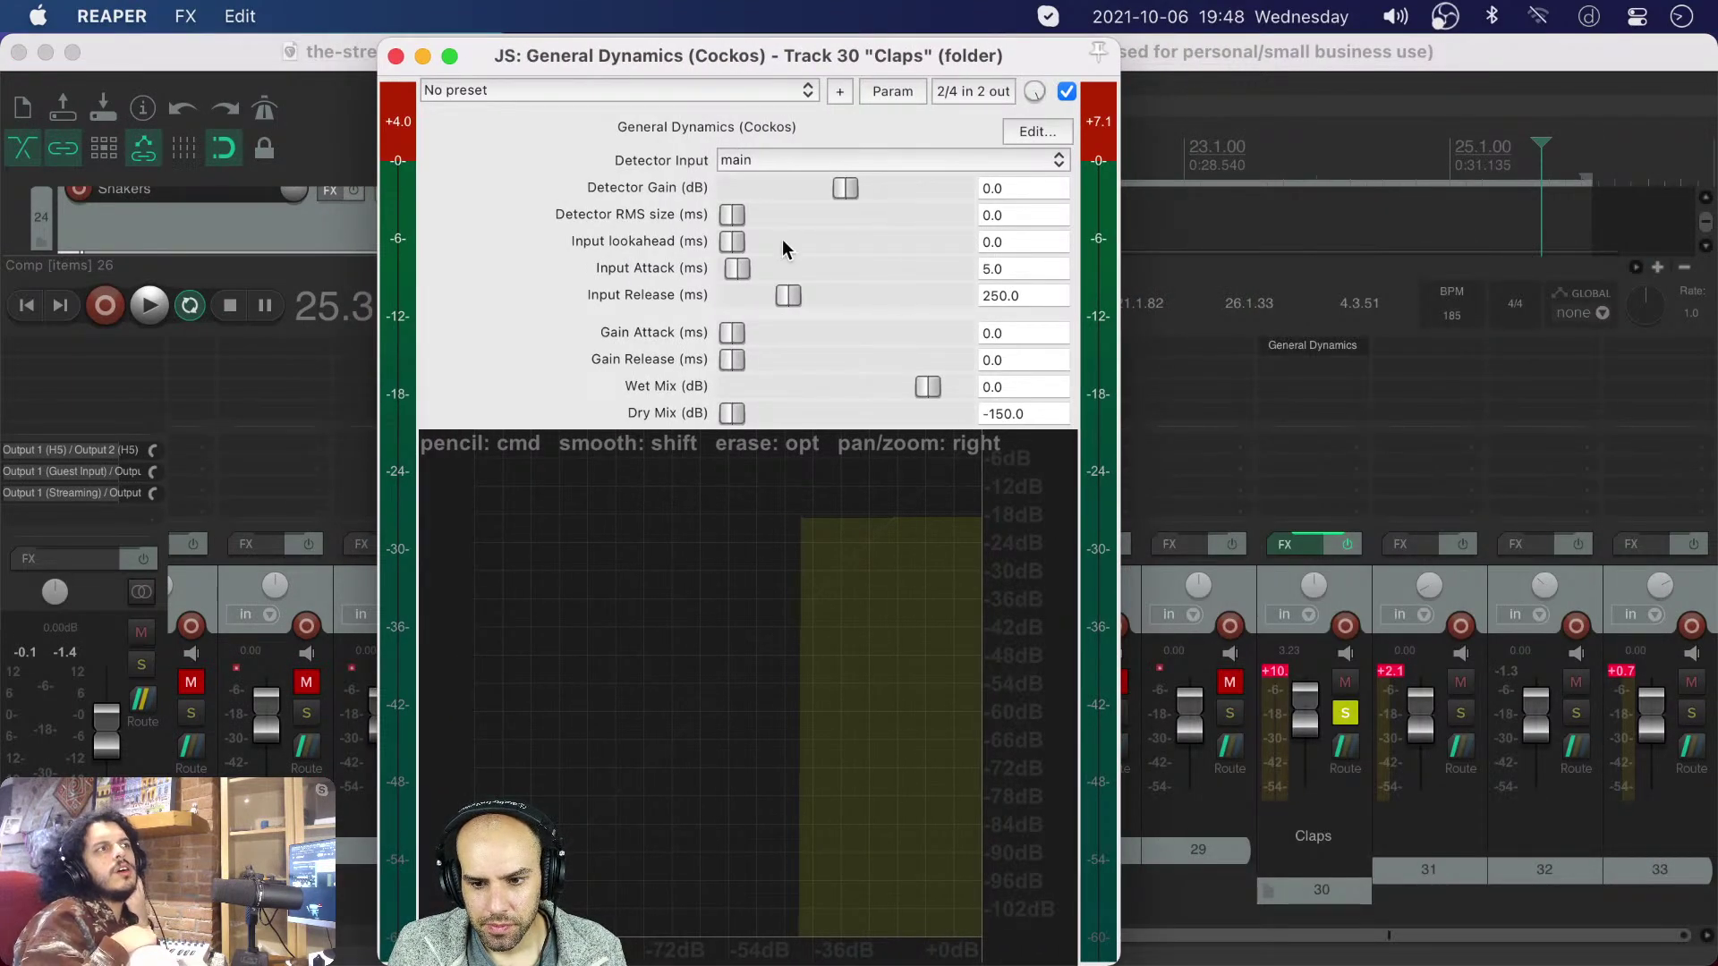
drag(517, 56, 615, 59)
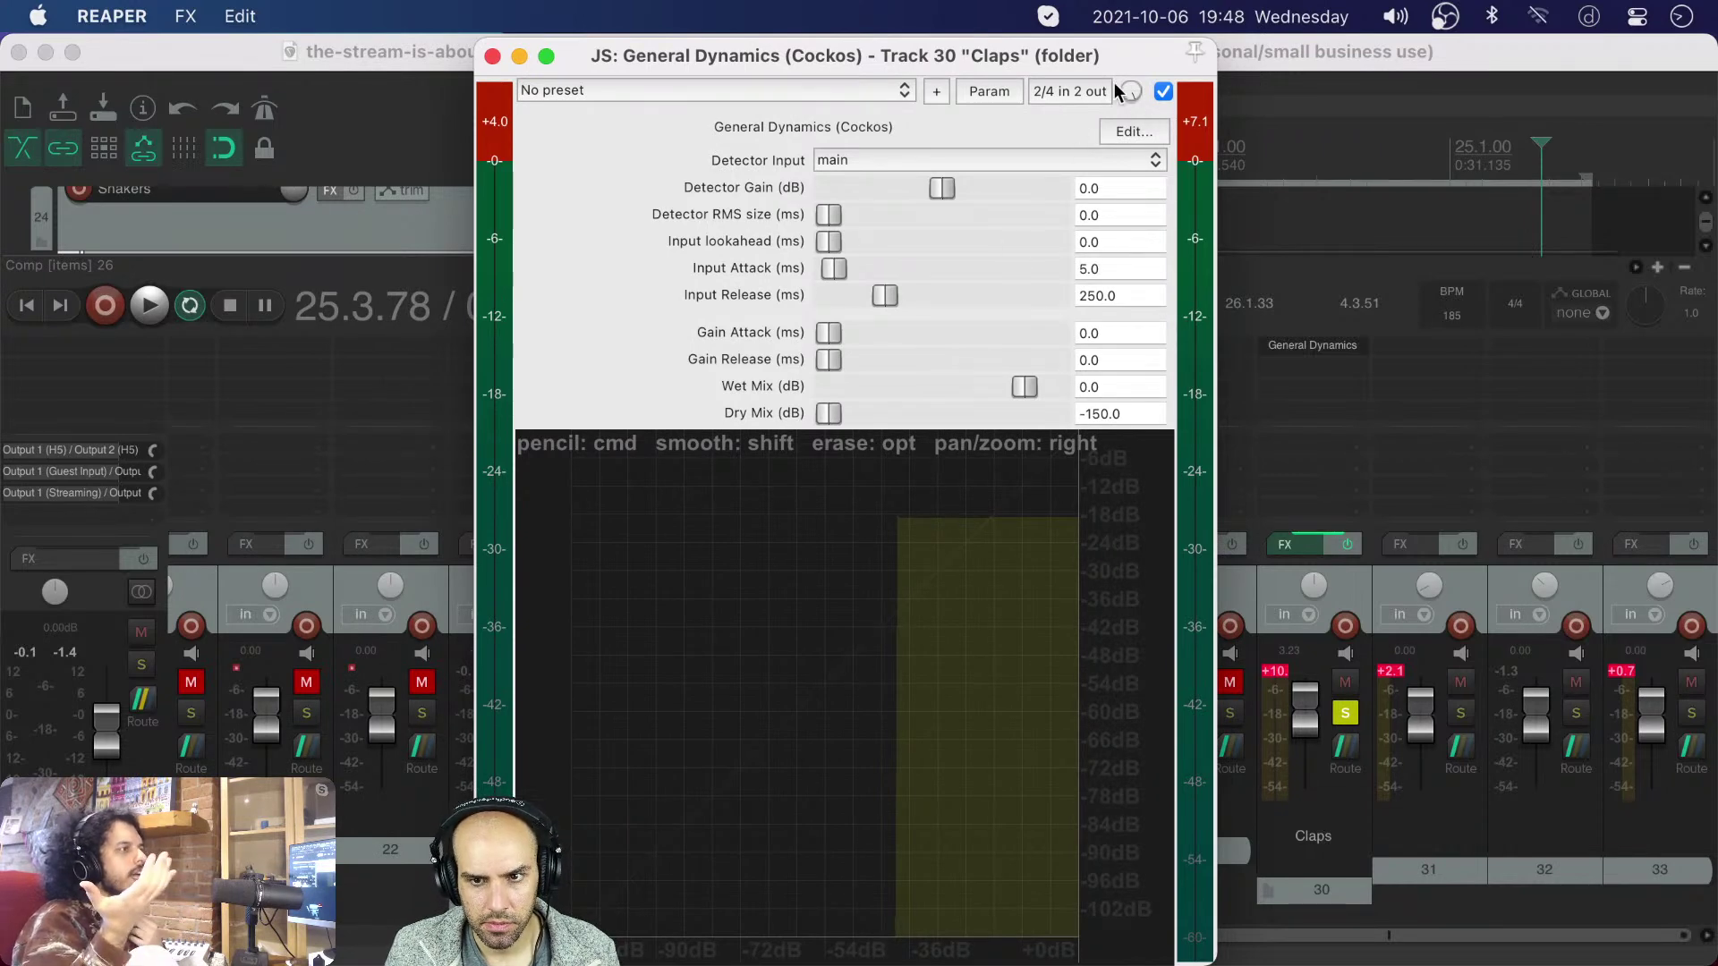
- Reset both peak readouts in General Dynamics and raise the loud end of its curve to about -12 dB output
click(495, 121)
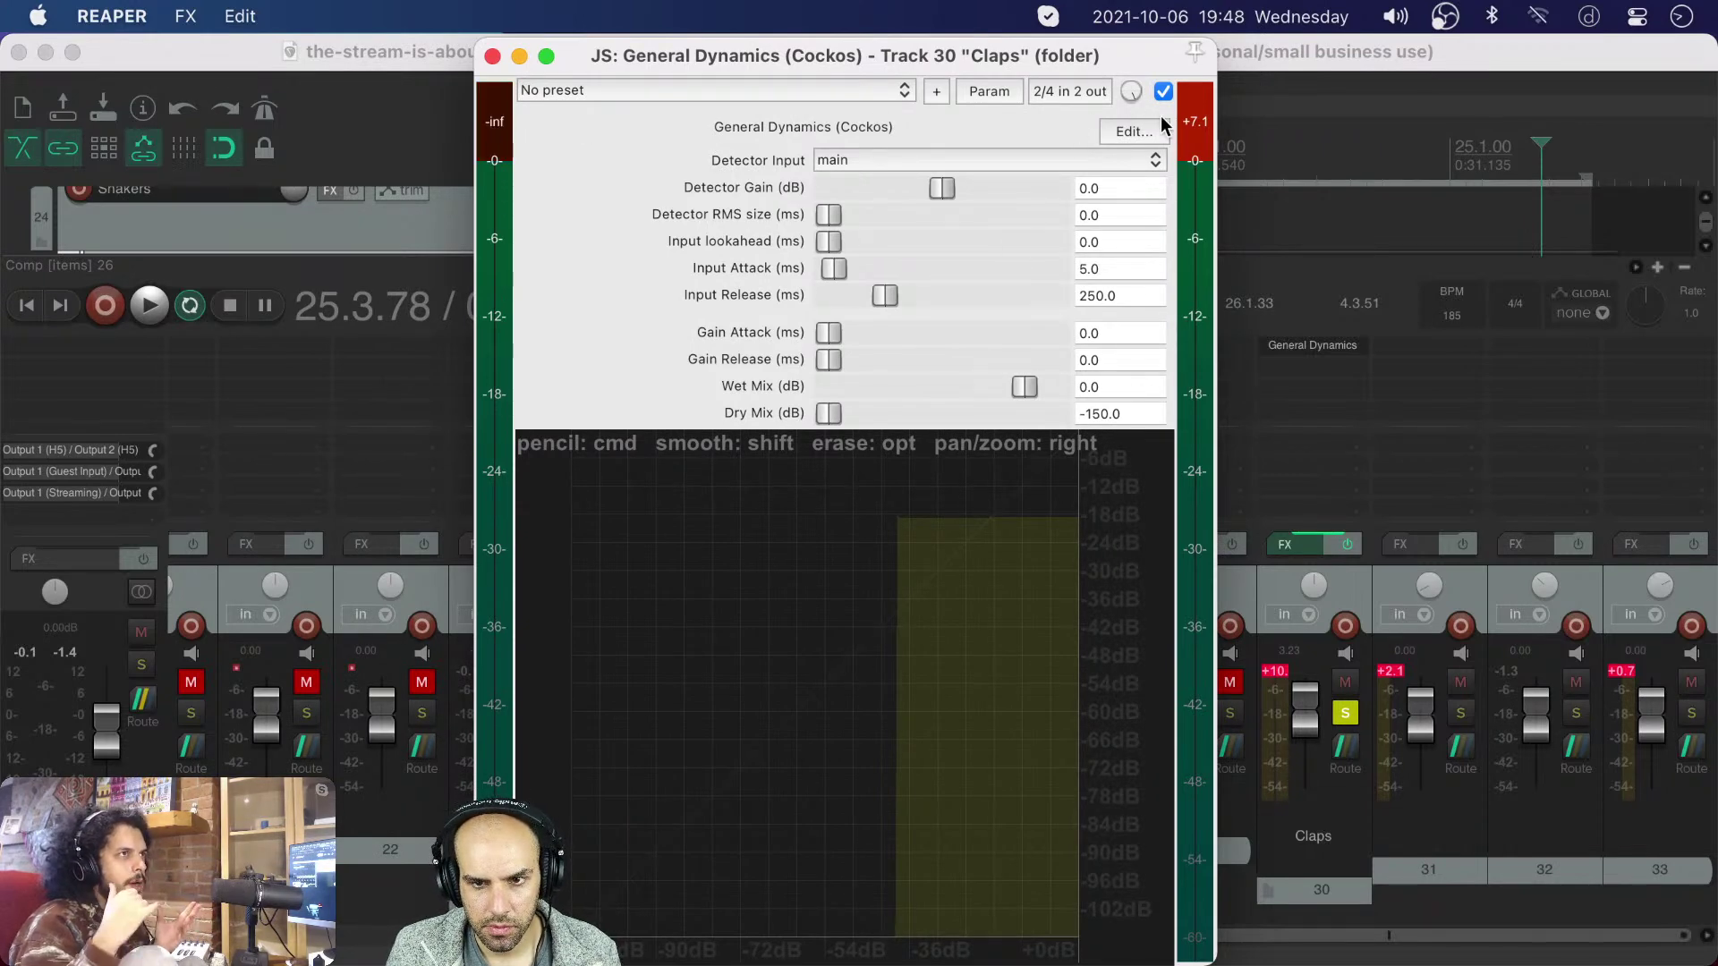
click(1199, 122)
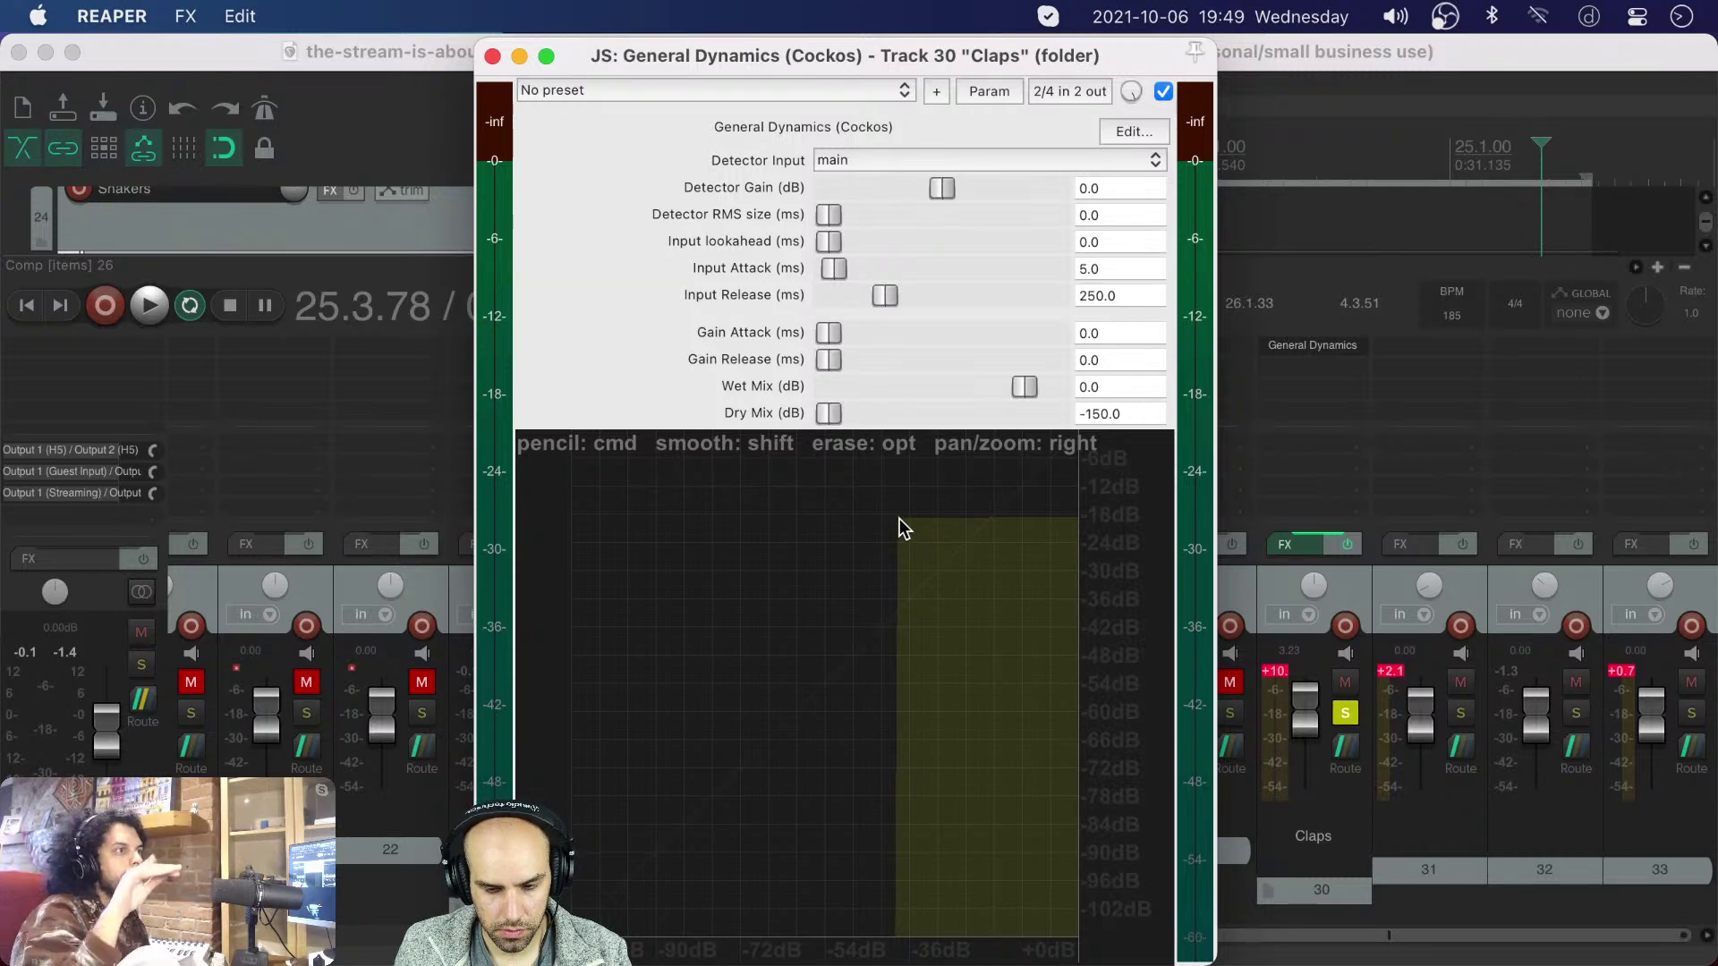
drag(899, 518, 1087, 486)
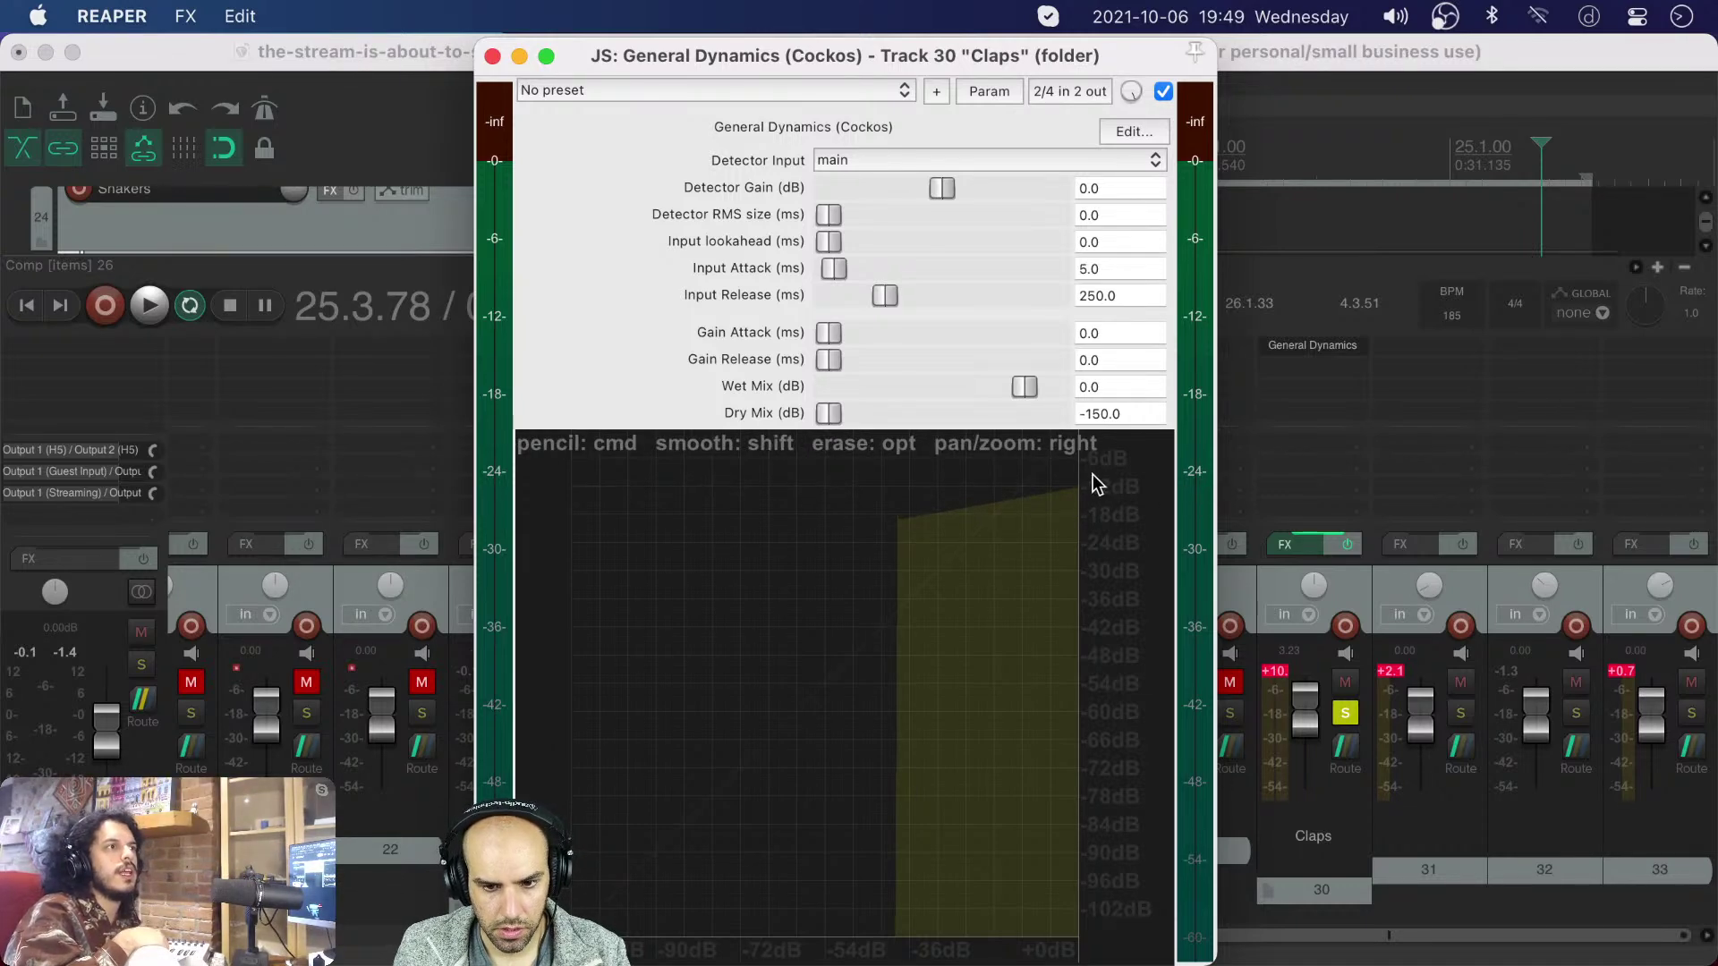
- Audition the raised General Dynamics curve against the bypassed claps, leave the effect active, and stop playback
key(space)
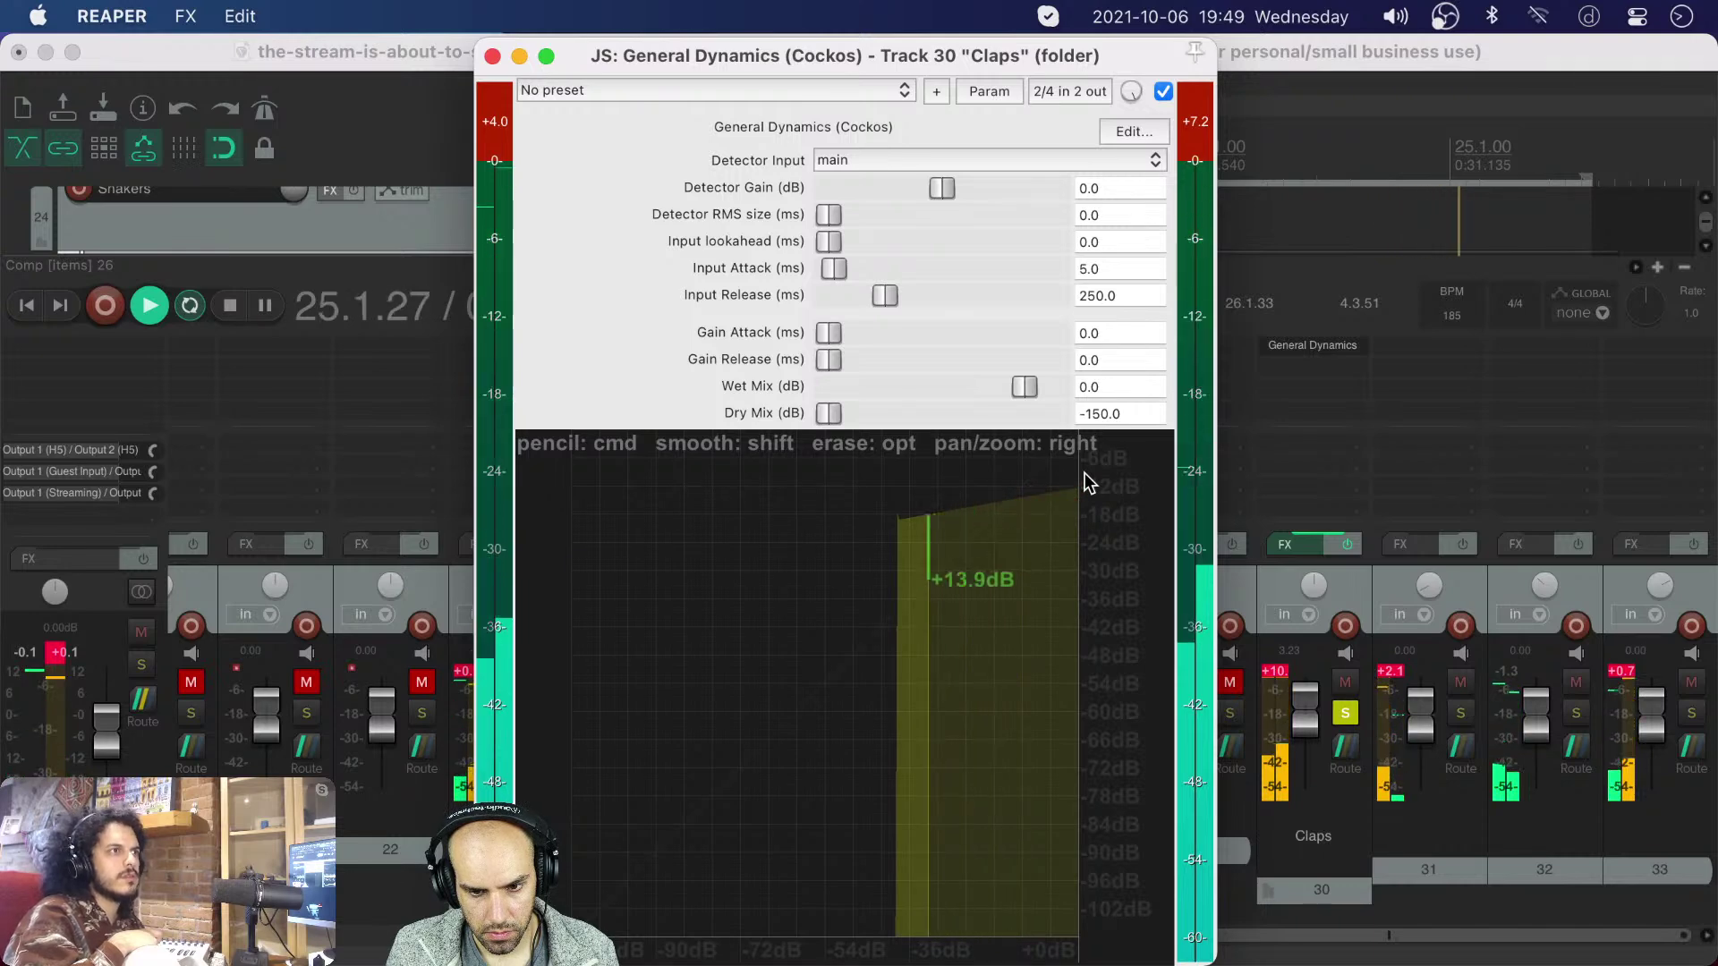
click(1164, 93)
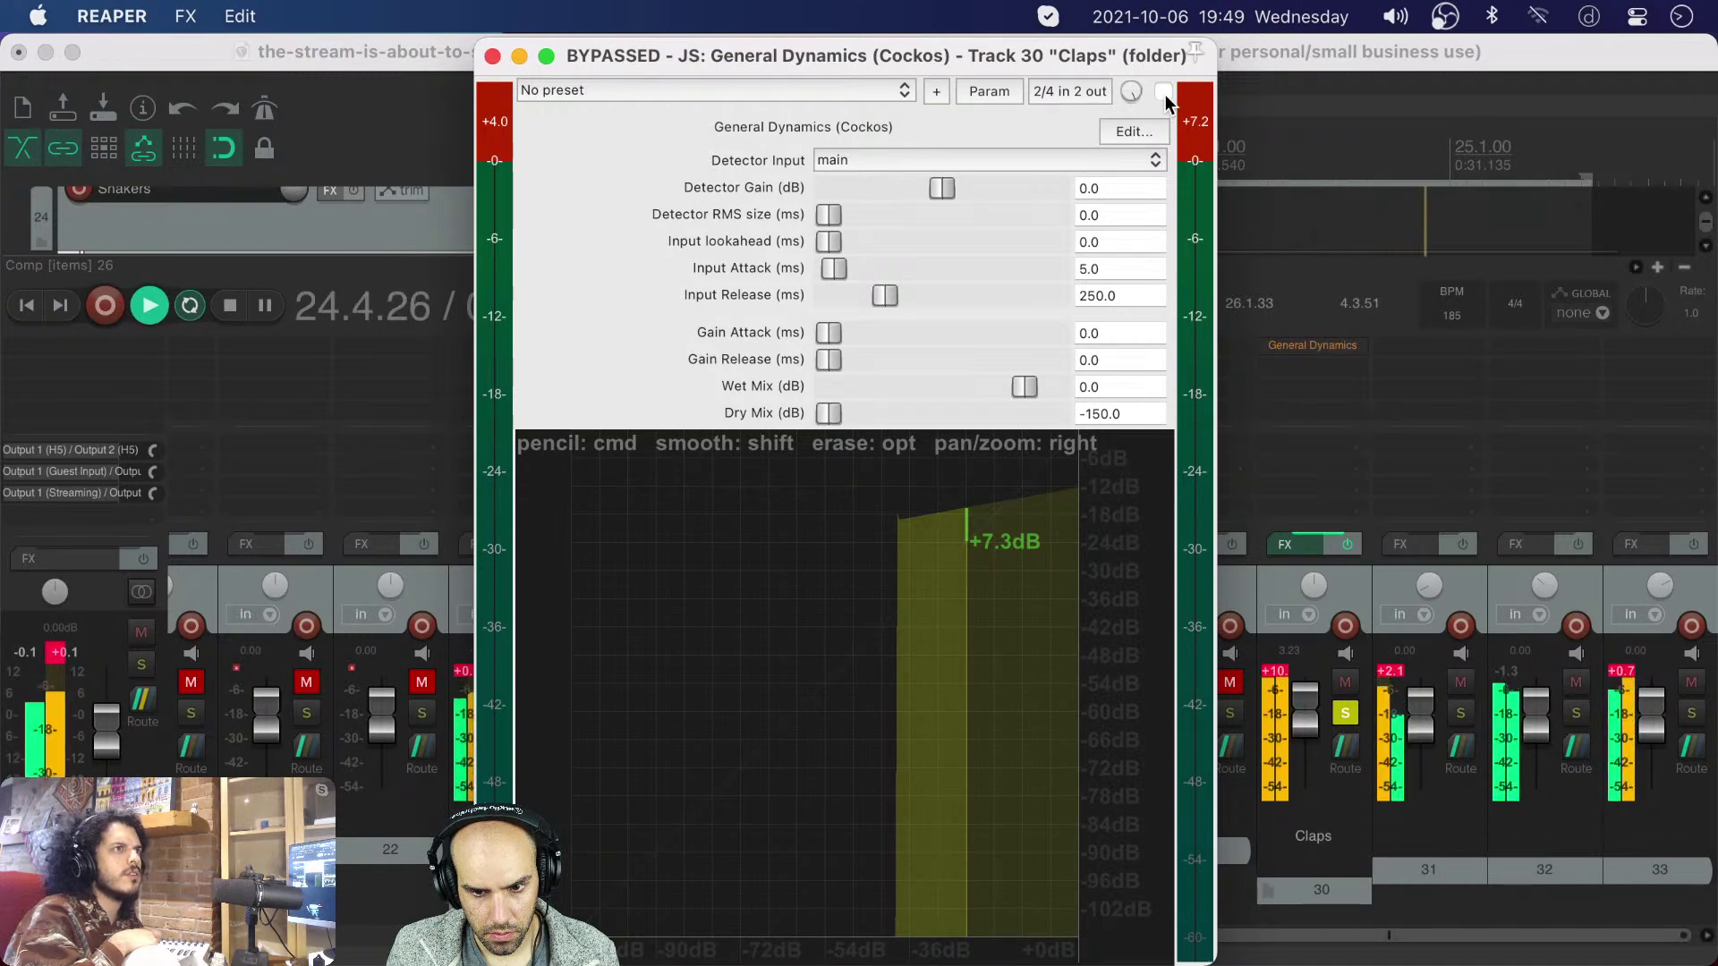
click(1164, 92)
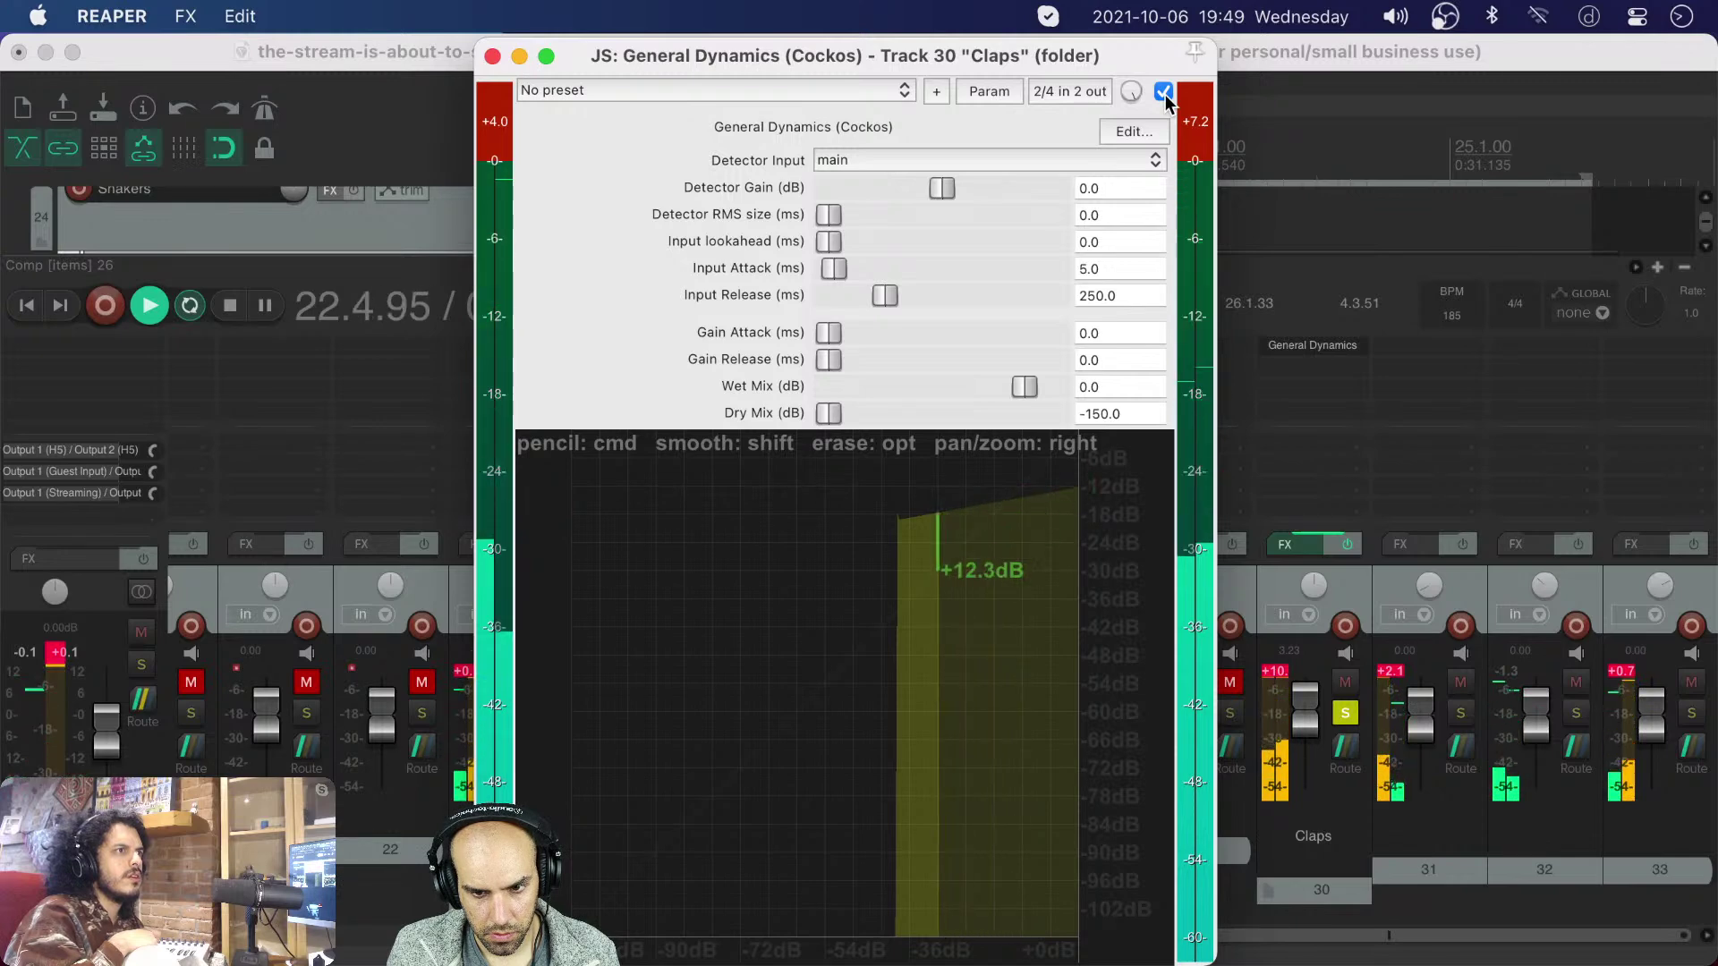
key(space)
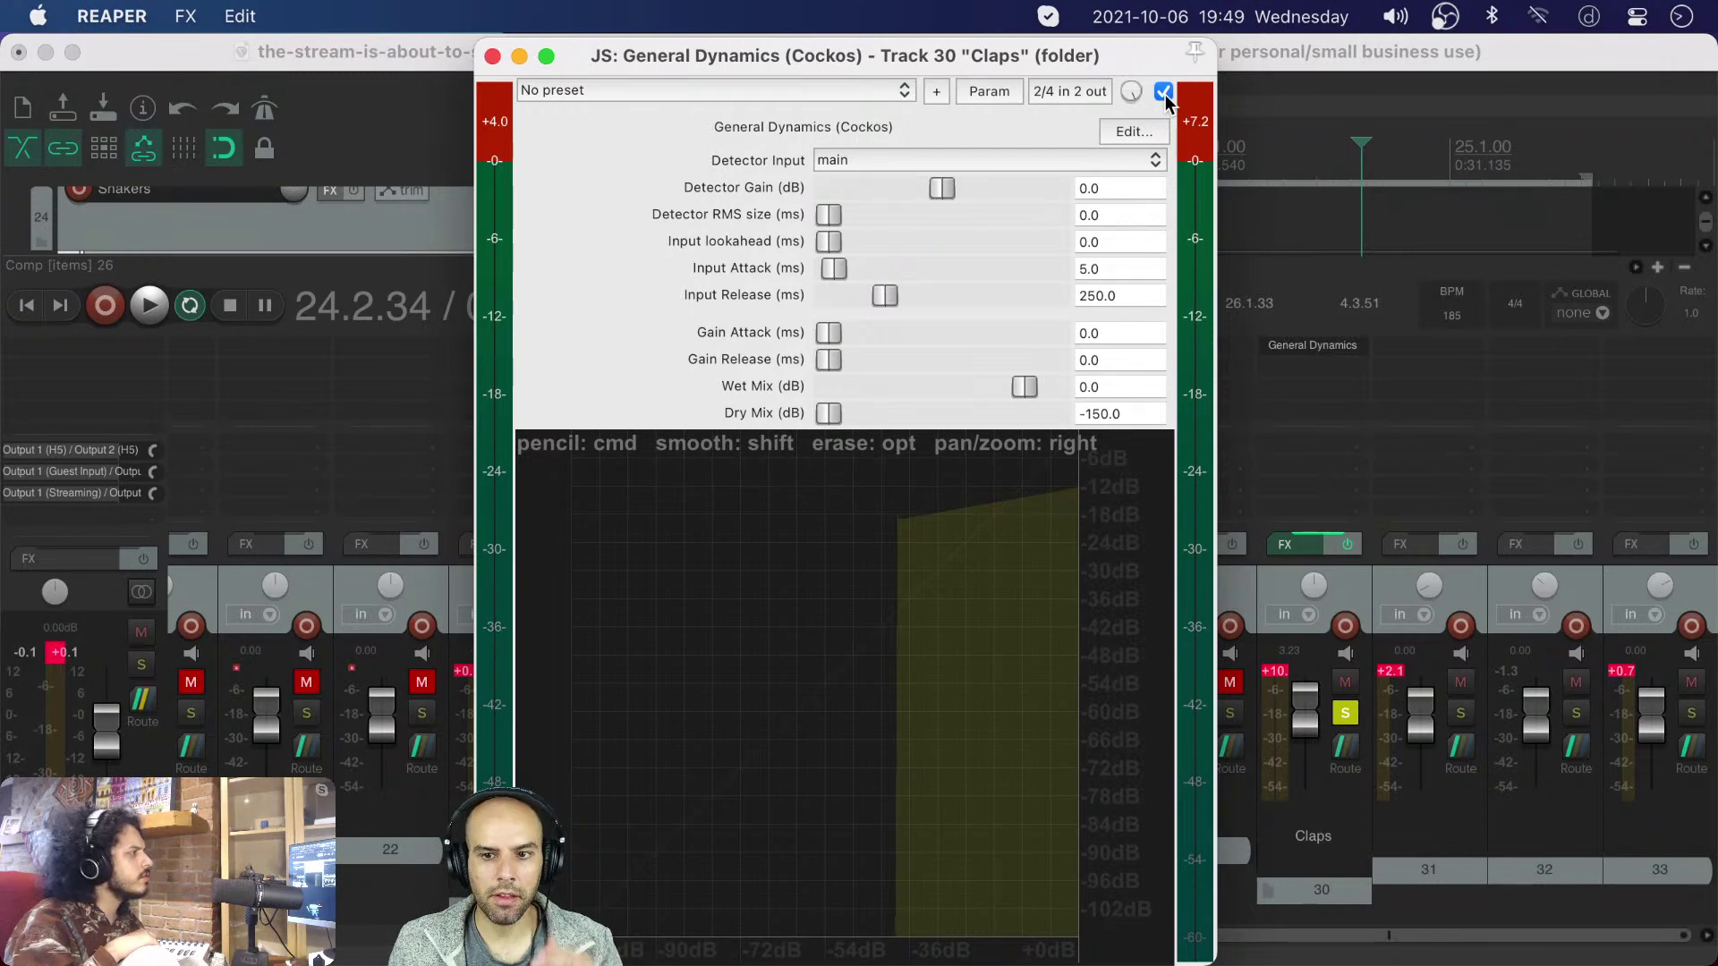
- Blind-test General Dynamics by shuffling its bypass state and comparing both states during playback, leaving the effect active with playback stopped
click(1163, 91)
click(1163, 92)
click(1163, 92)
click(1163, 92)
click(1163, 91)
click(1163, 92)
click(1163, 91)
click(1163, 91)
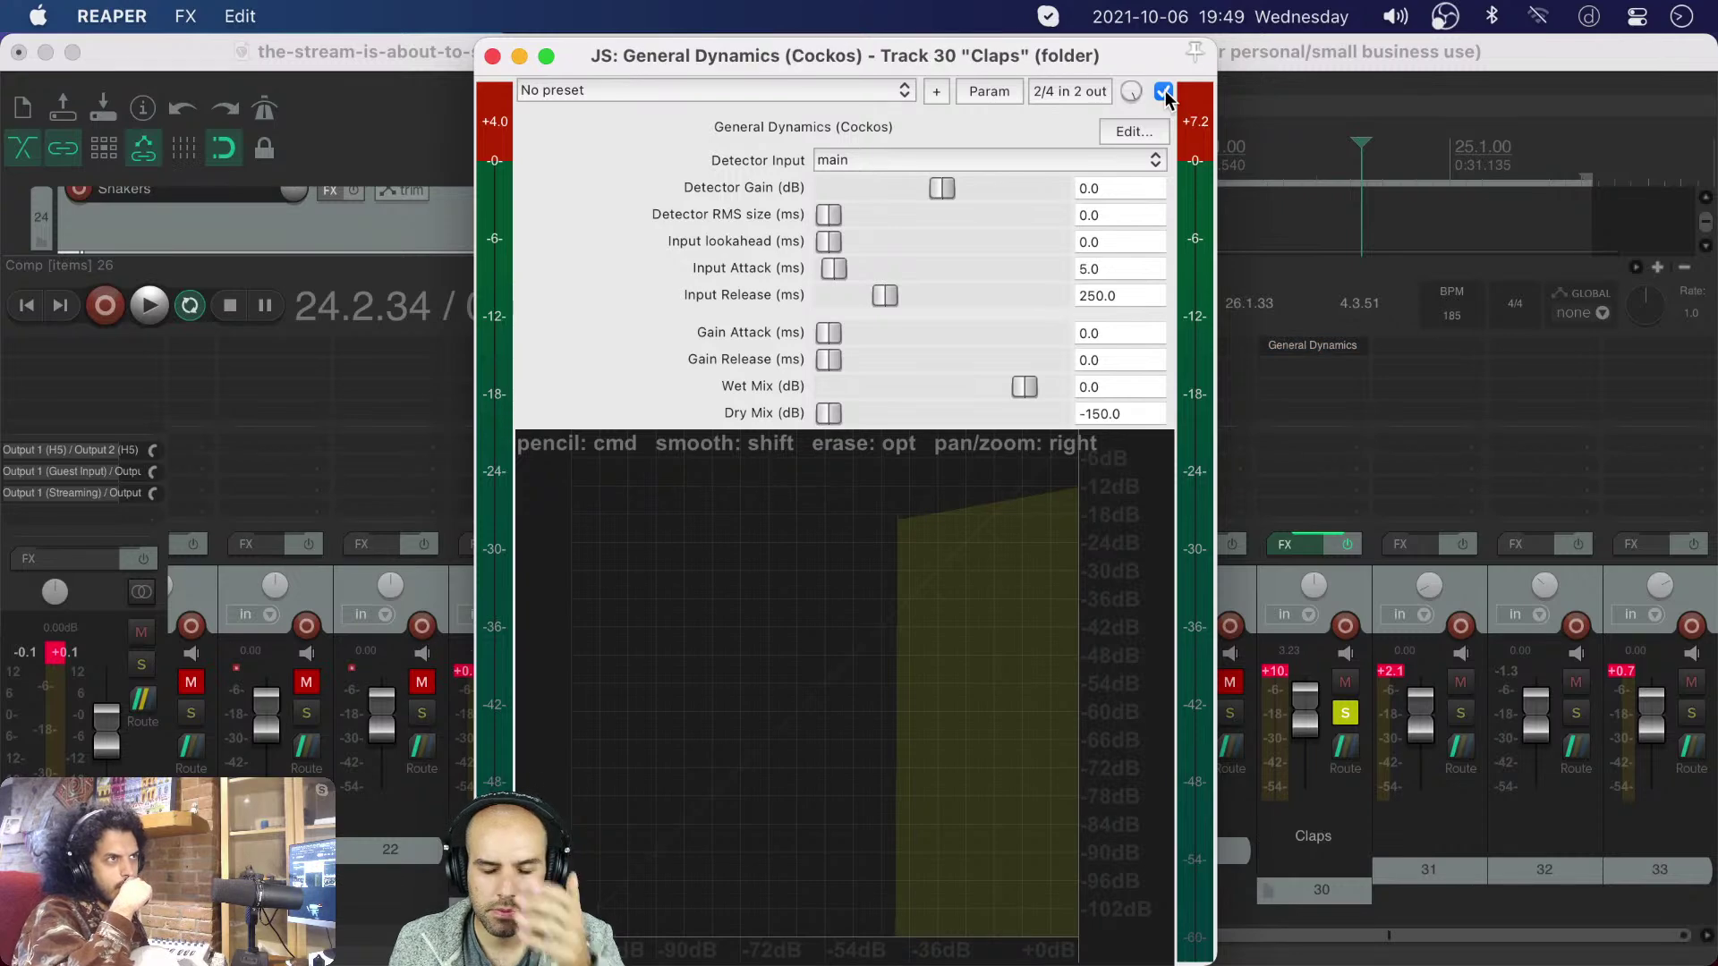
key(space)
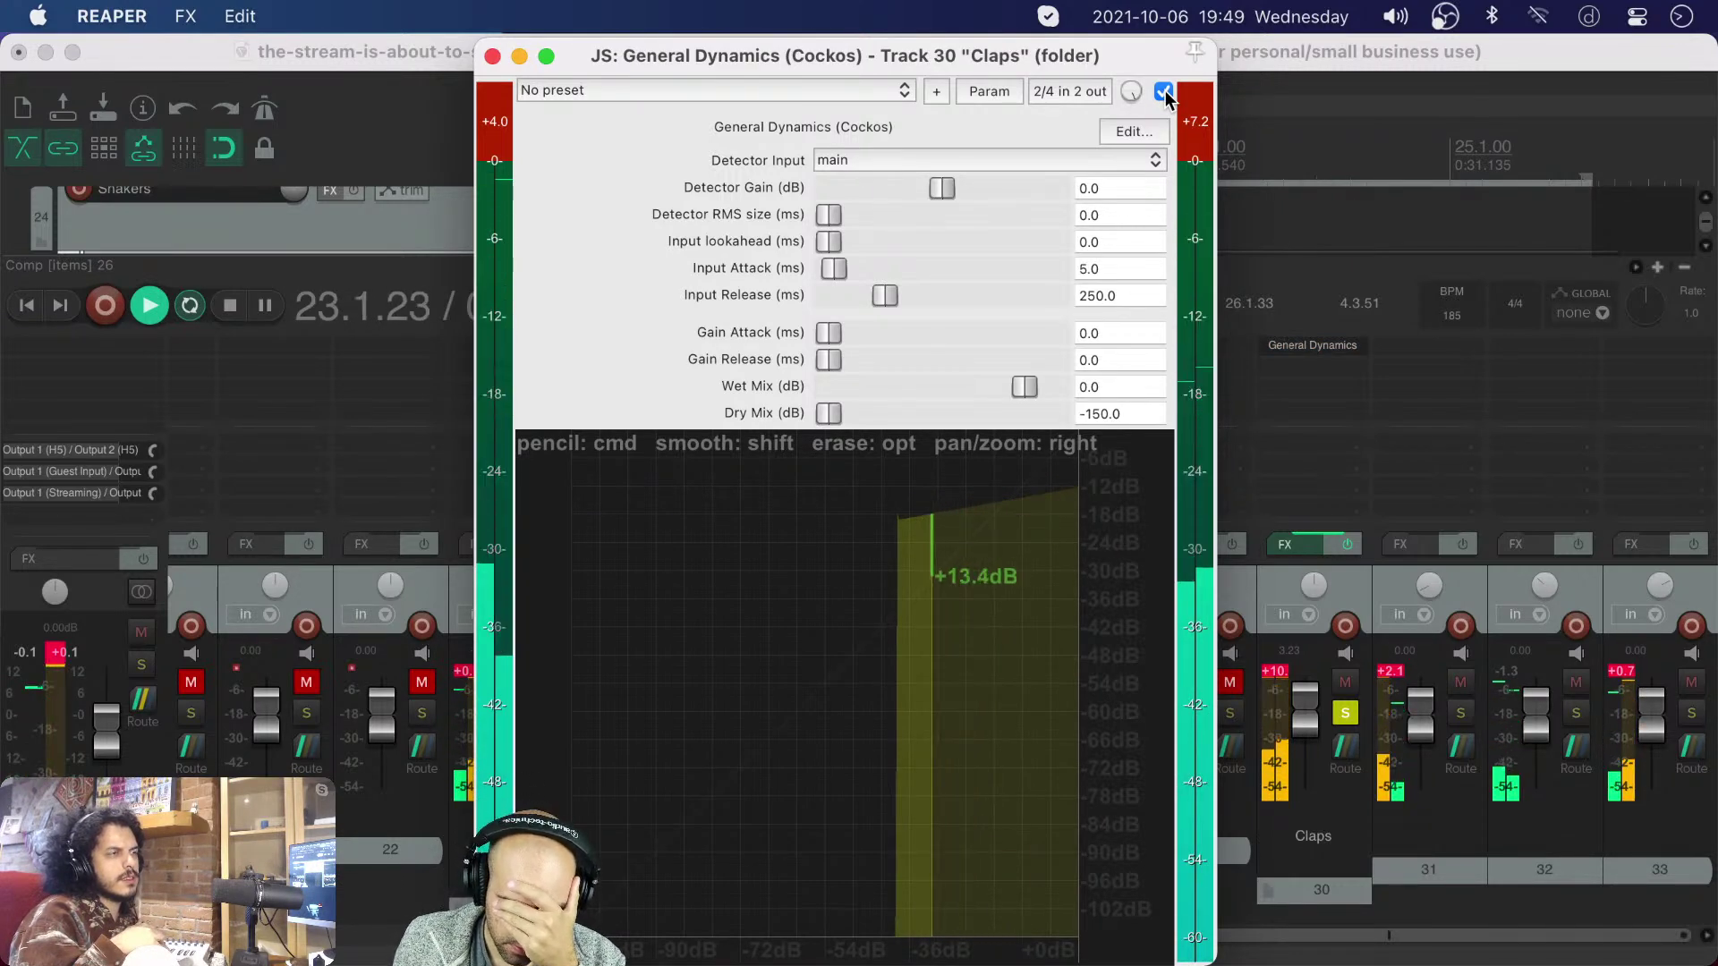
click(1163, 91)
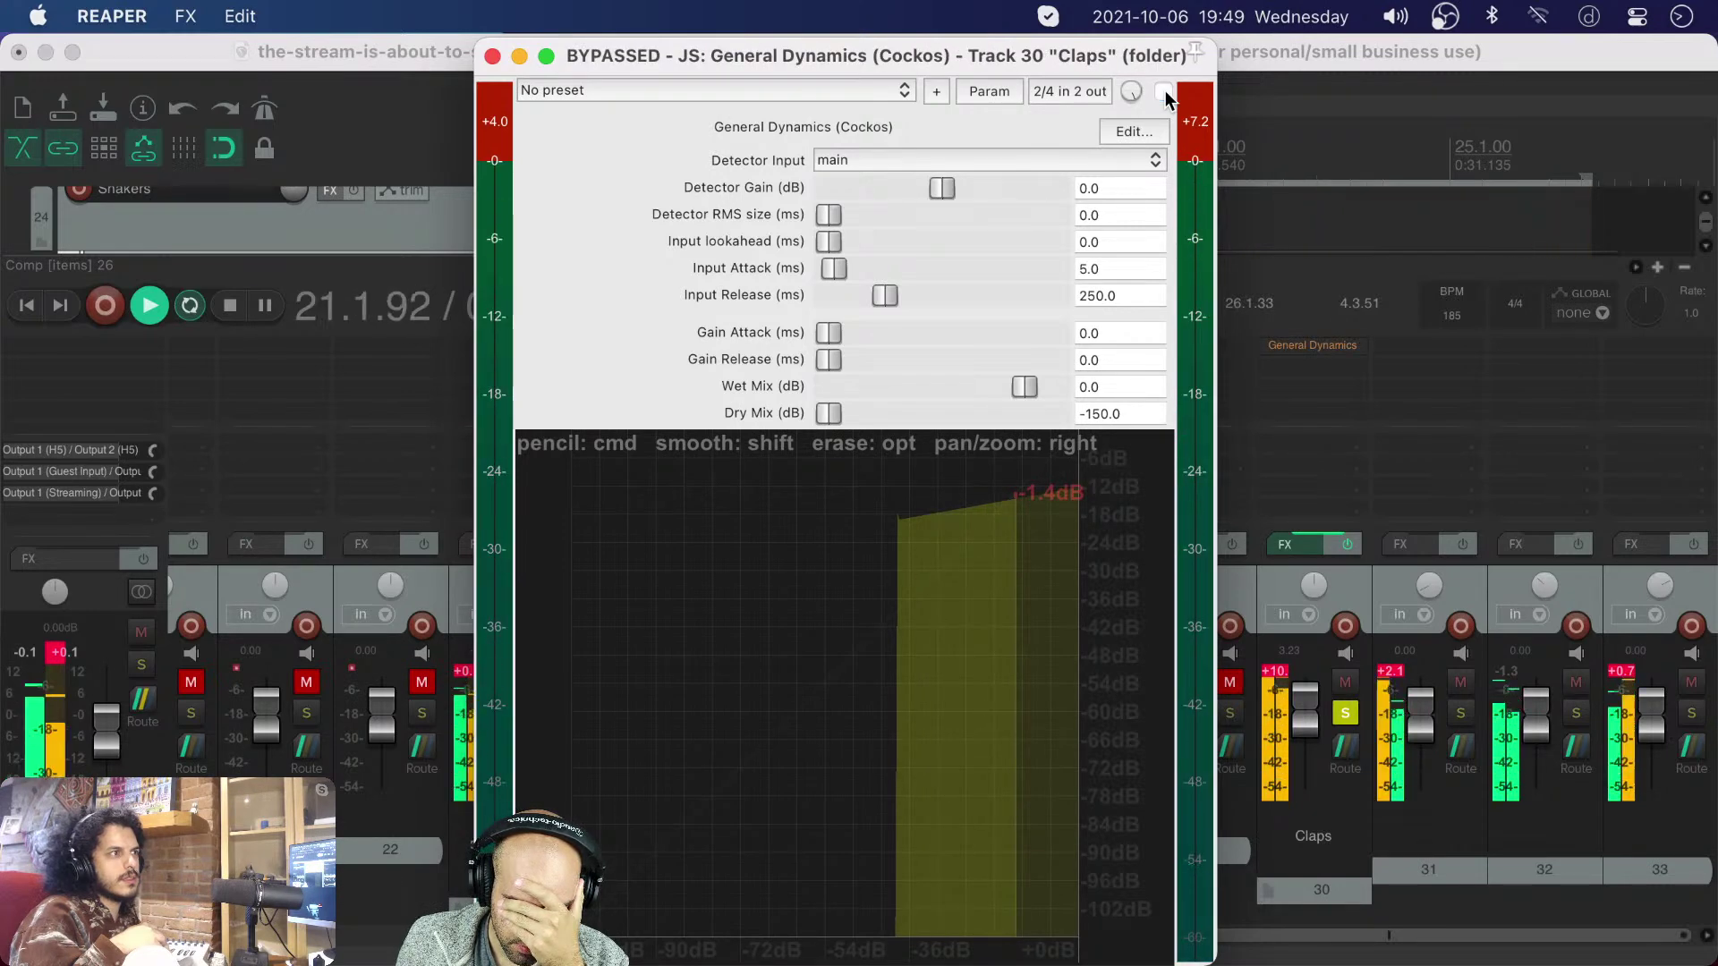
click(1163, 91)
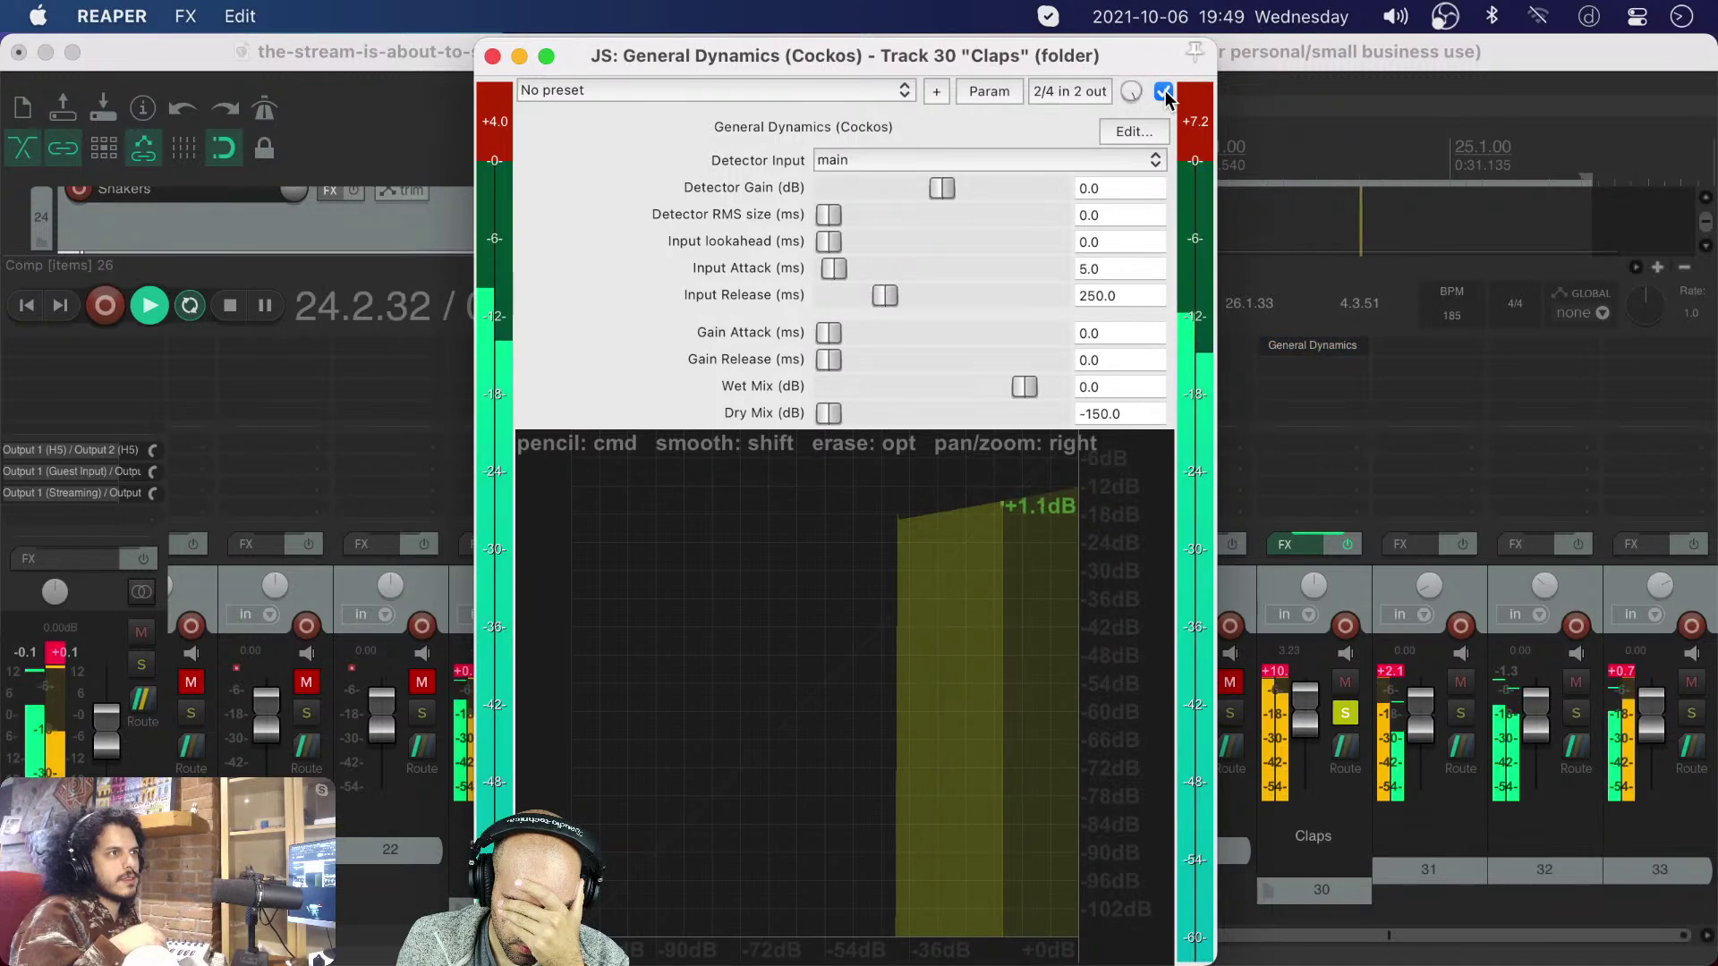
click(1163, 91)
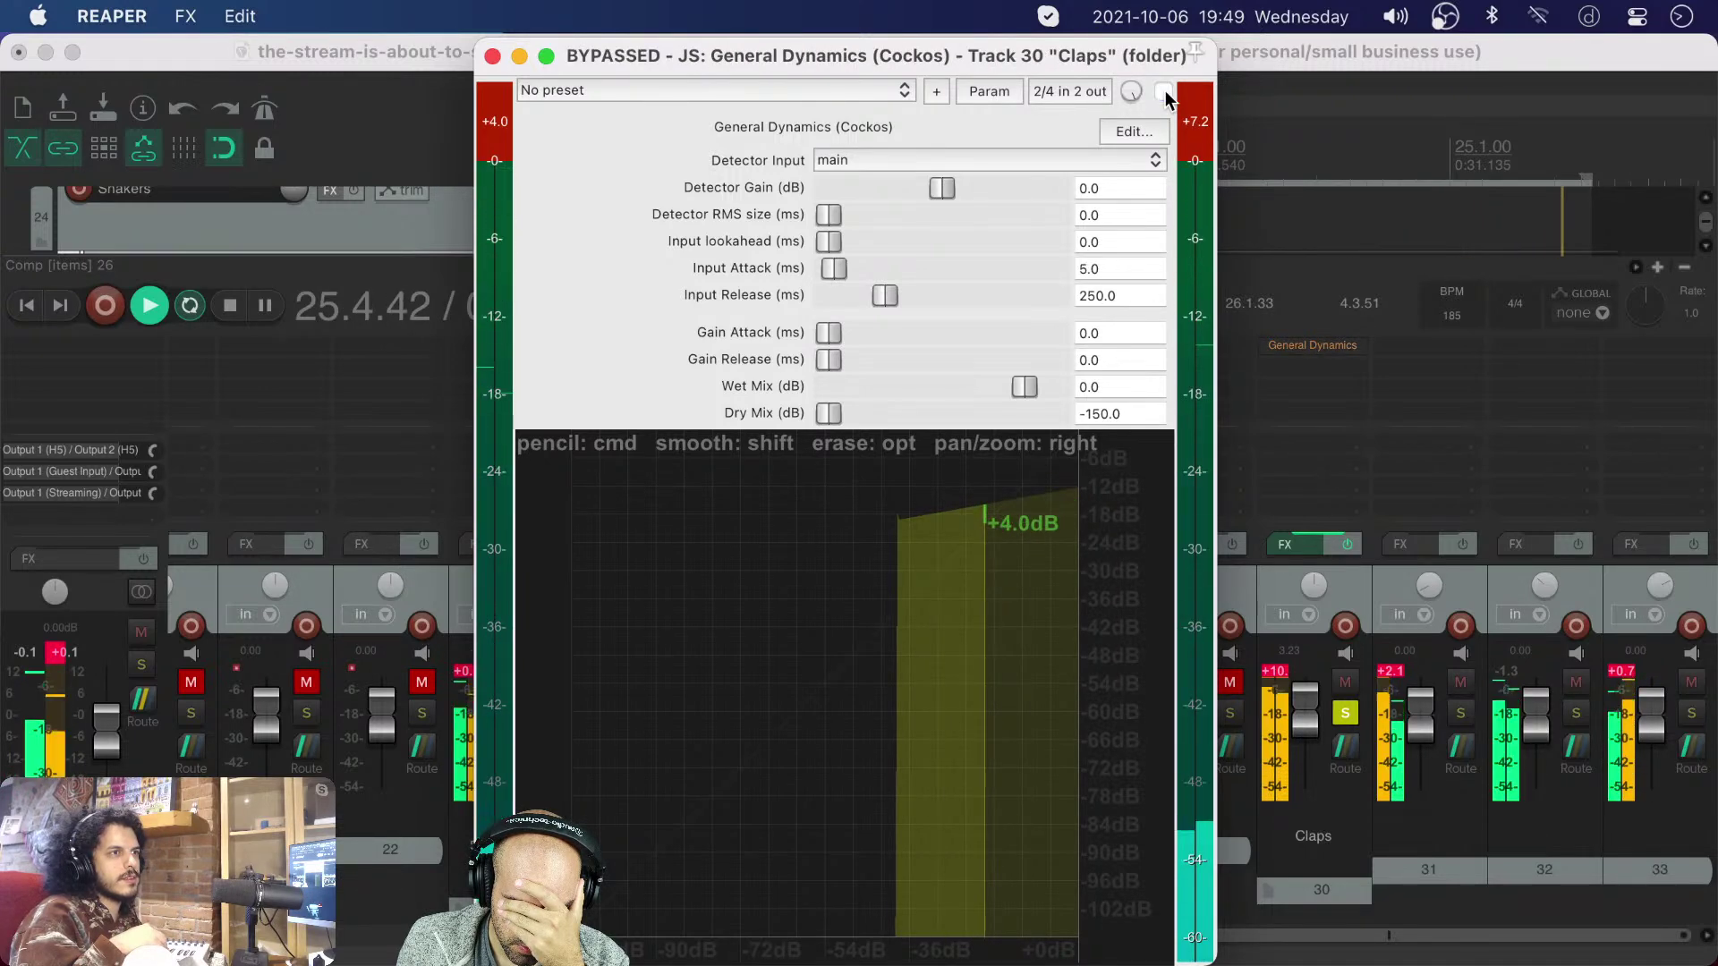
click(1163, 91)
key(space)
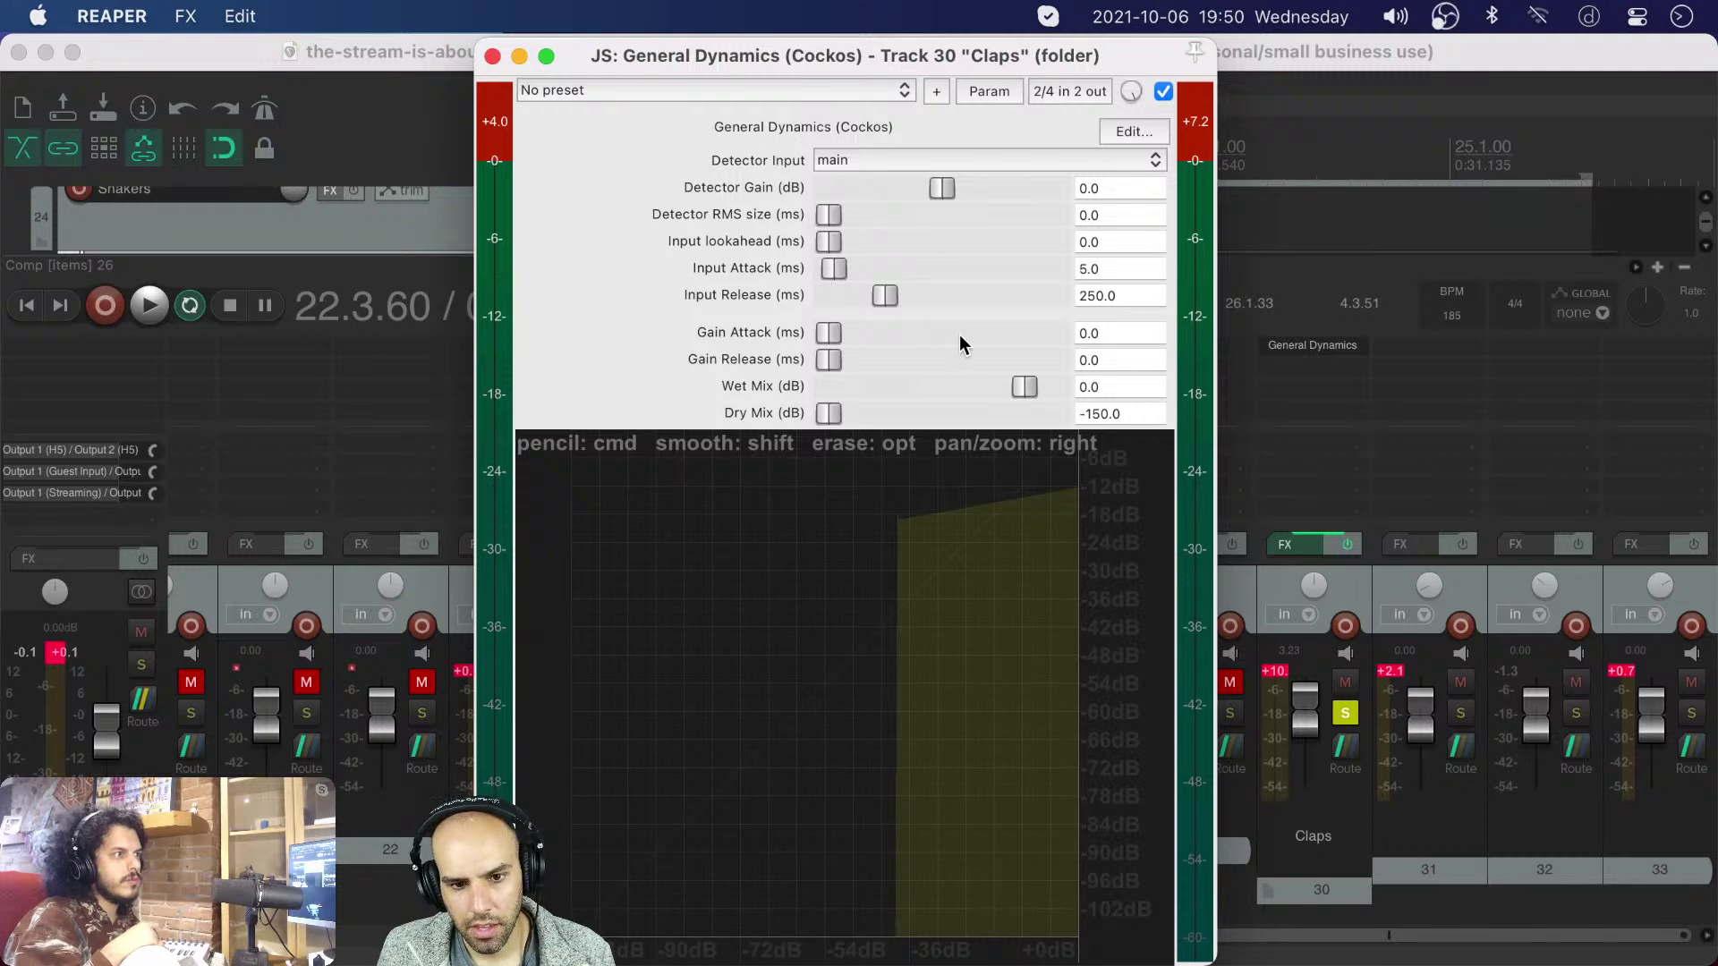
- Close the floating General Dynamics window and open the Claps folder track's full FX chain
click(492, 57)
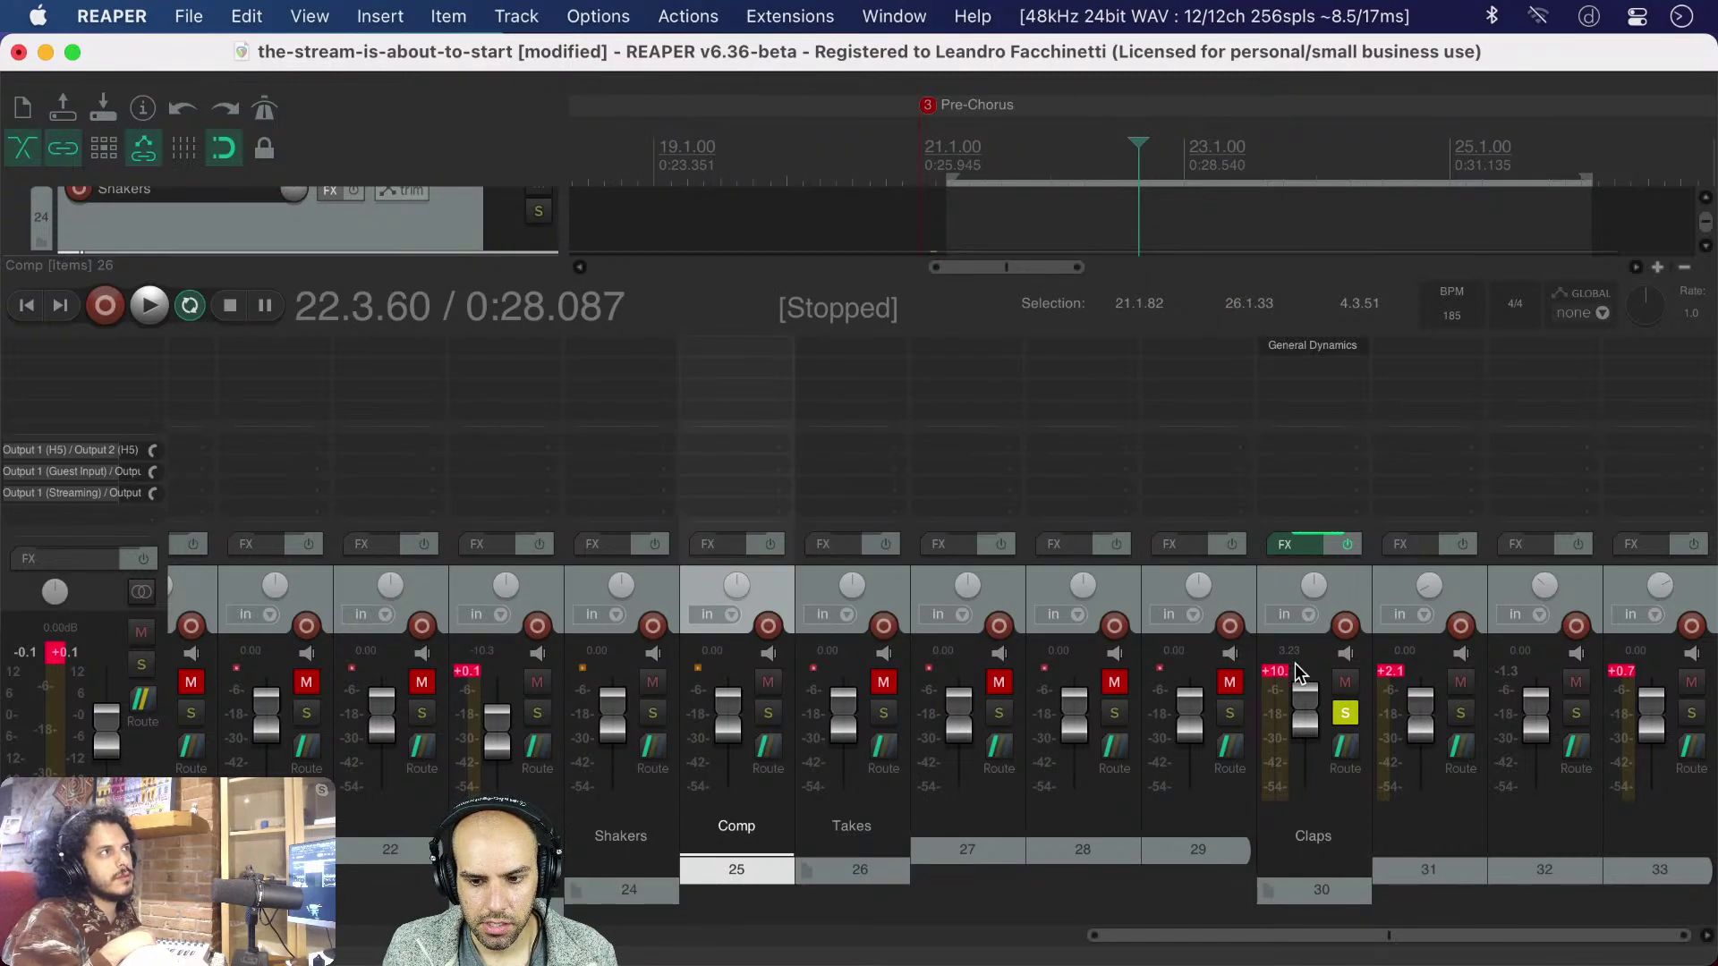
click(1307, 542)
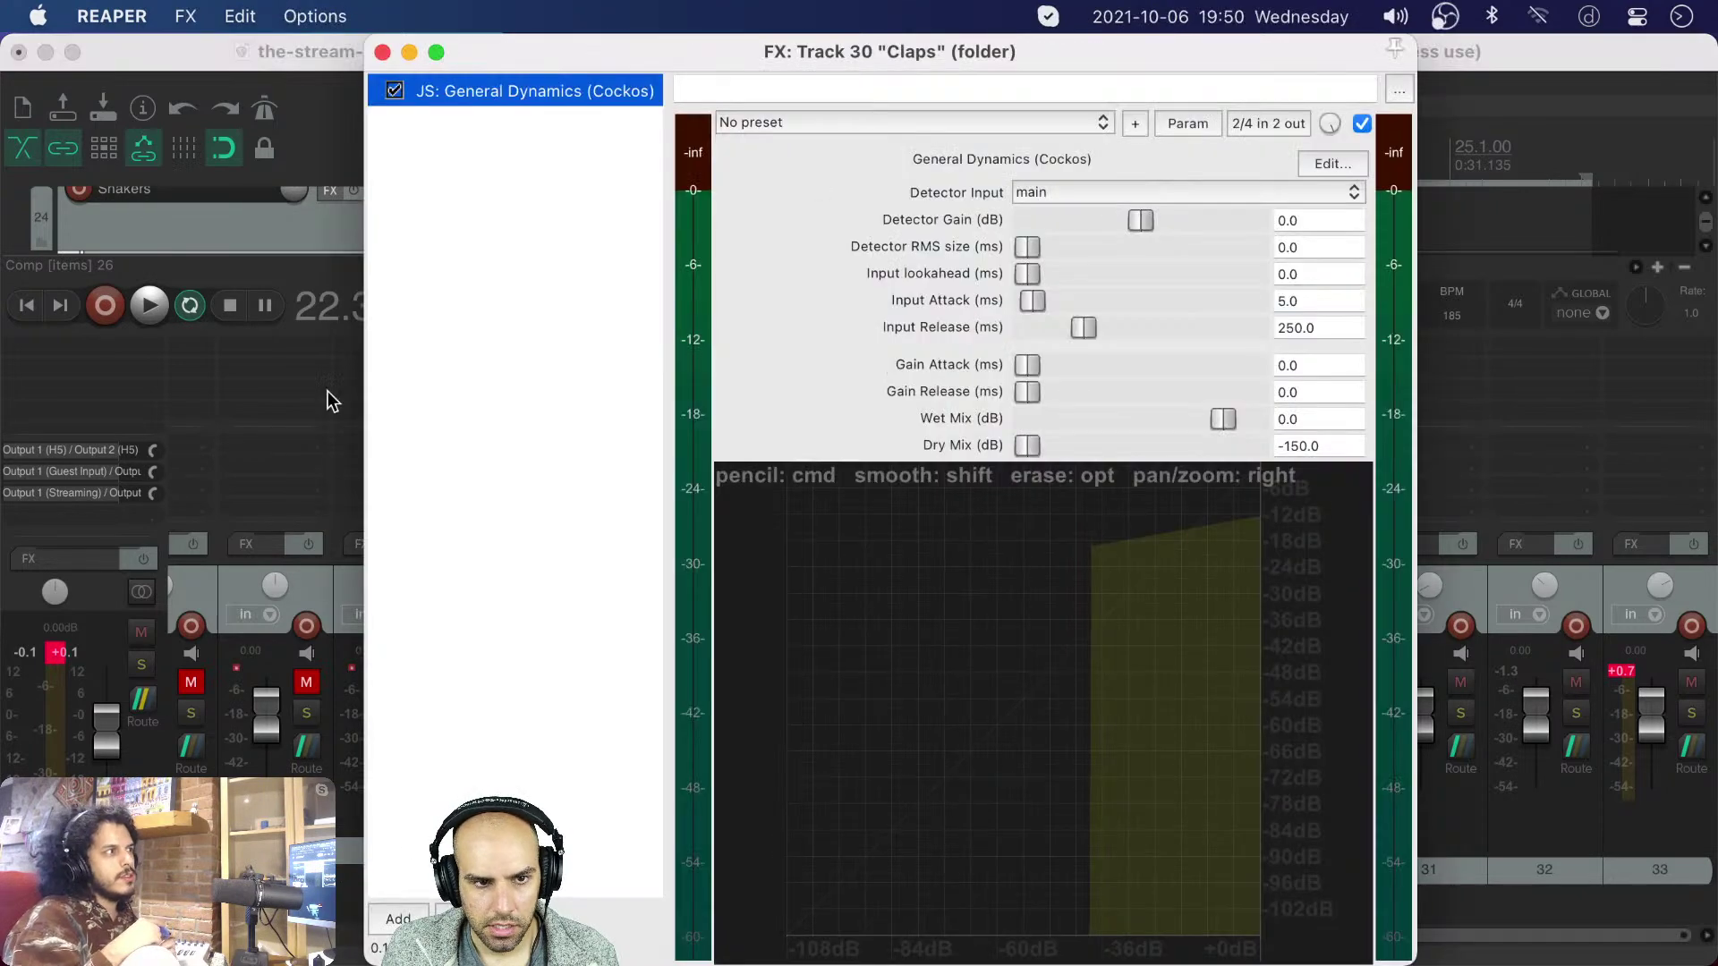
double_click(484, 784)
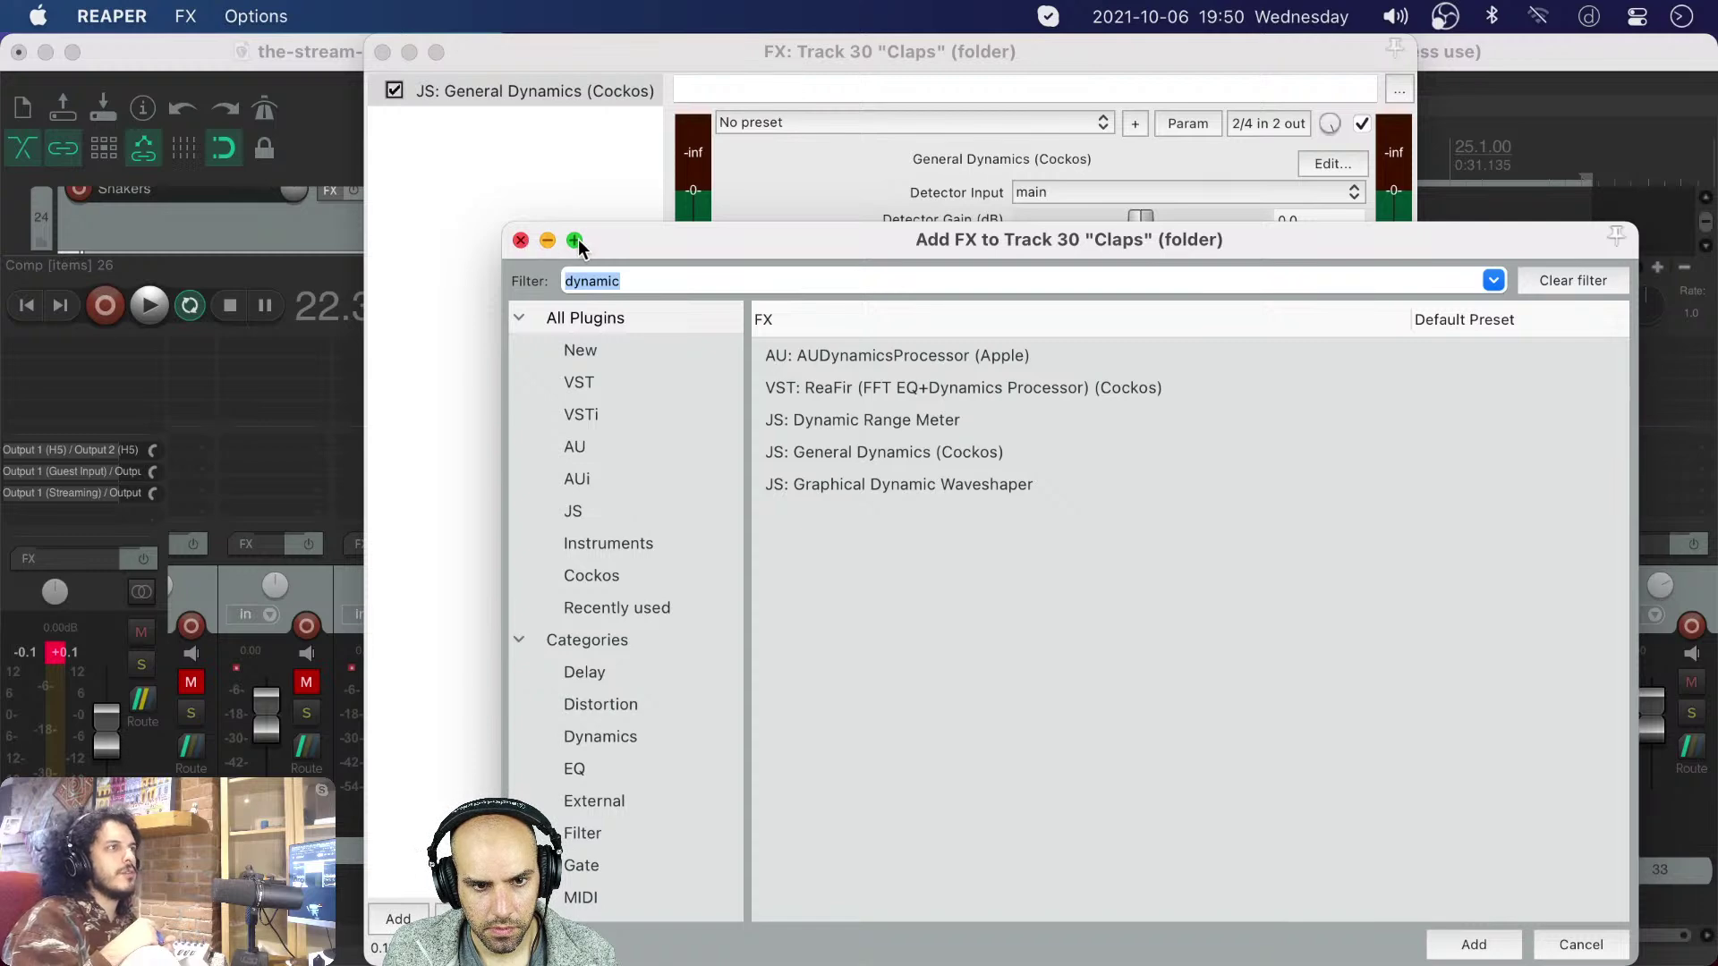
click(522, 240)
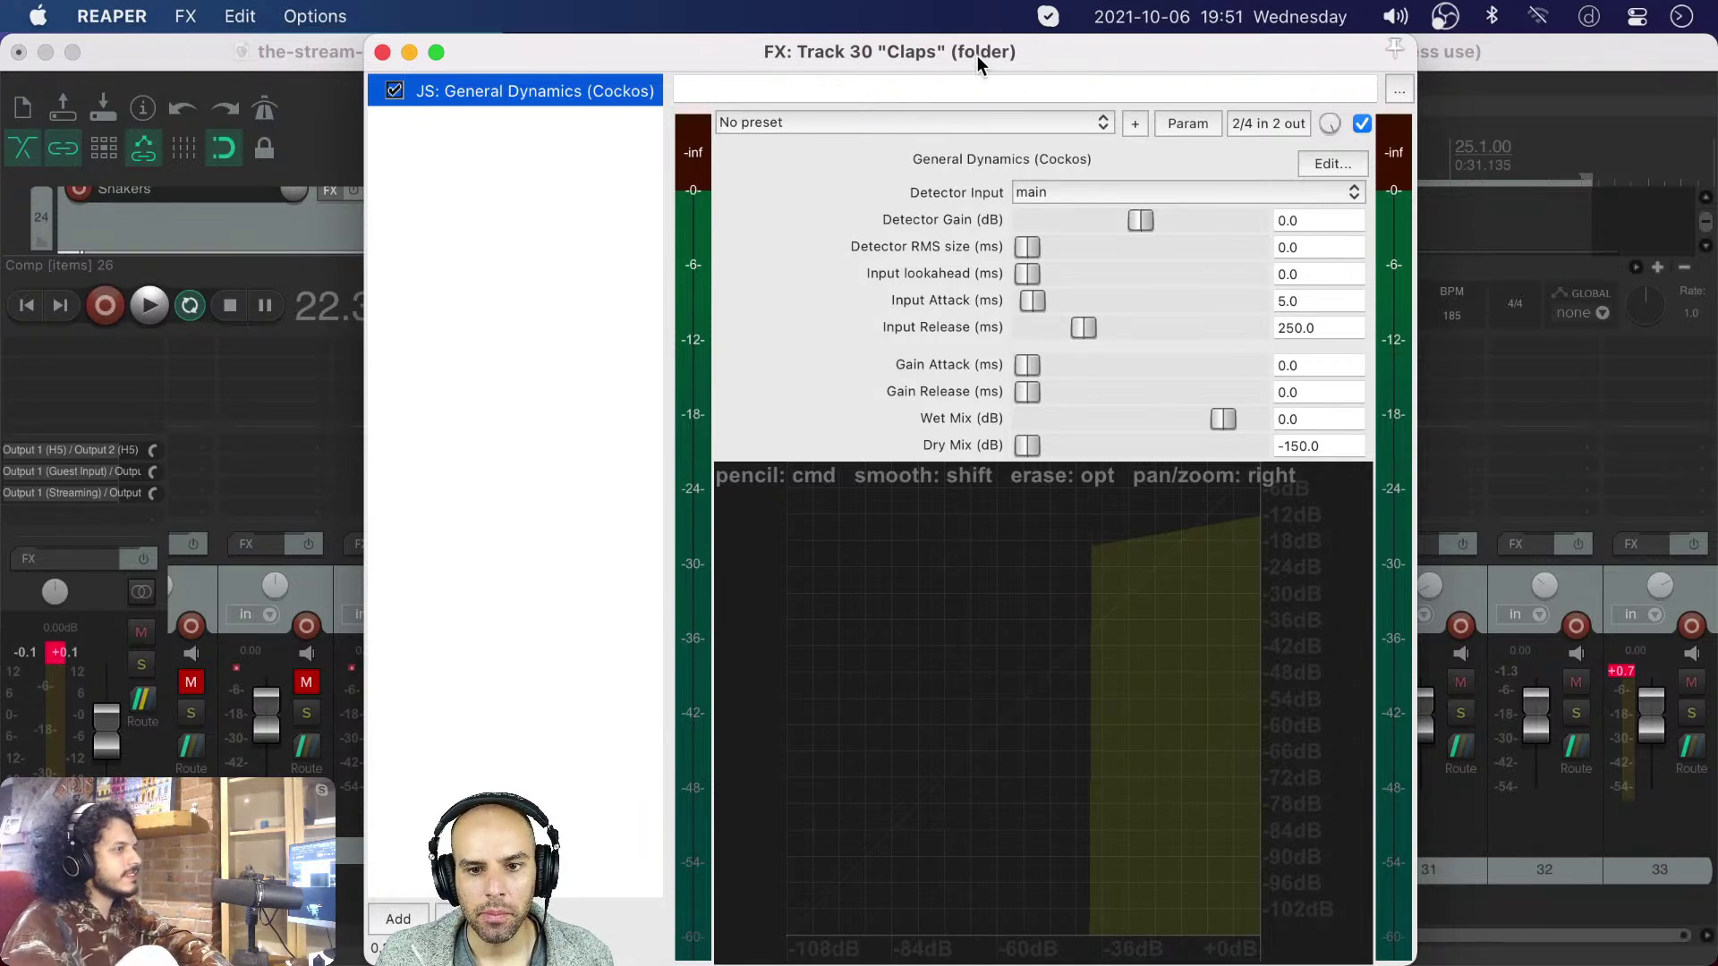
- Find the leafac_Gain.jsfx effect with the filter "gain" and add it to the Claps folder's FX chain
click(398, 919)
text(gain)
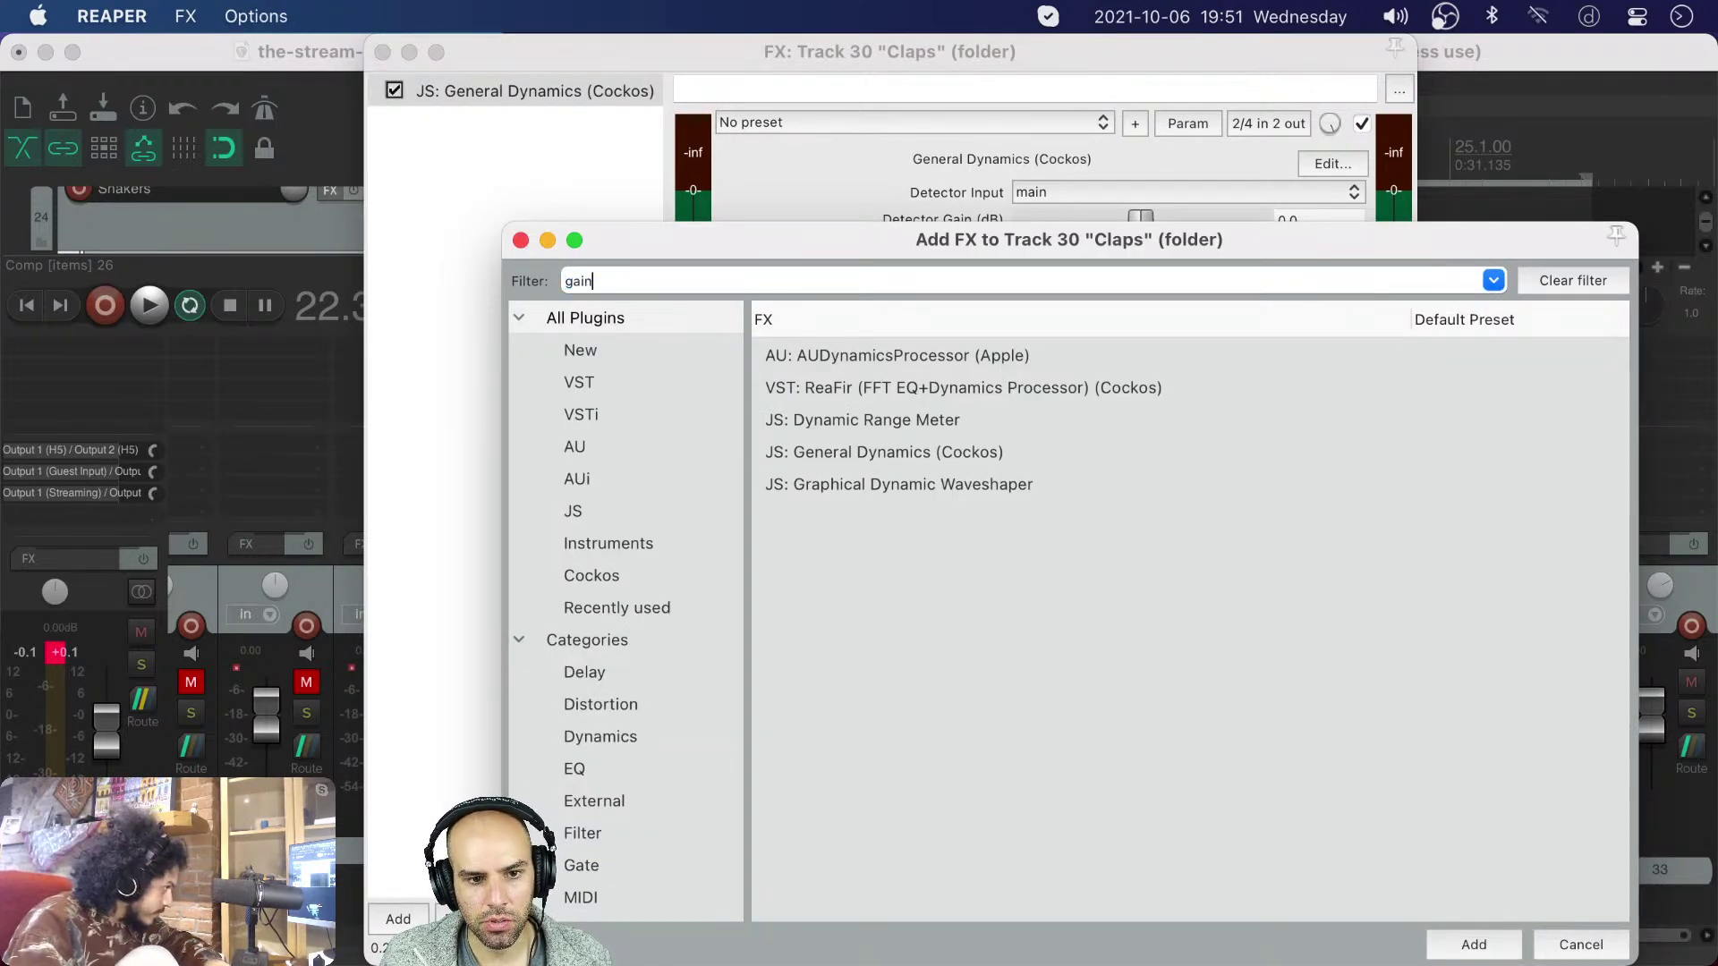
key(Down)
key(Down)
key(Down)
key(Return)
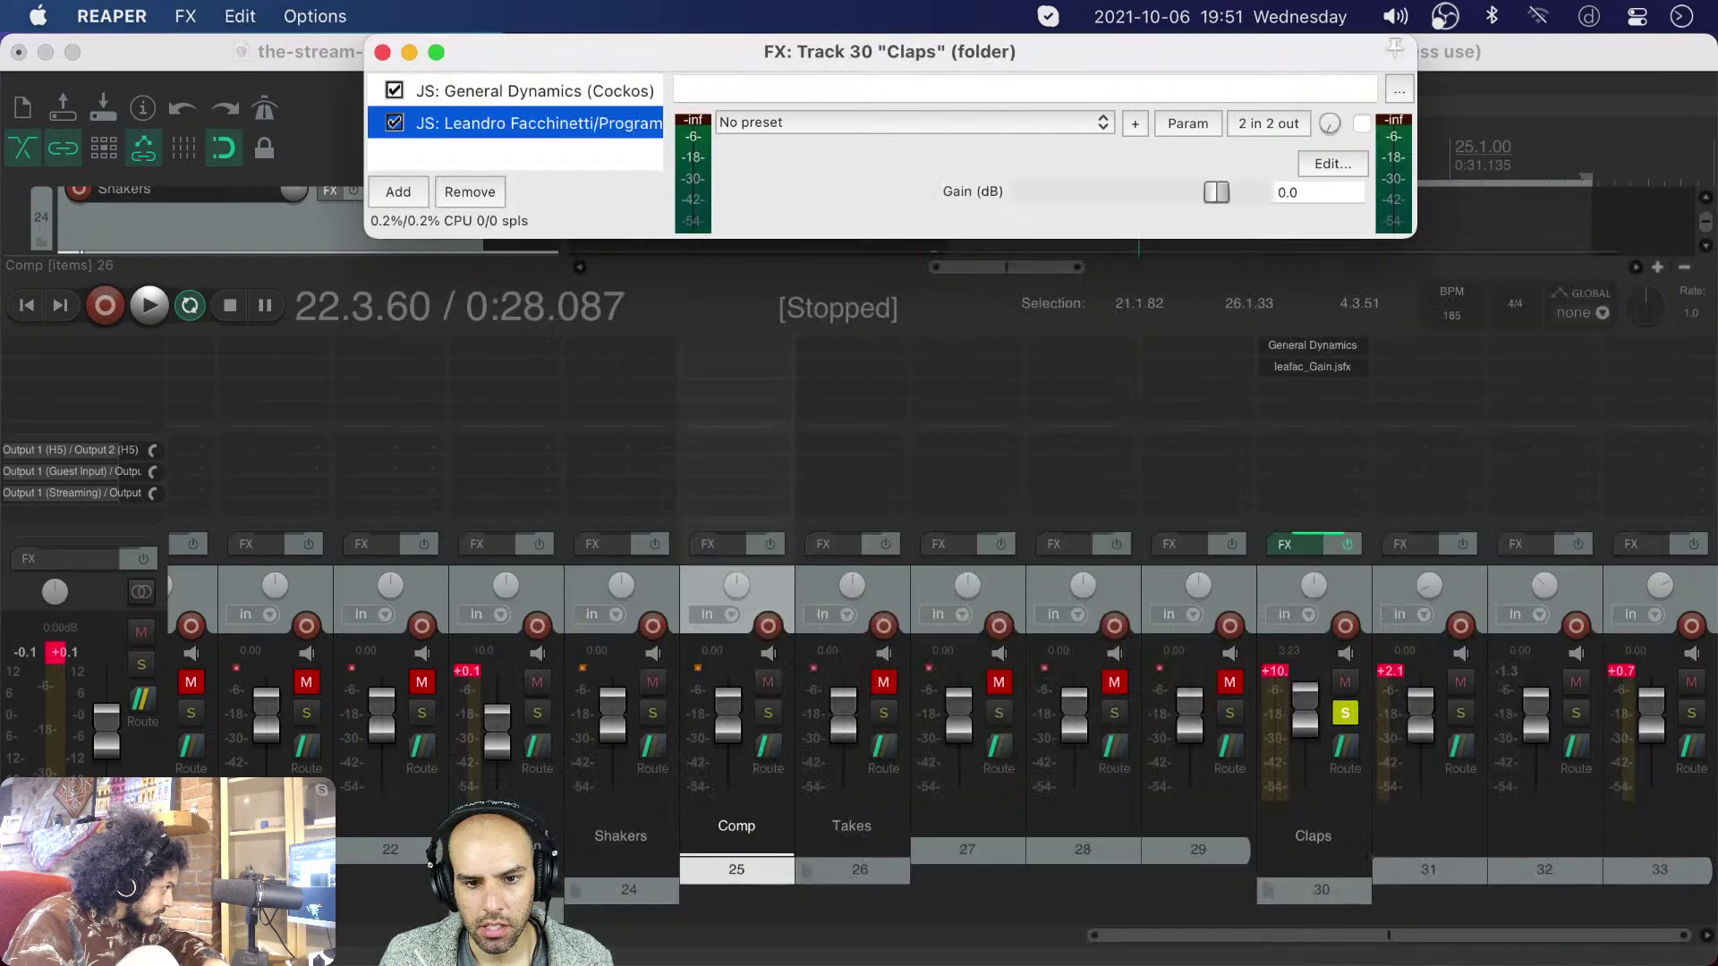
- Move the gain effect ahead of General Dynamics in the chain and set its gain to 3 dB
drag(492, 99, 483, 143)
click(553, 93)
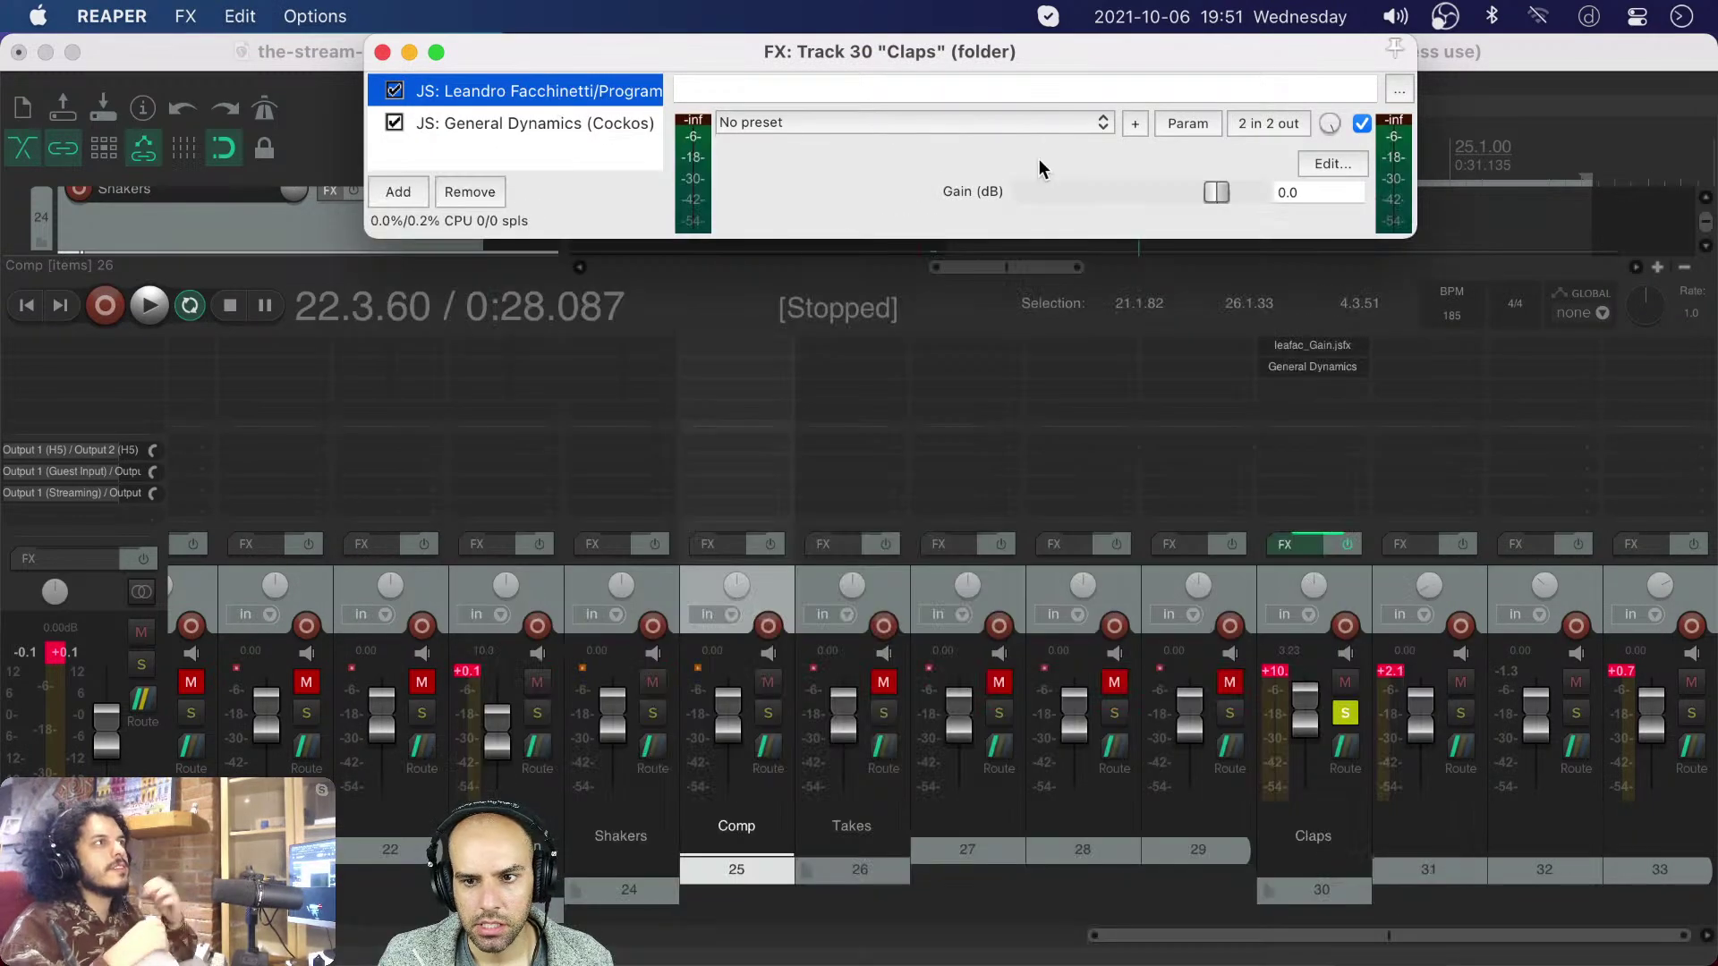
click(1302, 191)
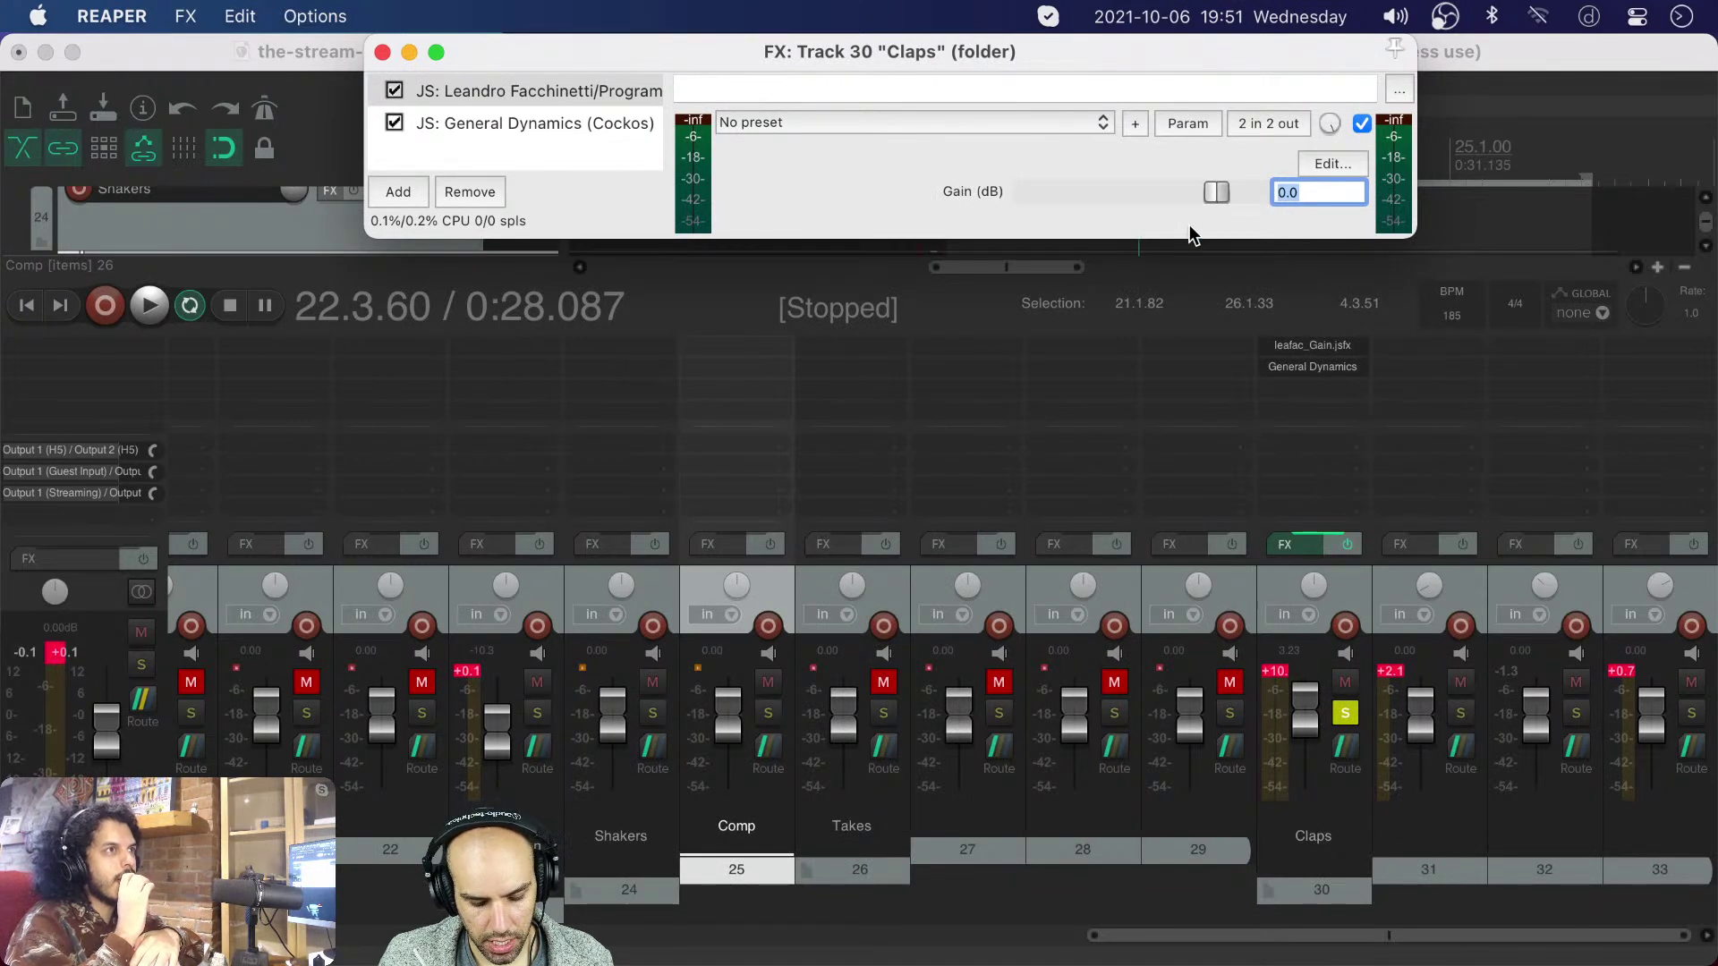
text(3)
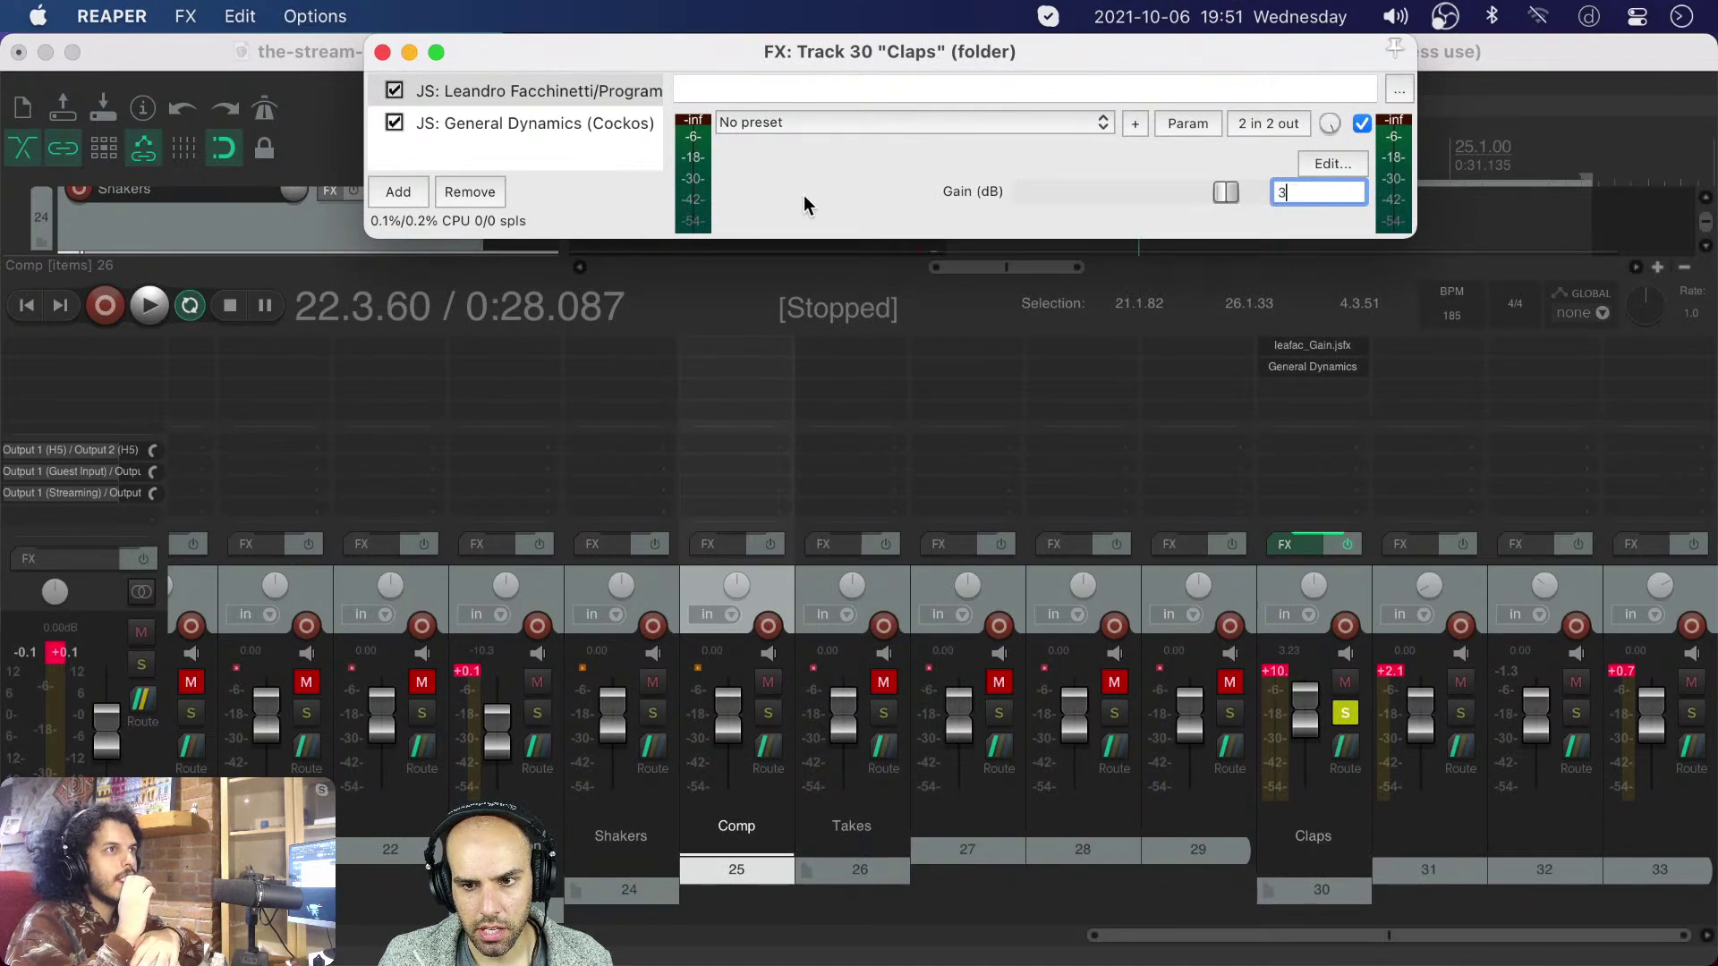
- Shuffle General Dynamics' bypass state, play the claps, and switch the state during playback to compare both versions at the boosted input level
click(468, 125)
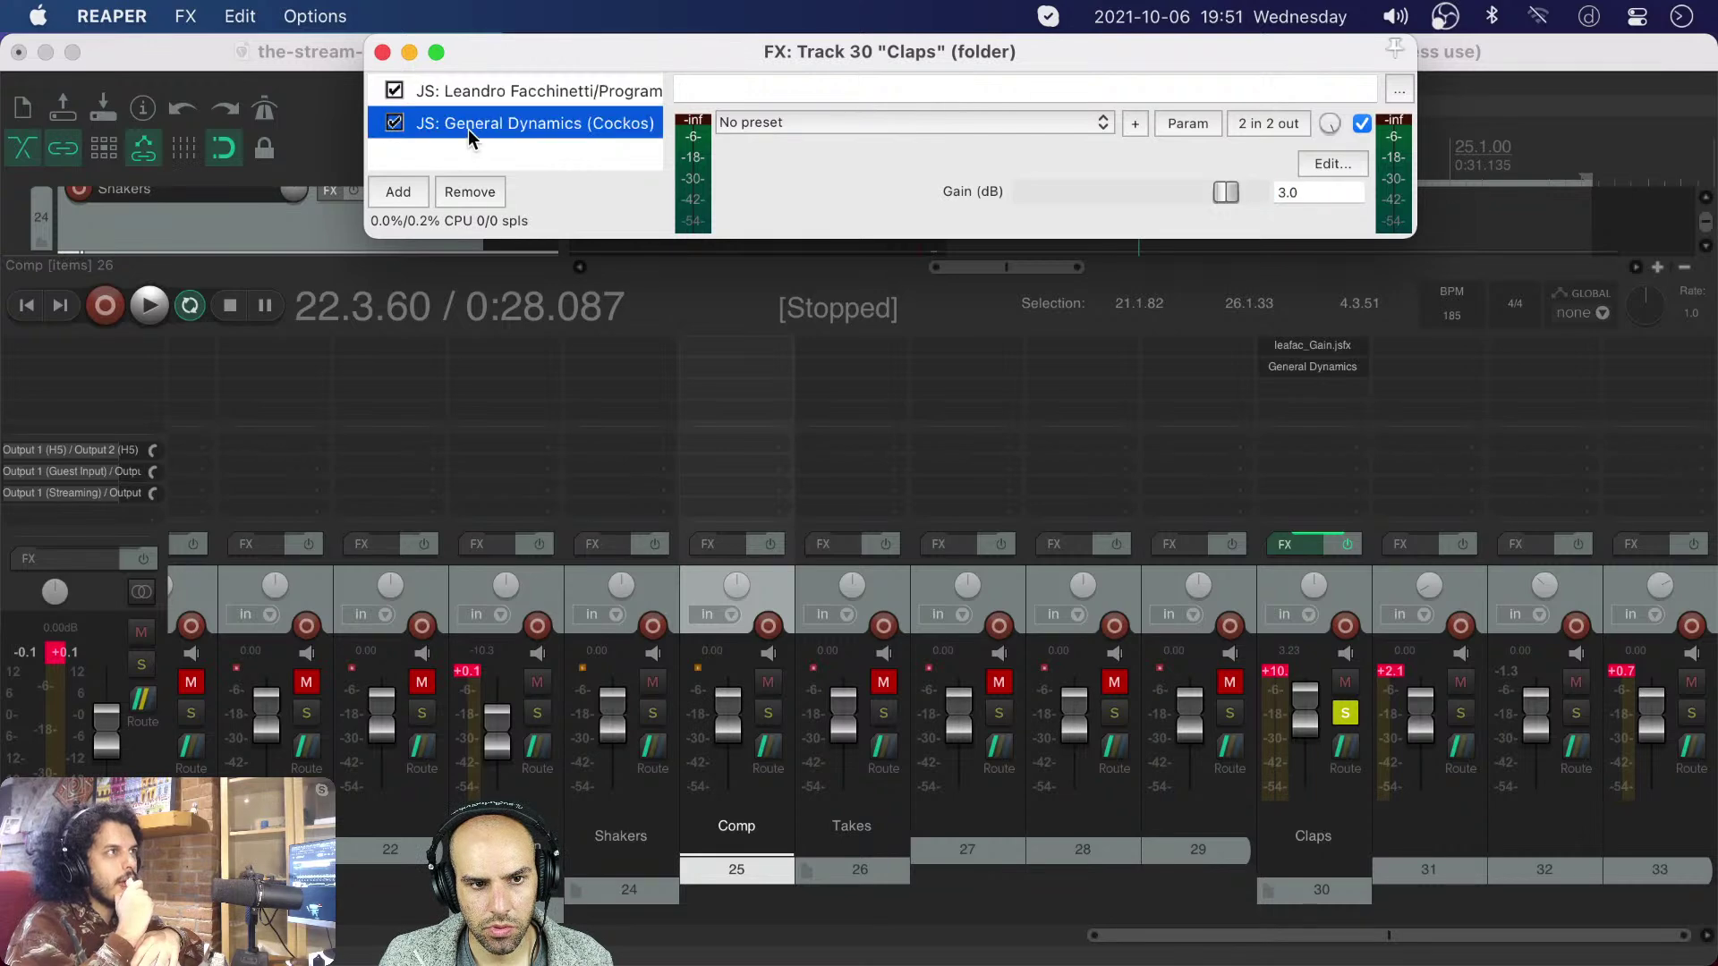
click(1362, 126)
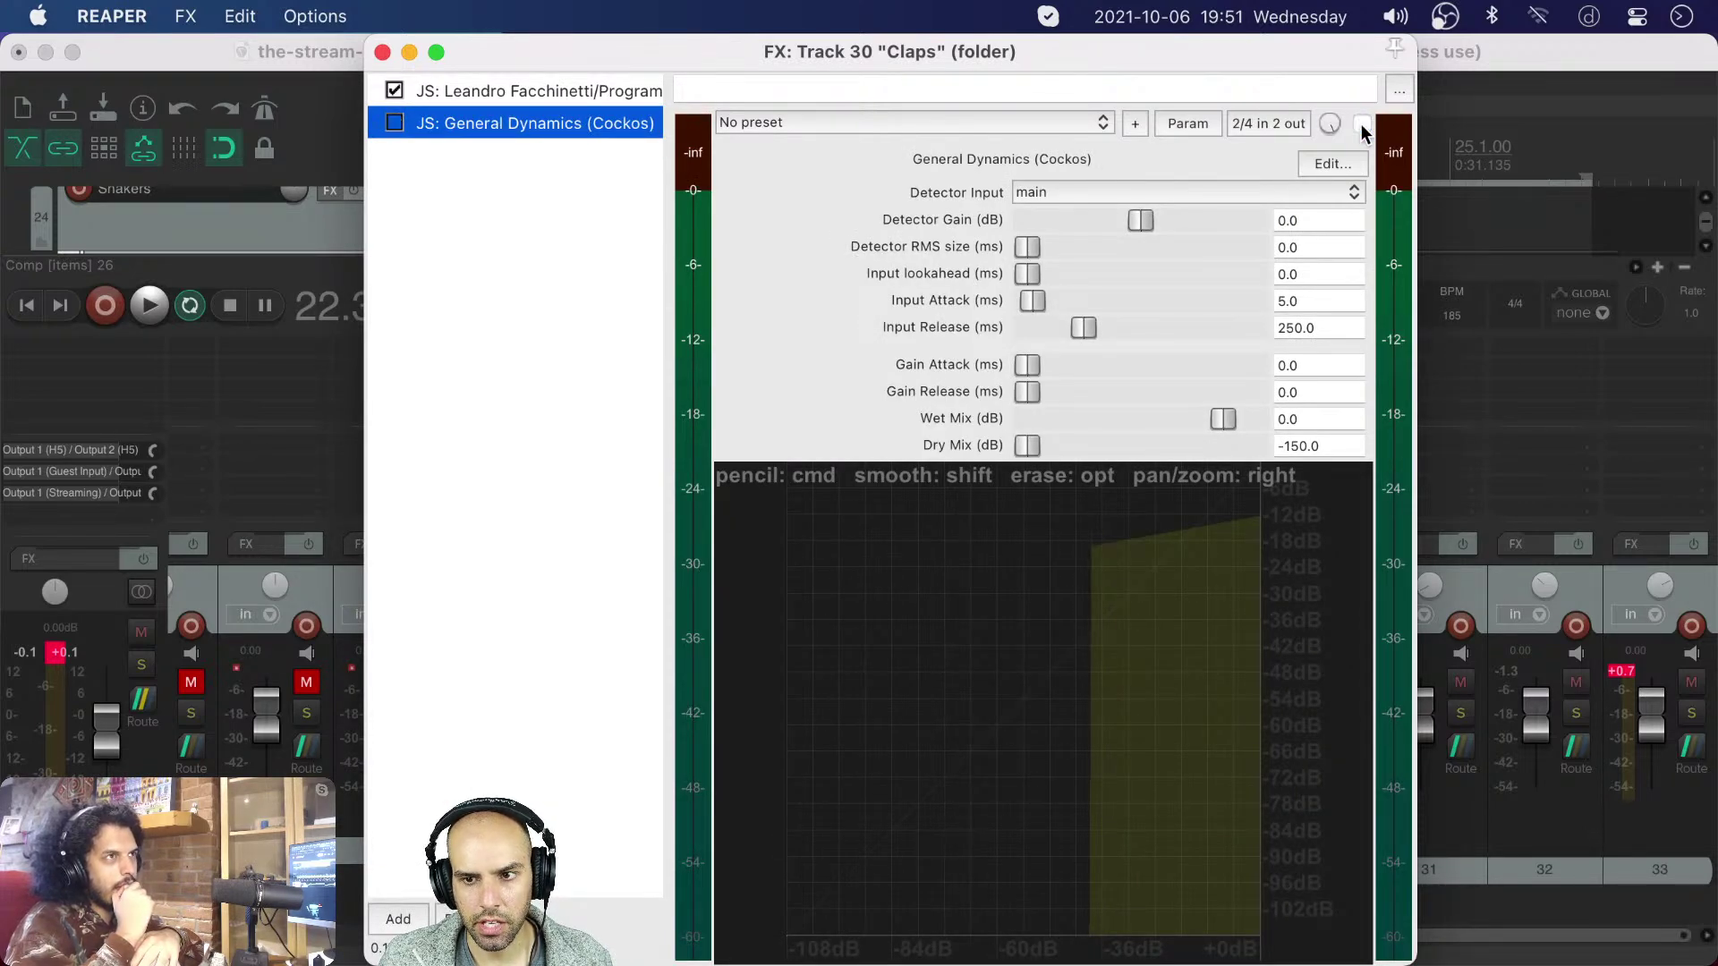
click(1361, 125)
click(1362, 125)
click(1361, 125)
click(1362, 126)
click(1362, 125)
click(1361, 125)
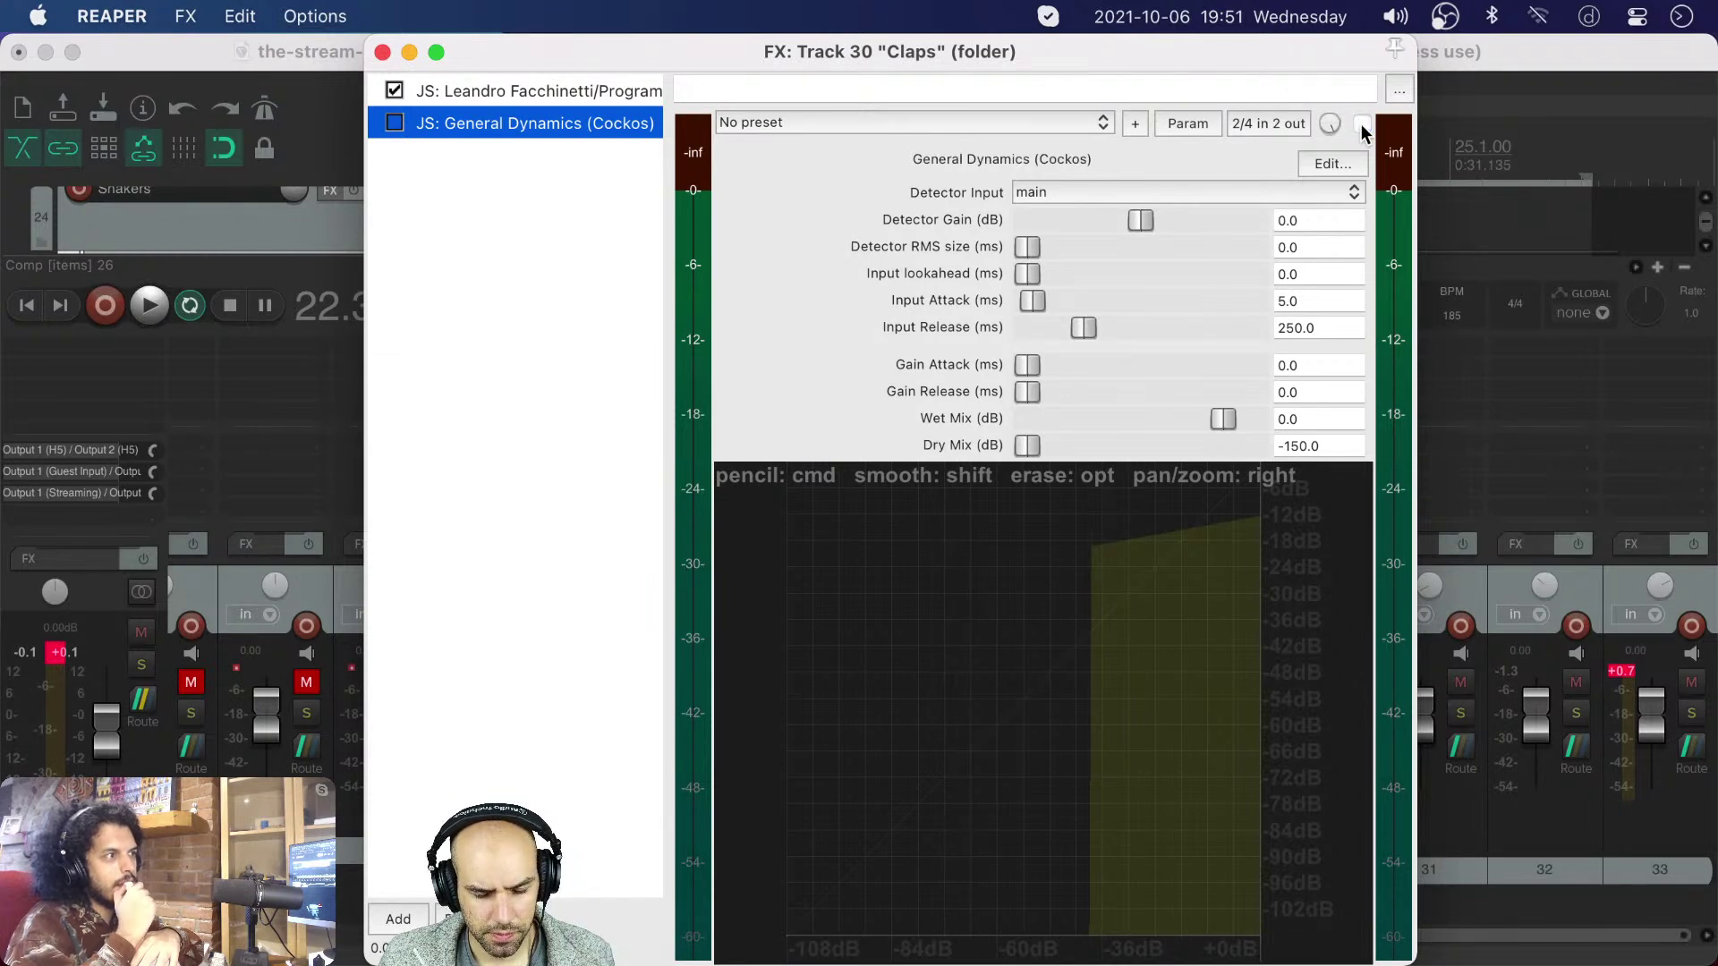
key(space)
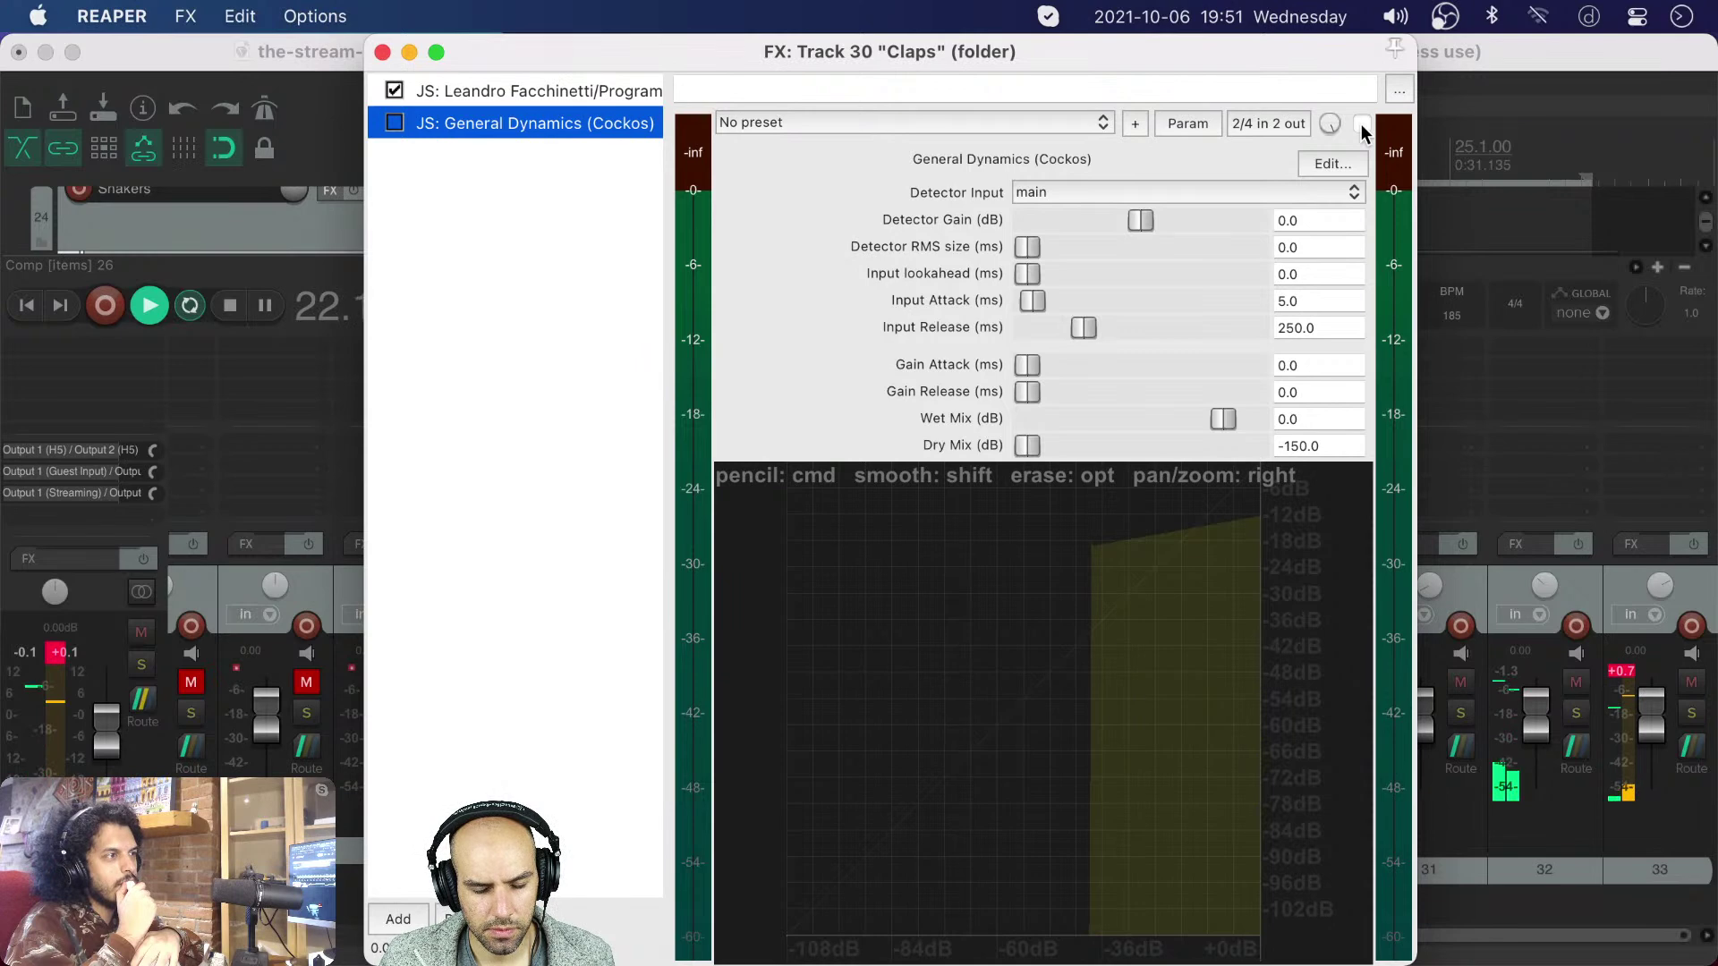
click(1362, 125)
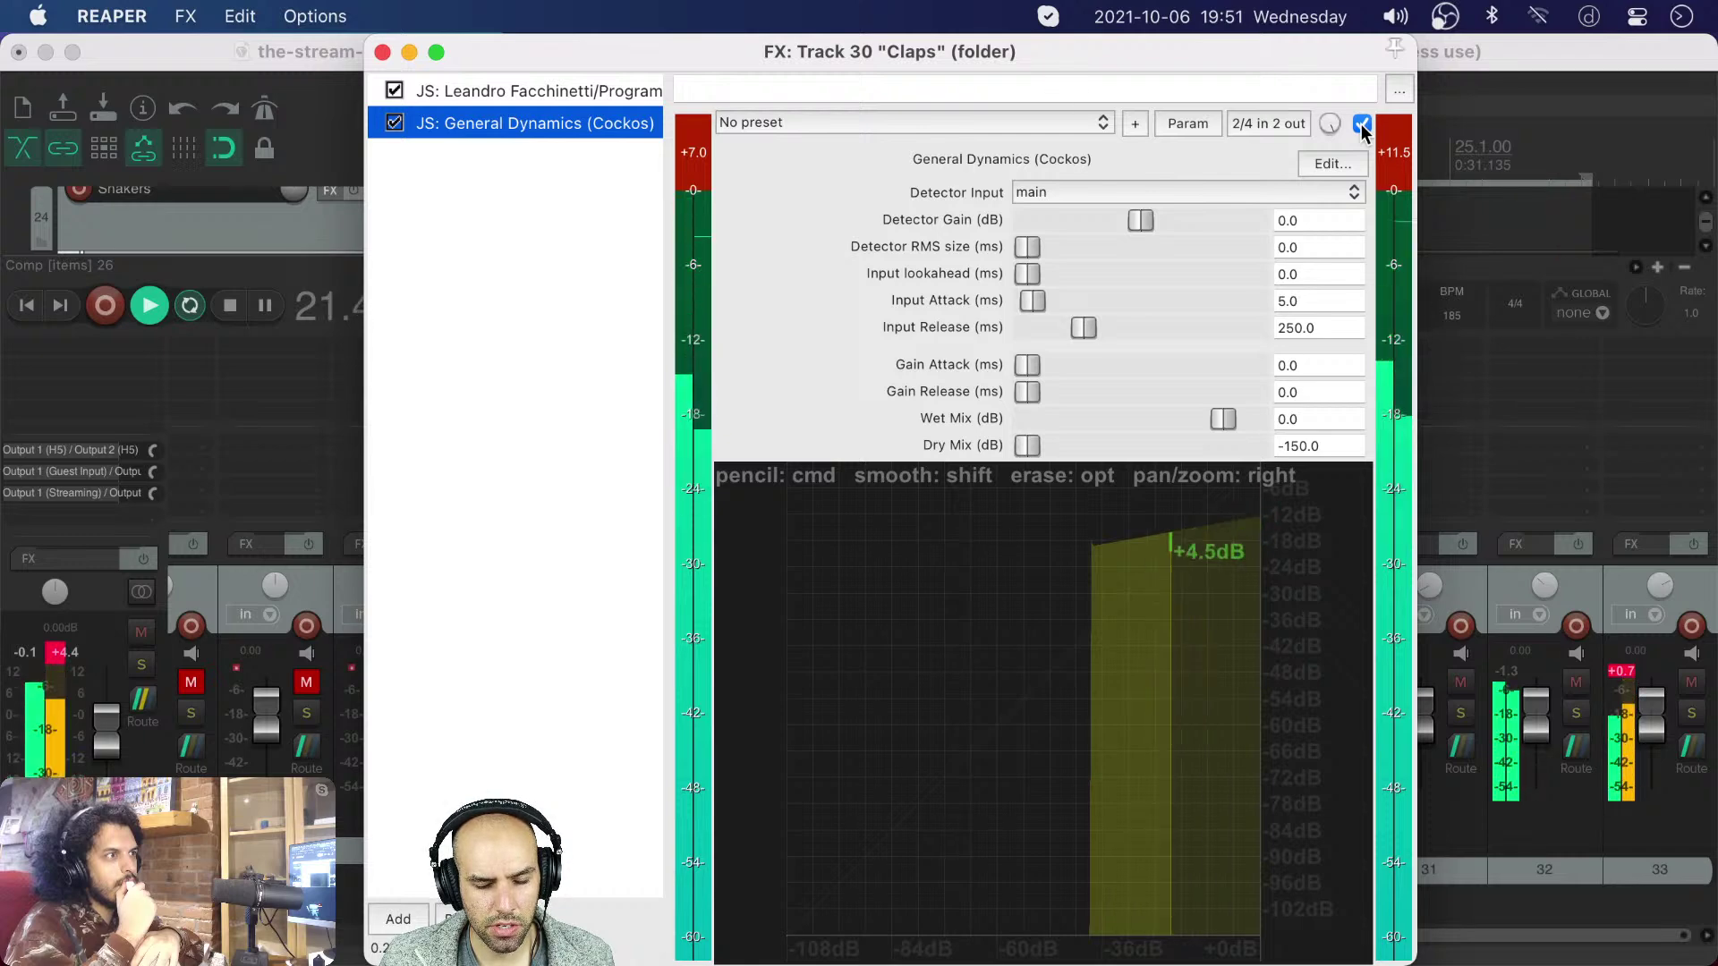
- Compare the claps with the General Dynamics effect bypassed and enabled during playback
click(1362, 125)
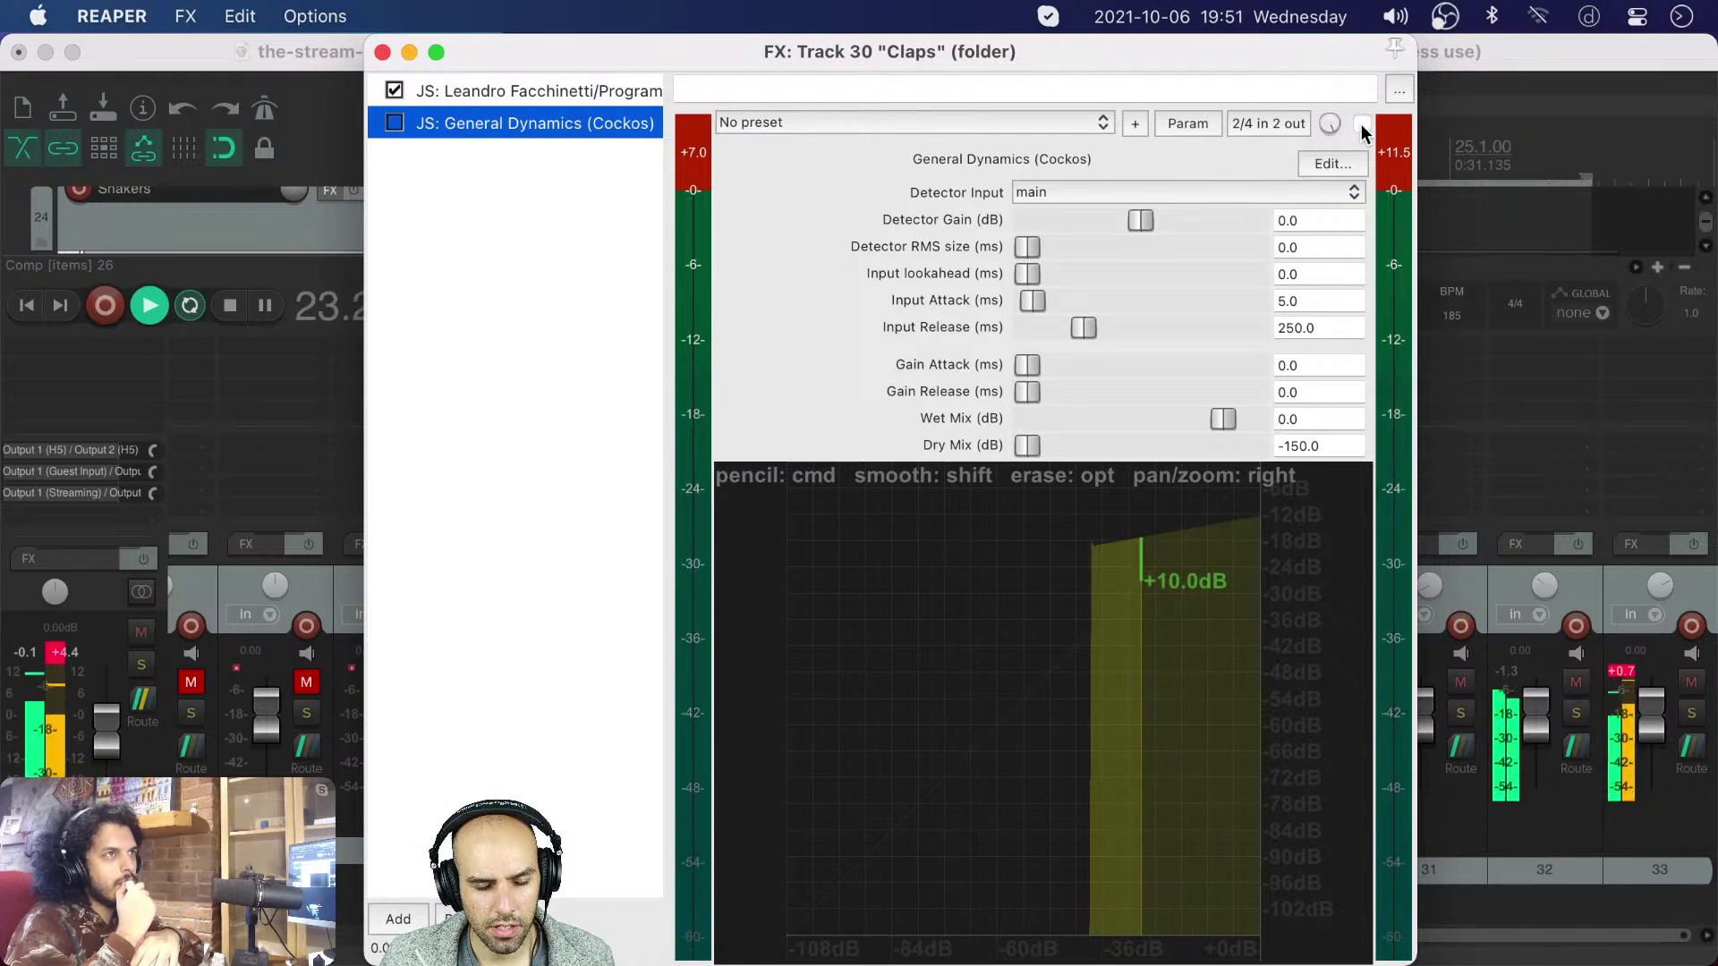
click(1362, 126)
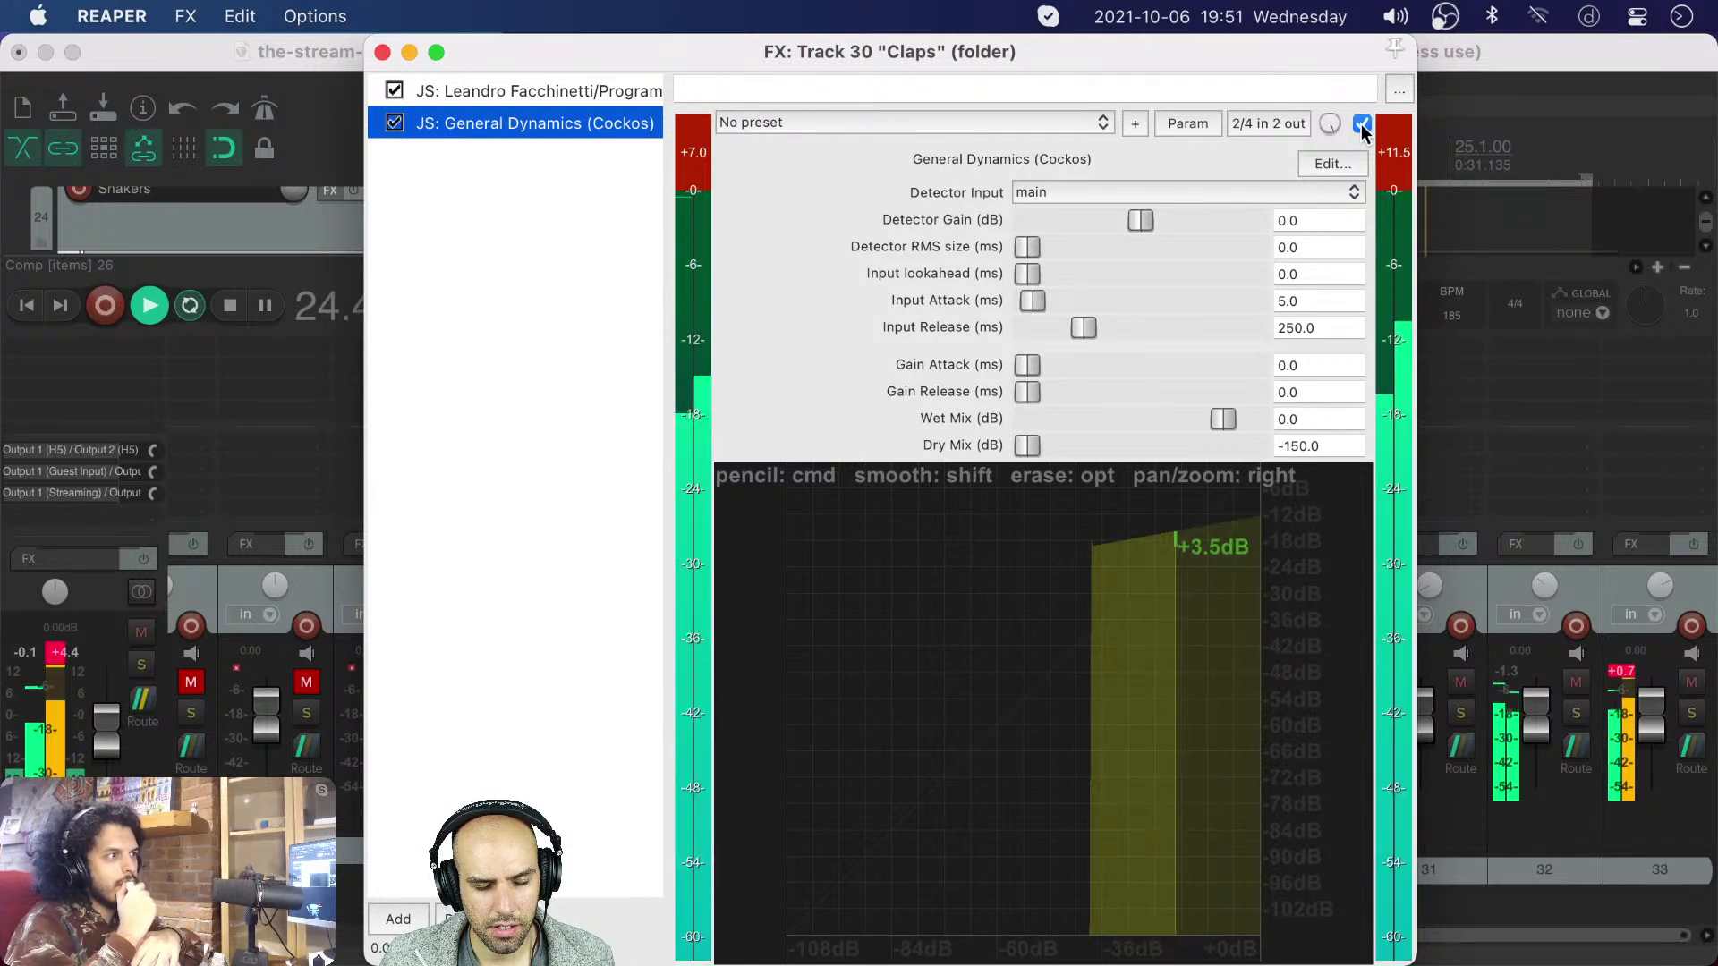
click(1361, 125)
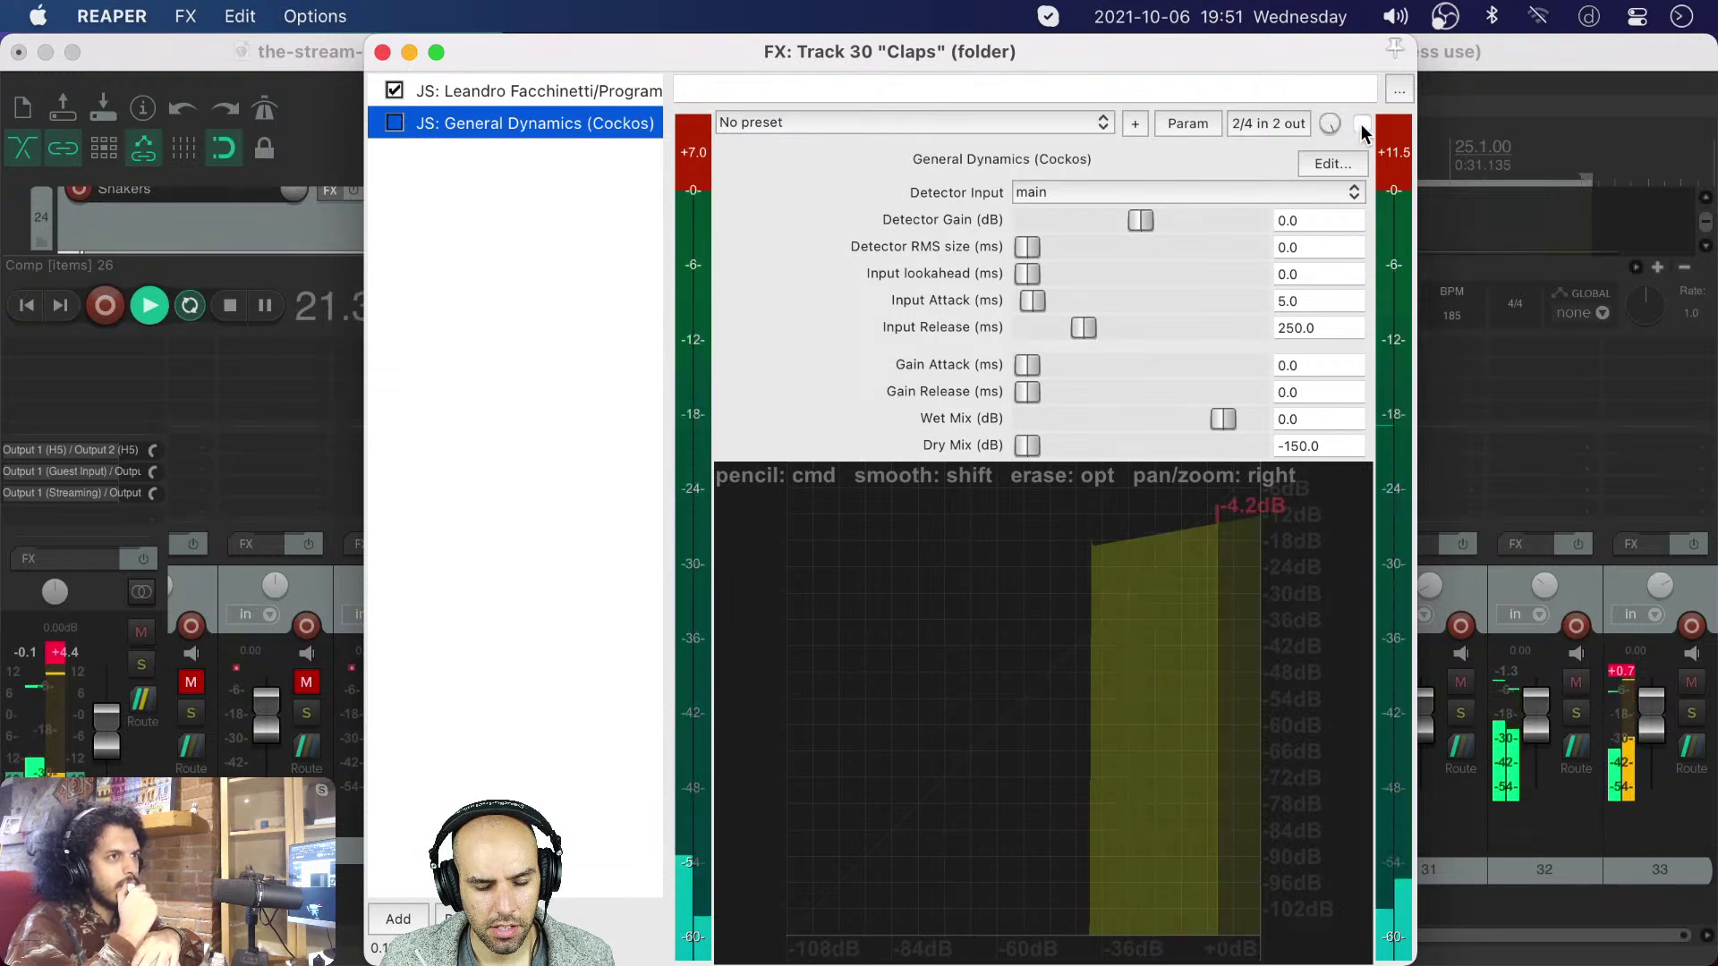
click(1361, 125)
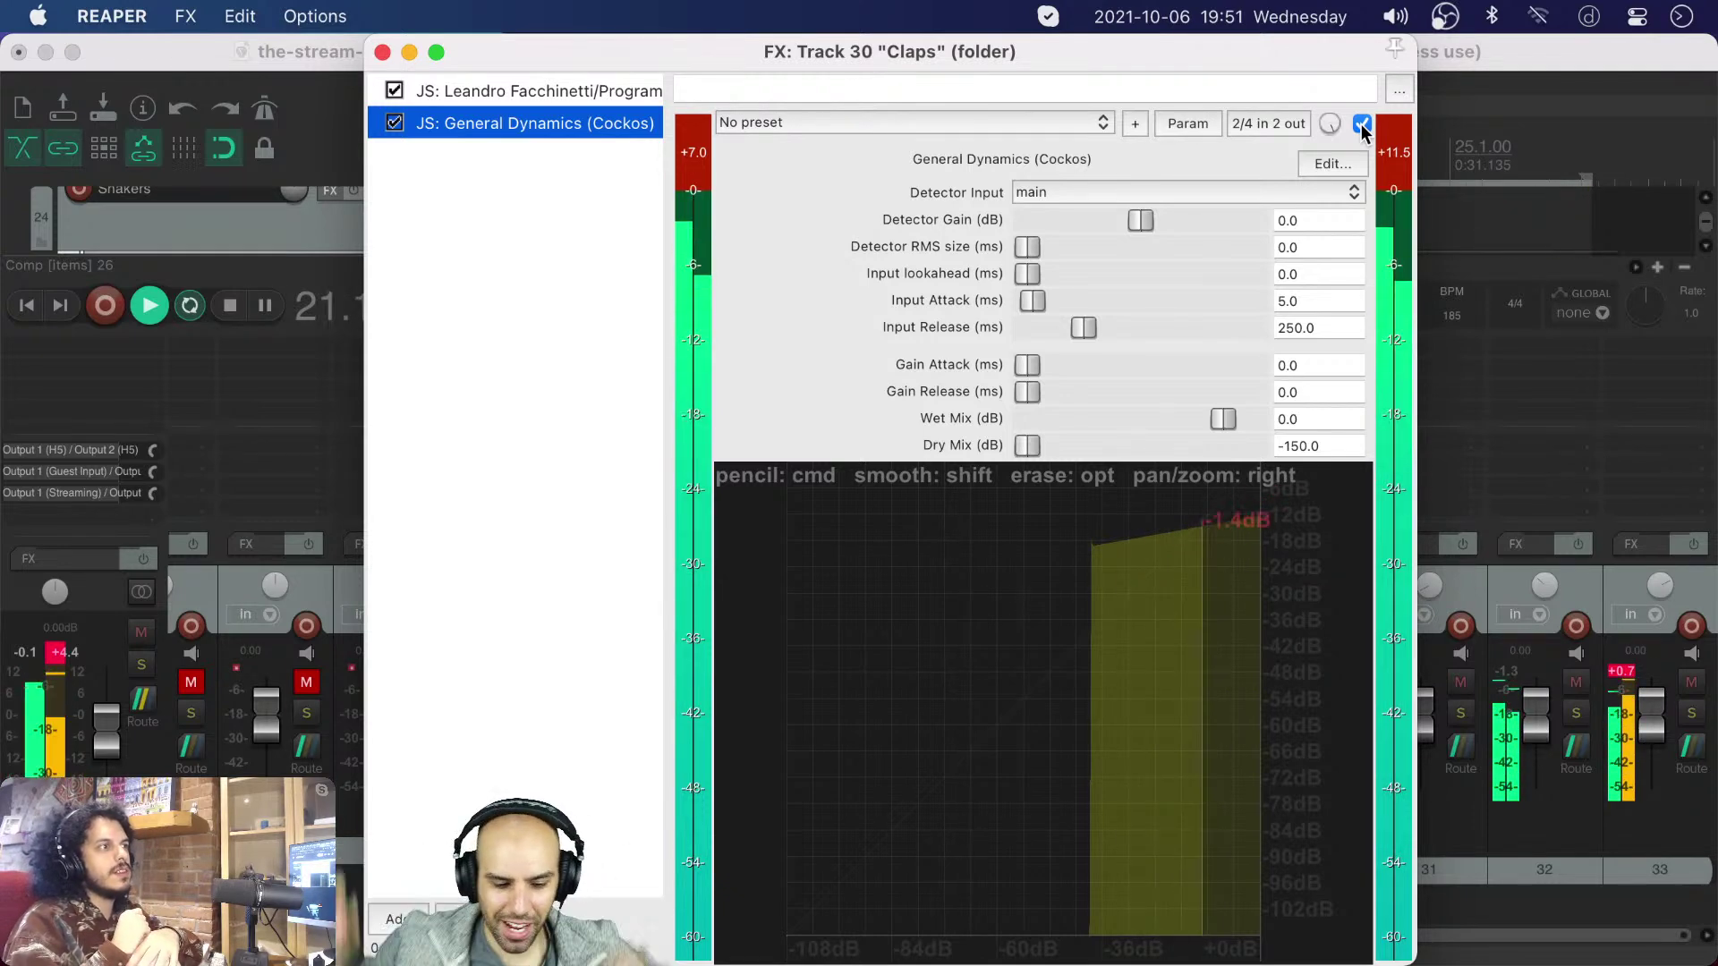
- Remove the JS effect above General Dynamics from the Claps track's chain, stop playback and reset the output peak meter
click(528, 93)
click(470, 192)
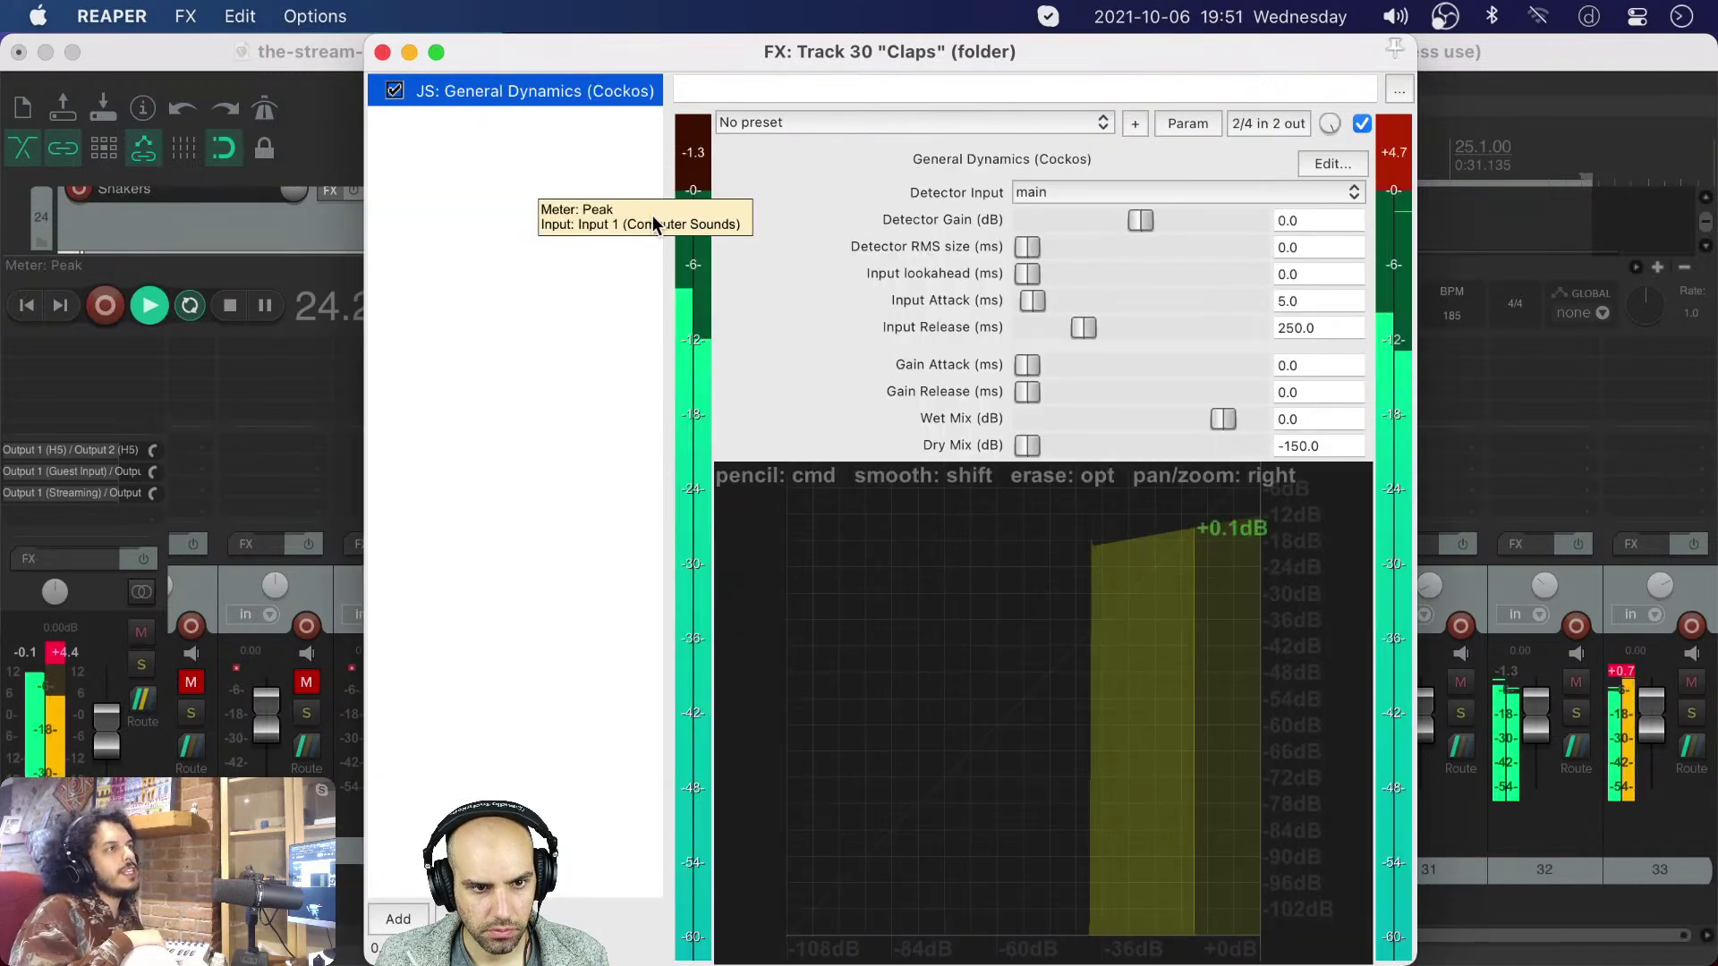
key(space)
click(1396, 154)
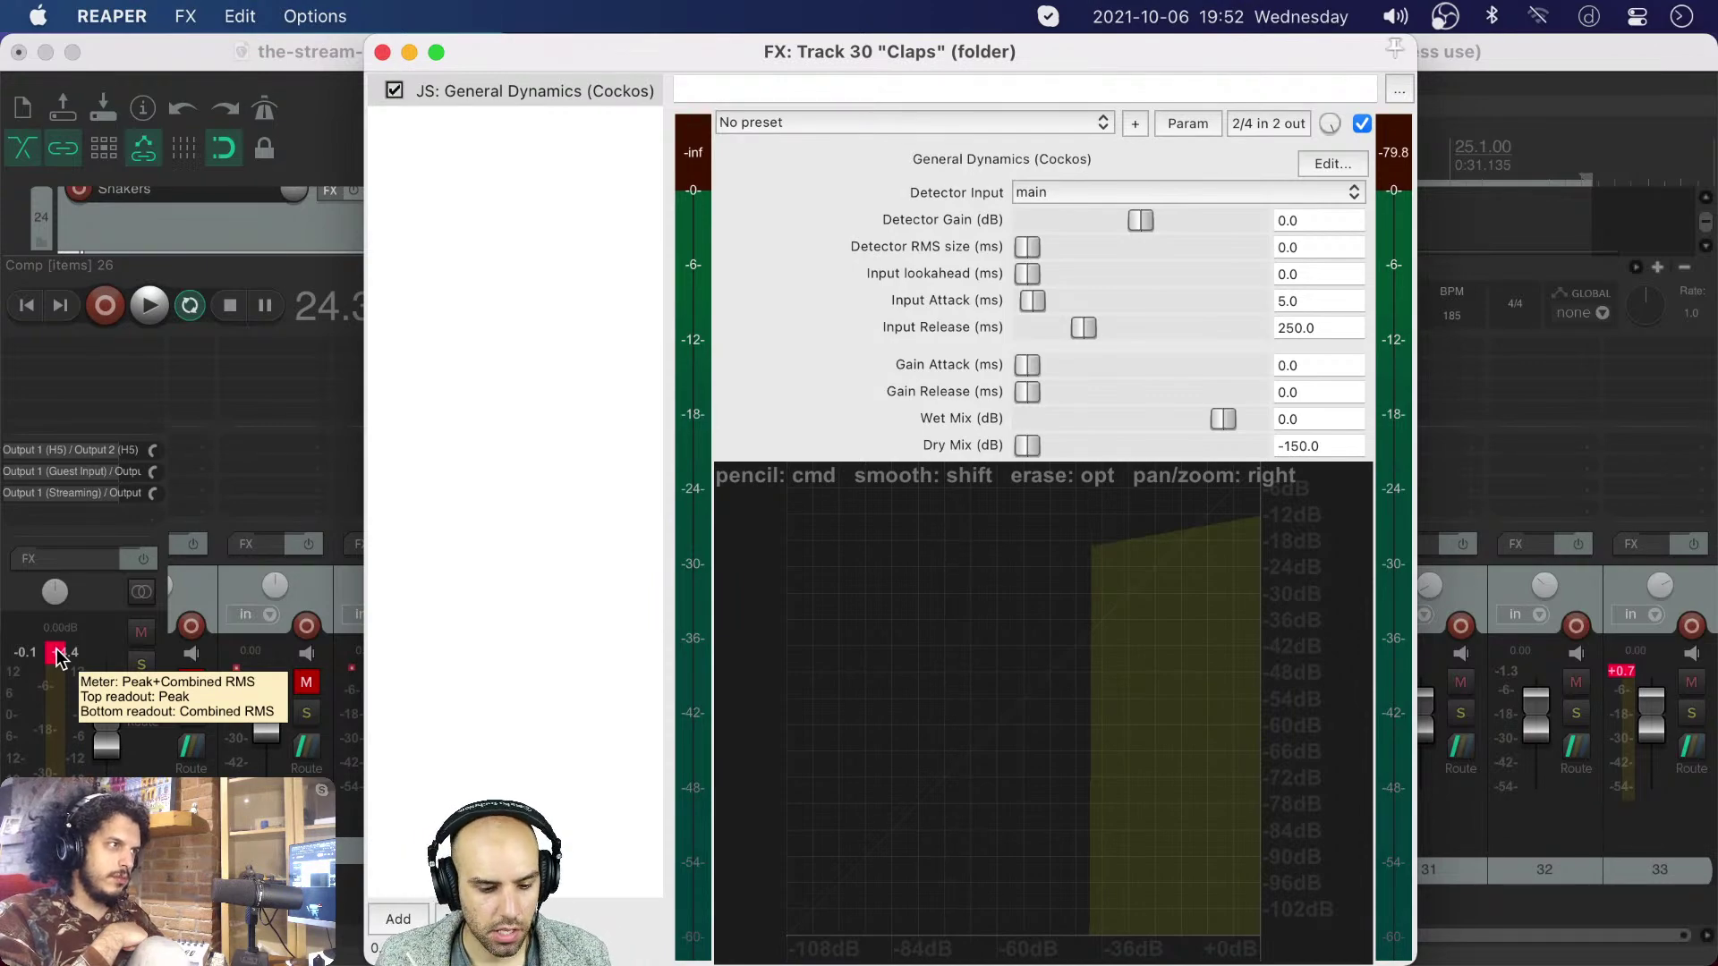
- Switch to Chrome and read the YouTube Studio live chat messages about the dry mix and the curve for the claps
key(super+Tab)
key(super+Tab)
key(super+Tab)
key(super+Tab)
key(super+Tab)
key(super+Tab)
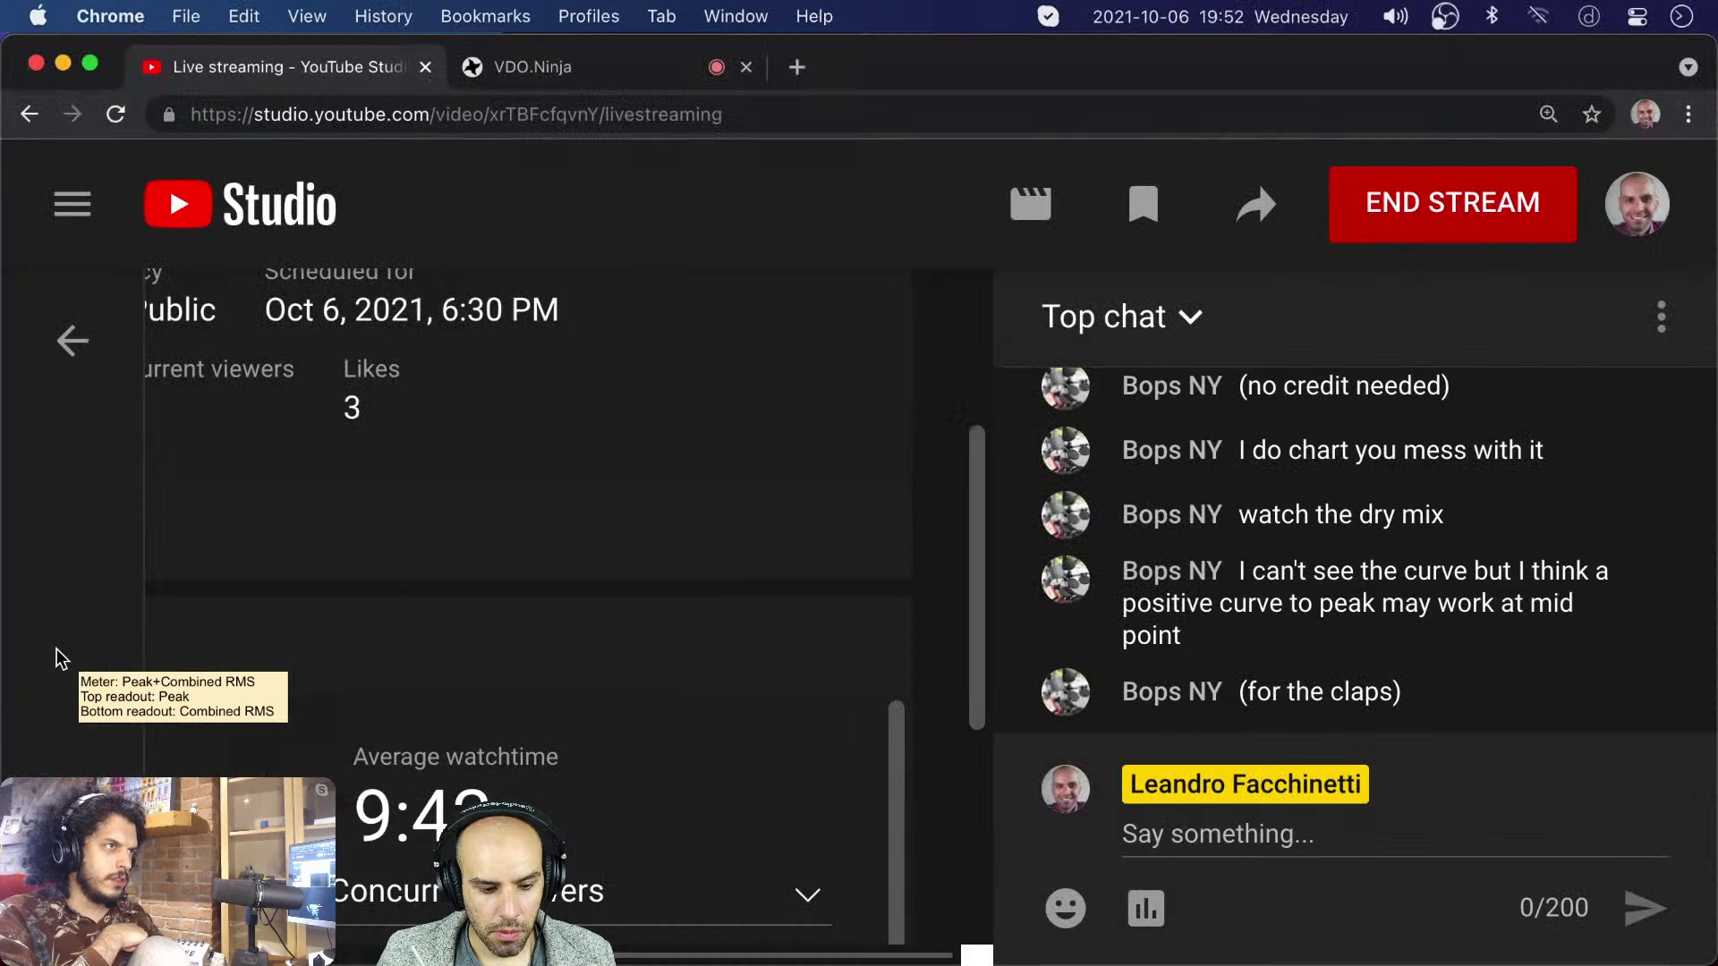
scroll(1574, 512, up, 3)
scroll(1579, 515, down, 2)
scroll(1579, 514, down, 1)
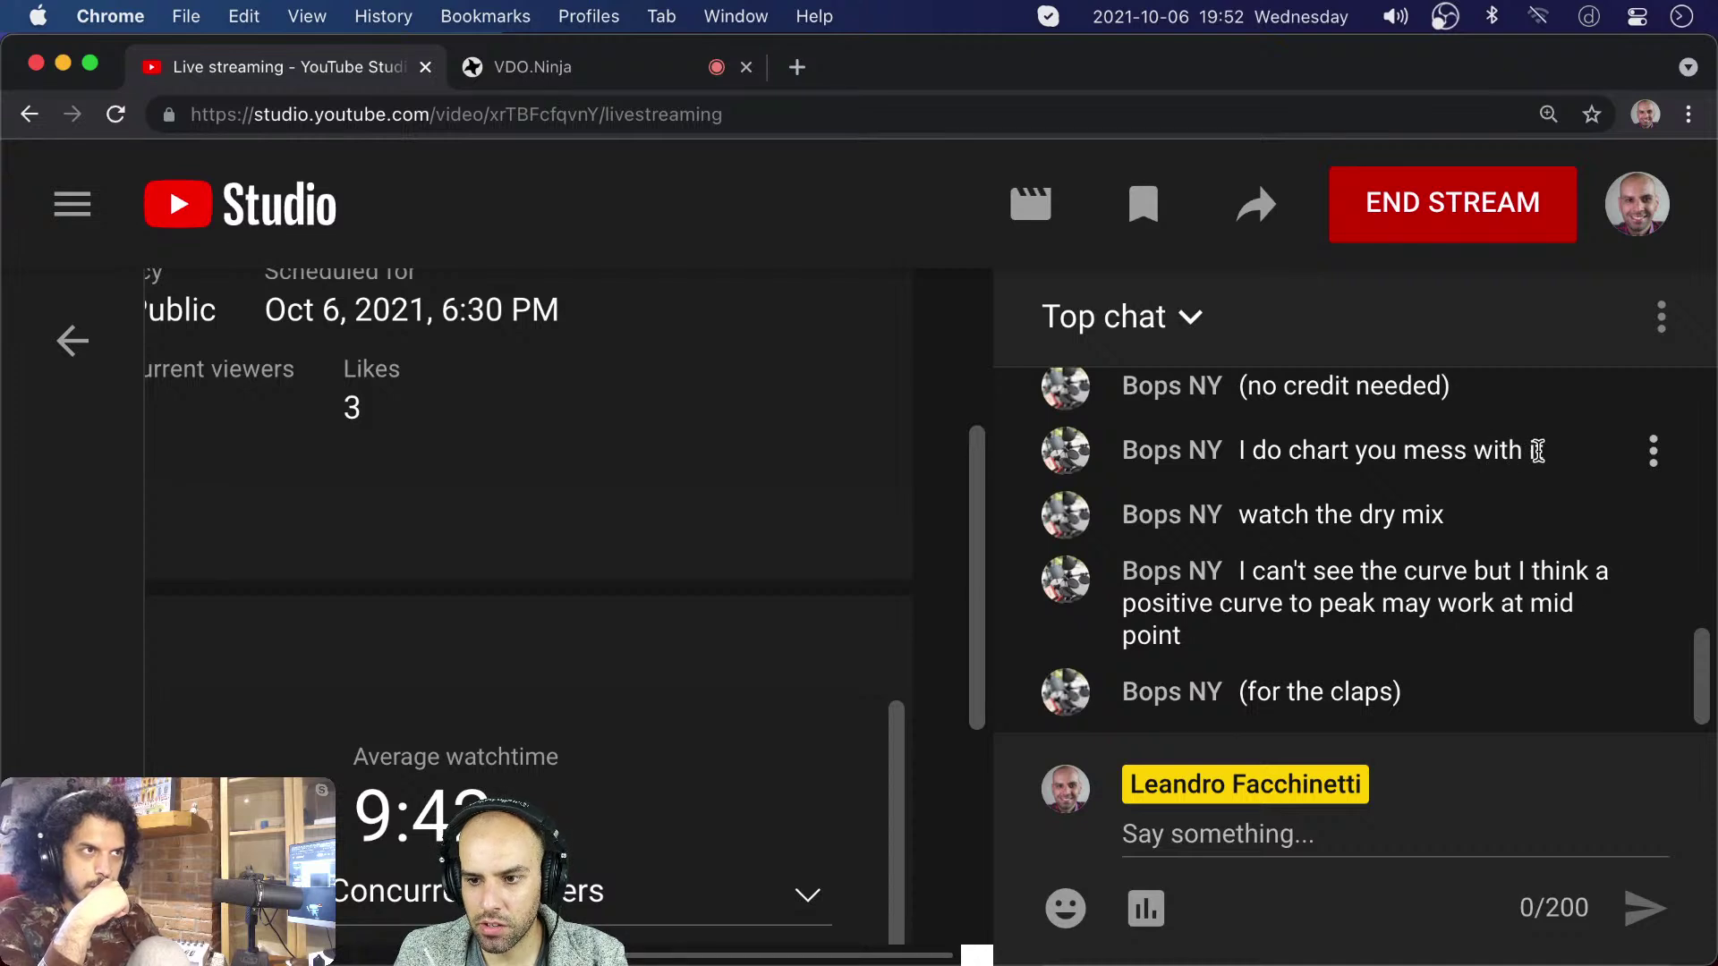
drag(1243, 511, 1431, 517)
click(1414, 517)
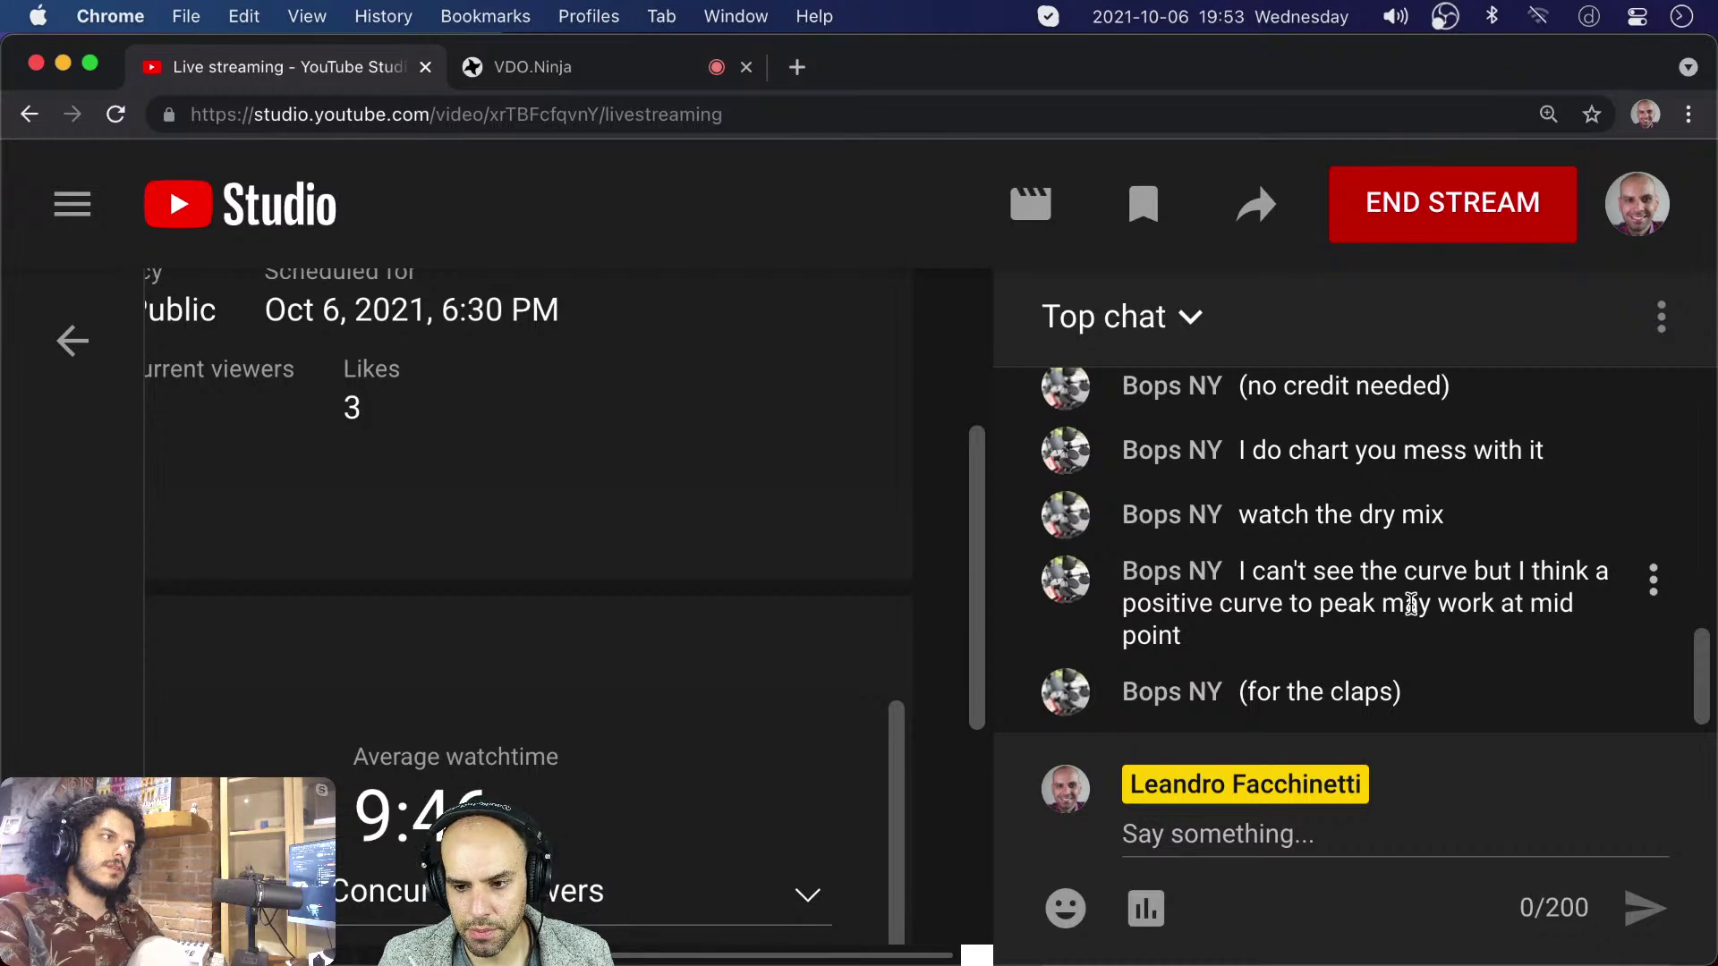
click(1411, 605)
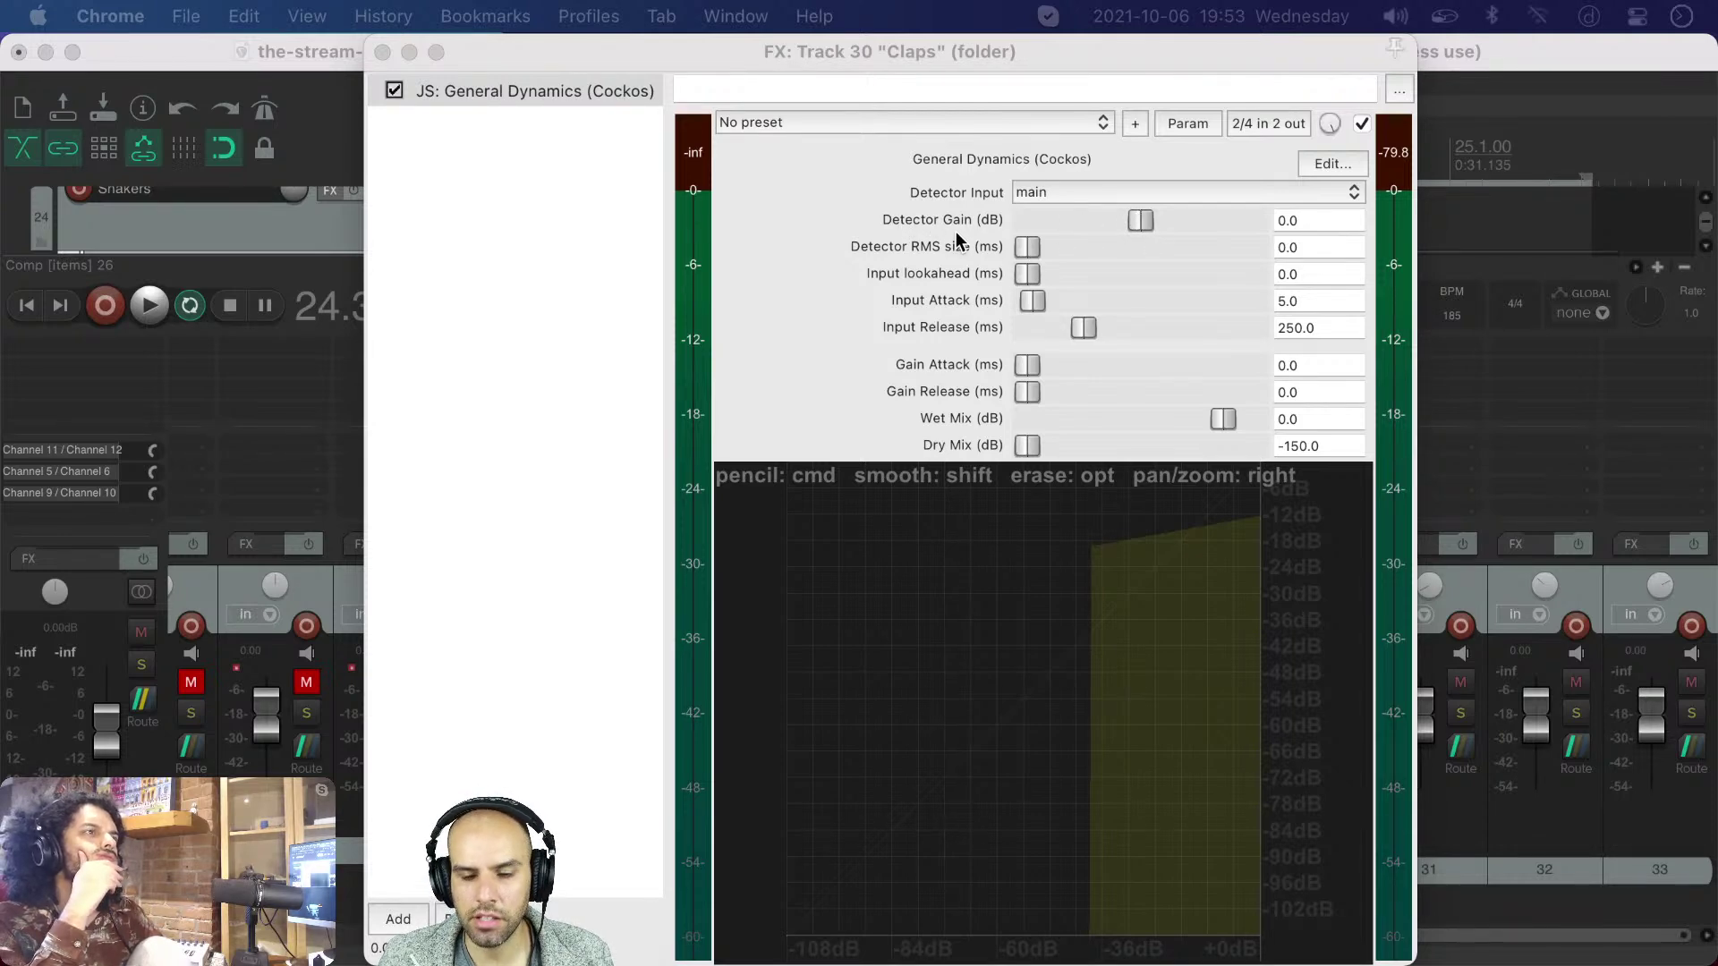
- Back in REAPER, view the Detector Input options of General Dynamics and clear the output peak reading
click(1044, 191)
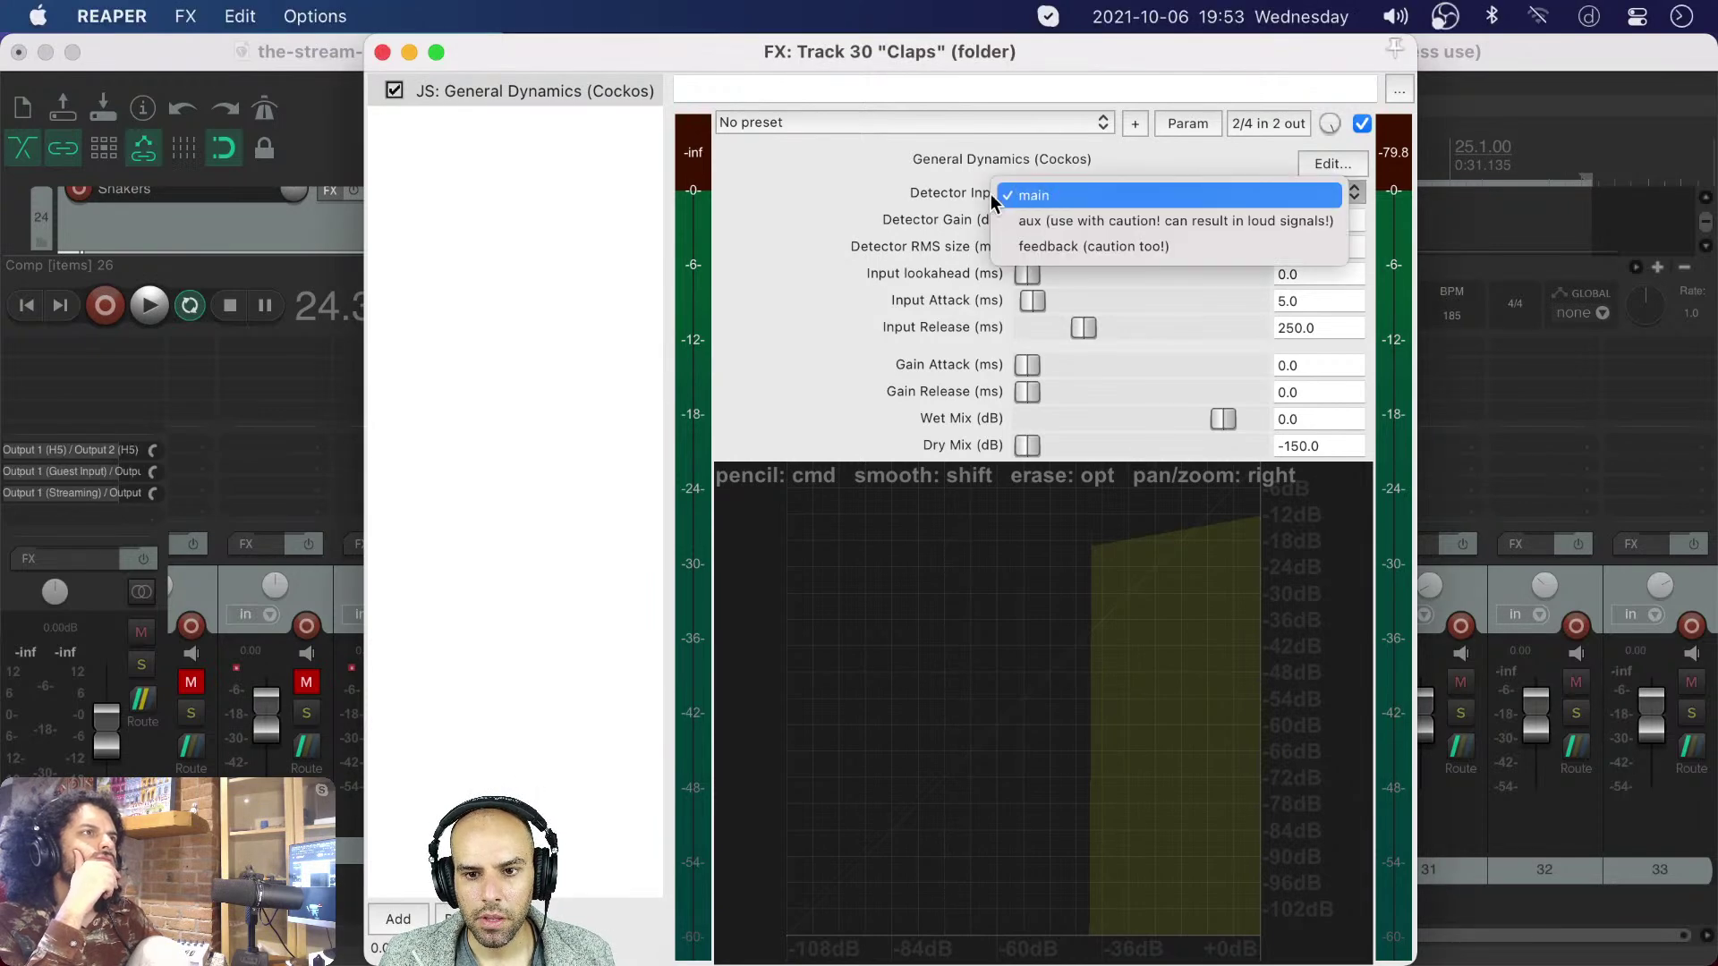
click(911, 190)
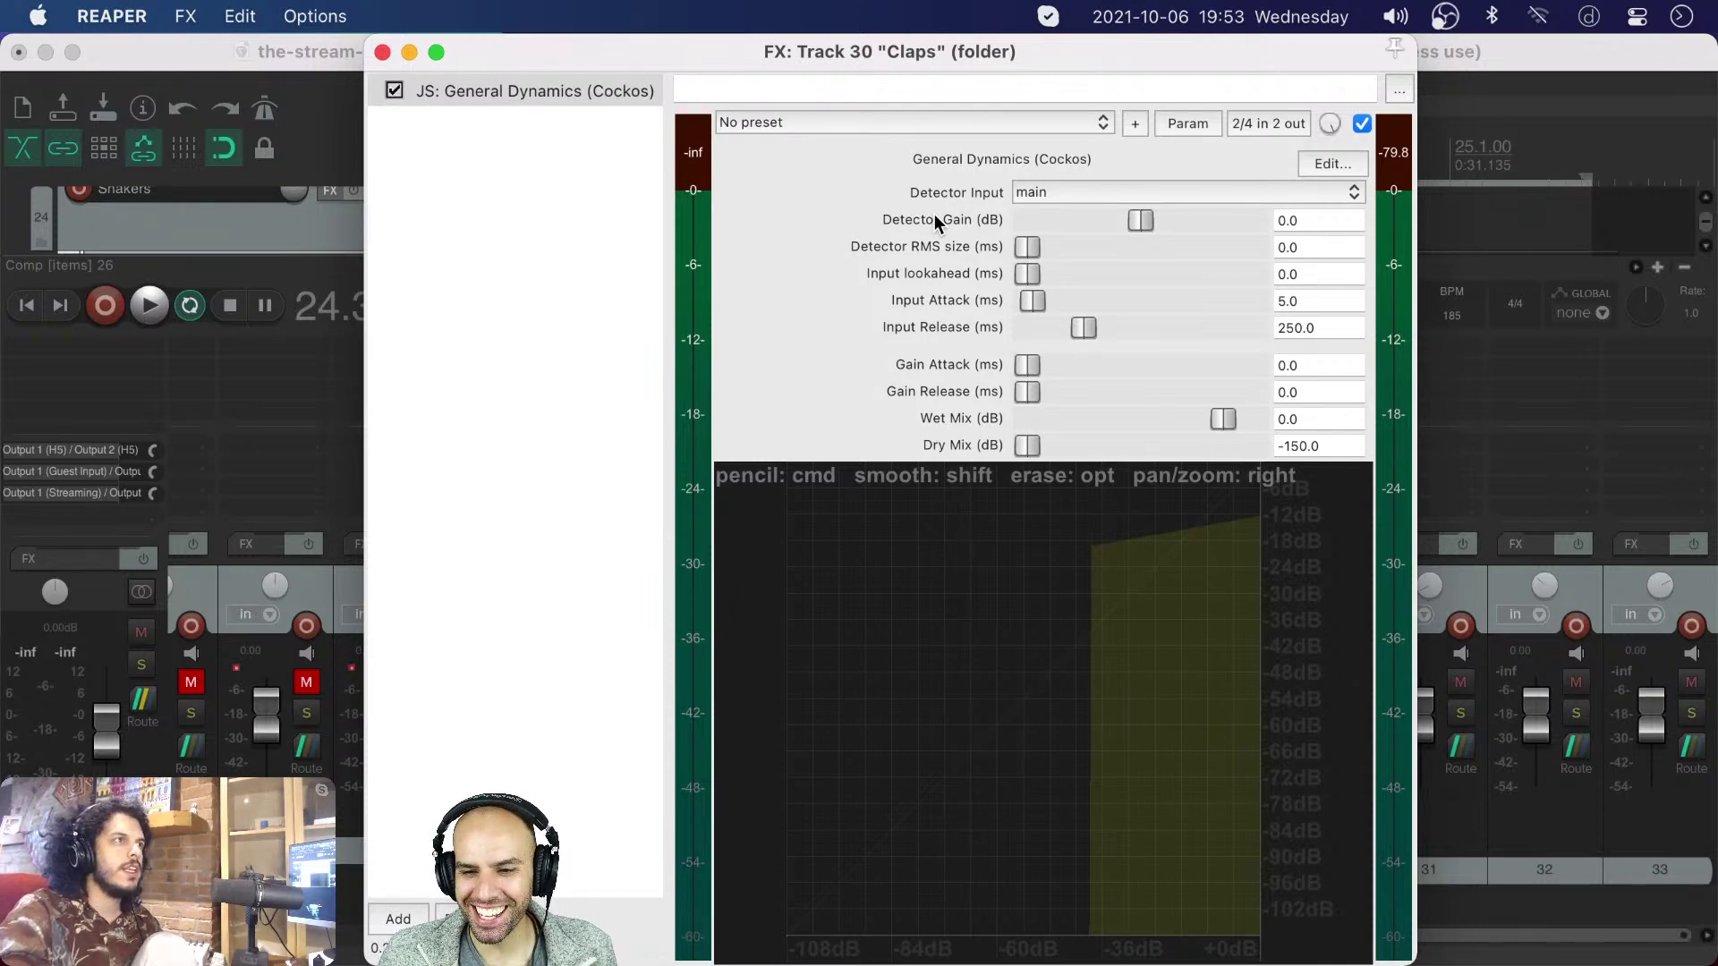
click(1393, 153)
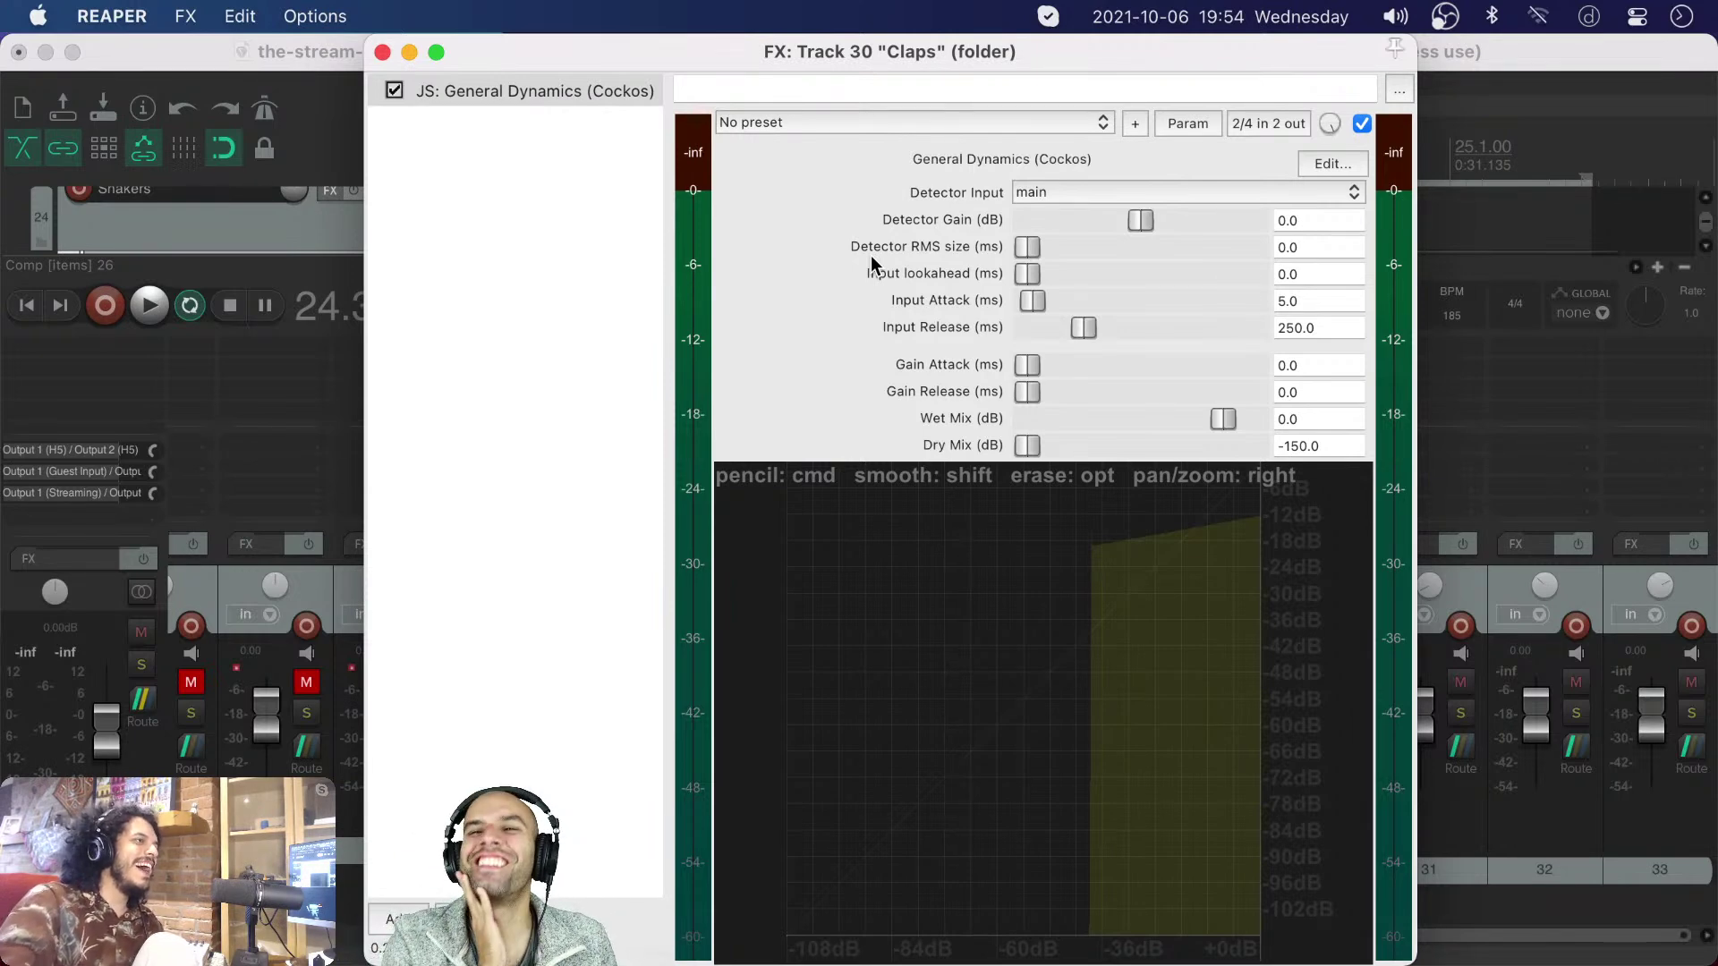
- Switch to Safari and open dspguide.com in a new window
key(super+Tab)
key(super+Tab)
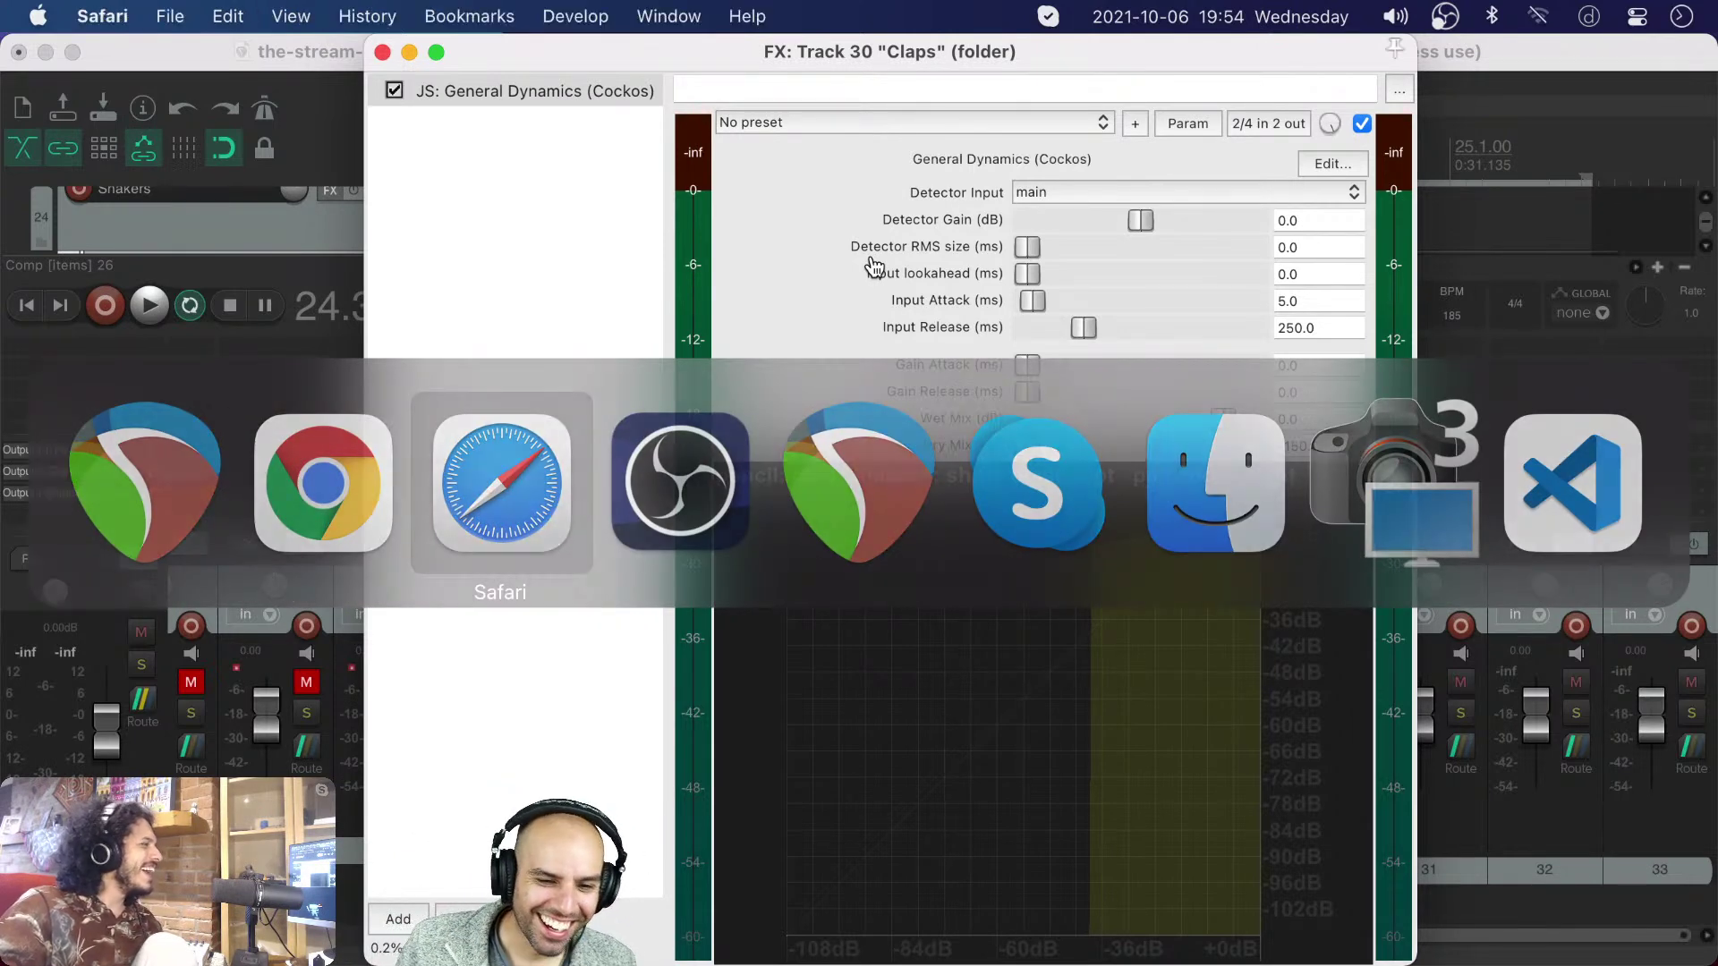
key(super+n)
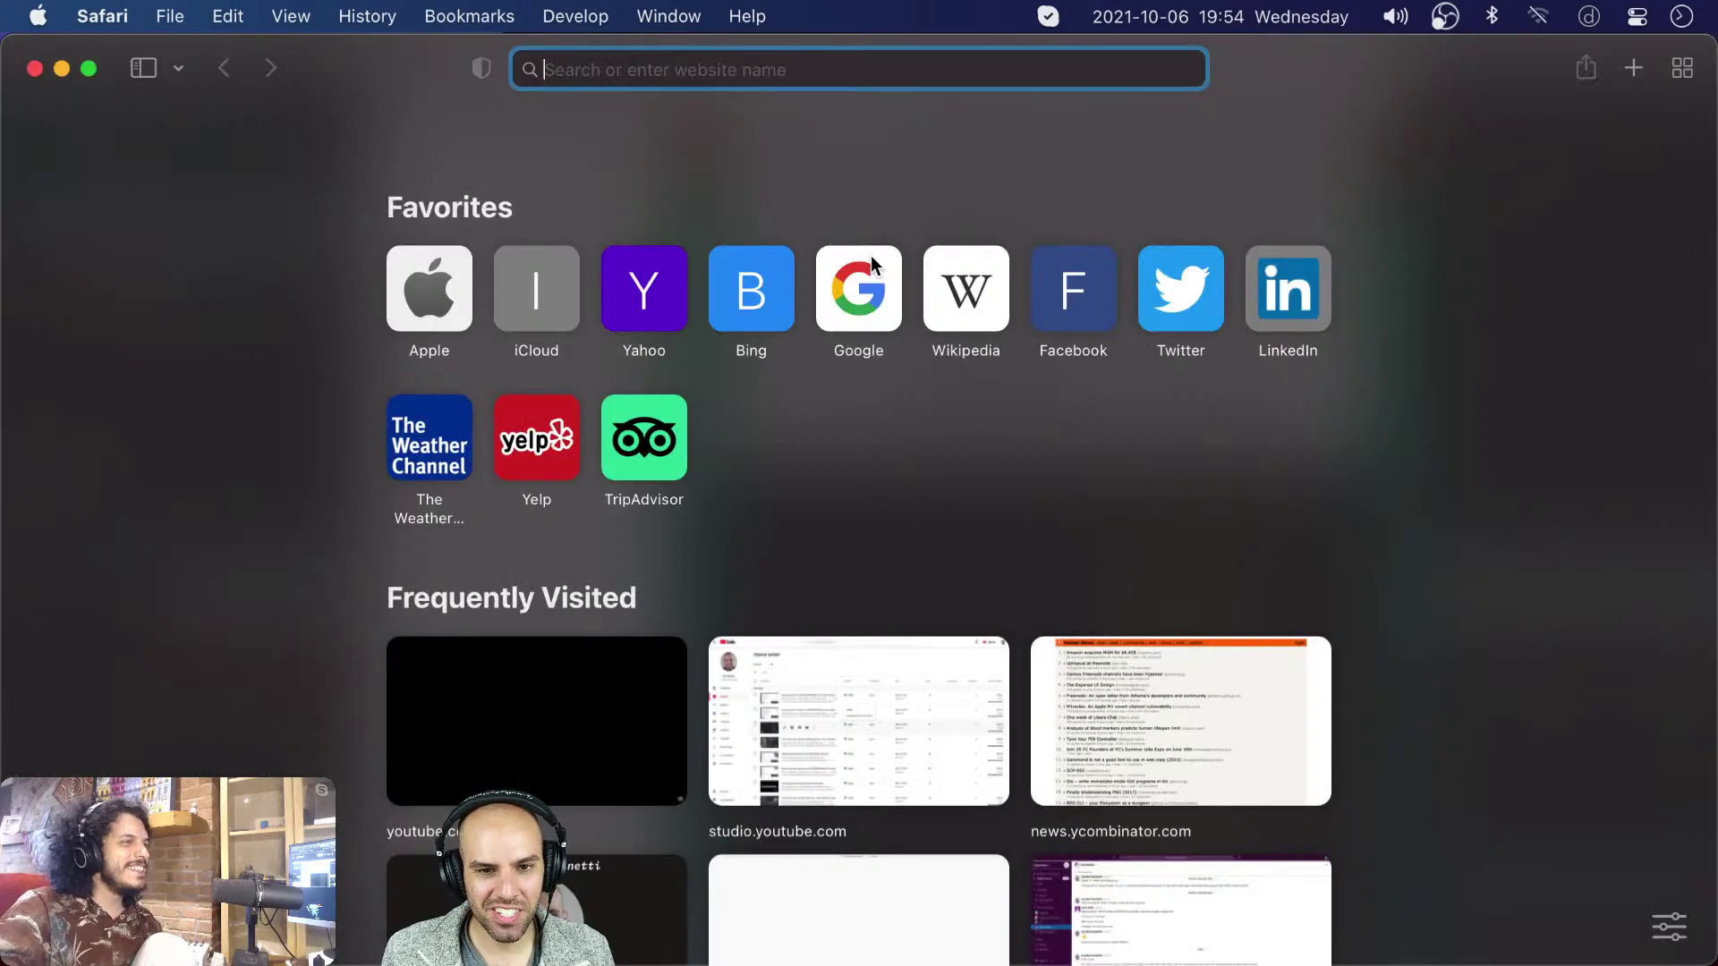
text(ds)
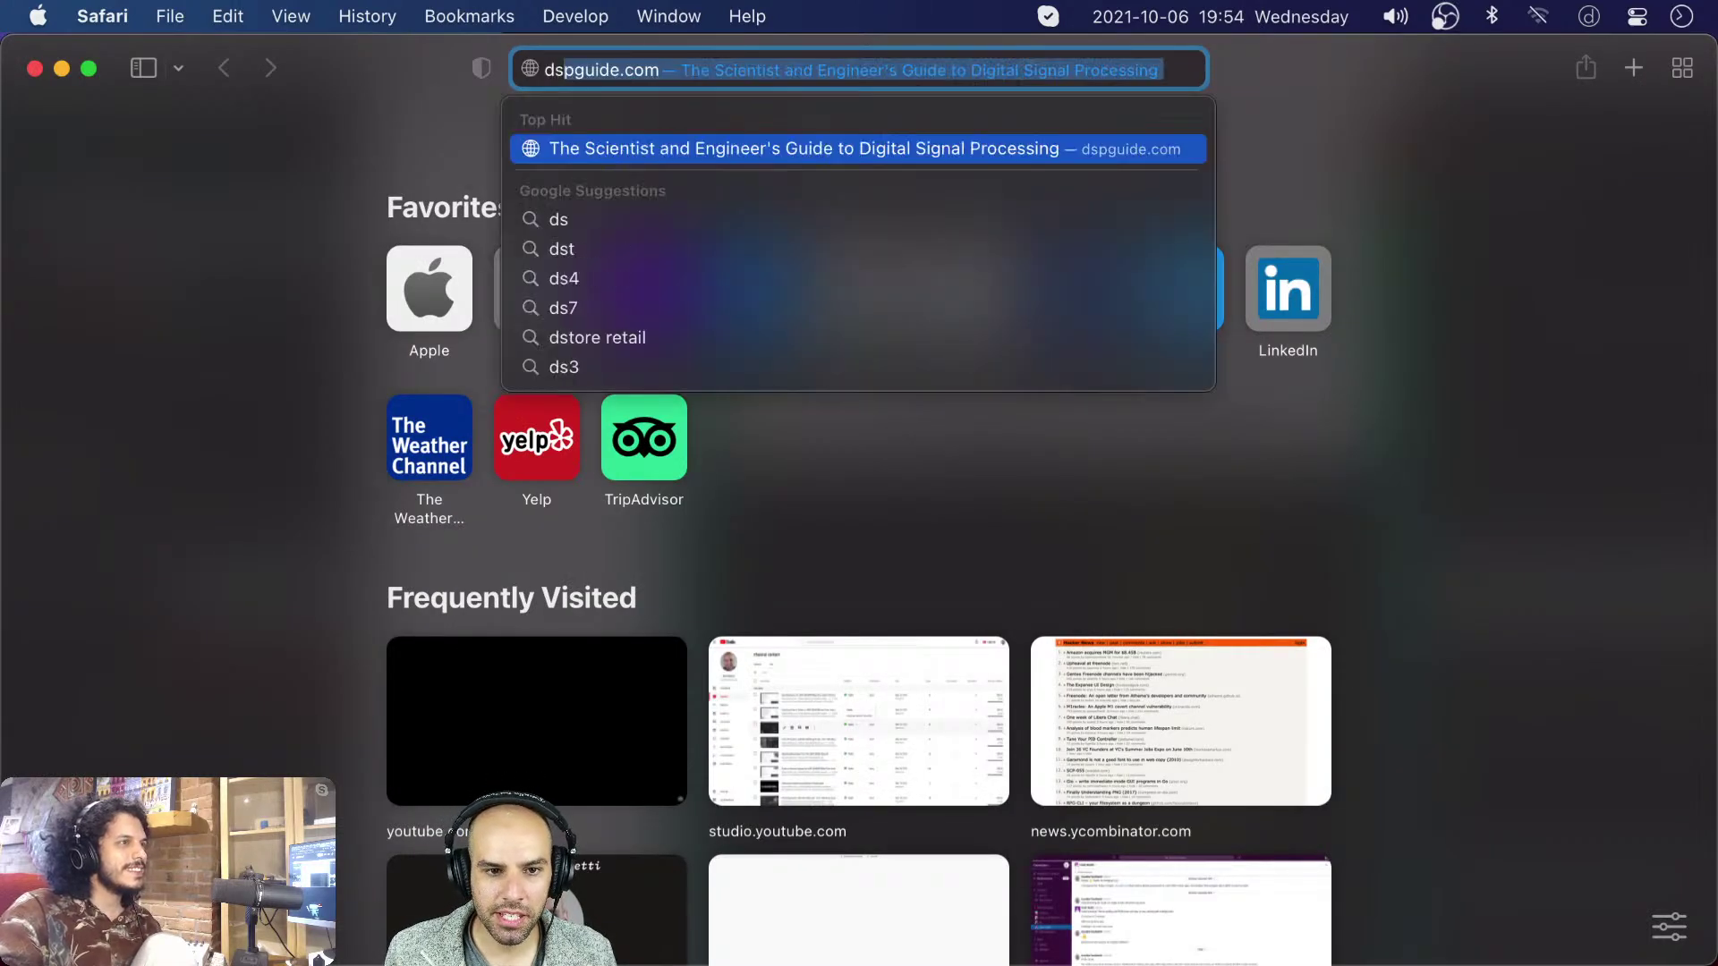
key(Return)
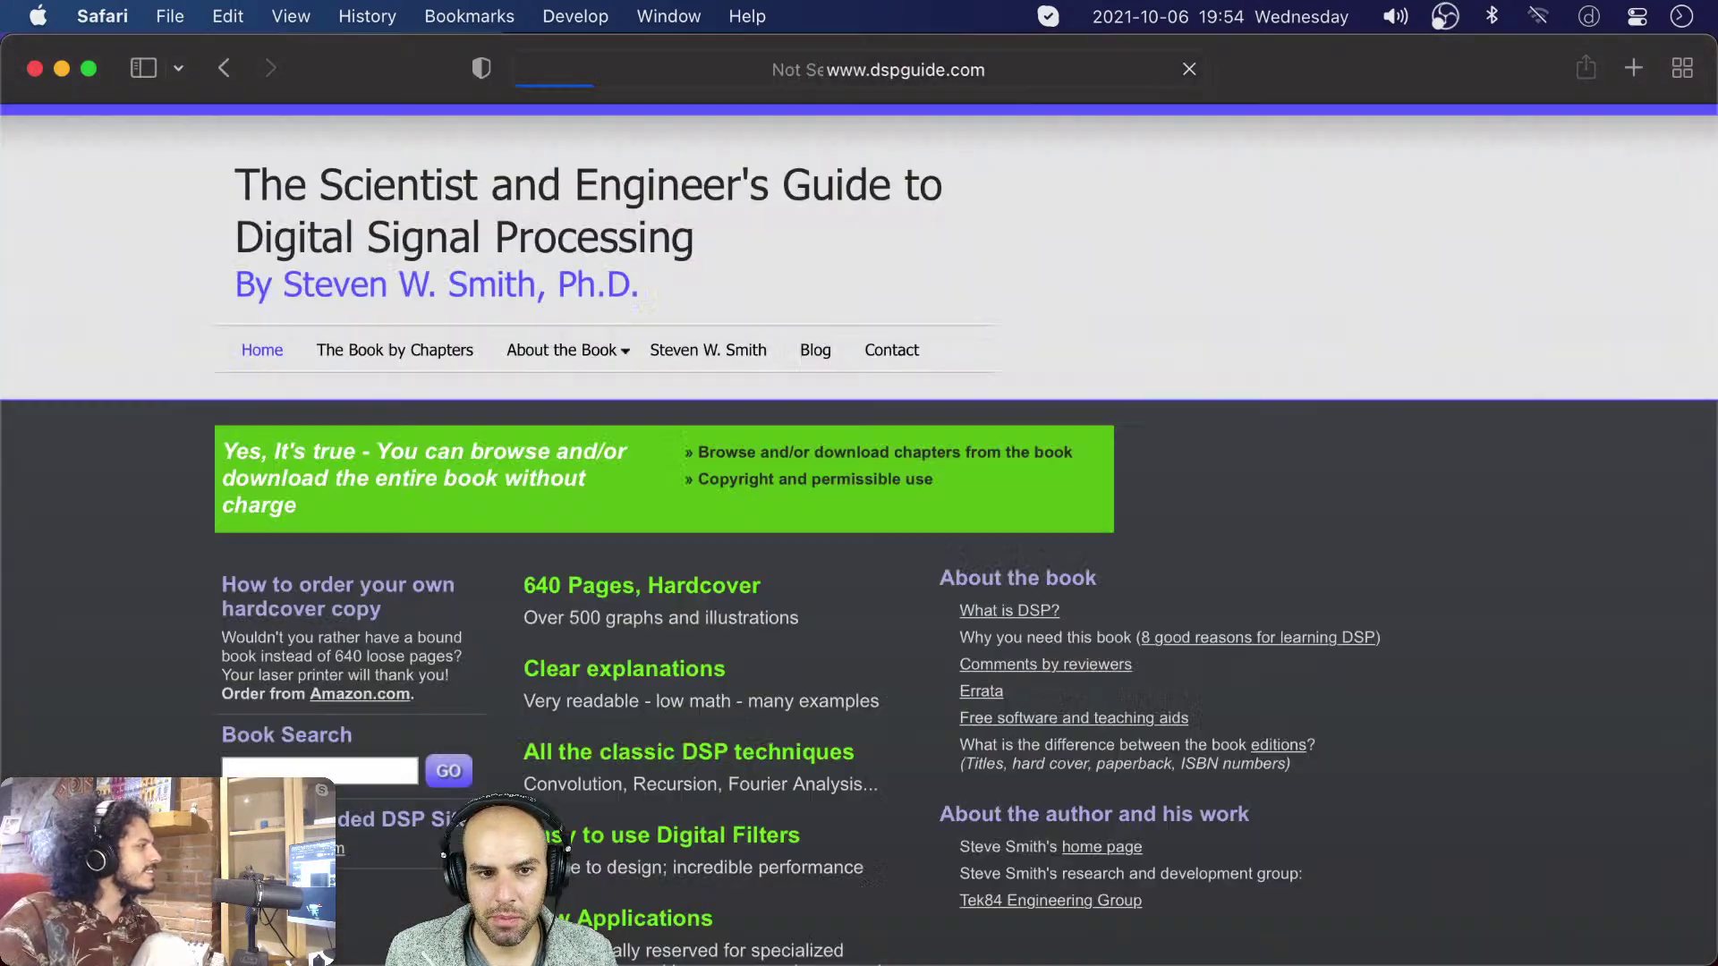
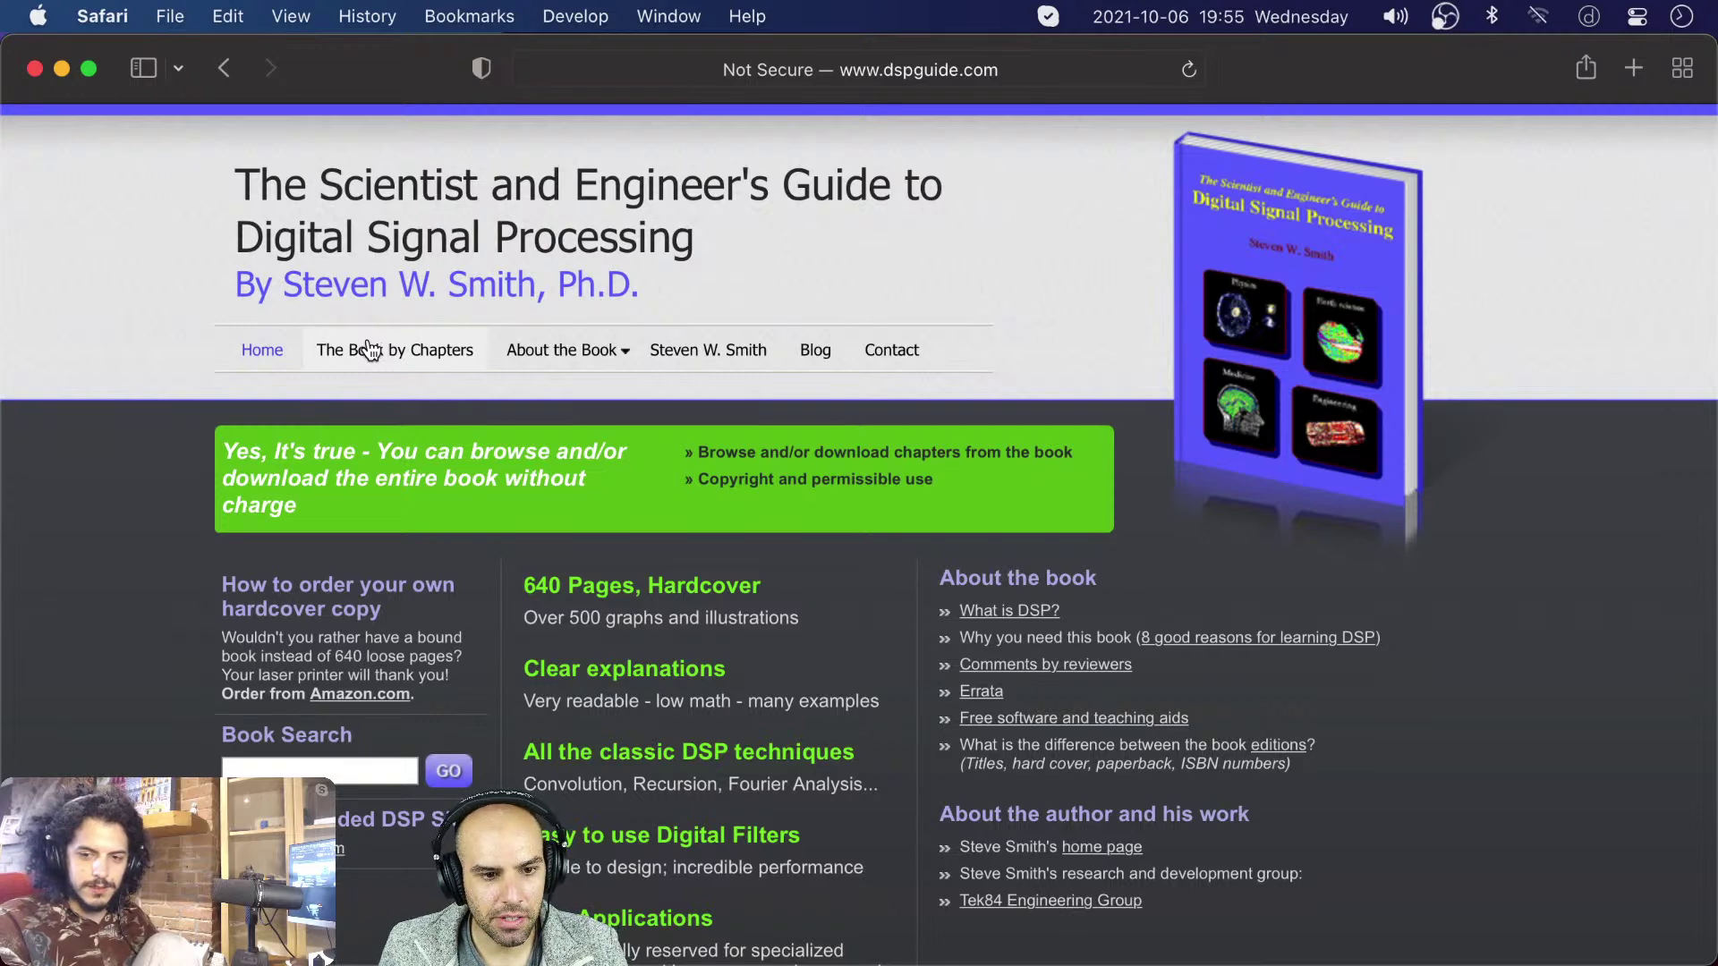
- Open The Book by Chapters page and highlight the title The Scientist and Engineer's Guide to Digital Signal Processing
click(369, 349)
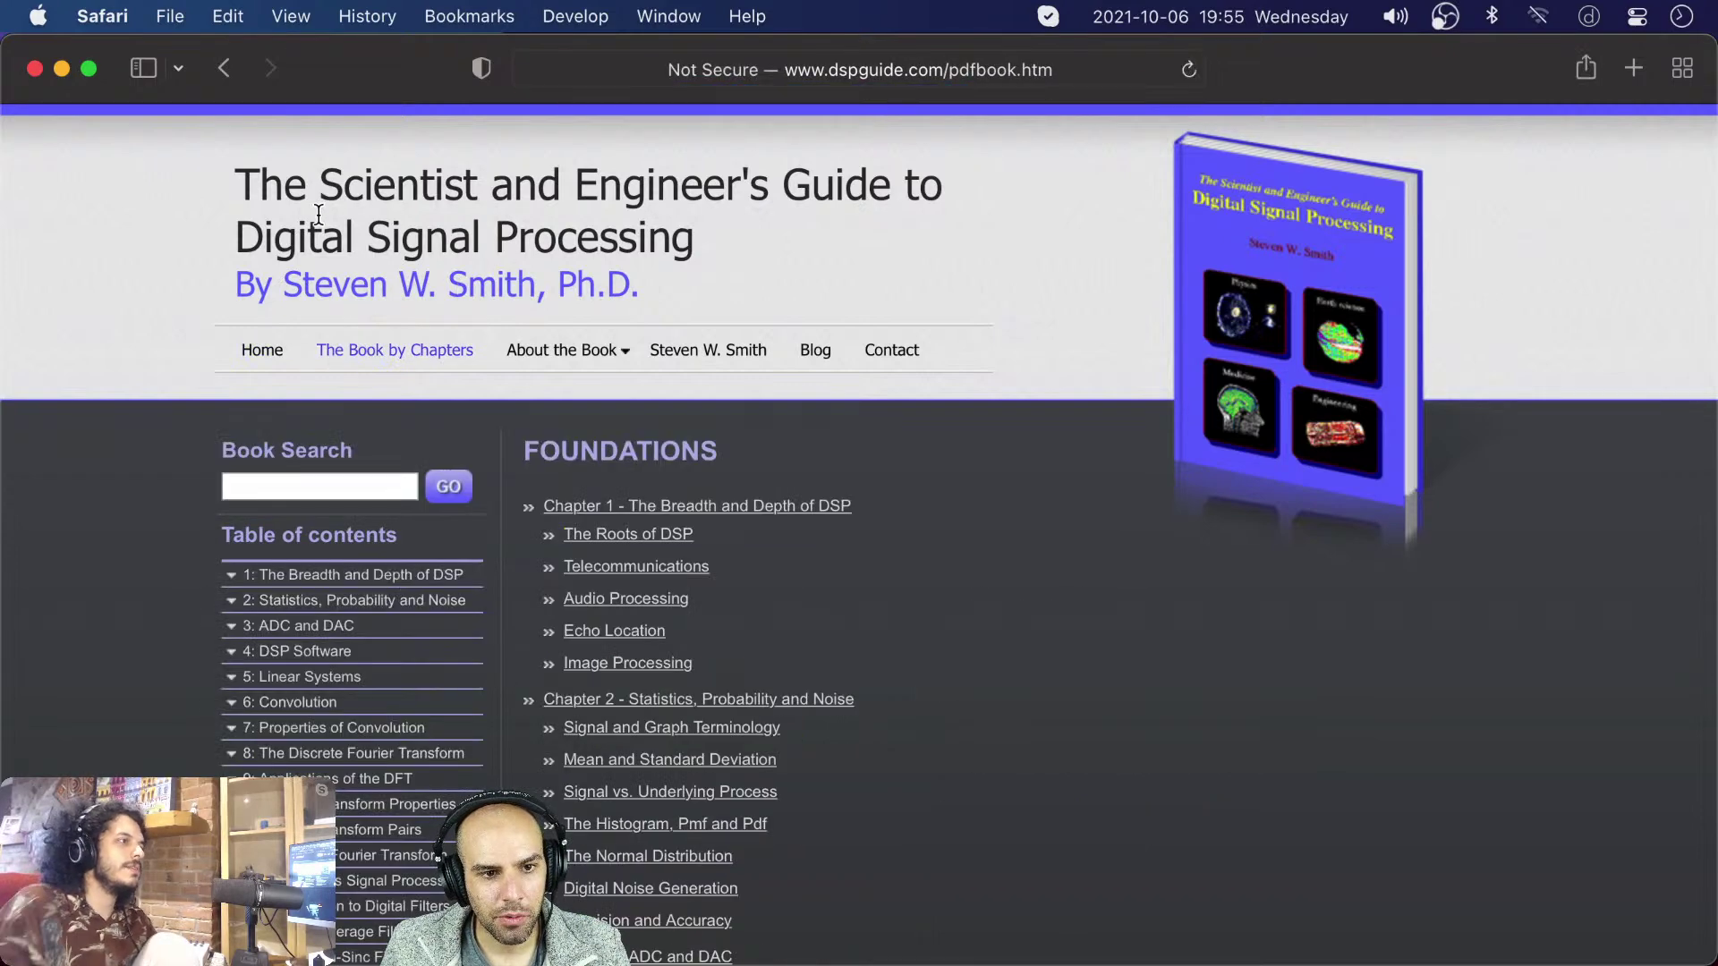
scroll(319, 215, down, 3)
scroll(319, 215, up, 4)
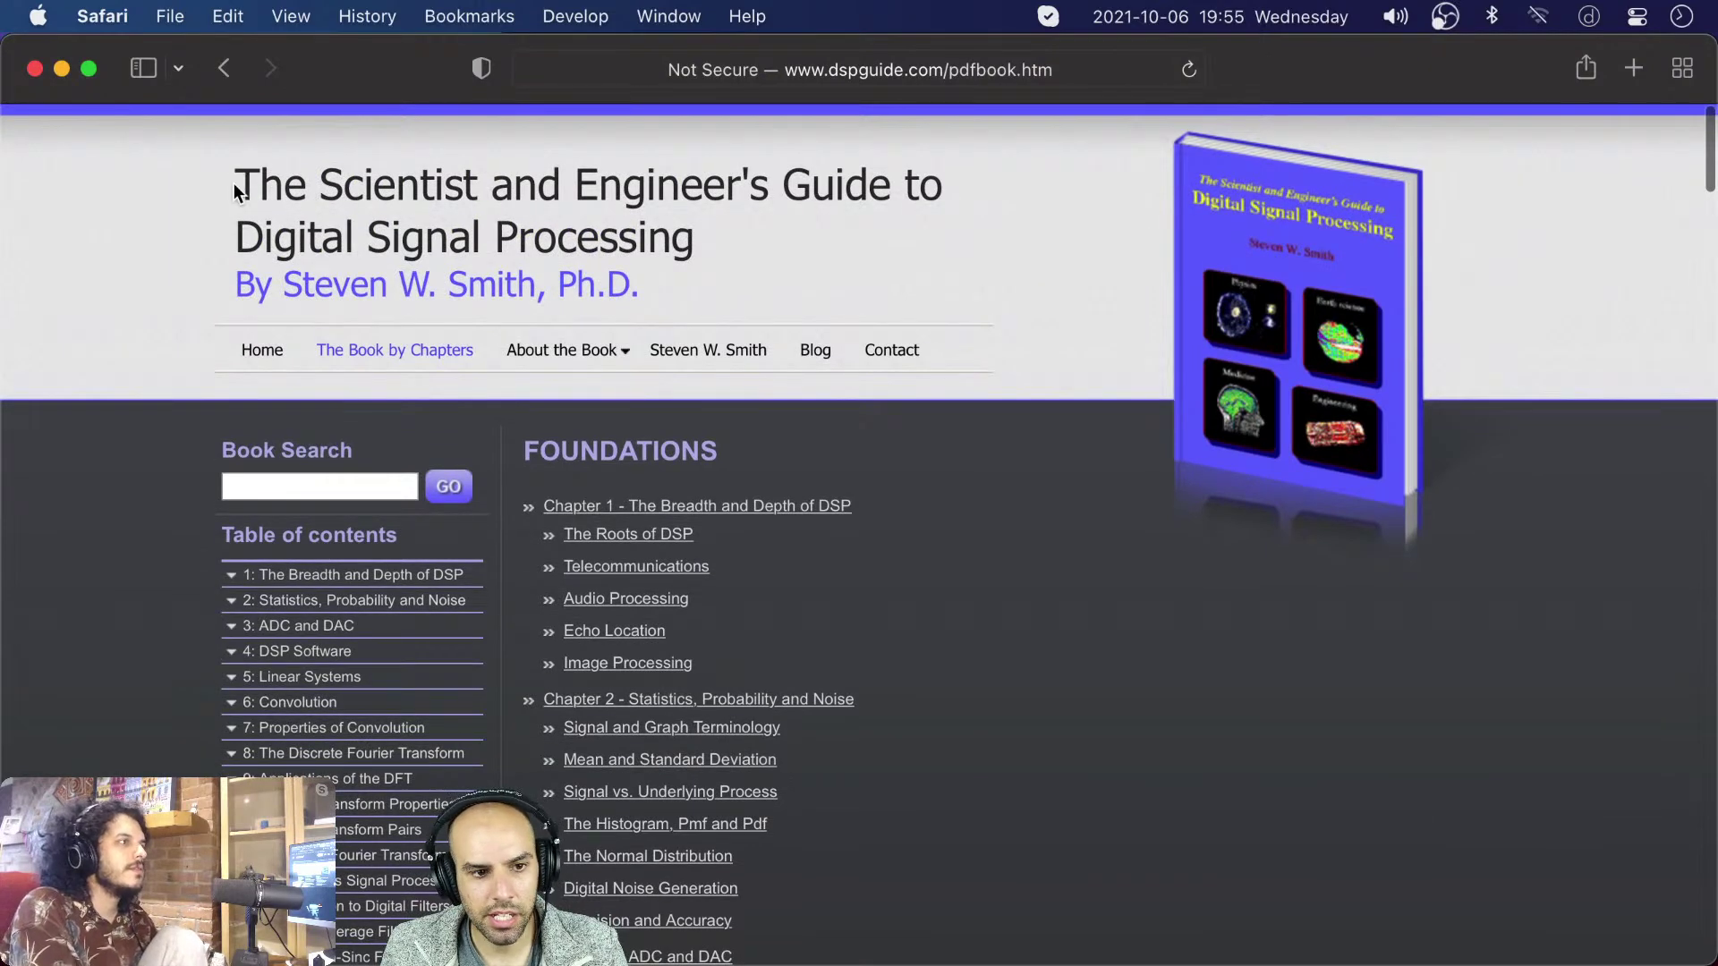
drag(239, 179, 702, 210)
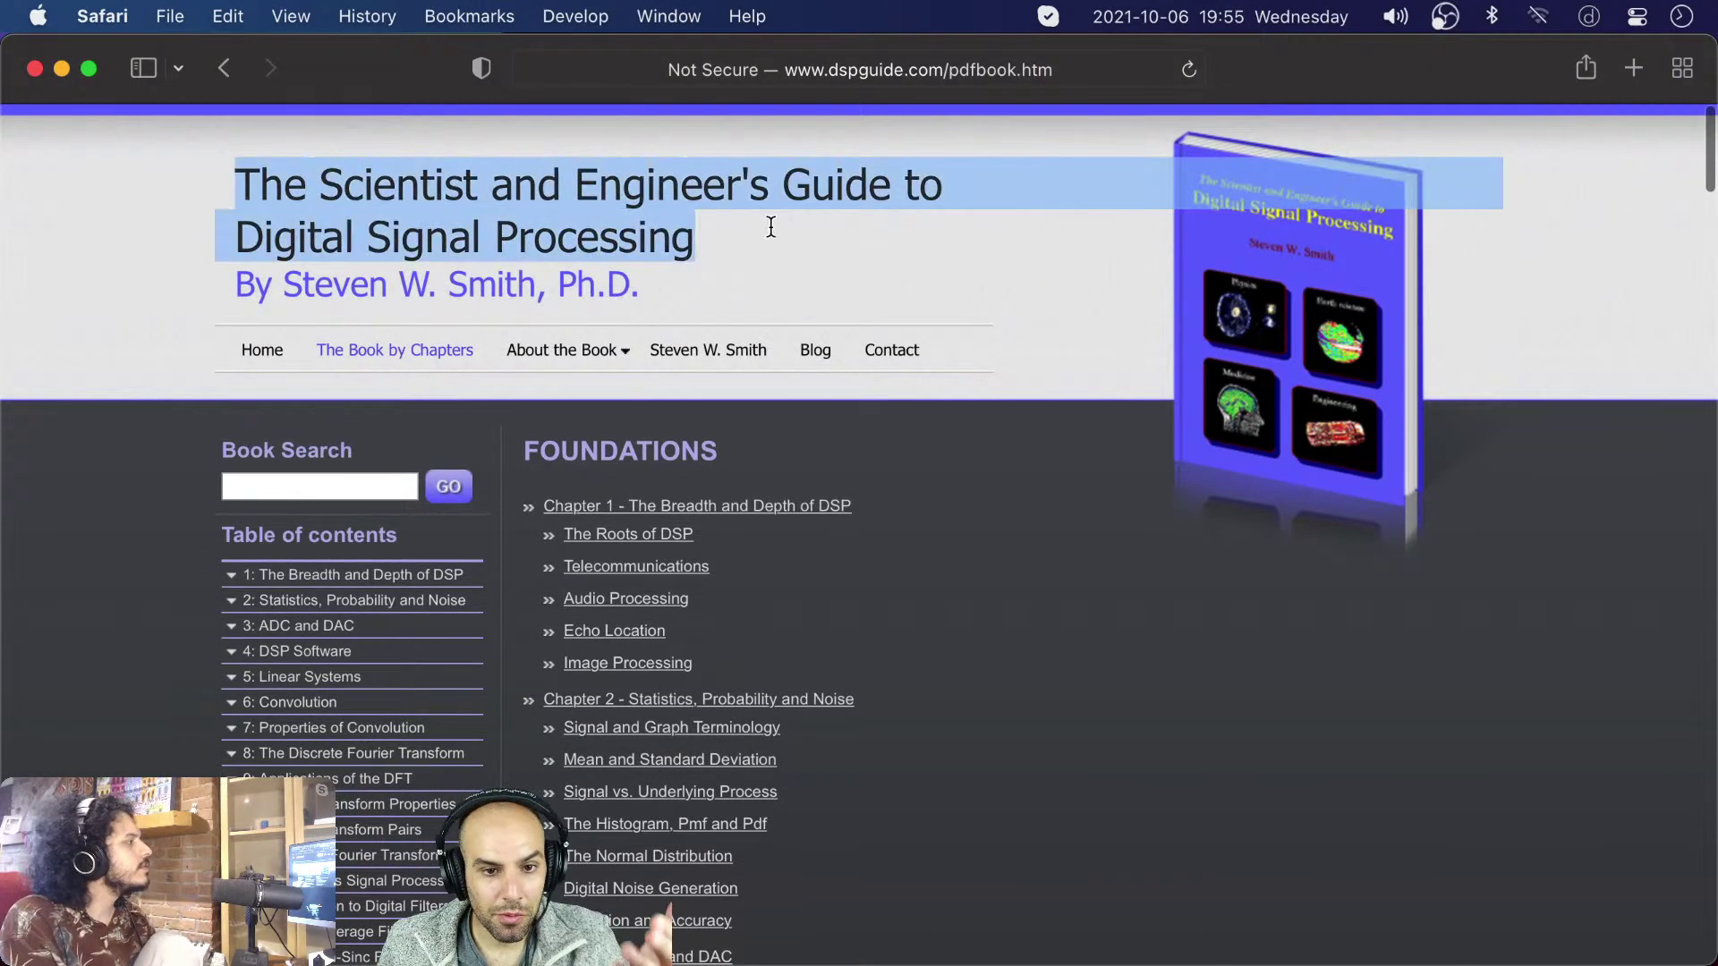
click(745, 228)
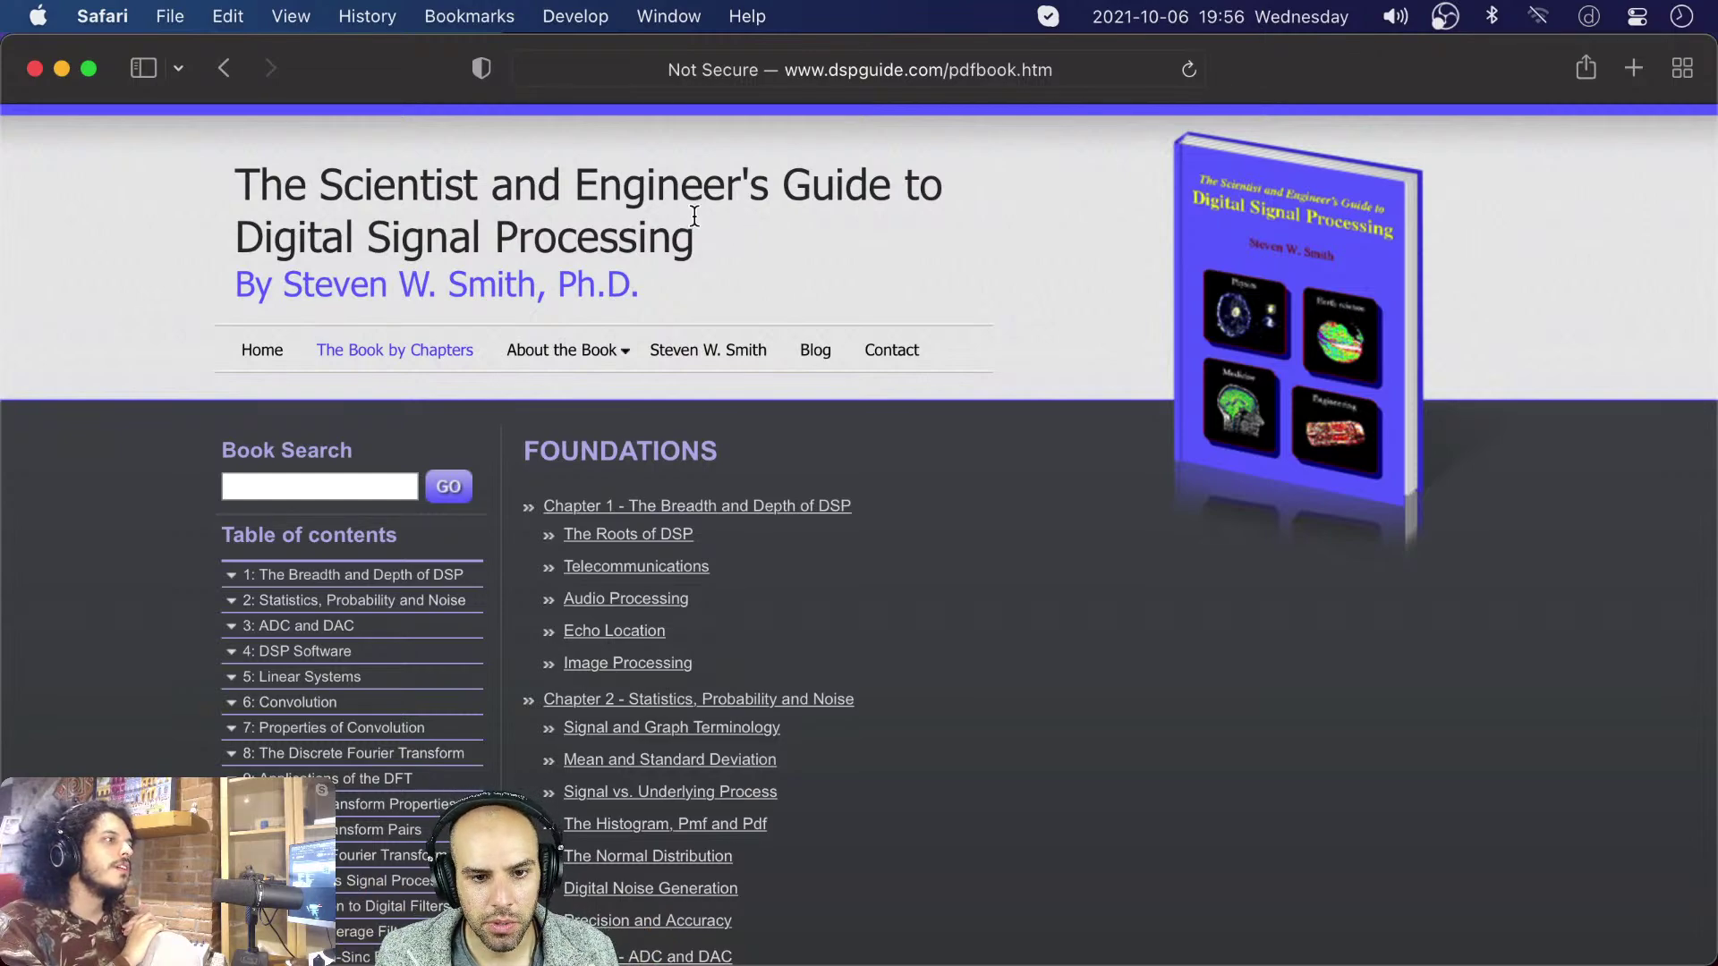
- Browse the DSP book's table of contents and chapter list, and close the Safari window
scroll(728, 250, down, 6)
scroll(728, 251, up, 4)
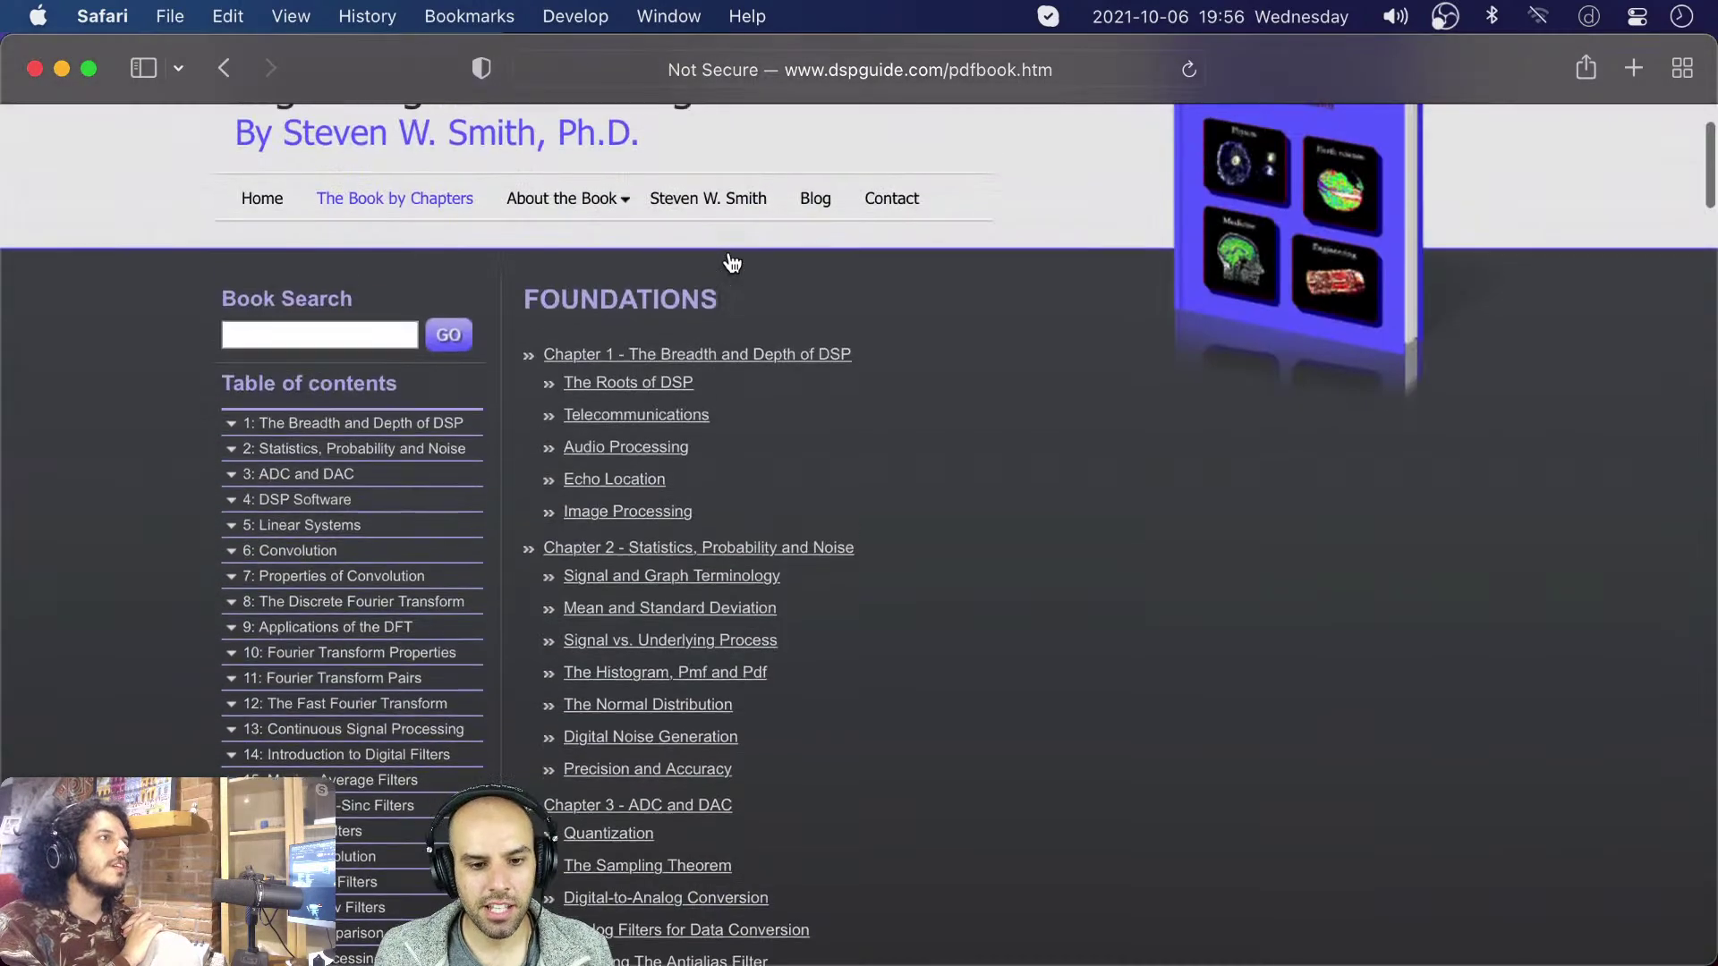
scroll(728, 250, down, 11)
scroll(728, 250, up, 14)
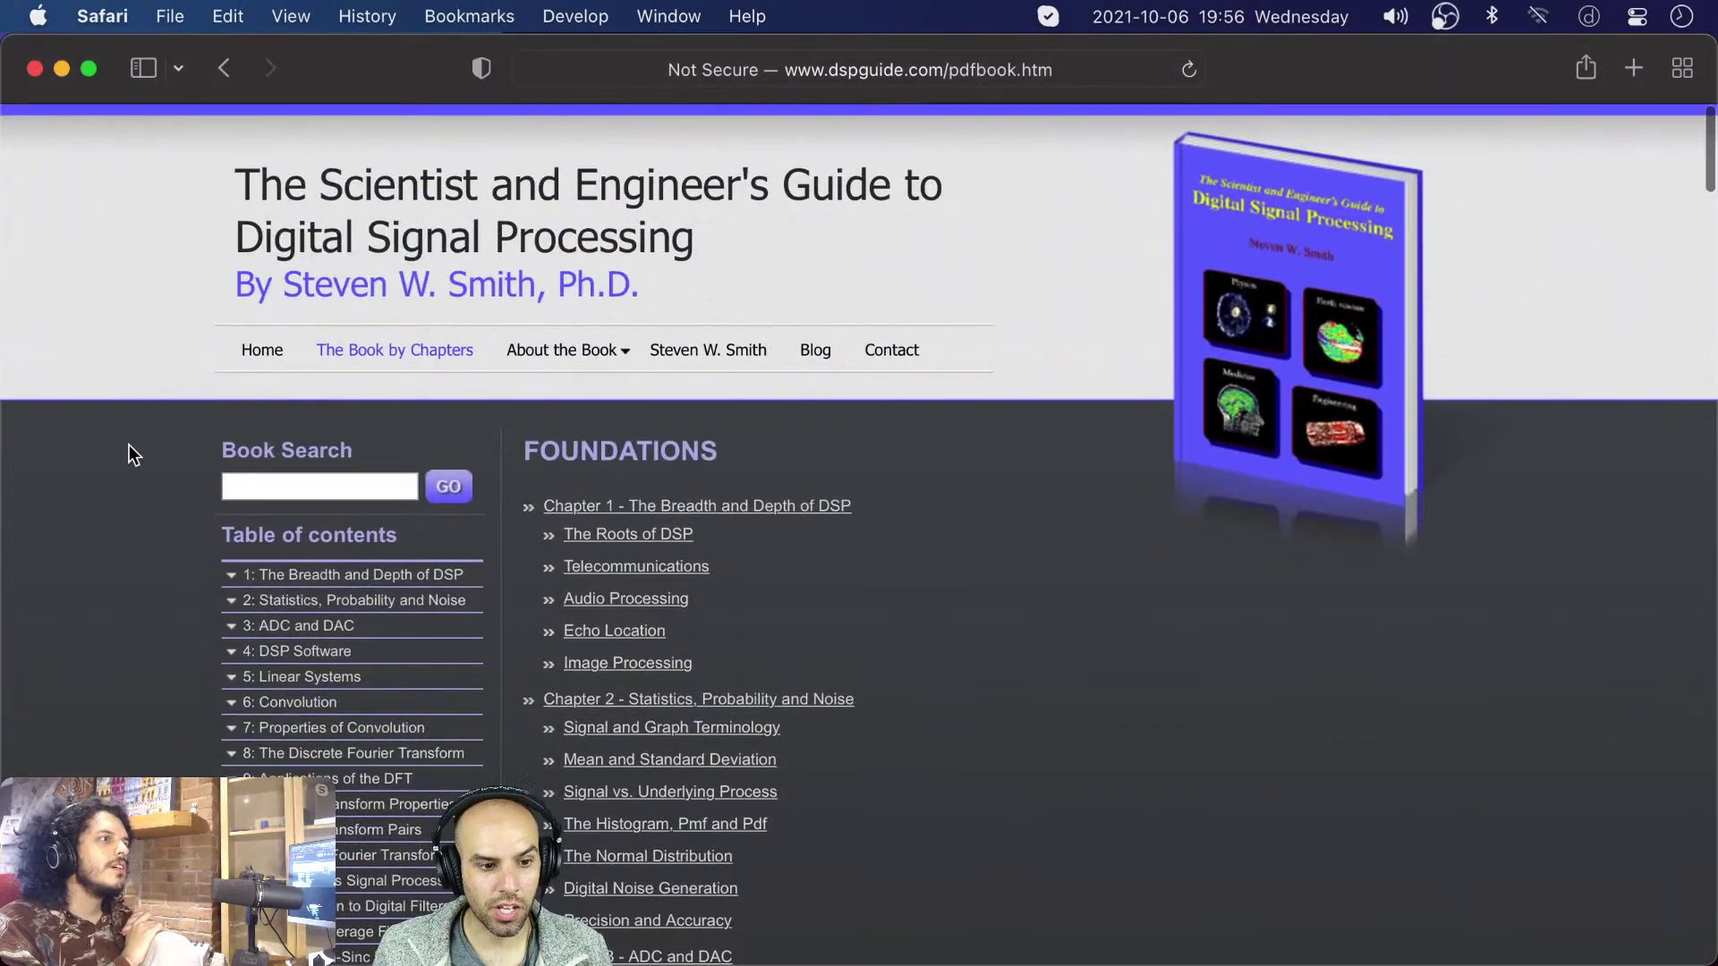
scroll(131, 454, down, 8)
scroll(129, 444, down, 3)
scroll(129, 444, up, 6)
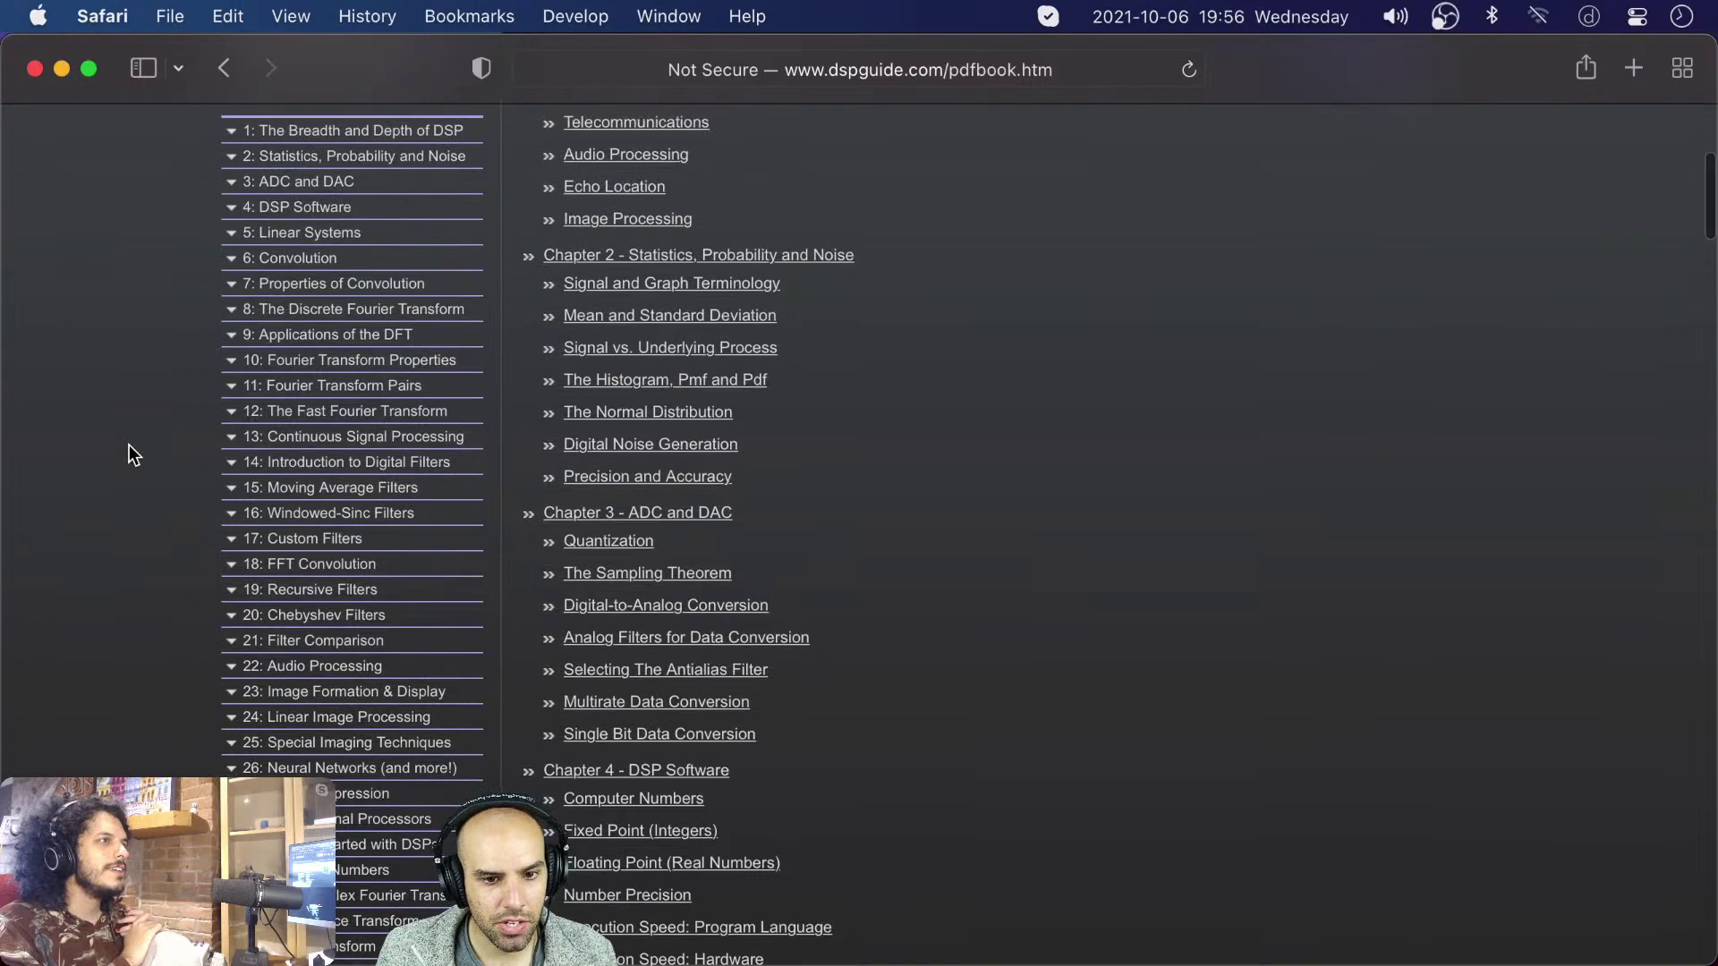
scroll(129, 443, up, 8)
key(super+w)
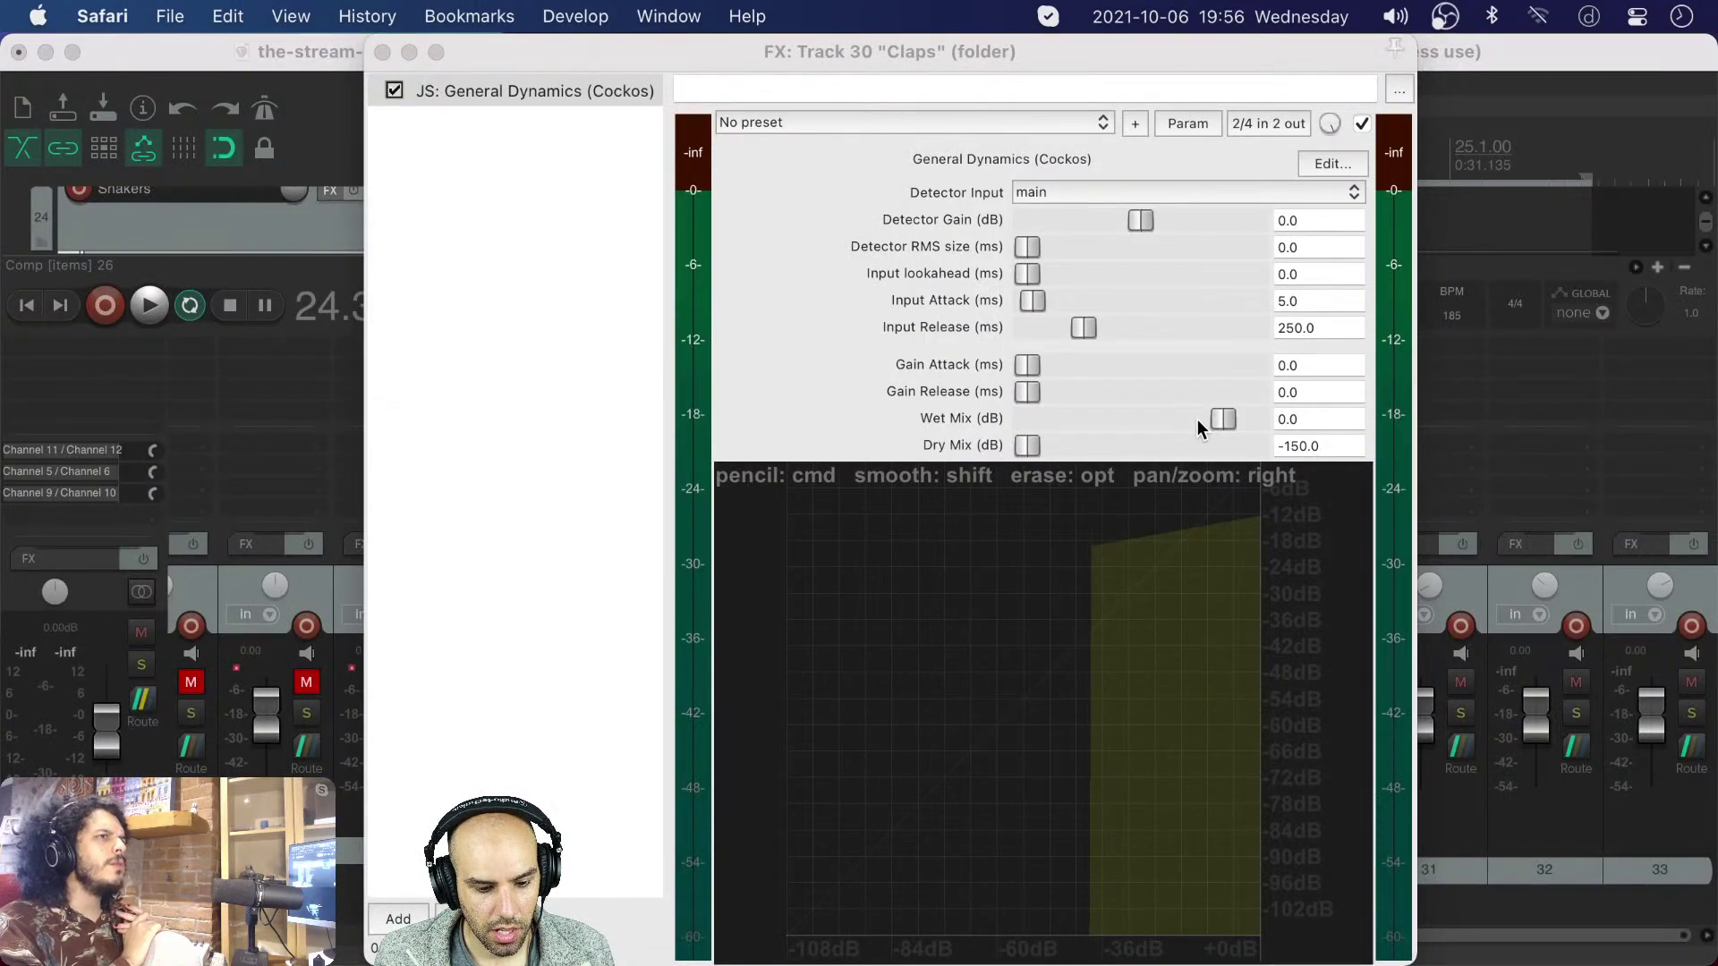
- Switch back to REAPER and shift the Claps track's FX window slightly sideways
mouse_move(910, 957)
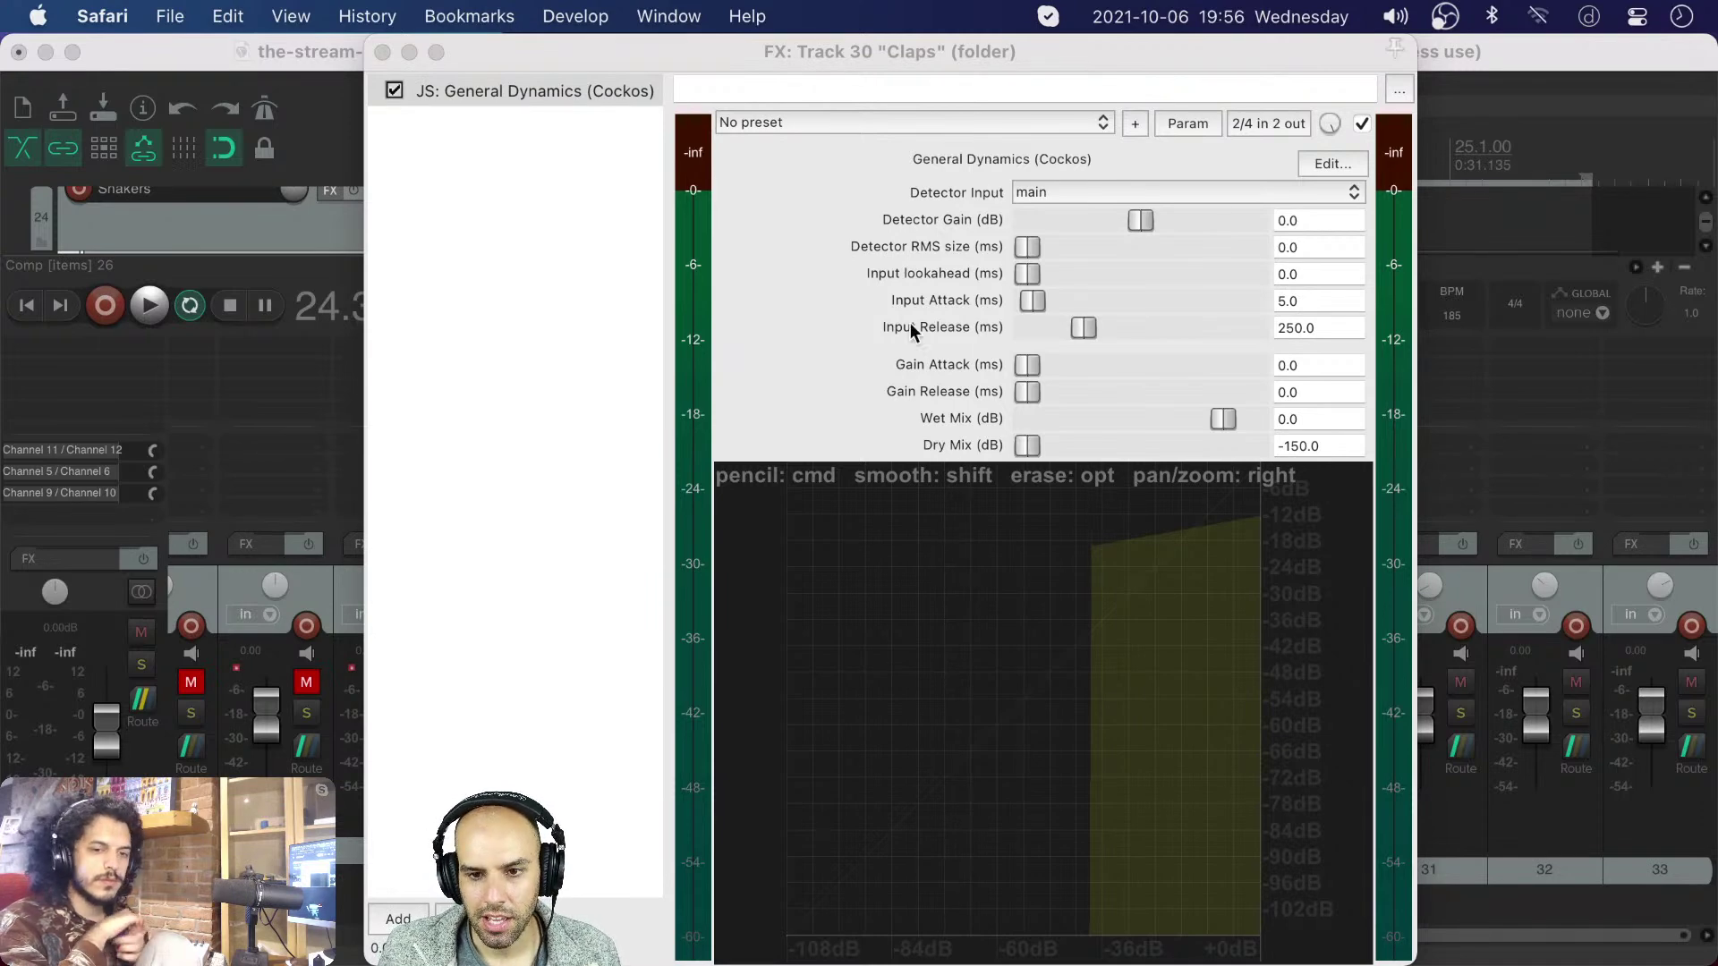
click(741, 43)
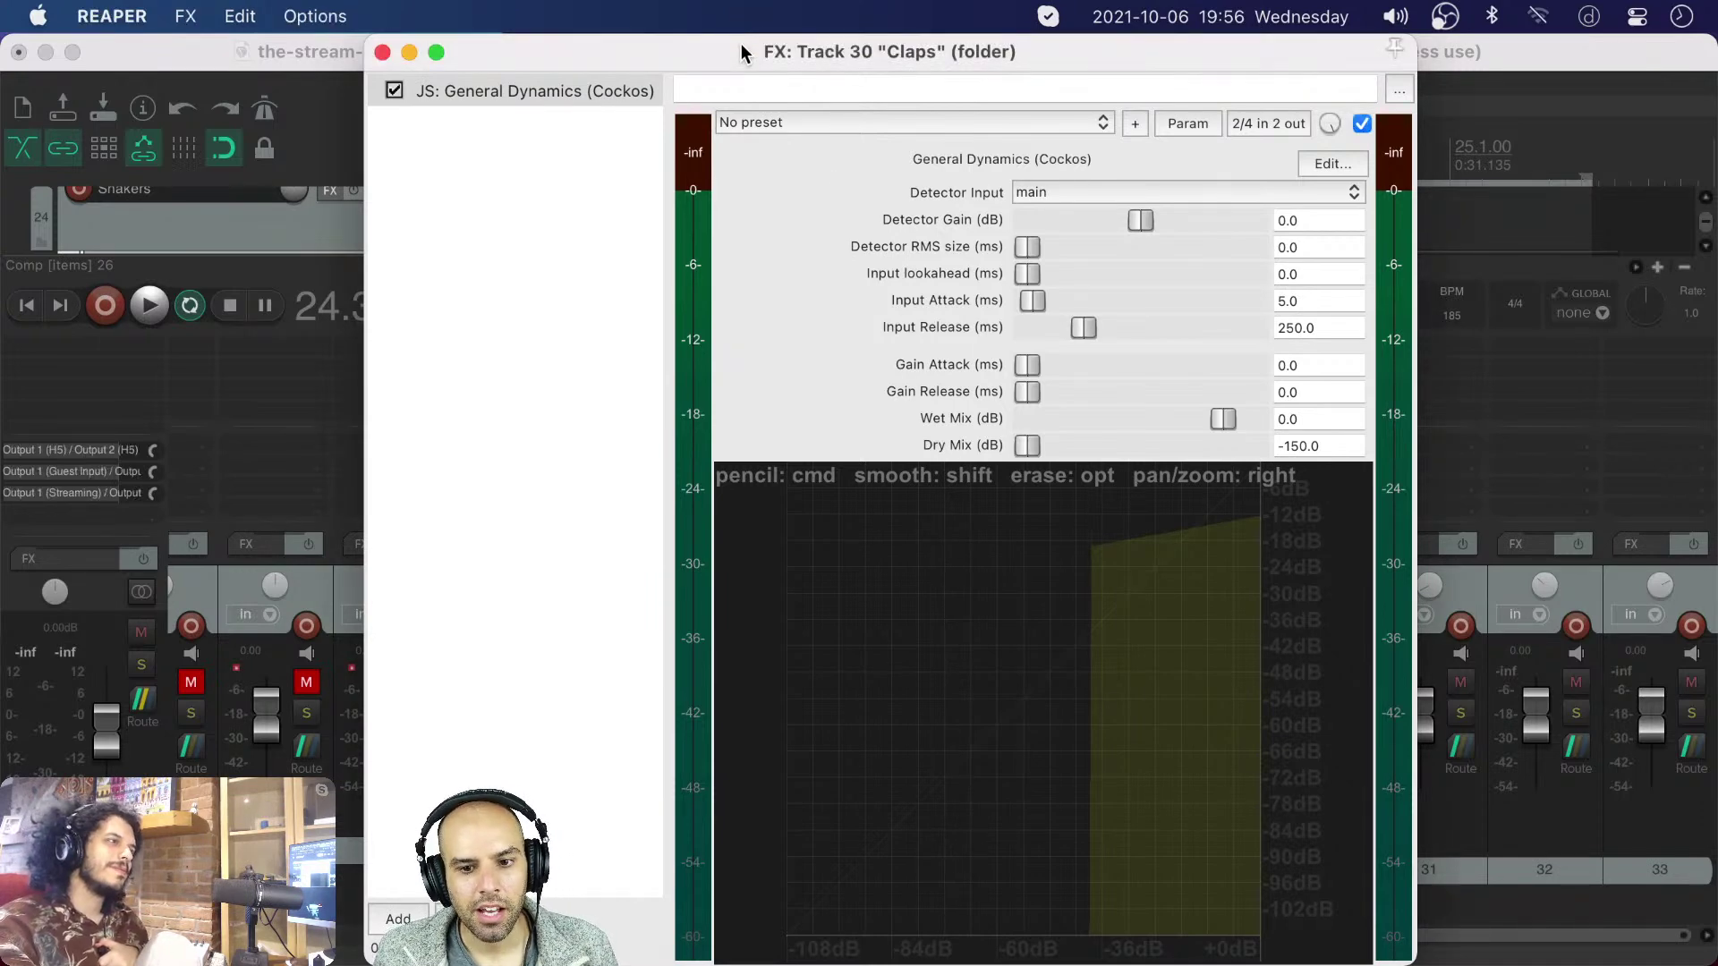
drag(741, 43, 757, 34)
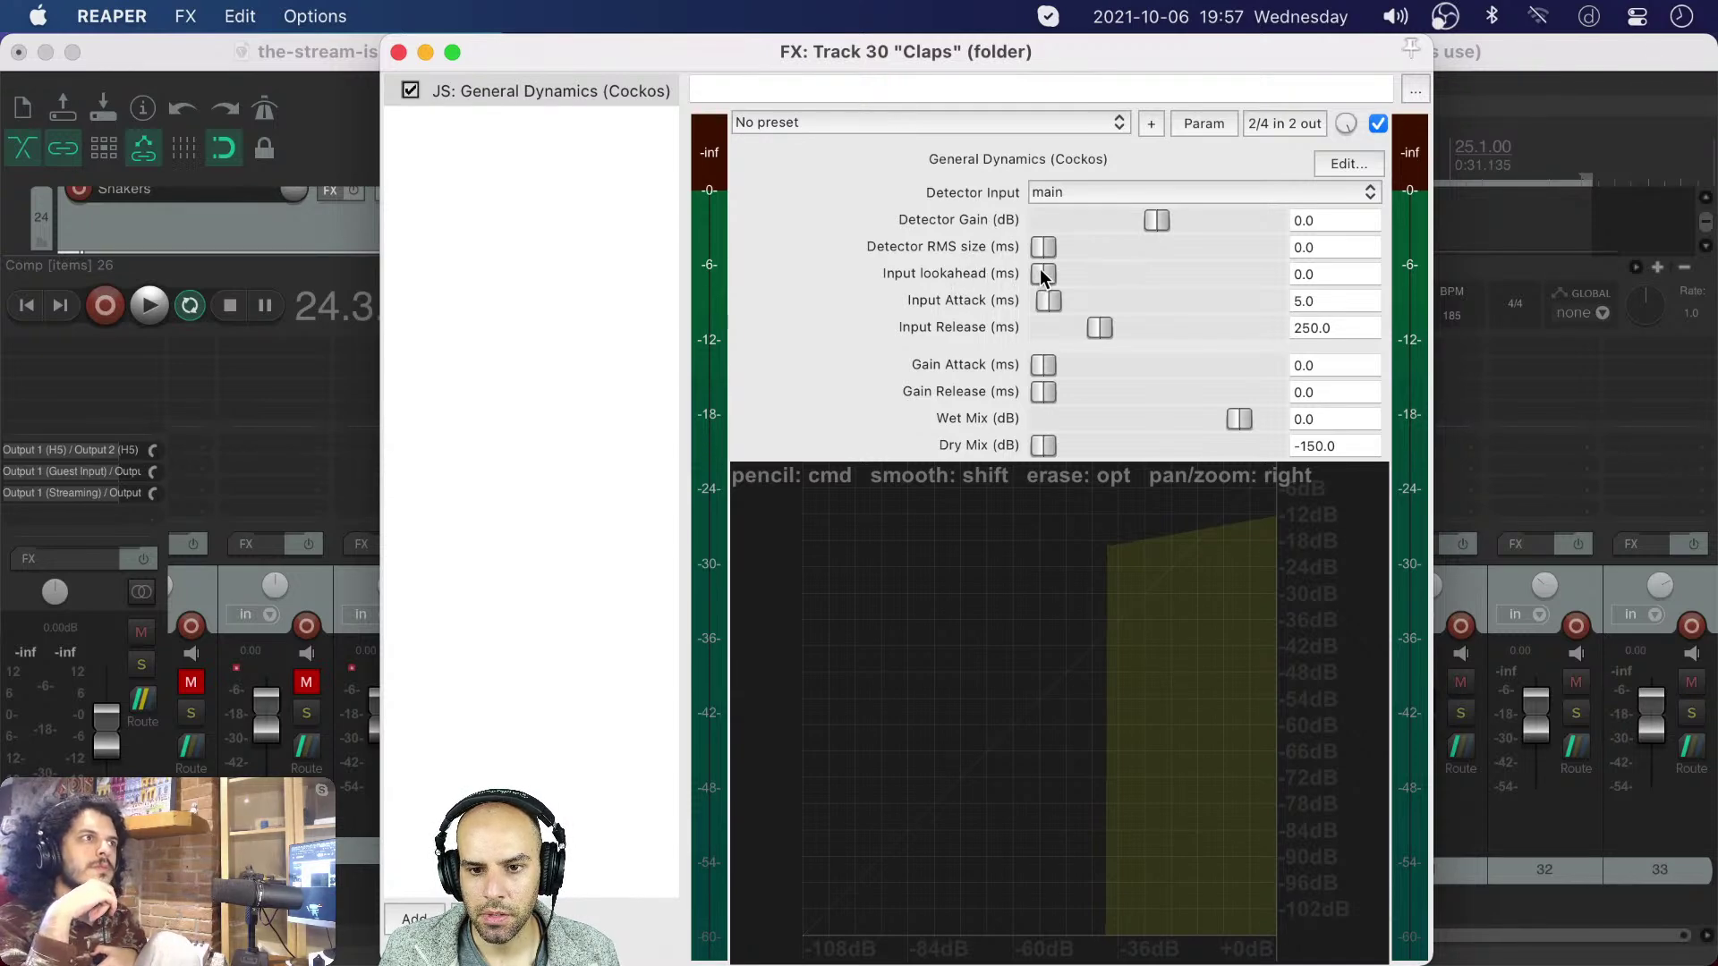
- Try an Input lookahead of 403 ms in General Dynamics and return it to 0 ms
drag(1042, 273, 1136, 273)
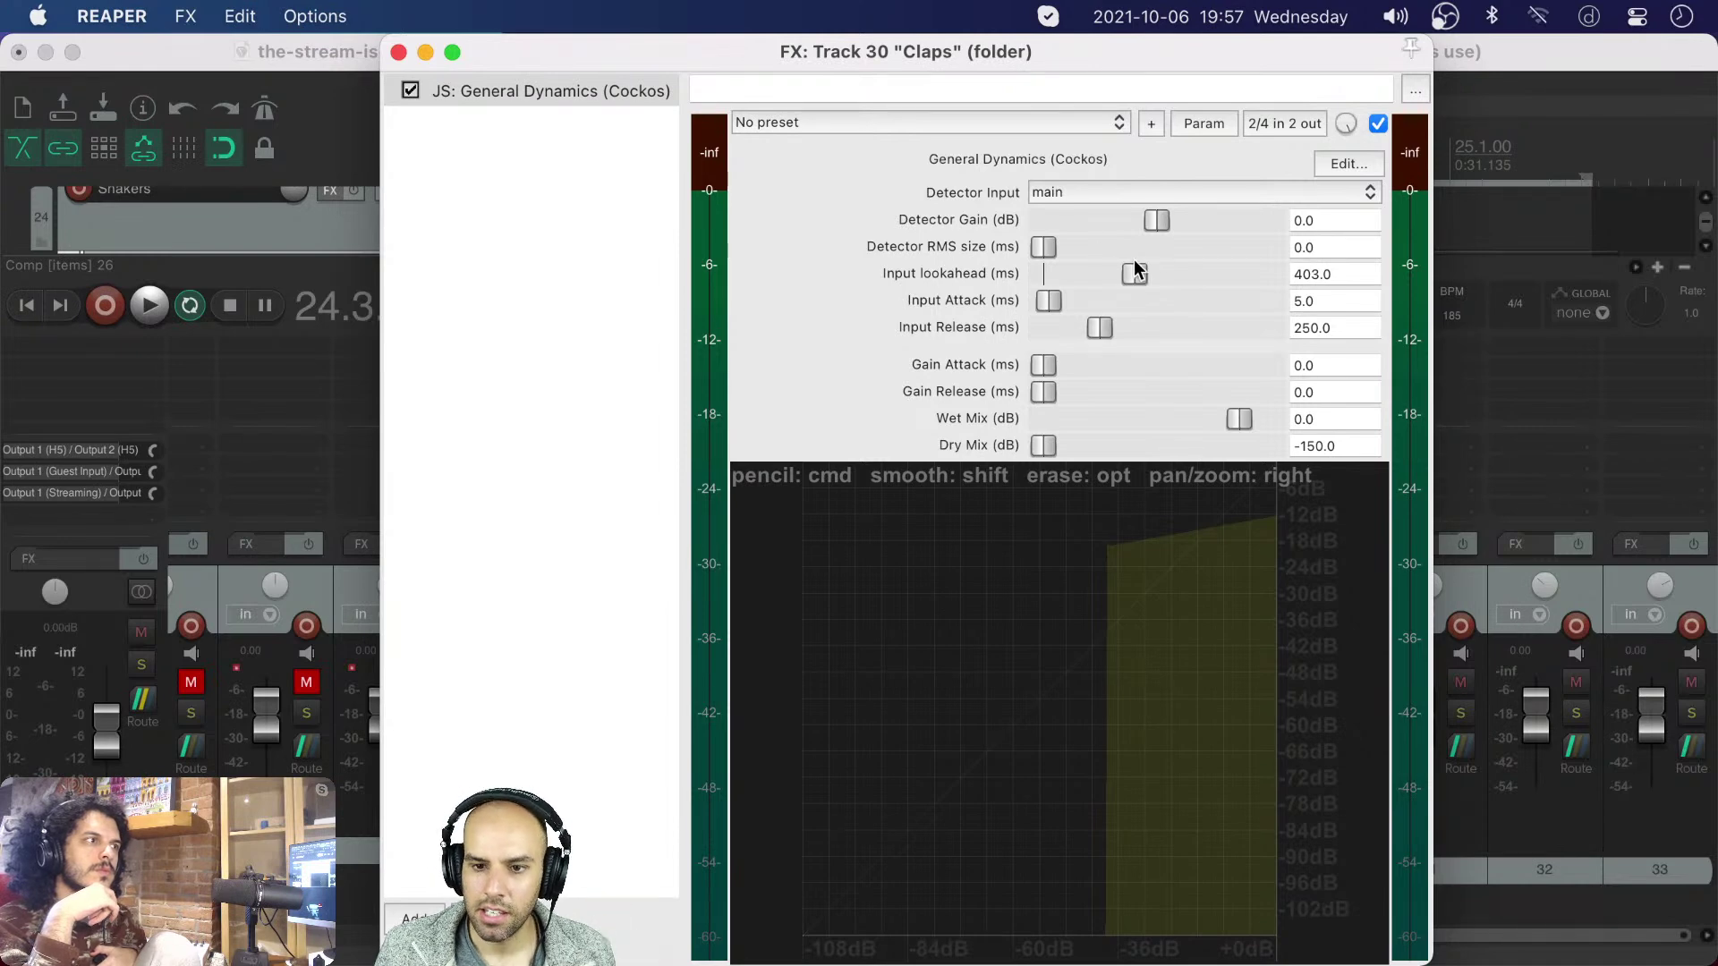
drag(1125, 271, 990, 260)
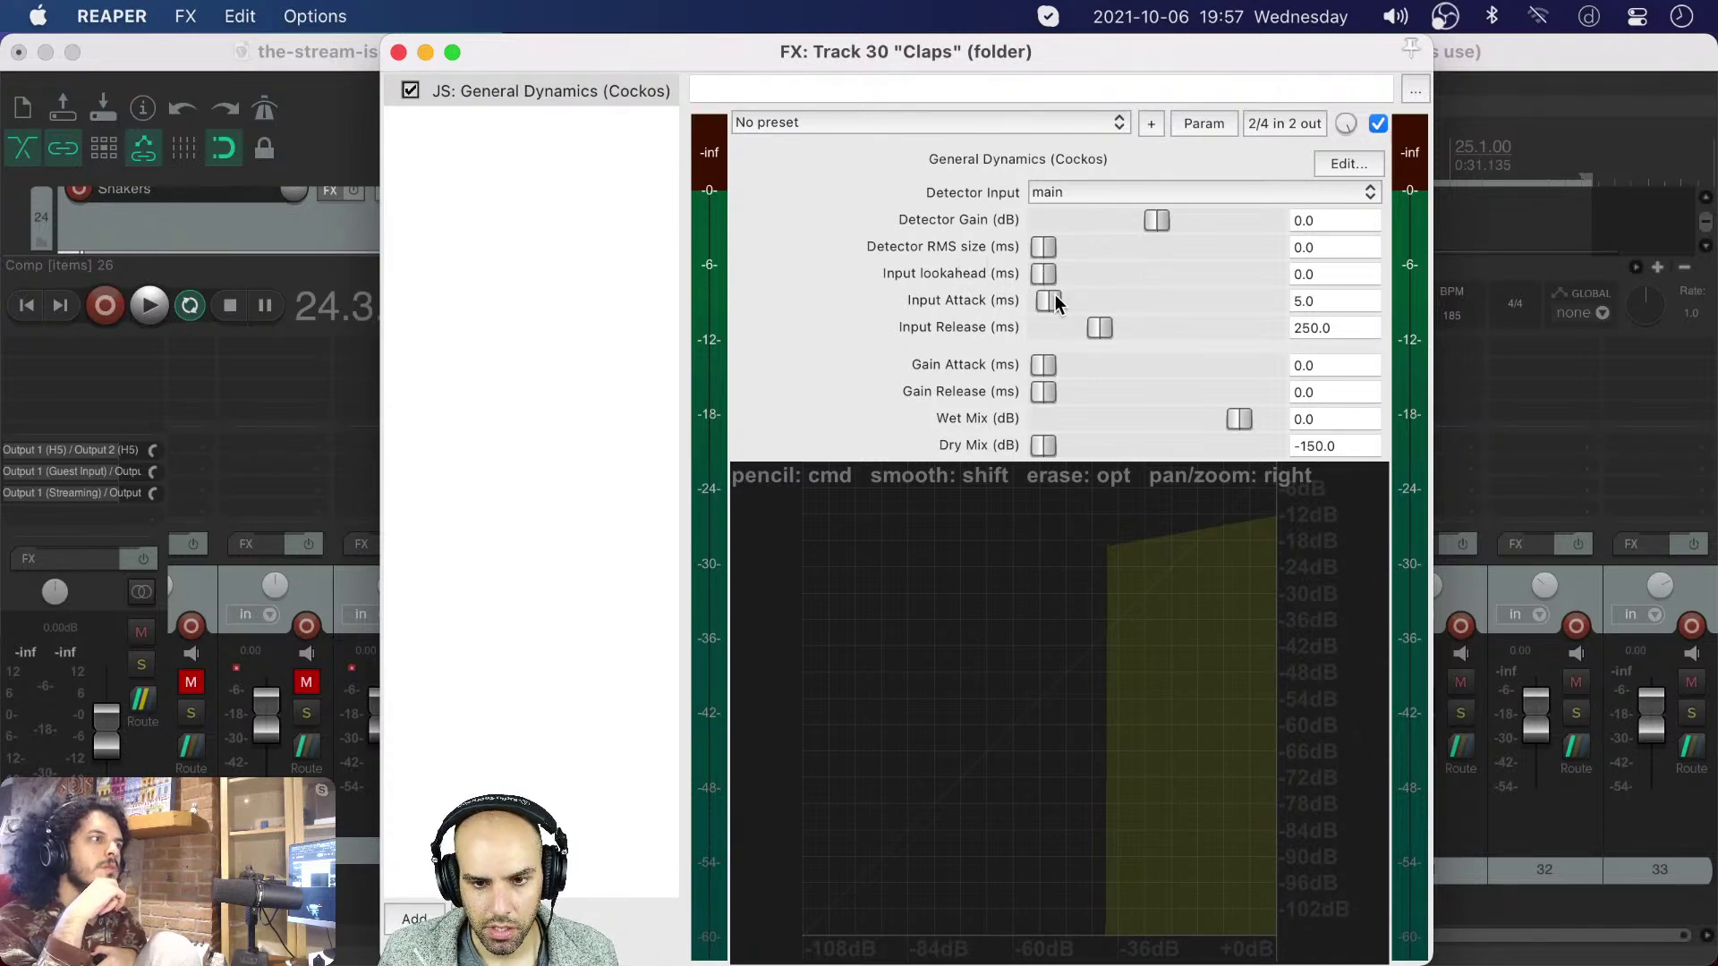
mouse_move(1049, 298)
mouse_down()
mouse_move(1074, 295)
mouse_move(1045, 301)
mouse_up()
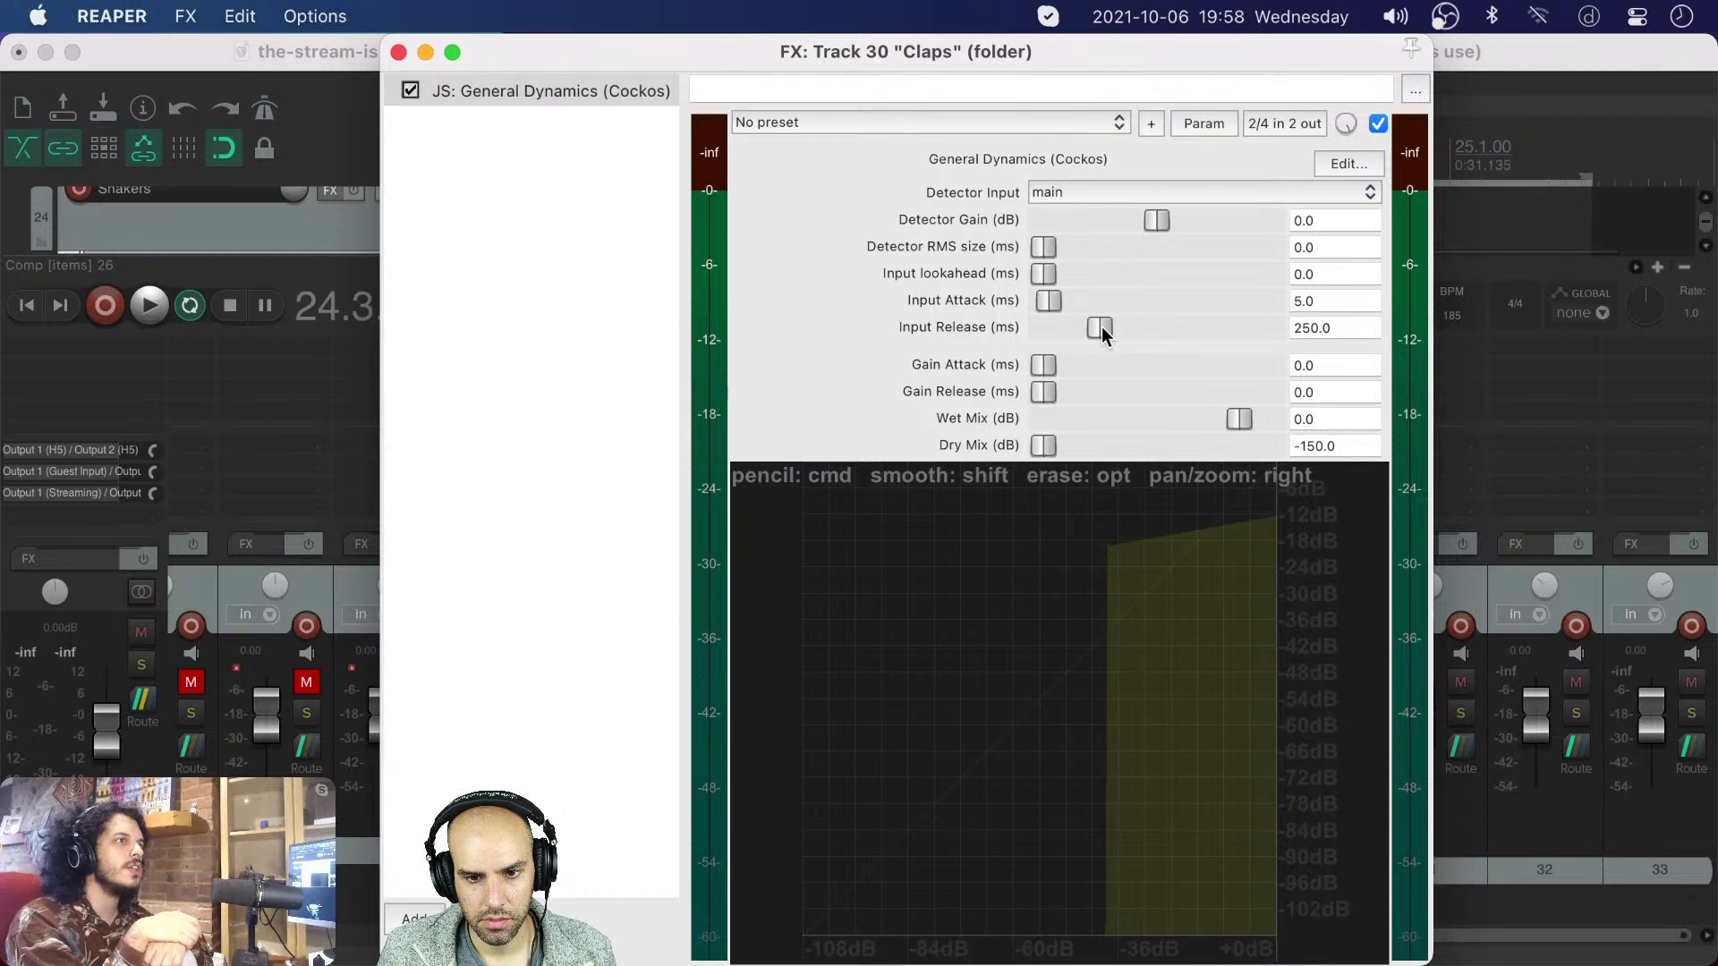
mouse_move(1040, 390)
mouse_down()
mouse_move(1182, 390)
mouse_move(1016, 384)
mouse_up()
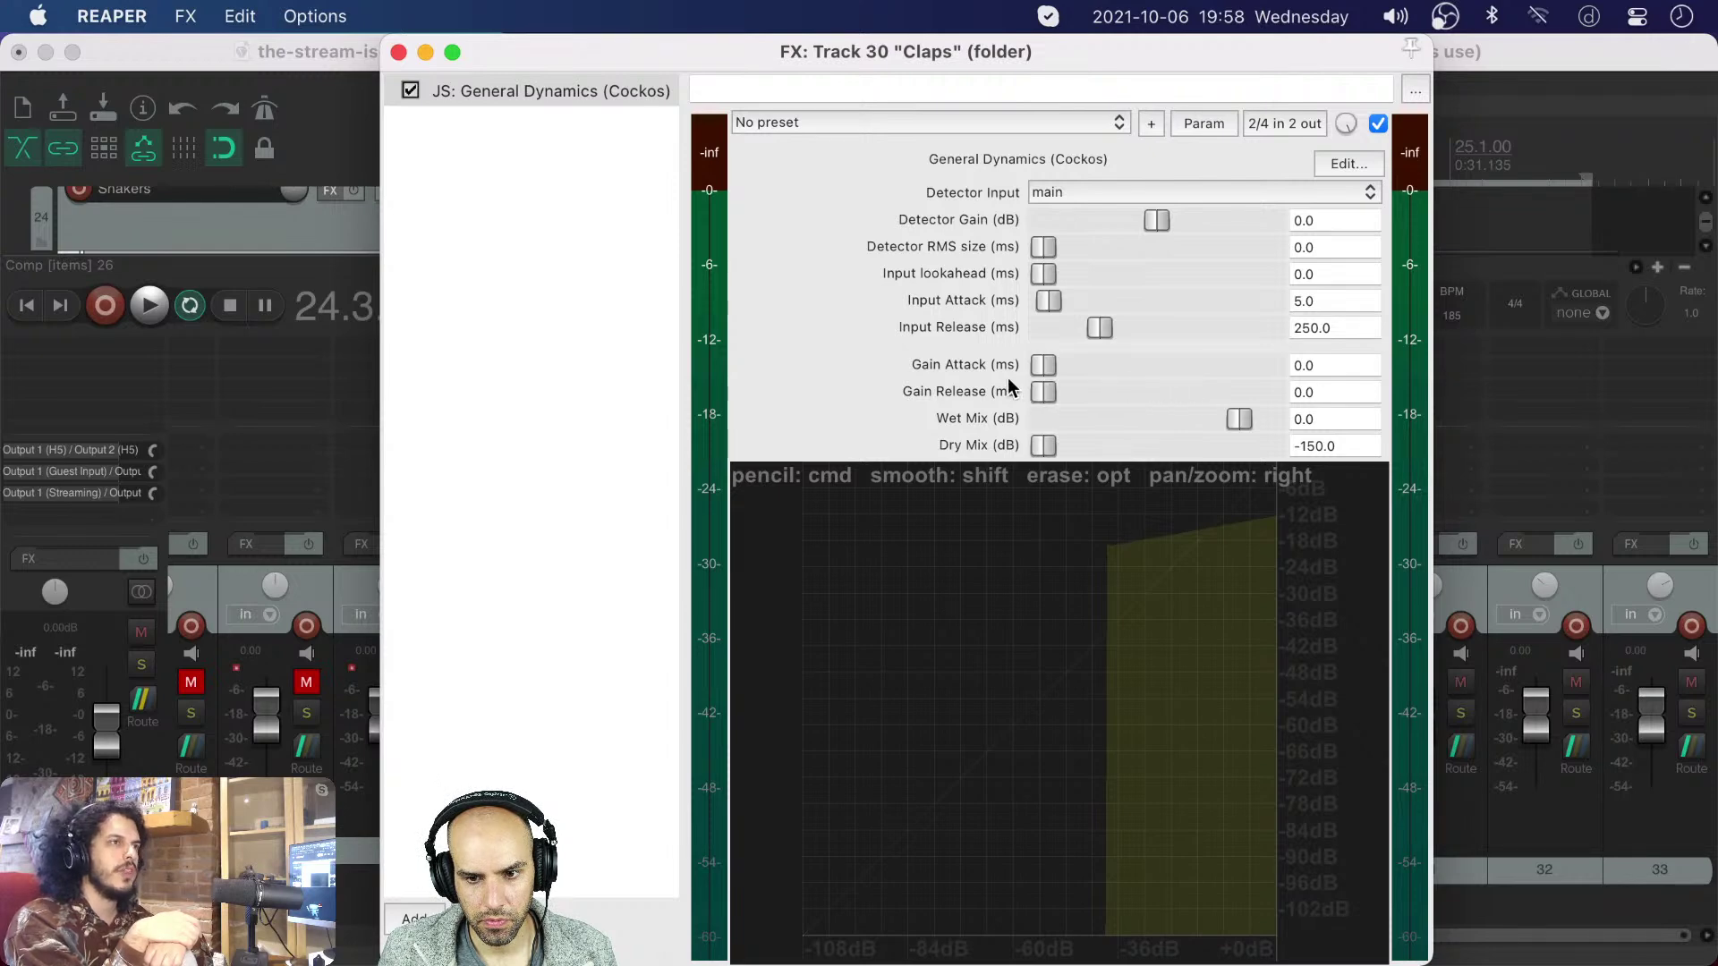
- Play the claps while testing the Gain Release control at 0 ms, and stop playback
key(space)
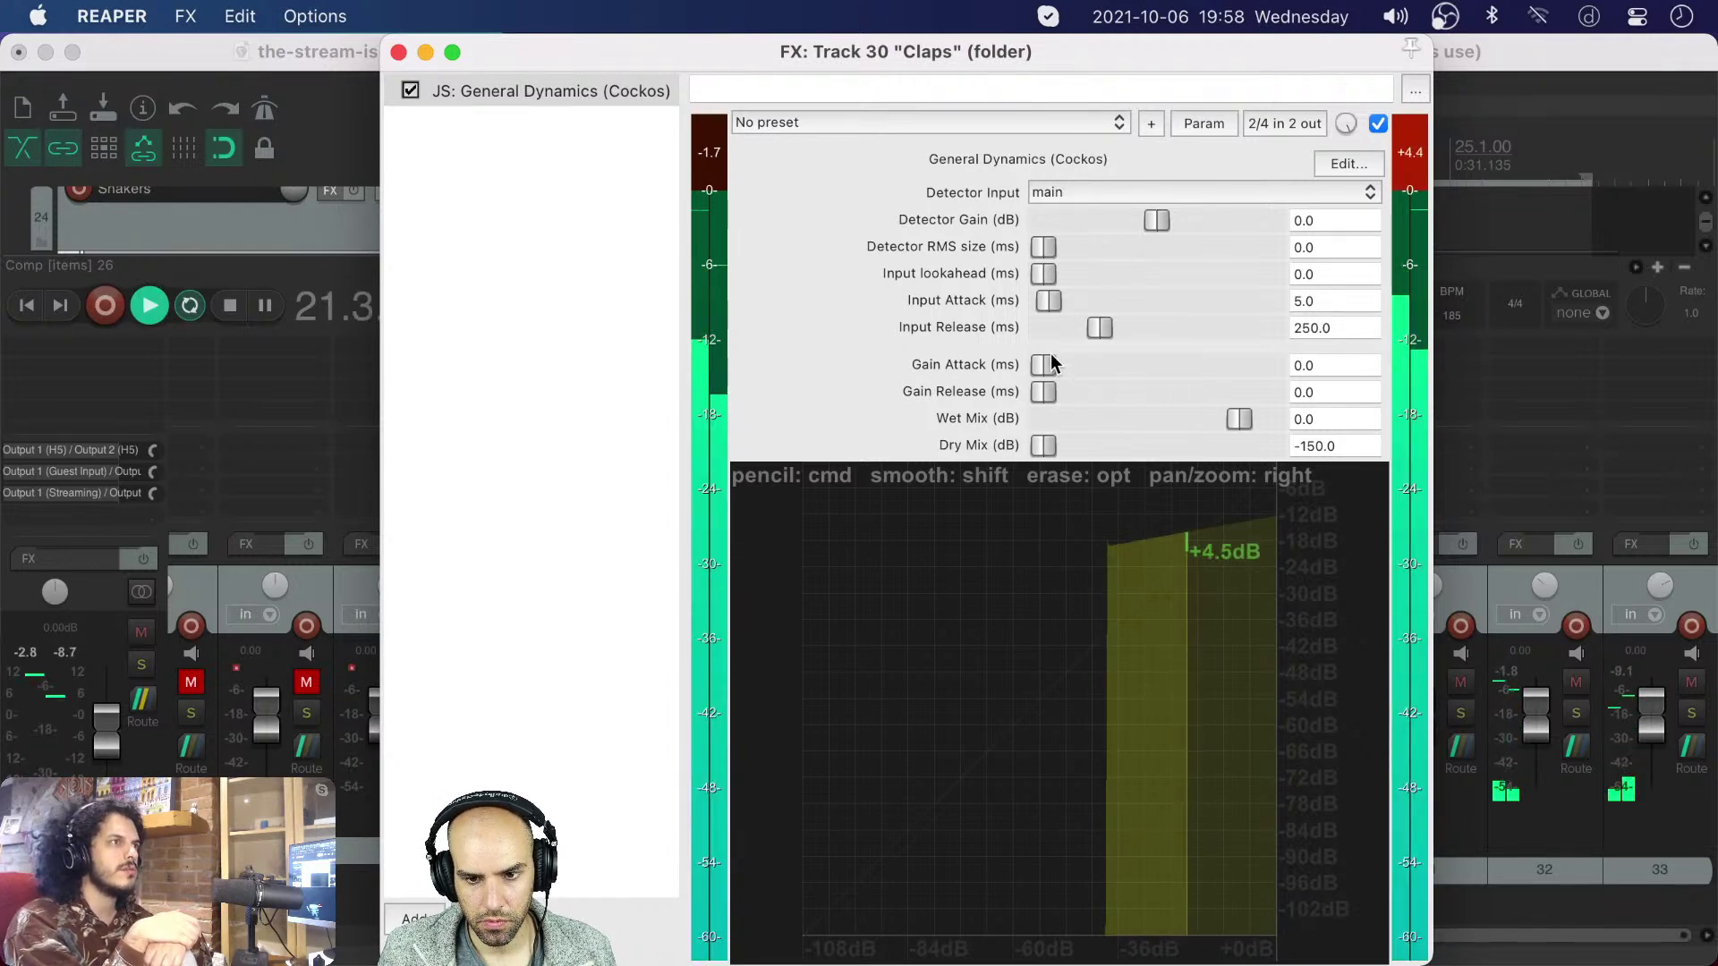
drag(1041, 391, 974, 390)
key(space)
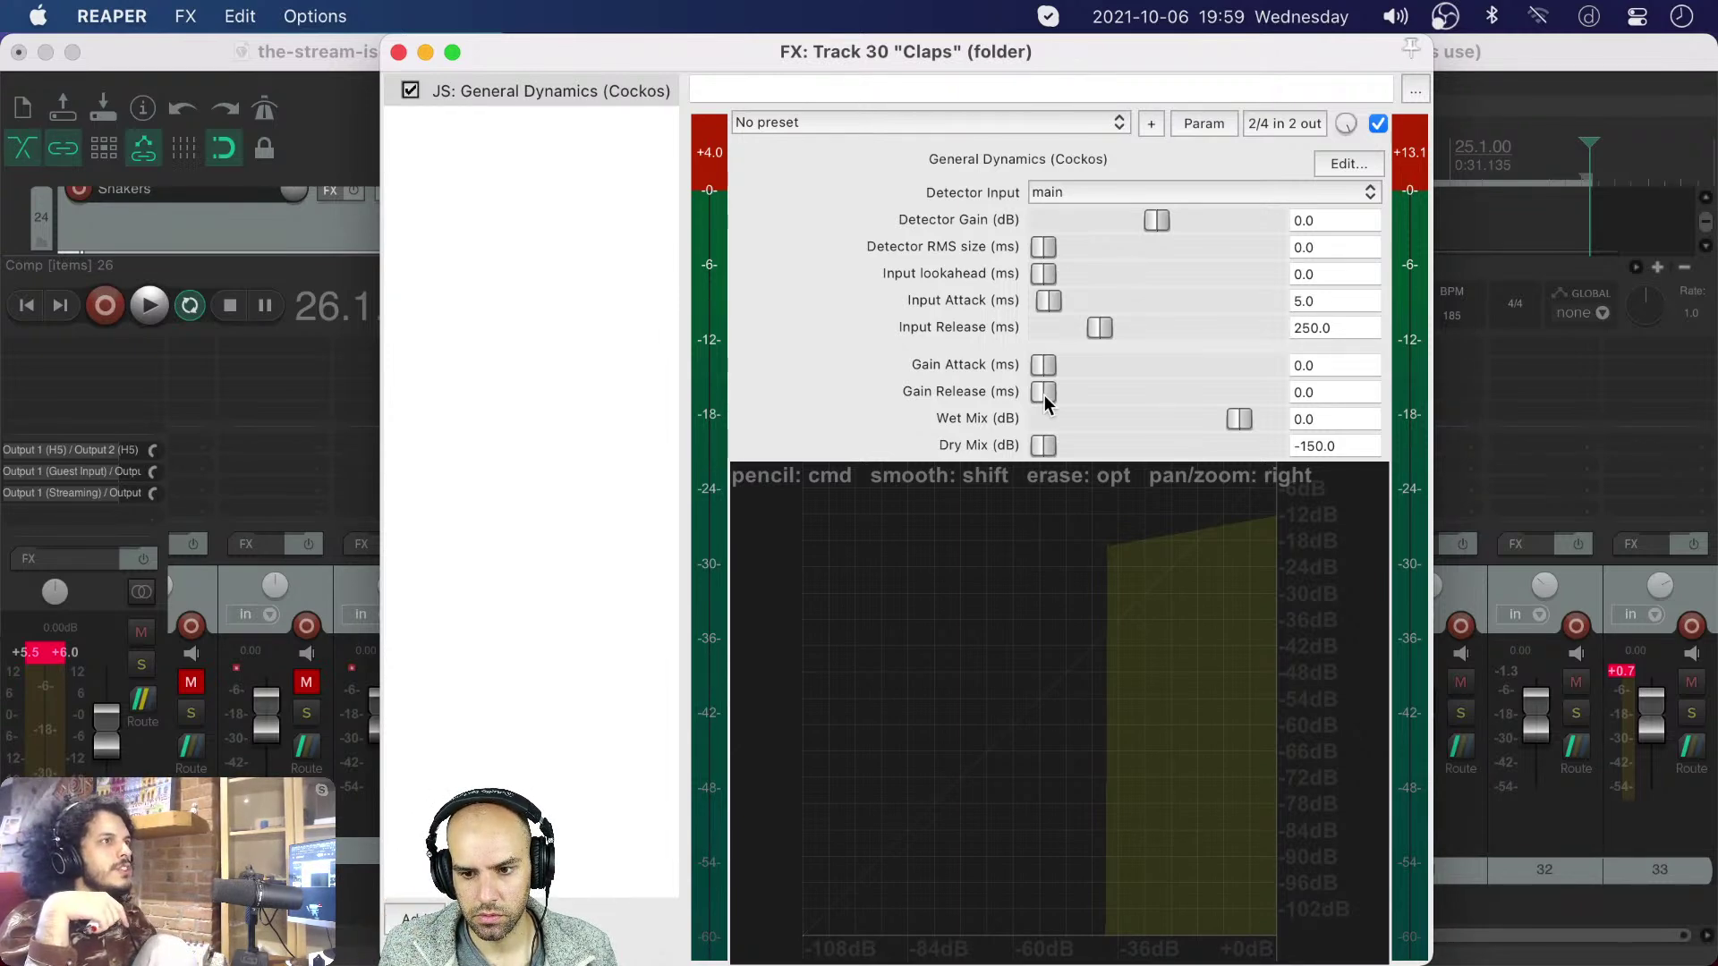
- Play the claps while trying a Gain Release of 200 ms, stop playback, and return the control to 0 ms
key(space)
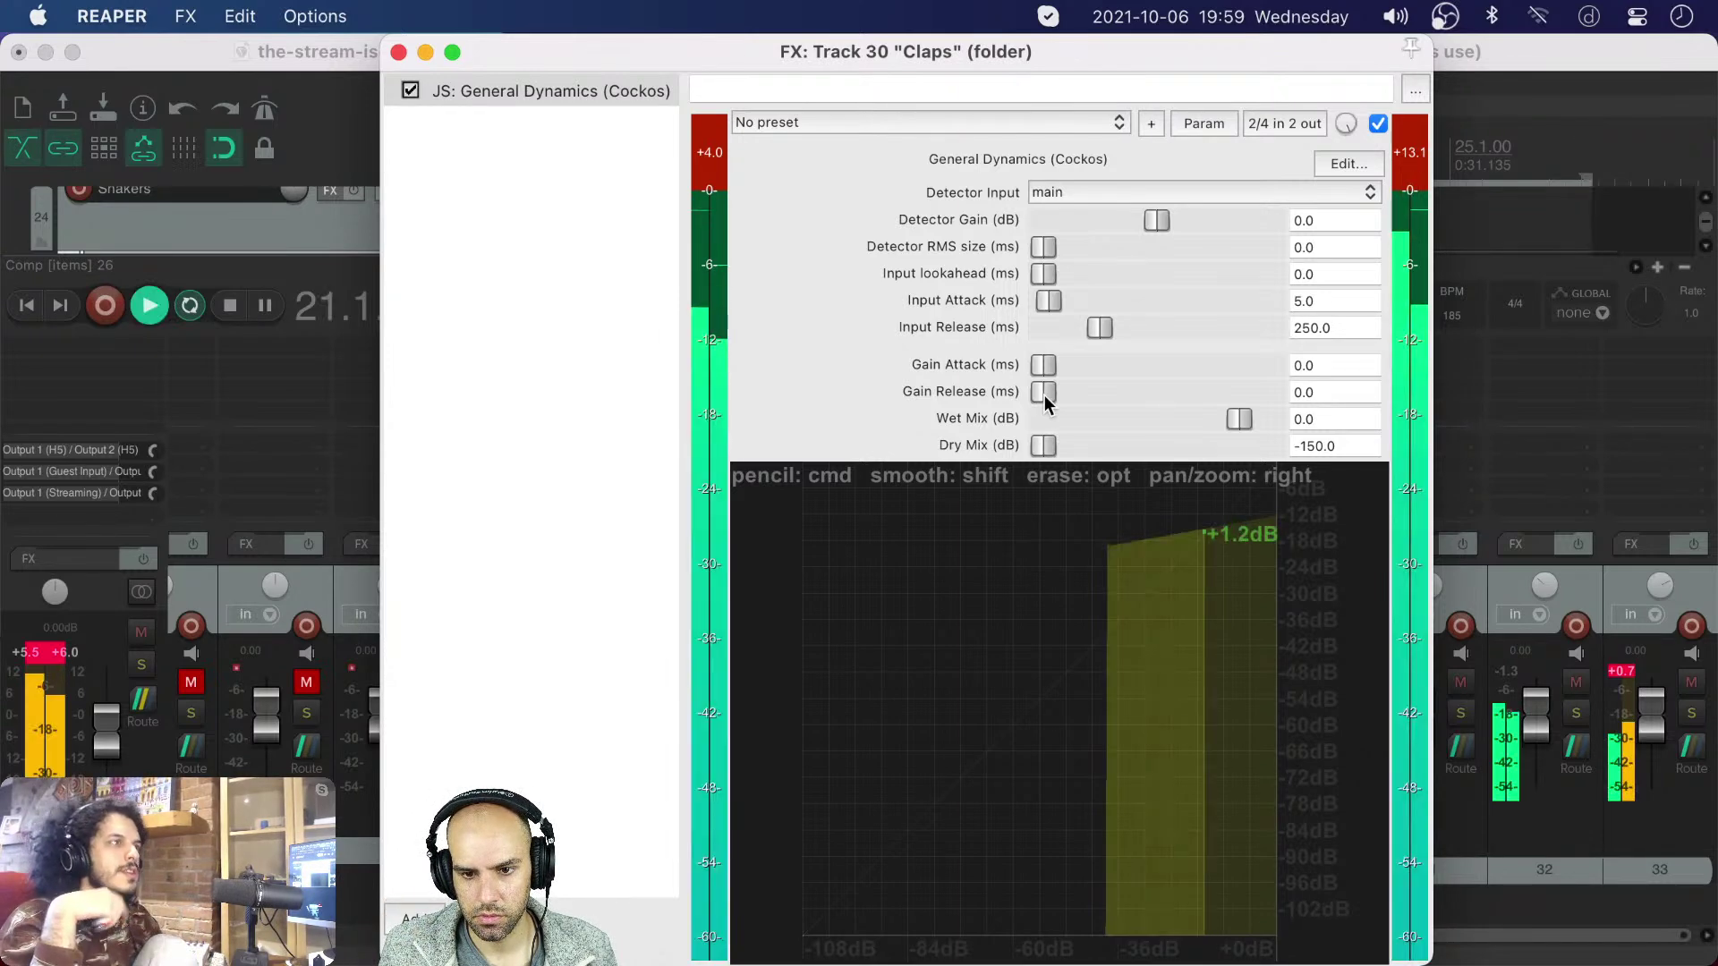
drag(1044, 394, 1306, 367)
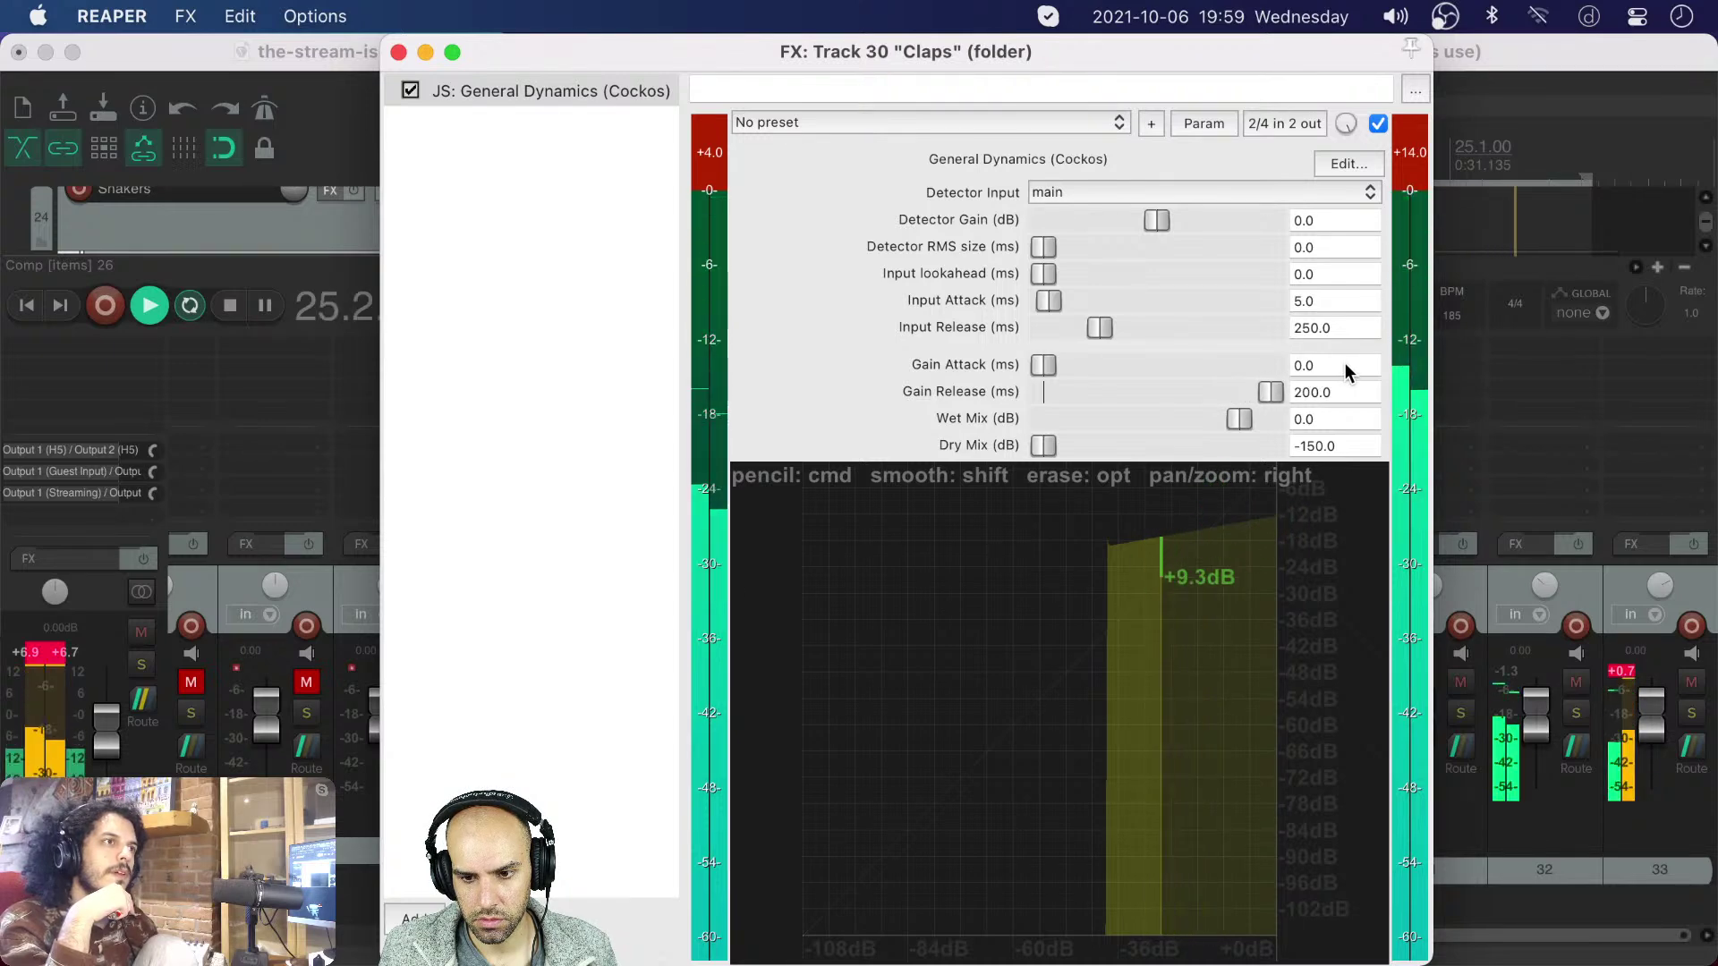
key(space)
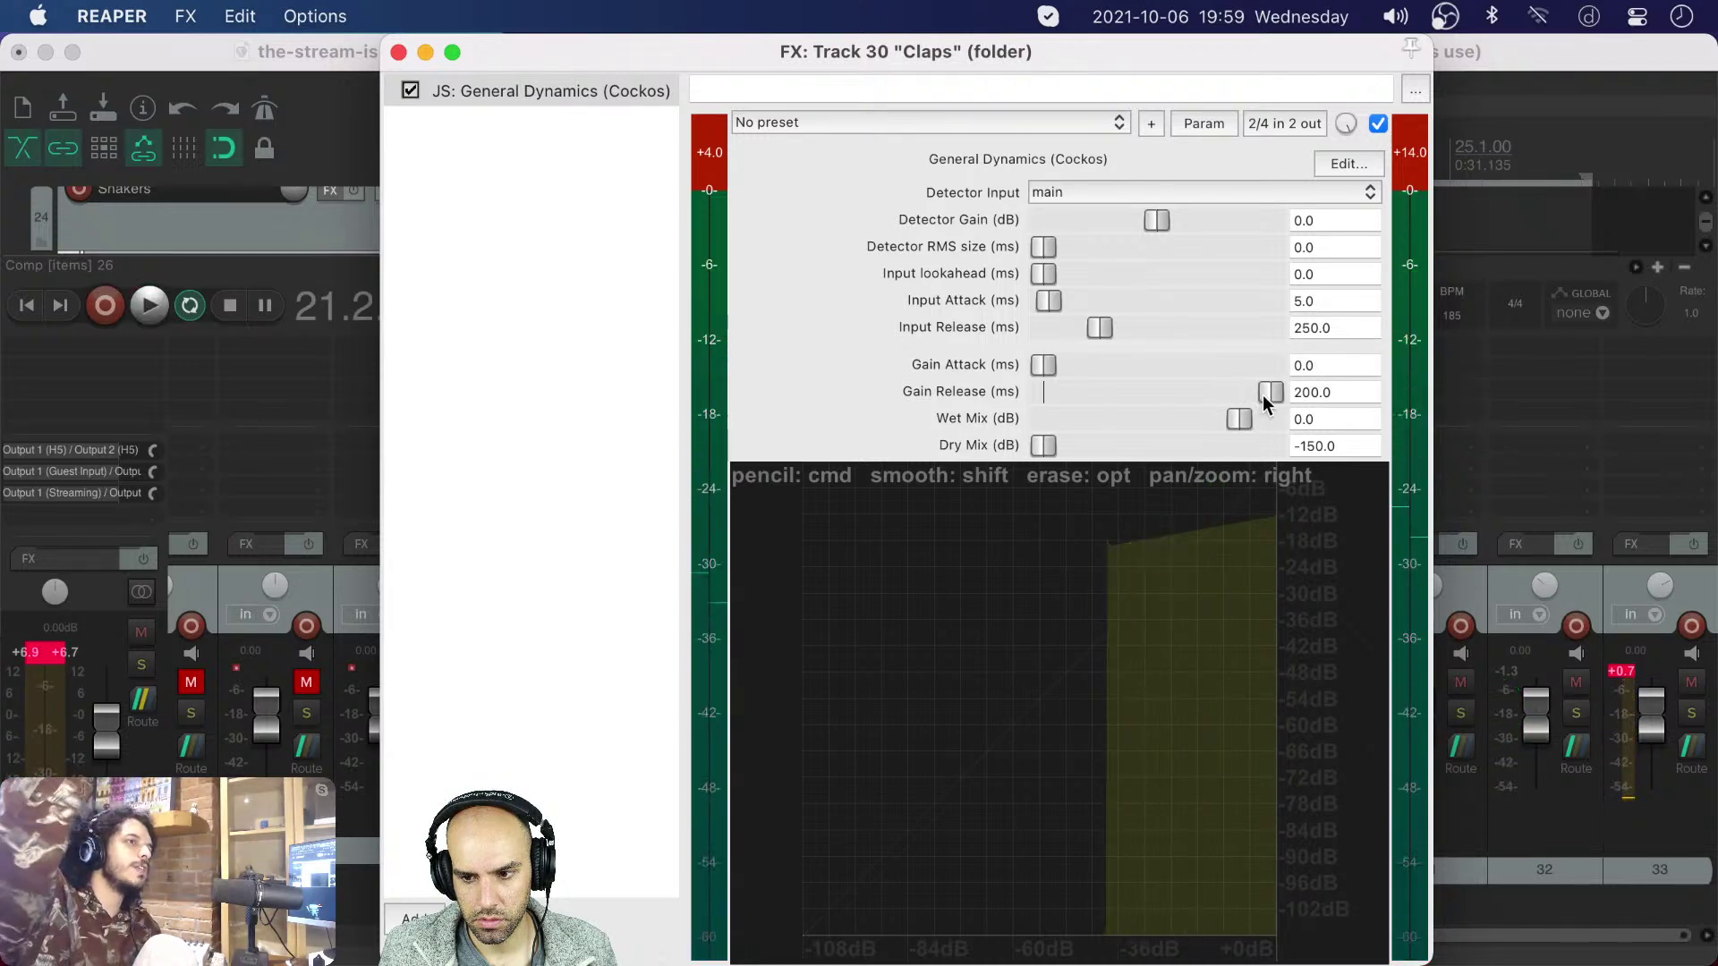
drag(1265, 399, 905, 398)
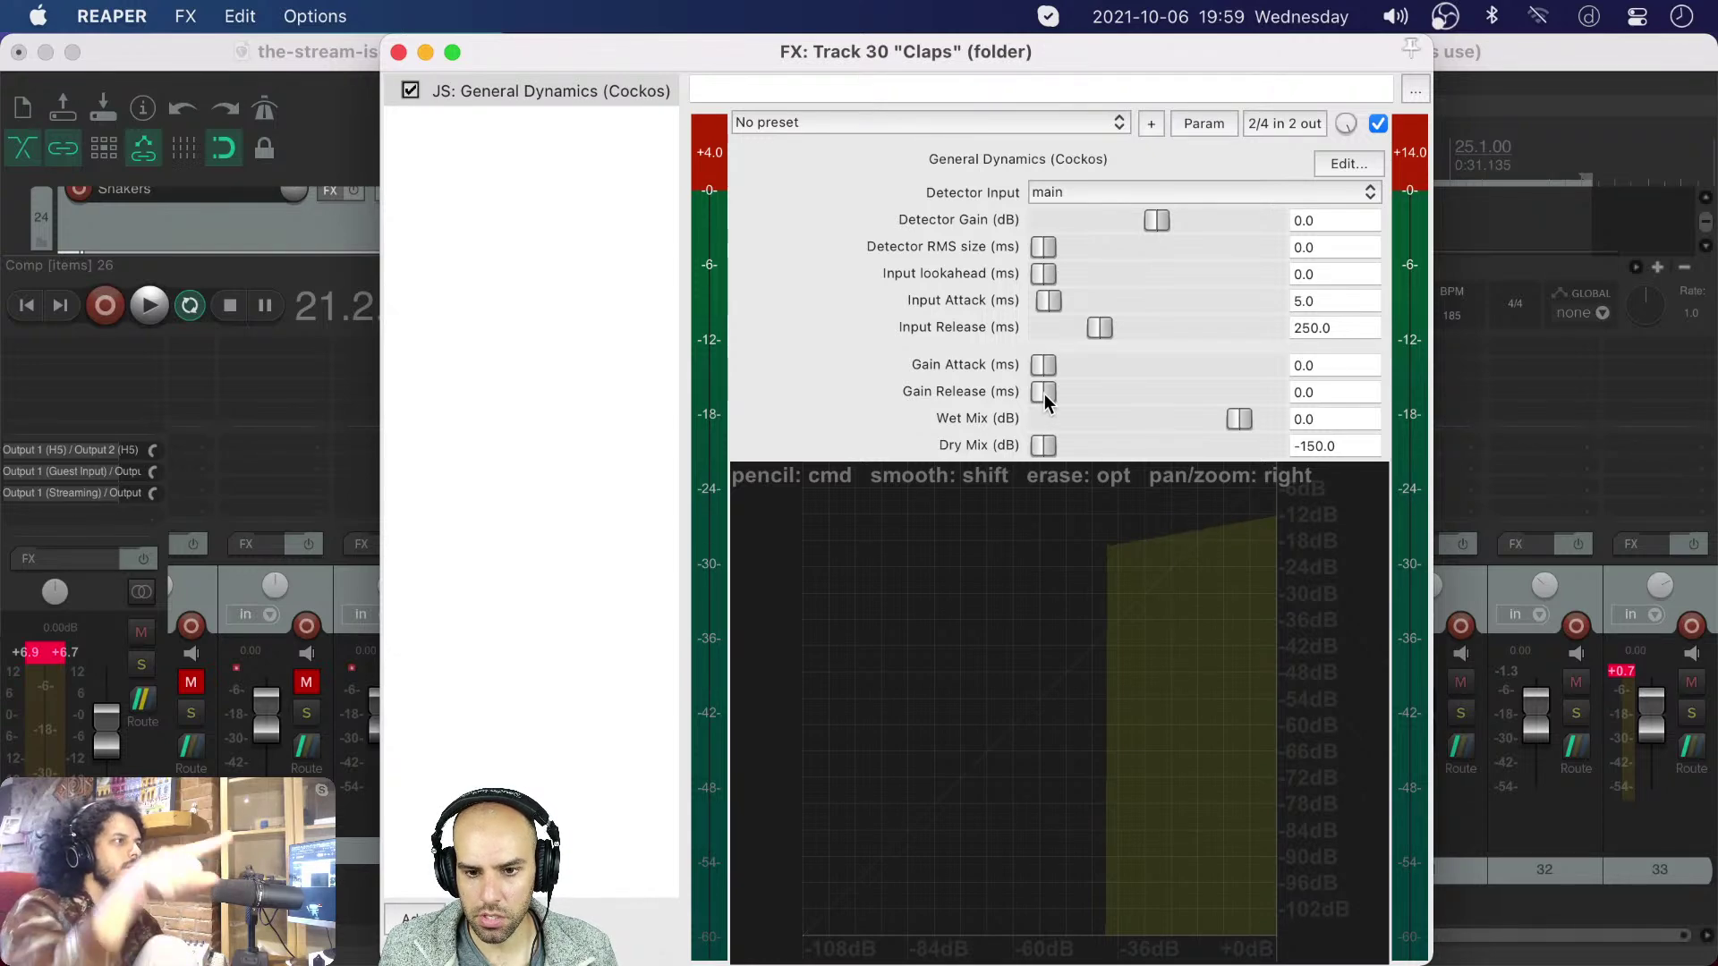
drag(1044, 393, 879, 436)
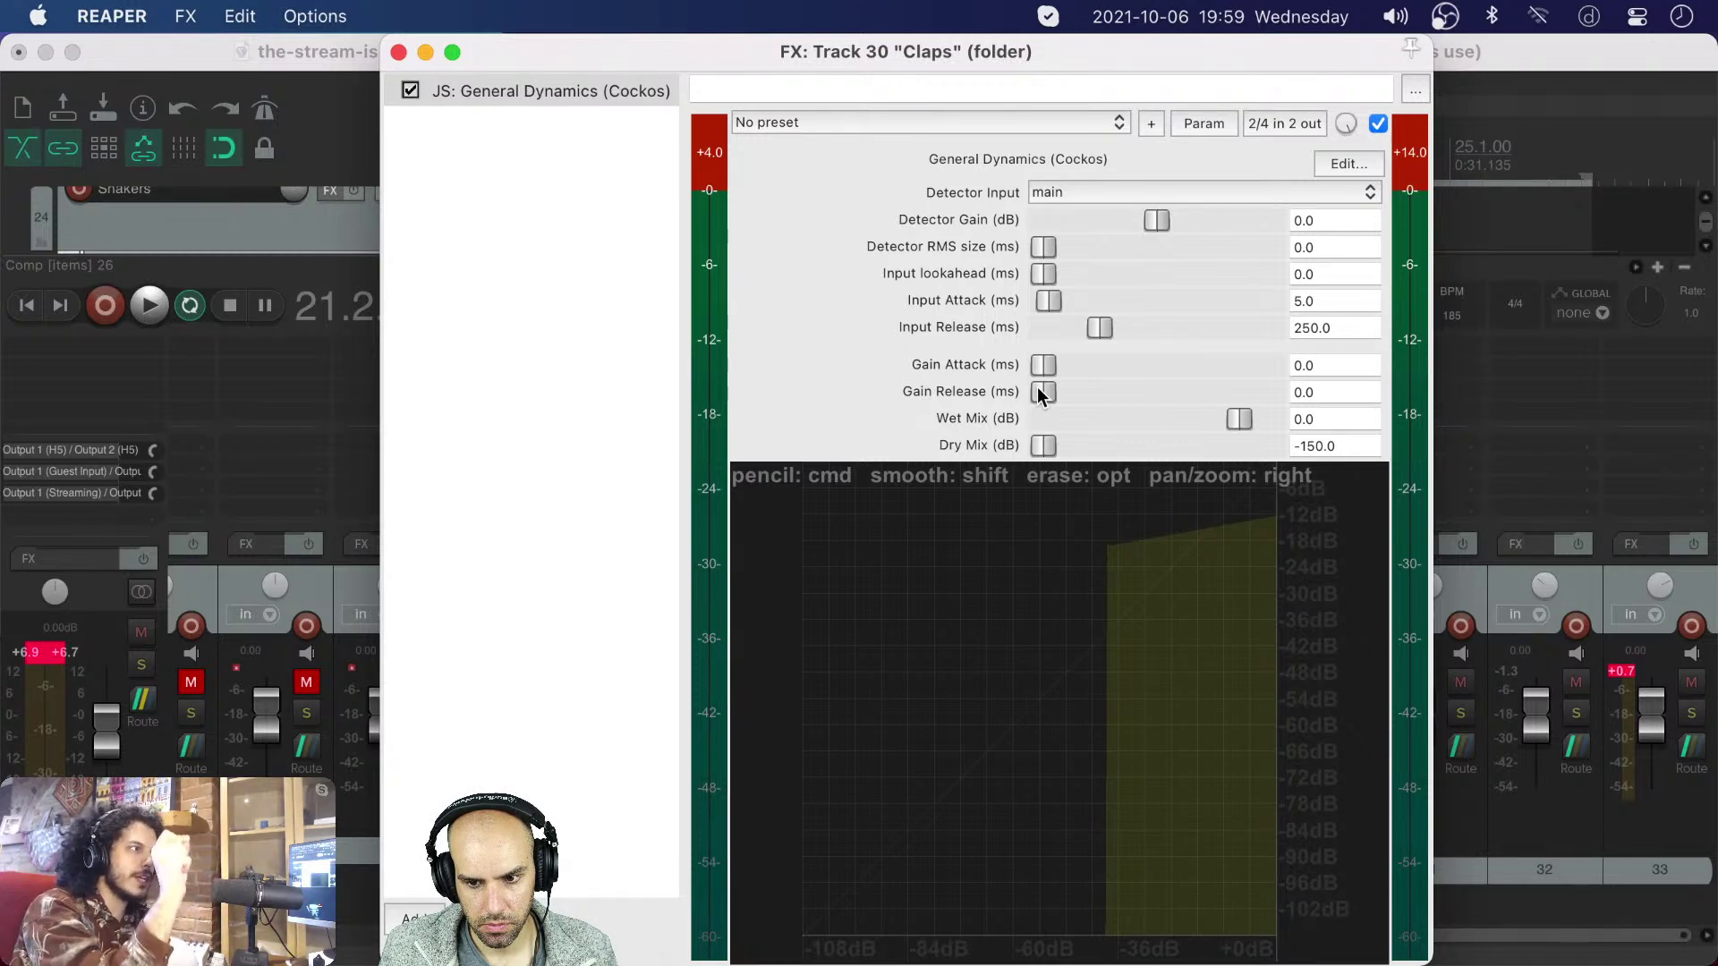
- Compare Gain Release at 0 ms and 200 ms during claps playback, stop, and restore it to 0 ms
key(space)
drag(1038, 386, 941, 394)
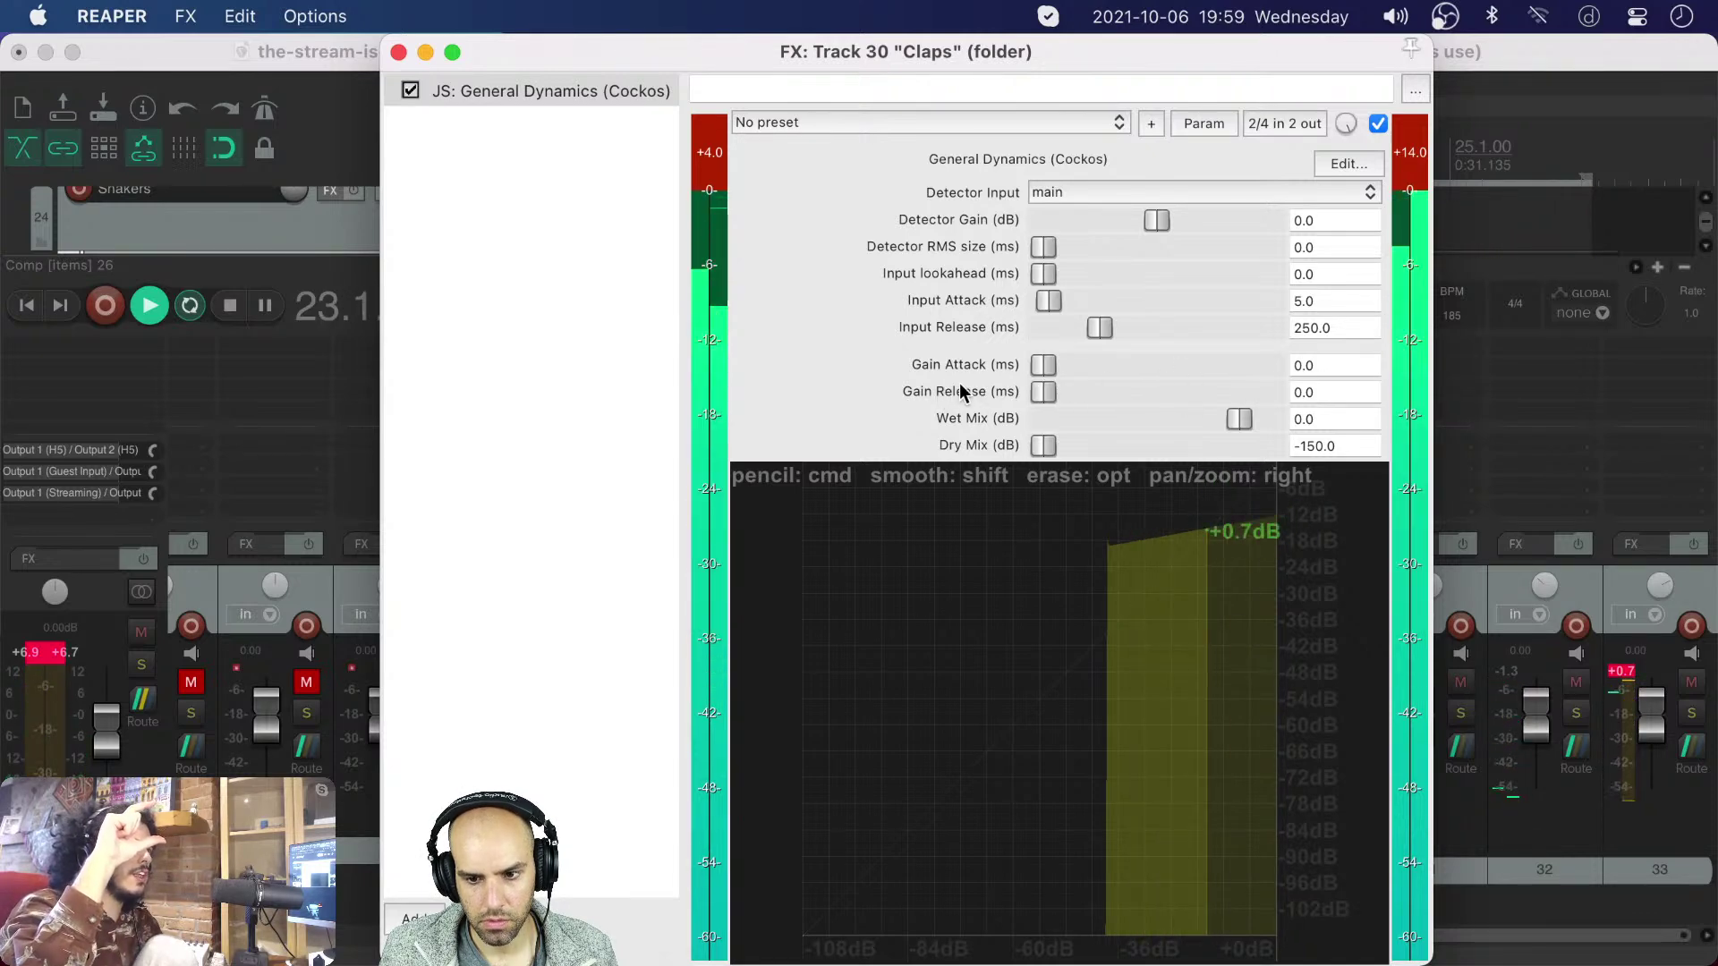
drag(1043, 391, 1335, 367)
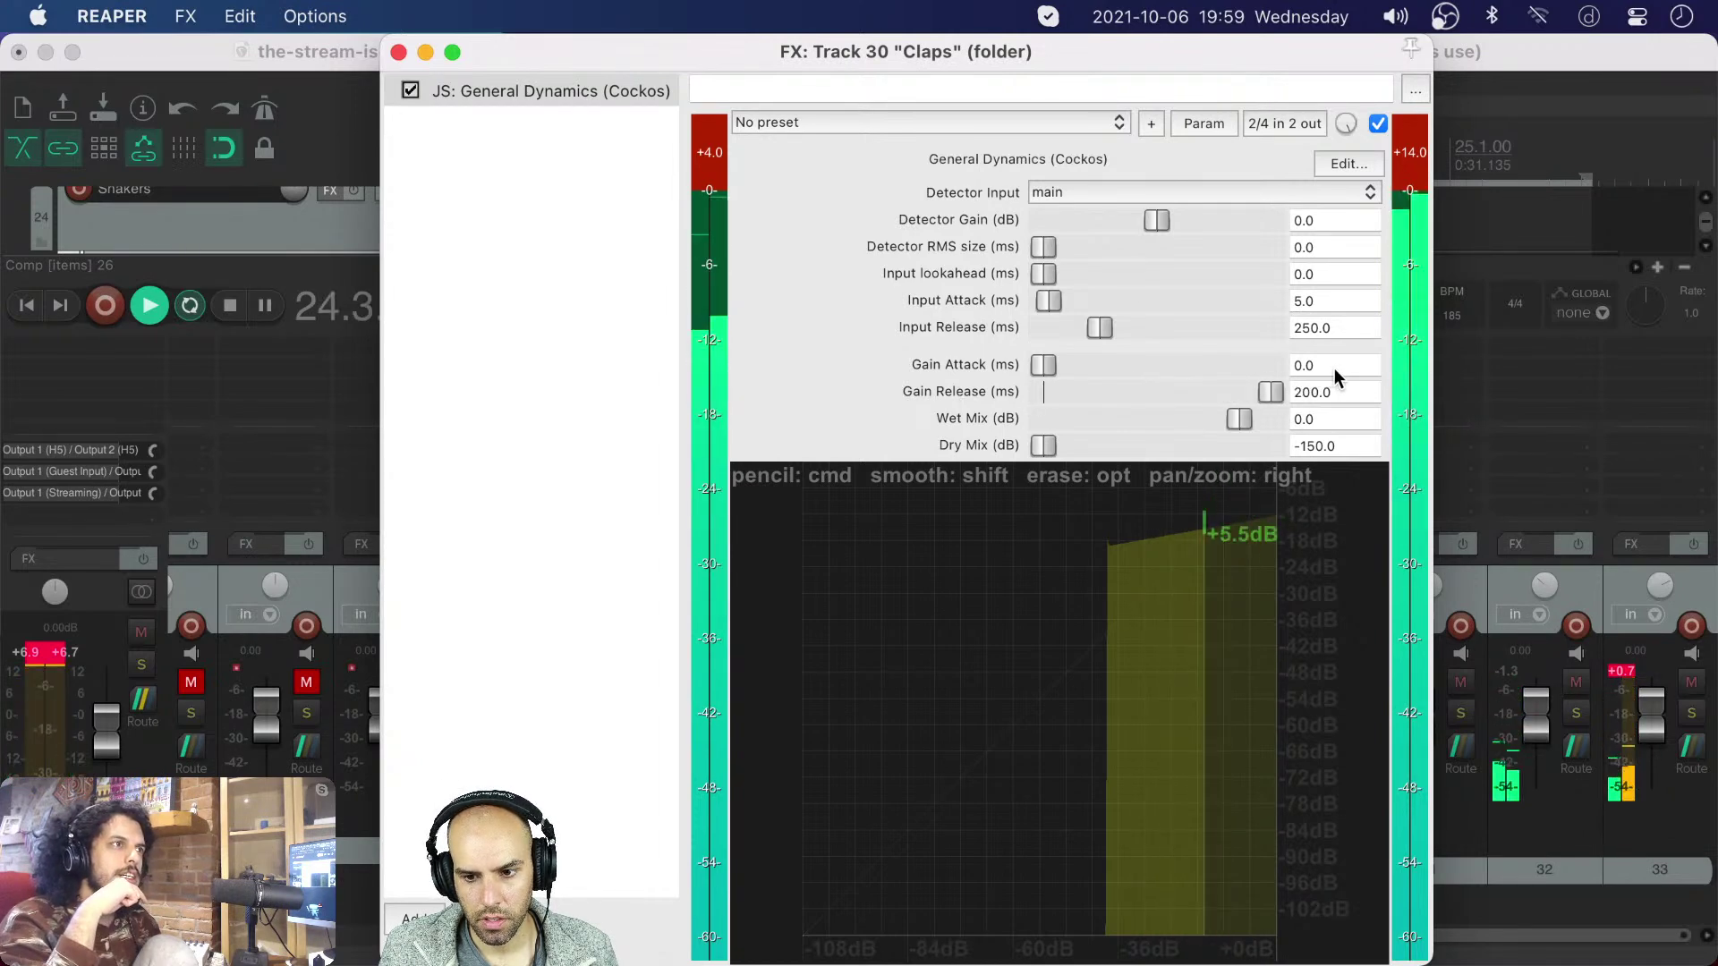
key(space)
drag(1231, 393, 1026, 416)
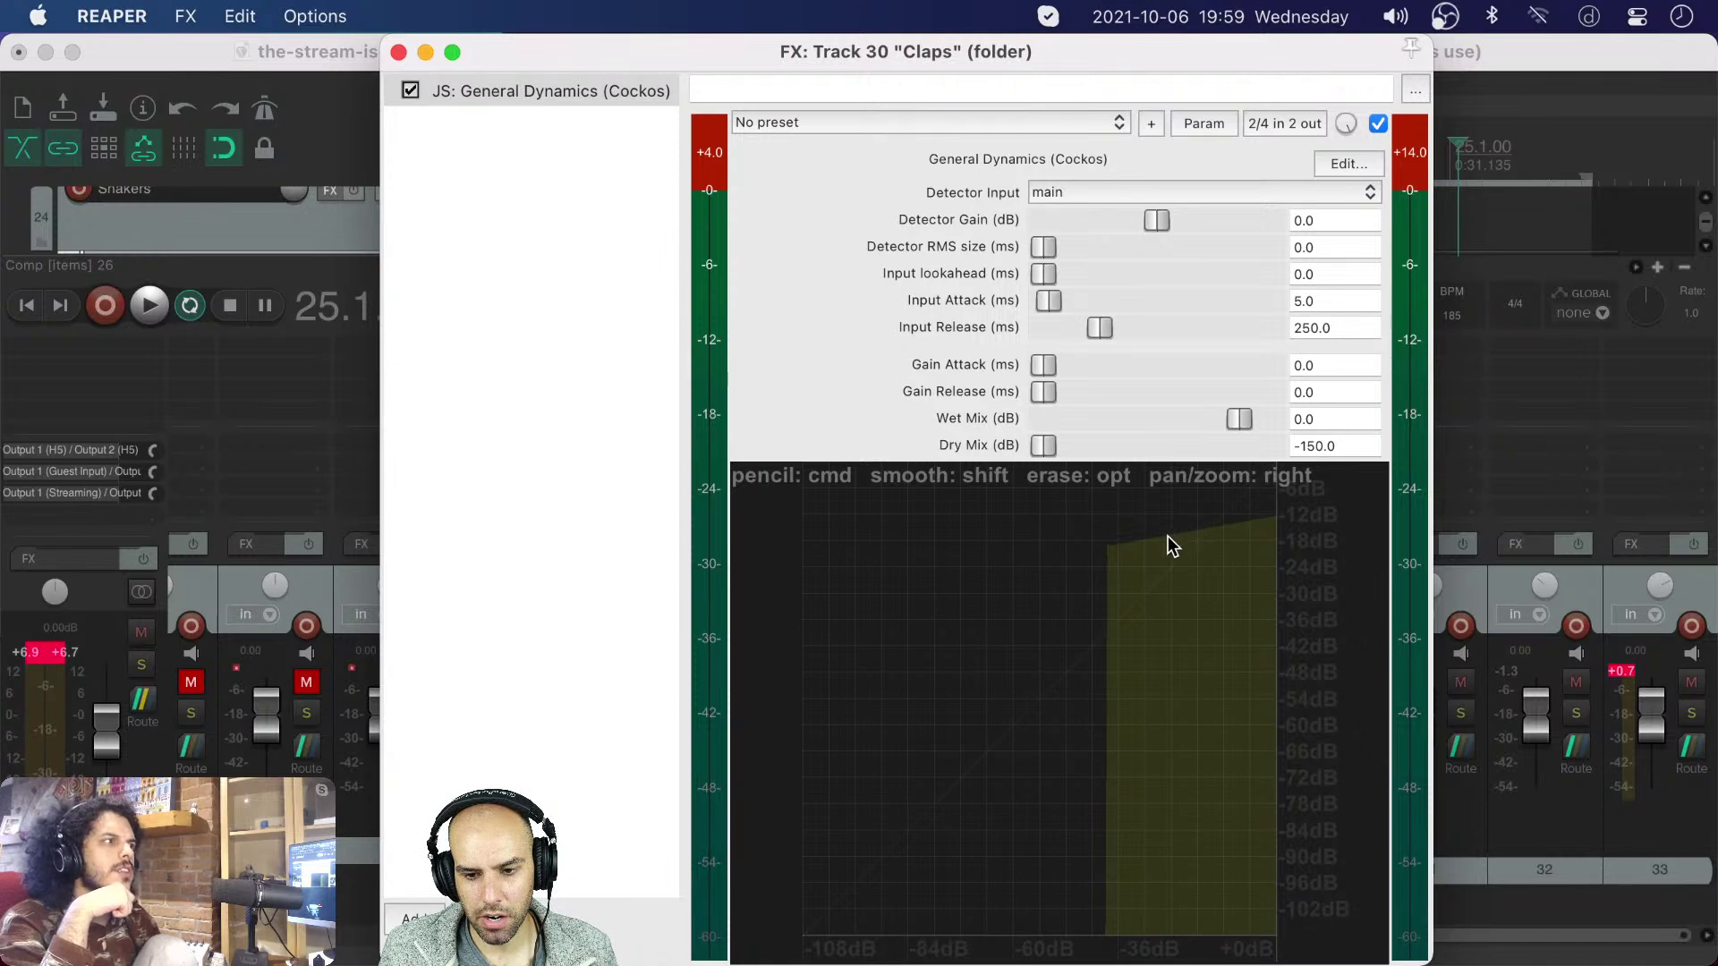
- Play the claps at 0 ms Gain Release, raise it to 200 ms, and briefly play them again
key(space)
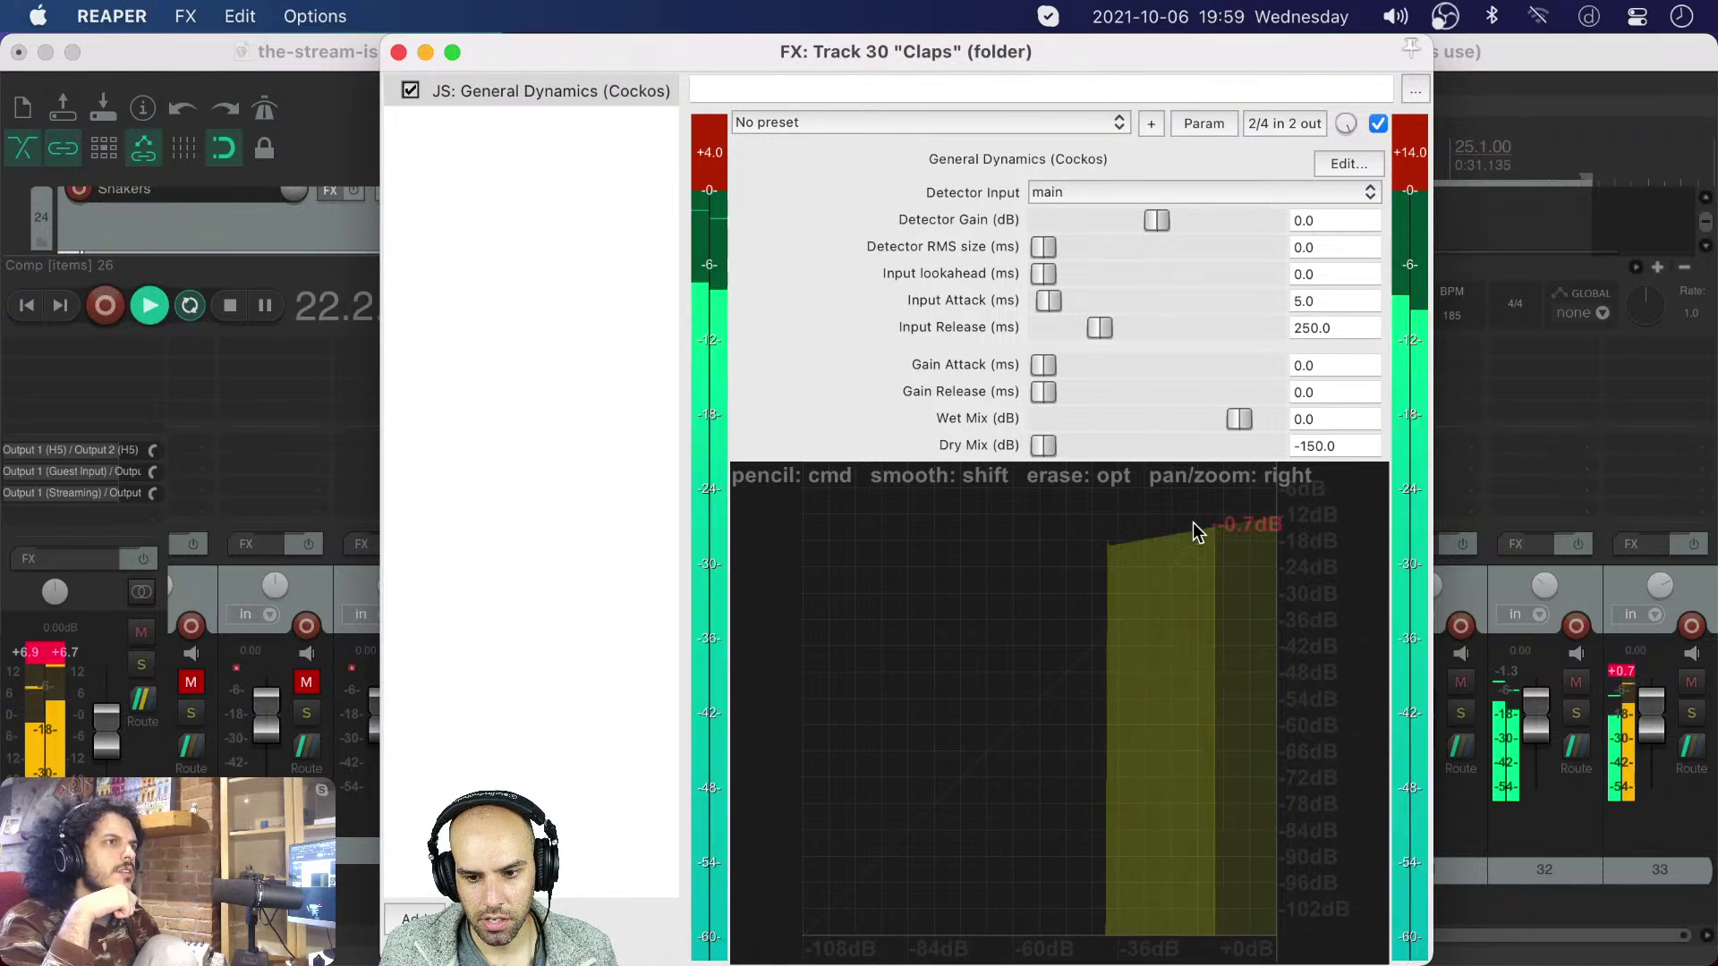
key(space)
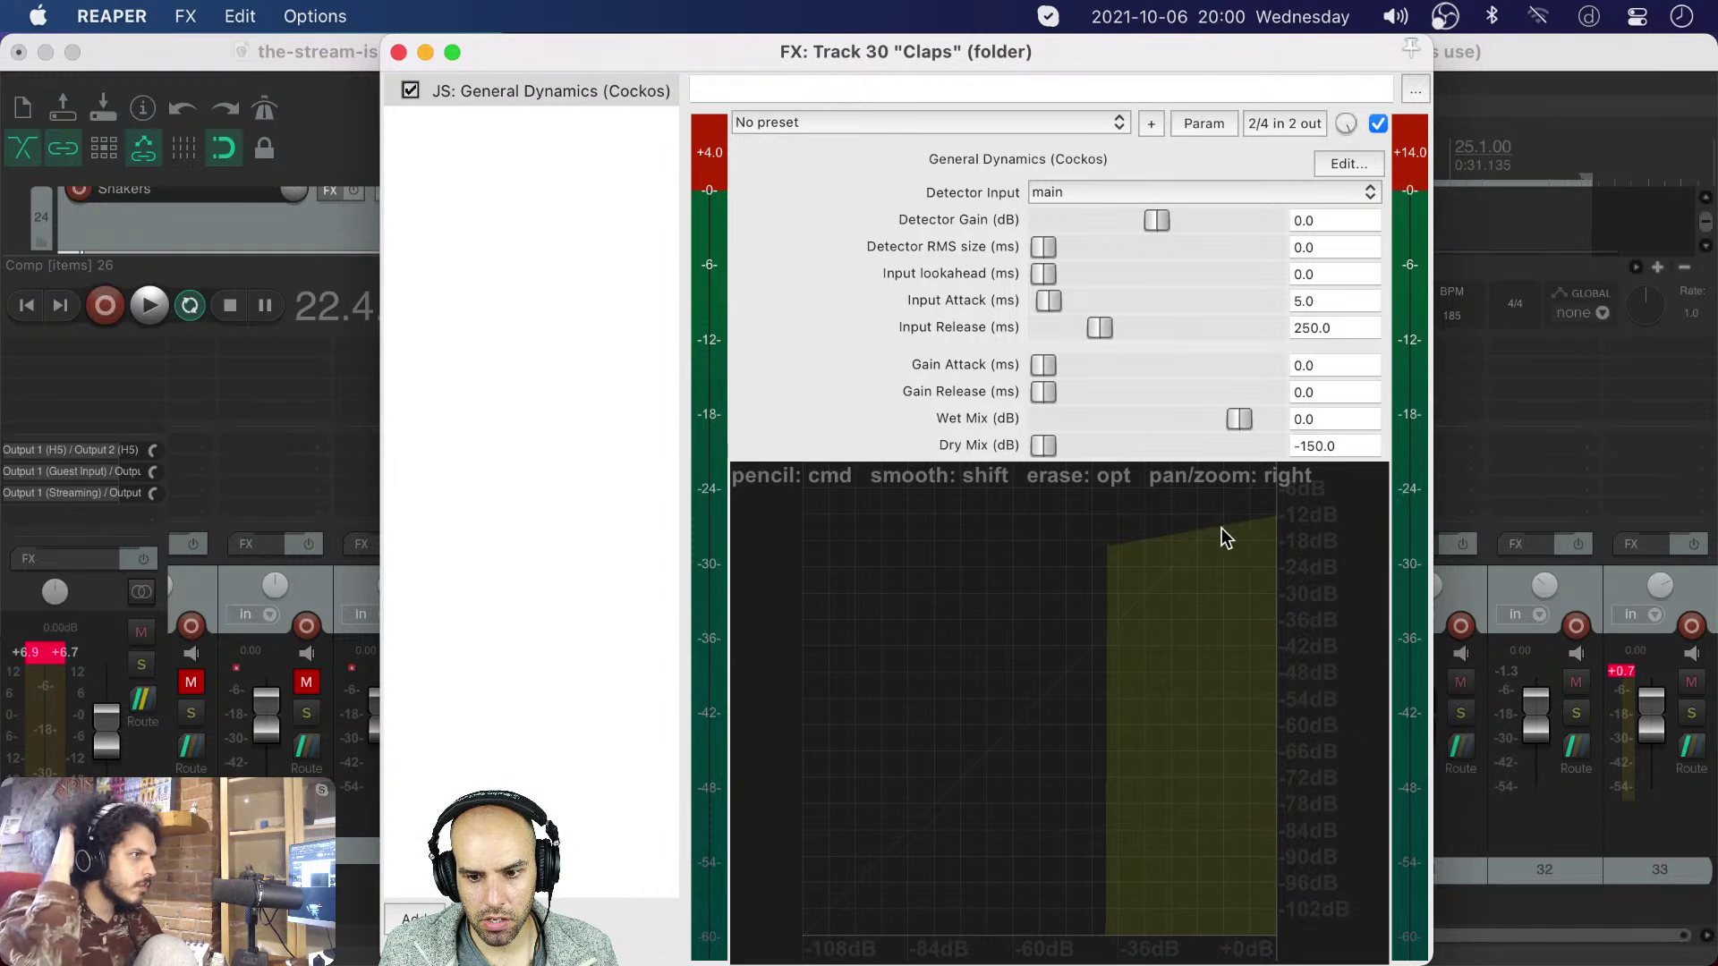
drag(1038, 392, 1435, 391)
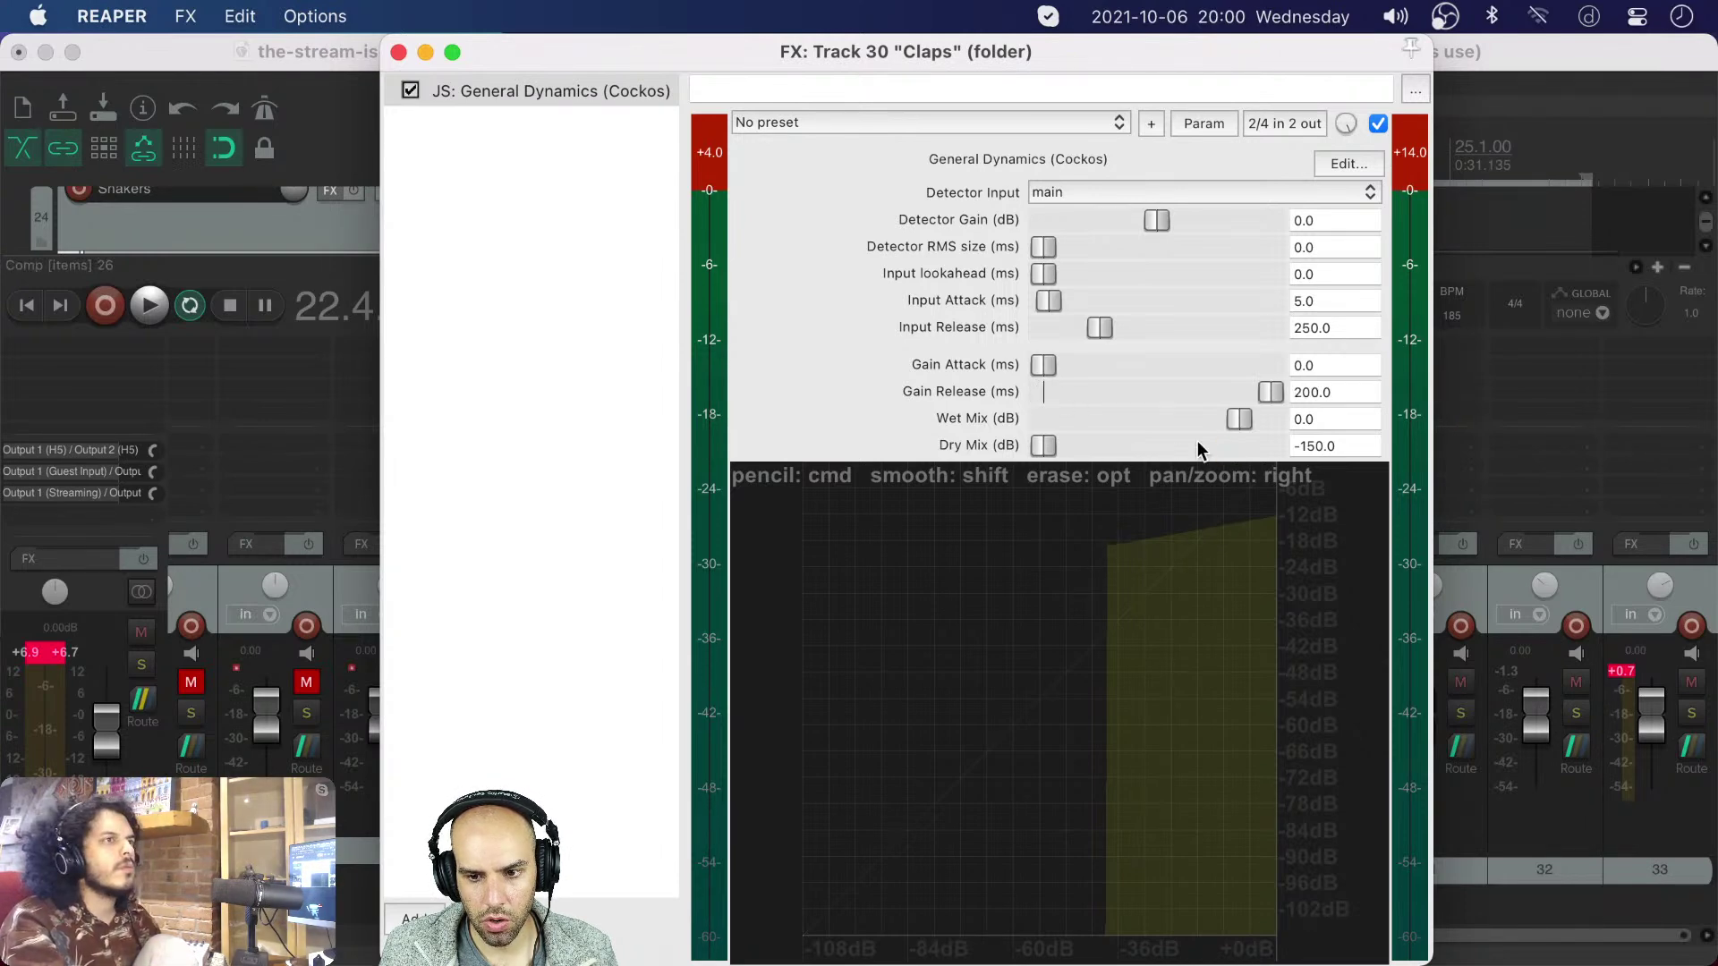
key(space)
key(space)
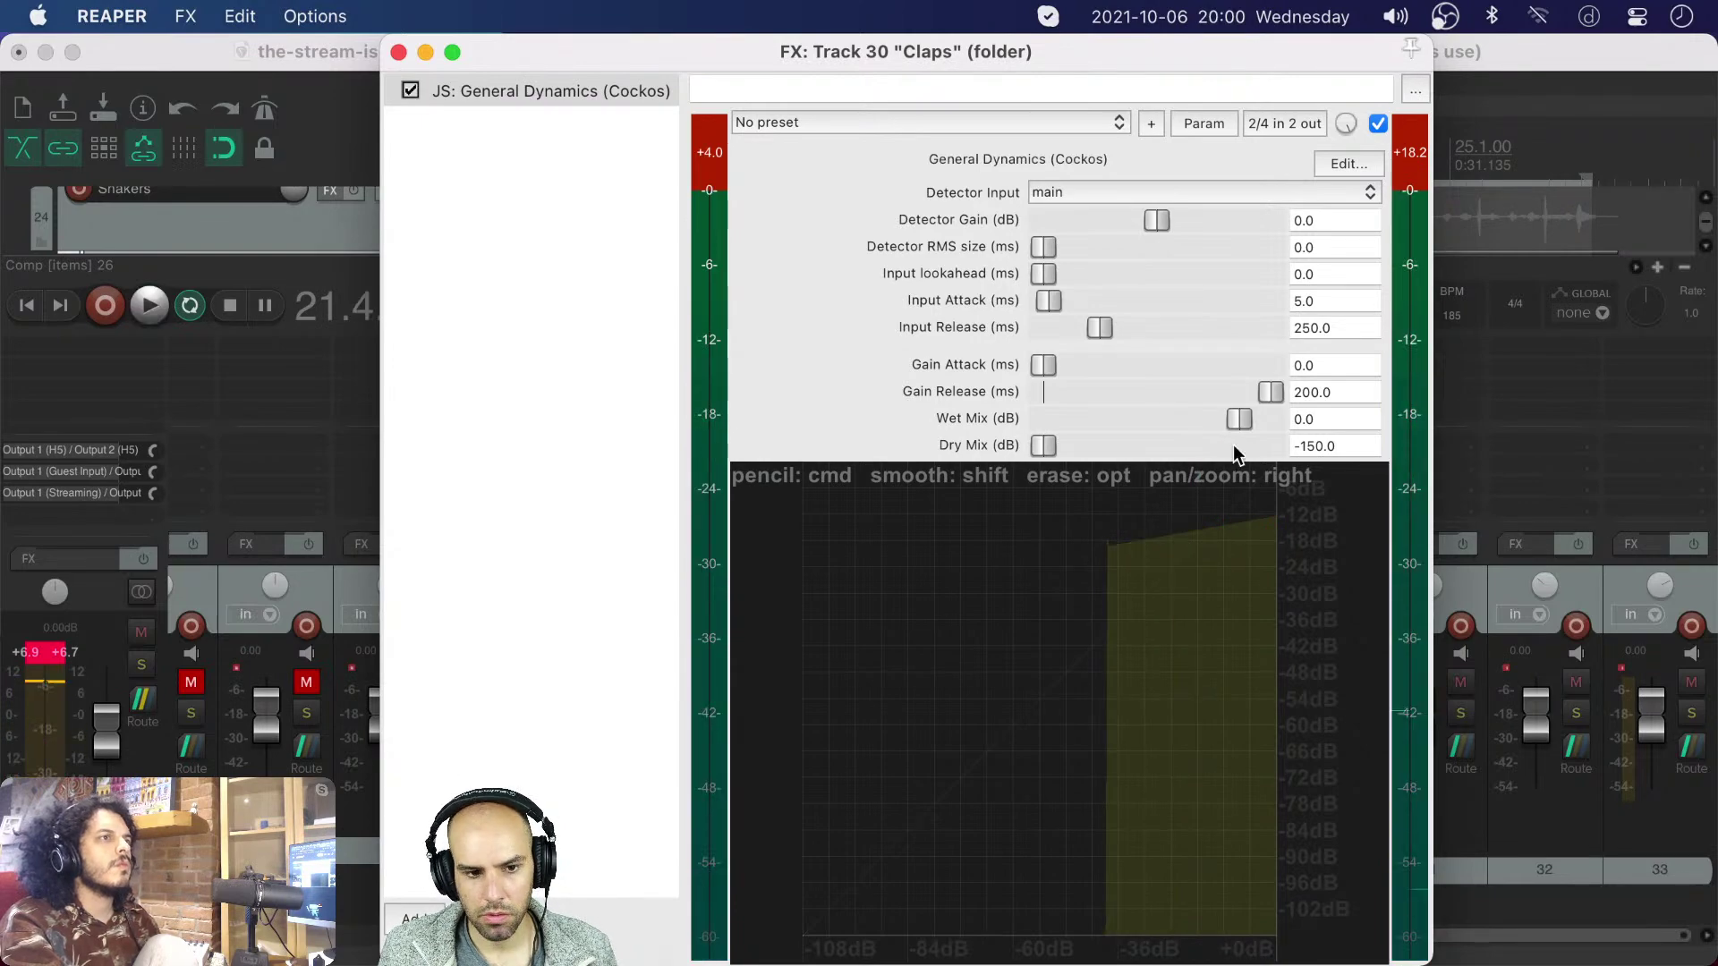
- Move the FX window clear of the mixer, unmute and solo the Claps folder track, and briefly play it
drag(728, 59, 782, 798)
click(1345, 685)
click(1343, 712)
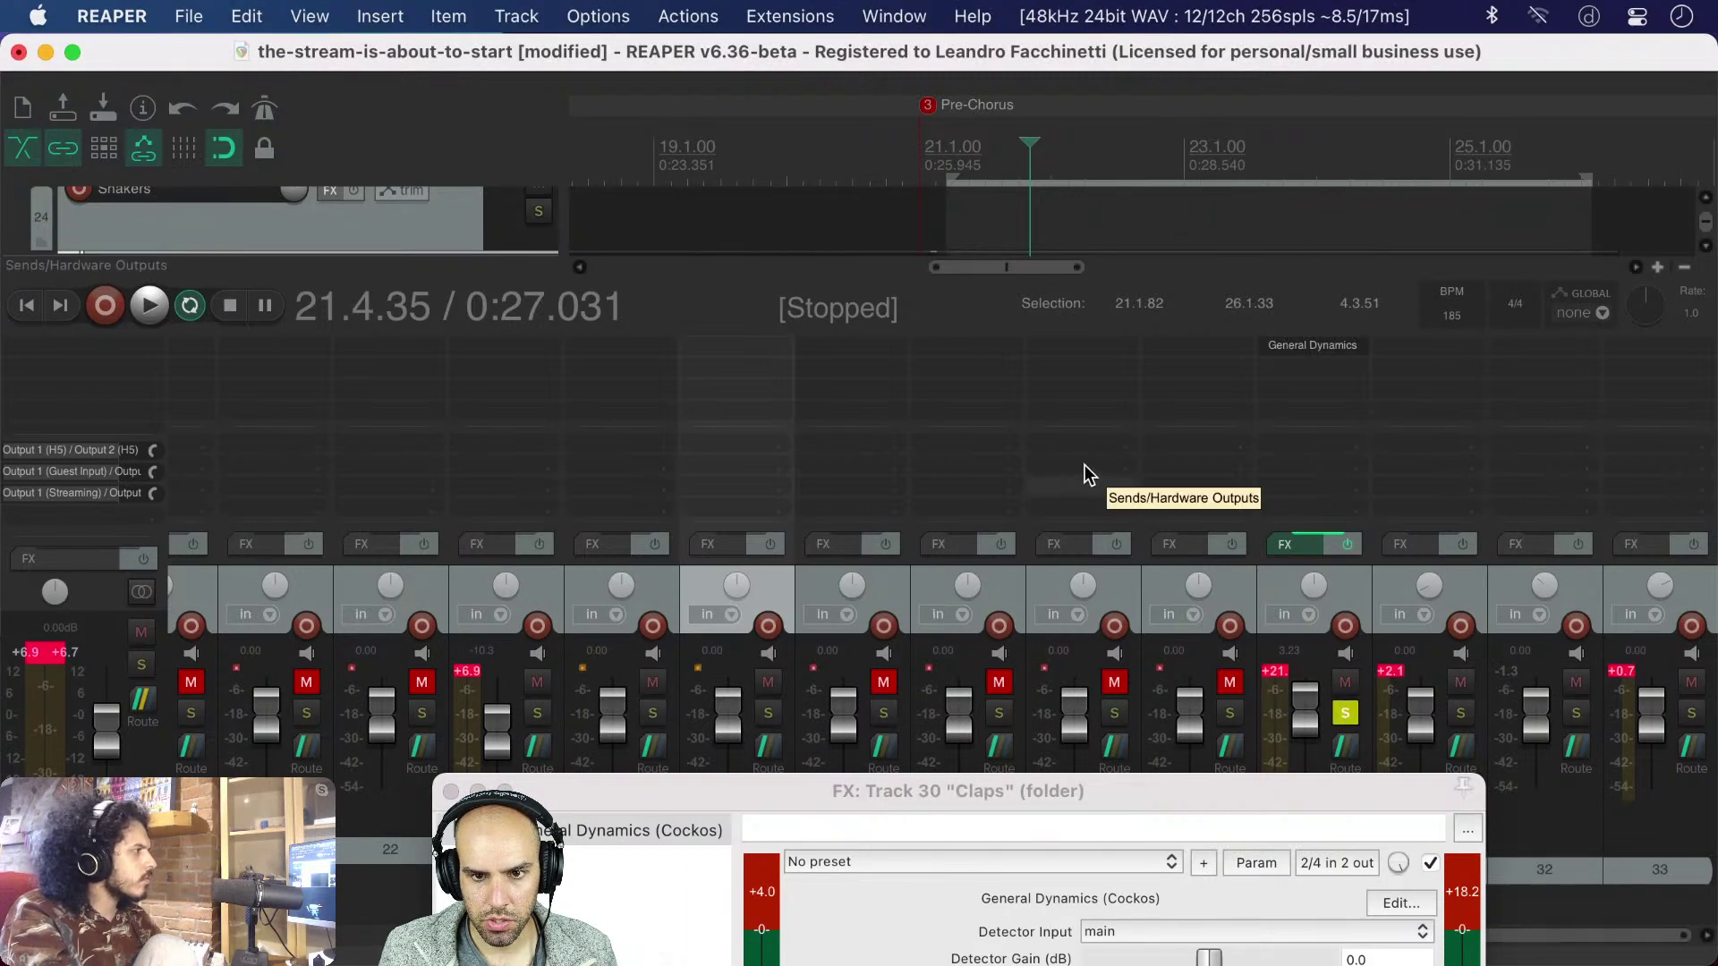
key(space)
click(936, 793)
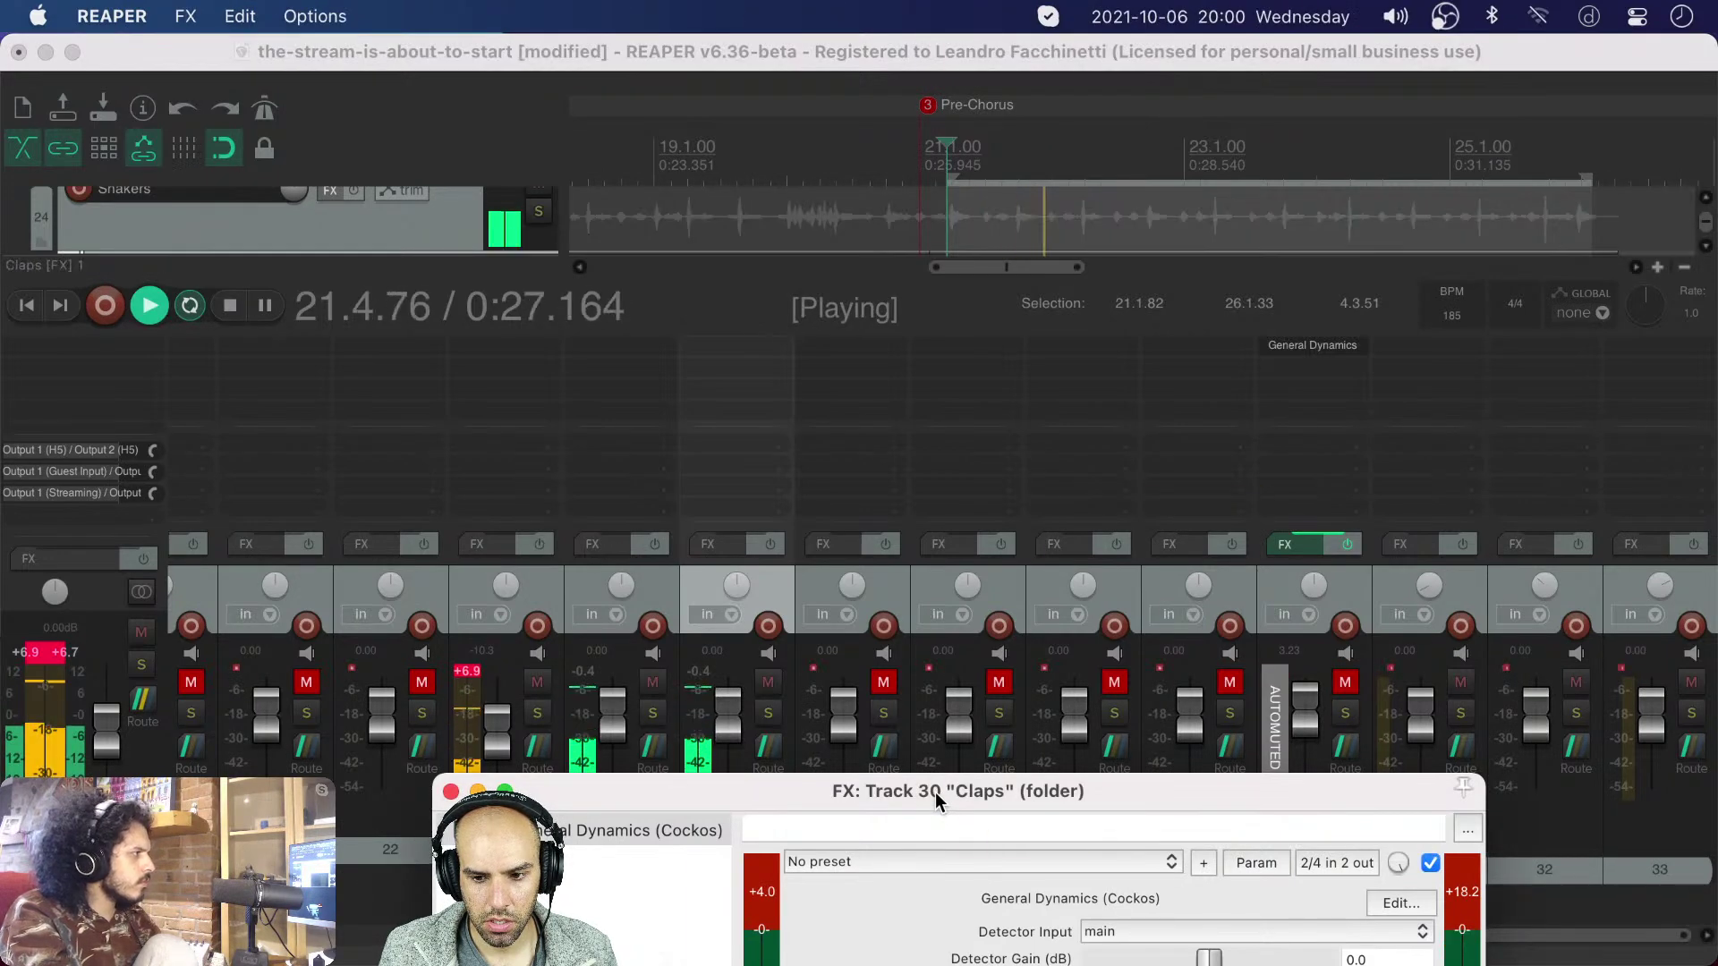
key(space)
- Reset Gain Release to 0 ms in General Dynamics and solo the Claps folder track in the mixer
drag(1151, 781, 1066, 181)
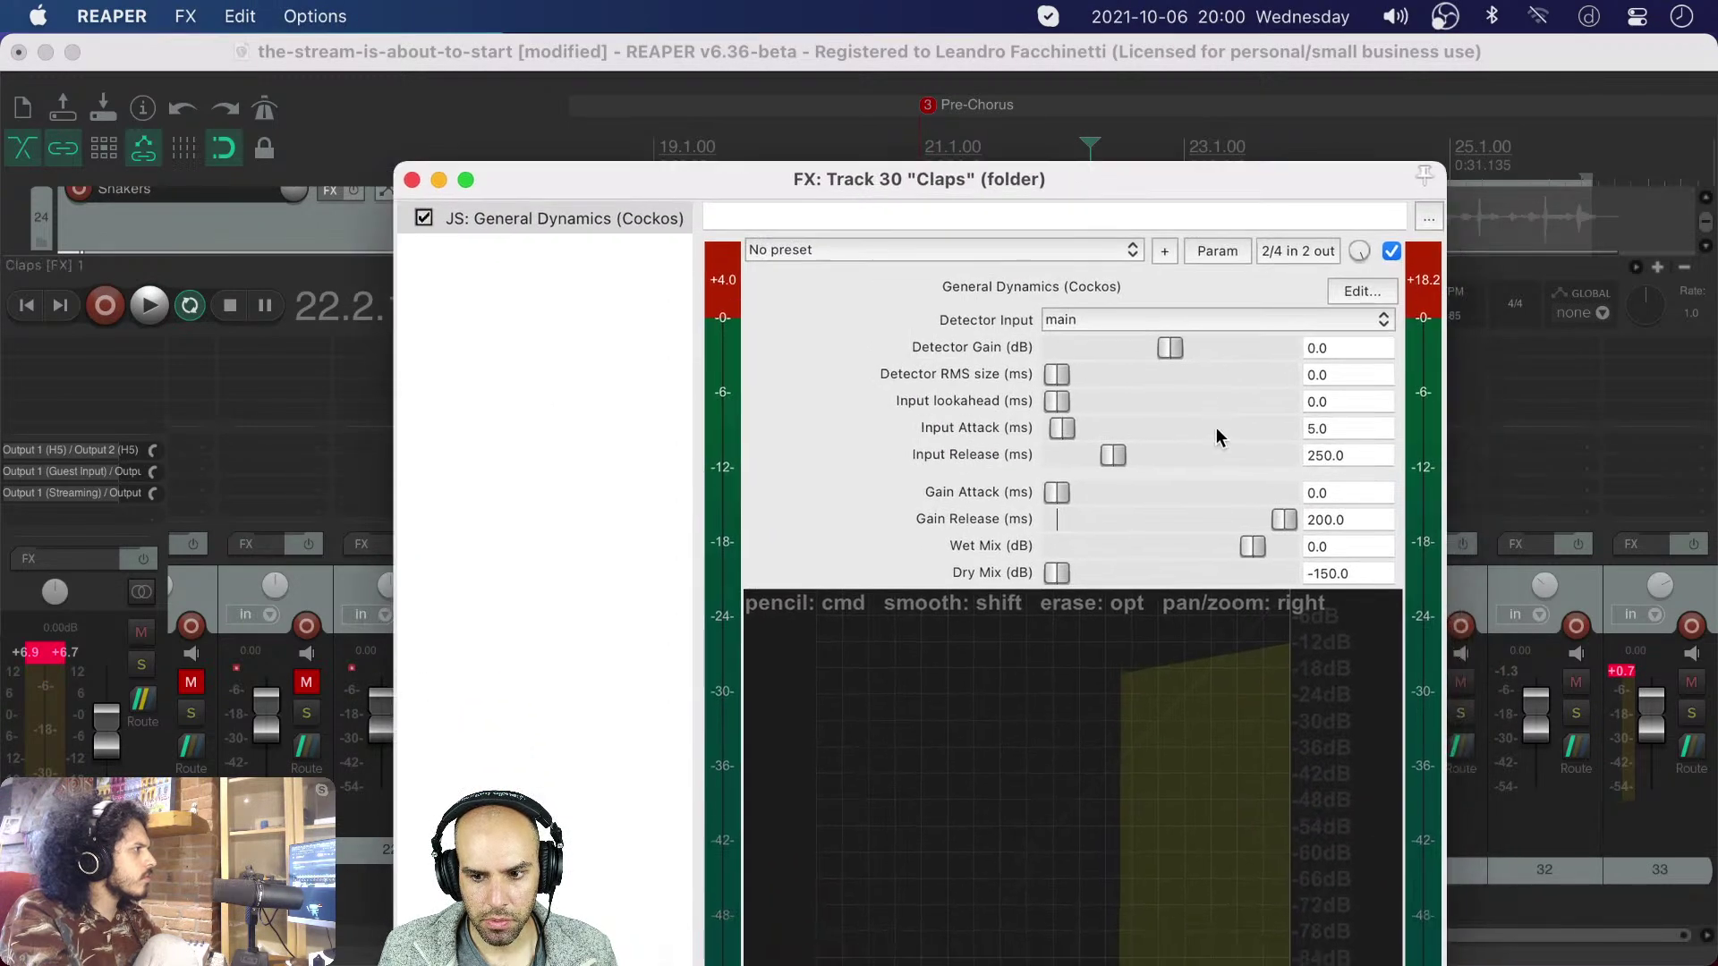
drag(1280, 513, 1007, 512)
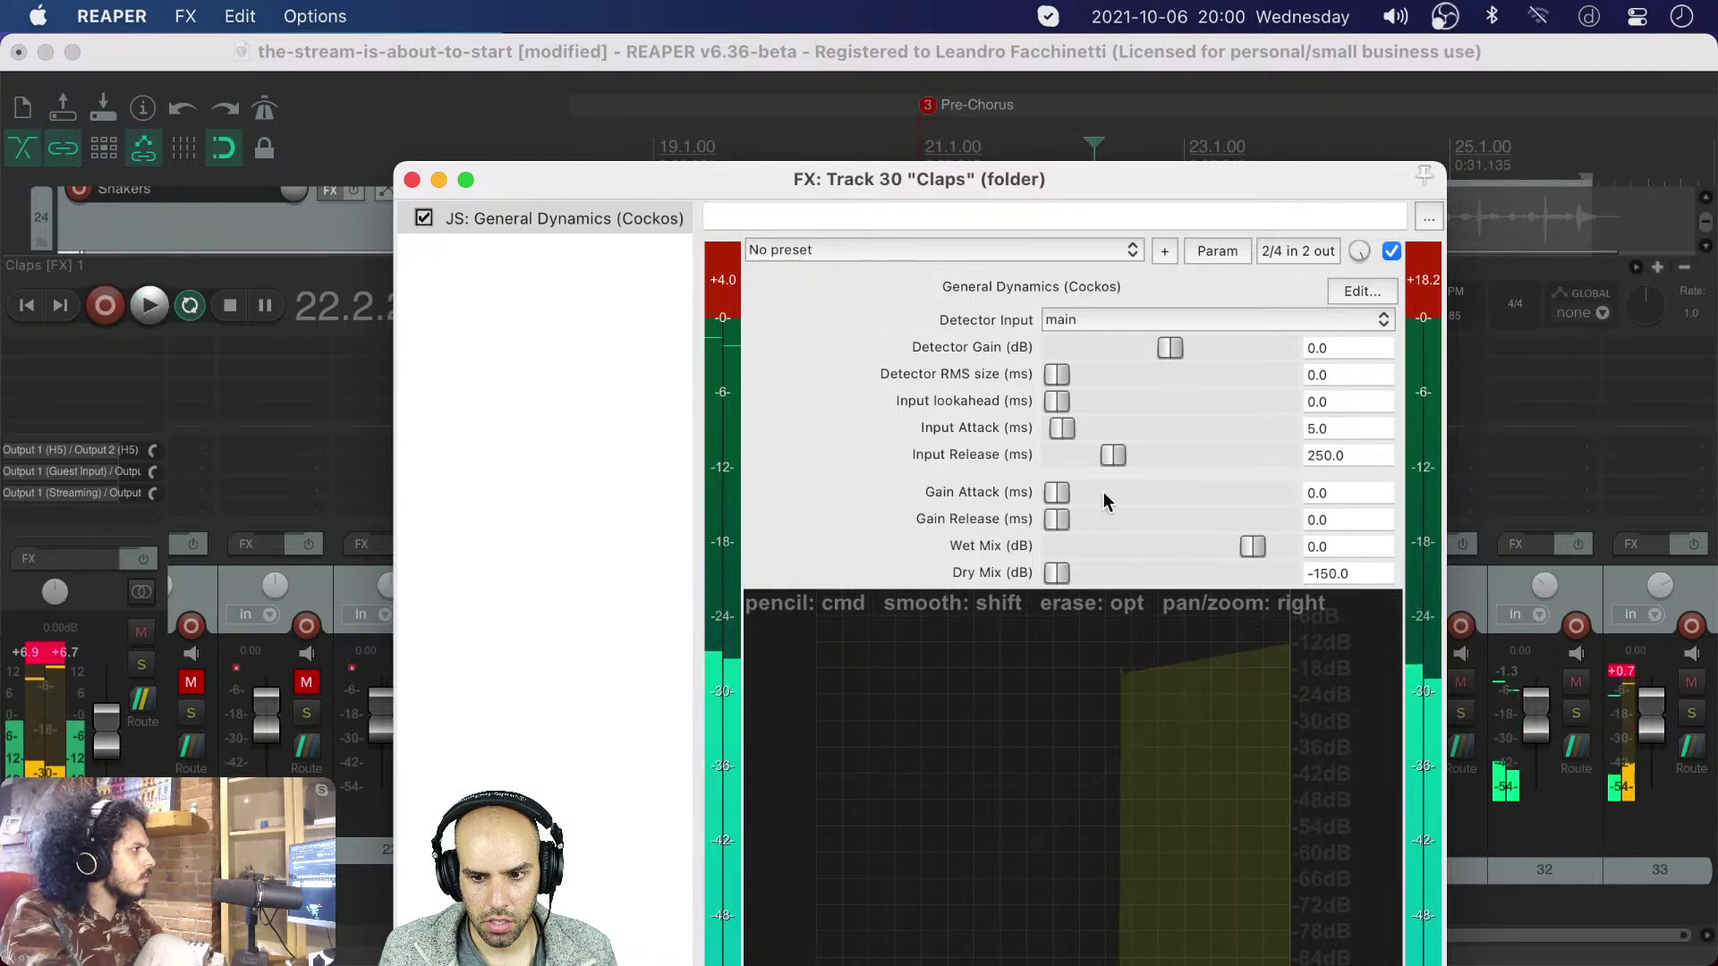
drag(1302, 169, 777, 440)
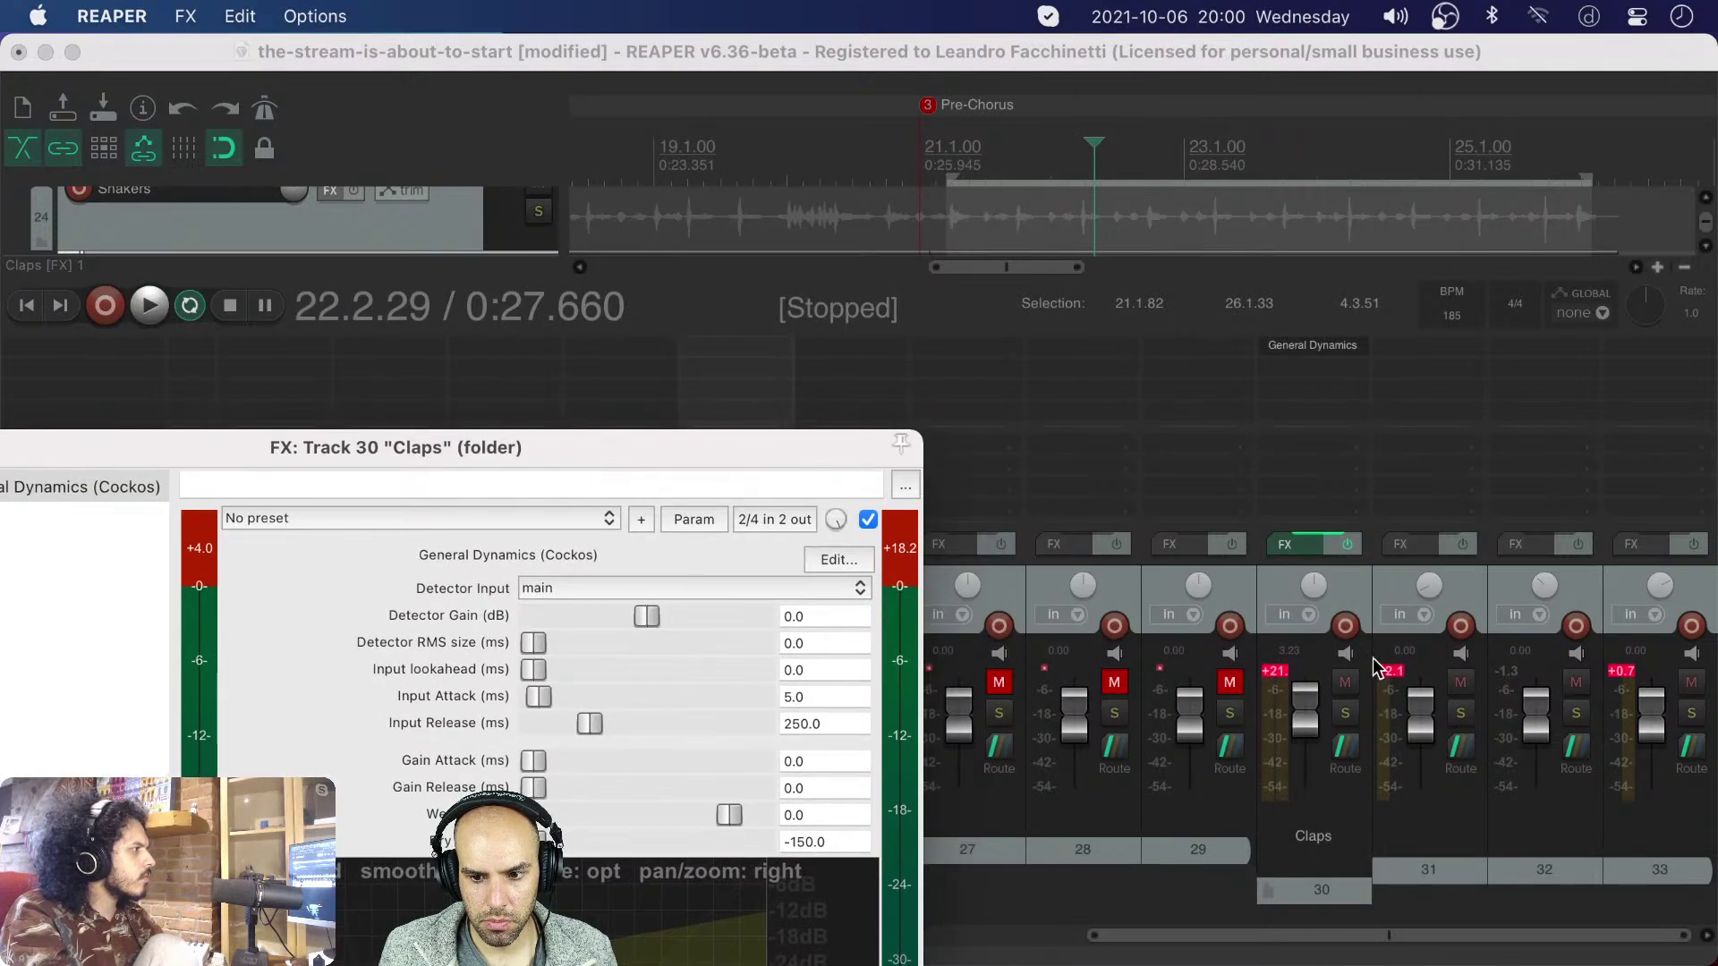
click(1345, 713)
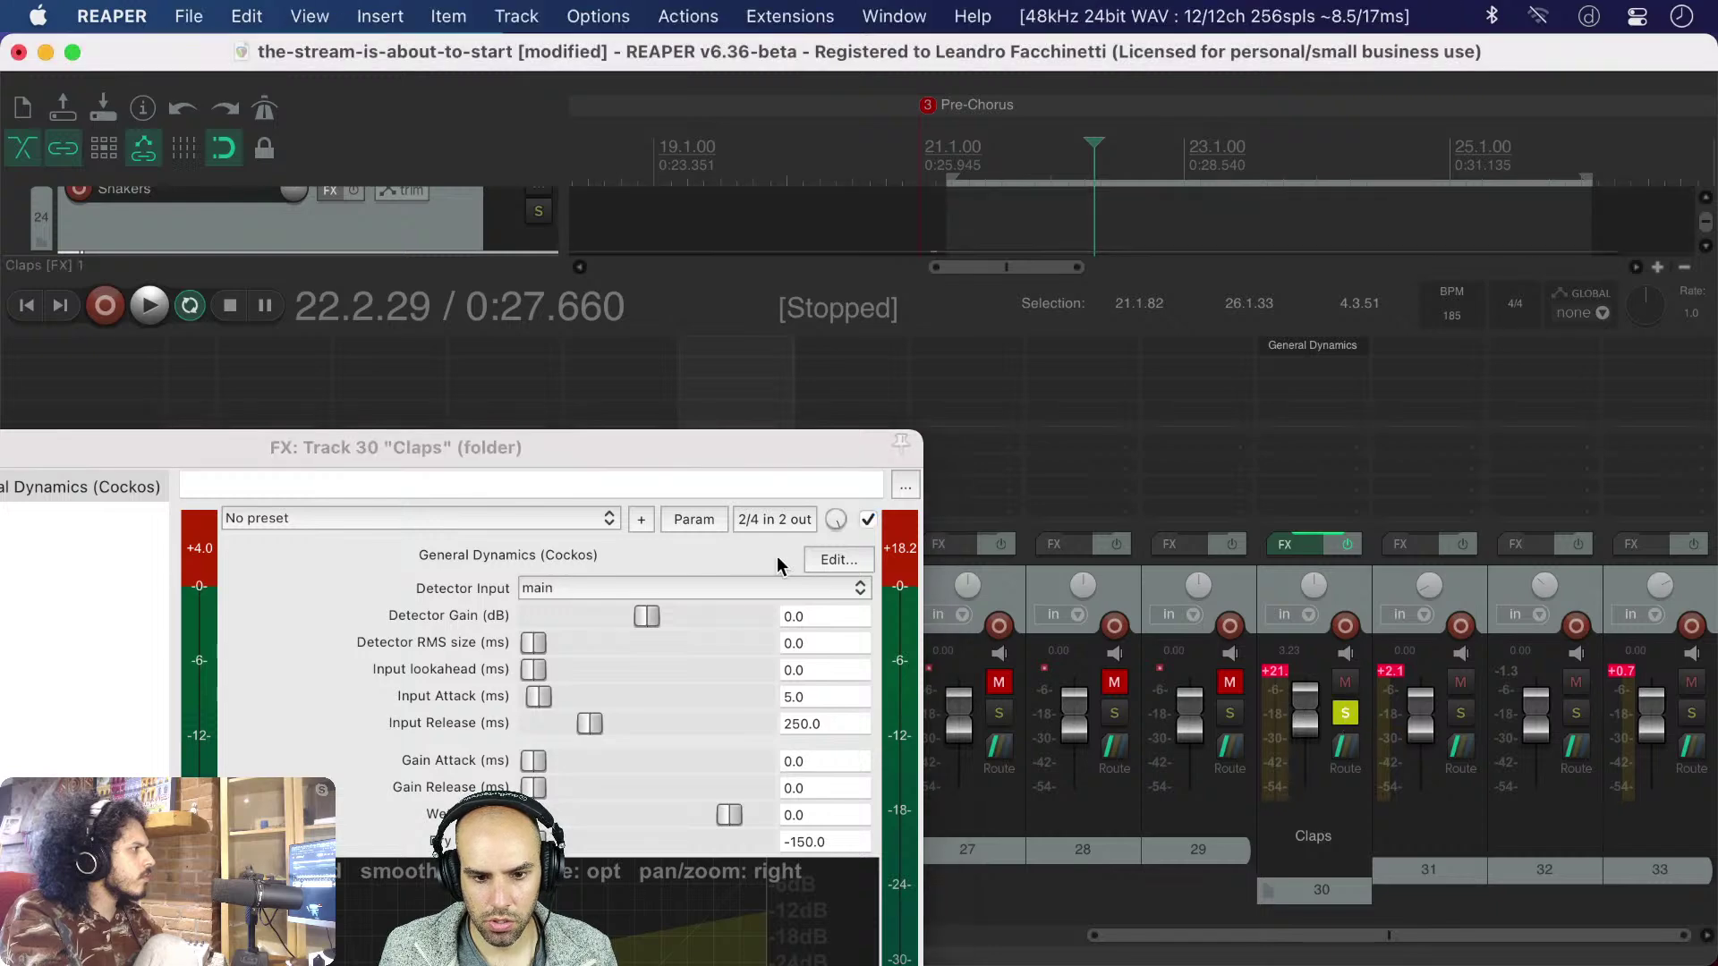
- Play the soloed claps while raising Gain Release to 114.9 ms, stop playback, and reset it to 0 ms
key(space)
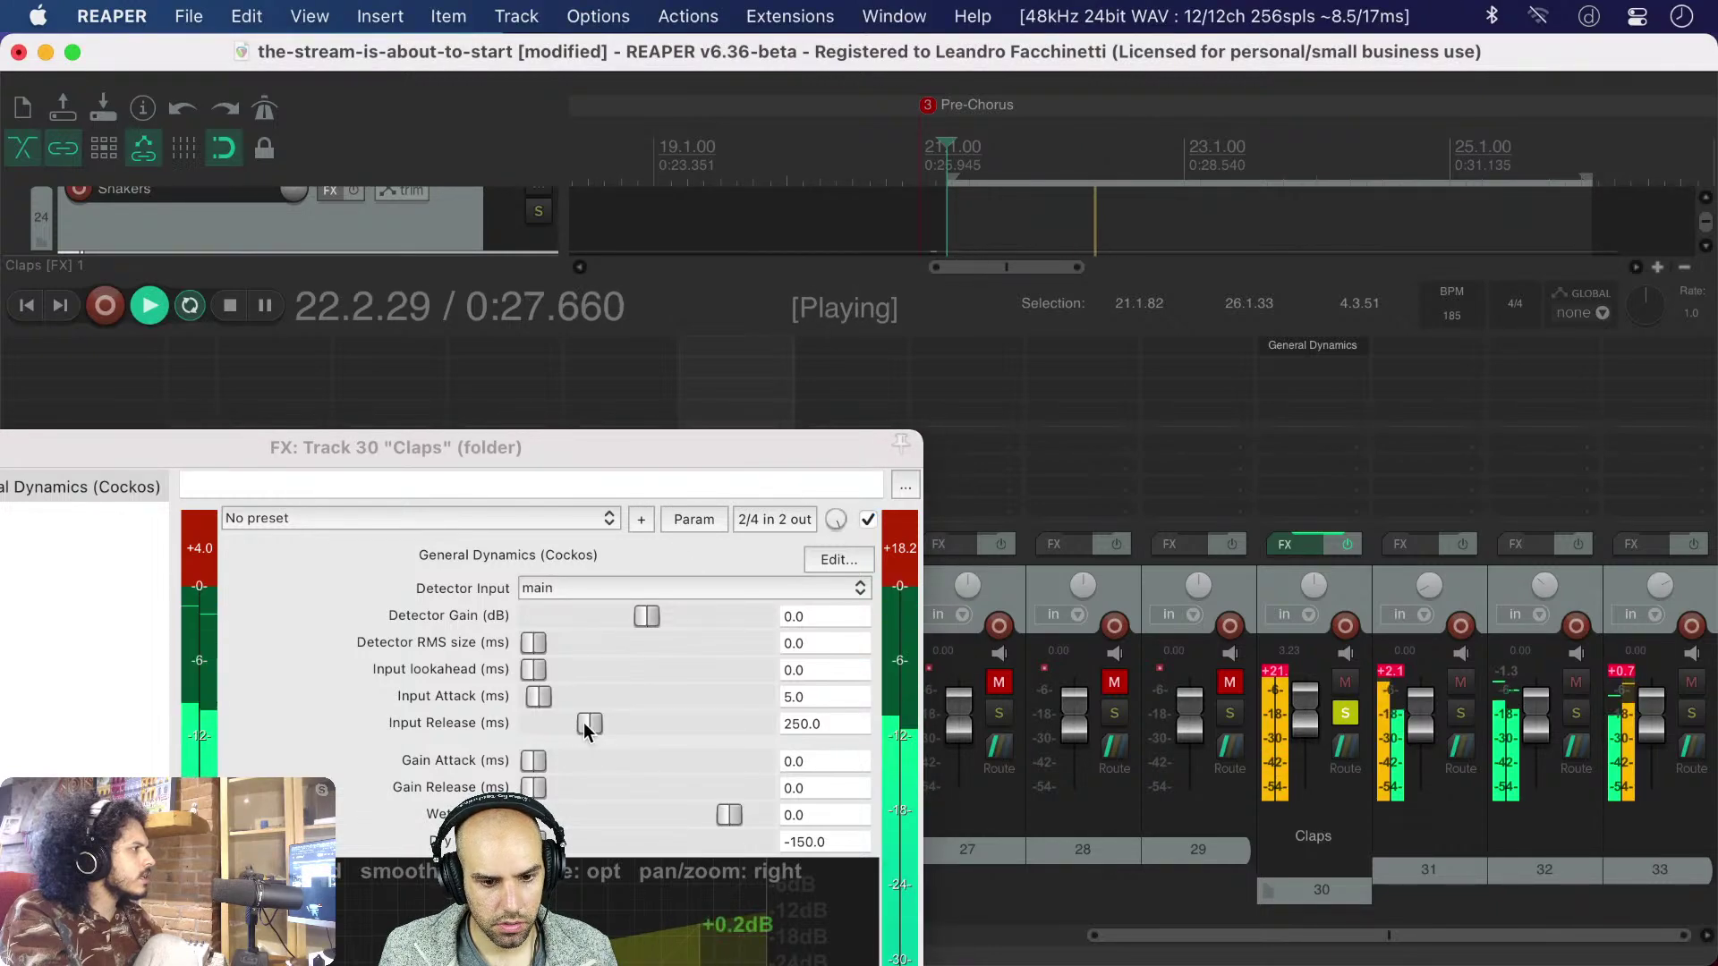
click(530, 789)
drag(531, 789, 663, 787)
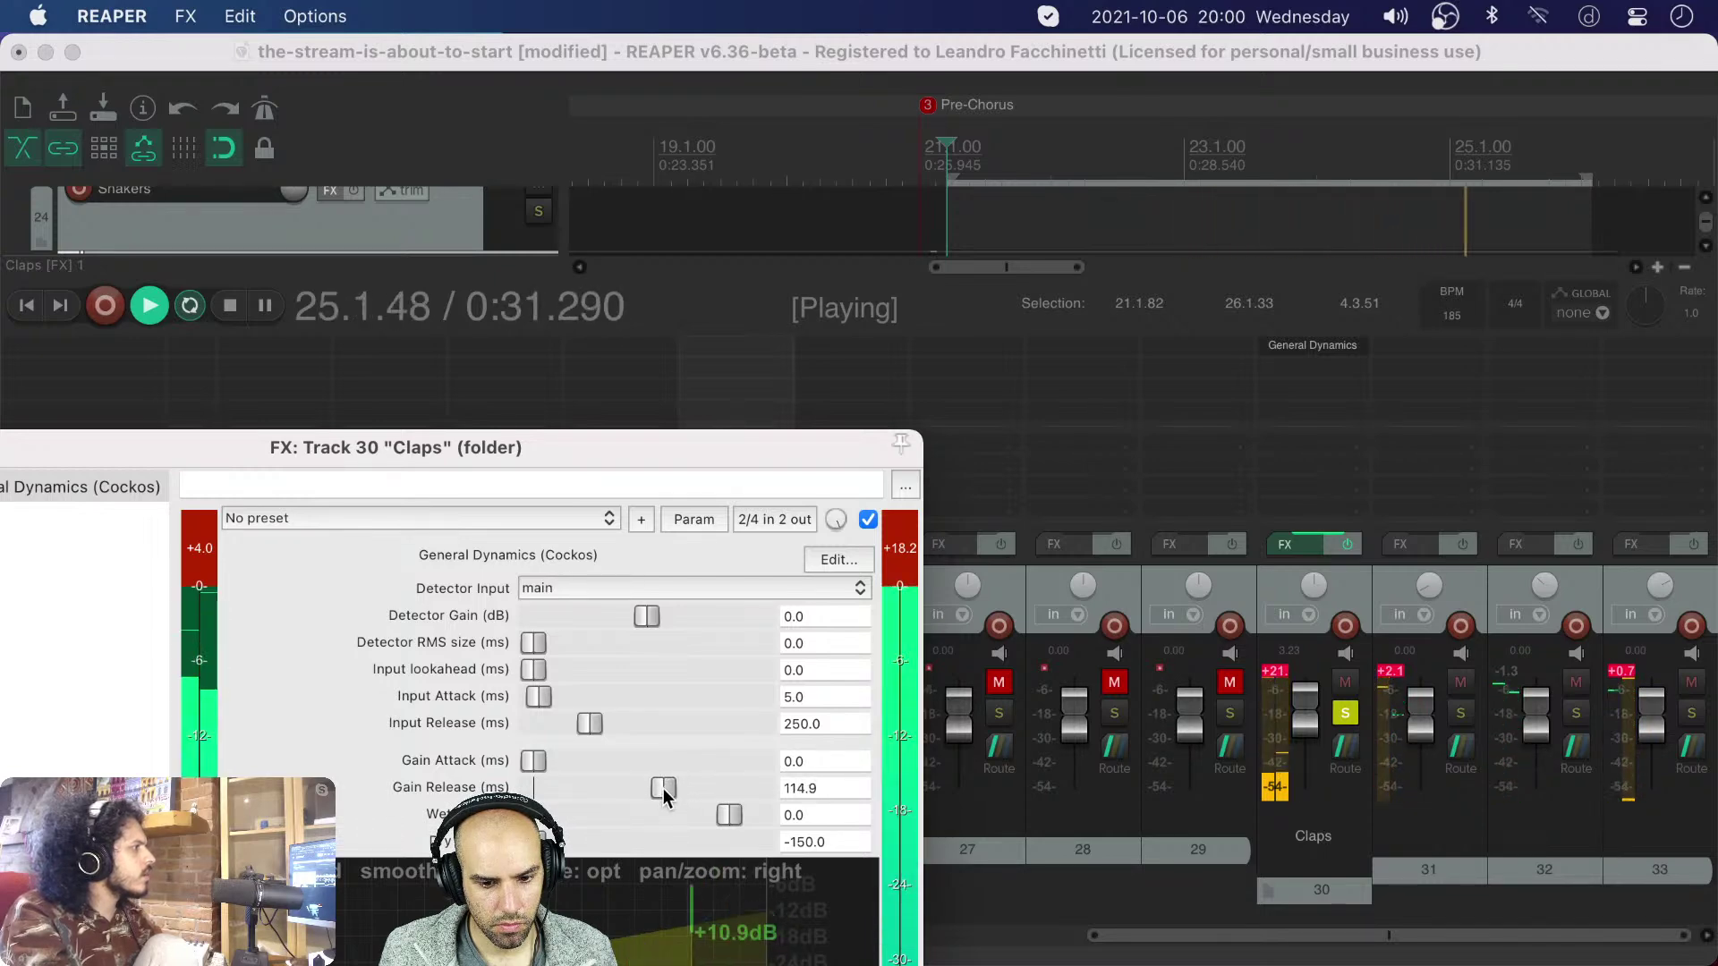
key(space)
click(780, 785)
text(0)
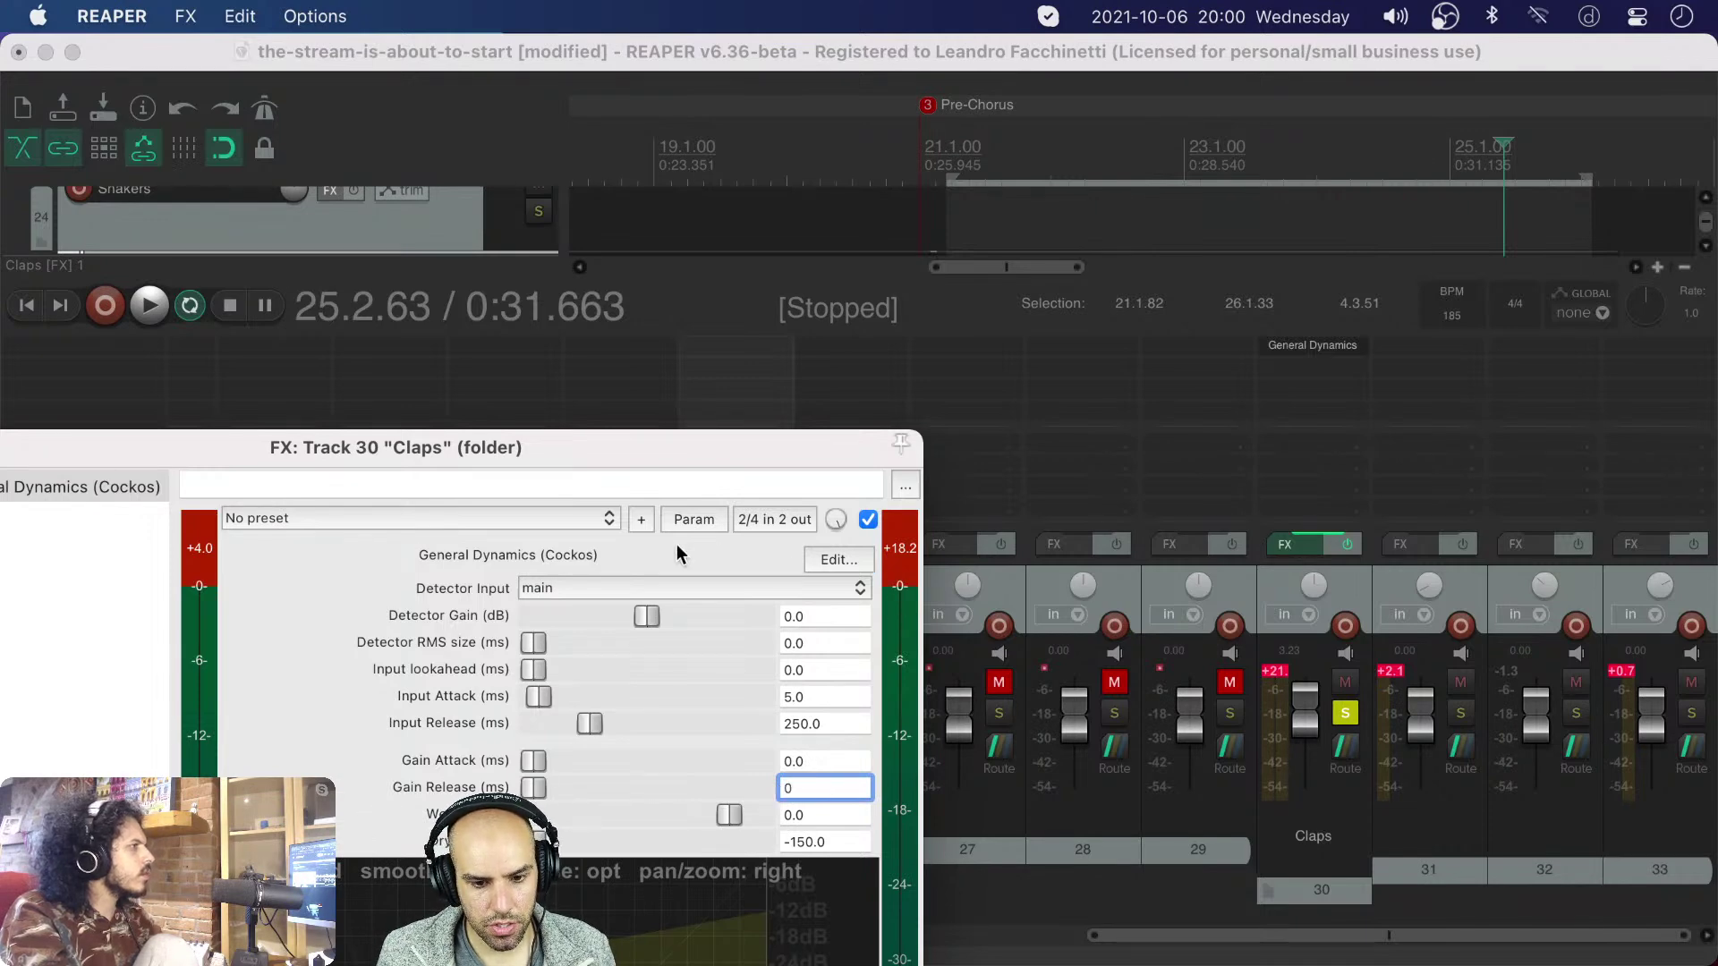
- Set the General Dynamics Gain Release to 50 ms and save the project
drag(605, 438, 1069, 131)
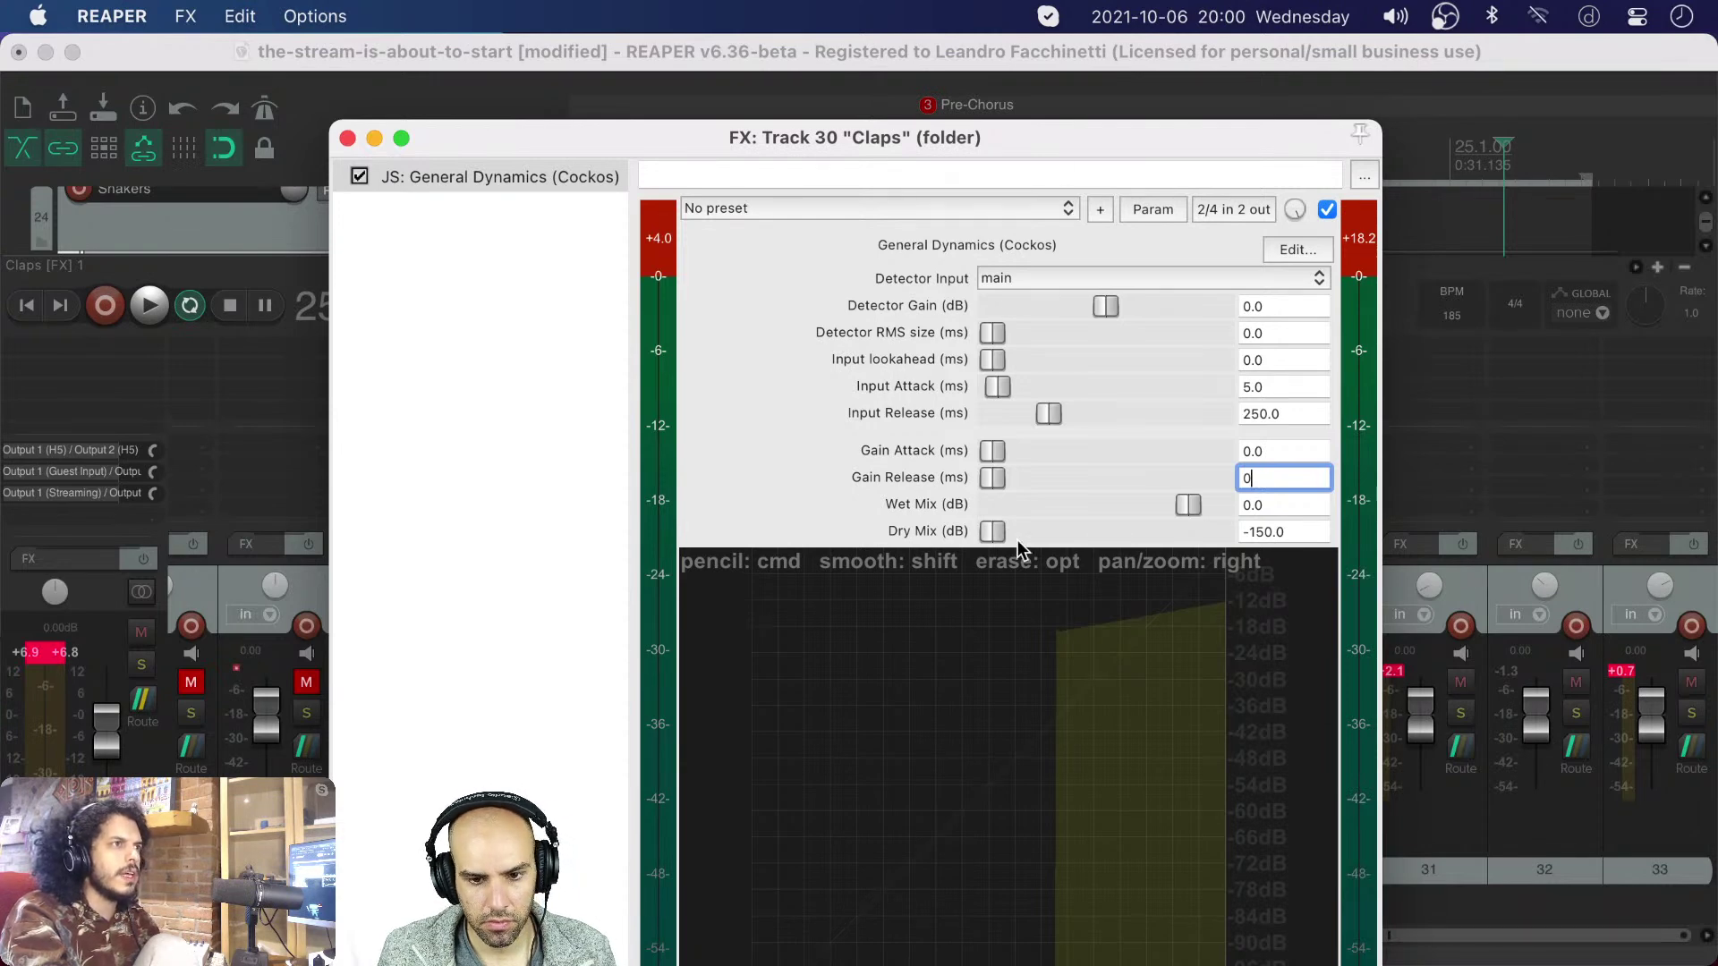
key(BackSpace)
key(Return)
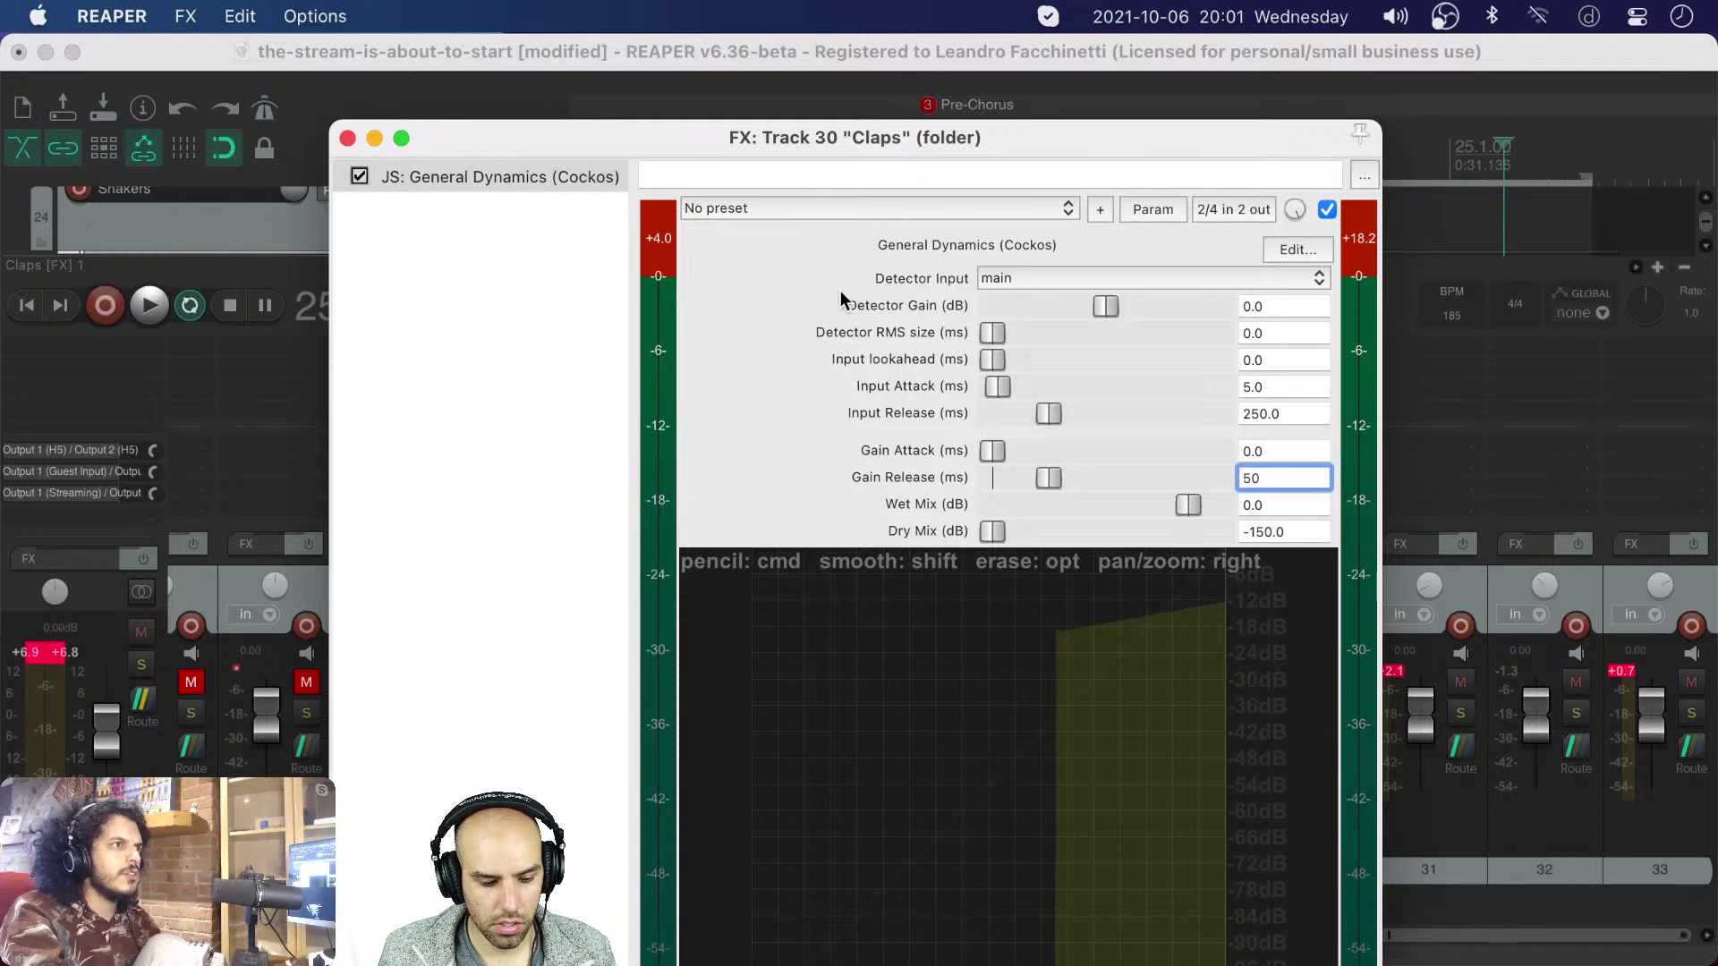
drag(679, 136, 764, 113)
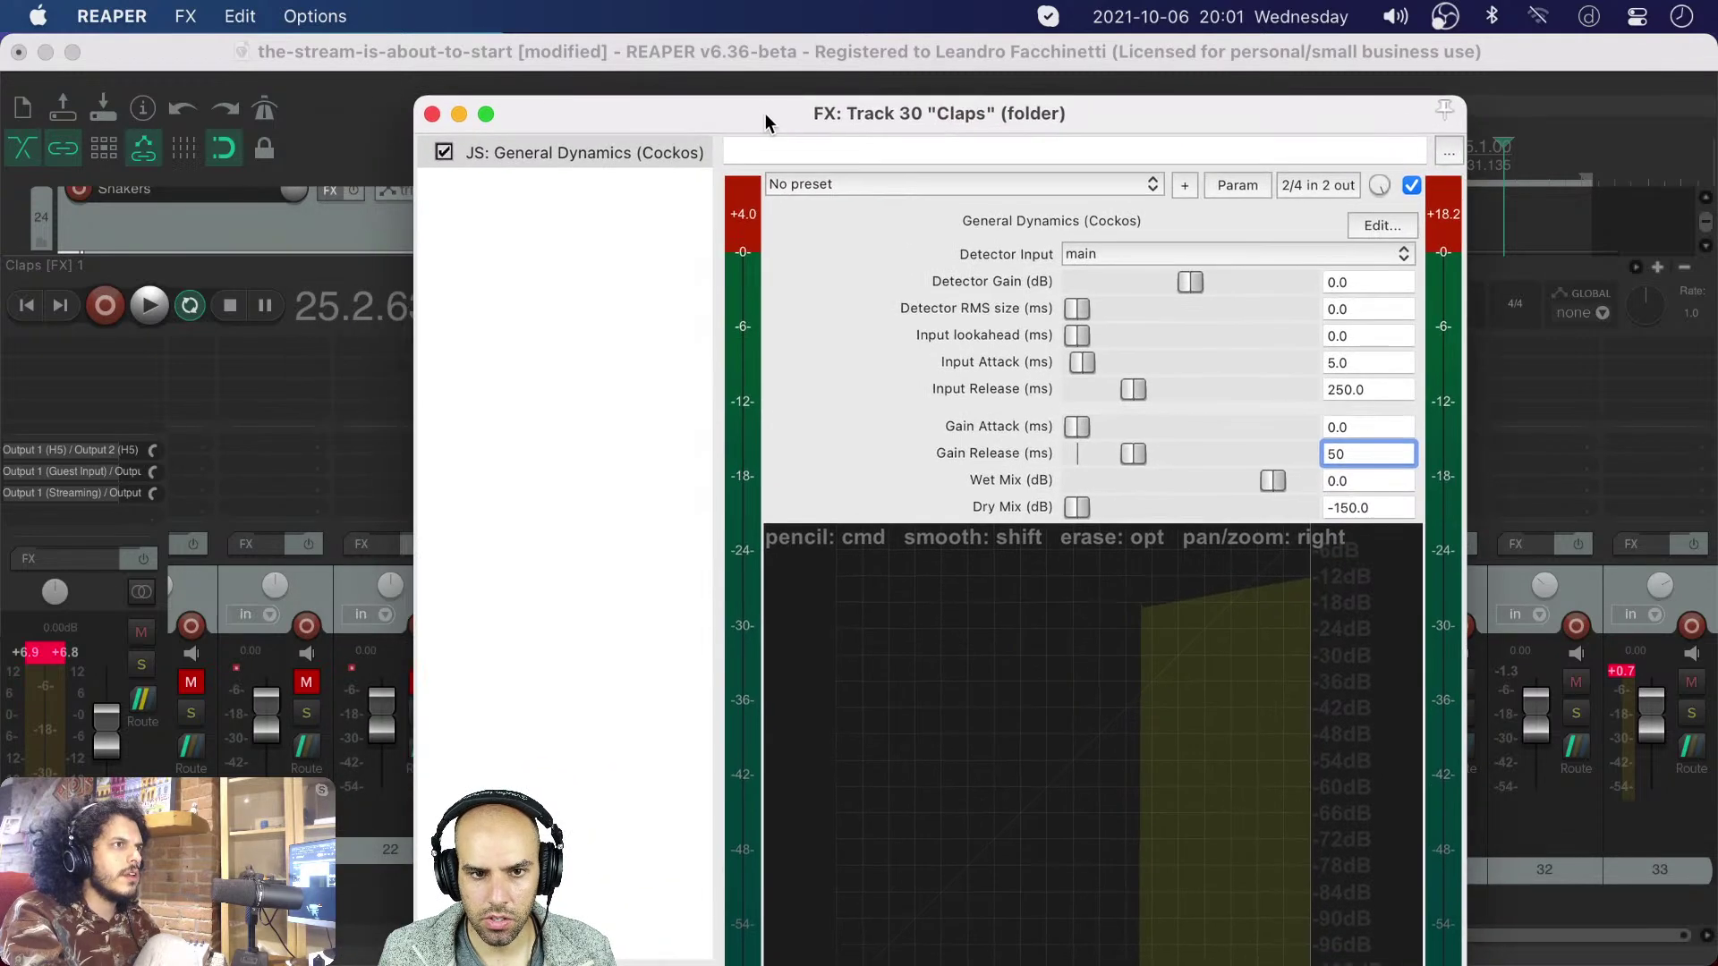
click(695, 54)
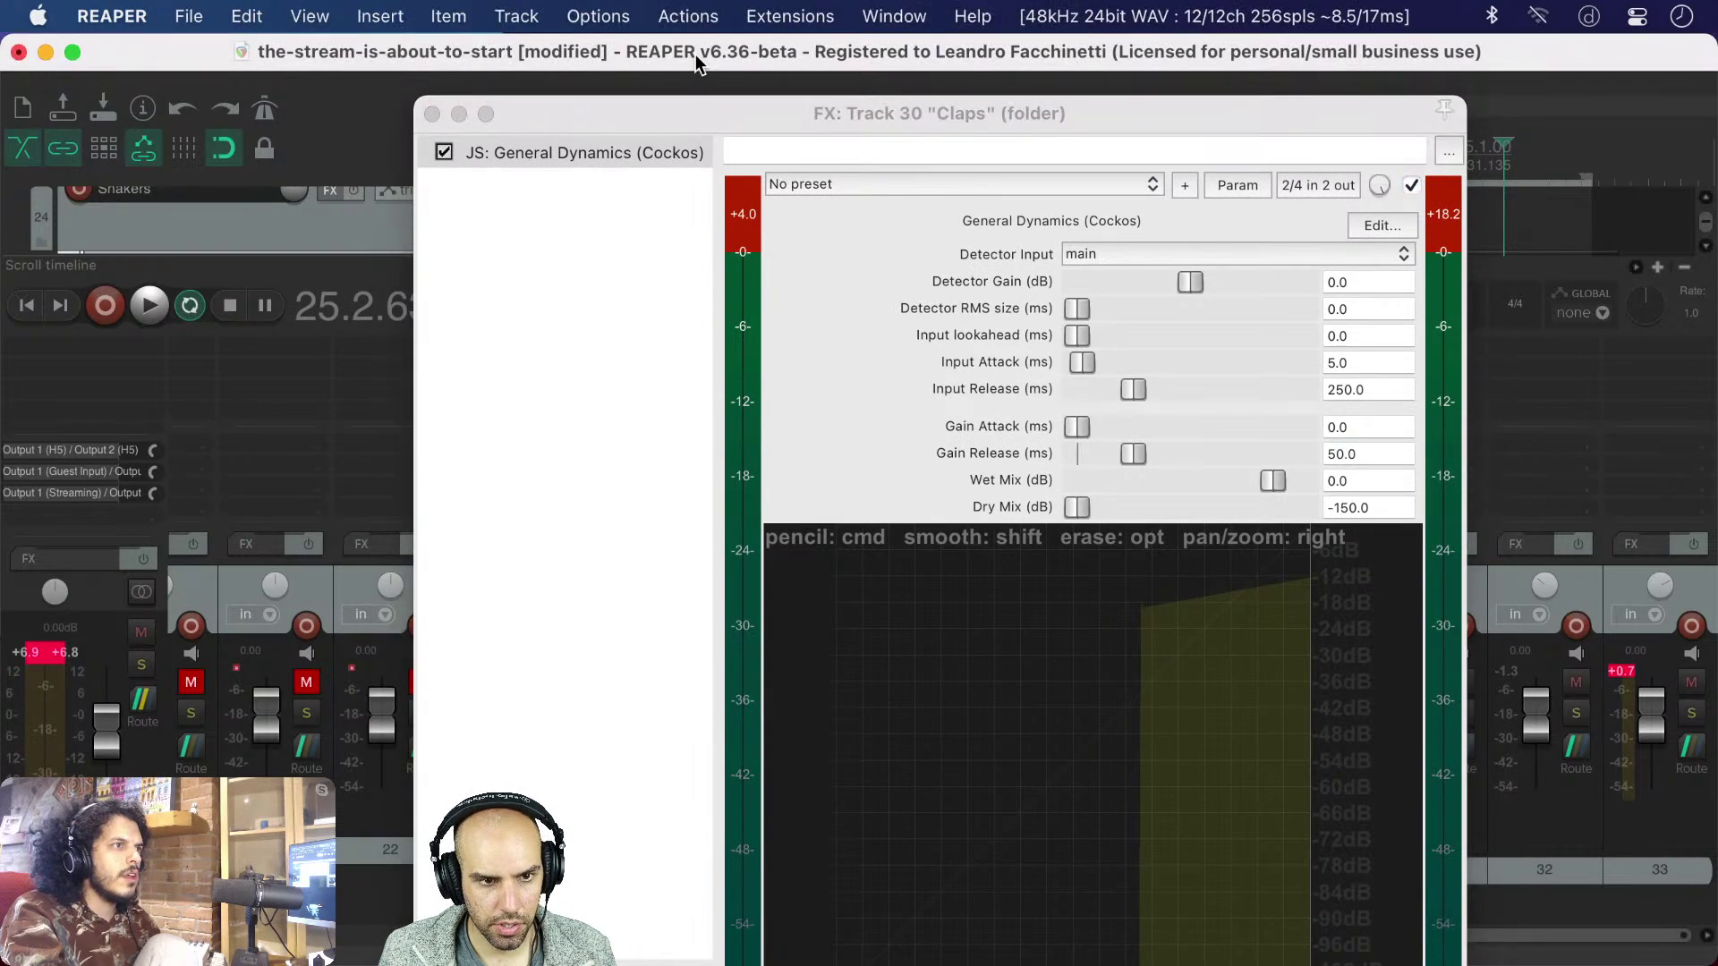
key(super+s)
- Add ReEQ after General Dynamics in the Claps FX chain and play the claps briefly to view their spectrum
drag(601, 100, 670, 87)
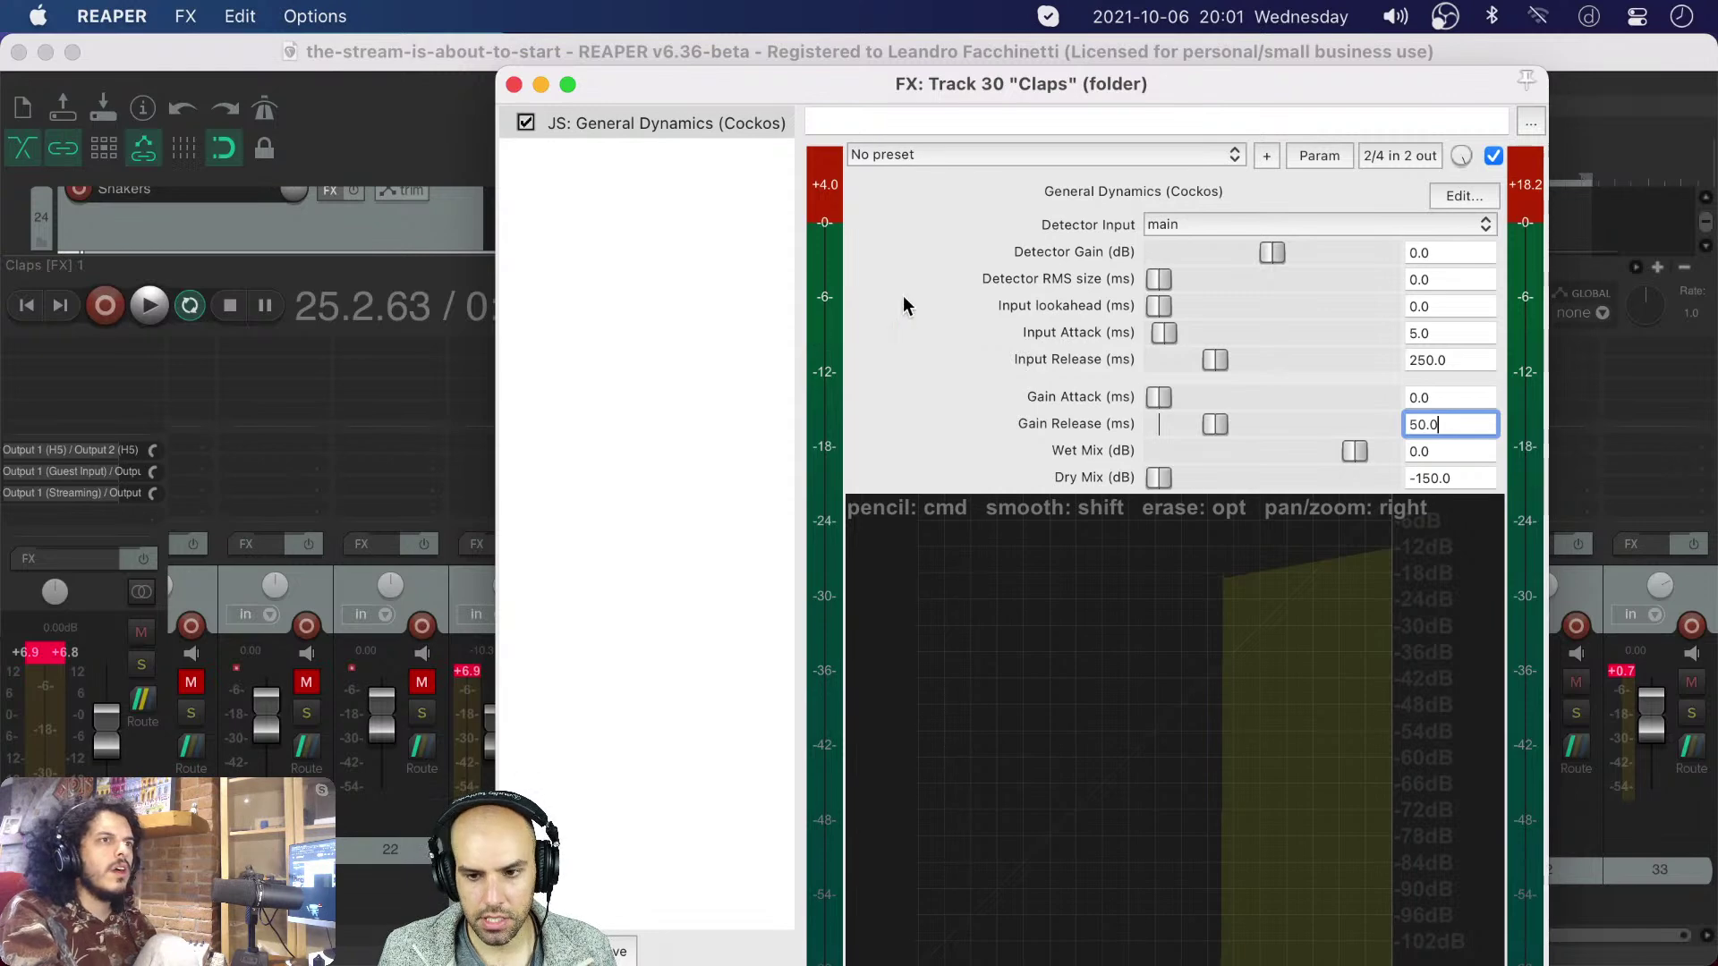
drag(1024, 85, 915, 251)
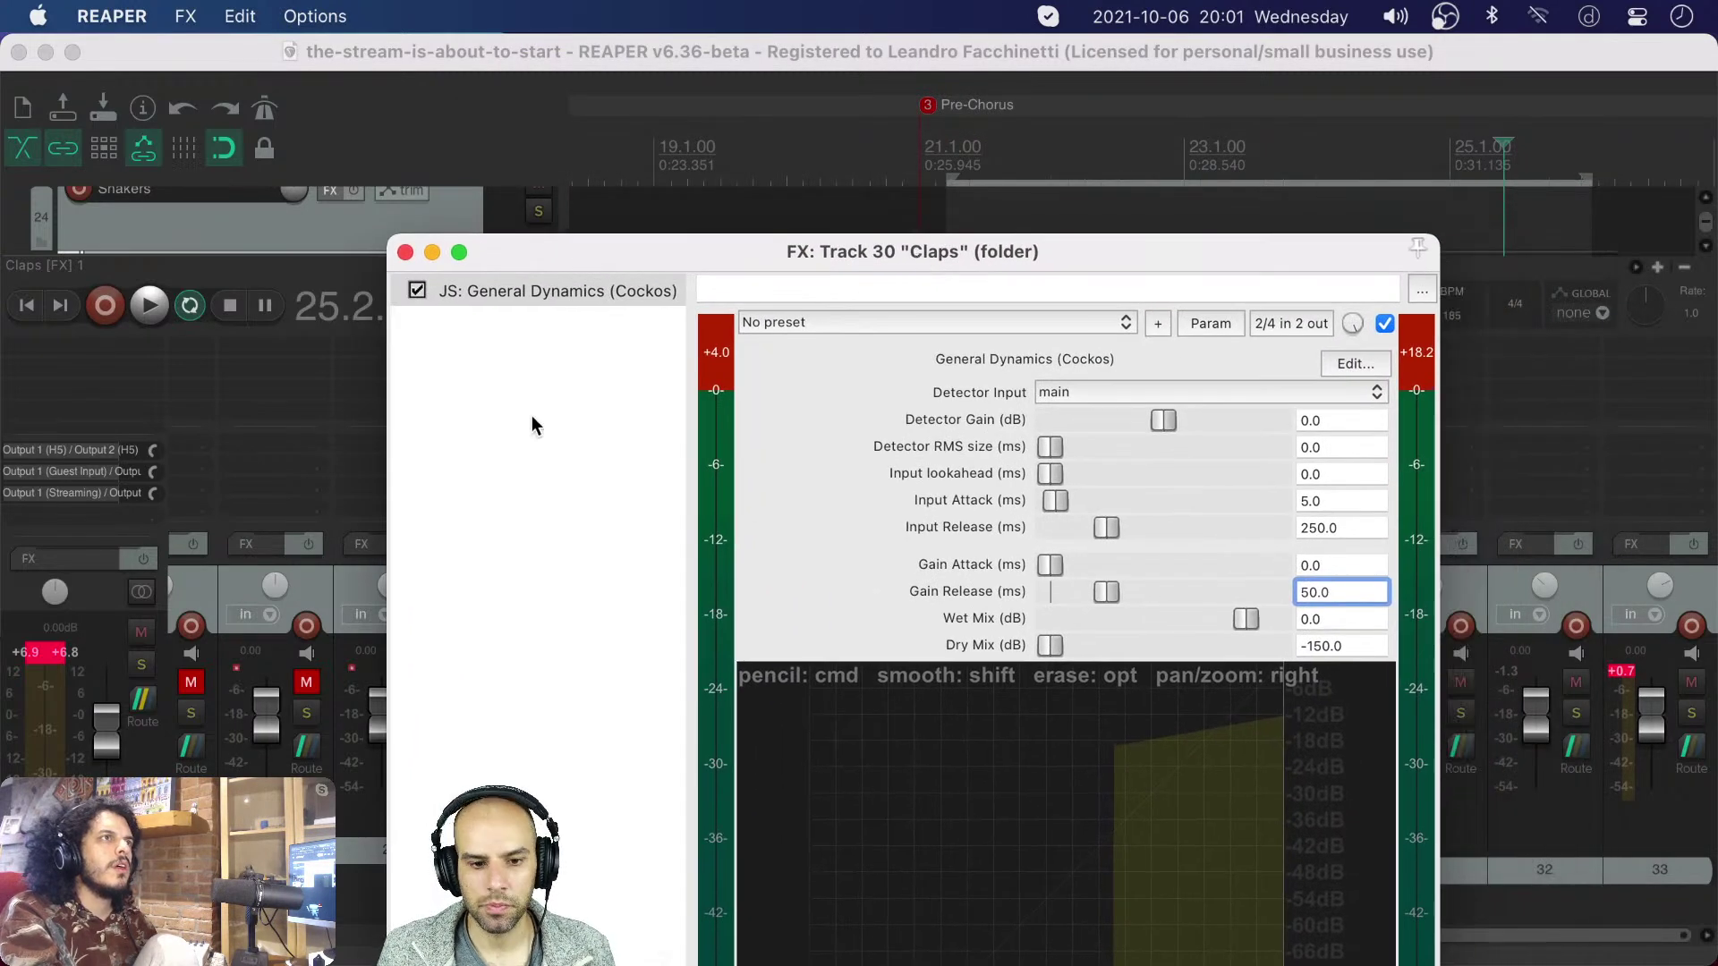
double_click(592, 432)
text(reeq)
key(Return)
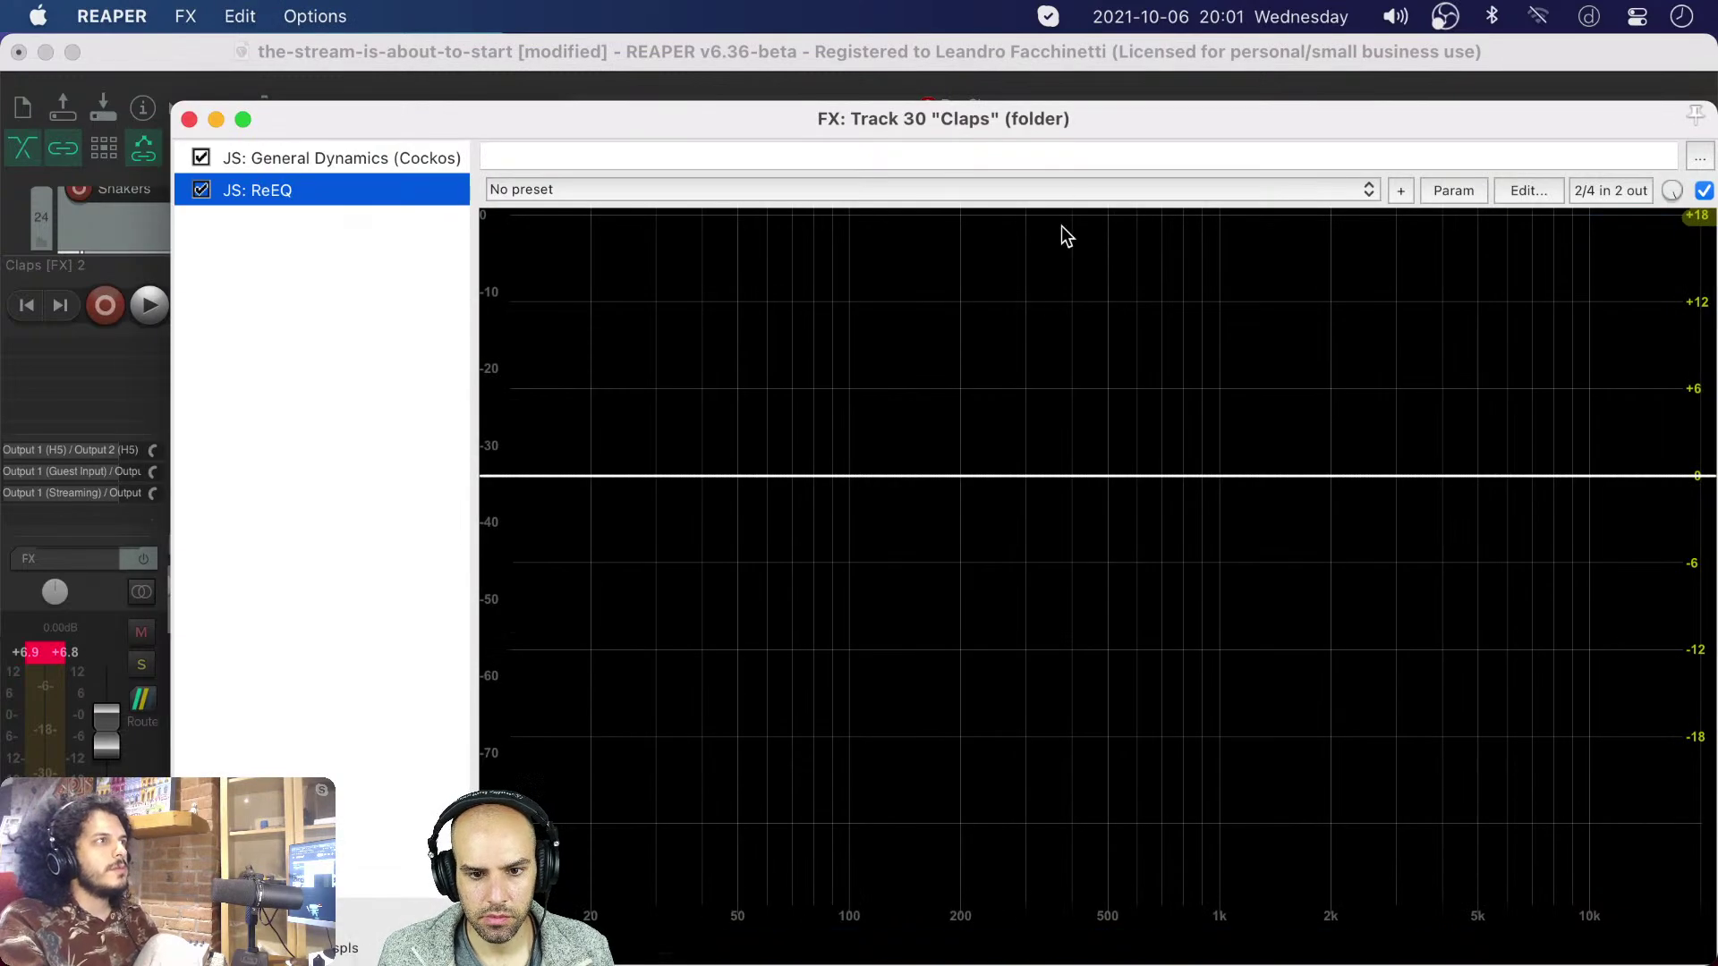
key(space)
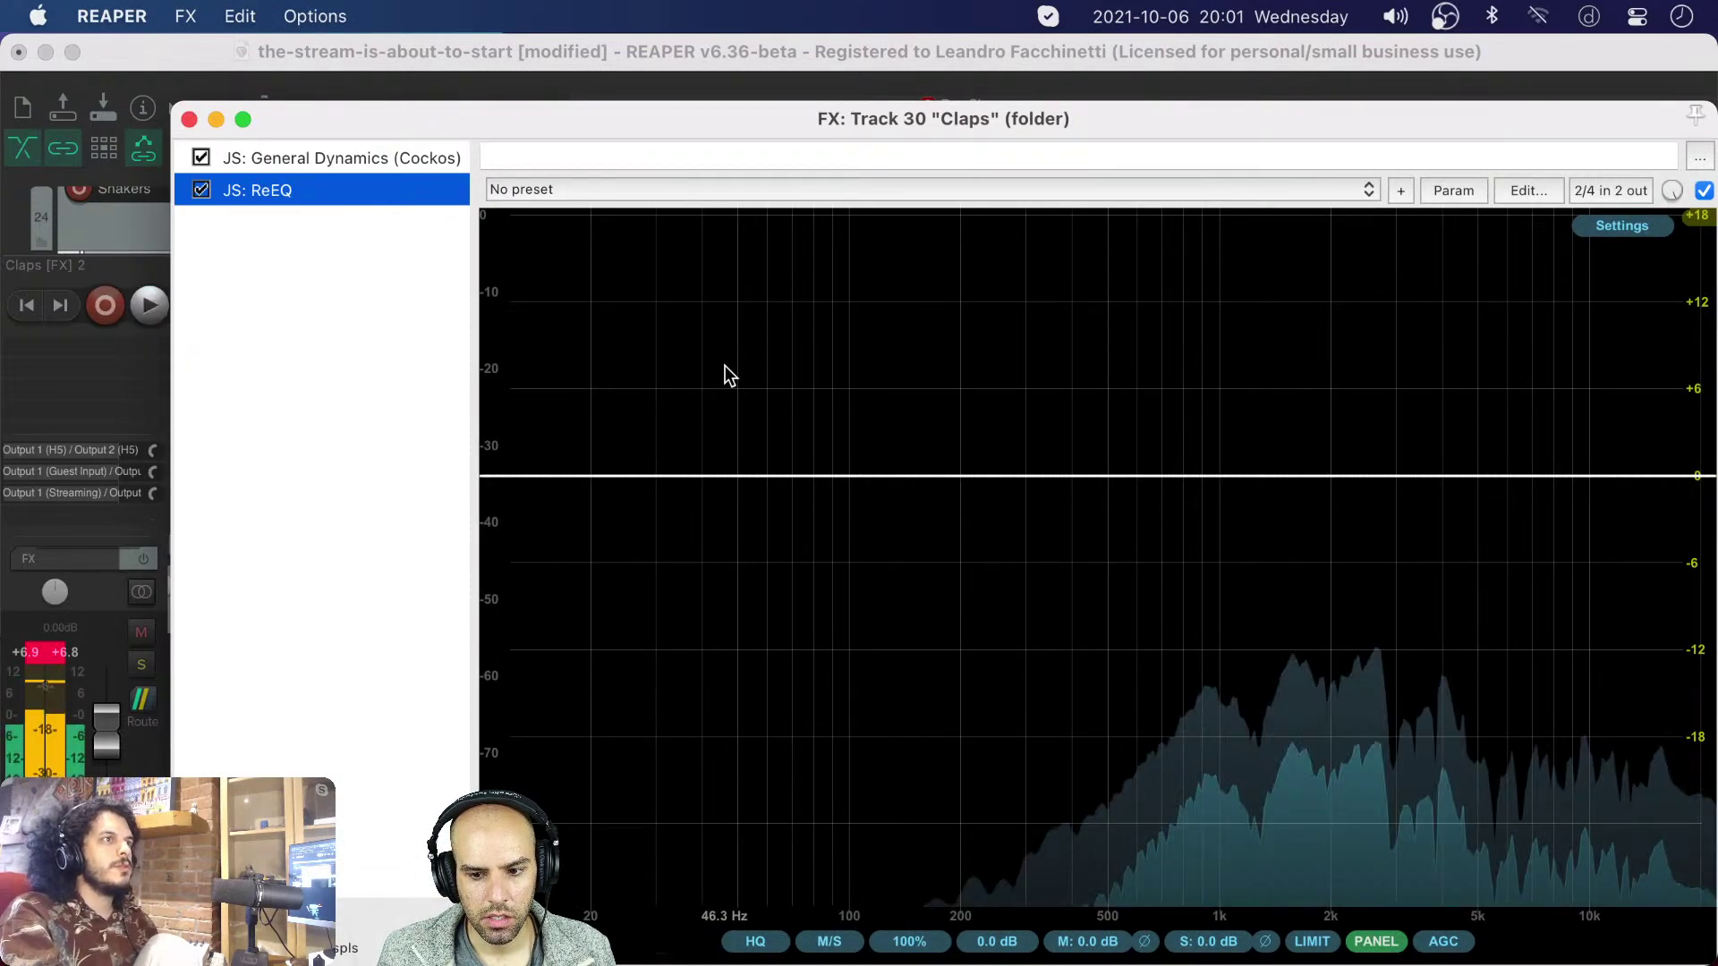
key(space)
- Move the ReEQ window off the mixer, unmute and solo the Claps track, and test its playback
drag(979, 121, 574, 710)
click(1346, 684)
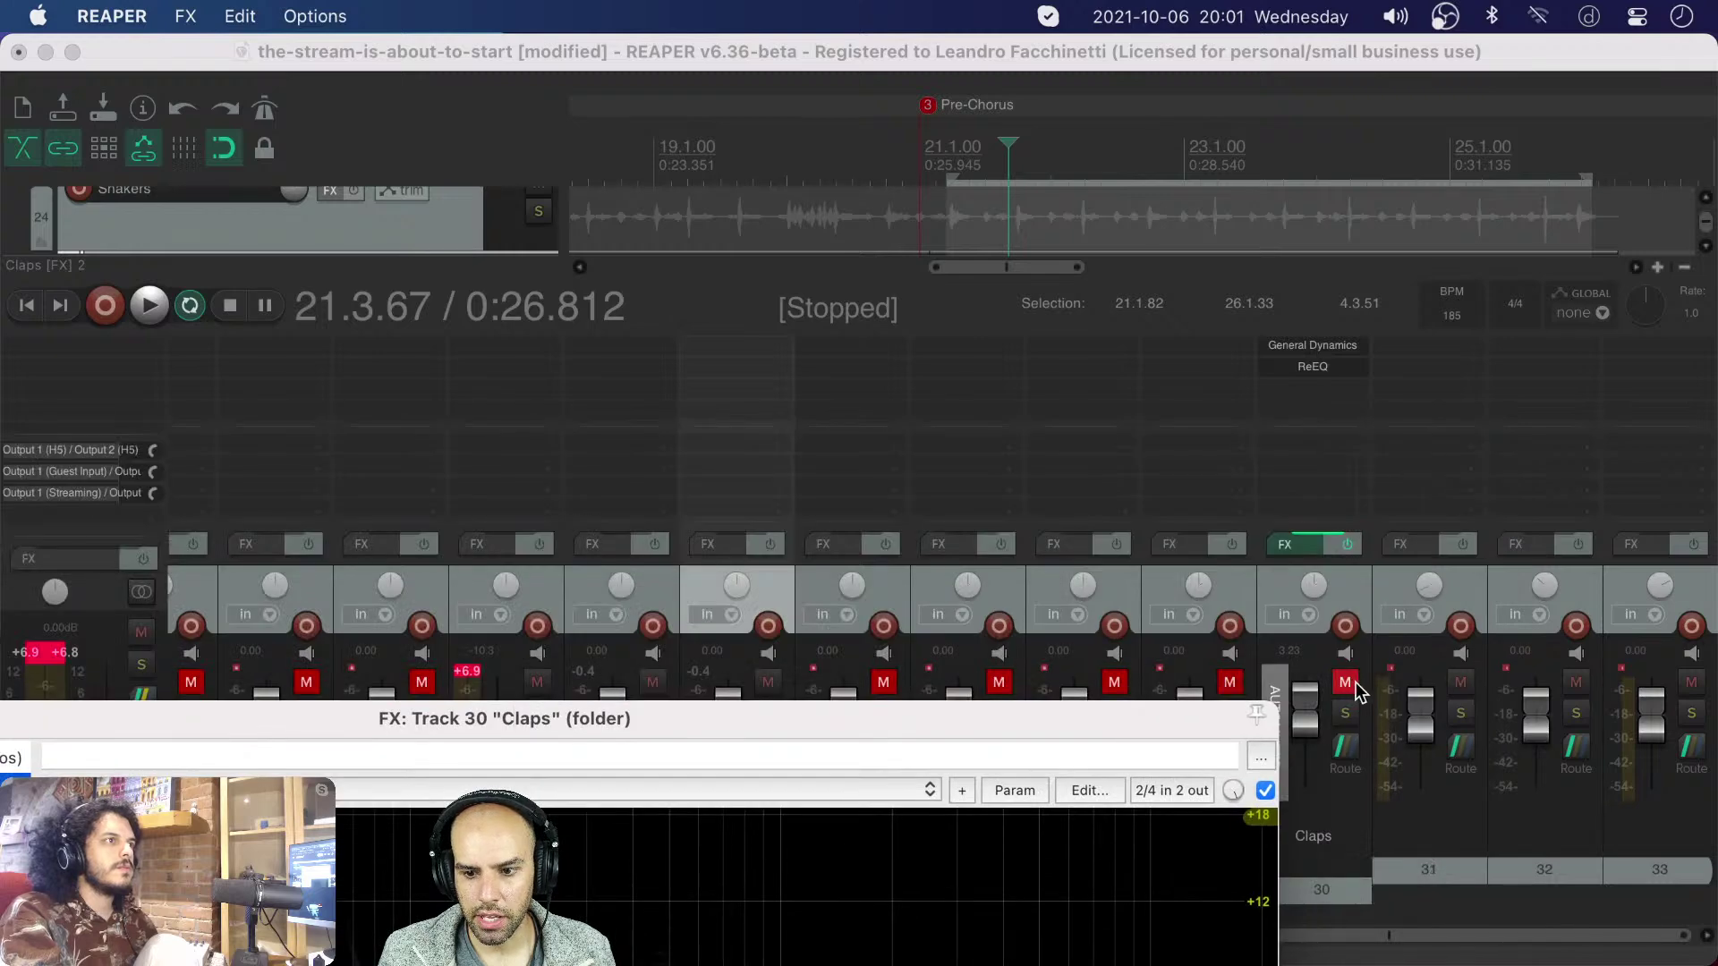
click(1349, 708)
click(1344, 709)
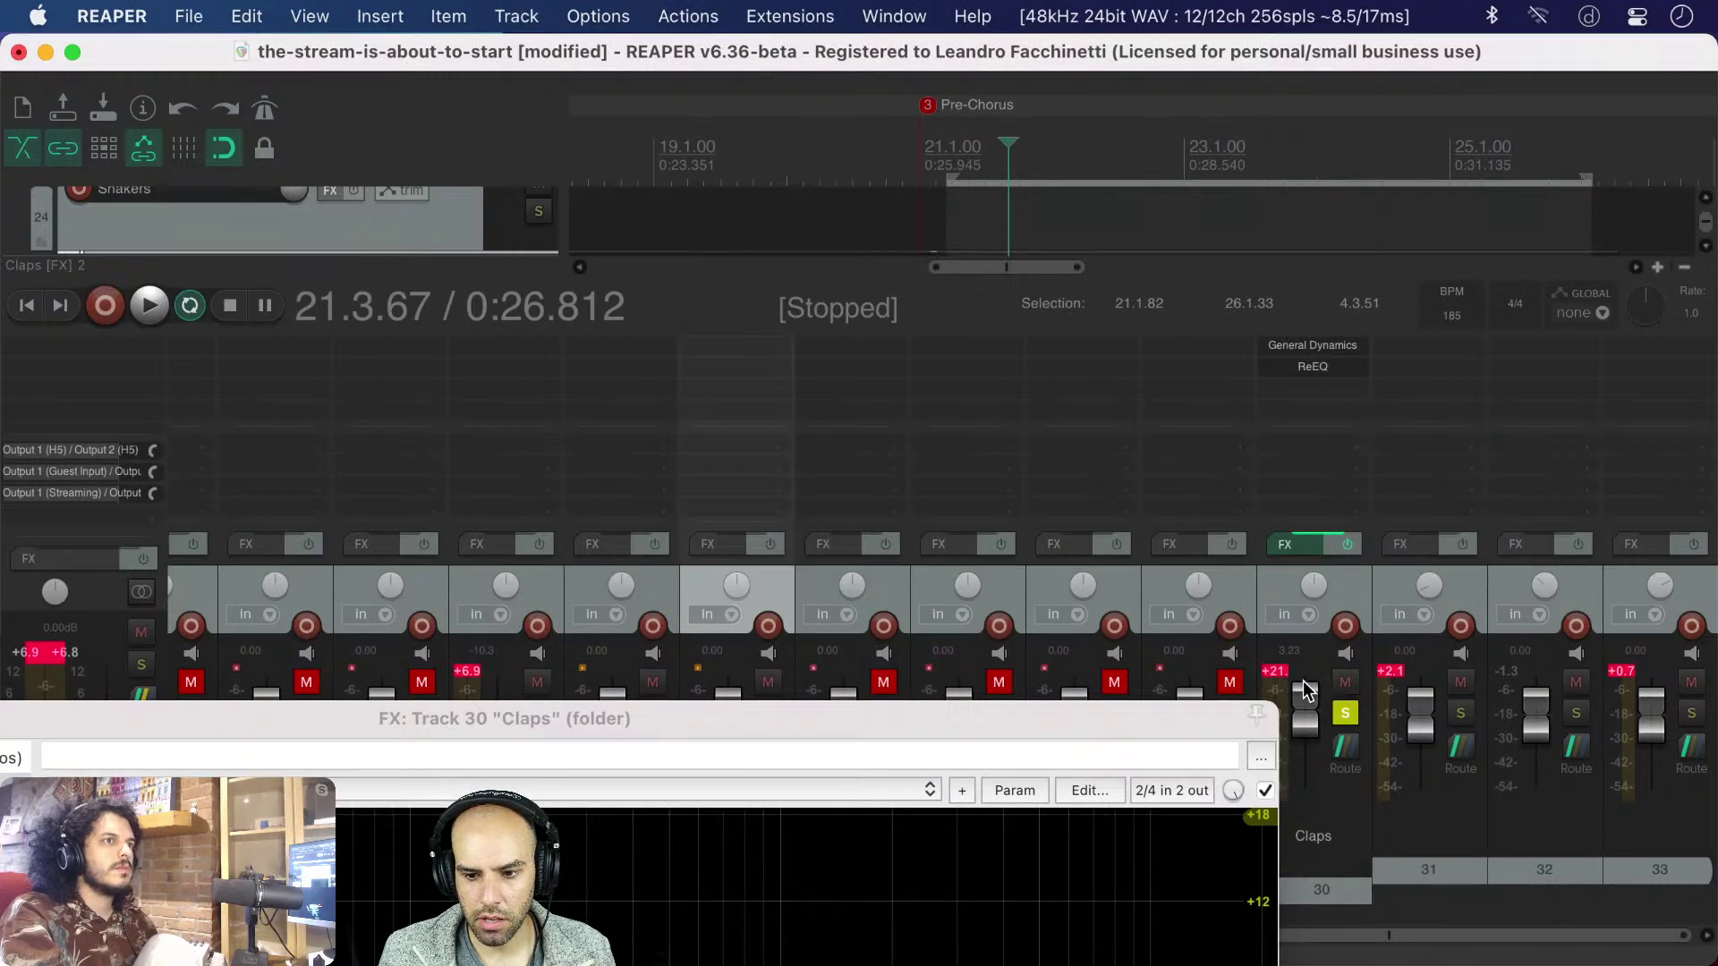
key(space)
key(space)
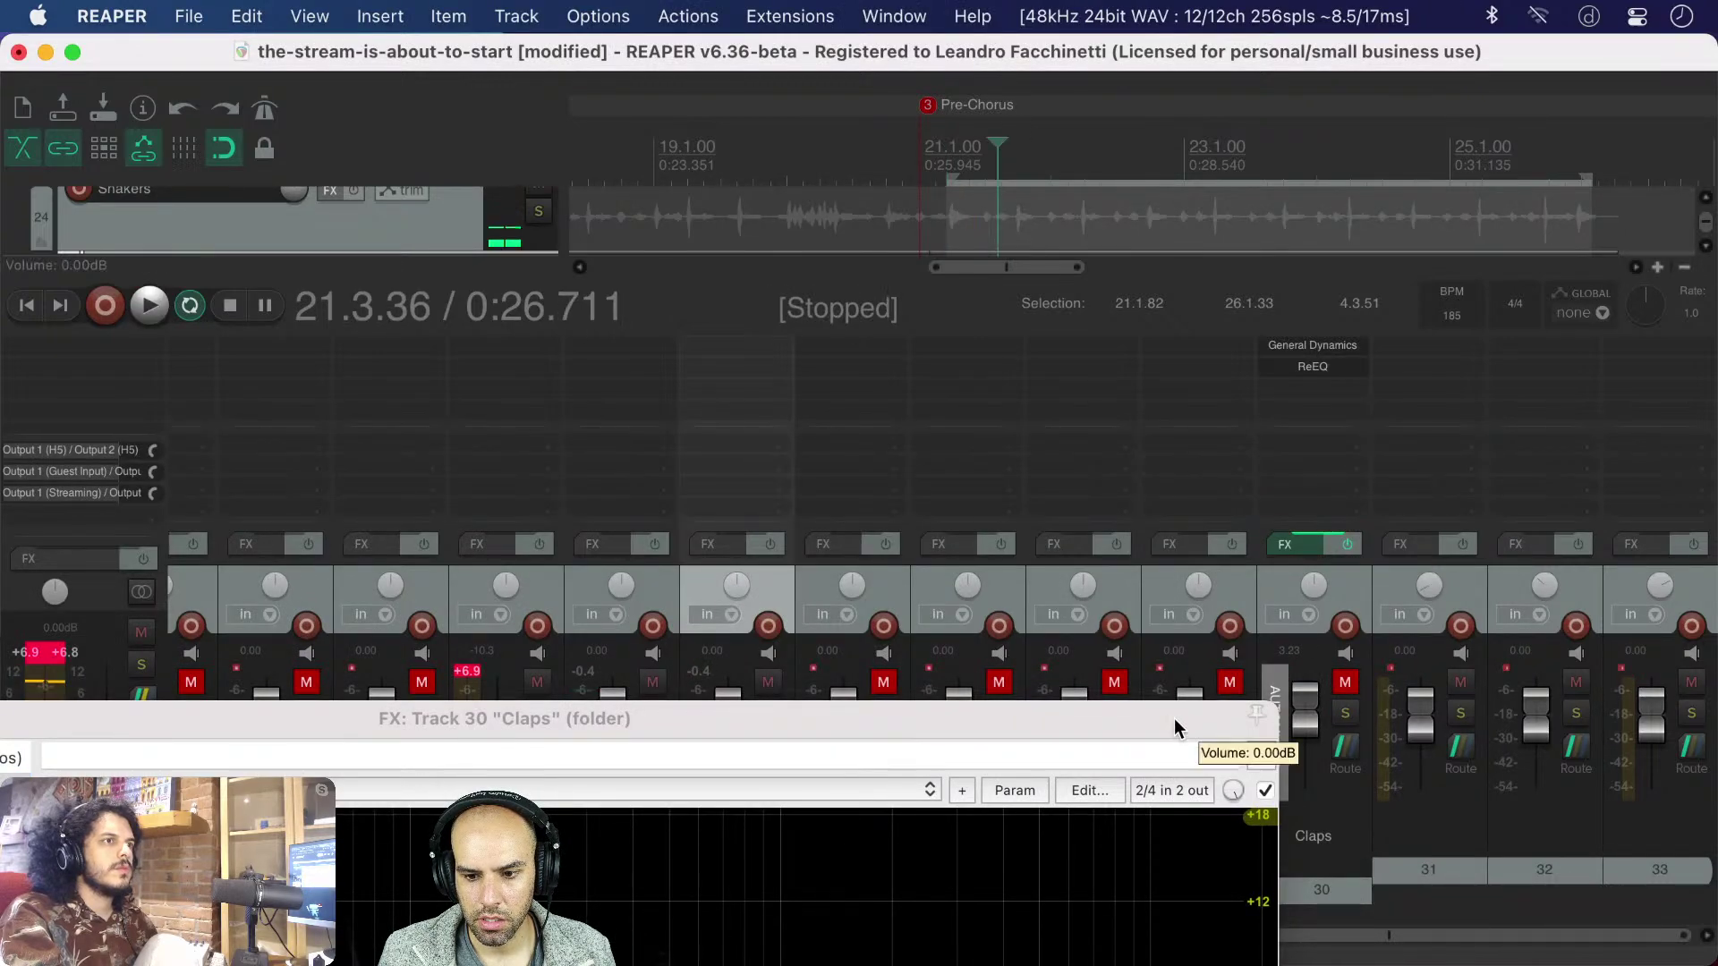
- Return to General Dynamics in the Claps FX chain and set its Gain Release to 0 ms
drag(1177, 721, 1469, 349)
click(248, 381)
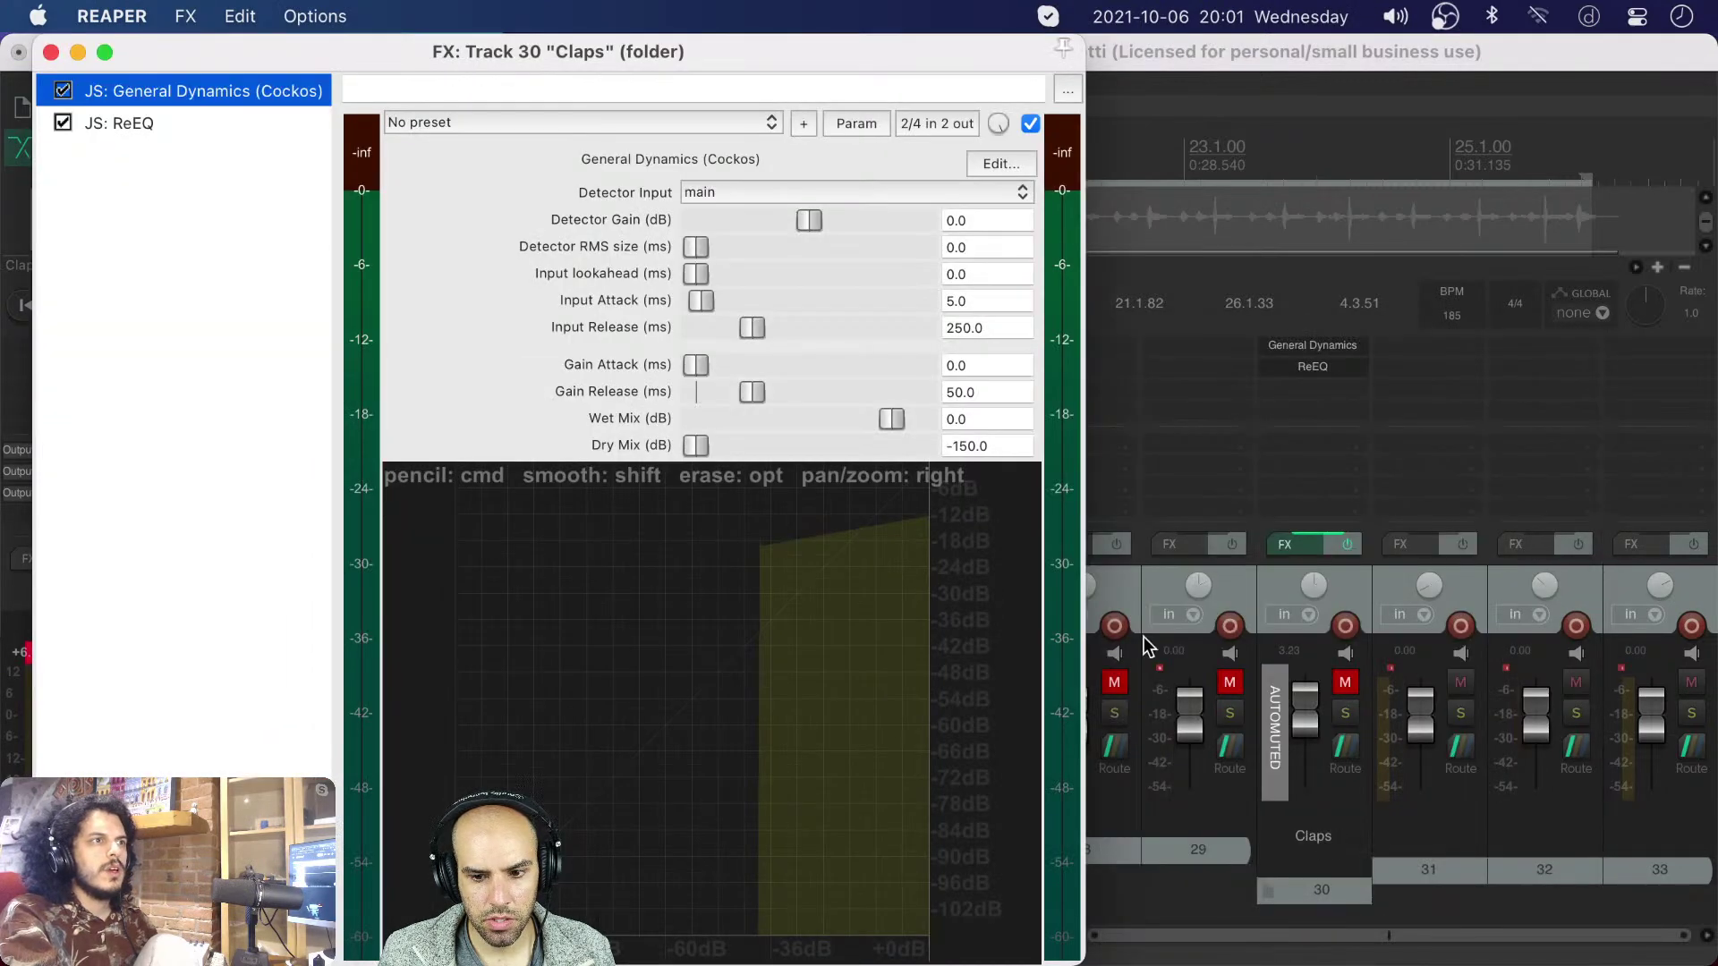
click(1008, 394)
text(0)
- Solo and unmute the Claps track, and raise Gain Release to about 34.8 ms while it plays
click(1345, 713)
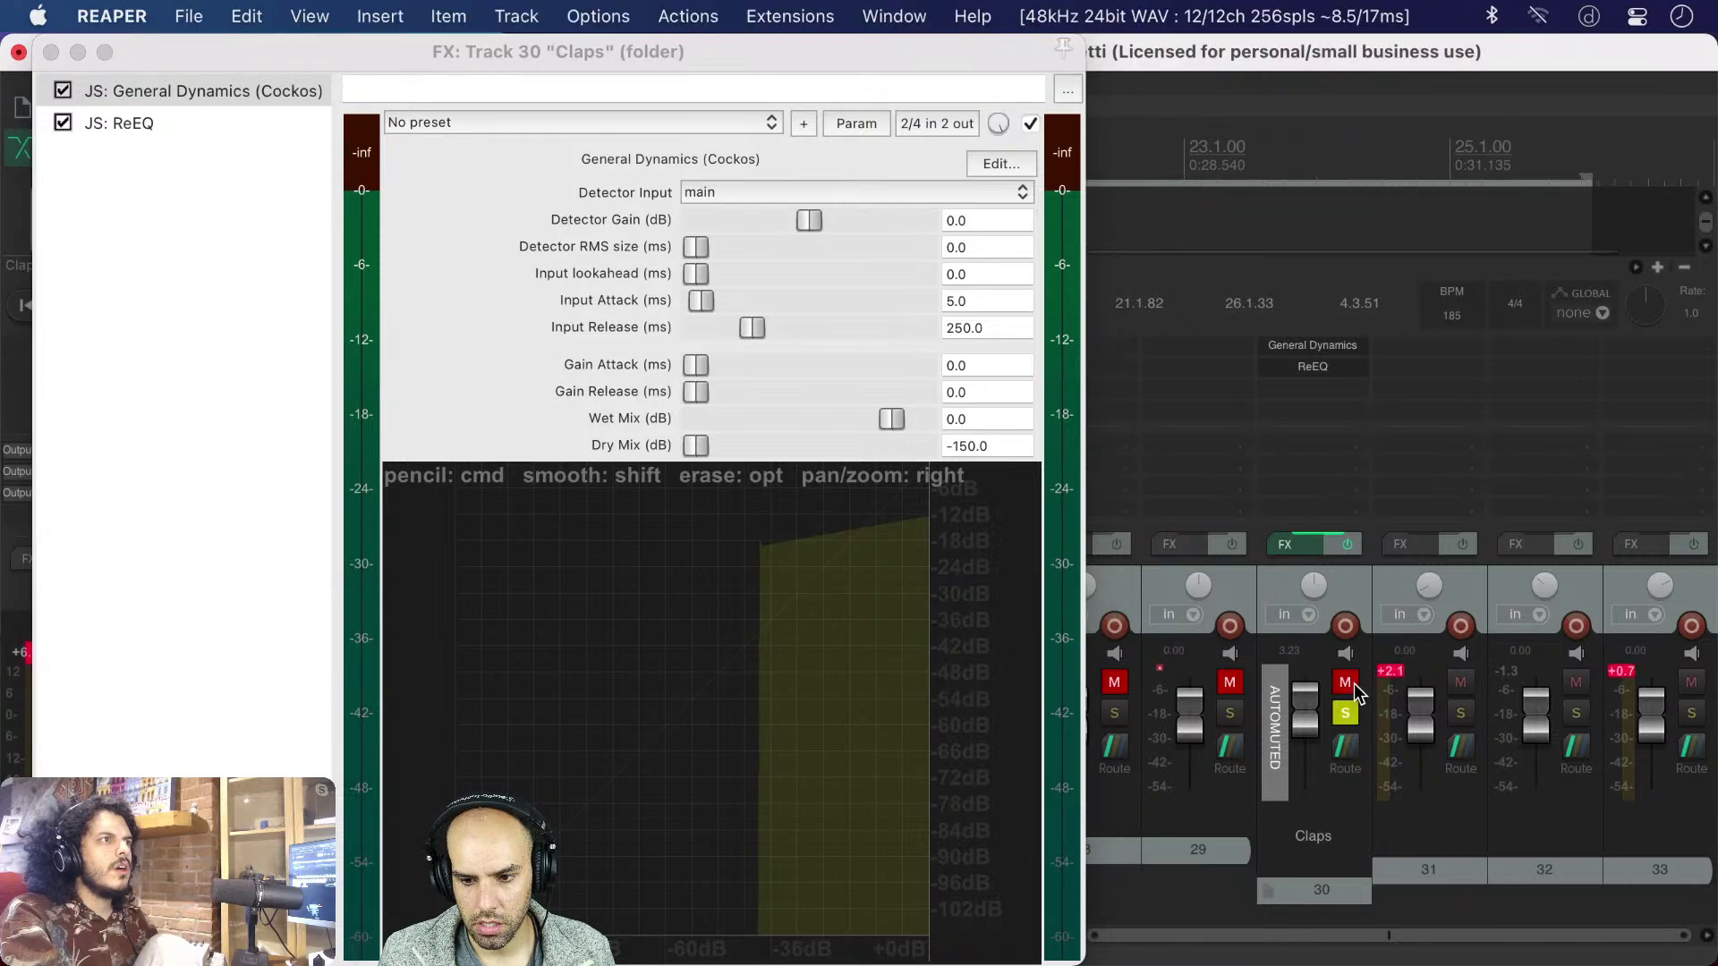
click(1345, 683)
drag(699, 390, 728, 392)
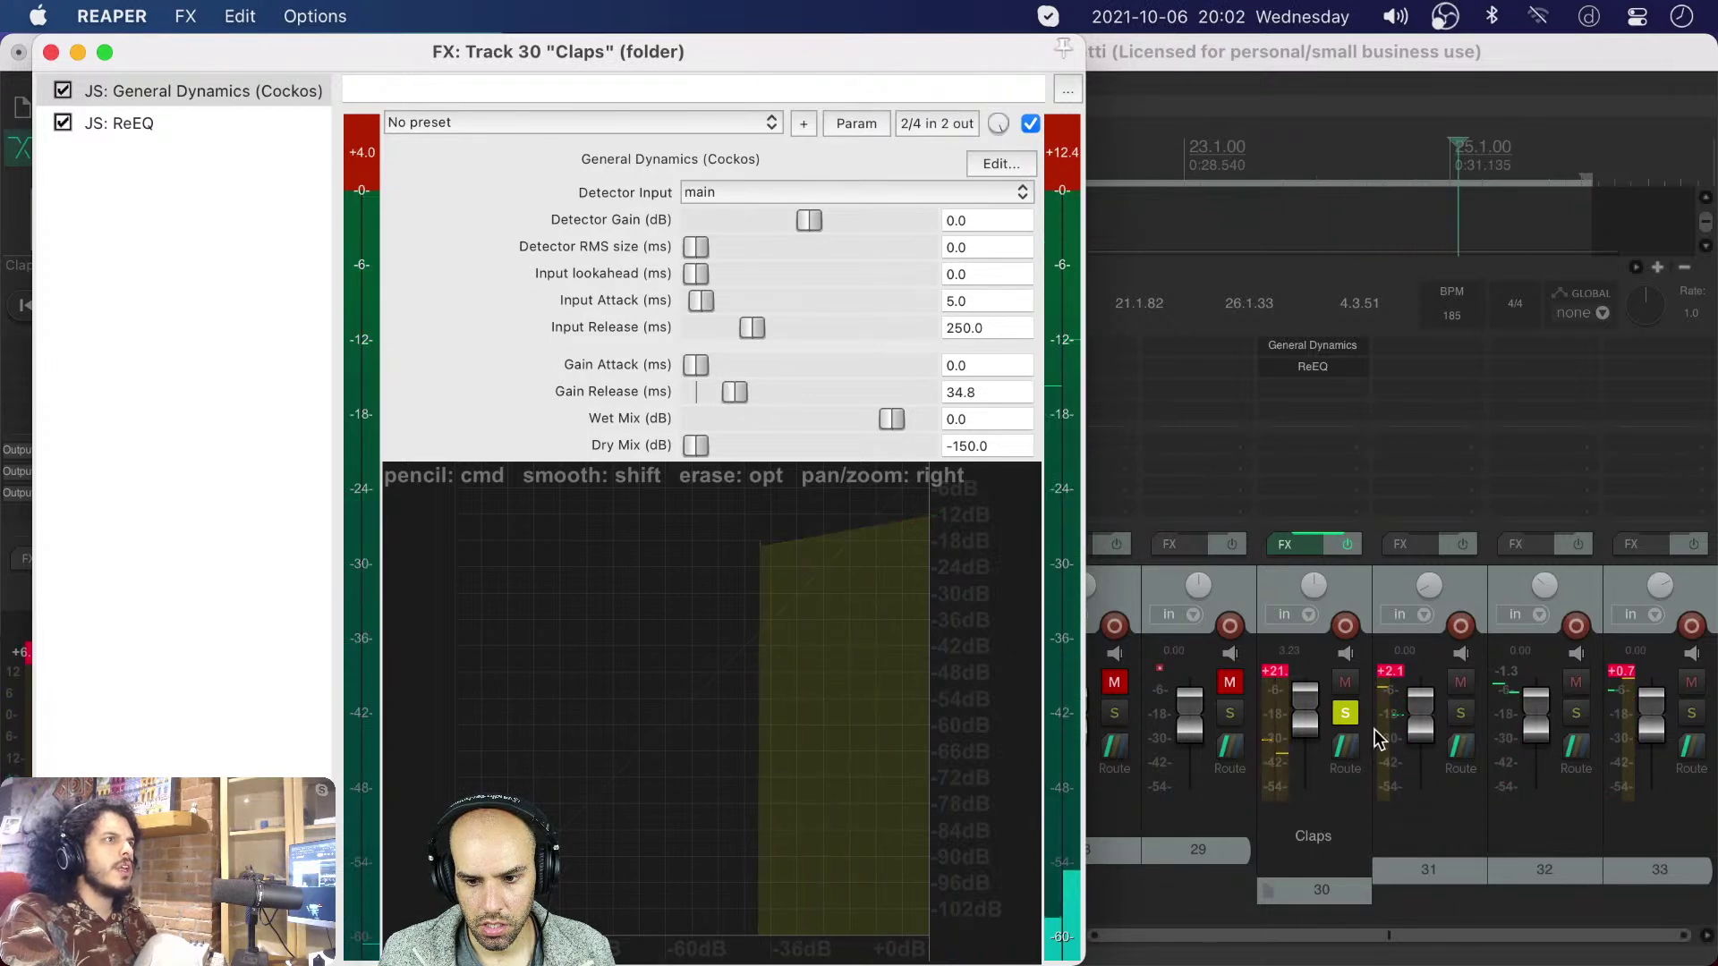
- Reset the peak readings of Claps and track 31, and set General Dynamics Gain Release to 0 ms
click(1275, 672)
click(1391, 673)
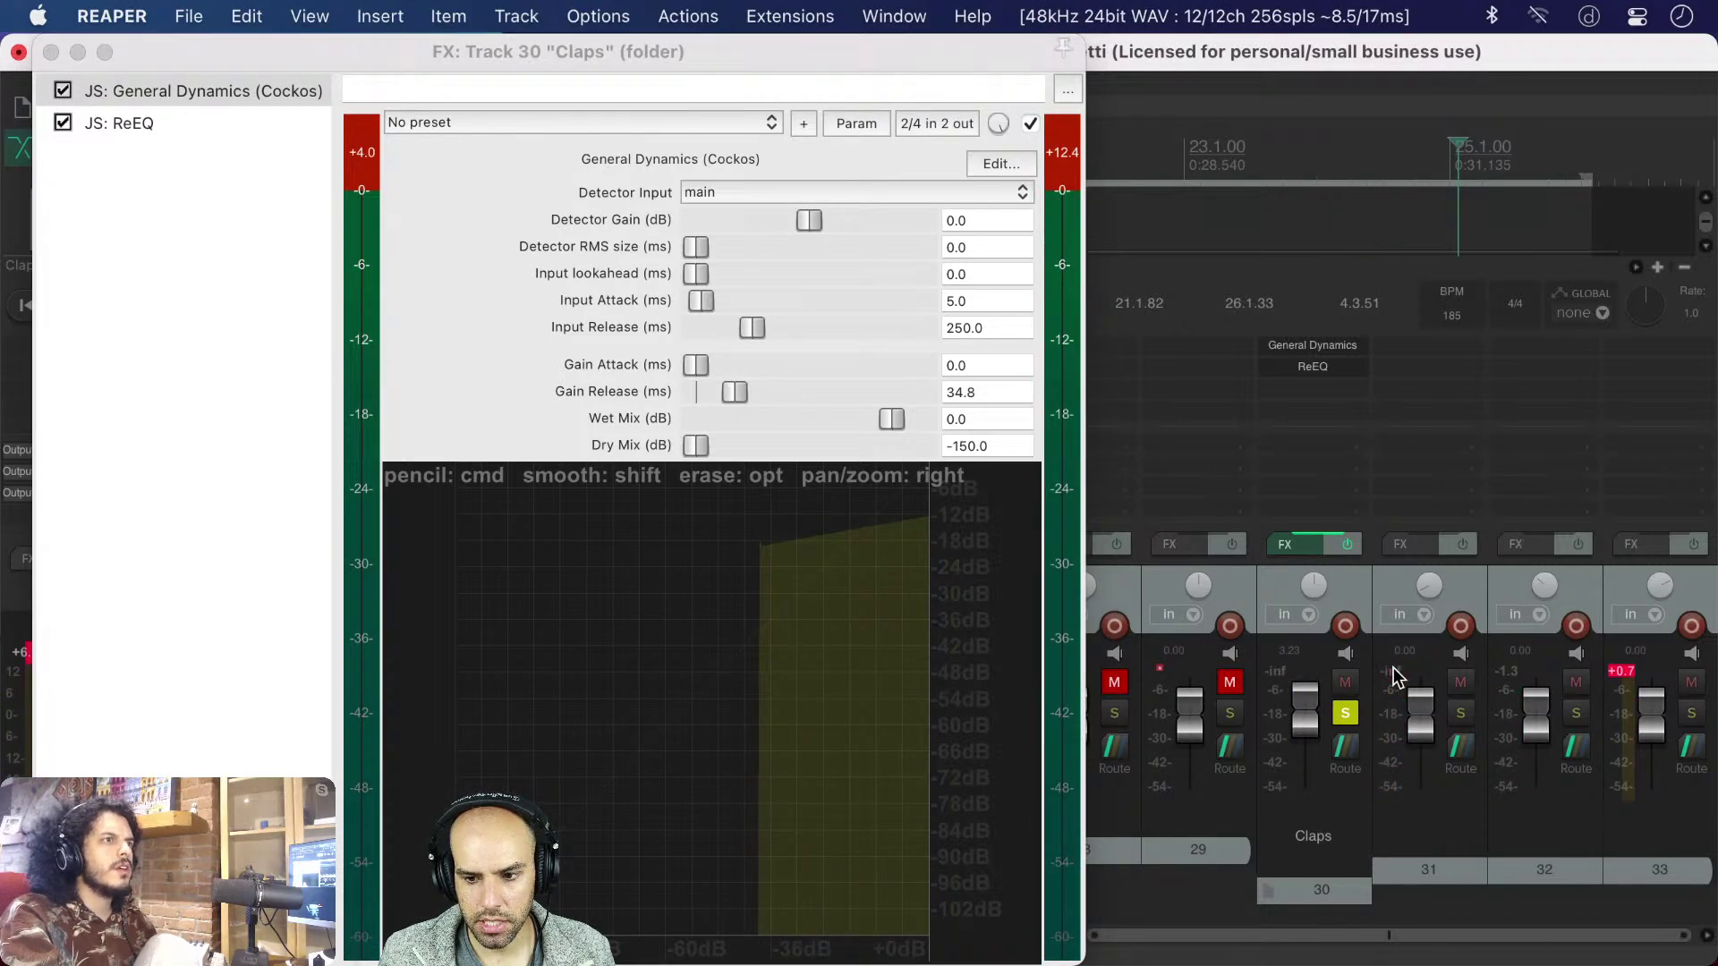
drag(728, 396, 674, 402)
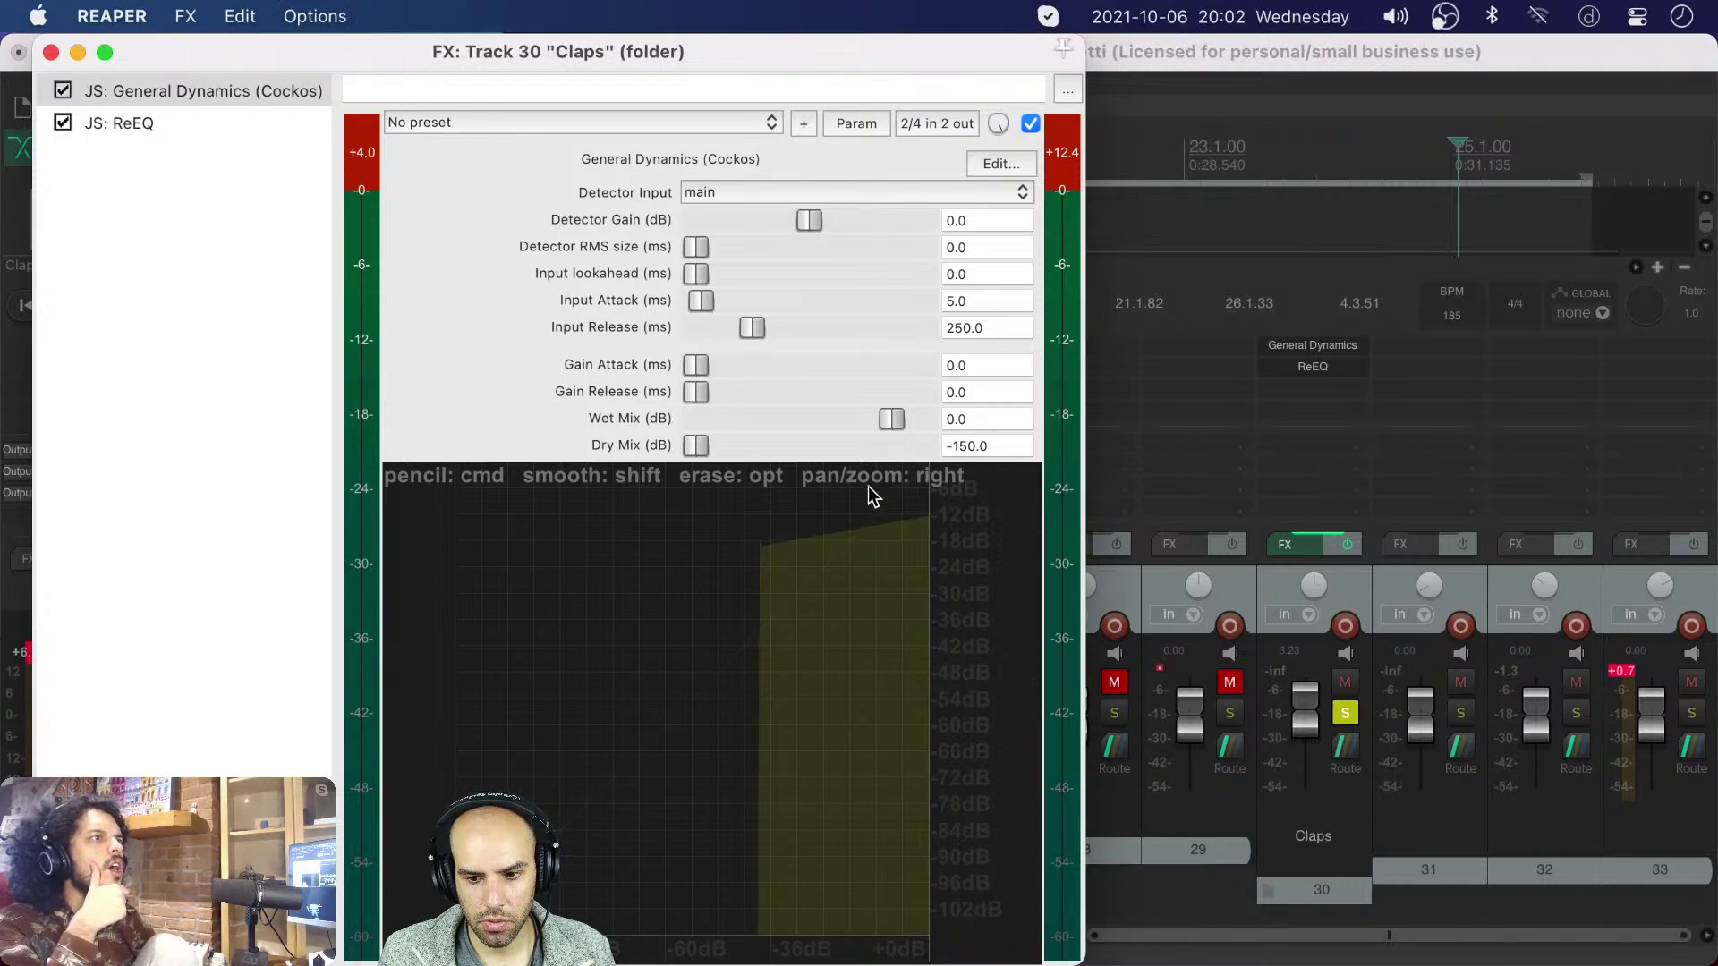
- Play the claps and lower General Dynamics Wet Mix to -12 dB by ear
key(space)
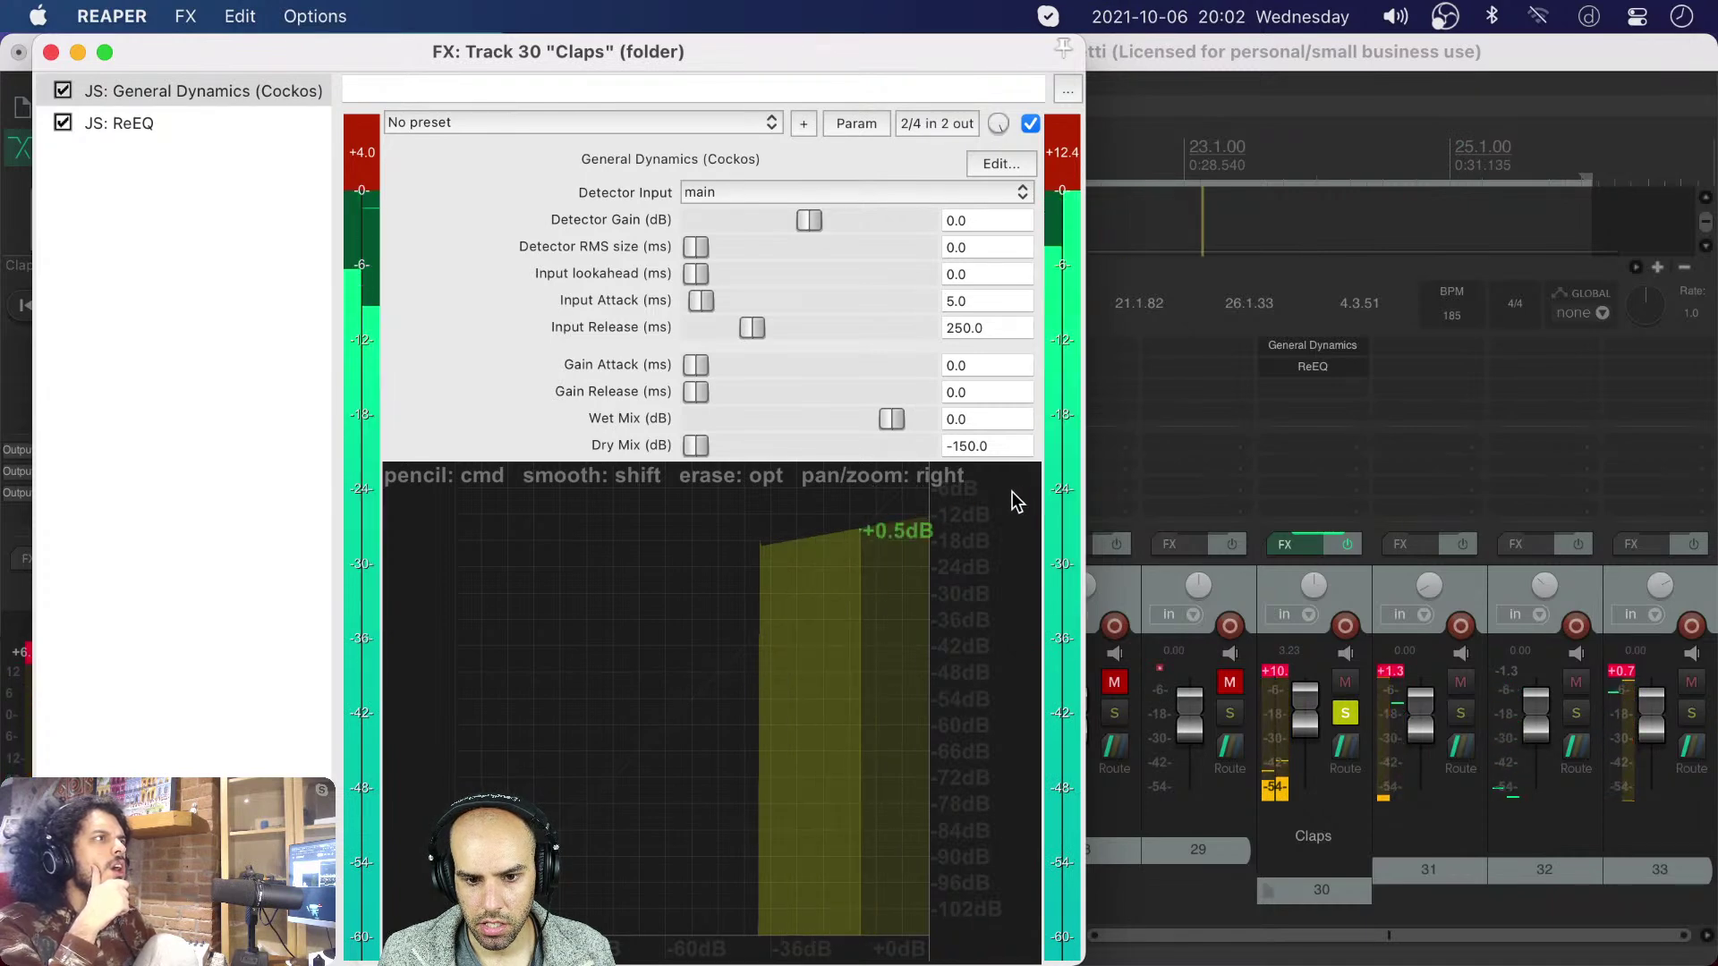
drag(862, 420, 882, 418)
key(space)
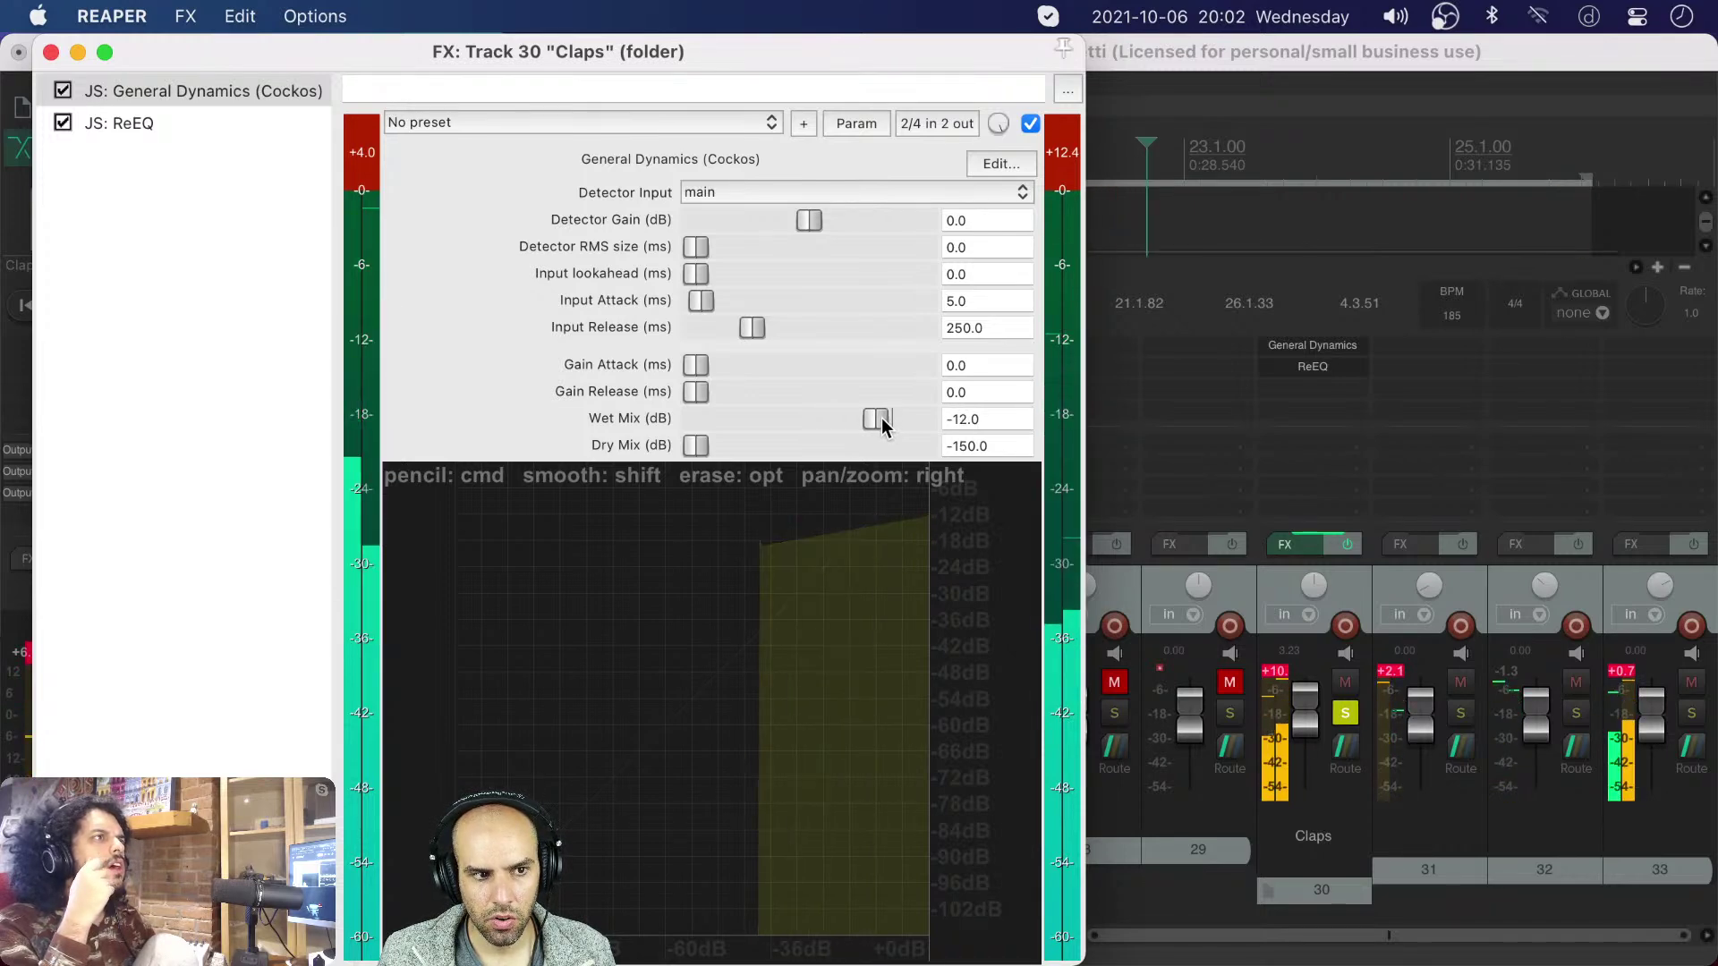
- Check ReEQ, return to General Dynamics, reset its input peak and replay the claps to examine the input level, and close the FX window
click(266, 124)
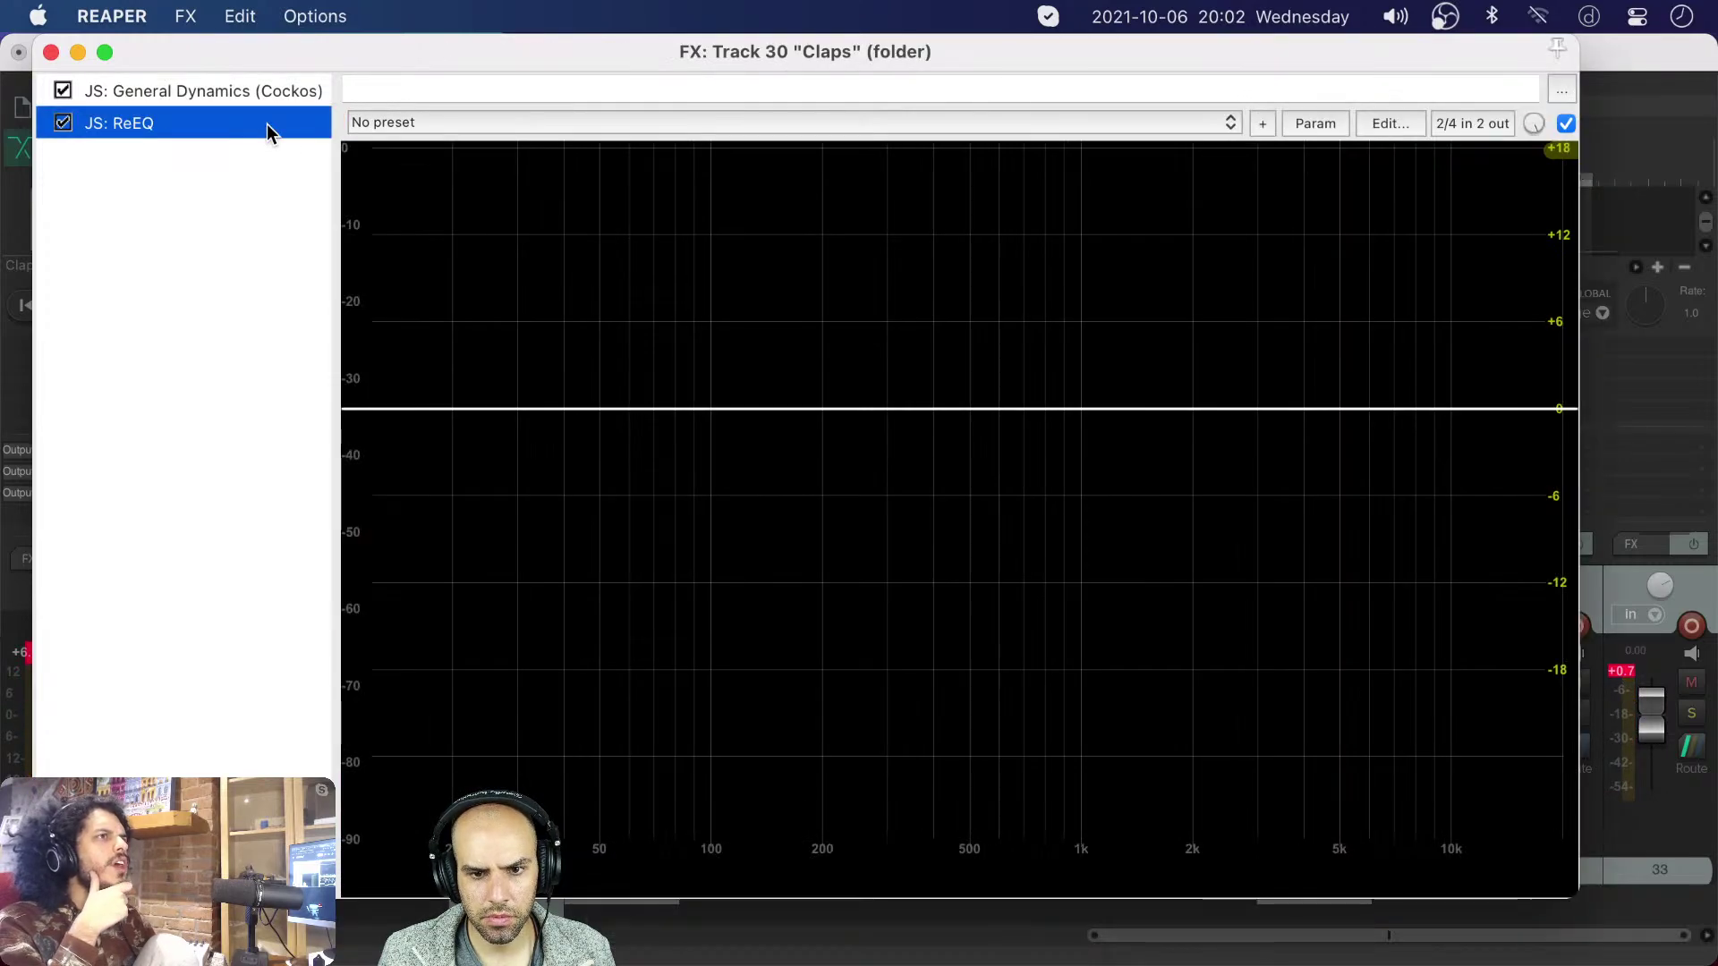
click(260, 93)
key(space)
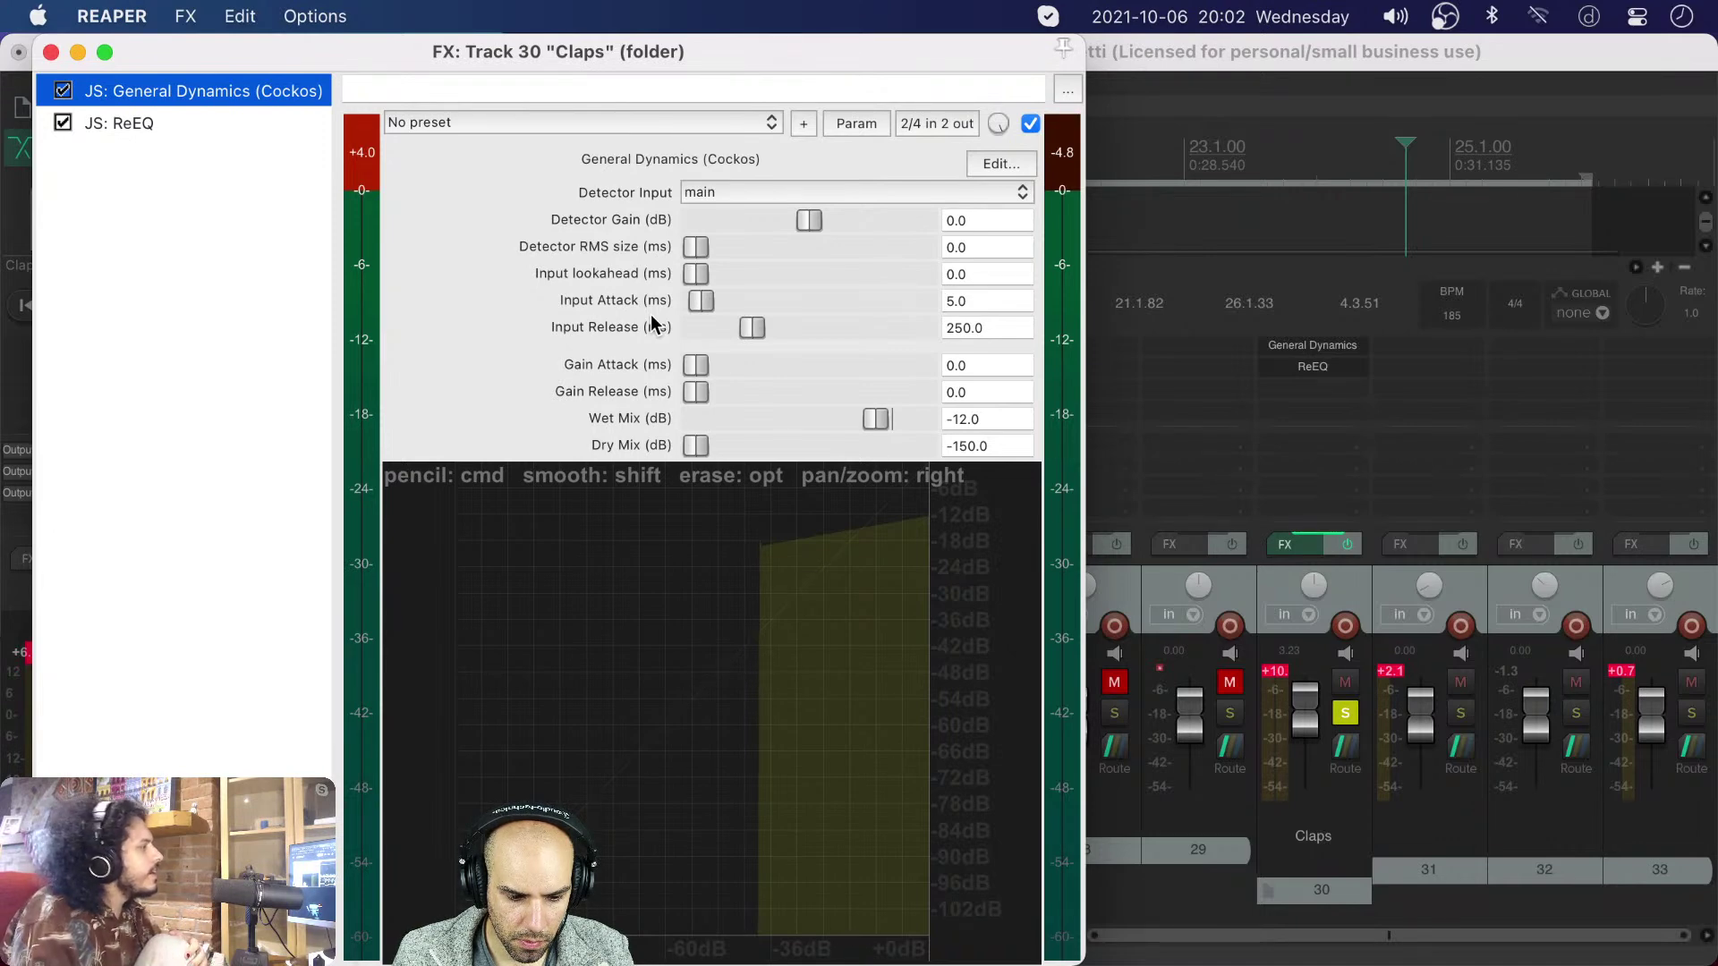
click(353, 156)
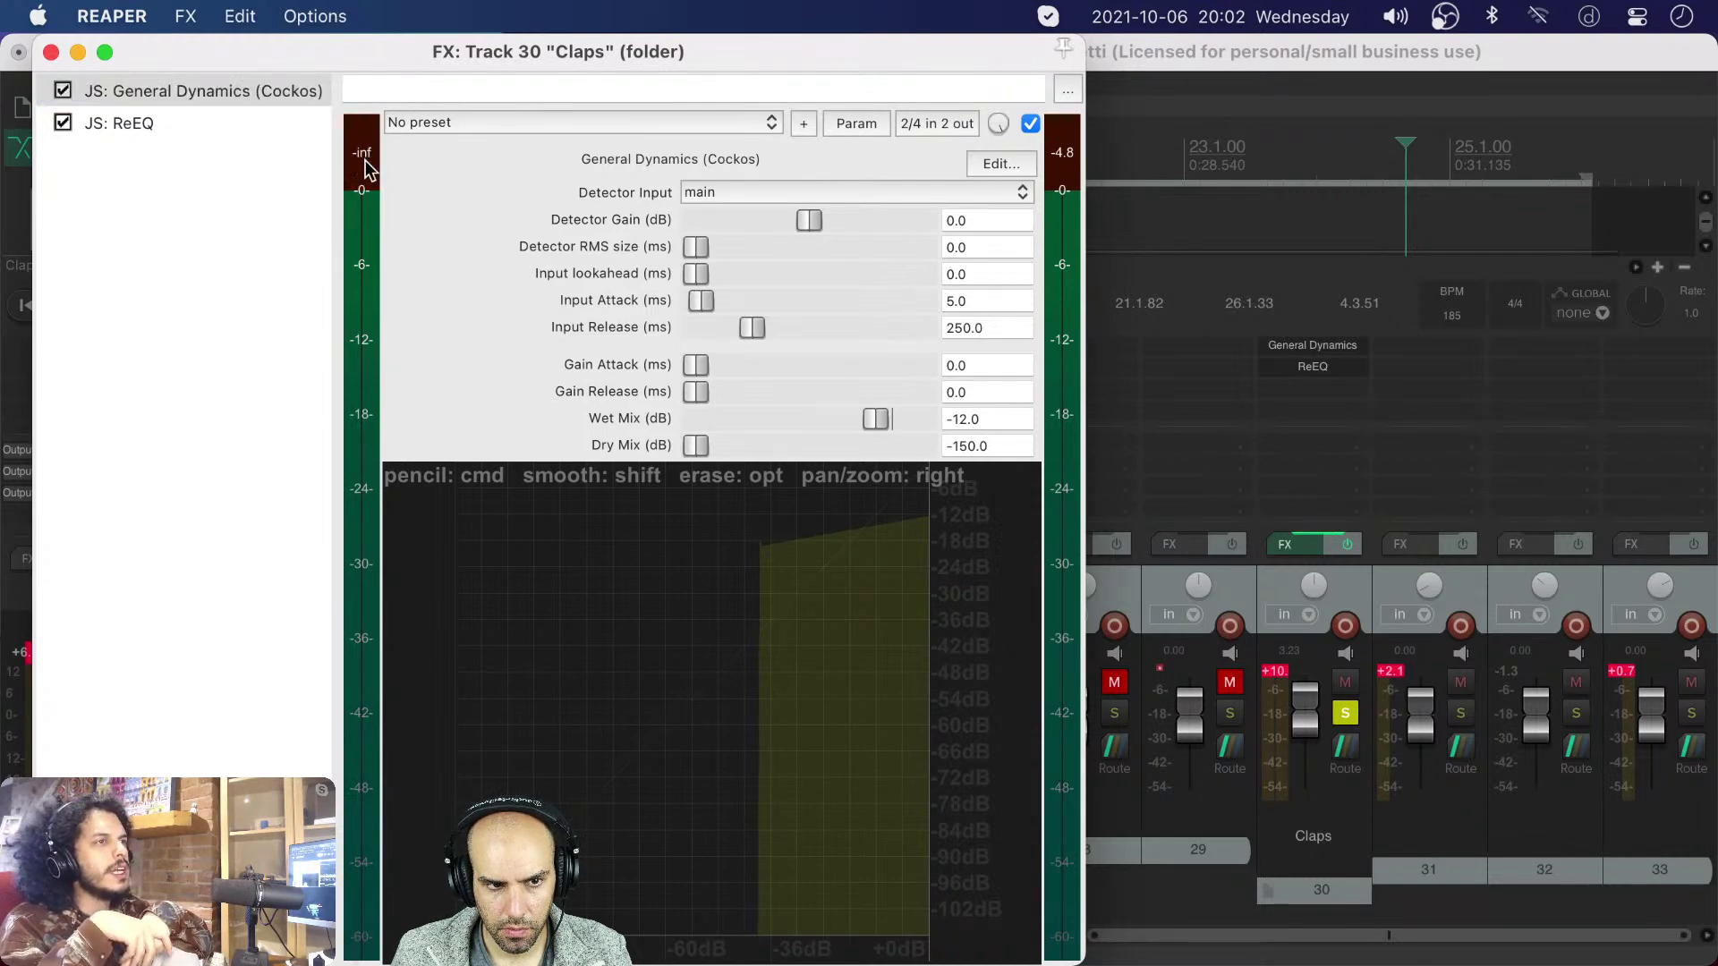
key(space)
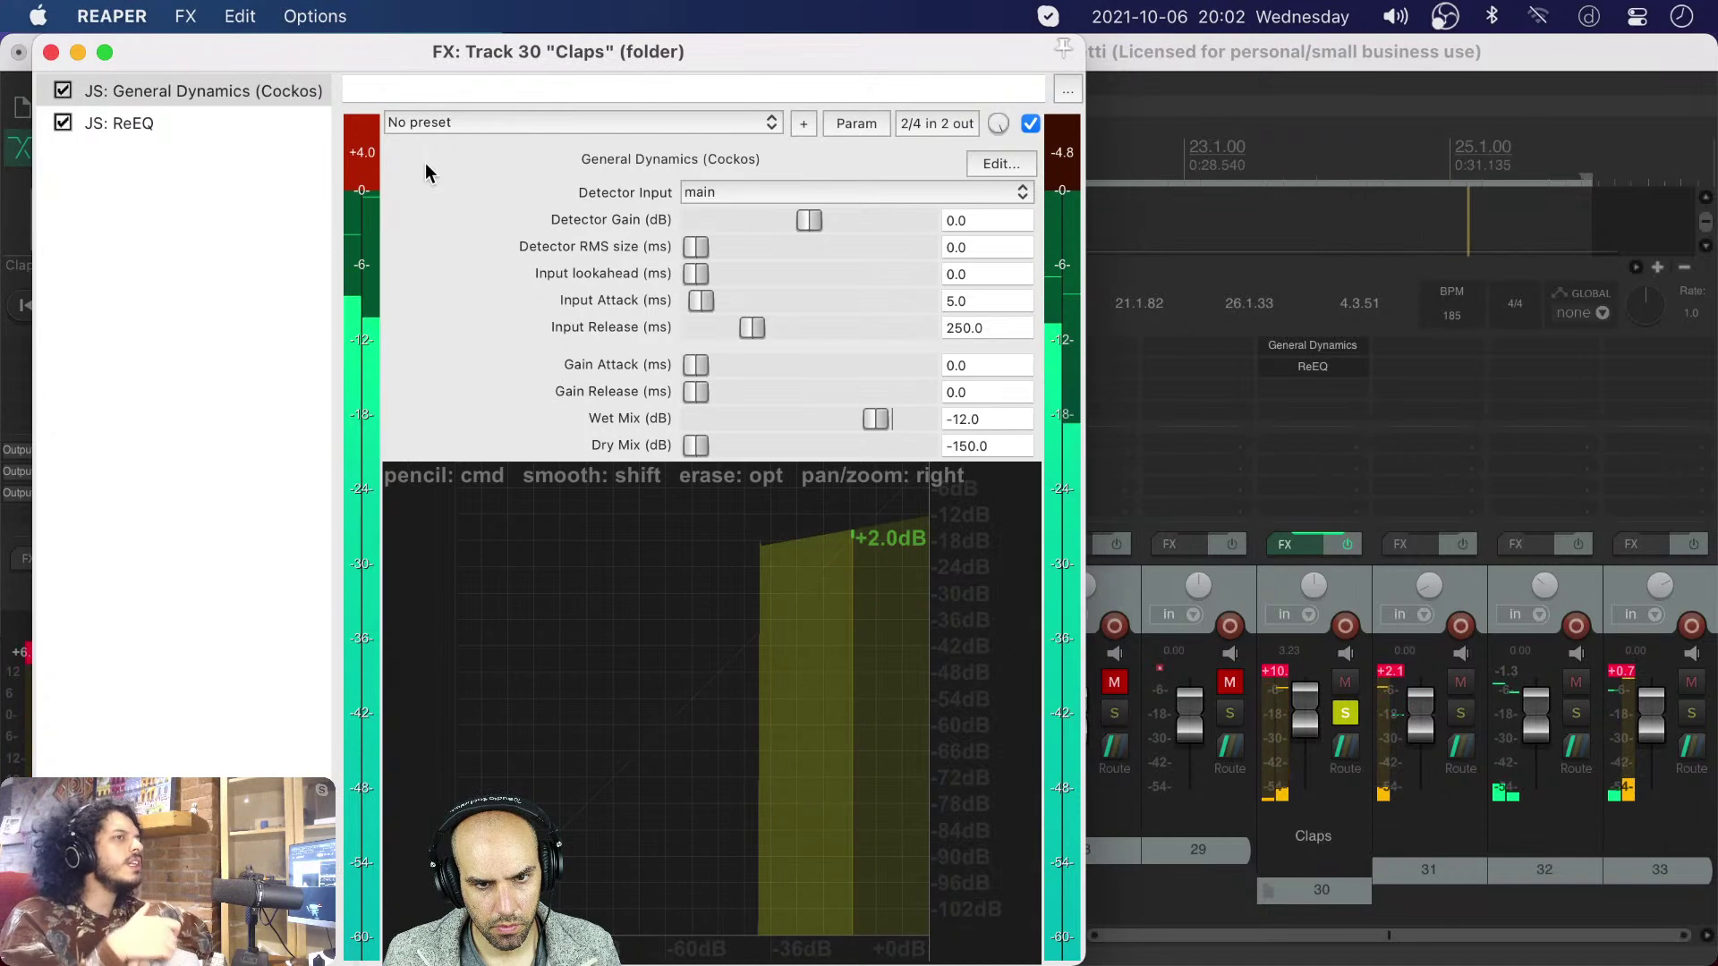
key(space)
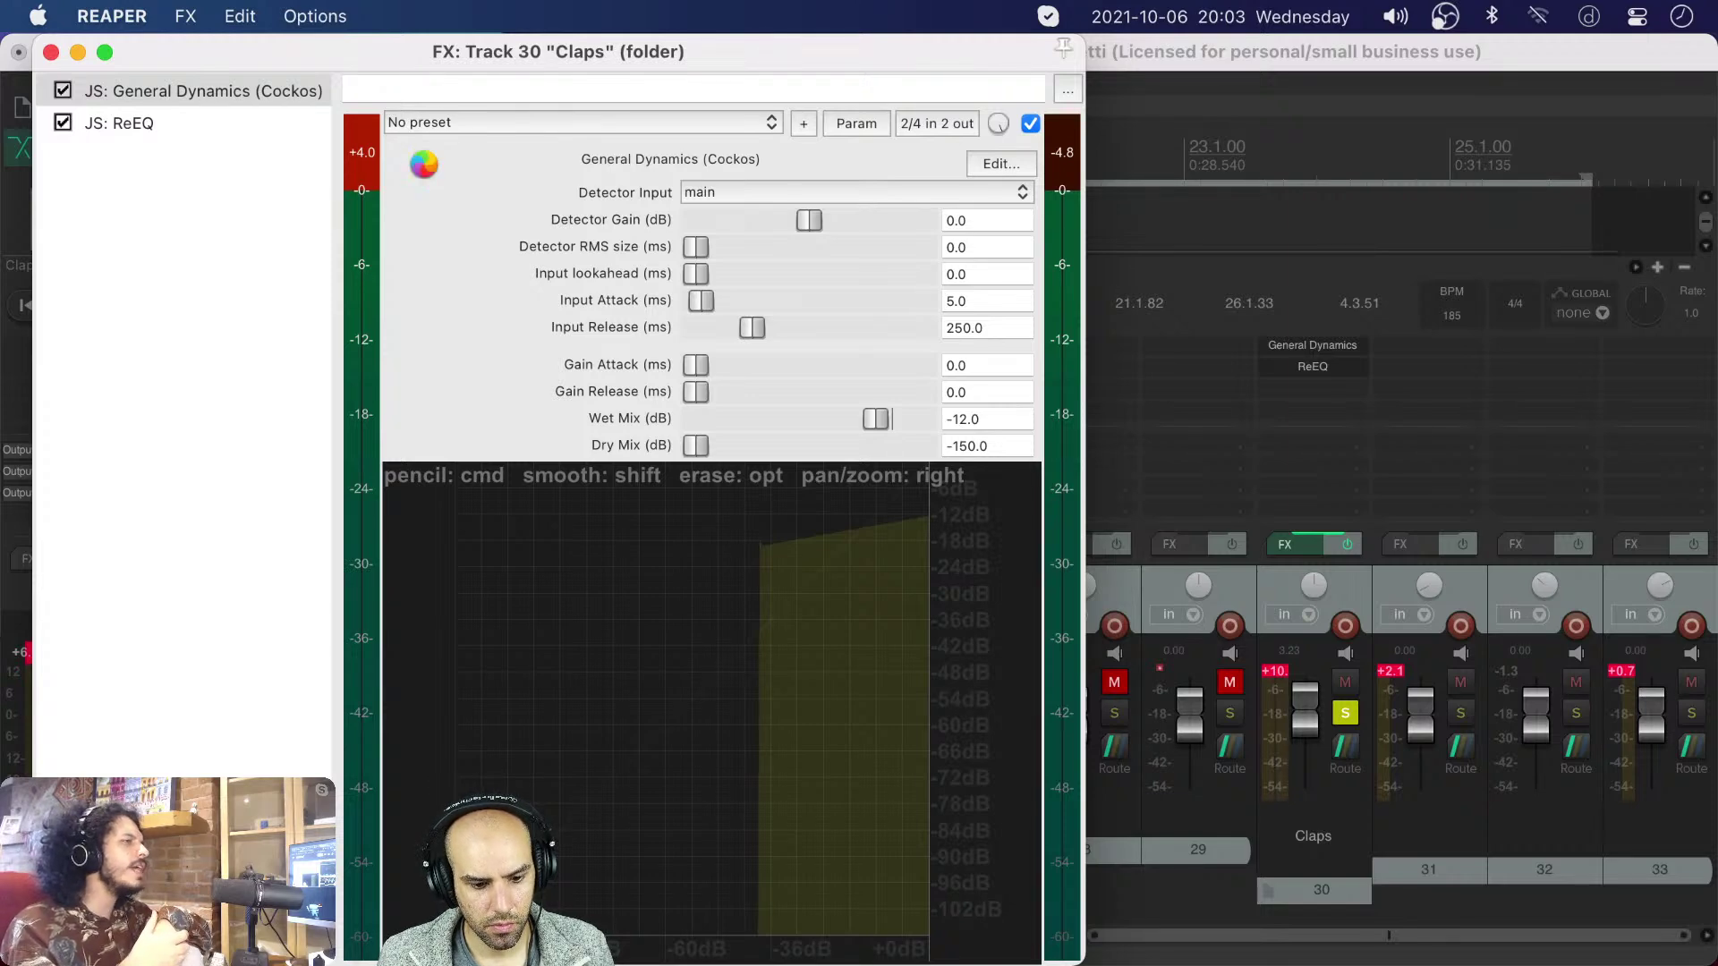
key(Escape)
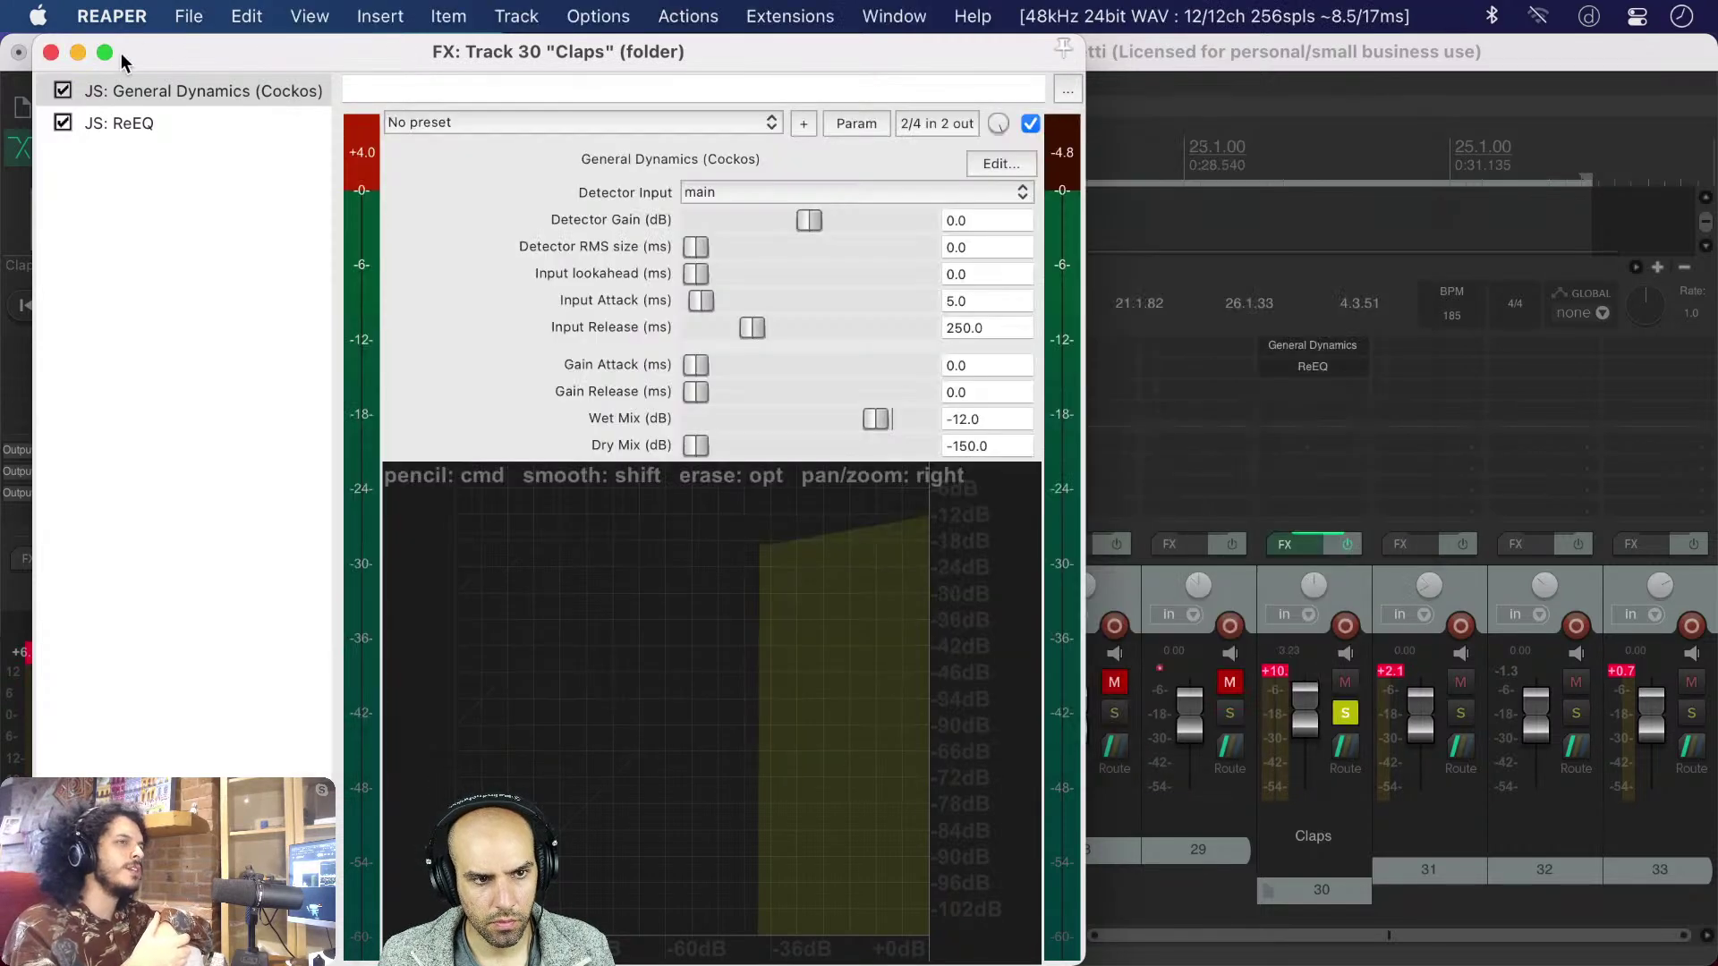
click(51, 53)
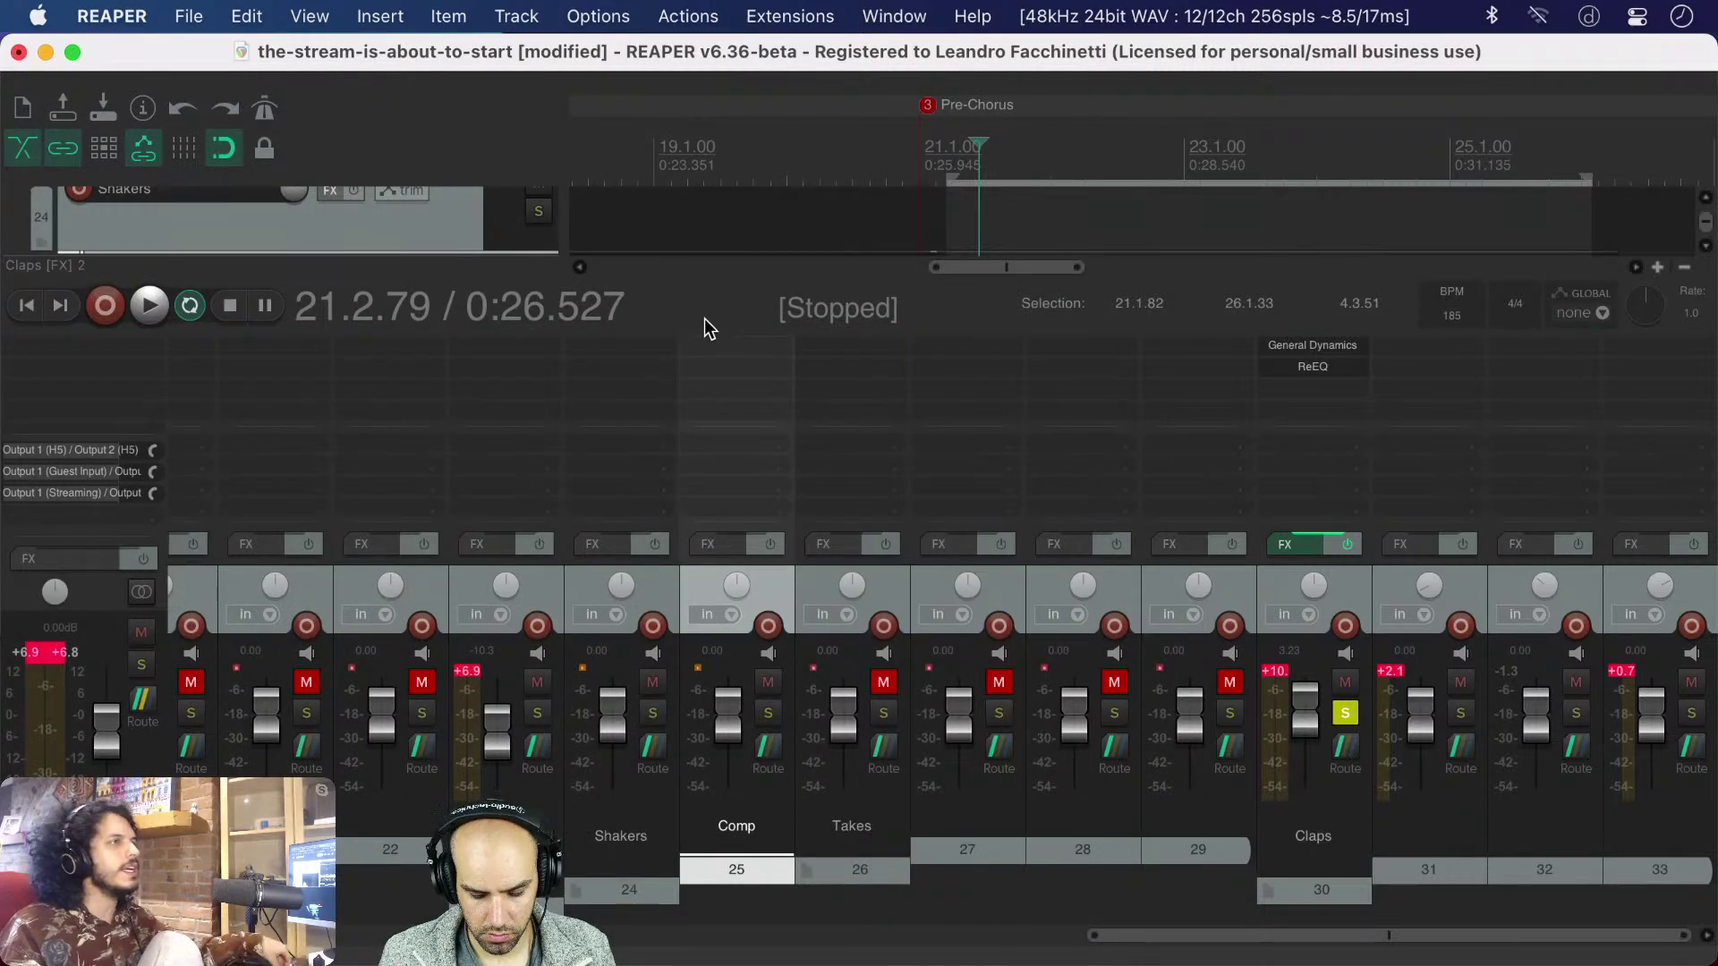
- Lower all clap items on tracks 31 to 33 by 5 dB, running "Item: Nudge items volume -1dB" five times
key(super+m)
drag(900, 420, 1579, 638)
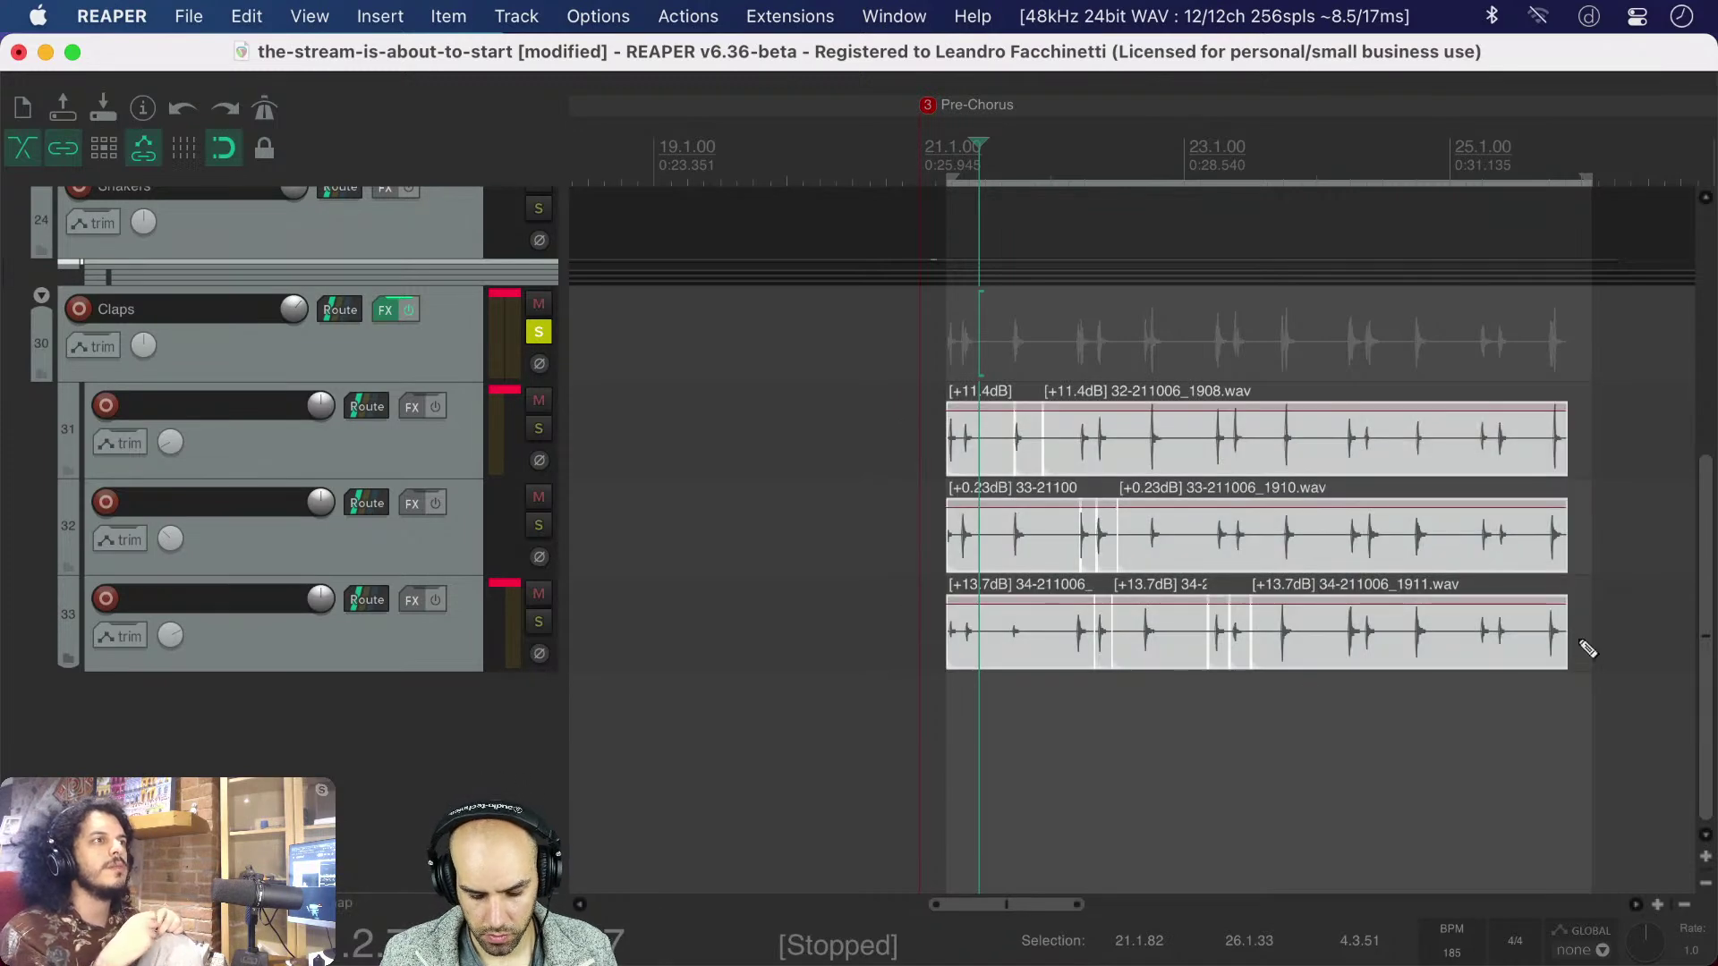
key(shift+slash)
text(nudge -1)
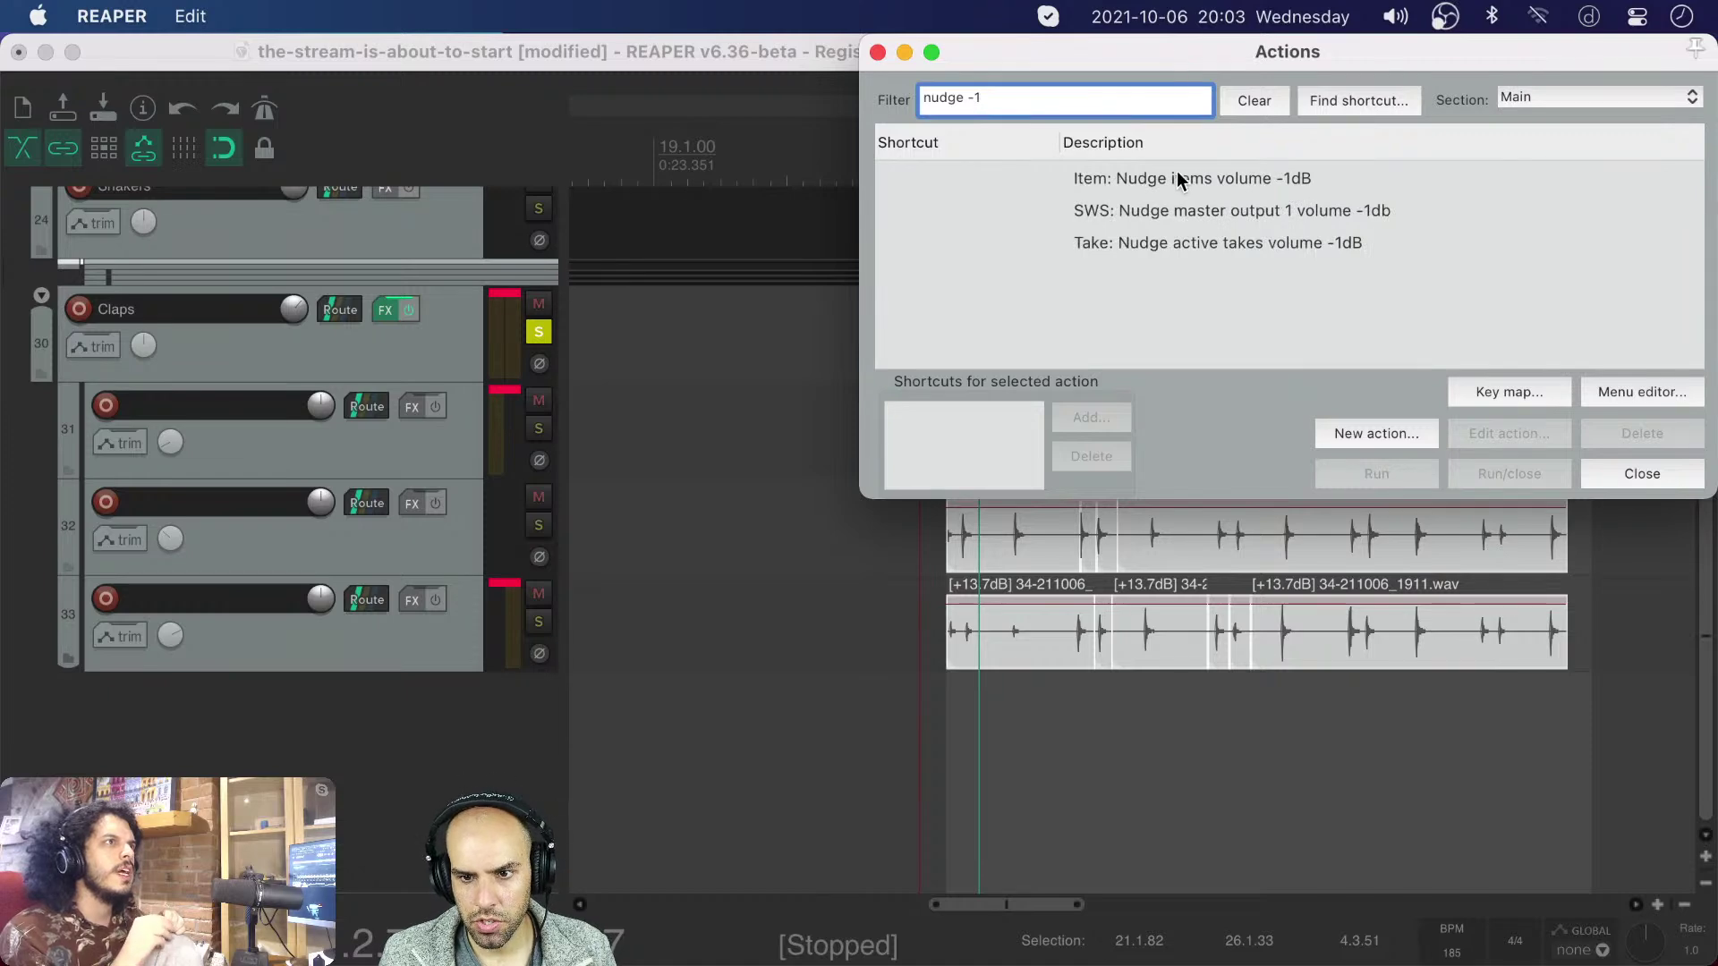
click(1207, 178)
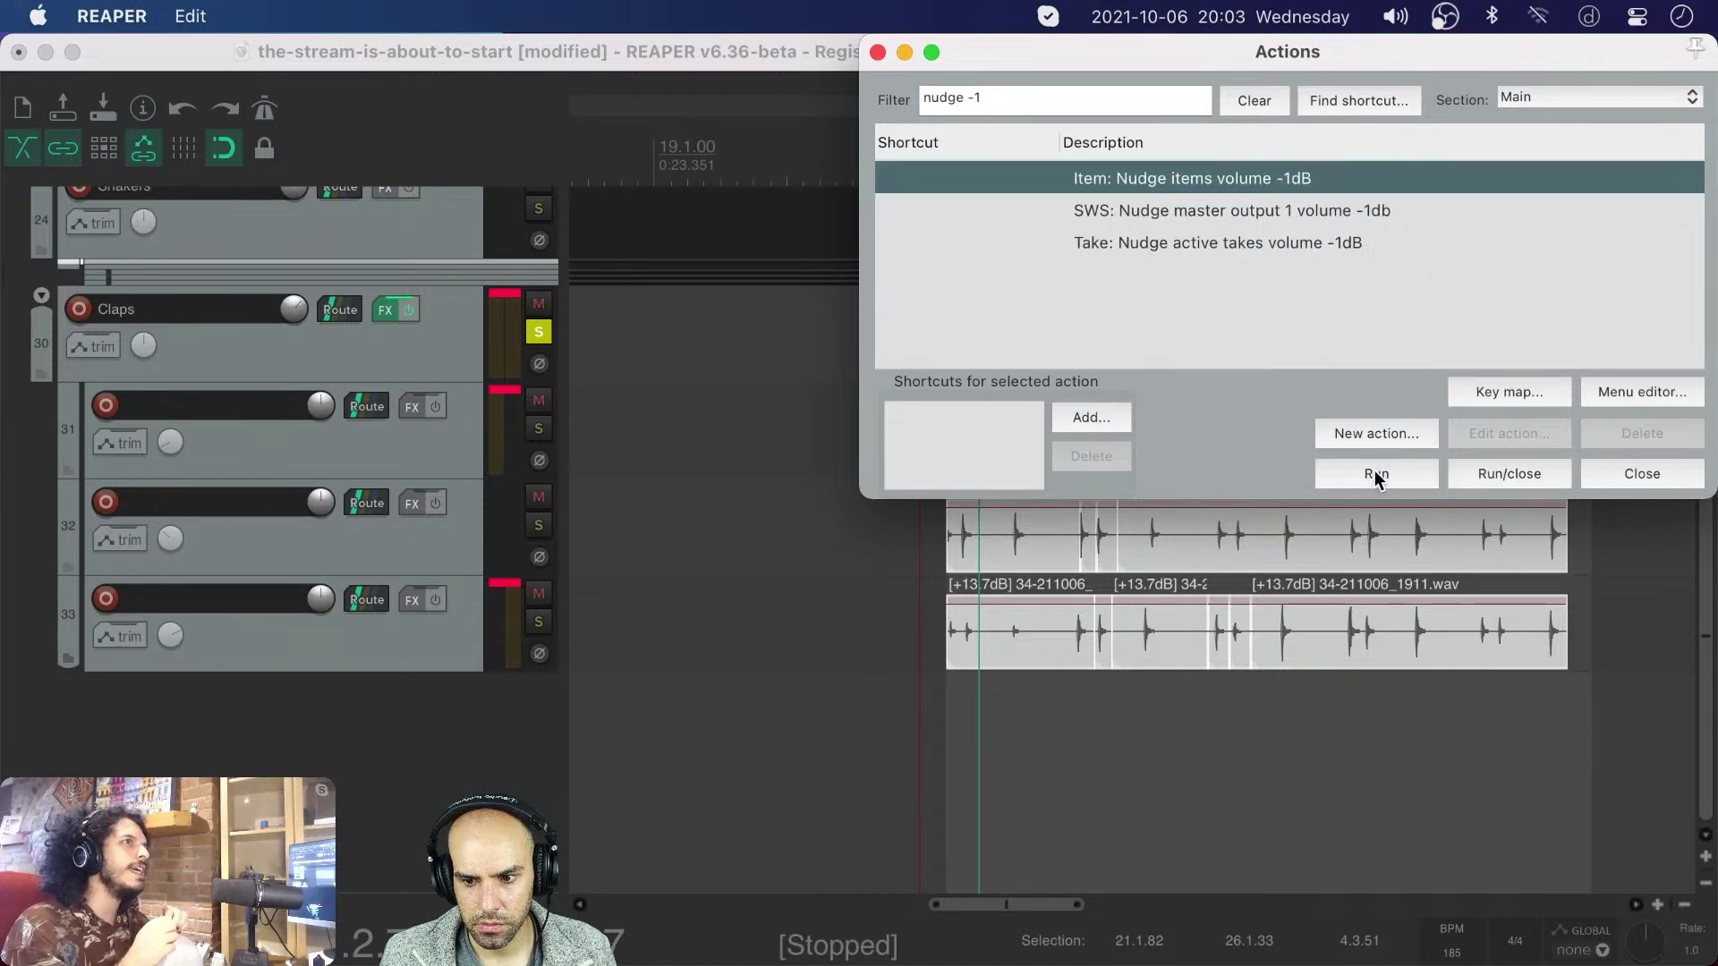
drag(1336, 59, 571, 192)
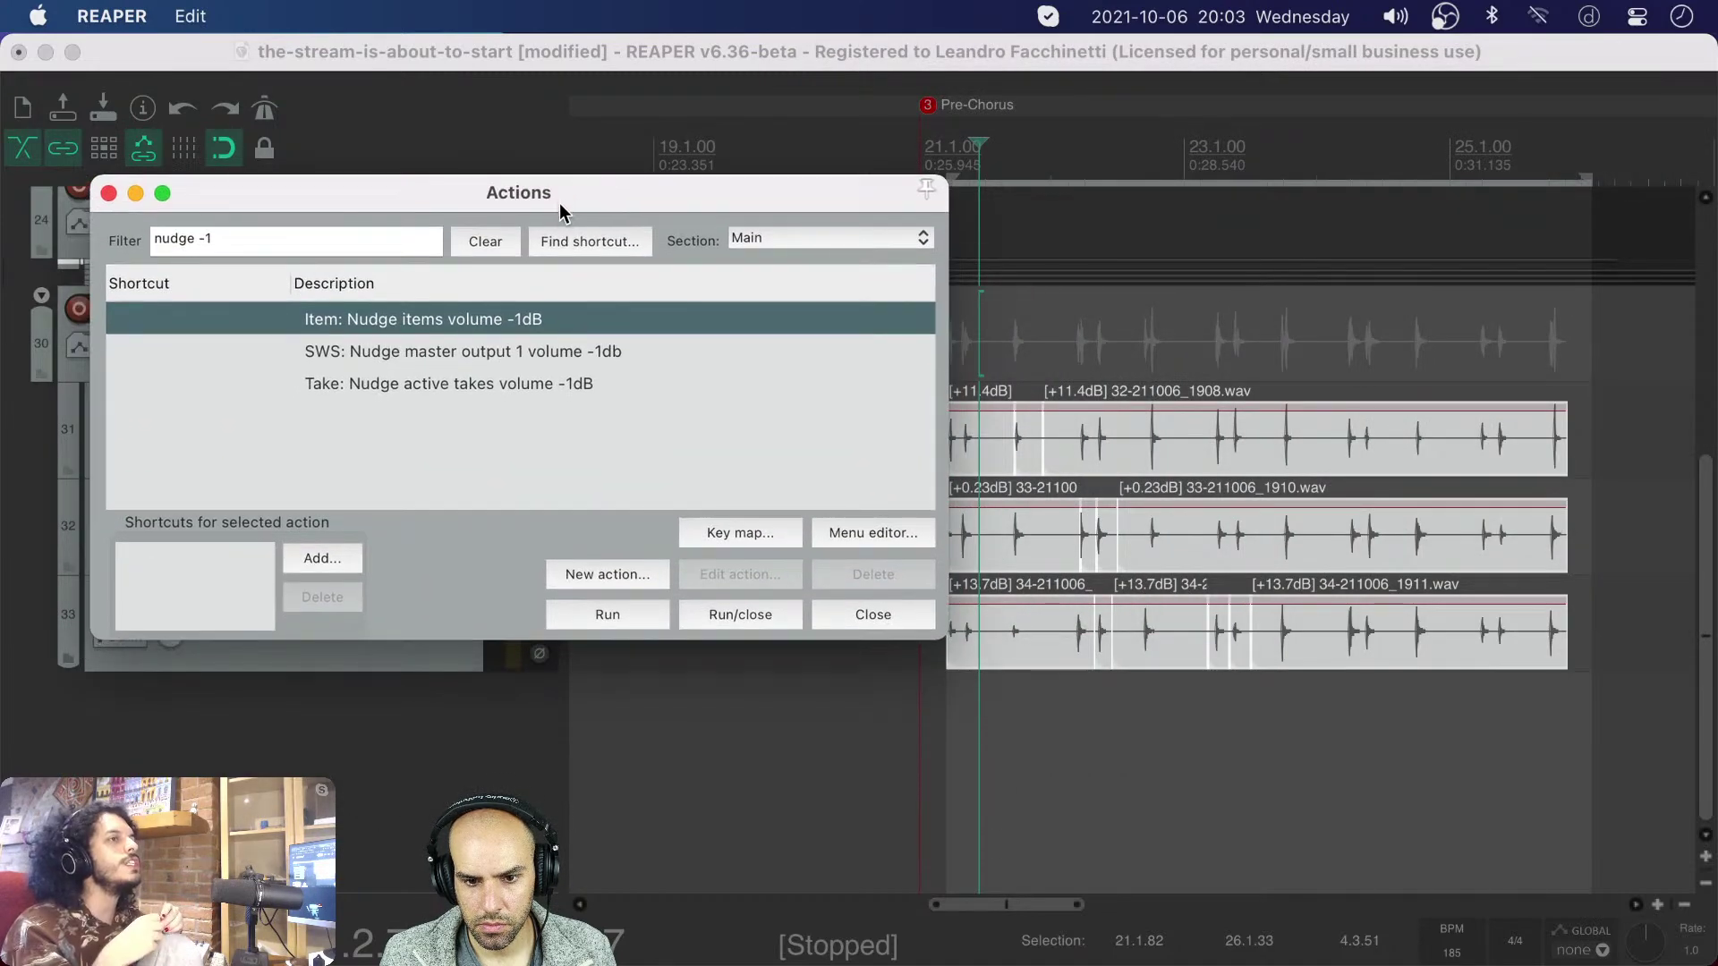
click(601, 619)
click(602, 619)
click(601, 619)
click(602, 619)
click(601, 619)
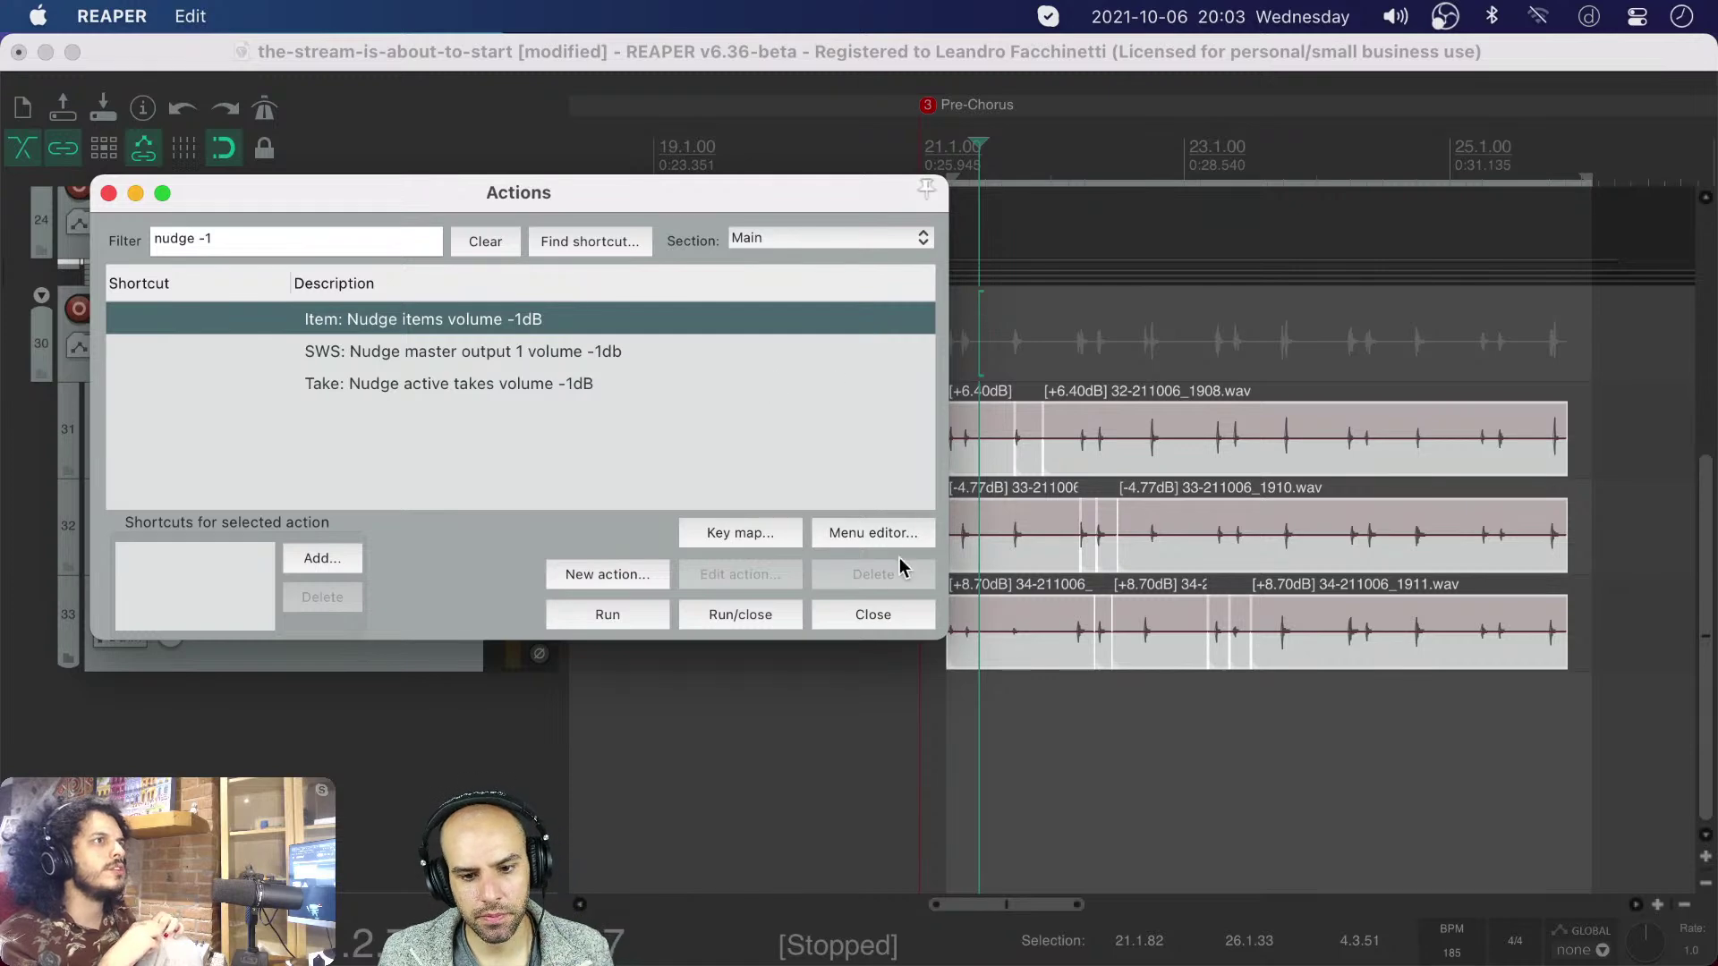
click(873, 613)
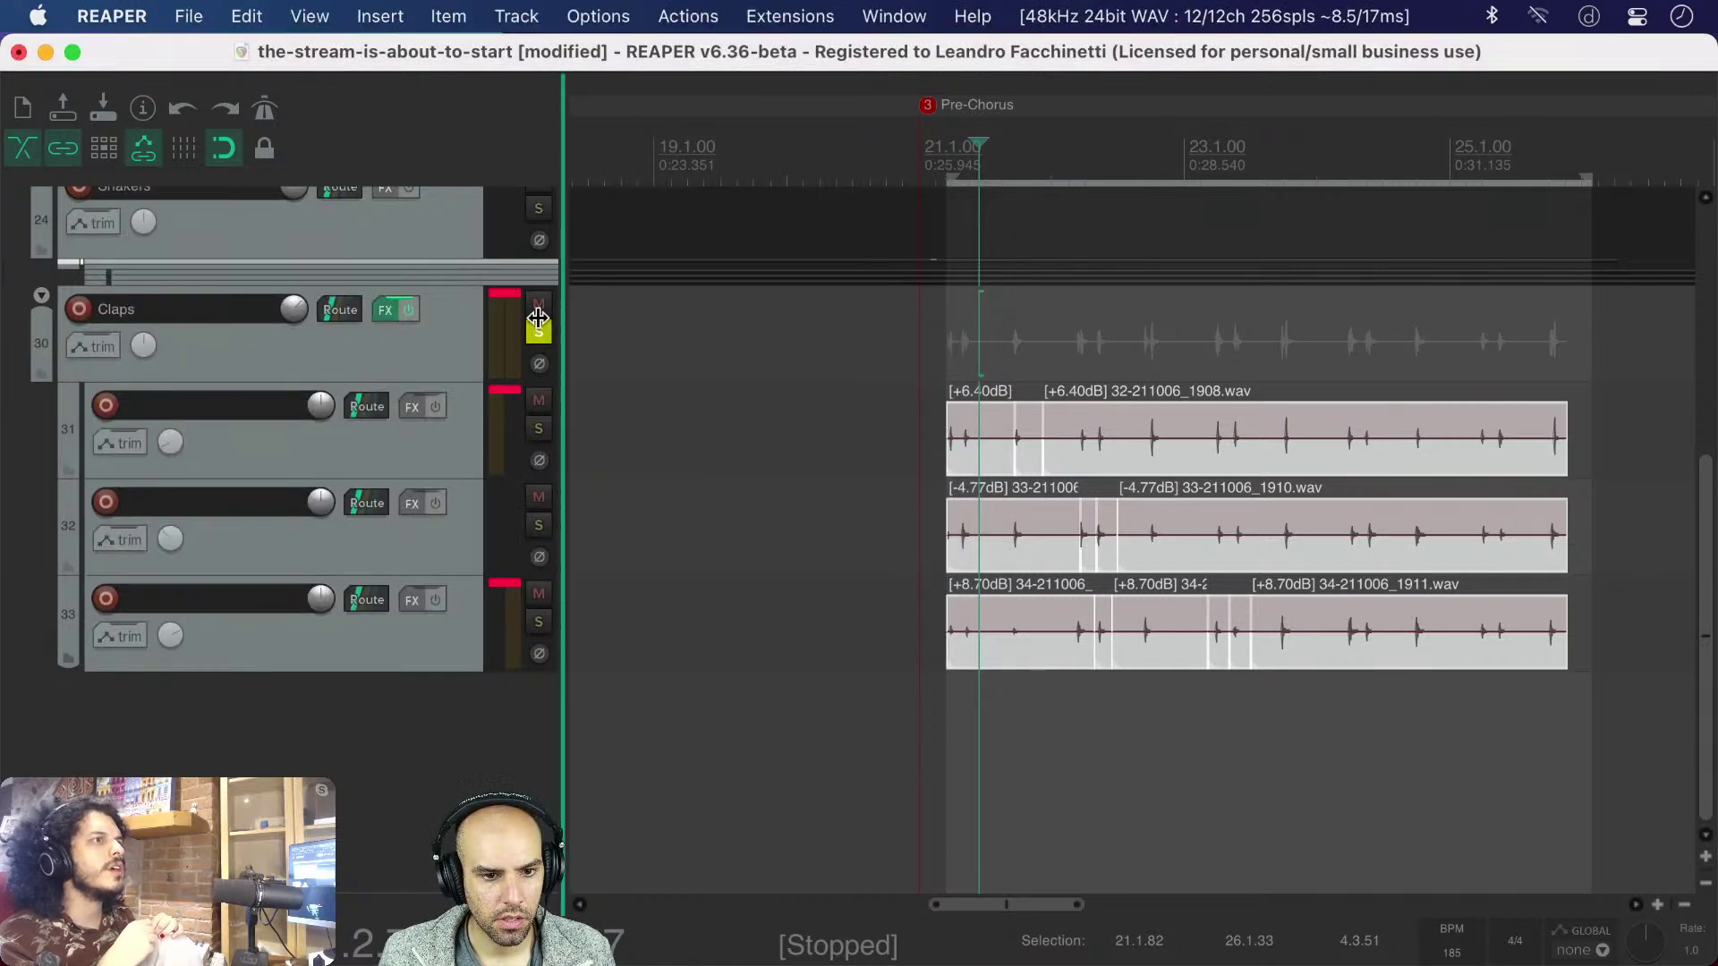
- Reopen General Dynamics in the Claps FX chain and shift its window aside
click(384, 311)
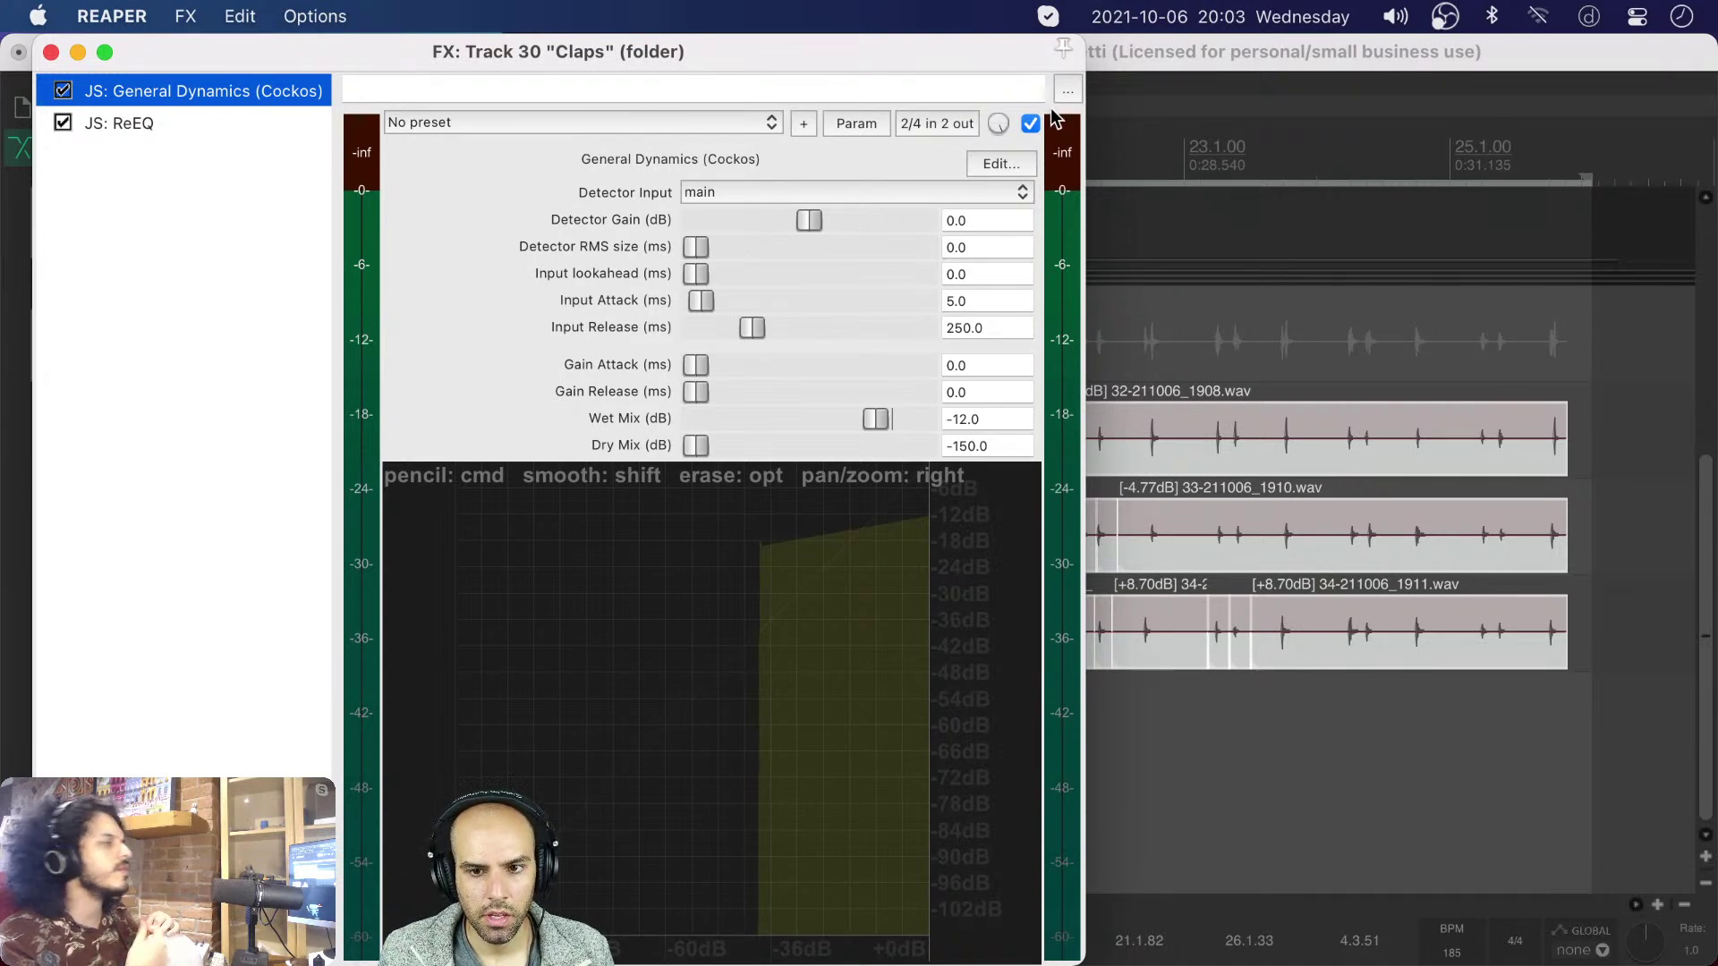
drag(955, 67, 1026, 70)
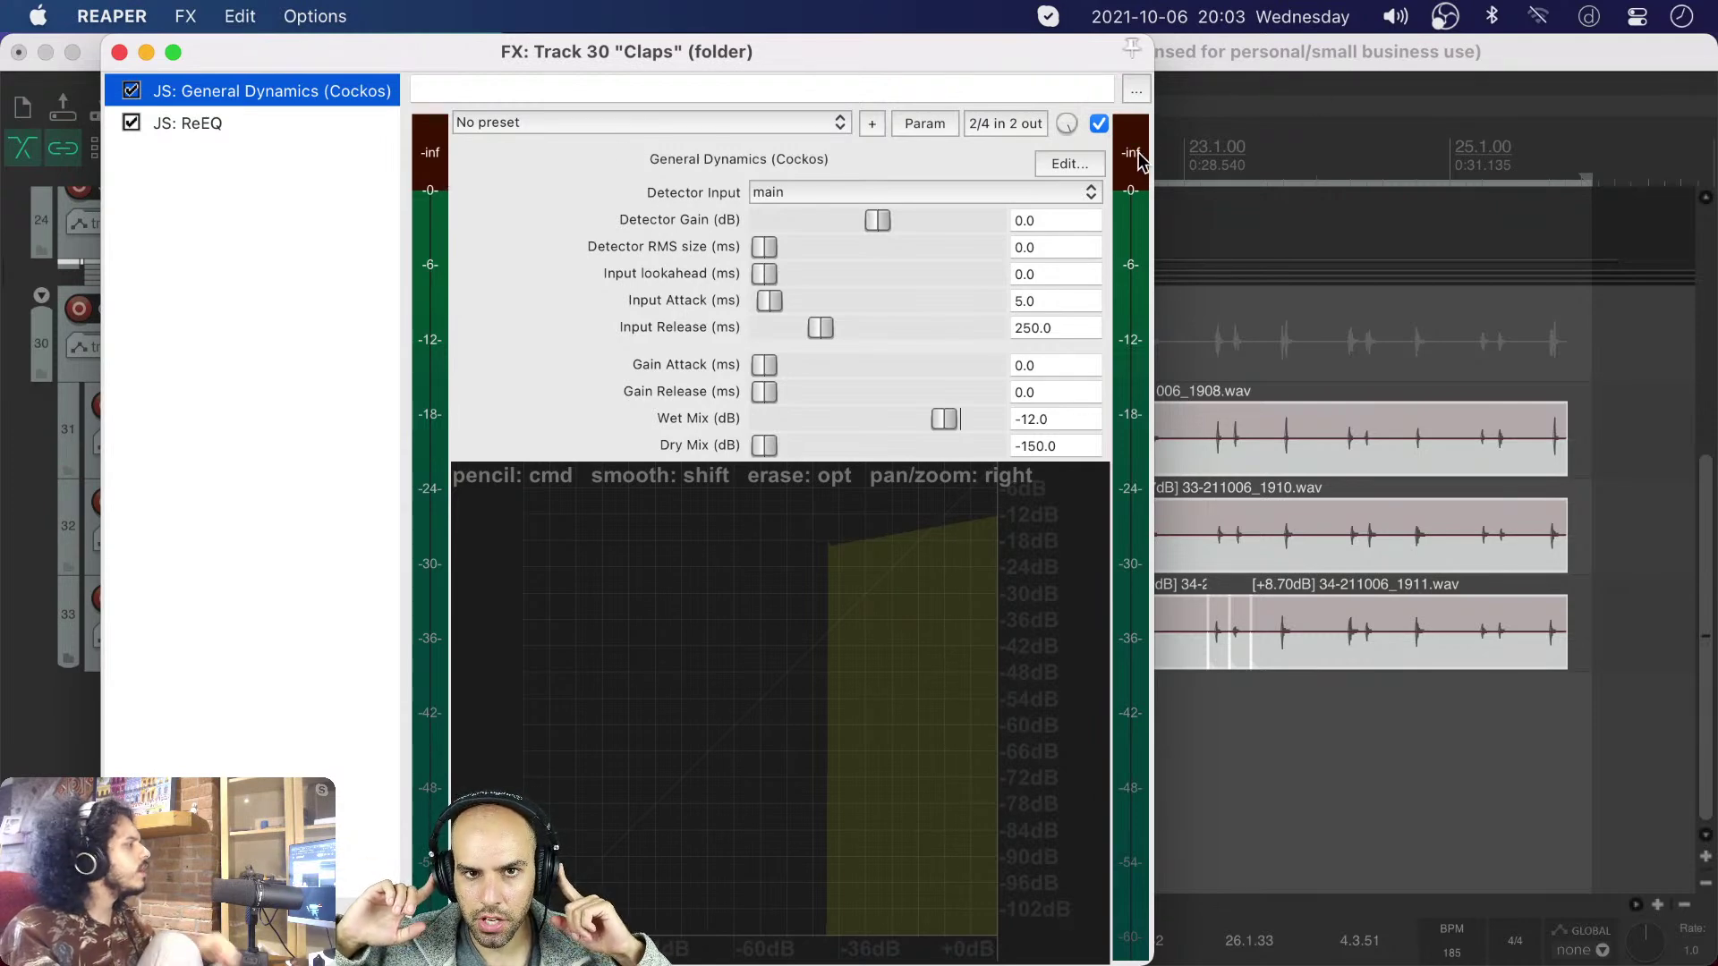
- Switch to the STREAMING project to view its mixer levels, and minimize its window to return to the song
key(Escape)
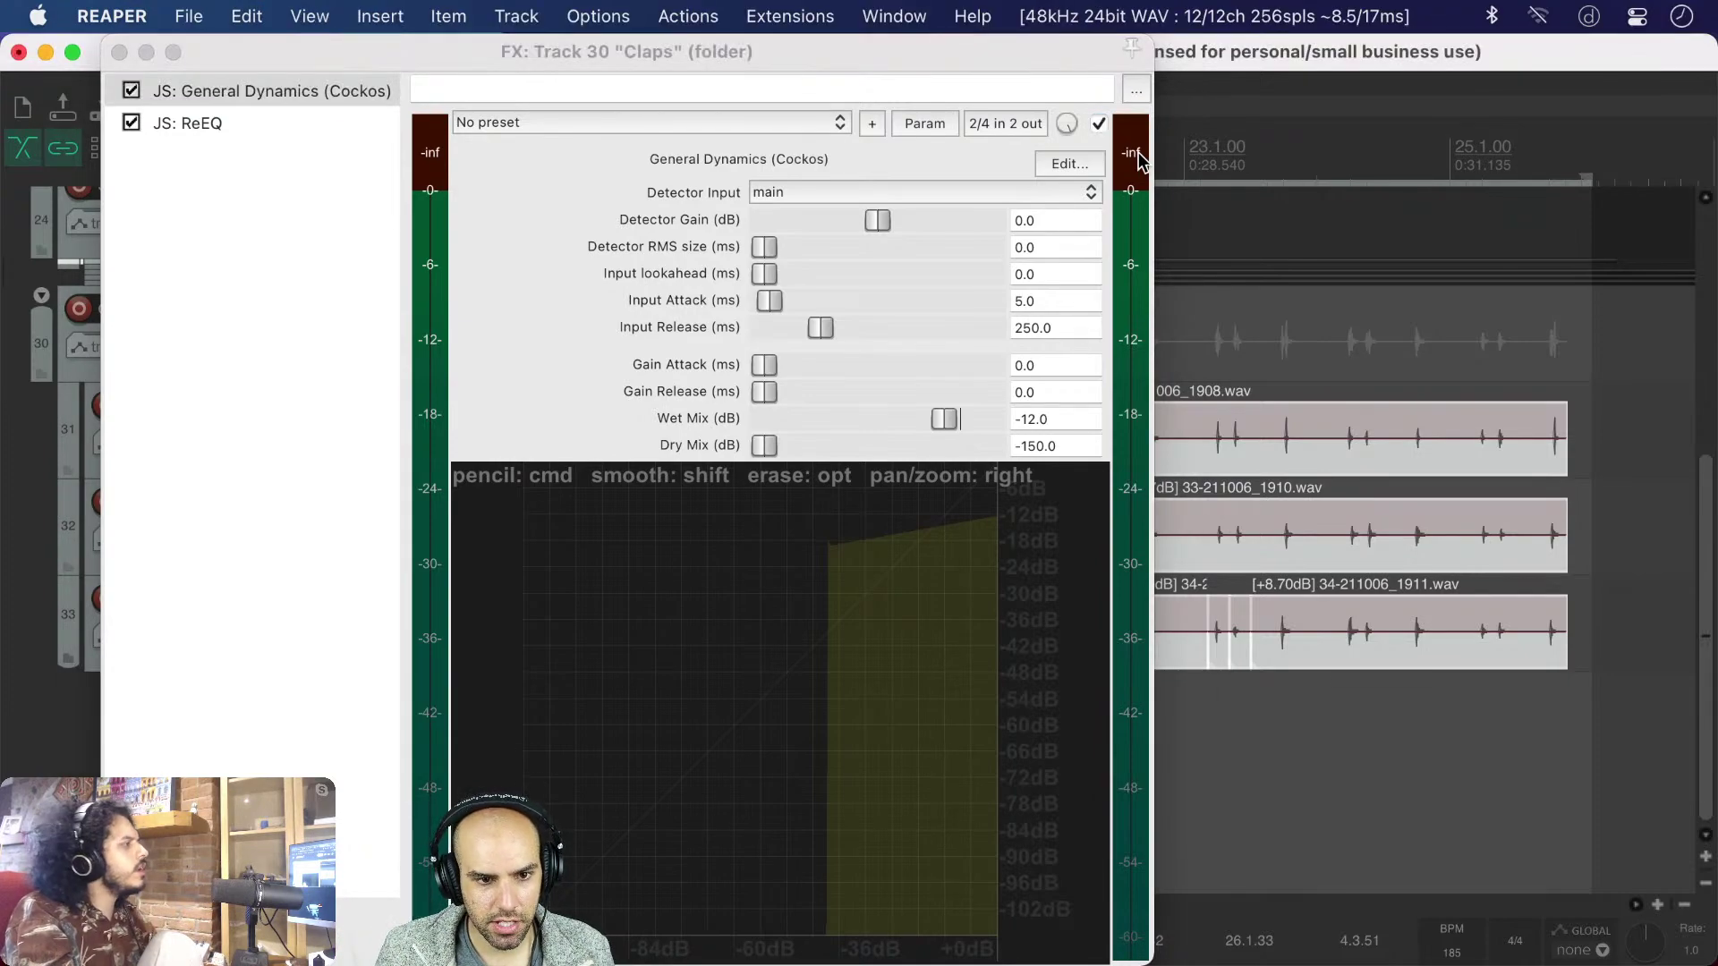
key(ctrl+Up)
click(970, 341)
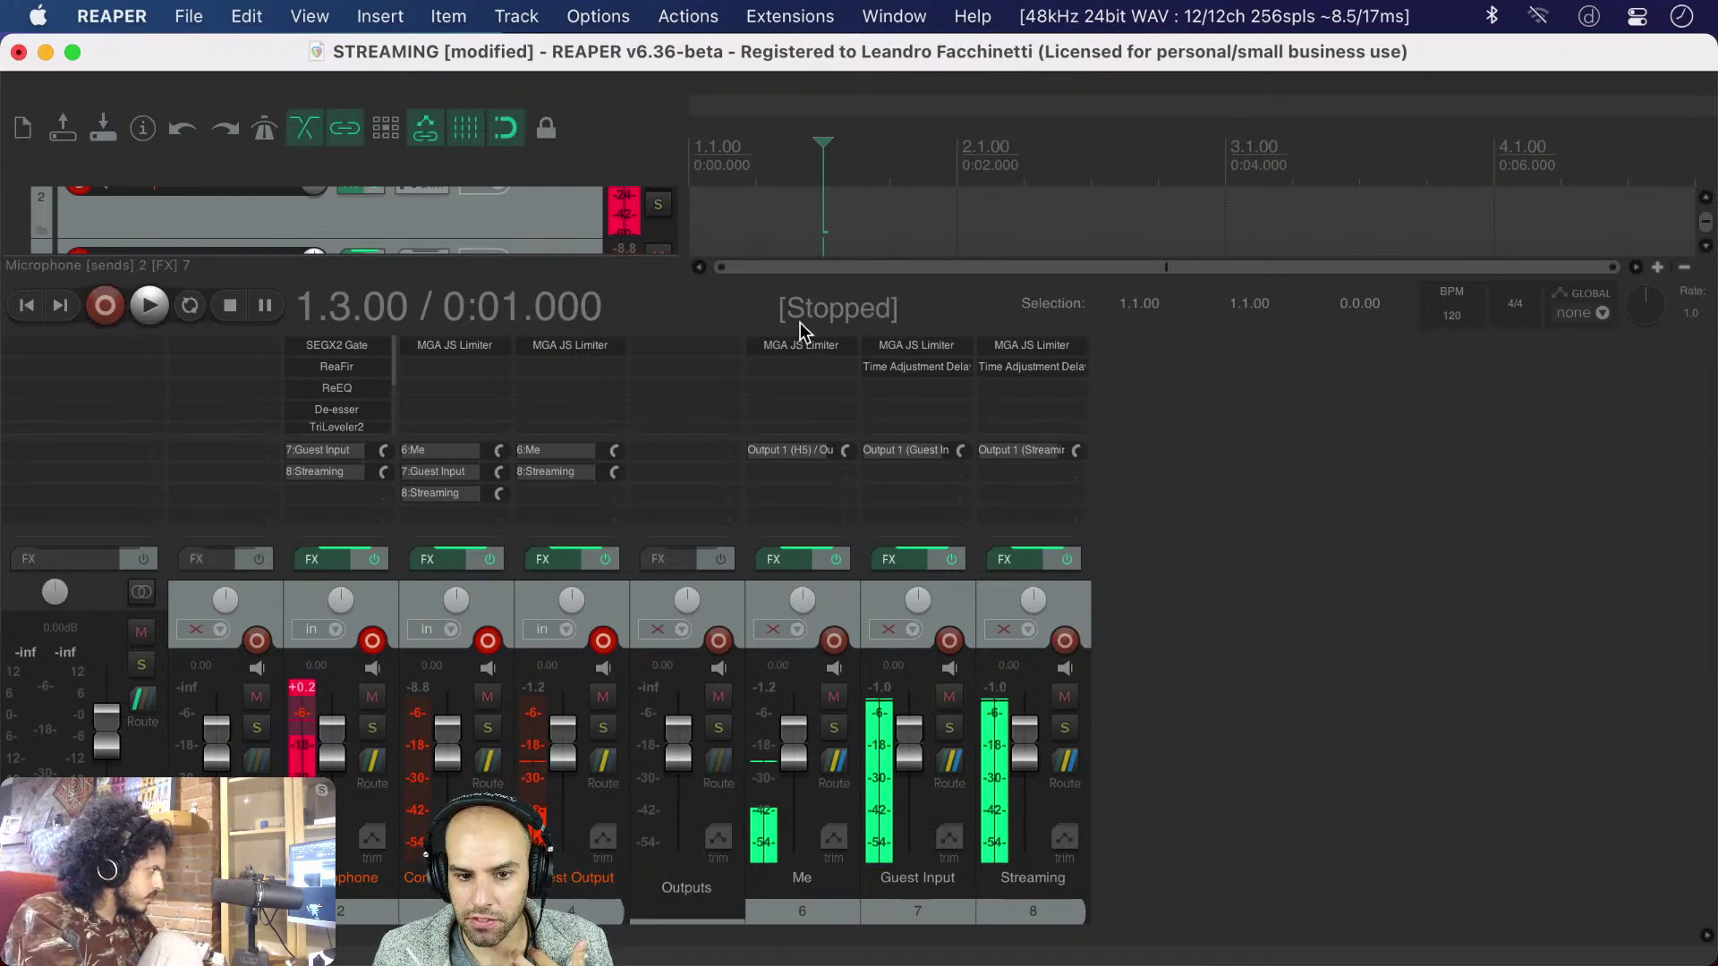
click(46, 54)
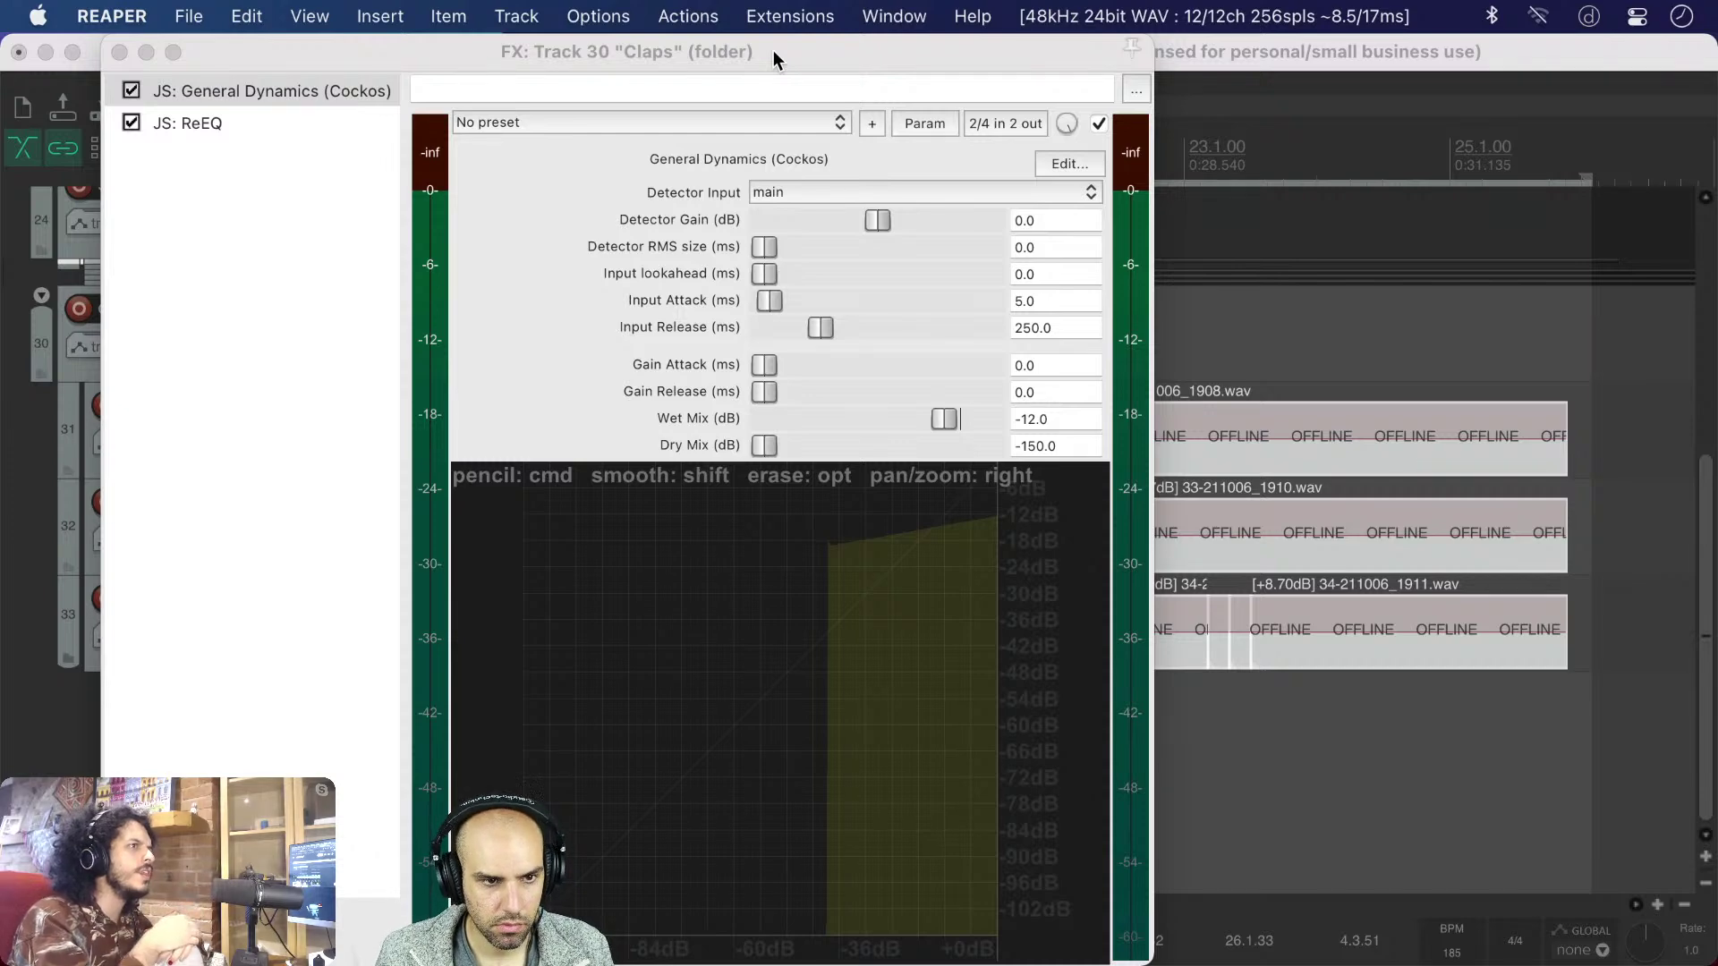
- Move the Claps FX window clear of the clap items, glancing at ReEQ before returning to General Dynamics
drag(760, 50, 777, 50)
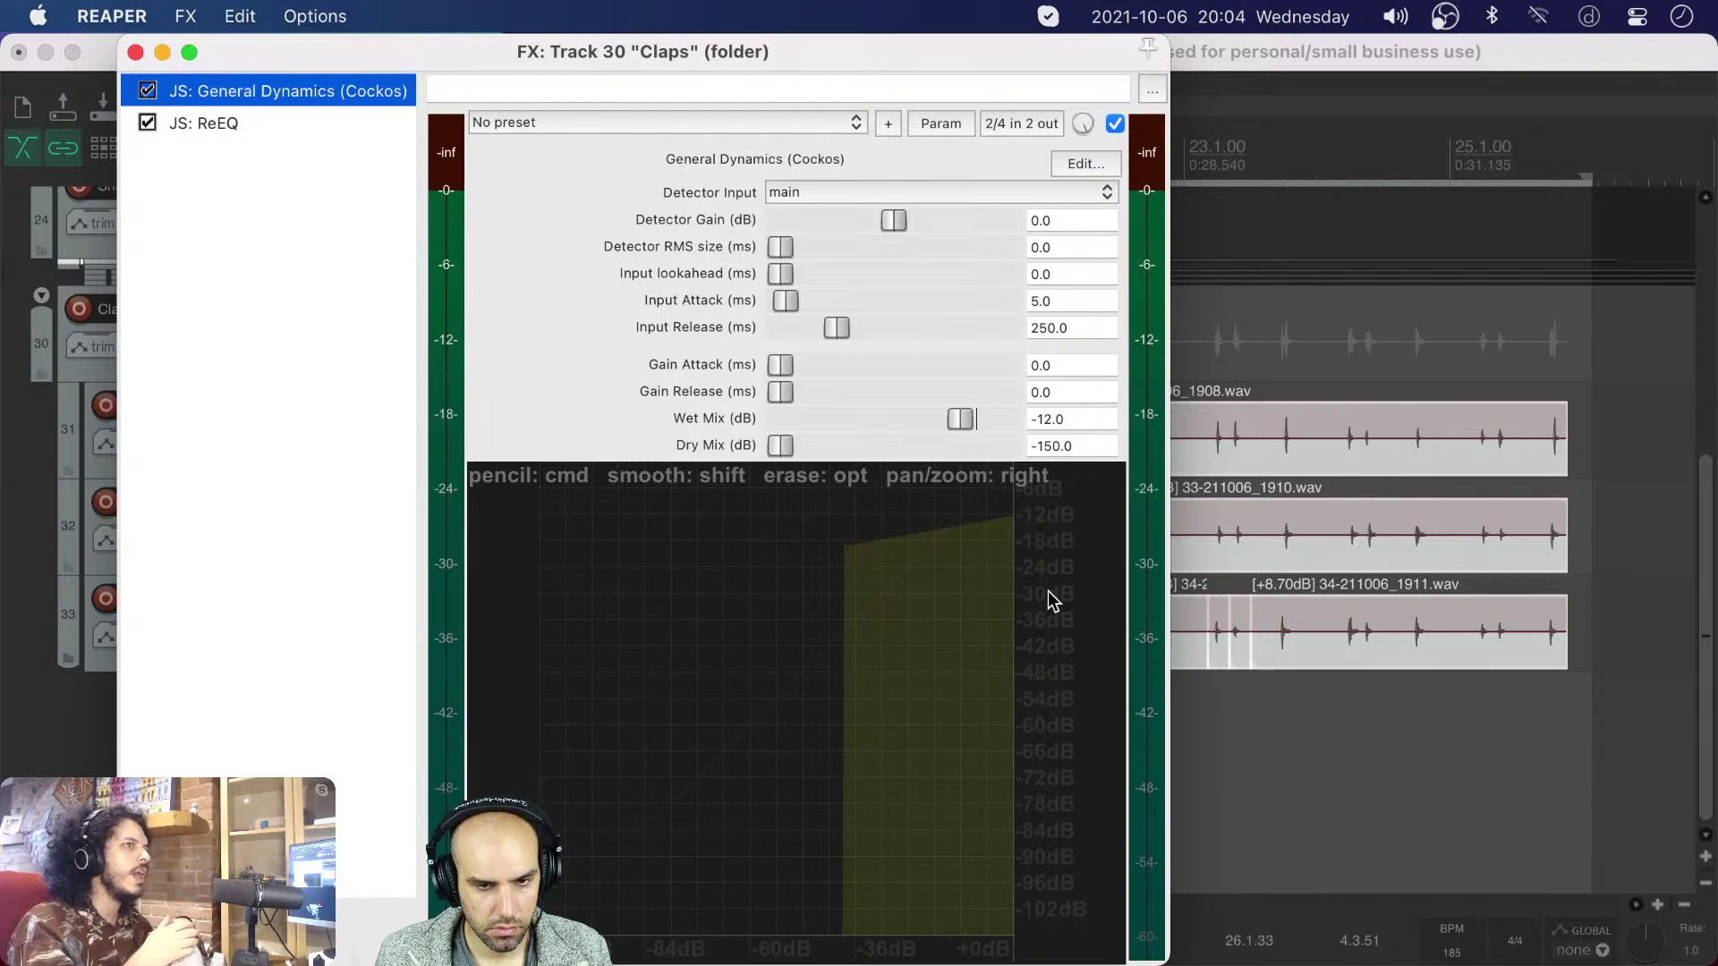
click(1250, 49)
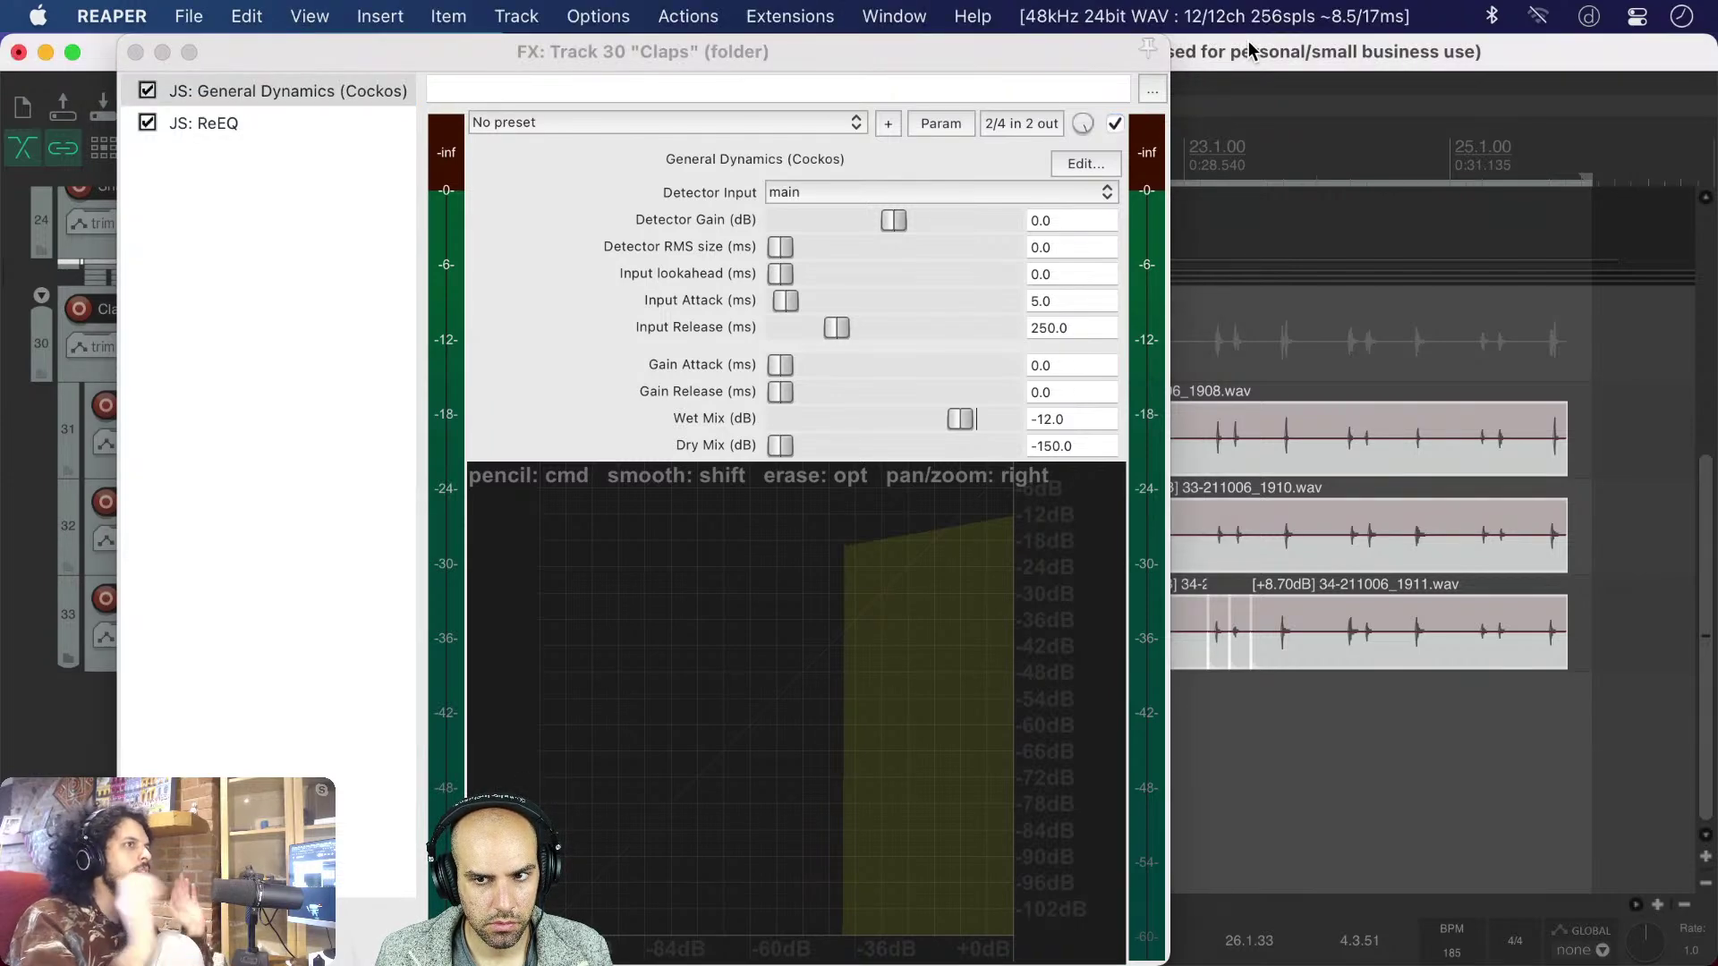
drag(846, 53, 869, 54)
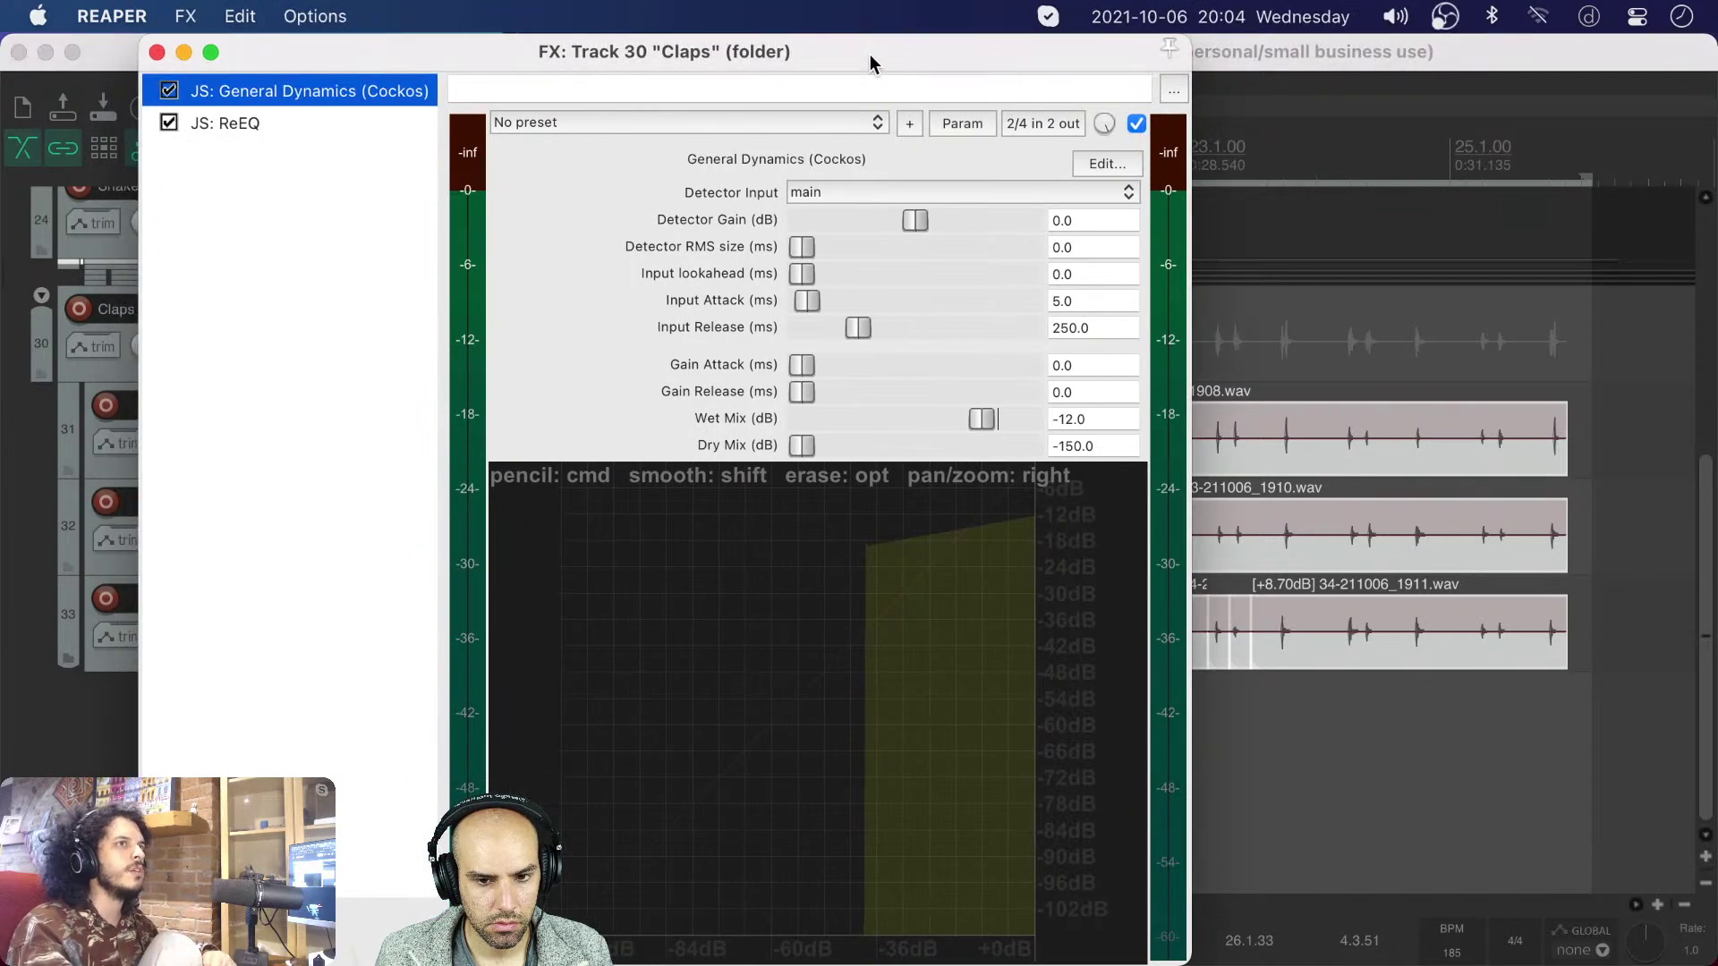
click(275, 125)
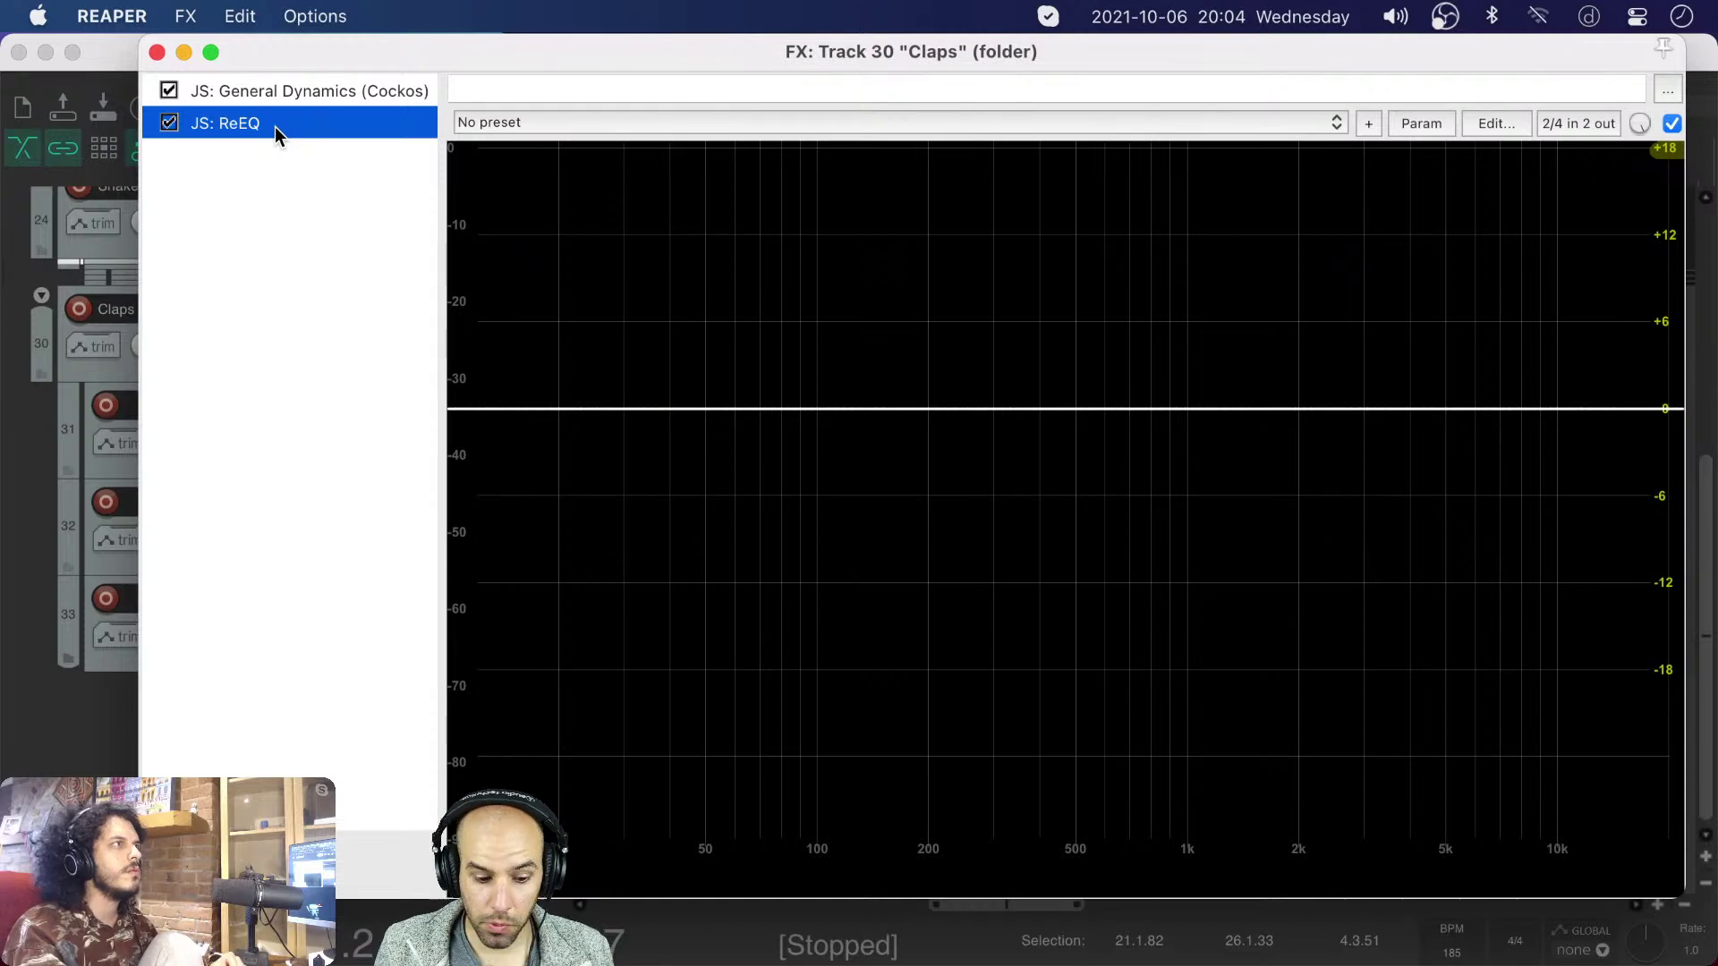
drag(576, 56, 411, 70)
click(175, 105)
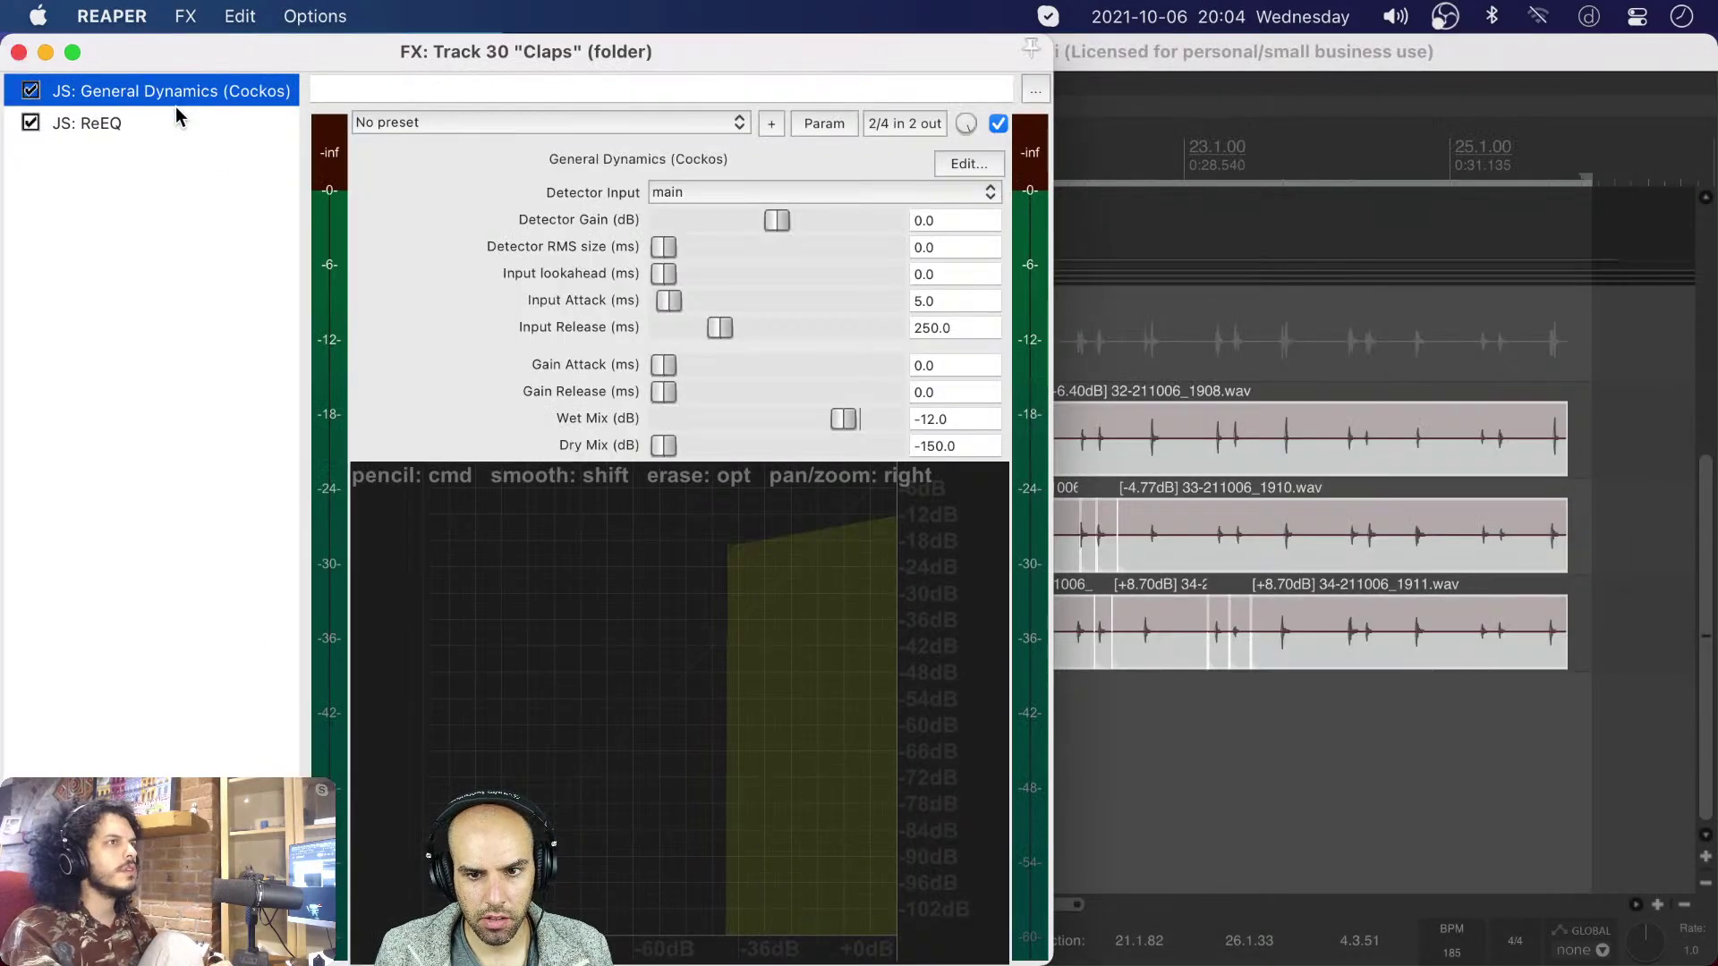
- Play the claps, reset General Dynamics Wet Mix to 0 dB, and bring it down to -8 dB by ear
key(space)
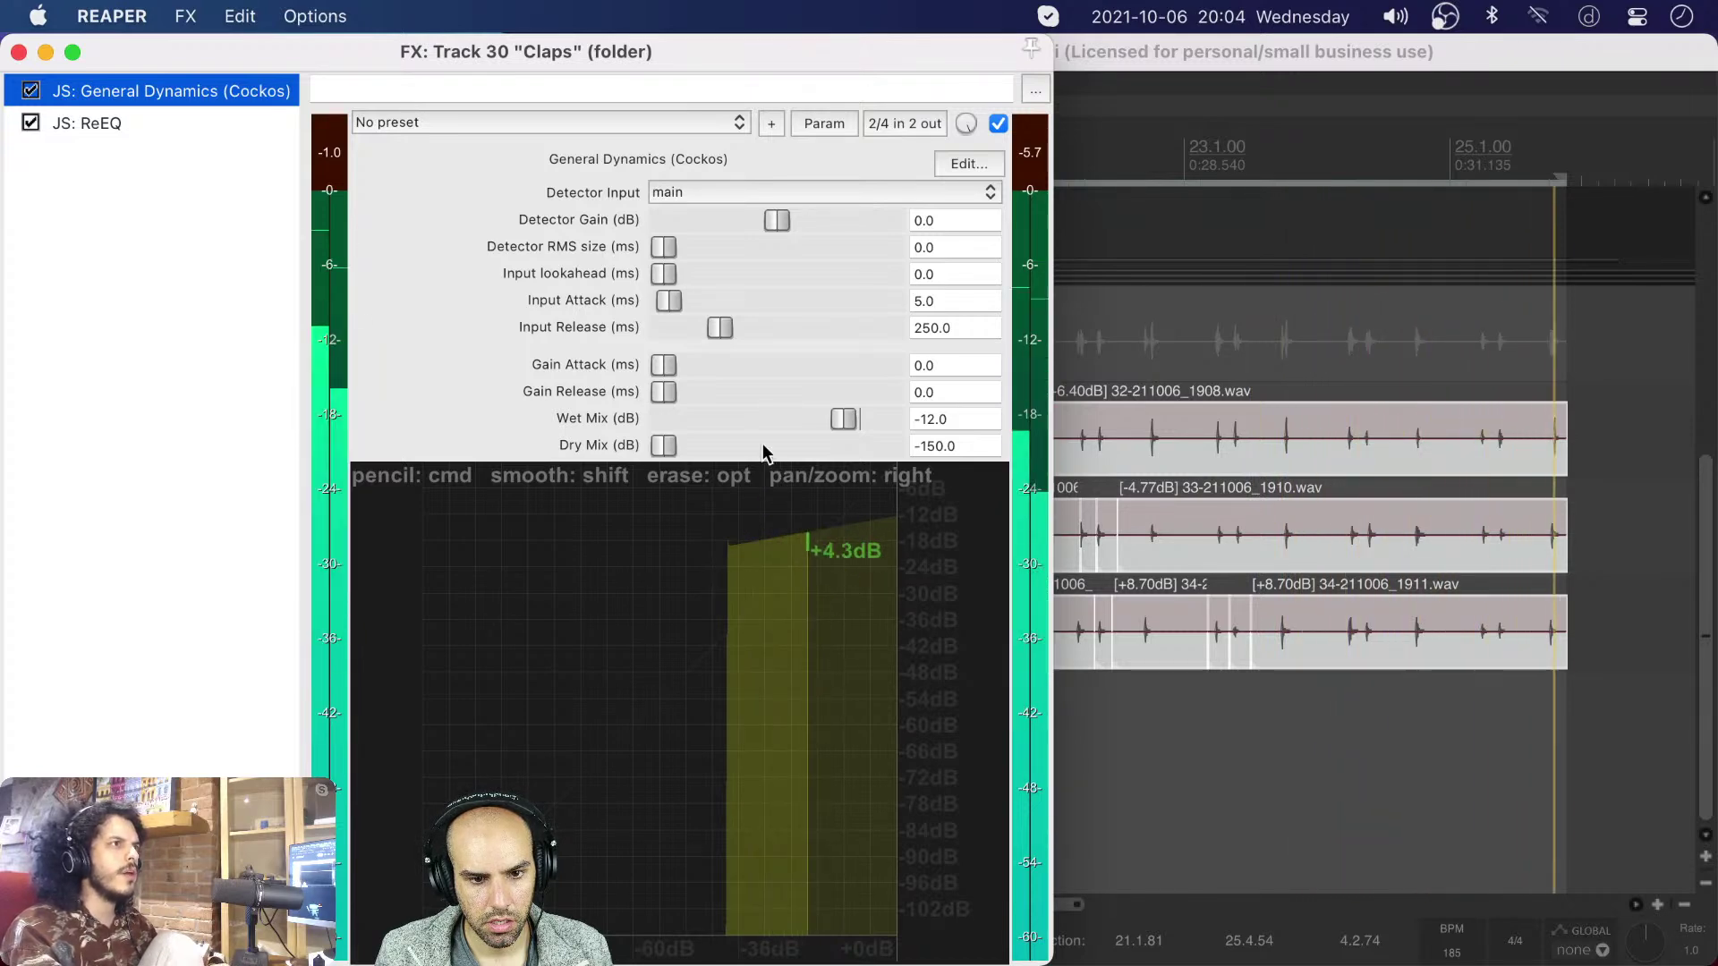
double_click(845, 418)
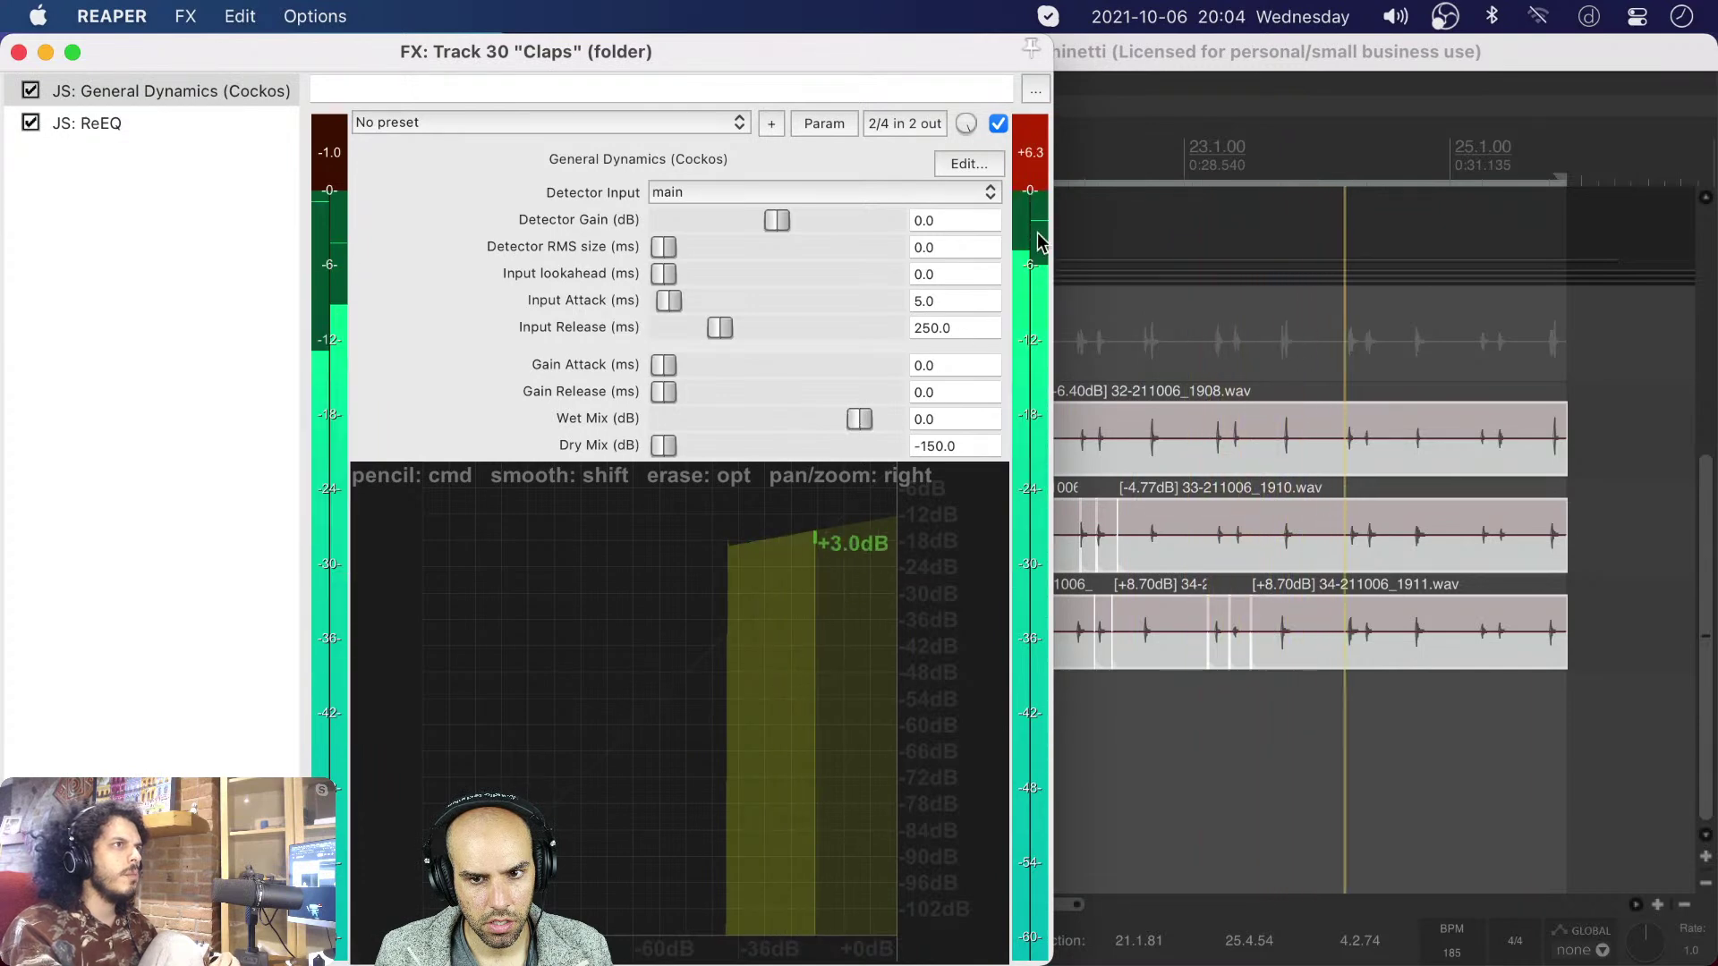
mouse_move(858, 421)
mouse_down()
mouse_move(838, 430)
mouse_move(856, 423)
mouse_up()
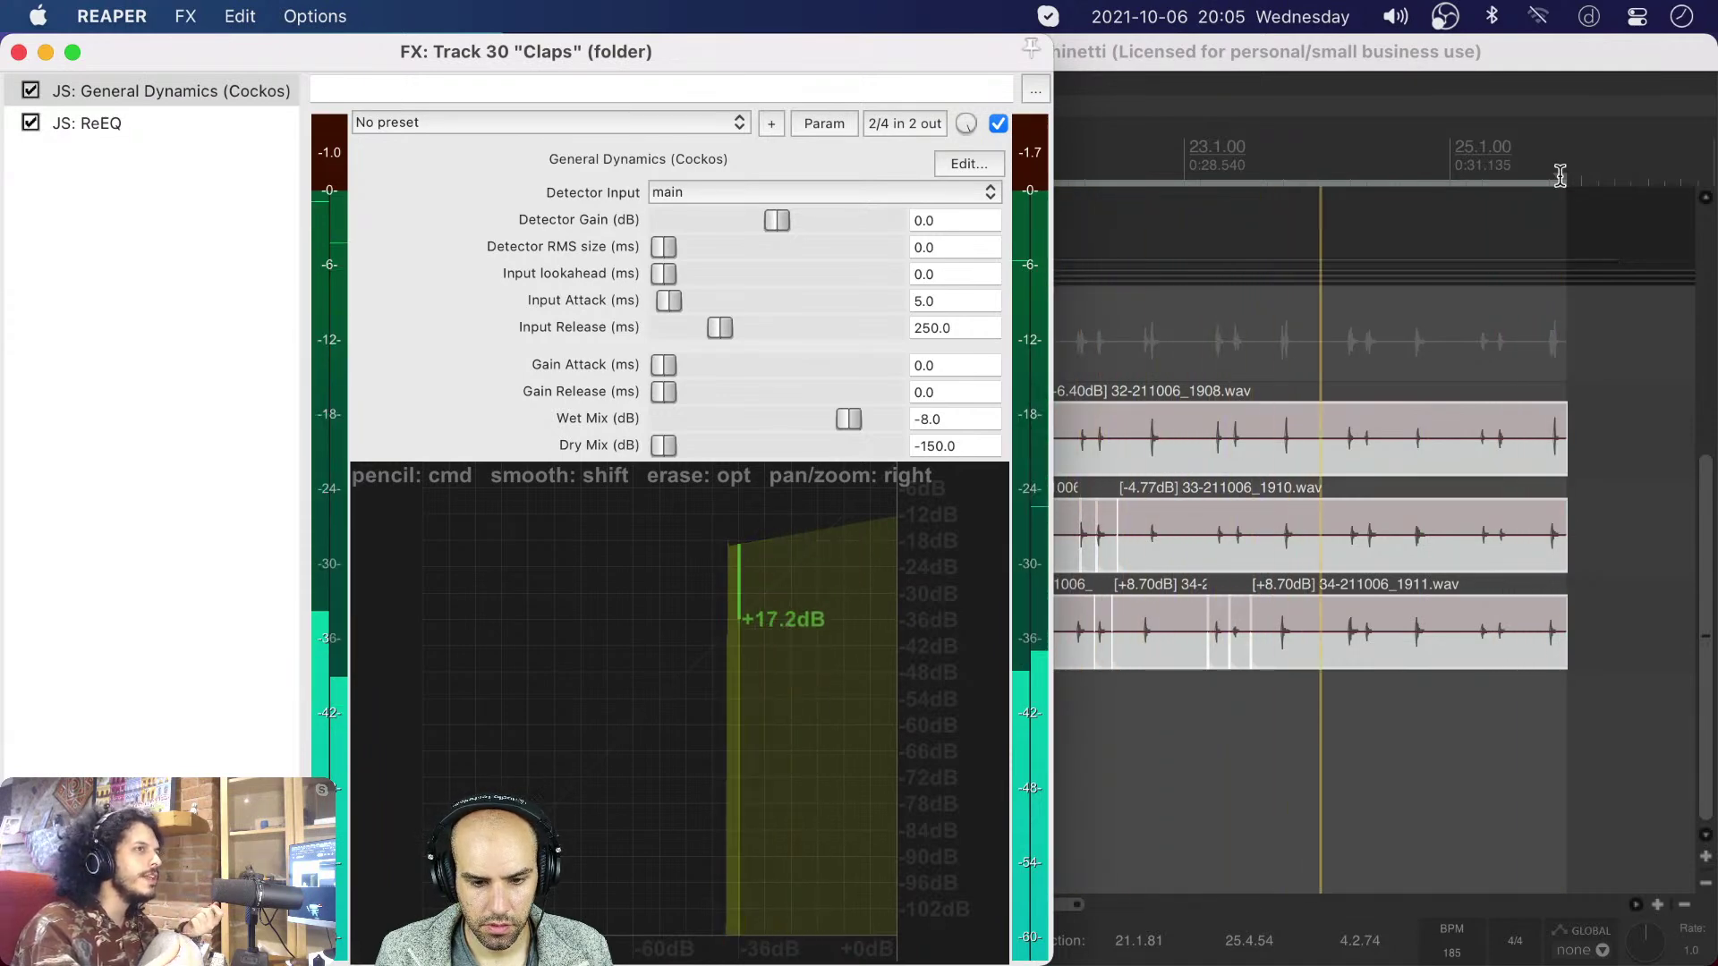
- Show the mixer, reset the Claps track's peak reading while it plays to check its level, and stop playback
click(1218, 59)
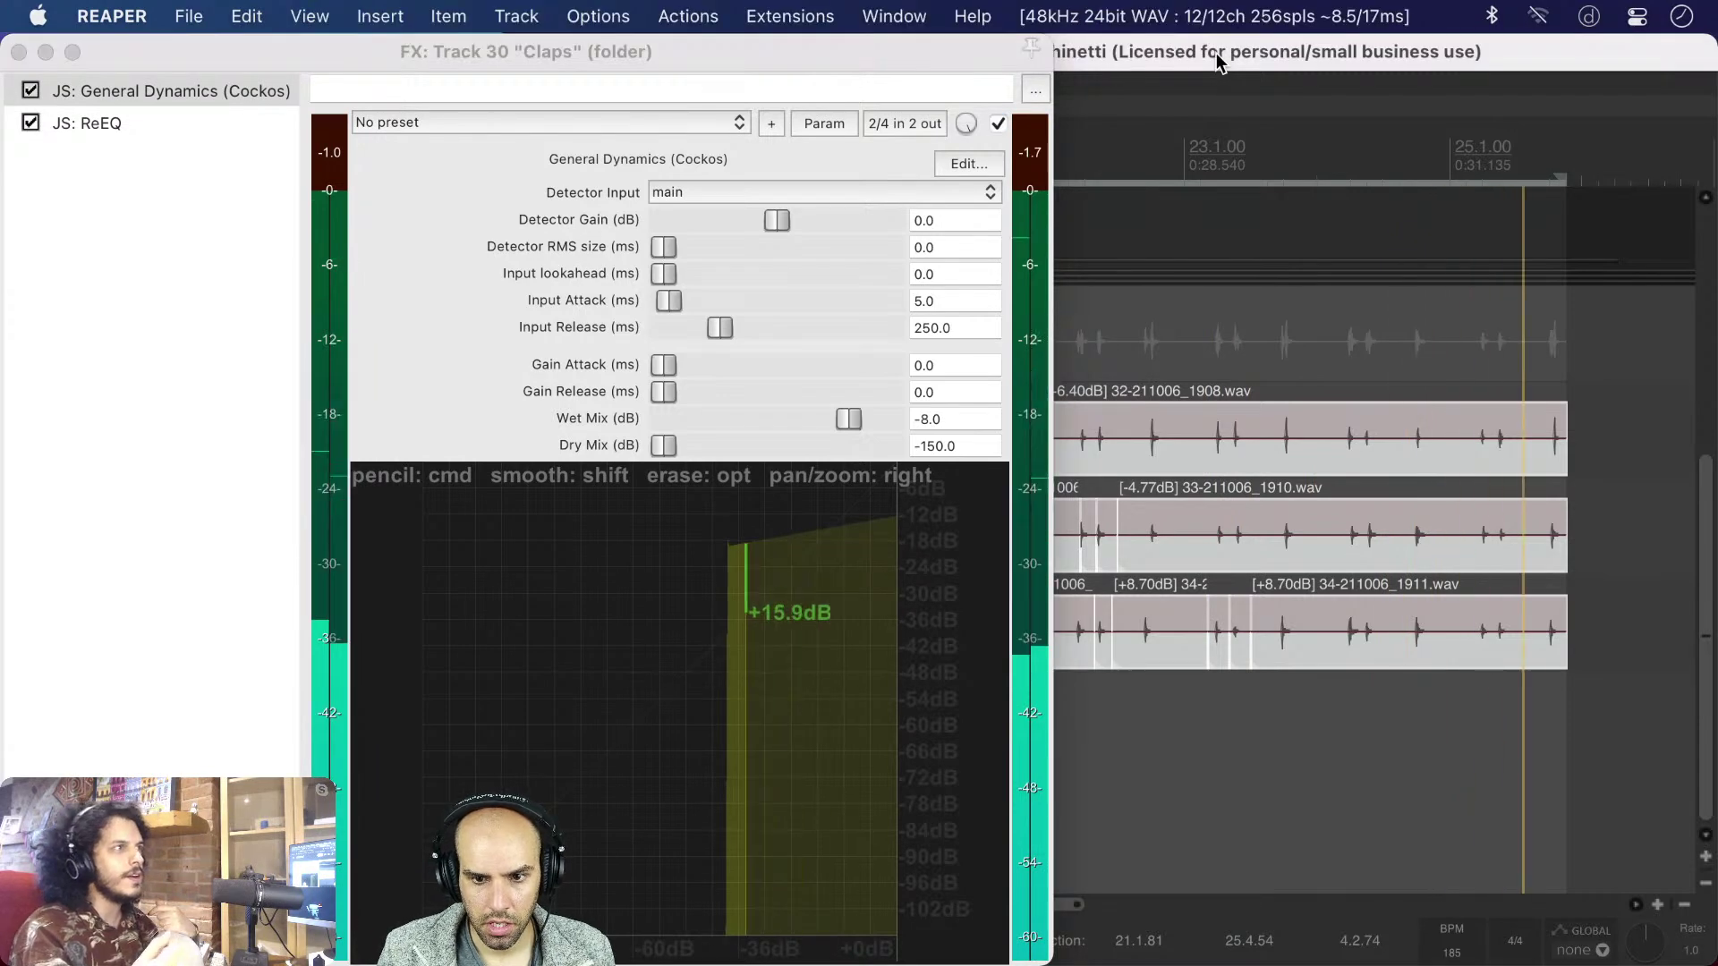
key(super+m)
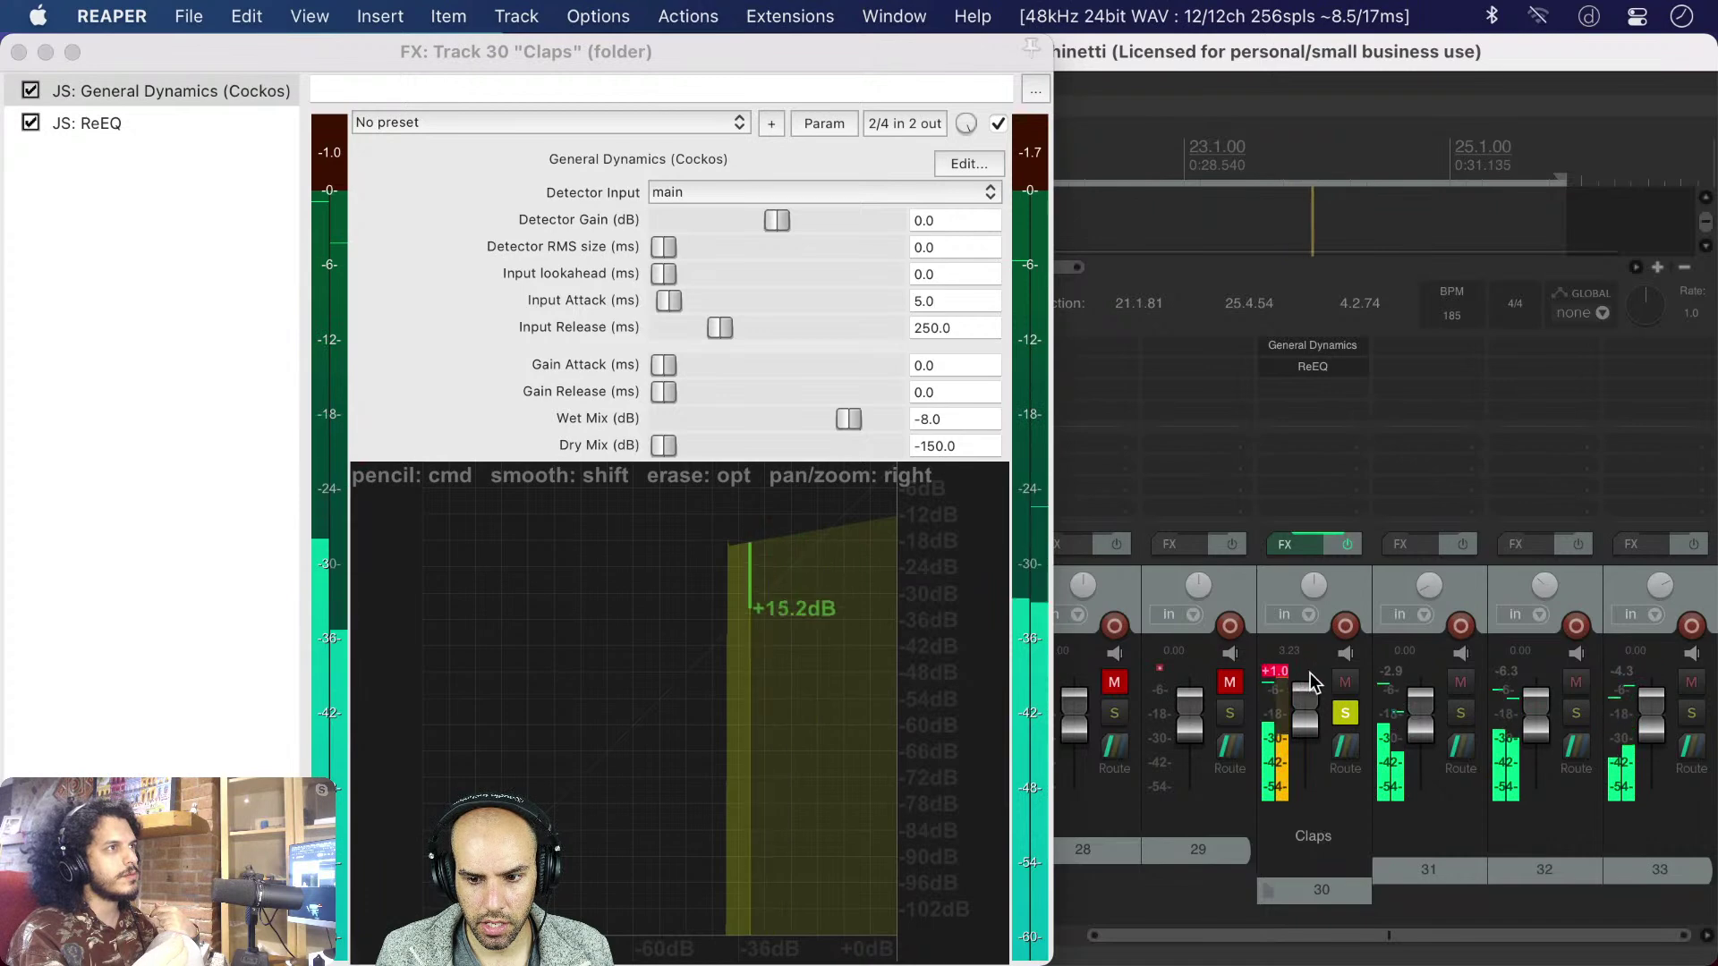
click(1279, 672)
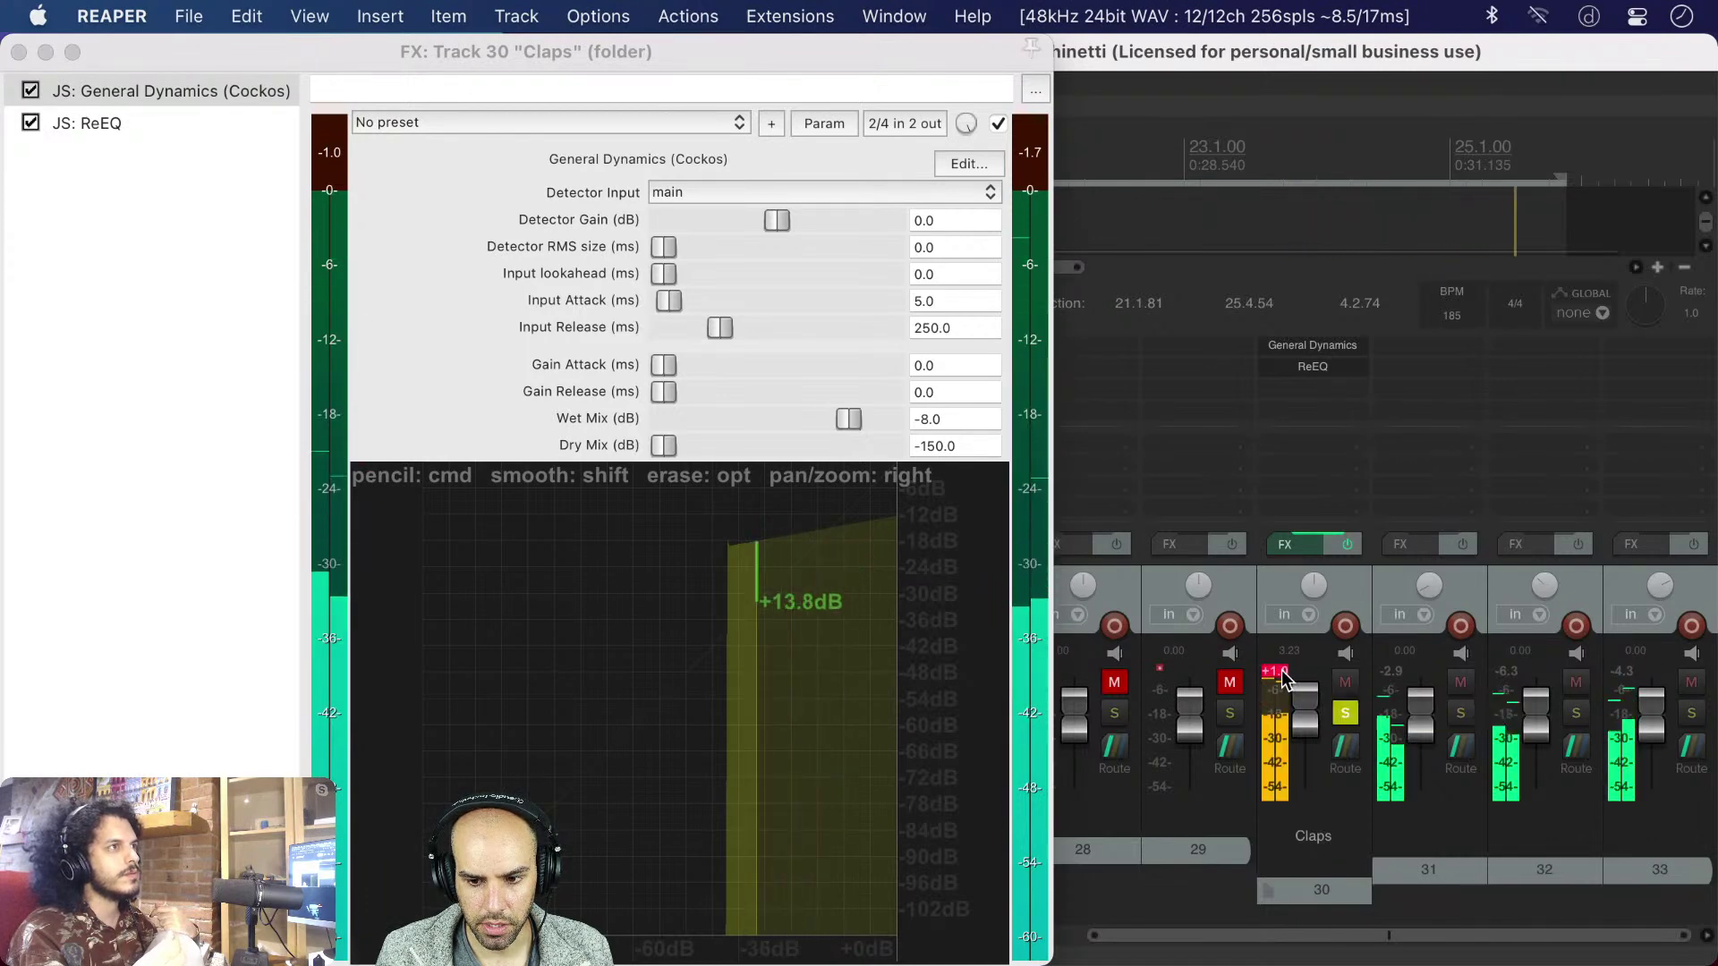
key(space)
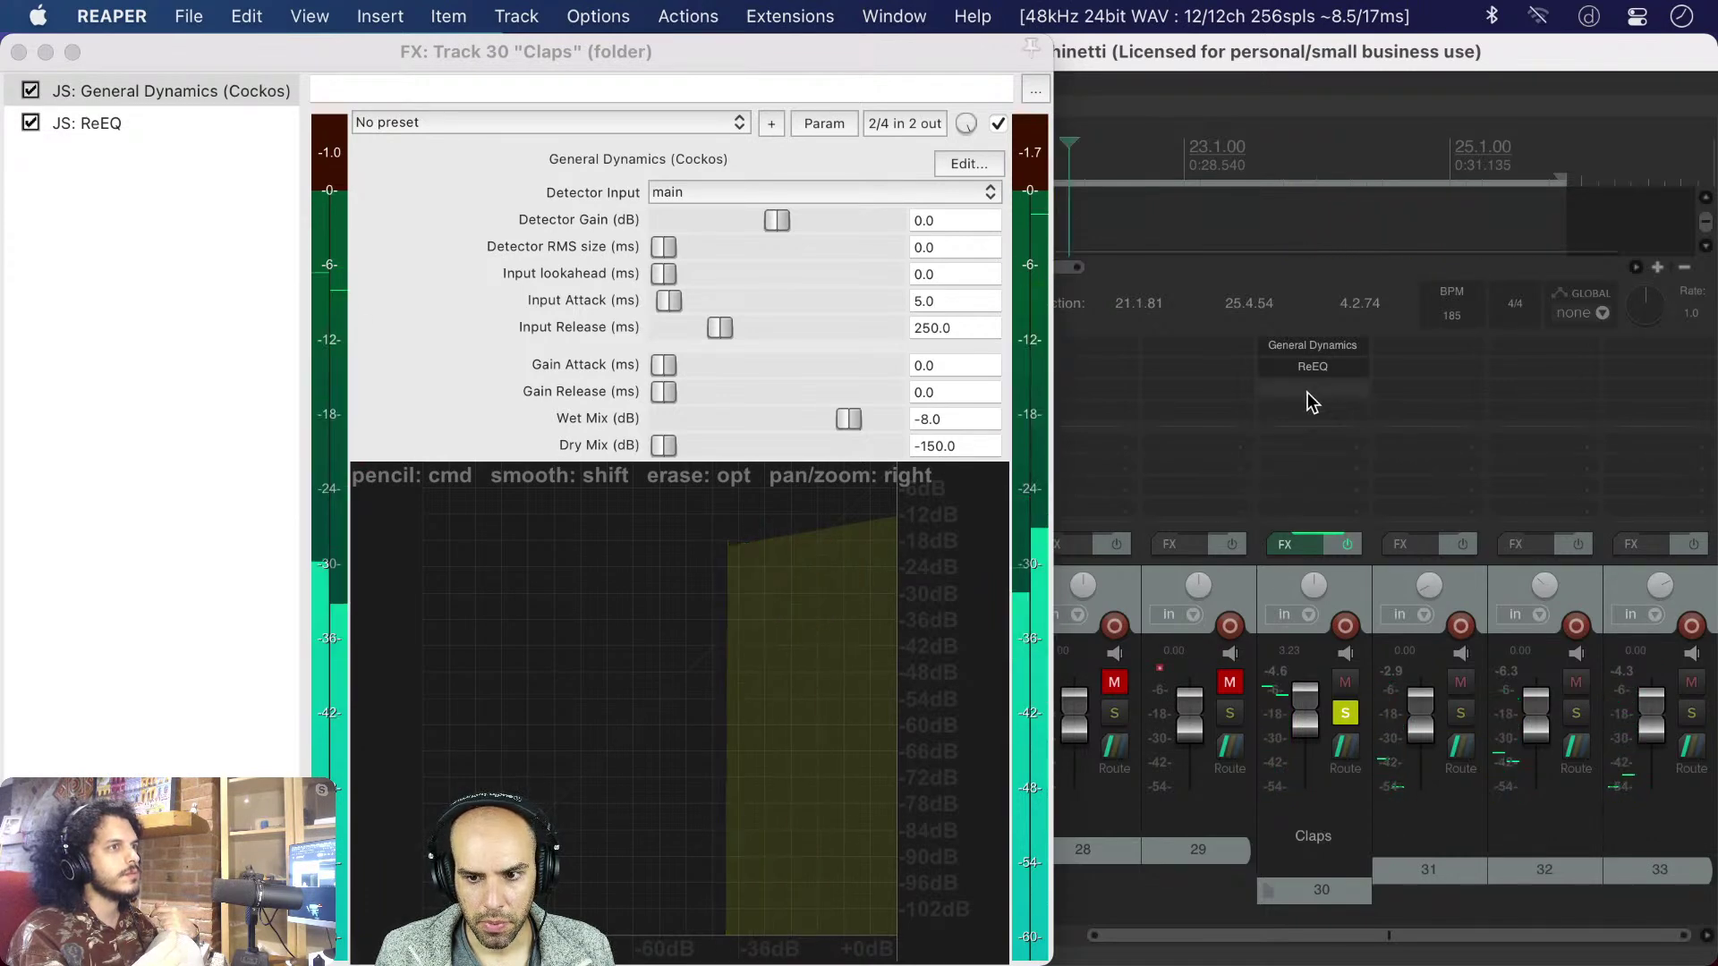
- Remove ReEQ from the Claps track's FX chain
click(1311, 369)
key(Delete)
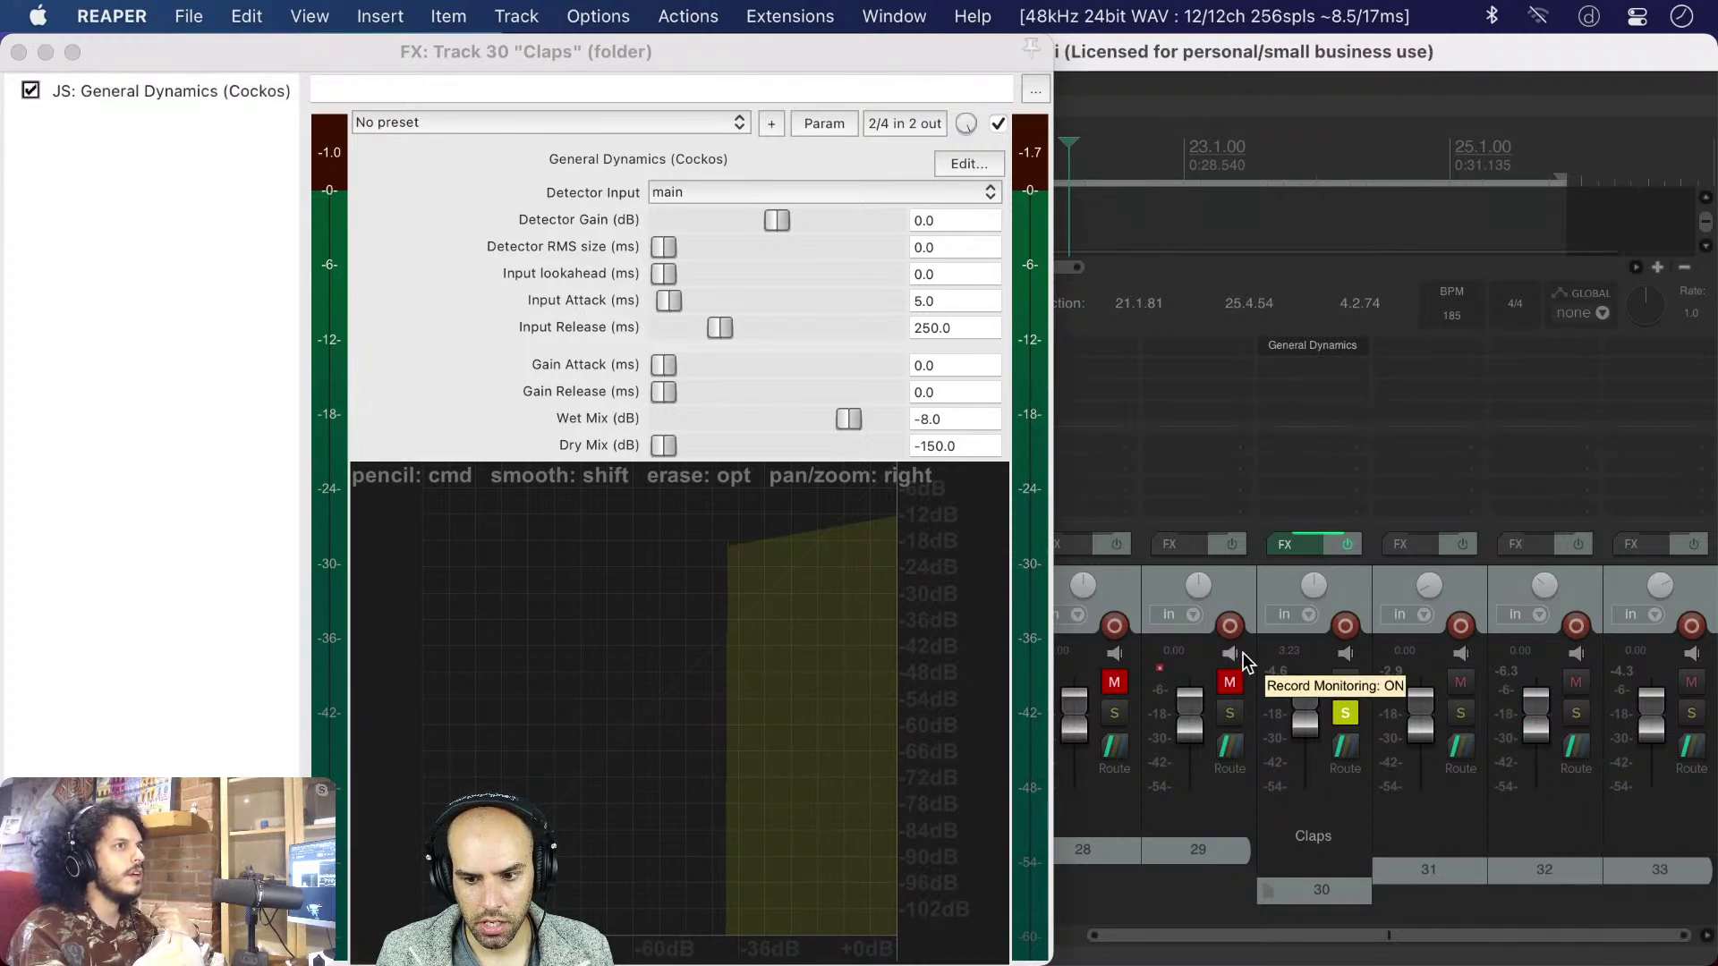
- Play the claps, clear the Claps track's peak reading, reset its fader to 0 dB, and replay to check the level
key(space)
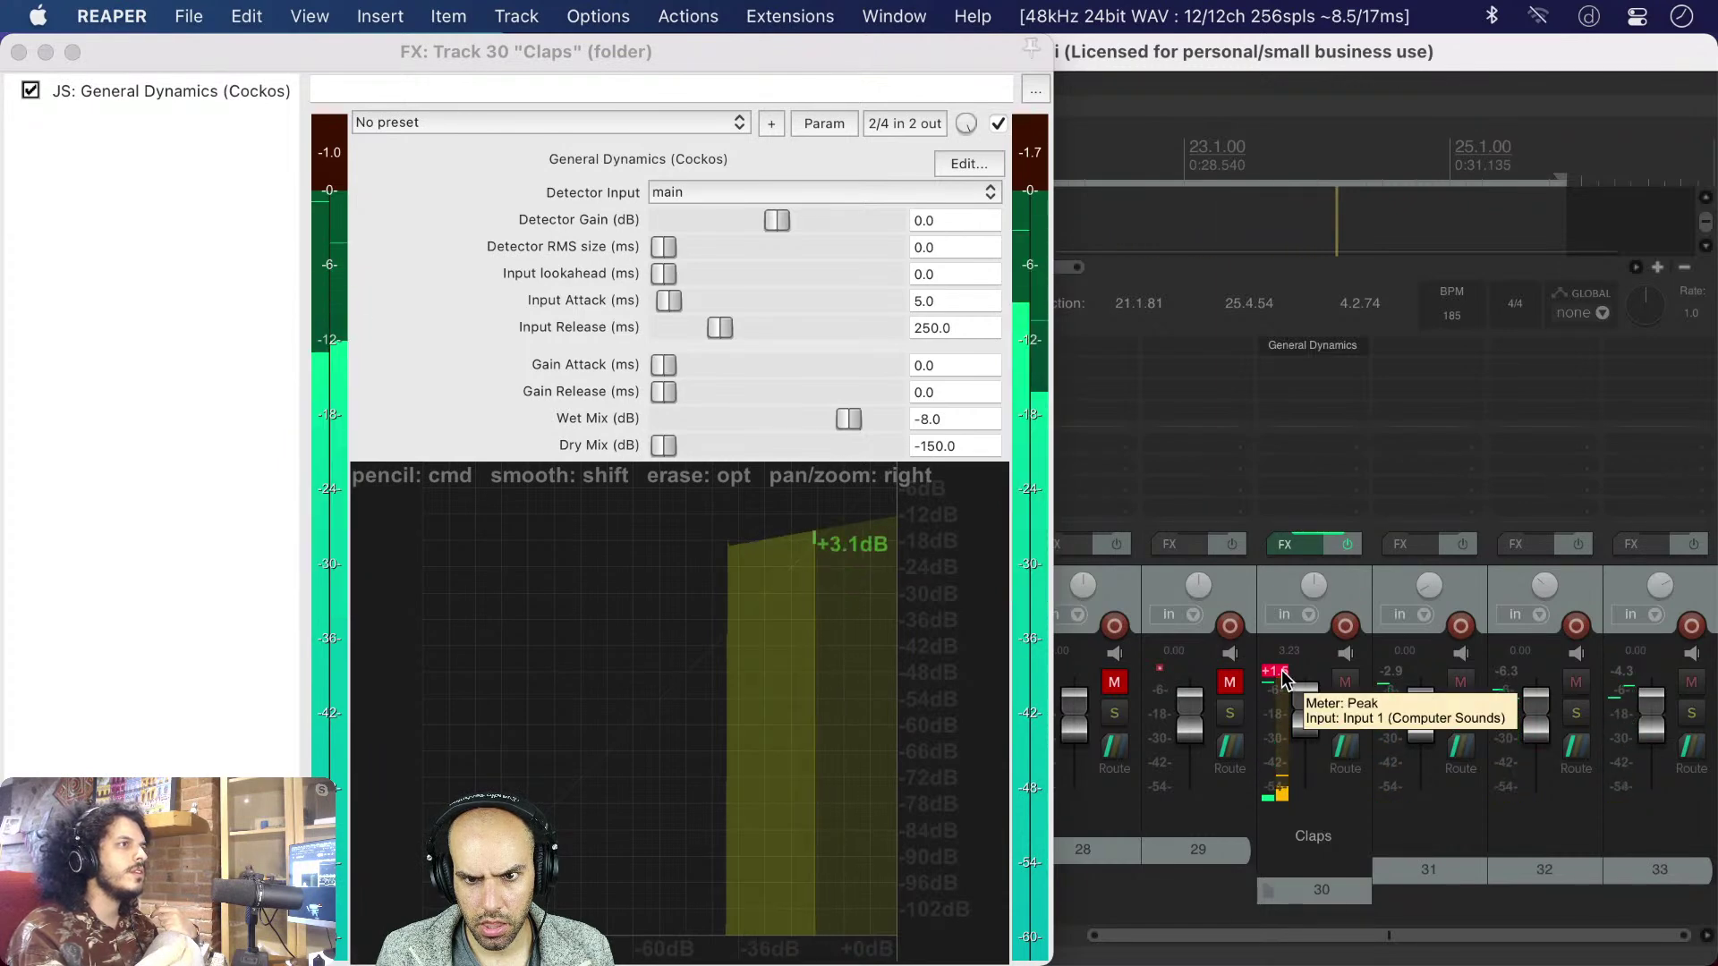
key(space)
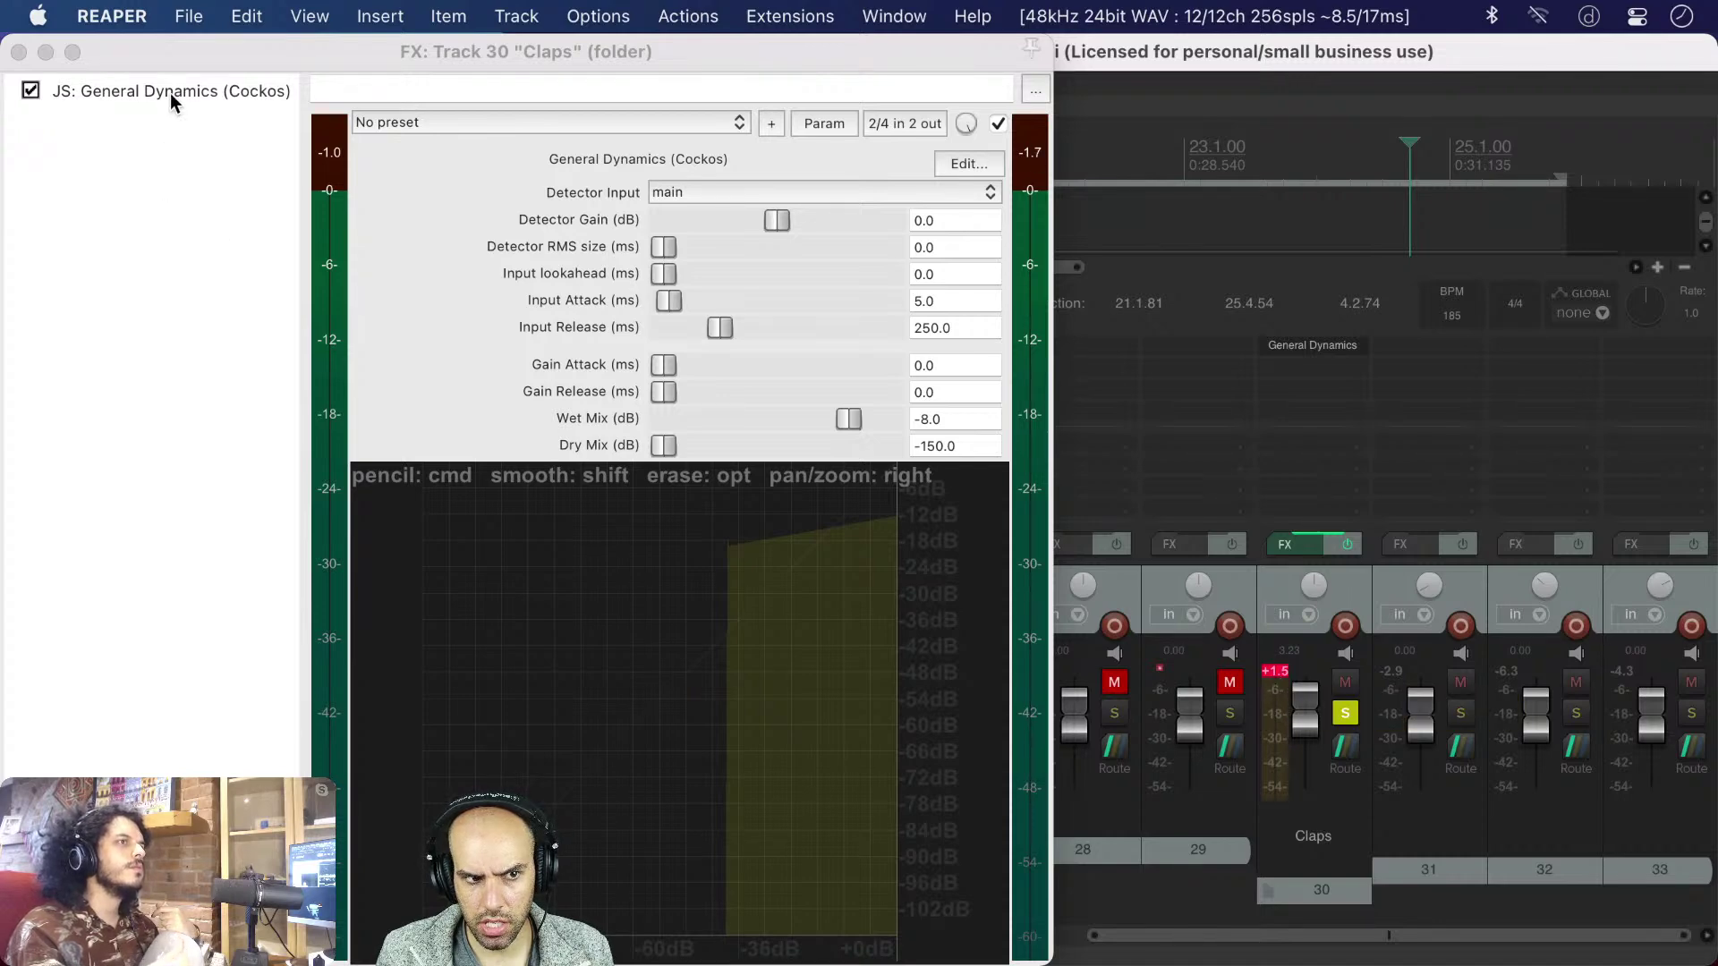
click(1275, 671)
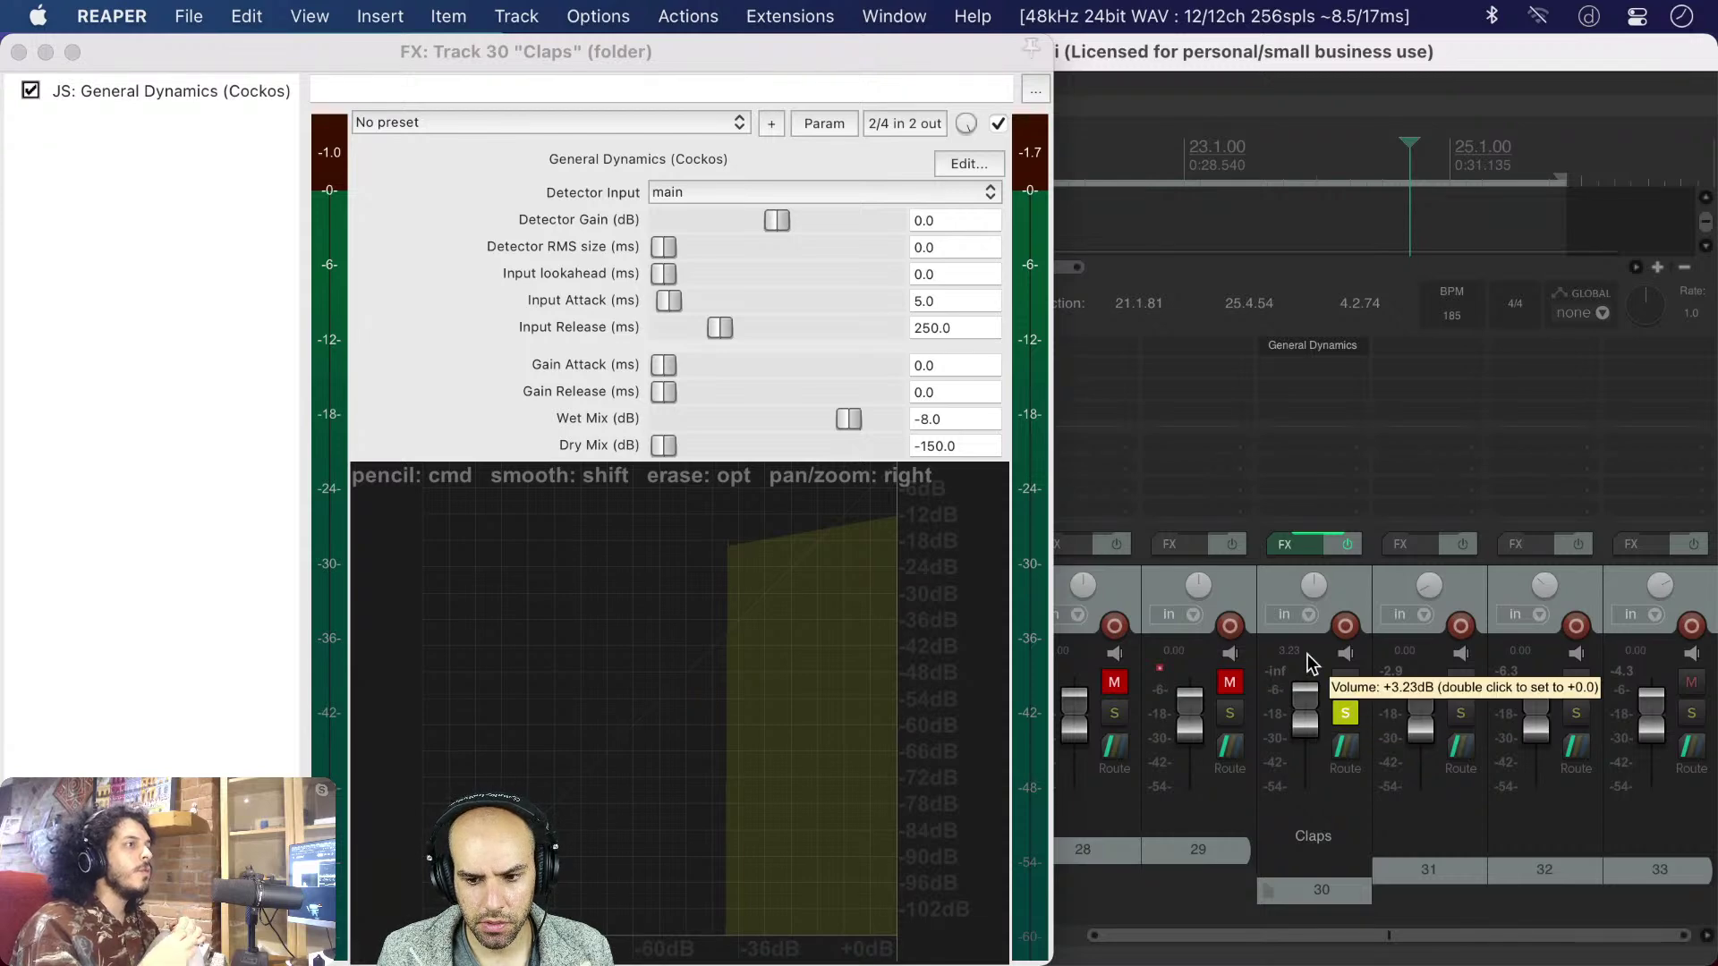
double_click(1304, 715)
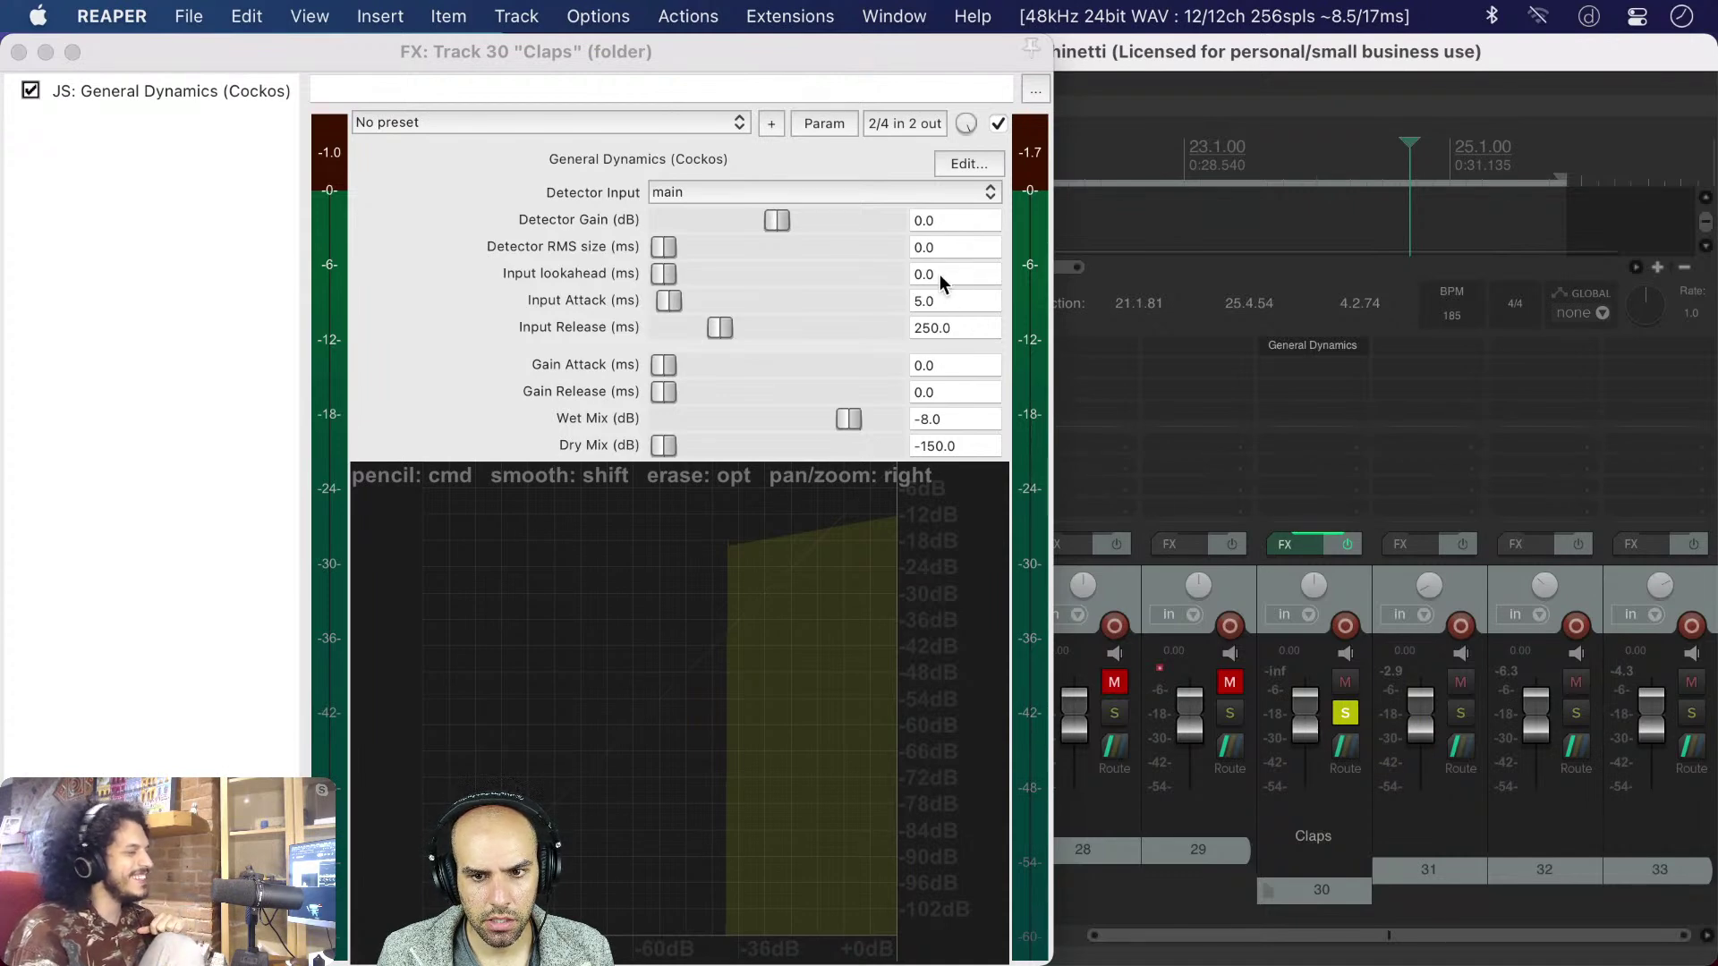
key(space)
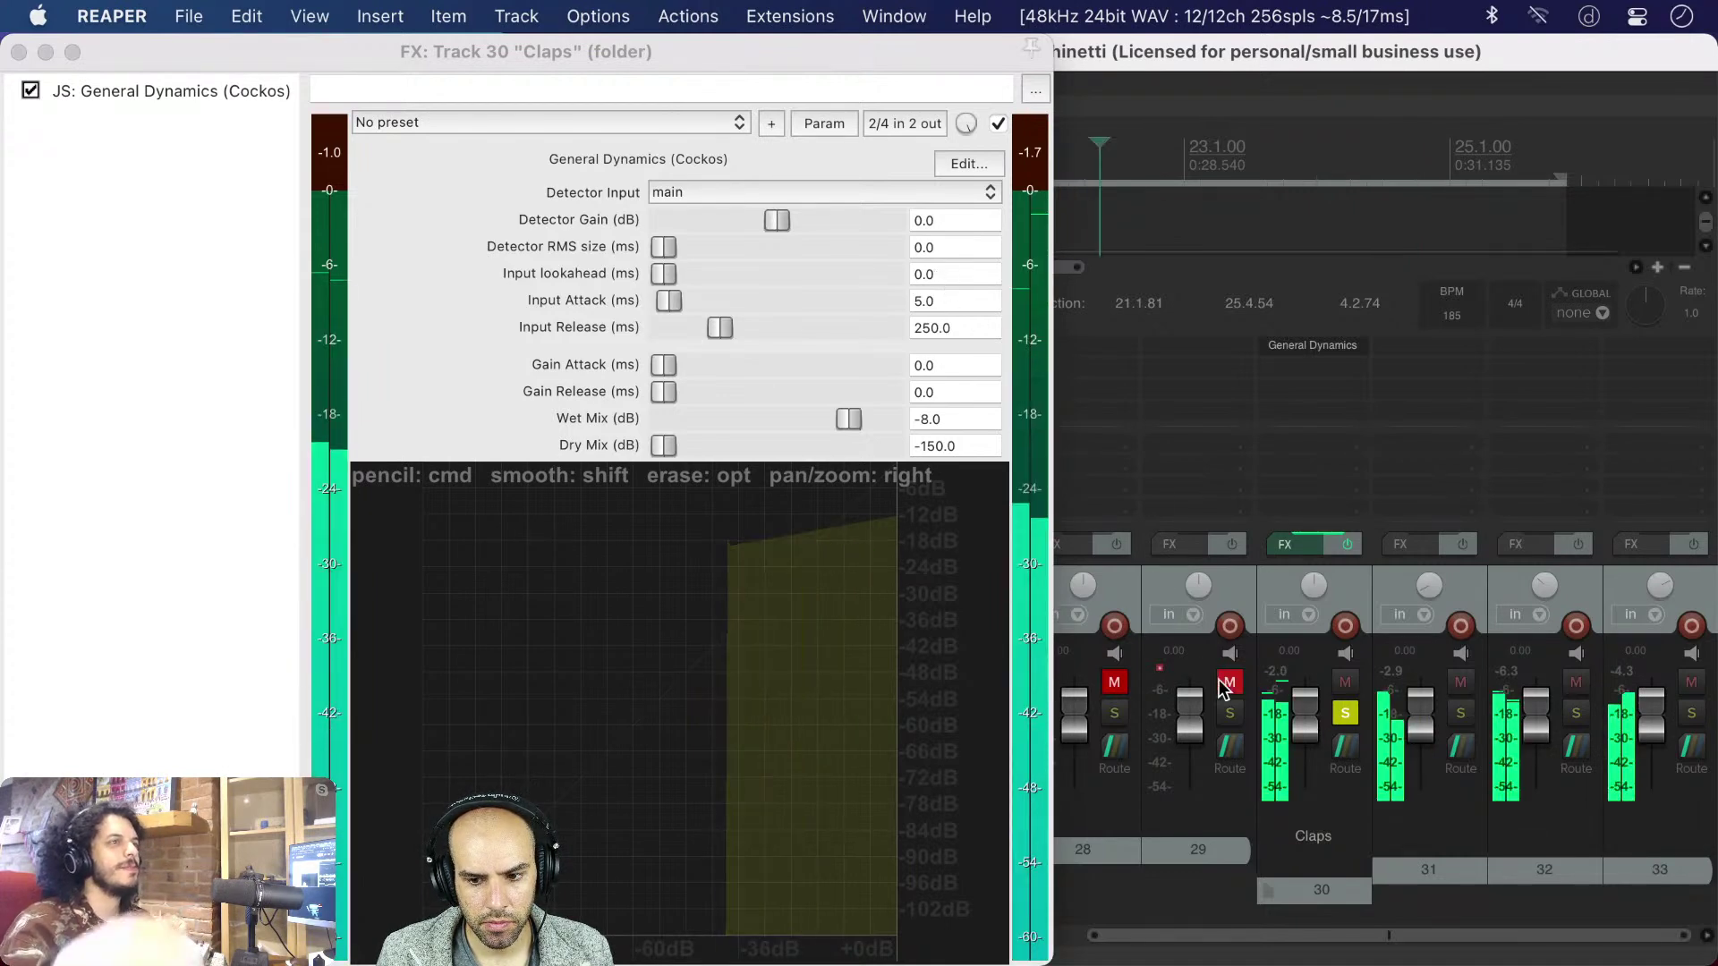
key(space)
- Try the Claps track fader at -11.2 dB during playback, then return it to 0 dB
mouse_move(1310, 711)
mouse_down()
mouse_move(1307, 784)
mouse_move(1302, 738)
mouse_up()
key(space)
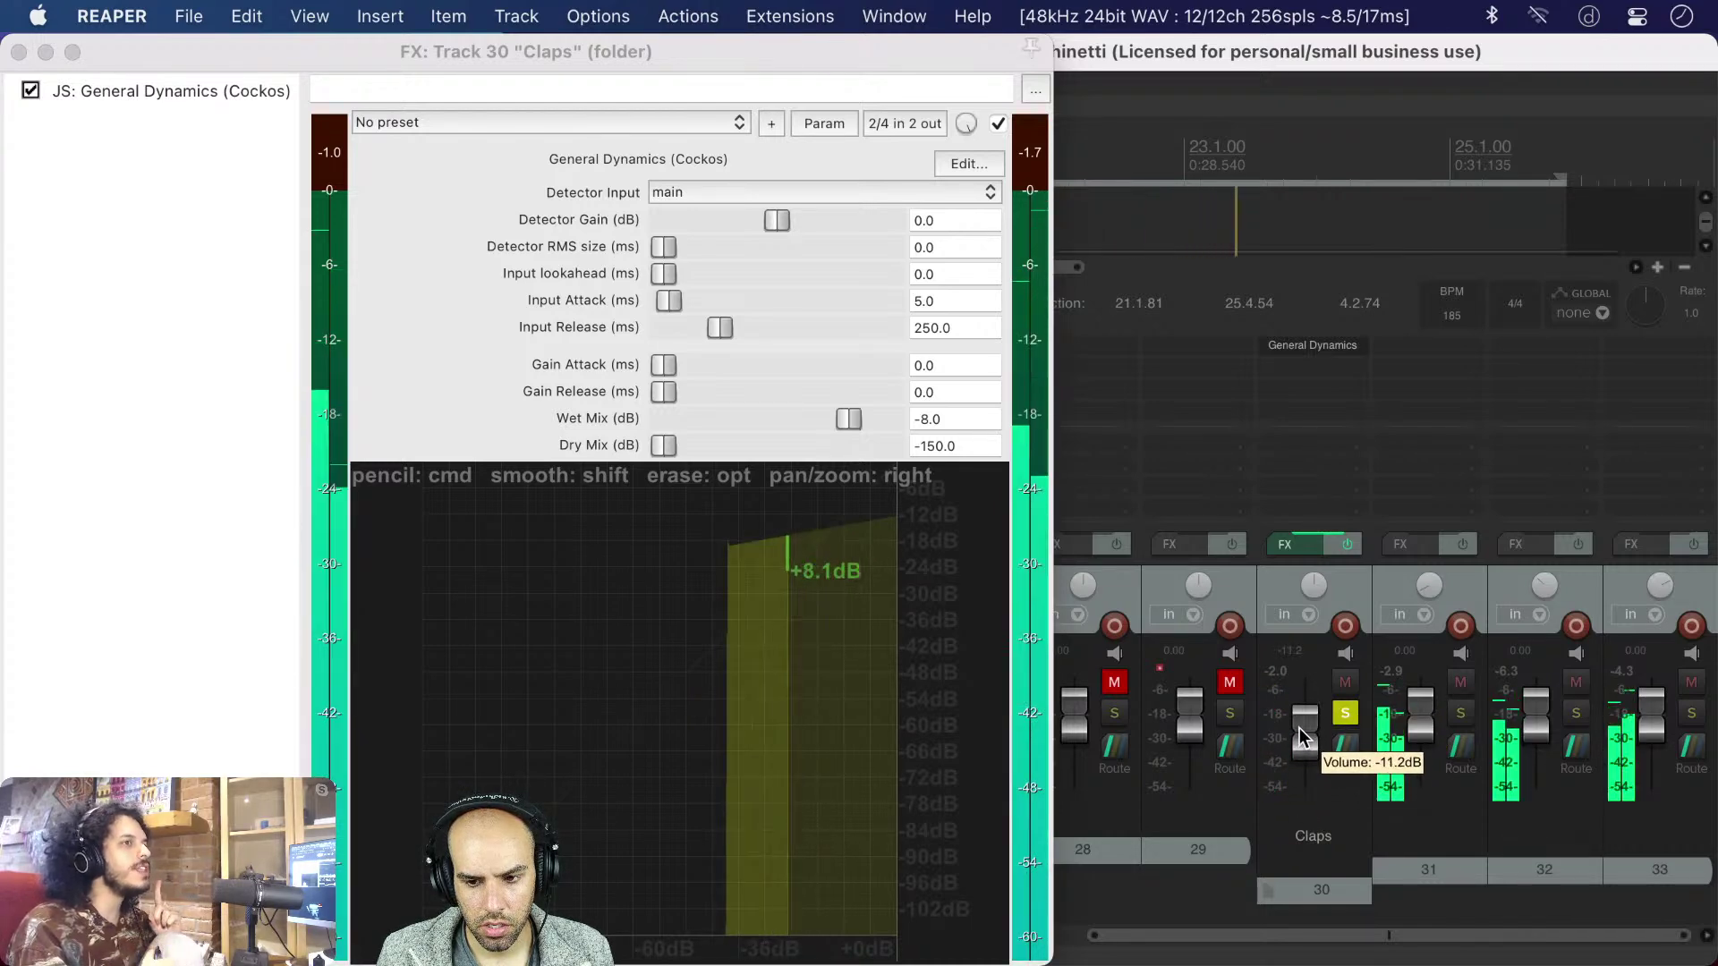
double_click(1301, 738)
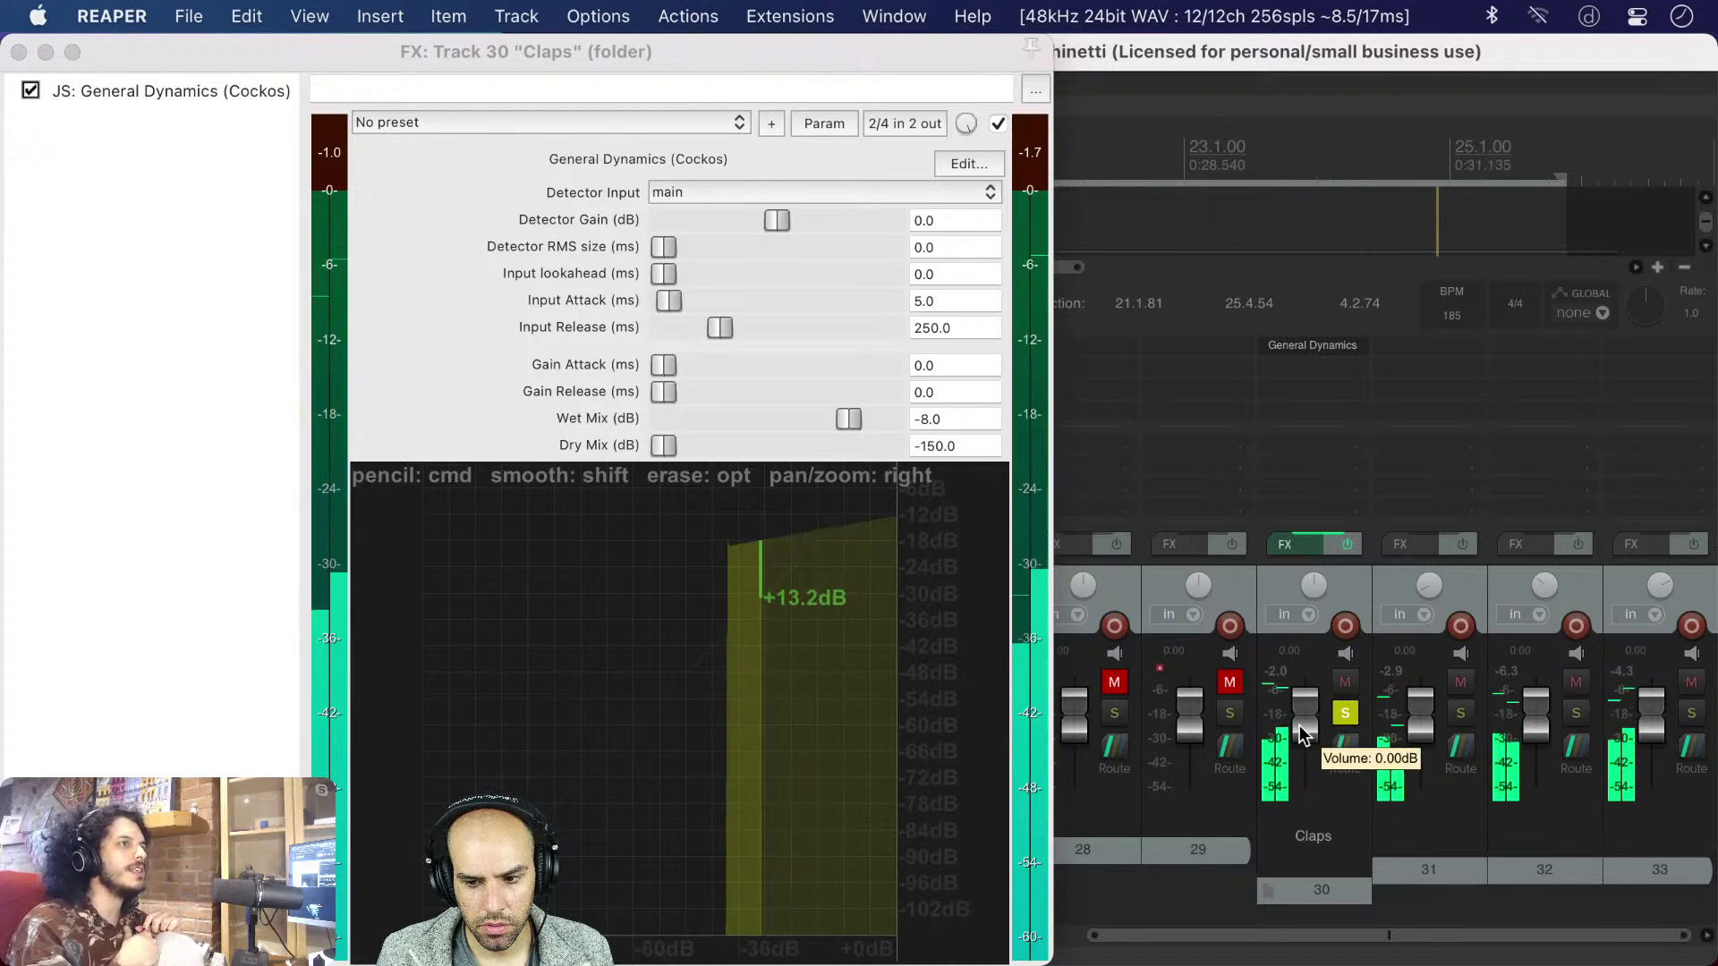
key(space)
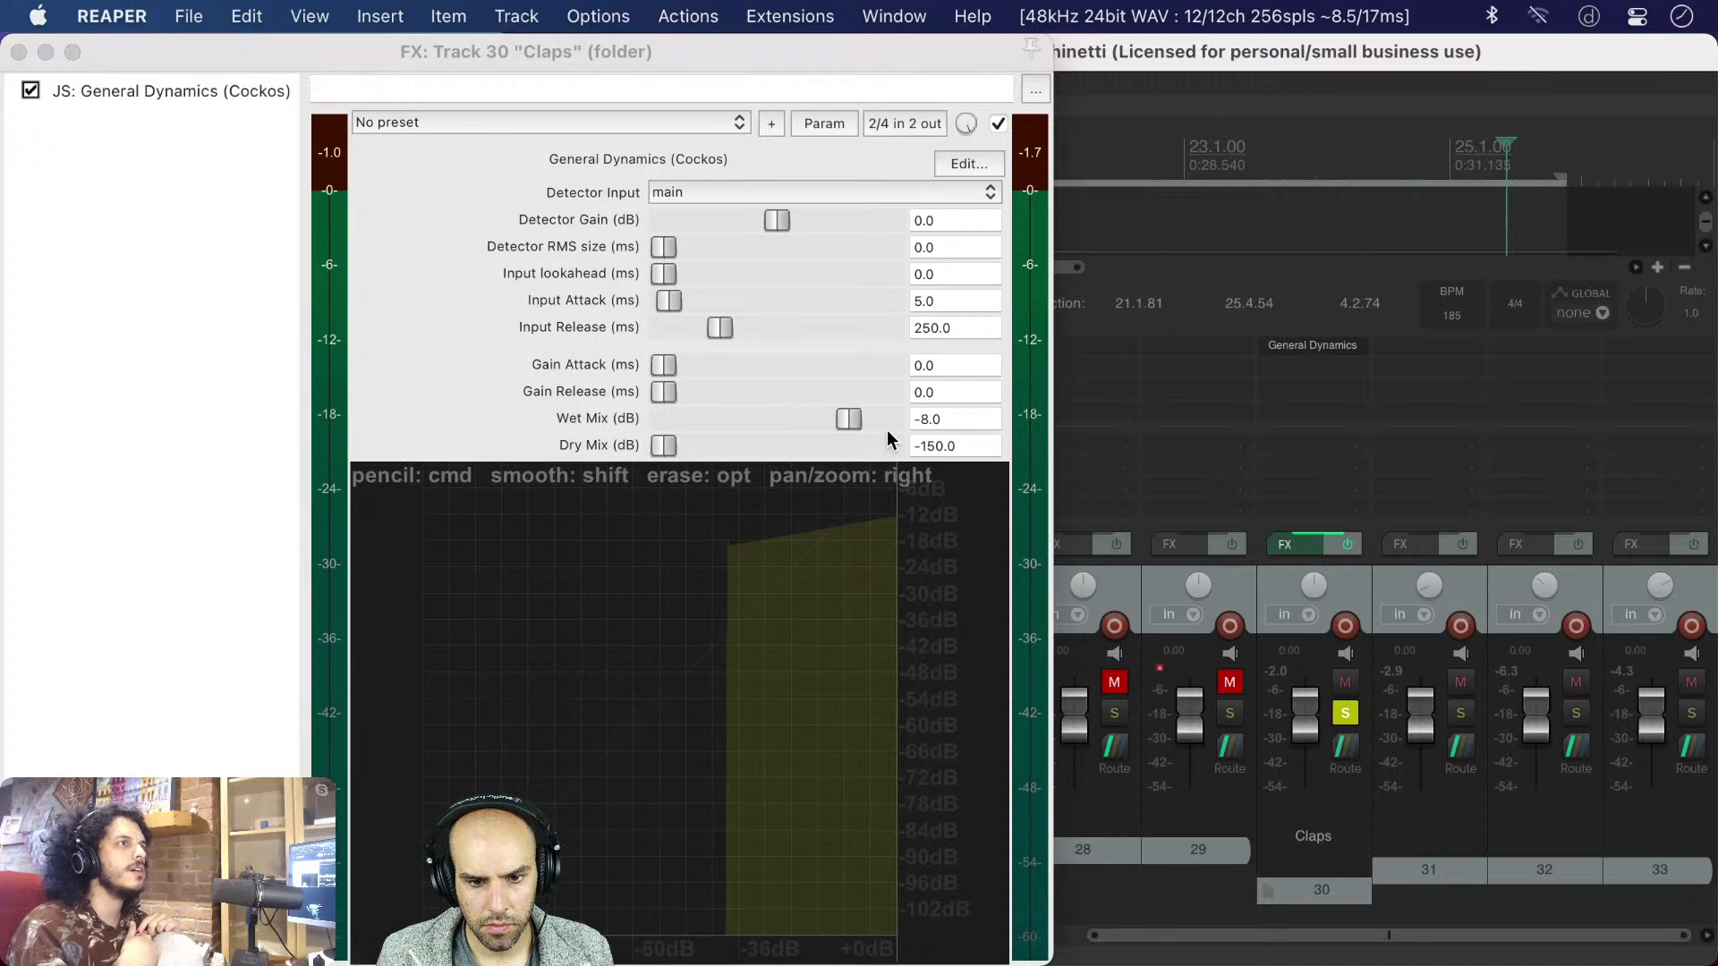
- Reset General Dynamics Wet Mix to 0 dB and play the claps, clearing the peak readings of the track and the plug-in output
double_click(857, 422)
key(space)
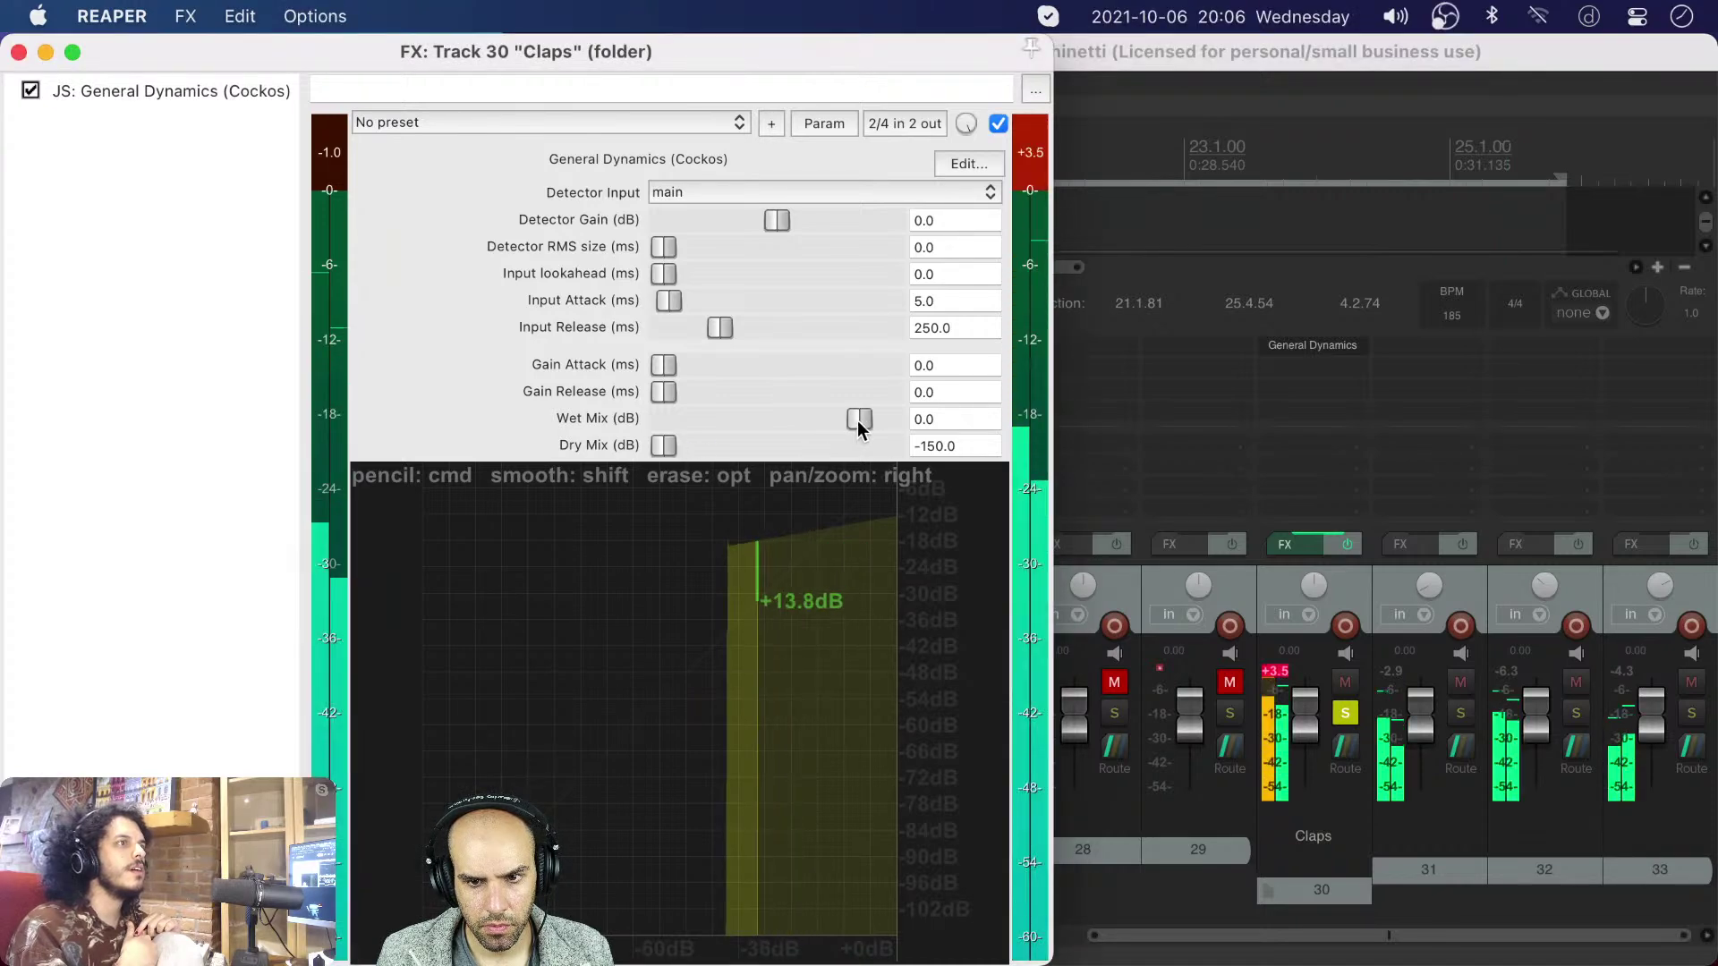
click(1277, 672)
click(1042, 146)
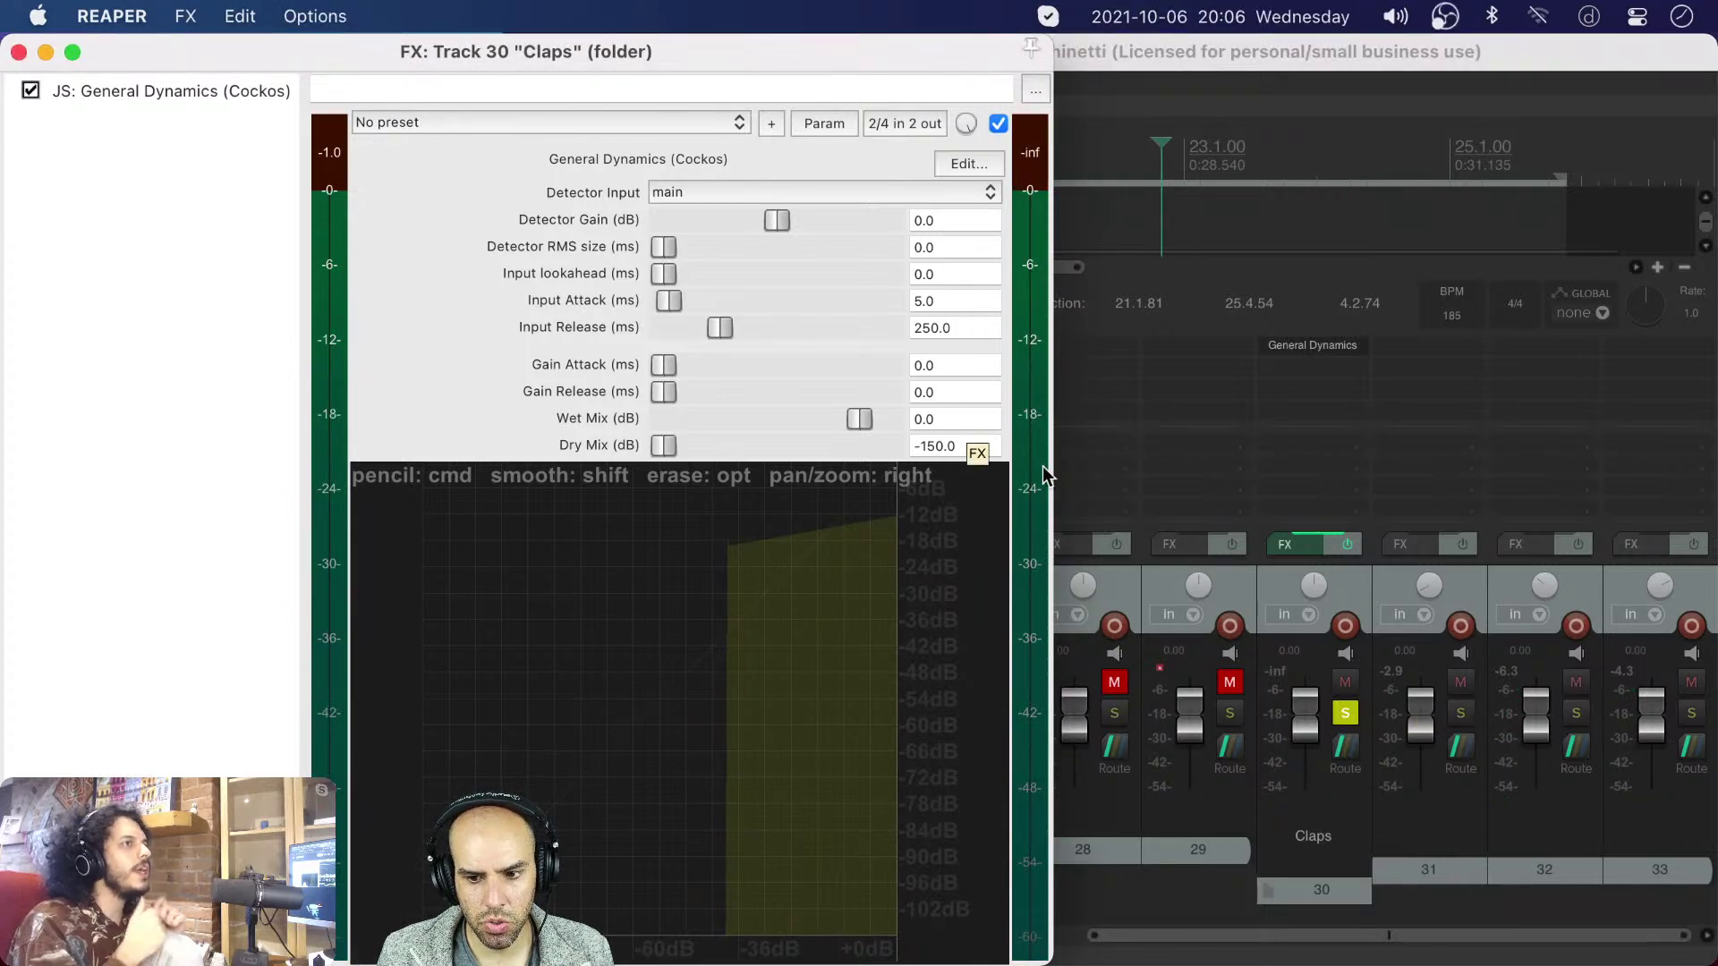
click(1295, 716)
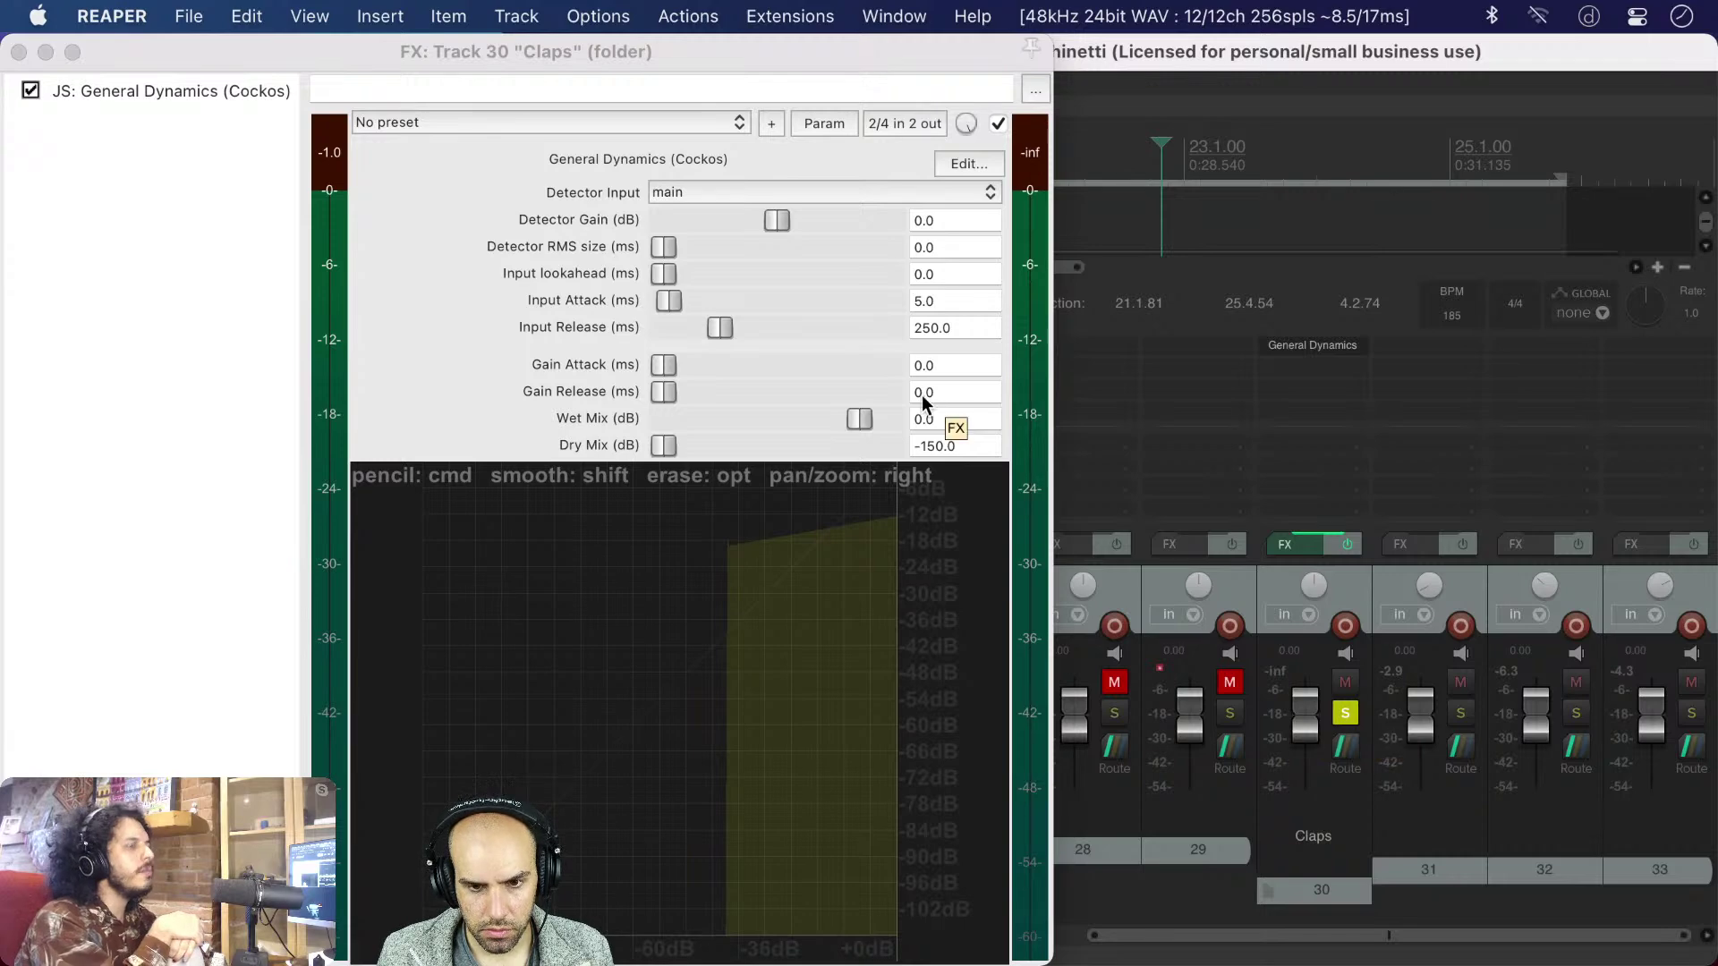
drag(859, 417, 857, 421)
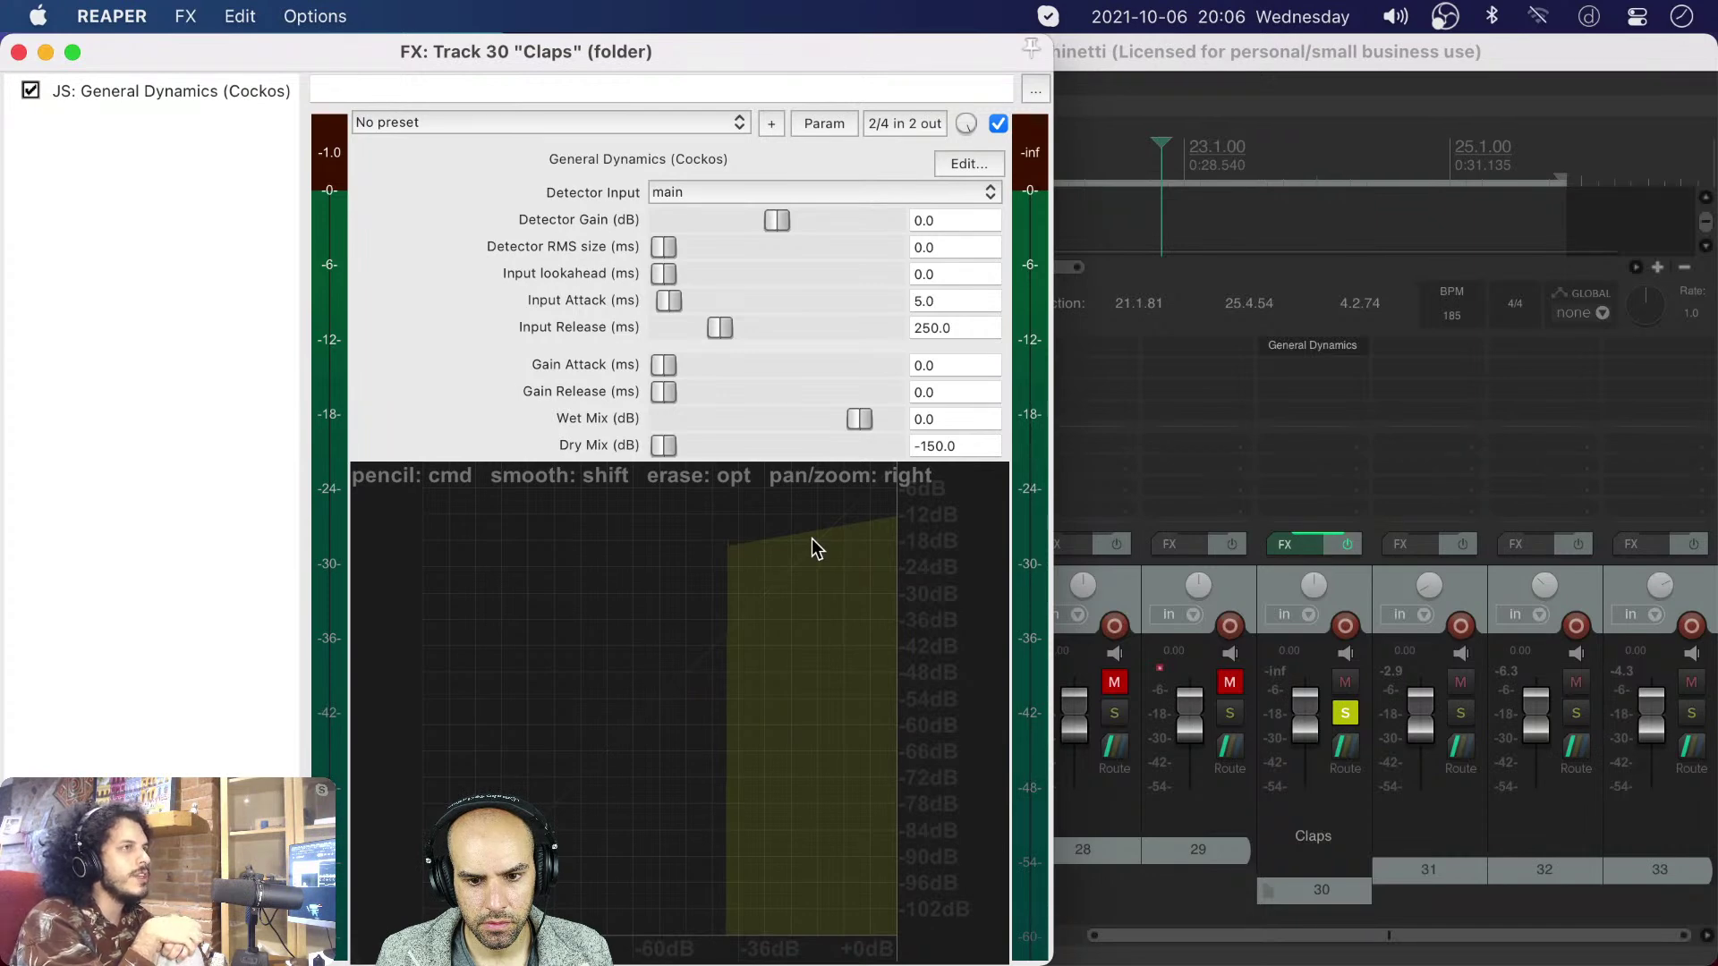
key(space)
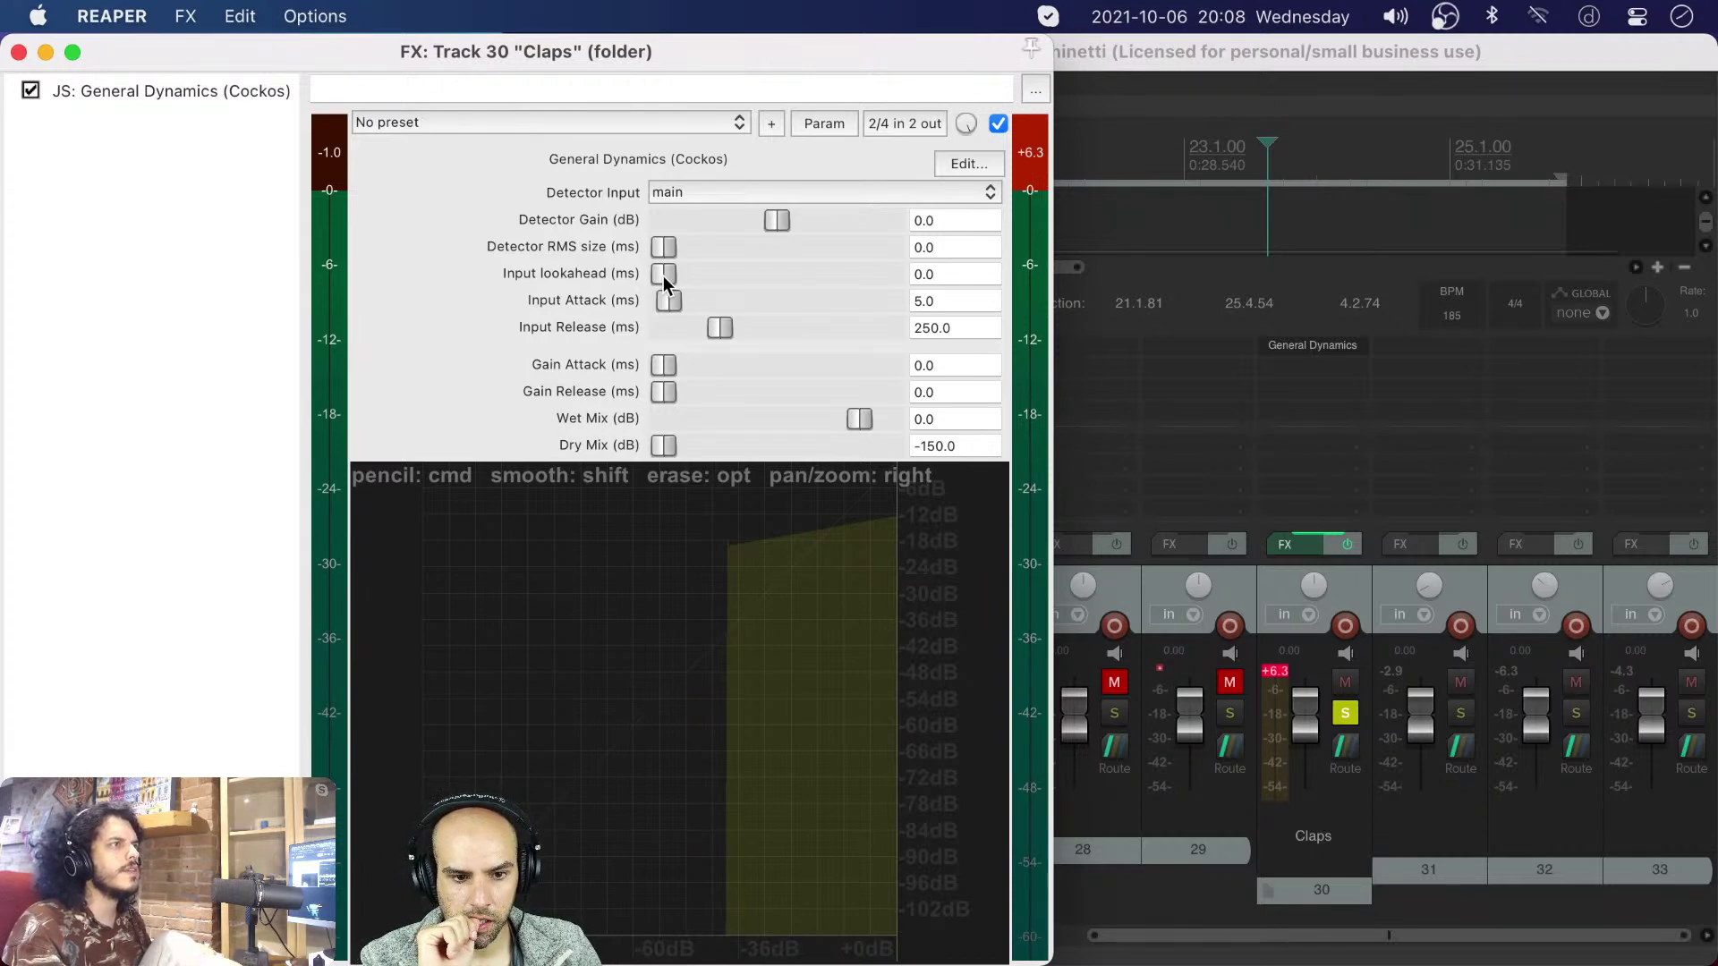
- Set the General Dynamics Input Release to 100 ms
drag(713, 325, 680, 325)
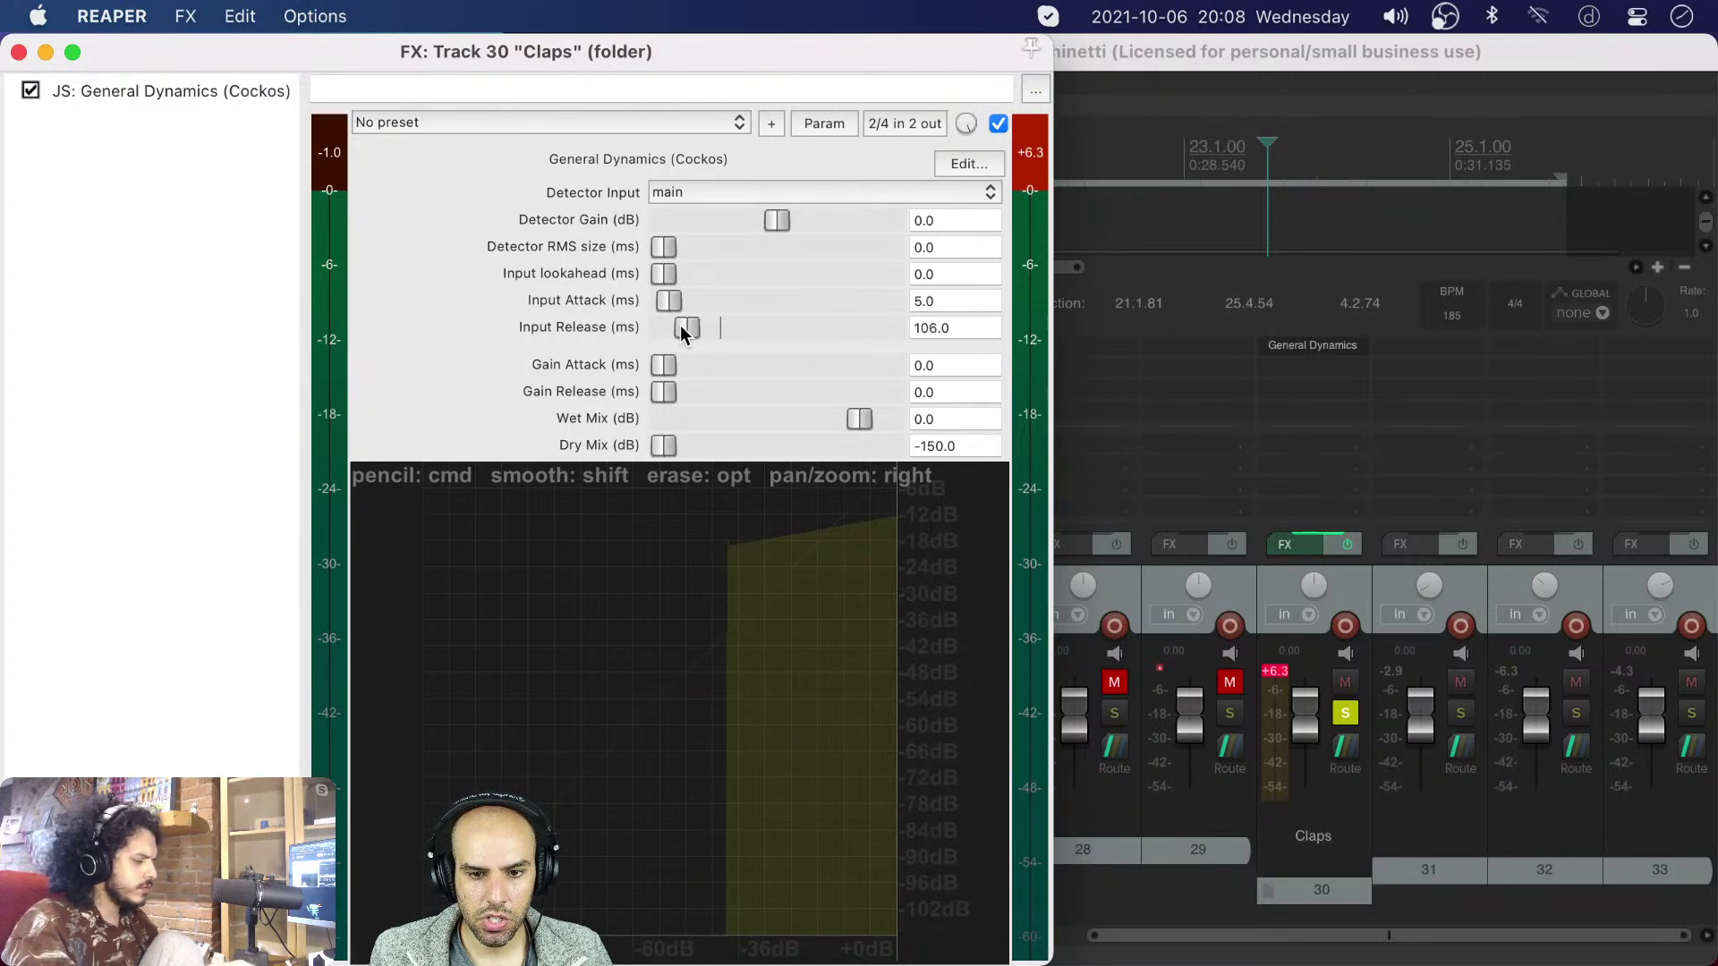
click(953, 327)
text(100)
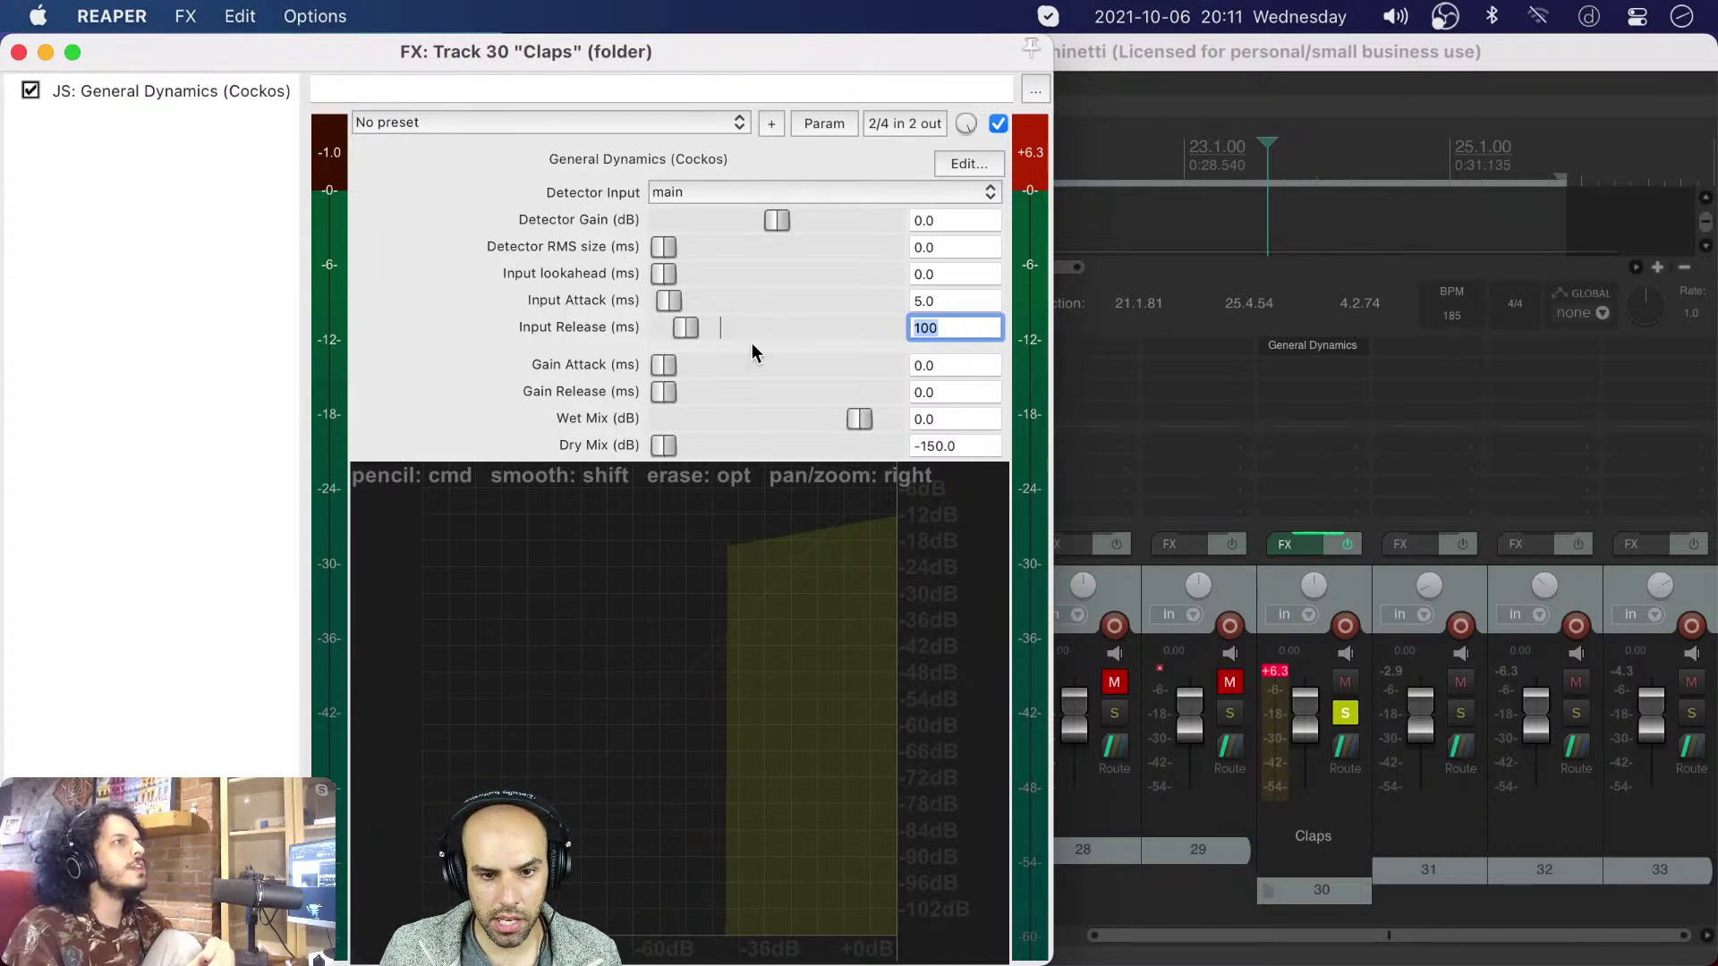
- Add ReEQ to the Claps track's FX chain ahead of General Dynamics, and save the project
double_click(217, 208)
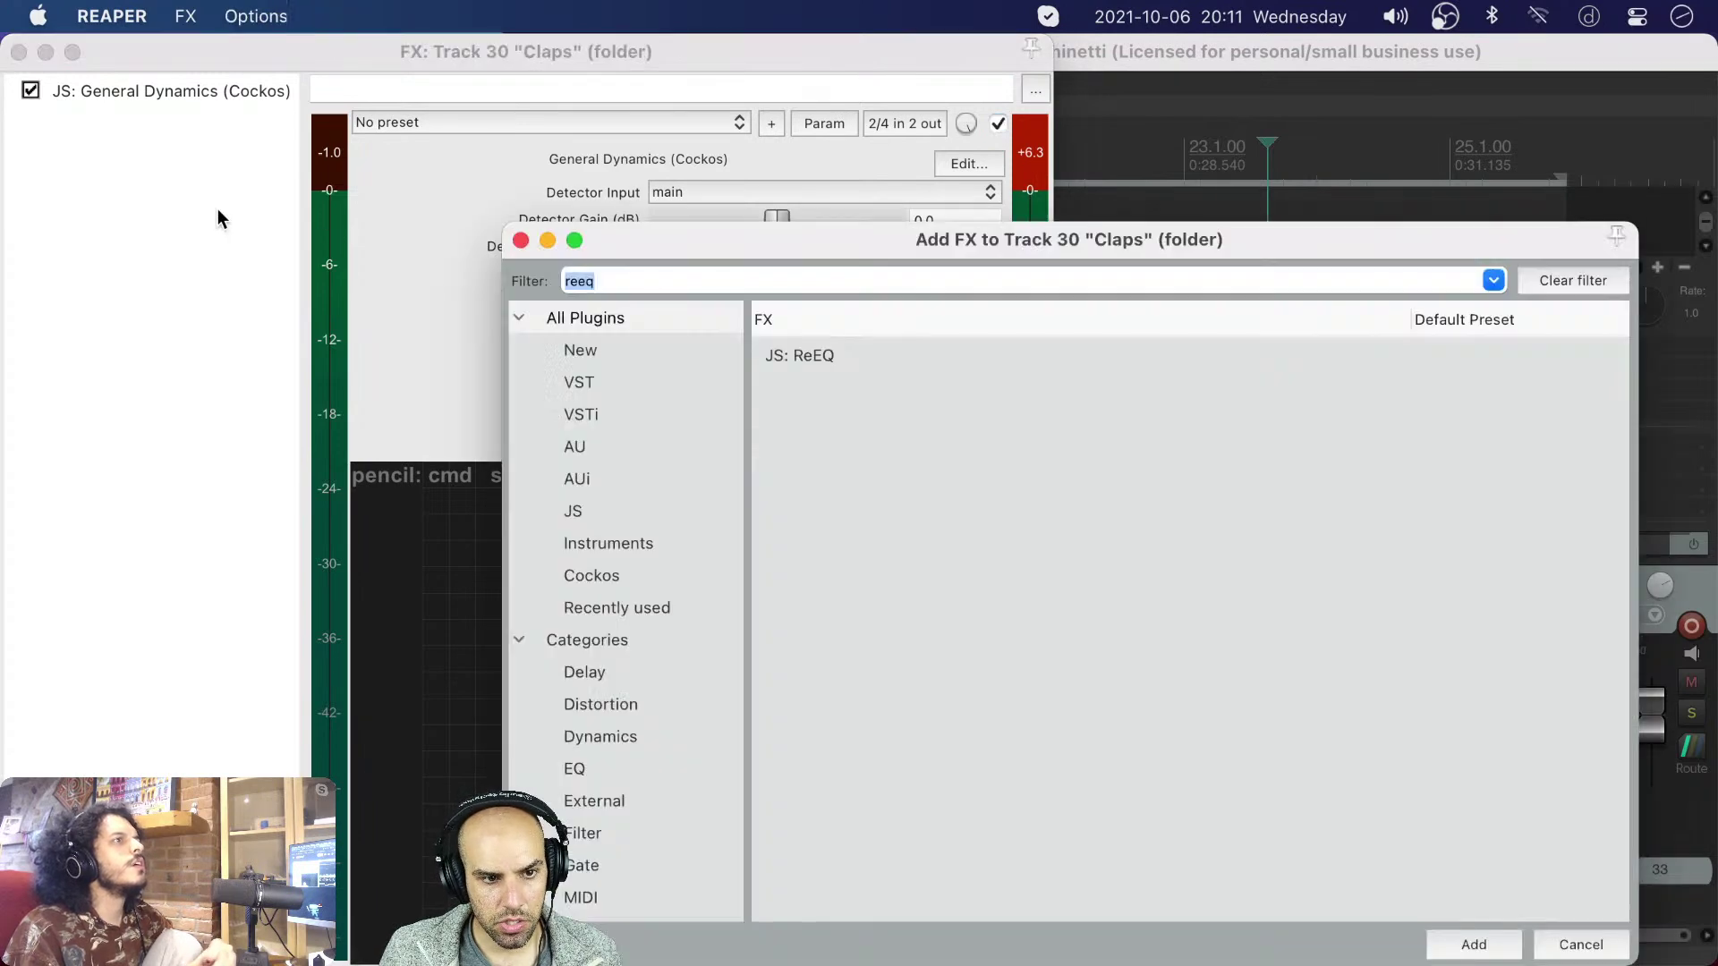
double_click(838, 354)
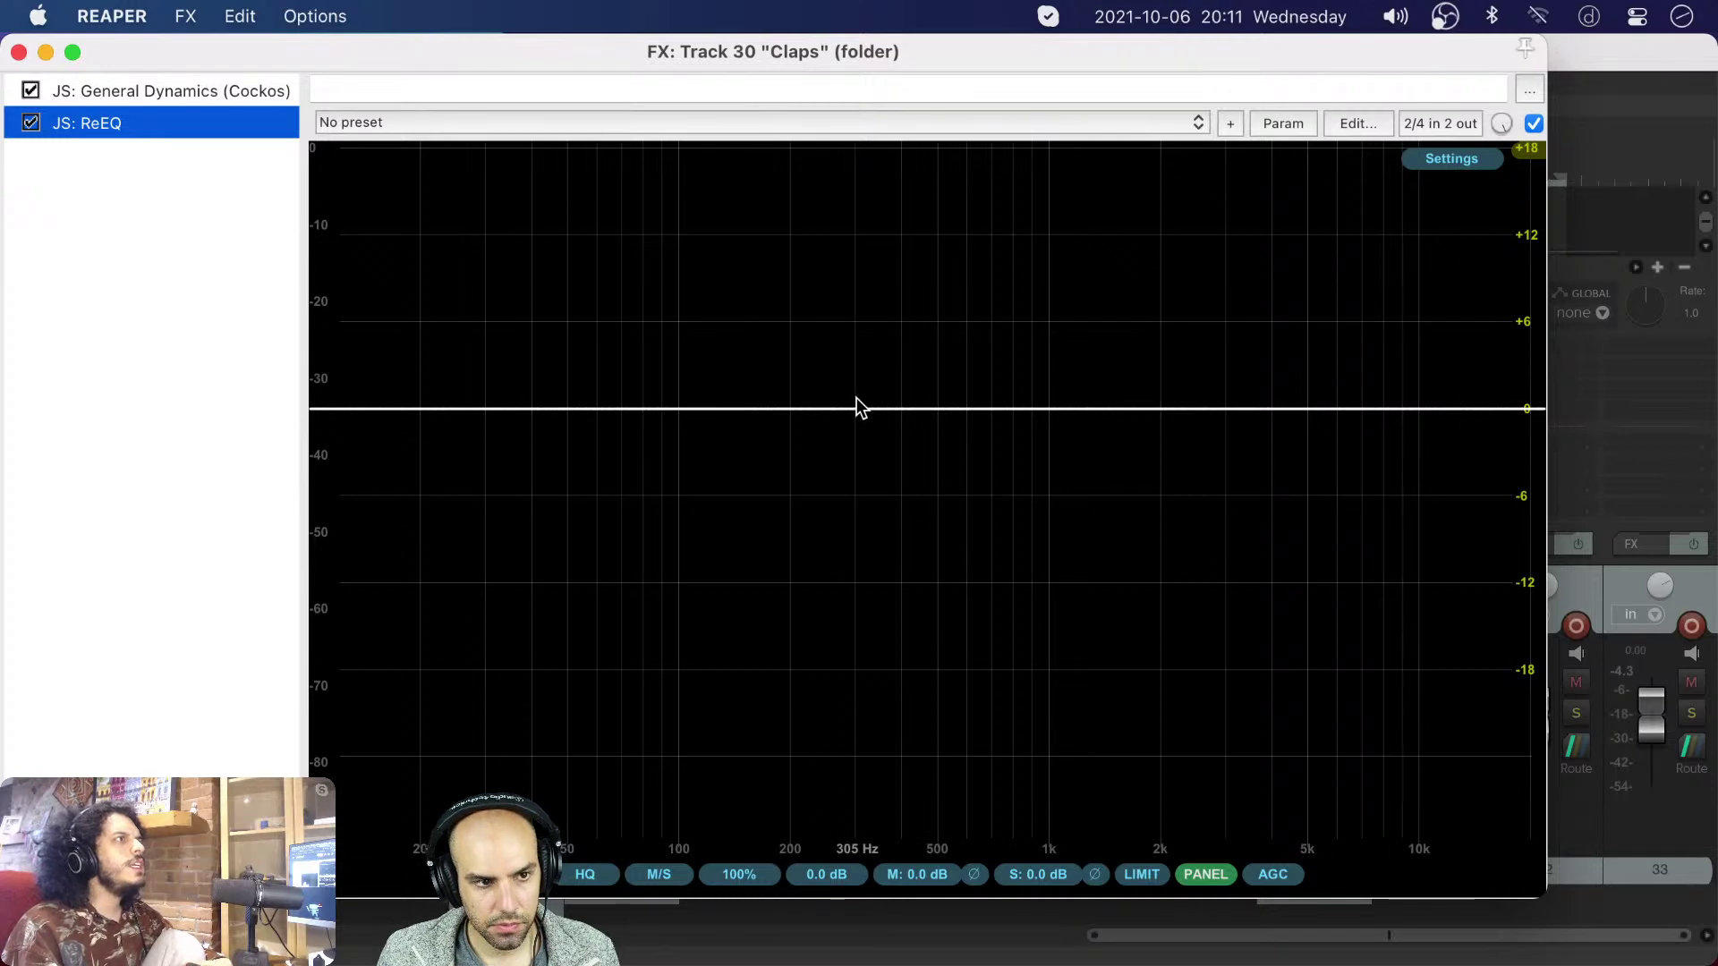
key(super+s)
key(Escape)
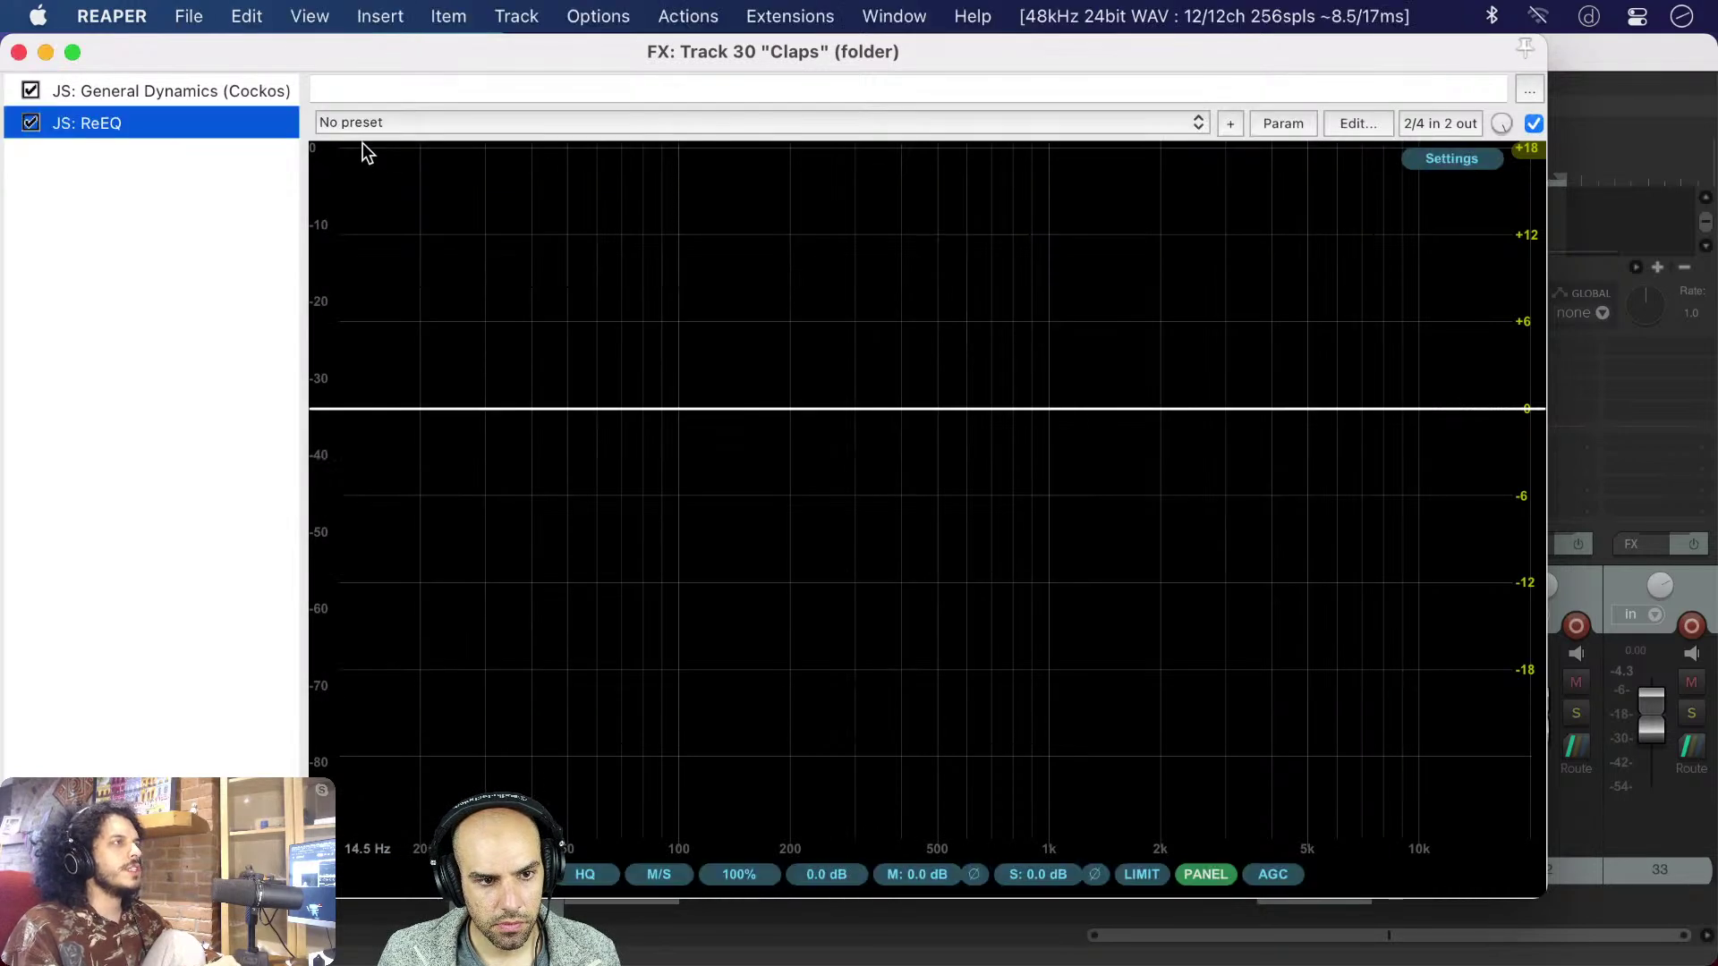
drag(187, 87, 186, 90)
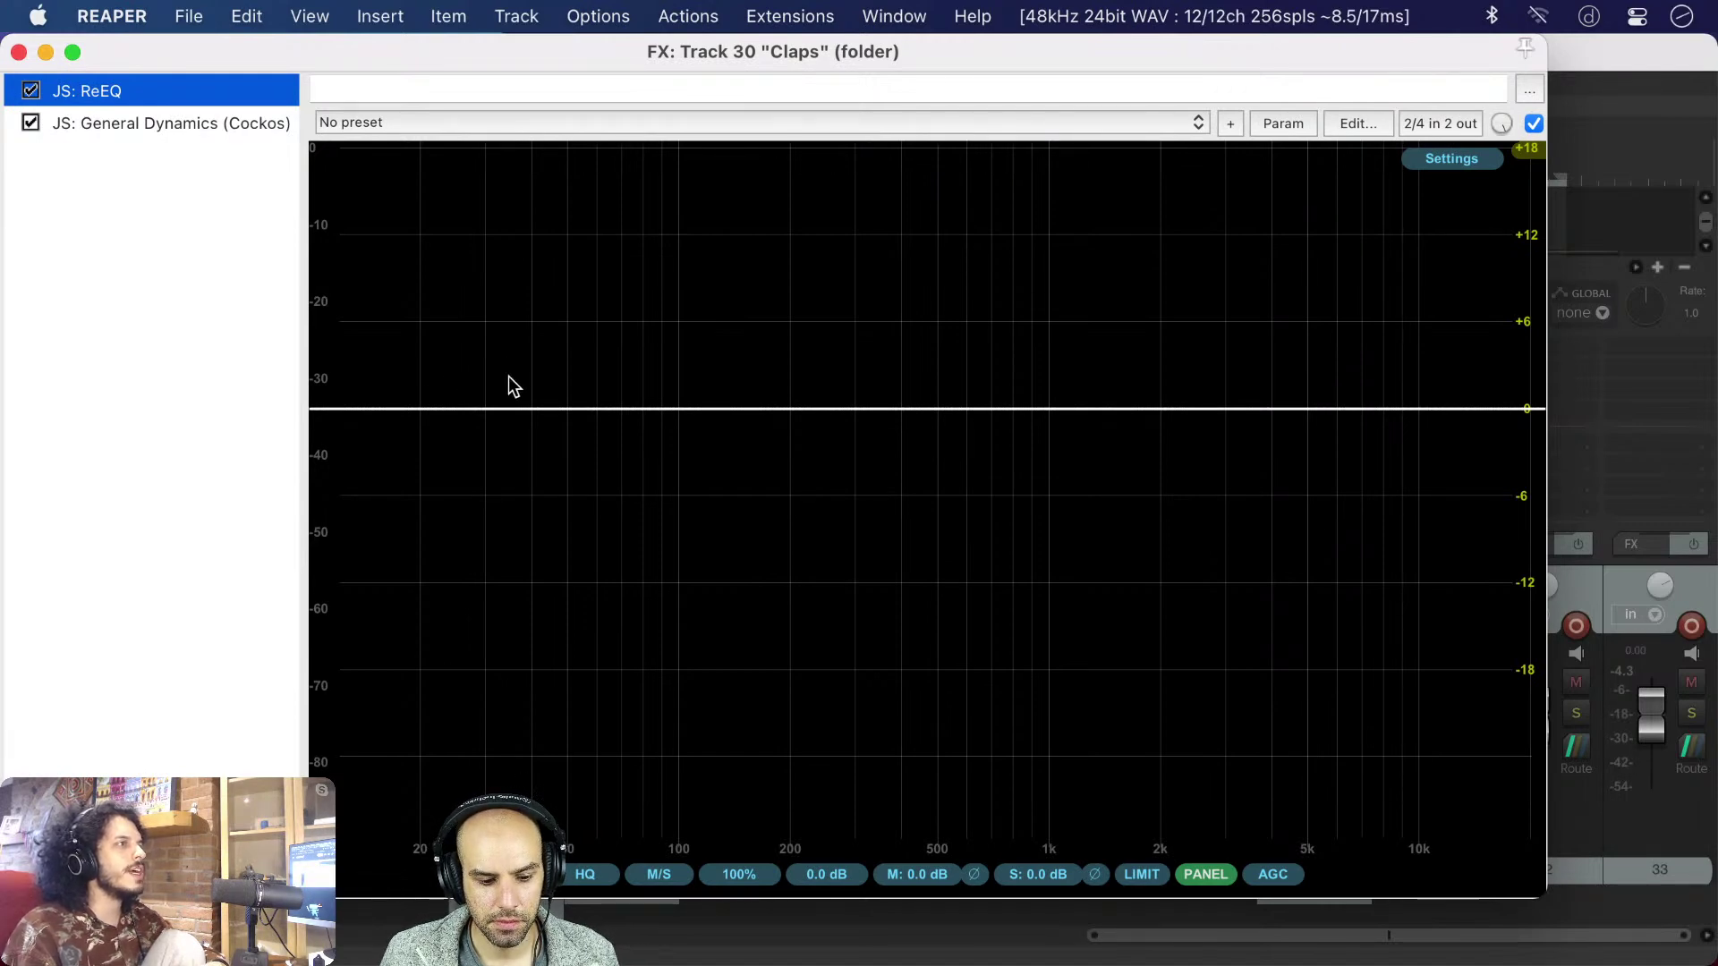
- Play the claps through General Dynamics and redraw its curve as a straight slope from about -12 dB down to about -36 dB across the graph
click(152, 122)
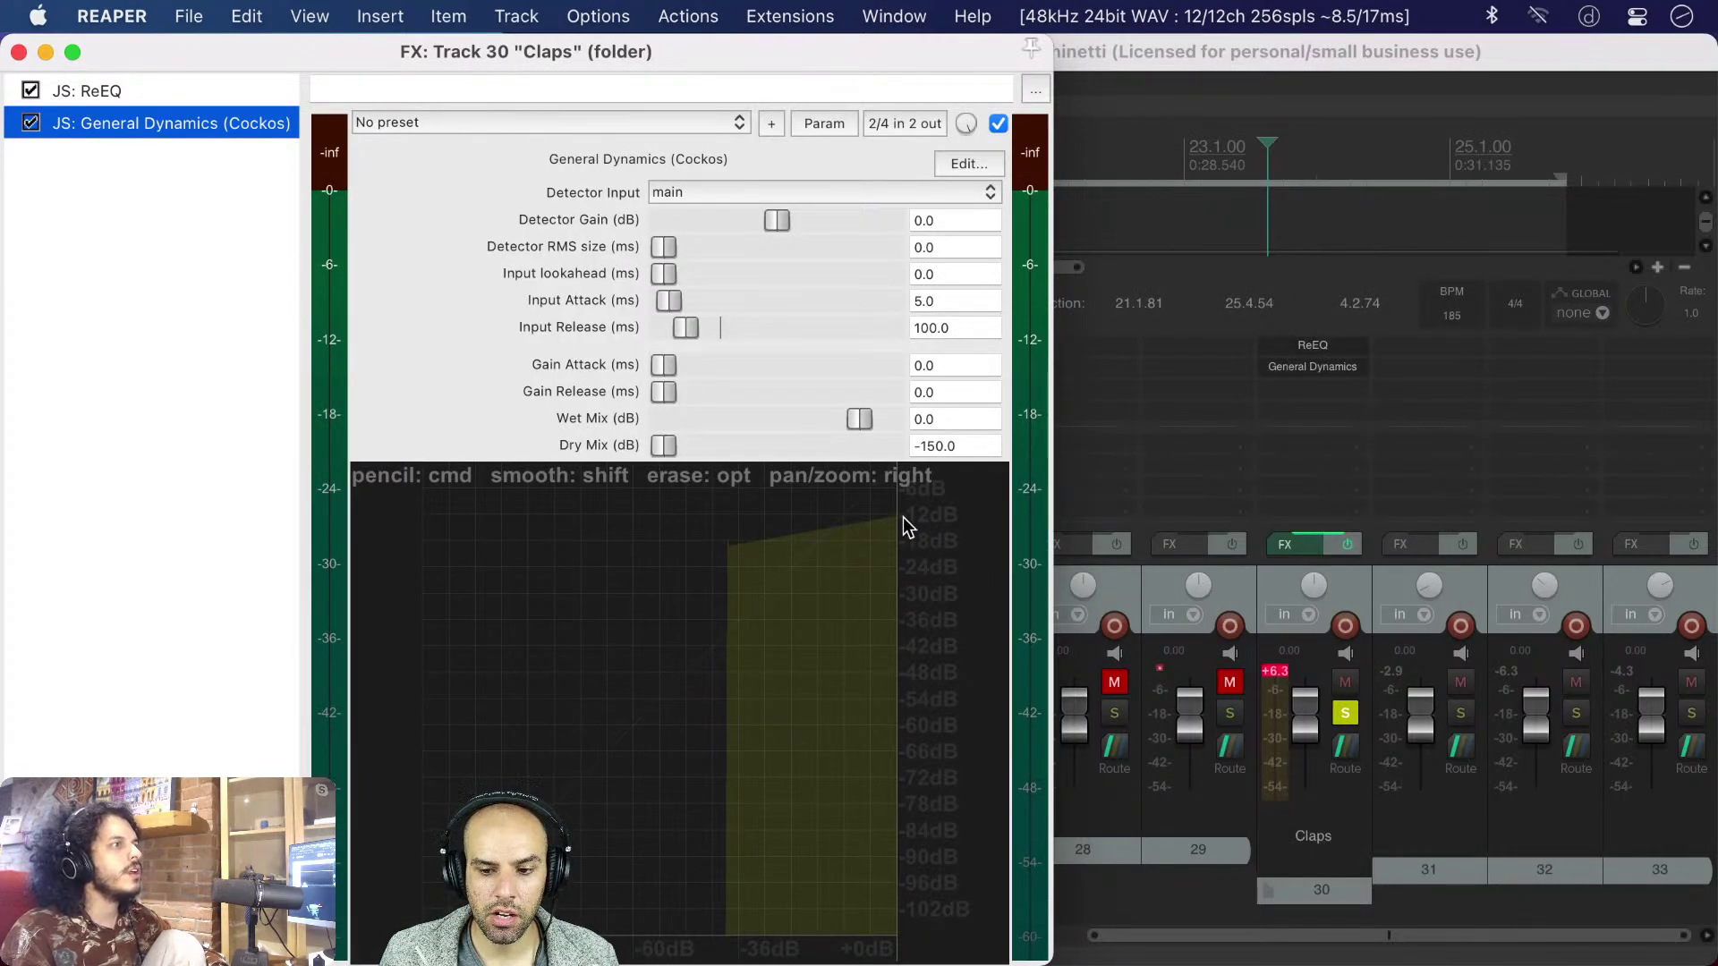
key(space)
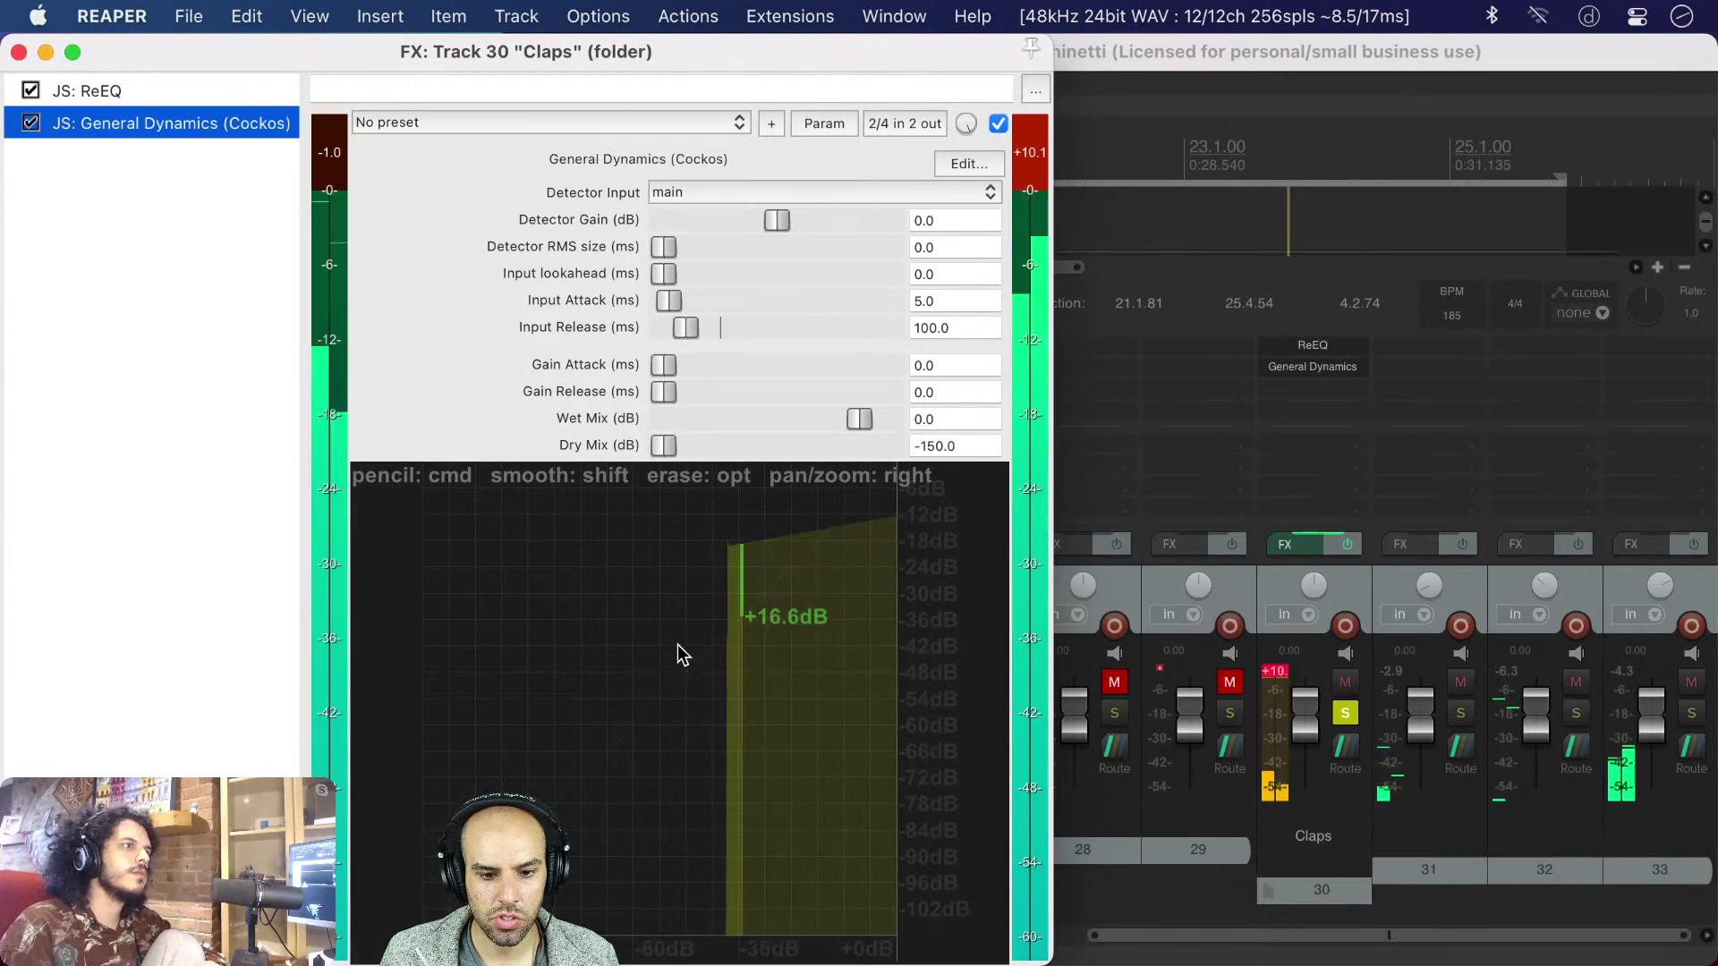
key(space)
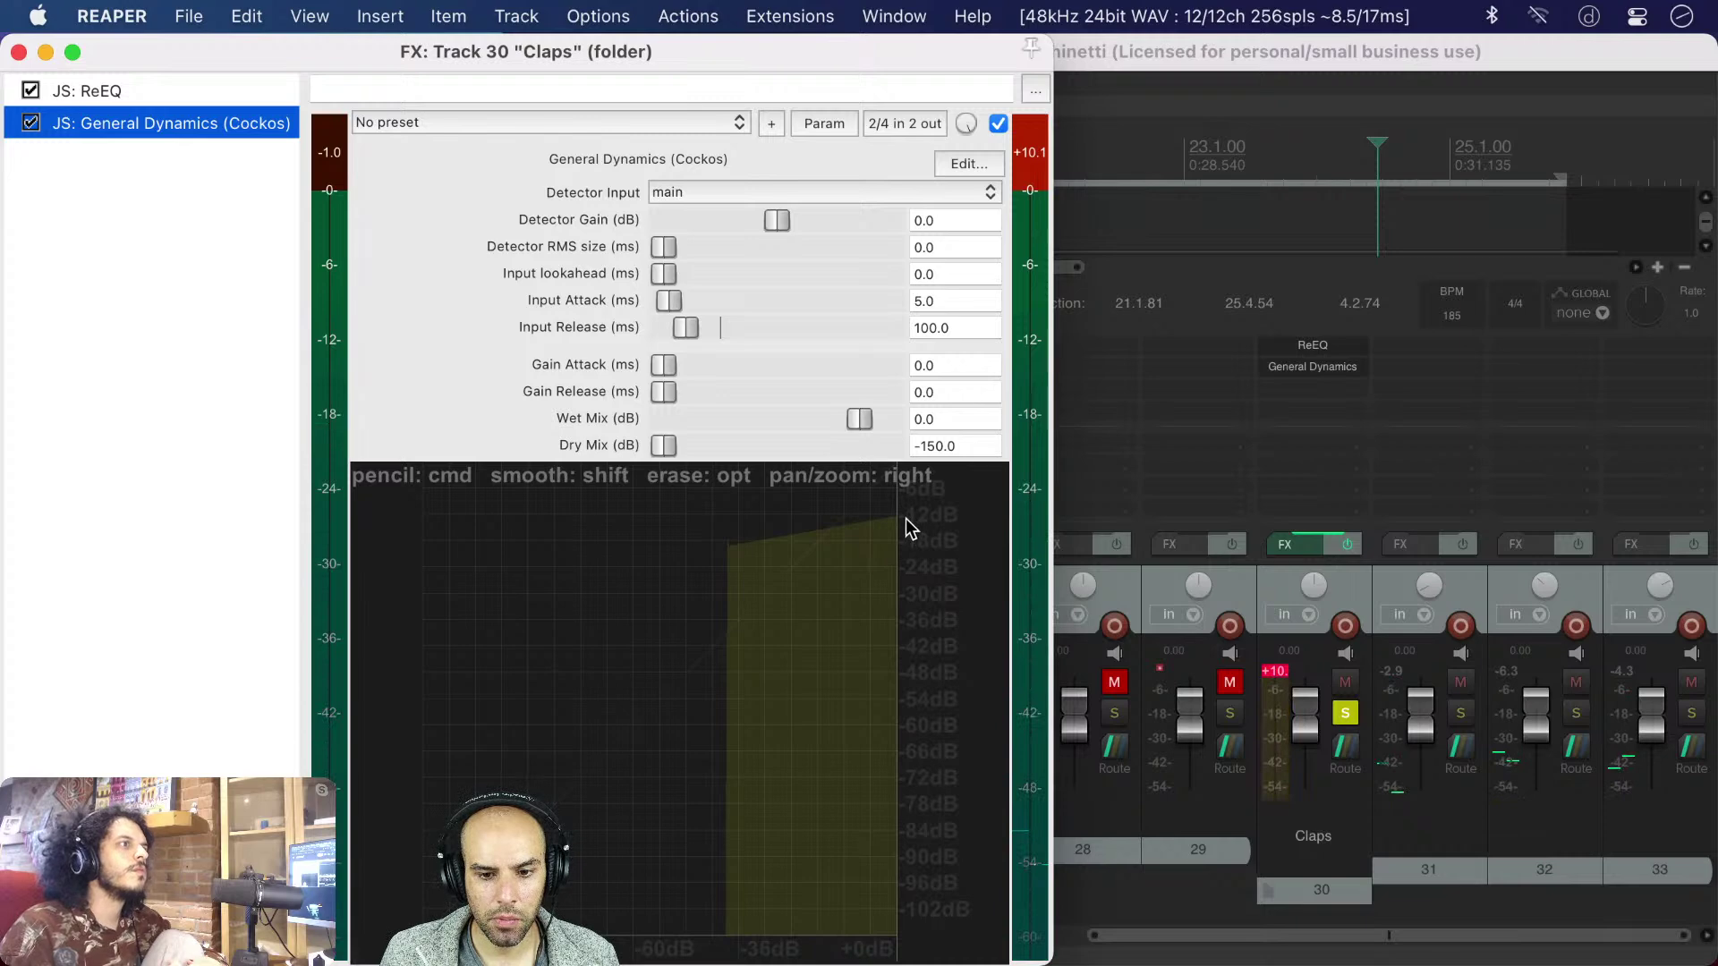
click(904, 526)
drag(904, 517, 406, 617)
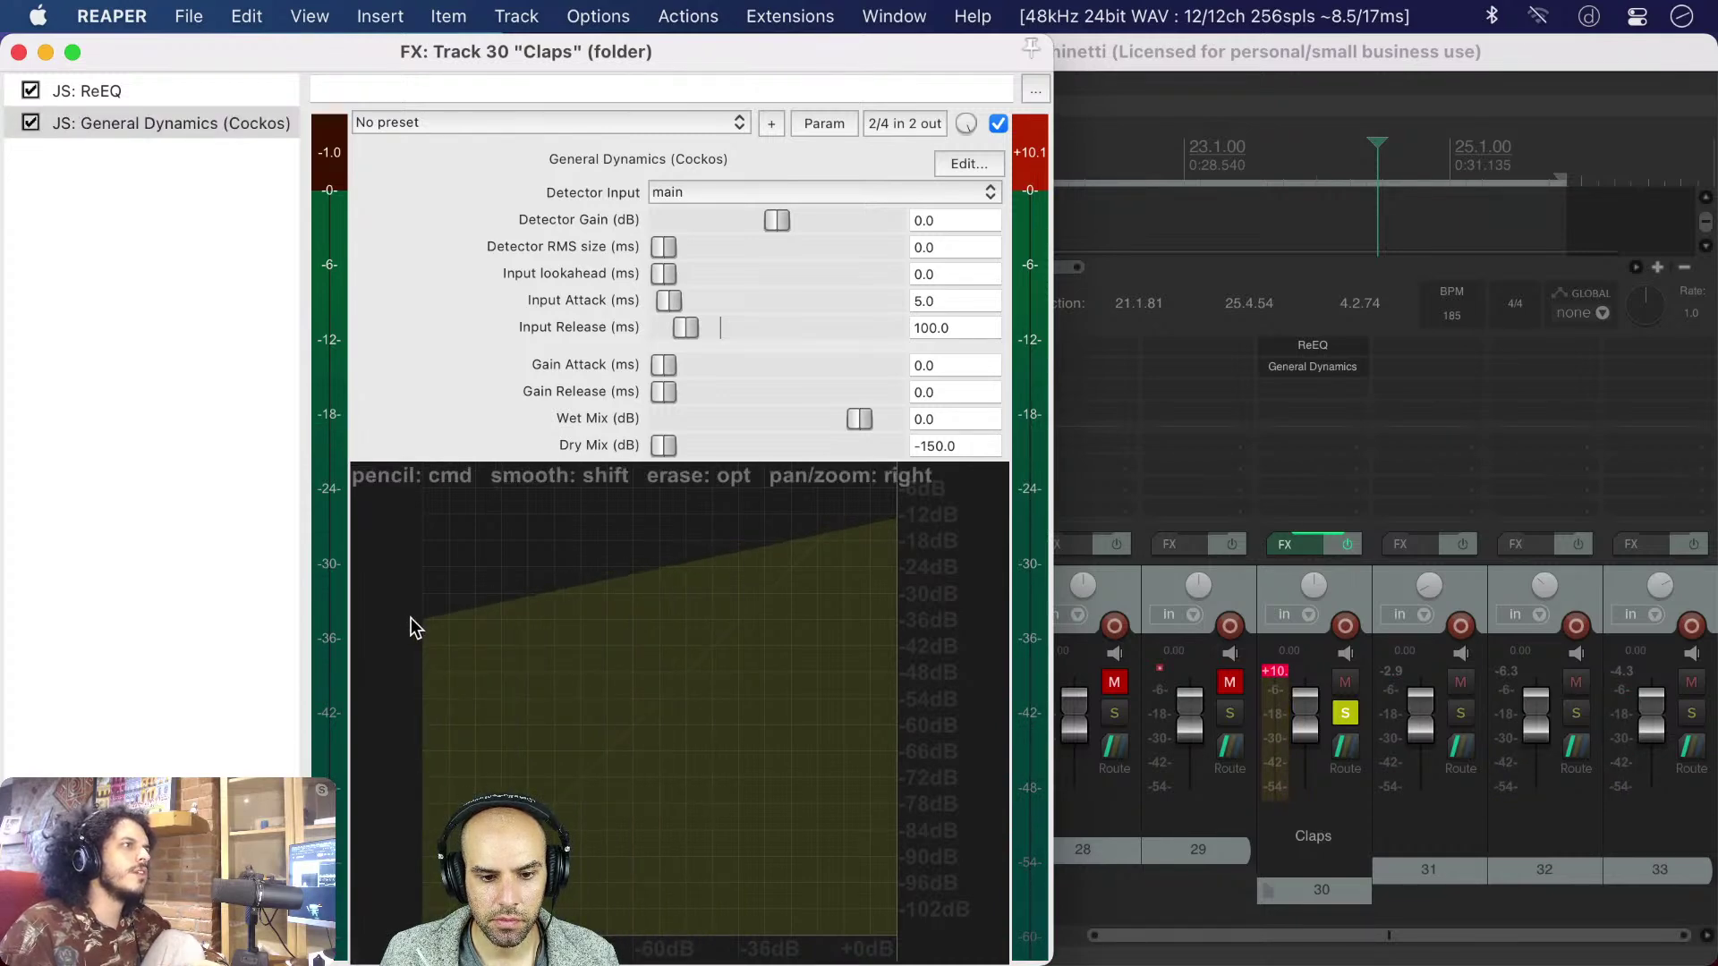
- While auditioning the claps, bend the quiet end of the General Dynamics curve steeply down and set Wet Mix to -9 dB
key(space)
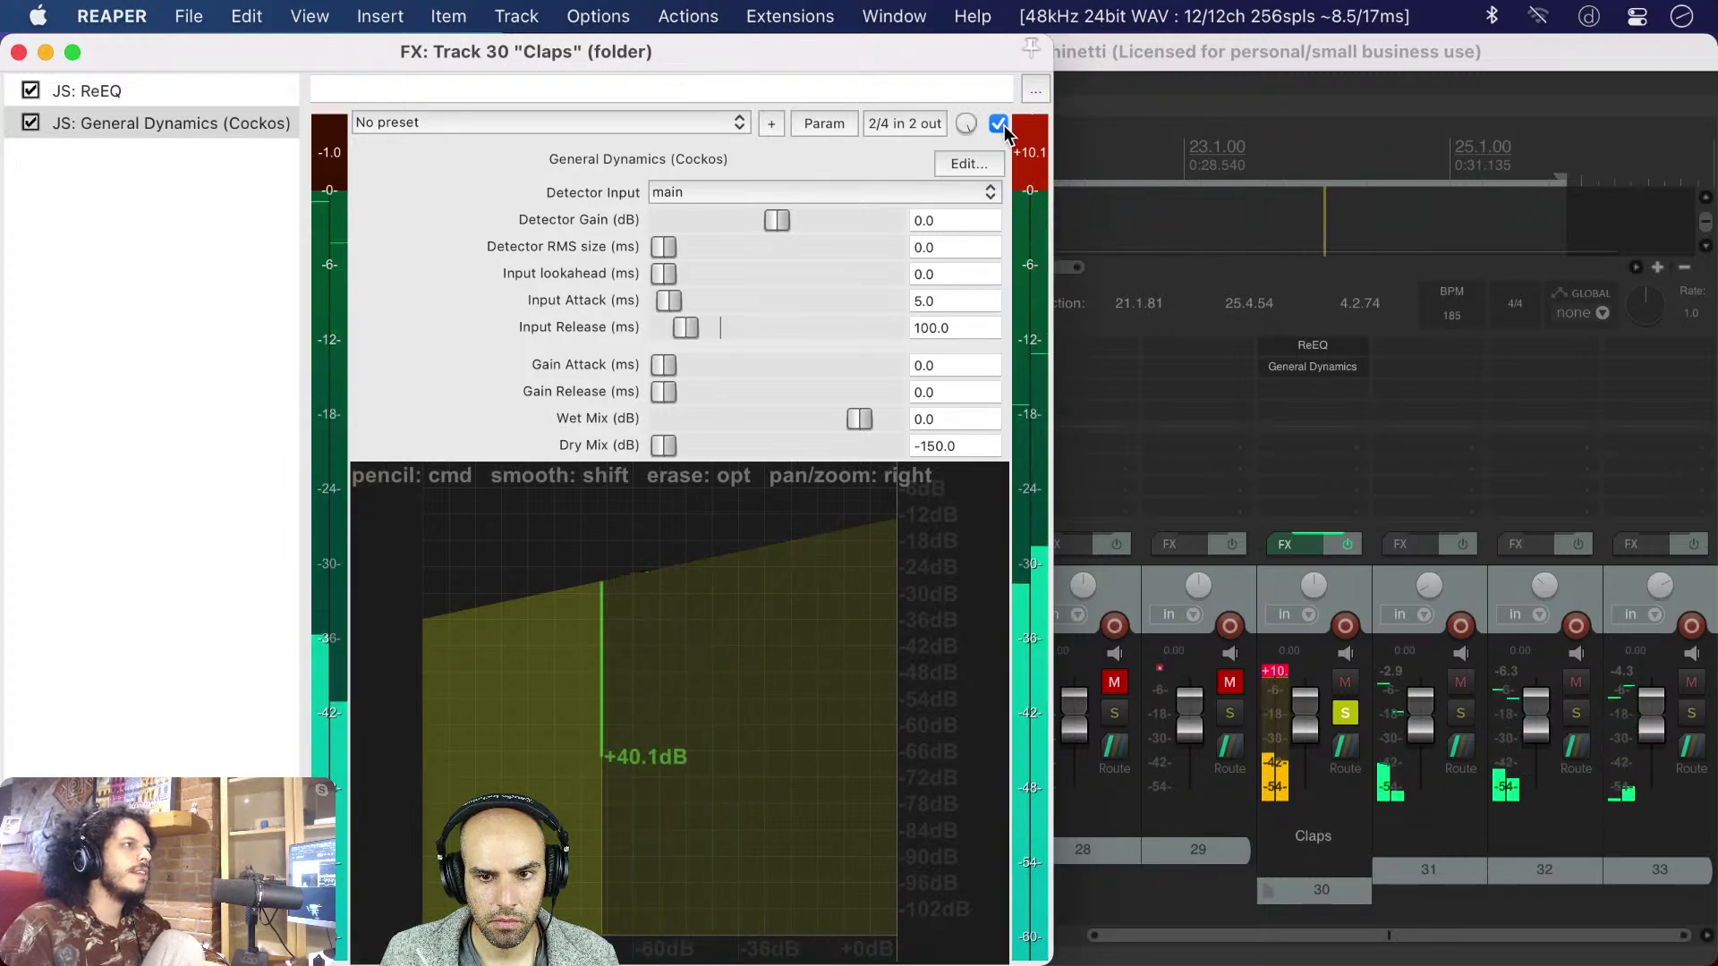
click(1029, 150)
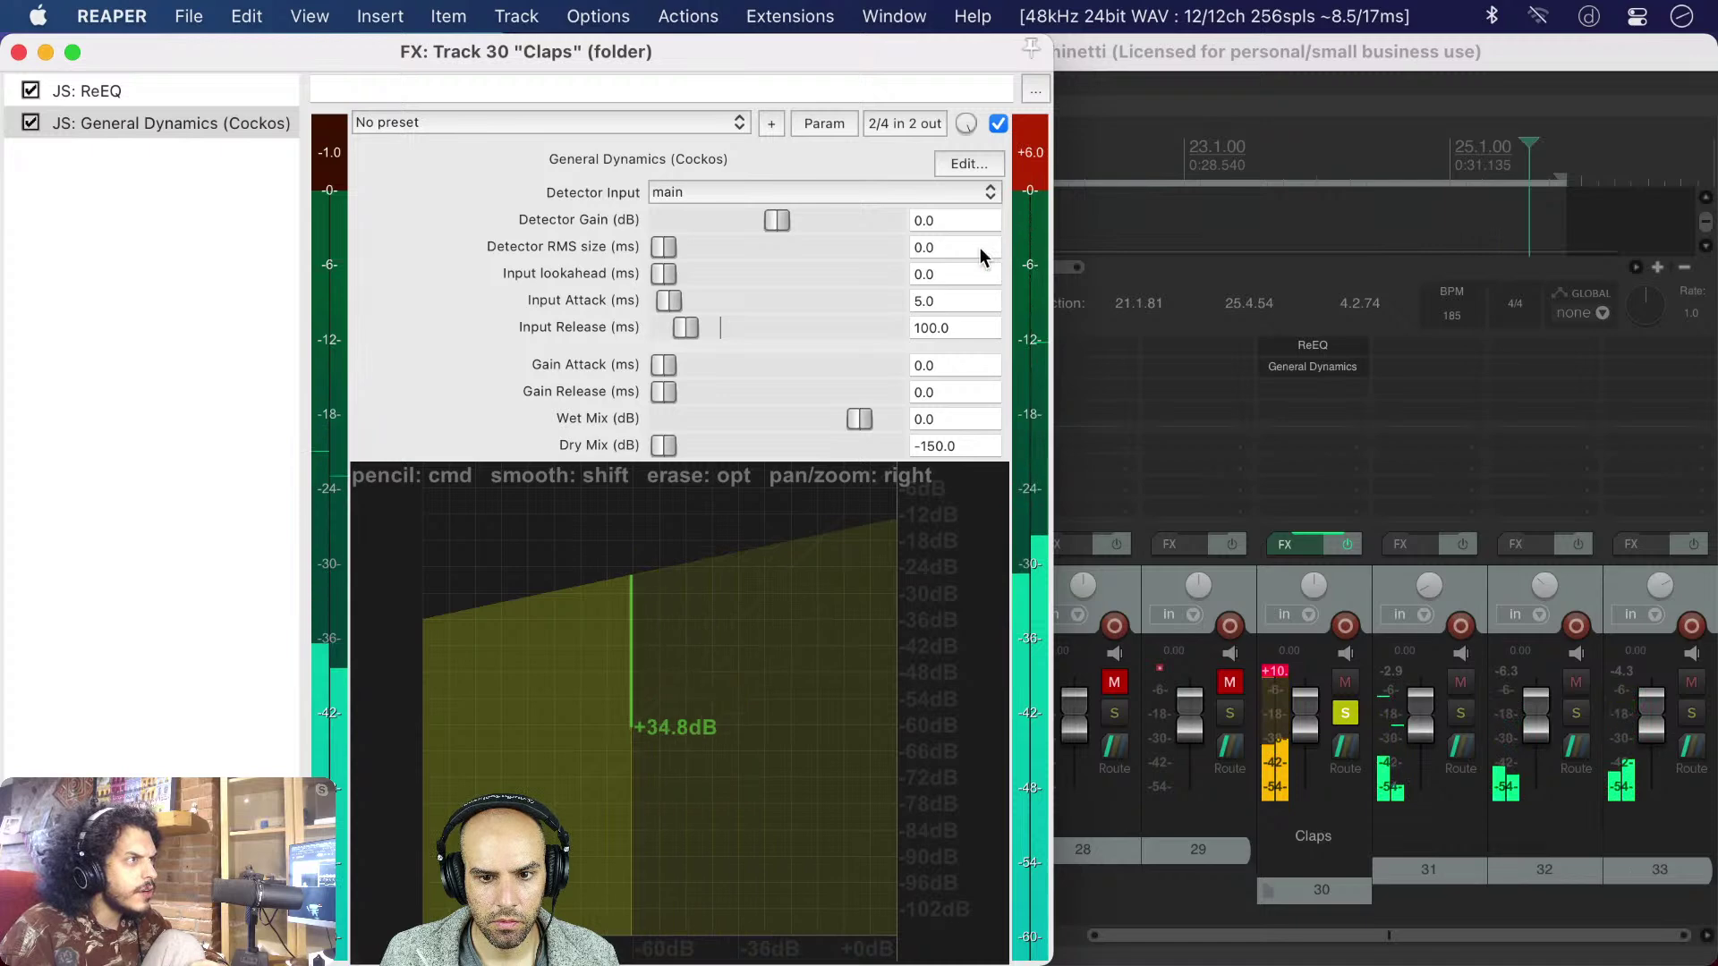
drag(861, 418, 825, 423)
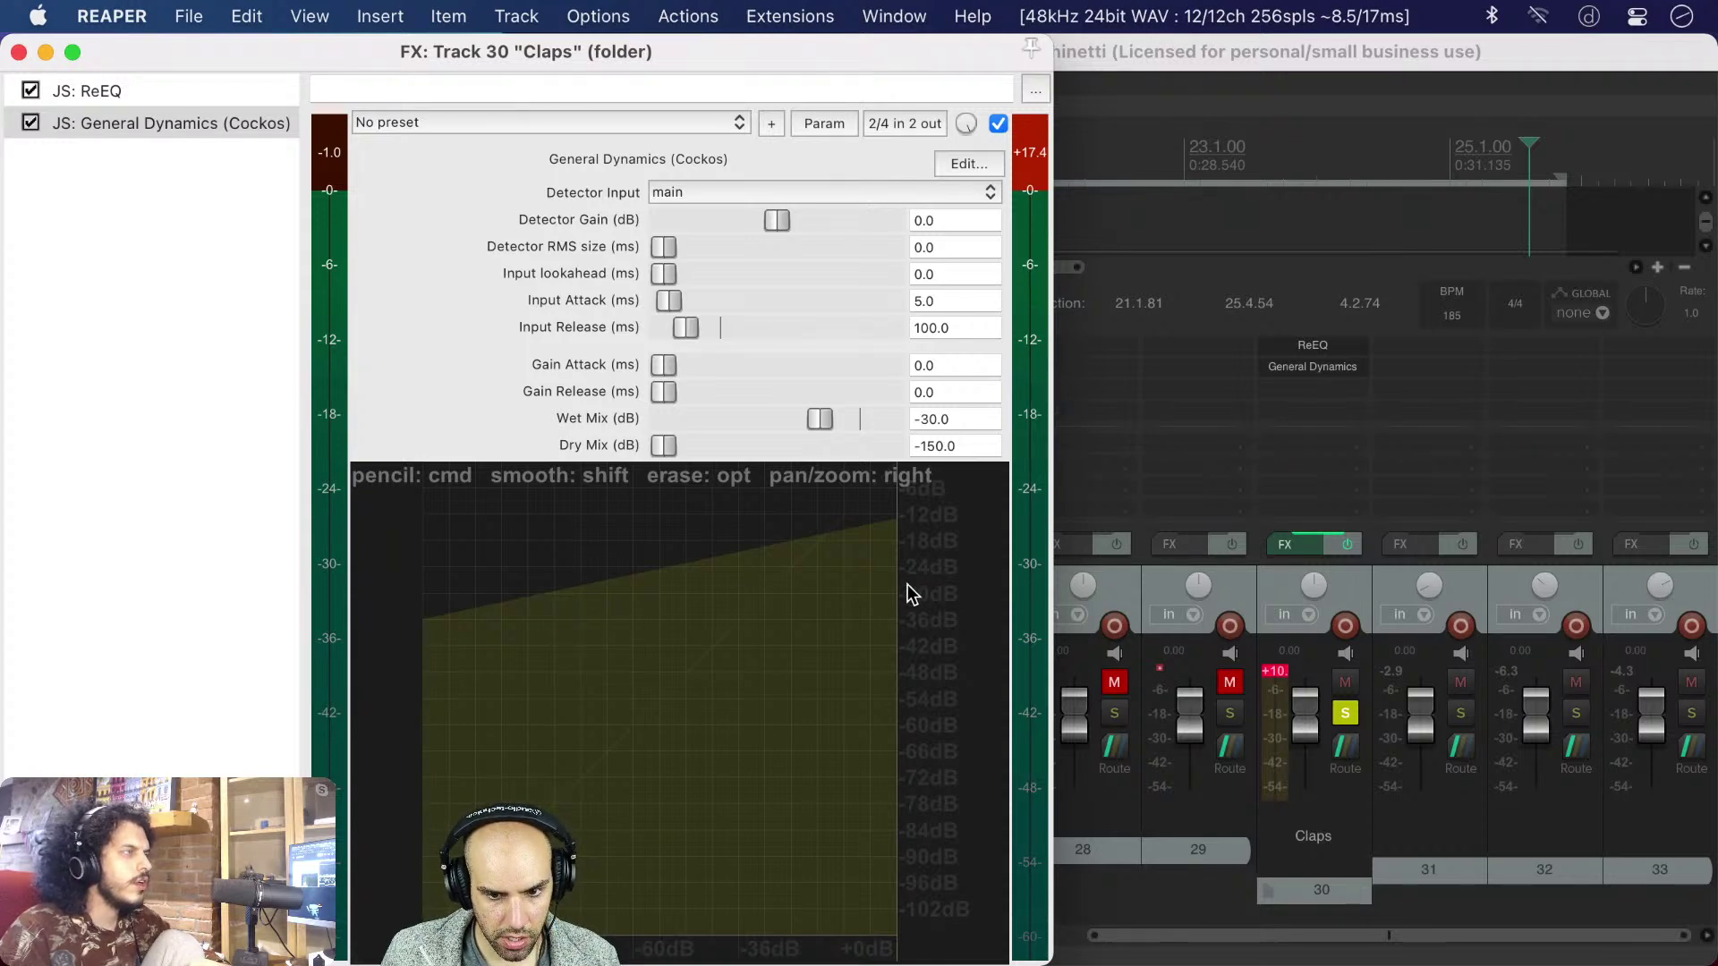
drag(542, 593, 439, 905)
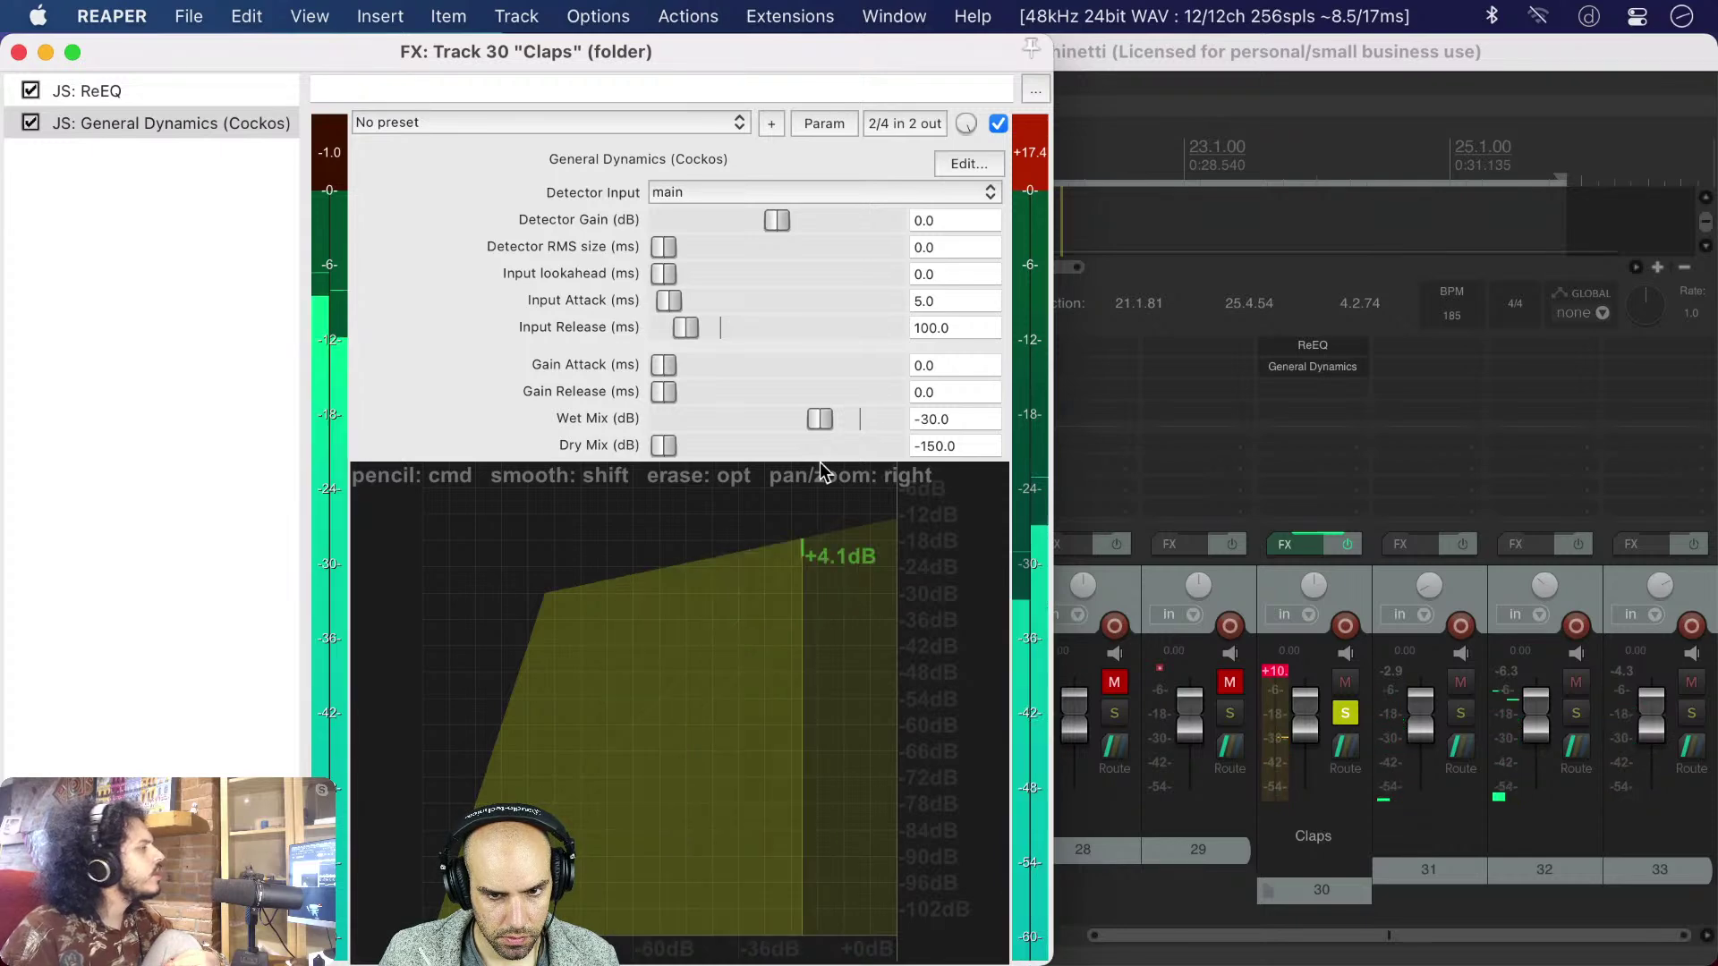
drag(819, 418, 853, 427)
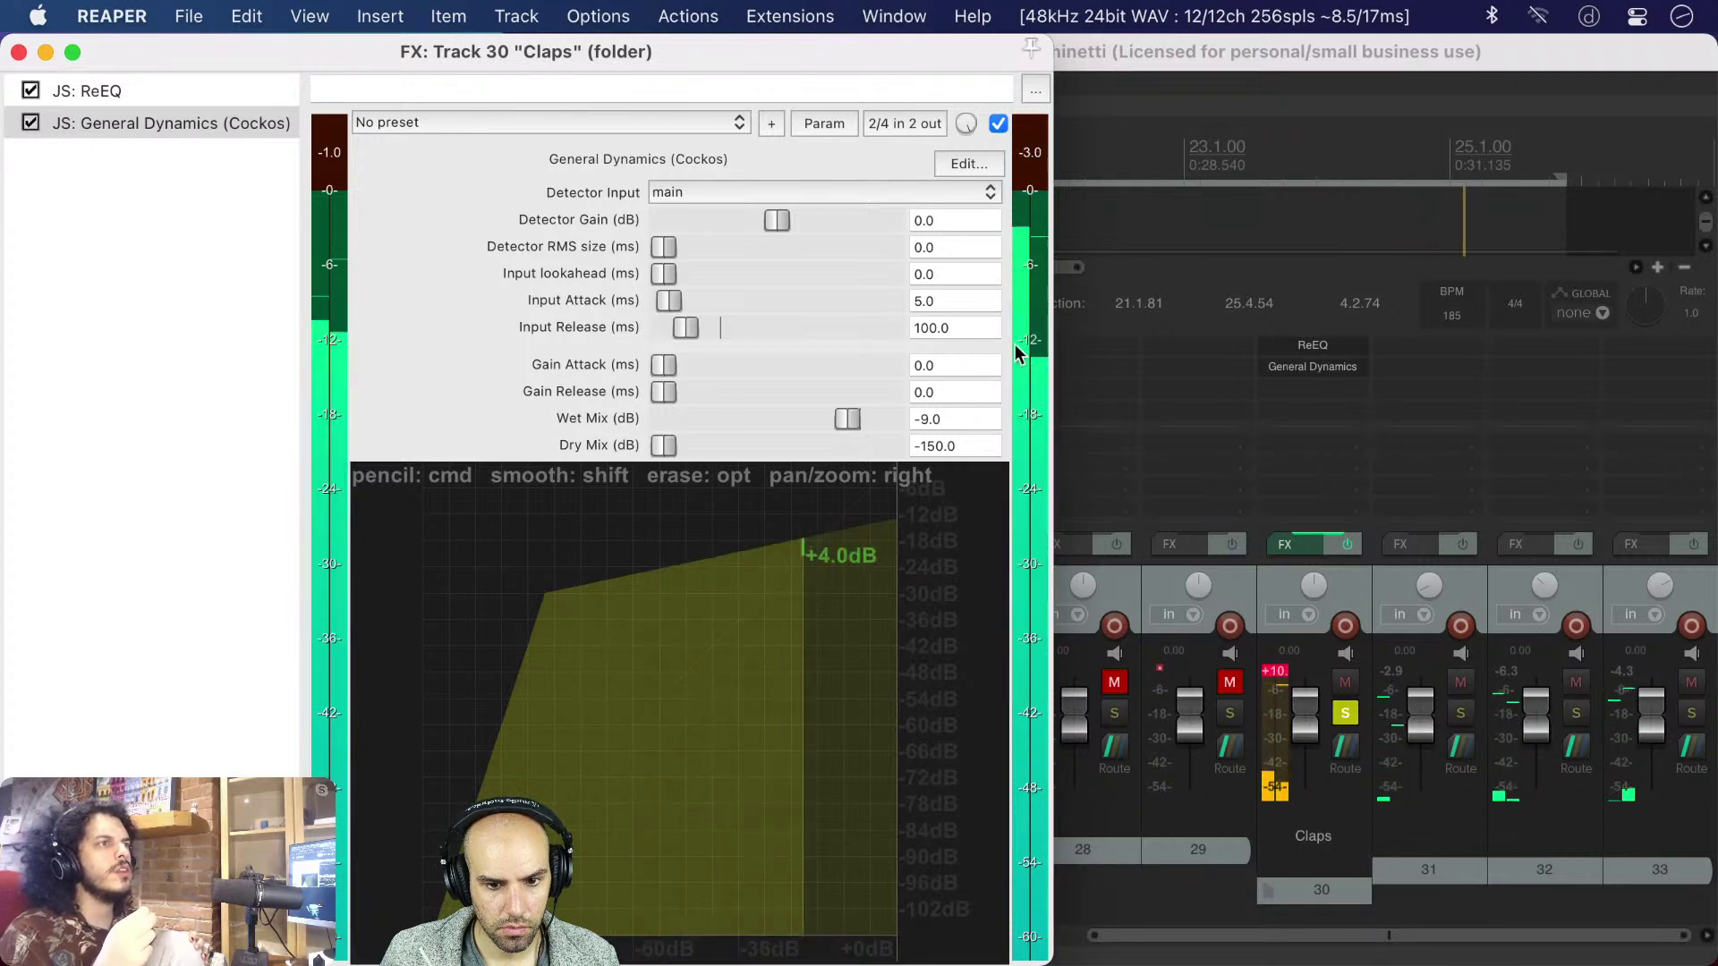
- Compare the claps with General Dynamics bypassed and enabled, leave it enabled, and save the project
click(998, 124)
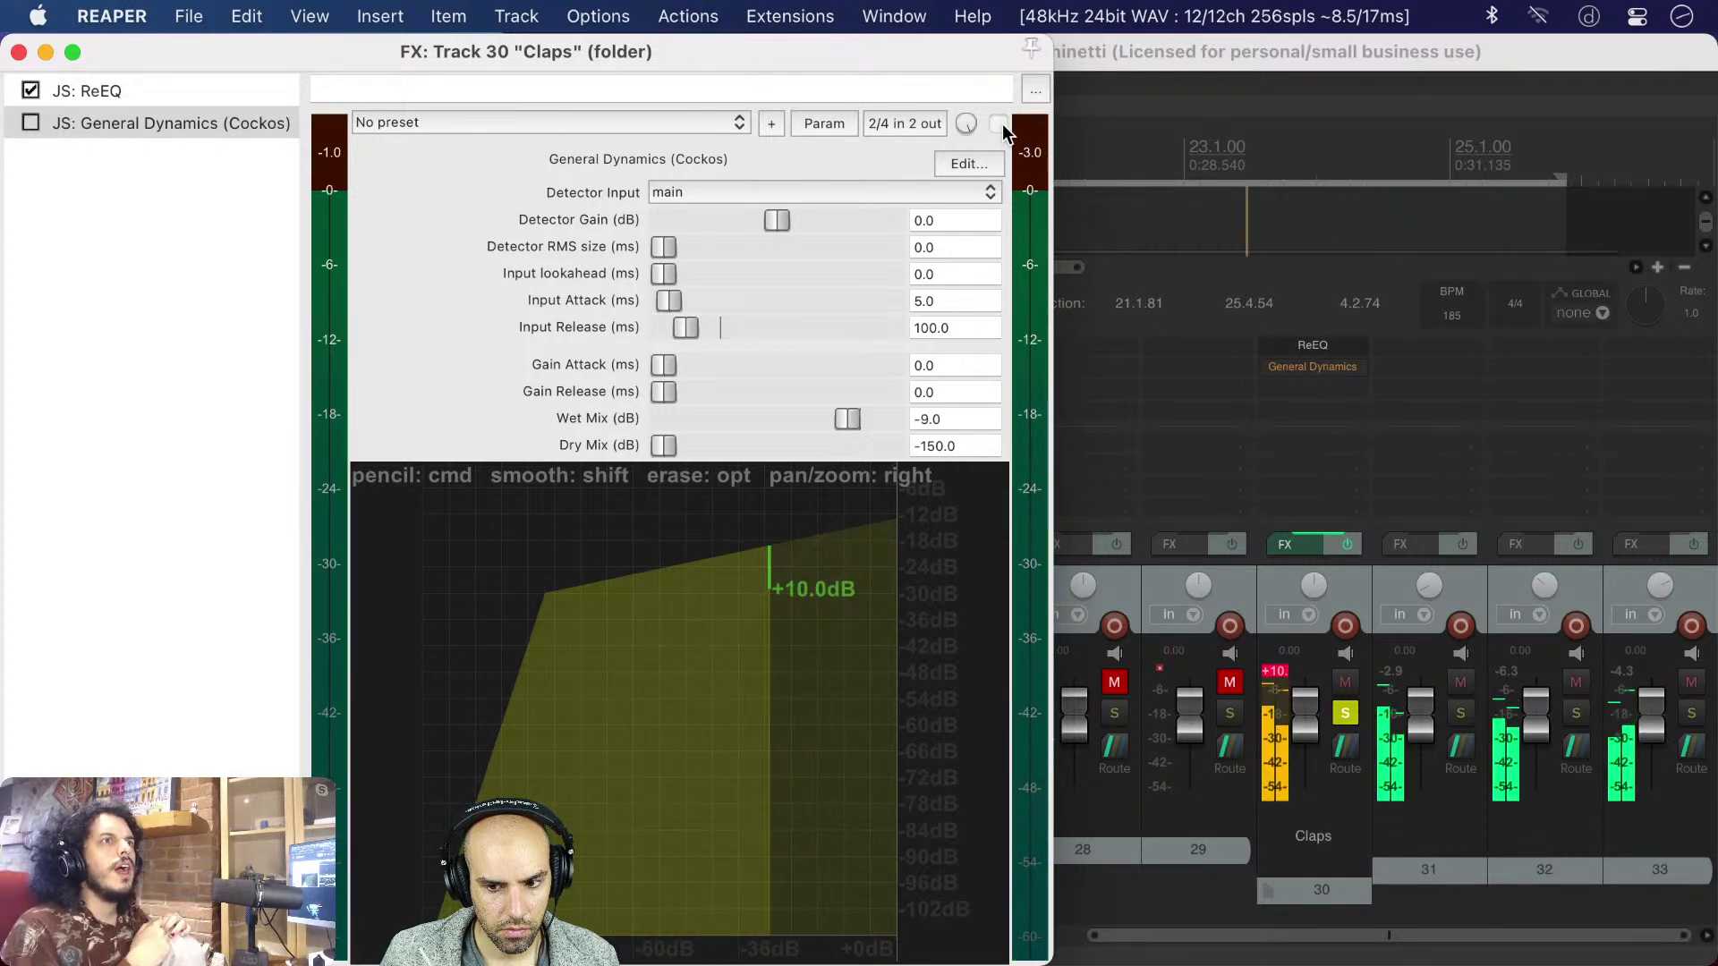
click(998, 124)
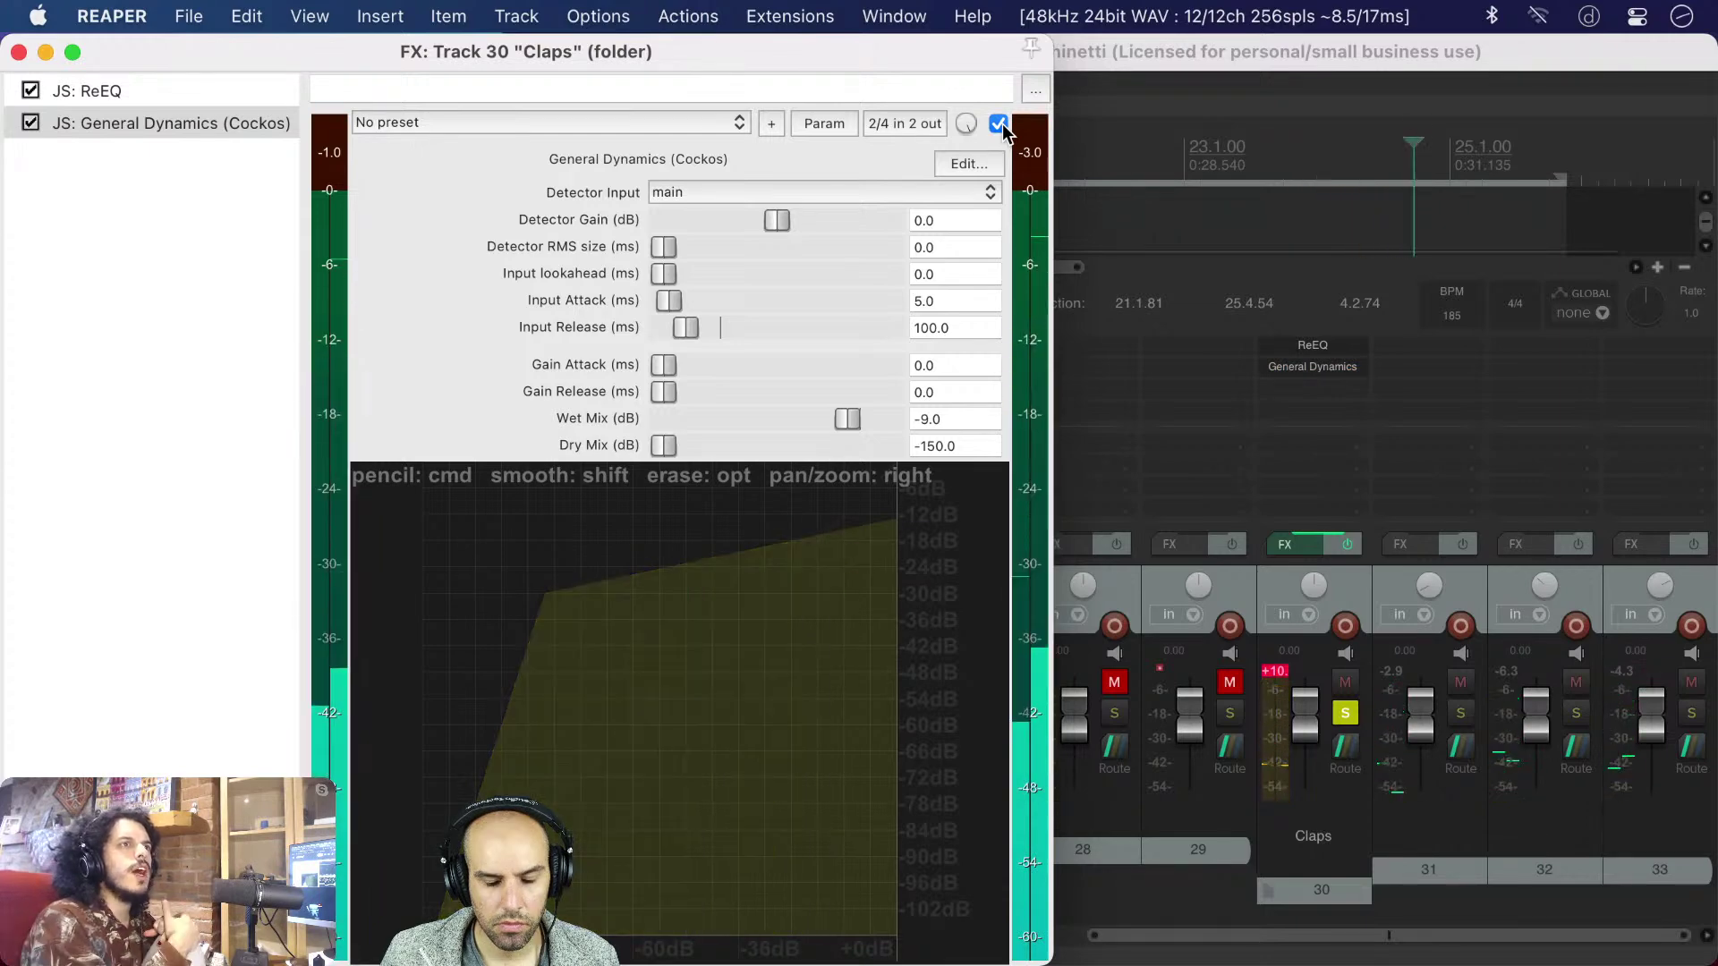
key(super+s)
key(Escape)
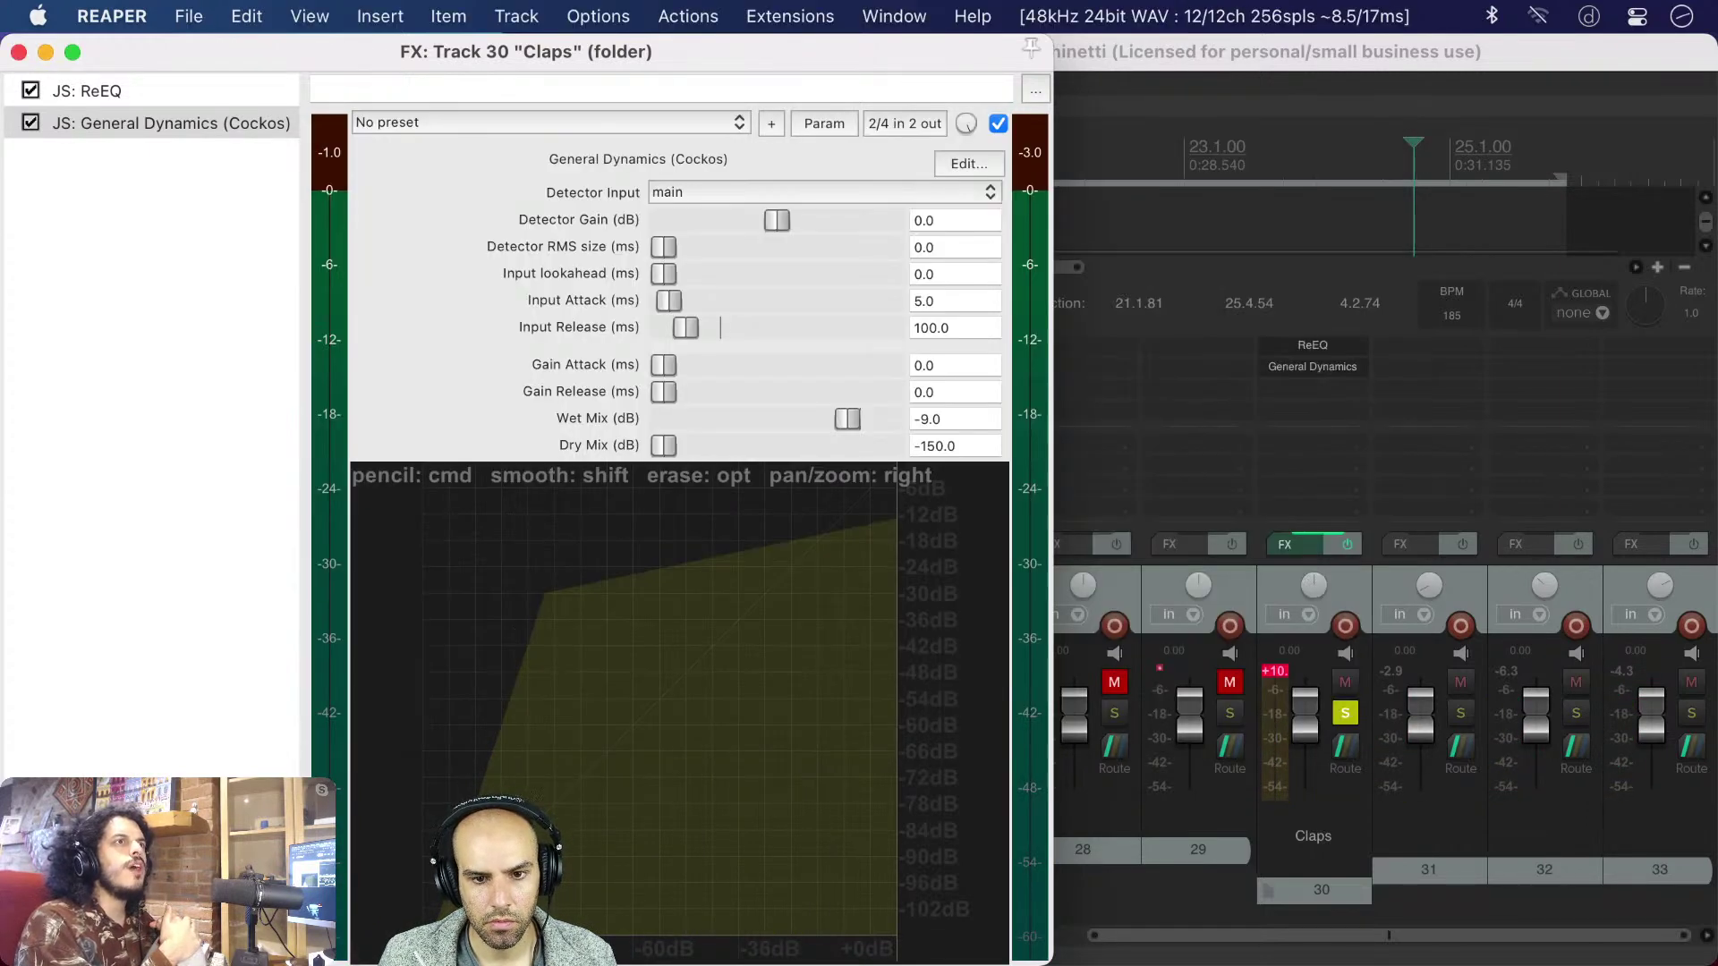
- Show ReEQ in the Claps track's FX chain and play the claps to view their spectrum
click(225, 87)
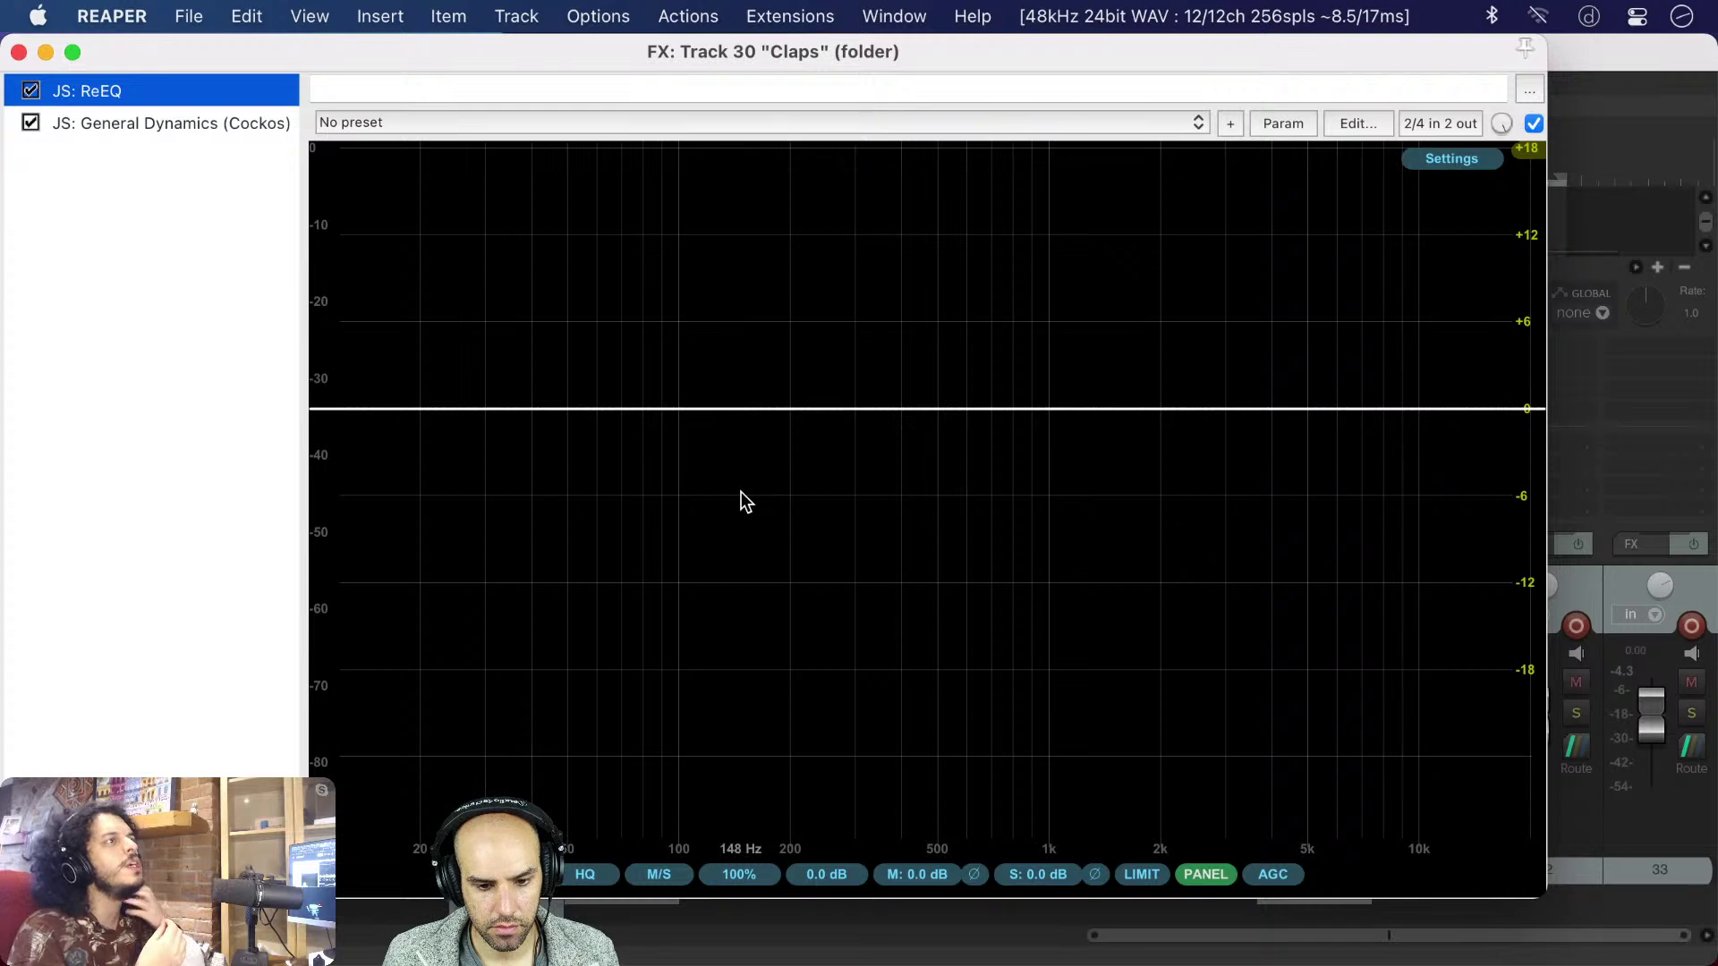
key(space)
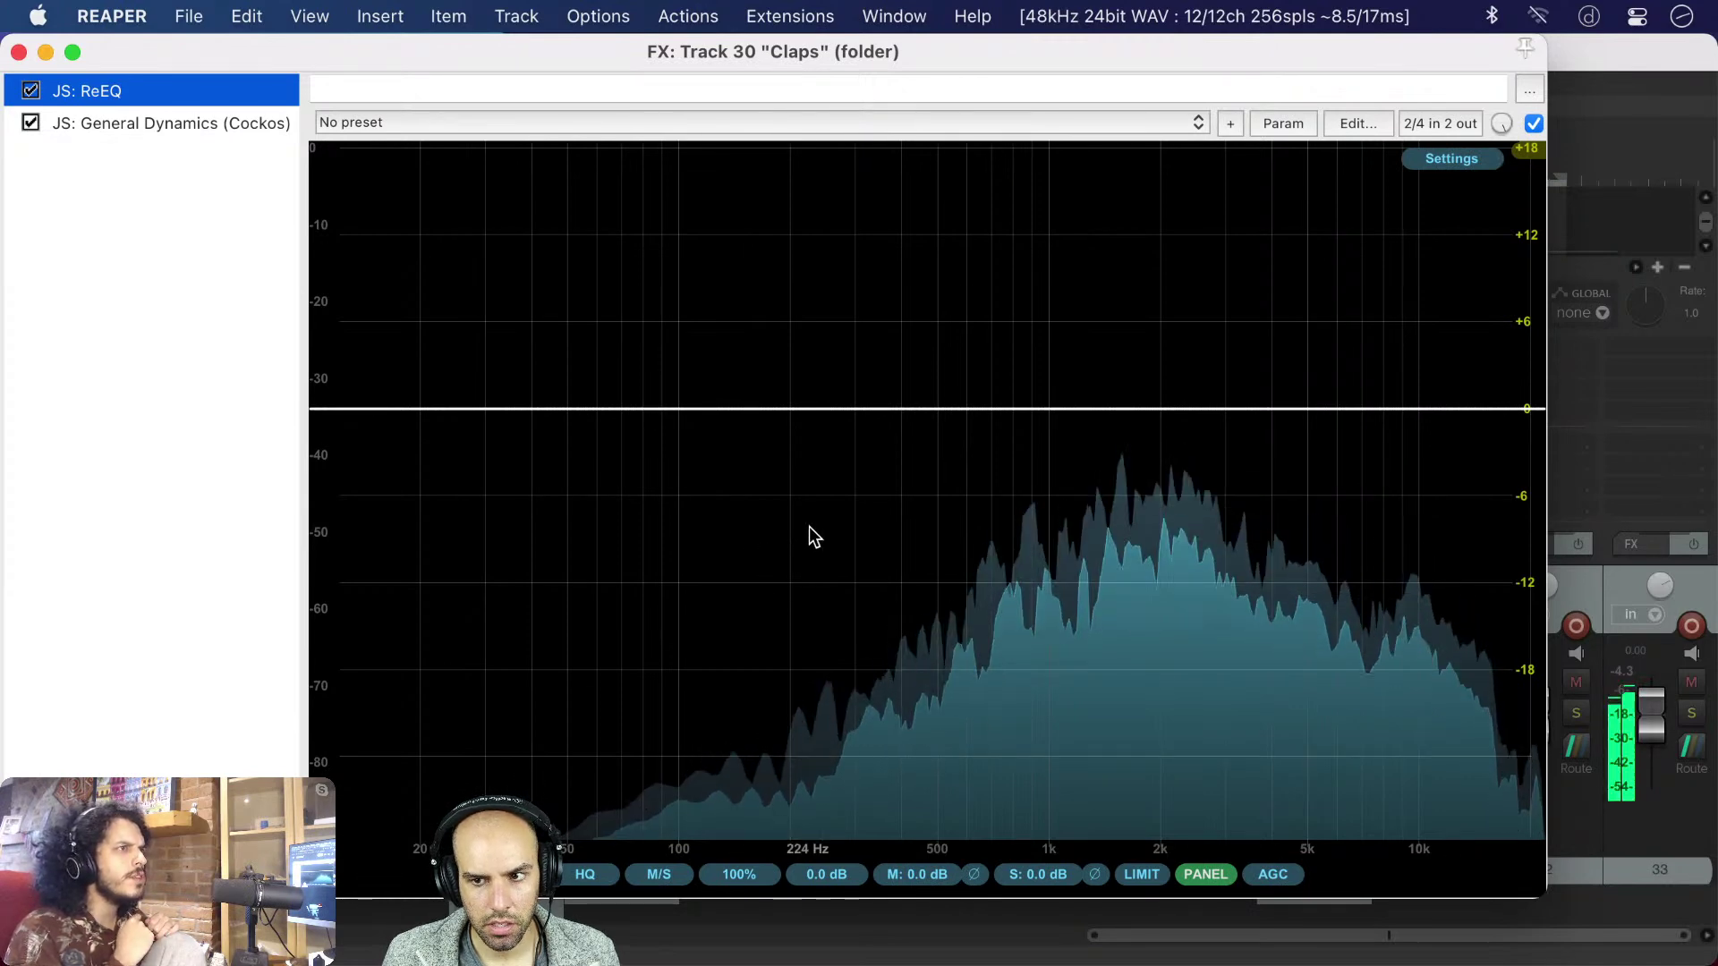
click(778, 449)
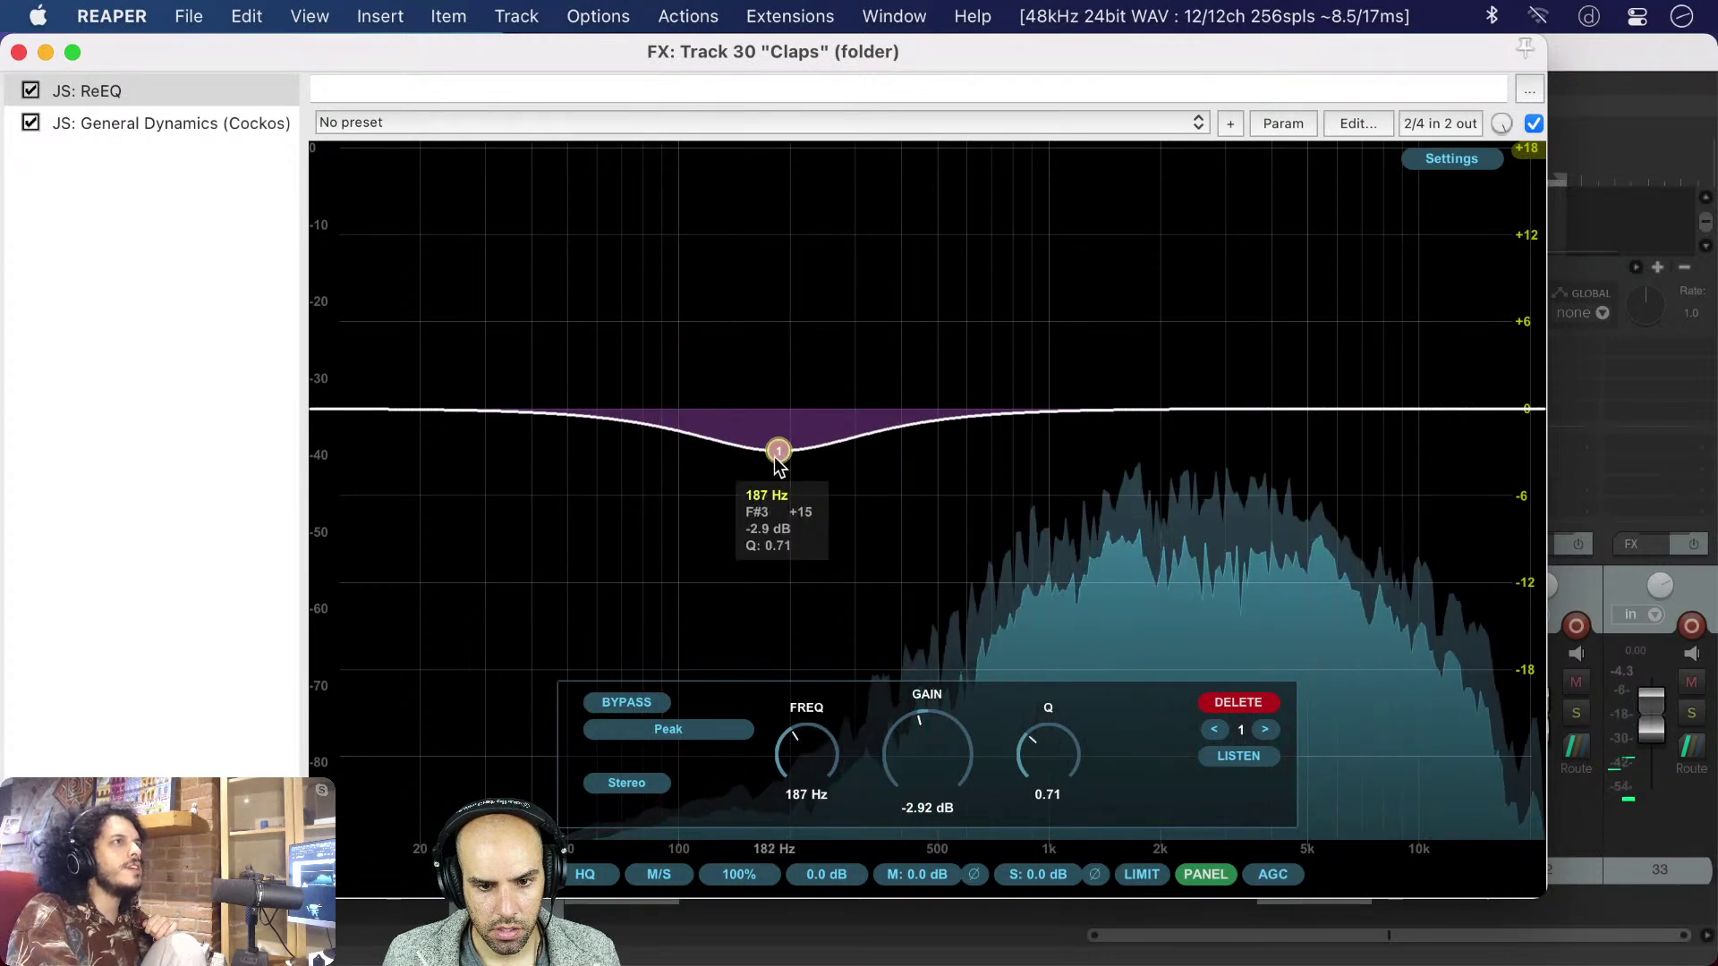
click(775, 454)
double_click(774, 453)
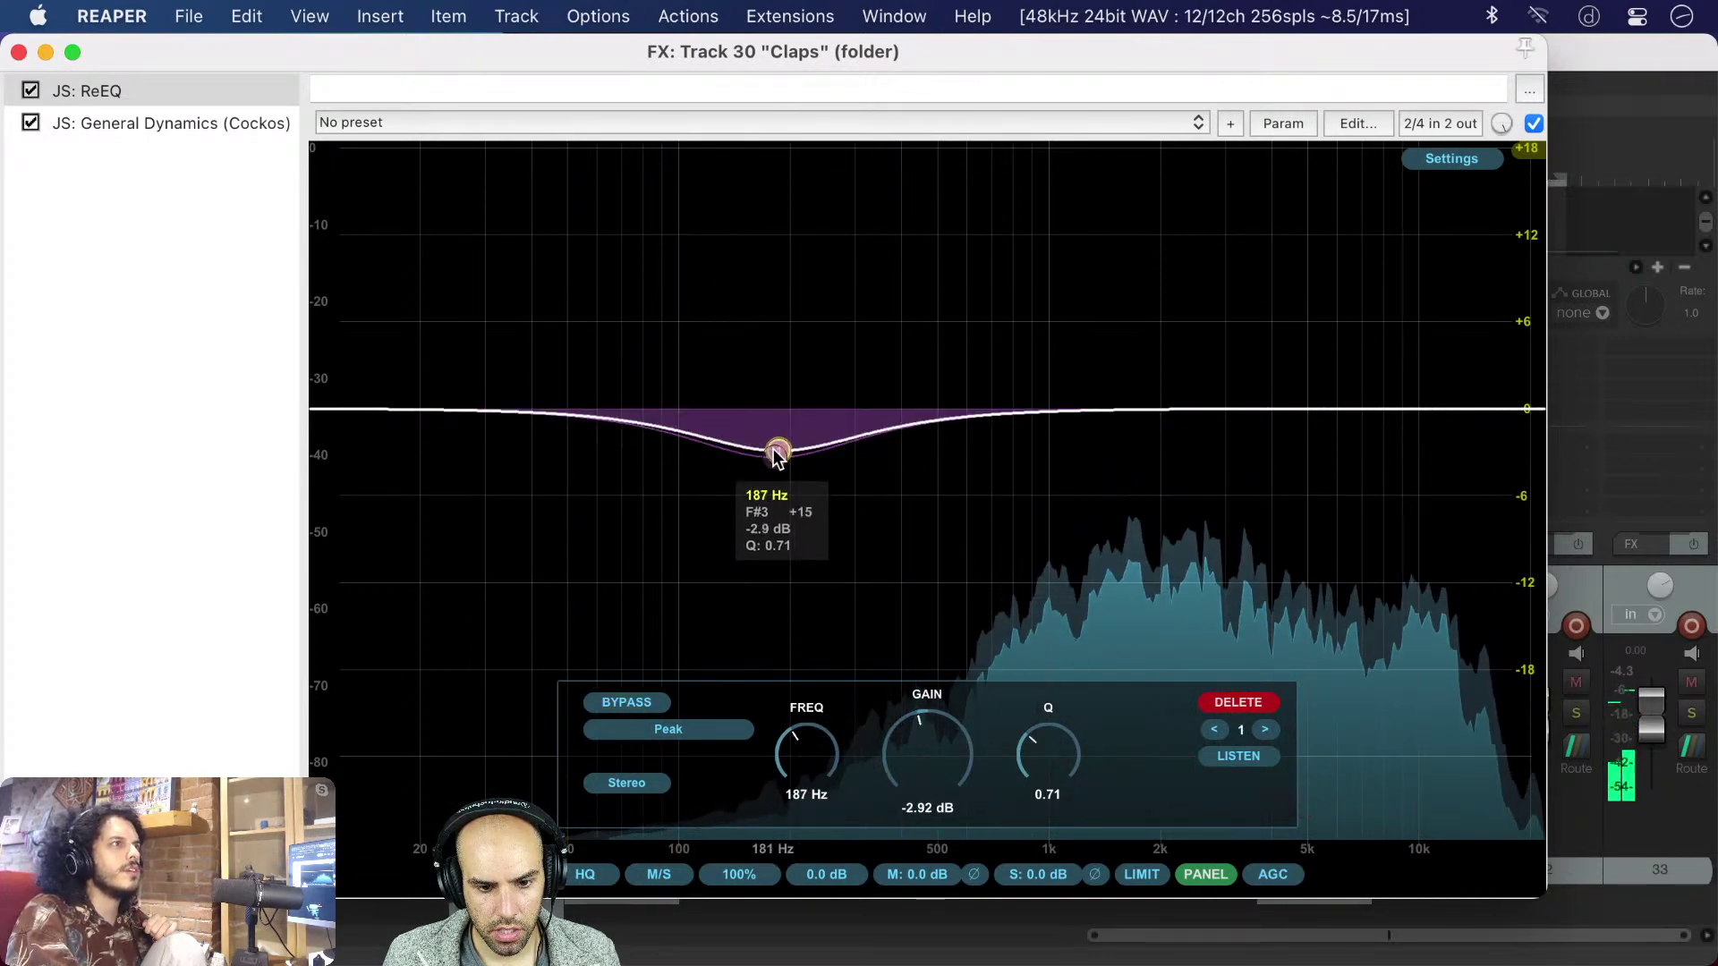
click(1226, 705)
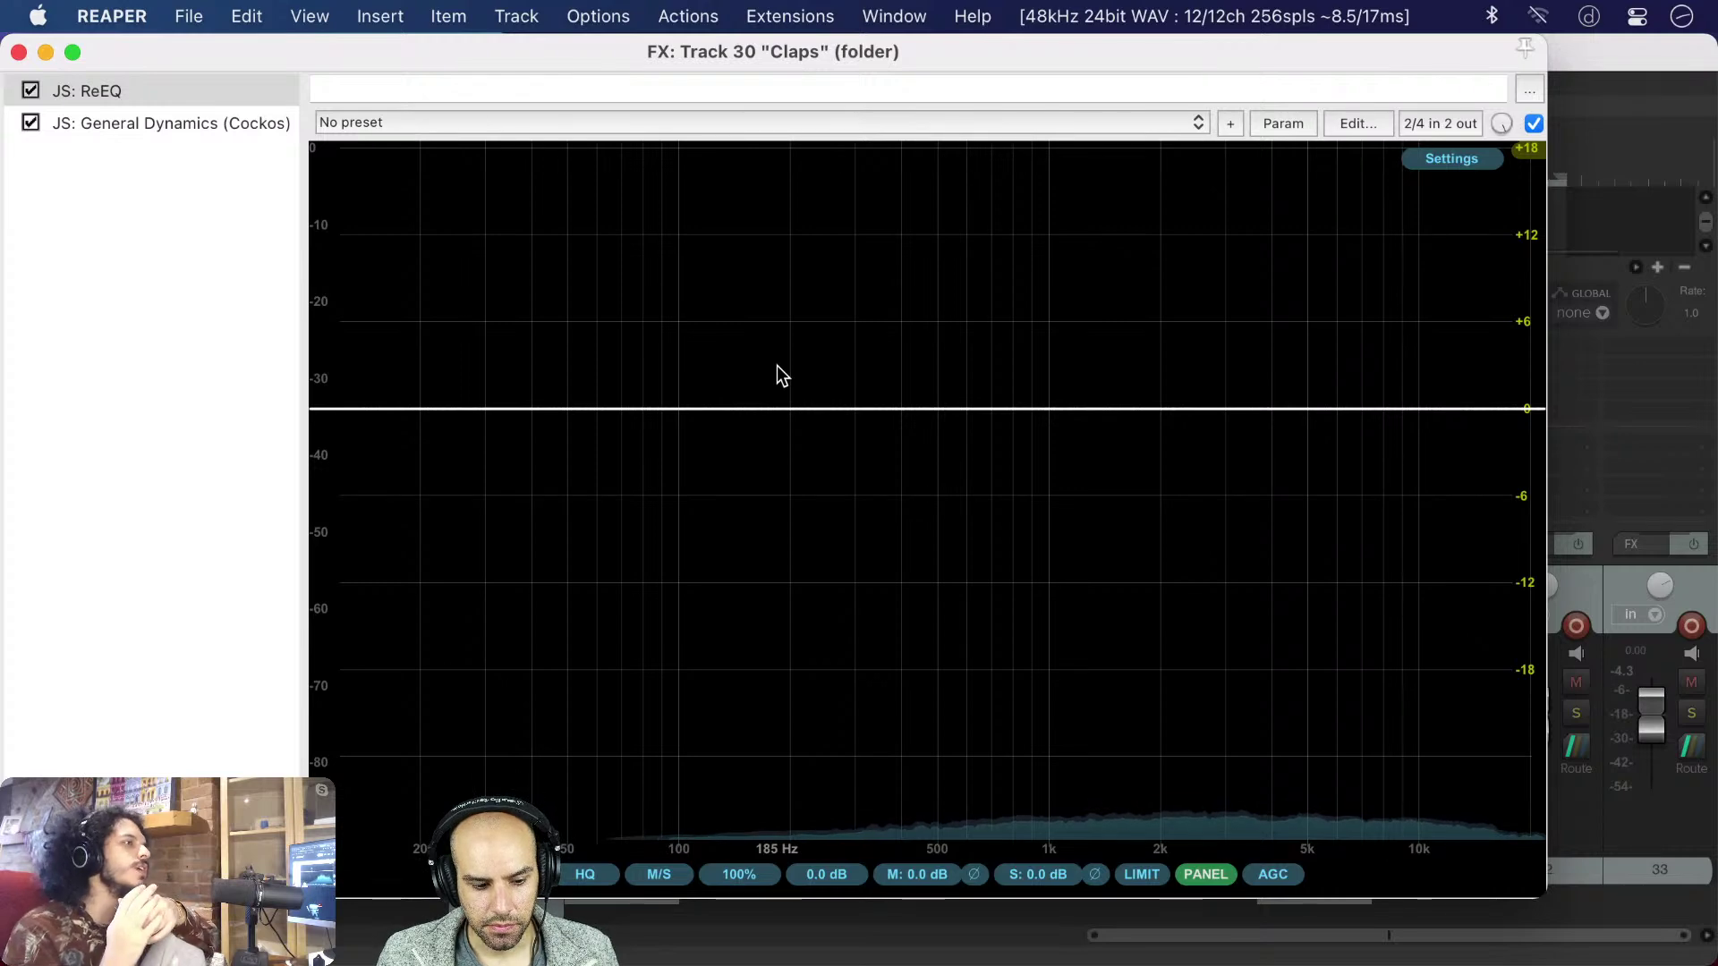
- Add a Low Cut band to ReEQ at about 276 Hz with a 120 dB slope
double_click(323, 410)
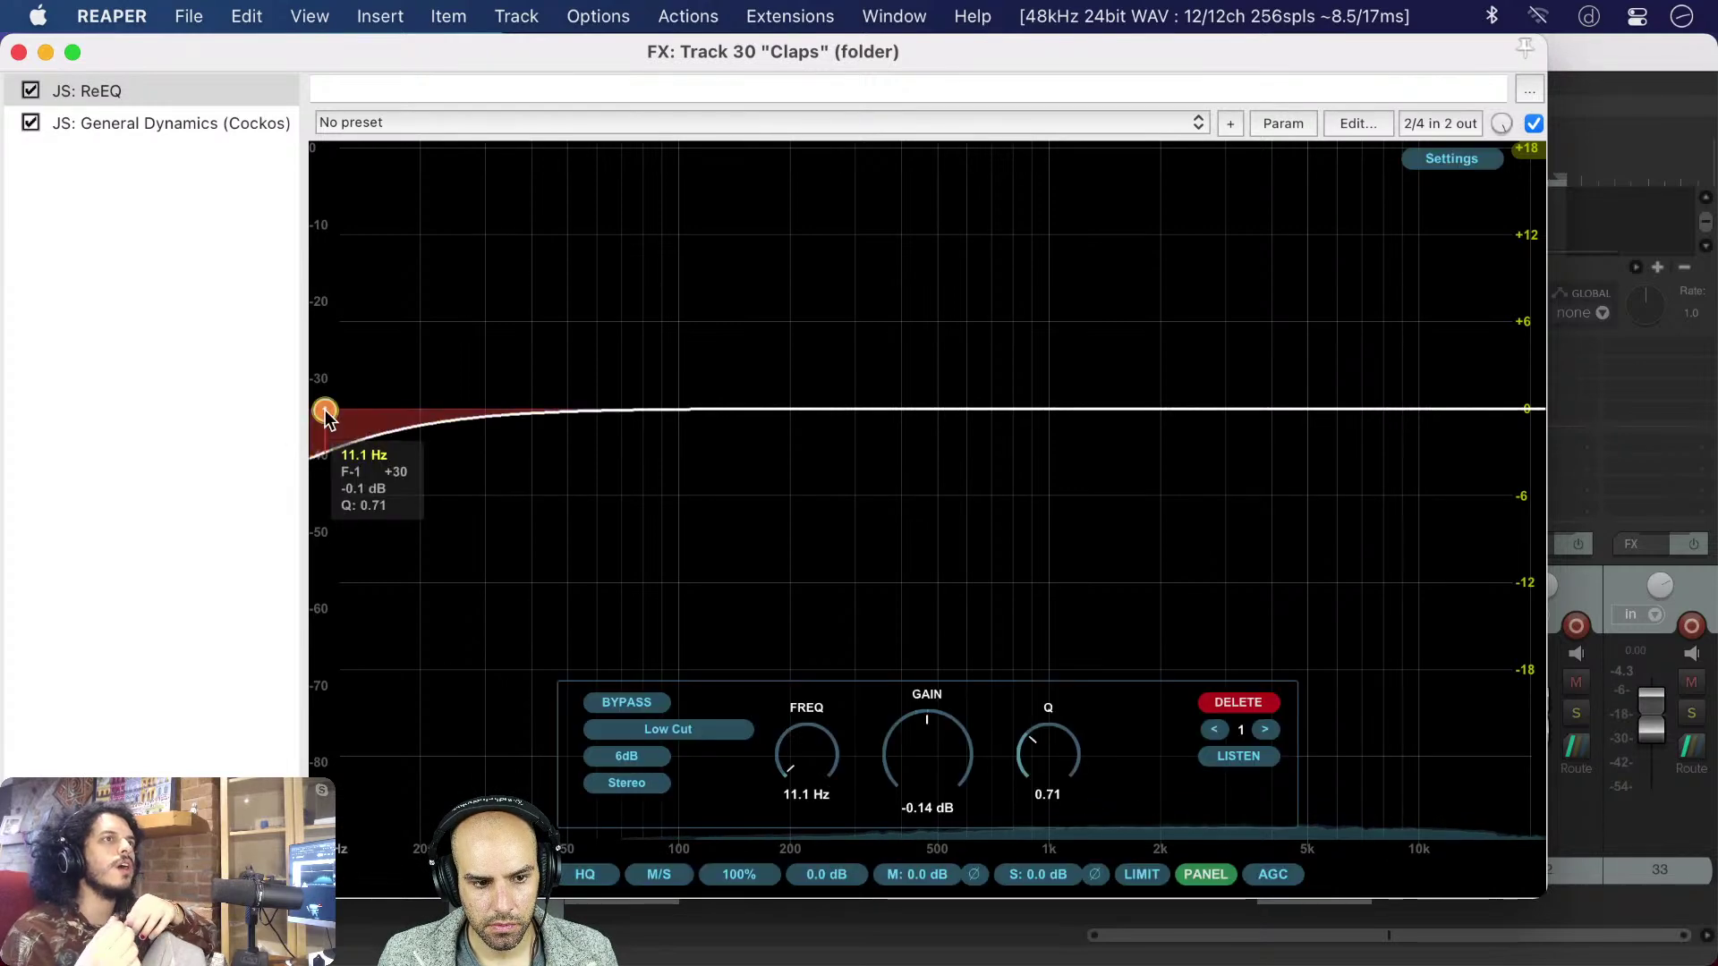
drag(322, 411, 869, 435)
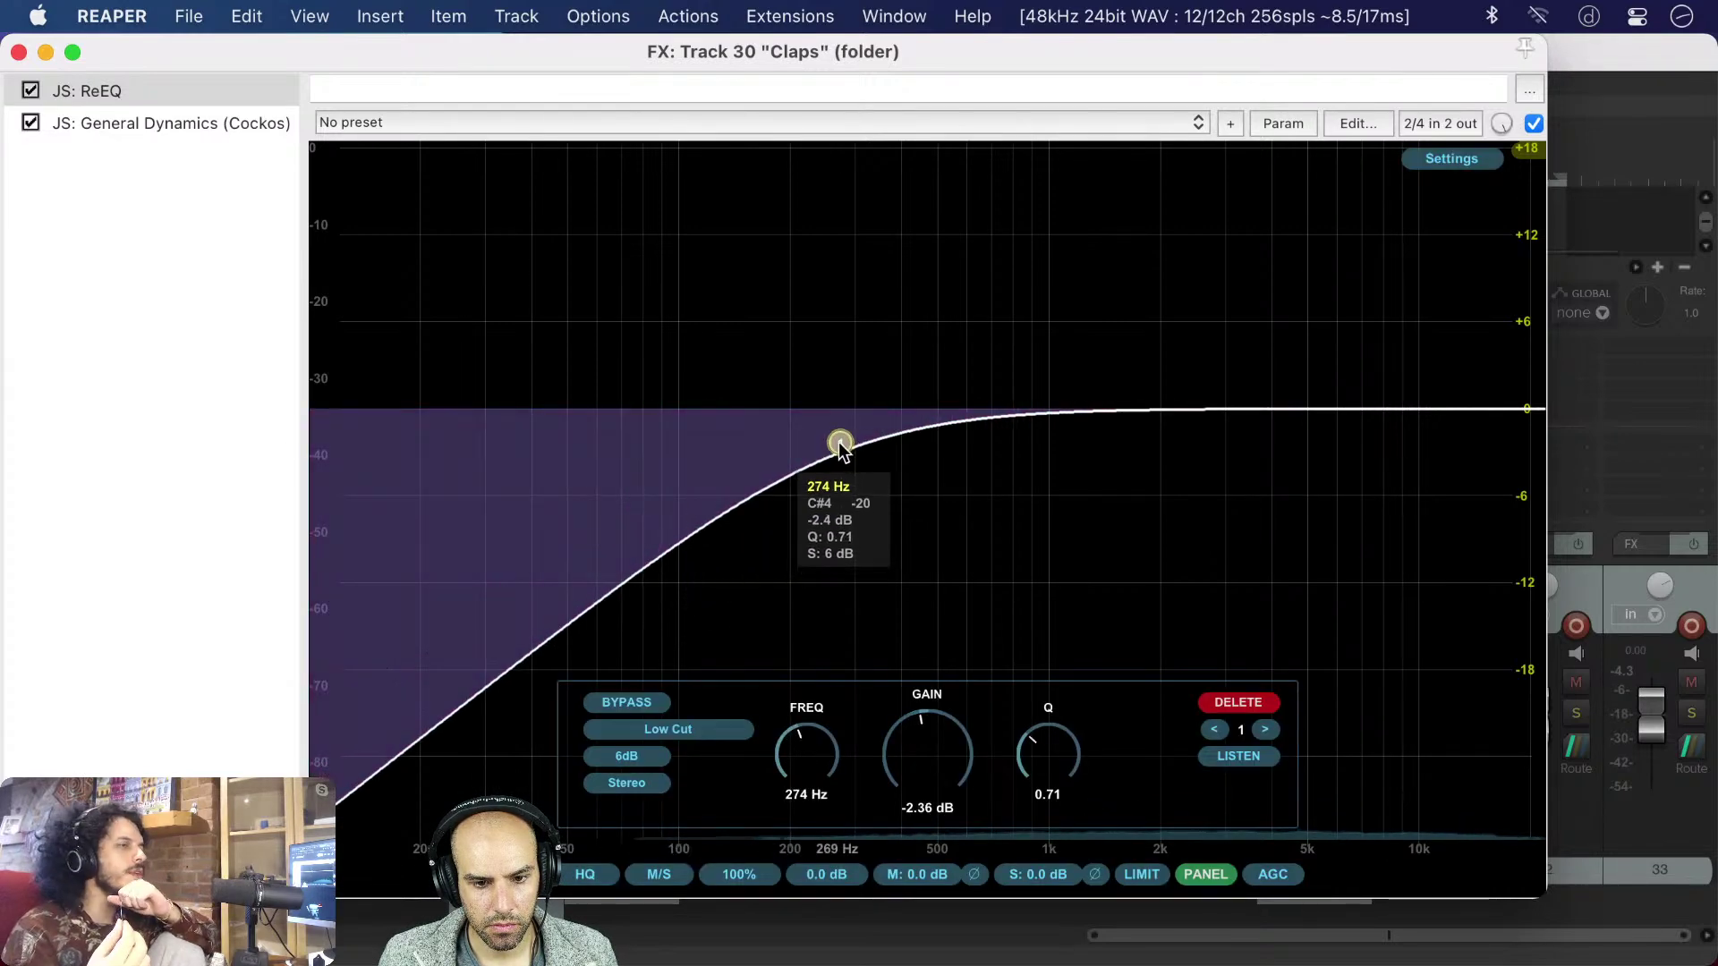
click(612, 752)
click(662, 931)
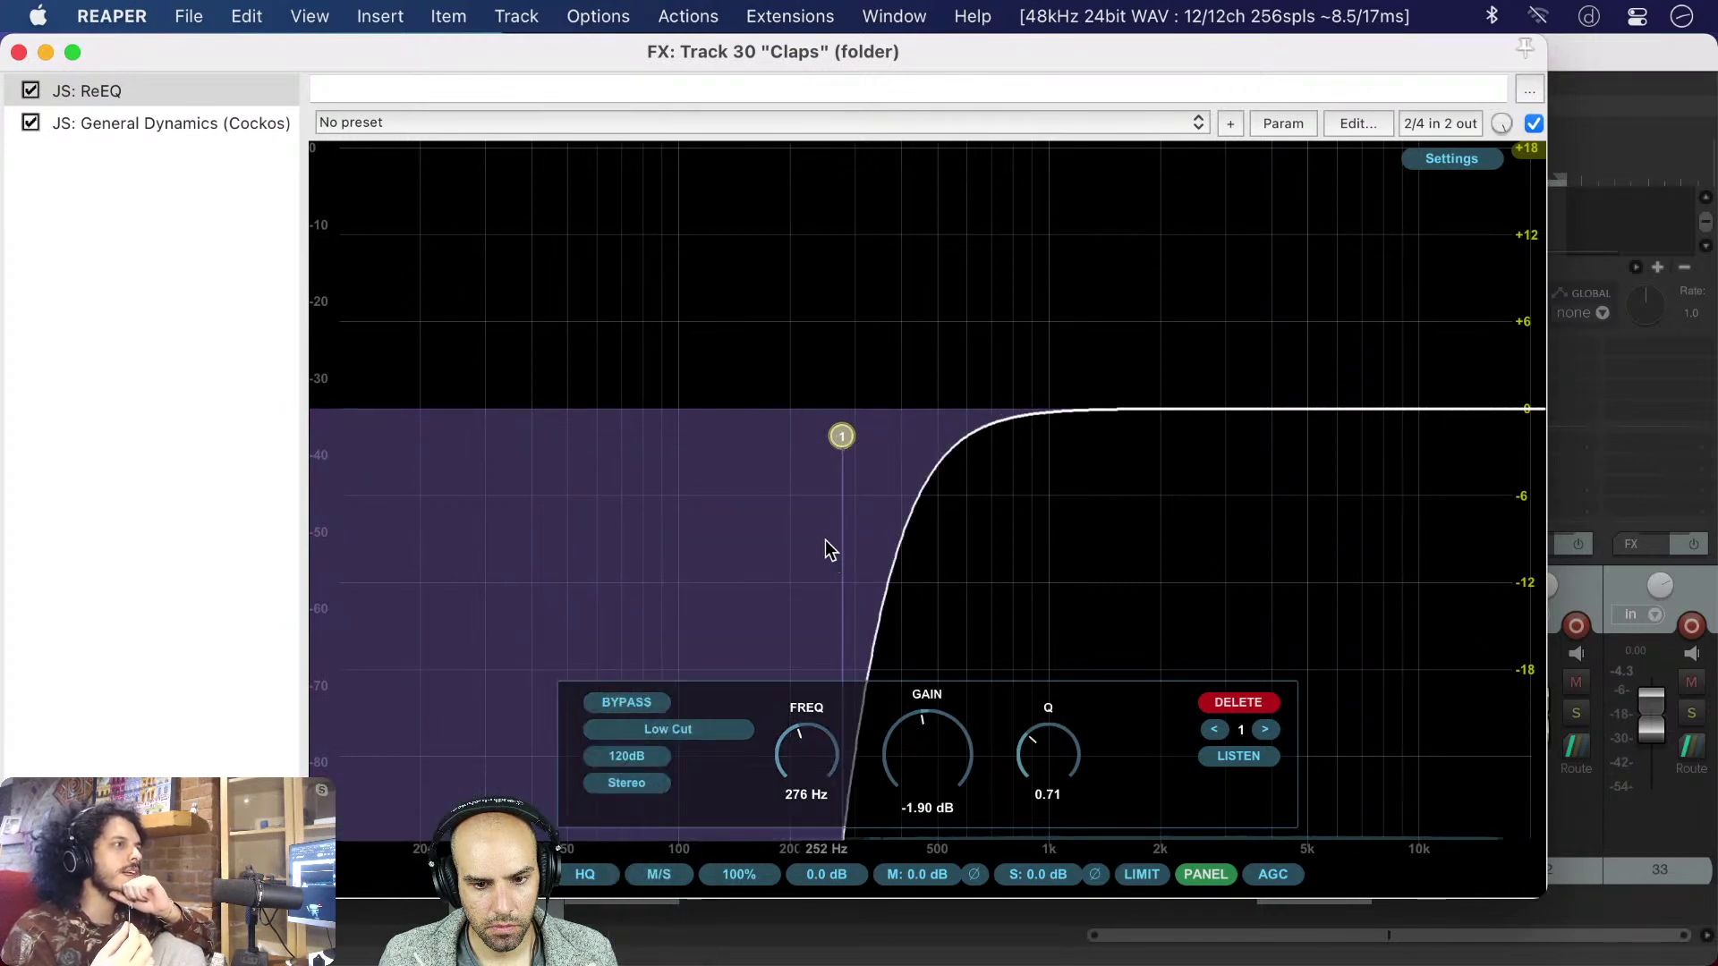
- Lower the low-cut band's frequency to about 198 Hz while auditioning the claps
mouse_move(845, 442)
mouse_down()
mouse_move(716, 443)
mouse_move(780, 443)
mouse_up()
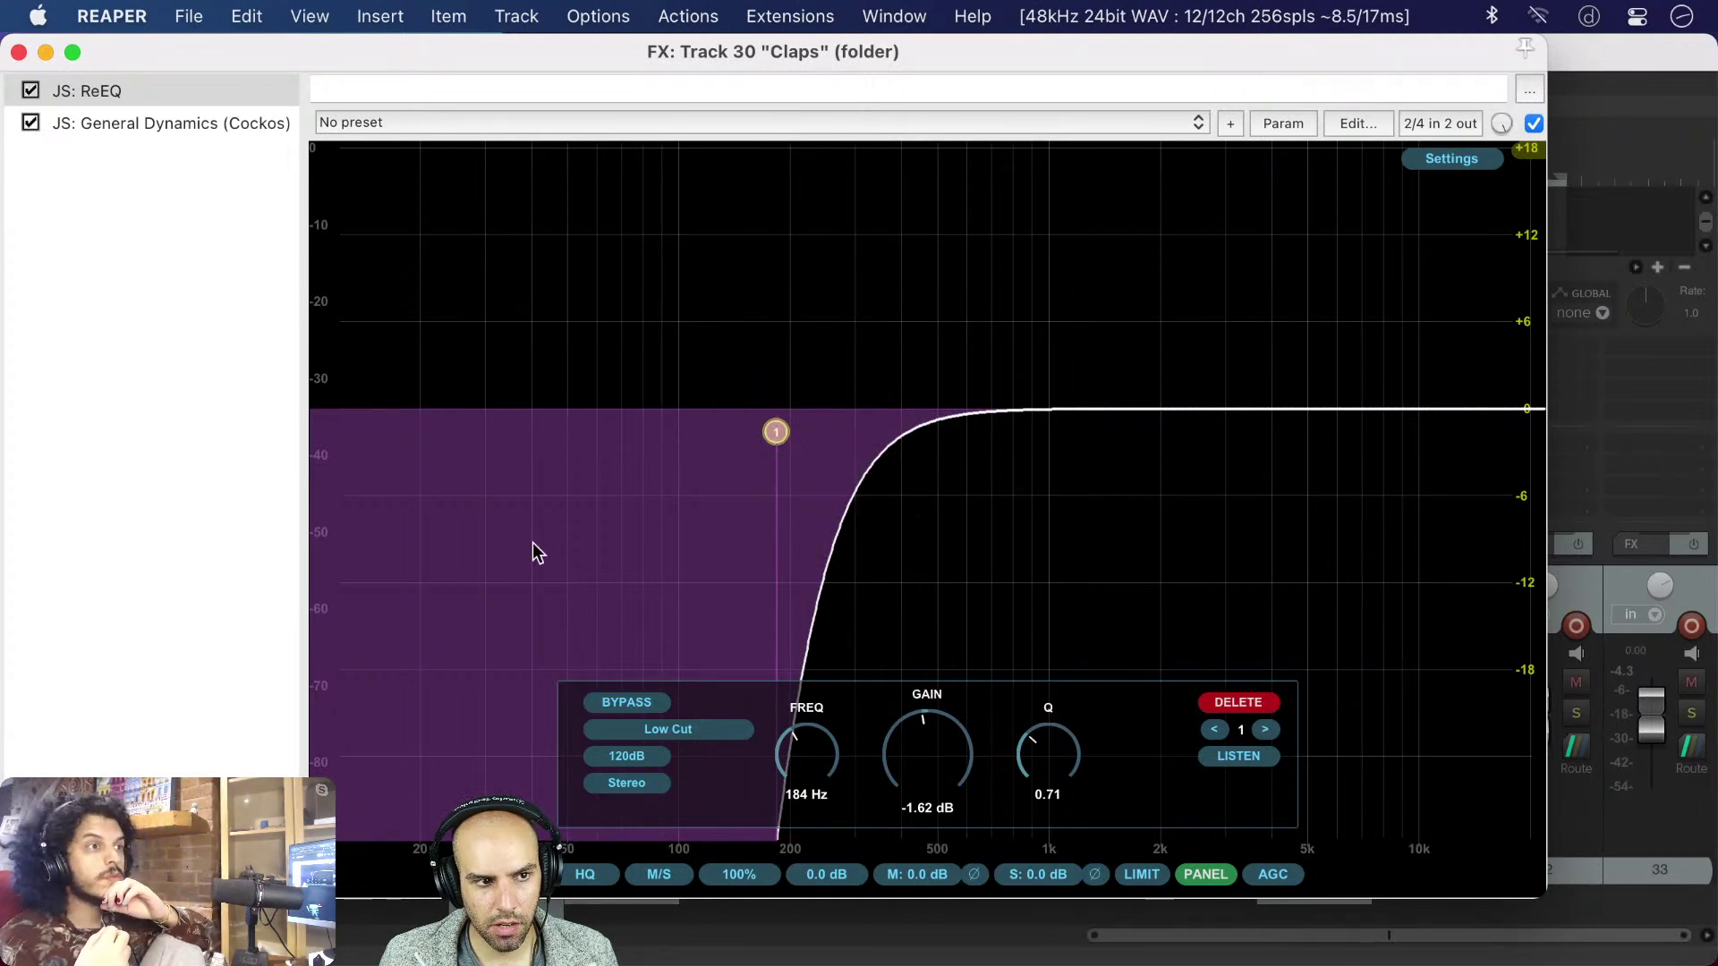
key(space)
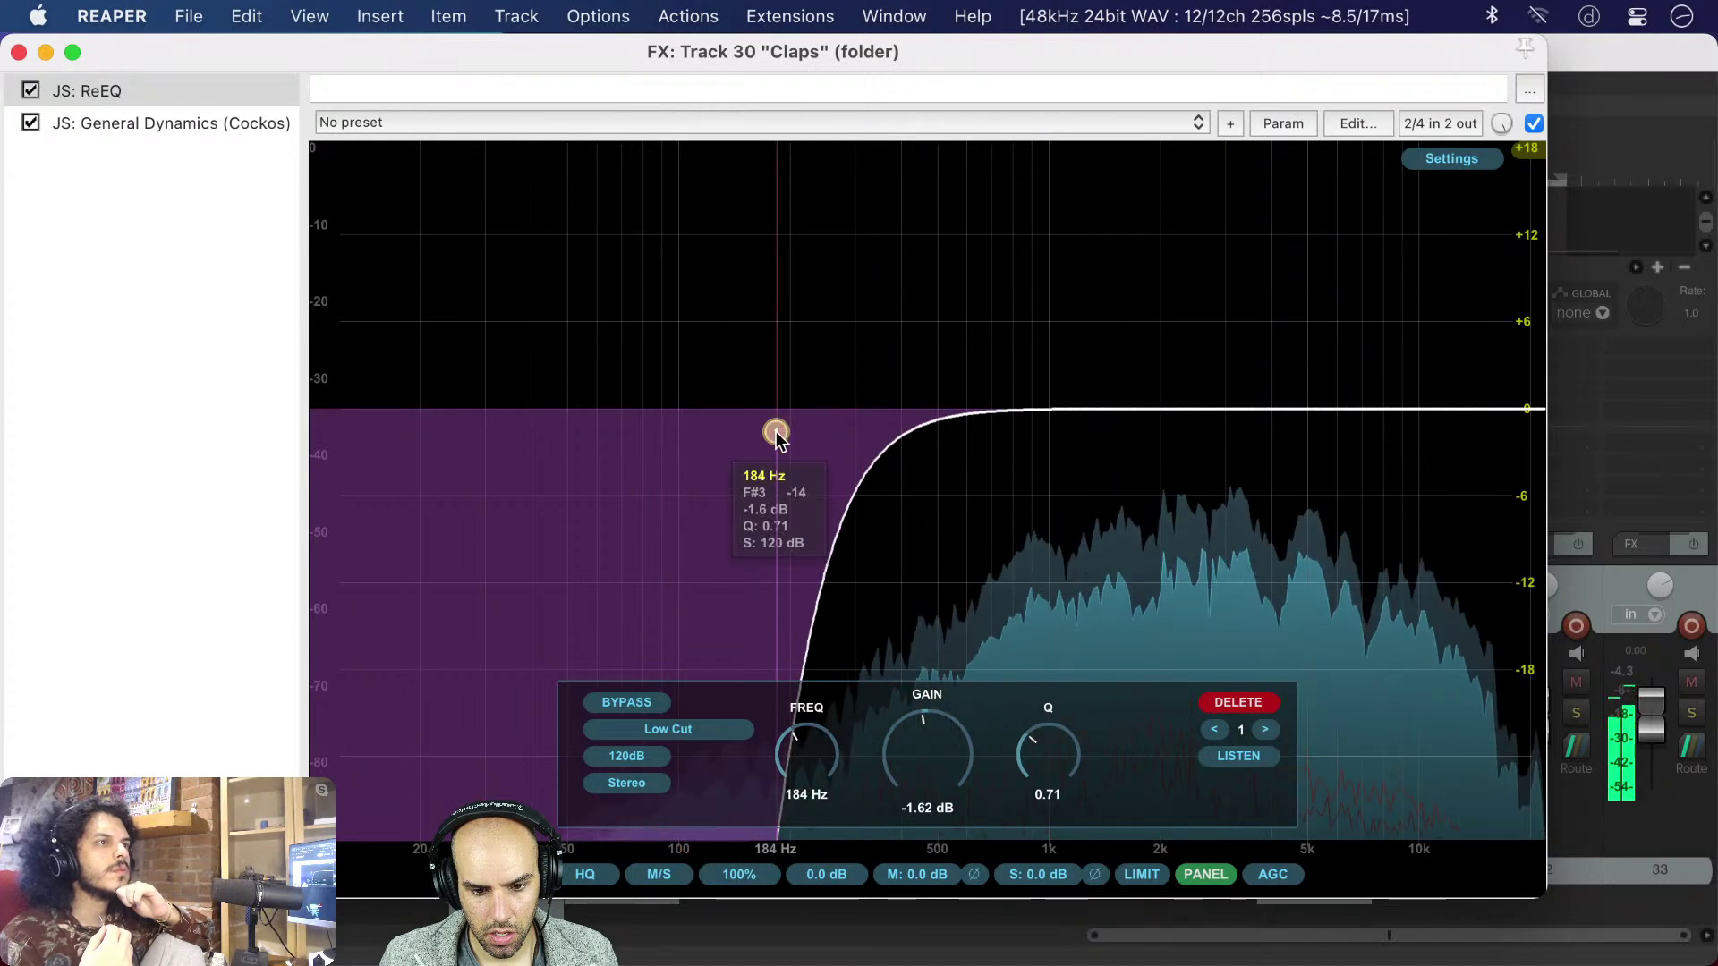
drag(776, 436, 787, 434)
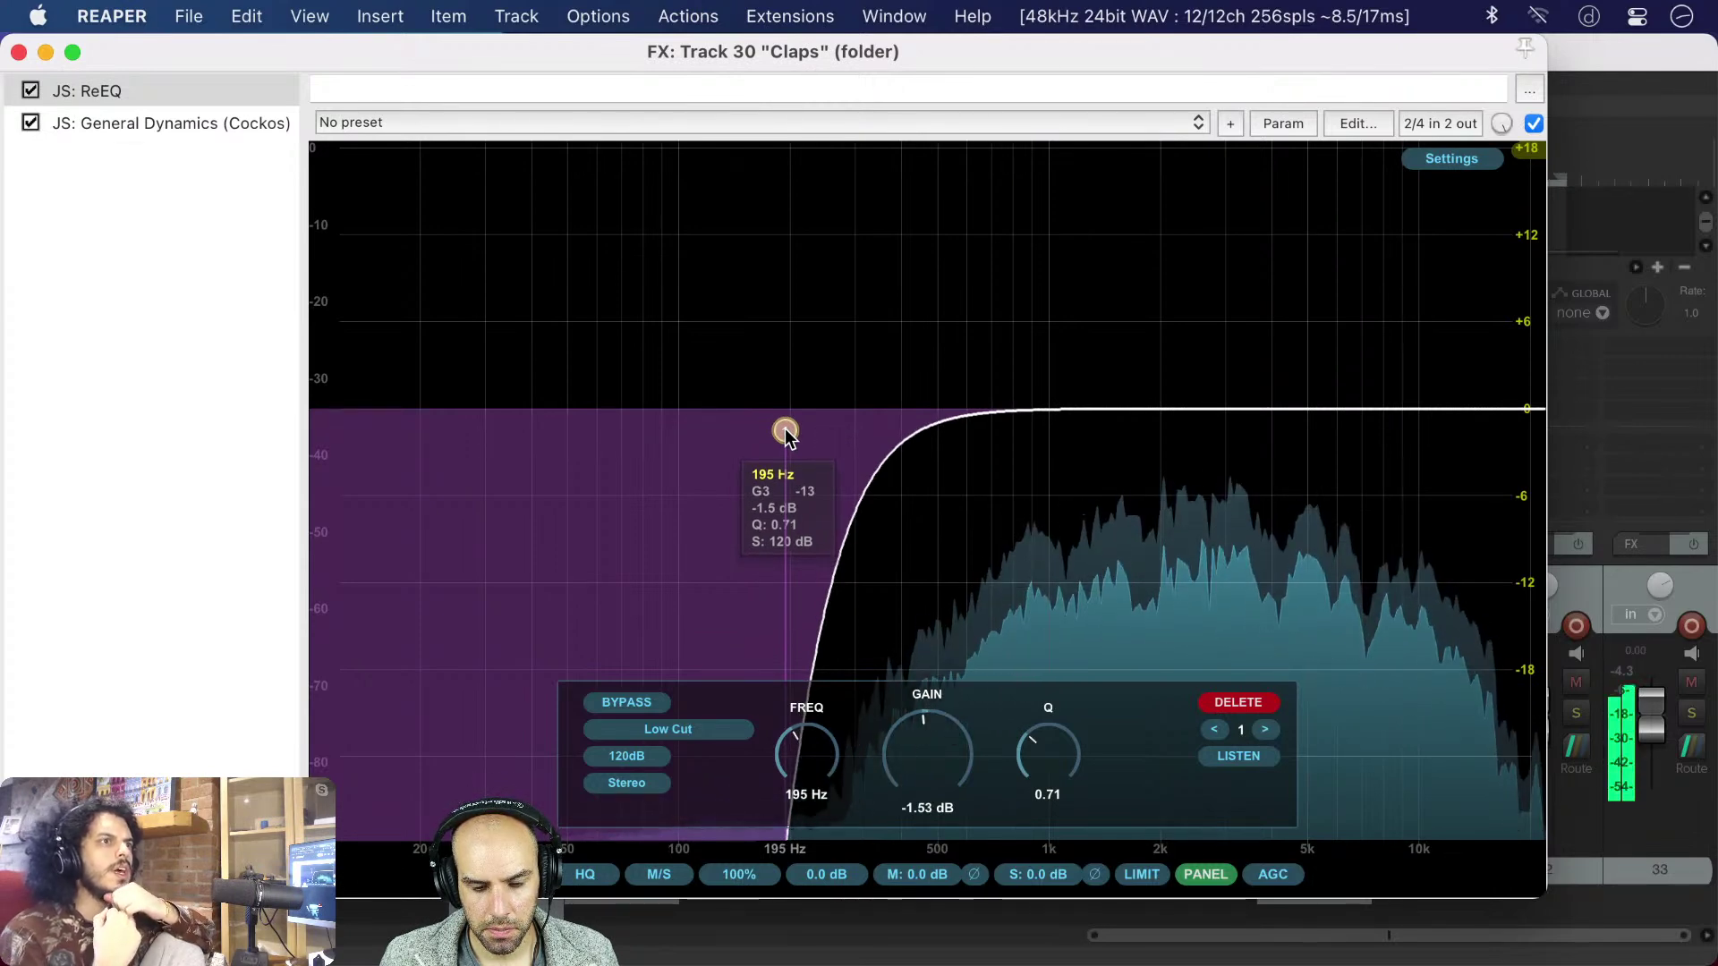
drag(785, 434, 787, 432)
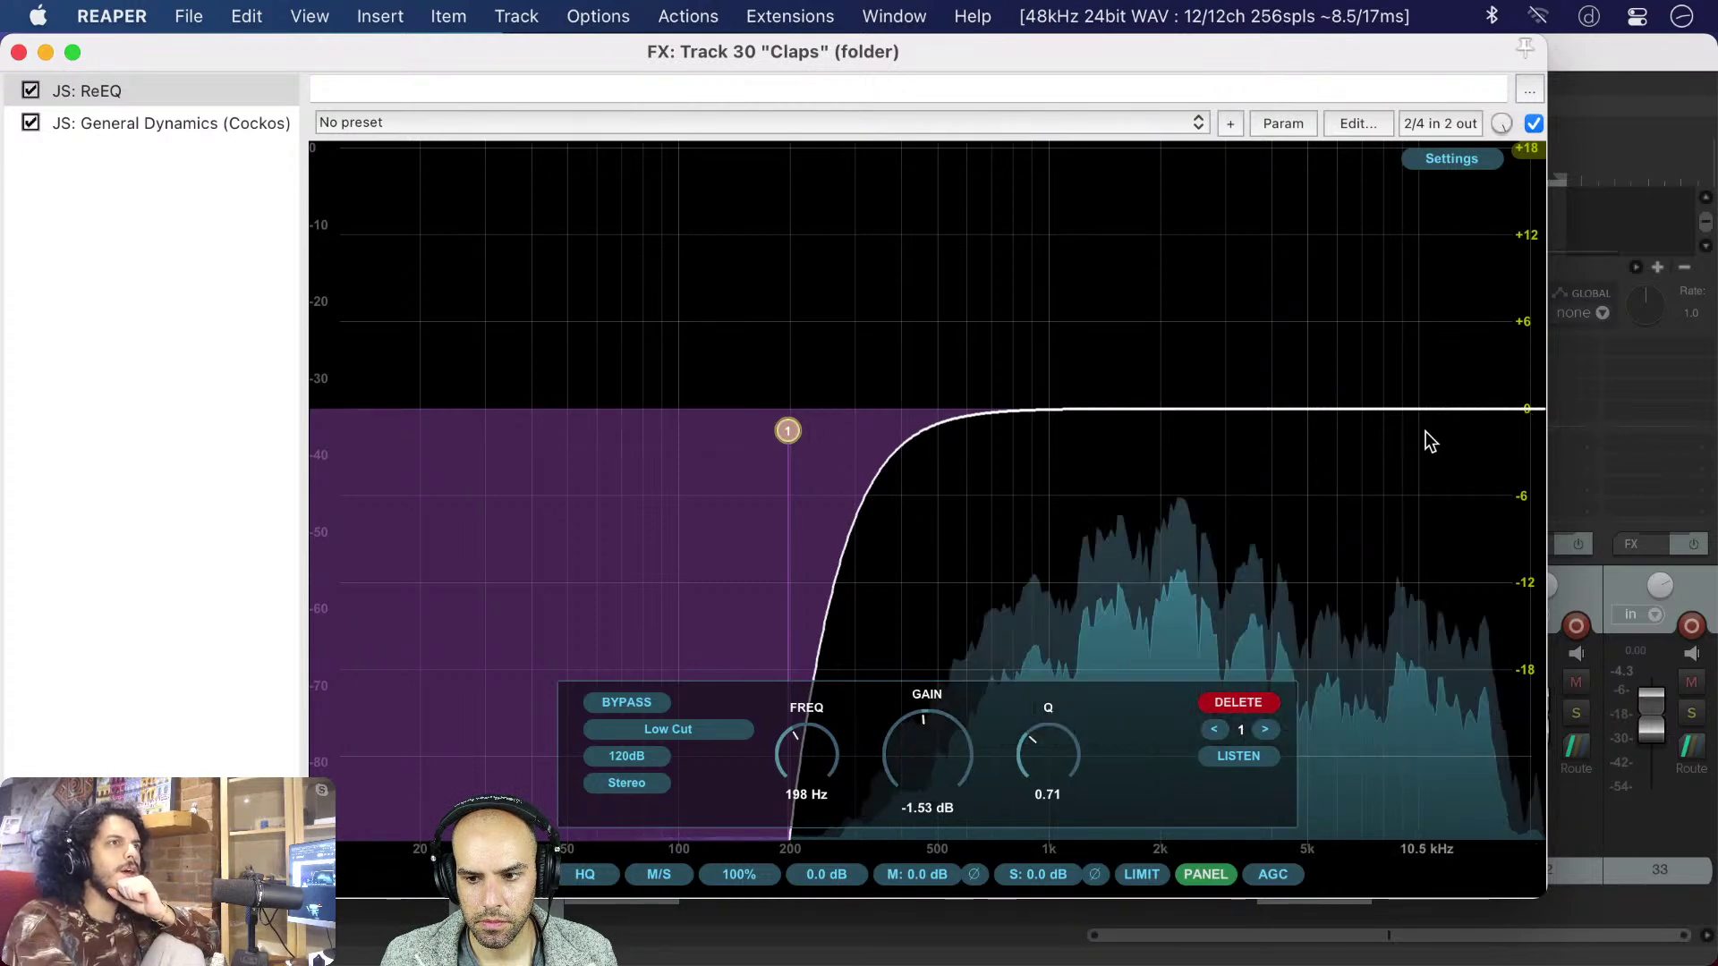
- Inspect the highs during playback and add a peak band at about 8.7 kHz cutting about 3 dB
mouse_move(1394, 374)
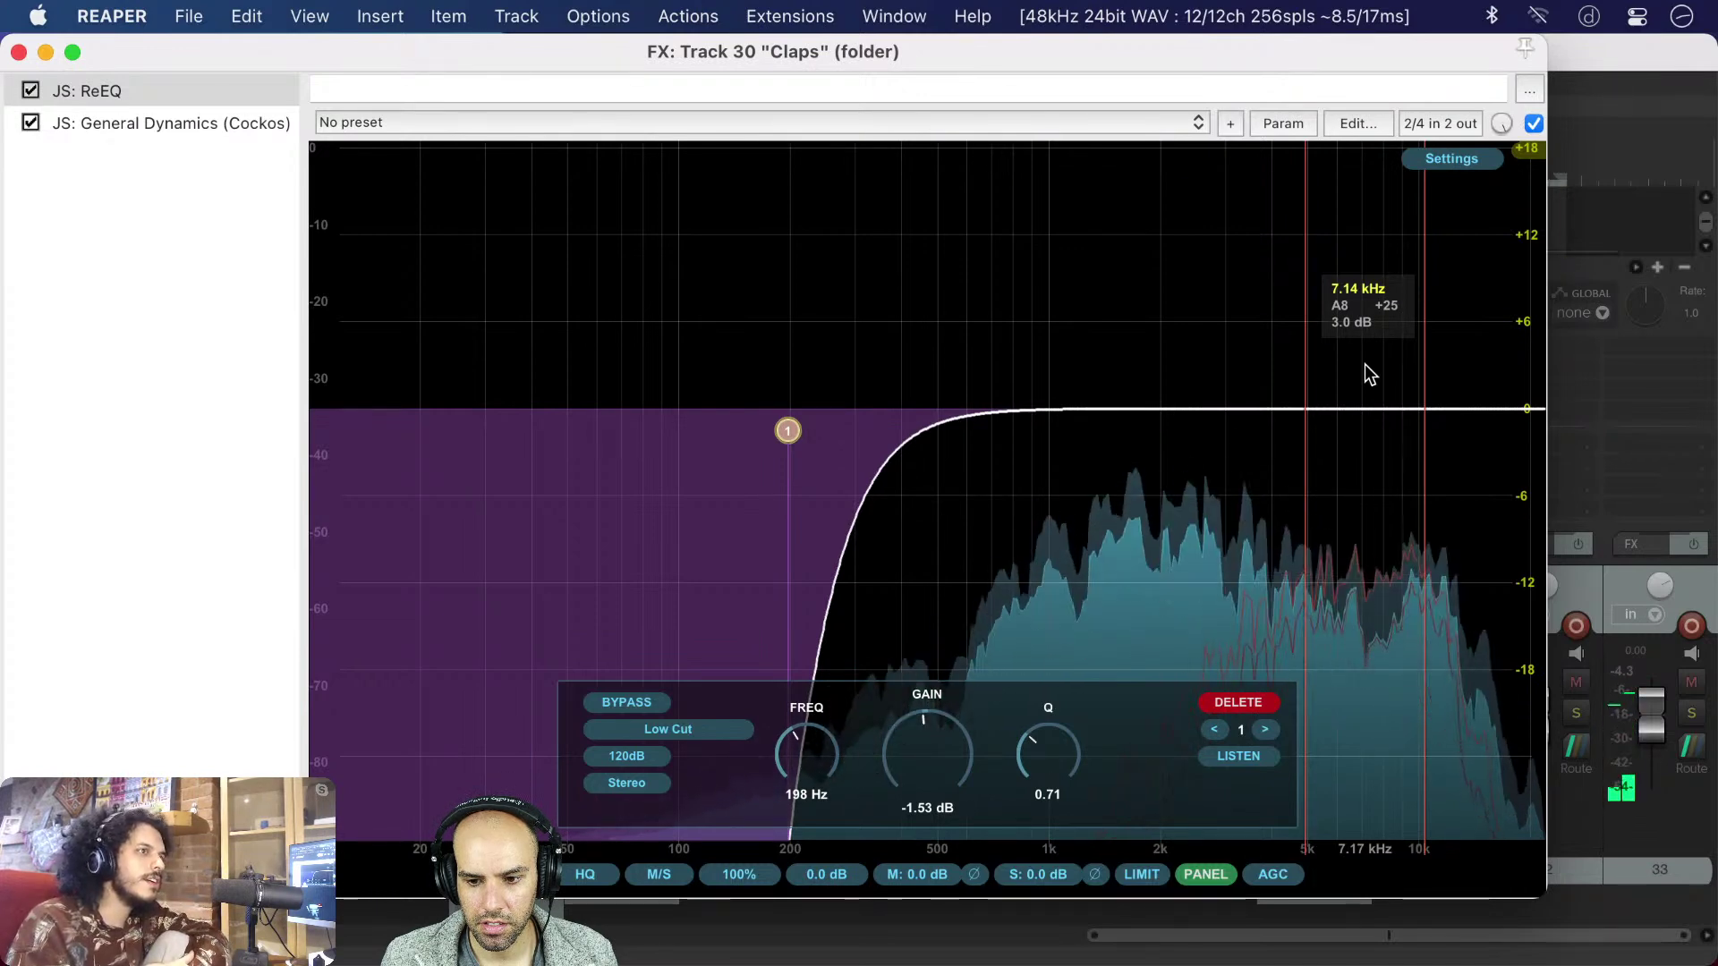
key(space)
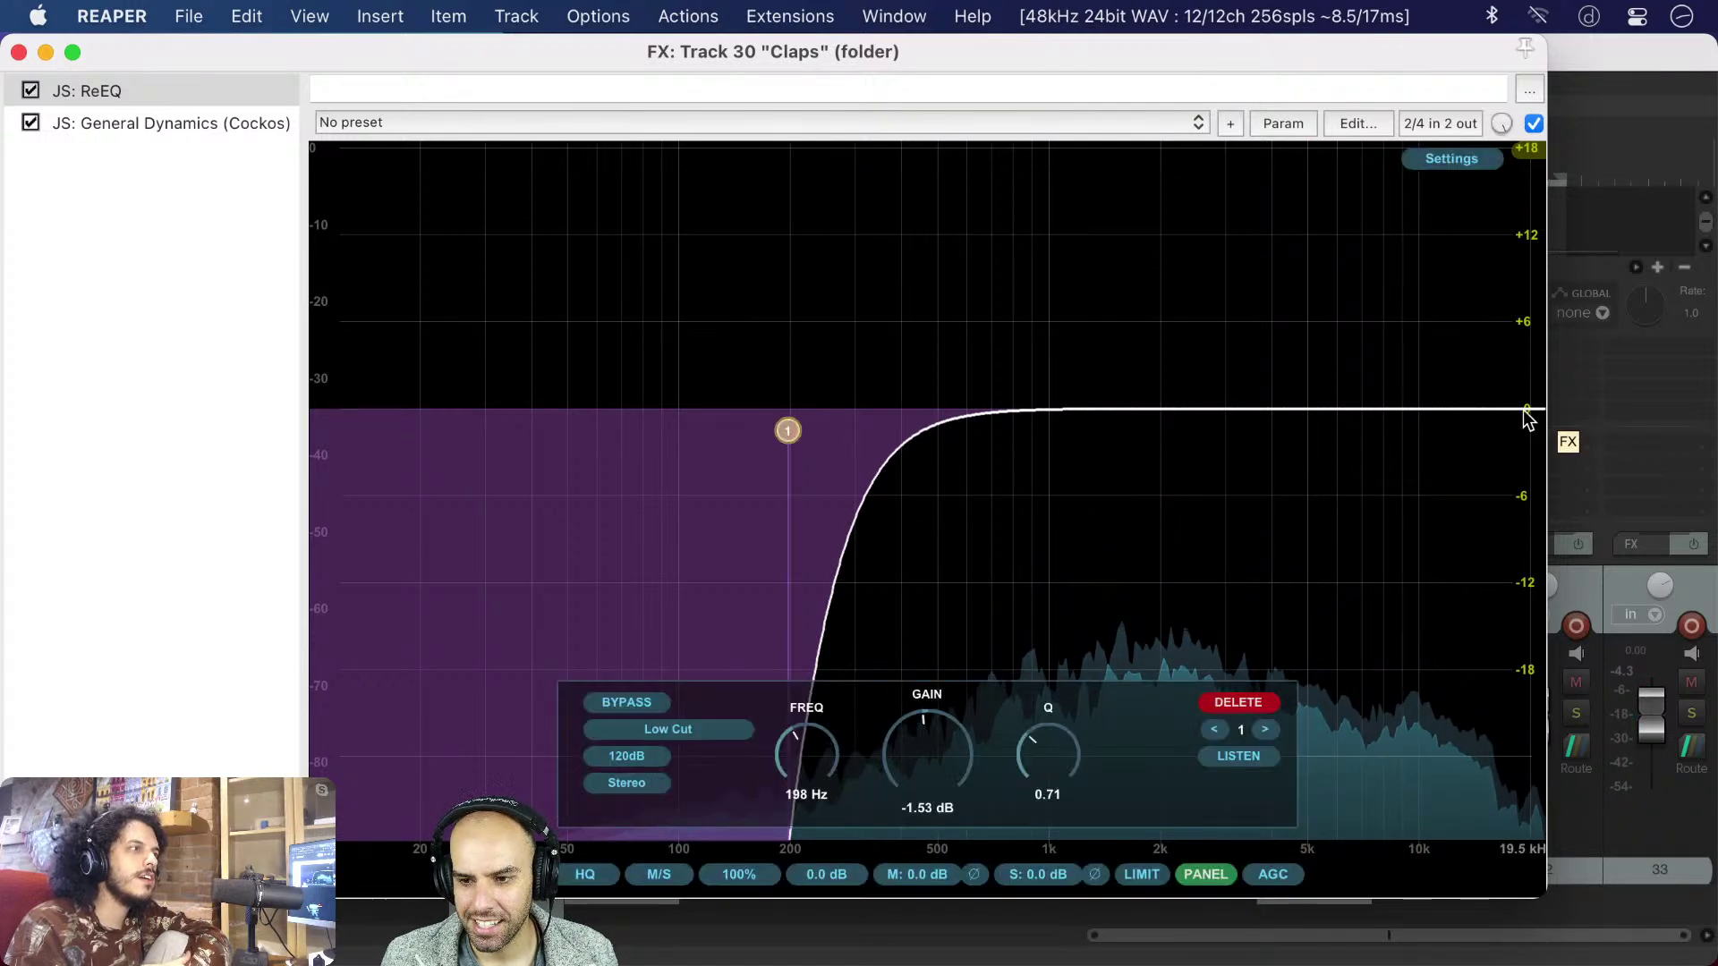
double_click(1391, 407)
drag(1391, 407, 1392, 458)
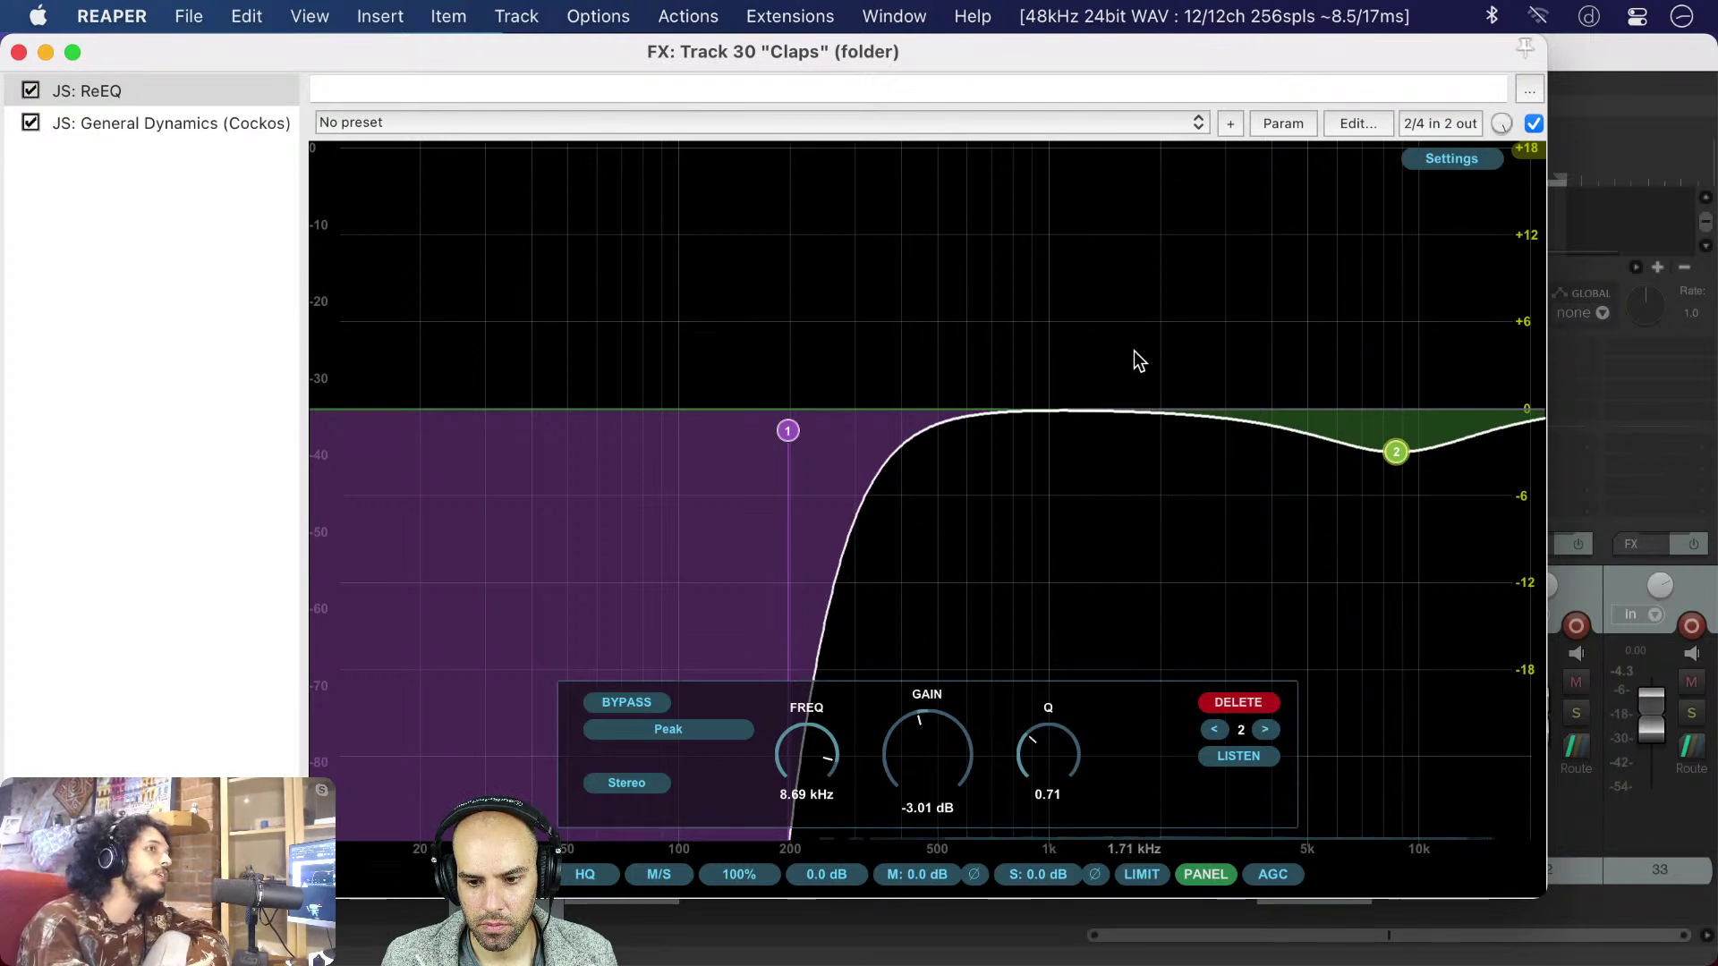
- Audition the claps' midrange and add a peak band at about 1.54 kHz boosting about 2.5 dB
key(space)
drag(1099, 343, 1153, 340)
mouse_move(1150, 410)
mouse_down()
mouse_move(1248, 397)
mouse_move(1141, 399)
mouse_move(1126, 423)
mouse_up()
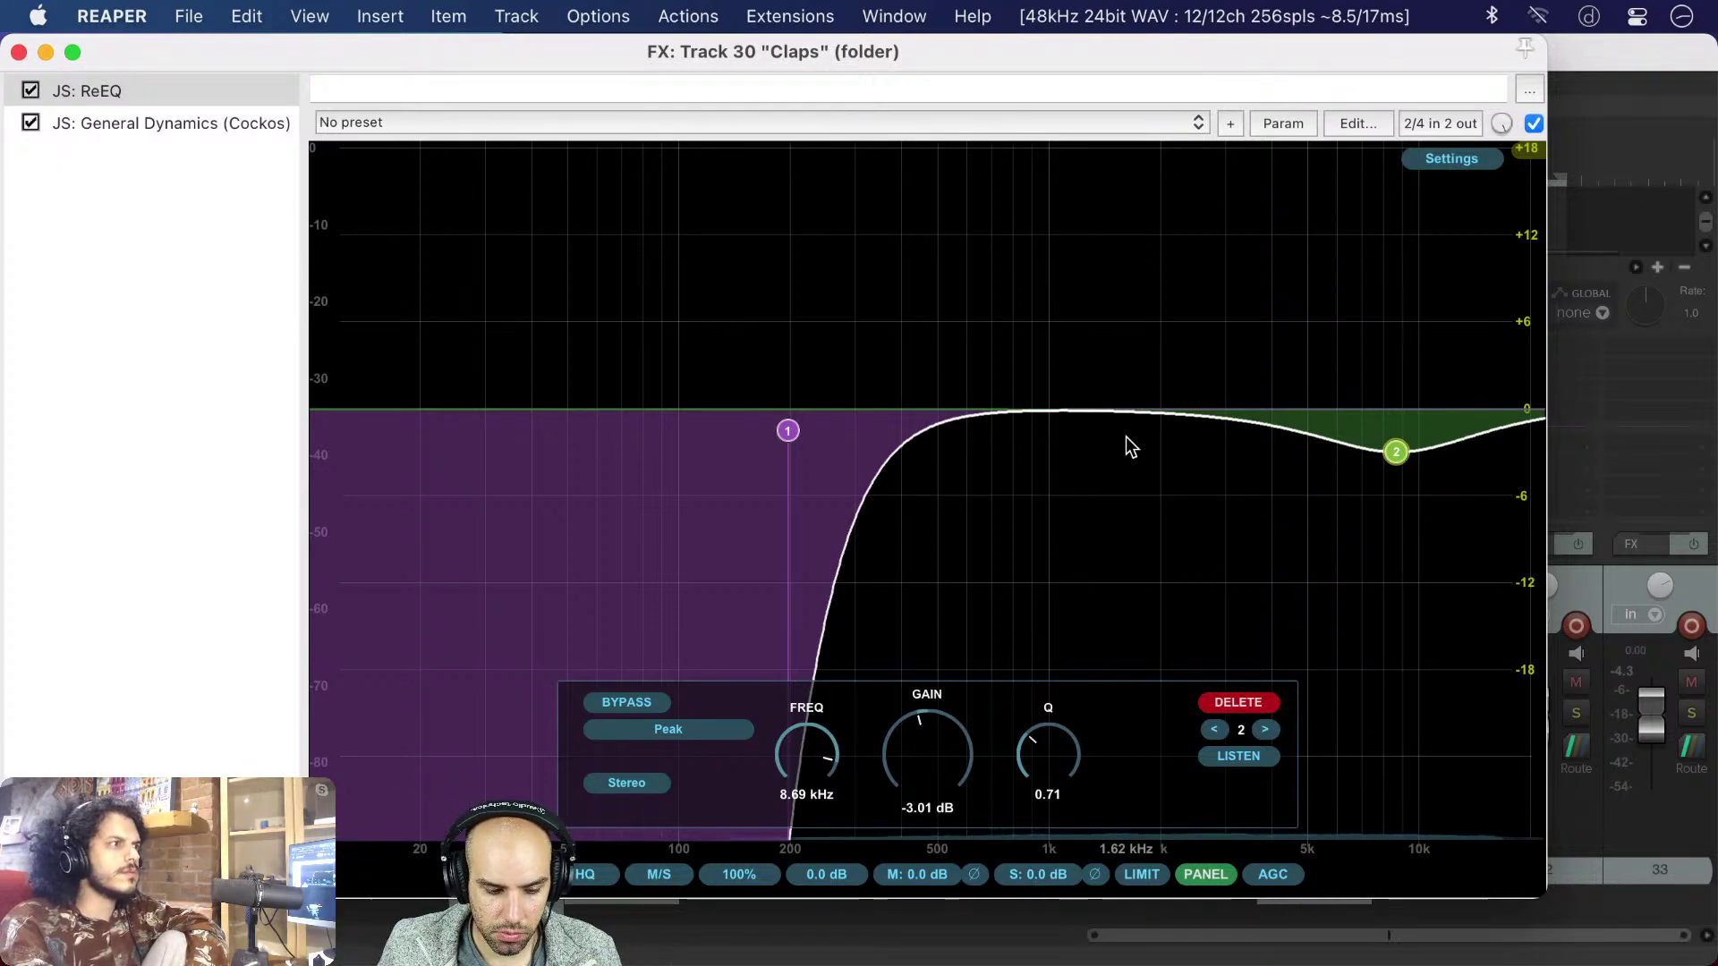
double_click(1118, 412)
drag(1118, 411, 1119, 374)
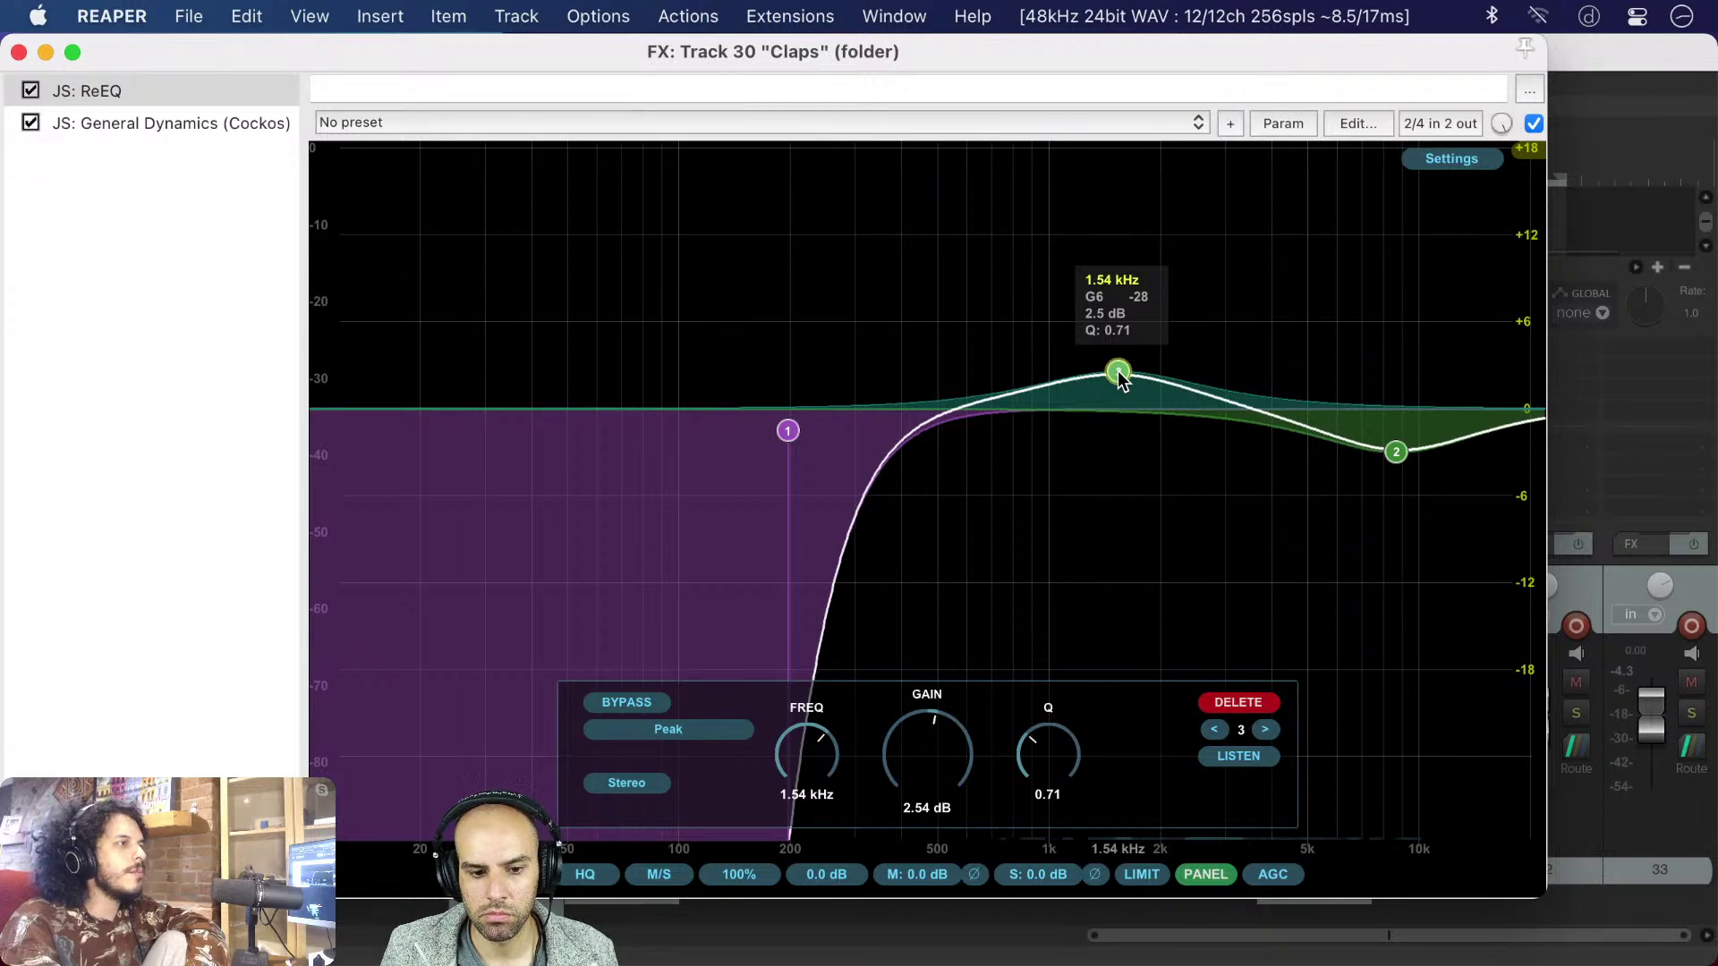
- Smooth the sharp corner of the General Dynamics curve into a rounded knee and play the claps through it
click(245, 130)
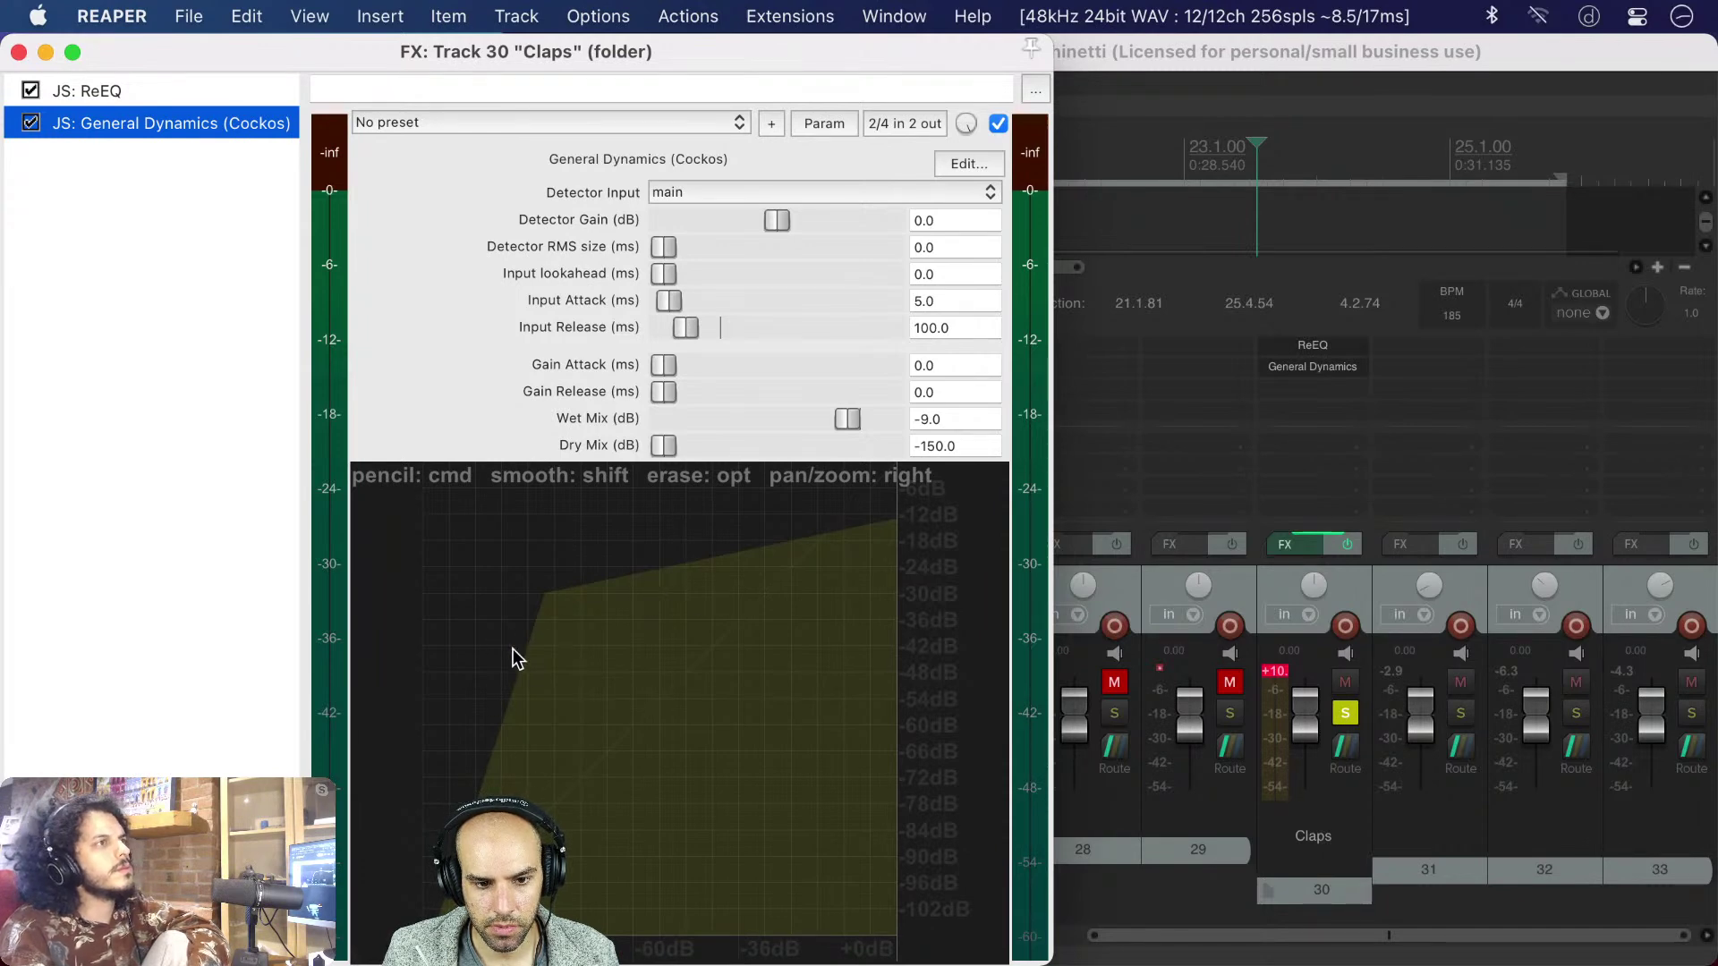
drag(512, 647, 488, 642)
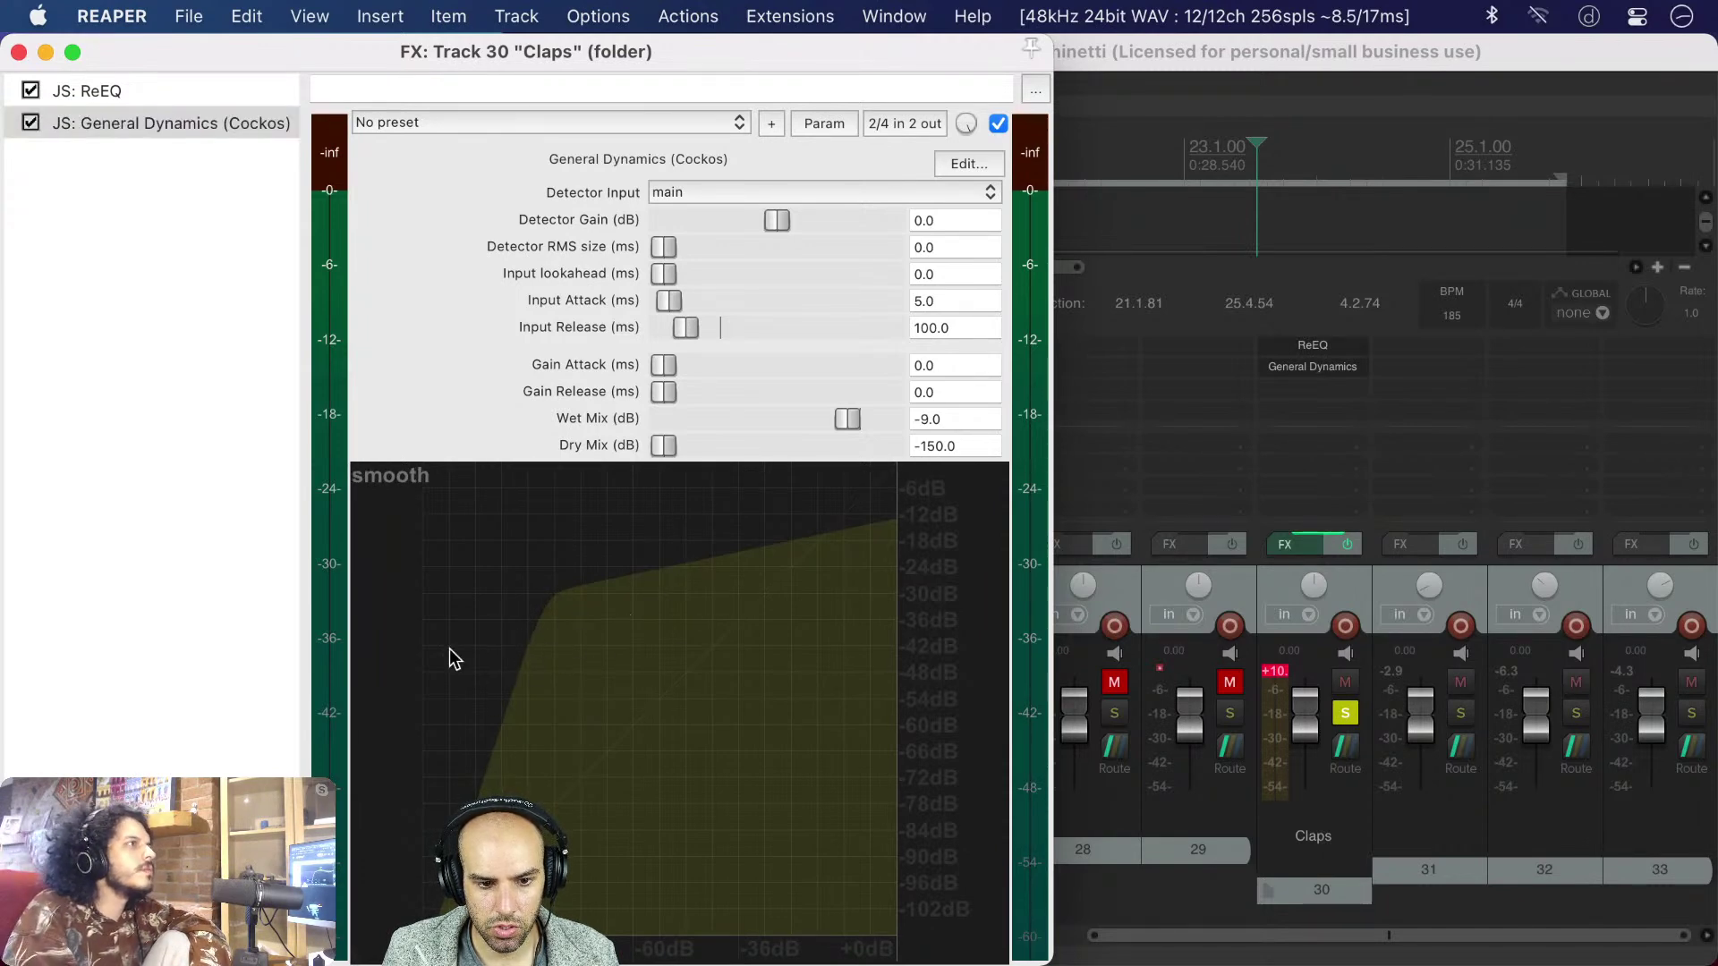
click(144, 97)
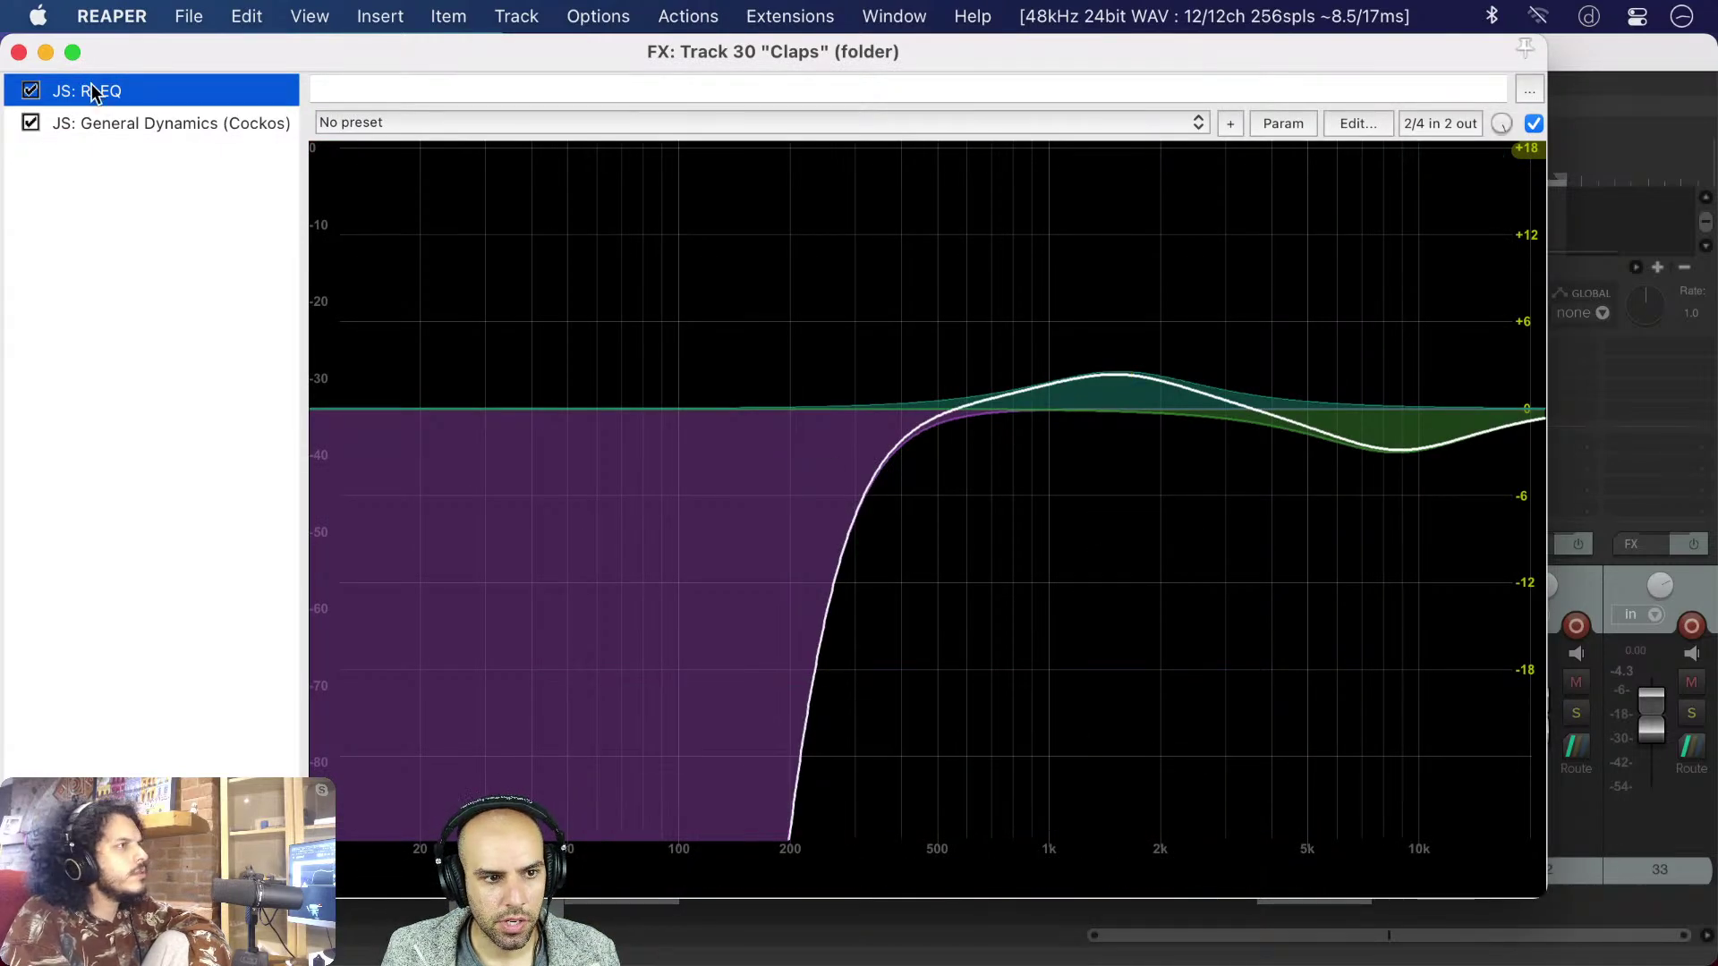
click(120, 125)
key(space)
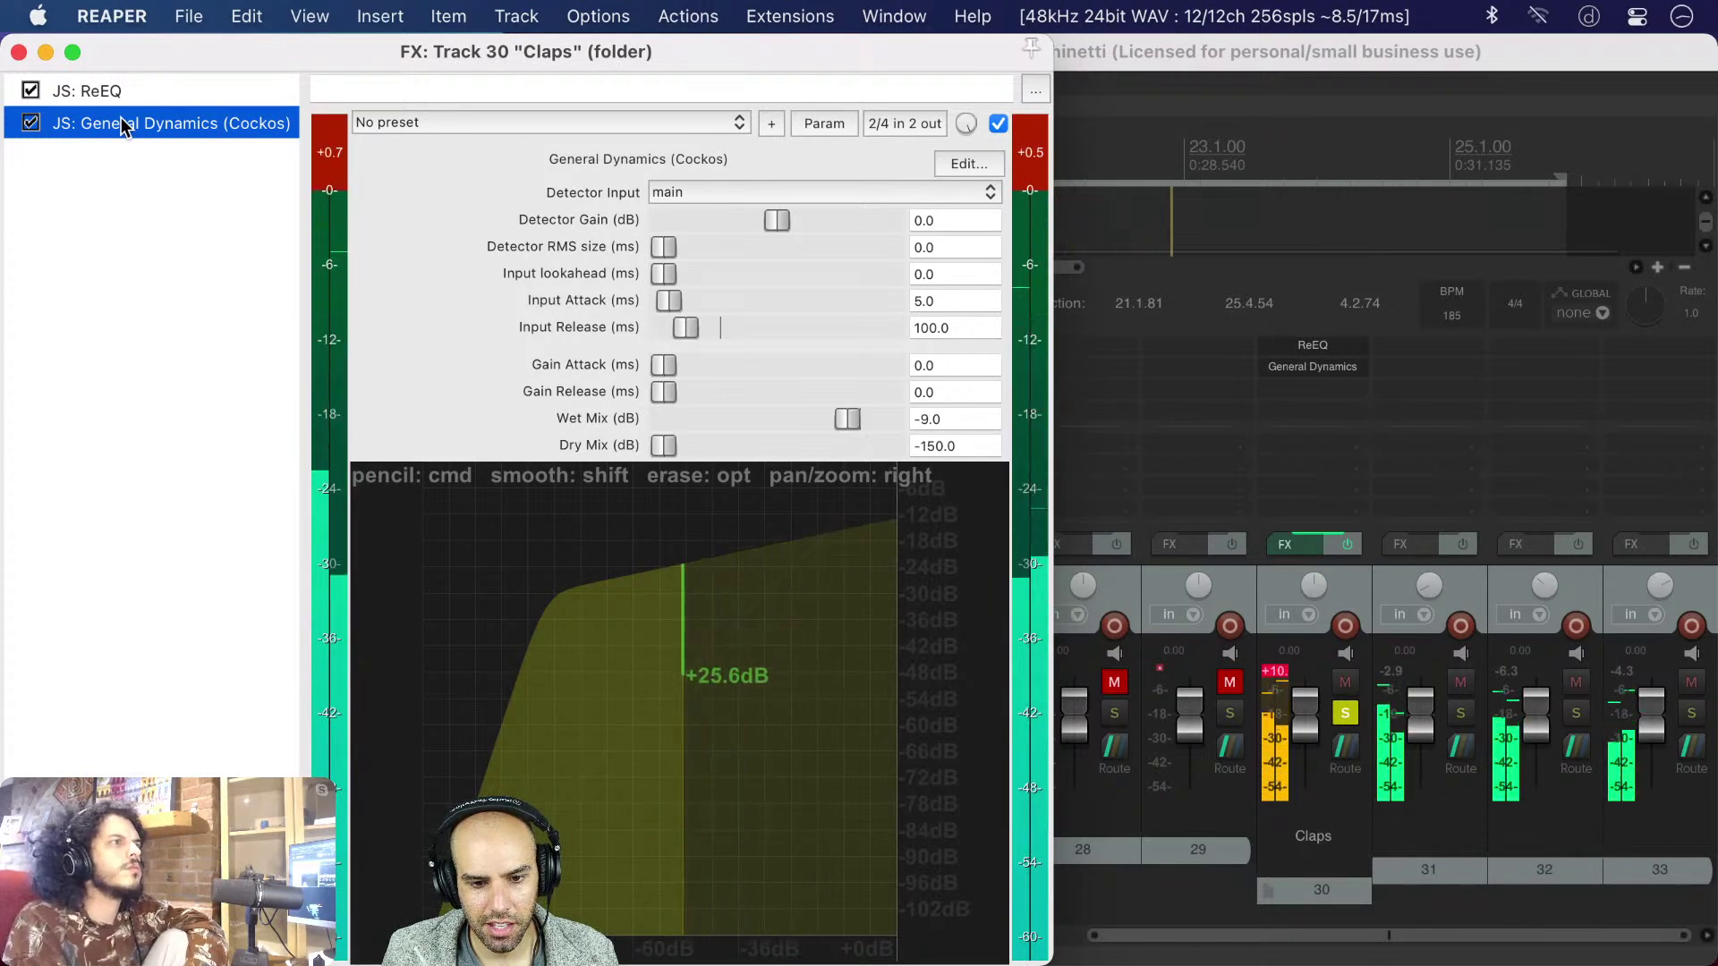
- Compare the claps with ReEQ's 1.54 kHz band bypassed and active, leaving the band active
click(107, 91)
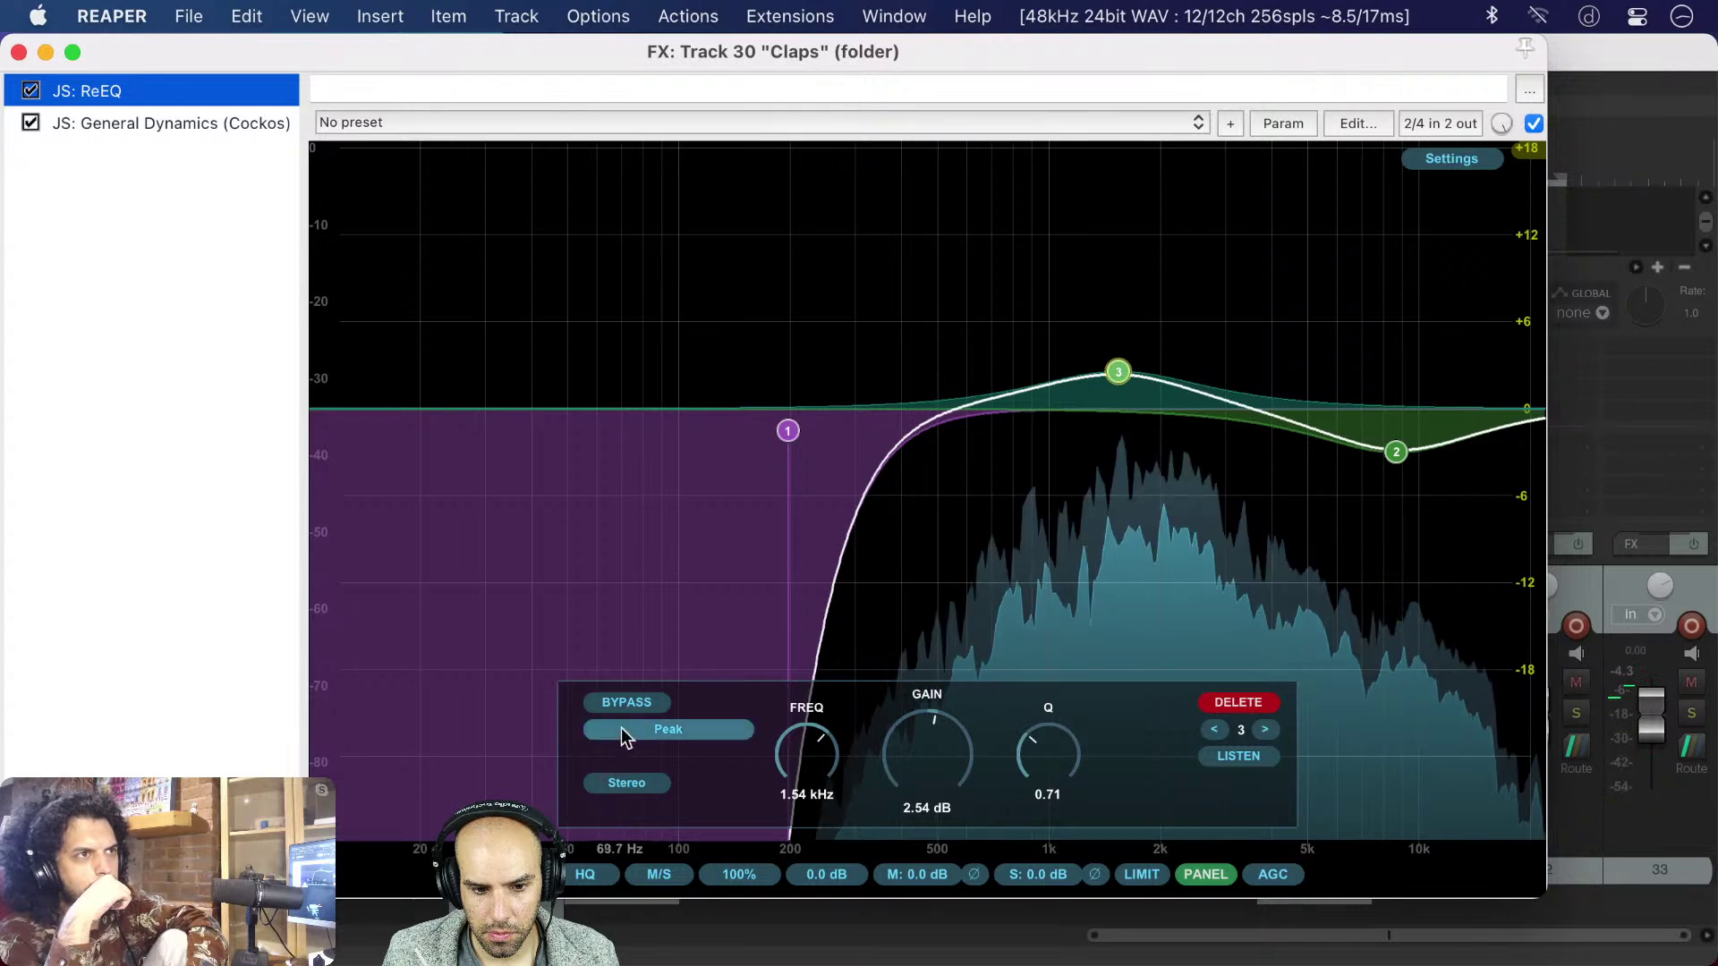
click(628, 703)
click(631, 703)
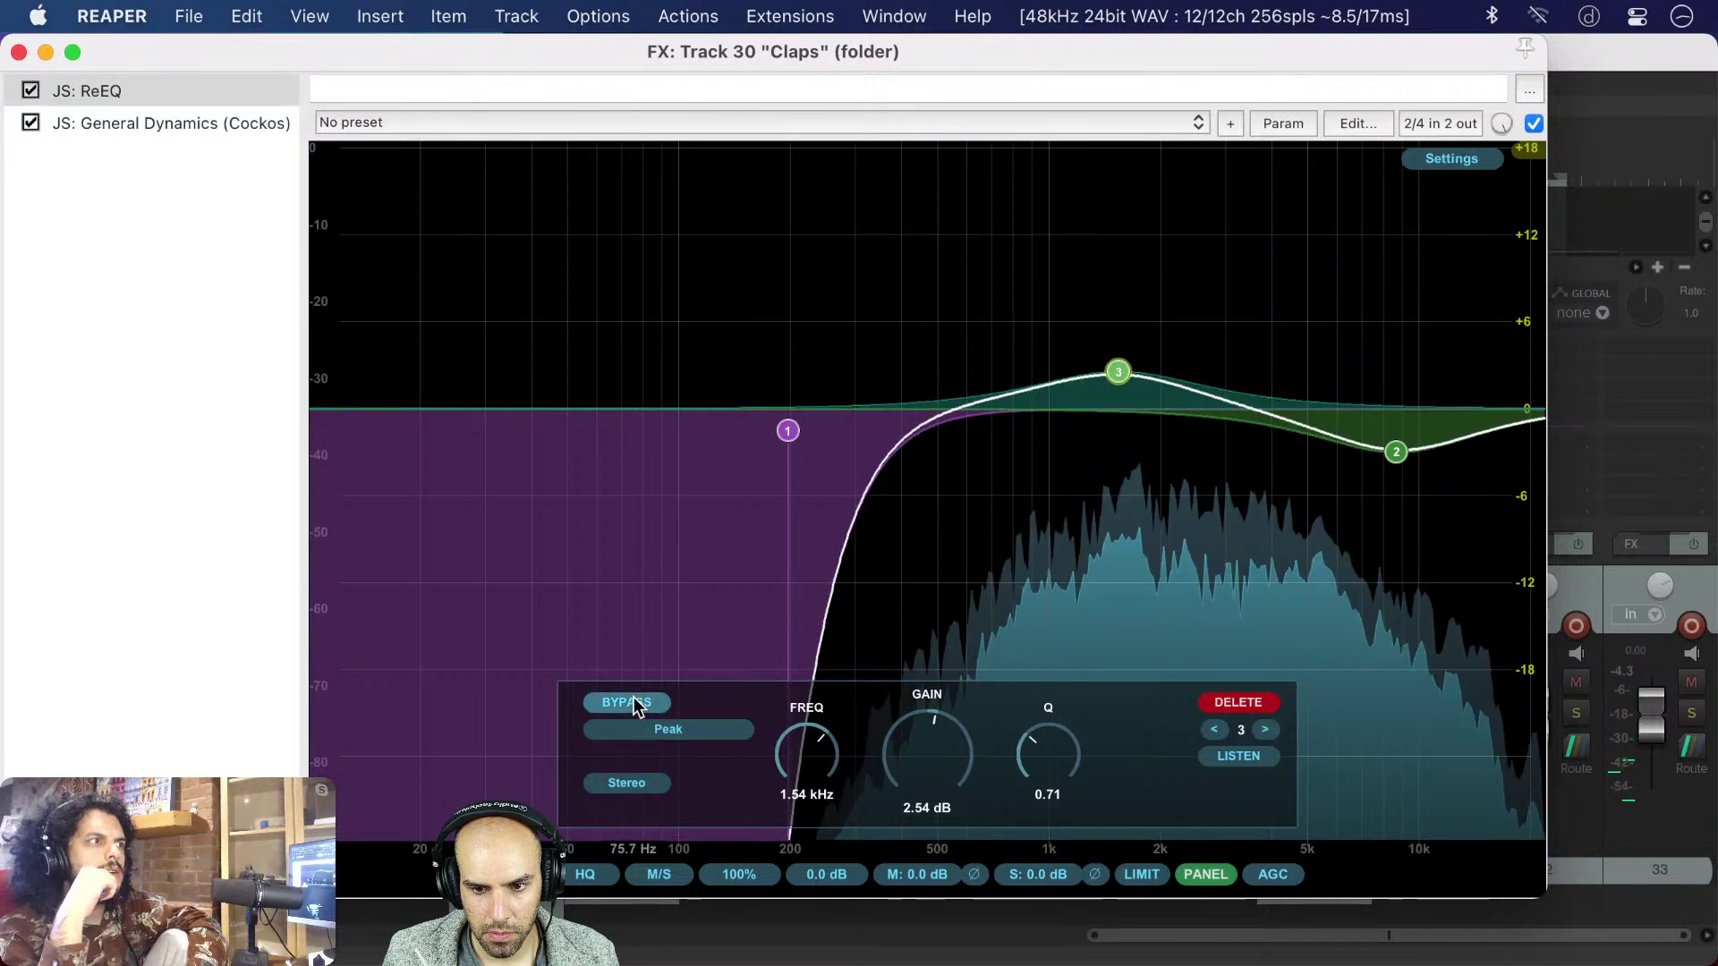
click(632, 703)
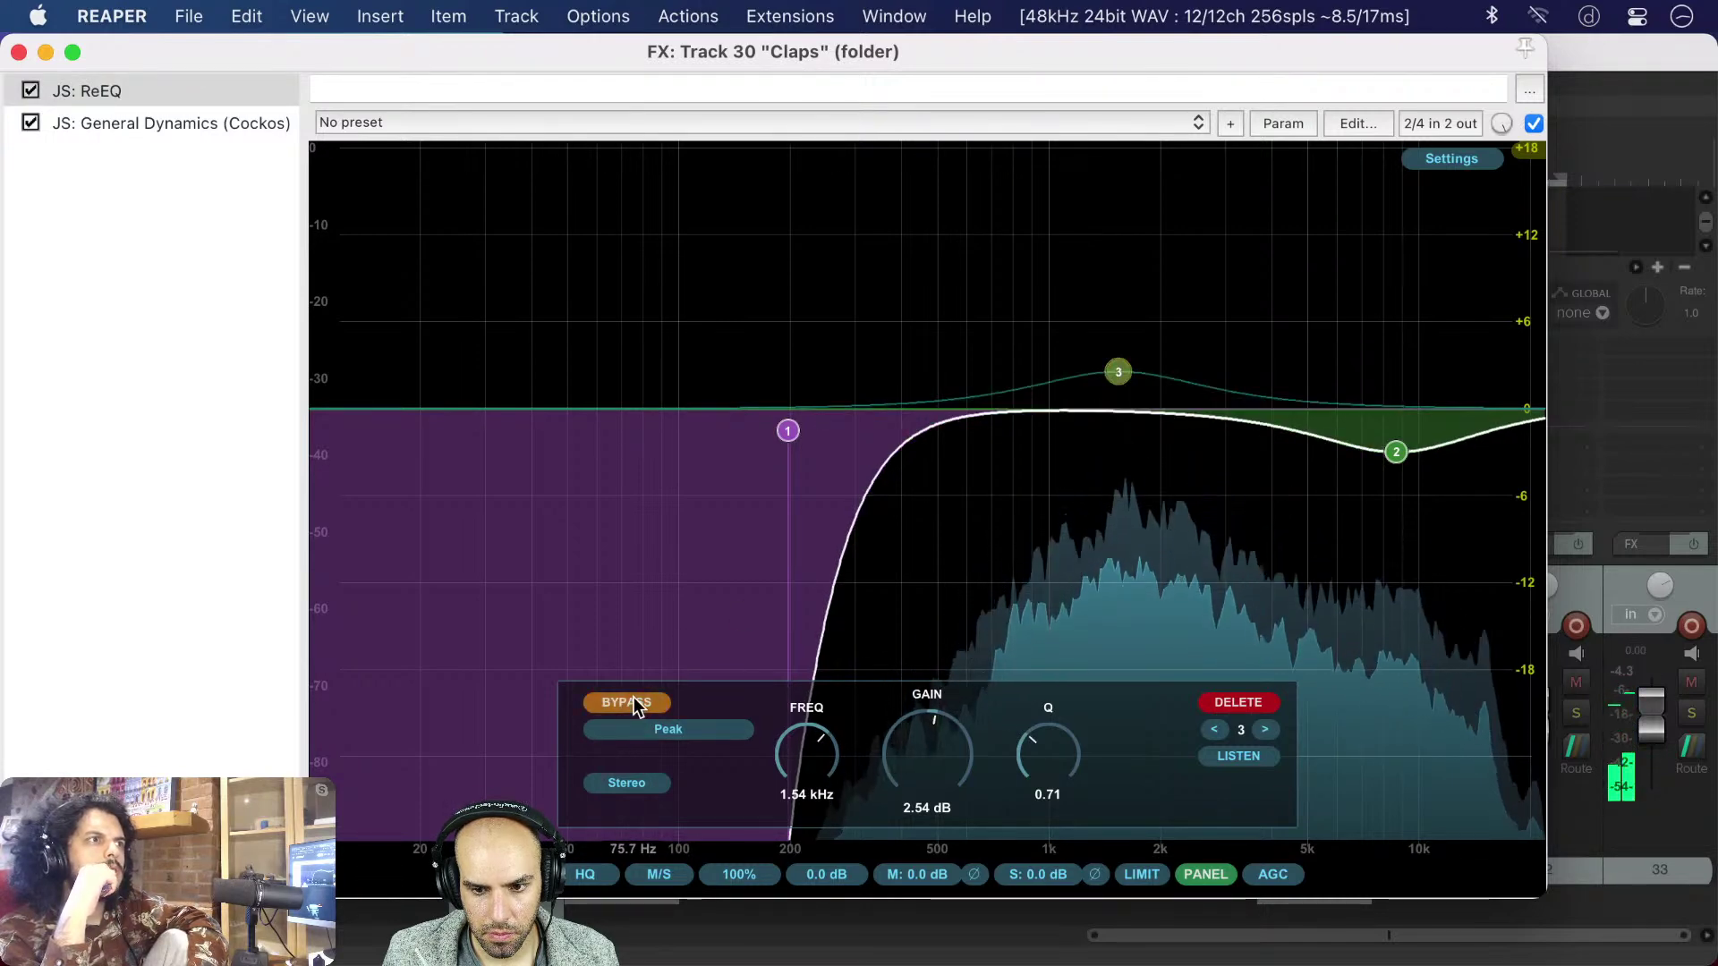
click(632, 702)
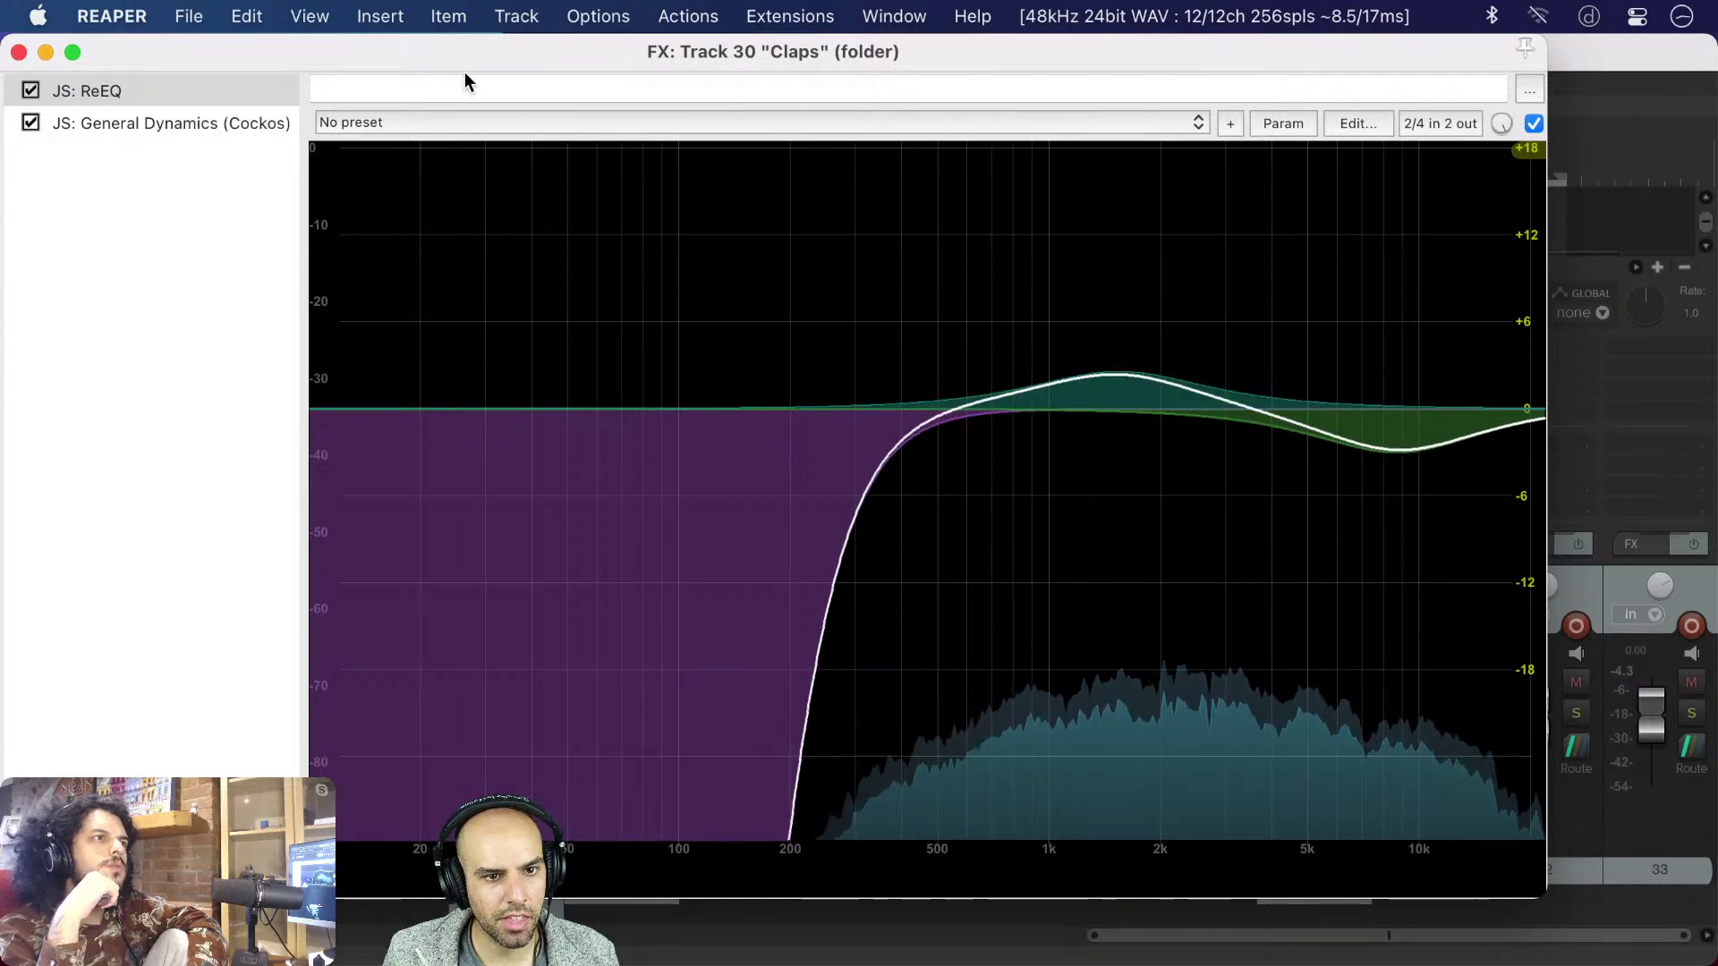
- Sweep the midrange peak up to 18 dB, settle it at about 1.66 kHz and 4.5 dB, and close the FX window
drag(464, 62, 506, 71)
drag(1166, 385, 1167, 151)
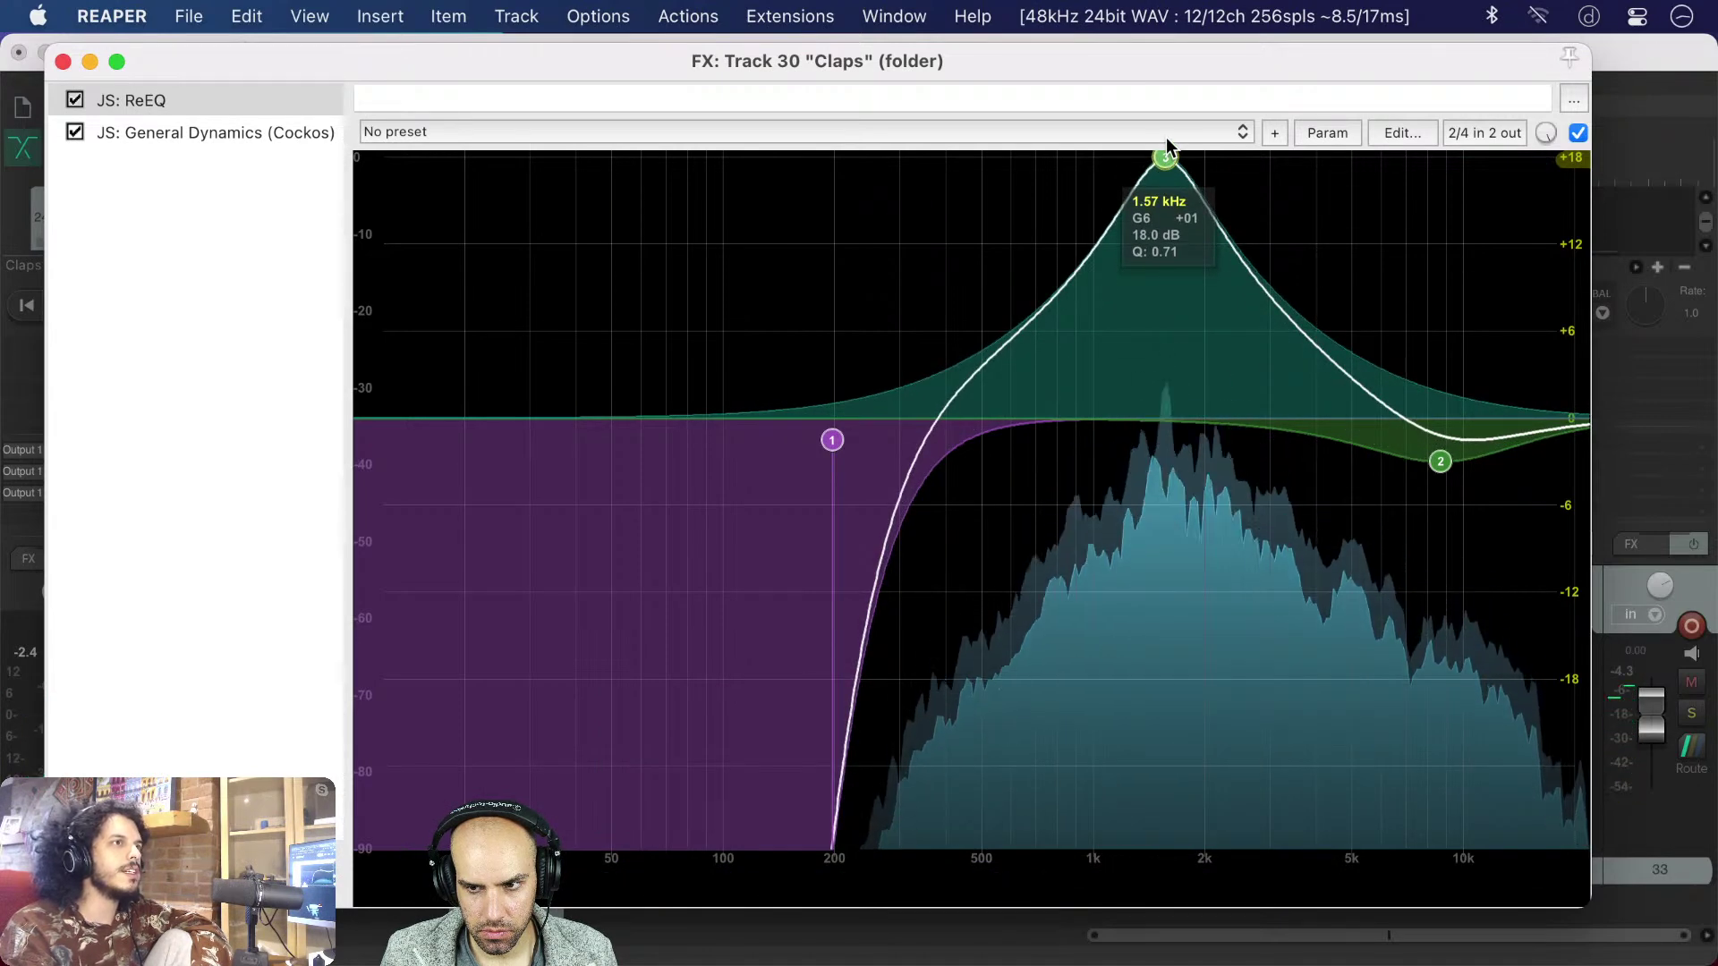
drag(1167, 143, 1166, 155)
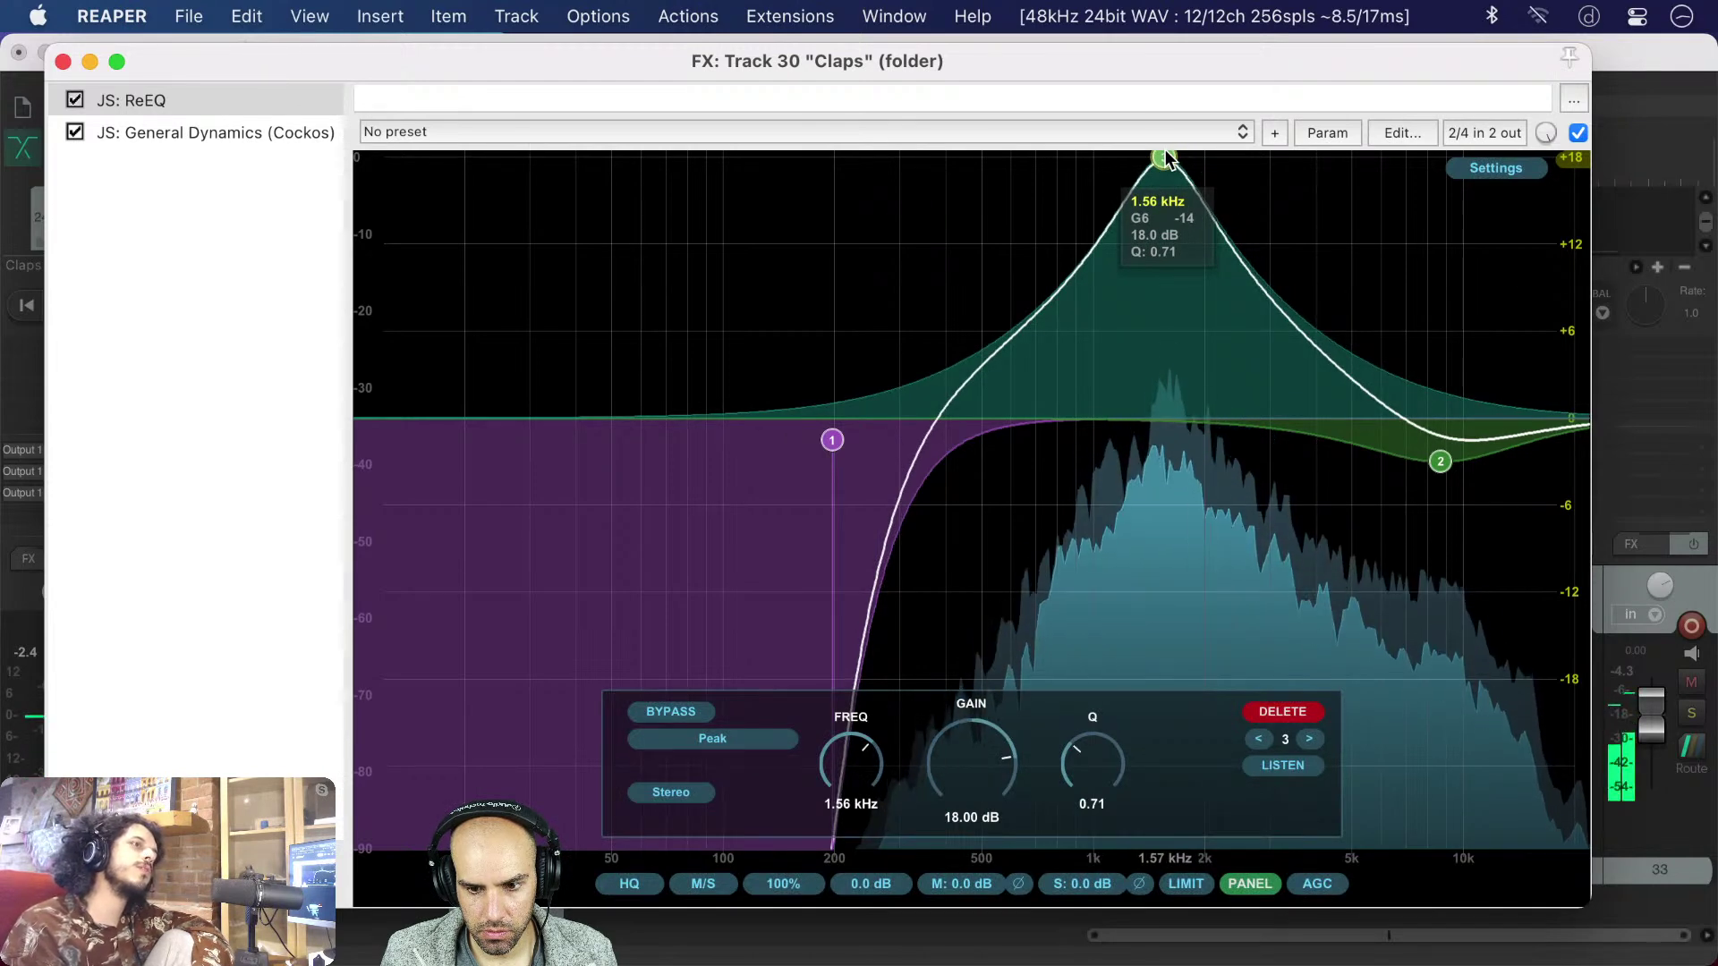
drag(1166, 157, 1177, 356)
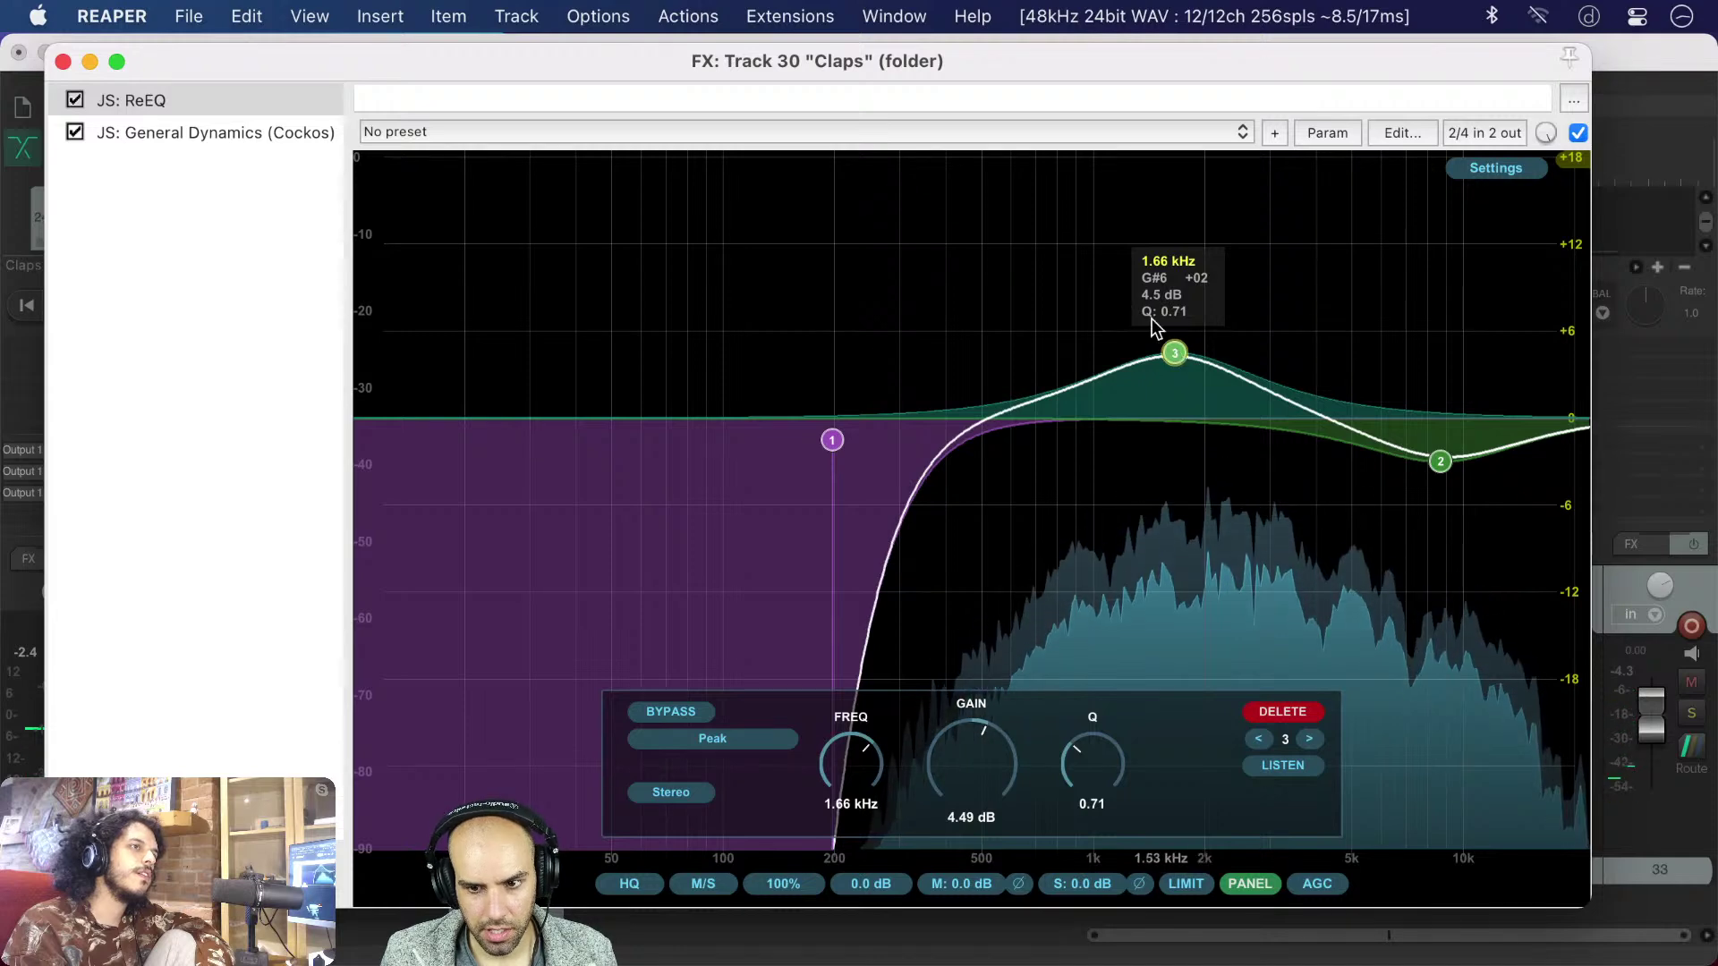
drag(208, 60, 256, 75)
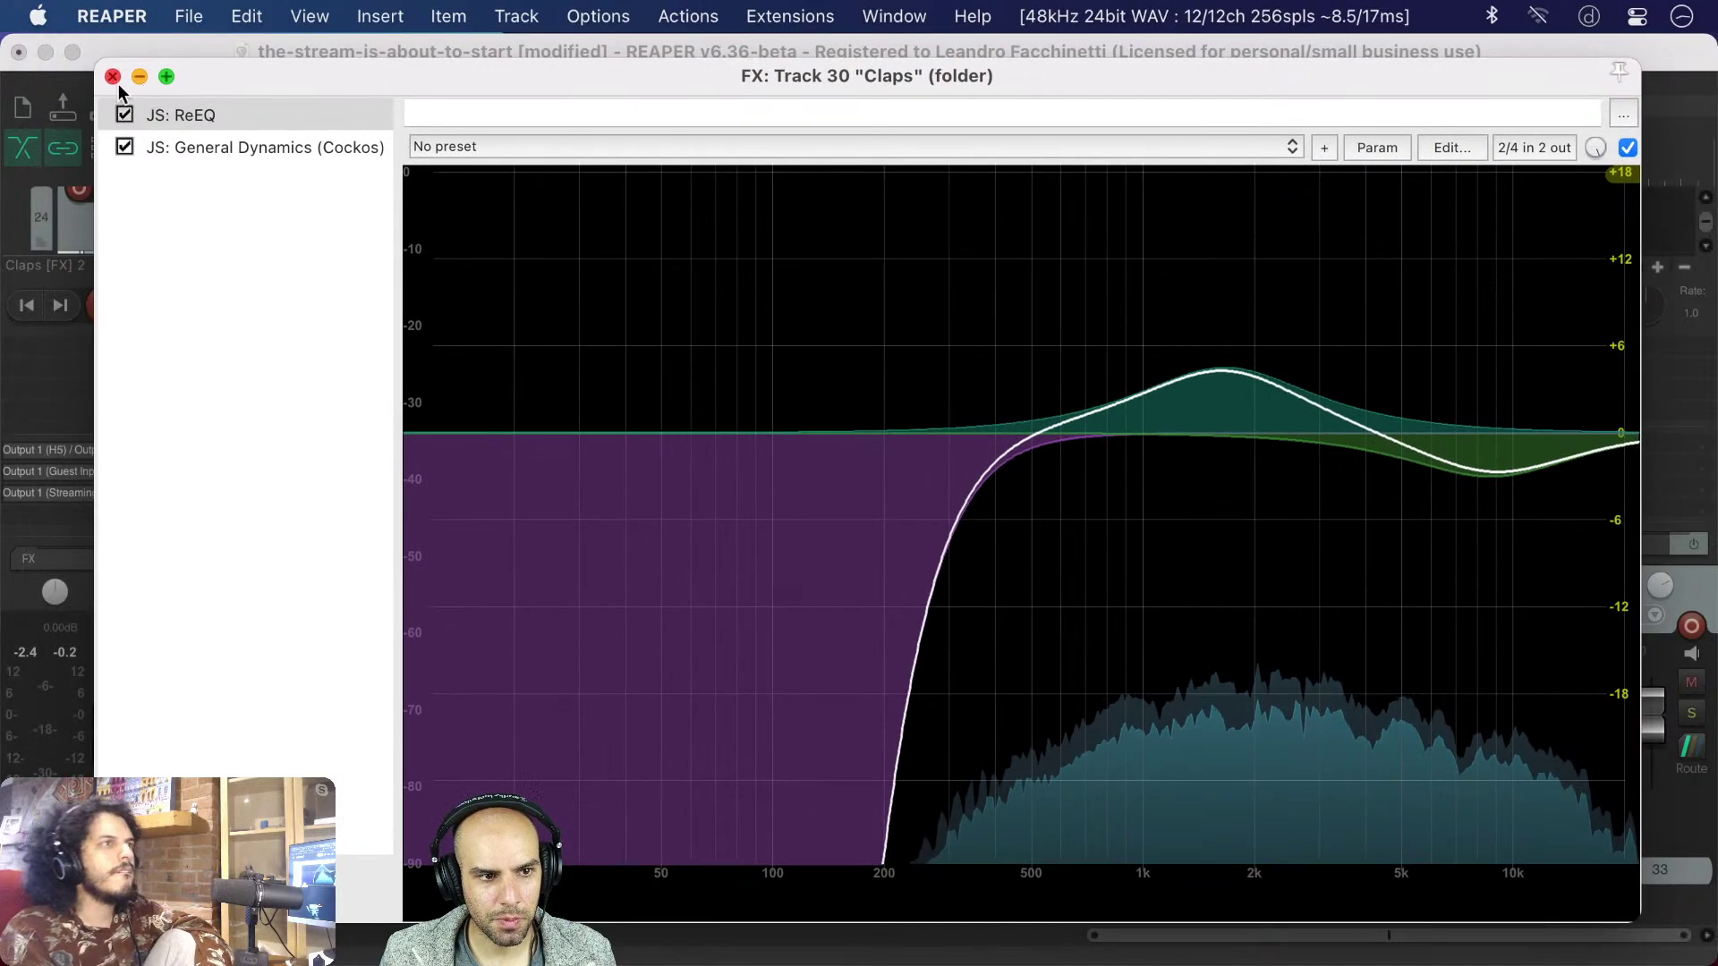
click(111, 77)
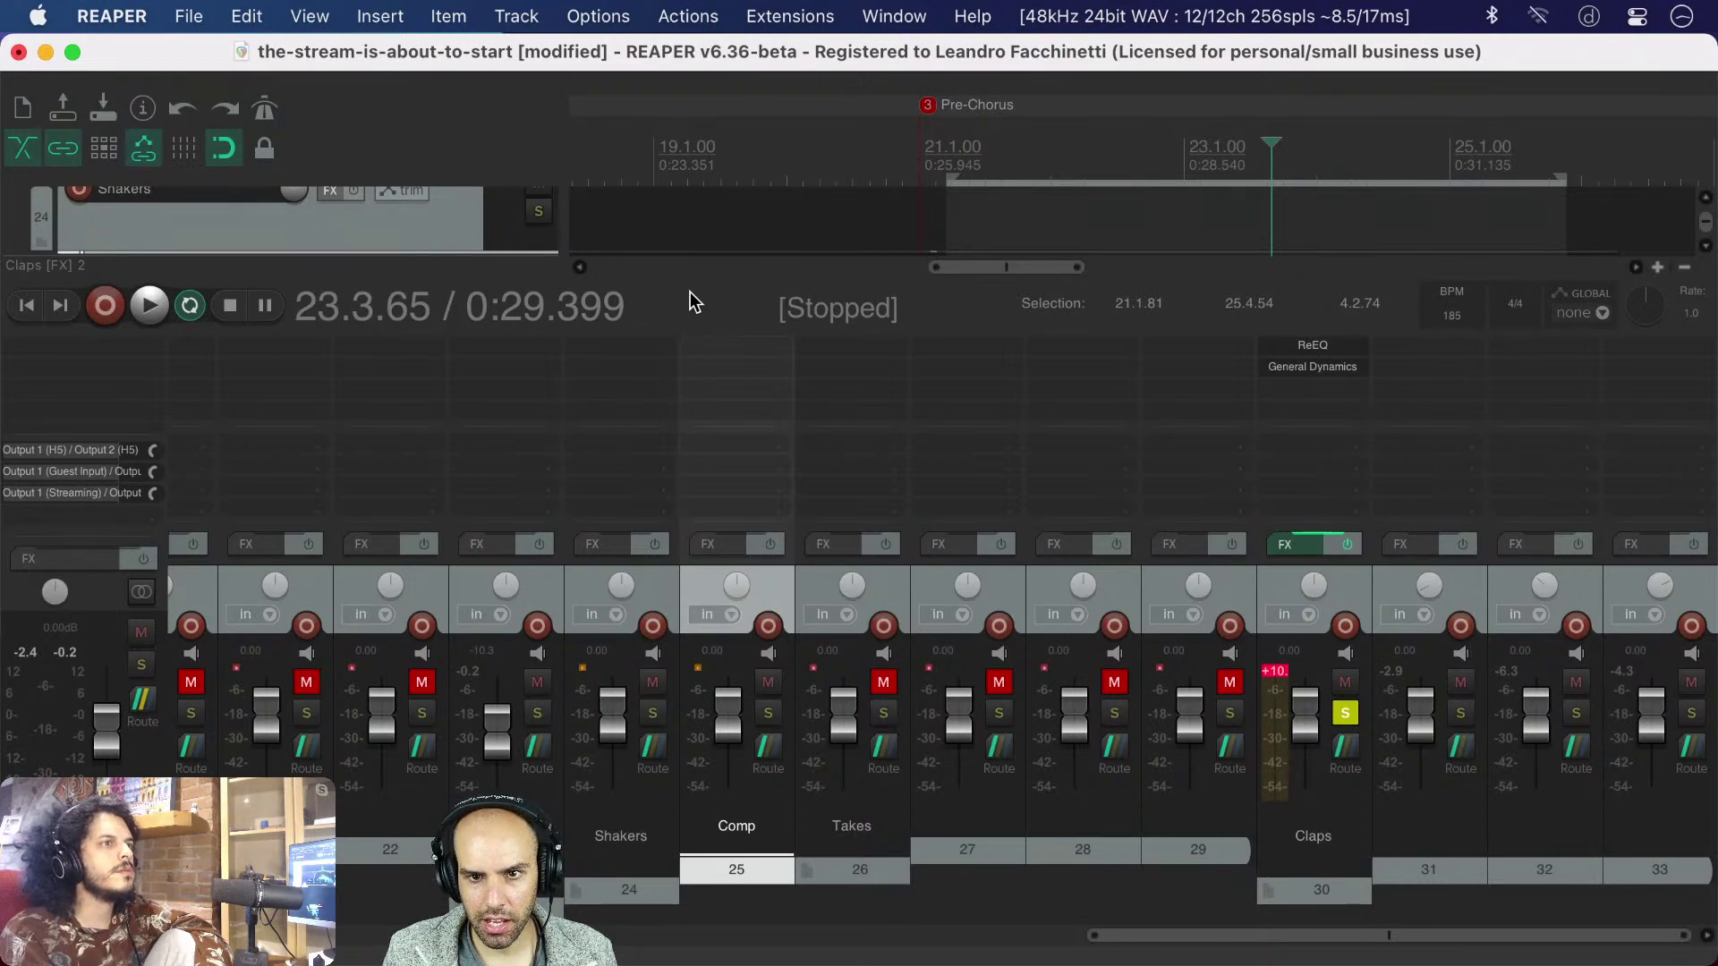
- Open the Claps folder track's effects chain and search the plug-ins to add for "verb"
click(1298, 538)
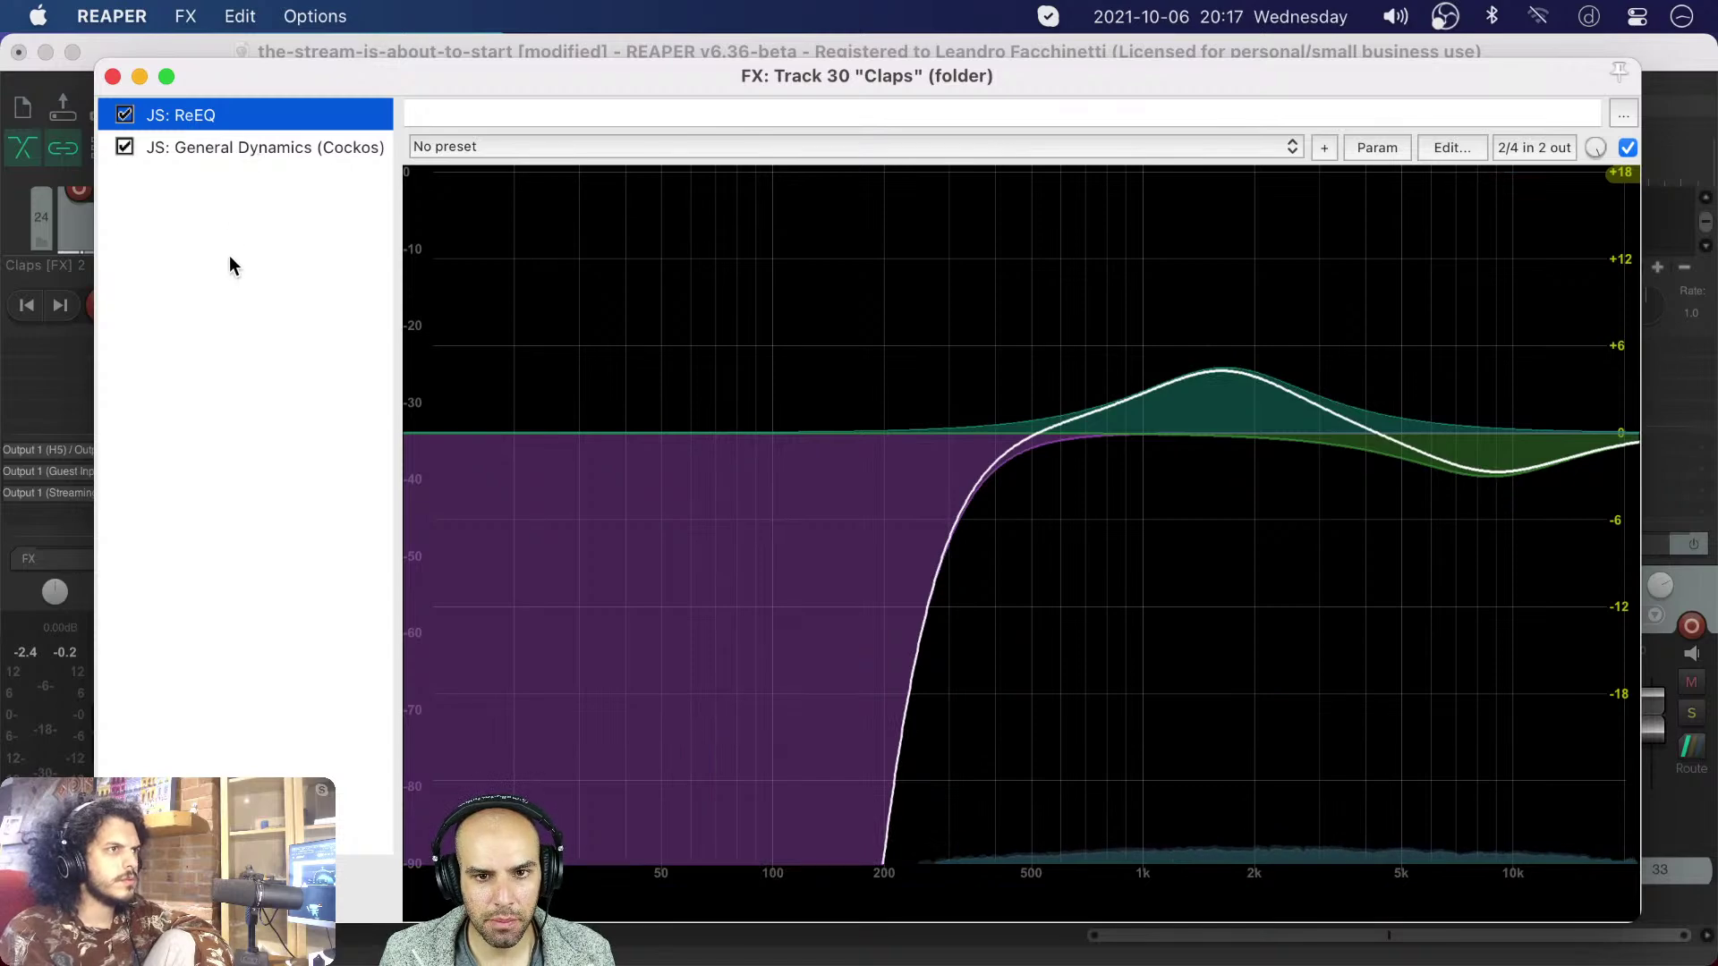
drag(516, 82, 589, 76)
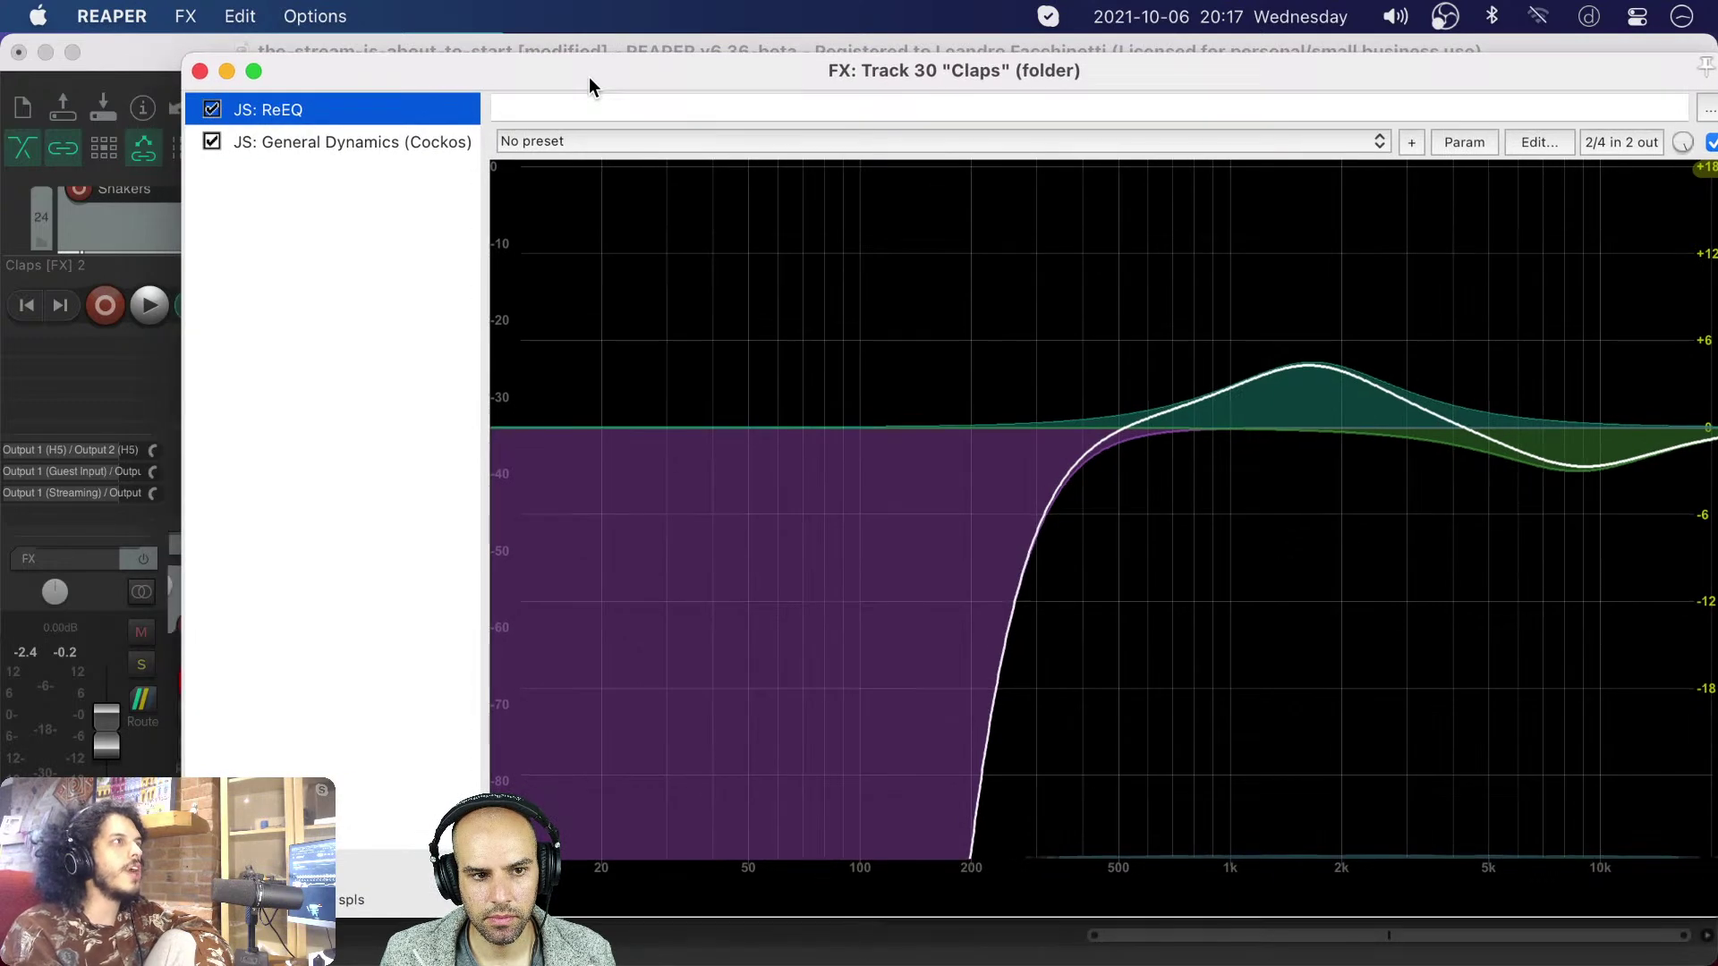
click(320, 957)
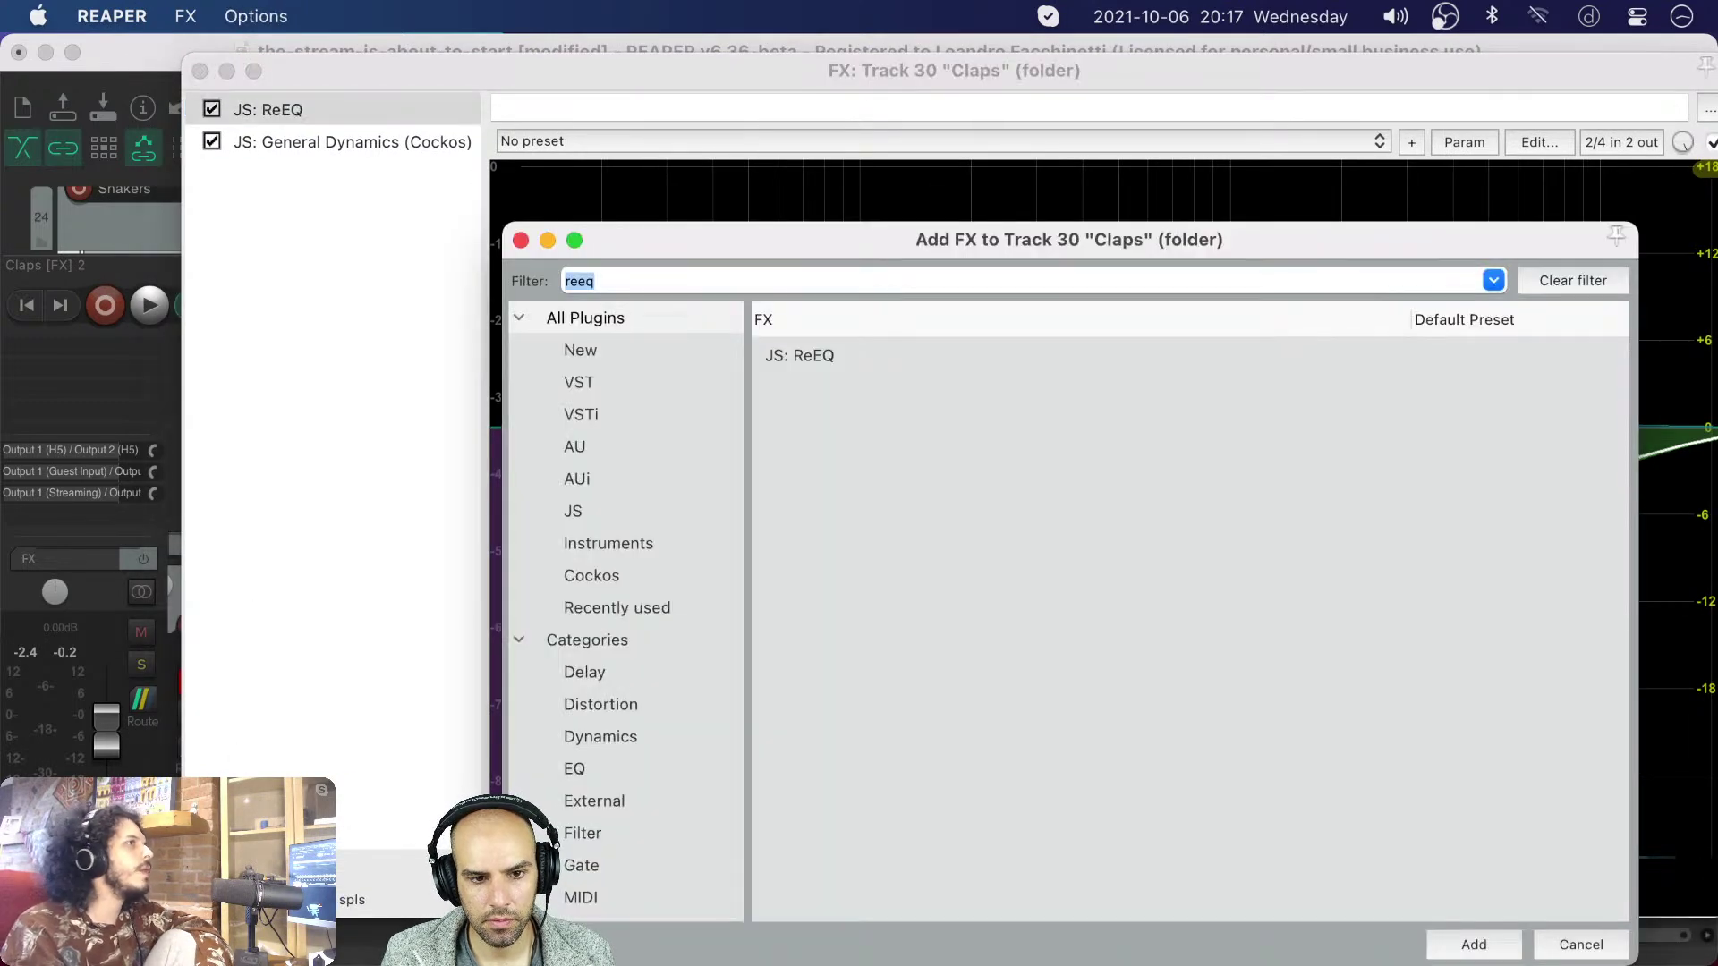
text(verb)
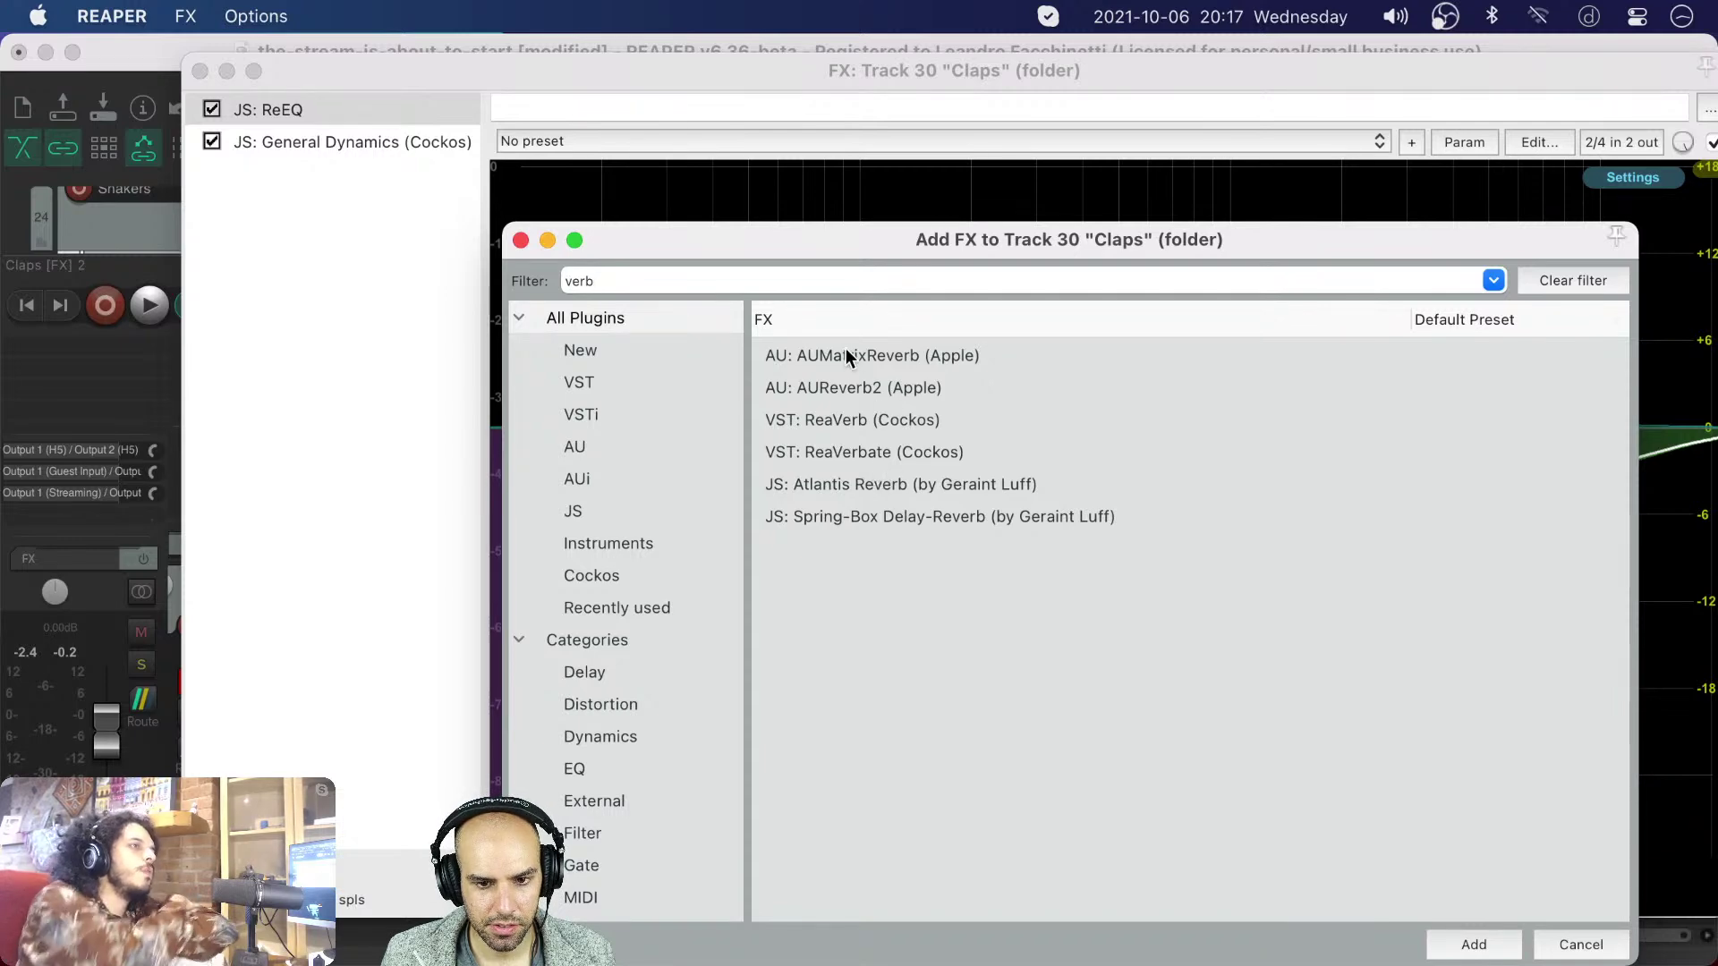
click(883, 482)
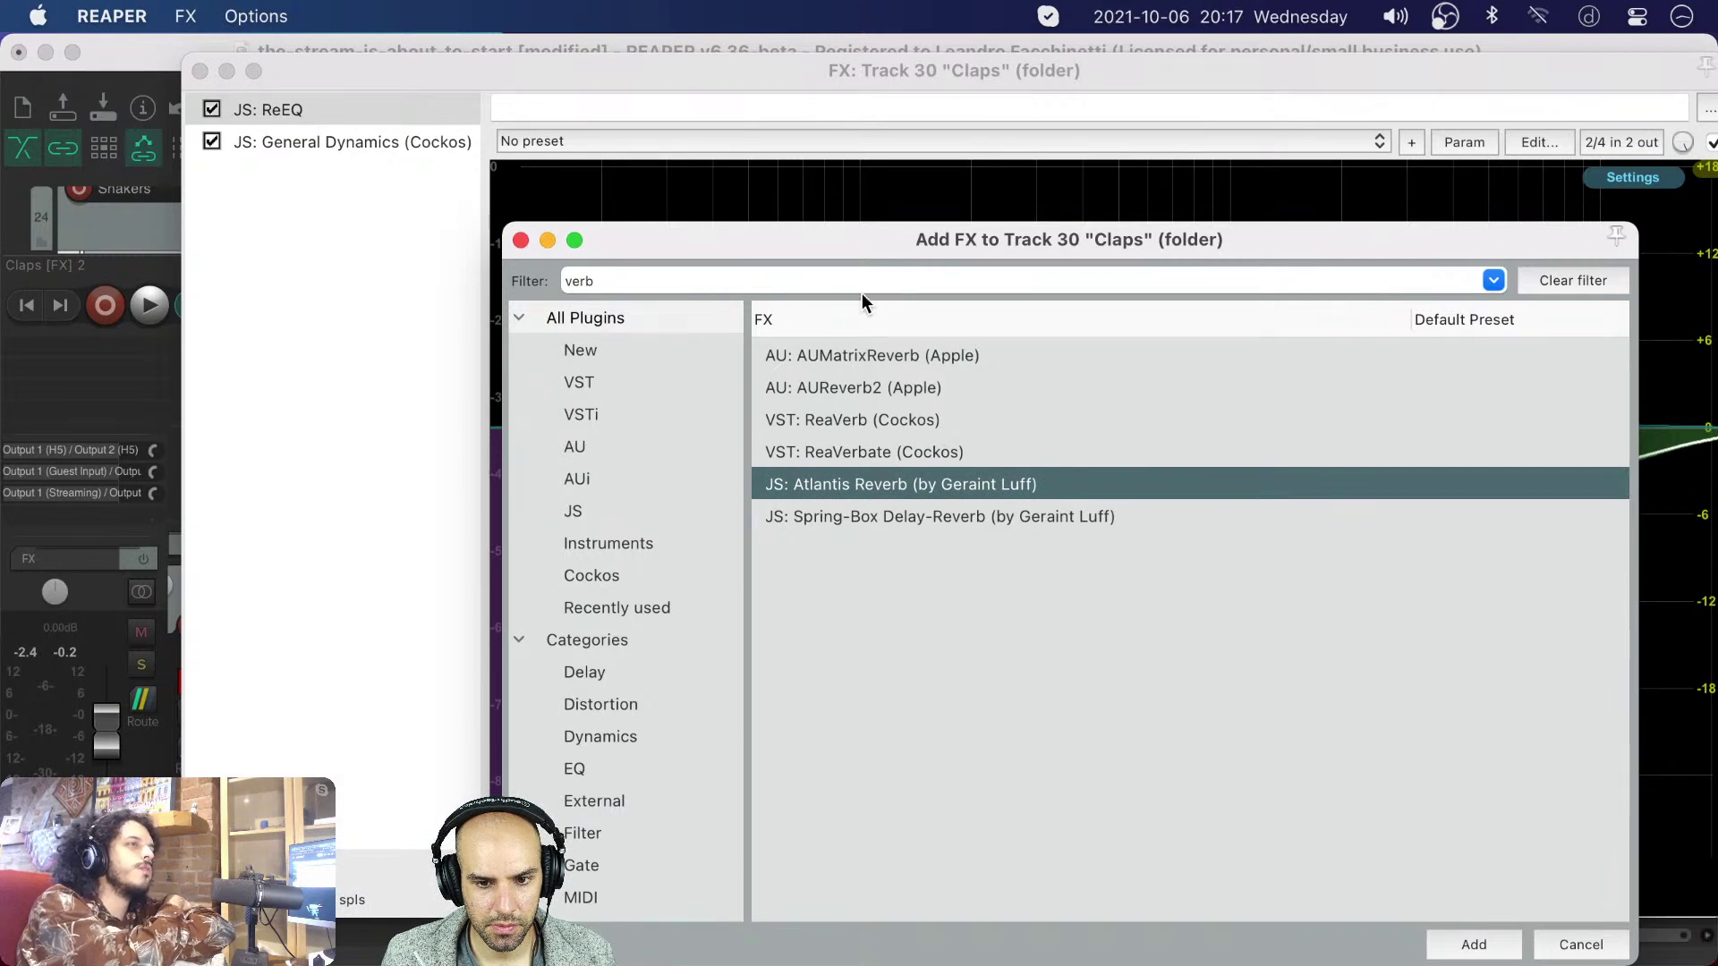
click(839, 421)
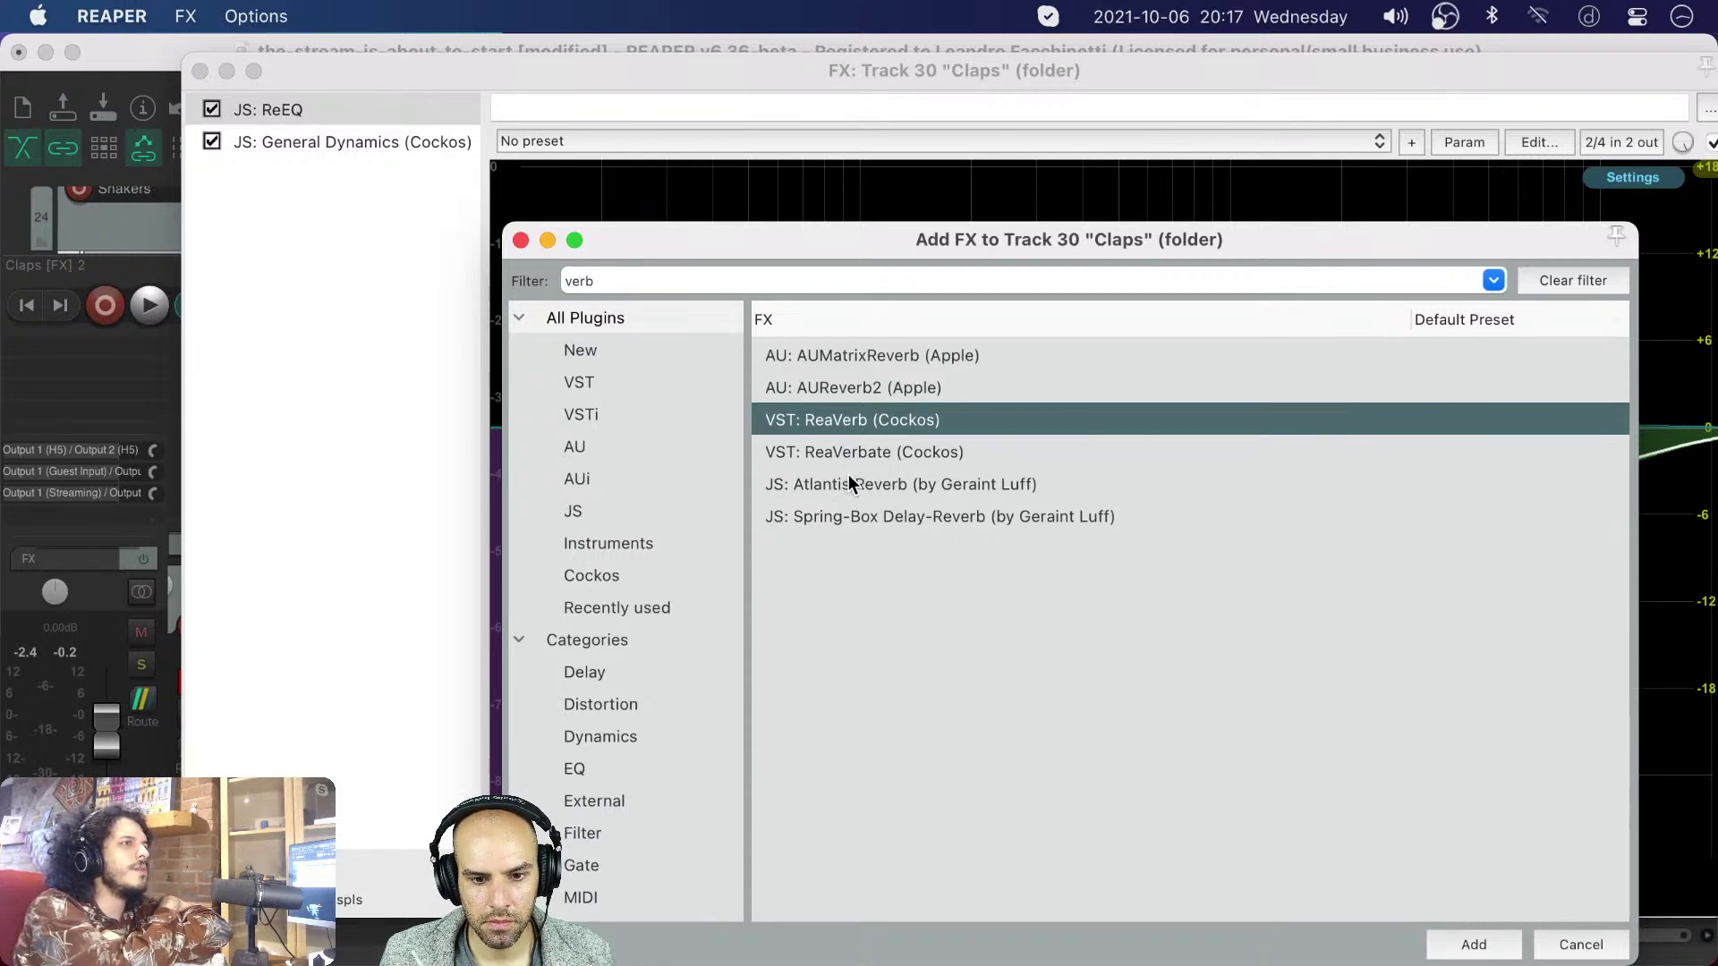
- Add all six reverb plug-ins matching the filter to the Claps effects chain and bypass them all
drag(875, 237, 884, 134)
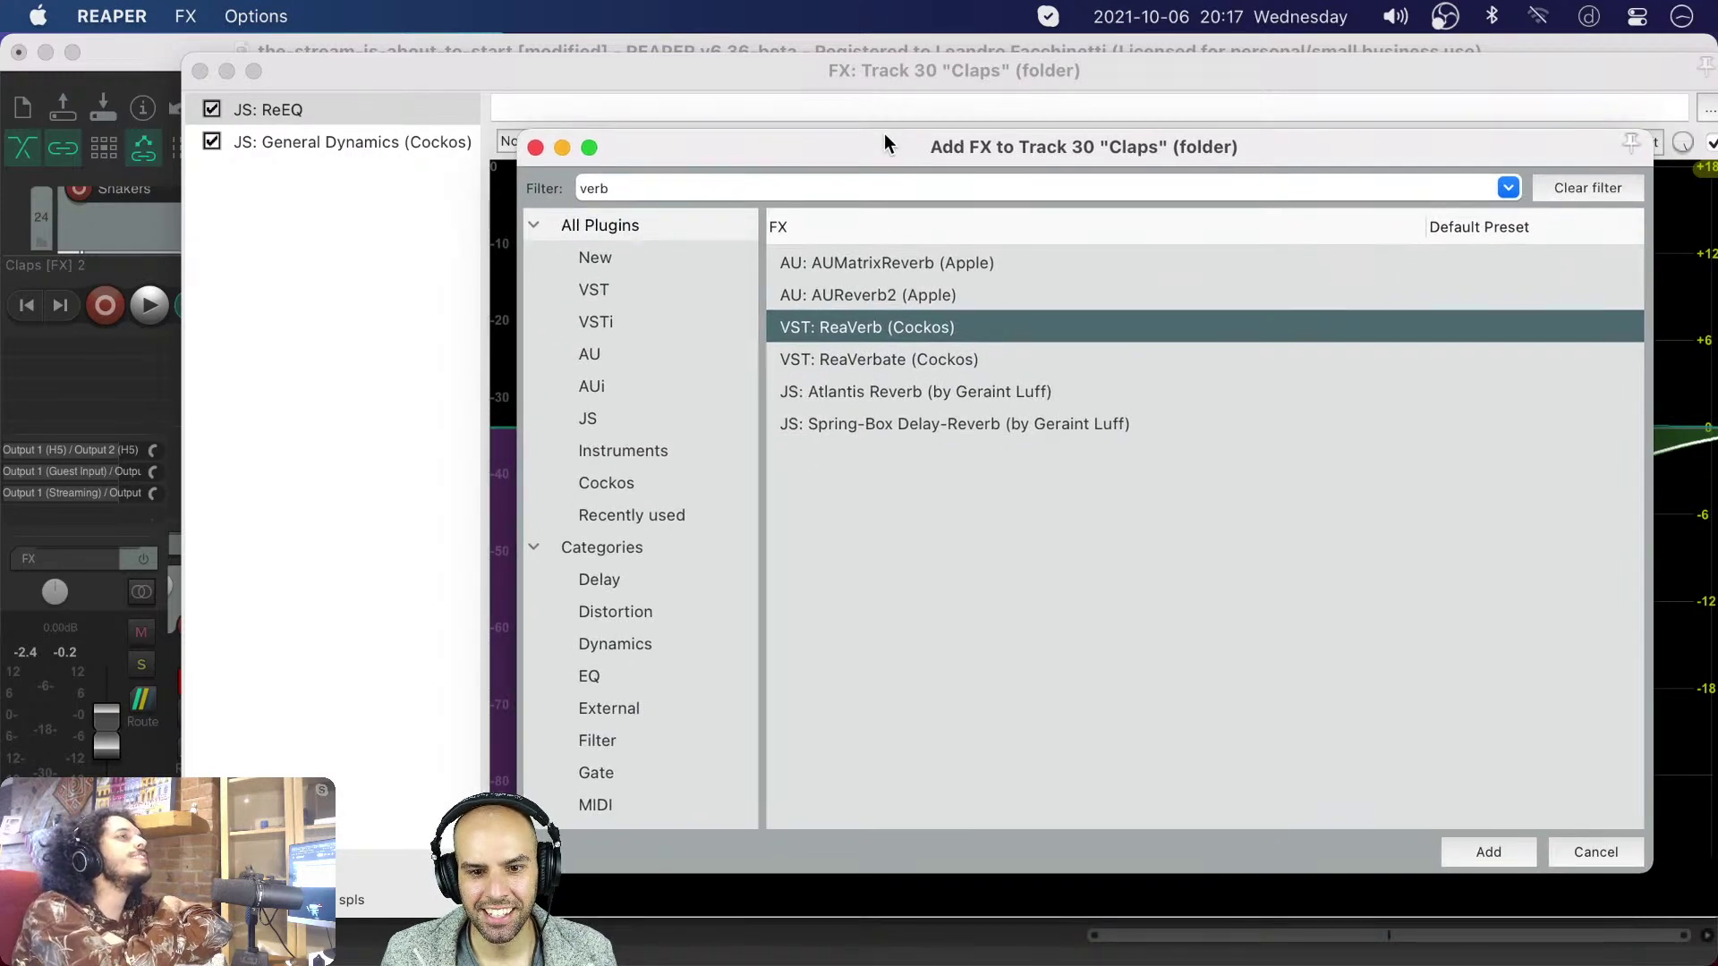
drag(841, 279, 841, 272)
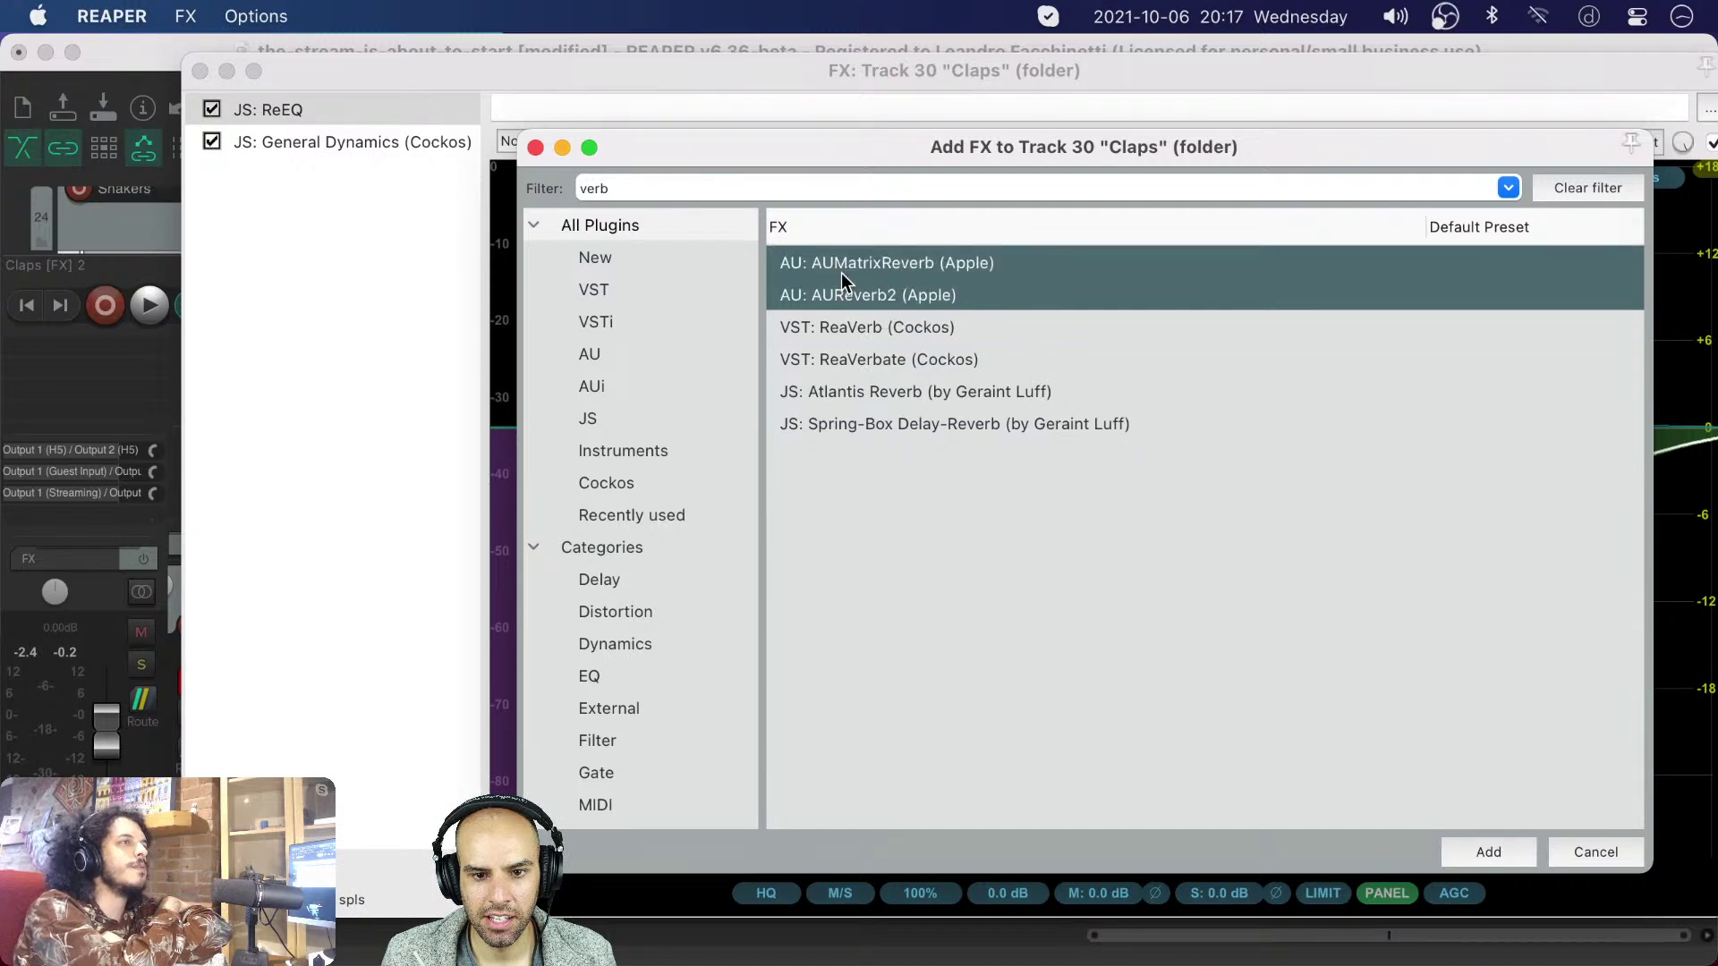
shift+click(847, 327)
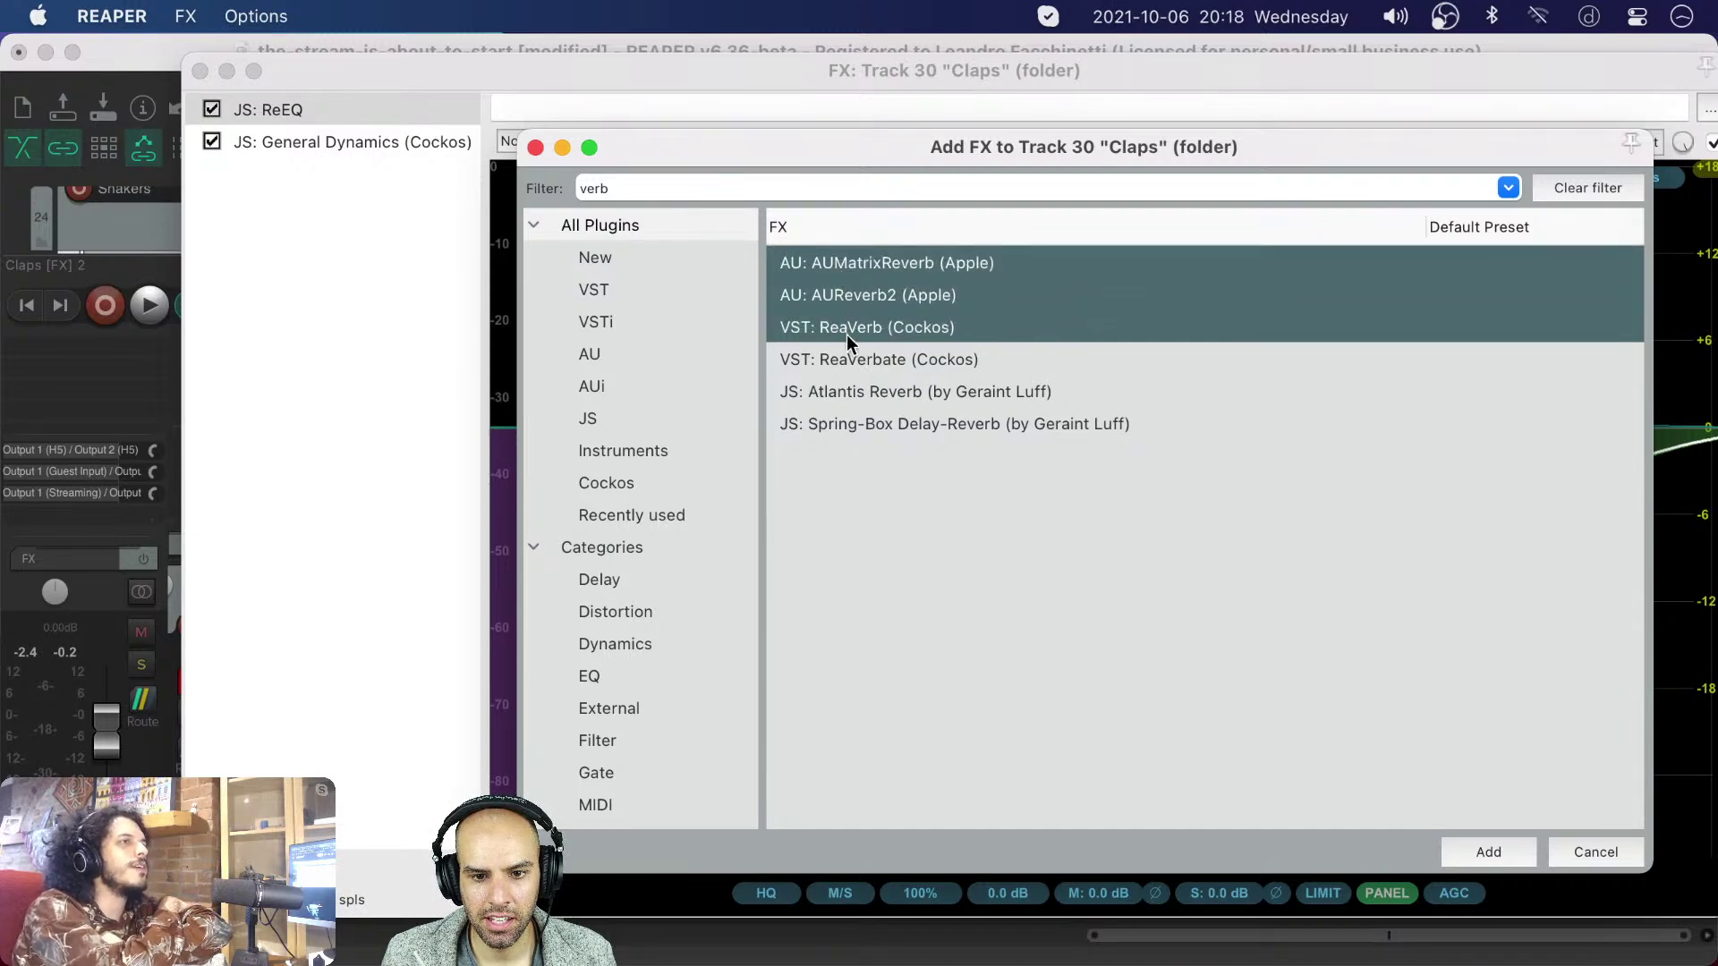
shift+click(844, 423)
click(854, 417)
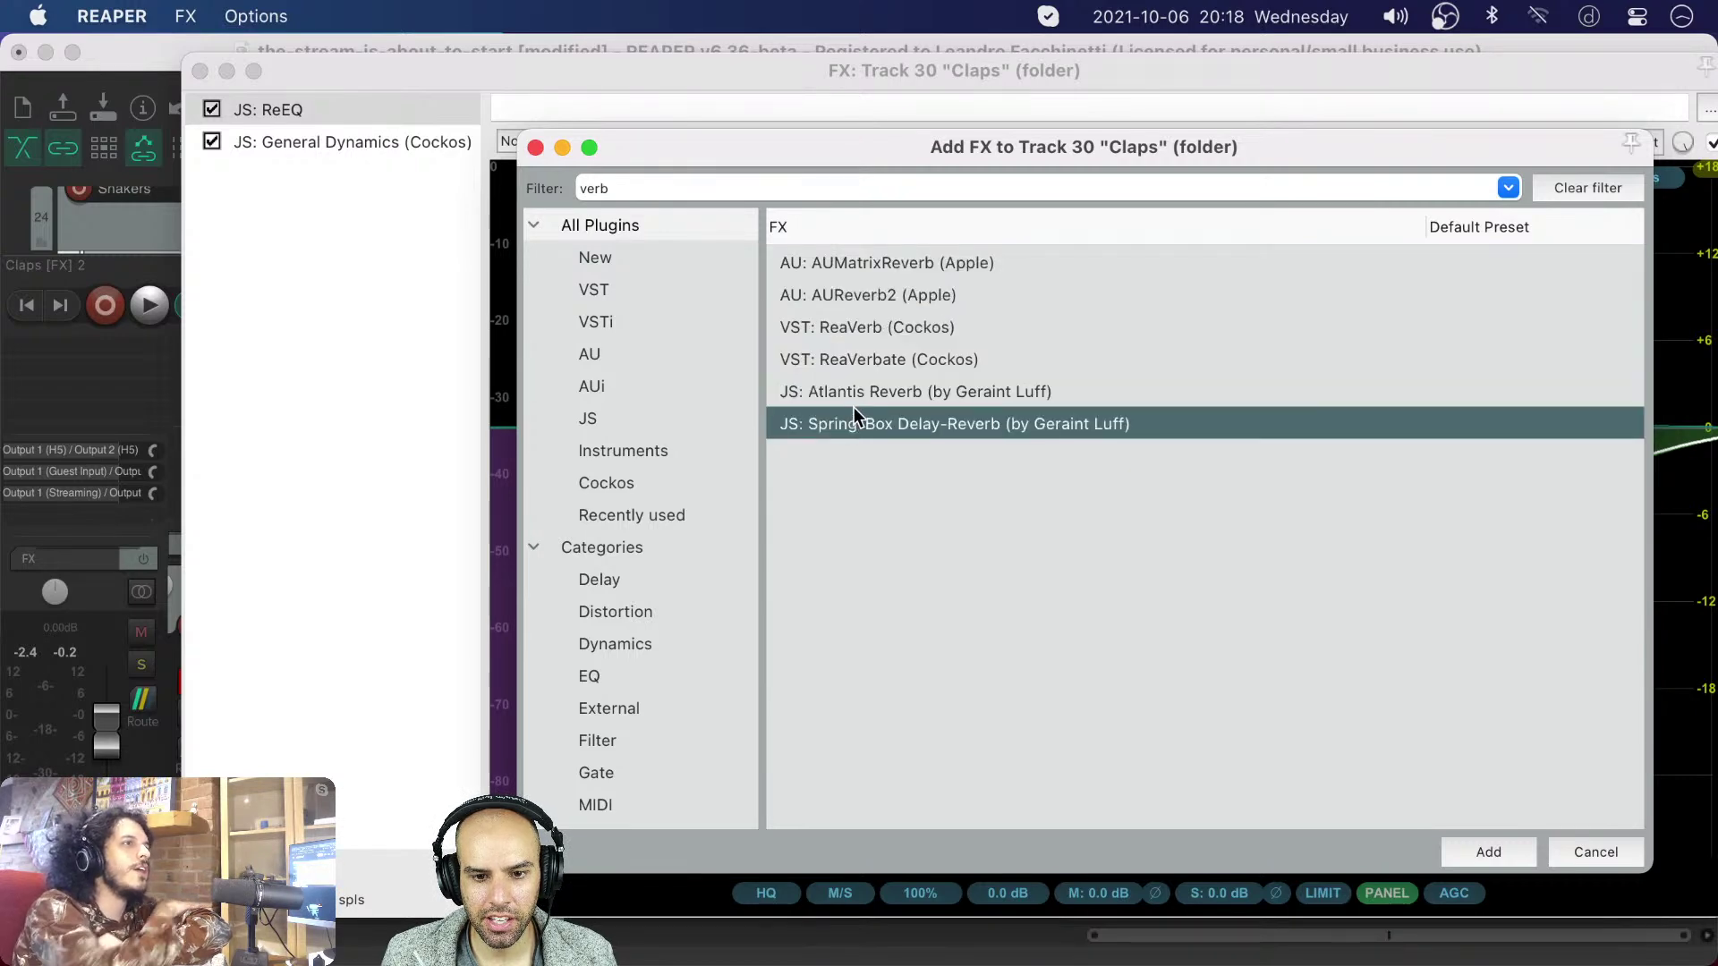
key(super+a)
click(1473, 850)
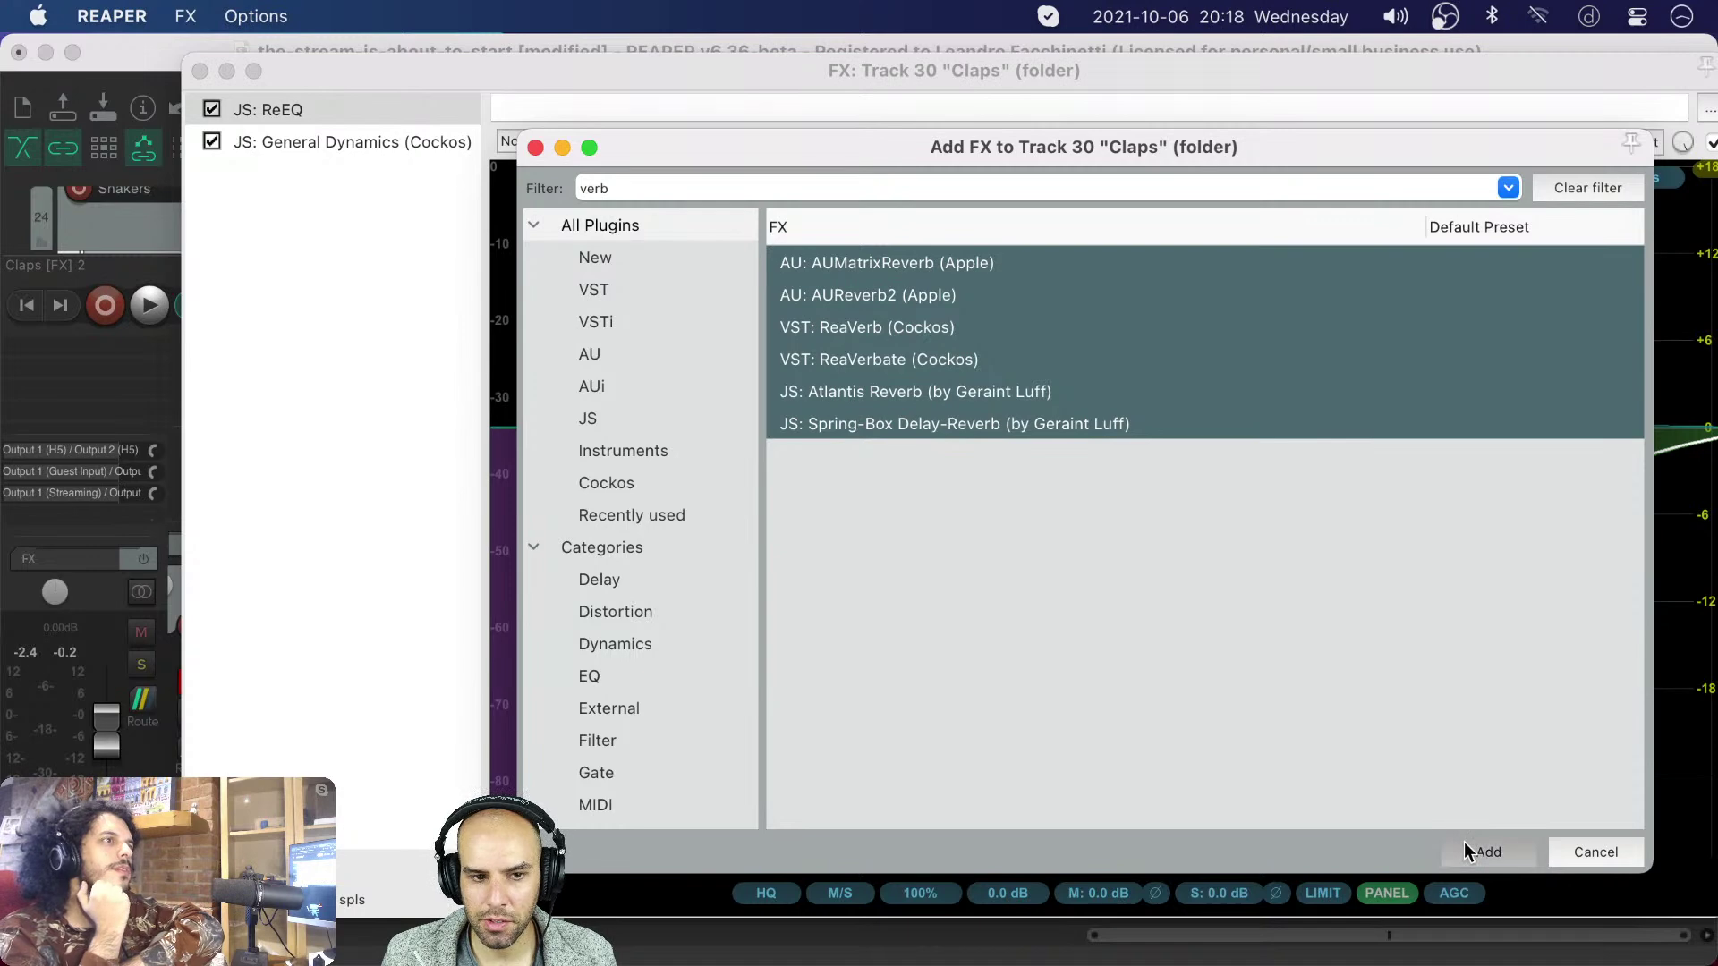
key(super+b)
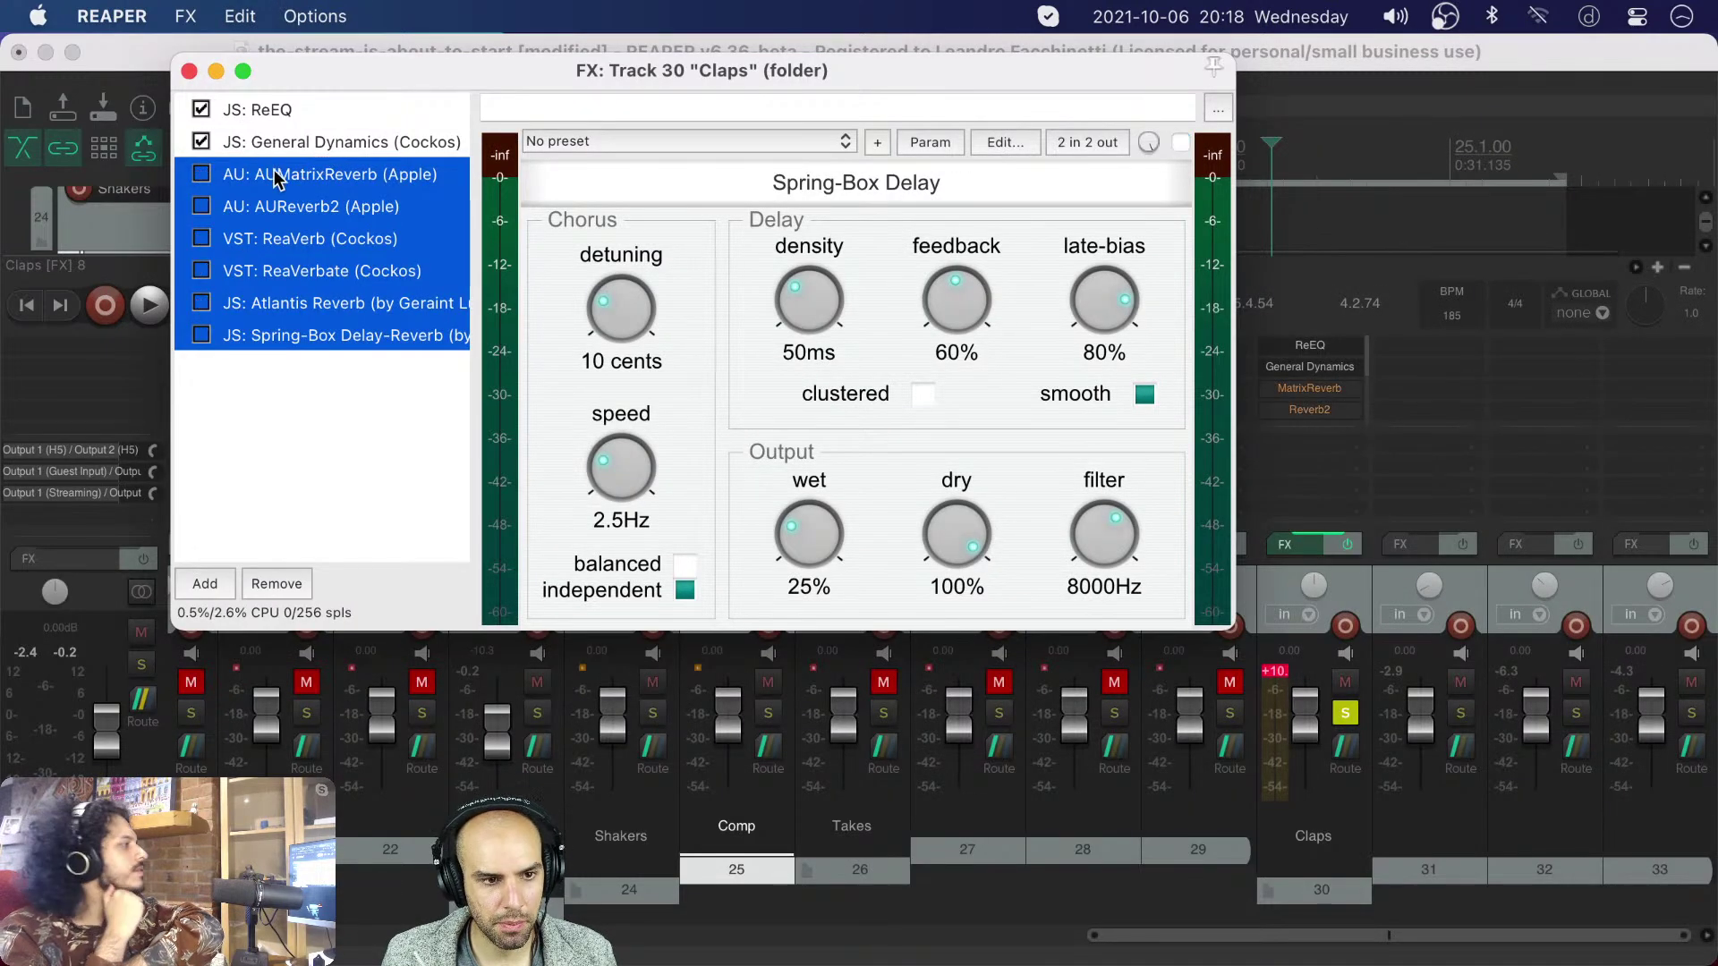
- Enable only AUMatrixReverb among the reverbs and set its Dry/Wet Mix to 50.4 while playing the claps
click(298, 186)
key(super+b)
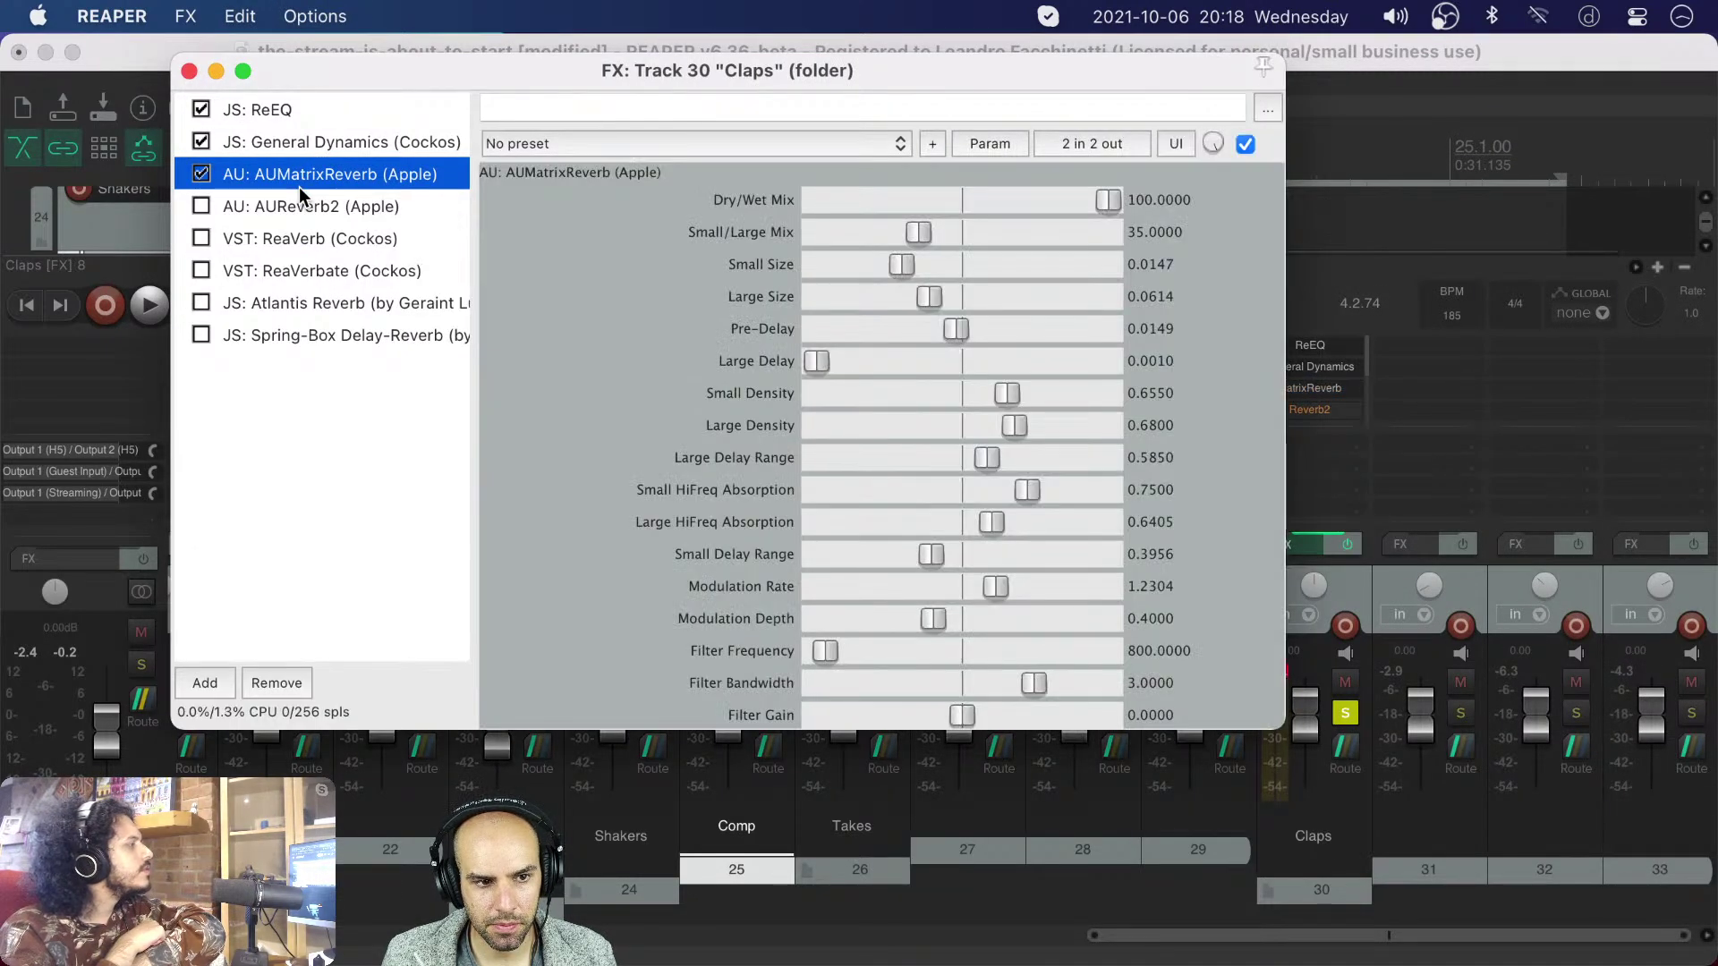
key(space)
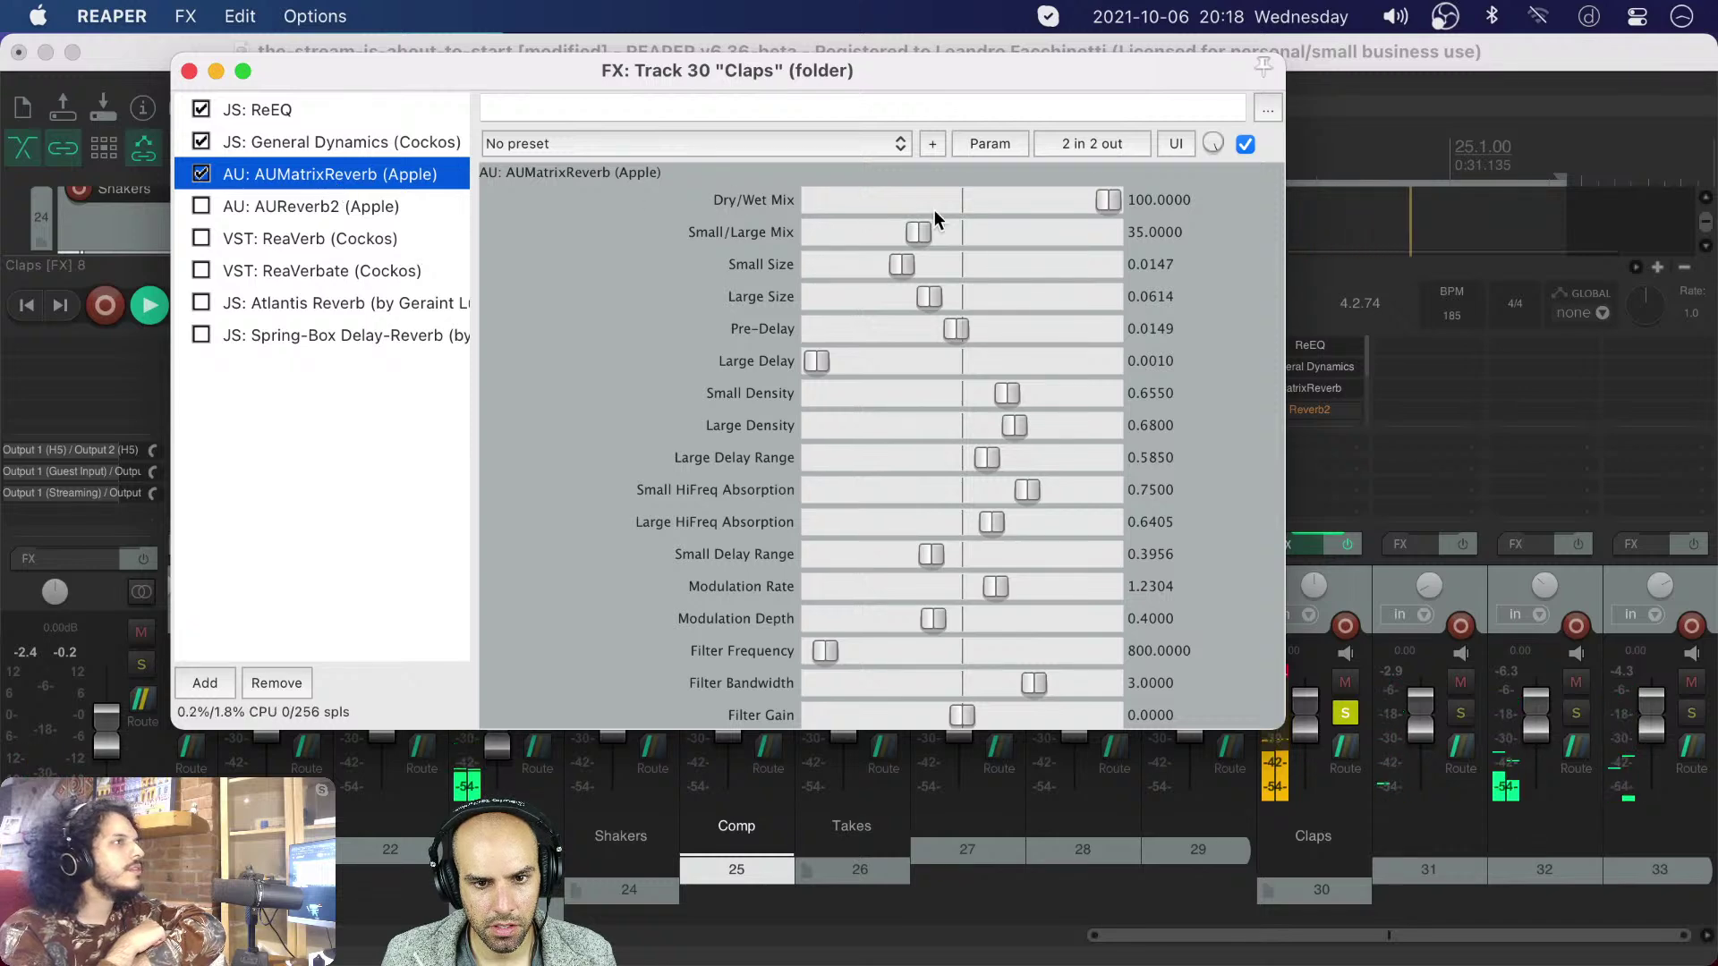
drag(1110, 201, 965, 201)
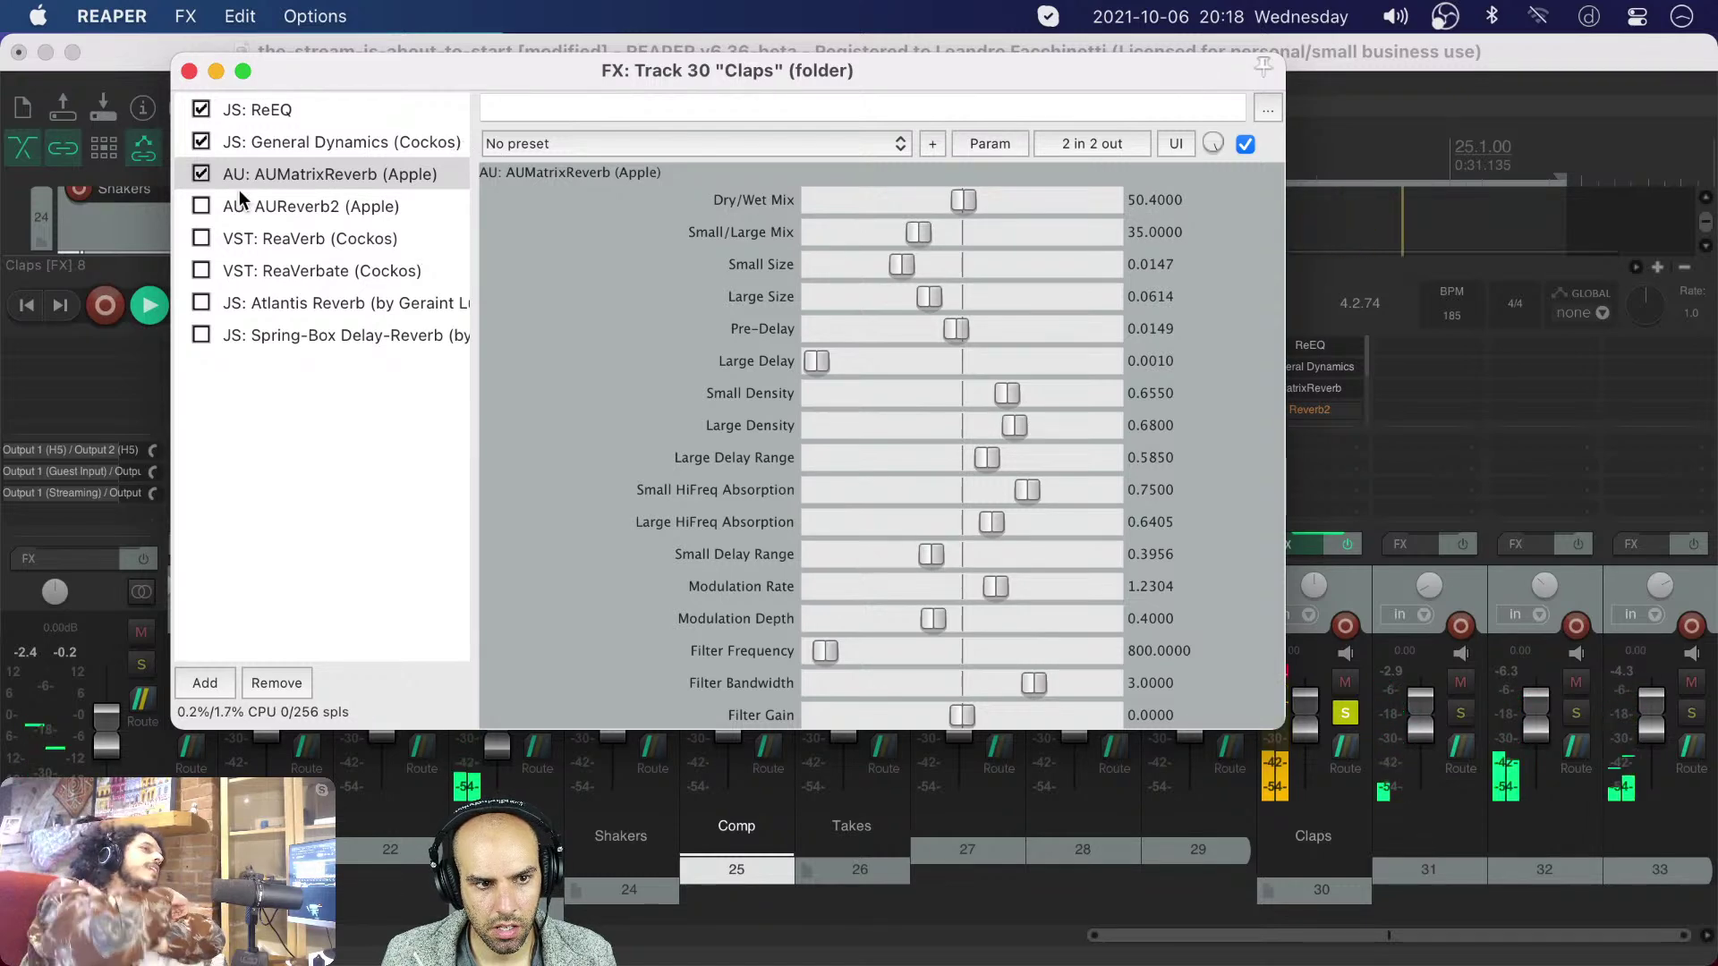
key(space)
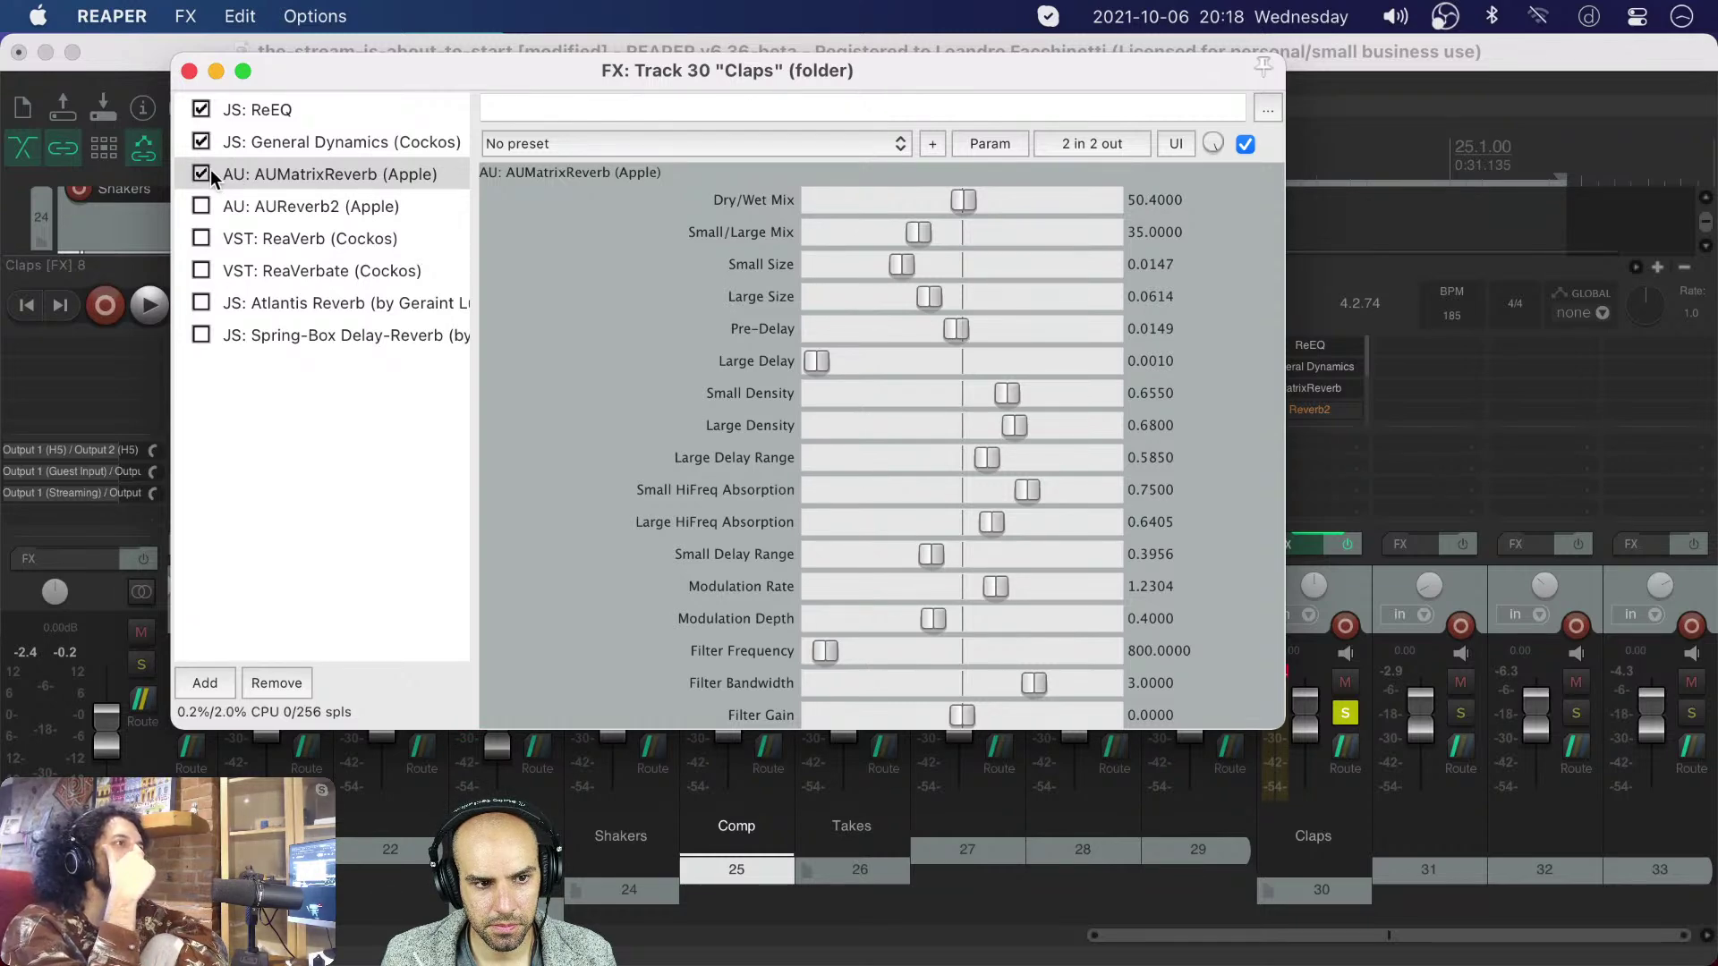
- Bypass AUMatrixReverb, place ReaVerbate directly below it, and audition the claps with ReaVerbate enabled
click(203, 173)
drag(250, 269, 250, 217)
click(206, 206)
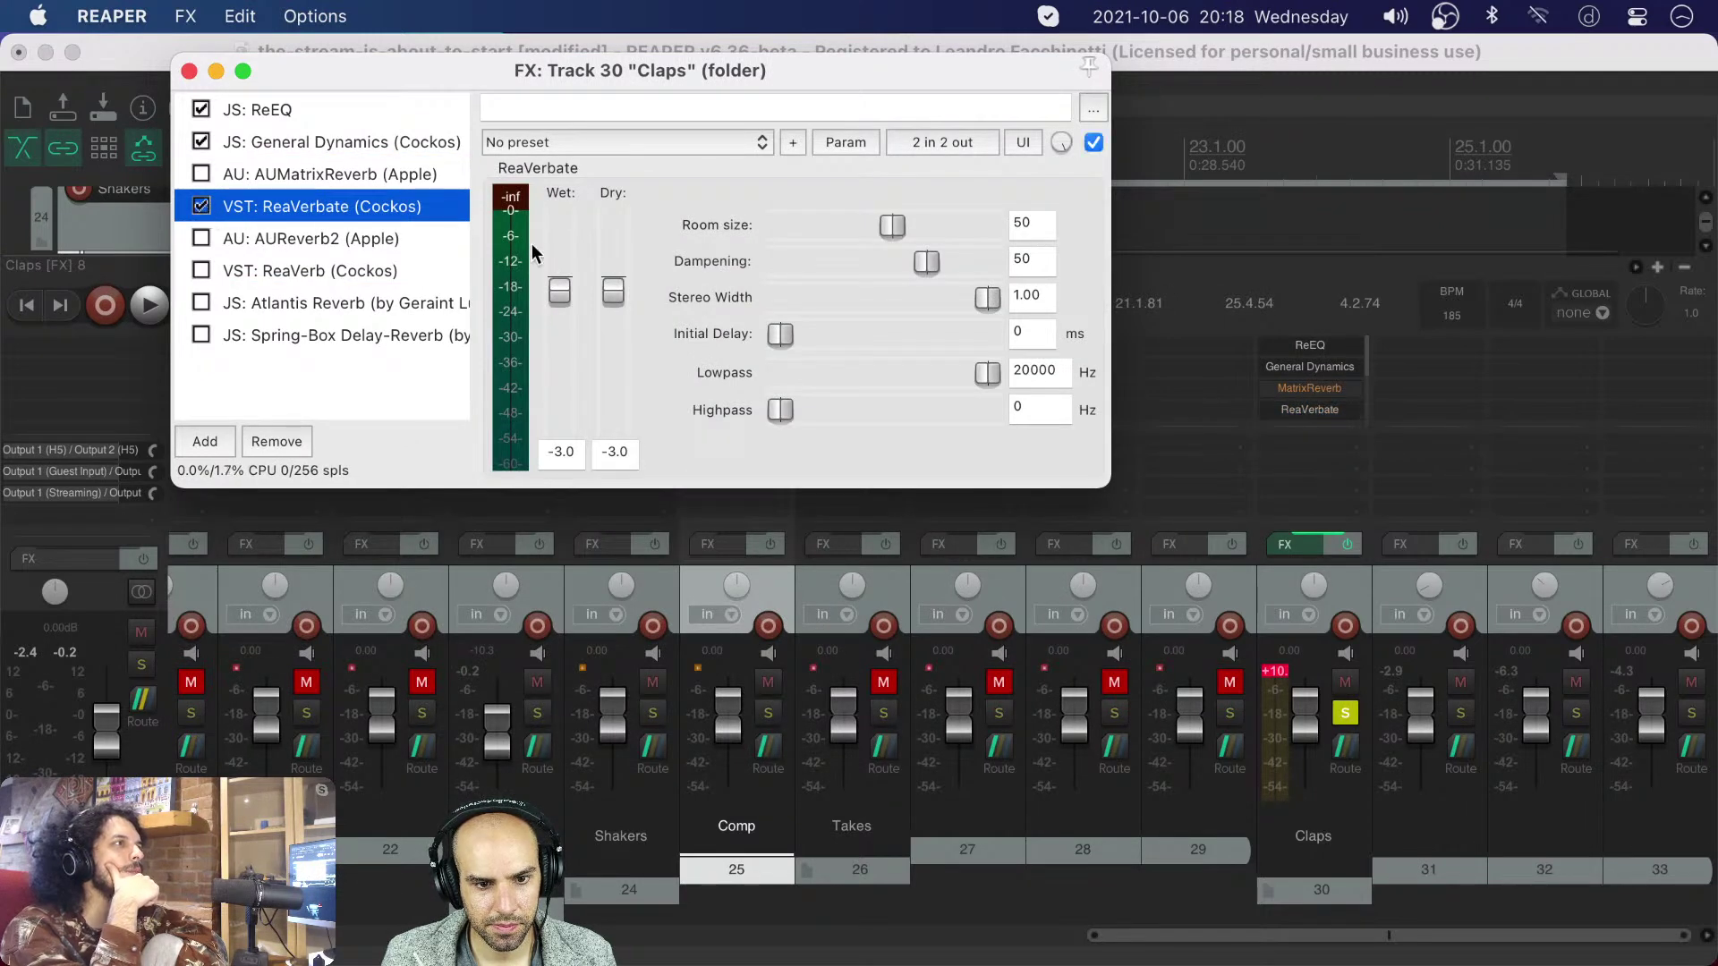
key(space)
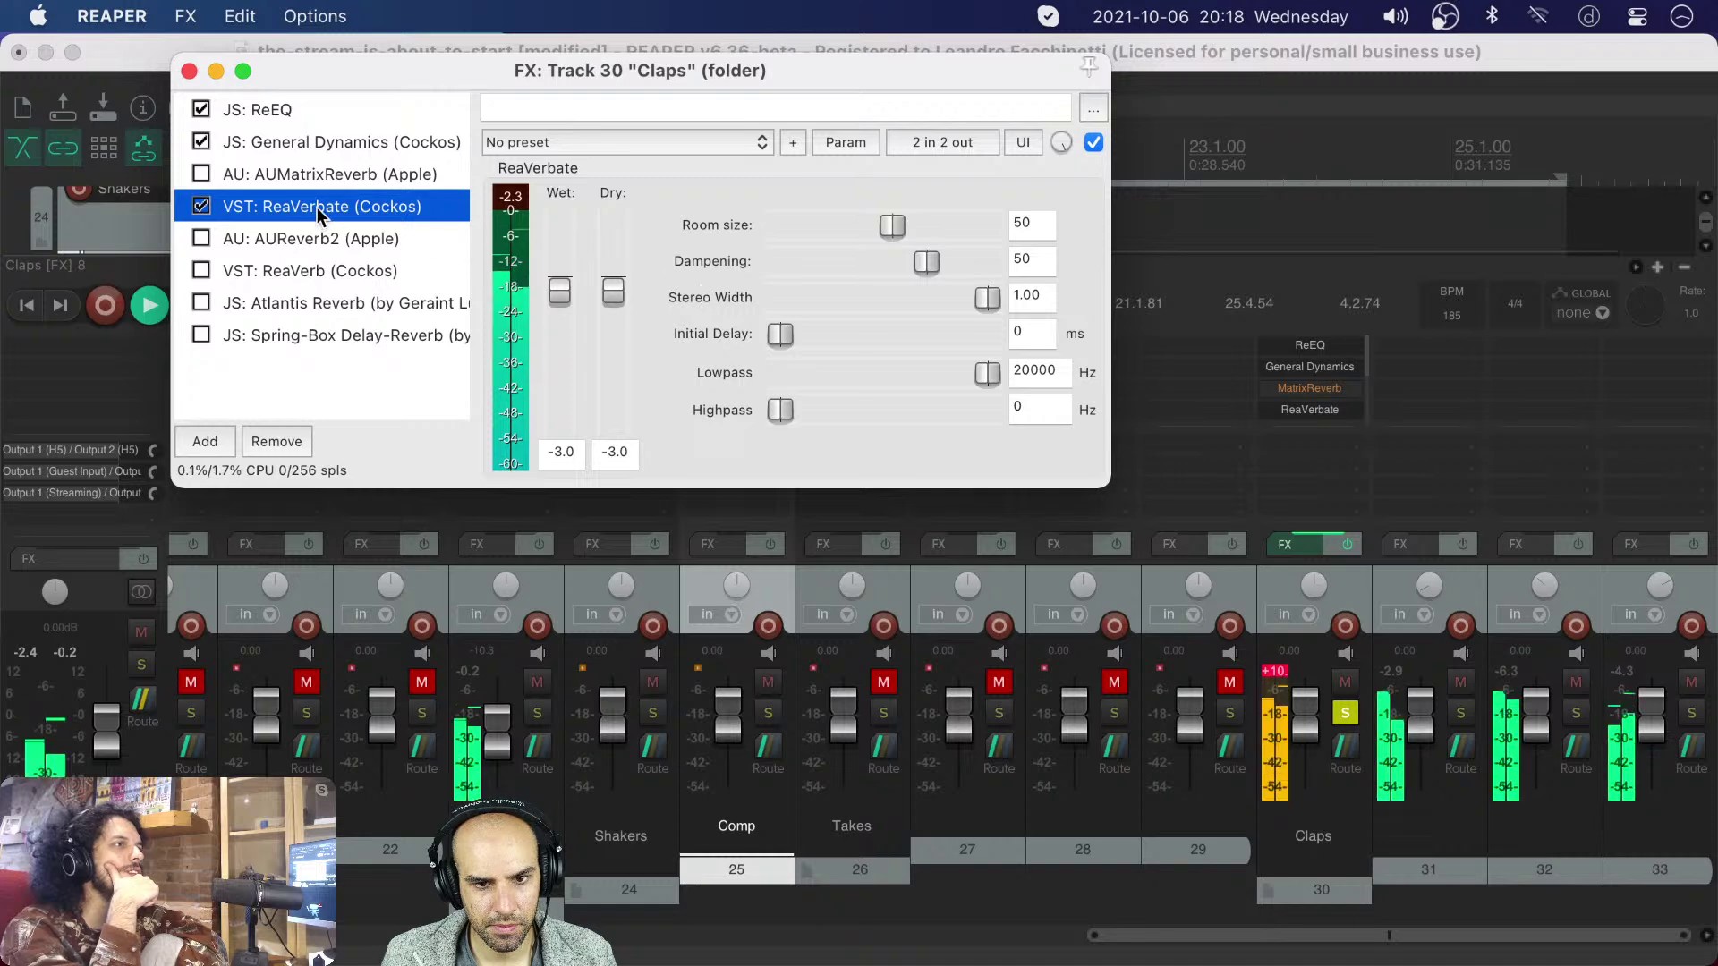
key(space)
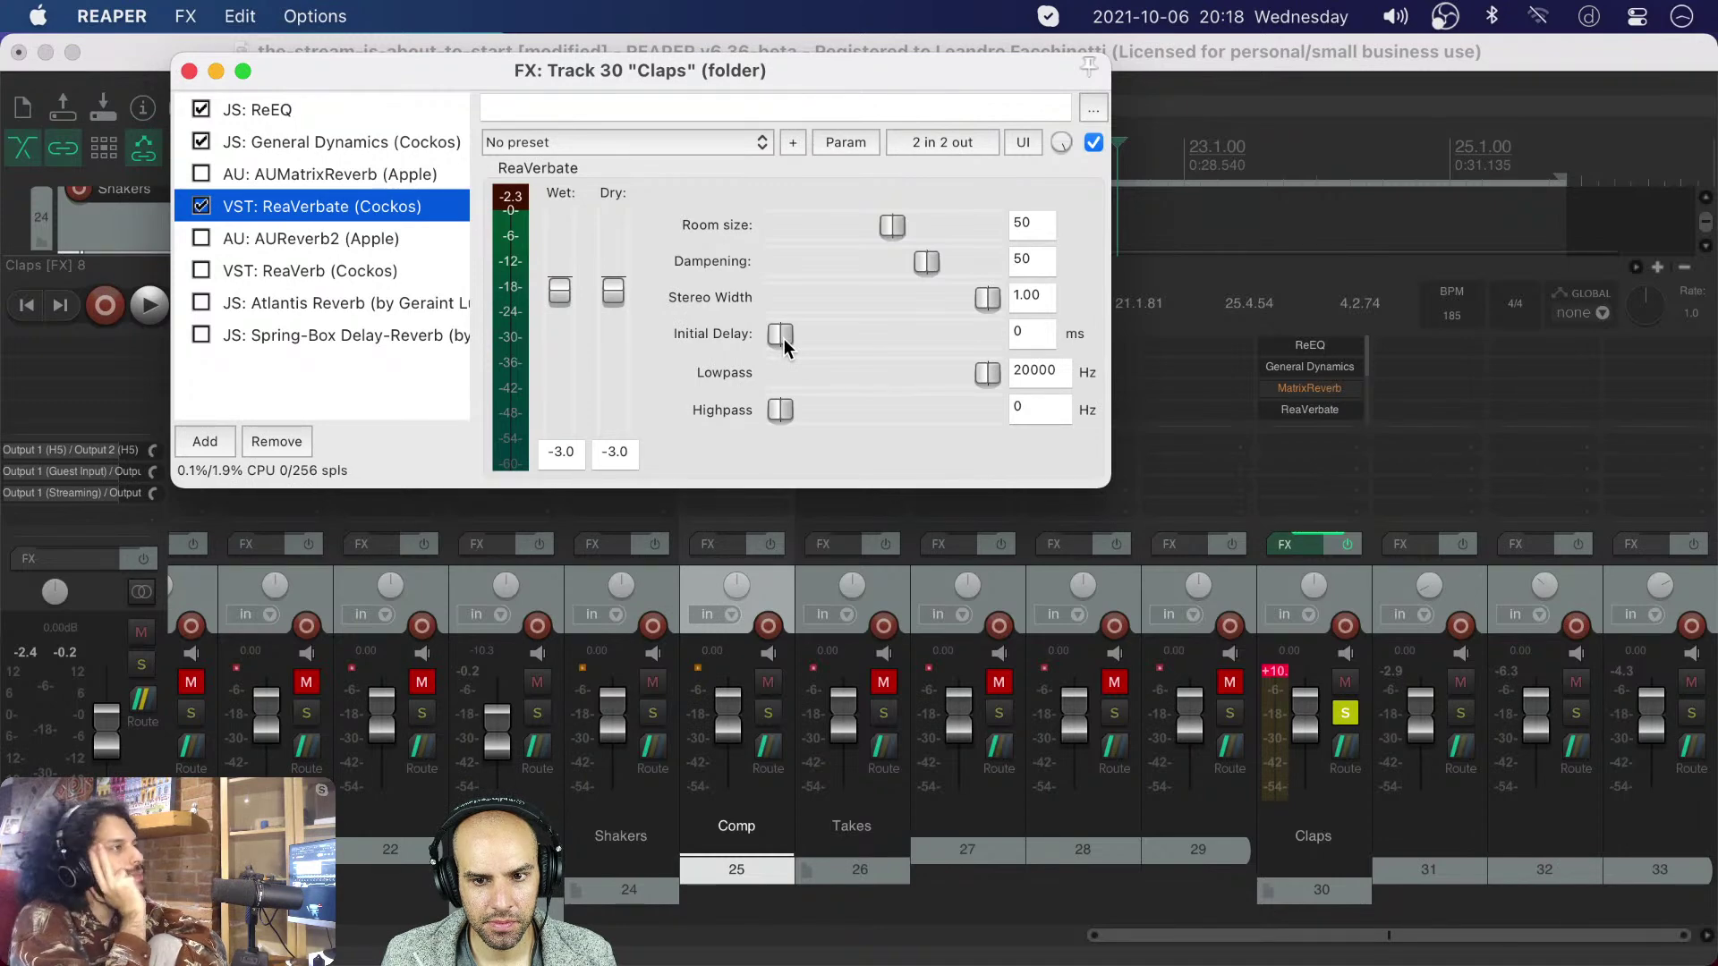
- Nudge ReaVerbate's initial delay slider slightly and lower its wet level to -8.9 dB while playing the claps
key(space)
drag(783, 344, 783, 338)
key(space)
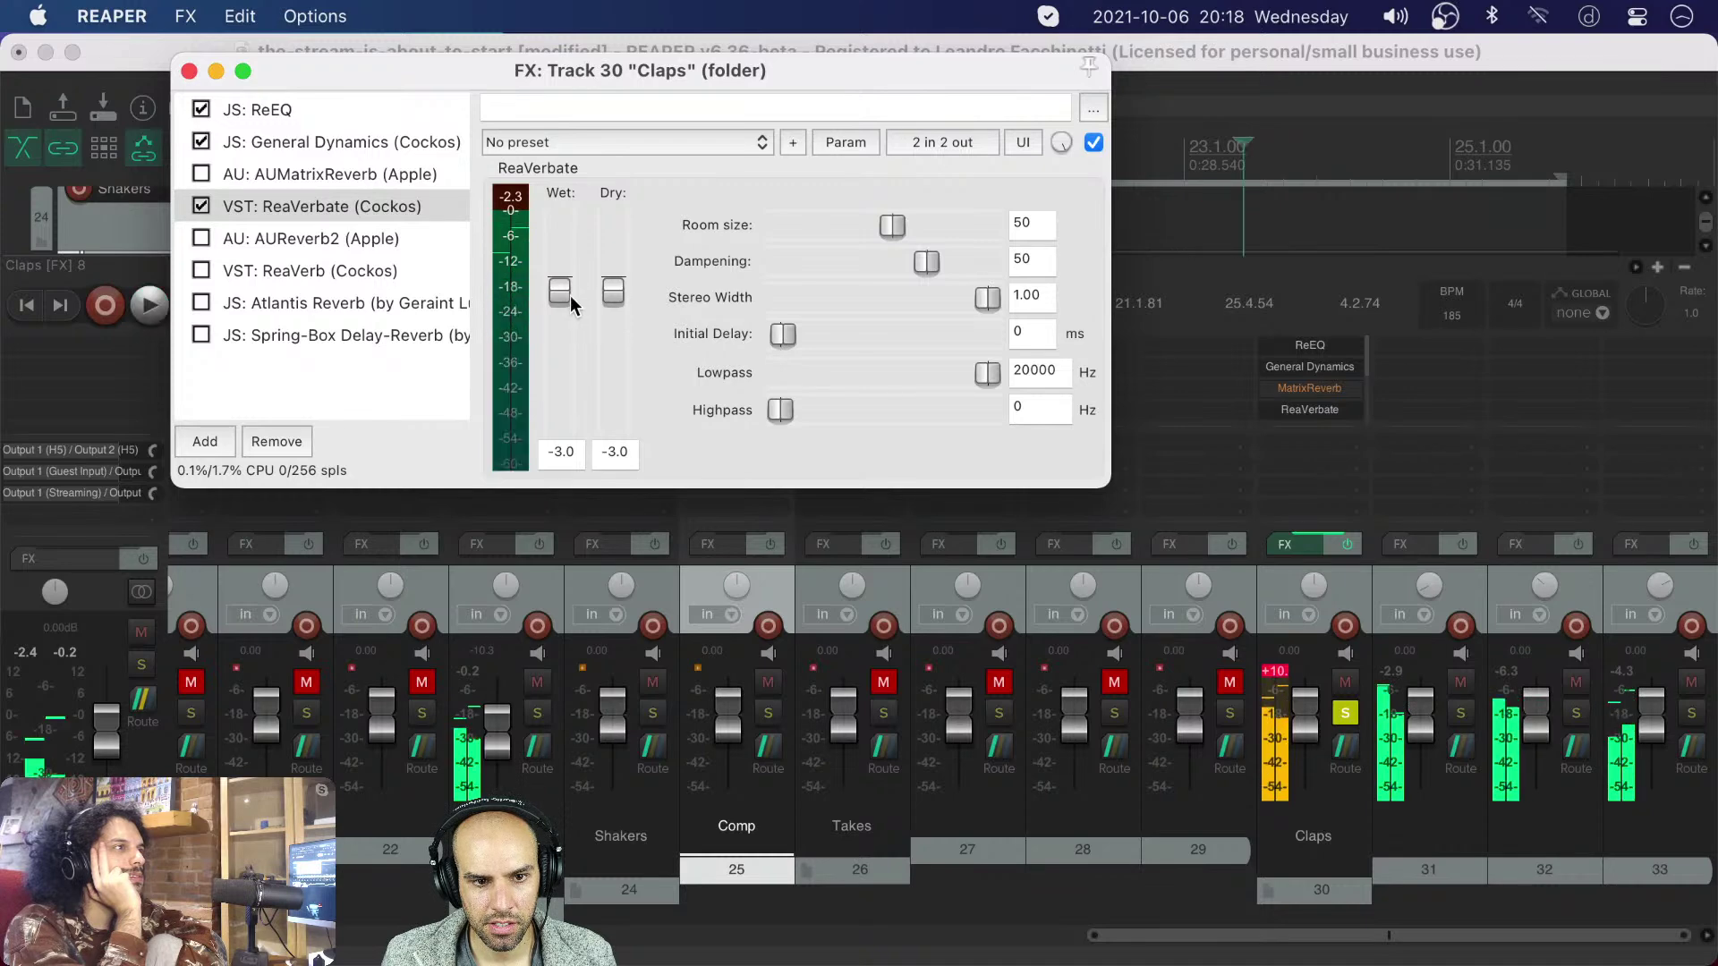
drag(560, 292, 557, 326)
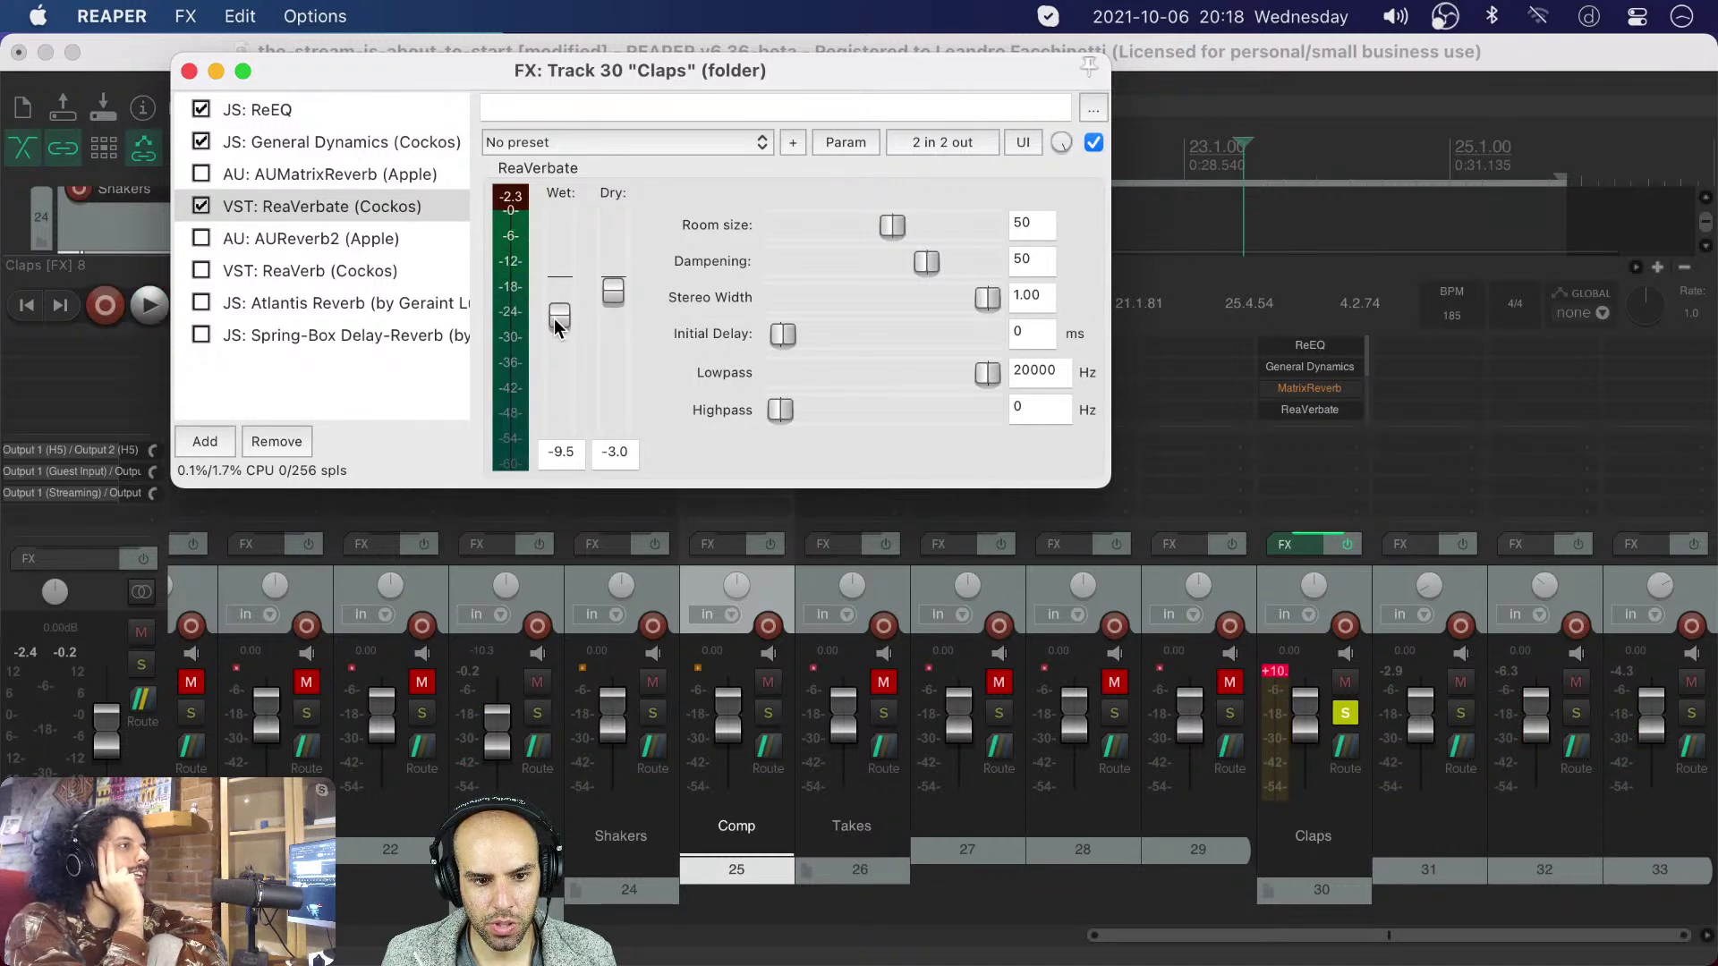
key(space)
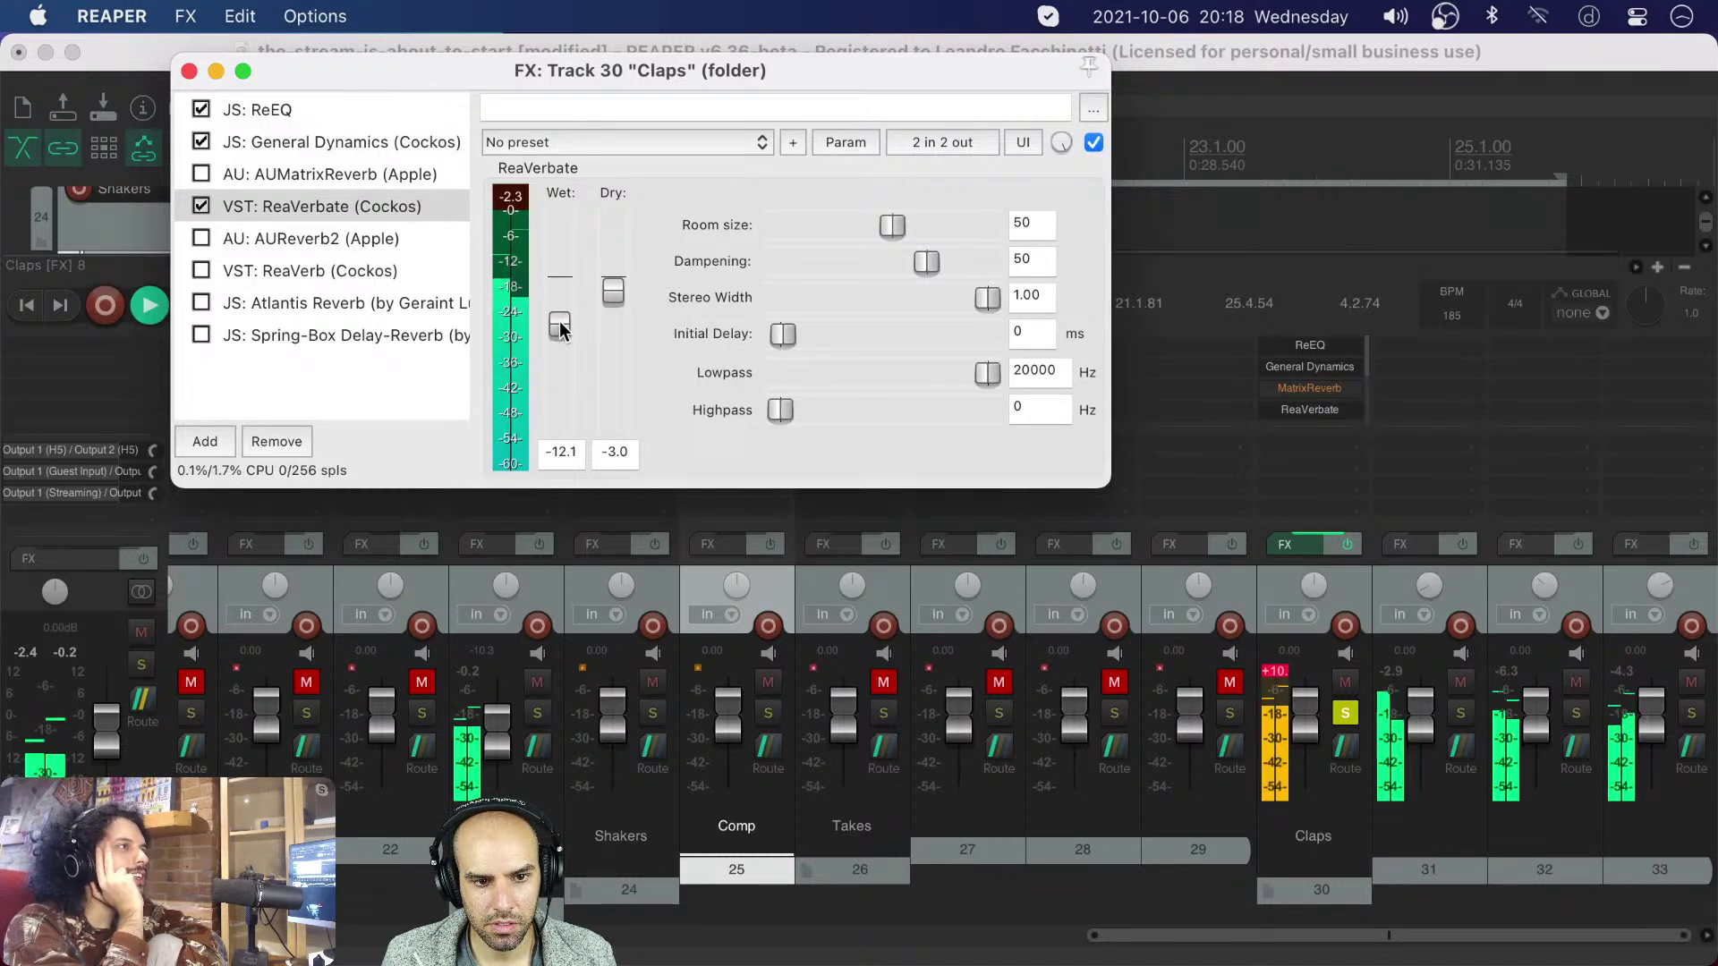
drag(560, 318, 560, 315)
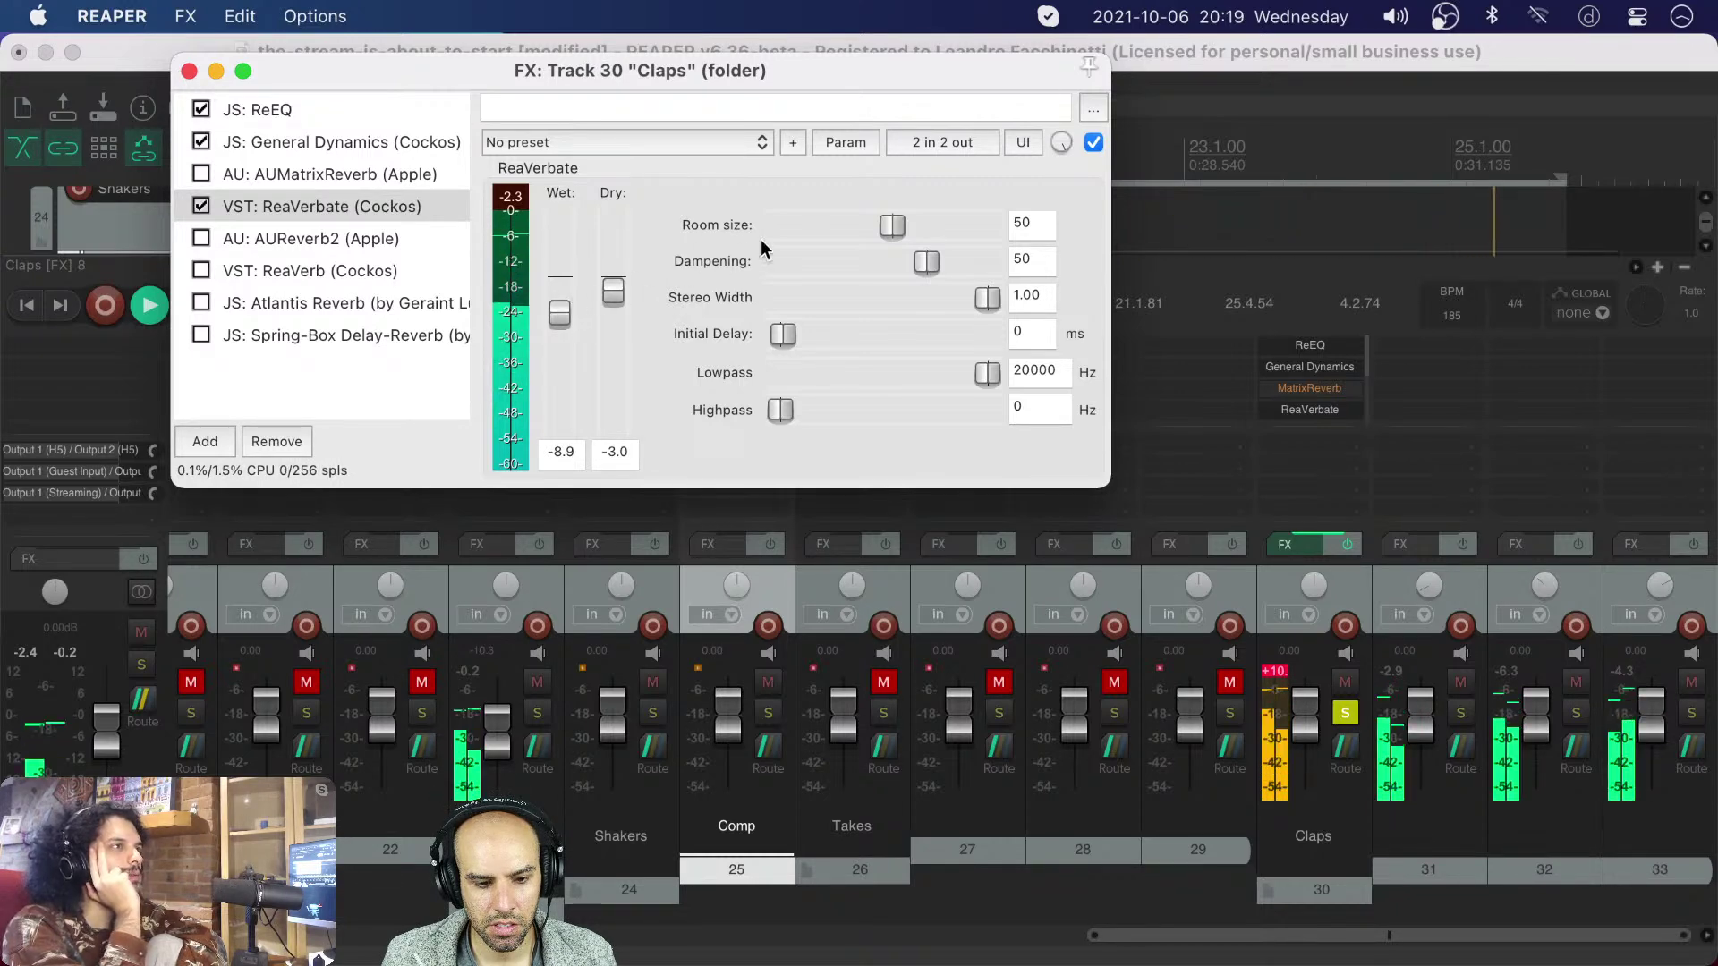
- Try ReaVerbate's room size at 98 while playing the claps
drag(889, 225, 1001, 225)
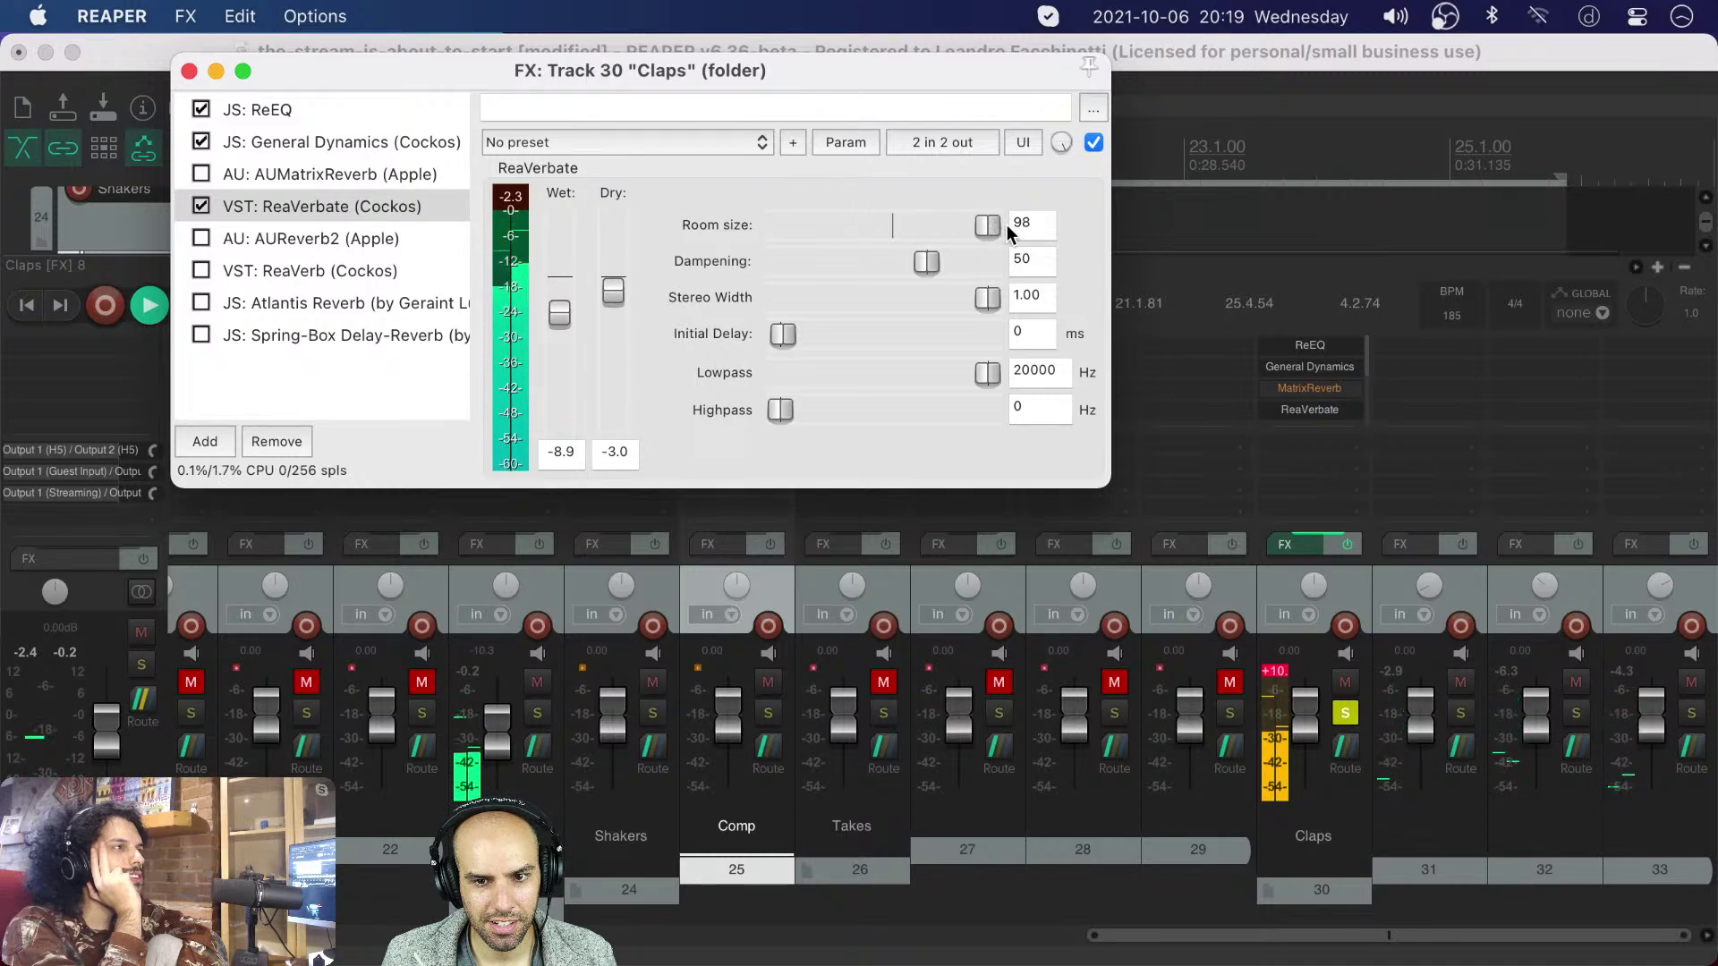
key(space)
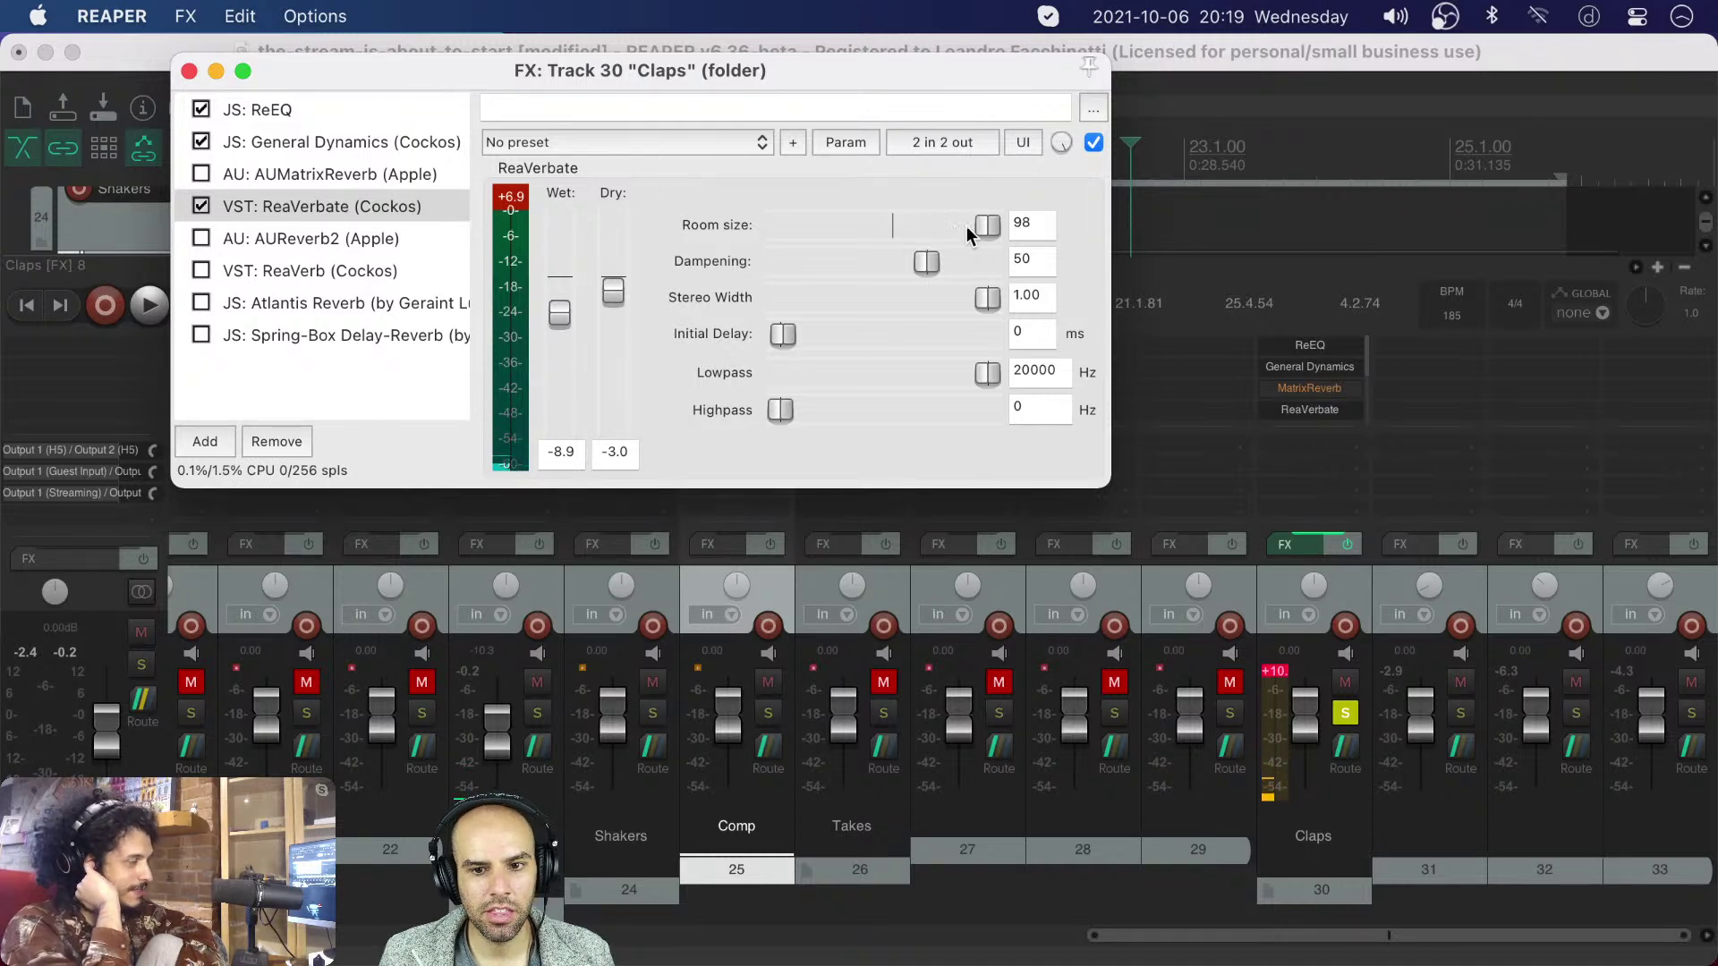
drag(989, 226, 1036, 222)
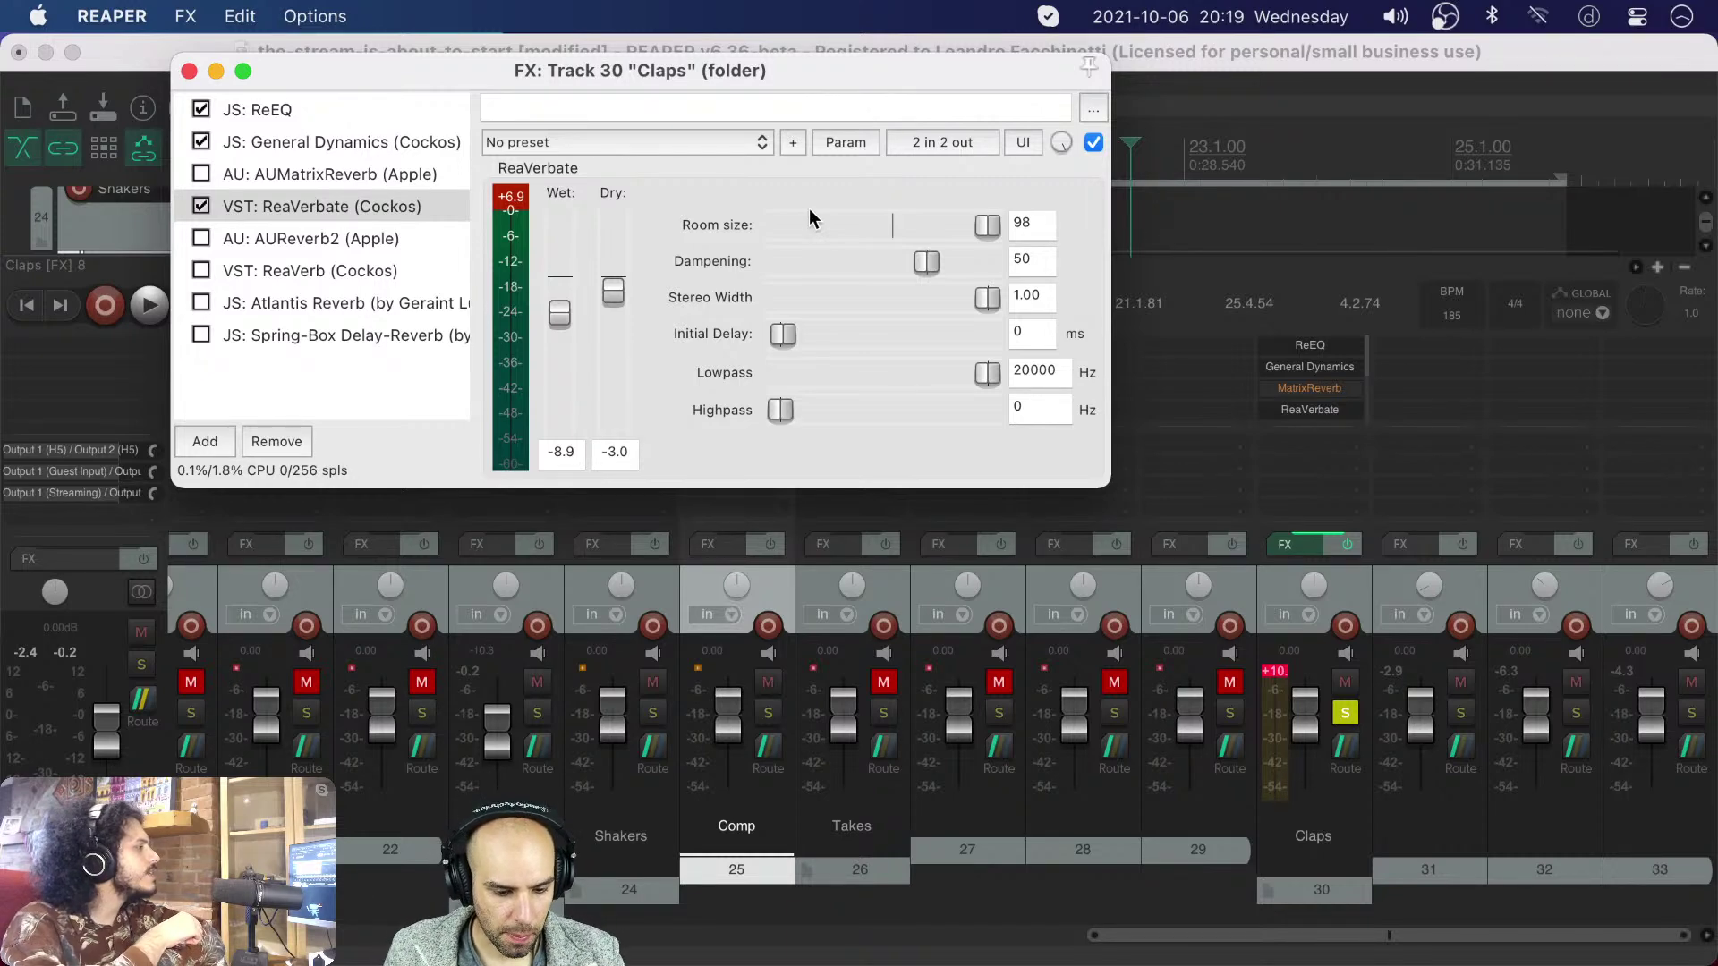
- Review General Dynamics' settings, and with the claps playing set ReaVerbate's room size to 65 and wet level to -7.2 dB
click(266, 145)
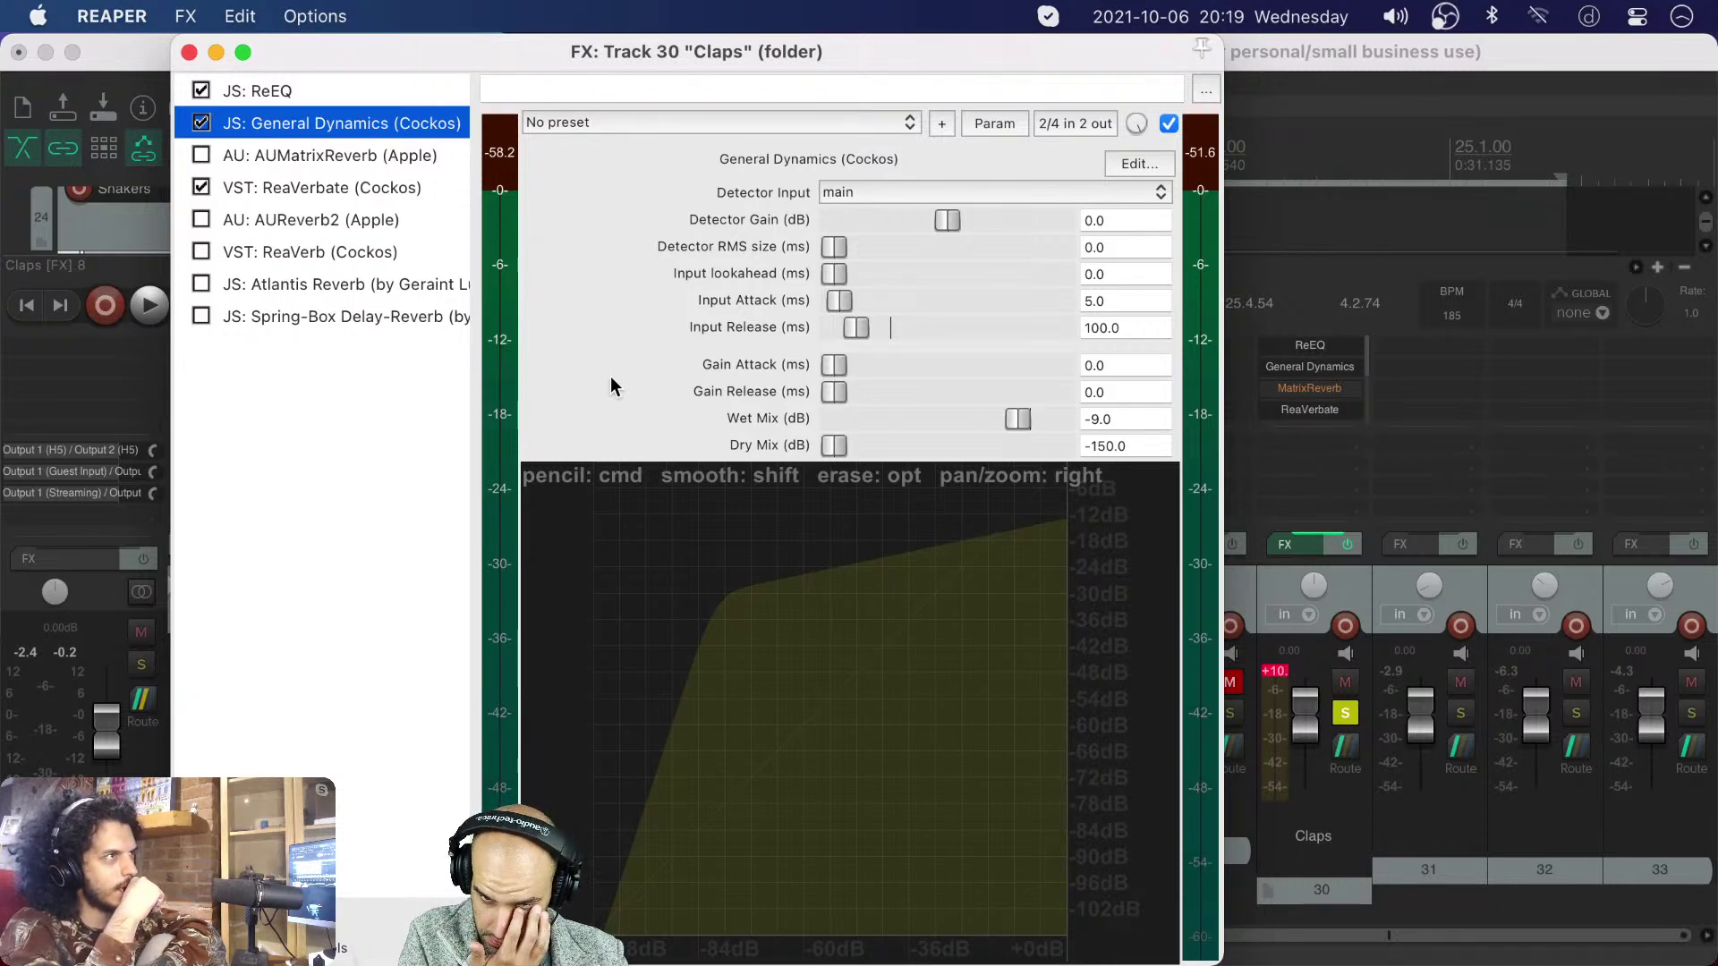
click(282, 185)
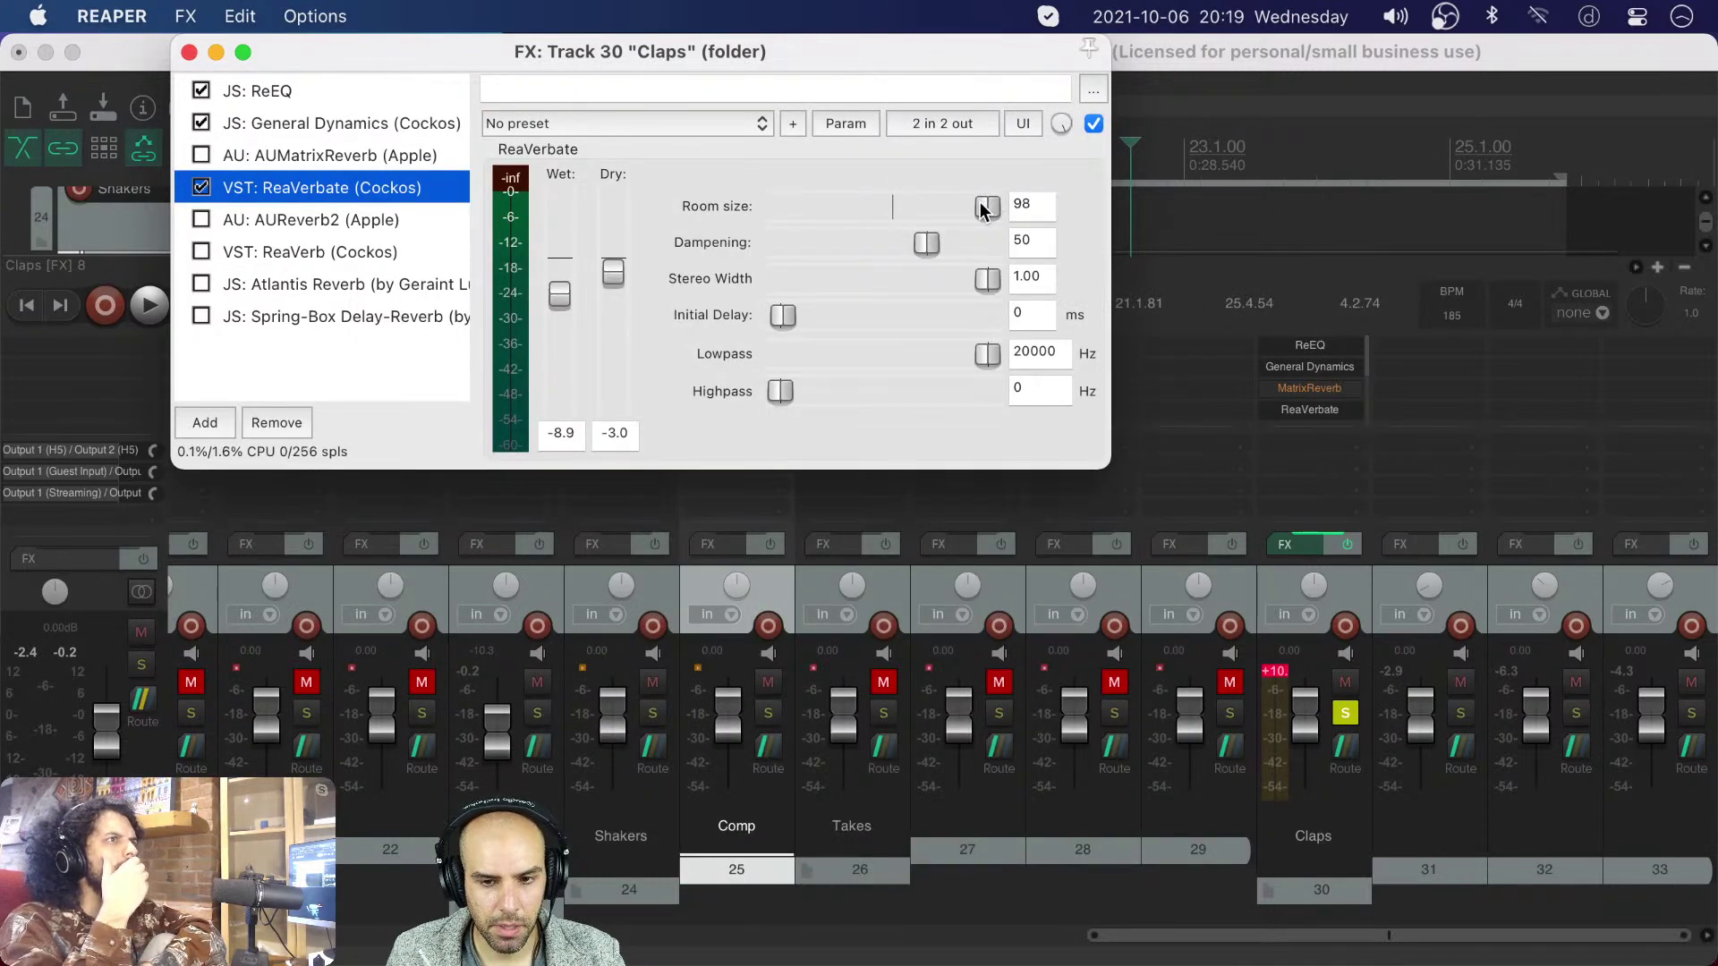
key(space)
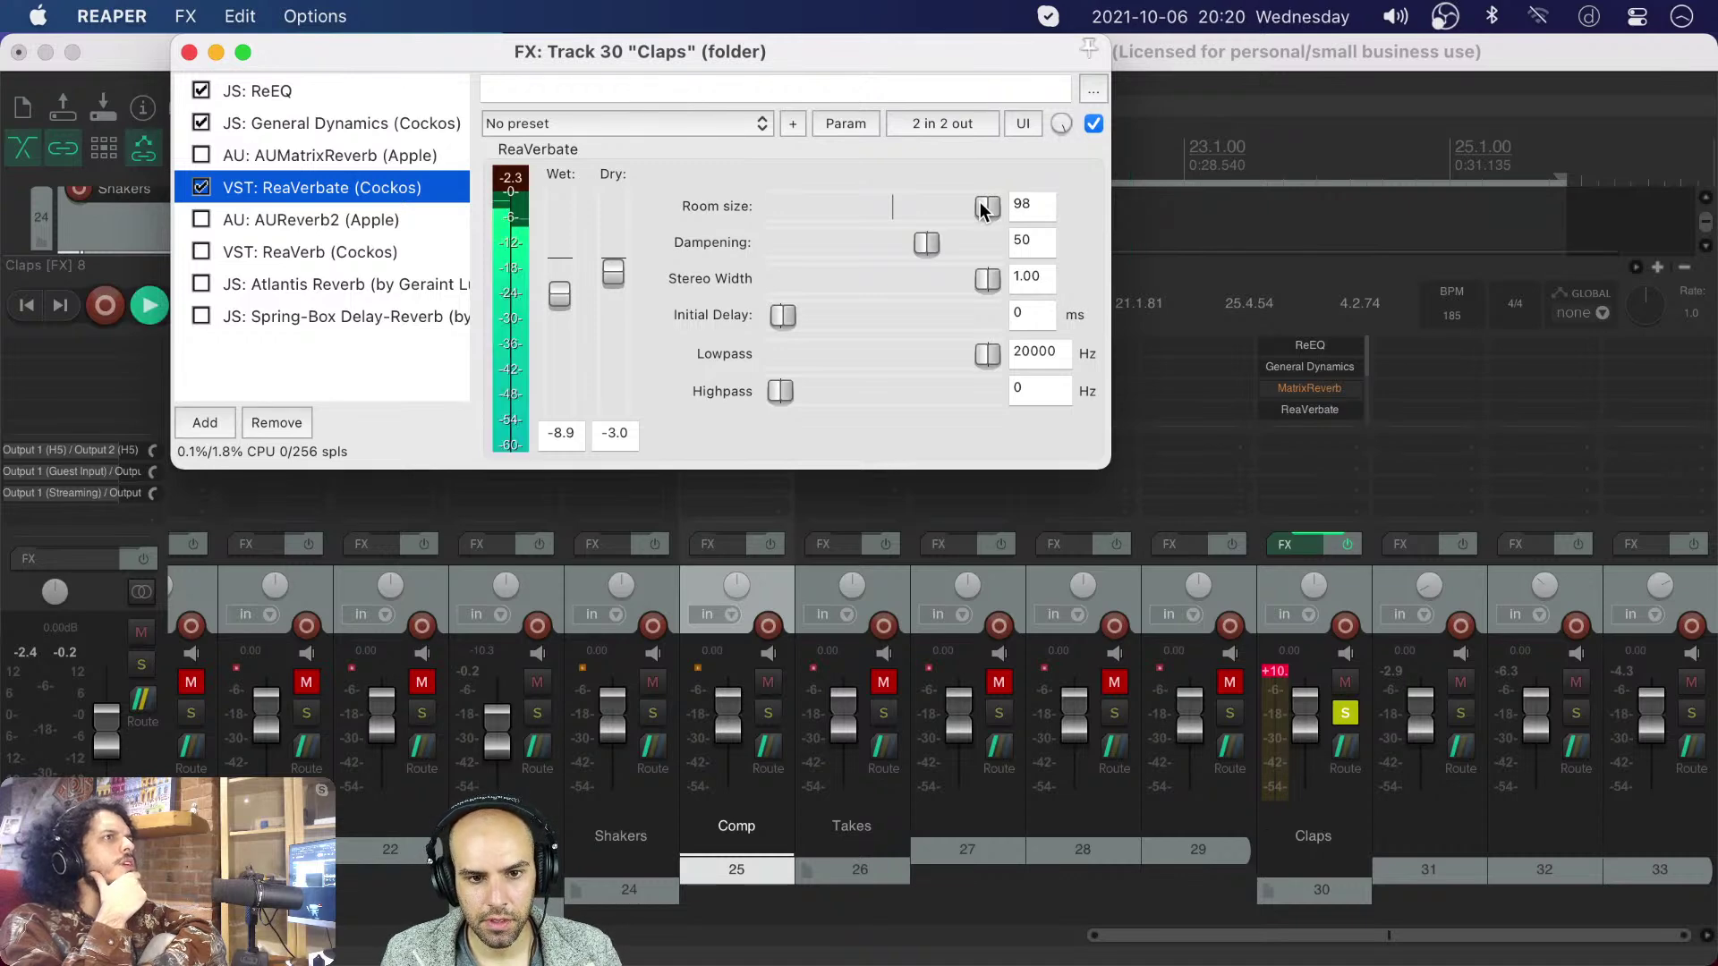
drag(984, 207, 931, 206)
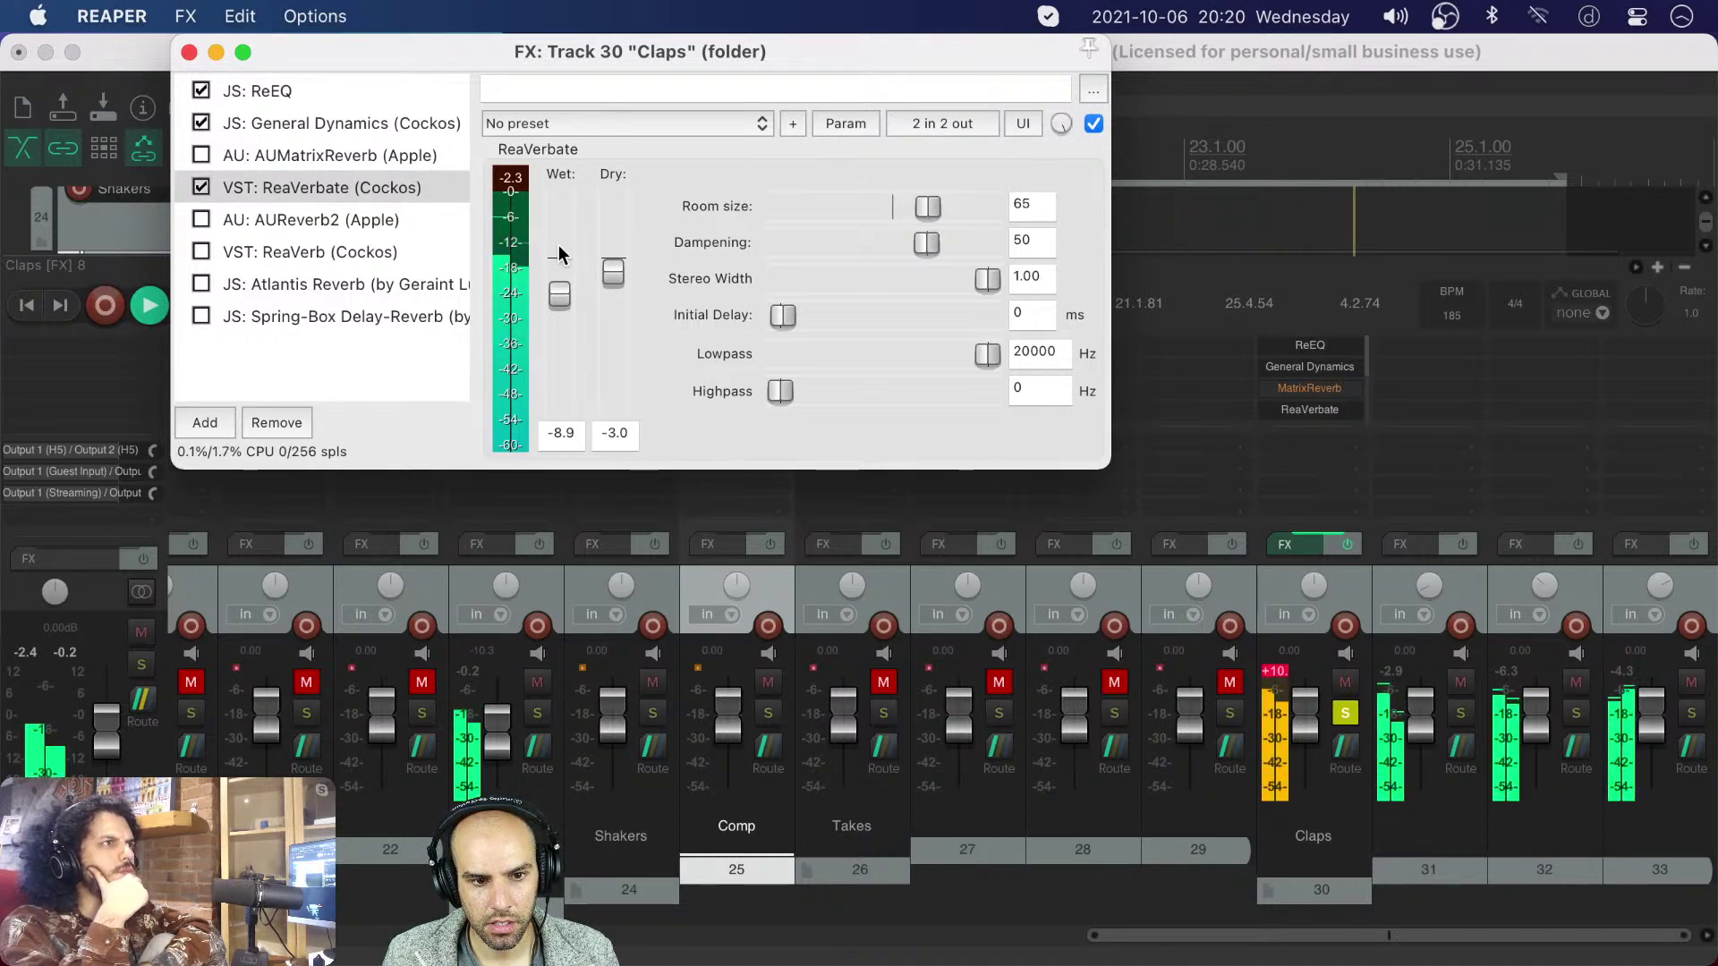
drag(559, 296, 560, 288)
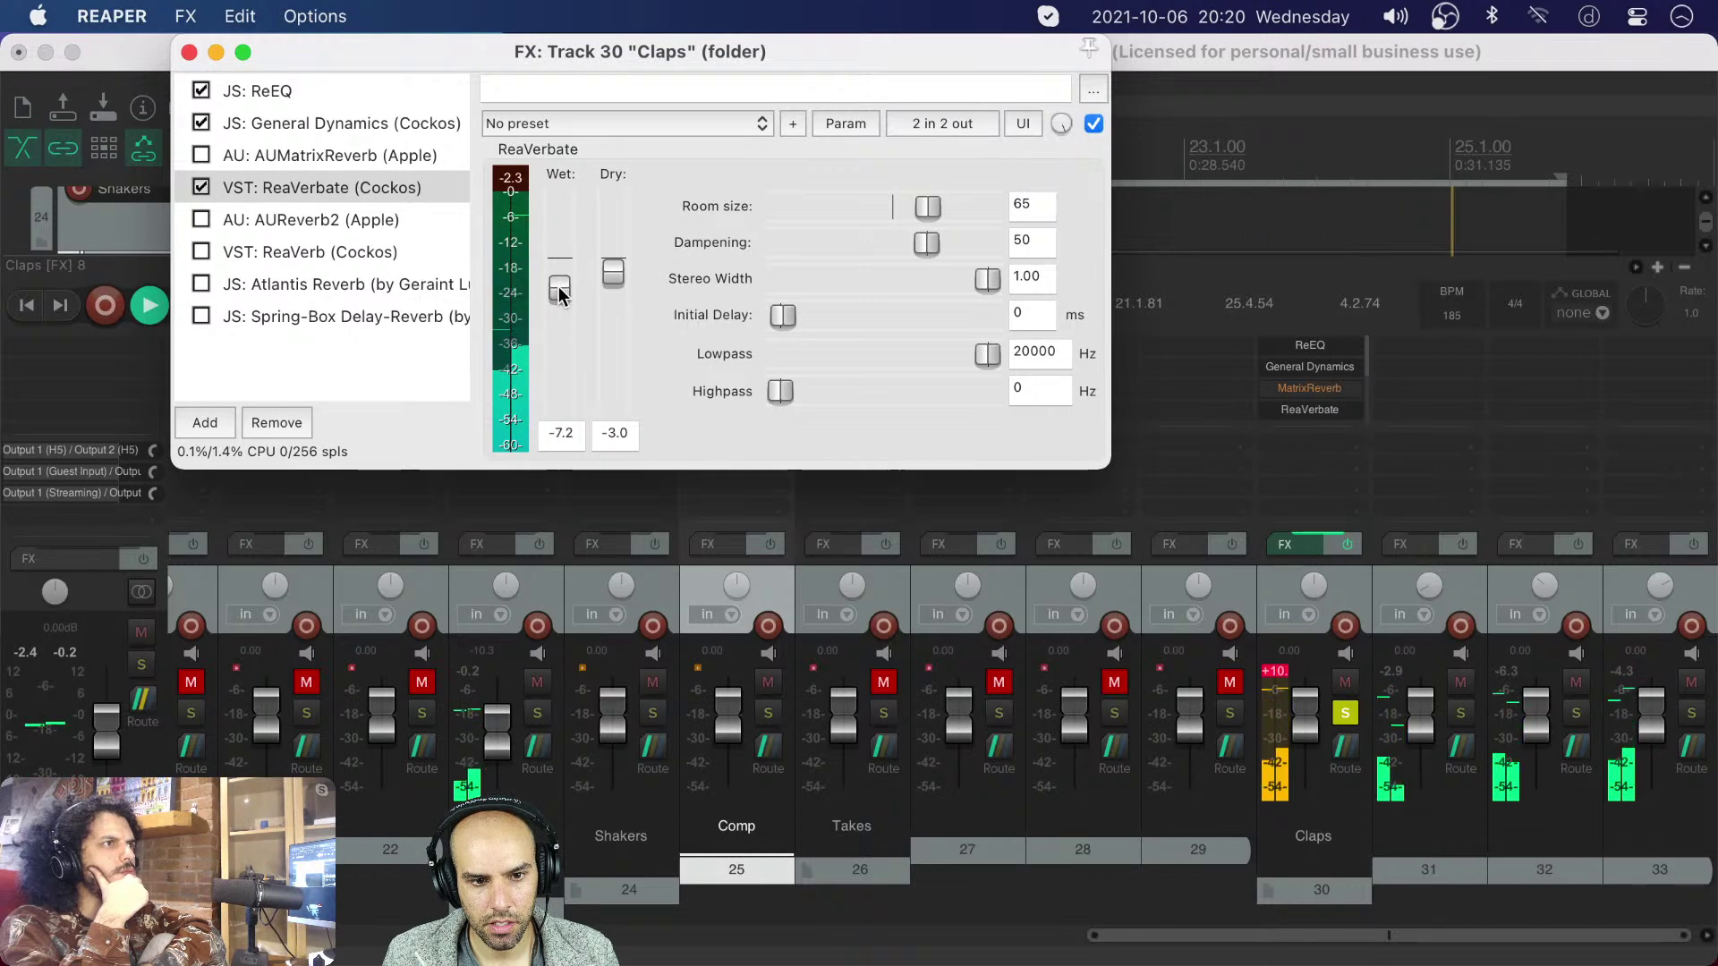
- Bypass ReaVerbate, show AUReverb2's settings, and play the claps briefly without reverb
click(201, 187)
key(space)
click(285, 220)
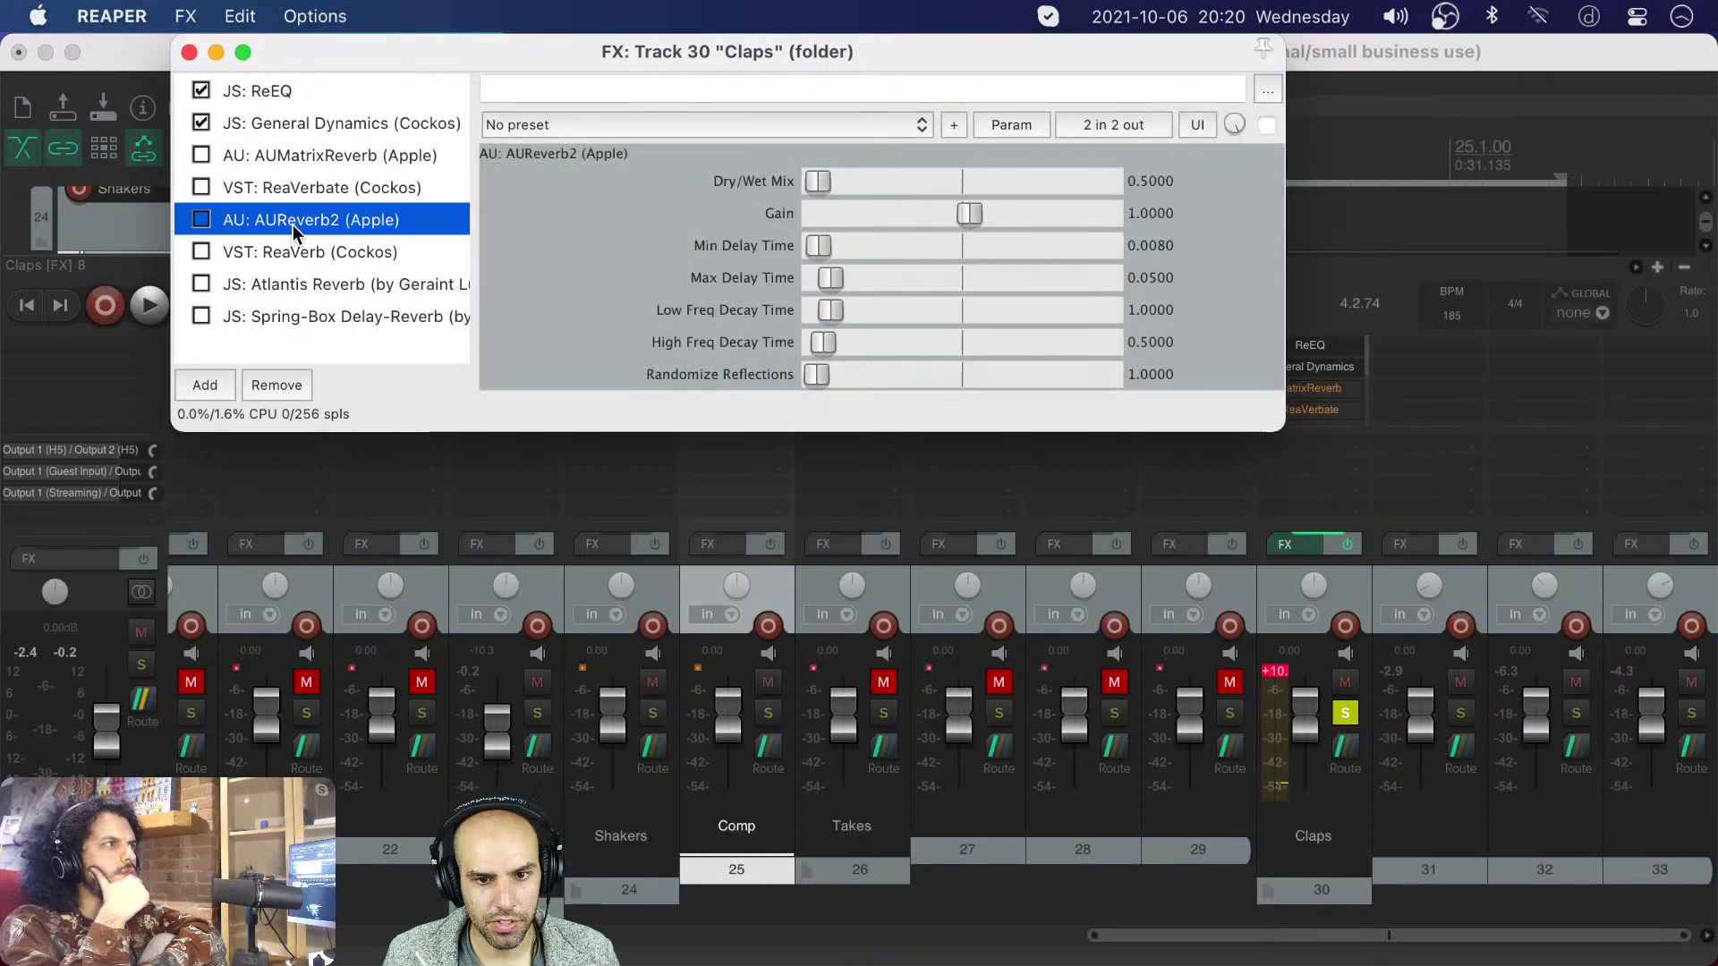
key(space)
key(space)
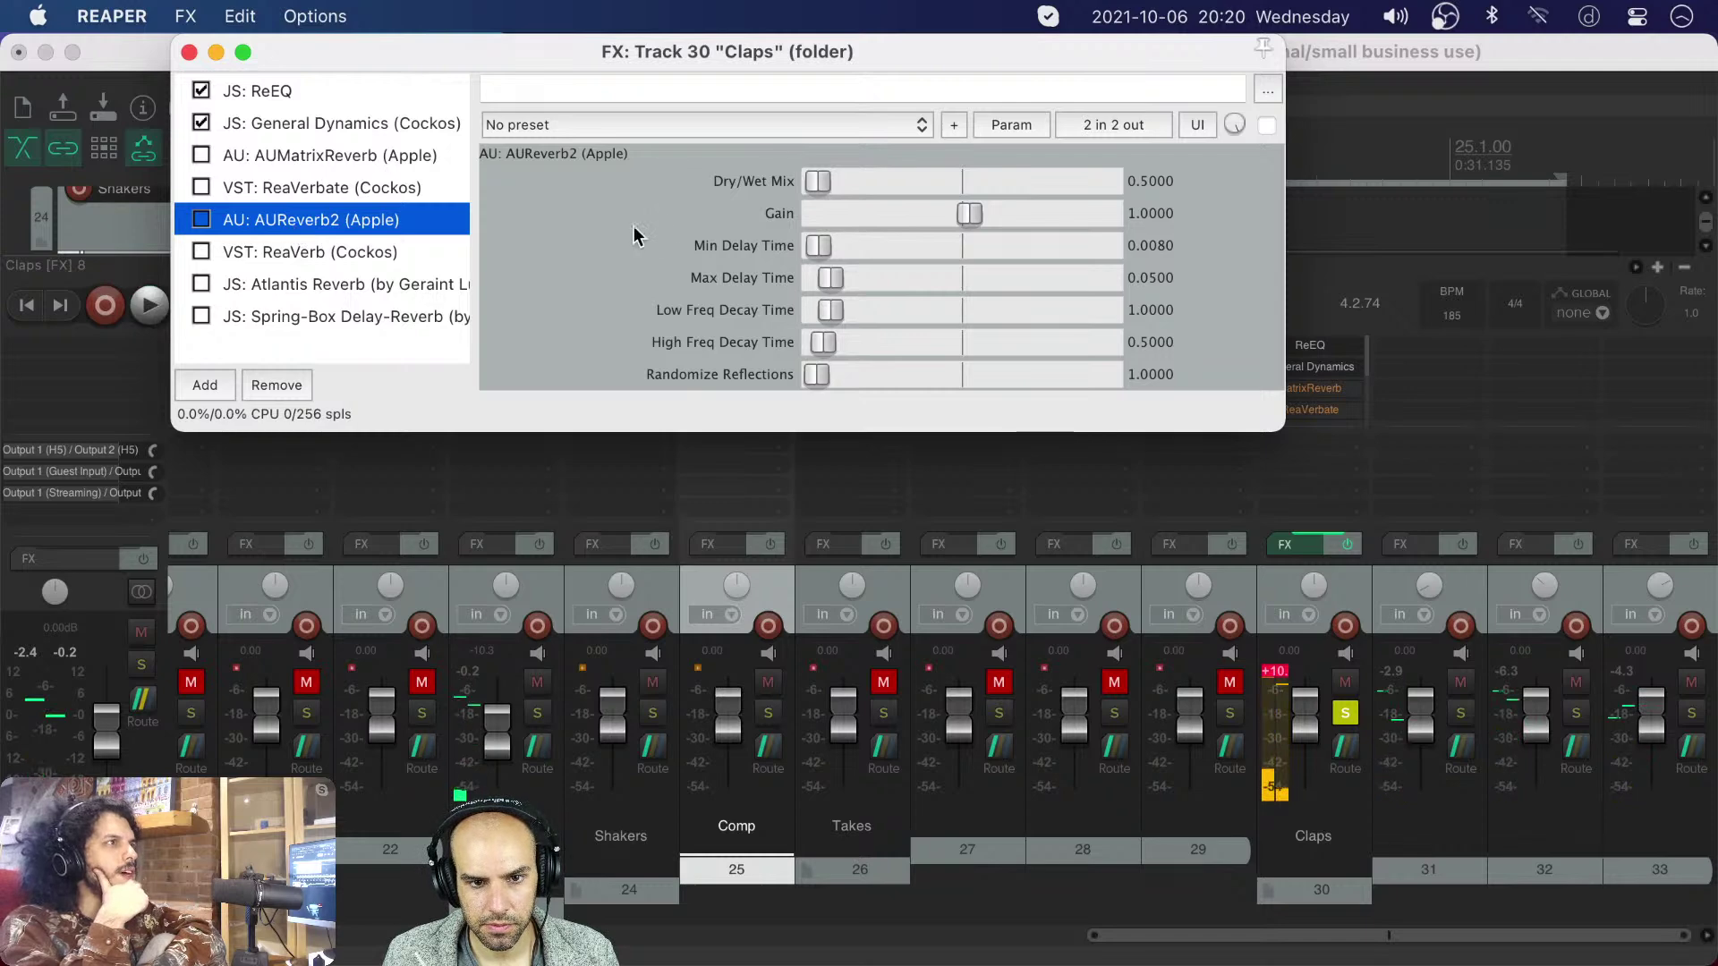
- Compare the settings of AUMatrixReverb, ReaVerbate and AUReverb2 on the Claps track
click(340, 156)
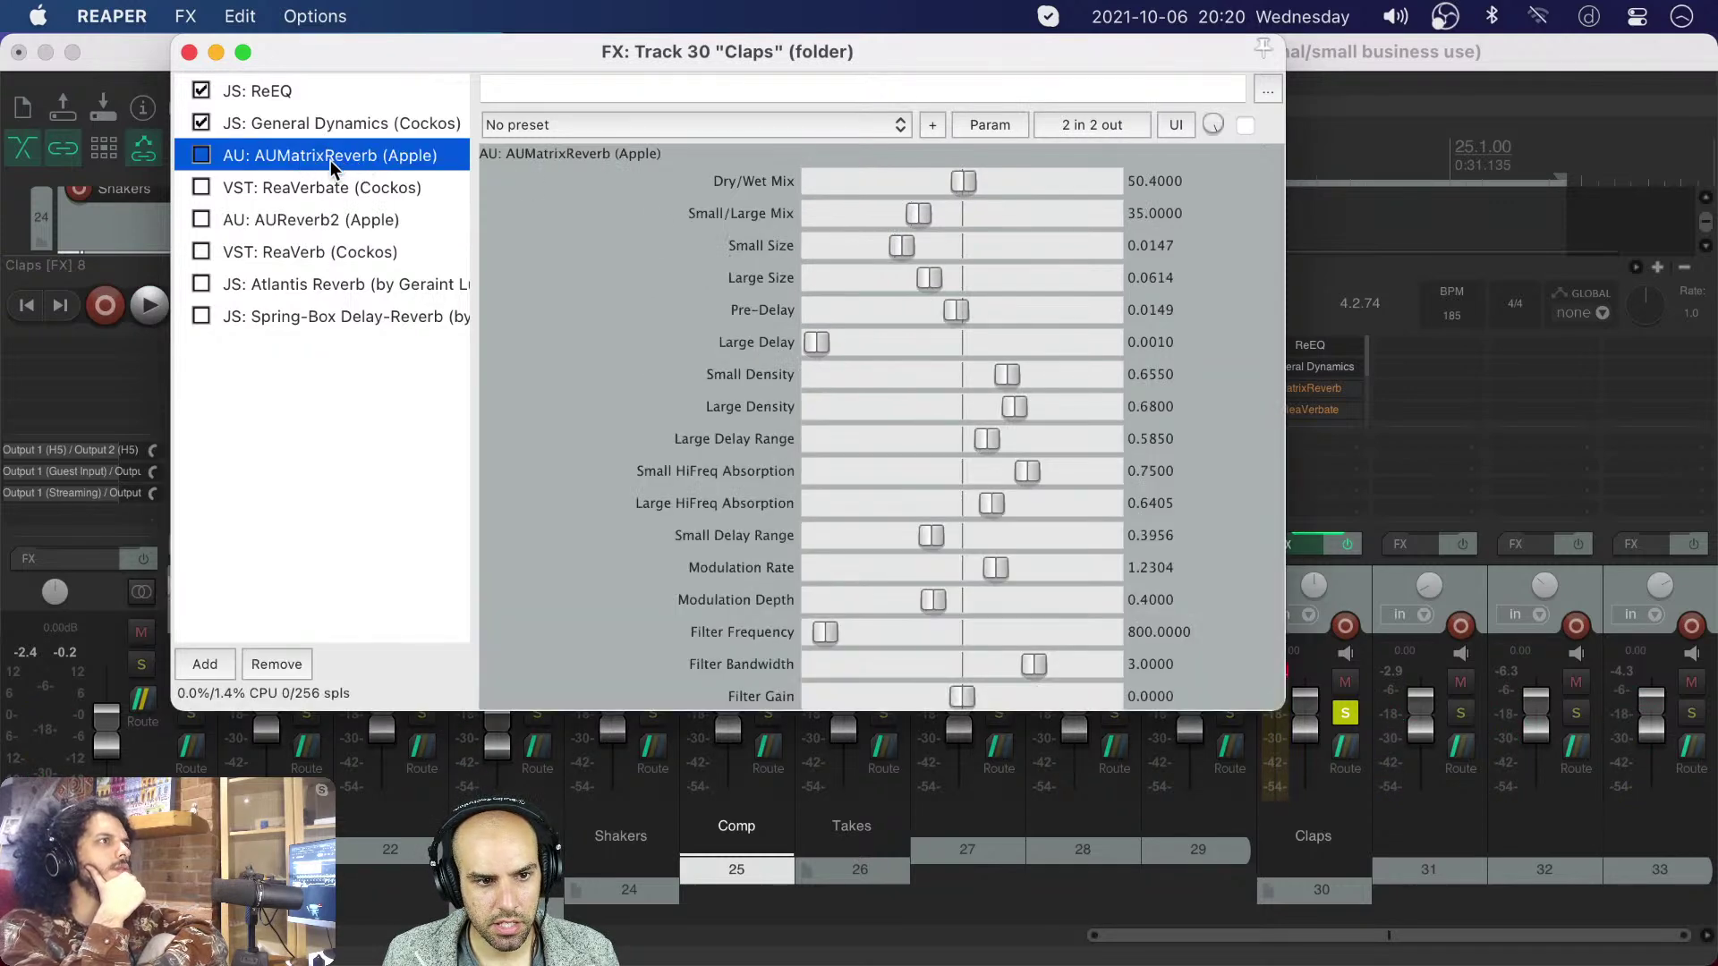
click(290, 190)
shift+click(278, 216)
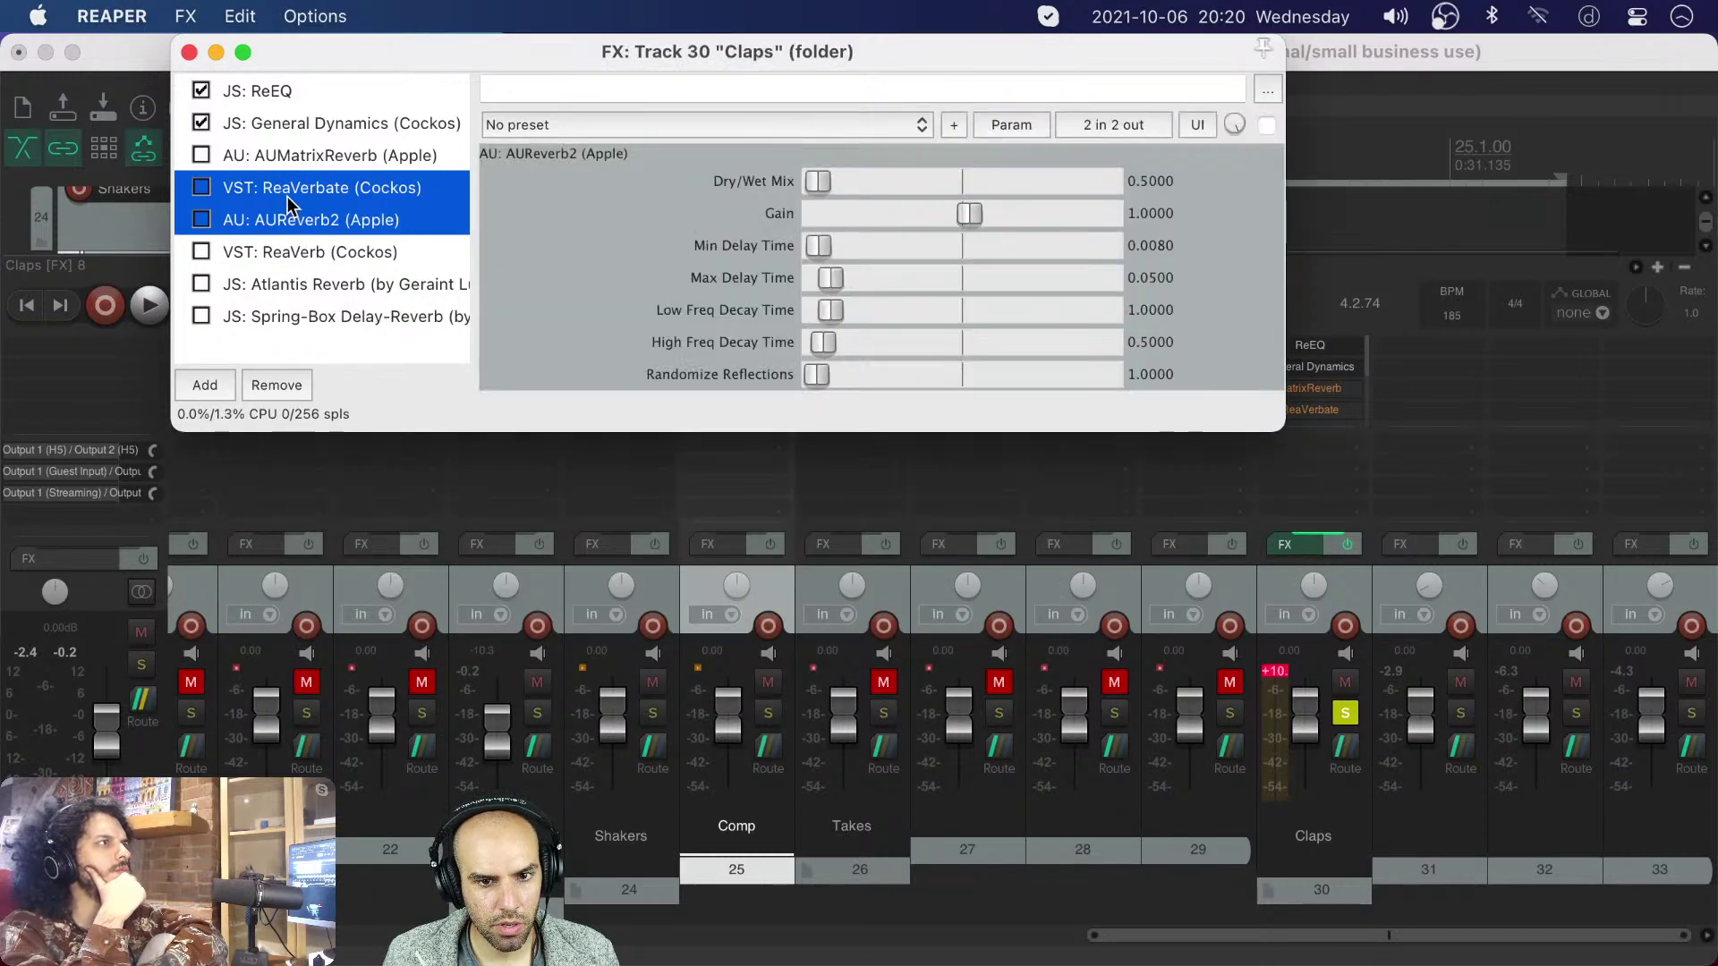
click(287, 196)
click(272, 154)
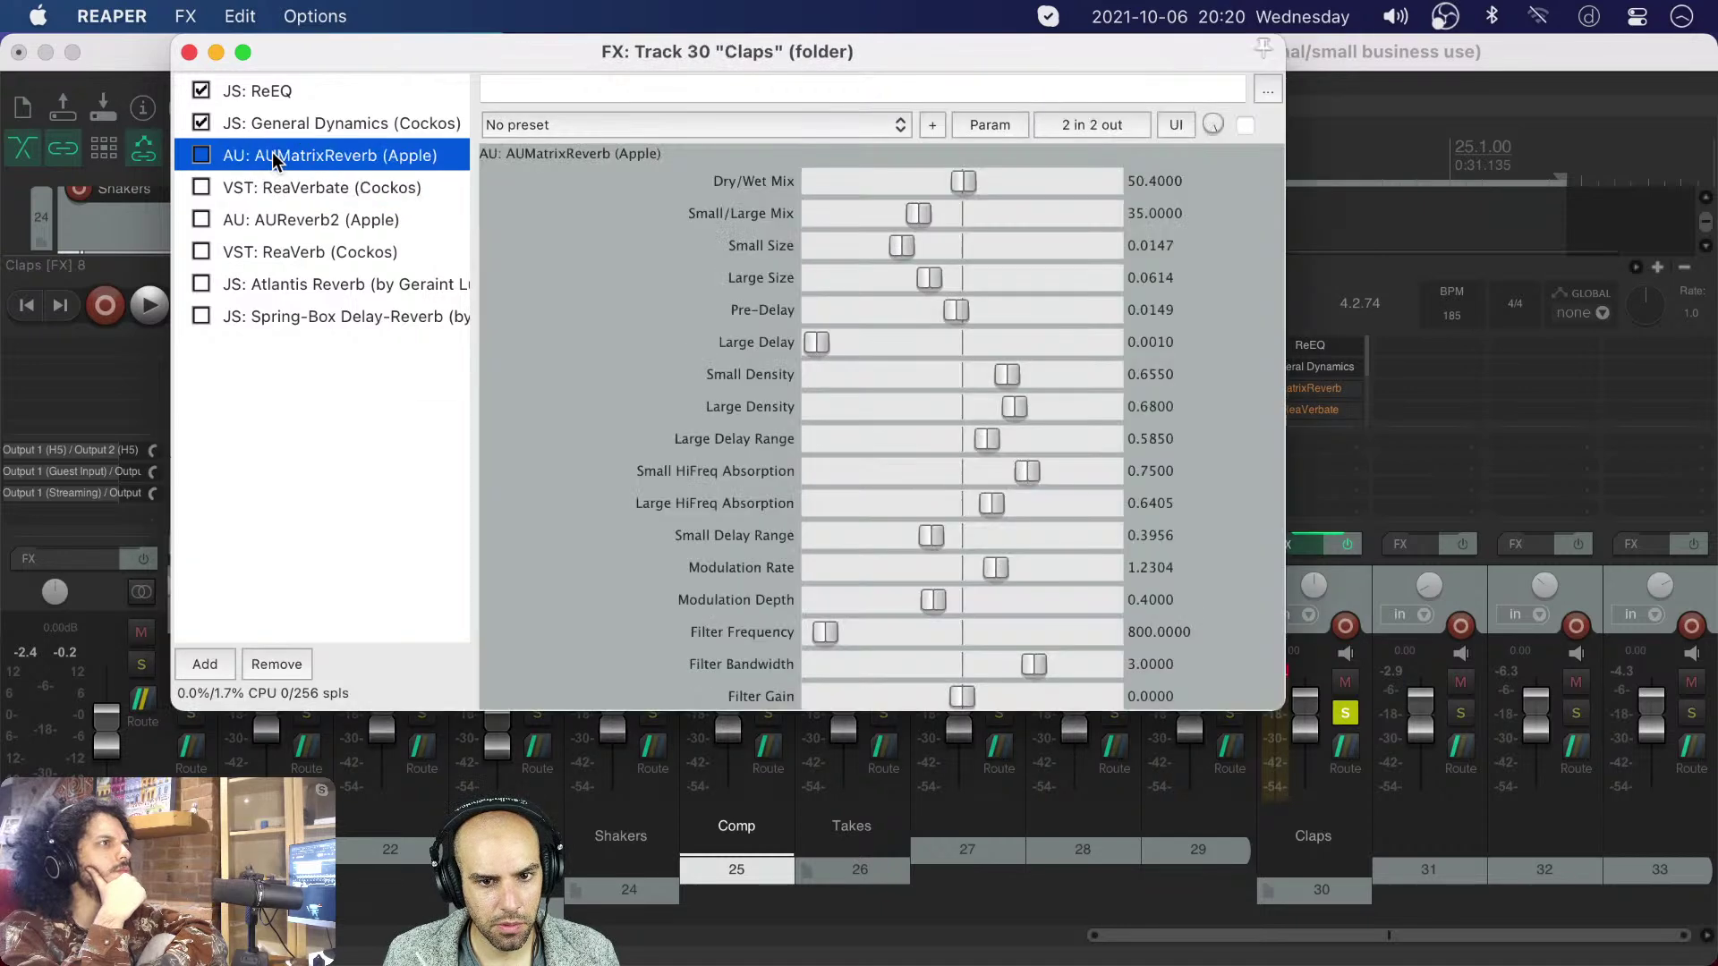
- Try AUReverb2 with its dry/wet mix at 50 while playing the claps, and bypass it again
click(302, 220)
key(space)
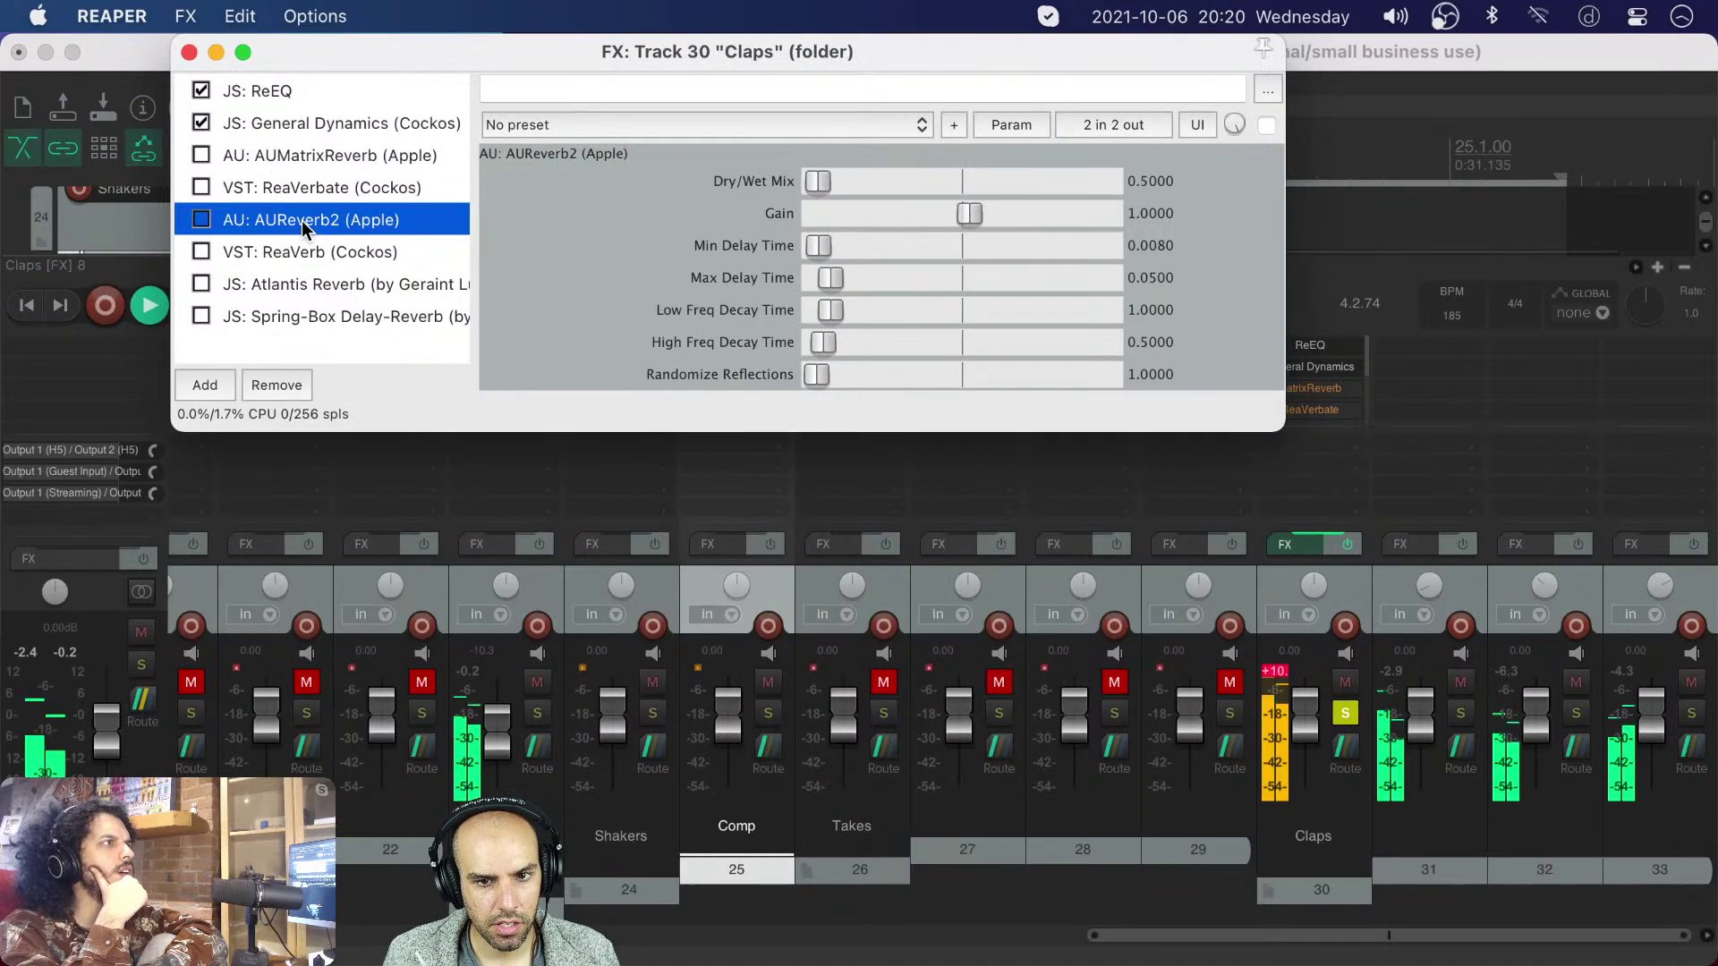
click(202, 219)
drag(817, 182, 975, 179)
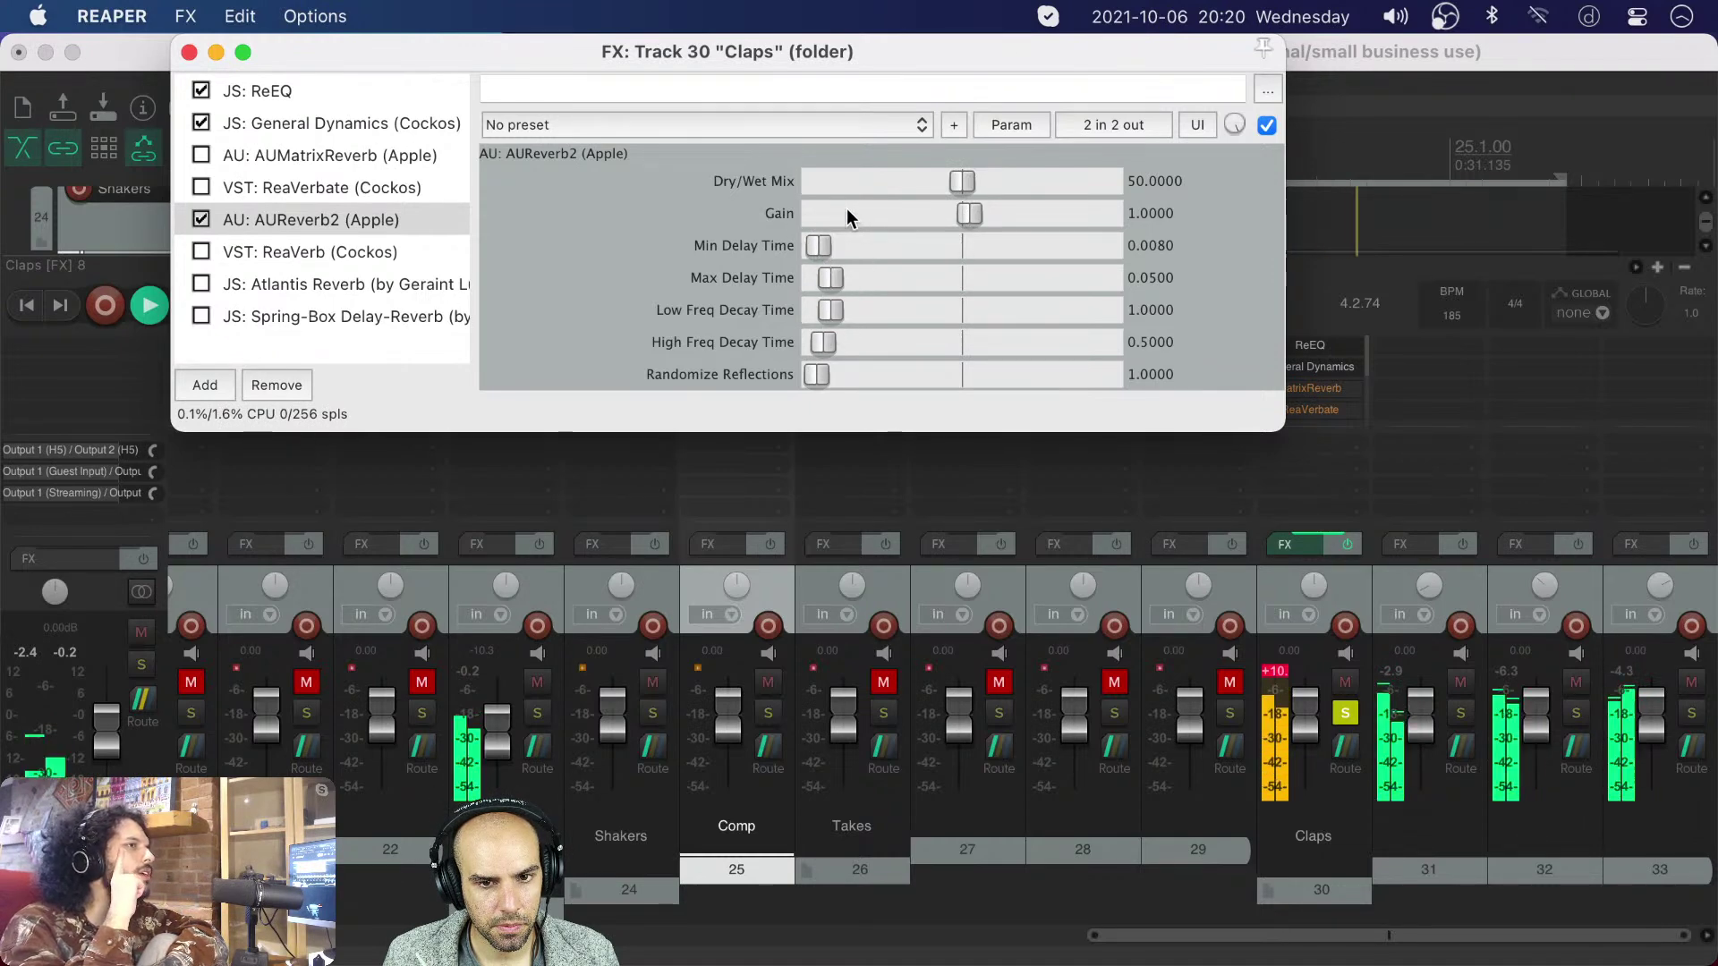
key(space)
click(211, 220)
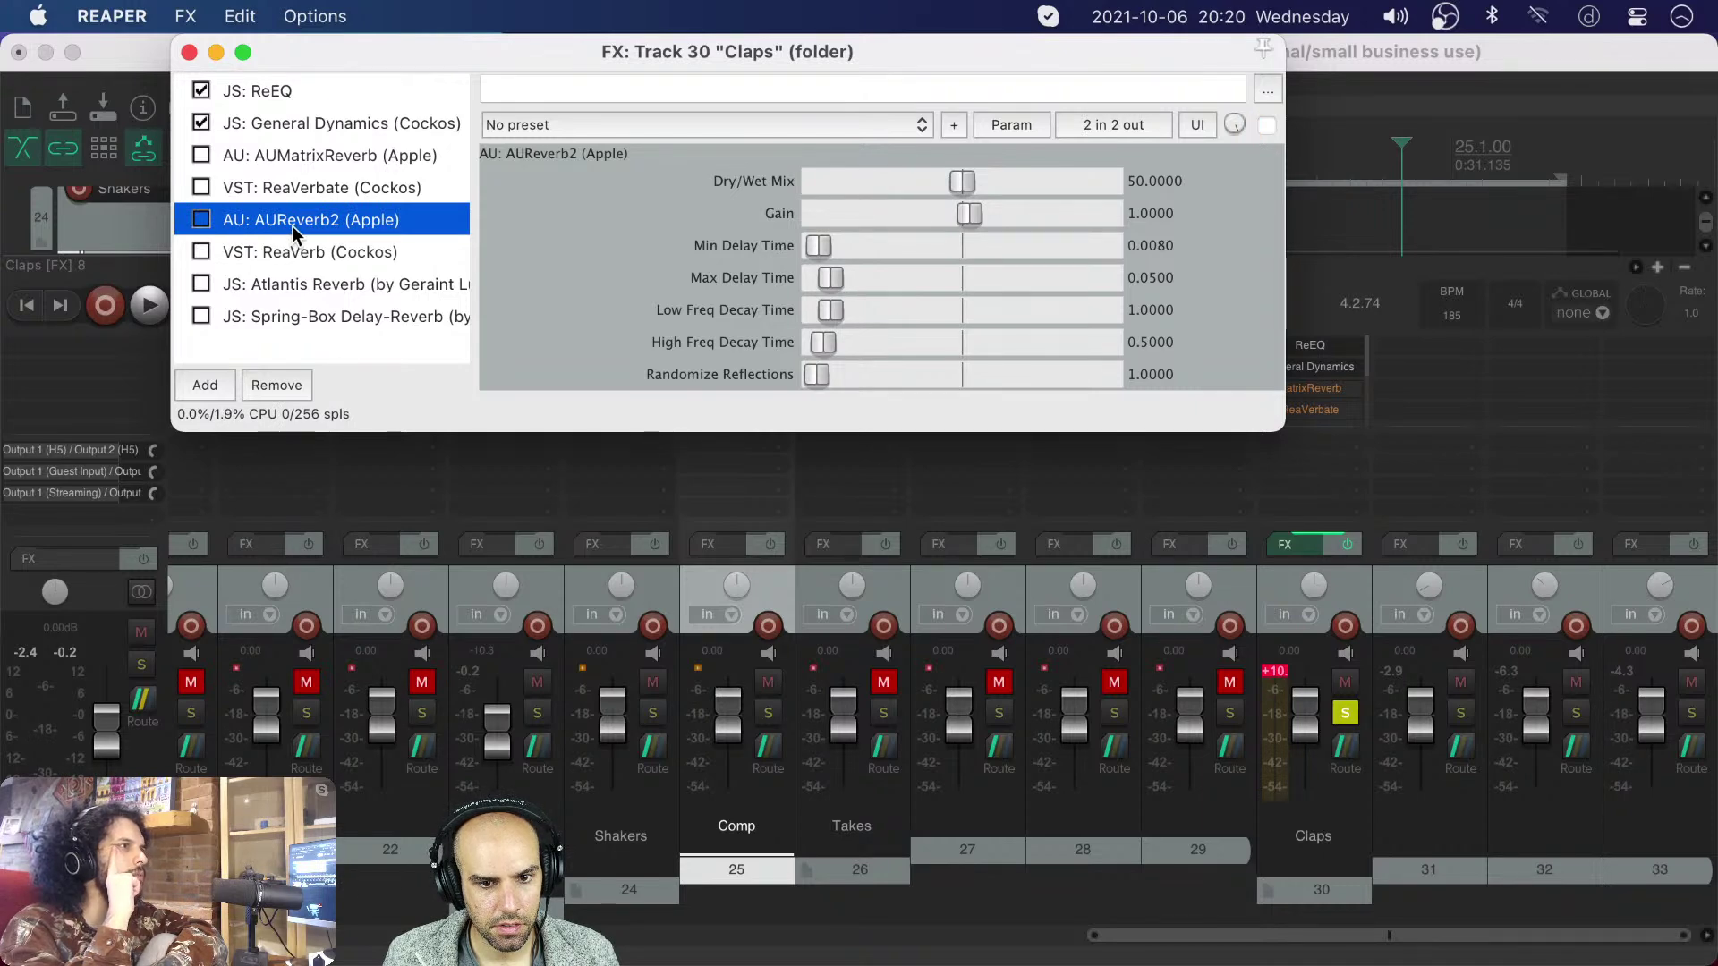
- With the claps playing, enable AUReverb2, raise its dry/wet mix to 99.7 and set Randomize Reflections to 250.75
key(space)
drag(817, 374, 970, 377)
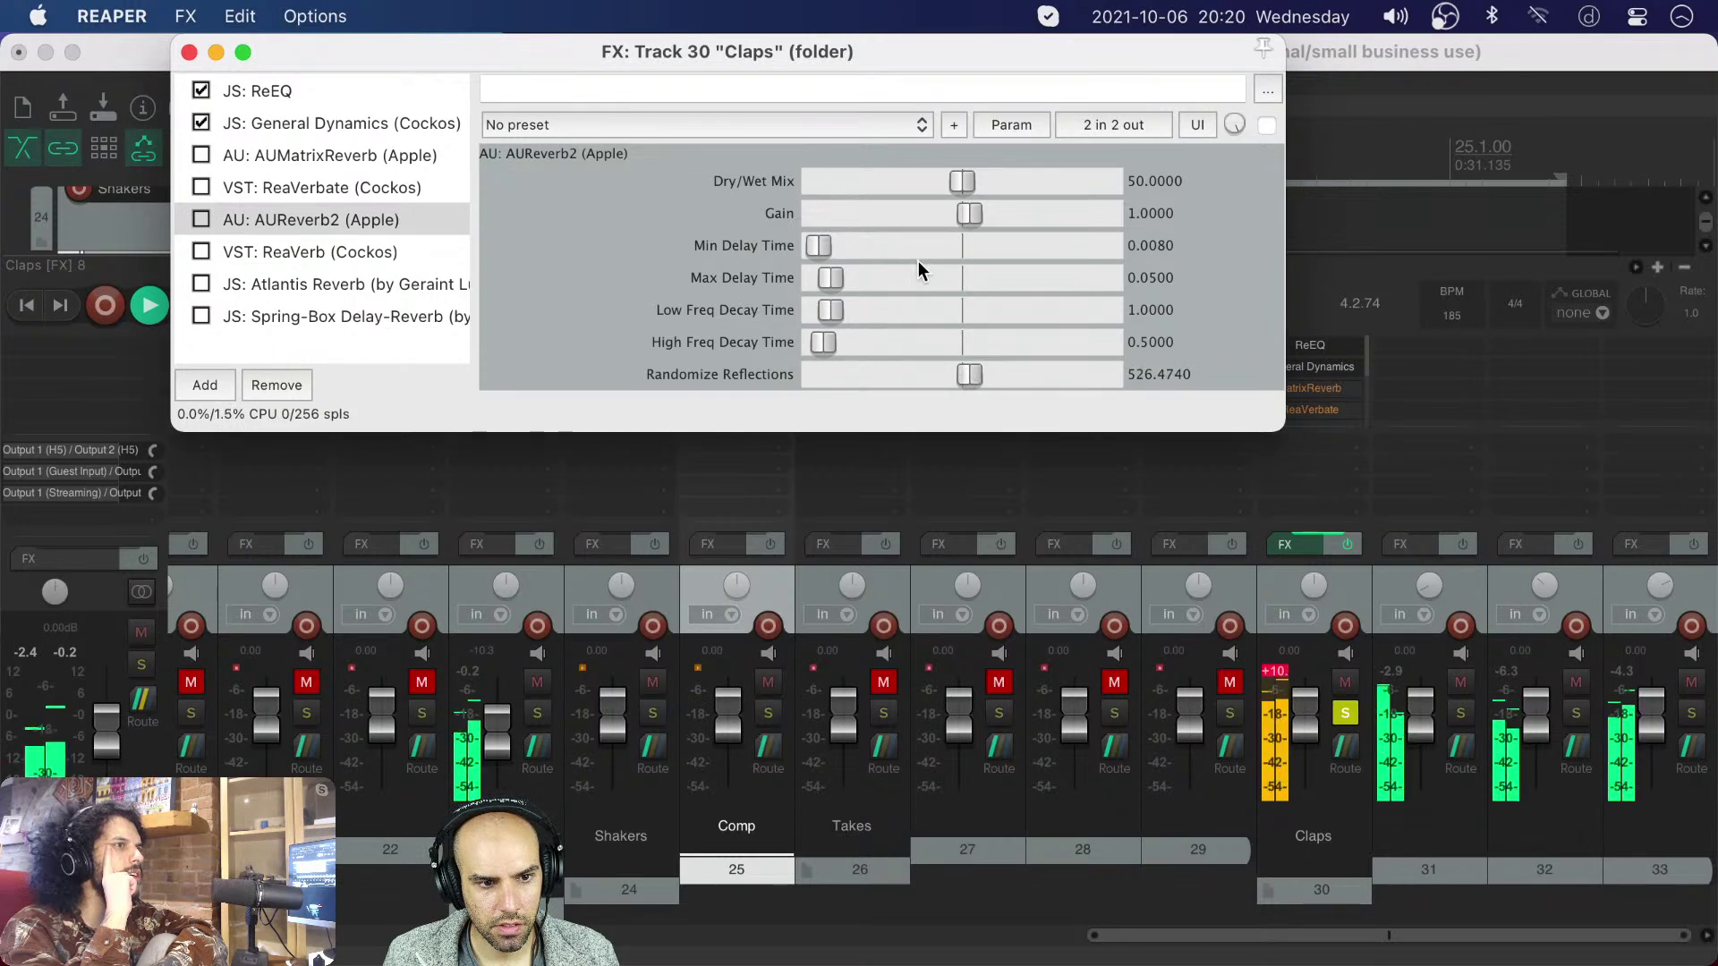
click(201, 220)
drag(977, 374, 1015, 375)
drag(961, 181, 1118, 180)
drag(1009, 374, 886, 376)
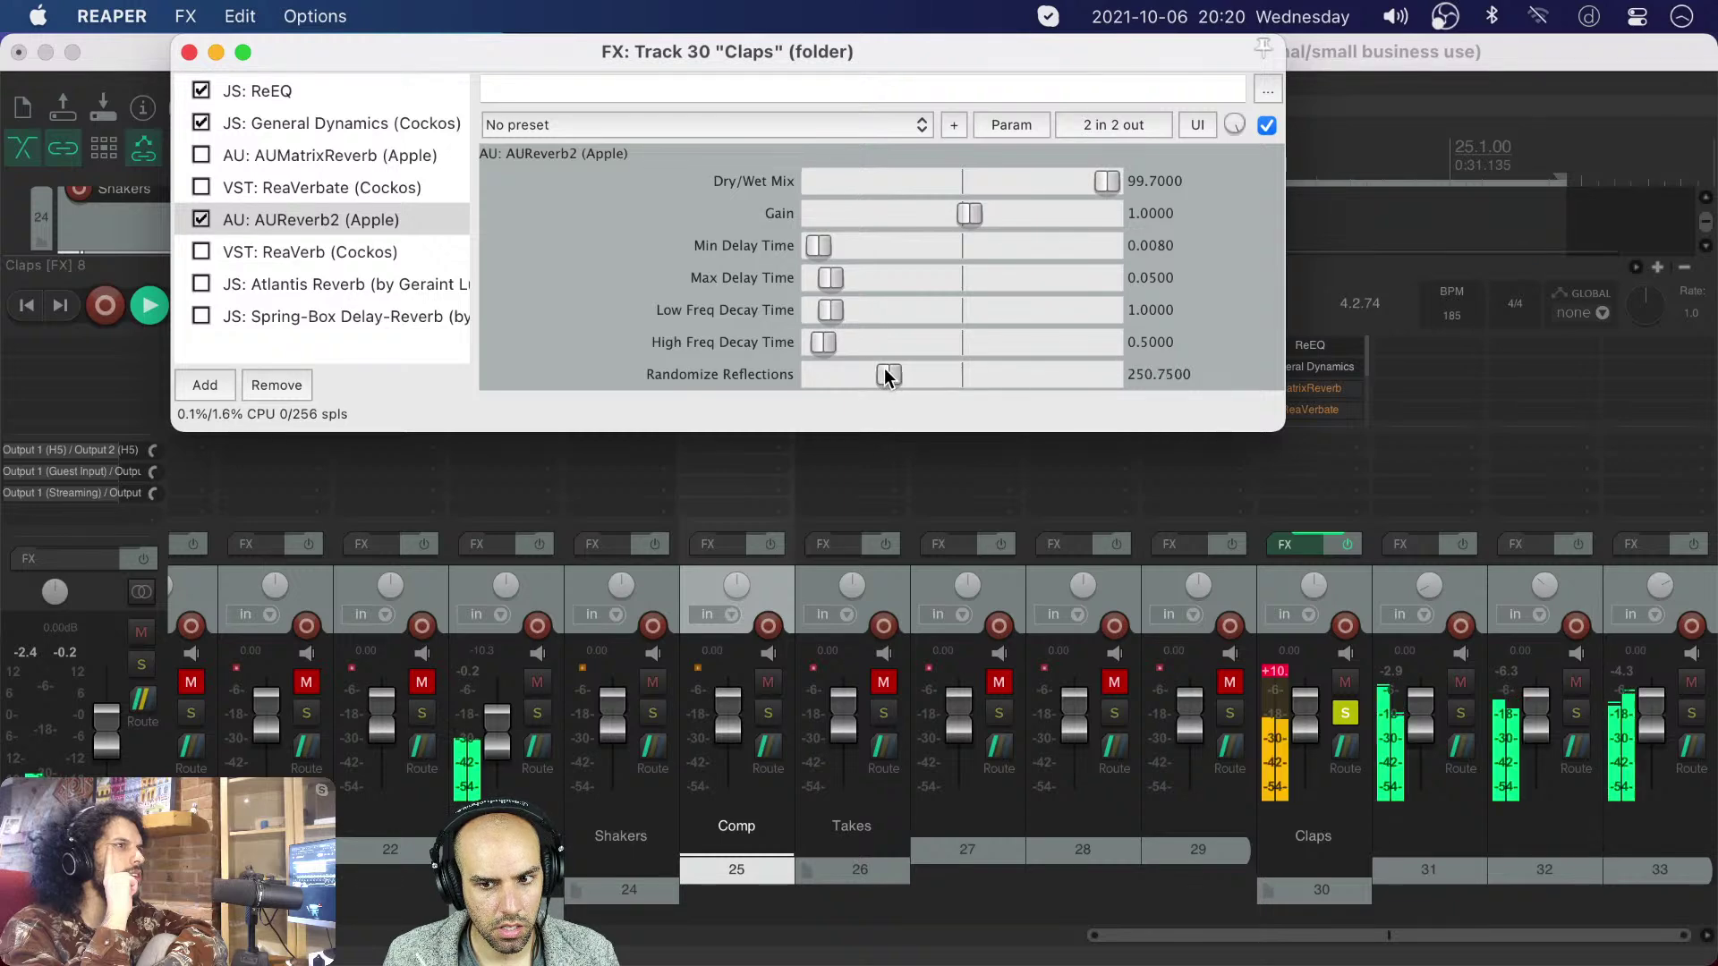
- Set AUReverb2's Randomize Reflections to 1 and High Freq Decay Time to 1.7609, audition the claps, and bypass the plug-in
key(space)
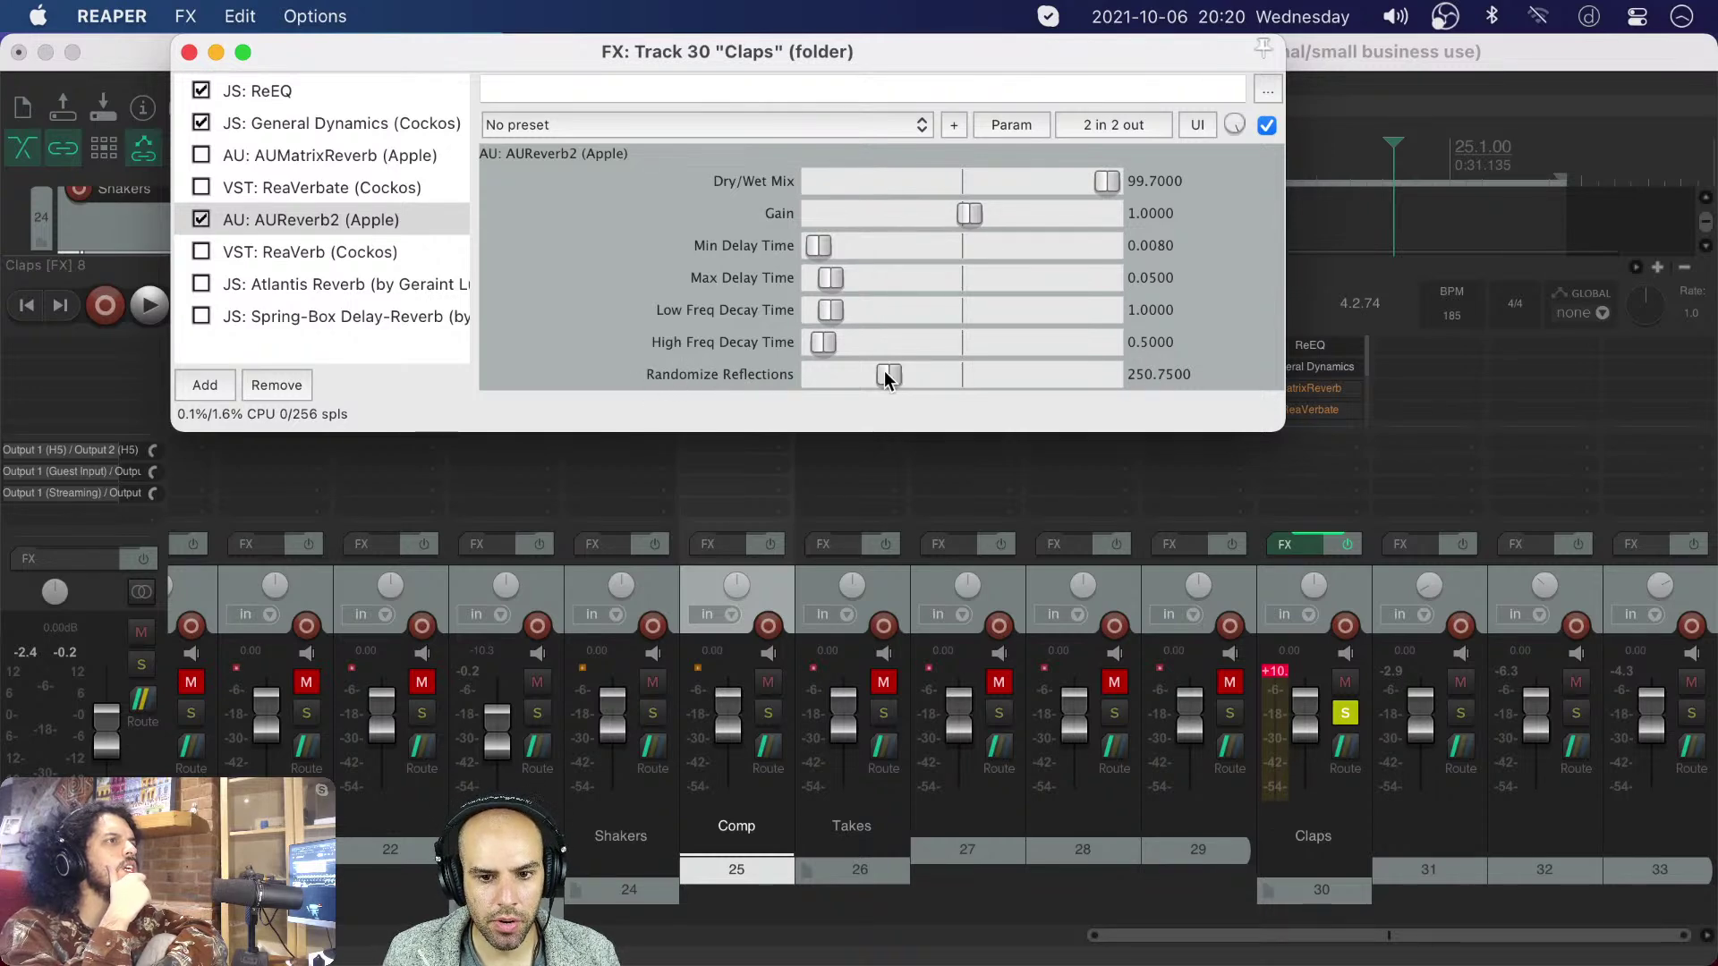
mouse_move(888, 372)
mouse_down()
mouse_move(871, 372)
mouse_move(956, 374)
mouse_move(756, 398)
mouse_move(870, 378)
mouse_up()
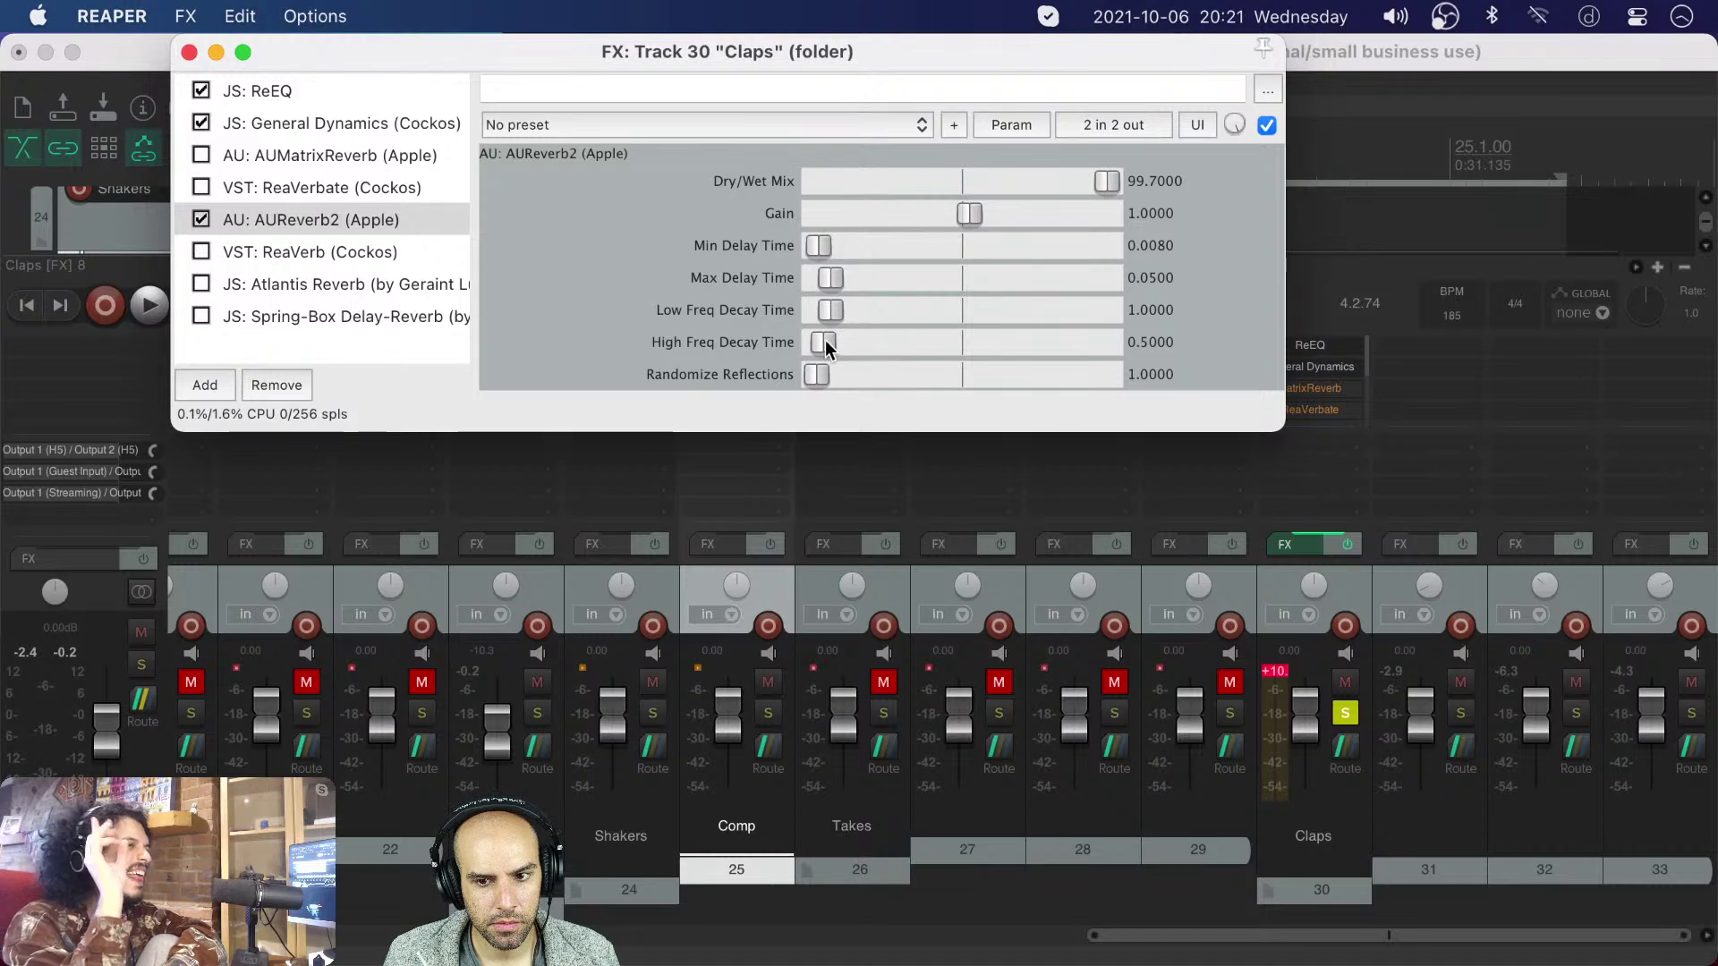
mouse_move(825, 340)
mouse_down()
mouse_move(811, 340)
mouse_move(841, 340)
mouse_up()
key(space)
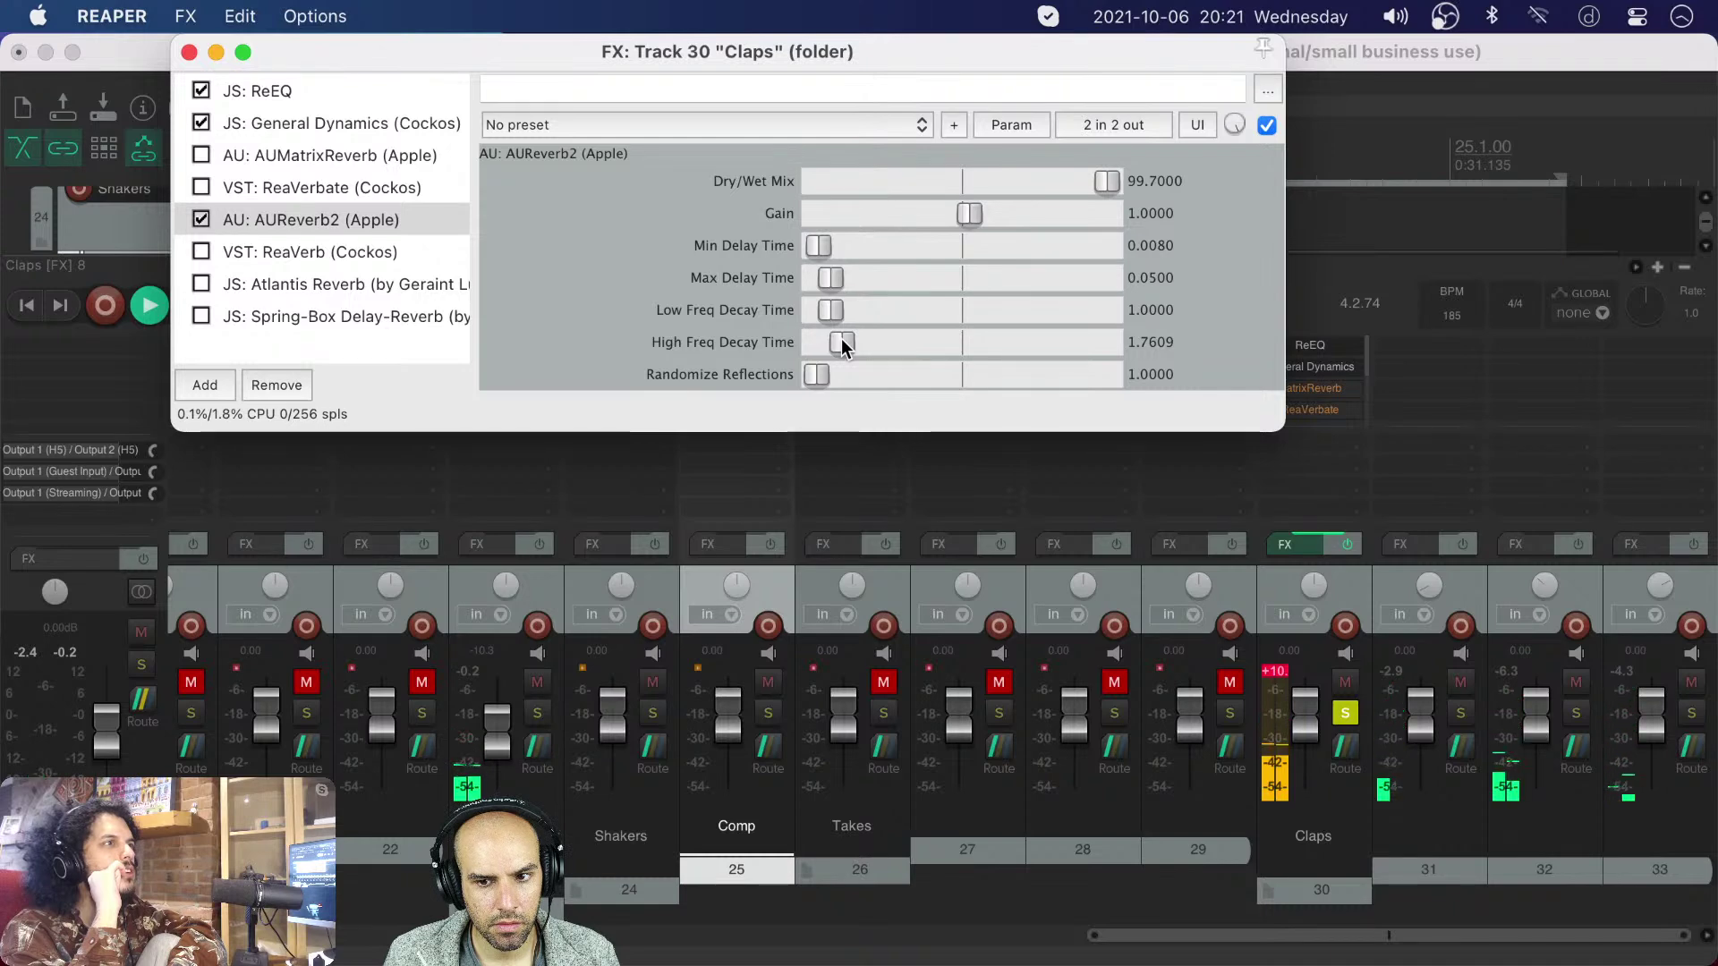
key(space)
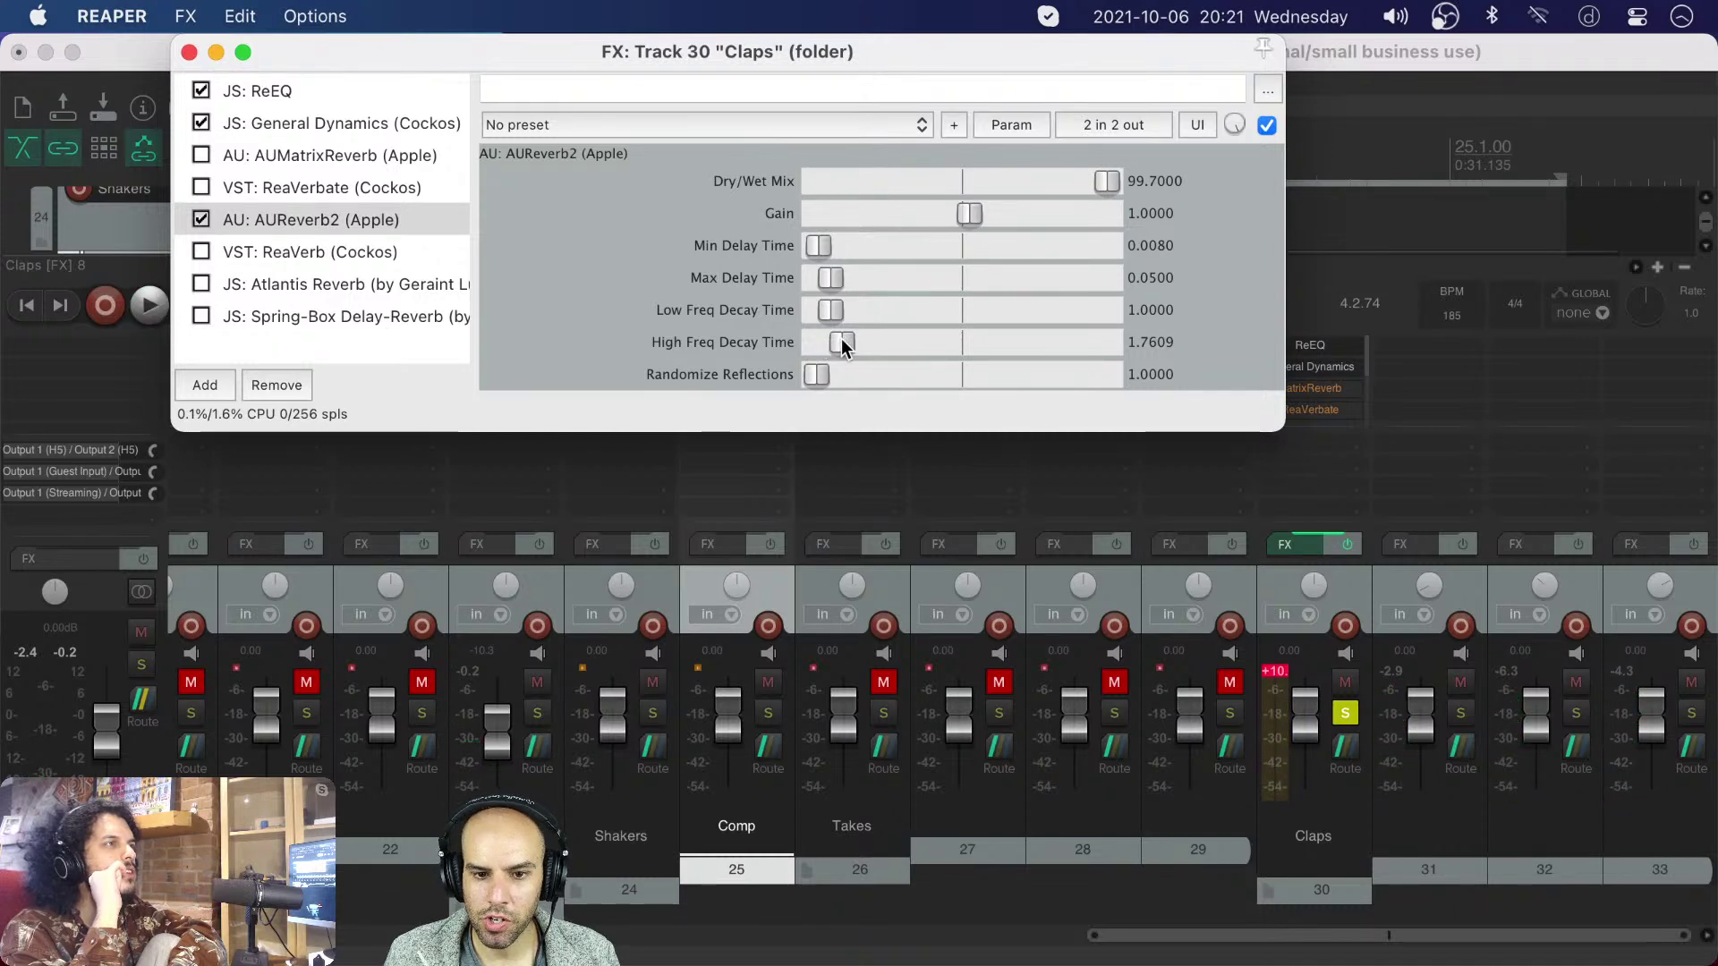
key(space)
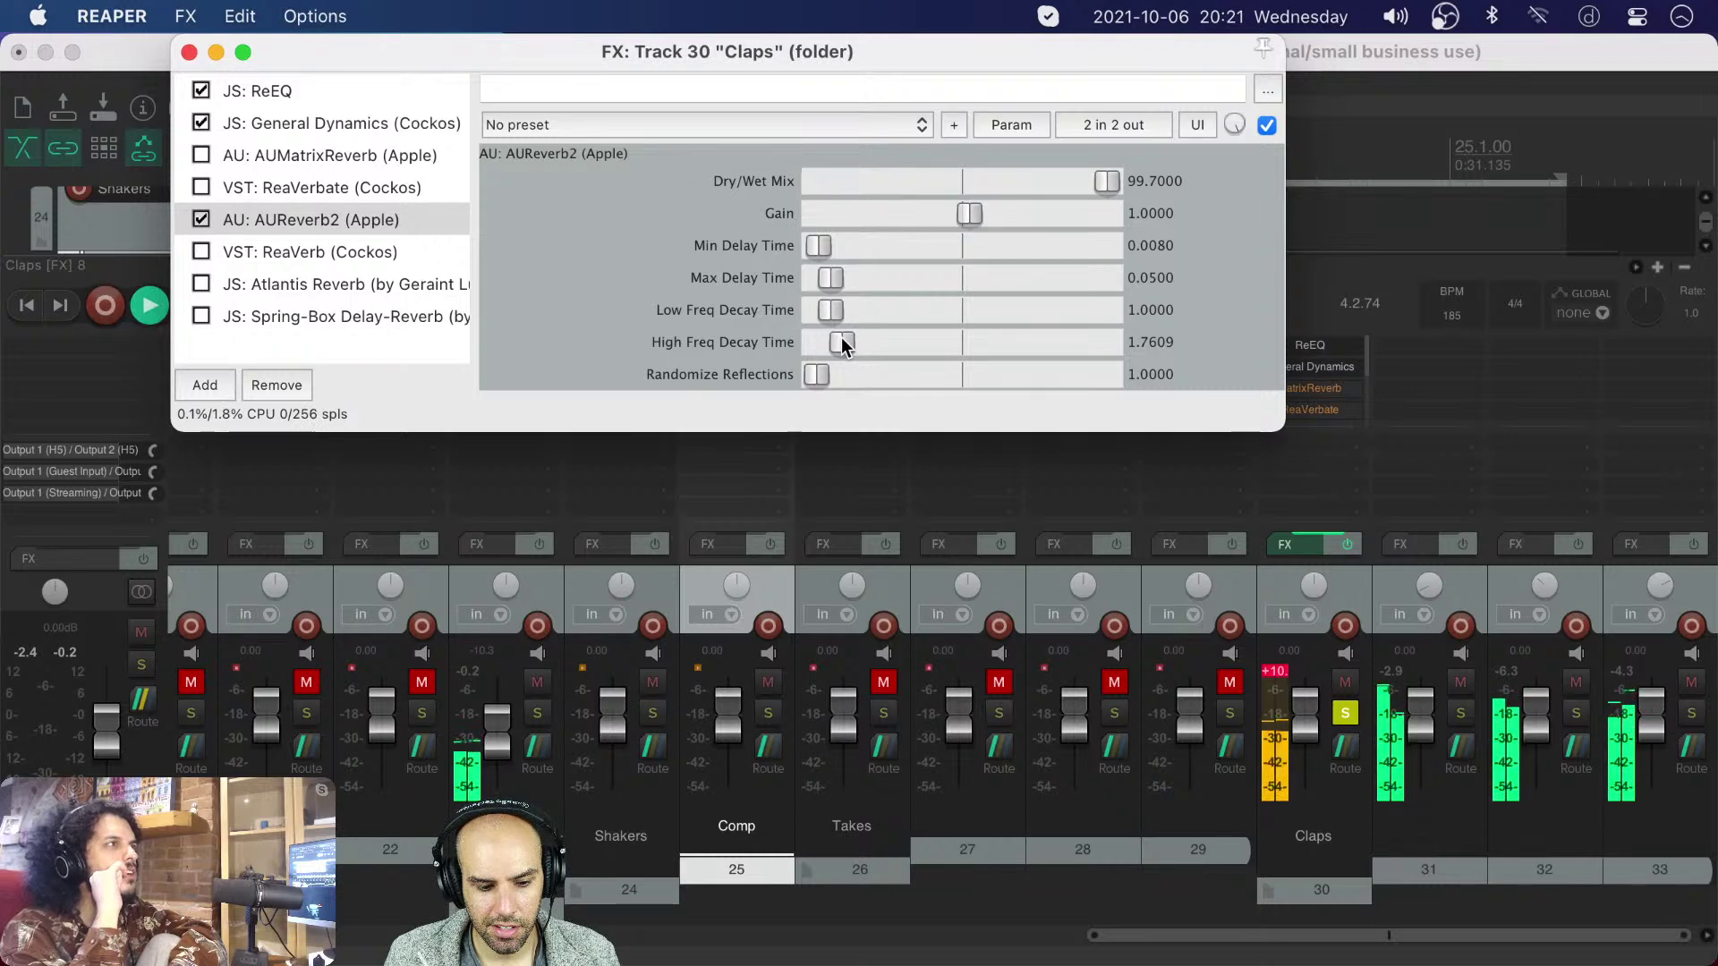
key(space)
click(198, 220)
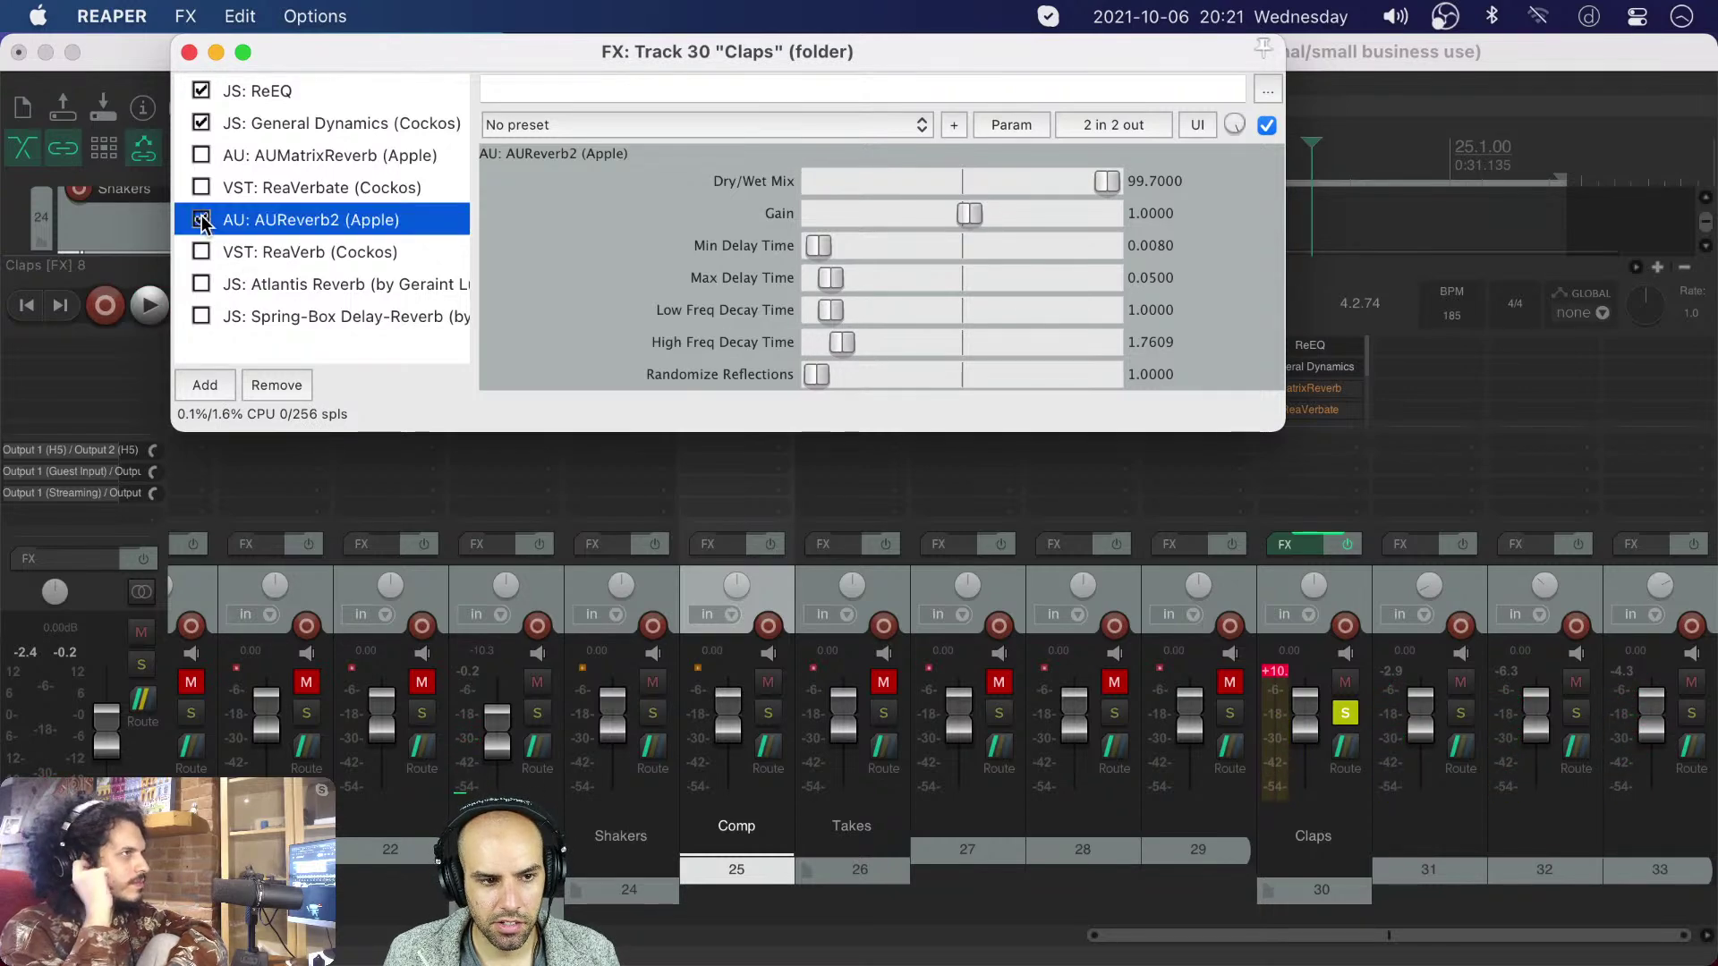
- Enable ReaVerb and give it a Reverb Generator as its impulse response, removing and re-adding the generator once
click(267, 252)
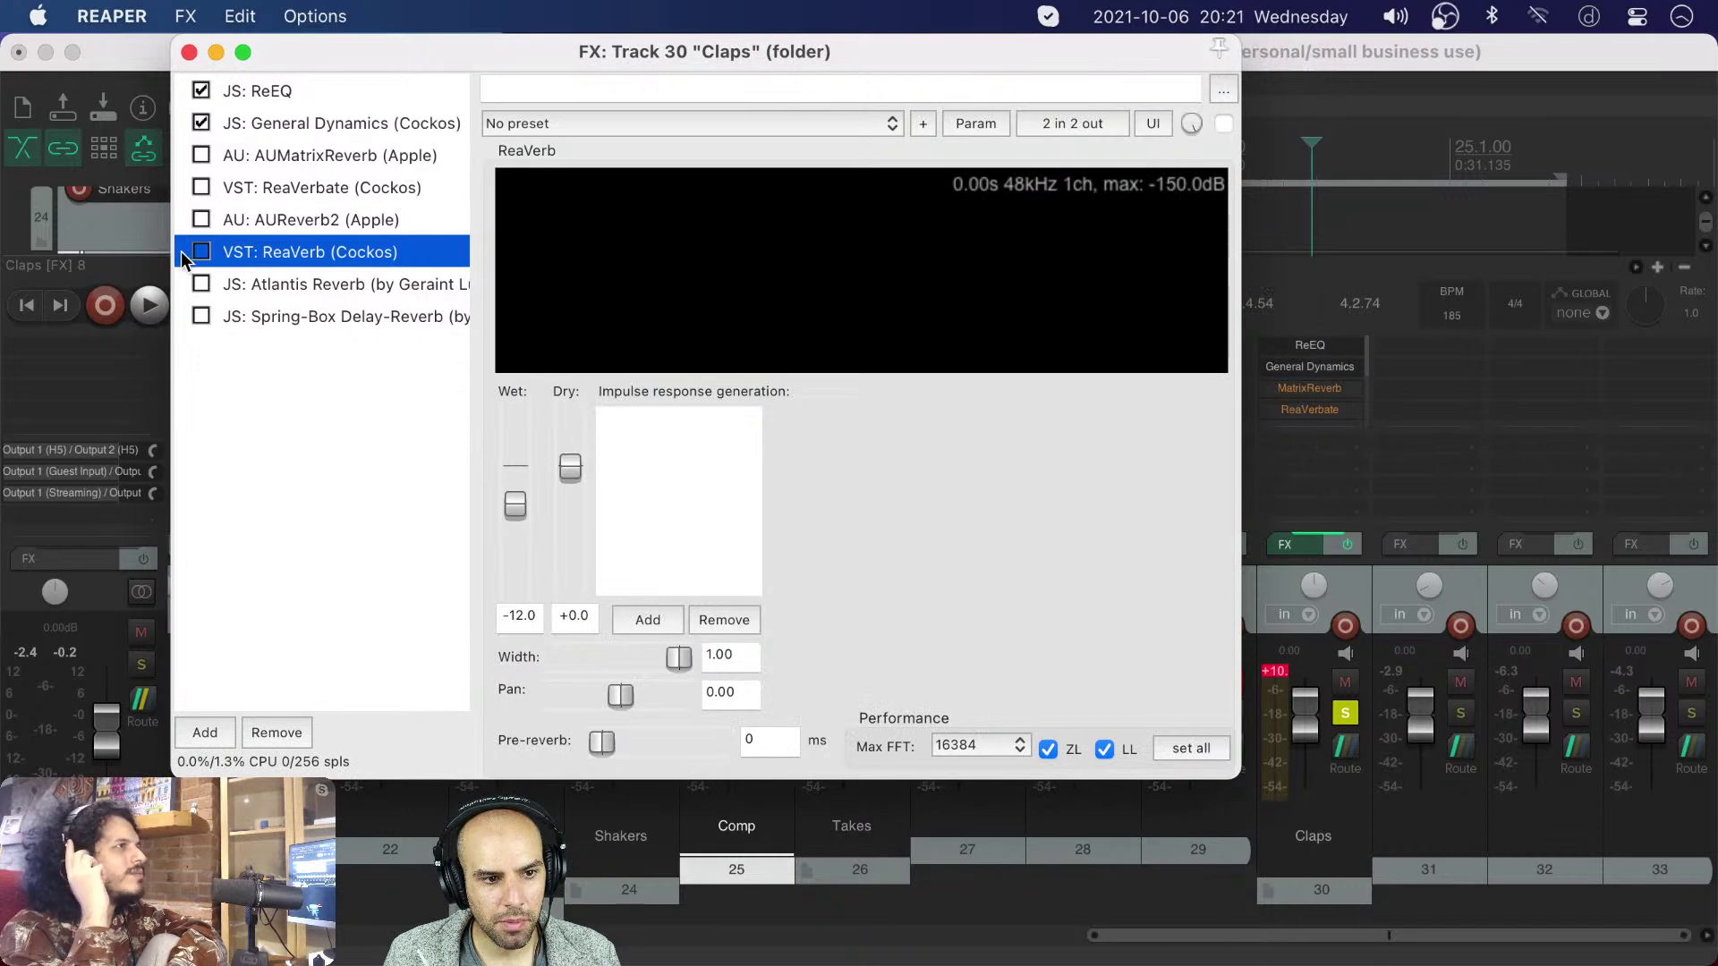
click(648, 620)
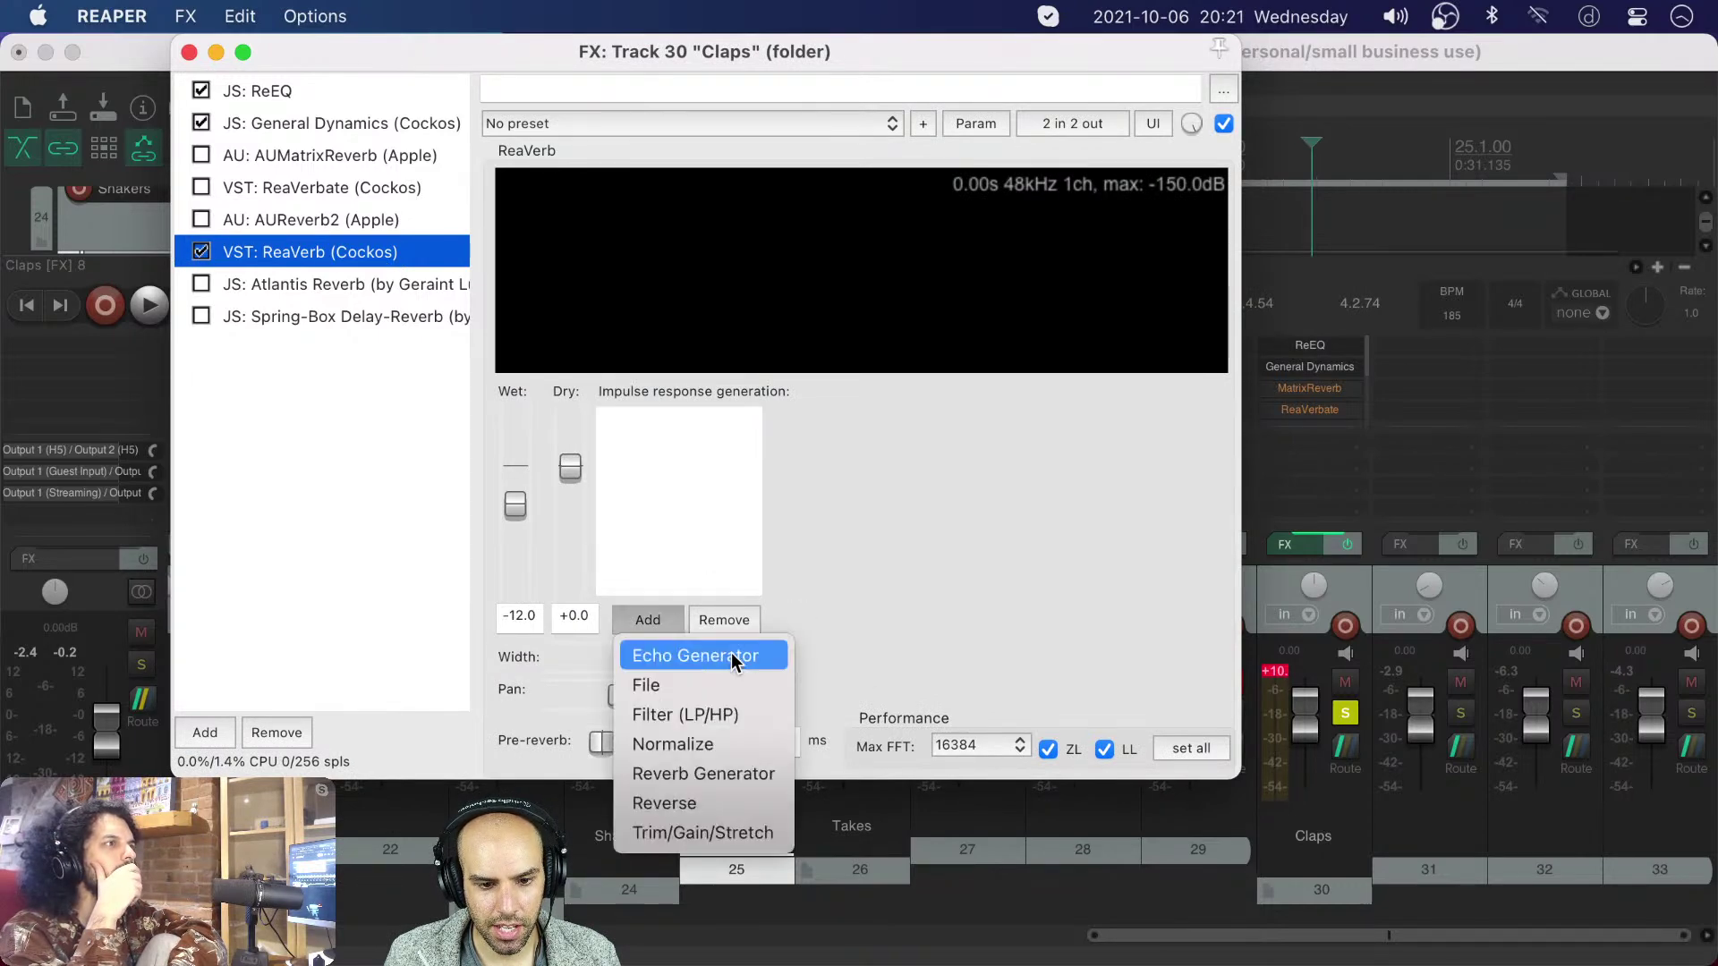
click(707, 775)
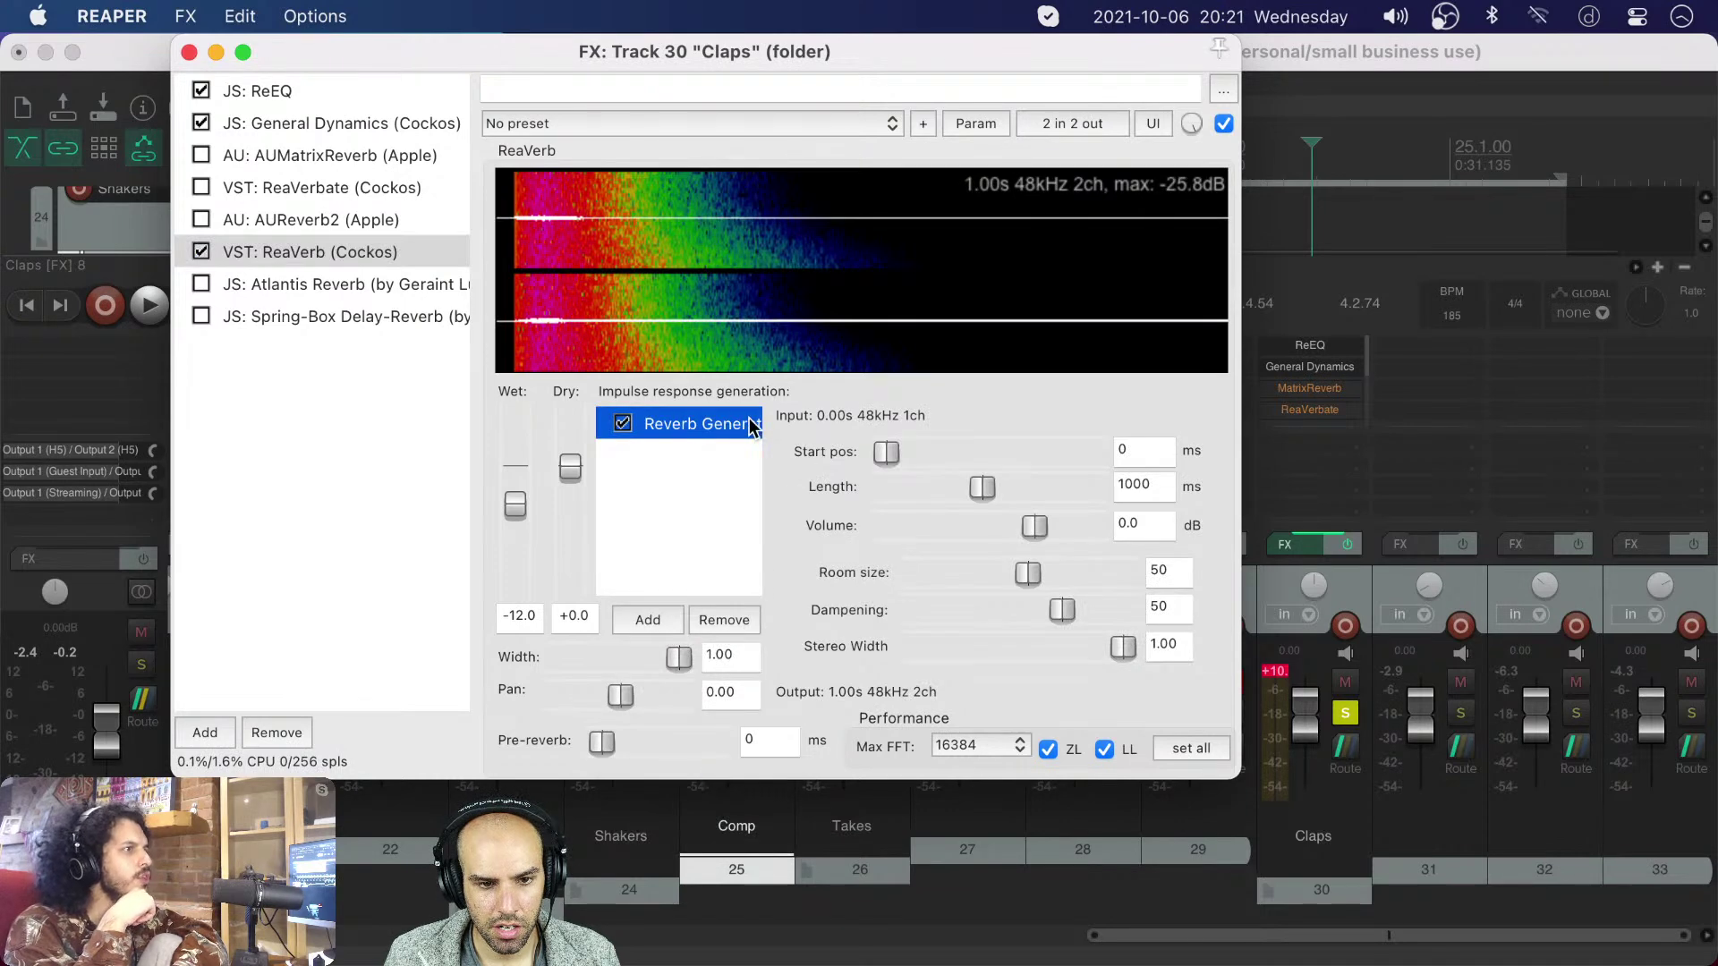
click(705, 619)
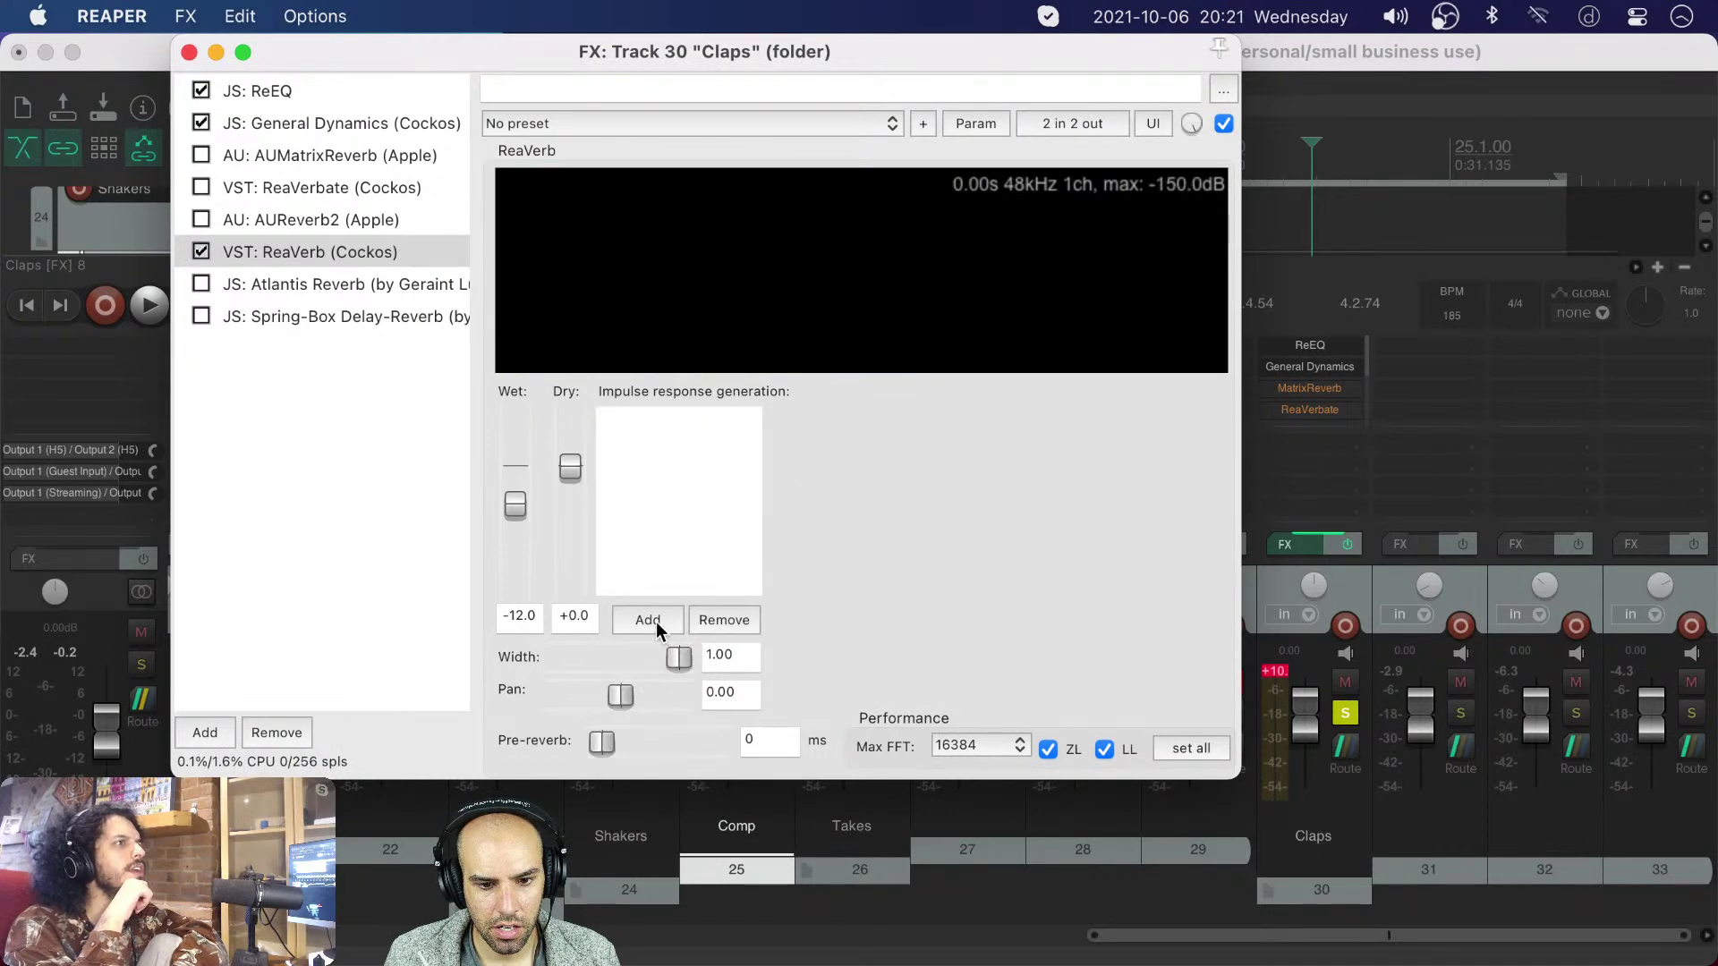
click(656, 621)
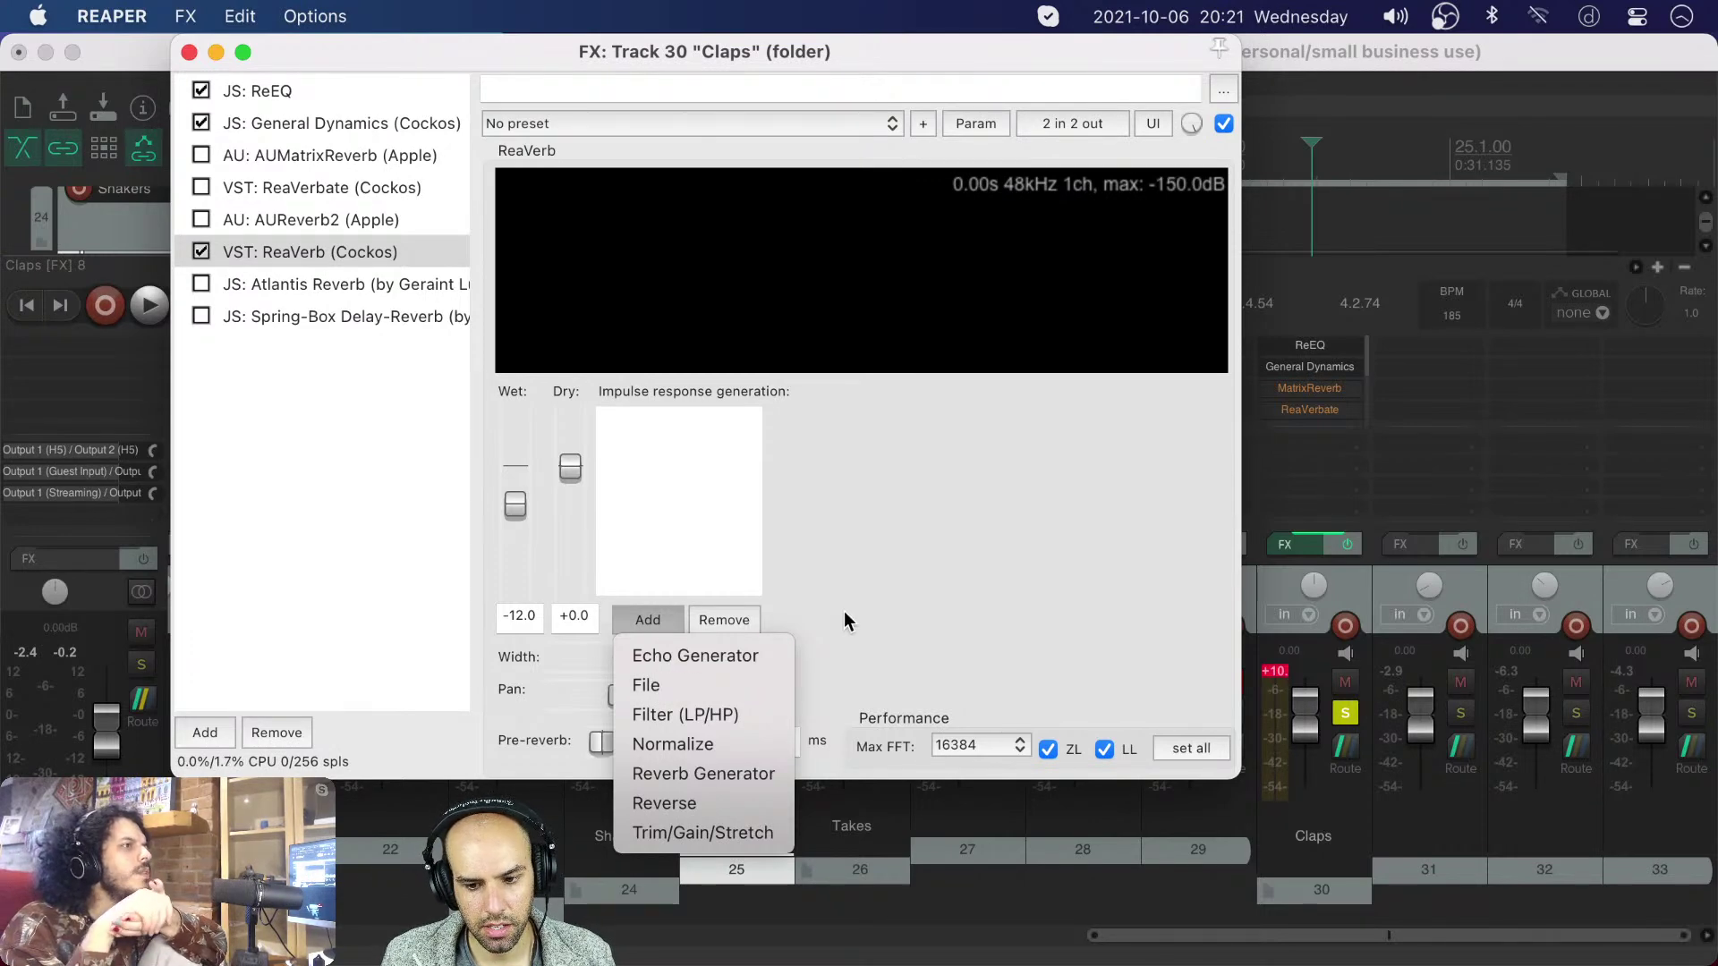
click(716, 774)
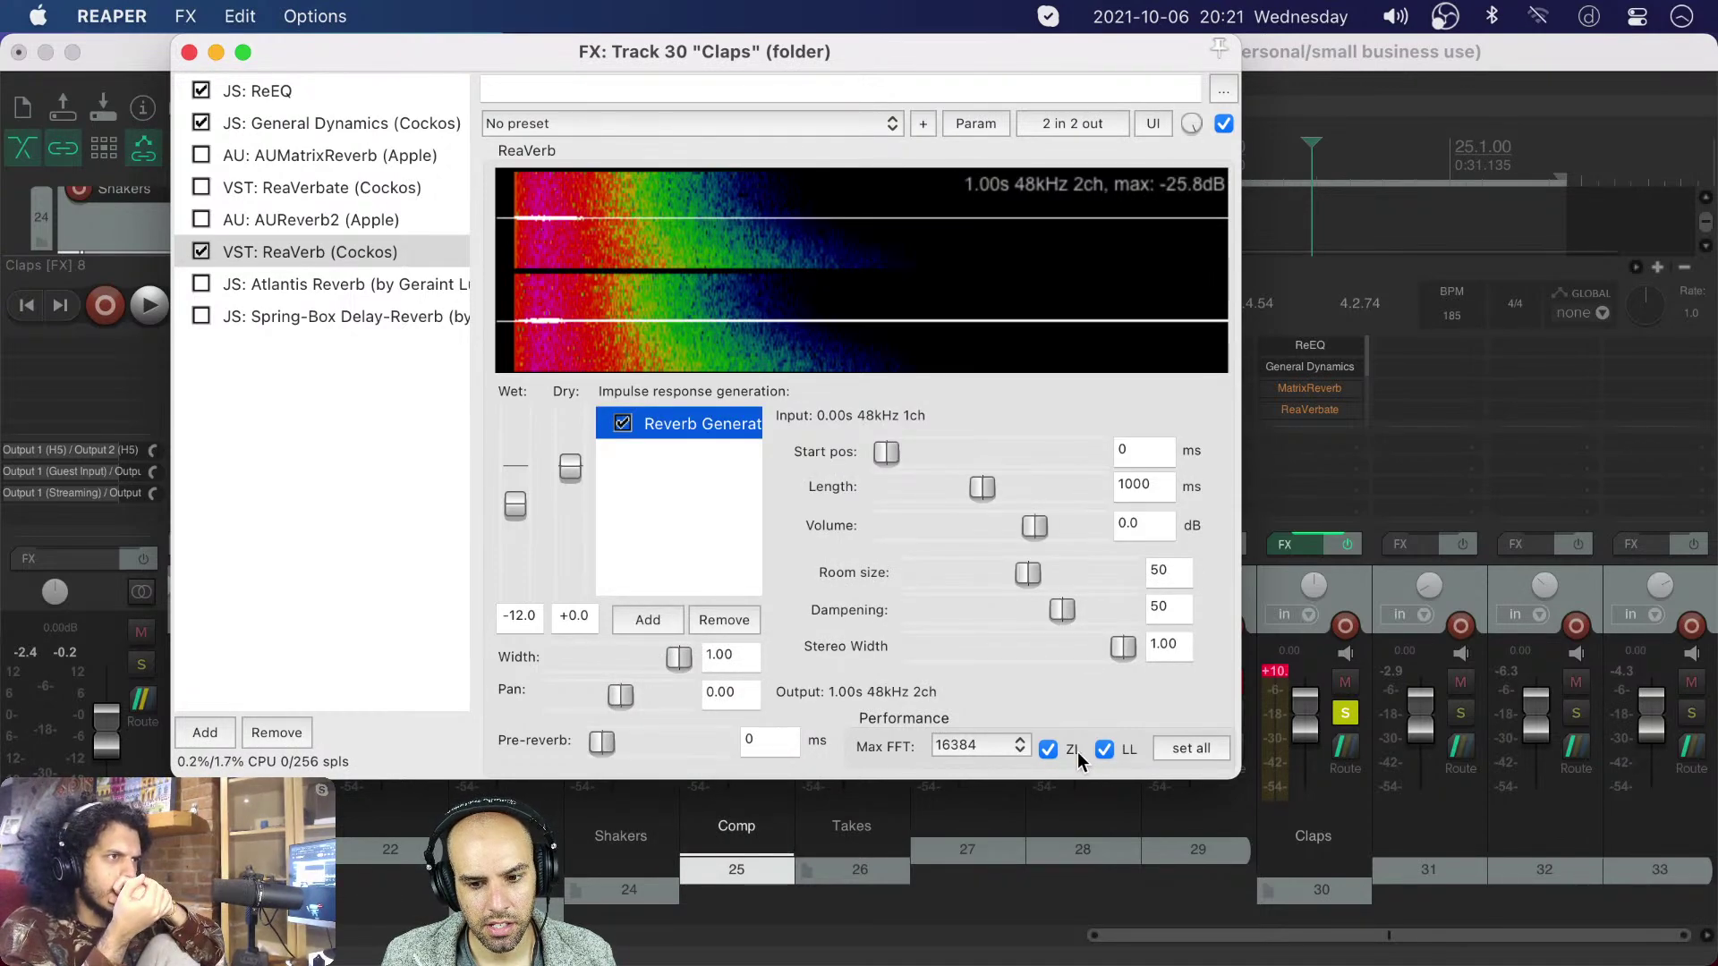
- Compare ReaVerb's latency readout with its ZL option off and on, checking it against AUReverb2
click(1048, 749)
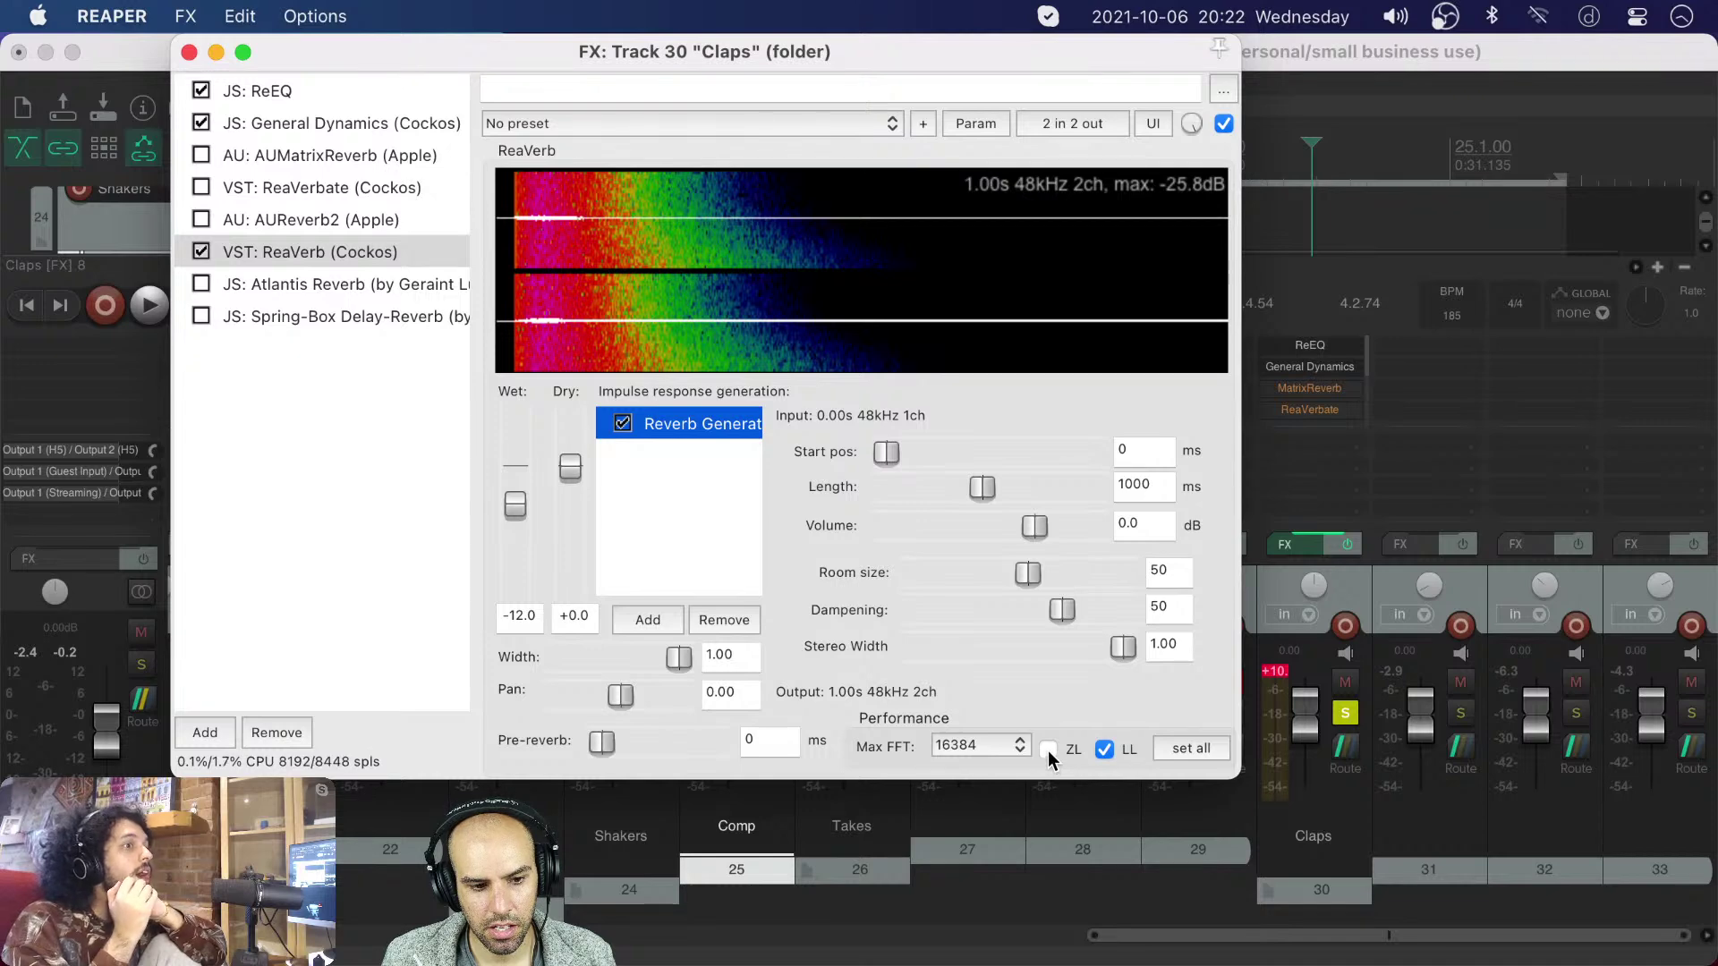
click(1048, 748)
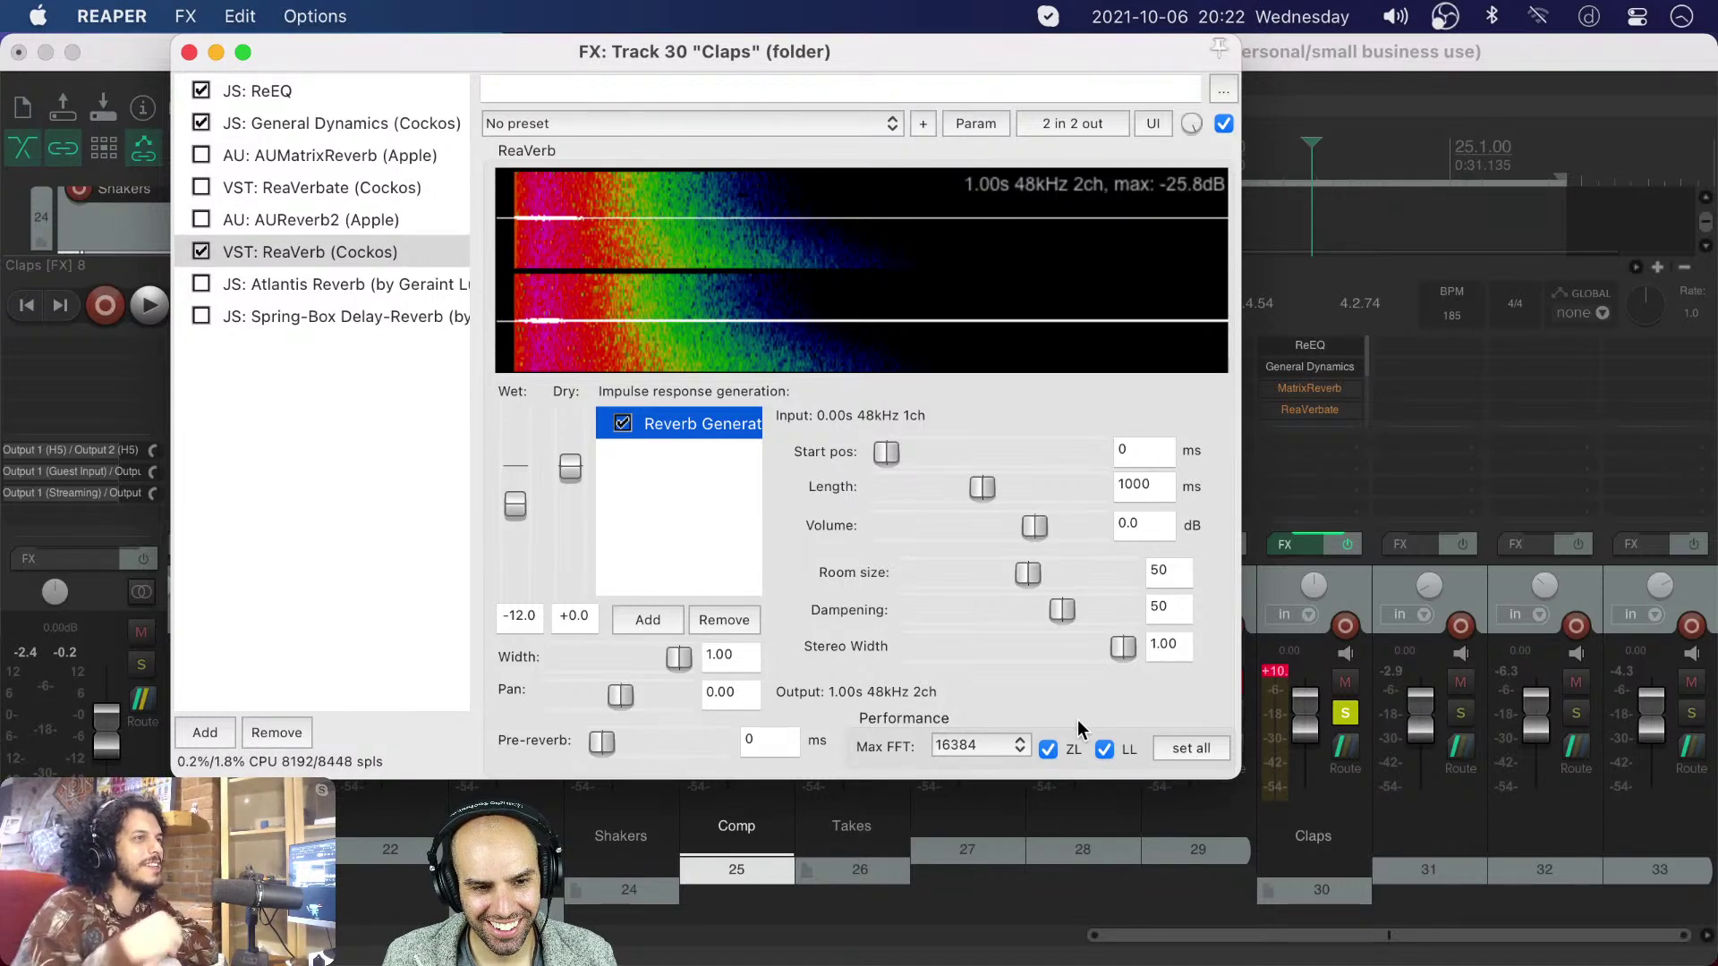
click(313, 220)
click(299, 251)
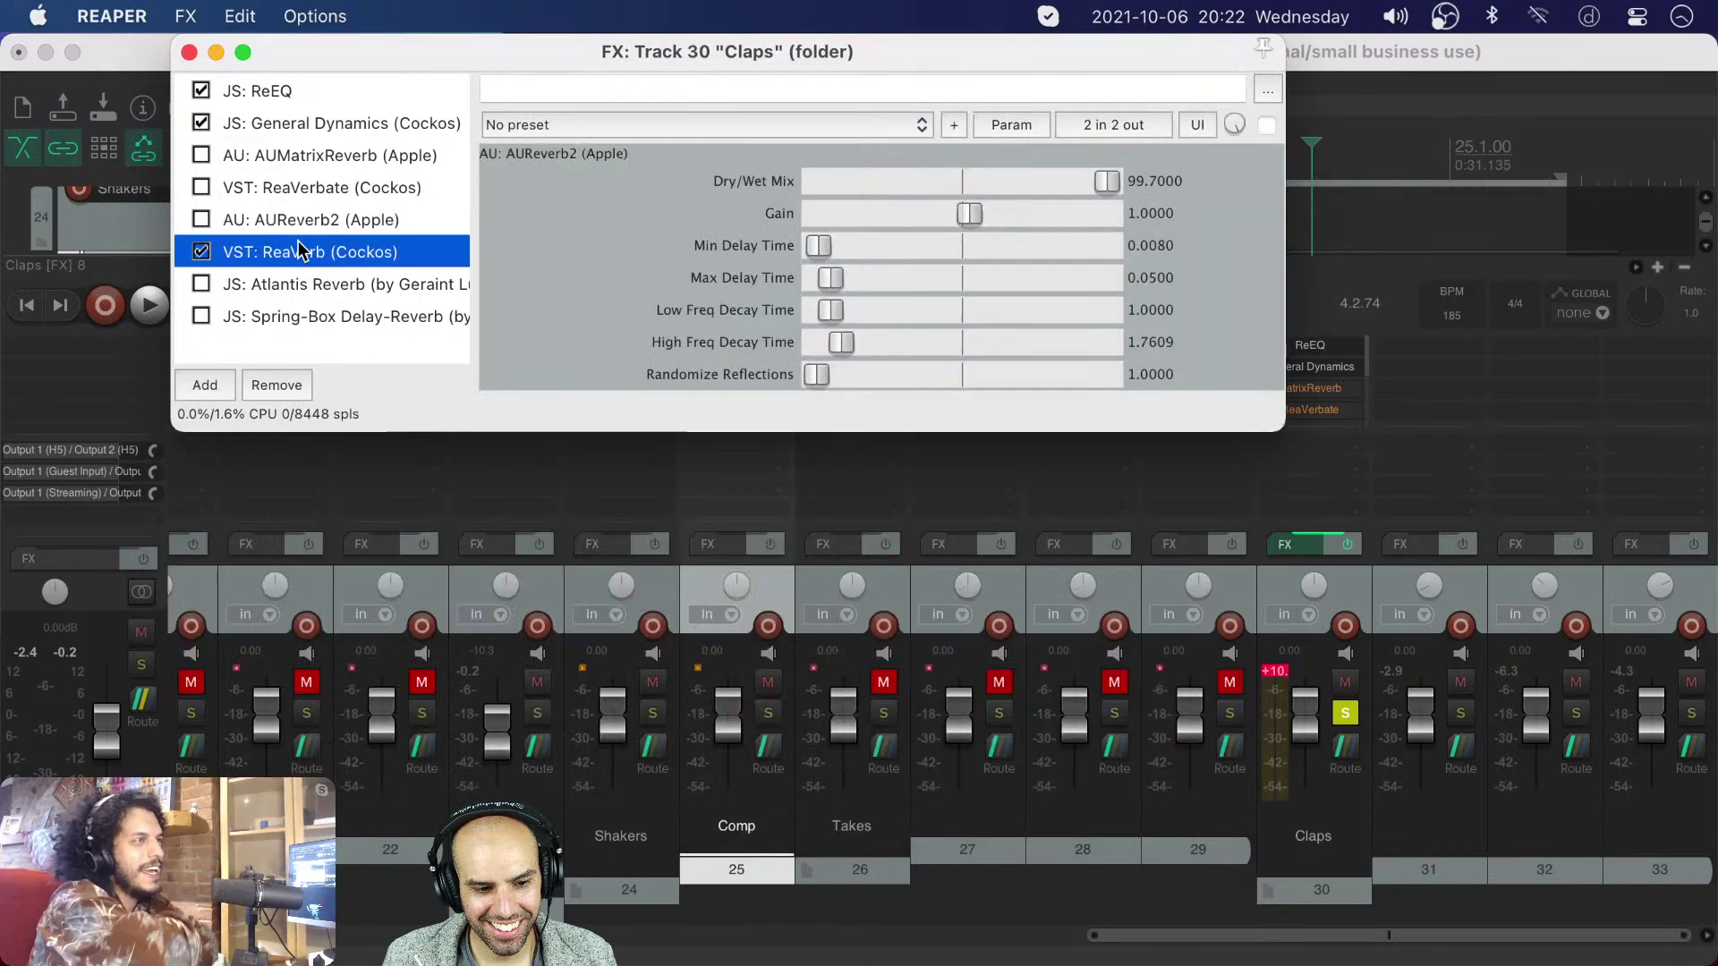
click(1041, 748)
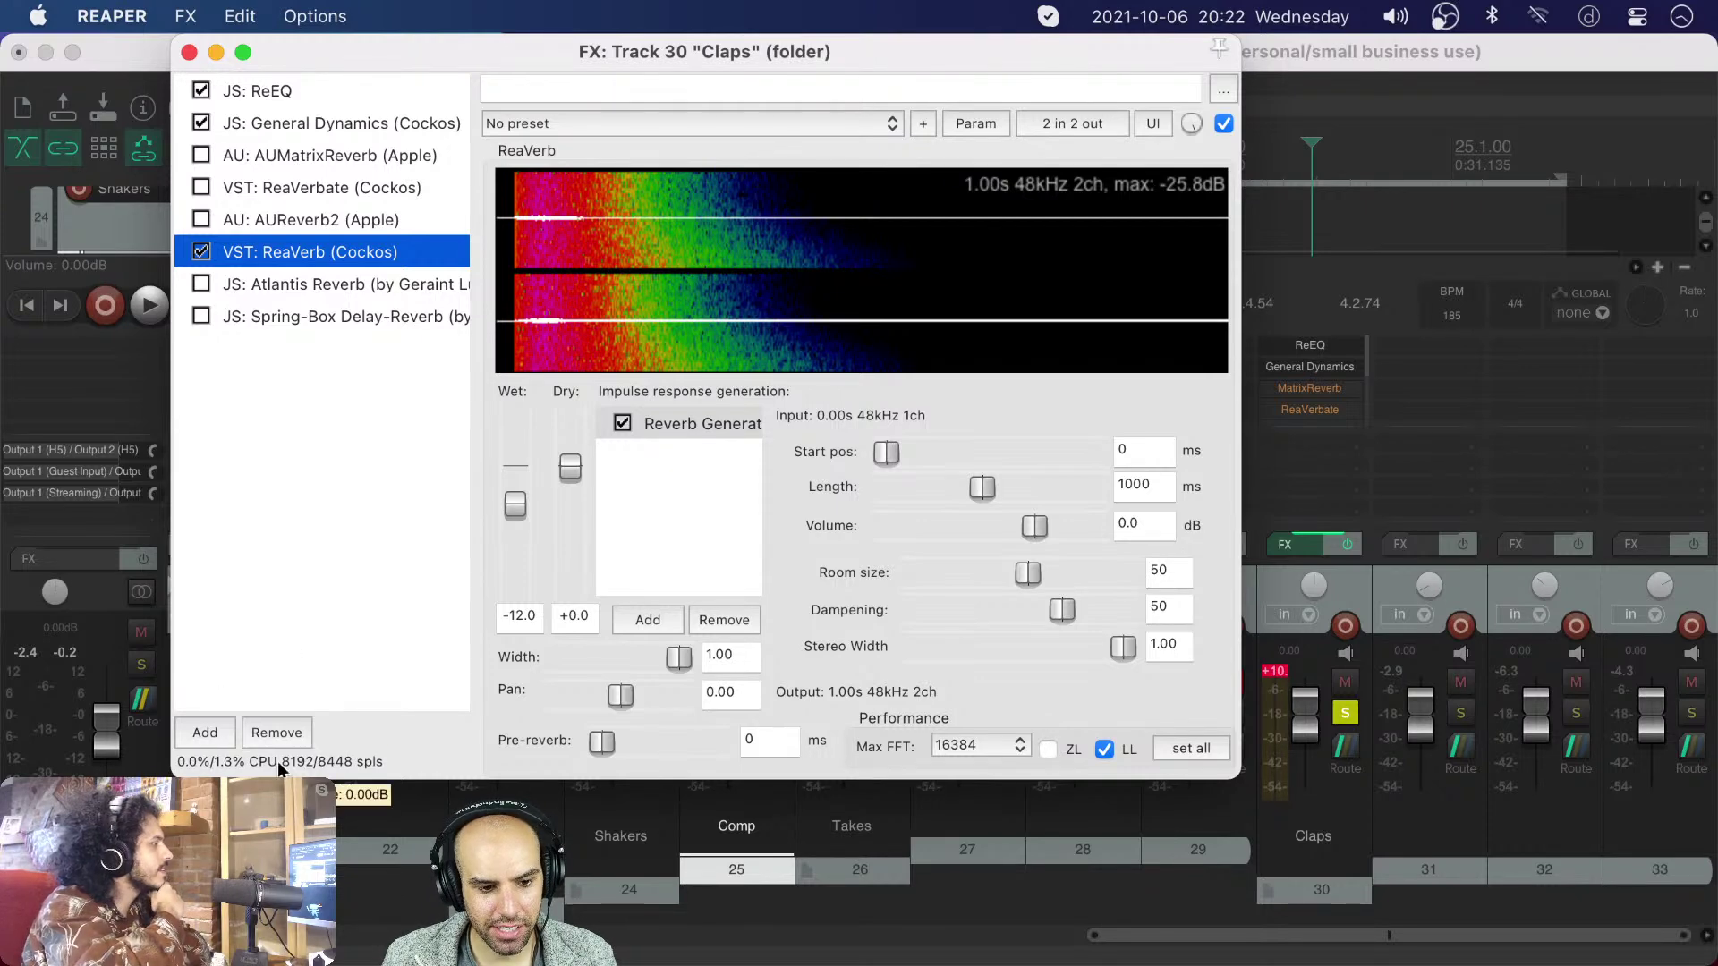
click(1050, 749)
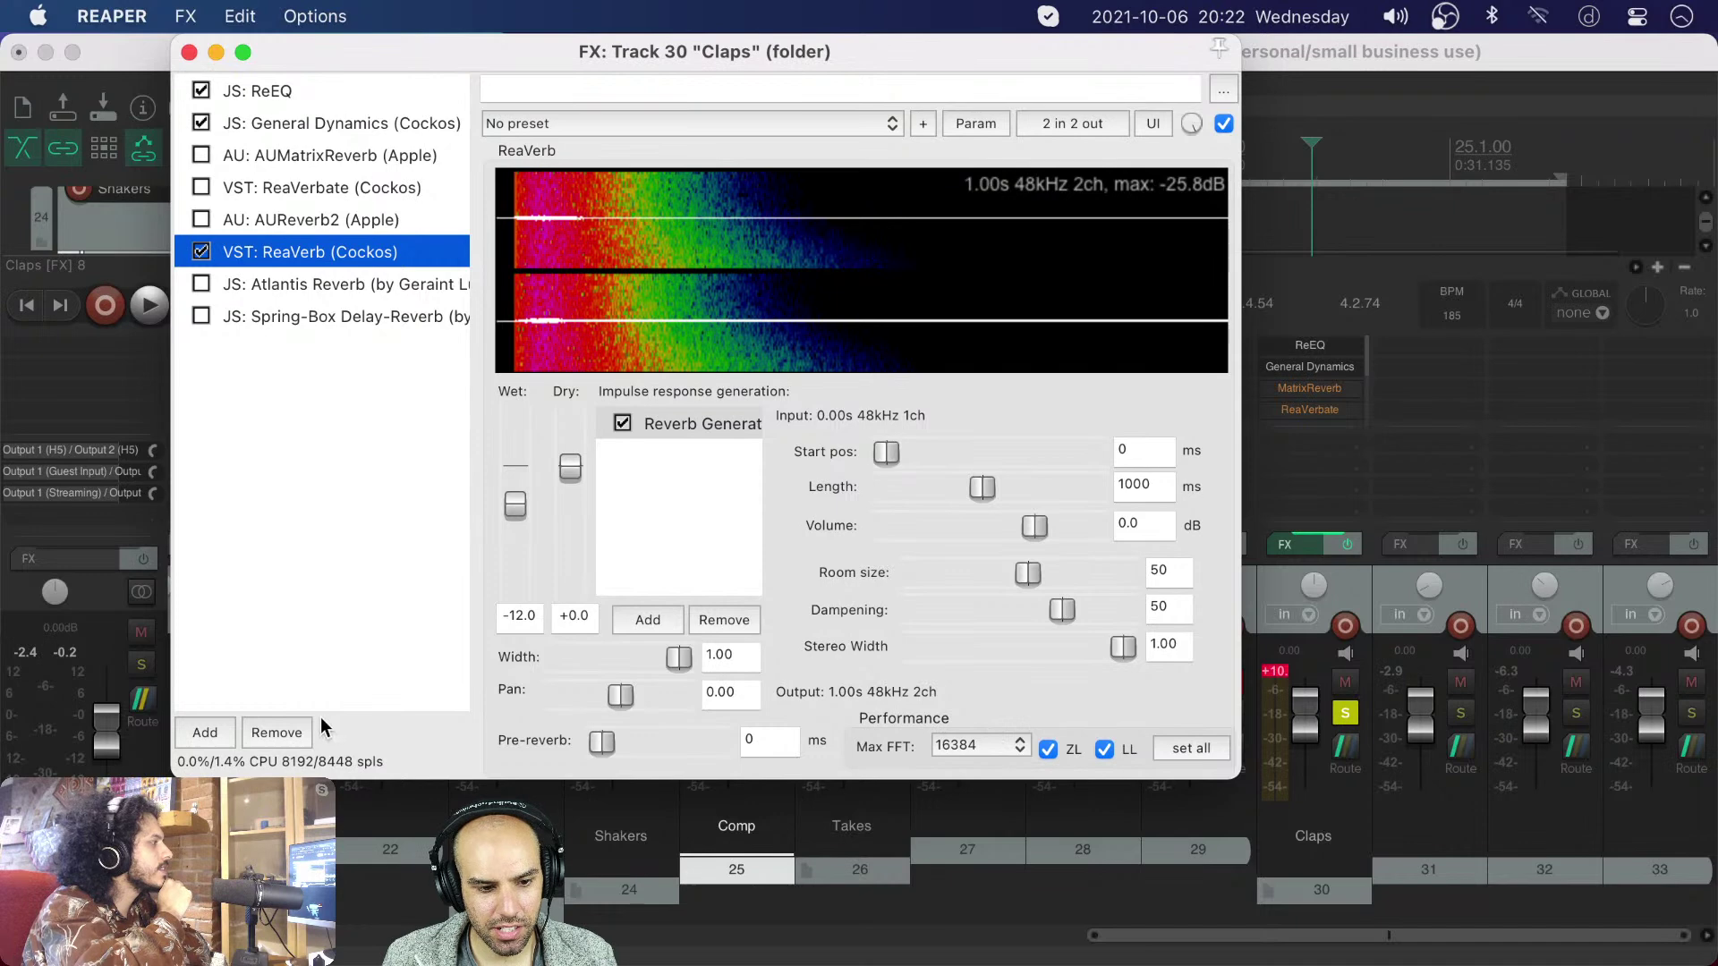
- Remove the Reverb Generator and the ReaVerb instance, and add a fresh ReaVerb to the Claps track
click(721, 617)
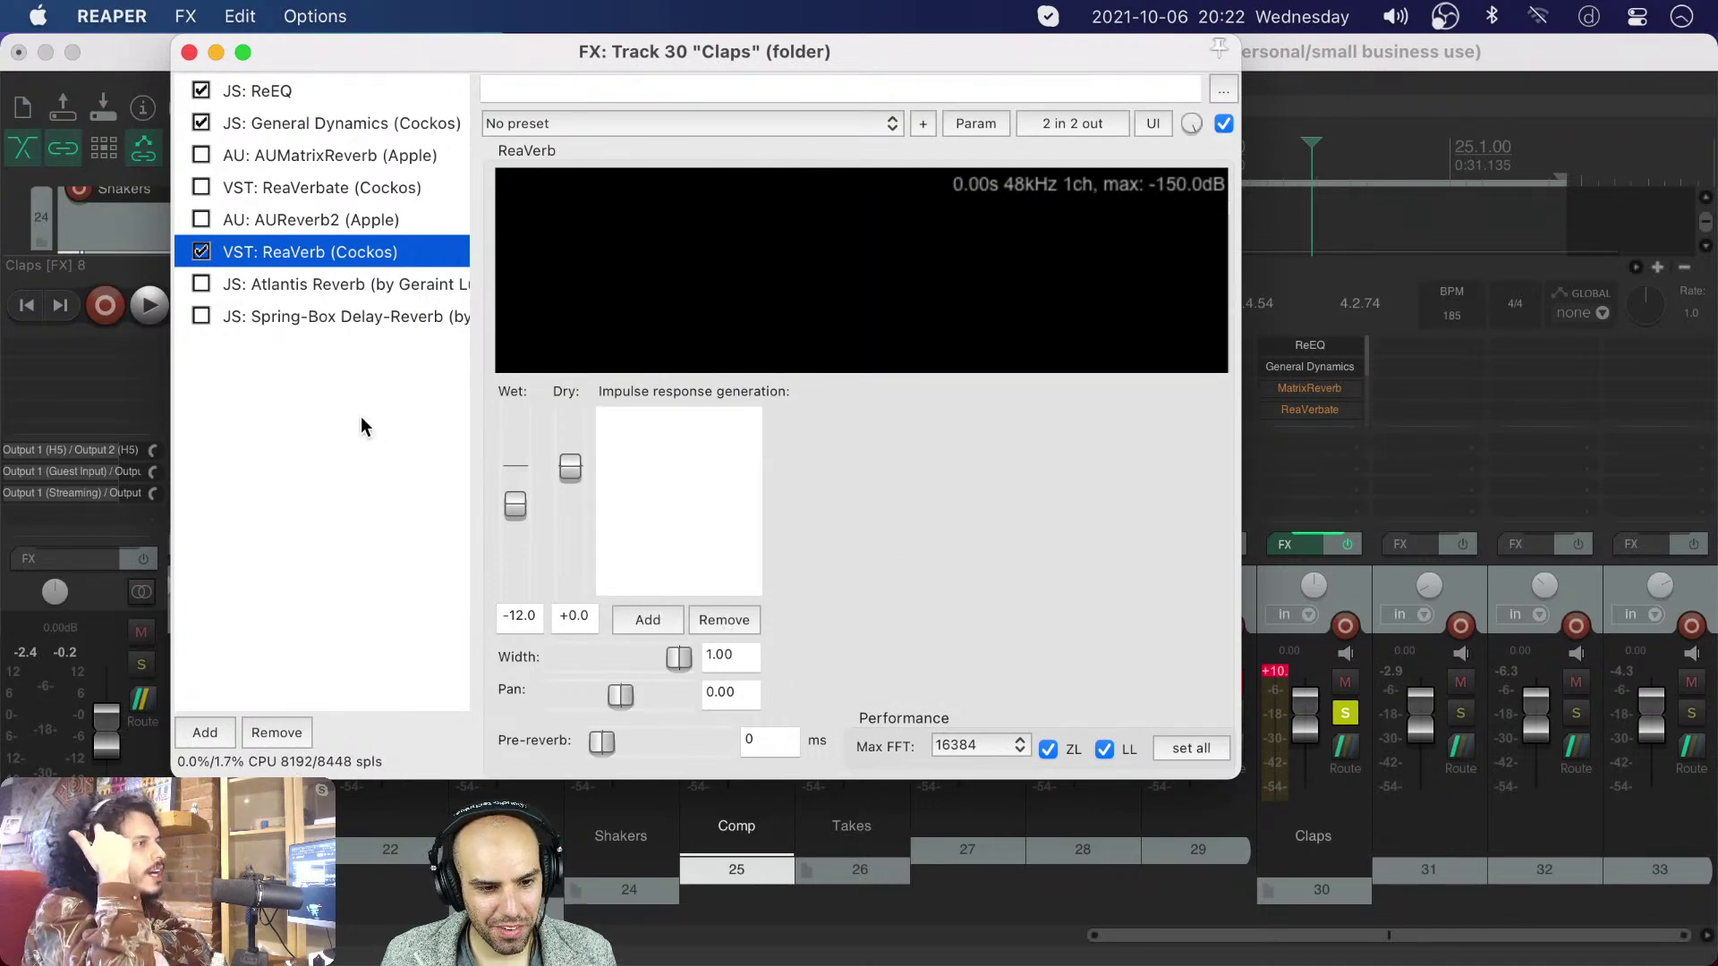
click(202, 255)
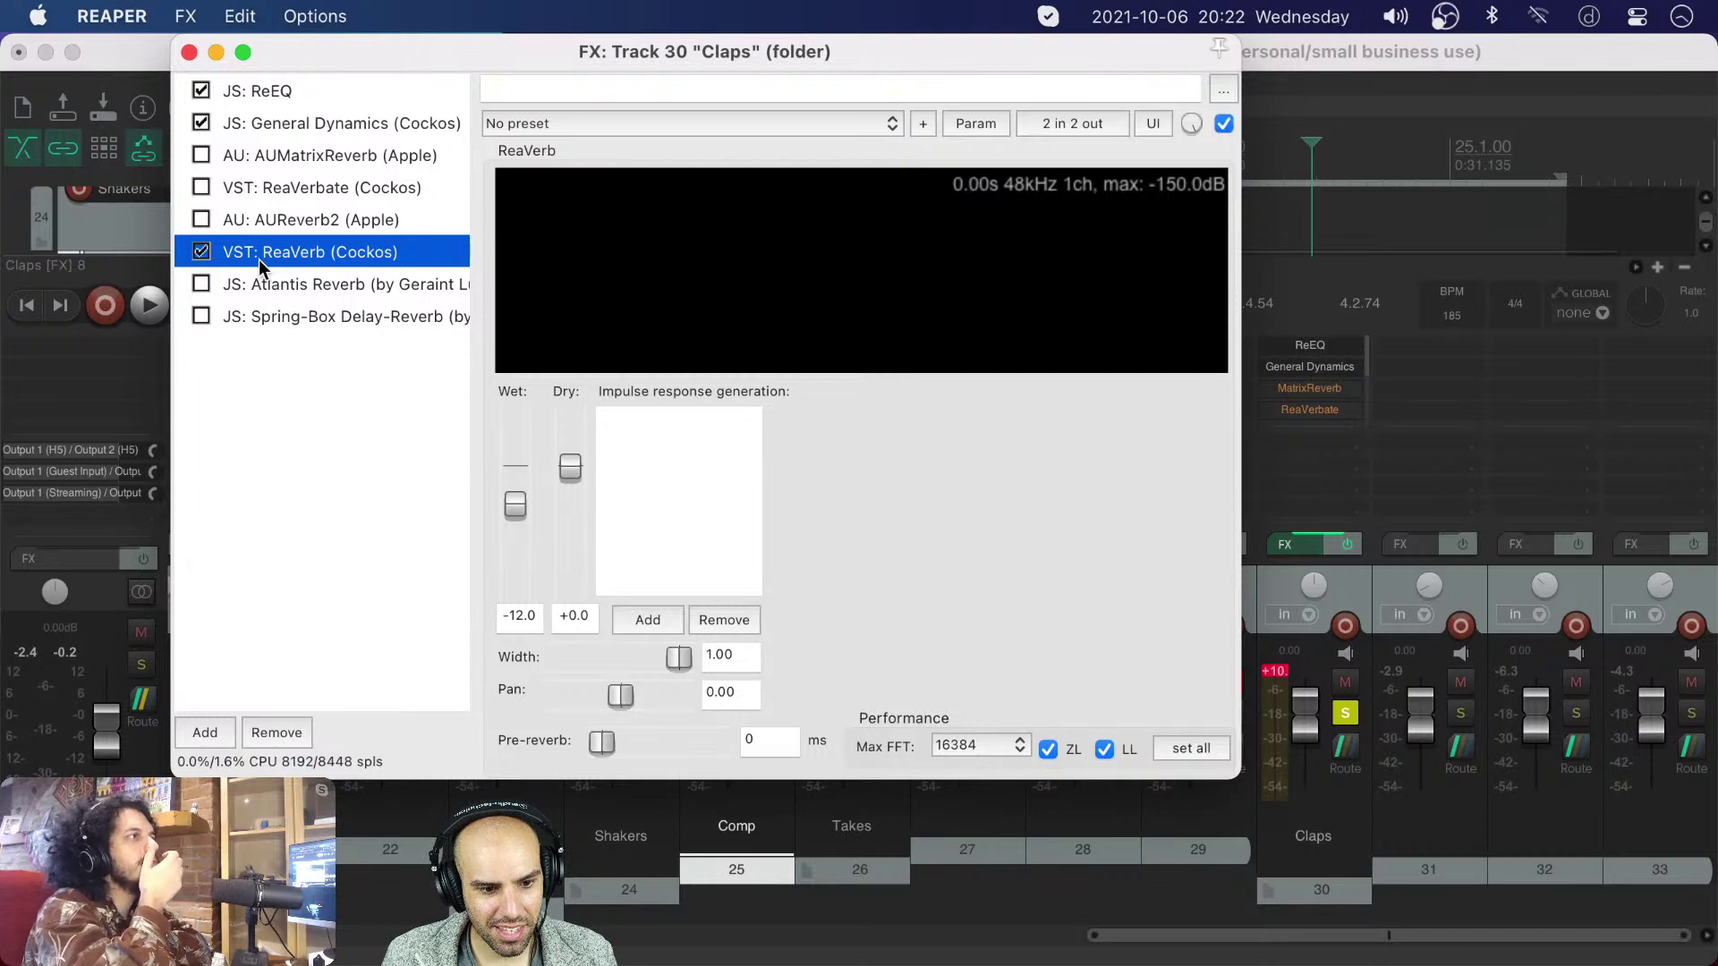
click(273, 731)
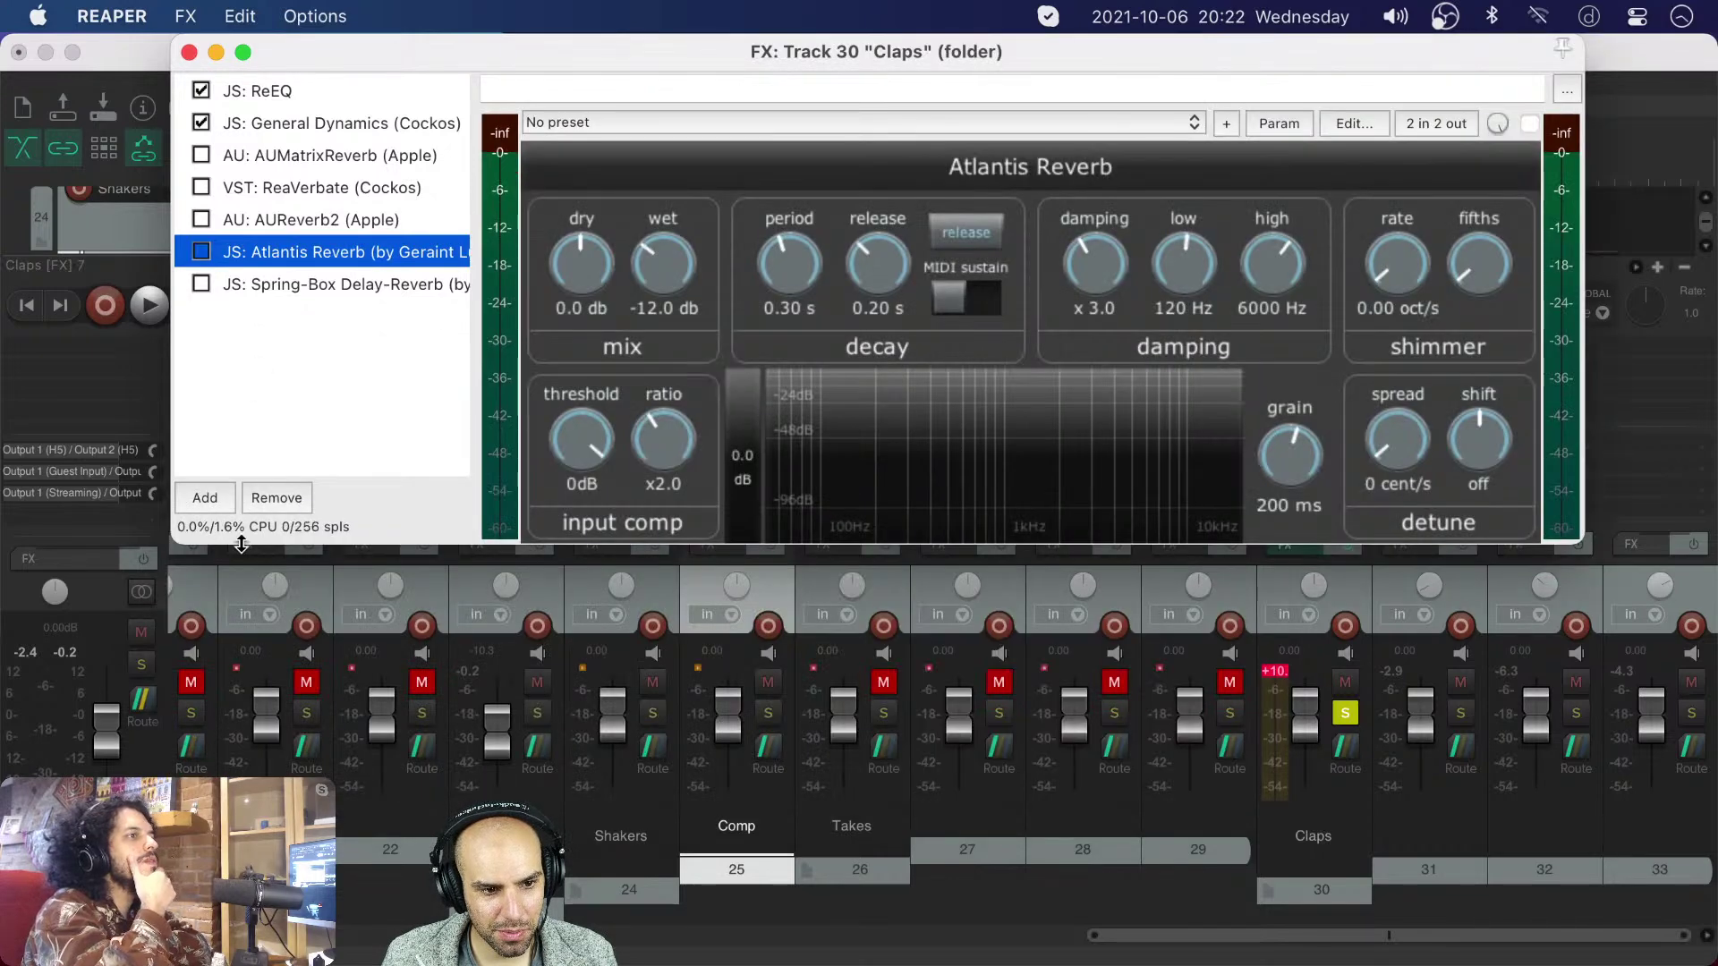
click(203, 497)
key(Down)
key(Down)
key(Down)
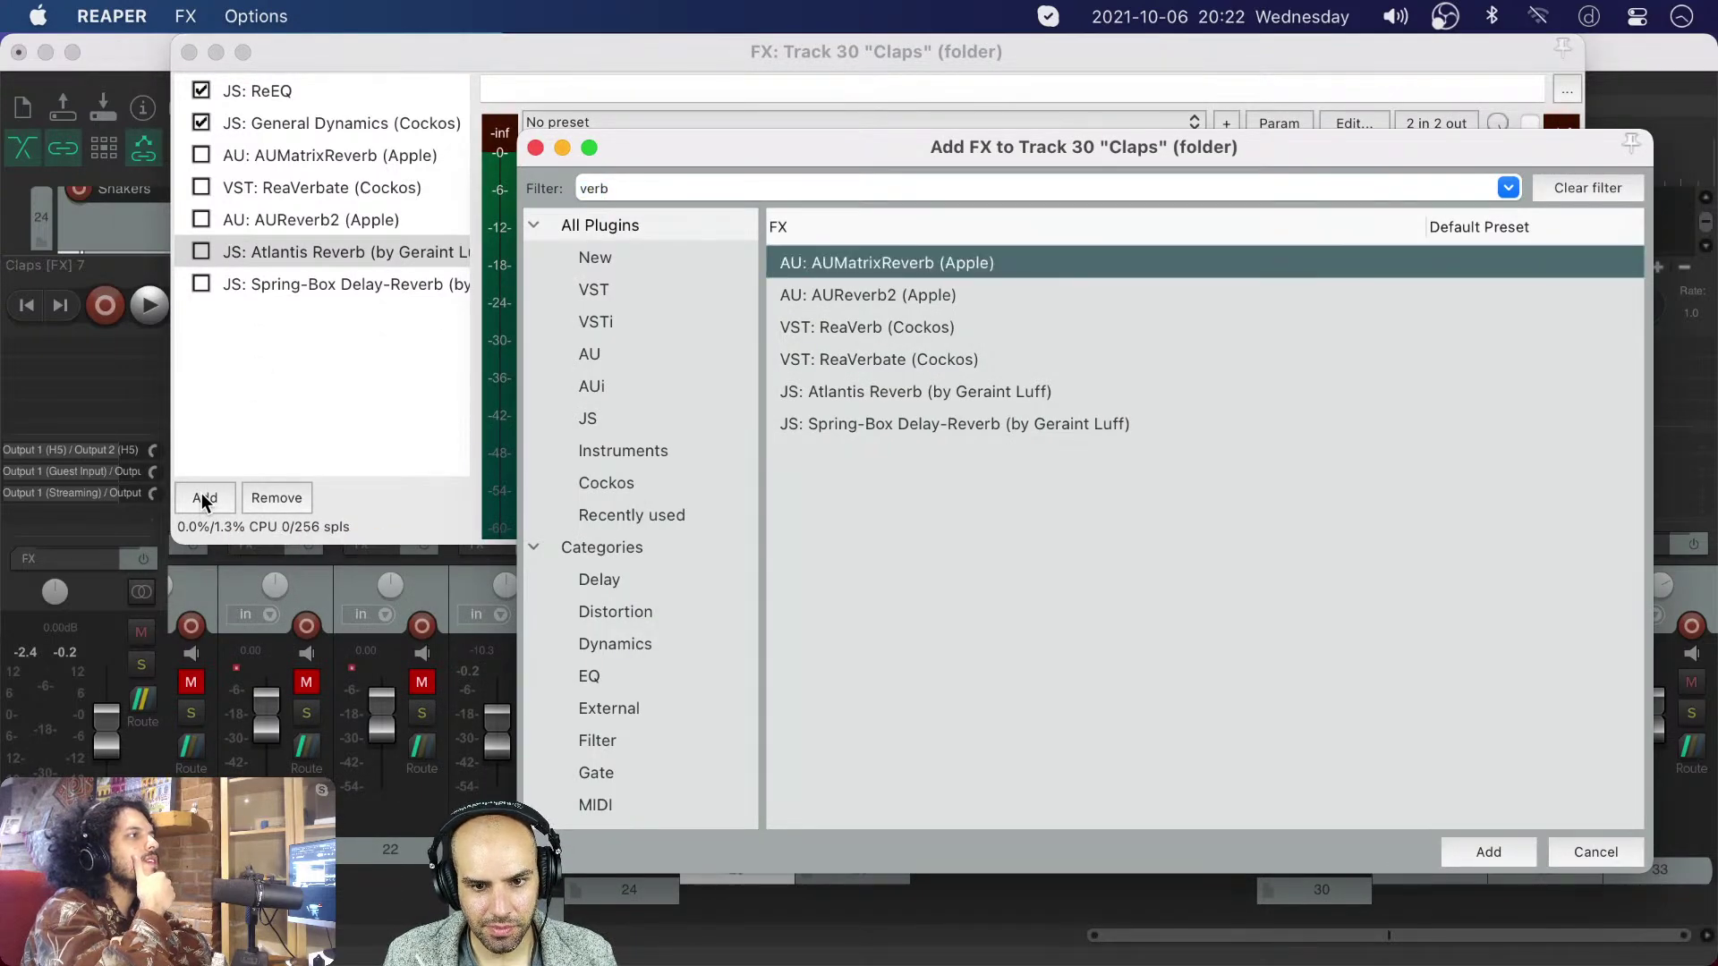
key(Return)
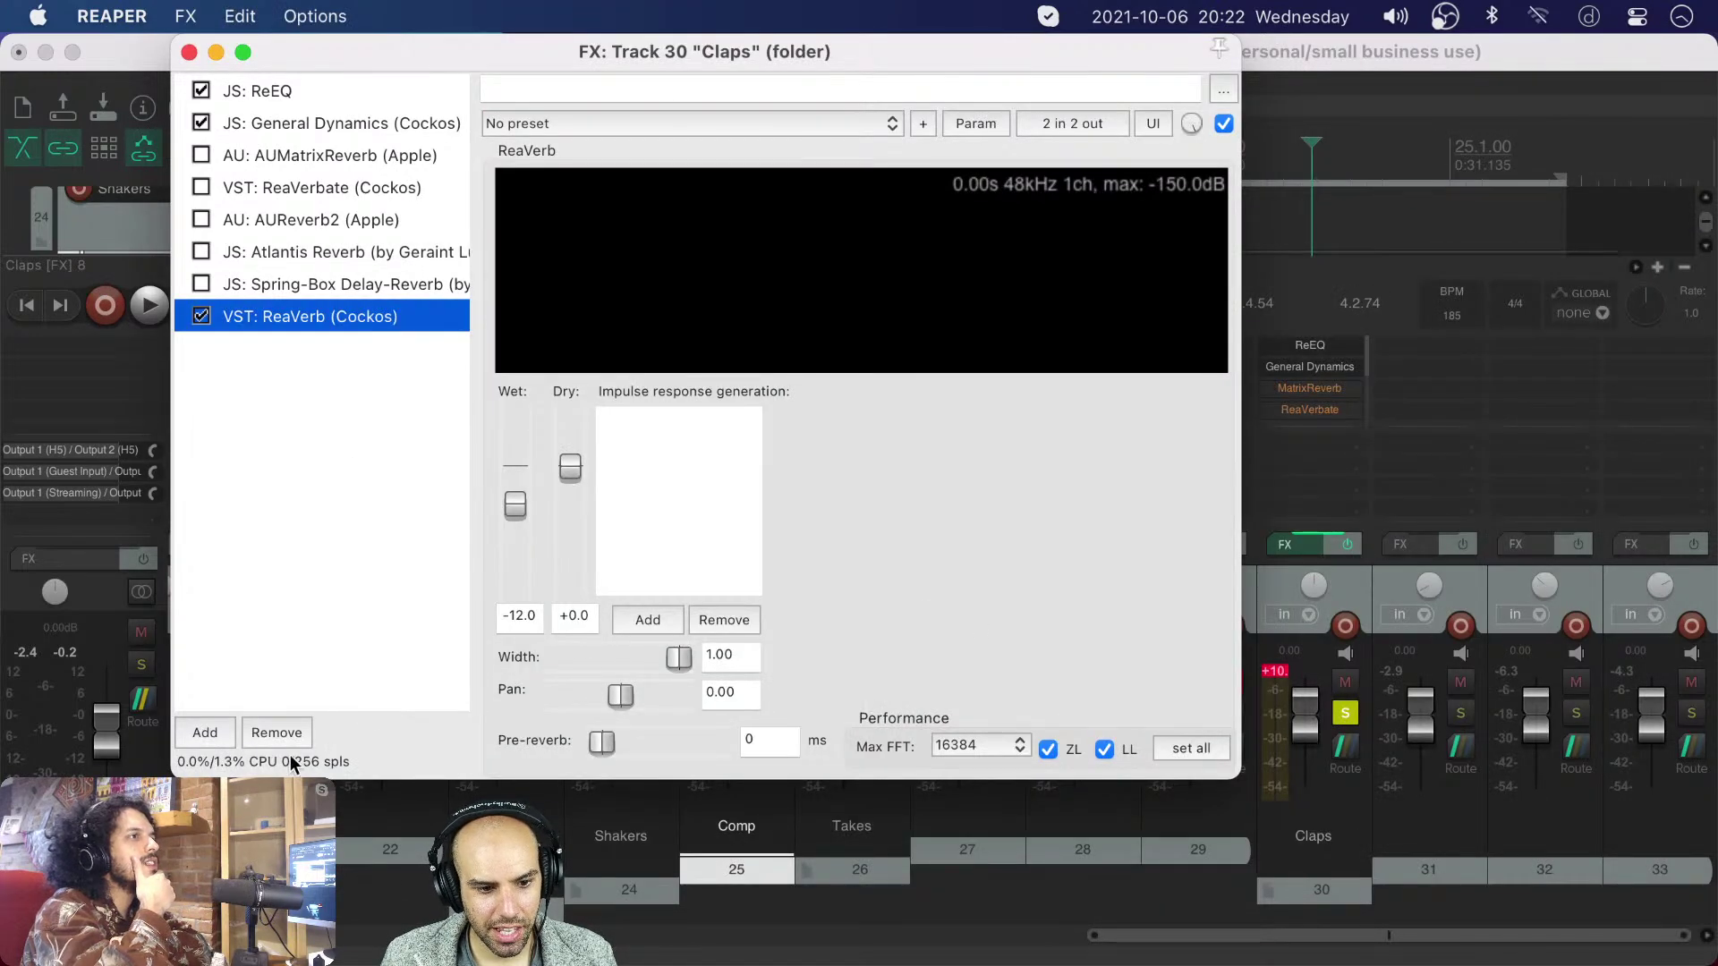
- Turn off ZL in the fresh ReaVerb, add a Reverb Generator, and turn ZL back on to check the latency
click(1047, 750)
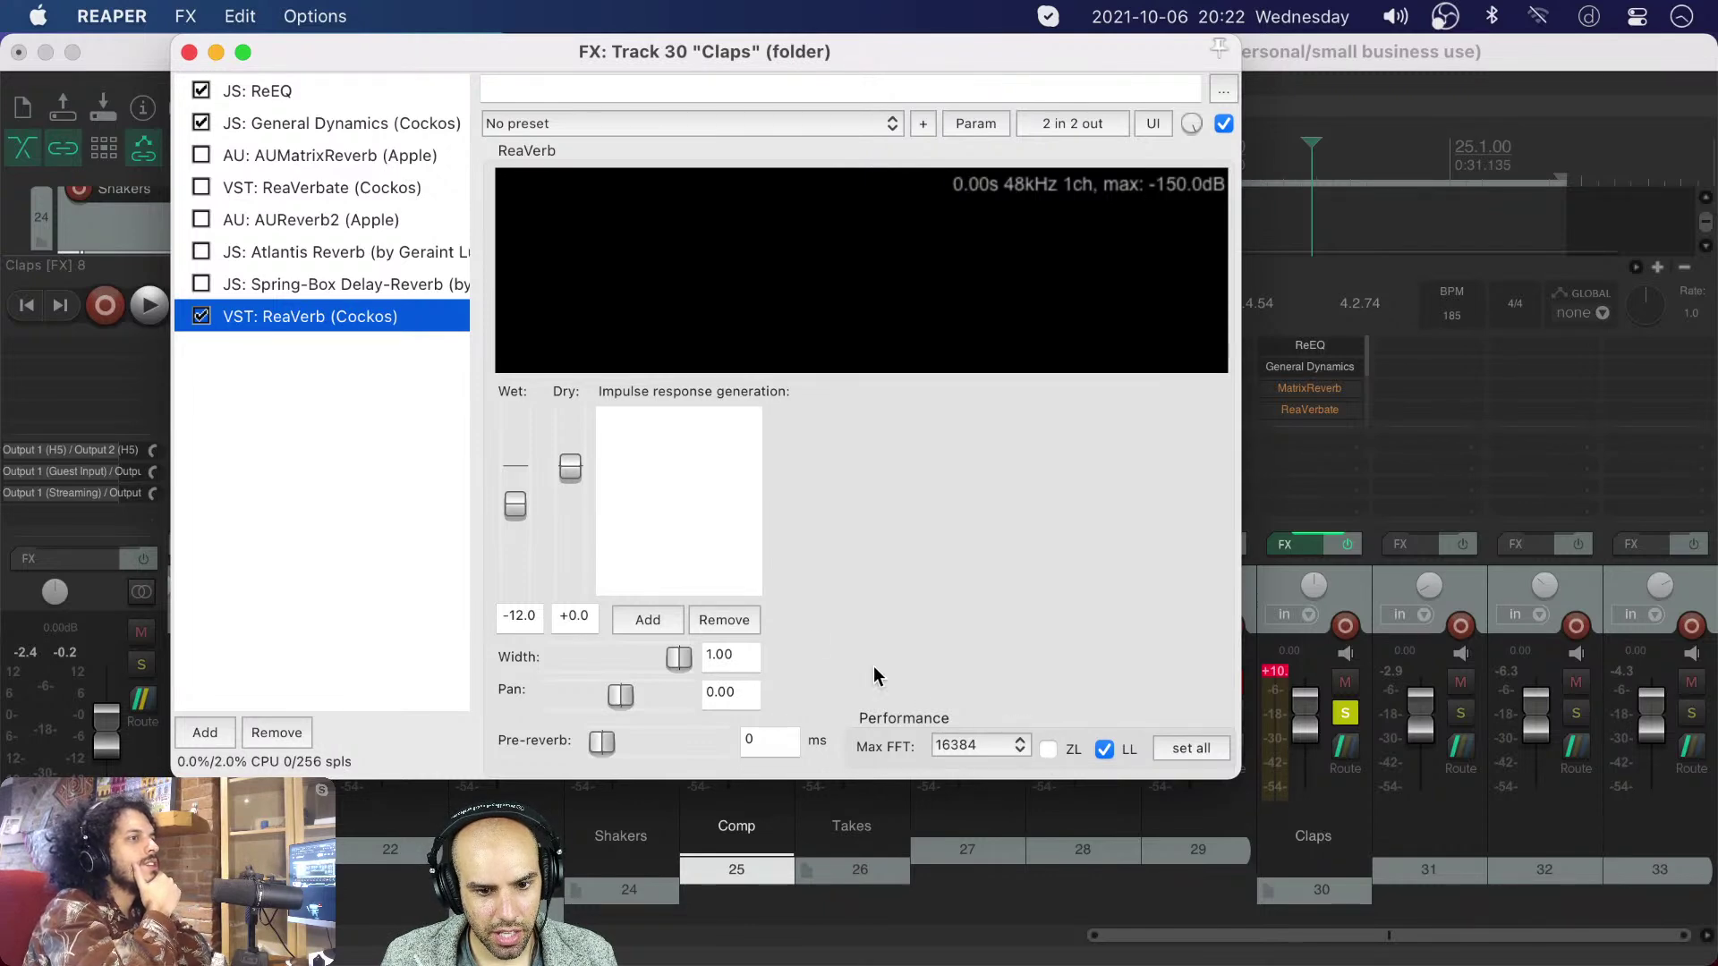
click(664, 622)
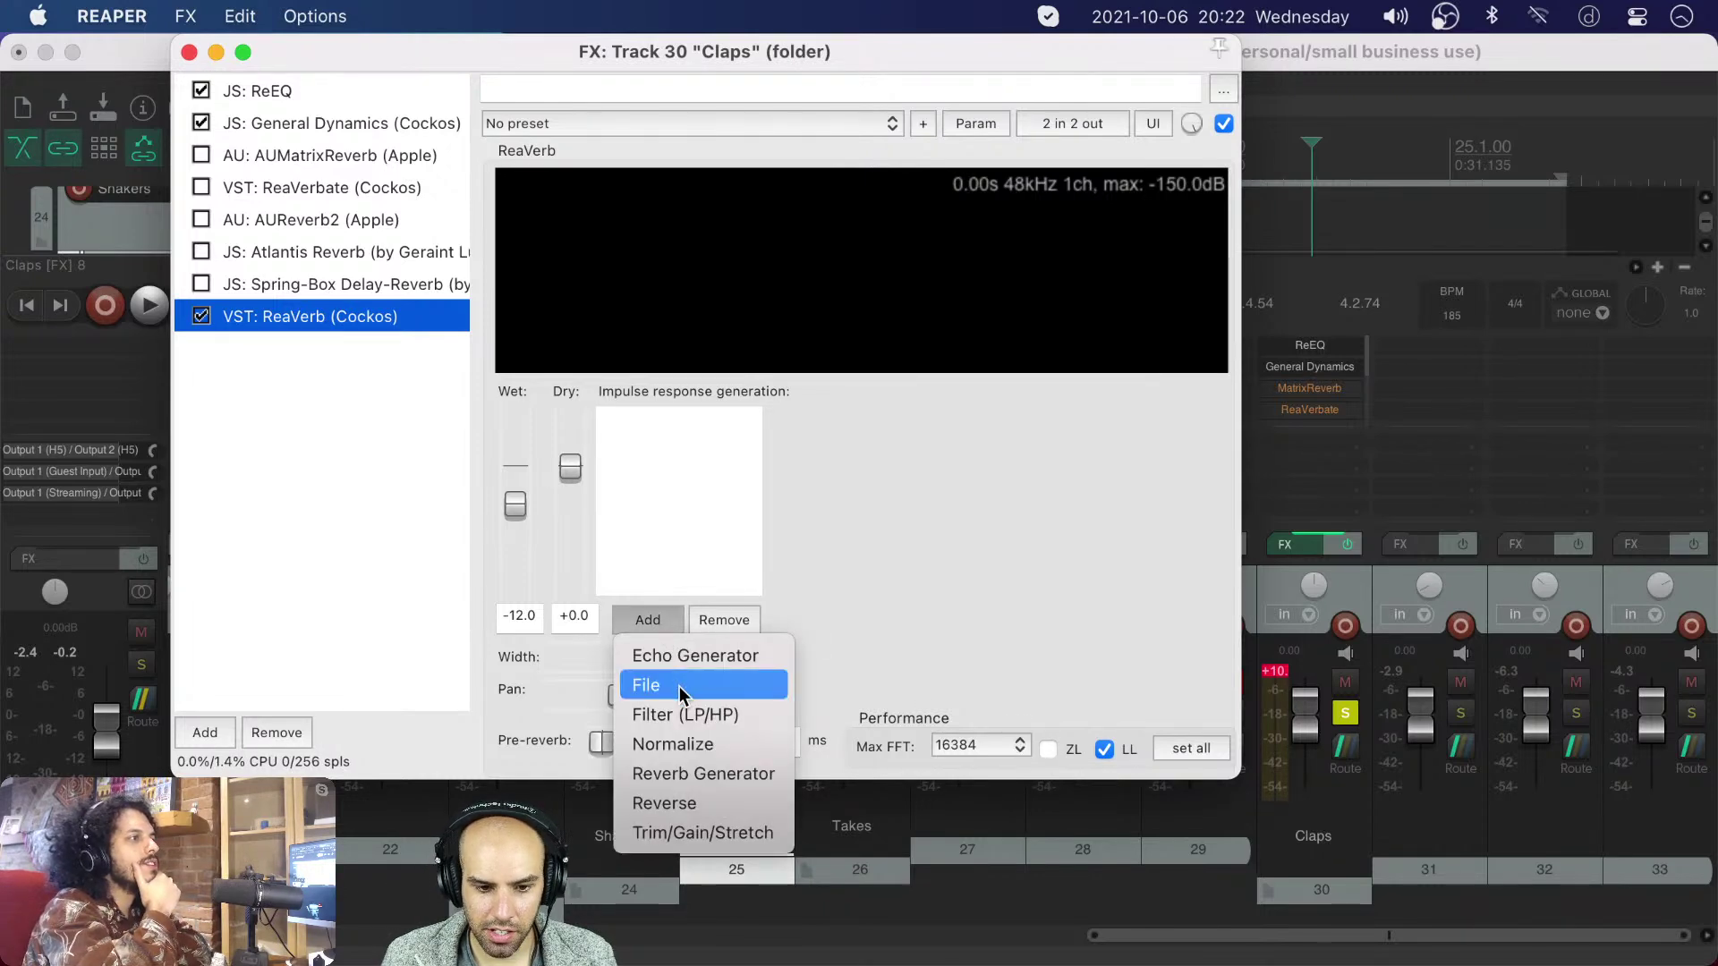
click(685, 775)
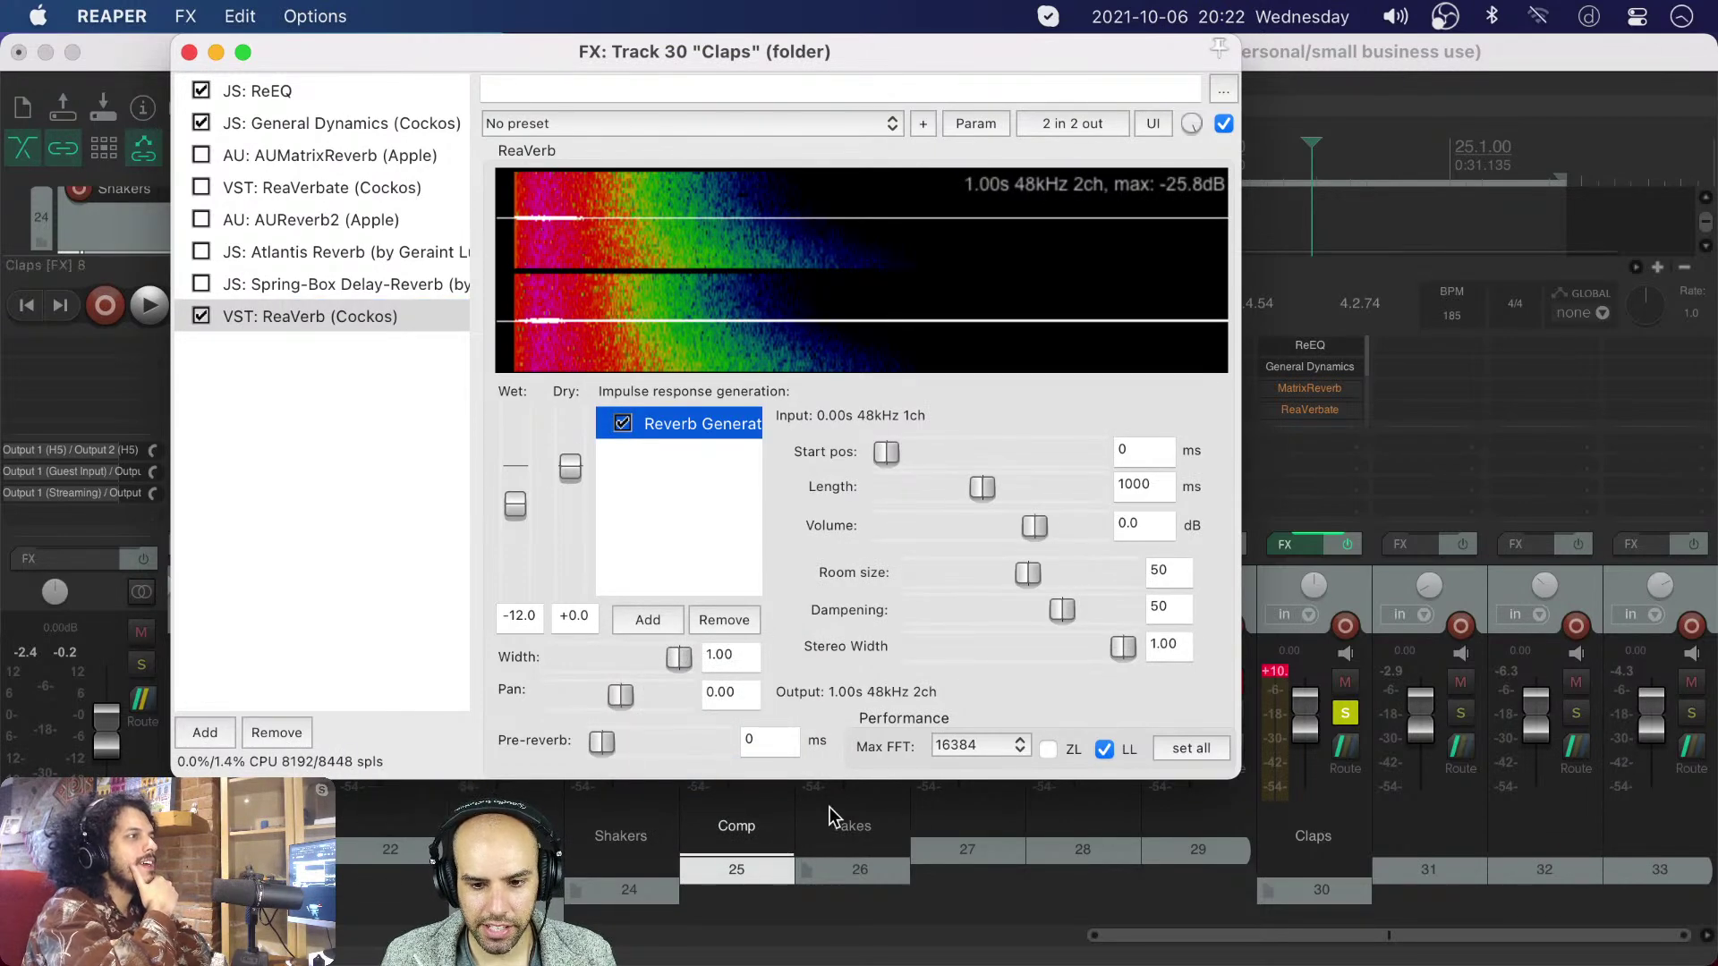
click(1048, 749)
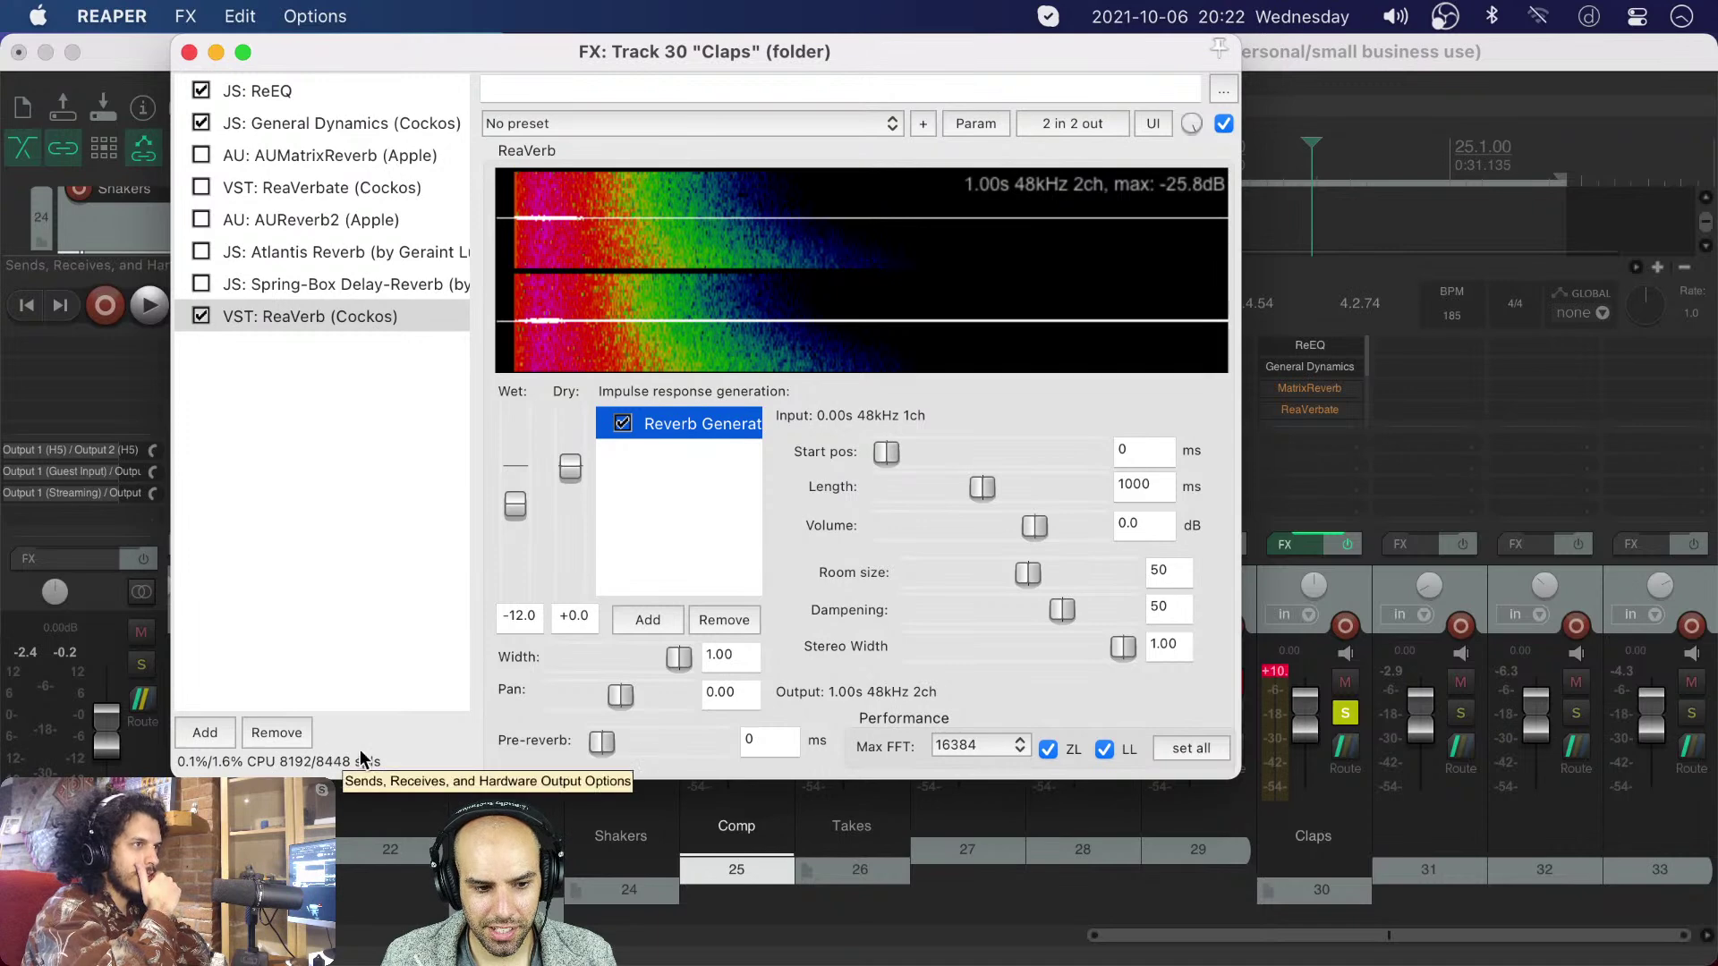
- Replace ReaVerb on the Claps track with a fresh instance and add a Reverb Generator, discarding the ReaVerbate instance added by mistake
click(270, 732)
click(222, 562)
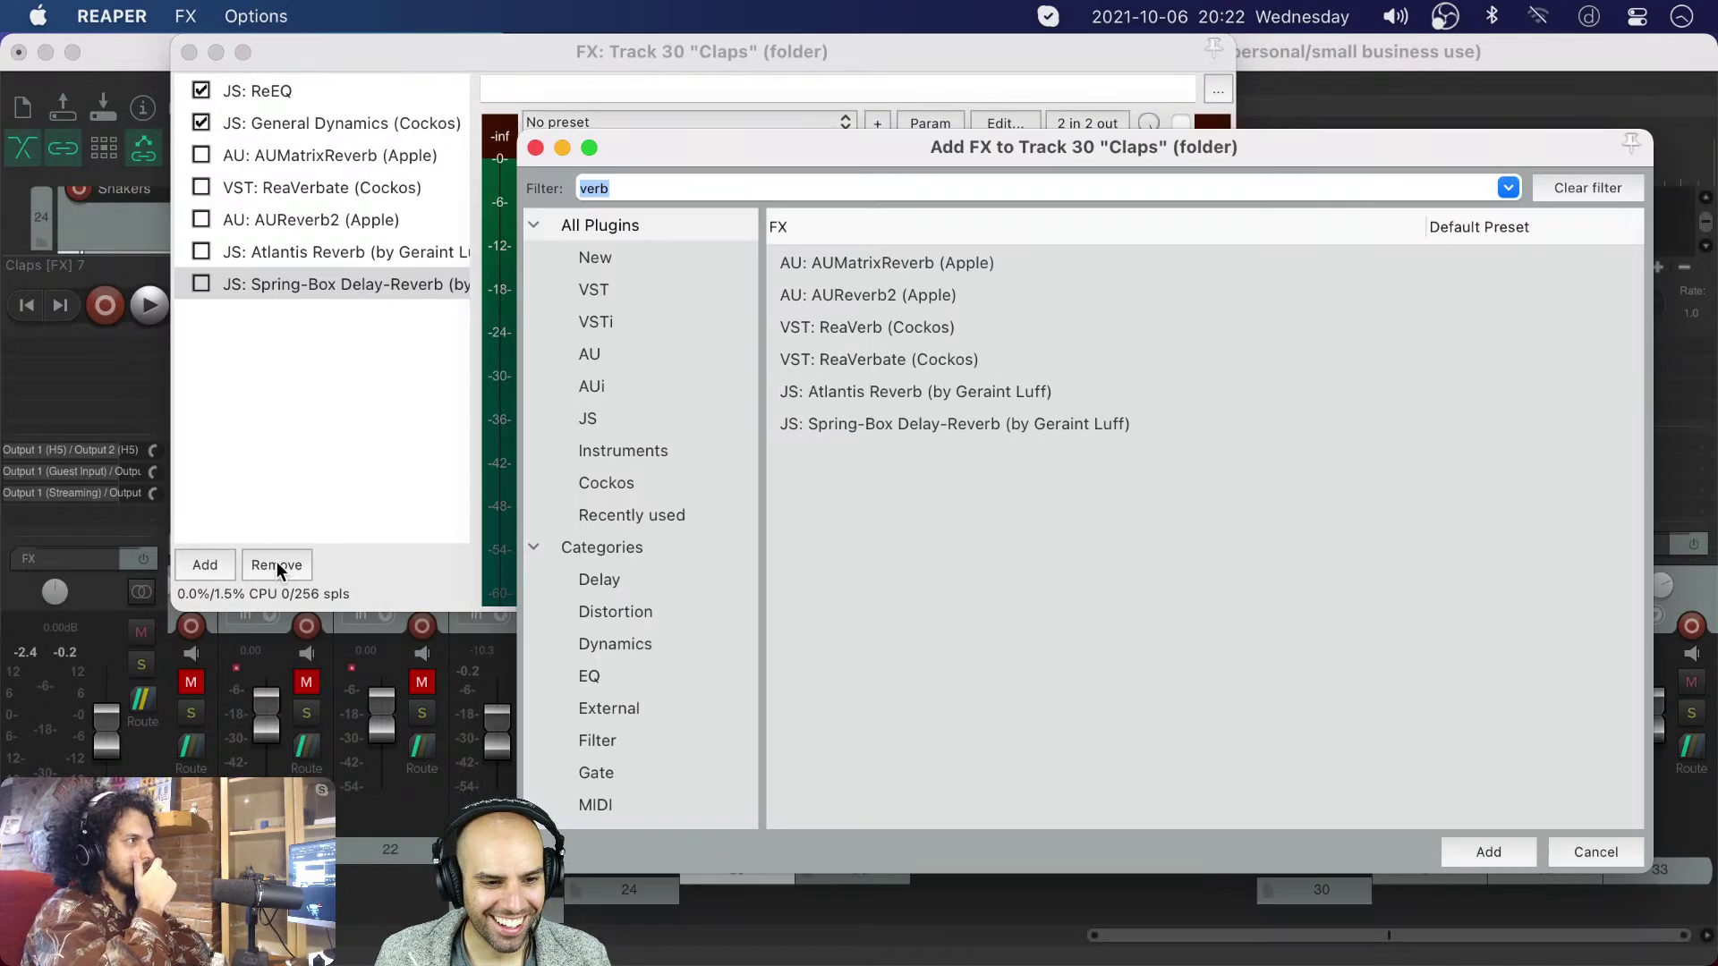
double_click(862, 345)
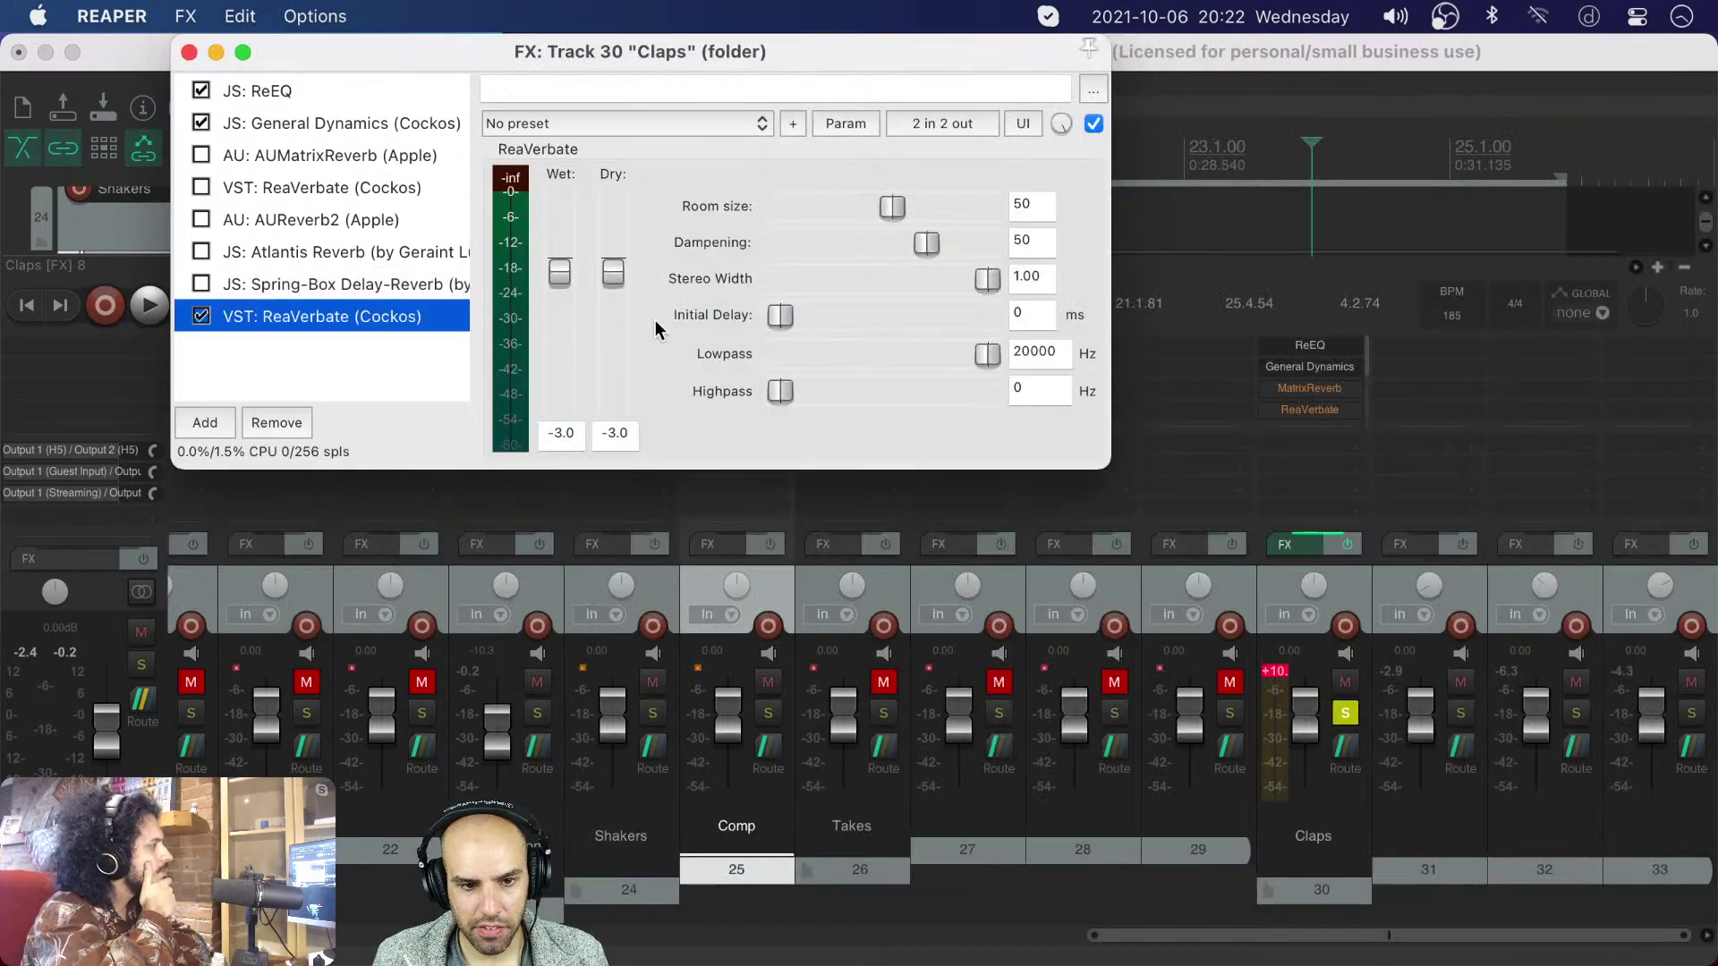
click(255, 422)
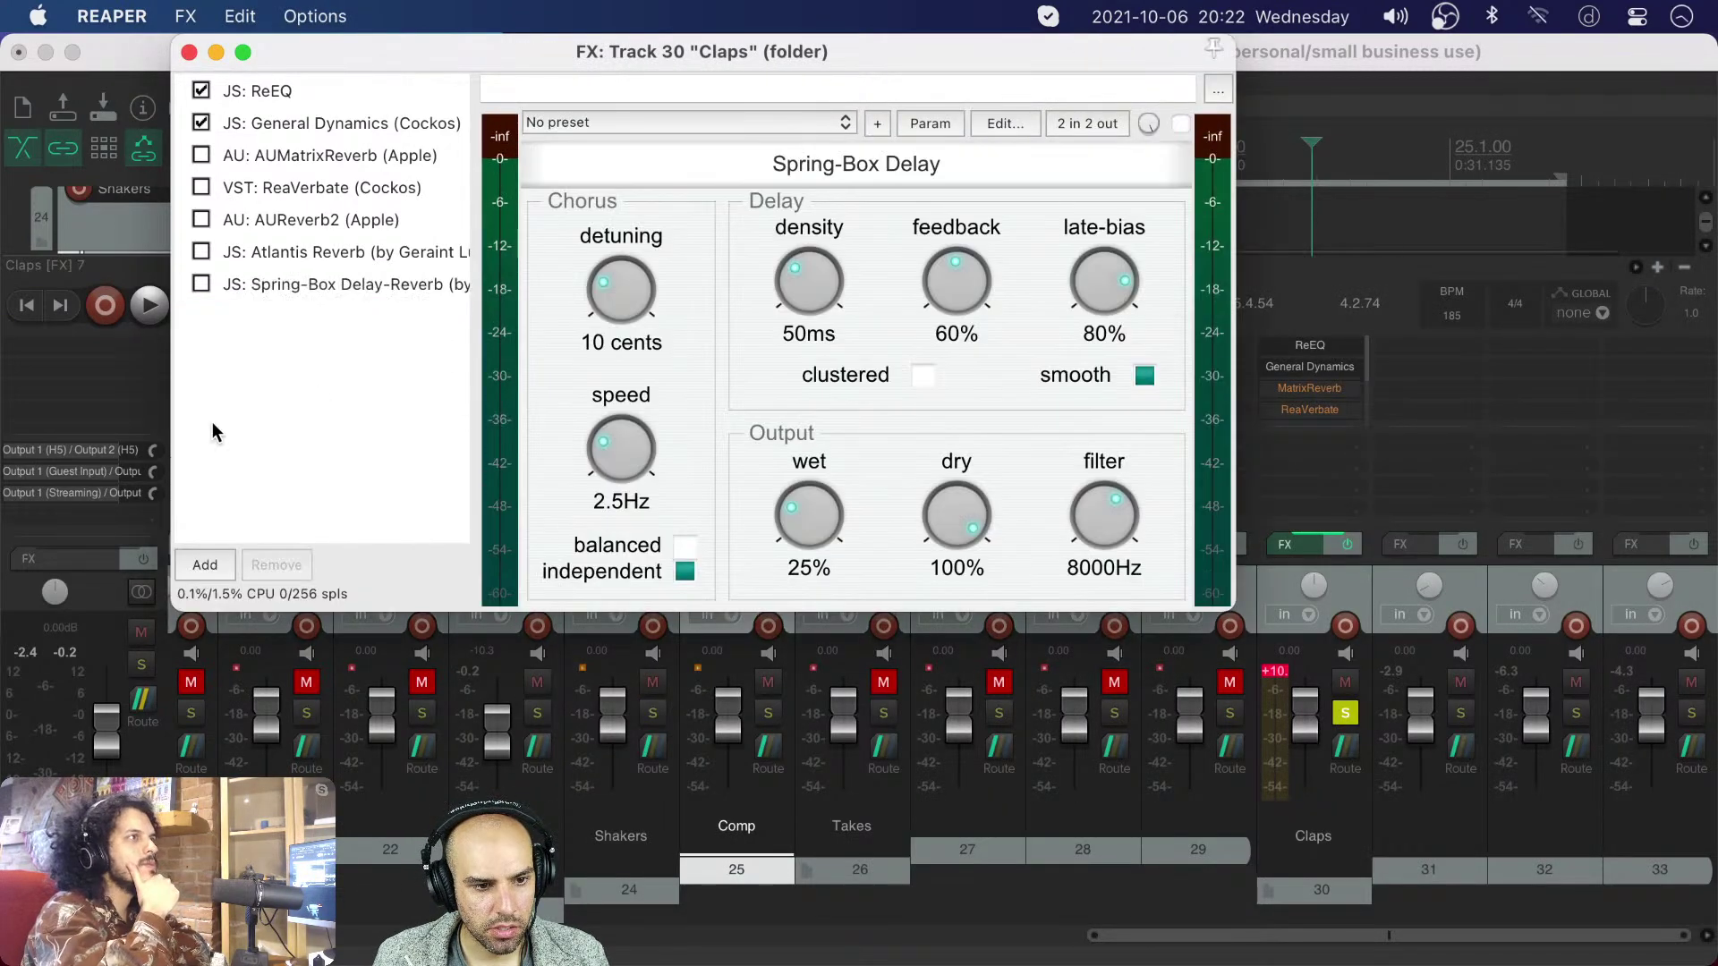
click(206, 563)
double_click(862, 330)
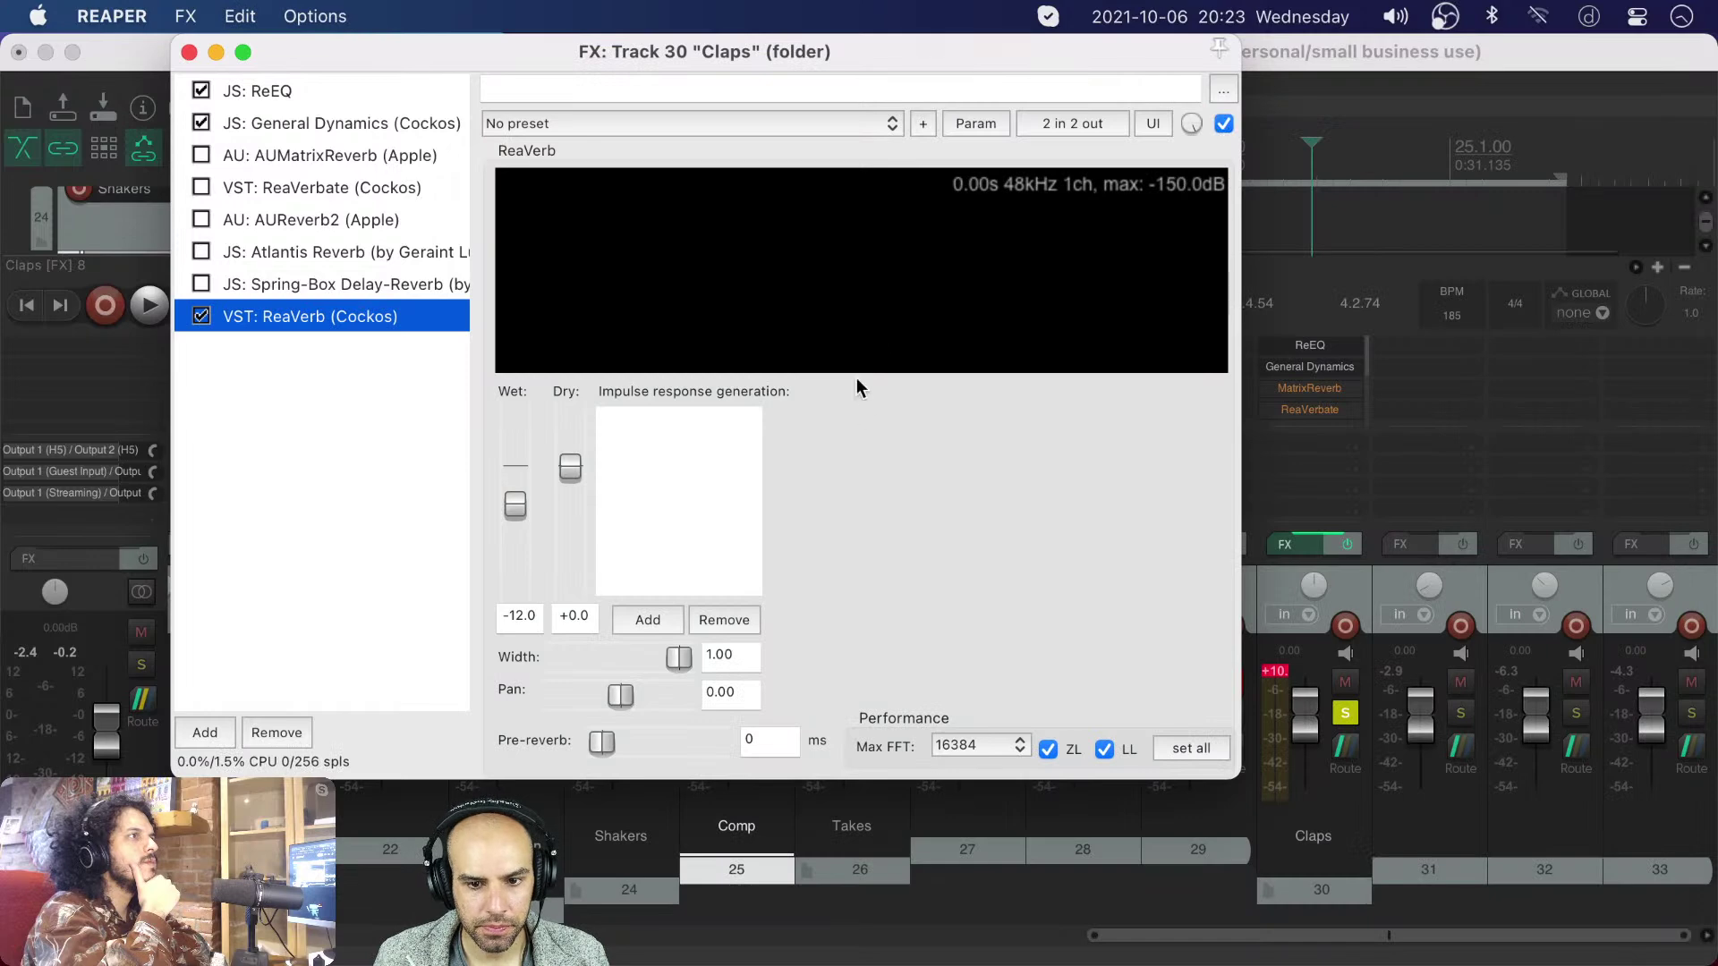
click(647, 617)
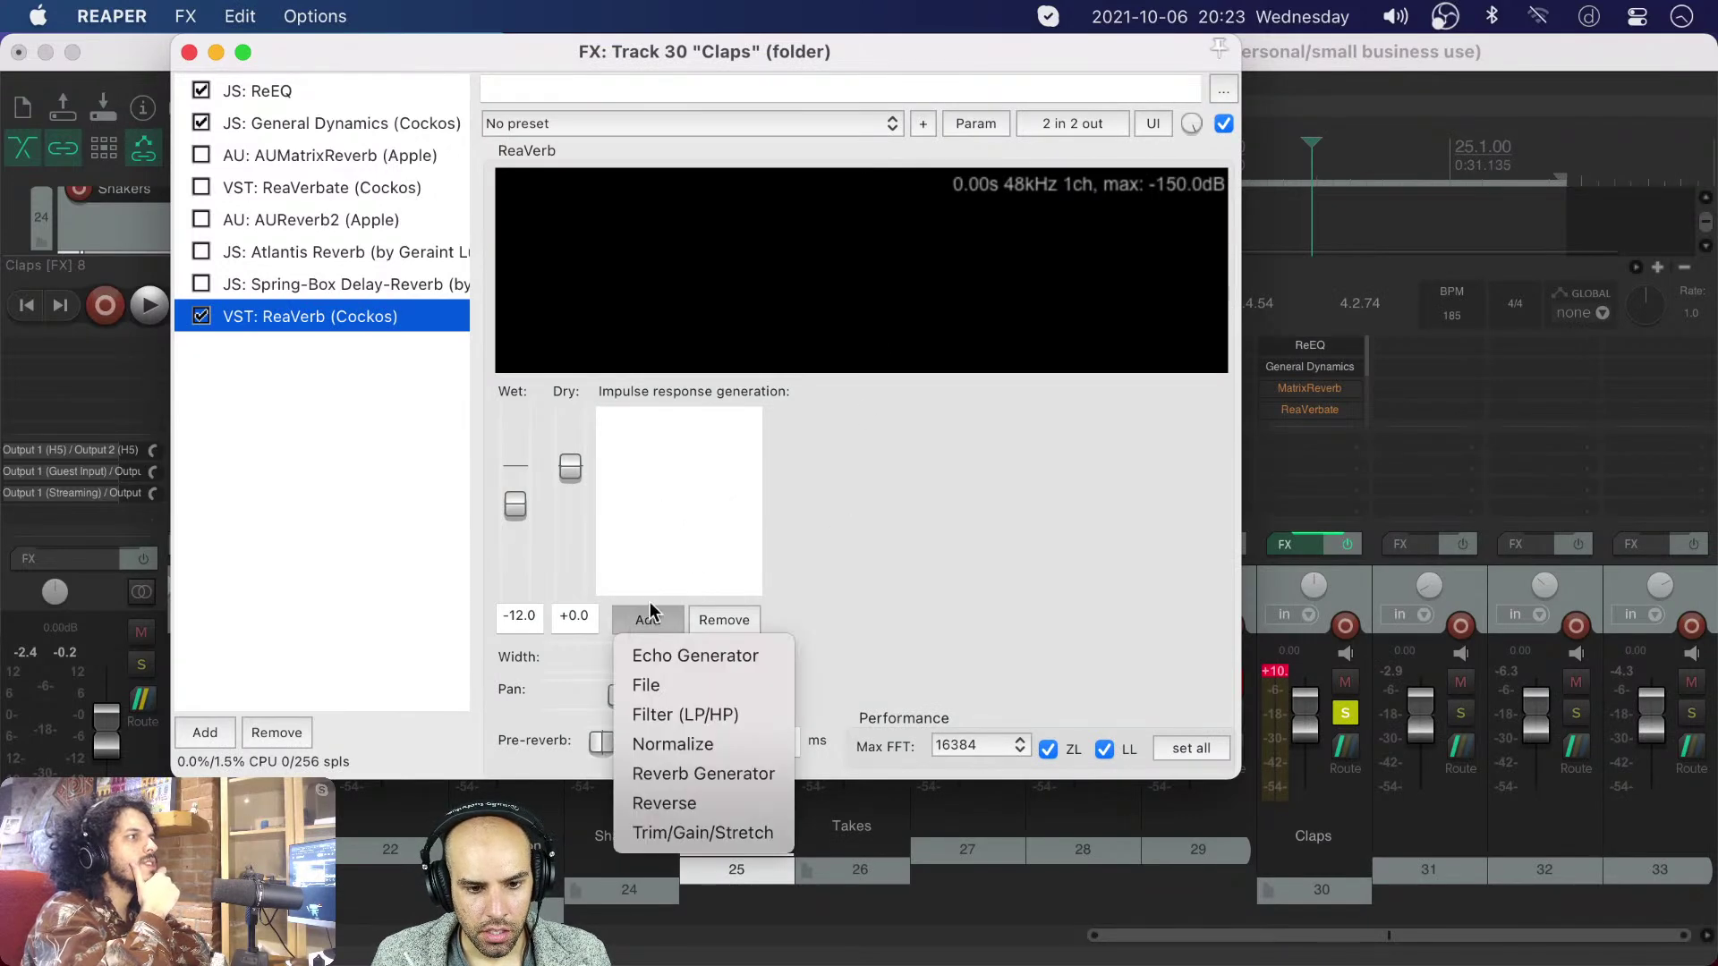
click(669, 771)
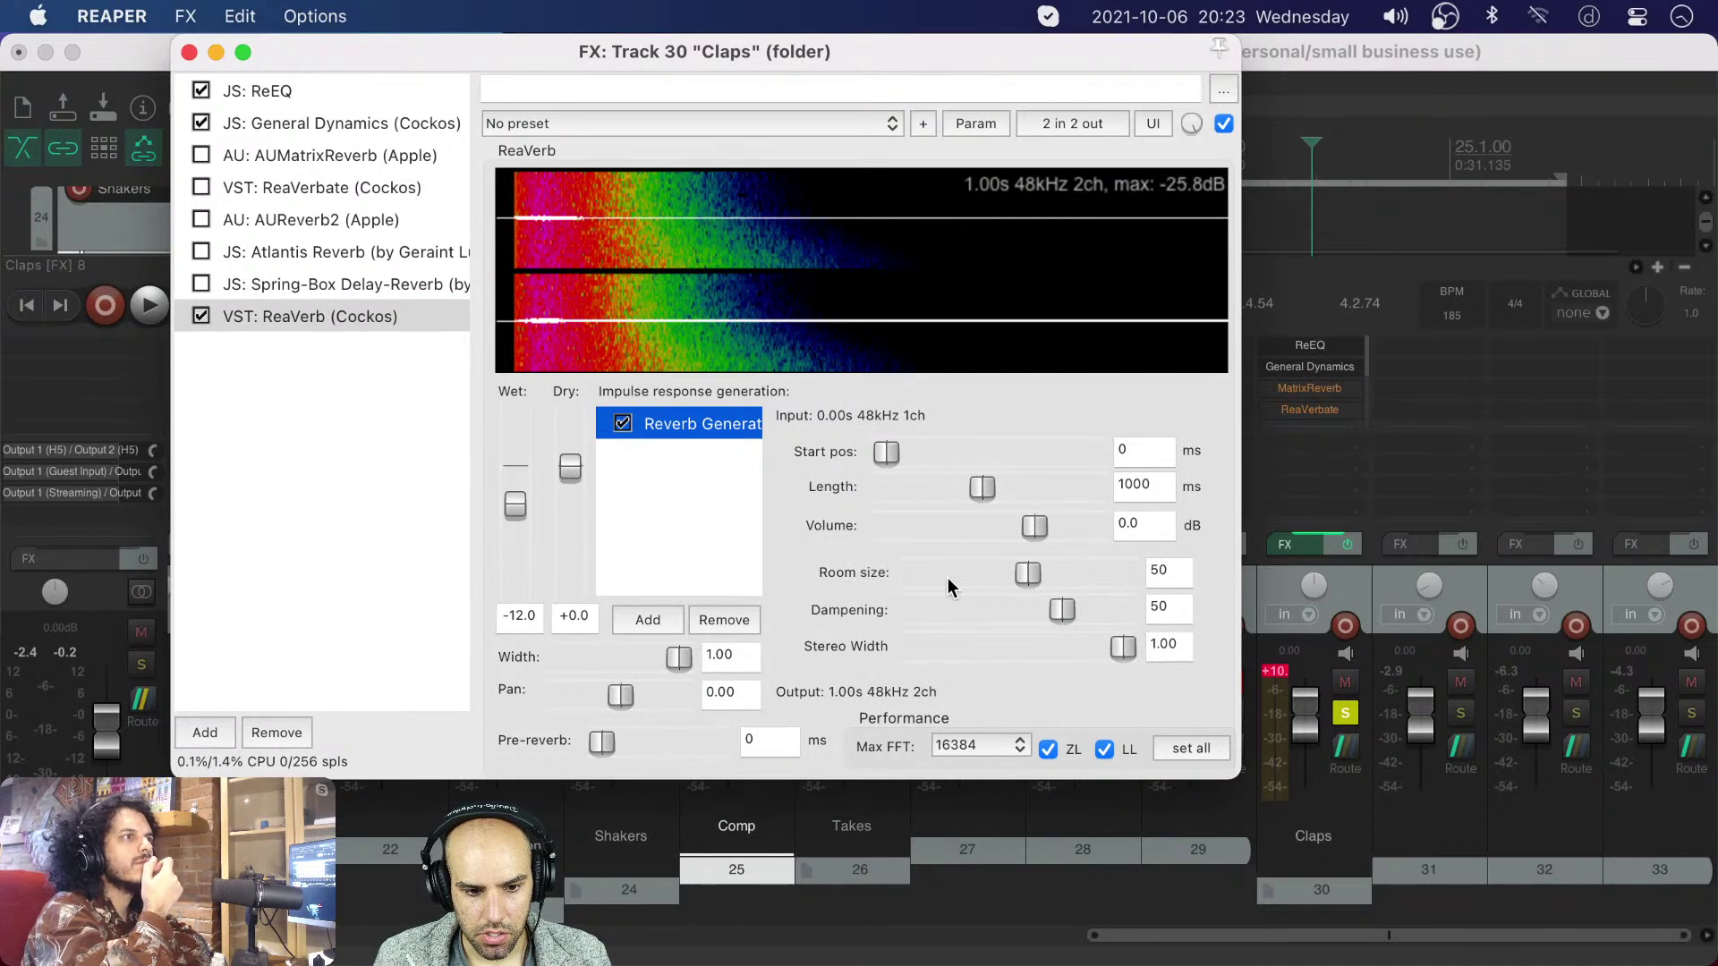
- Raise ReaVerb's wet level to -3.9 dB while playing back the soloed claps
key(space)
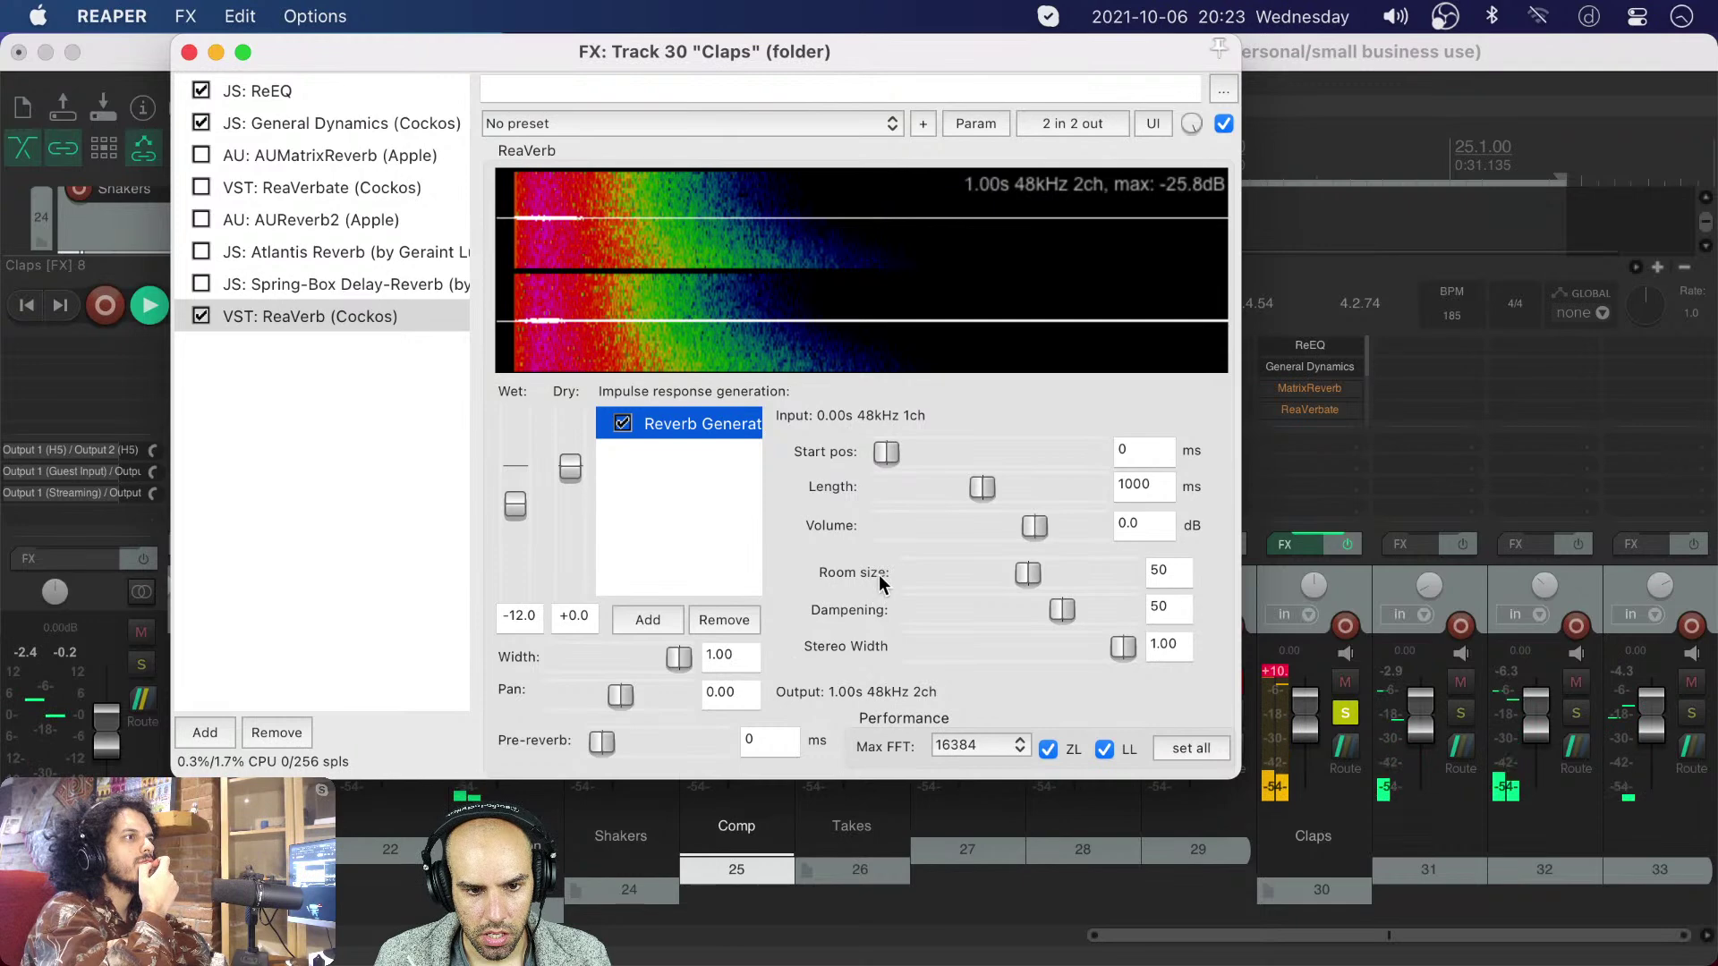
drag(510, 510, 514, 467)
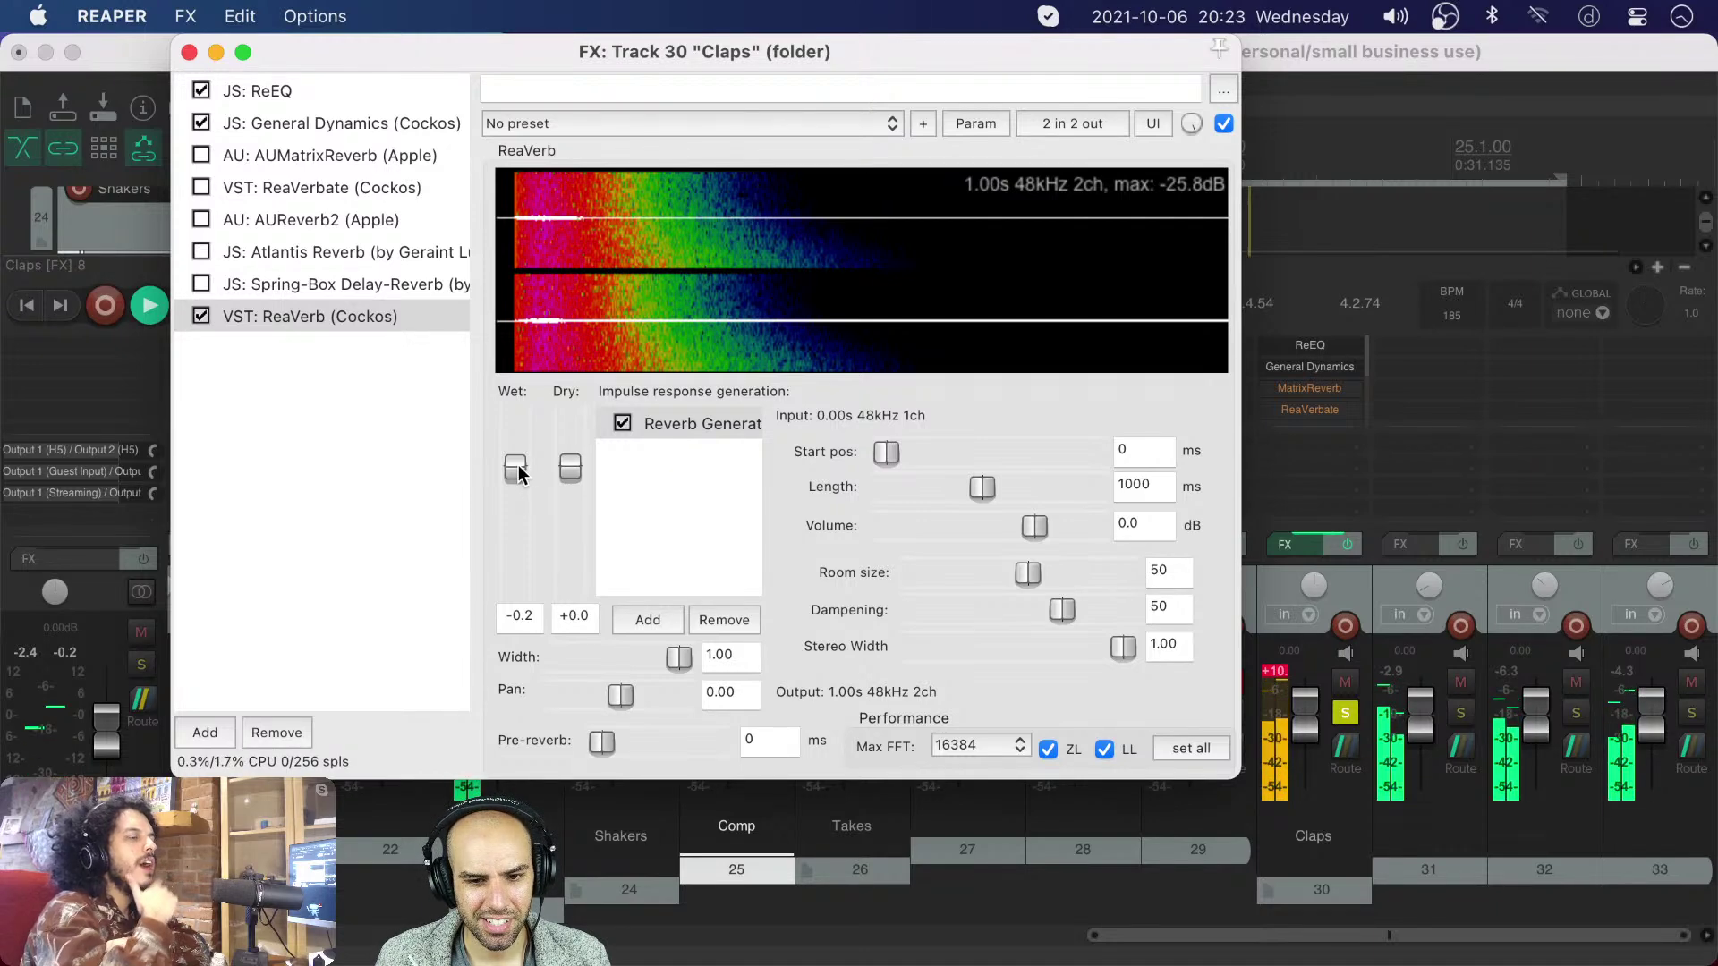
drag(522, 465, 519, 475)
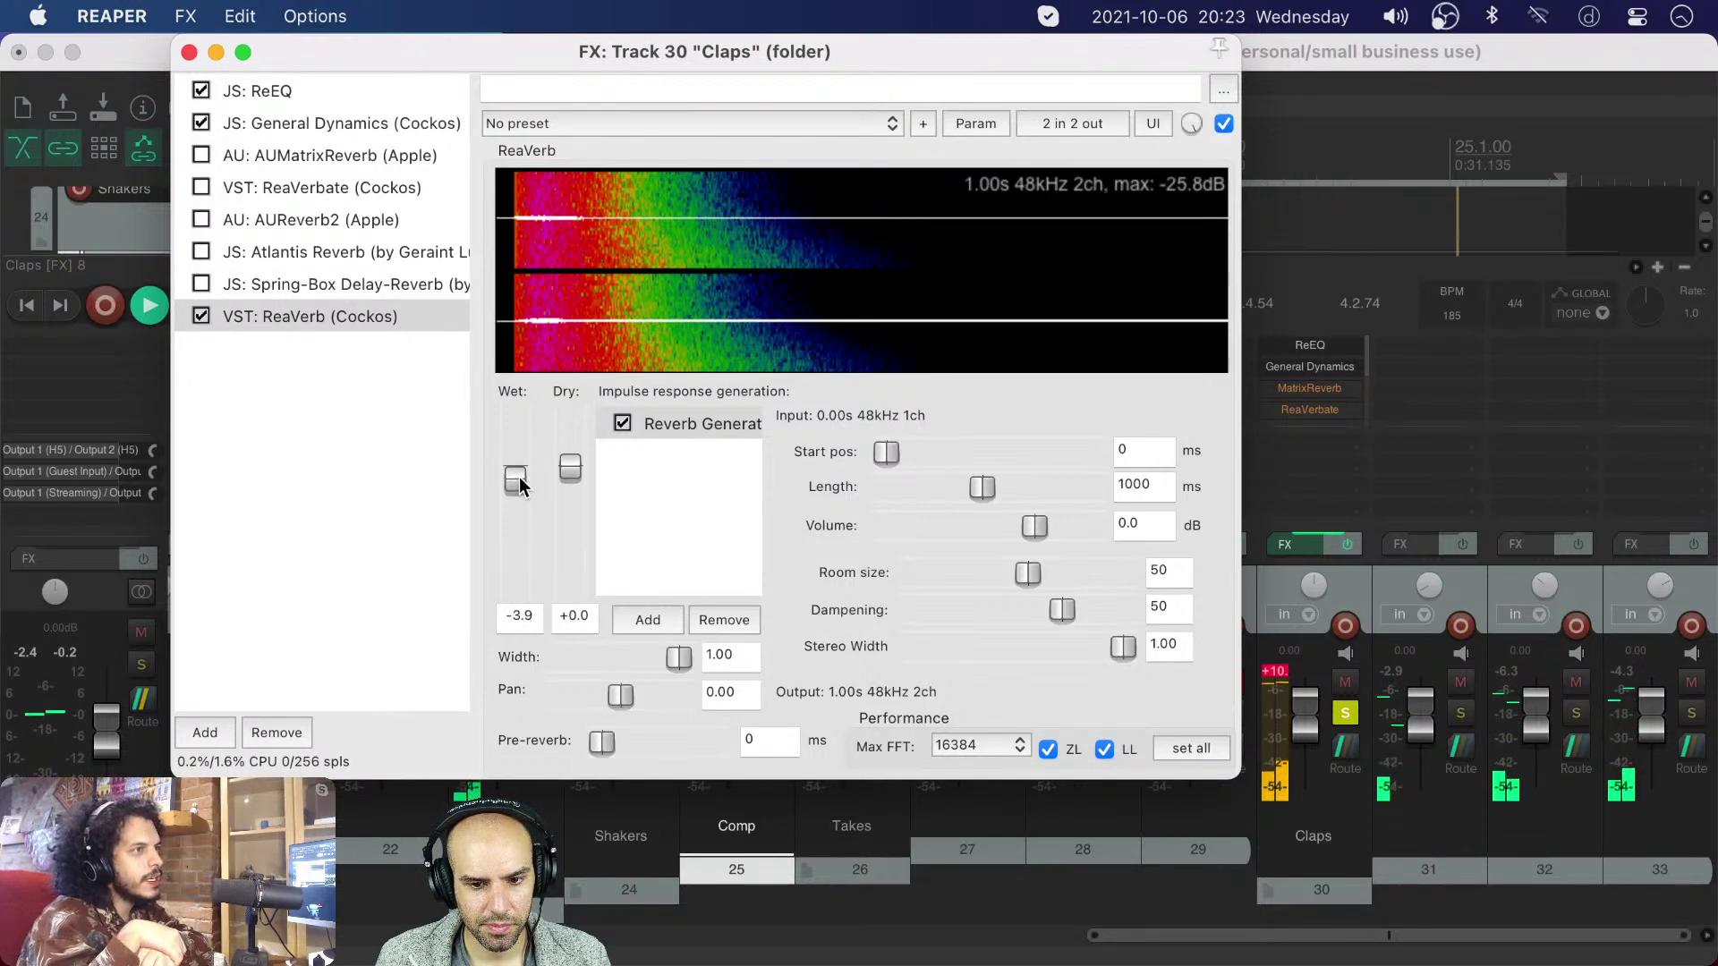
- Try ReaVerb's dampening between its extremes, settle on 67, and set the room size to 54 during playback
drag(1063, 609, 1138, 609)
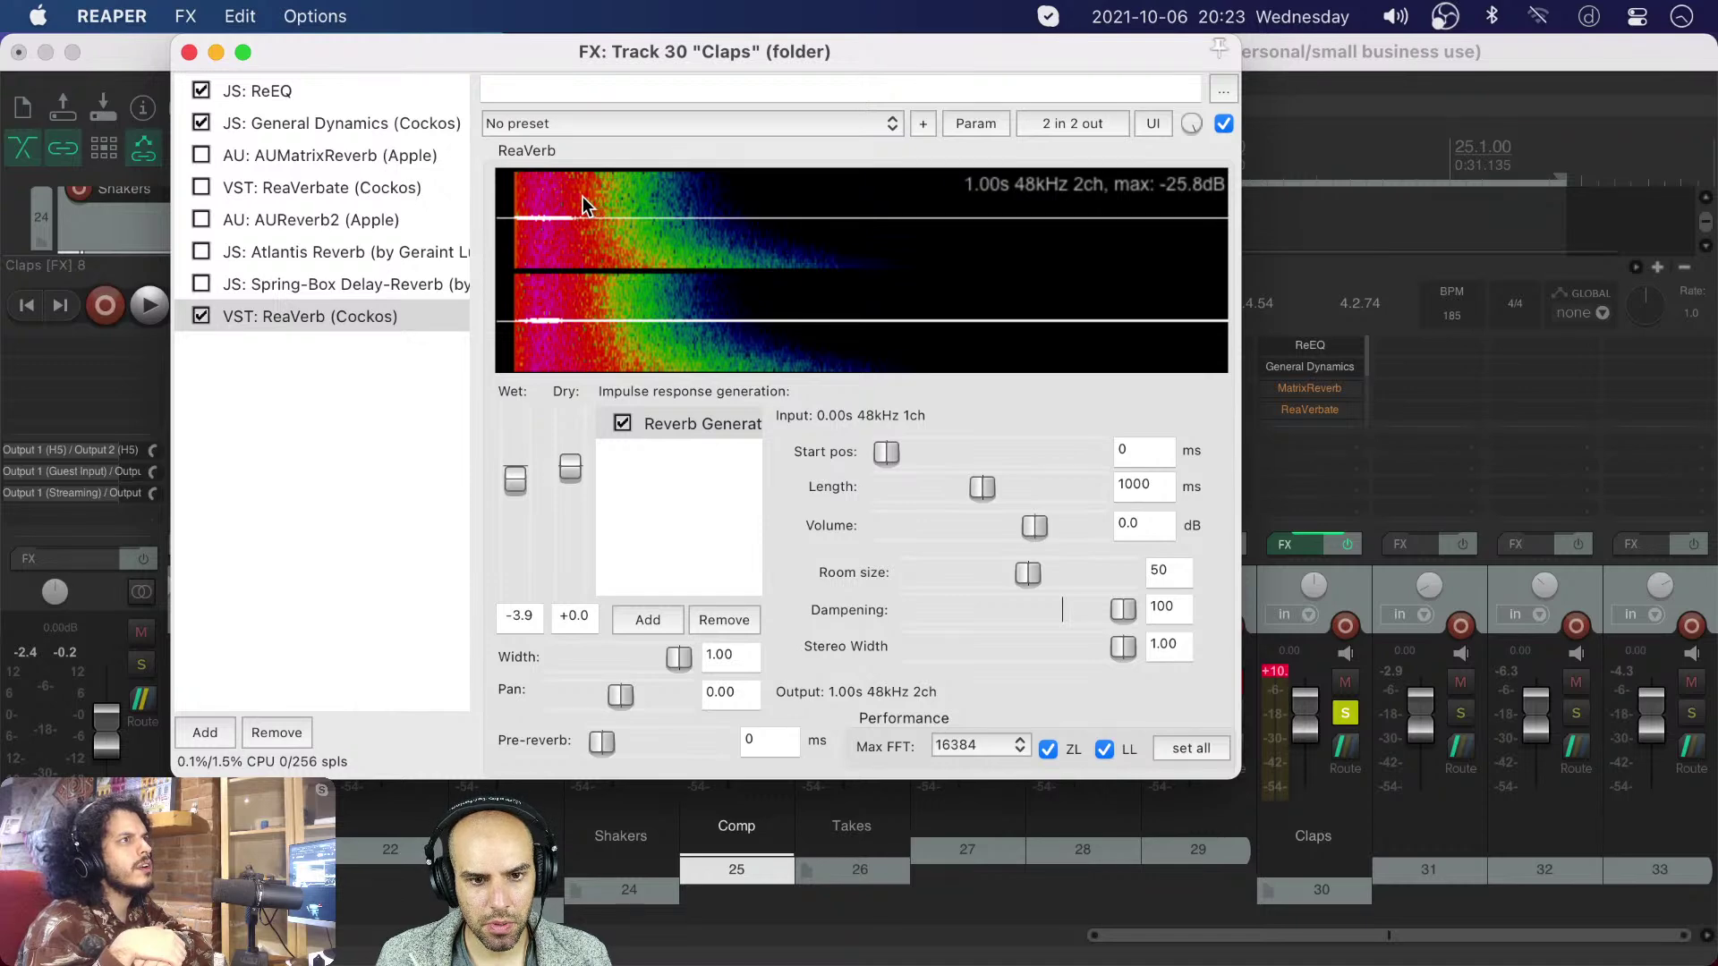
mouse_move(1122, 611)
mouse_down()
mouse_move(904, 614)
mouse_move(1109, 615)
mouse_up()
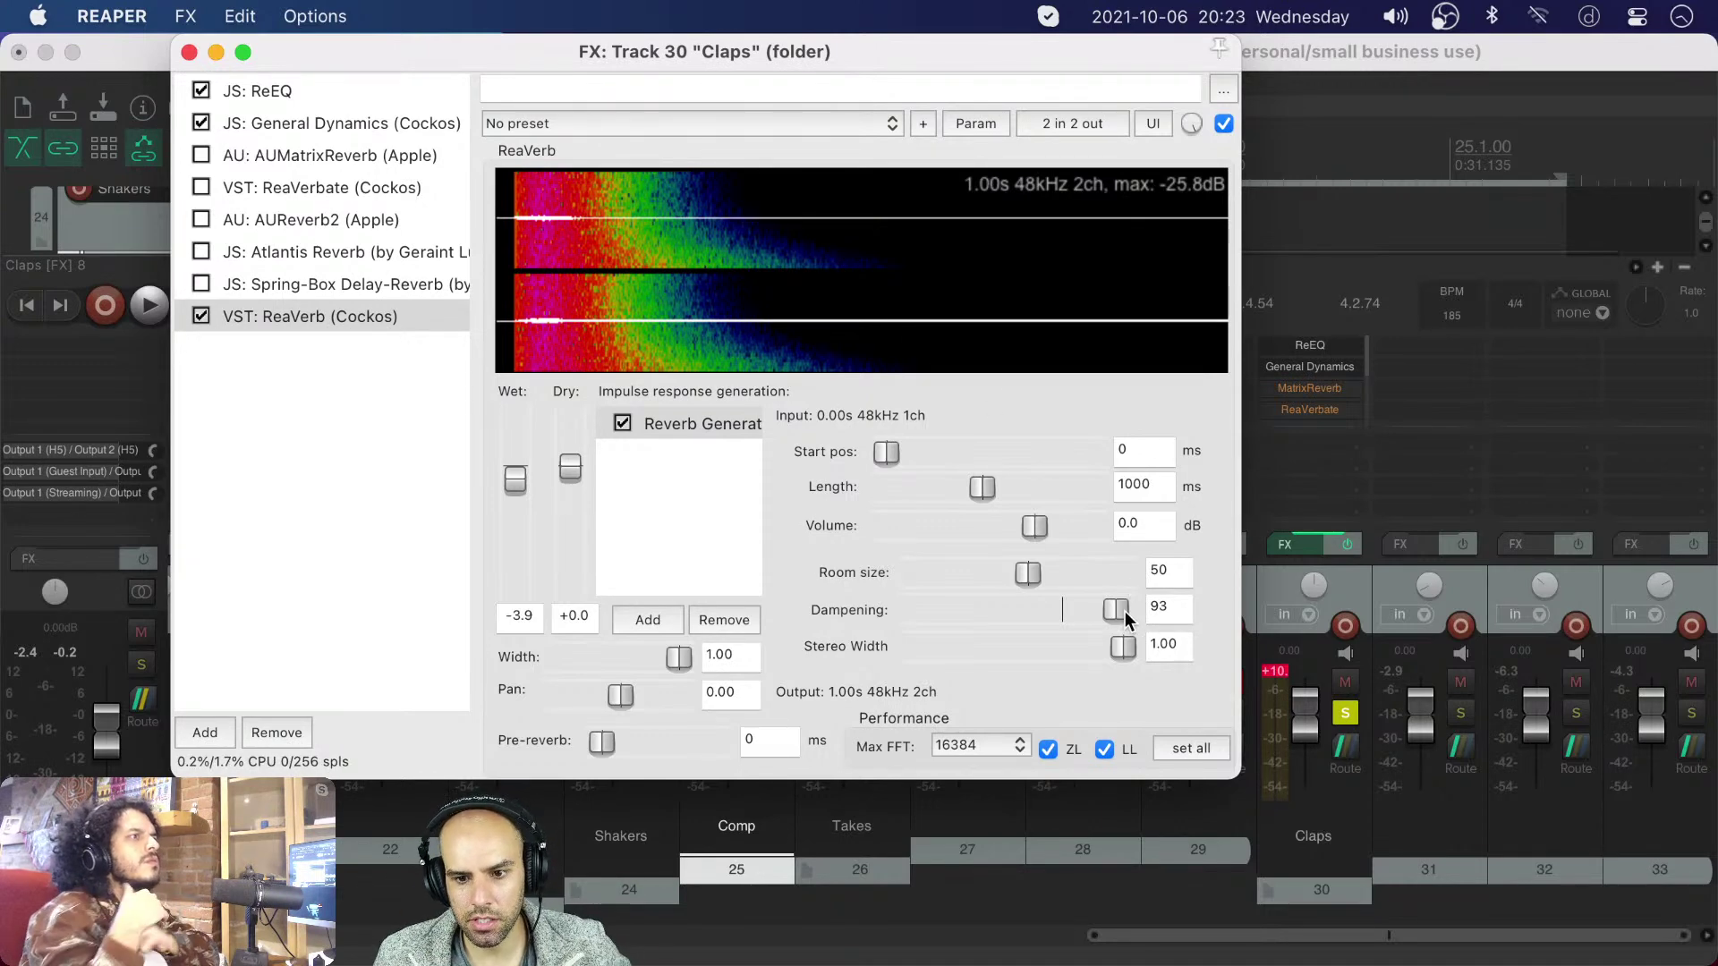
drag(1123, 617, 1107, 618)
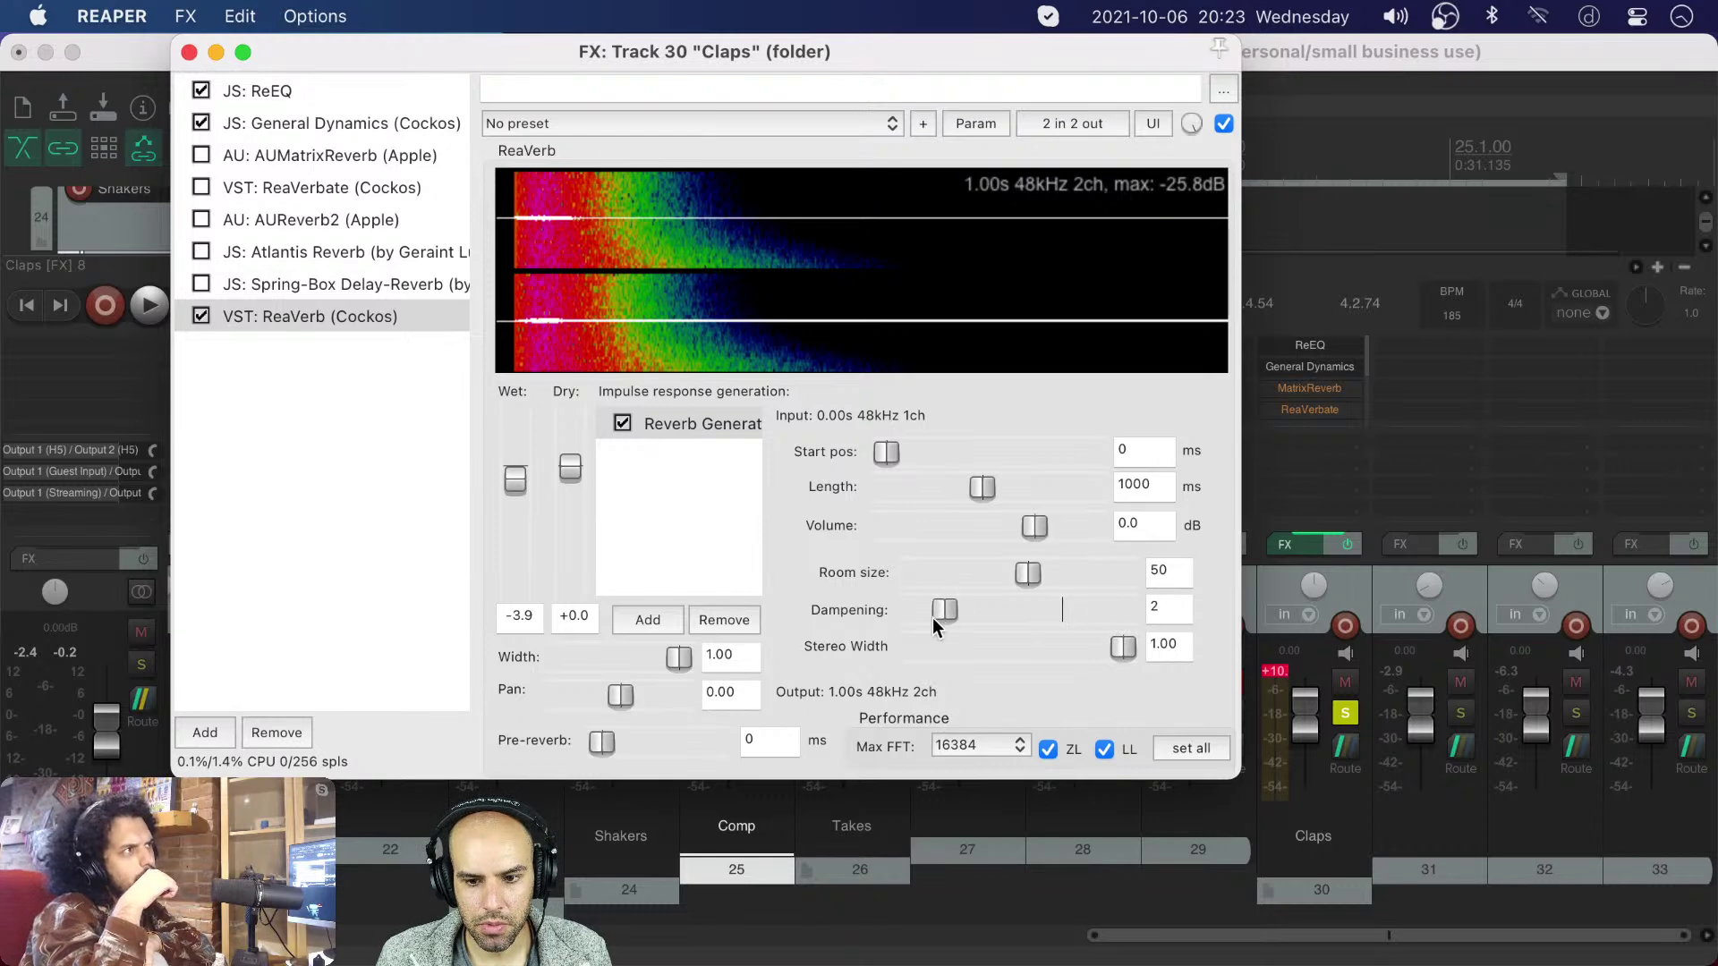
drag(950, 610, 1104, 616)
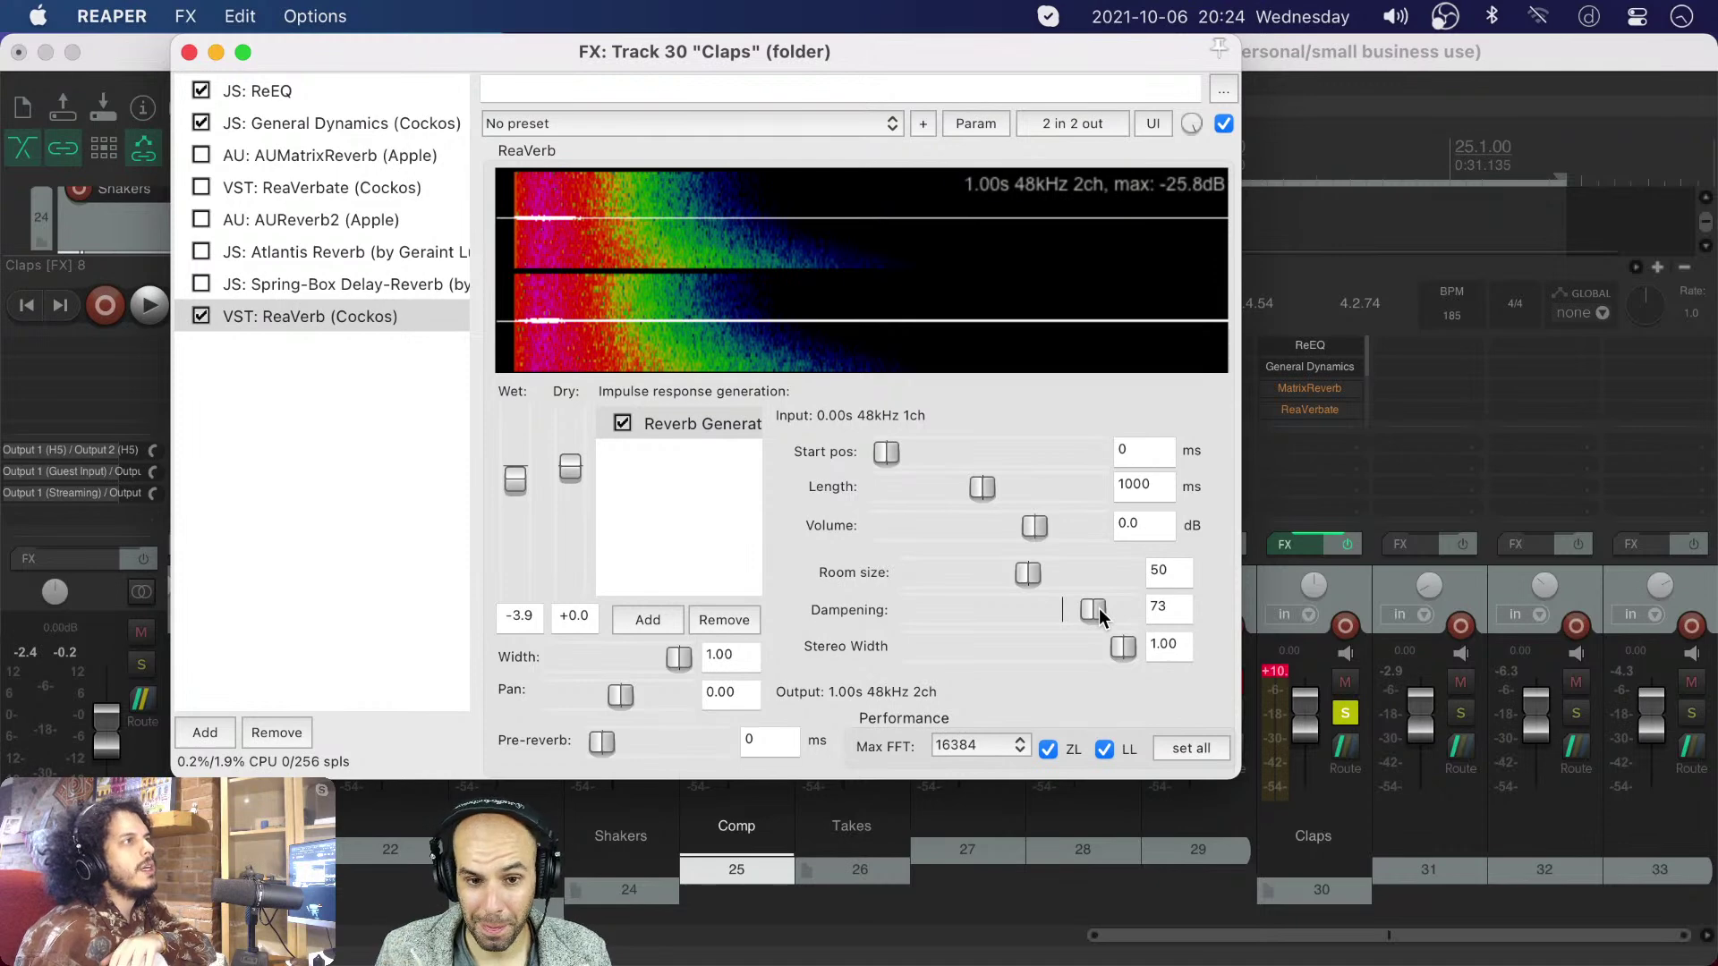
drag(1098, 608, 1092, 609)
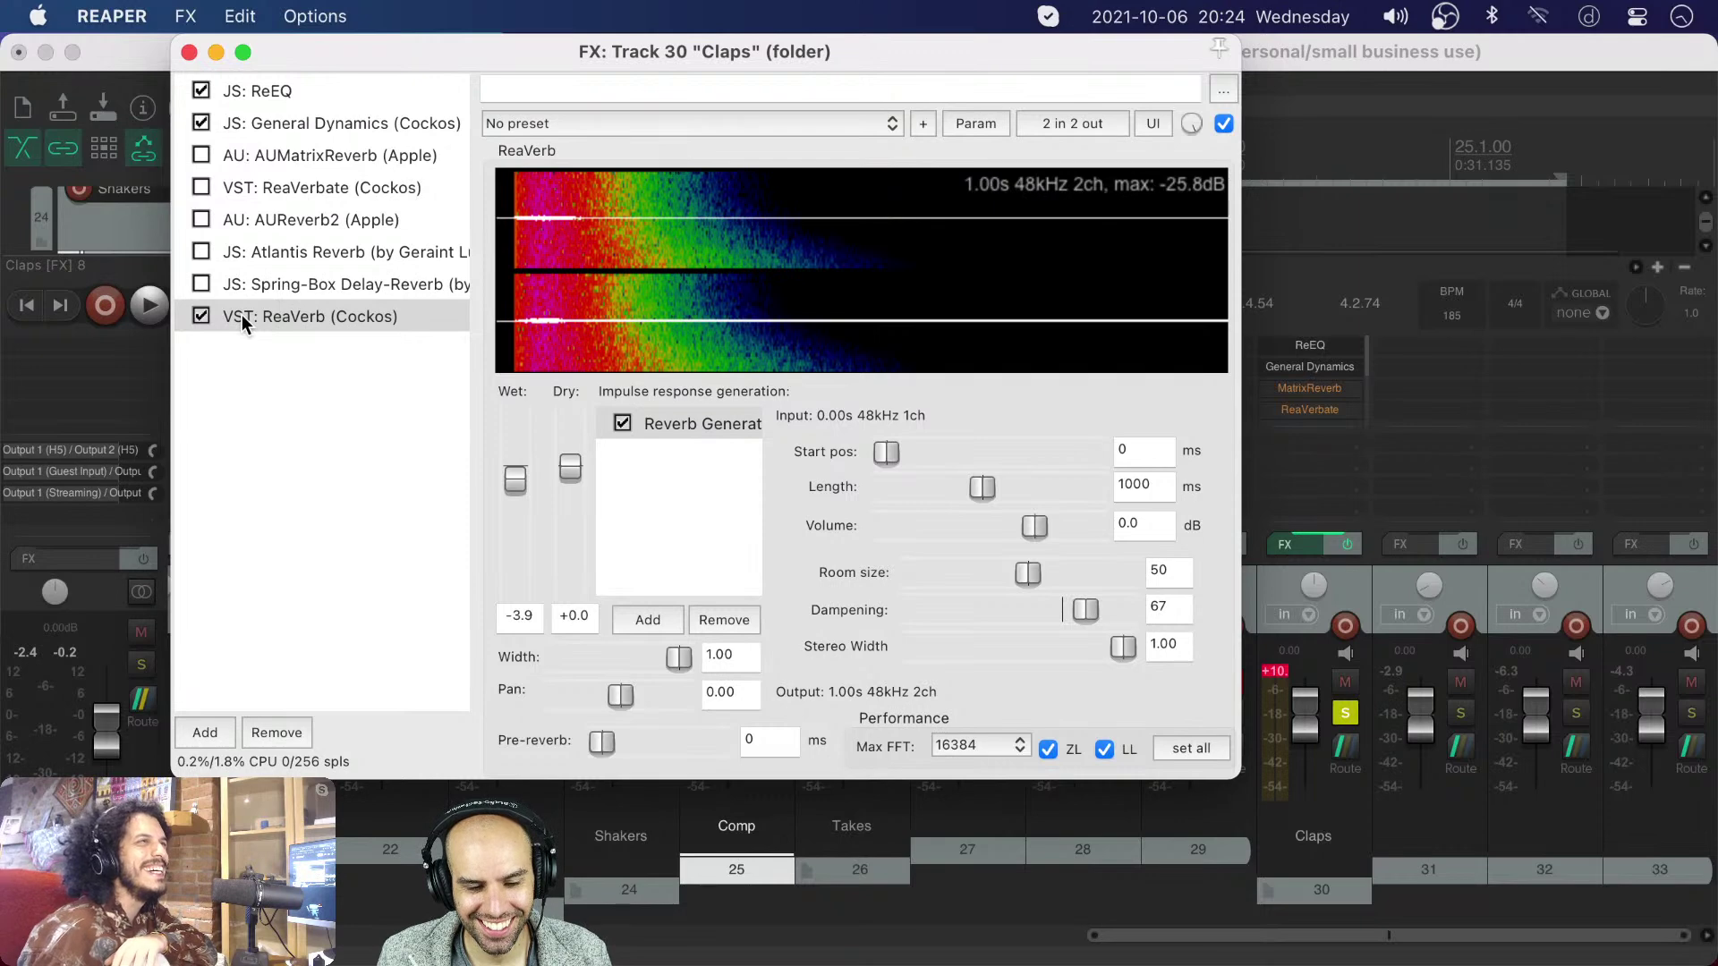
key(space)
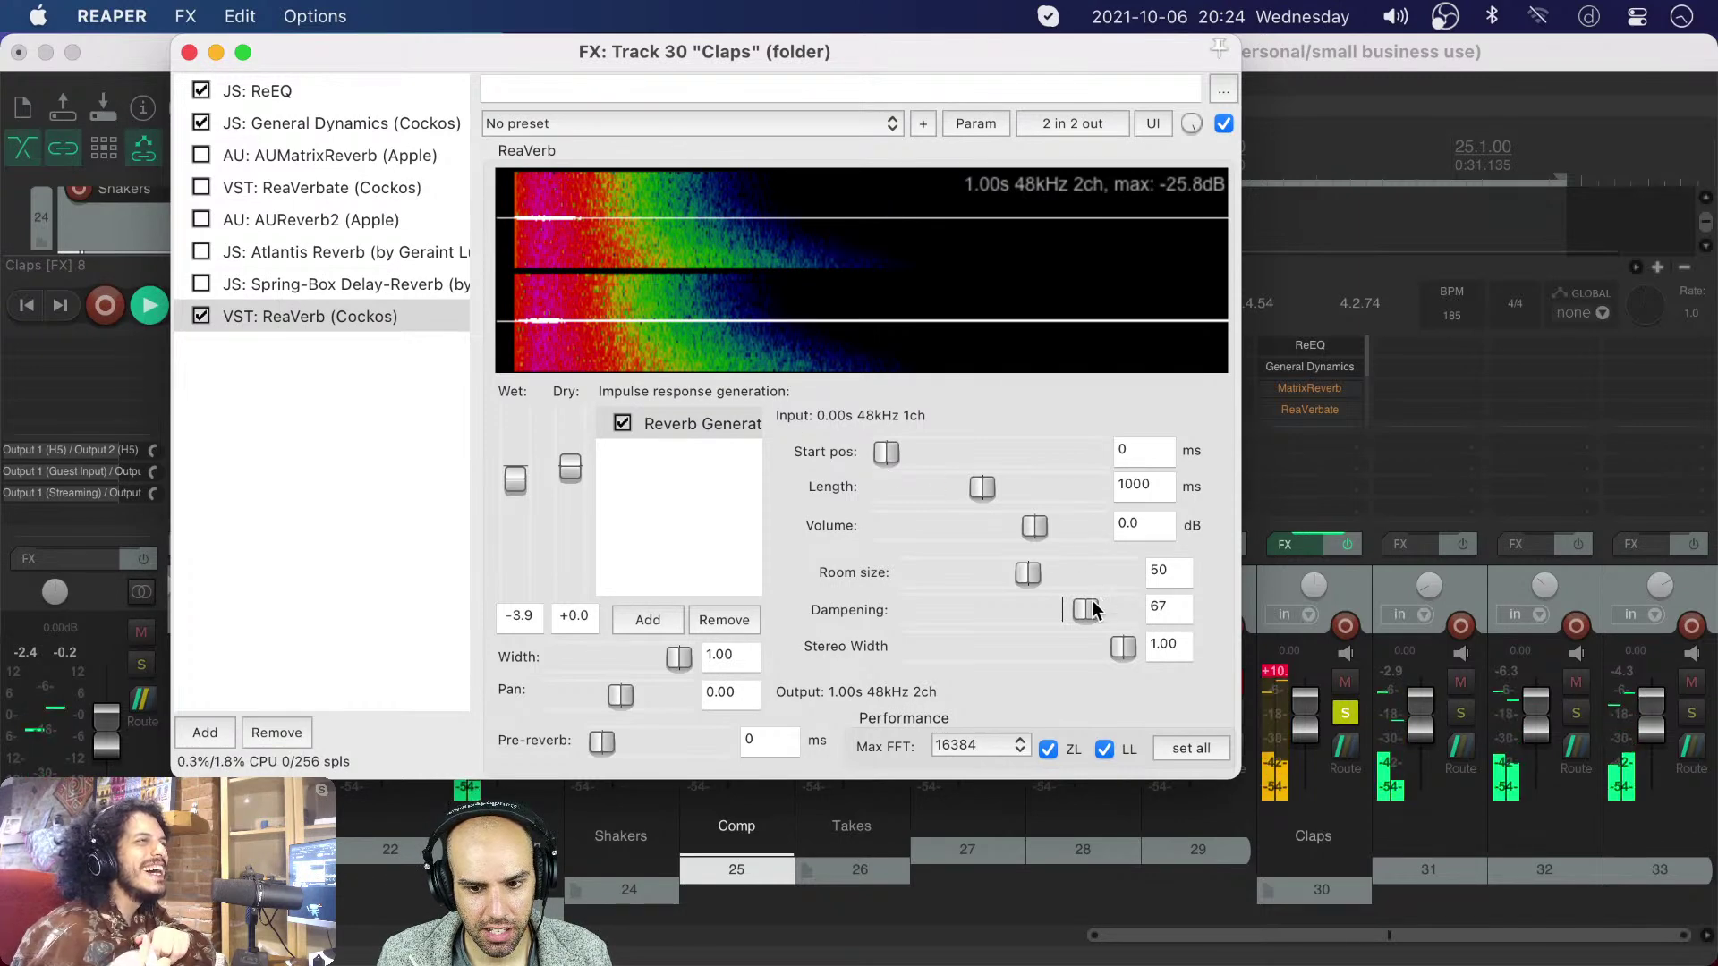
drag(1031, 573, 1043, 577)
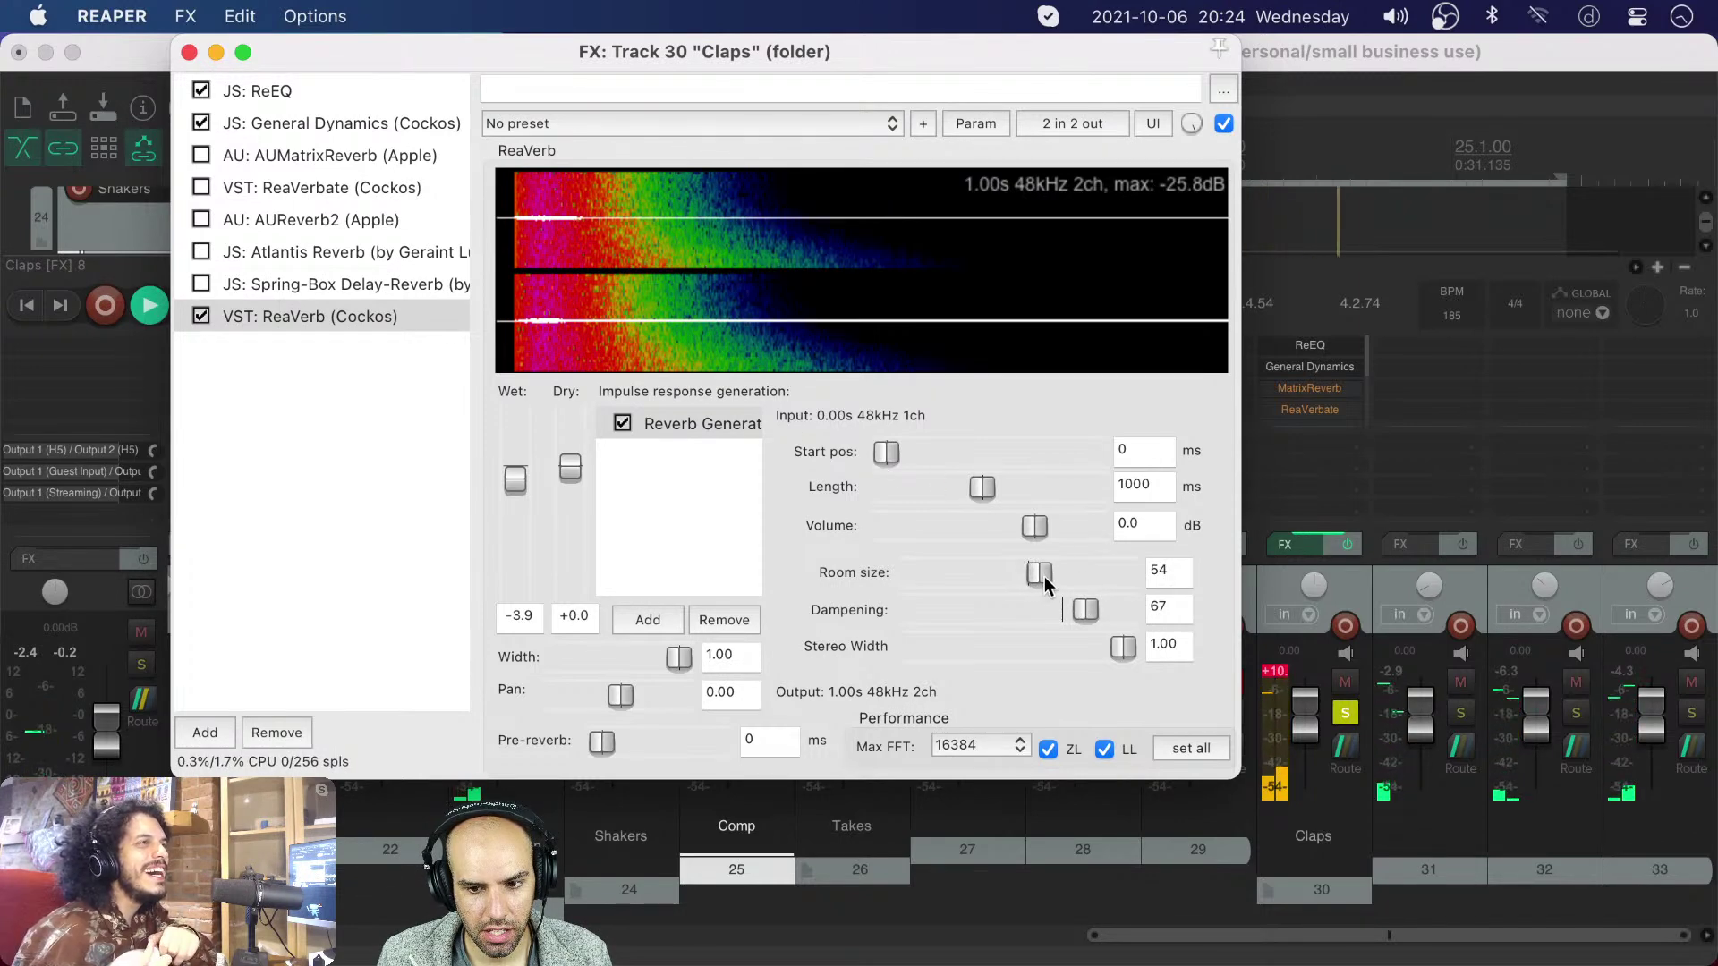
- Unsolo the Claps track, try its volume at +12 dB, reset it to 0 dB and solo the track again
click(1350, 713)
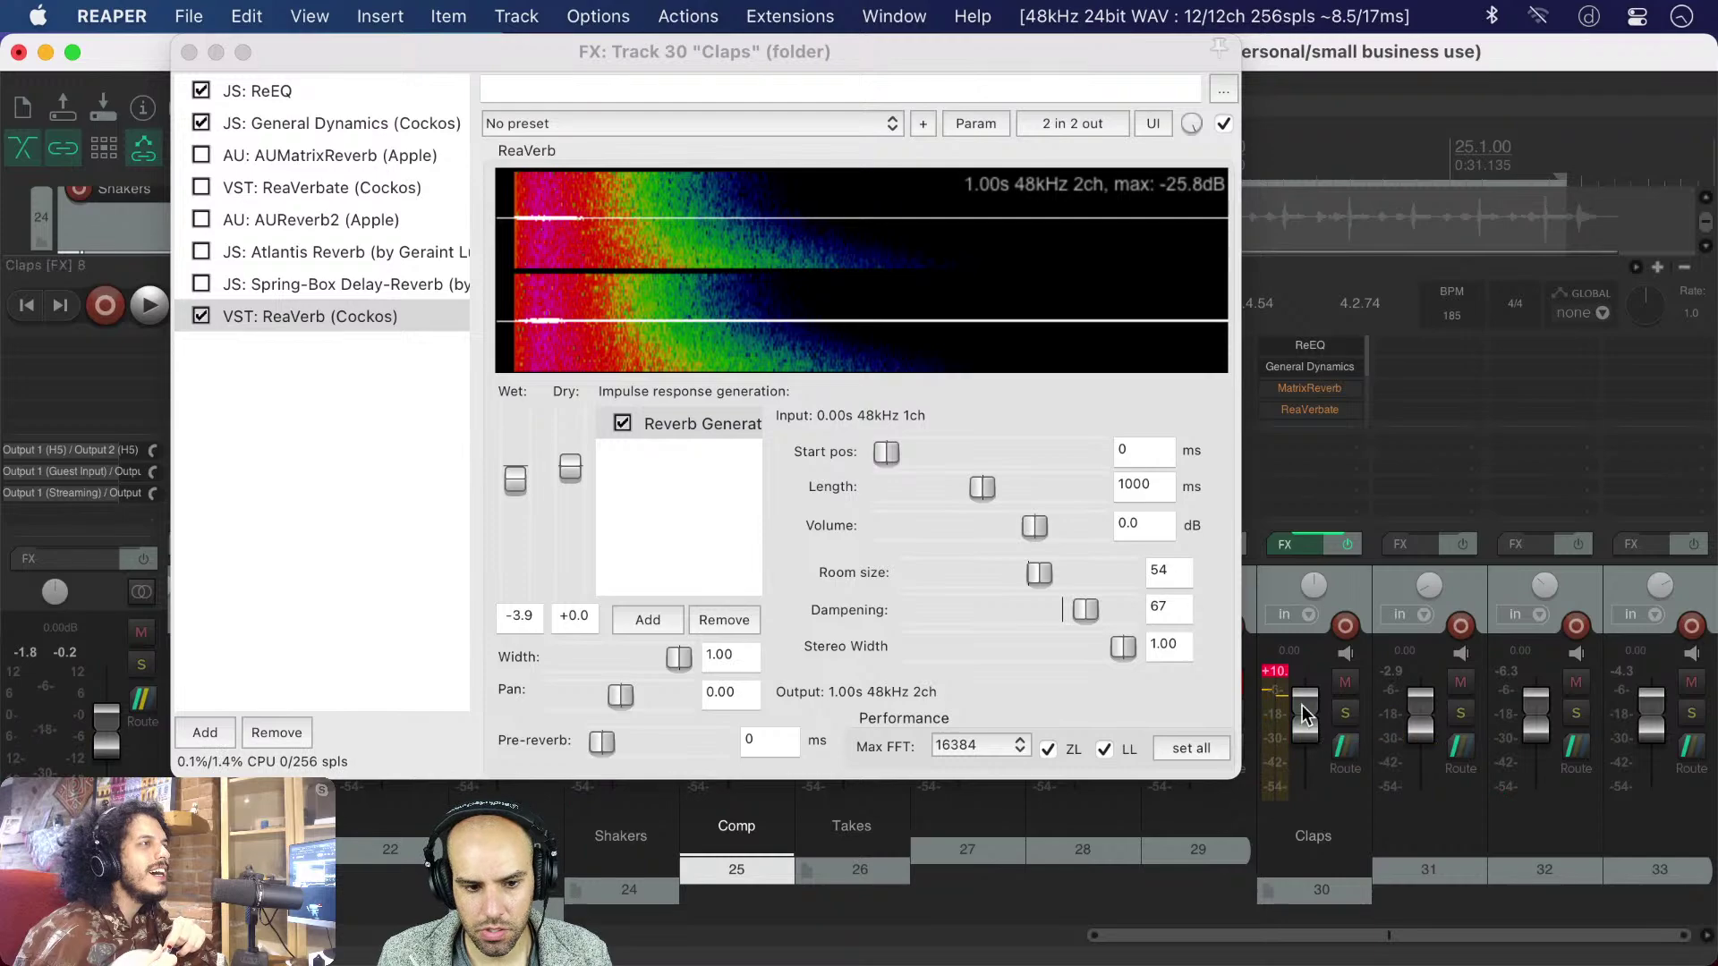
drag(525, 54, 498, 100)
drag(1312, 712, 1312, 687)
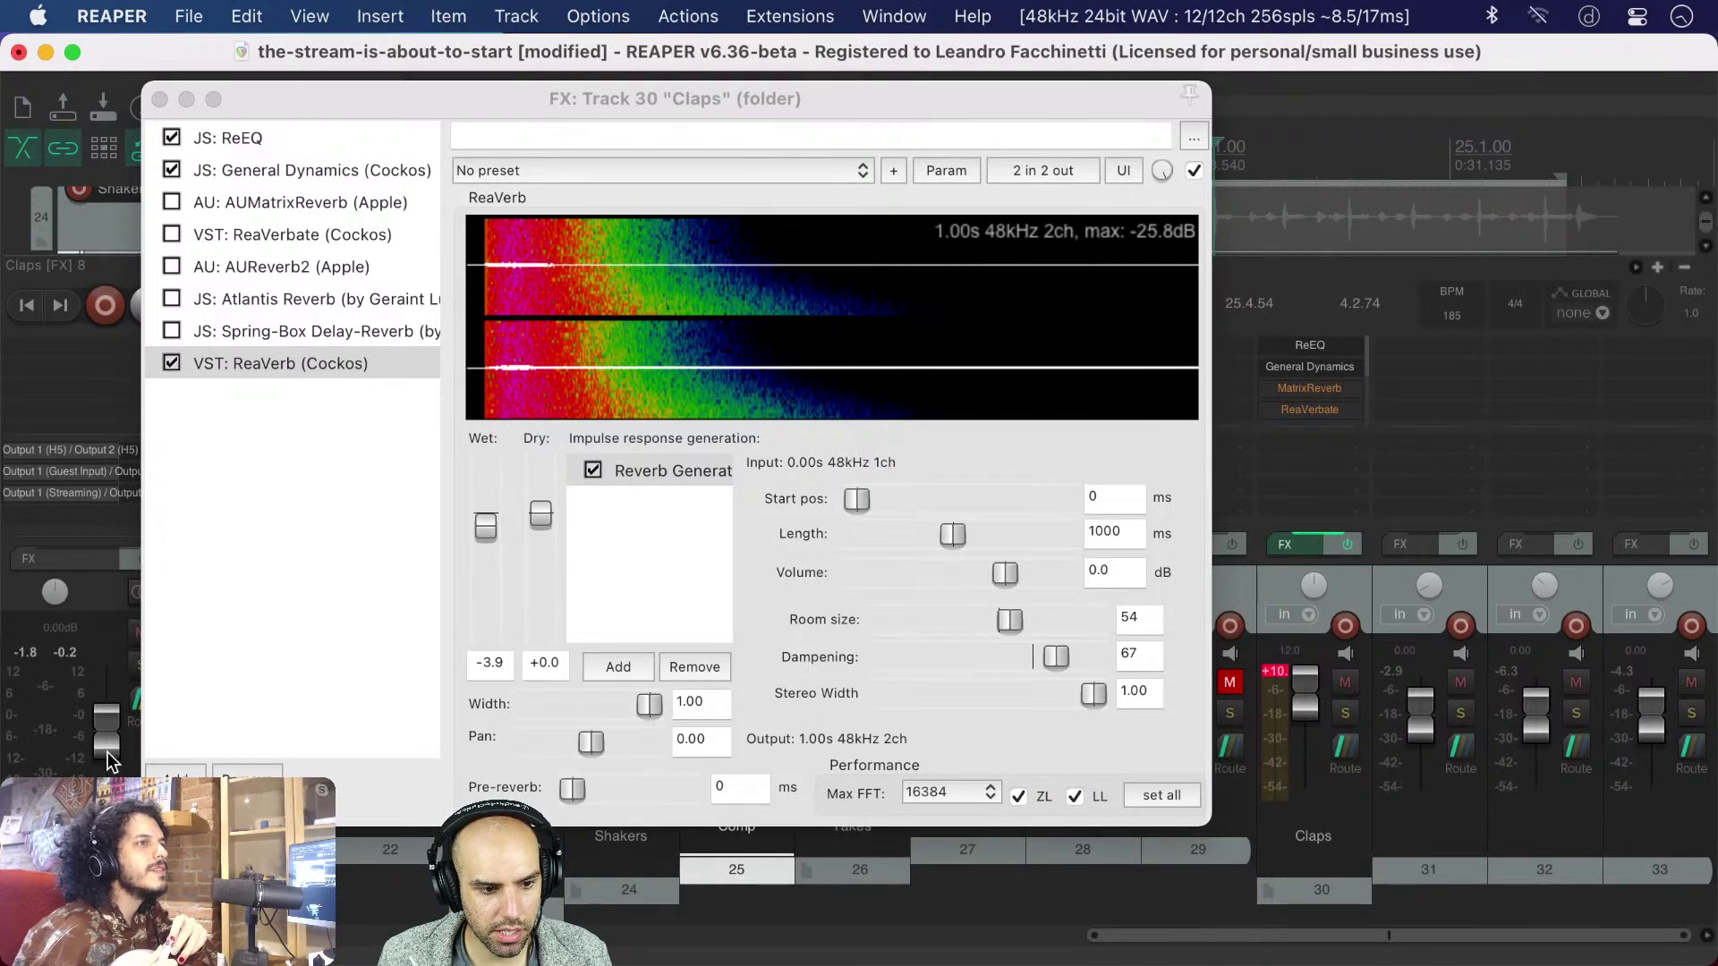
double_click(1306, 702)
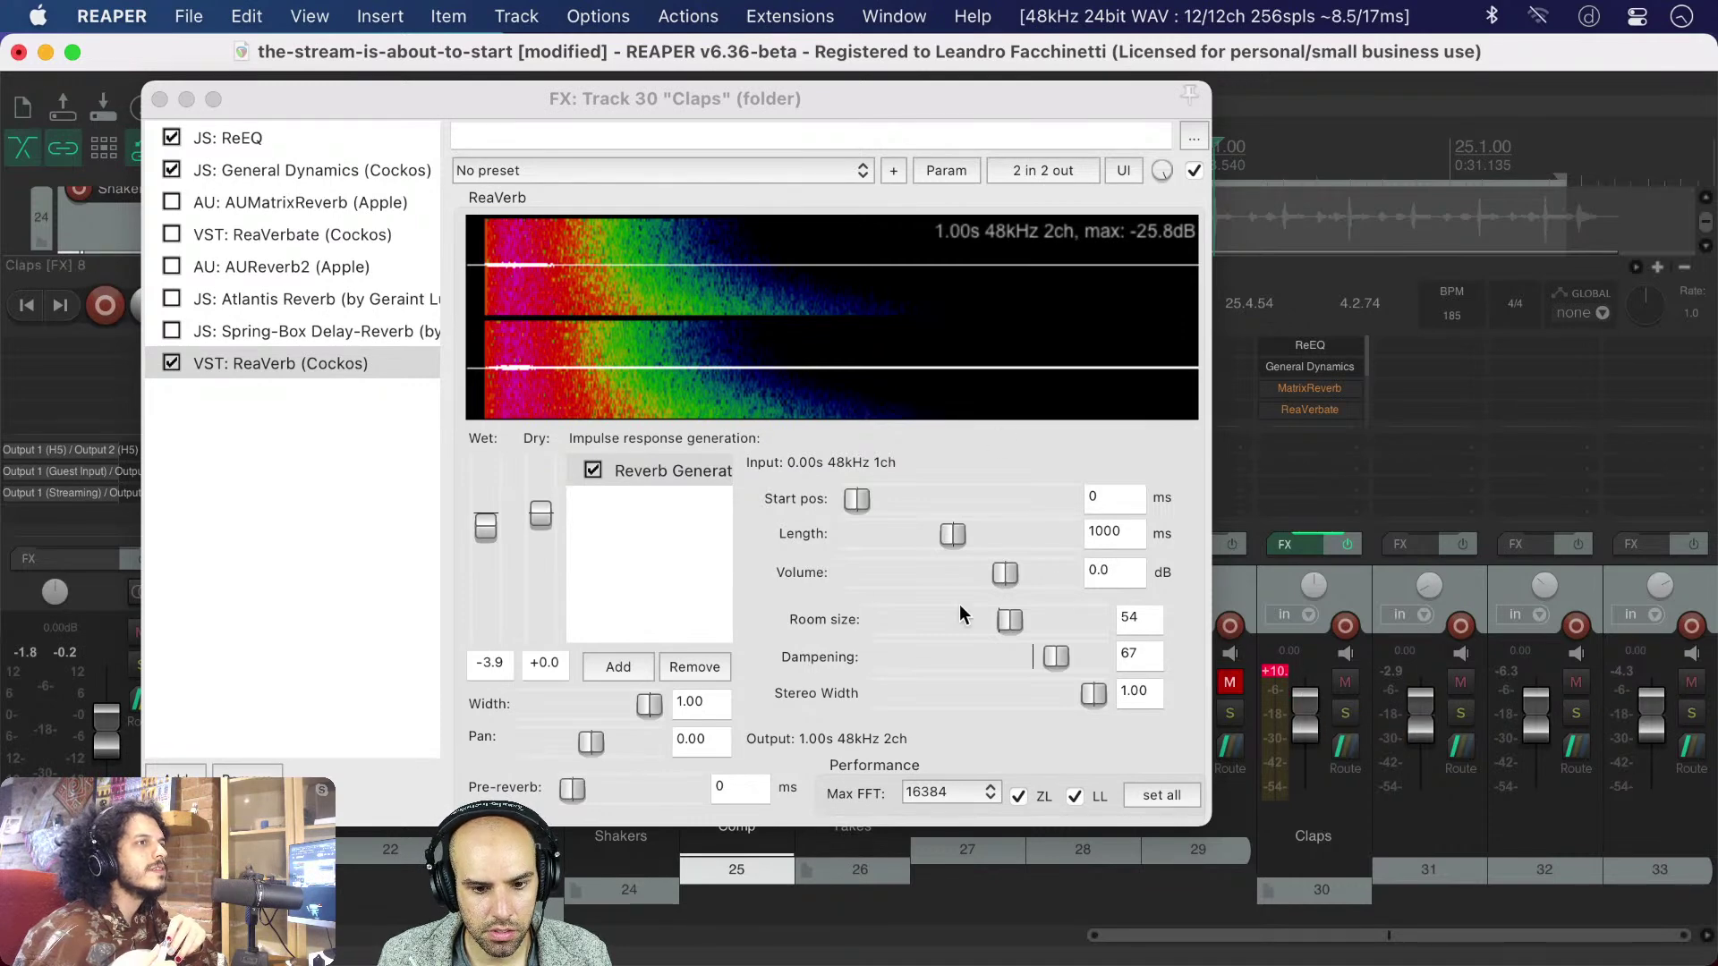
click(1345, 712)
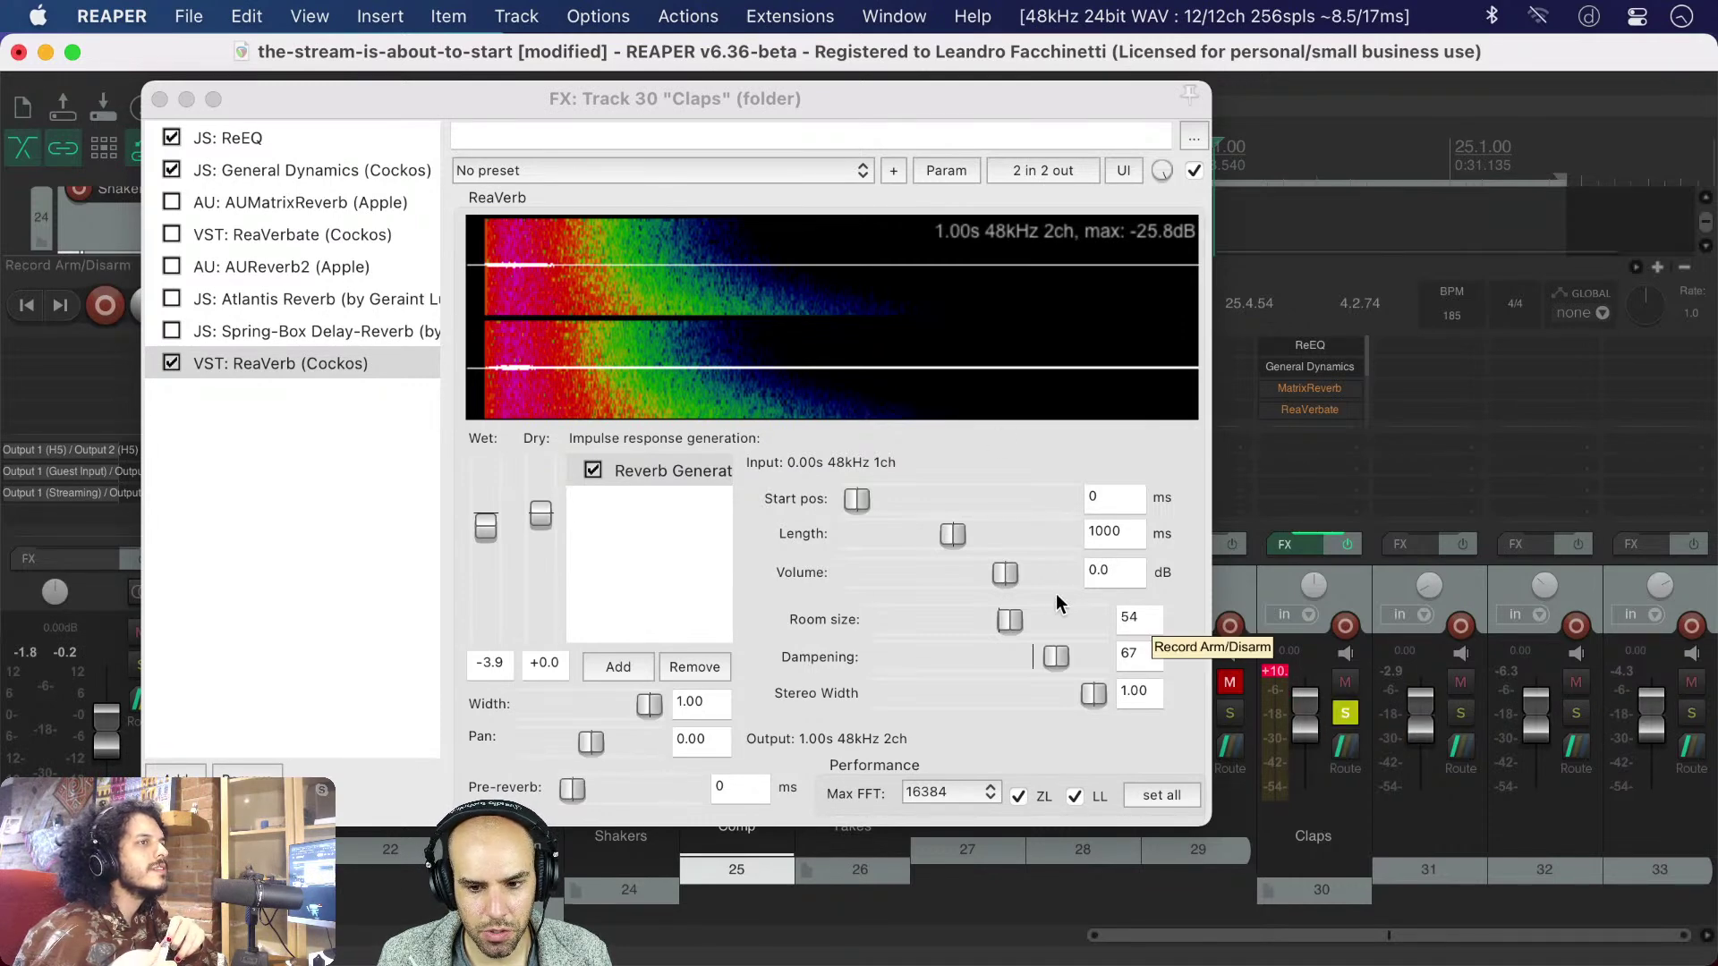
- Play back the soloed claps to audition the ReaVerb settings
key(space)
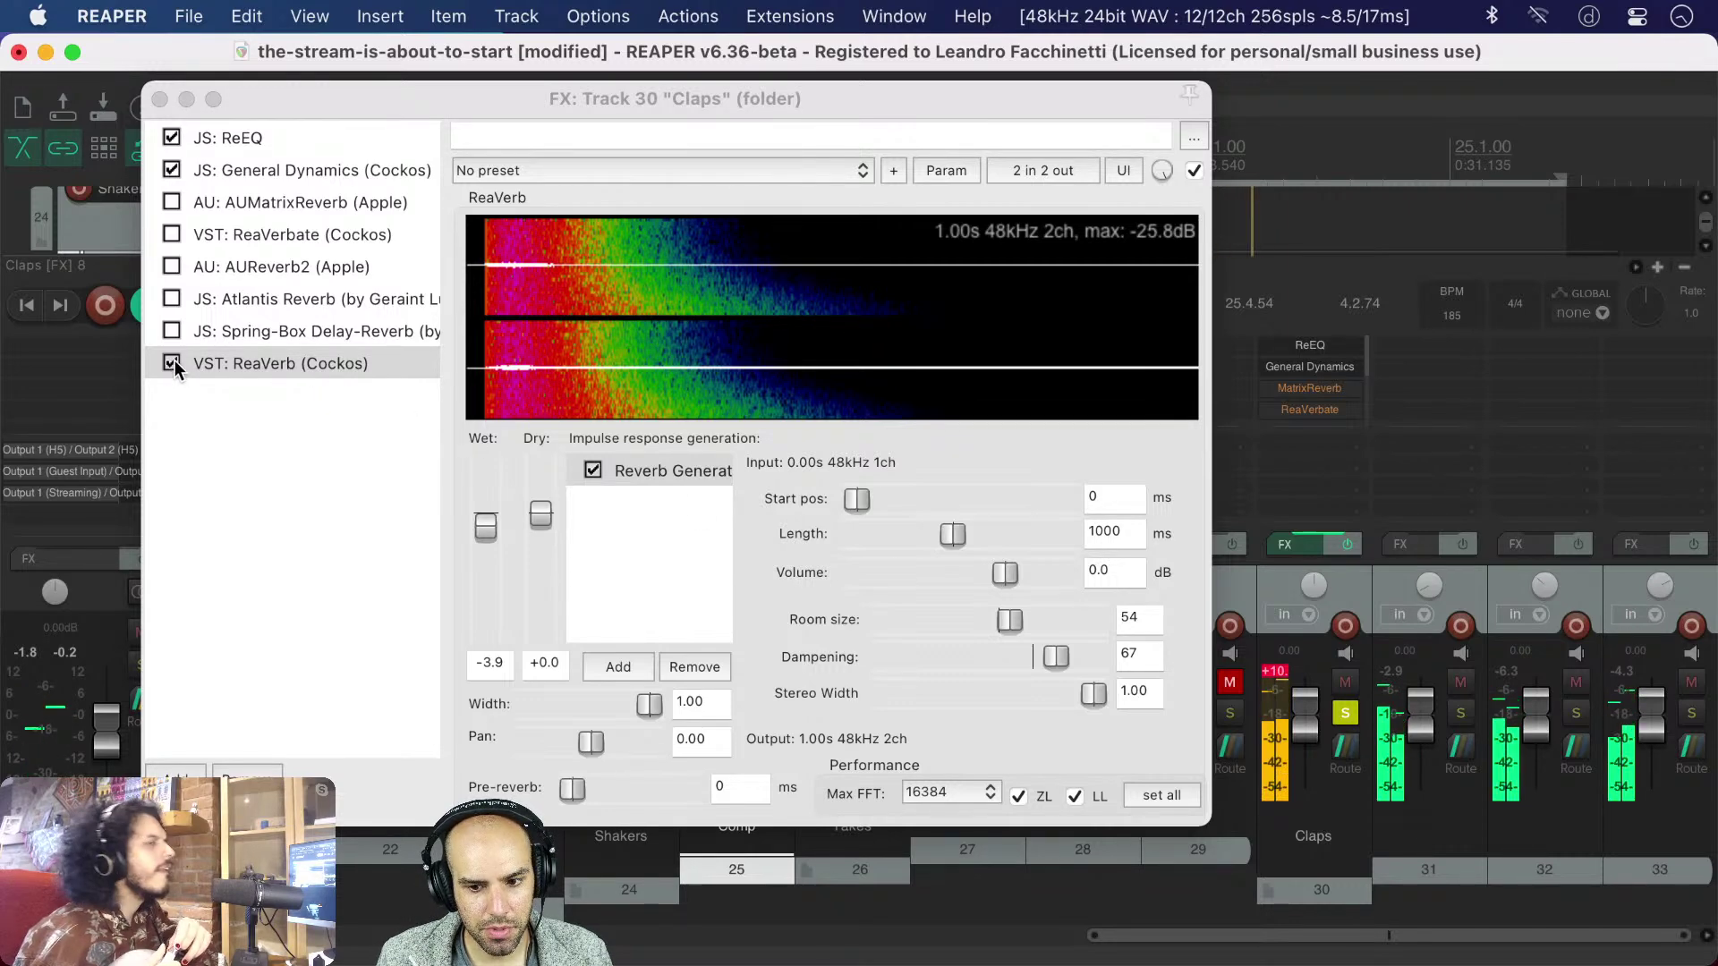
click(233, 363)
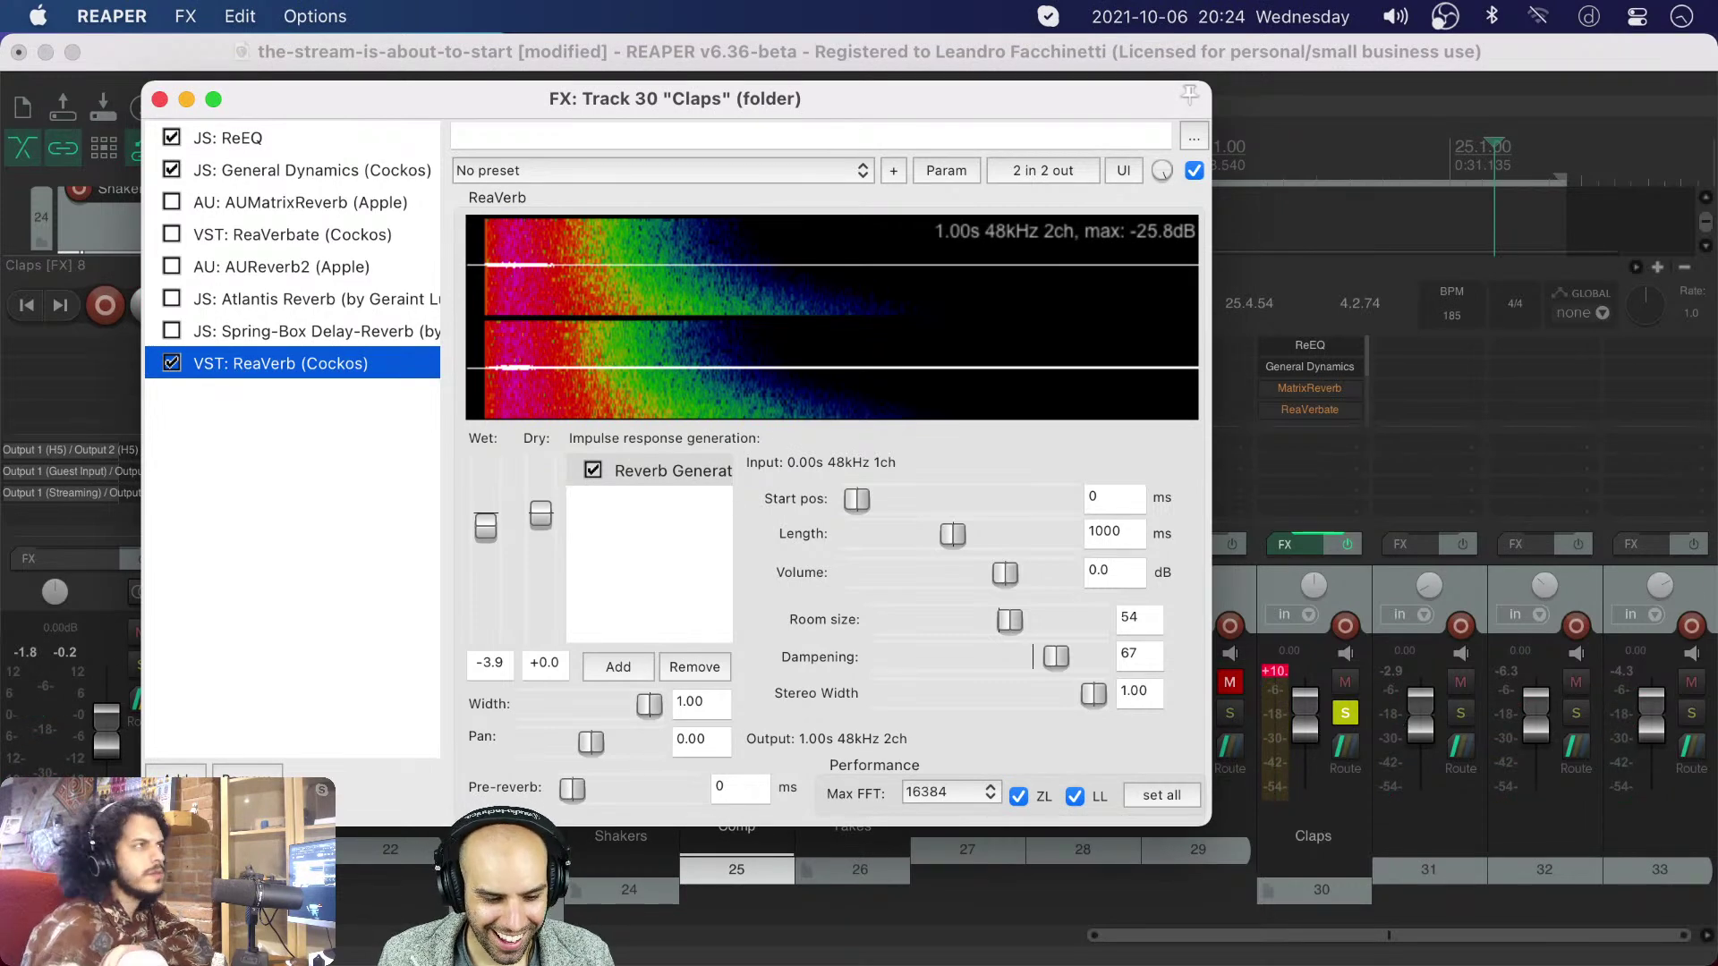
key(super+Tab)
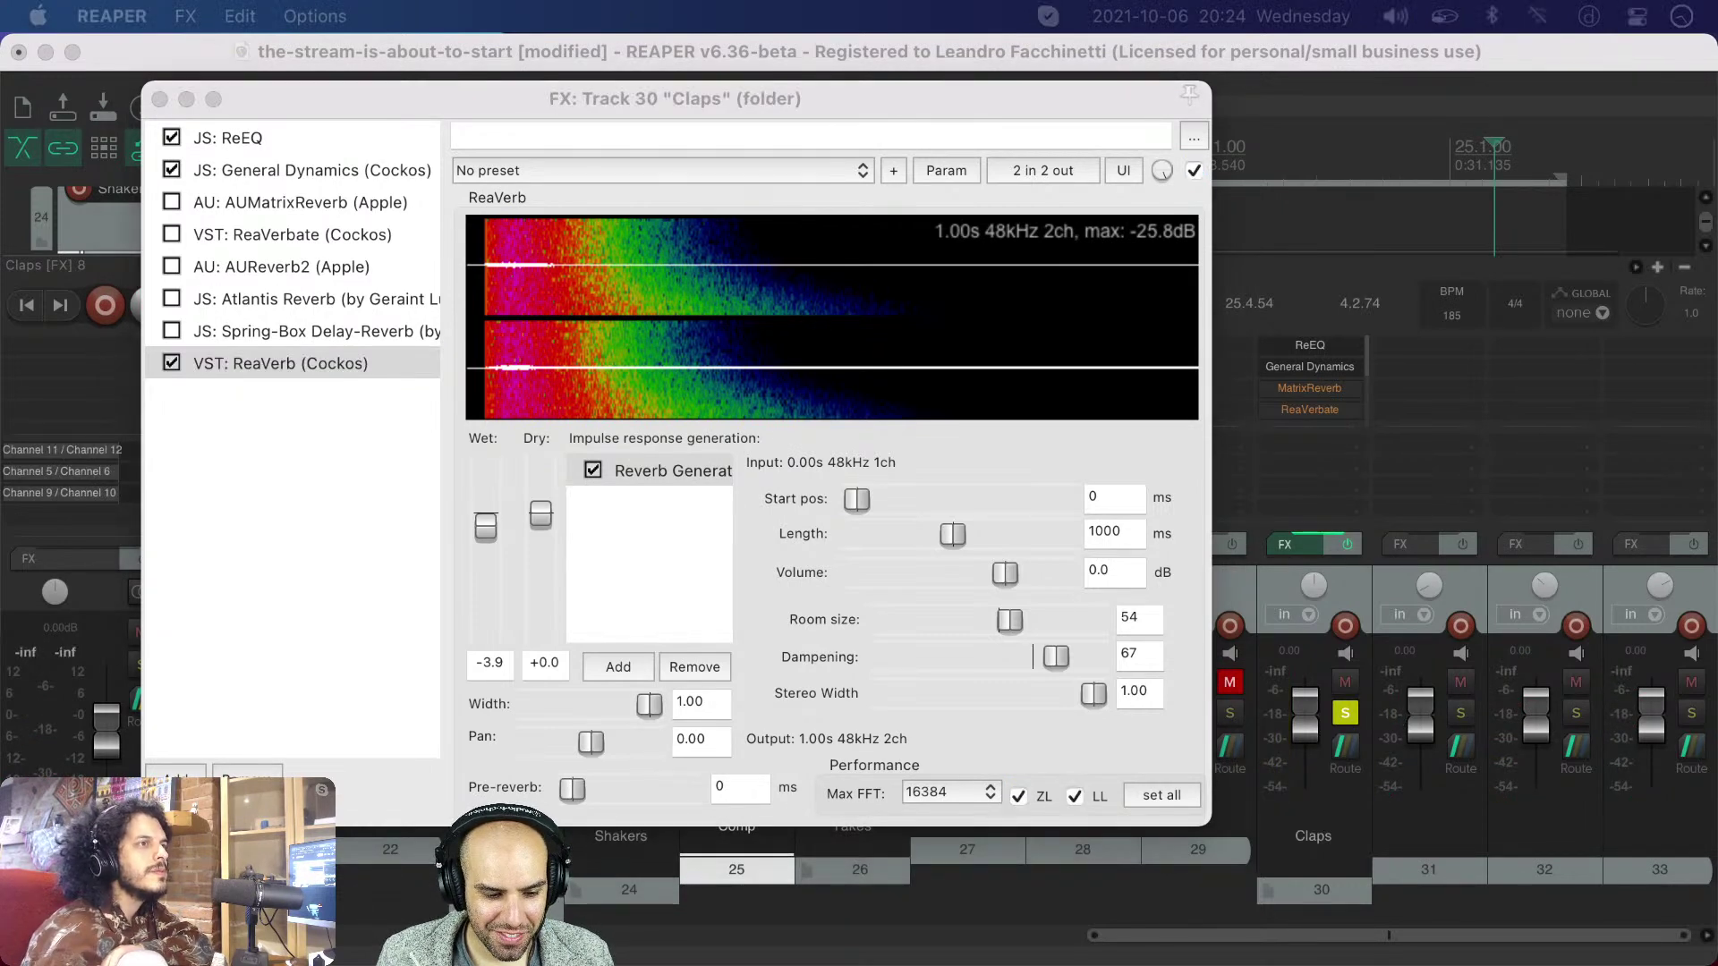
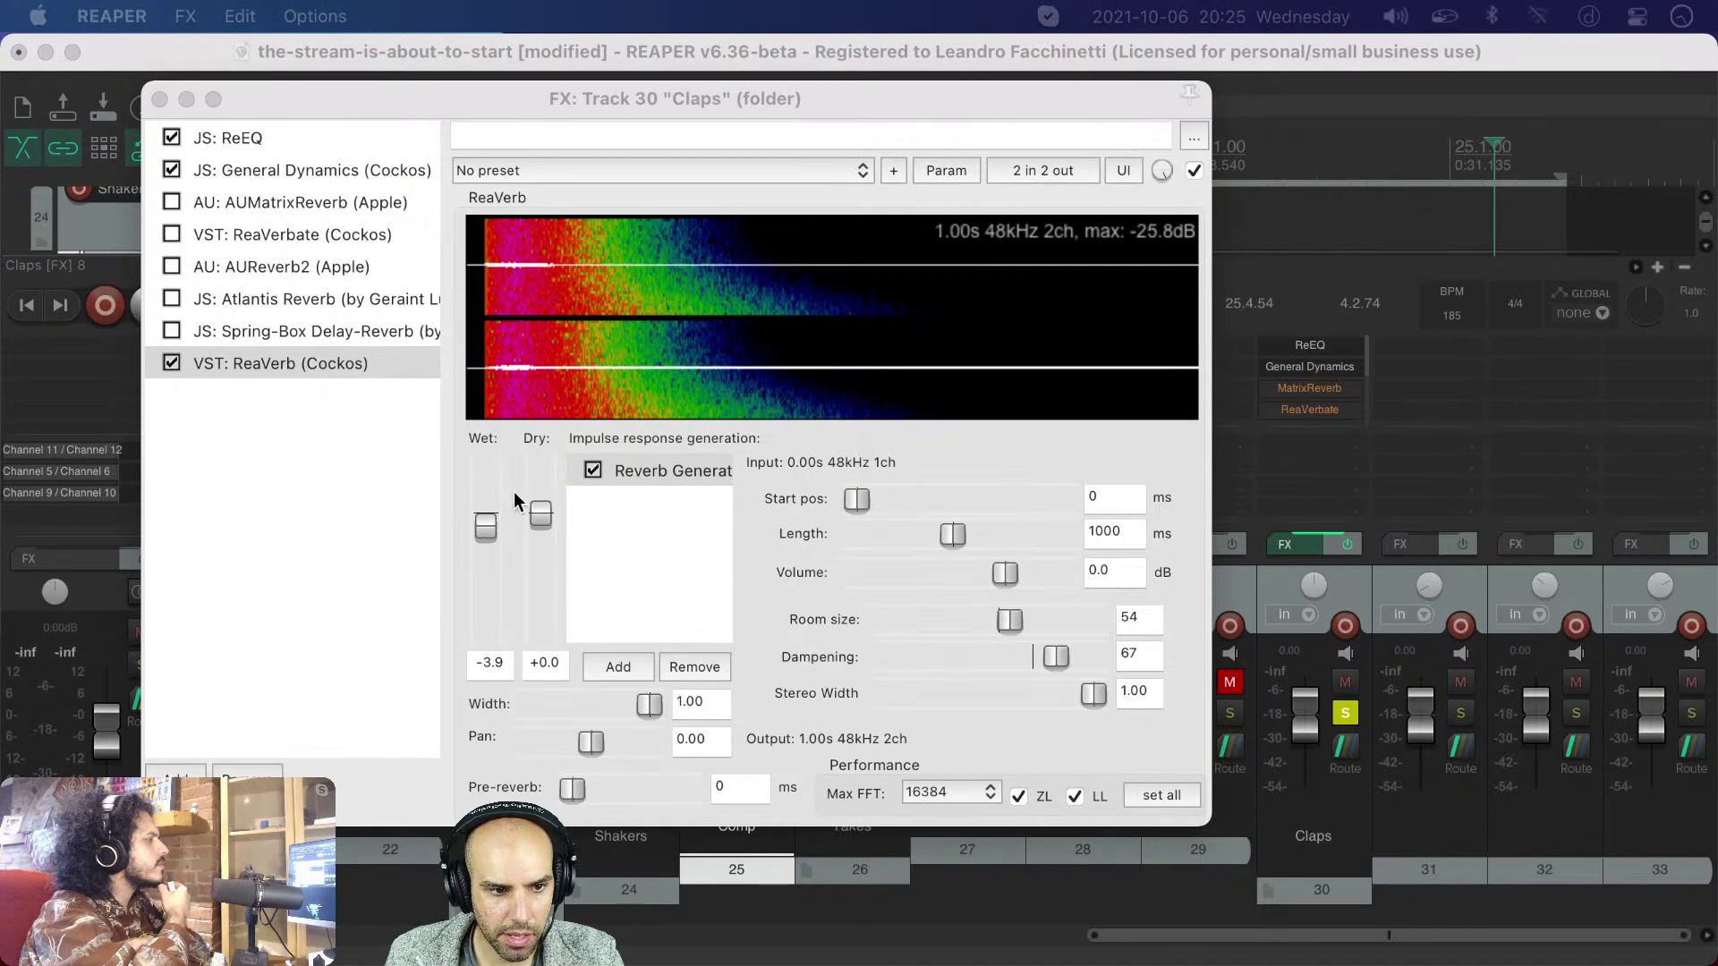
- Bypass ReaVerb and enable Atlantis Reverb, trying a detune spread of 27 cent/s and resetting it to 0
click(173, 363)
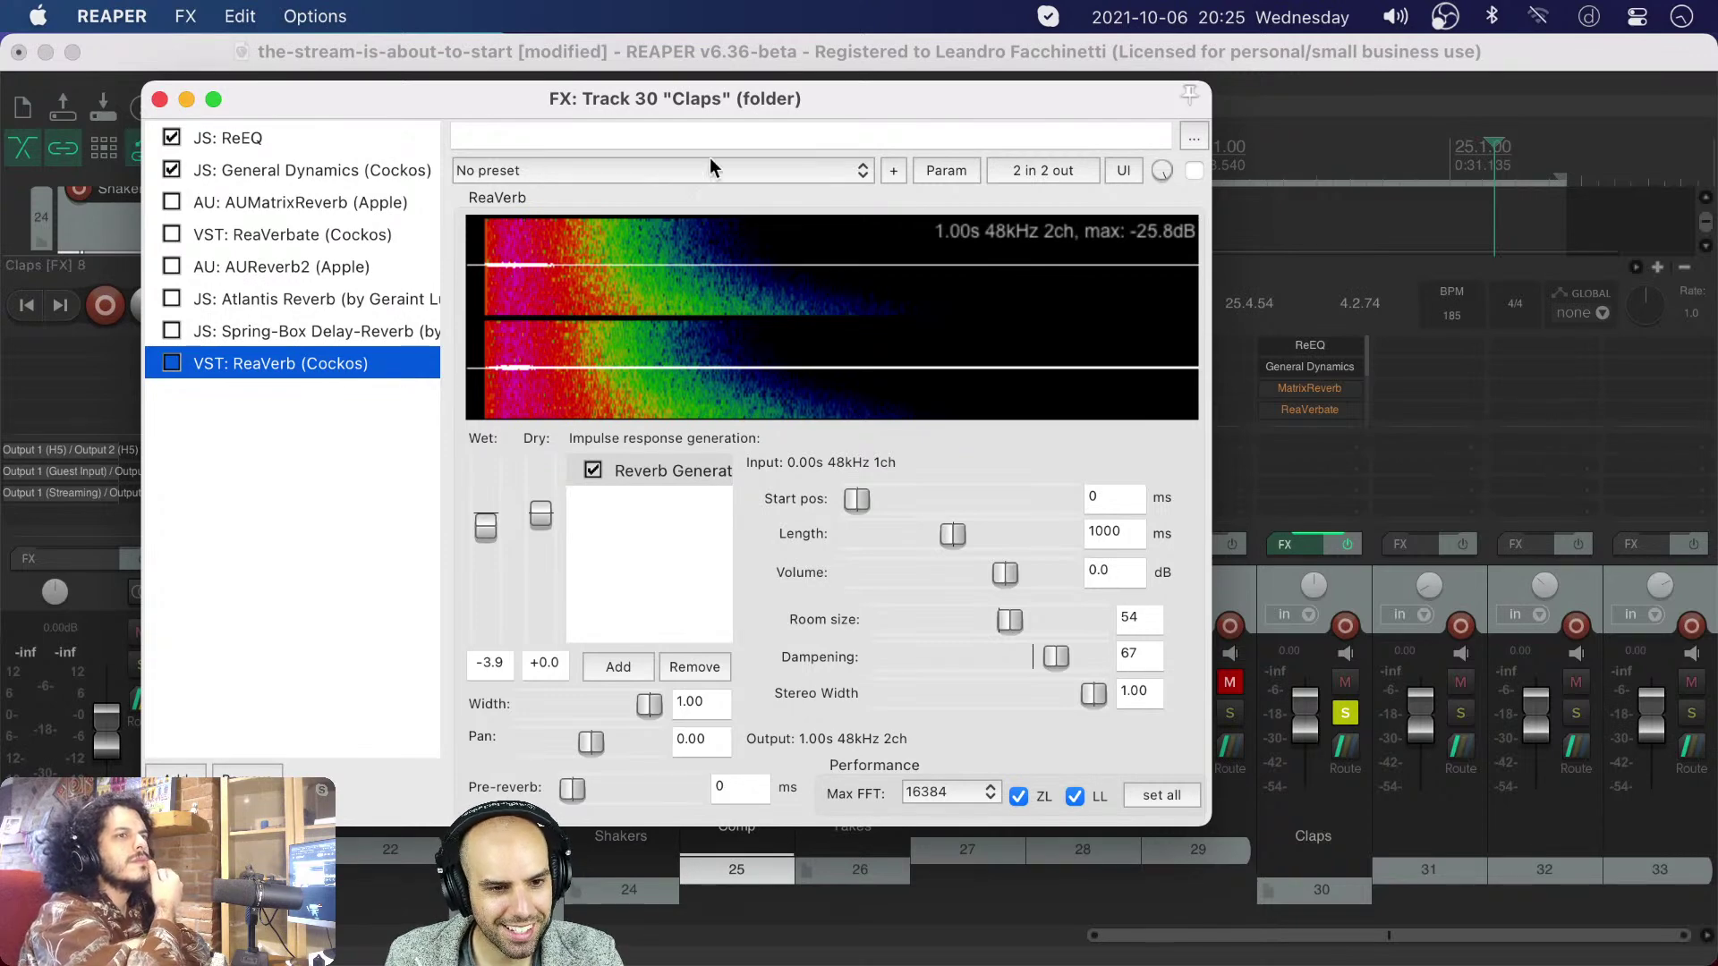
click(231, 301)
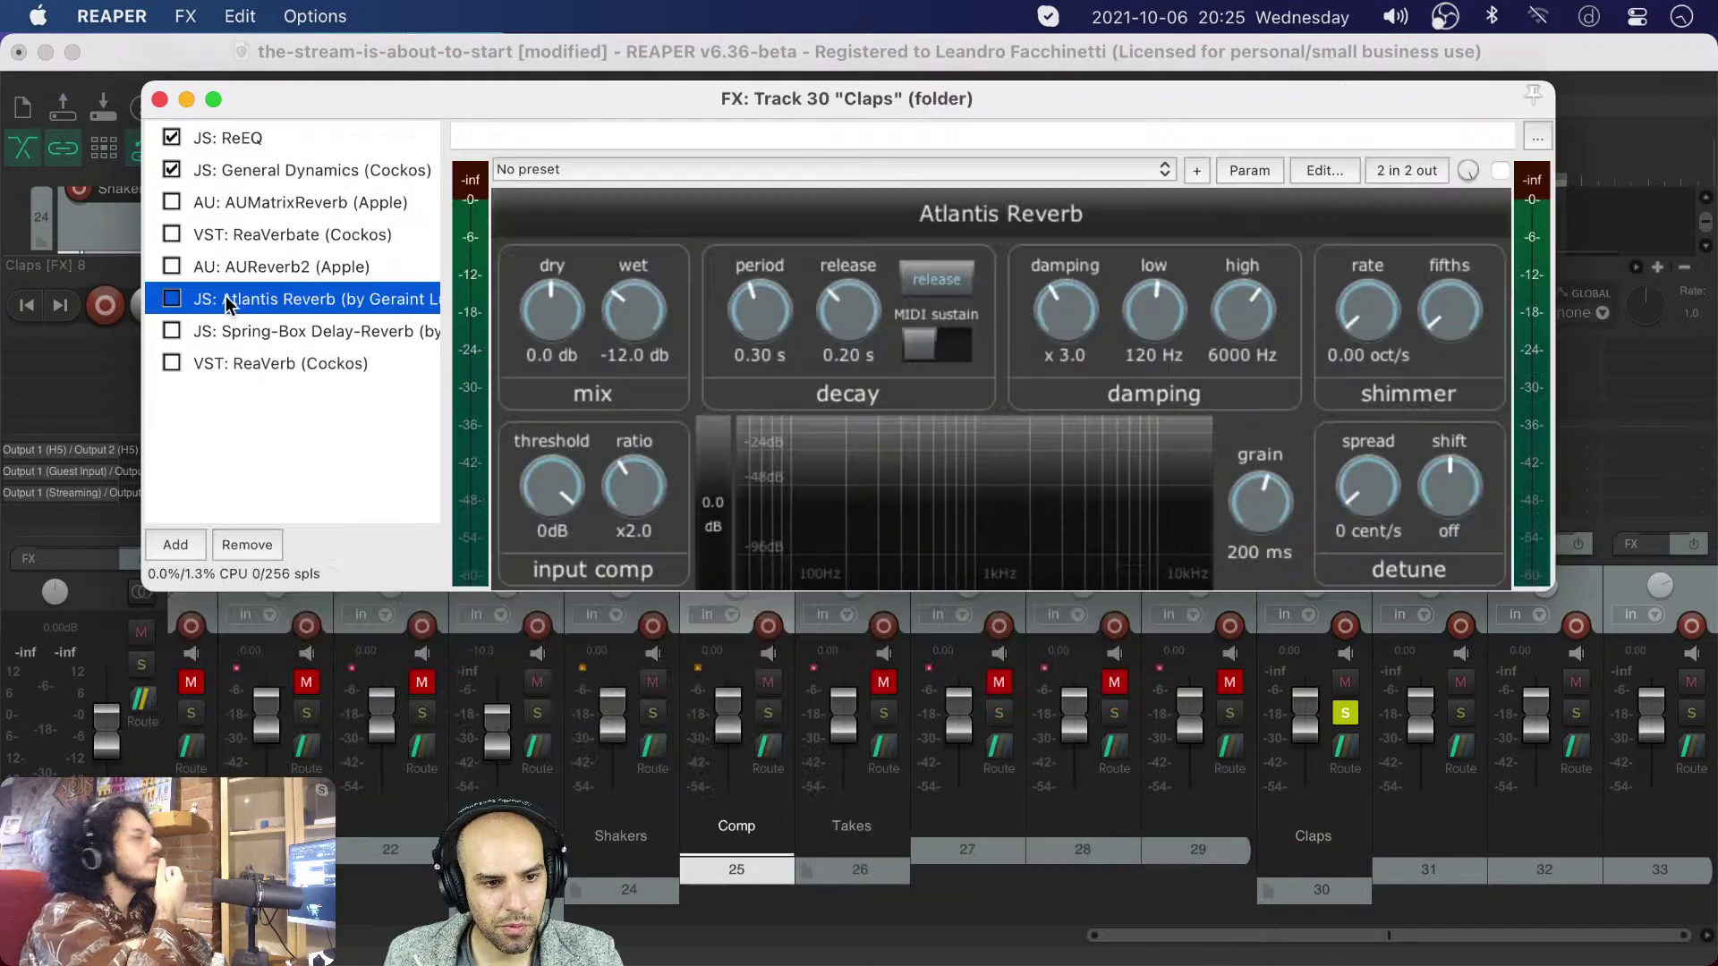
click(171, 298)
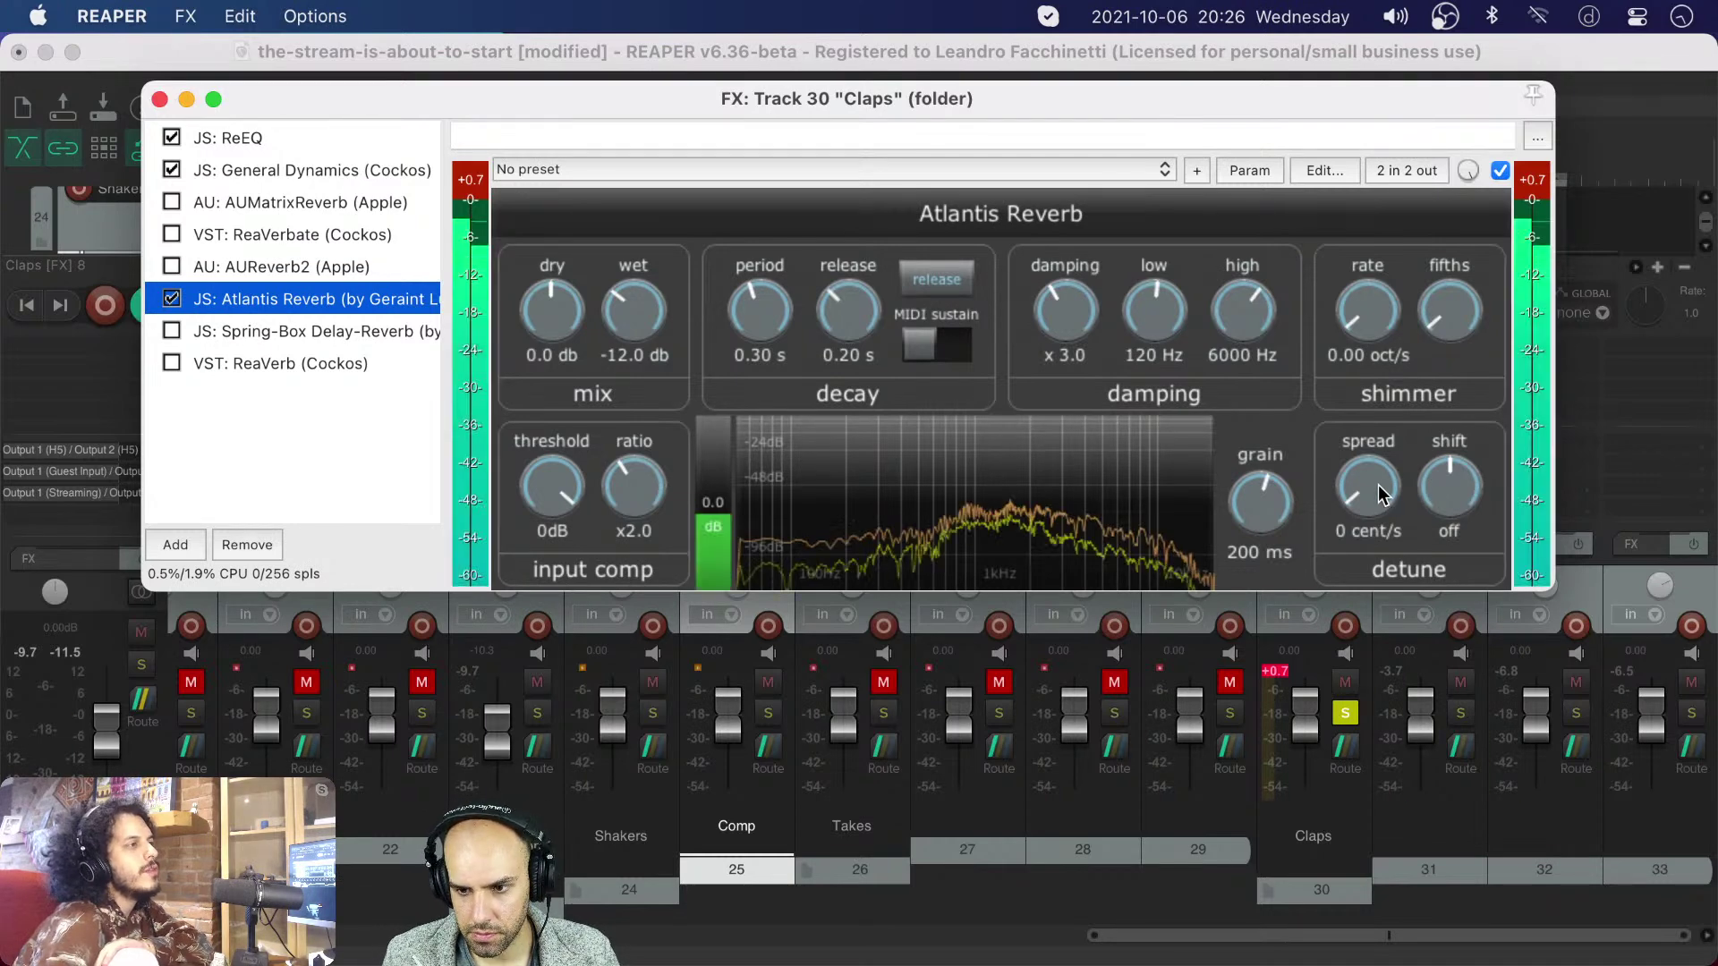
drag(1382, 495, 1392, 357)
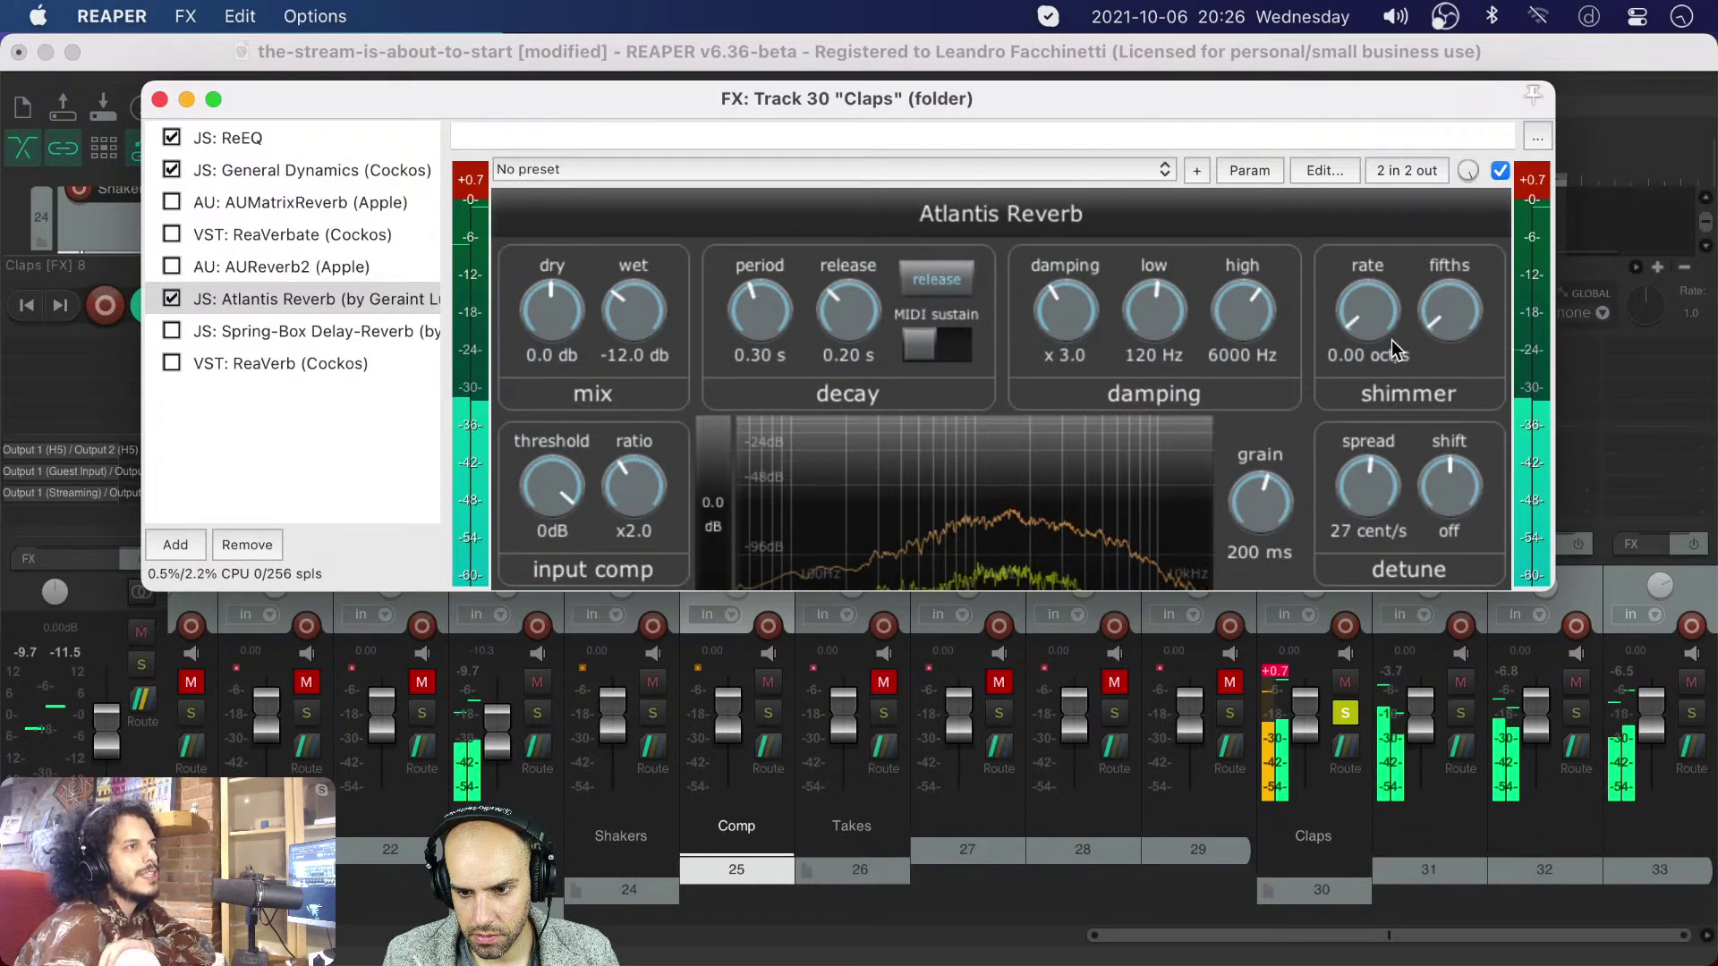
double_click(1374, 470)
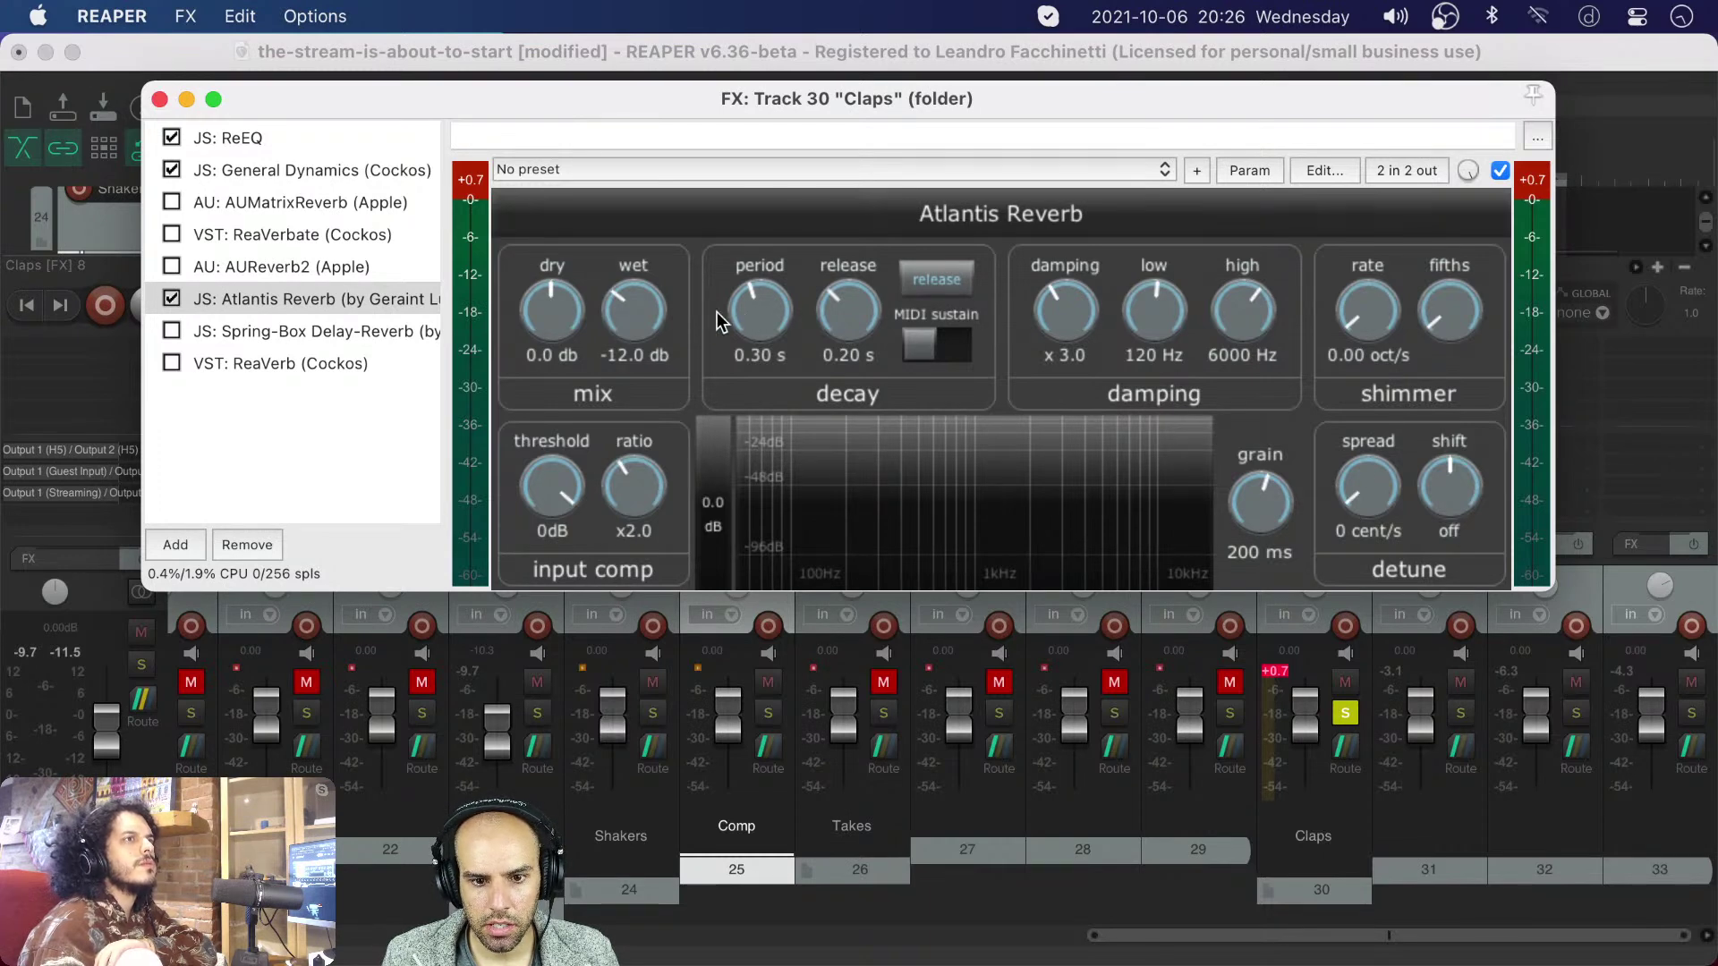
- Shorten Atlantis Reverb's decay to a 0.16 s period with release off, and bypass the plug-in
drag(726, 319, 765, 308)
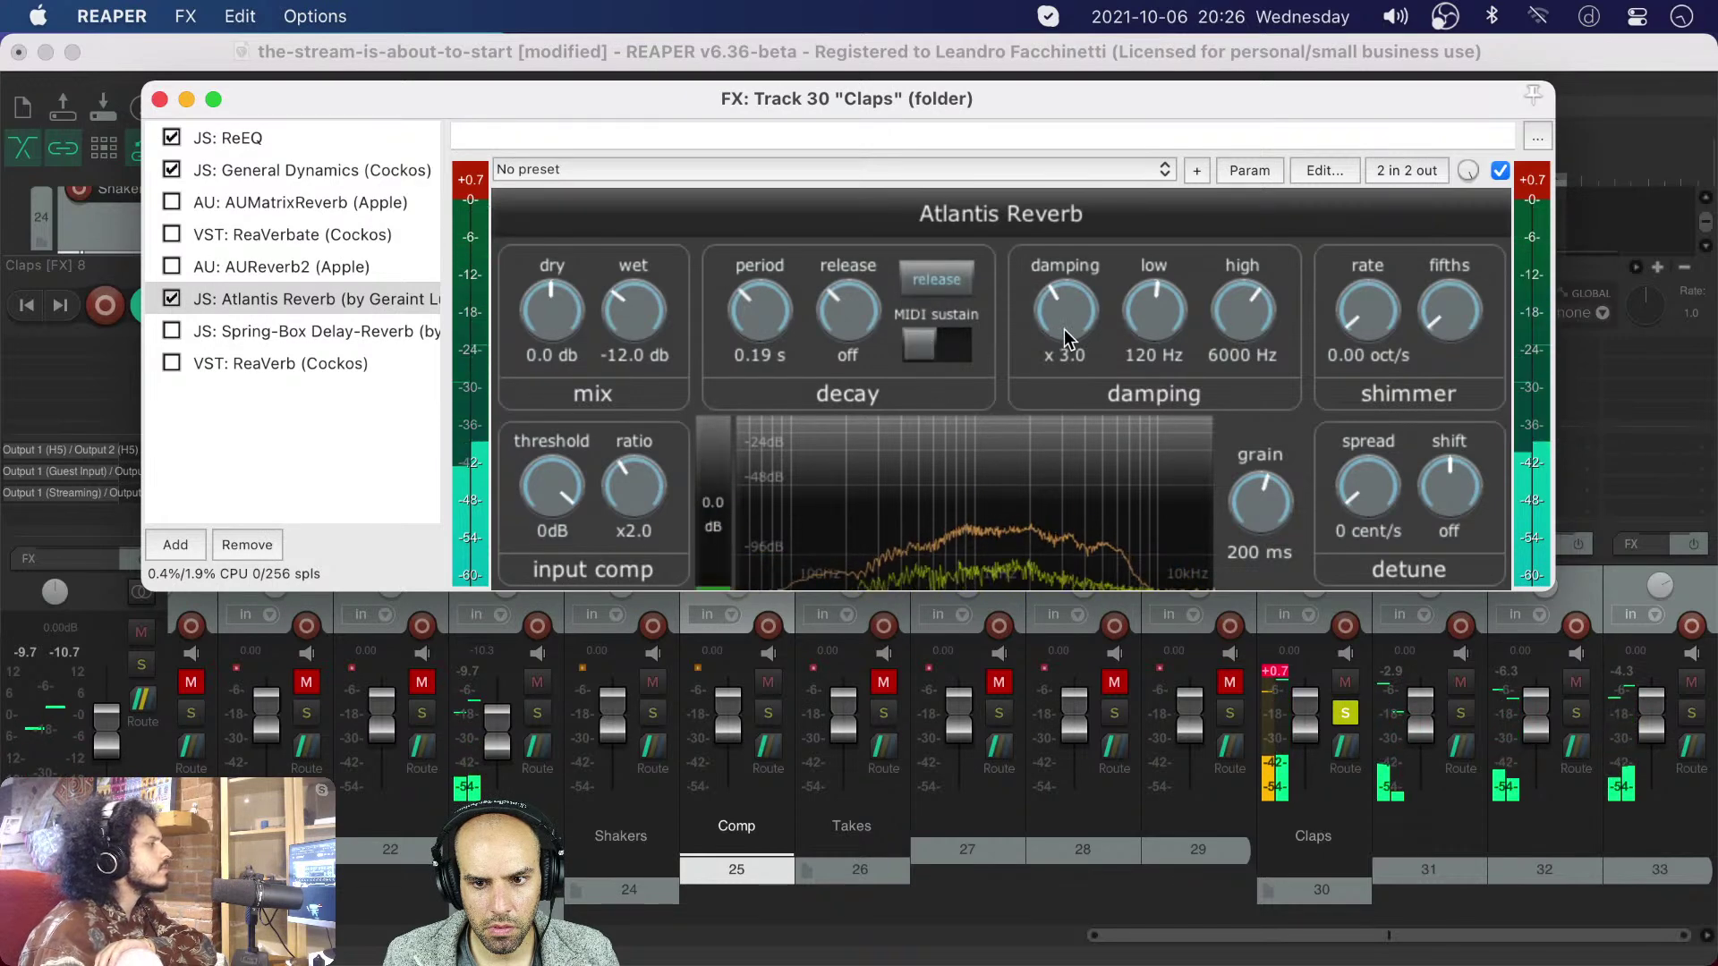
drag(765, 310, 764, 324)
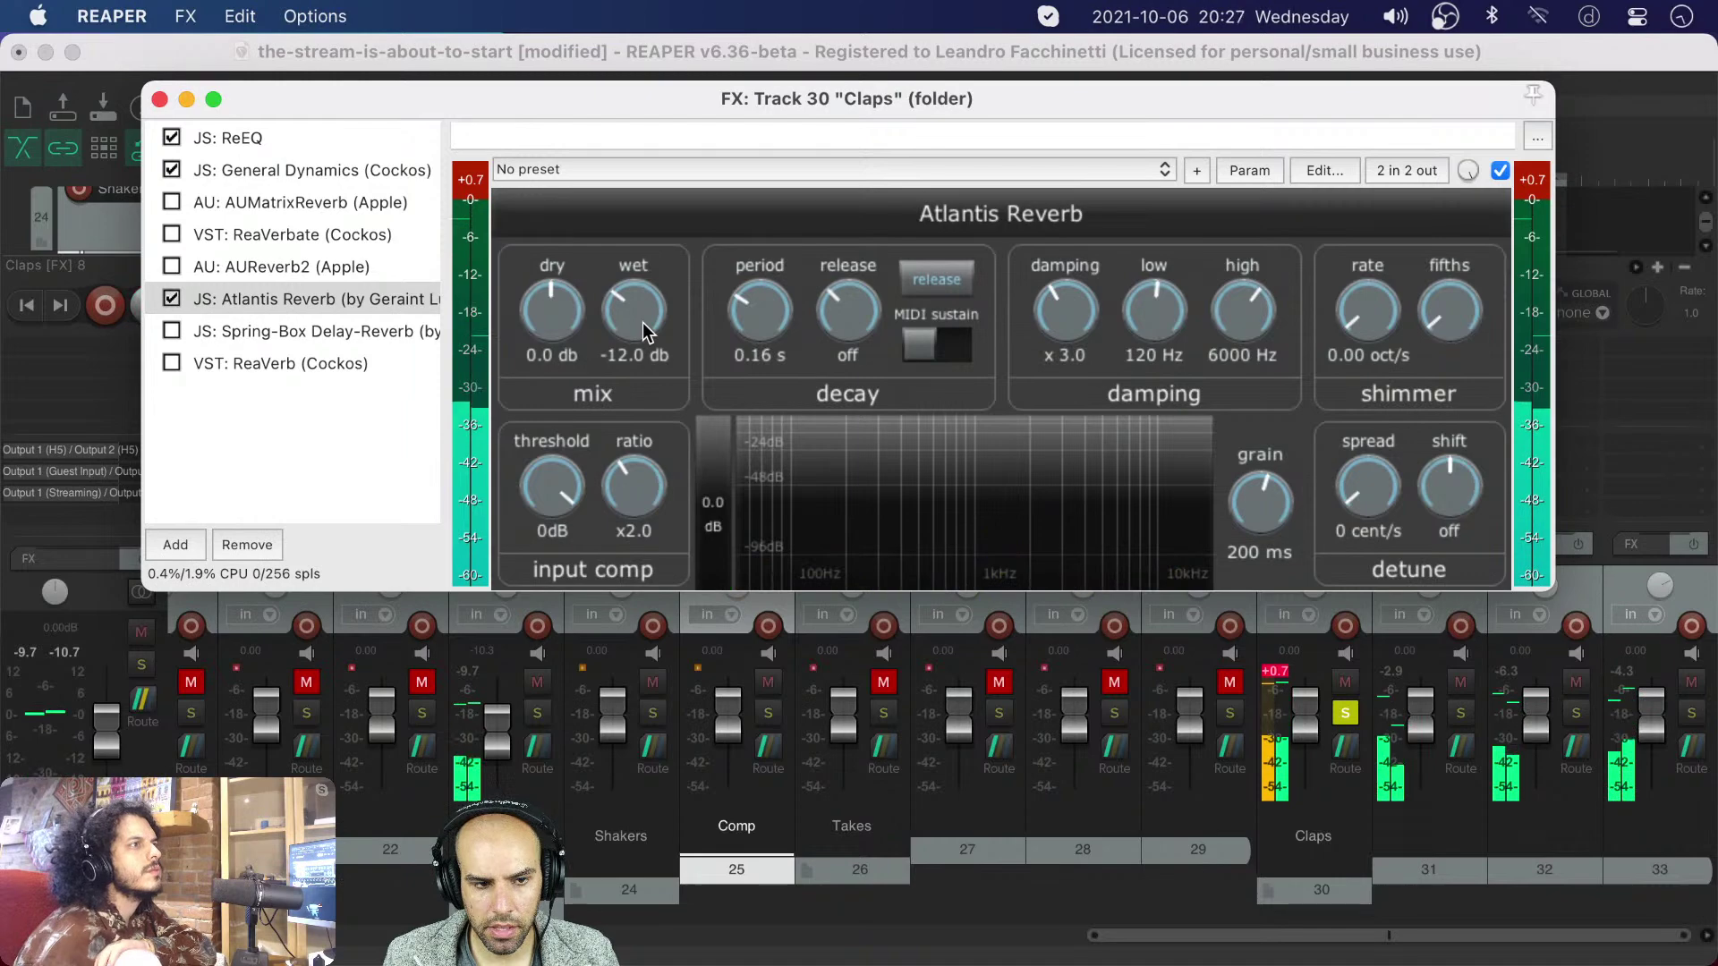
click(170, 298)
- Remove AUMatrixReverb, ReaVerbate, AUReverb2 and ReaVerb from the Claps track, and enable Spring-Box Delay-Reverb
click(234, 267)
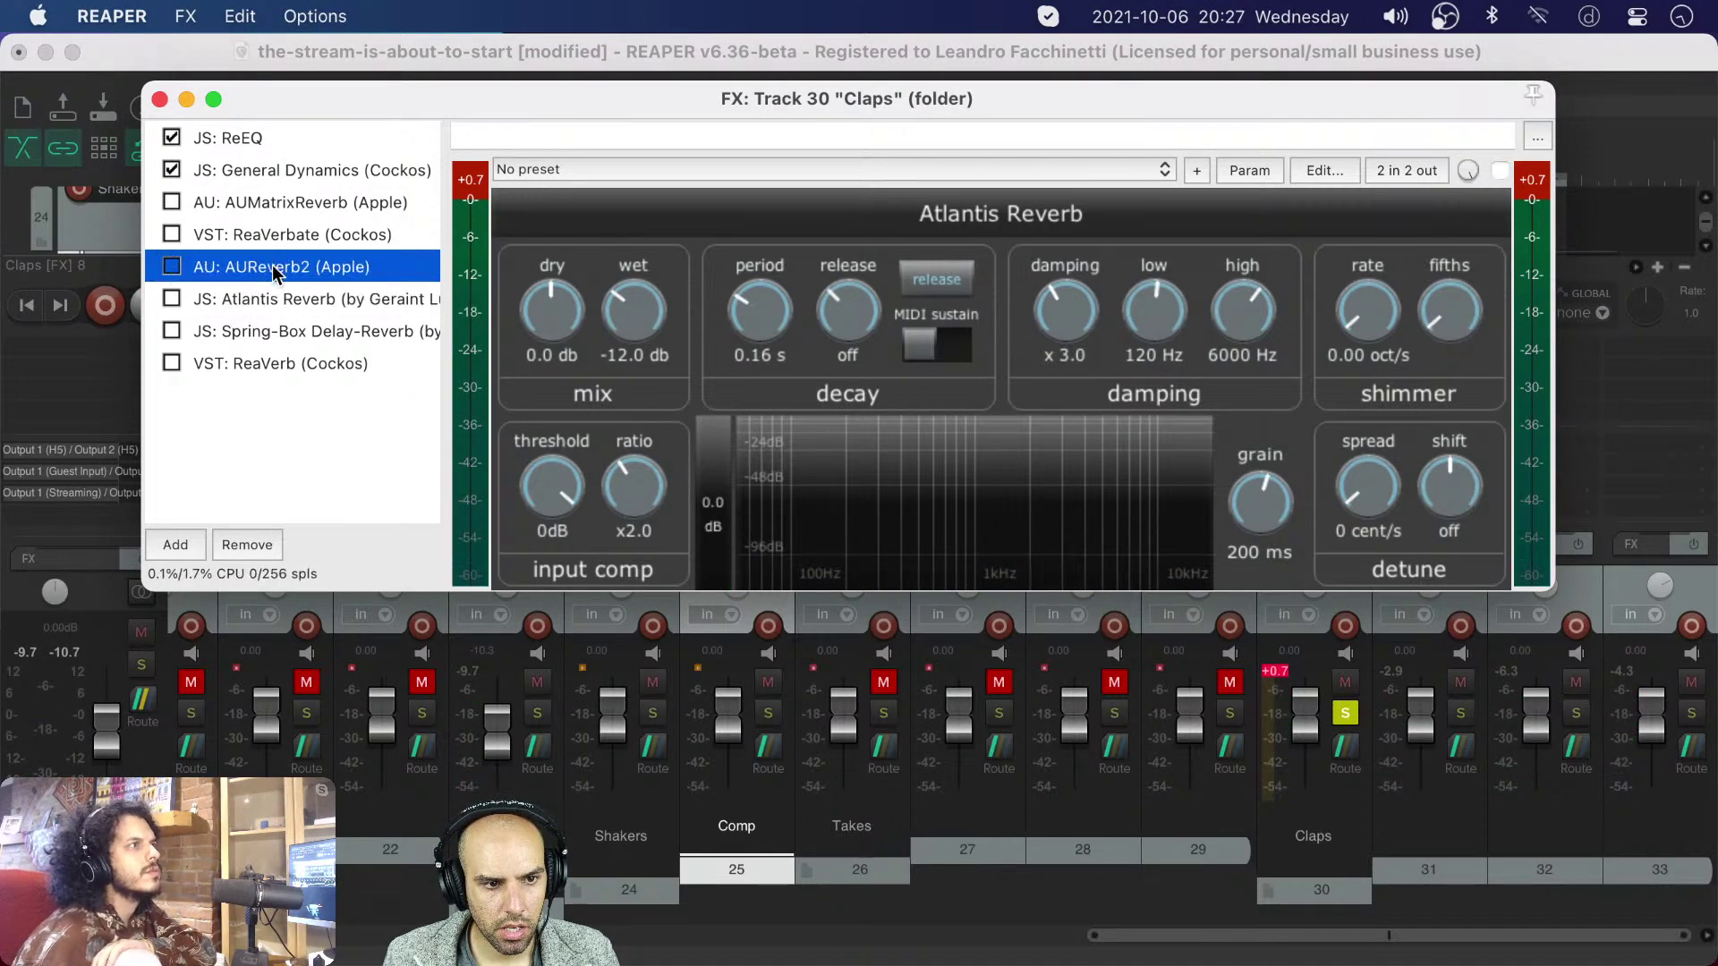
shift+click(260, 205)
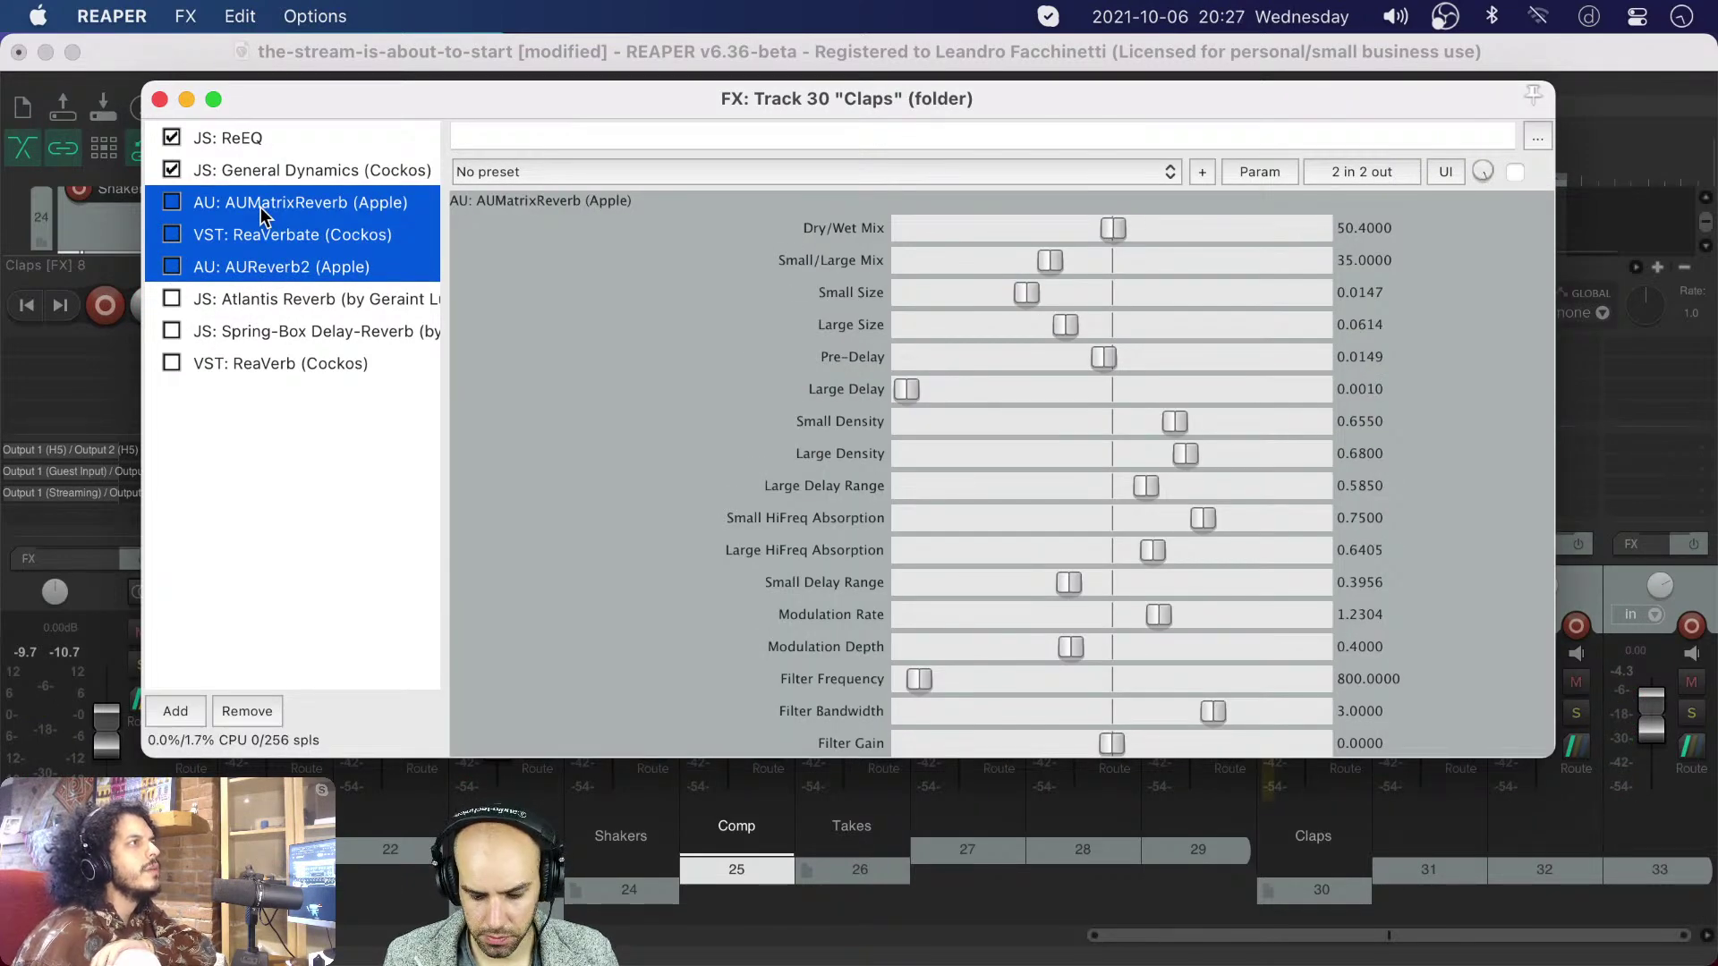
key(Delete)
click(239, 236)
alt+click(228, 267)
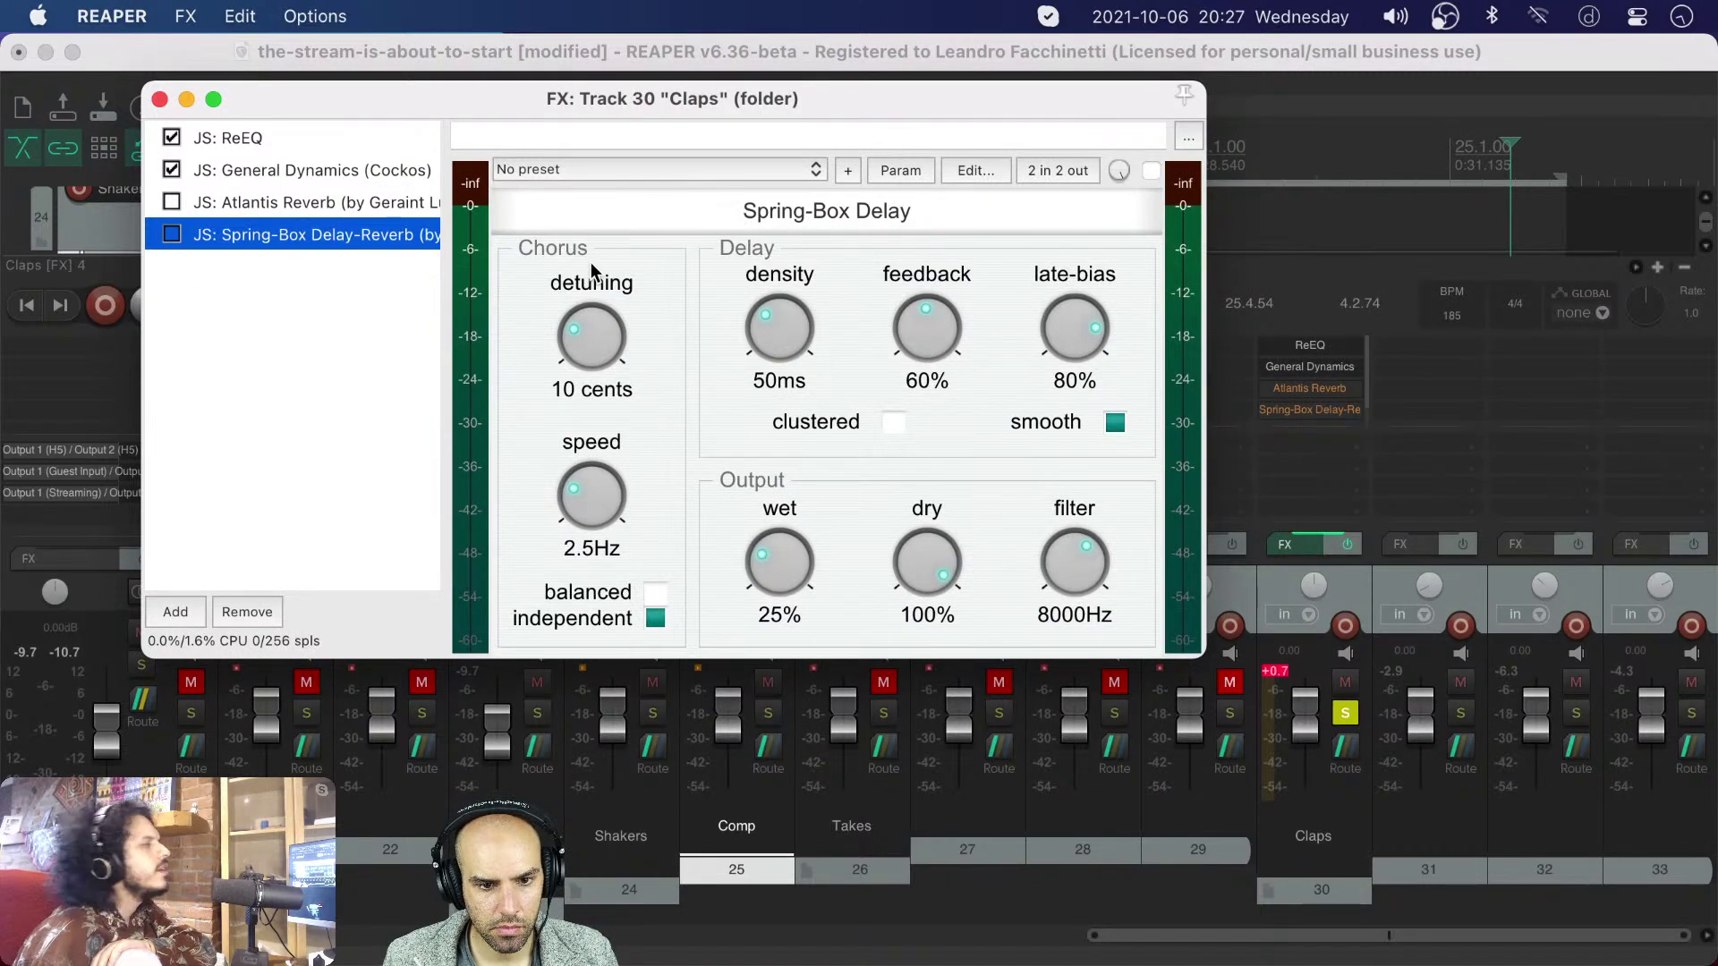
click(172, 235)
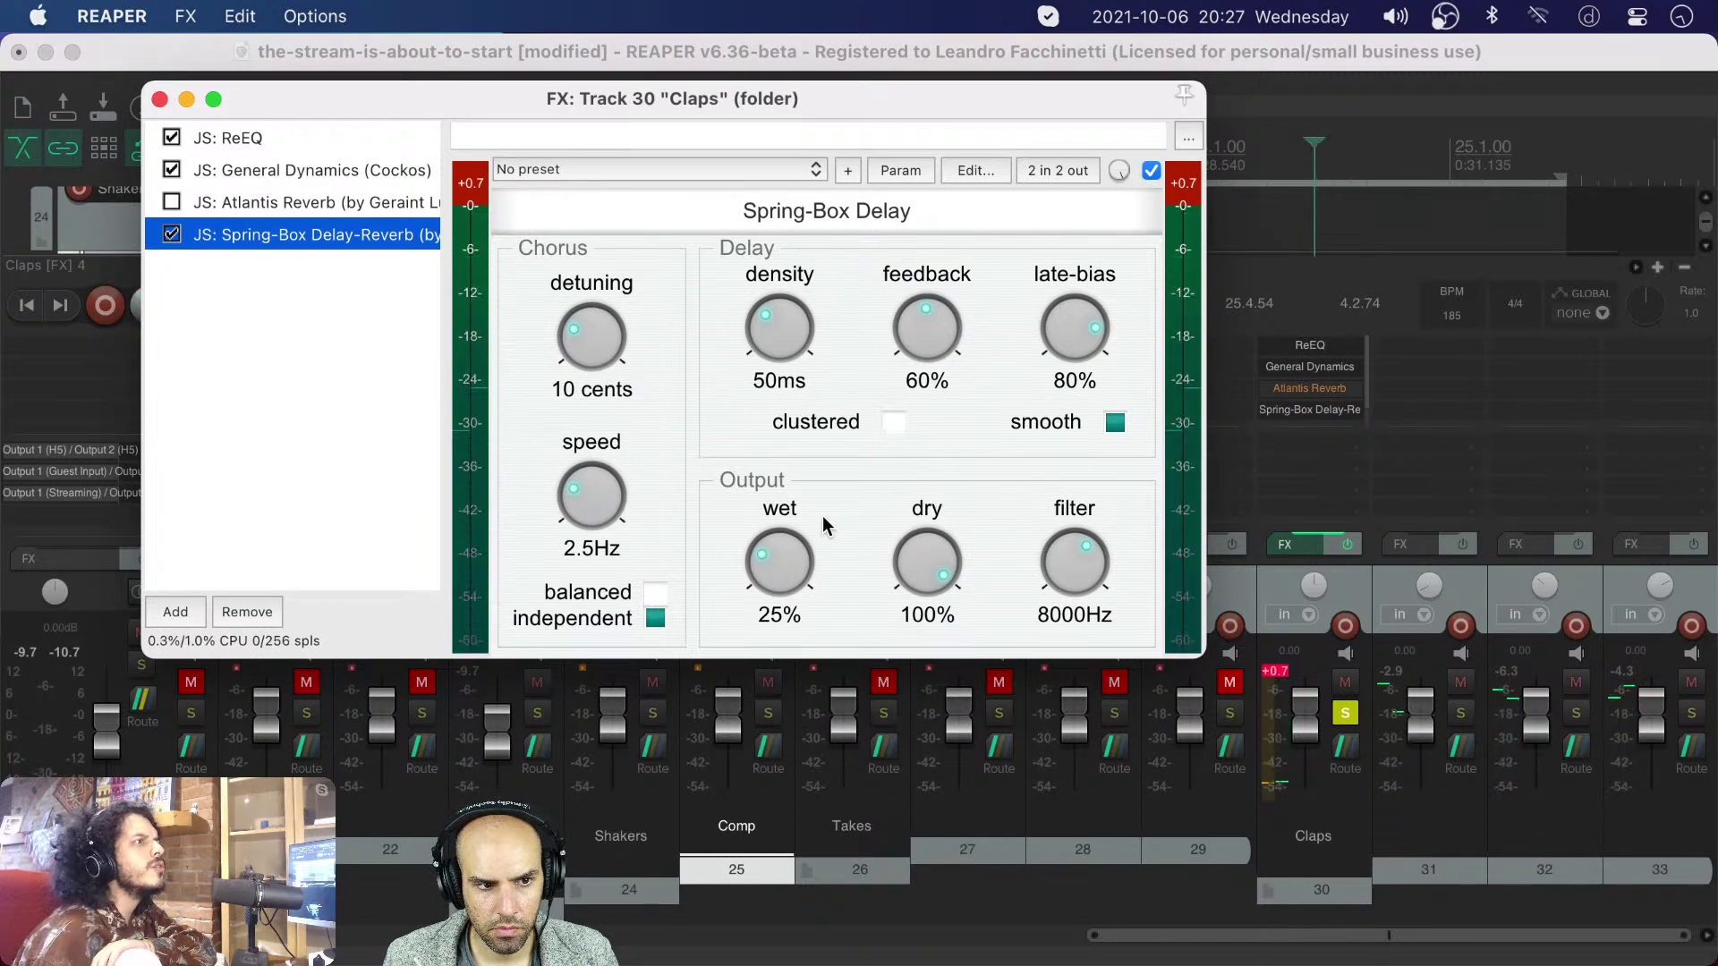
- Open Spring-Box Delay-Reverb's source code to inspect its description line, close it and restore the effects window's size
click(783, 345)
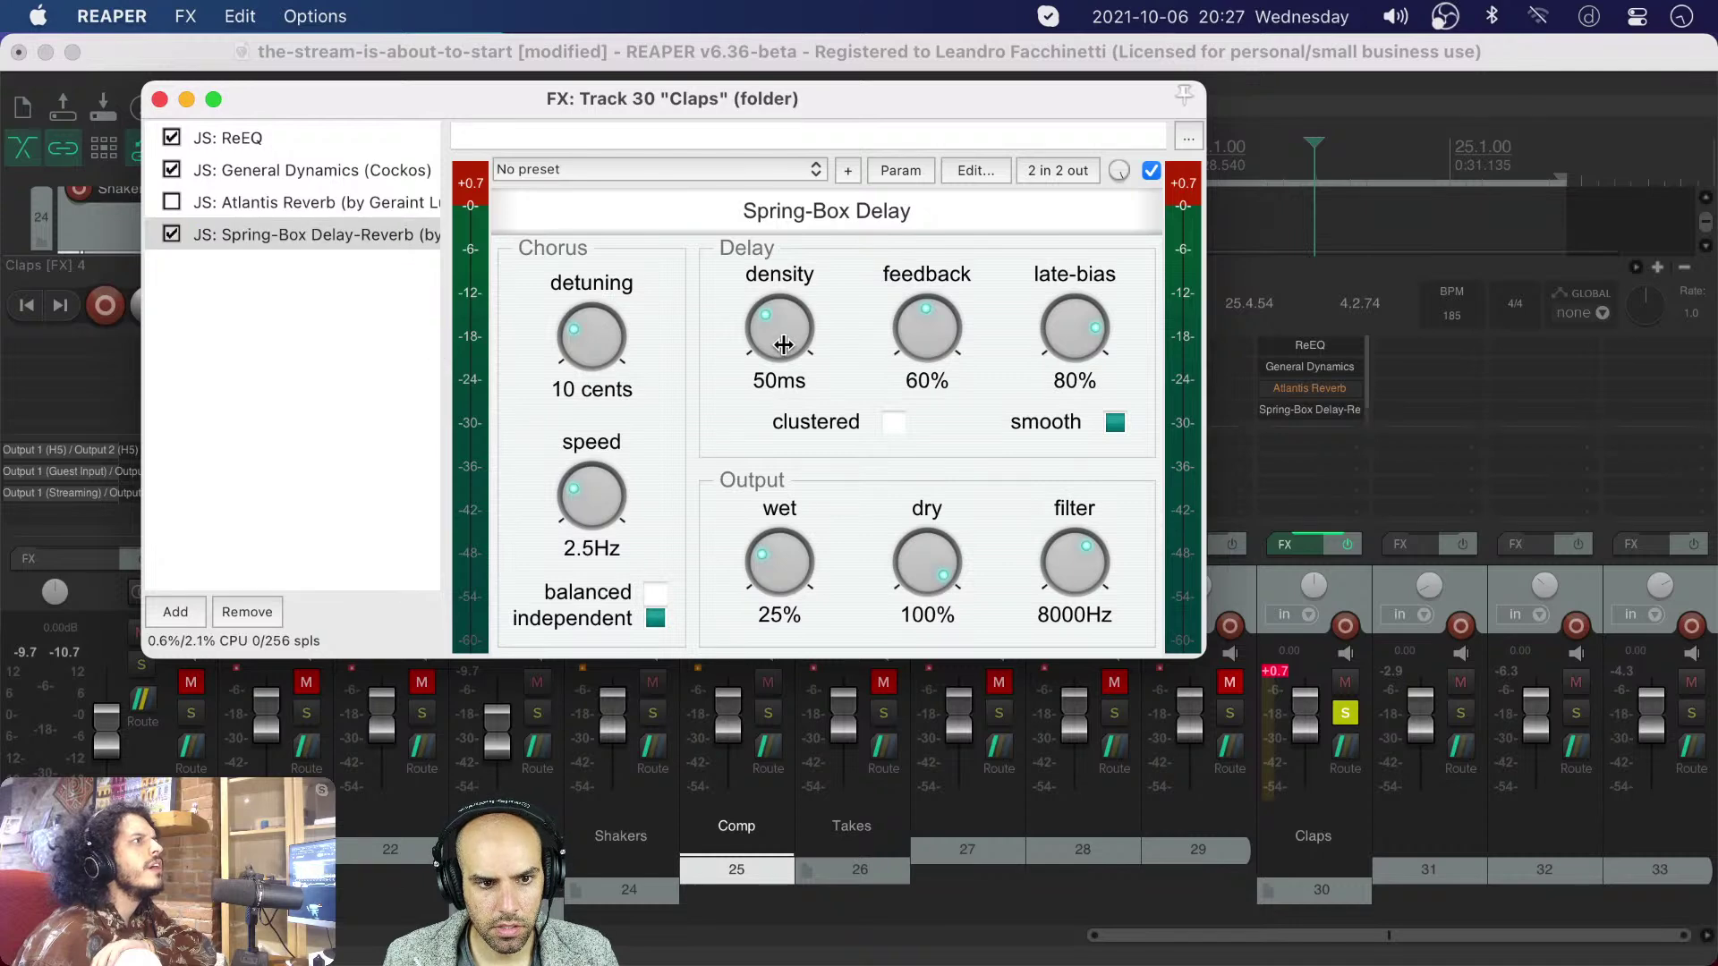
double_click(529, 96)
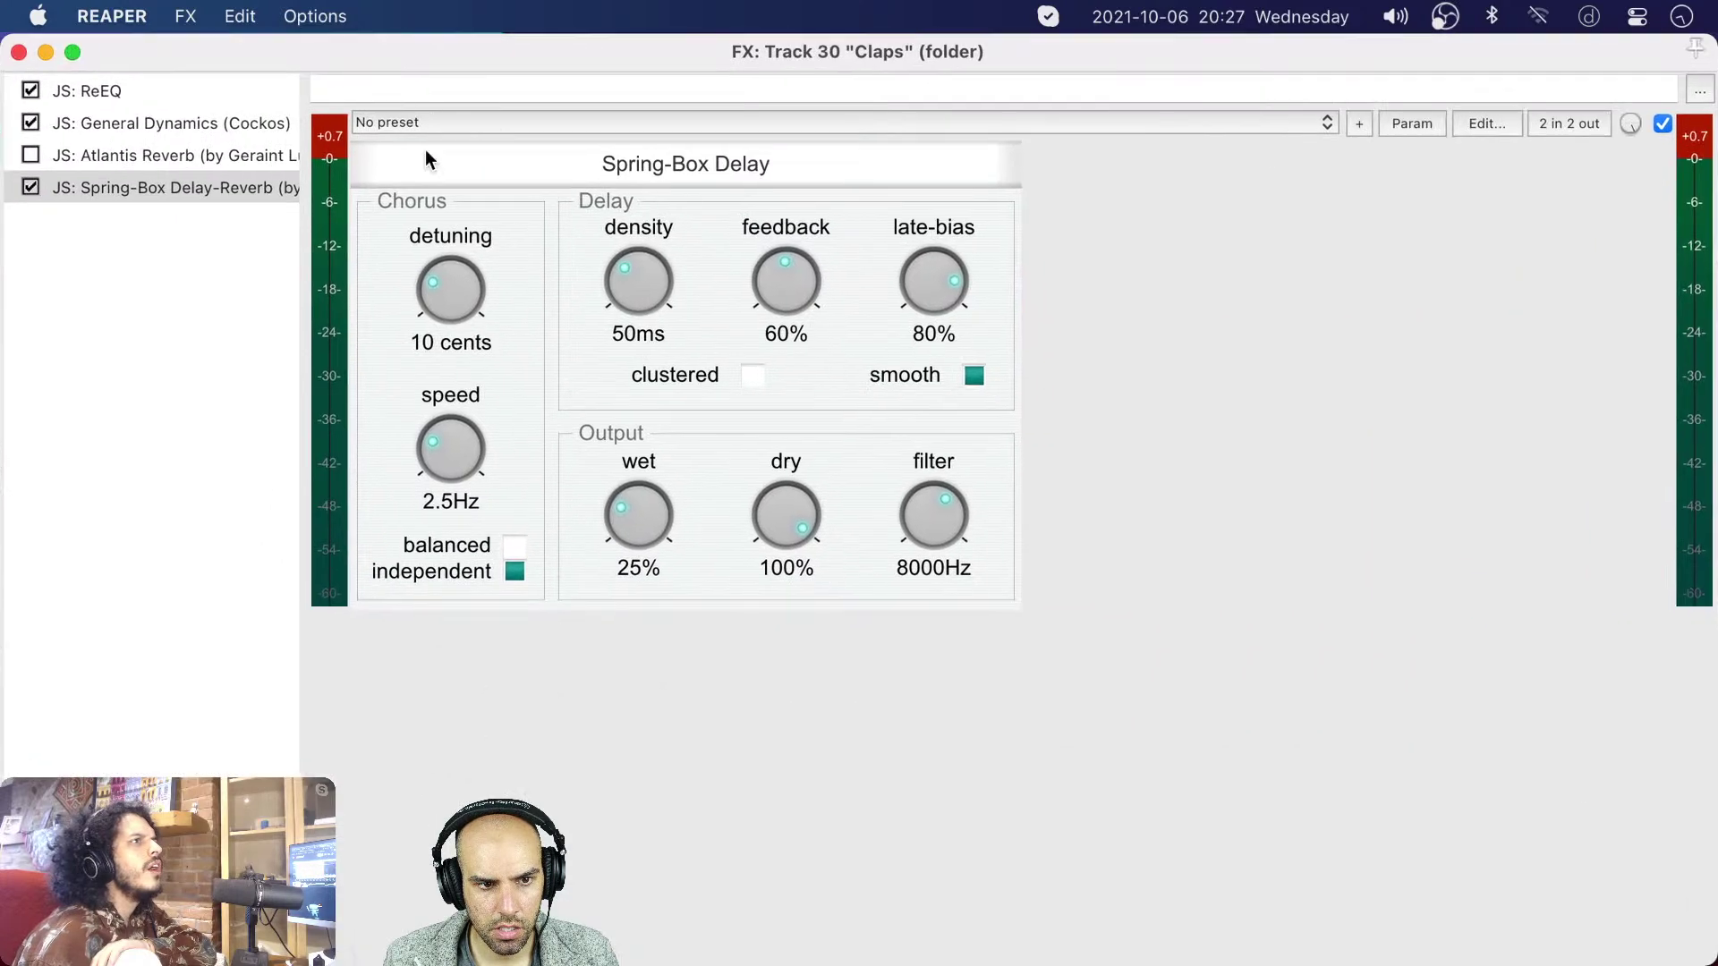
drag(302, 222, 1116, 260)
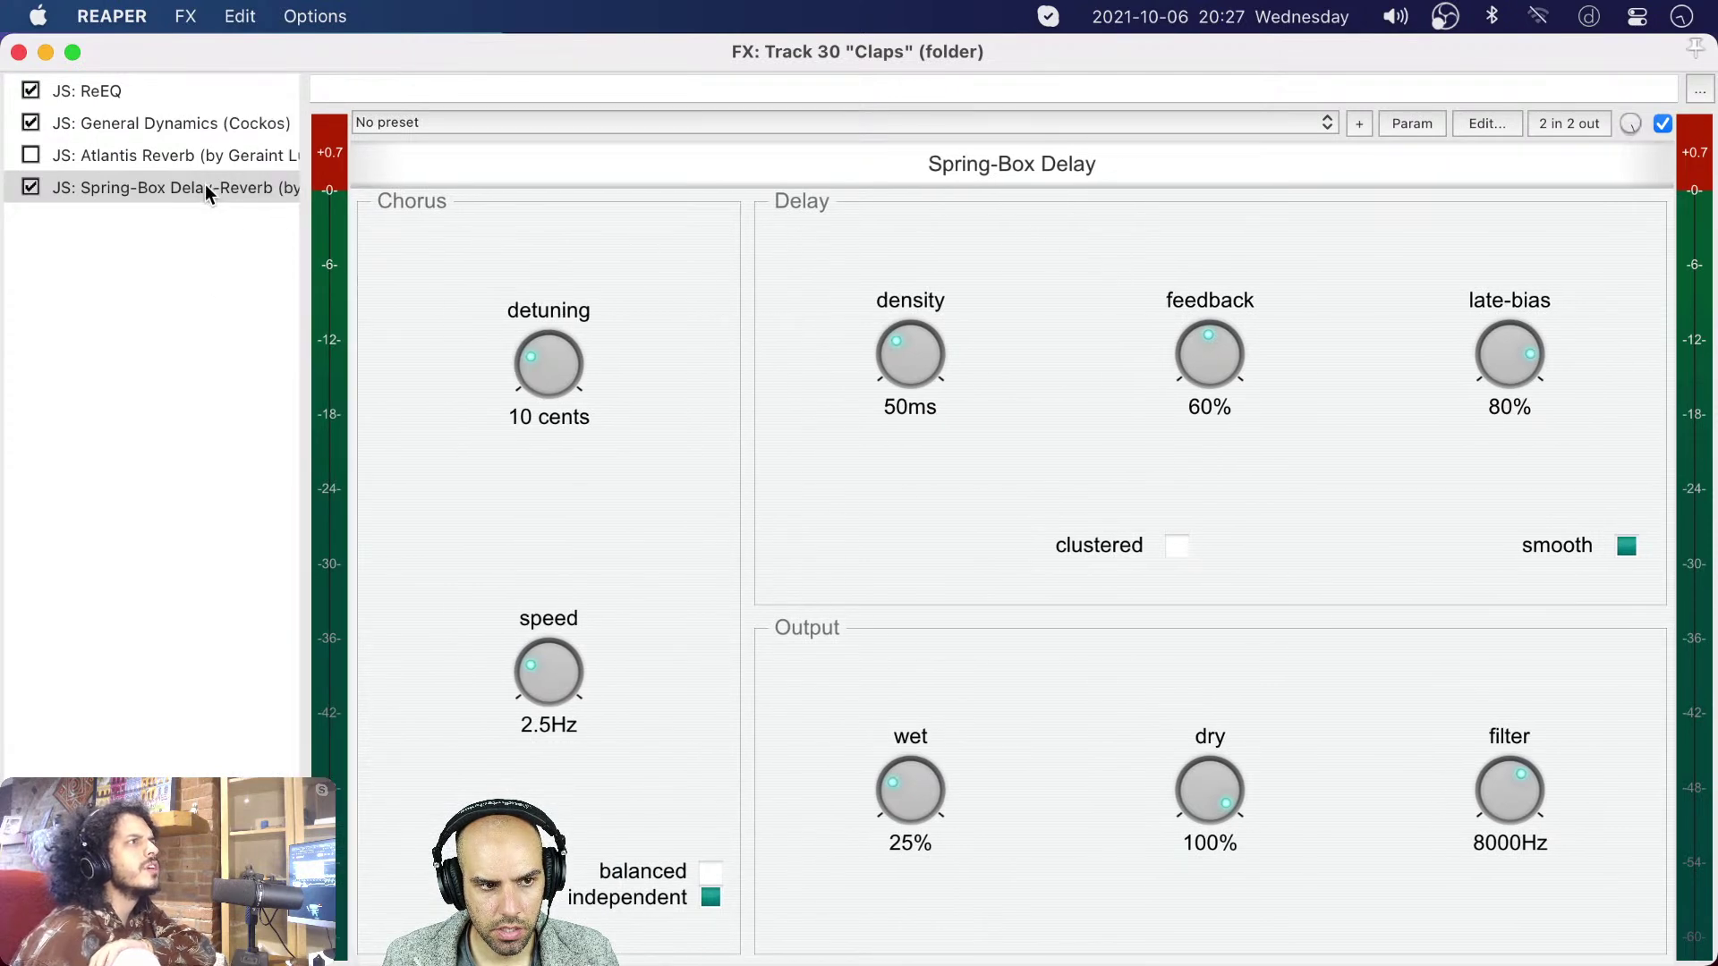
click(1467, 125)
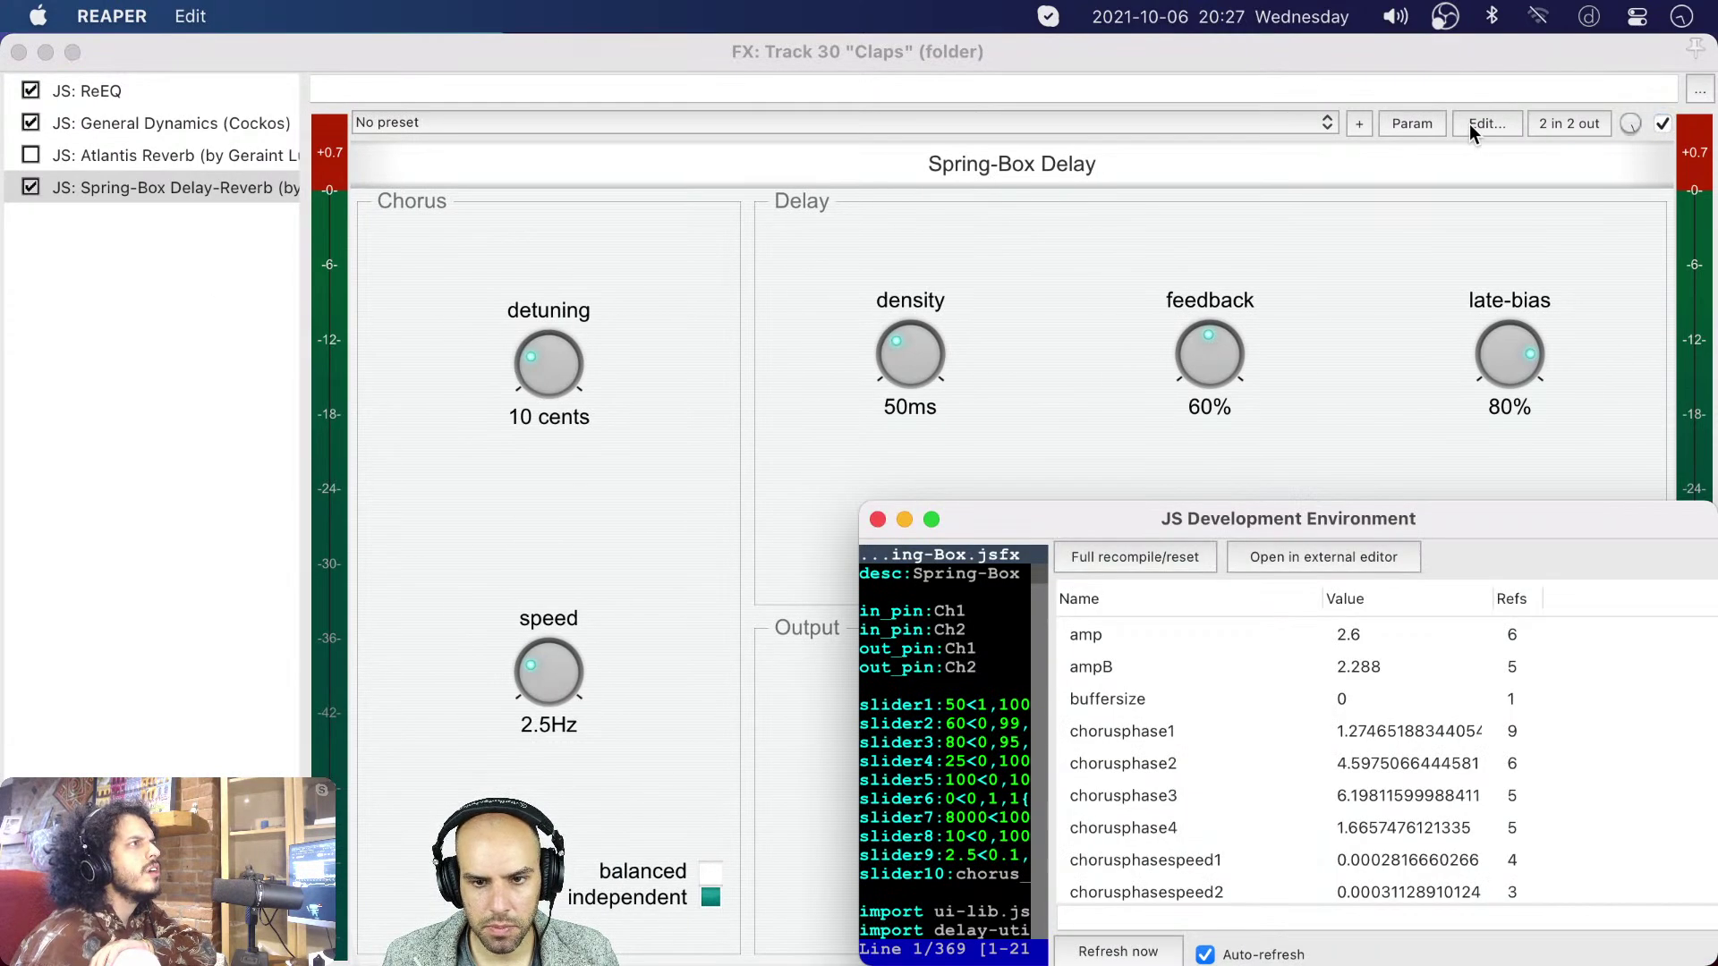
double_click(1204, 519)
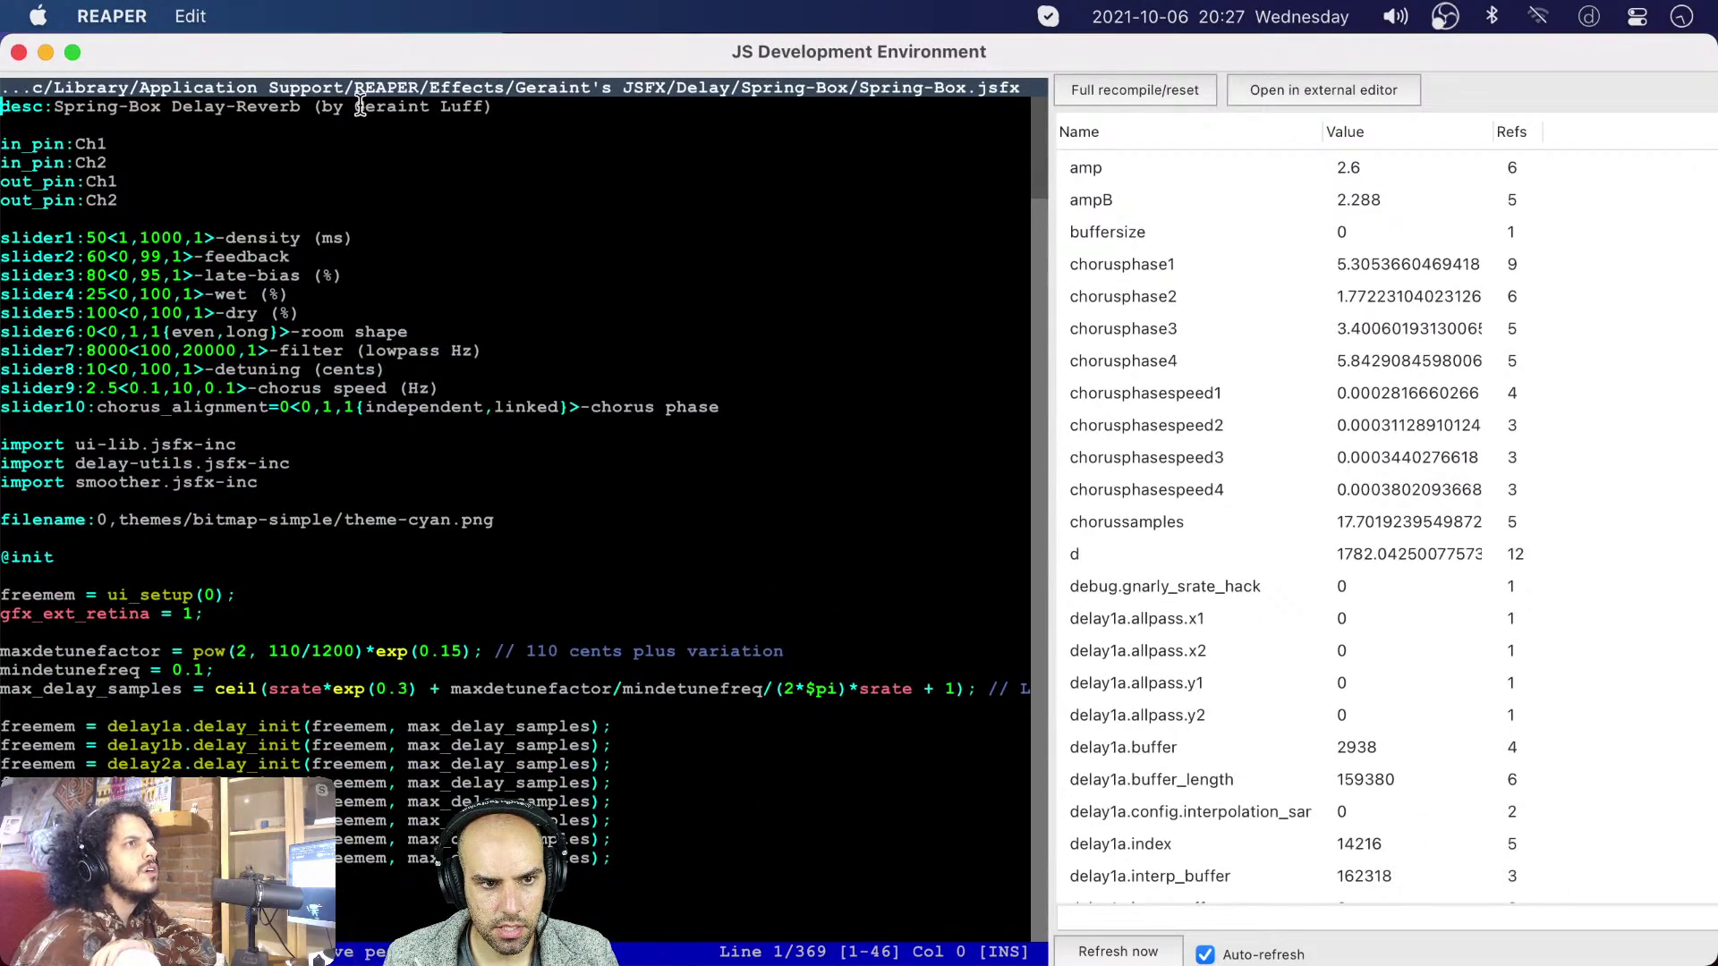
drag(358, 106, 550, 107)
click(18, 53)
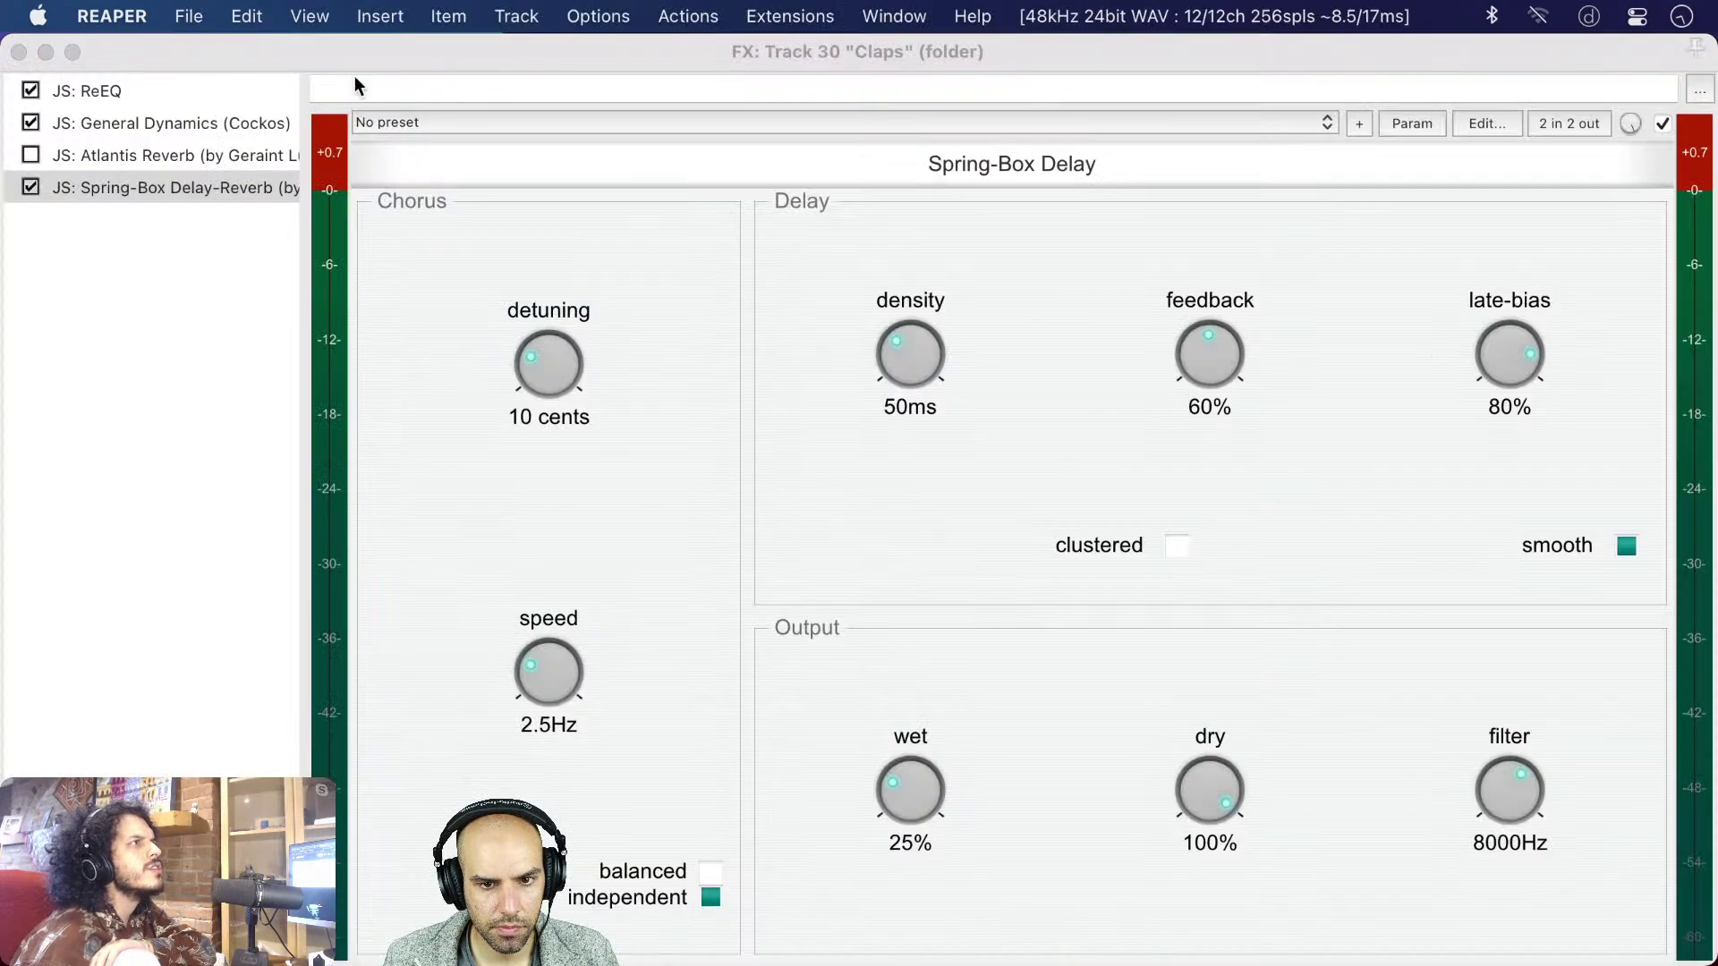
double_click(786, 51)
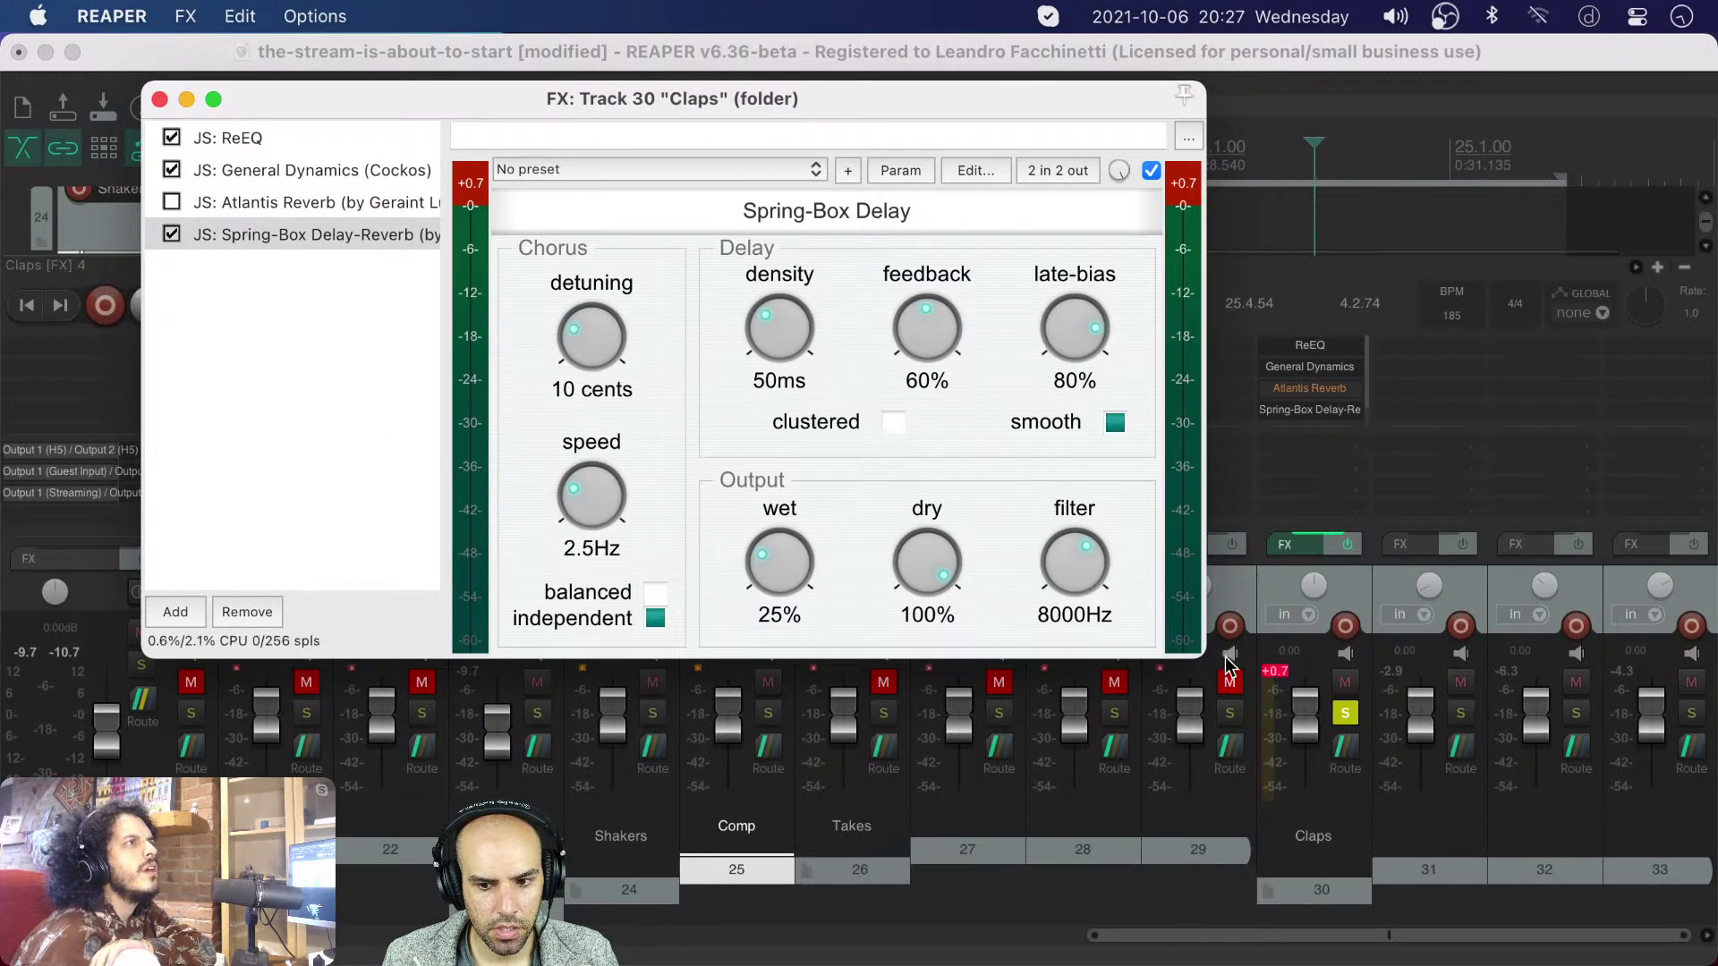
- Enlarge and reposition the Claps effects window, and play back the claps through Spring-Box Delay-Reverb
drag(1203, 656, 1304, 739)
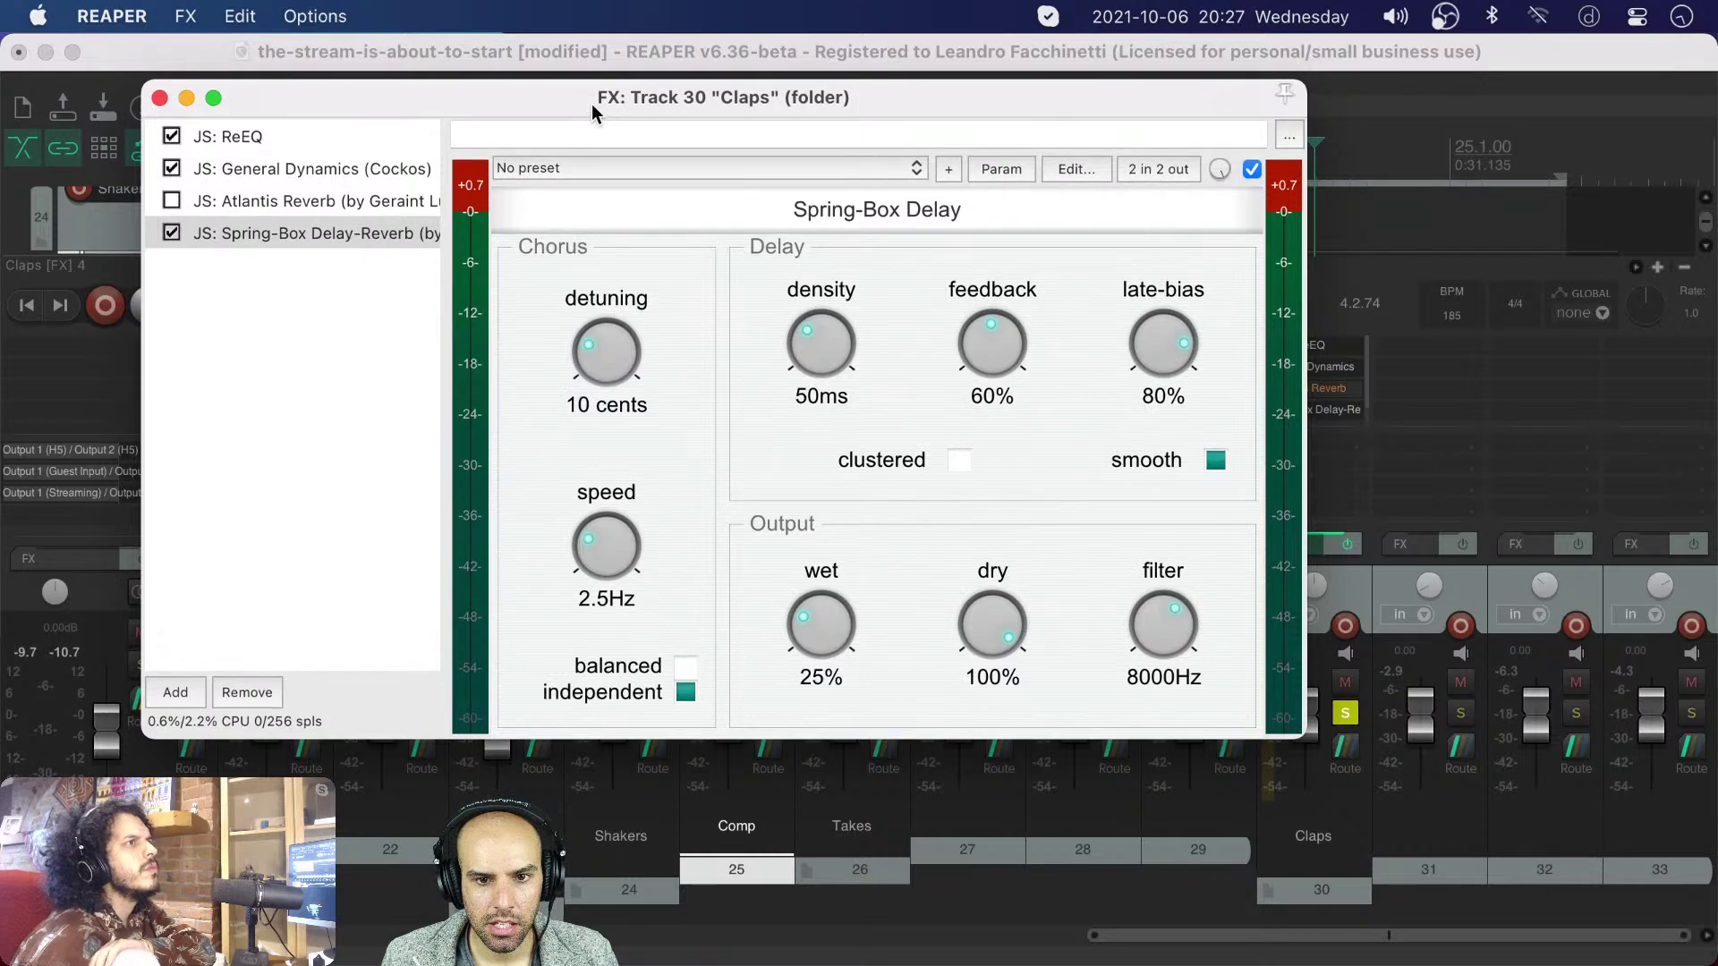
drag(592, 104, 657, 69)
key(space)
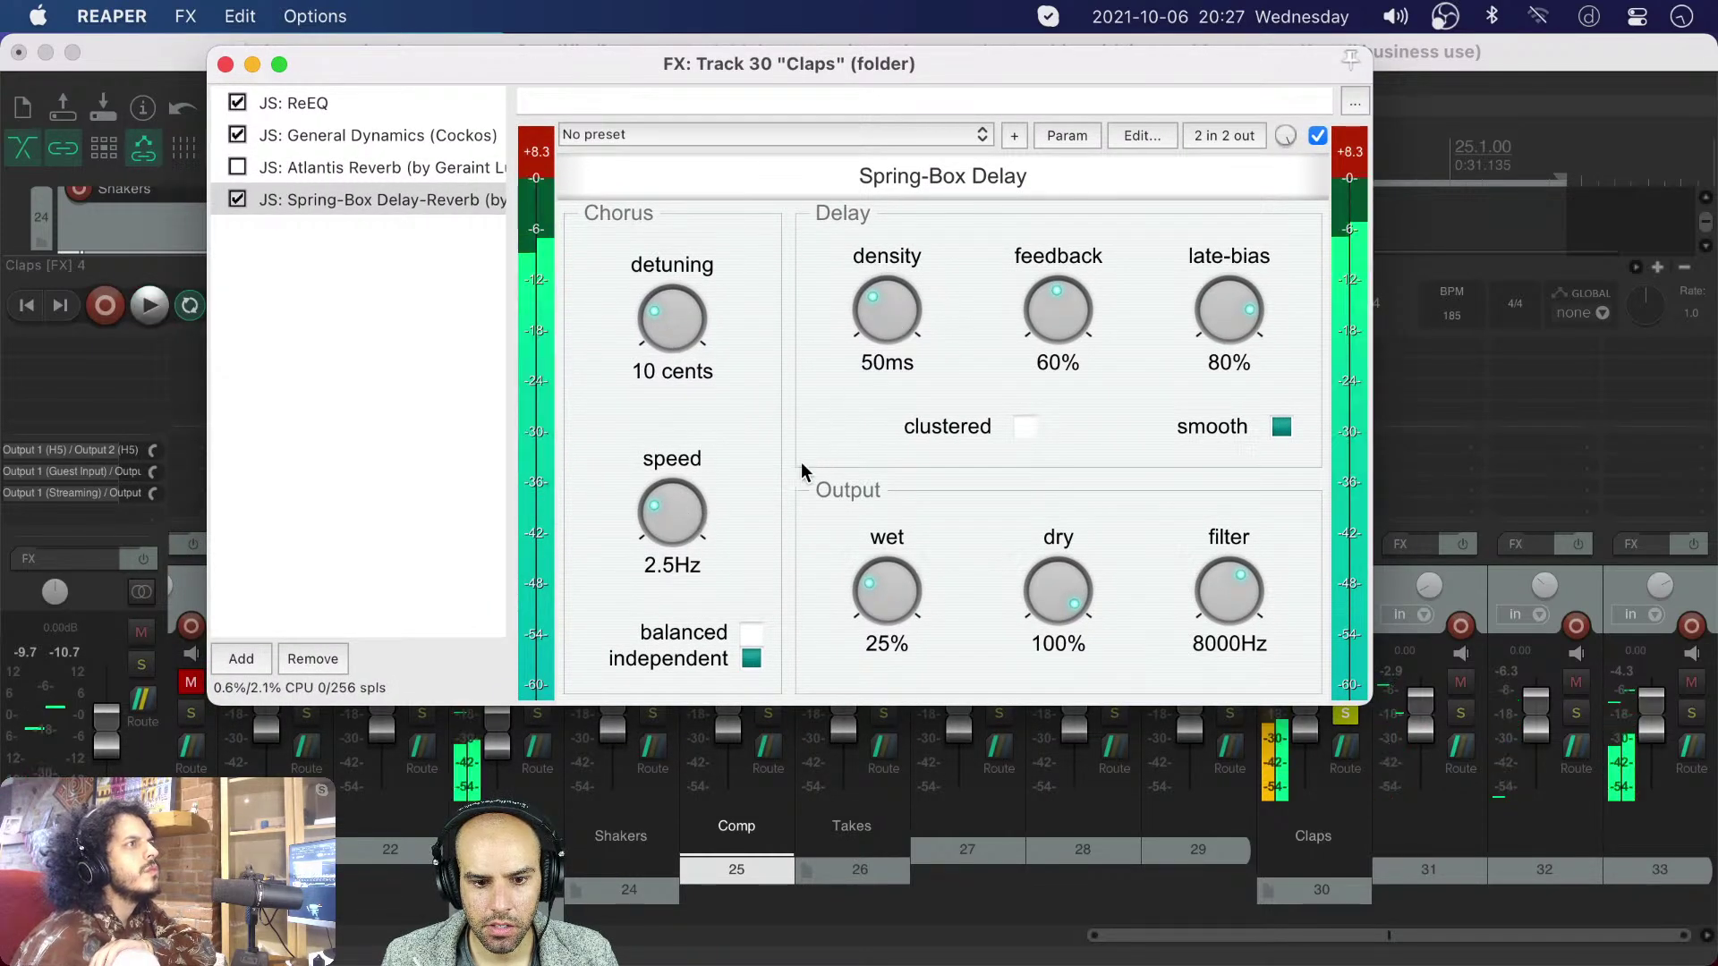
key(space)
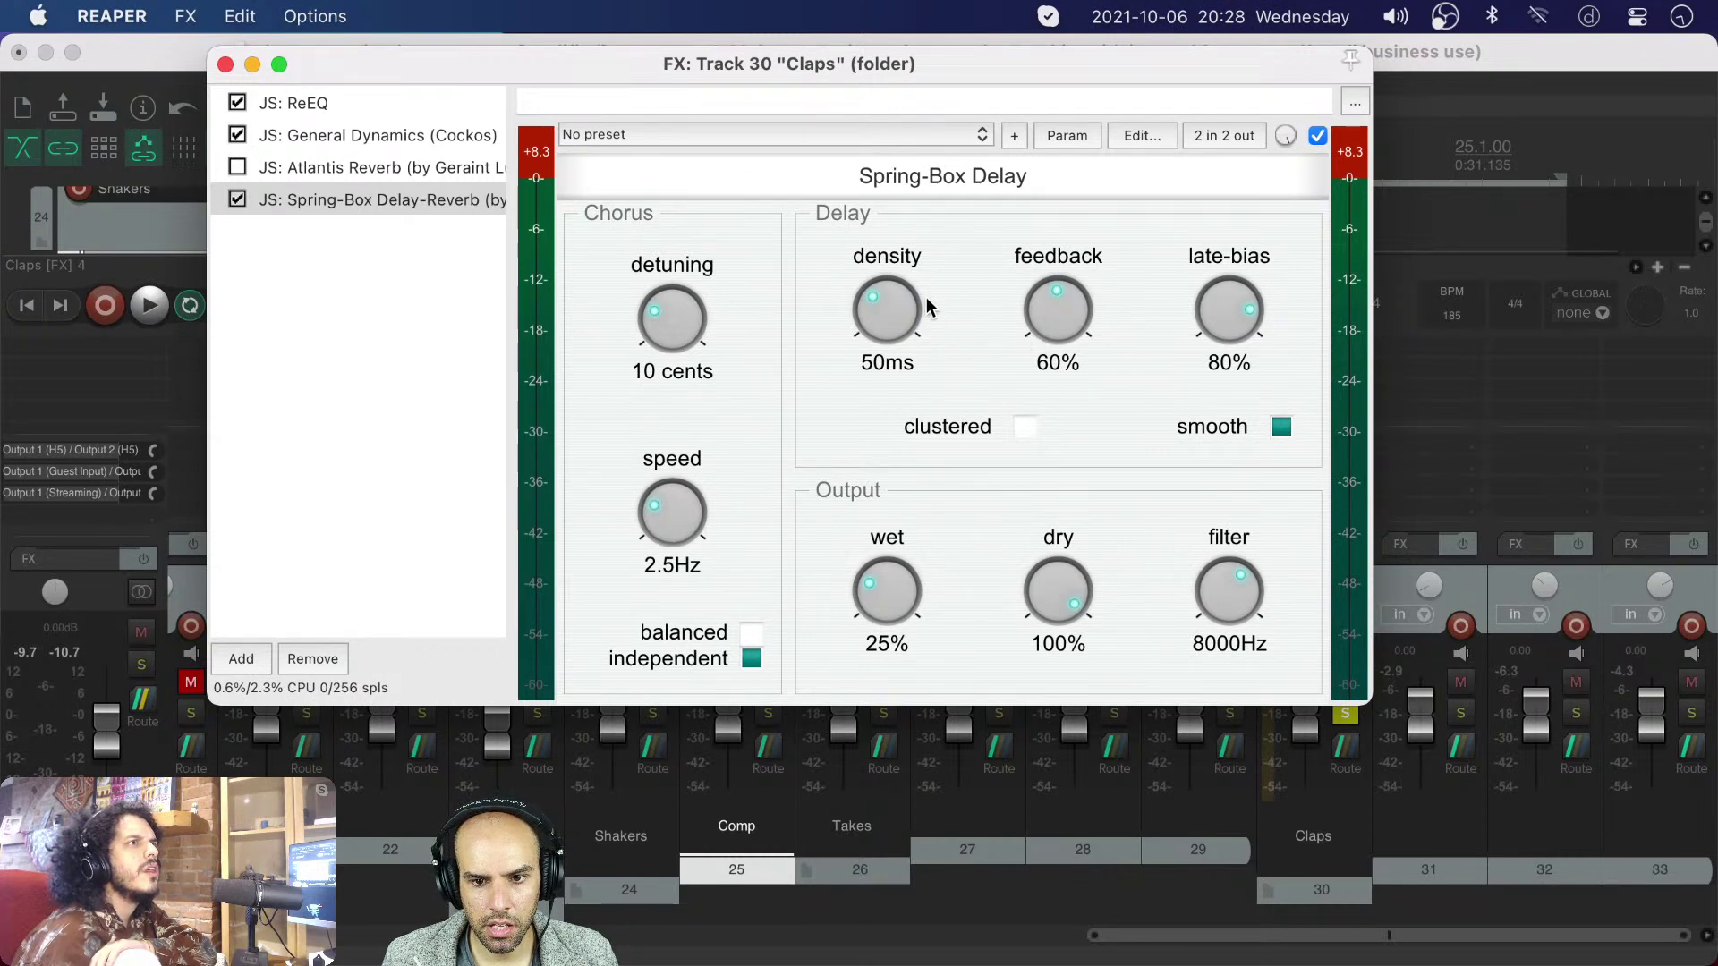
- During playback, try Spring-Box at 33% wet and compare the clustered room shape with smooth, ending on smooth
key(space)
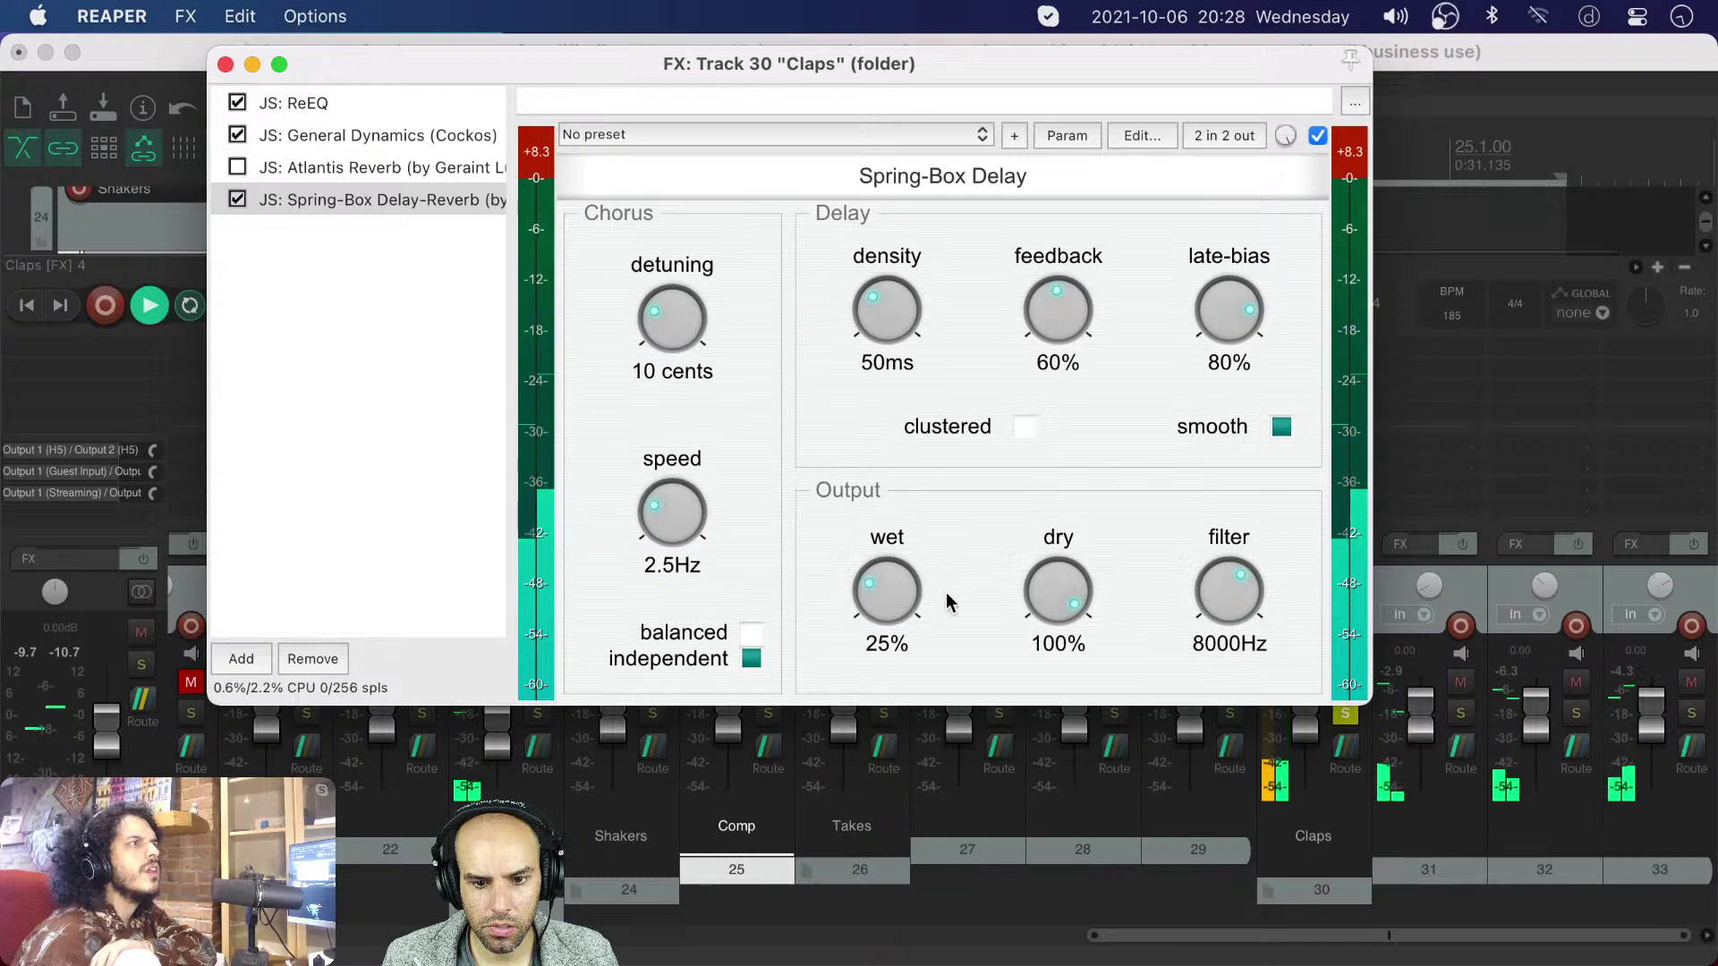
drag(947, 589, 894, 432)
click(1023, 425)
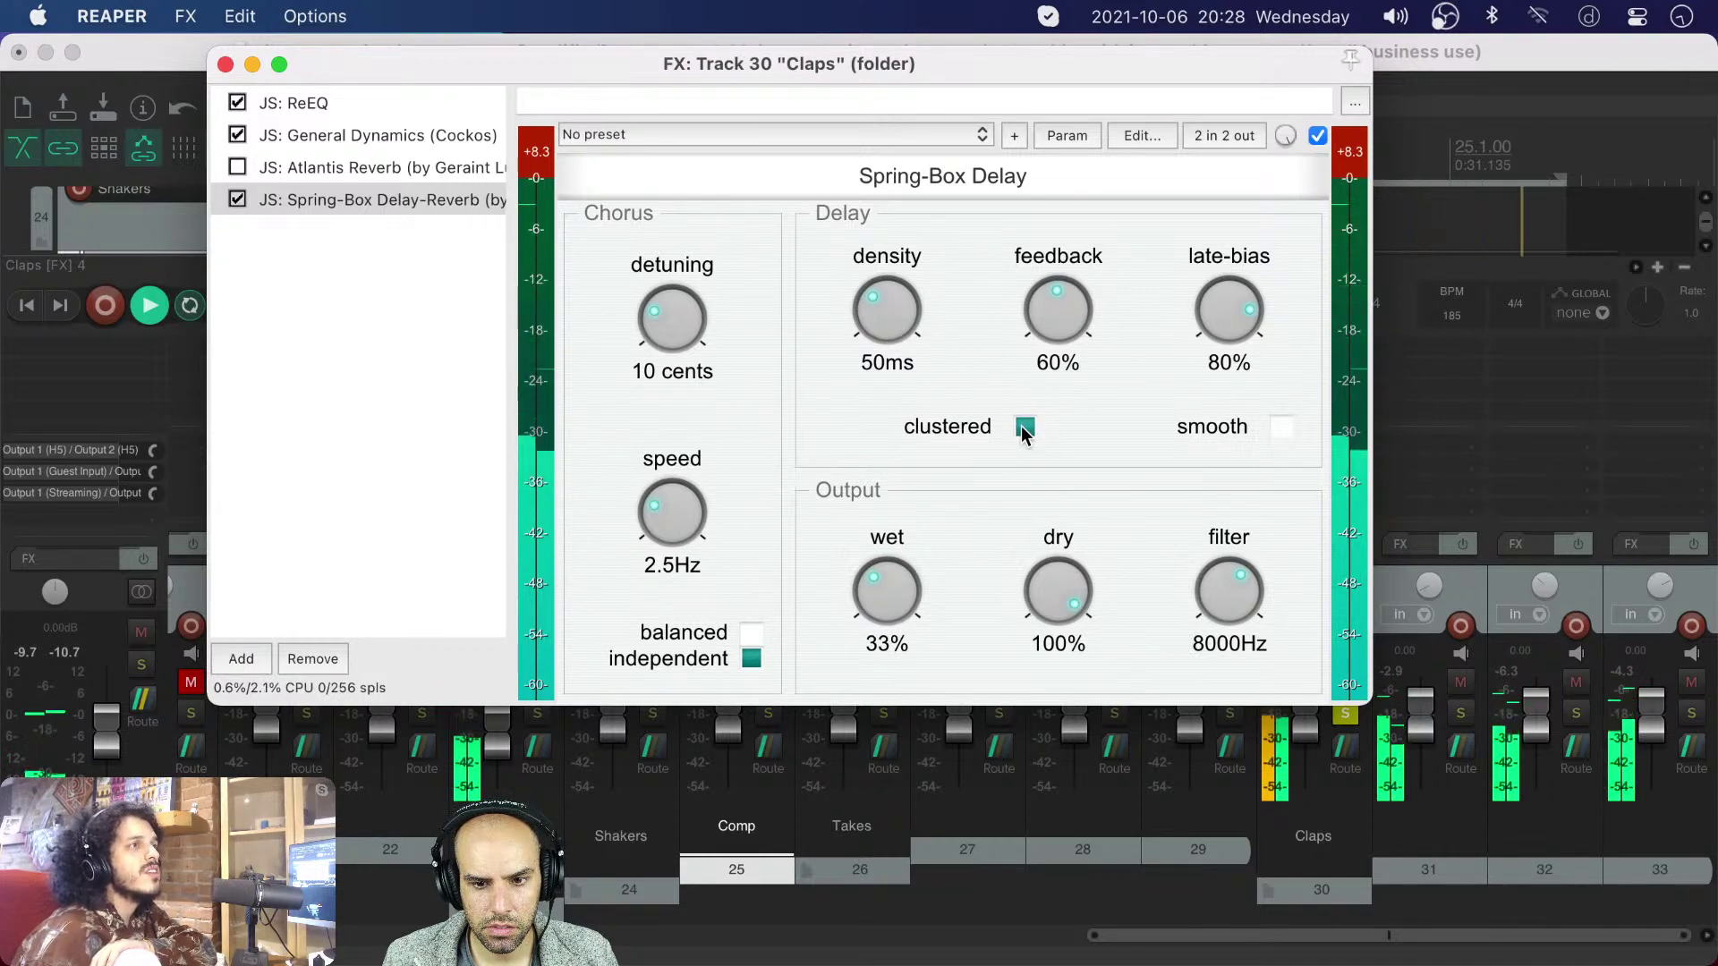
click(1284, 423)
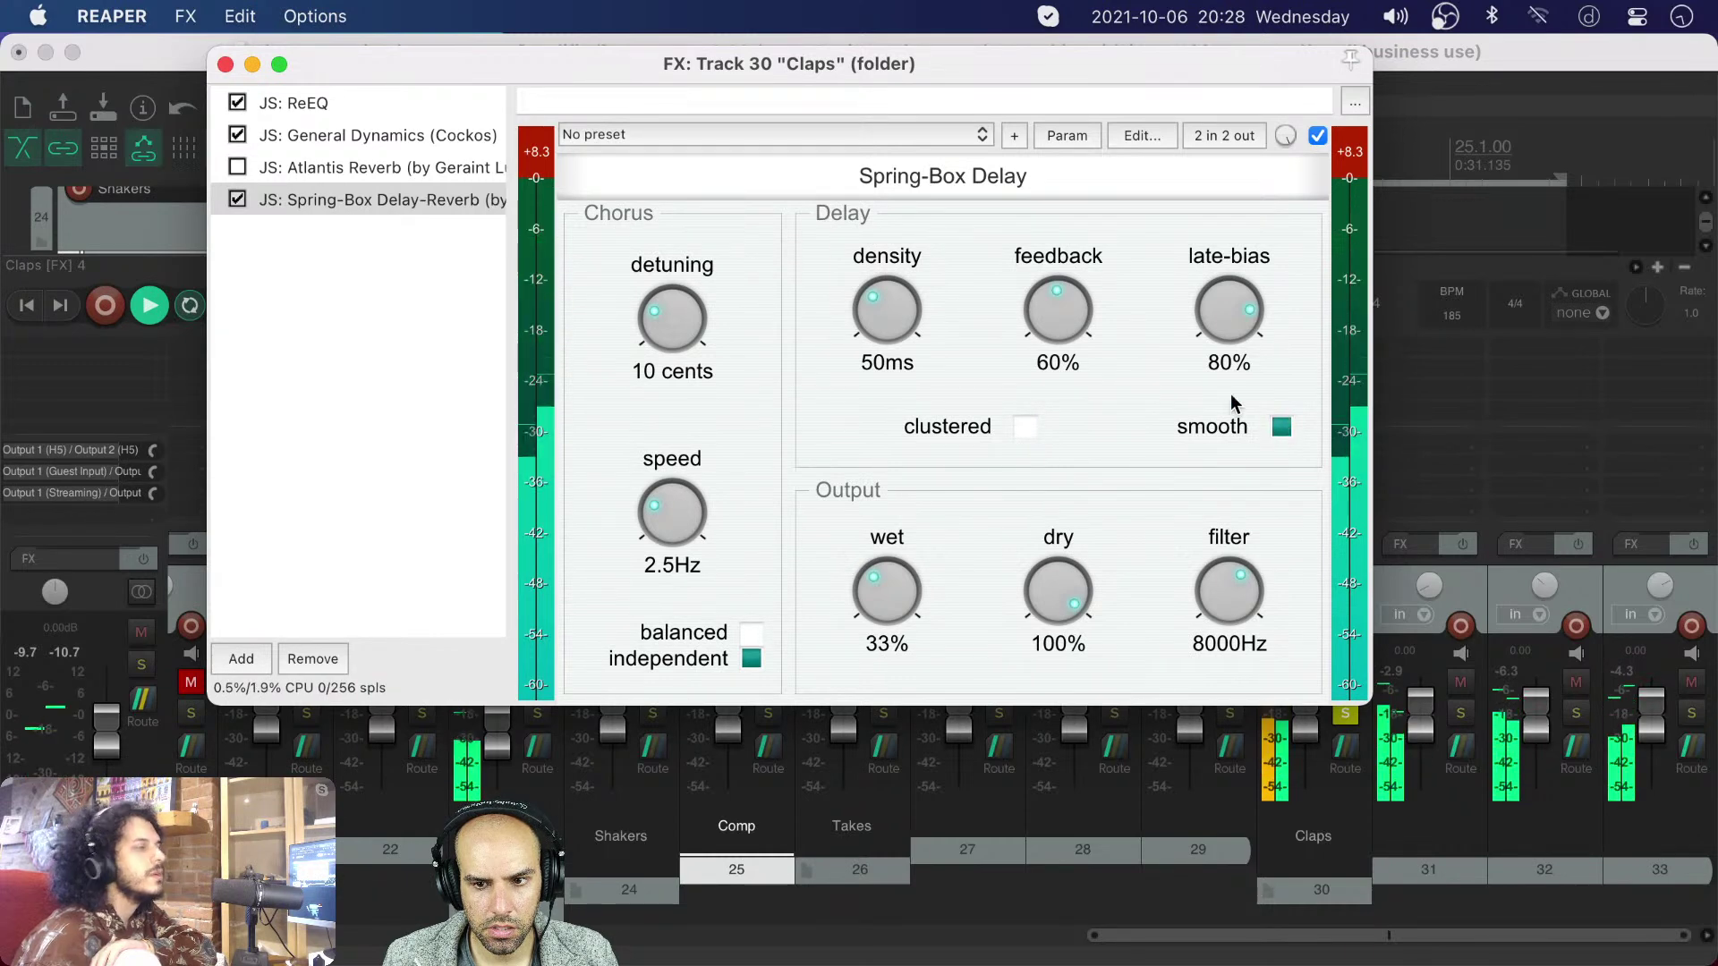
- Try Spring-Box with 0% feedback, 81 ms density, 0 cents detuning, 2.7 Hz speed and 46% wet
drag(1070, 314, 1073, 583)
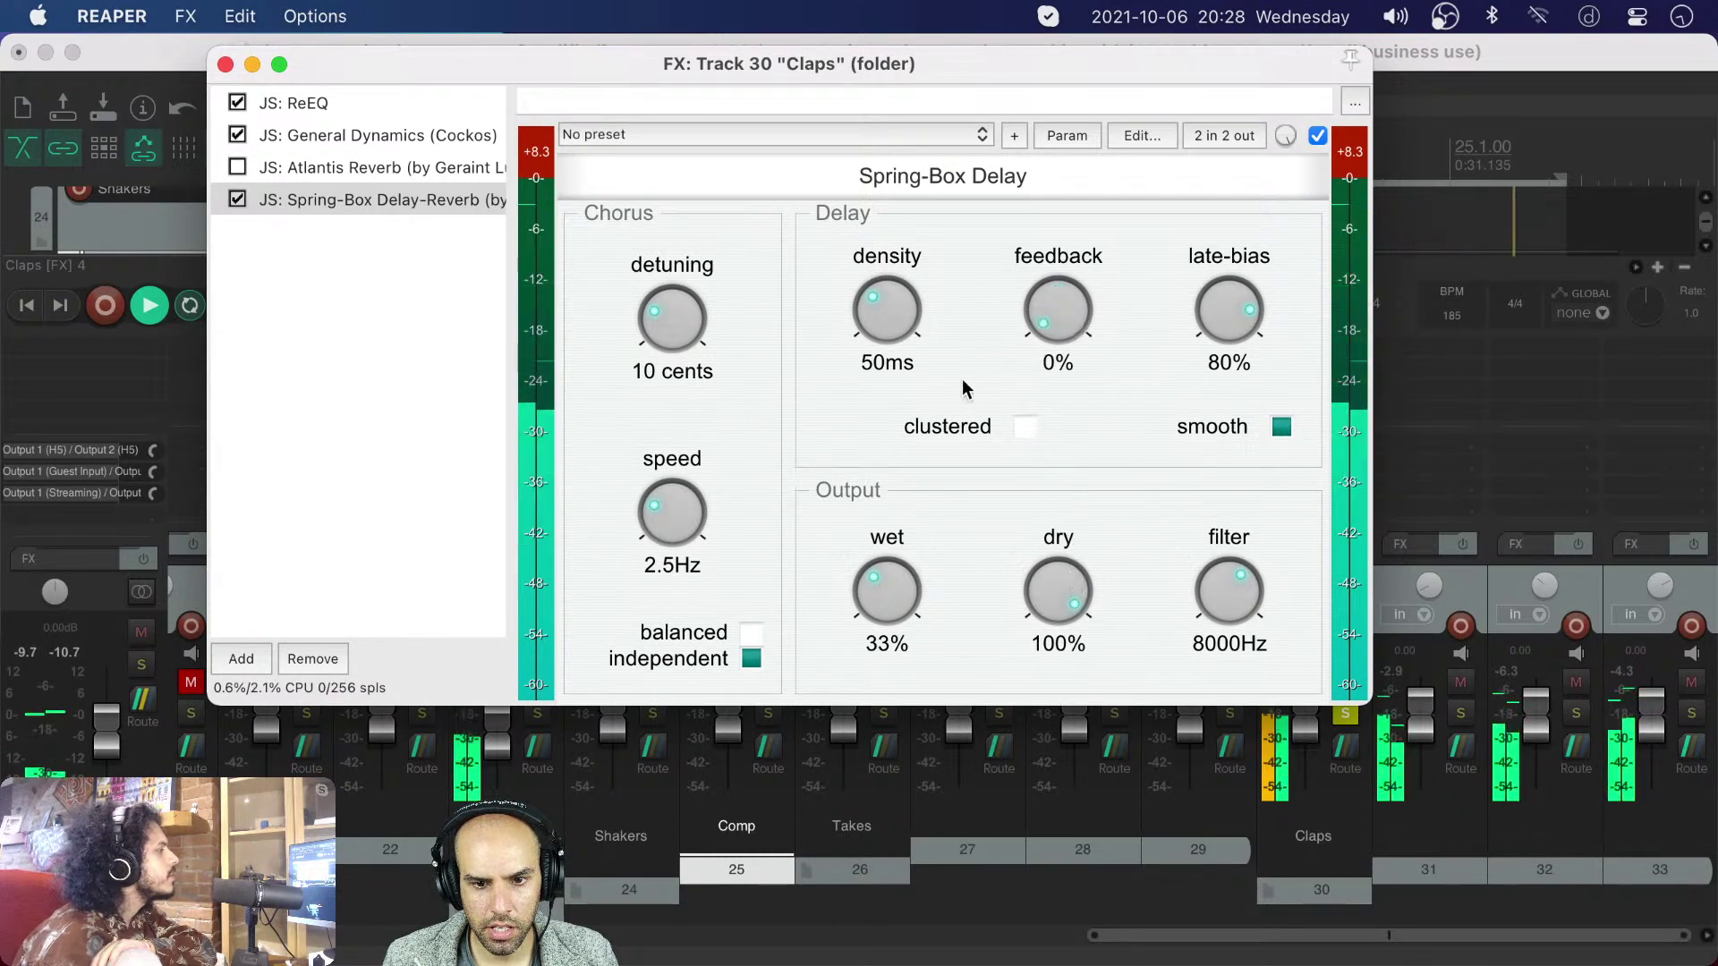
drag(888, 296, 887, 265)
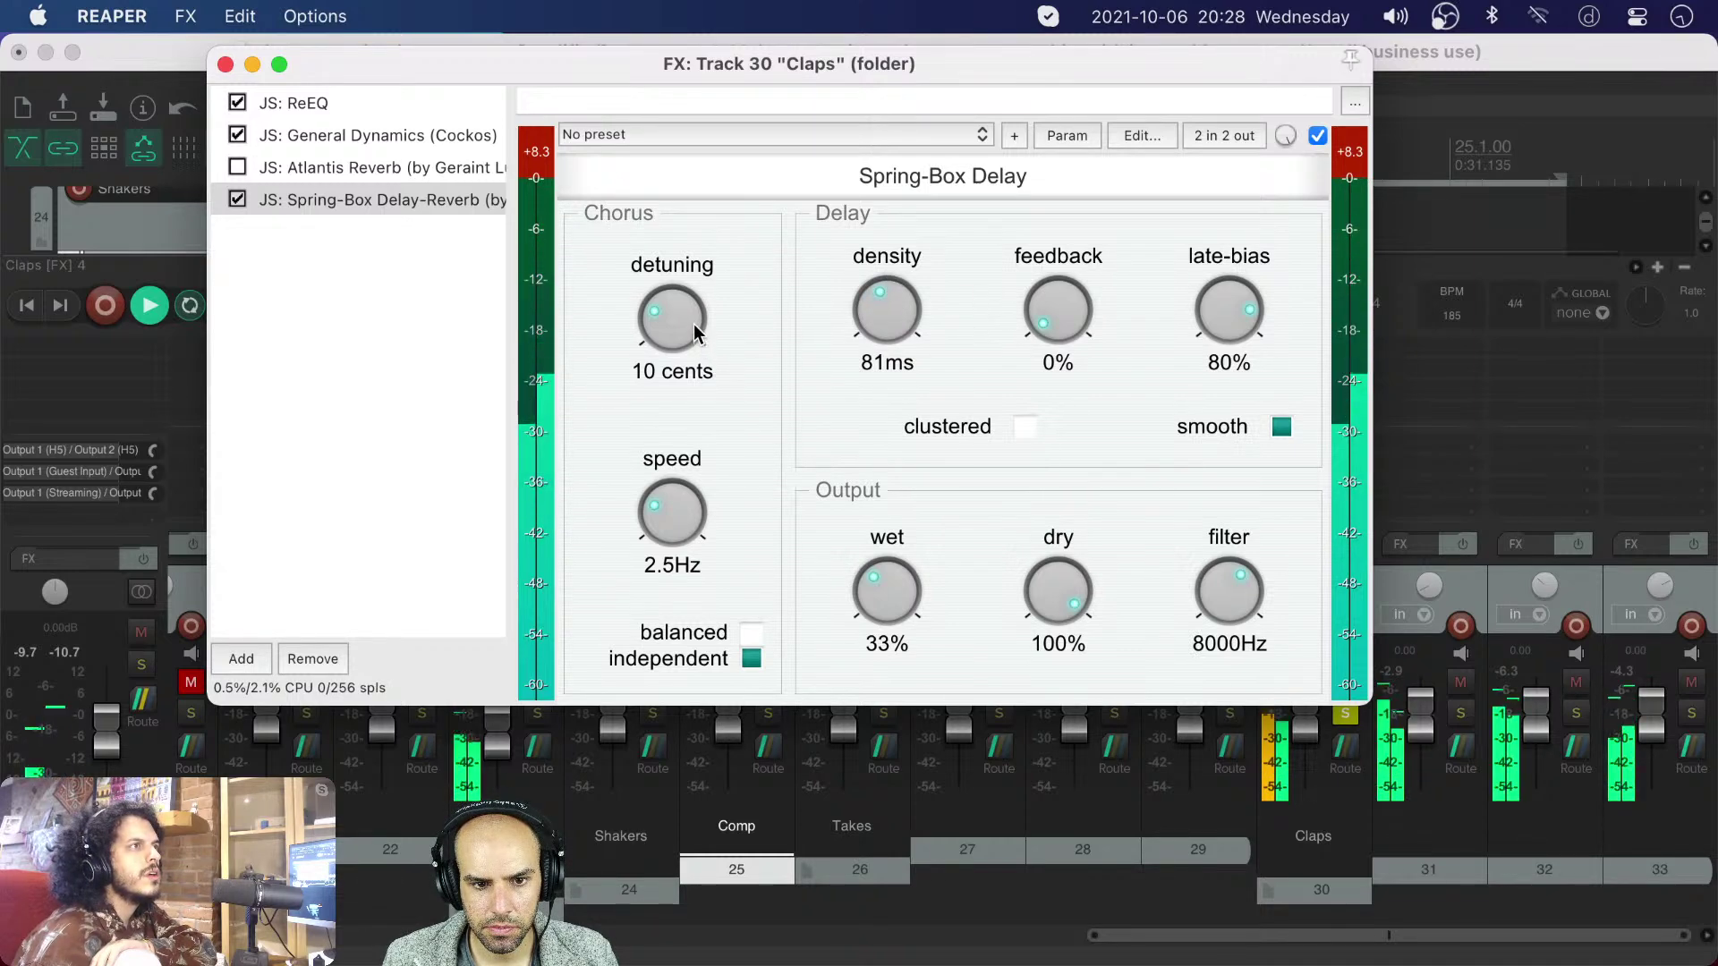
drag(673, 332, 644, 625)
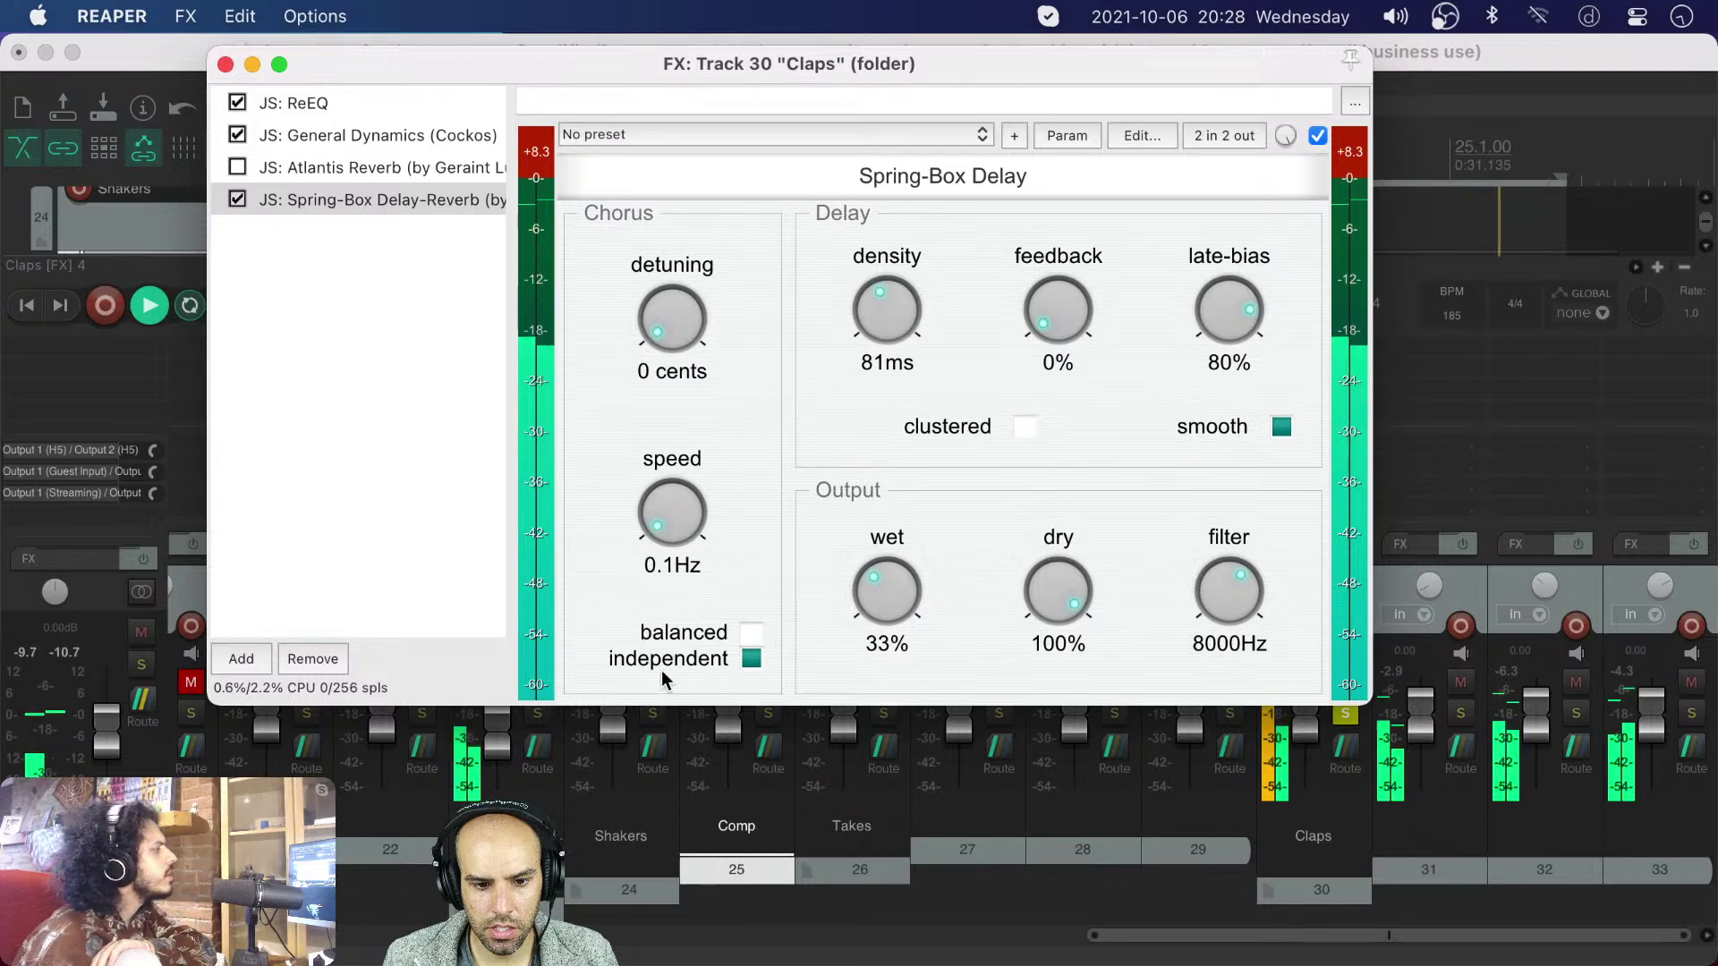
drag(666, 493, 678, 417)
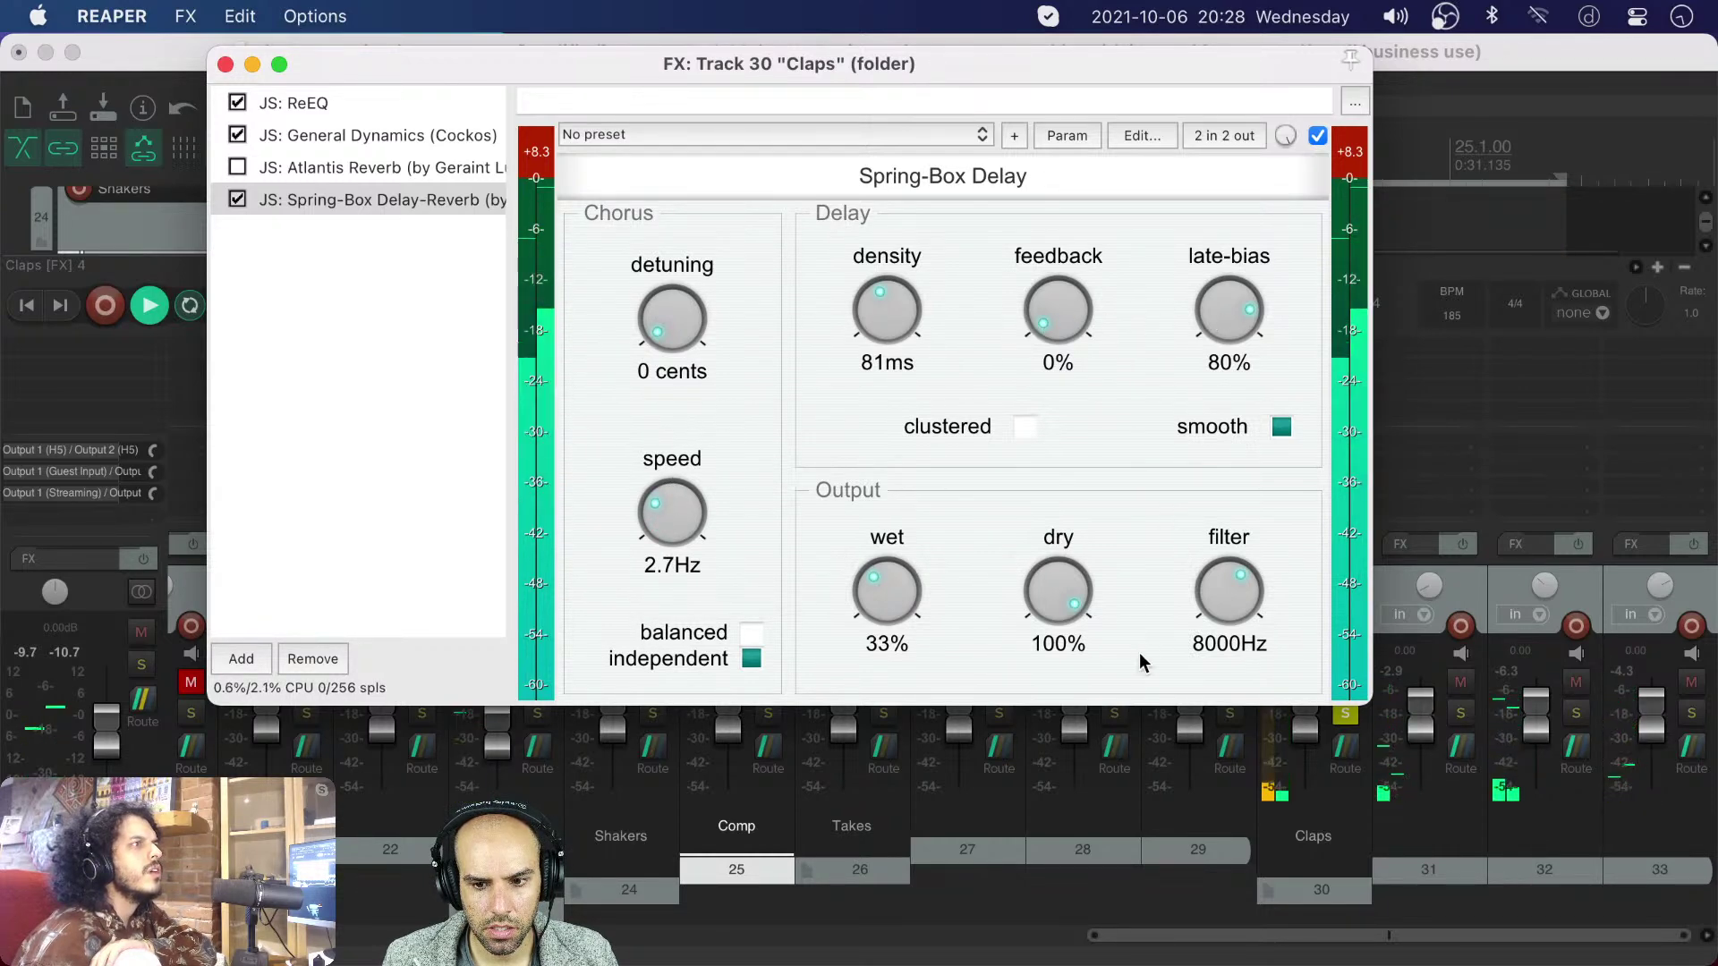
drag(906, 590, 899, 562)
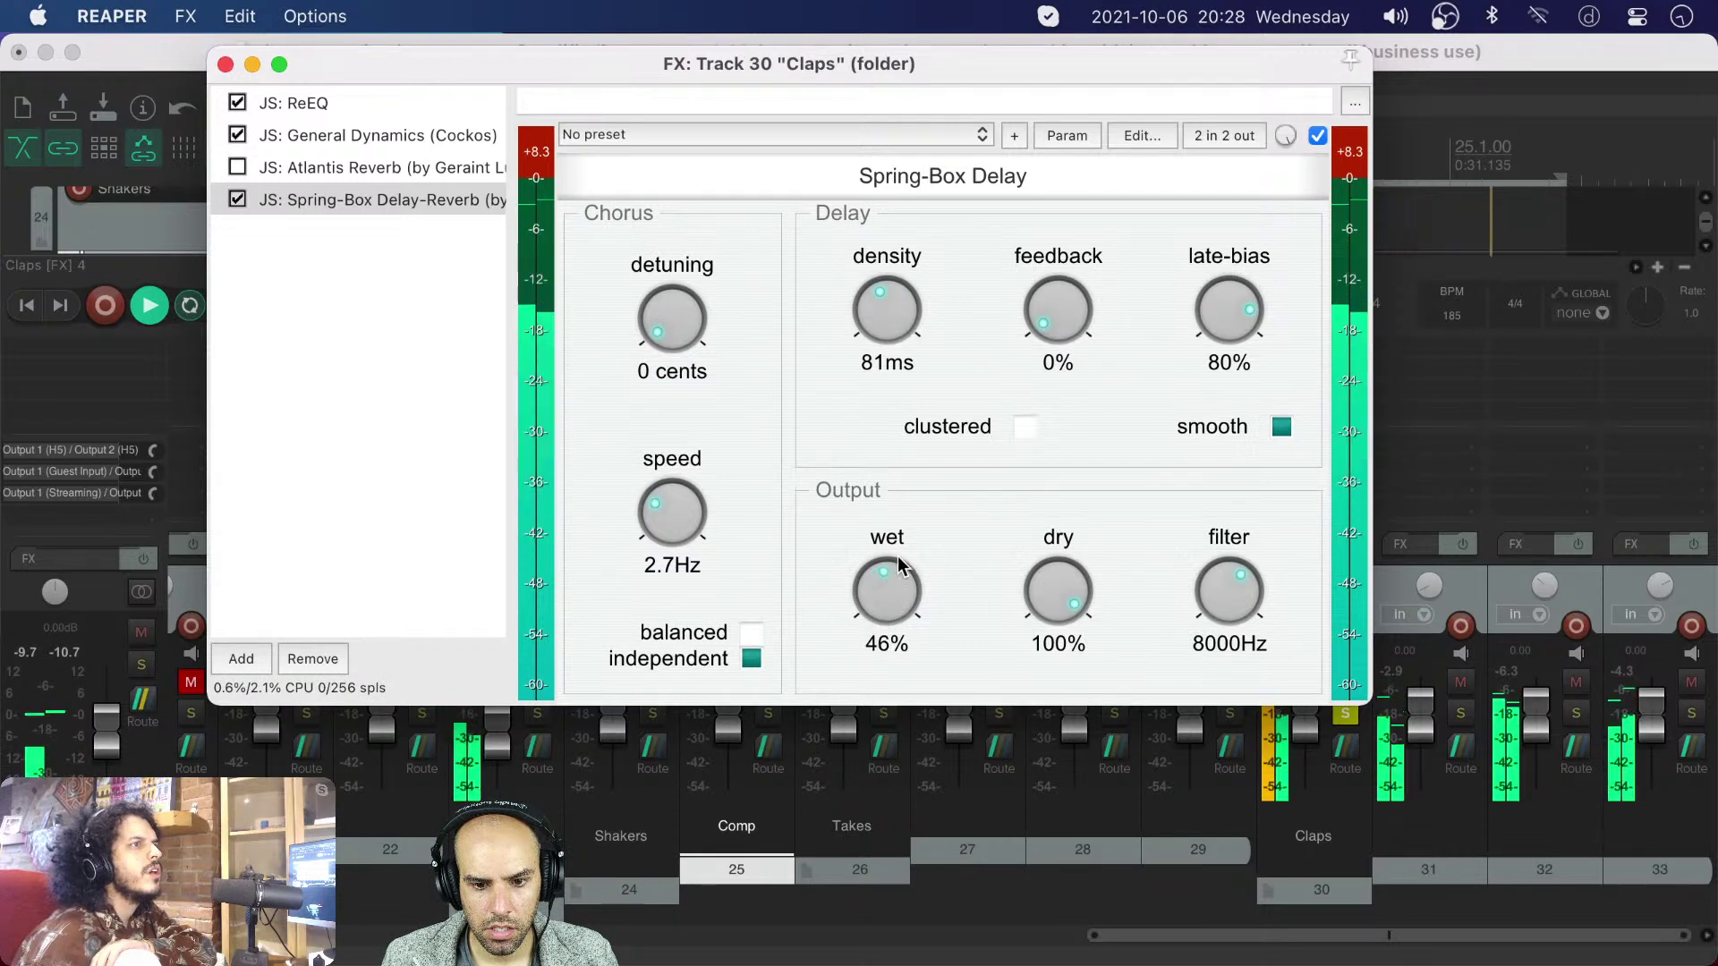
- Remove Spring-Box Delay-Reverb from the Claps track and stop playback
click(463, 201)
click(320, 658)
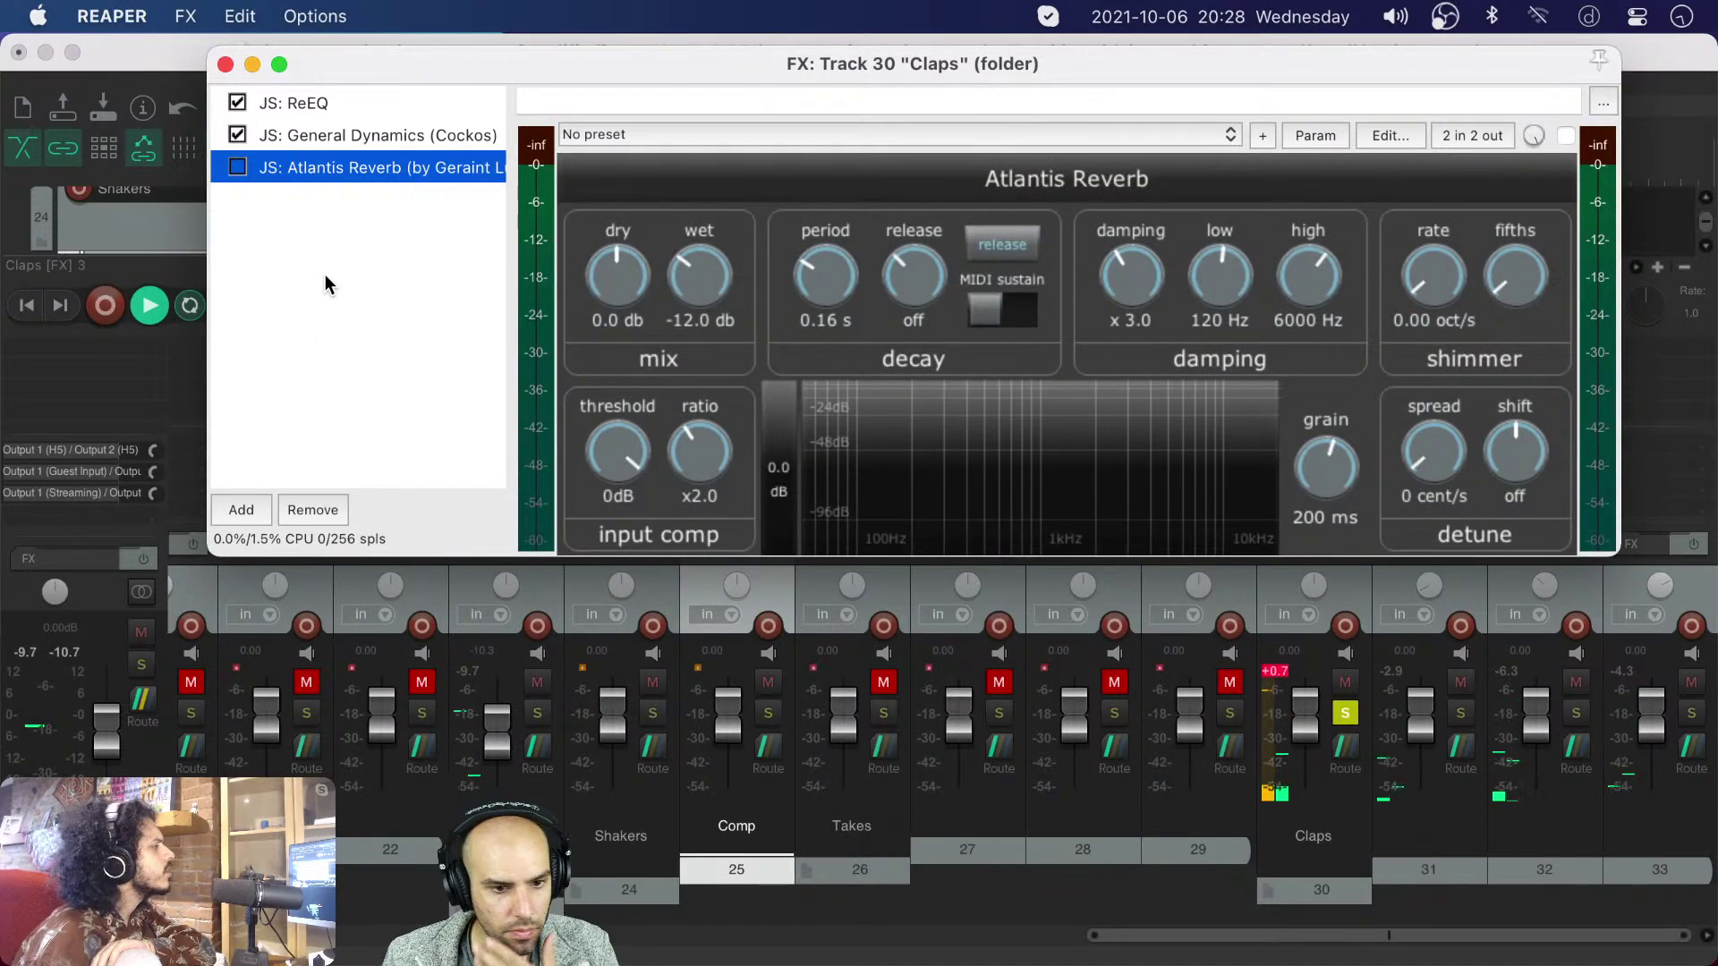
key(space)
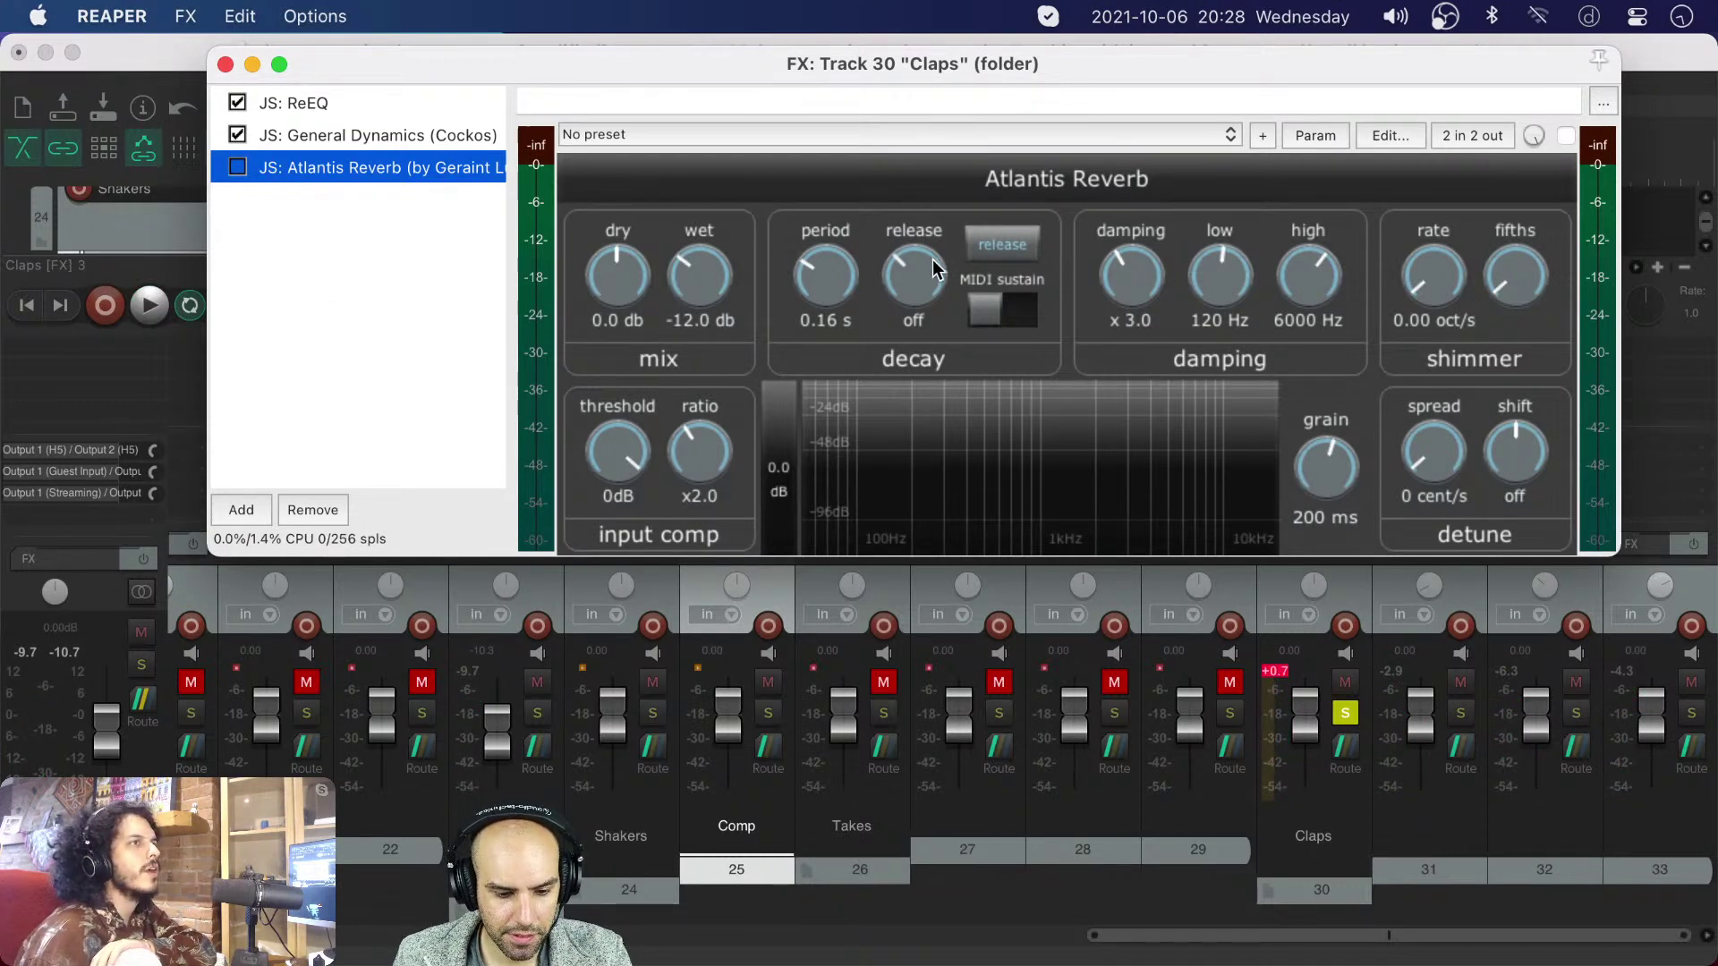
- Switch to the YouTube Studio live chat in Chrome and look back for the viewers' reverb recommendations
key(super+Tab)
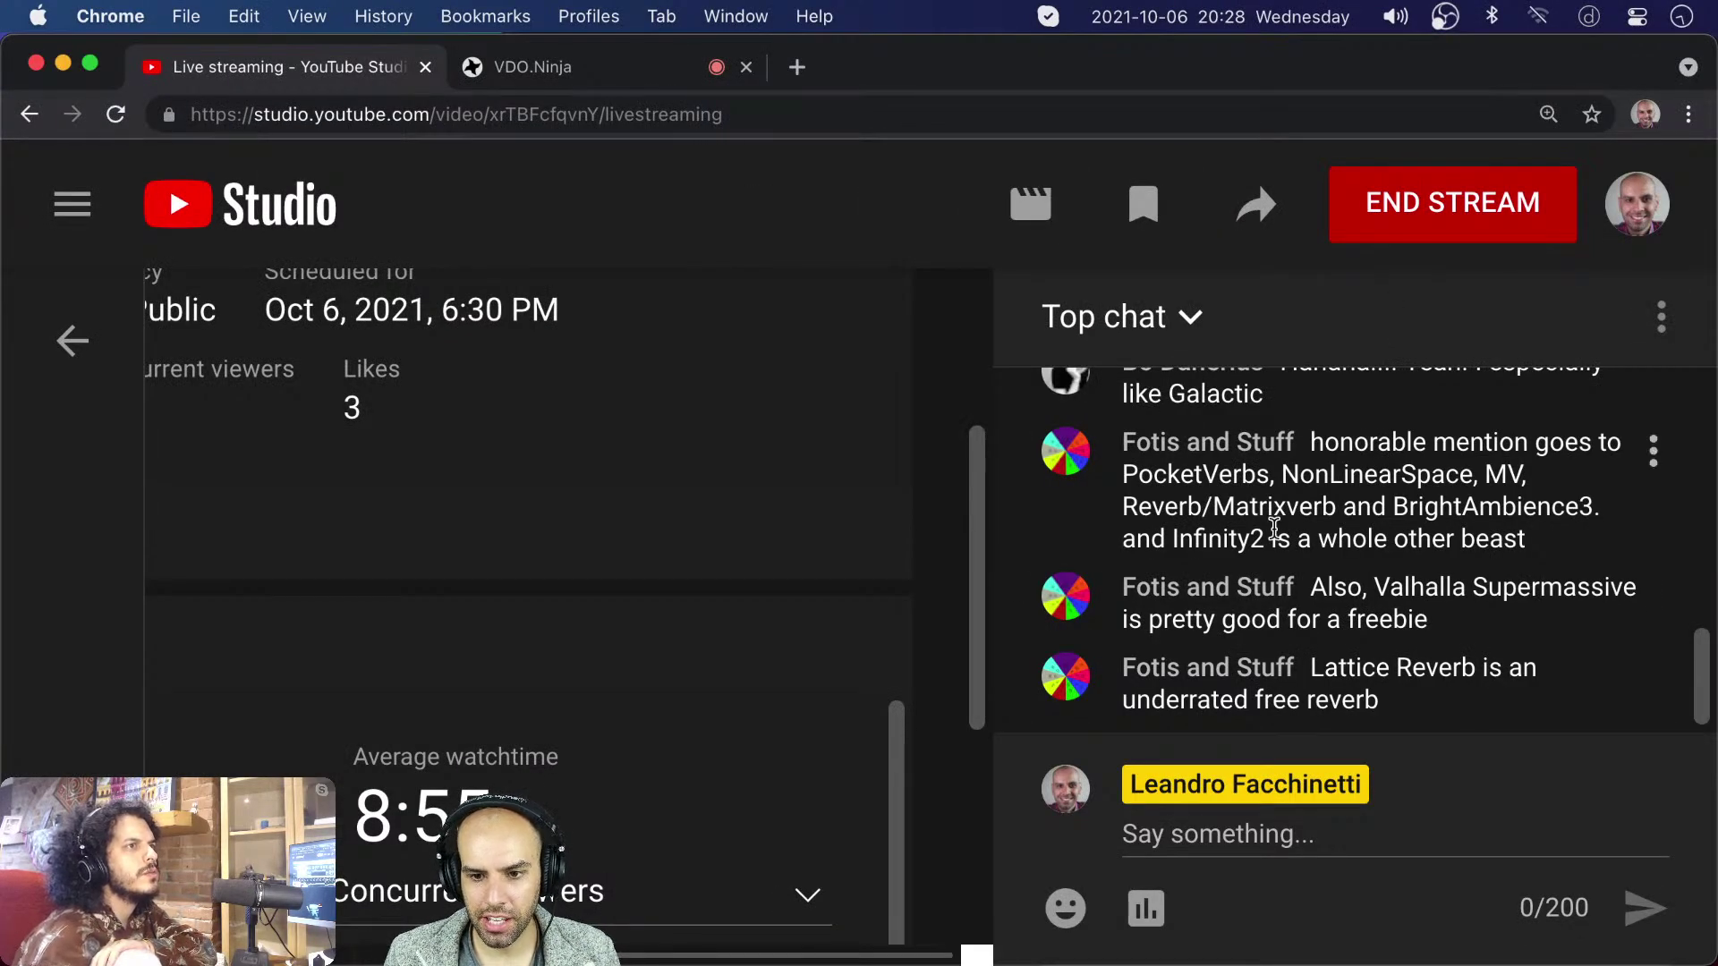
scroll(1391, 515, up, 5)
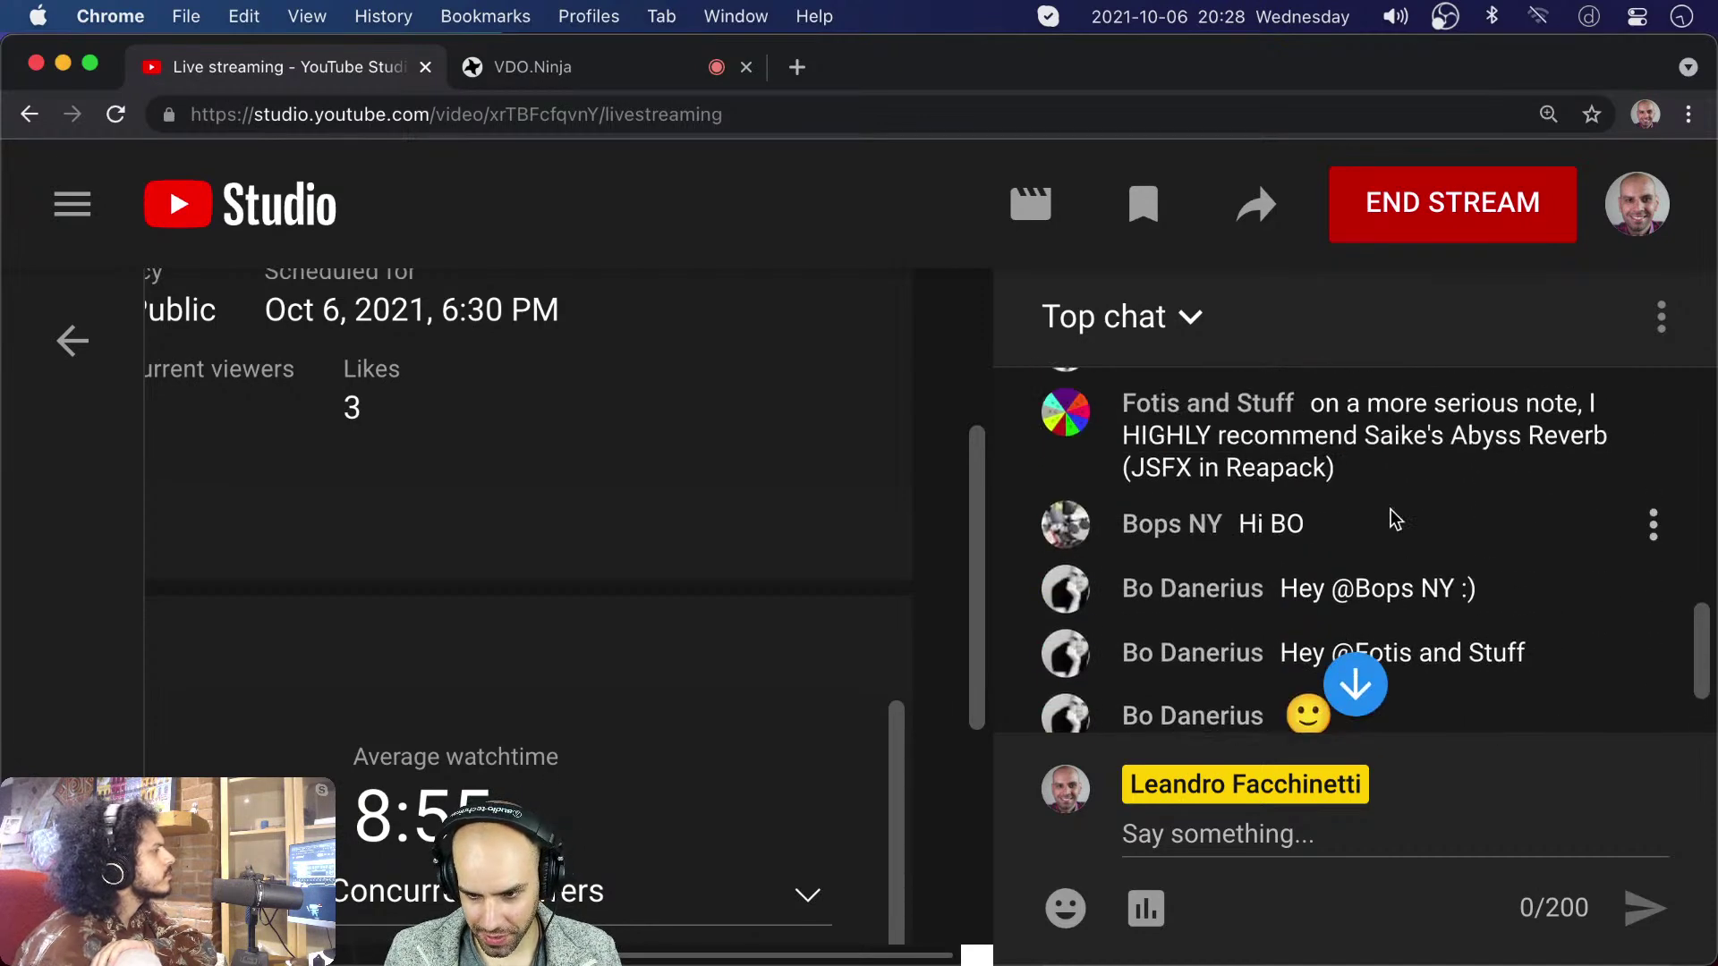
scroll(1391, 519, up, 1)
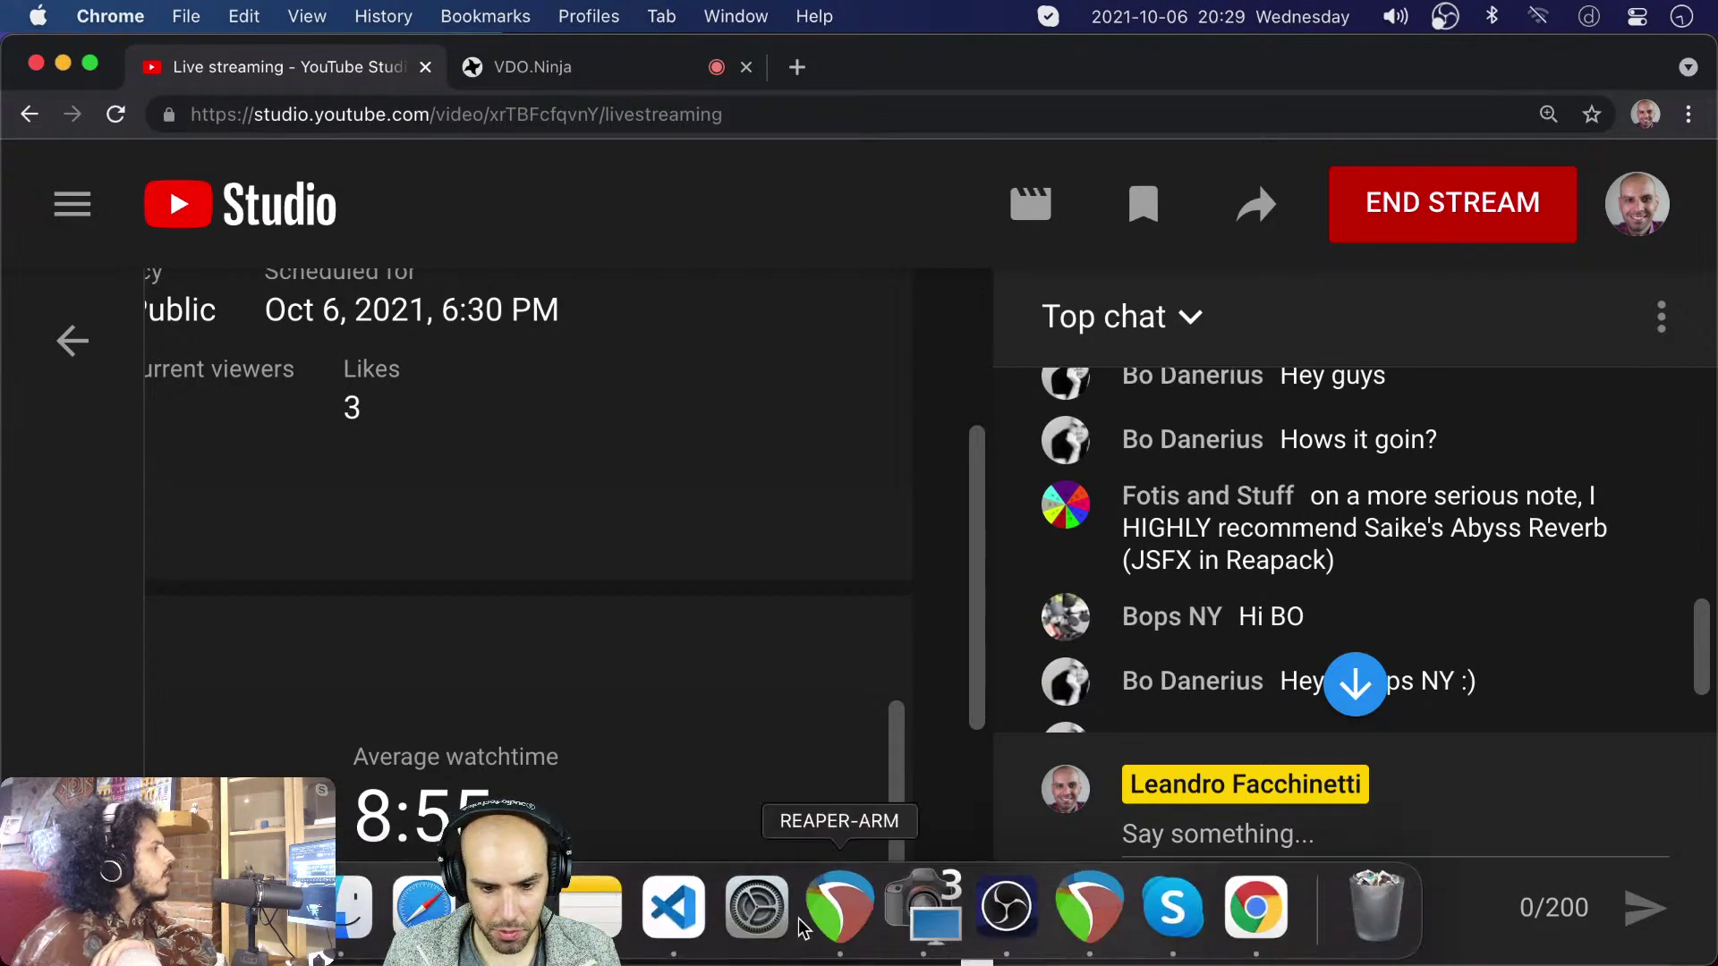
- Switch to Visual Studio Code, open the recent file the-stream-is-about-to-start.md and close the empty Untitled-1 file
click(678, 899)
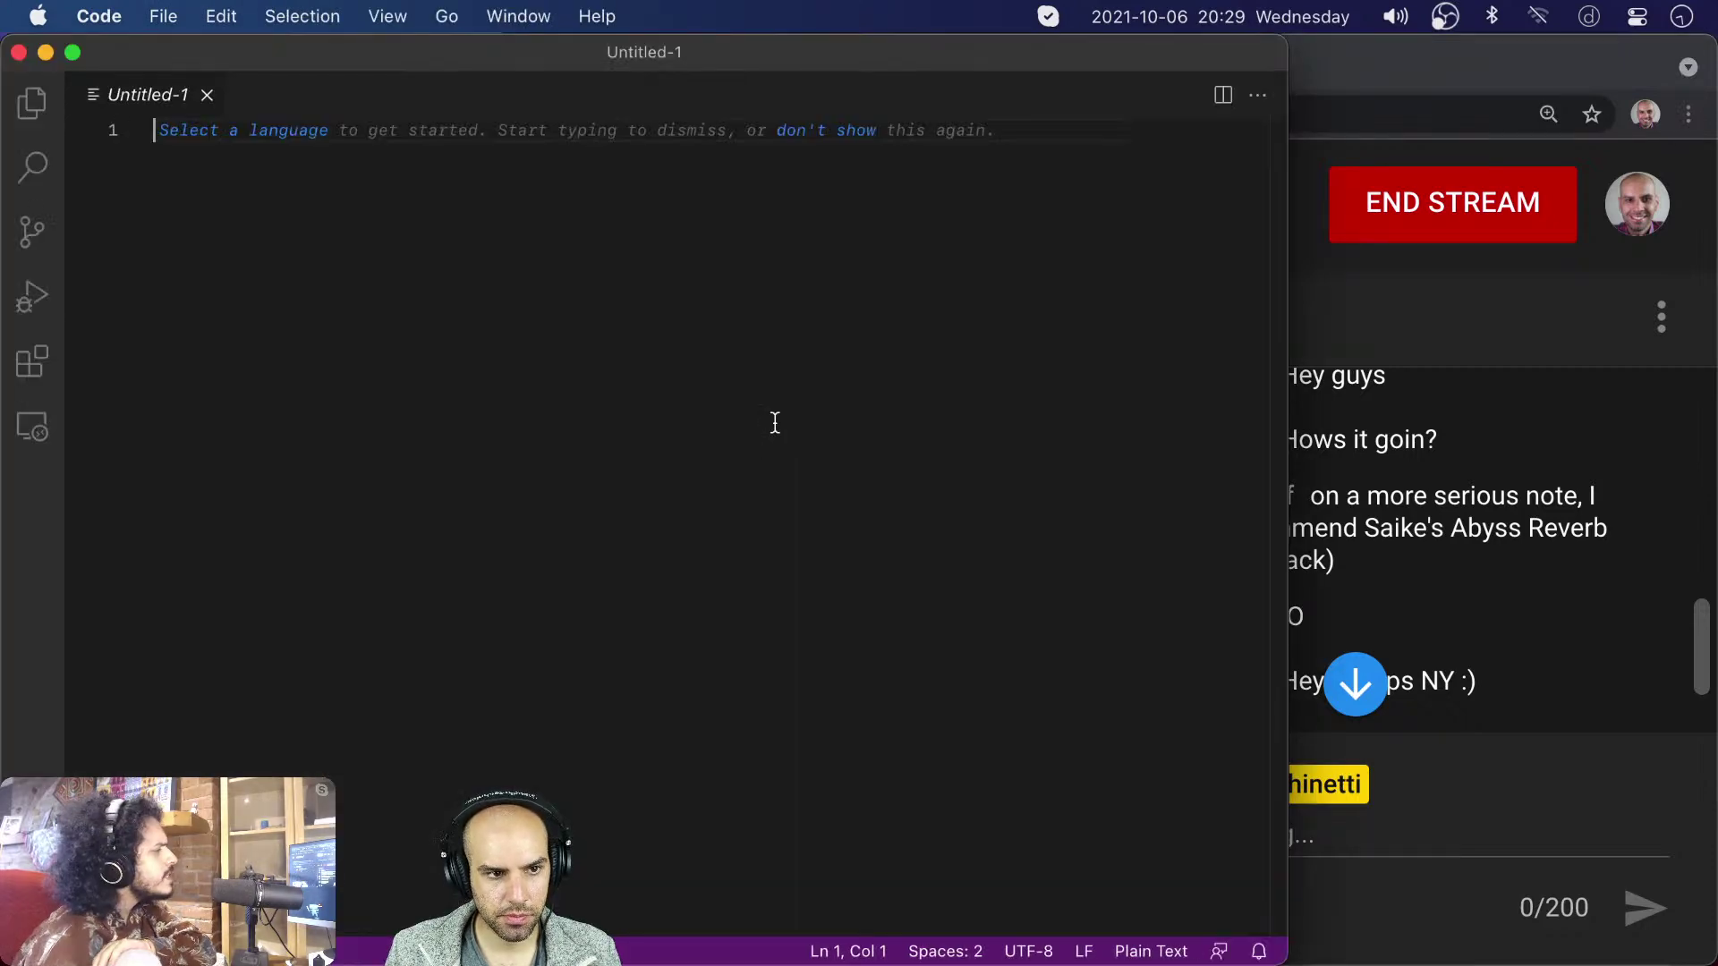
key(ctrl+r)
text(the)
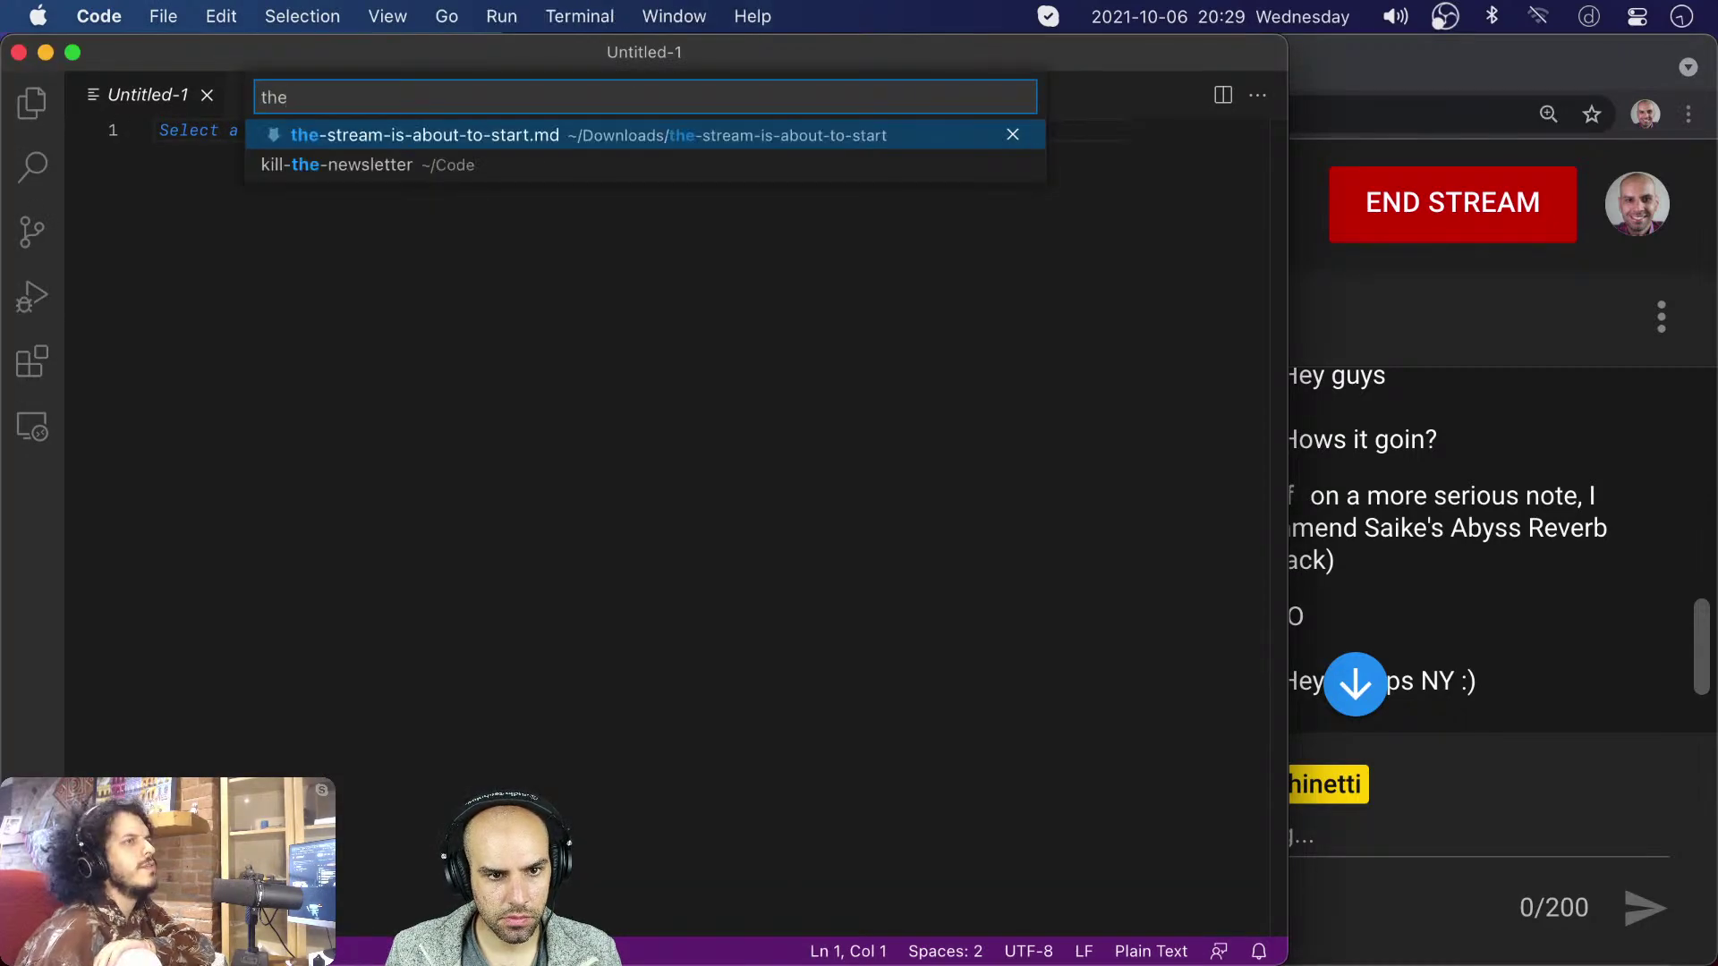
key(Return)
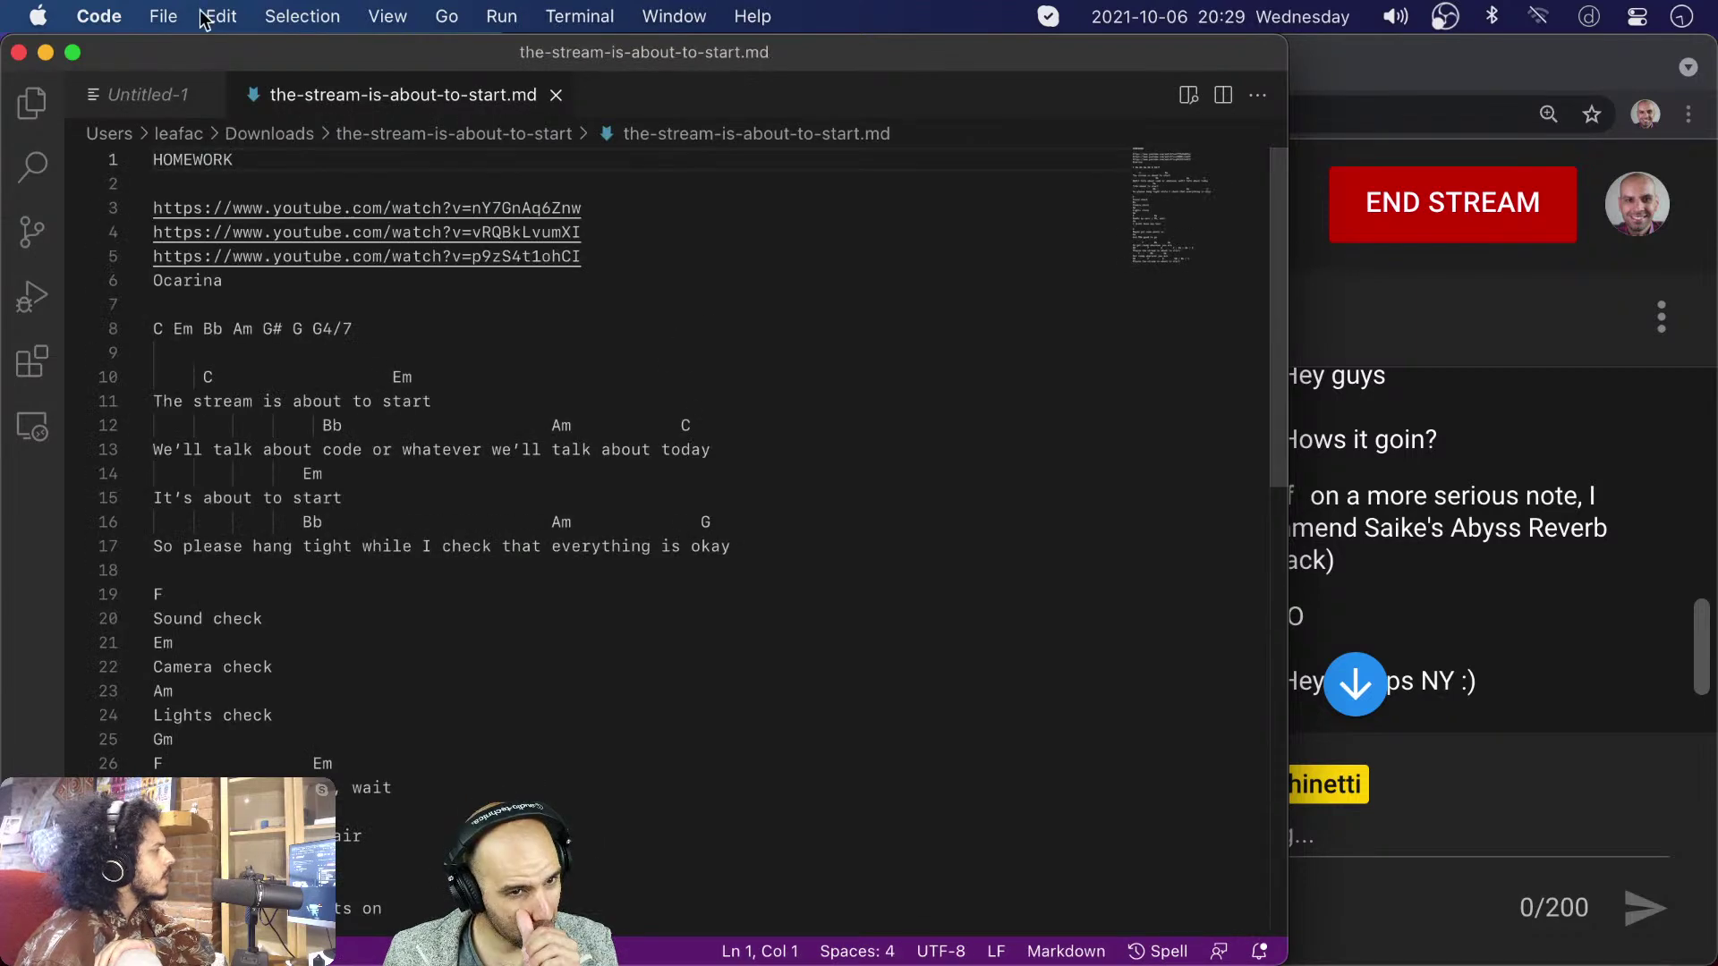
click(212, 97)
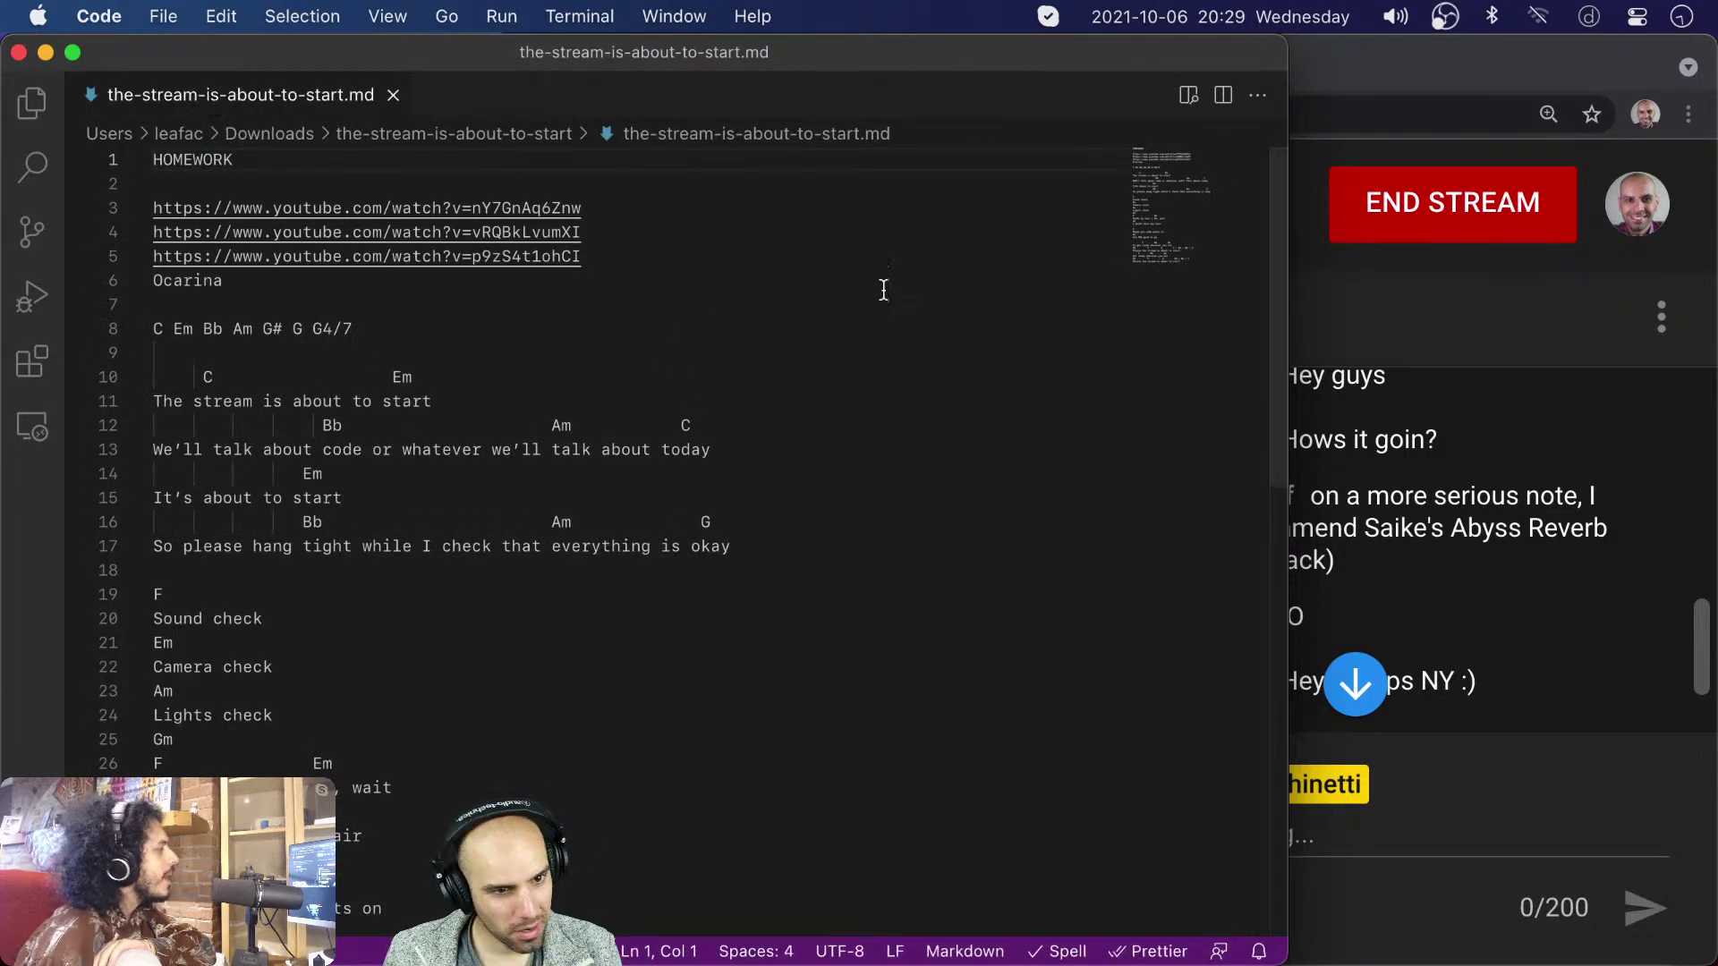
- Below the homework links, add the notes "More guitar parts" and "Bass parts" on separate lines, with blank lines around them
click(618, 256)
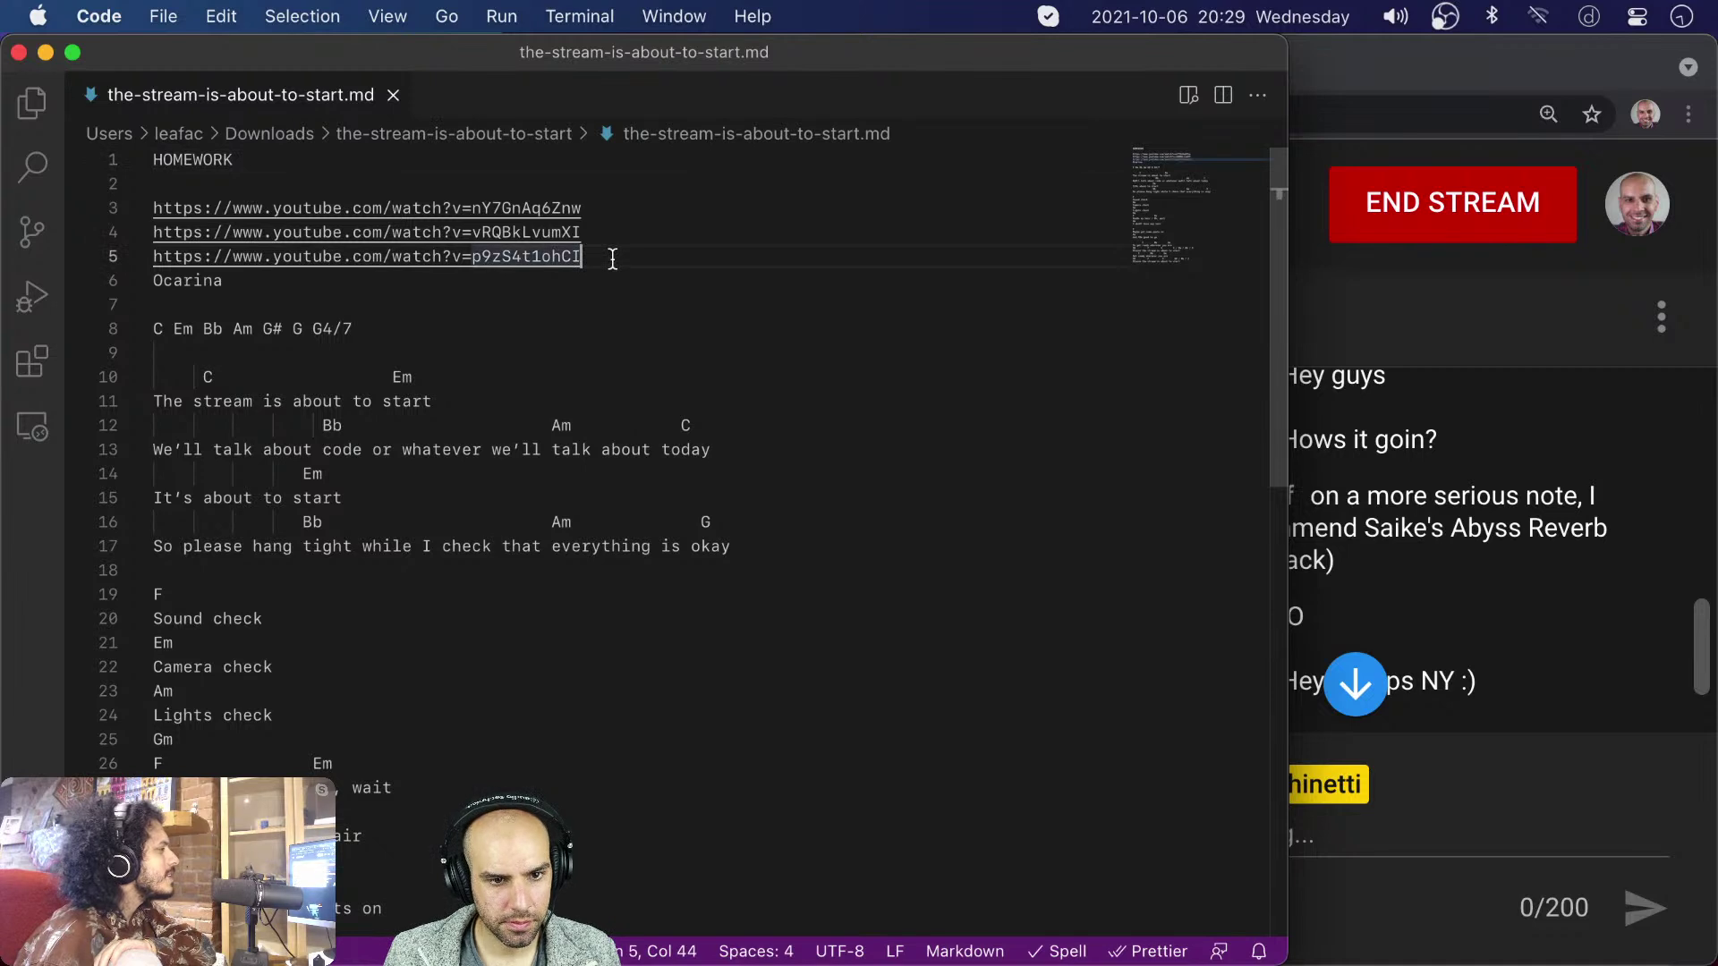
key(Return)
key(Return)
key(Return)
key(Return)
key(Up)
key(Up)
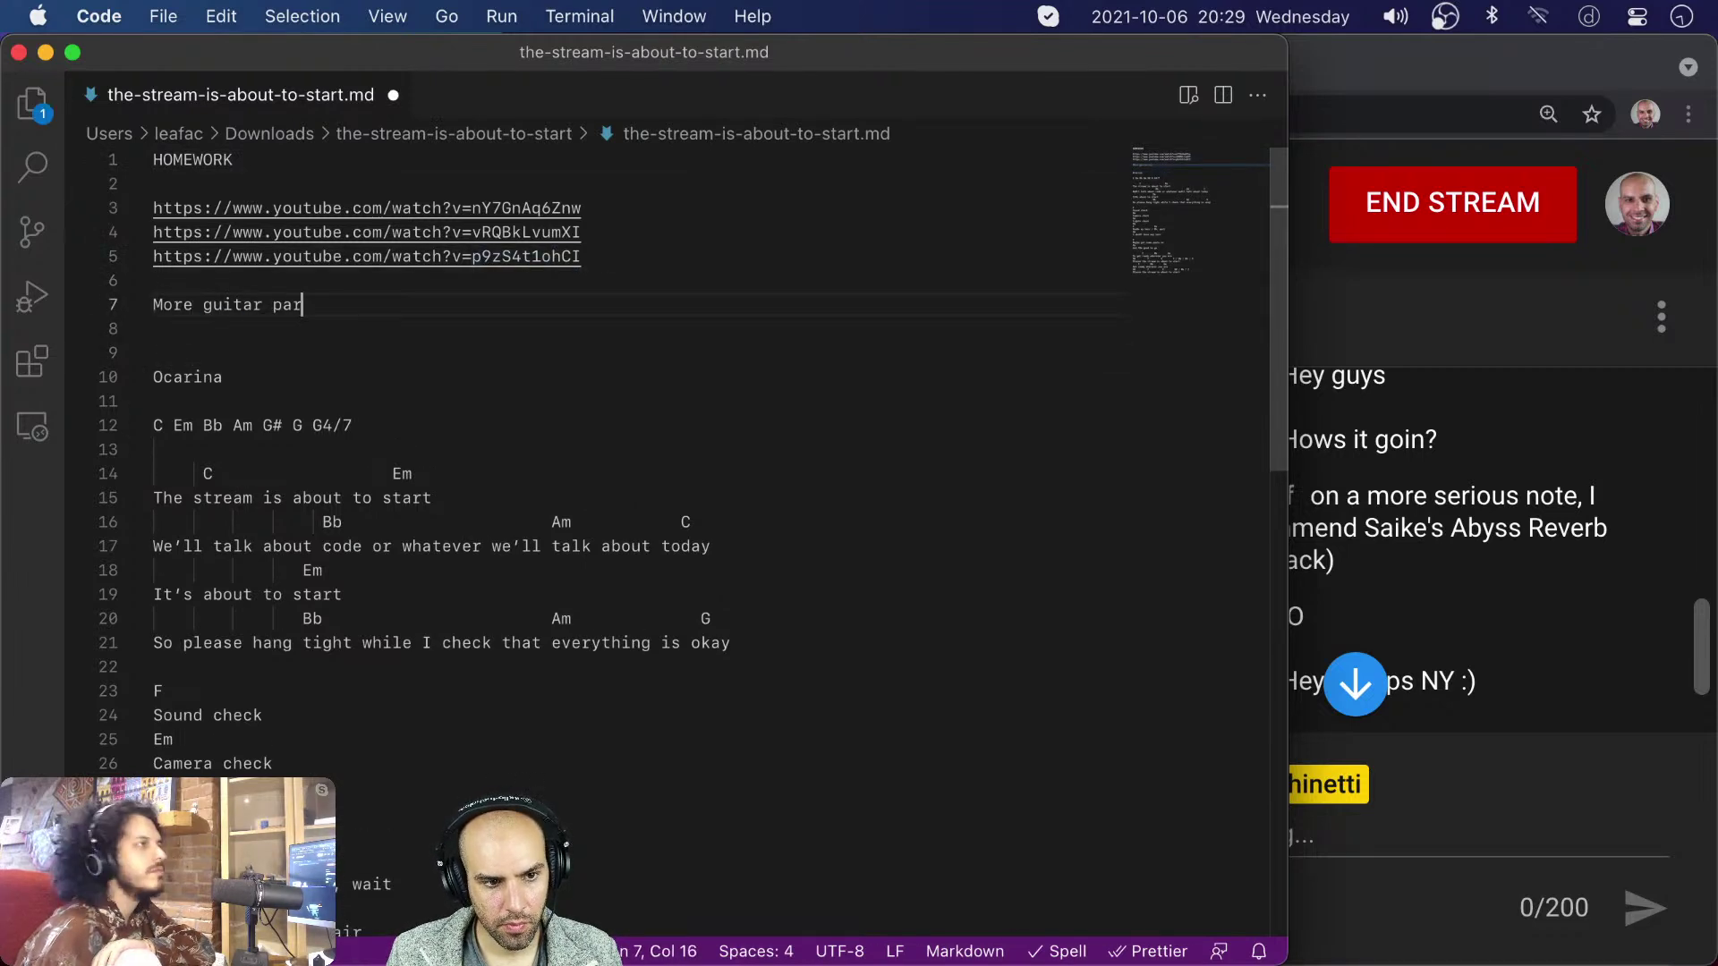
key(Return)
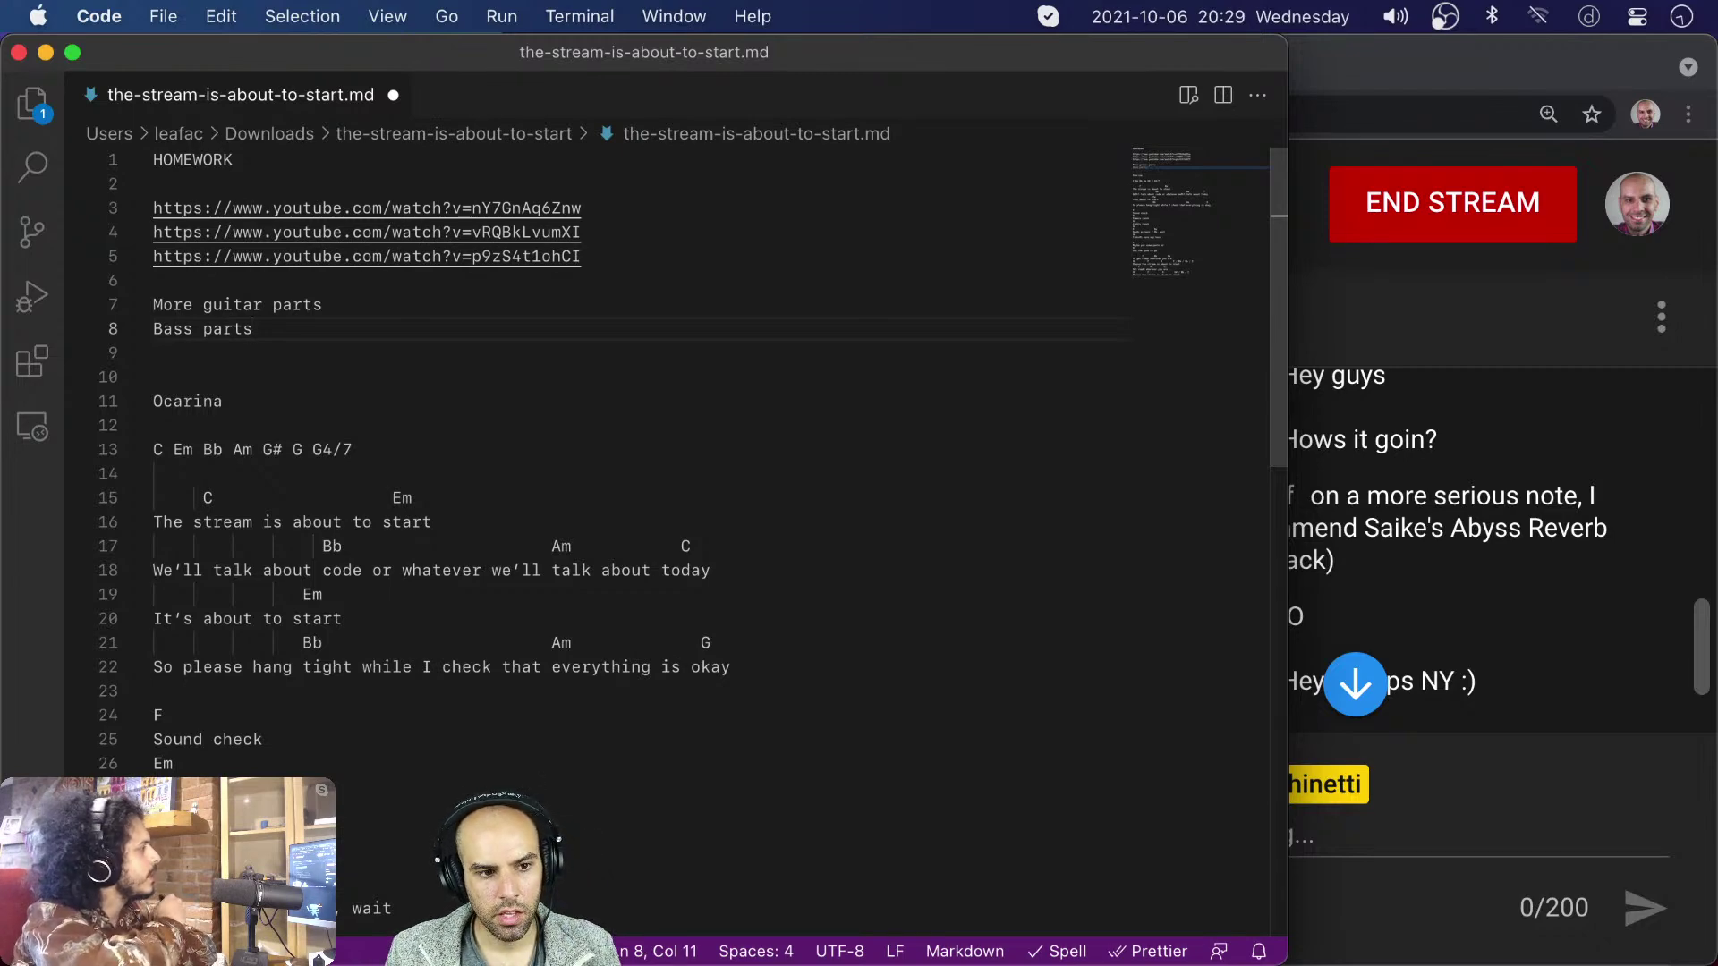
- Add the note "Play with reverbs on the claps:" below "Bass parts" and start a new line under it
key(Return)
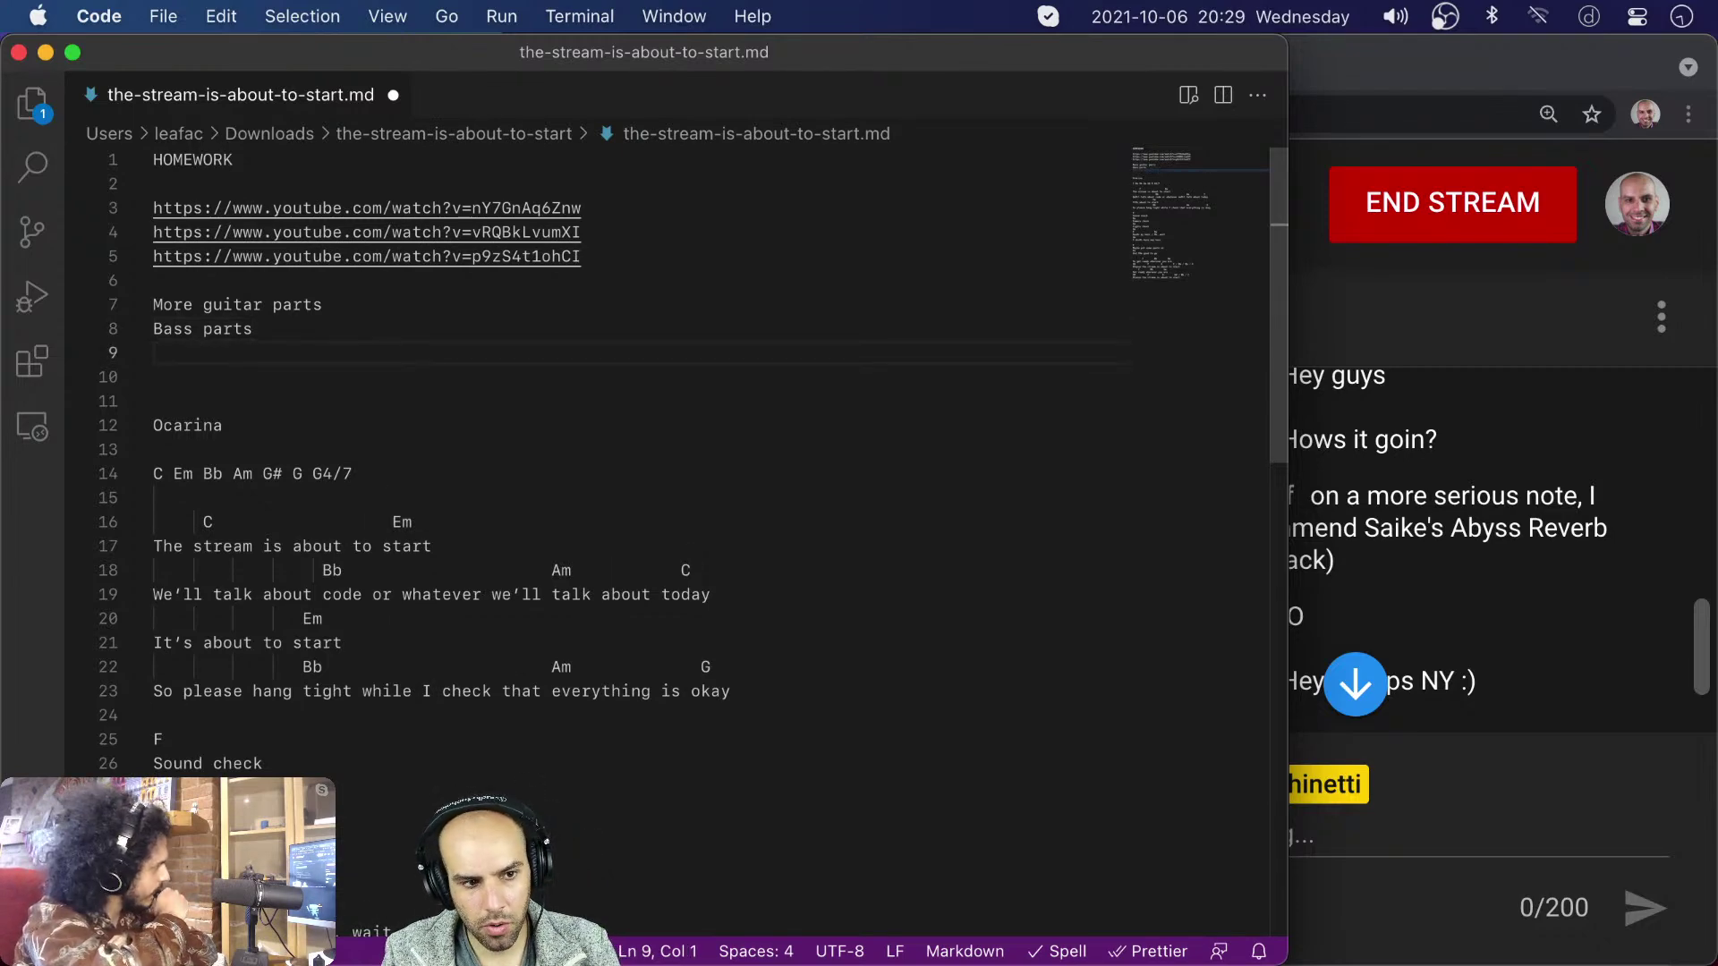
click(115, 330)
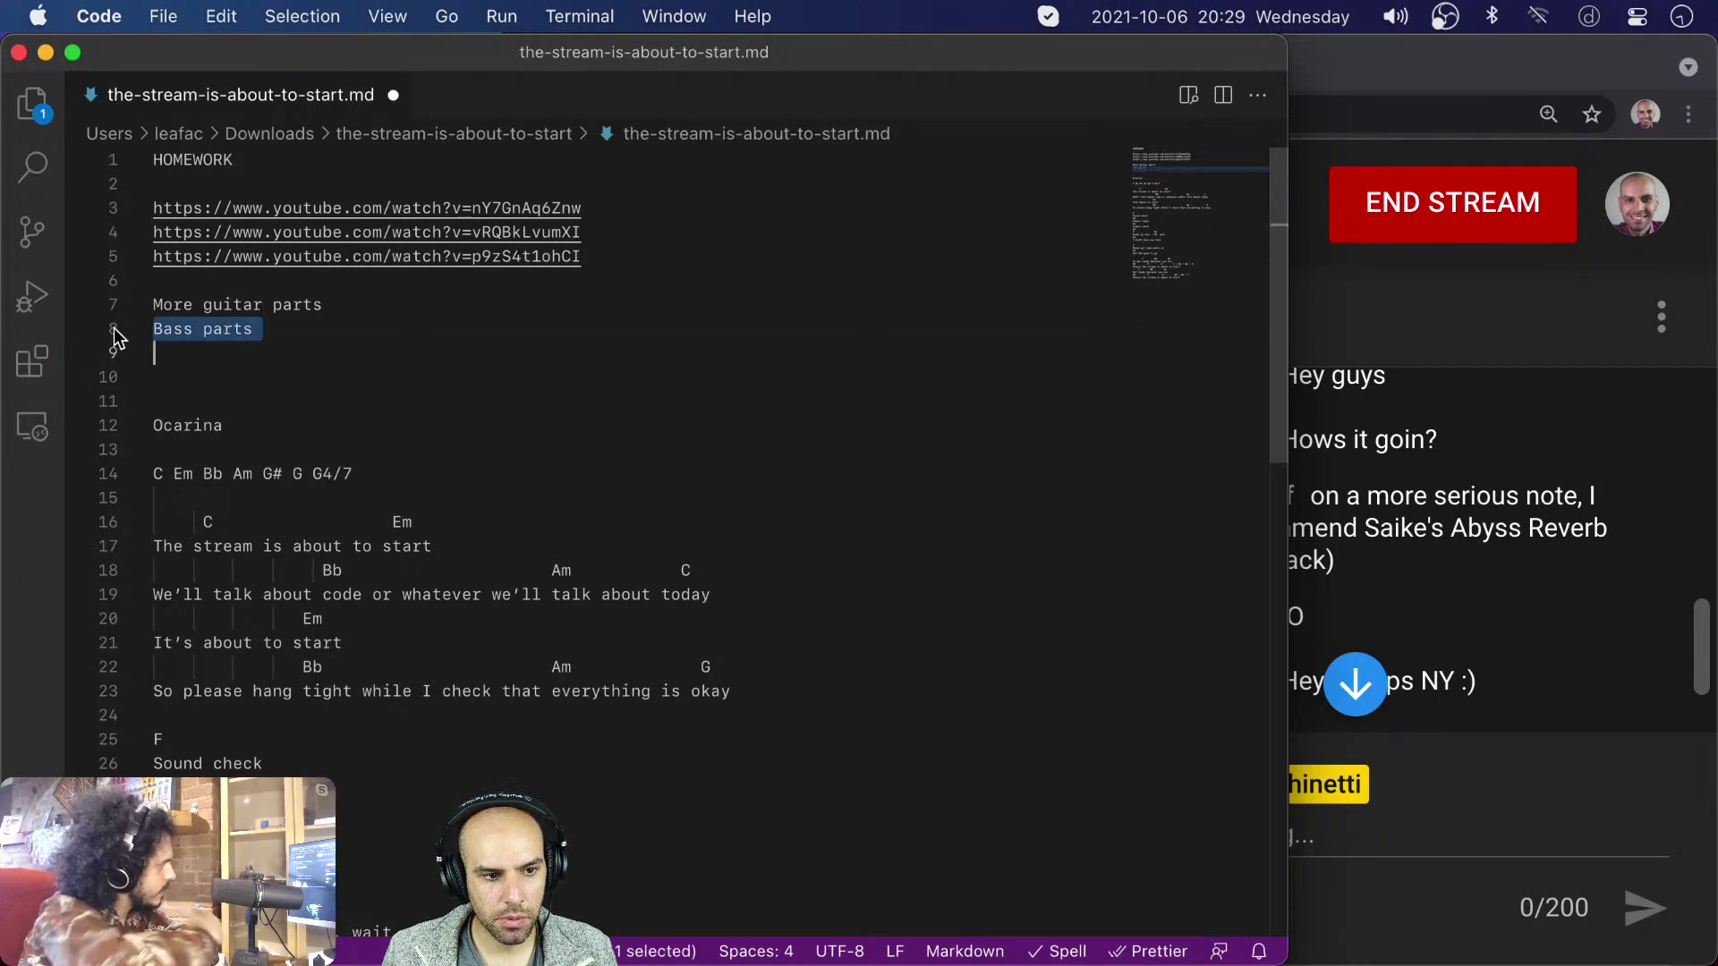
click(191, 346)
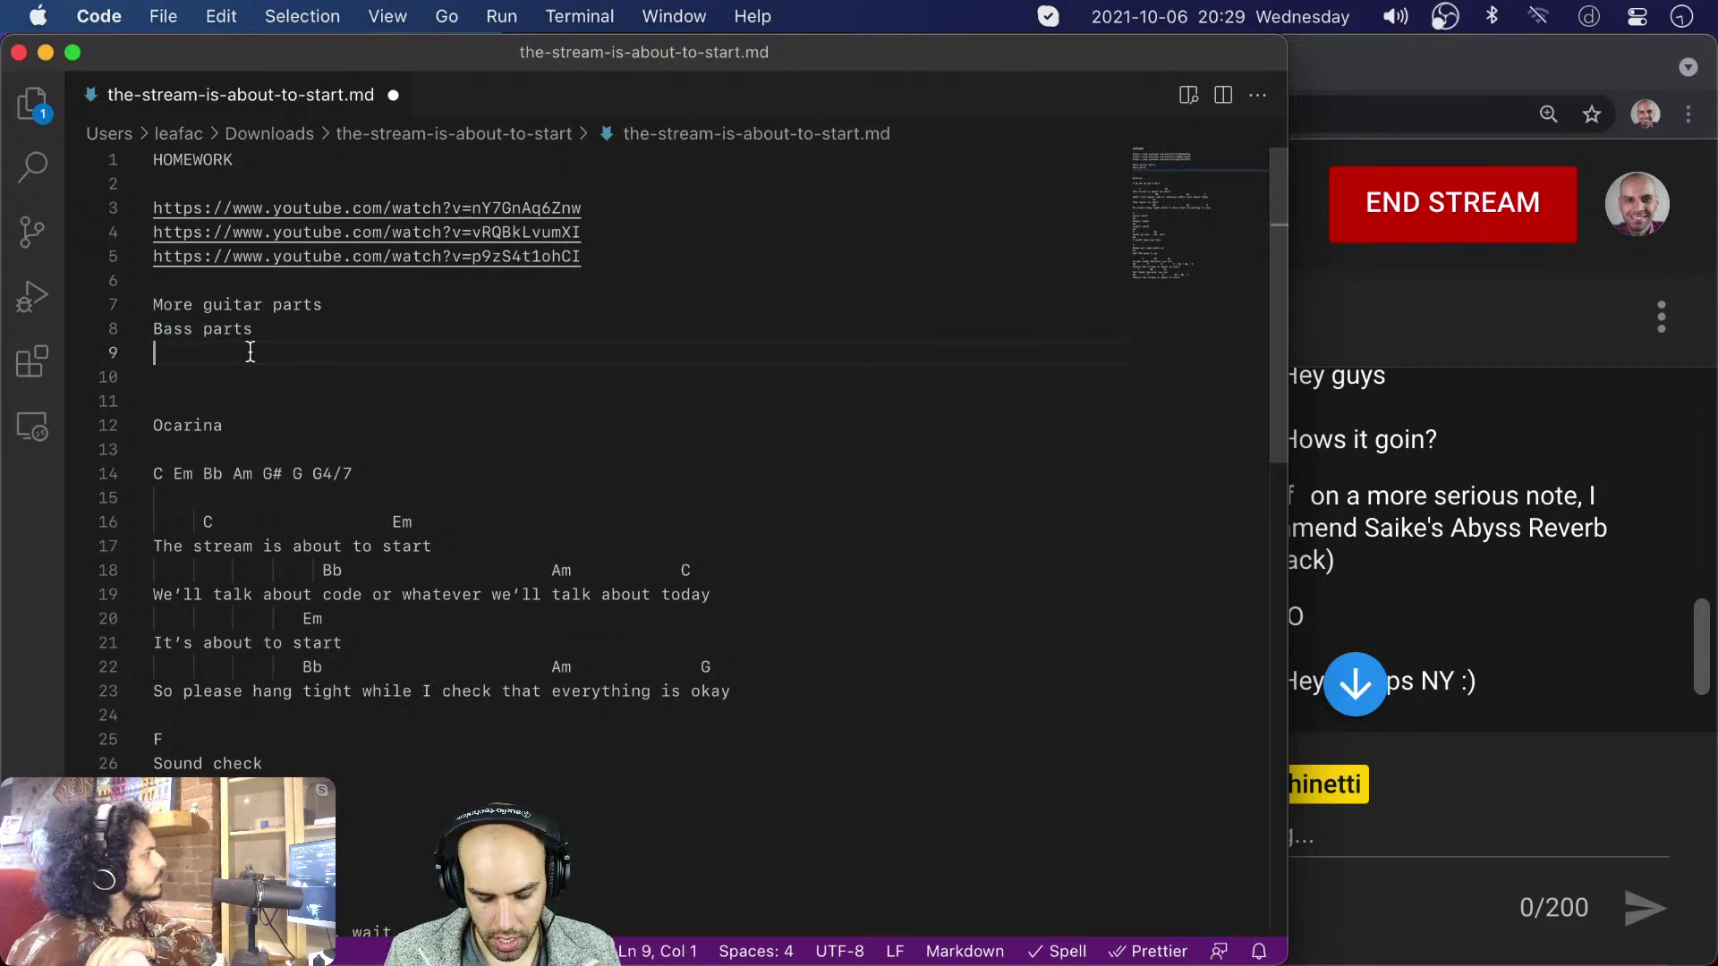
text(Play with reve)
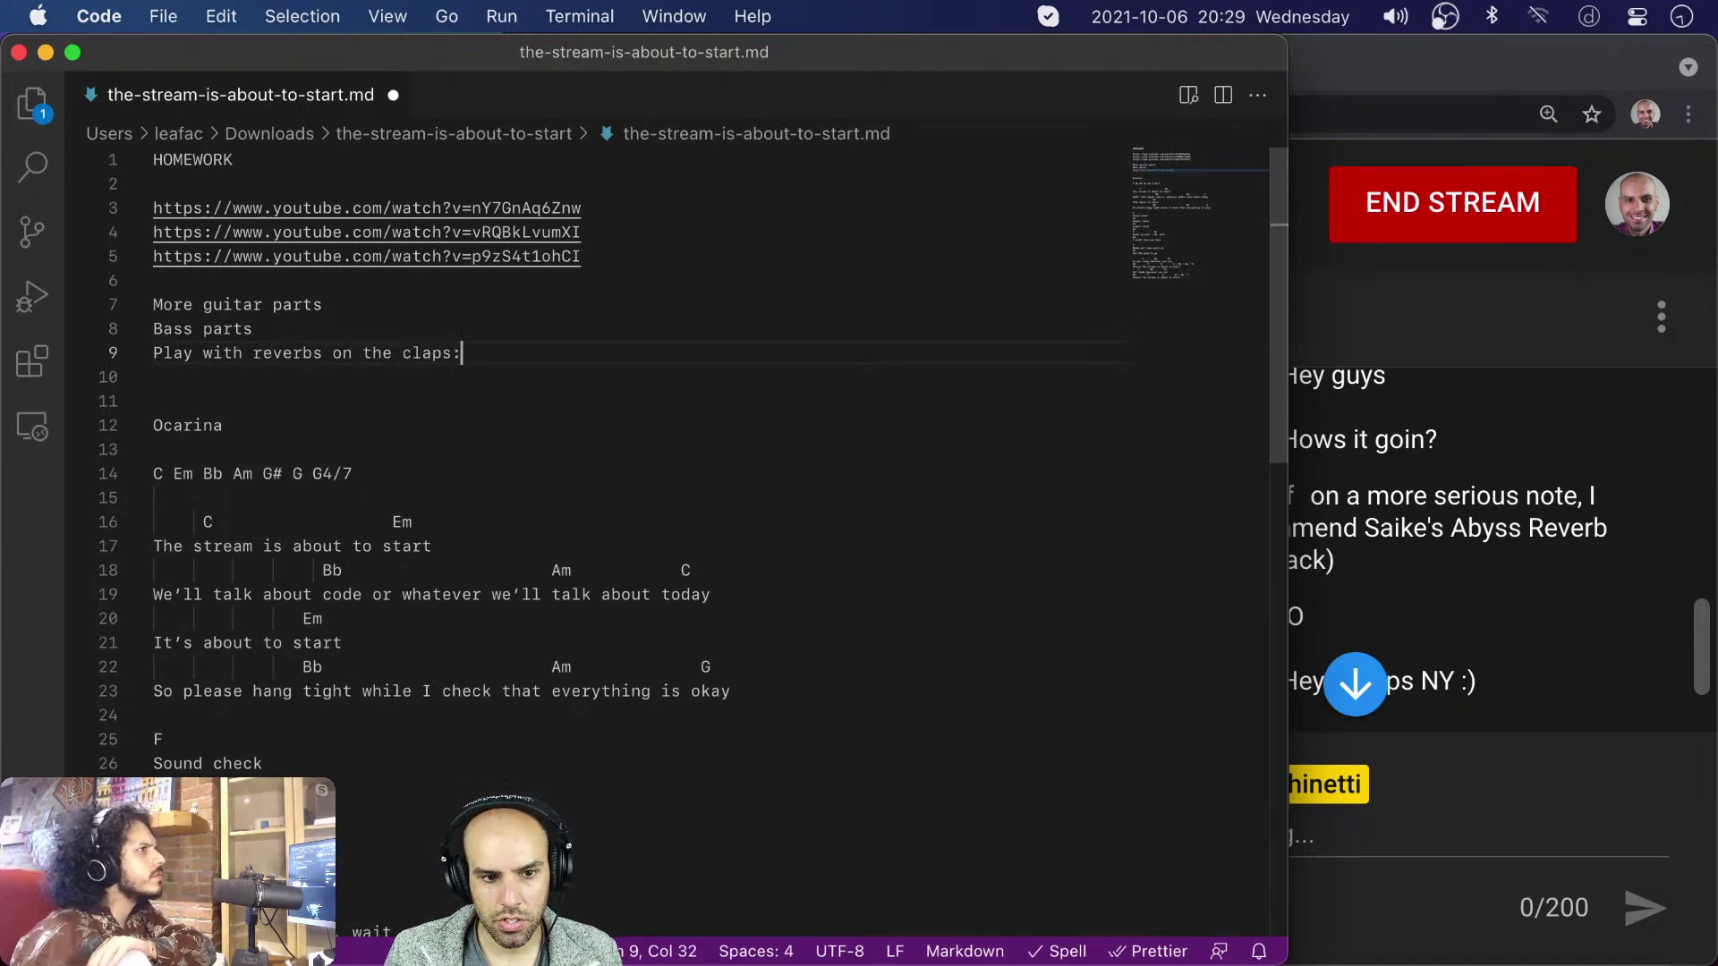
text(rbs on the claps:)
key(Return)
- Find the impulse response recommendation in the live chat and copy "Scottish Oil Tank Impulse Response (free) and load it in ReaVerb" into the notes
click(1487, 573)
scroll(1488, 573, up, 10)
scroll(1488, 573, down, 2)
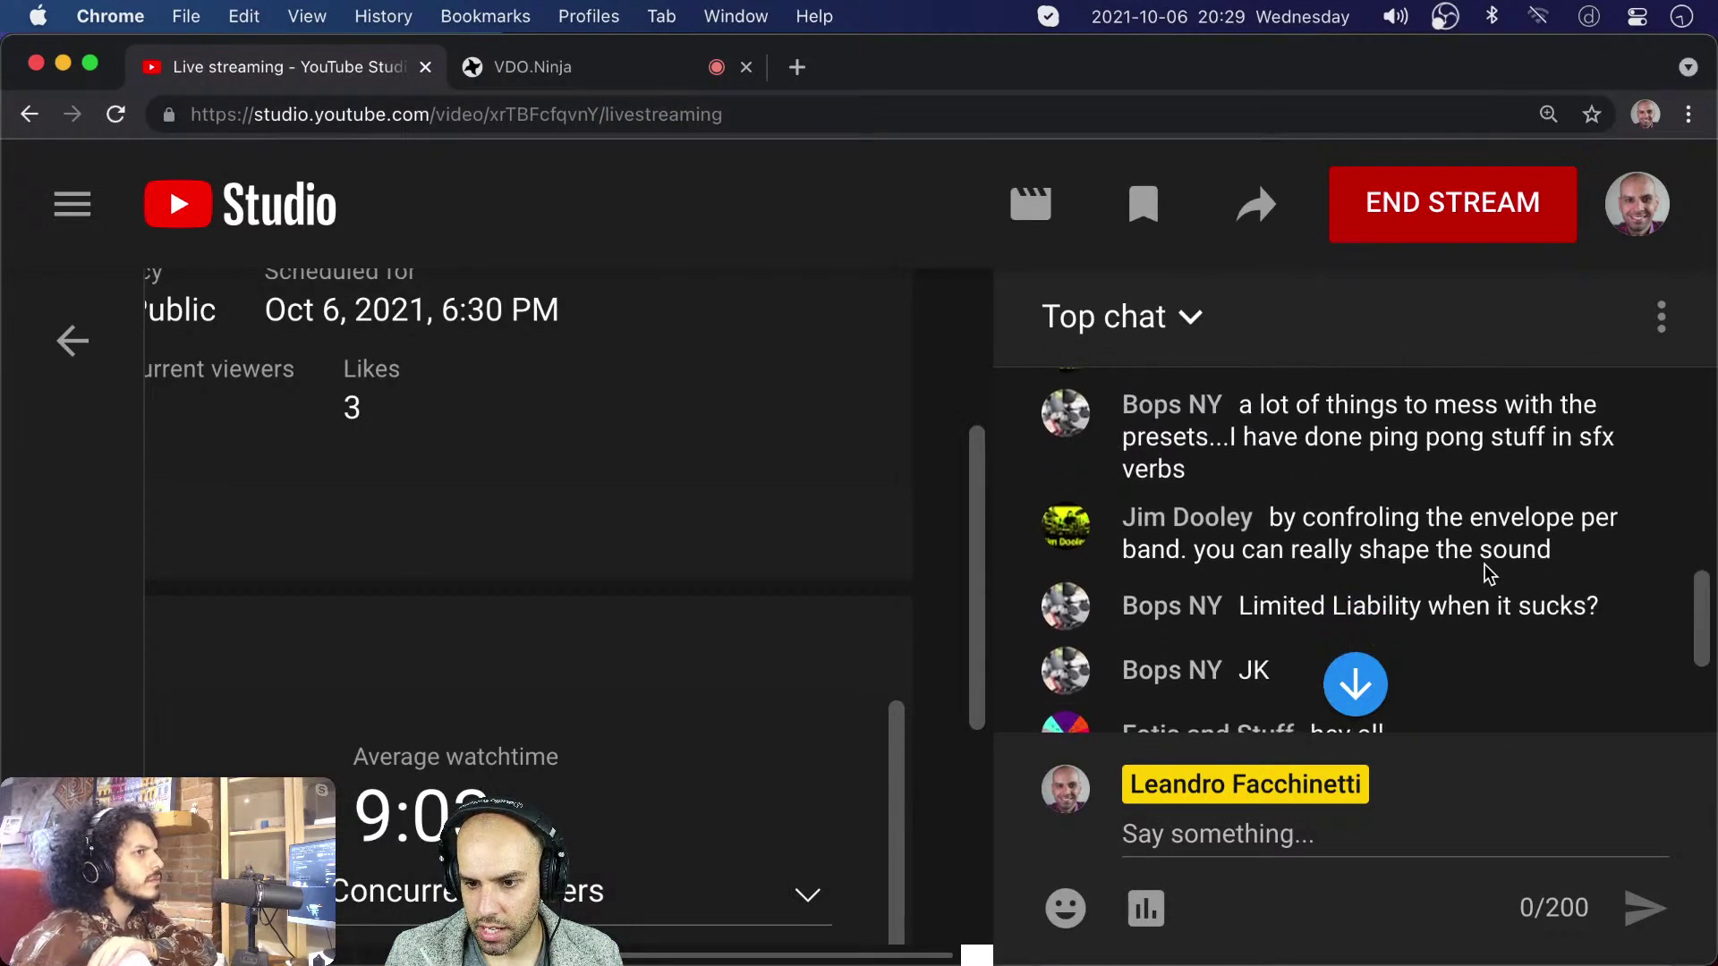
scroll(1488, 573, up, 3)
scroll(1487, 573, down, 9)
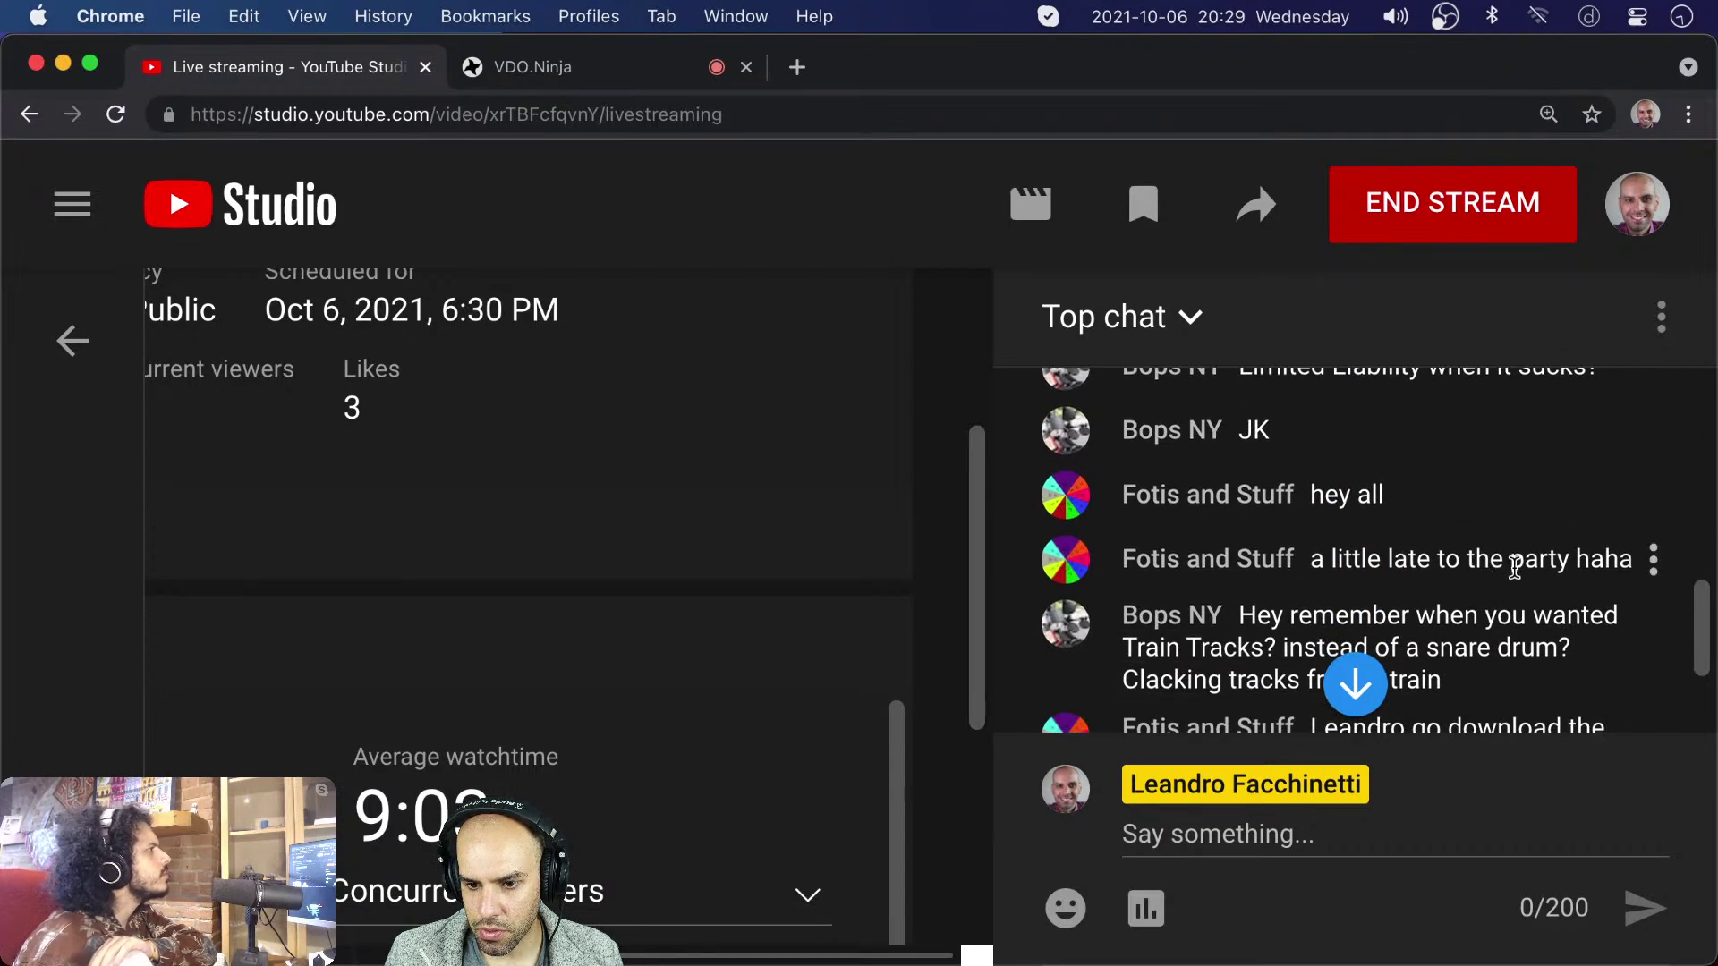
scroll(1514, 567, down, 2)
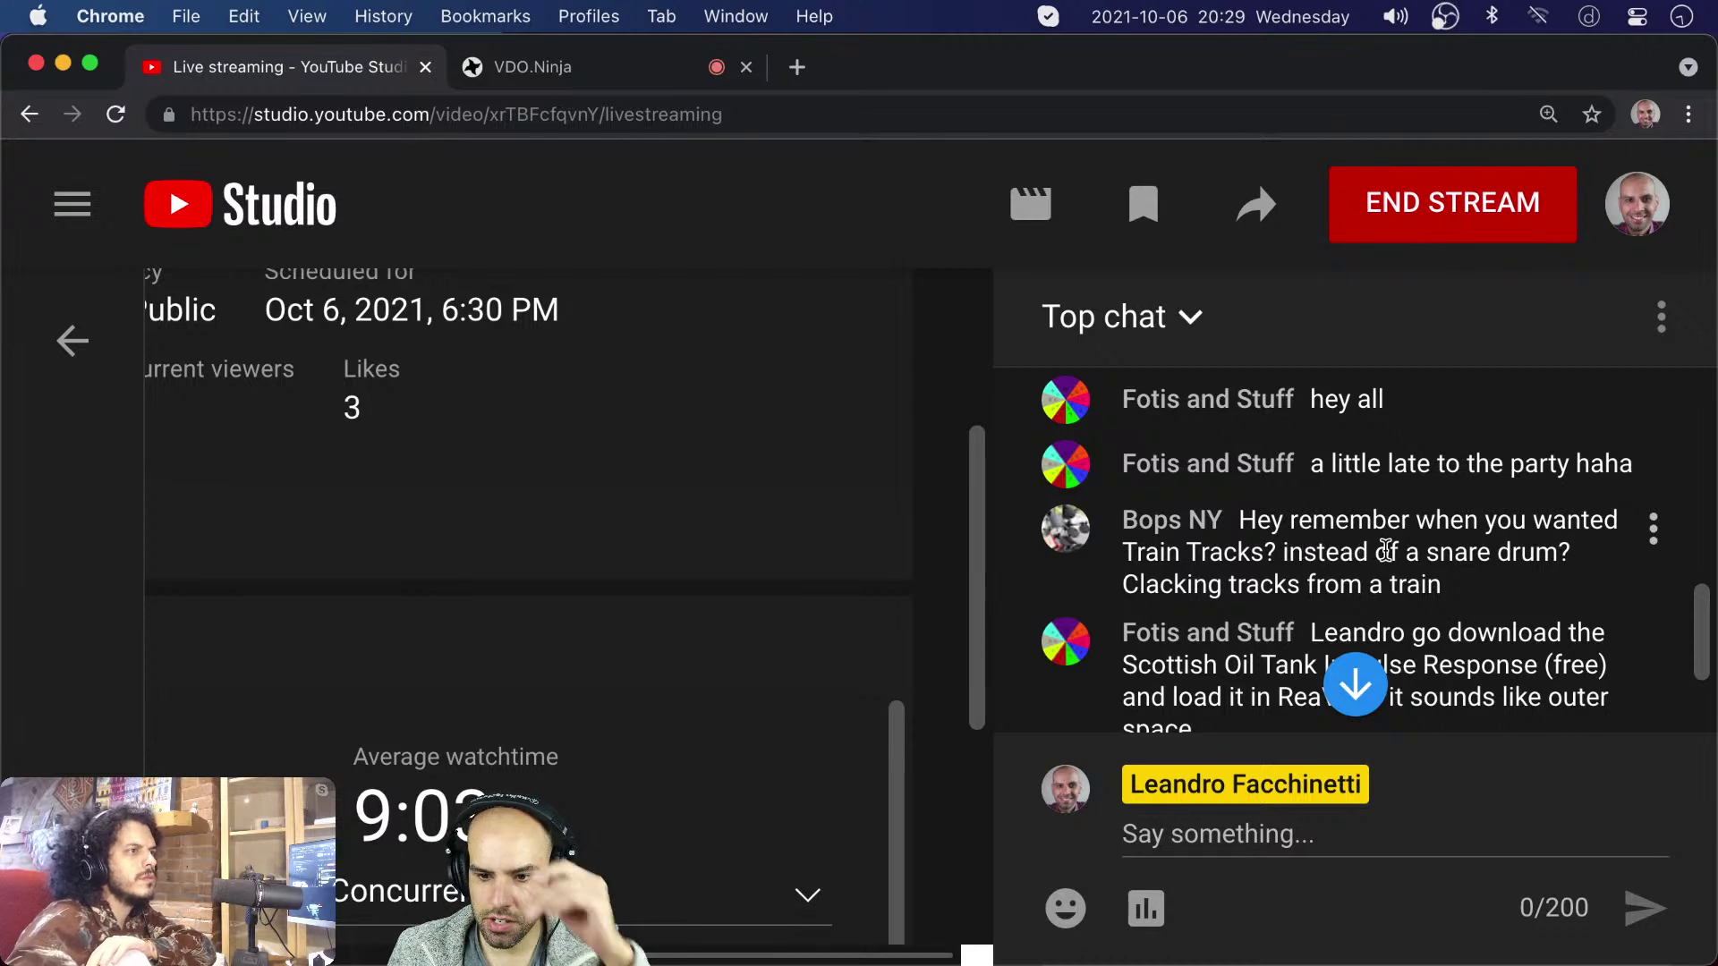
scroll(1386, 549, down, 2)
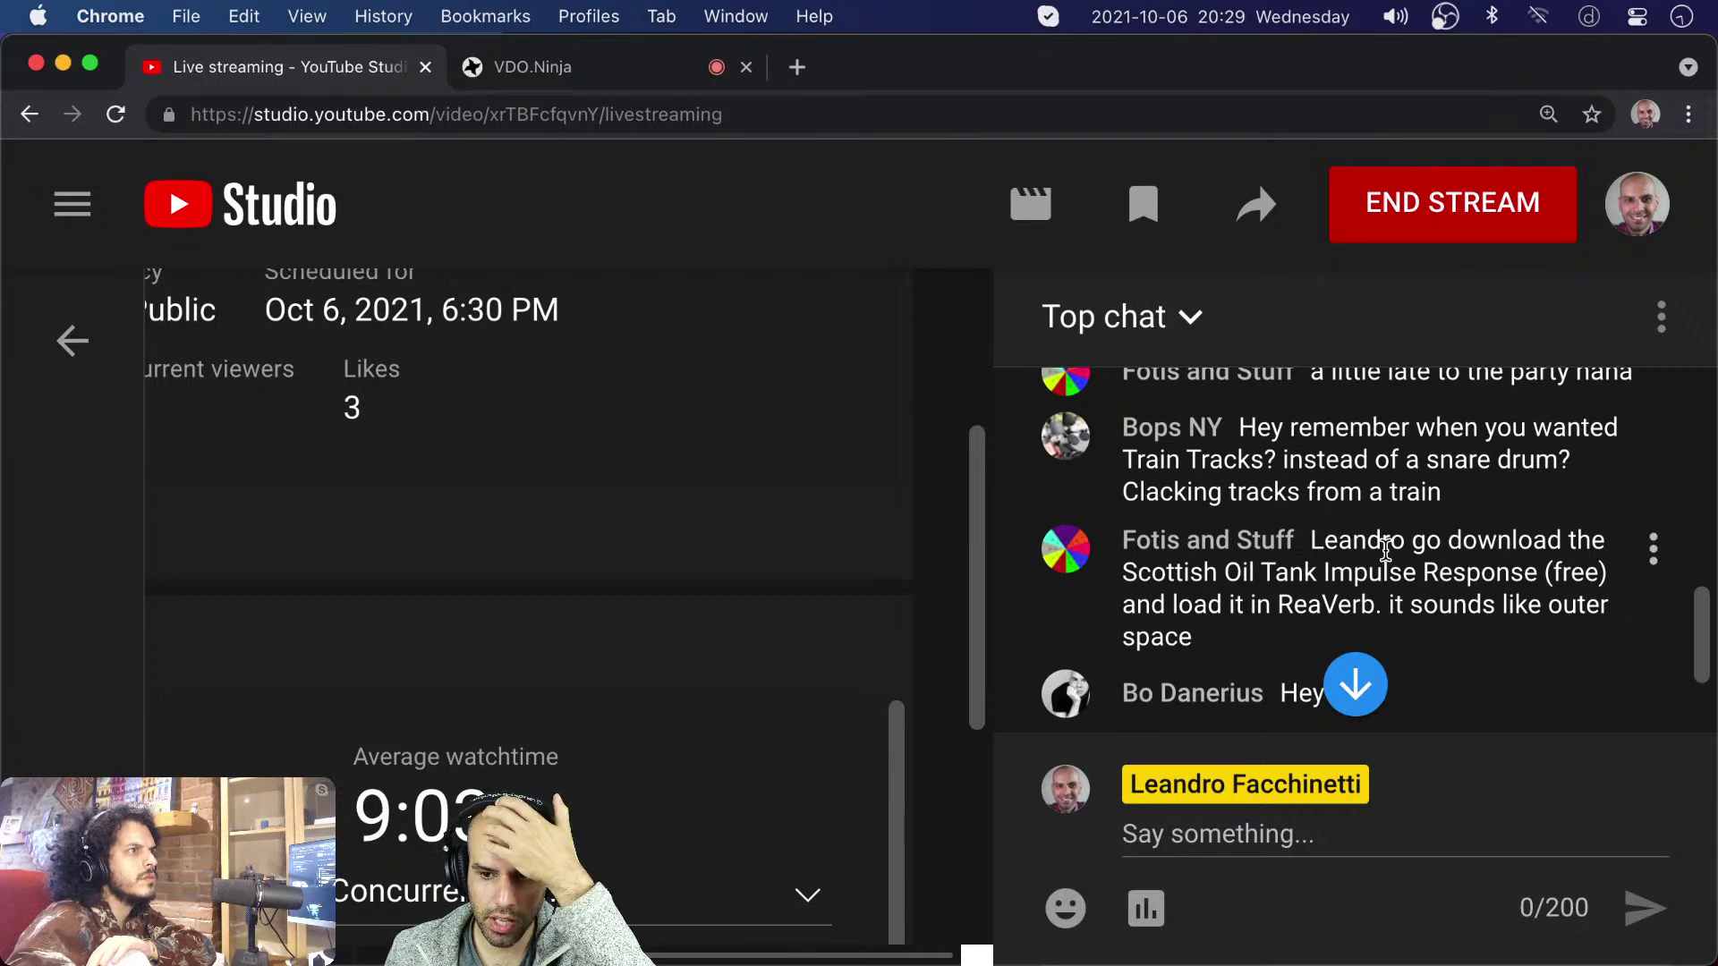
scroll(1386, 549, down, 1)
scroll(1386, 549, down, 2)
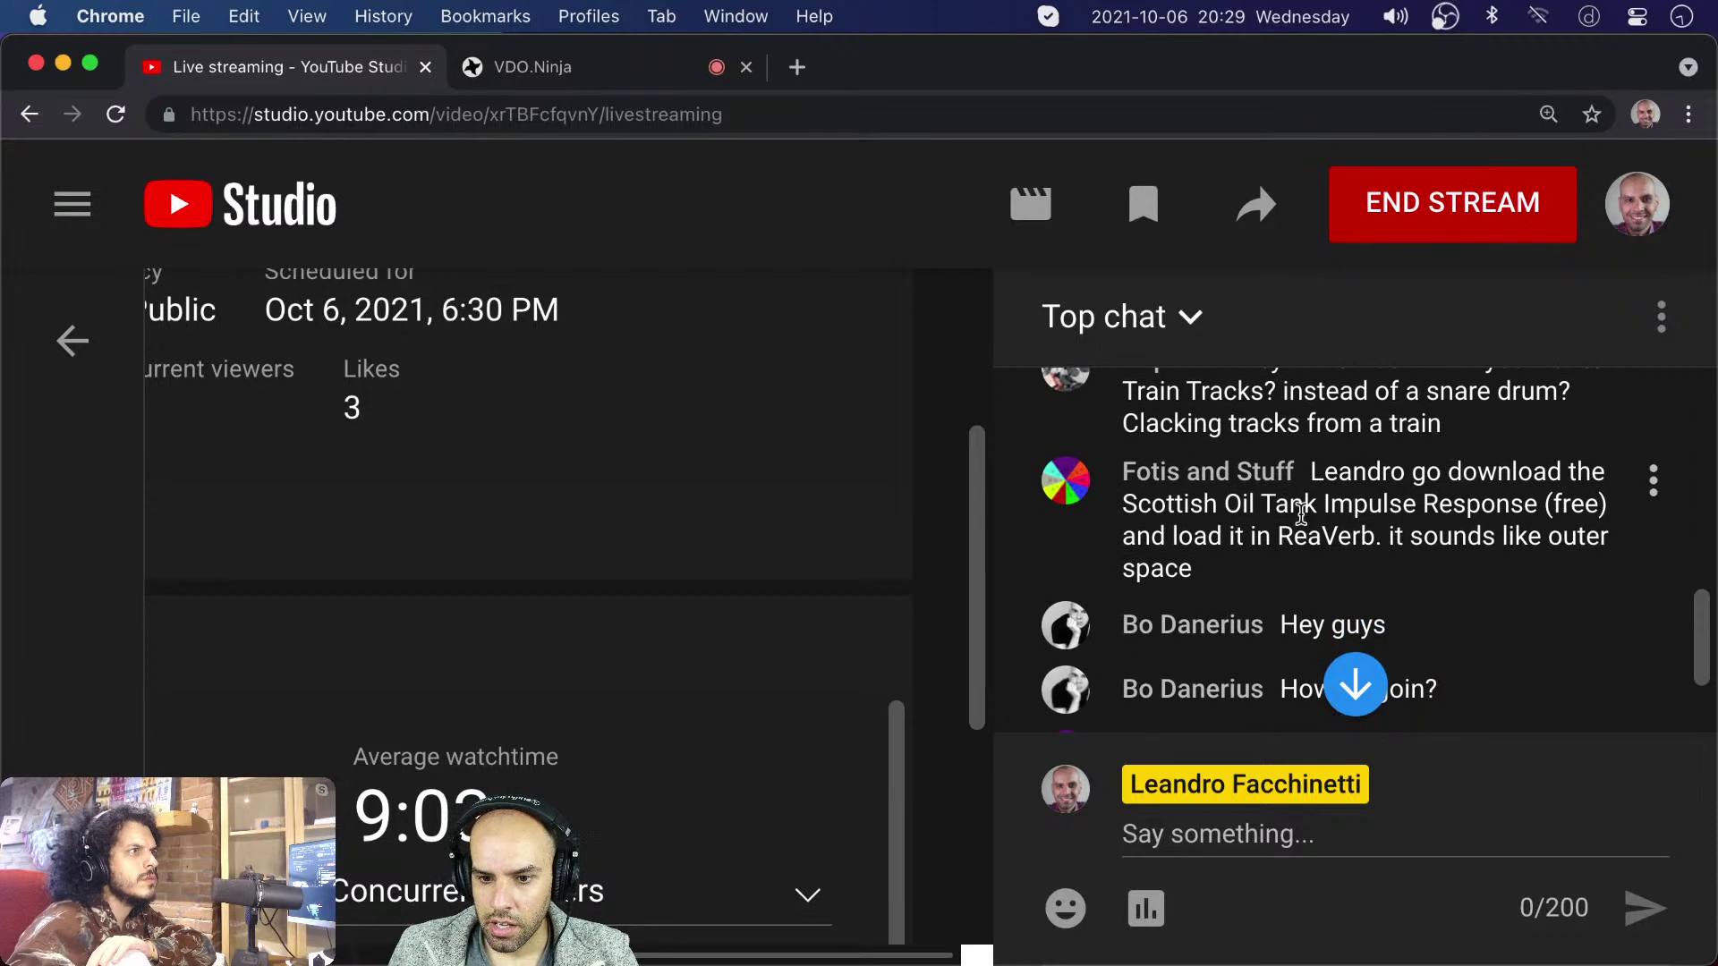
drag(1150, 505, 1378, 531)
key(super+c)
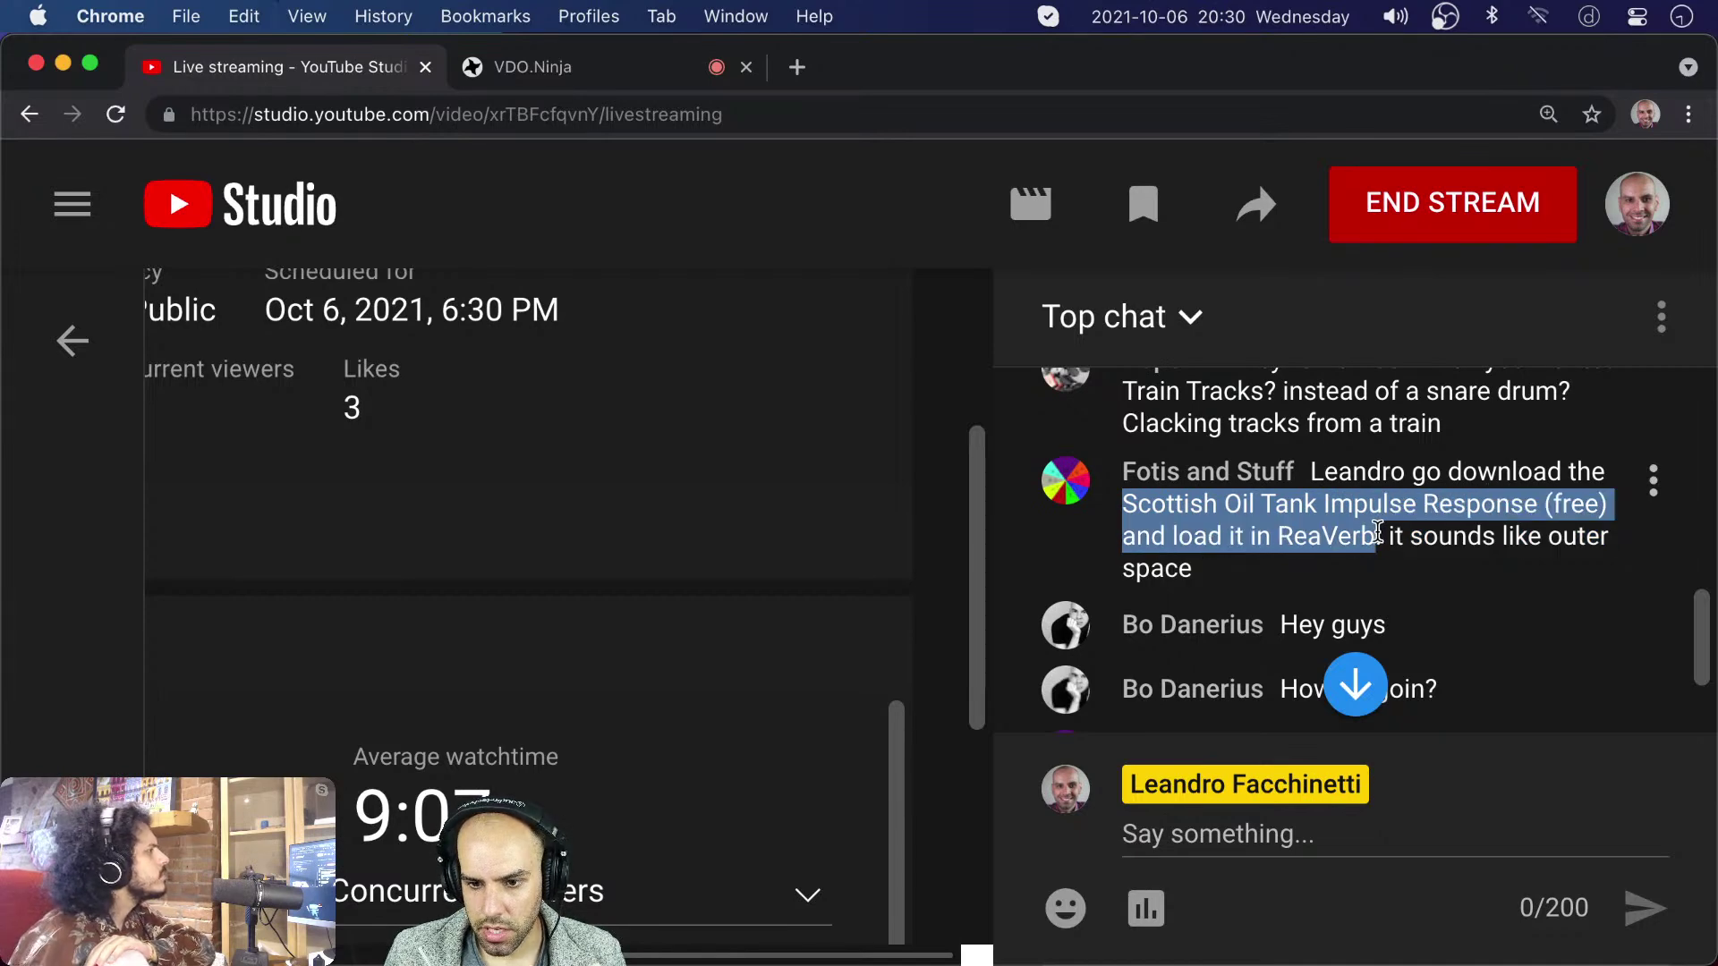
key(super+Tab)
- Copy the chat recommendation "Saike's Abyss Reverb" into the notes on a new line below the Scottish Oil Tank entry
key(super+Tab)
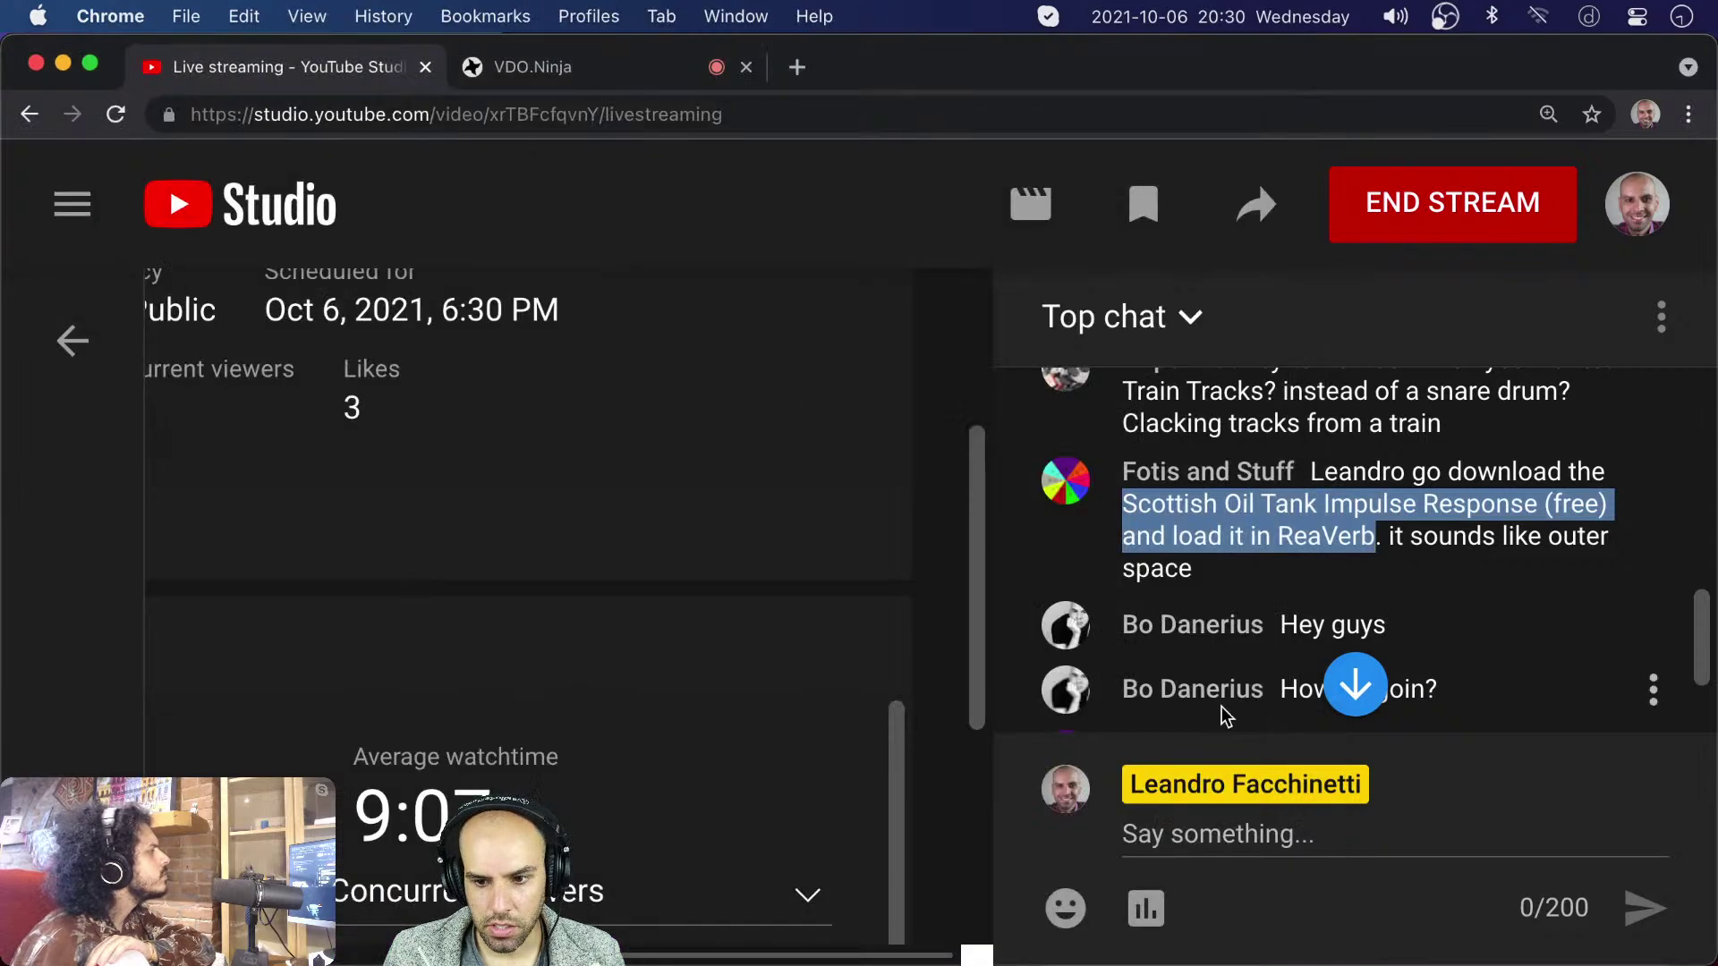
scroll(1324, 614, down, 5)
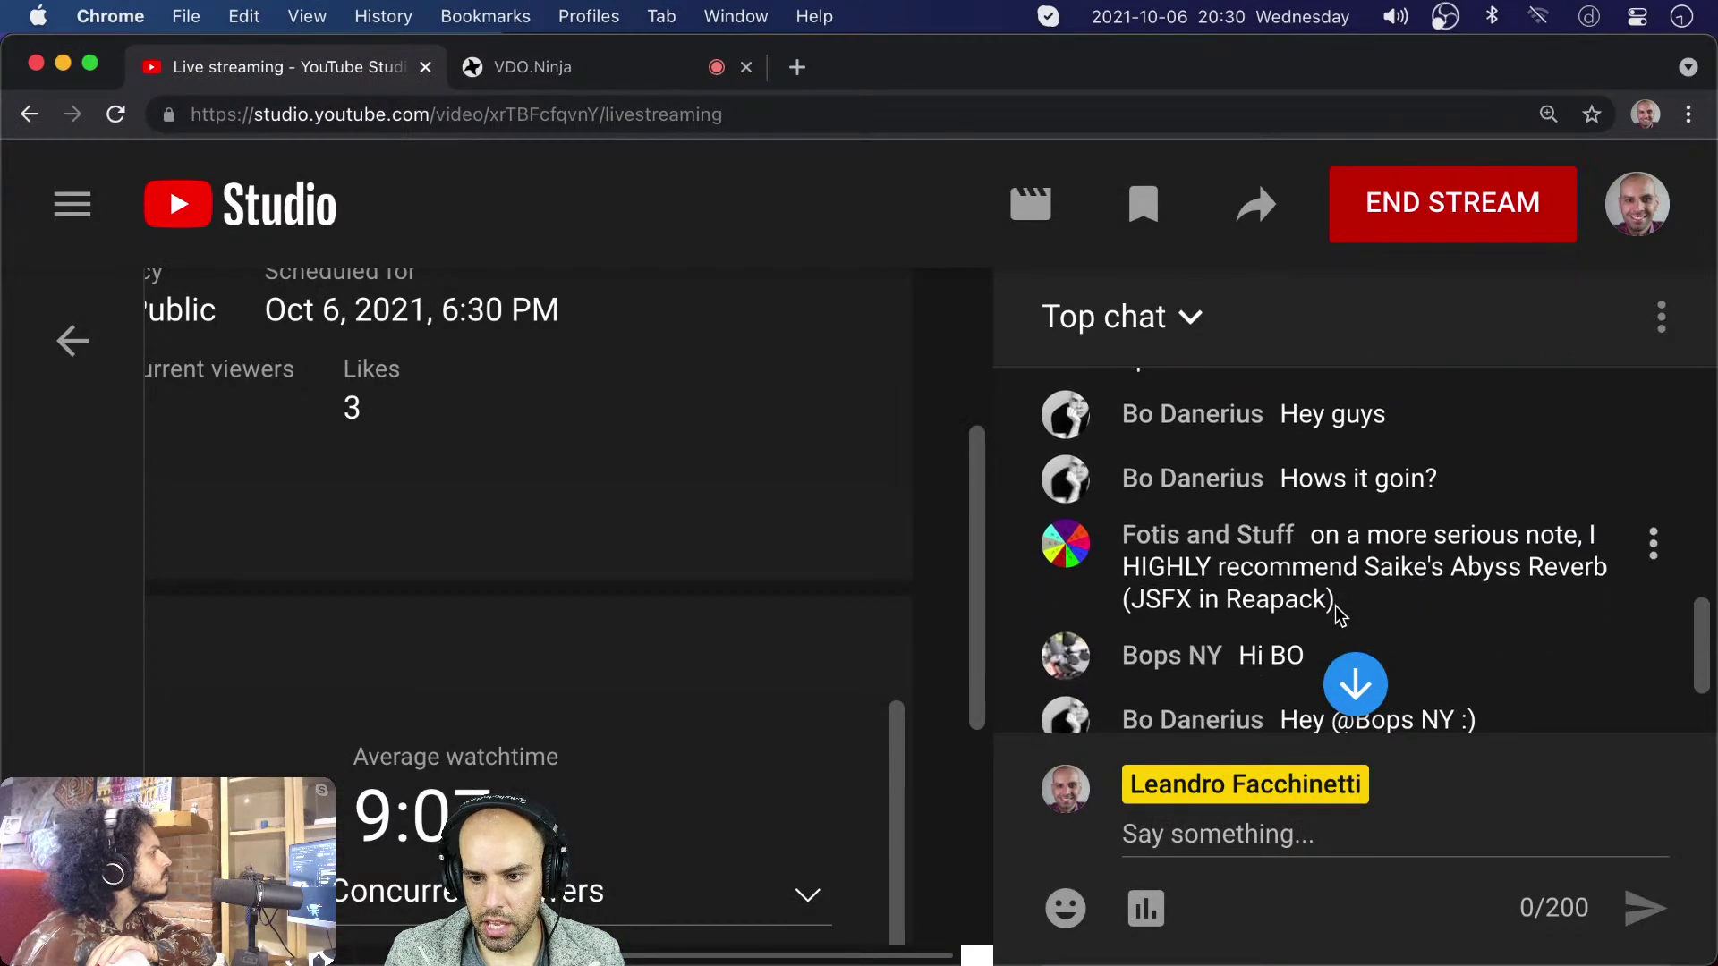
scroll(1339, 615, down, 2)
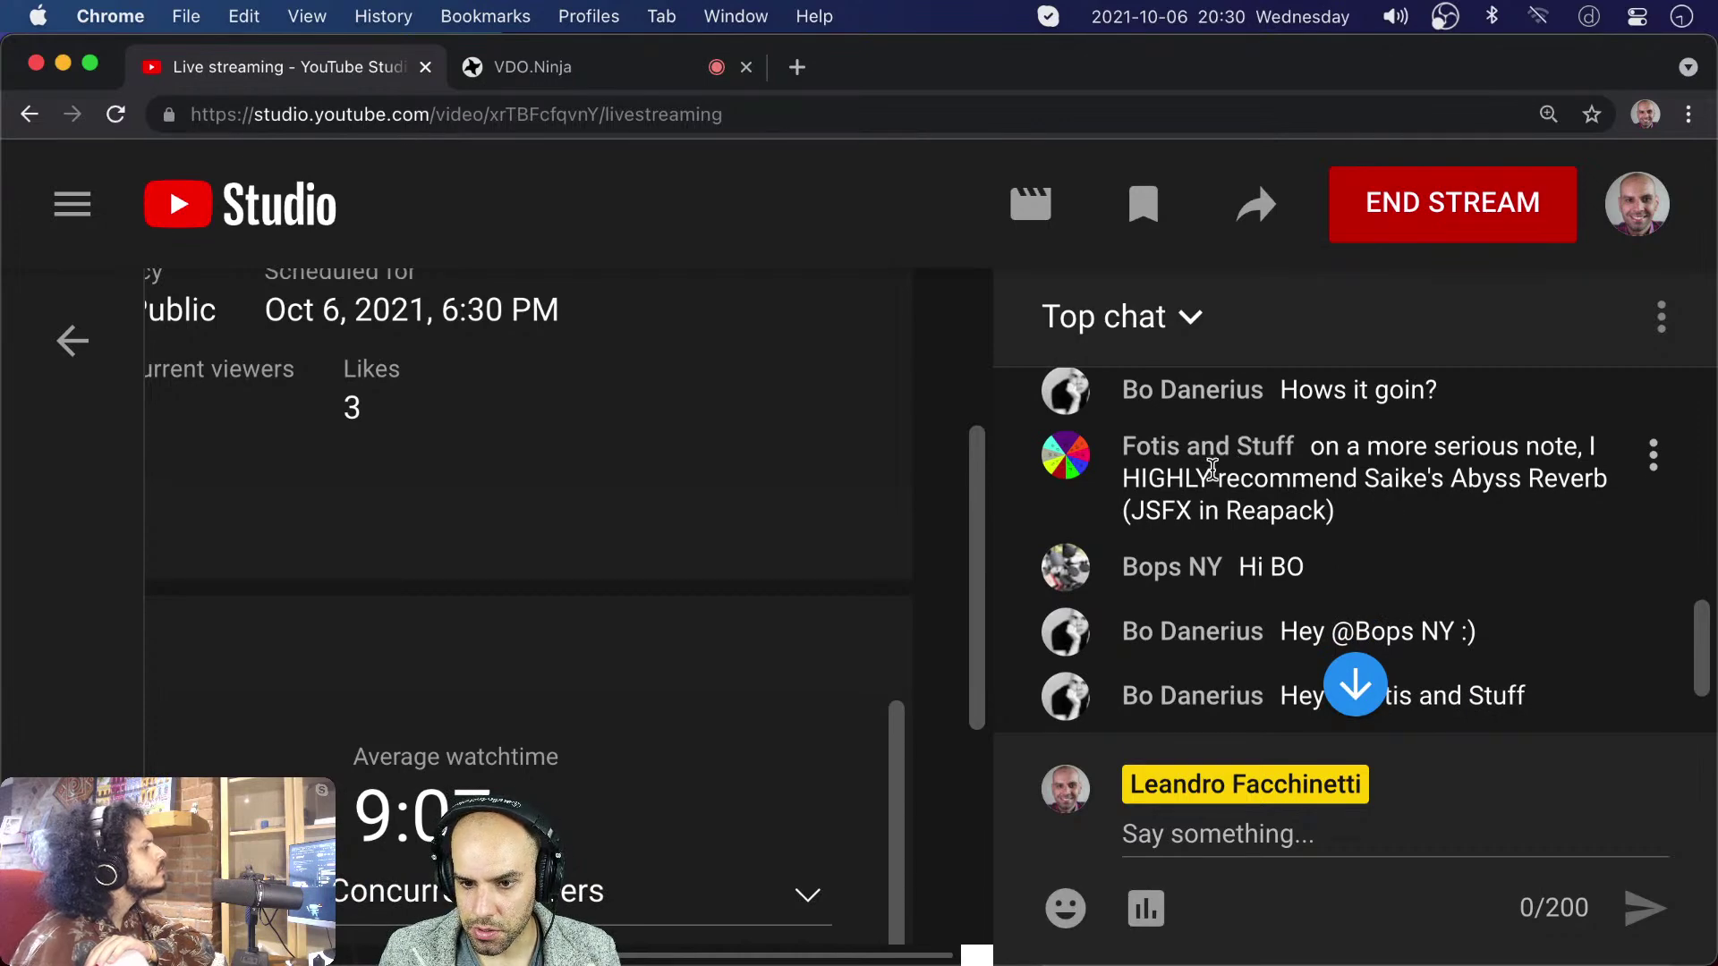
scroll(1212, 468, up, 4)
scroll(1211, 468, down, 4)
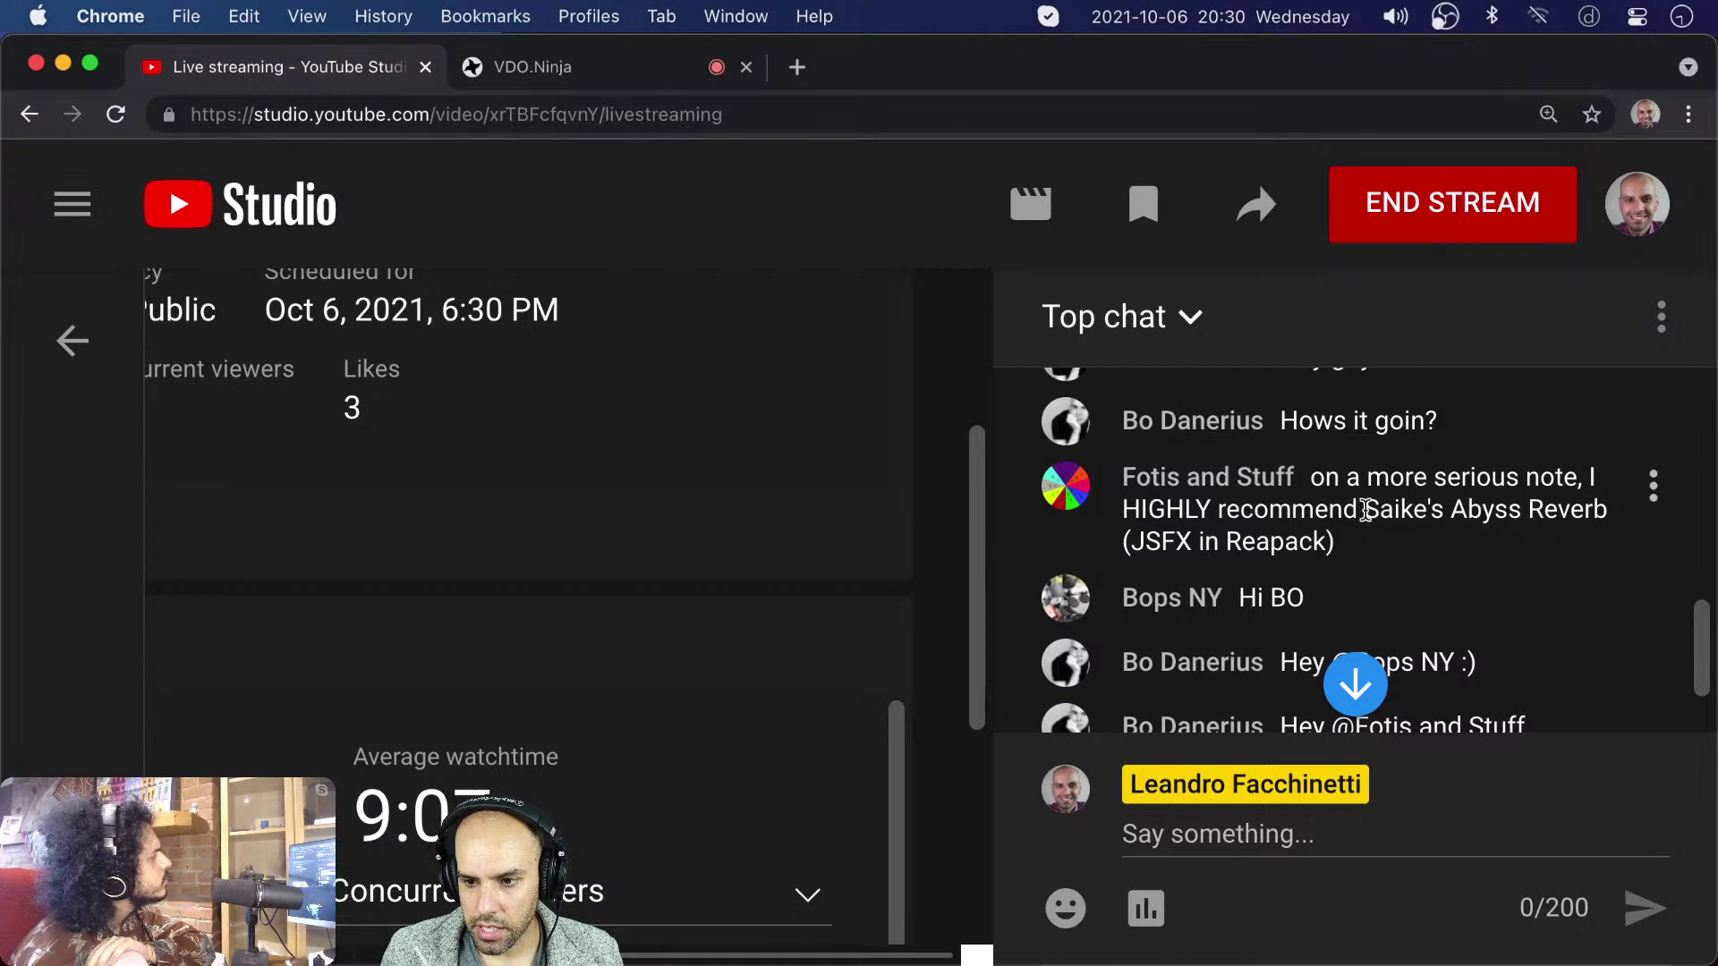
drag(1365, 511, 1553, 506)
key(super+c)
key(super+Tab)
click(614, 338)
key(Return)
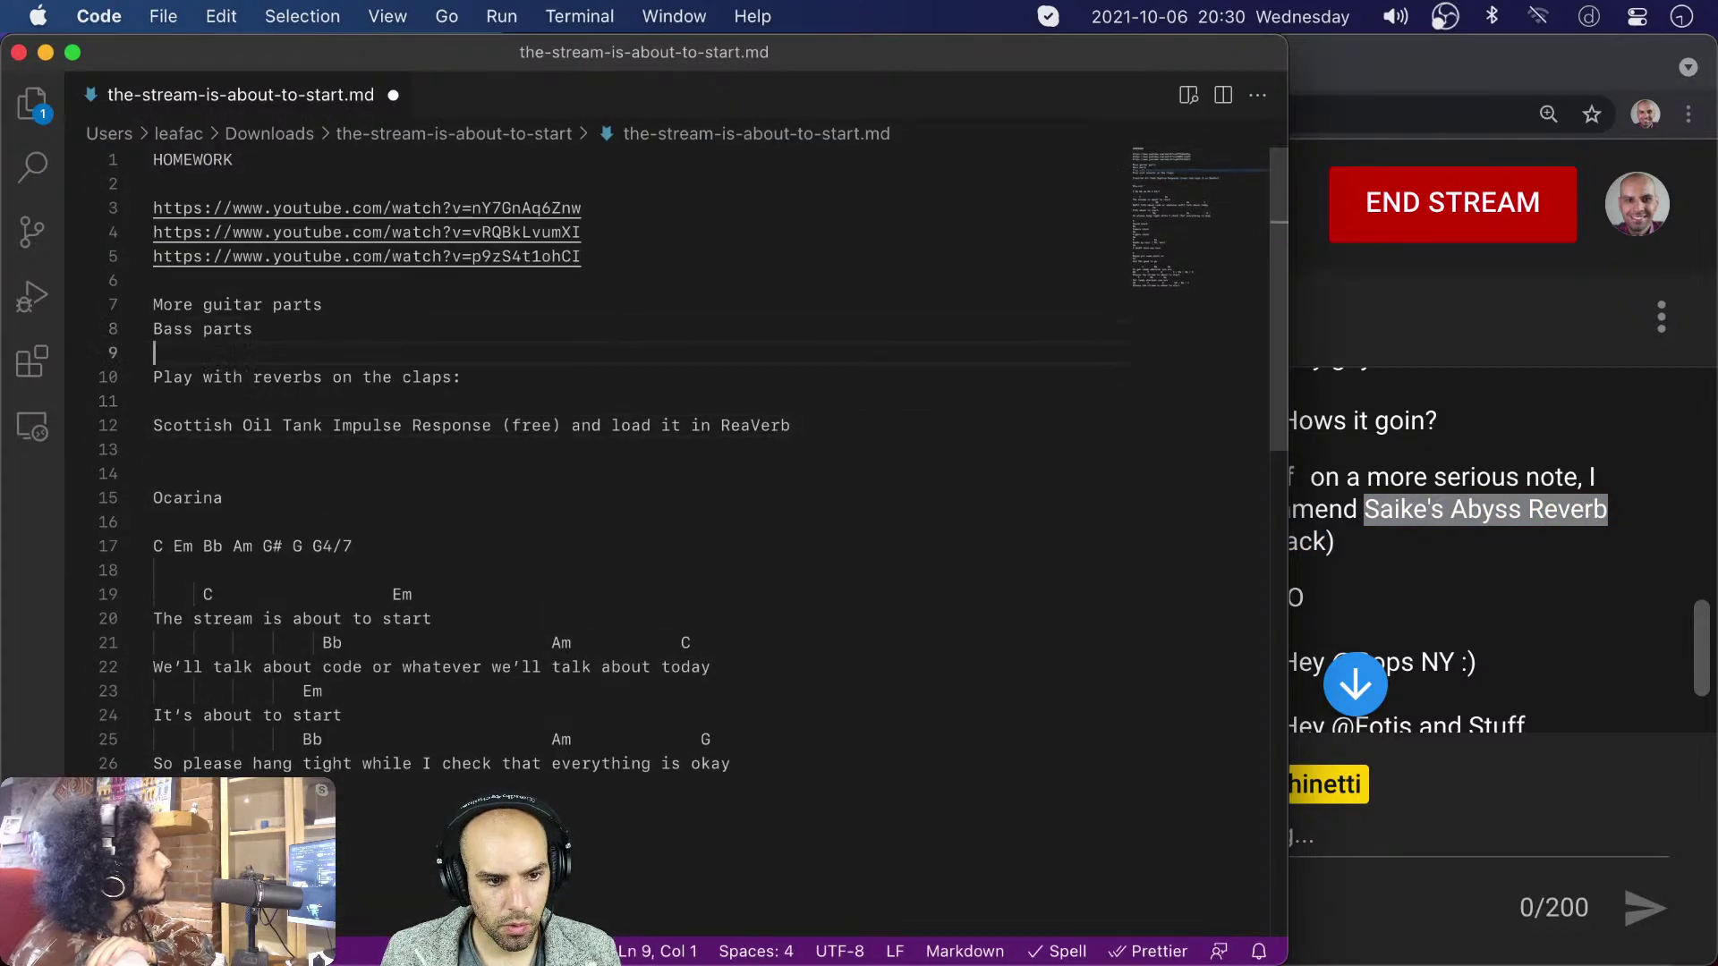
key(BackSpace)
key(Return)
key(super+v)
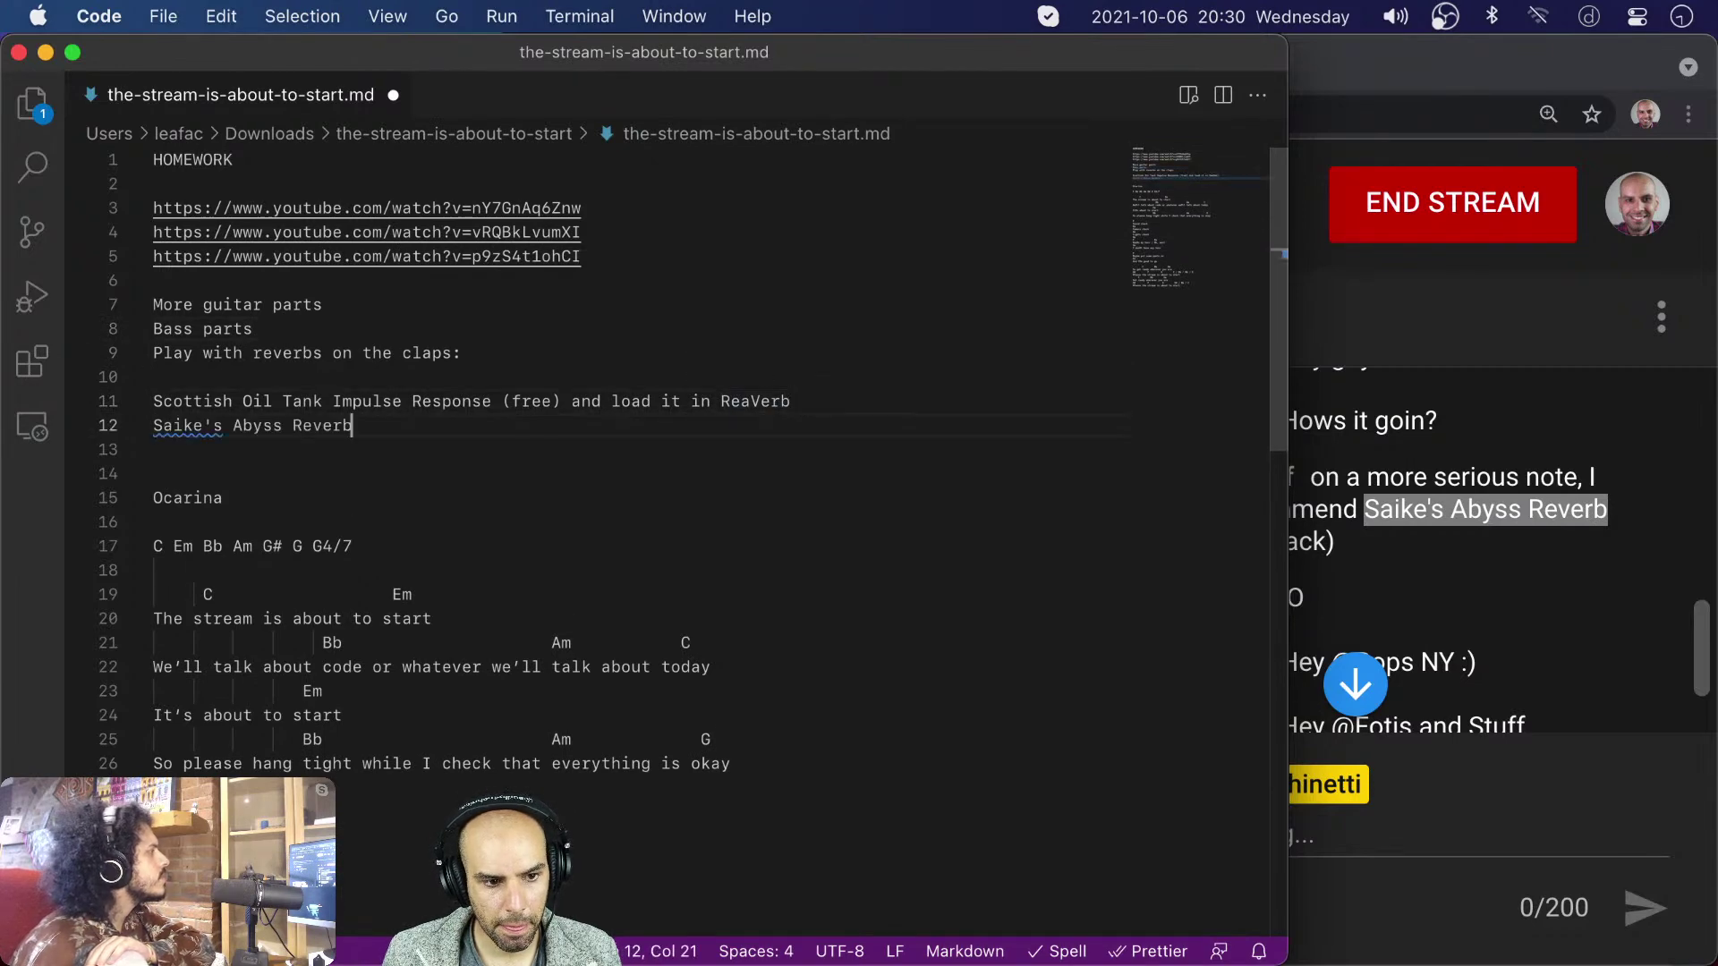
- Copy the Airwindows reverb names "Galactic, Verbity, Chamber" from the live chat into the notes below Saike's Abyss Reverb
key(super+Tab)
scroll(1290, 452, down, 5)
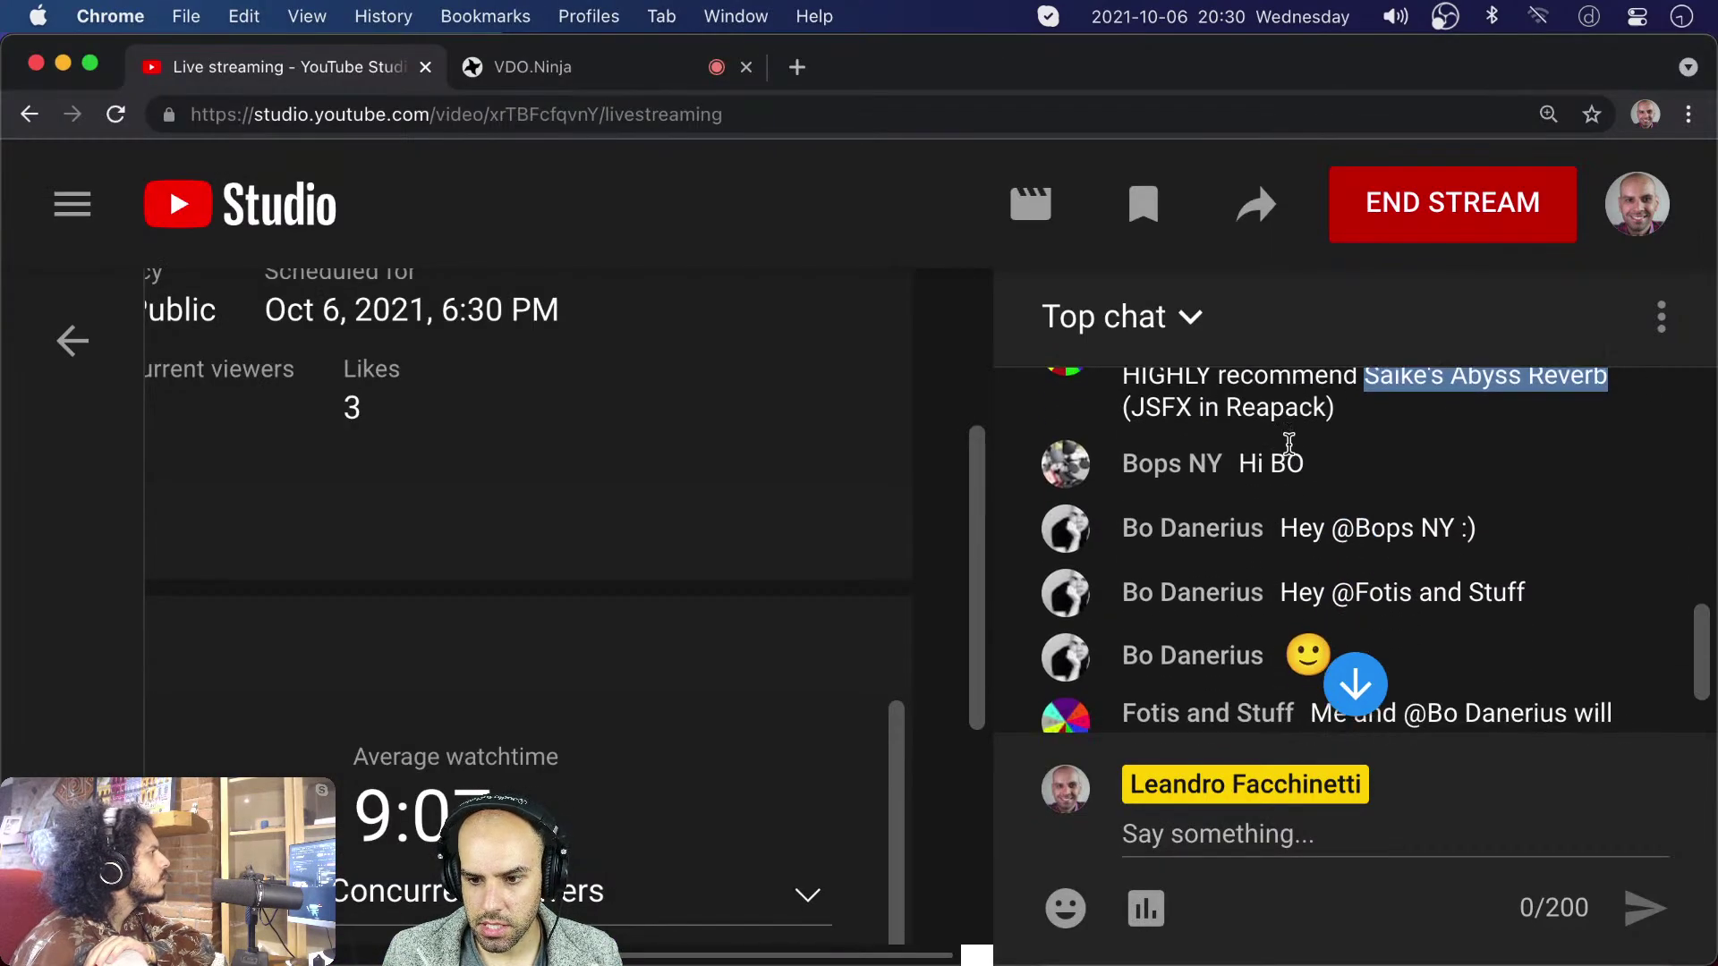
scroll(1291, 452, down, 3)
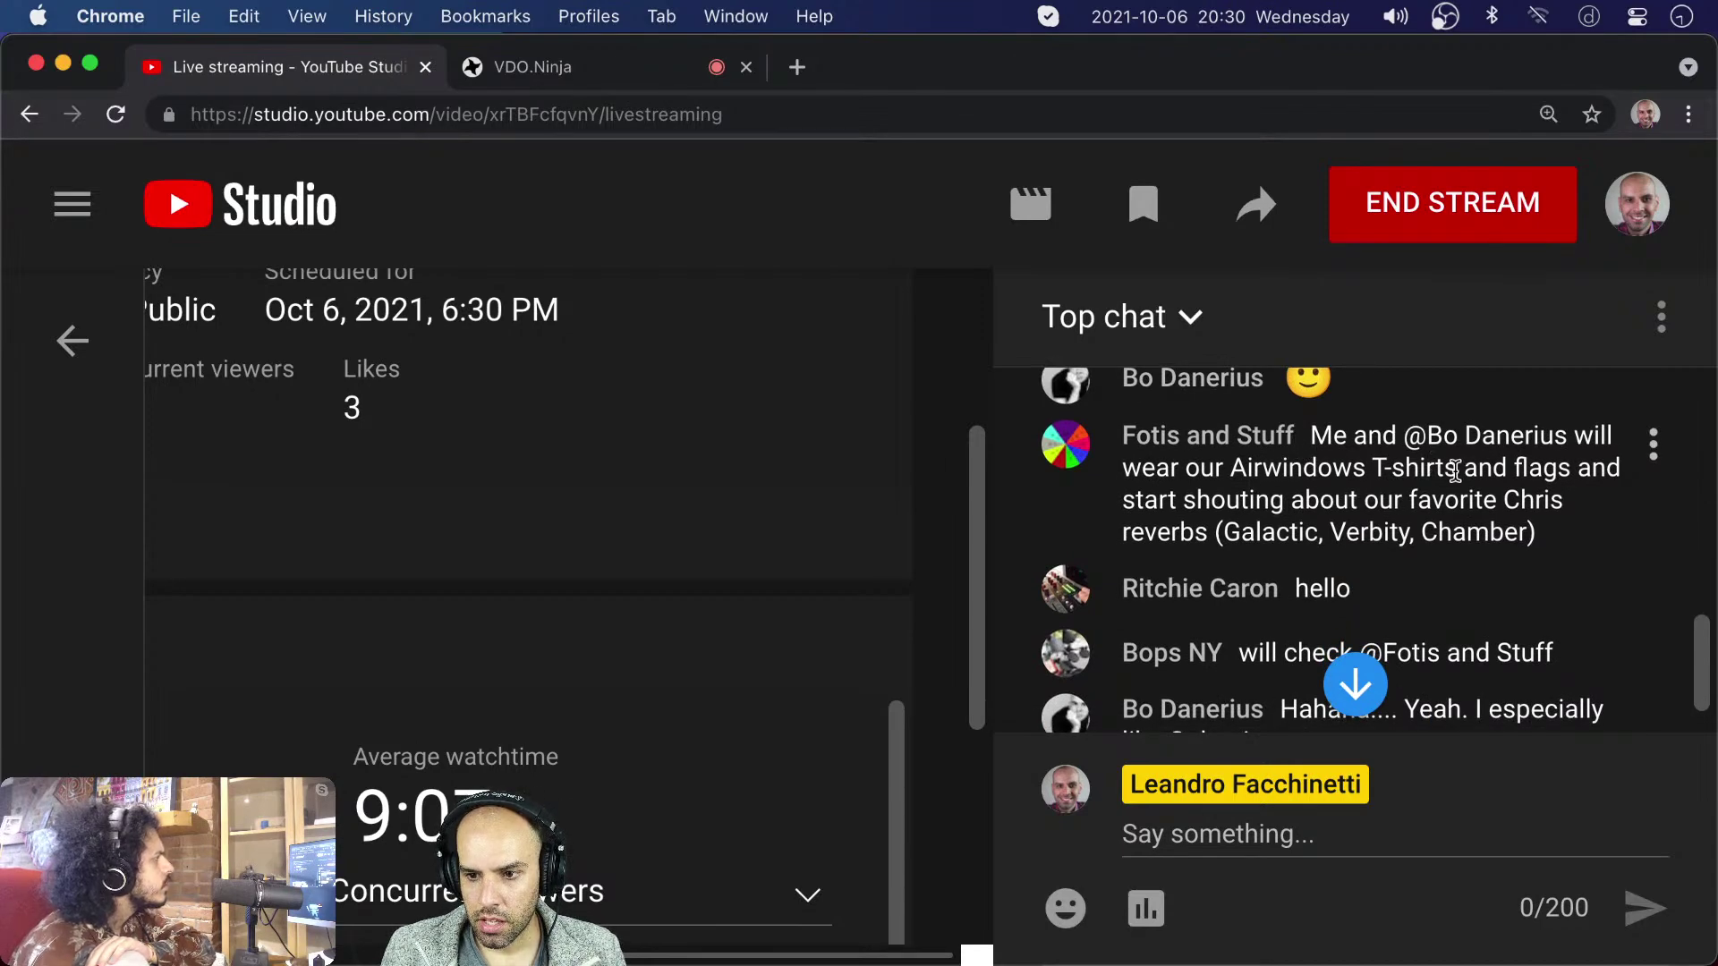
scroll(1431, 466, down, 1)
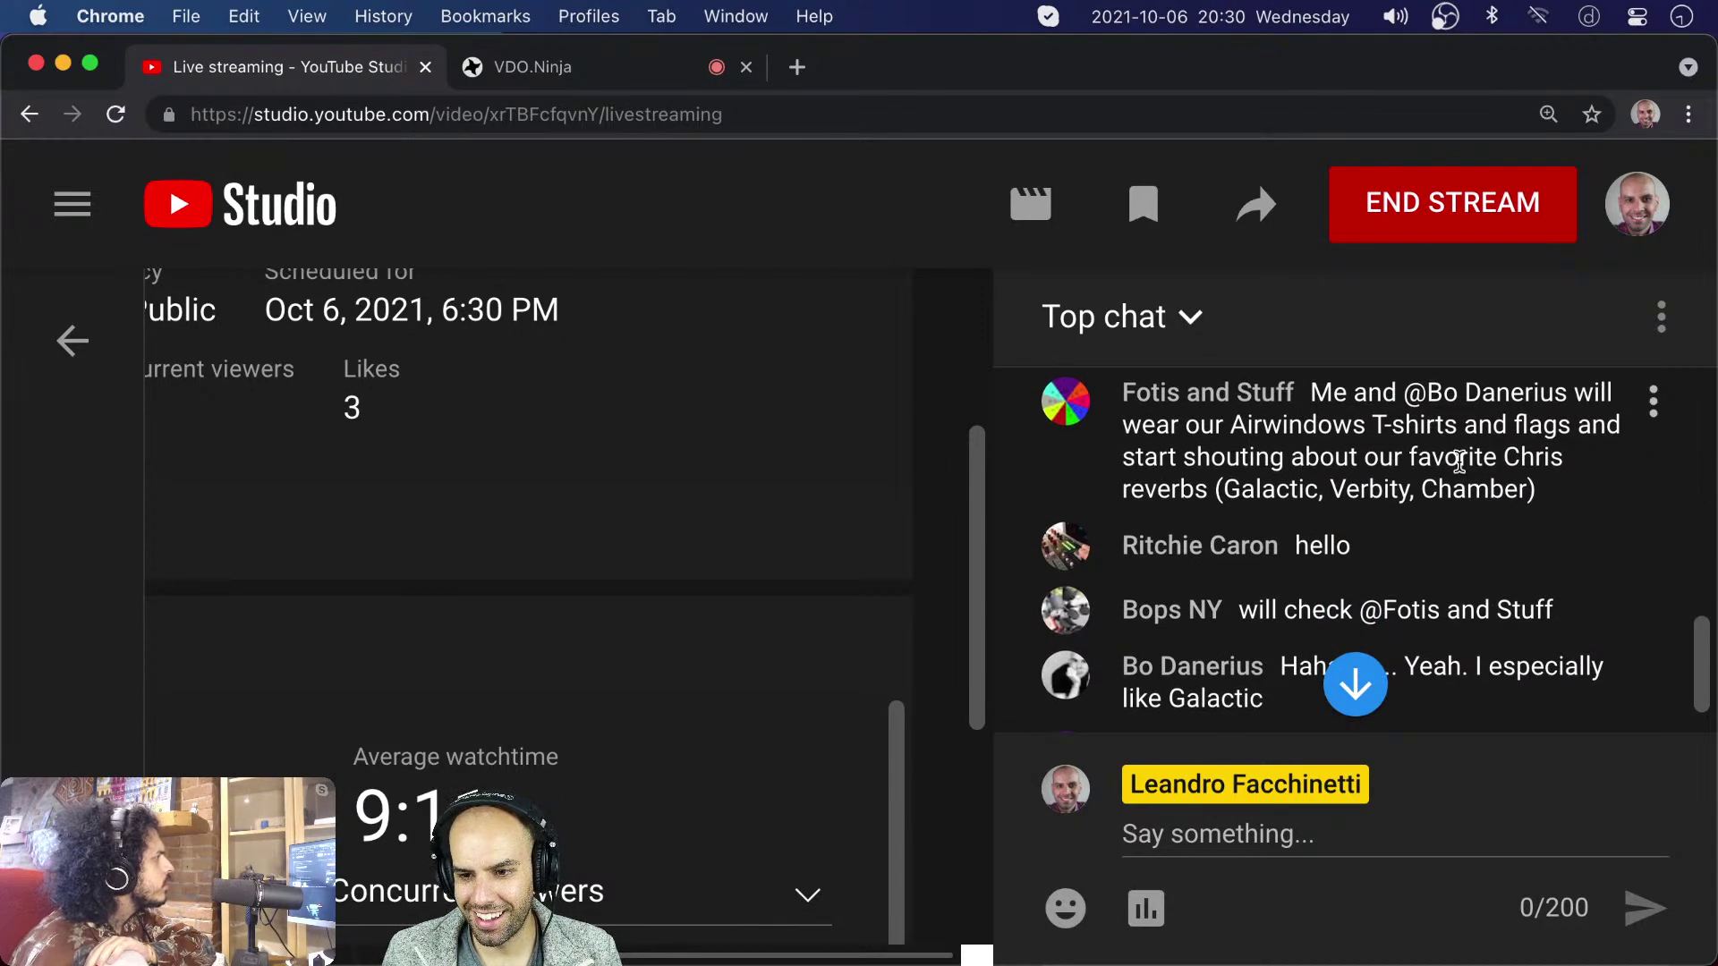
scroll(1458, 460, down, 2)
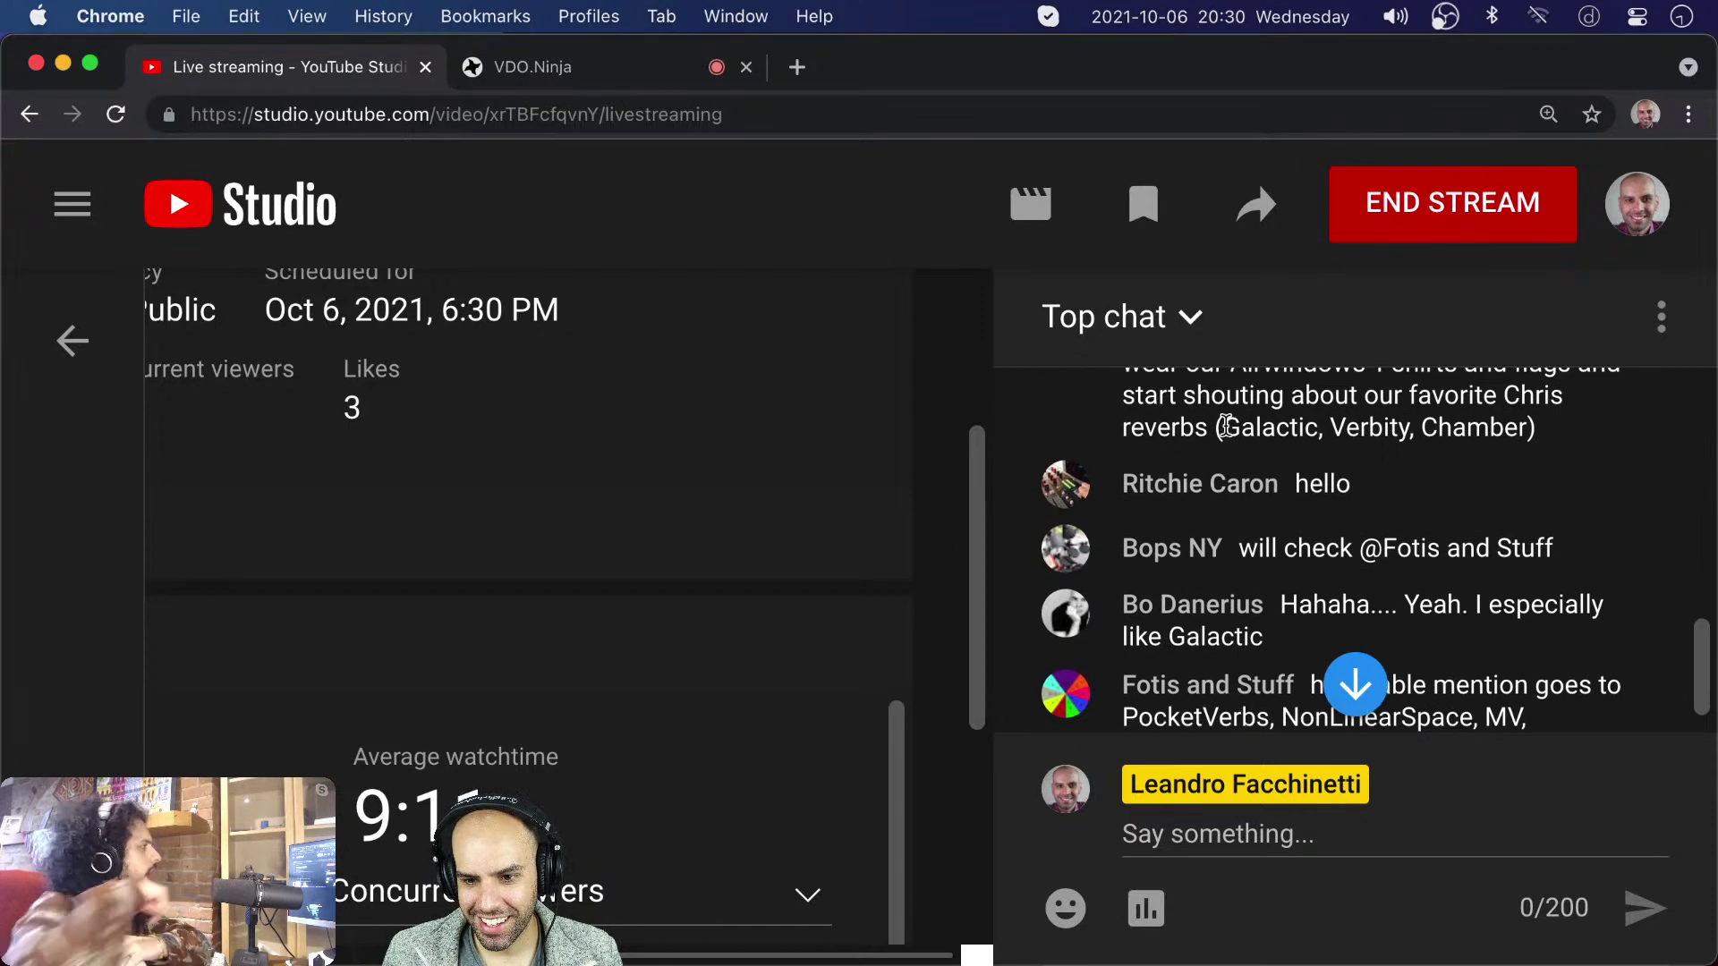
drag(1224, 431, 1518, 436)
key(super+c)
key(super+Tab)
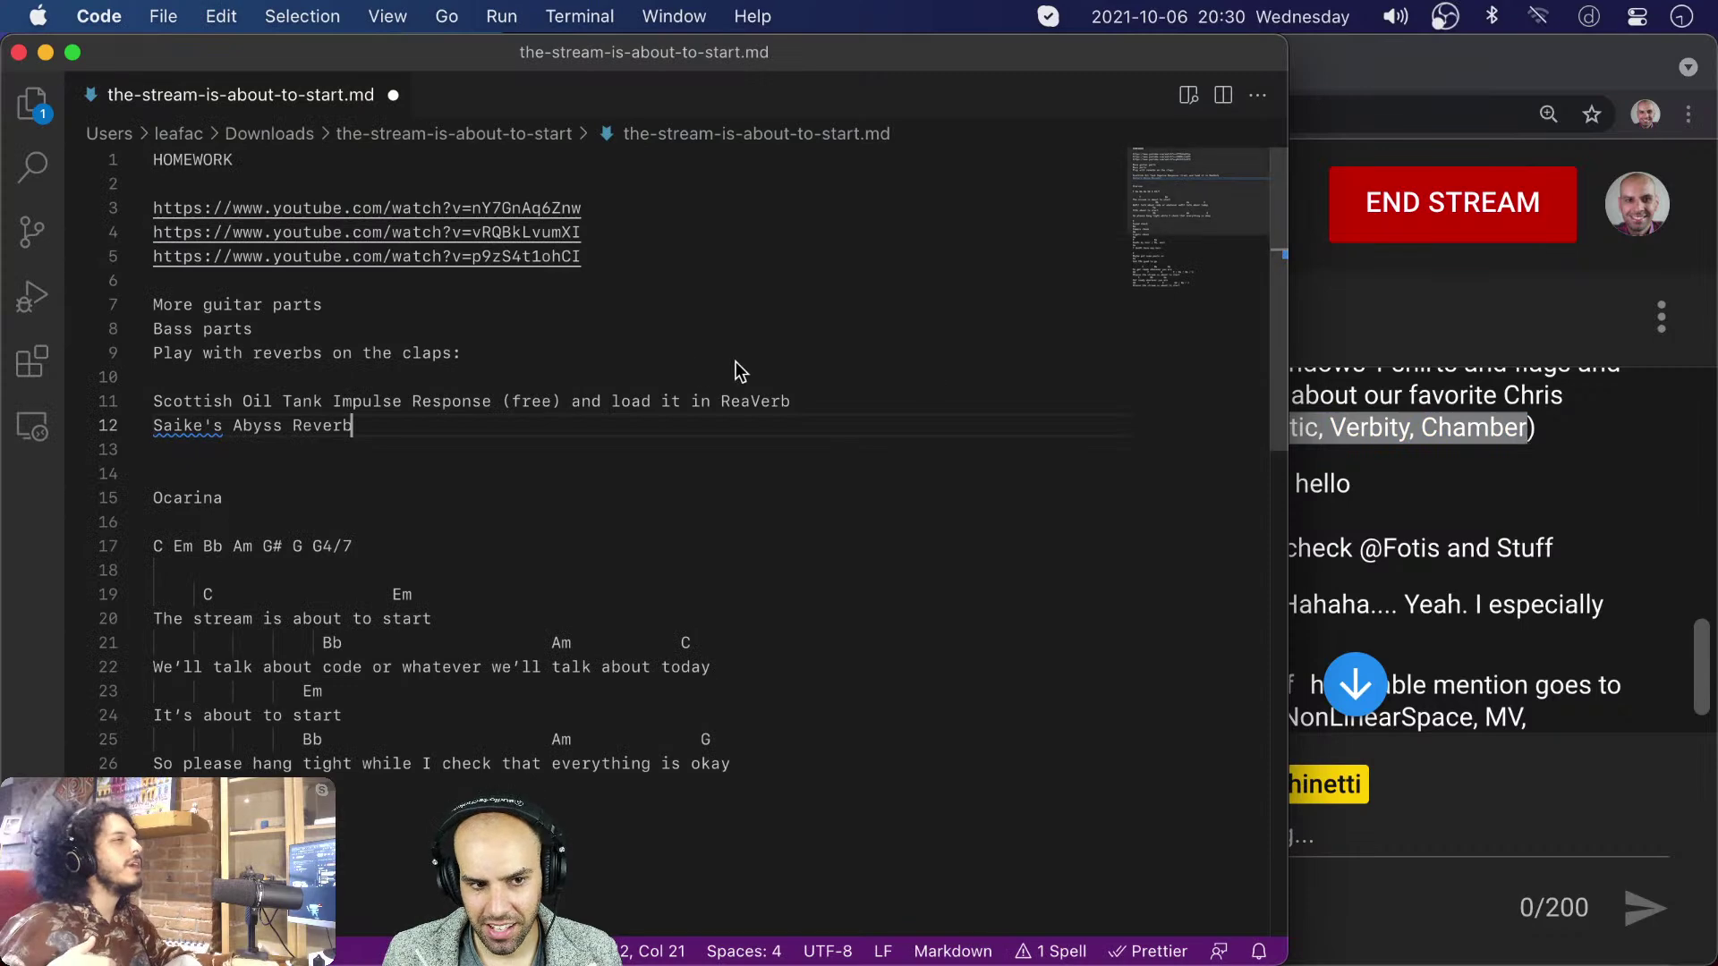
key(super+v)
- Look through the following chat messages and copy the single recommendation "Galactic" onto its own line in the notes
key(super+Tab)
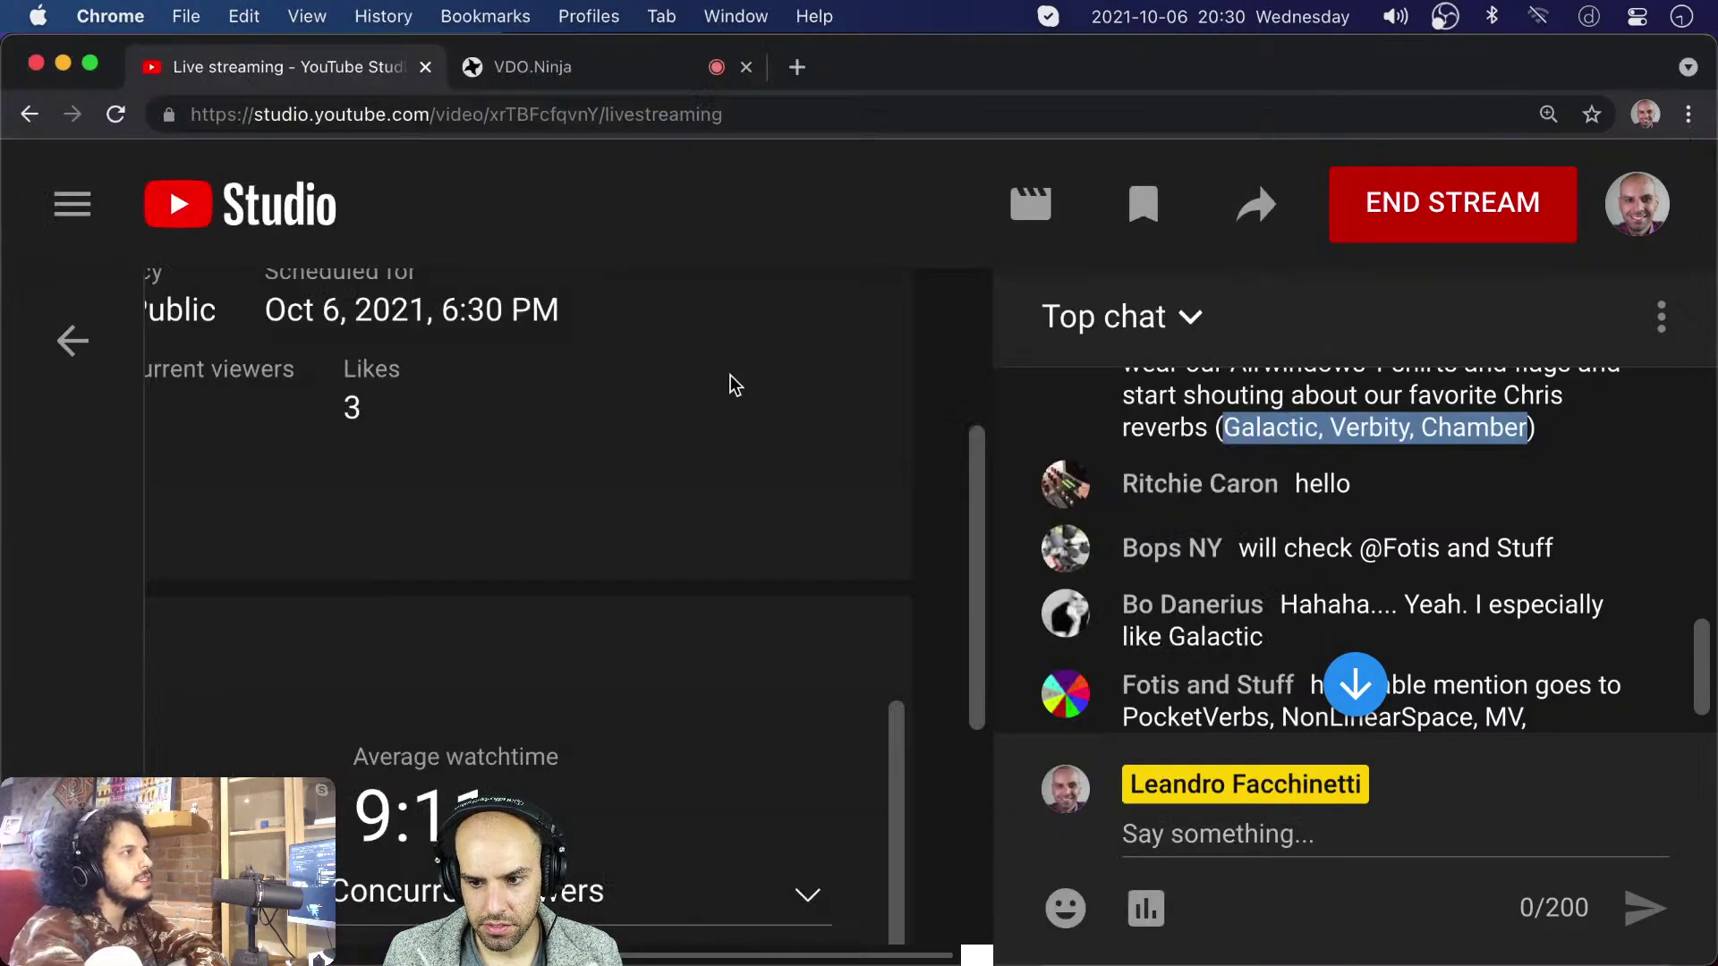
scroll(1410, 496, down, 4)
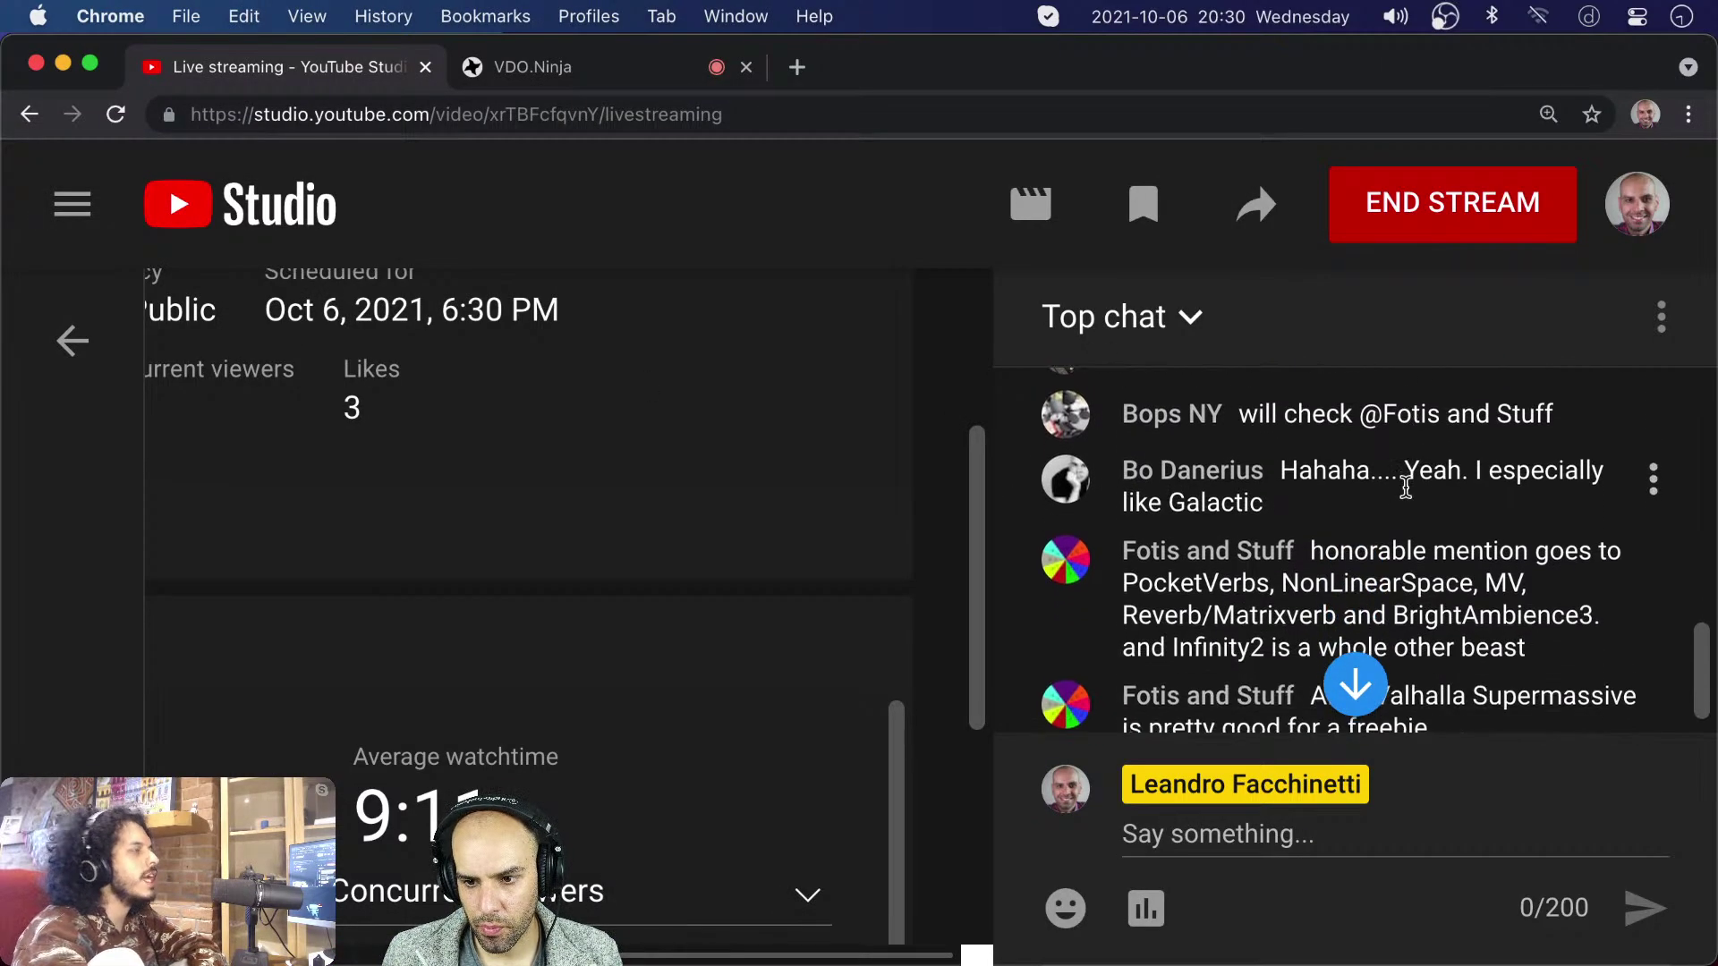
scroll(1406, 486, down, 5)
scroll(1406, 486, up, 7)
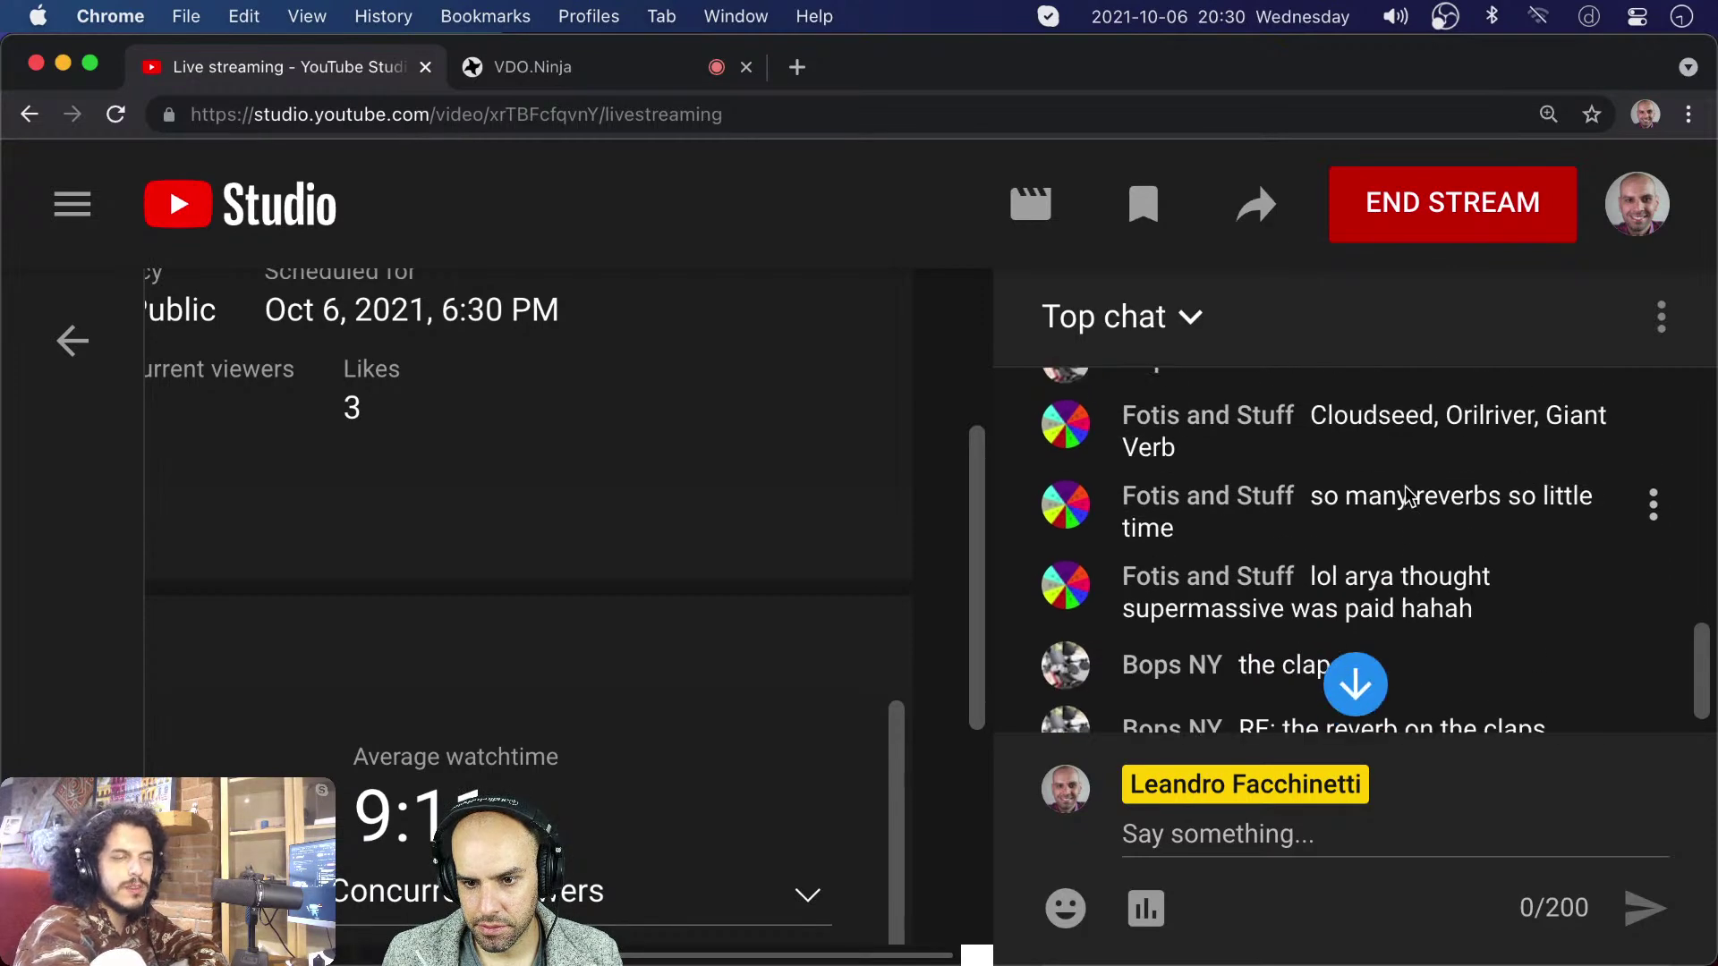
scroll(1407, 494, up, 4)
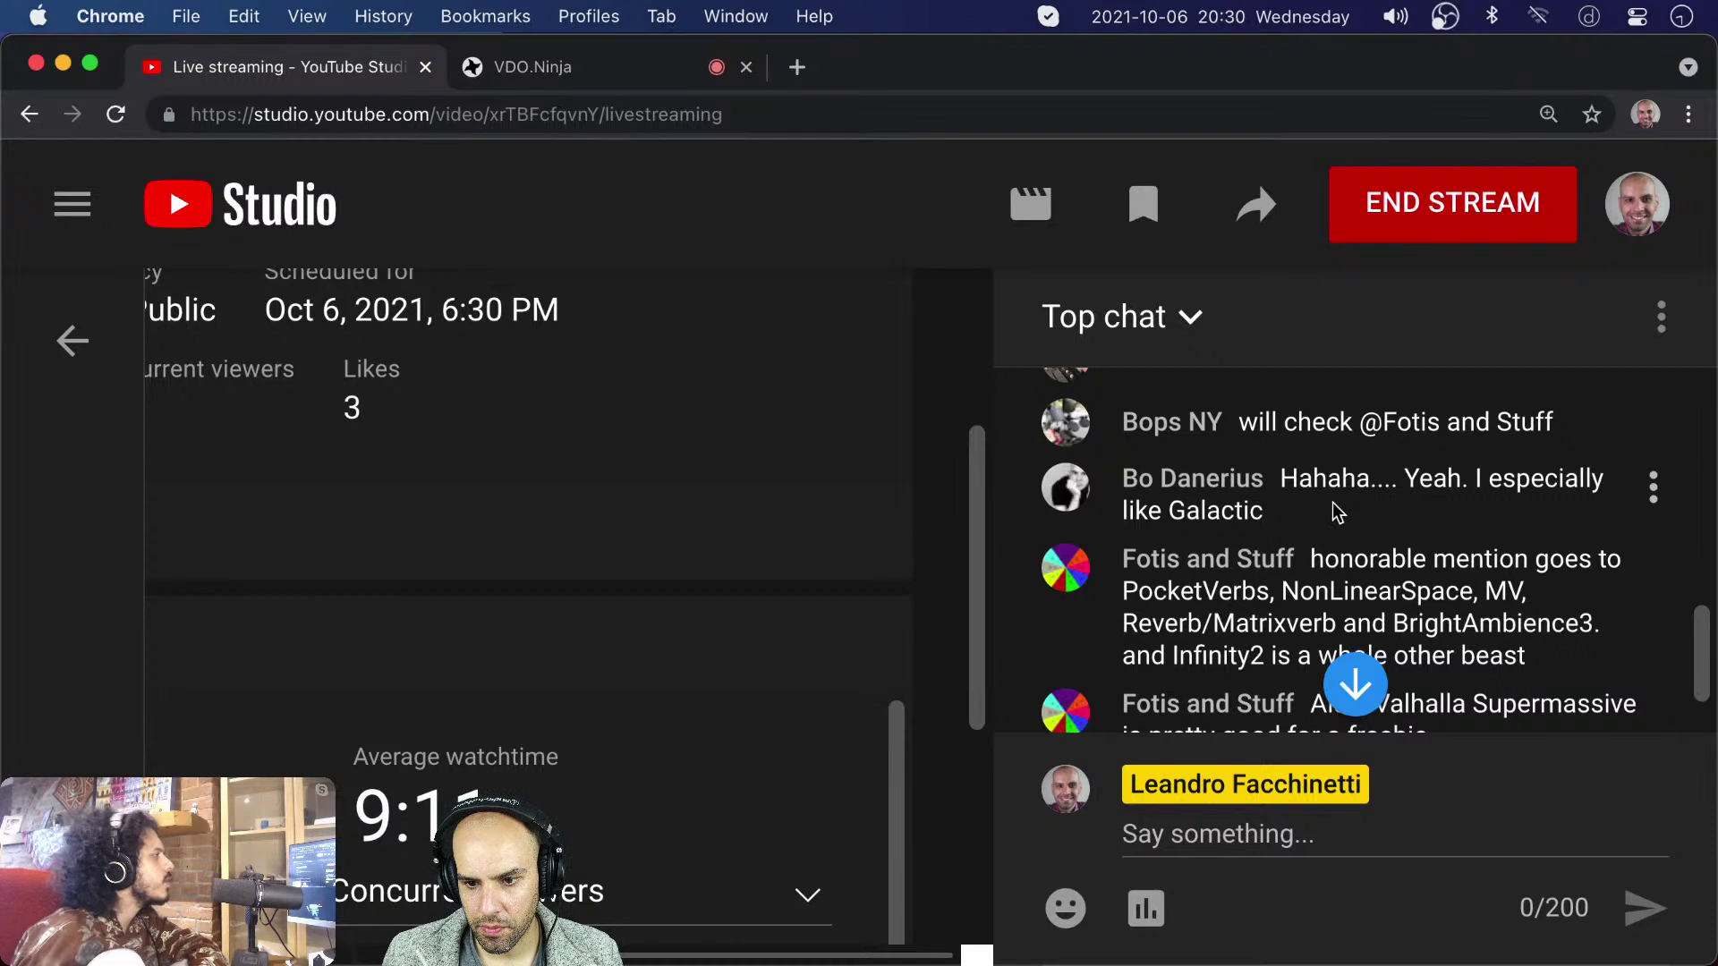
drag(1337, 512, 1167, 506)
key(super+c)
key(super+Tab)
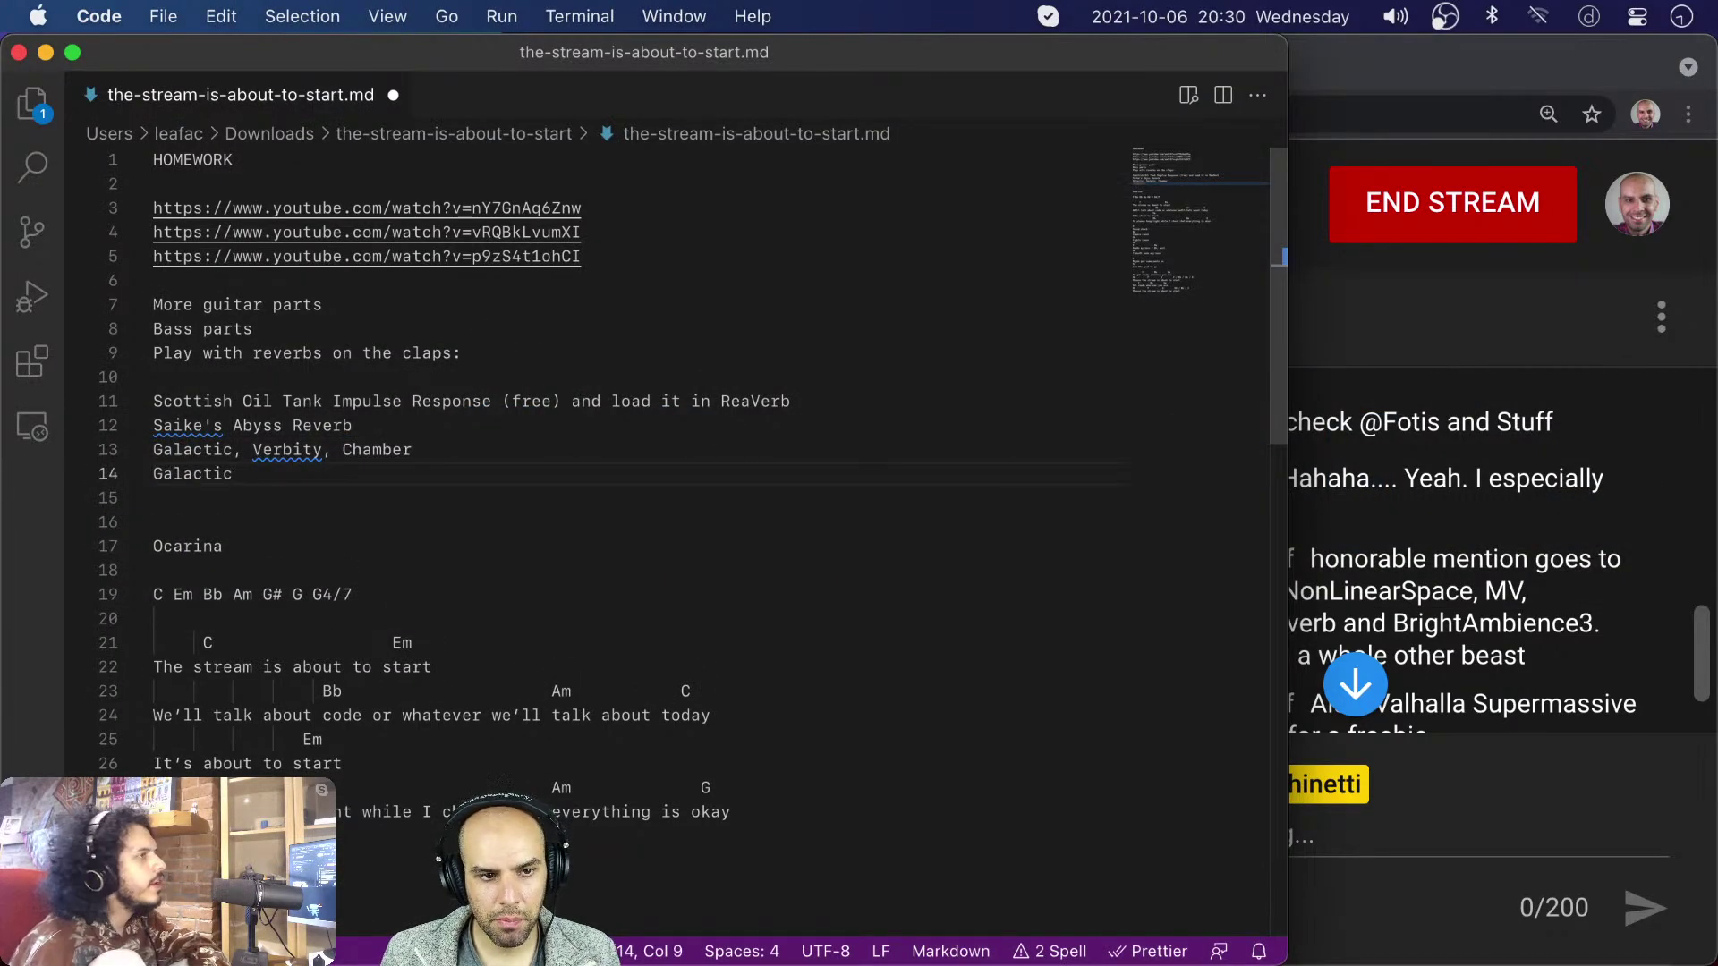
- Copy the honorable mentions "PocketVerbs, NonLinearSpace, MV, Reverb/Matrixverb and BrightAmbience3. and Infinity2" from the chat onto a new line below "Galactic"
key(super+Tab)
click(1331, 507)
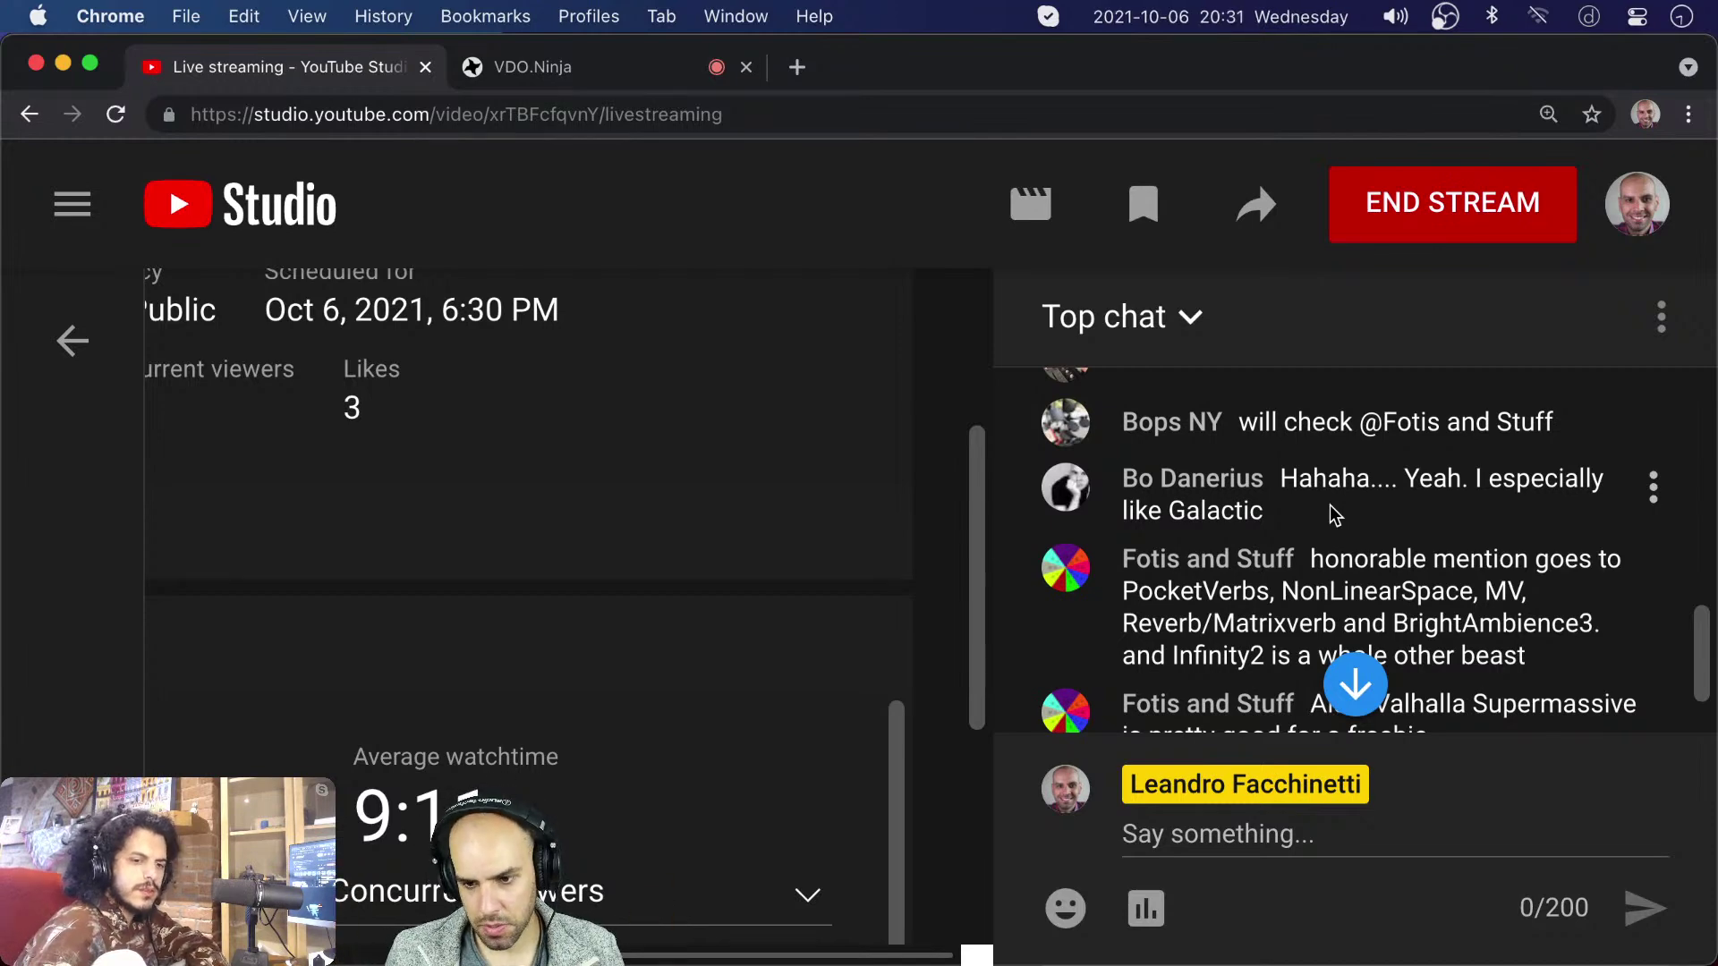
scroll(1330, 507, down, 1)
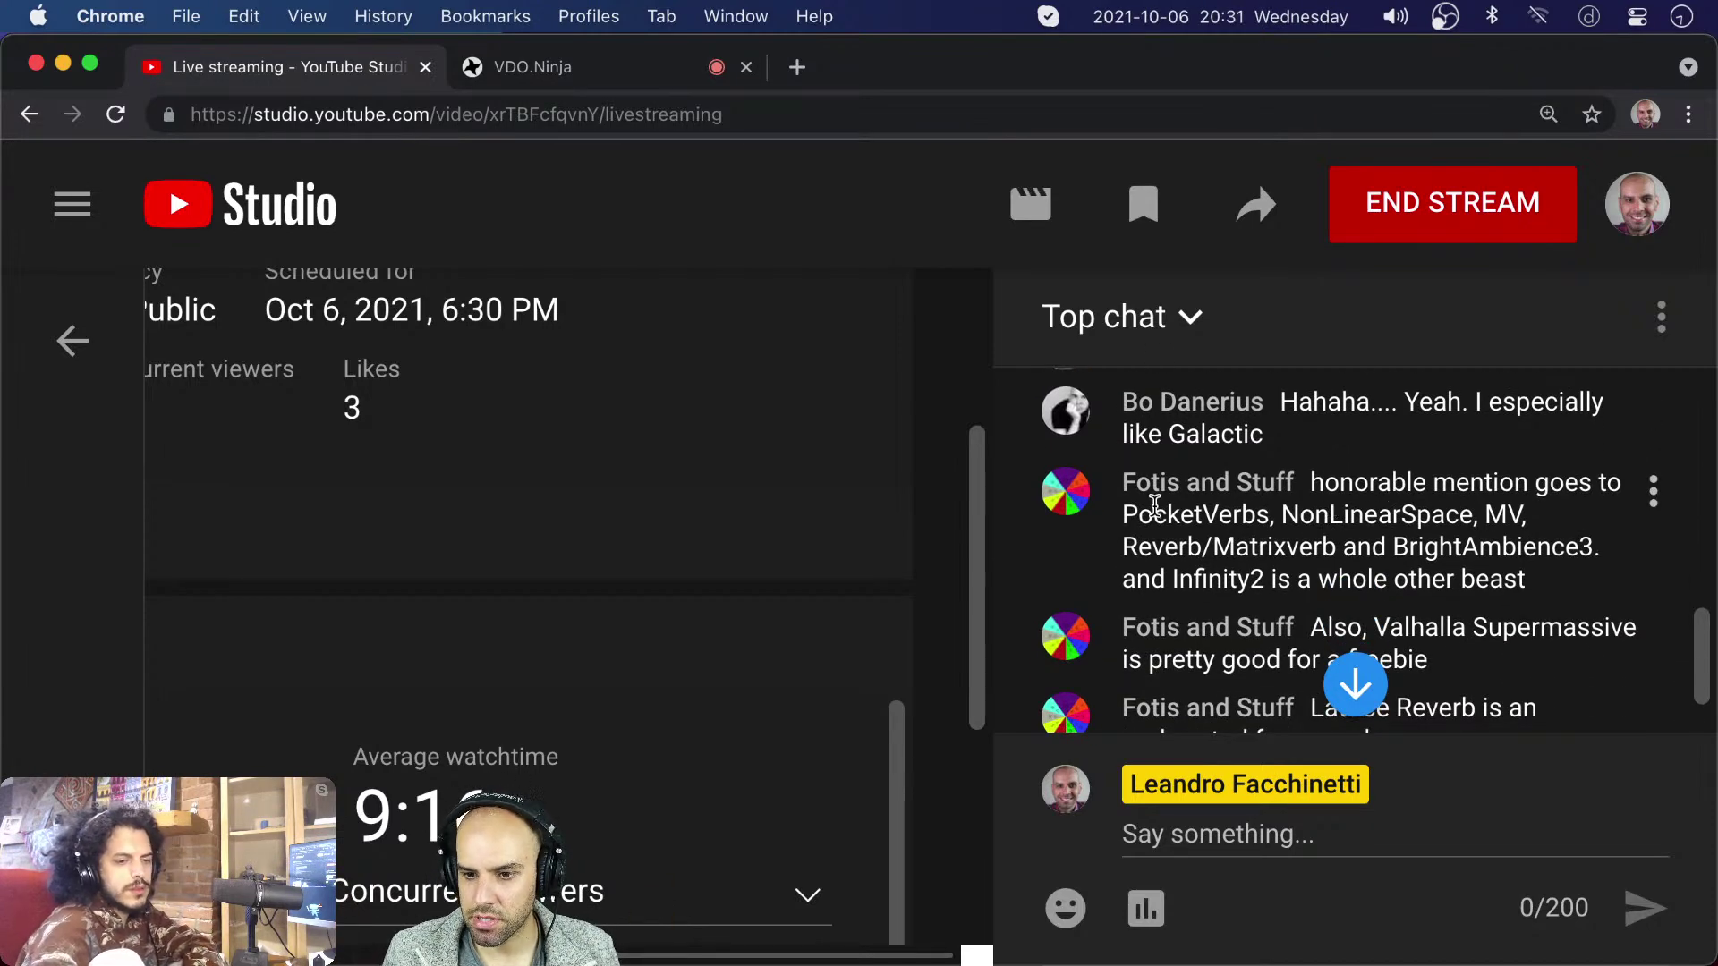
drag(1124, 514, 1262, 572)
key(super+c)
key(super+Tab)
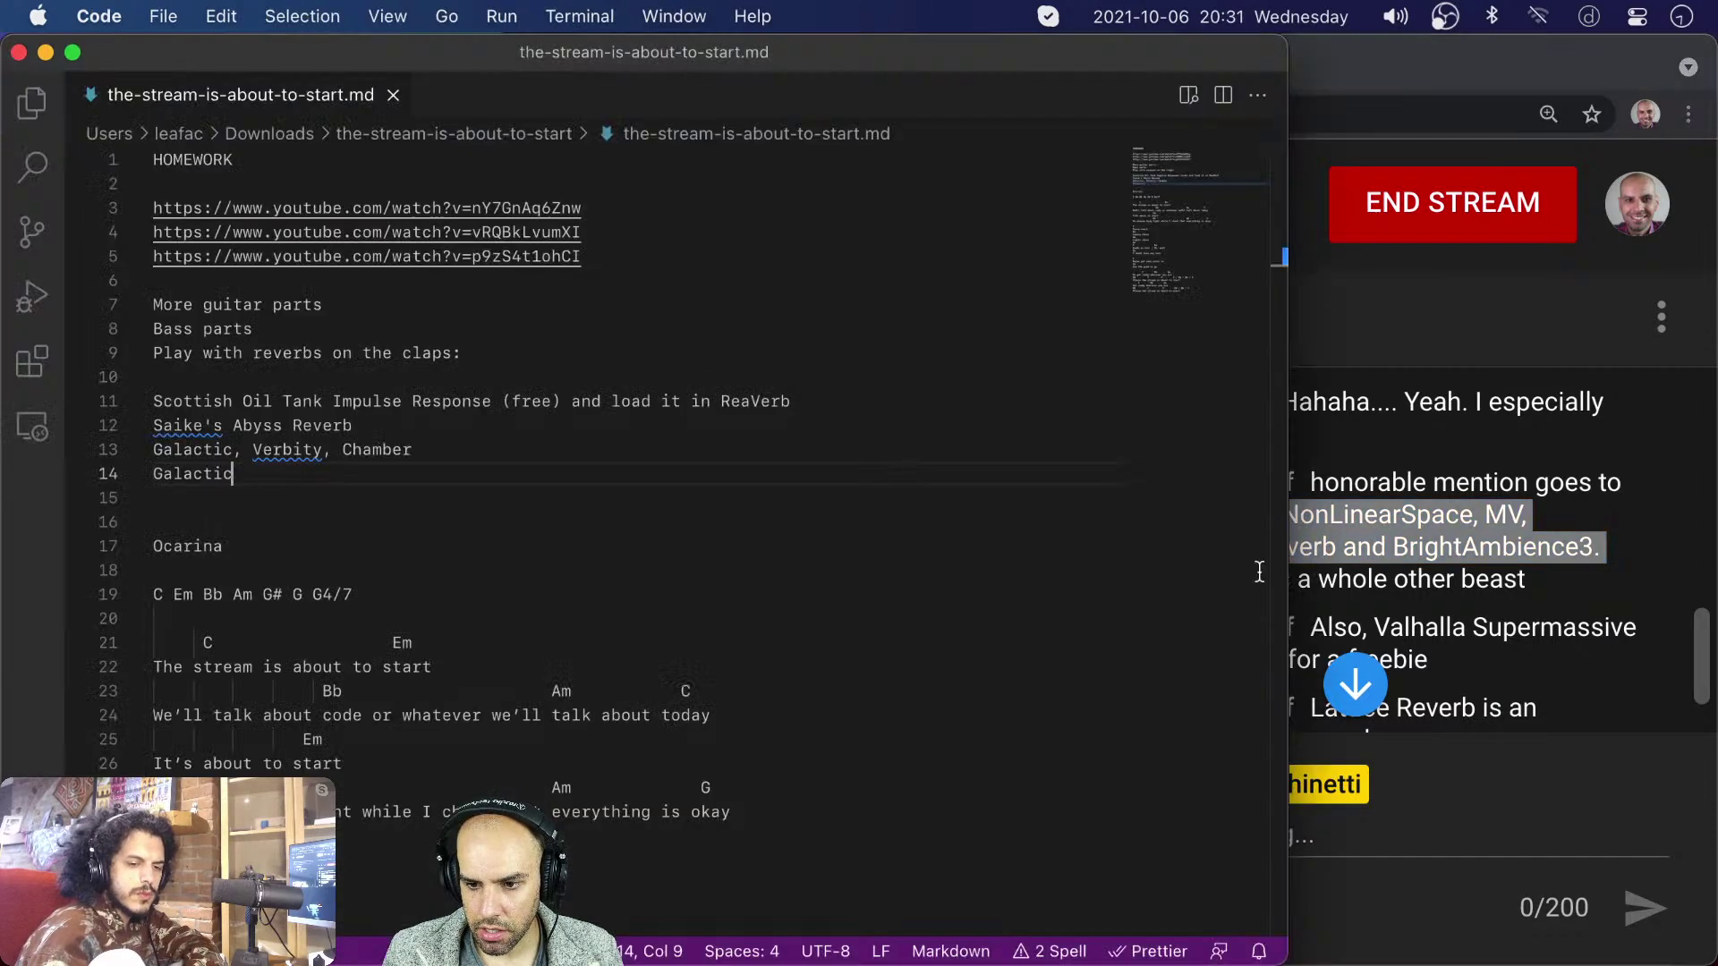
click(874, 488)
key(Return)
key(super+v)
- Copy the Valhalla Supermassive recommendation from the chat onto a new notes line and trim it to just "Valhalla Supermassive"
key(super+Tab)
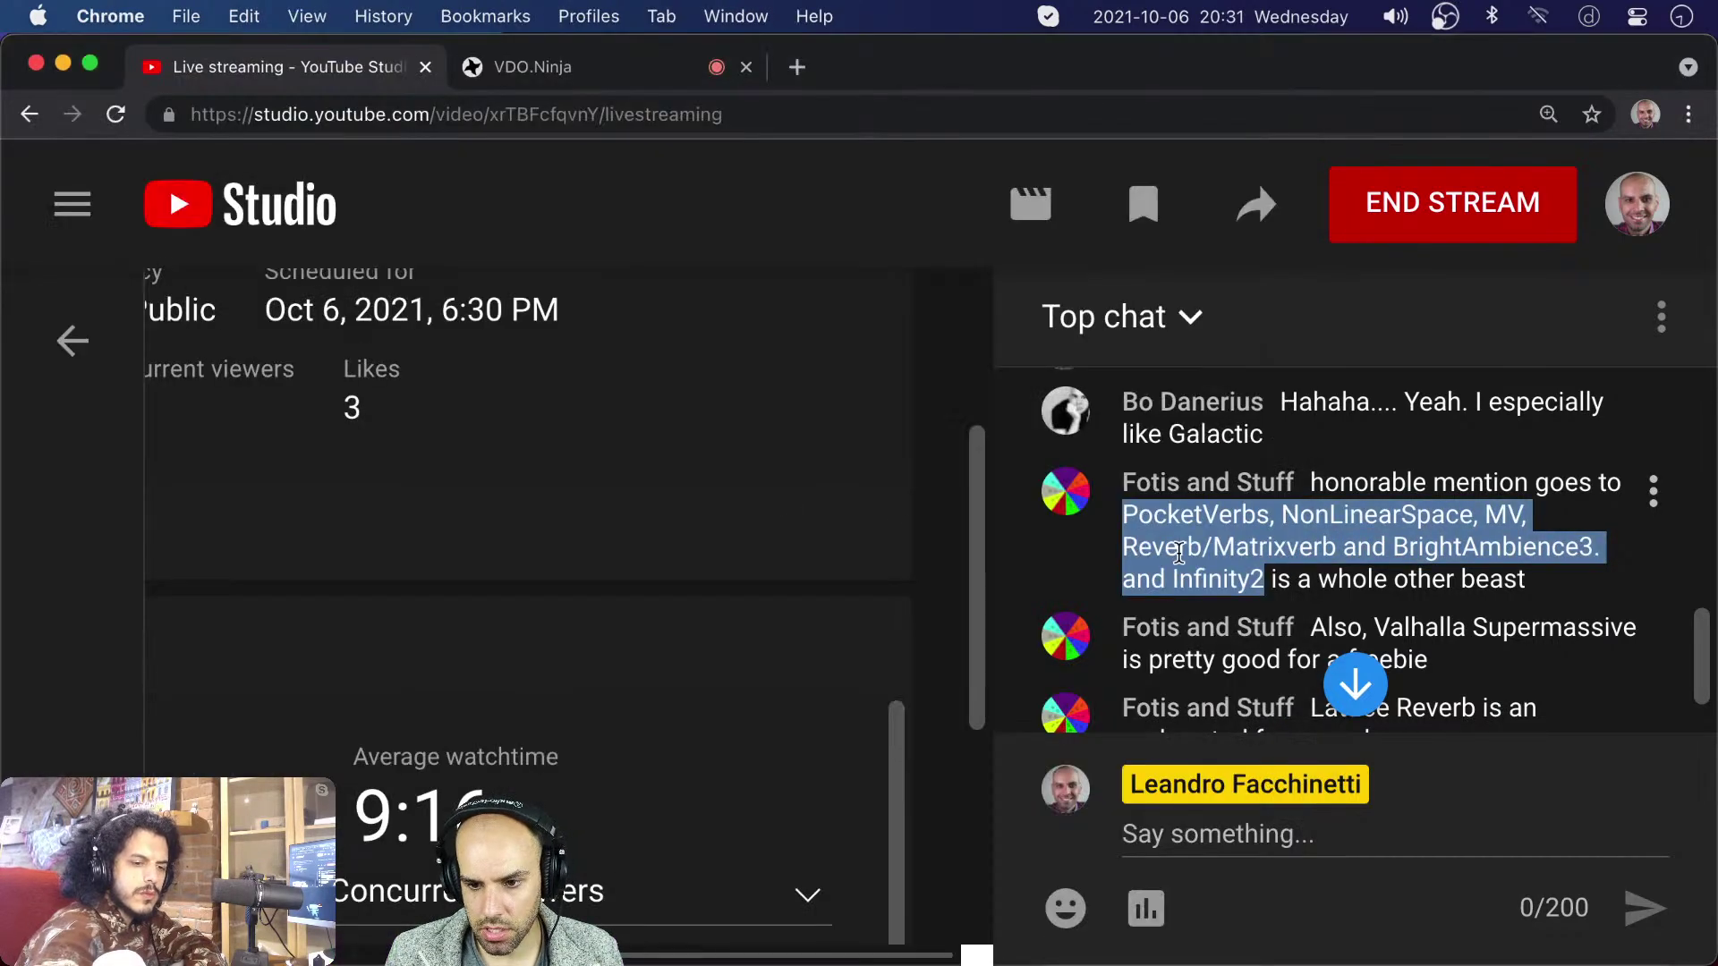
scroll(1399, 568, down, 1)
click(1379, 562)
drag(1378, 561, 1629, 568)
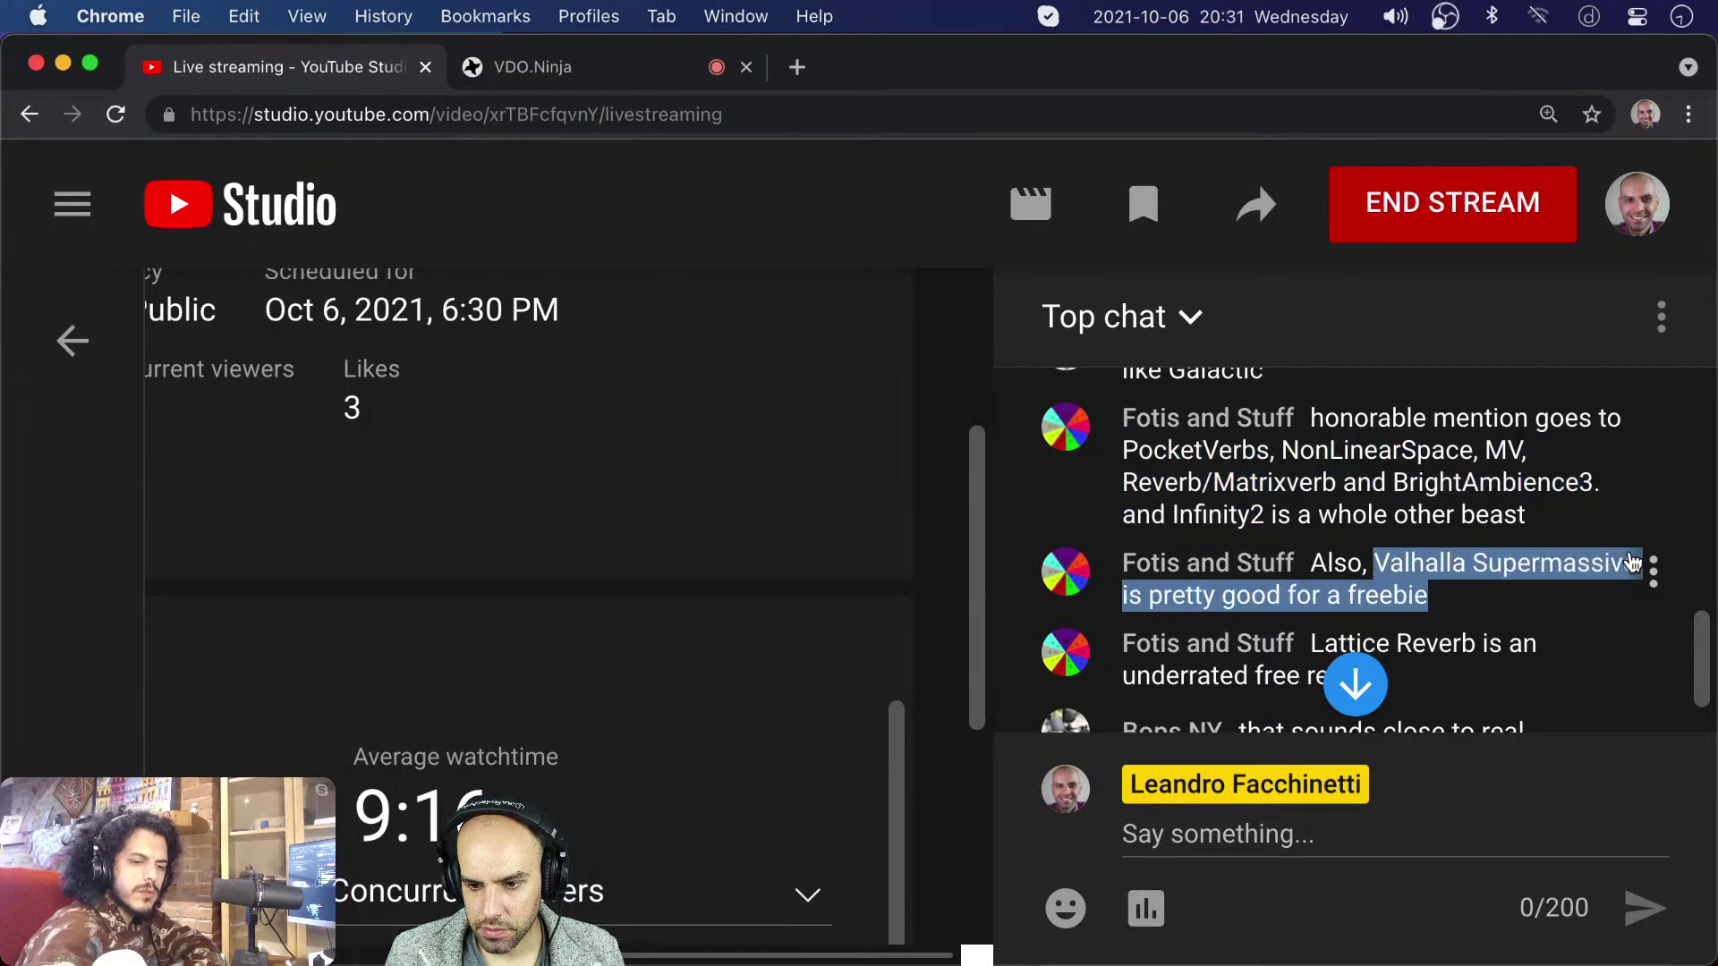
key(super+c)
key(super+Tab)
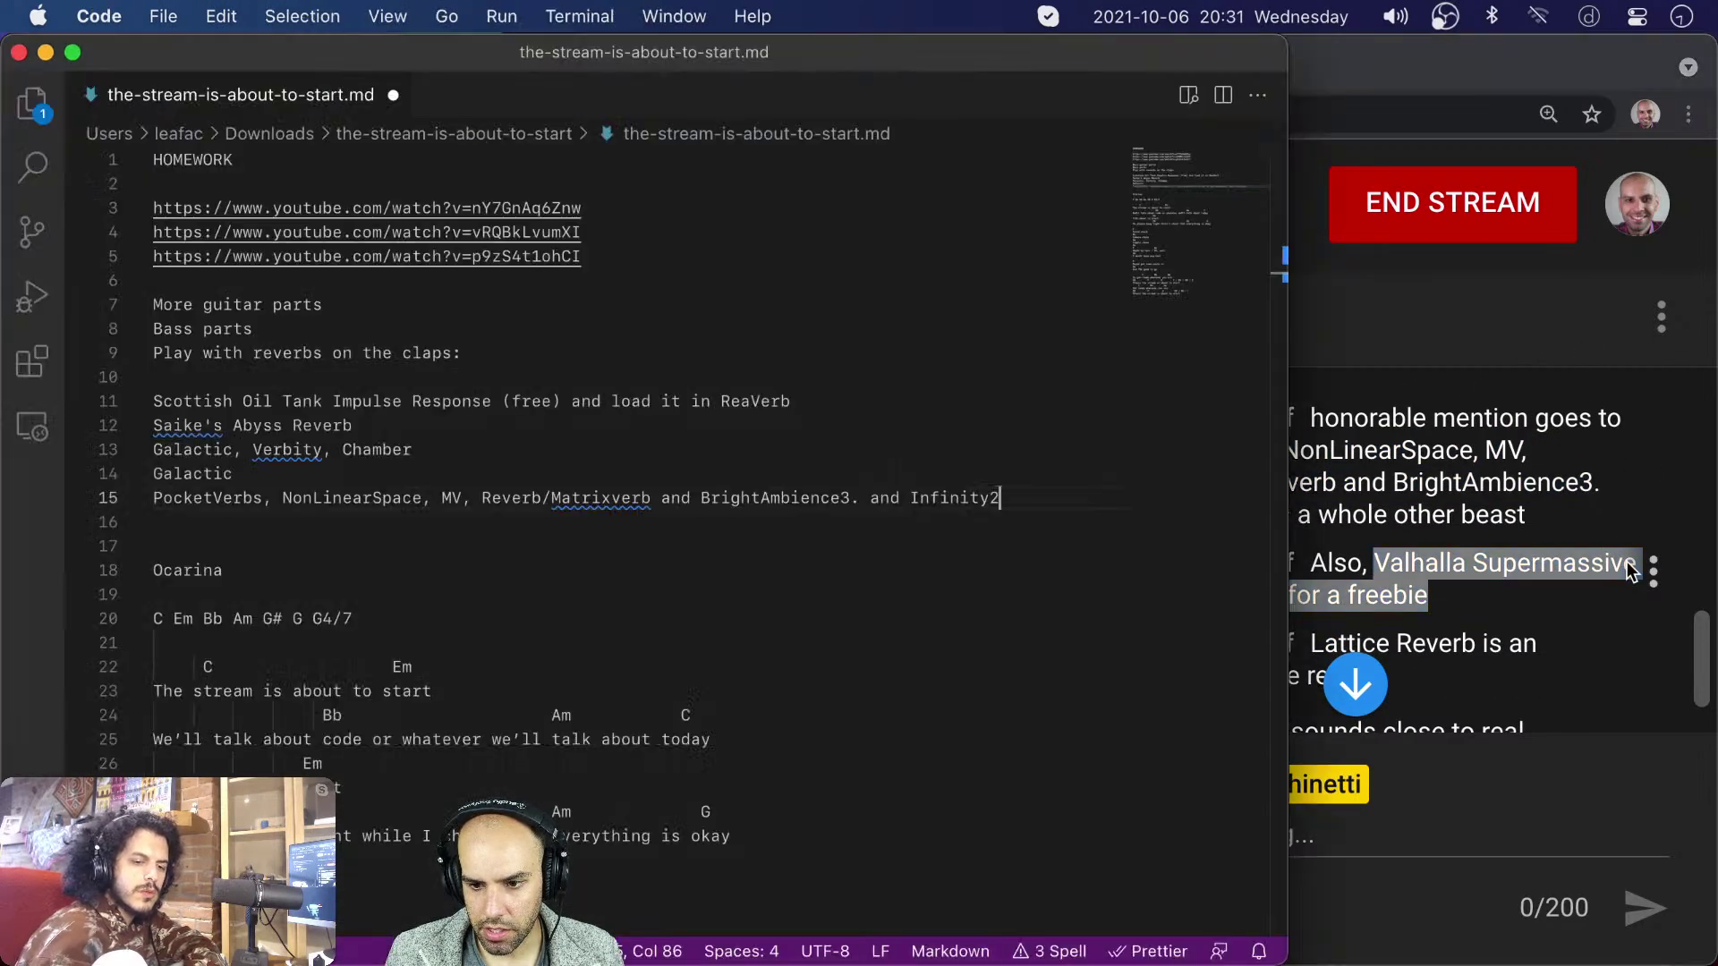
key(Return)
key(super+v)
key(alt+BackSpace)
key(alt+BackSpace)
key(alt+BackSpace)
key(alt+BackSpace)
key(alt+BackSpace)
key(alt+BackSpace)
key(alt+BackSpace)
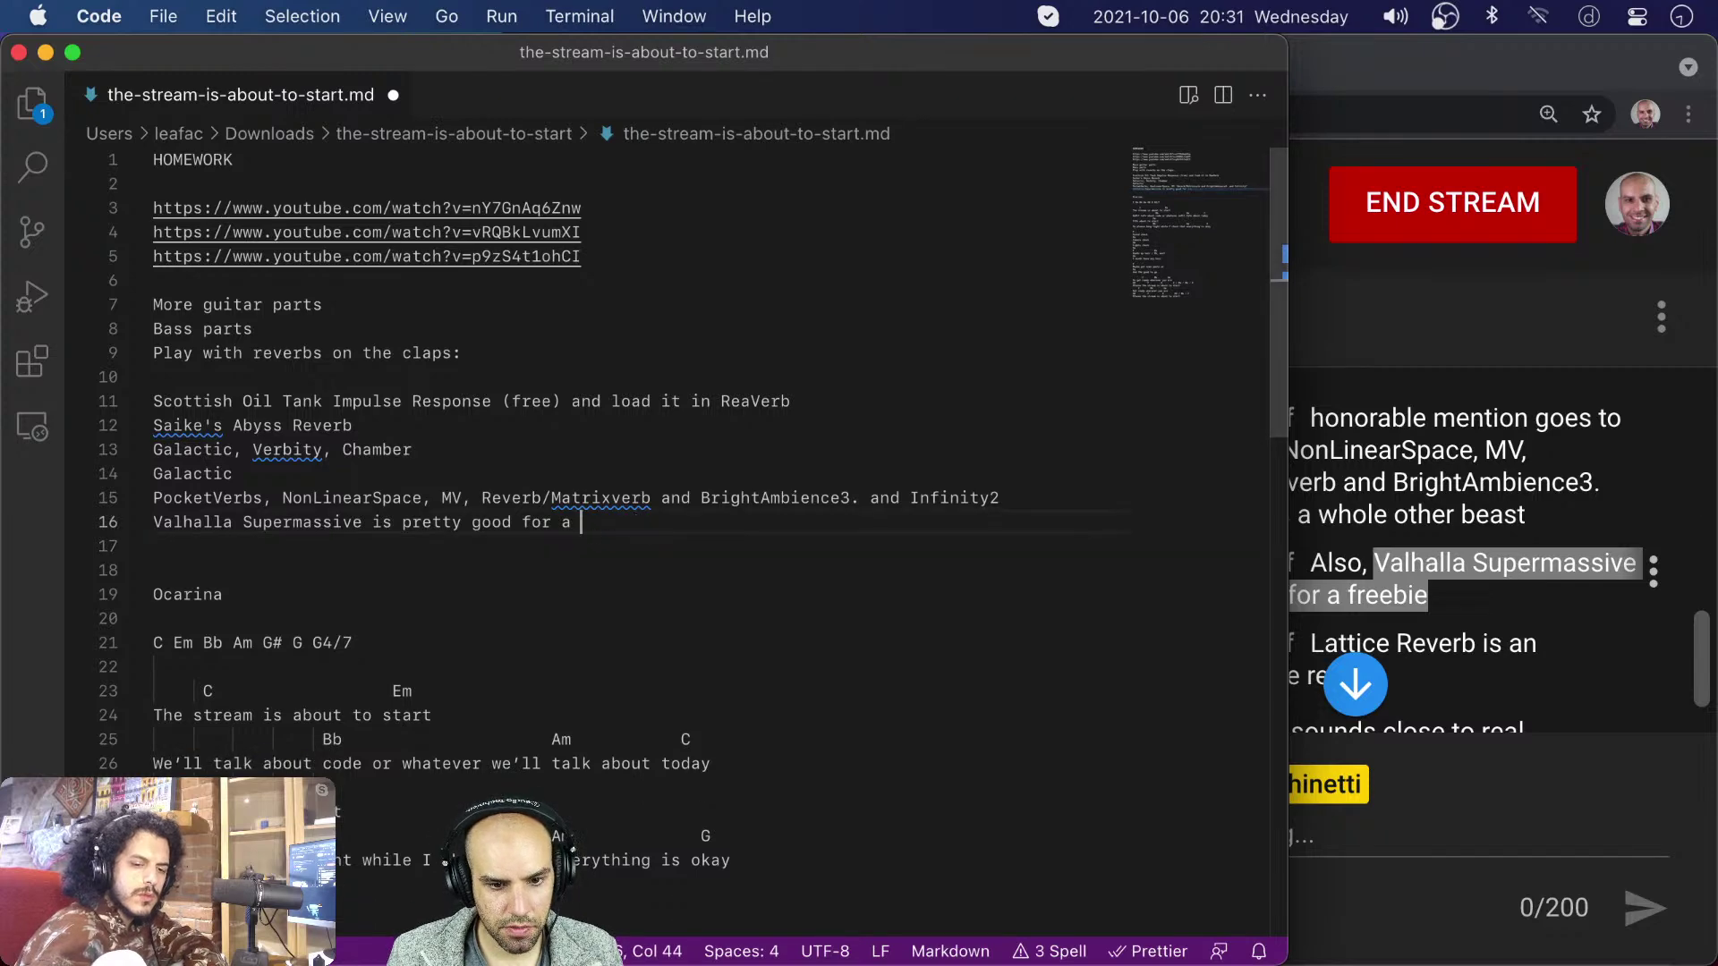
key(BackSpace)
- Copy "Valhalla Supermassive" from the notes and search Google for it in a new Chrome tab
key(super+shift+Left)
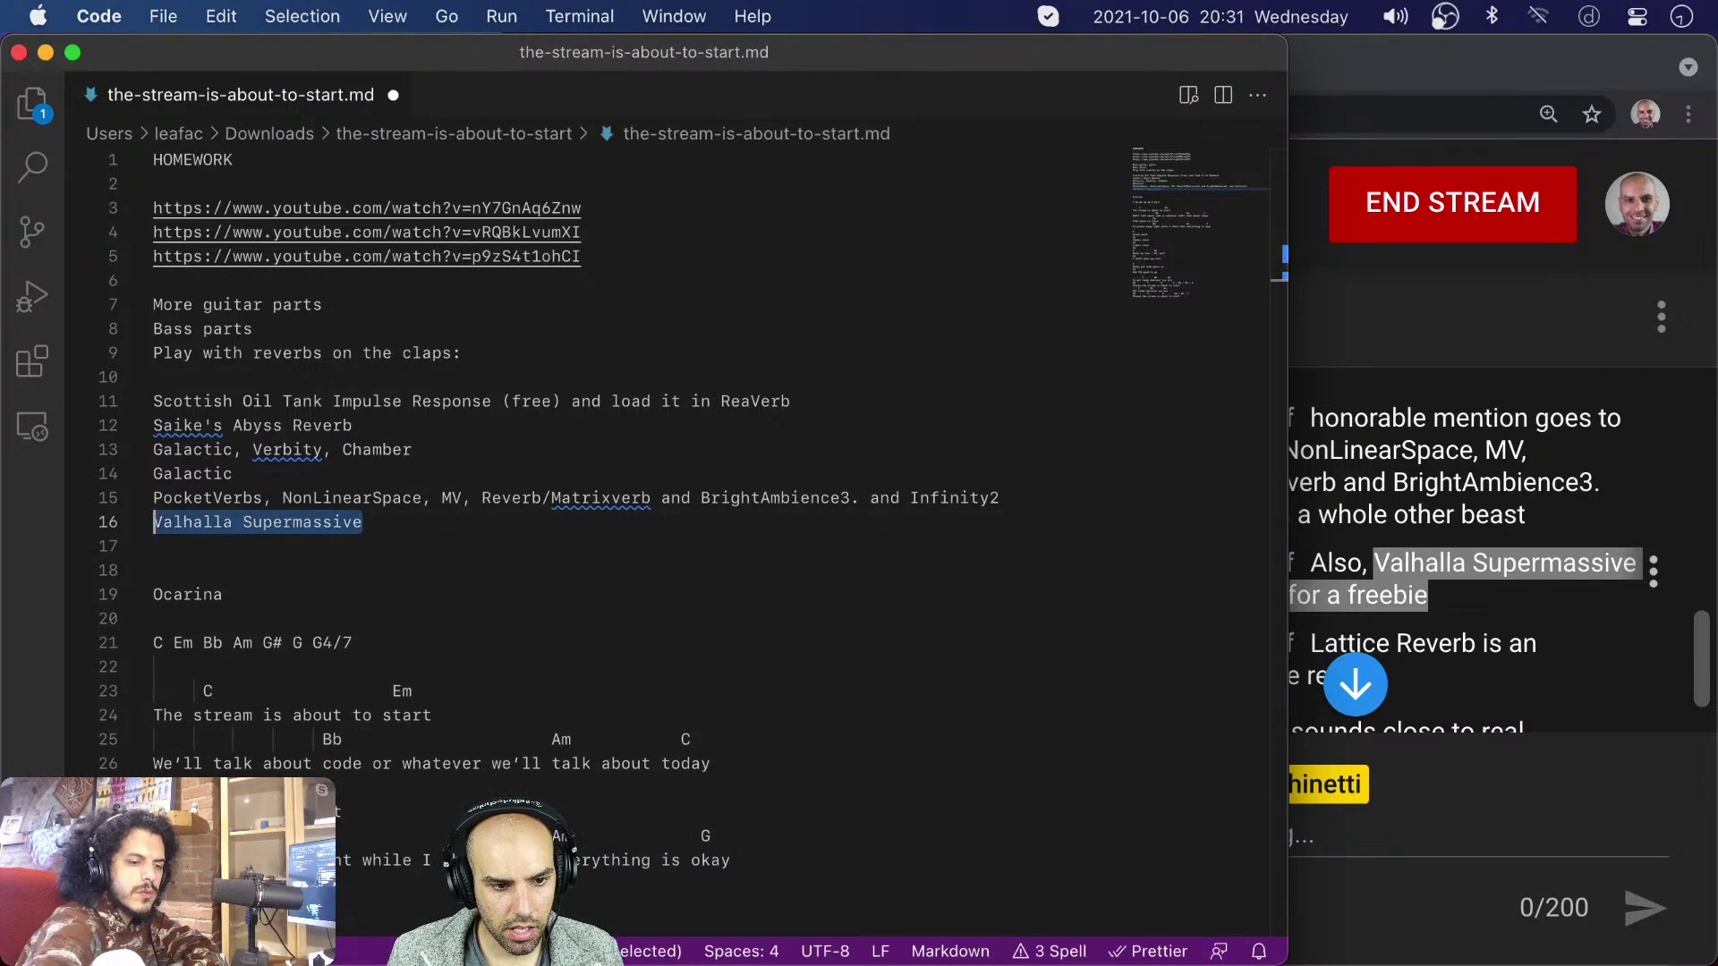
key(super+Tab)
key(super+t)
key(super+v)
key(Return)
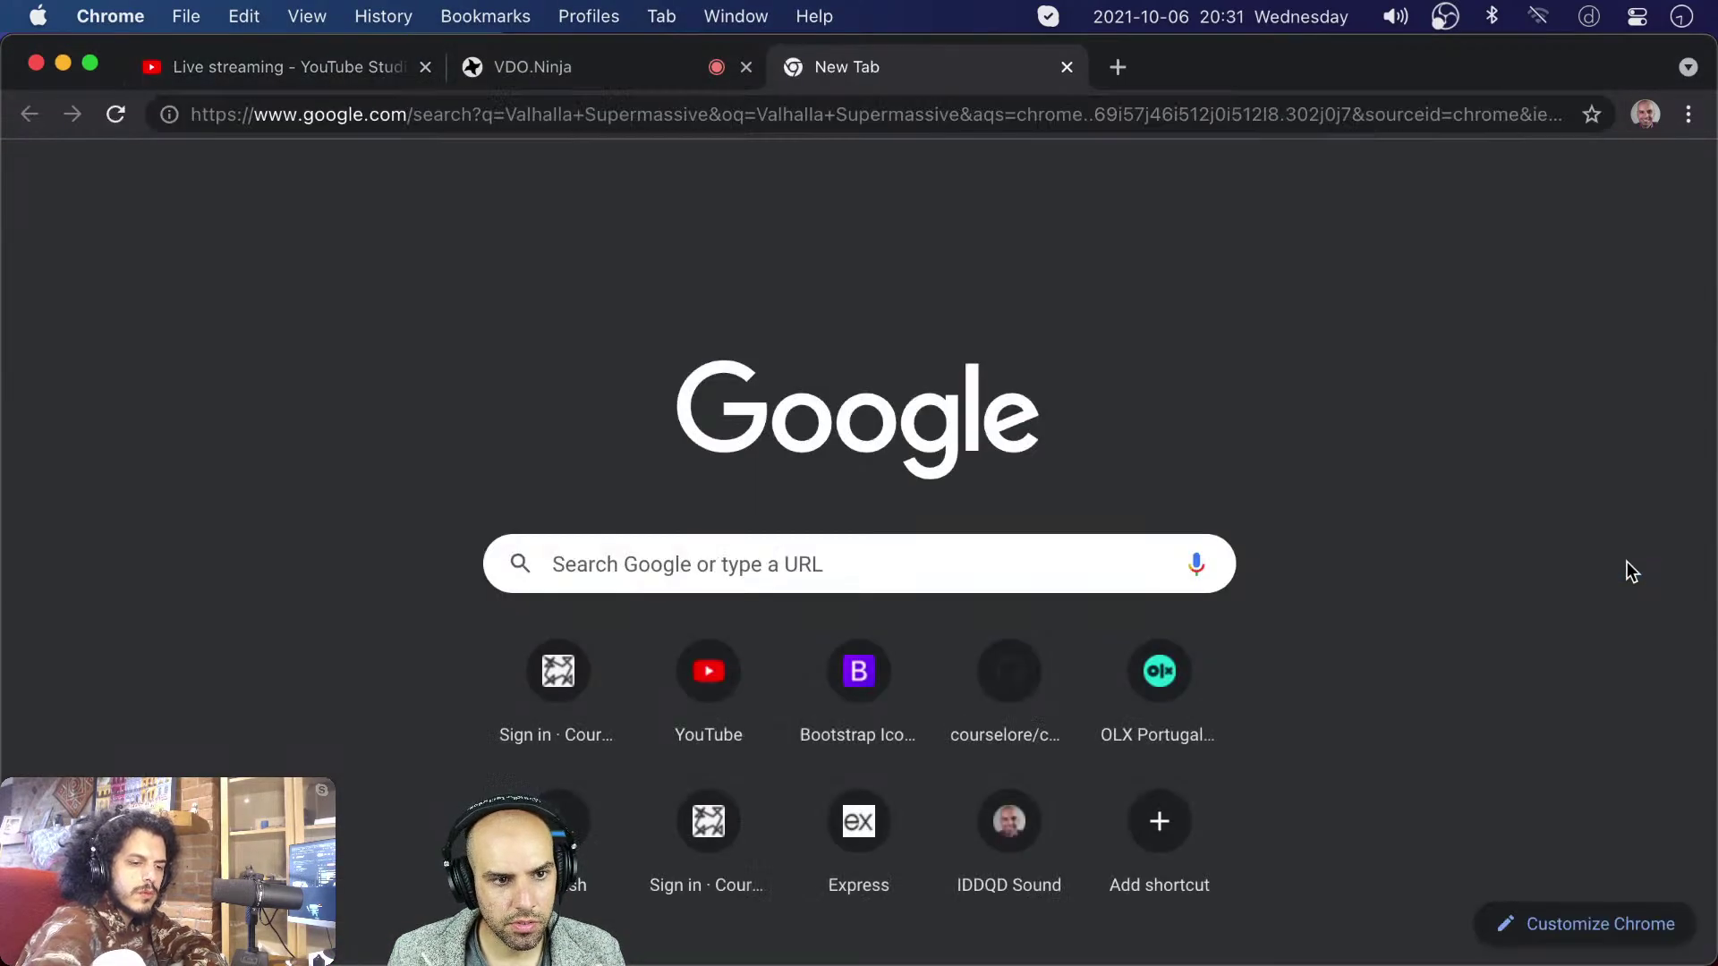
- Open the Valhalla Super Massive result on valhalladsp.com and look over the plugin's description and interface
scroll(329, 481, down, 5)
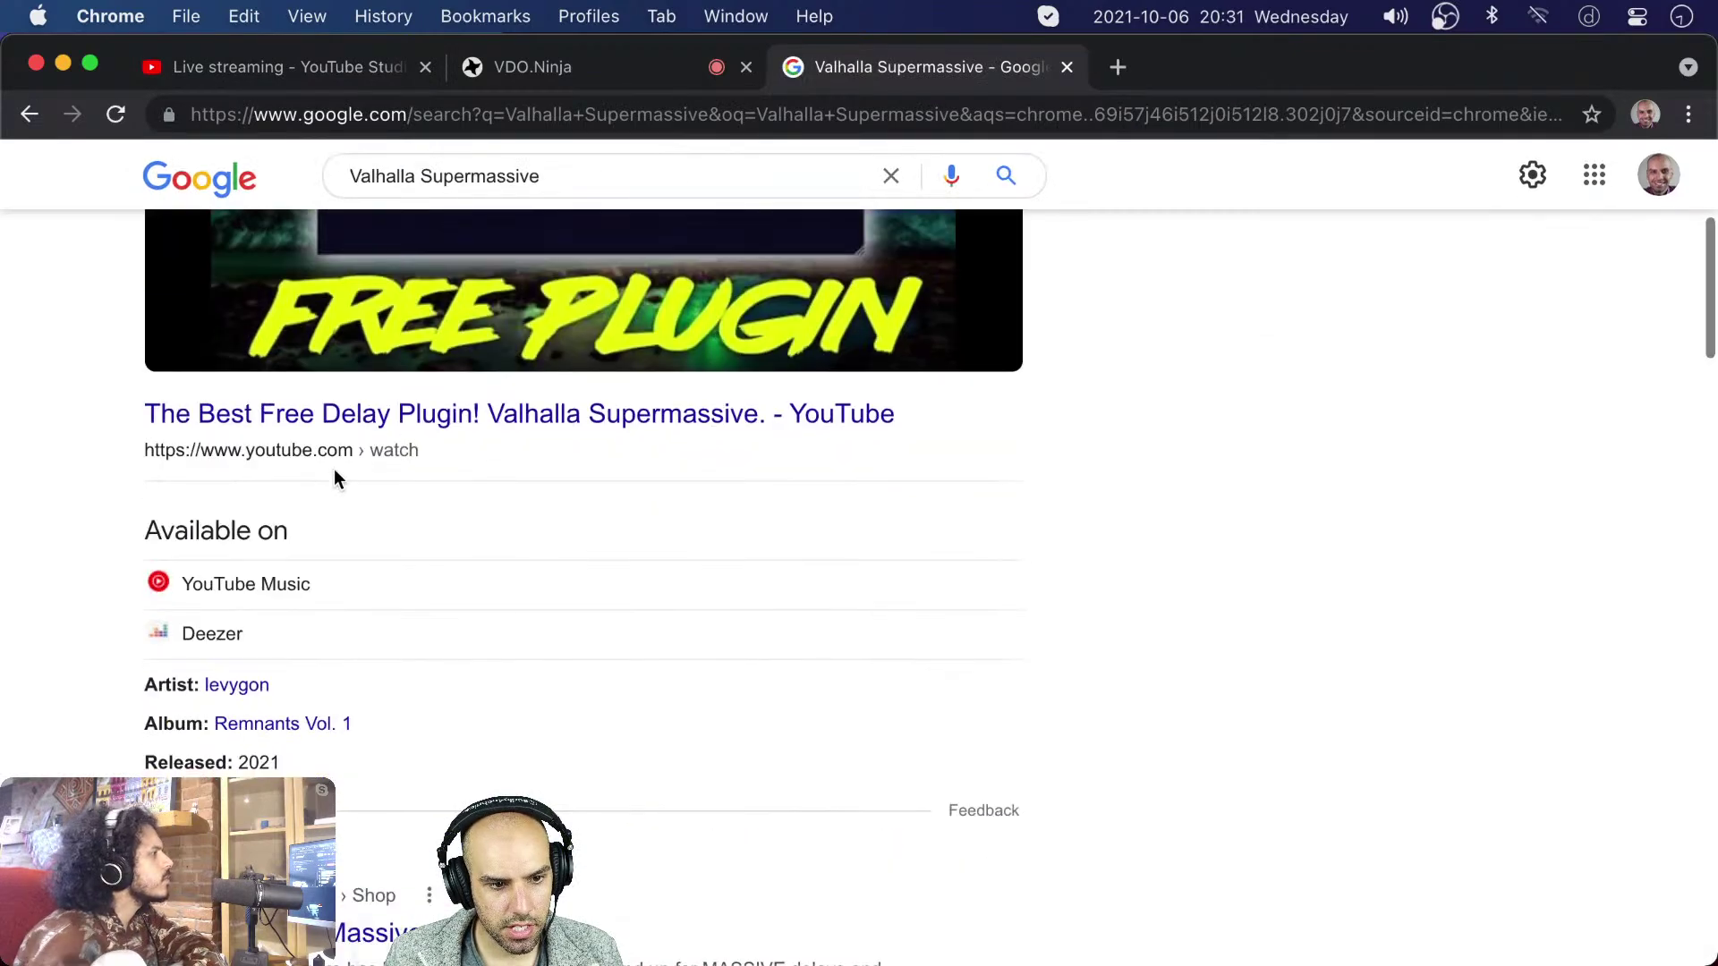
scroll(204, 580, down, 3)
click(226, 732)
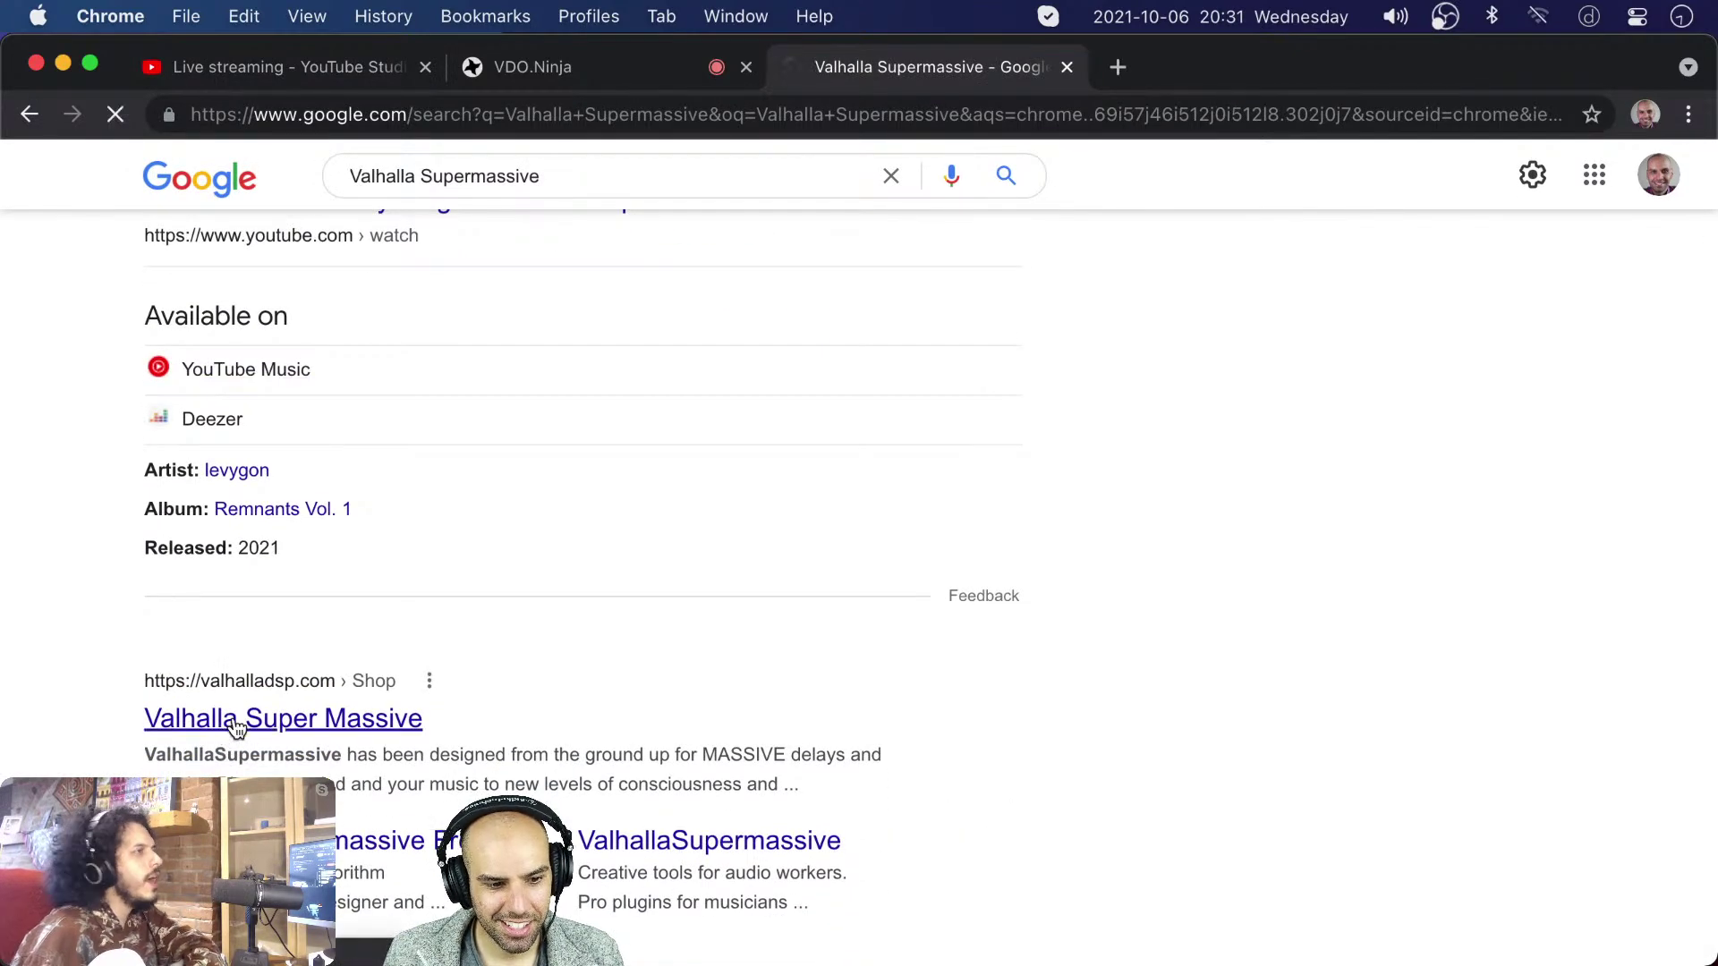
scroll(156, 686, down, 10)
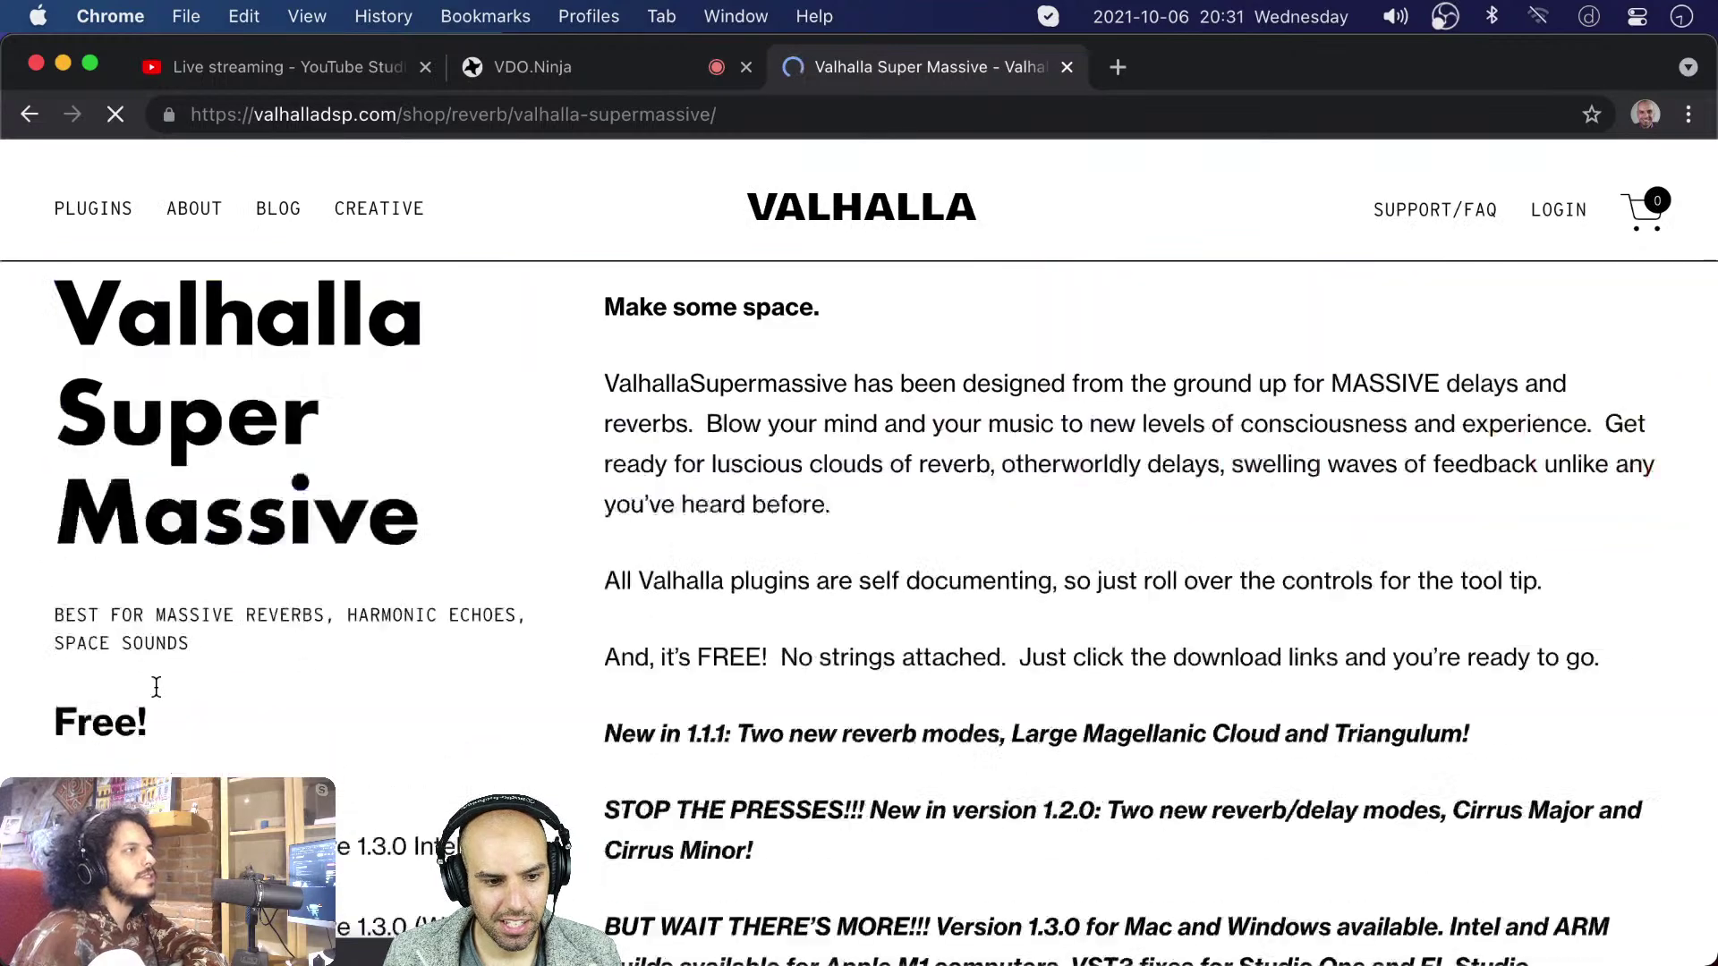
scroll(155, 685, up, 5)
scroll(158, 696, down, 8)
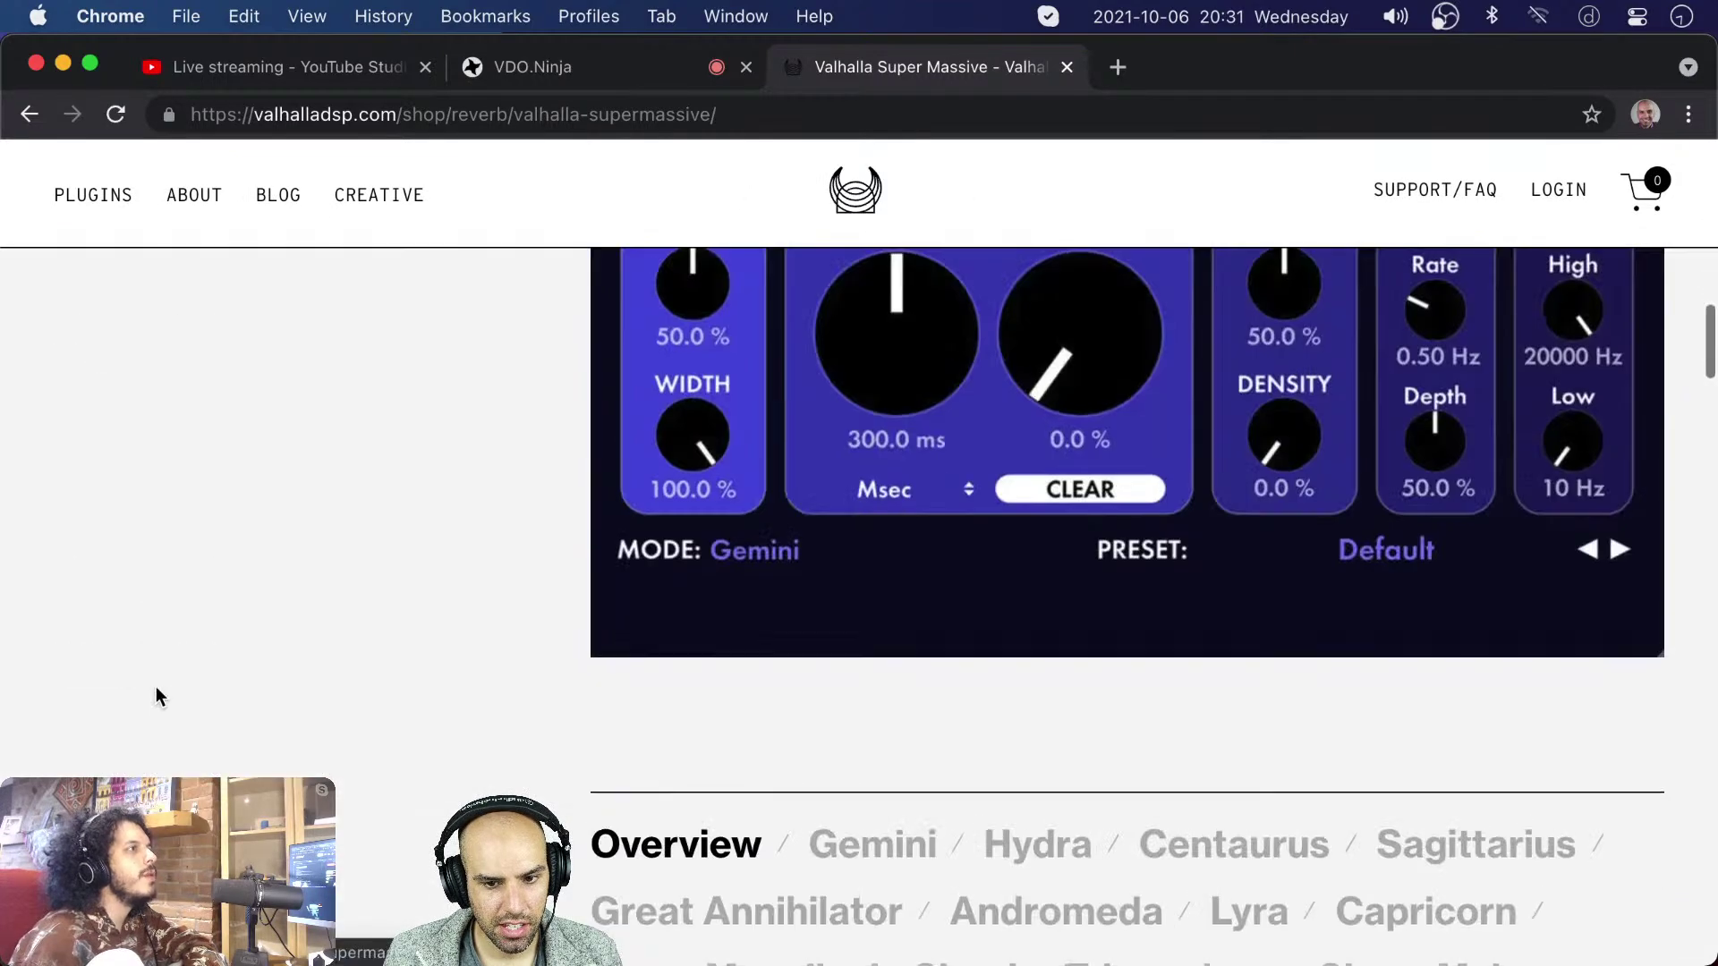
- Close the Valhalla Supermassive page and copy "Lattice Reverb" from the live chat onto a new notes line below "Valhalla Supermassive"
scroll(156, 685, up, 2)
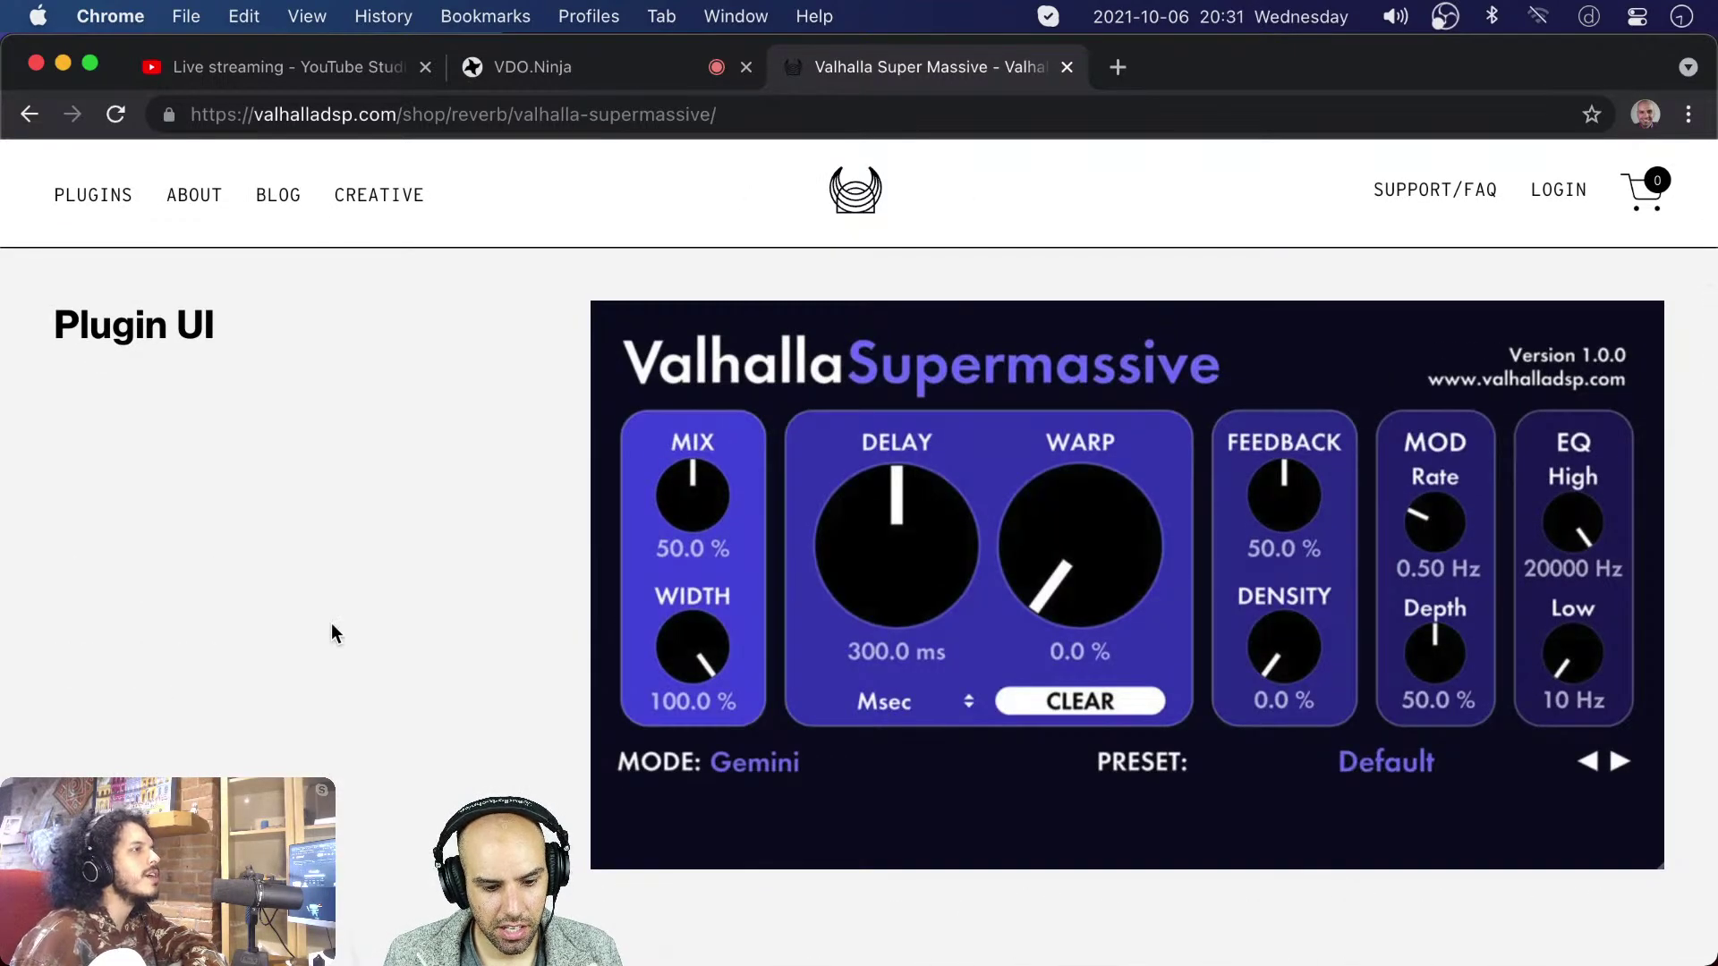
key(super+w)
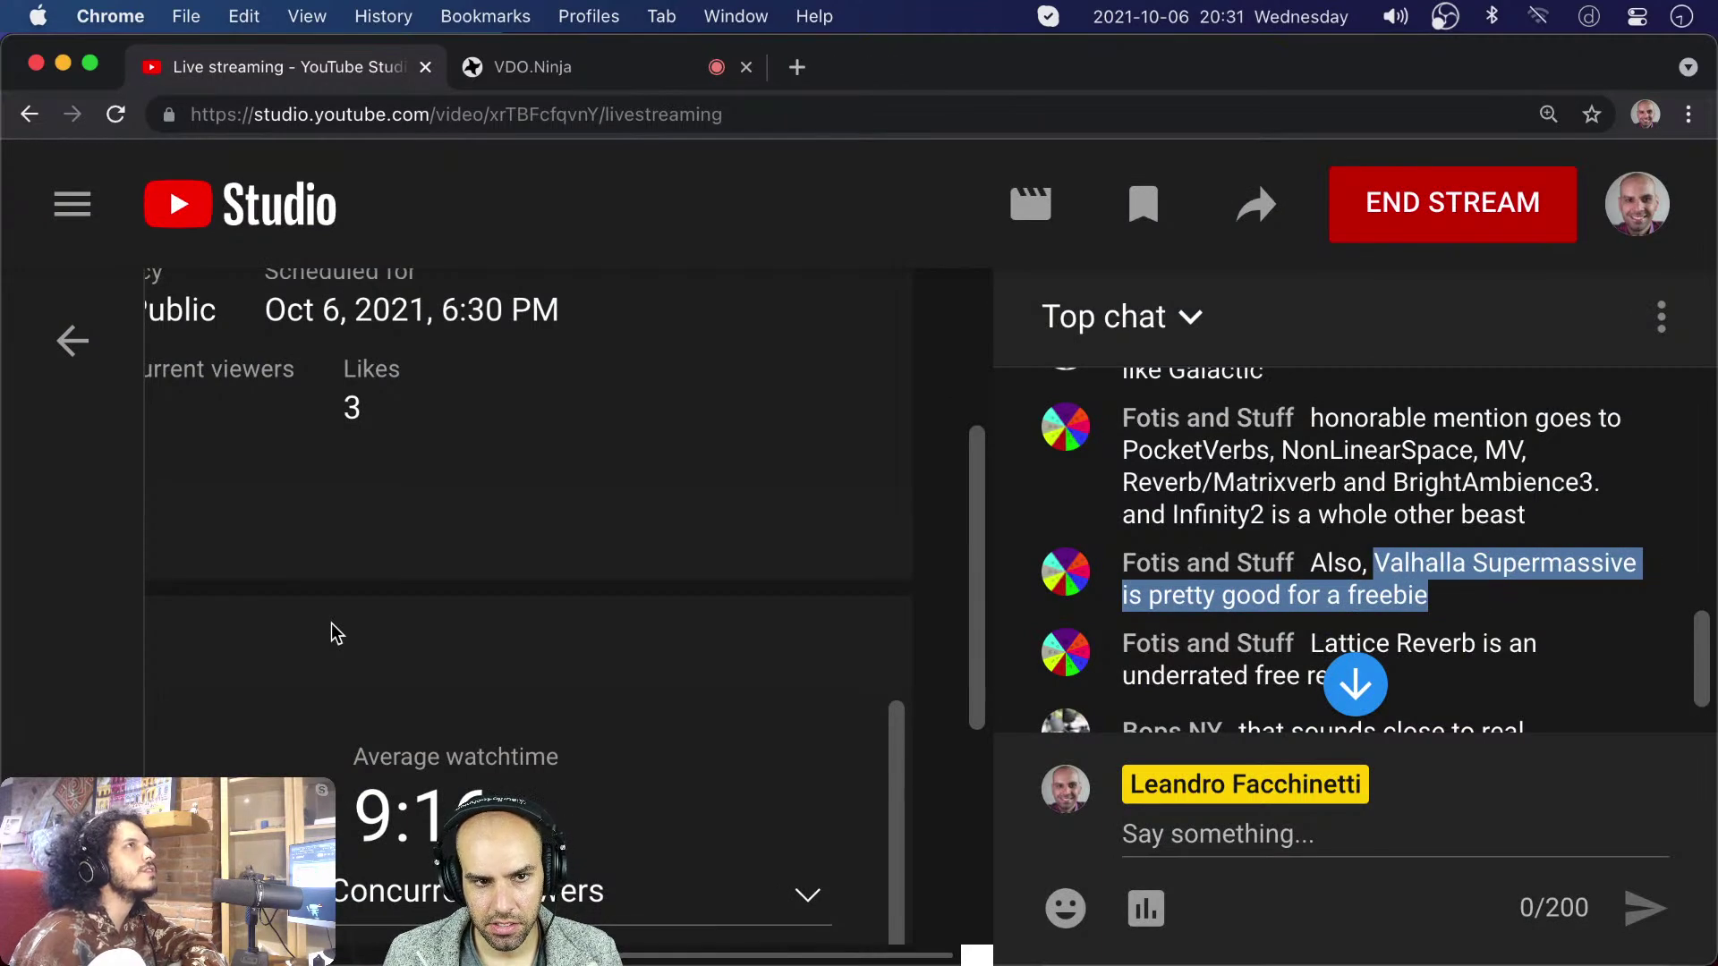
scroll(1431, 565, down, 2)
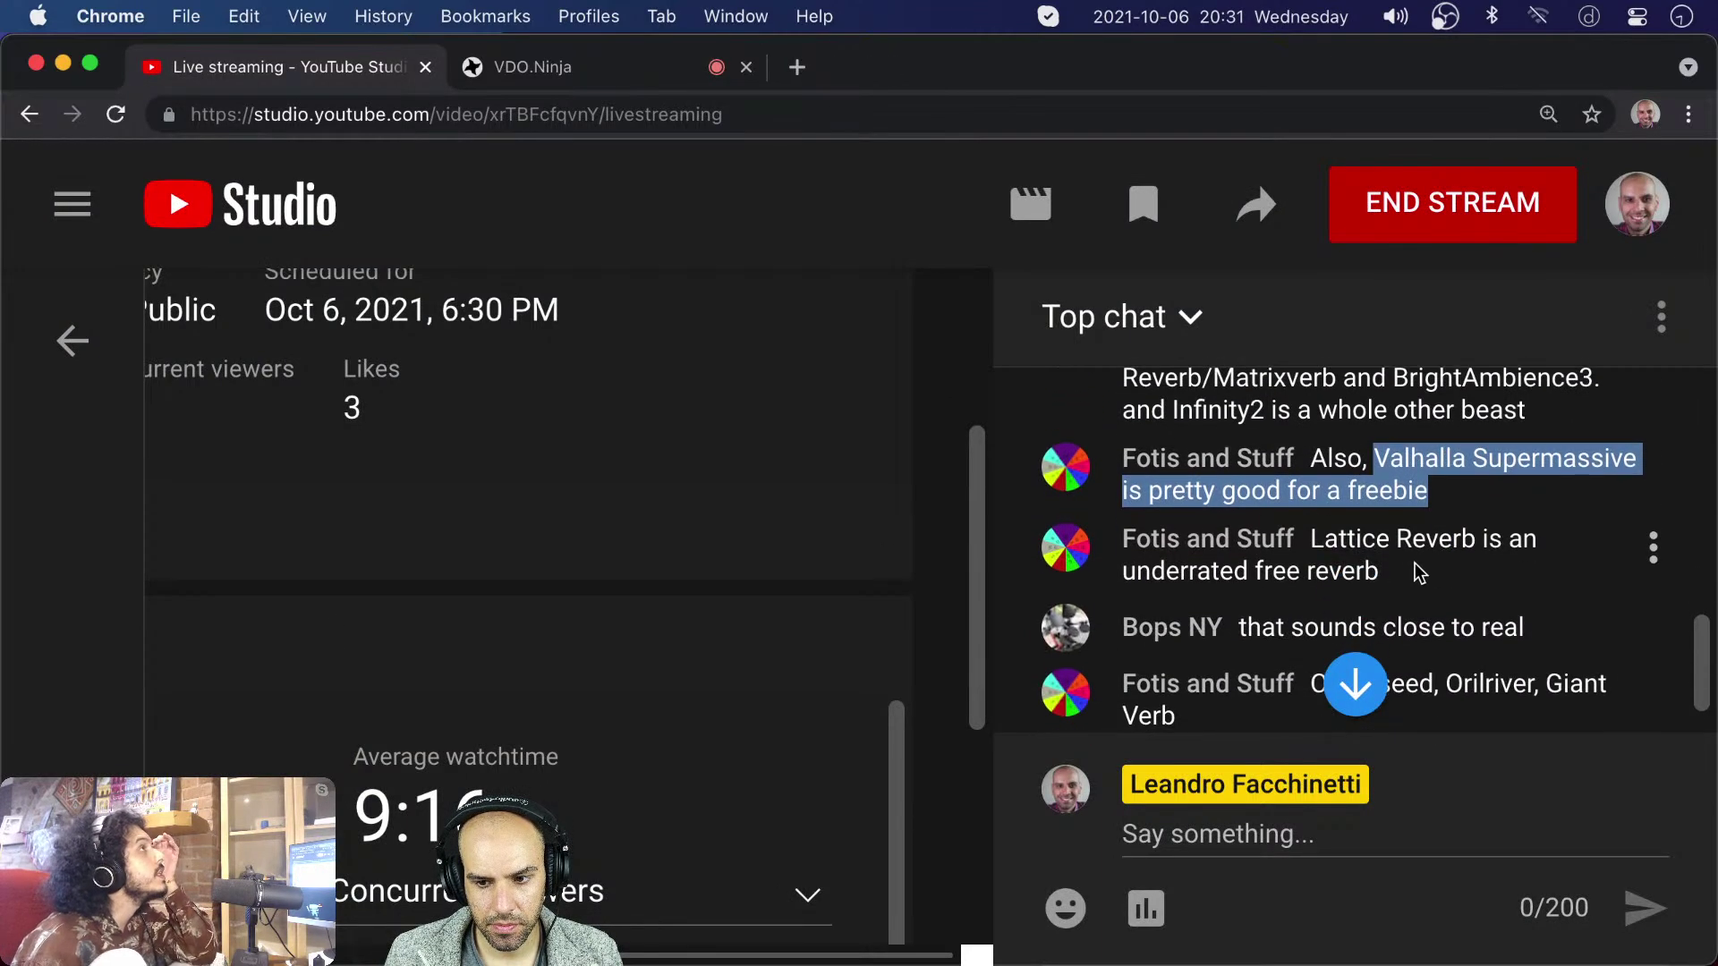
drag(1310, 541, 1476, 542)
key(super+c)
key(super+Tab)
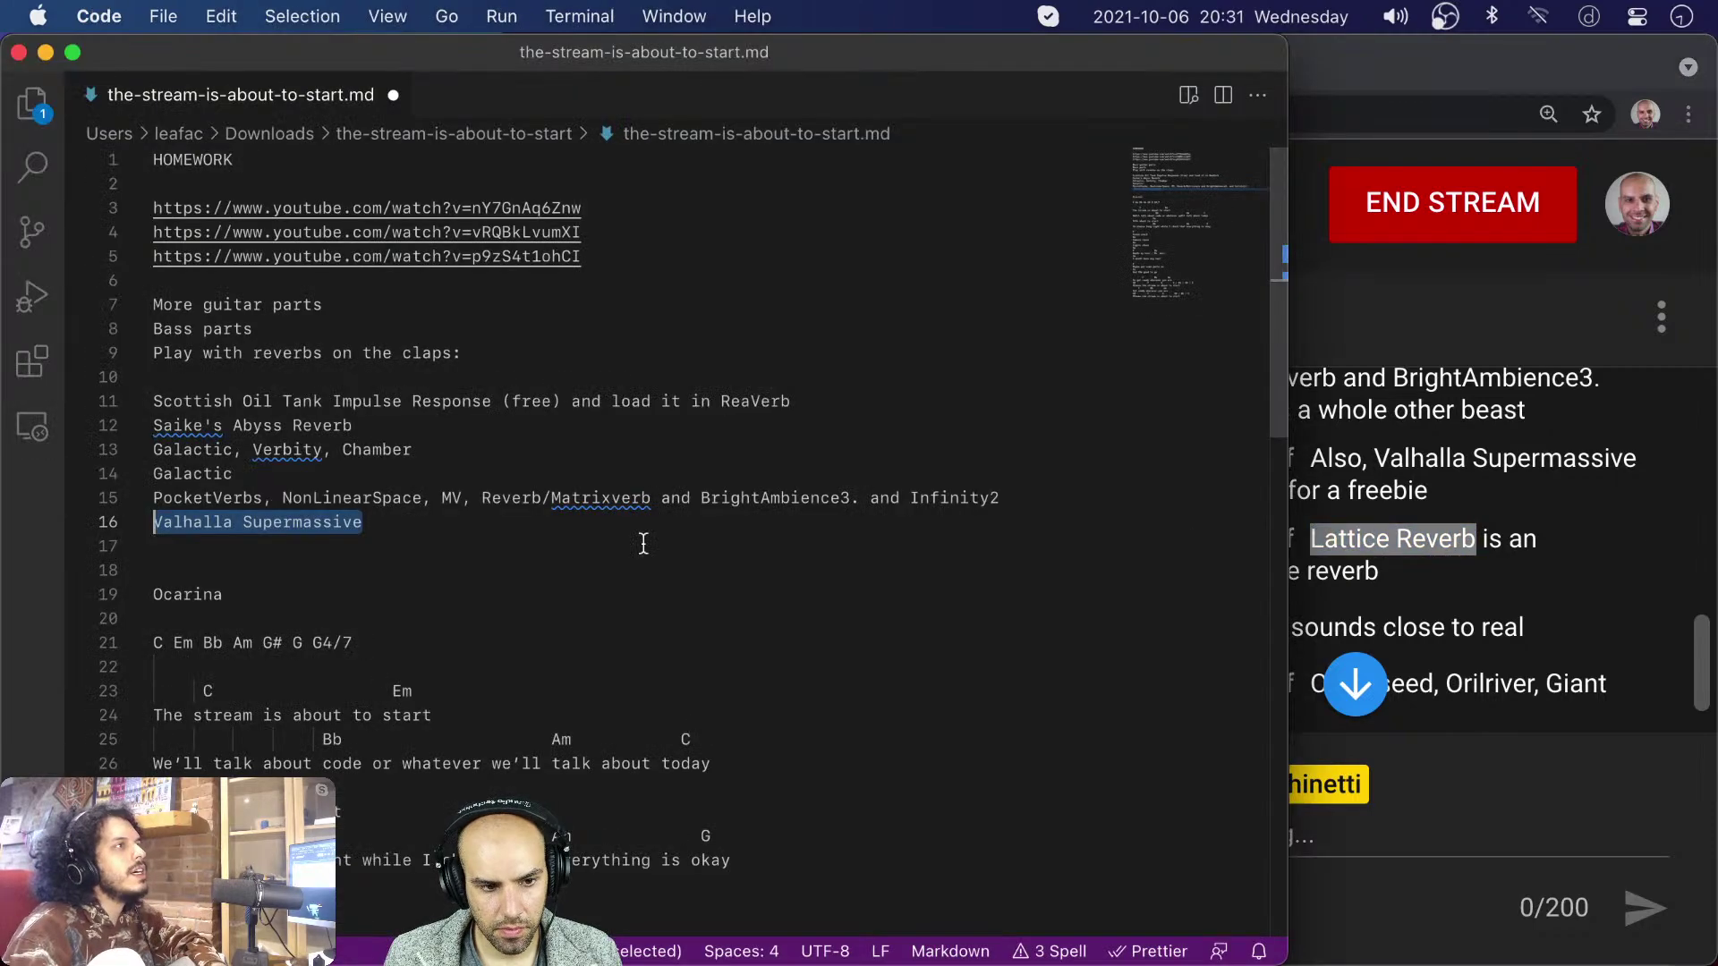
click(535, 517)
key(Return)
key(super+v)
- Copy "Cloudseed, Orilriver, Giant Verb" from the chat onto a new notes line below "Lattice Reverb"
key(super+Tab)
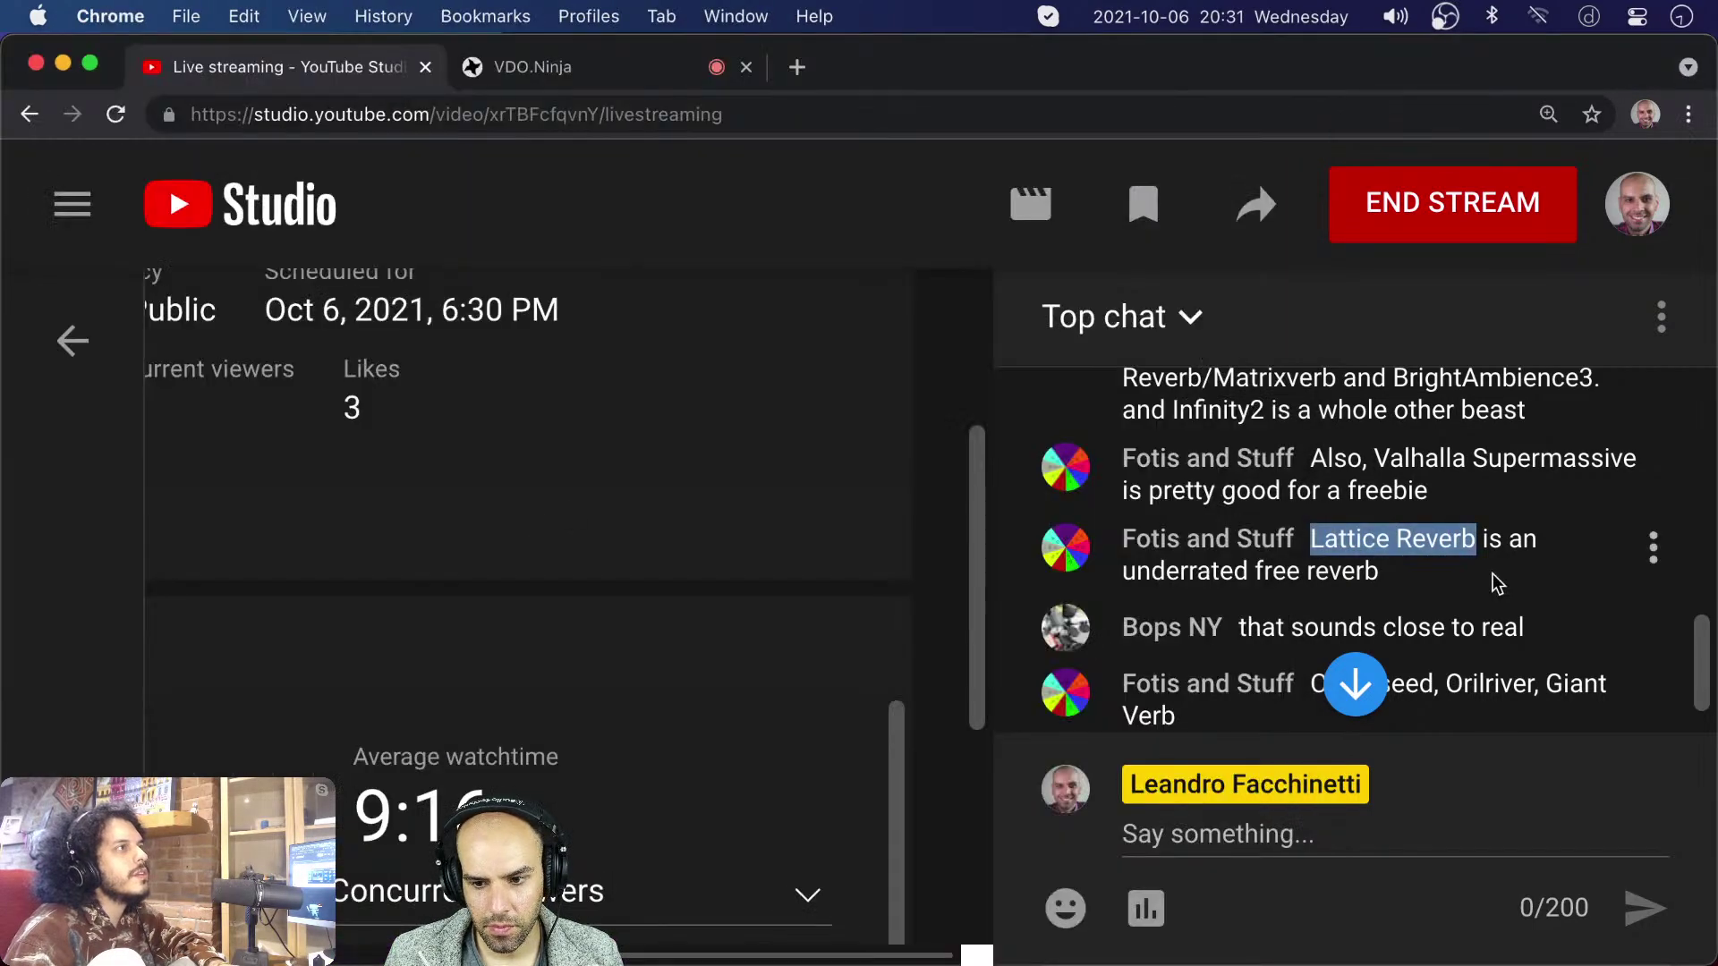
scroll(1492, 573, down, 3)
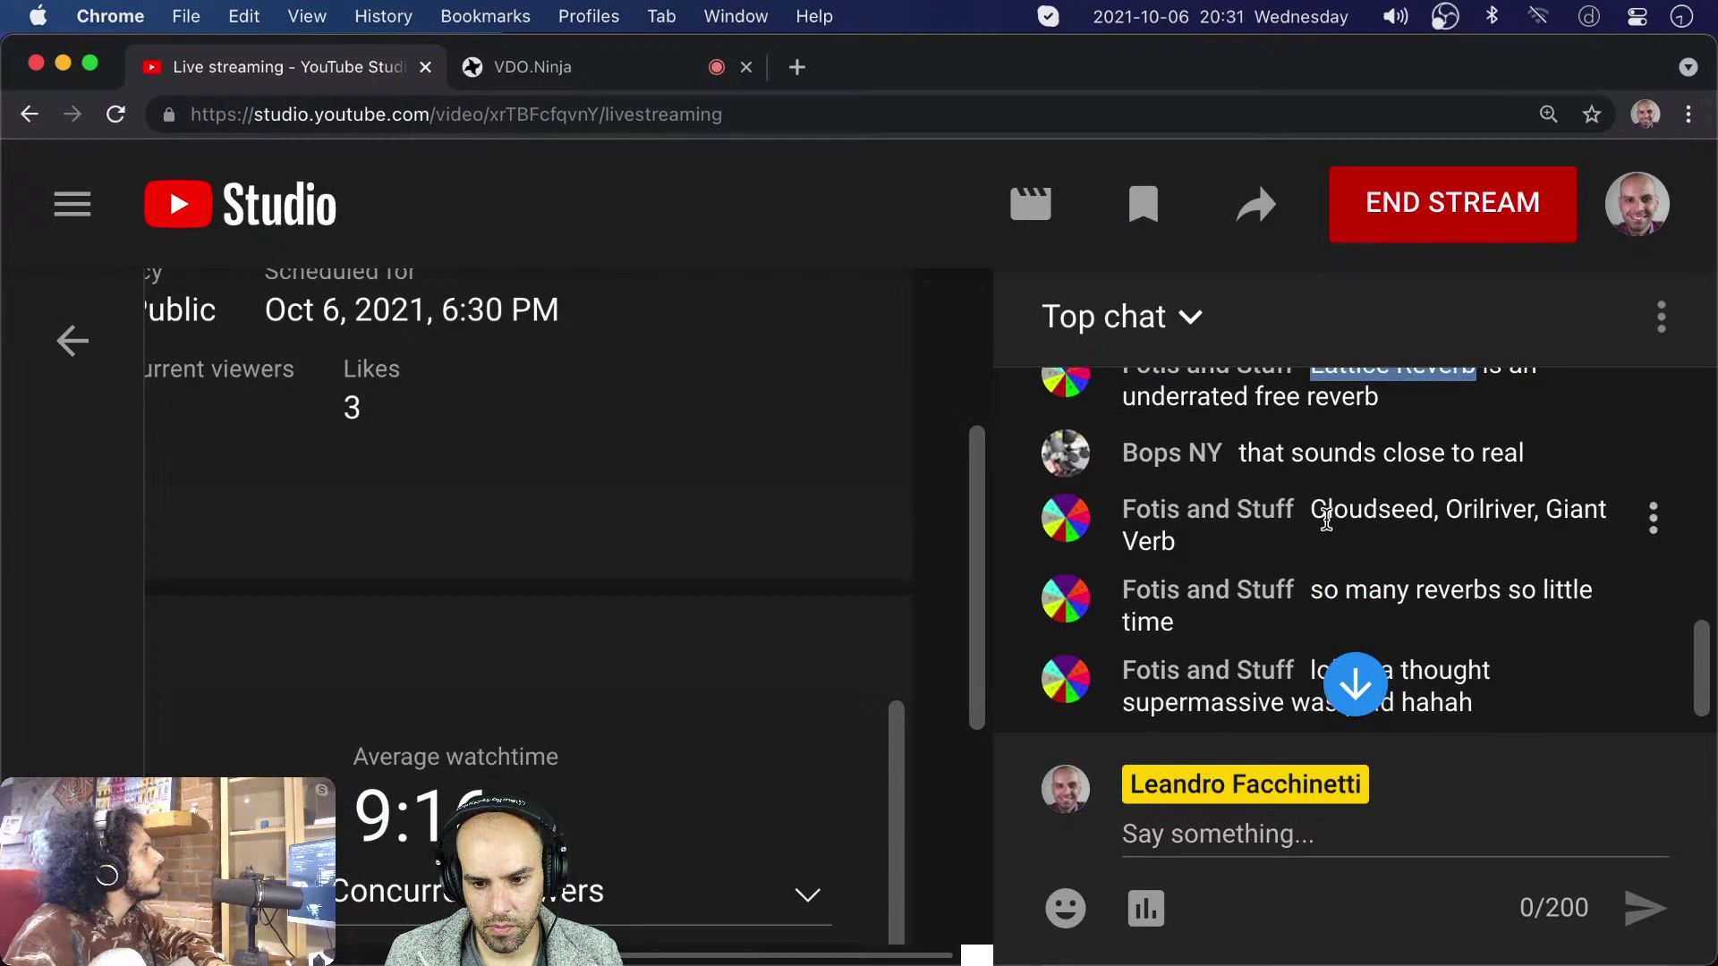
drag(1327, 522, 1356, 545)
key(super+c)
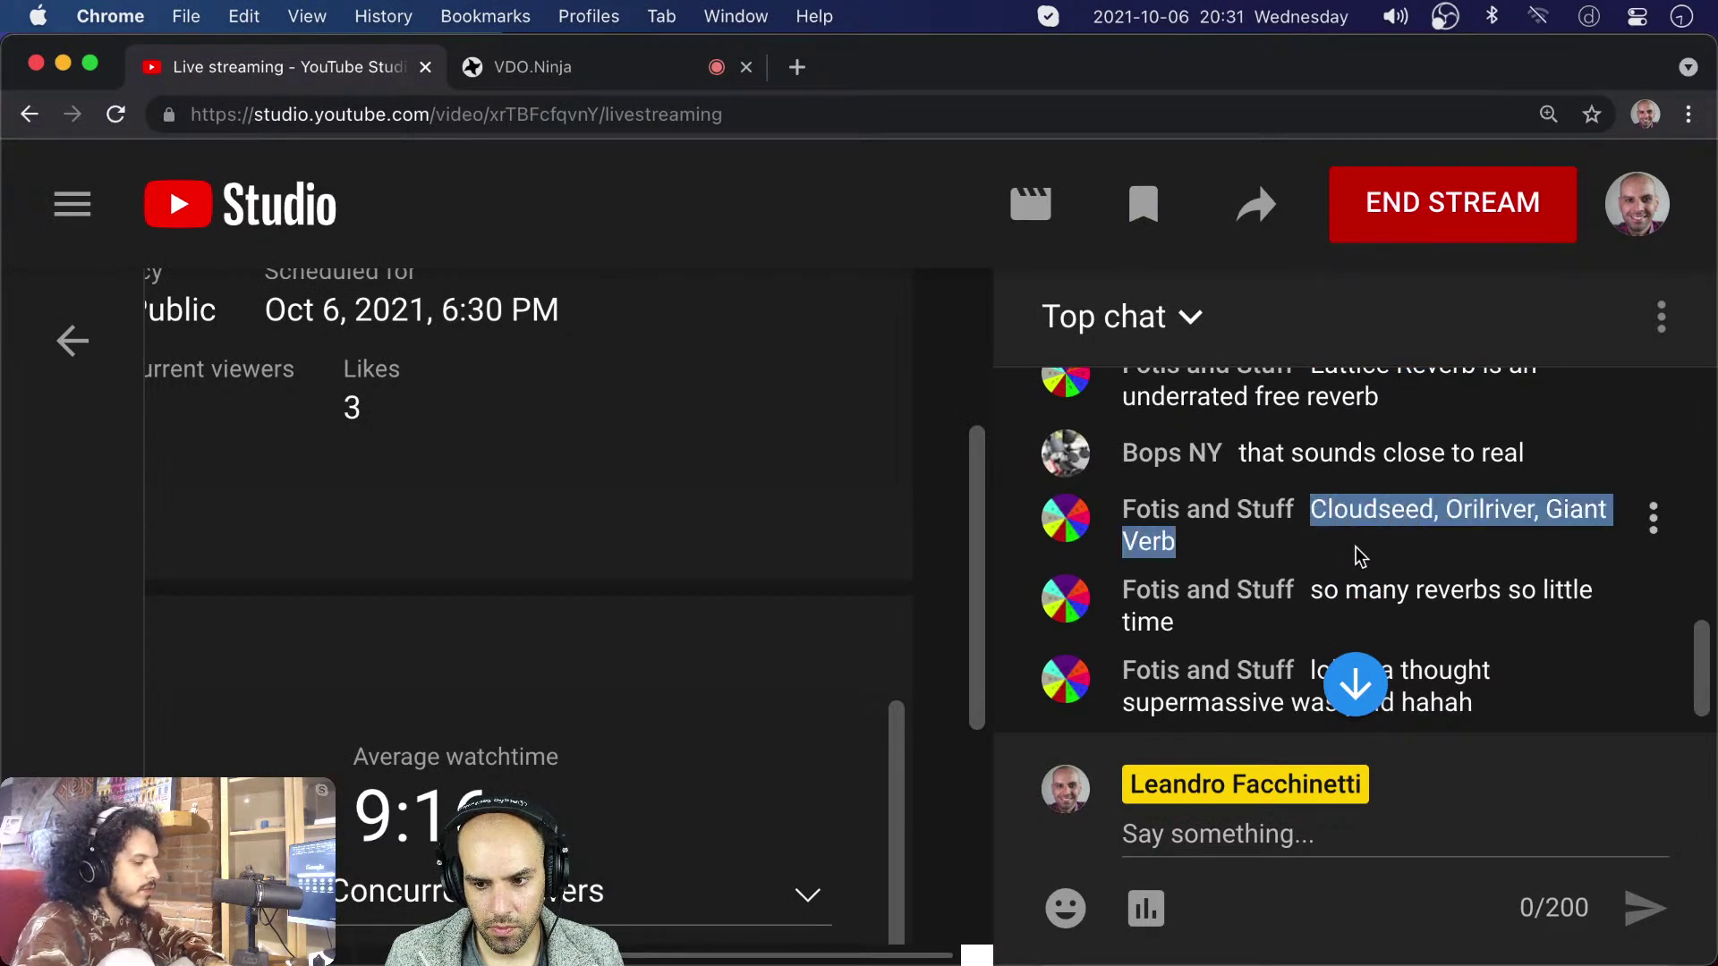
key(super+Tab)
key(Return)
key(super+v)
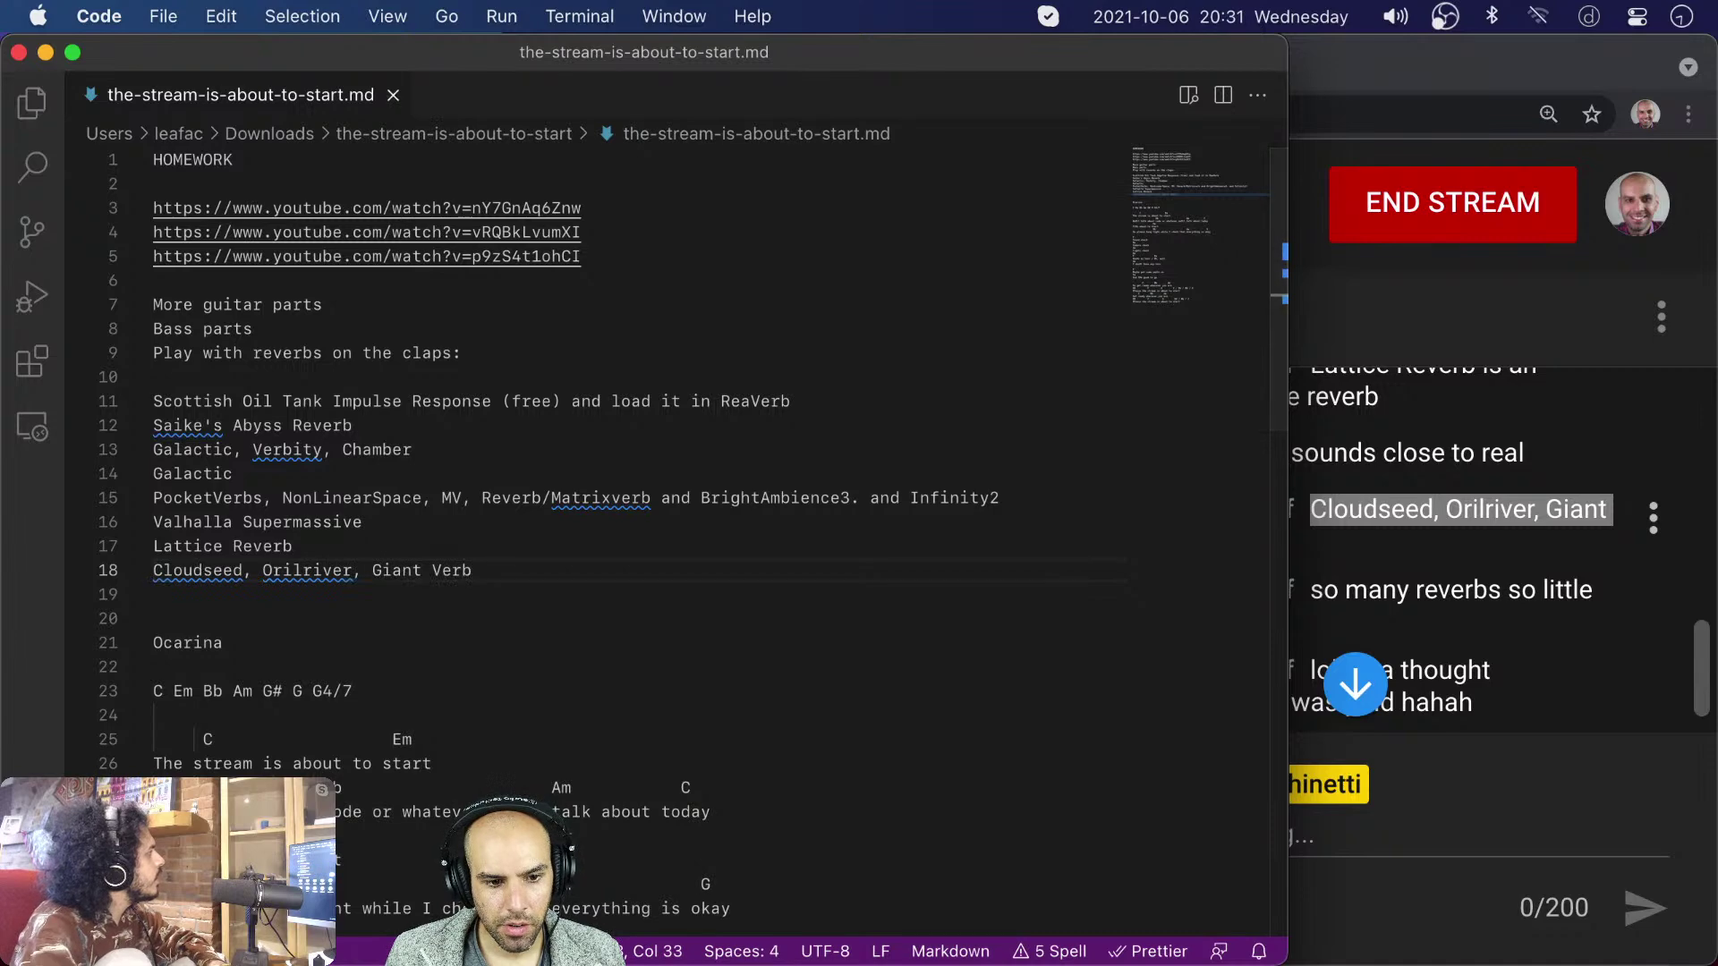
- Read through the newer chat messages and copy "Saike Reflectosaurus" onto a new notes line below "Cloudseed, Orilriver, Giant Verb"
key(super+Tab)
scroll(1381, 520, down, 3)
scroll(1381, 518, down, 4)
scroll(1381, 519, up, 3)
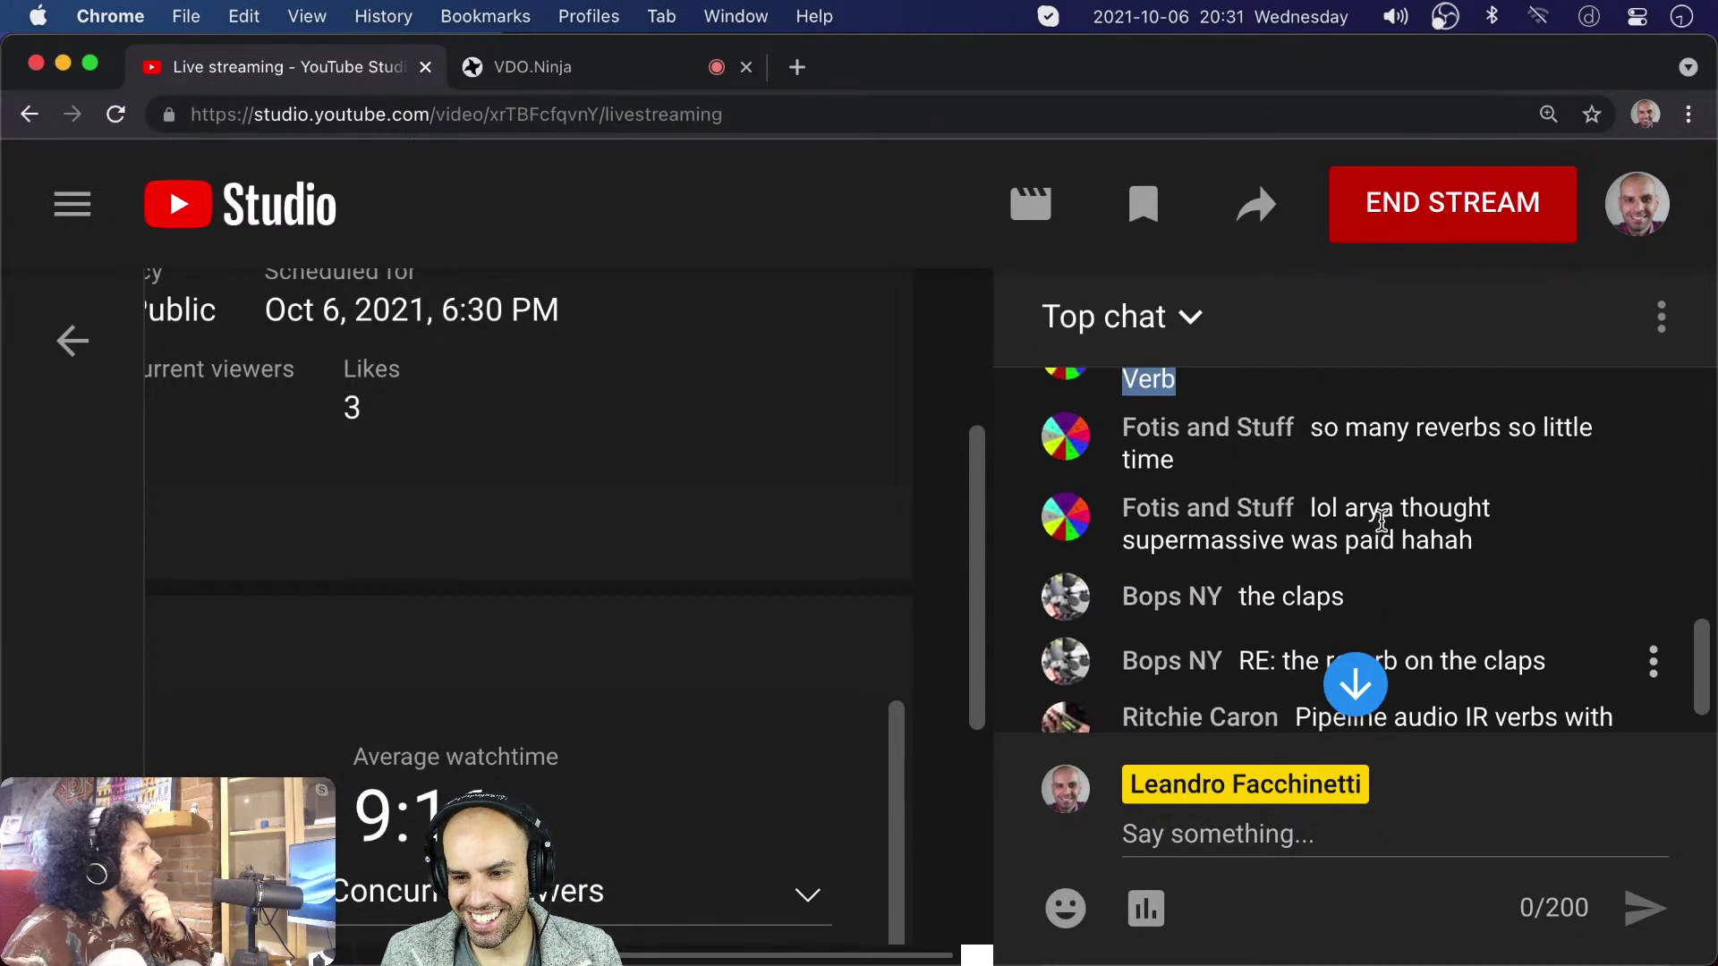
scroll(1381, 521, up, 1)
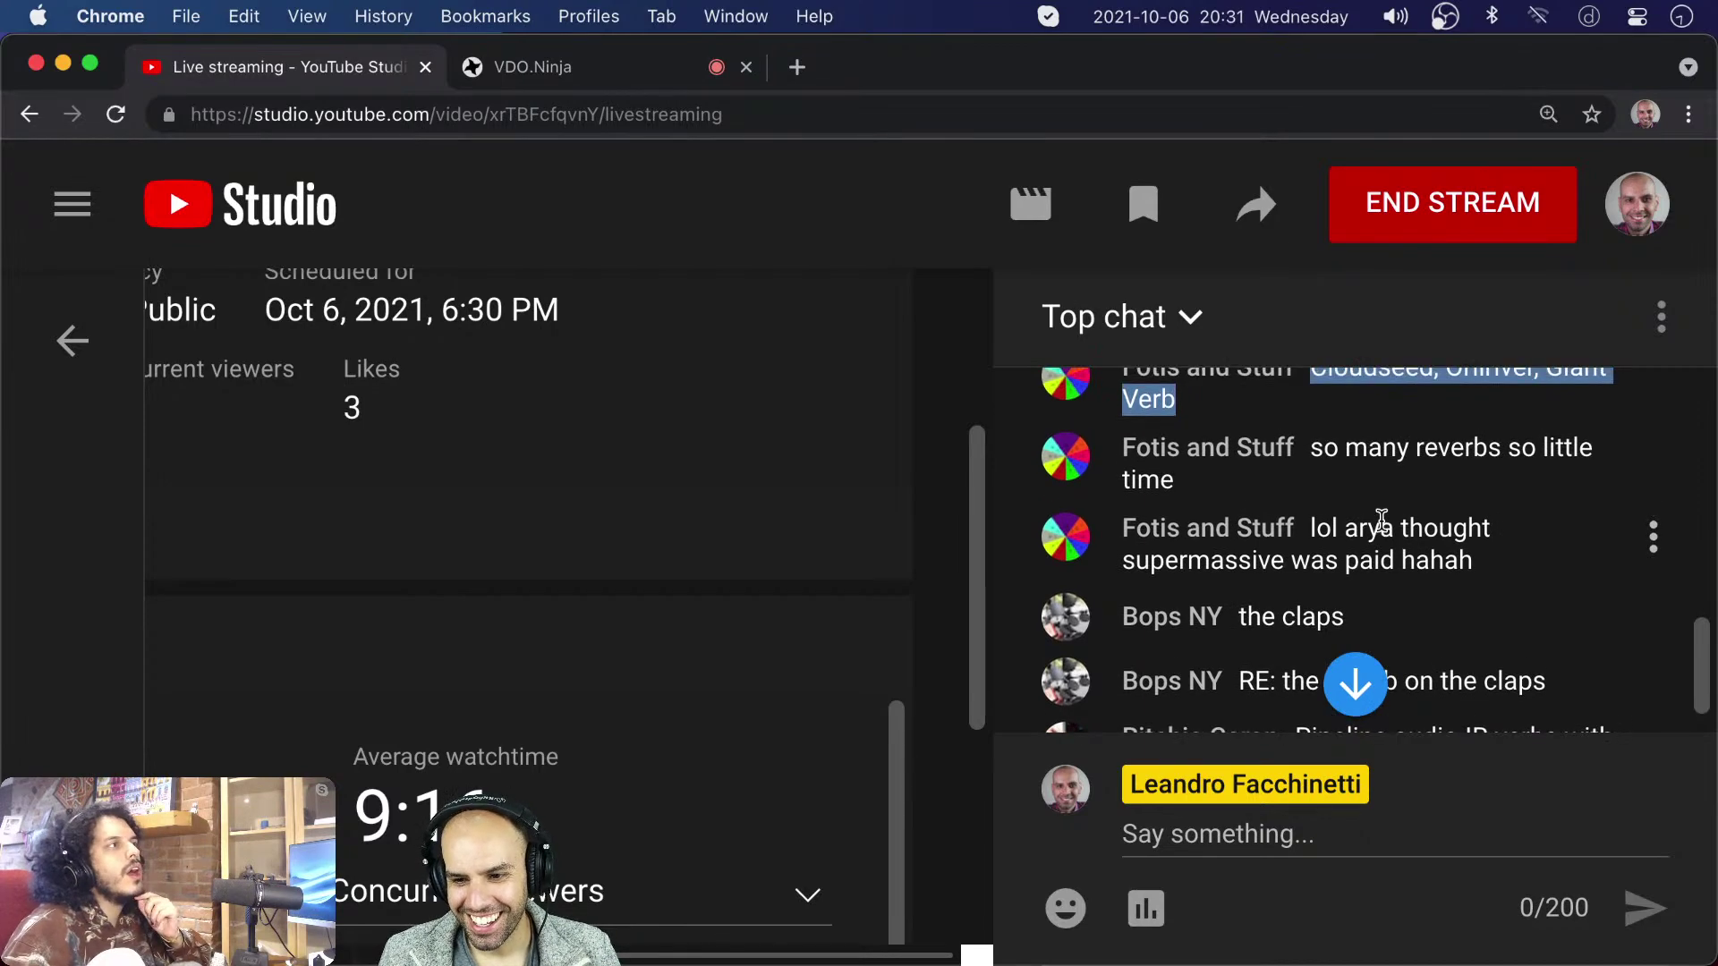
scroll(1381, 521, down, 4)
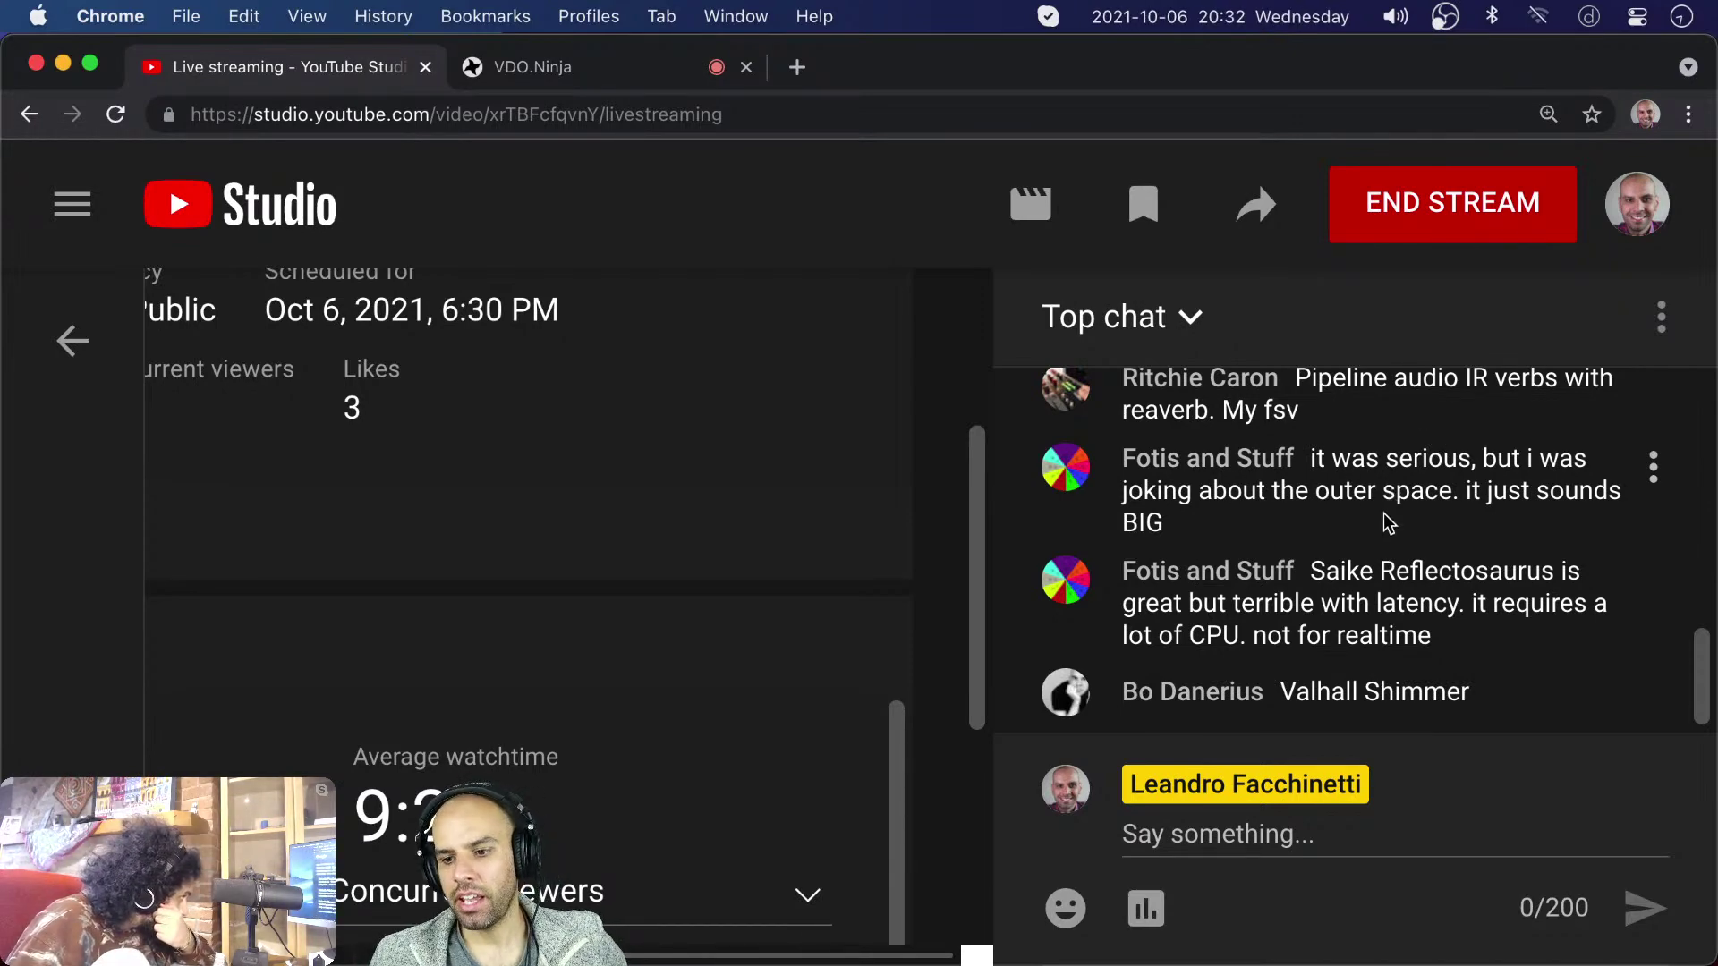
drag(1306, 567, 1554, 560)
key(super+c)
key(super+Tab)
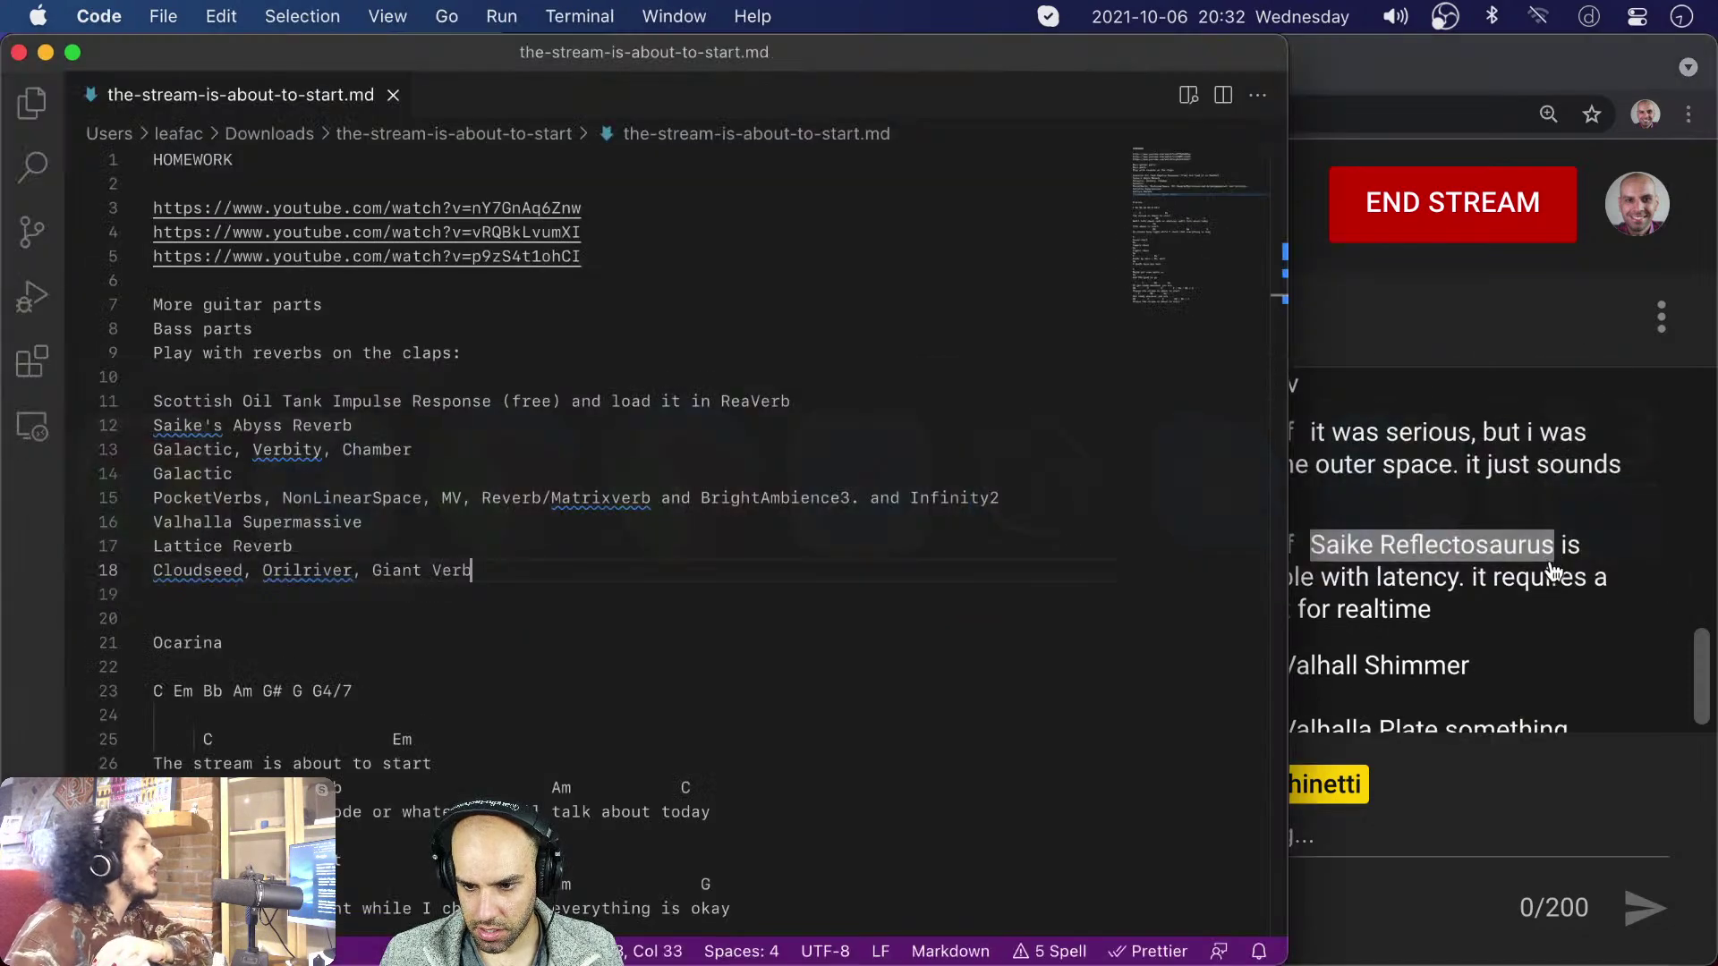
key(Return)
key(super+v)
- Replace "Saike Reflectosaurus" in the notes with the full chat remark about it being great but terrible with latency, CPU-heavy and not for realtime
key(super+Tab)
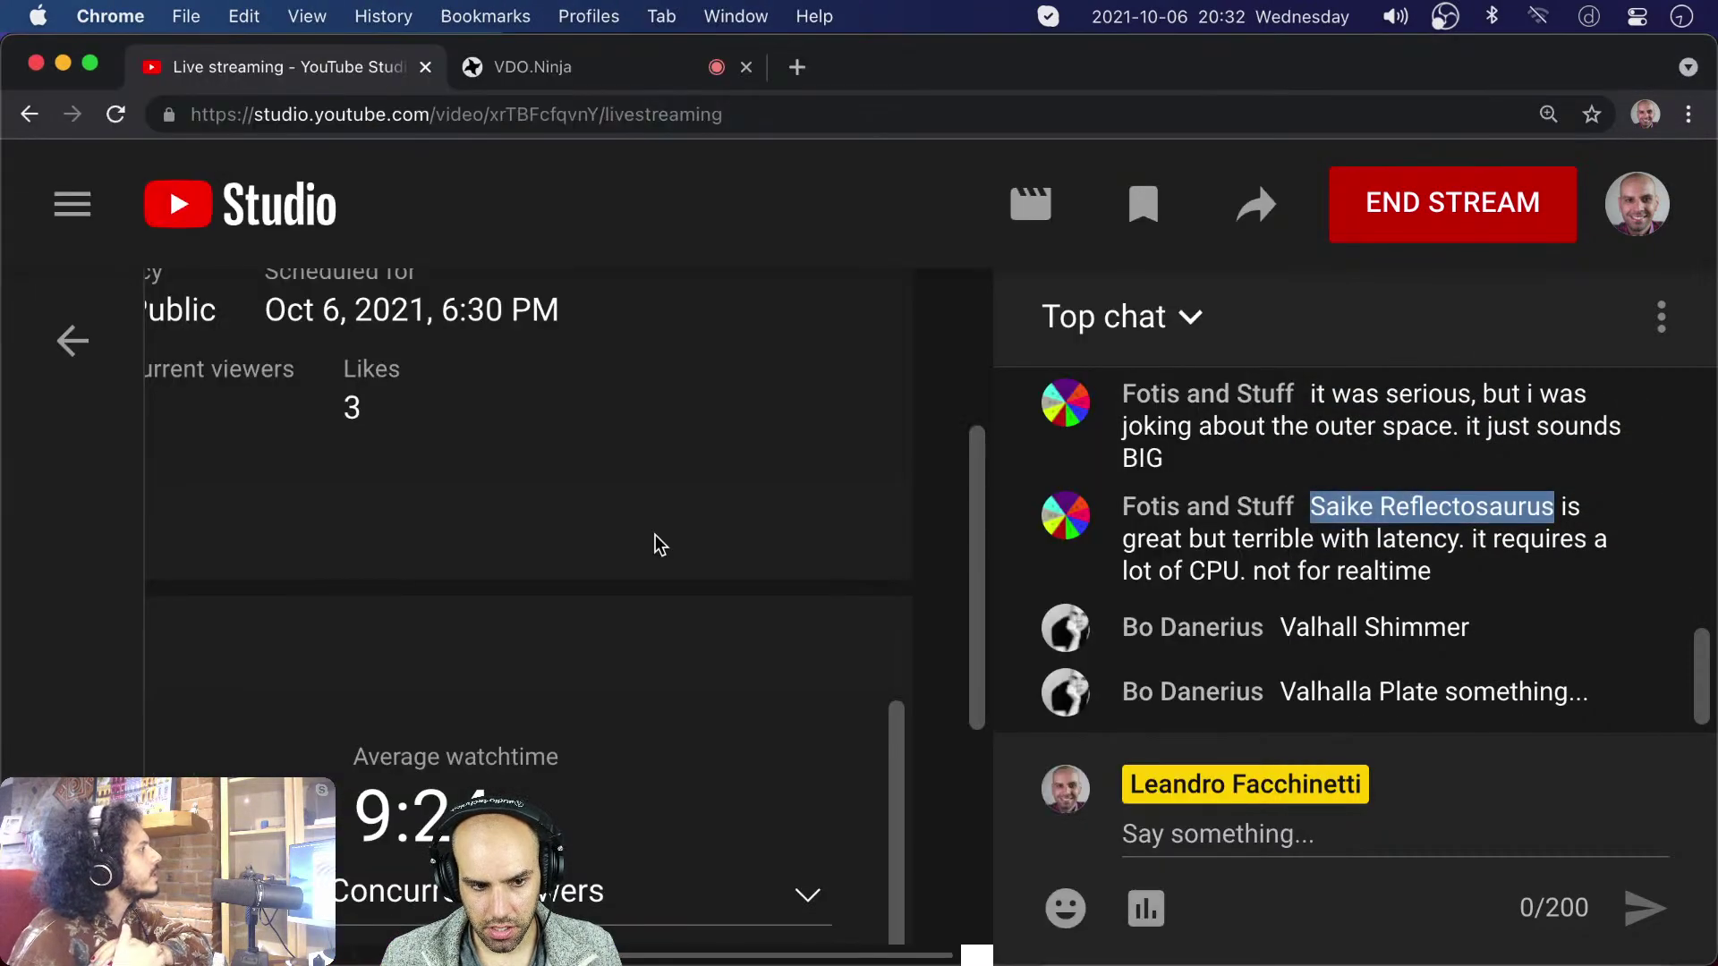
click(1436, 574)
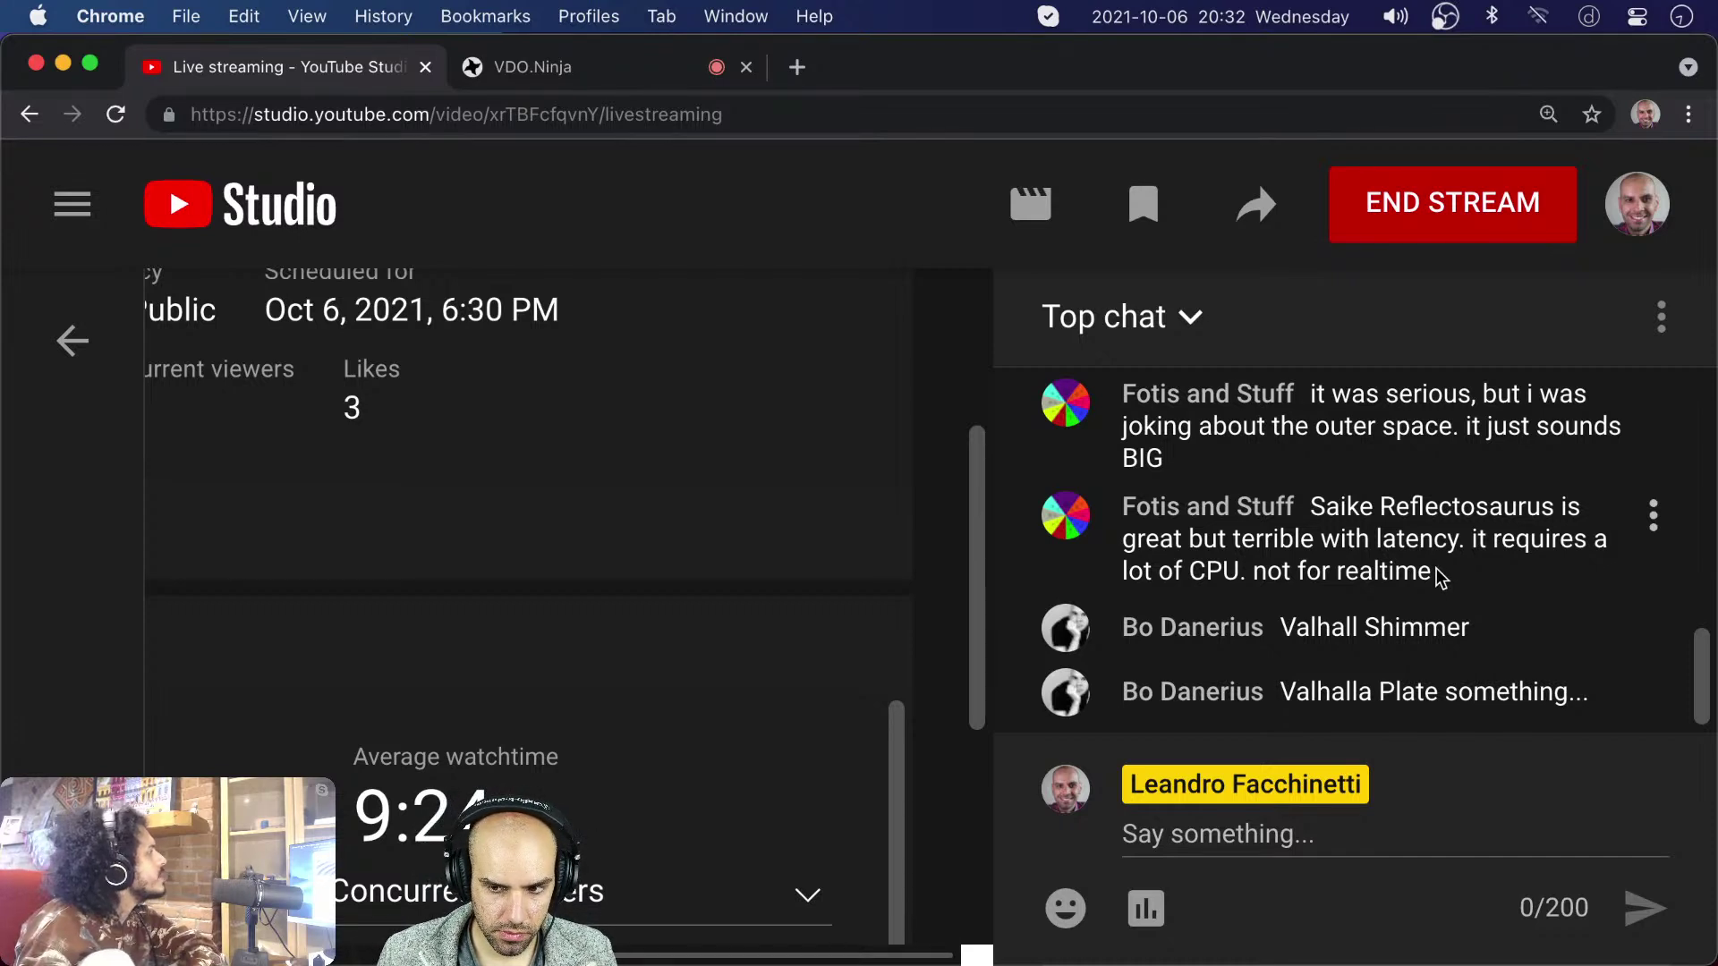
drag(1435, 569, 1316, 425)
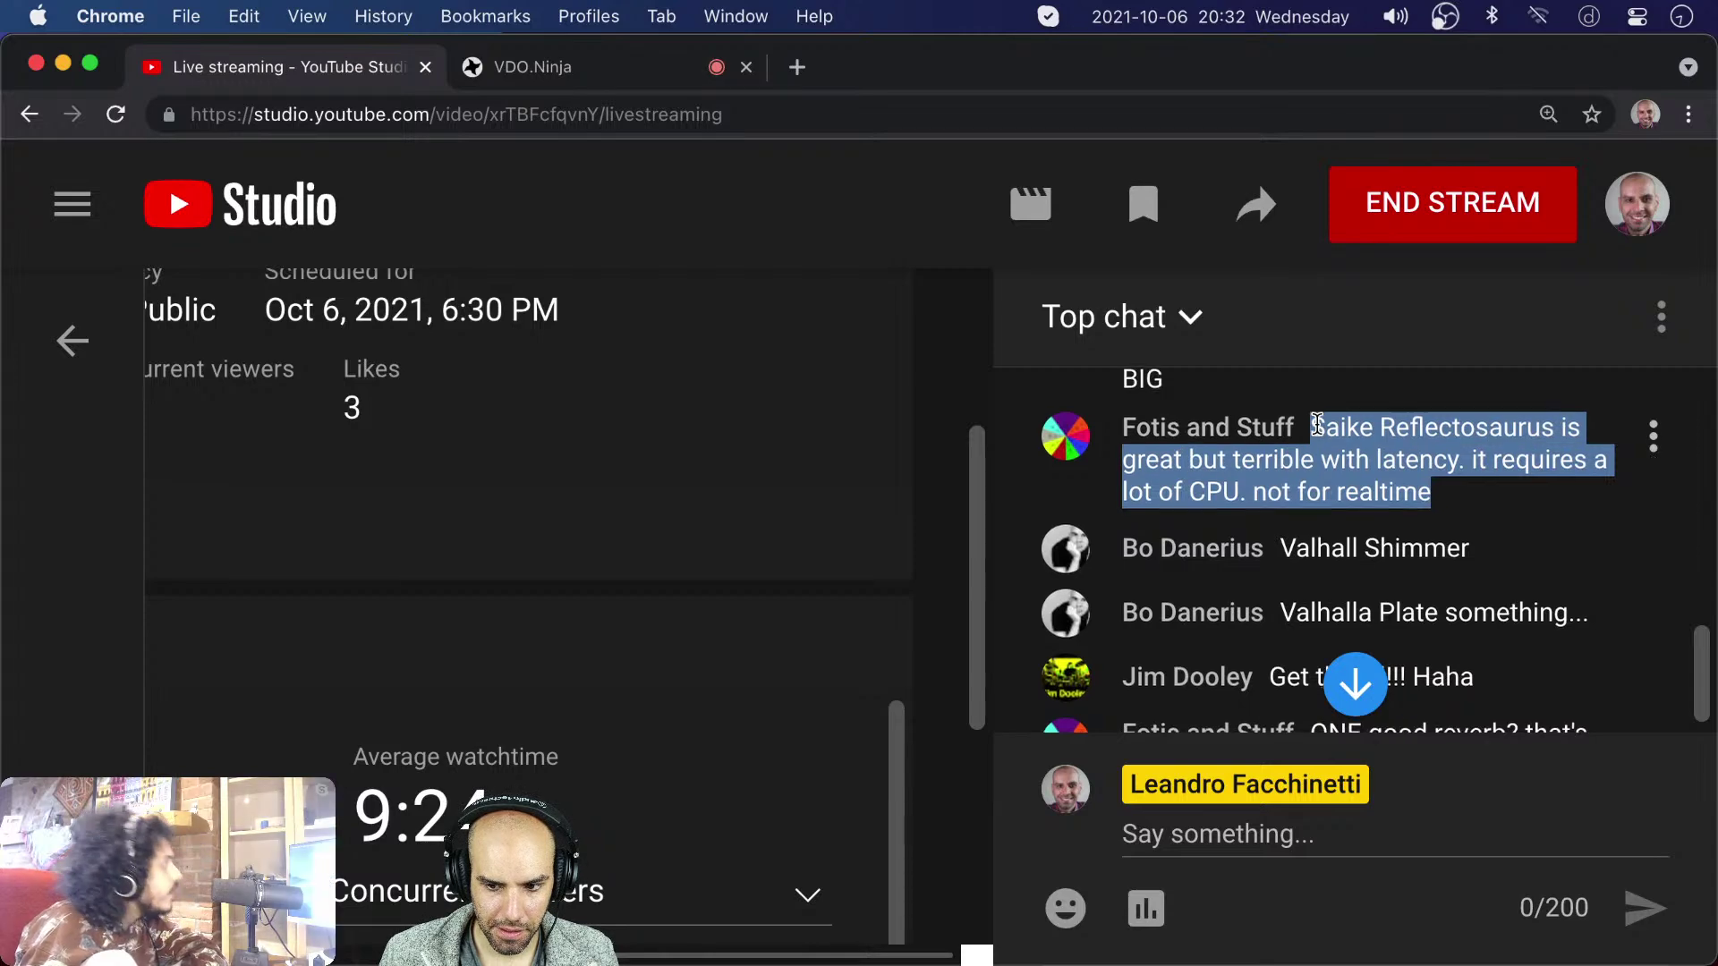
key(super+Tab)
drag(356, 595, 40, 596)
key(super+v)
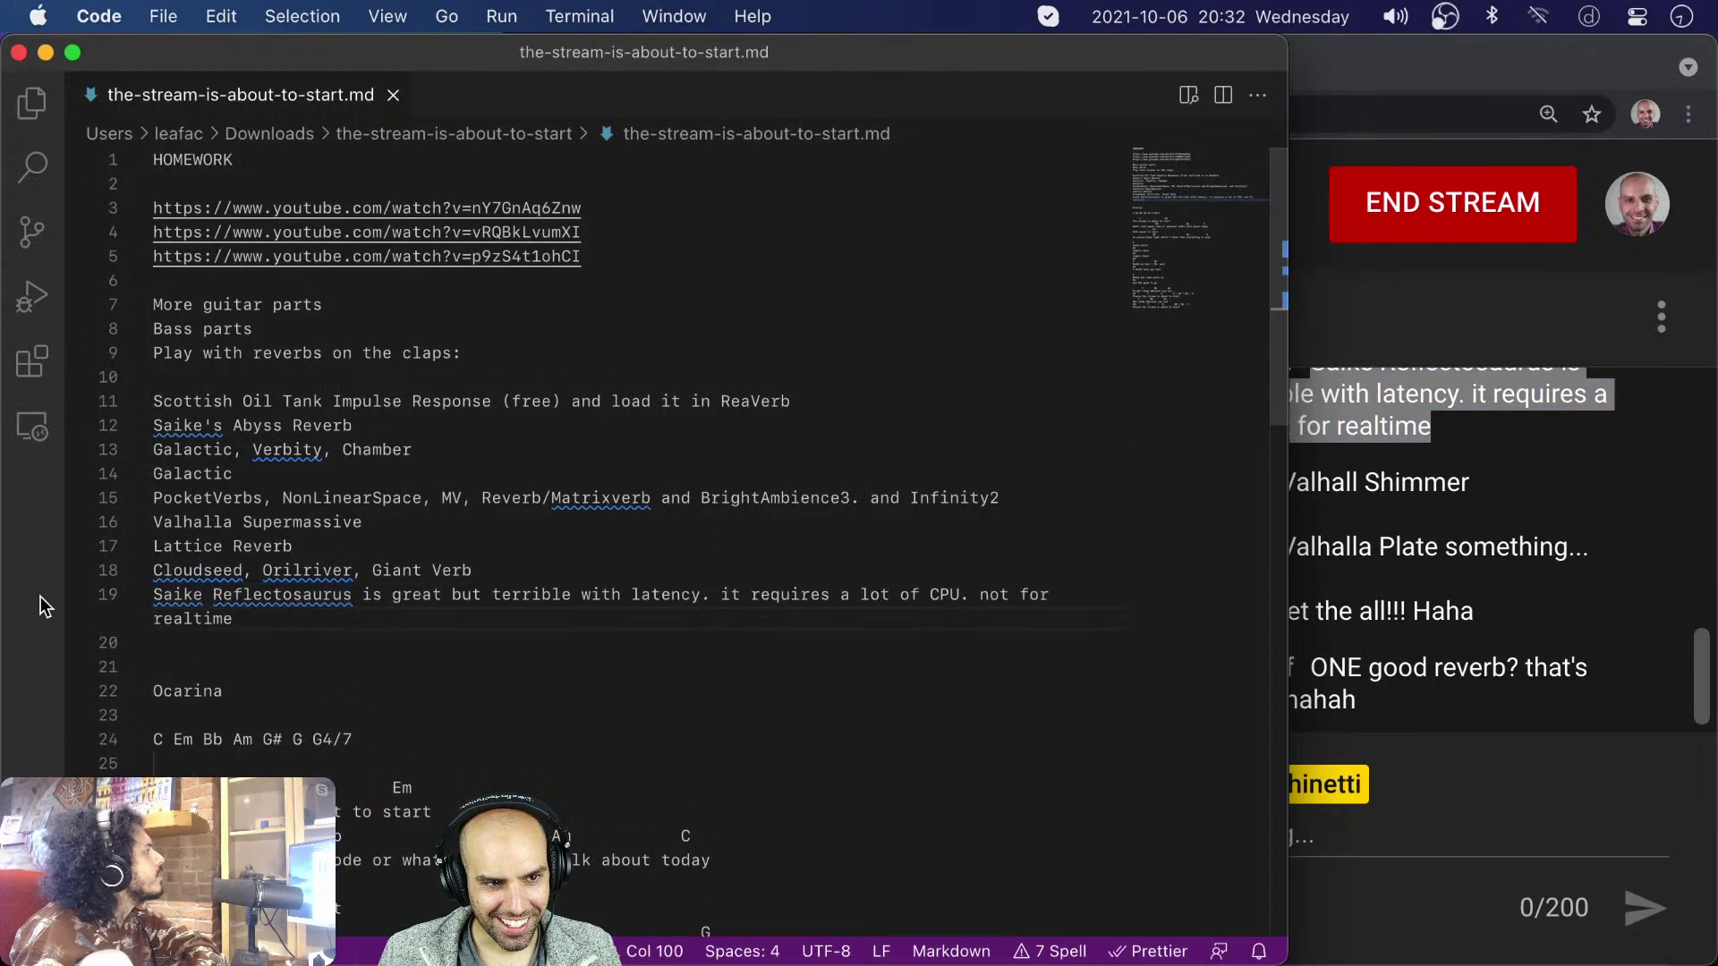
key(super+Tab)
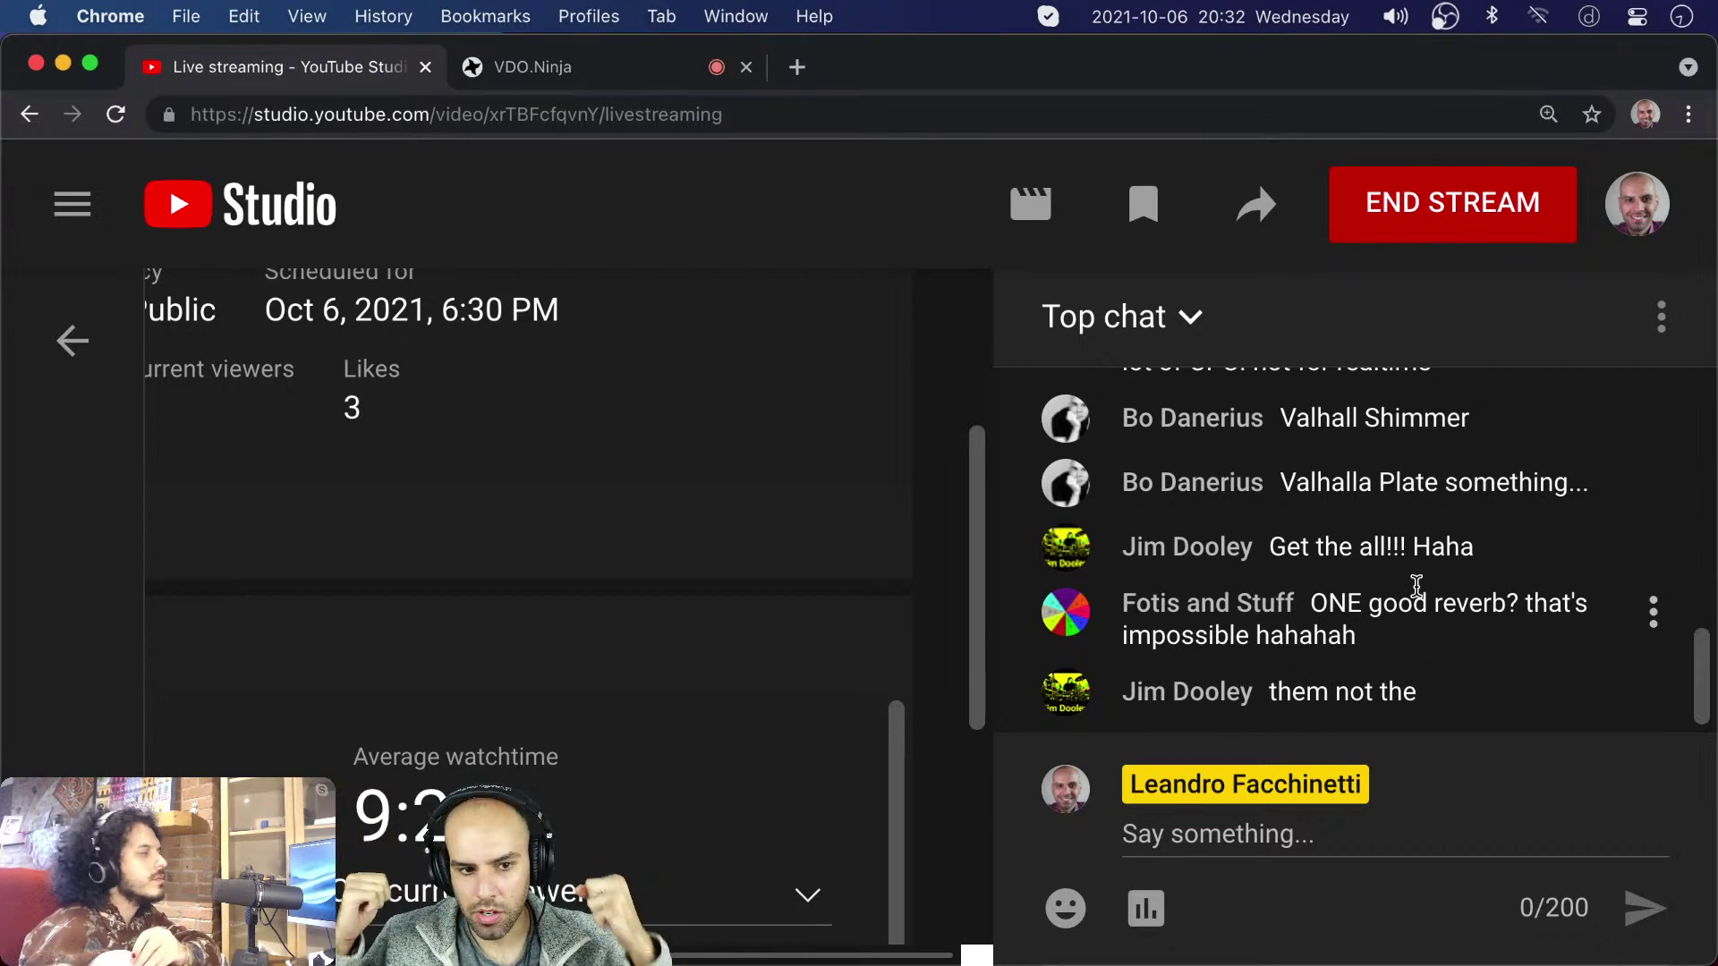
key(super+Tab)
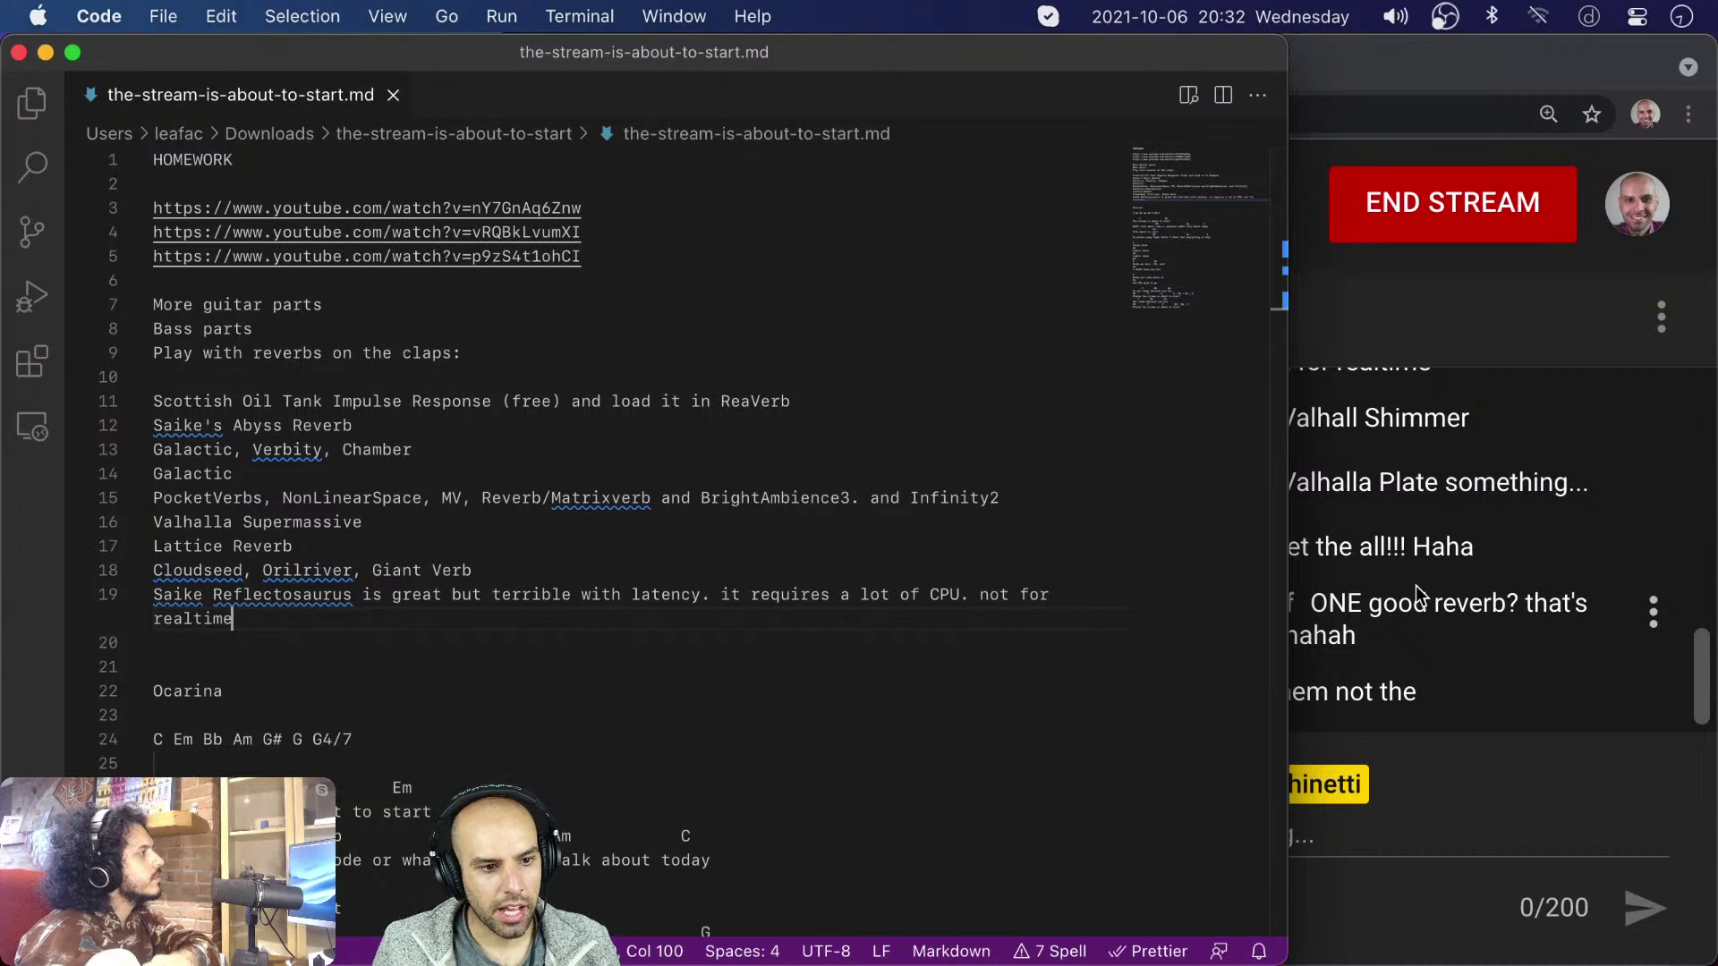
shift+click(341, 280)
click(340, 280)
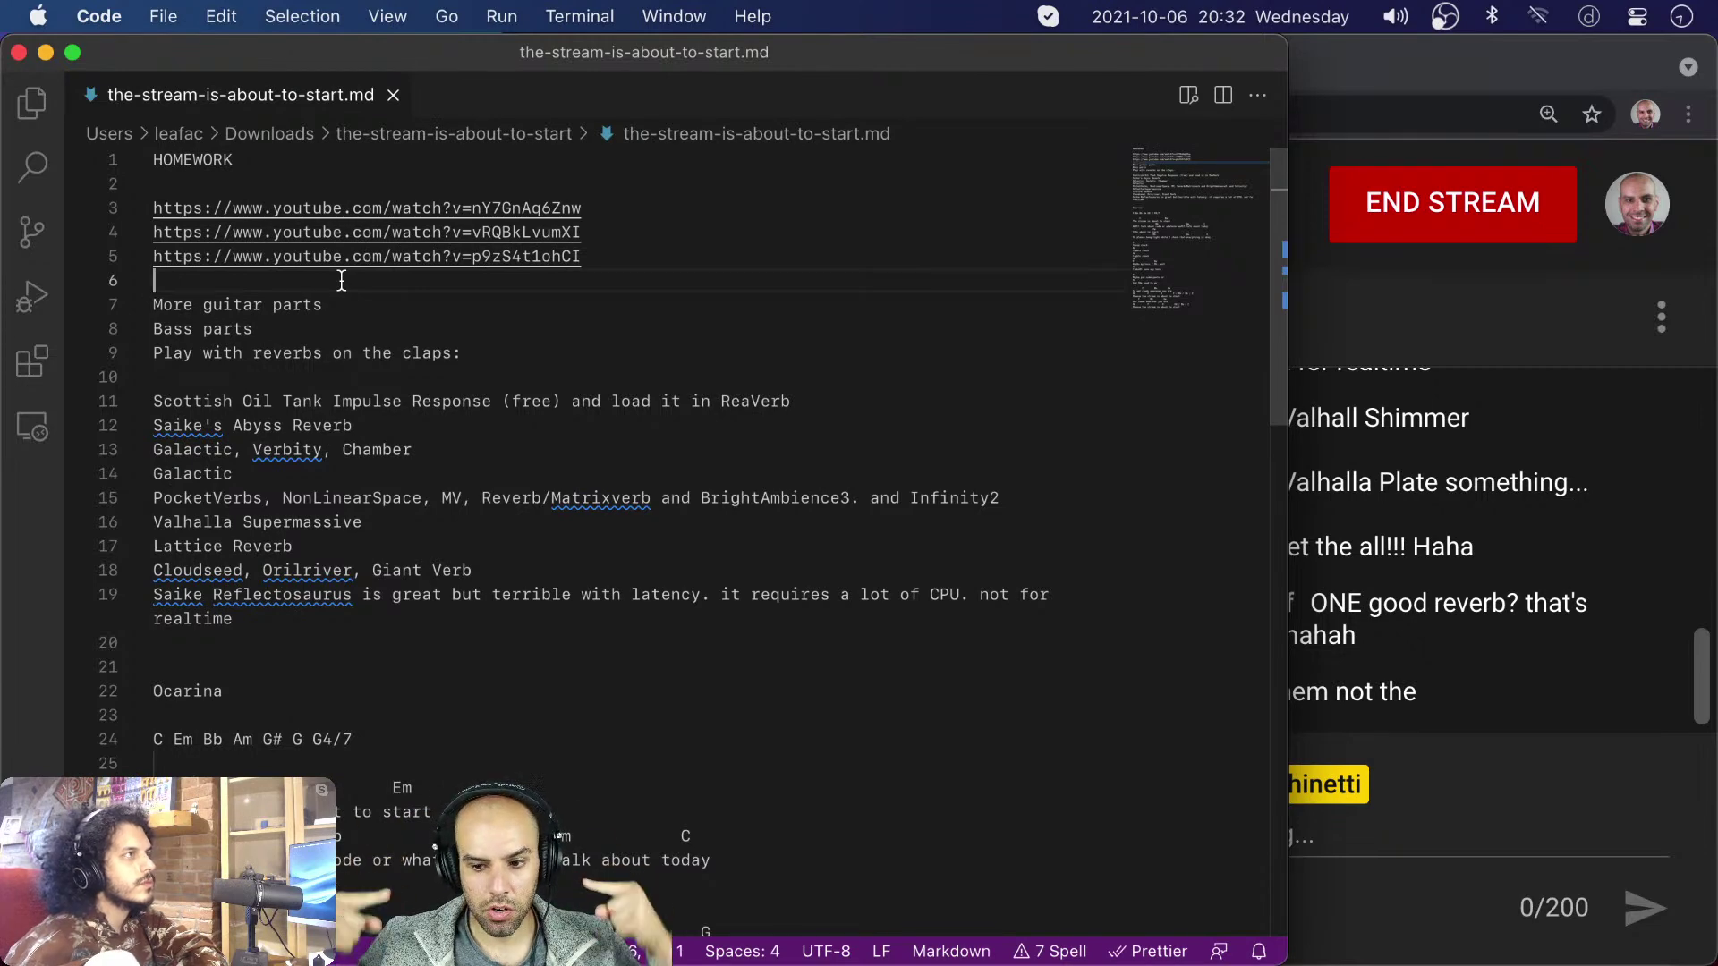
click(1514, 548)
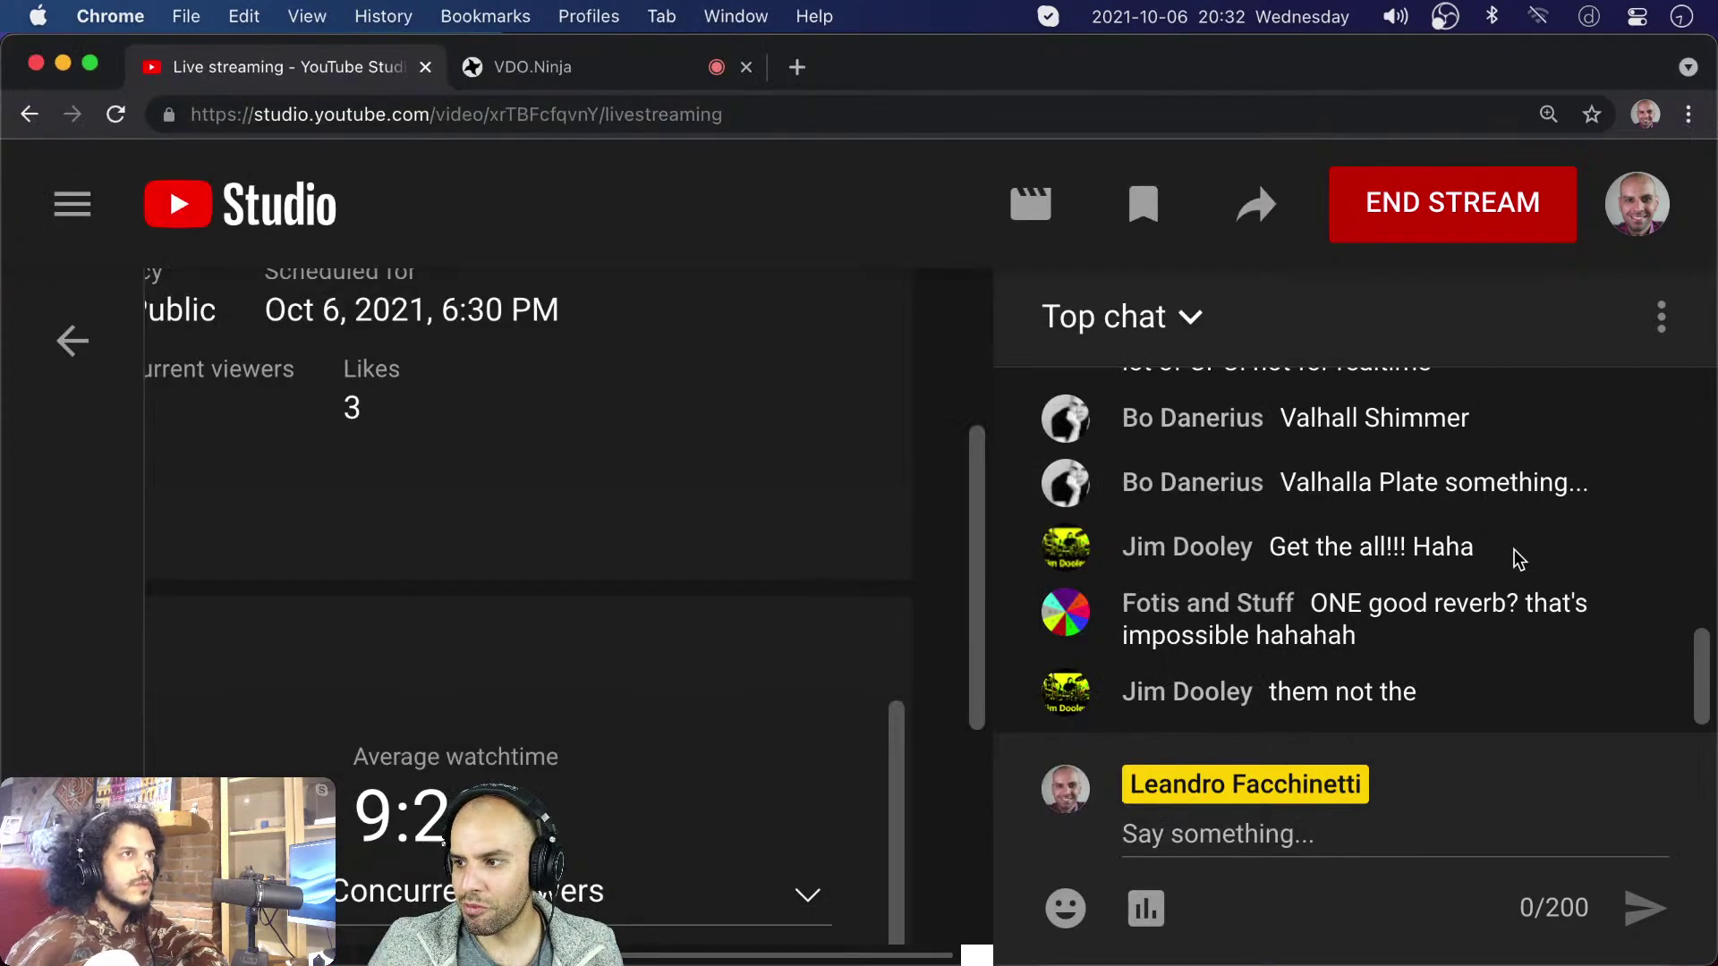